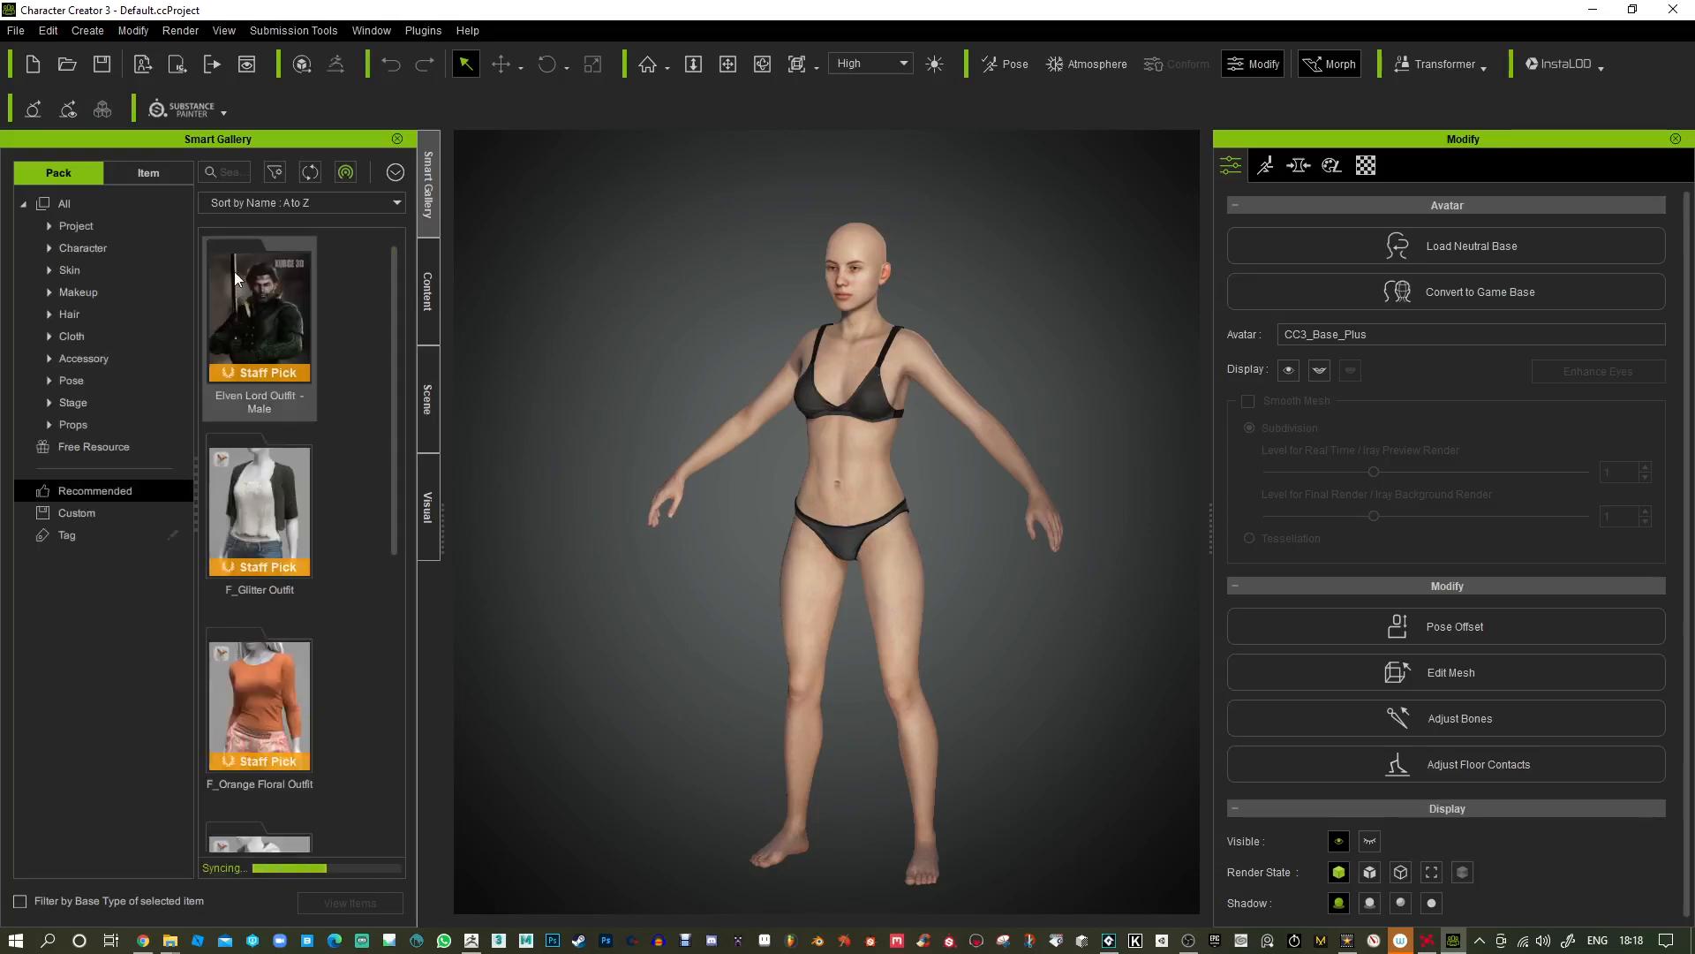
Browse the recommended outfit packs in the Smart Gallery and select the Elven Lord Outfit - Male pack.
scroll(309, 641, down, 2)
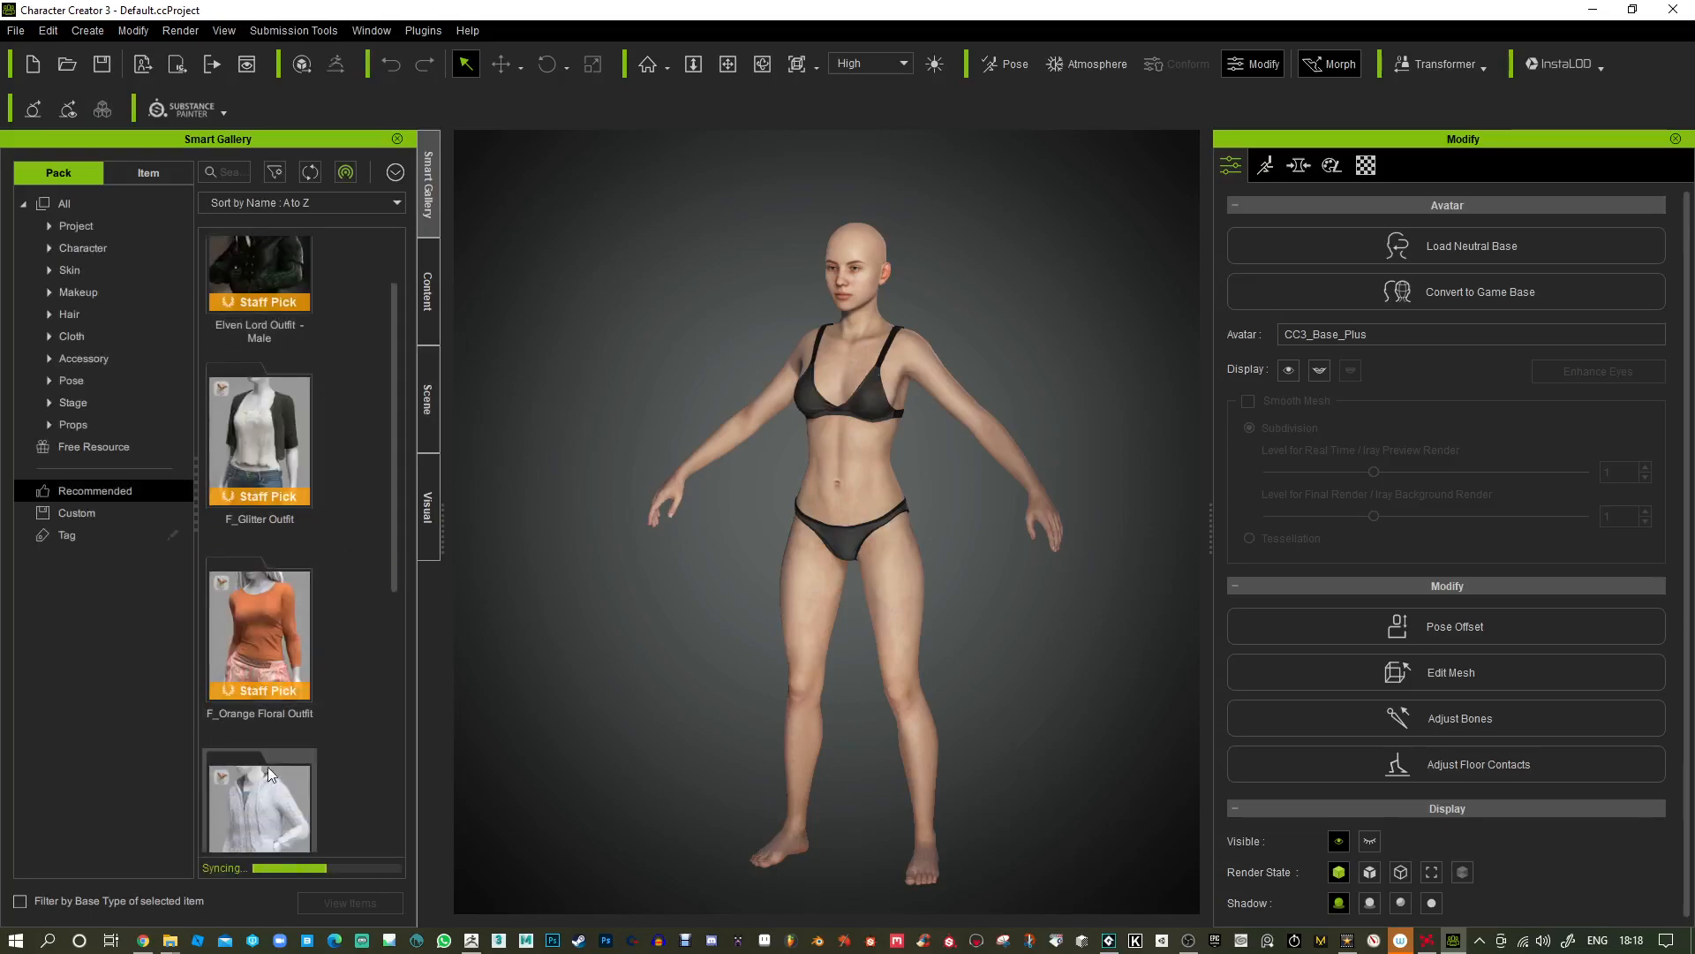
scroll(309, 740, down, 2)
scroll(309, 740, up, 5)
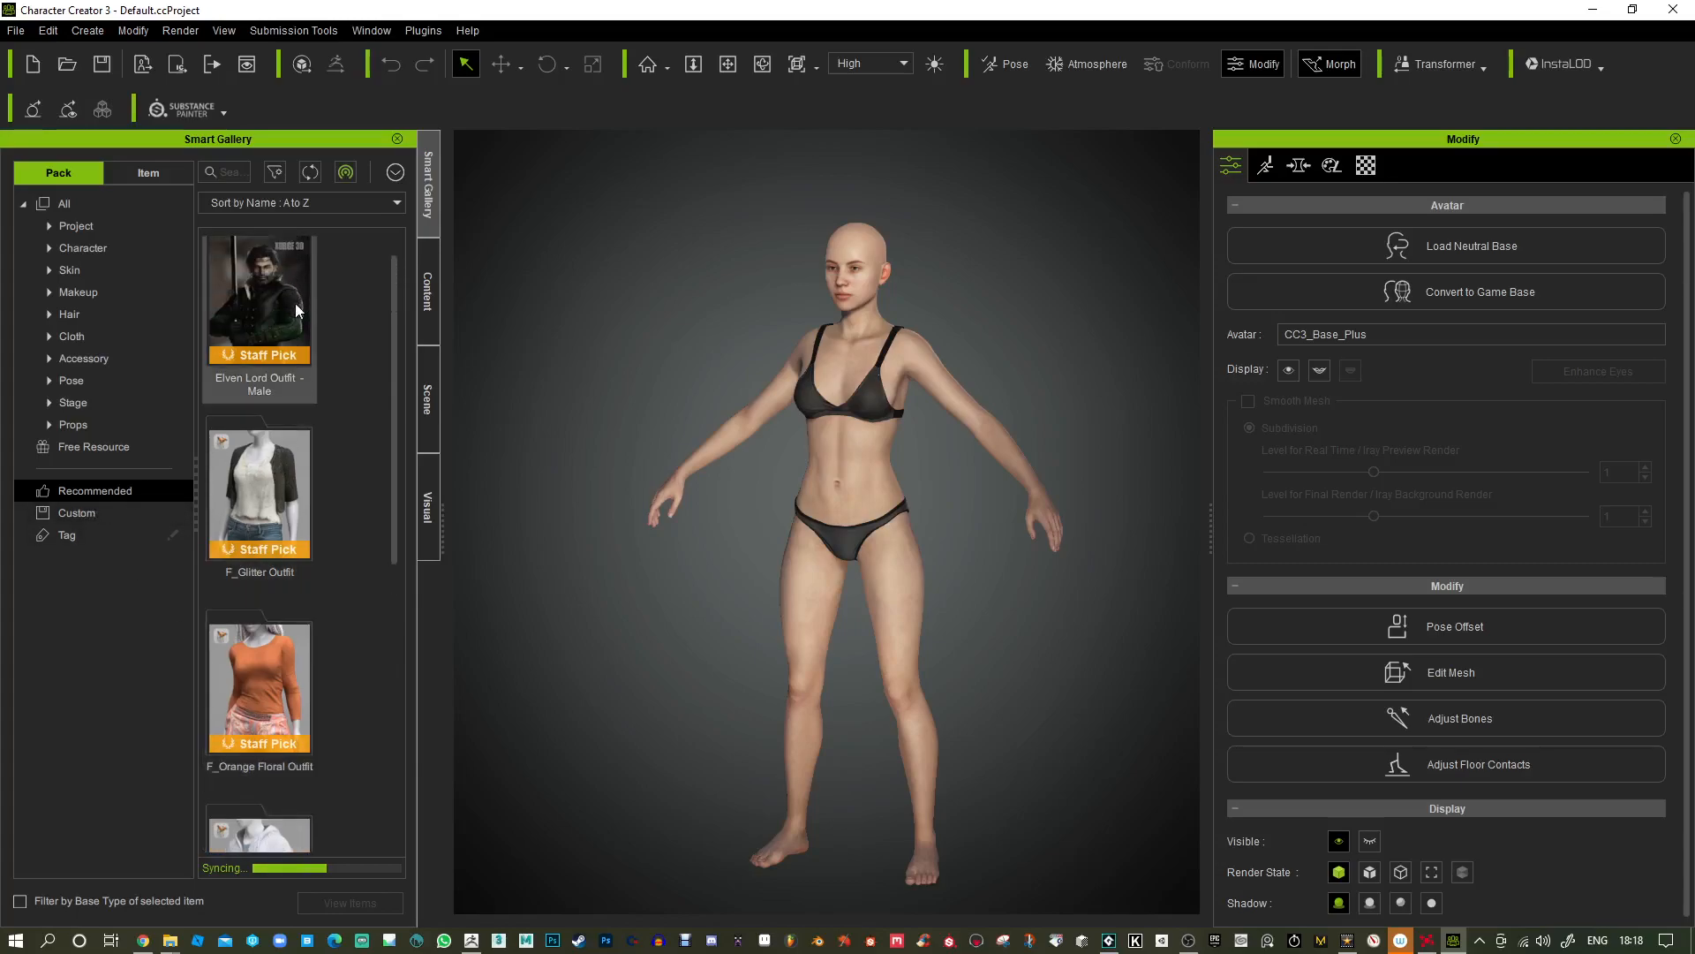
double_click(267, 319)
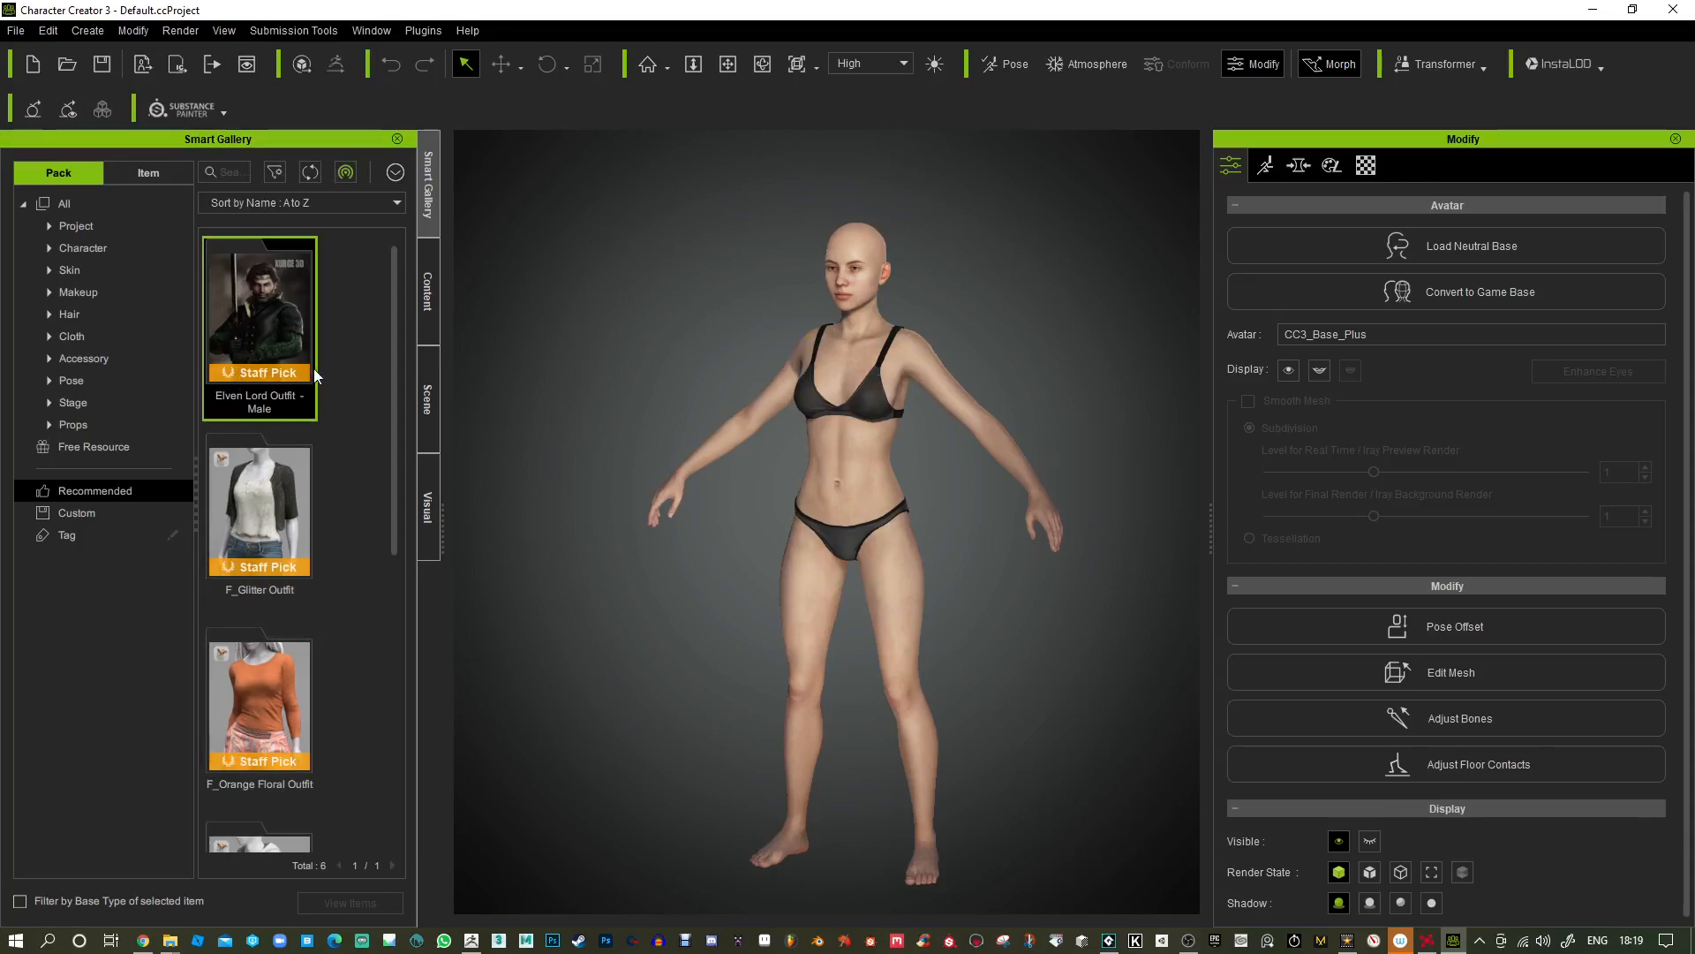
Examine the default avatar's full body from the side and the front.
mouse_move(982, 315)
middle_down()
mouse_move(1116, 378)
mouse_move(999, 318)
mouse_move(973, 327)
middle_up()
right_drag(1033, 370, 1015, 336)
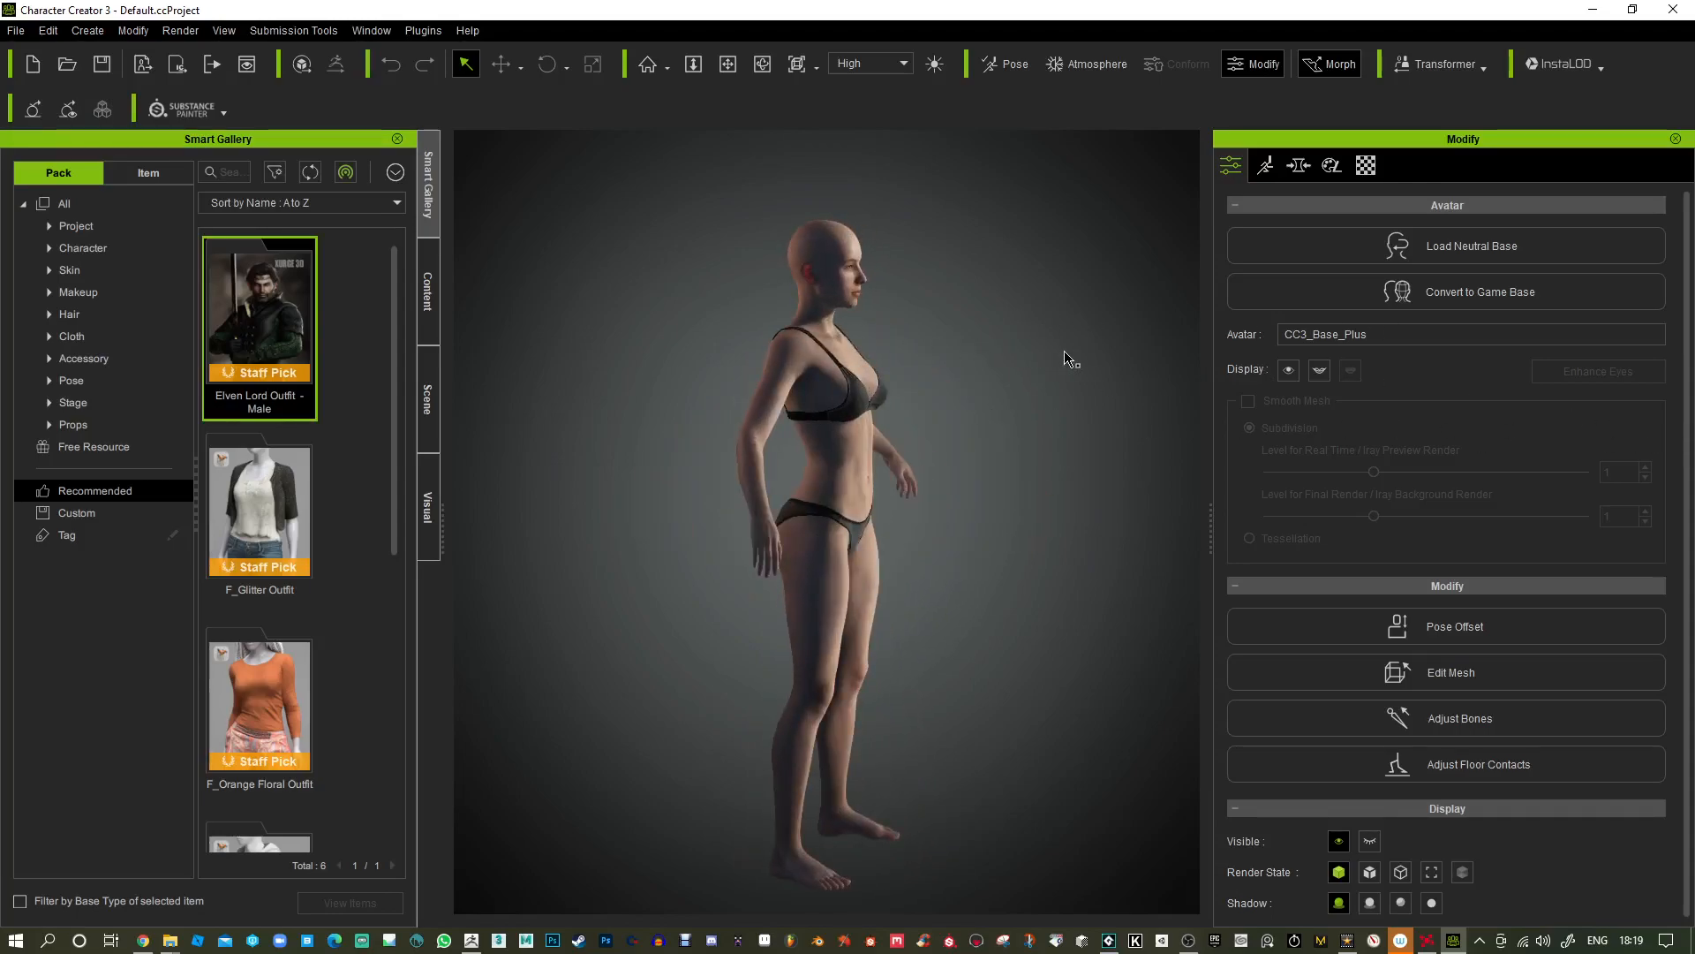
scroll(892, 288, up, 3)
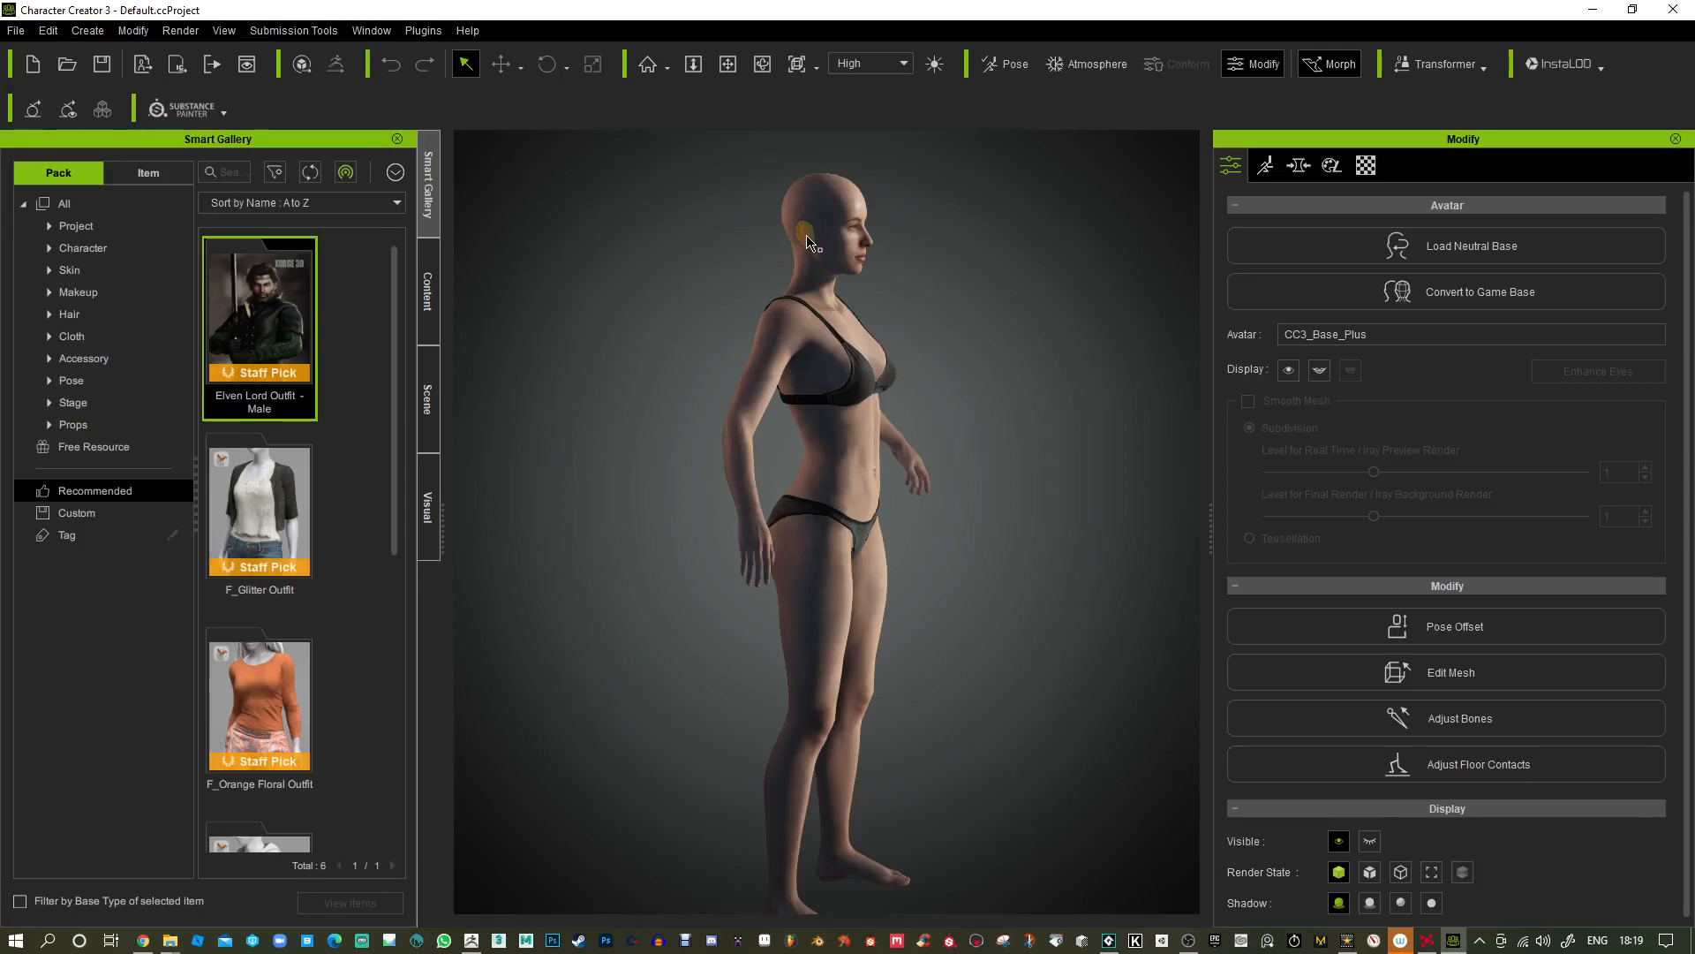
middle_drag(1138, 337, 1104, 363)
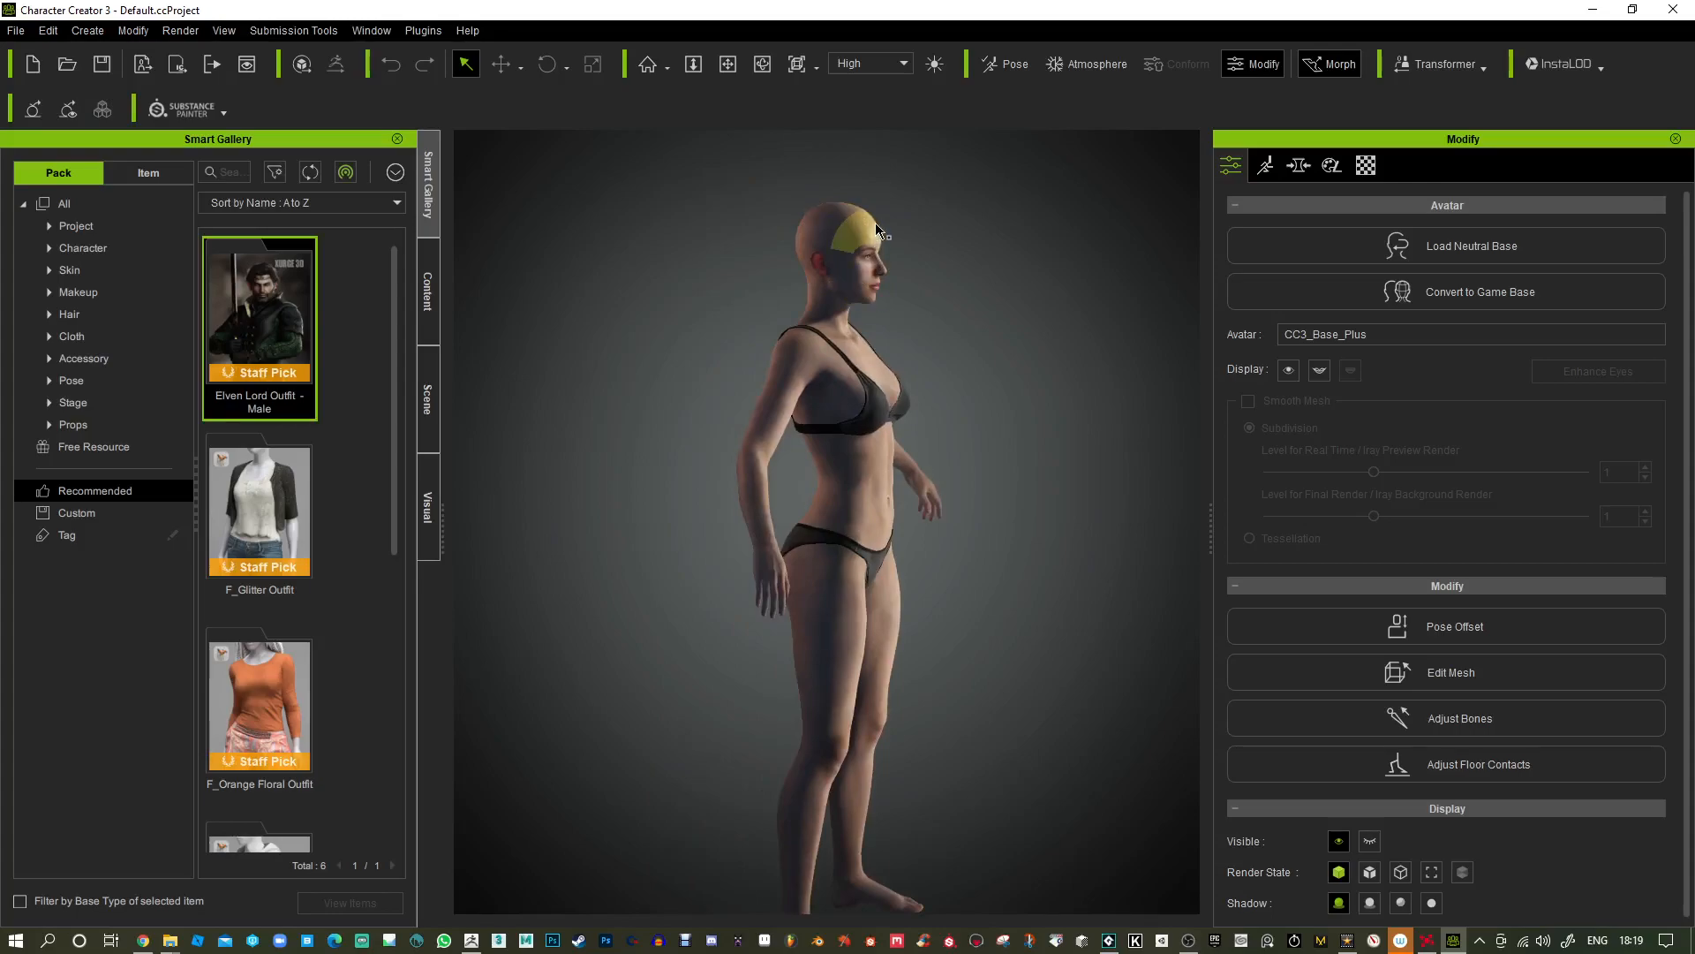
right_drag(1029, 343, 922, 424)
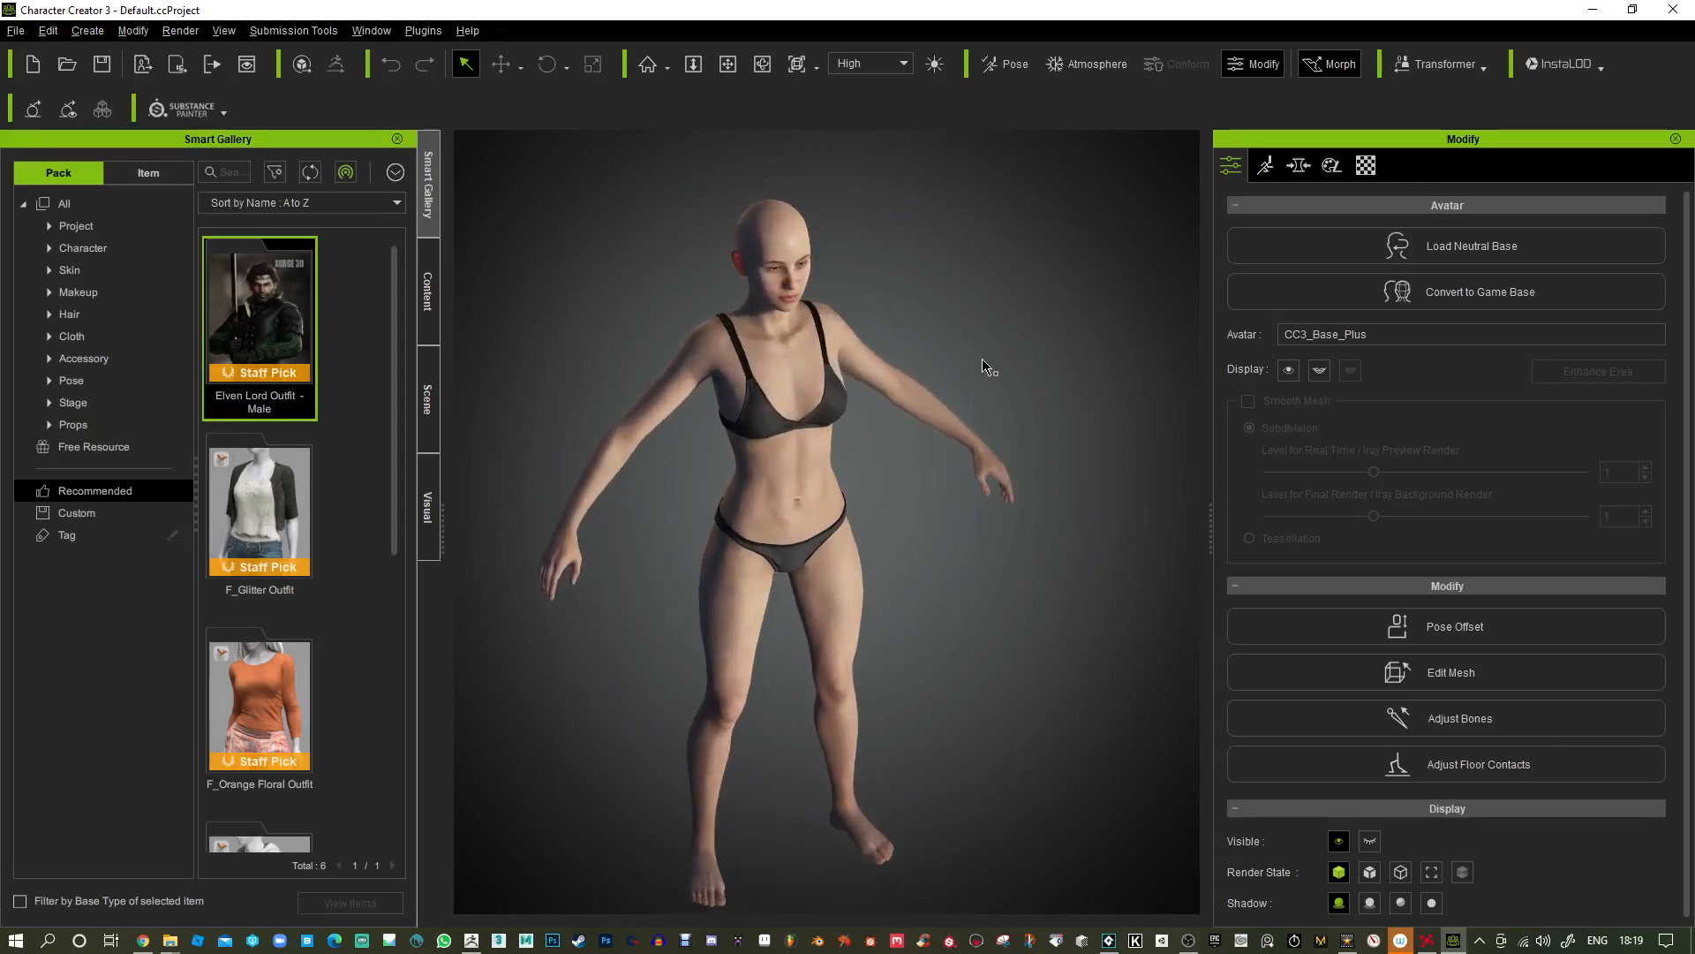
right_drag(927, 674, 1094, 642)
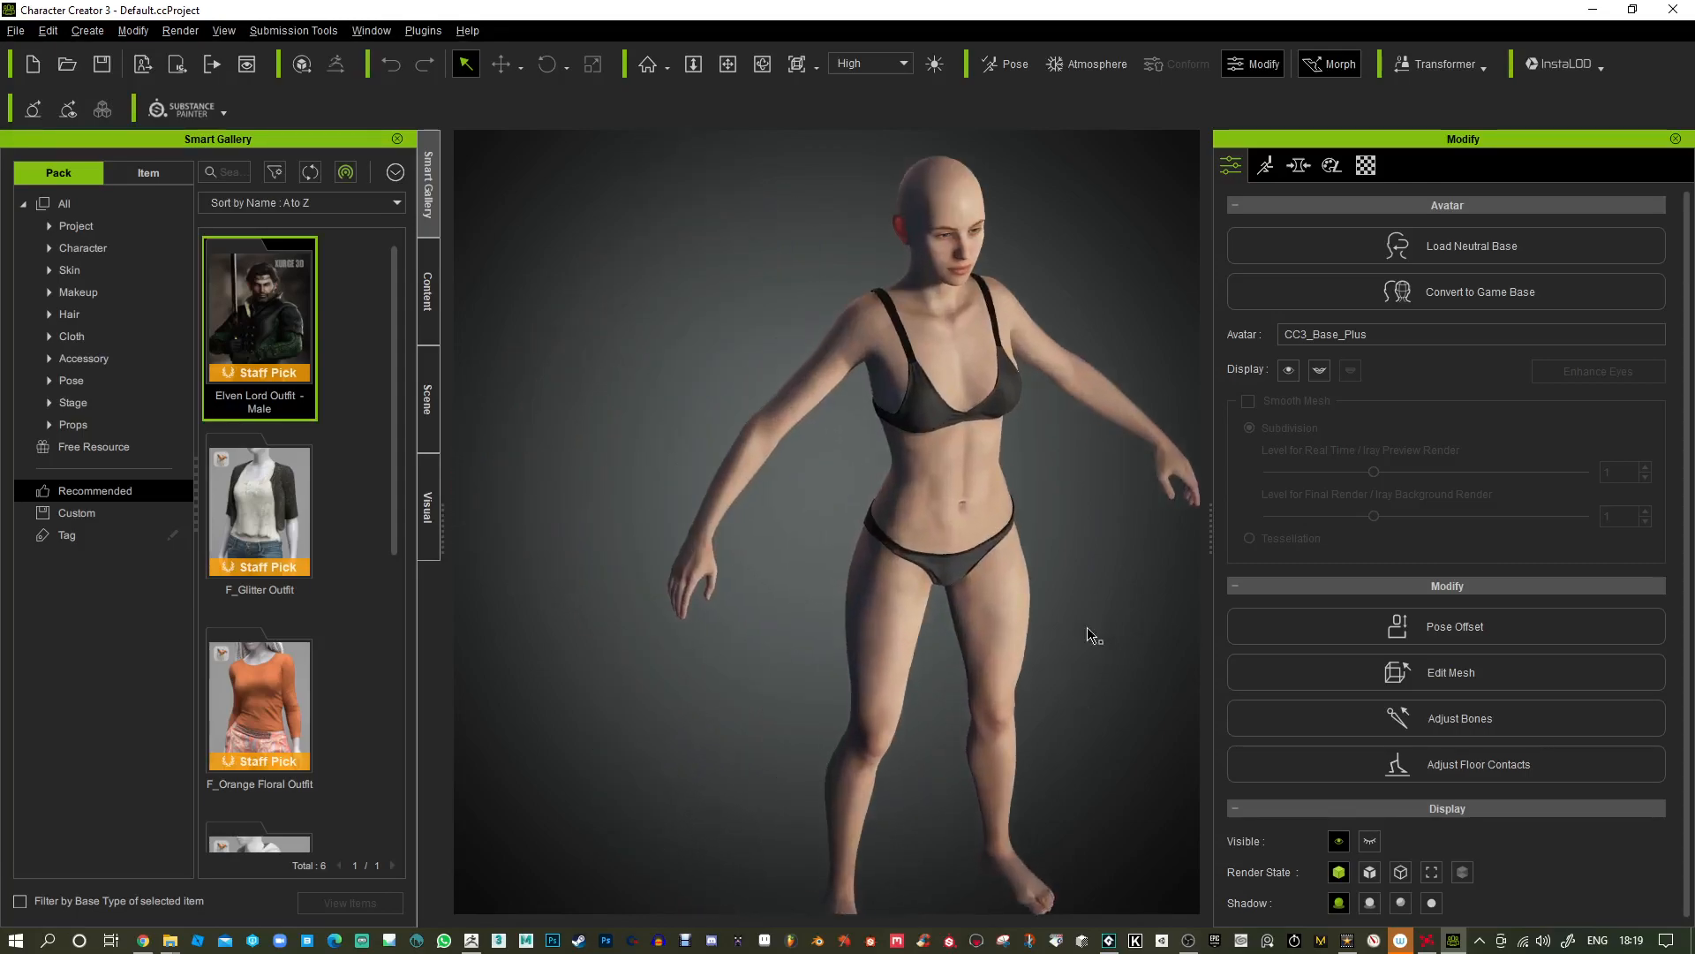
right_drag(1151, 514, 1091, 446)
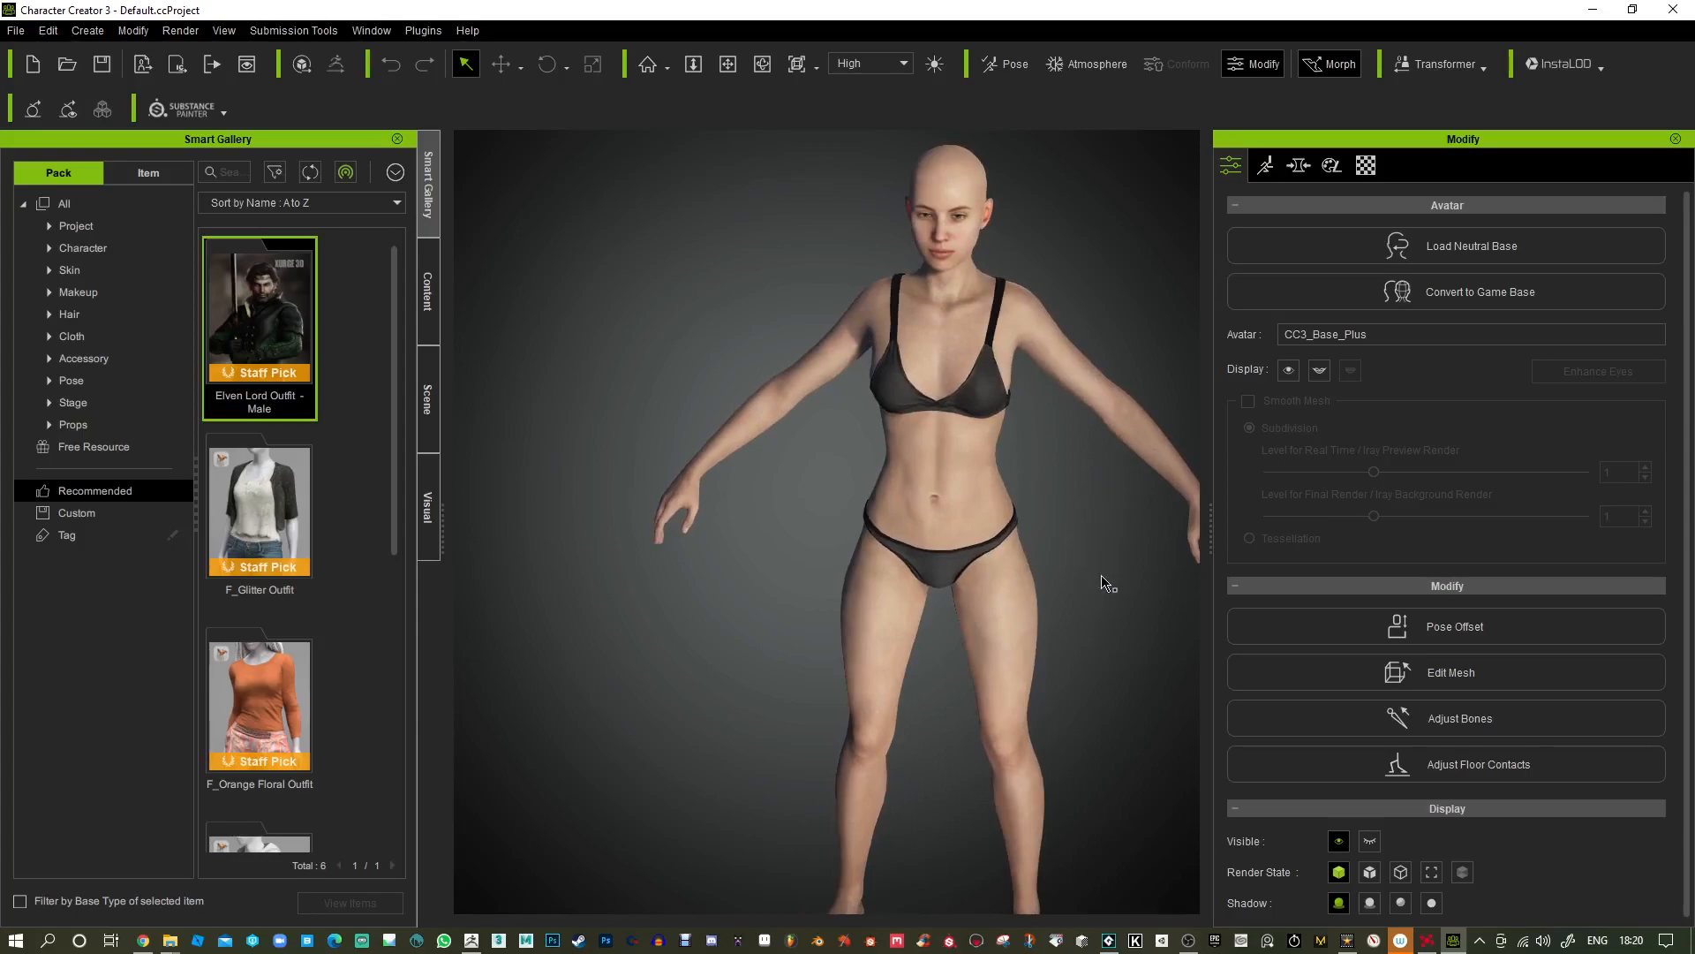
Examine the avatar's head and shoulders up close from a raised angle.
scroll(1060, 485, up, 5)
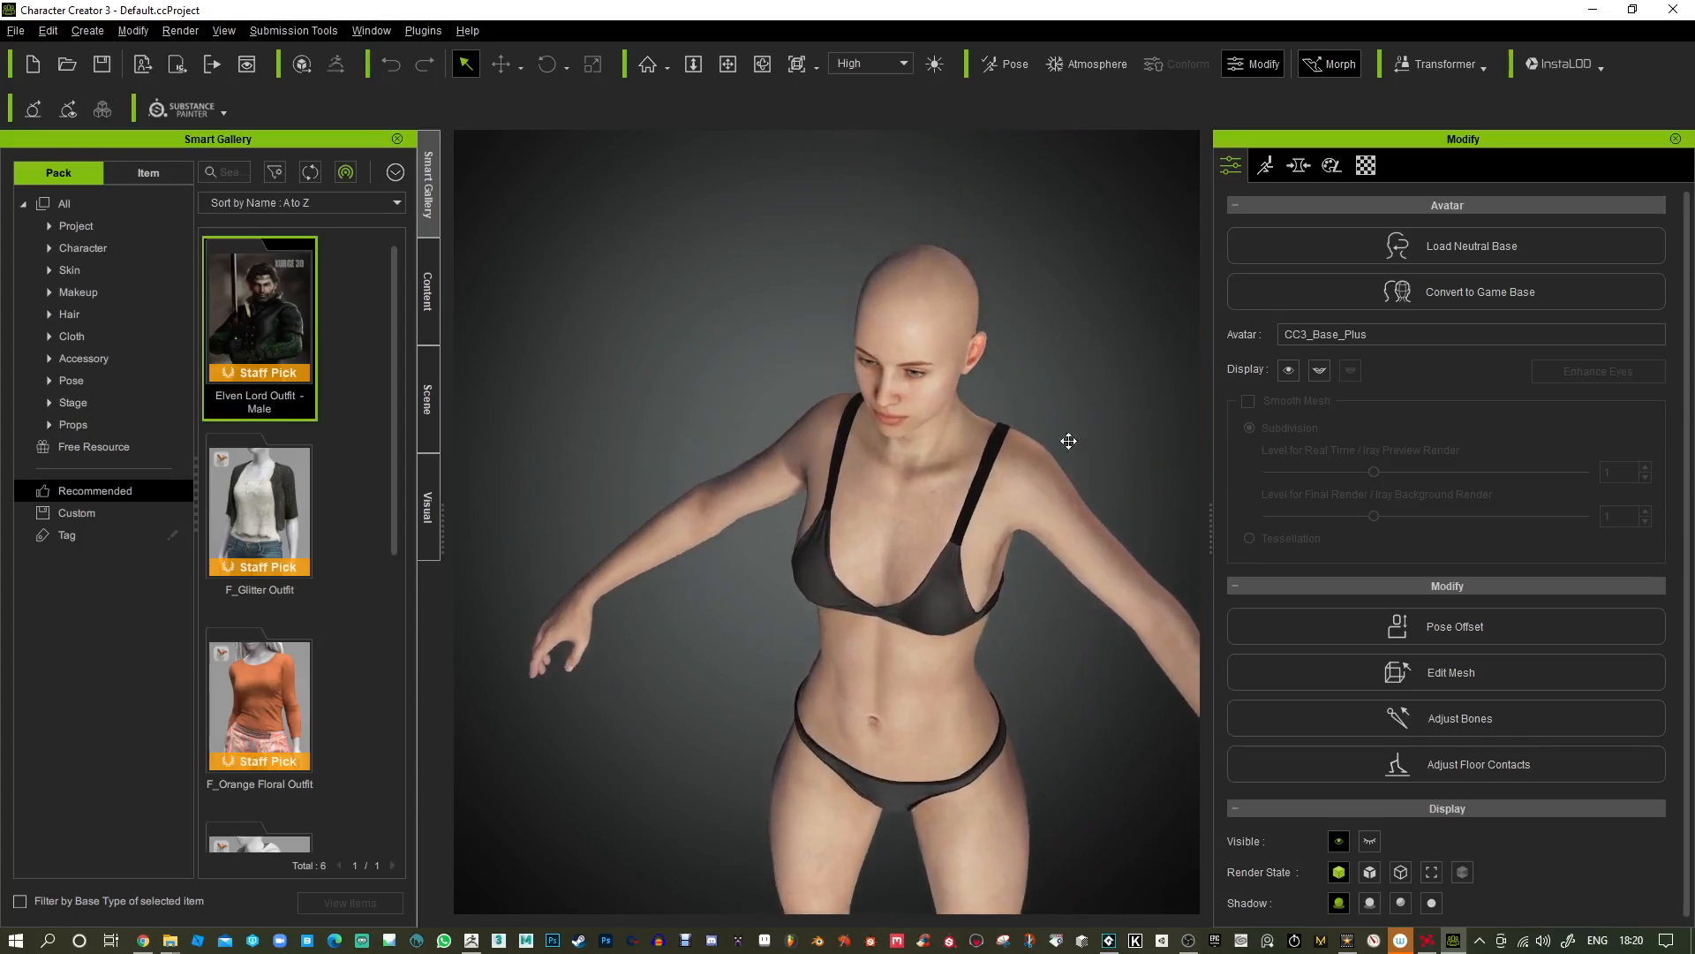
scroll(1063, 404, up, 3)
scroll(1066, 402, up, 3)
middle_drag(1097, 300, 891, 537)
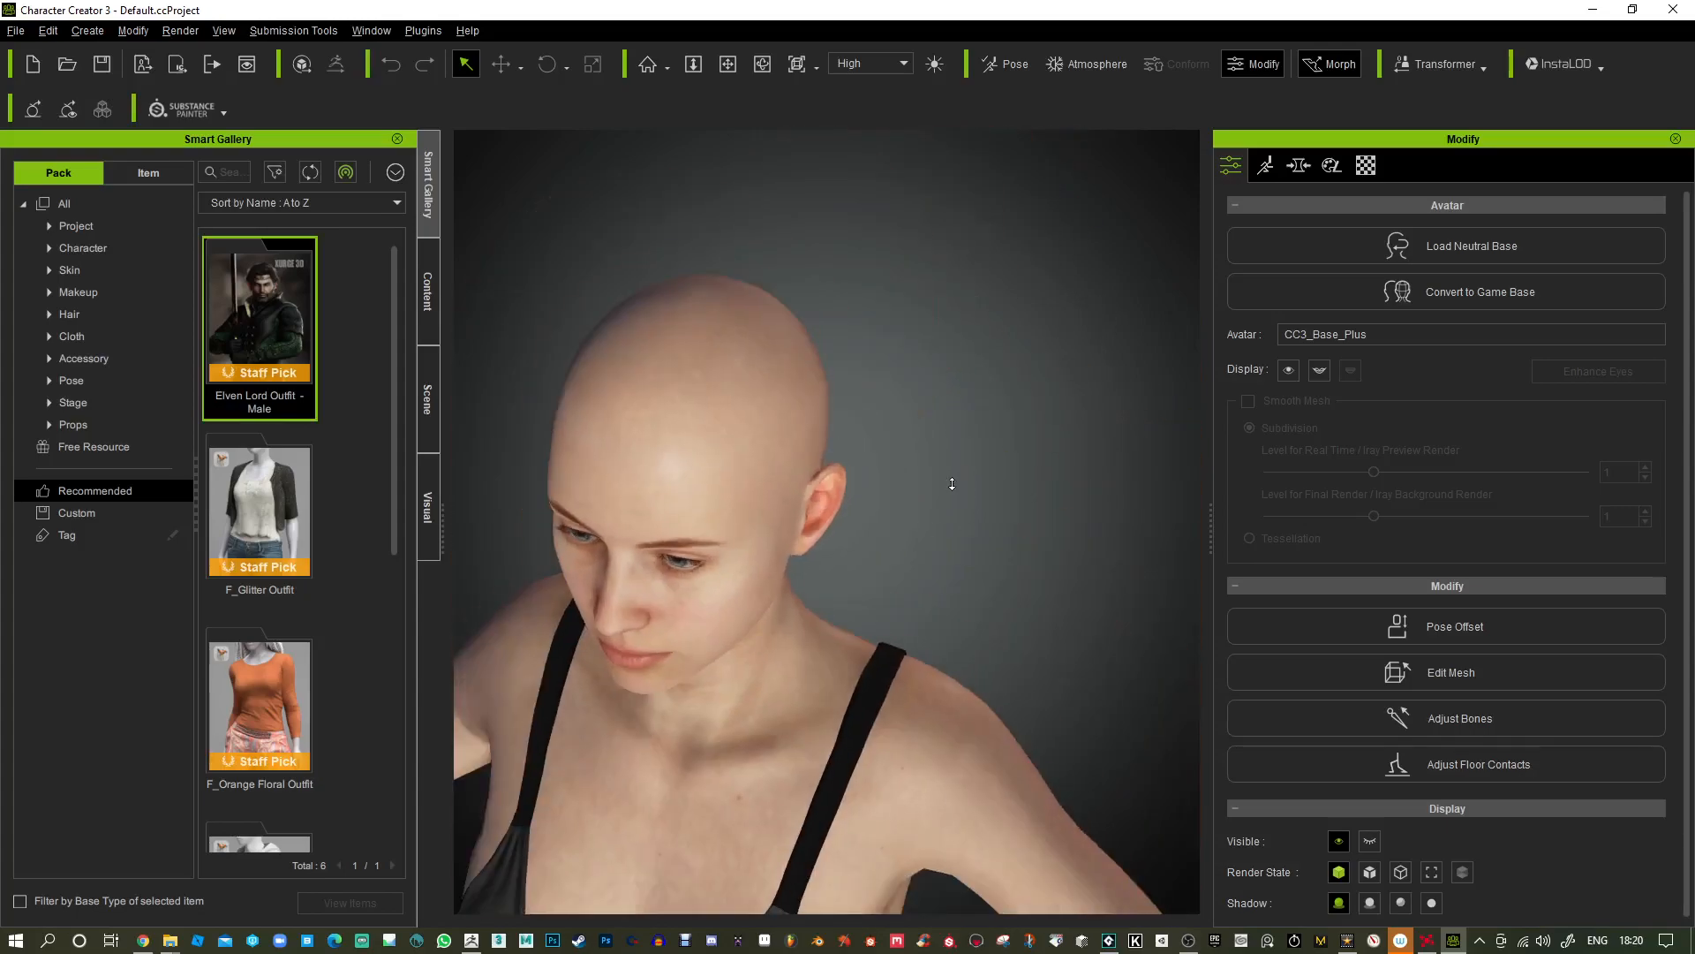
middle_drag(978, 474, 1041, 407)
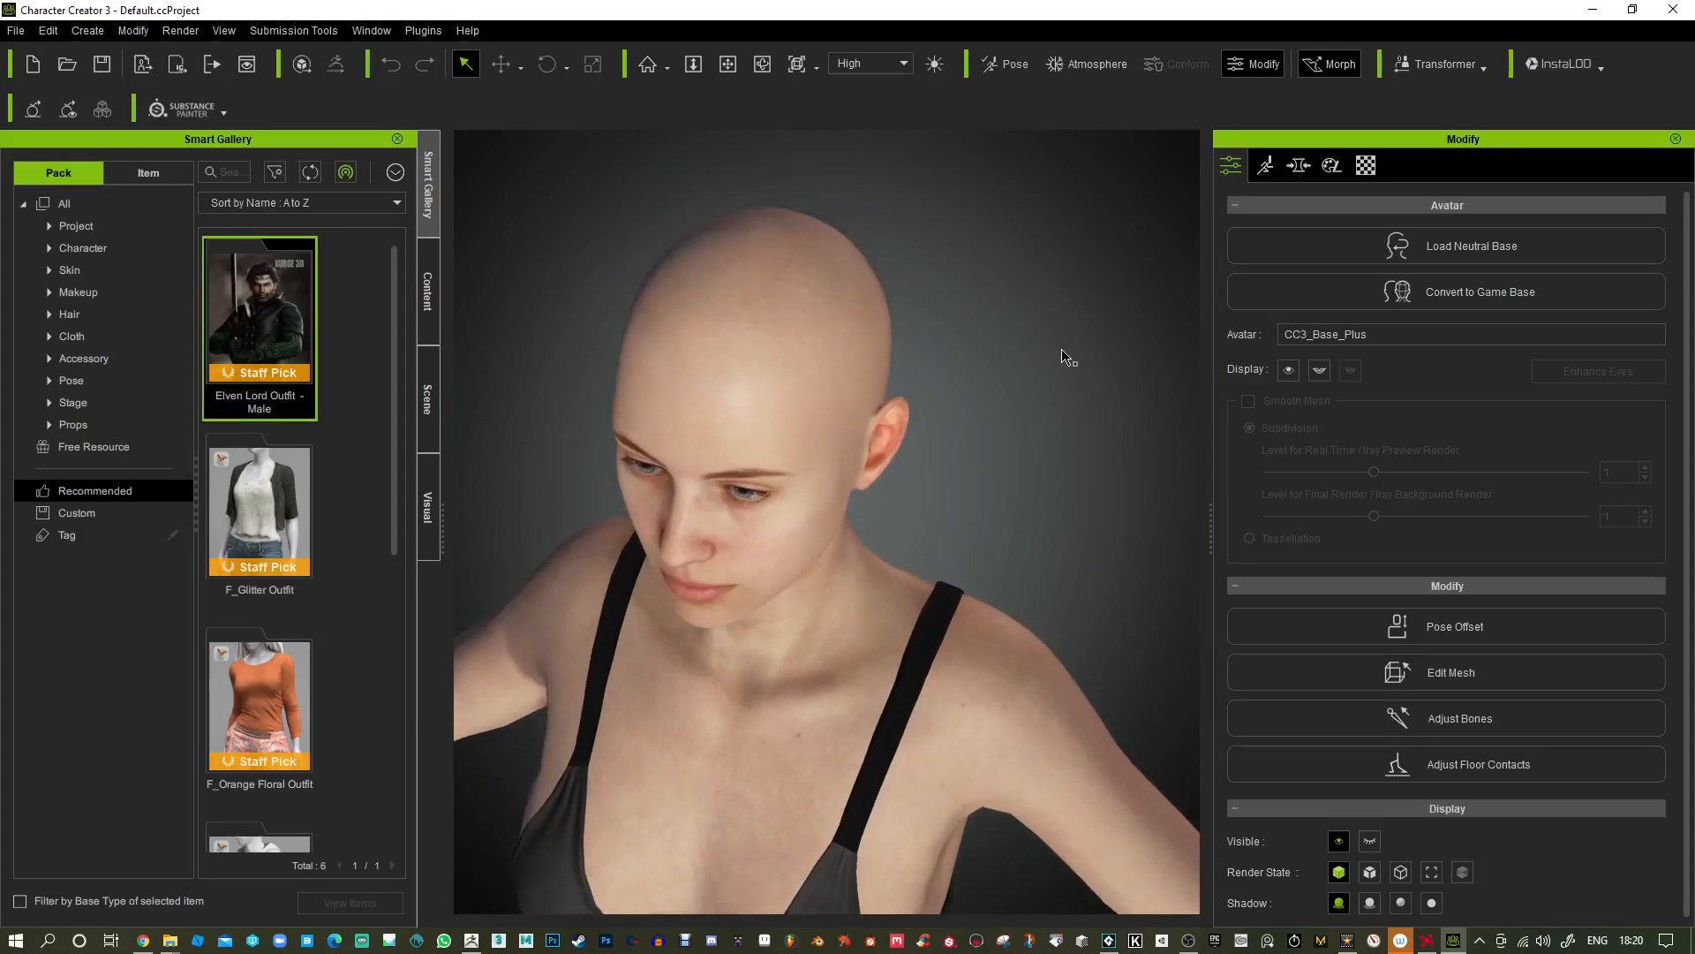
scroll(1024, 388, up, 1)
scroll(1024, 388, down, 1)
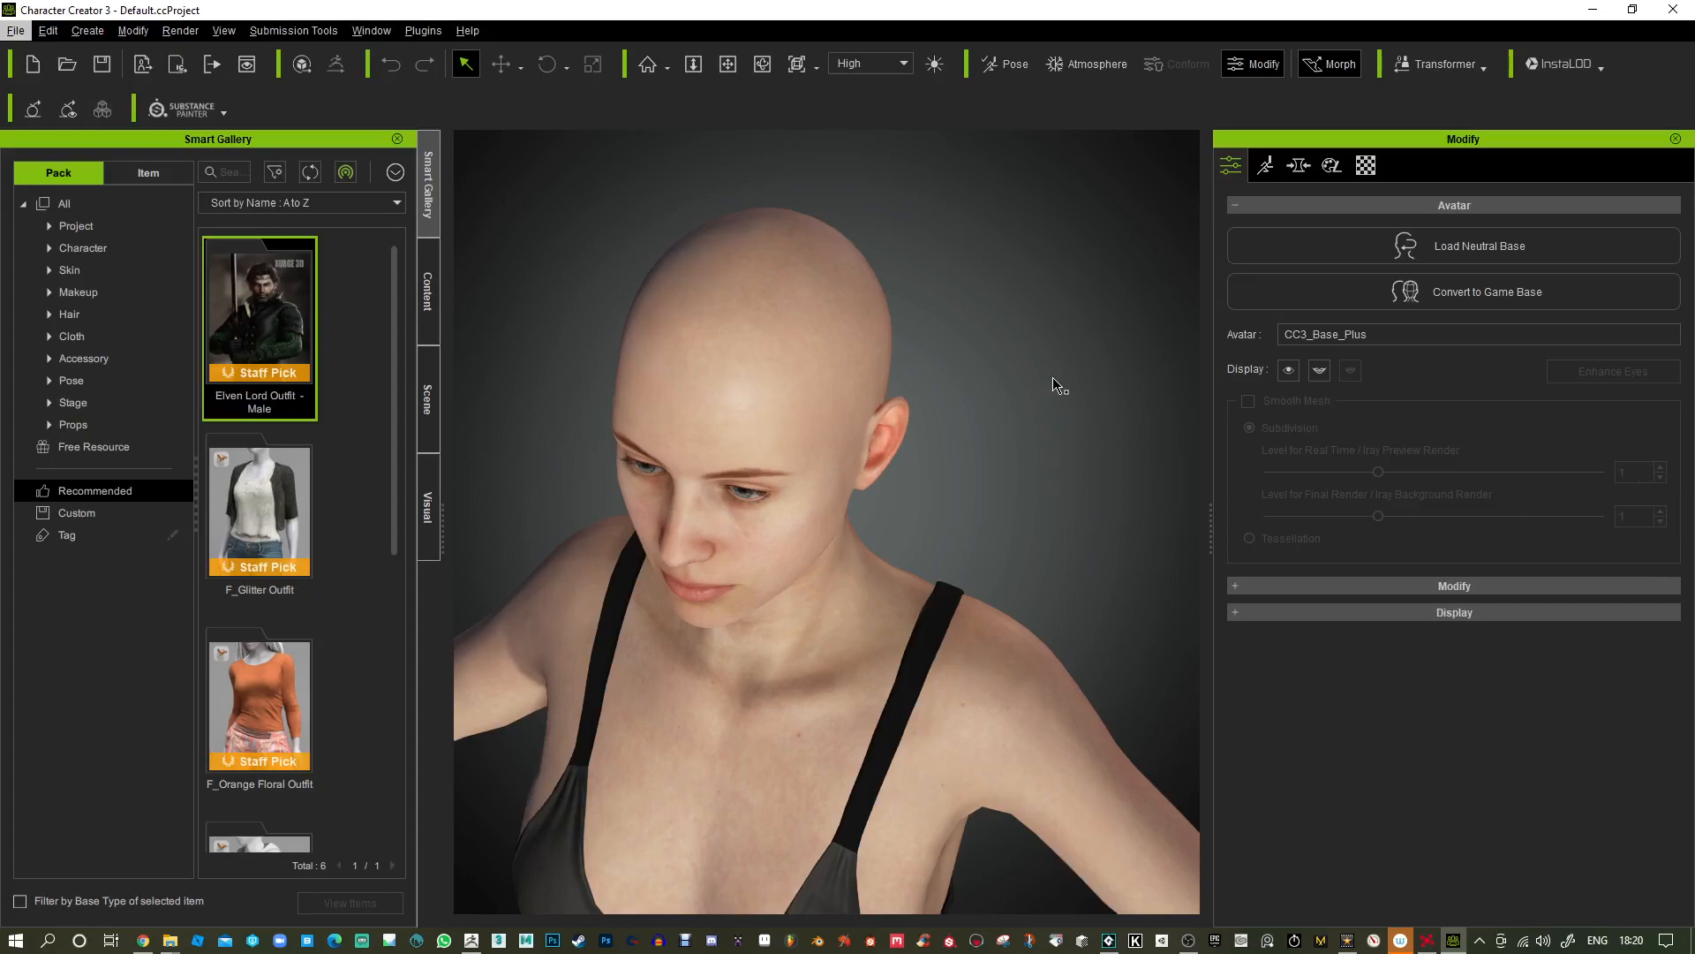
middle_drag(978, 392, 1018, 367)
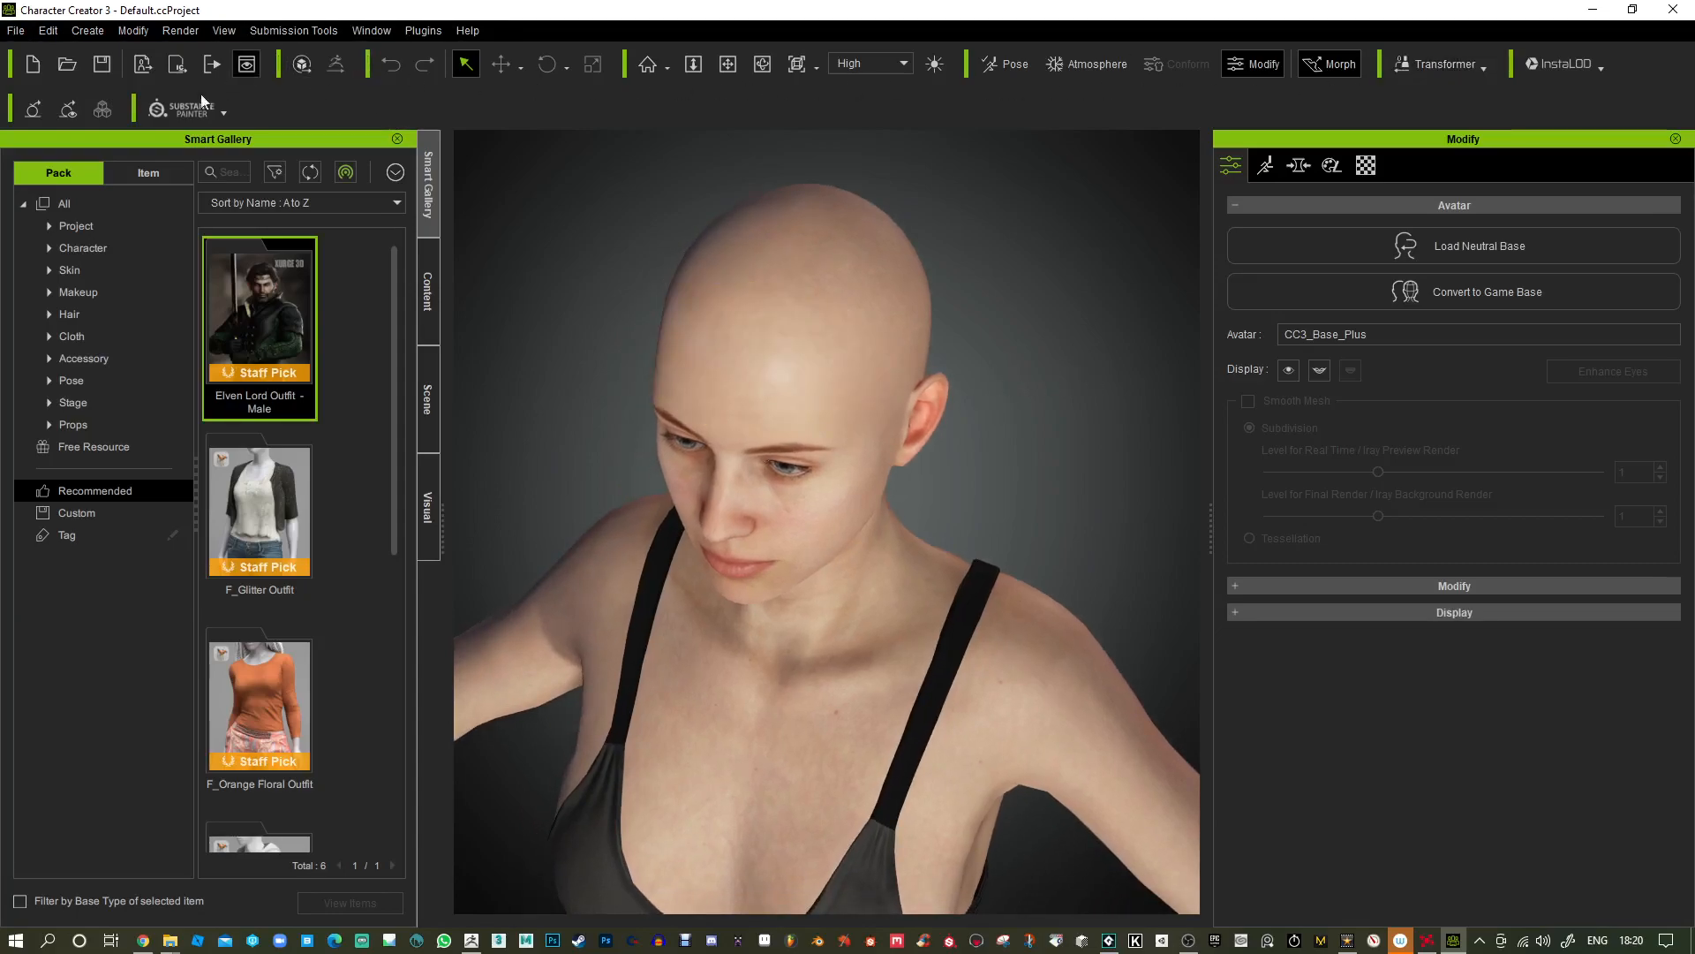
middle_drag(1021, 276, 998, 307)
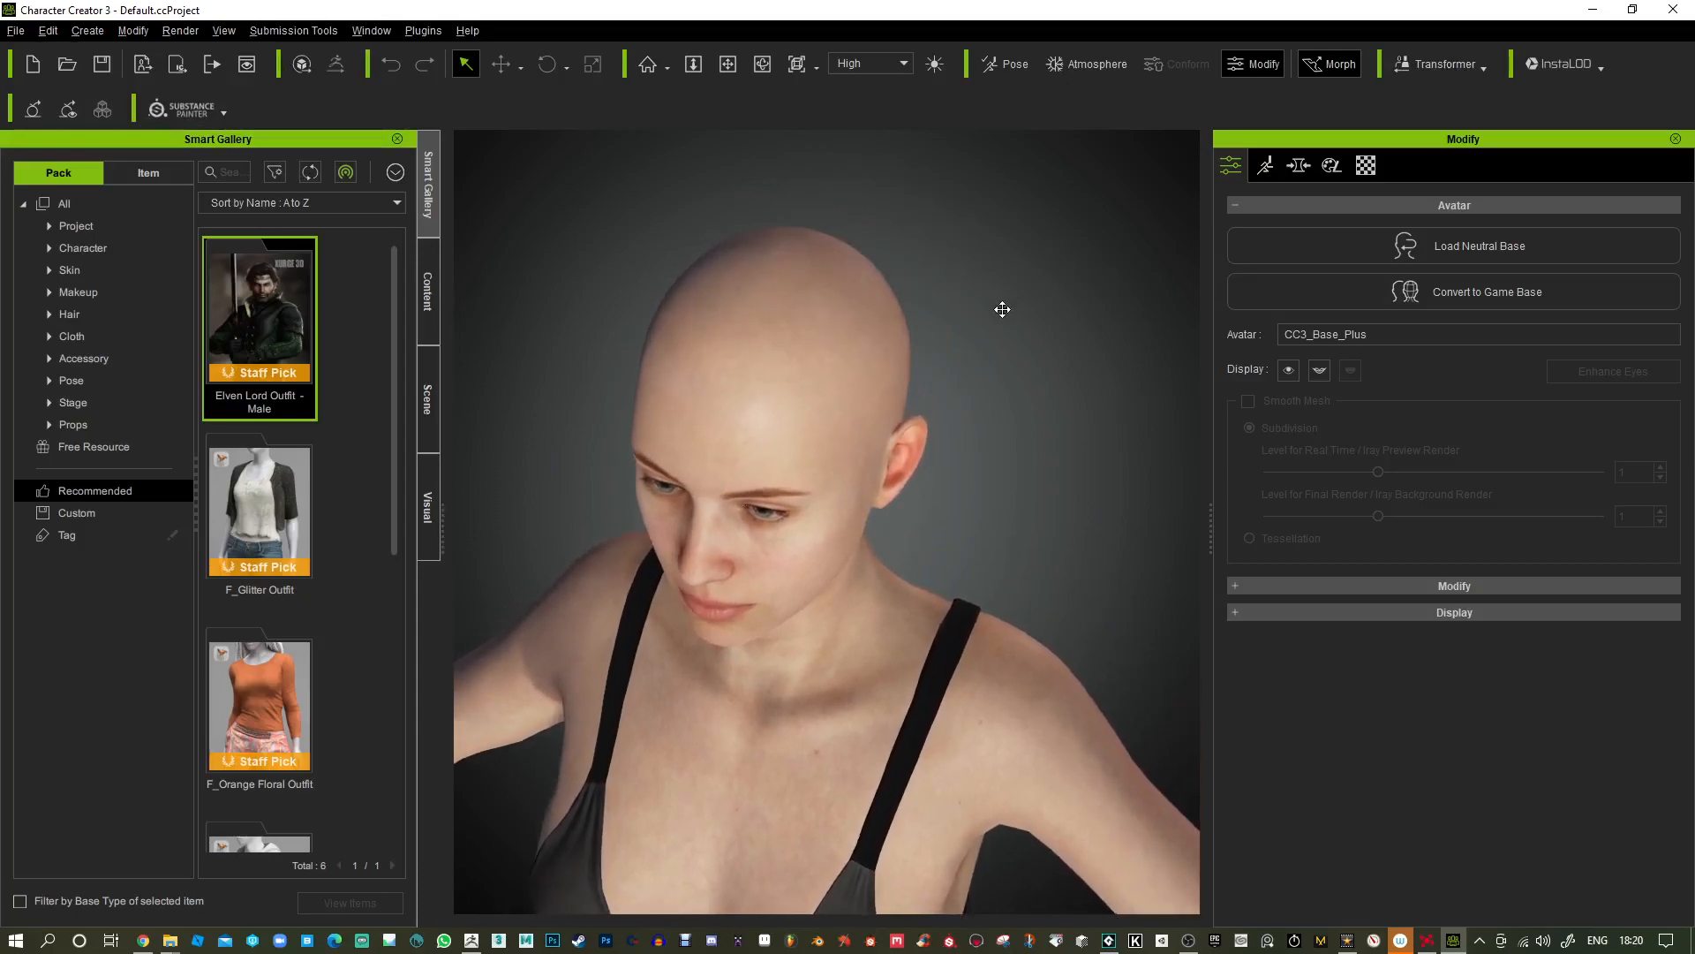
Try the Zoom, Orbit and Pan camera tools on the avatar's head, bringing it closer to eye level.
click(693, 65)
drag(719, 199, 692, 167)
click(762, 64)
drag(789, 196, 845, 60)
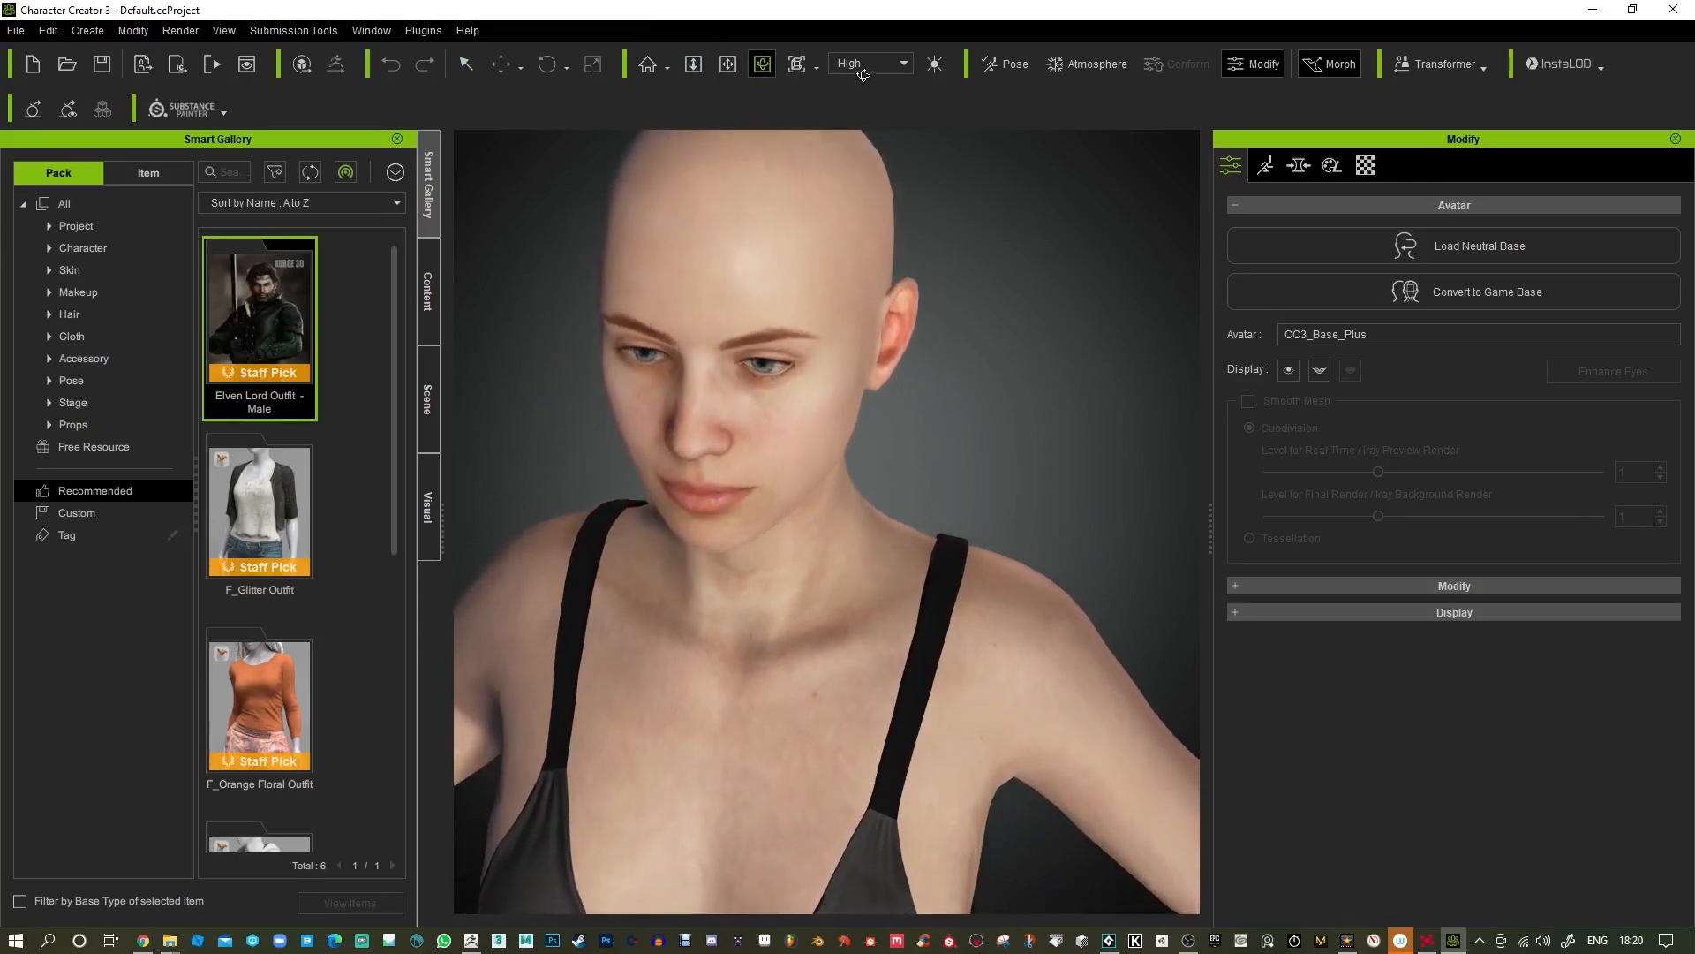
click(729, 64)
drag(831, 213, 851, 303)
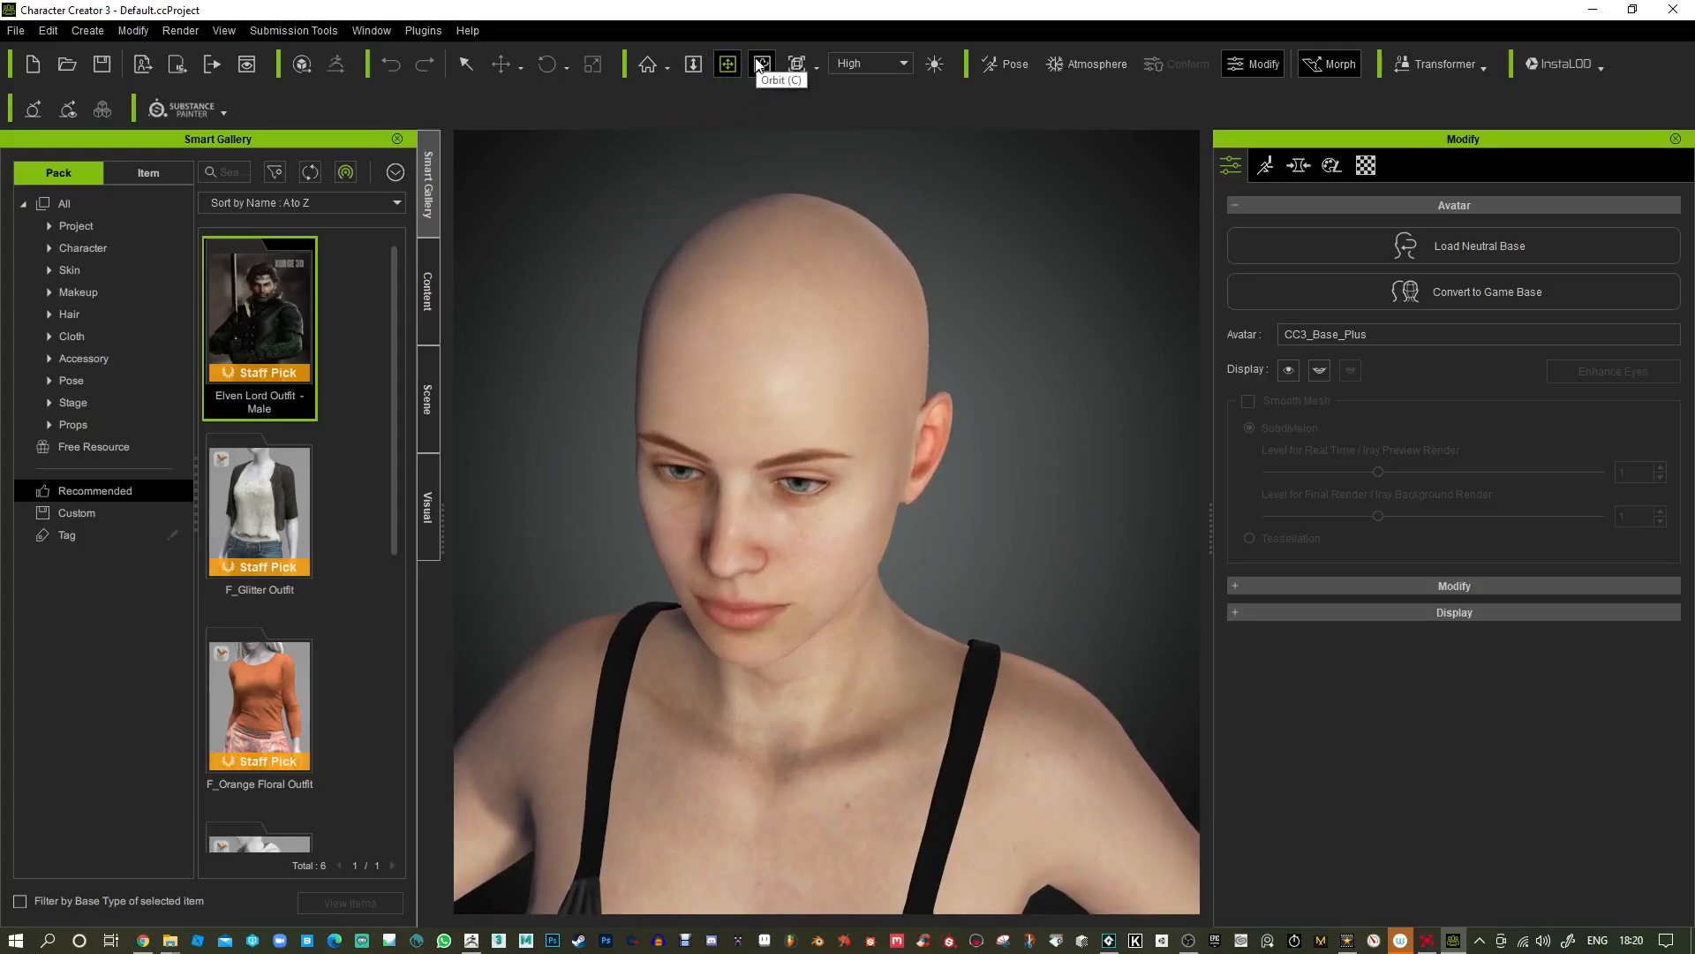
scroll(1008, 295, down, 3)
scroll(1010, 302, up, 4)
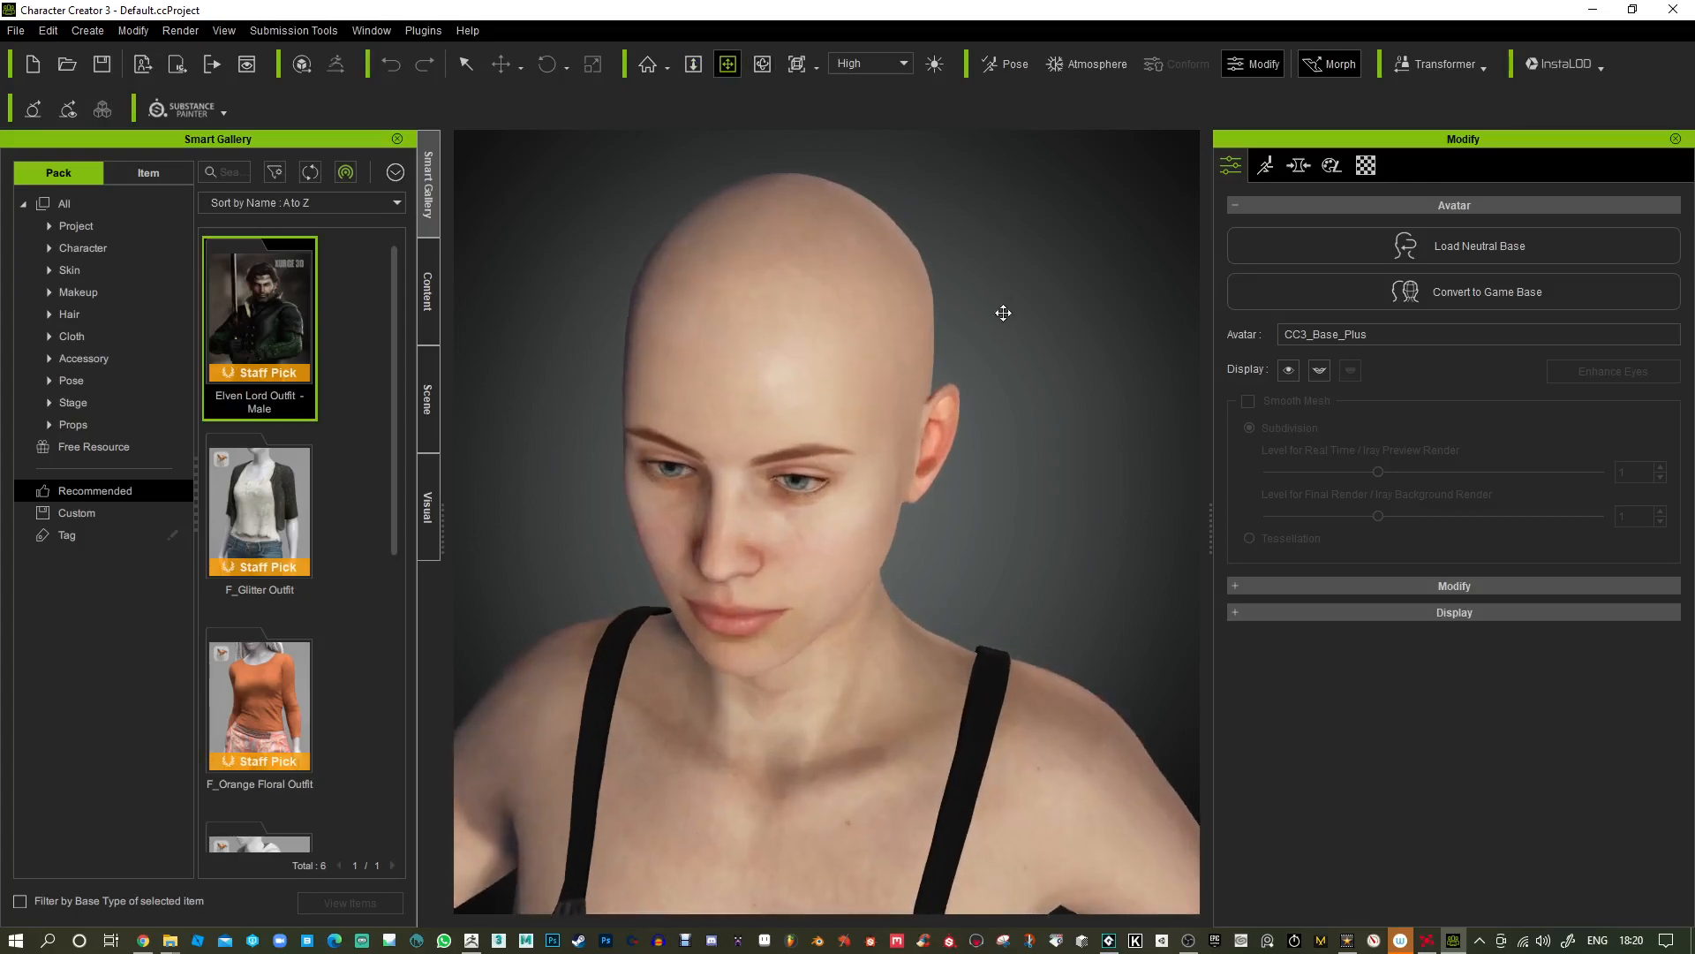
drag(1003, 307, 1034, 249)
middle_drag(1034, 249, 999, 291)
right_drag(999, 291, 1019, 164)
middle_drag(936, 265, 999, 351)
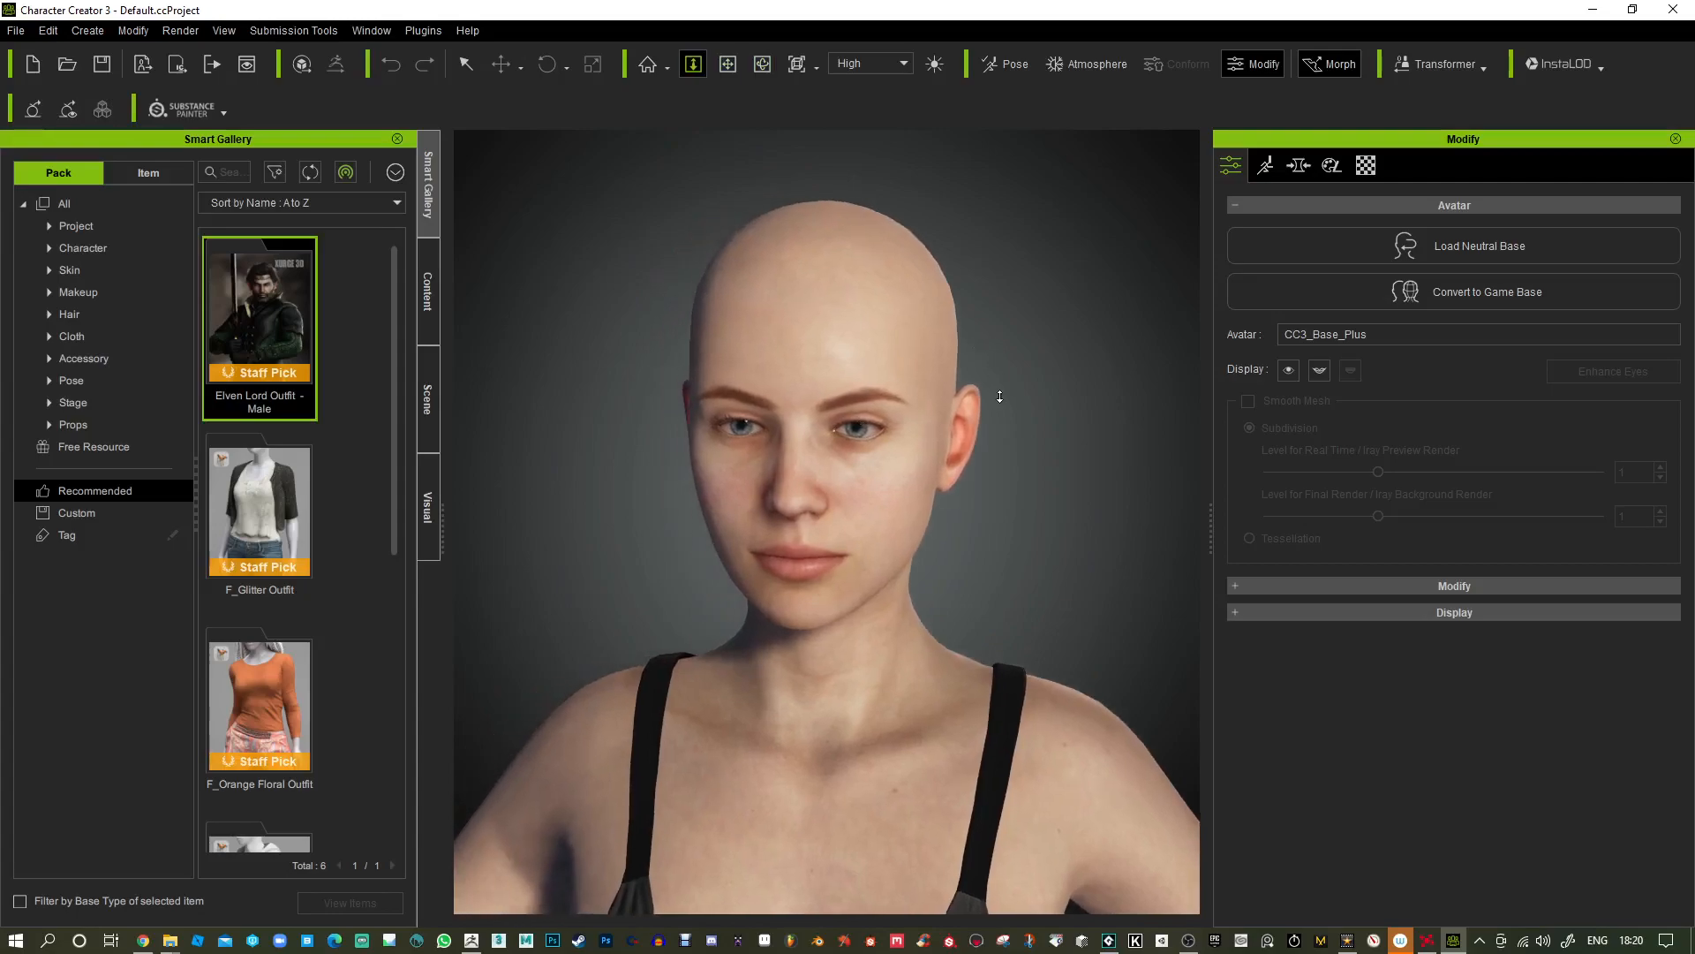
Inspect the avatar's eyes, skin and lips in close-up.
scroll(1002, 410, down, 3)
scroll(1003, 393, up, 3)
scroll(1049, 346, up, 5)
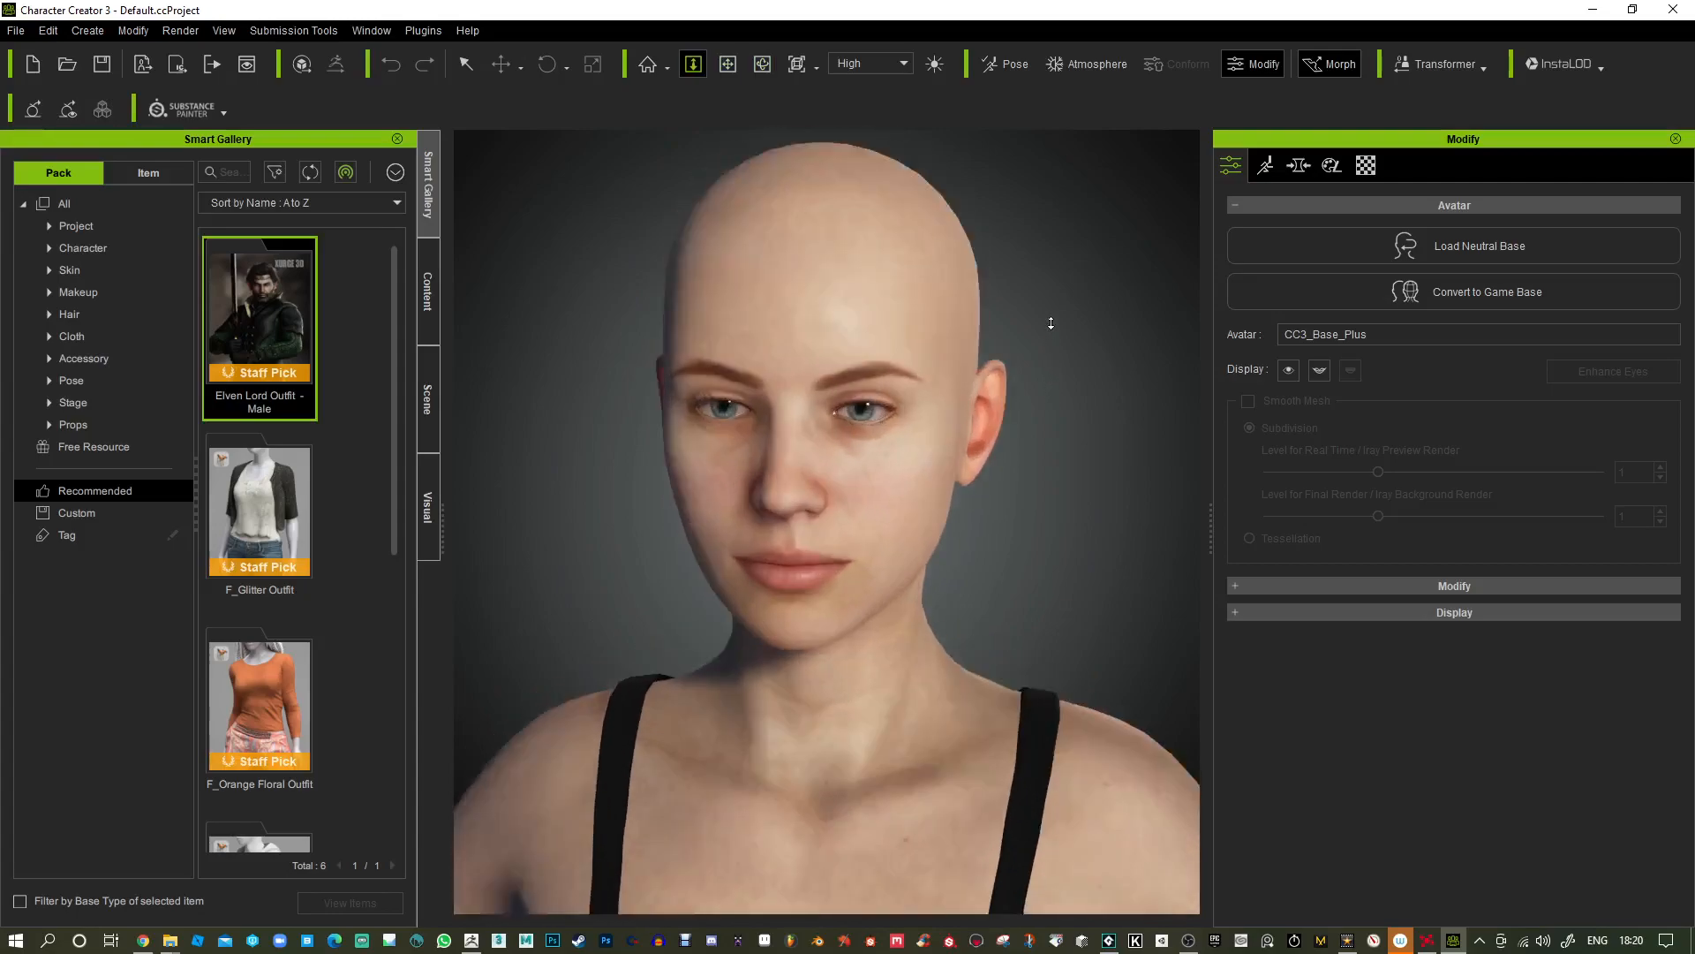
scroll(1051, 281, down, 2)
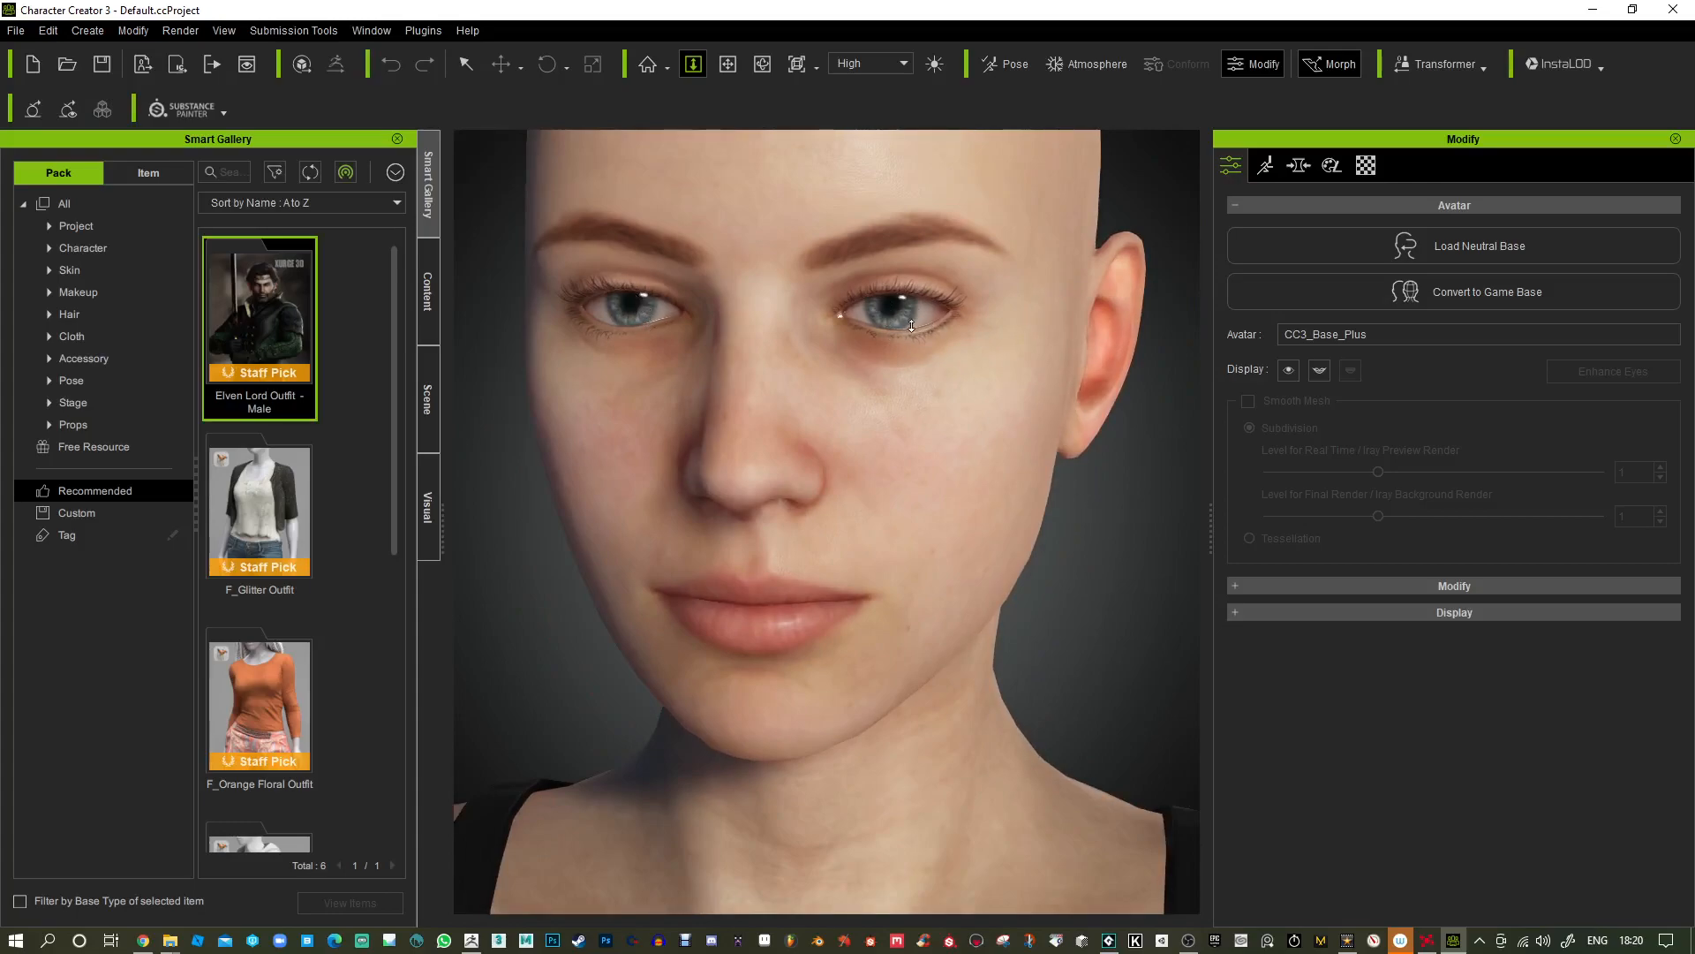
scroll(912, 319, up, 3)
scroll(901, 313, down, 3)
drag(1077, 507, 754, 593)
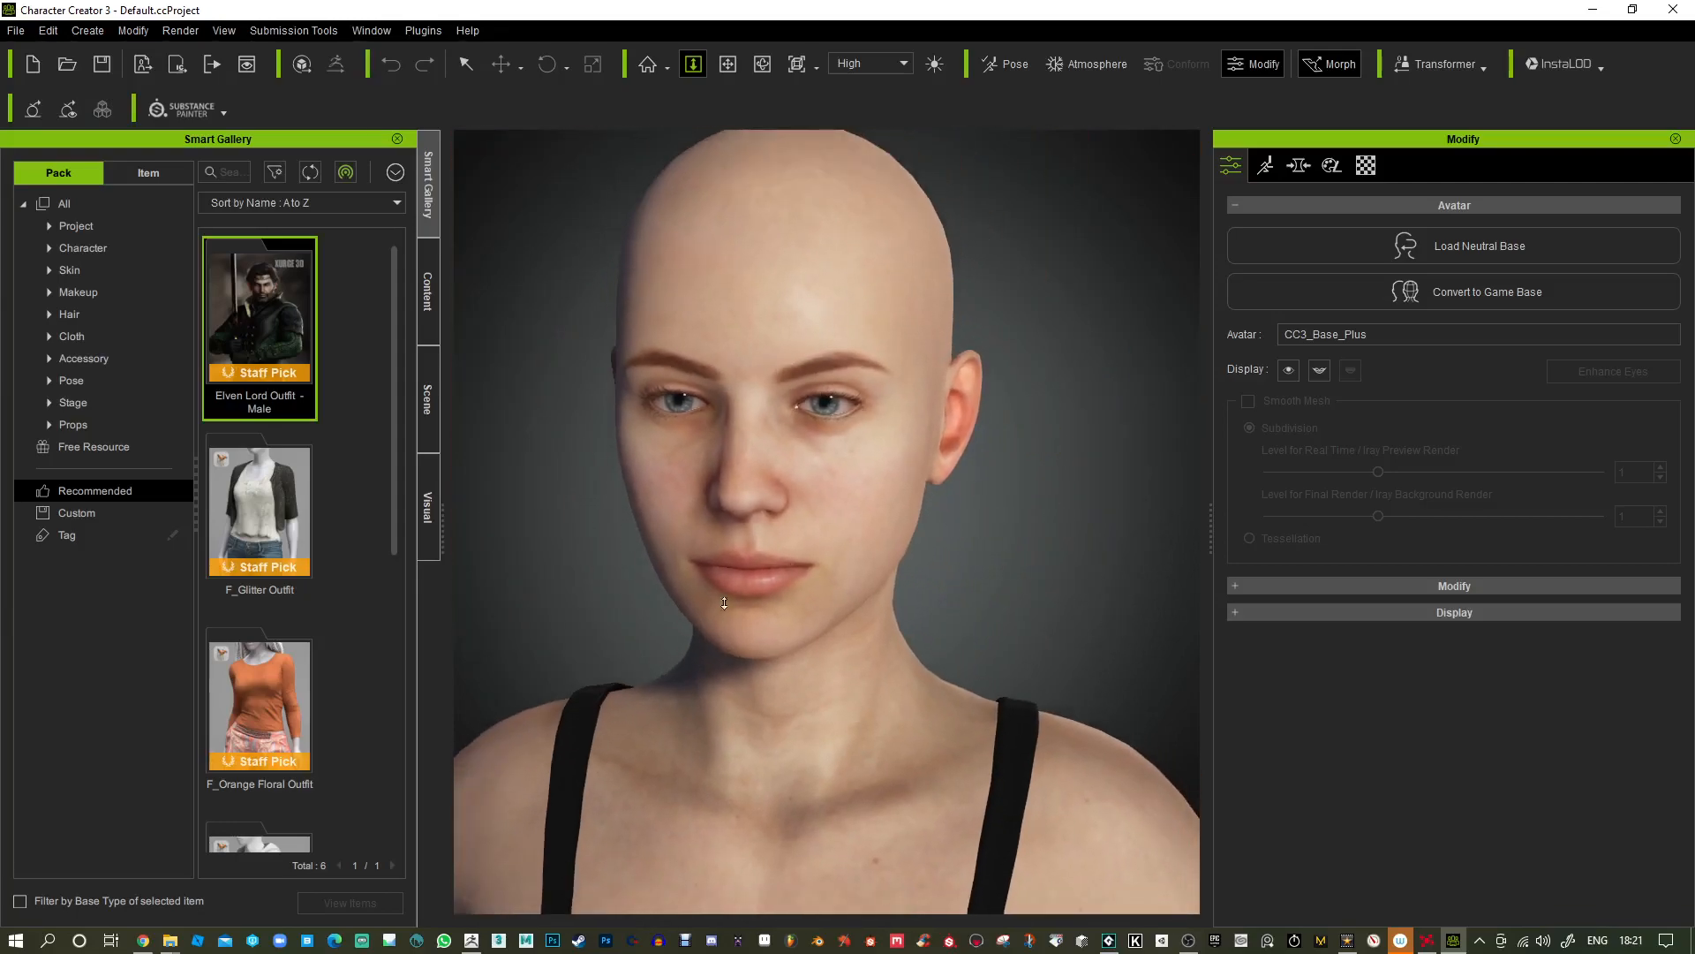
Examine the avatar's face from a three-quarter angle and return to a frontal head-and-shoulders view.
drag(924, 557, 958, 544)
alt+middle_drag(958, 545, 995, 563)
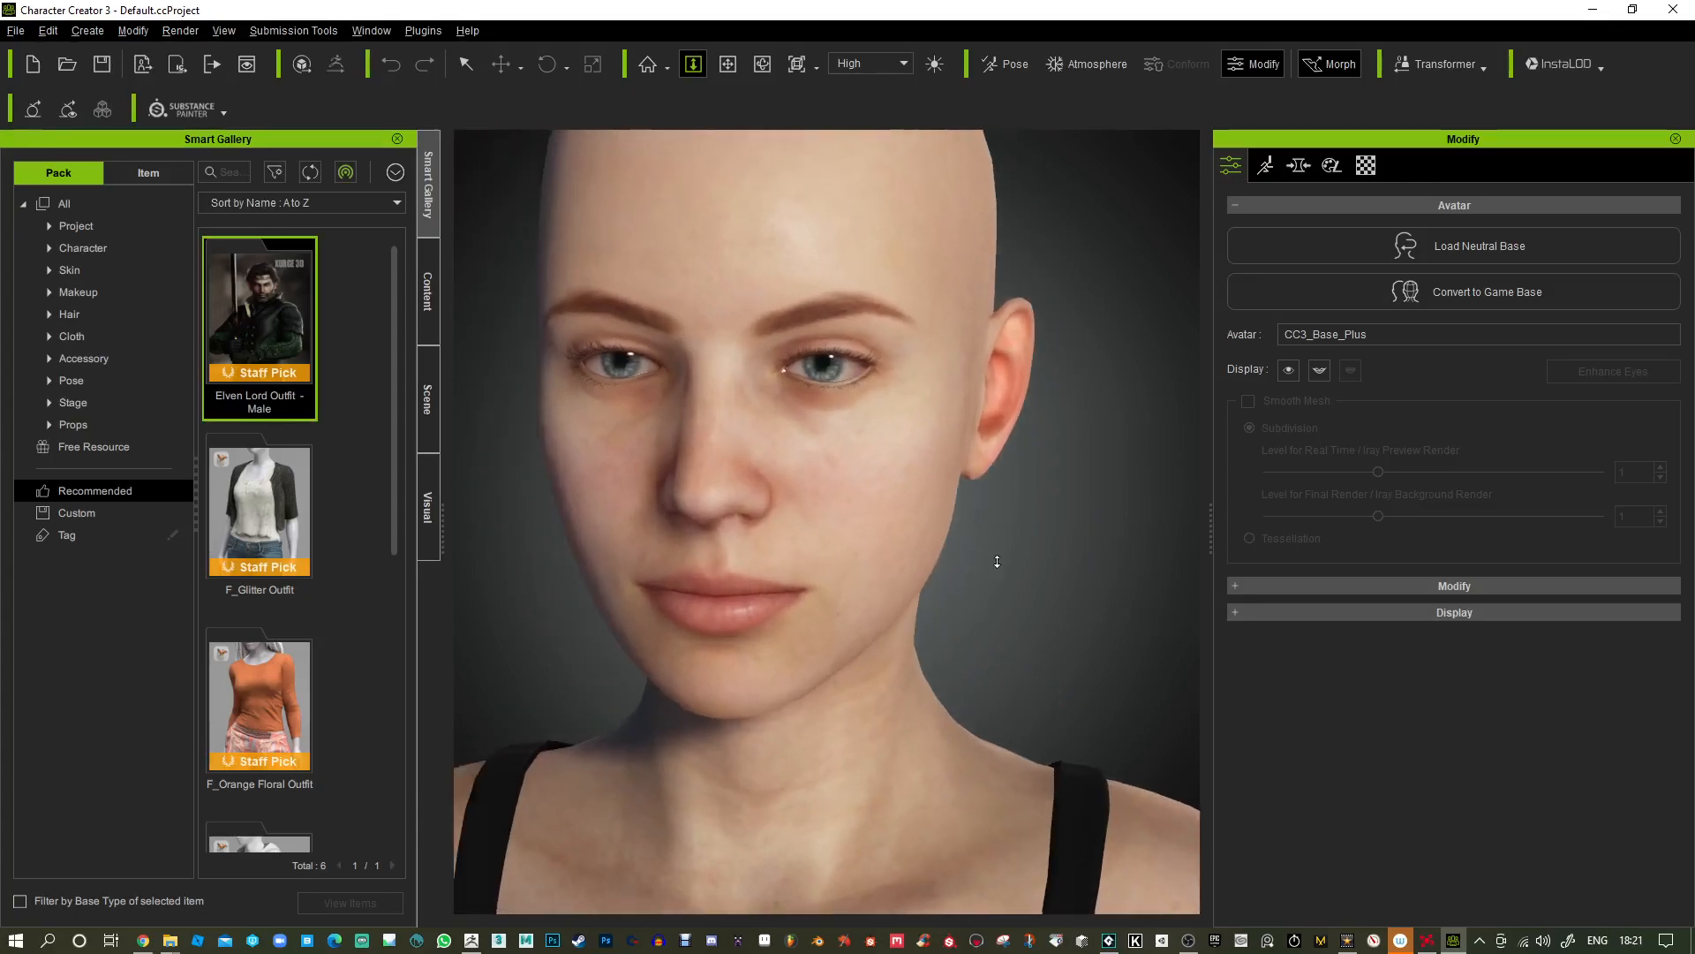
right_drag(995, 563, 890, 568)
mouse_move(1068, 556)
middle_down()
mouse_move(1064, 580)
mouse_move(1058, 546)
middle_up()
mouse_move(1057, 545)
mouse_down()
mouse_move(1061, 608)
mouse_move(1049, 527)
mouse_move(1049, 587)
mouse_move(1049, 563)
mouse_up()
mouse_move(1015, 536)
middle_down()
mouse_move(980, 553)
mouse_move(1031, 528)
middle_up()
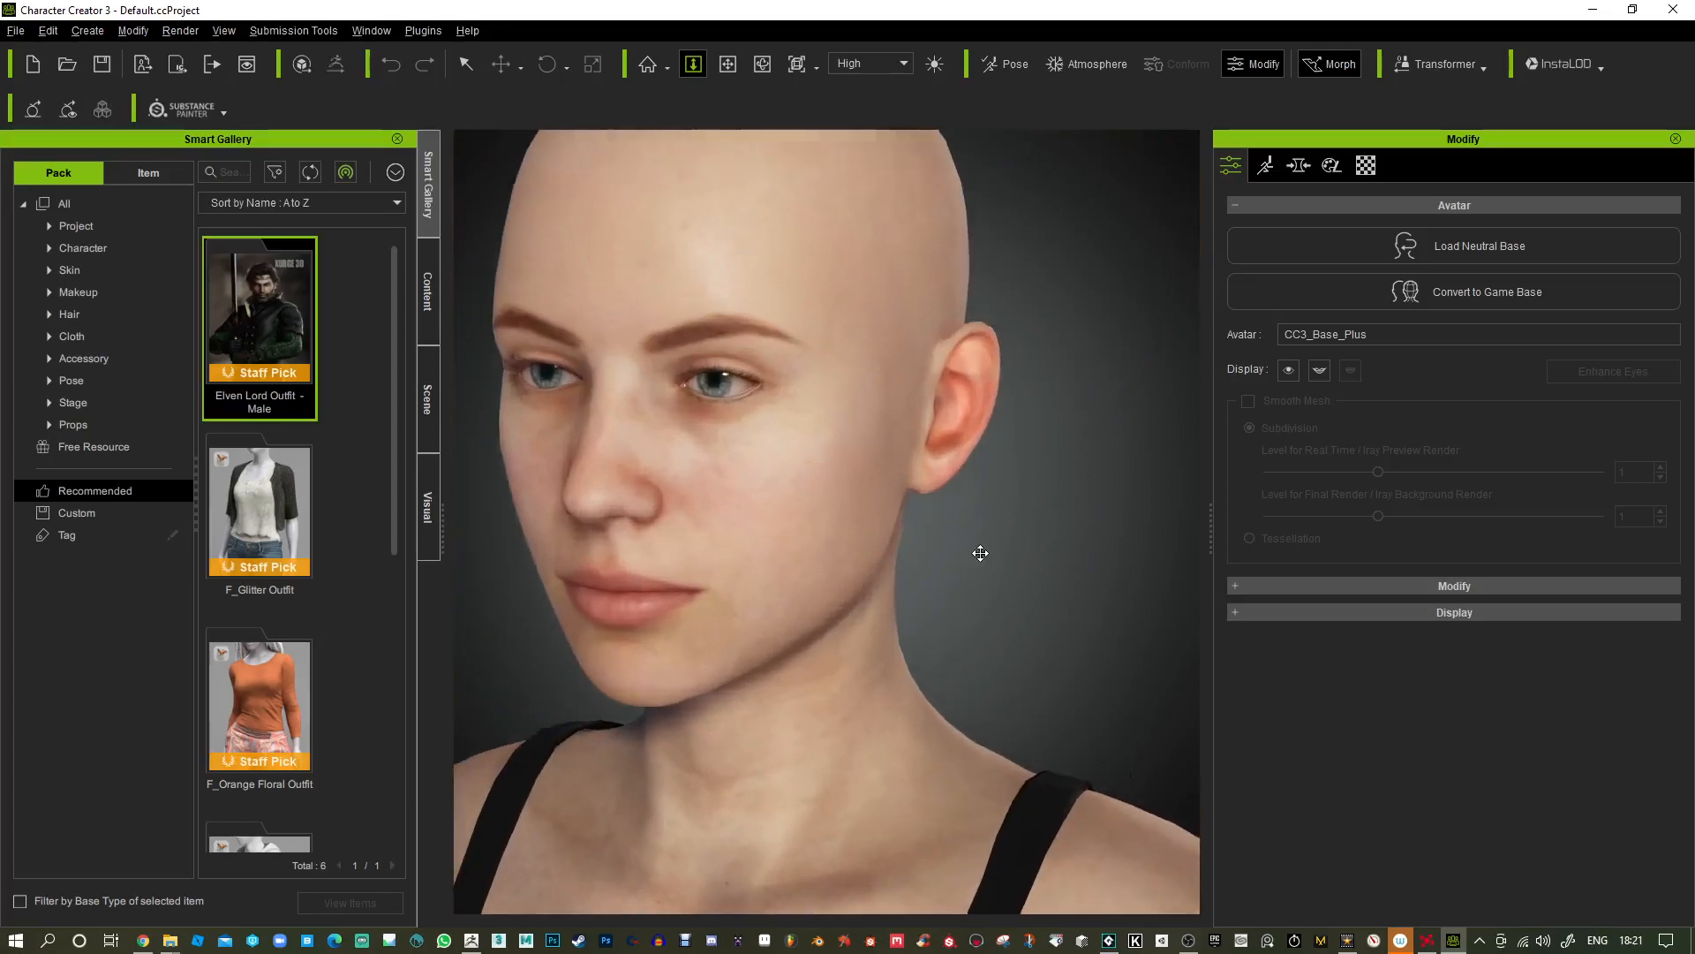
drag(1031, 528, 1036, 552)
right_drag(1036, 552, 1101, 276)
right_drag(980, 405, 1084, 389)
scroll(1058, 463, down, 3)
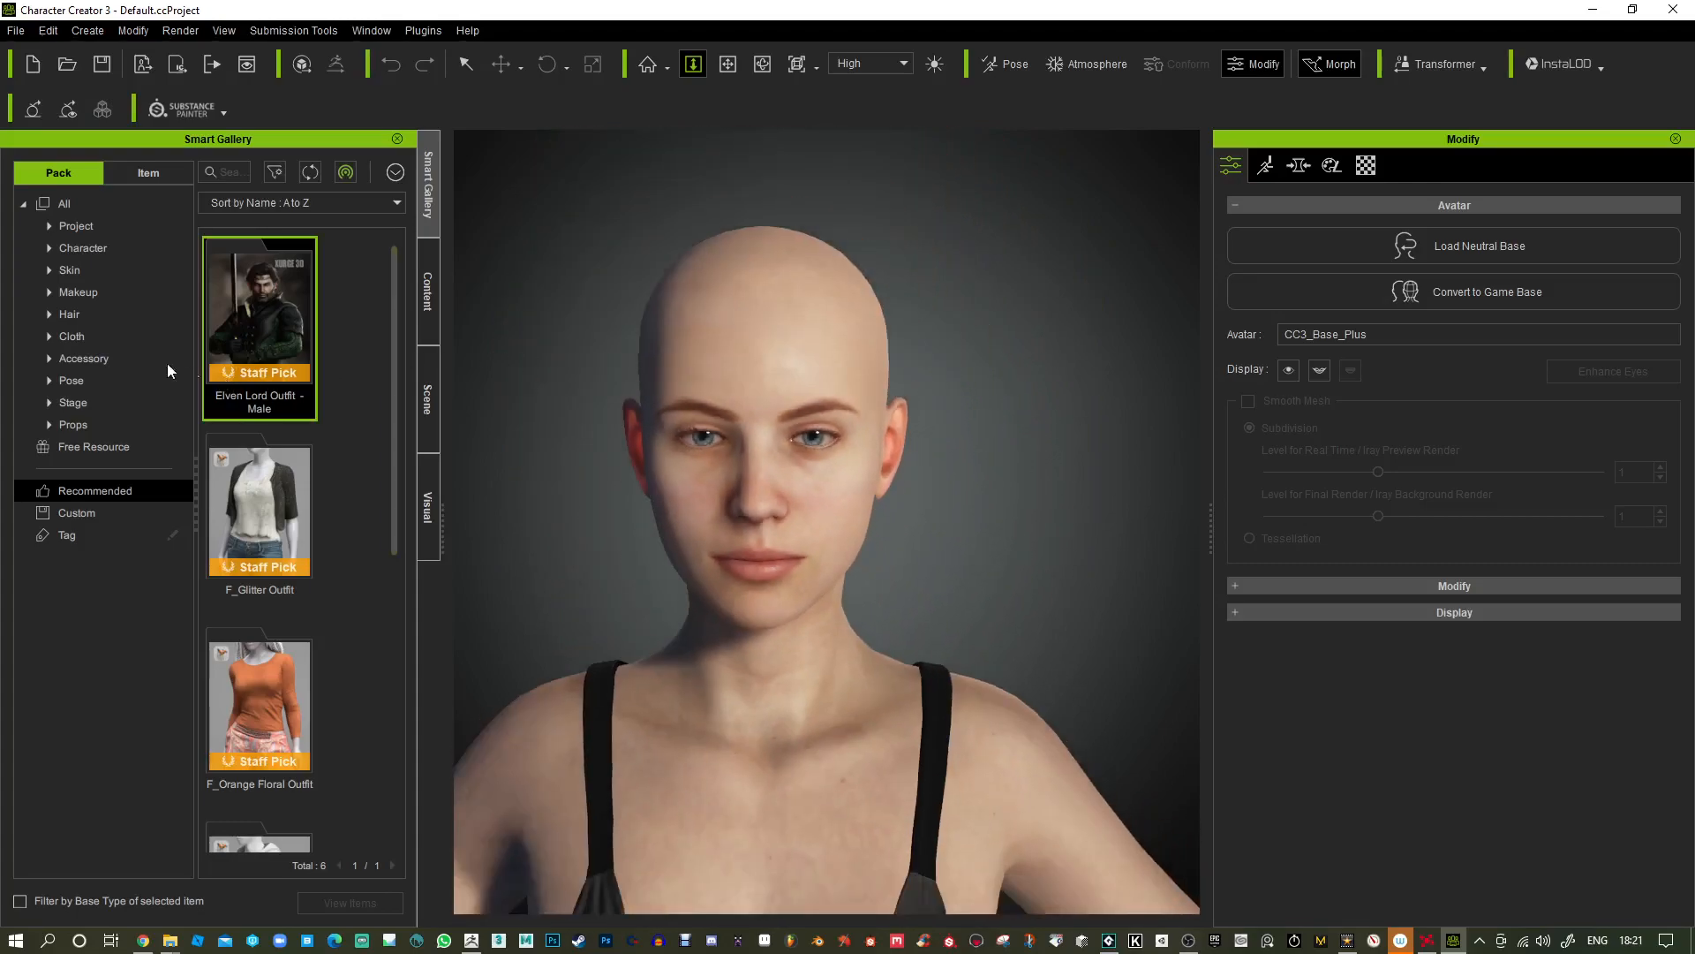
Download the CC3 Embed Hair pack from the Hair category's HairGroup.
click(48, 314)
click(92, 339)
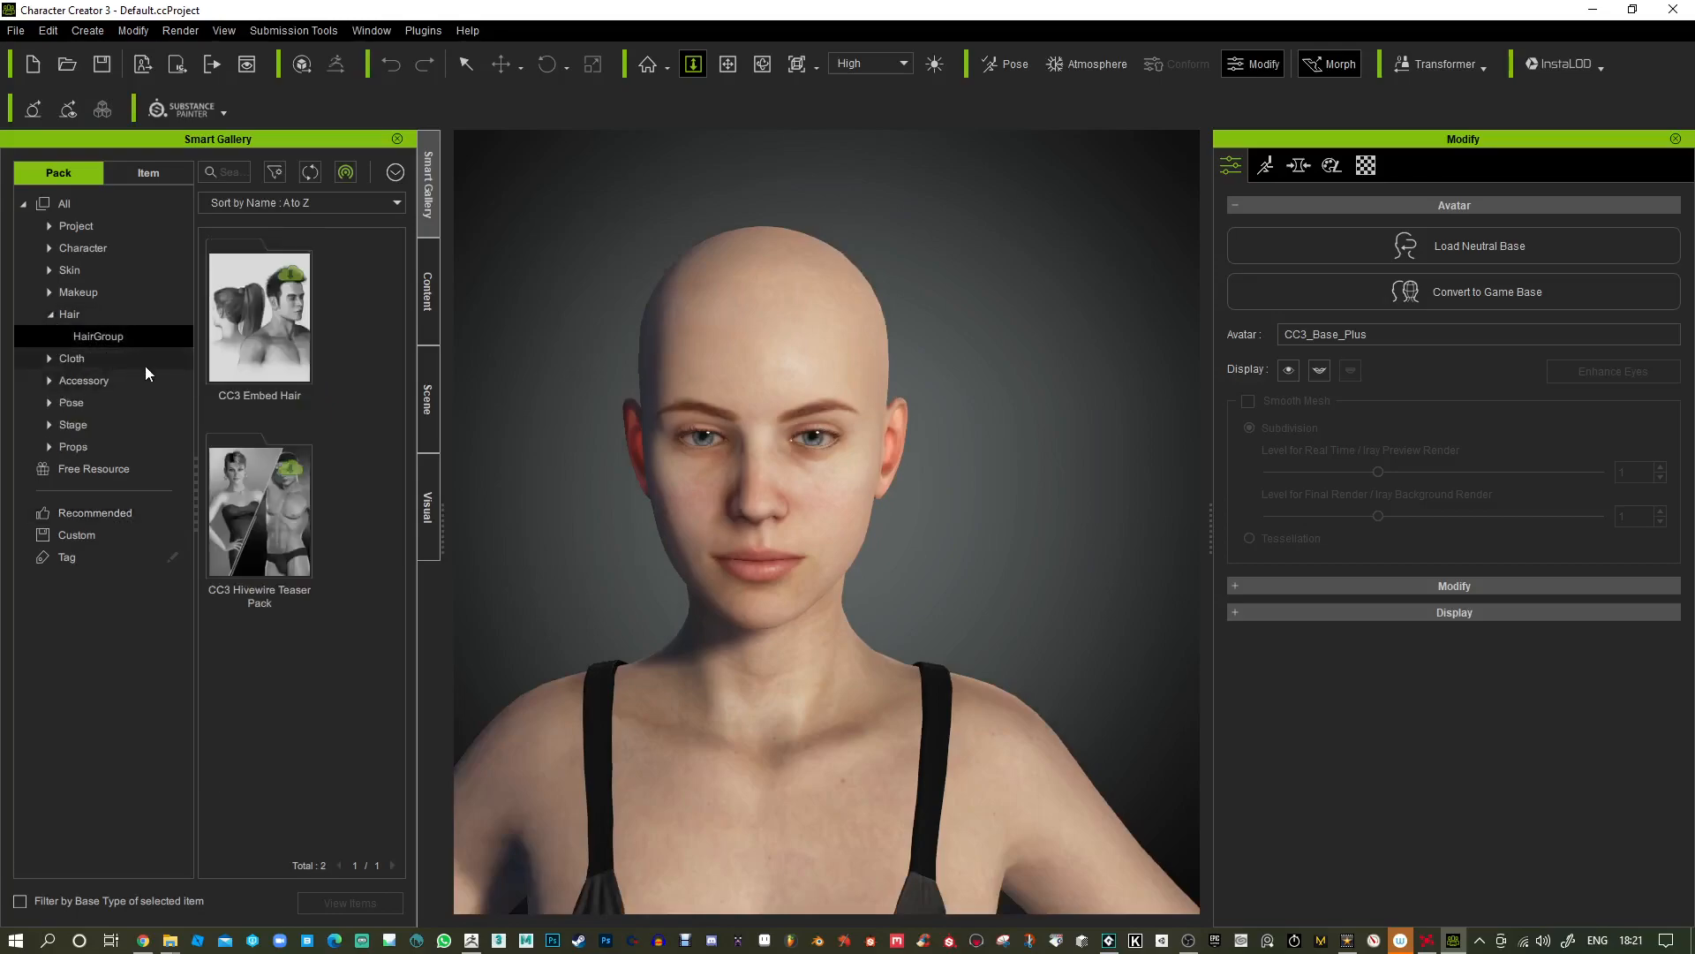
click(265, 346)
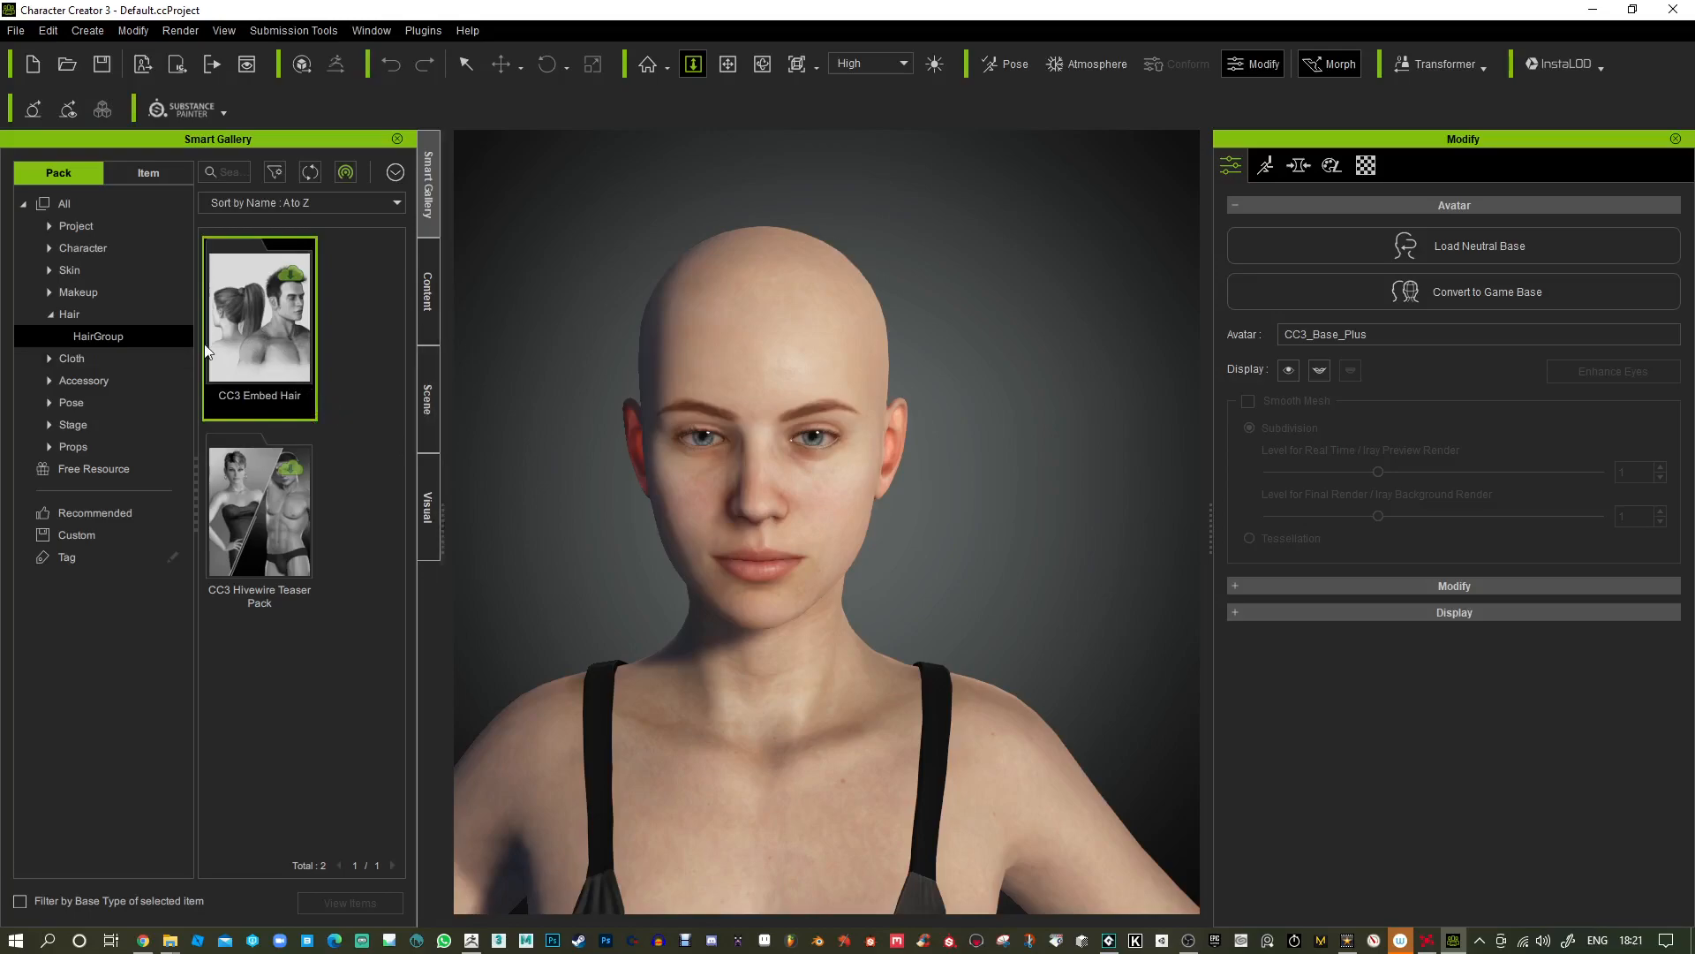
double_click(267, 343)
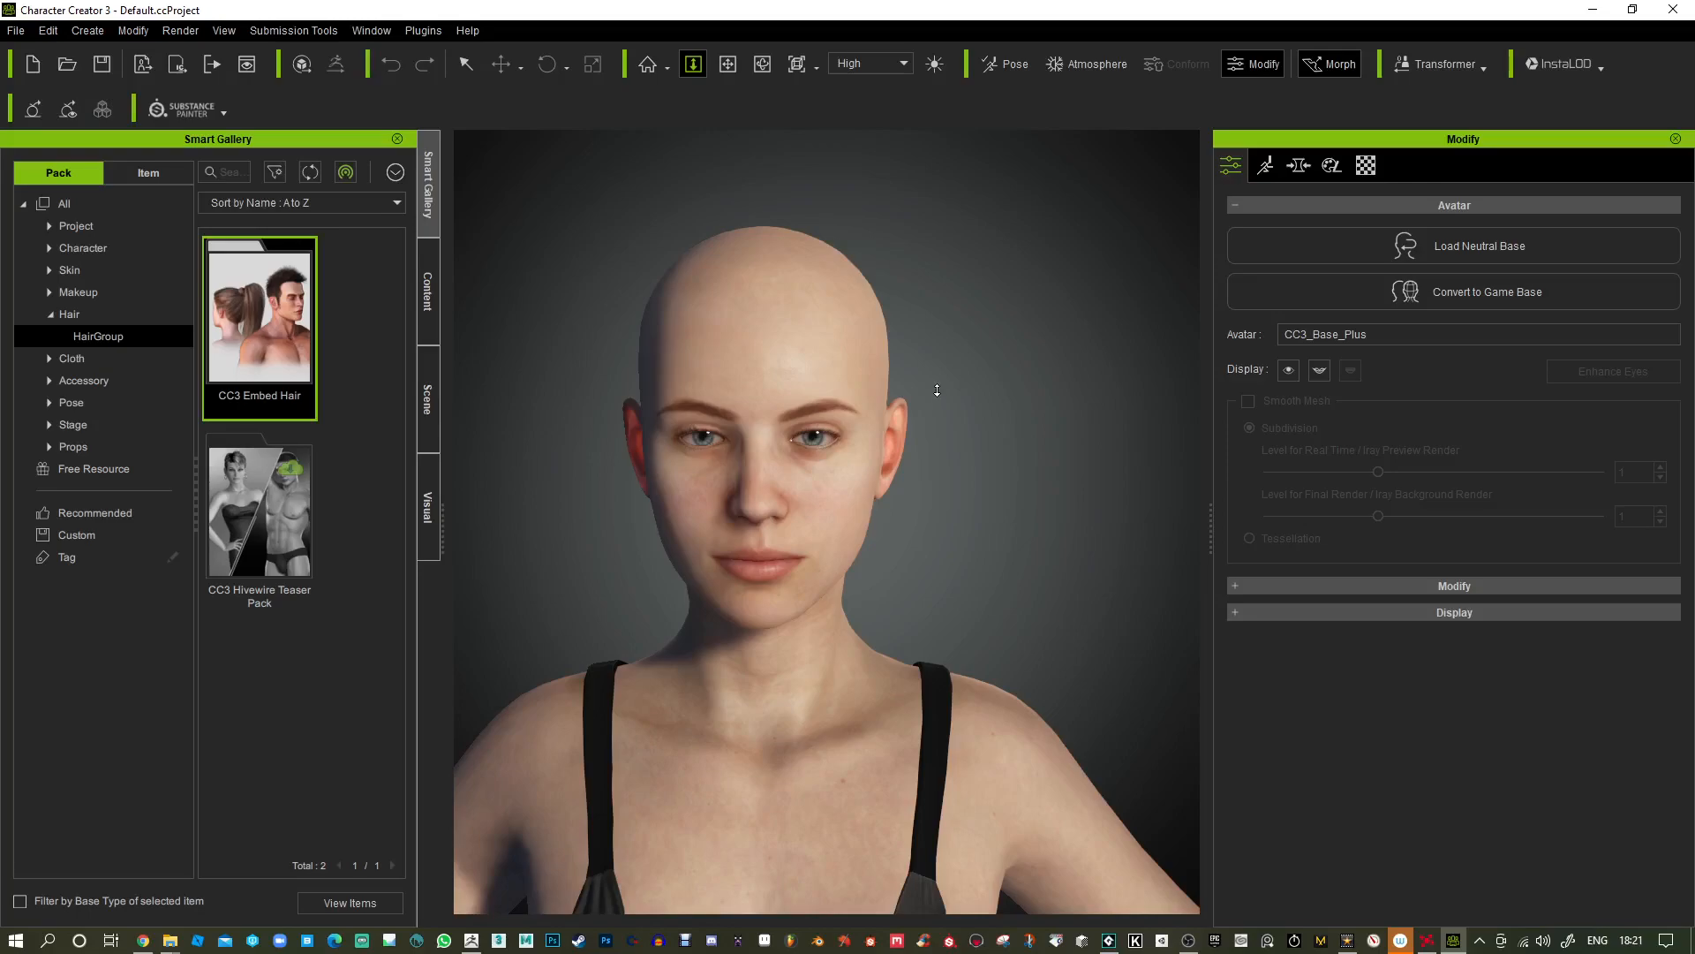
Check the Content library and the Cloth packs available in the Smart Gallery.
click(427, 313)
click(431, 225)
click(65, 360)
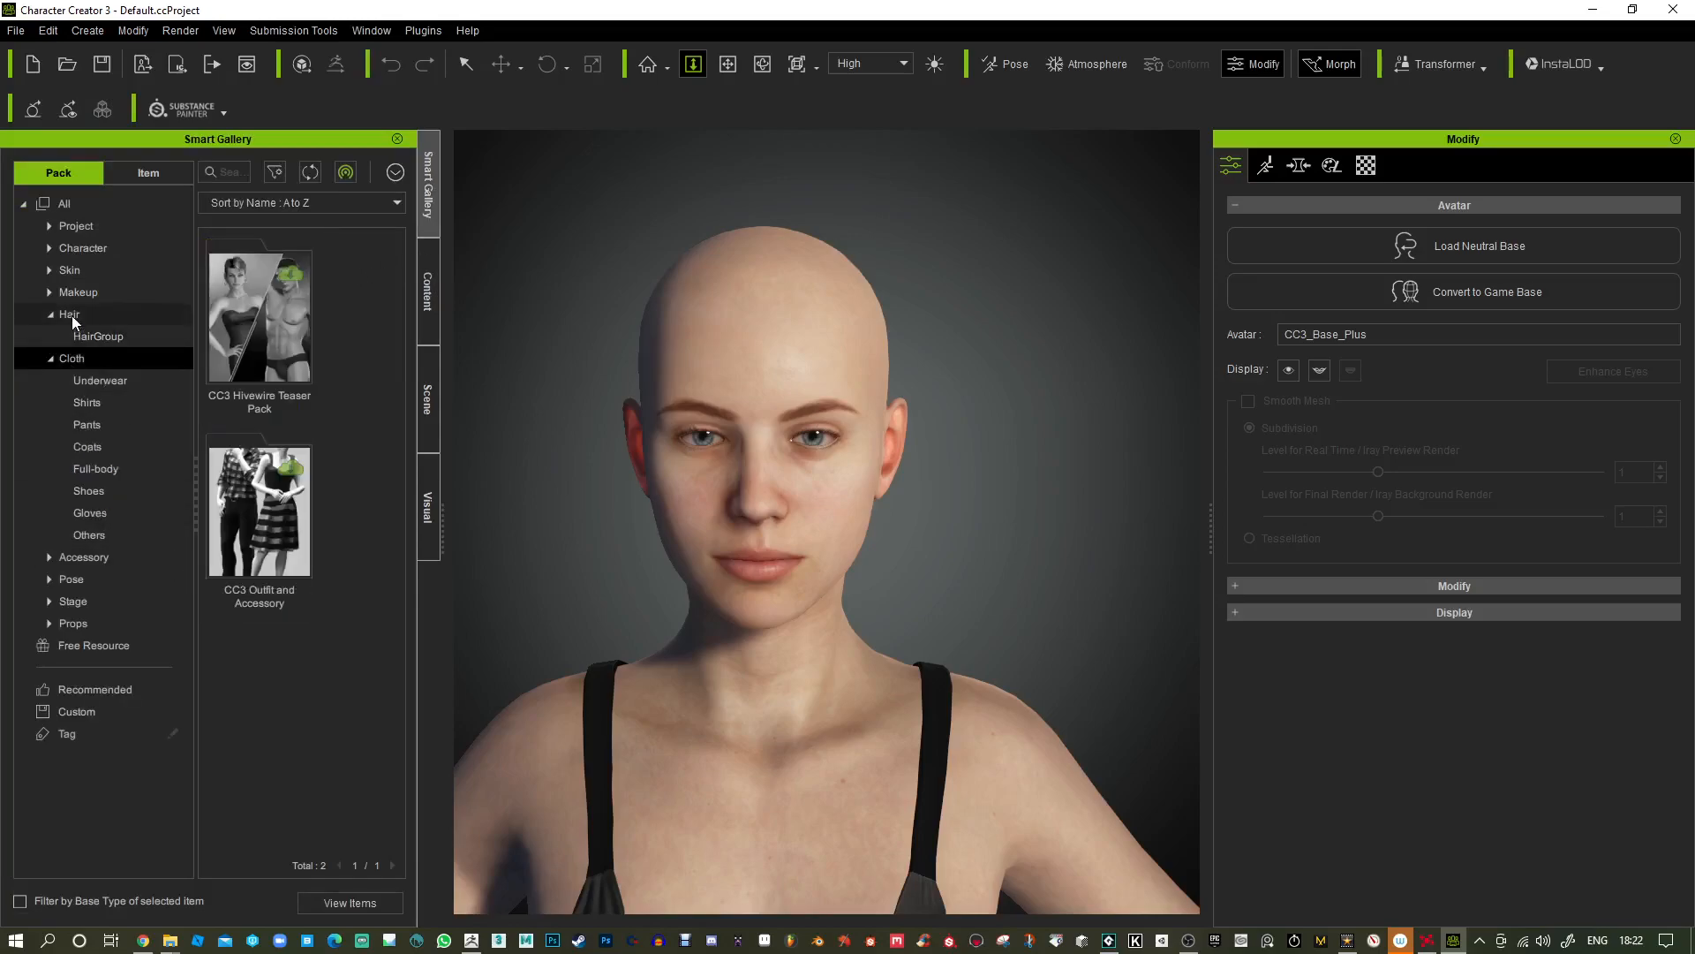
Open the CC3 Embed Hair pack in HairGroup and apply the Fade_Mohawk hair to the avatar.
click(70, 315)
click(98, 337)
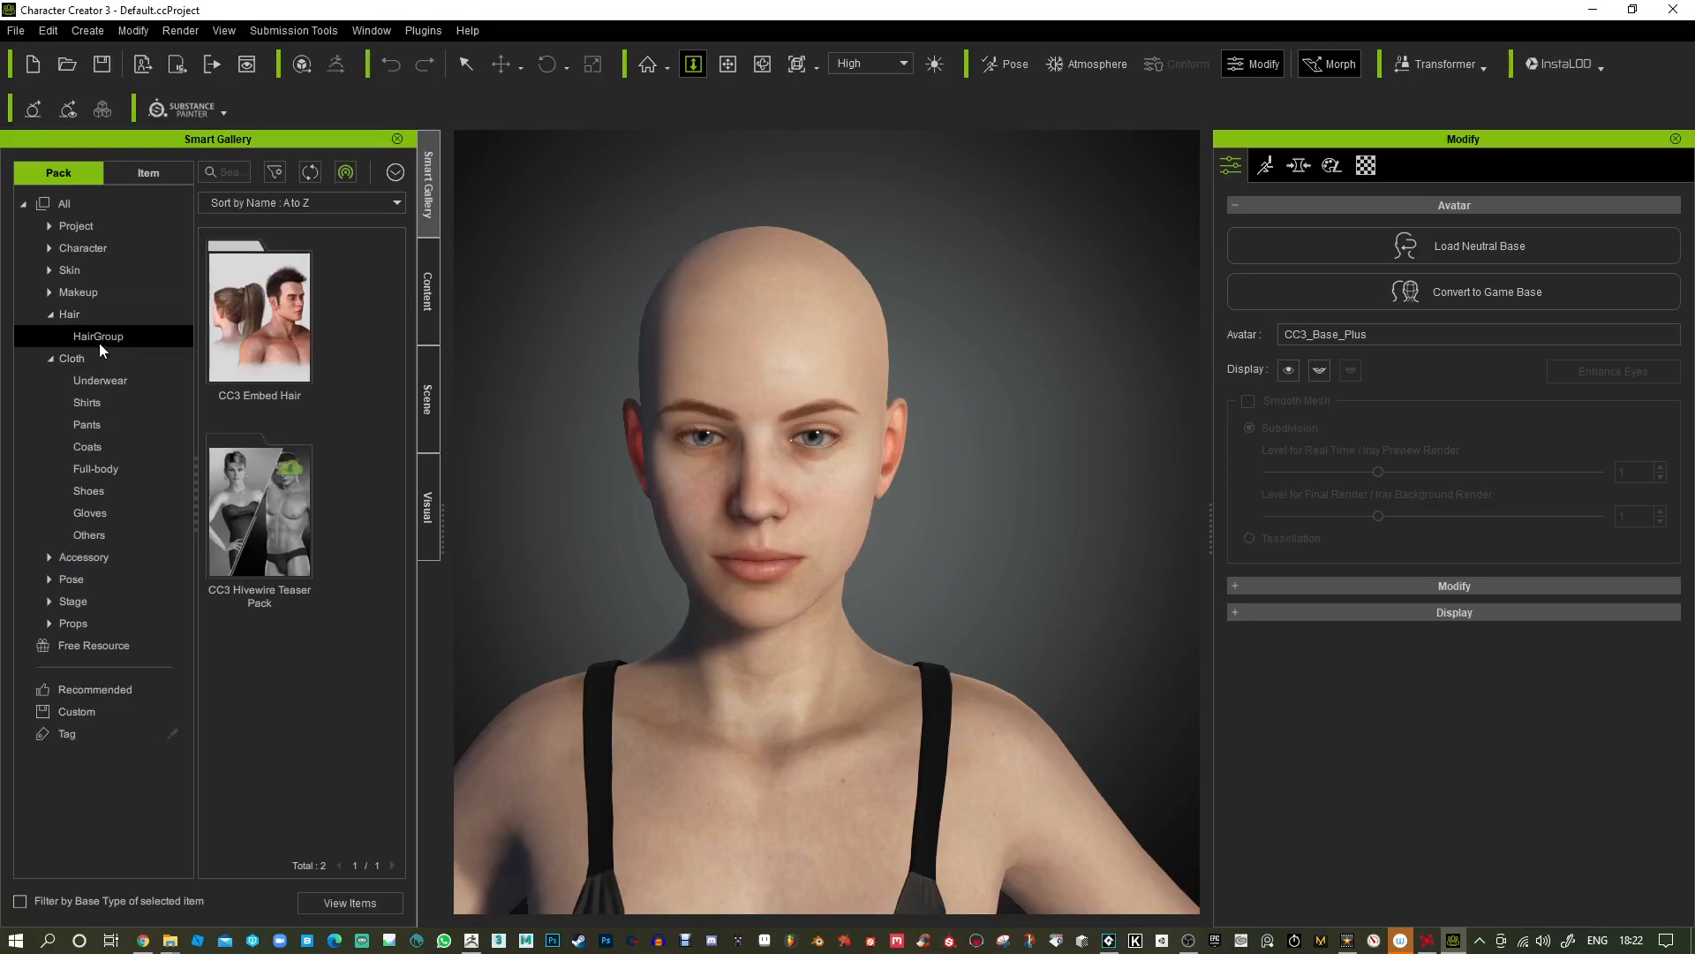
double_click(269, 337)
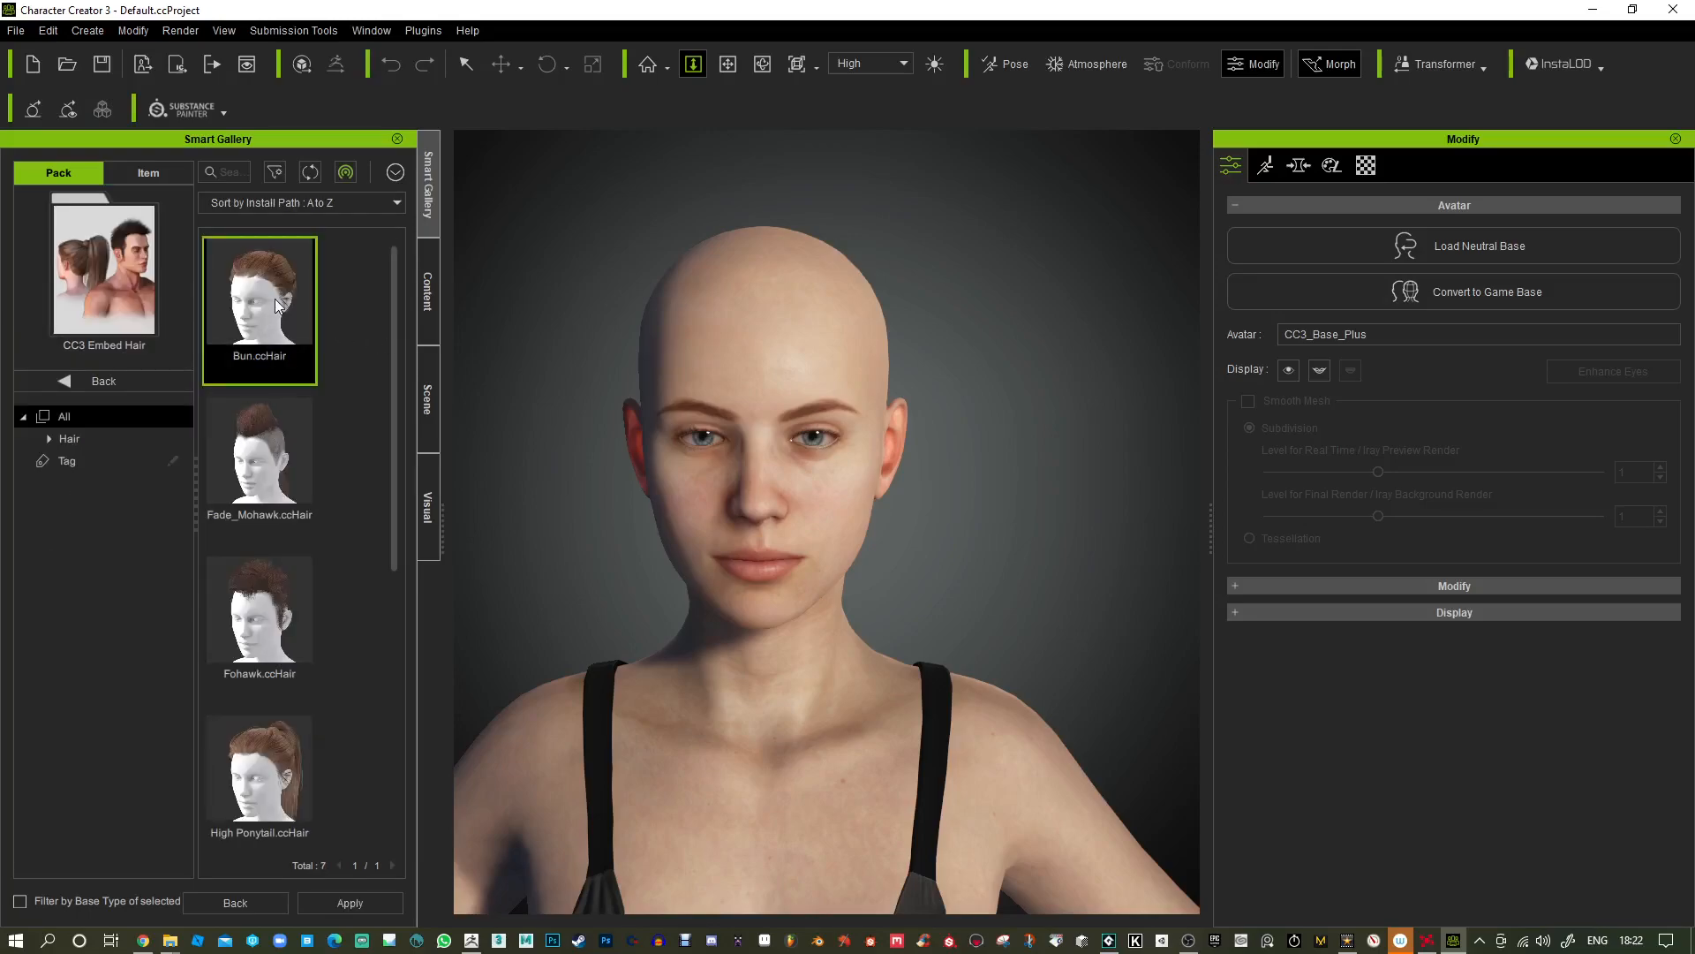
double_click(267, 438)
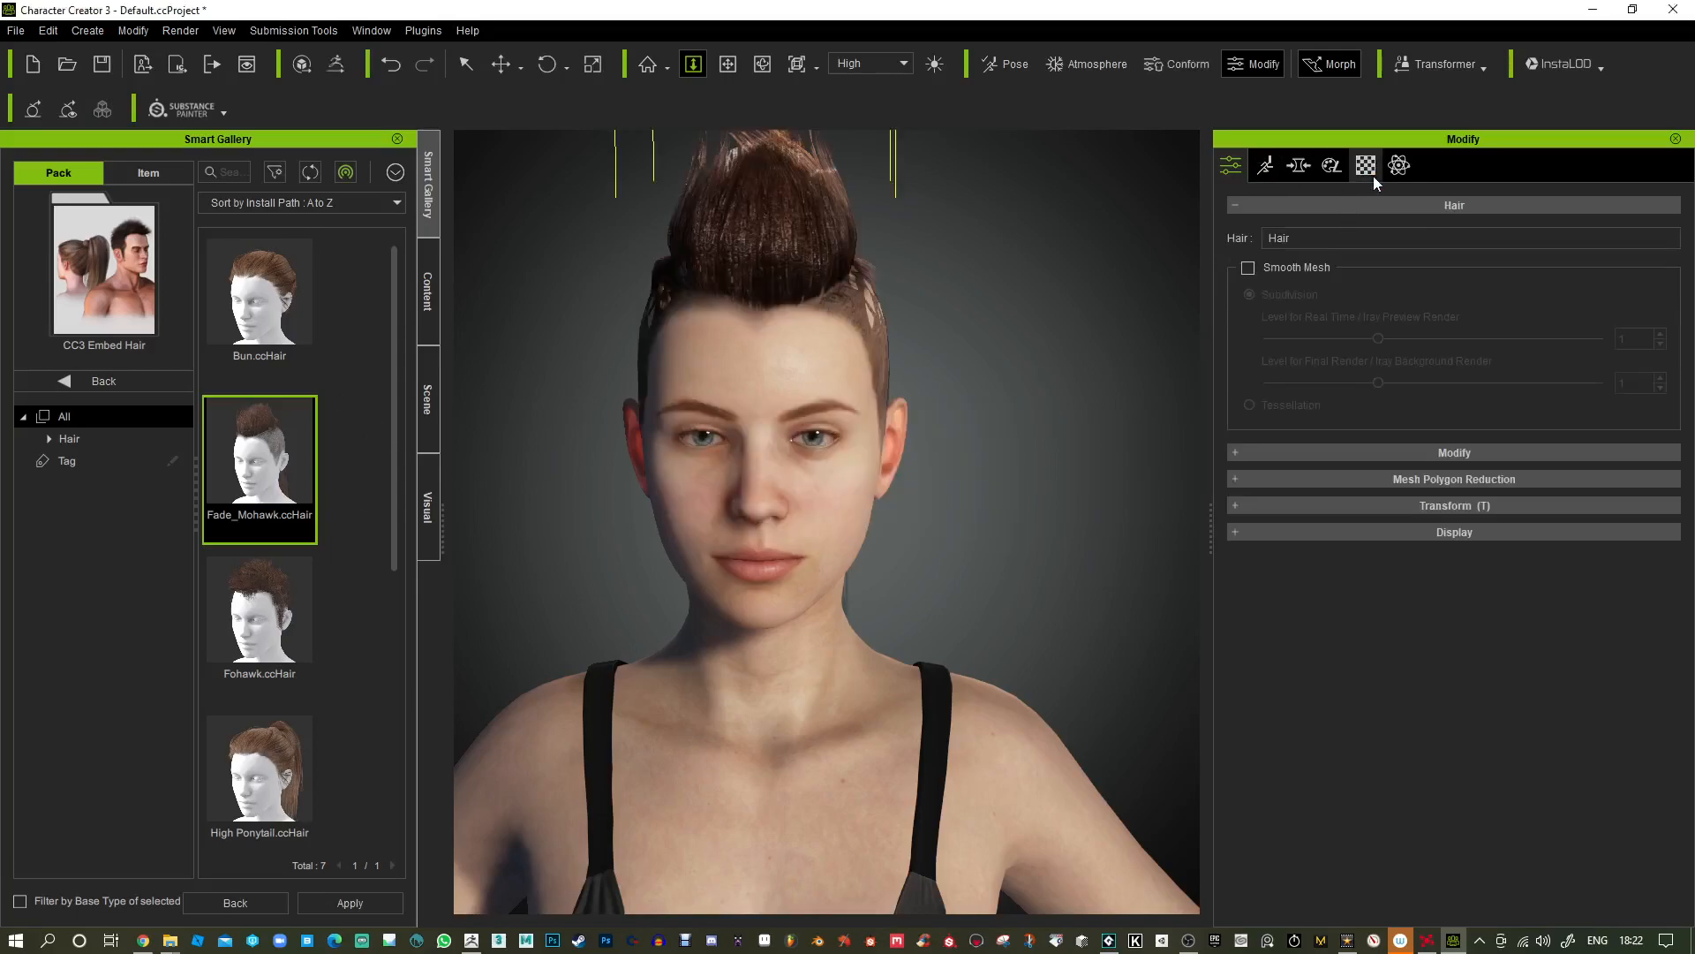
Inspect the mohawk hairstyle from the front, side and above, down to its individual strands.
middle_drag(874, 291, 901, 415)
scroll(901, 416, down, 1)
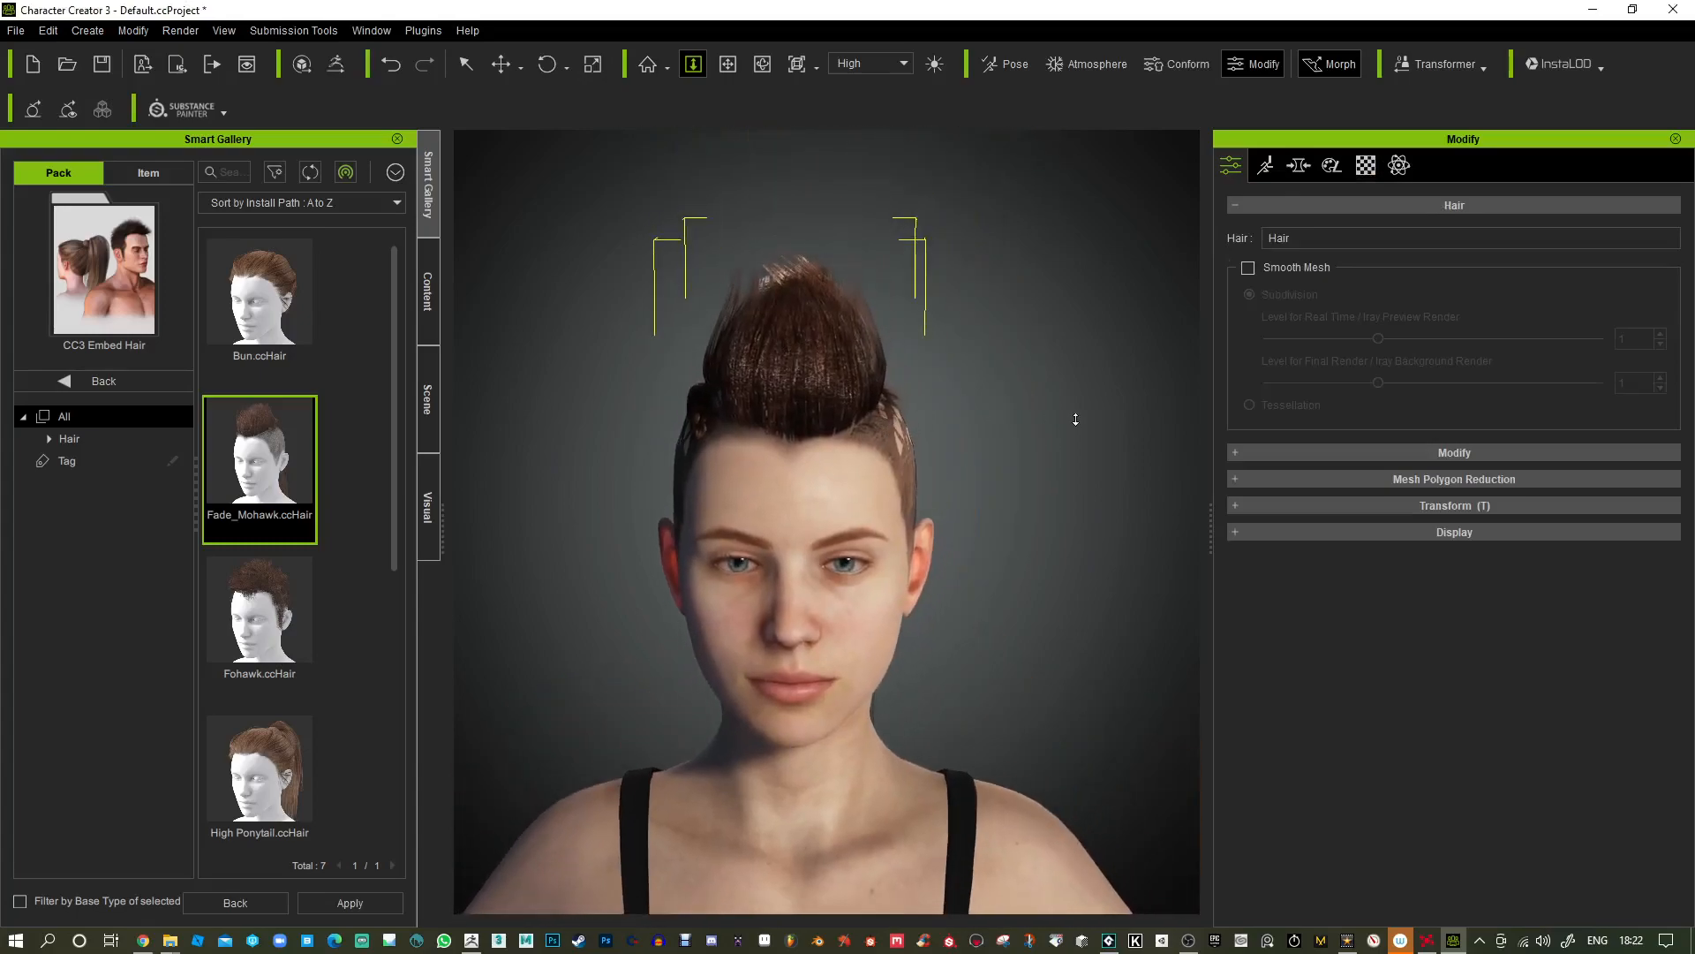
right_drag(1002, 389, 1048, 551)
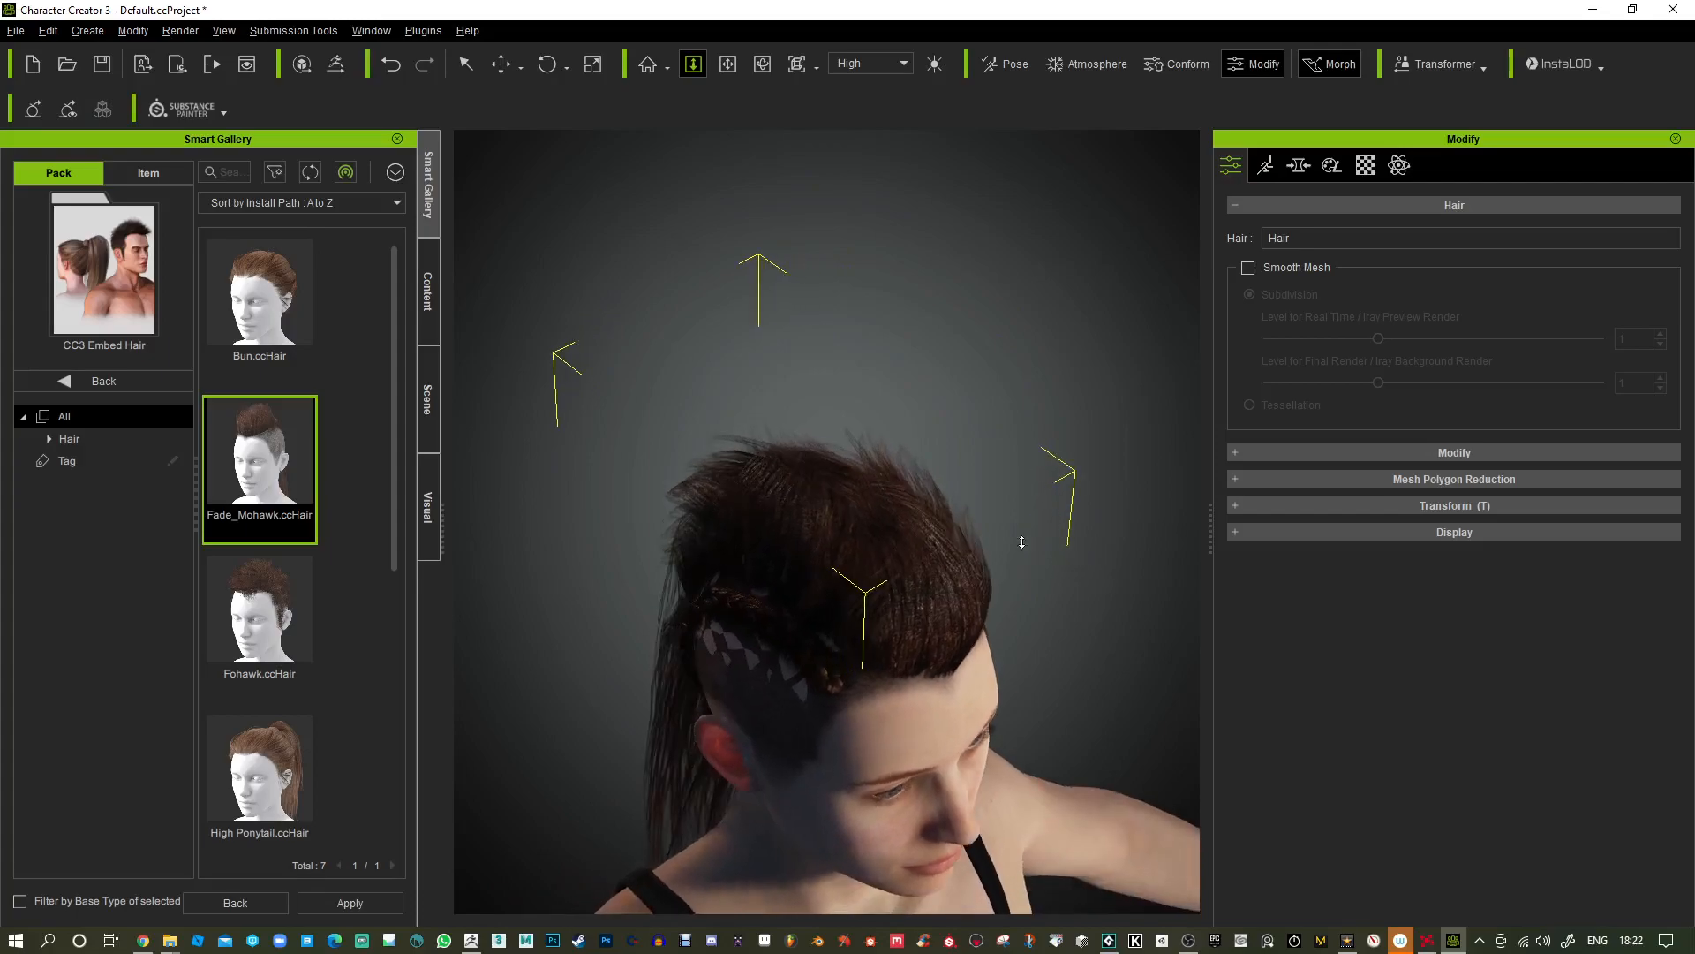
scroll(920, 466, up, 5)
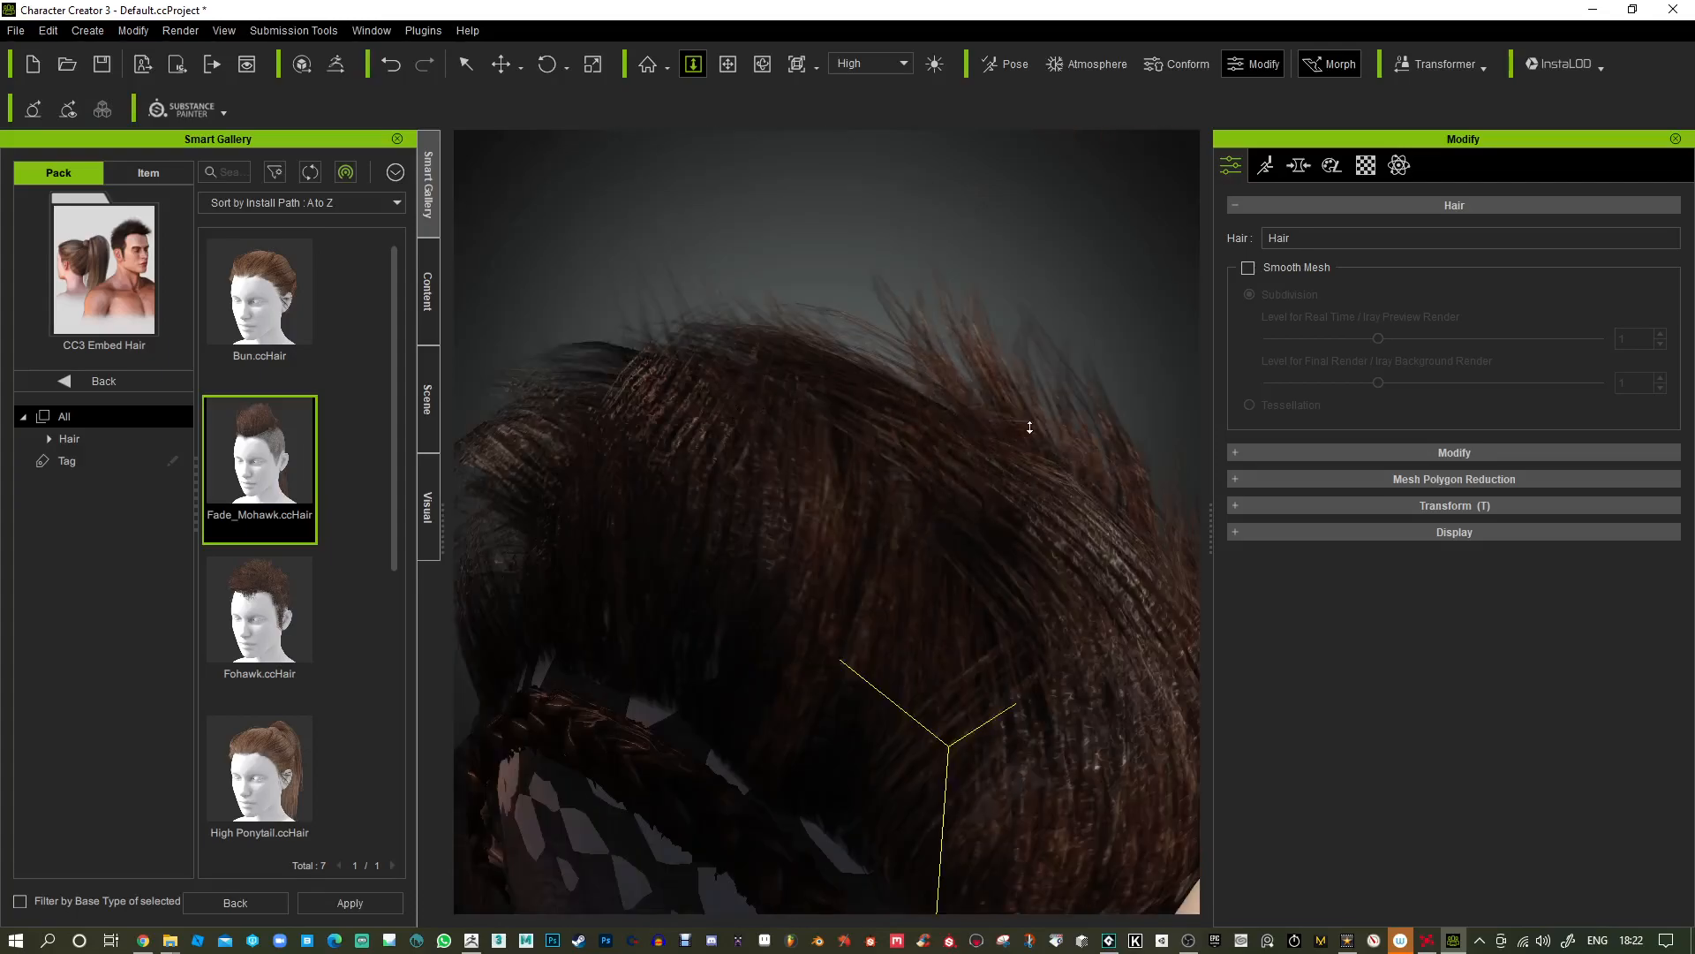
Examine how the mohawk's shaved areas fit the scalp from the front and side.
middle_drag(1048, 280, 999, 289)
scroll(1015, 309, down, 3)
middle_drag(1074, 390, 1090, 388)
right_drag(1090, 389, 942, 167)
right_drag(1073, 439, 799, 363)
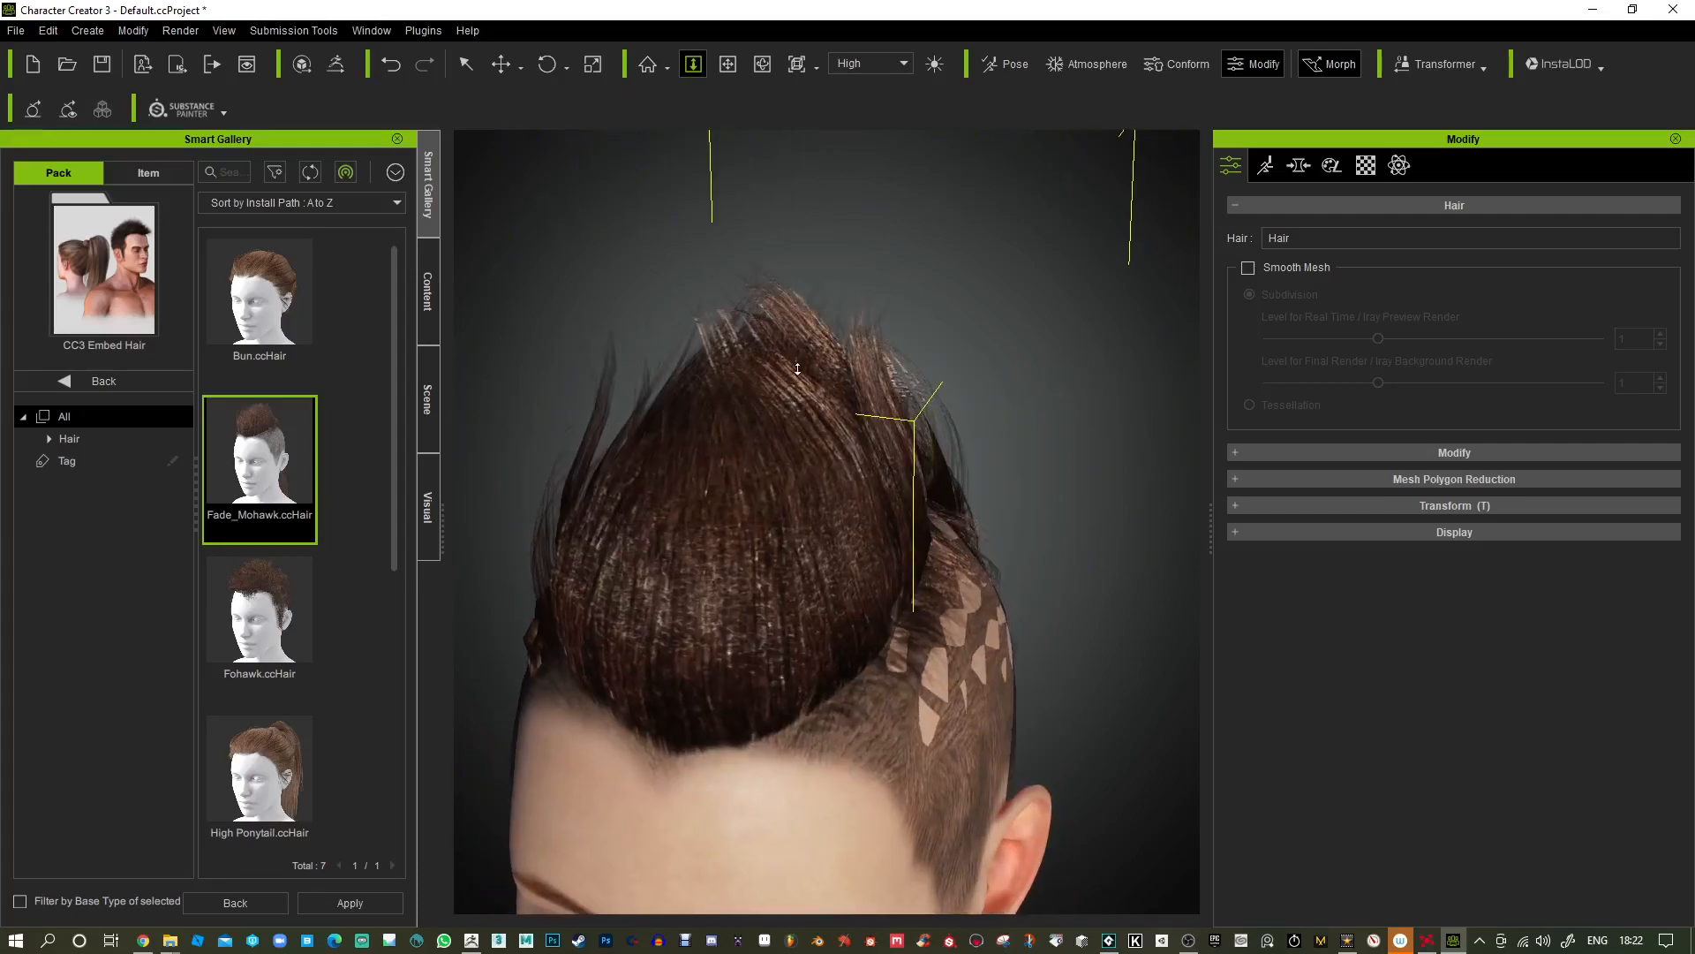
right_drag(1051, 481, 632, 451)
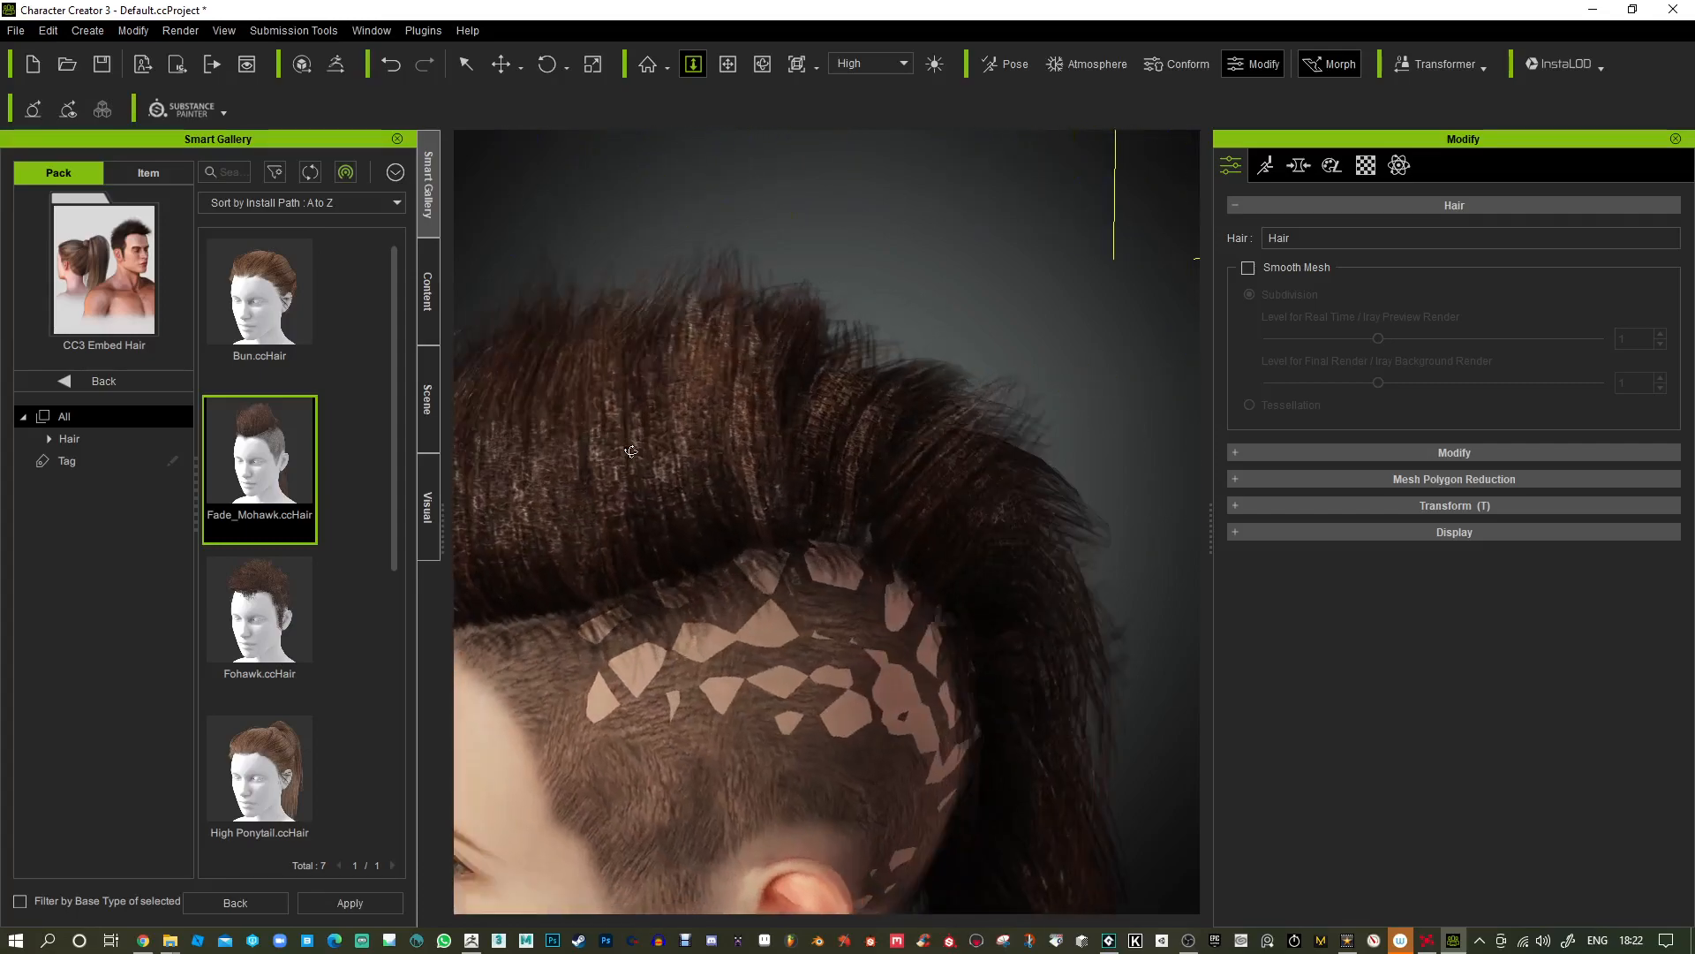
right_drag(964, 480, 1214, 300)
right_drag(601, 681, 649, 649)
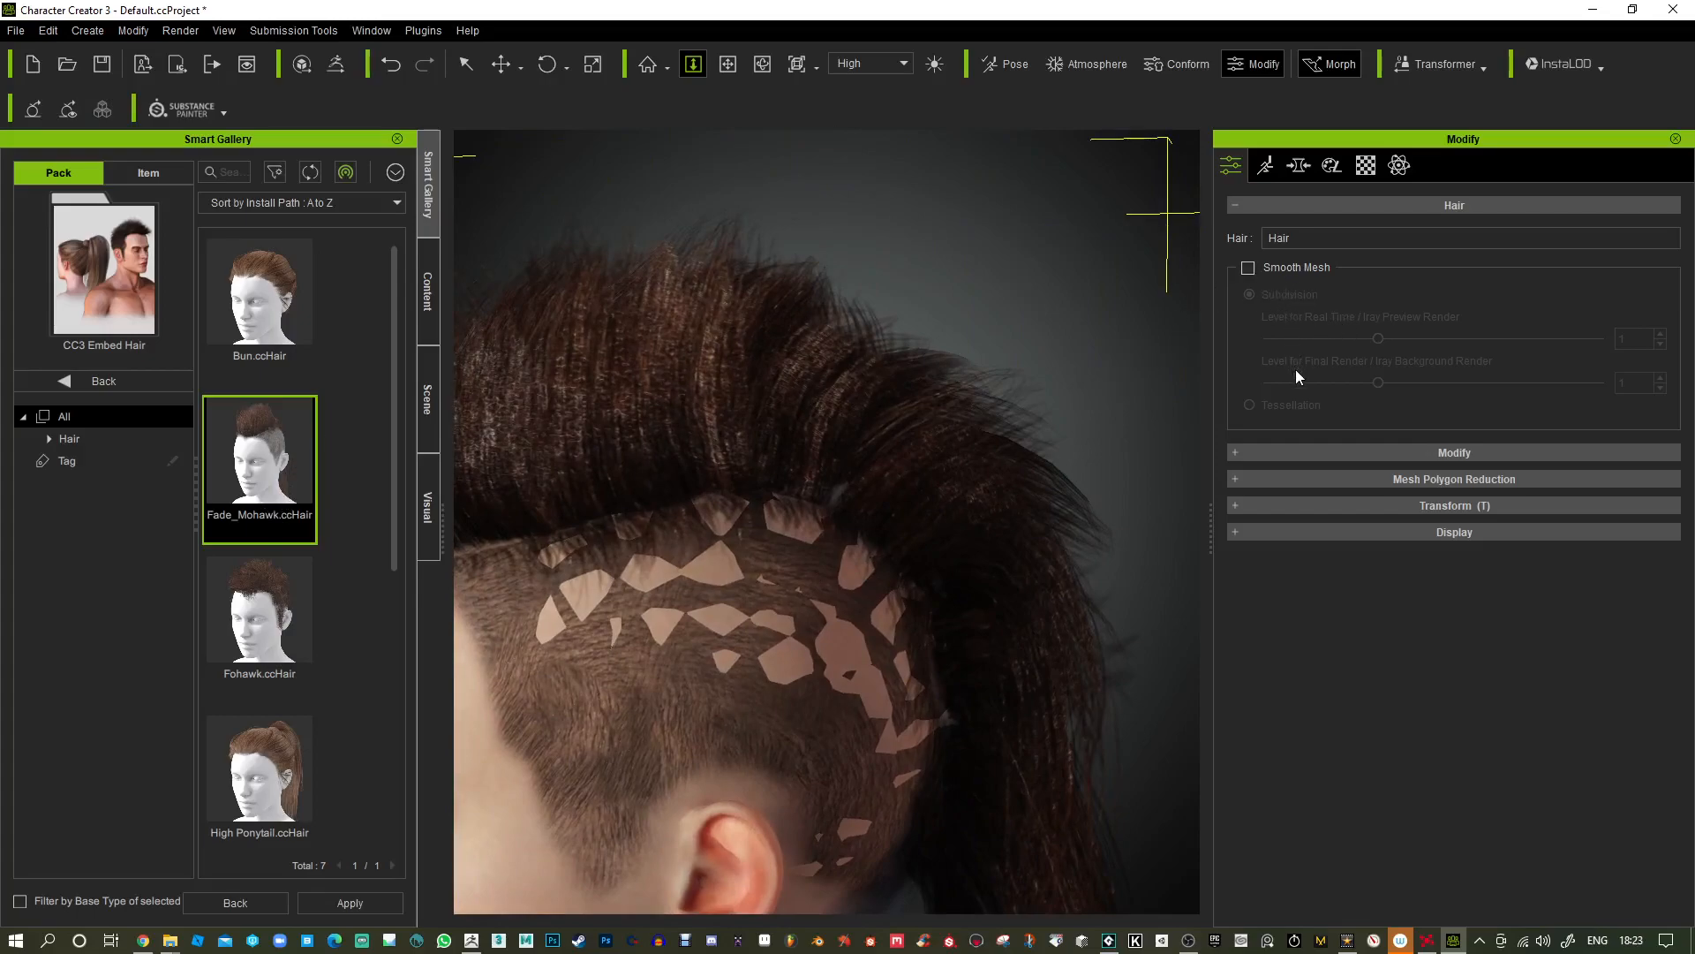
Conform the mohawk to the head by calculating its collision with conforming enabled.
click(1417, 454)
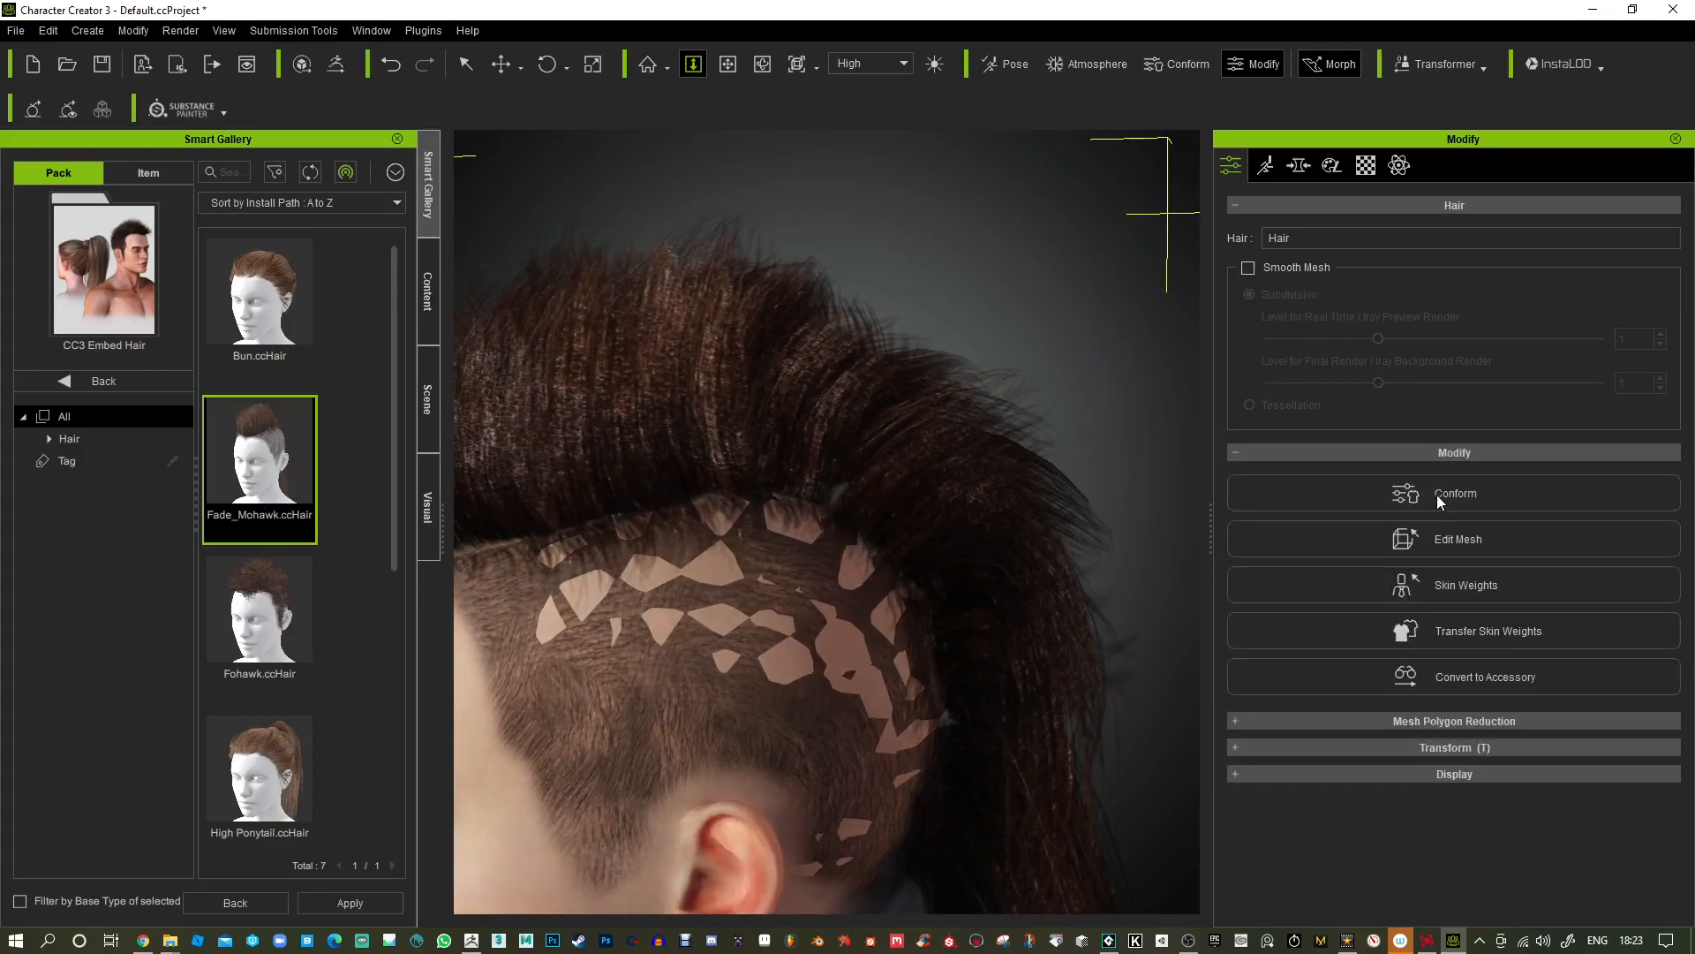
click(1436, 494)
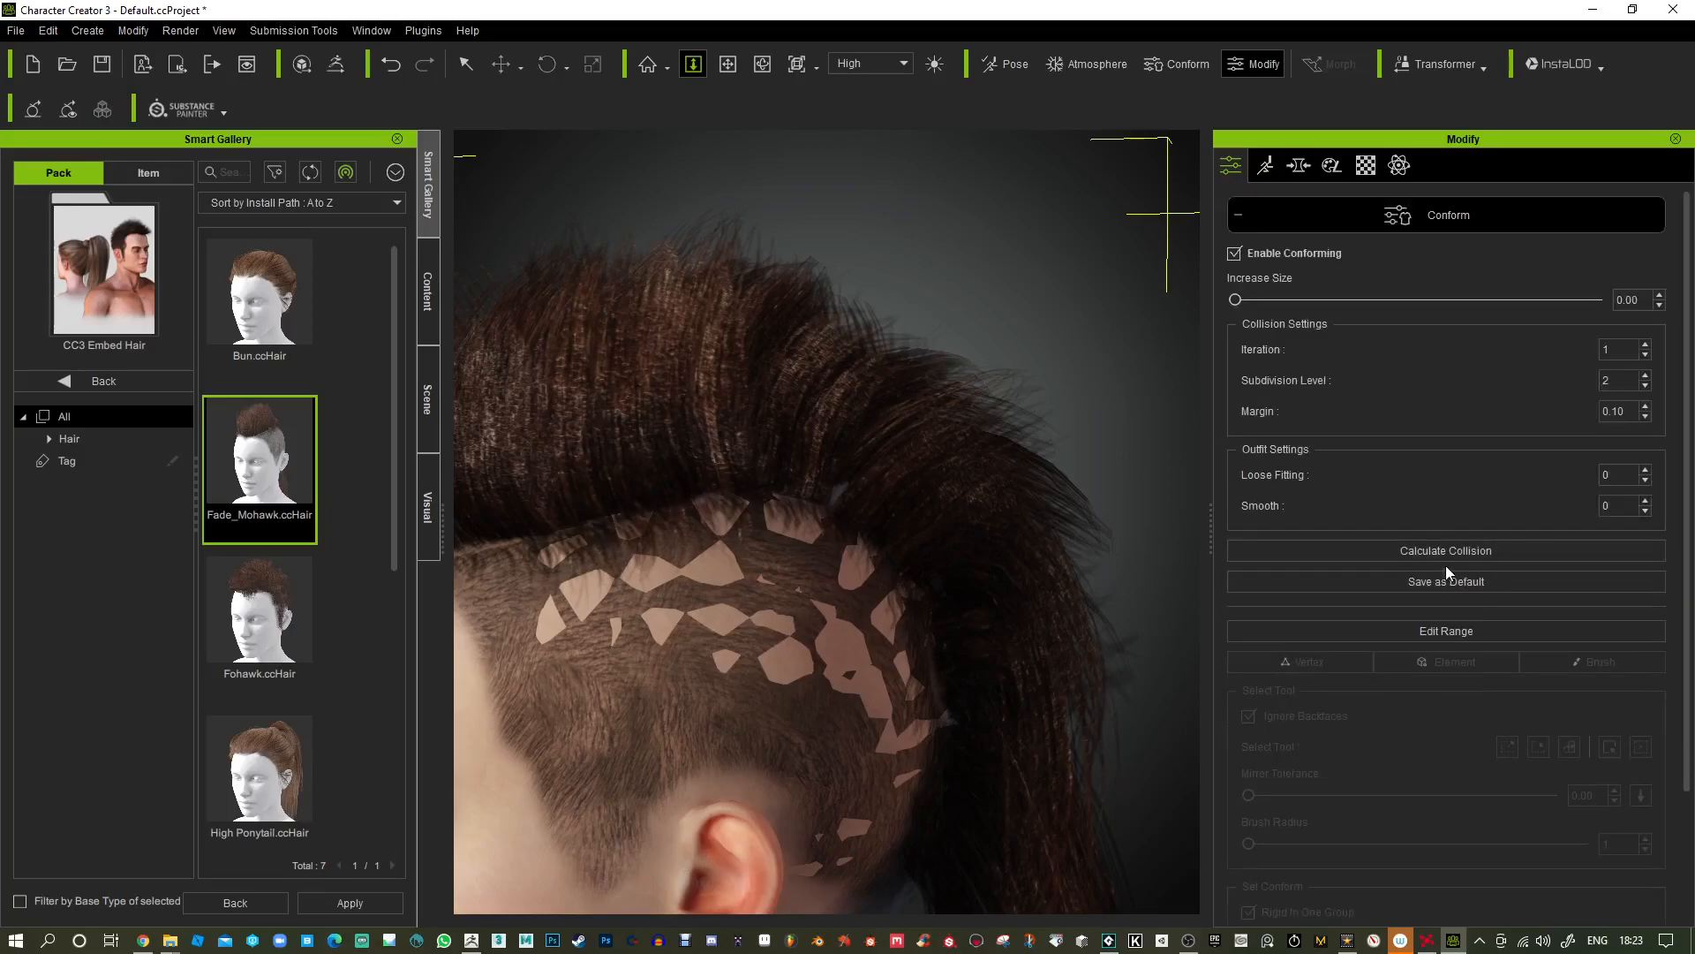
click(1454, 549)
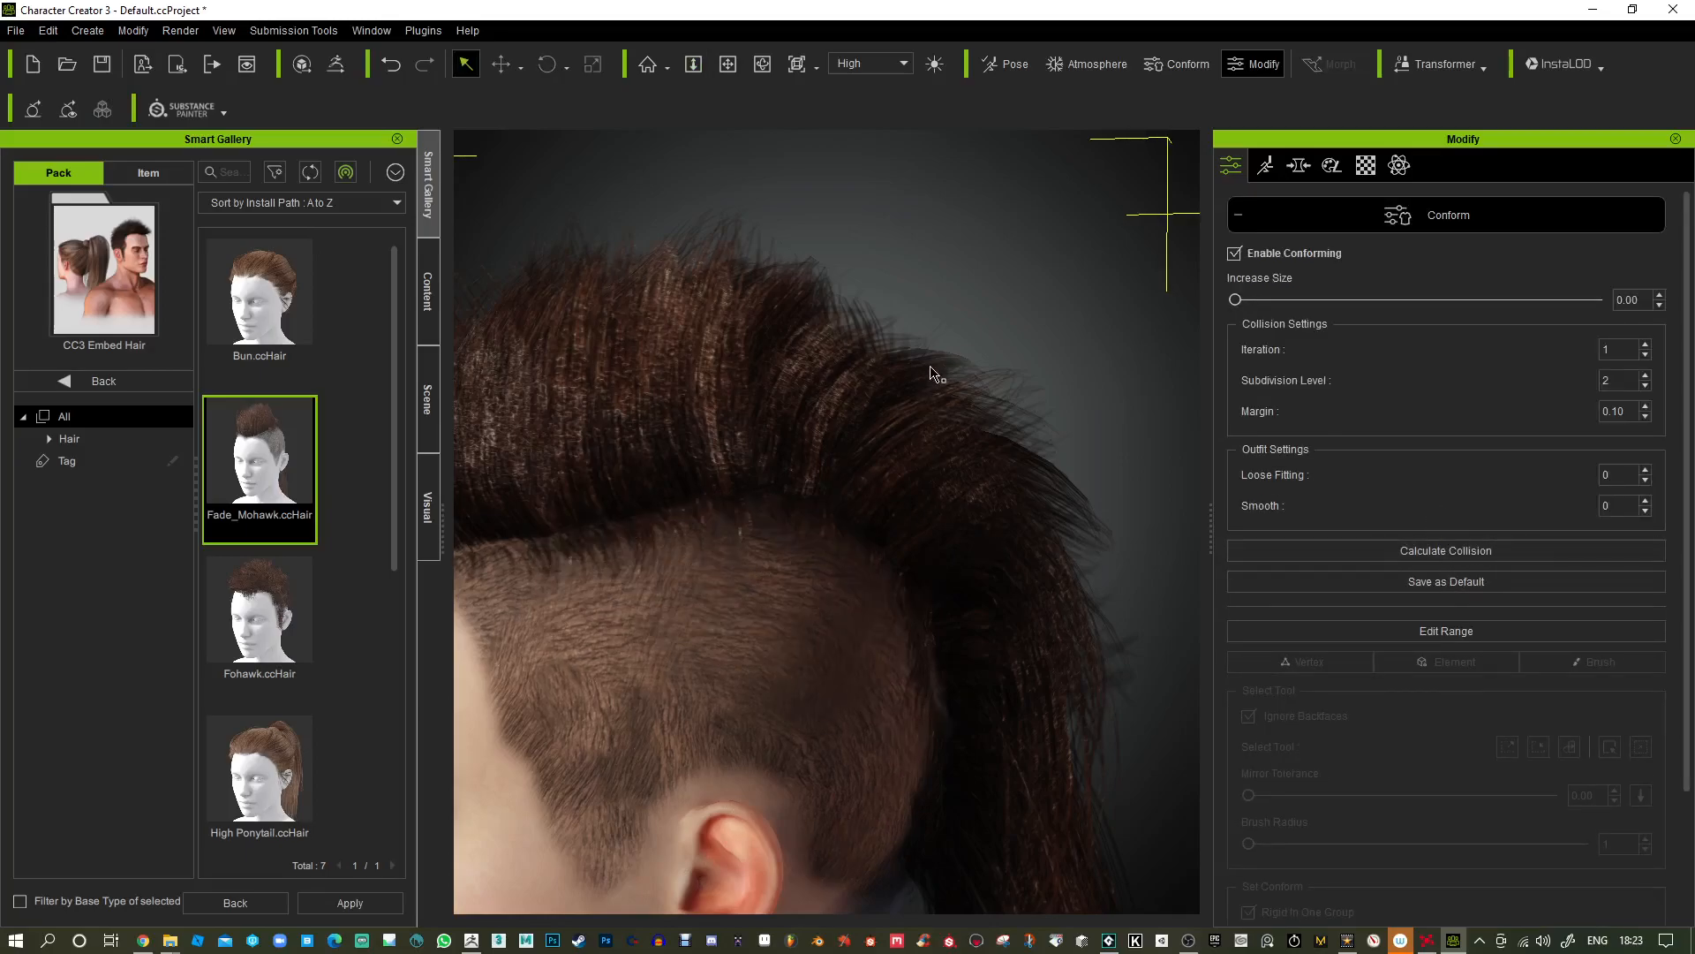
scroll(1123, 292, down, 2)
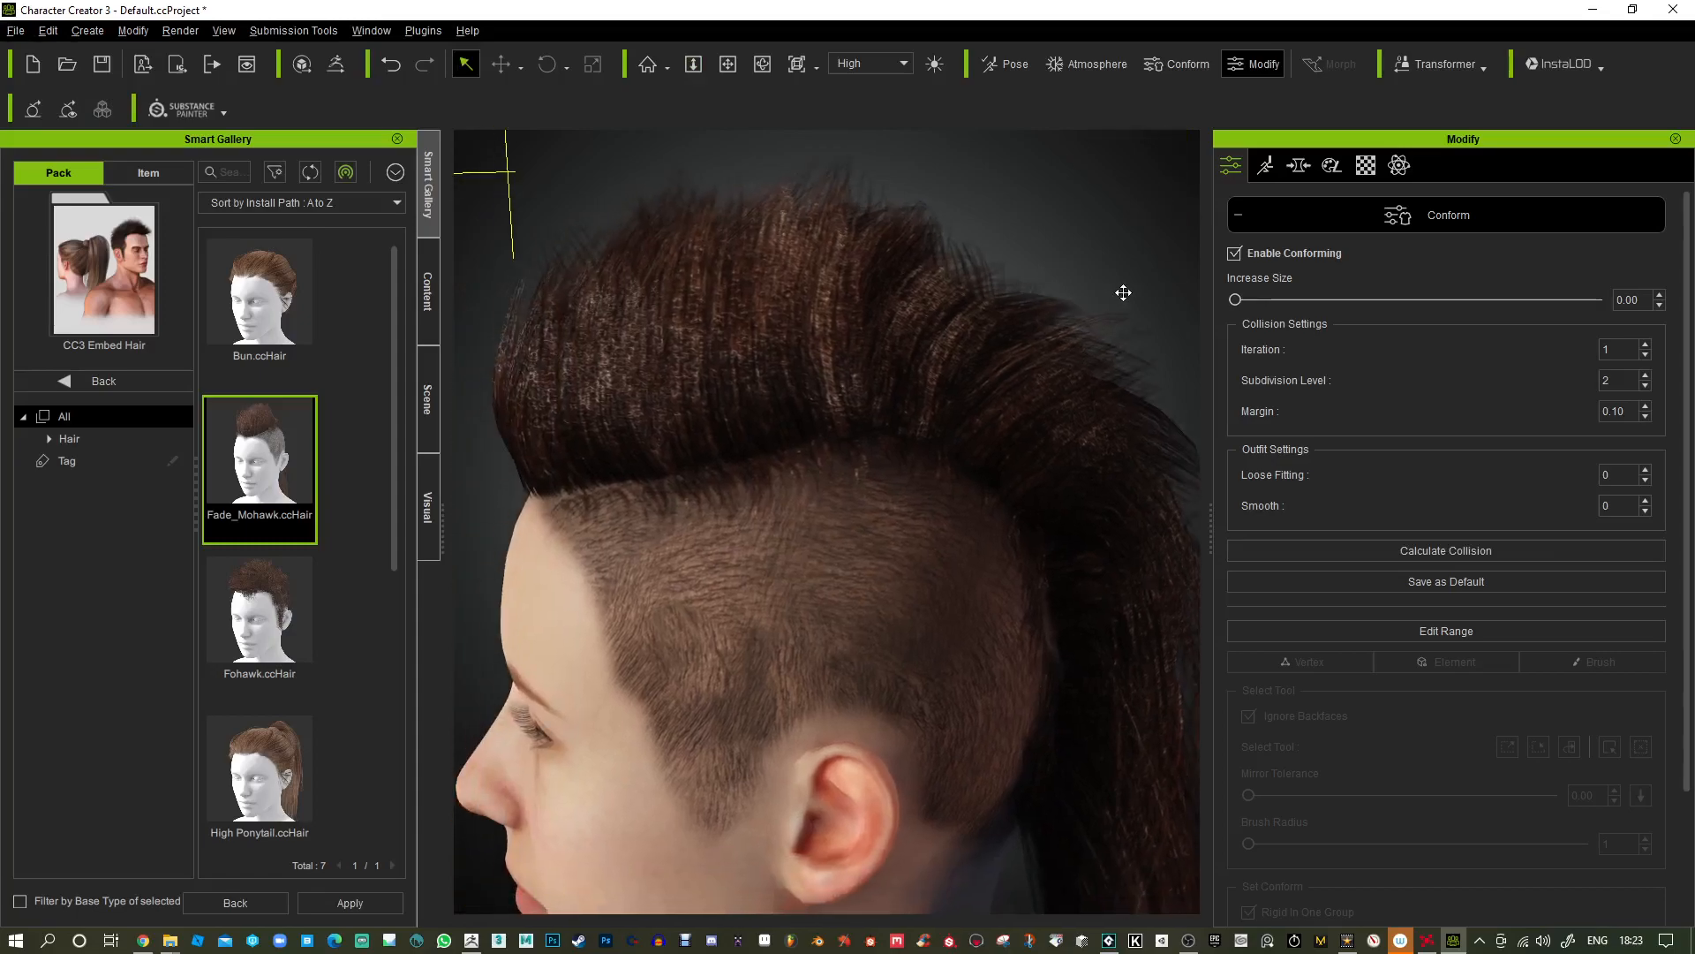
middle_drag(1123, 292, 1127, 291)
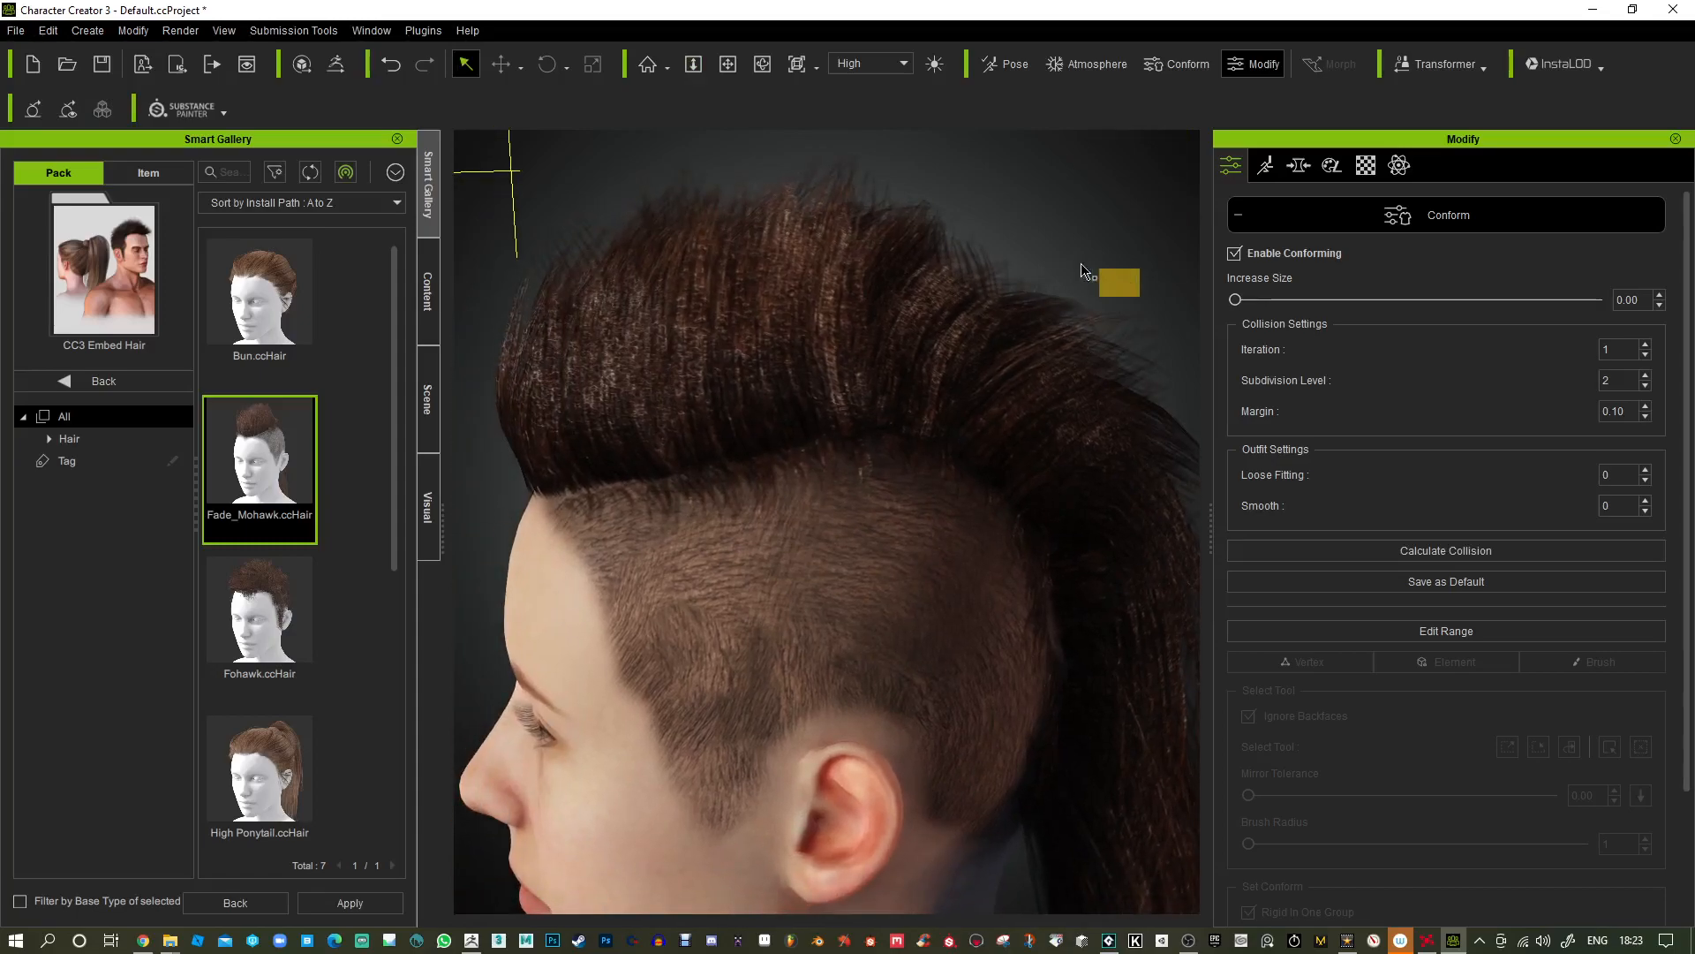
Select the mohawk hair and preview its Opacity and Base Color texture maps.
click(1011, 265)
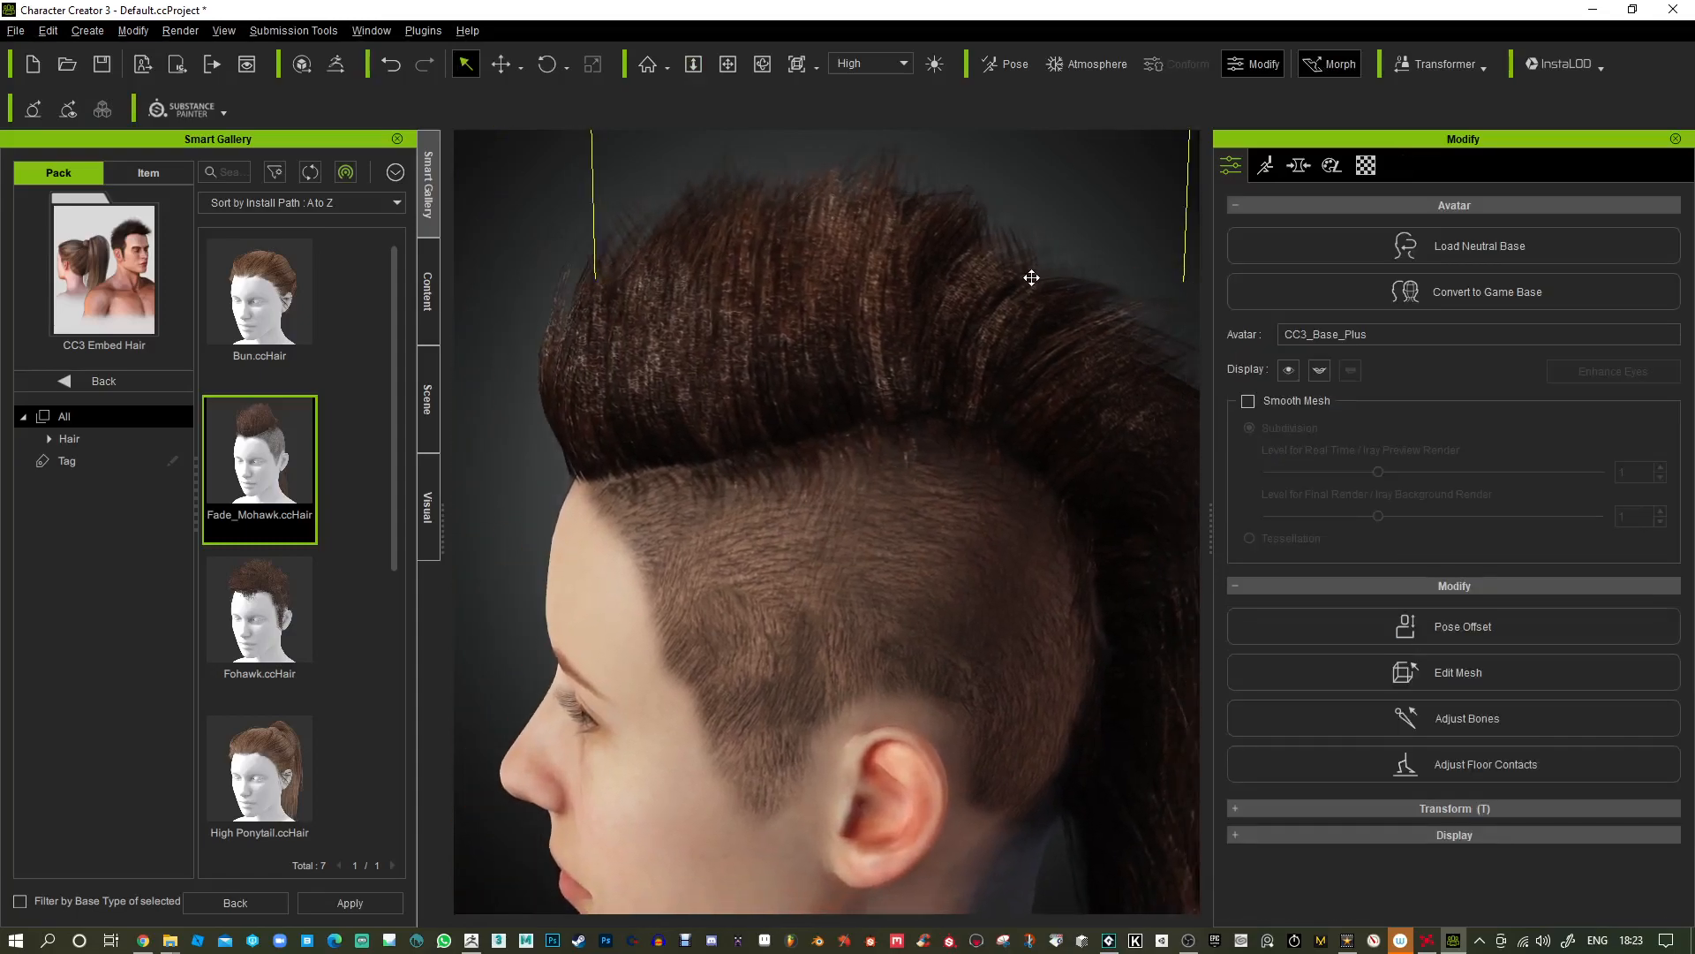
click(1038, 275)
alt+right_drag(1071, 282, 477, 242)
alt+right_drag(858, 380, 1616, 419)
alt+right_drag(962, 585, 1063, 534)
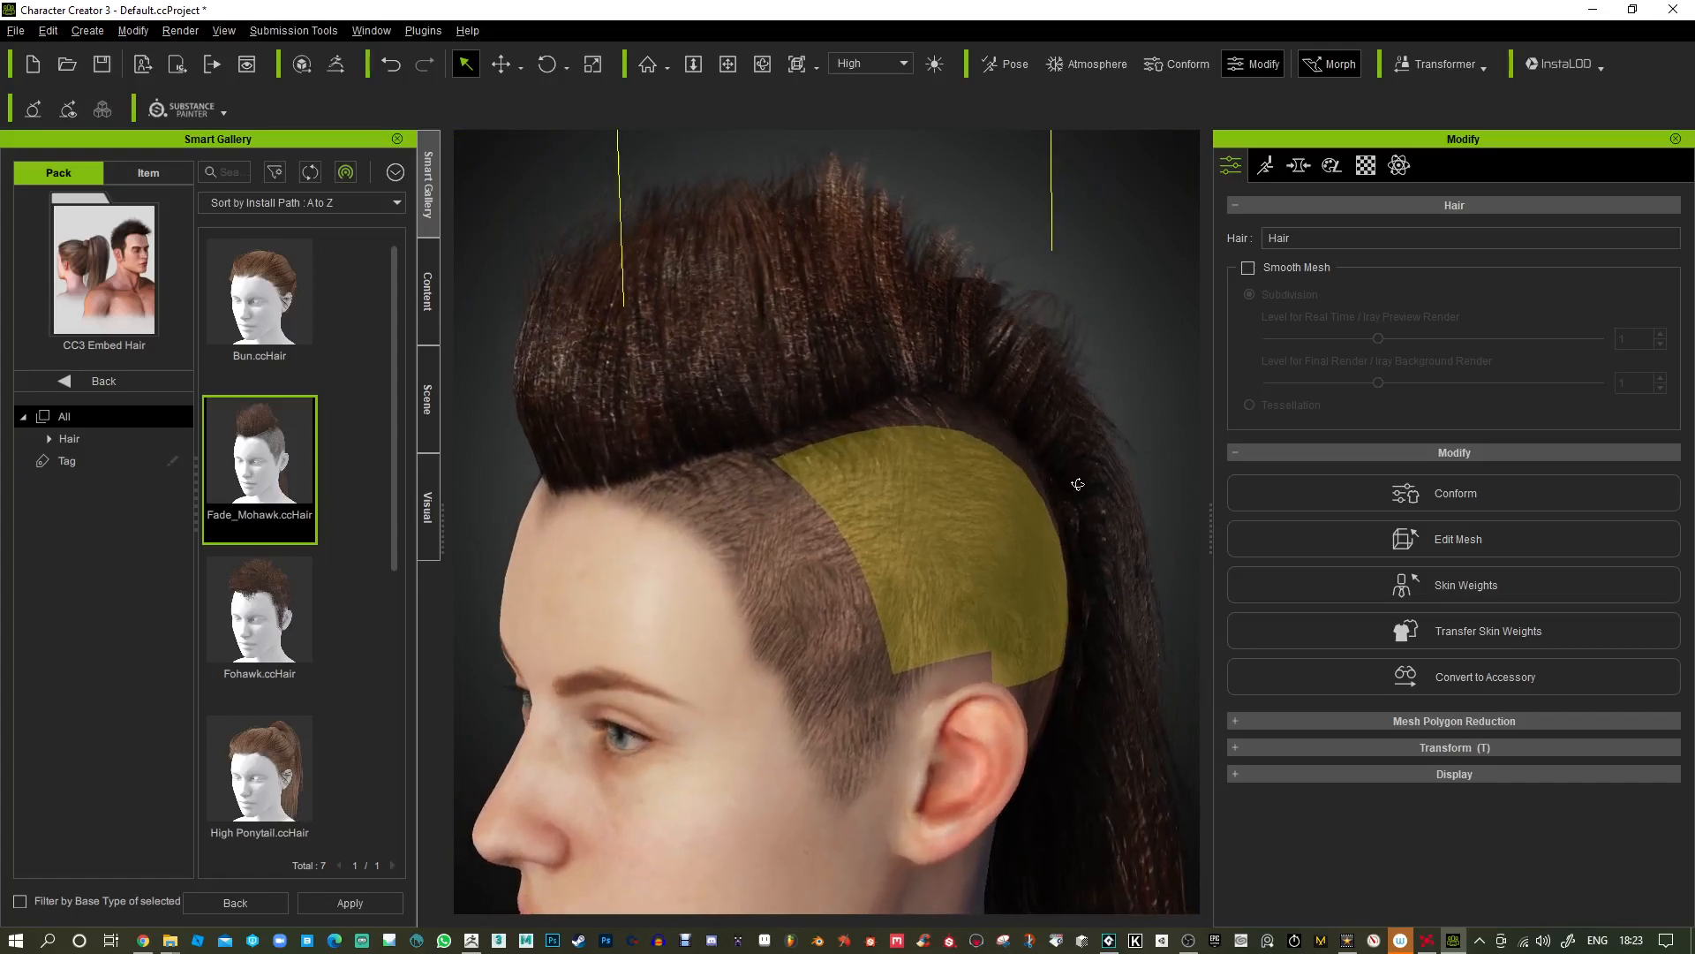
click(1366, 166)
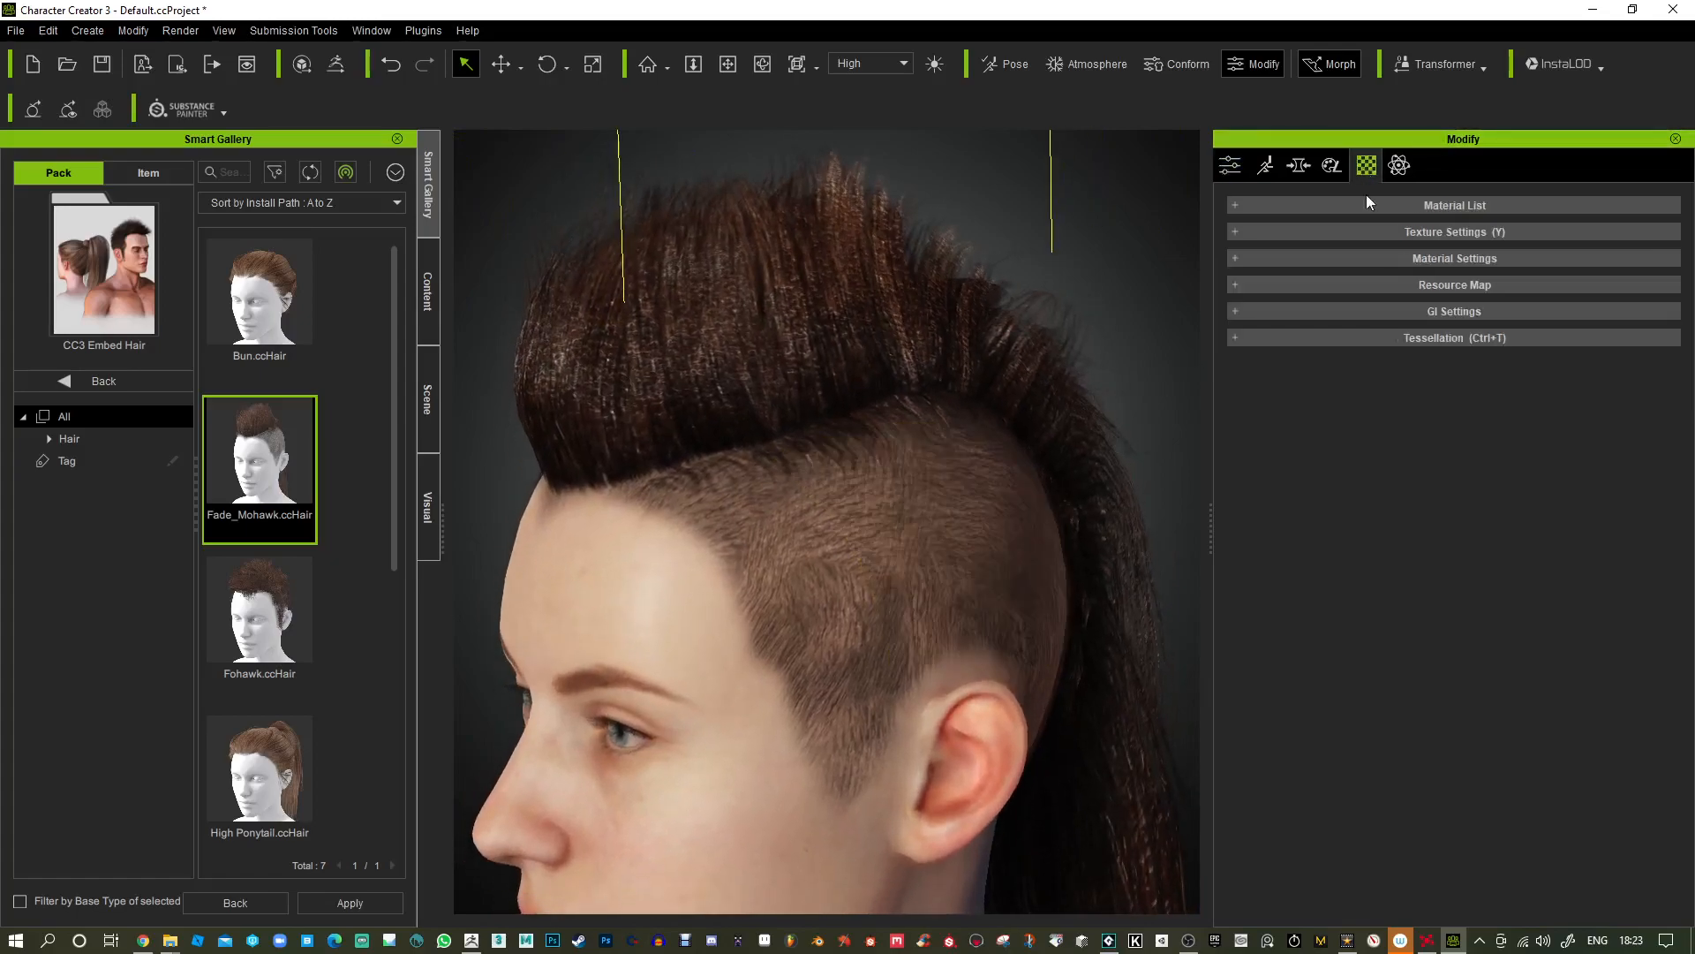
click(1243, 233)
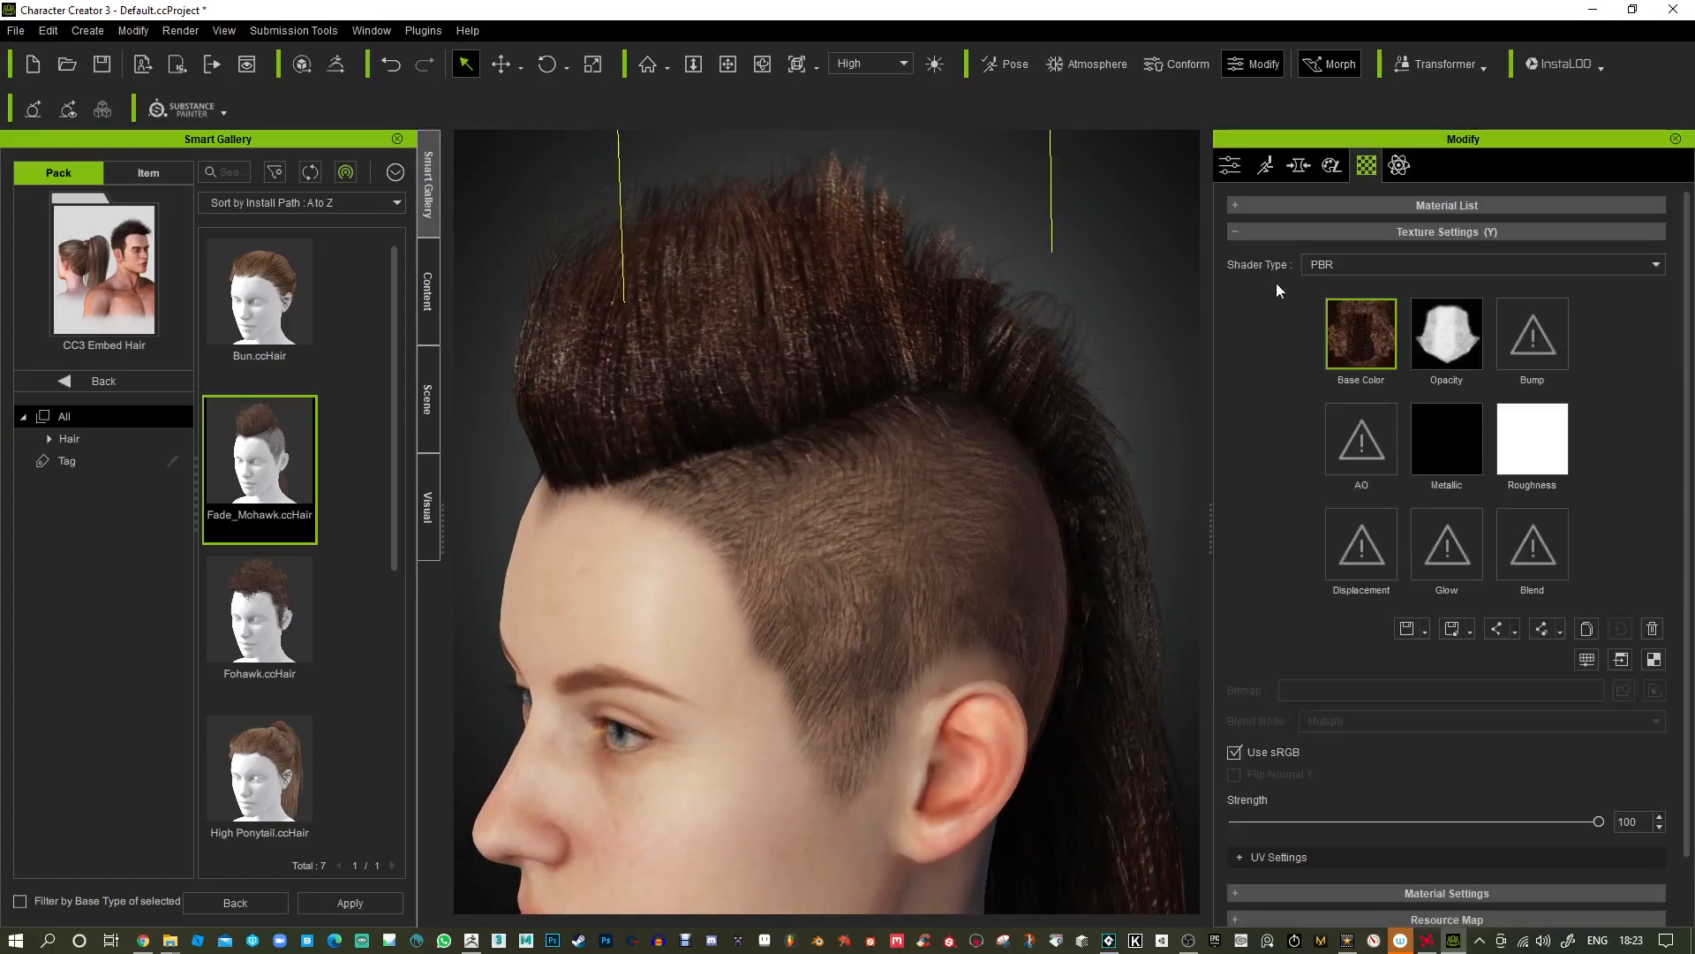
mouse_move(1463, 347)
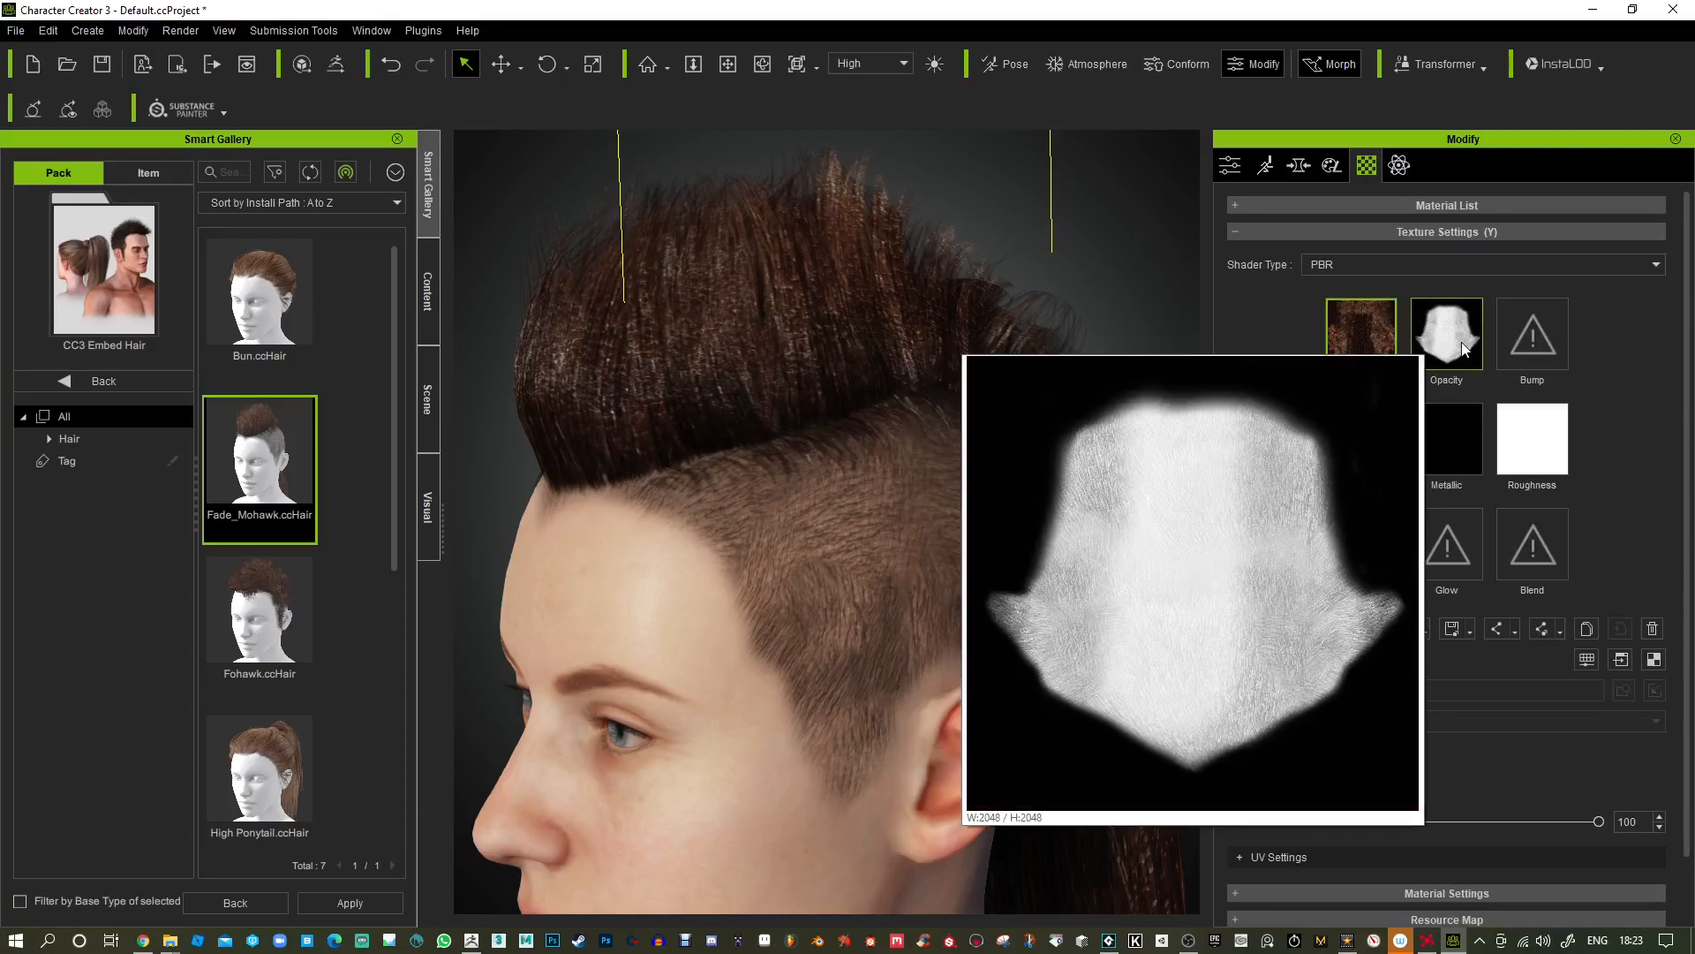
mouse_move(1363, 347)
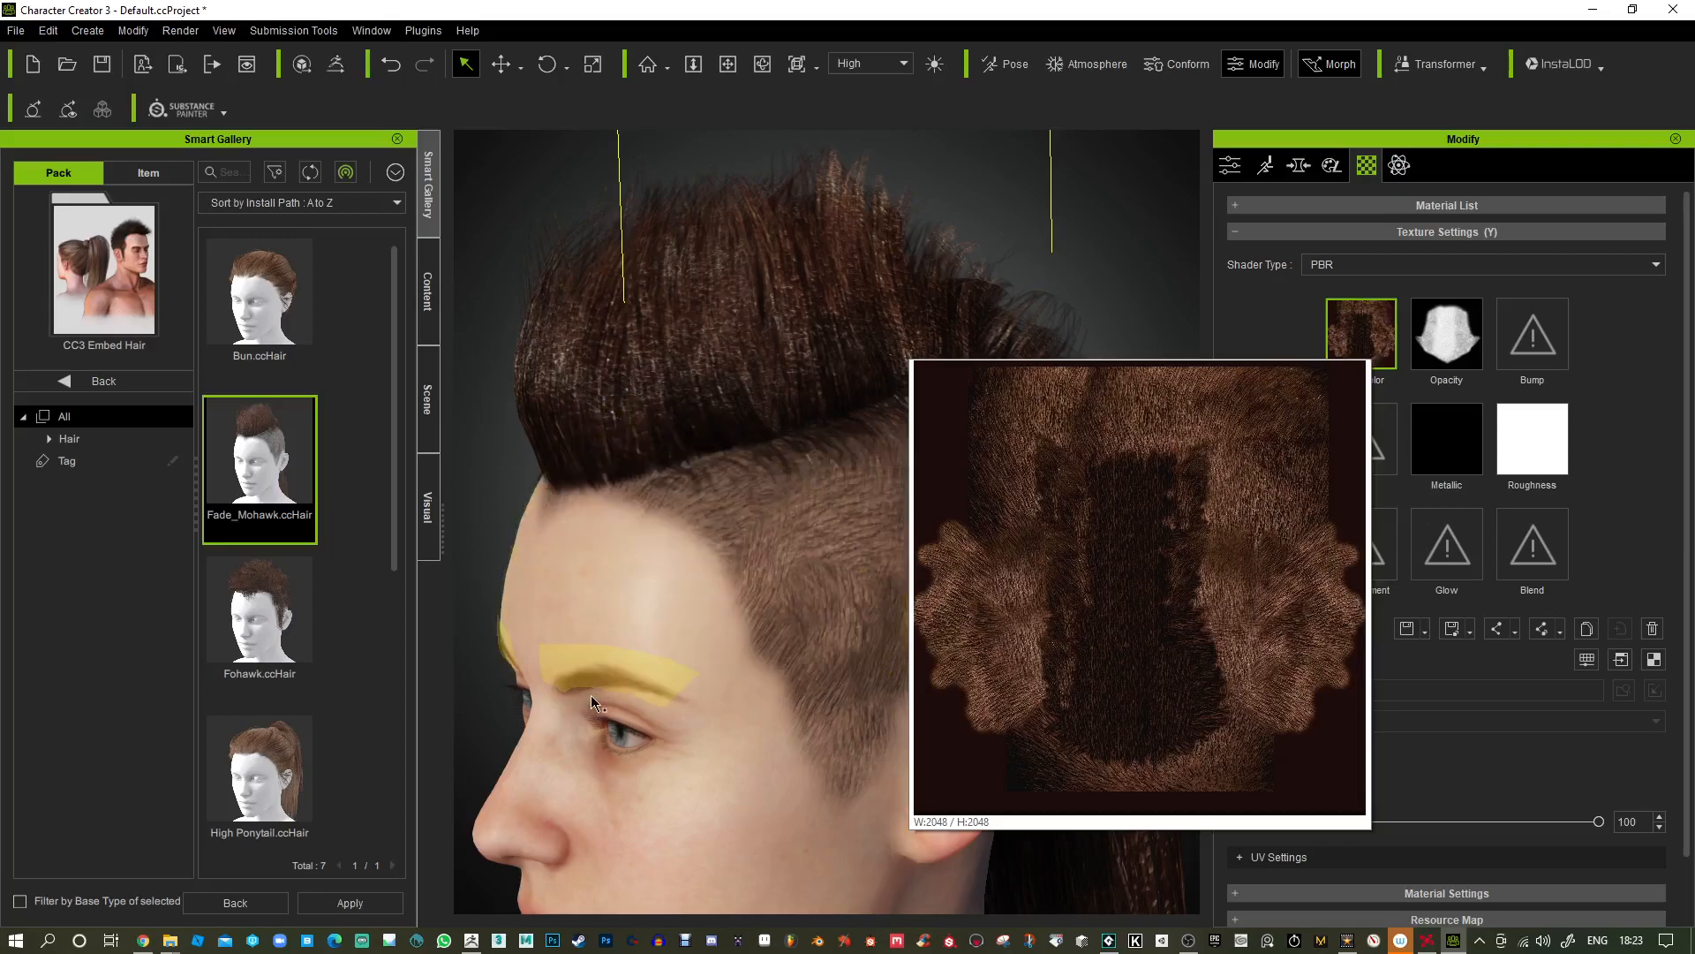
Examine the conformed mohawk on the avatar's head and shoulders from above, the side and behind.
click(681, 636)
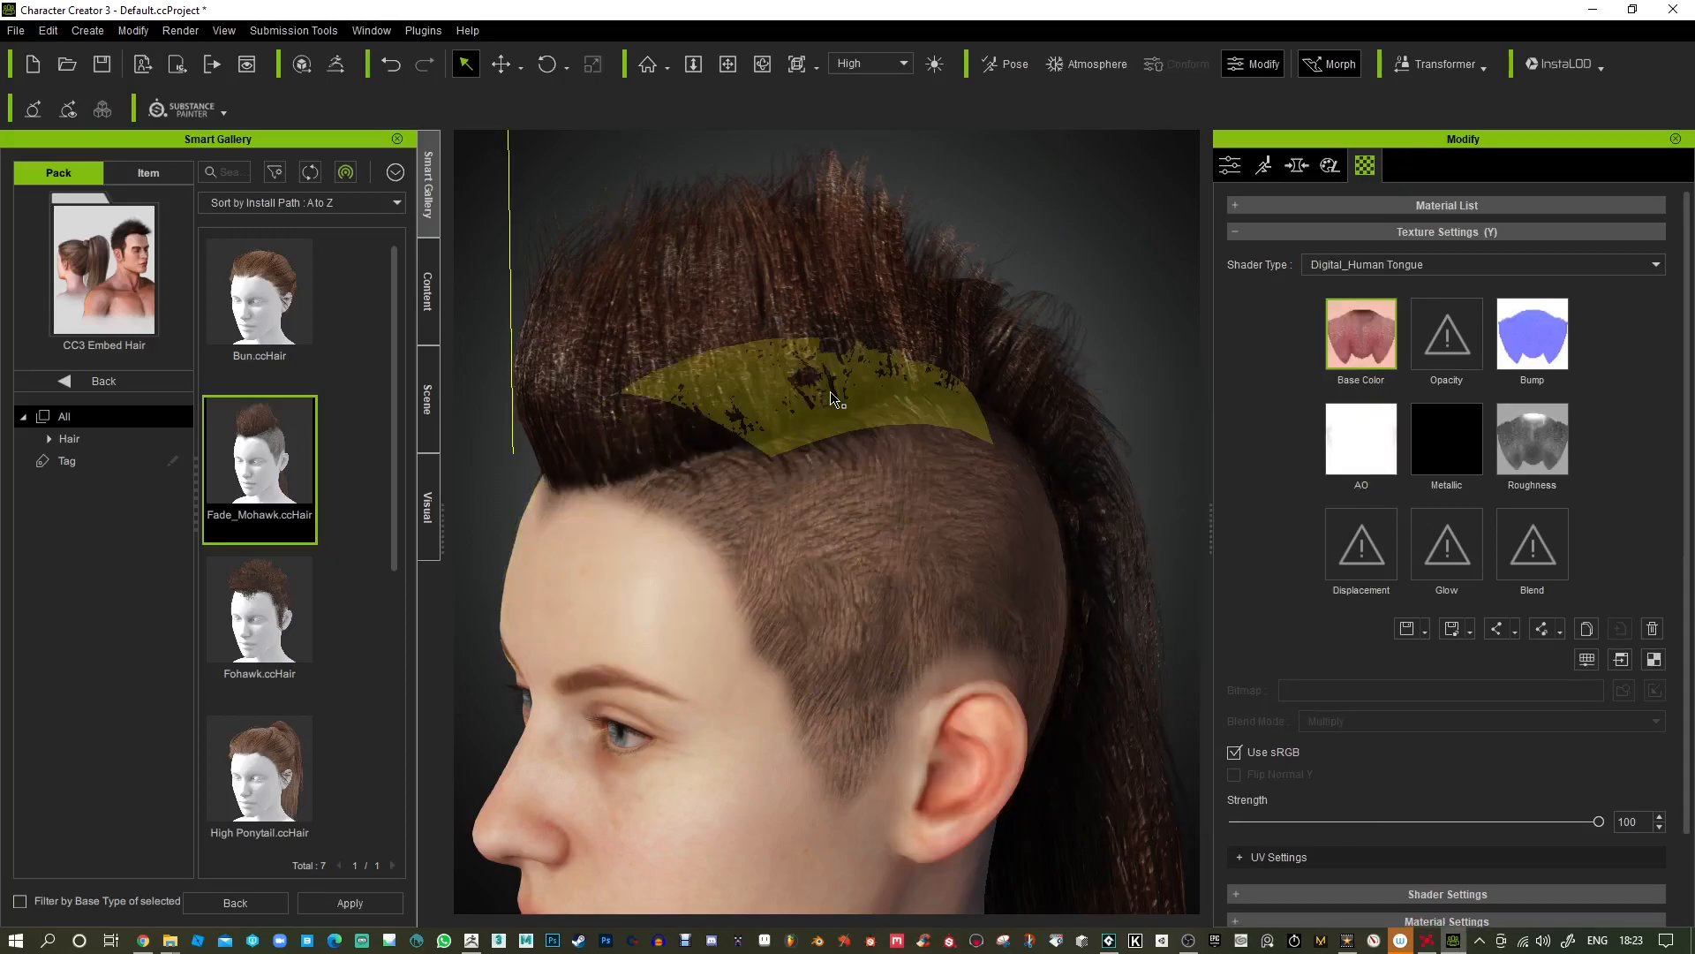
scroll(763, 763, down, 3)
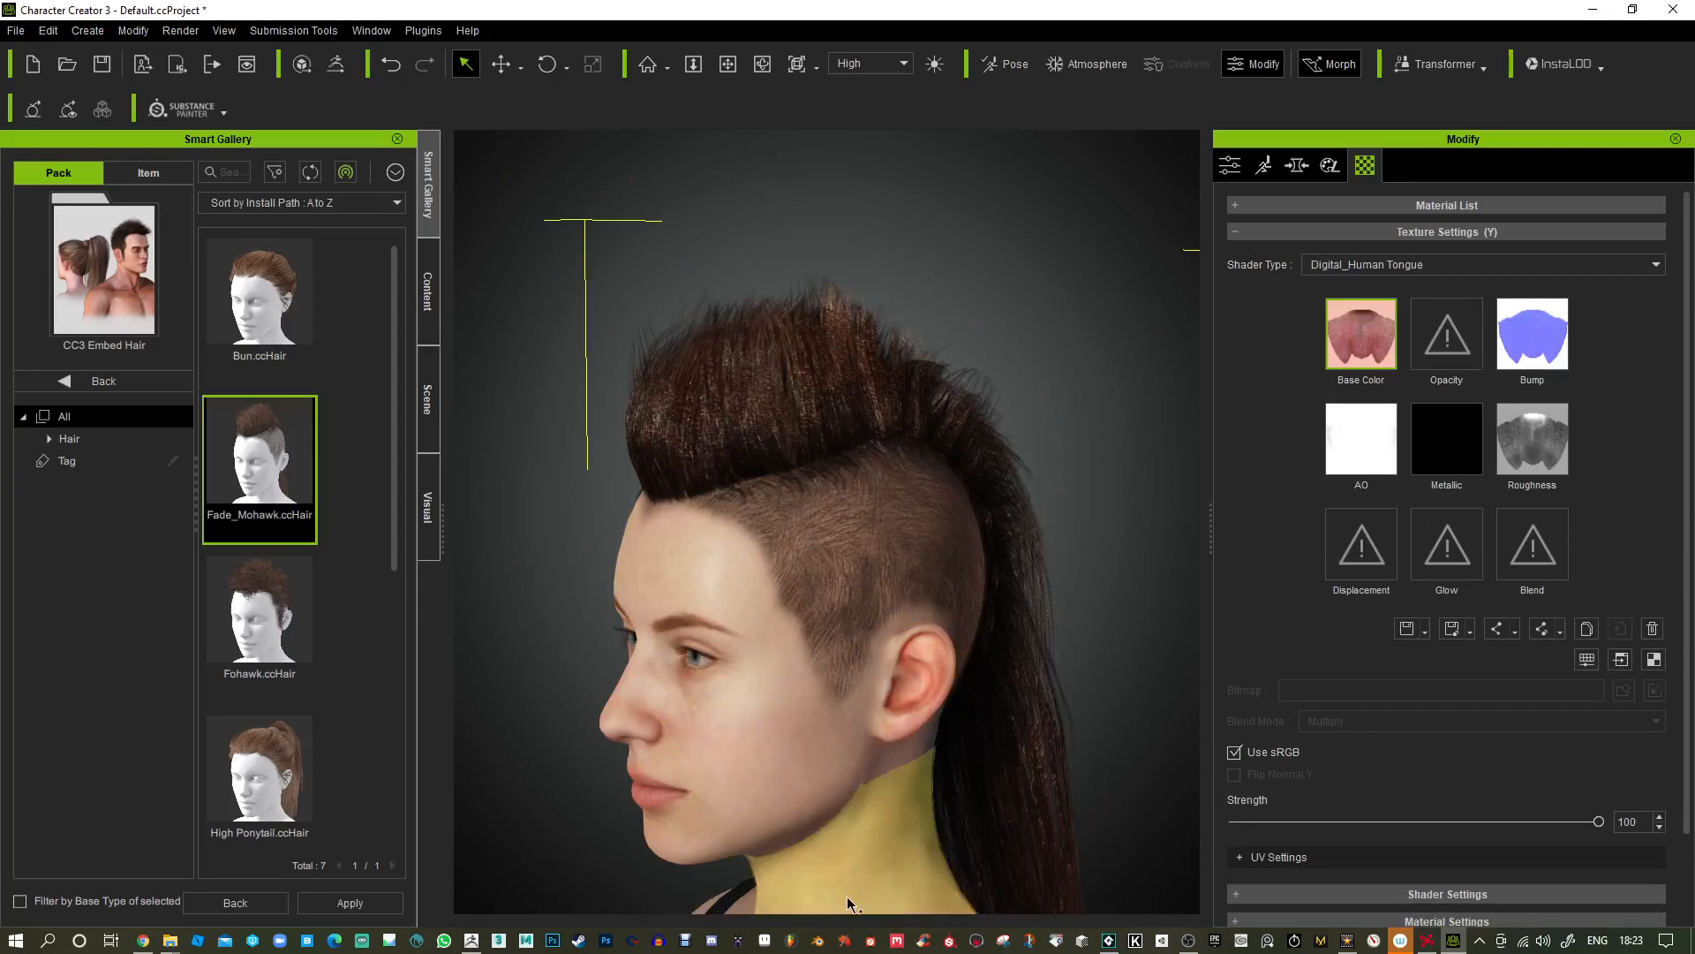
scroll(847, 900, down, 2)
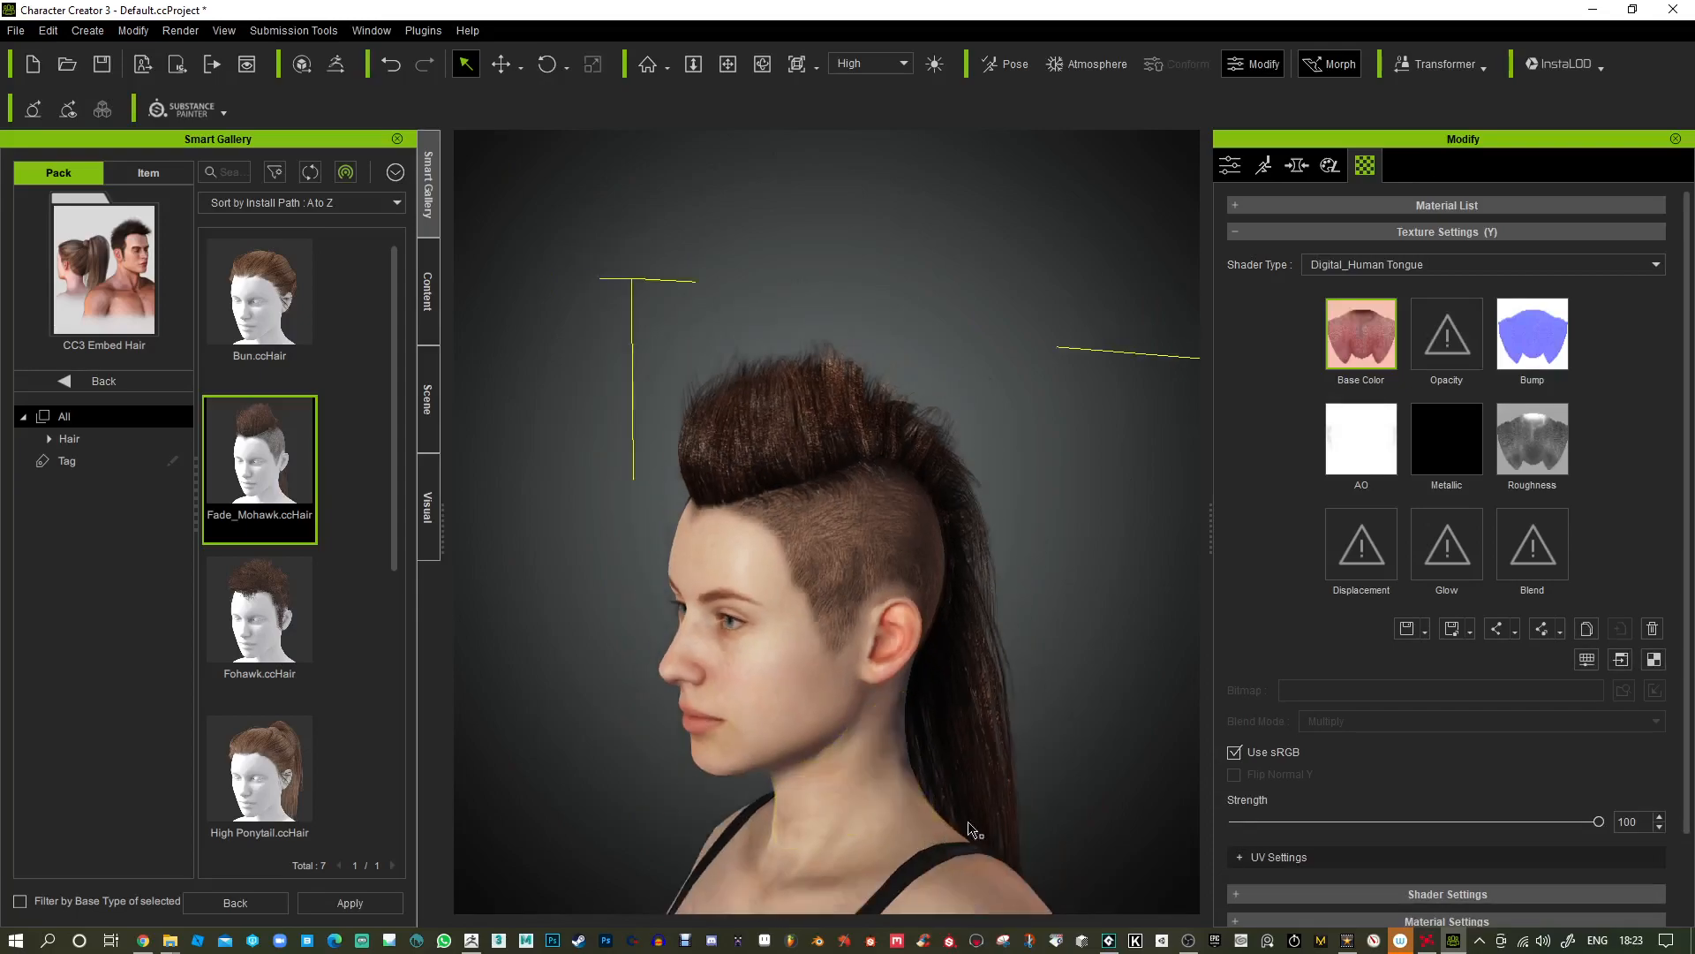
mouse_move(1048, 715)
right_down()
mouse_move(1042, 595)
mouse_move(1047, 744)
right_up()
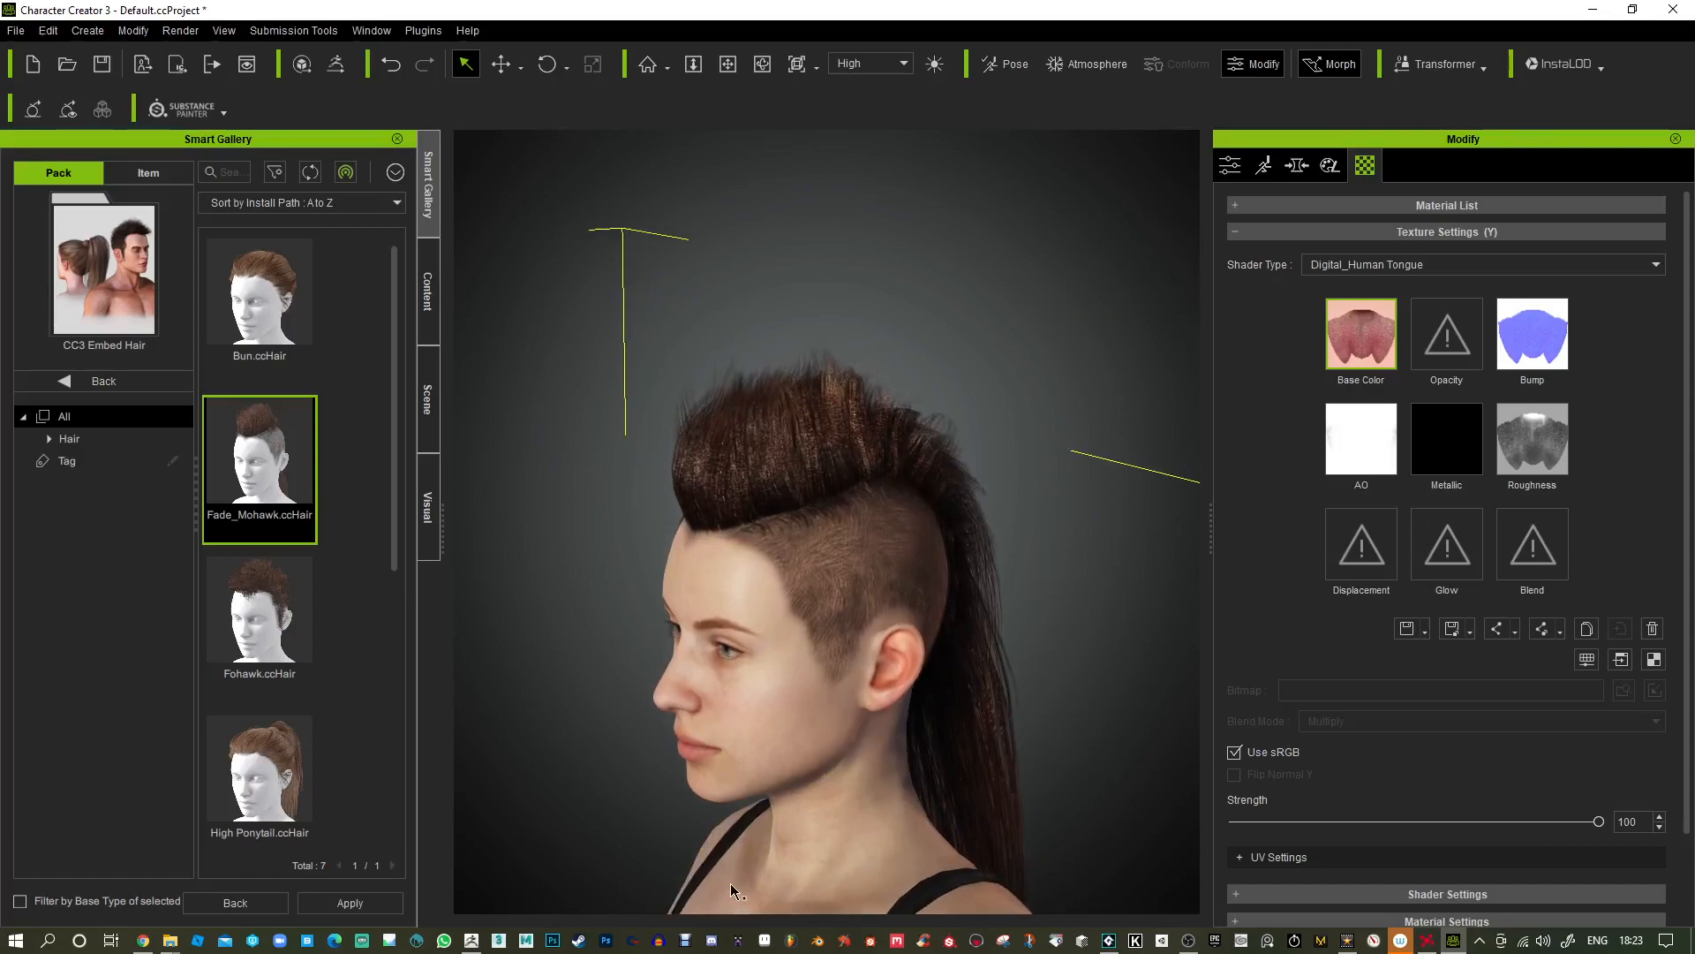
drag(289, 452, 634, 480)
drag(901, 454, 826, 464)
right_drag(879, 480, 1066, 327)
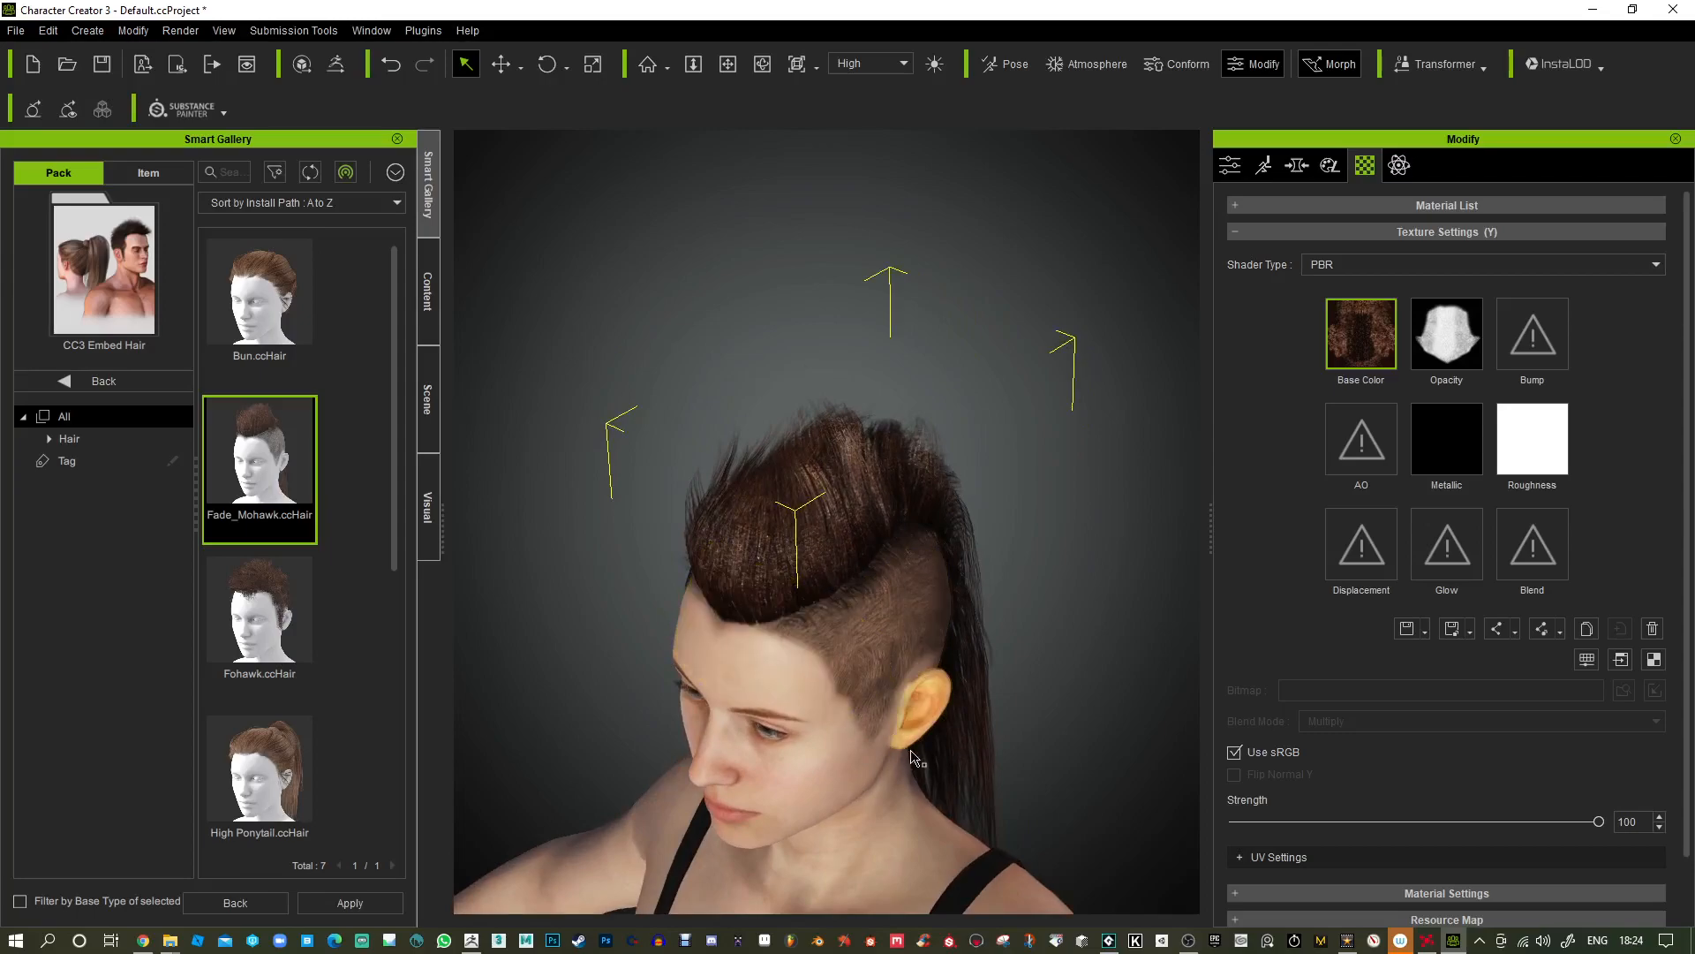
click(822, 745)
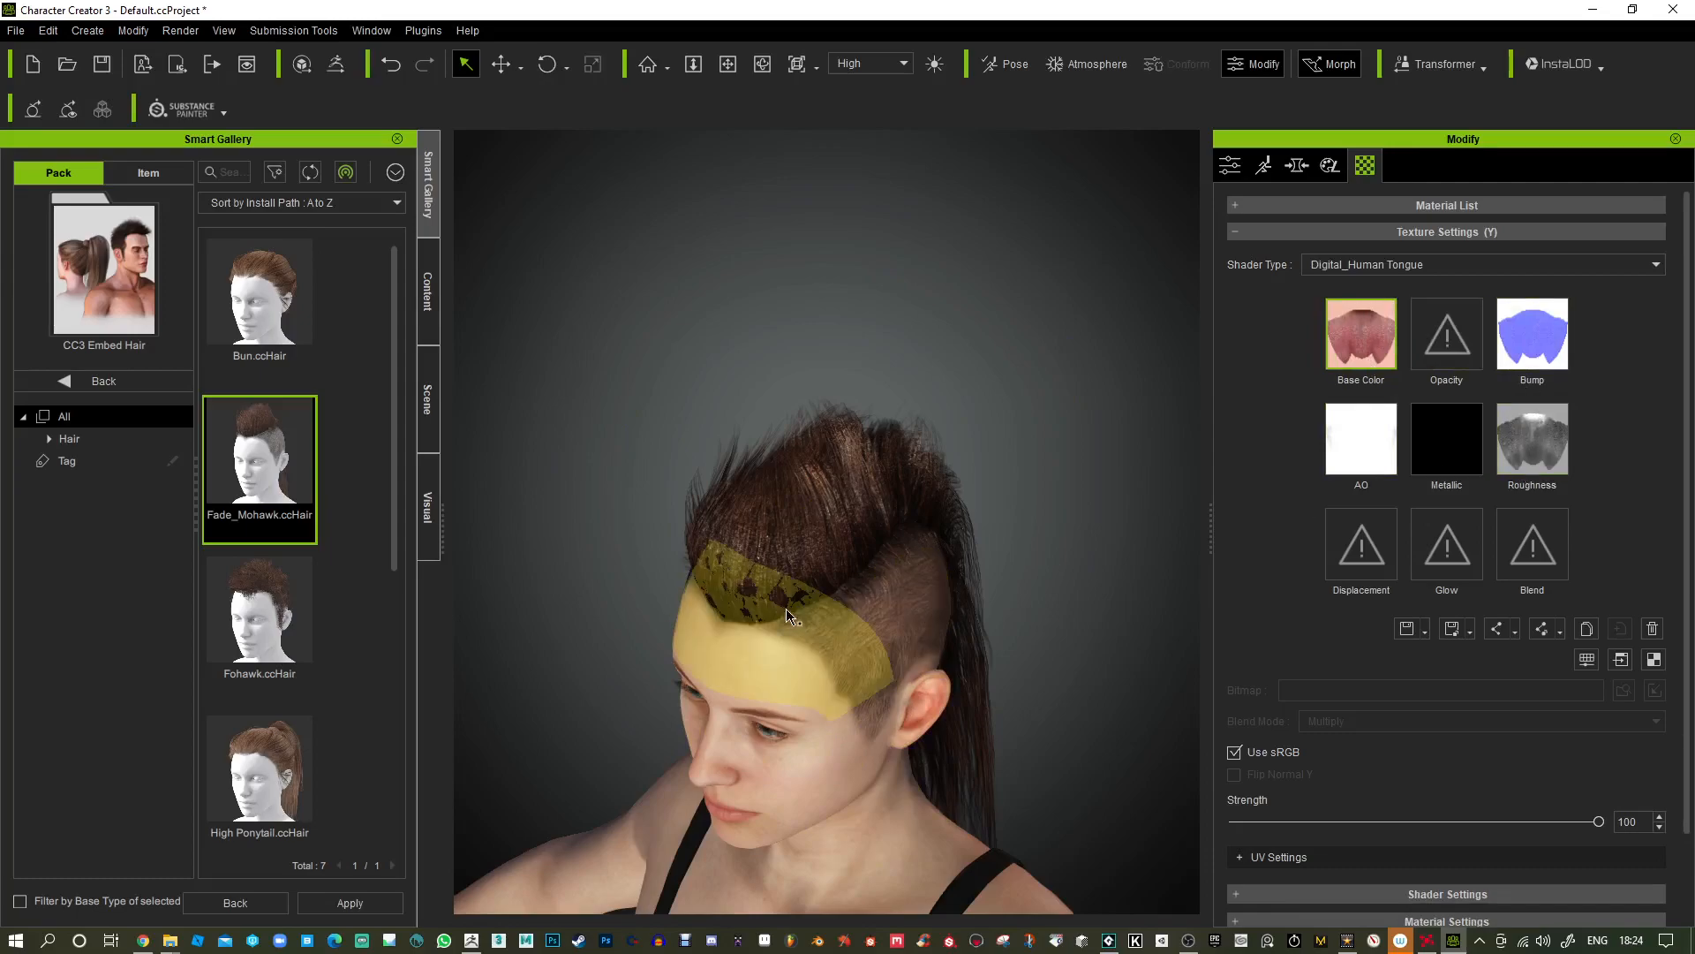
right_drag(1056, 432, 1077, 353)
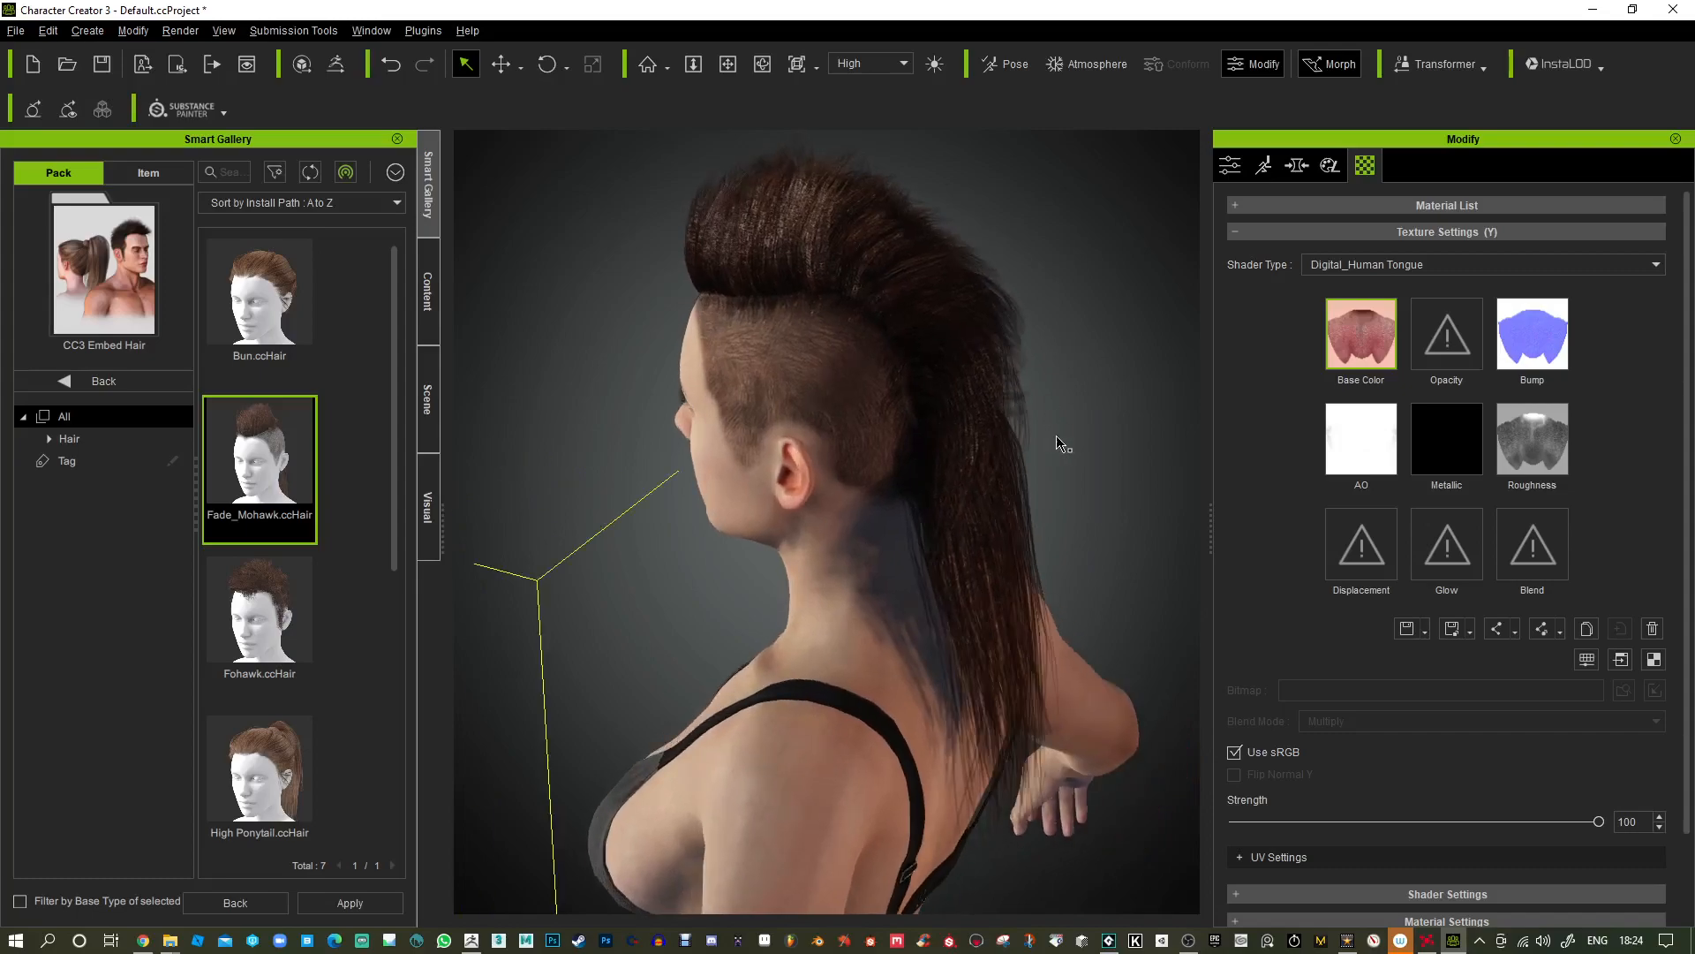
right_drag(1155, 364, 961, 564)
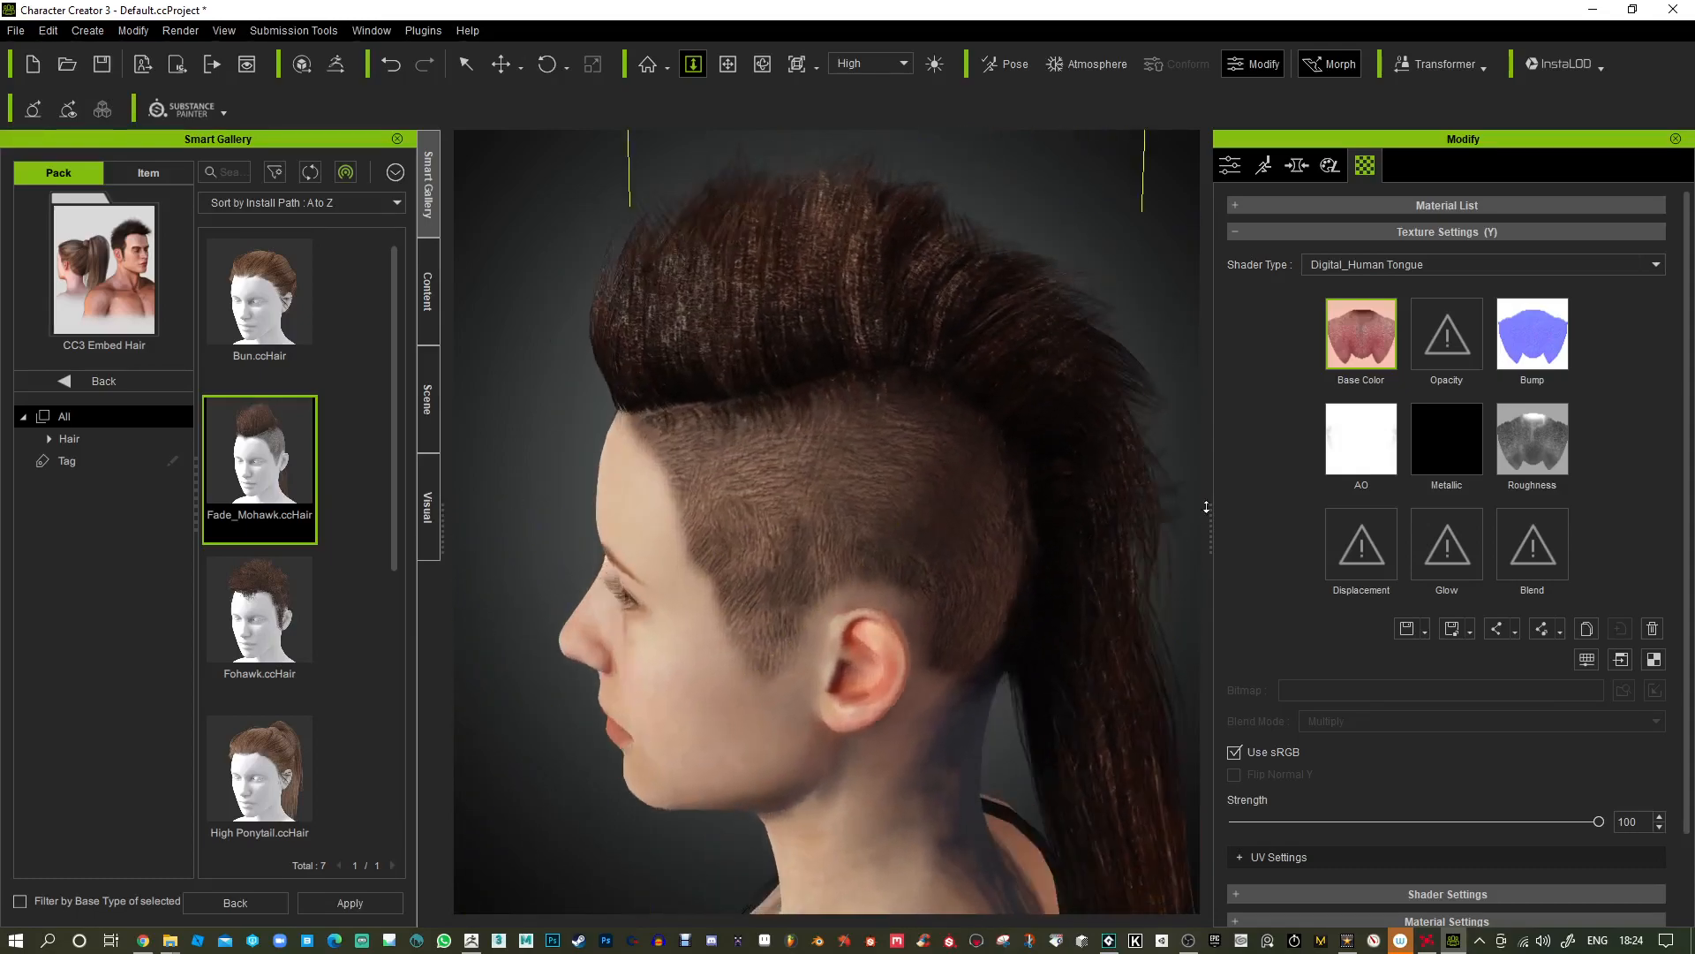
right_drag(1206, 507, 1135, 505)
Frame the avatar's head and shoulders with the camera tools and orbit around to a front view of the face.
click(817, 66)
click(817, 66)
mouse_move(1010, 220)
middle_down()
mouse_move(1131, 174)
mouse_move(1003, 208)
middle_up()
right_drag(1003, 208, 1007, 291)
mouse_move(1063, 279)
middle_down()
mouse_move(1098, 282)
mouse_move(1084, 304)
middle_up()
drag(1084, 304, 1067, 338)
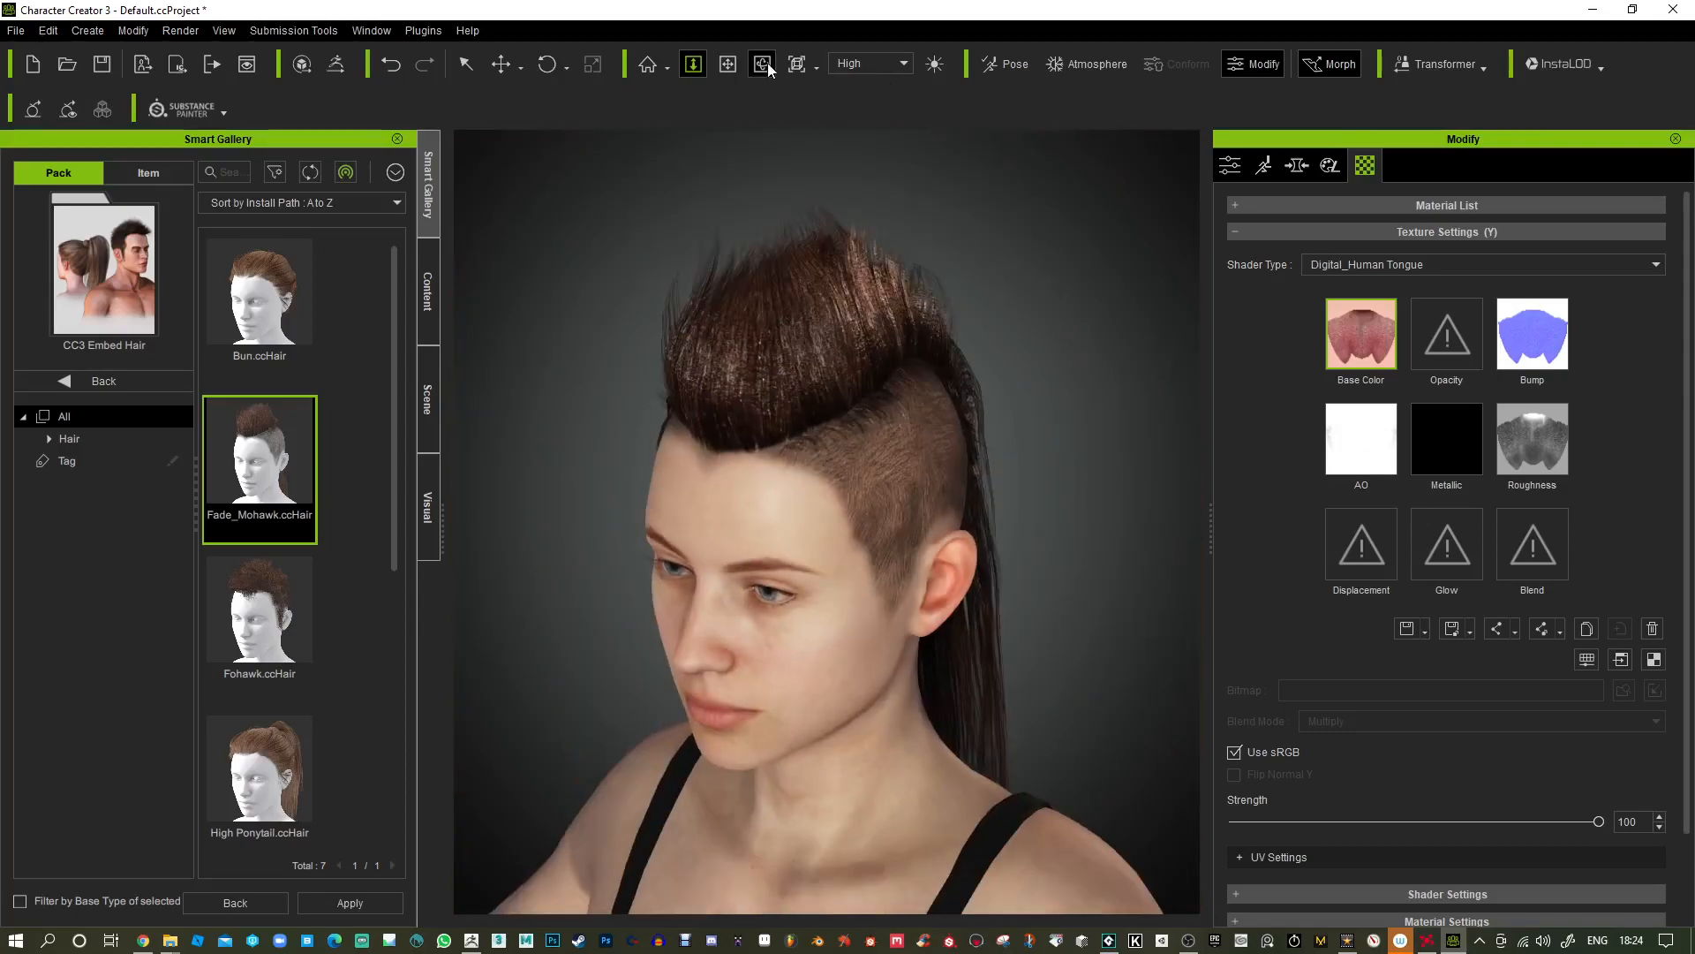
right_drag(1034, 240, 1021, 218)
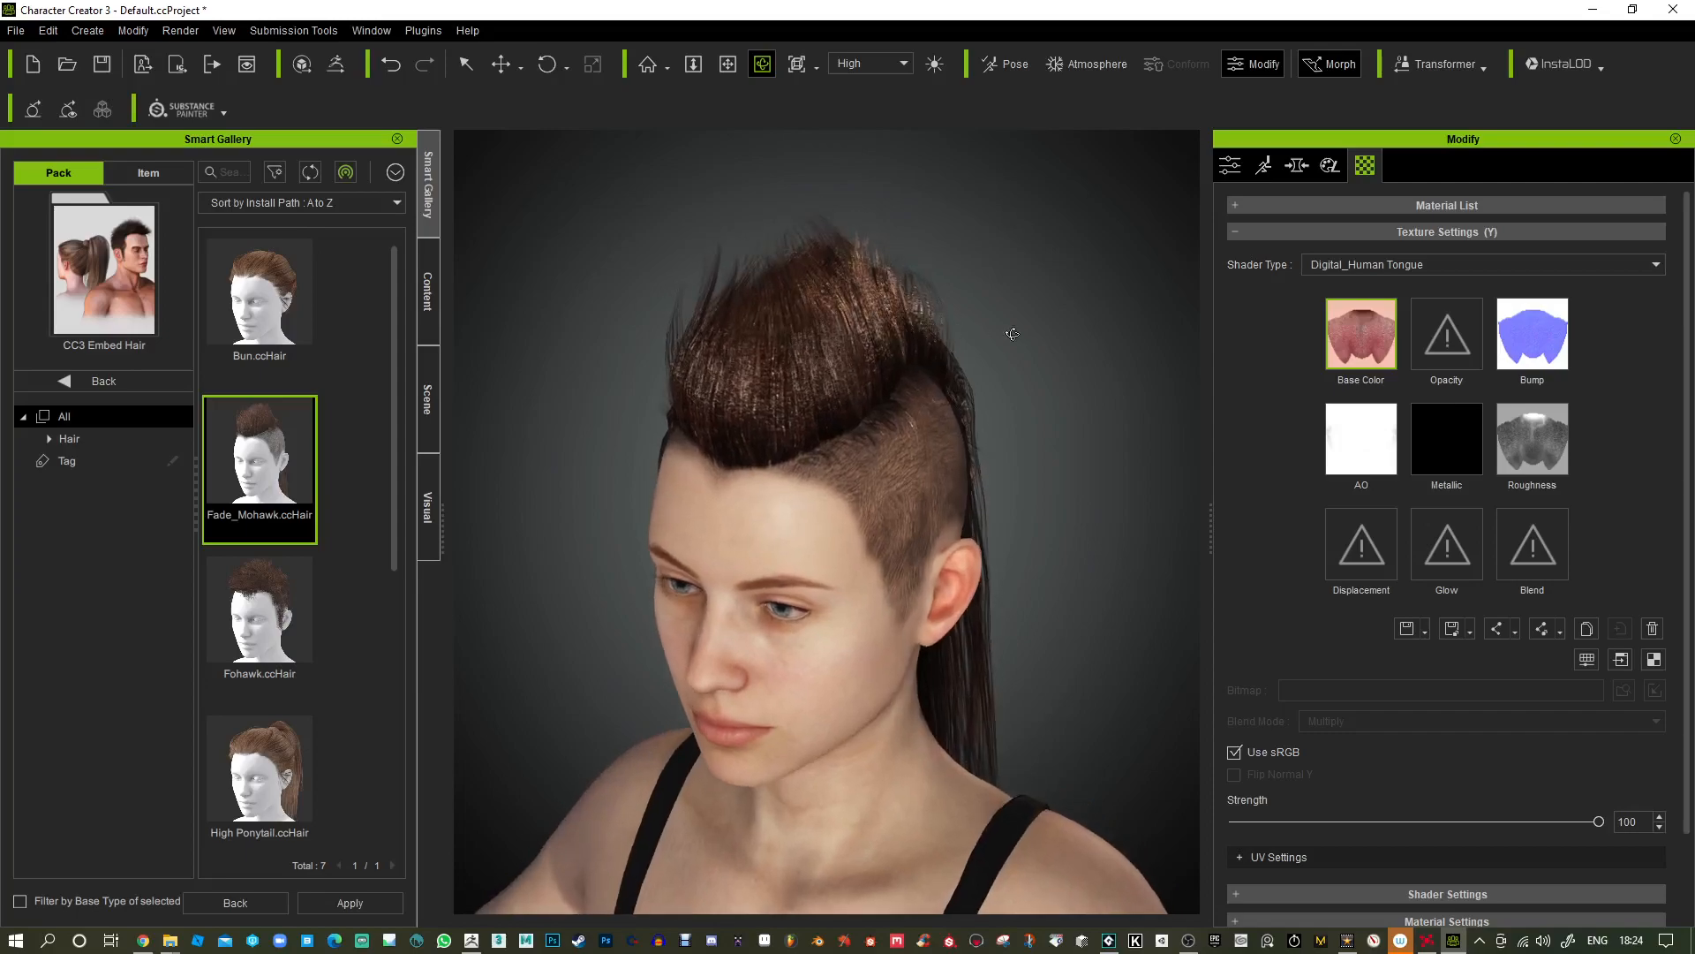
mouse_move(1038, 316)
right_down()
mouse_move(1045, 340)
mouse_move(1048, 276)
mouse_move(1054, 298)
right_up()
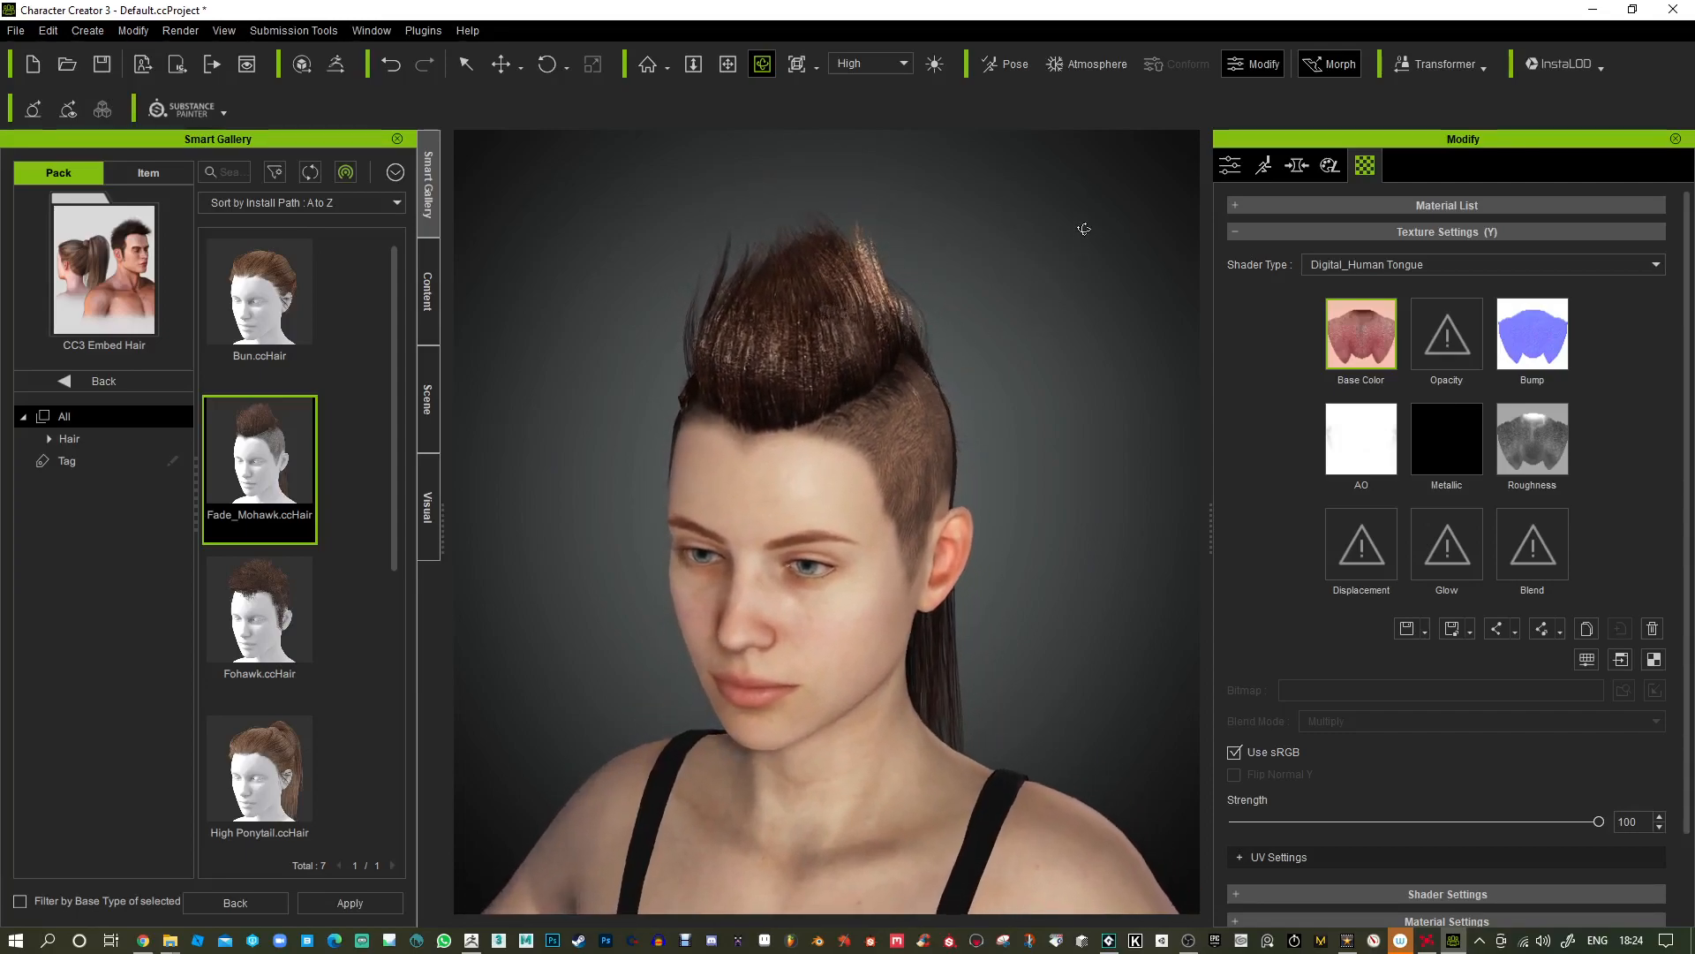
right_drag(1108, 170, 1050, 310)
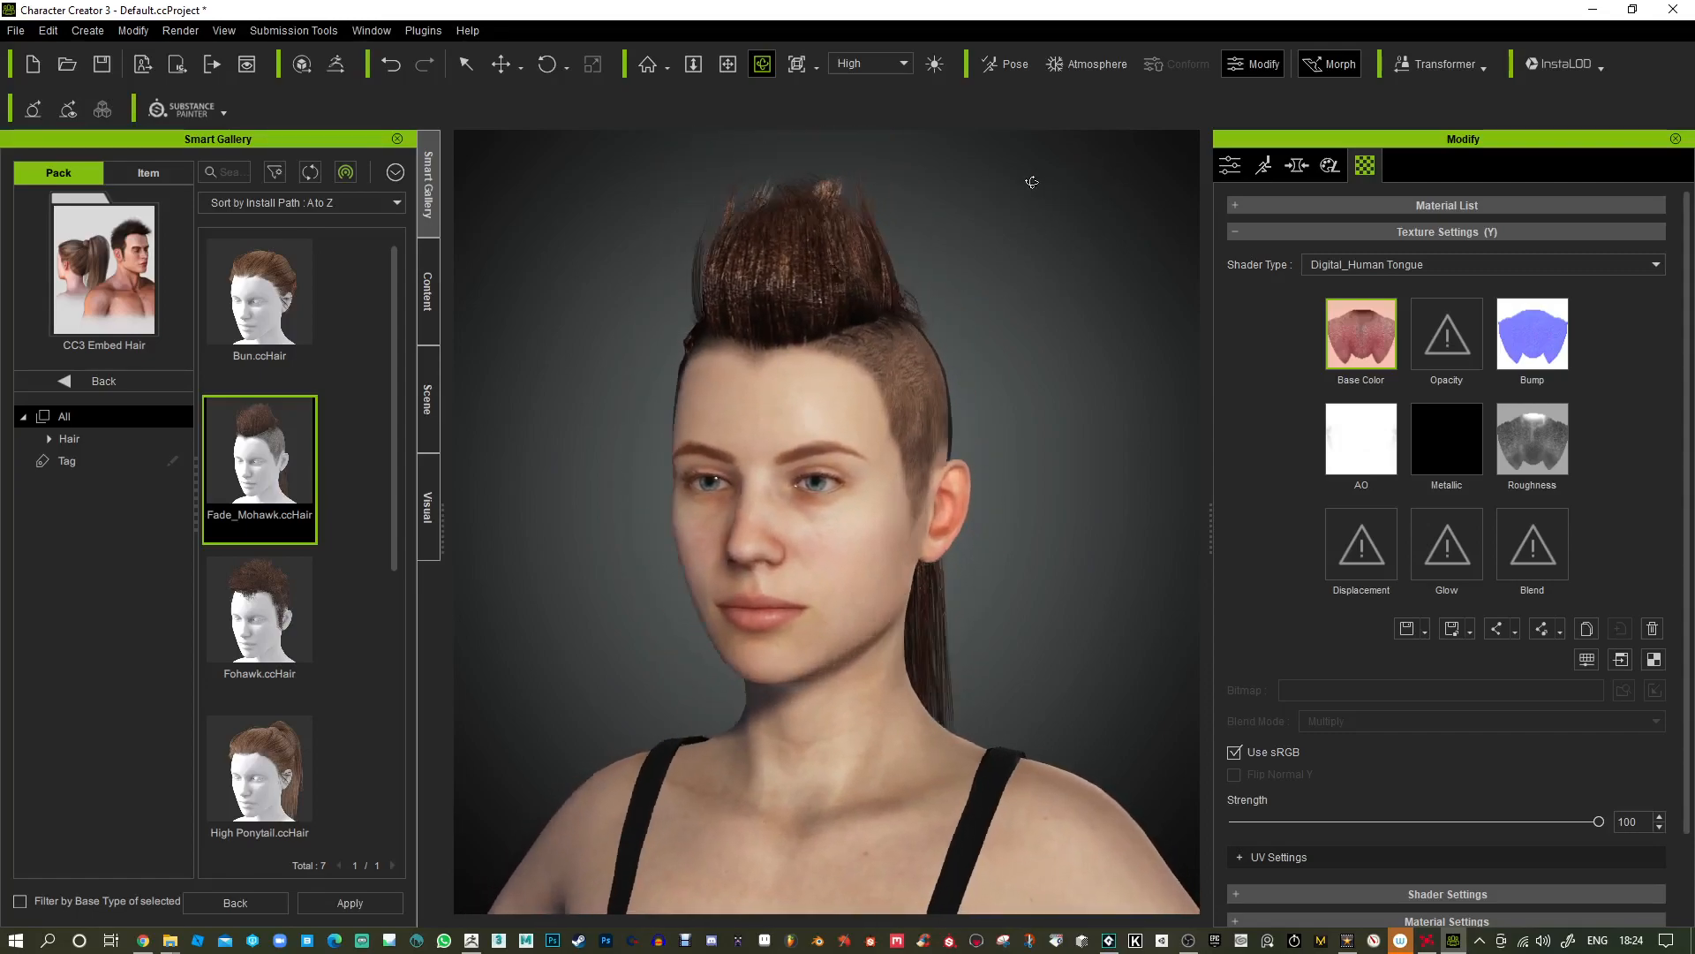
right_drag(916, 282, 1146, 311)
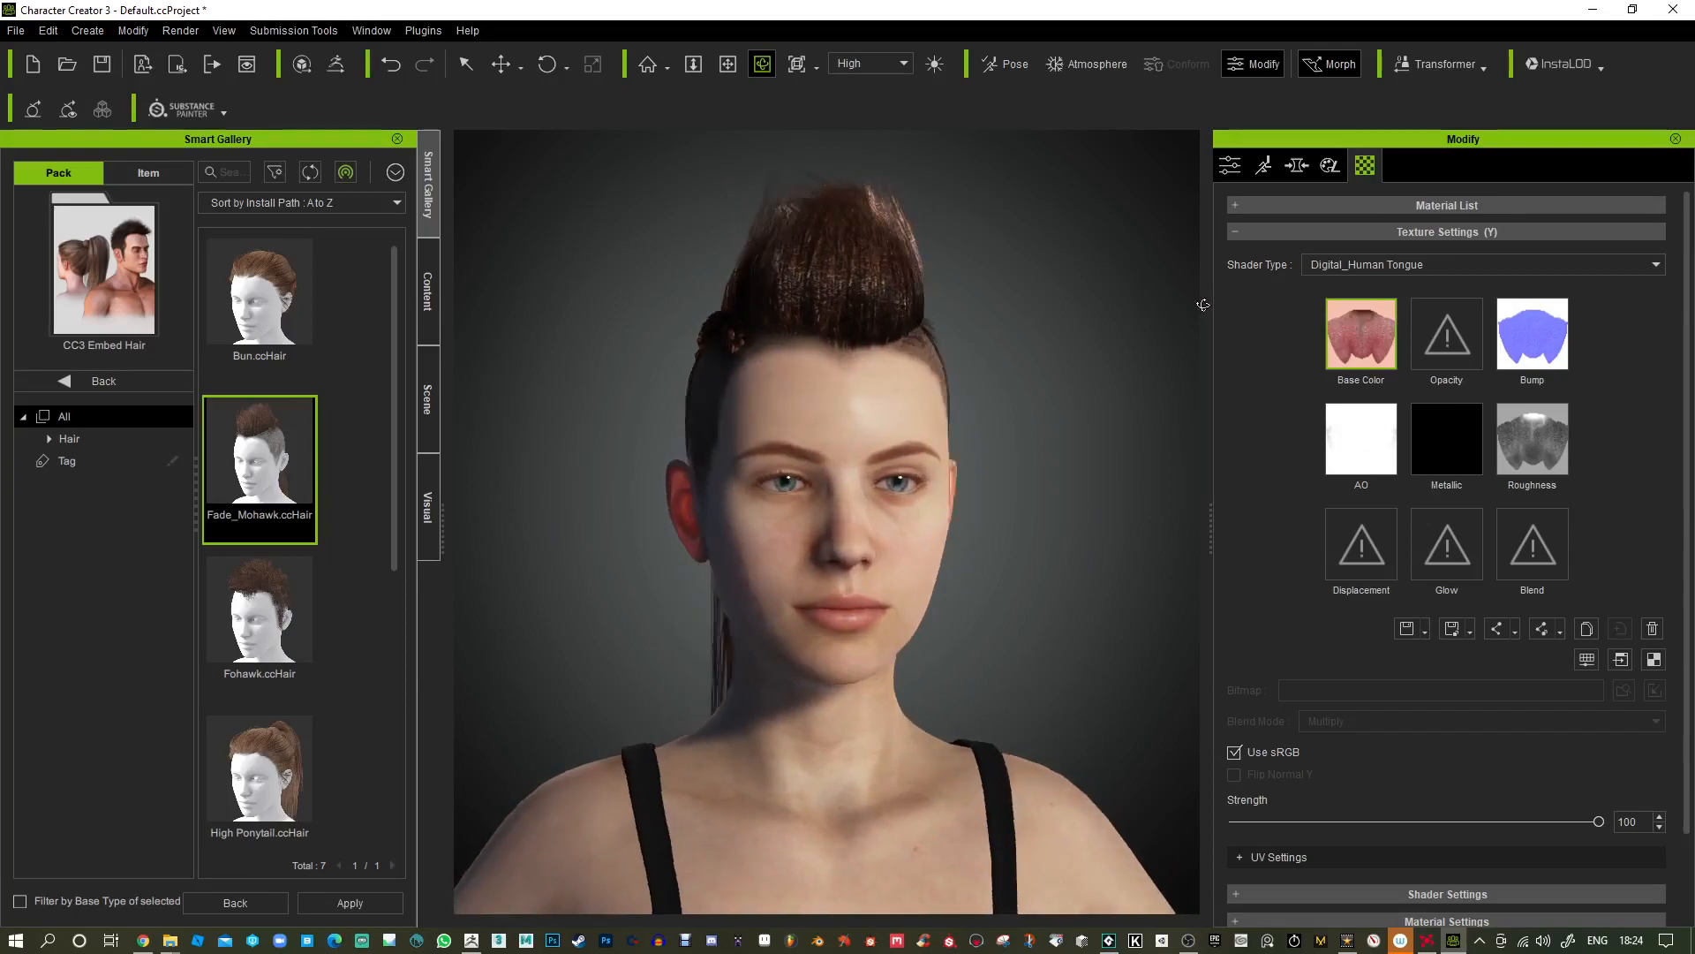
Toggle the auxiliary light on and off to compare the lighting on the face.
click(932, 66)
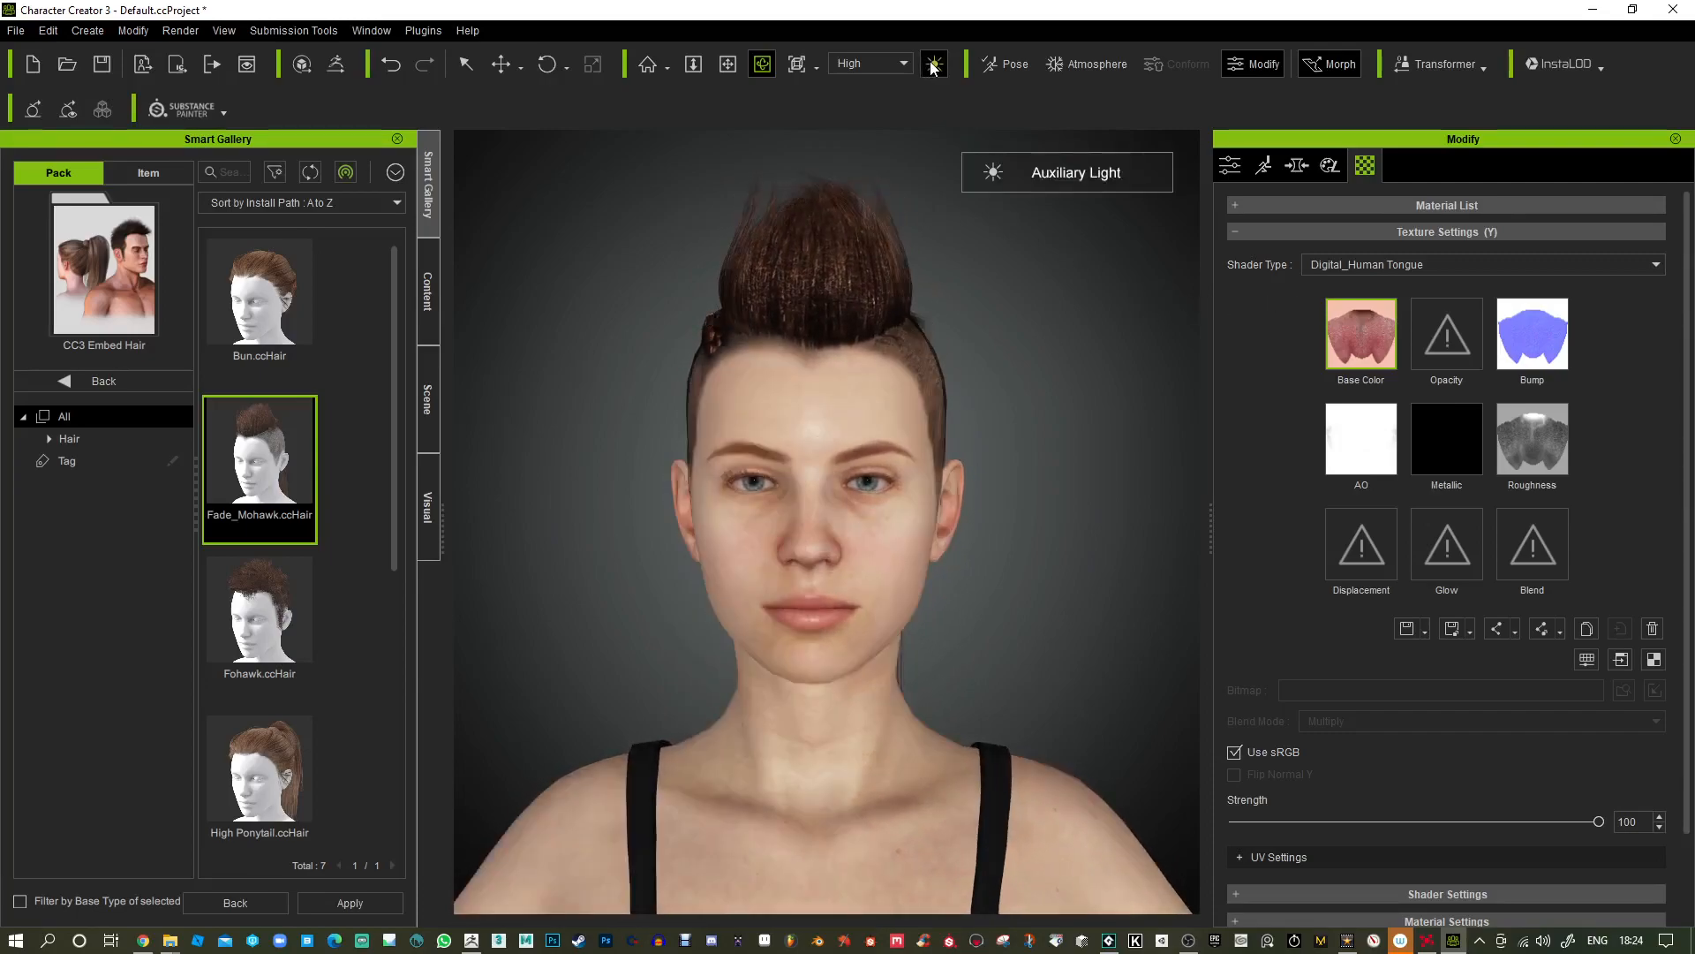
click(934, 65)
click(934, 65)
click(934, 66)
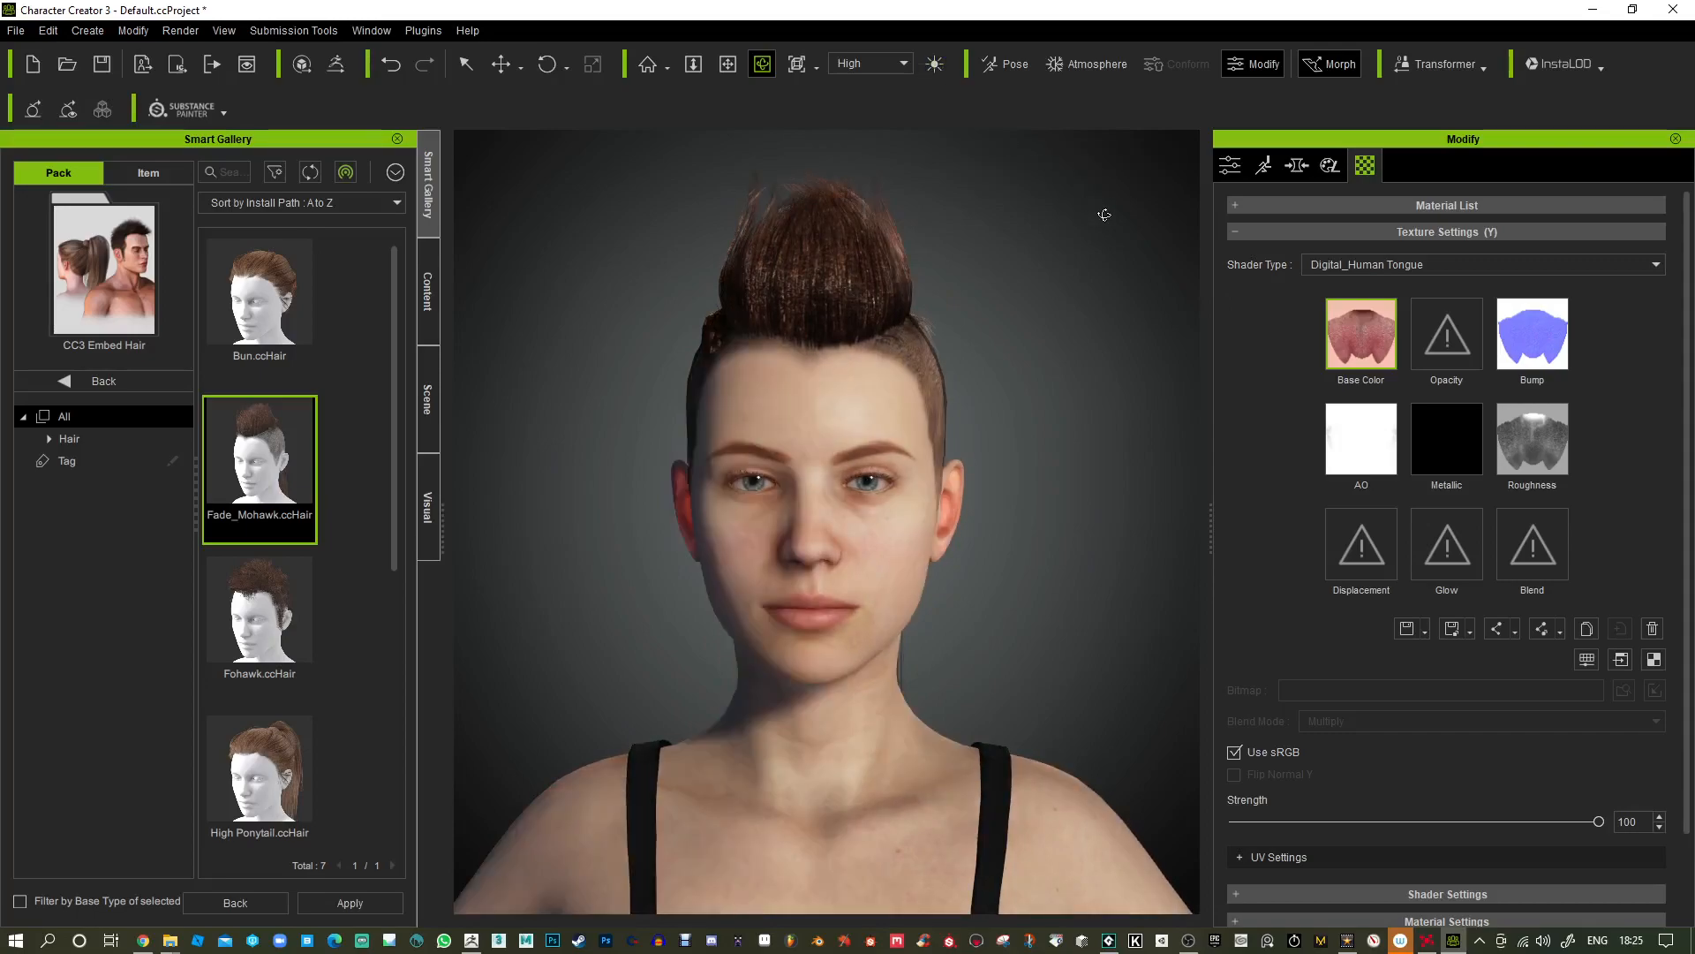
Apply the Fill Light Right and Key Light Left 45 templates from the 01_Face light folder to the scene.
click(1059, 65)
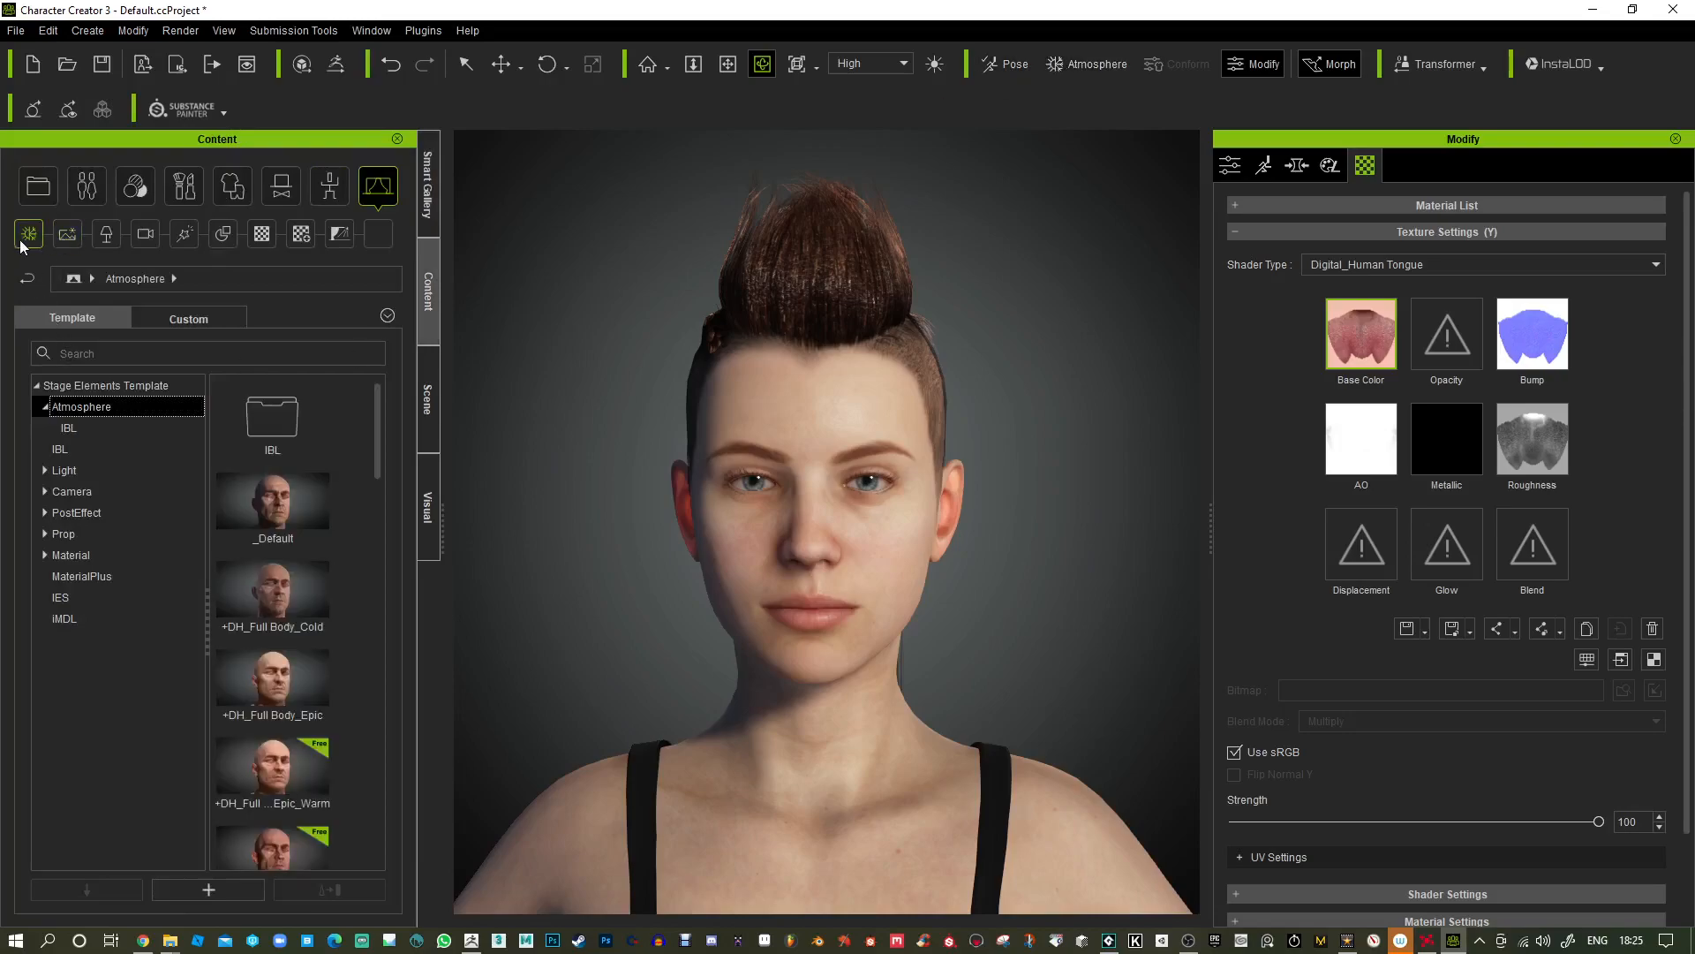
click(60, 470)
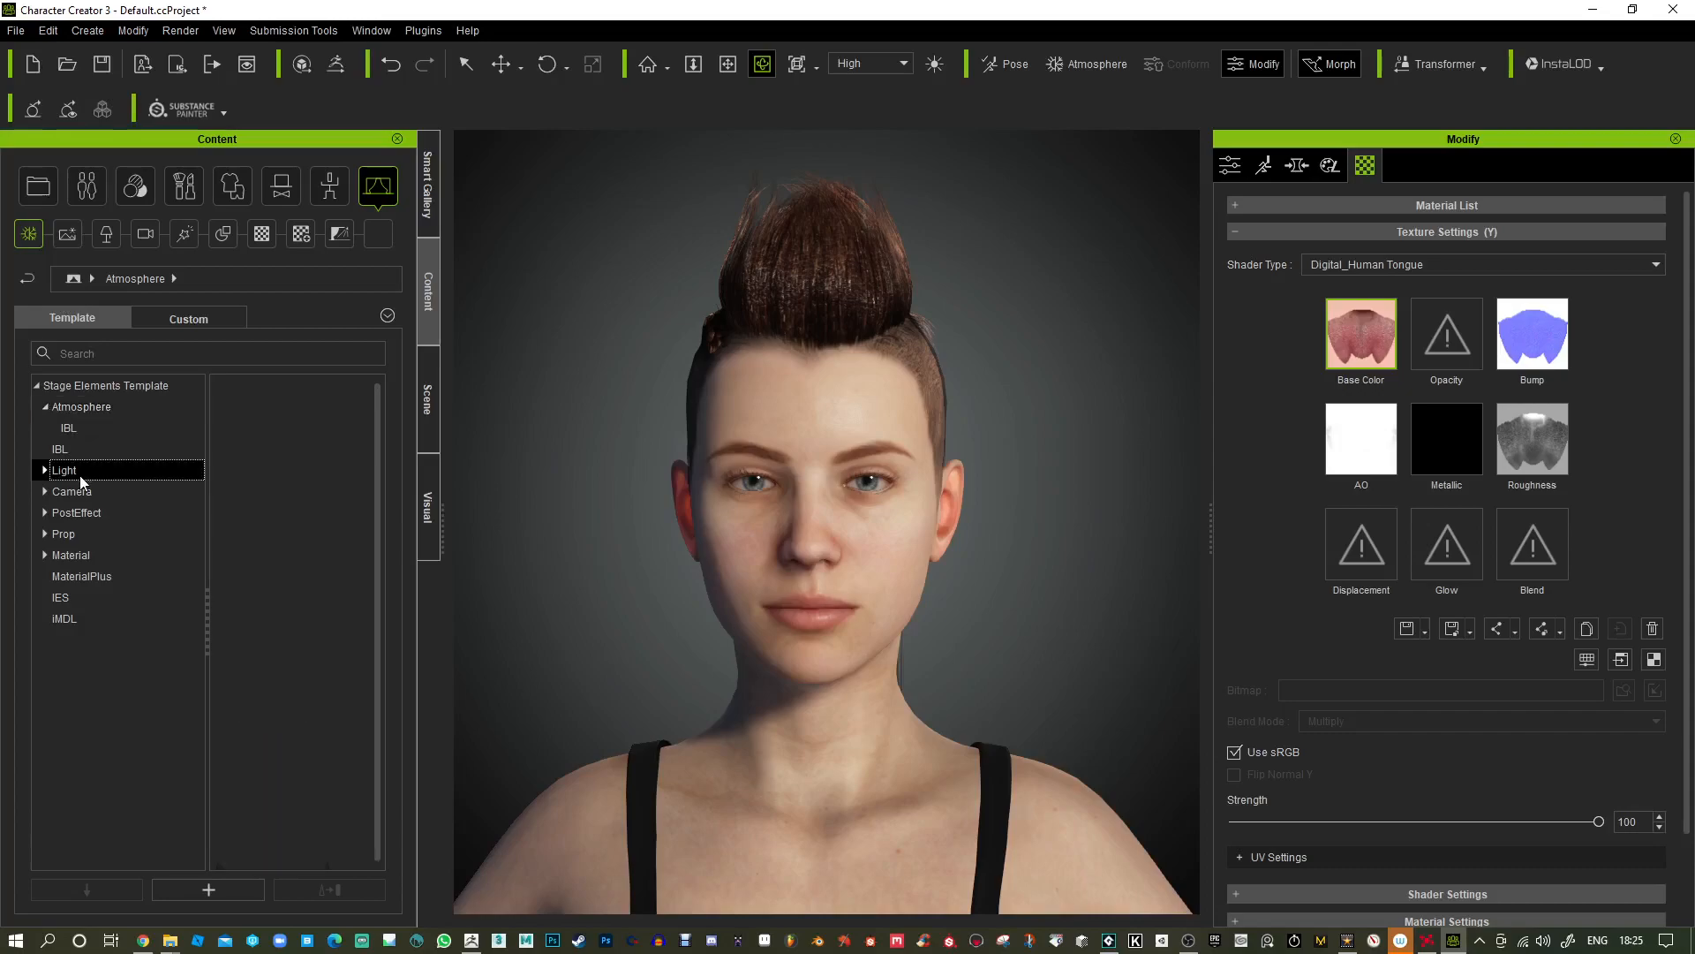
click(48, 472)
click(87, 492)
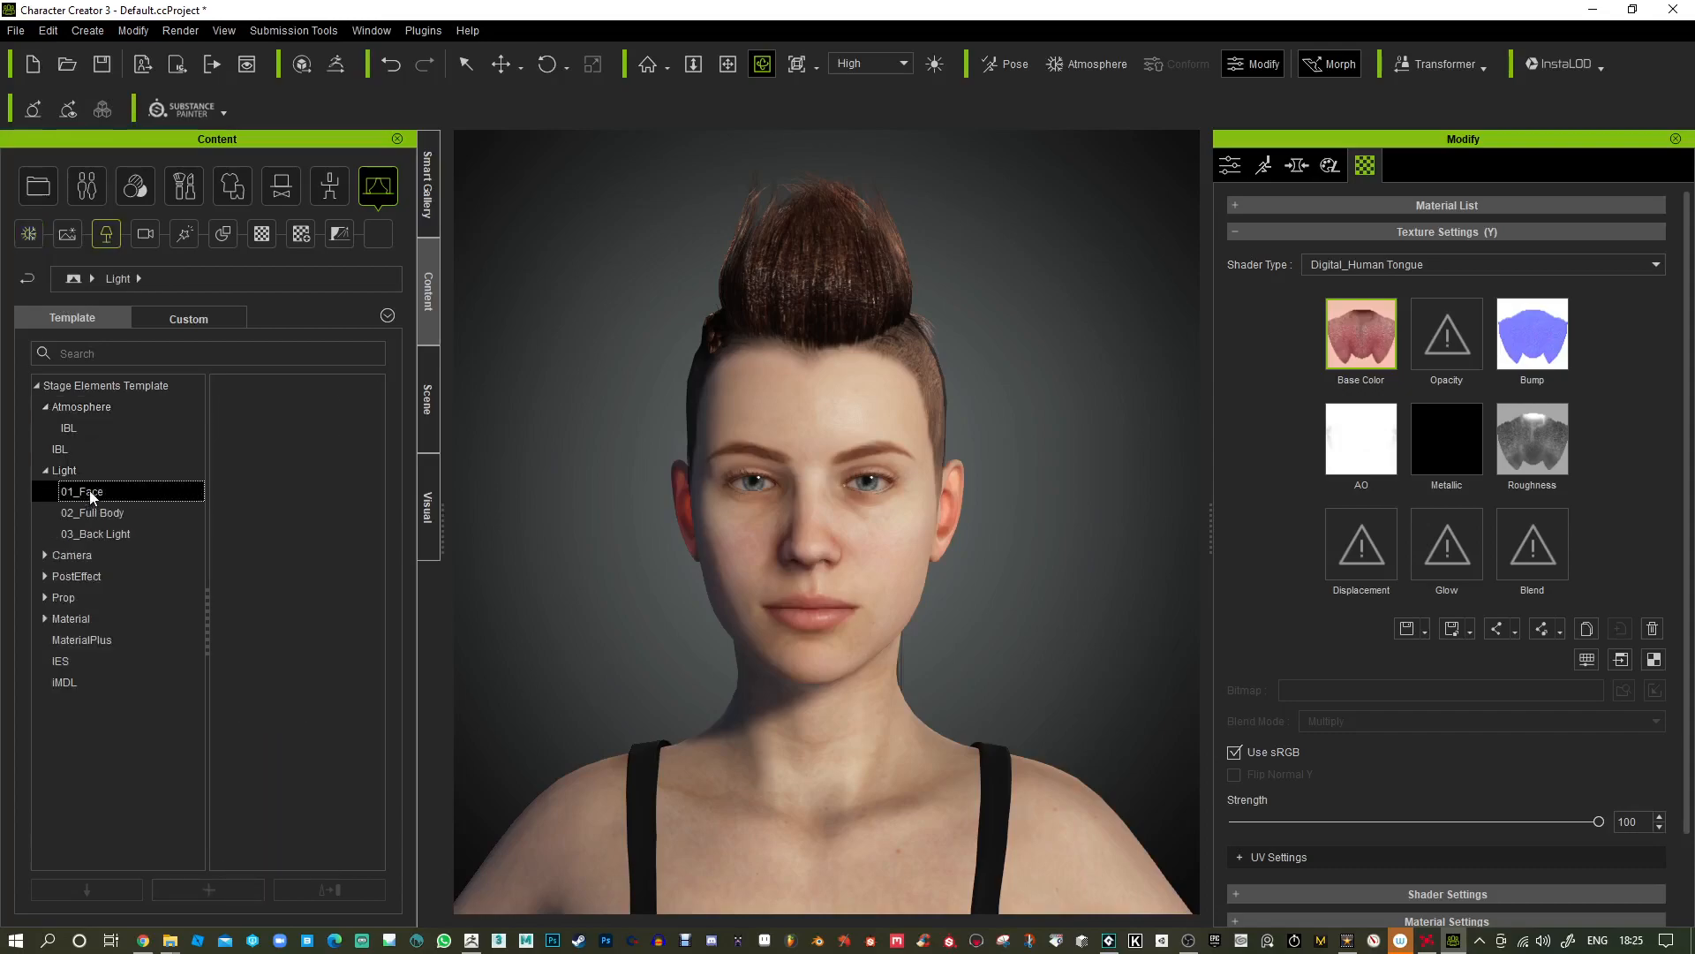
click(99, 517)
click(101, 492)
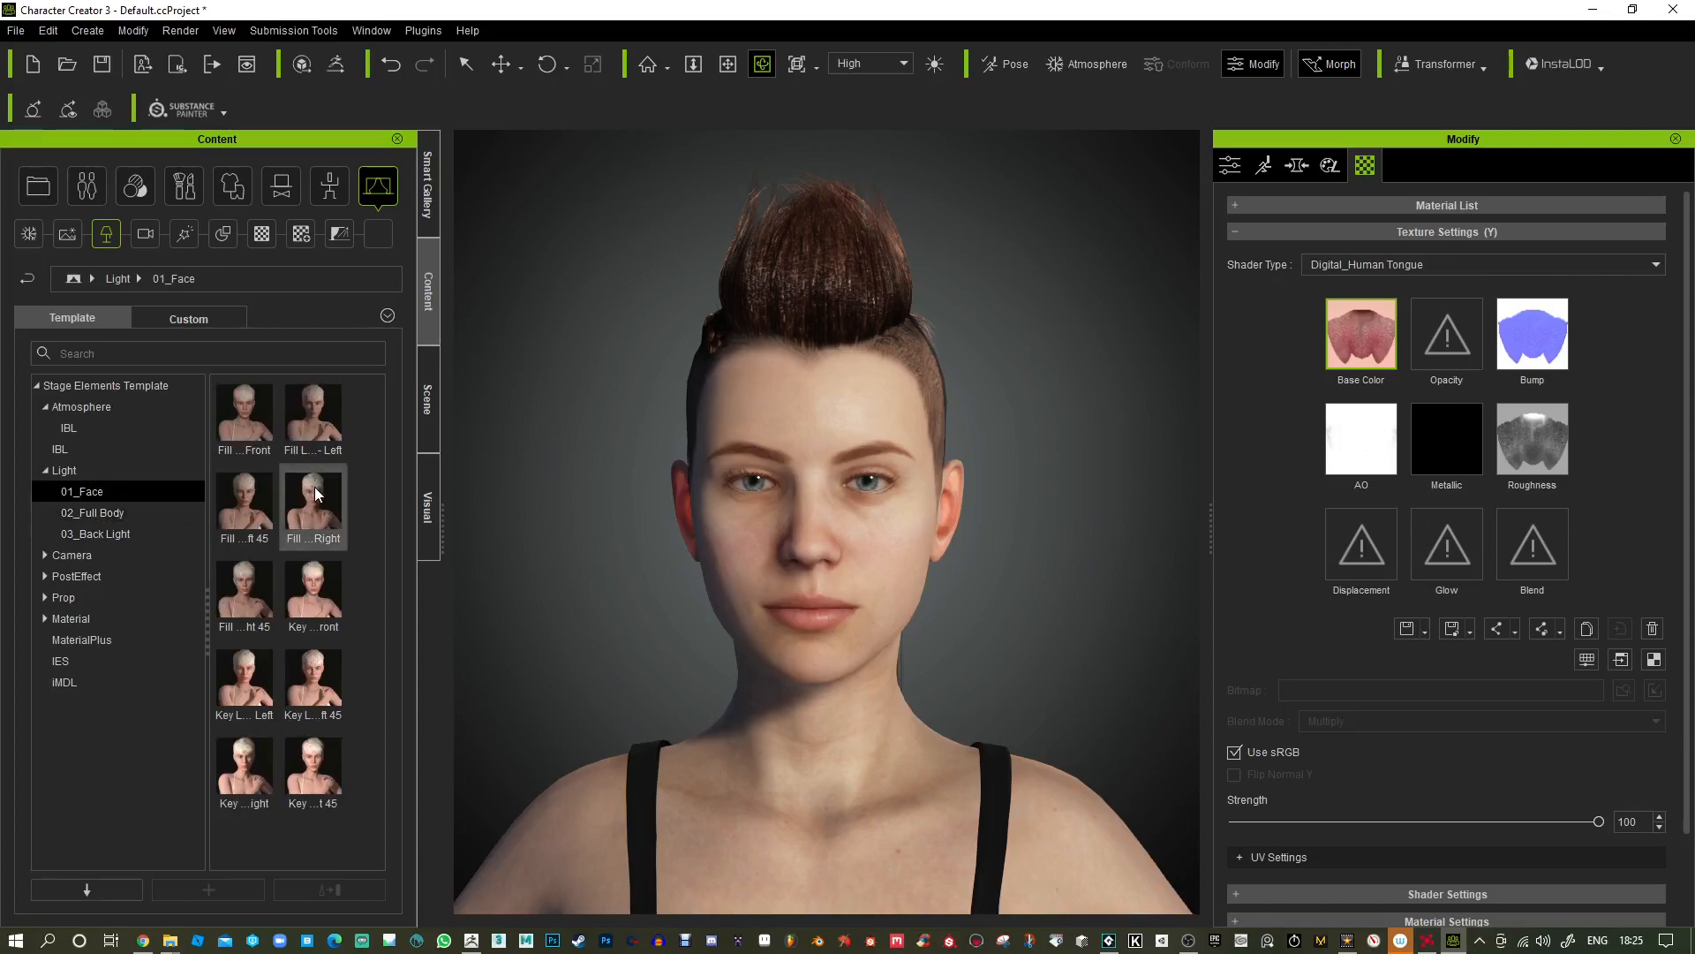
double_click(323, 515)
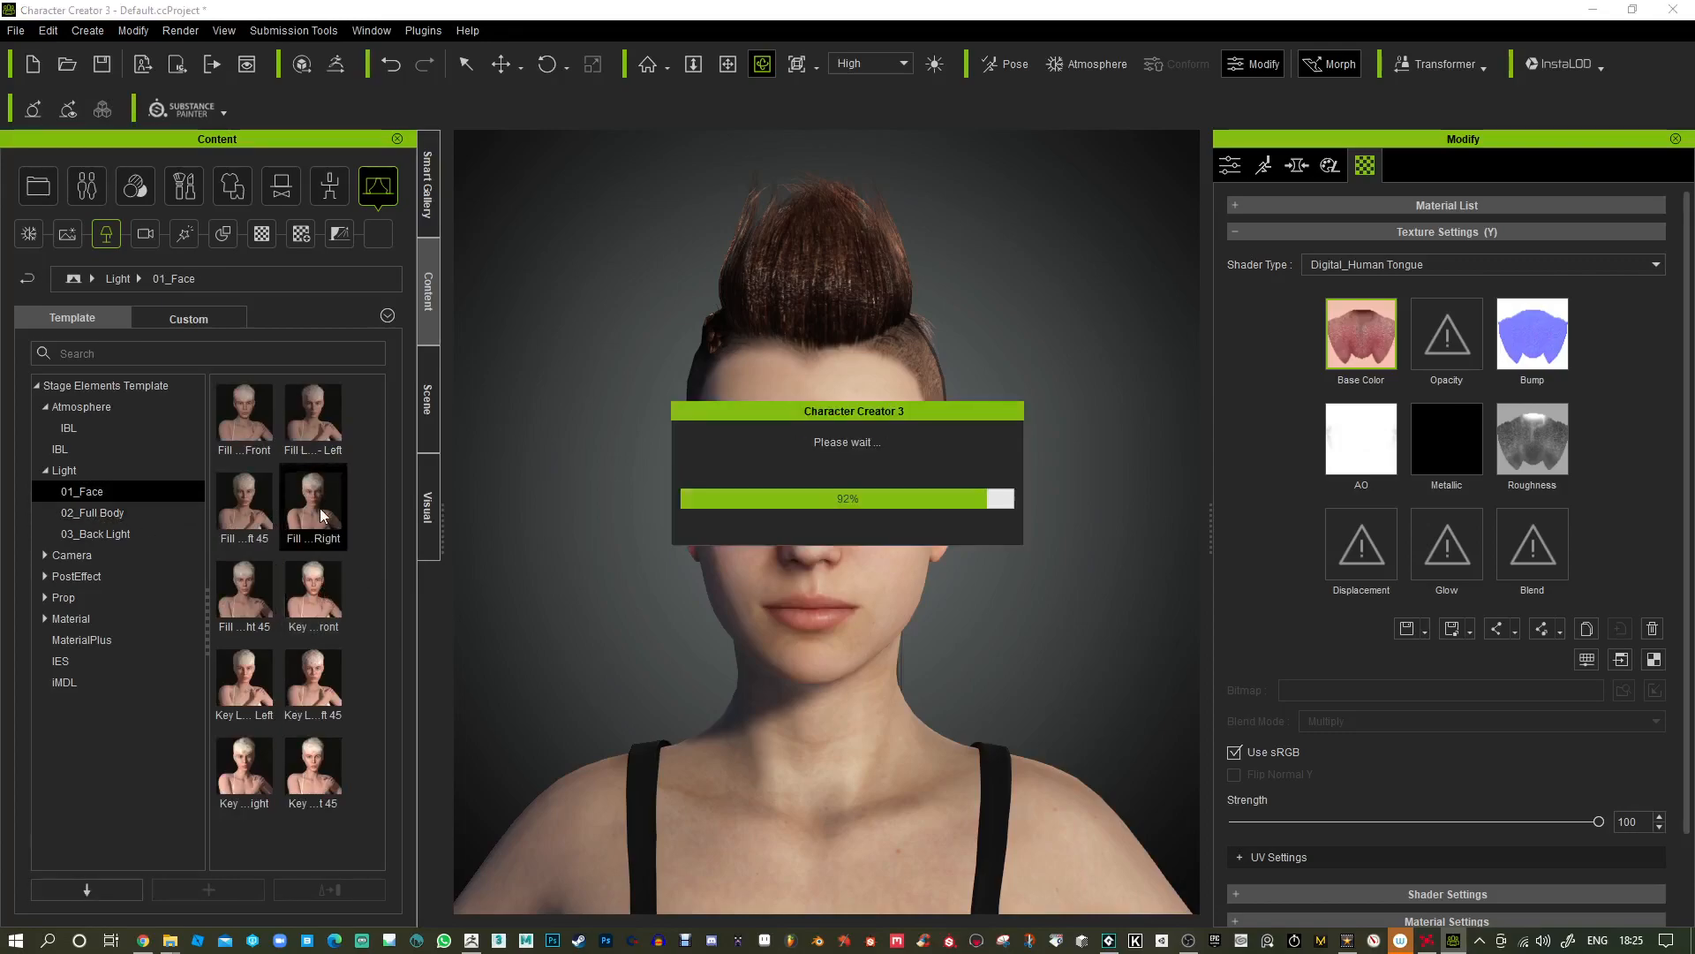
double_click(324, 673)
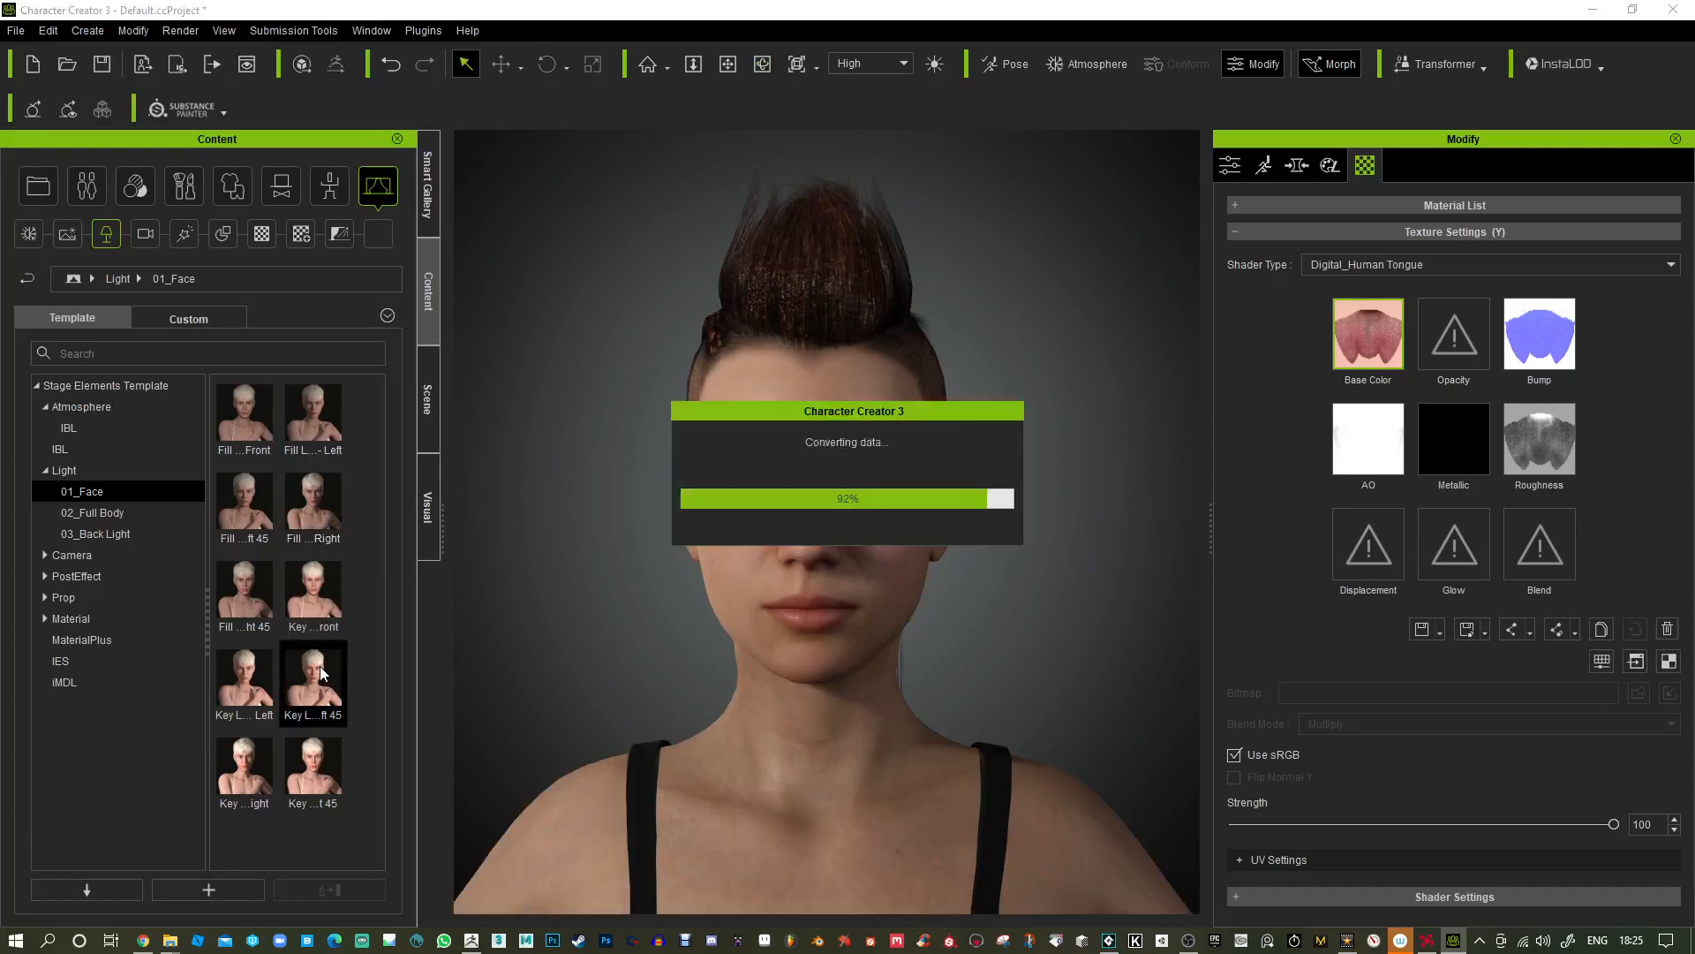
Apply the Key Light Left and Key Light Front templates from the 01_Face light folder, checking the head from behind.
double_click(245, 680)
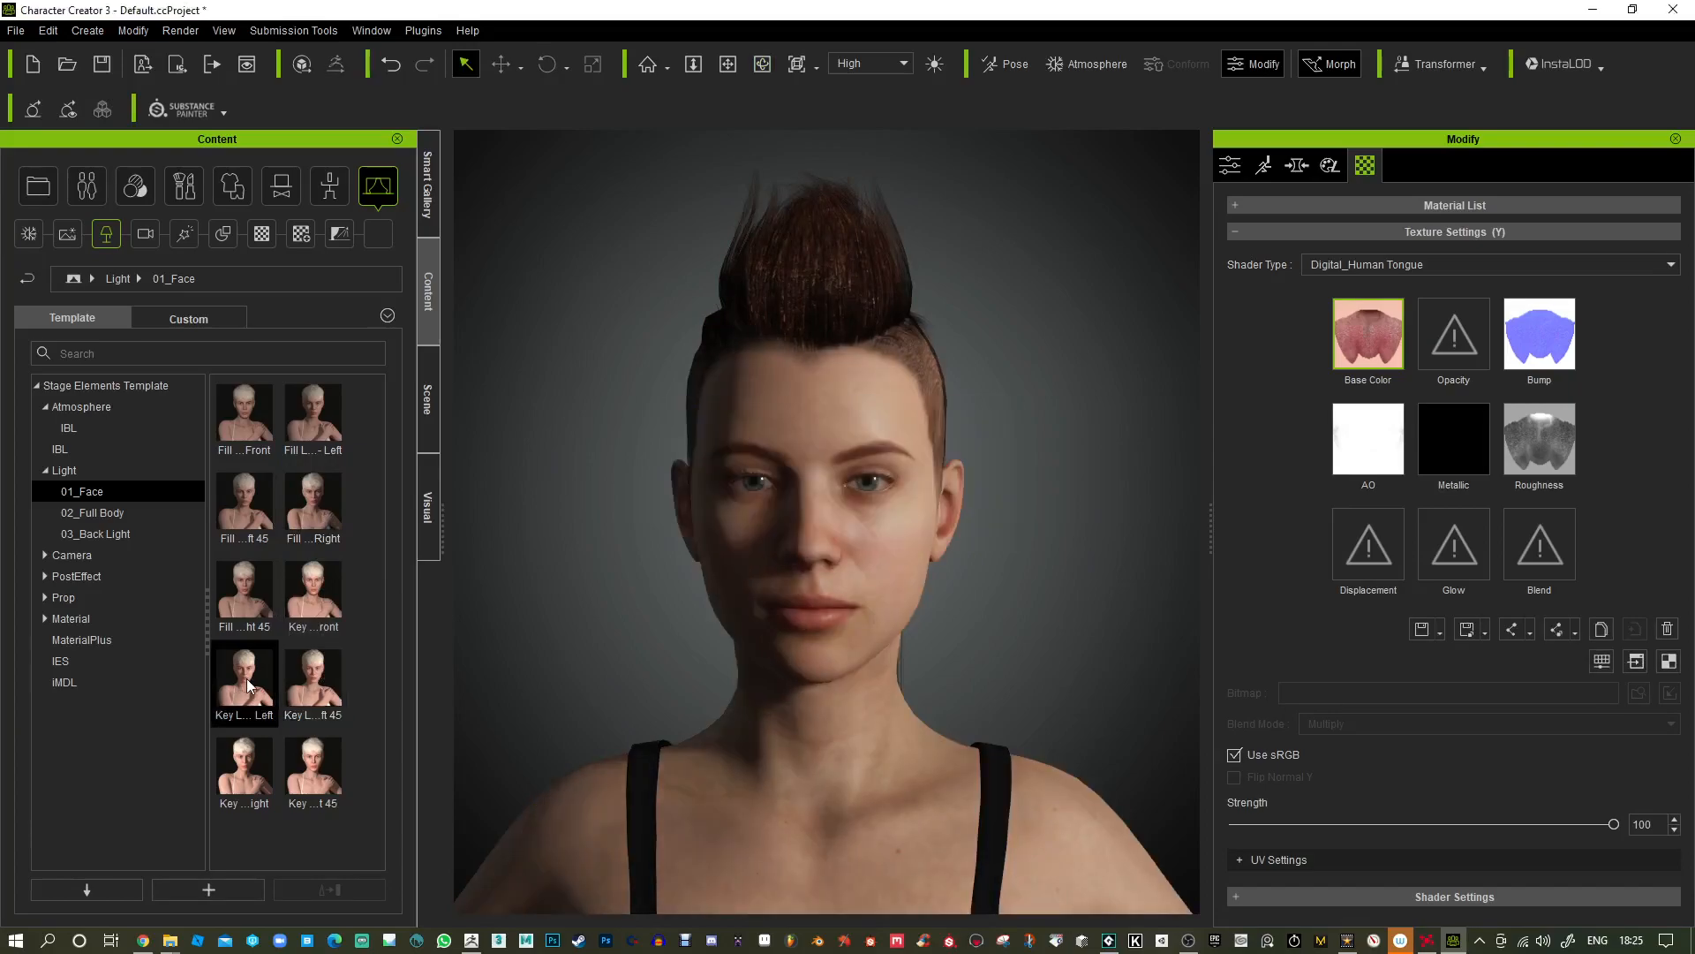
mouse_move(1087, 557)
middle_down()
mouse_move(998, 556)
mouse_move(1065, 557)
middle_up()
right_drag(1051, 568, 627, 608)
right_drag(962, 314, 1057, 294)
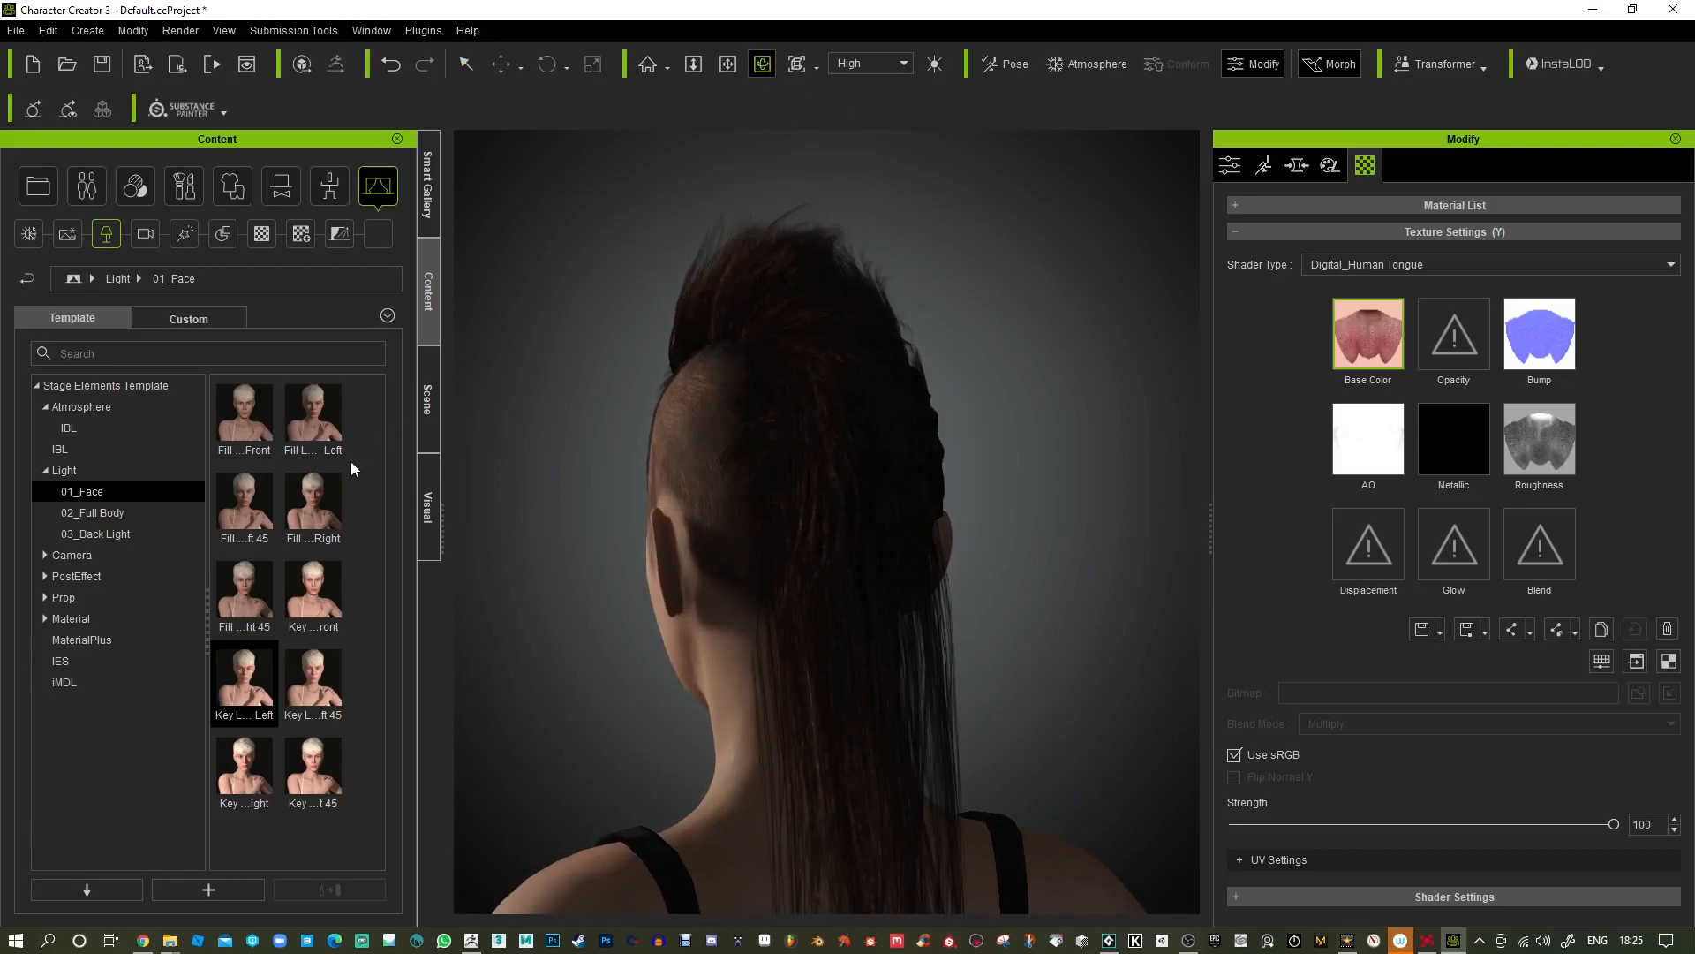
double_click(314, 590)
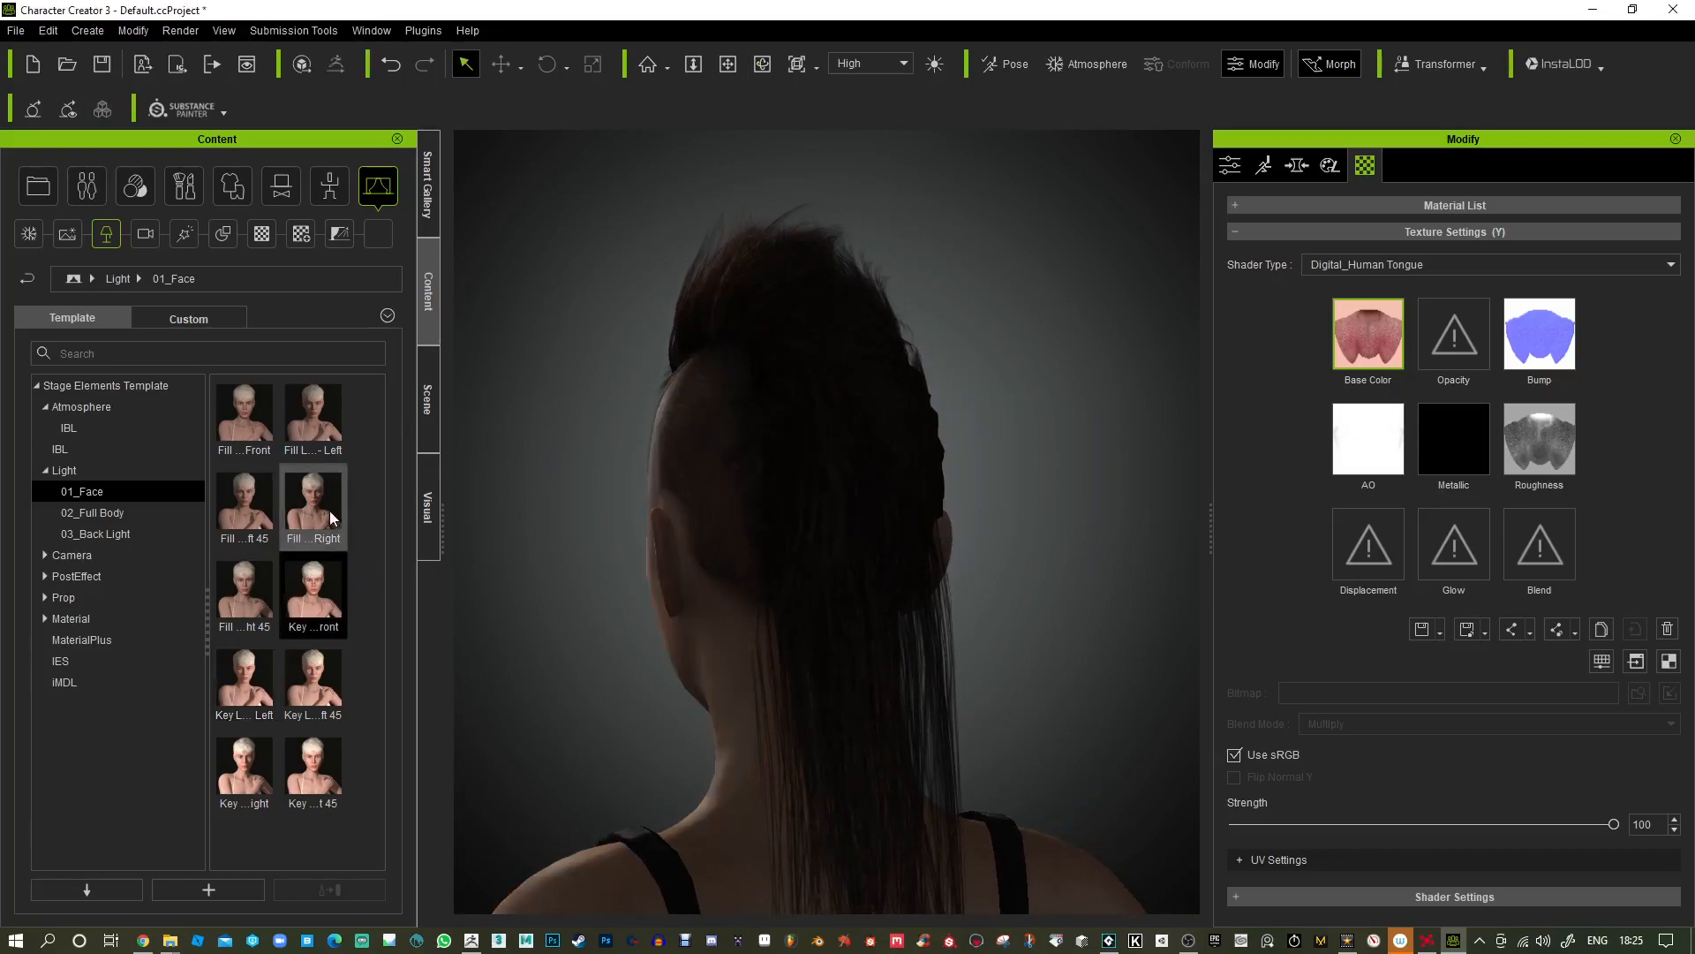
Apply the Fill Light Front, Fill Light Up and Key Light Front templates from the 02_Full Body light folder.
click(118, 514)
double_click(261, 417)
right_drag(498, 504, 1258, 787)
right_drag(674, 501, 594, 677)
double_click(238, 684)
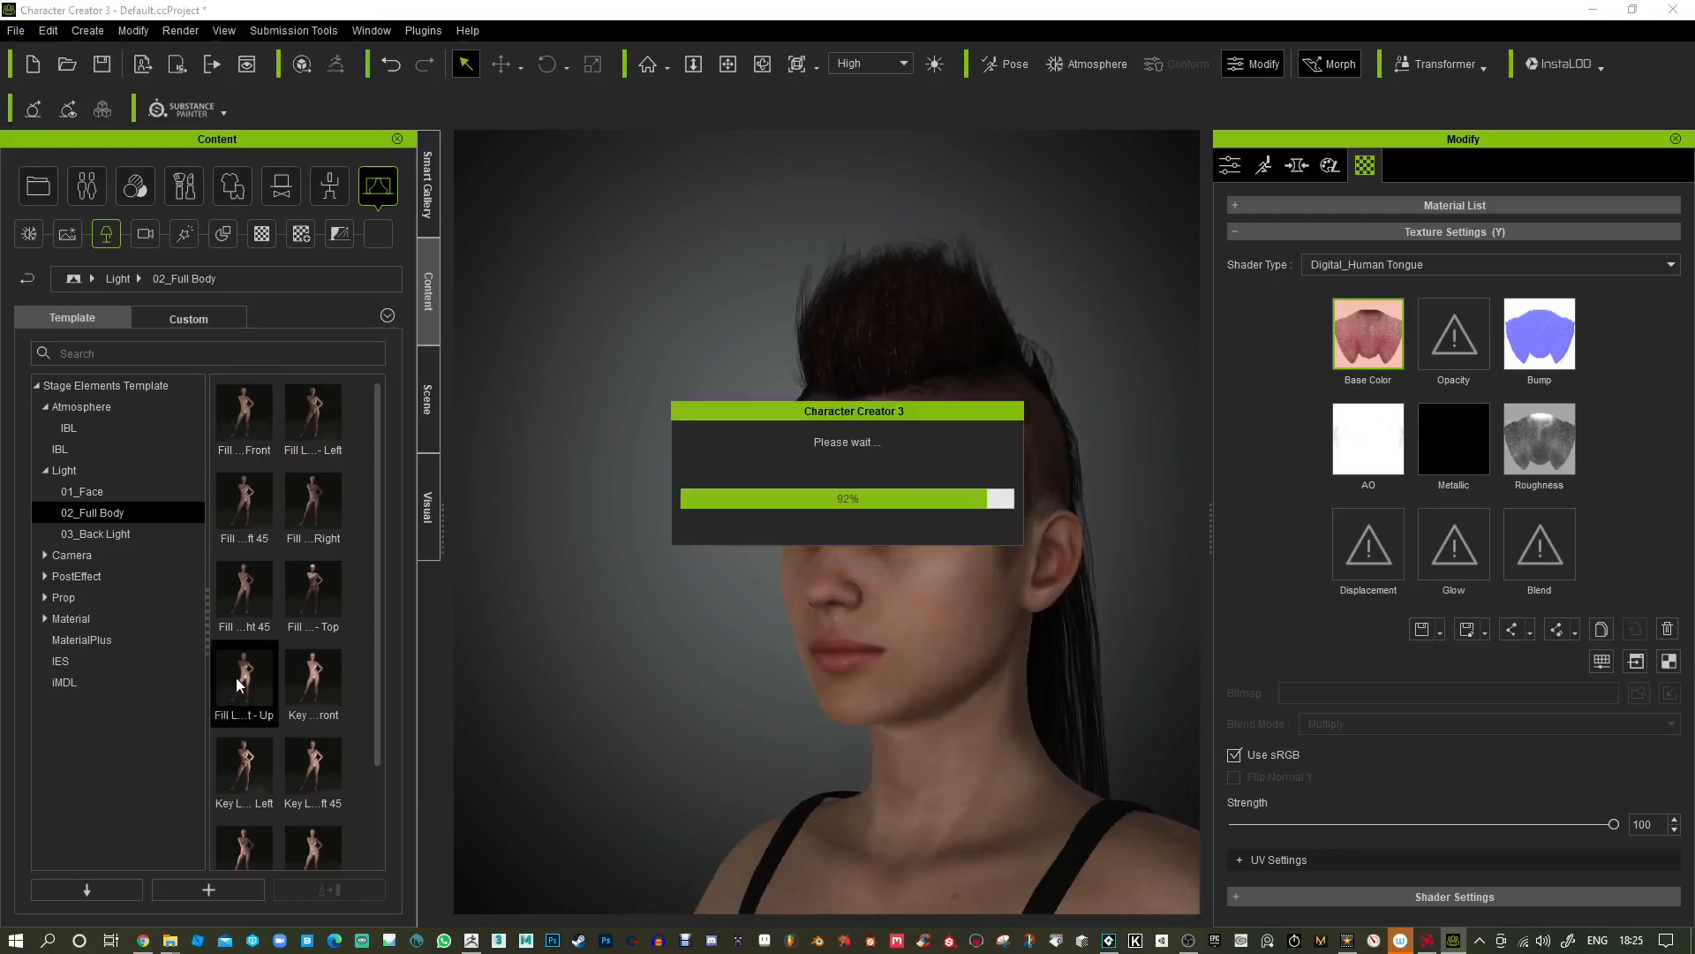
double_click(327, 692)
Examine the mohawk, shaved sides and face under the full-body lighting from close up, both sides and further away.
middle_drag(673, 472, 596, 556)
scroll(653, 503, up, 3)
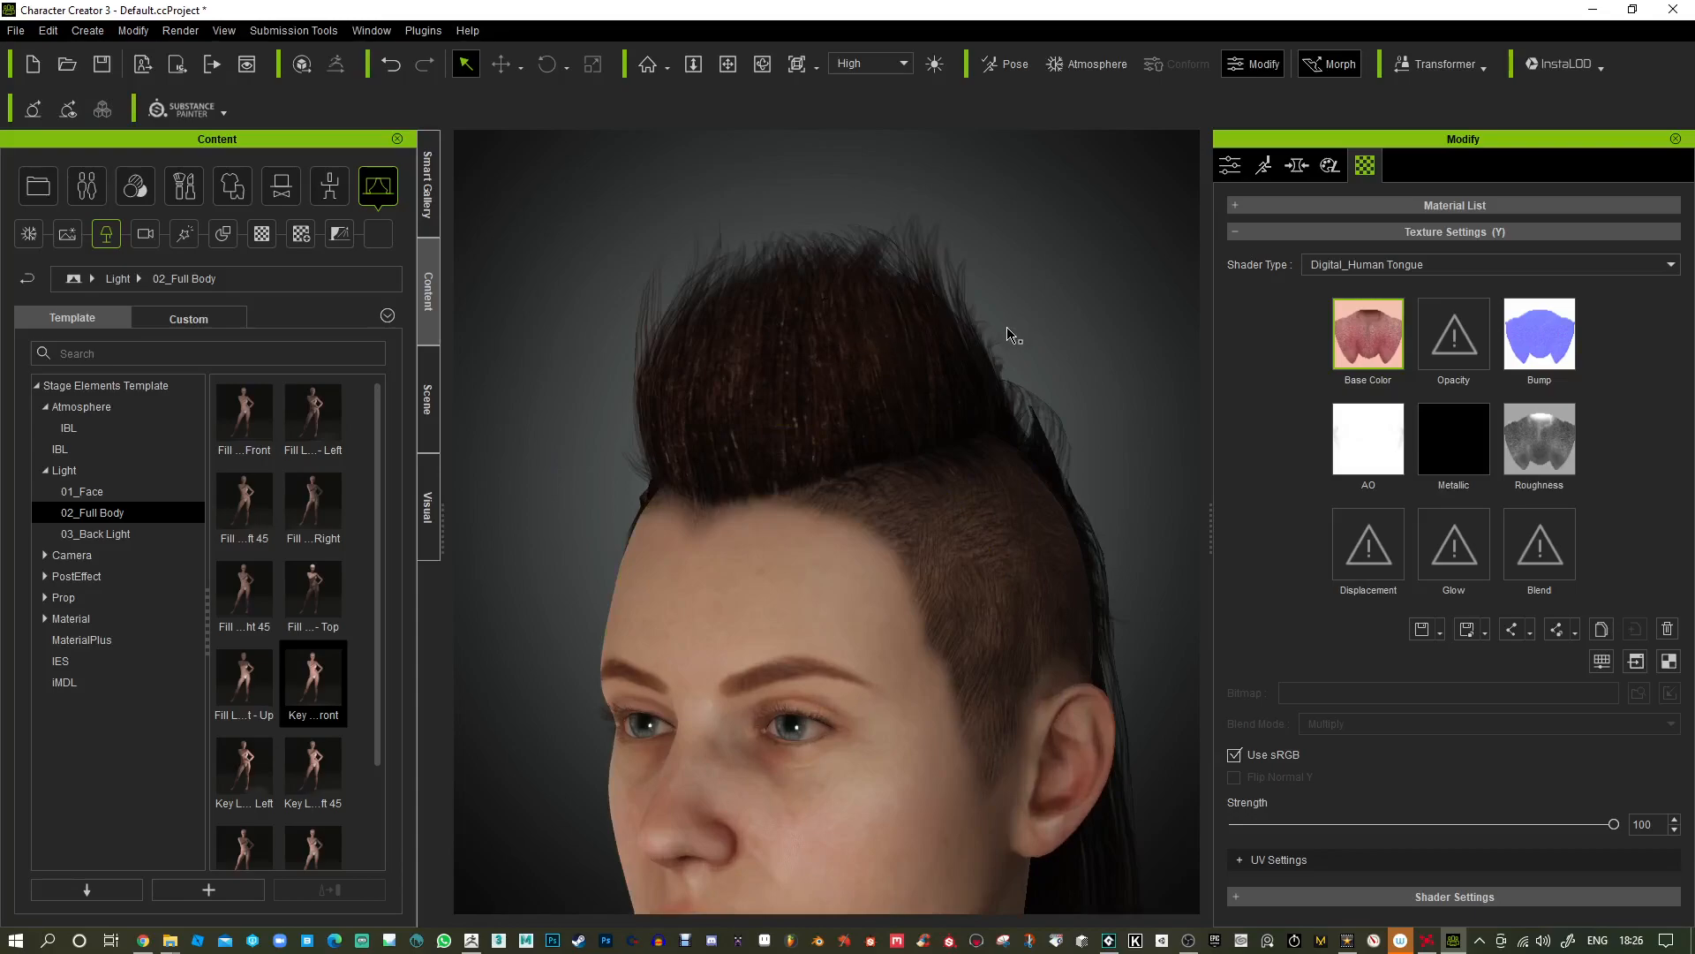
middle_drag(1096, 347, 1108, 379)
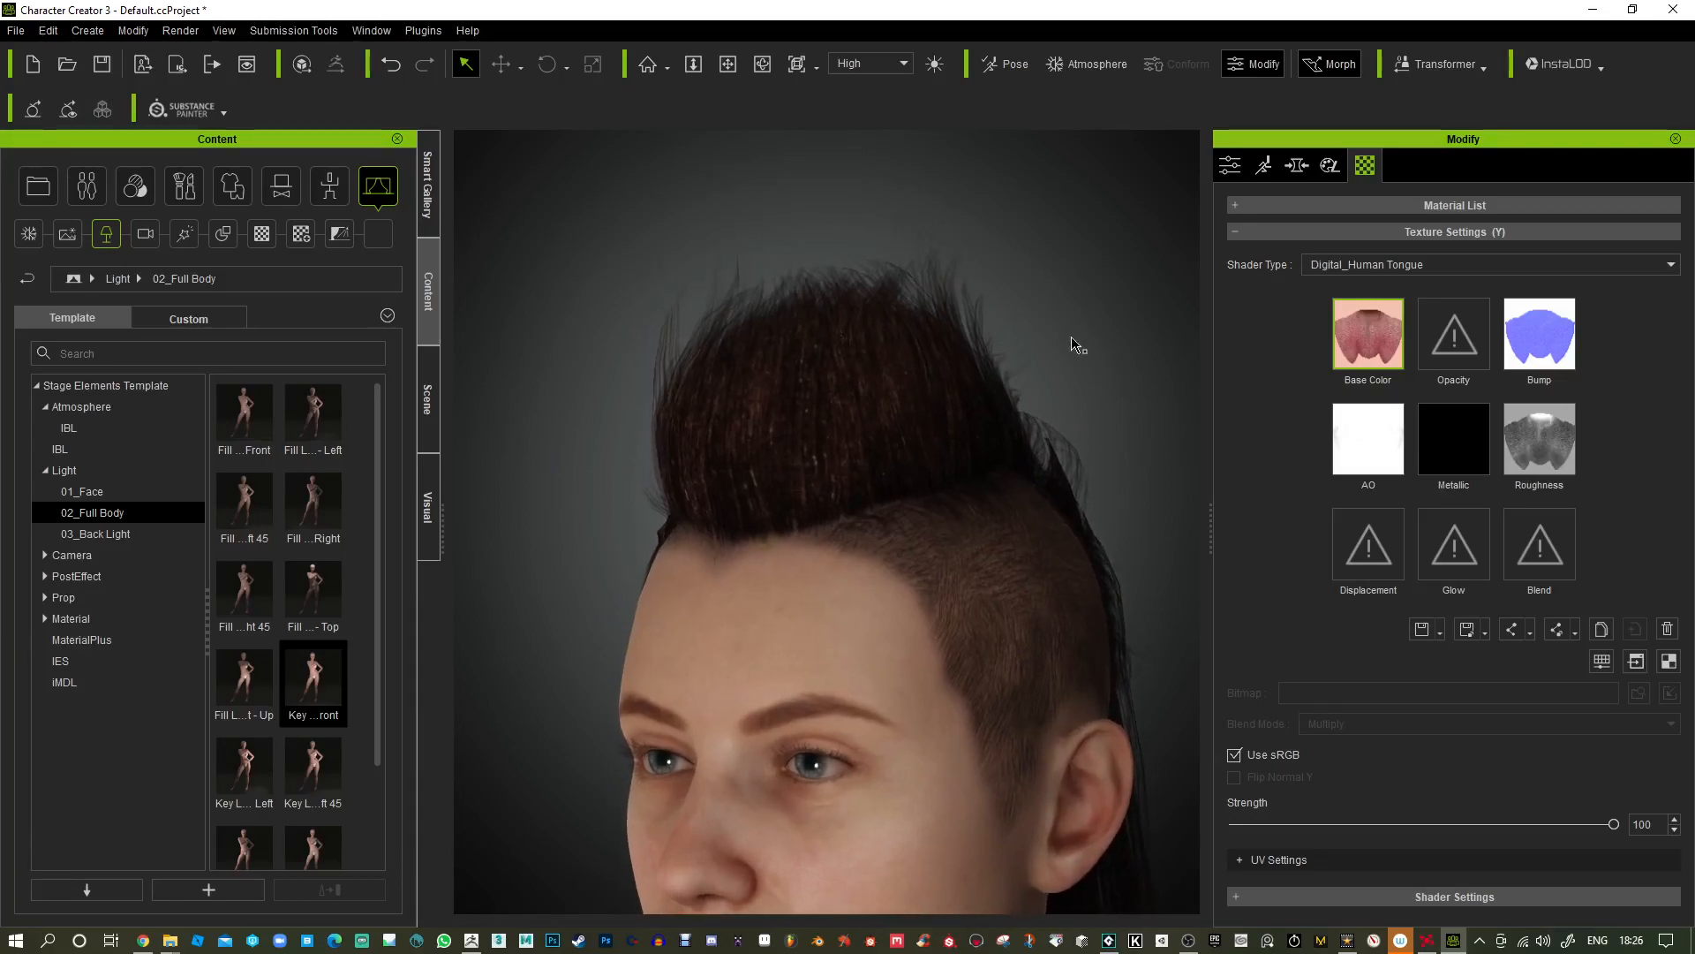
alt+drag(1075, 344, 925, 250)
alt+drag(1038, 225, 1191, 292)
scroll(989, 345, down, 10)
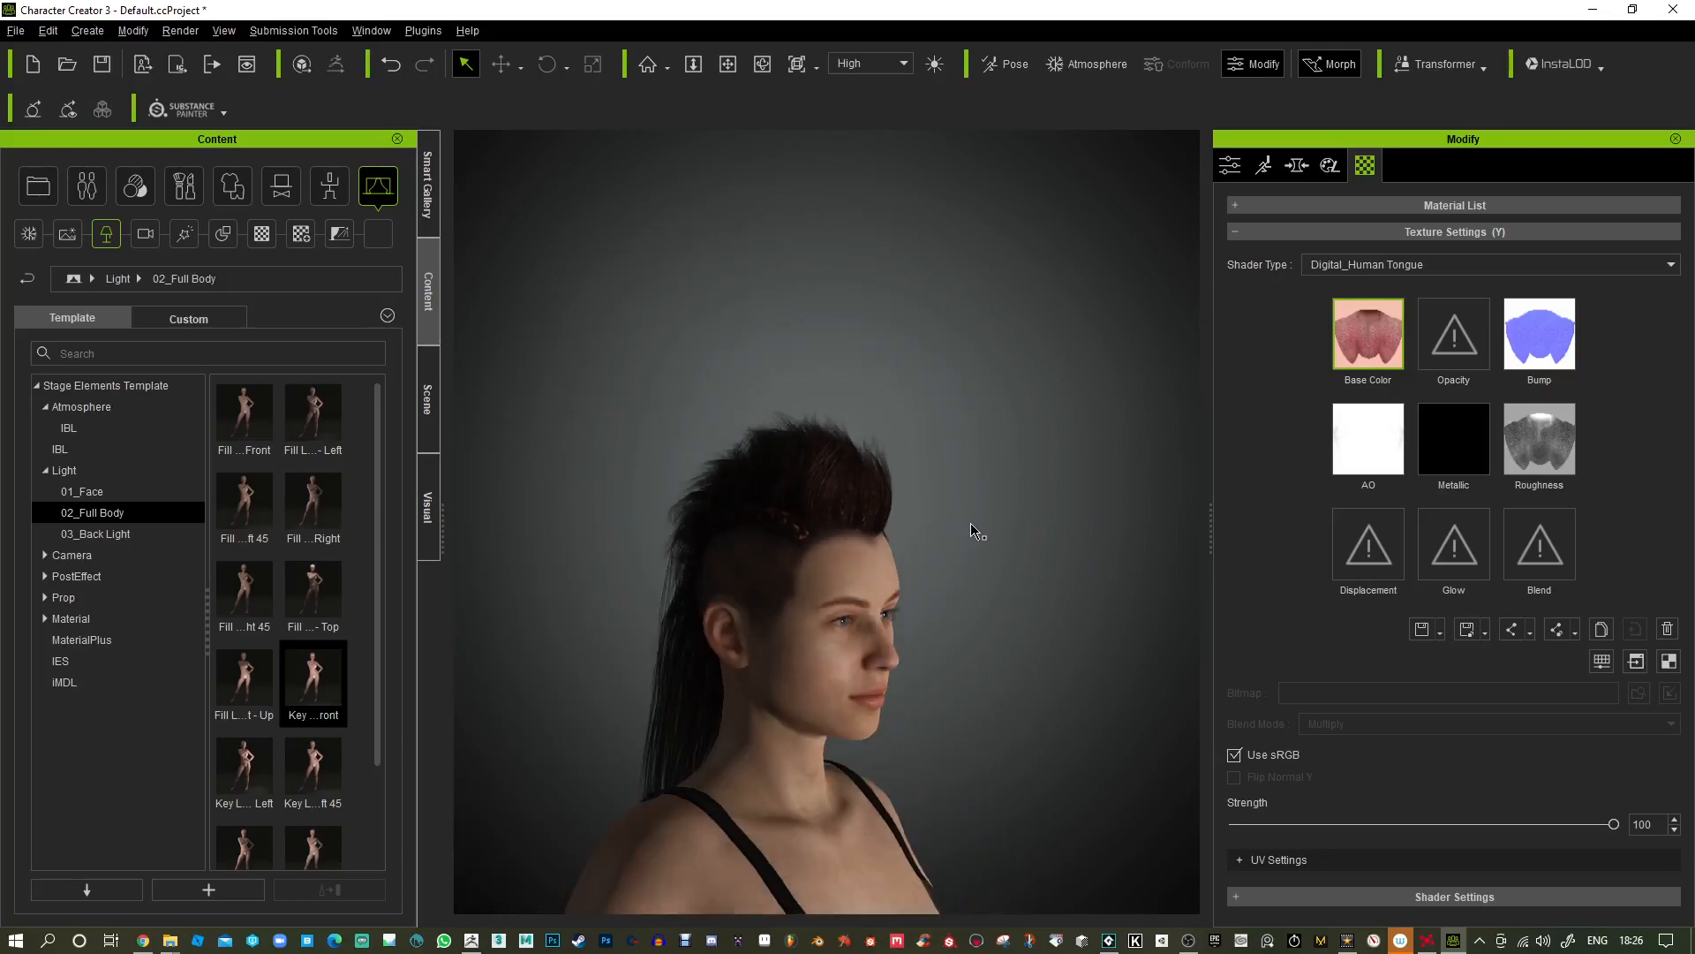
scroll(978, 561, down, 2)
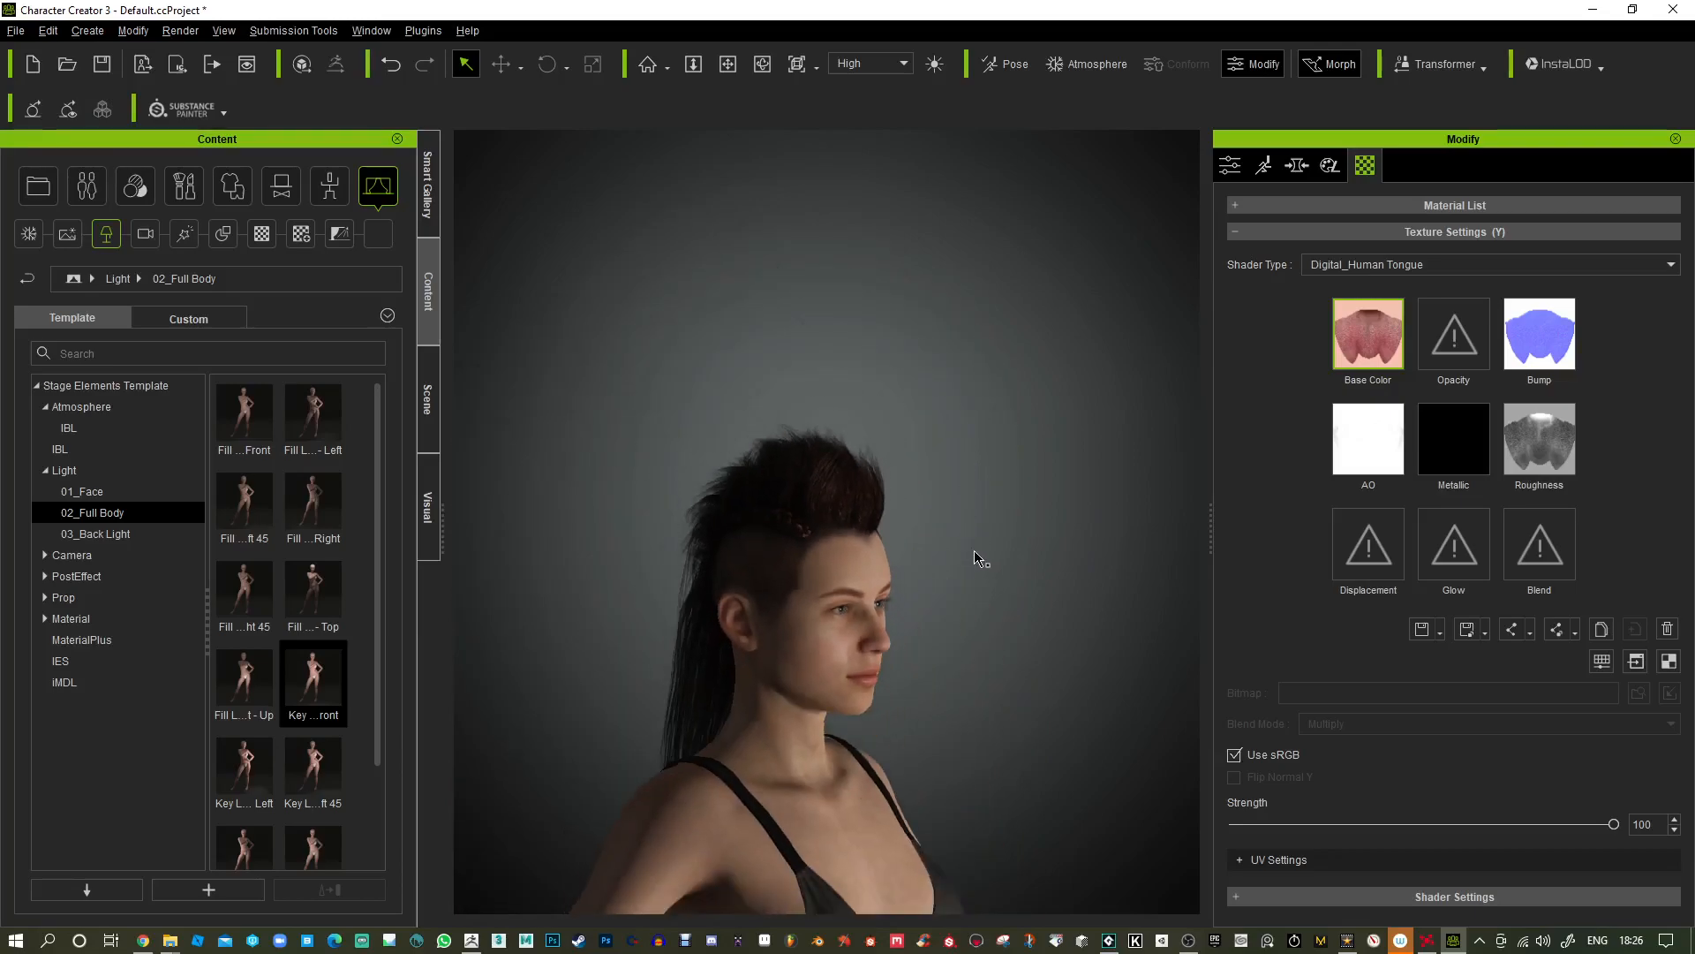
alt+drag(925, 562, 509, 561)
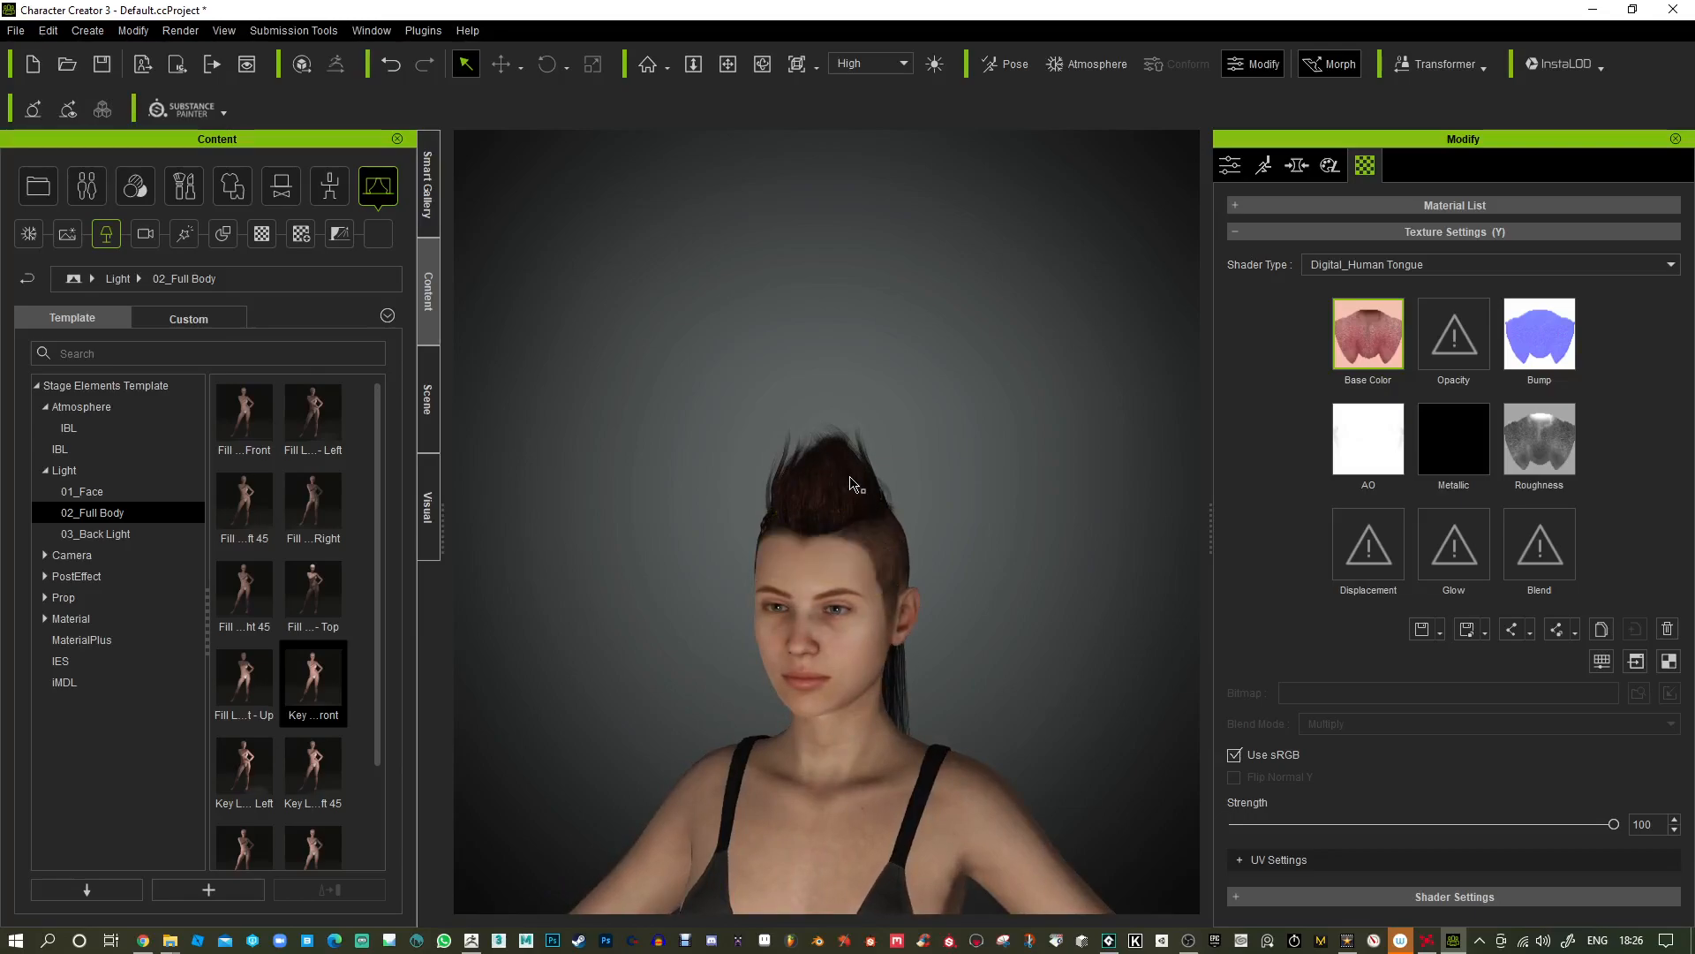
alt+drag(996, 552, 883, 576)
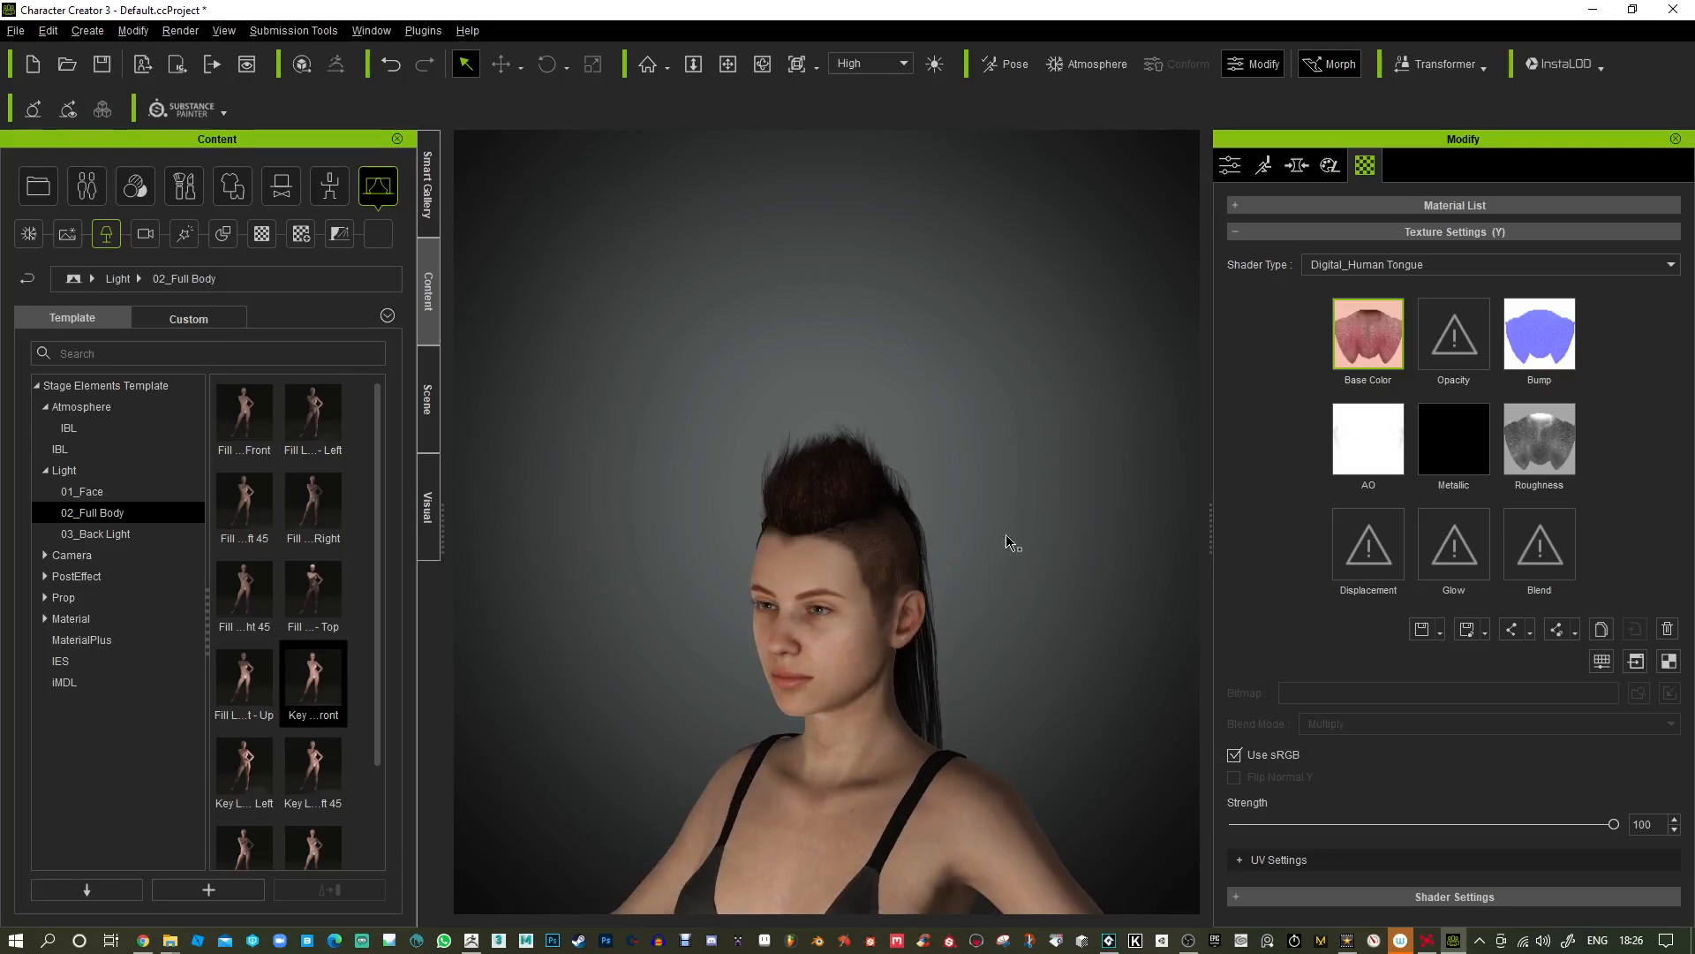
alt+drag(1011, 548, 1032, 655)
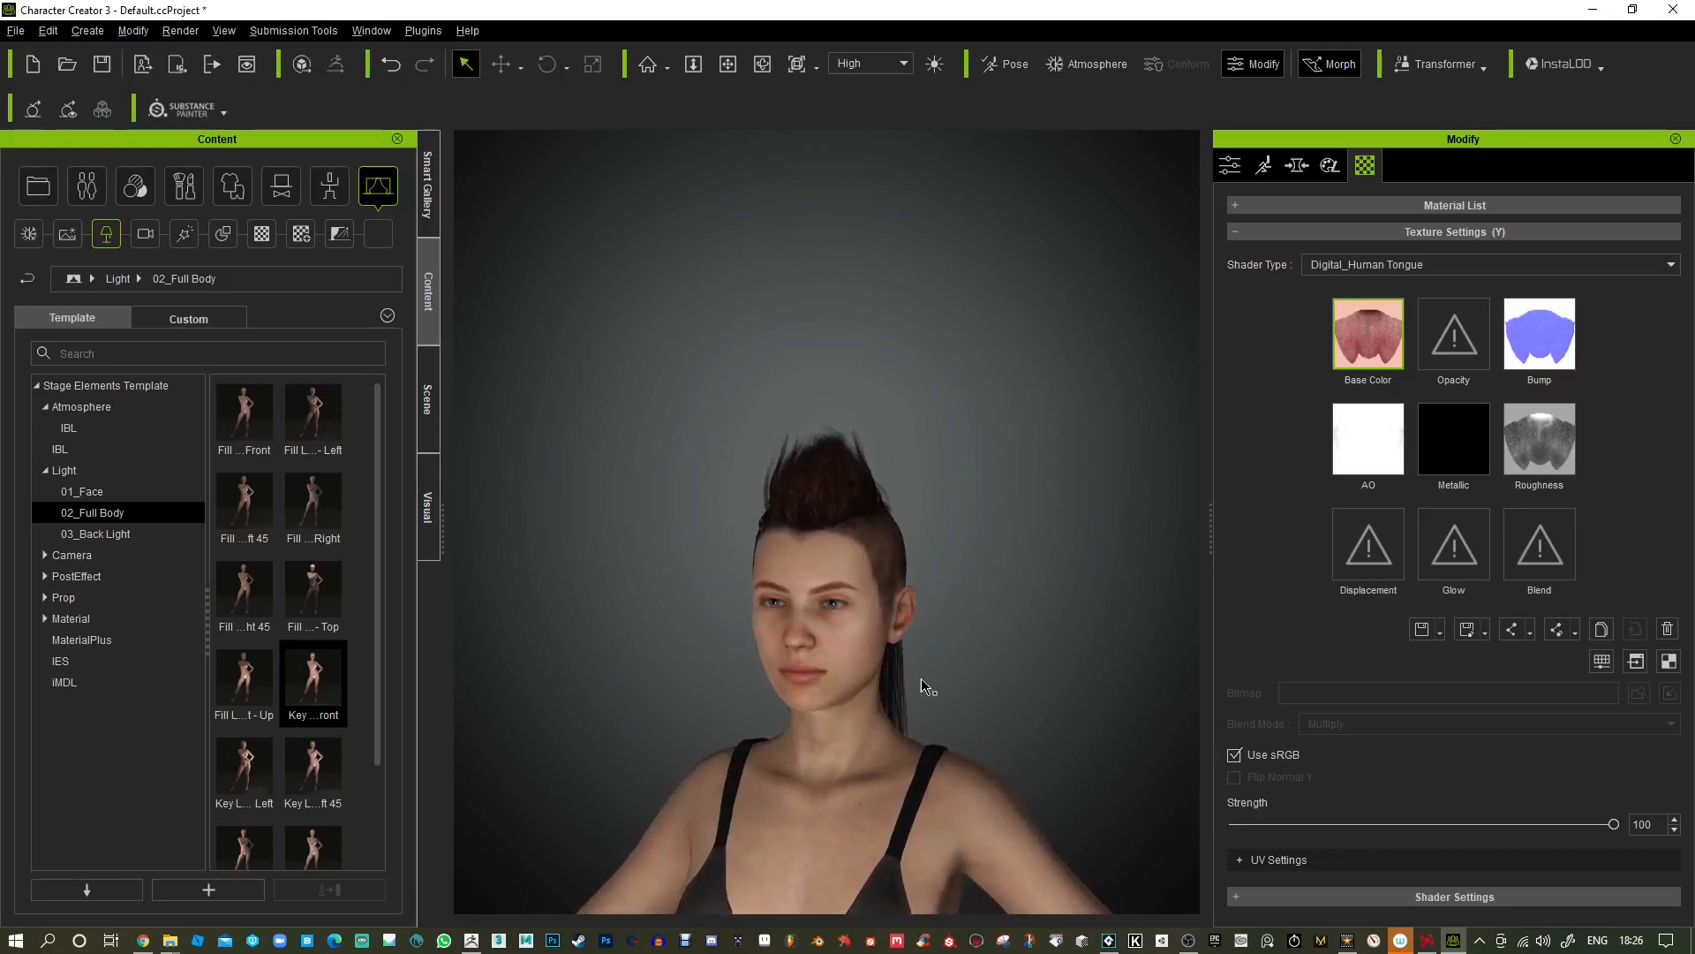
scroll(957, 679, up, 4)
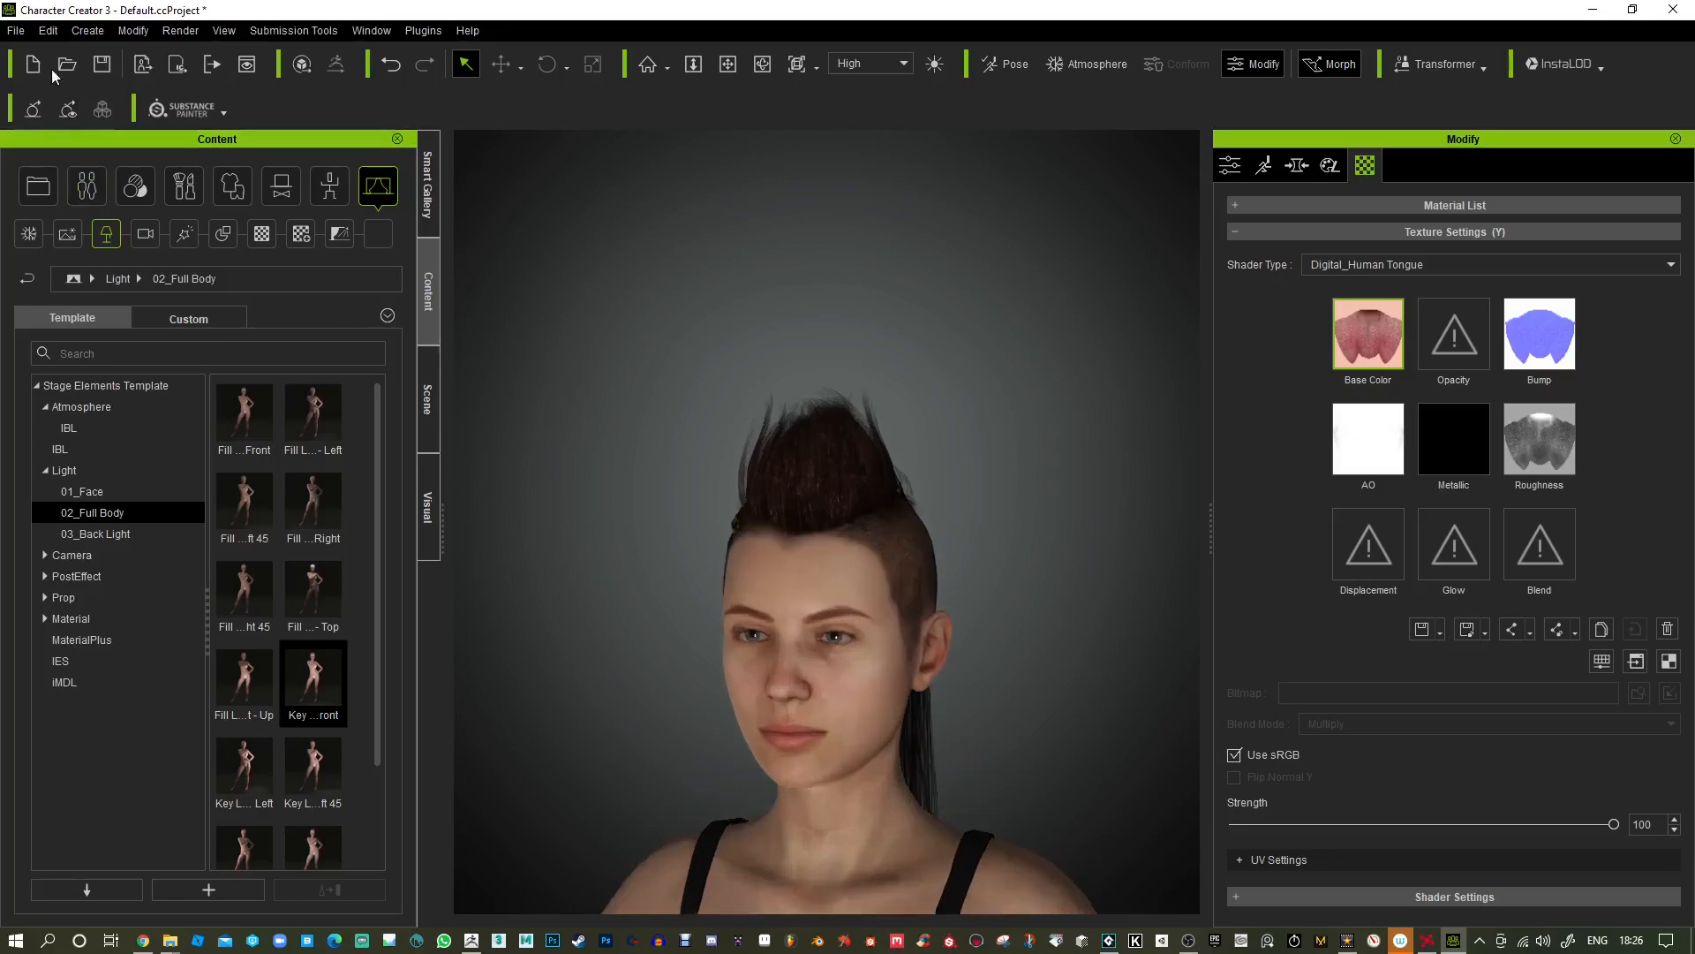
click(16, 33)
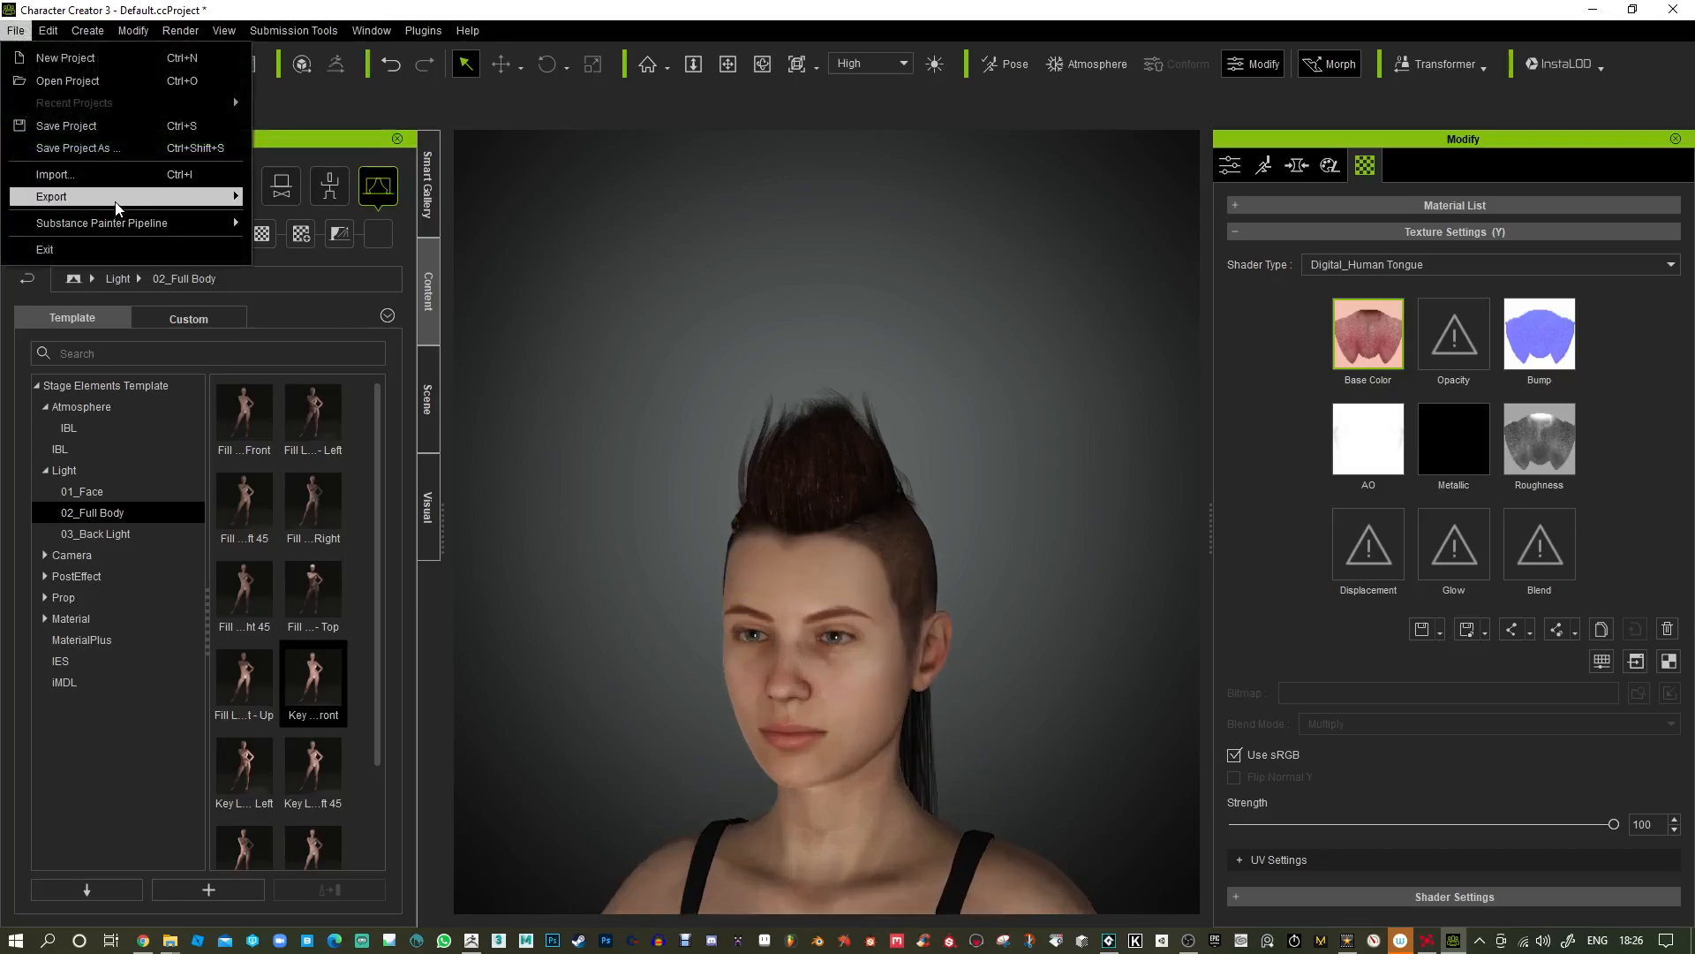
mouse_move(117, 203)
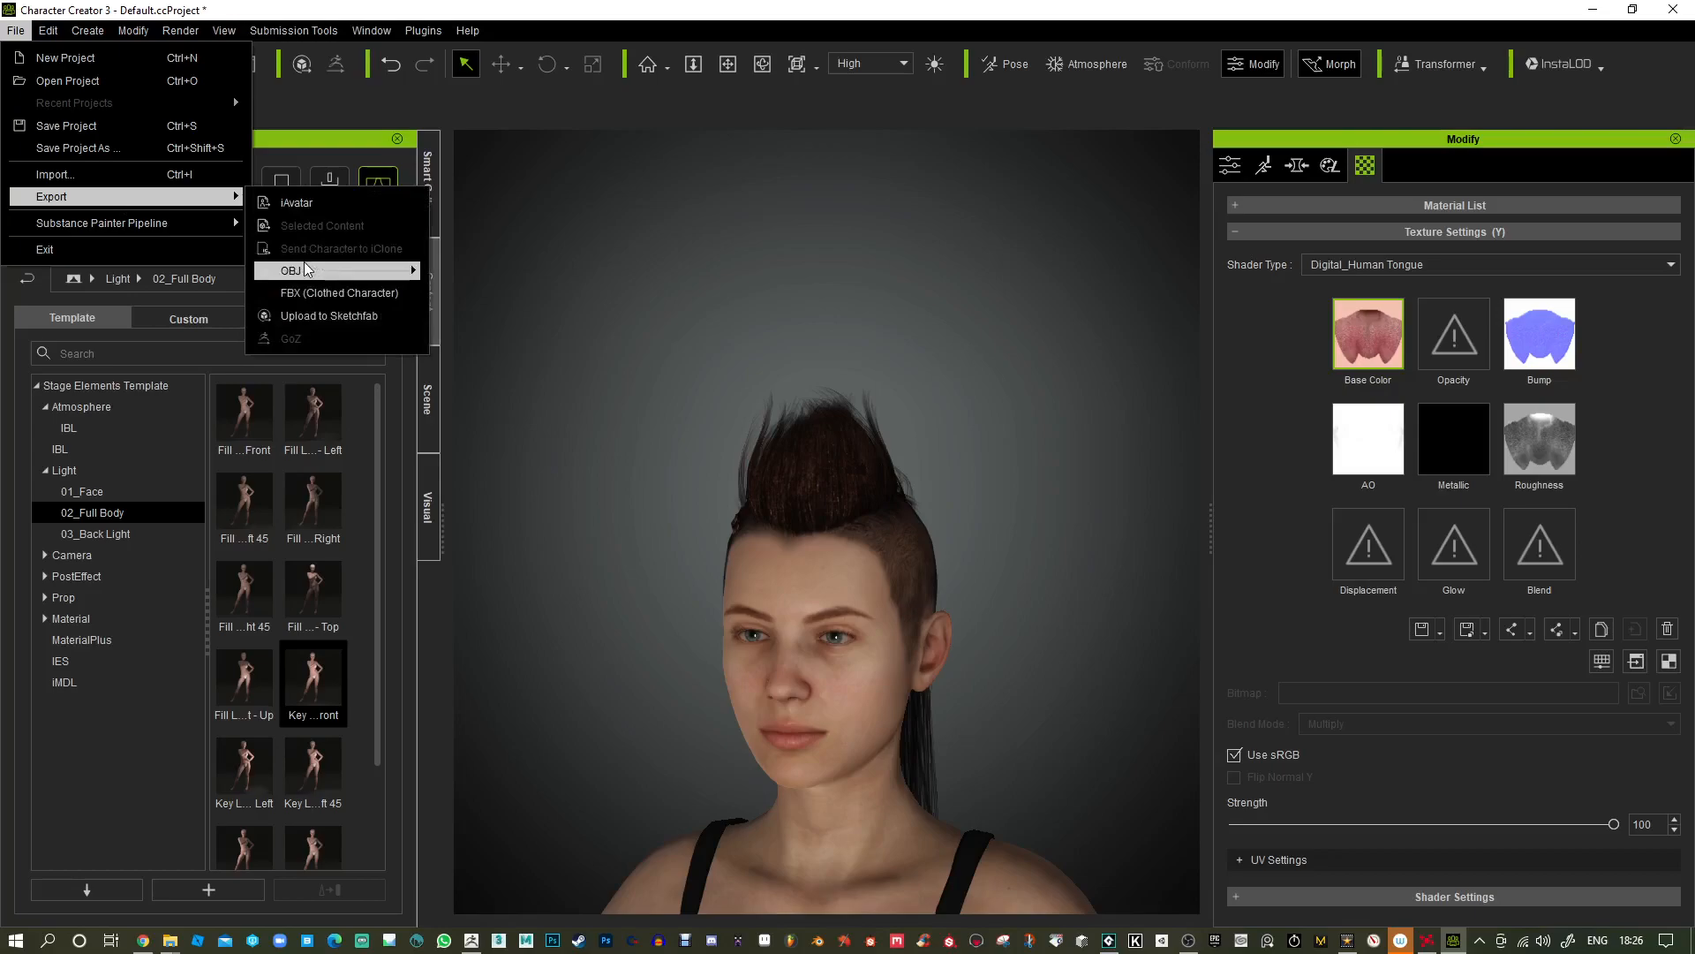
mouse_move(307, 270)
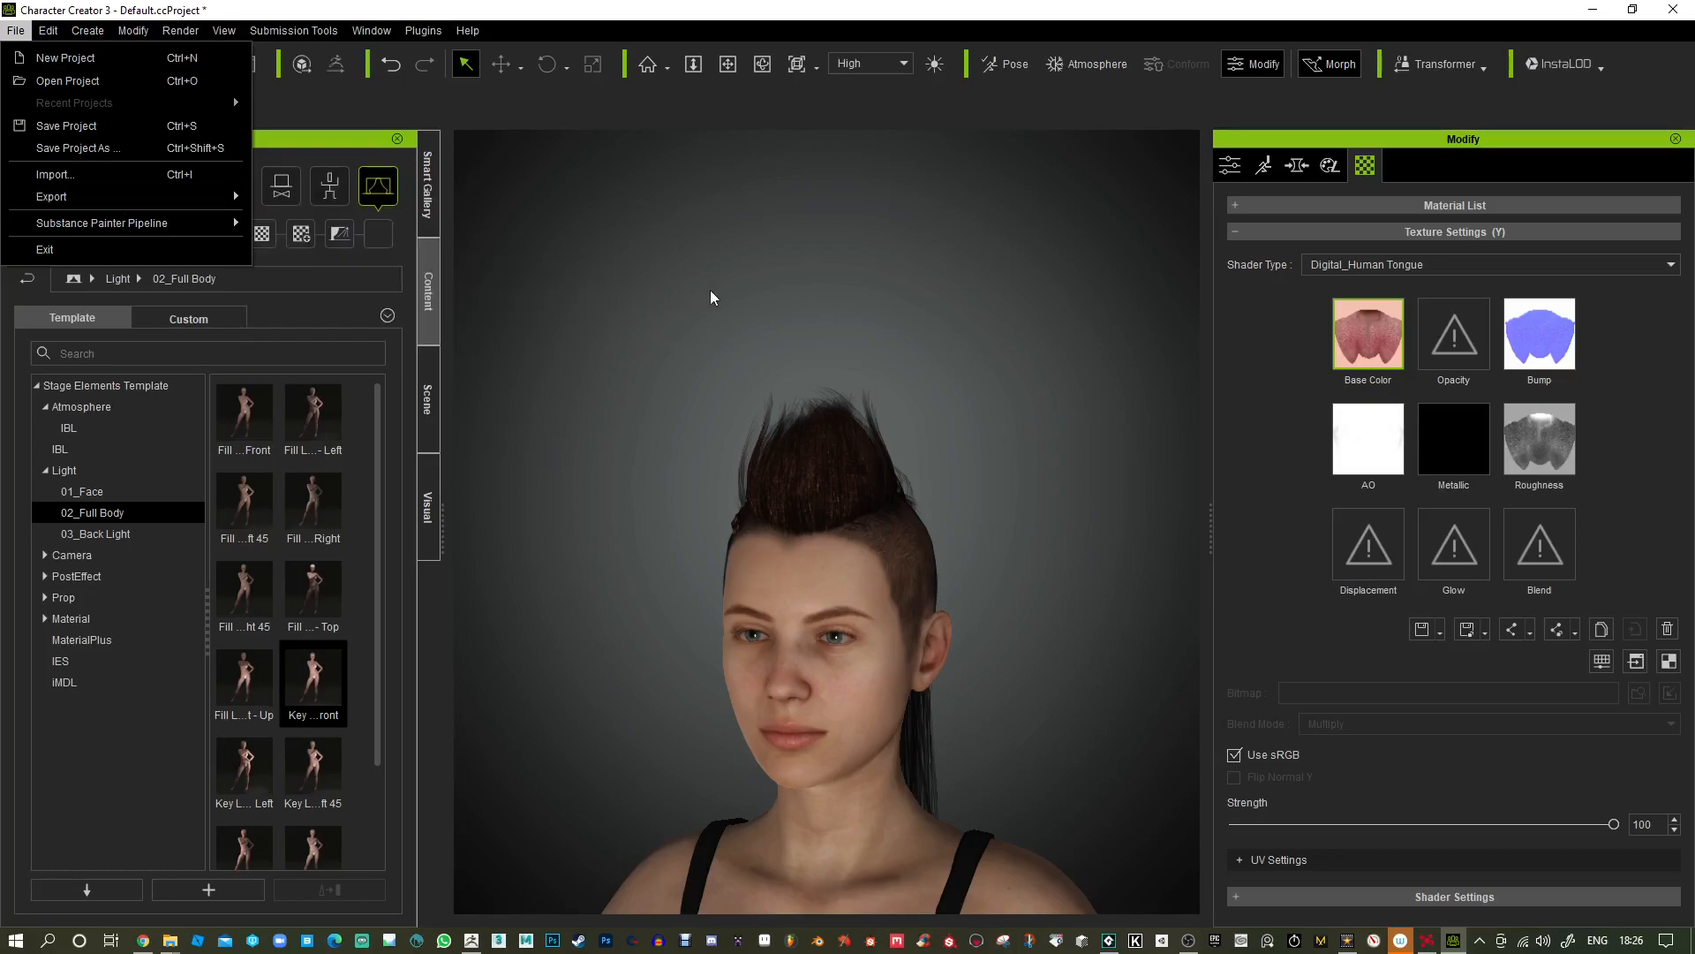
click(803, 290)
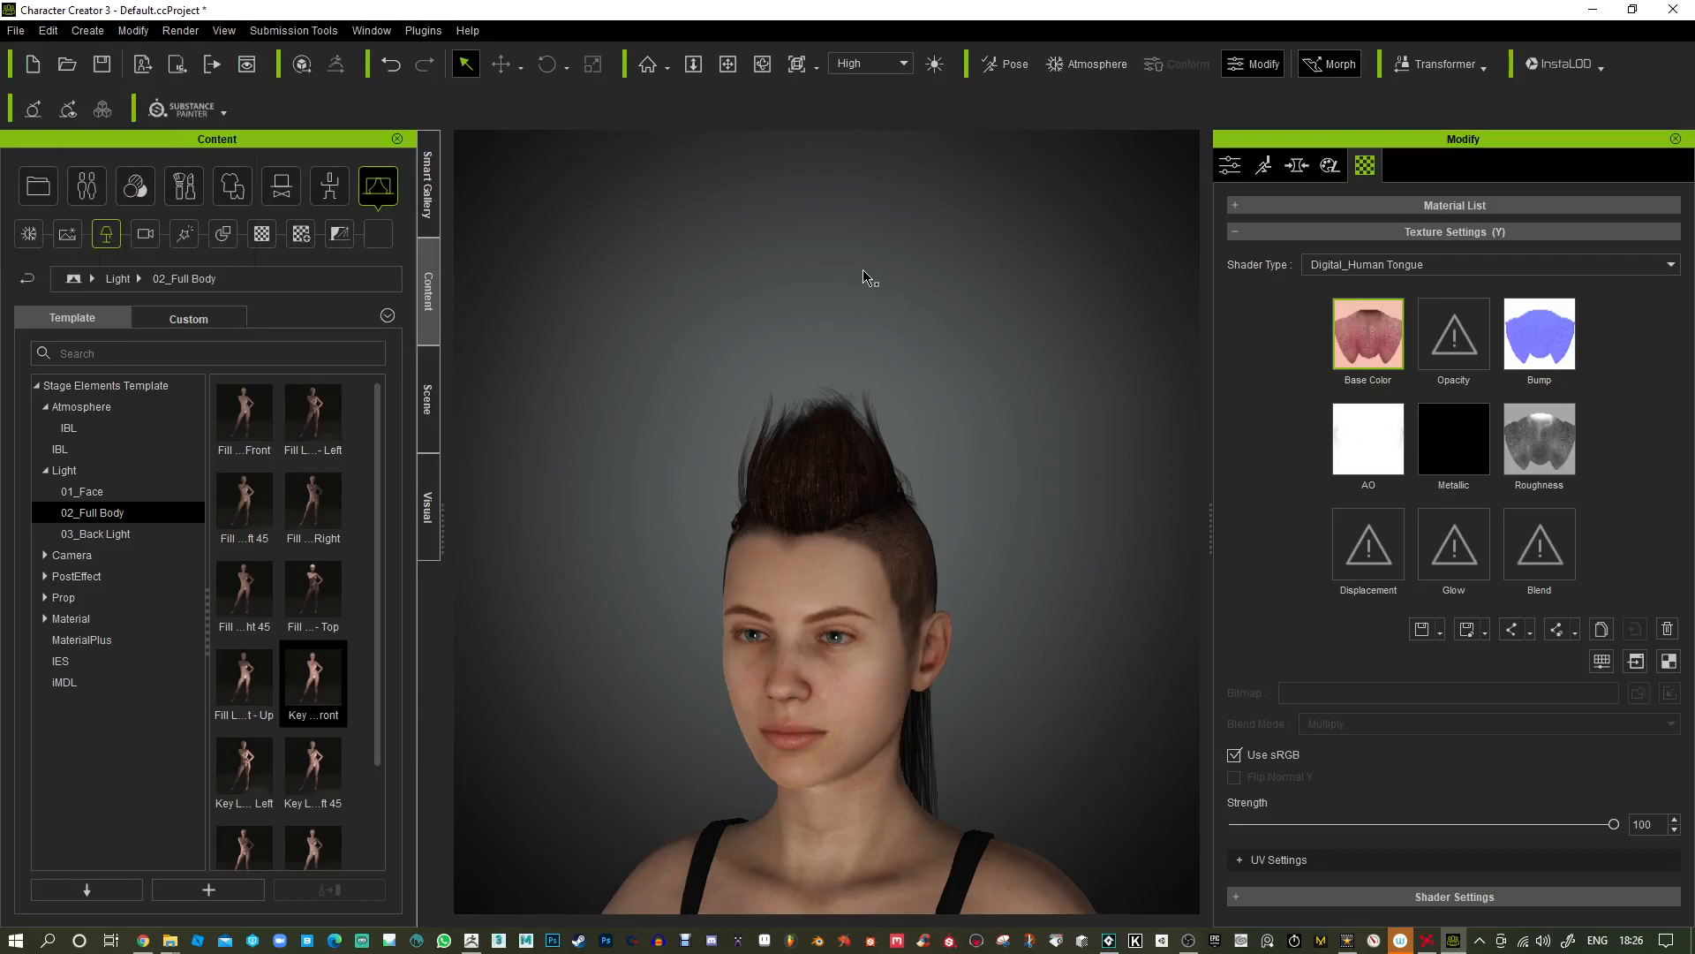
click(1233, 231)
click(1233, 230)
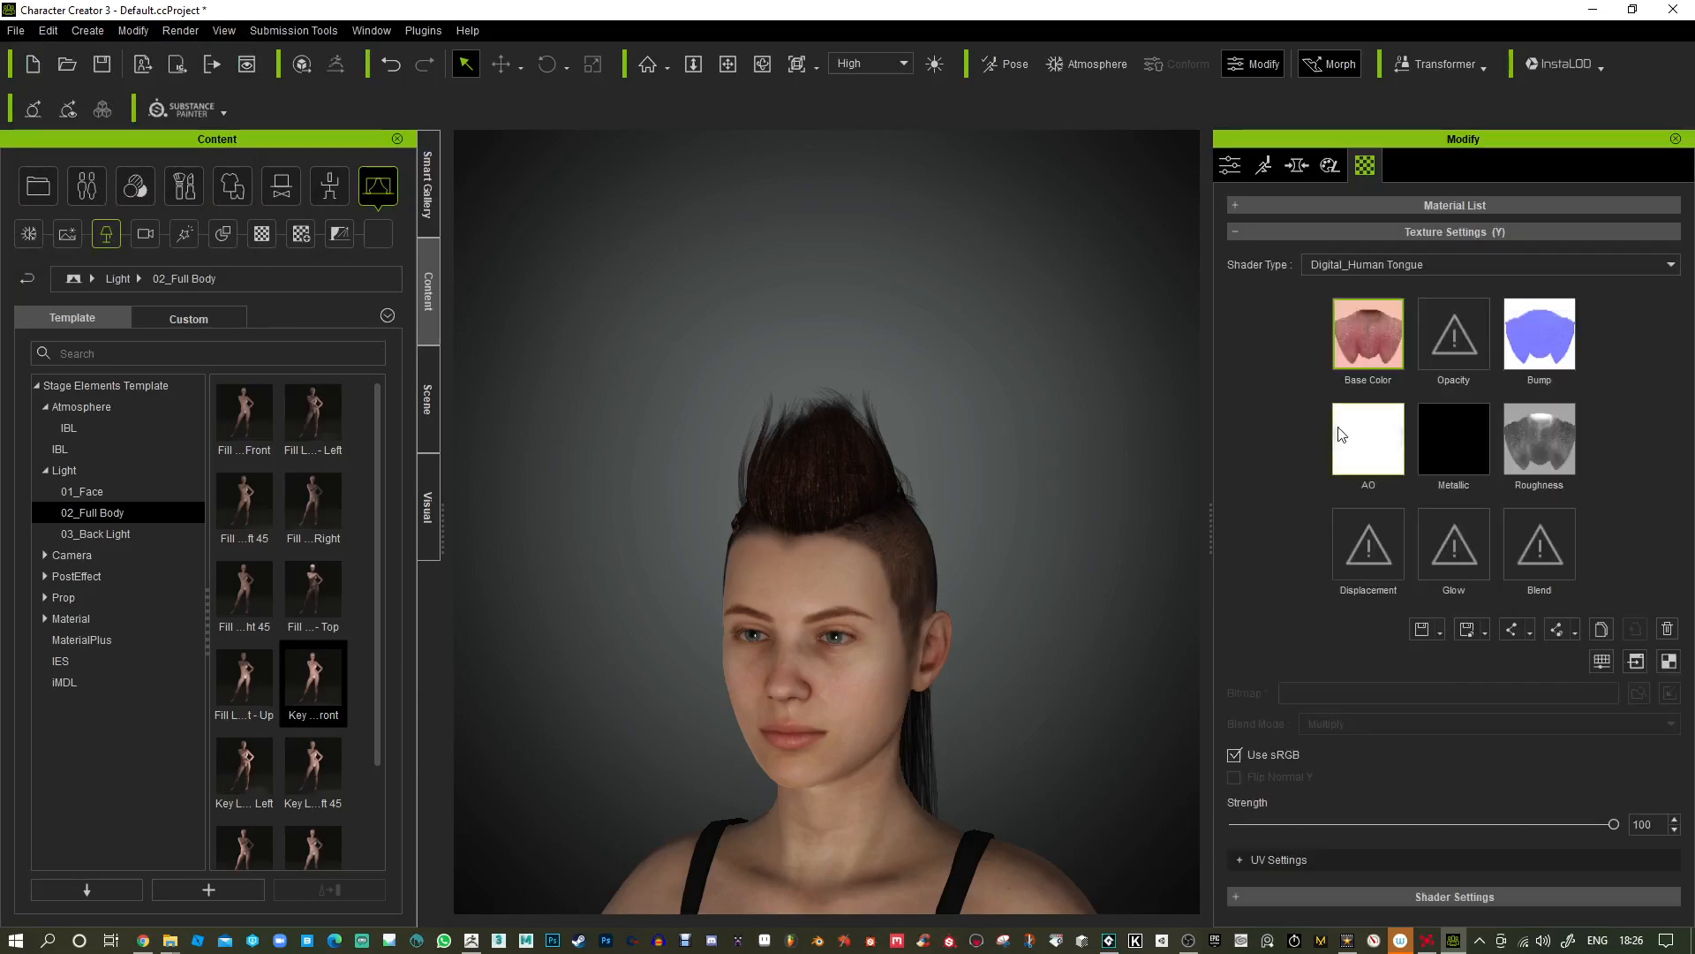
Expand the tongue material's UV and shader settings and review its textures, Micro Normal, Tongue Setting and advanced parameters.
click(1240, 859)
scroll(1263, 859, down, 3)
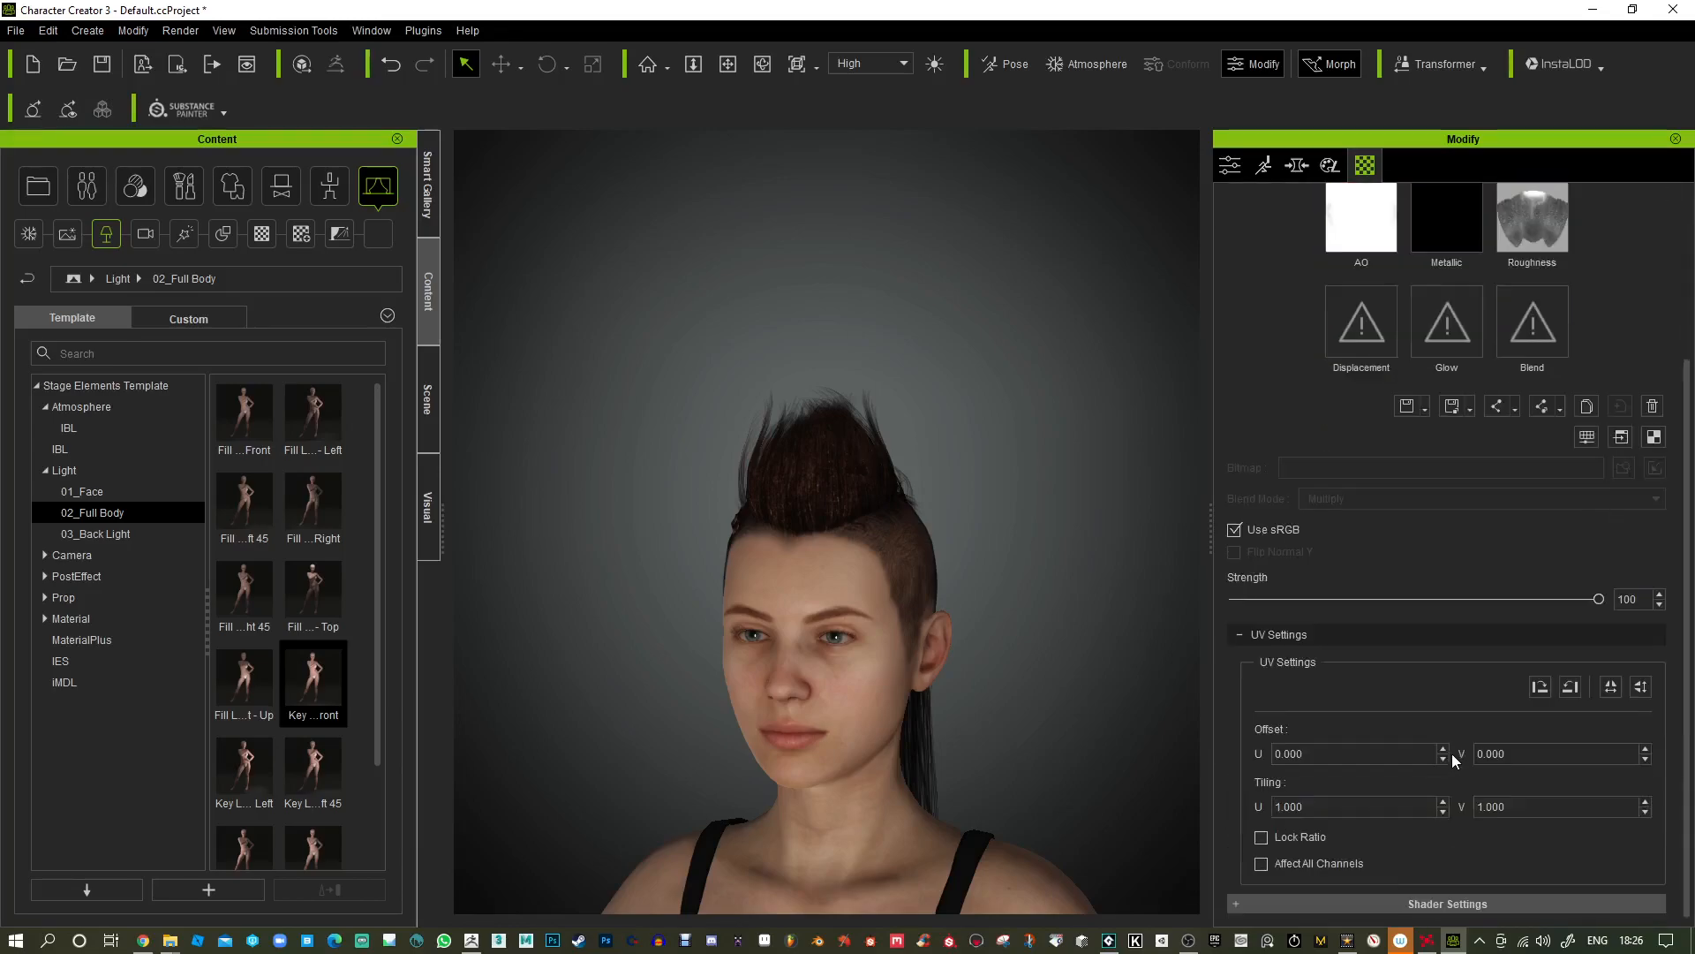
click(1333, 906)
scroll(1280, 883, down, 2)
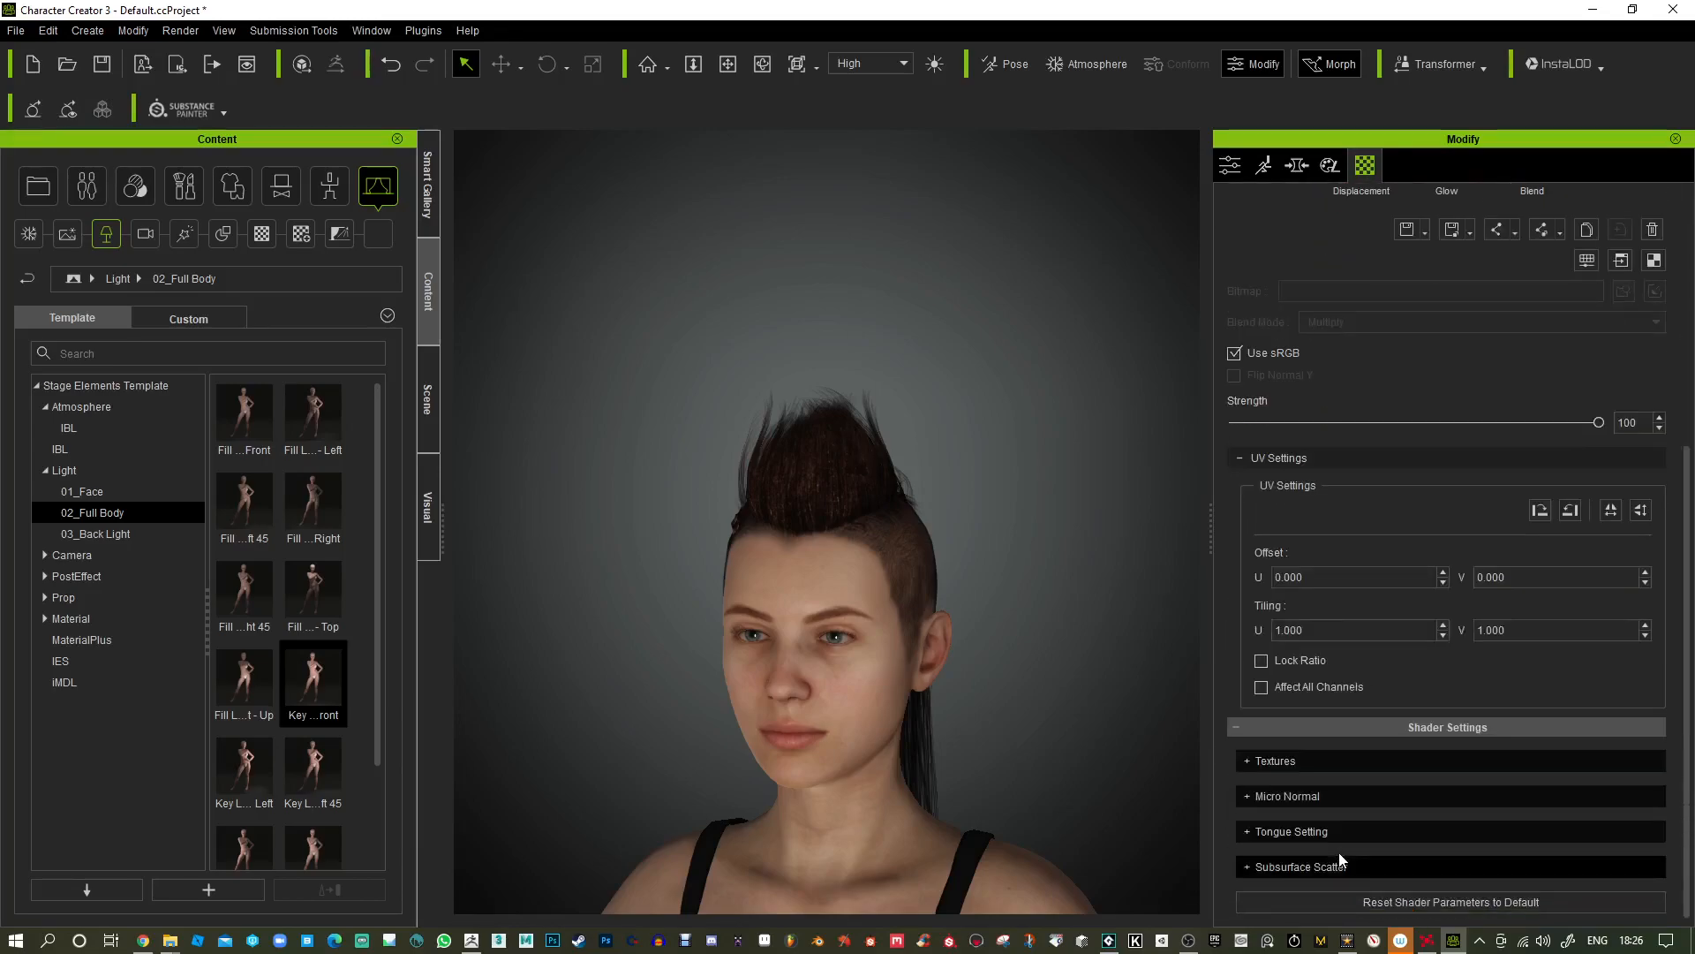
click(1261, 764)
scroll(1417, 772, down, 3)
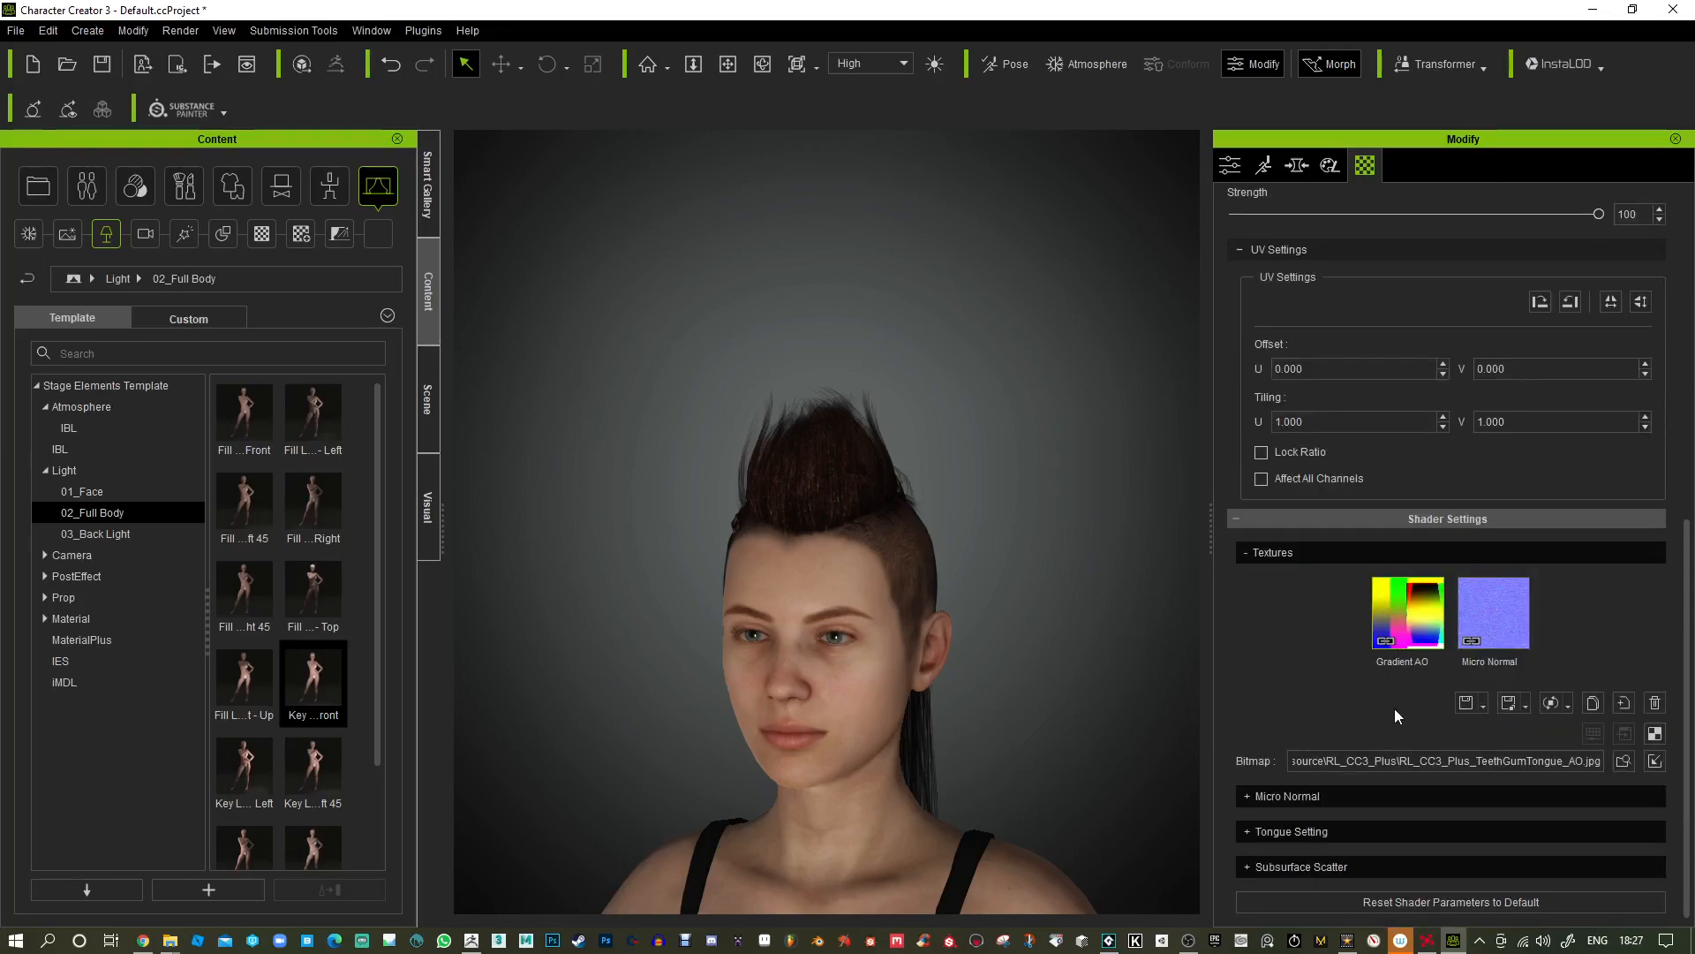
click(1273, 796)
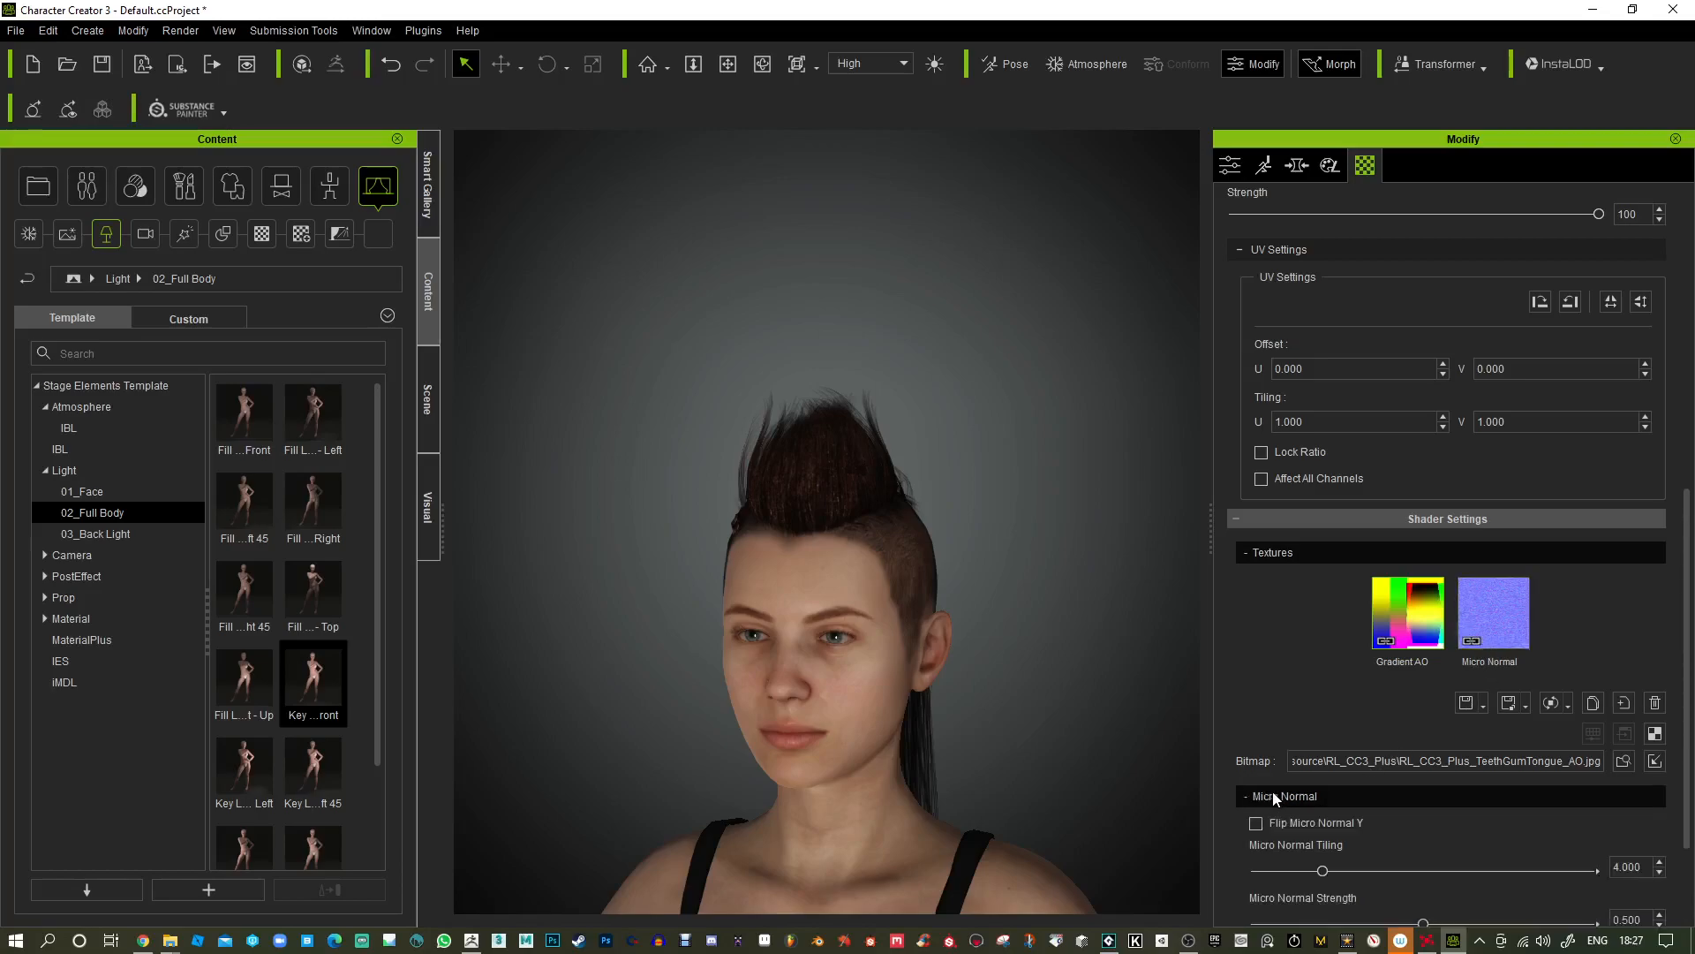
scroll(1290, 698, down, 2)
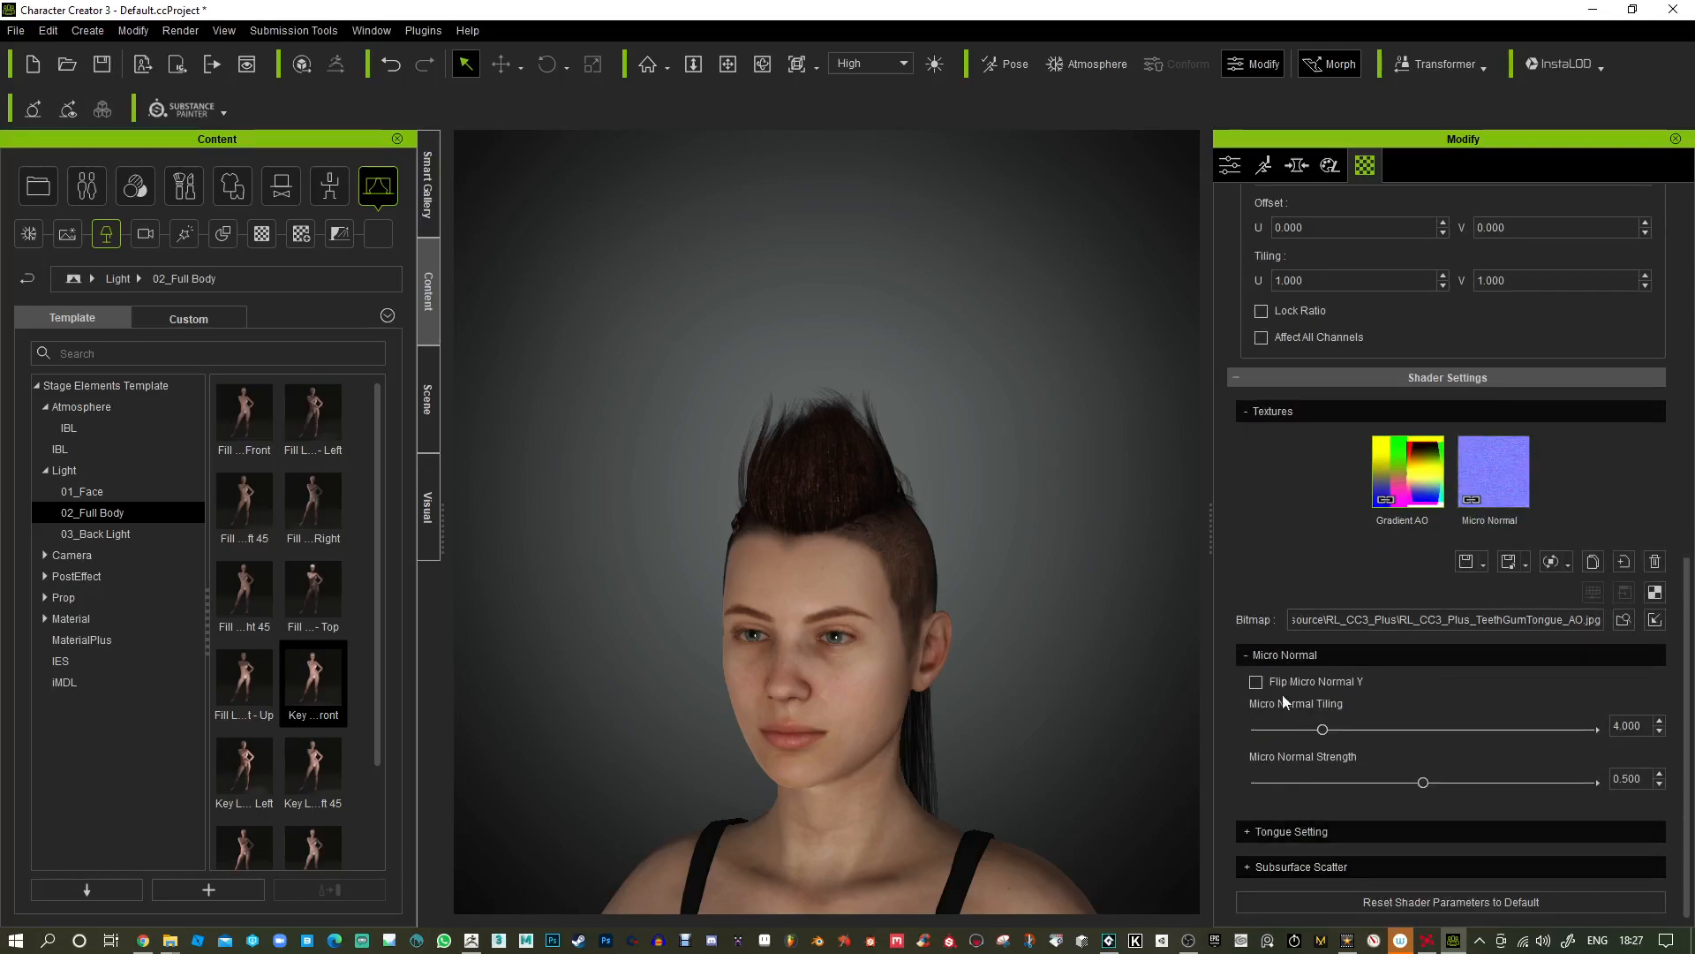
click(1301, 830)
scroll(1333, 806, down, 4)
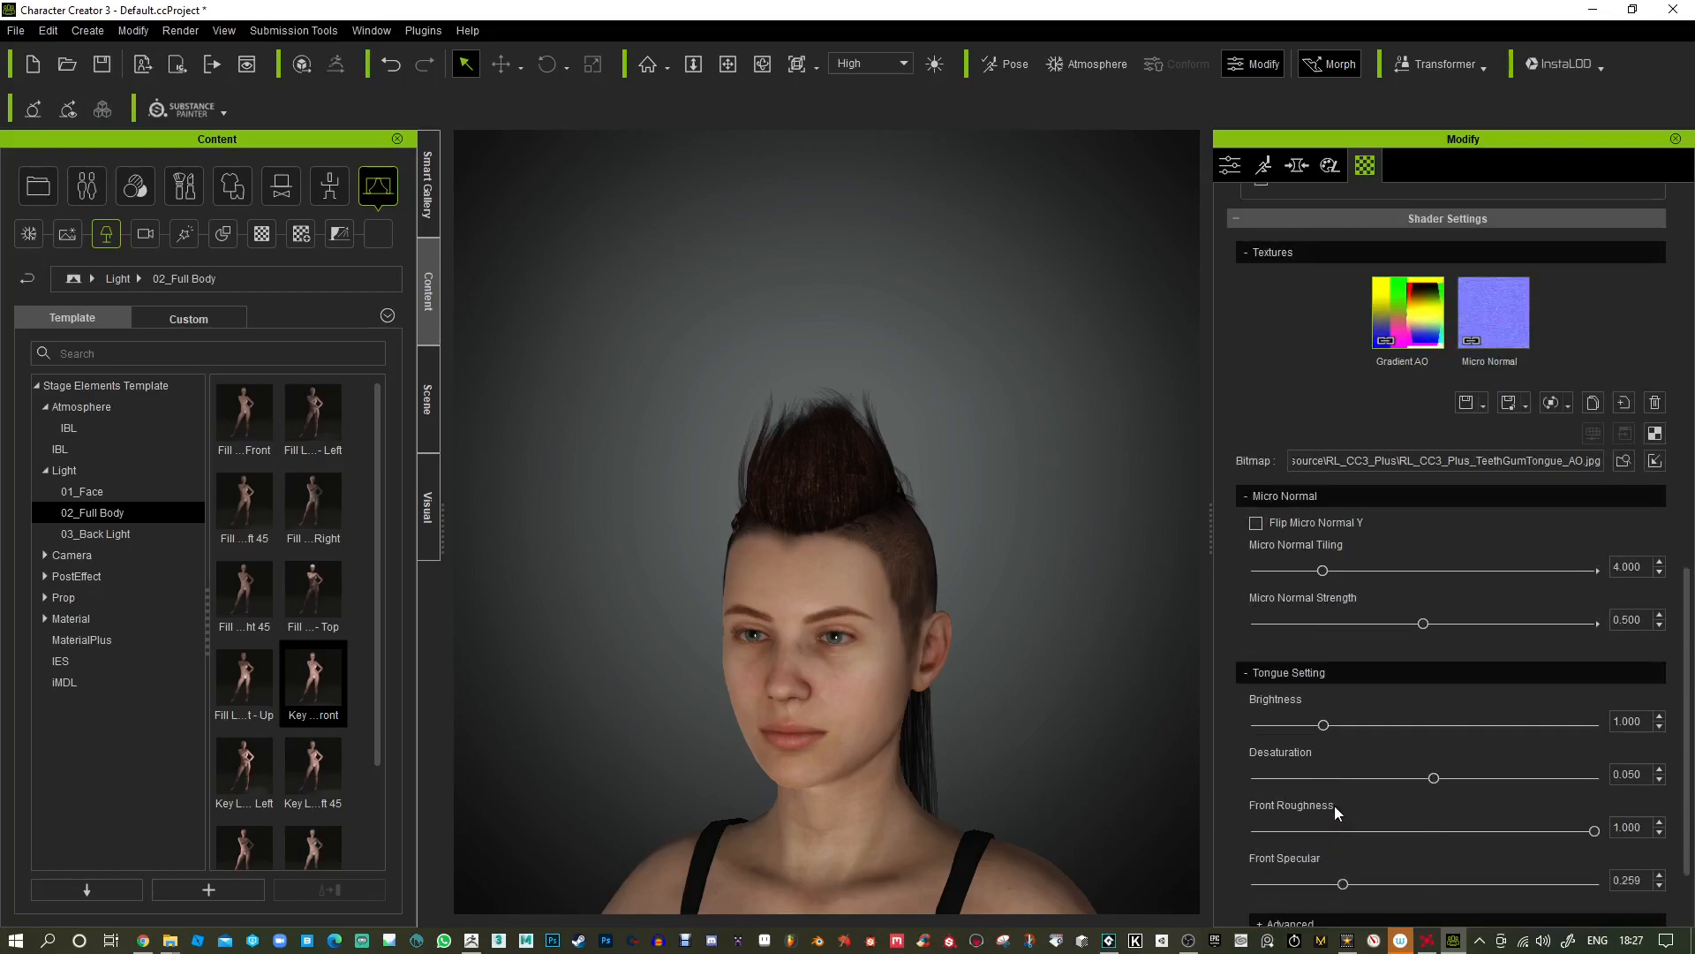
click(1336, 824)
scroll(1337, 825, down, 3)
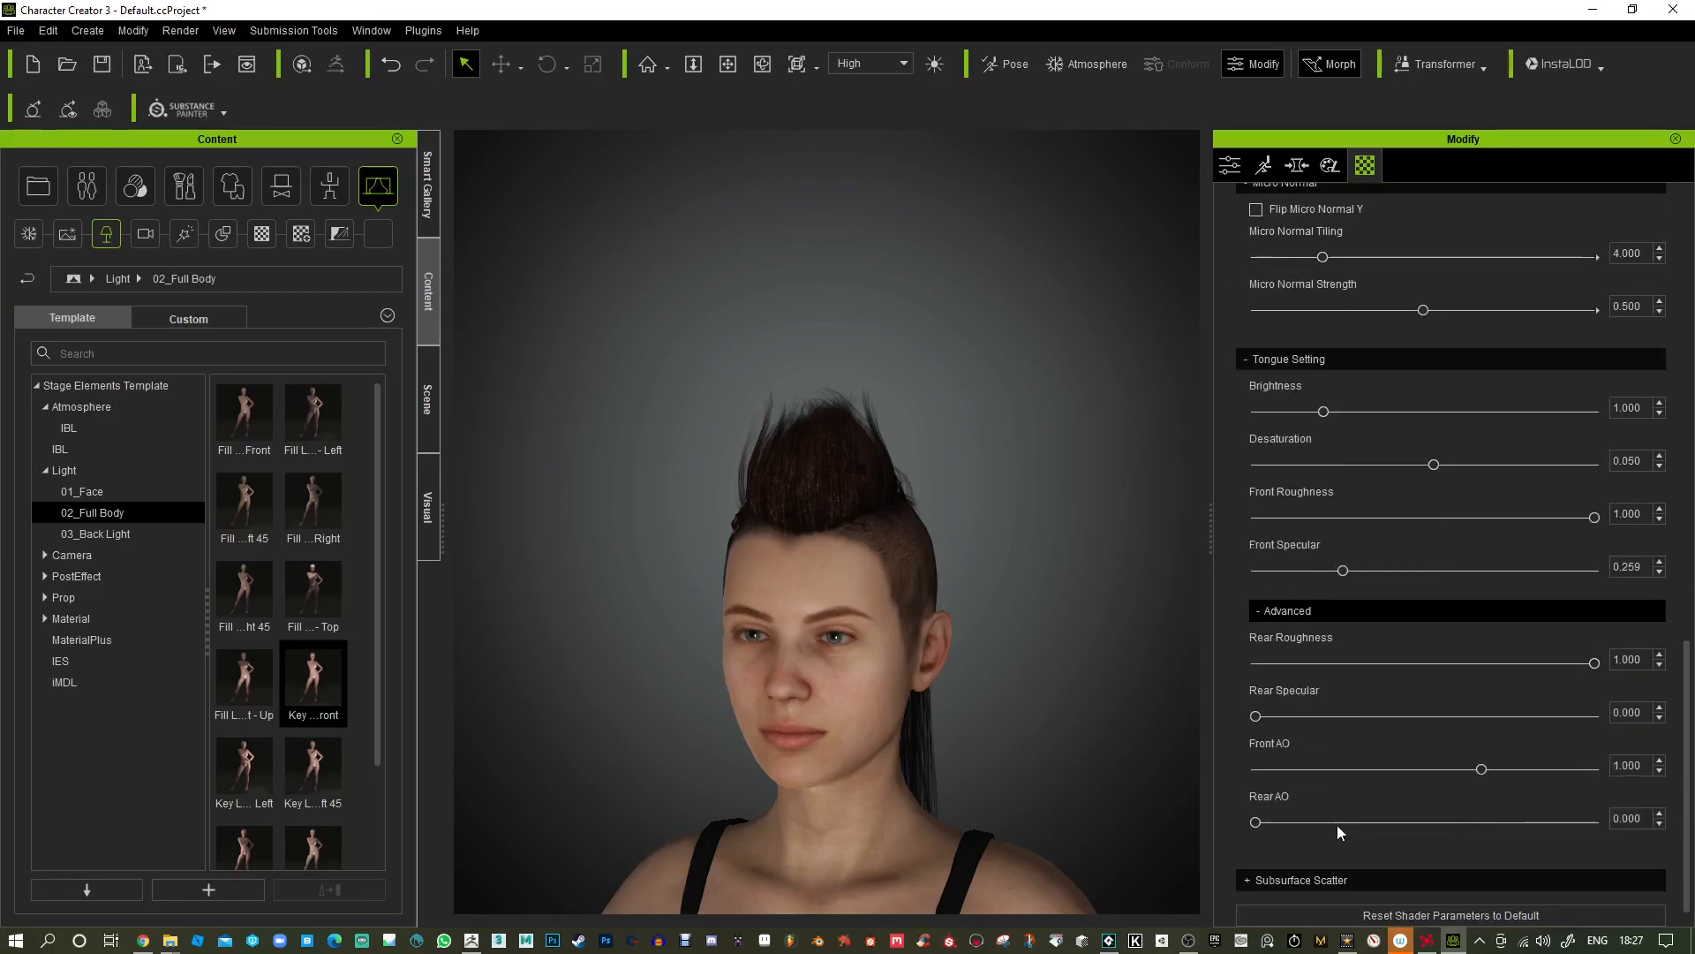
Set the tongue's subsurface scatter SSS Radius to 0.811 and its advanced Scatter to 1.000.
click(1307, 861)
scroll(1342, 843, down, 2)
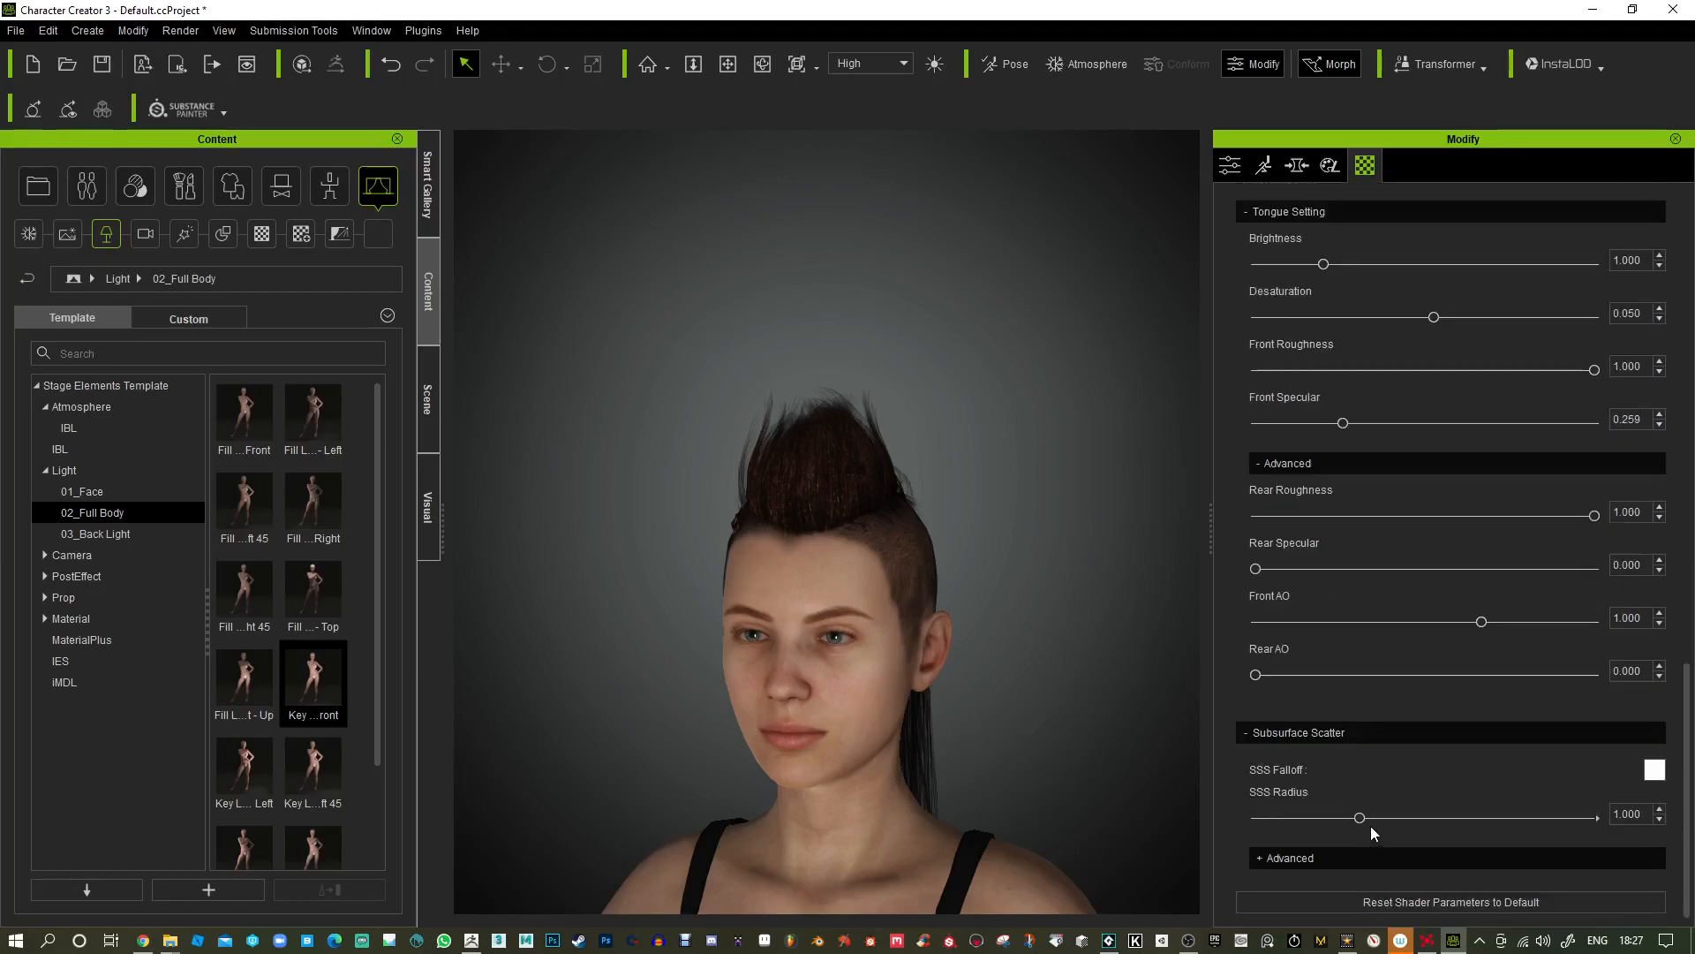
drag(1363, 819, 1524, 825)
click(1293, 860)
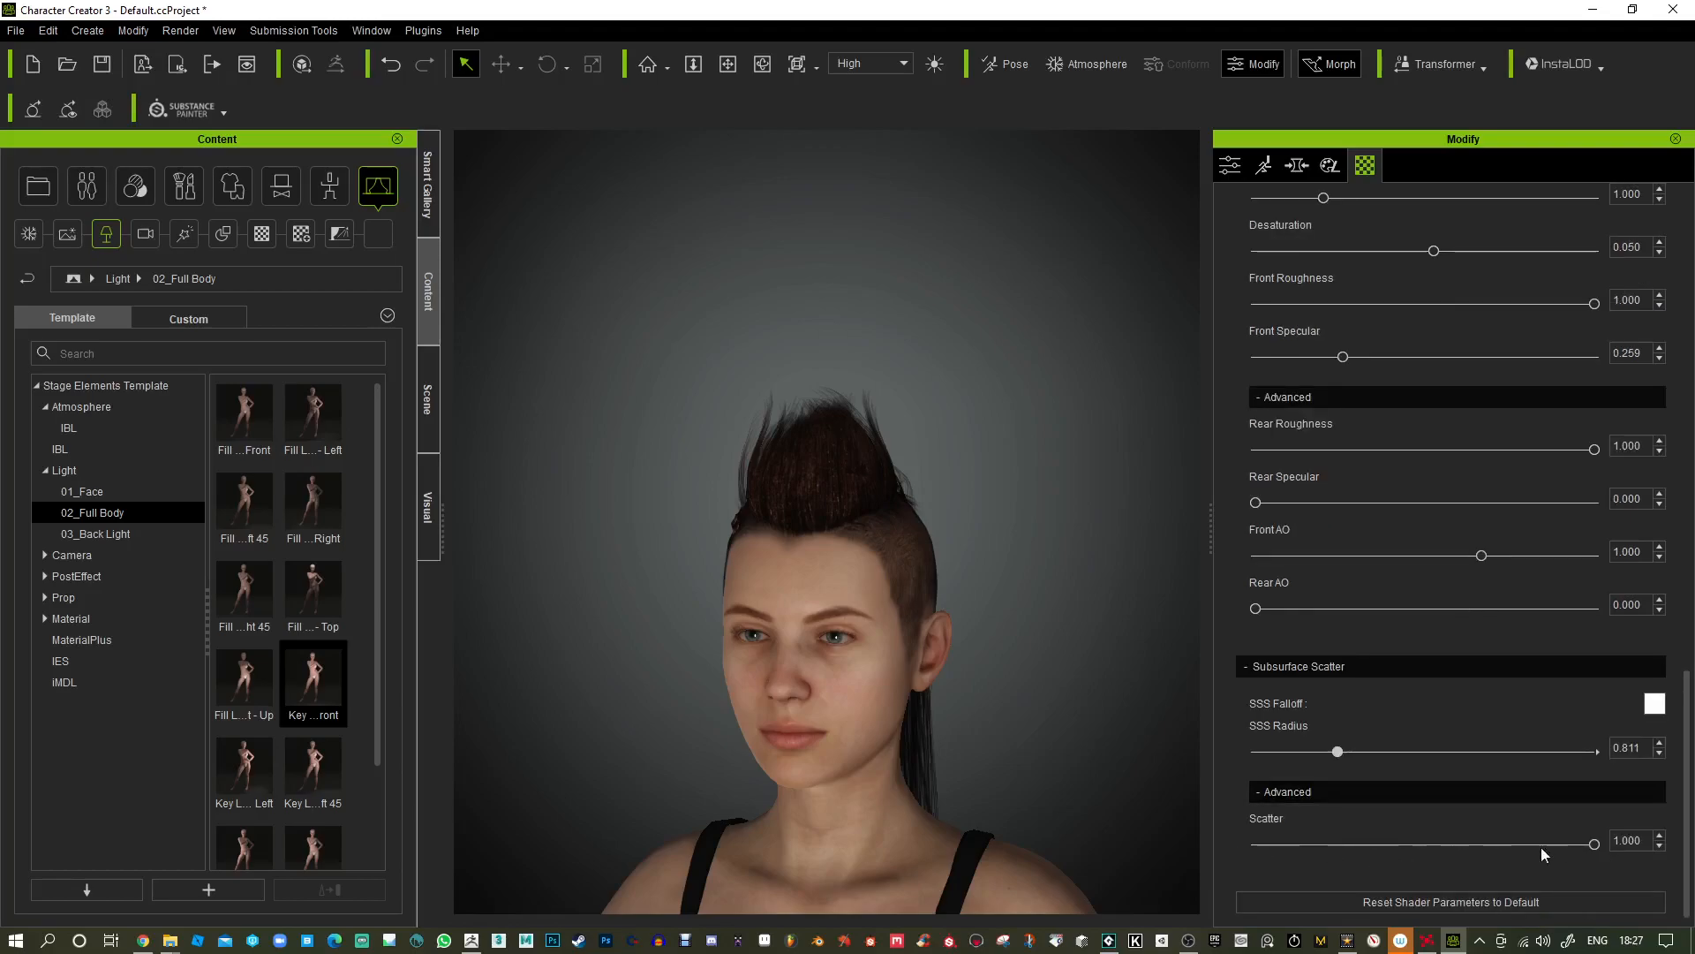
mouse_move(1590, 844)
mouse_down()
mouse_move(1321, 846)
mouse_move(1594, 852)
mouse_up()
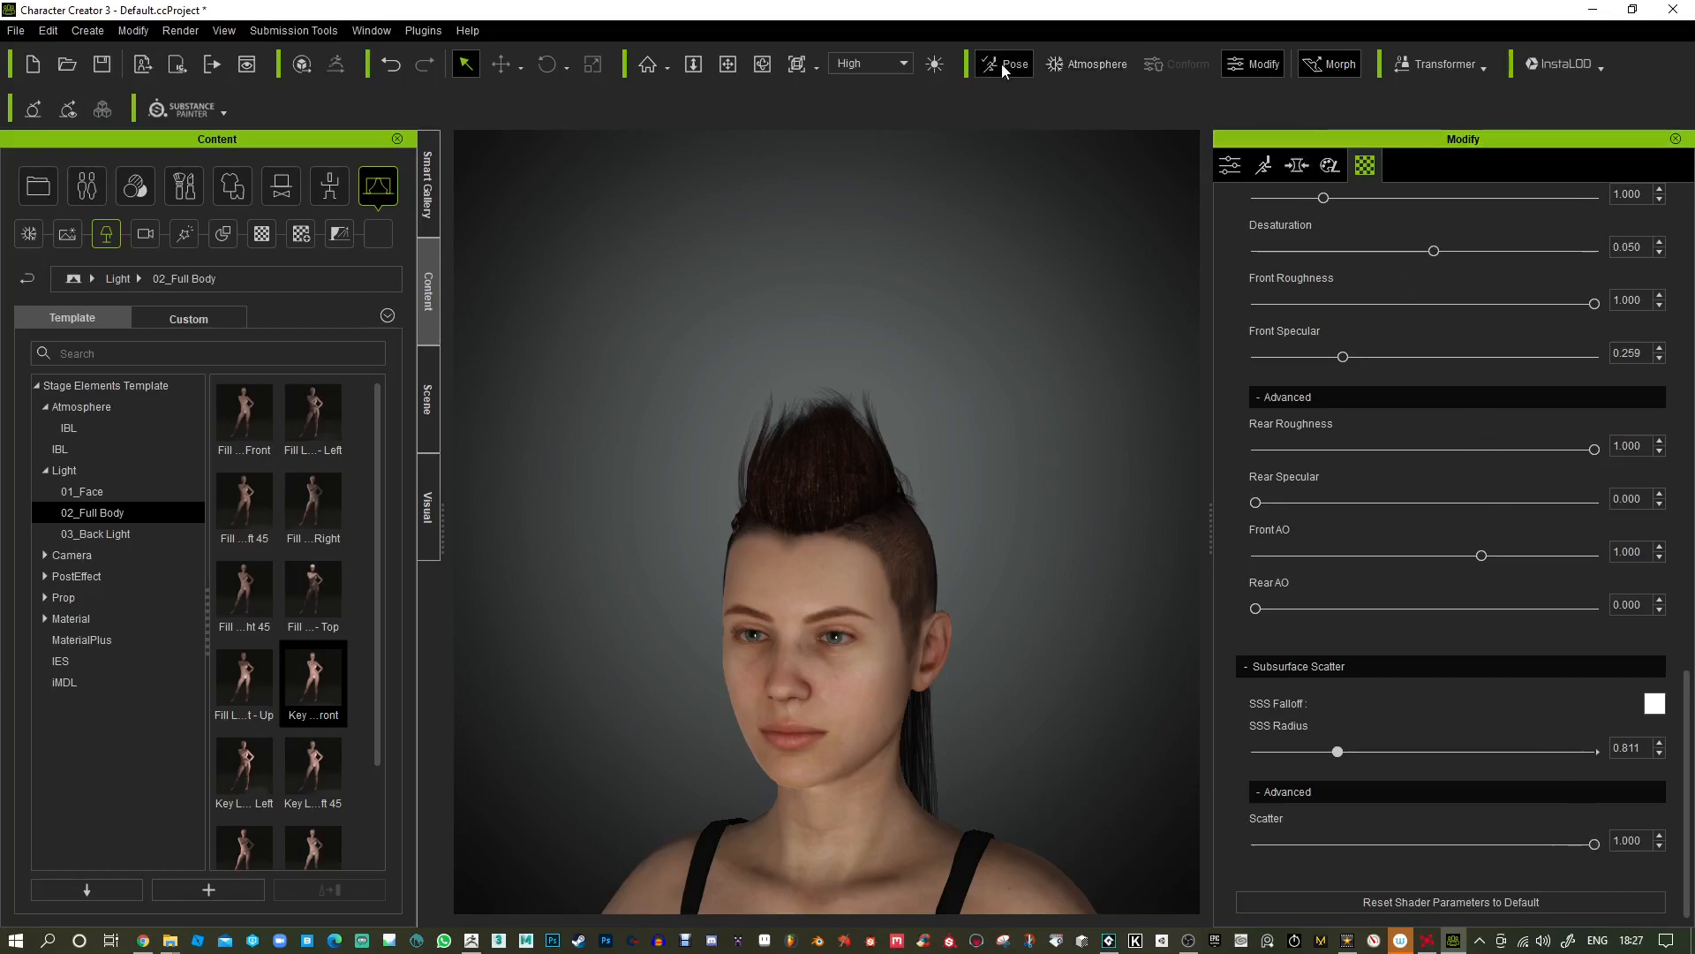
Apply the Fill Light Left 45 template from the 01_Face light folder to the scene.
click(106, 493)
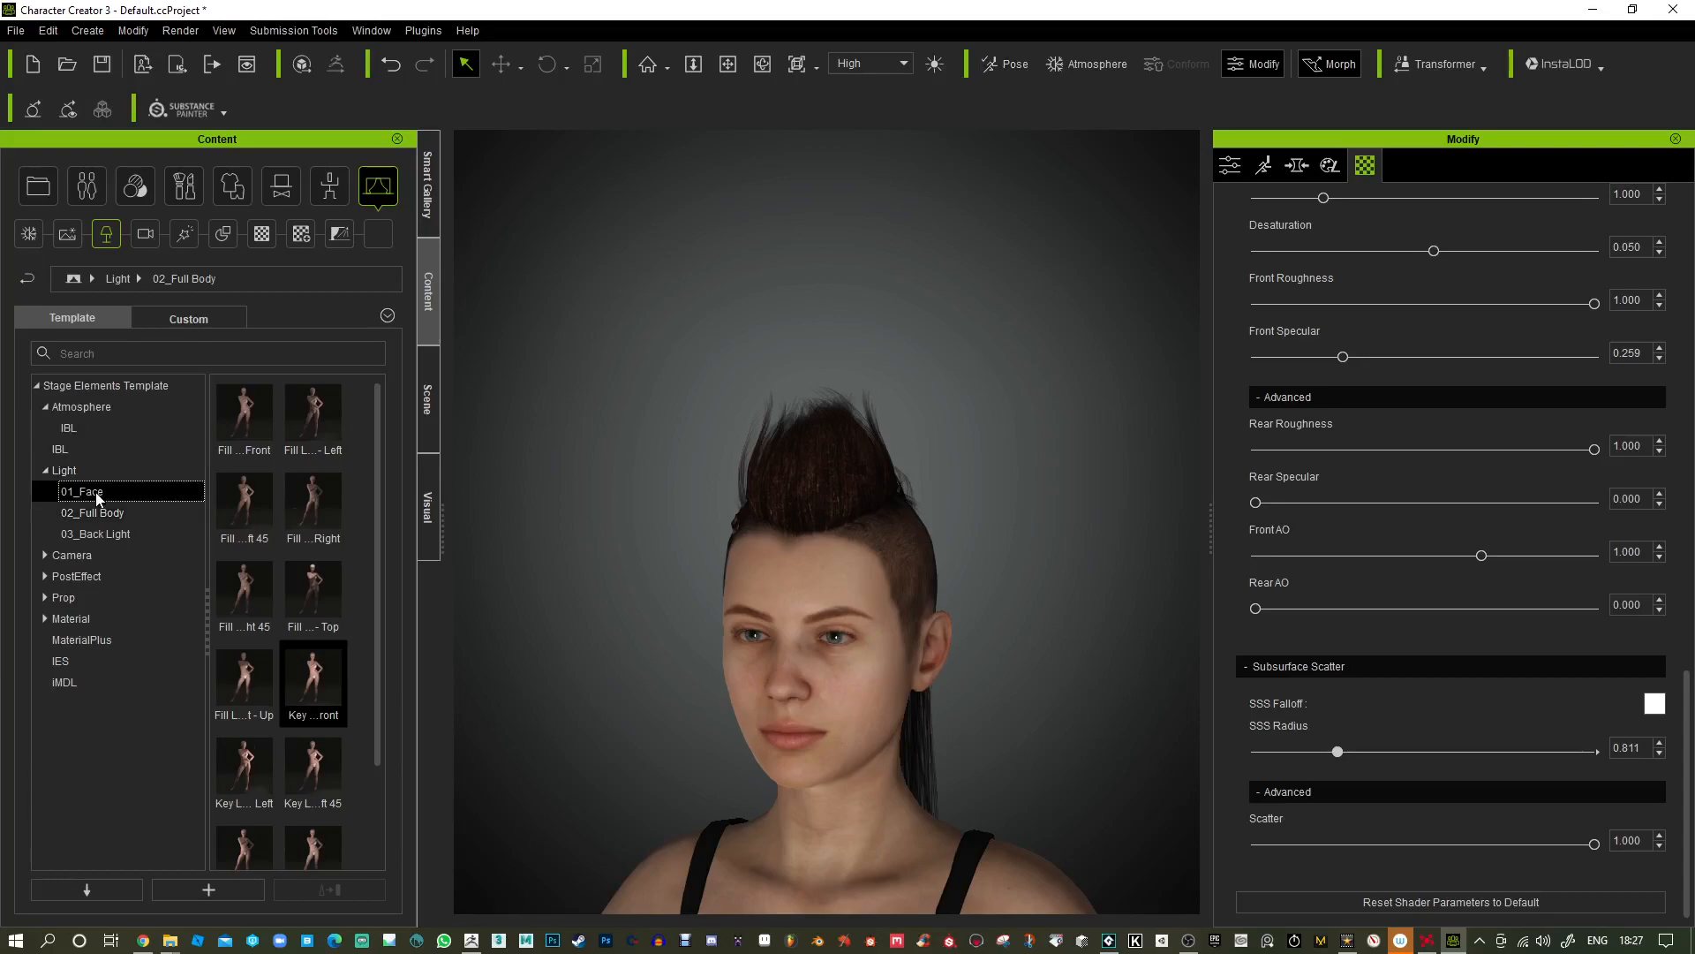
double_click(239, 510)
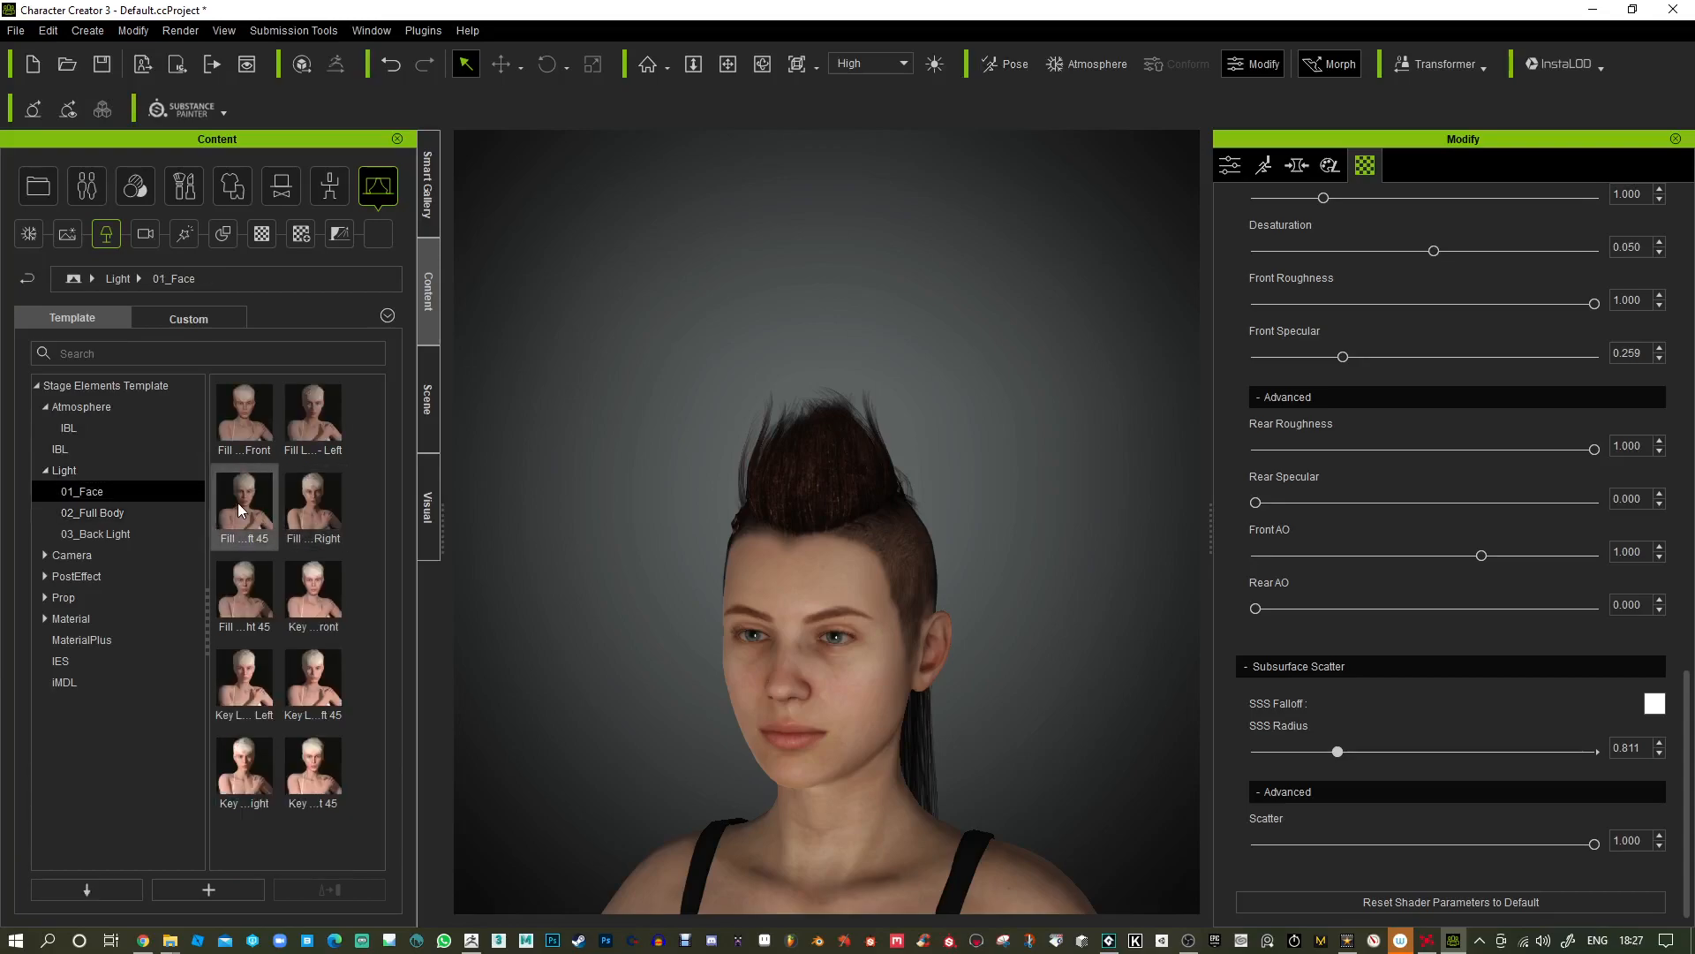
drag(238, 510, 996, 540)
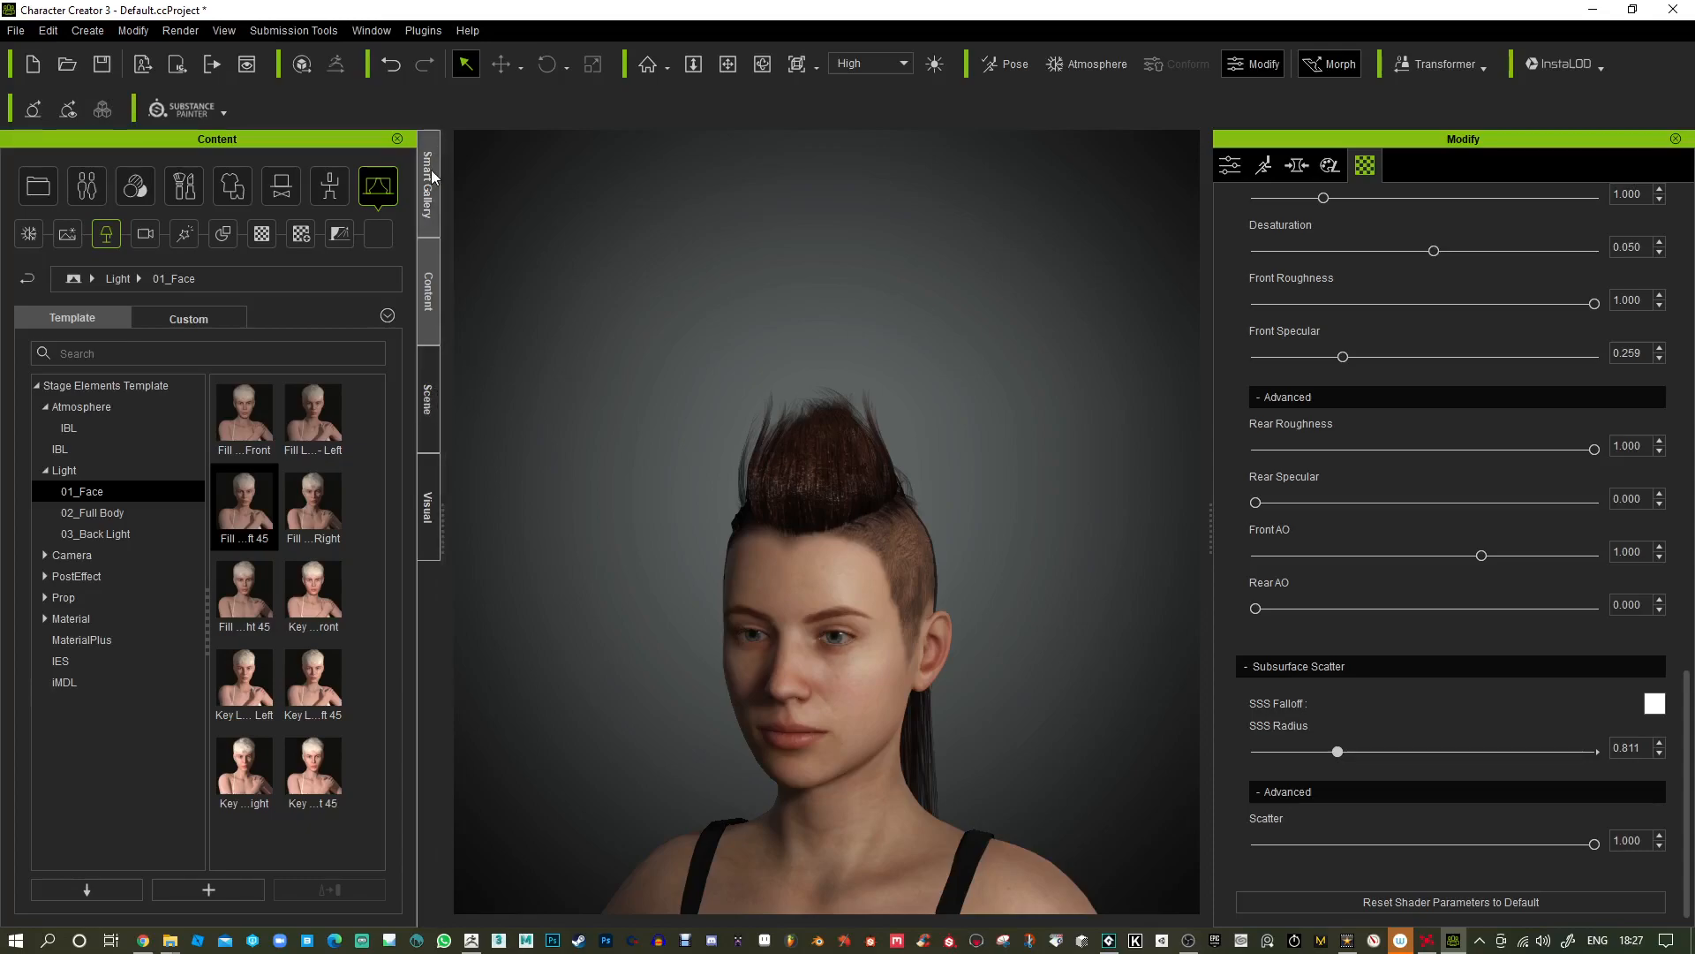
Enable Ambient Occlusion in the visual settings and set its Blend to 55 and Strength to 26.
click(431, 401)
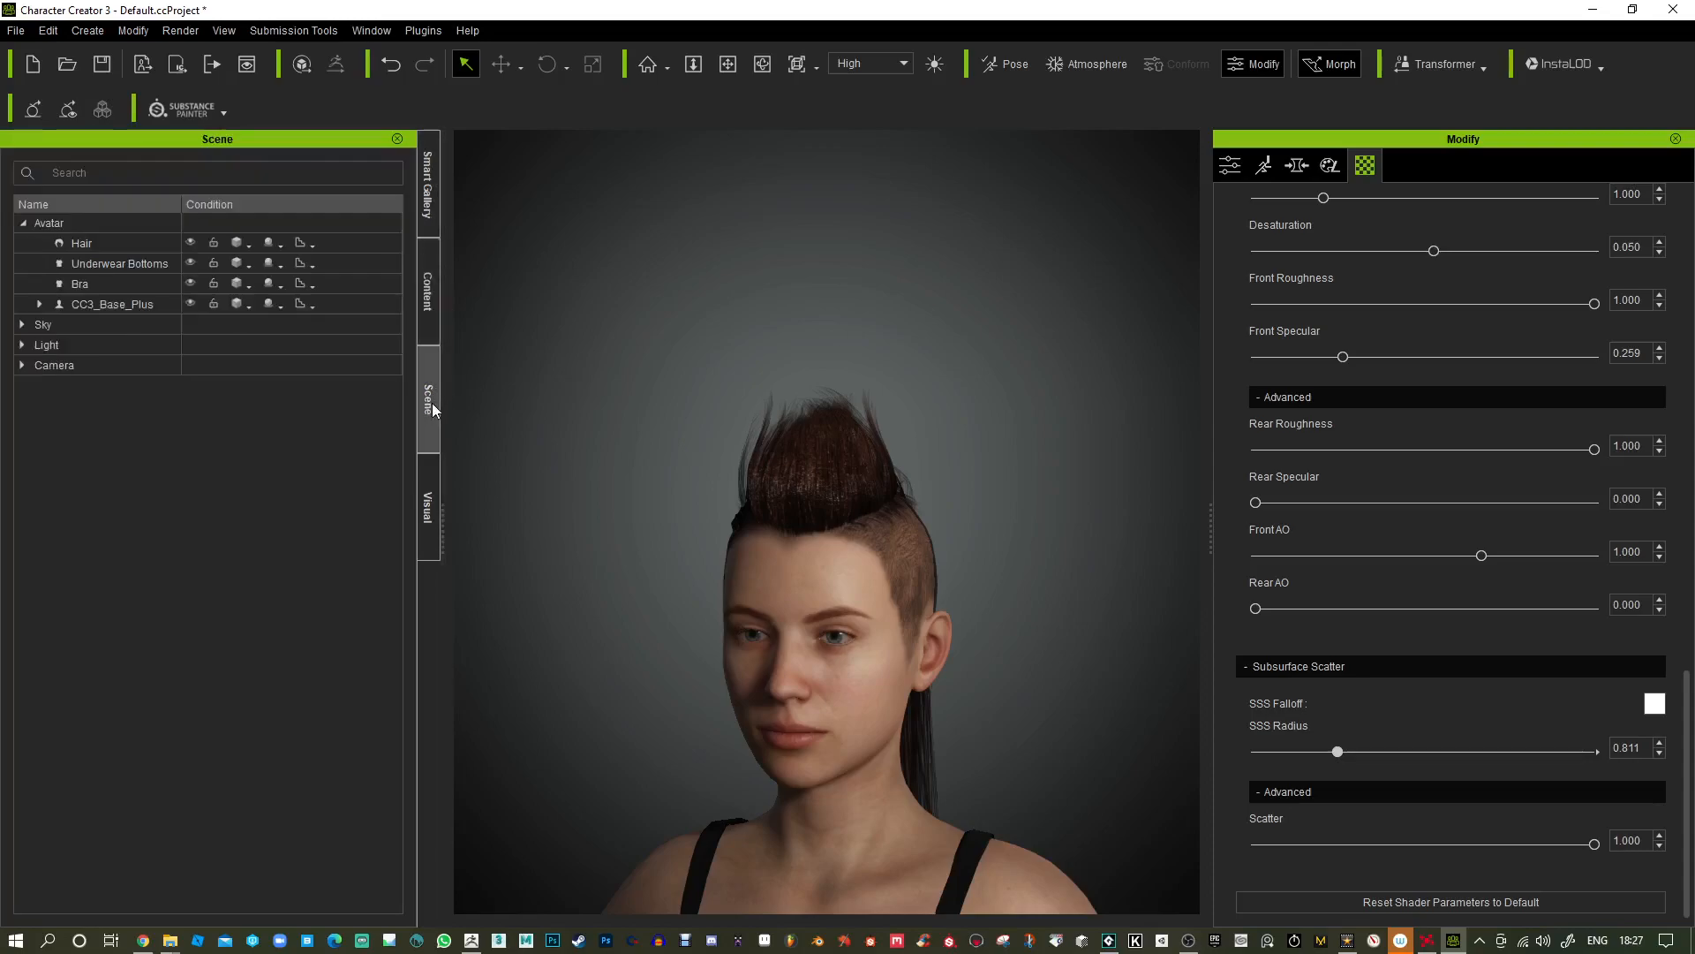
click(433, 542)
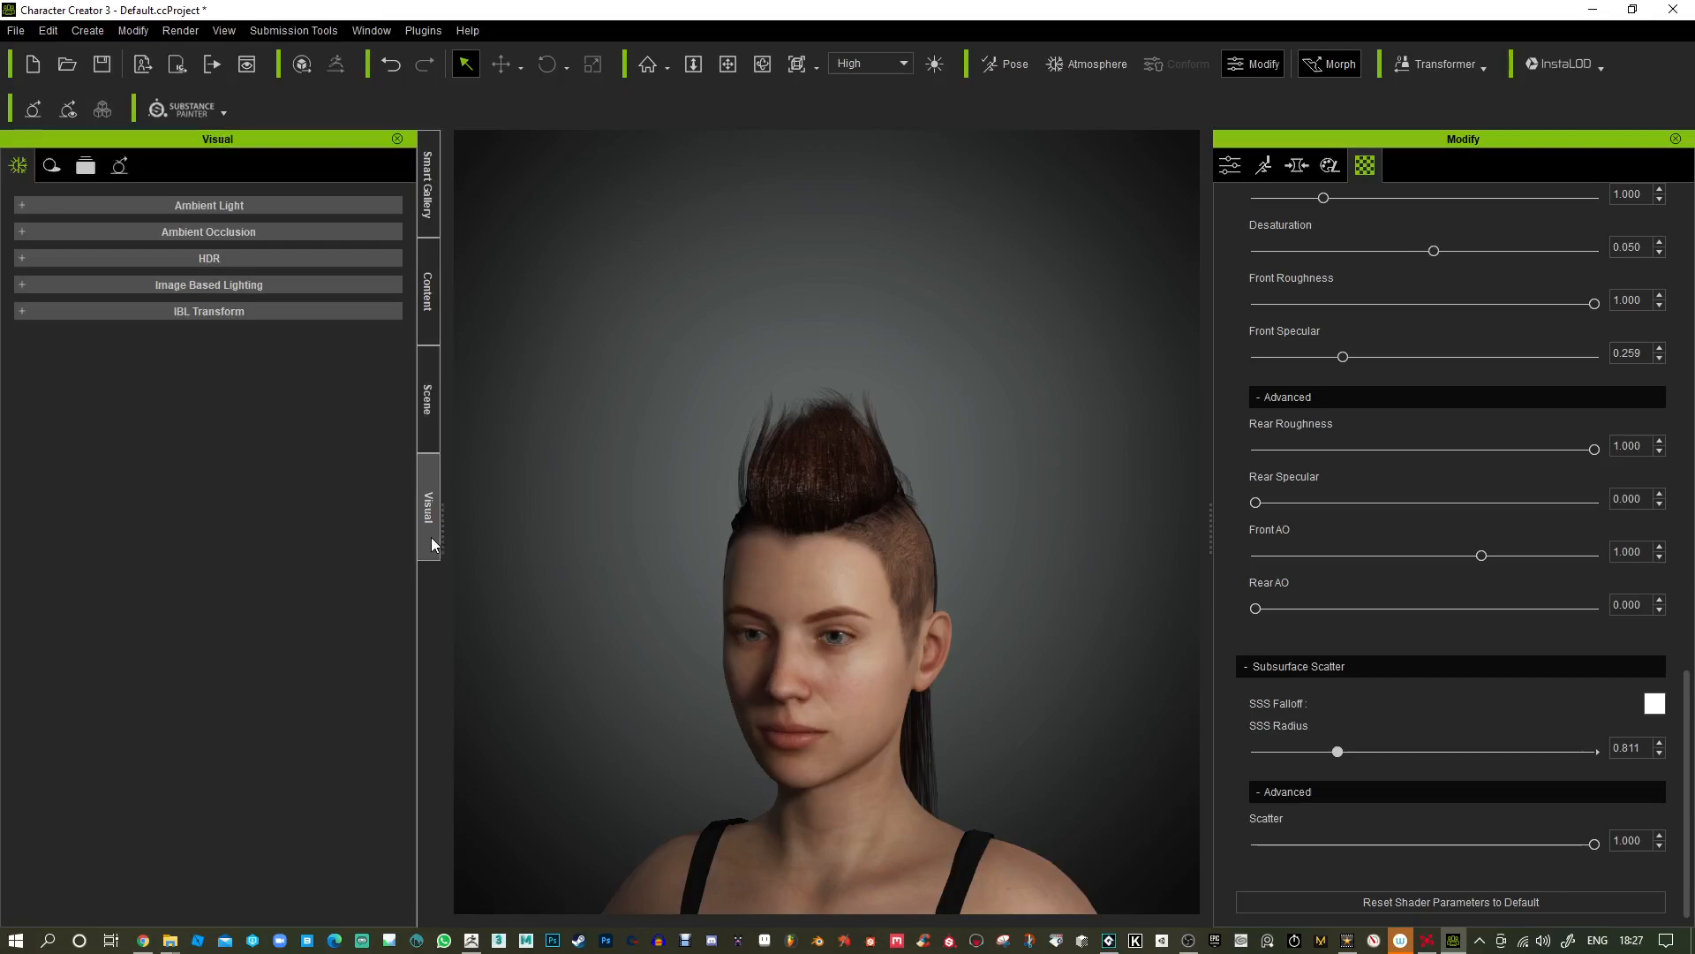
click(23, 231)
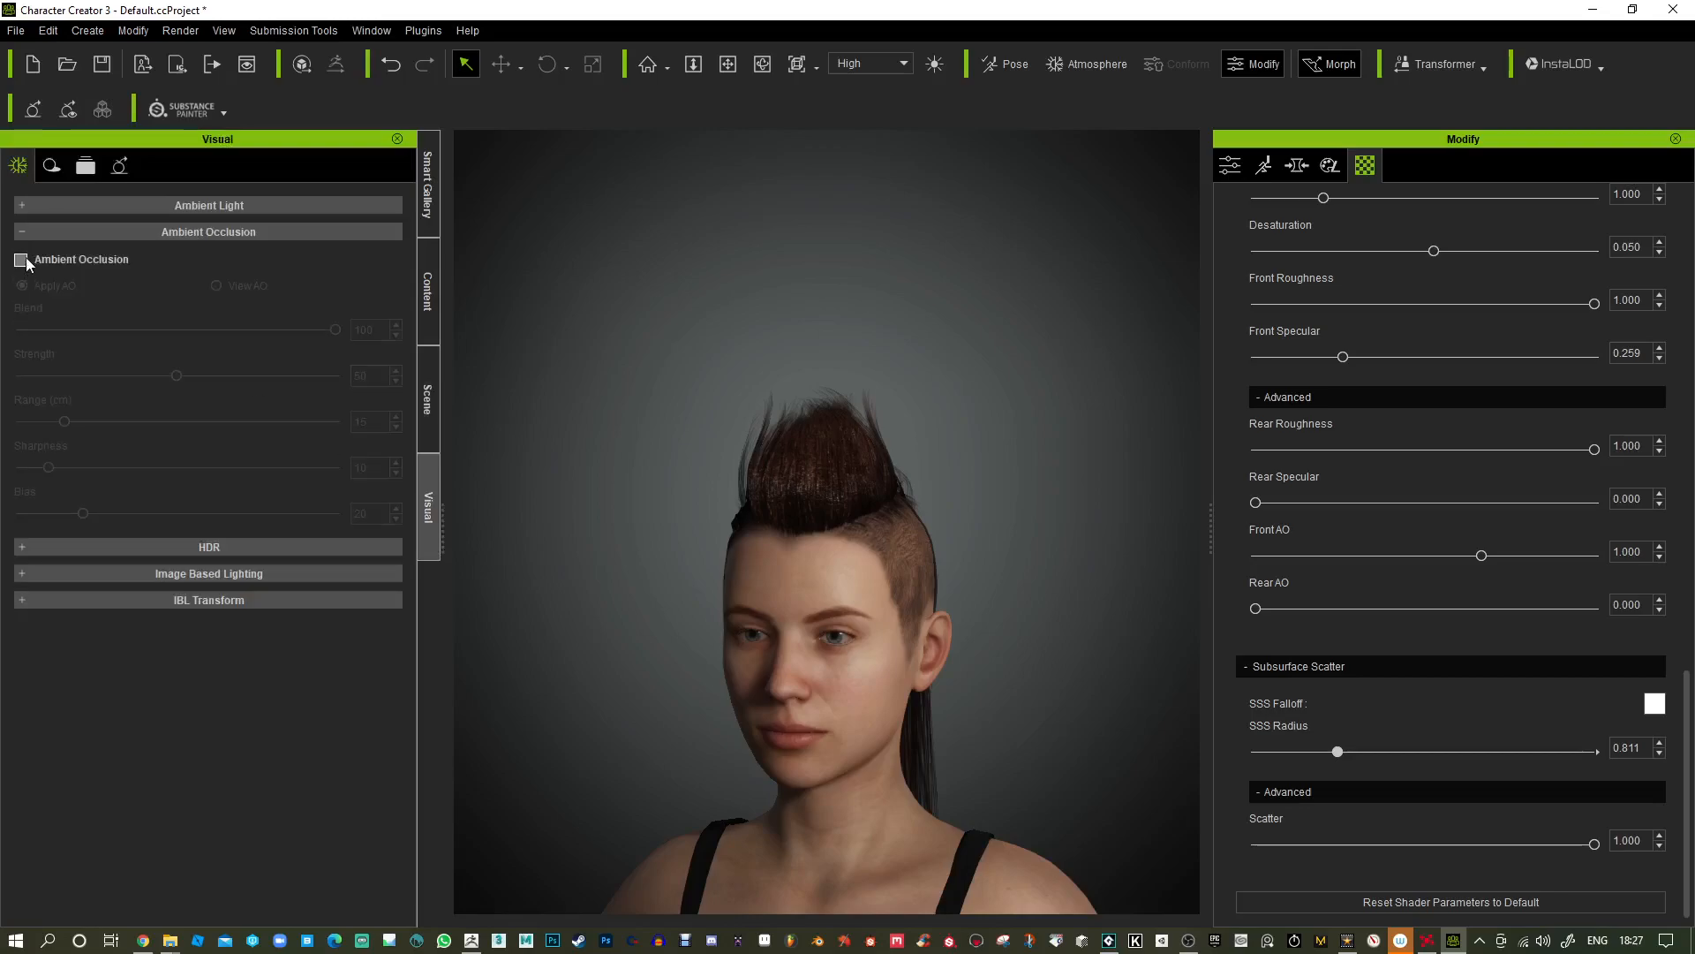
click(20, 260)
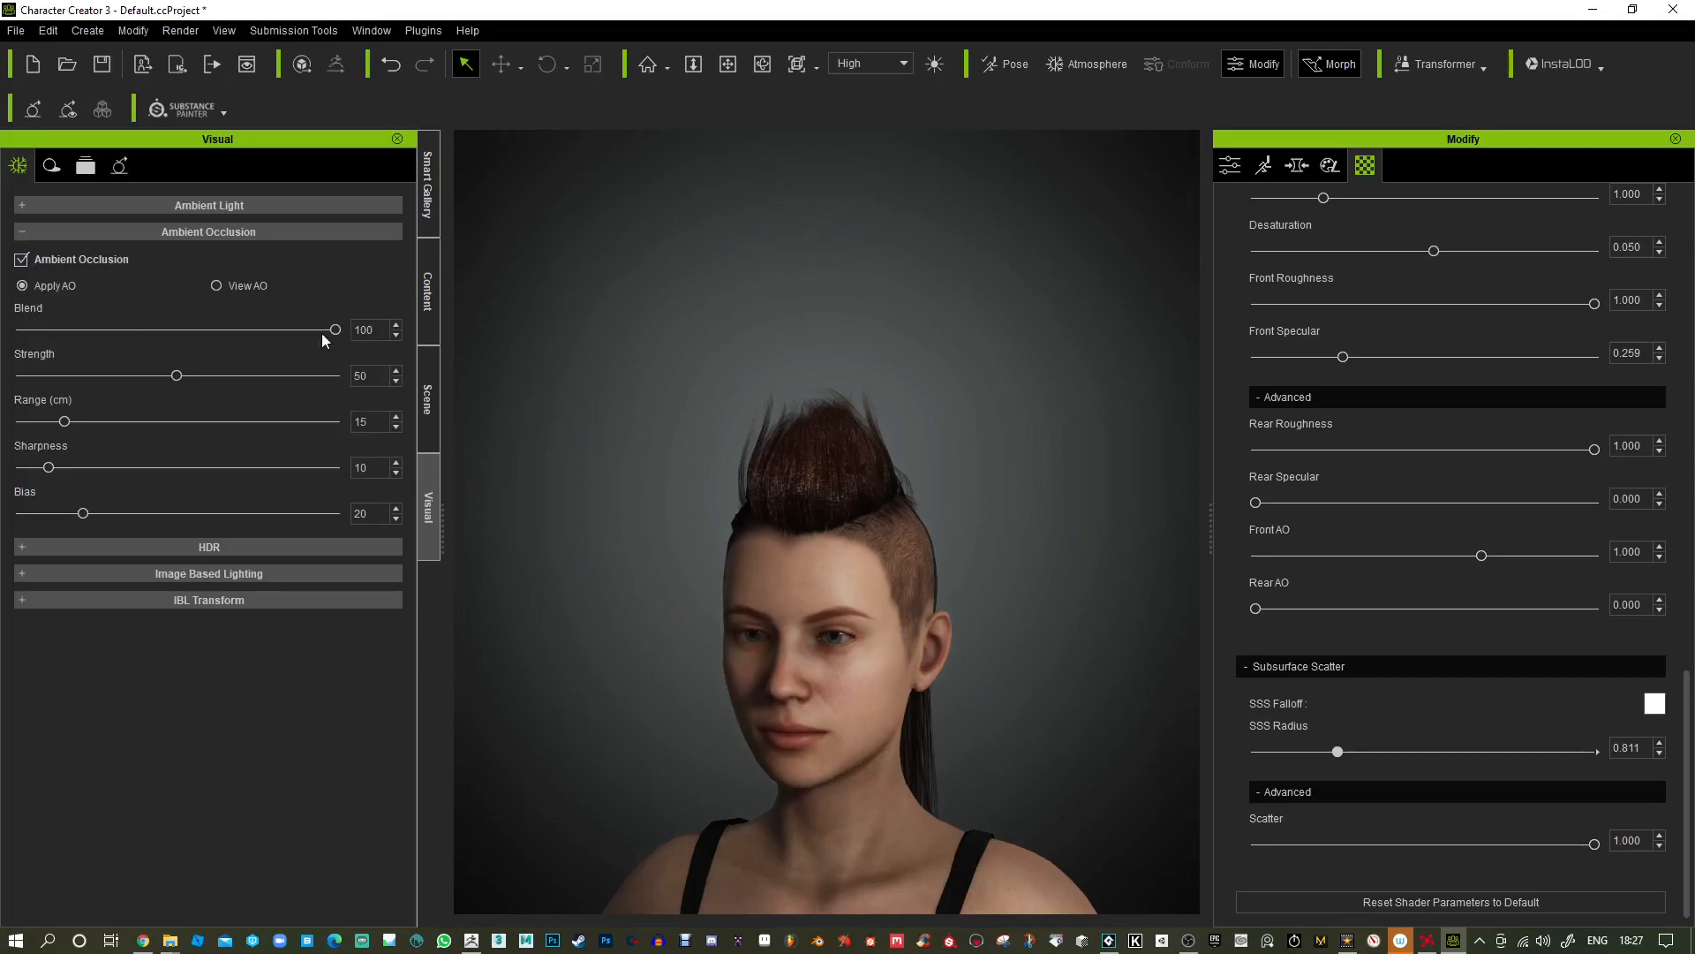
mouse_move(335, 329)
mouse_down()
mouse_move(92, 329)
mouse_move(201, 329)
mouse_move(250, 377)
mouse_move(101, 363)
mouse_up()
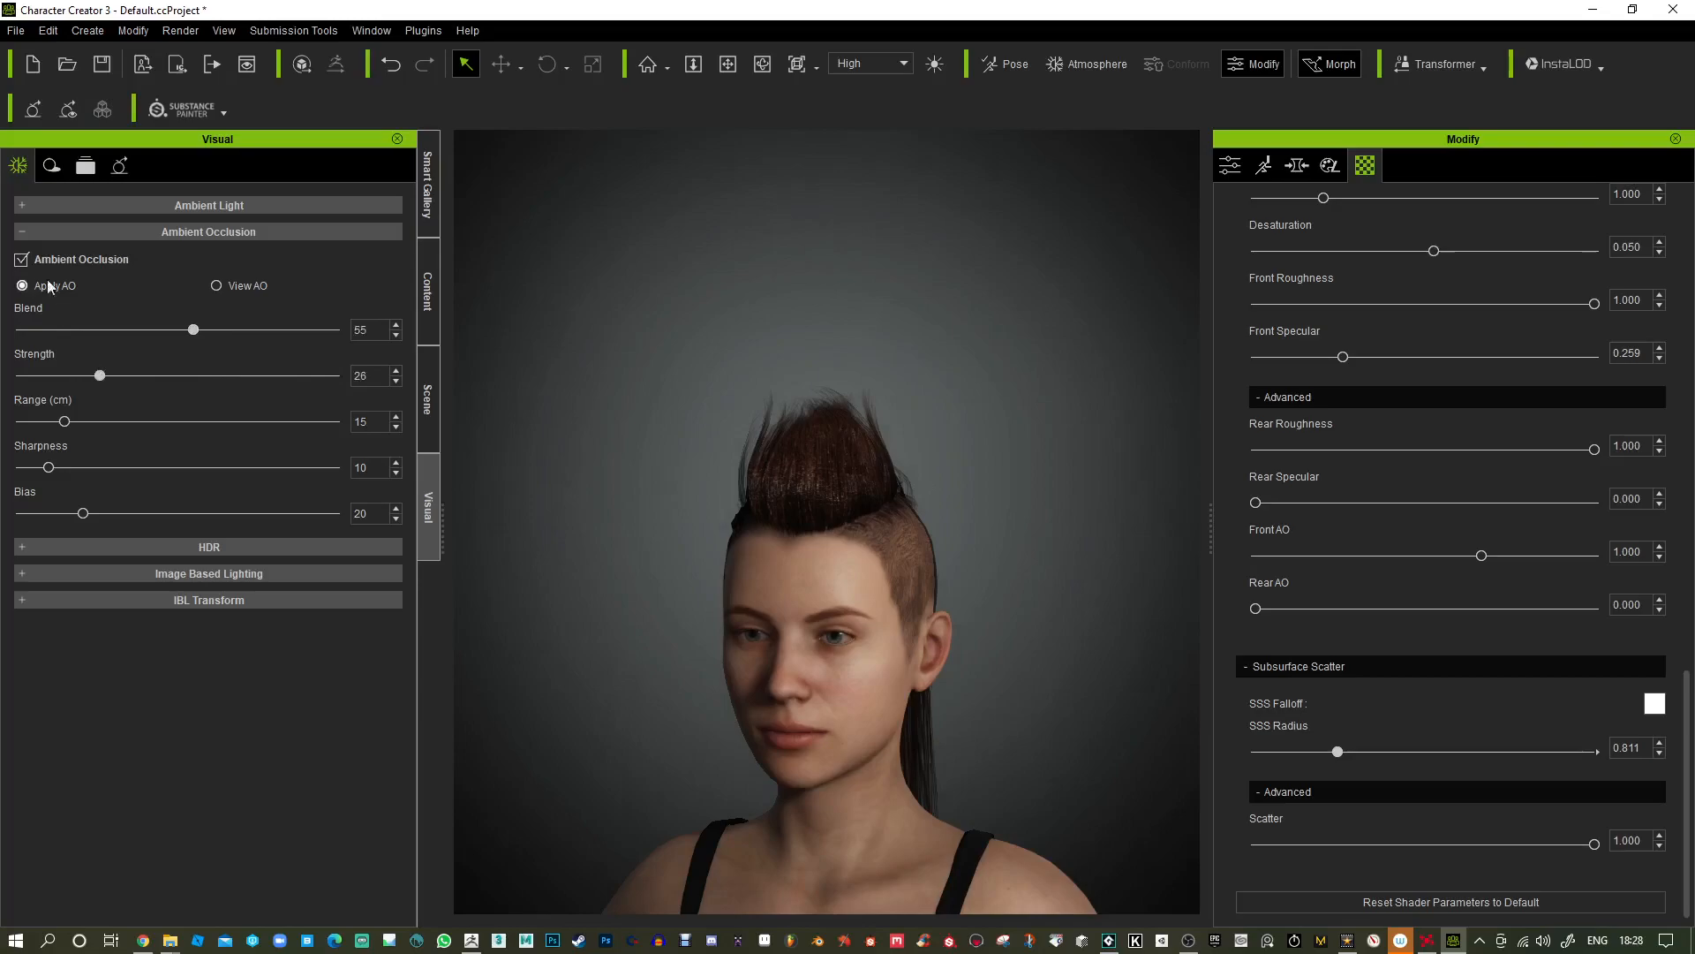
Change the ambient light colour to a light purple.
click(23, 204)
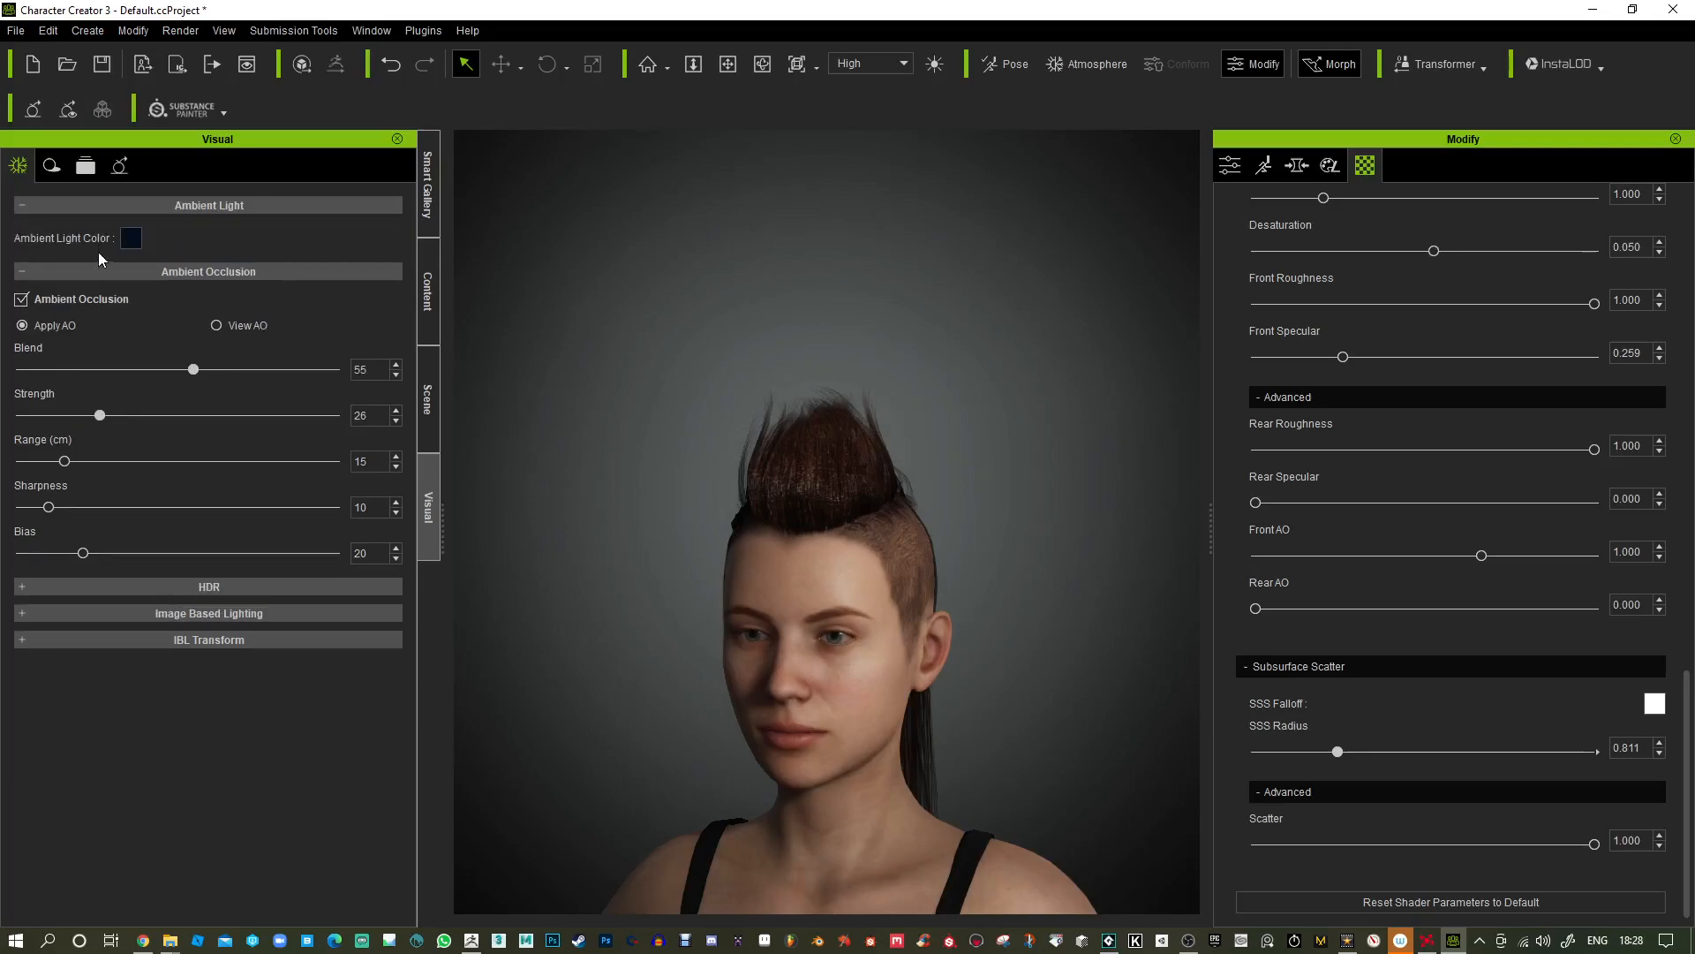
click(131, 238)
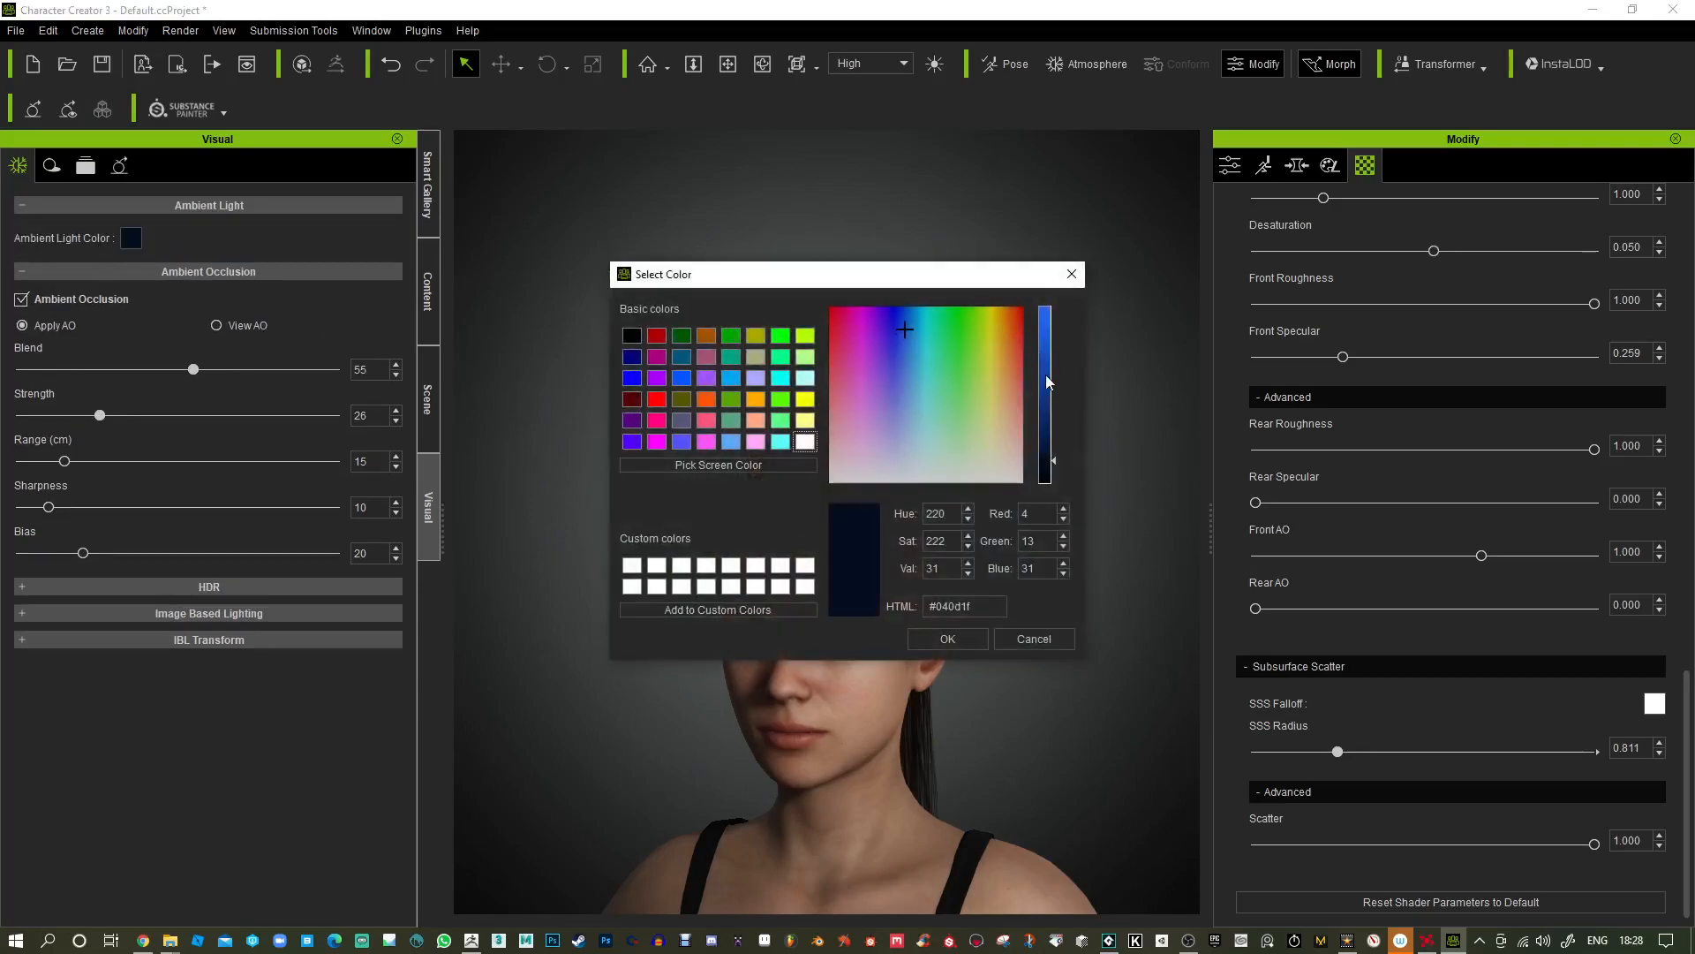
drag(1051, 386, 1054, 347)
drag(911, 279, 1195, 187)
click(1184, 390)
click(1165, 325)
click(1231, 547)
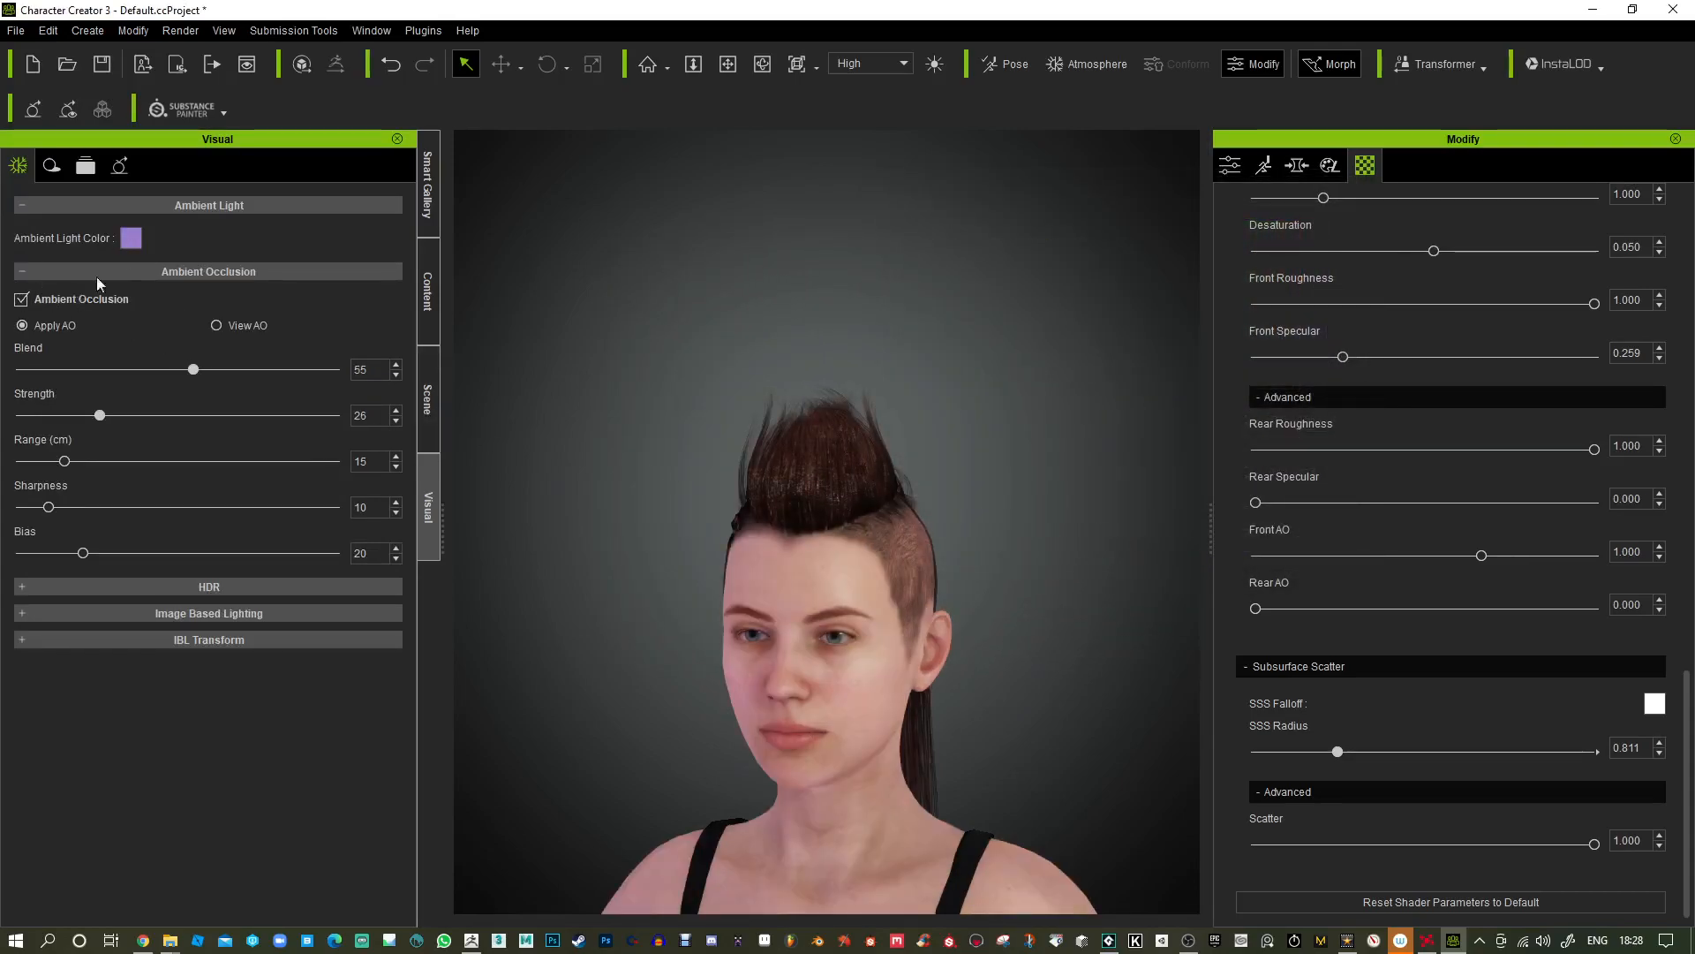
Set the ambient light colour to the muted mauve #8b6e87.
click(141, 238)
click(874, 460)
click(857, 446)
click(1044, 394)
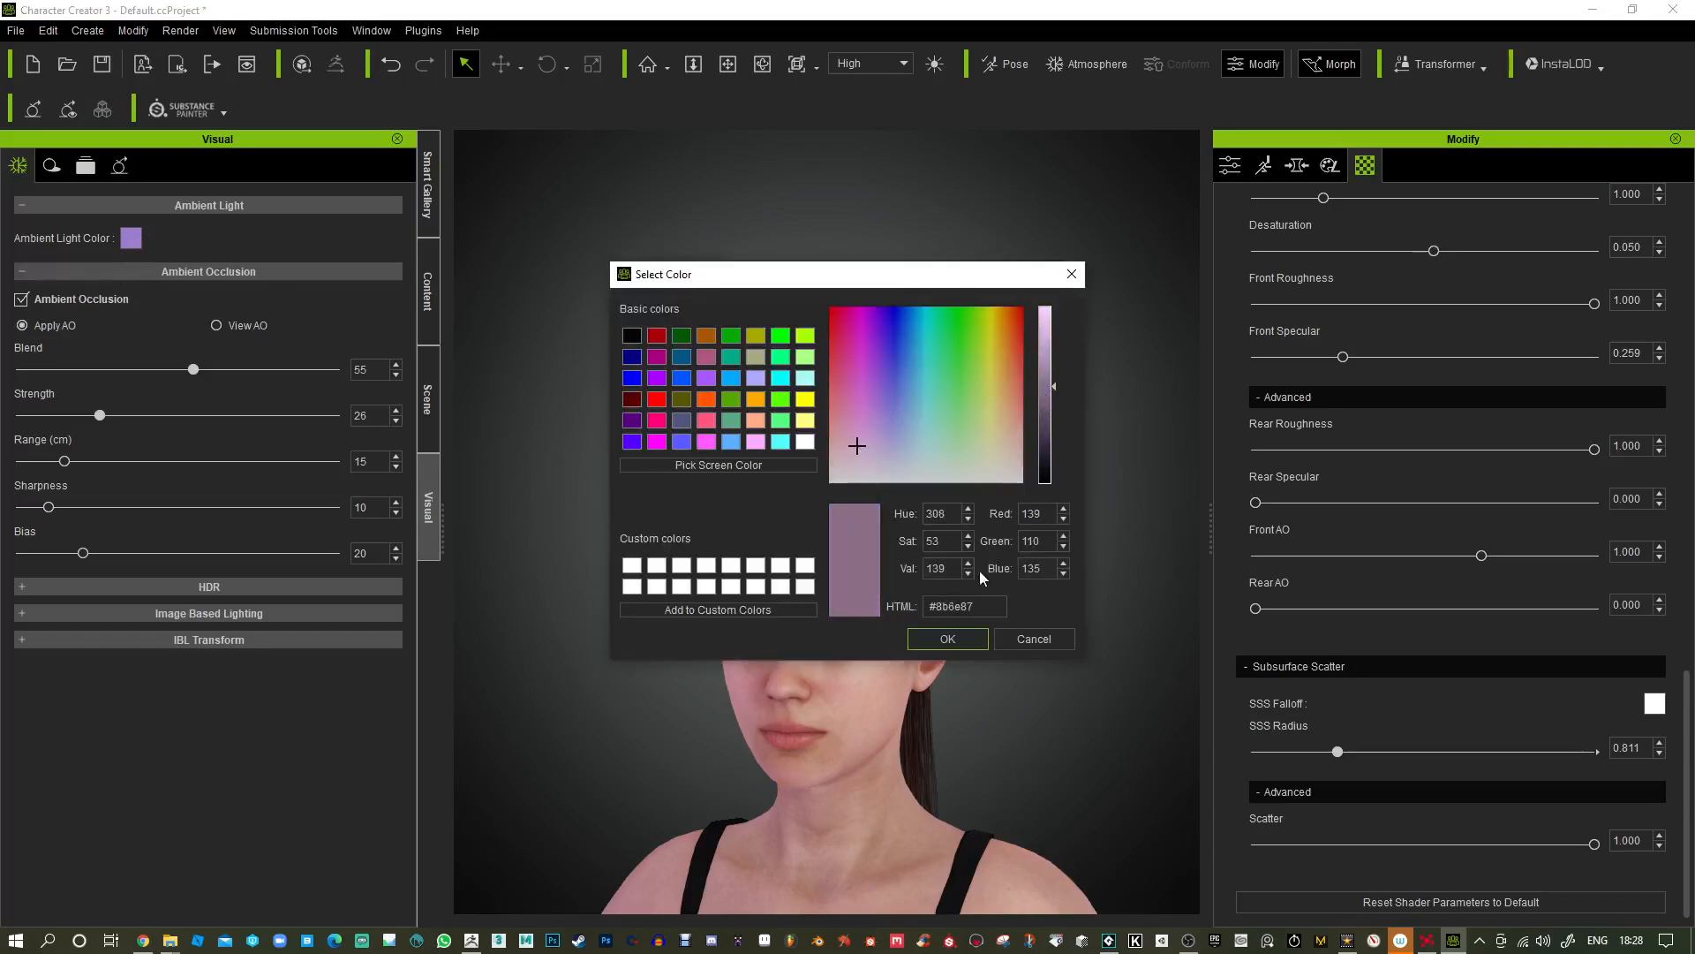
click(941, 641)
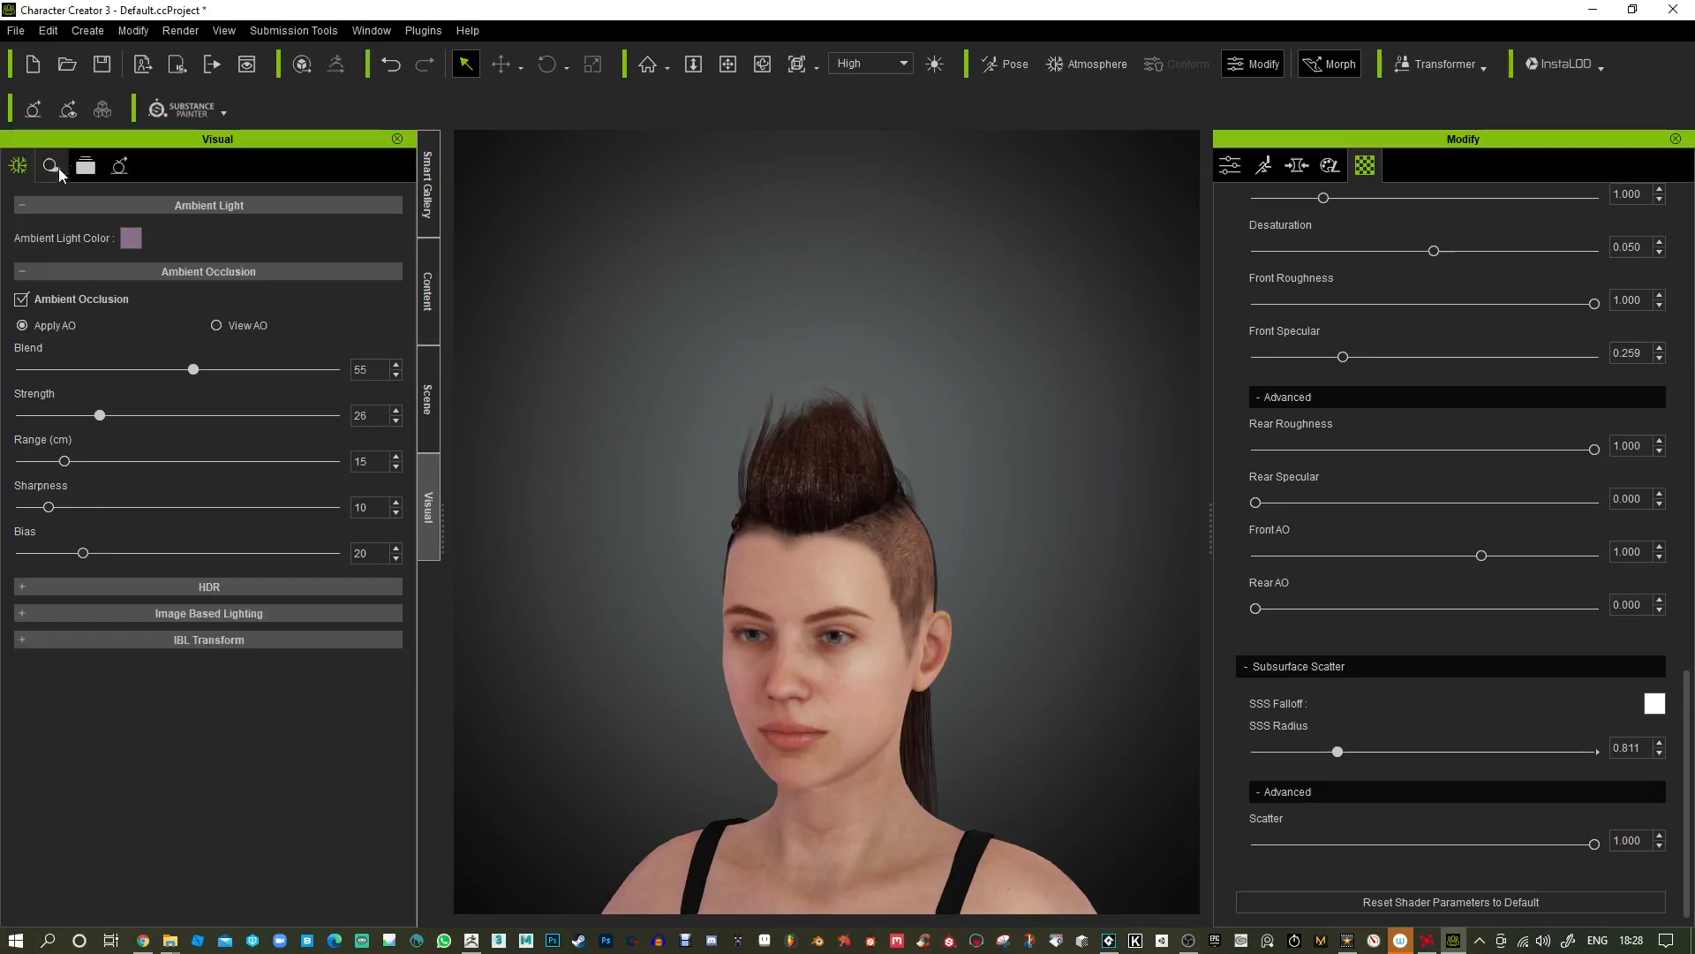
Start an FBX export of the clothed character with the Unity 3D target preset and the Mesh option.
click(16, 30)
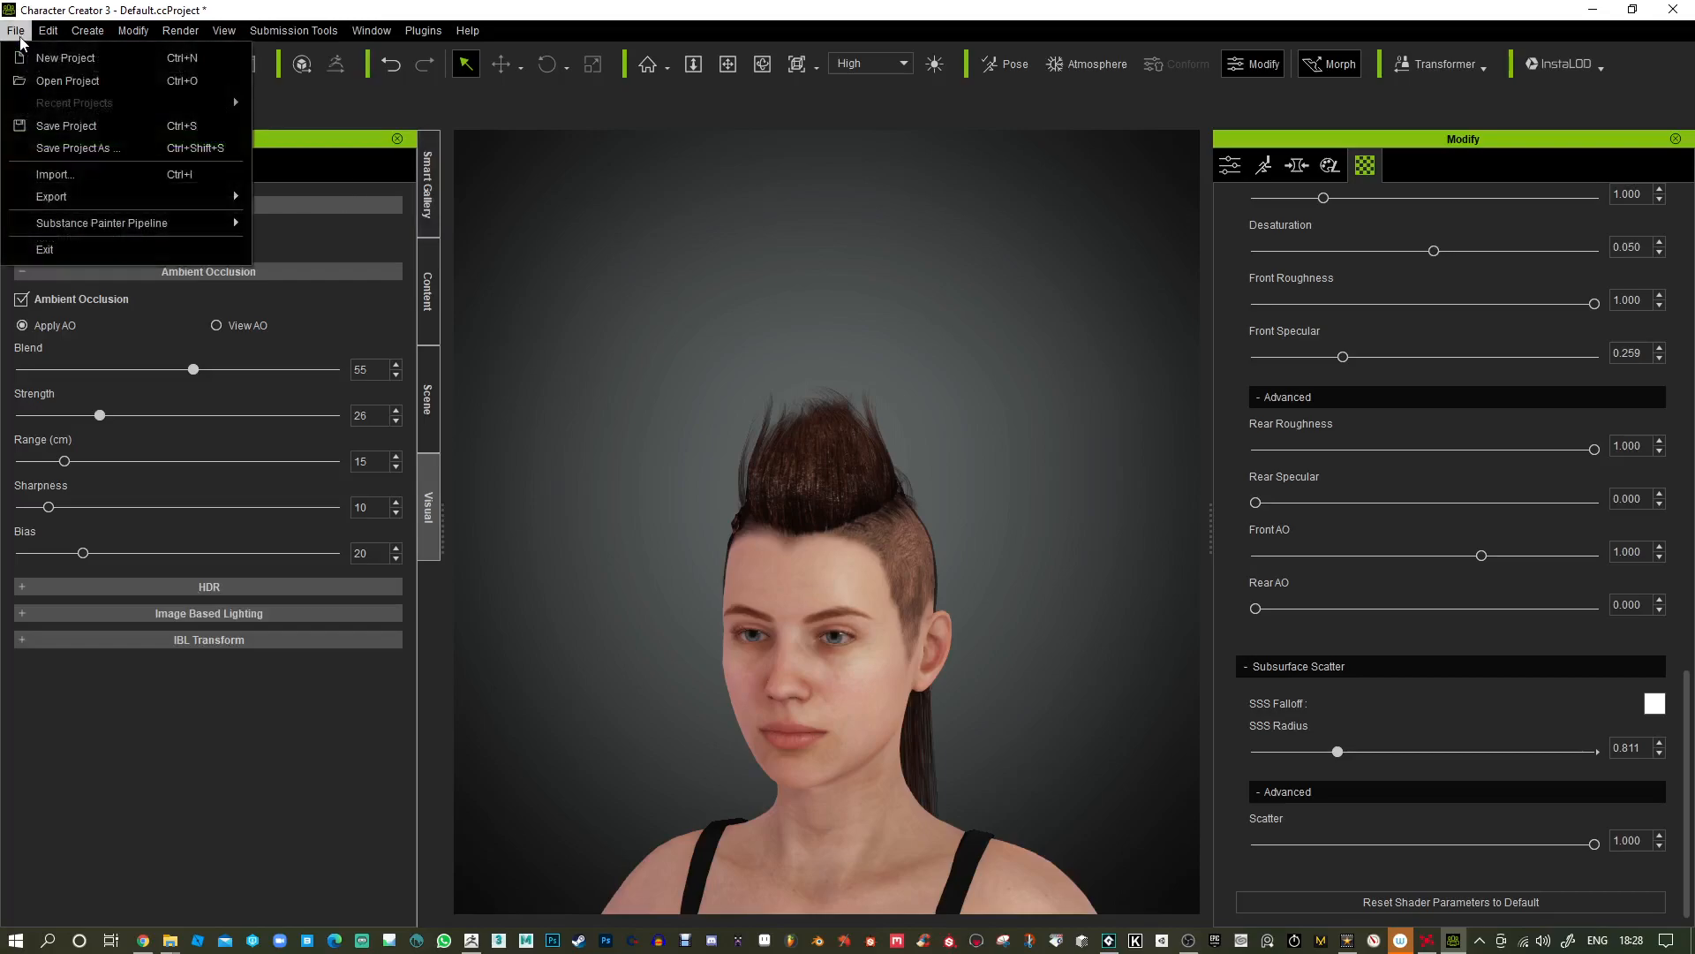
mouse_move(79, 197)
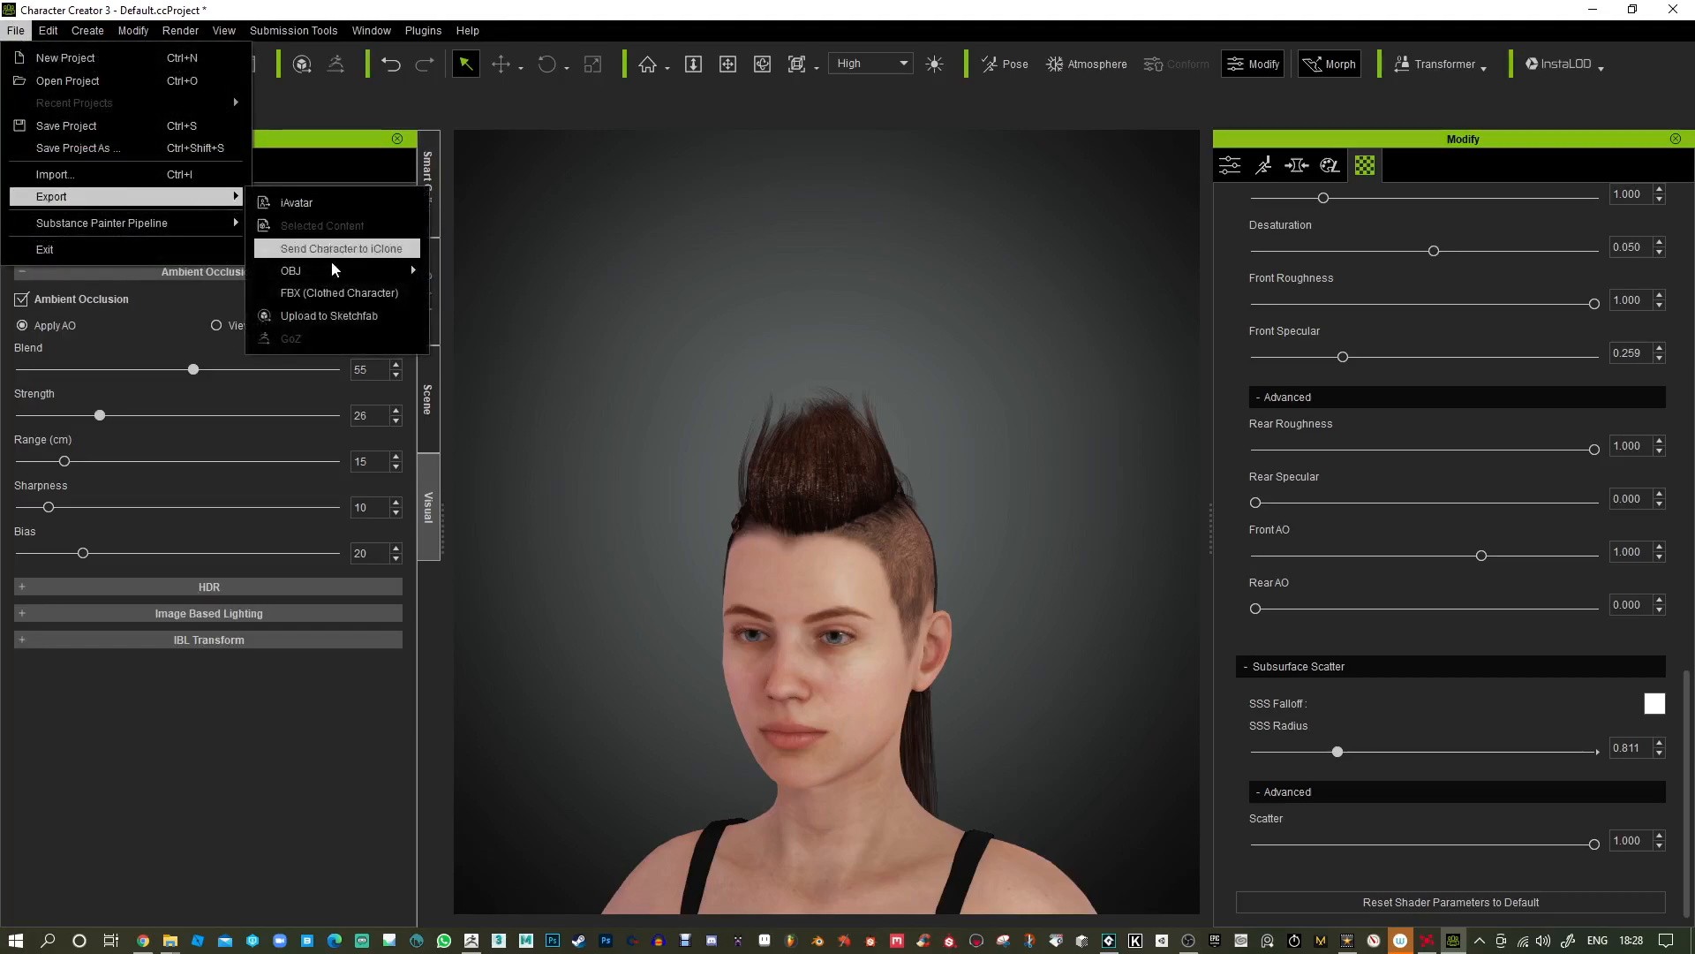
mouse_move(342, 269)
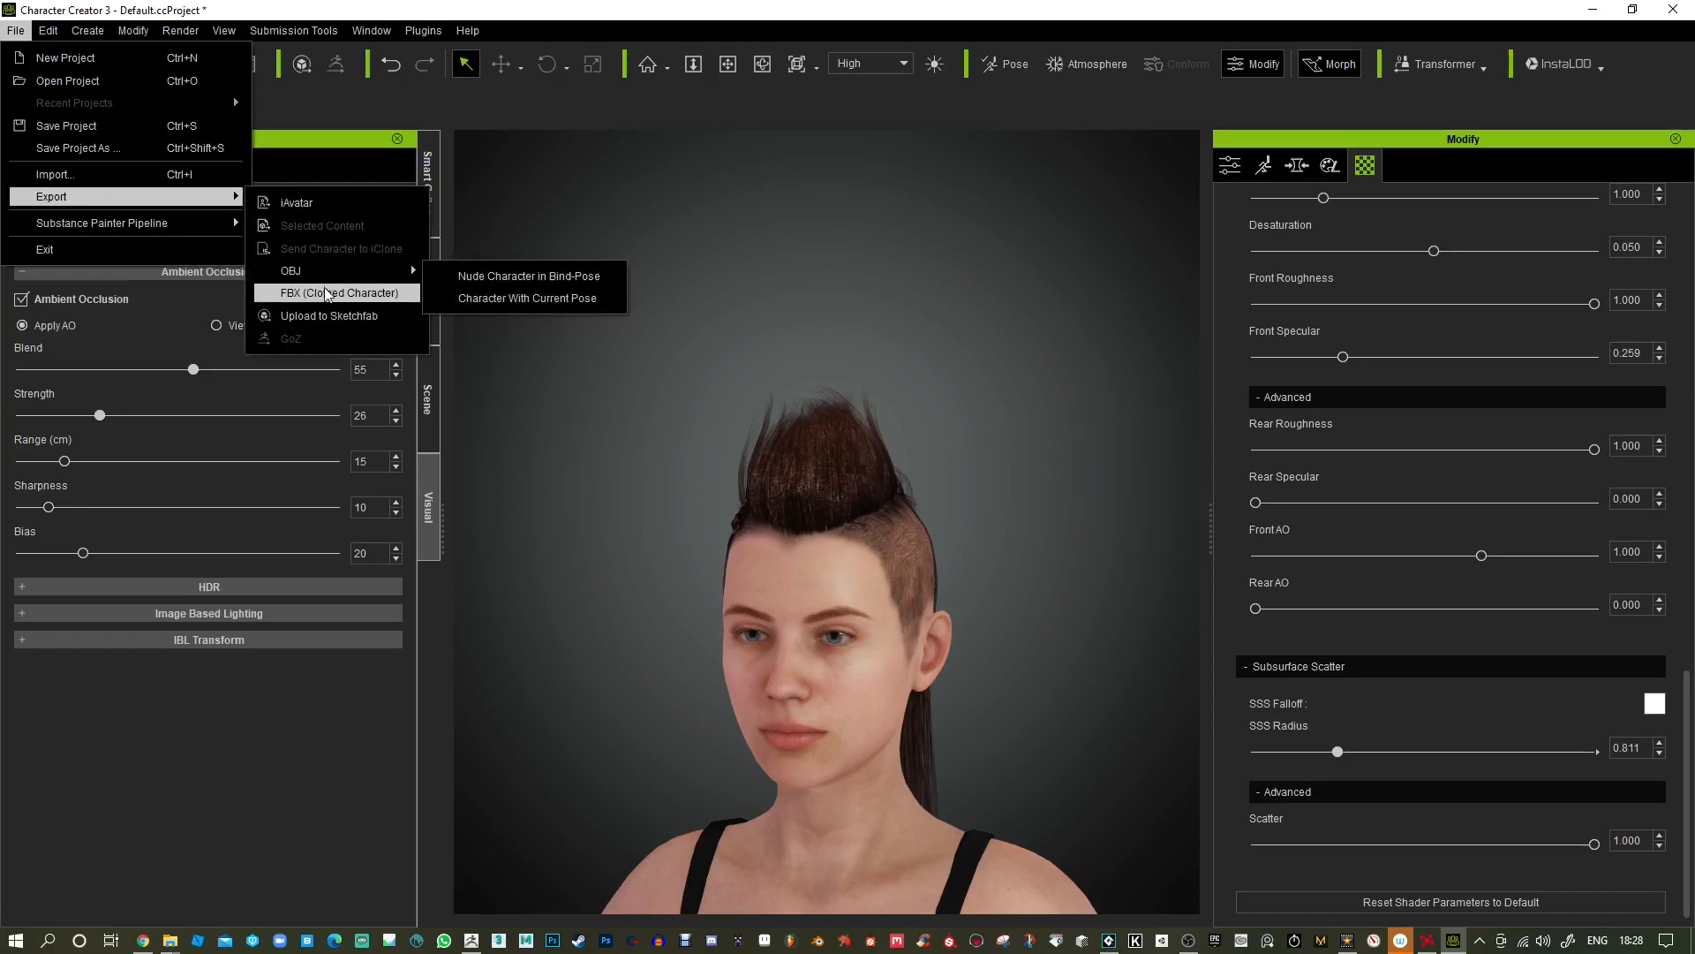
click(335, 294)
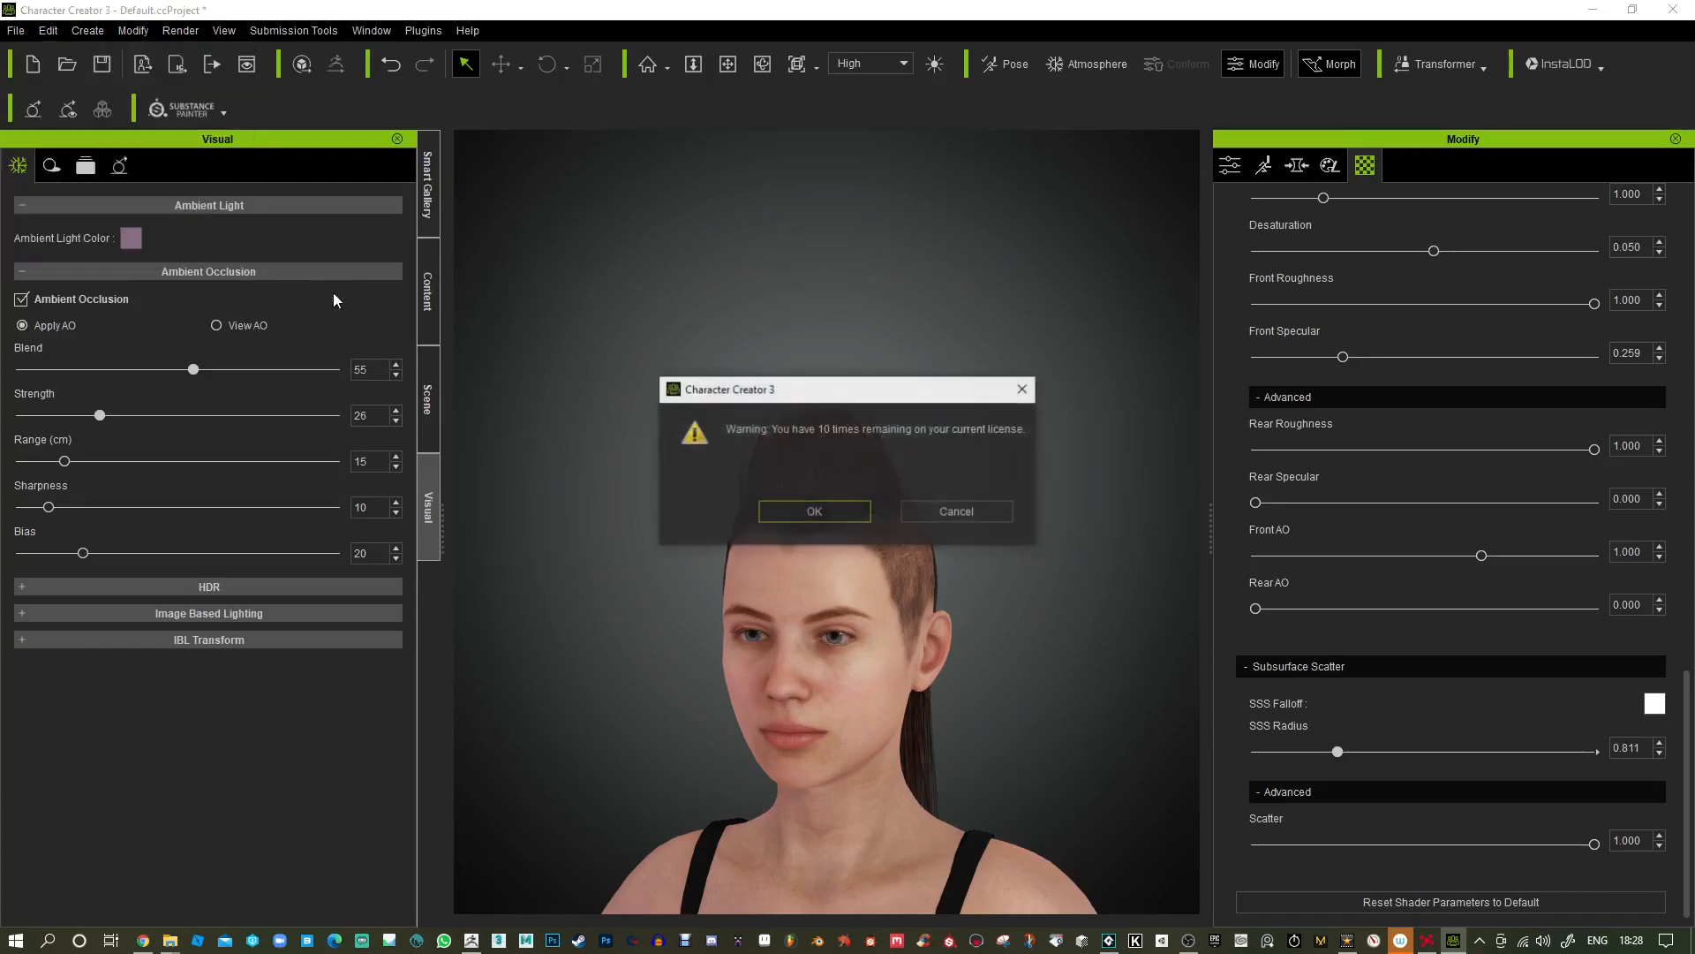
click(850, 512)
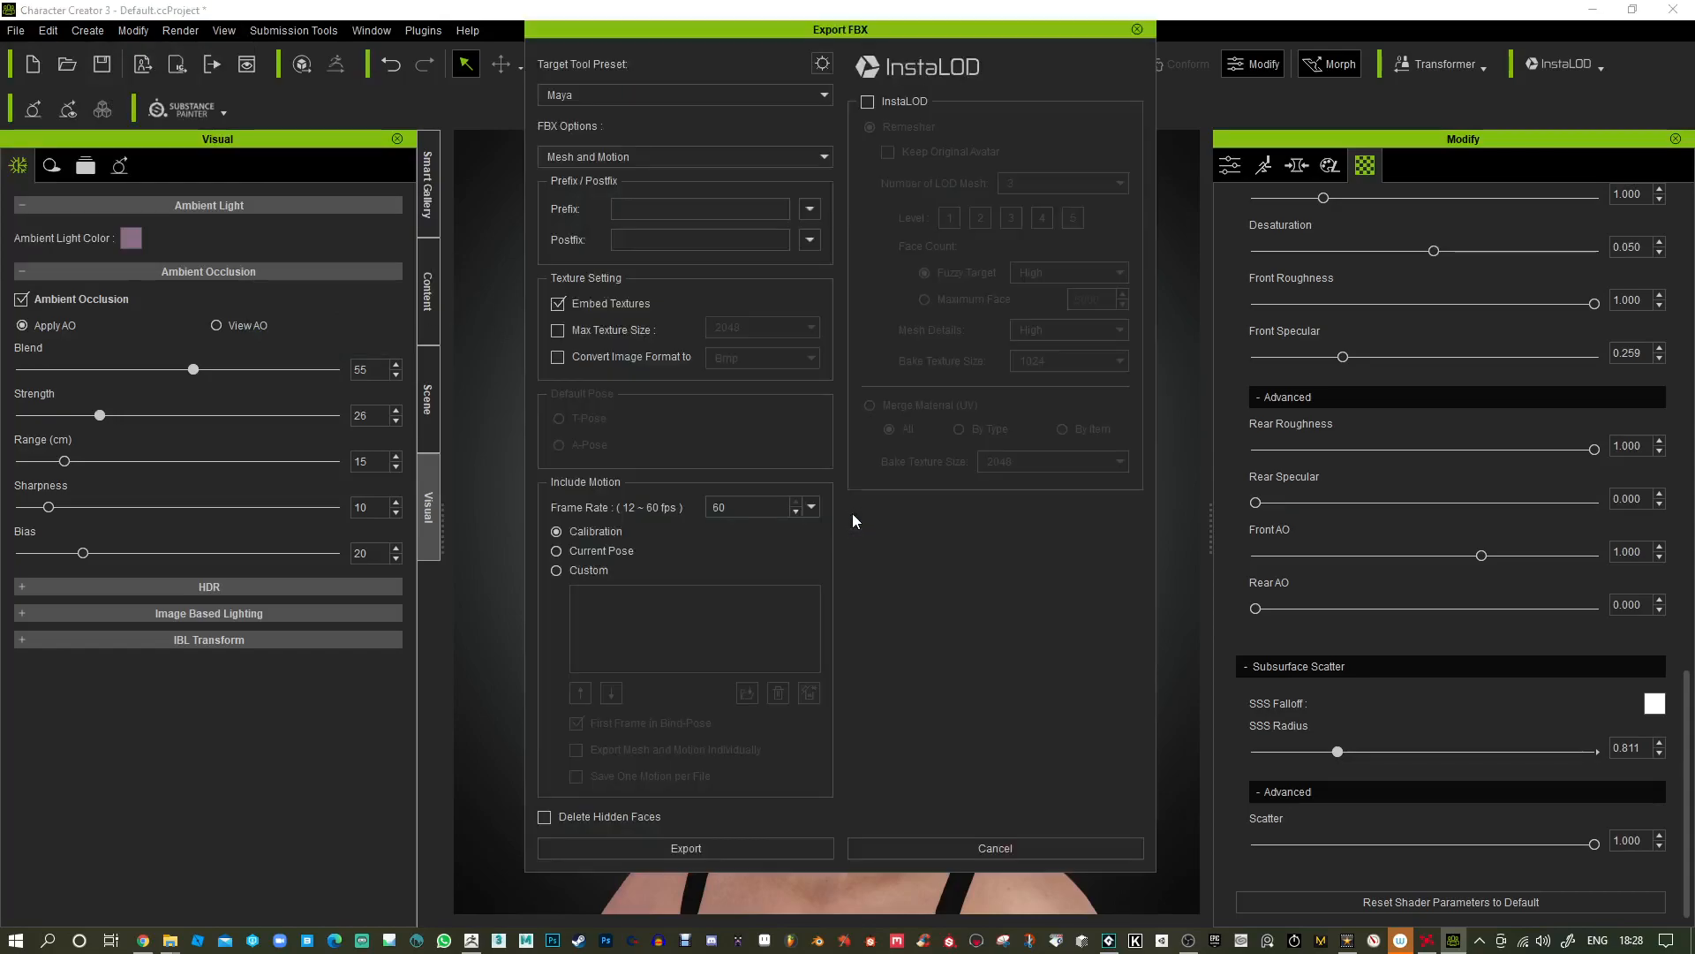
click(819, 100)
click(706, 147)
click(701, 156)
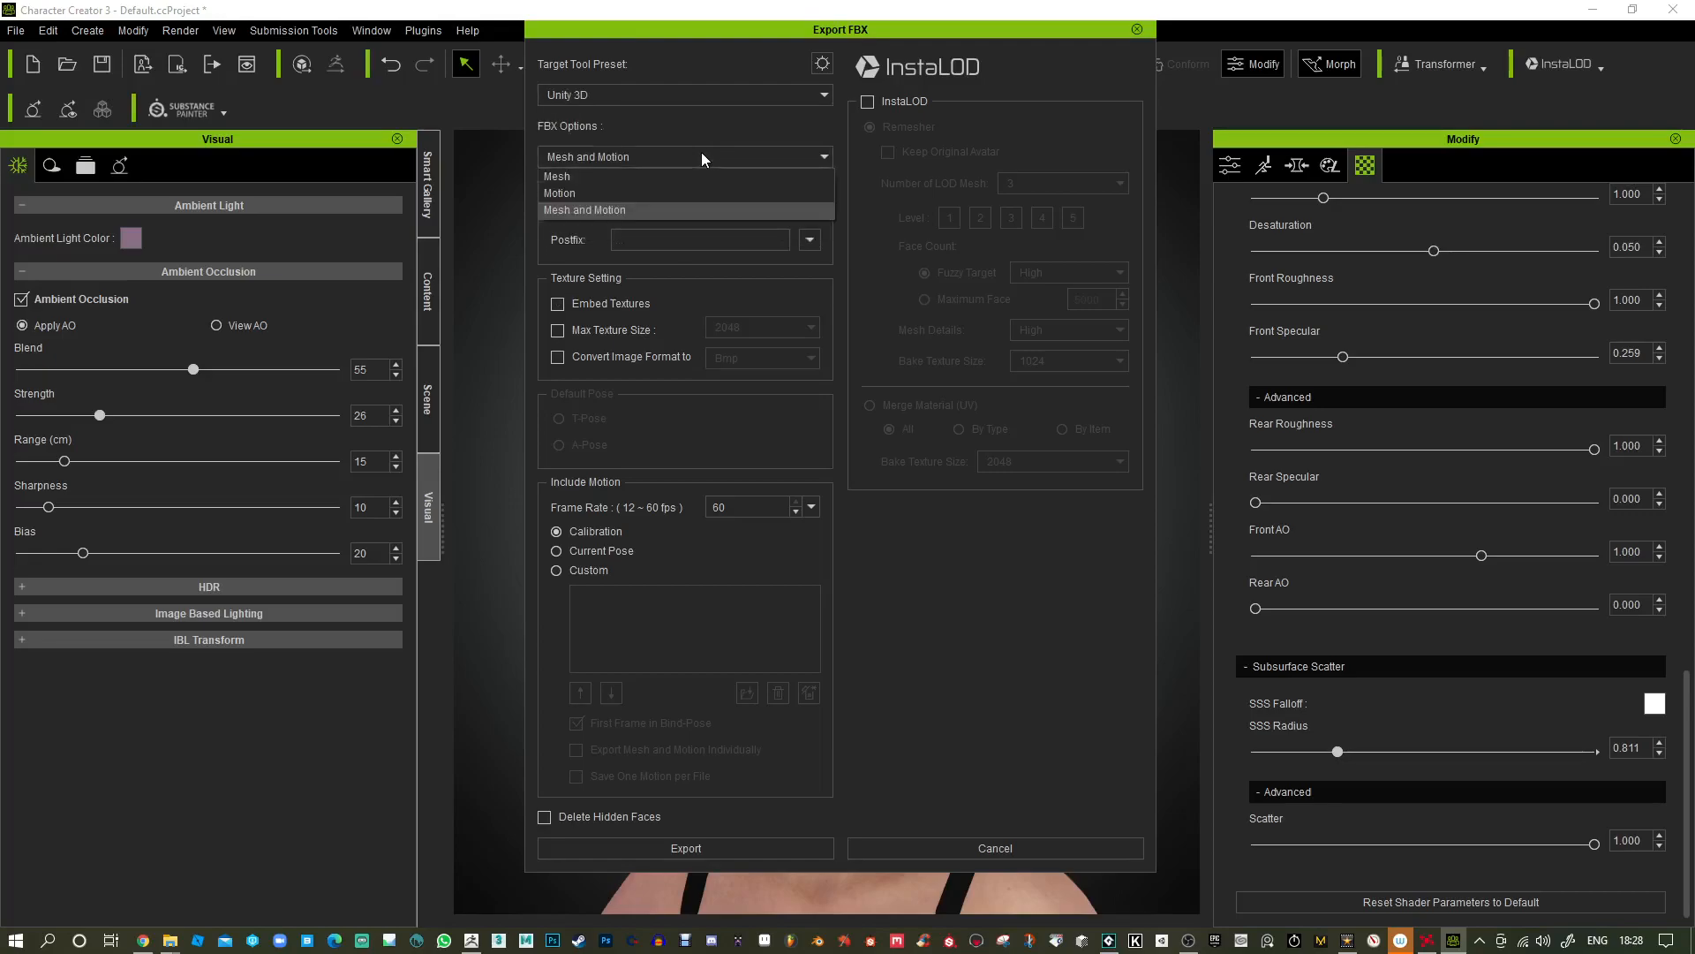
click(691, 178)
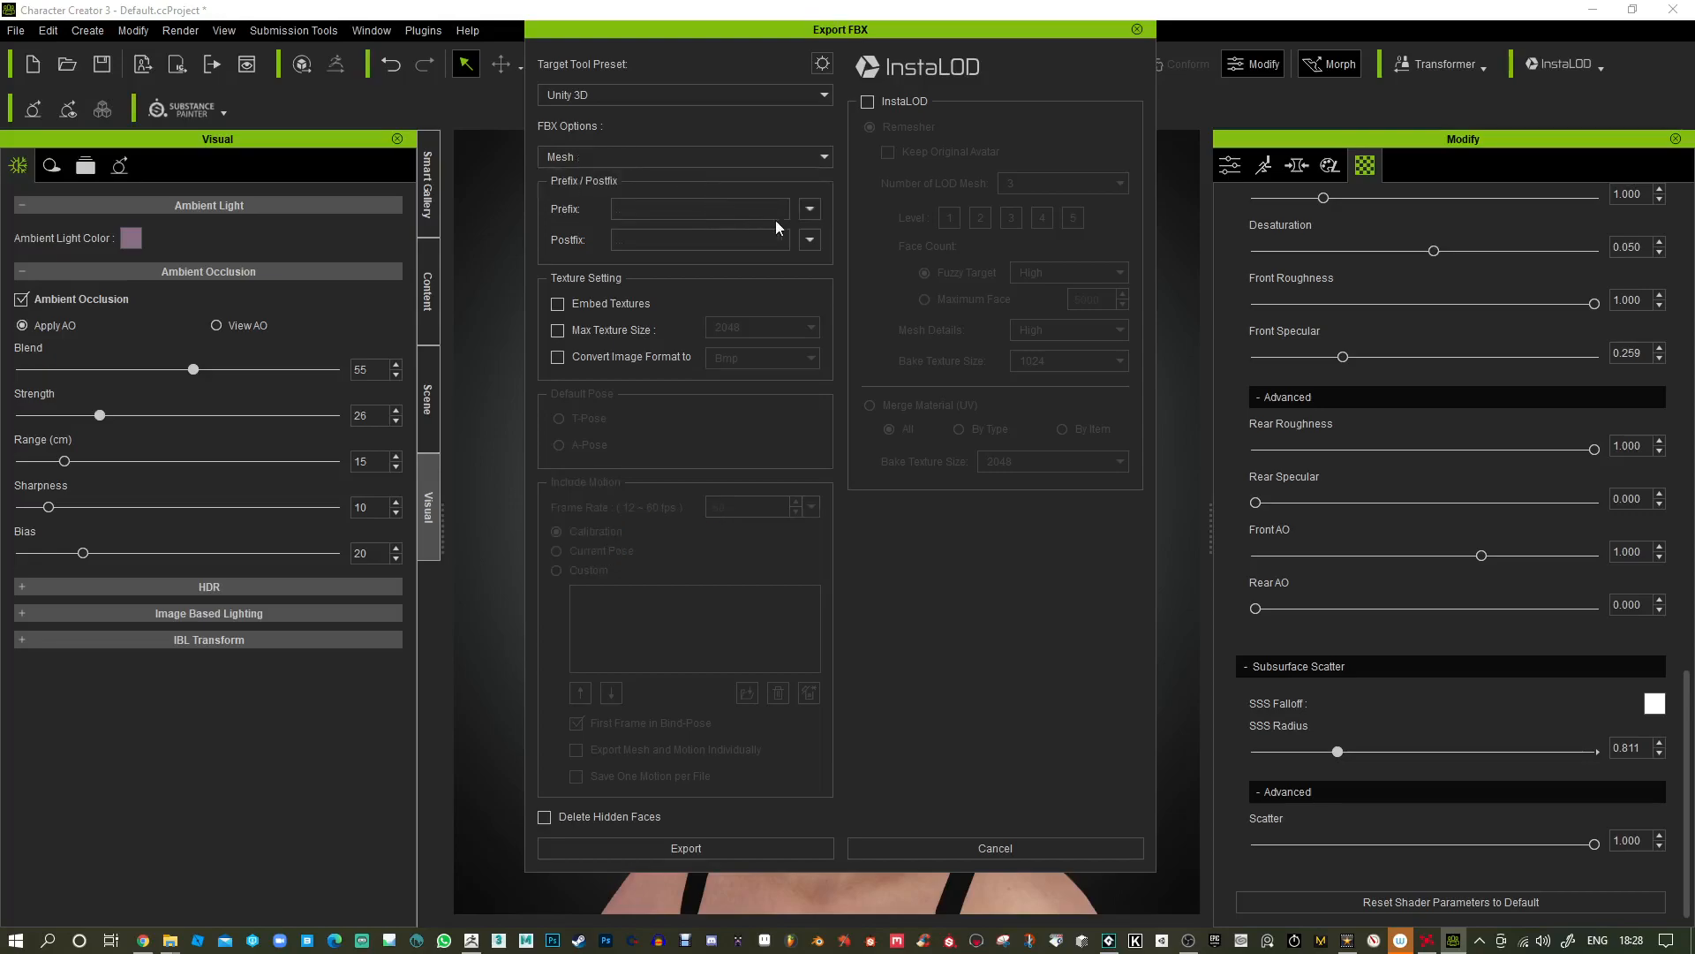
Embed the textures in the FBX export, limit their size to 2048 and convert the images to Png.
click(812, 209)
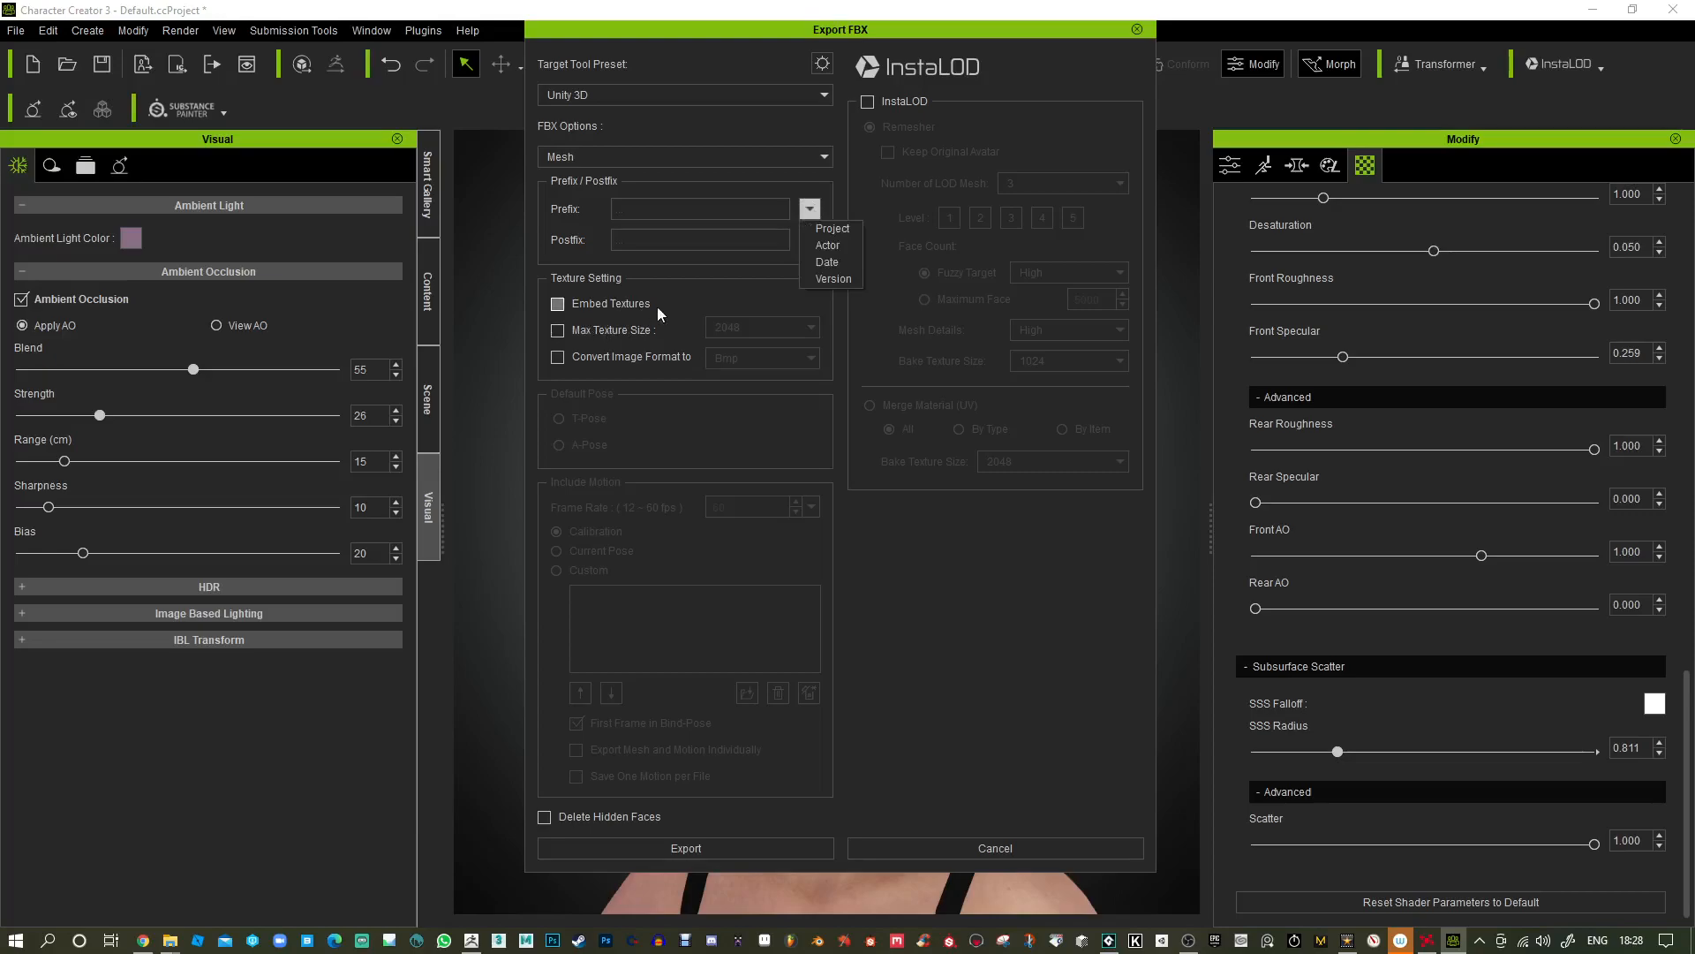
click(547, 300)
click(558, 330)
click(559, 305)
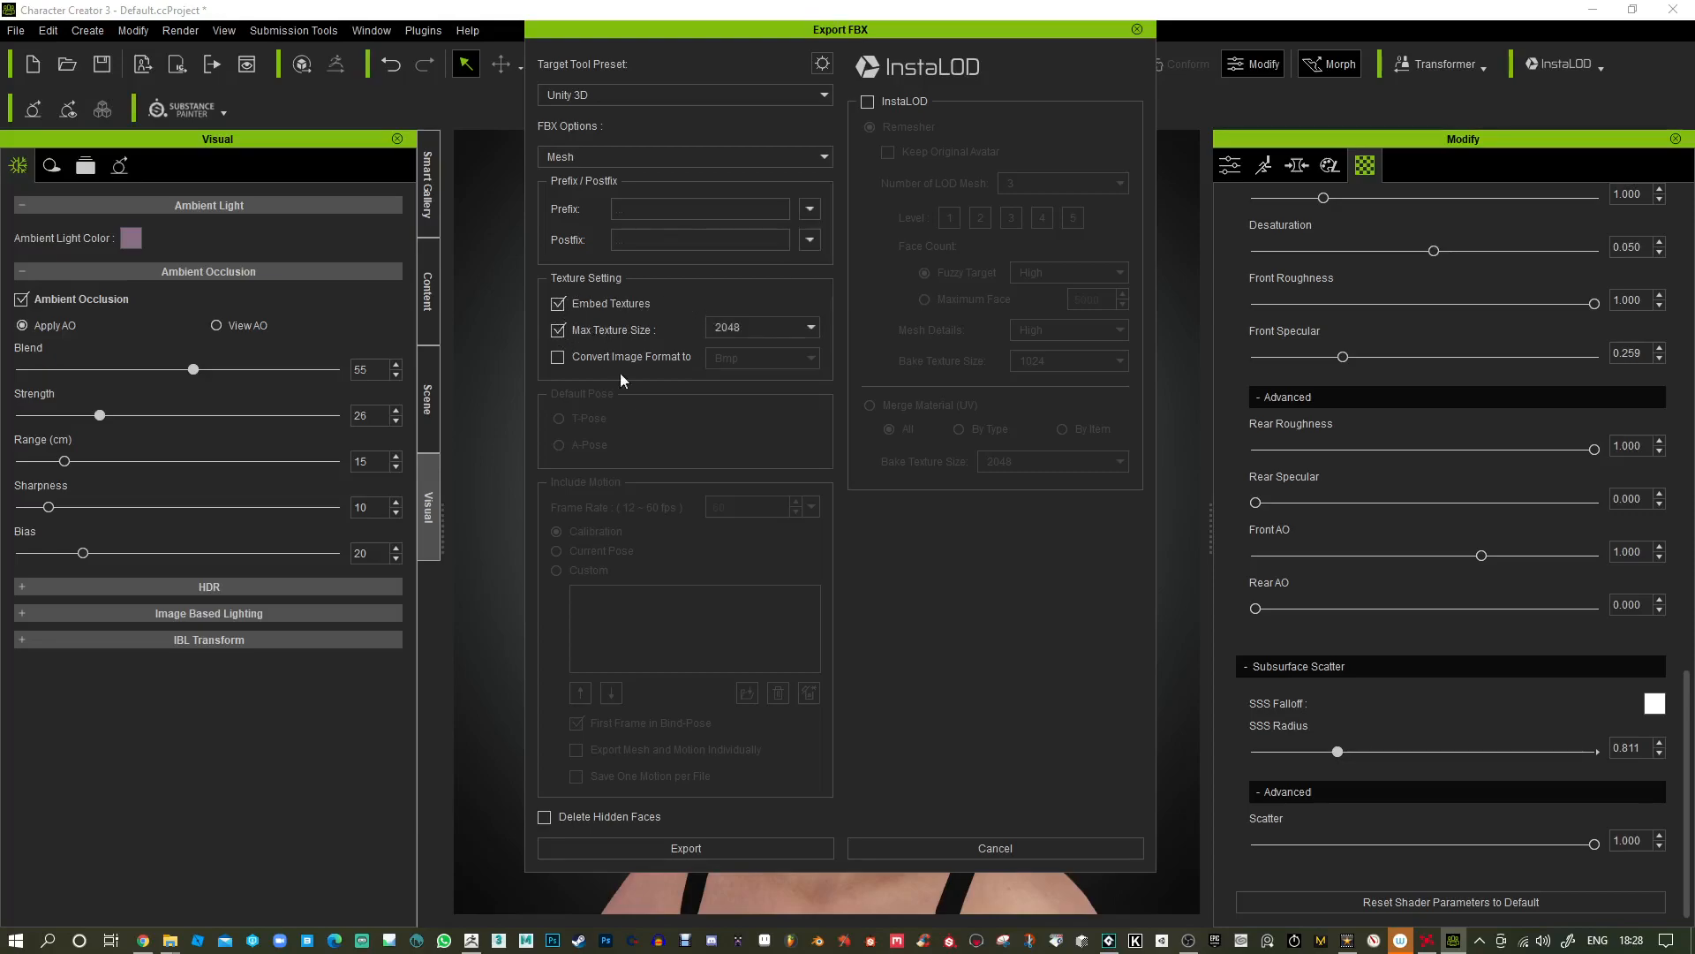
click(559, 357)
click(810, 358)
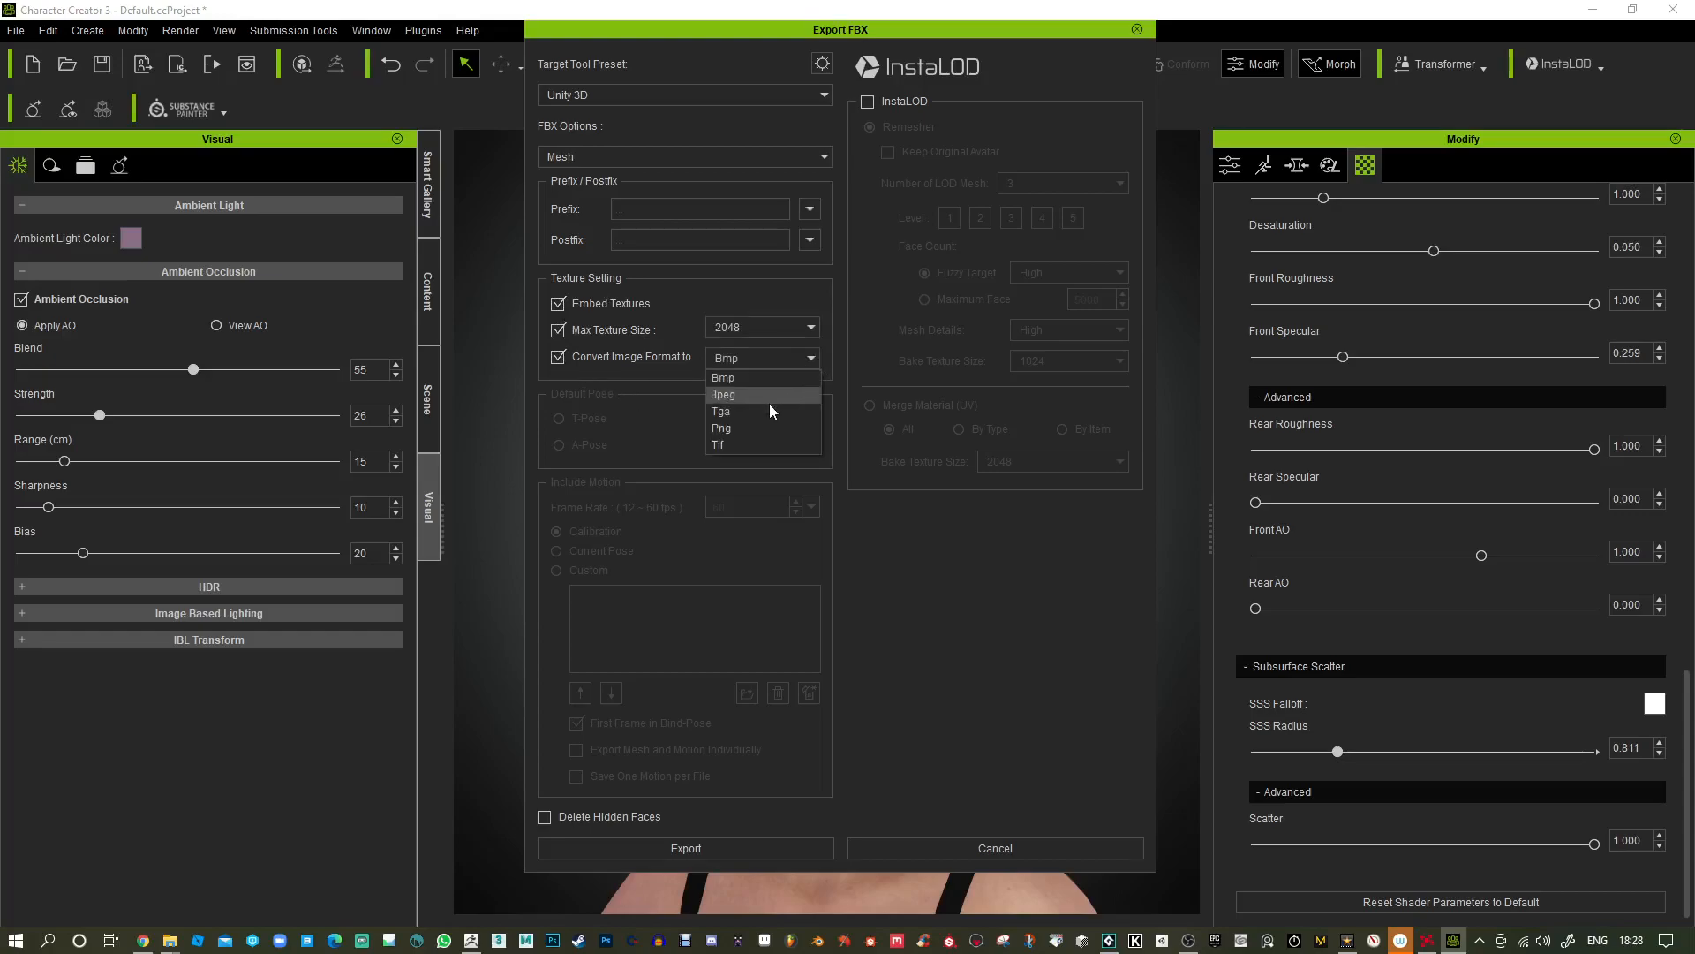
click(762, 430)
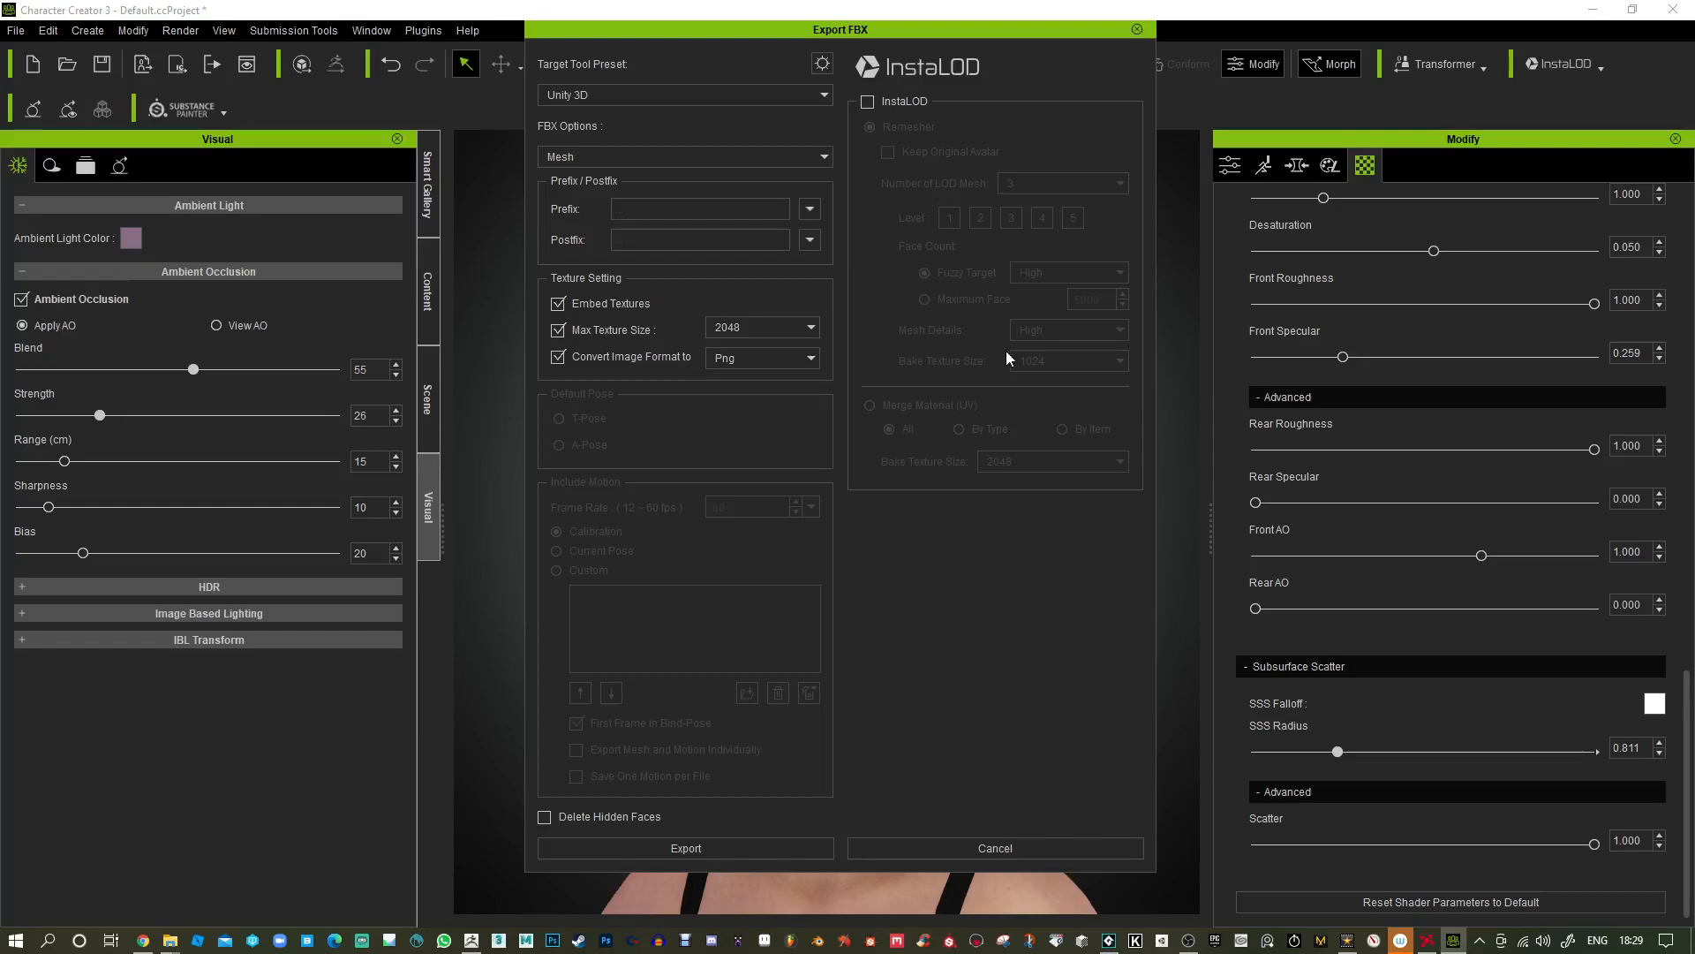
Enable the InstaLOD Remesher with 1 LOD mesh, a Normal fuzzy face target and a 4096 bake texture size.
click(868, 102)
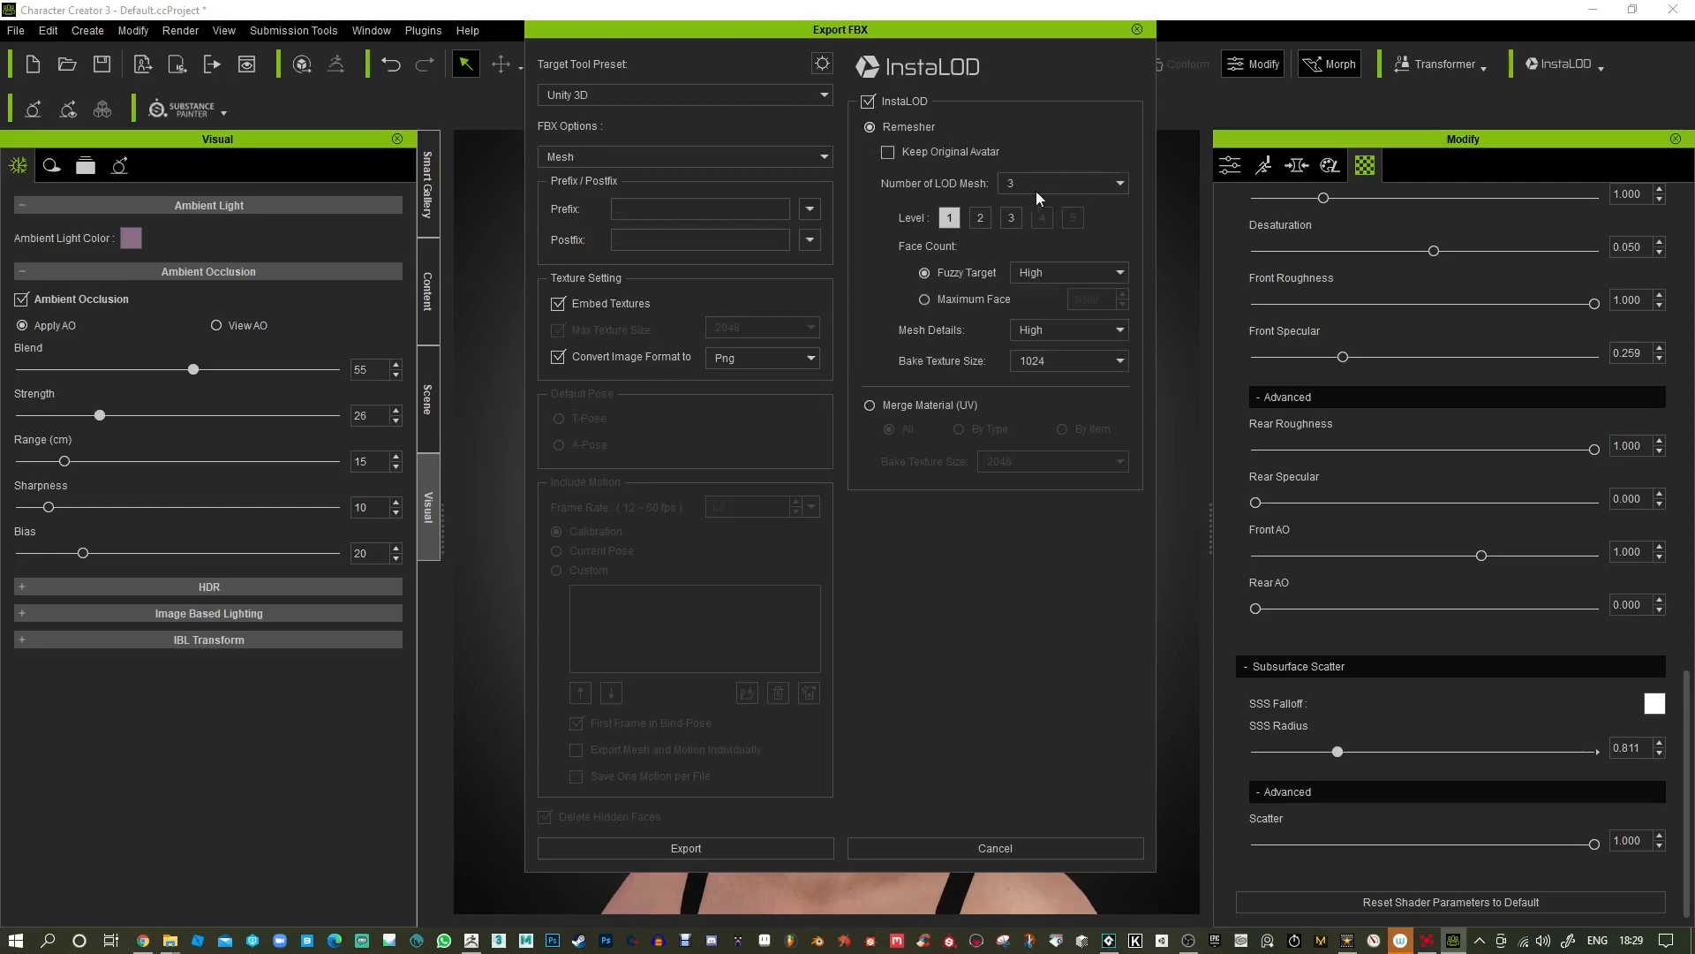
click(1103, 187)
click(1064, 200)
click(1110, 272)
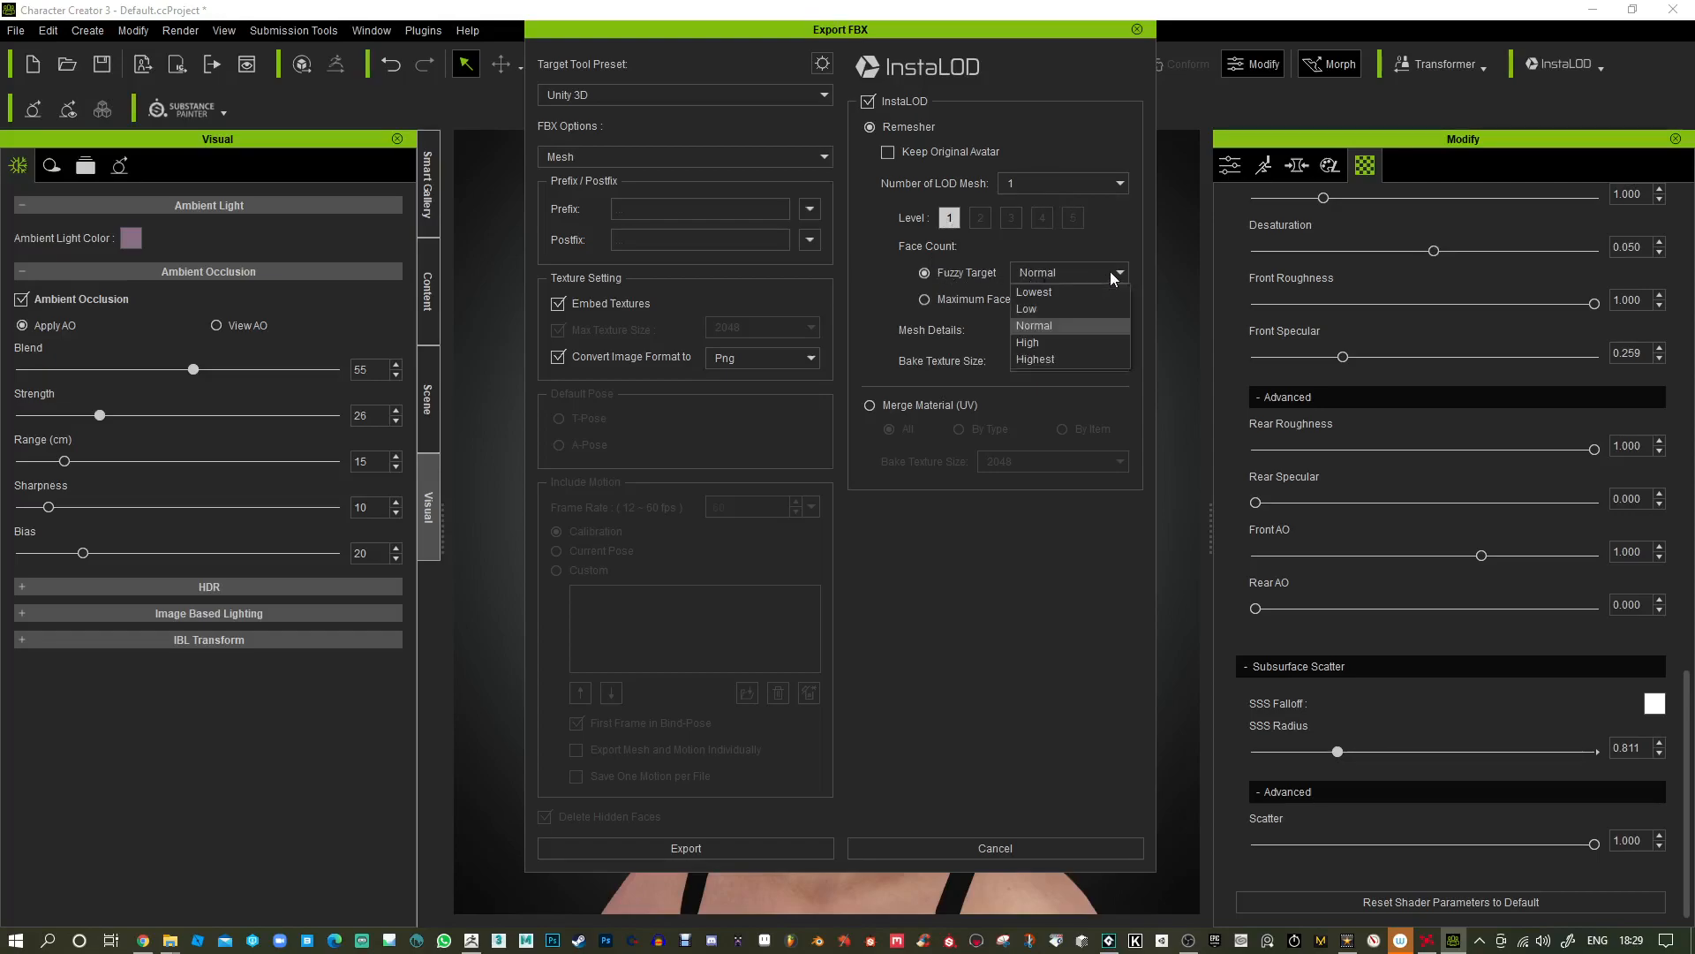
click(1058, 325)
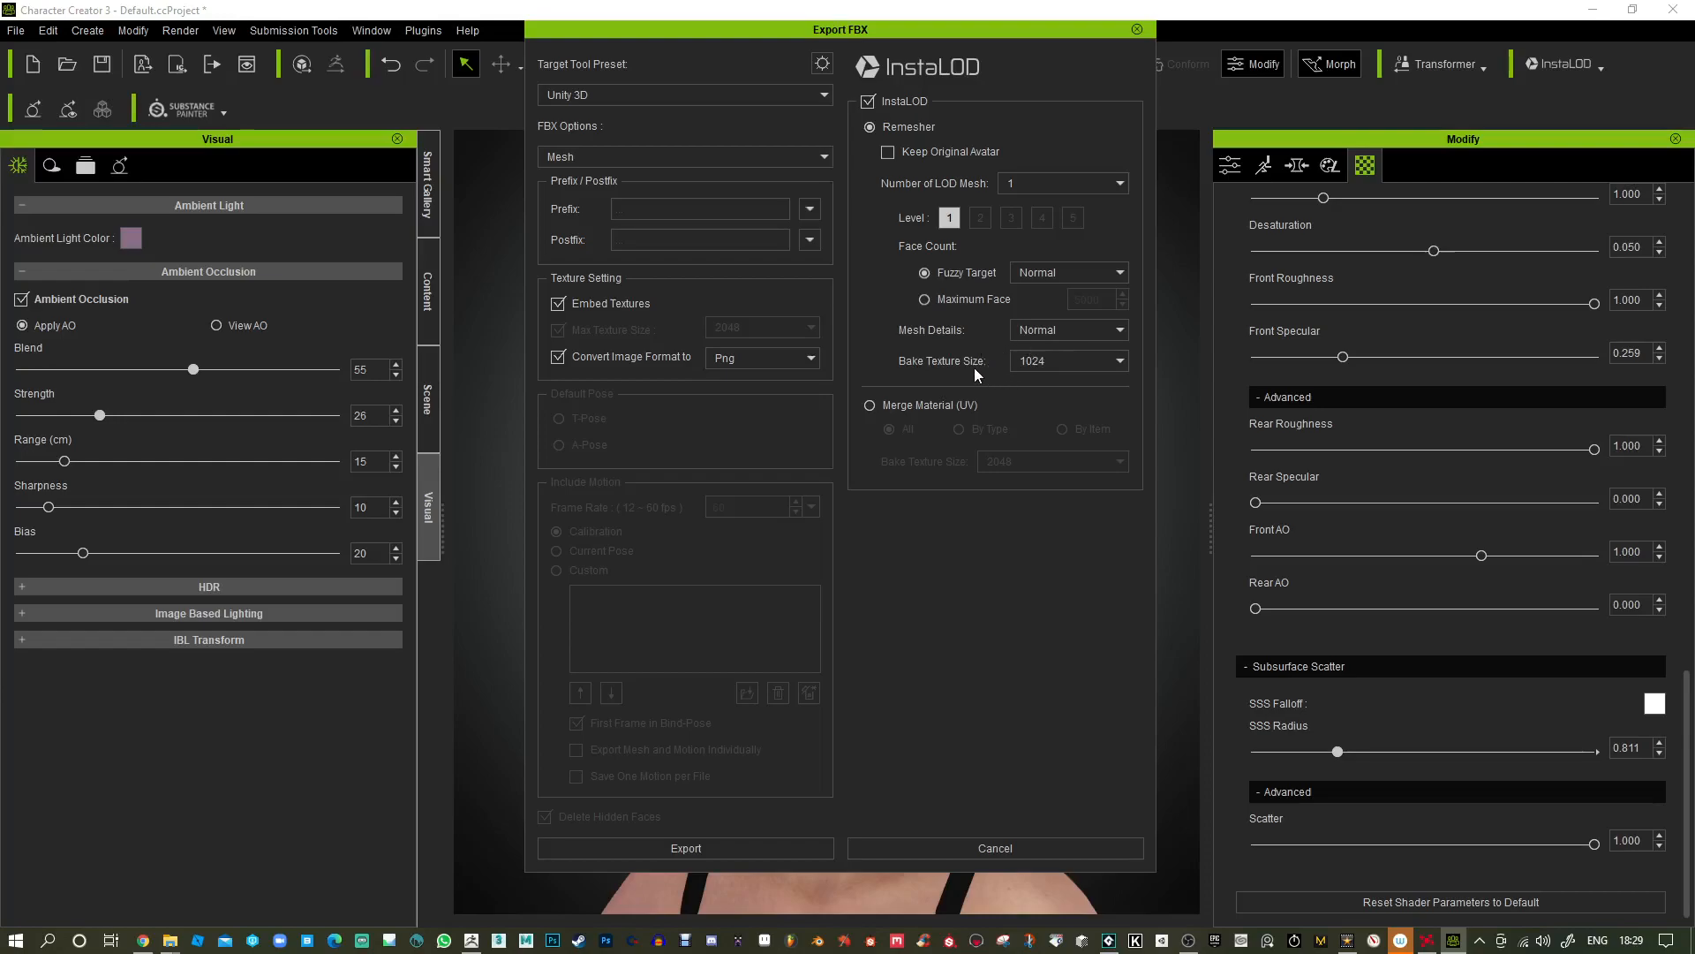
click(1116, 360)
click(1076, 427)
Switch InstaLOD to Merge Material (UV) by type and proceed with the export to choosing its save location.
click(870, 405)
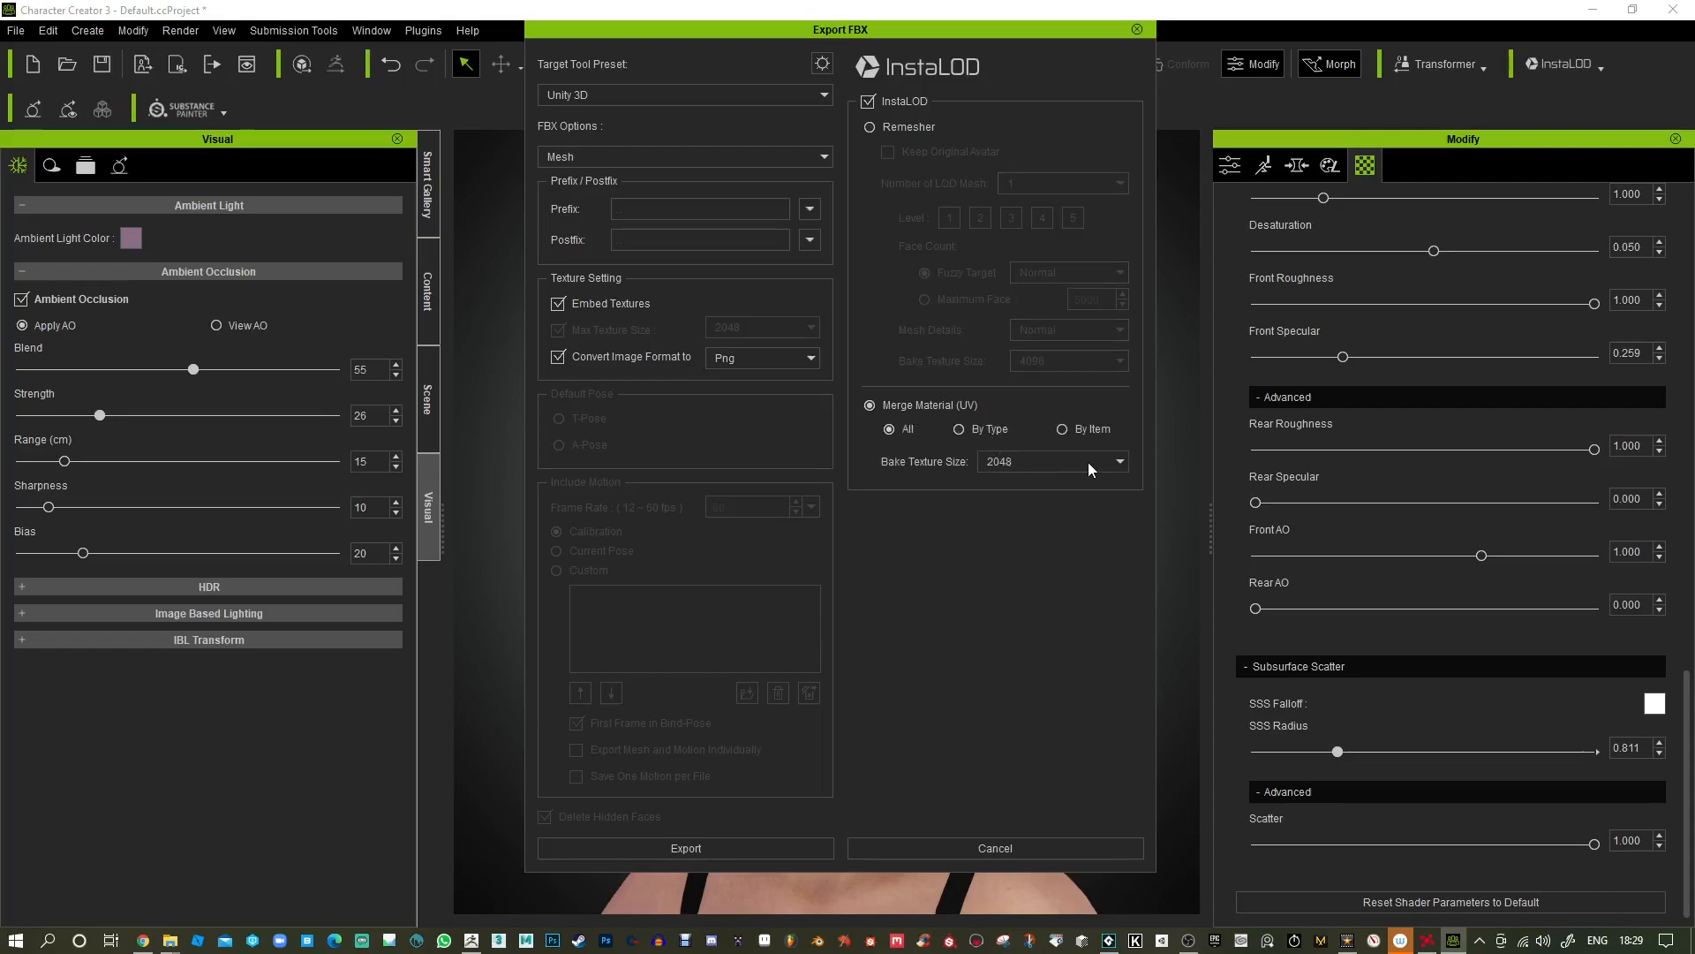
click(960, 429)
click(777, 846)
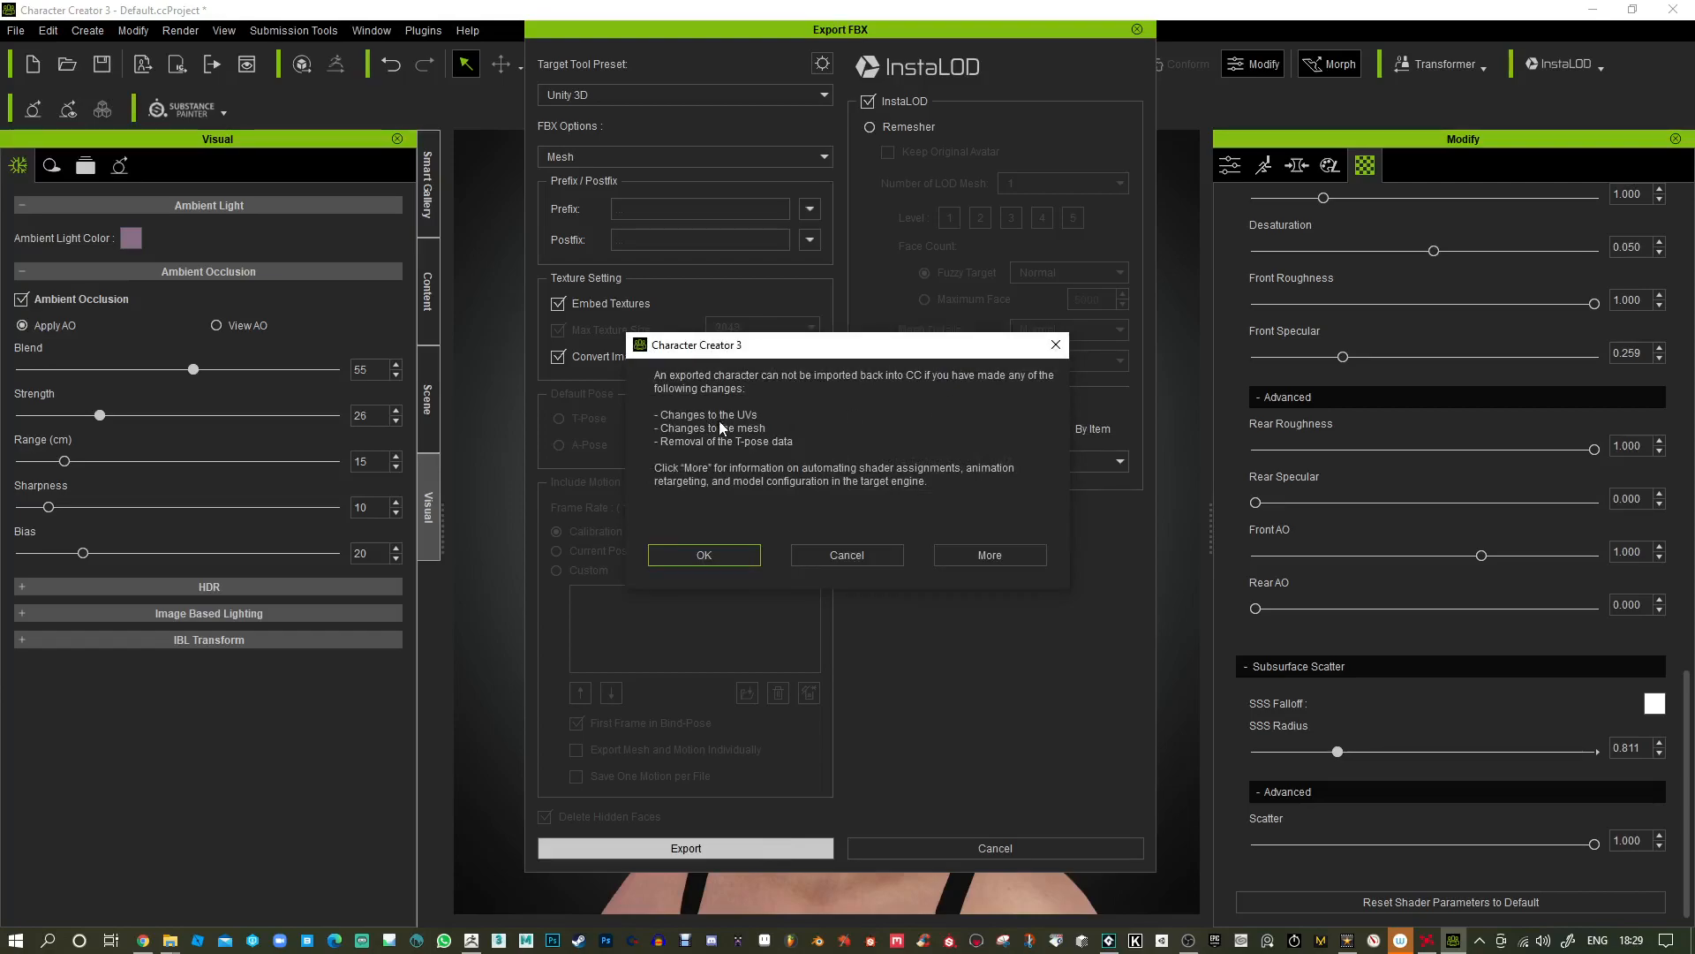
click(735, 556)
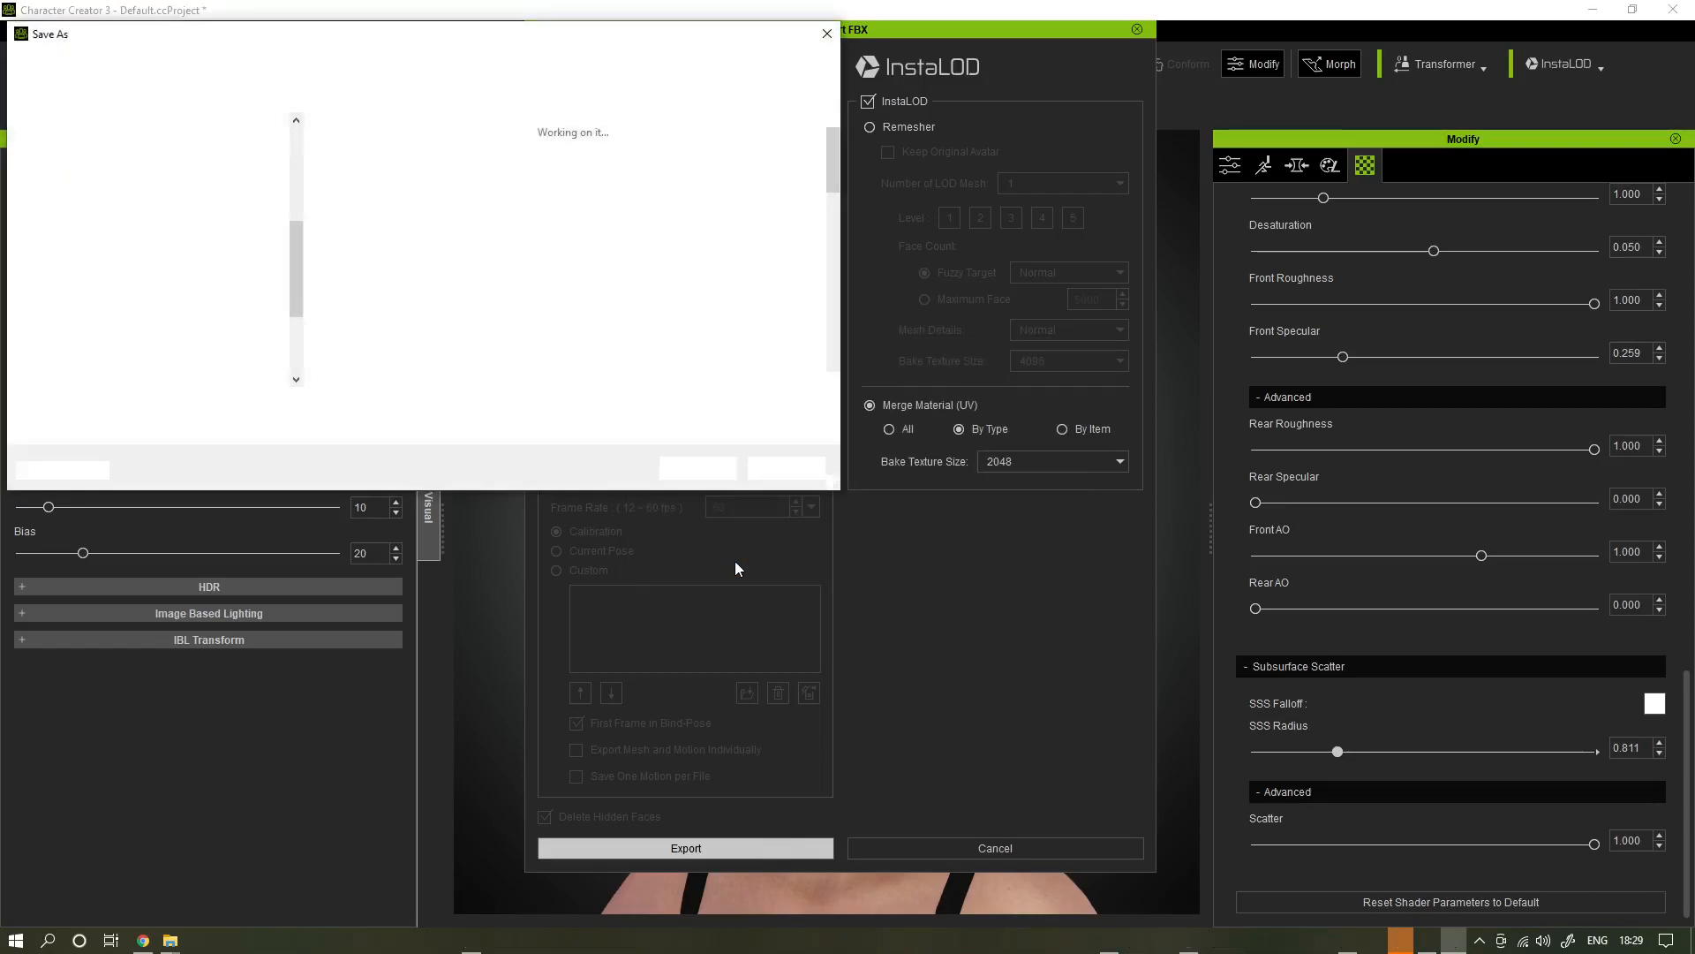
Create a folder named CC3Test on the Desktop and open it as the save location.
scroll(162, 167, up, 3)
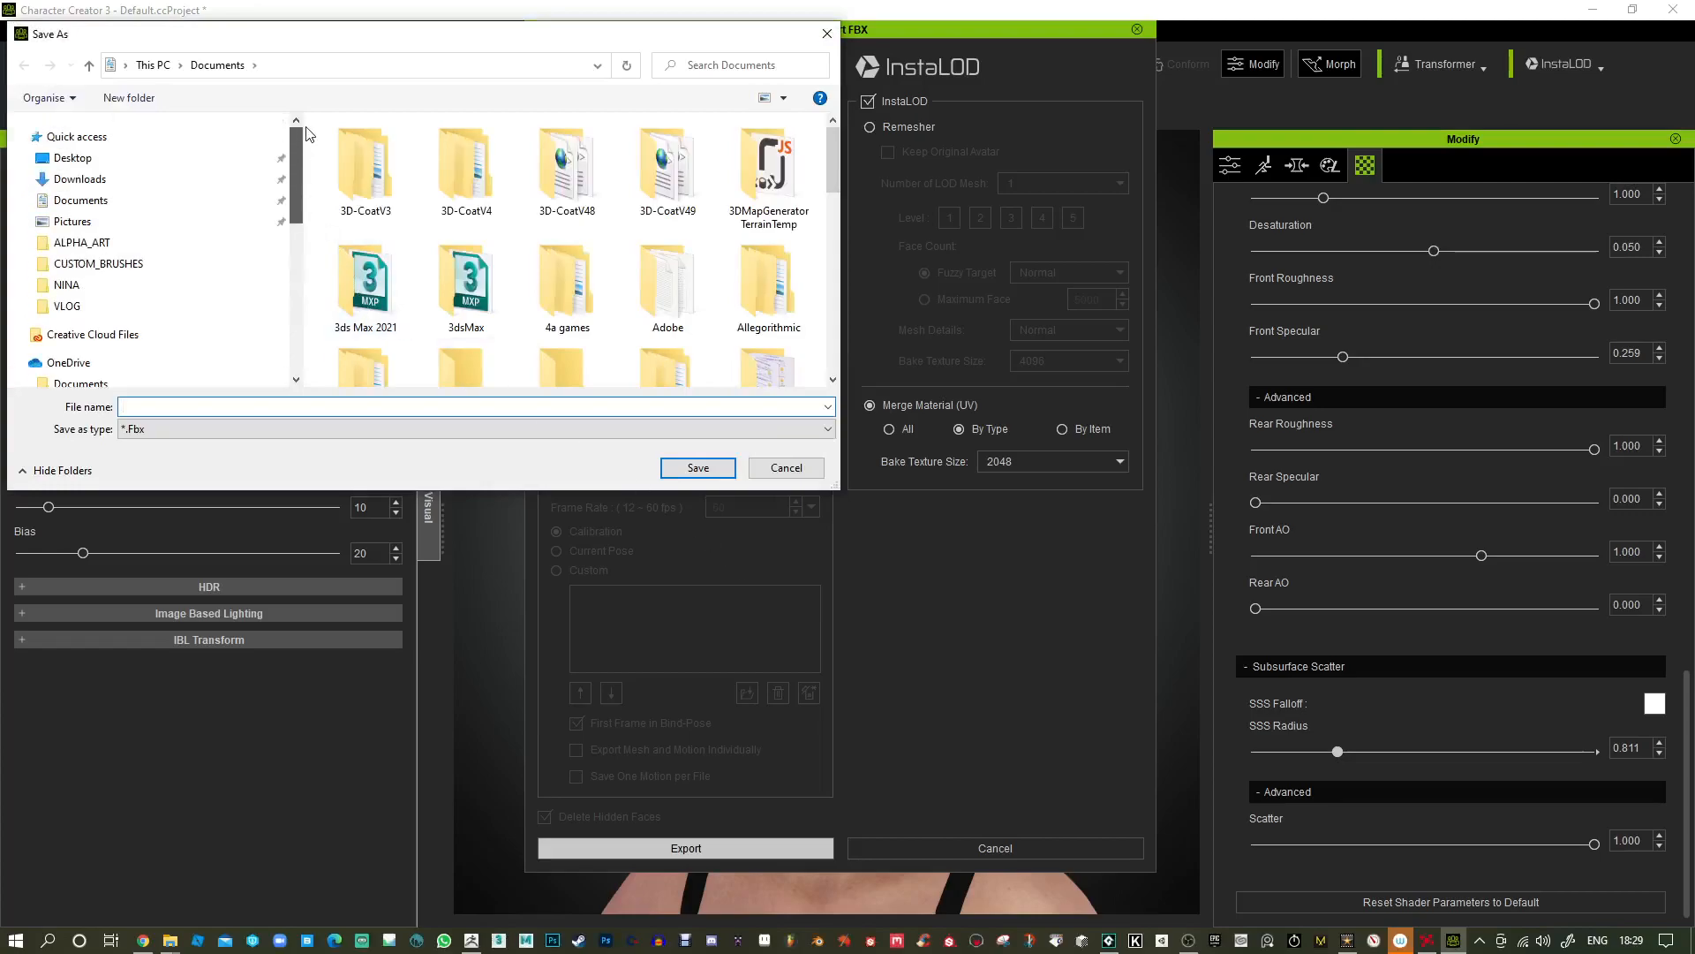
click(162, 159)
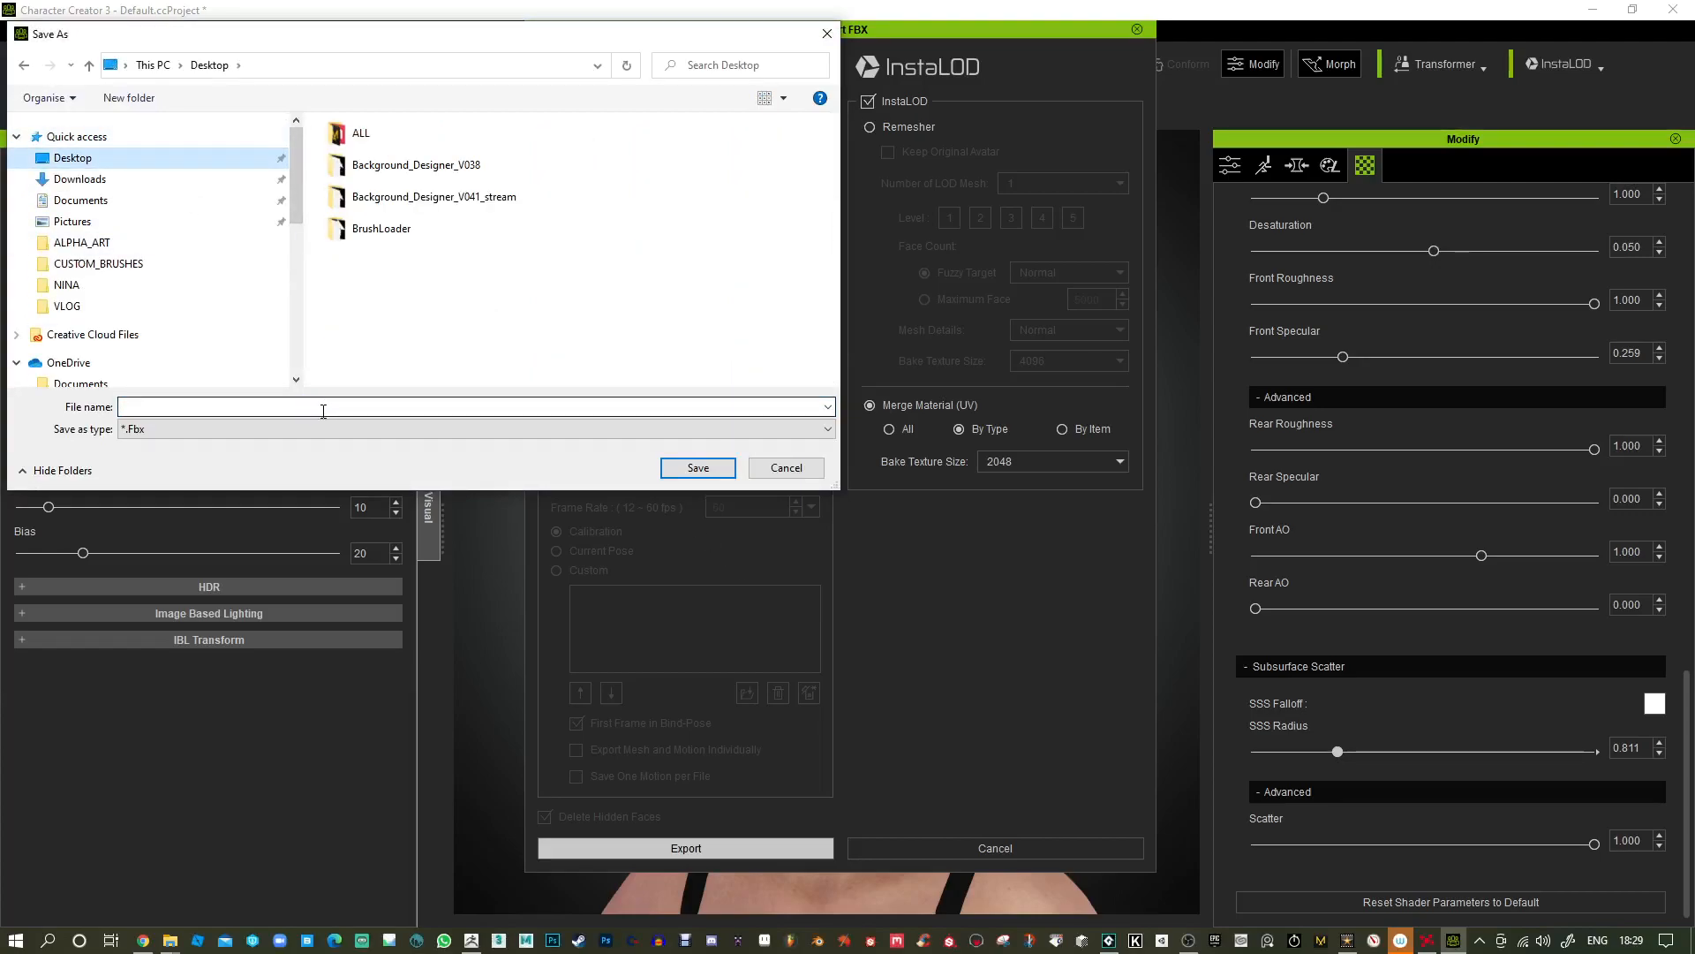
click(115, 101)
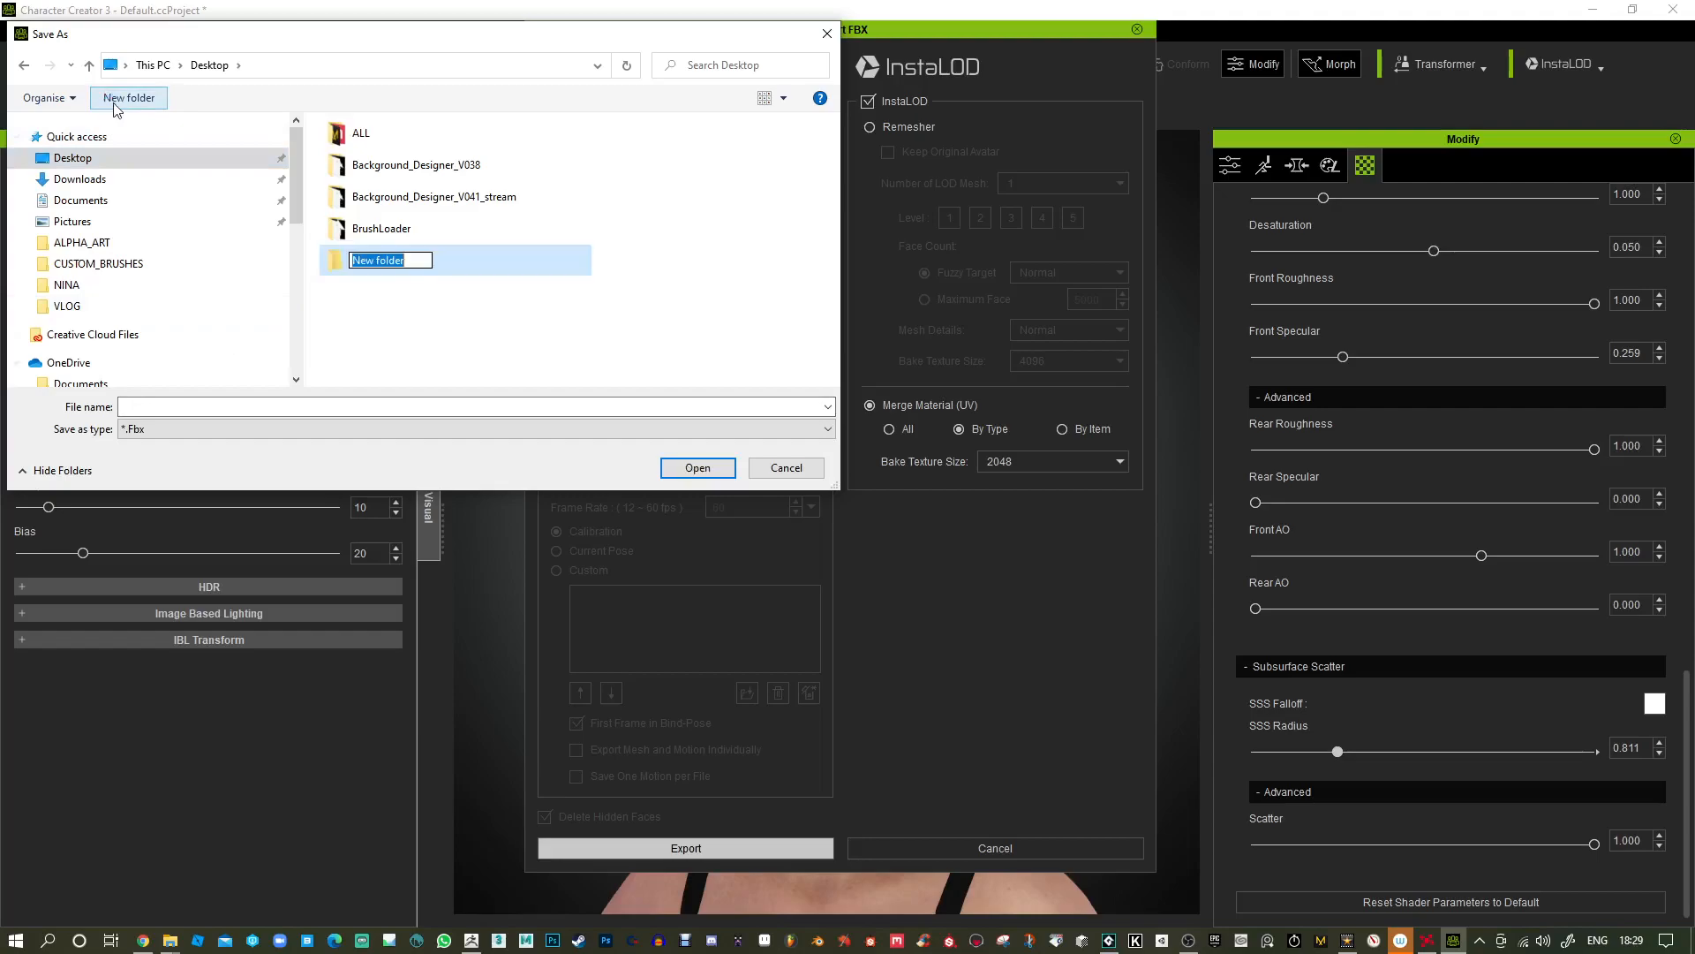
text(CC3Ts)
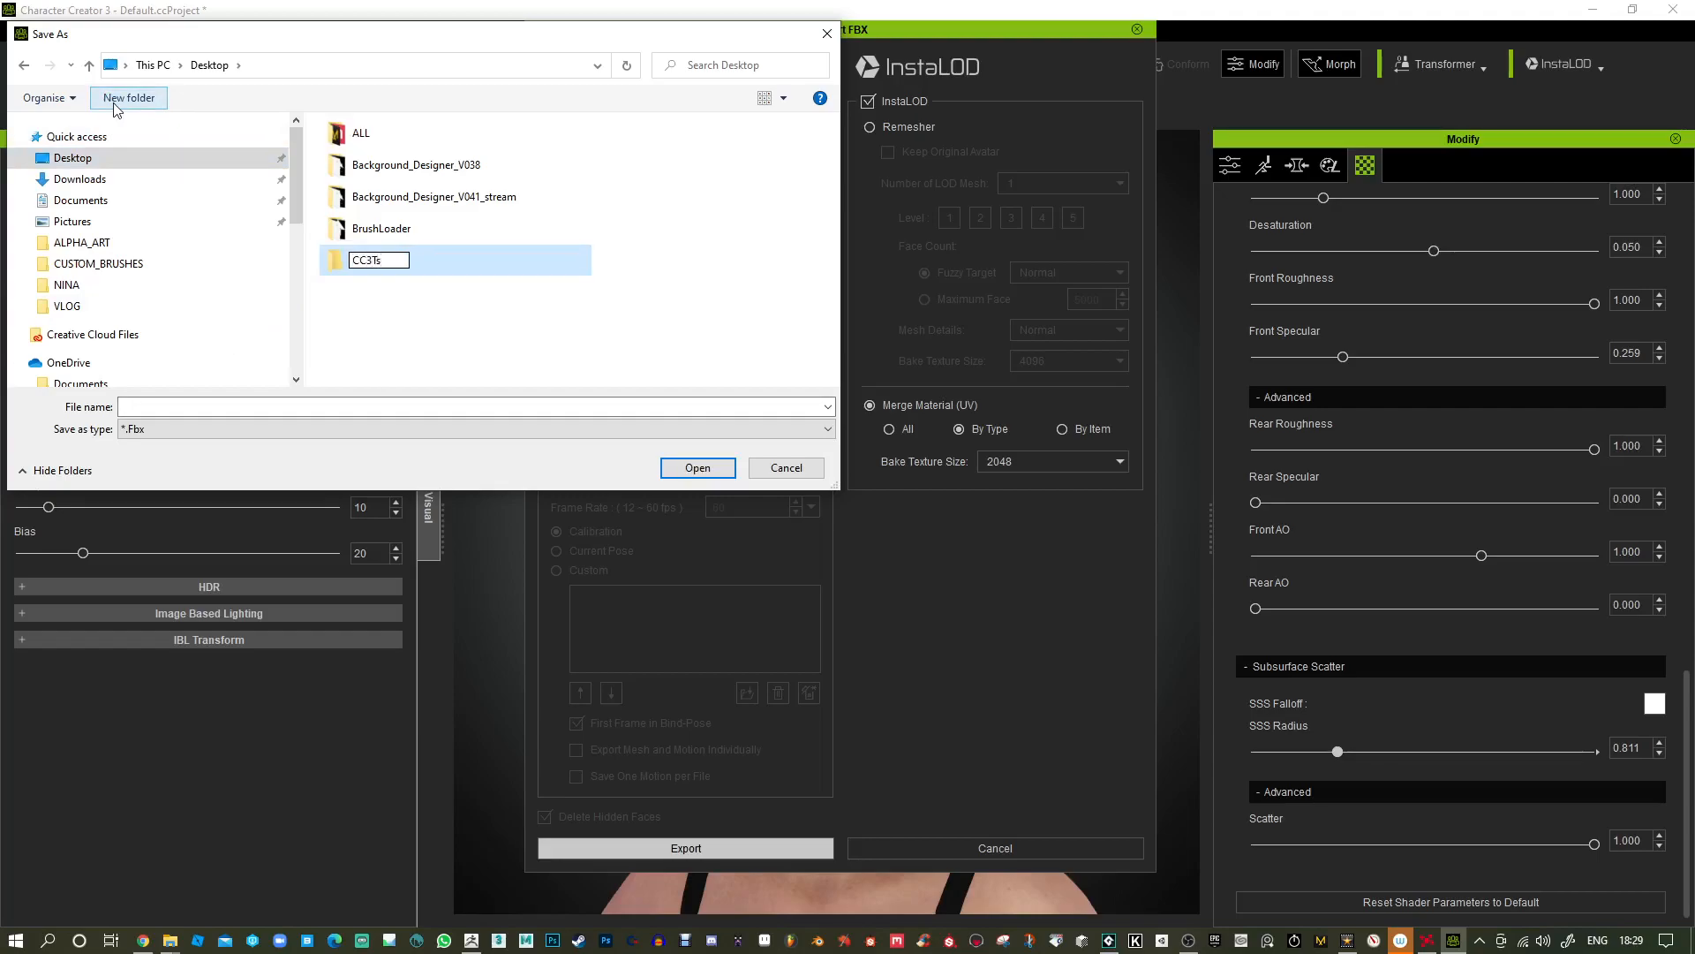
key(BackSpace)
text(est)
key(Return)
key(Return)
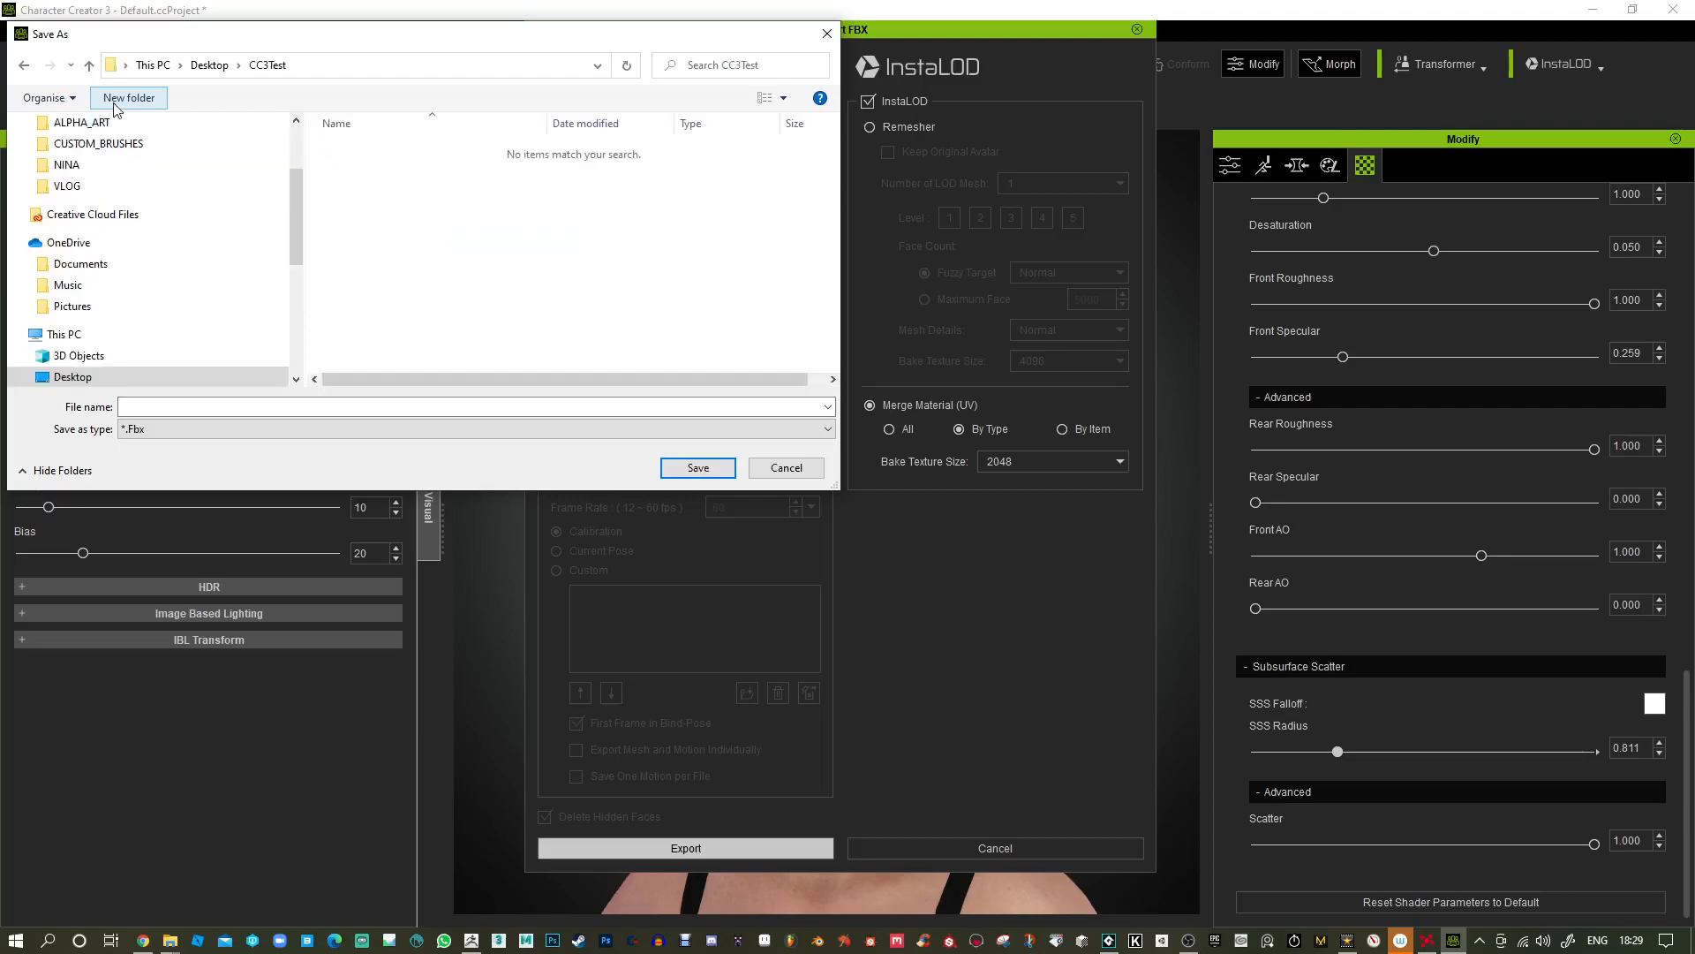
Save the exported FBX character as Test1 in the CC3Test folder.
click(254, 406)
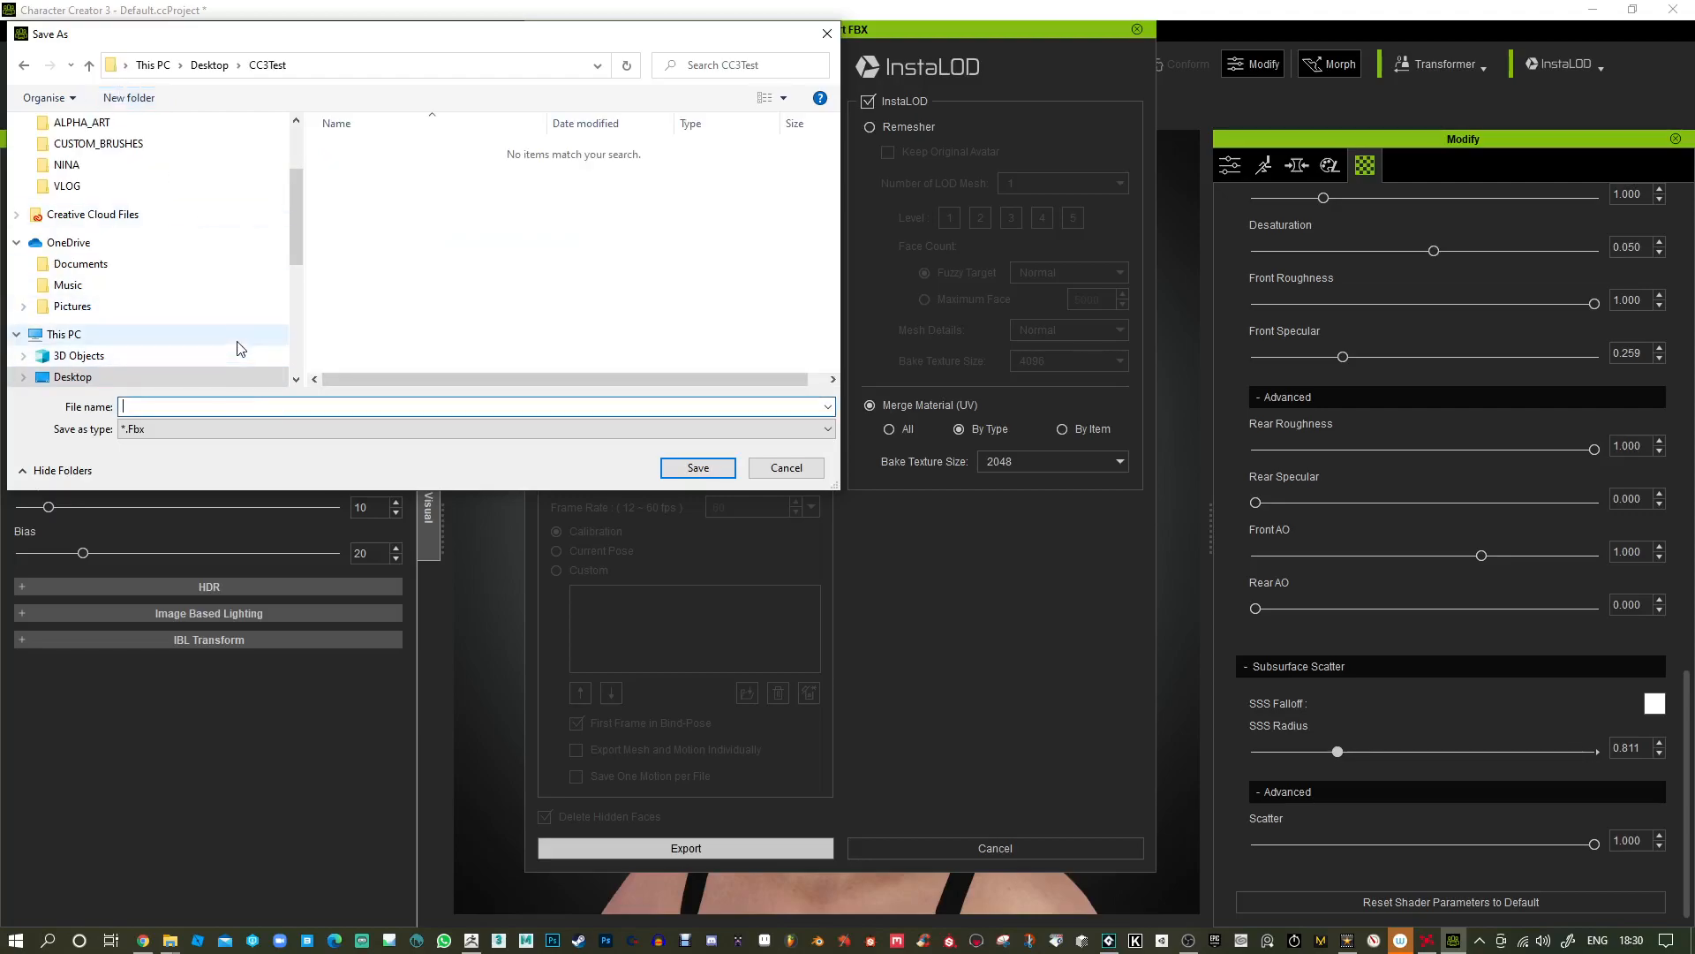
text(Test1)
click(713, 464)
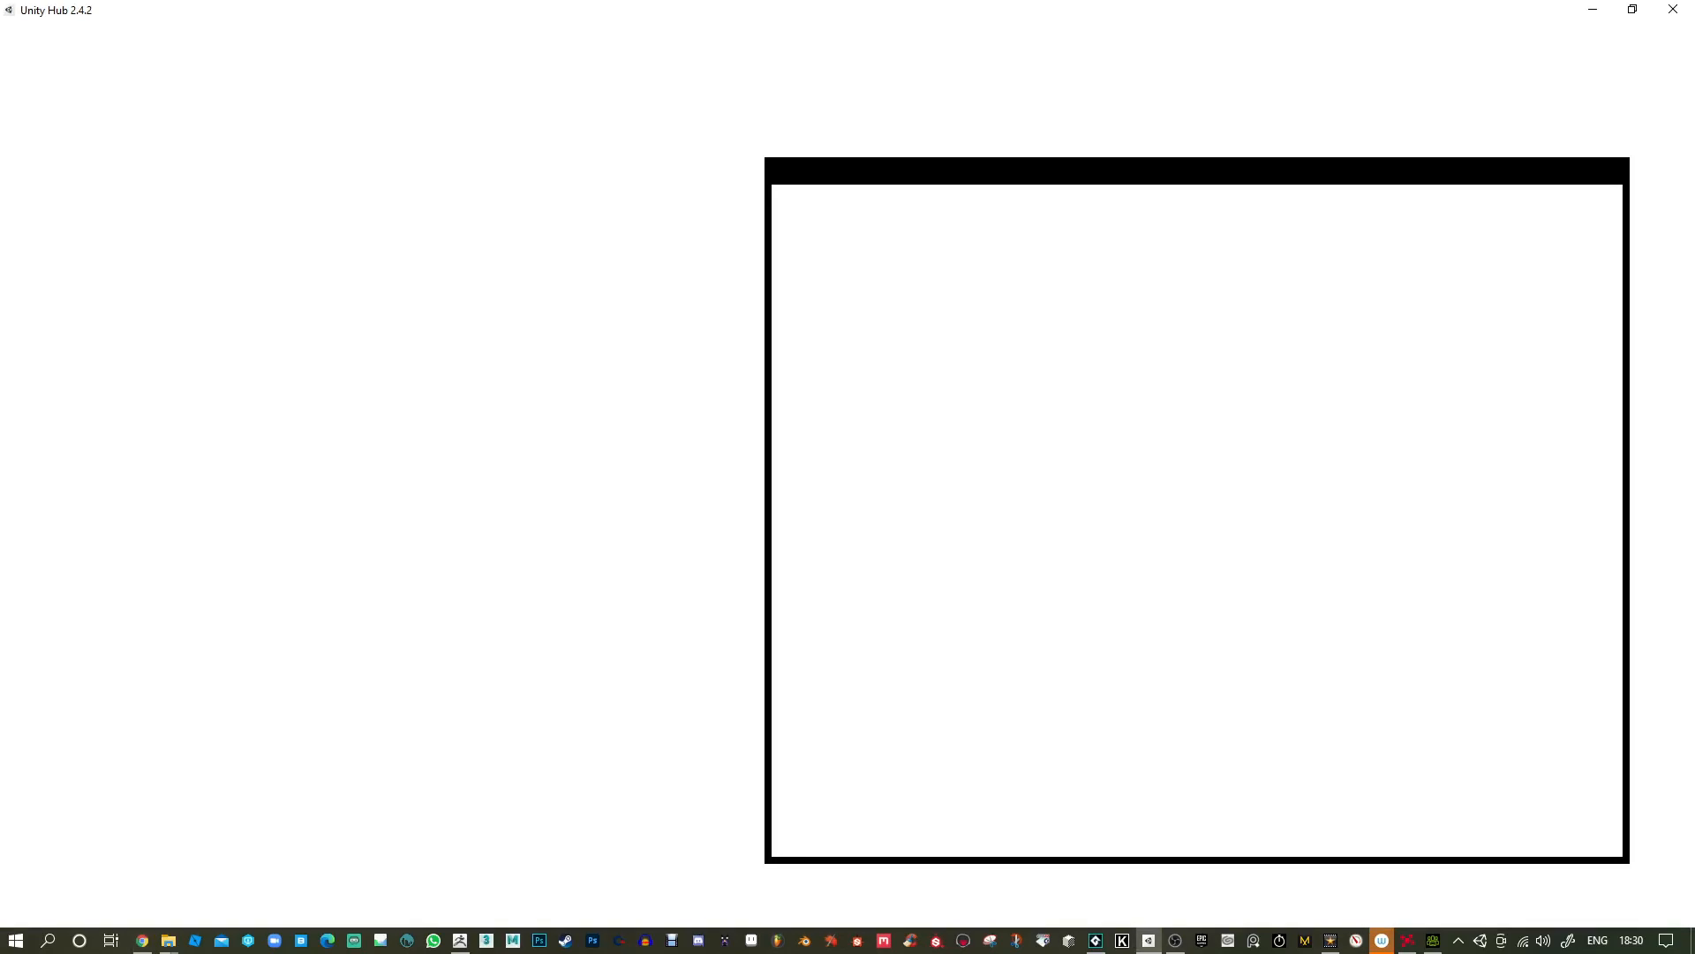
Switch to the browser and review the Human Shader Pack HDRP page on the Unity Asset Store, including its preview video and reviews.
drag(1694, 406, 795, 2)
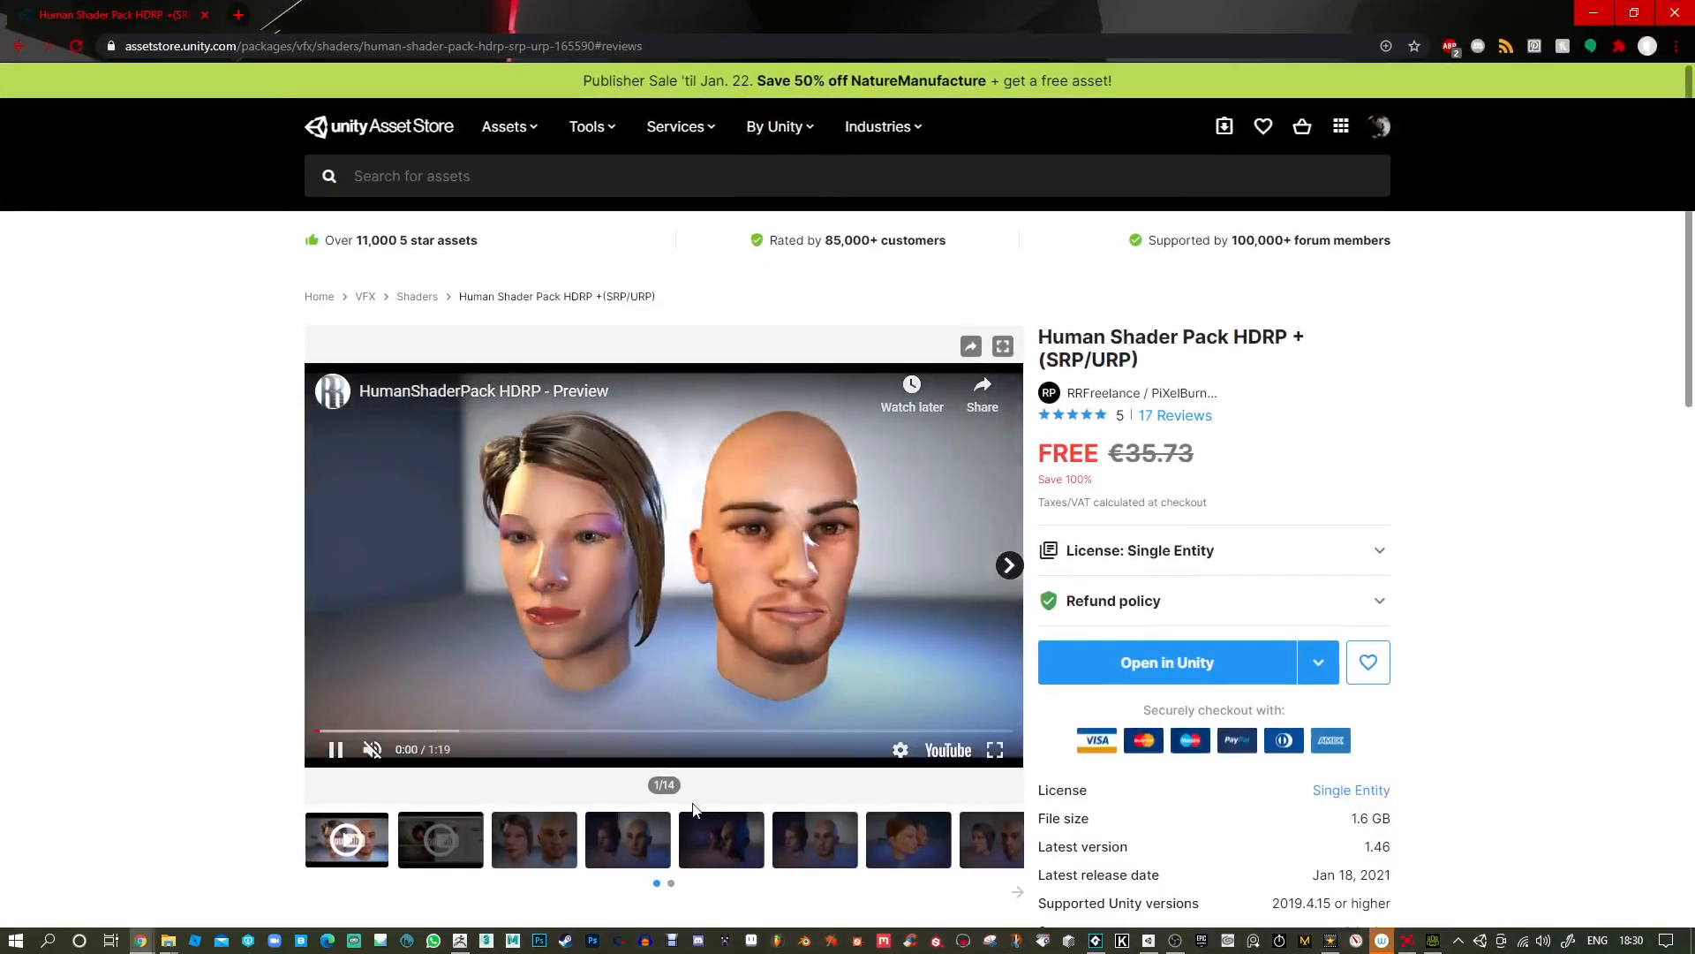
click(336, 753)
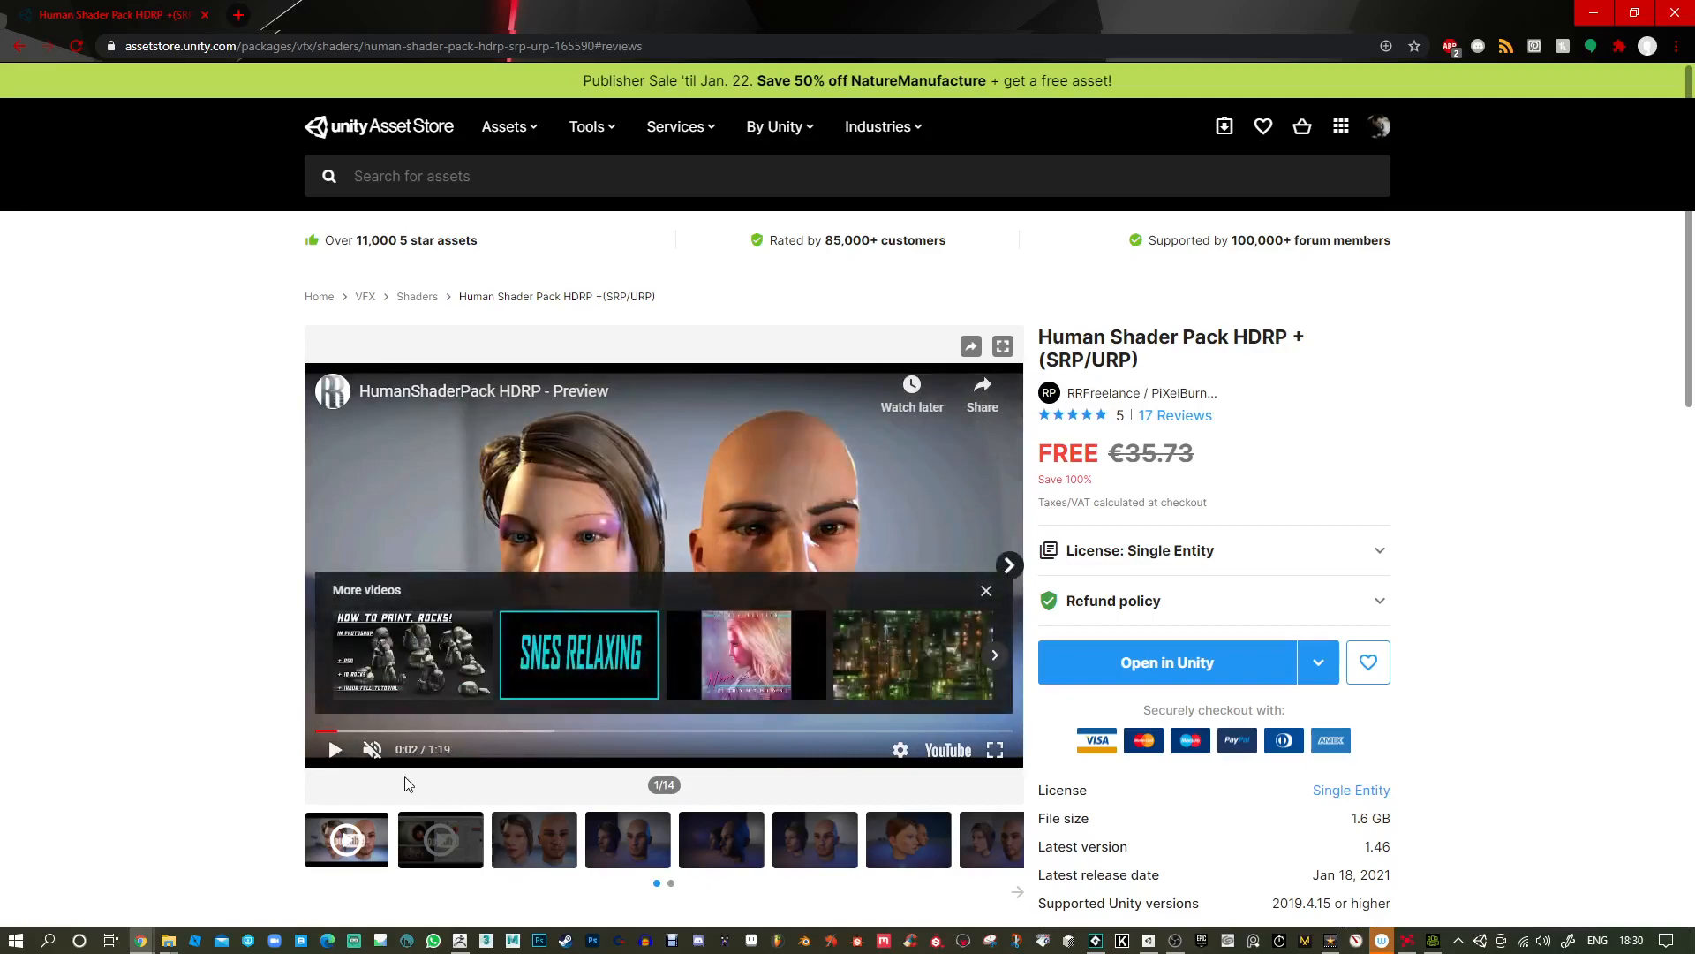
click(544, 732)
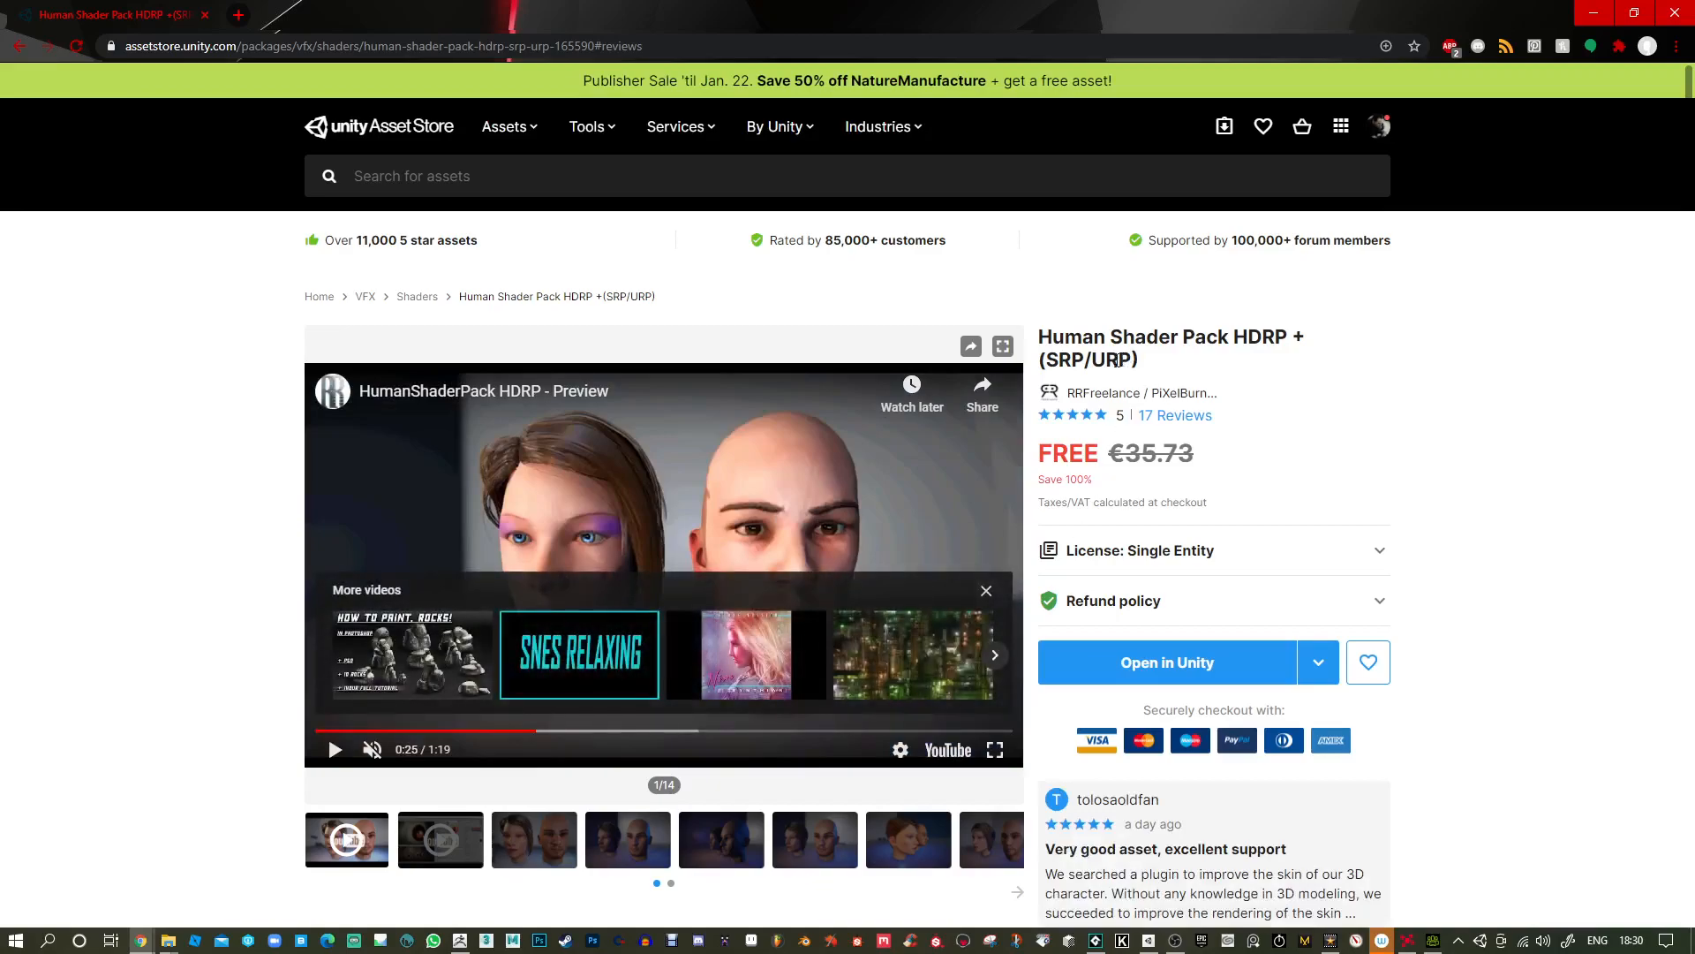
scroll(1189, 465, down, 5)
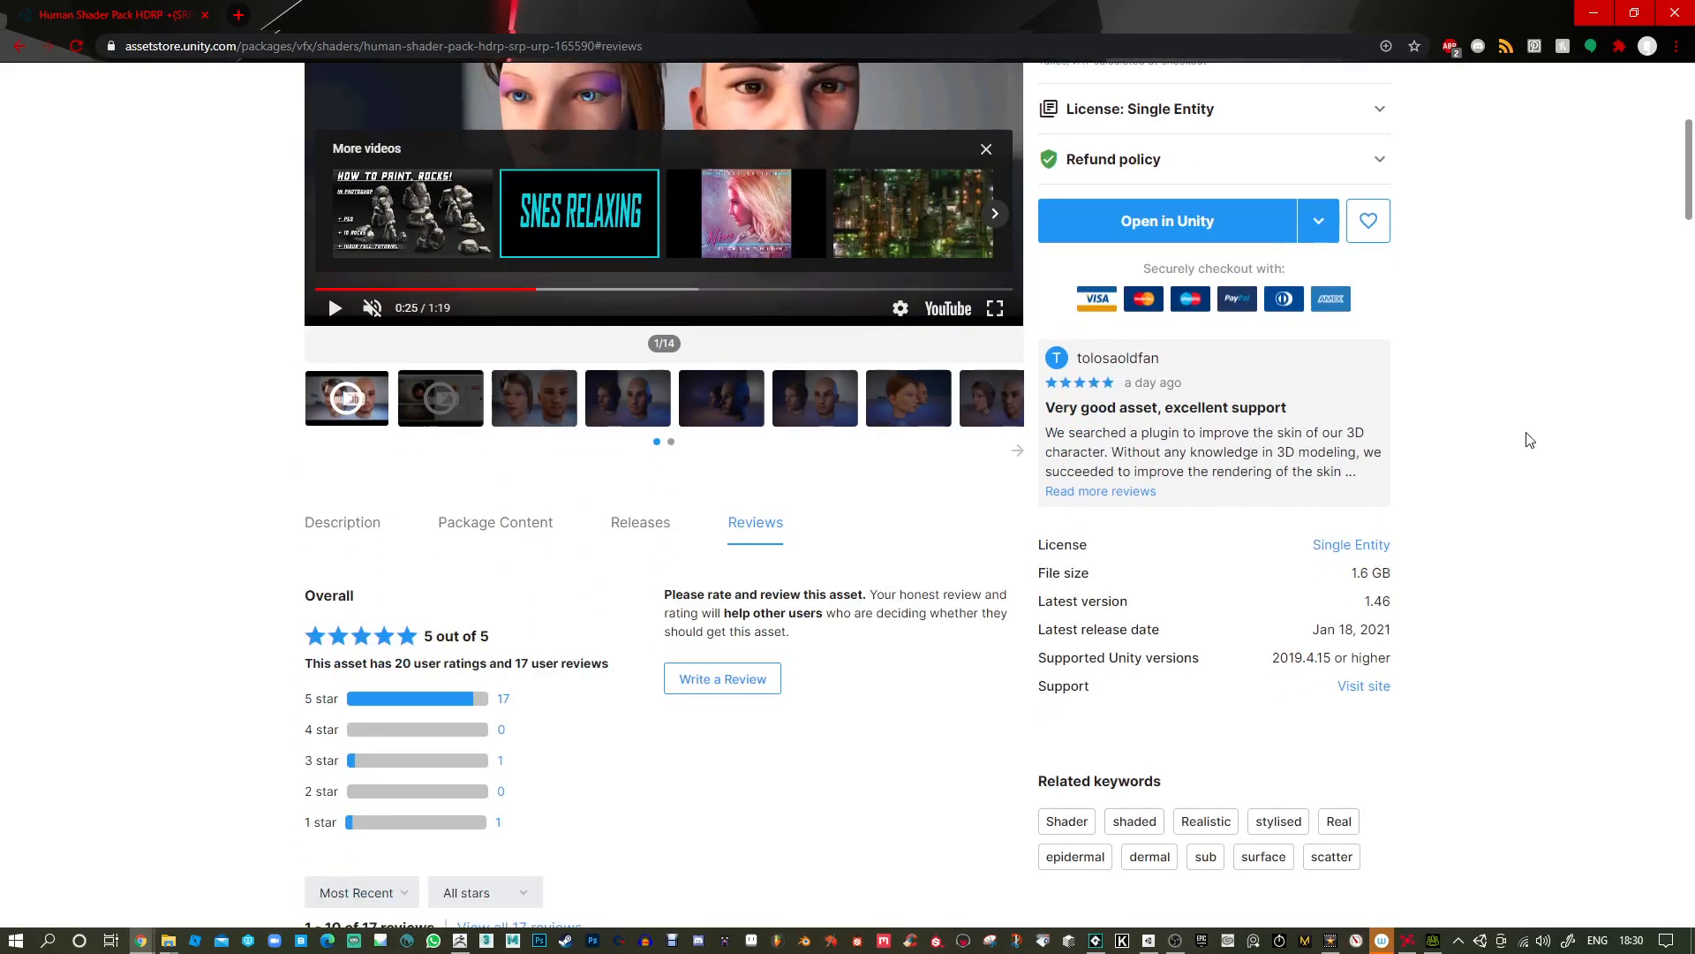
scroll(1528, 439, up, 3)
scroll(1528, 439, down, 4)
scroll(1519, 439, up, 7)
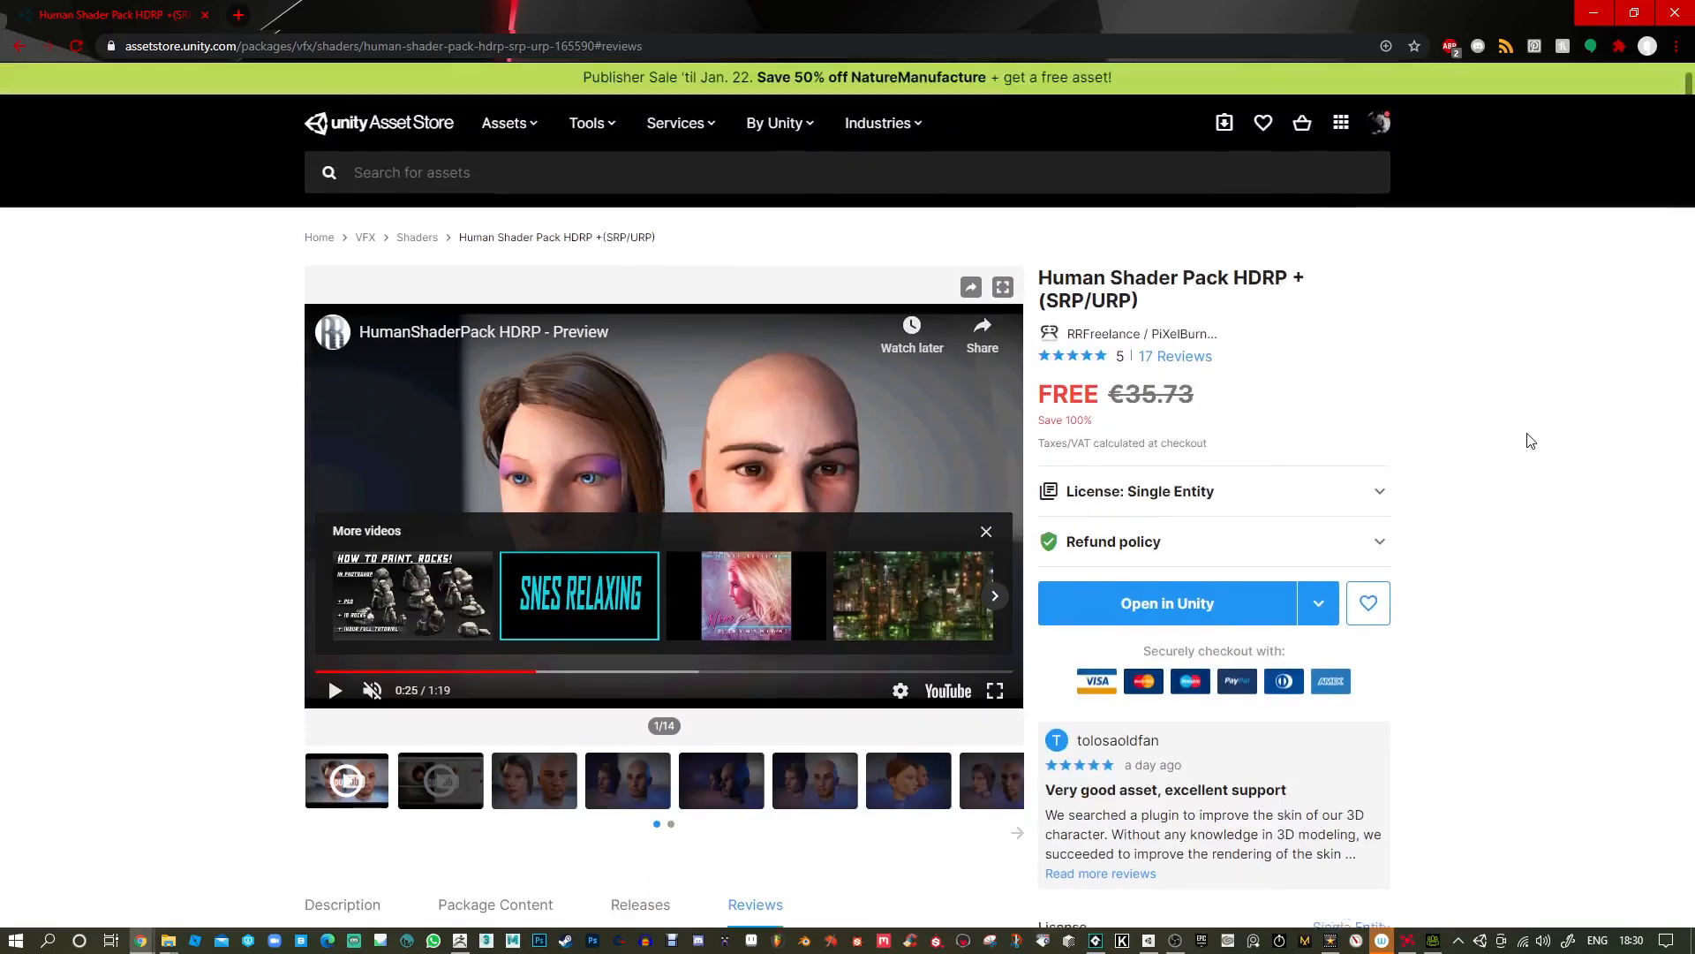
click(1594, 13)
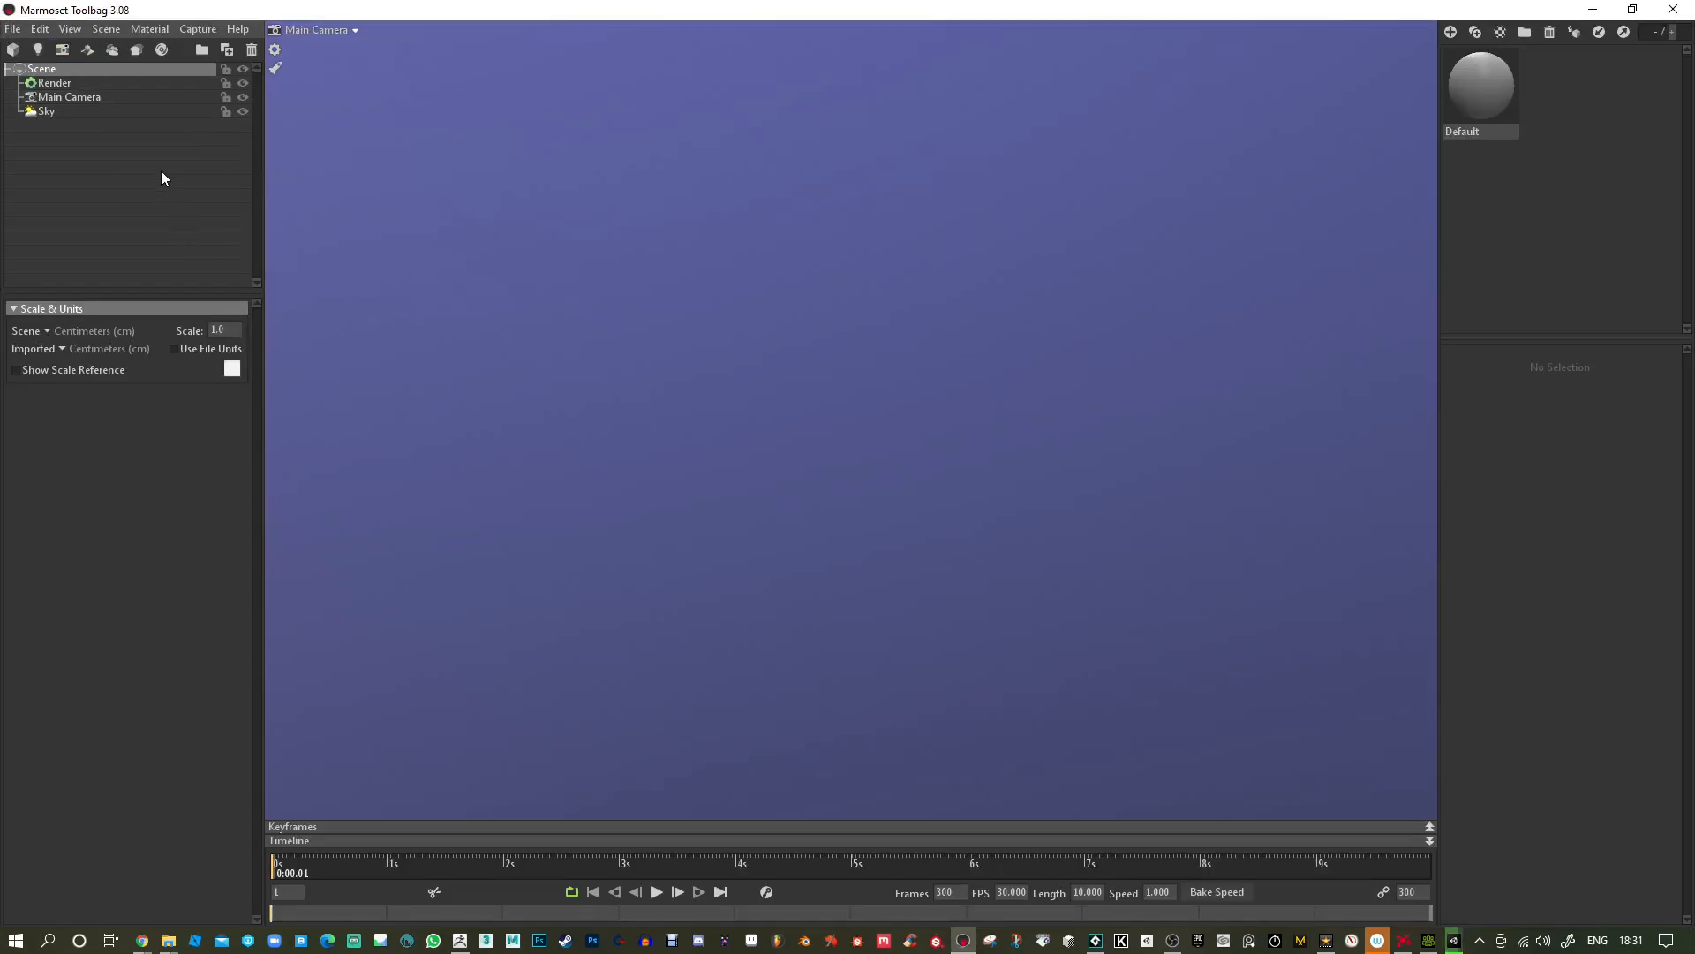
click(13, 29)
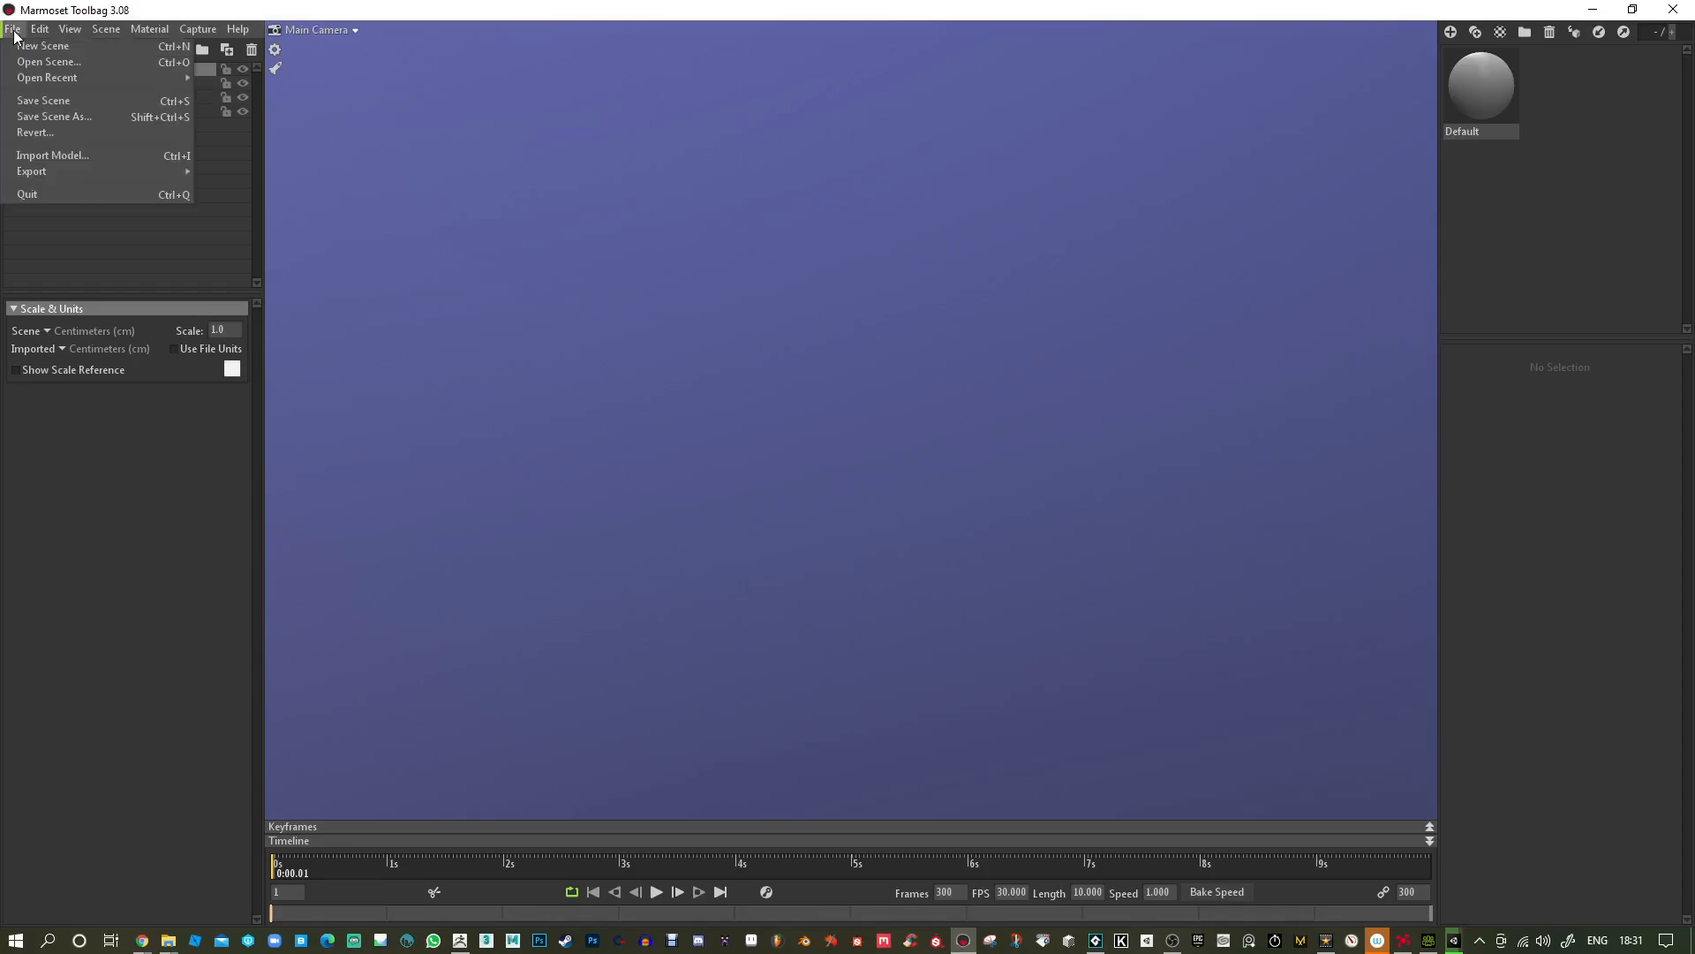
click(85, 157)
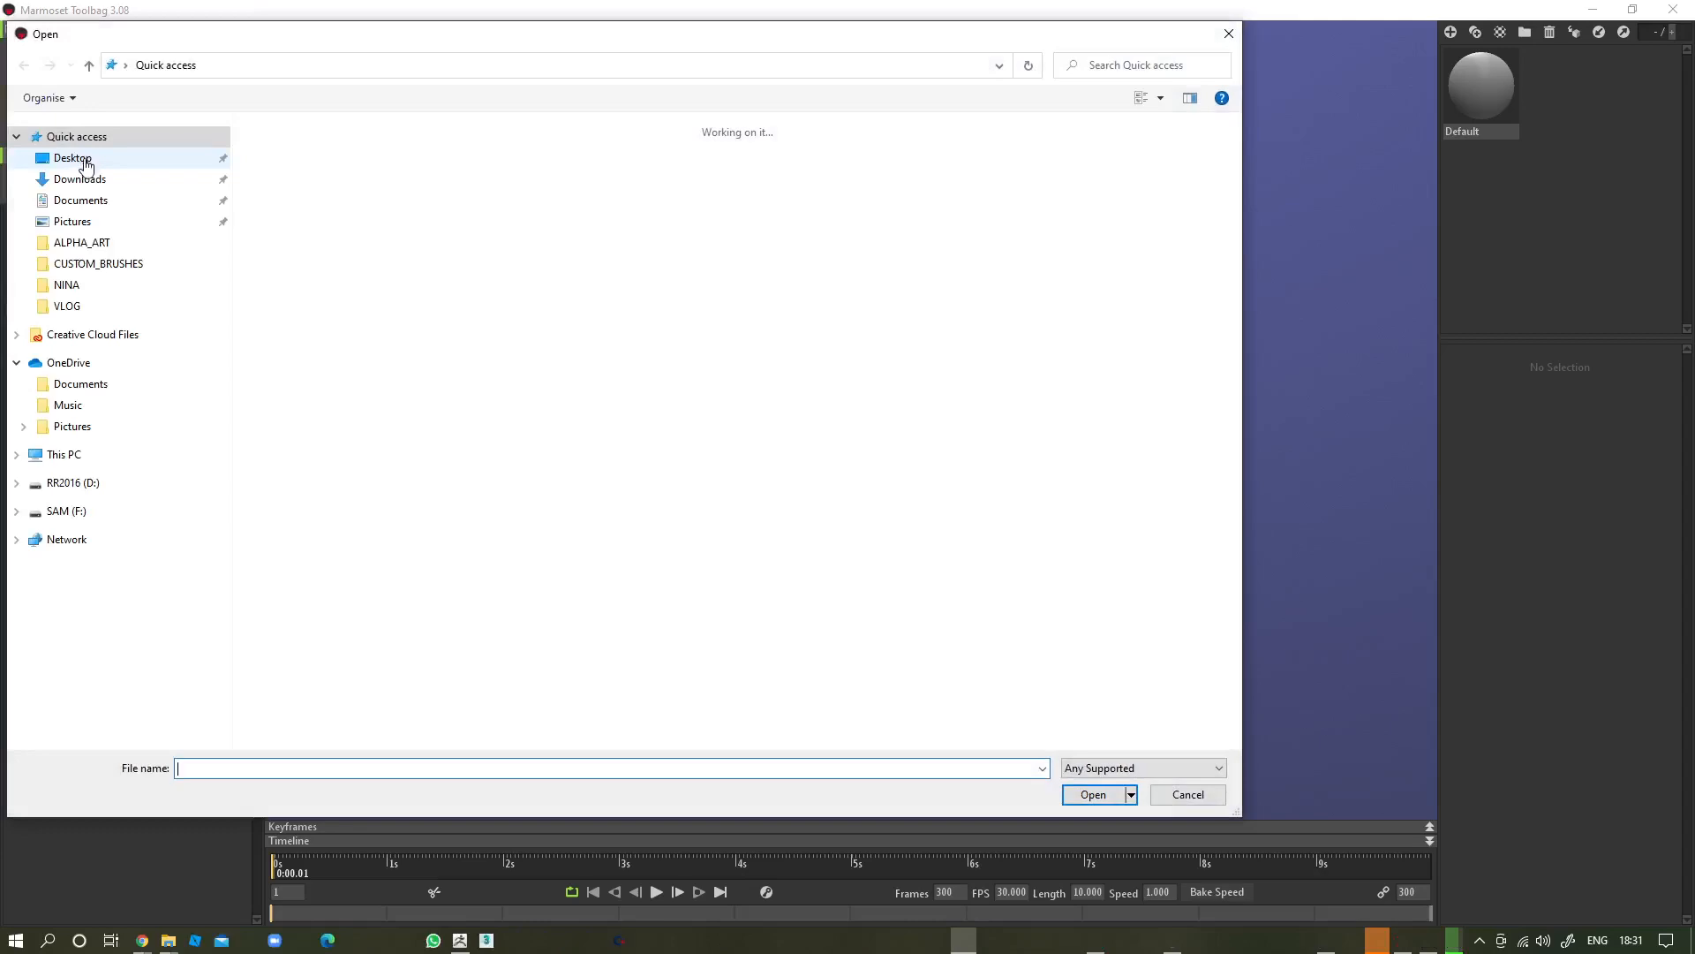
click(84, 159)
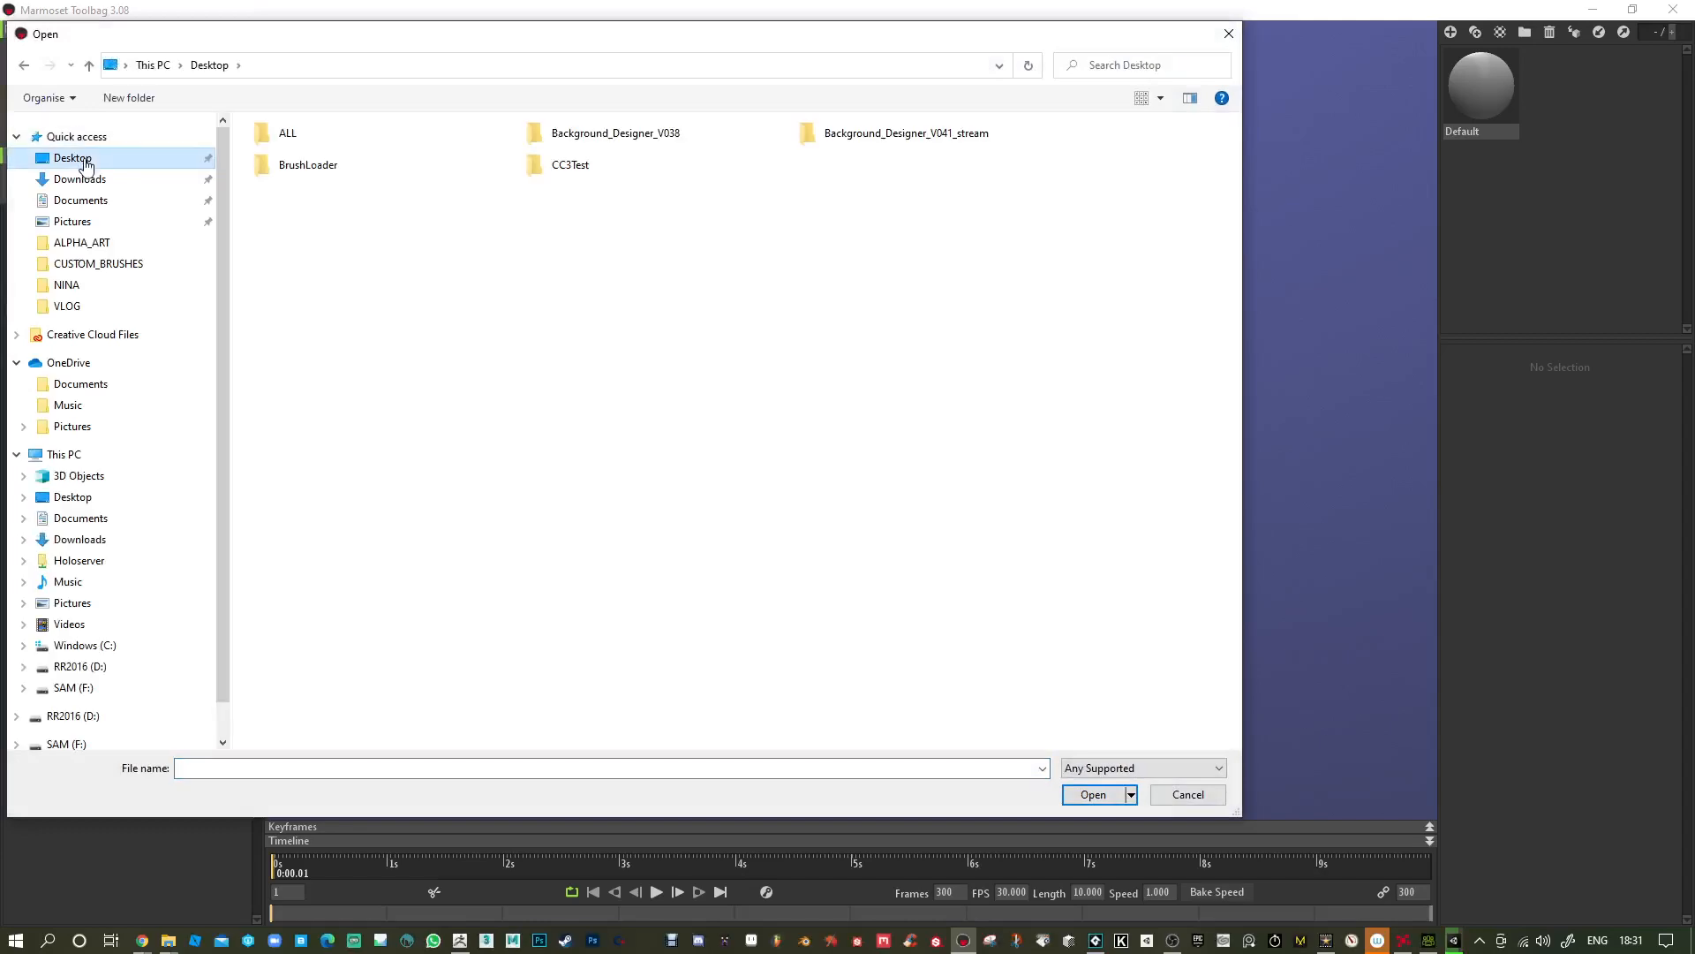
double_click(534, 176)
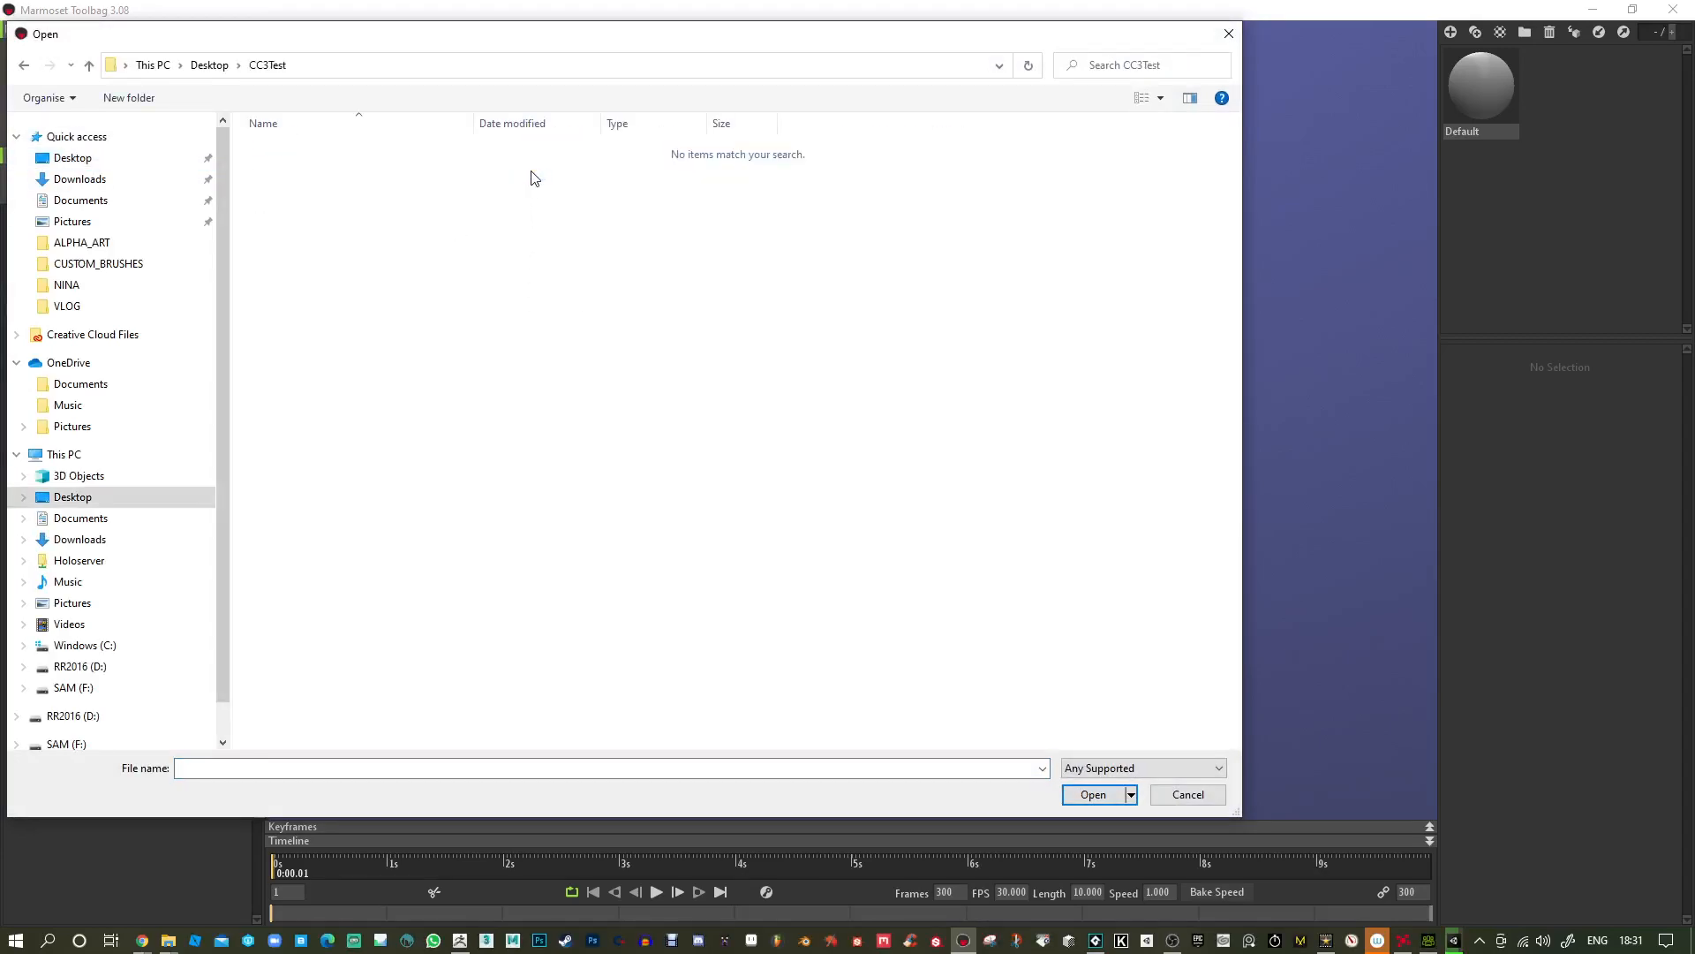
click(1188, 795)
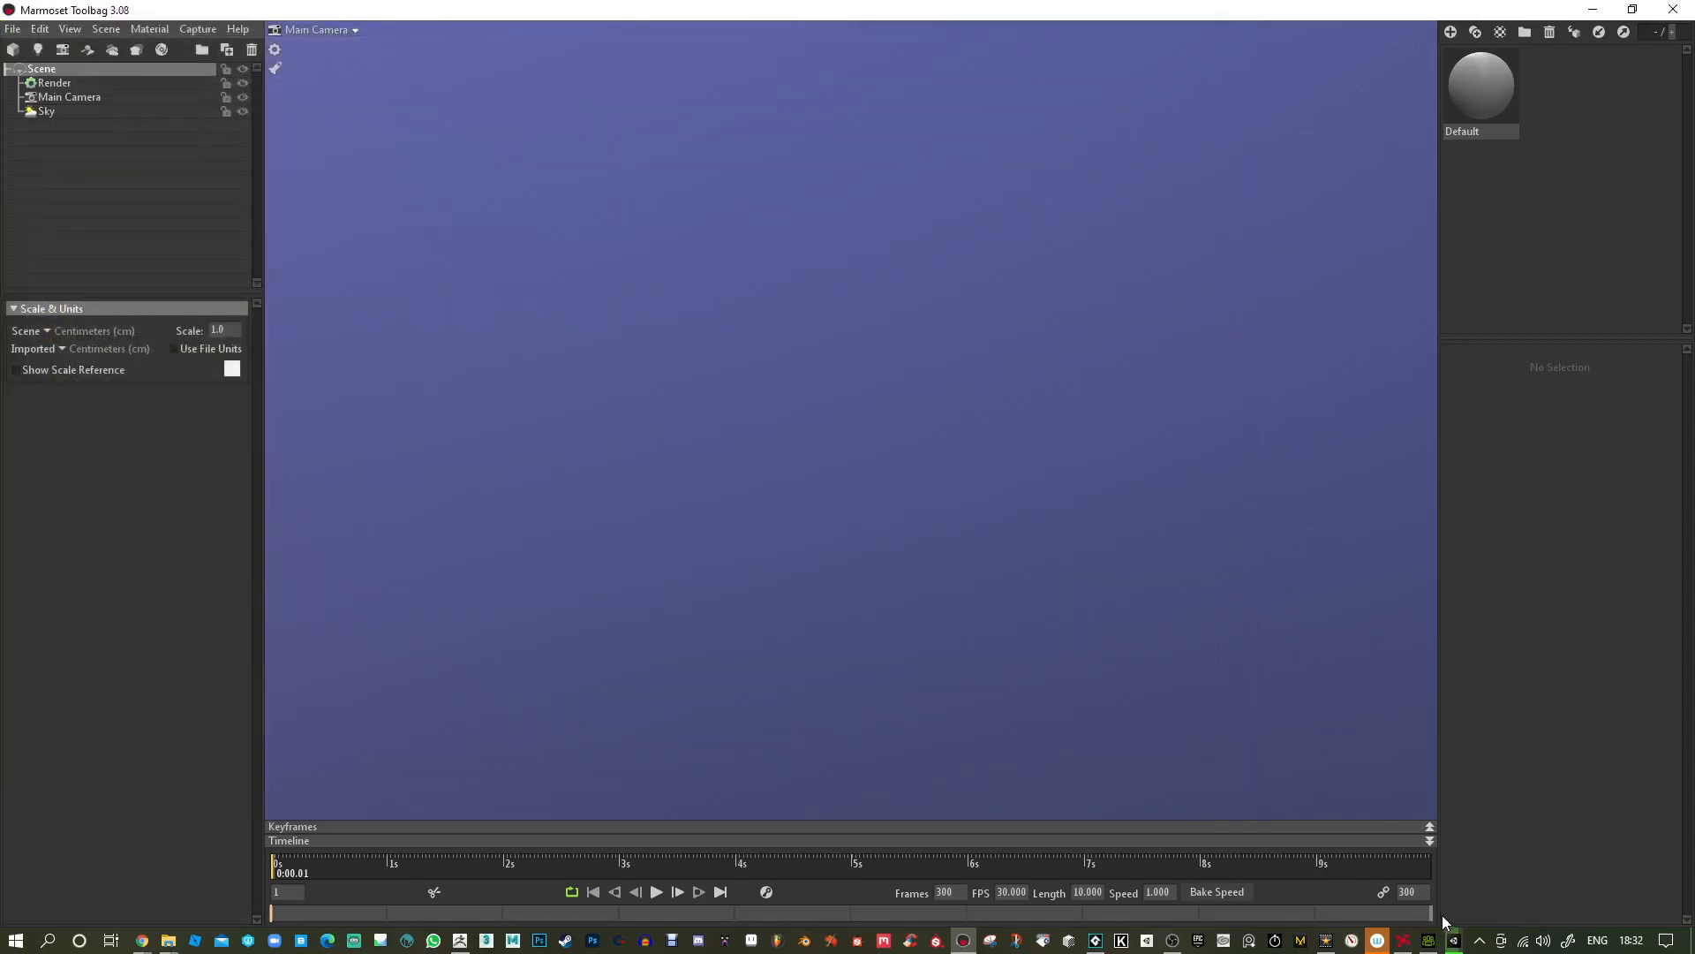
mouse_move(1431, 939)
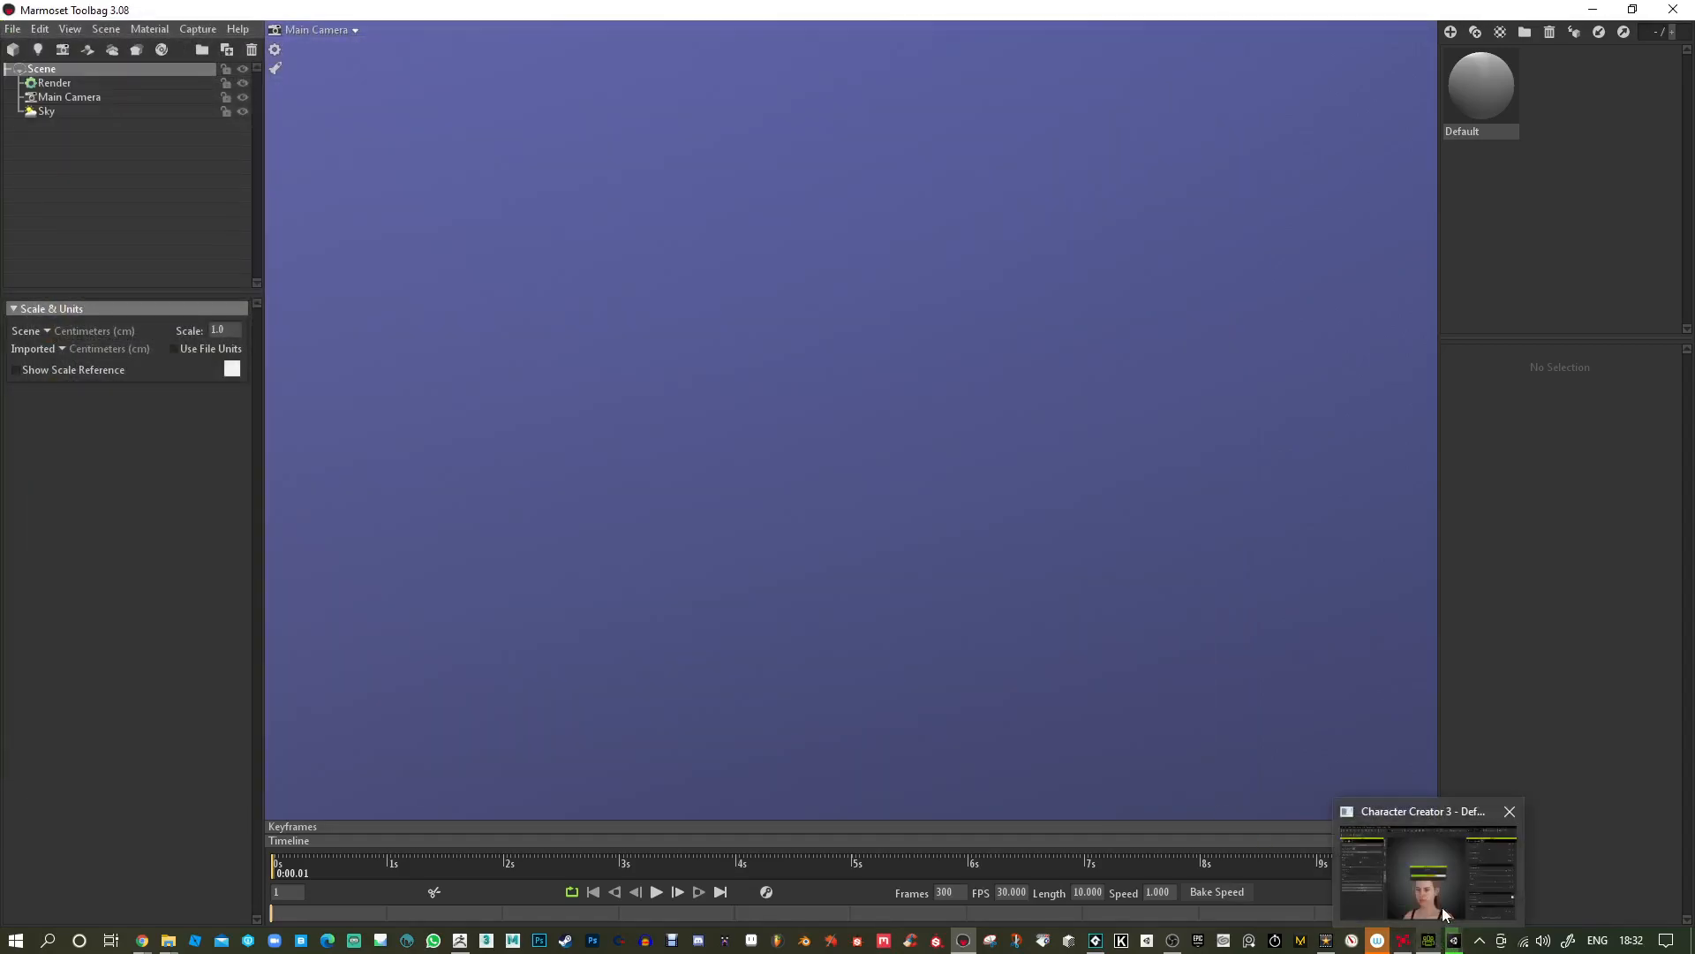
click(1443, 908)
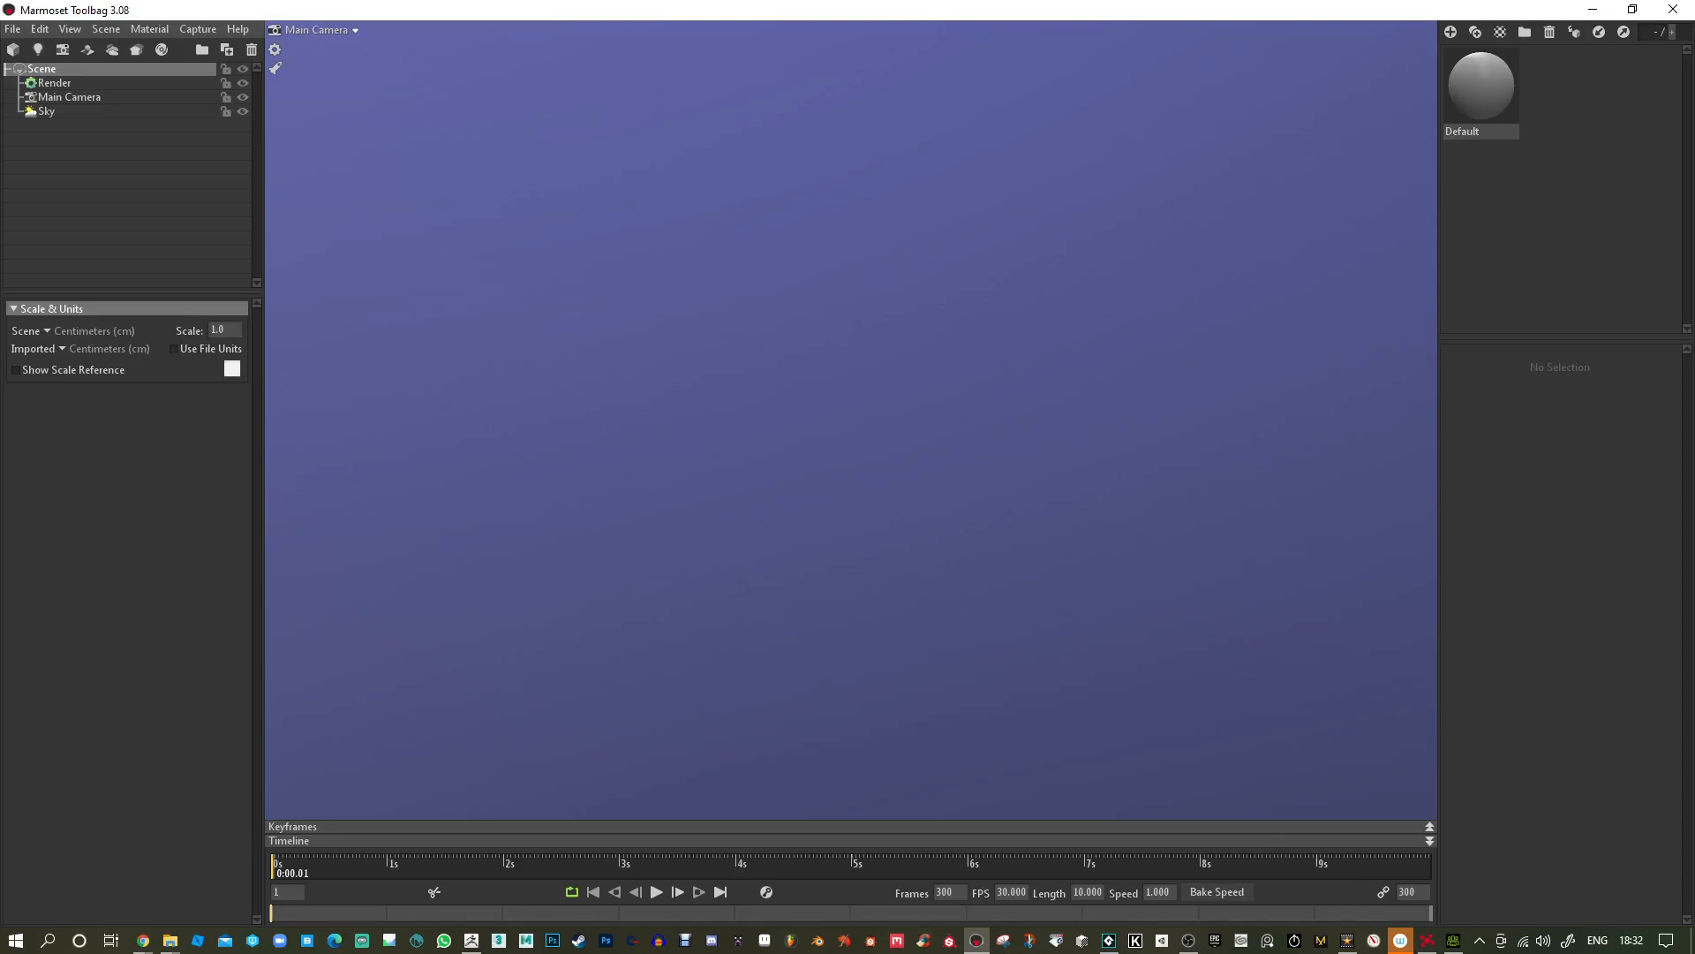
click(142, 940)
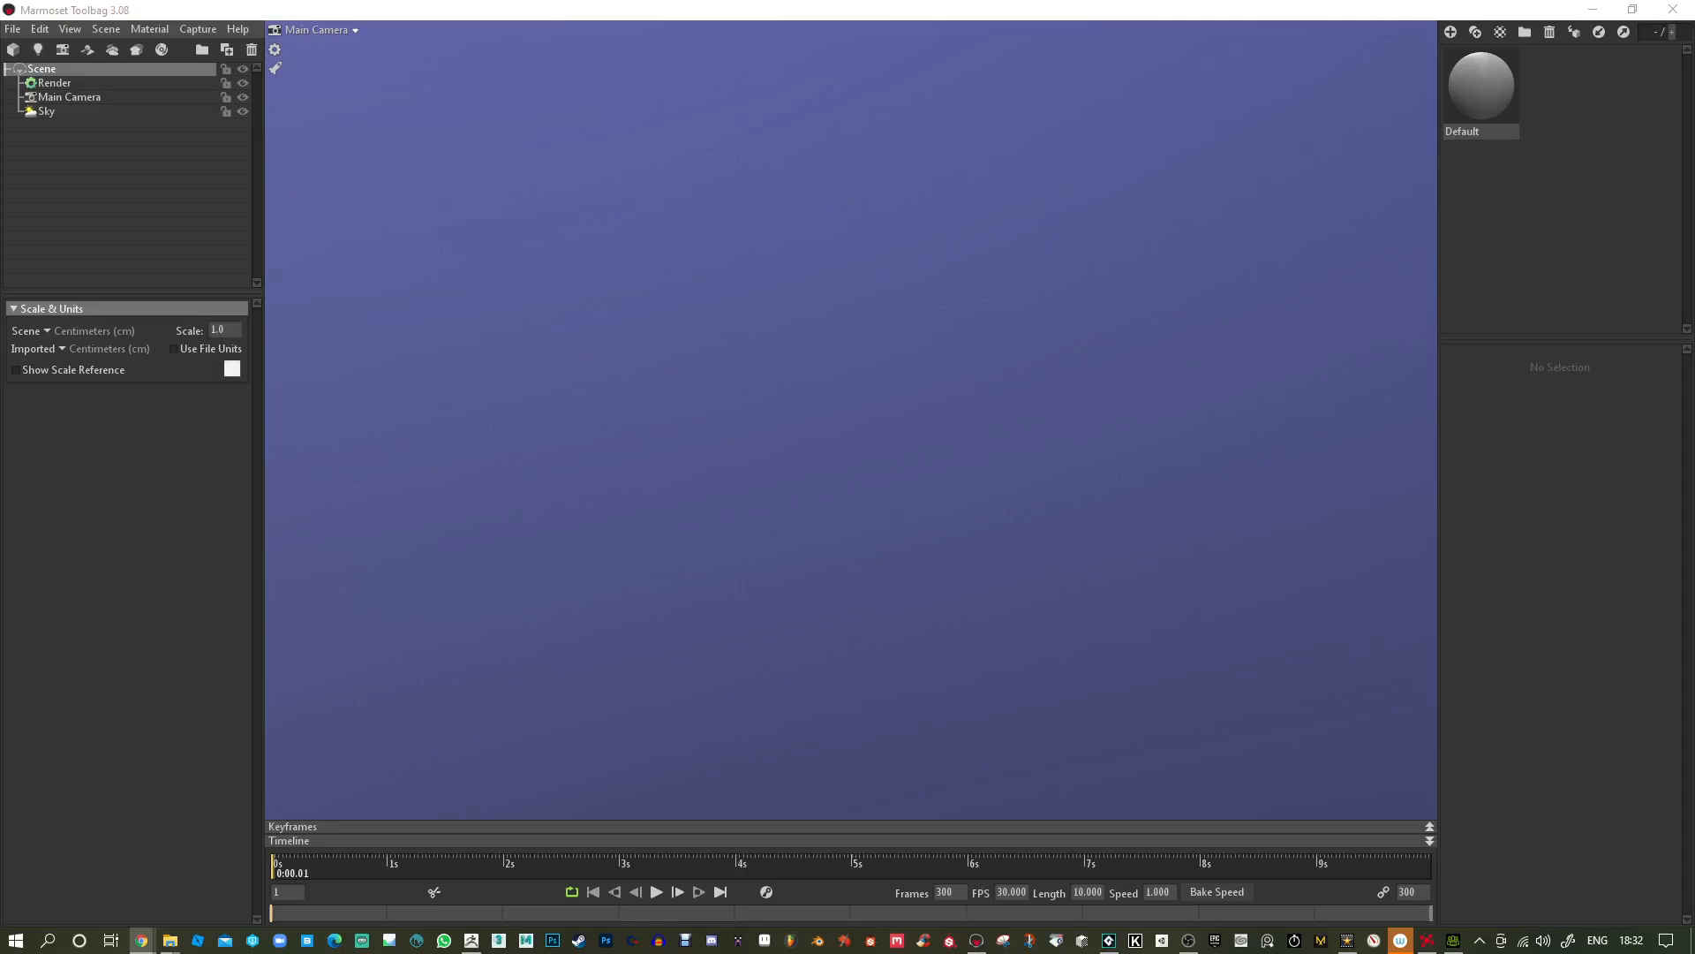
click(1035, 724)
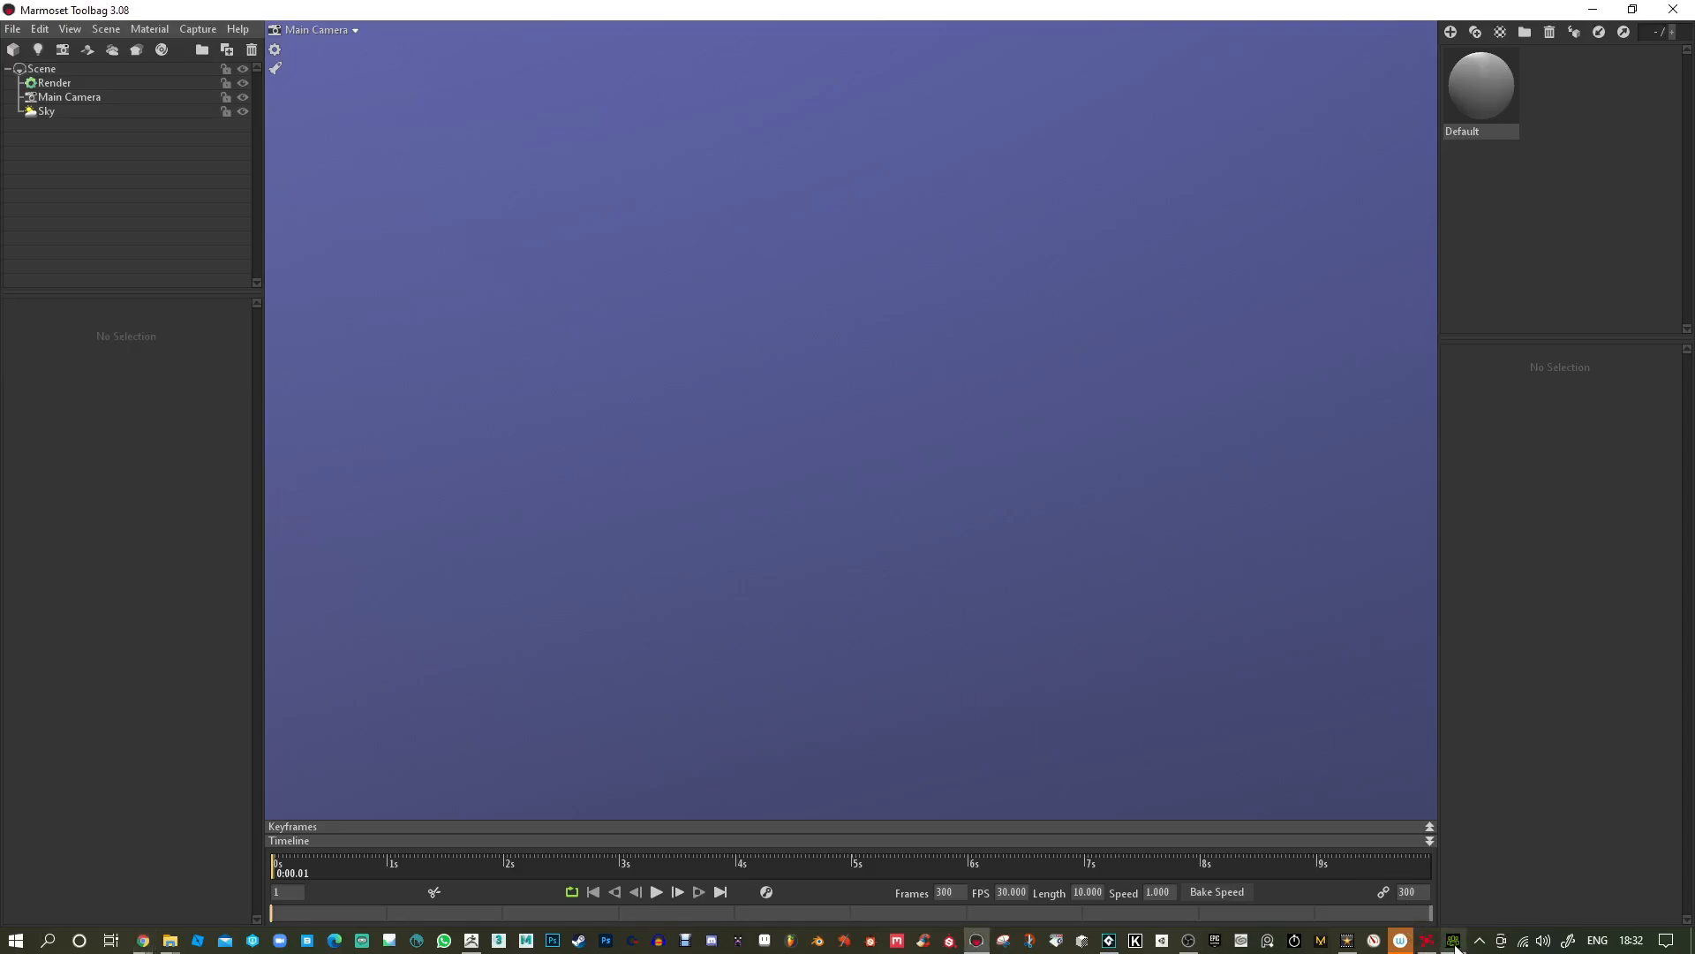
mouse_move(1455, 945)
mouse_move(1456, 901)
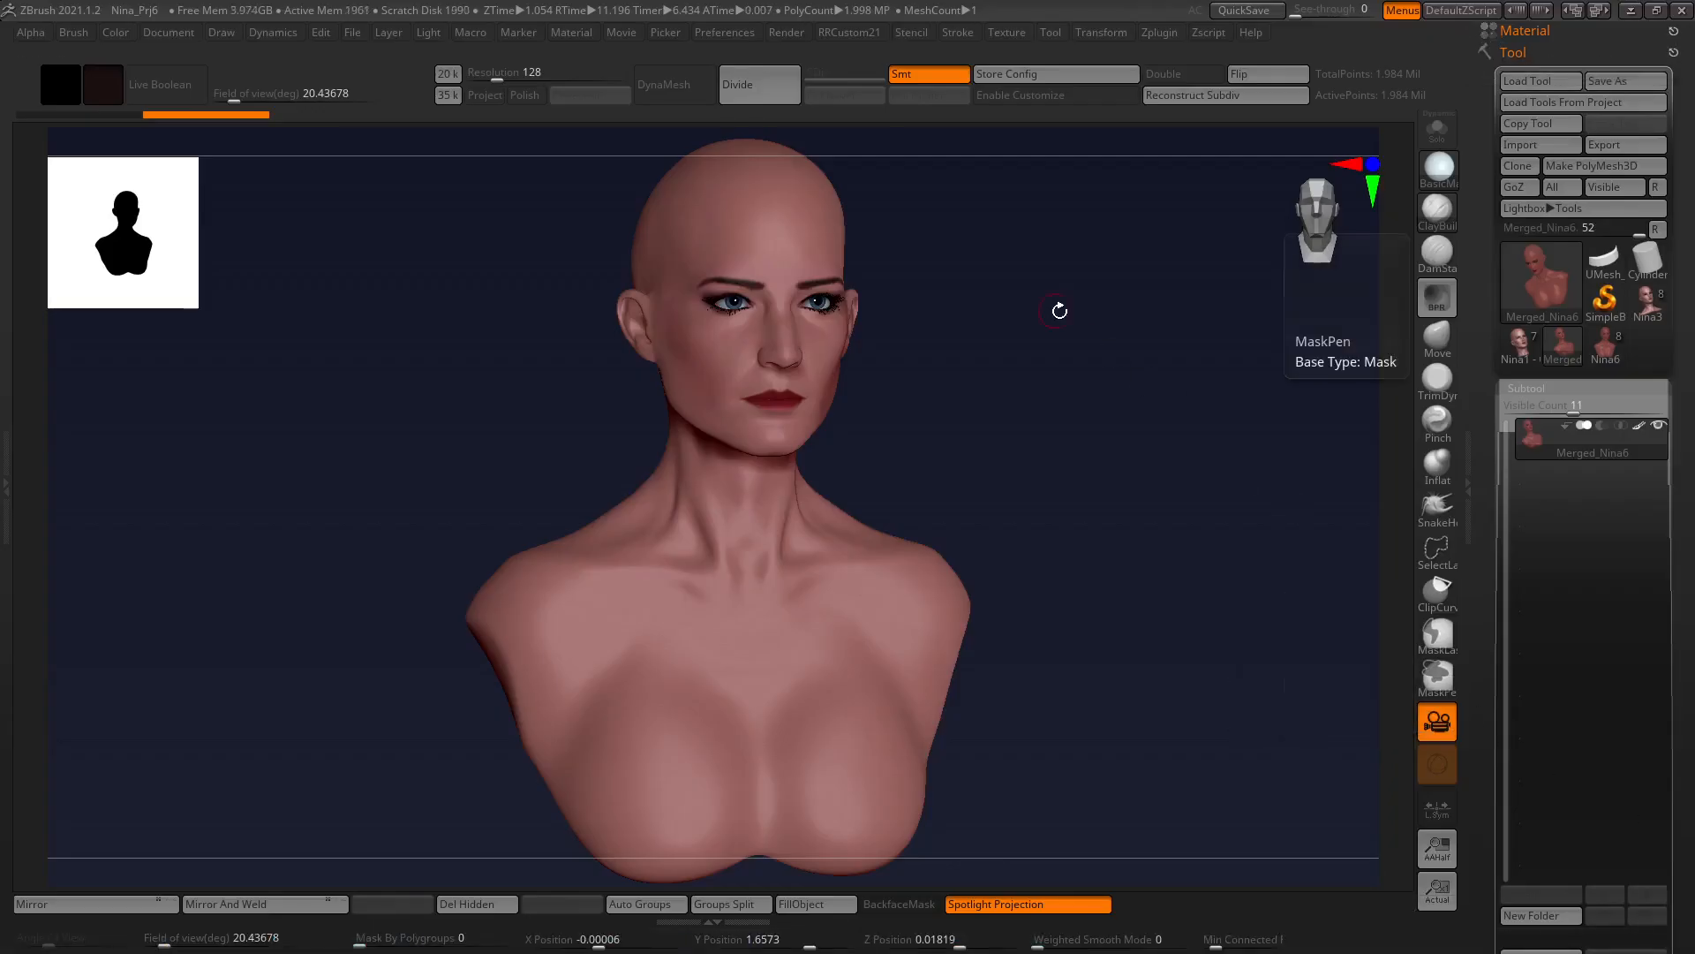
In ZBrush, examine the merged bust, the blonde Nina1 head and the bald Nina6 head from different angles.
mouse_move(1078, 314)
mouse_down()
mouse_move(1010, 319)
mouse_move(1133, 332)
mouse_move(1075, 318)
mouse_move(1105, 314)
mouse_up()
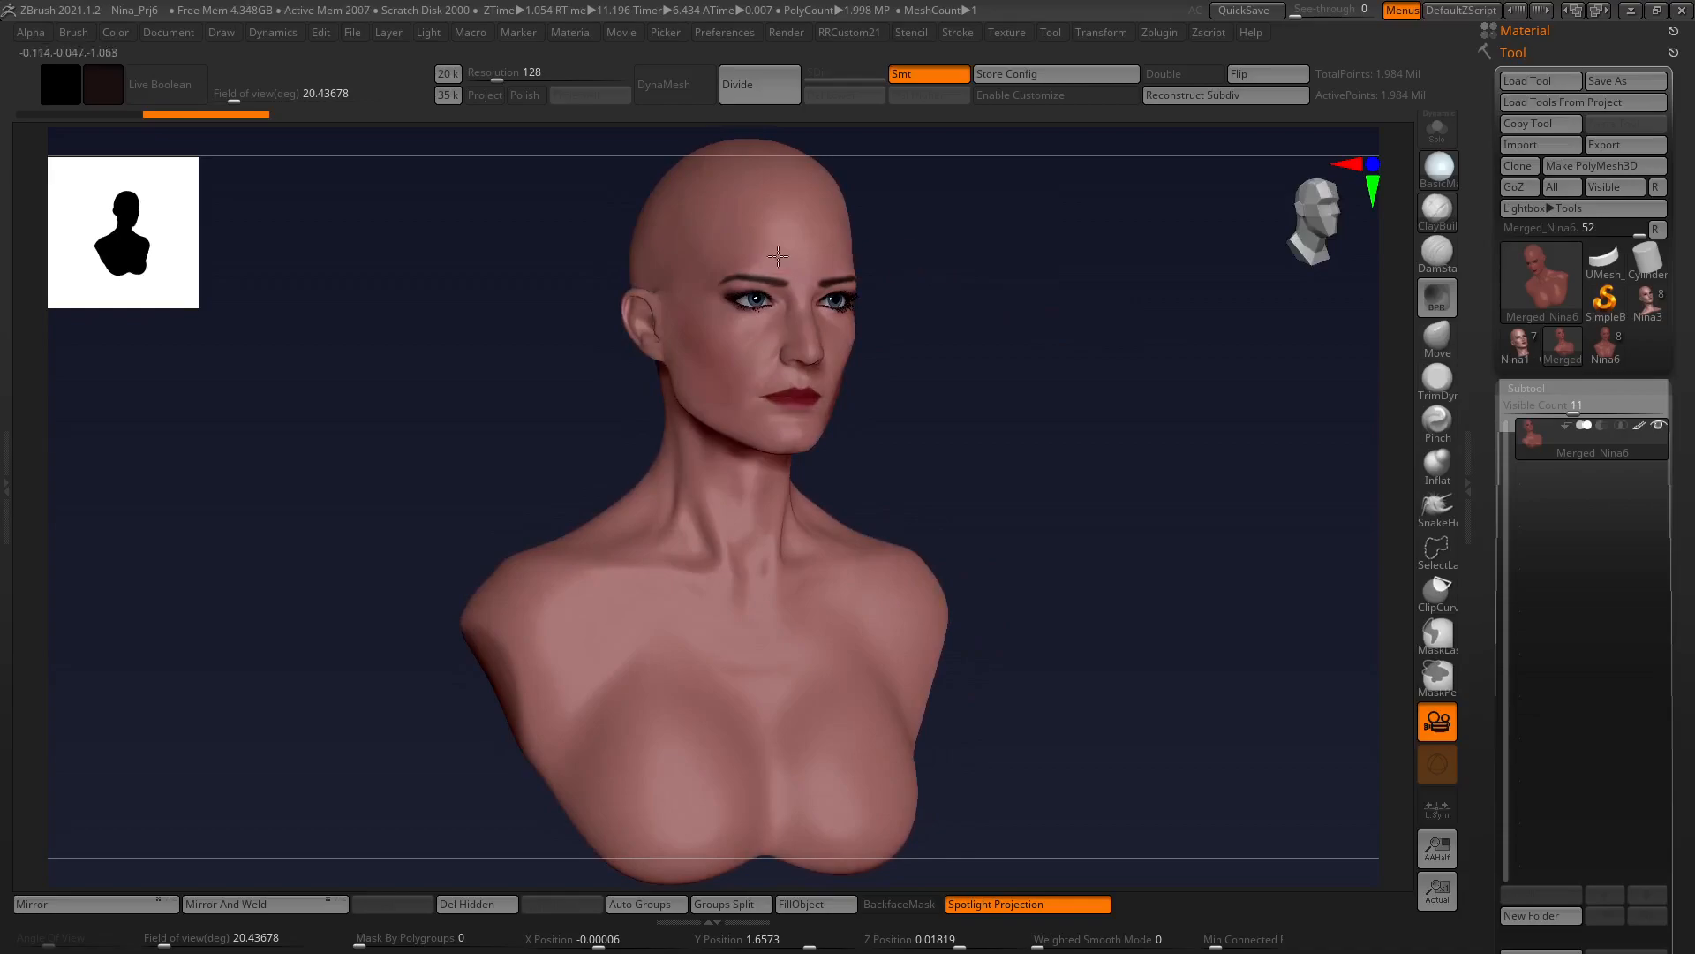
drag(927, 388, 1078, 408)
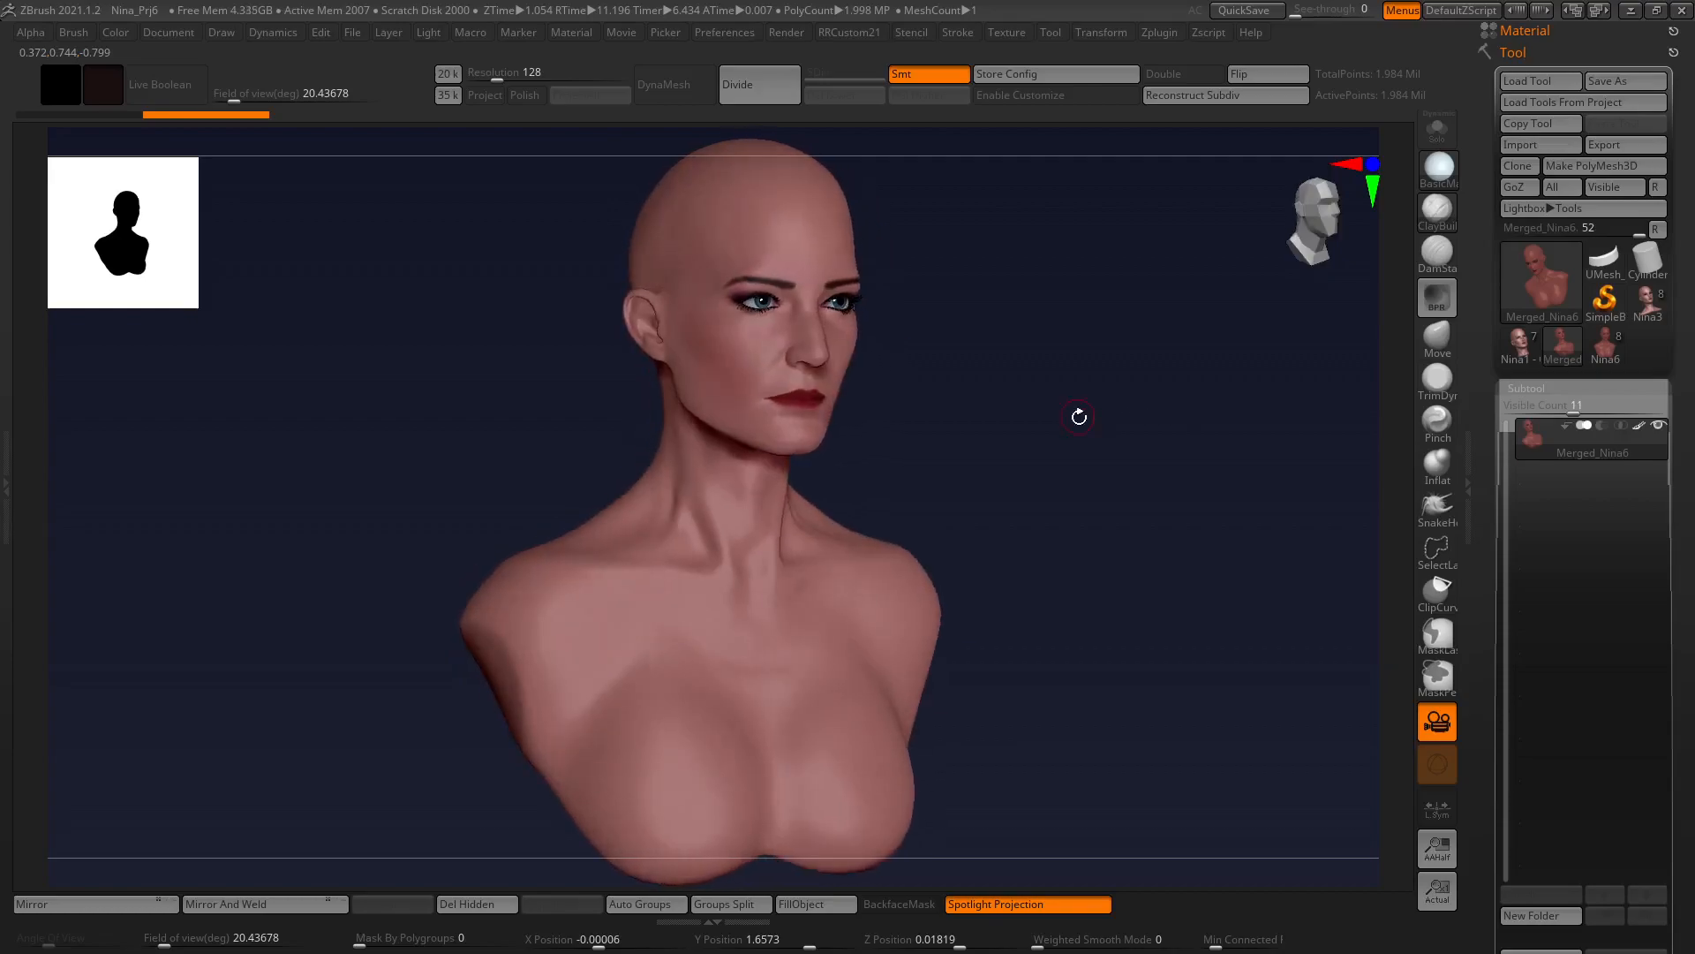
click(1519, 345)
drag(985, 362, 1135, 378)
key(f)
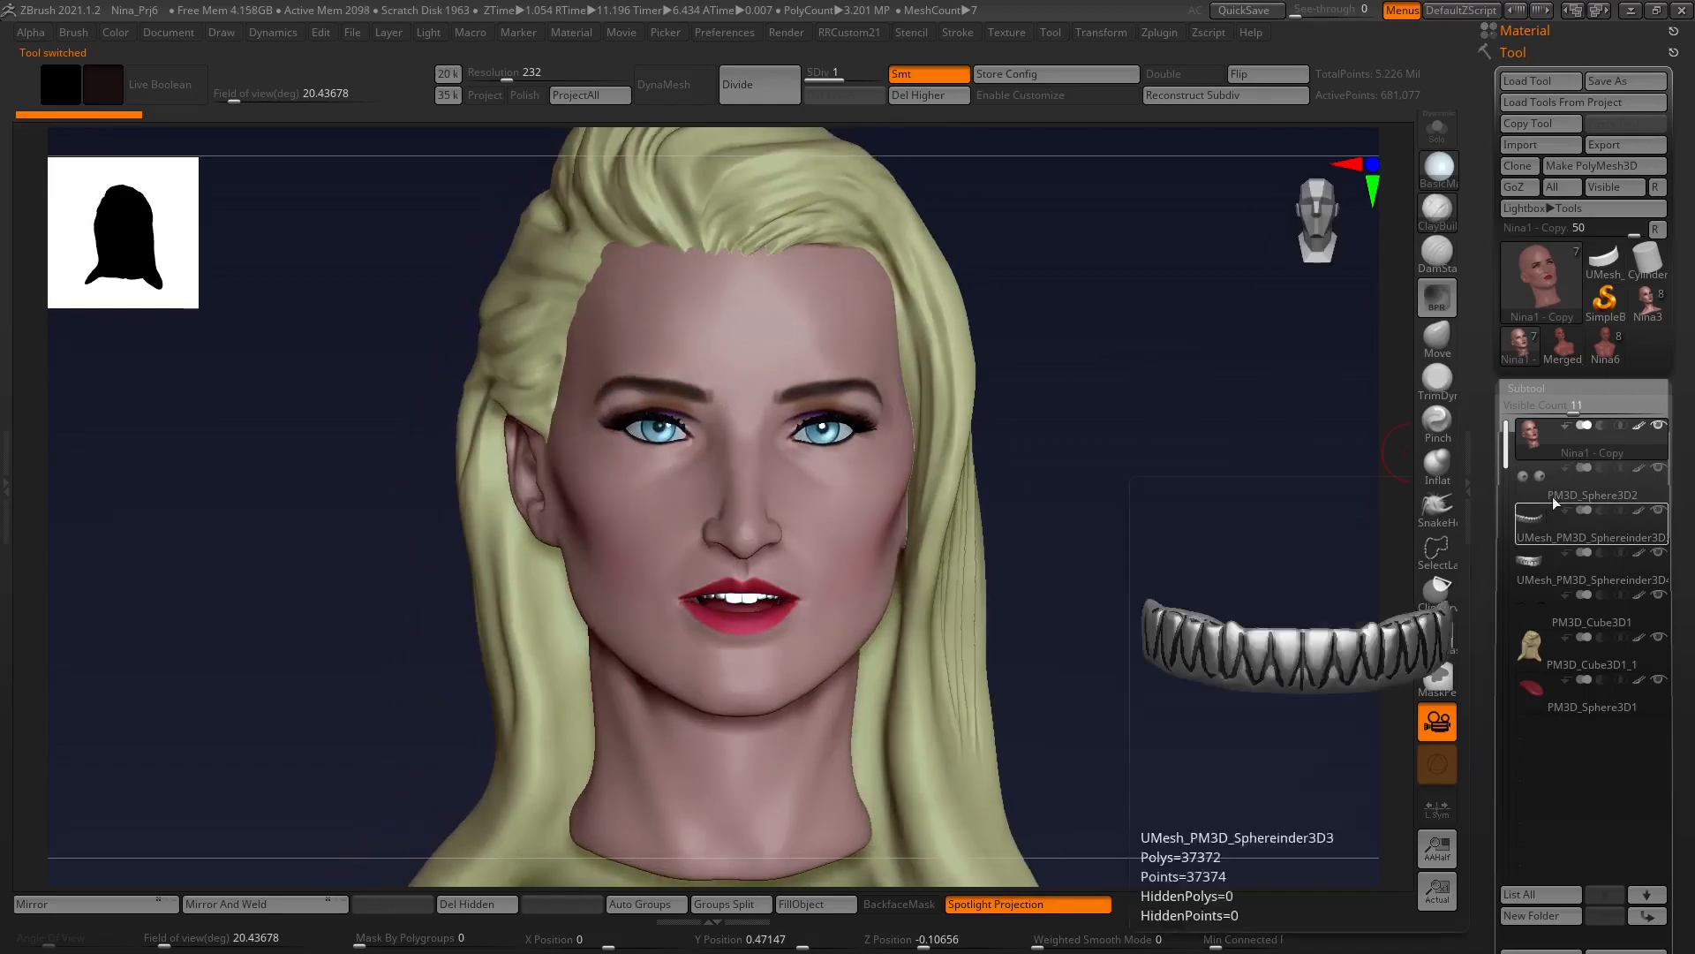
click(1605, 346)
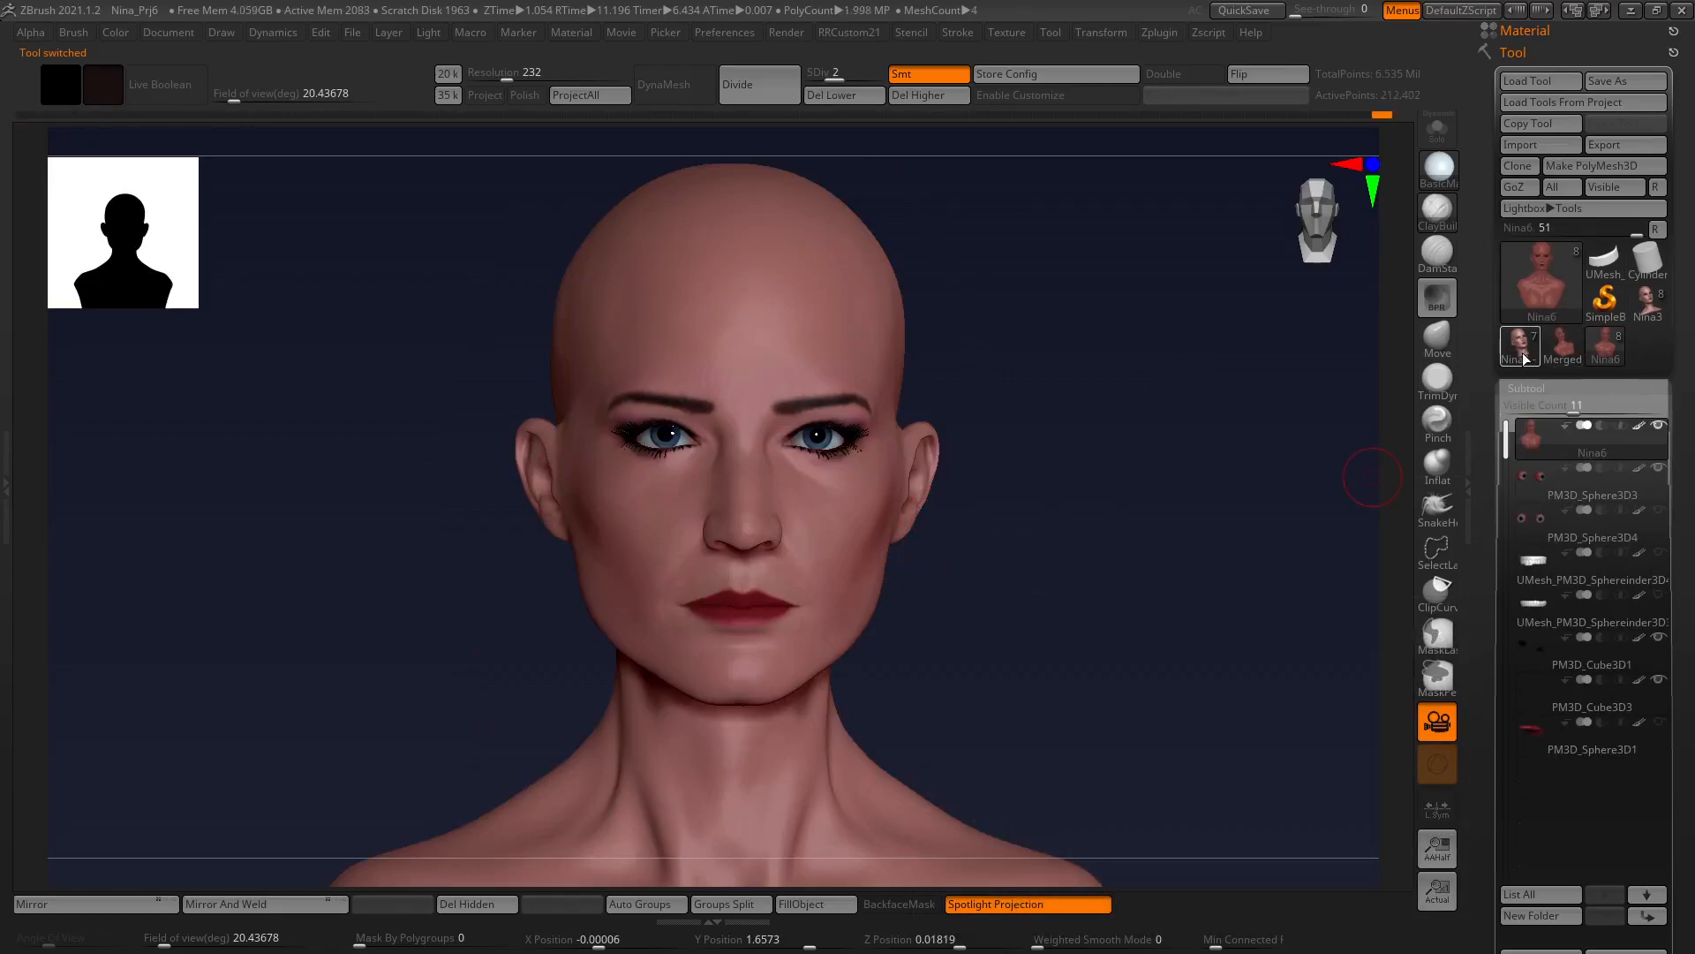
drag(1173, 394, 1180, 389)
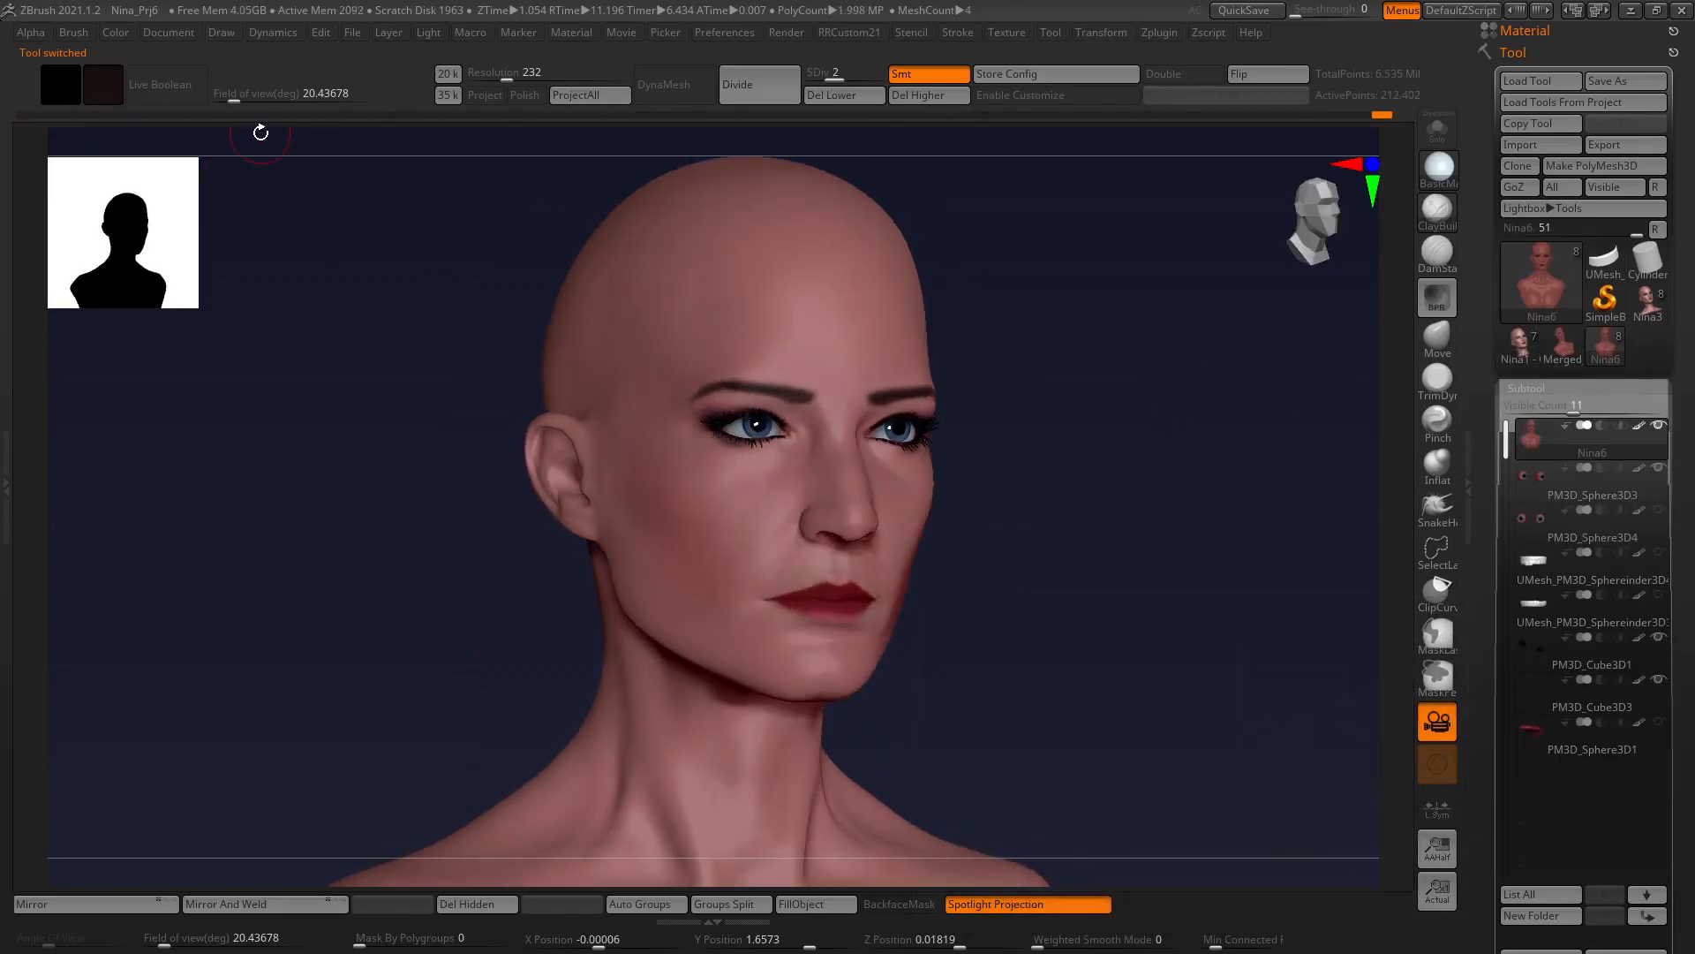
Save the ZBrush project over the existing file Nina_Prj6.zpr in the NINA folder.
click(354, 32)
click(479, 70)
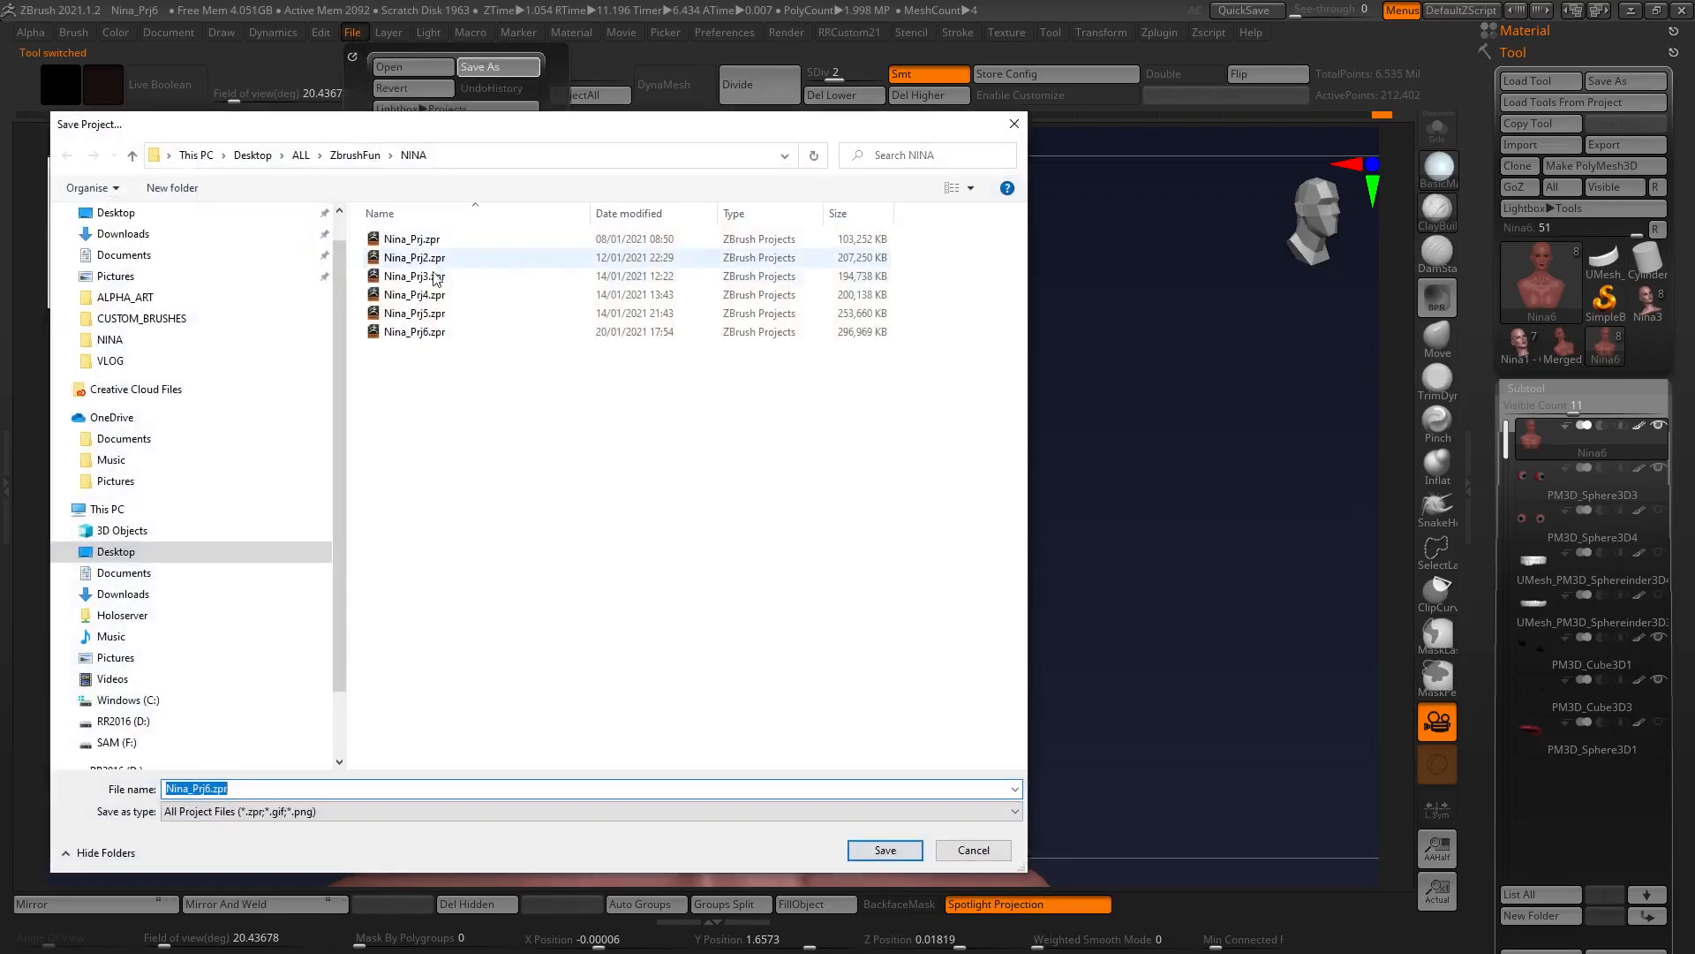
click(422, 332)
key(Return)
click(874, 475)
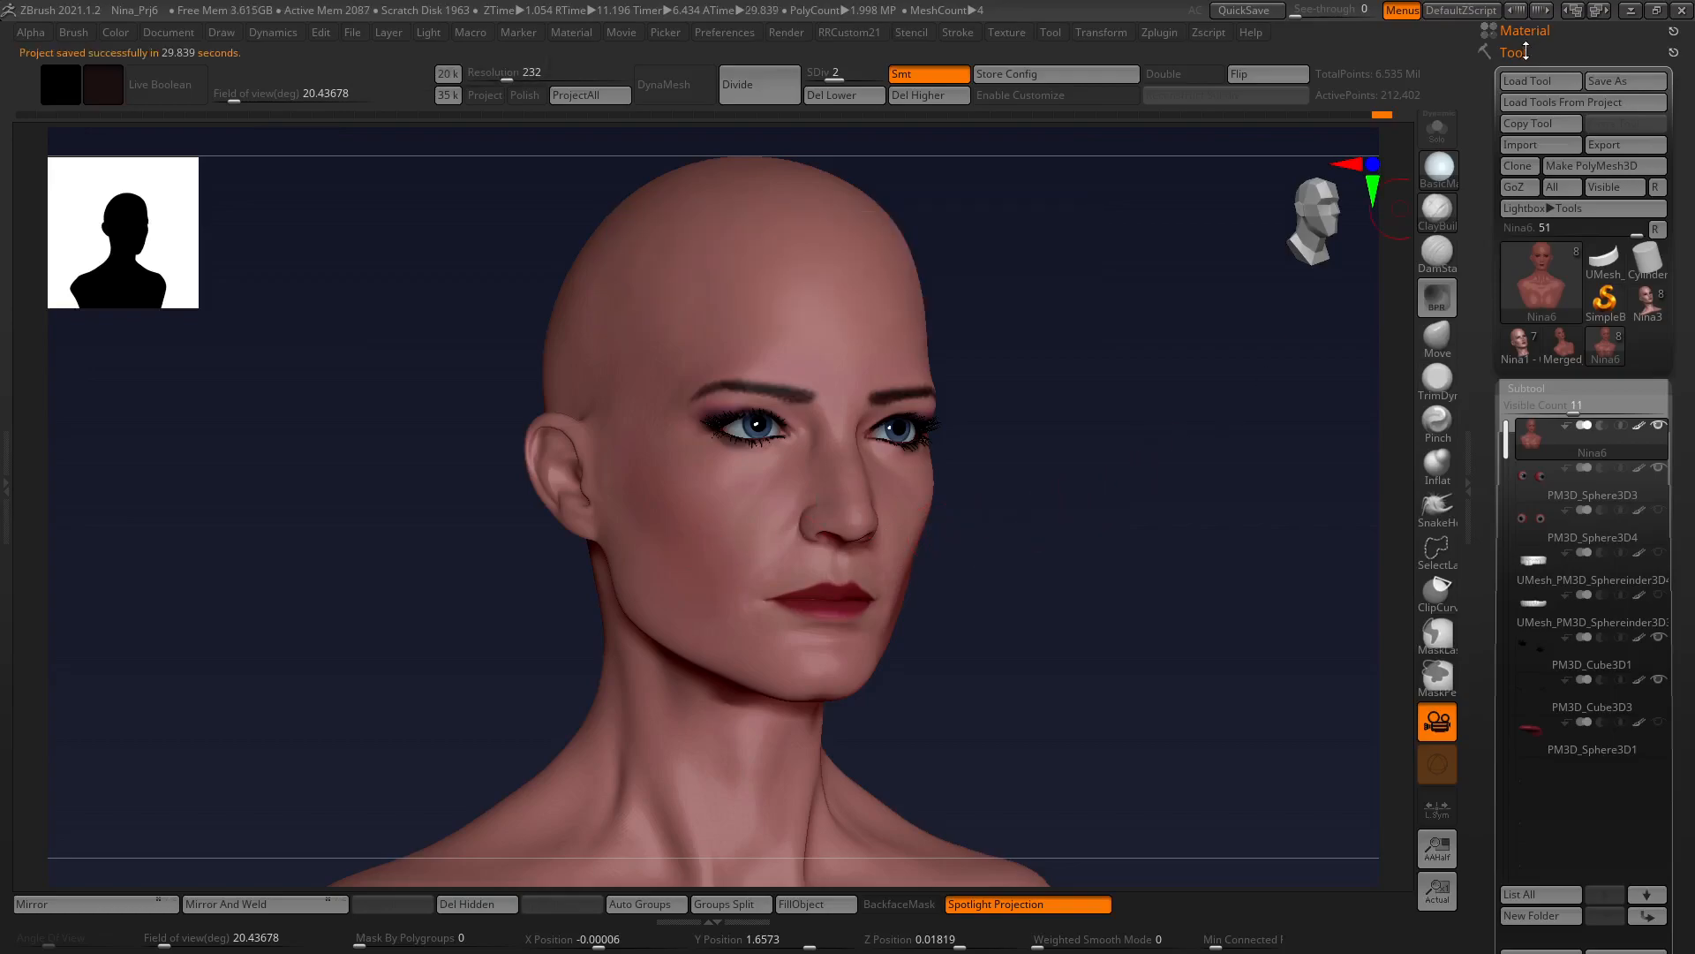
Inspect the bald Nina6 head once more and exit ZBrush.
drag(982, 323, 1024, 319)
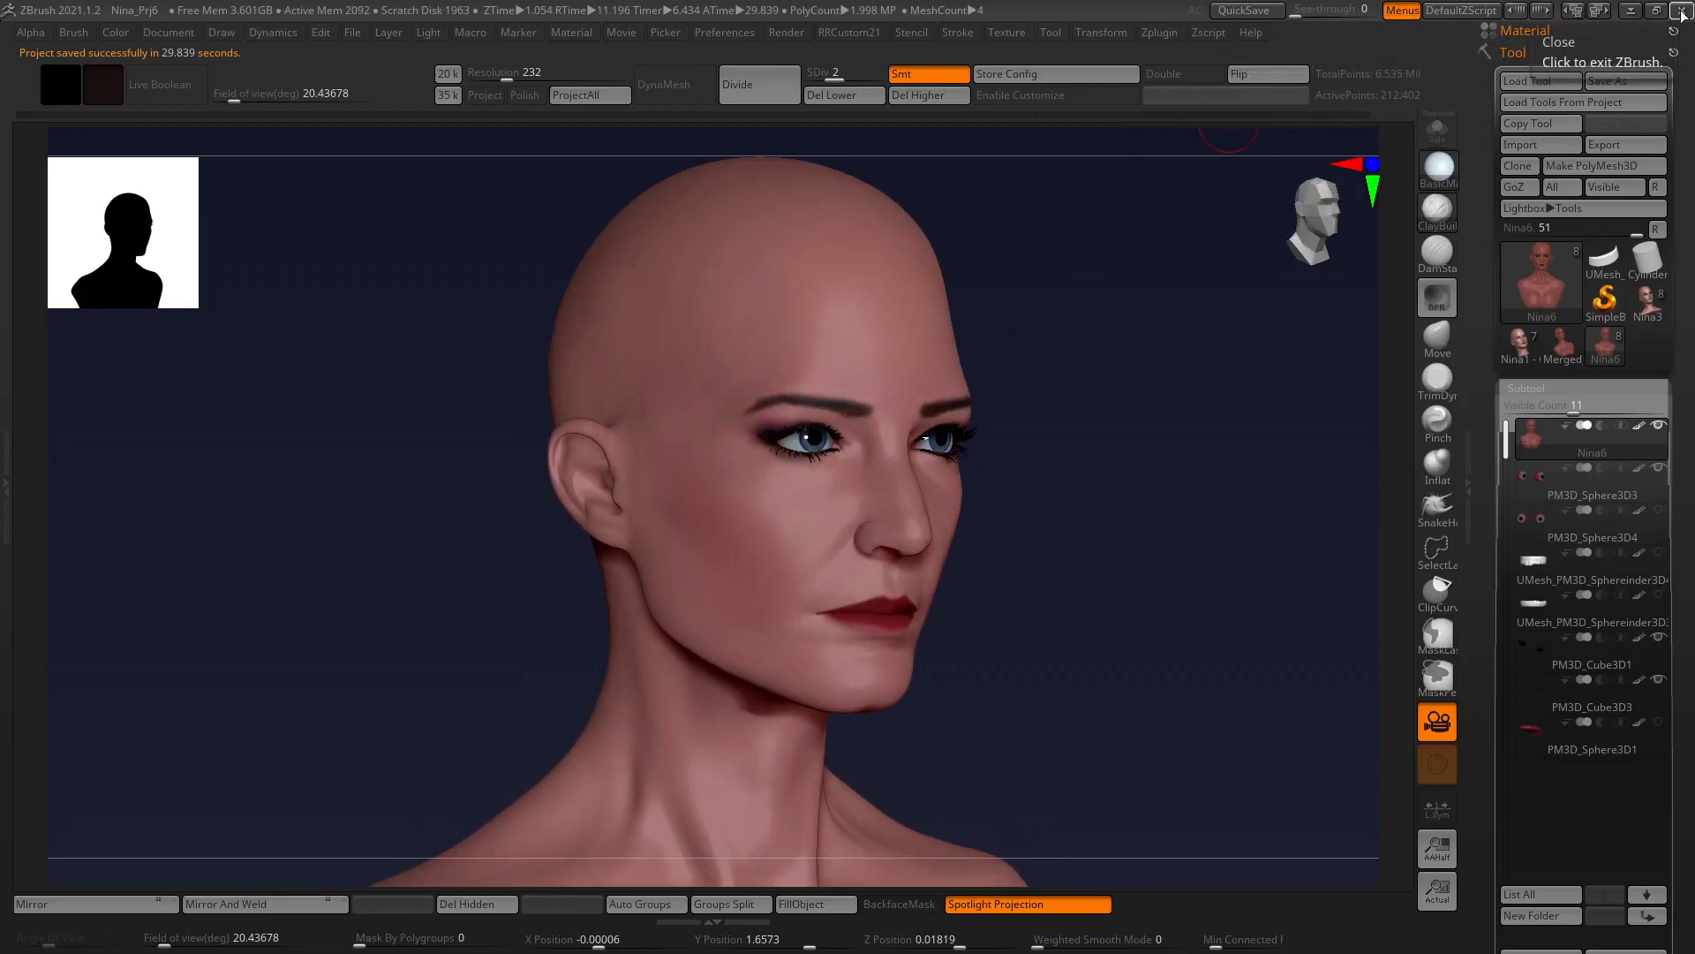
drag(1136, 287, 1124, 270)
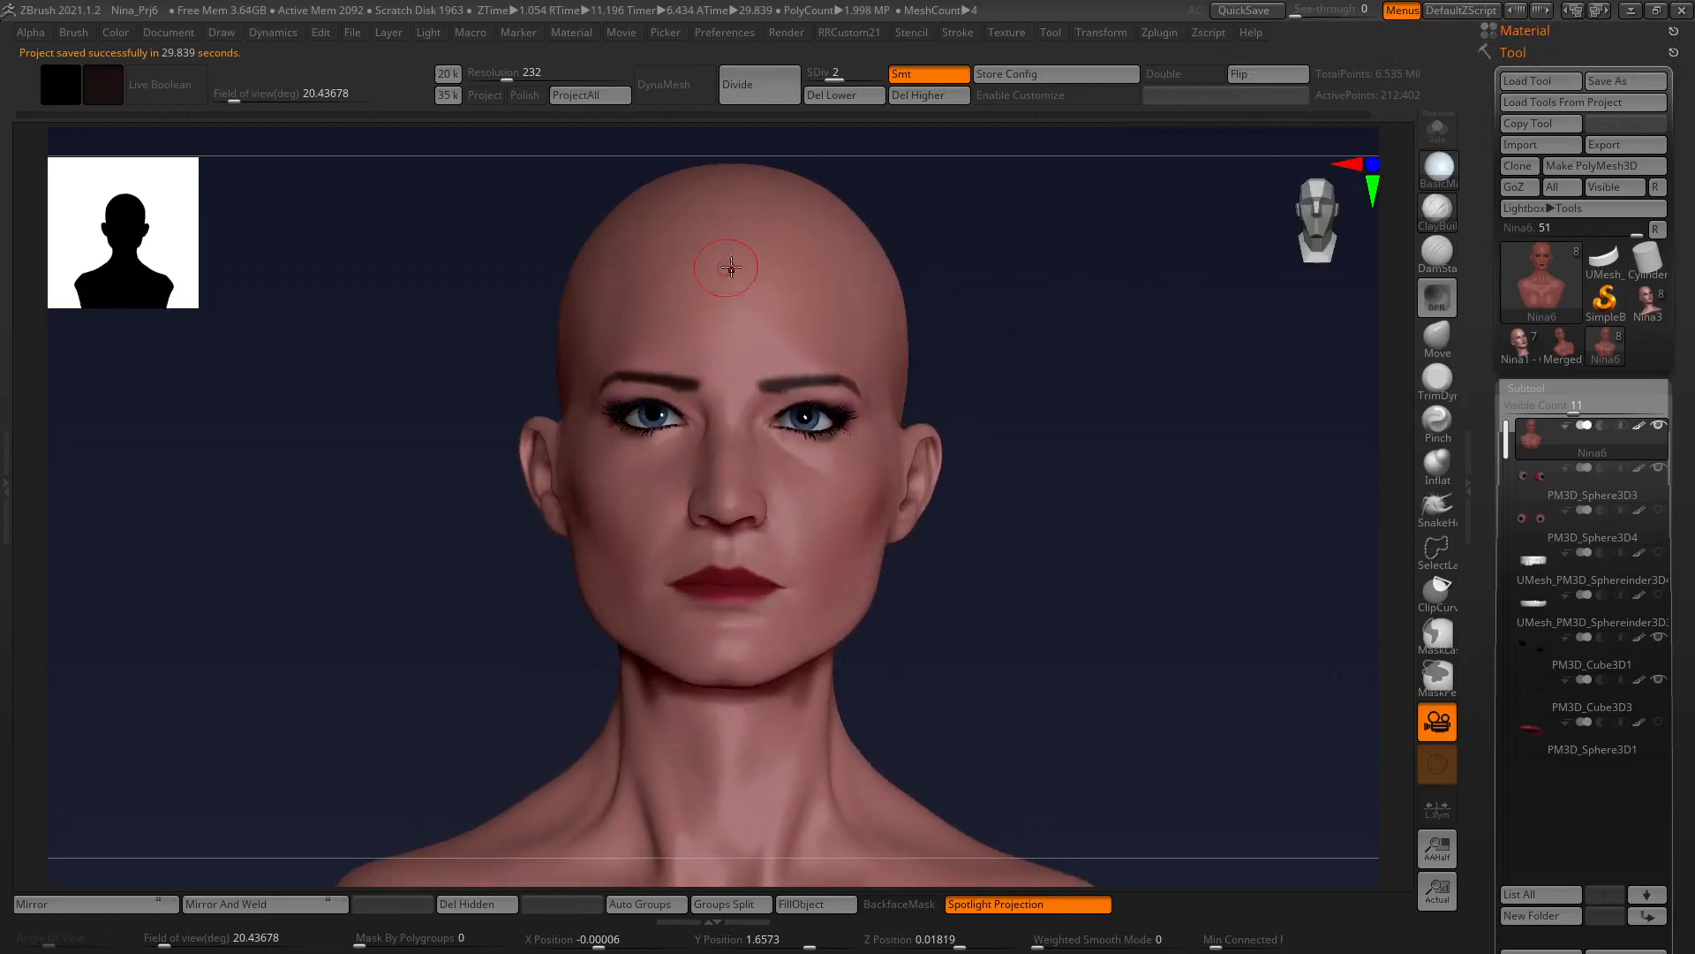
drag(925, 262, 1183, 442)
drag(1013, 352, 1117, 379)
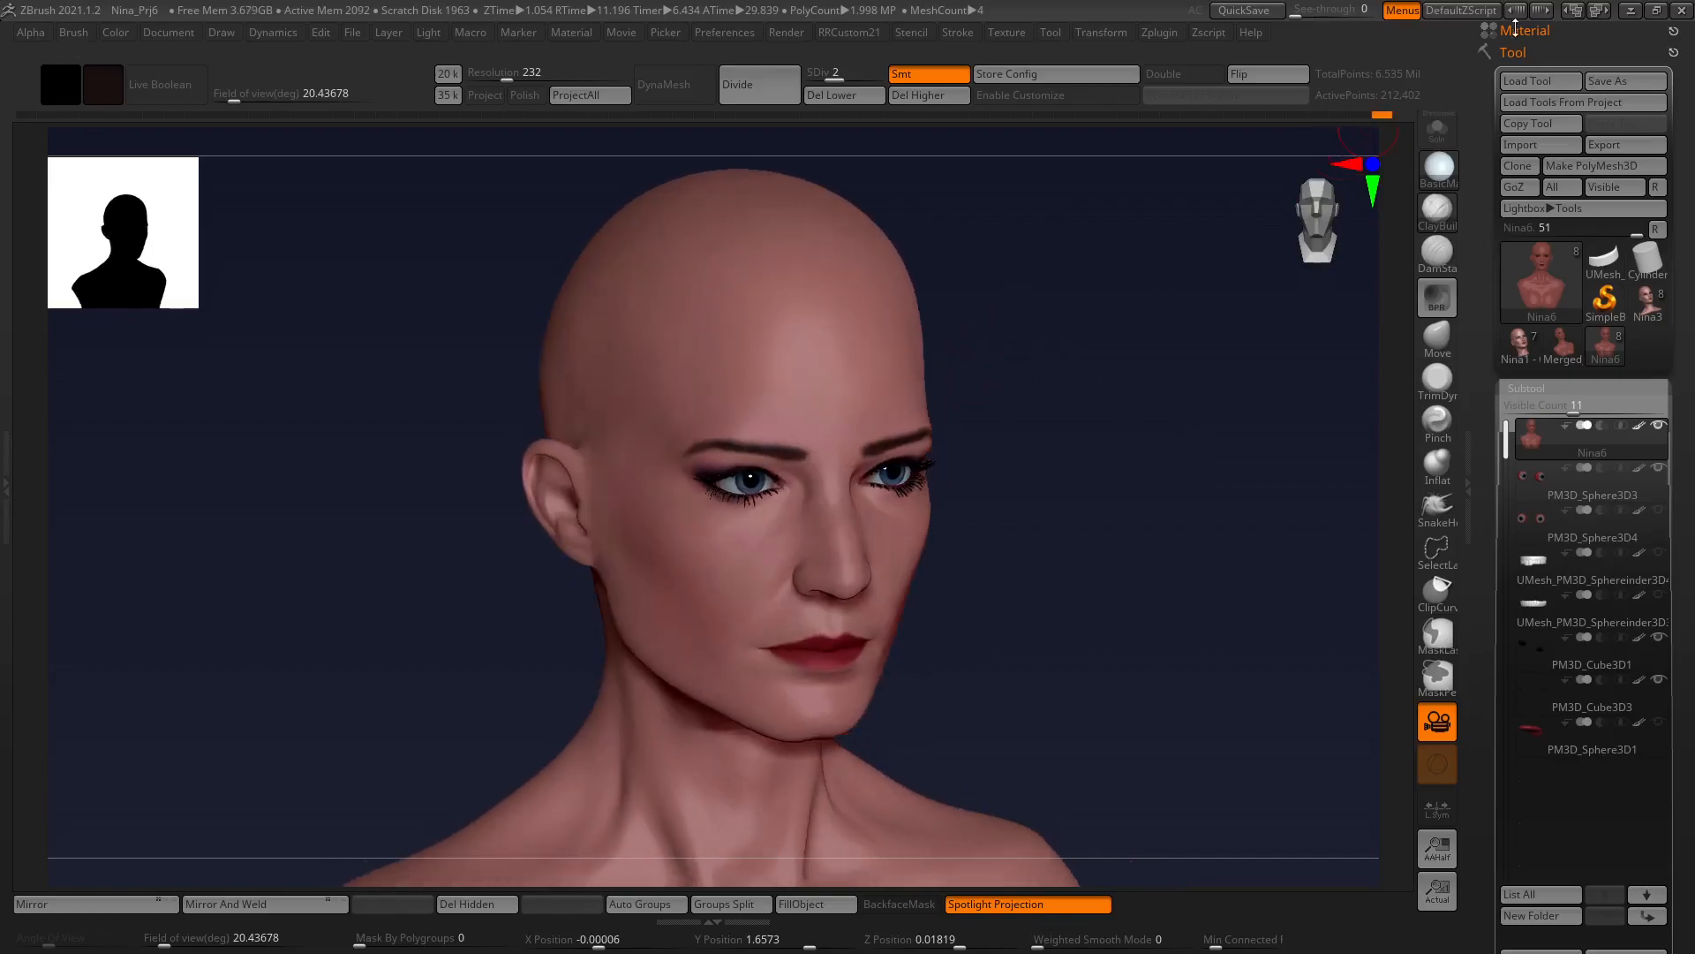
click(1682, 10)
click(869, 537)
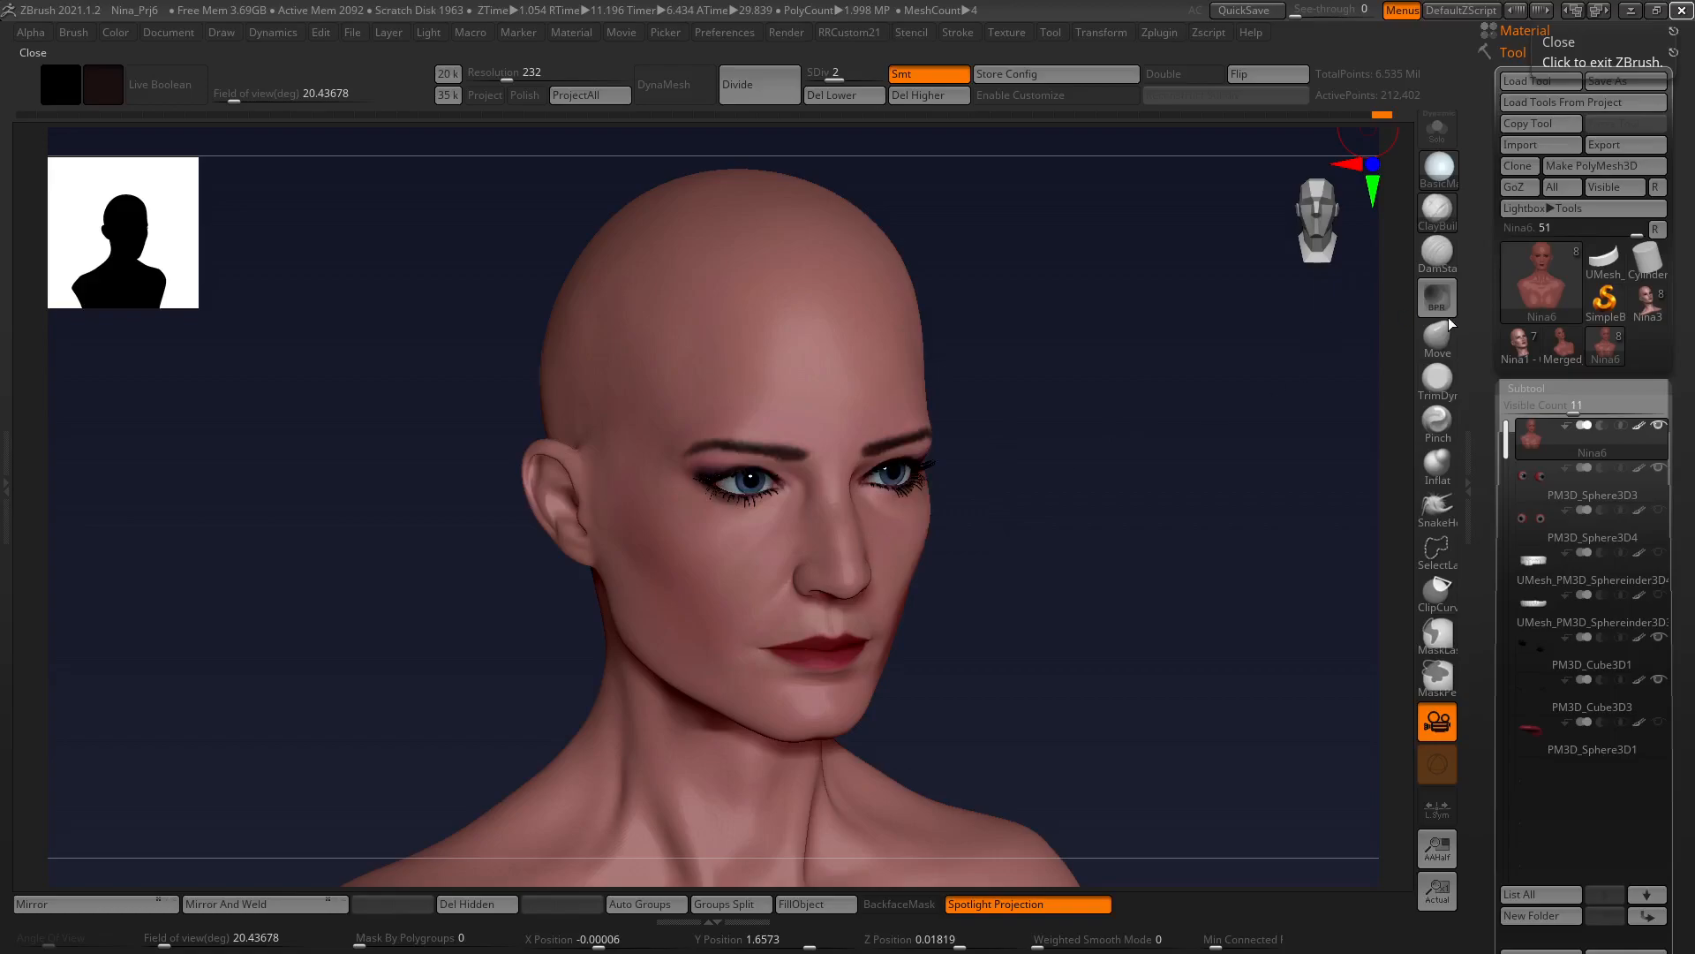
Switch to Marmoset Toolbag and import the Test1.Fbx model from the CC3Test folder on the Desktop.
key(alt+Tab)
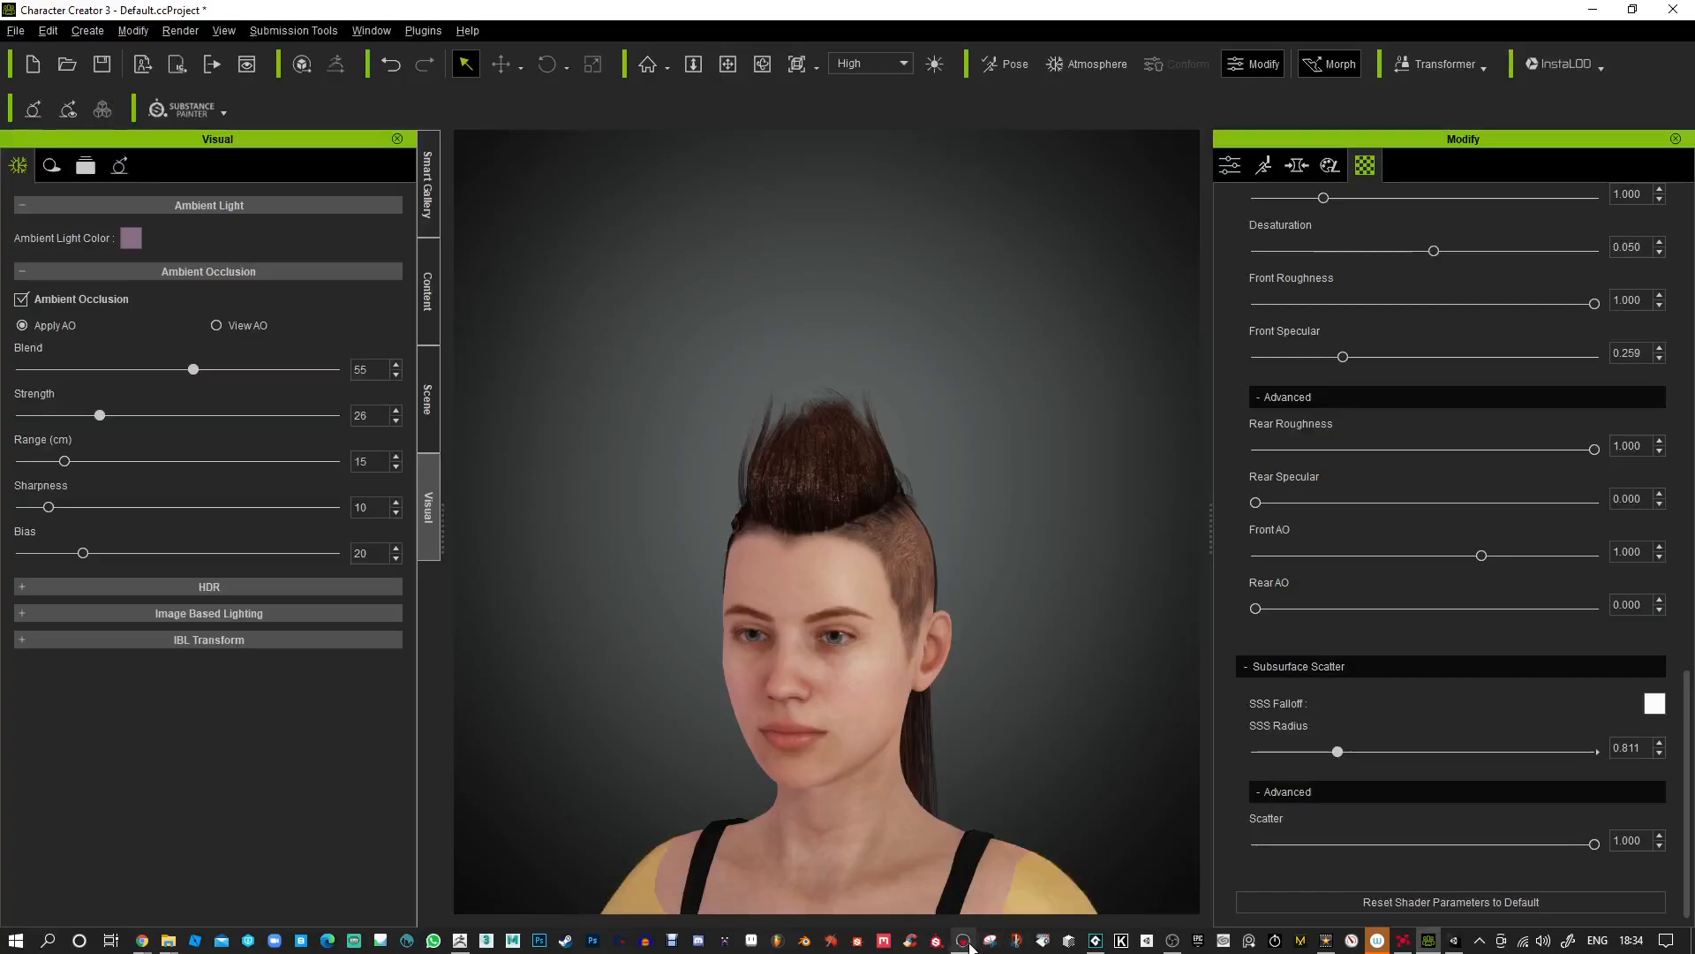
click(971, 946)
click(16, 30)
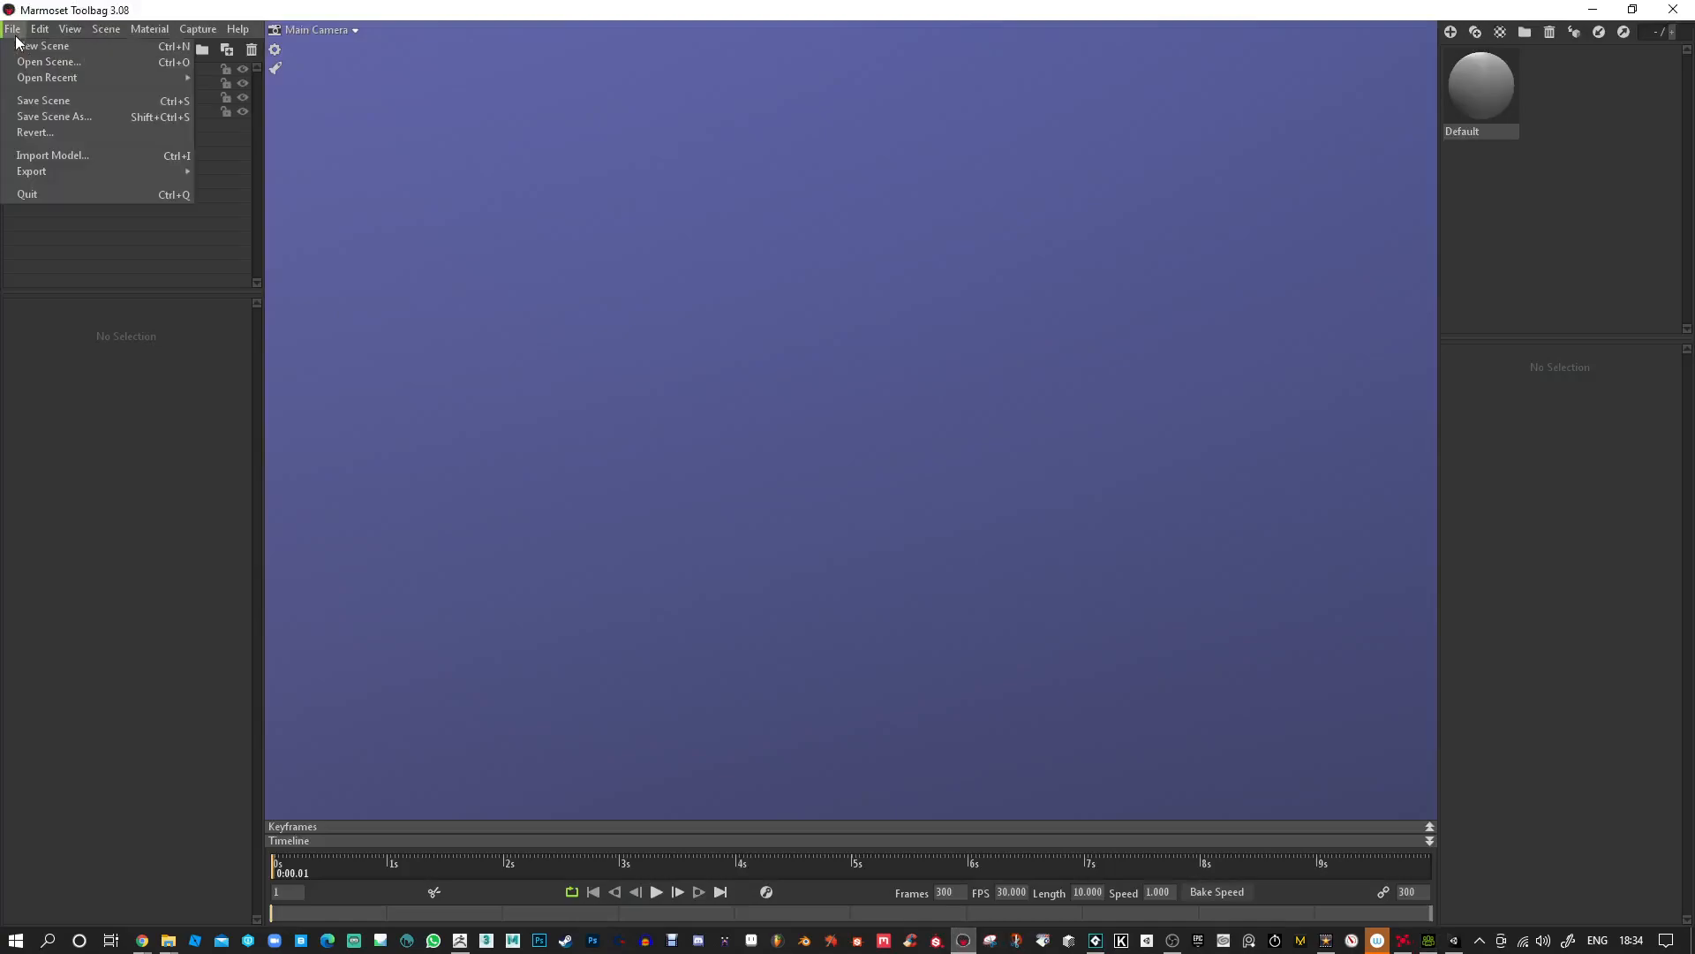
click(57, 151)
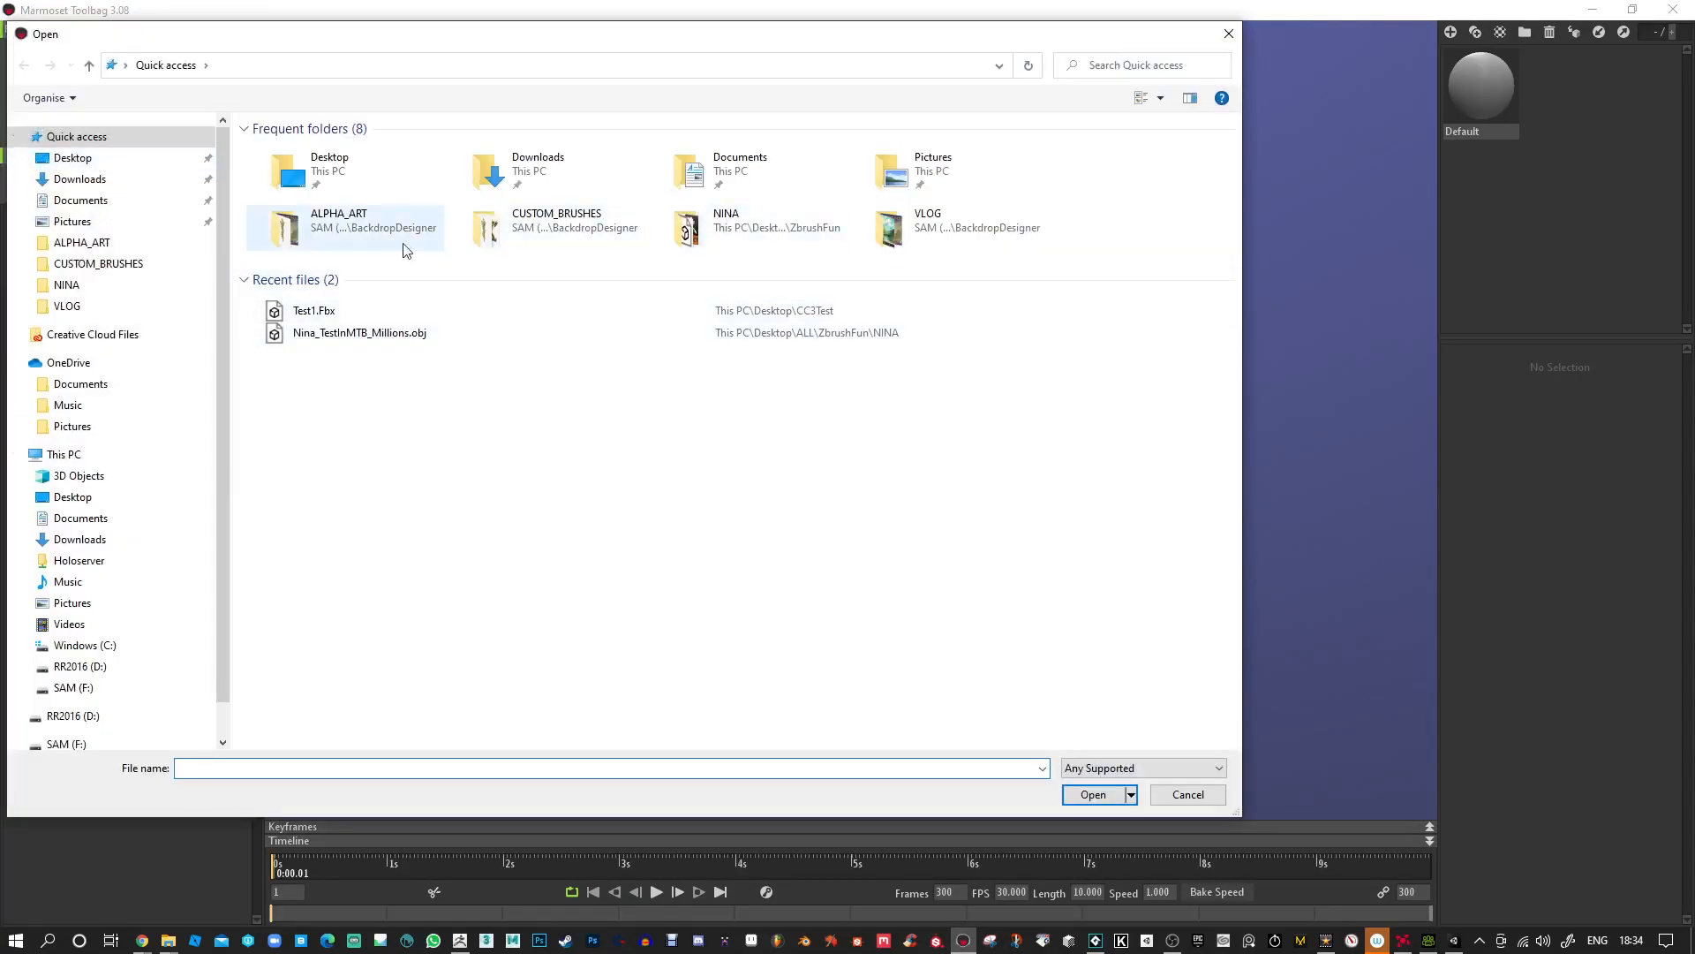
click(92, 160)
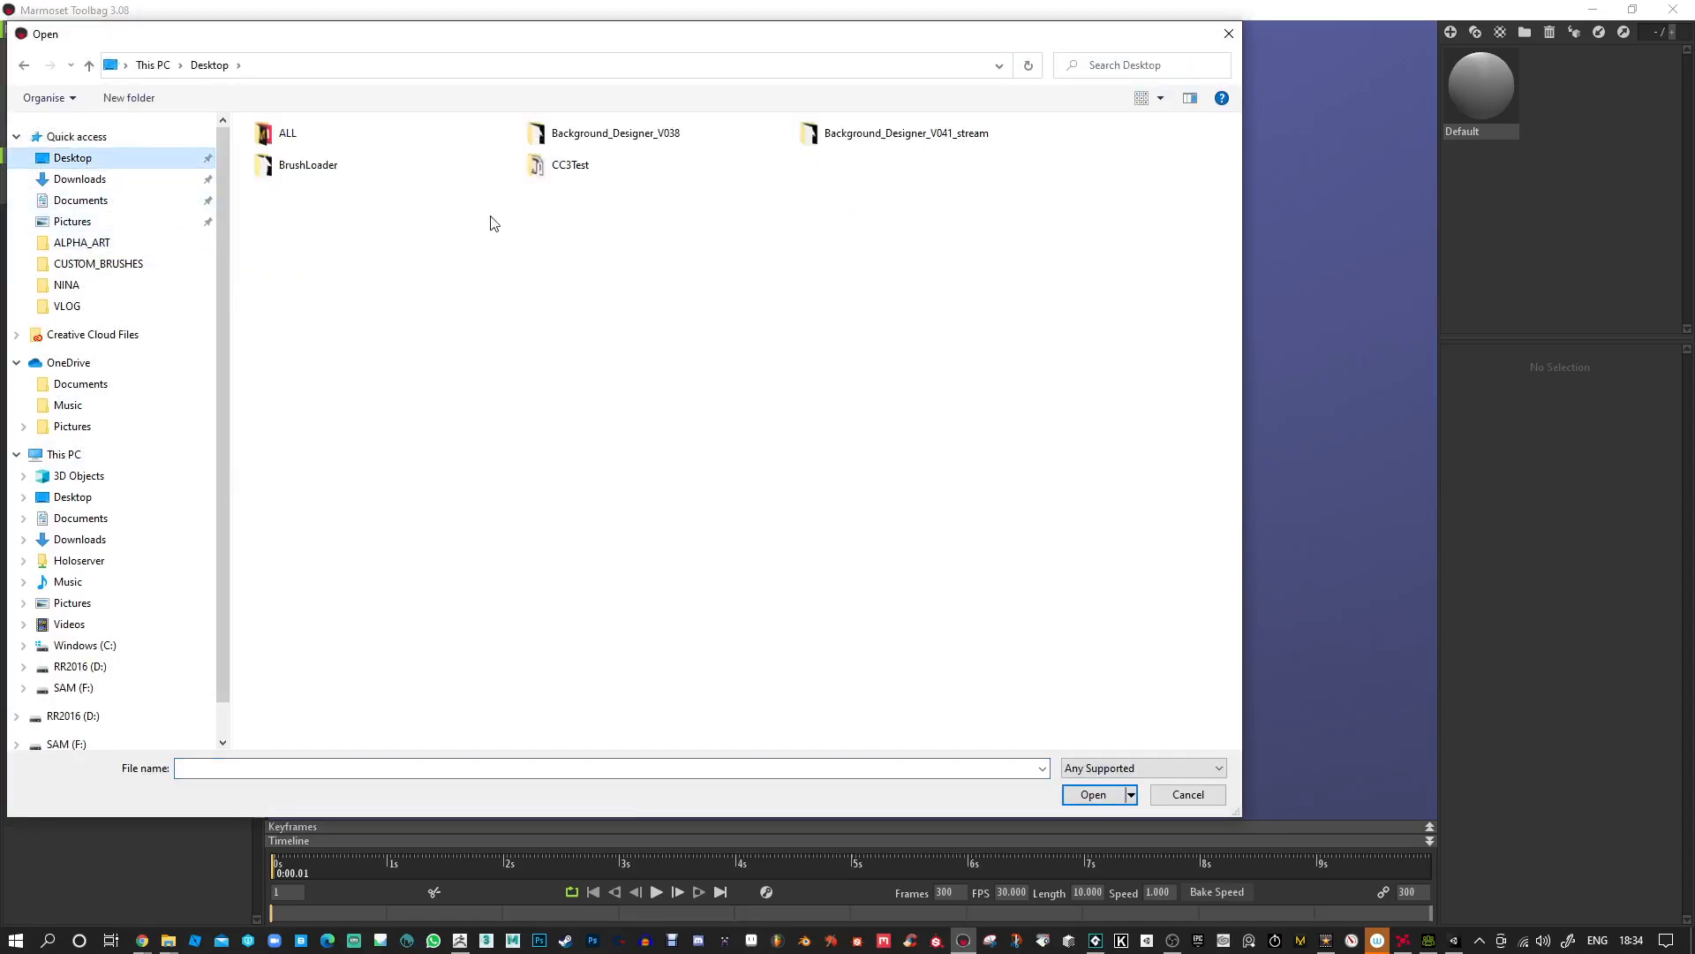
double_click(565, 165)
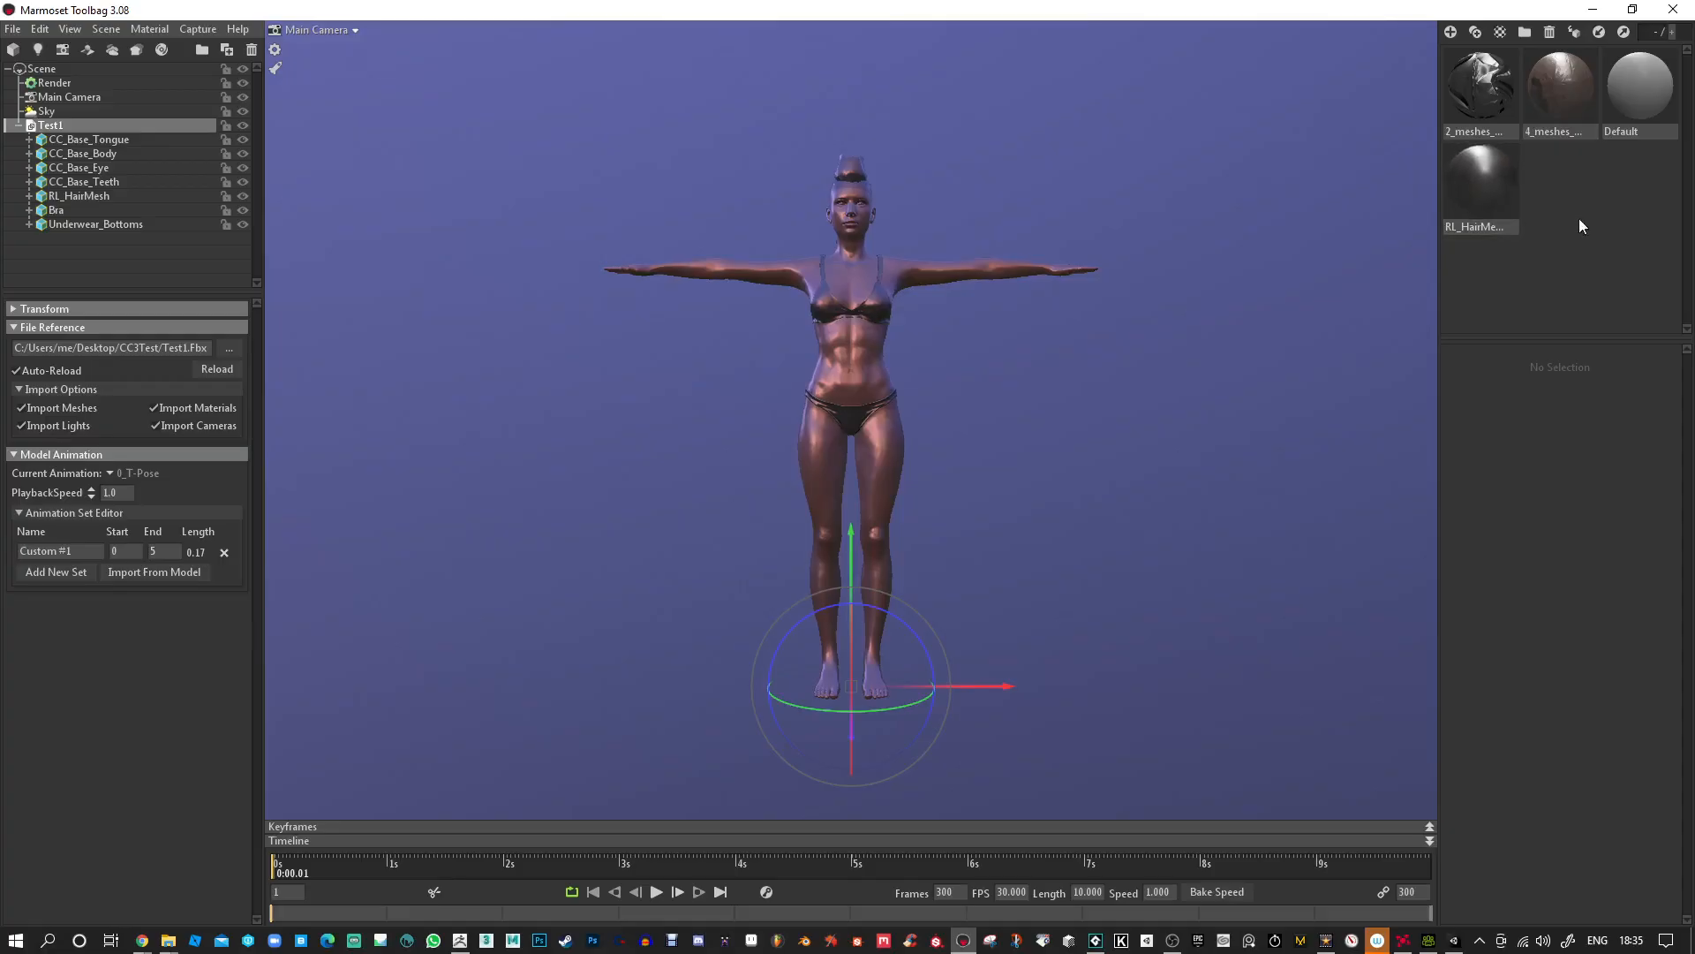
Select the RL_HairMesh material and set its transparency mode to Cutout.
alt+drag(1031, 289, 1146, 343)
alt+right_drag(1146, 343, 1152, 565)
alt+middle_drag(1084, 331, 1084, 634)
drag(1052, 167, 1417, 210)
click(1481, 186)
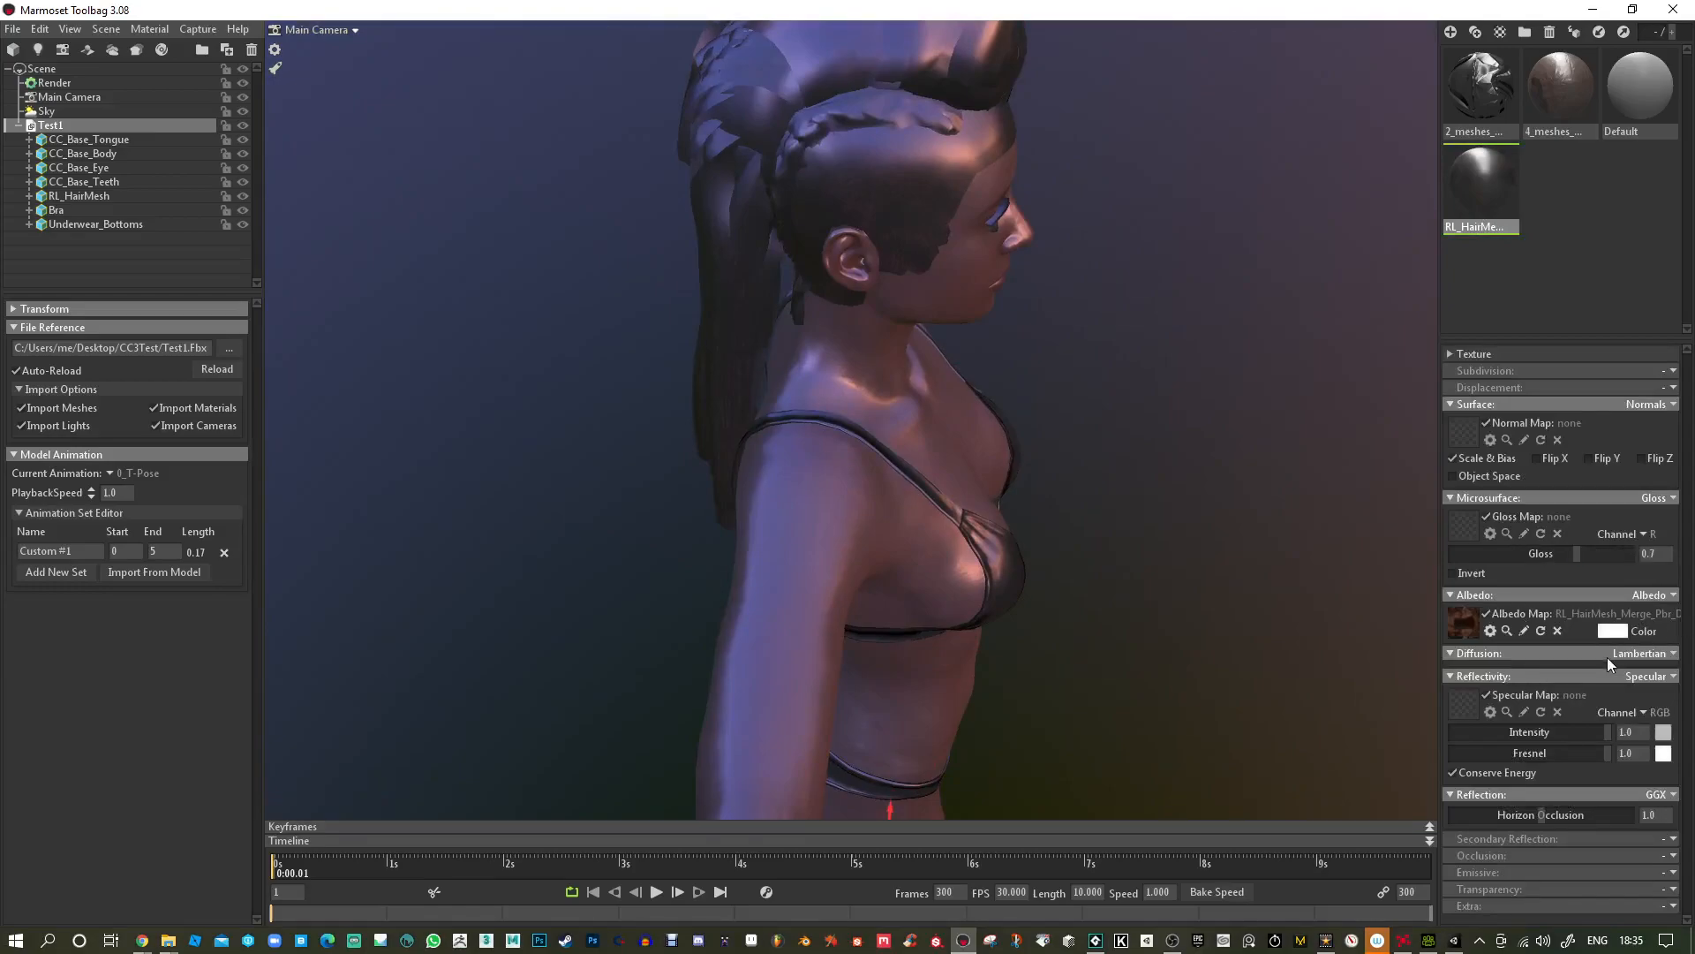
click(1672, 890)
click(1607, 825)
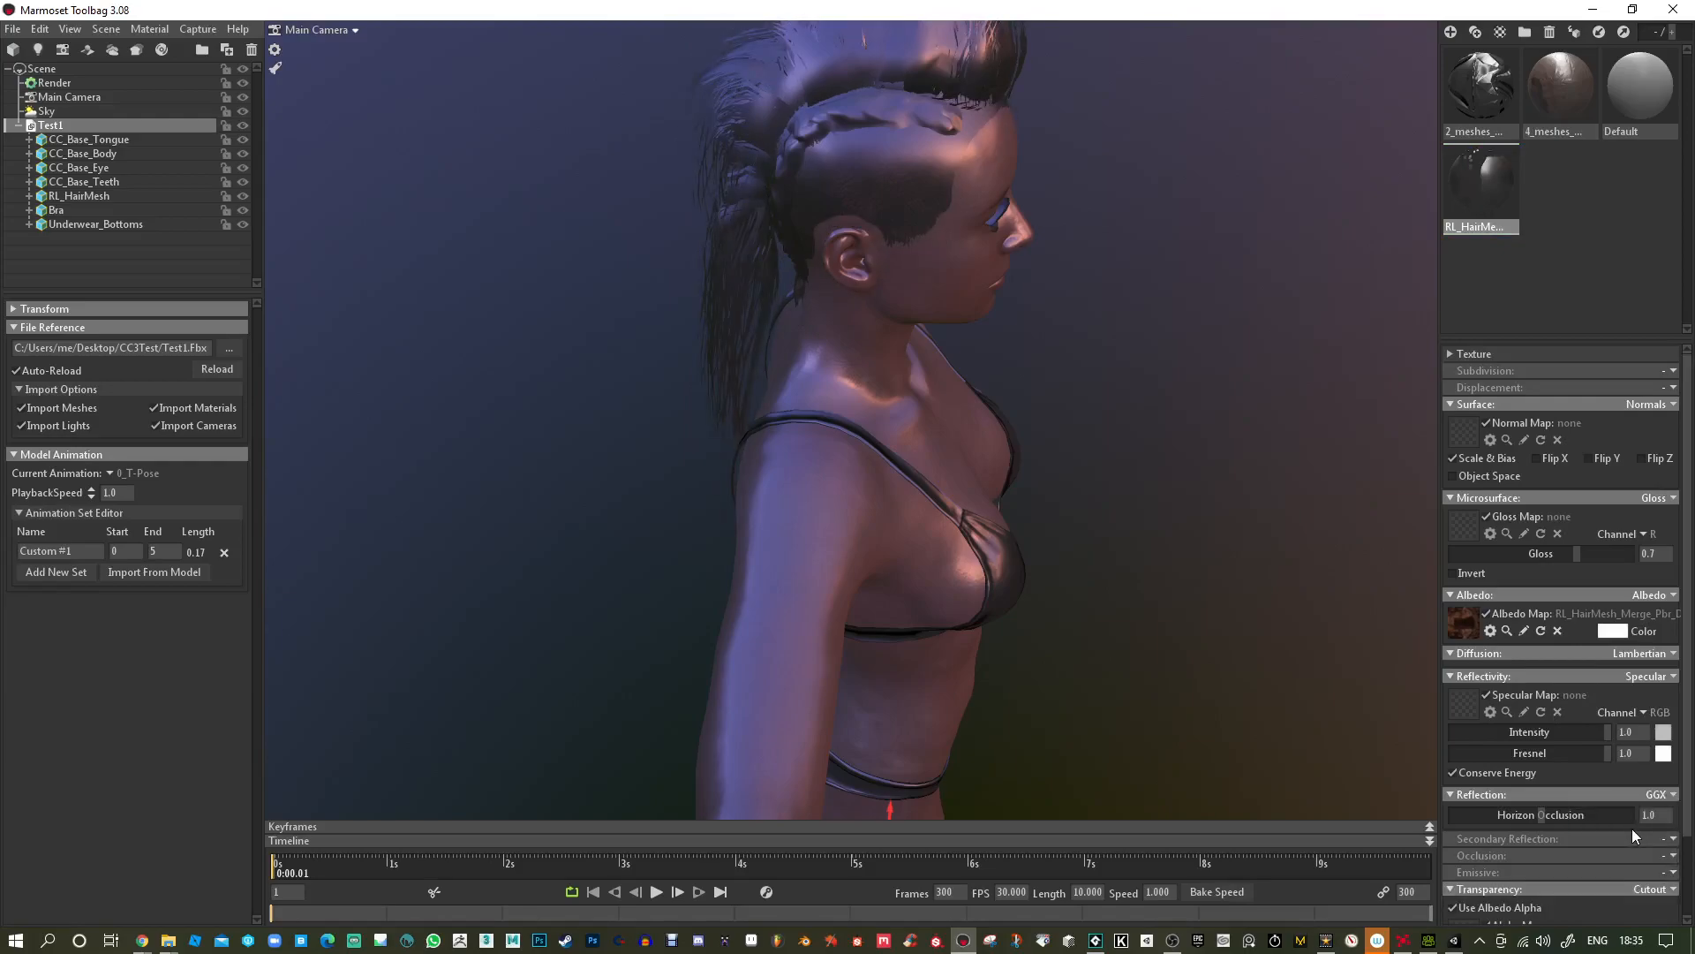
Change the hair material's transparency mode to Dither and check the ponytail strands up close.
drag(1122, 306, 1211, 358)
right_drag(1211, 358, 1217, 442)
scroll(1217, 447, down, 2)
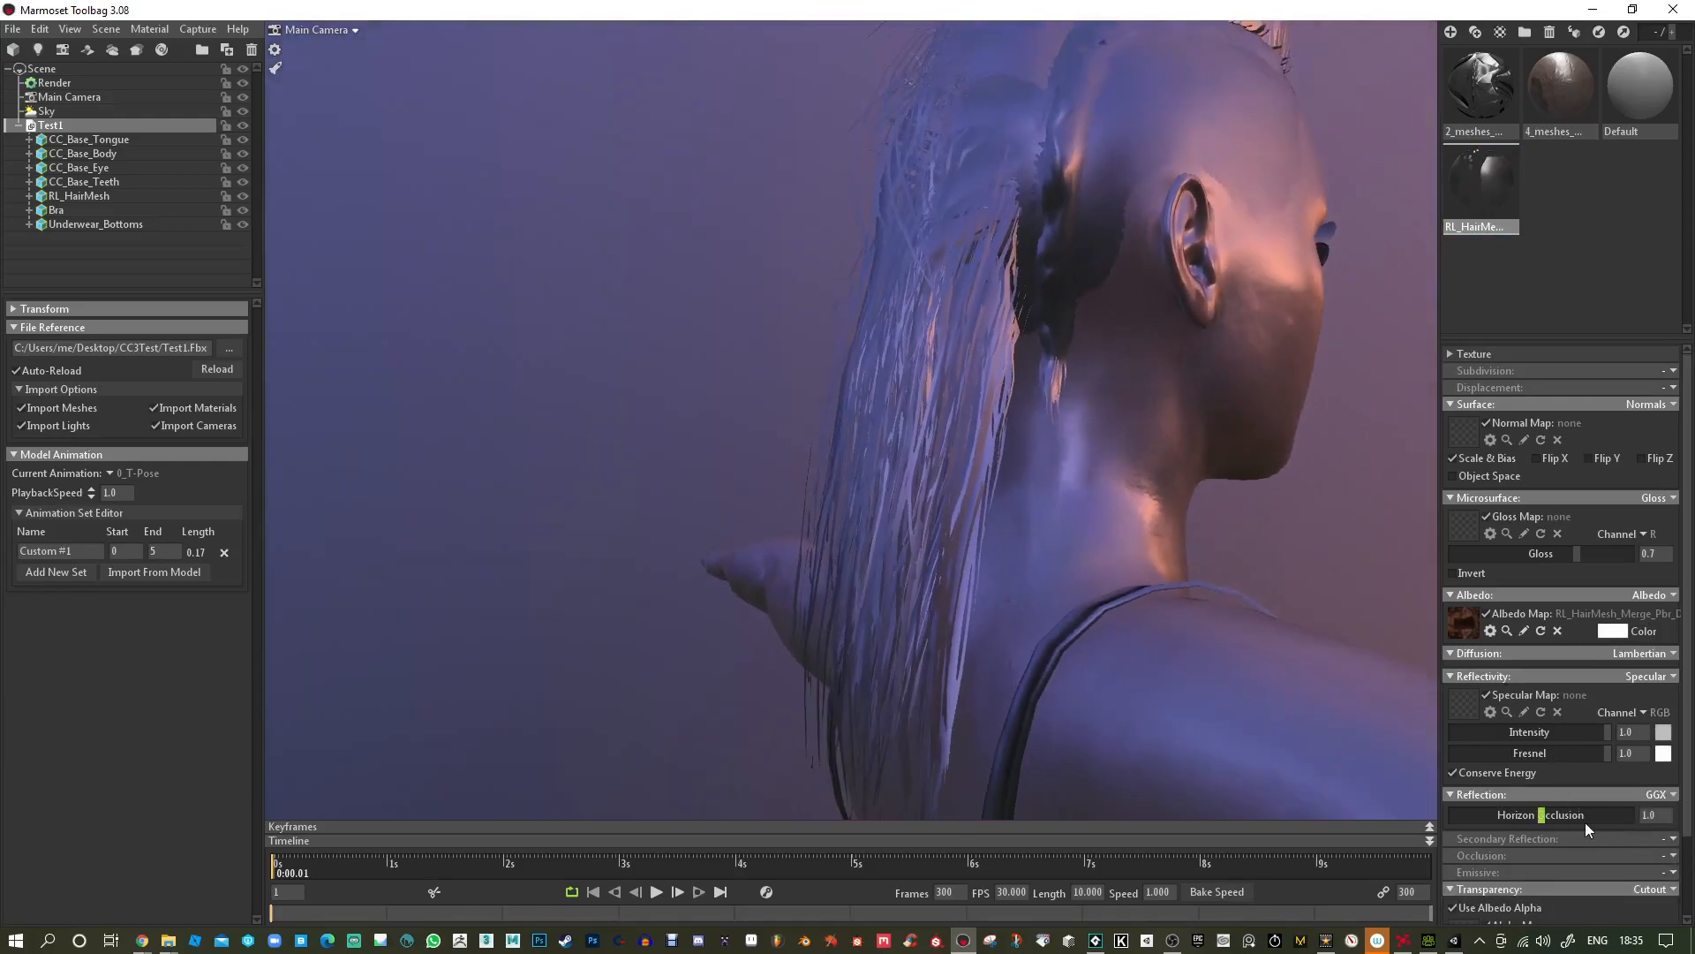
click(1672, 890)
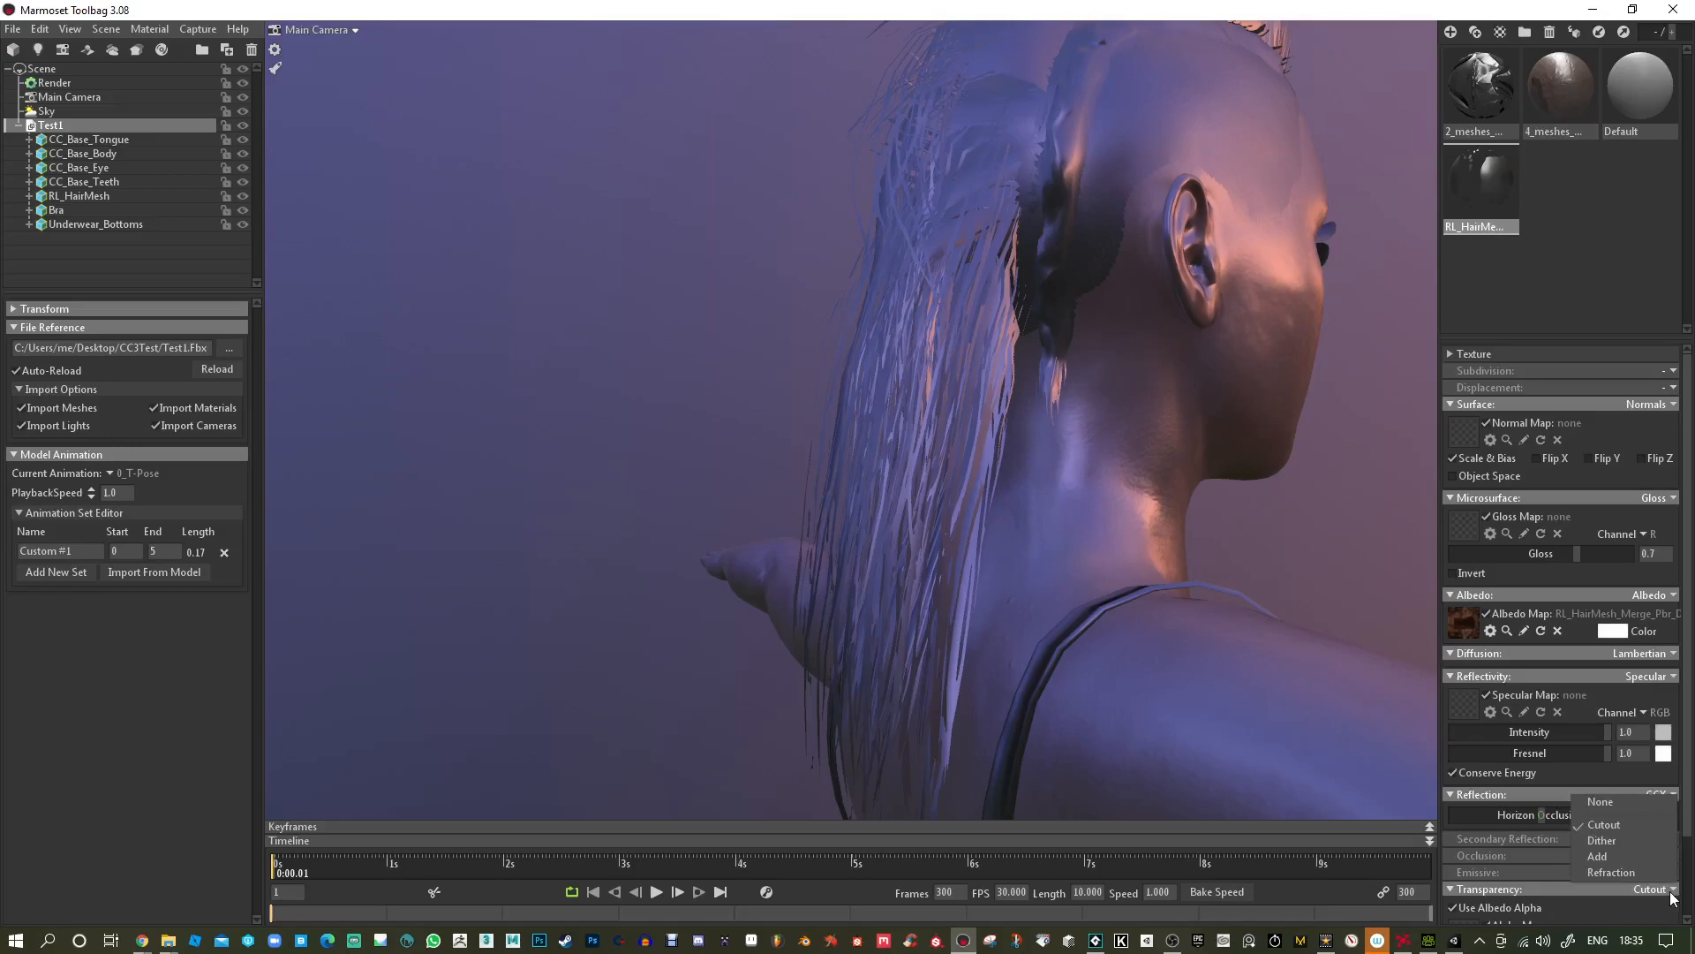
click(1633, 842)
mouse_move(1084, 518)
mouse_down()
mouse_move(1071, 367)
mouse_move(1108, 416)
mouse_move(1121, 547)
mouse_move(1115, 503)
mouse_up()
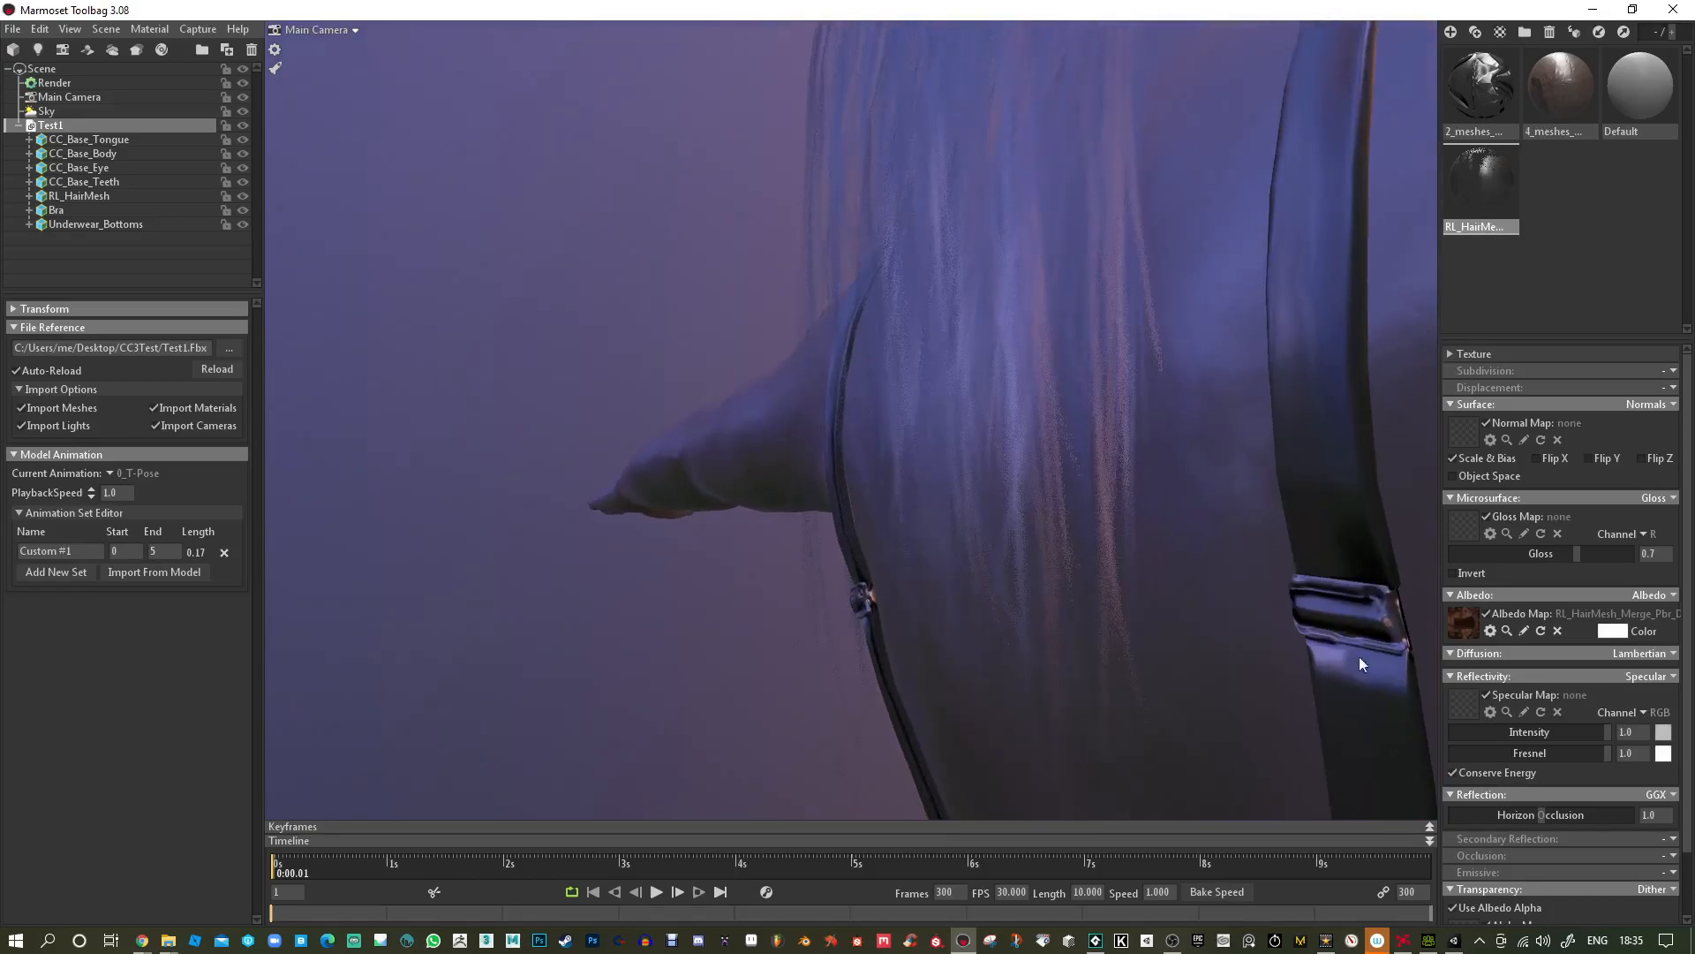
Try adjusting the alpha amount, the alpha channel and the Use Albedo Alpha option in the hair material's transparency.
scroll(1571, 877, down, 3)
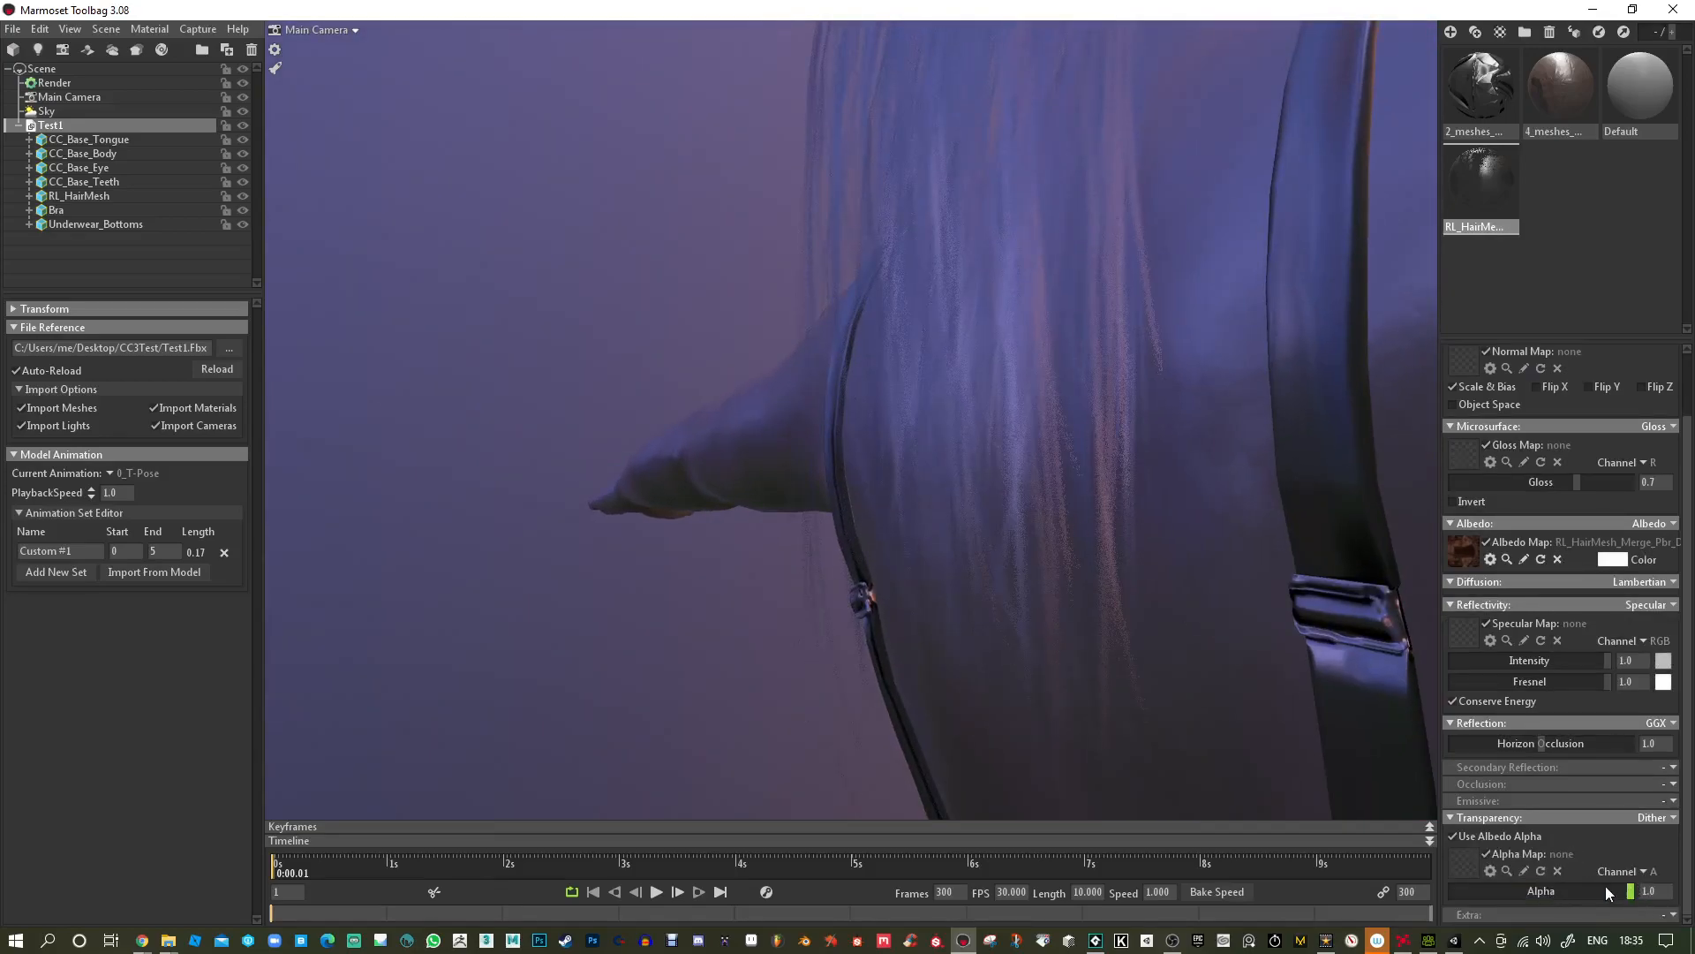
drag(1591, 888, 1602, 888)
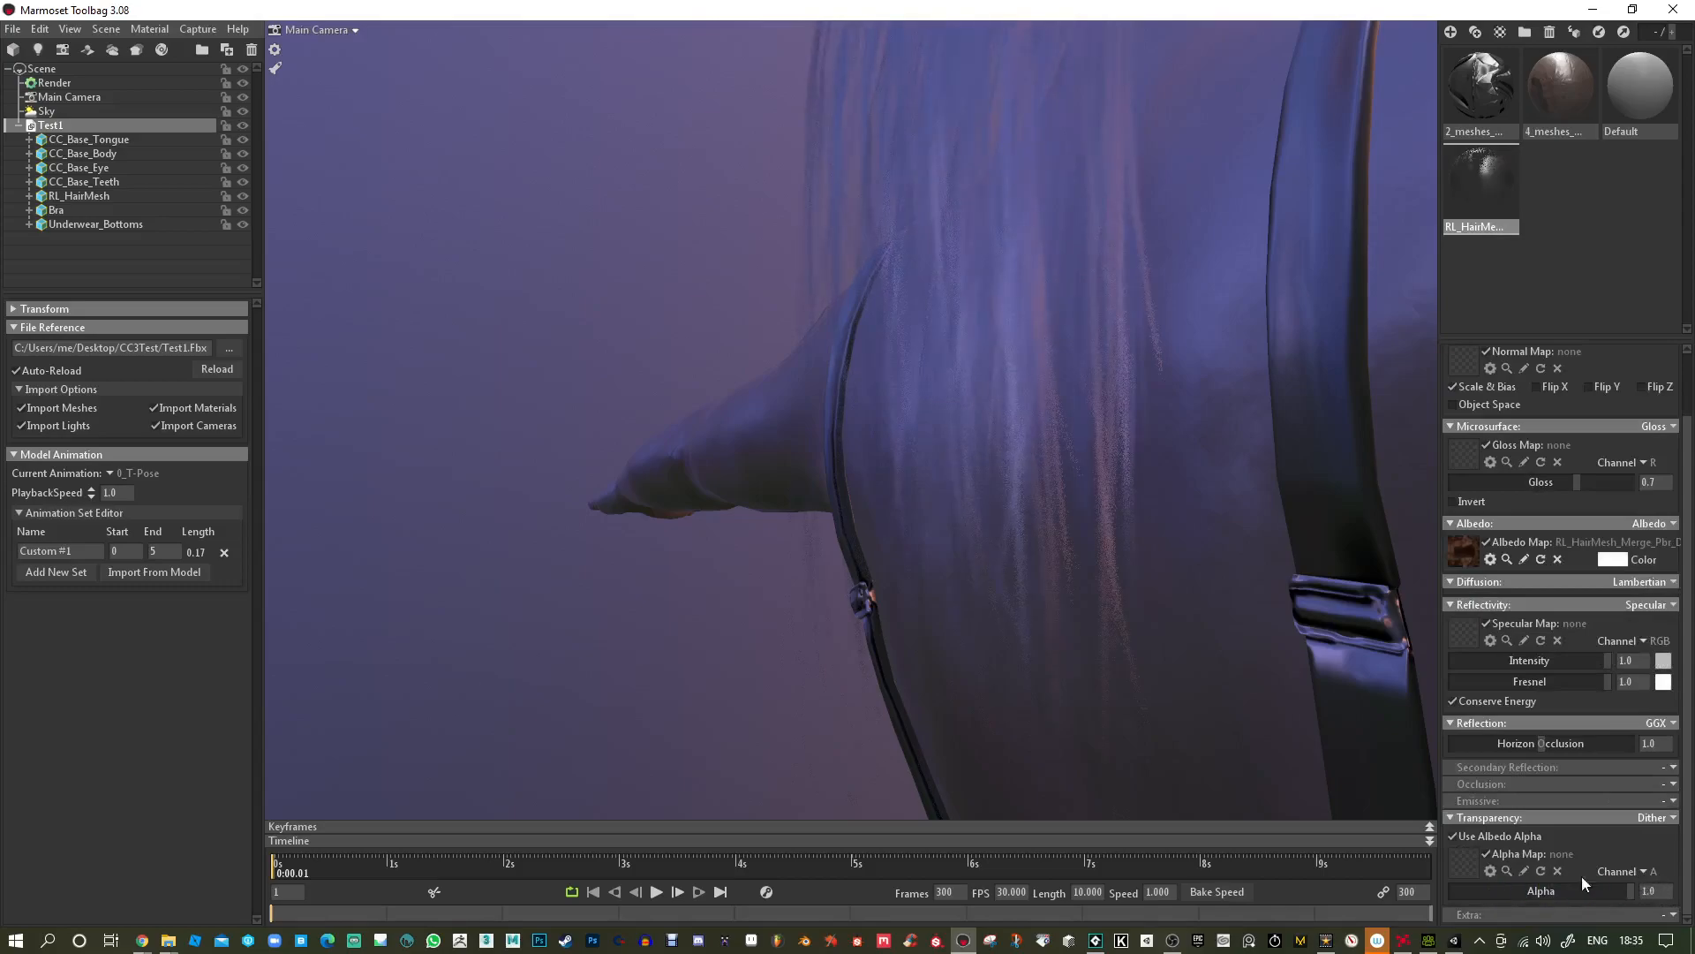
click(1640, 871)
click(1612, 808)
click(1643, 872)
click(1621, 856)
click(1455, 839)
click(1455, 838)
Set the hair material's specular reflectivity intensity to 0.0 and check the mohawk up close.
right_drag(1255, 739, 1255, 567)
drag(1254, 568, 1103, 671)
mouse_move(1118, 520)
mouse_down()
mouse_move(1253, 628)
mouse_move(1068, 628)
mouse_move(1090, 567)
mouse_move(1245, 608)
mouse_move(1184, 610)
mouse_move(1135, 538)
mouse_up()
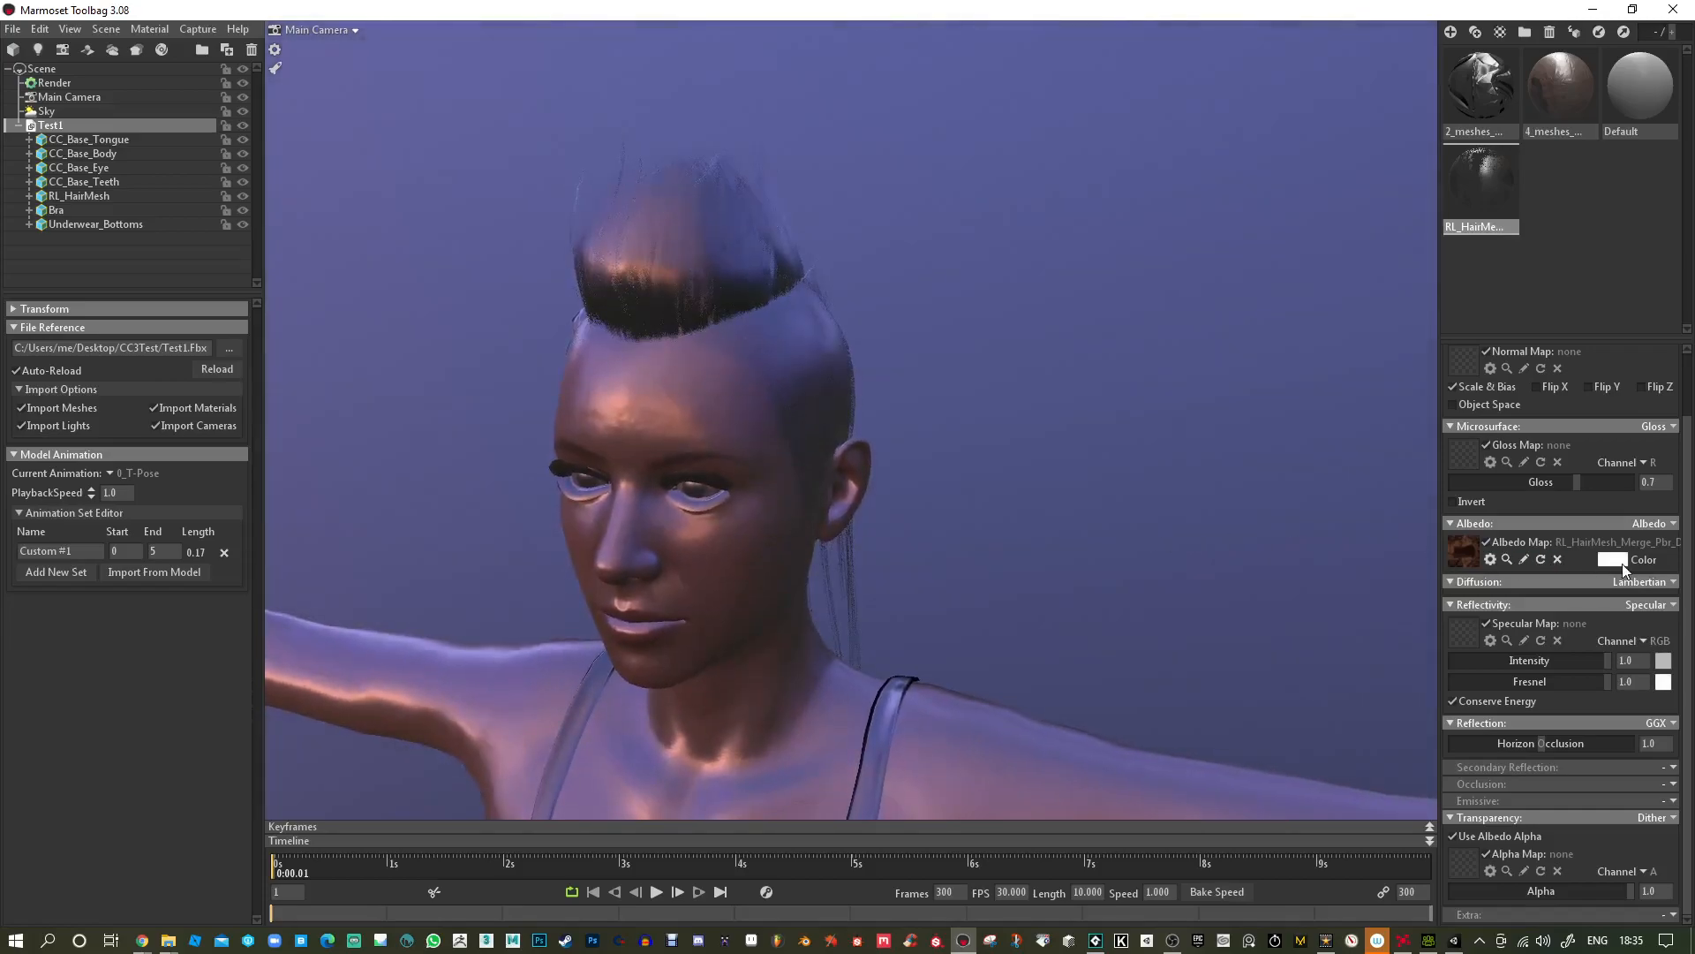
drag(1586, 655, 1452, 661)
drag(976, 518, 1108, 555)
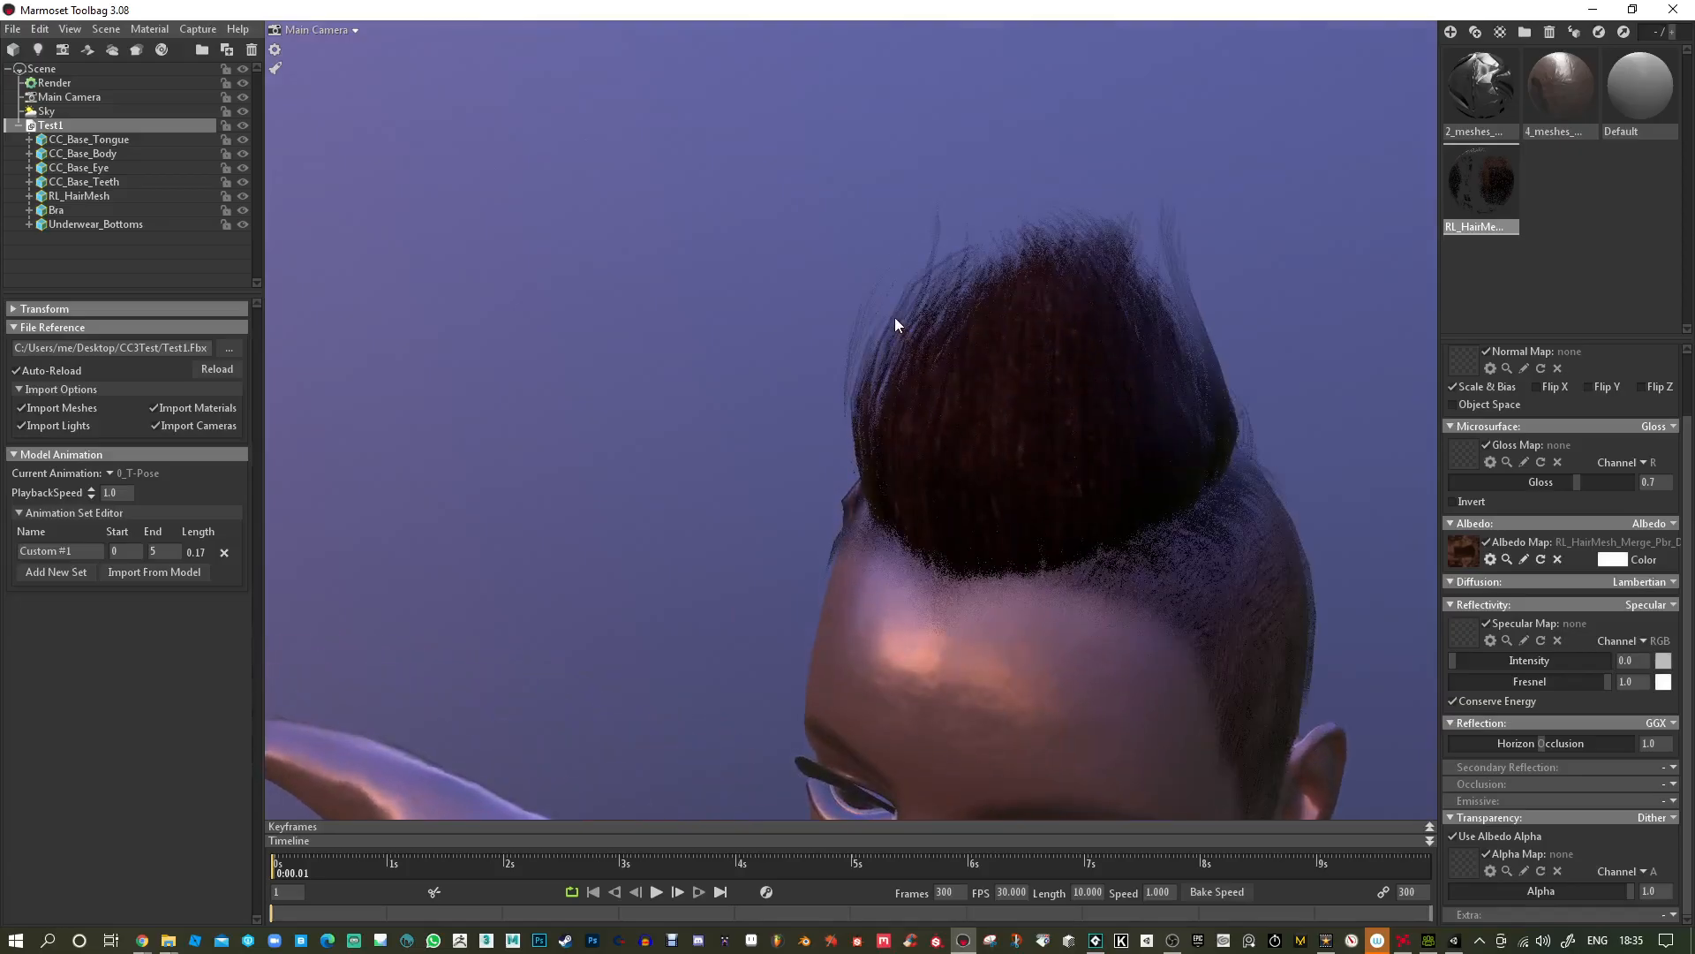
Try an alpha value of 2 in the hair material's transparency and check the shaved side and mohawk up close.
drag(985, 362, 1079, 393)
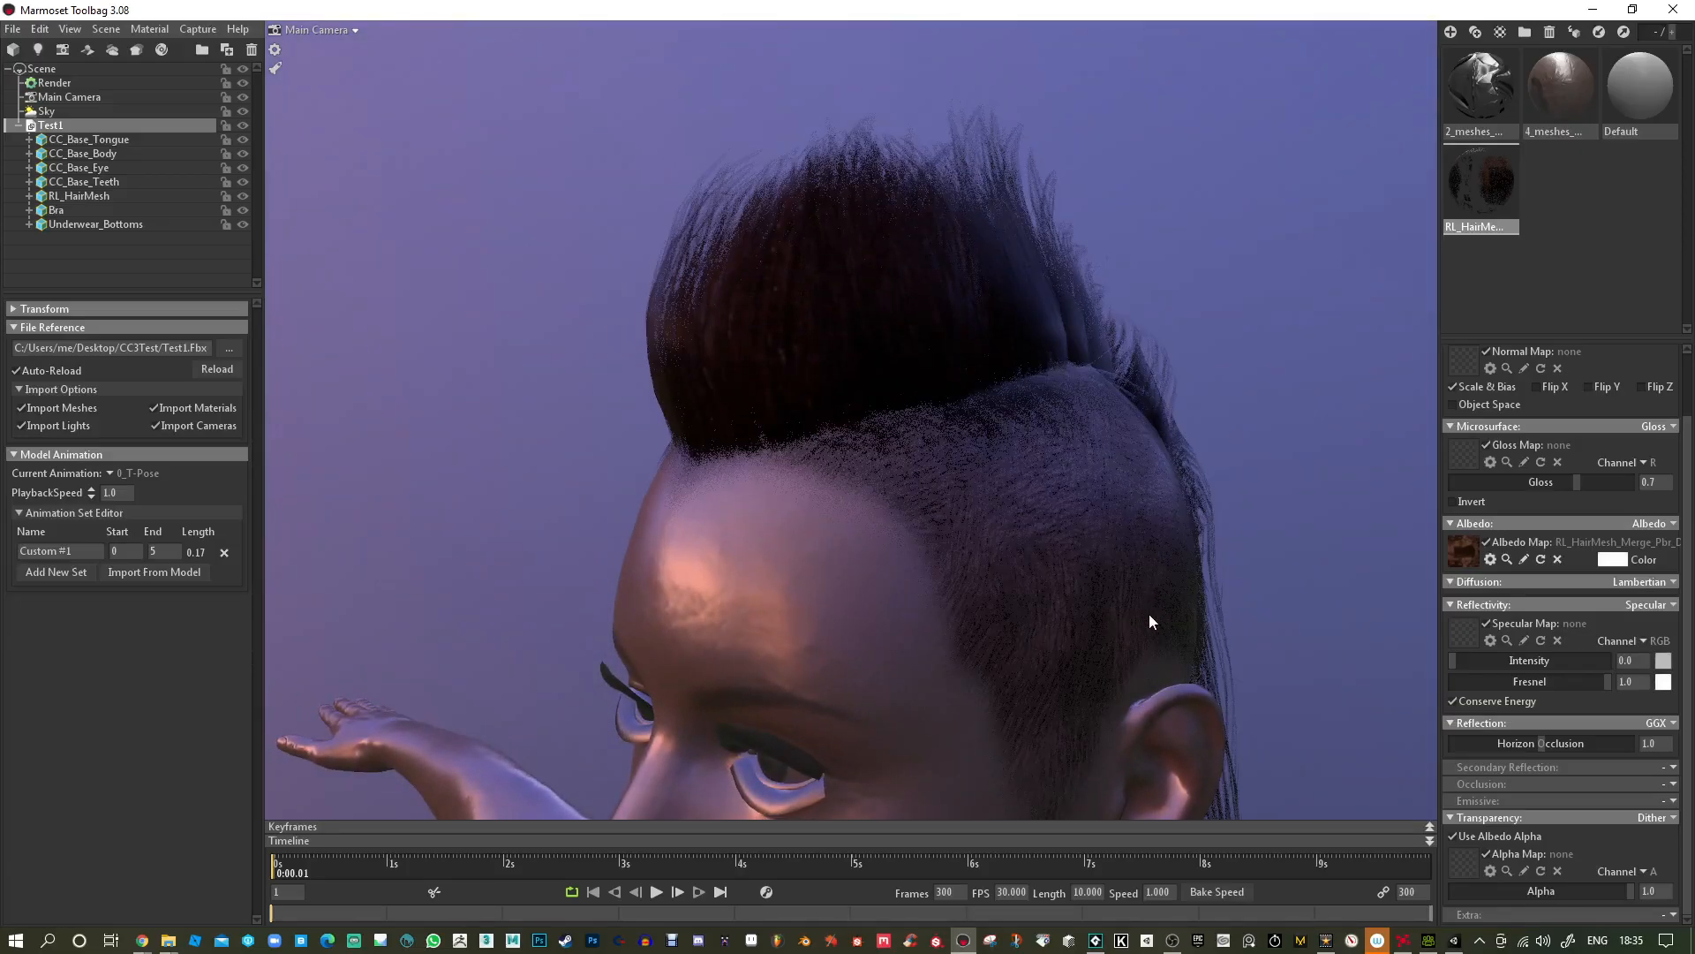
drag(1148, 613, 1107, 587)
right_drag(1026, 484, 1039, 554)
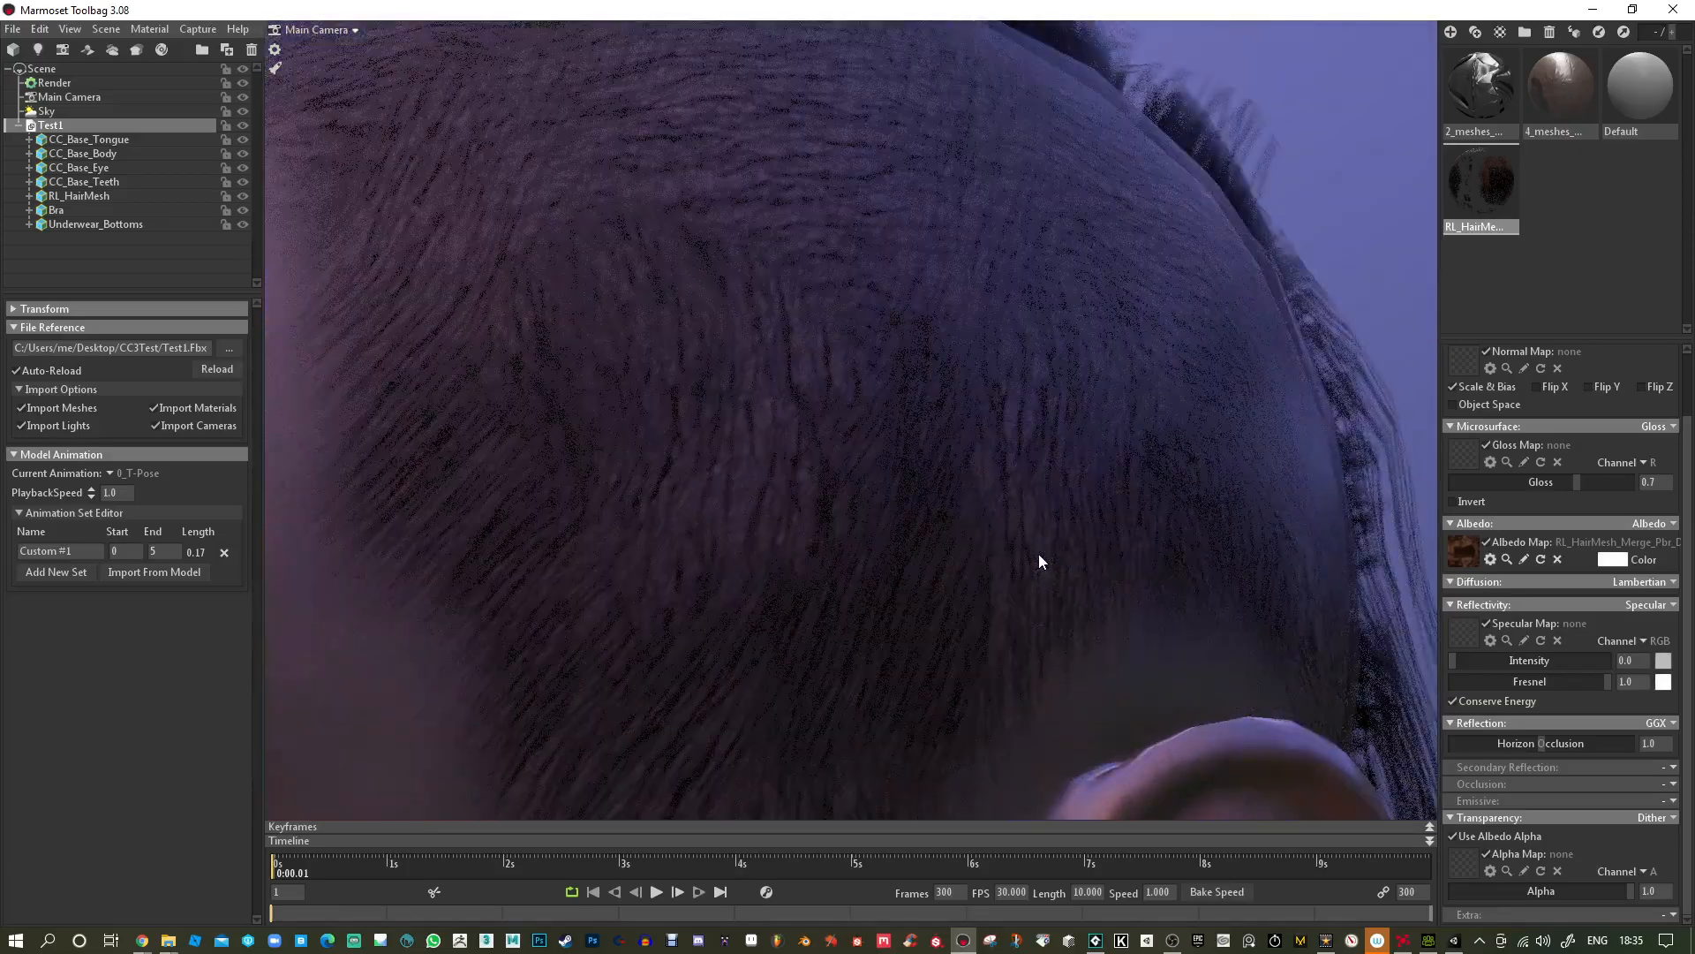
drag(966, 559, 988, 554)
right_drag(1183, 574, 1206, 551)
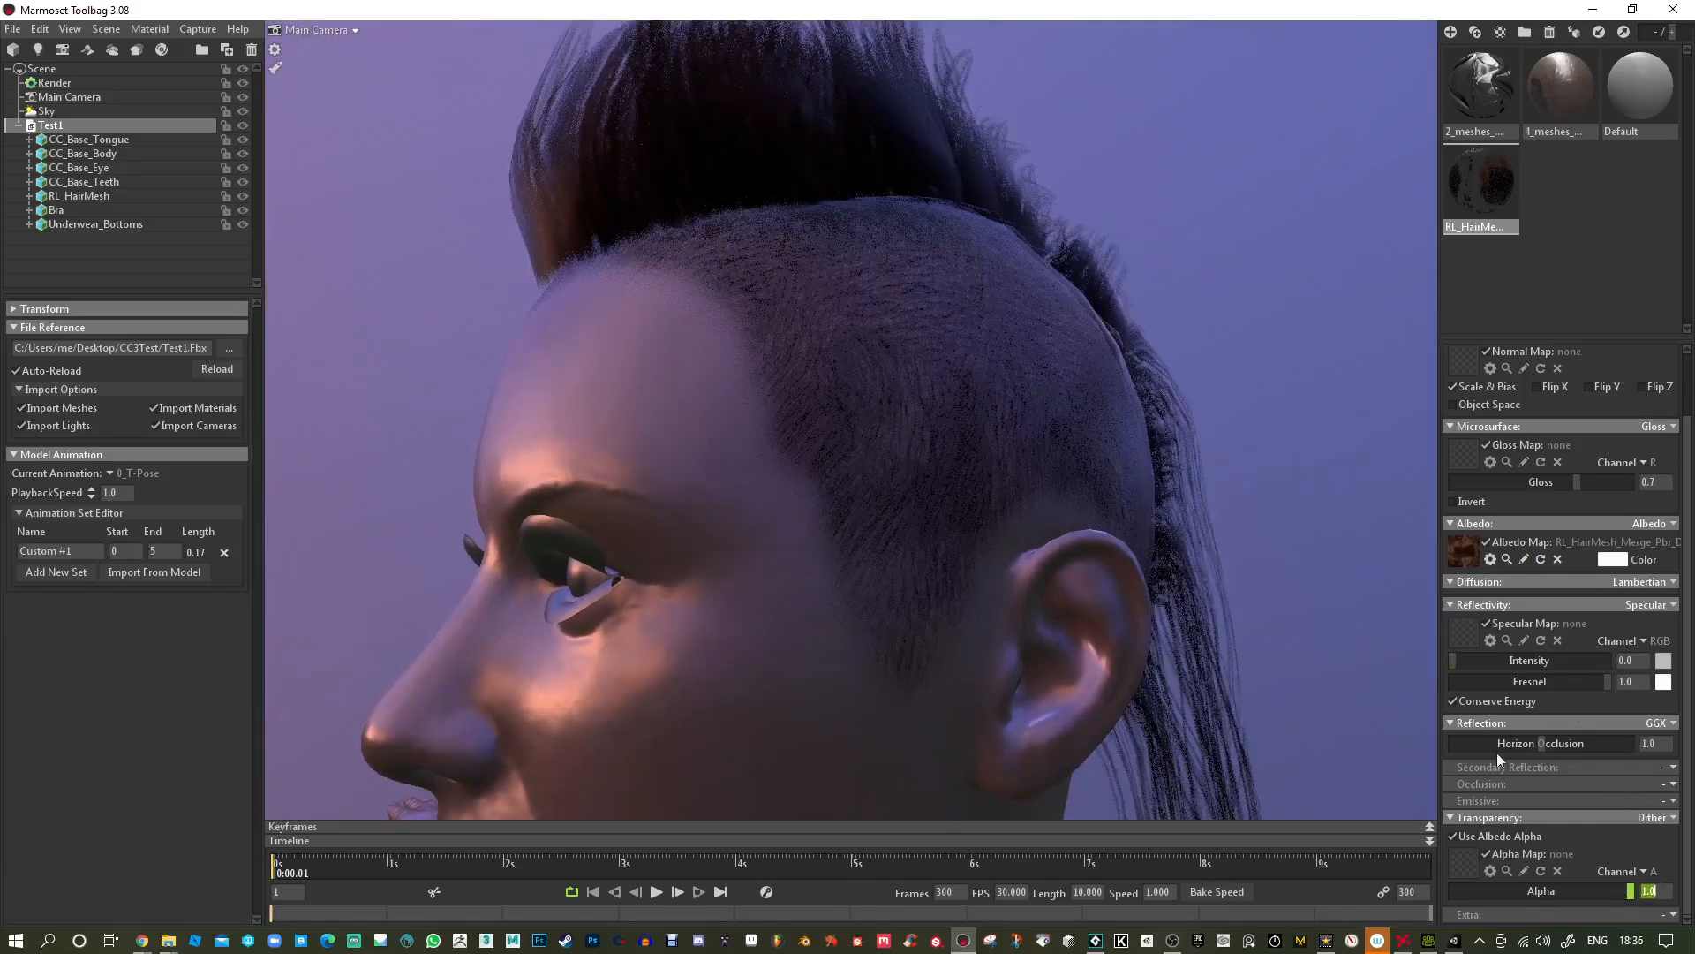
text(2)
key(Return)
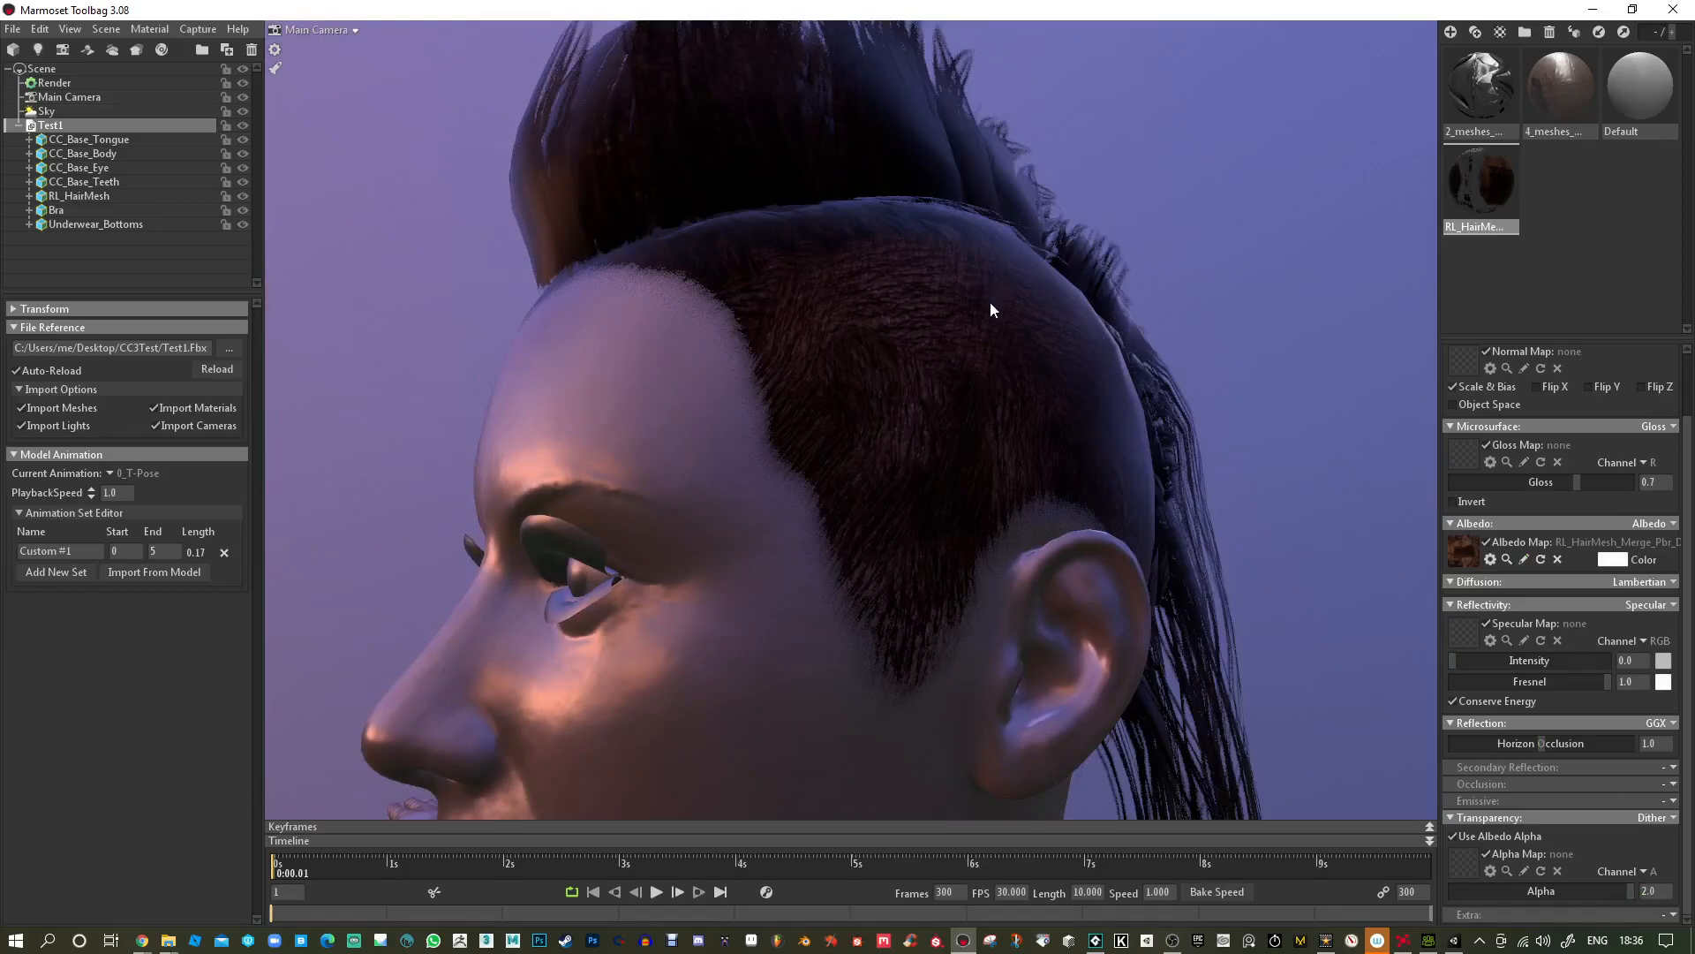
drag(992, 298, 918, 350)
scroll(1035, 505, down, 2)
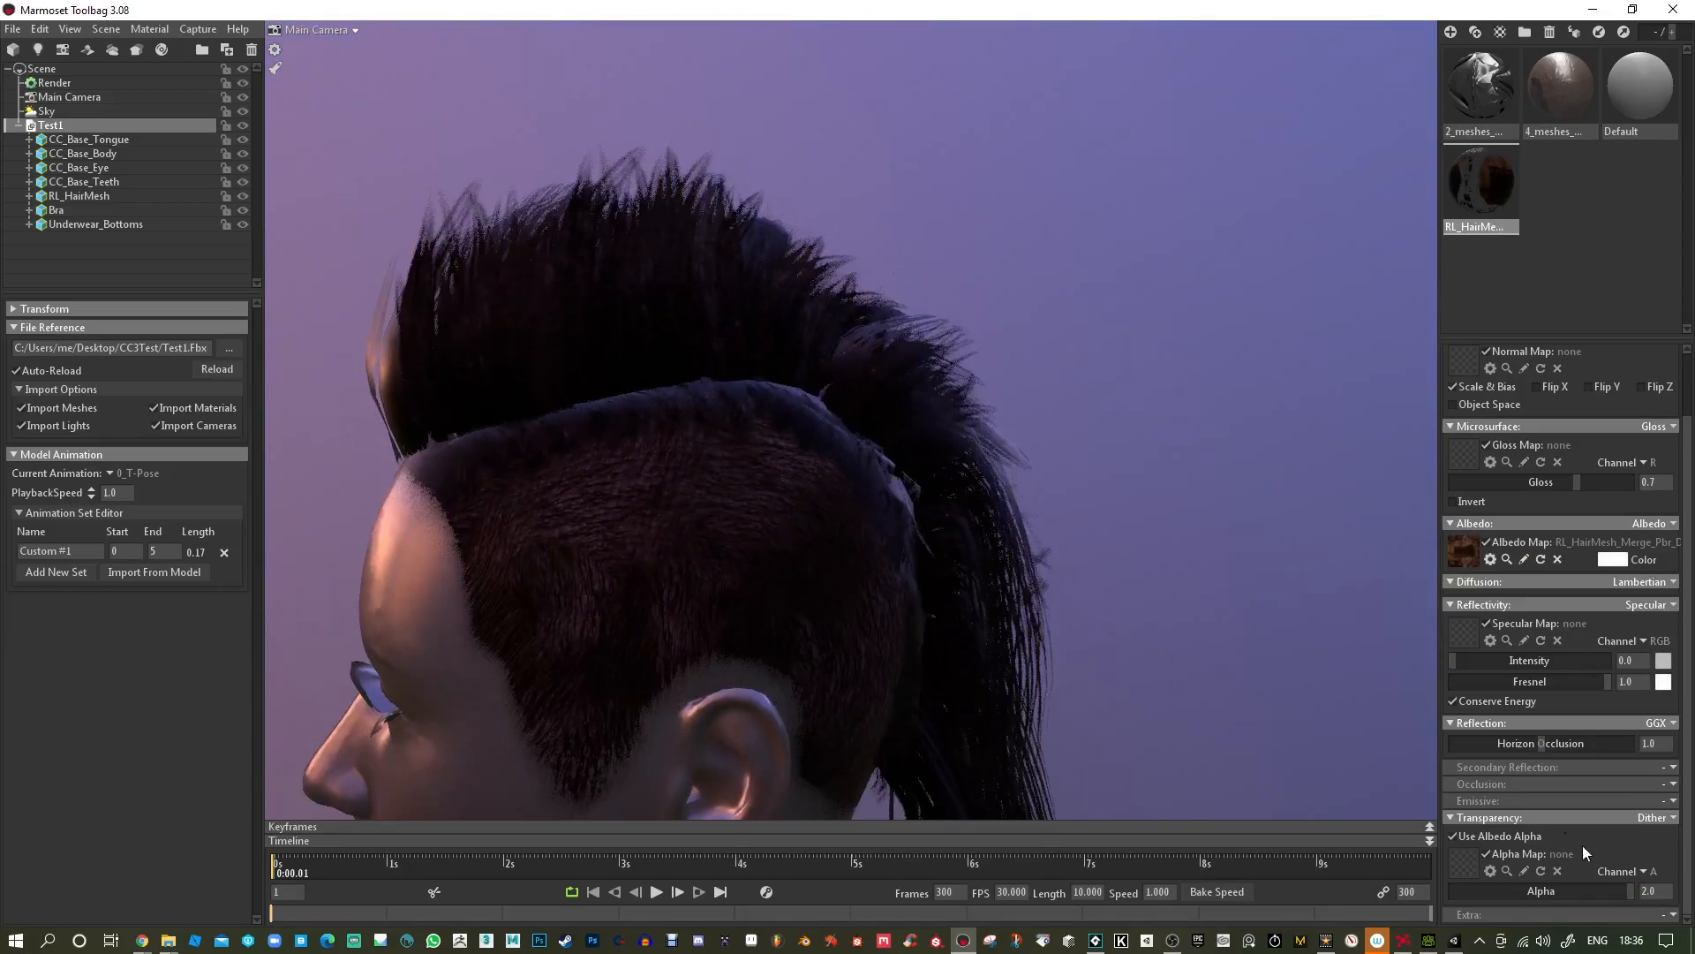
Try an alpha of 1.25 for the hair material's transparency, and settle on an alpha of 1.5.
text(1.25)
key(Return)
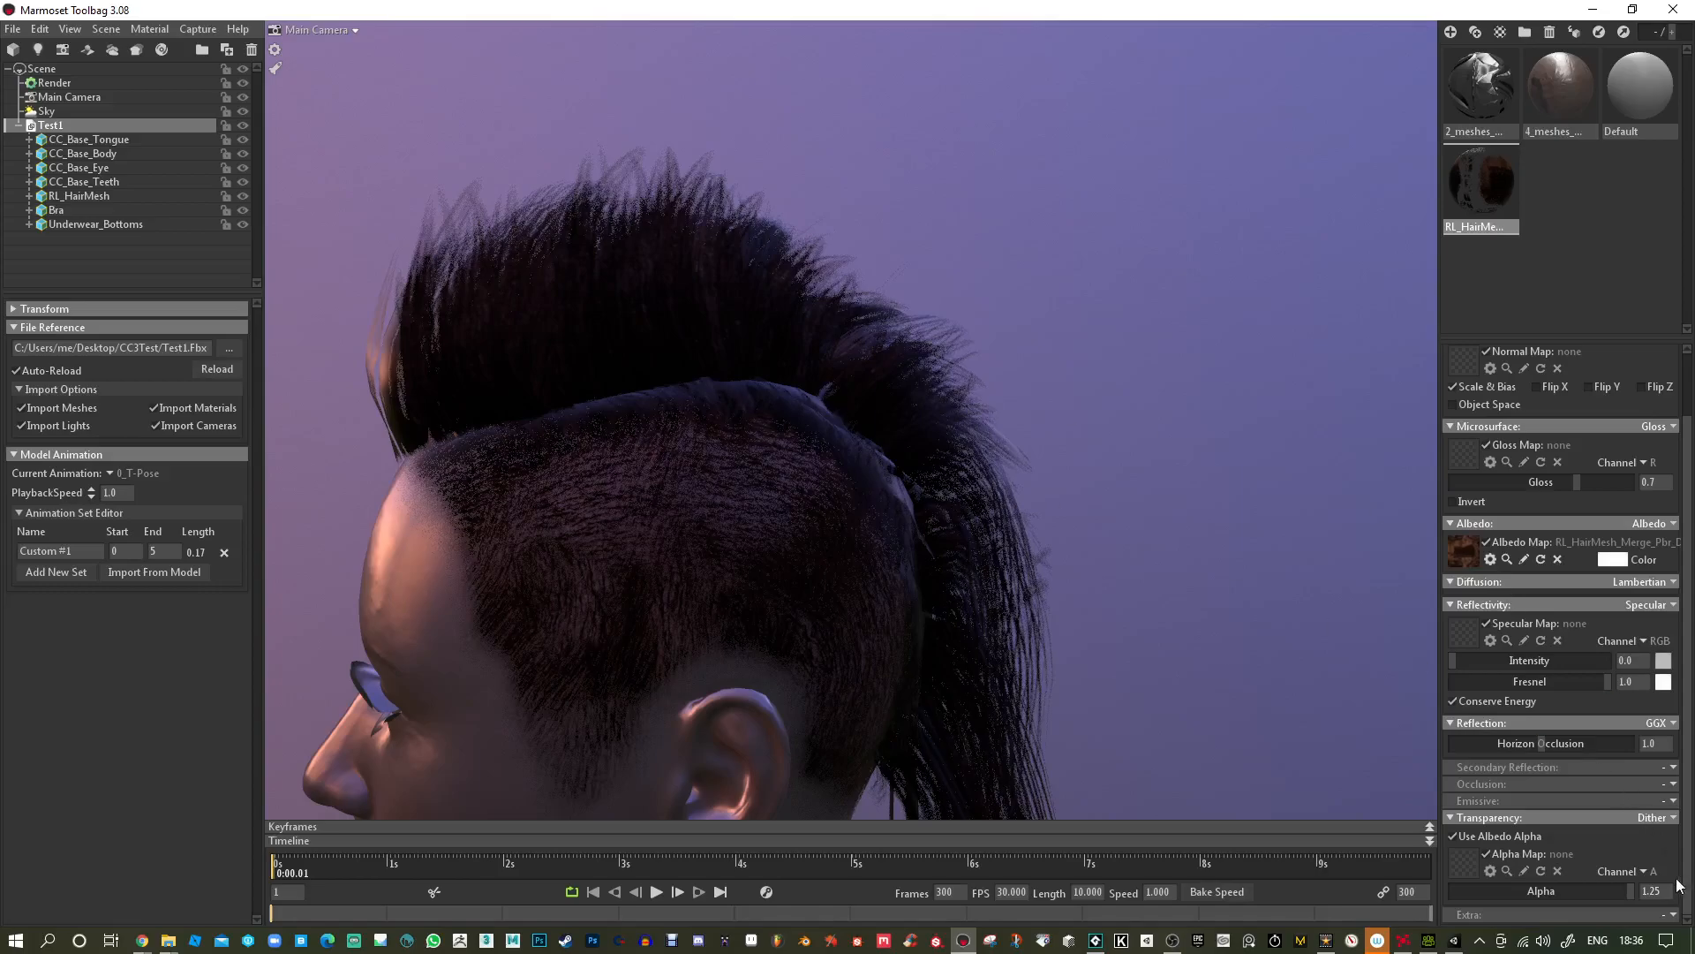
drag(1664, 891, 1631, 892)
text(1.5)
key(Return)
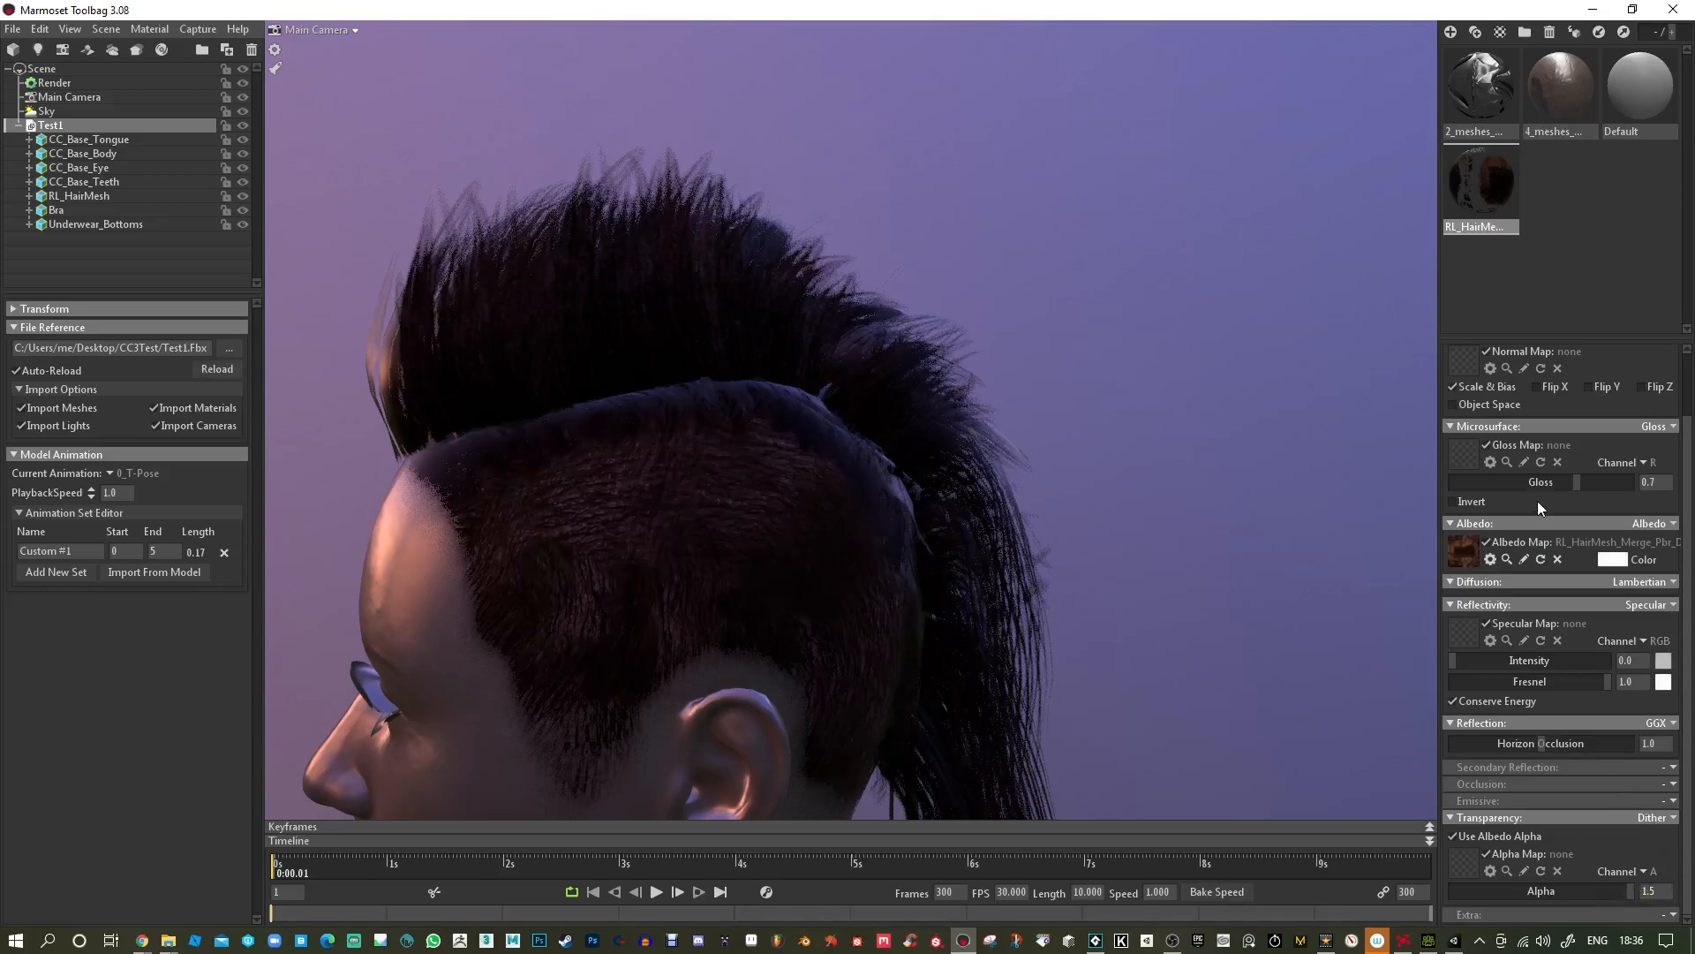
drag(1192, 258, 1027, 322)
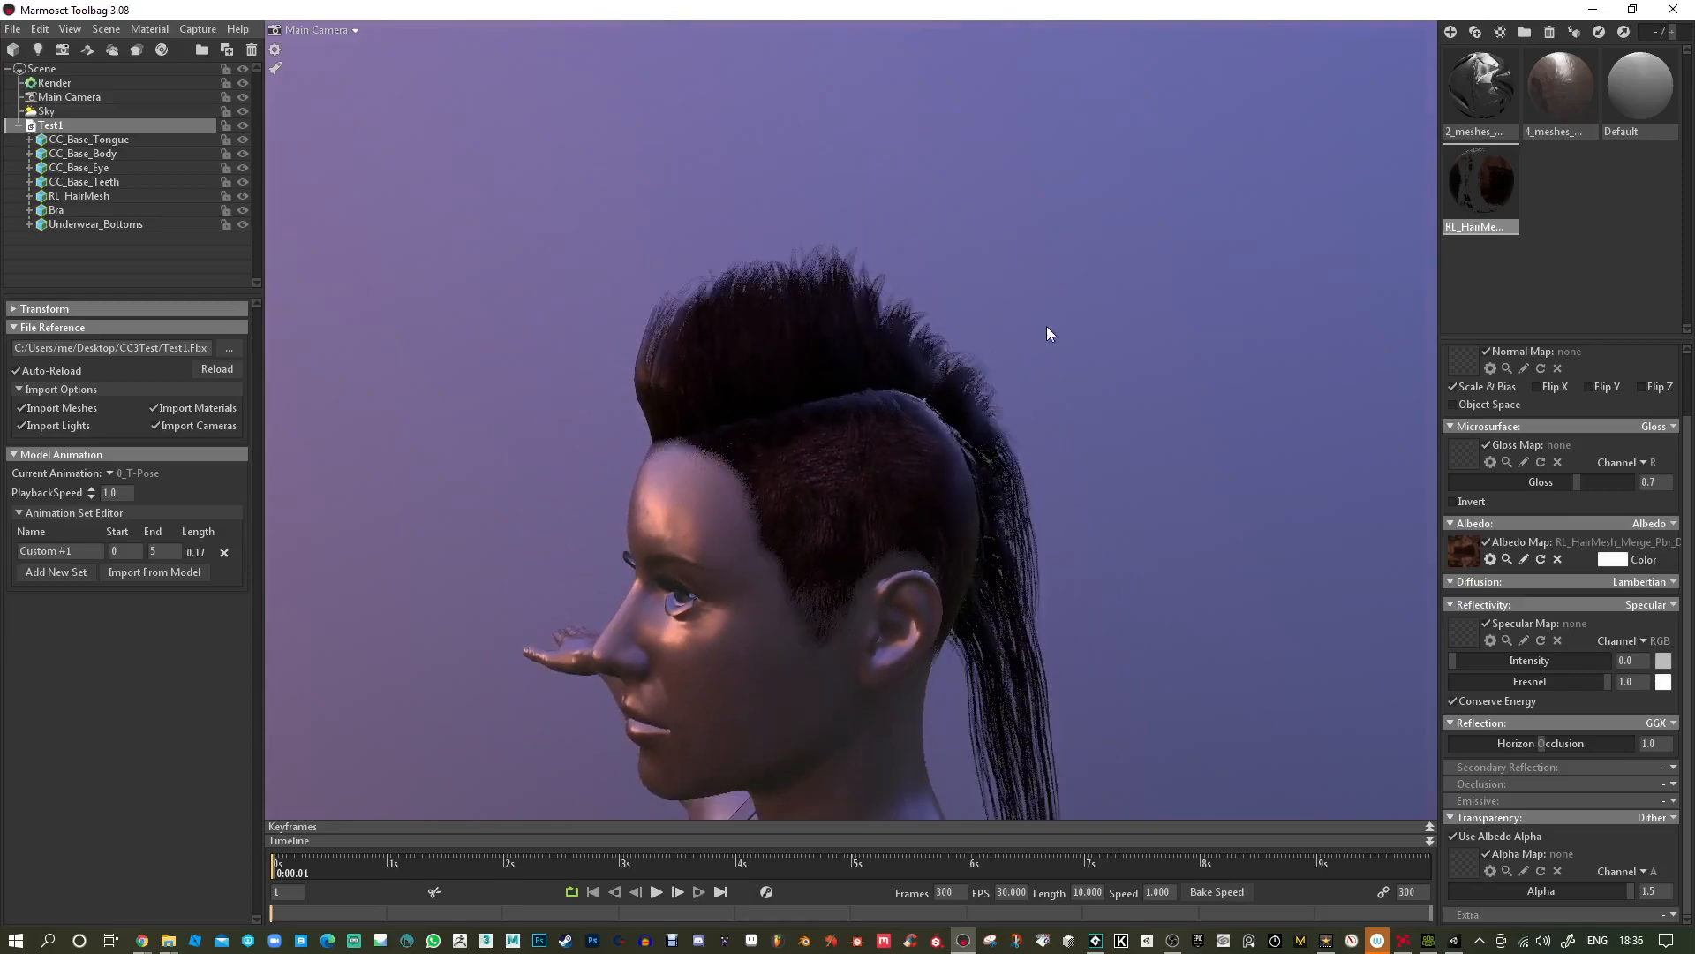
Lower the hair material's gloss to about 0.242, keeping the Gloss microsurface mode.
drag(1576, 483, 1494, 484)
click(1665, 430)
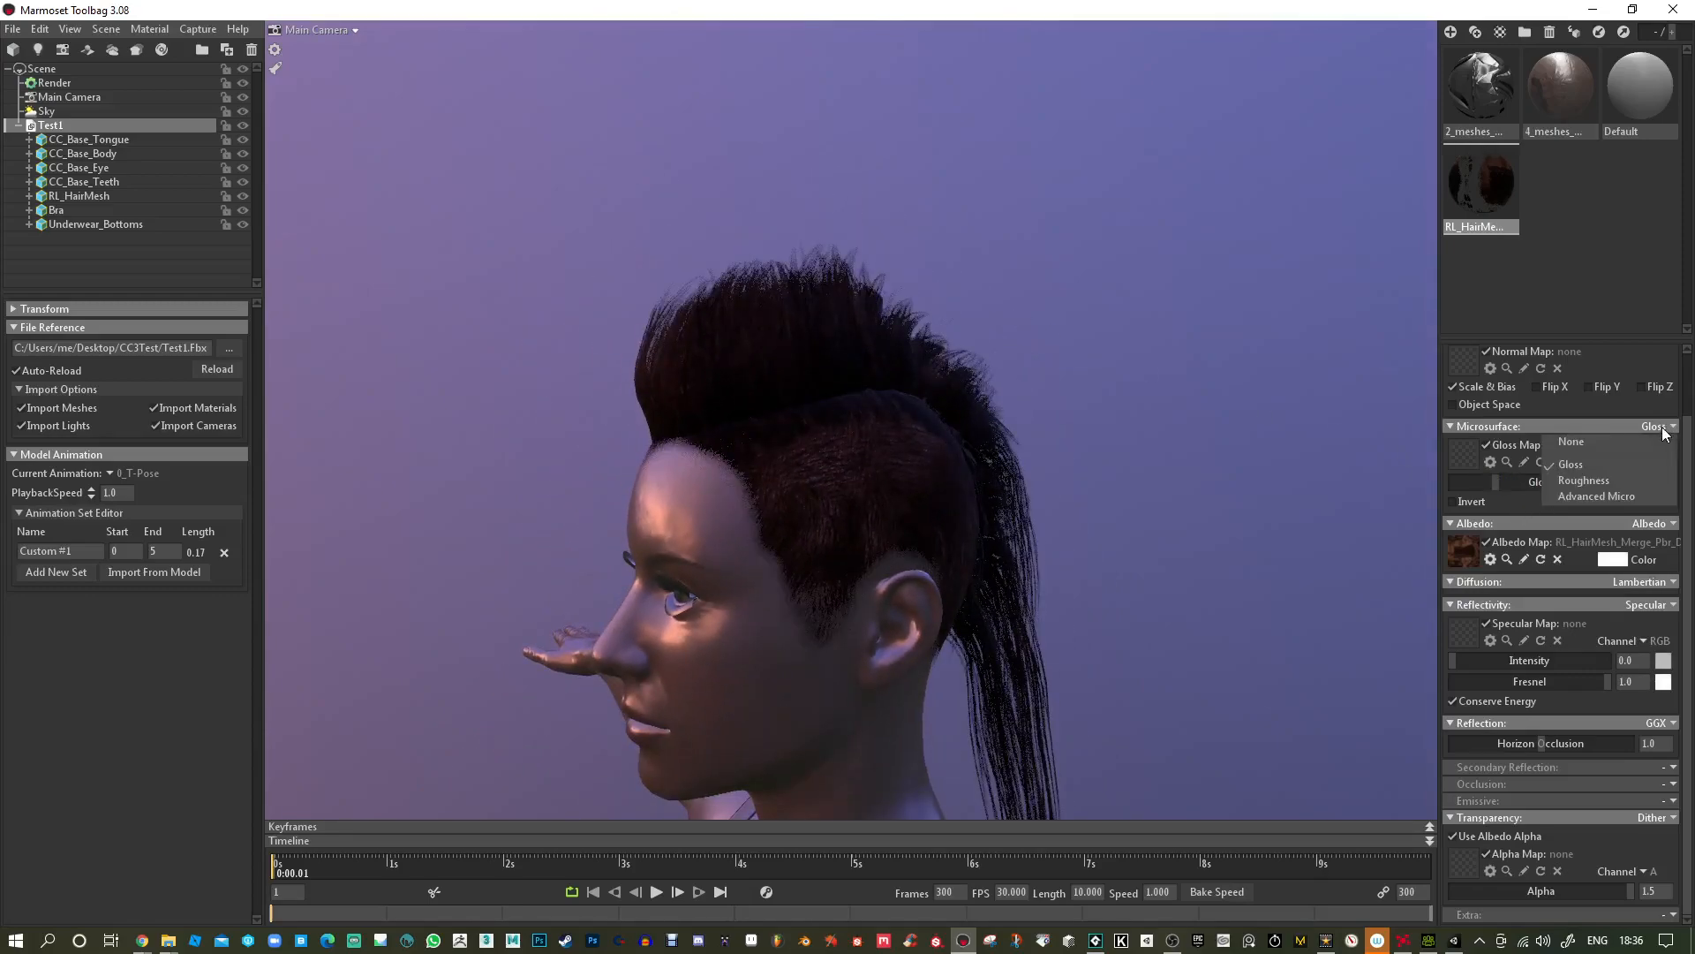
click(1662, 430)
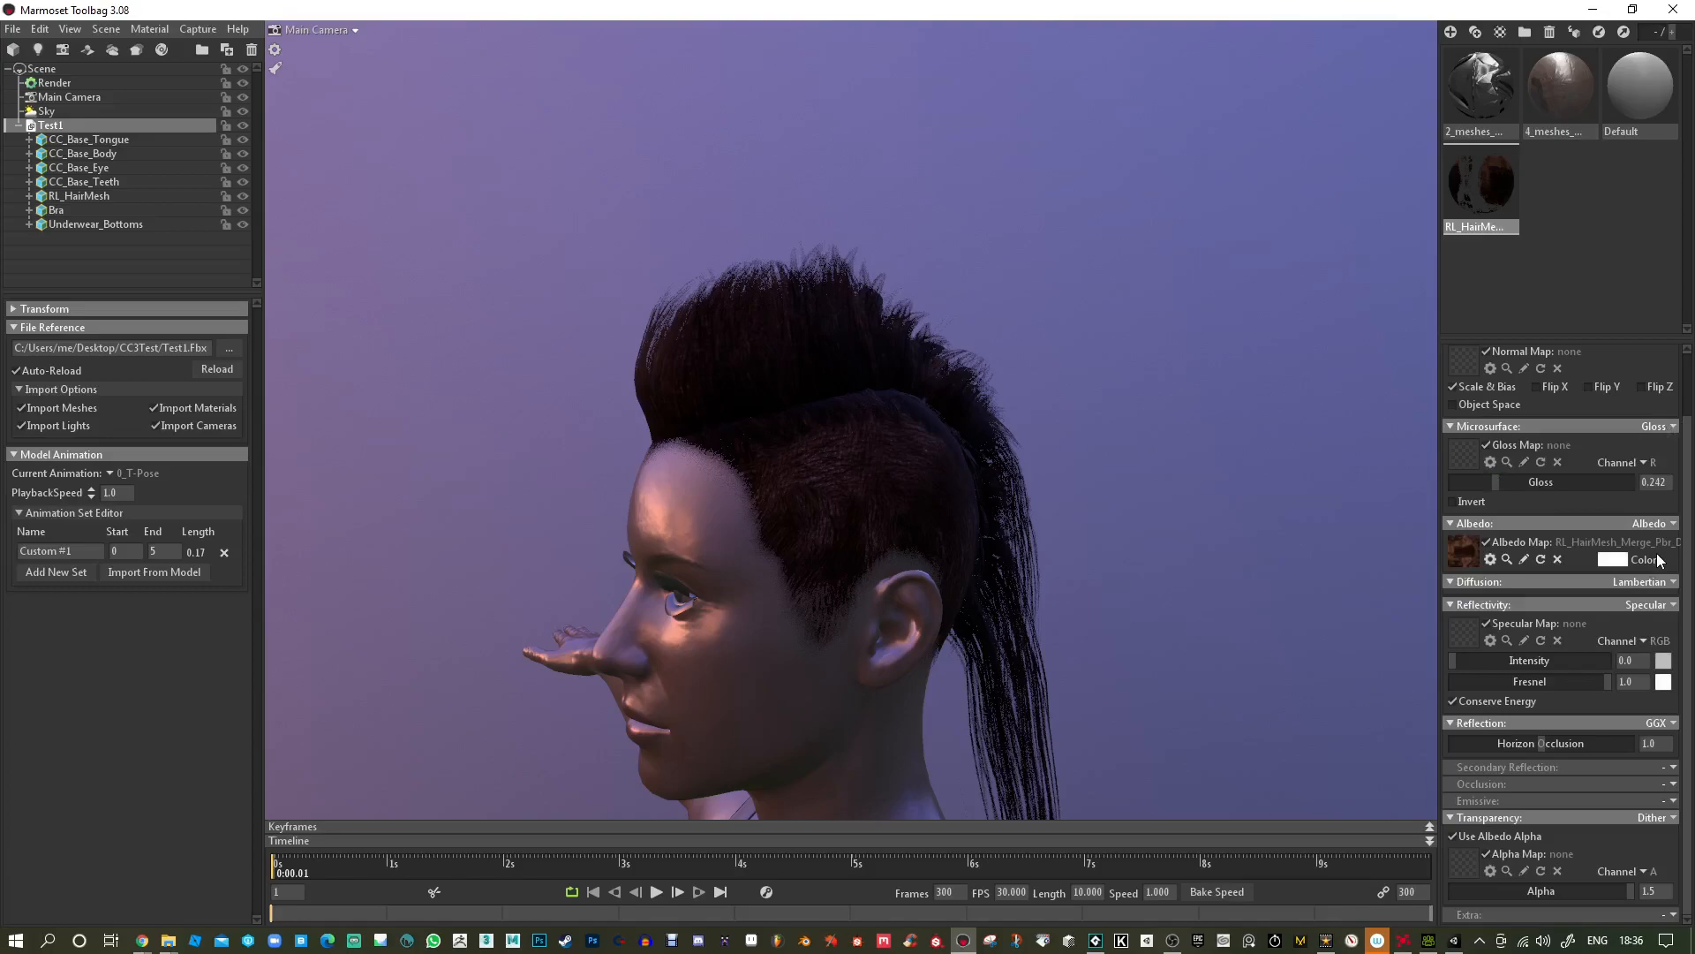
Look through the Test1.fbm folder for a hair gloss map and leave without loading a texture.
click(1471, 448)
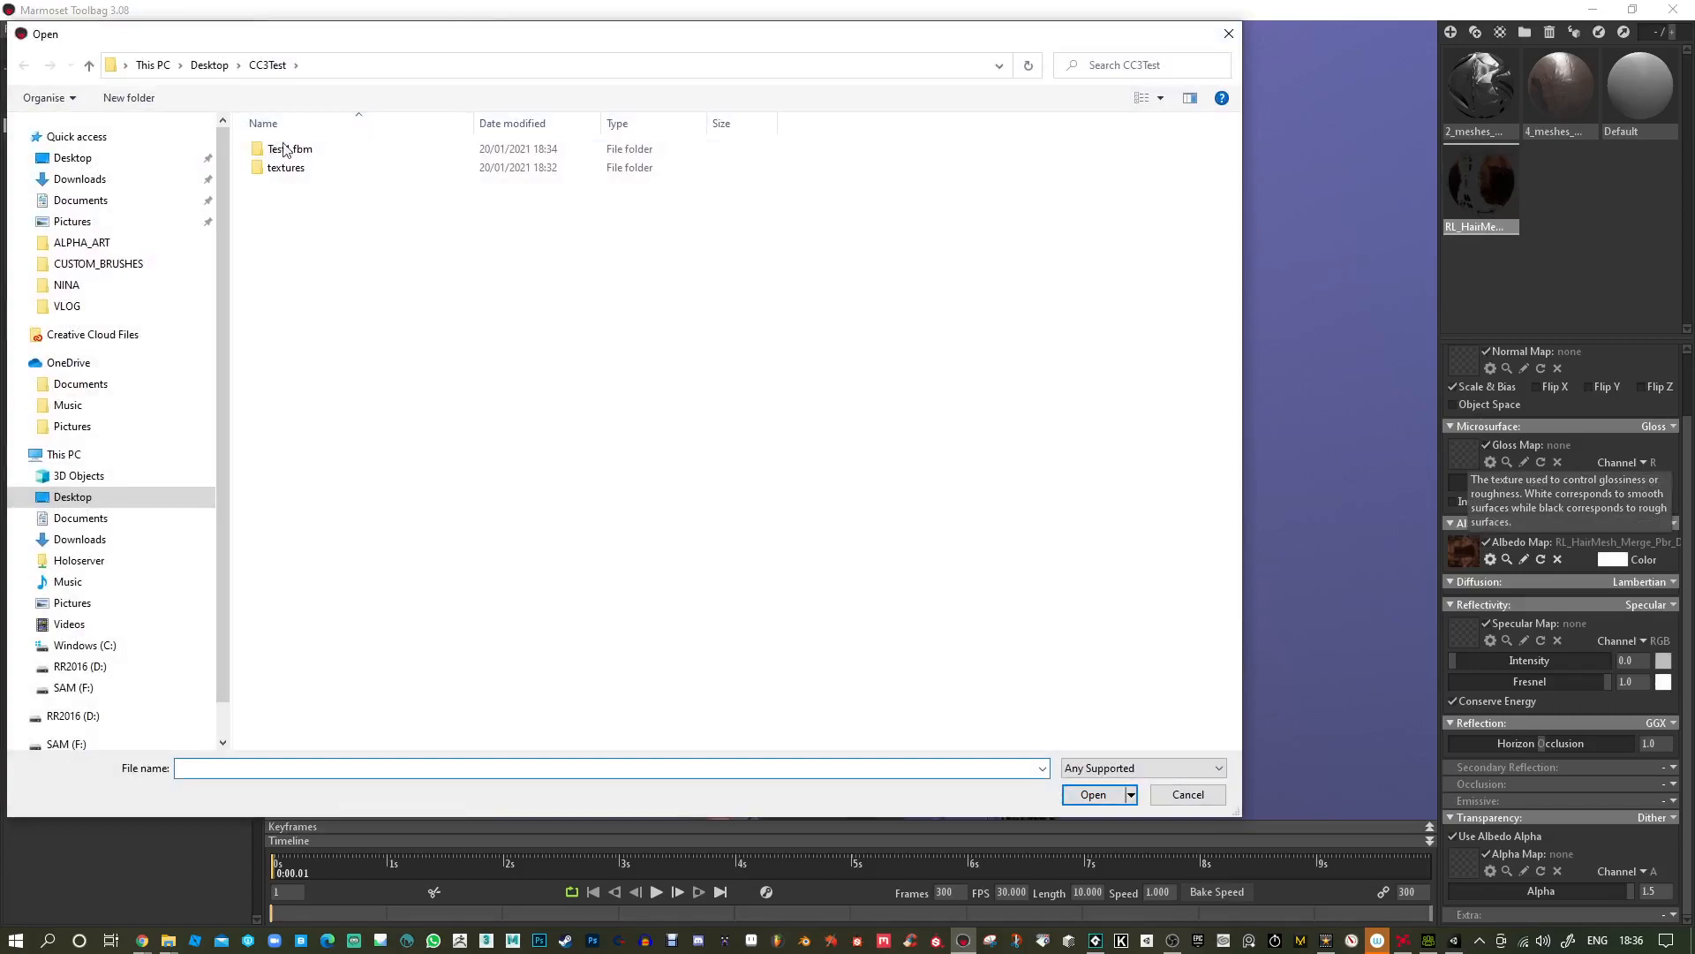
double_click(288, 150)
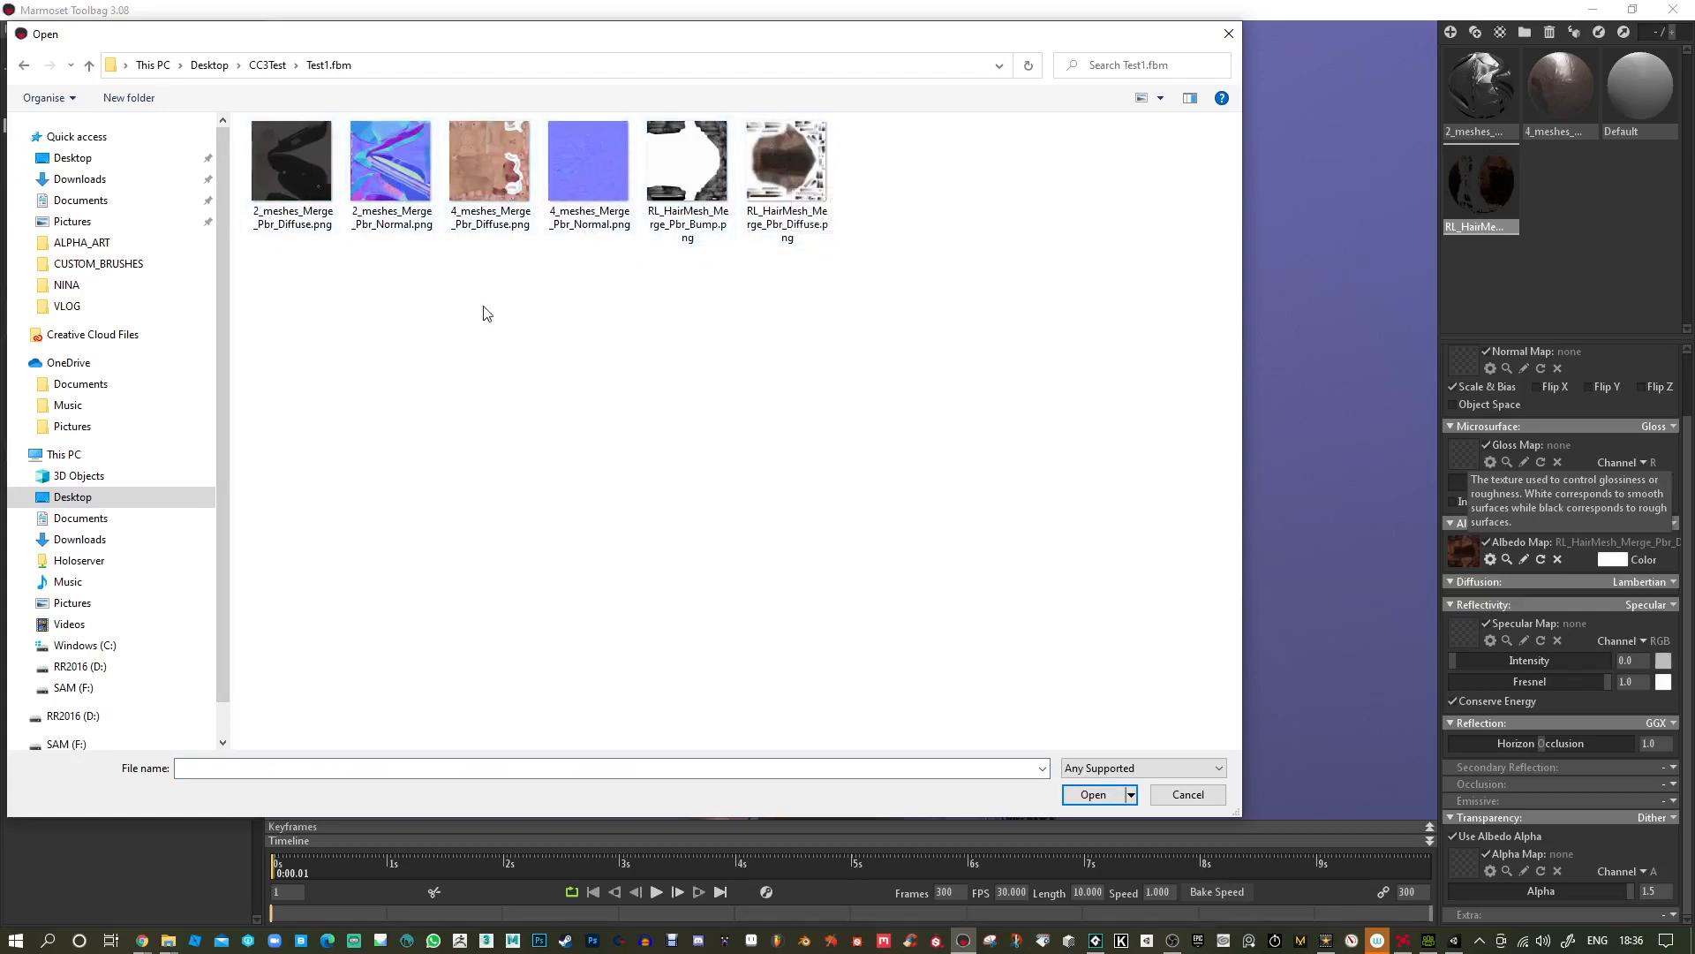
click(1222, 792)
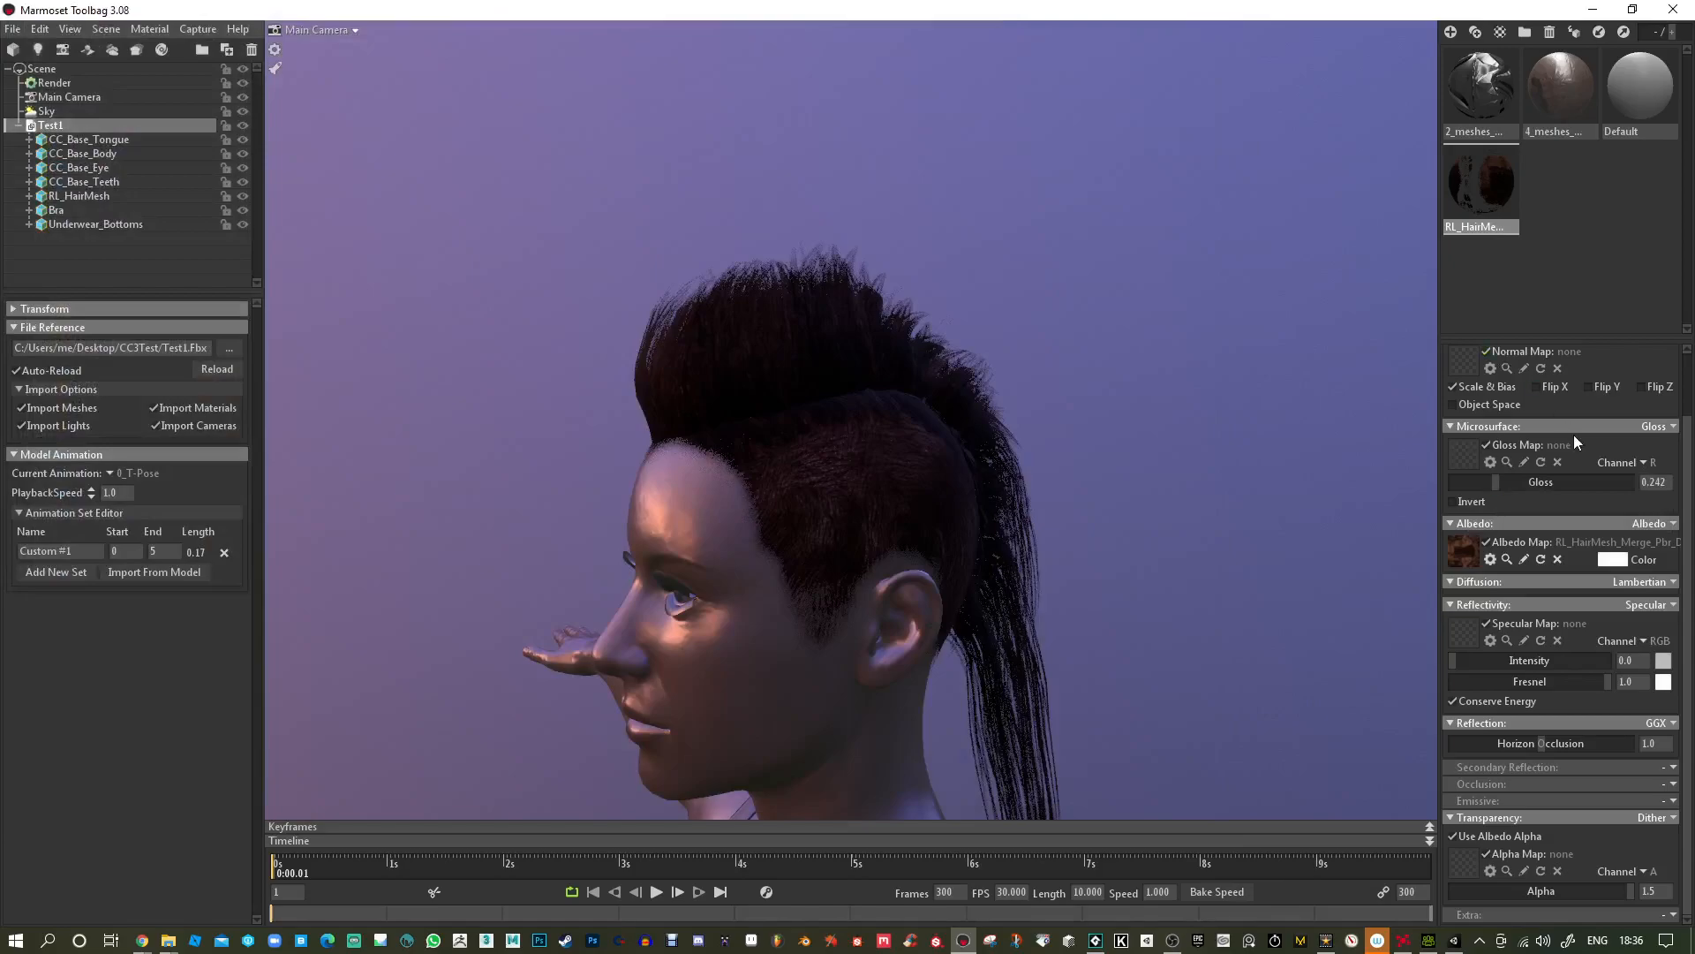
Search for a hair normal map in the Test1.fbm folder and in the textures subfolder RL_HairMesh_Merge_Pbr.
click(1466, 364)
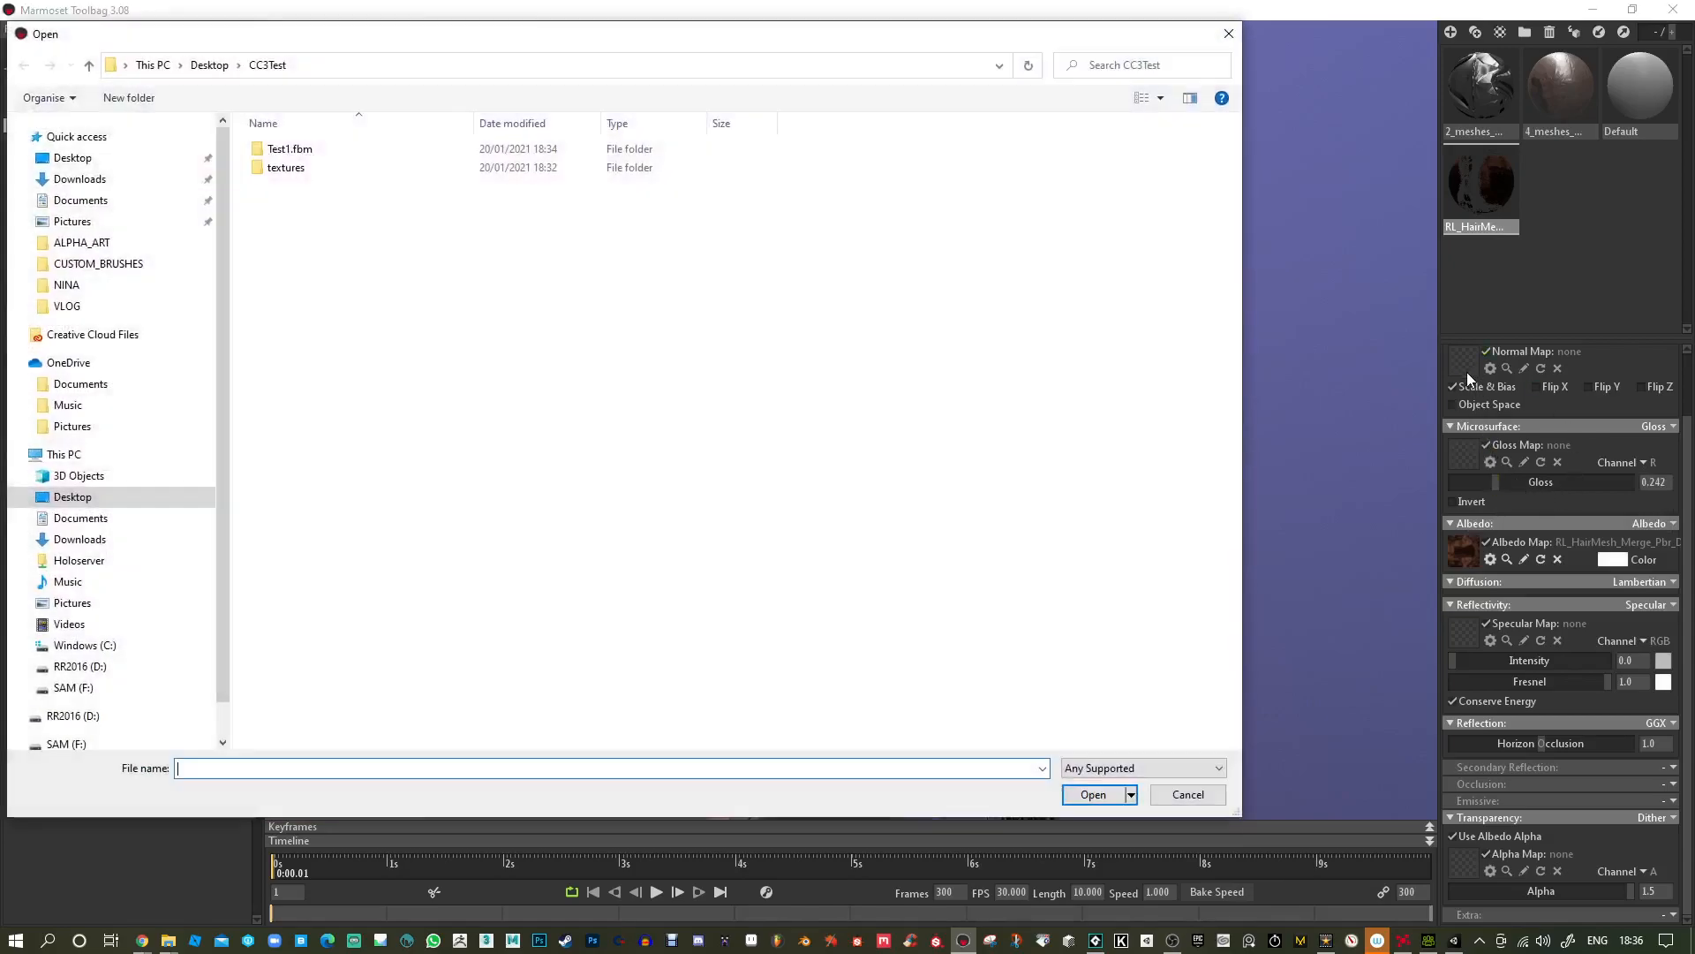
click(299, 151)
double_click(298, 151)
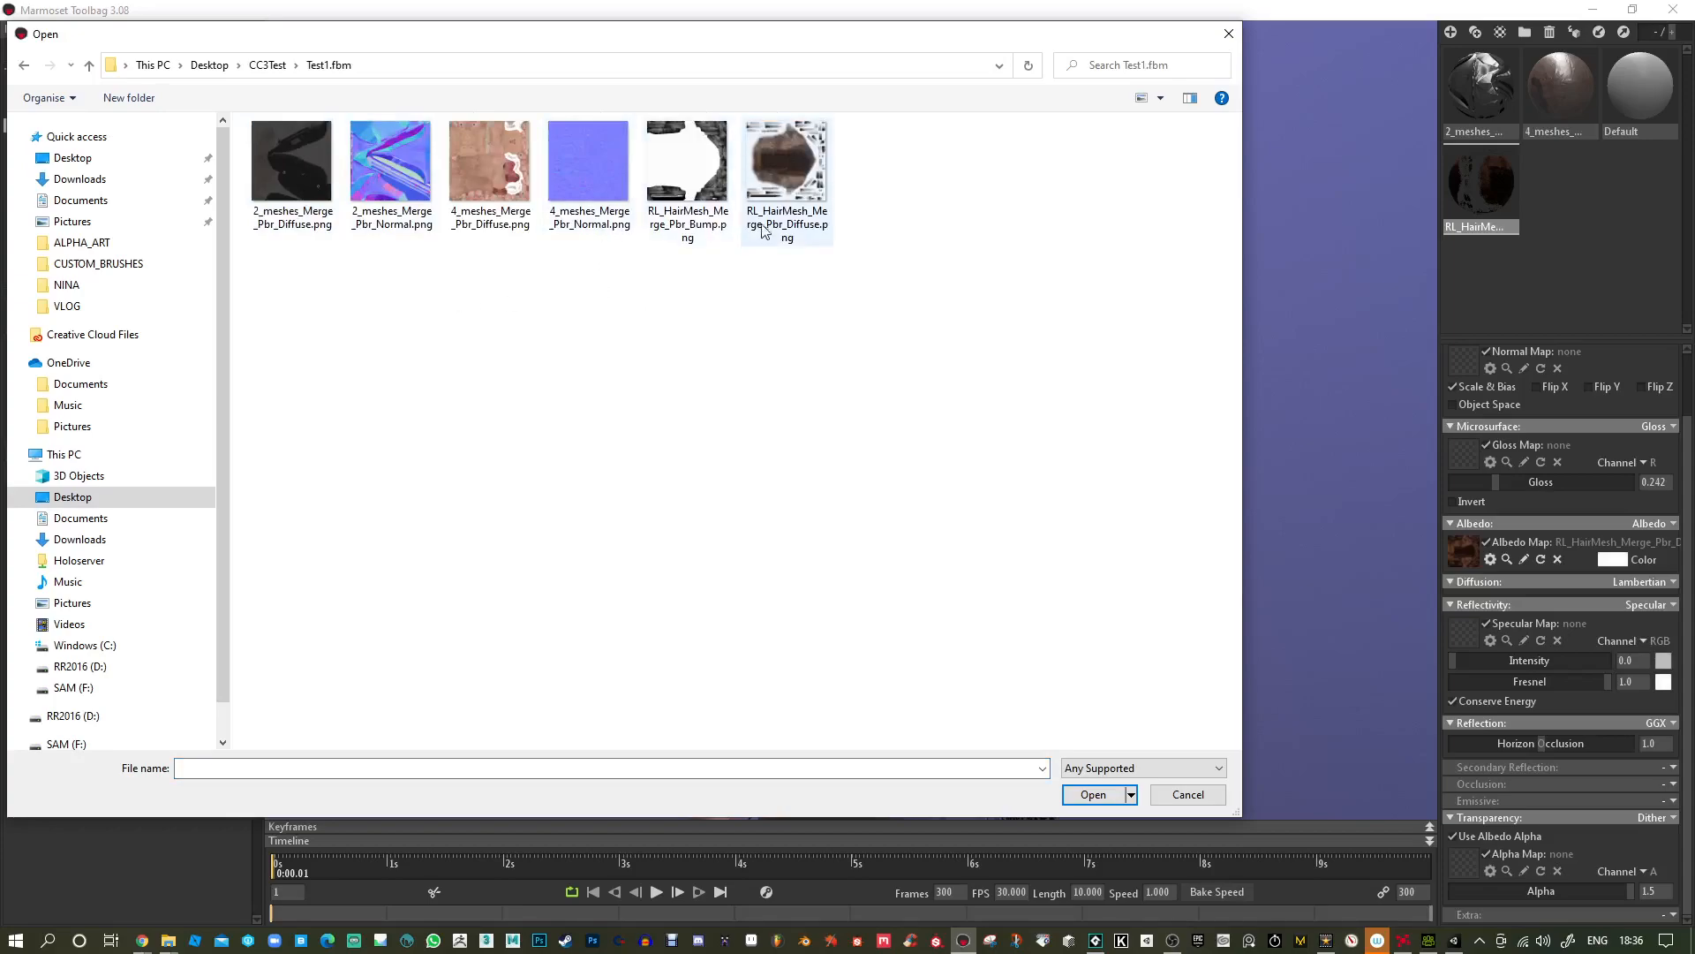
click(280, 64)
double_click(301, 168)
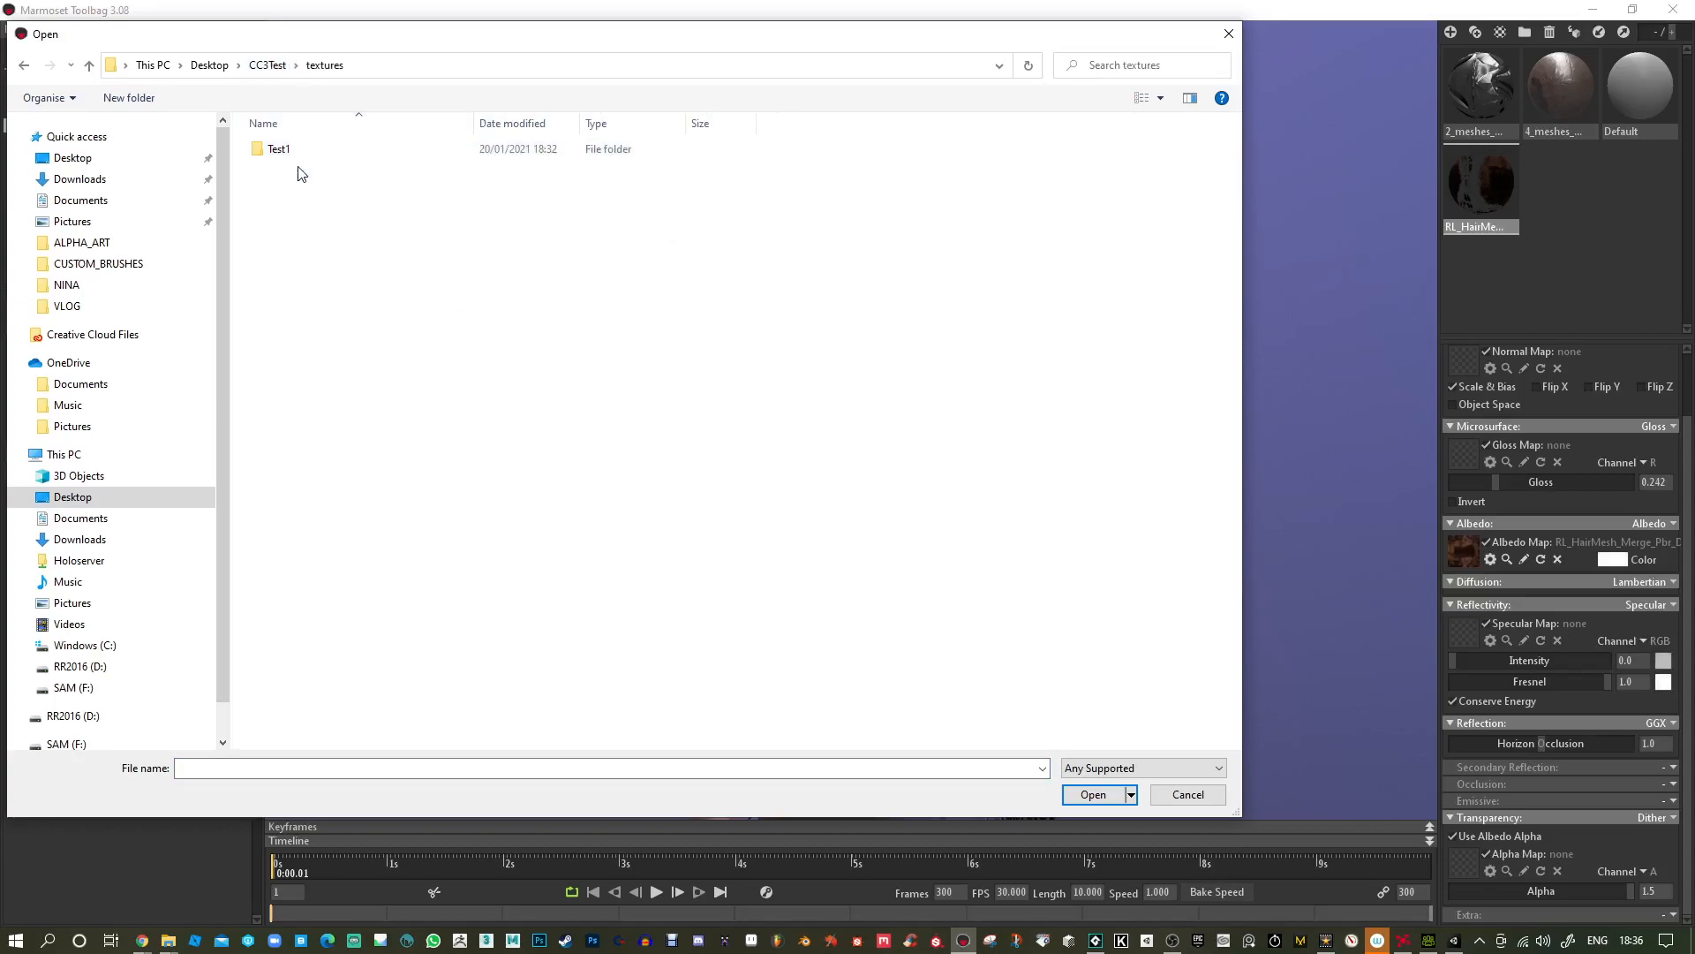
double_click(280, 150)
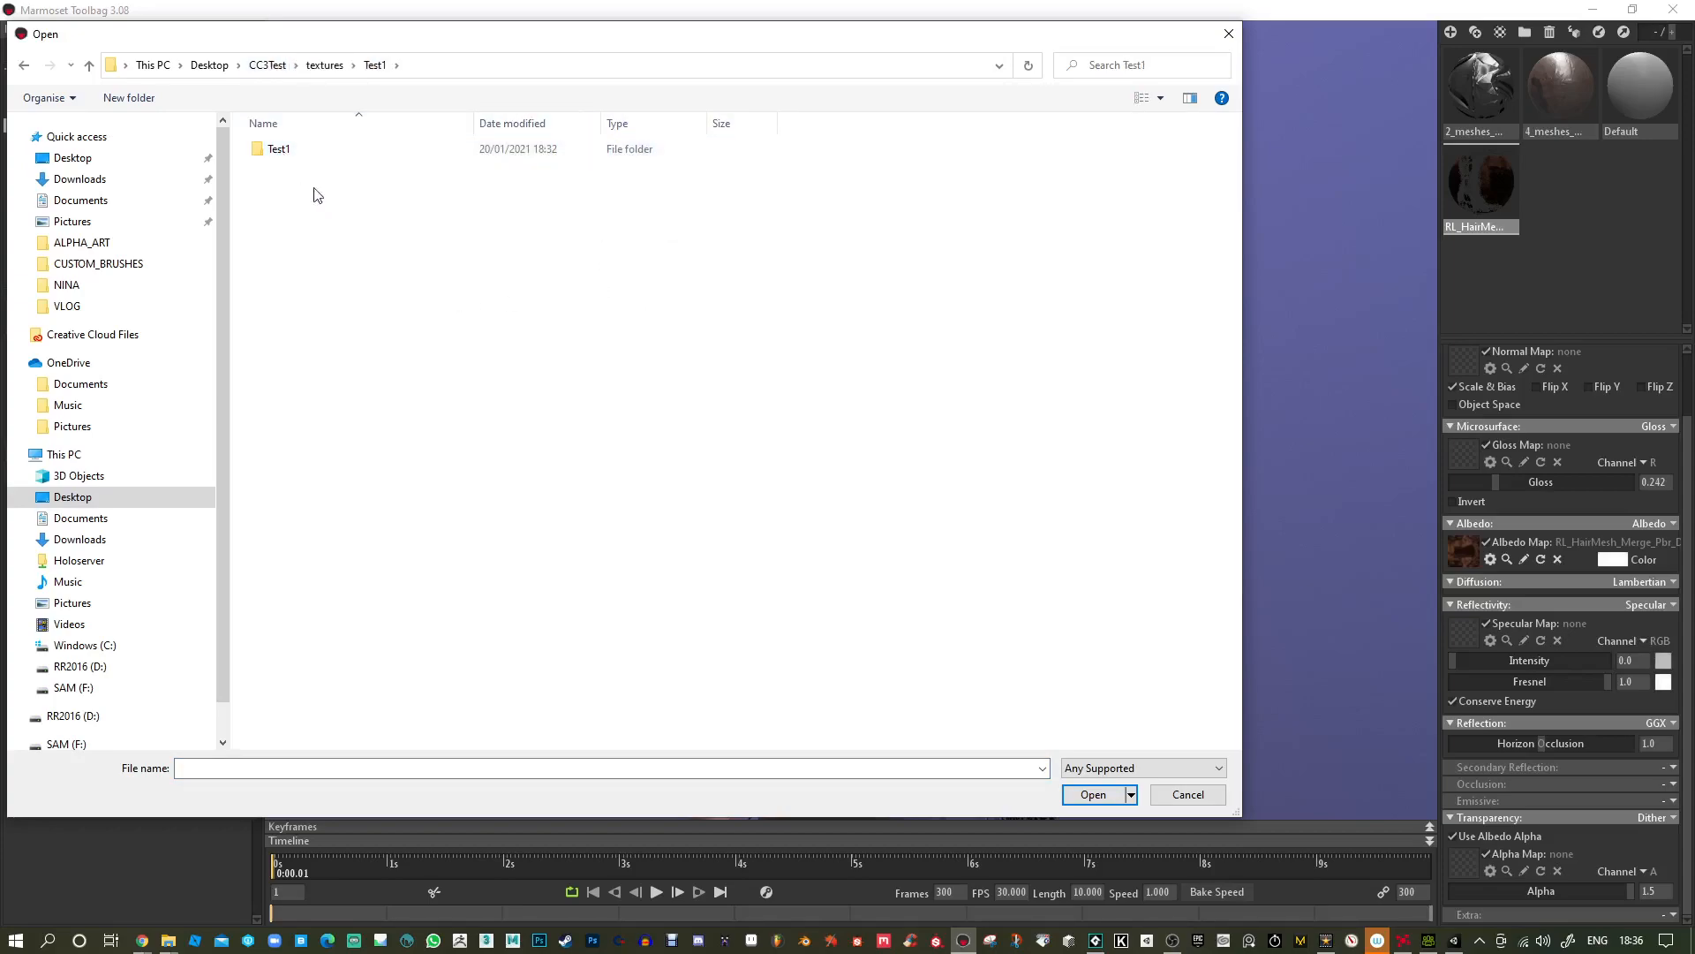
double_click(281, 150)
double_click(304, 242)
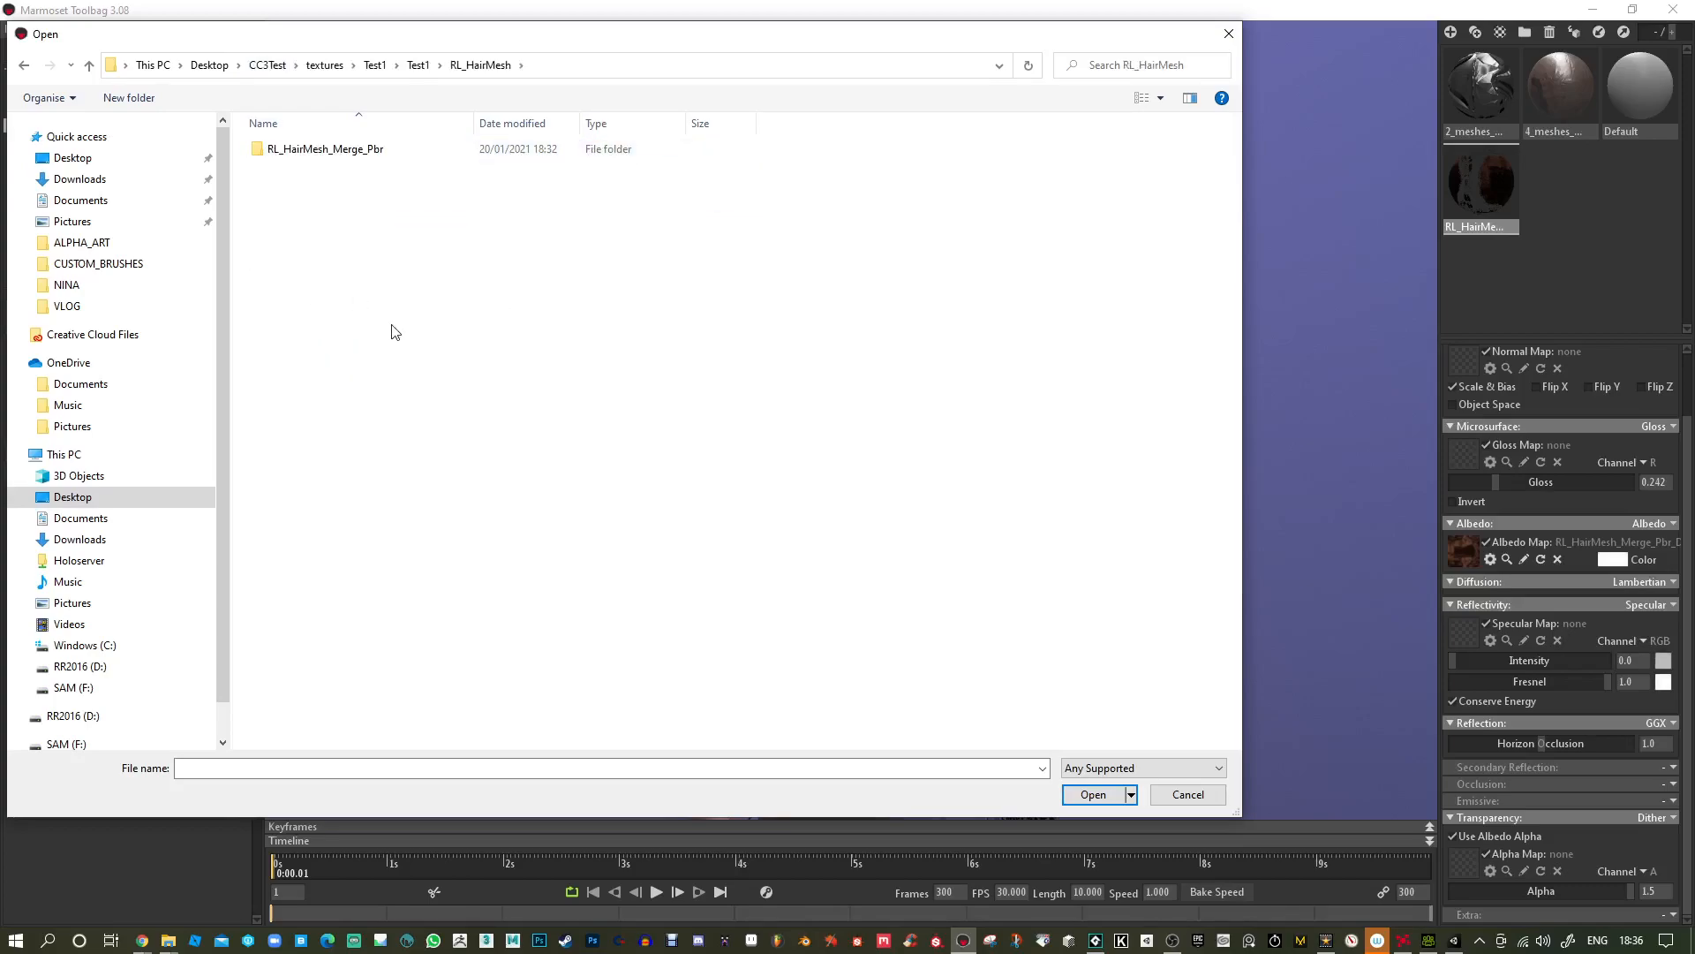
double_click(309, 151)
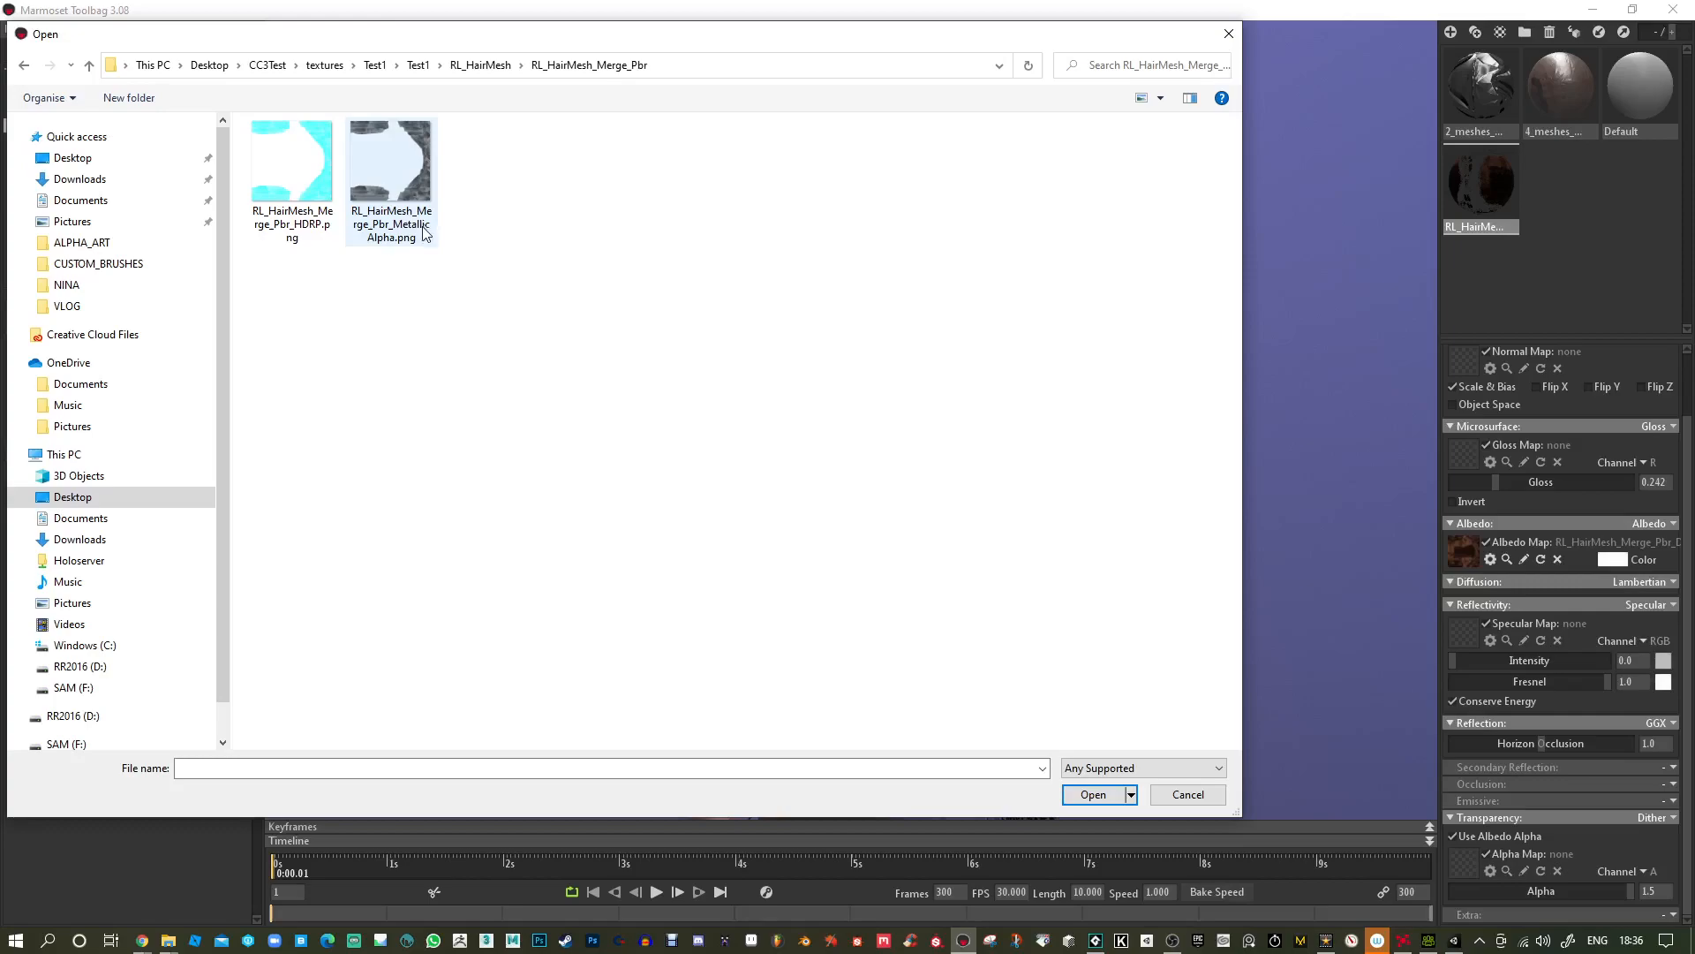
Go back up to the CC3Test folder and recheck the texture files in Test1.fbm for a hair normal map.
click(457, 70)
click(412, 71)
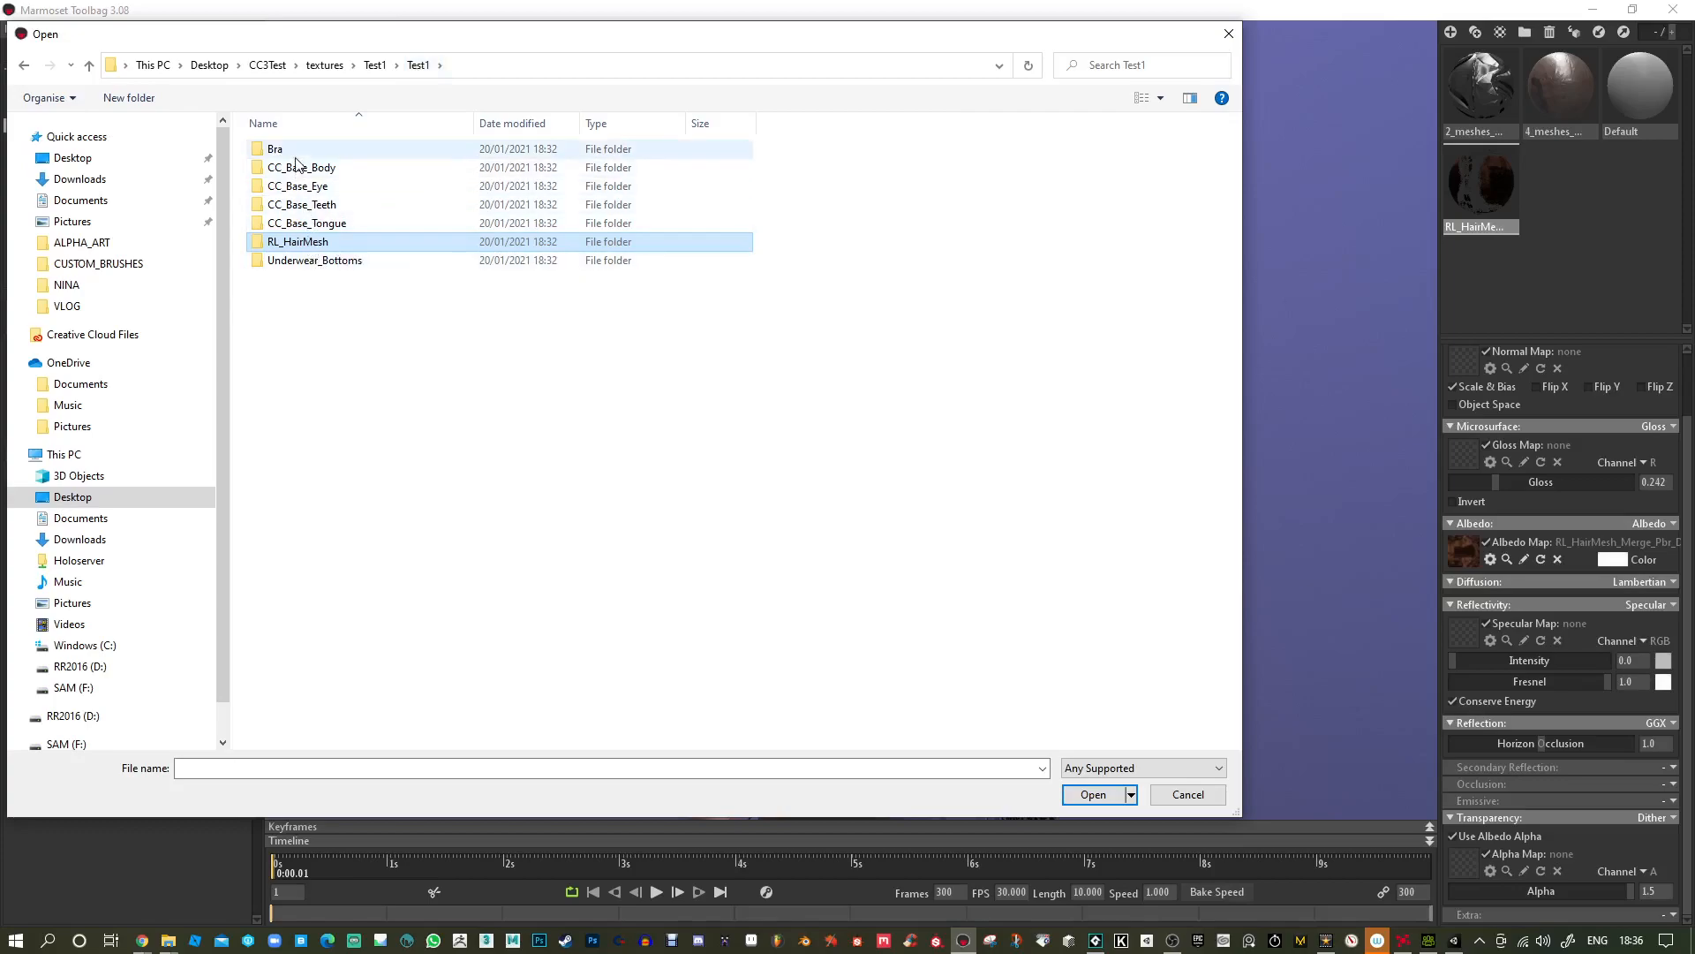
click(374, 67)
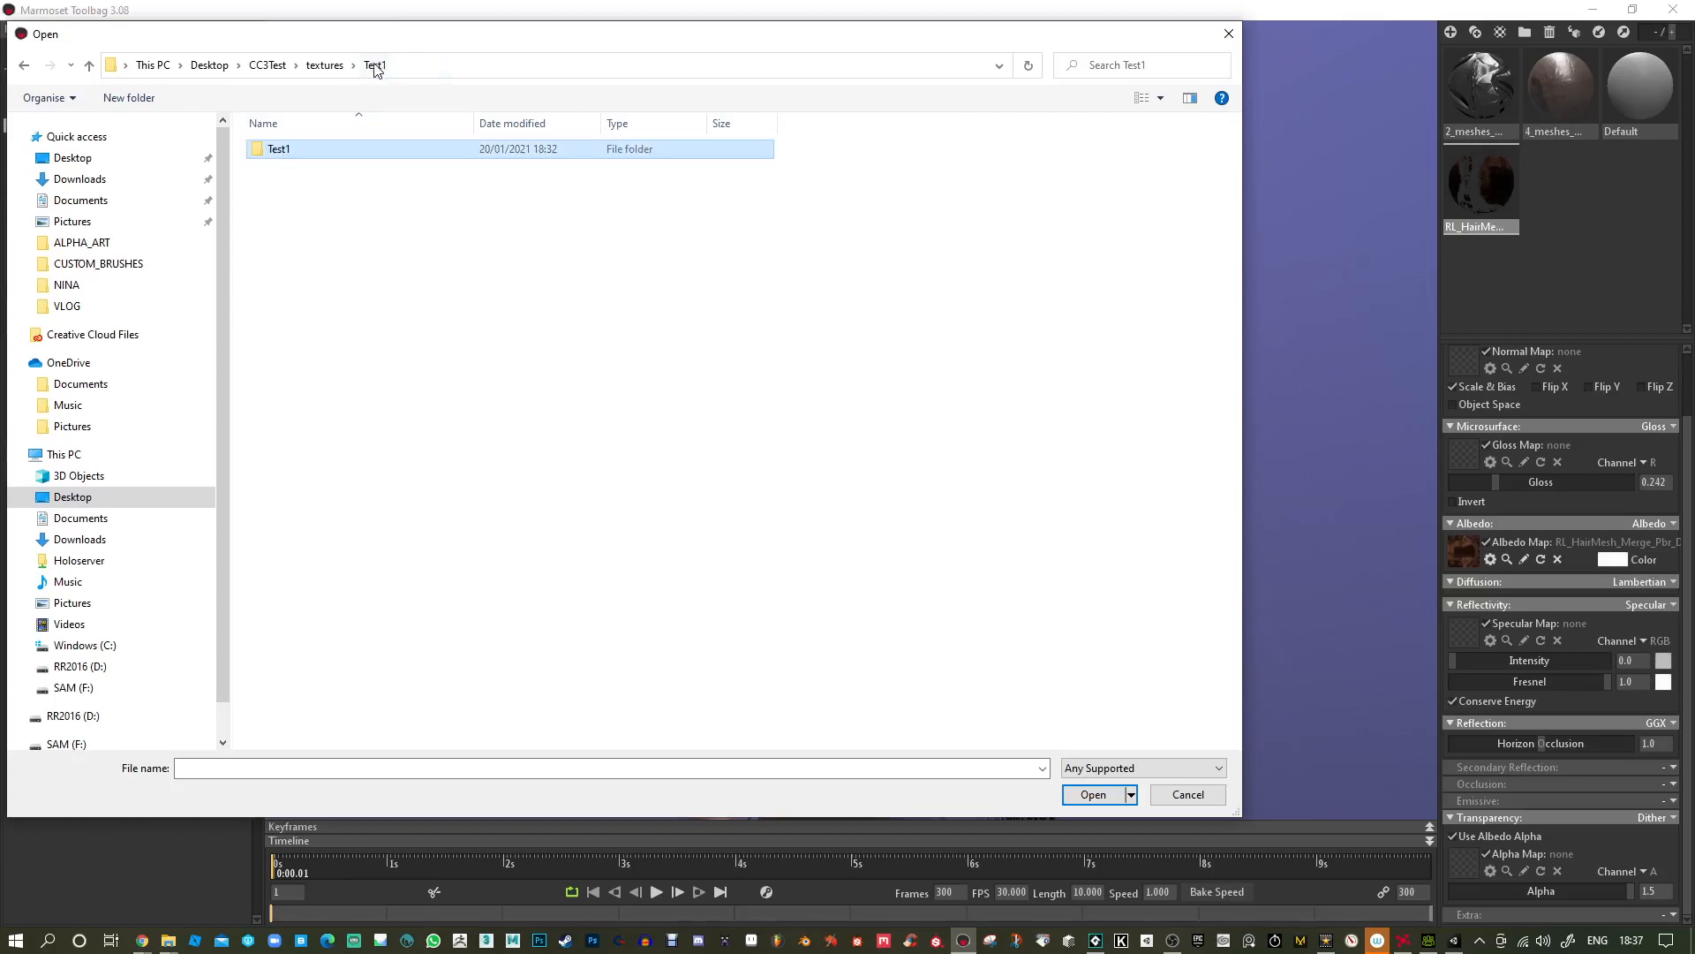
click(325, 67)
click(268, 65)
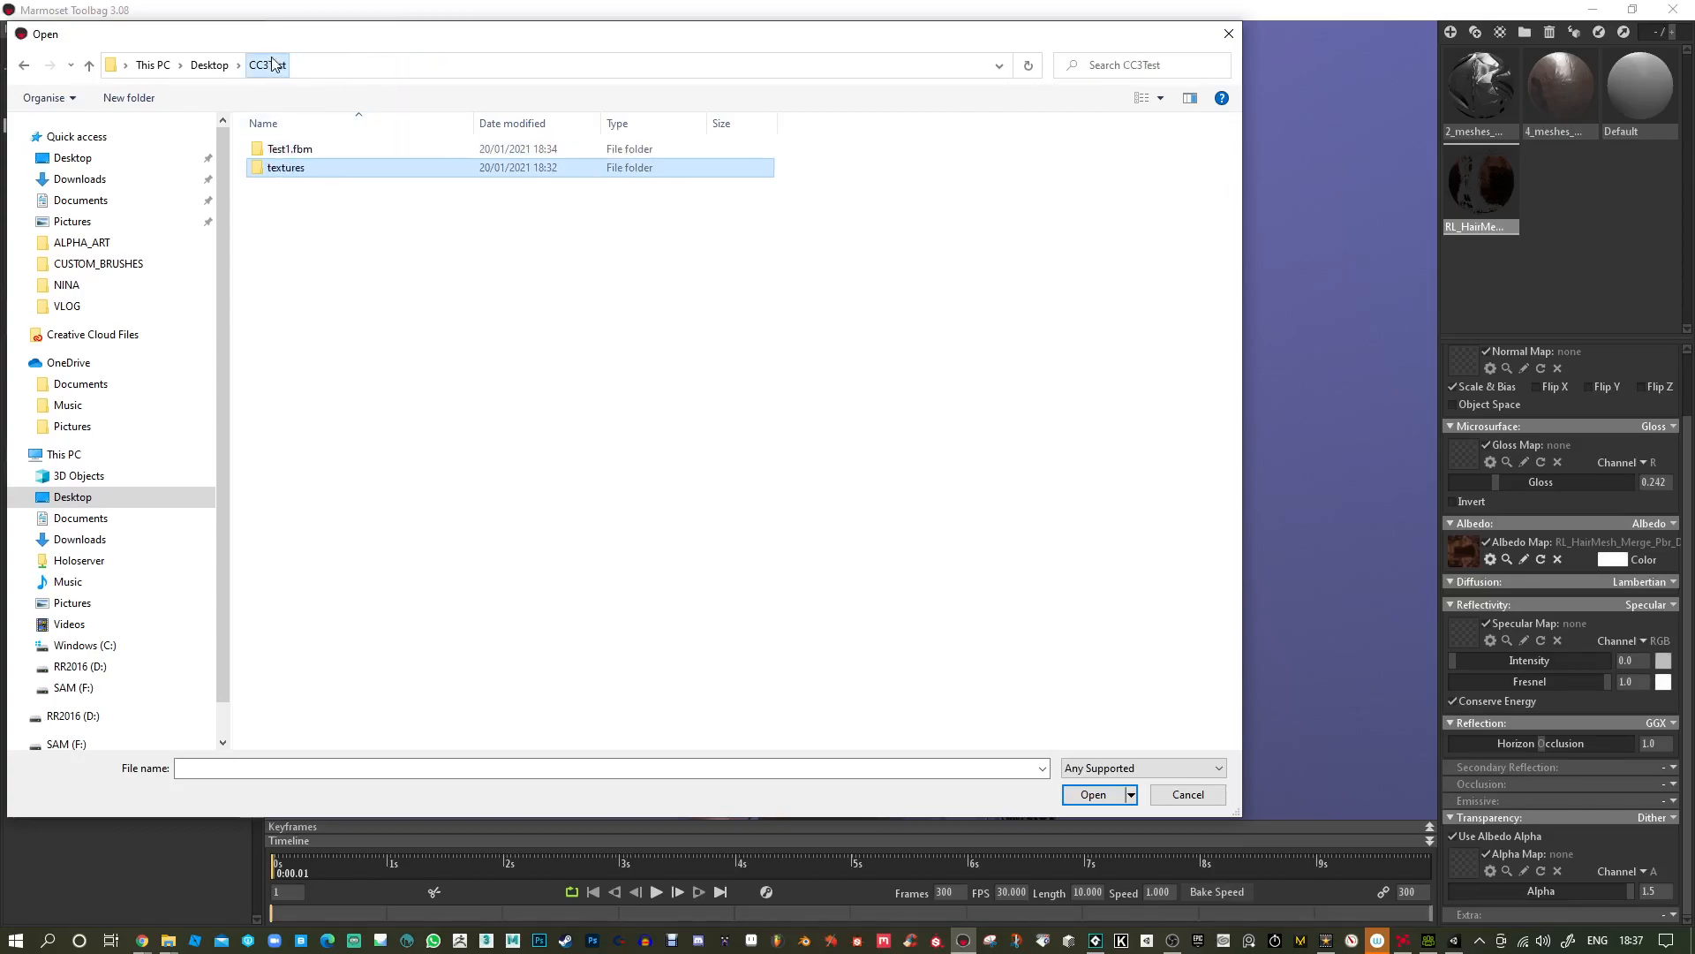
double_click(276, 148)
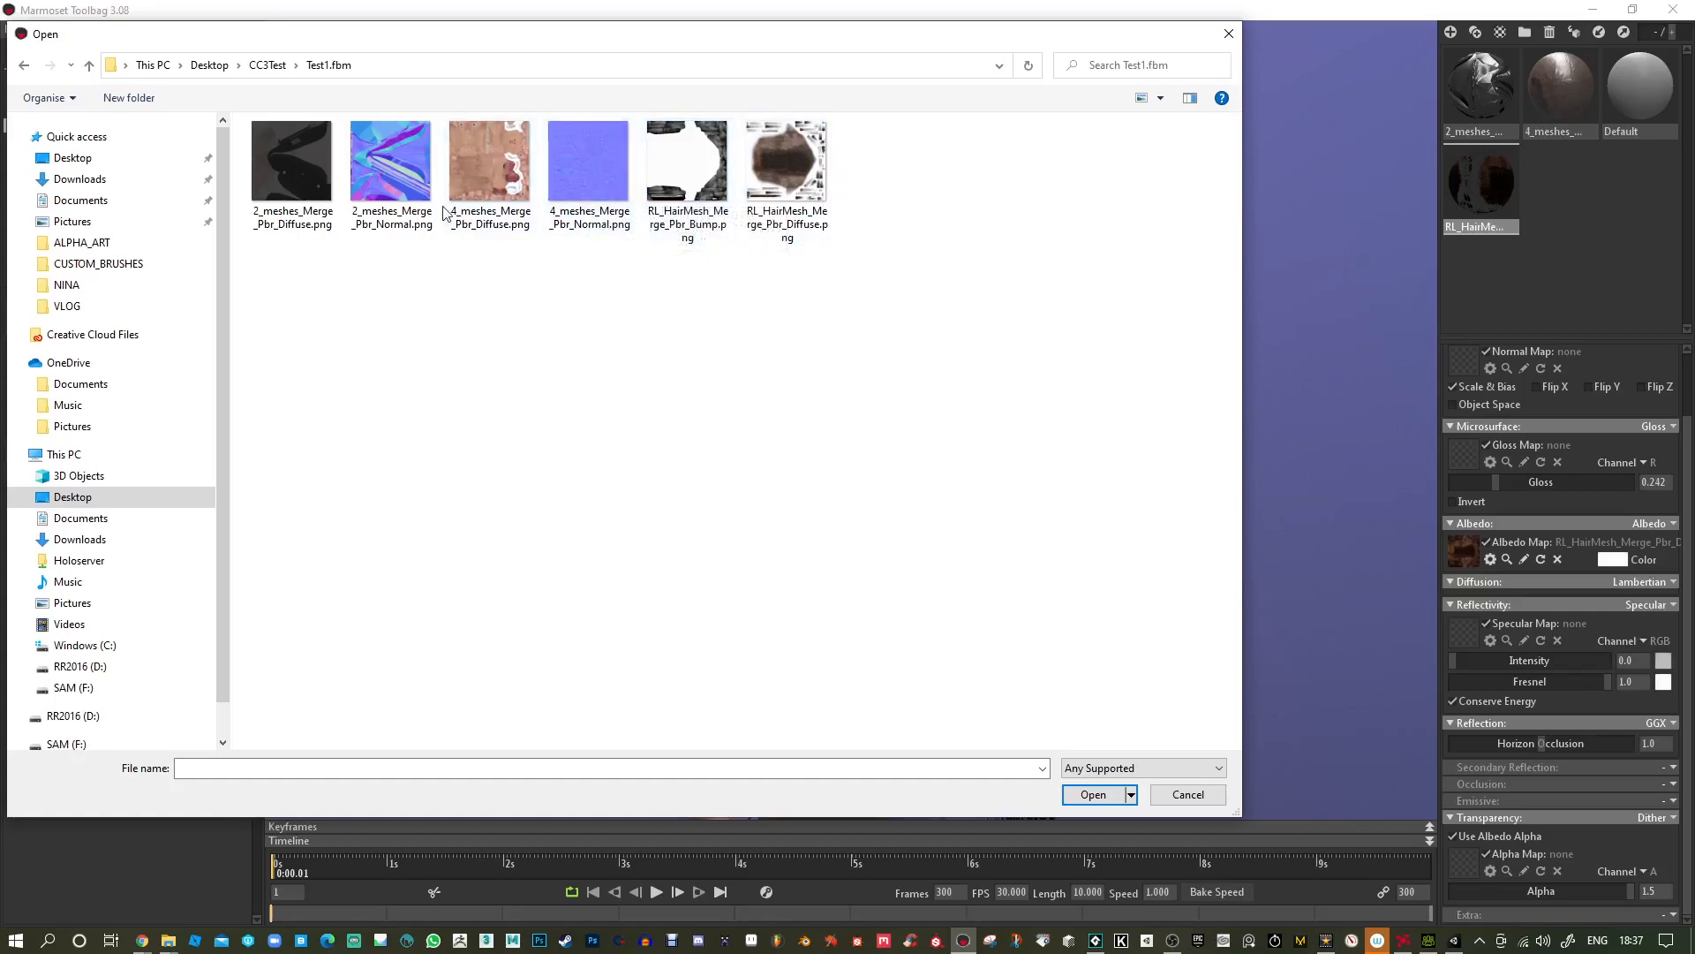
Return to the RL_HairMesh_Merge_Pbr texture folder and inspect RL_HairMesh_Merge_Pbr_MetallicAlpha.png as a possible normal map.
click(268, 65)
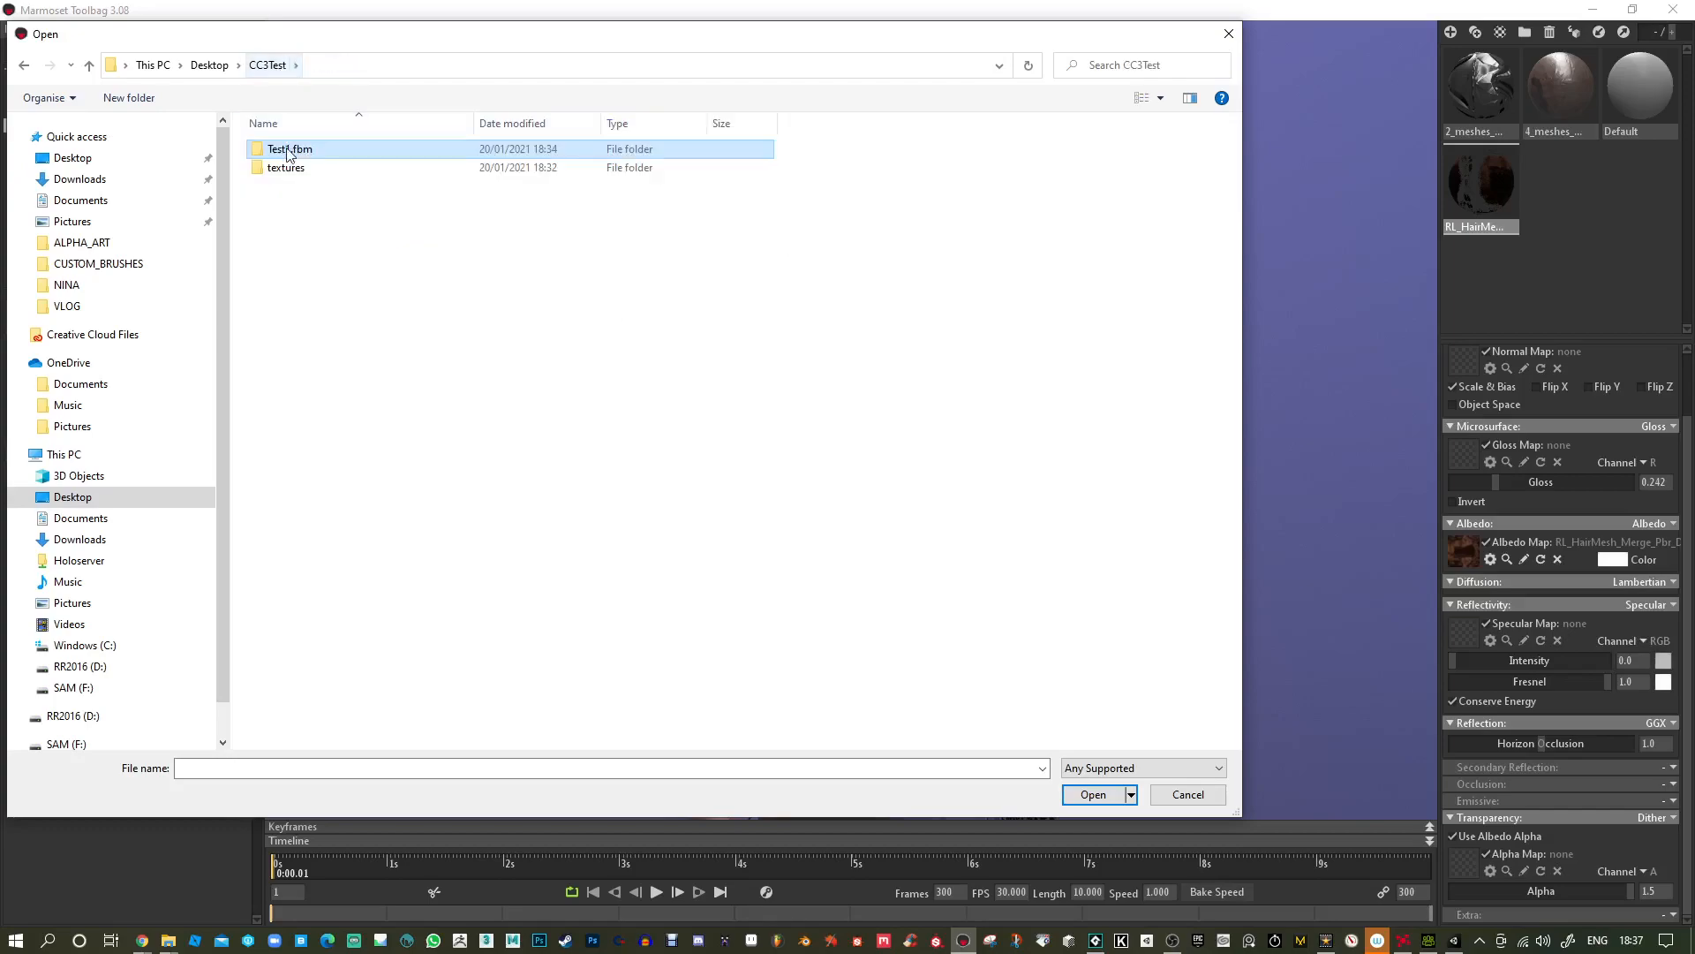
double_click(291, 167)
double_click(281, 151)
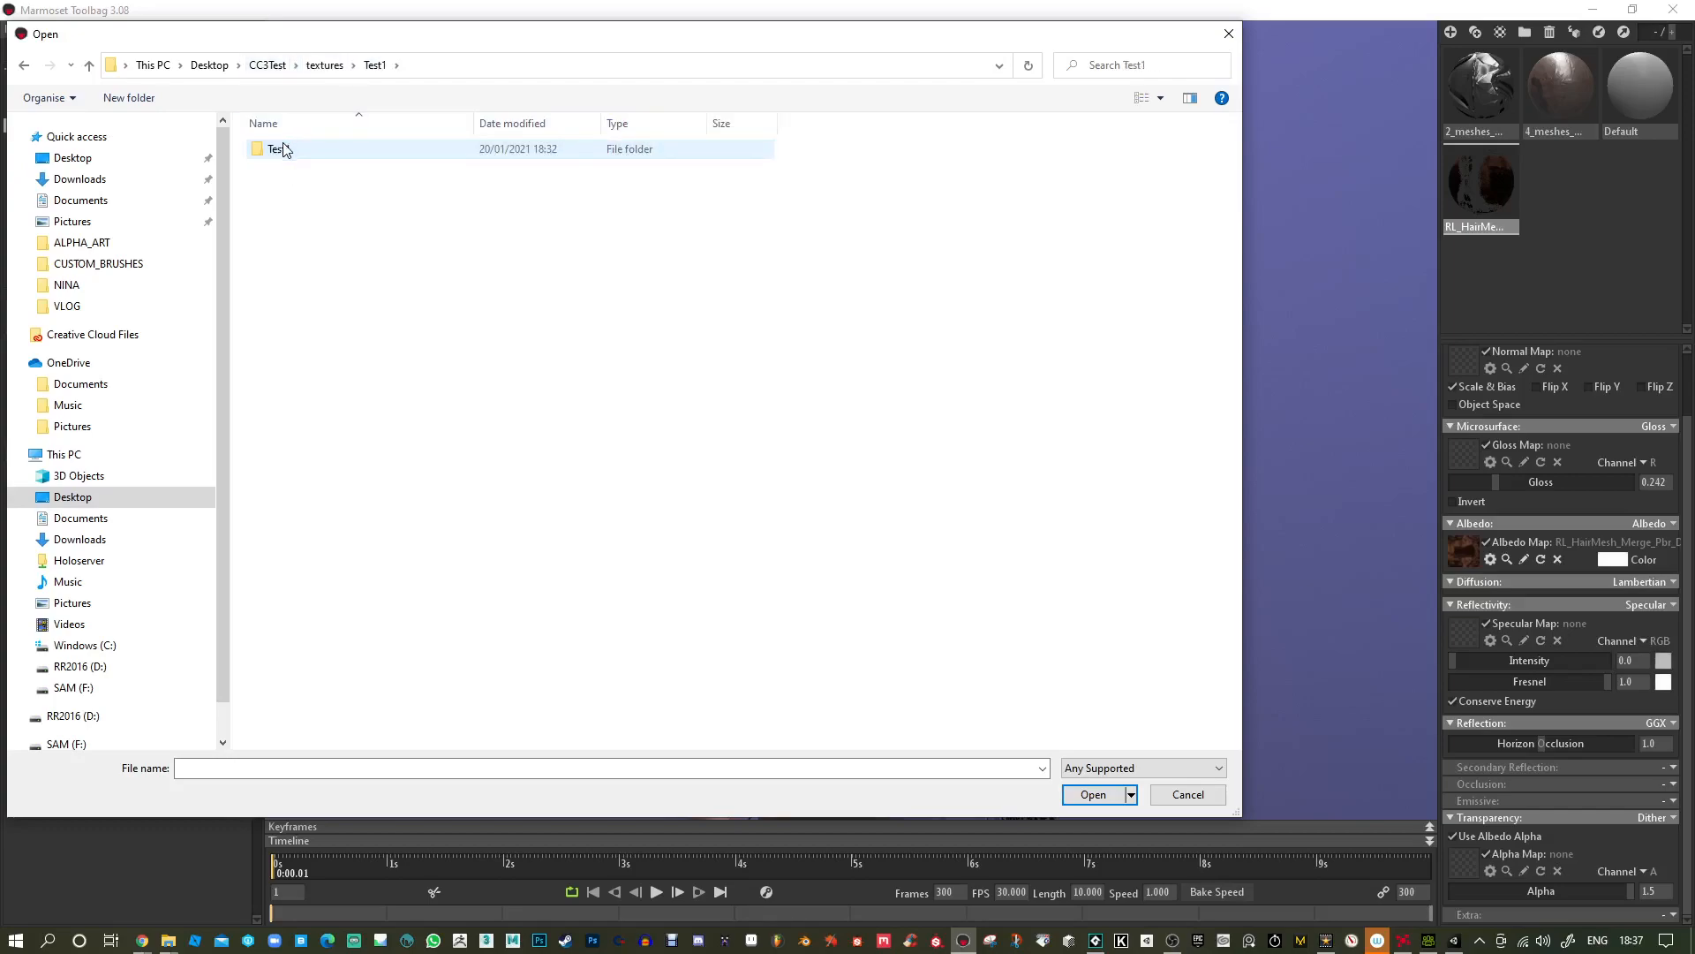
double_click(283, 150)
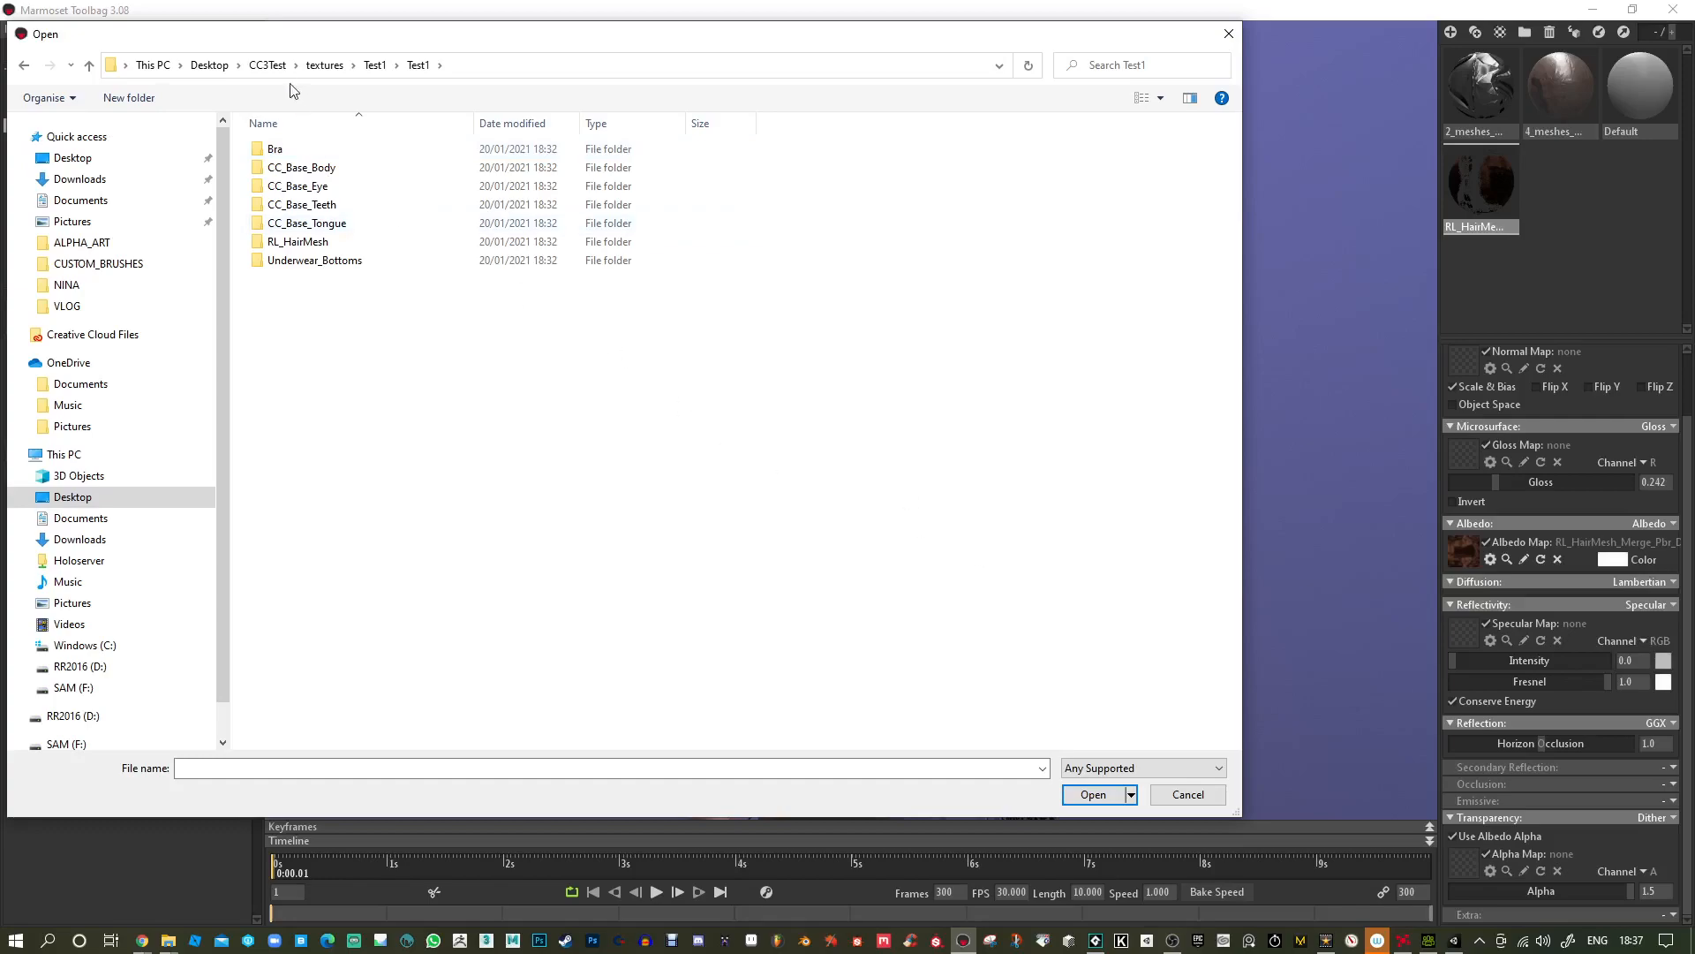
double_click(323, 248)
double_click(275, 156)
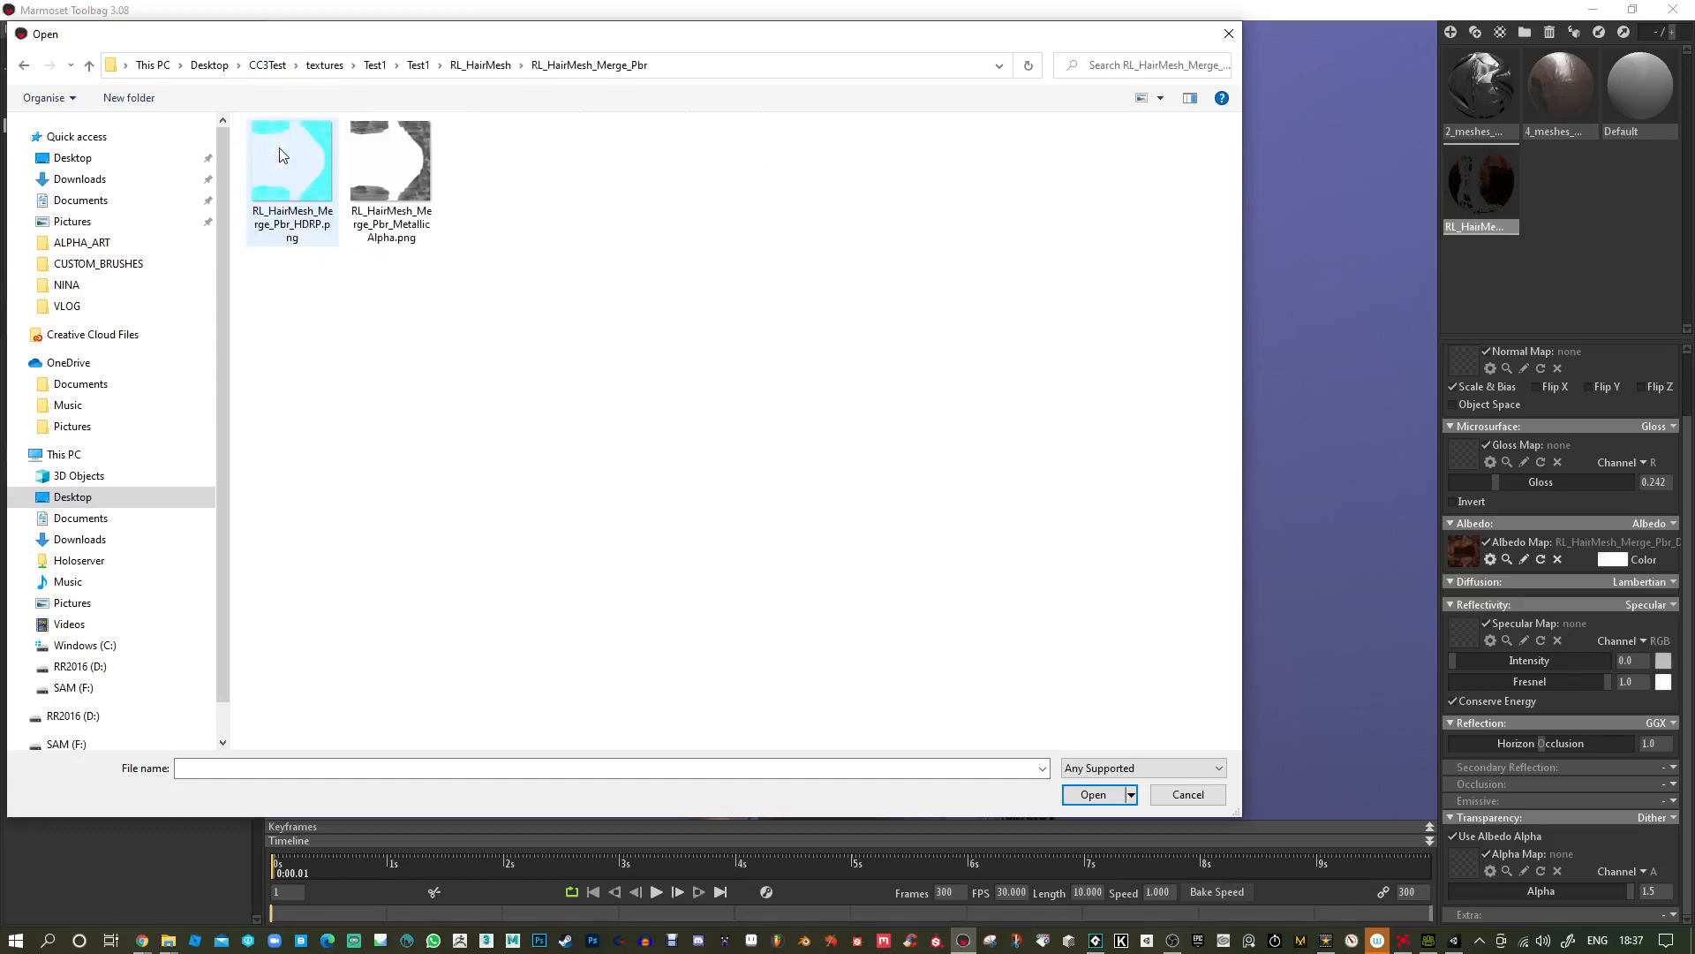
click(411, 184)
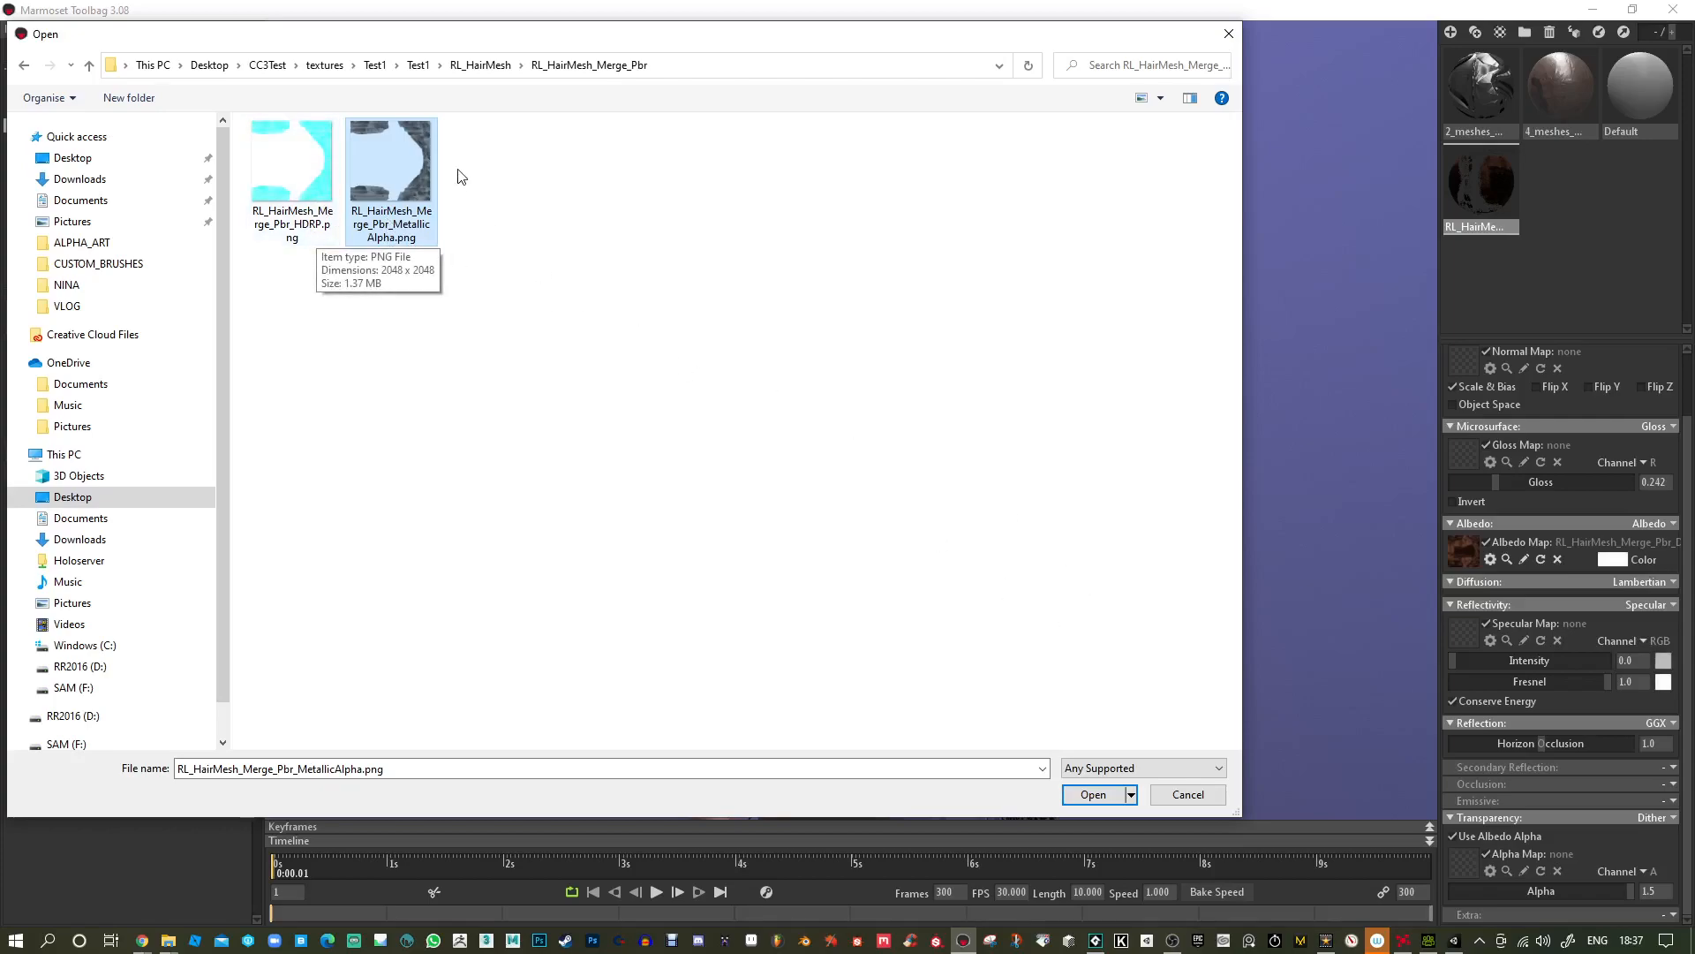
Review the Test1.fbm textures once more and close the normal map selection without loading a file.
click(480, 64)
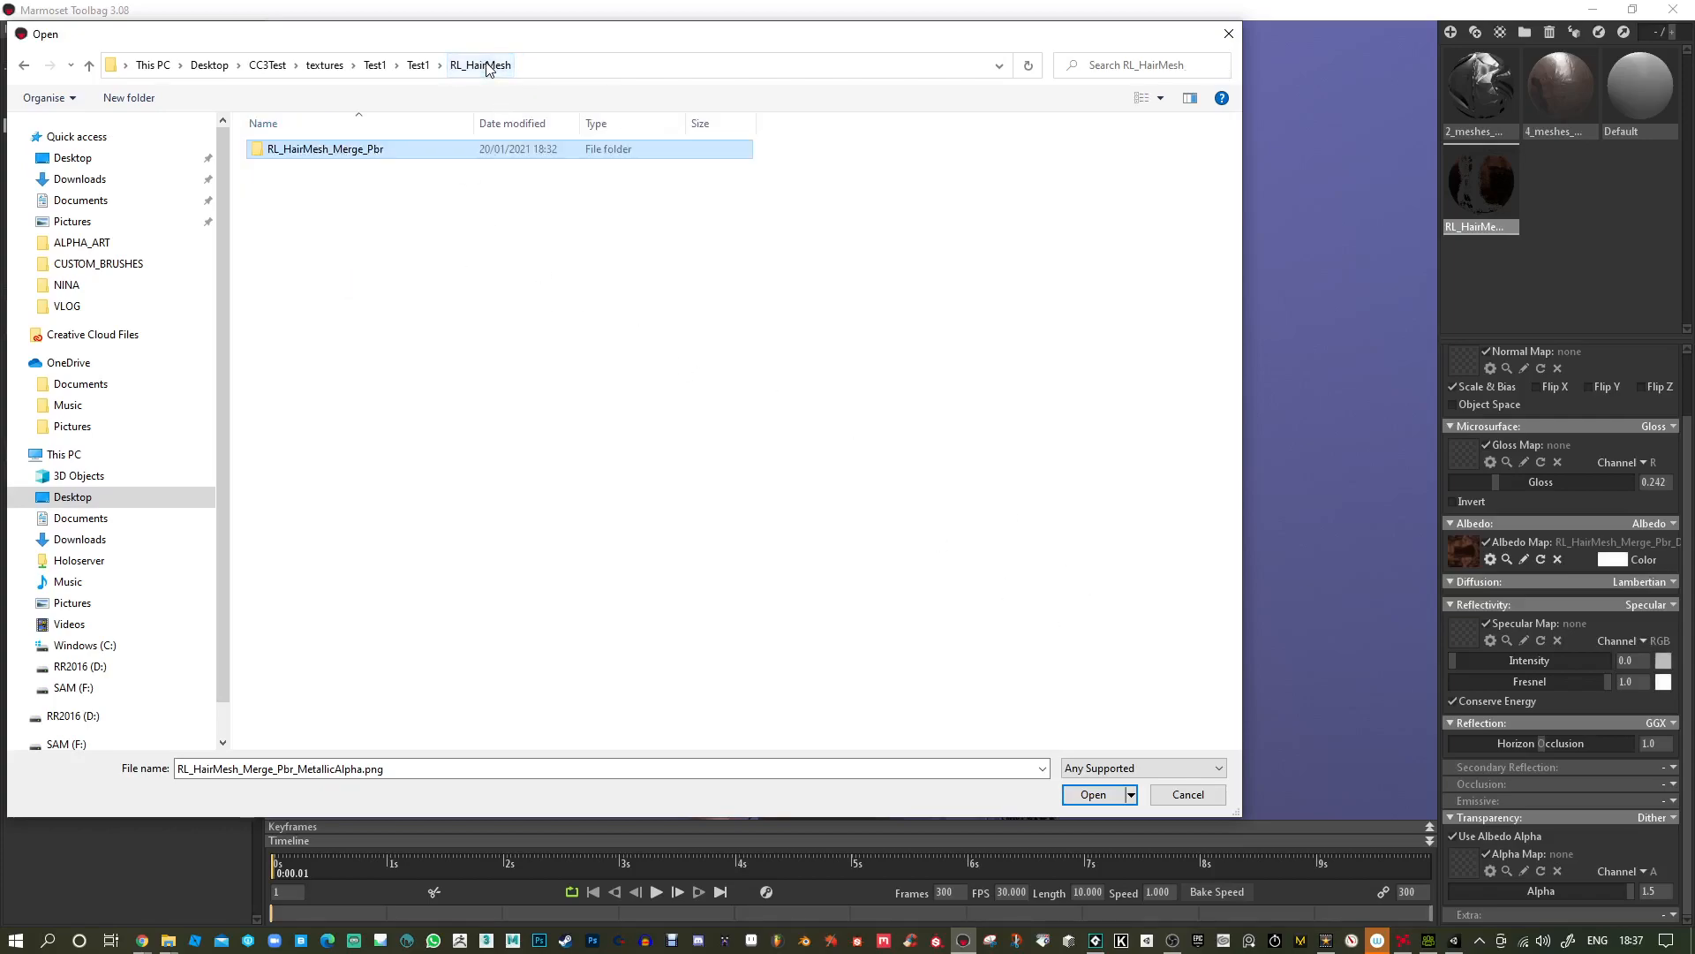
click(418, 65)
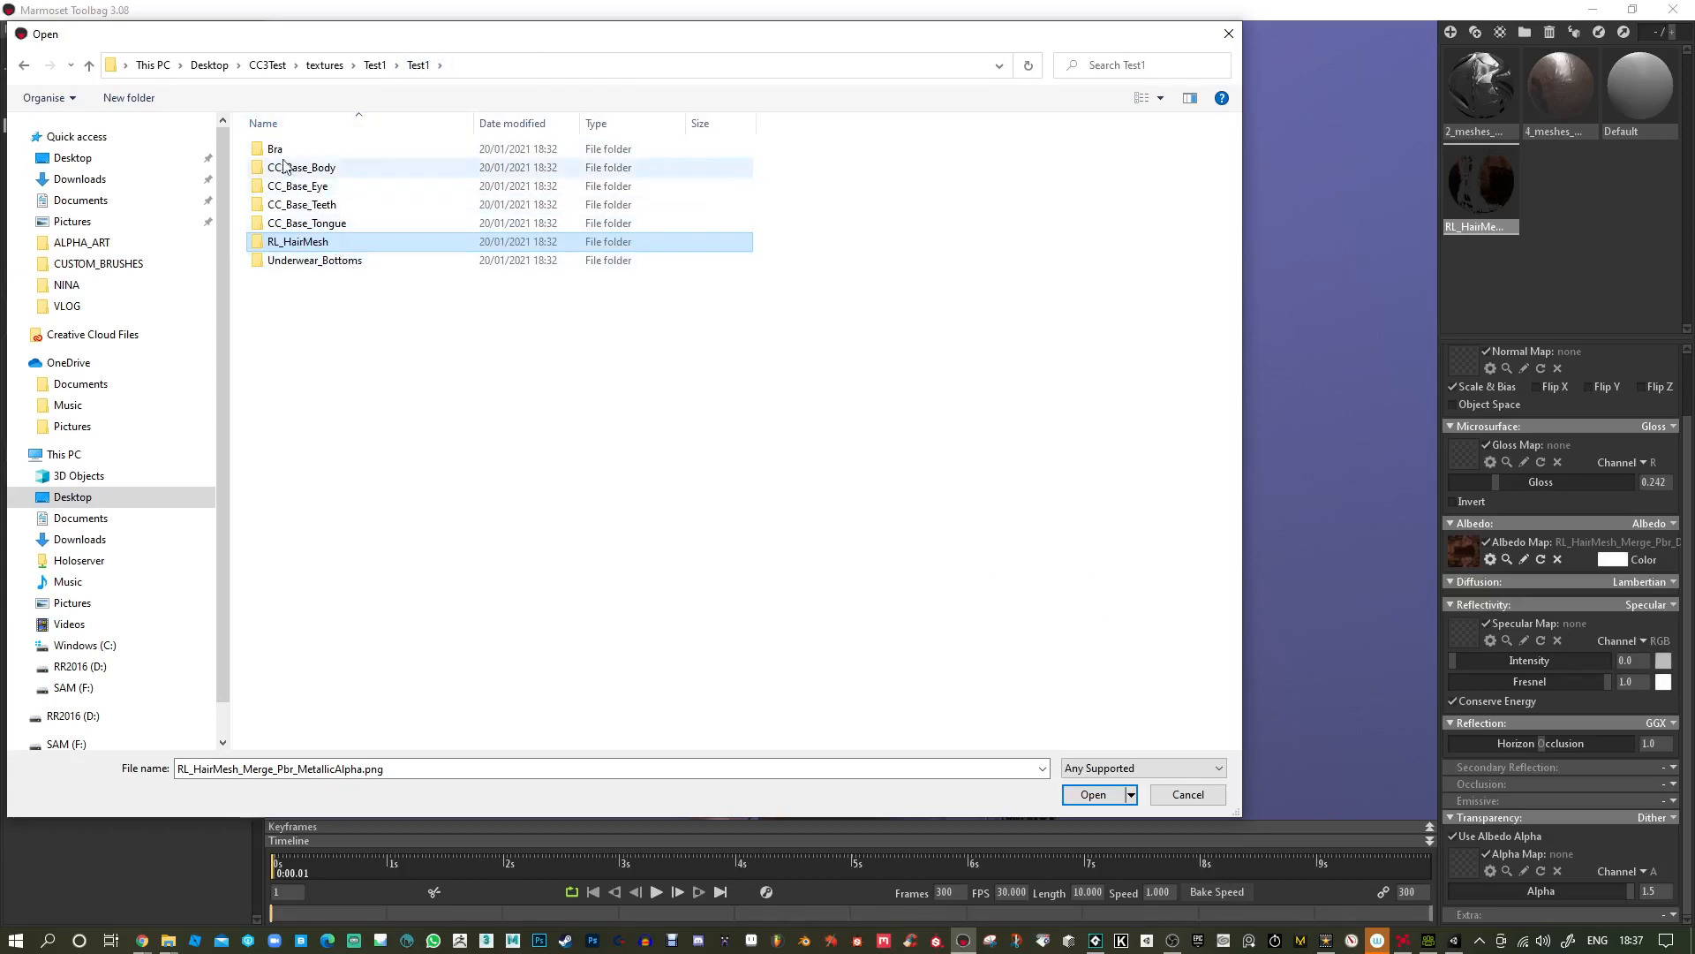
click(374, 65)
click(327, 65)
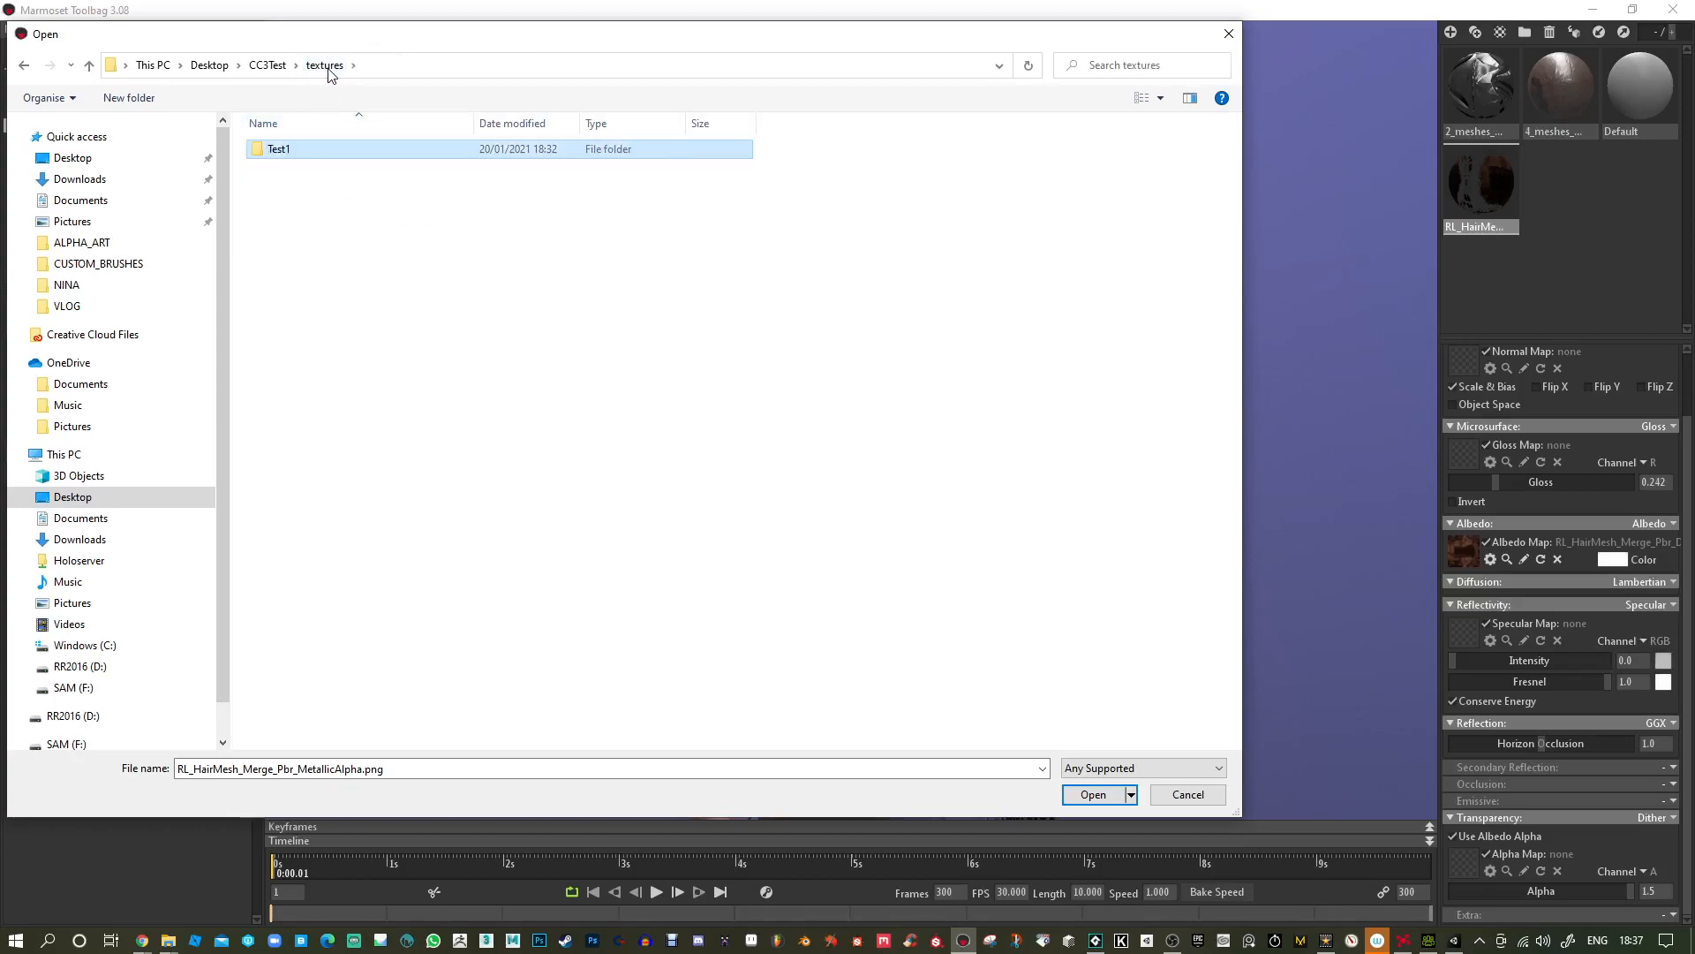
click(269, 66)
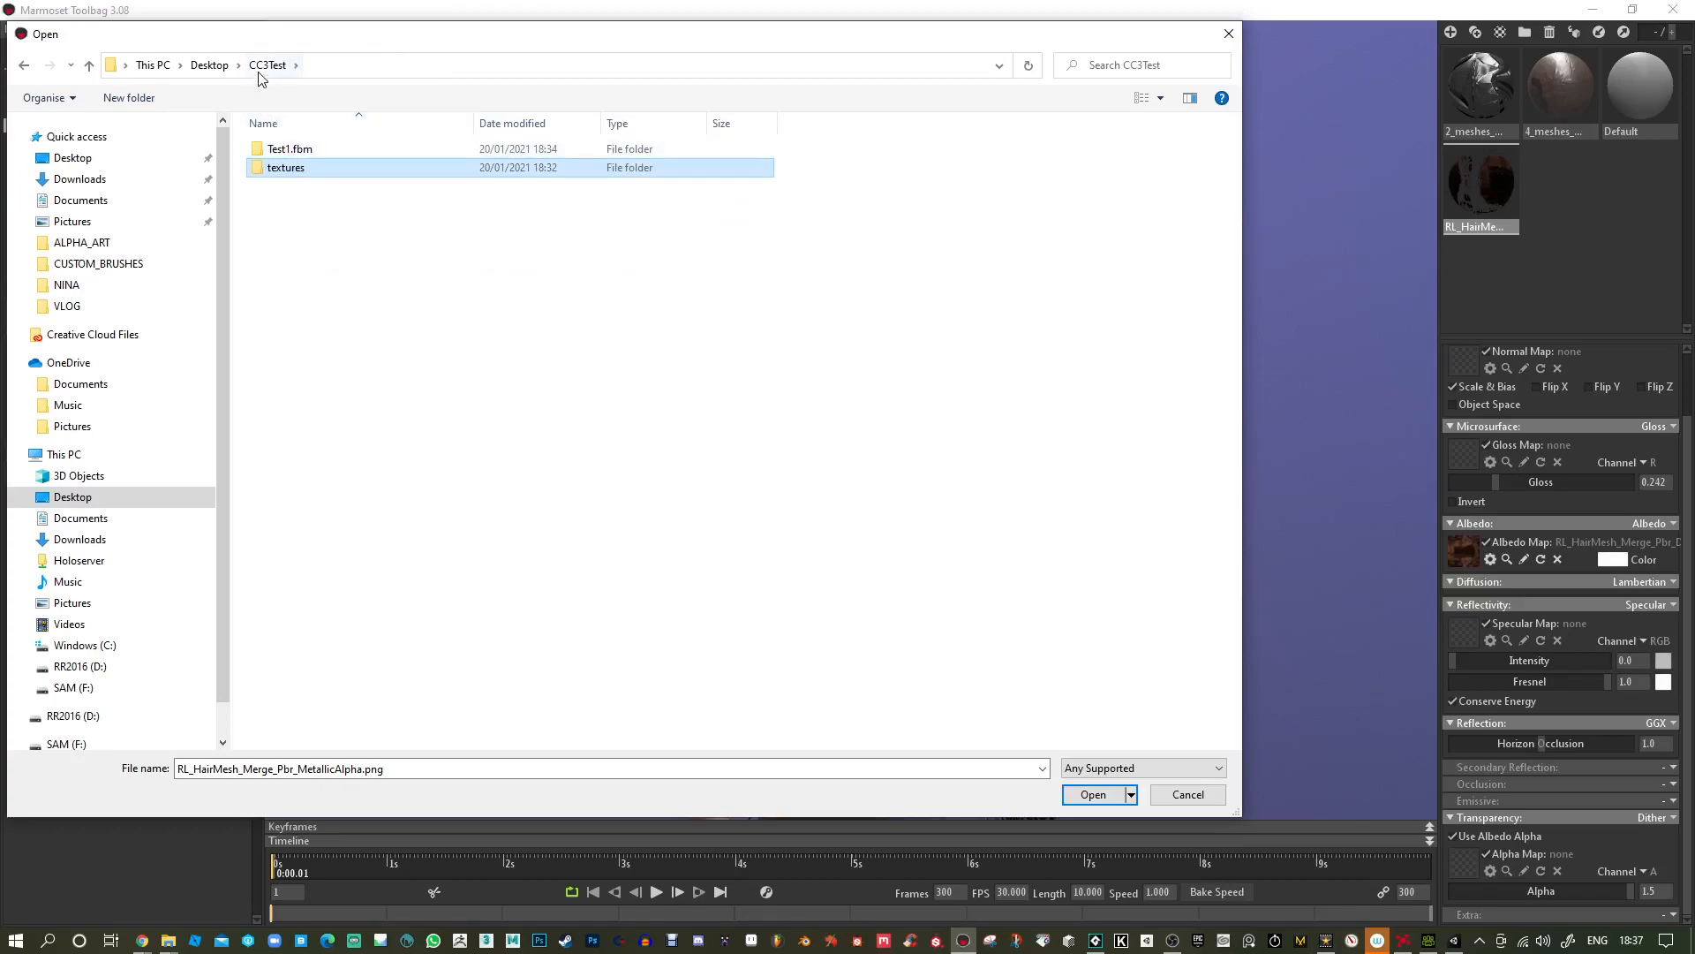
double_click(276, 150)
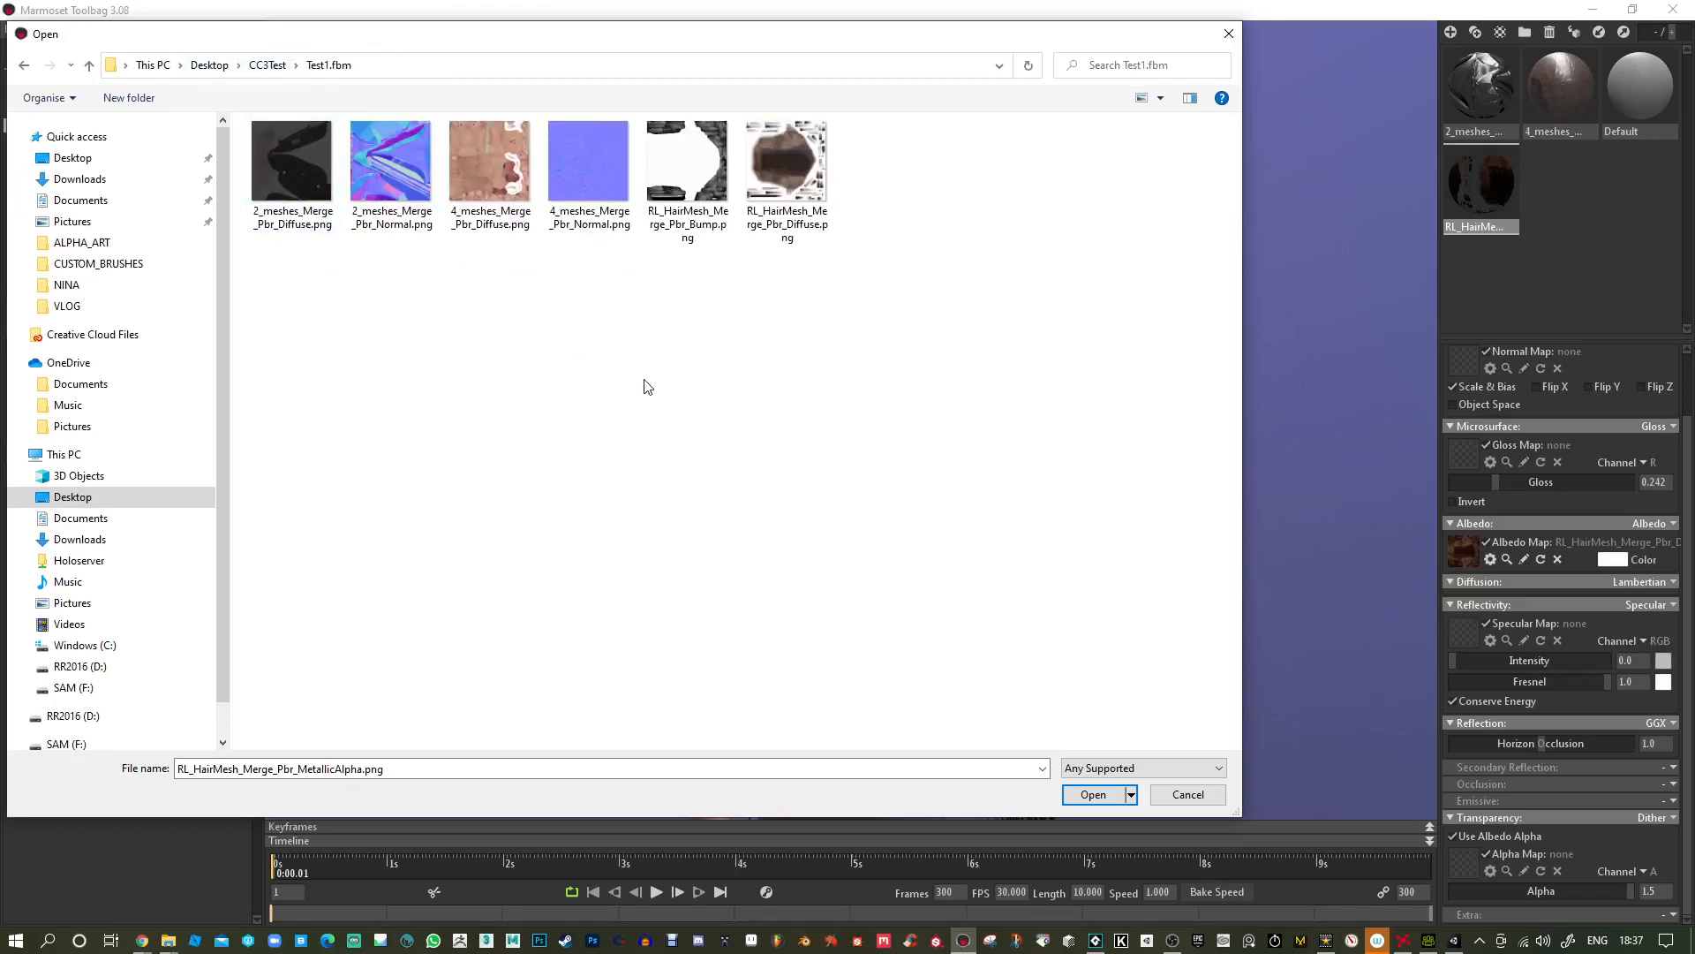
click(1214, 798)
Check the surface type options for the hair material and inspect the mohawk from the front.
drag(1141, 576, 1190, 557)
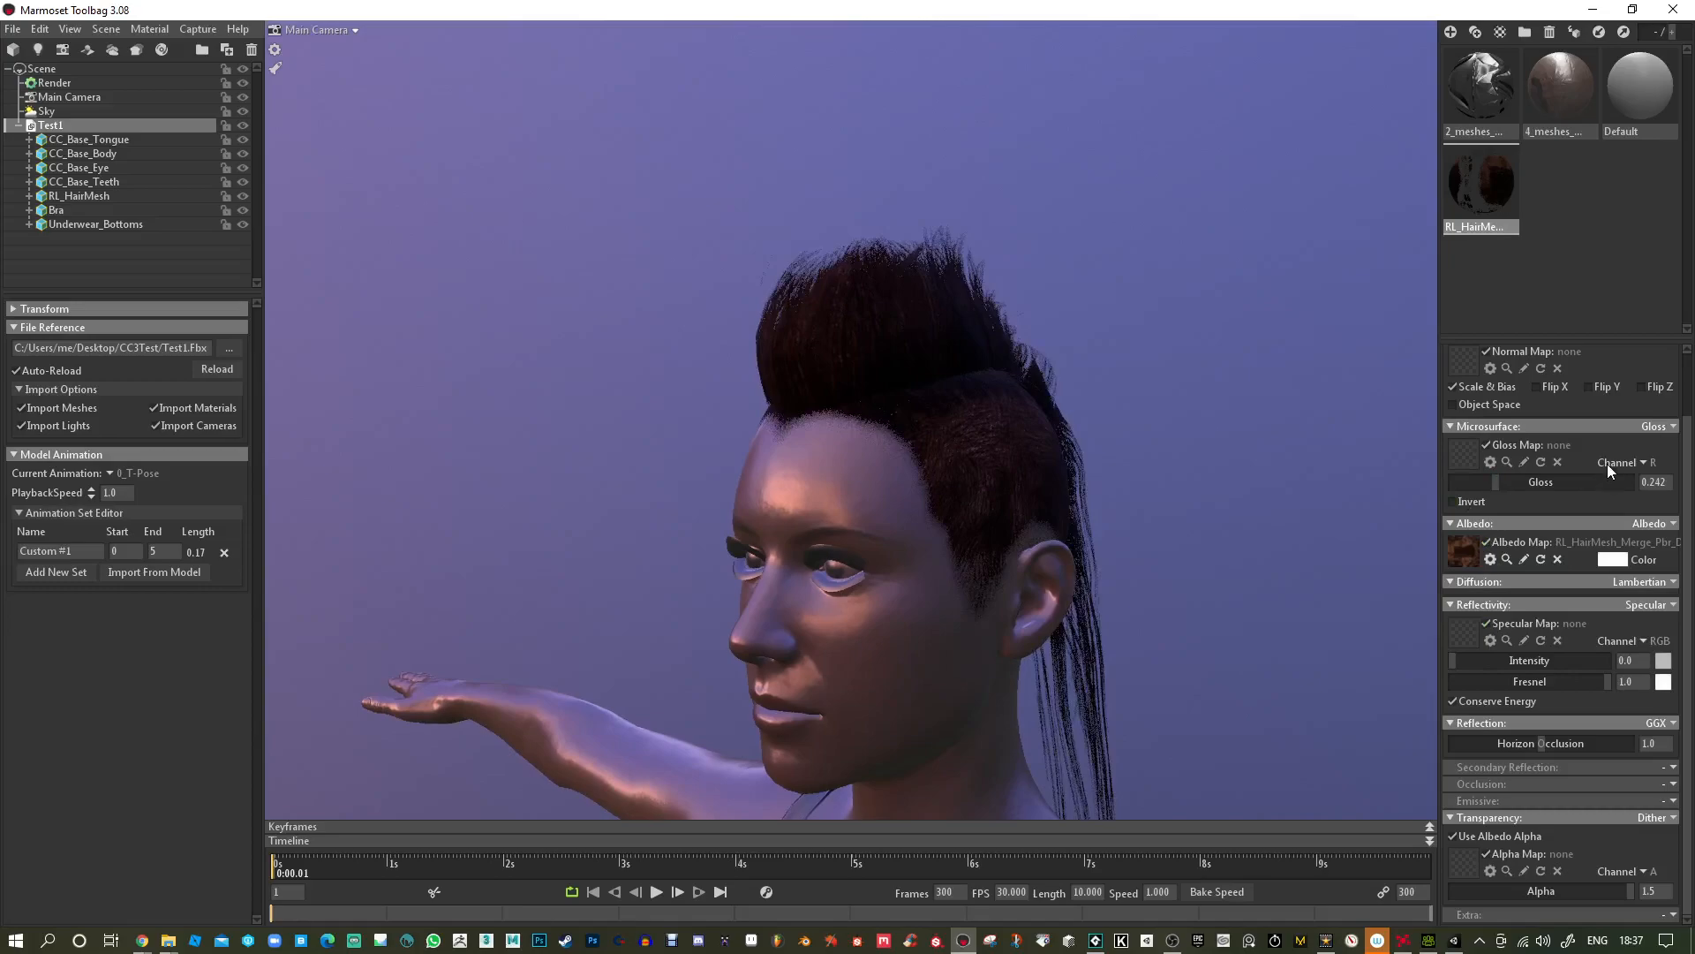
scroll(1561, 399, up, 1)
click(1647, 405)
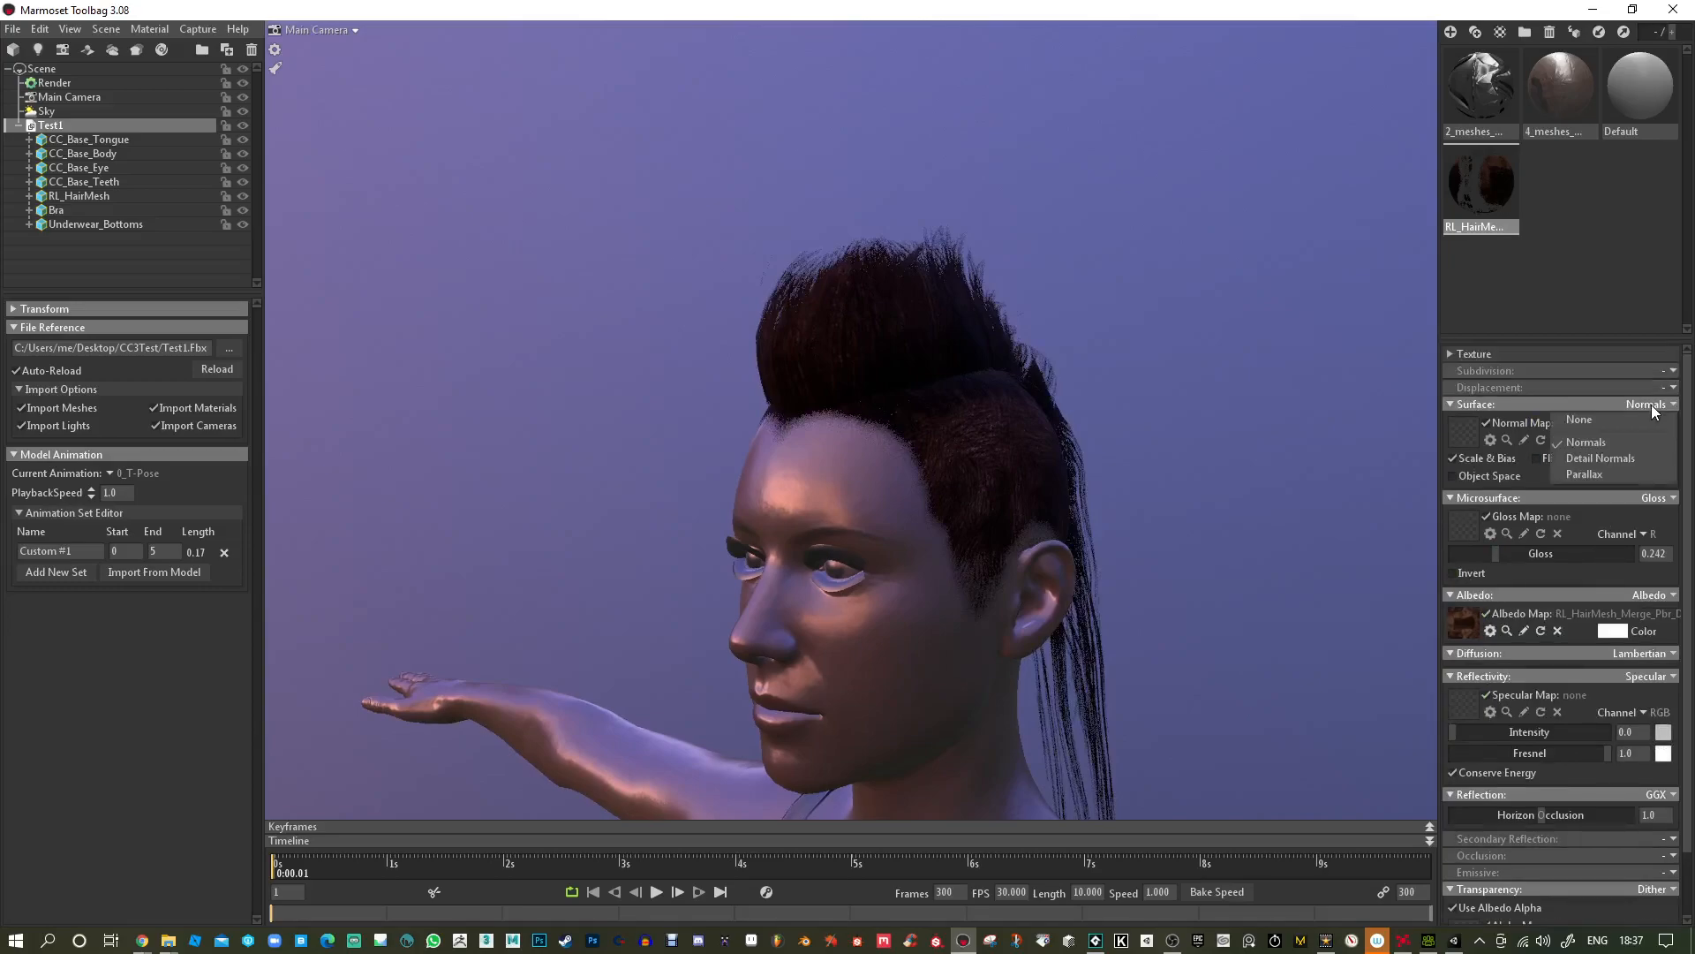
click(1610, 456)
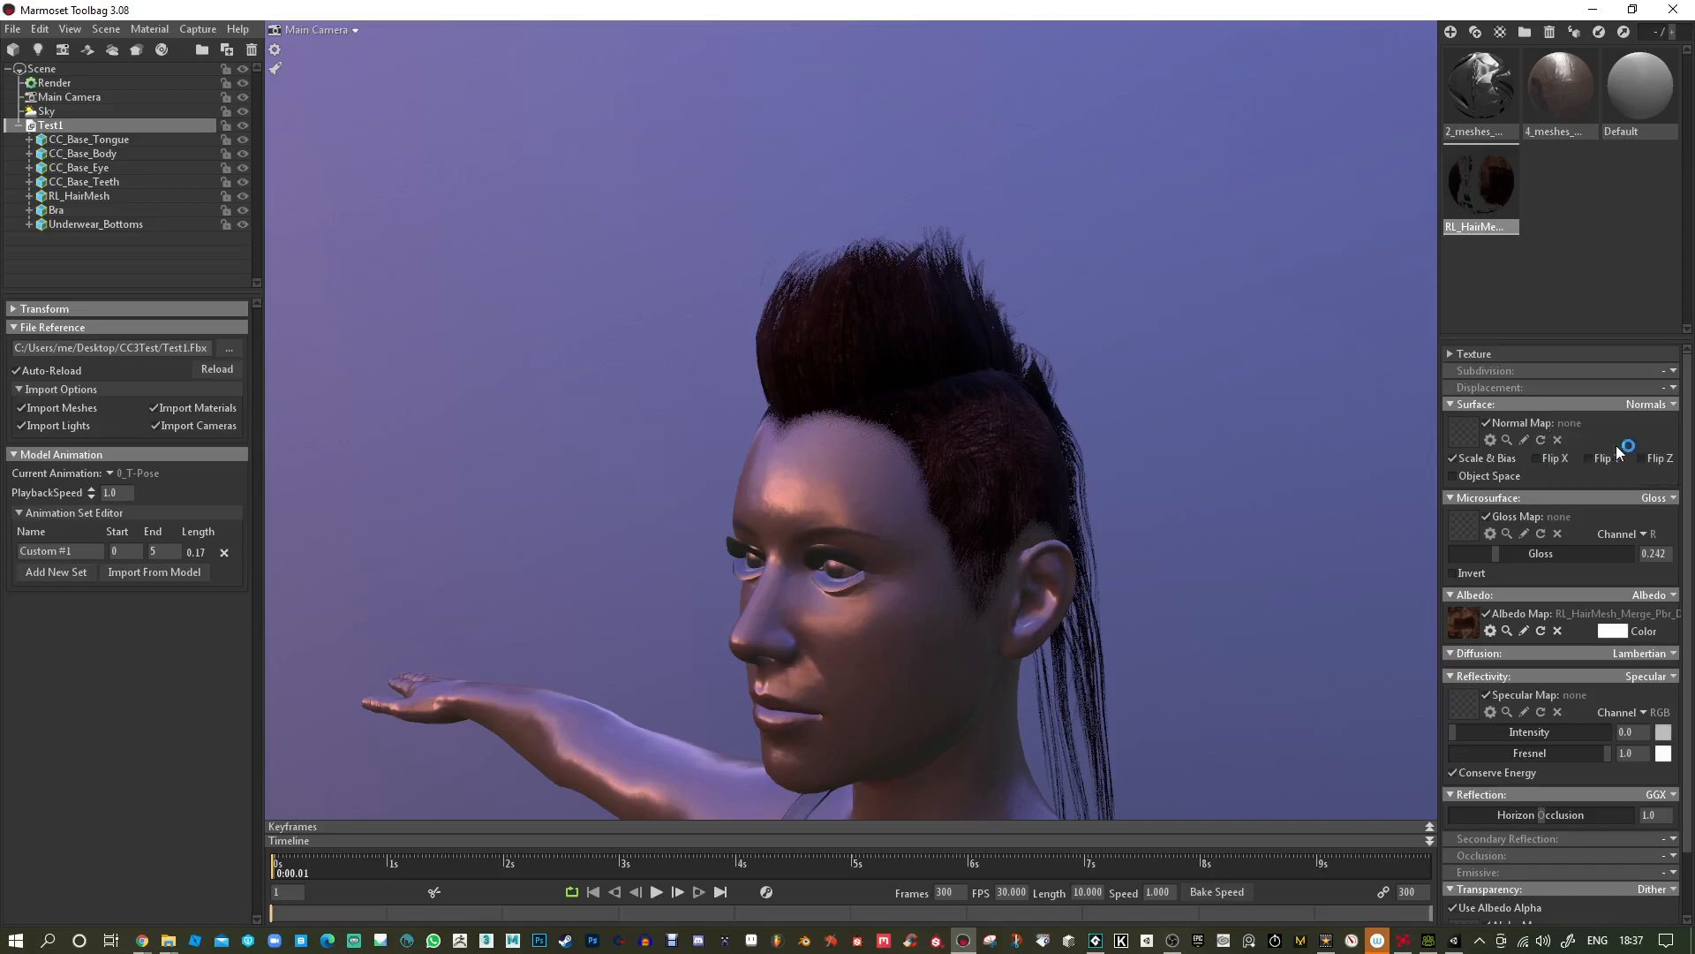
drag(1035, 427, 1060, 399)
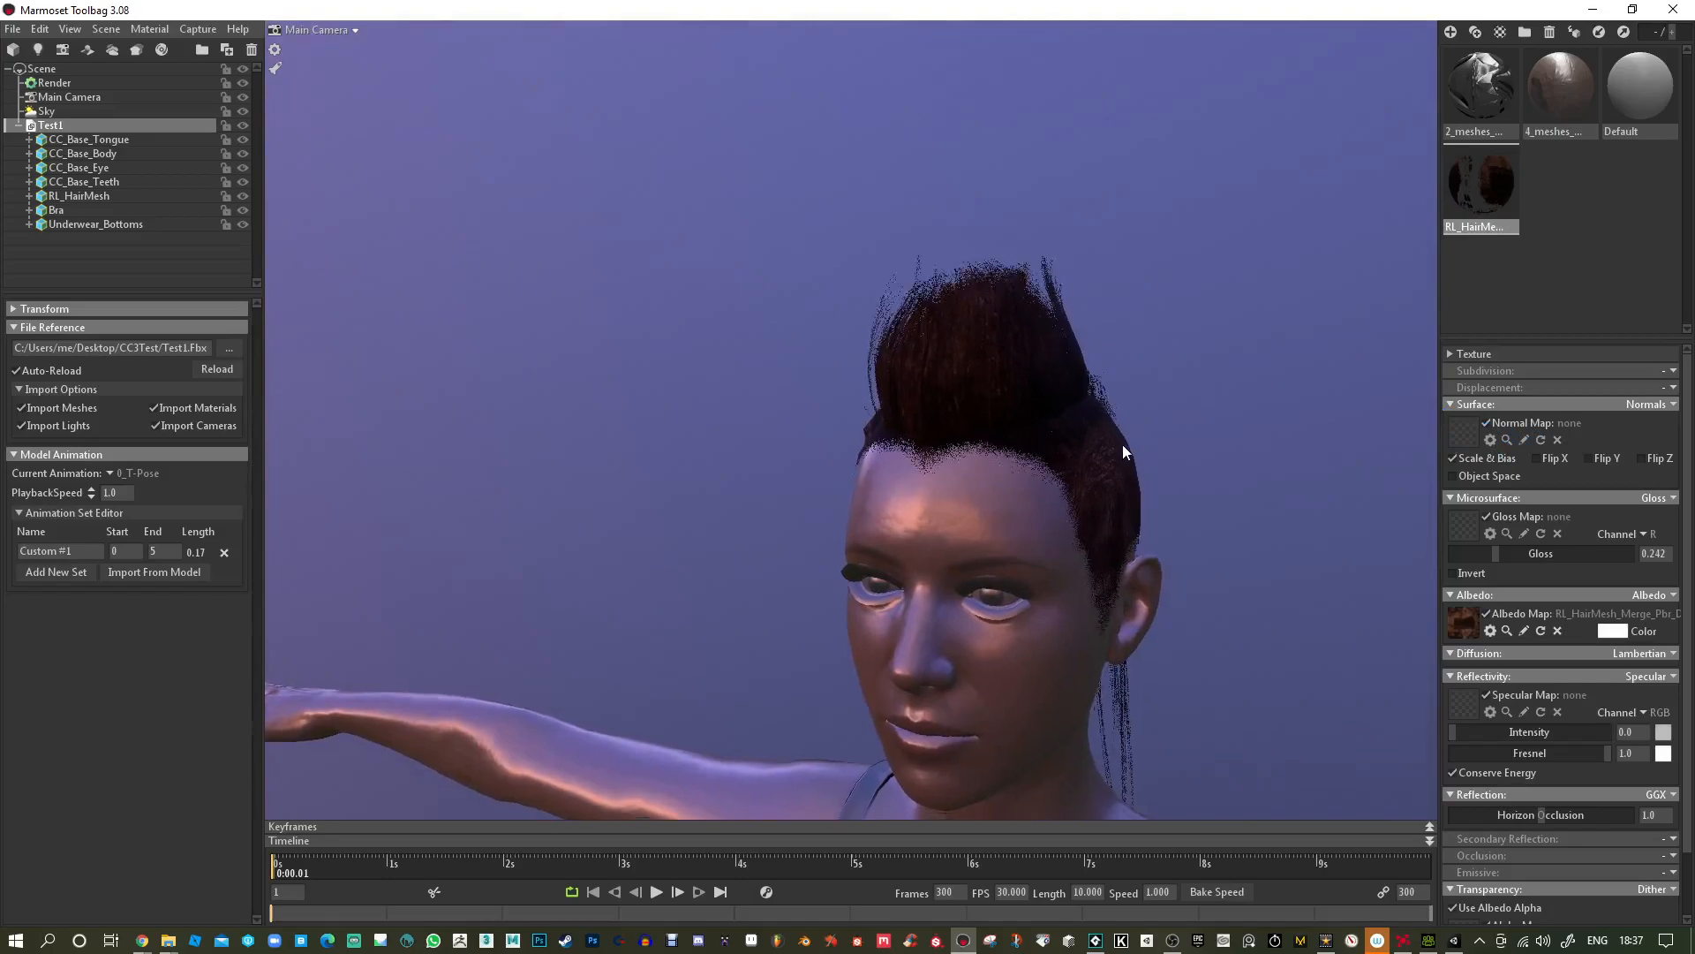
drag(1125, 446, 1070, 408)
Switch the hair material's reflection model to Anisotropic and set its horizon occlusion to 1.813.
scroll(1642, 698, down, 1)
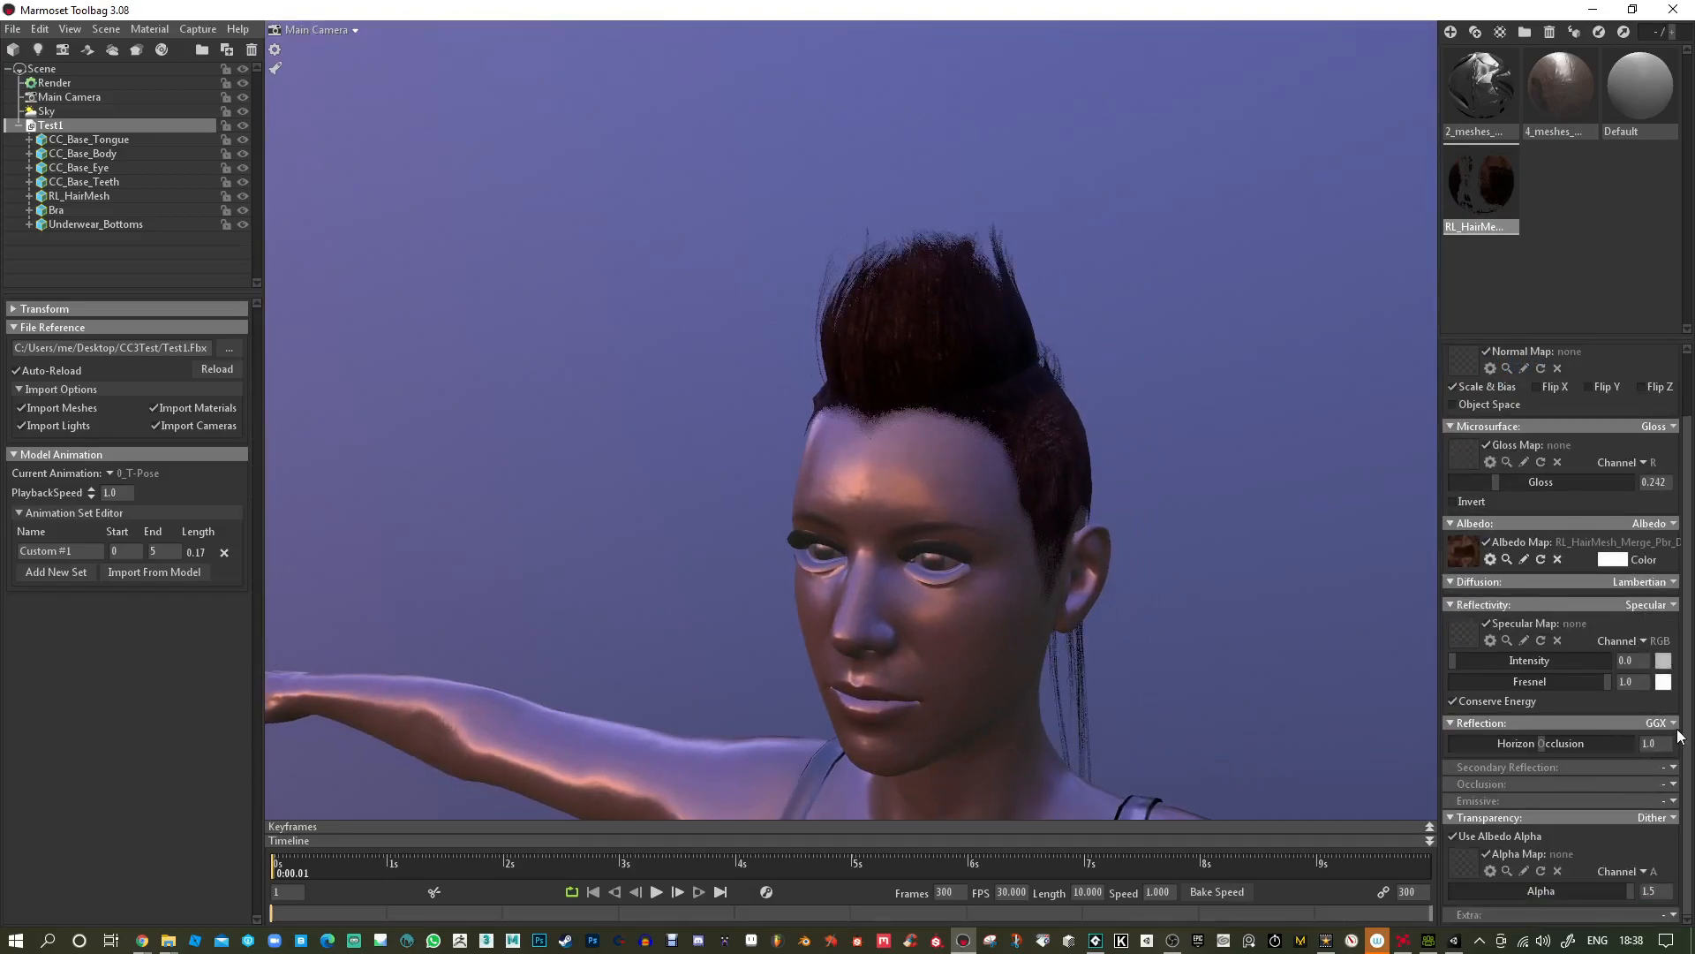
click(1653, 722)
click(1623, 814)
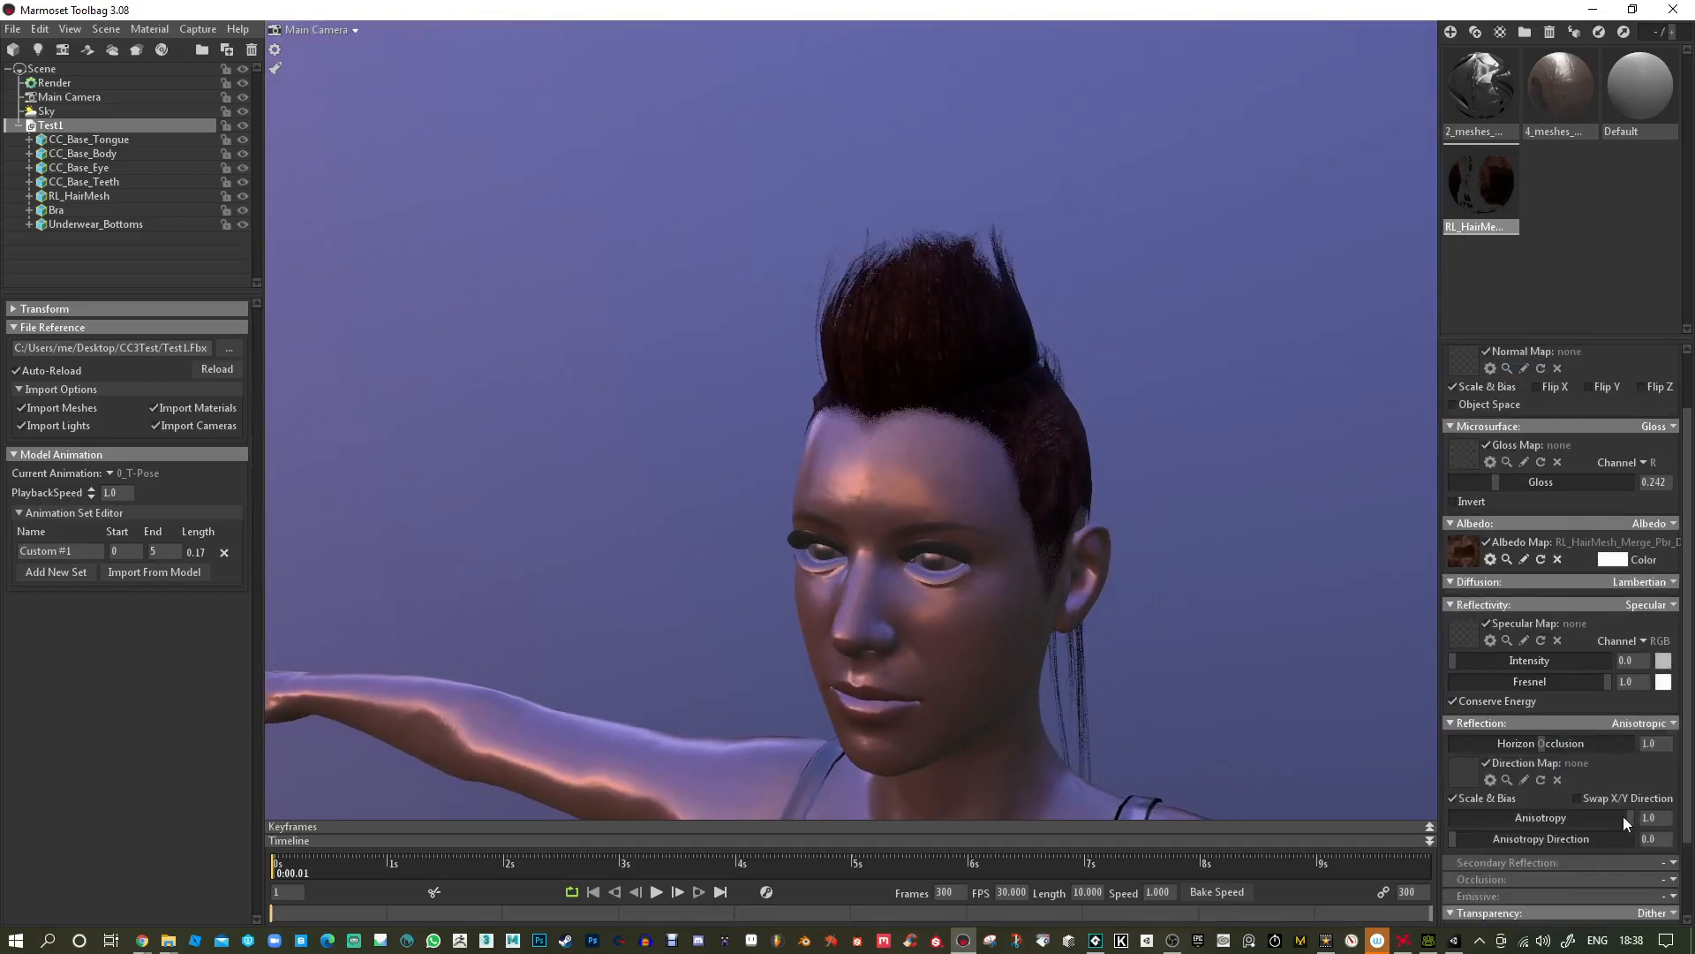
mouse_move(1547, 744)
mouse_down()
mouse_move(1611, 744)
mouse_move(1572, 743)
mouse_up()
Set the hair's specular intensity to 0.065, gloss to 0.727, anisotropy to 0.564 and anisotropy direction to 174.6.
drag(1528, 661, 1493, 660)
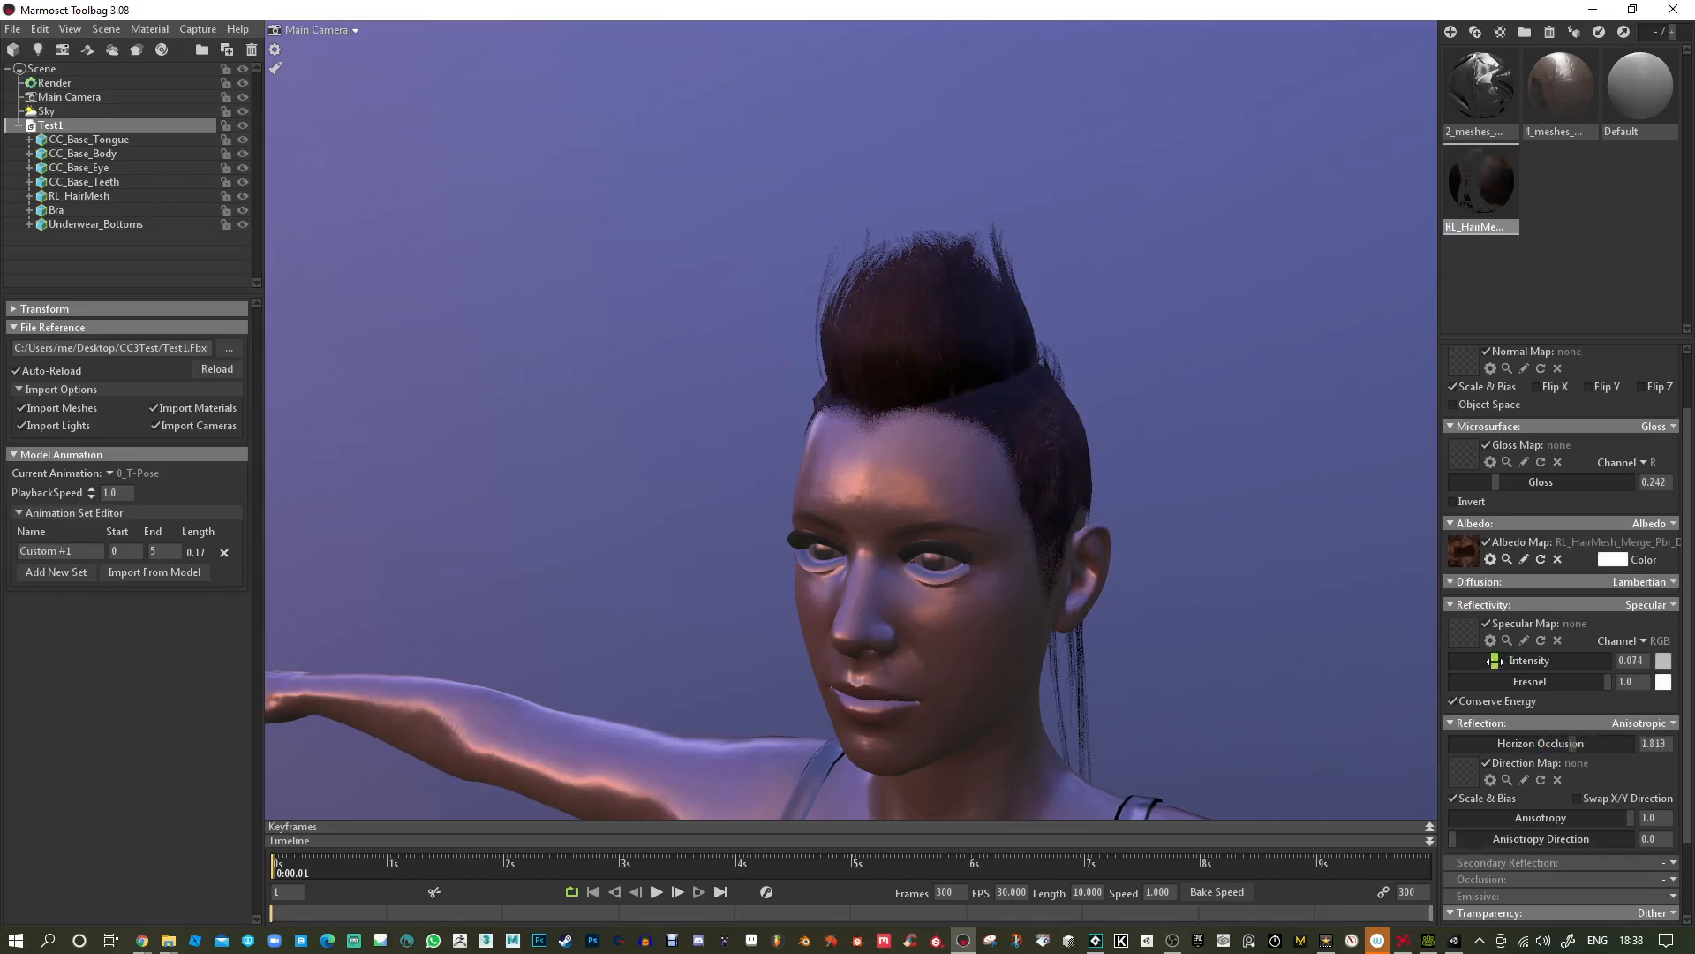
drag(1521, 482, 1582, 482)
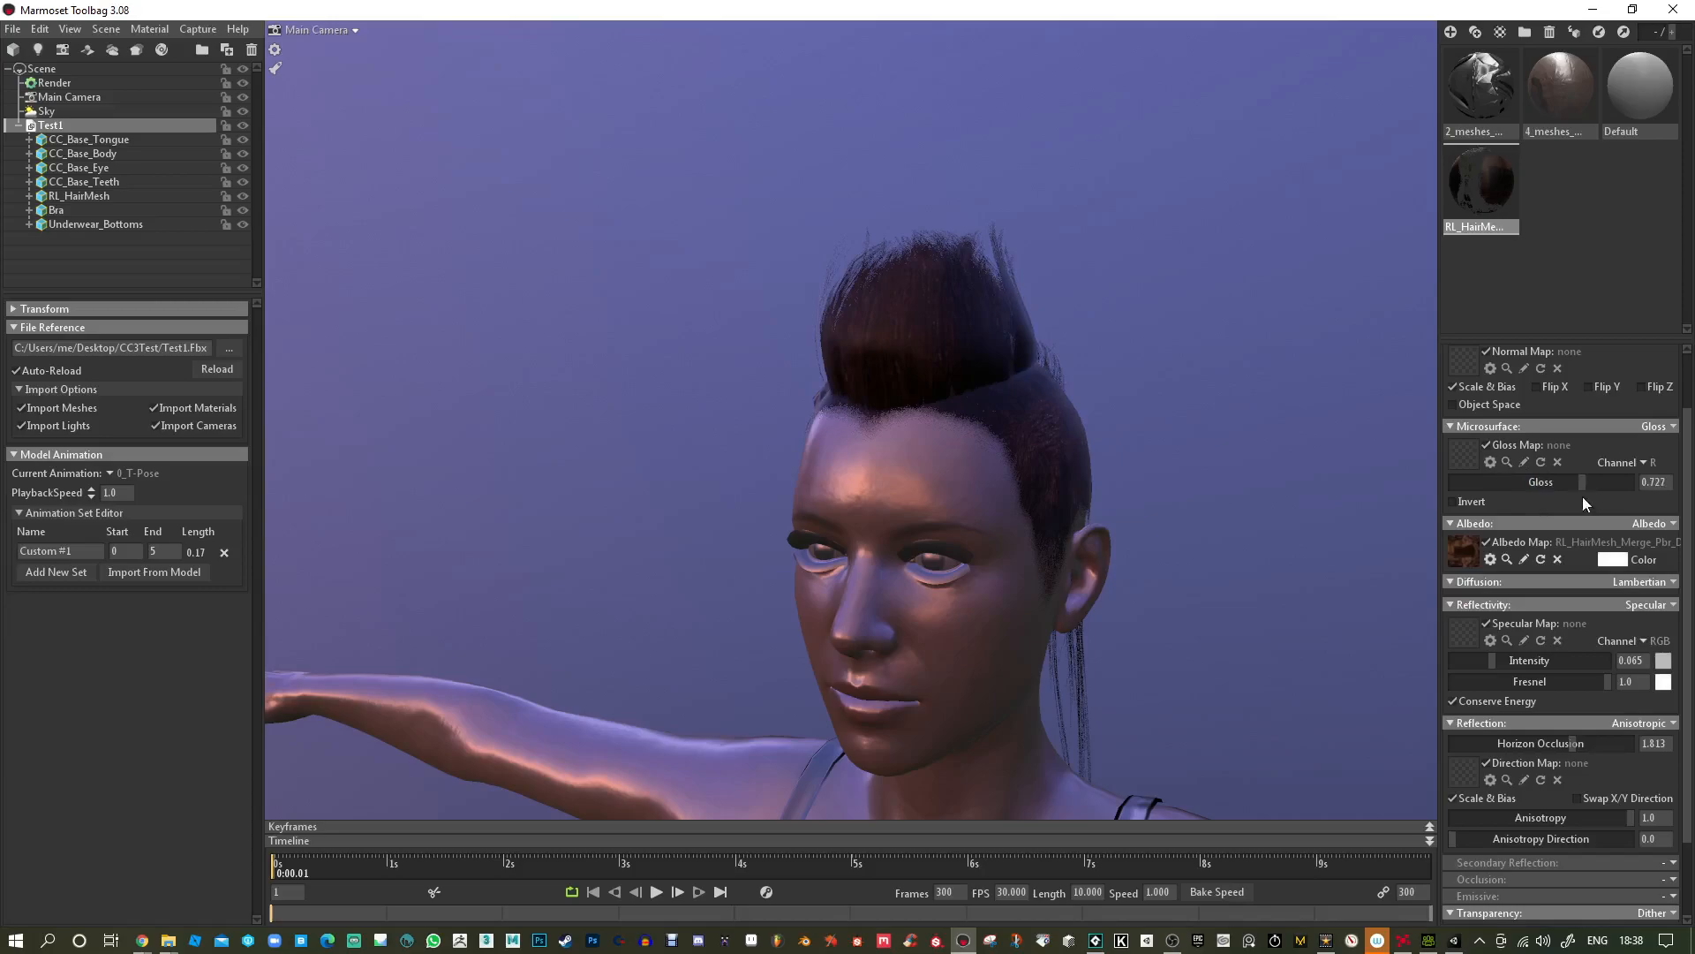
mouse_move(1517, 838)
mouse_down()
mouse_move(1531, 838)
mouse_move(1500, 838)
mouse_move(1545, 838)
mouse_move(1534, 818)
mouse_up()
Add an Anisotropic secondary reflection with horizon occlusion 1.364, gloss 0.365, intensity 2.115, Fresnel 0.573, anisotropy 0.435, direction 92.67 and refraction shift -0.287.
click(1666, 862)
click(1635, 830)
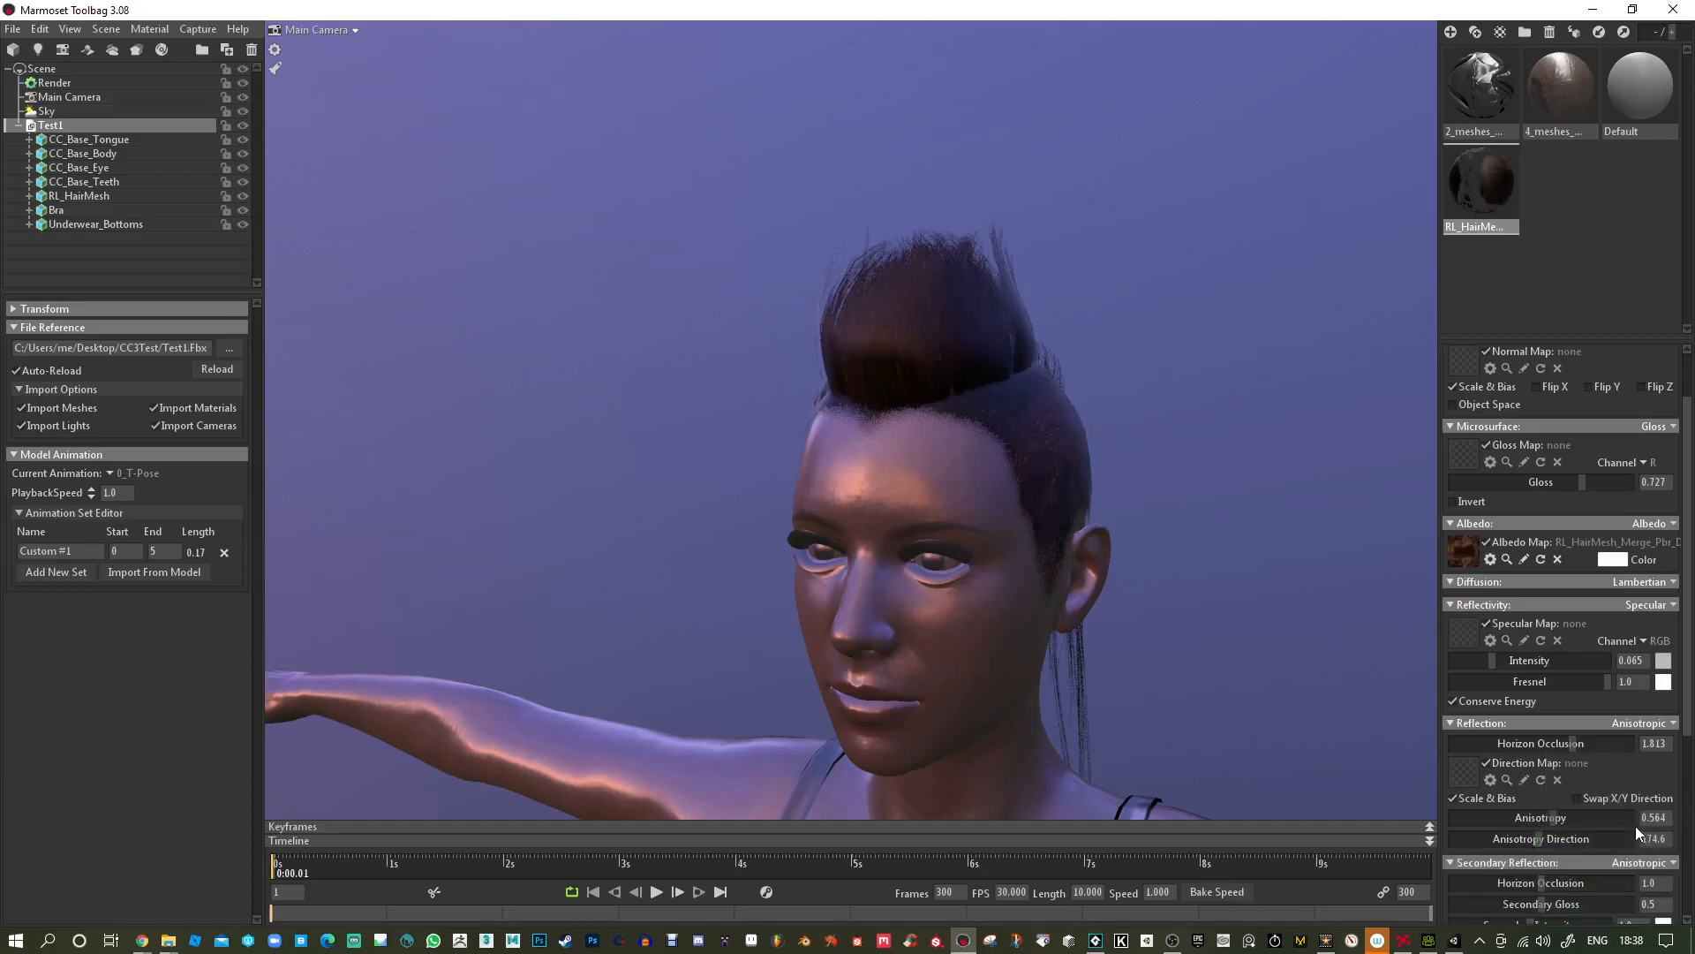
scroll(1597, 803, down, 1)
scroll(1573, 845, down, 1)
drag(1571, 841, 1557, 803)
mouse_move(1543, 819)
mouse_down()
mouse_move(1536, 859)
mouse_move(1501, 893)
mouse_move(1547, 872)
mouse_move(1589, 894)
mouse_move(1499, 876)
mouse_up()
scroll(1534, 857, down, 1)
scroll(1536, 858, down, 1)
Raise the hair's specular intensity to 0.09 and switch its reflectivity model to Metalness with a metalness of 0.168.
drag(1117, 566, 1074, 303)
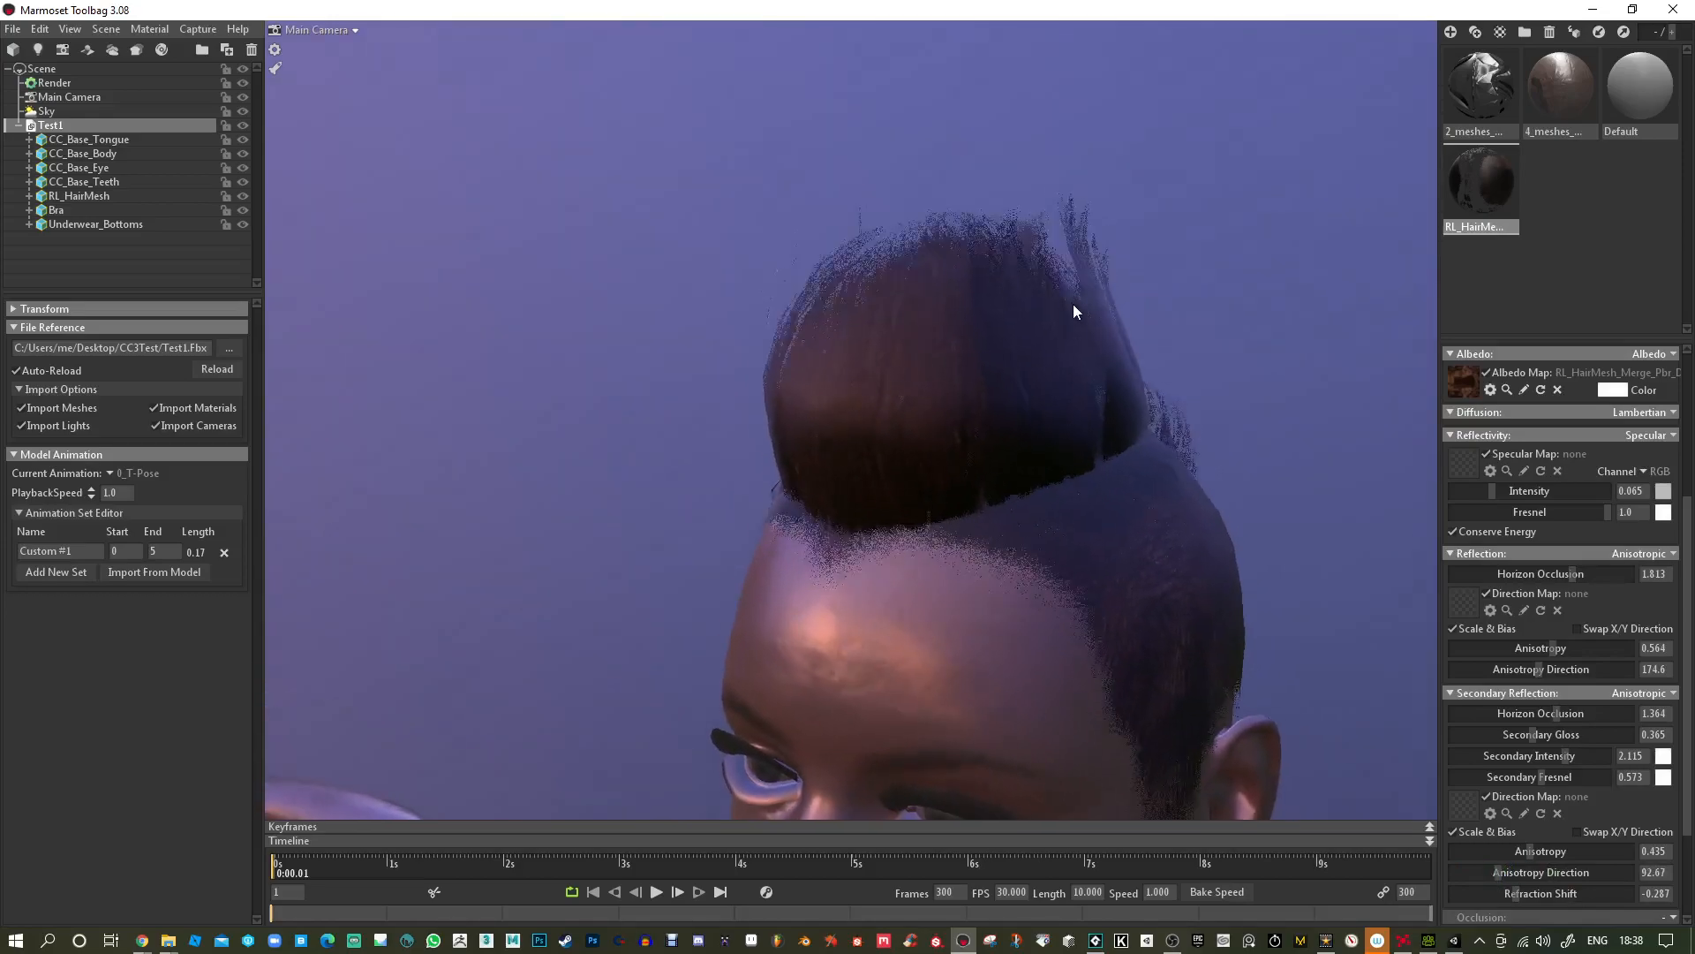
mouse_move(1502, 490)
mouse_down()
mouse_move(1532, 490)
mouse_move(1498, 490)
mouse_up()
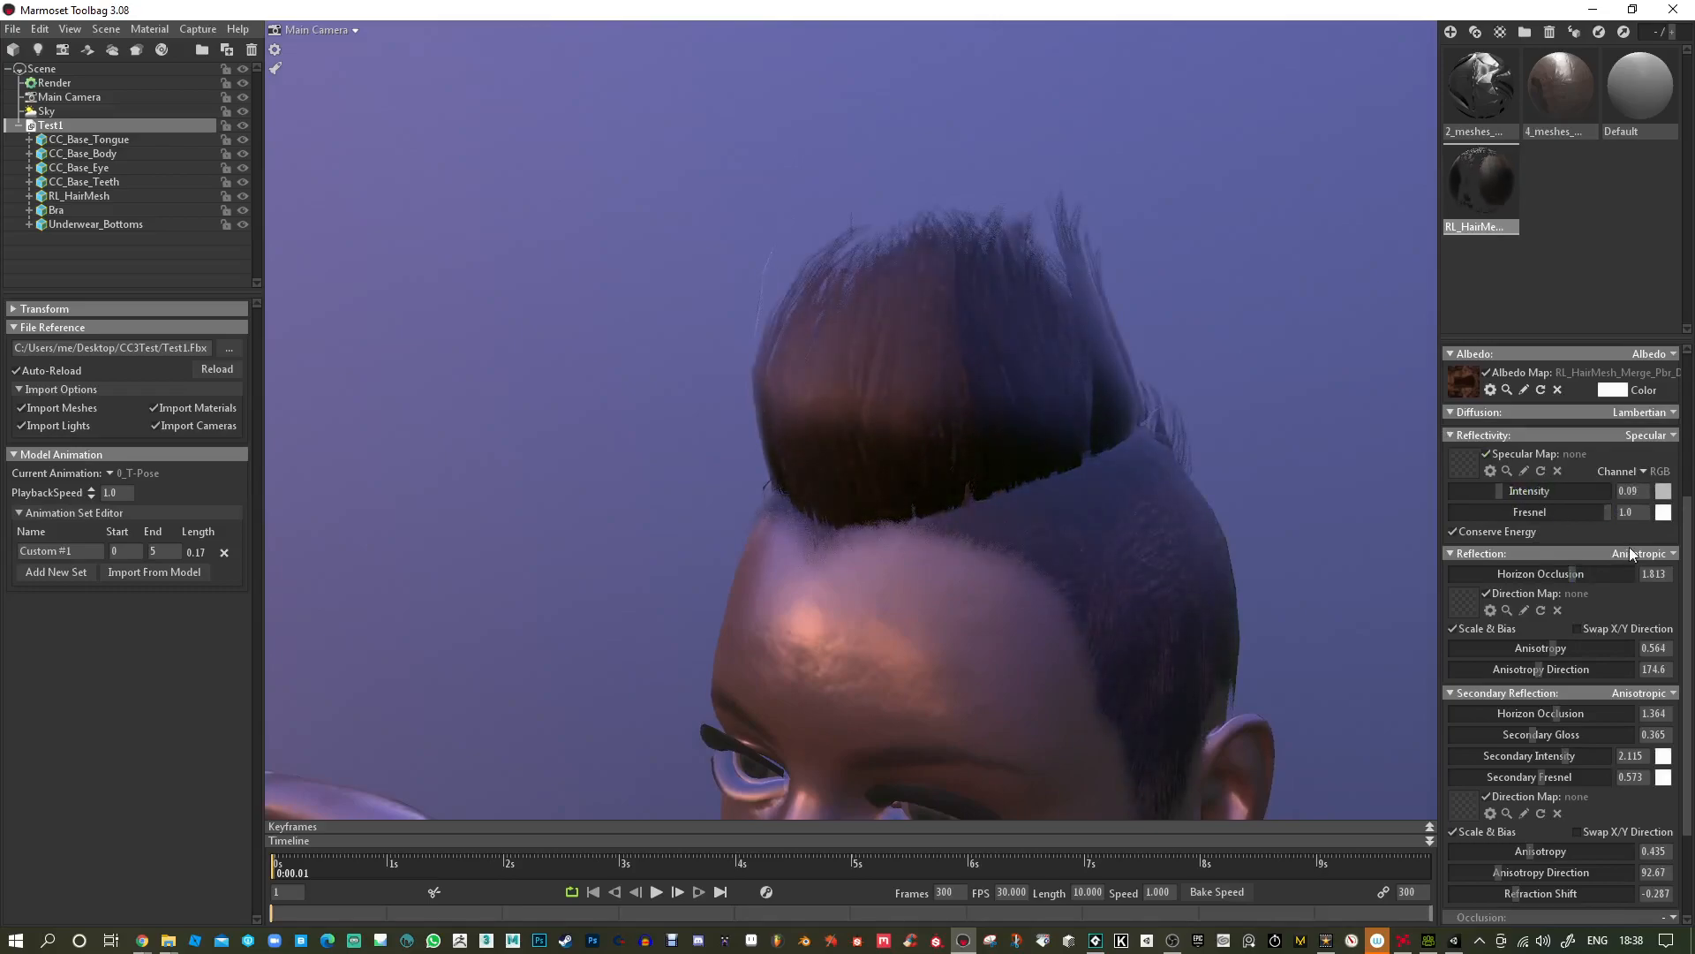
click(1647, 437)
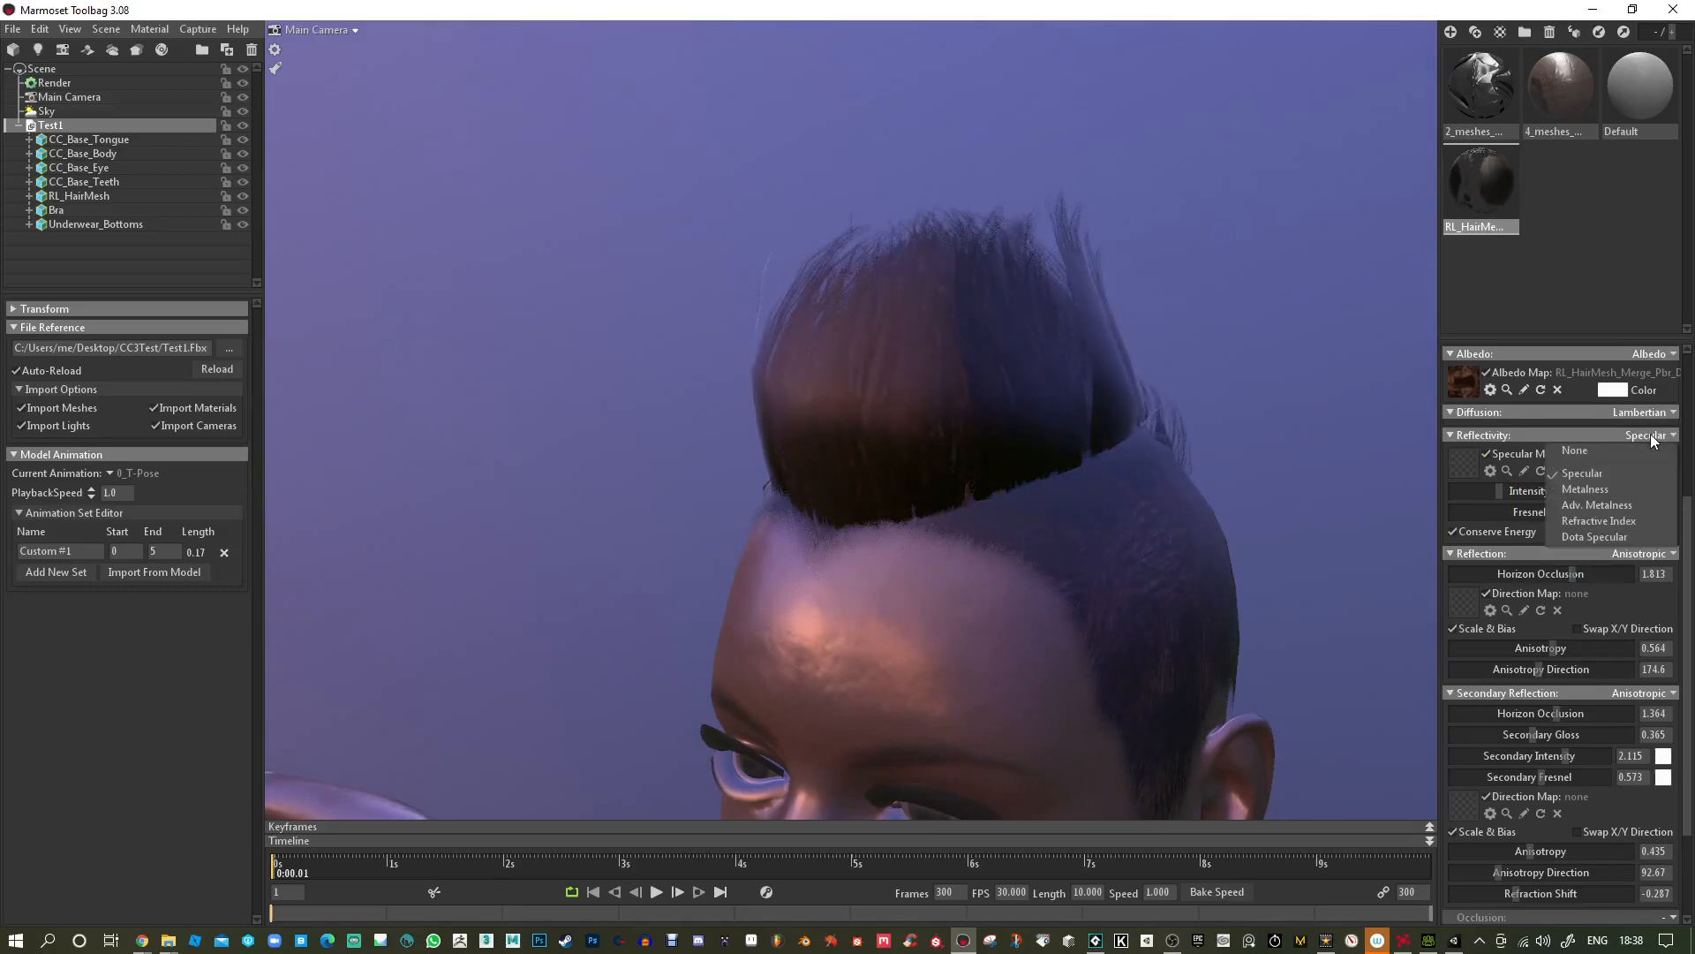
click(1600, 488)
drag(1623, 489, 1483, 494)
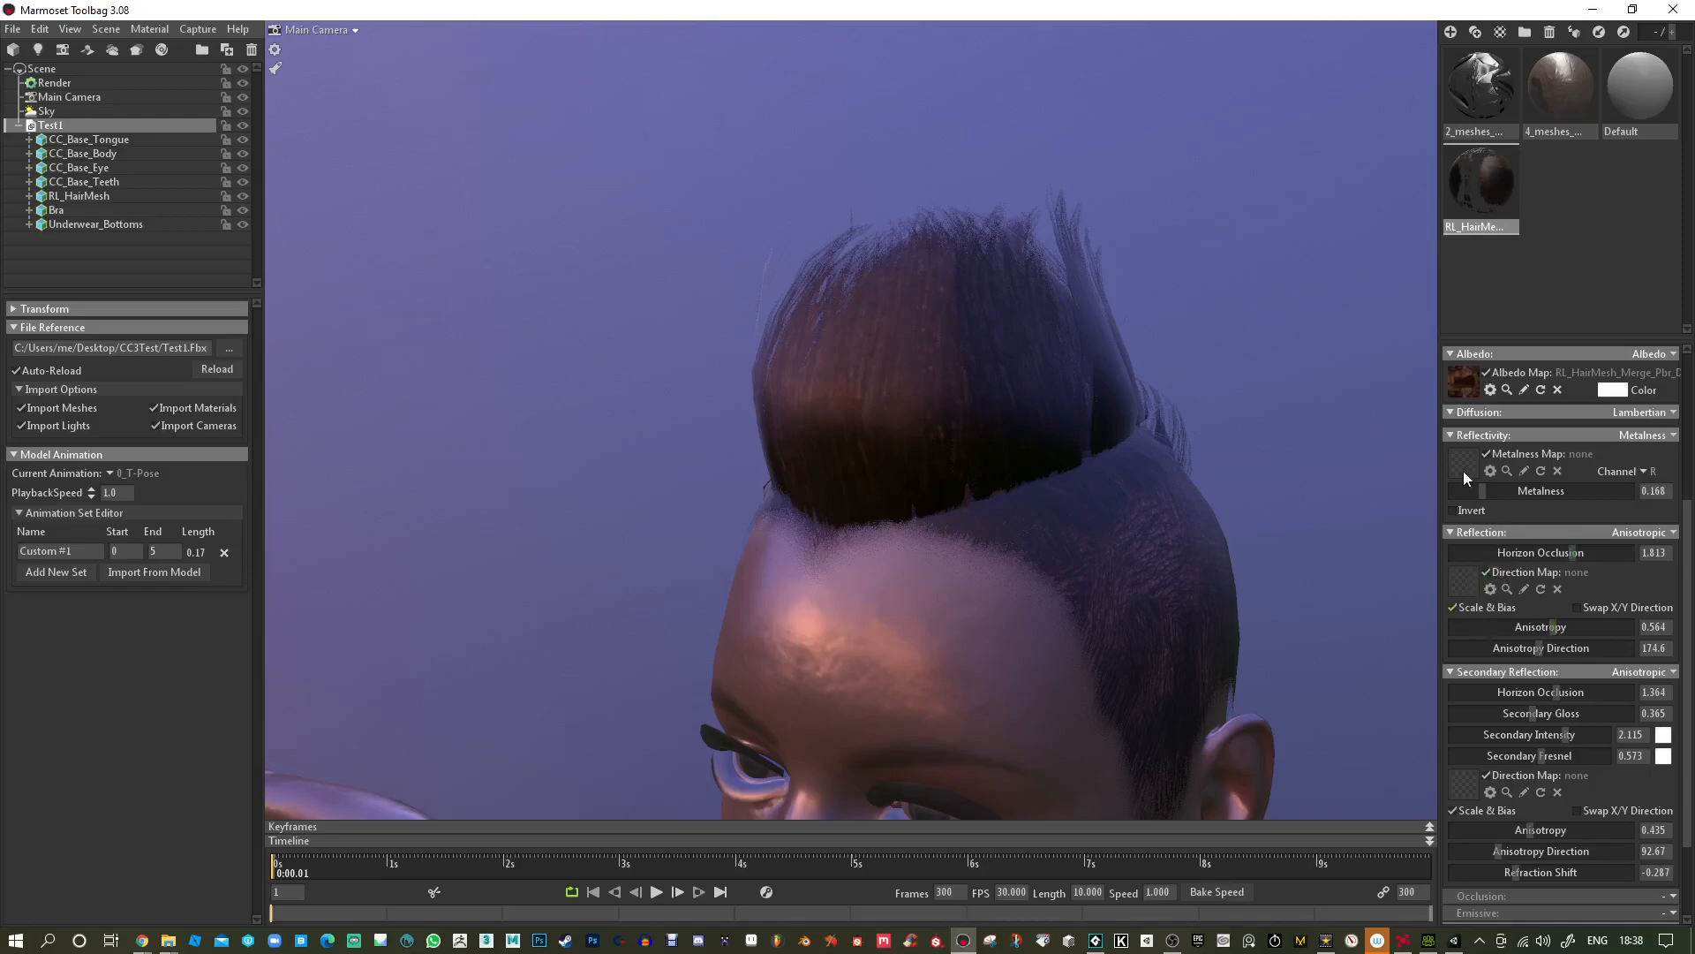
Check the diffusion model options available for the hair material.
click(1649, 412)
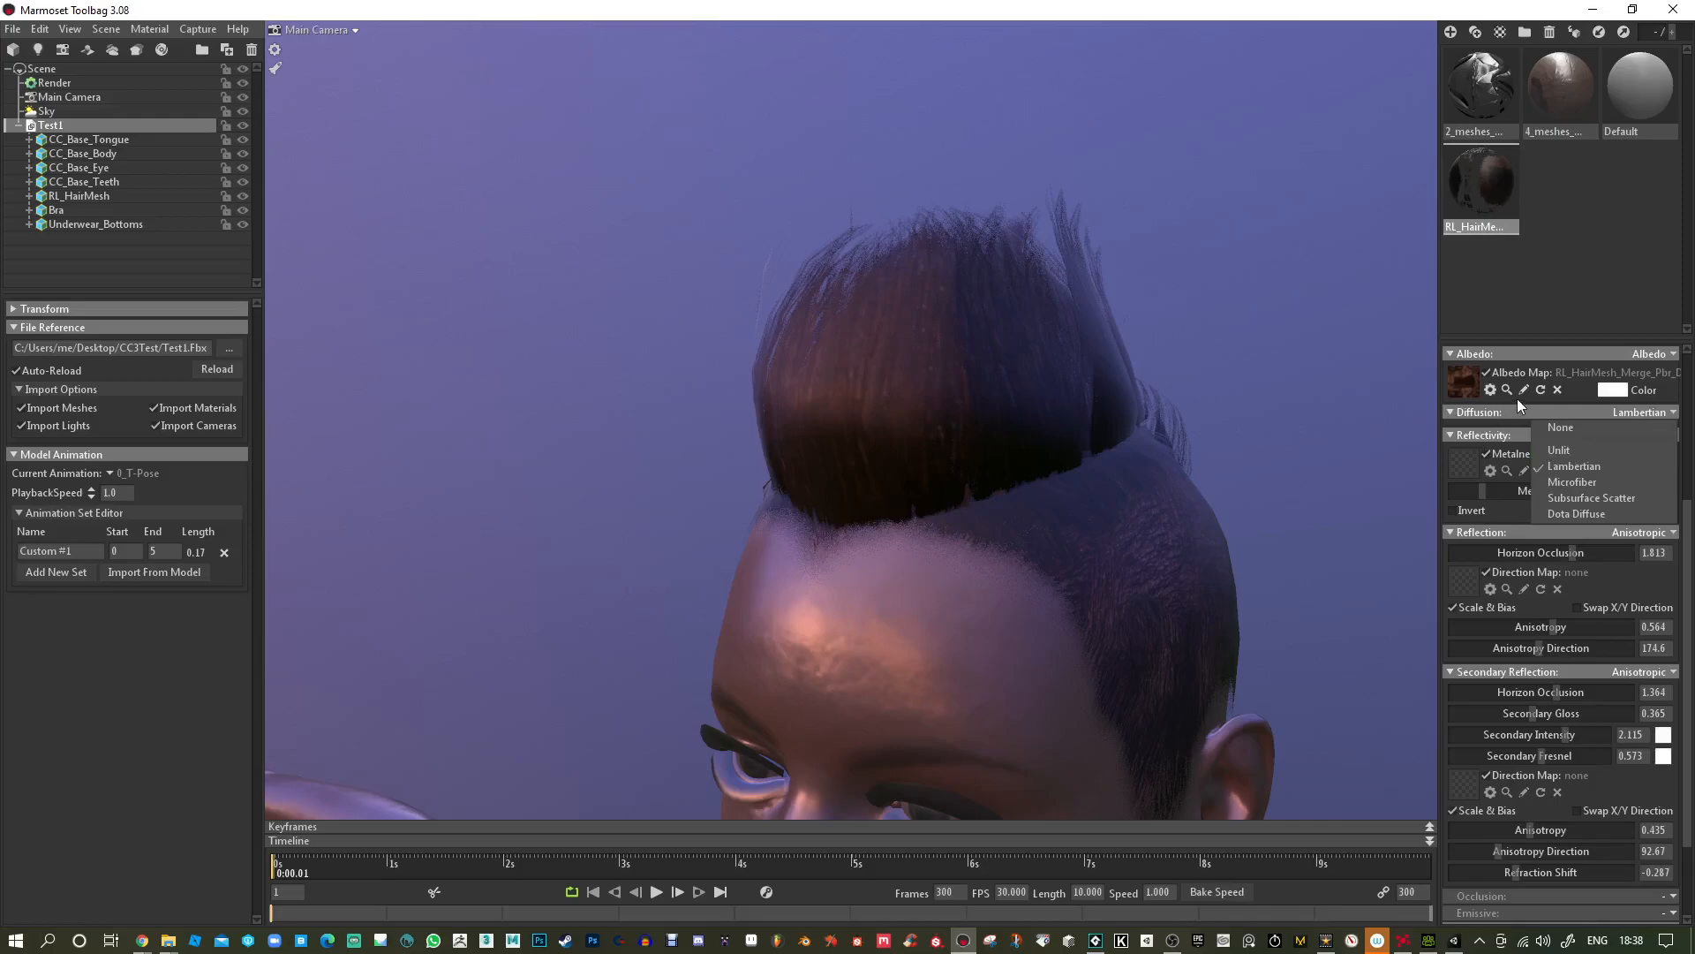
scroll(1518, 407, up, 3)
scroll(1529, 428, up, 2)
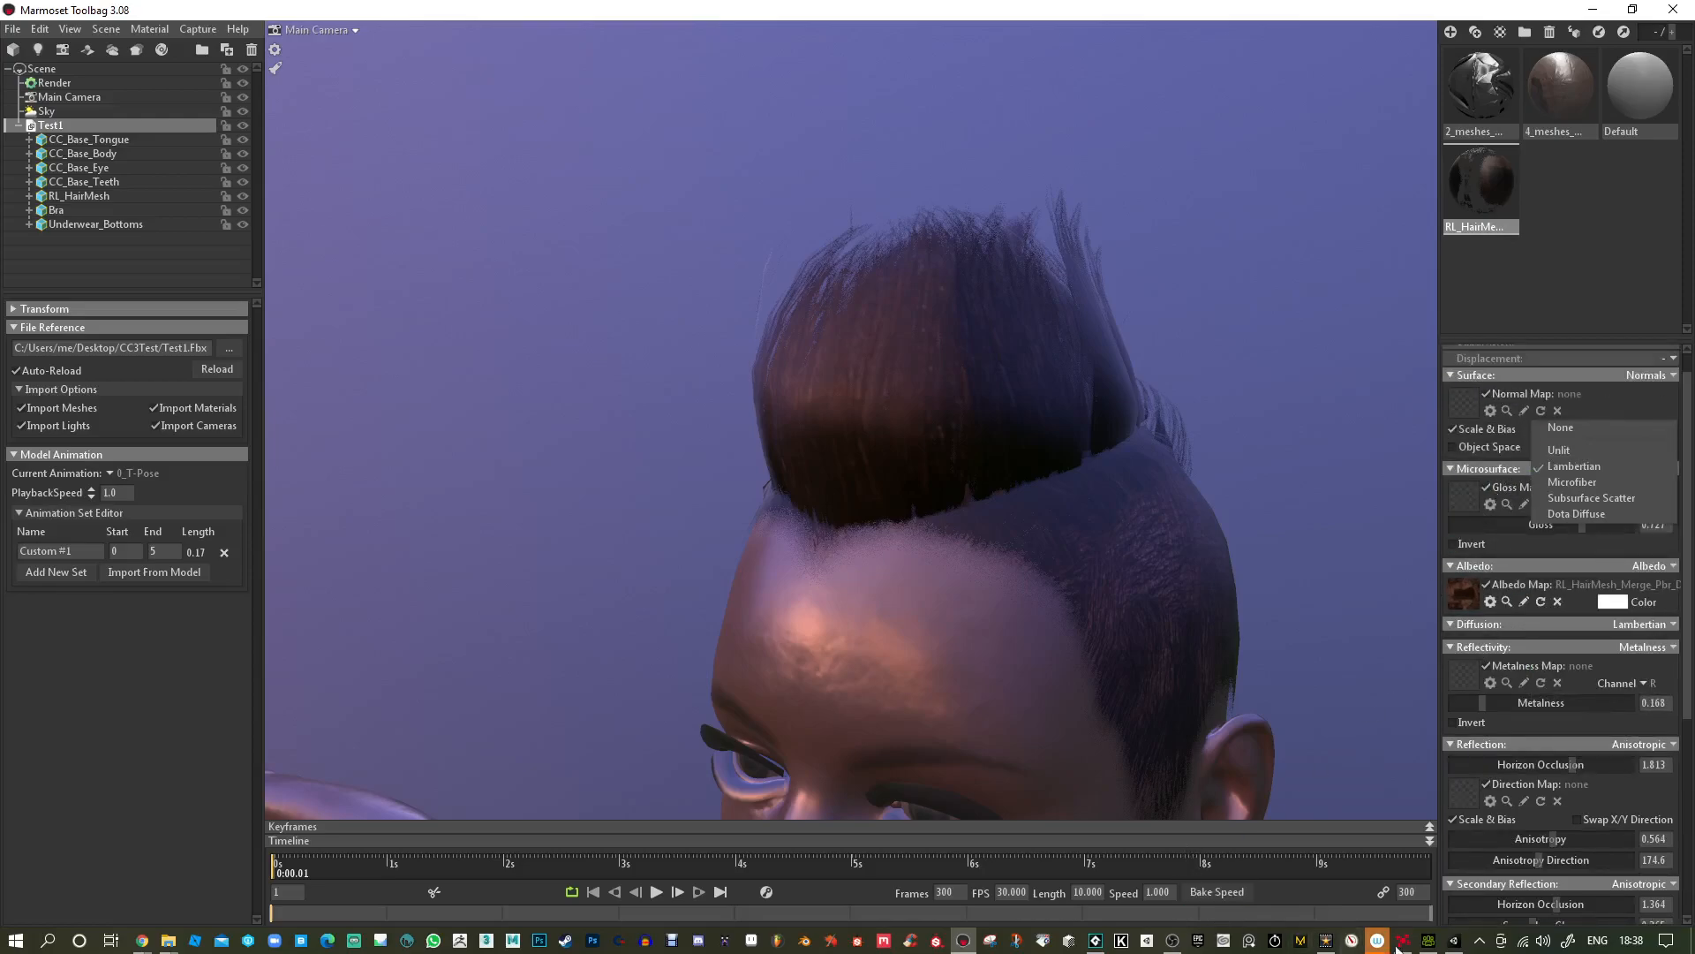
Switch to Character Creator 3 and select the mohawk hair to show its texture settings.
click(1428, 940)
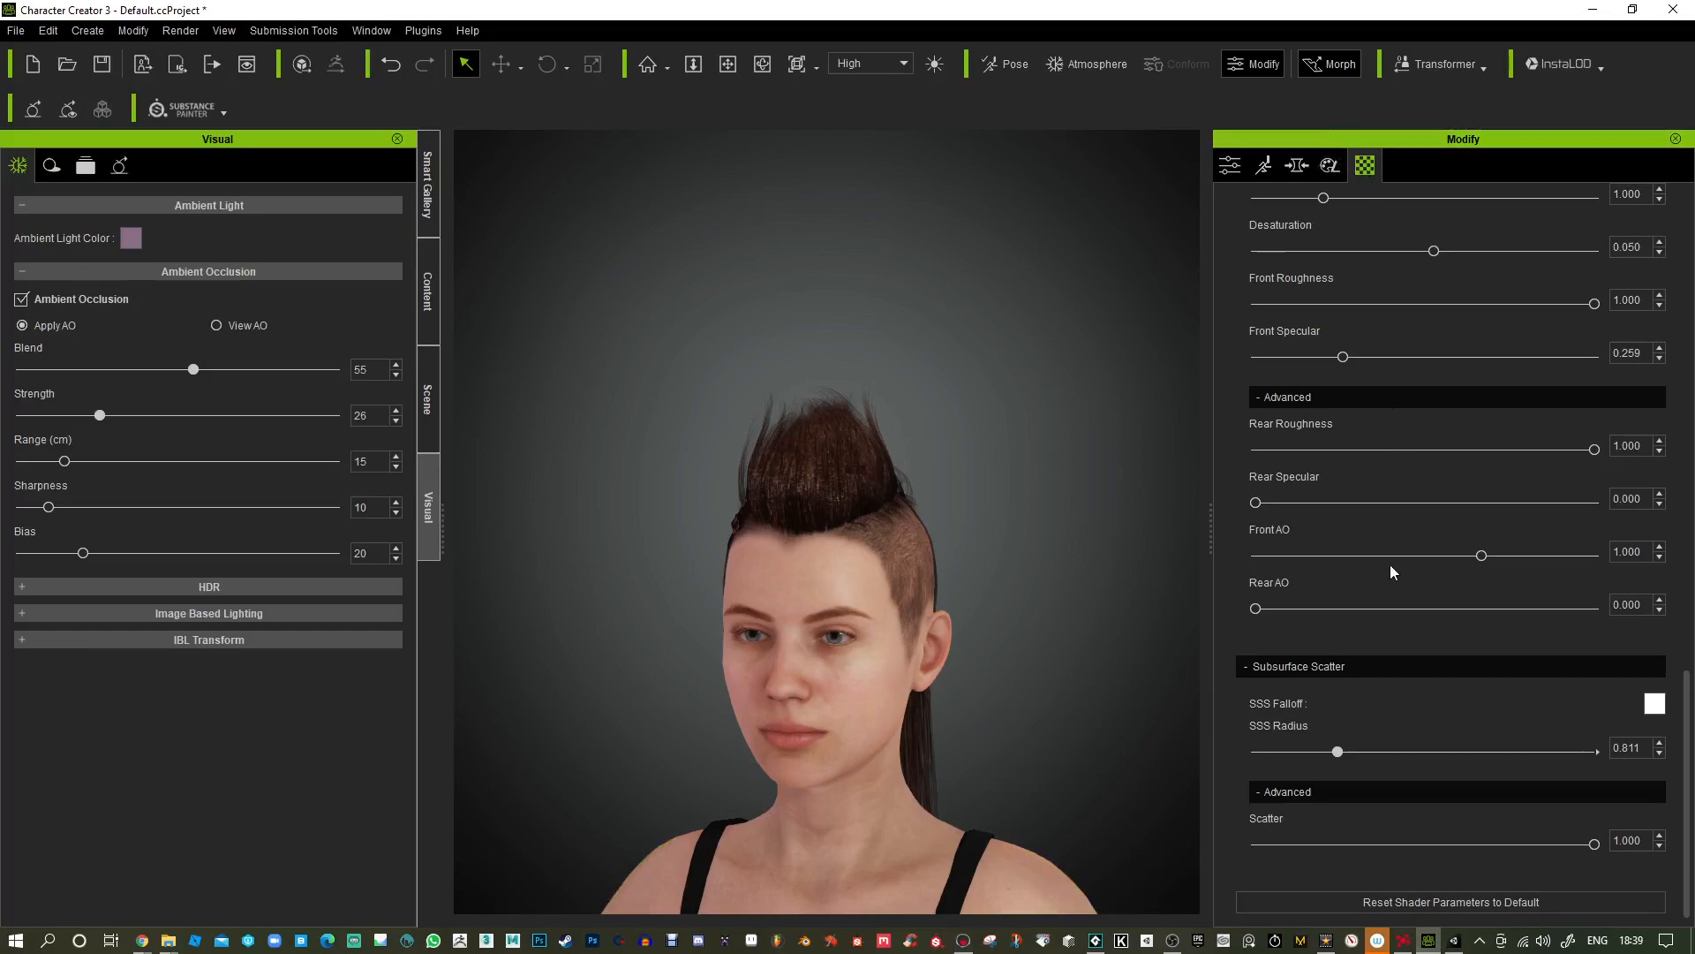
scroll(1392, 572, up, 10)
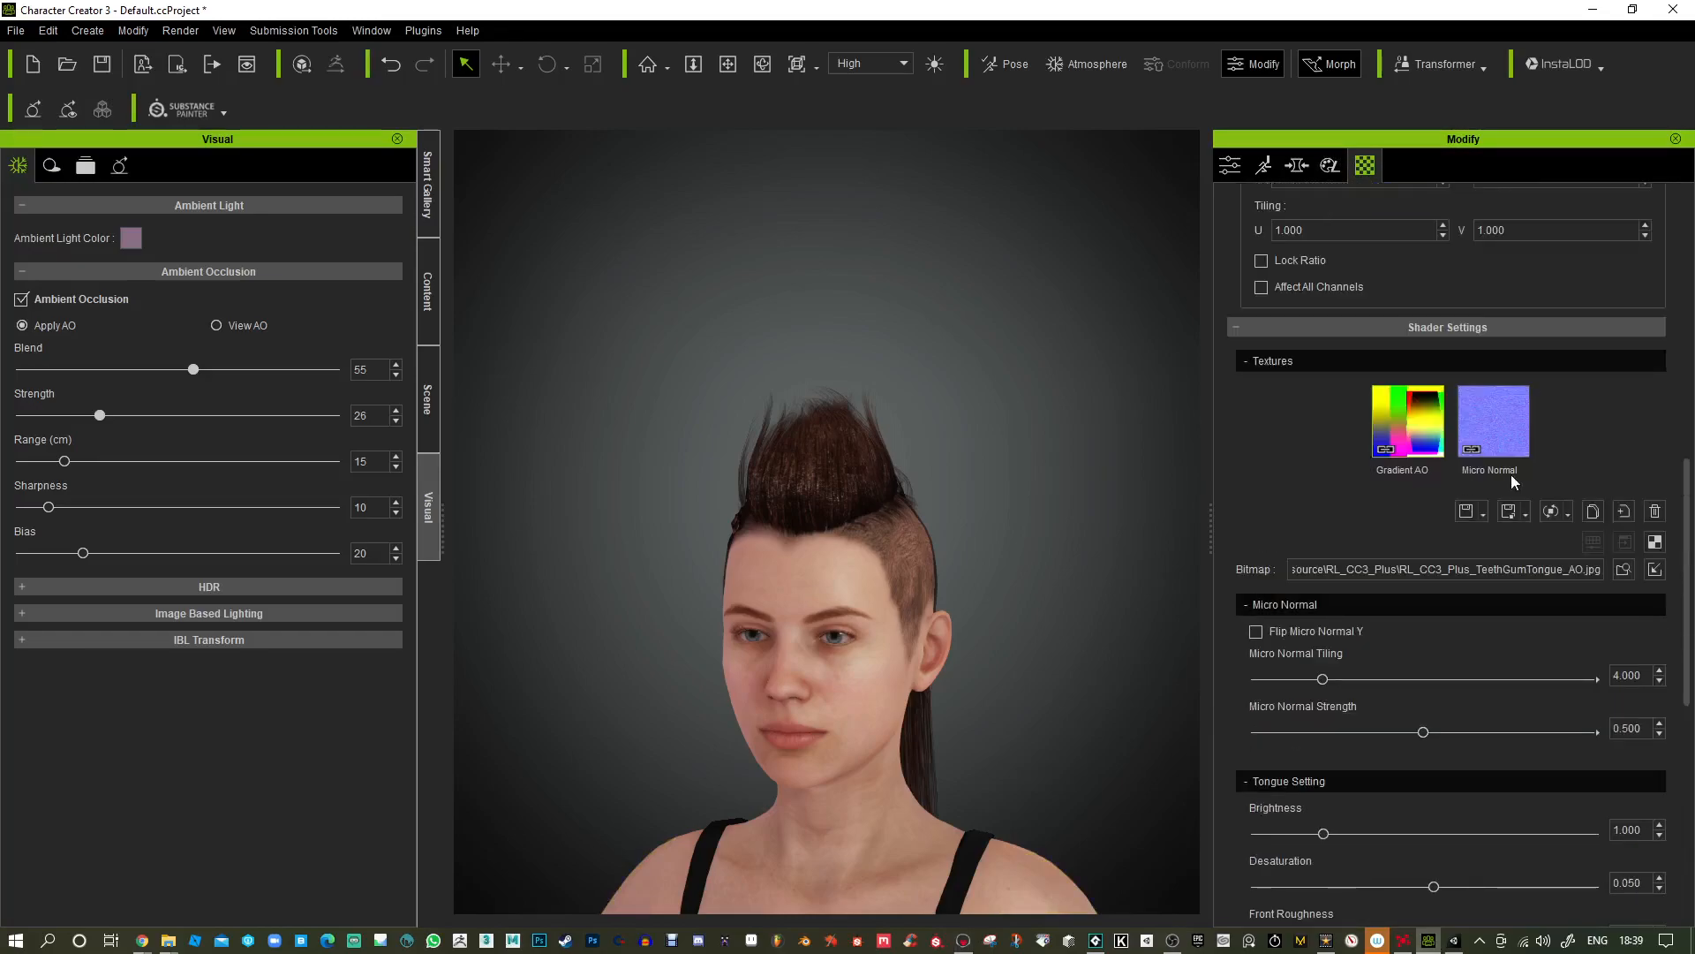
scroll(1513, 432, up, 12)
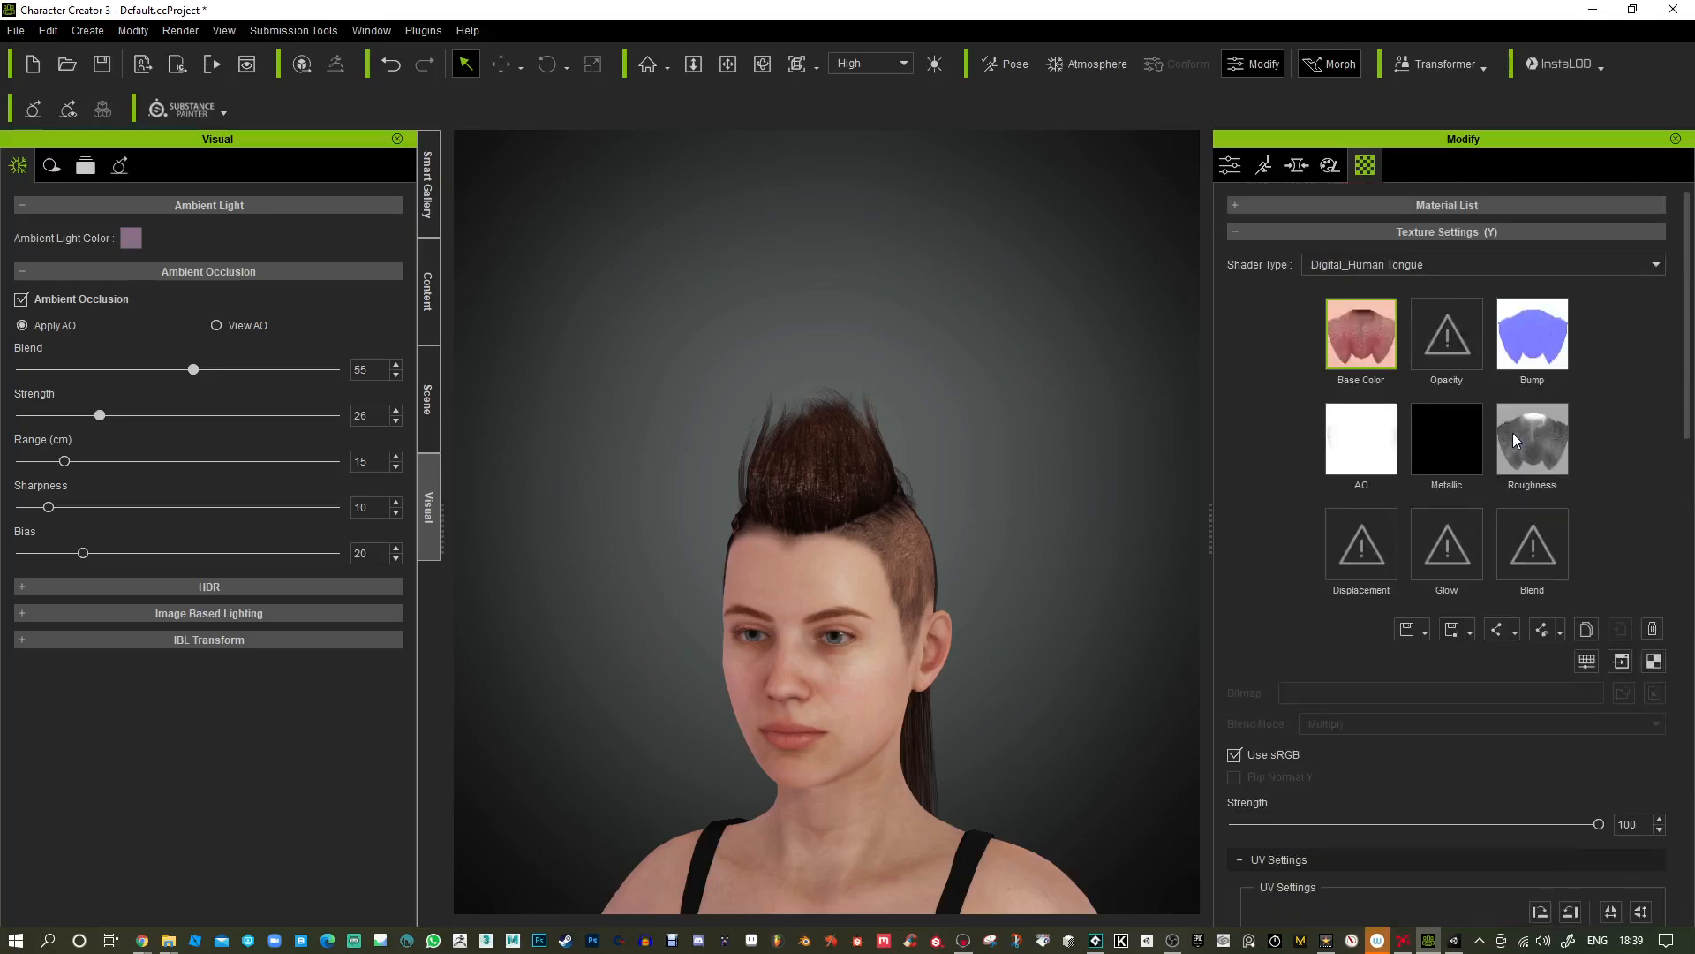
click(843, 474)
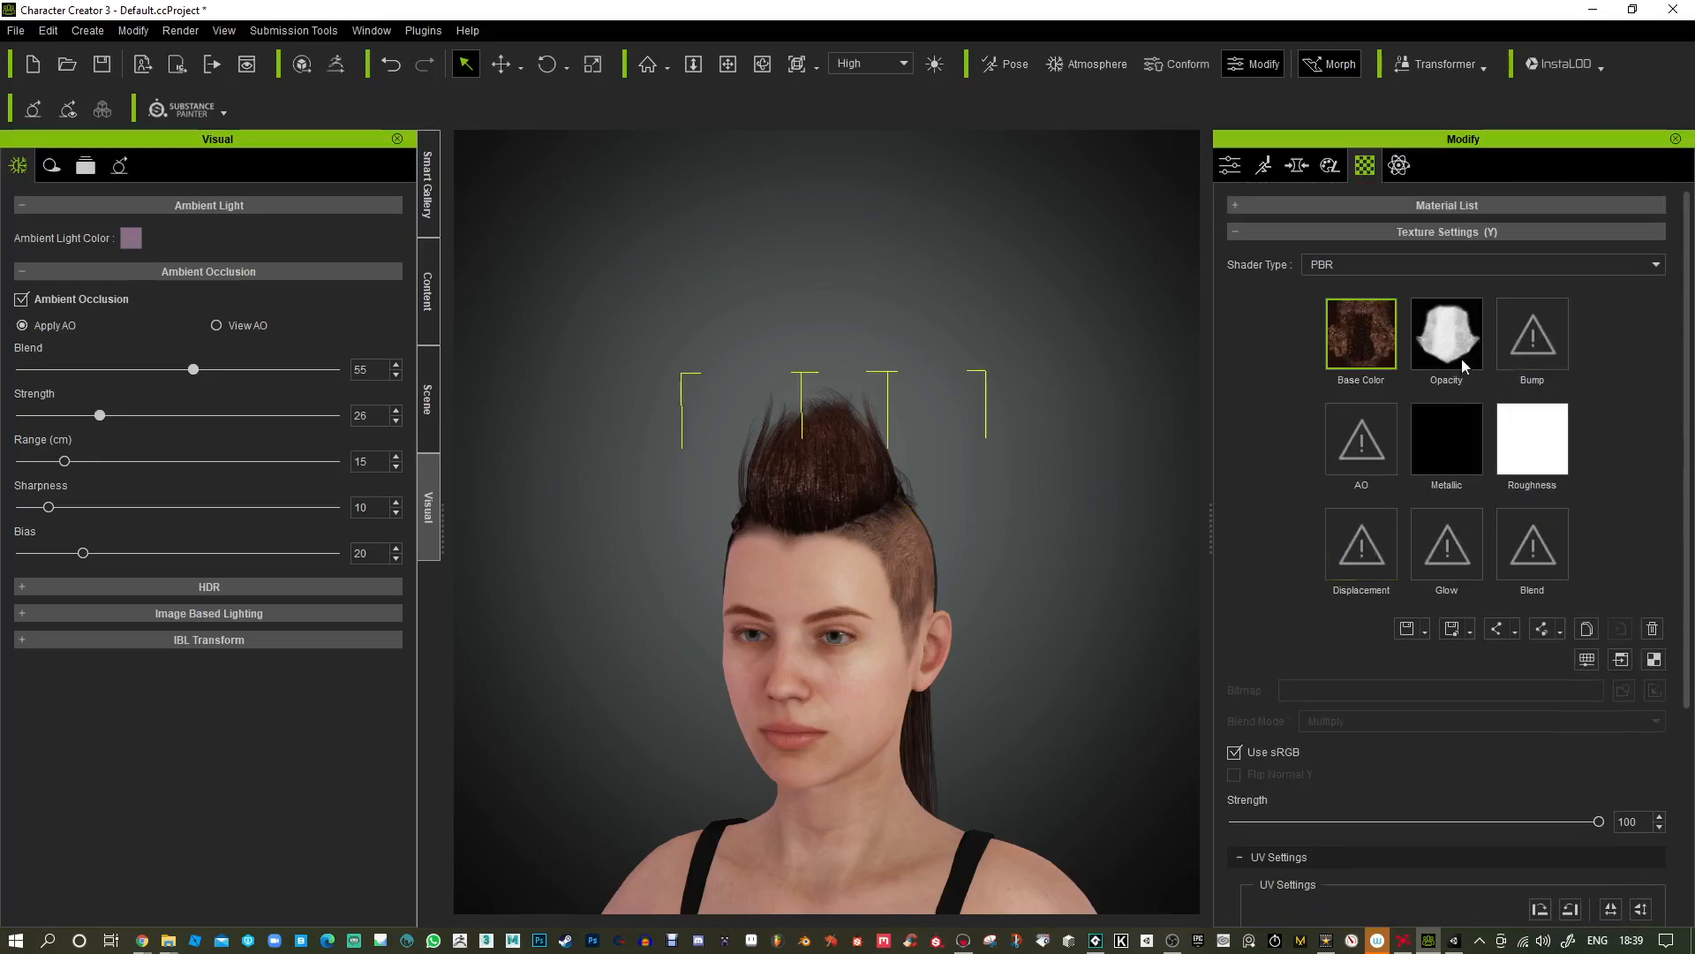
Check the hair's Bump channel for a texture file and close the file selection without loading one.
click(1534, 357)
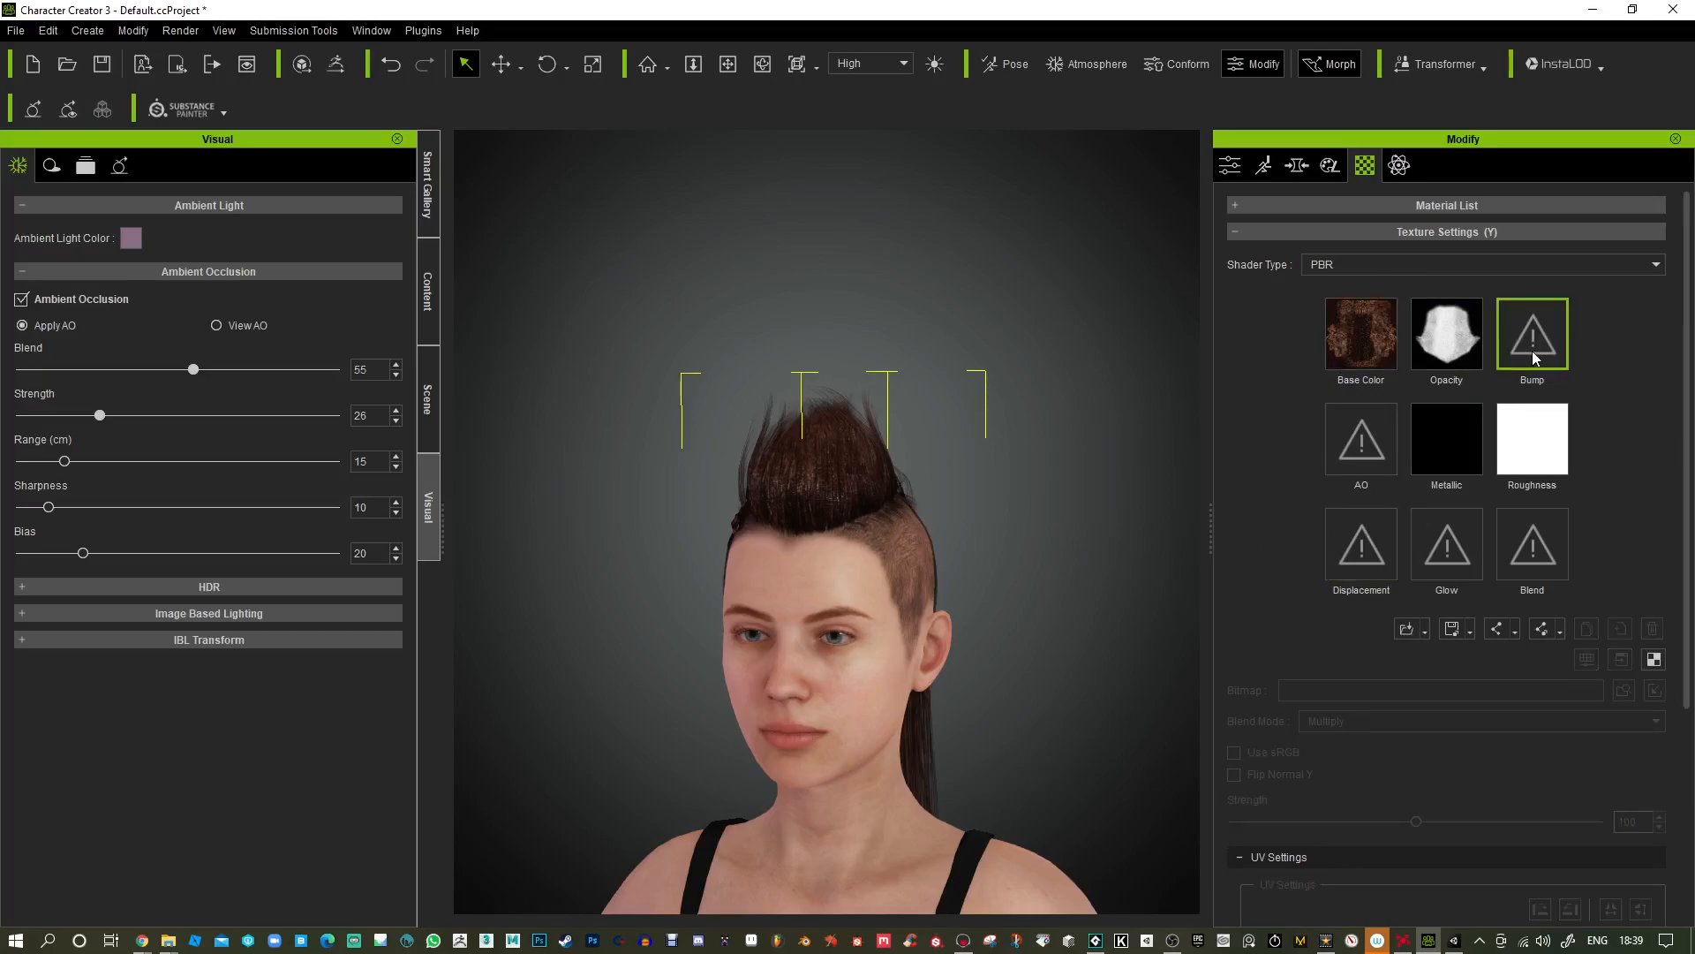
double_click(1533, 351)
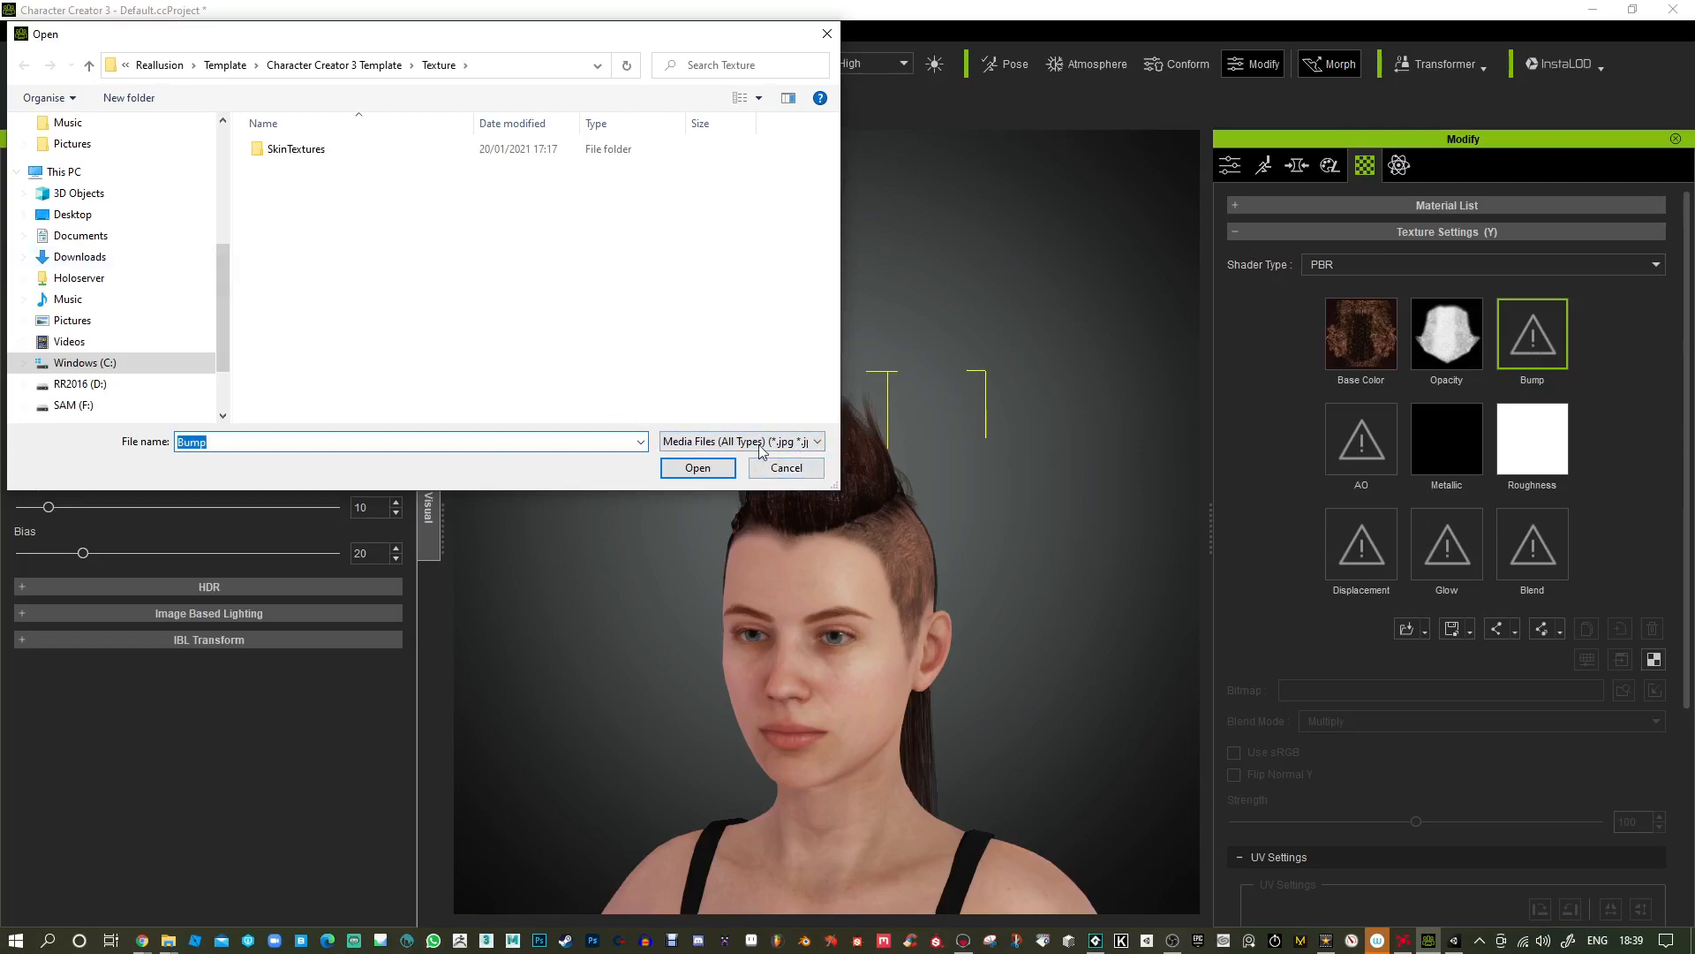
click(786, 467)
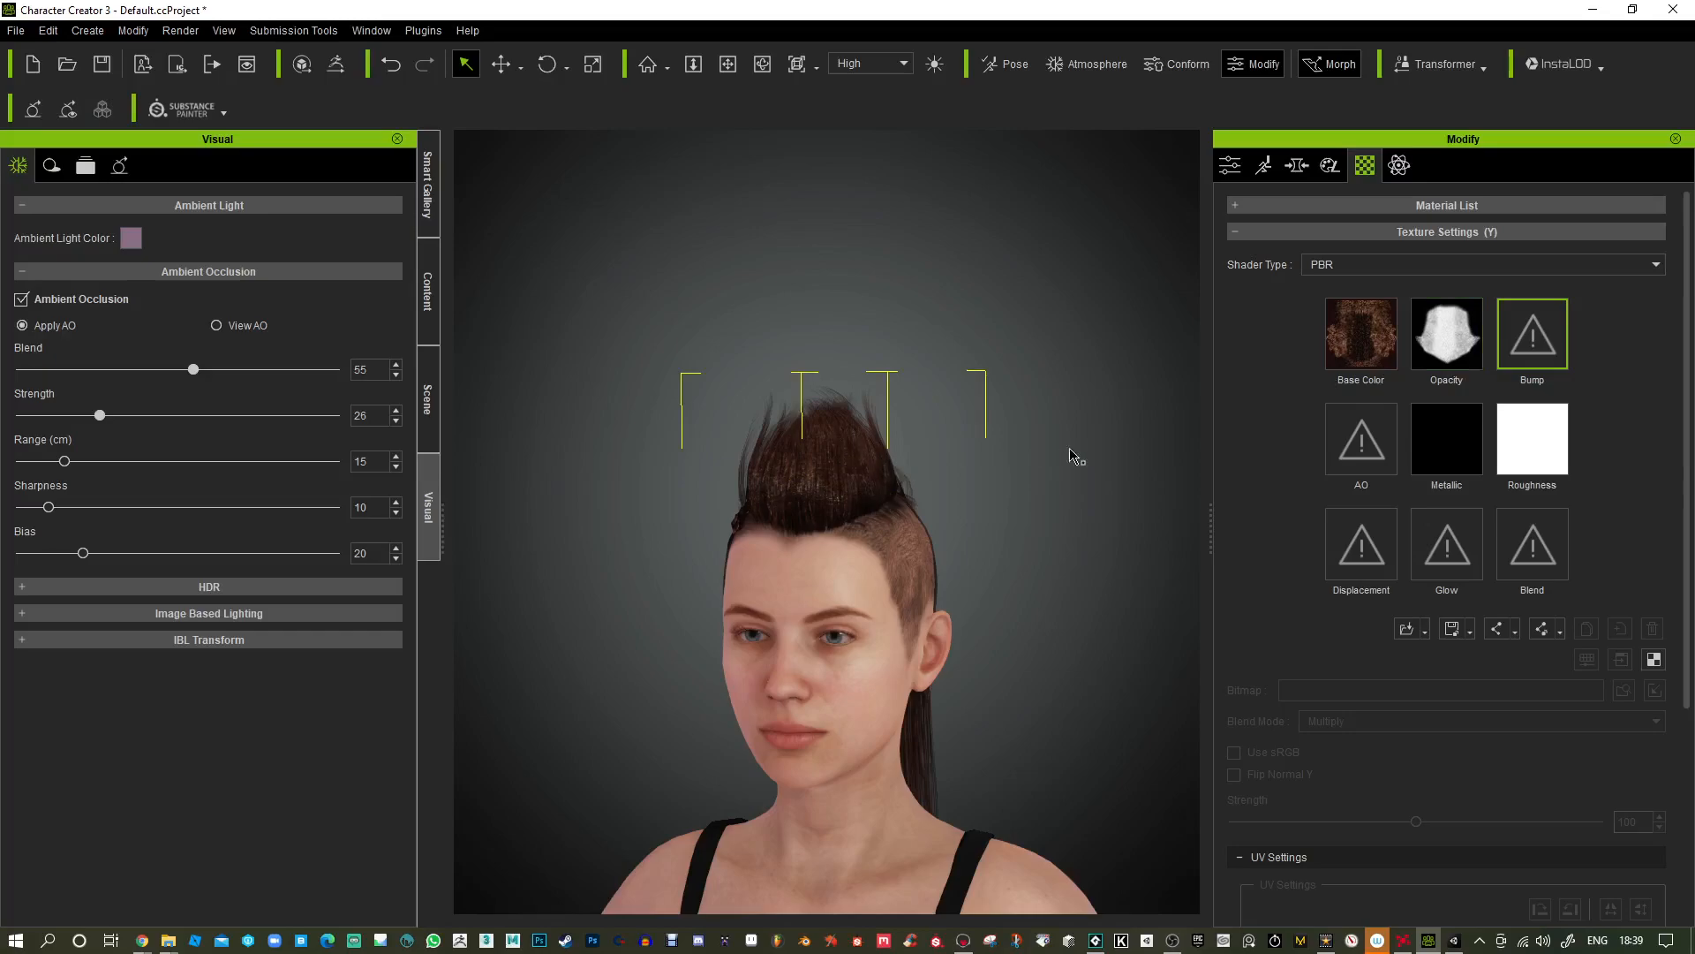
click(838, 455)
click(839, 454)
Try the Traditional, Digital_Human Hair and SSS shader types on the hair's scalp material, ending on Digital_Human Hair.
click(1465, 263)
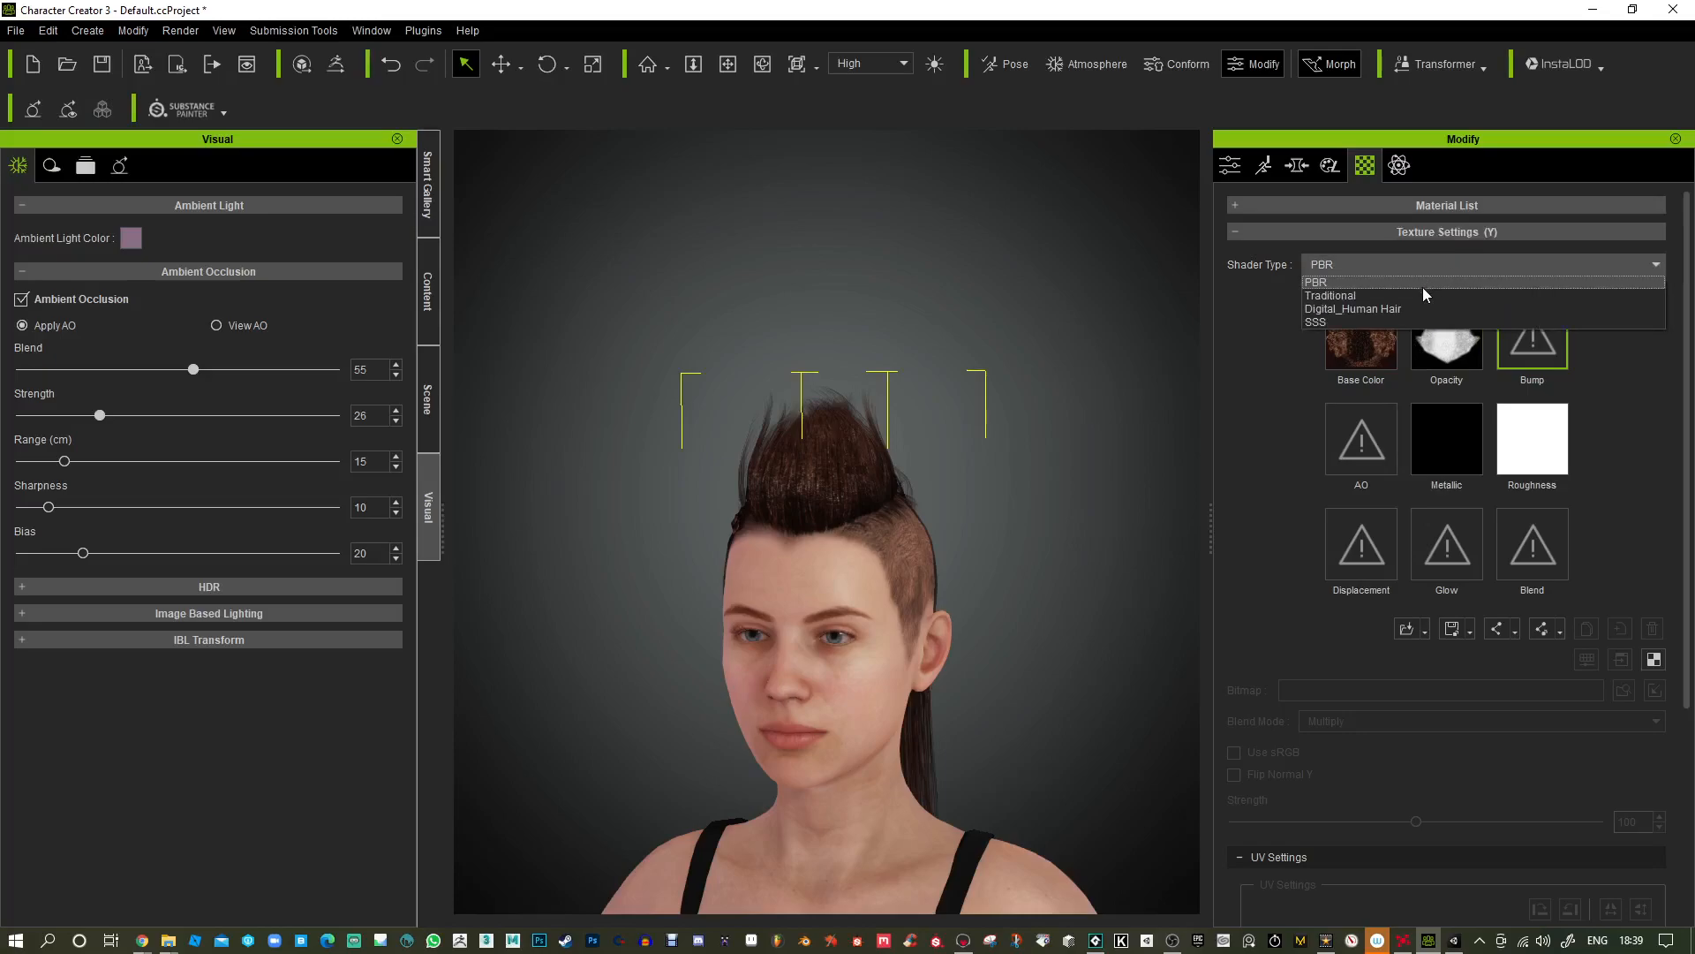
click(1423, 293)
click(1435, 263)
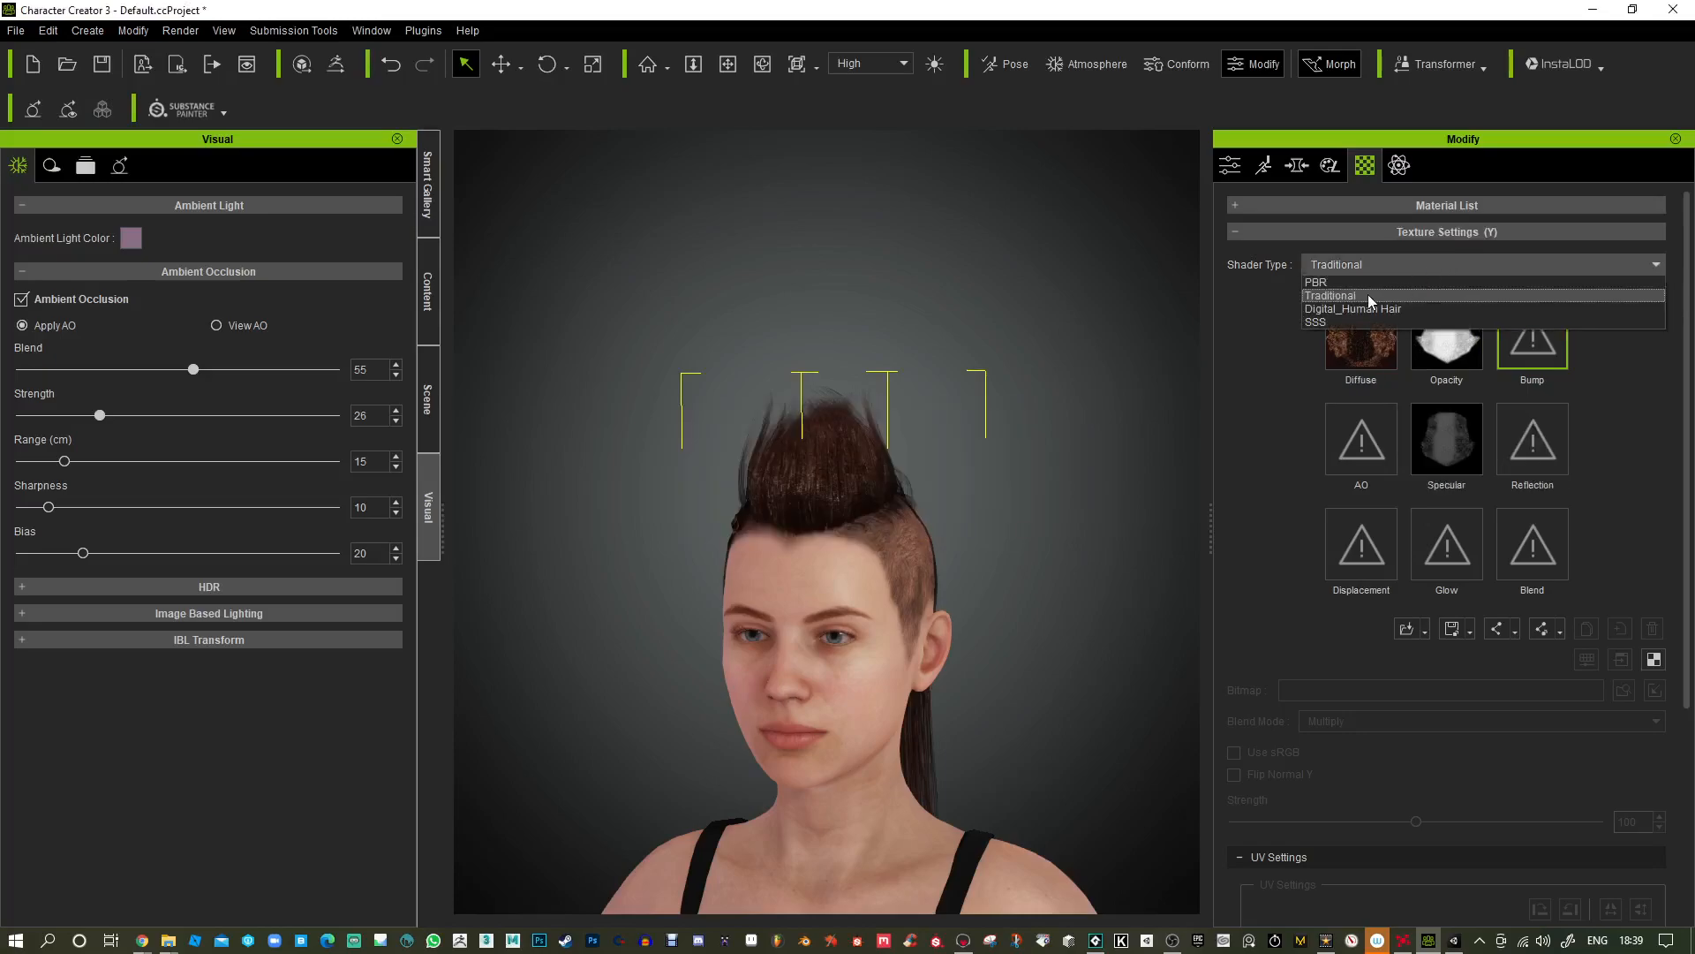
click(1365, 309)
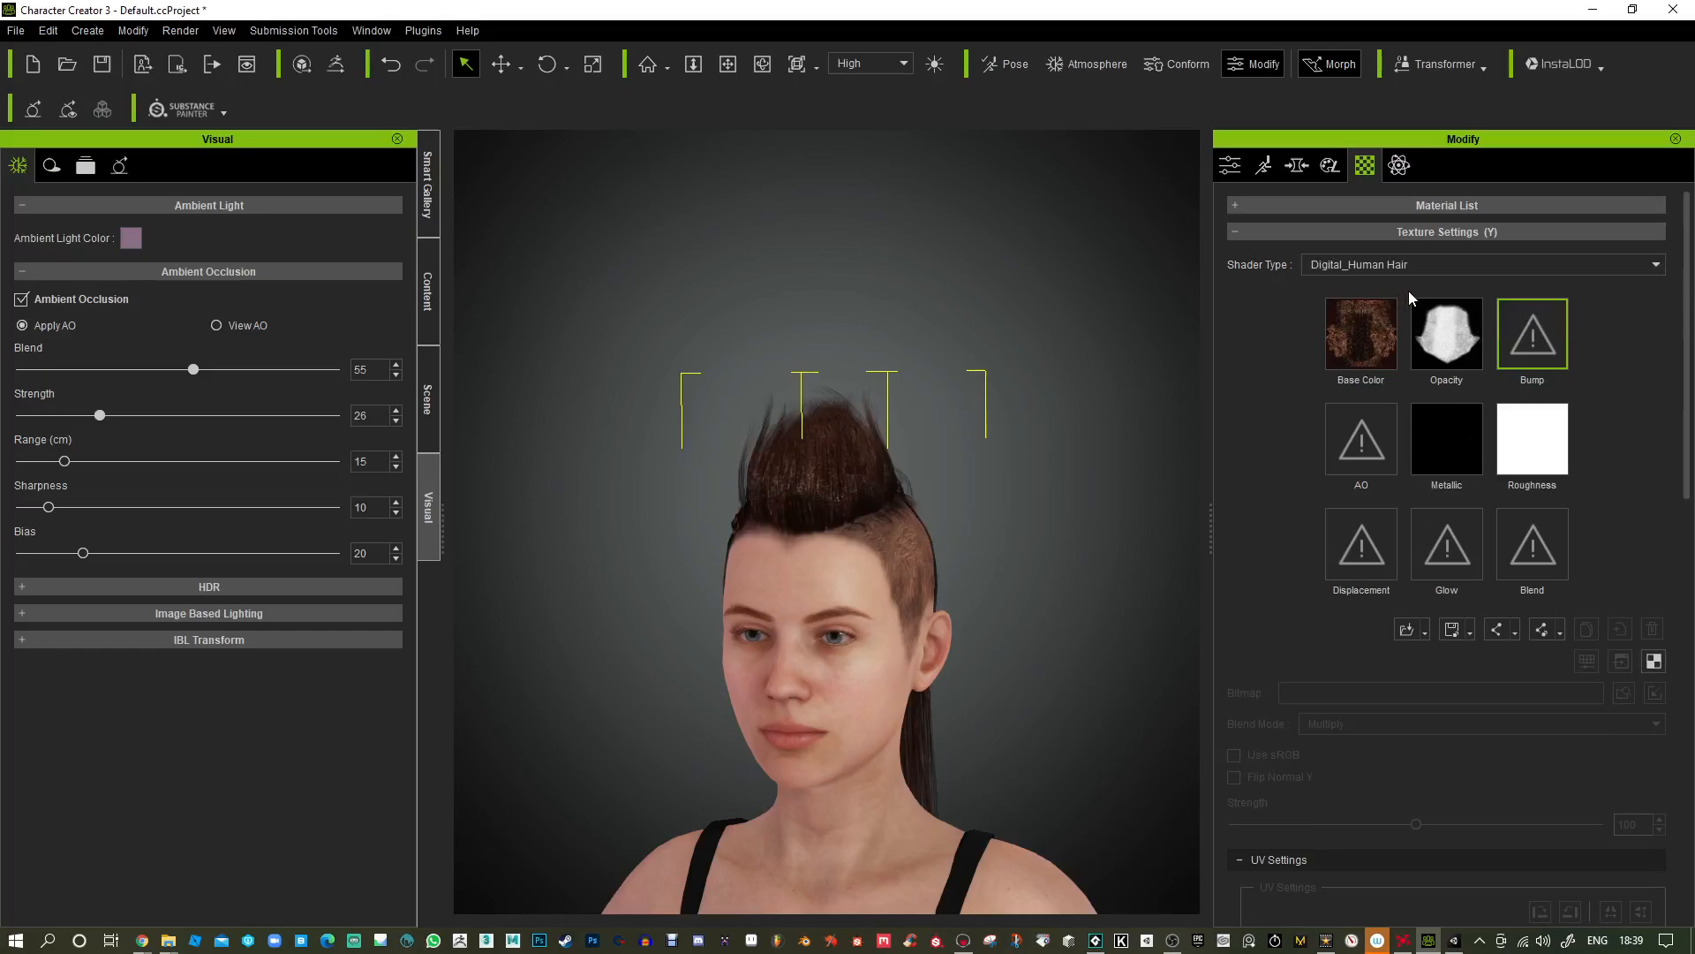
click(1409, 263)
click(1359, 322)
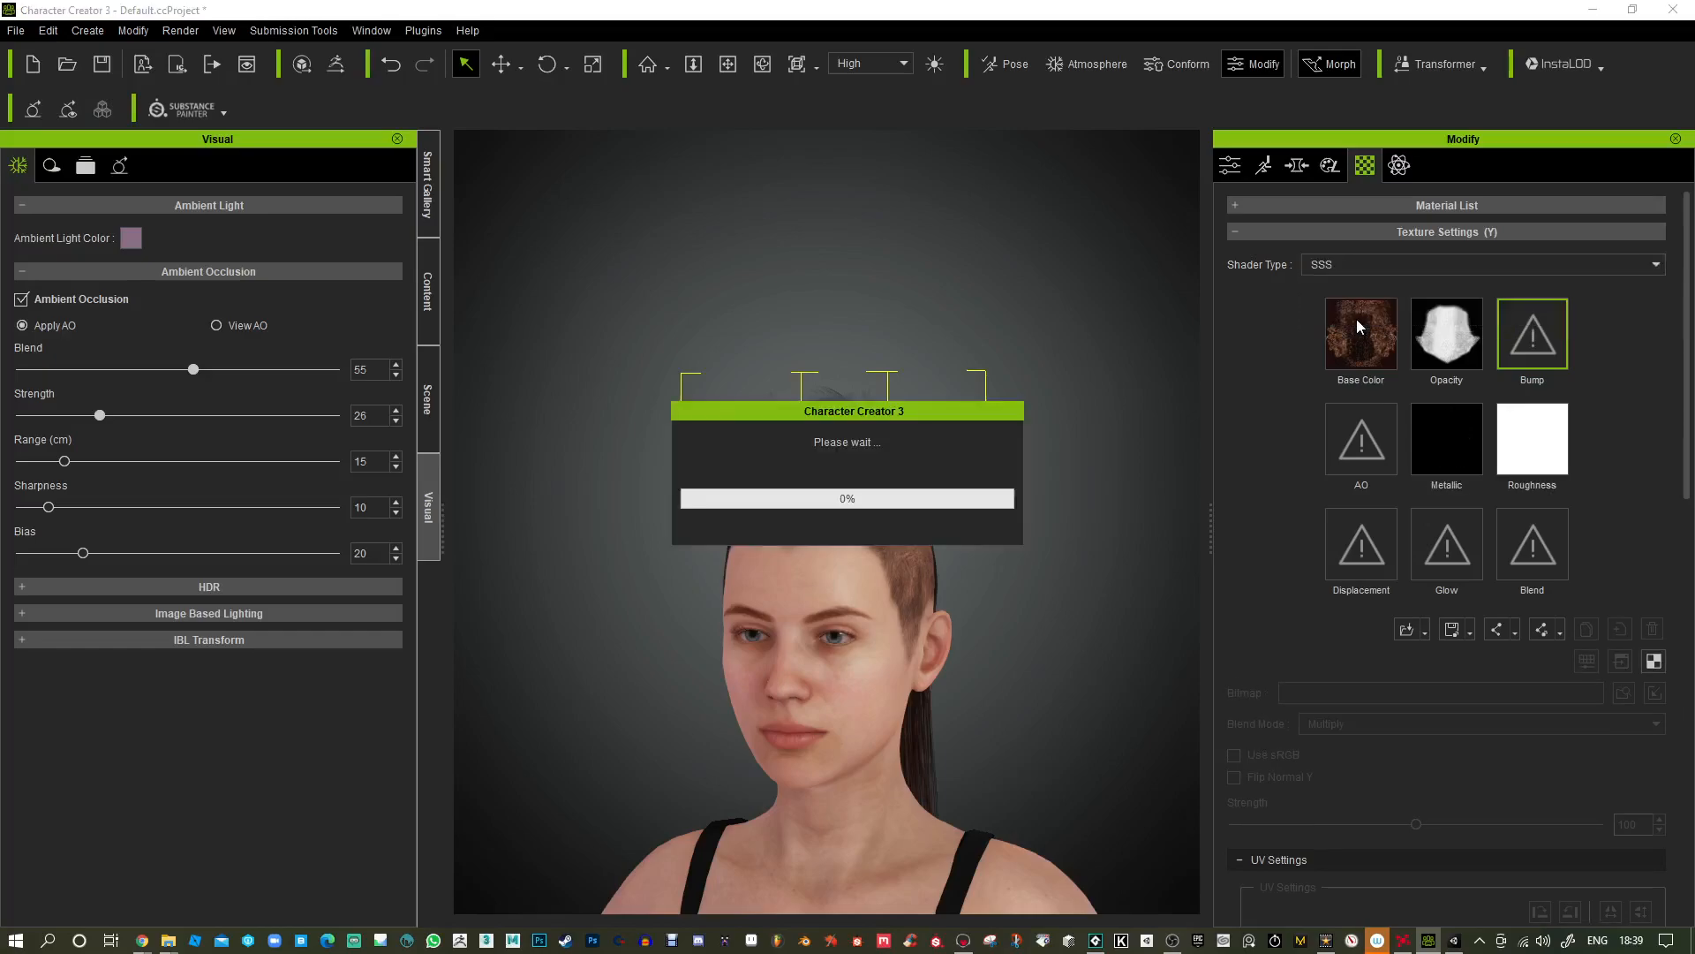
click(1437, 263)
click(1377, 309)
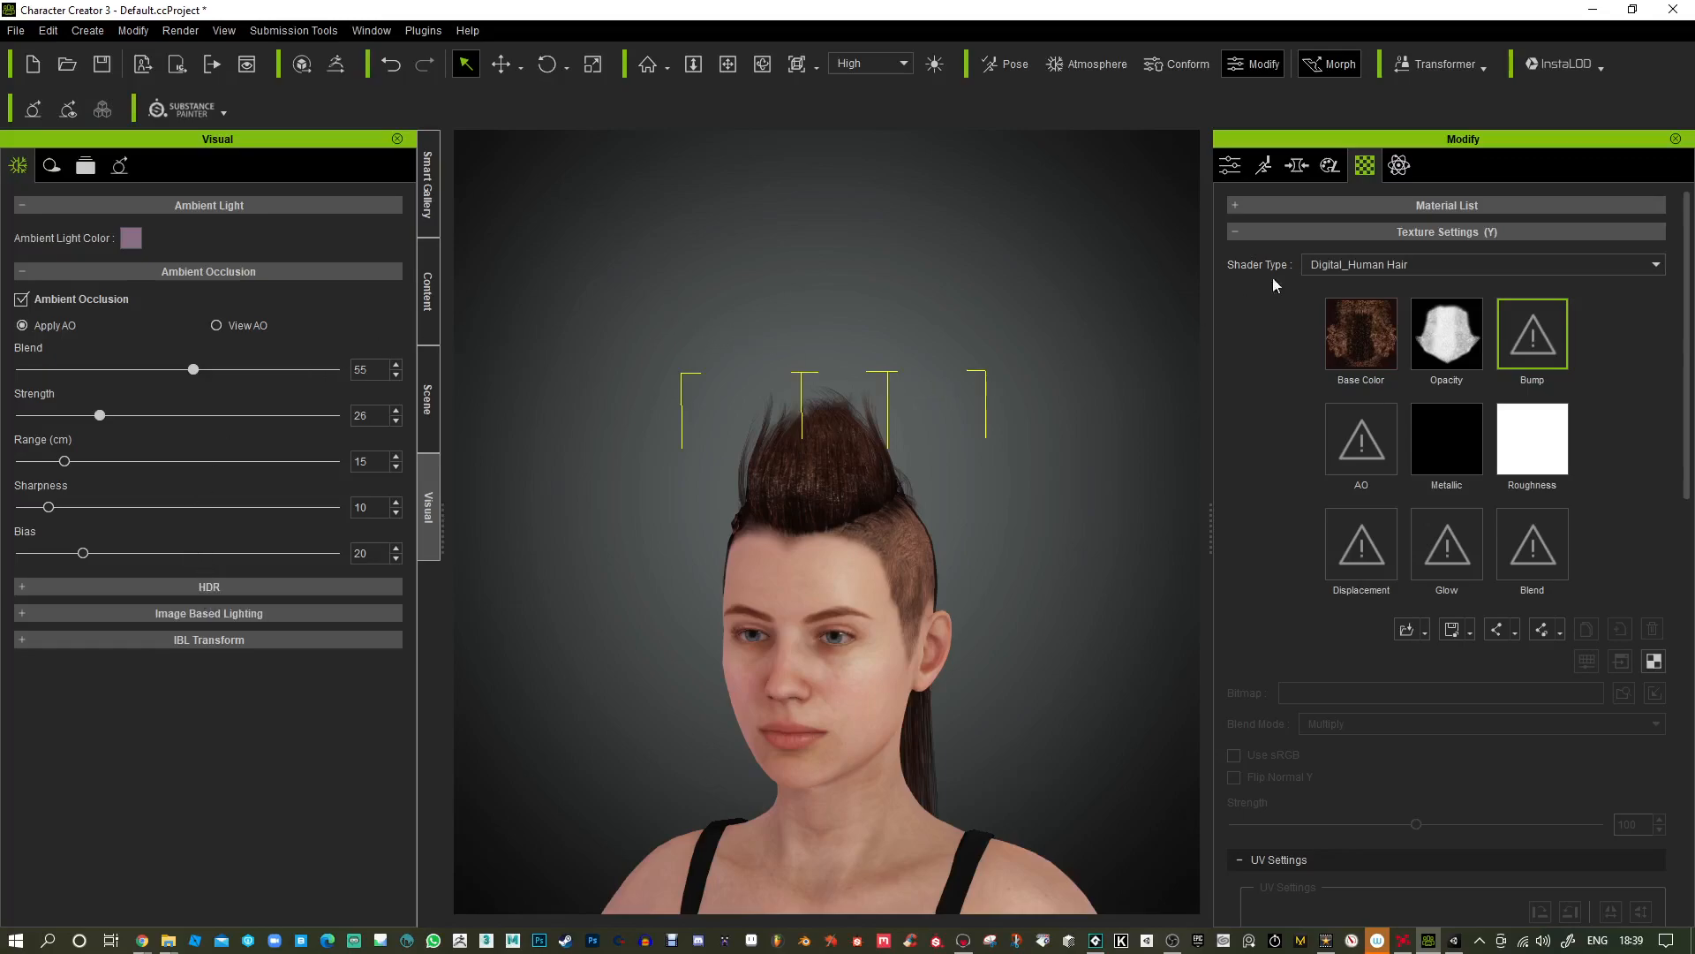
Review the hair's material list and its skin, morph, motion and attribute settings, returning to the material settings.
click(1420, 206)
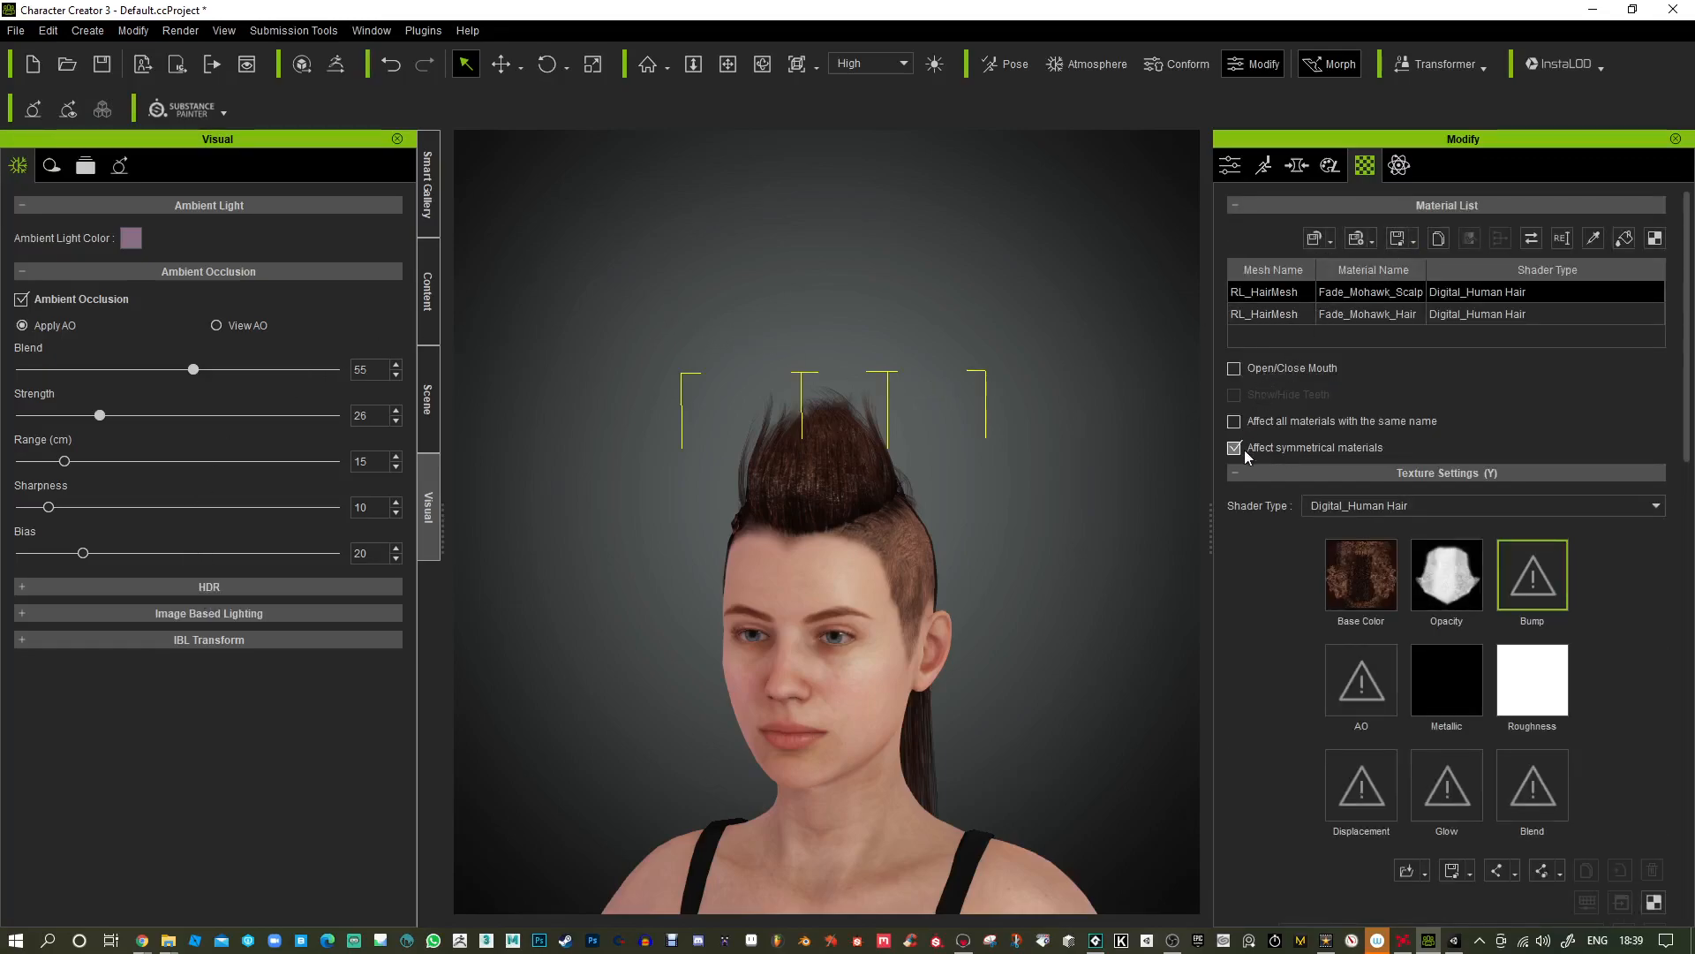
click(1330, 167)
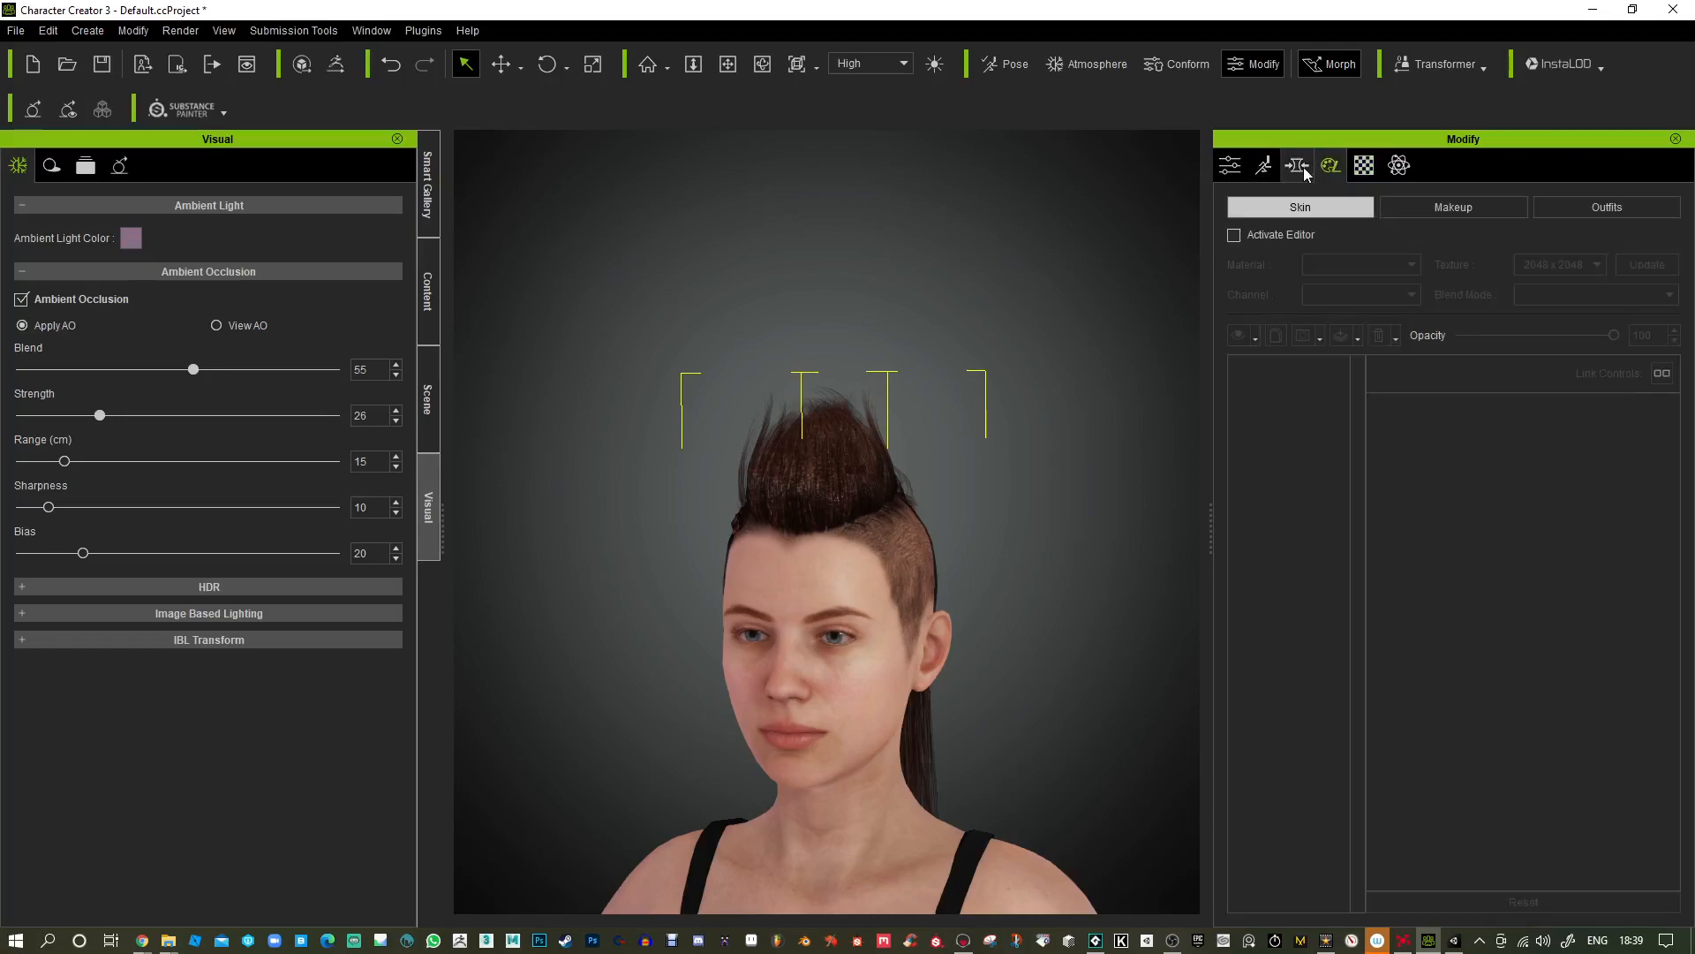
click(1300, 168)
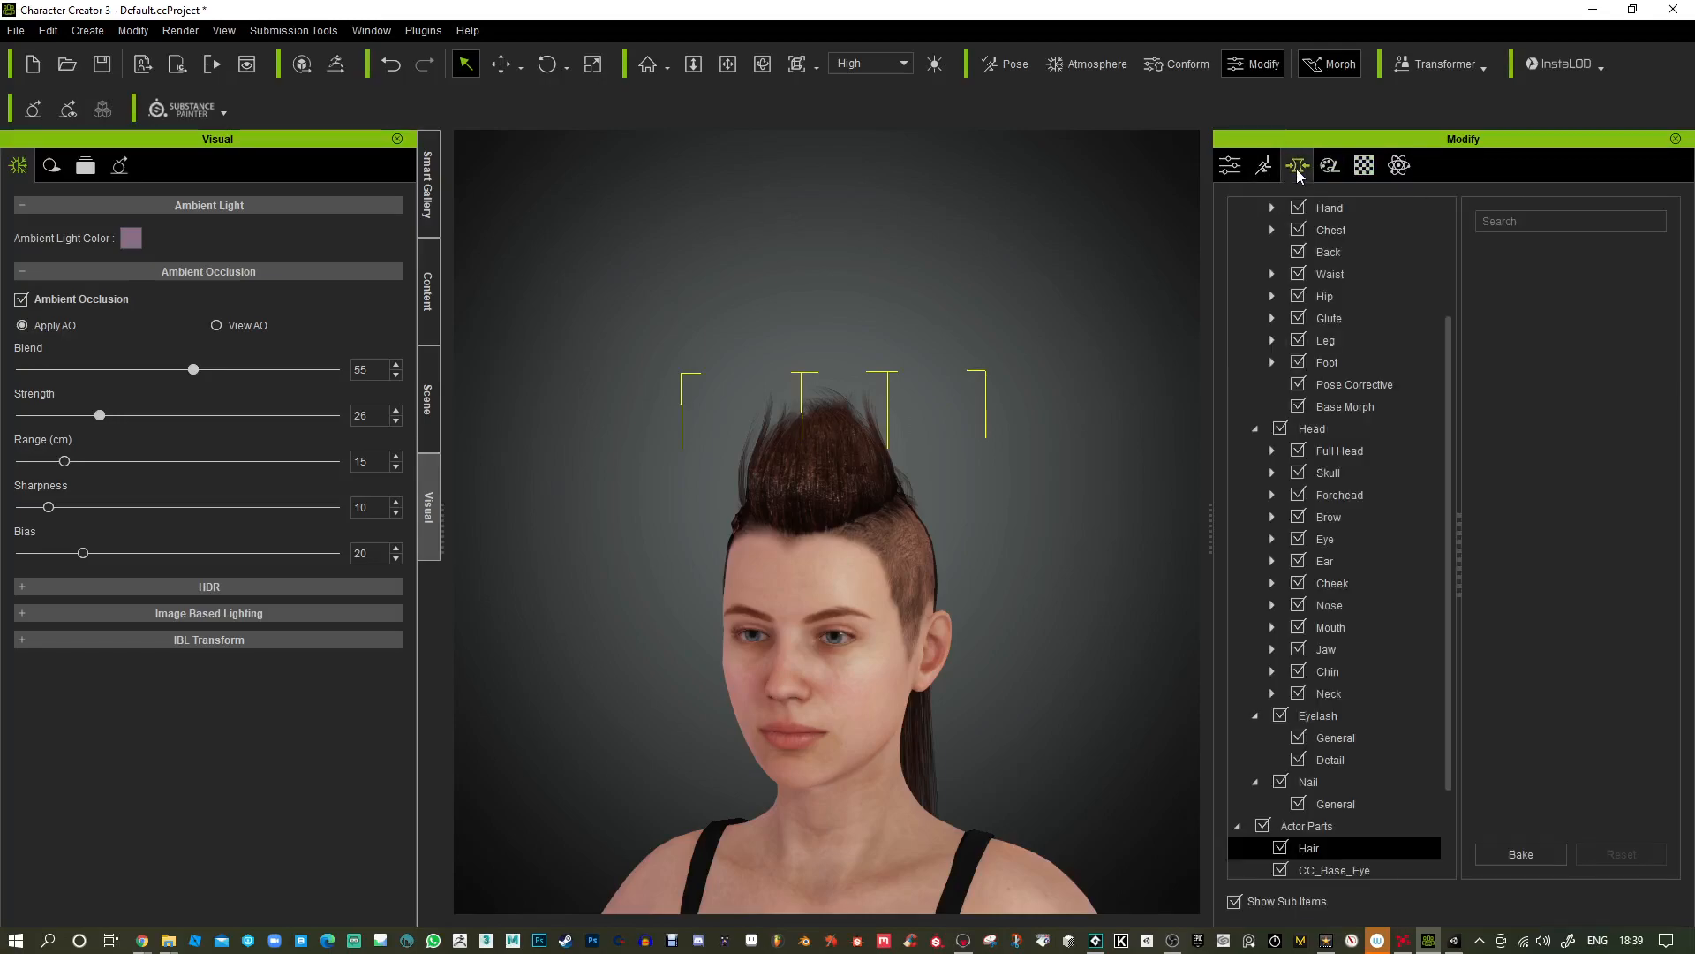
click(1265, 166)
click(1230, 166)
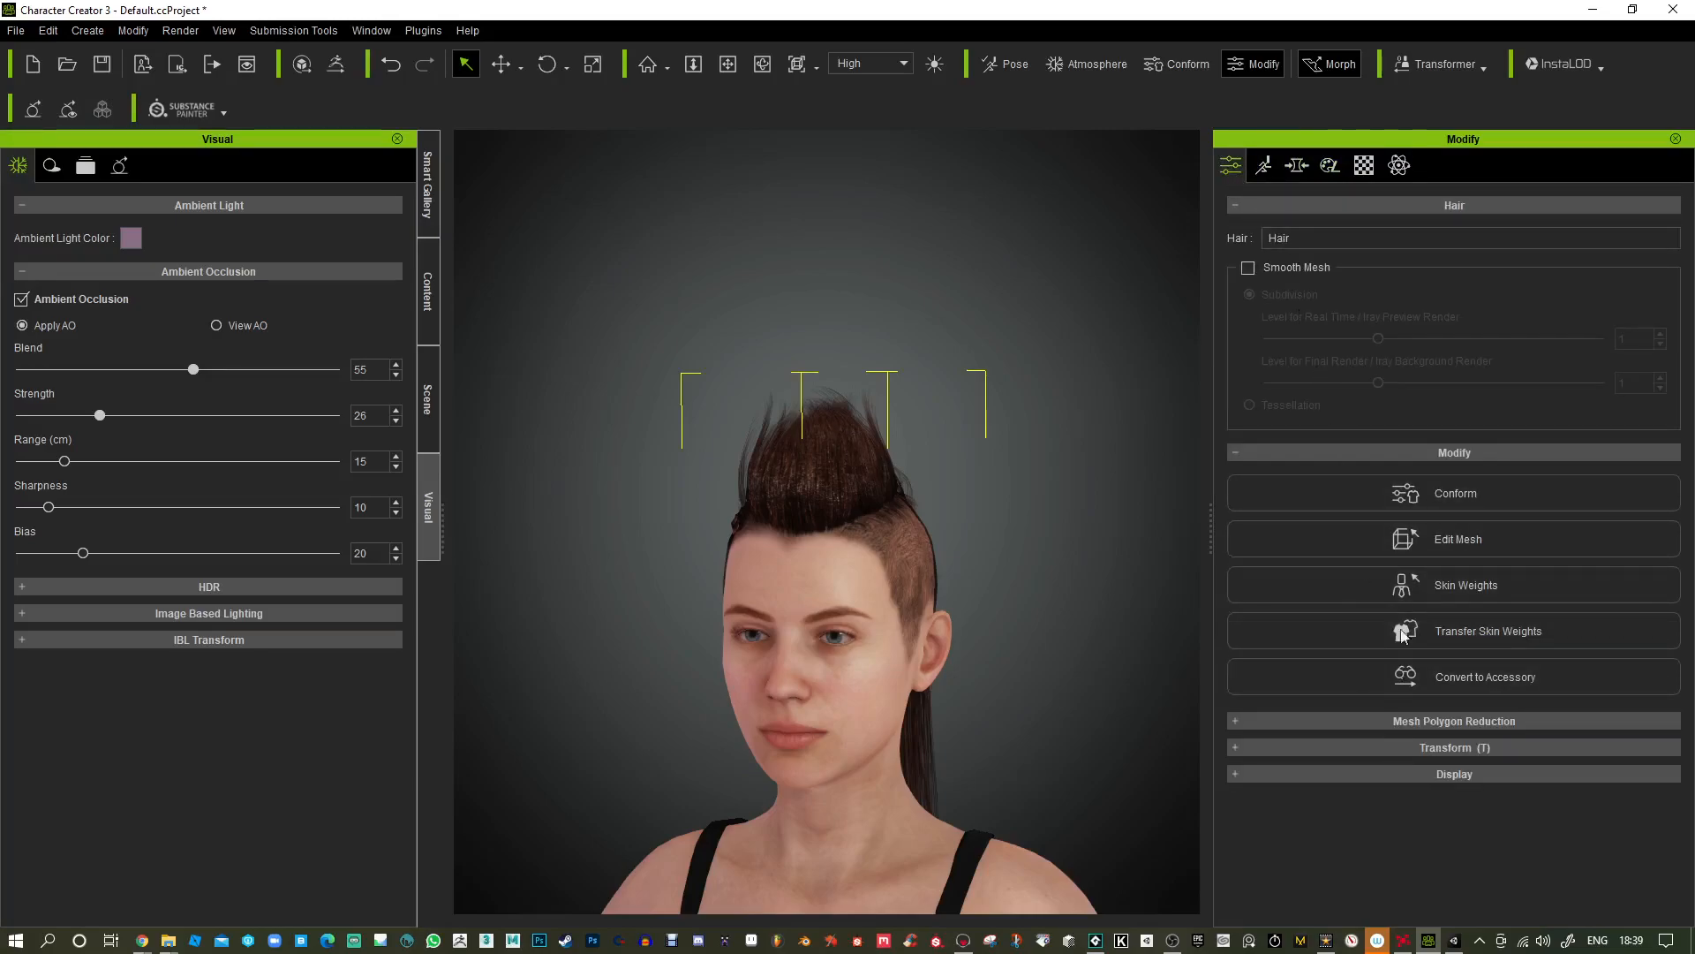
click(1364, 165)
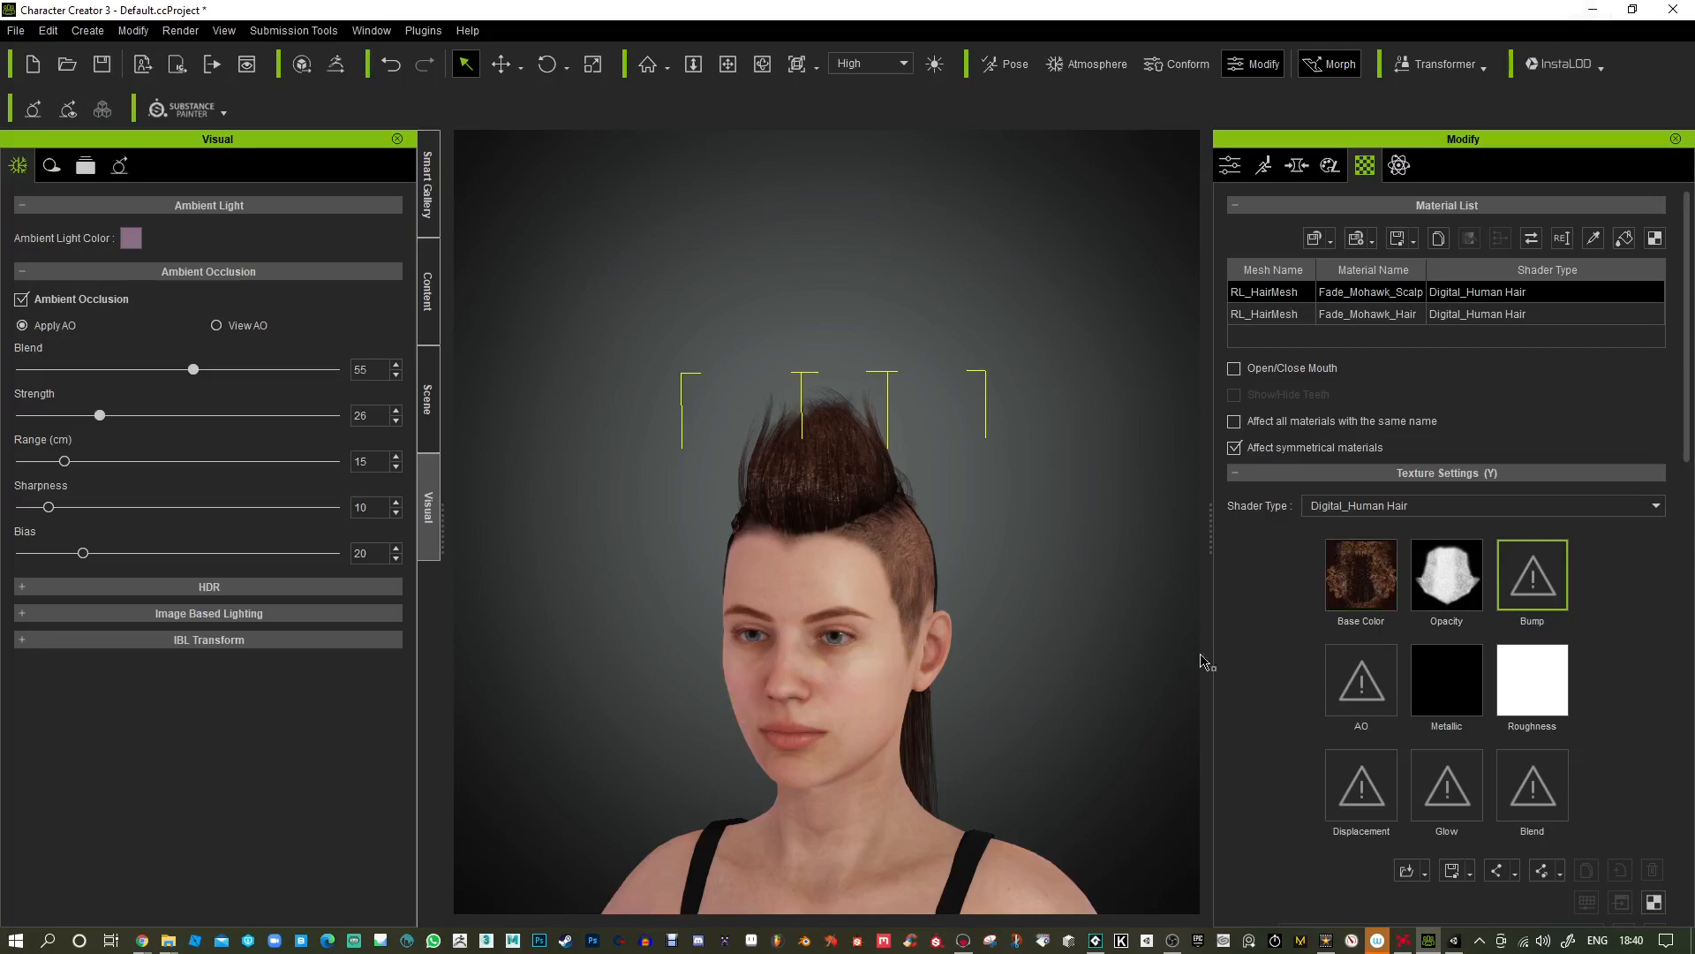
Launch Photoshop in the background and set the Fade_Mohawk_Scalp material's shader type to PBR.
click(539, 937)
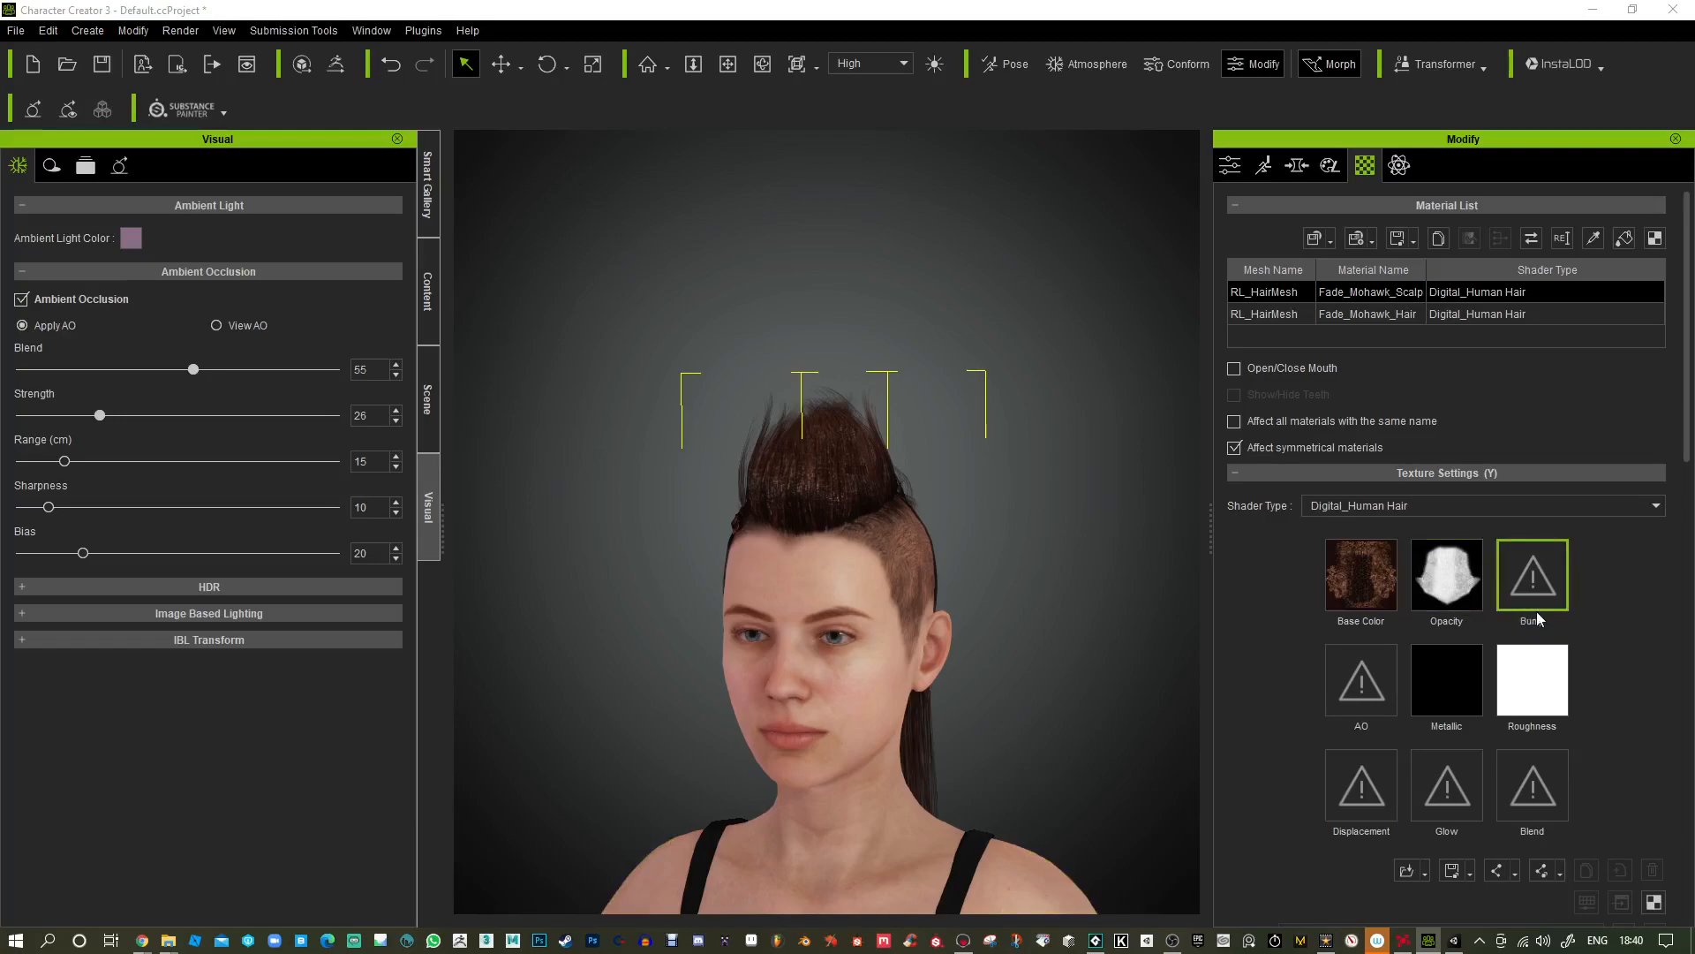
click(1485, 509)
click(1483, 542)
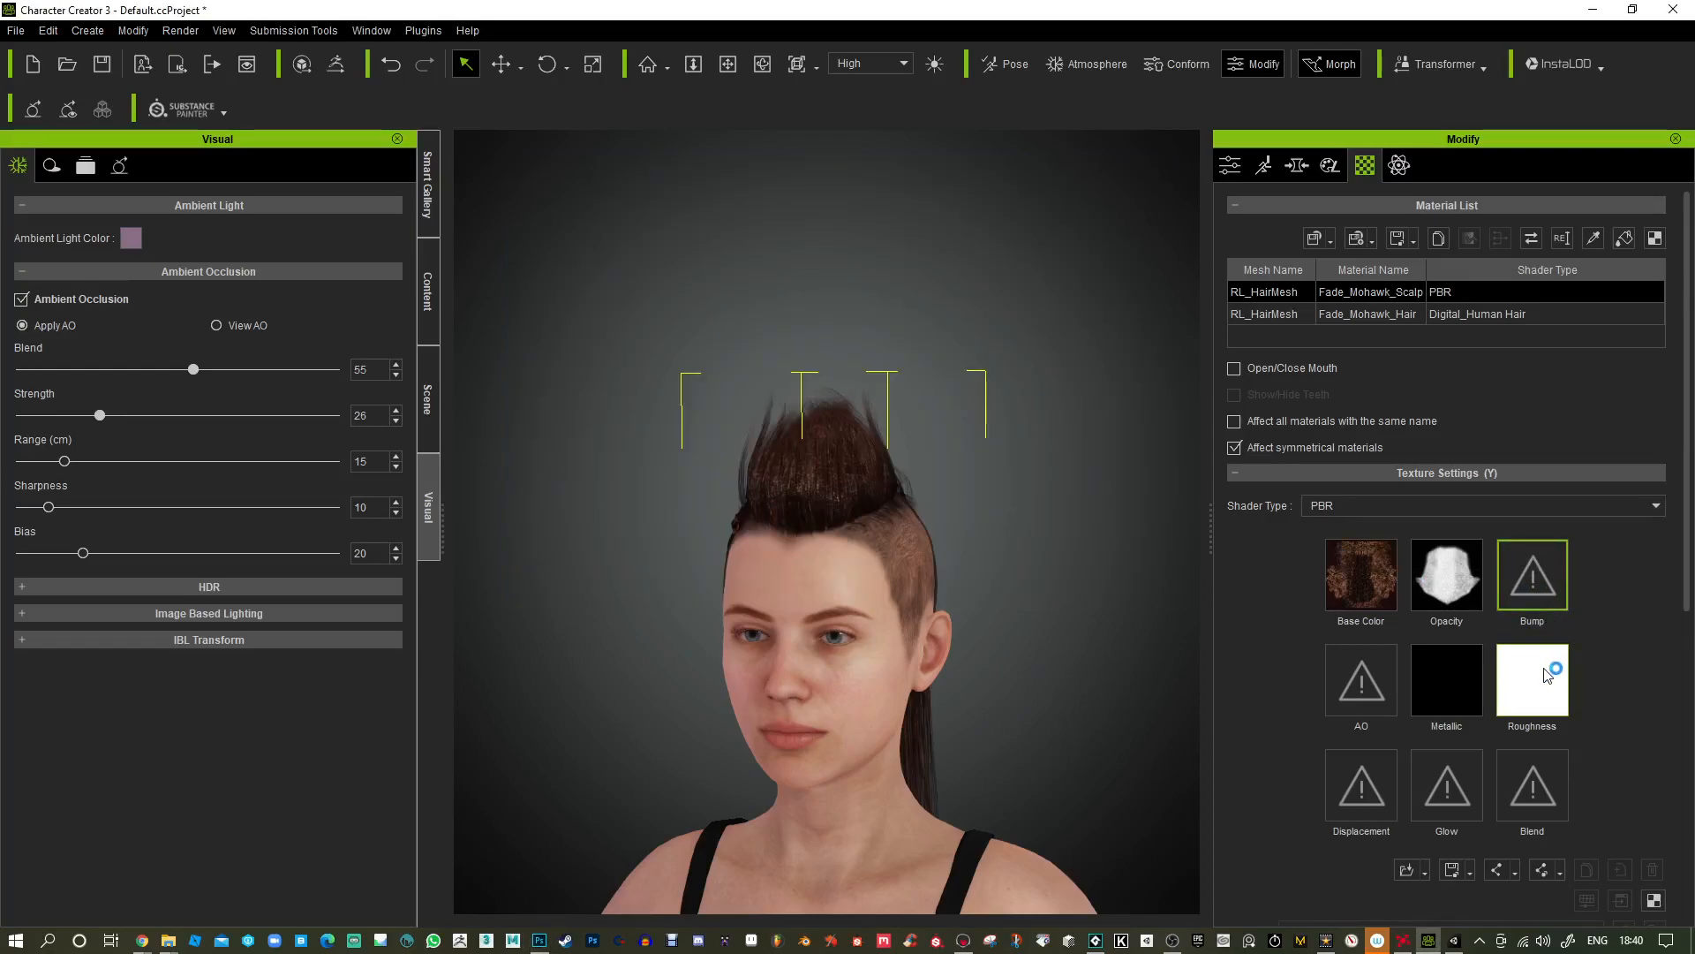
scroll(1598, 627, down, 1)
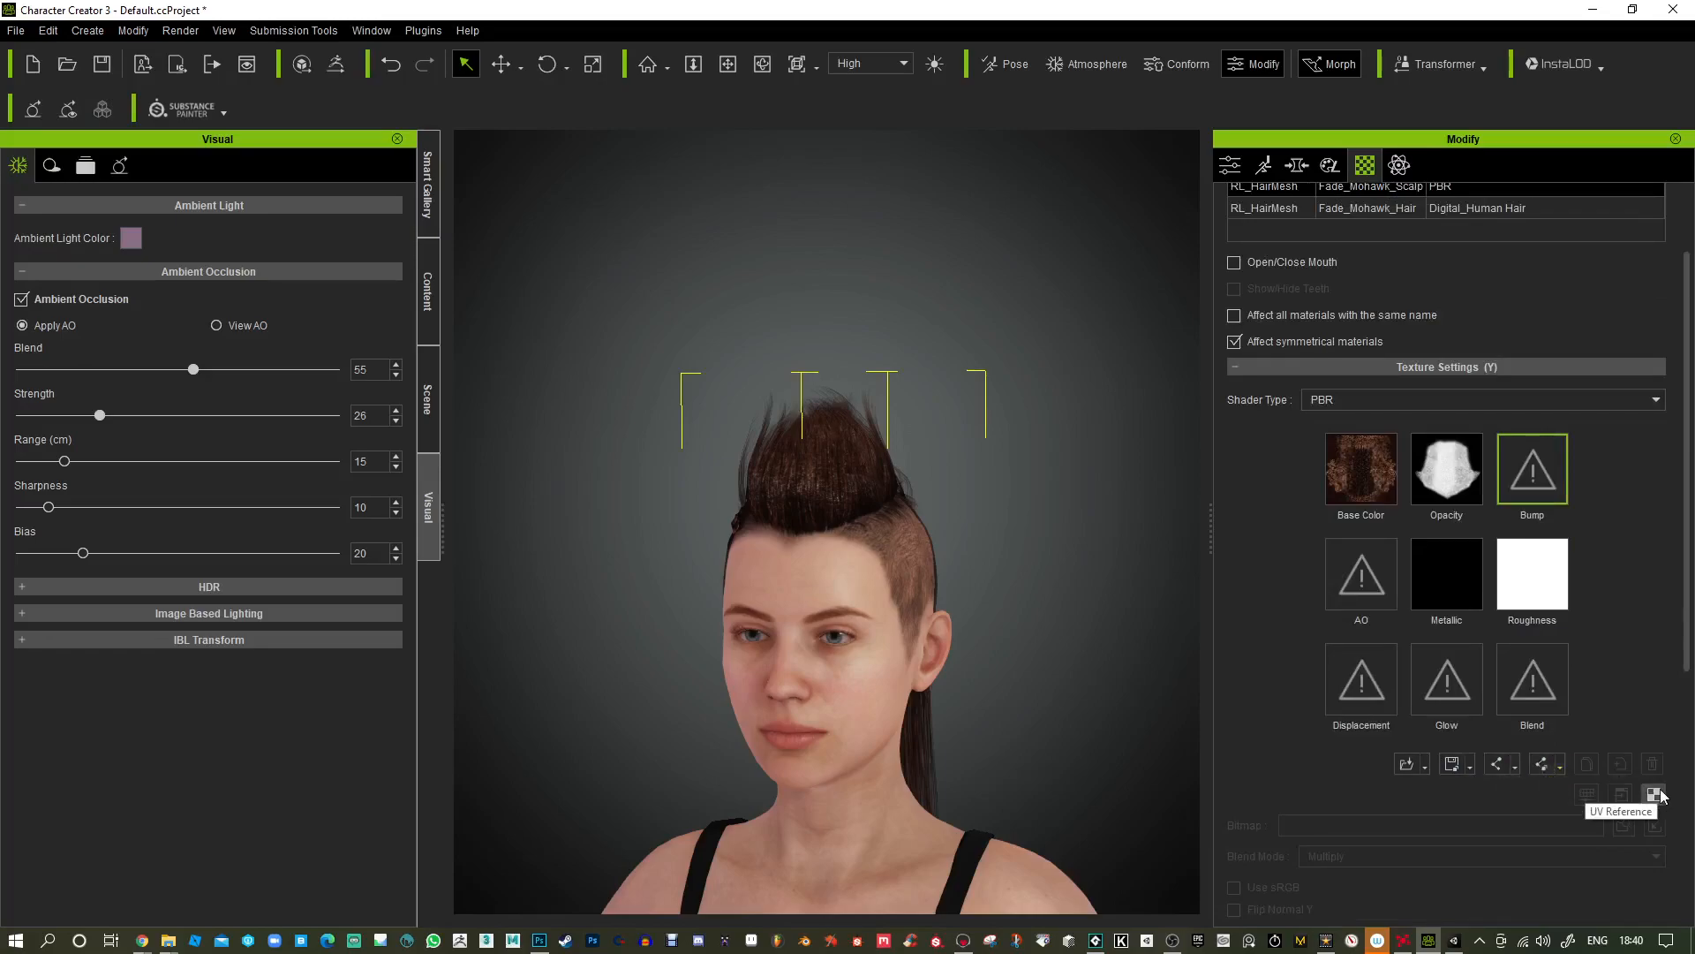
scroll(1651, 697, down, 2)
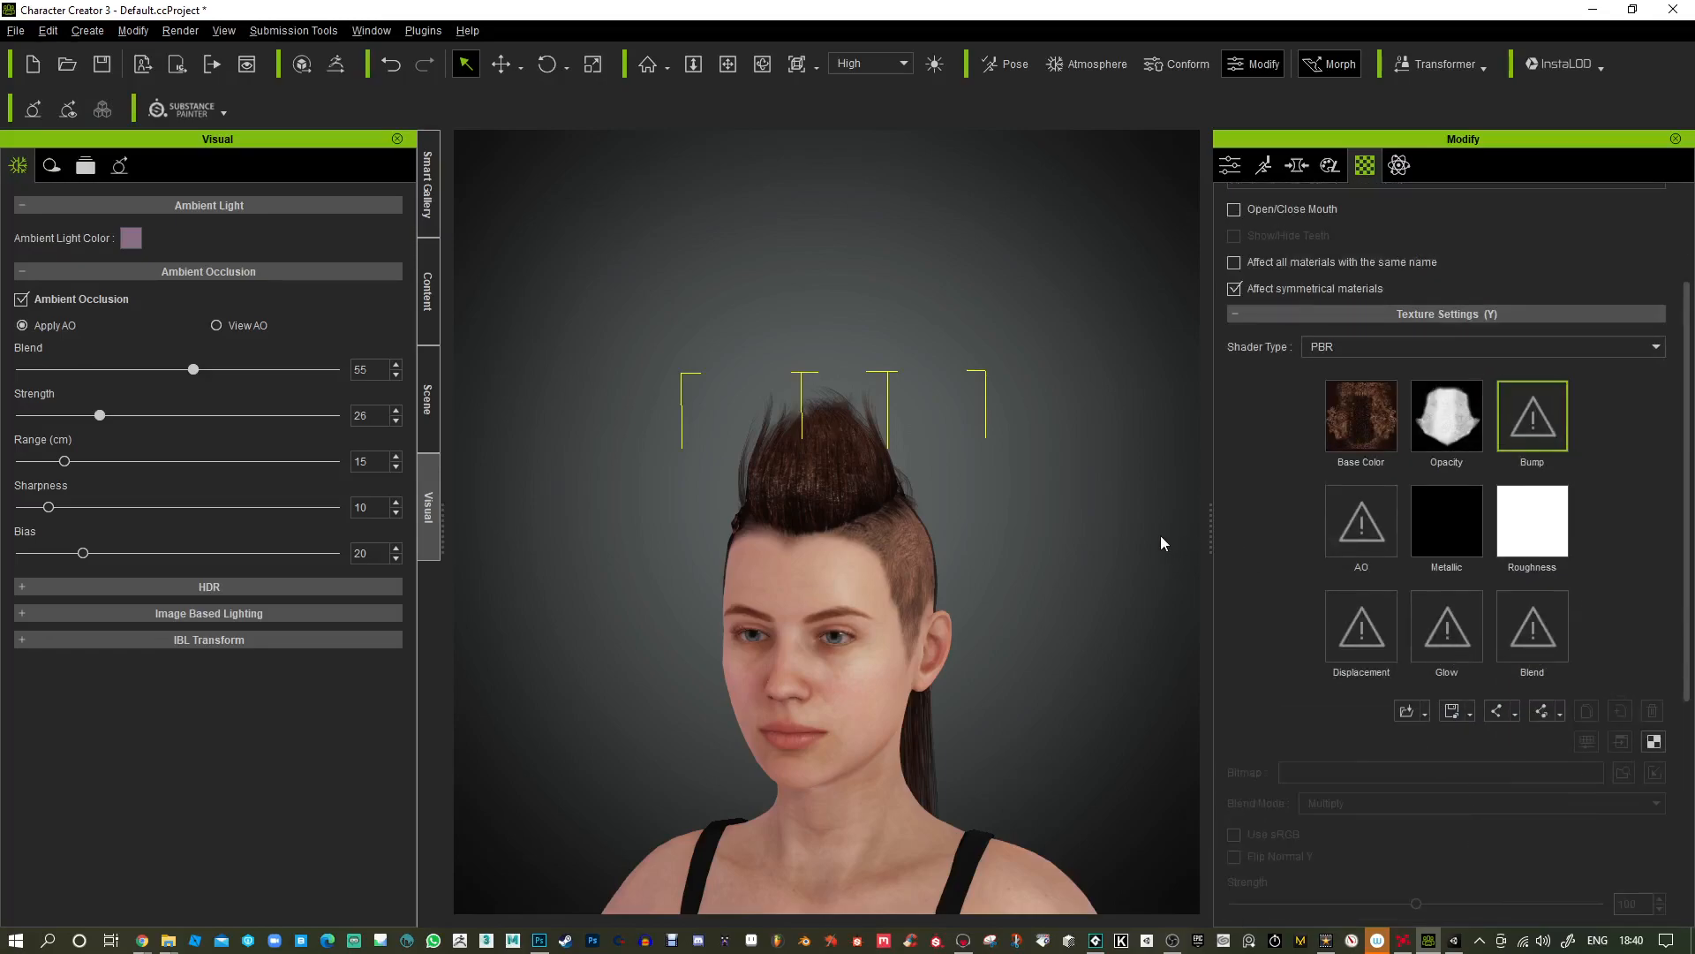
click(1653, 743)
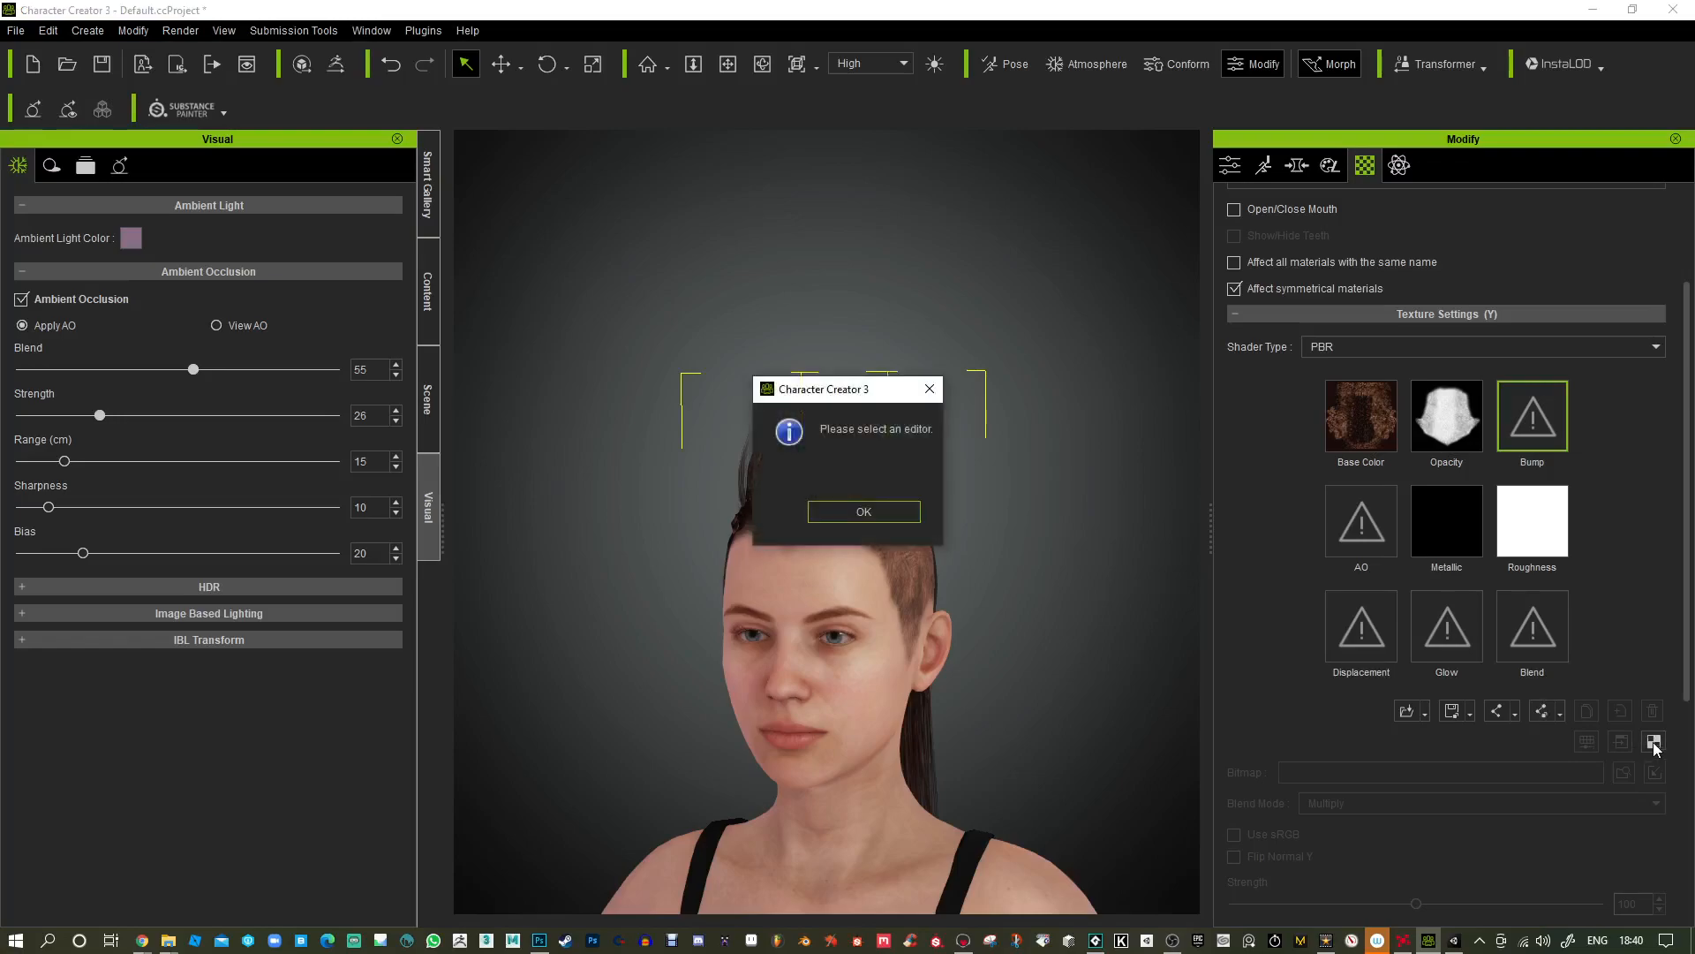
click(899, 520)
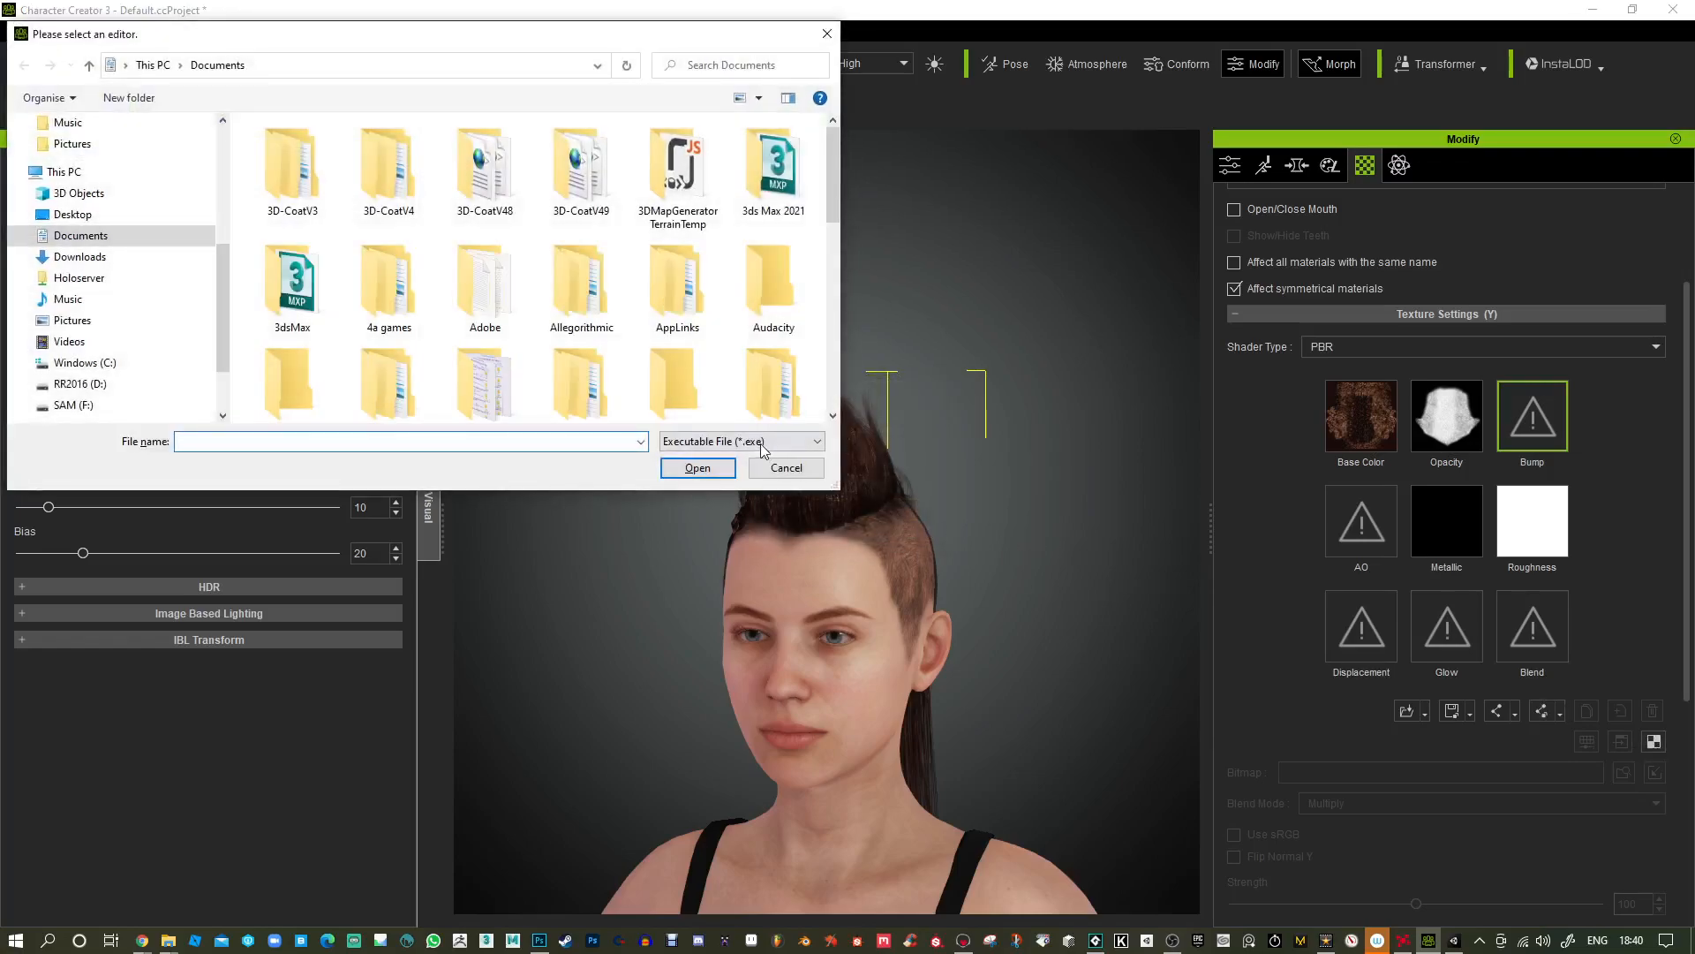
click(773, 468)
middle_drag(1048, 541, 982, 555)
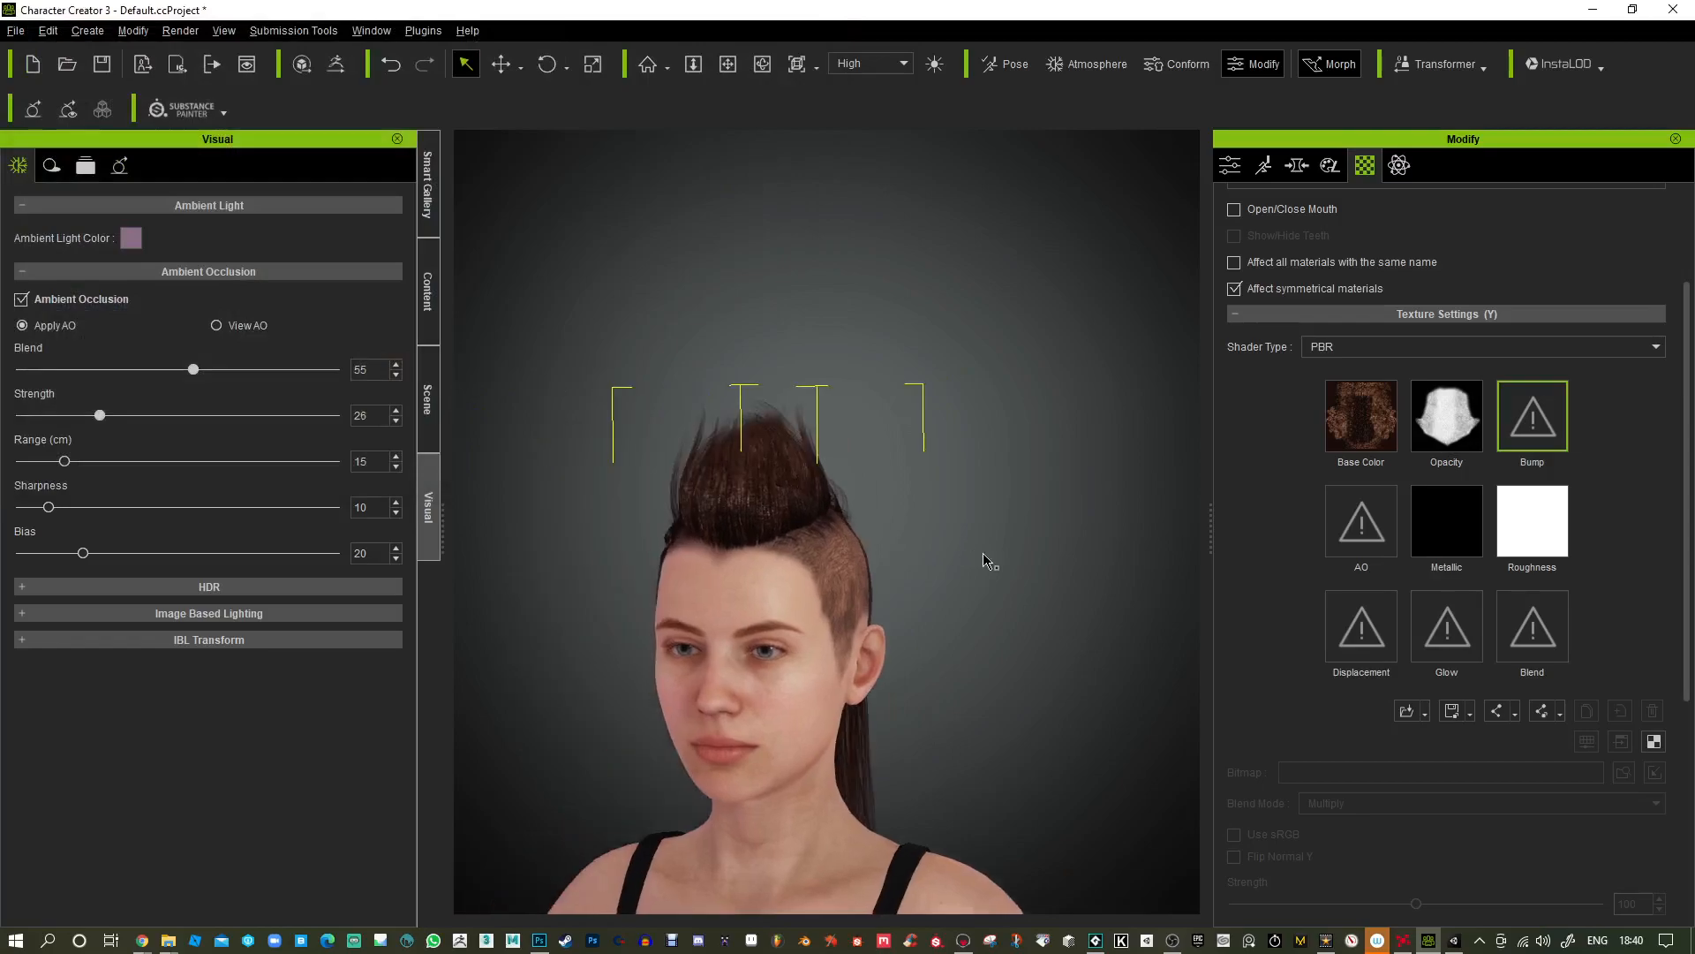
click(918, 560)
click(762, 70)
drag(962, 473, 819, 445)
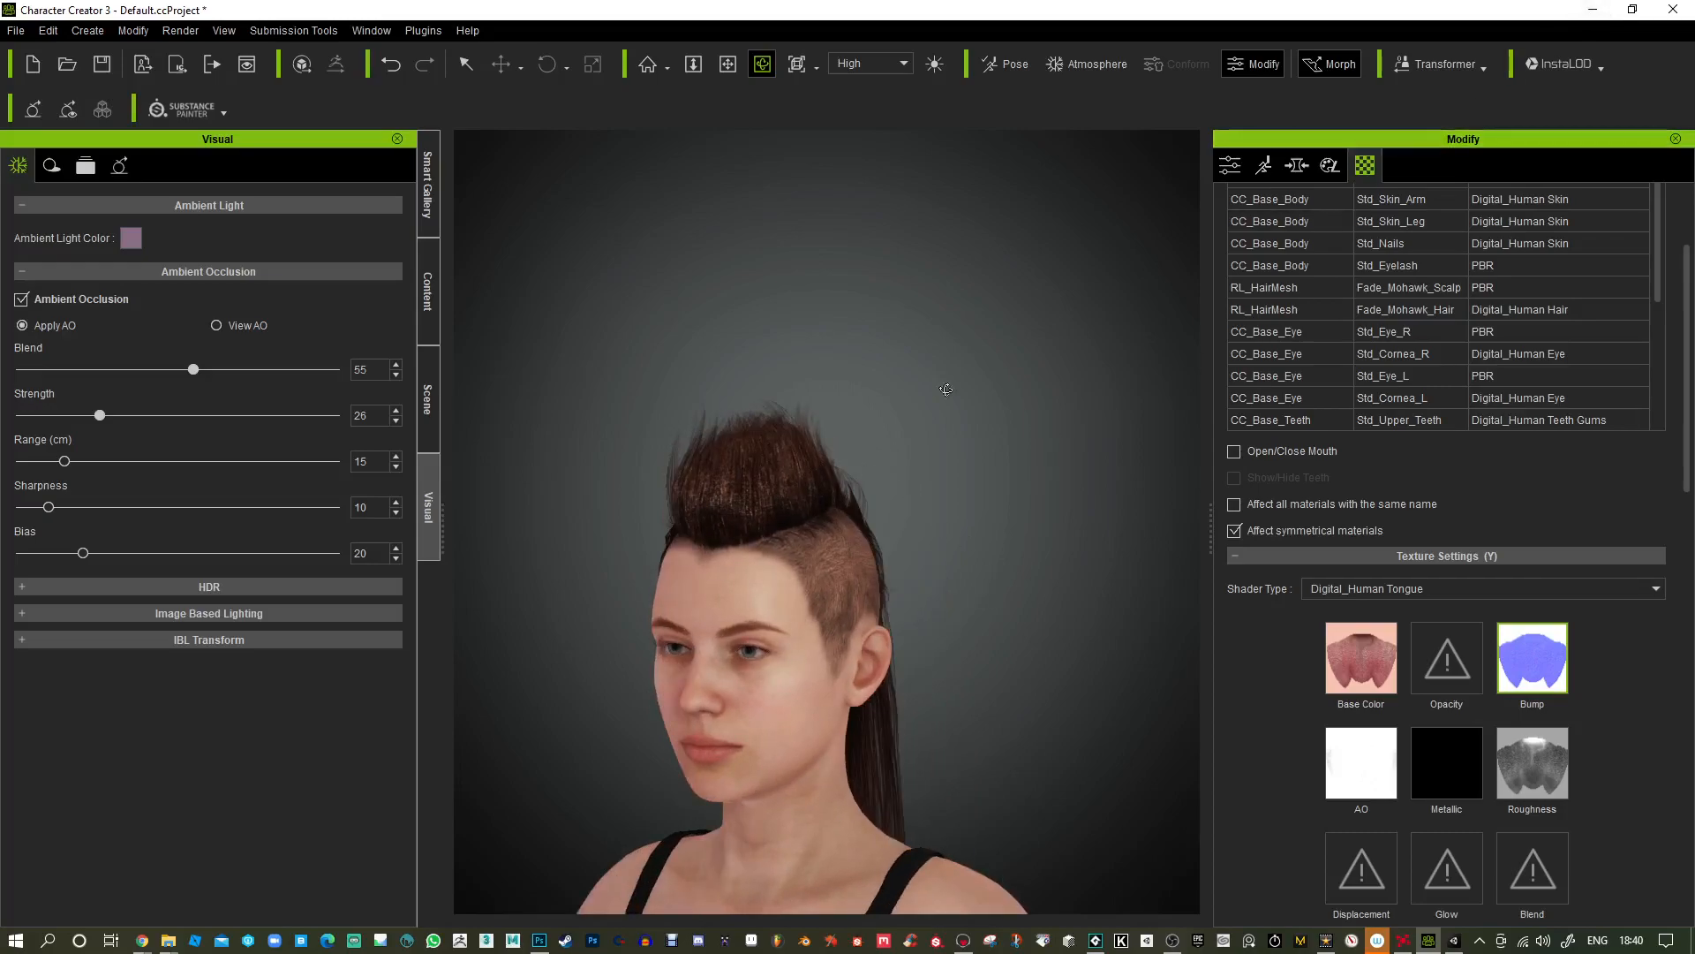
Switch to Marmoset Toolbag and bring up the hair material's reflection and transparency settings.
key(alt+Tab)
key(Tab)
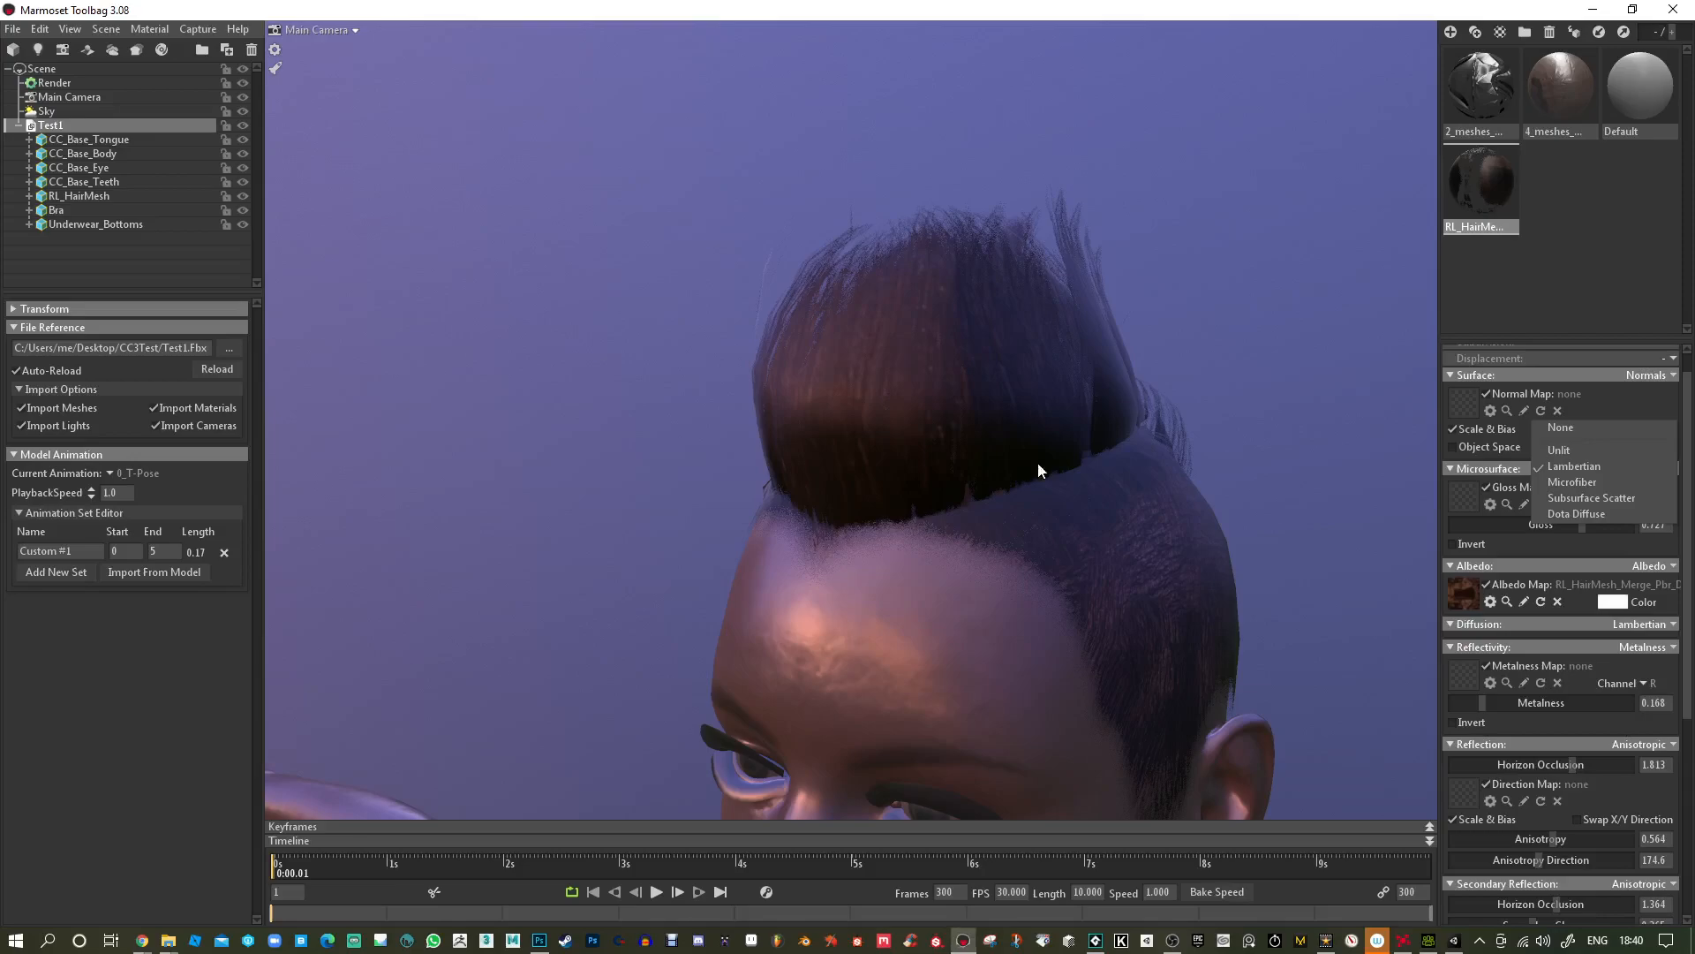
drag(1223, 549, 1189, 536)
scroll(1519, 782, down, 6)
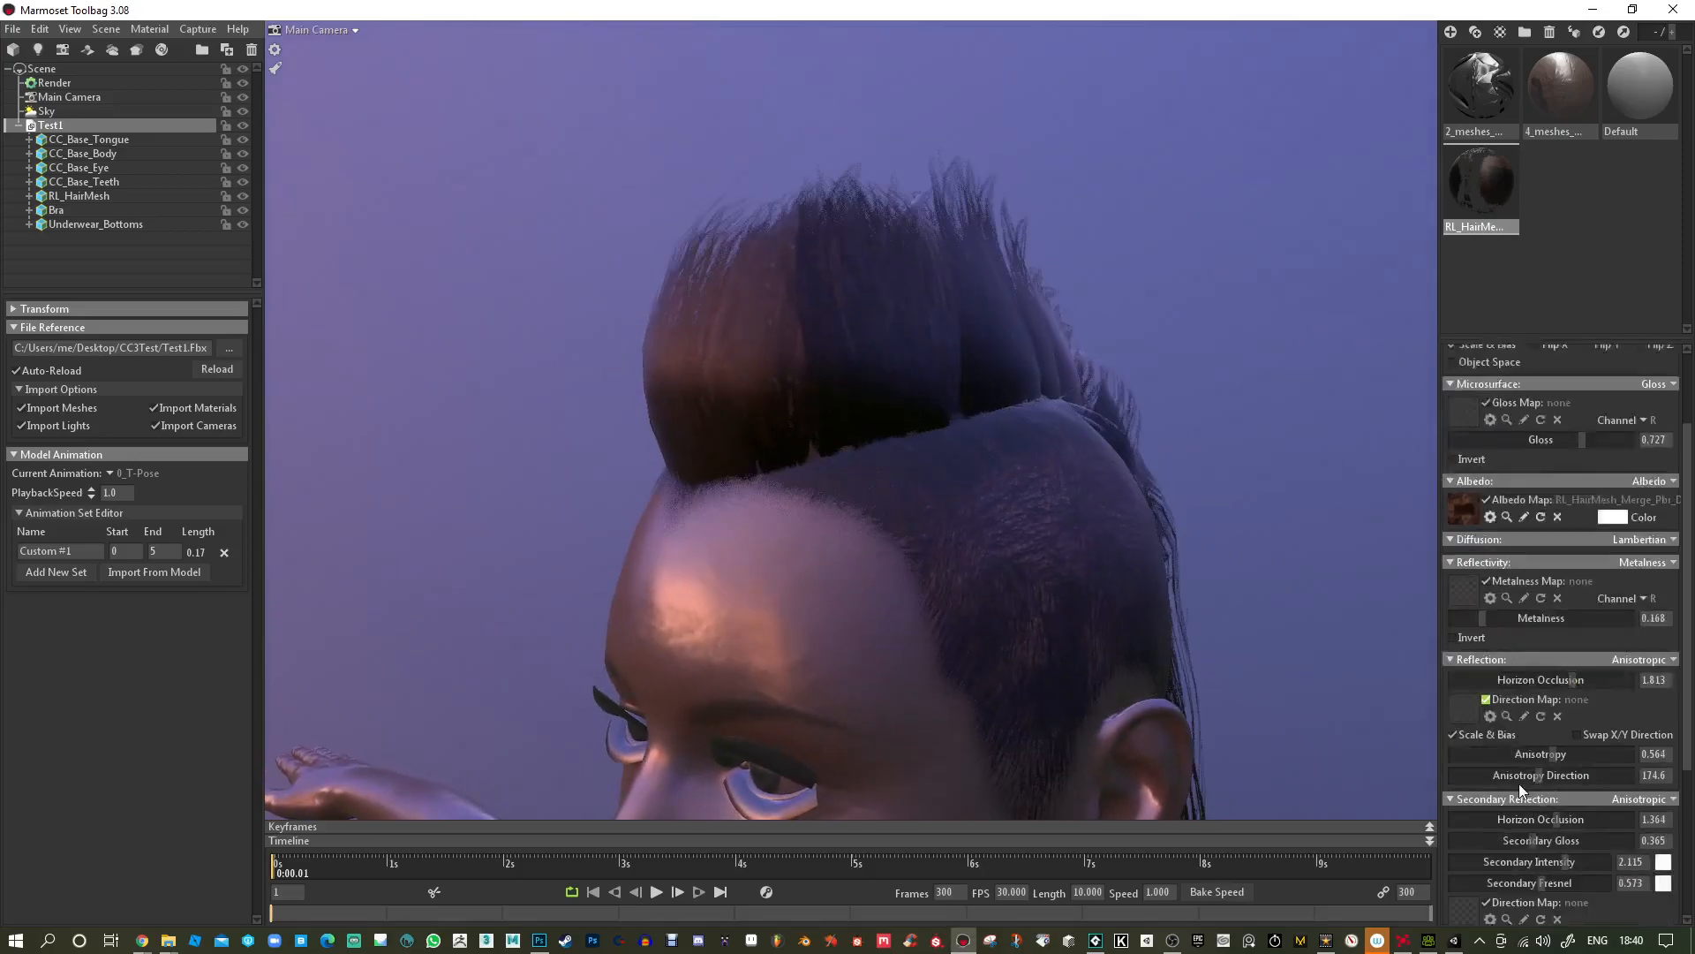
Try the Add transparency mode on the hair material and return it to Dither.
click(1653, 819)
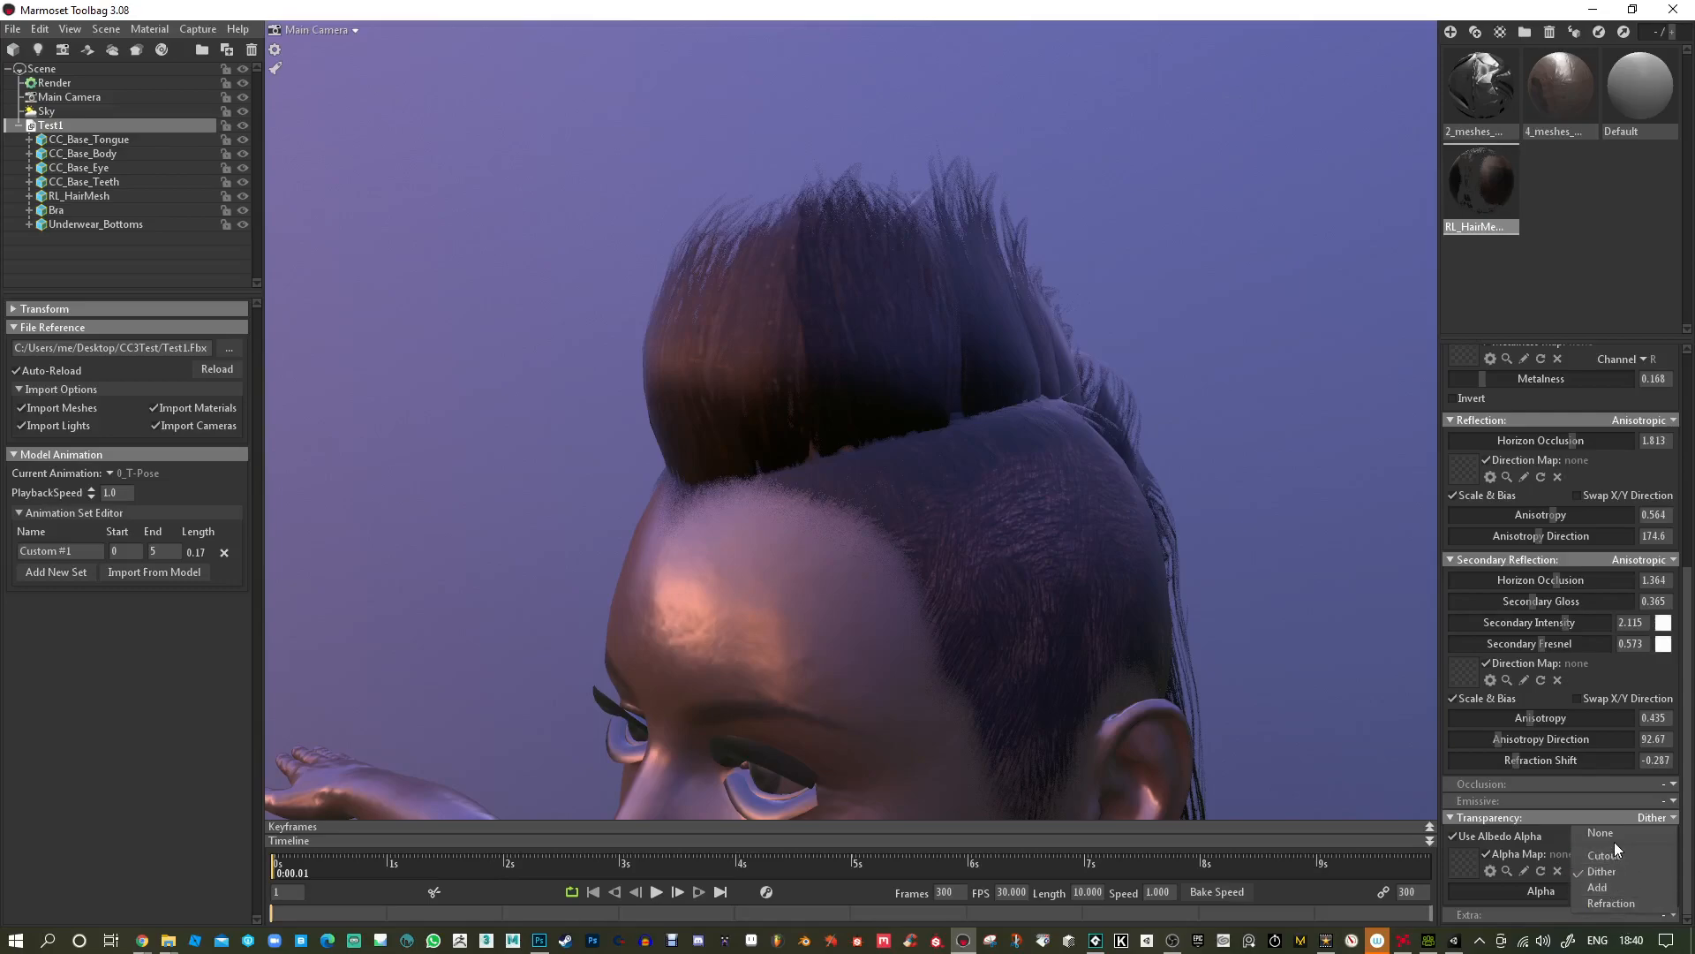
click(1618, 888)
drag(994, 352, 1141, 357)
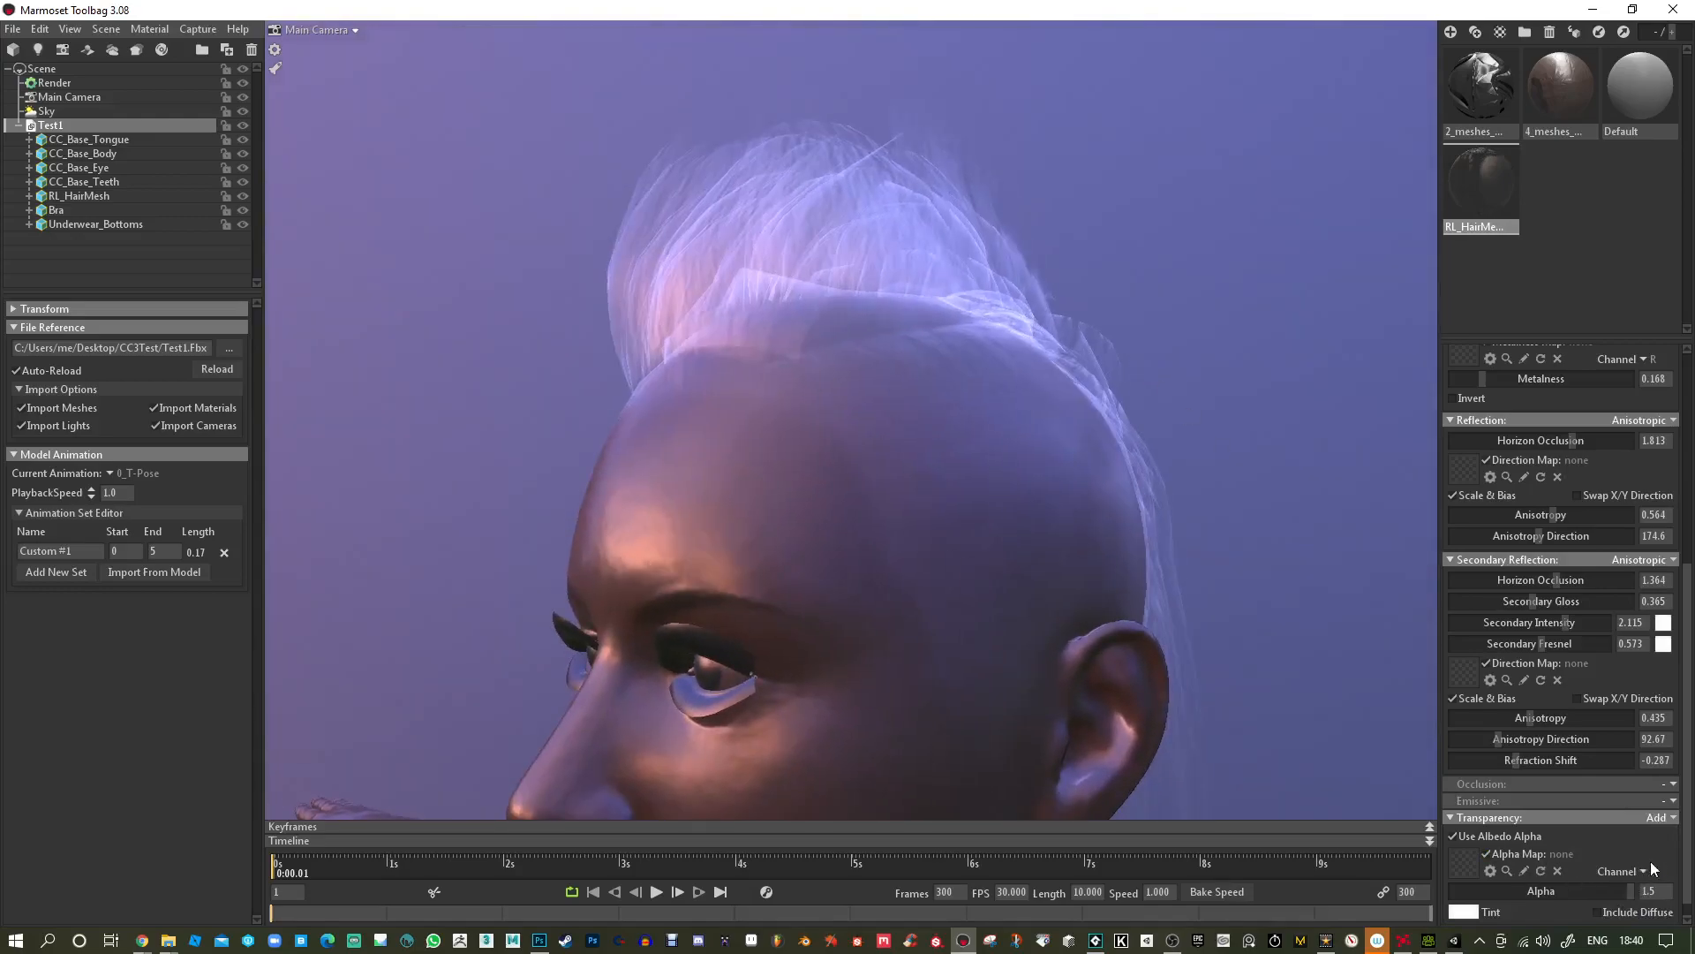
click(1660, 818)
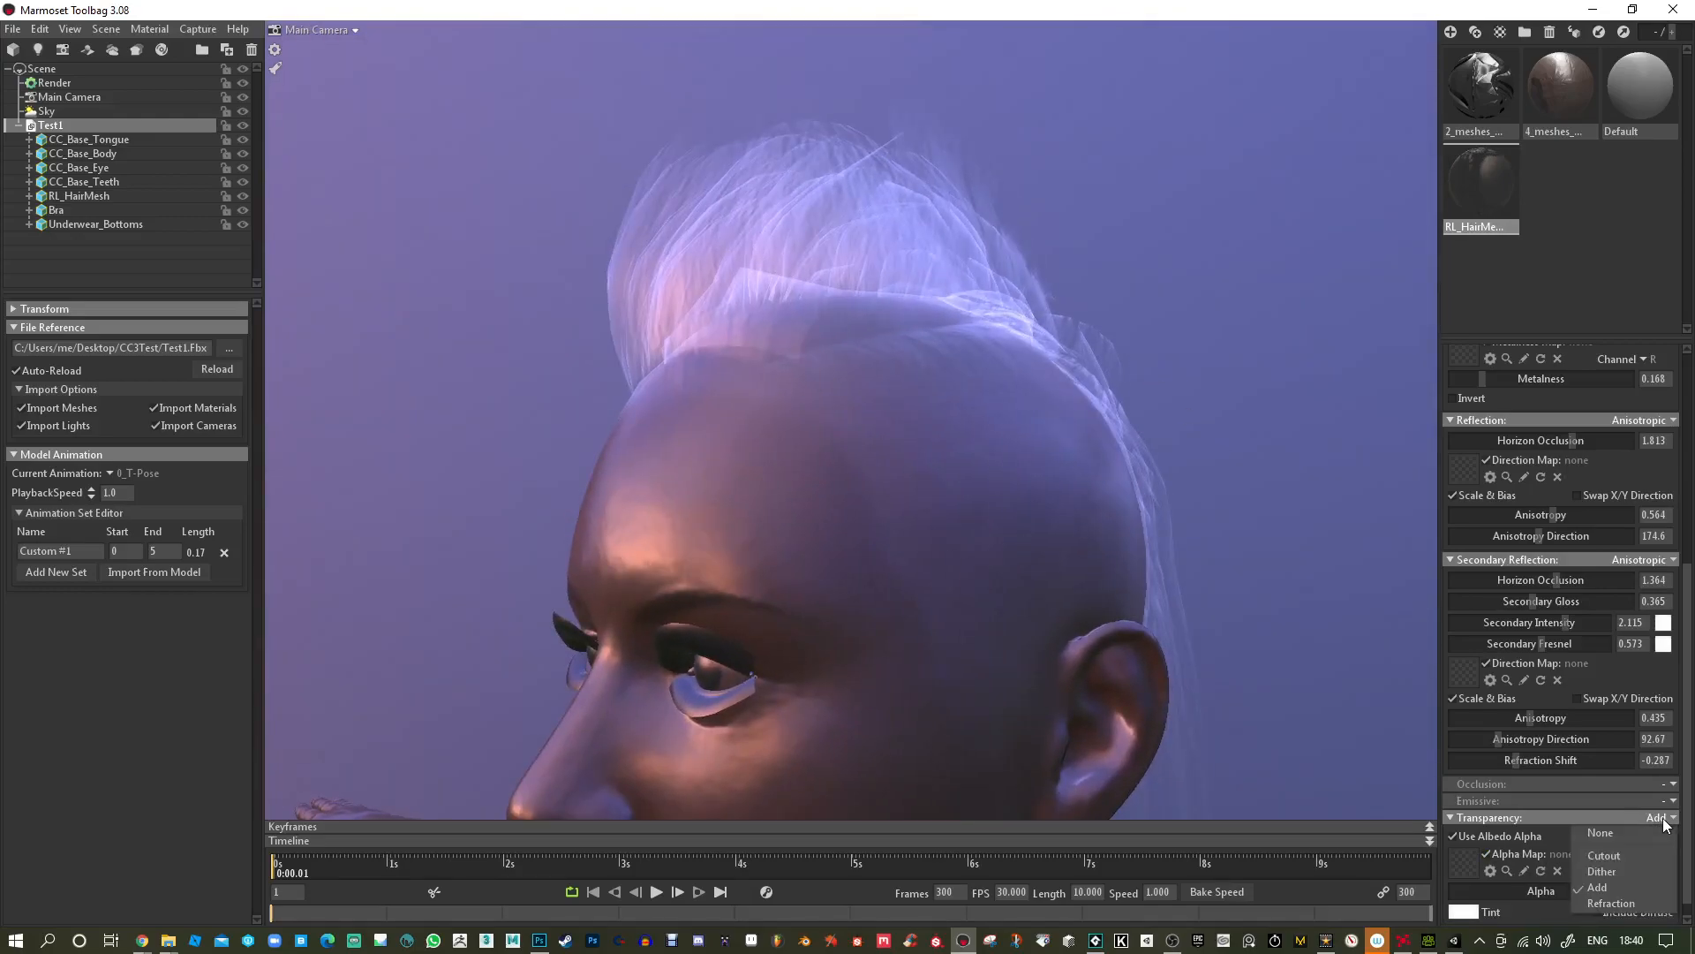
click(1604, 873)
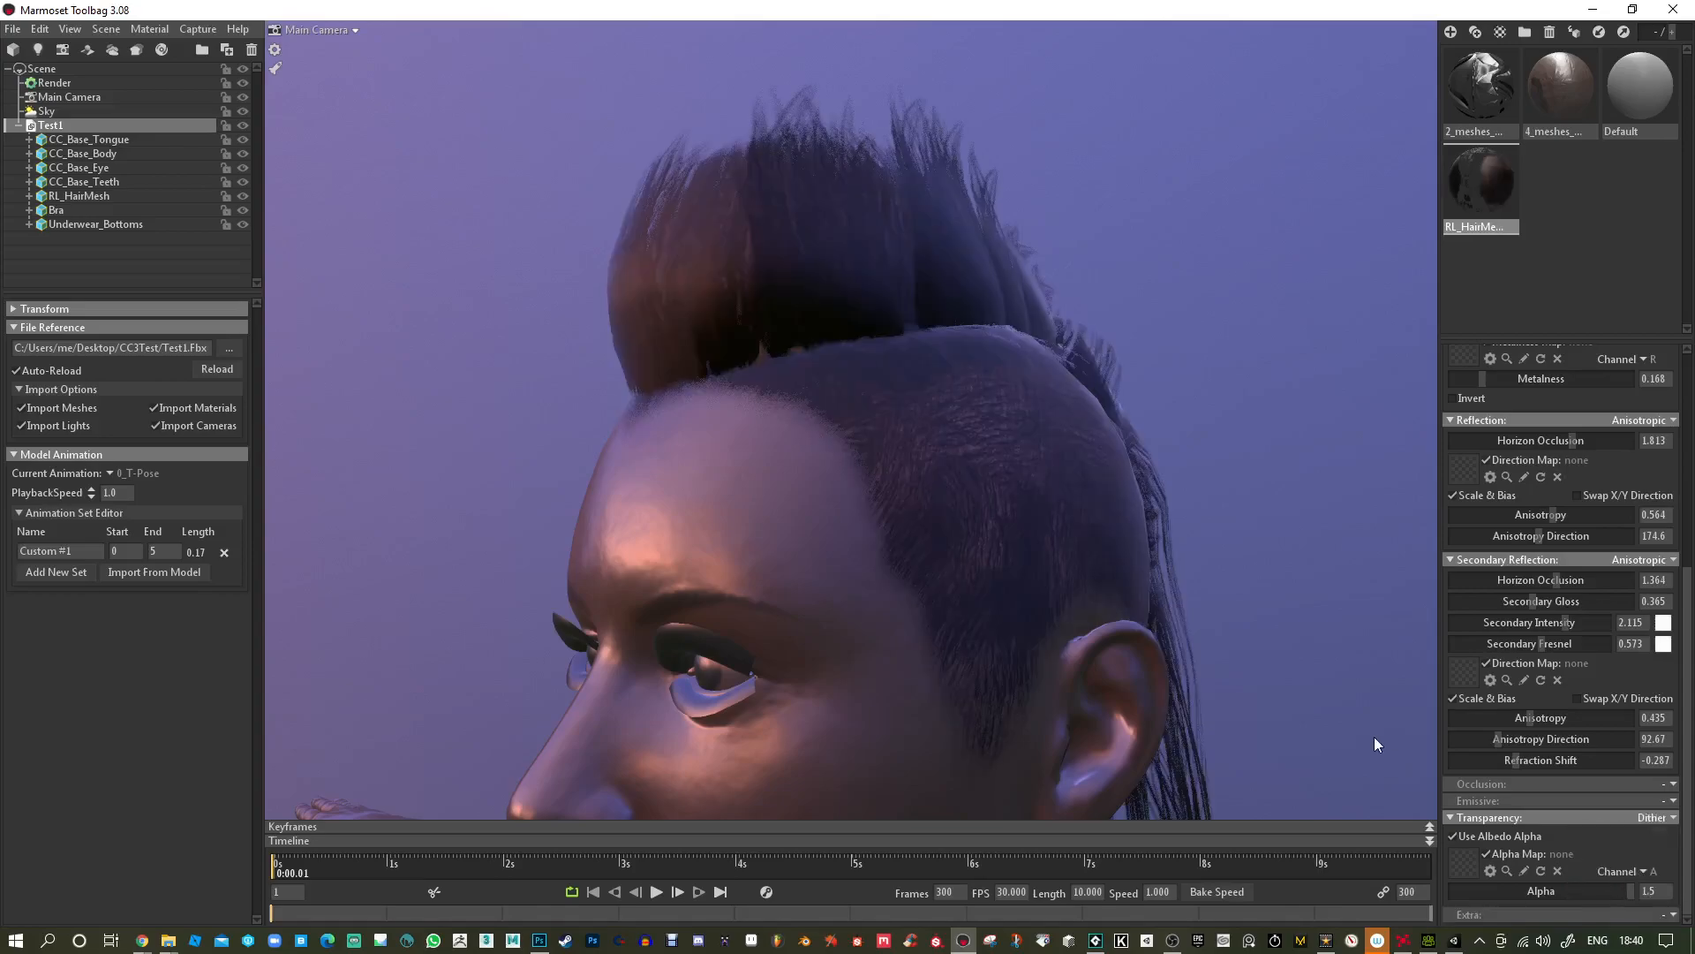
mouse_move(1221, 550)
mouse_down()
mouse_move(1265, 549)
mouse_move(1250, 546)
mouse_up()
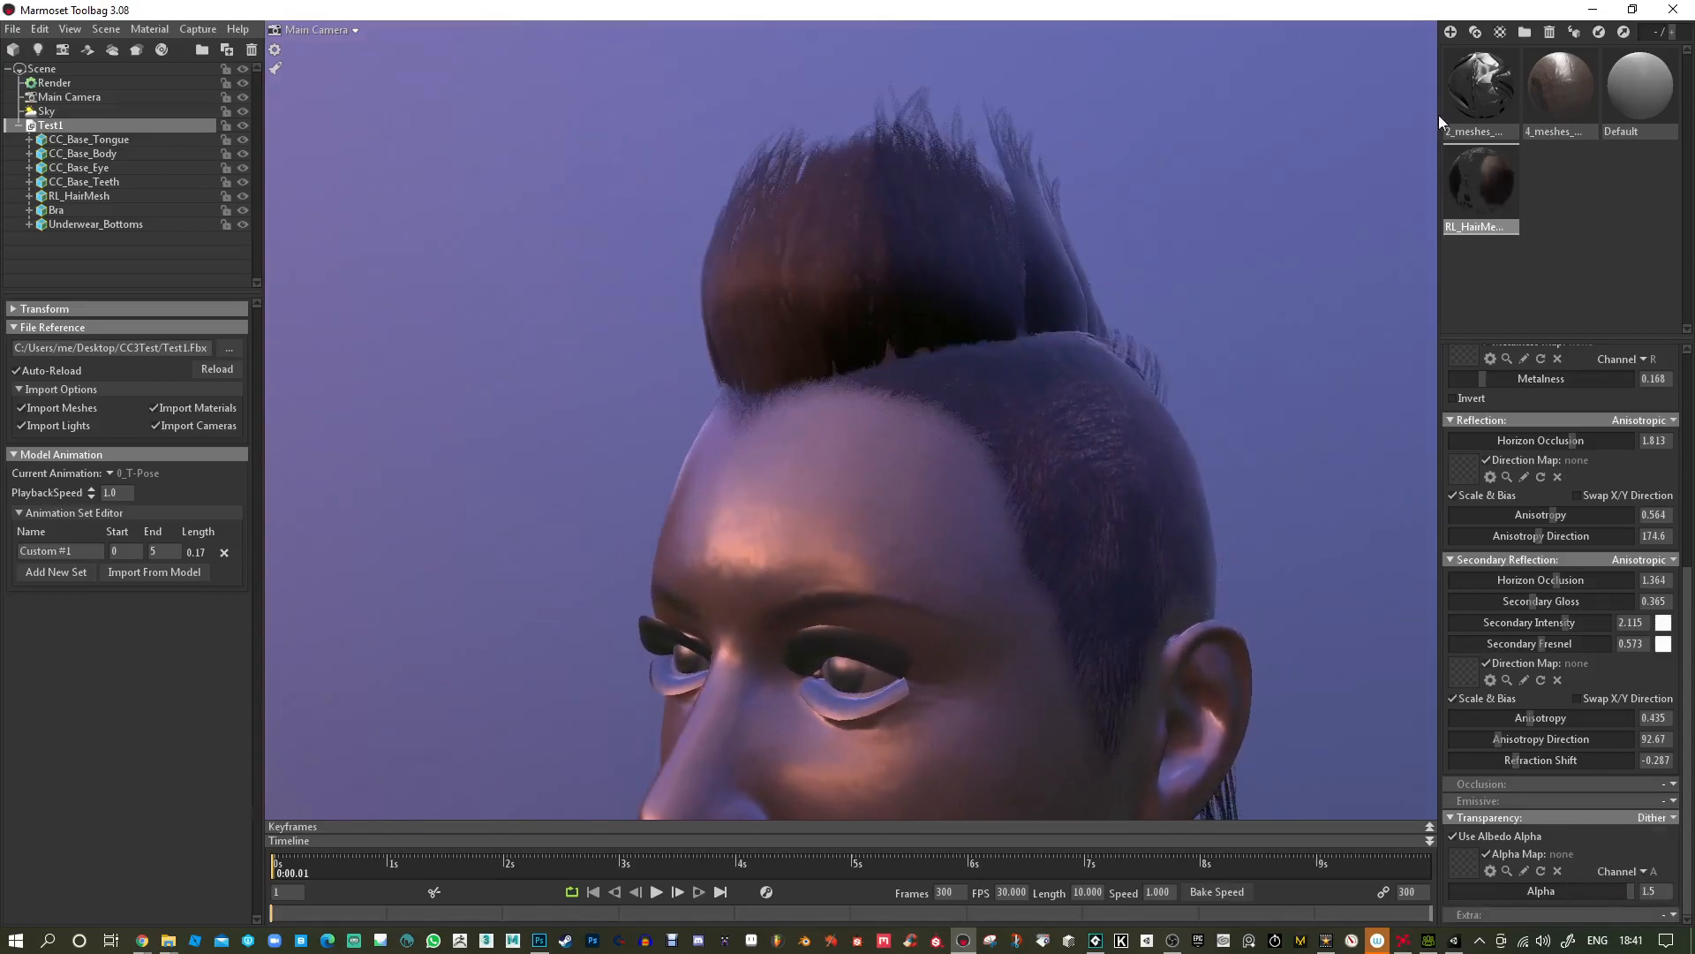
Set the 4_meshes skin material's specular intensity to 0.0 and its gloss to 0.846.
click(1556, 91)
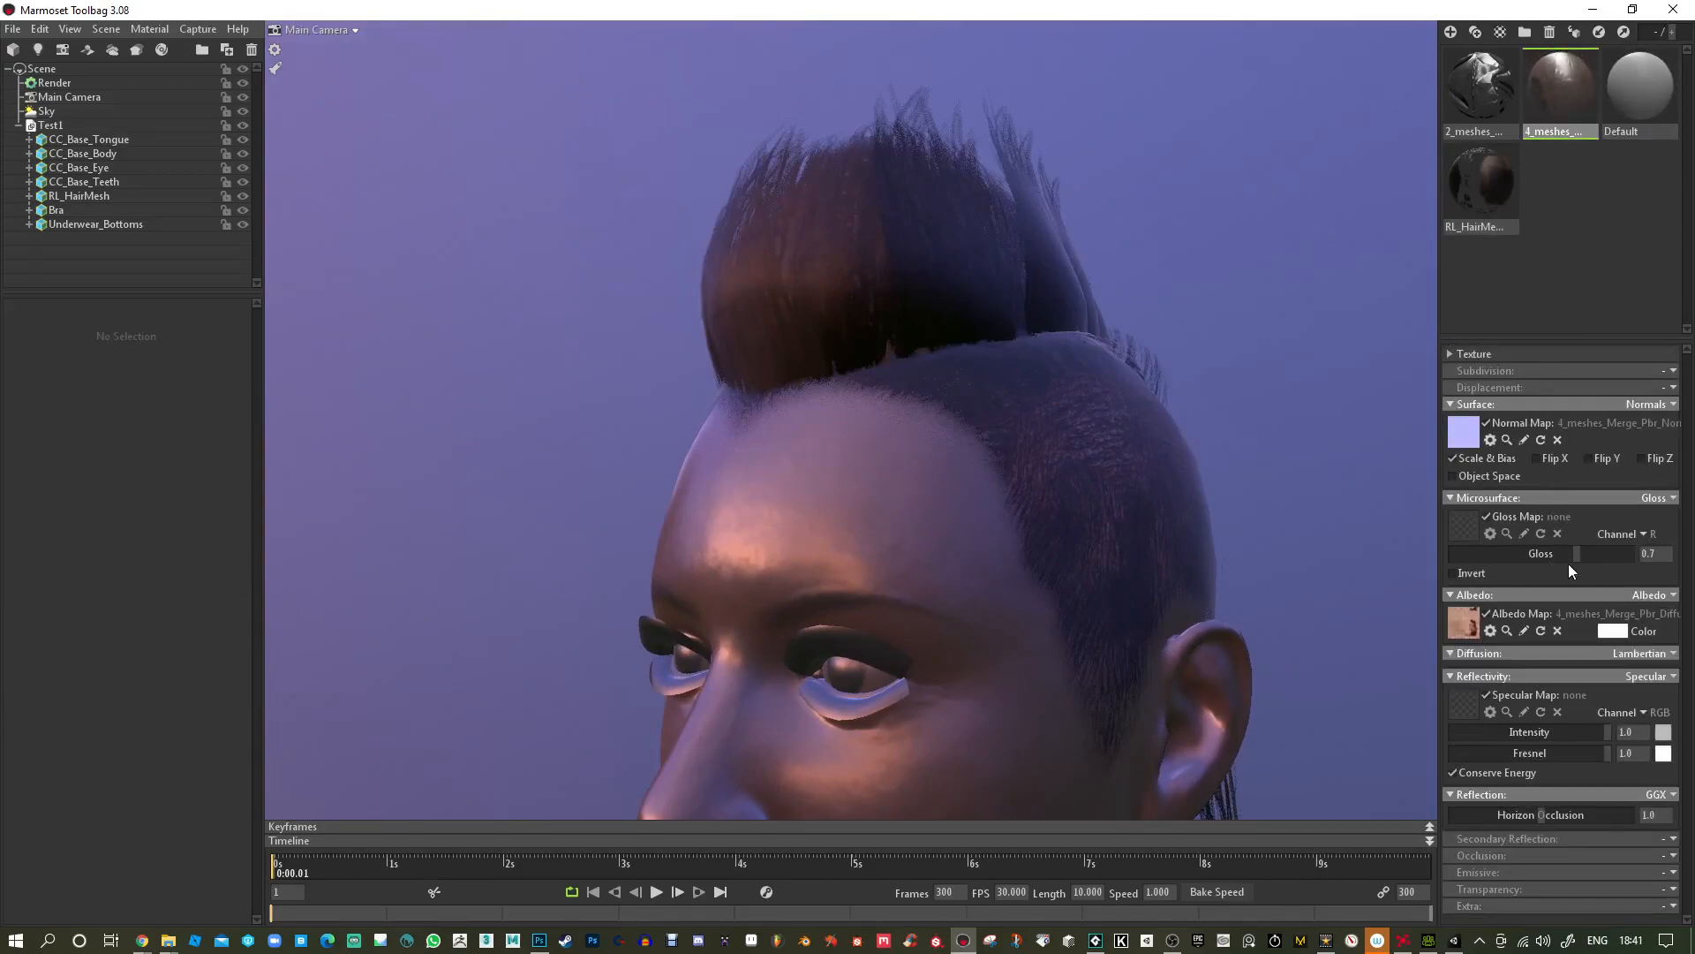
drag(1575, 732, 955, 452)
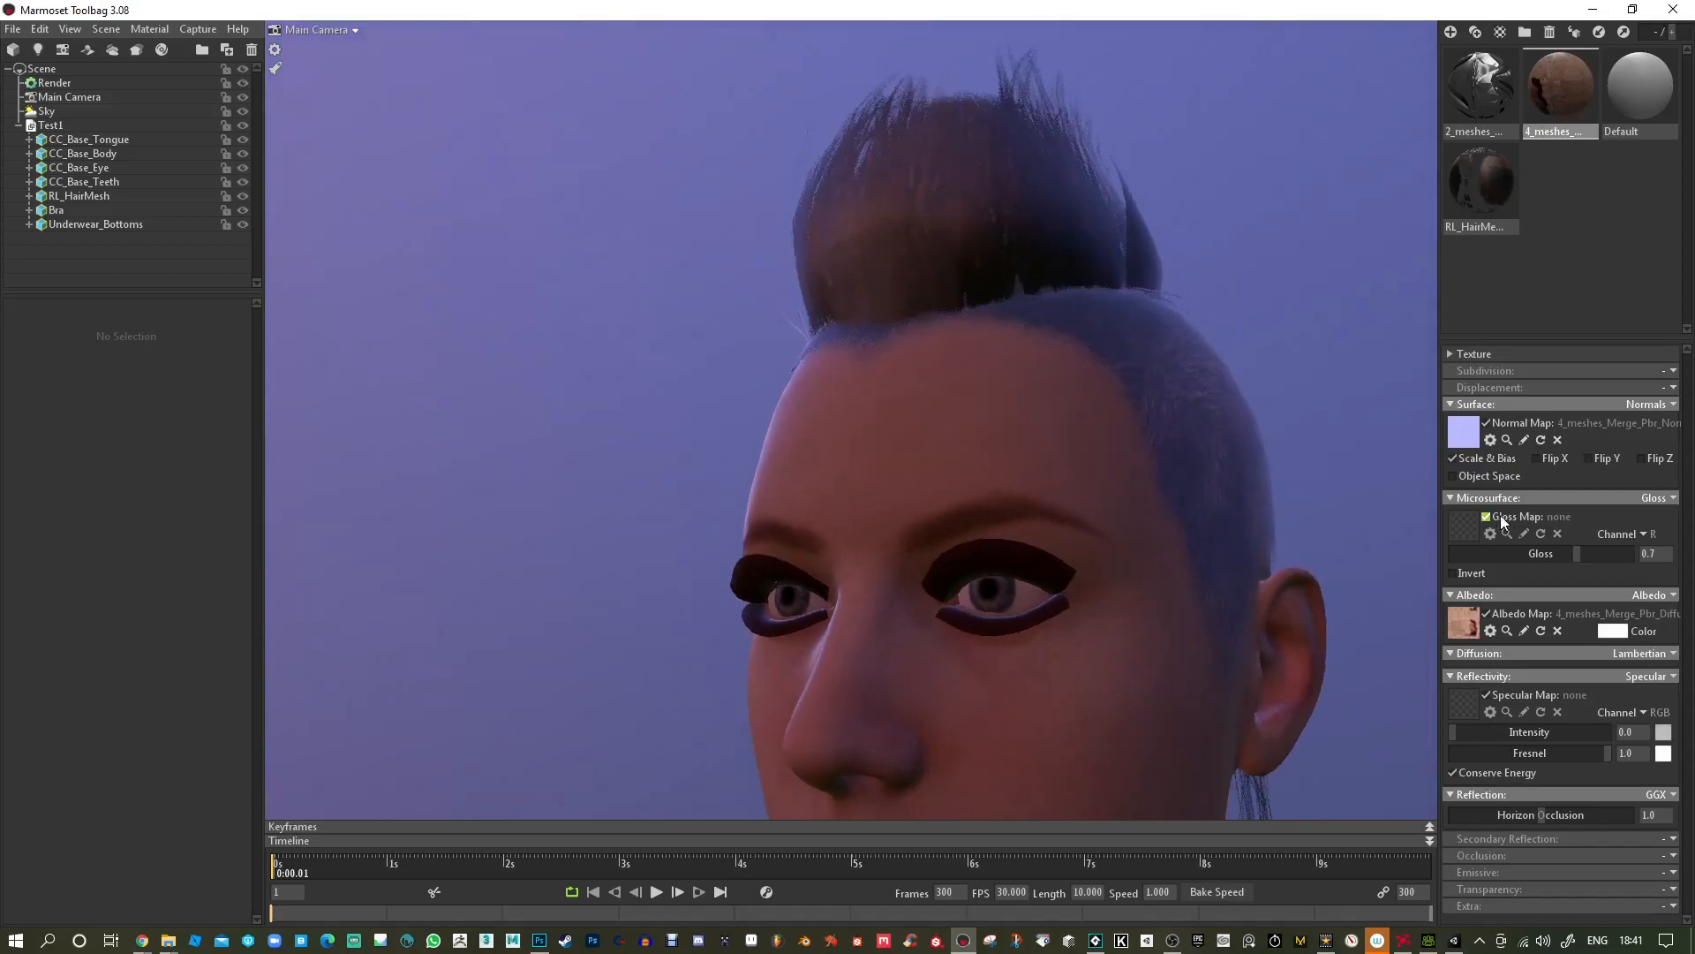
mouse_move(1577, 554)
mouse_down()
mouse_move(1634, 555)
mouse_move(1604, 555)
mouse_up()
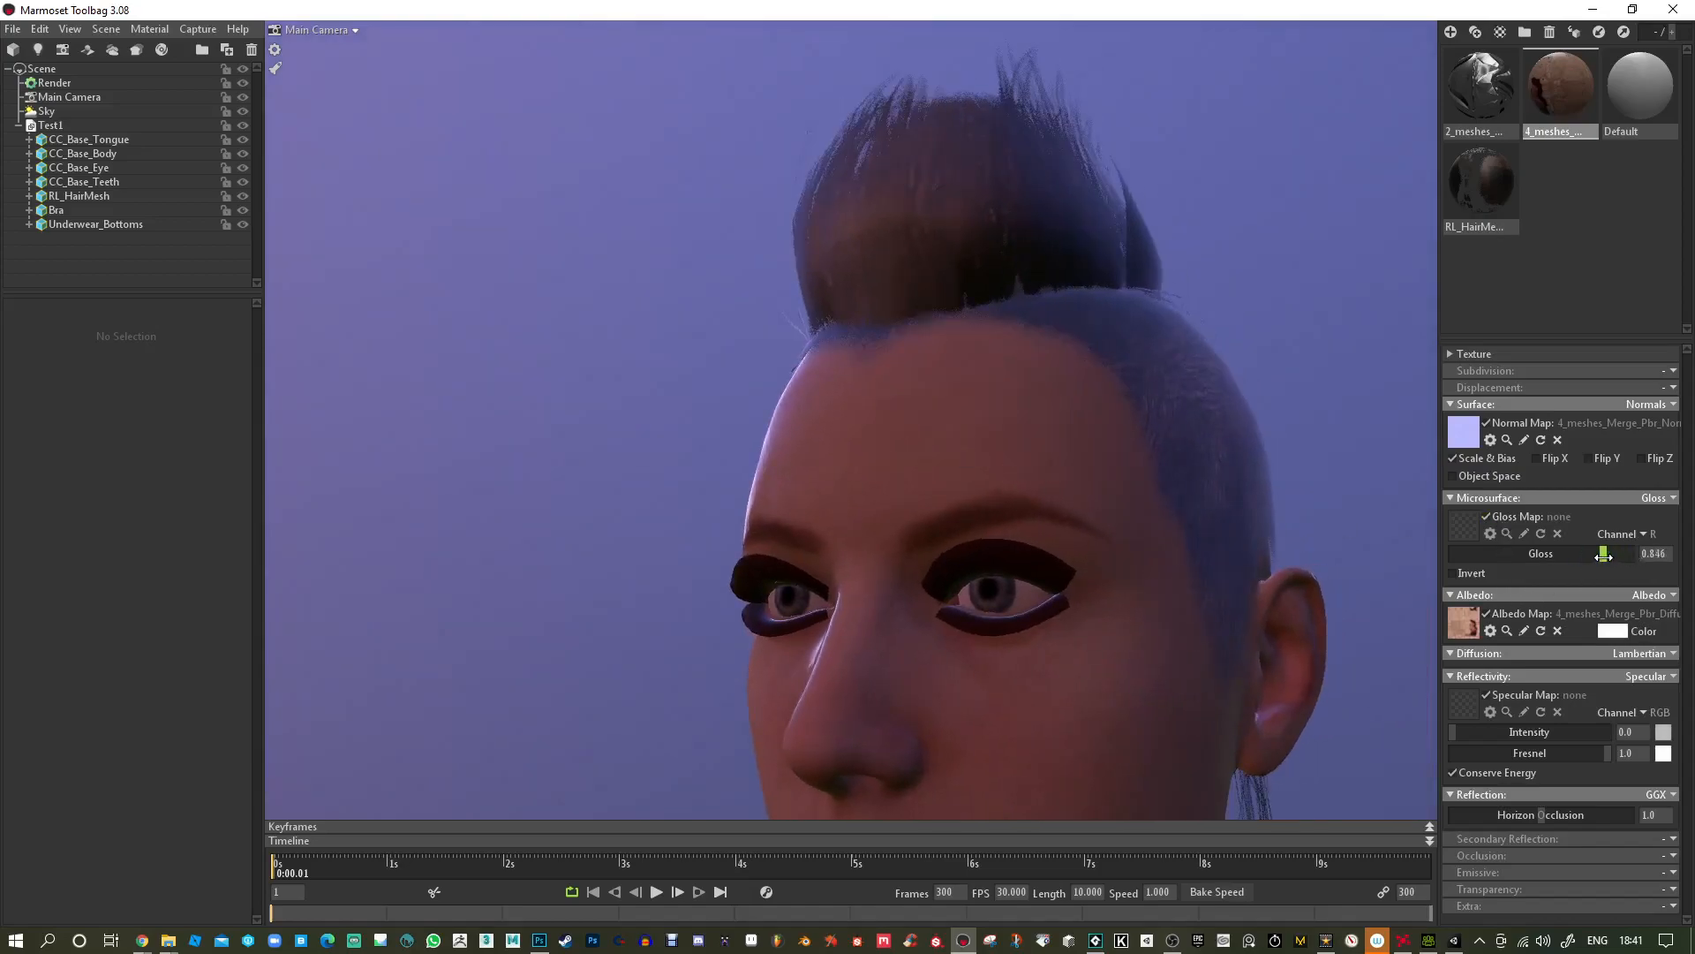
drag(900, 521, 1098, 521)
middle_drag(1098, 521, 872, 399)
shift+drag(1180, 421, 802, 443)
drag(1211, 571, 1030, 564)
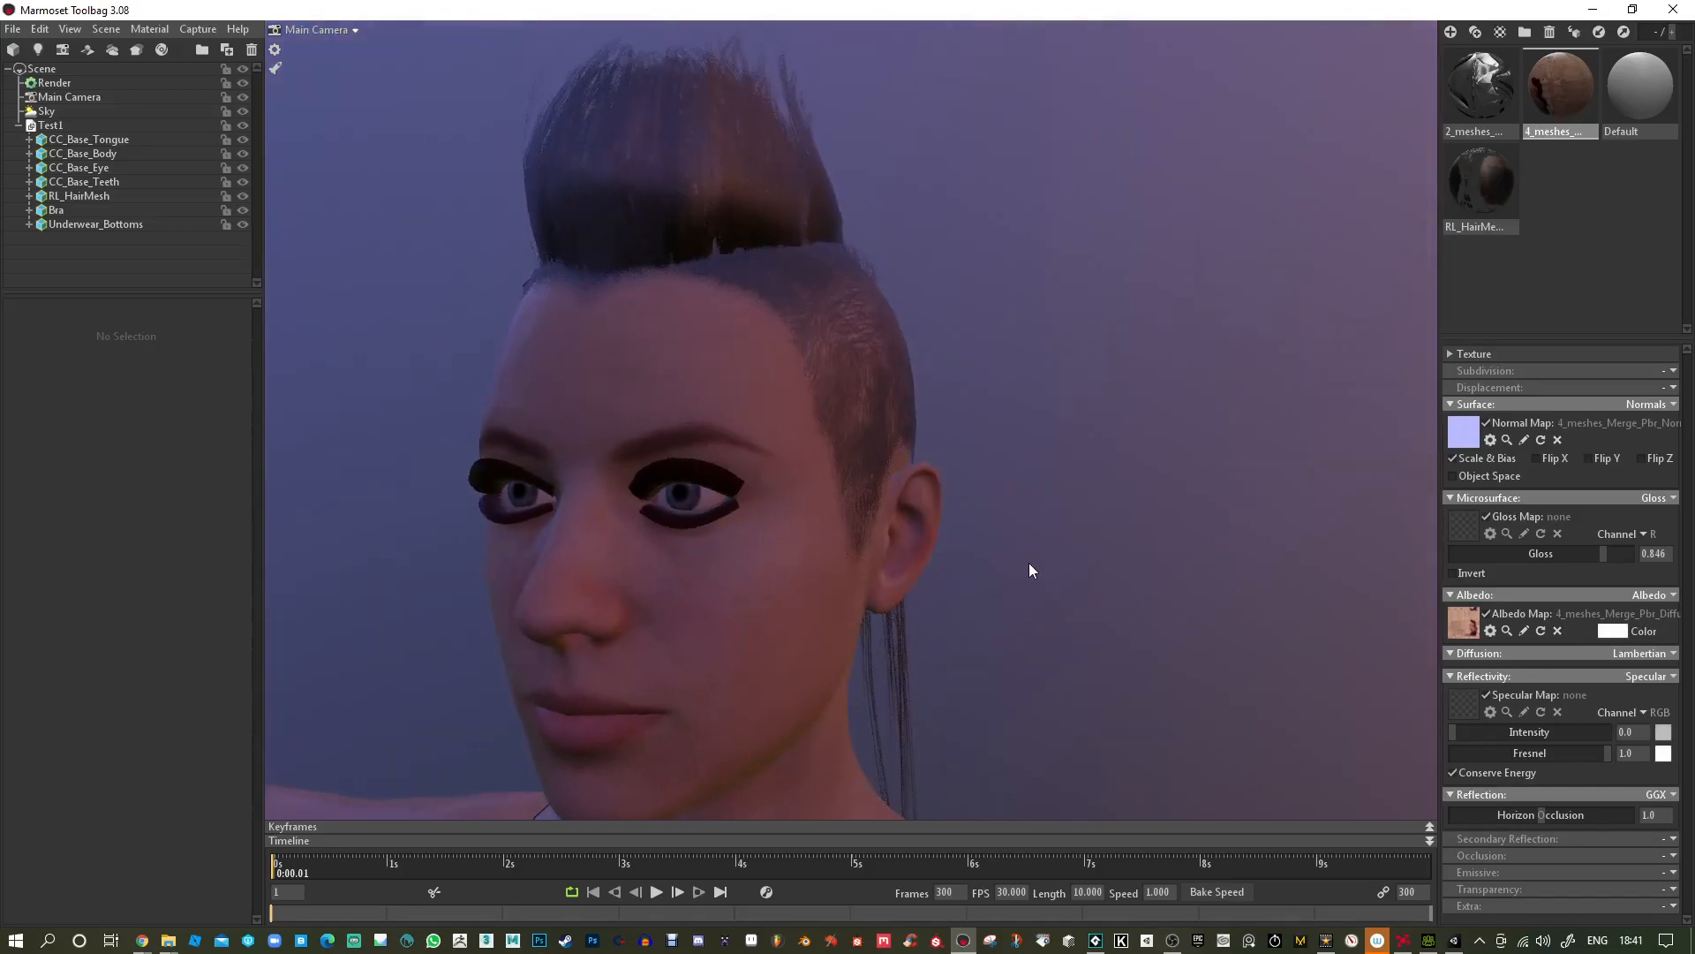
middle_drag(681, 512, 814, 437)
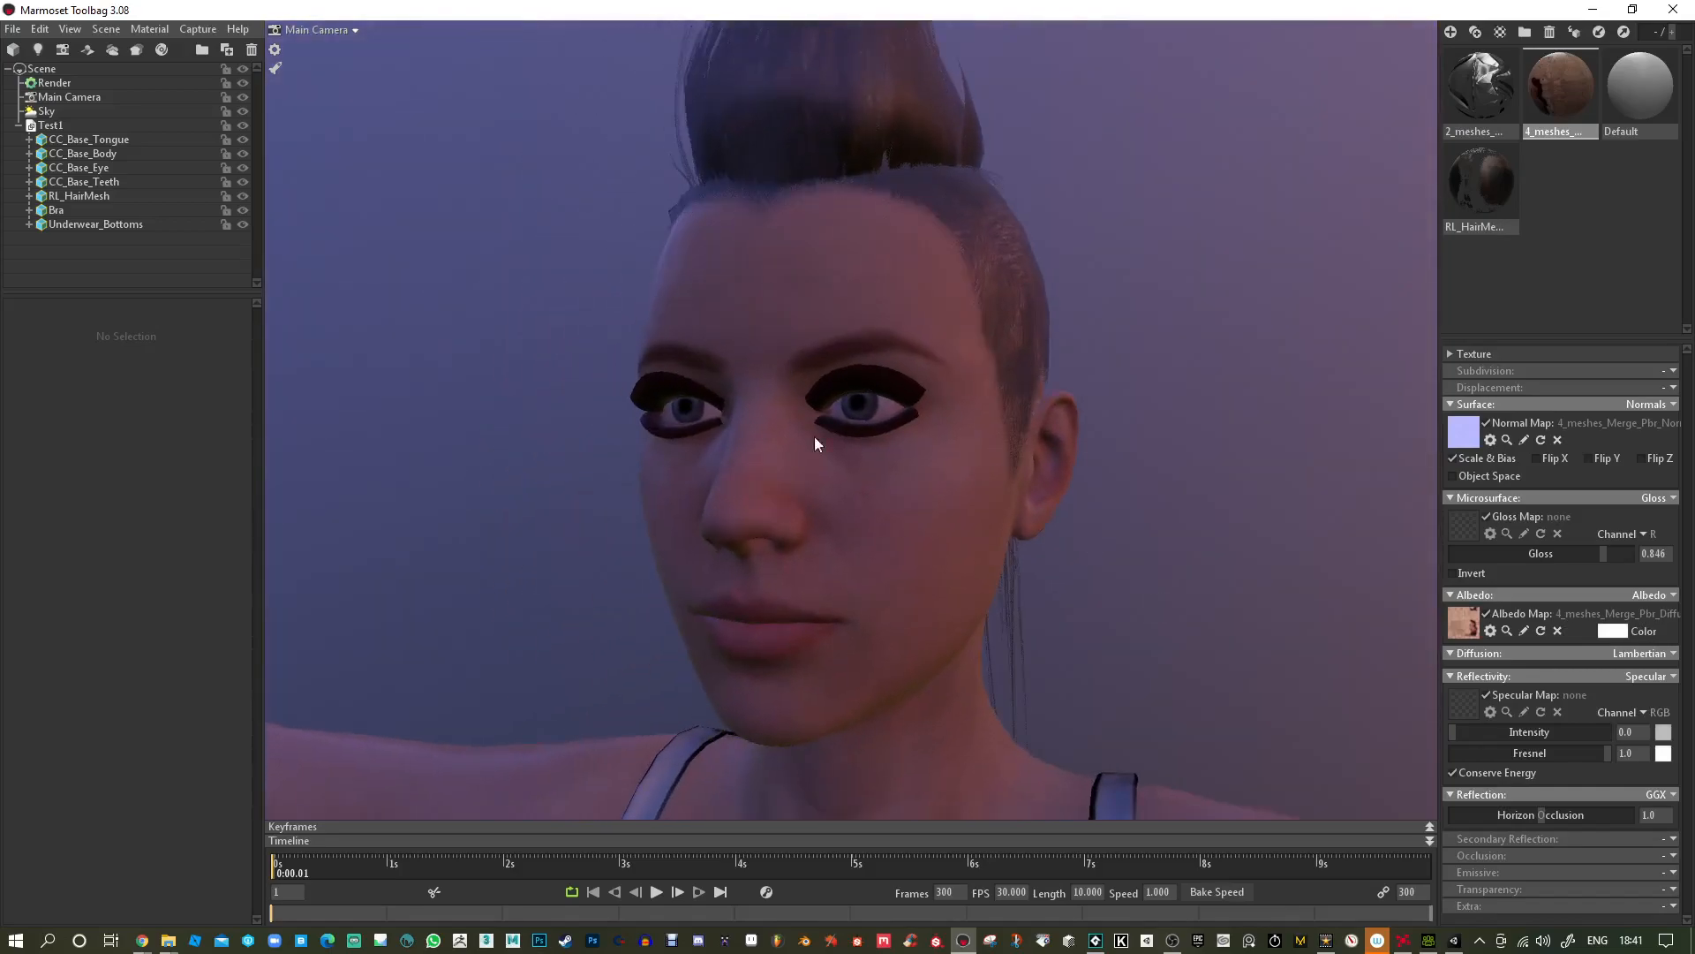
Add two child lights to the sky, one at the bright horizon and one in the blue clouds.
click(87, 111)
click(205, 484)
click(72, 434)
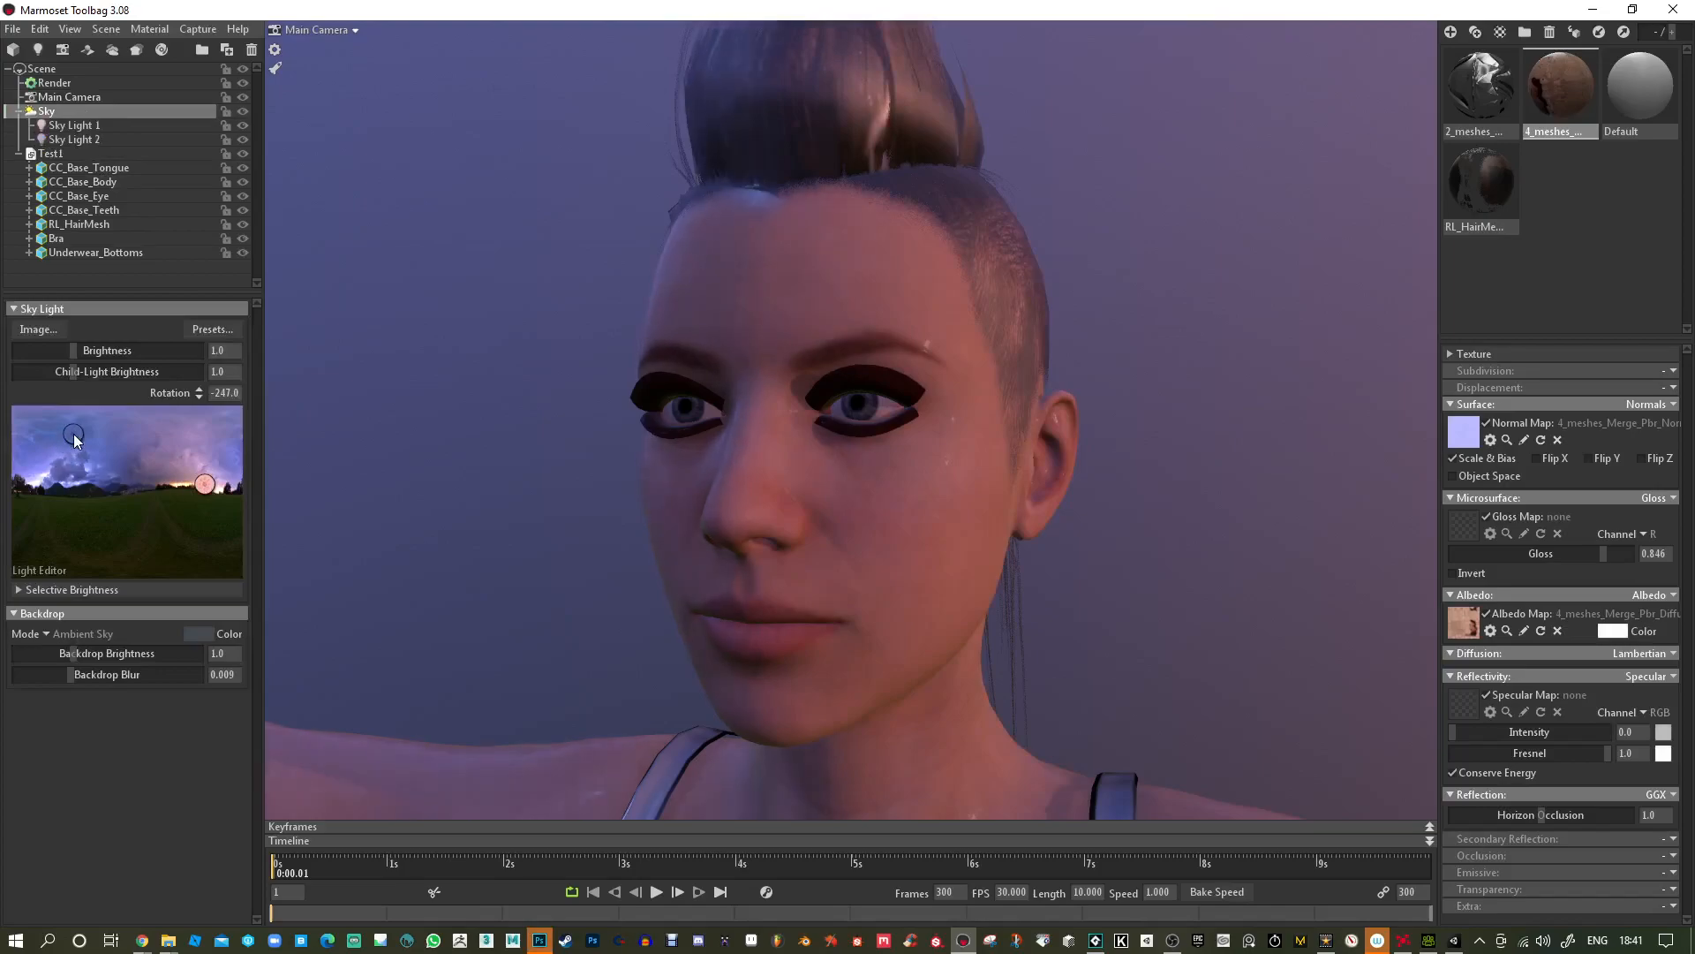
Set Sky Light 1's width to 0.324 and its brightness to 2.844.
click(73, 139)
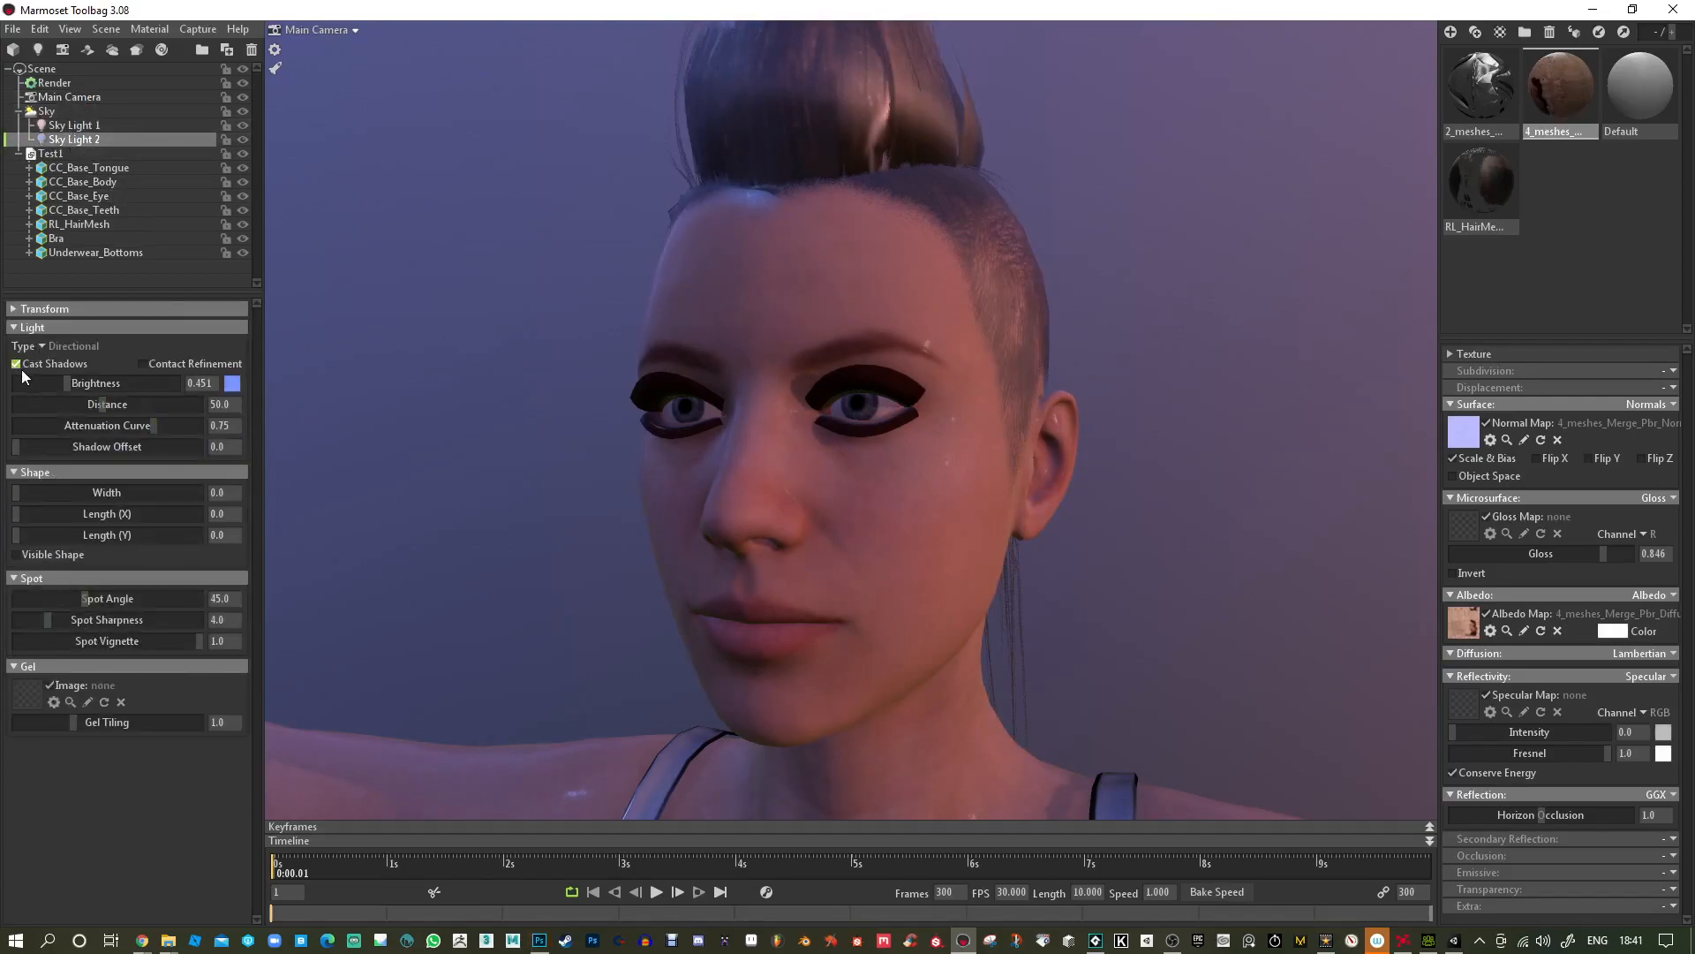
click(74, 125)
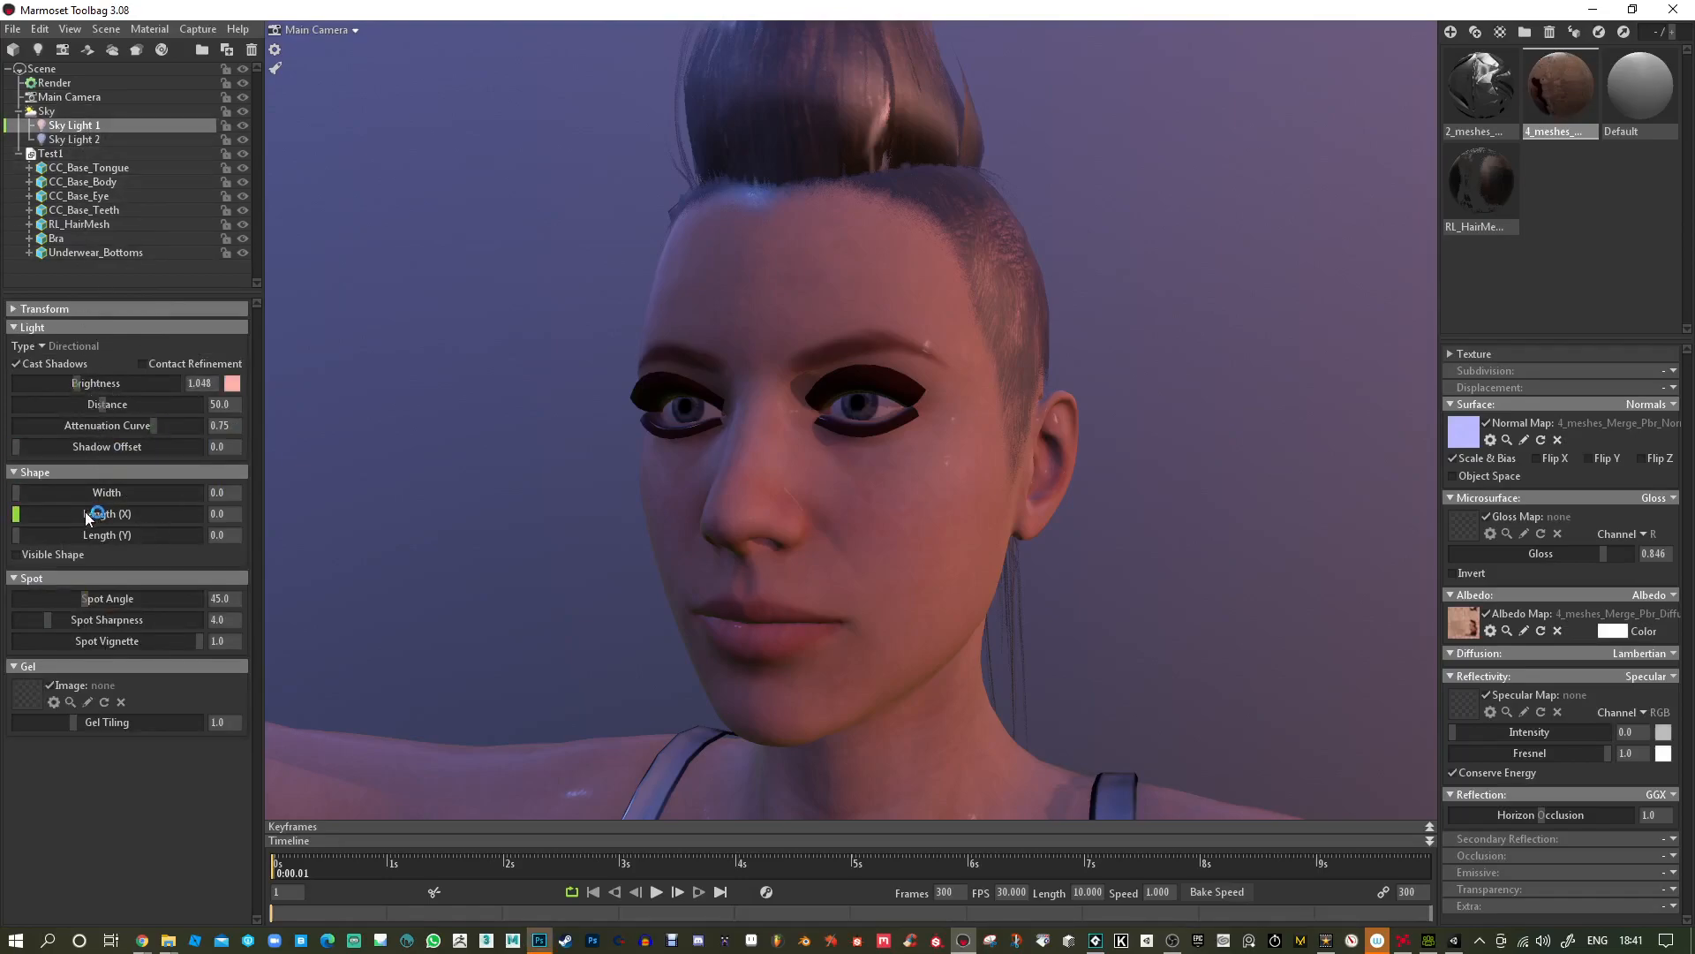
mouse_move(34, 496)
mouse_down()
mouse_move(76, 495)
mouse_move(32, 494)
mouse_up()
drag(83, 382, 91, 383)
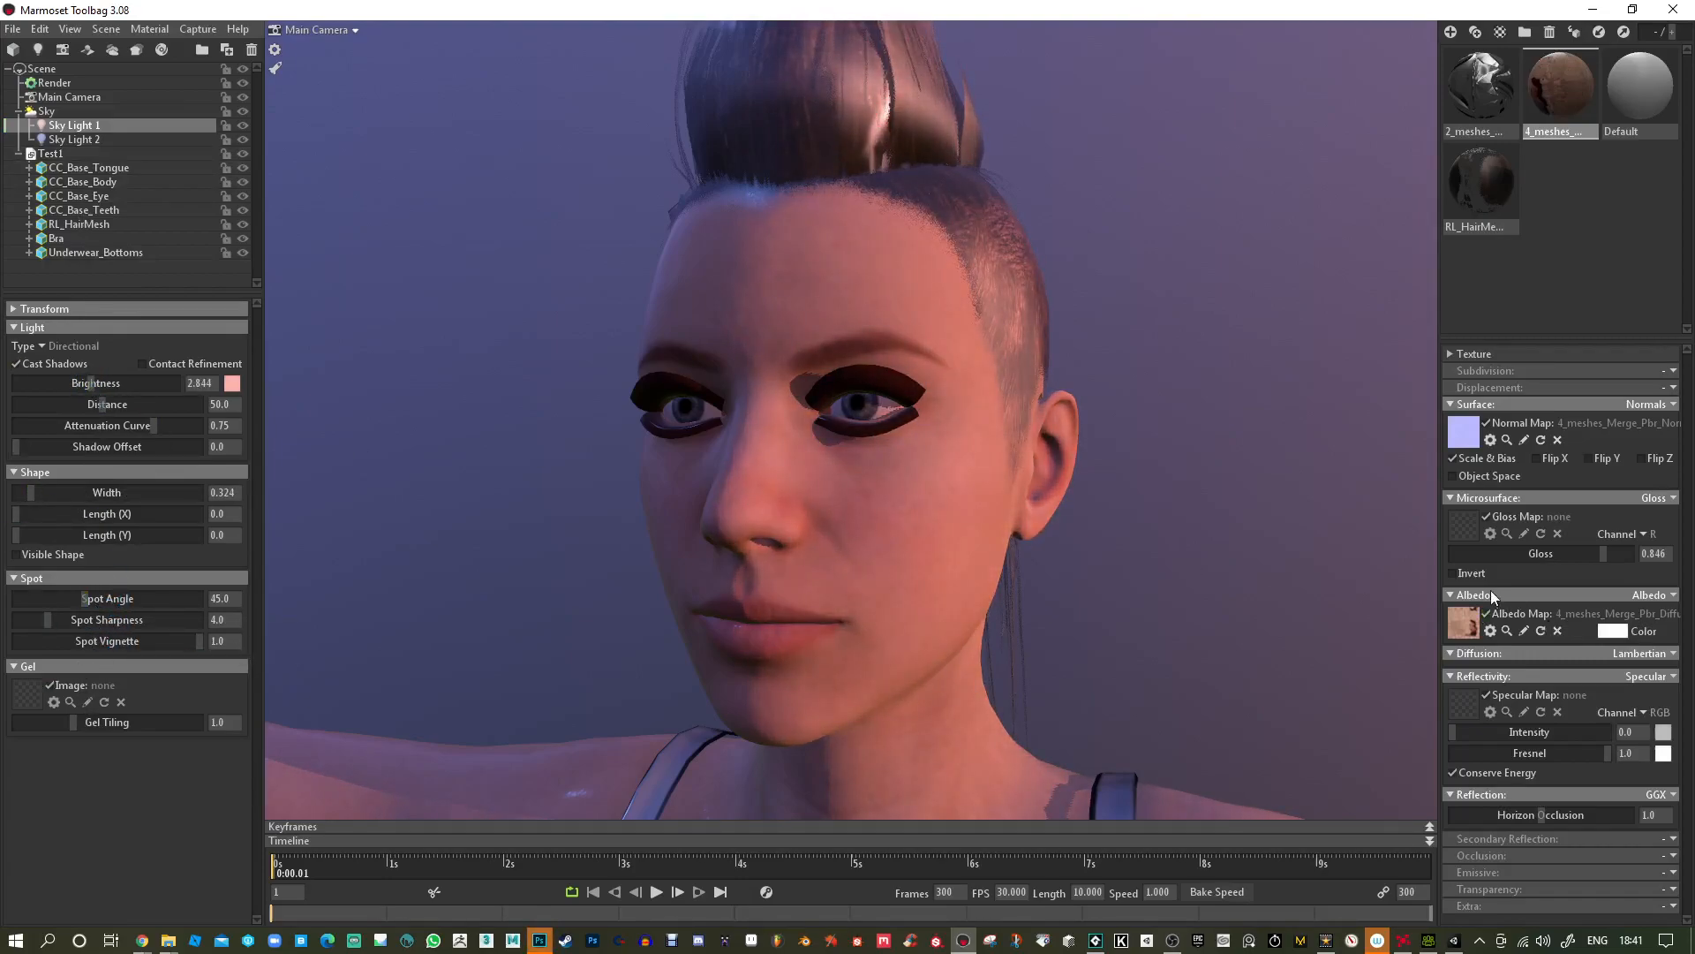
Give the skin material Subsurface Scatter diffusion with scatter depth 1.563 mm, translucency 0.215, translucency depth 12.1 mm and translucency scatter 0.173.
click(1659, 659)
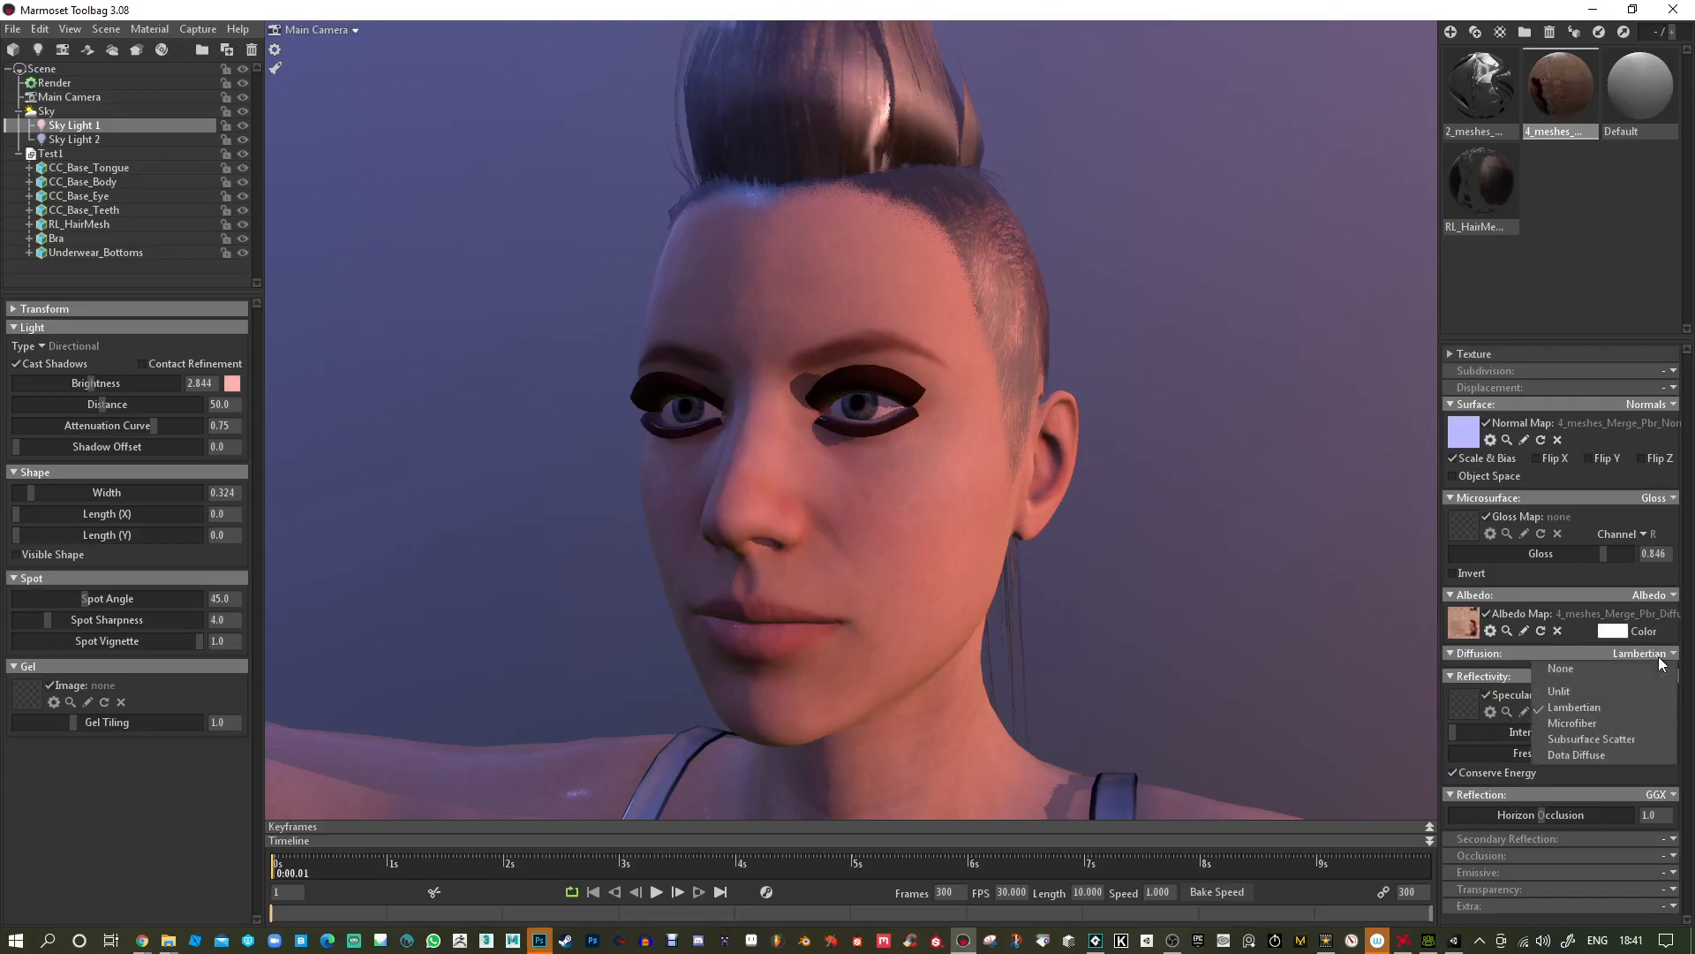
click(1589, 742)
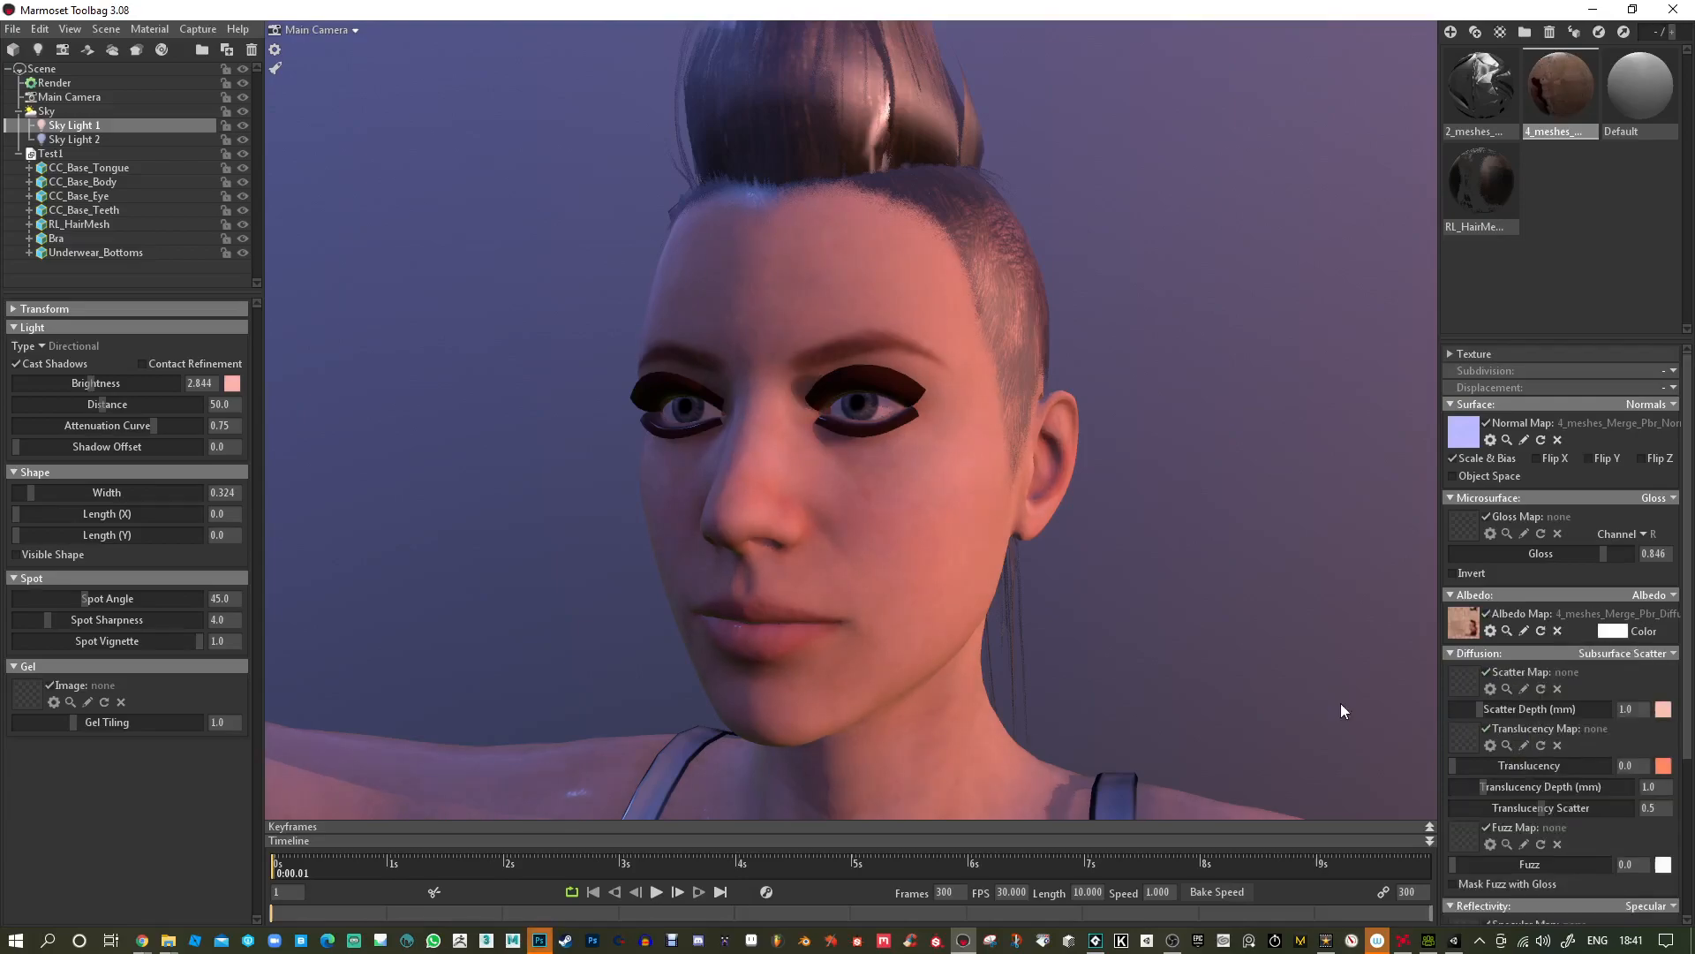
mouse_move(1508, 713)
mouse_down()
mouse_move(1486, 723)
mouse_move(1476, 765)
mouse_move(1536, 806)
mouse_up()
drag(1134, 549, 1628, 558)
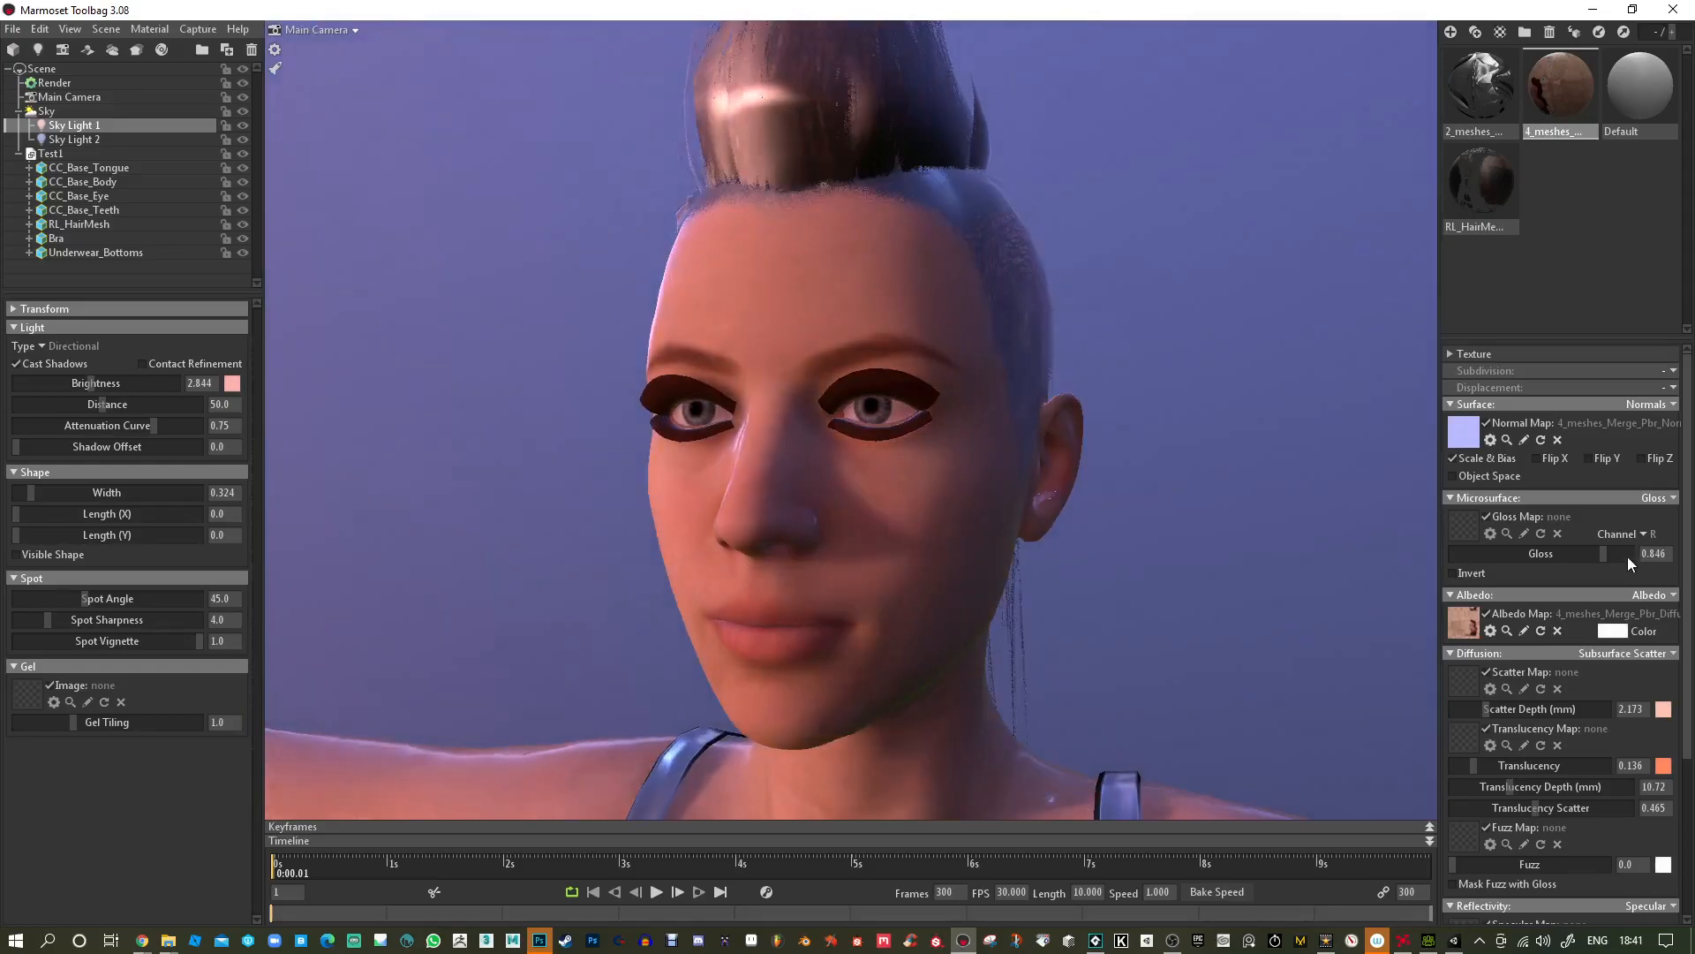
mouse_move(1587, 786)
mouse_down()
mouse_move(1459, 786)
mouse_move(1519, 785)
mouse_move(1523, 767)
mouse_move(1501, 766)
mouse_move(1540, 766)
mouse_move(1486, 772)
mouse_move(1448, 807)
mouse_move(1492, 807)
mouse_move(1477, 806)
mouse_up()
drag(1494, 712, 1479, 713)
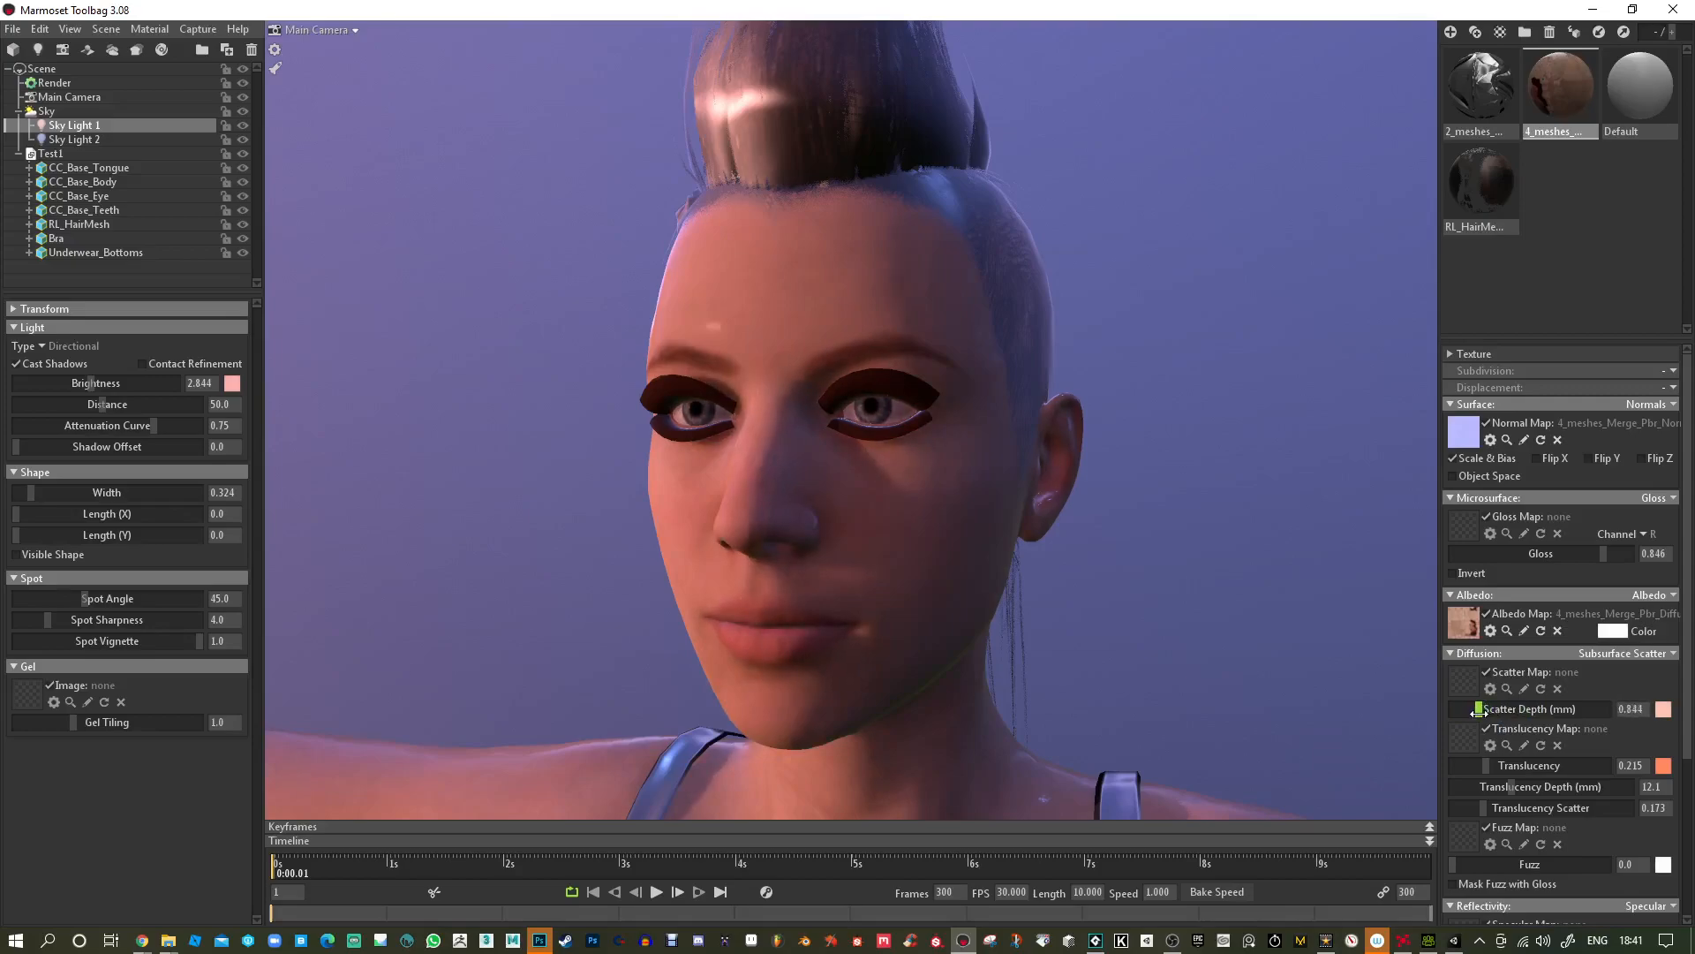
Change the skin material's scatter depth and translucency colours to a saturated red.
click(1663, 709)
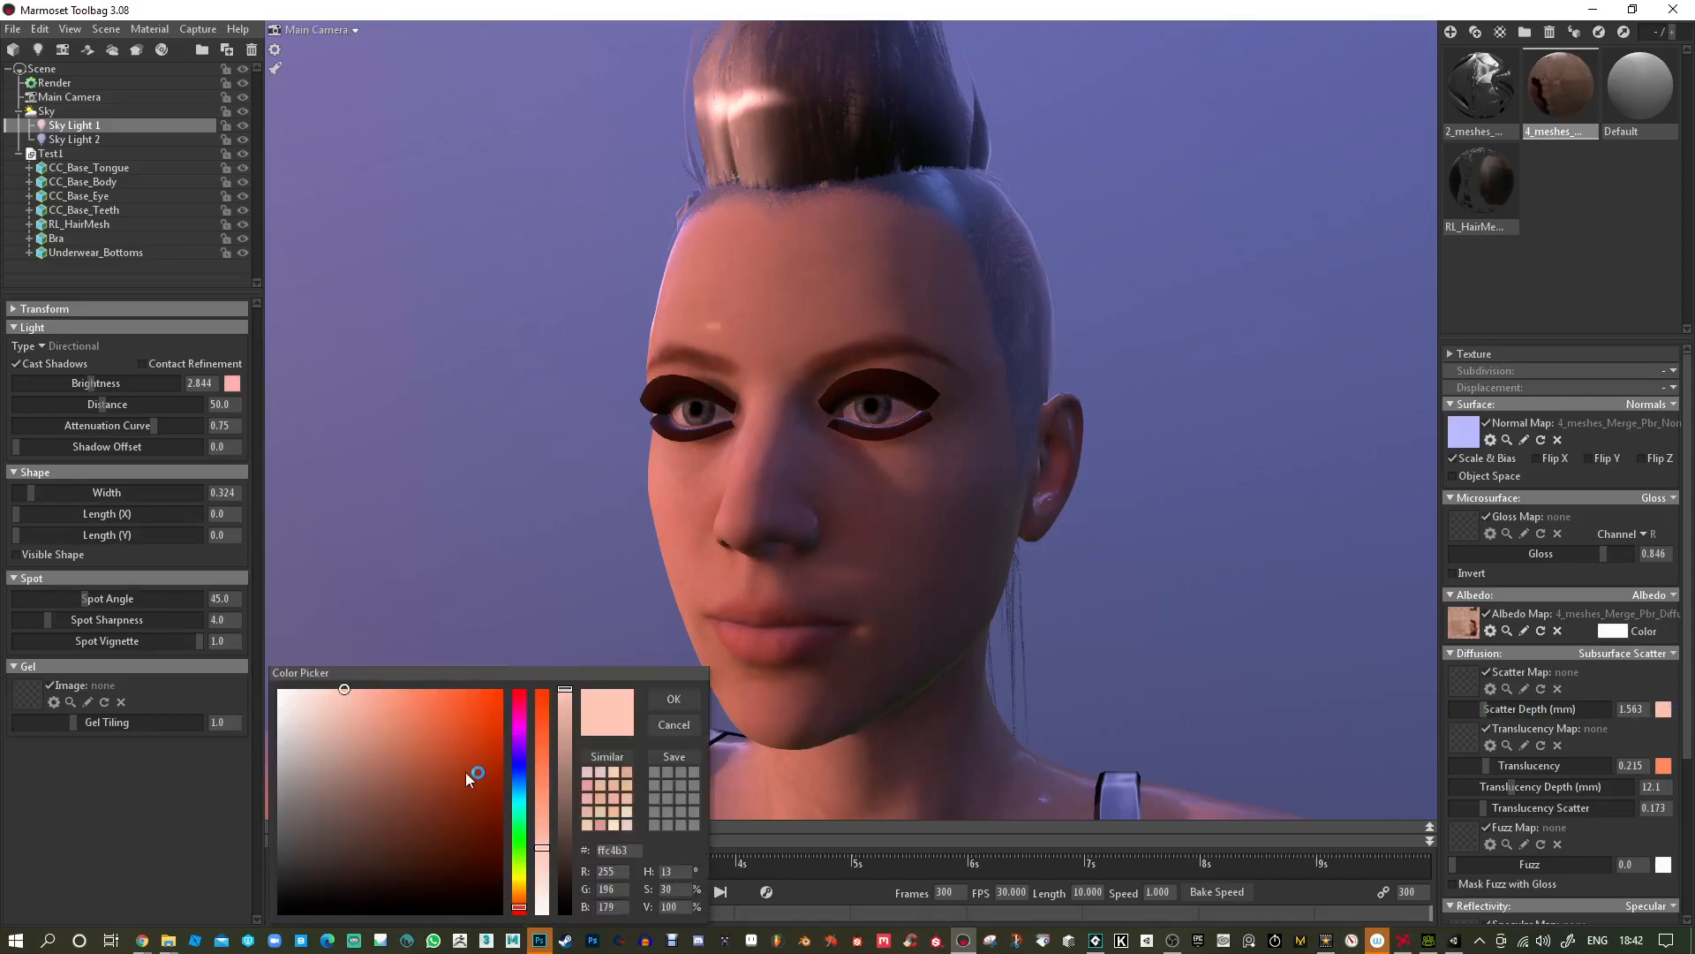
click(518, 692)
click(449, 689)
click(671, 702)
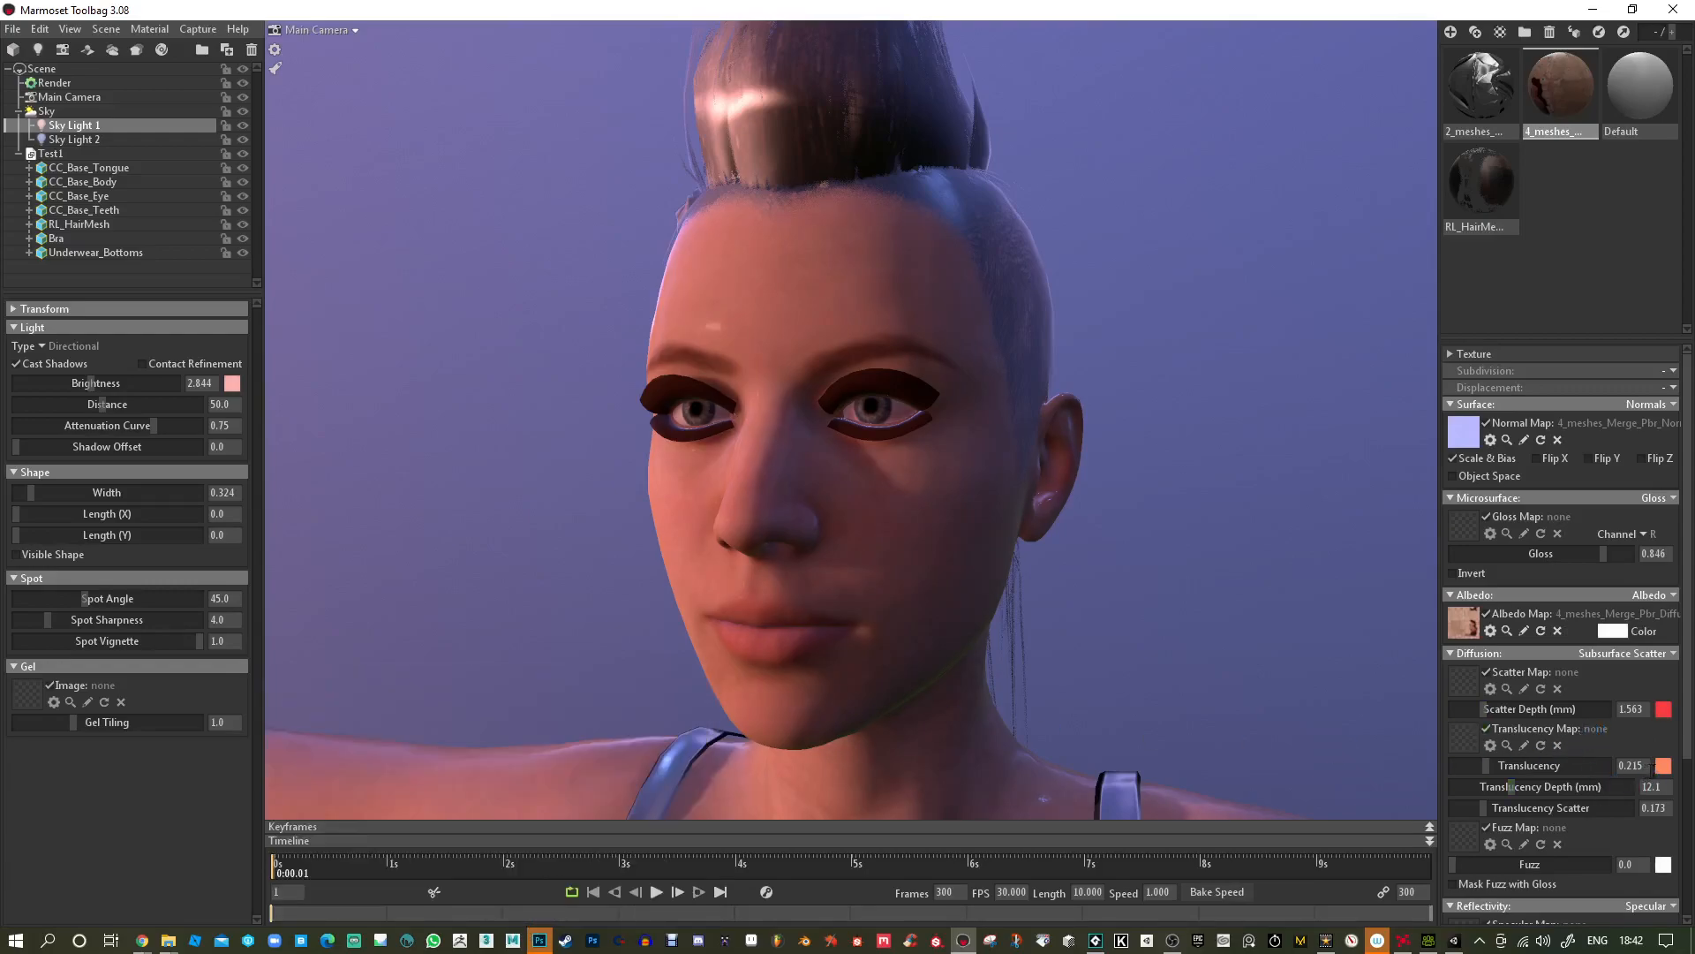
click(1663, 766)
click(454, 688)
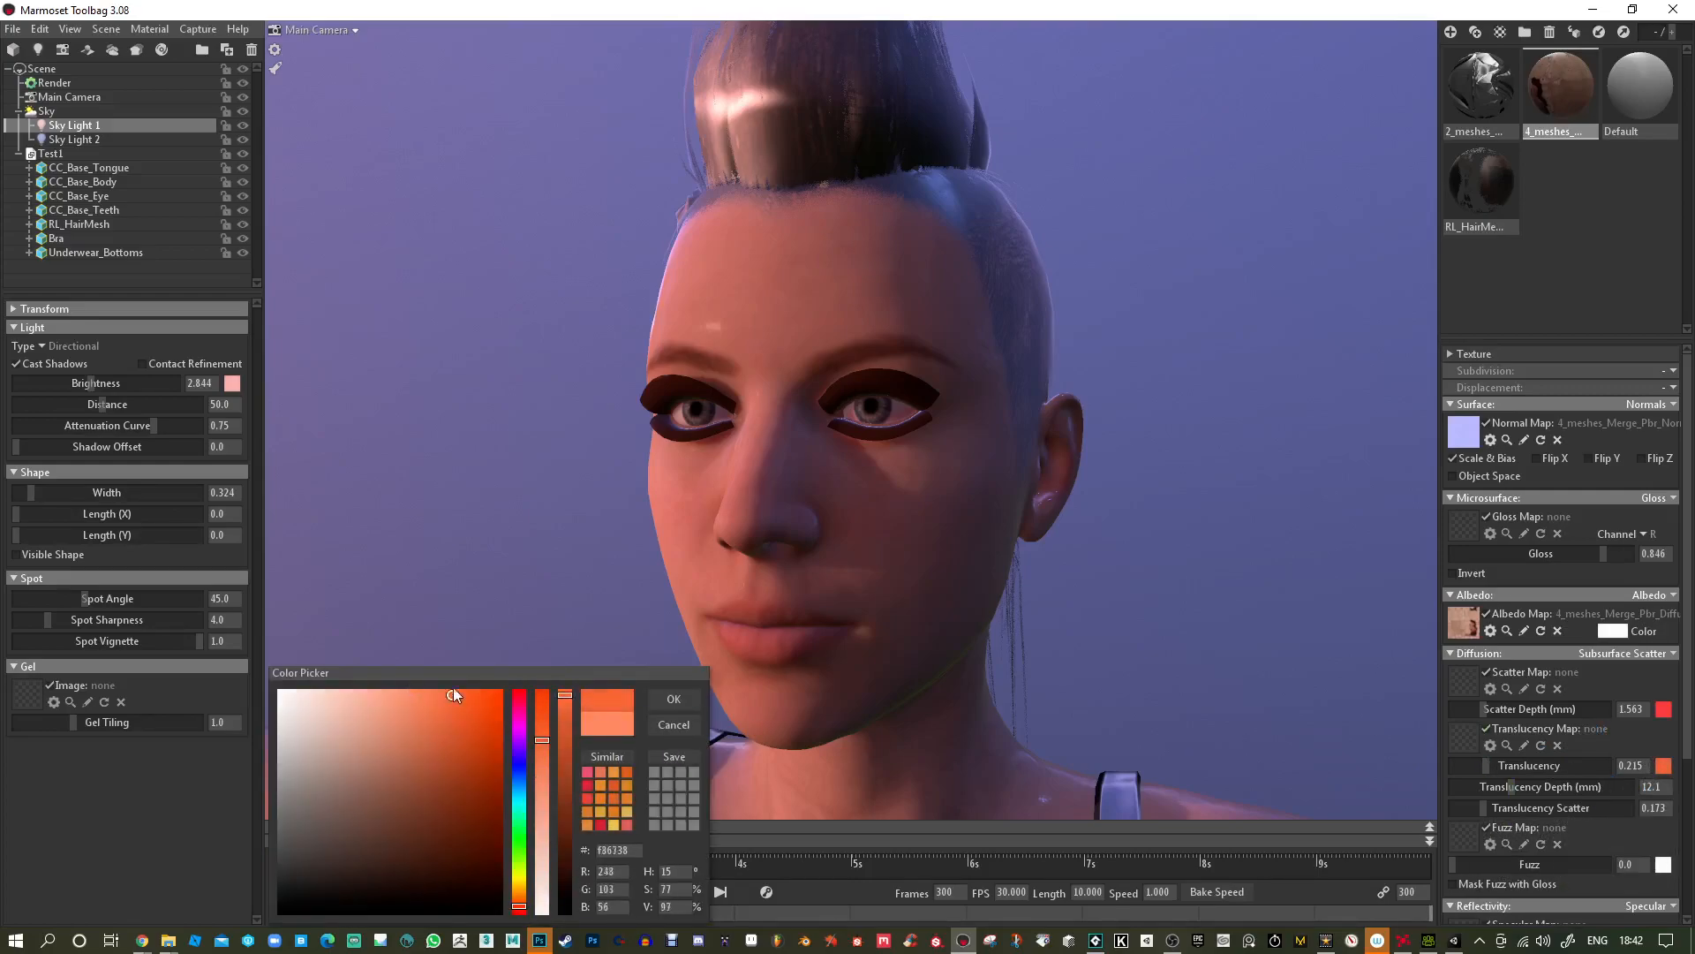
click(519, 690)
click(676, 697)
shift+drag(1146, 639, 1172, 587)
Try flipping the Y channel of the skin material's normal map.
click(1594, 458)
click(1594, 459)
drag(1132, 466, 1102, 469)
Switch the skin's surface to Detail Normals and load 4_meshes_Merge_Pbr_Normal.png from Test1.fbm as the detail normal map.
click(1658, 406)
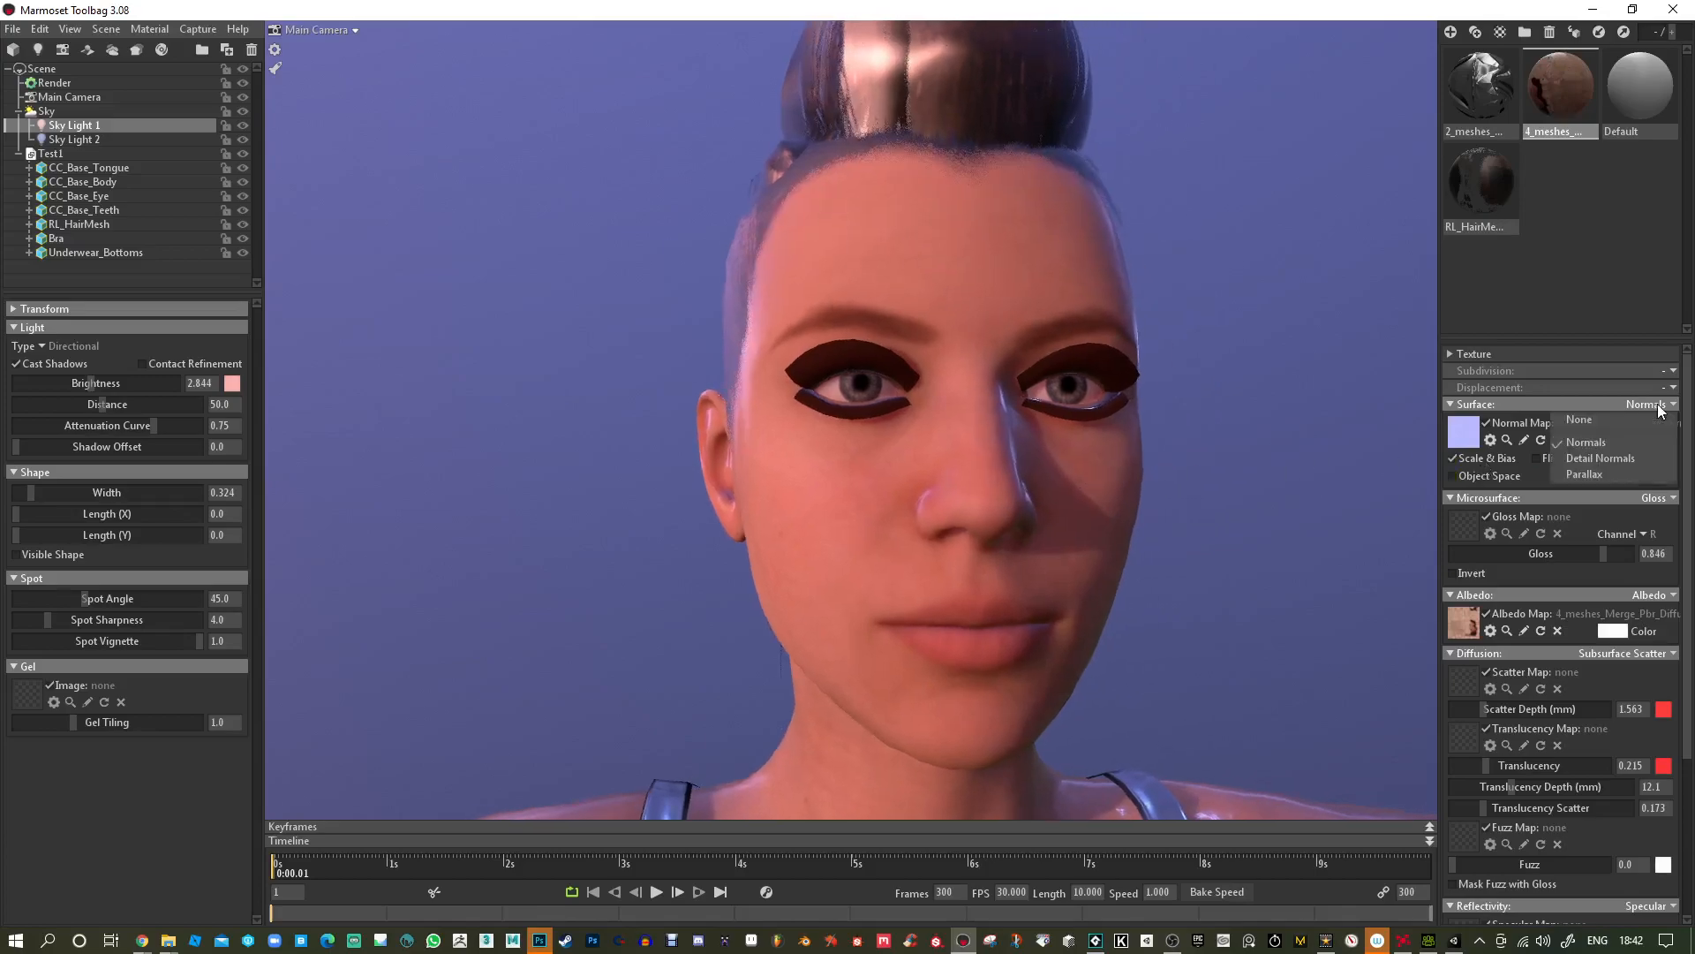
click(1607, 457)
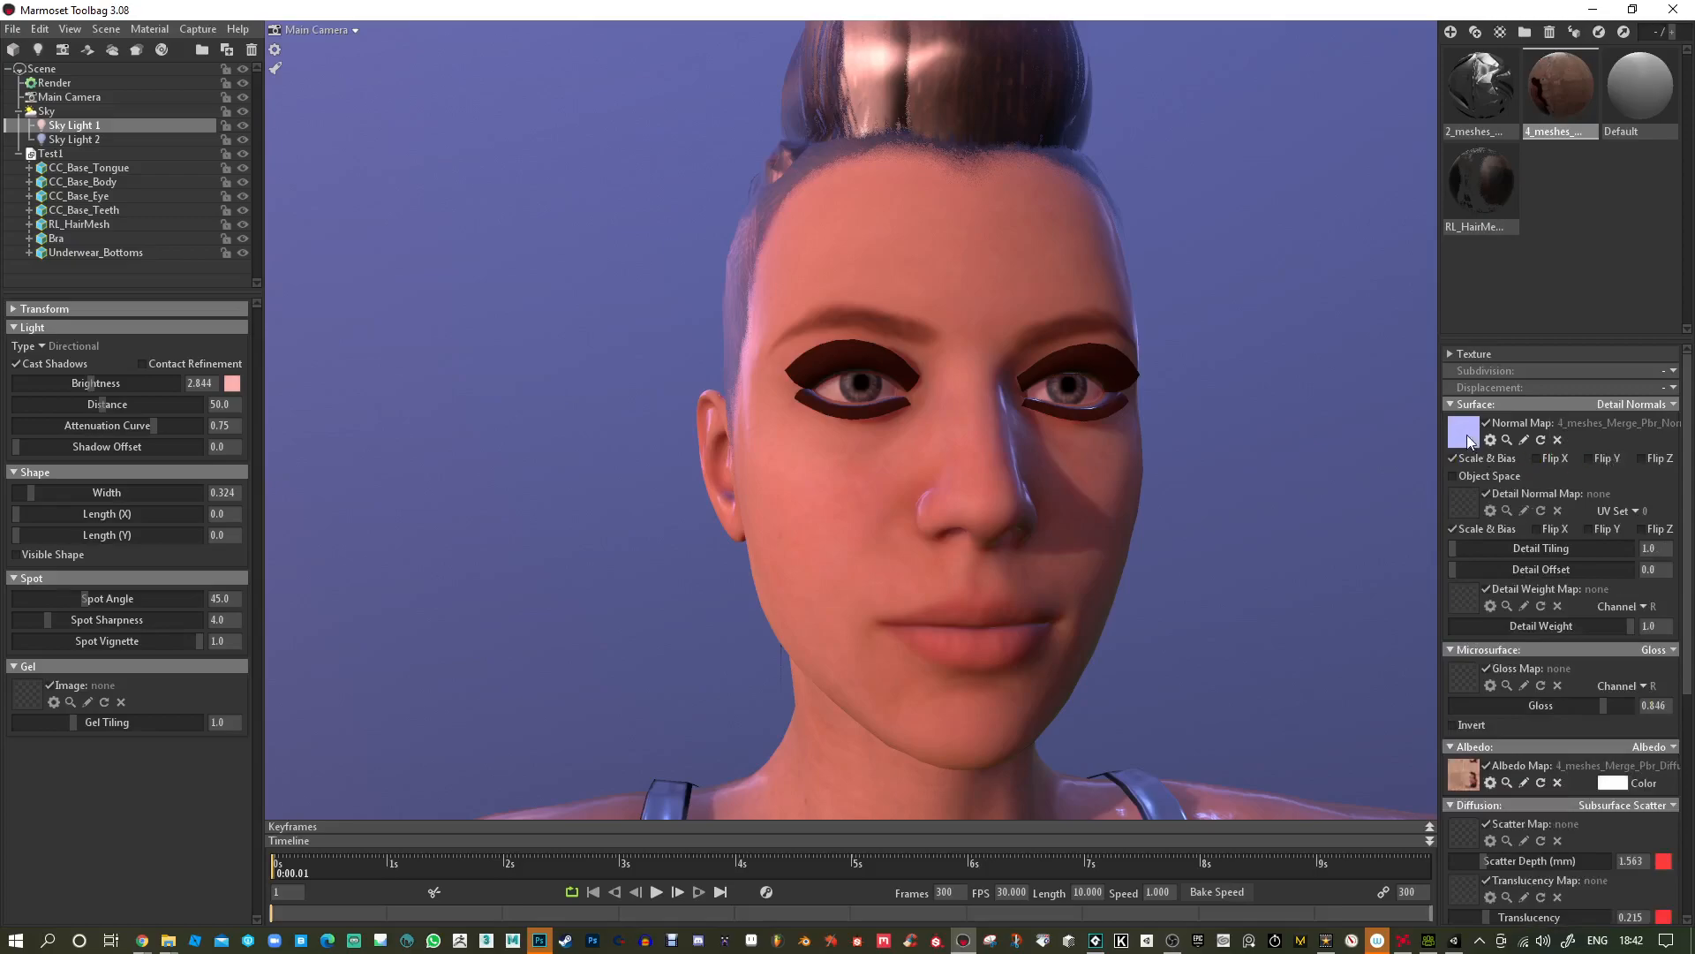
click(1464, 511)
double_click(292, 149)
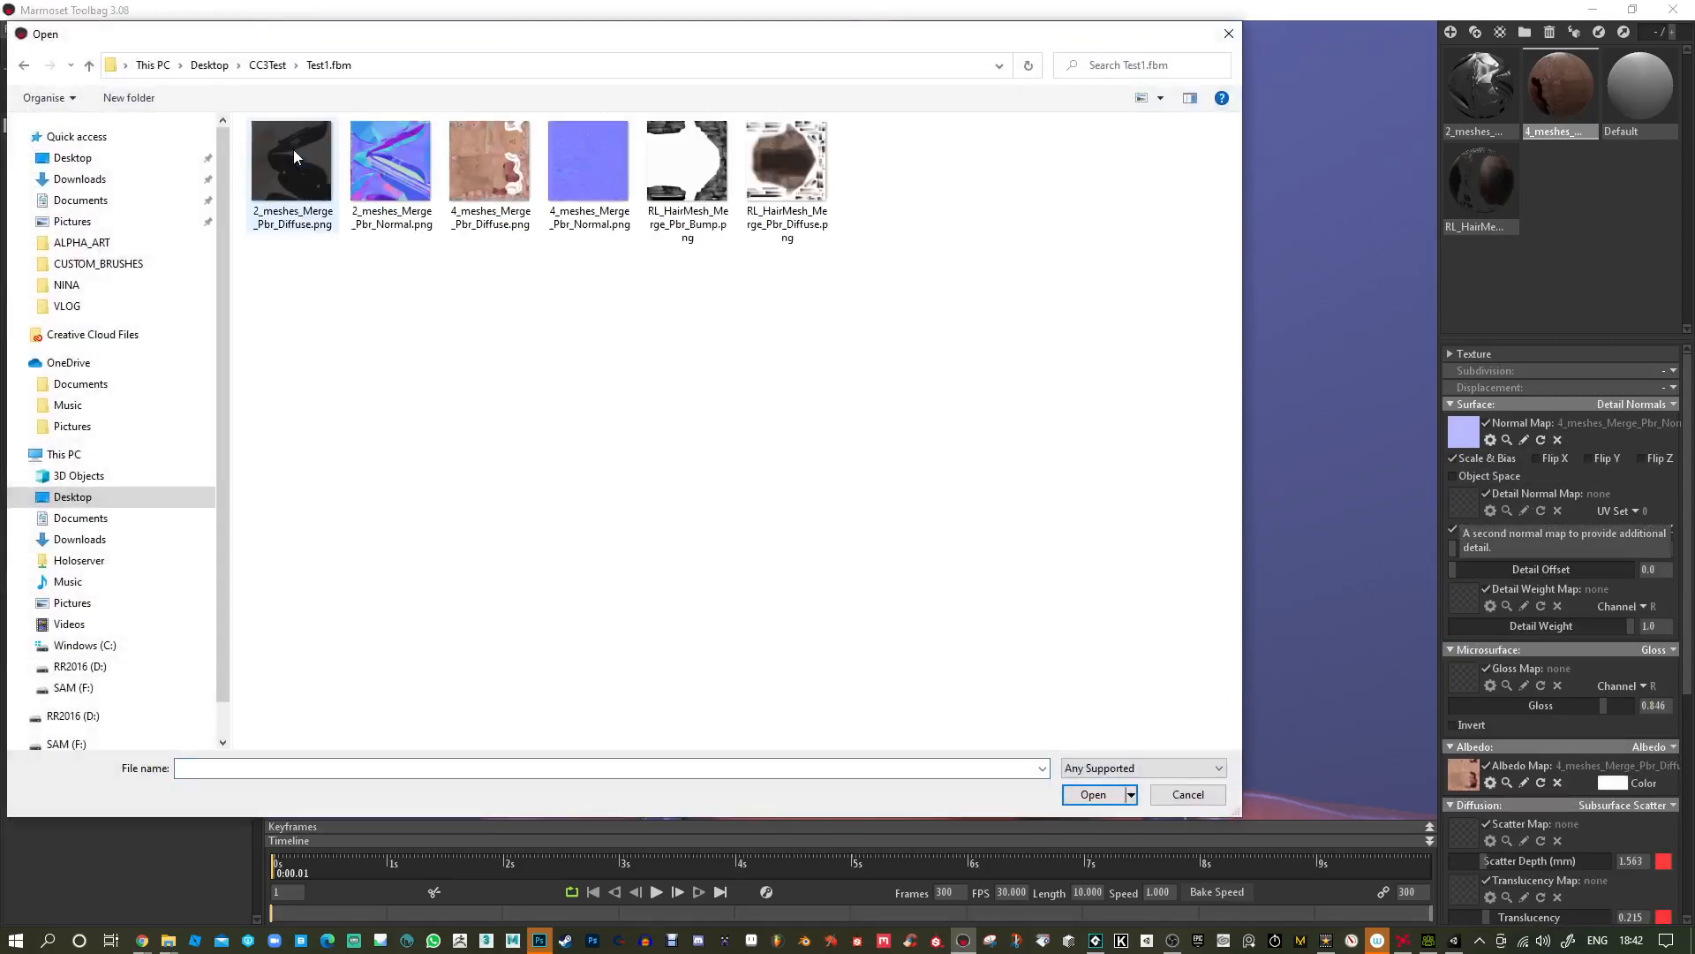
double_click(595, 191)
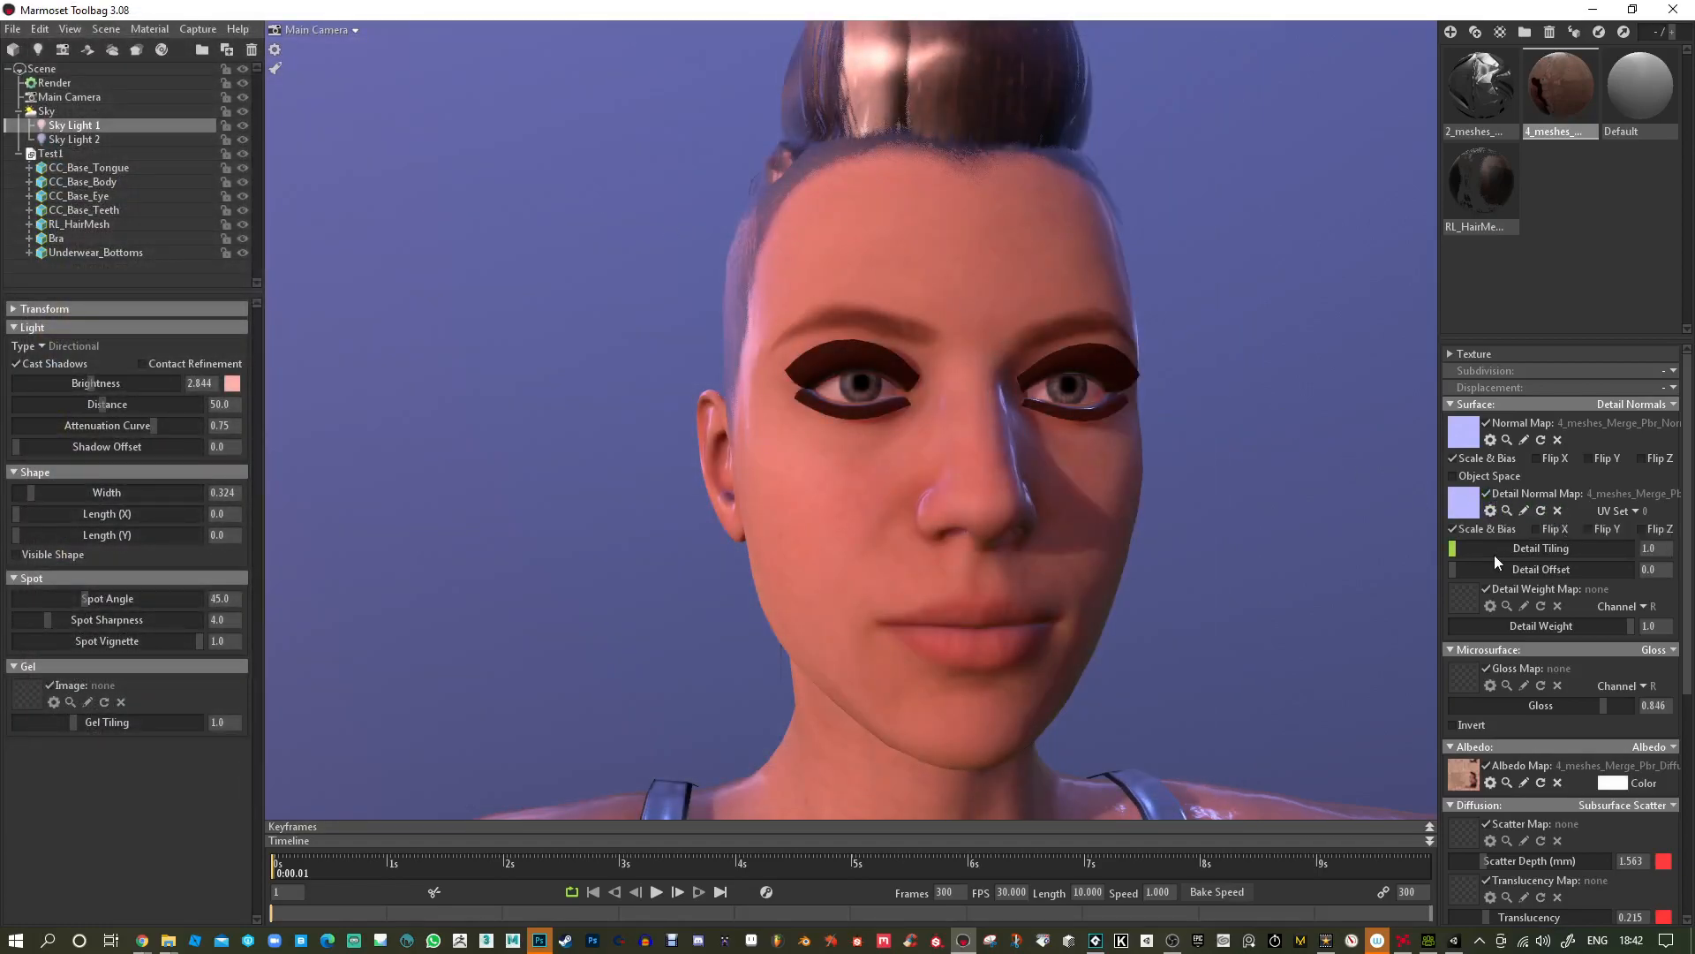
Set the detail weight of the skin's detail normal map to 10.
scroll(943, 442, up, 5)
drag(967, 475, 1015, 482)
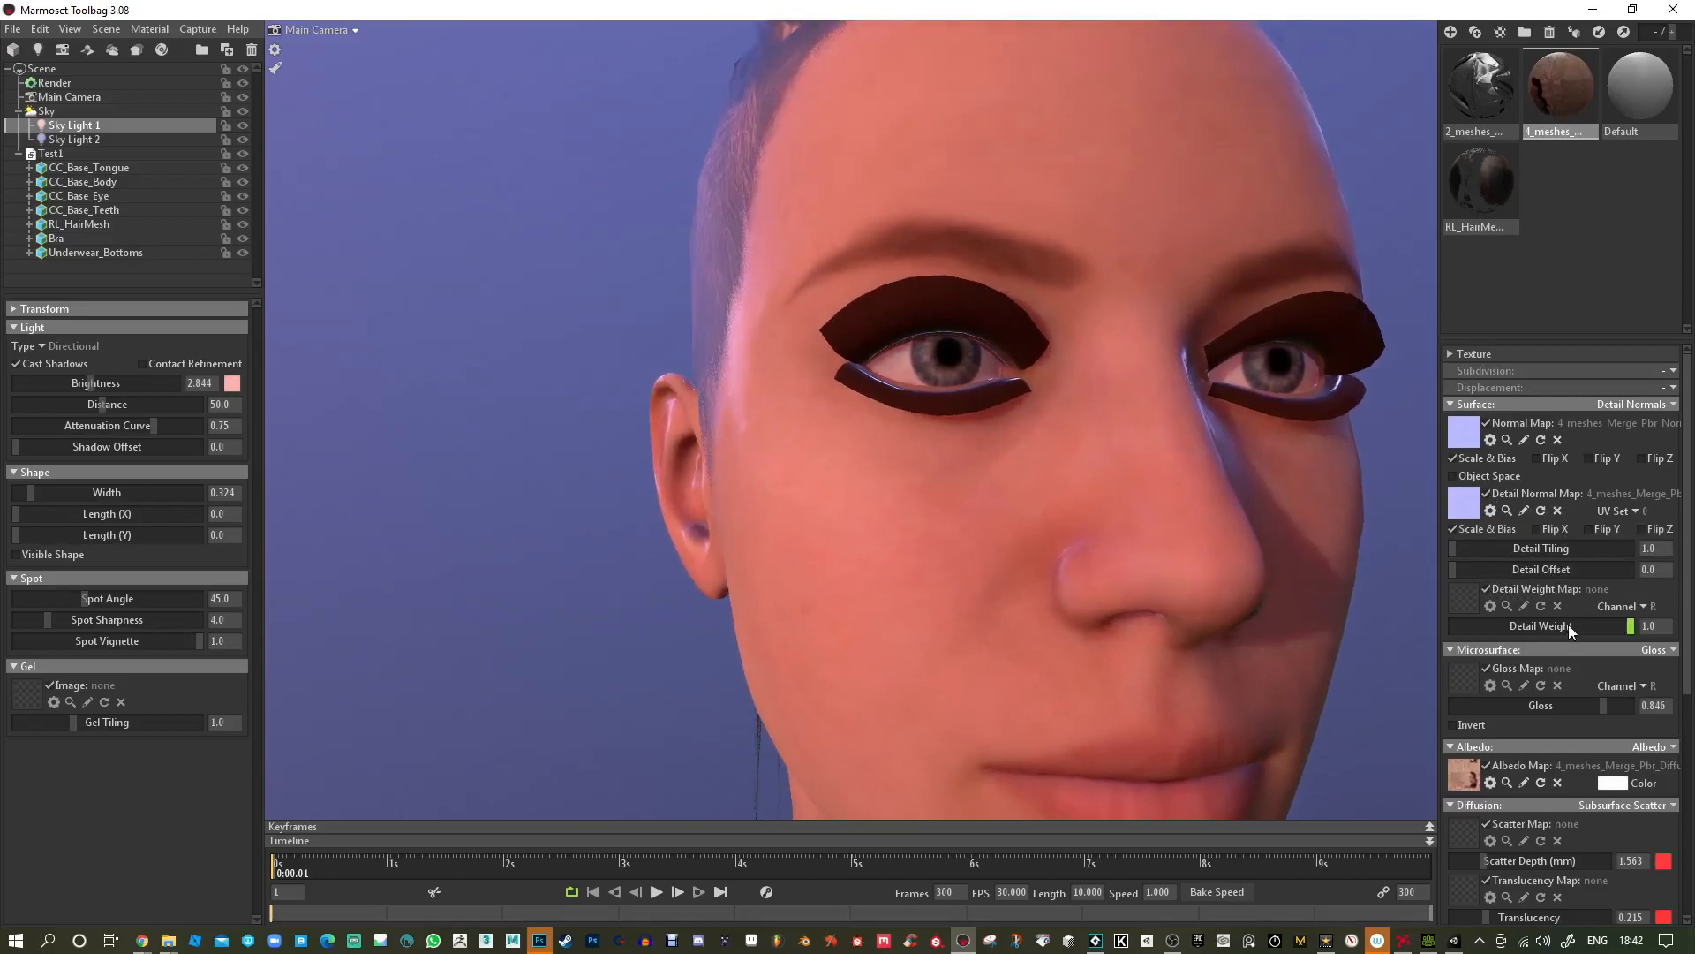
text(10)
key(Return)
Reduce the skin material's subsurface scatter depth to about 0.068 mm.
drag(1289, 276, 985, 472)
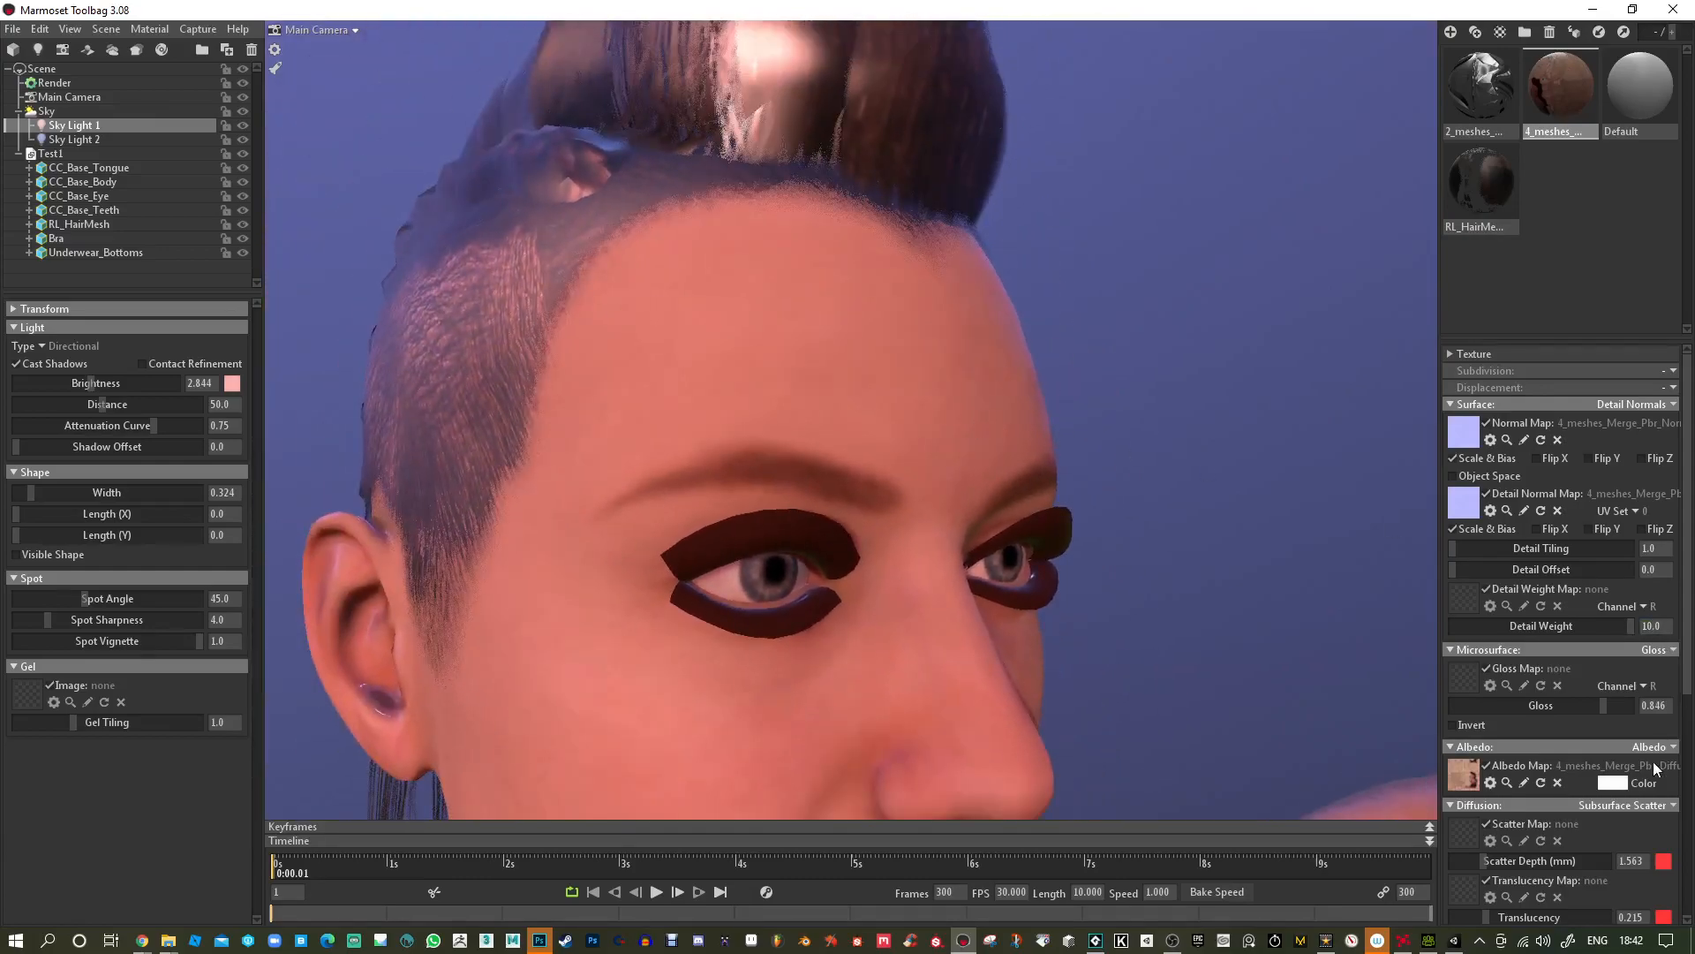
scroll(1645, 768, down, 3)
drag(1490, 780, 1467, 781)
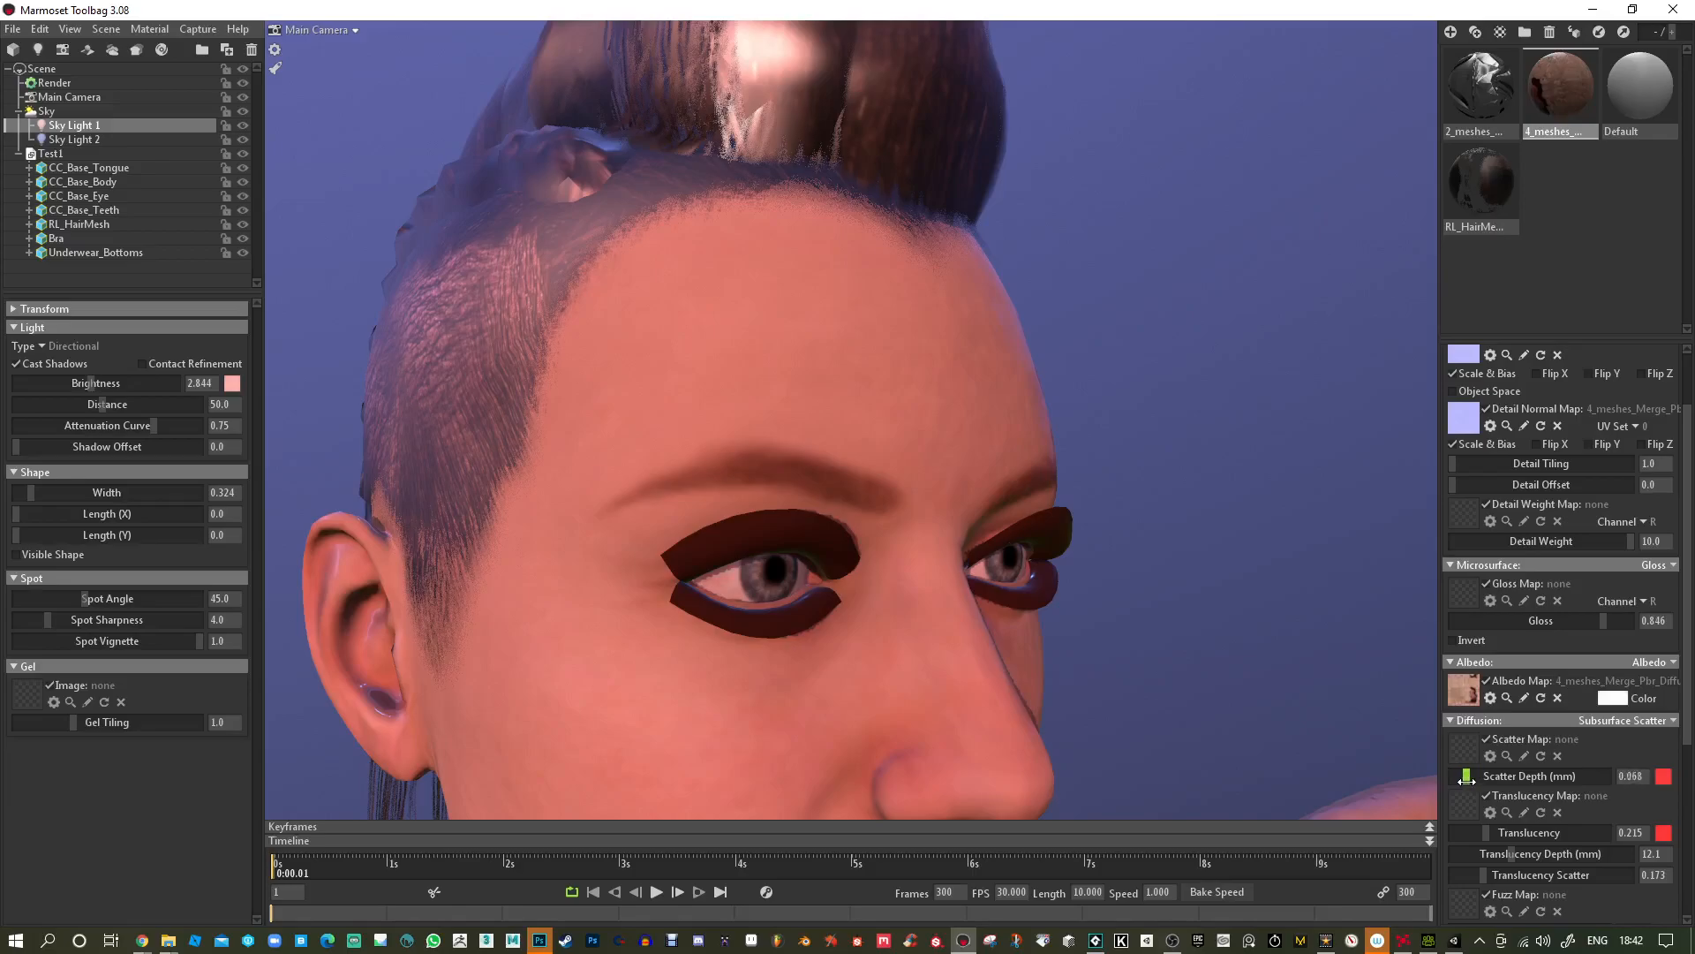
Examine the face's shading from several angles and check the texture files available for the skin's detail normal map.
drag(1014, 618, 850, 595)
right_drag(833, 448, 846, 357)
drag(846, 356, 934, 495)
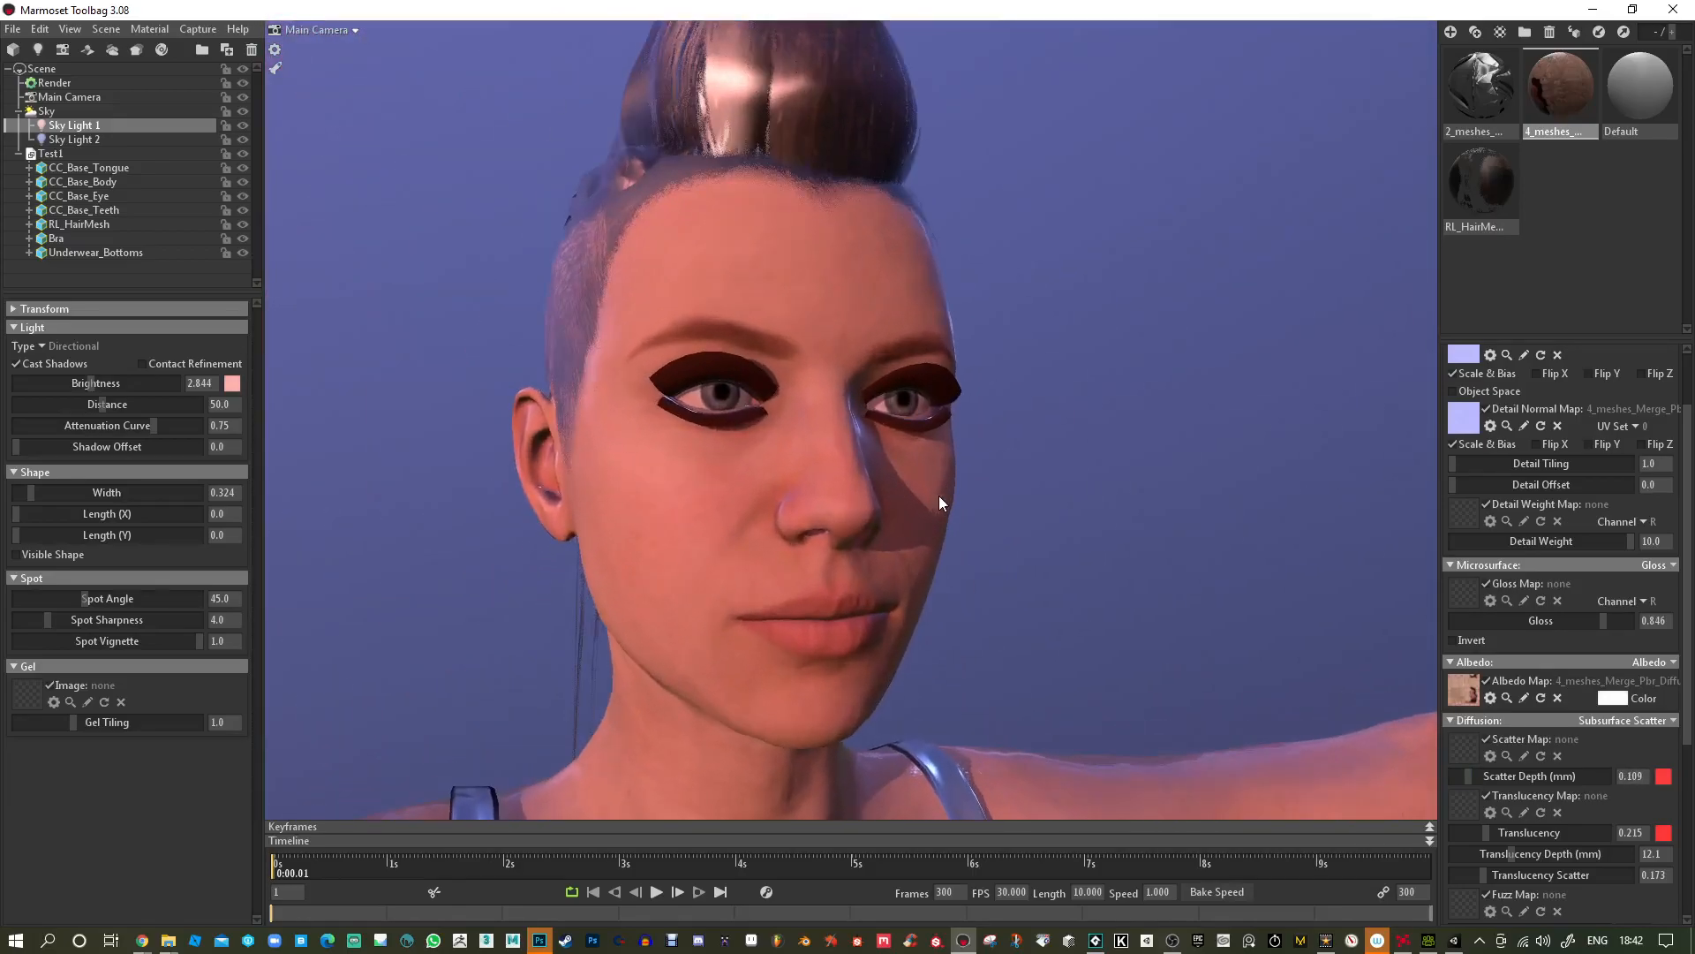
click(1463, 422)
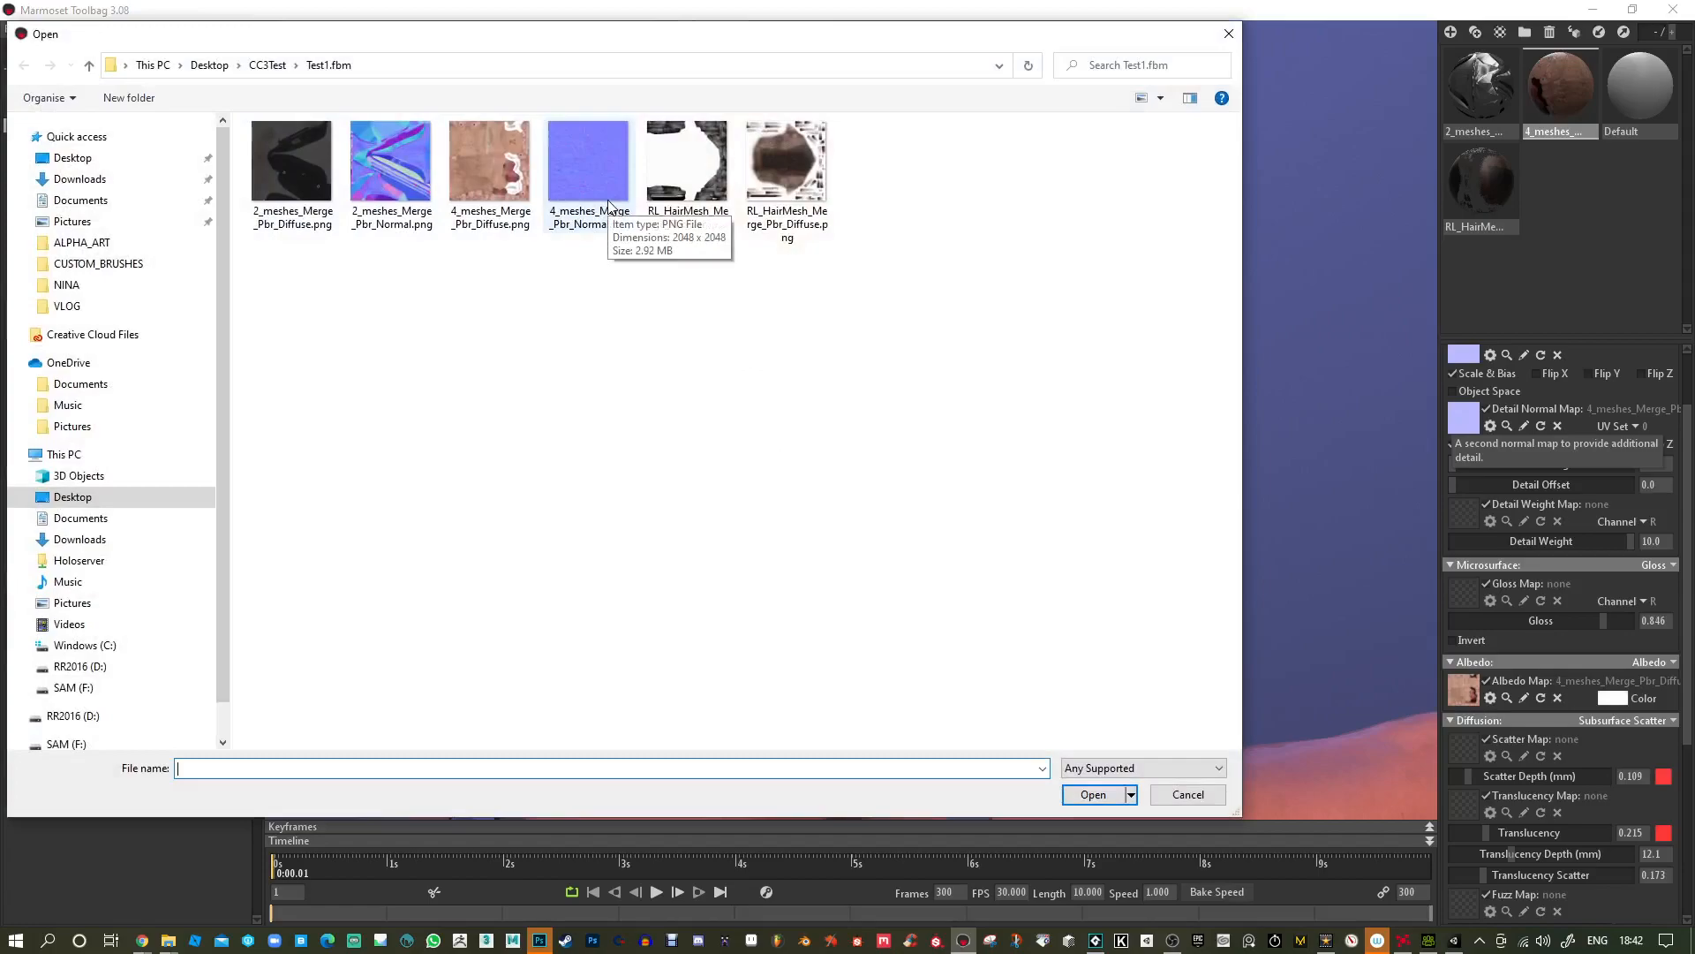
click(1202, 796)
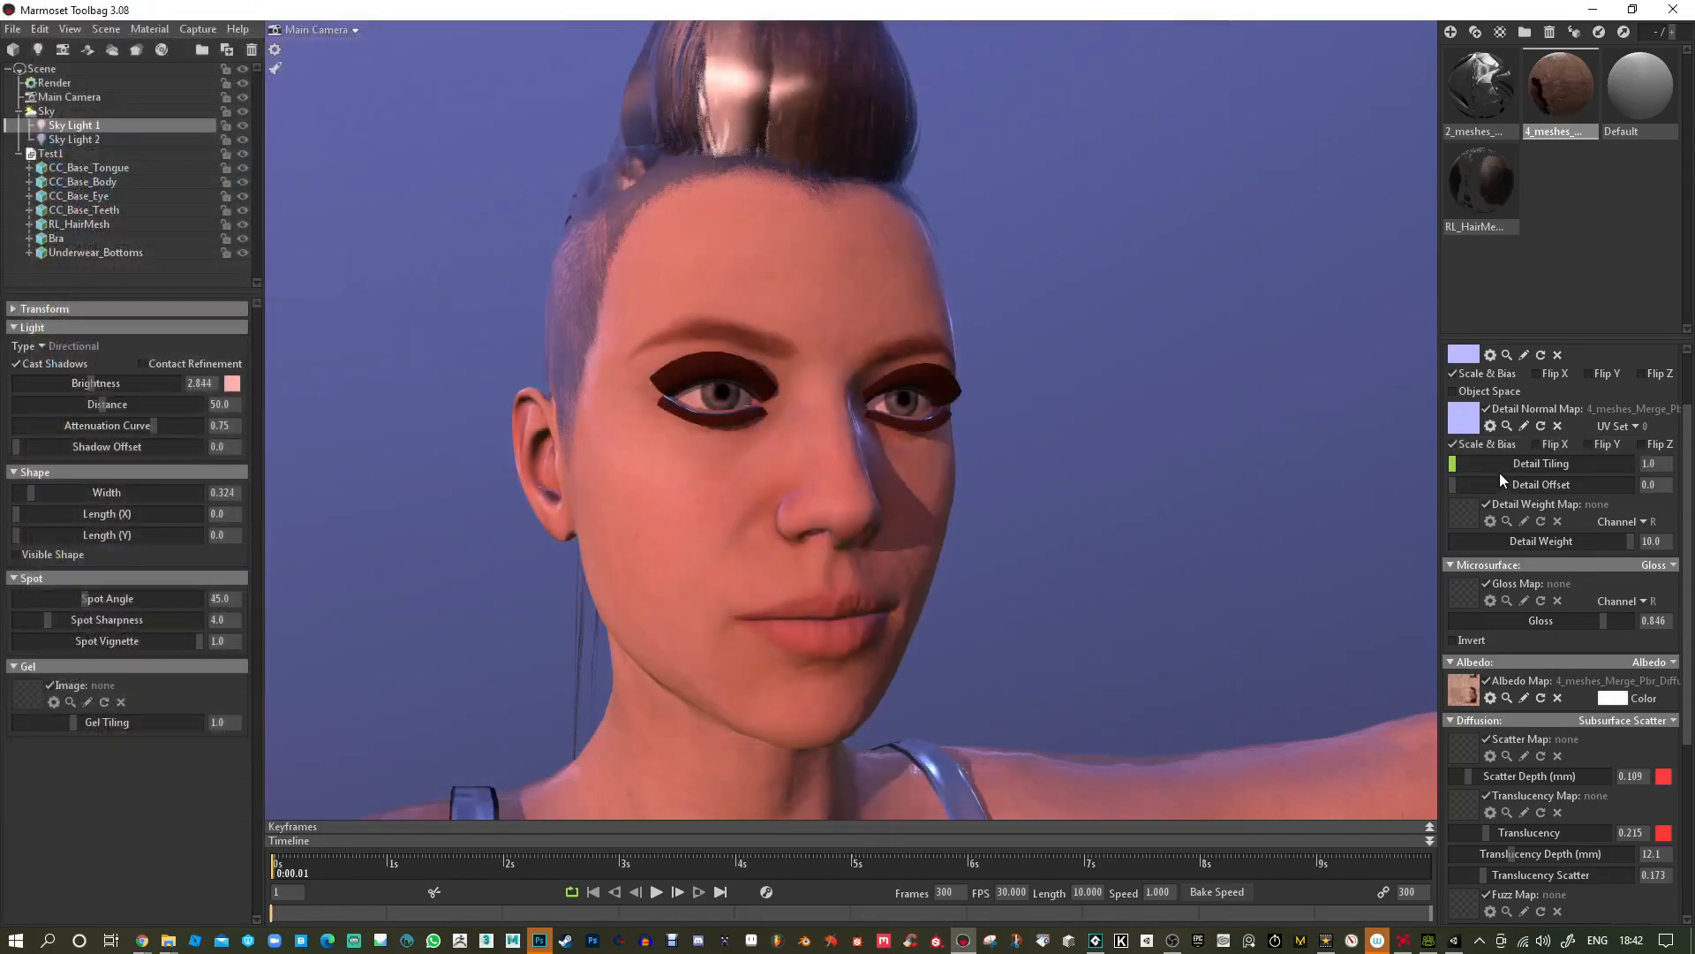
mouse_move(1457, 464)
mouse_down()
mouse_move(1617, 465)
mouse_move(1380, 477)
mouse_up()
mouse_move(1091, 454)
alt+mouse_down()
mouse_move(1060, 464)
mouse_move(1082, 489)
mouse_move(1109, 477)
alt+mouse_up()
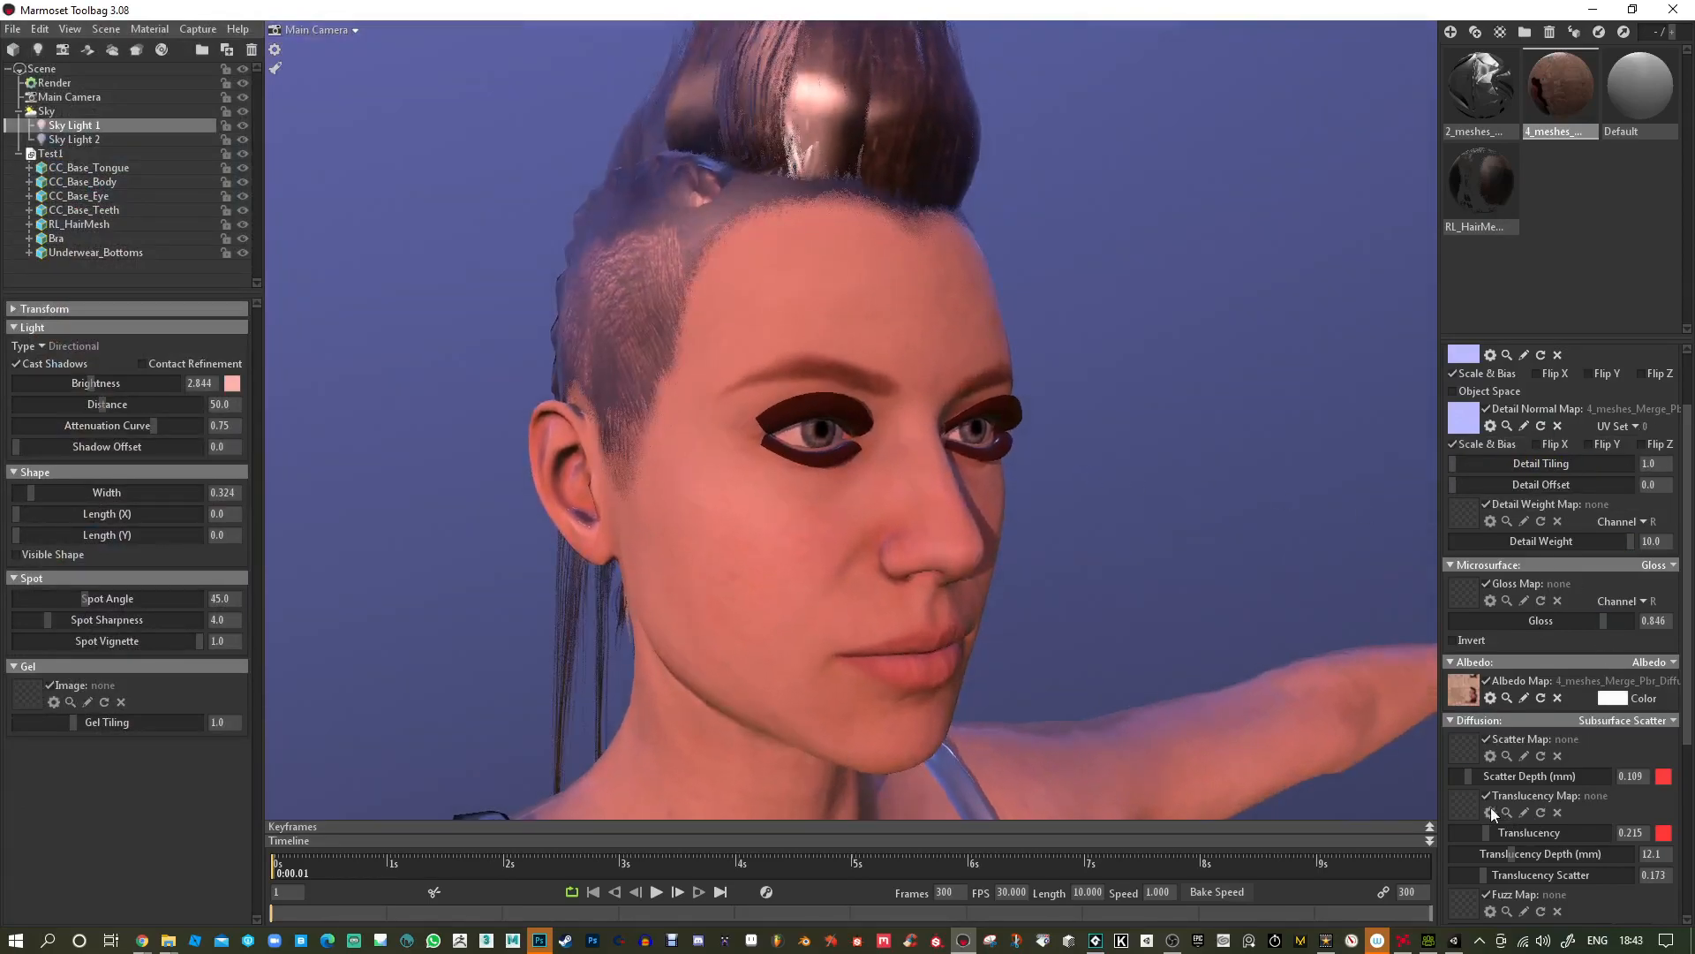
Set the skin material's scatter depth to about 1.563 mm and its gloss to about 0.772.
drag(1484, 776, 1481, 776)
mouse_move(1611, 620)
mouse_down()
mouse_move(1554, 621)
mouse_move(1630, 621)
mouse_move(1588, 621)
mouse_up()
alt+drag(883, 521, 865, 580)
alt+middle_drag(865, 574, 980, 579)
alt+right_drag(980, 579, 954, 626)
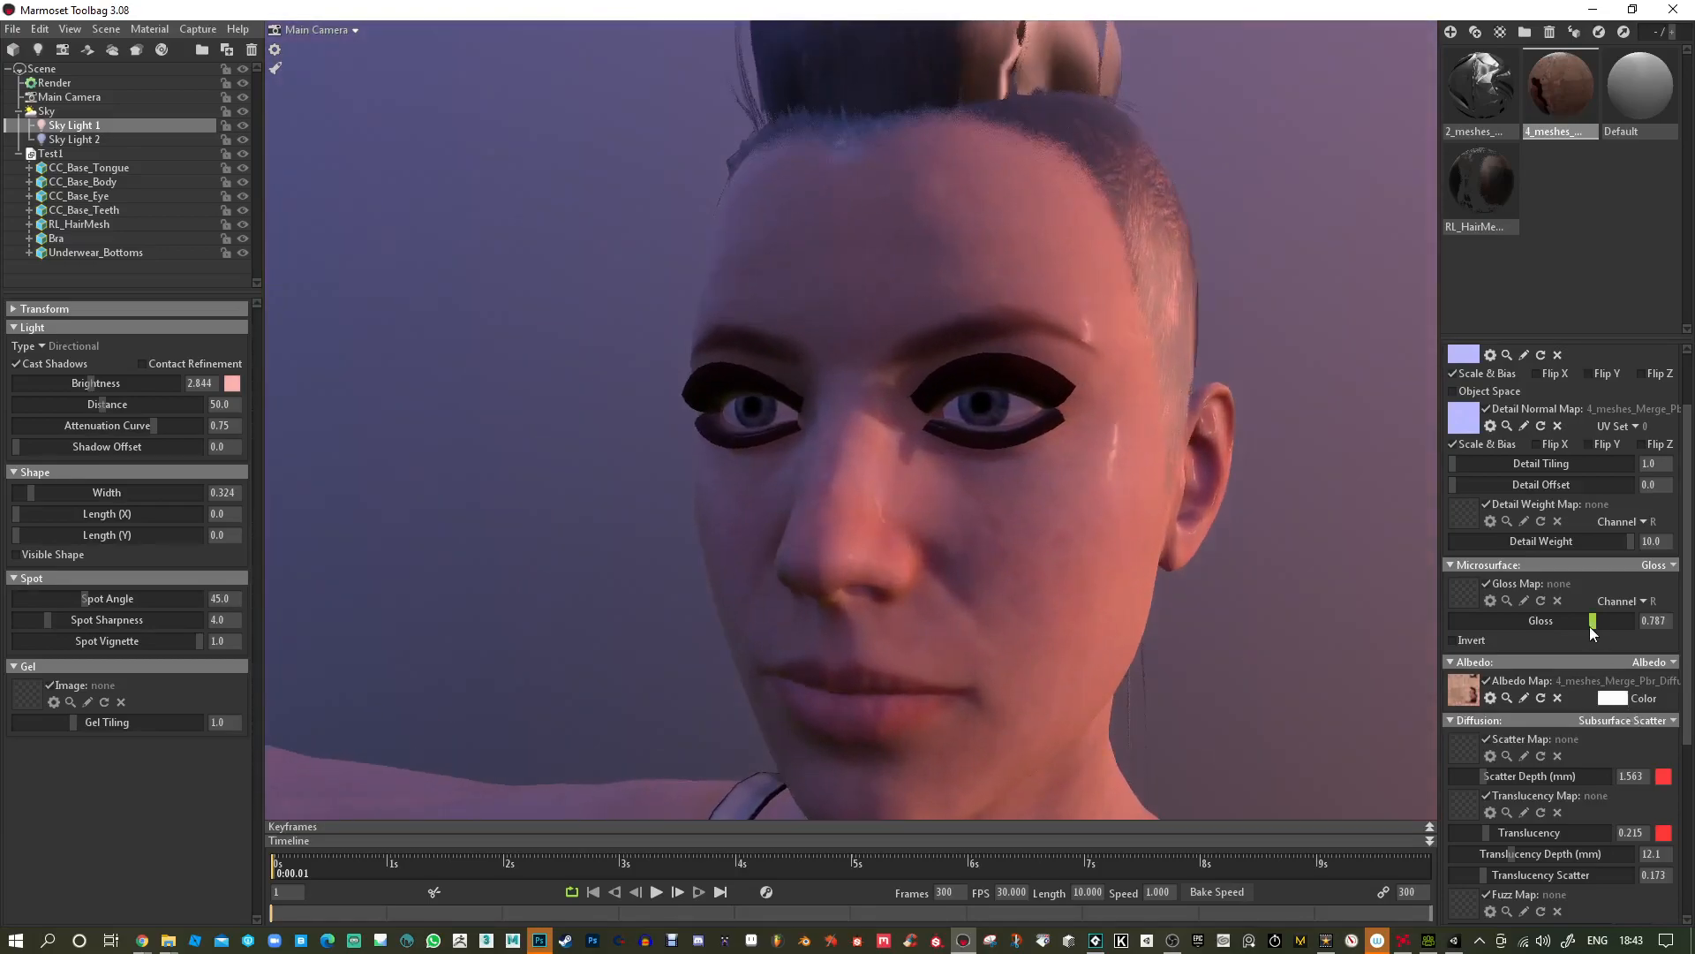
mouse_move(1592, 629)
mouse_down()
mouse_move(1563, 622)
mouse_move(1622, 622)
mouse_move(1552, 622)
mouse_move(1590, 622)
mouse_up()
Lower the RL_HairMesh material's gloss and set its metalness to about 0.064.
drag(1344, 629, 1028, 637)
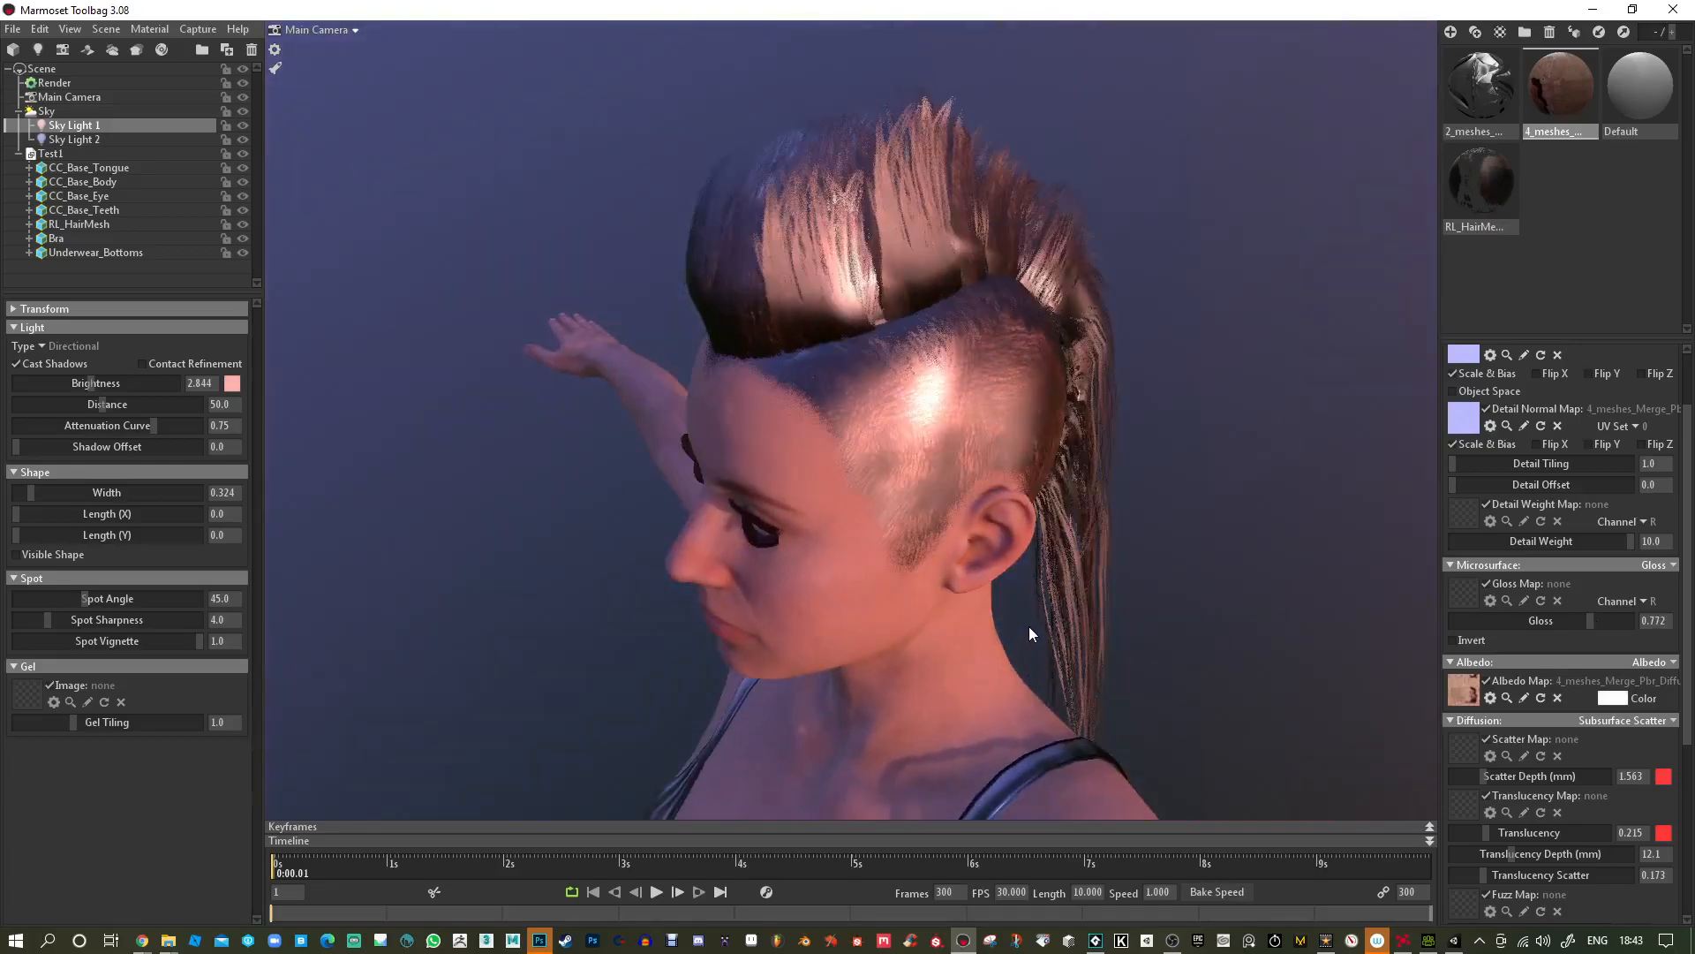
drag(987, 391, 1050, 437)
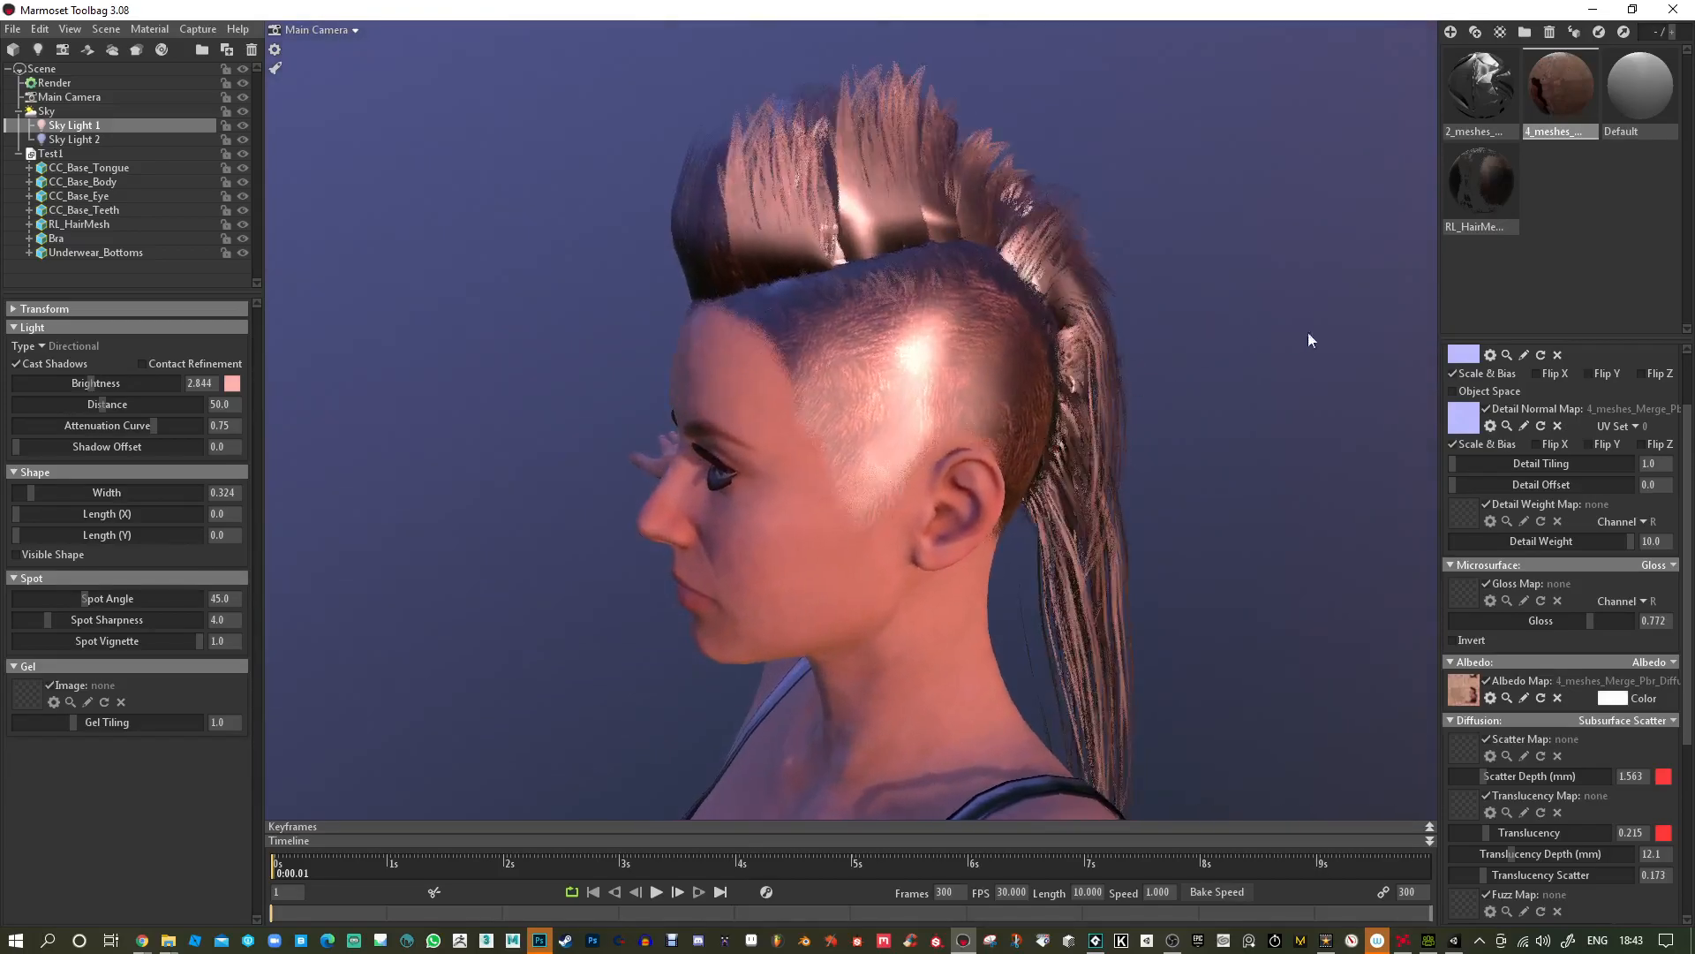
drag(975, 363, 1052, 277)
drag(986, 326, 809, 322)
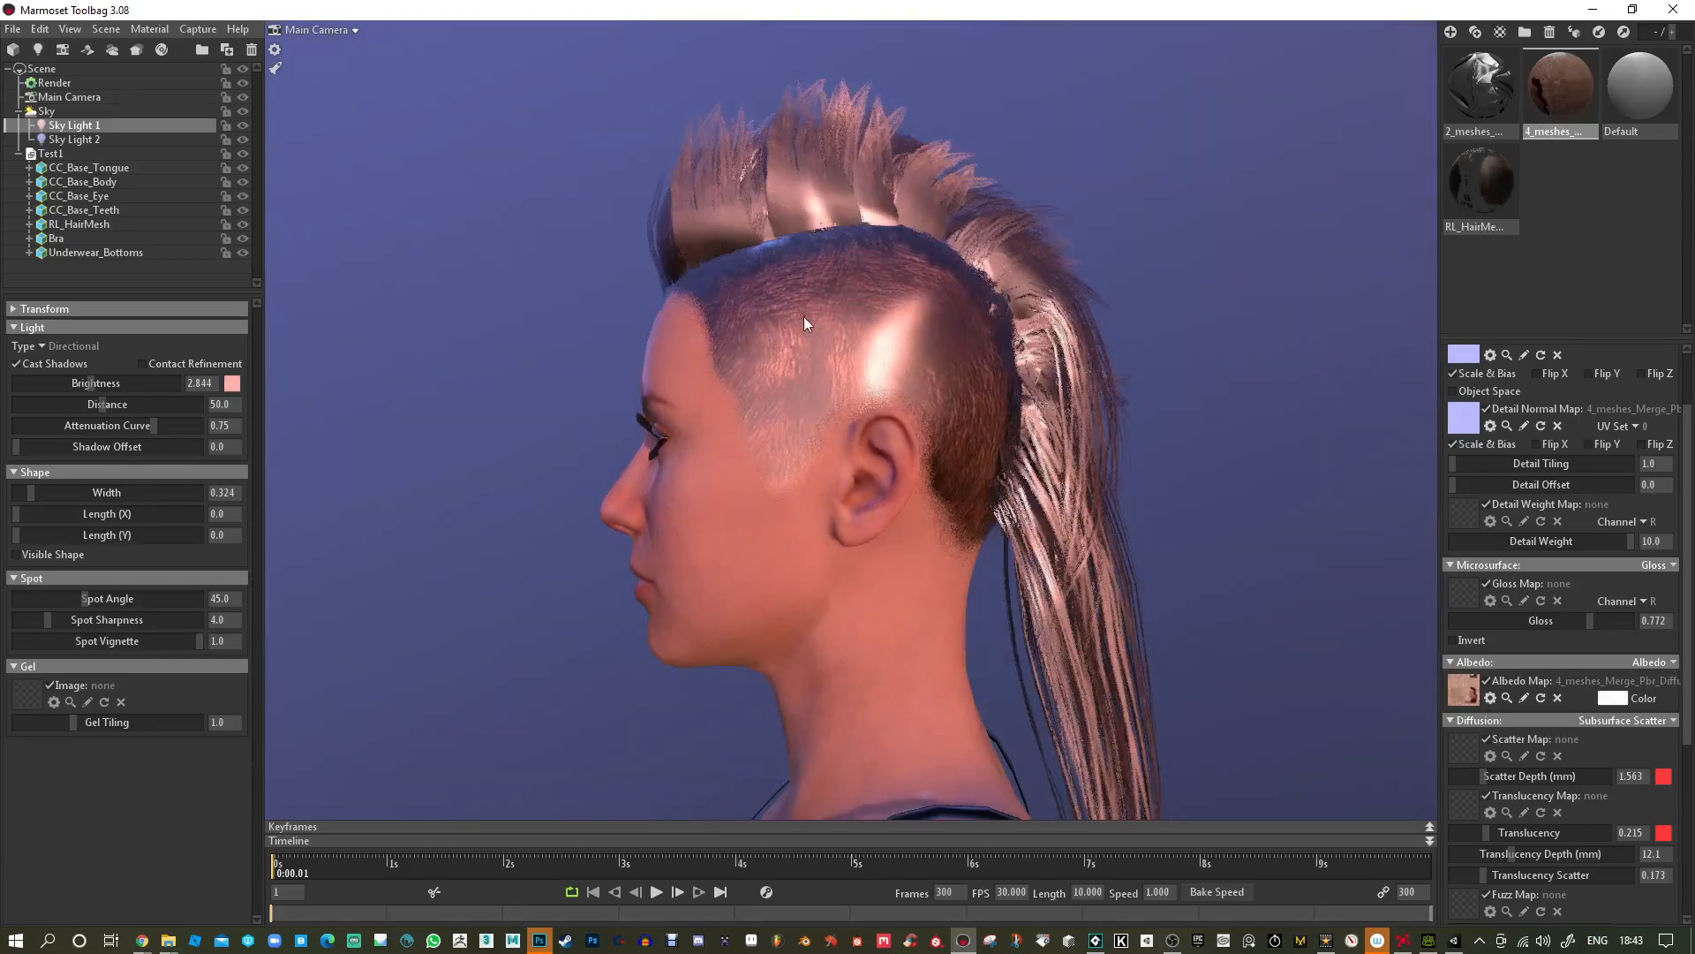
drag(1052, 425, 1157, 511)
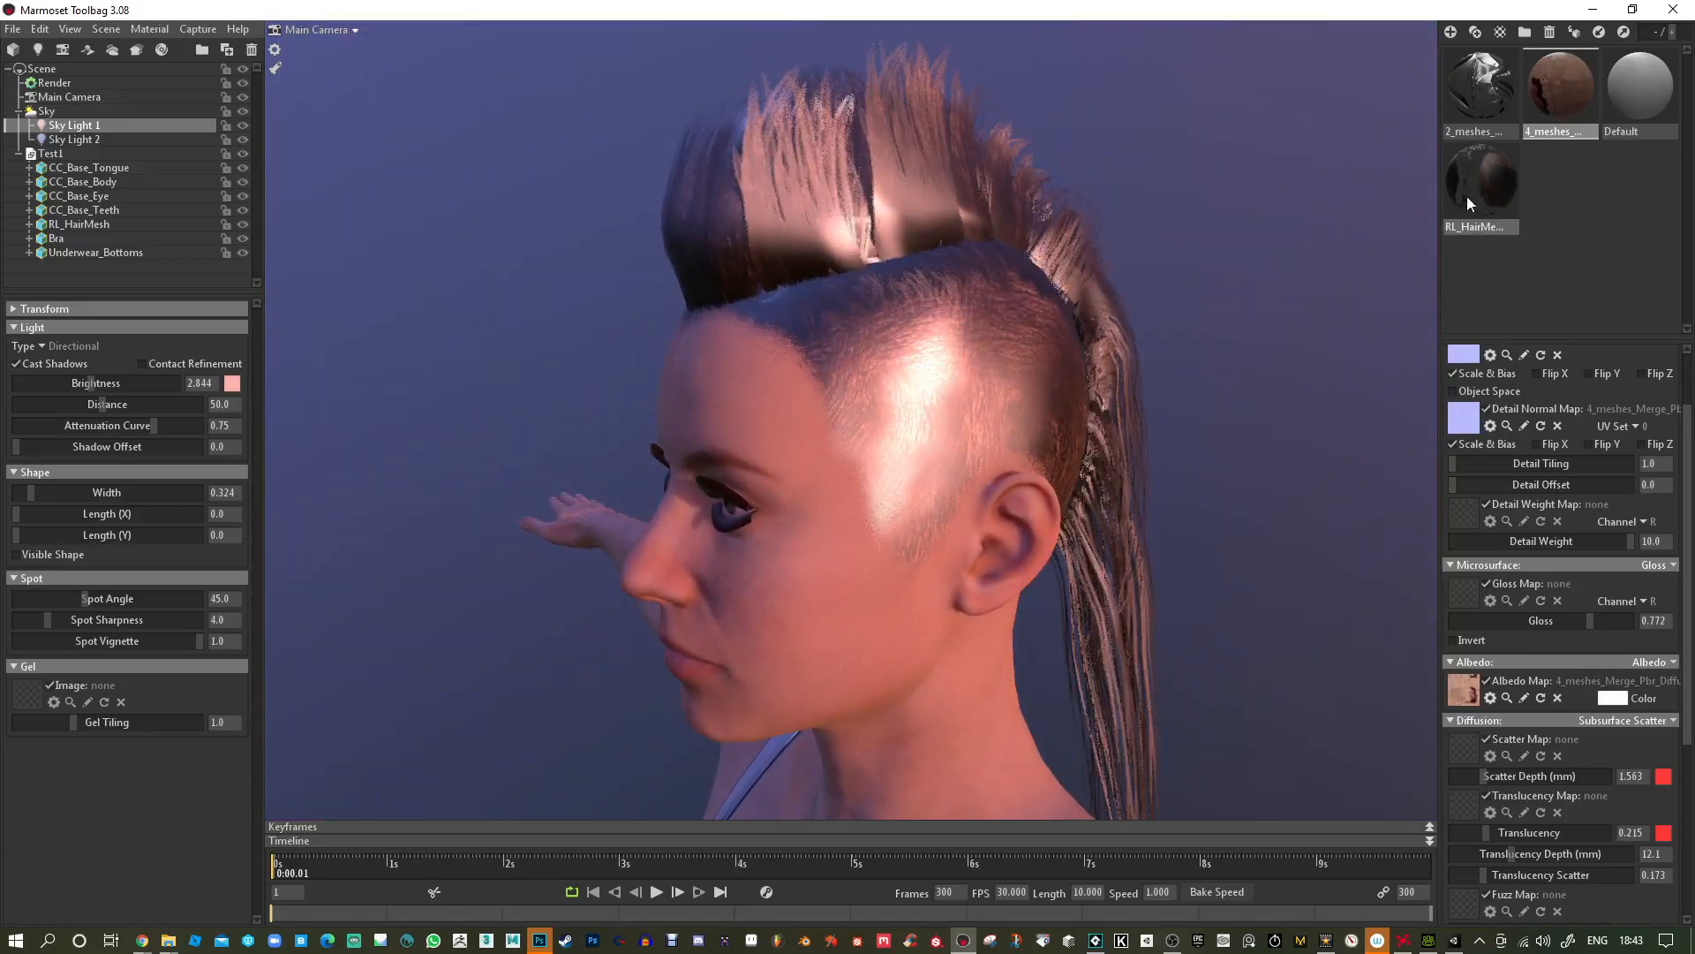
click(1488, 111)
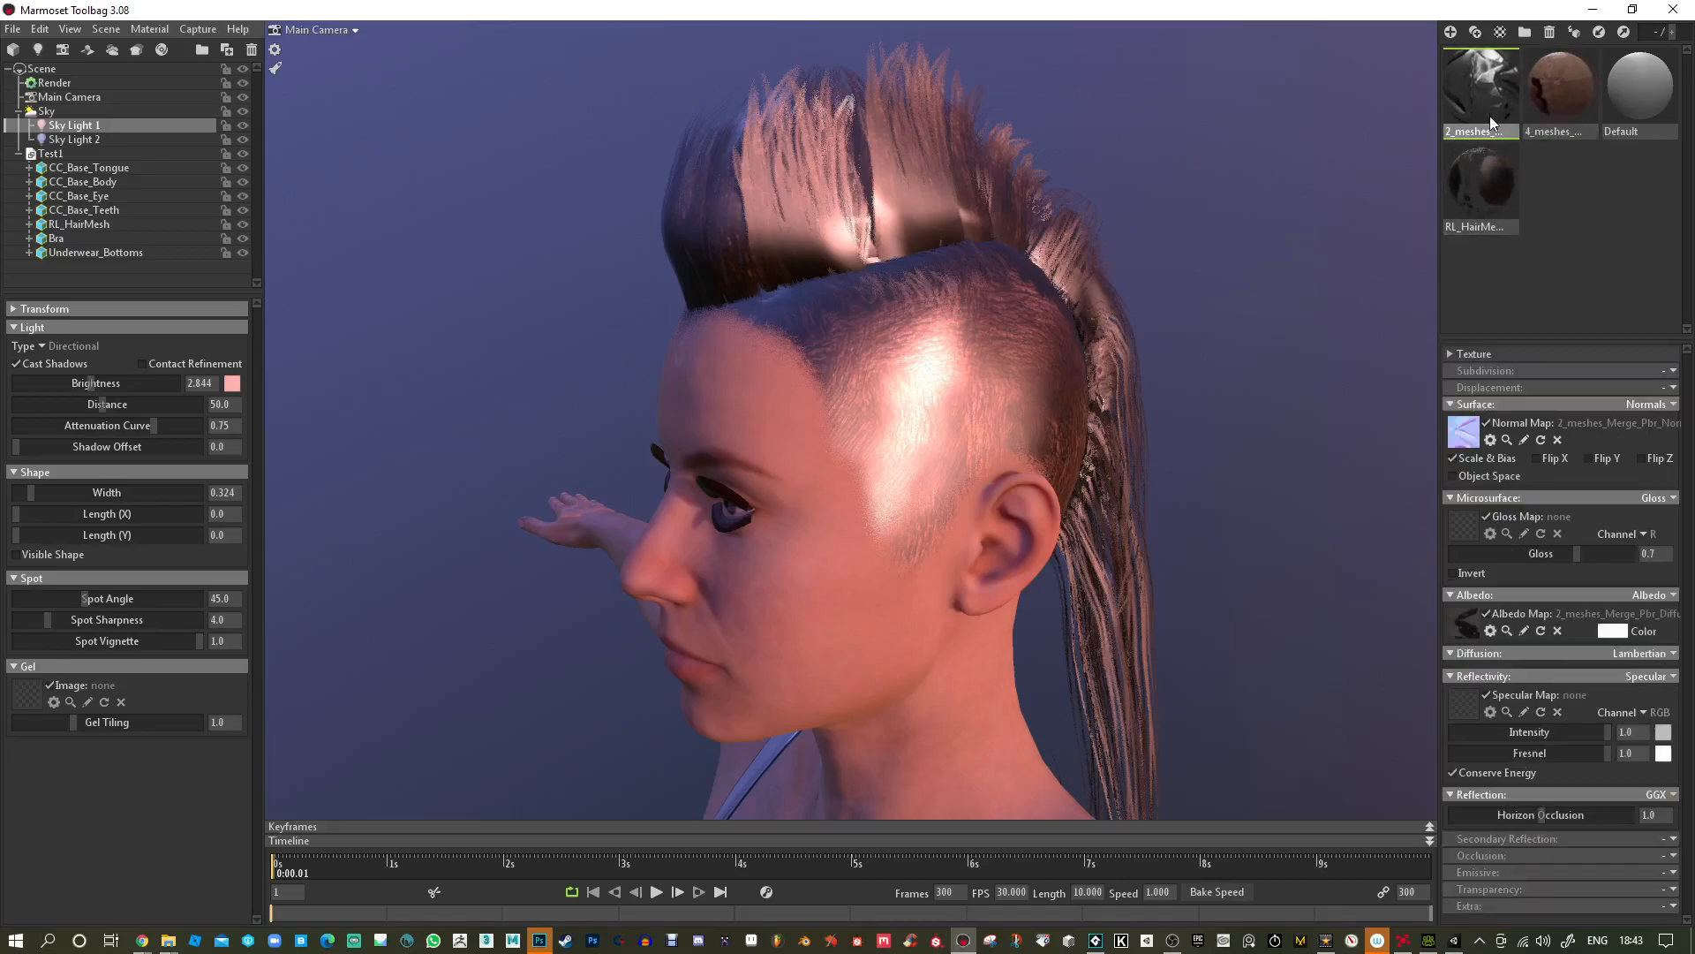
click(1495, 212)
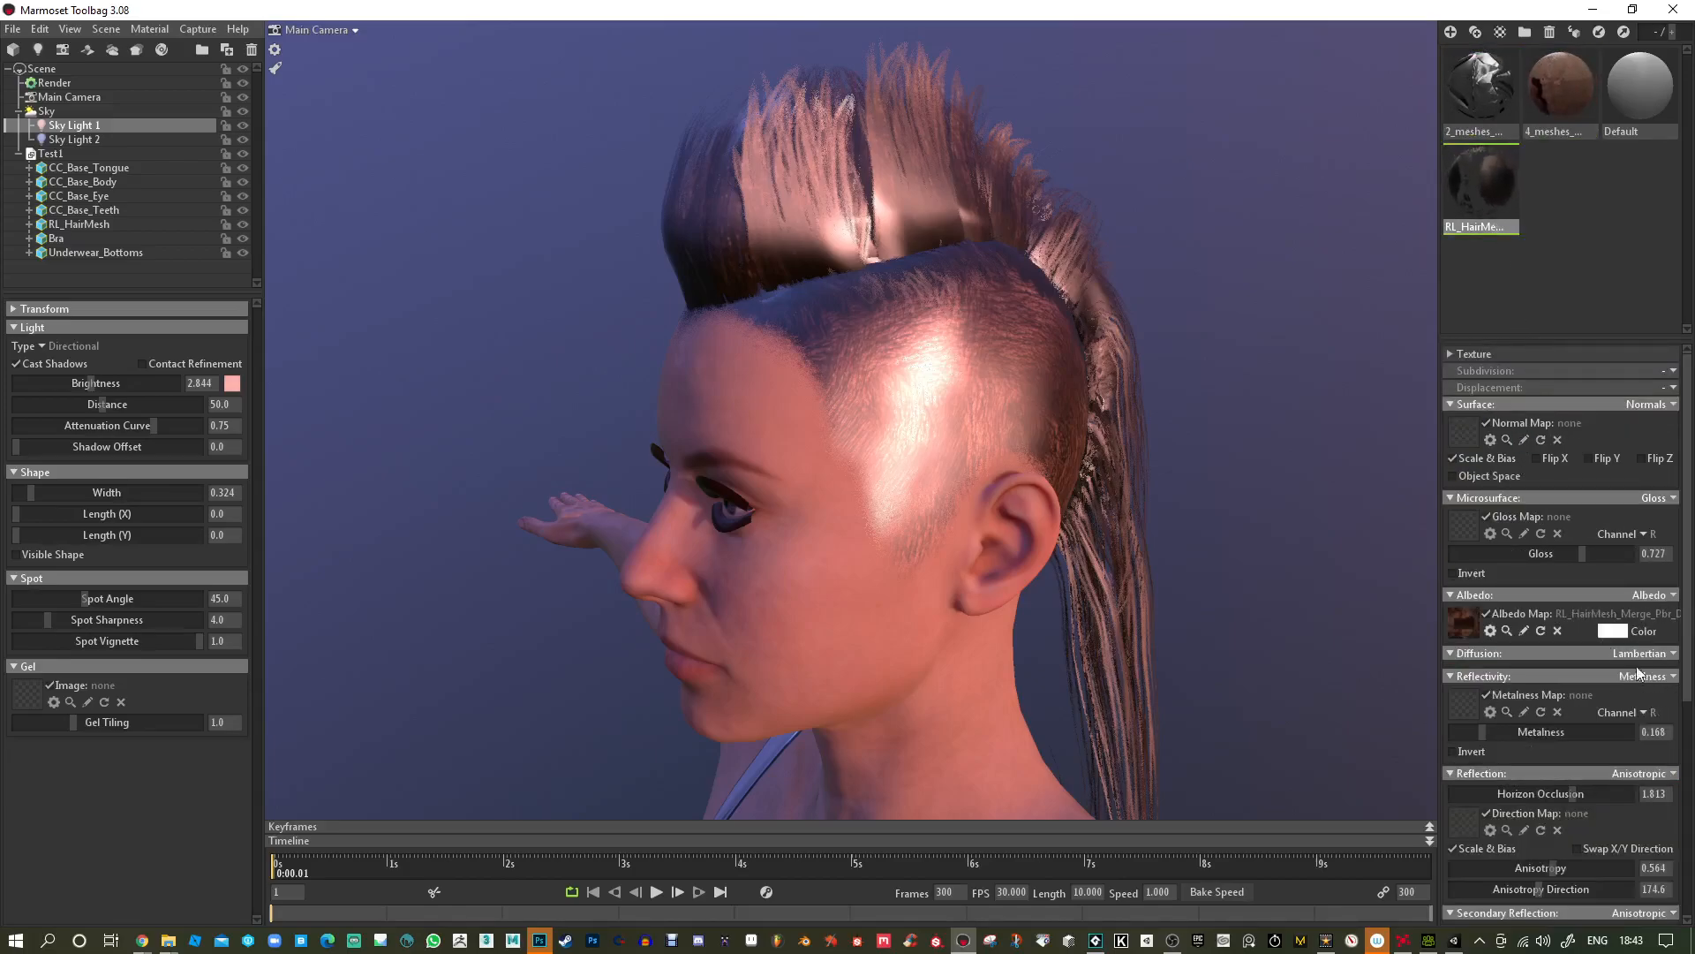
drag(1583, 554, 1518, 554)
mouse_move(1482, 732)
mouse_down()
mouse_move(1520, 733)
mouse_move(1463, 734)
mouse_up()
Set the hair's primary reflection to about 0.466 horizon occlusion and 0.529 anisotropy, and the secondary horizon occlusion to about 1.364.
drag(1568, 793, 1515, 793)
drag(1563, 871, 1549, 870)
scroll(1547, 848, down, 4)
mouse_move(1541, 784)
mouse_down()
mouse_move(1446, 784)
mouse_move(1607, 792)
mouse_move(1580, 792)
mouse_move(1580, 830)
mouse_move(1531, 830)
mouse_move(1471, 784)
mouse_move(1558, 795)
mouse_up()
Set the alpha of the hair material's dithered transparency to 1.4 and check the hair on the model.
scroll(1499, 803, down, 3)
scroll(1572, 795, down, 2)
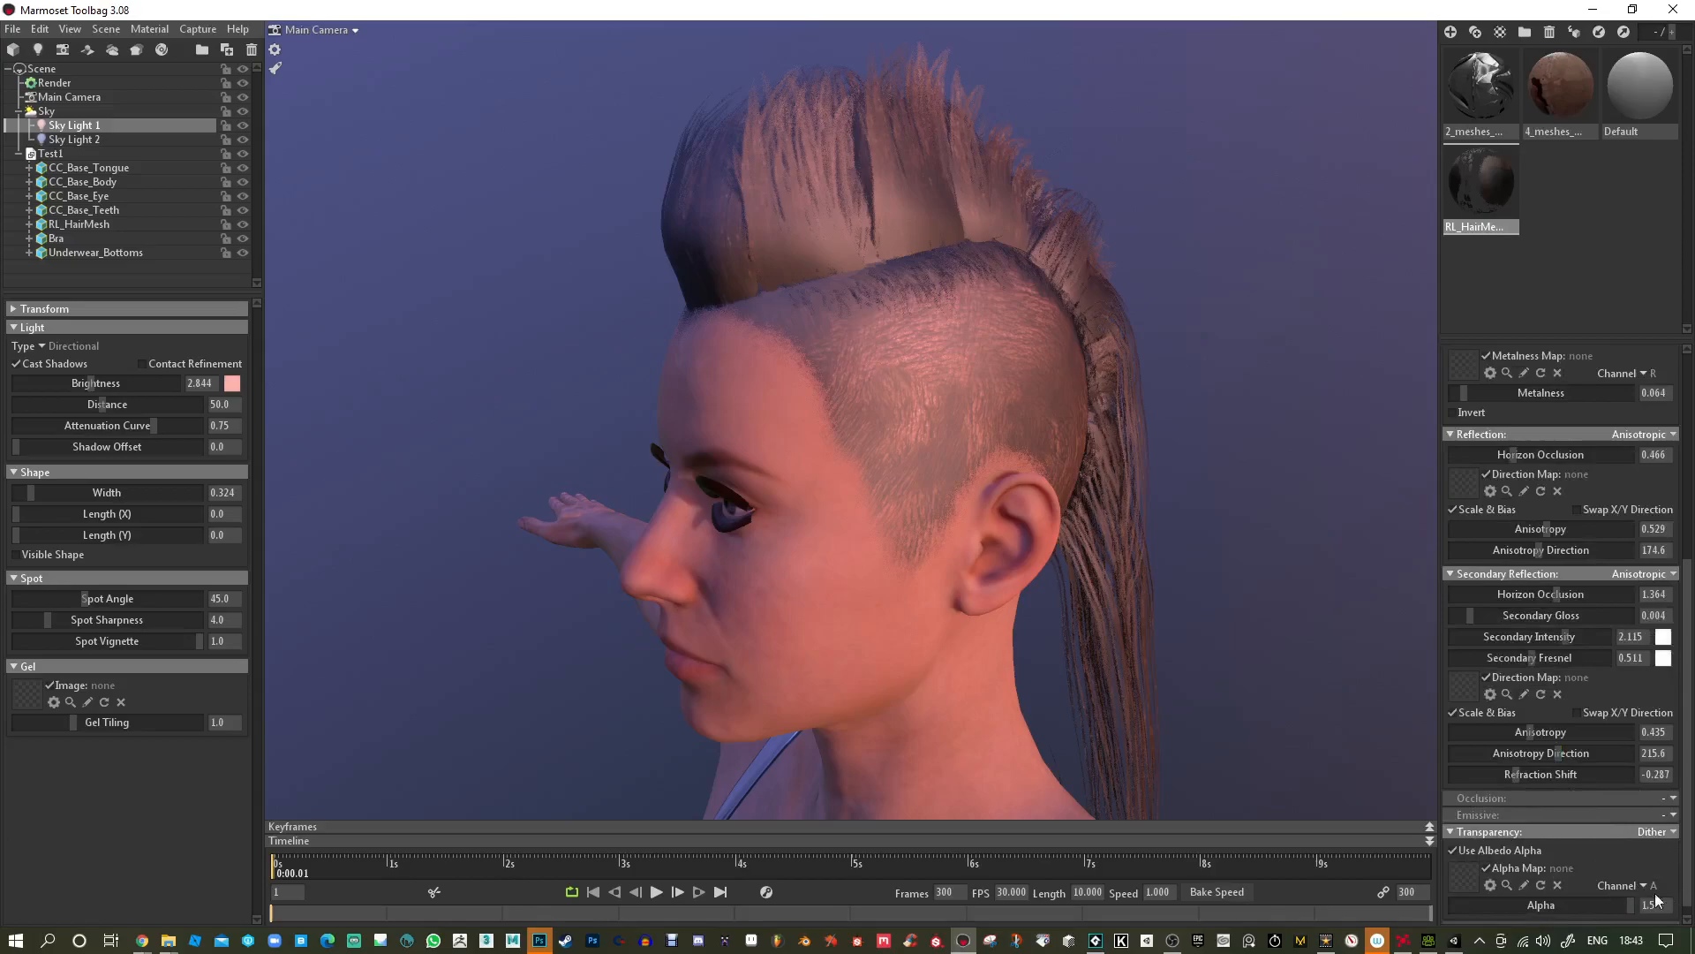
drag(1565, 904, 1660, 904)
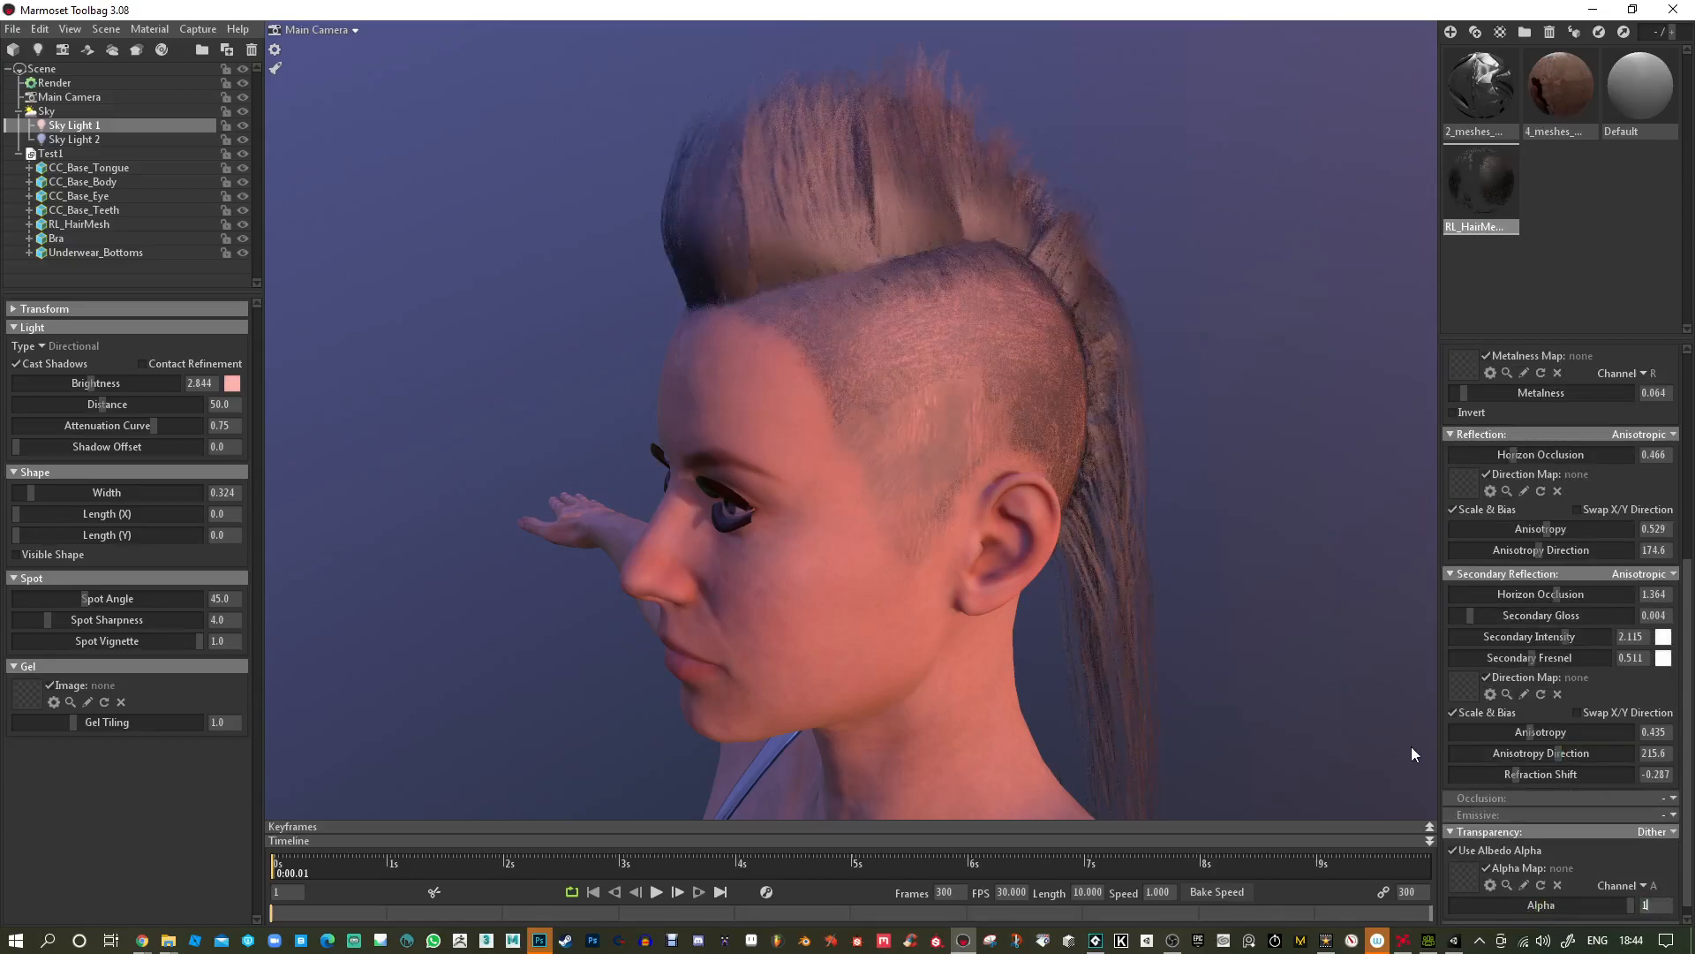
key(Return)
drag(985, 557, 1047, 613)
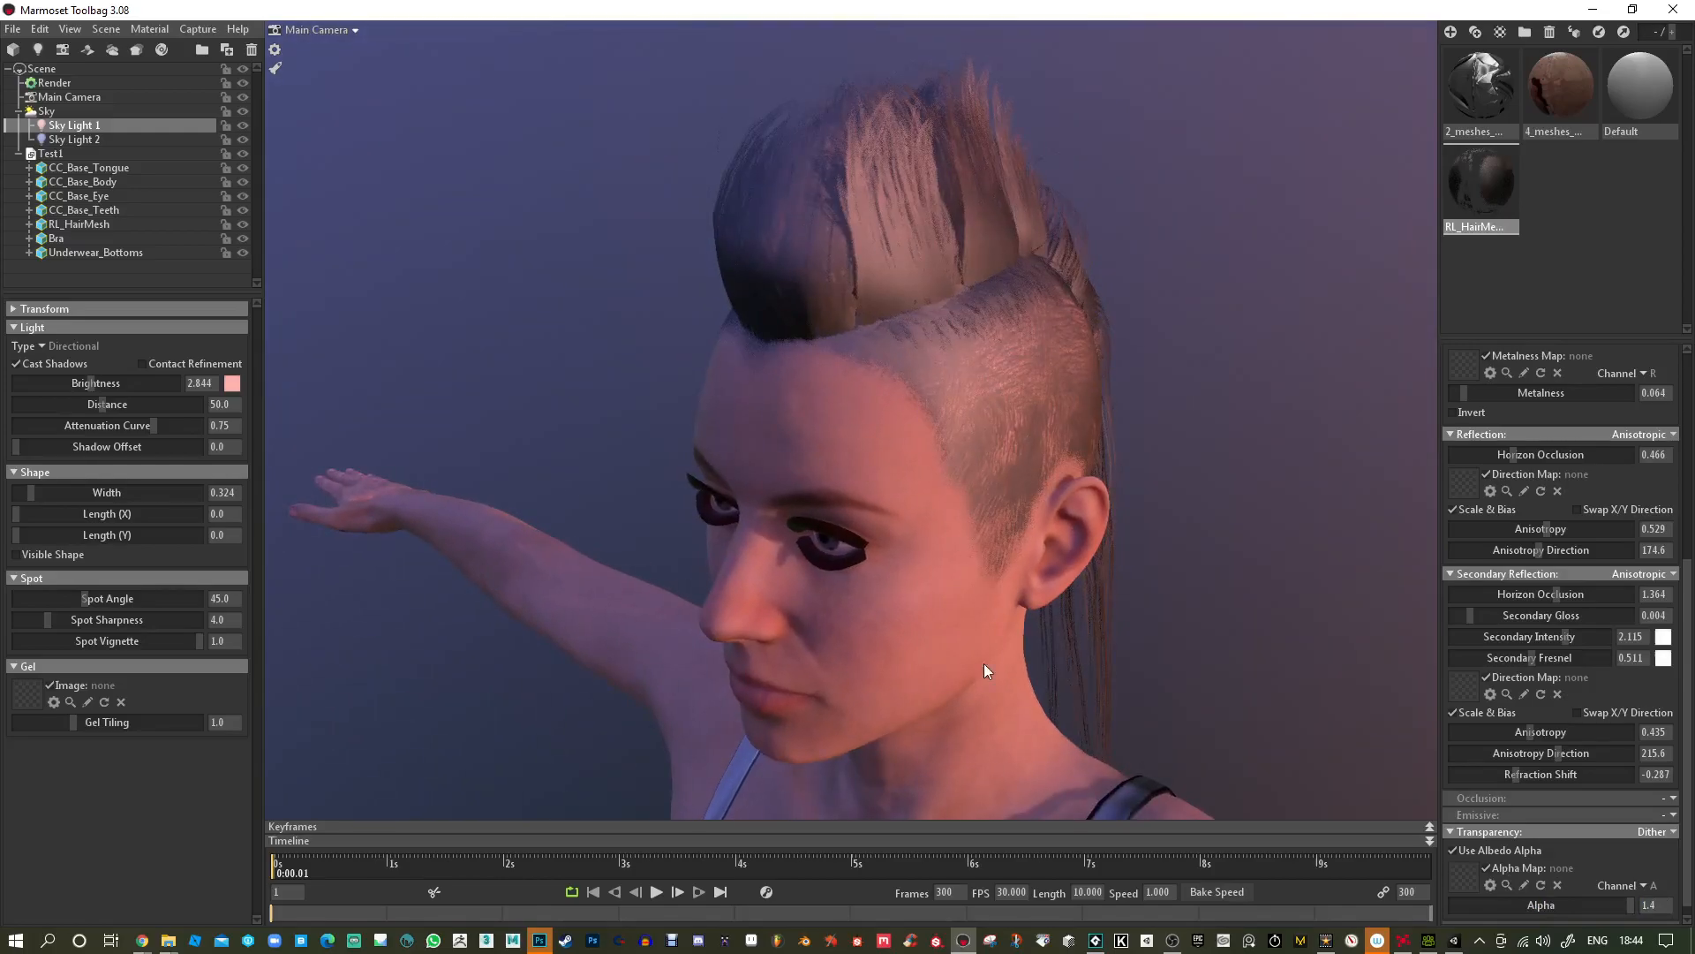
Switch to Photoshop and browse for a file to open in the RL_HairMesh_Merge_Pbr folder within the desktop CC3Test textures.
click(546, 942)
click(49, 11)
click(77, 48)
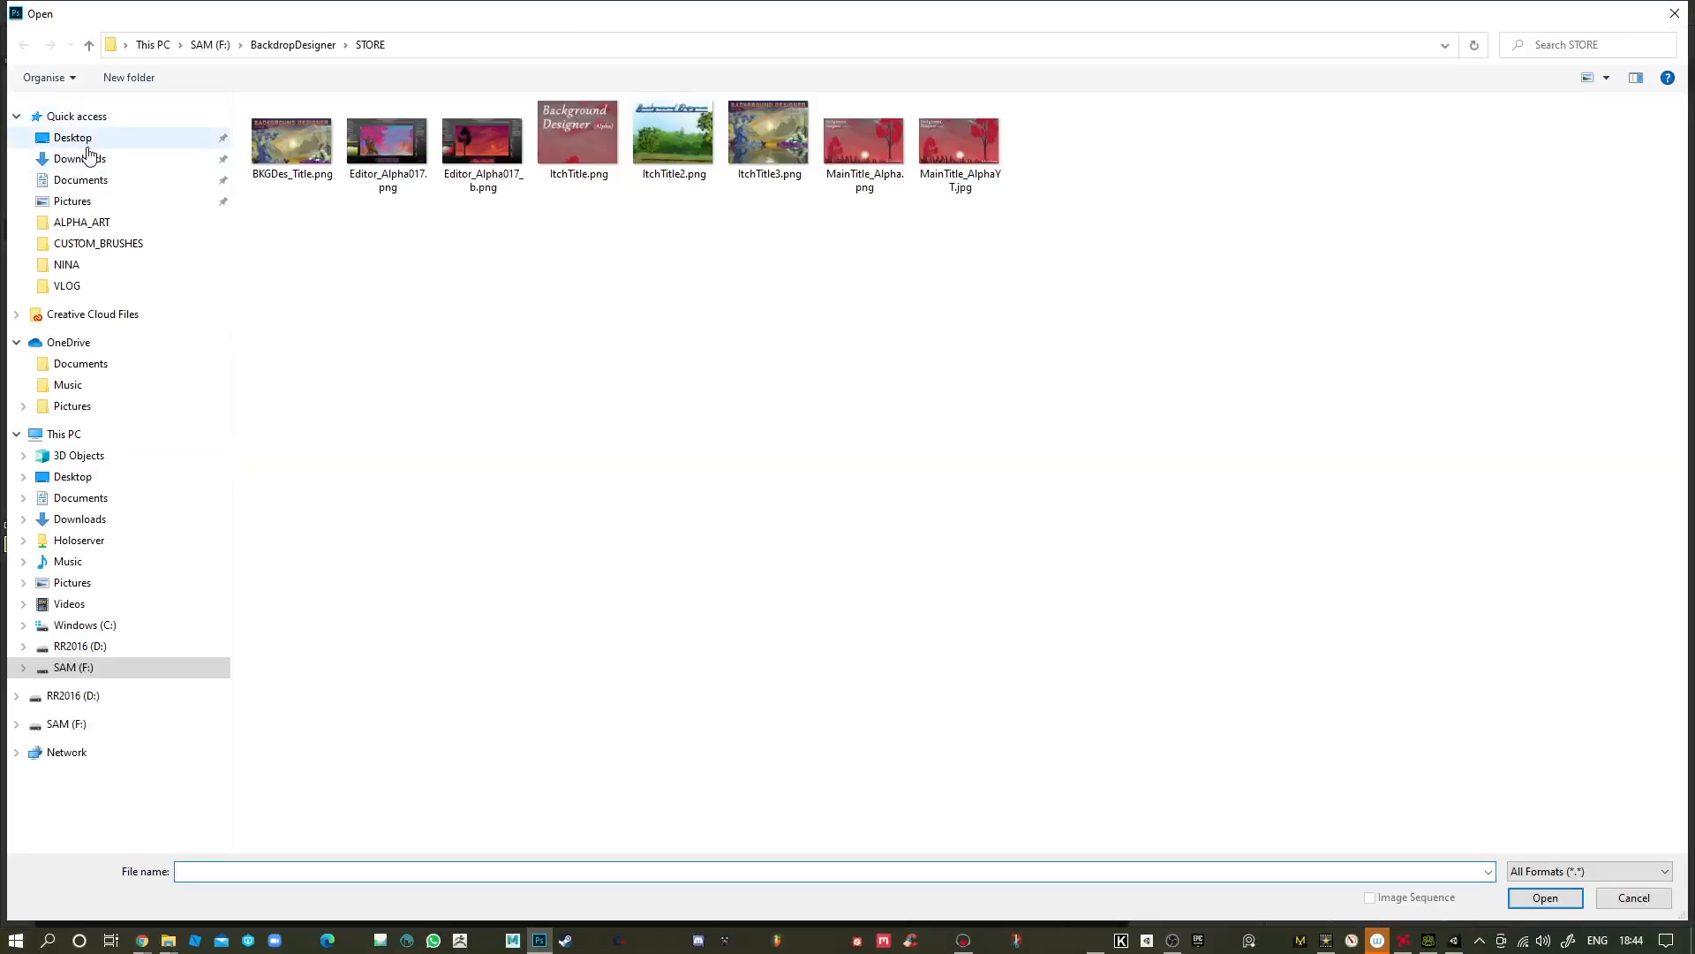
click(86, 142)
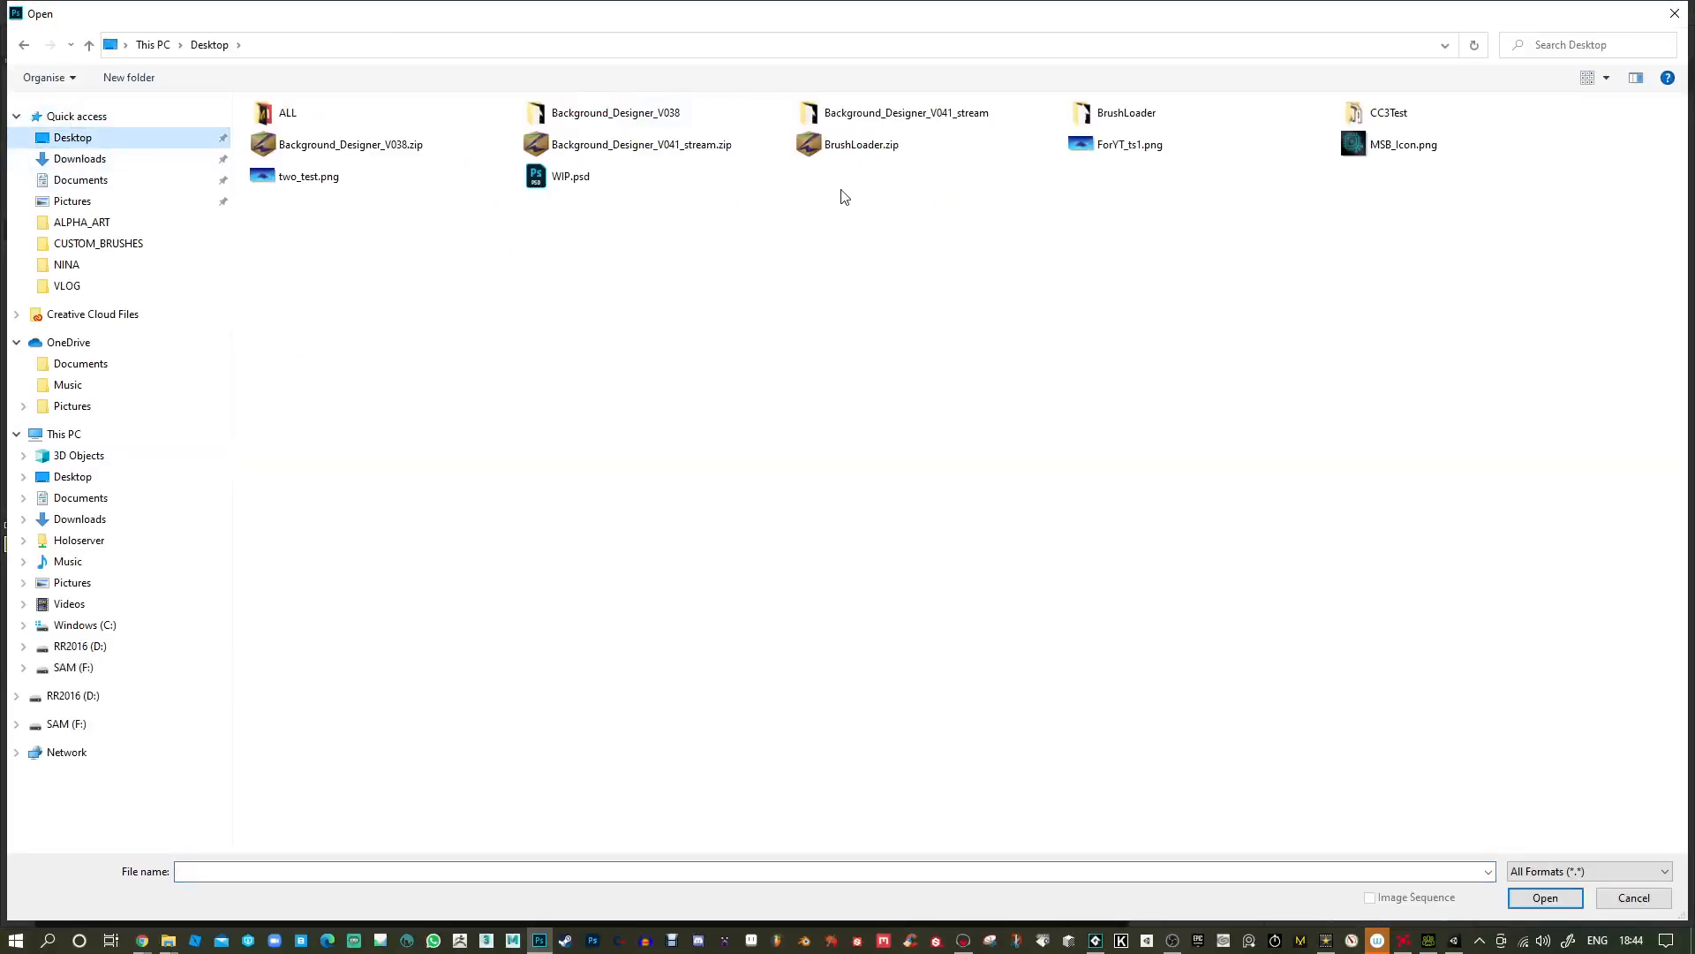
click(1354, 142)
double_click(1354, 110)
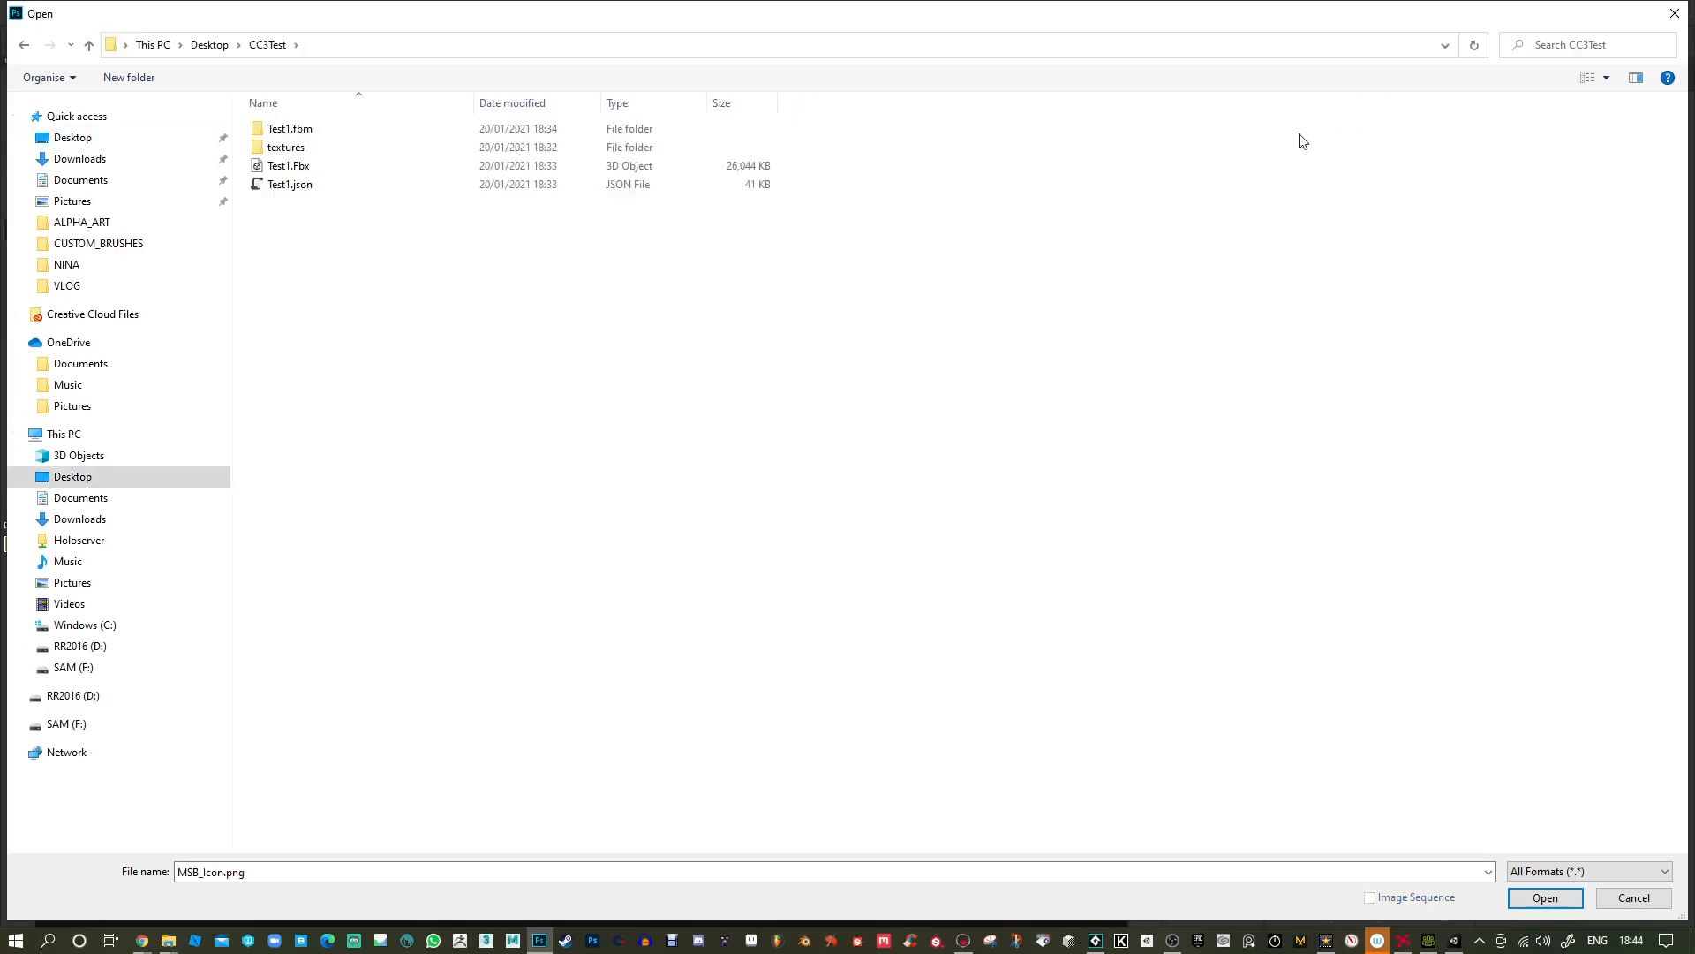
double_click(278, 147)
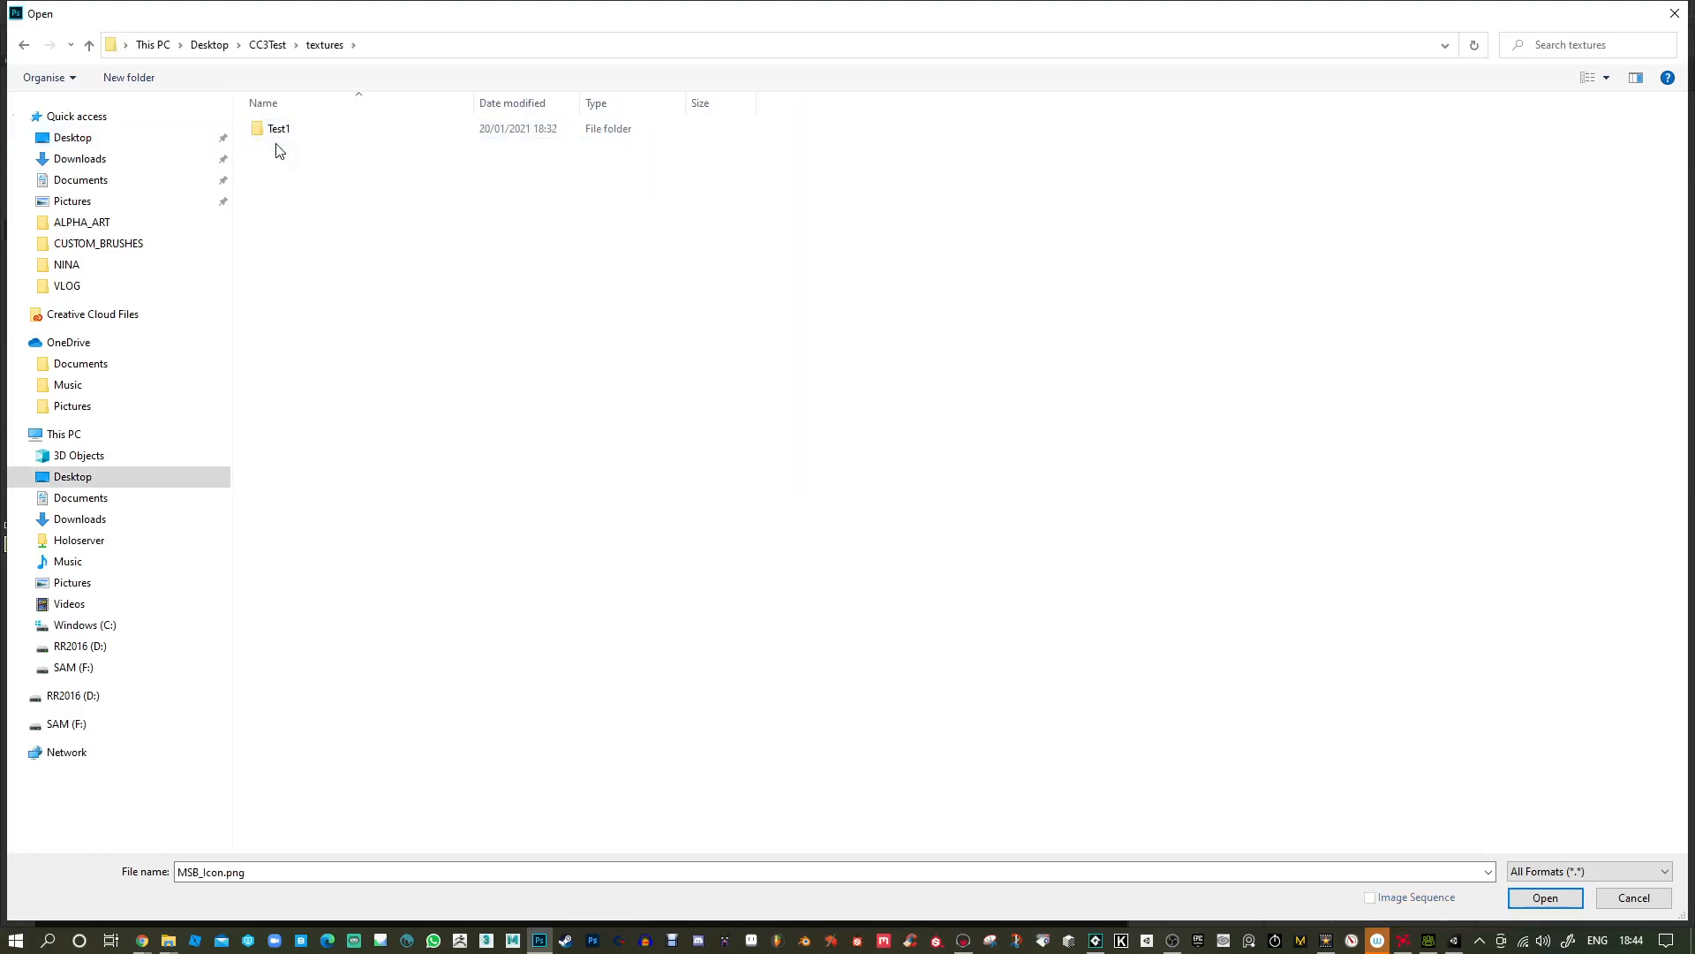
double_click(279, 132)
double_click(279, 132)
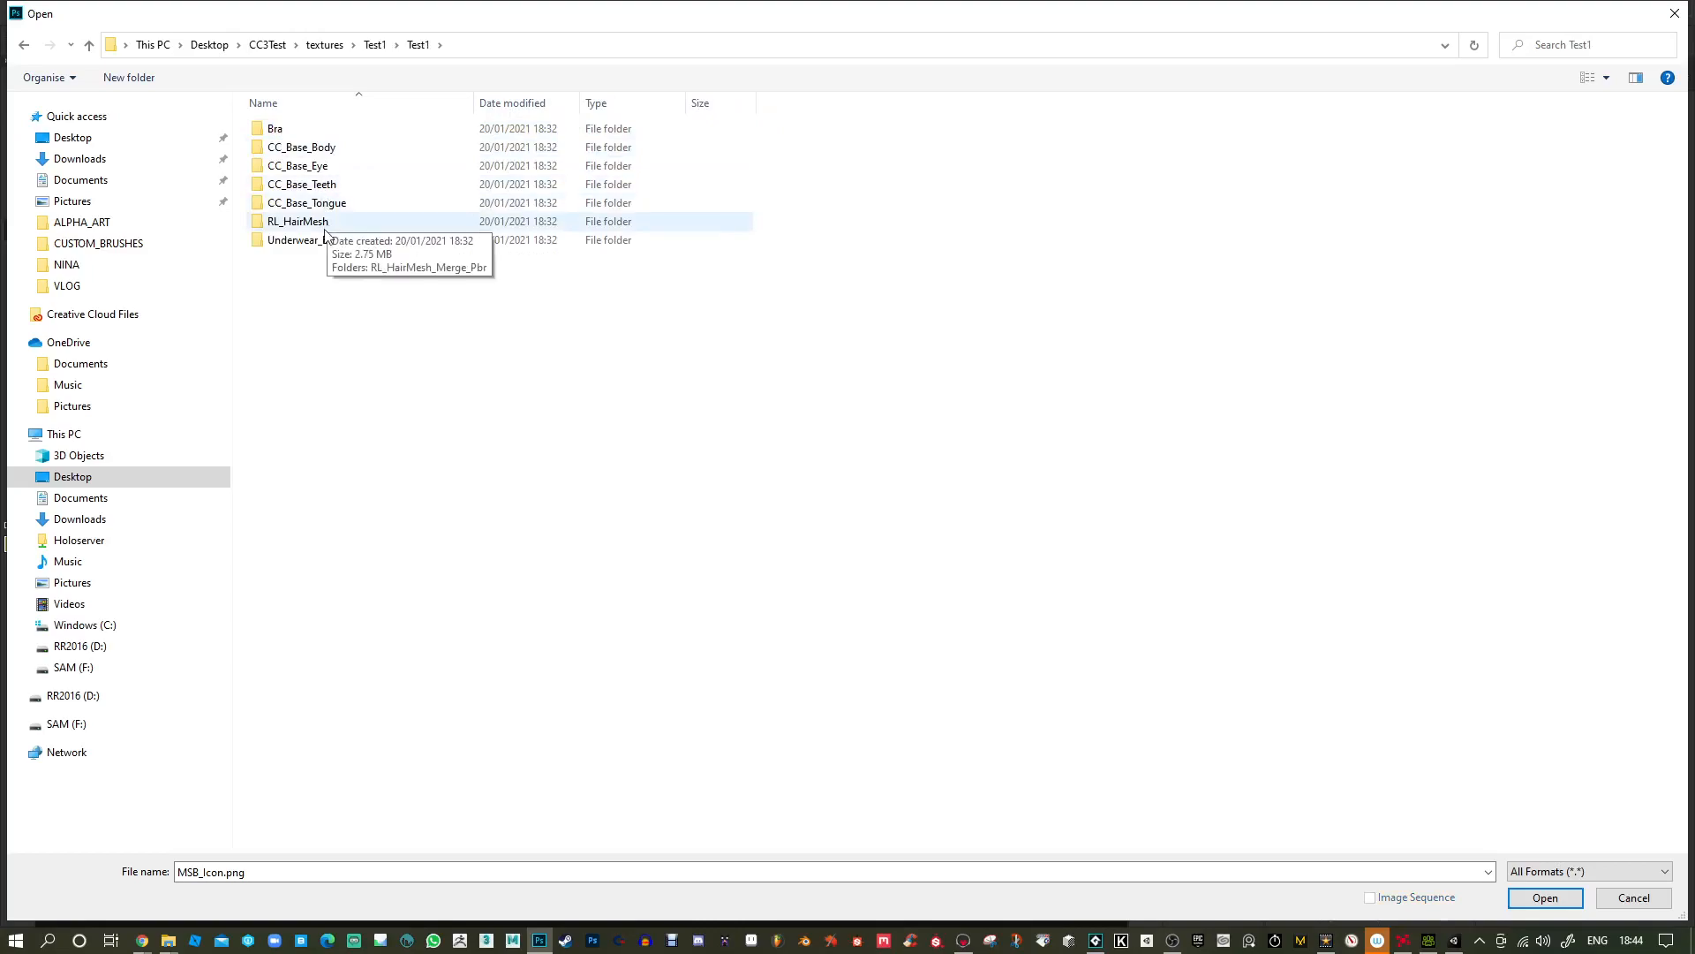
double_click(325, 223)
double_click(332, 131)
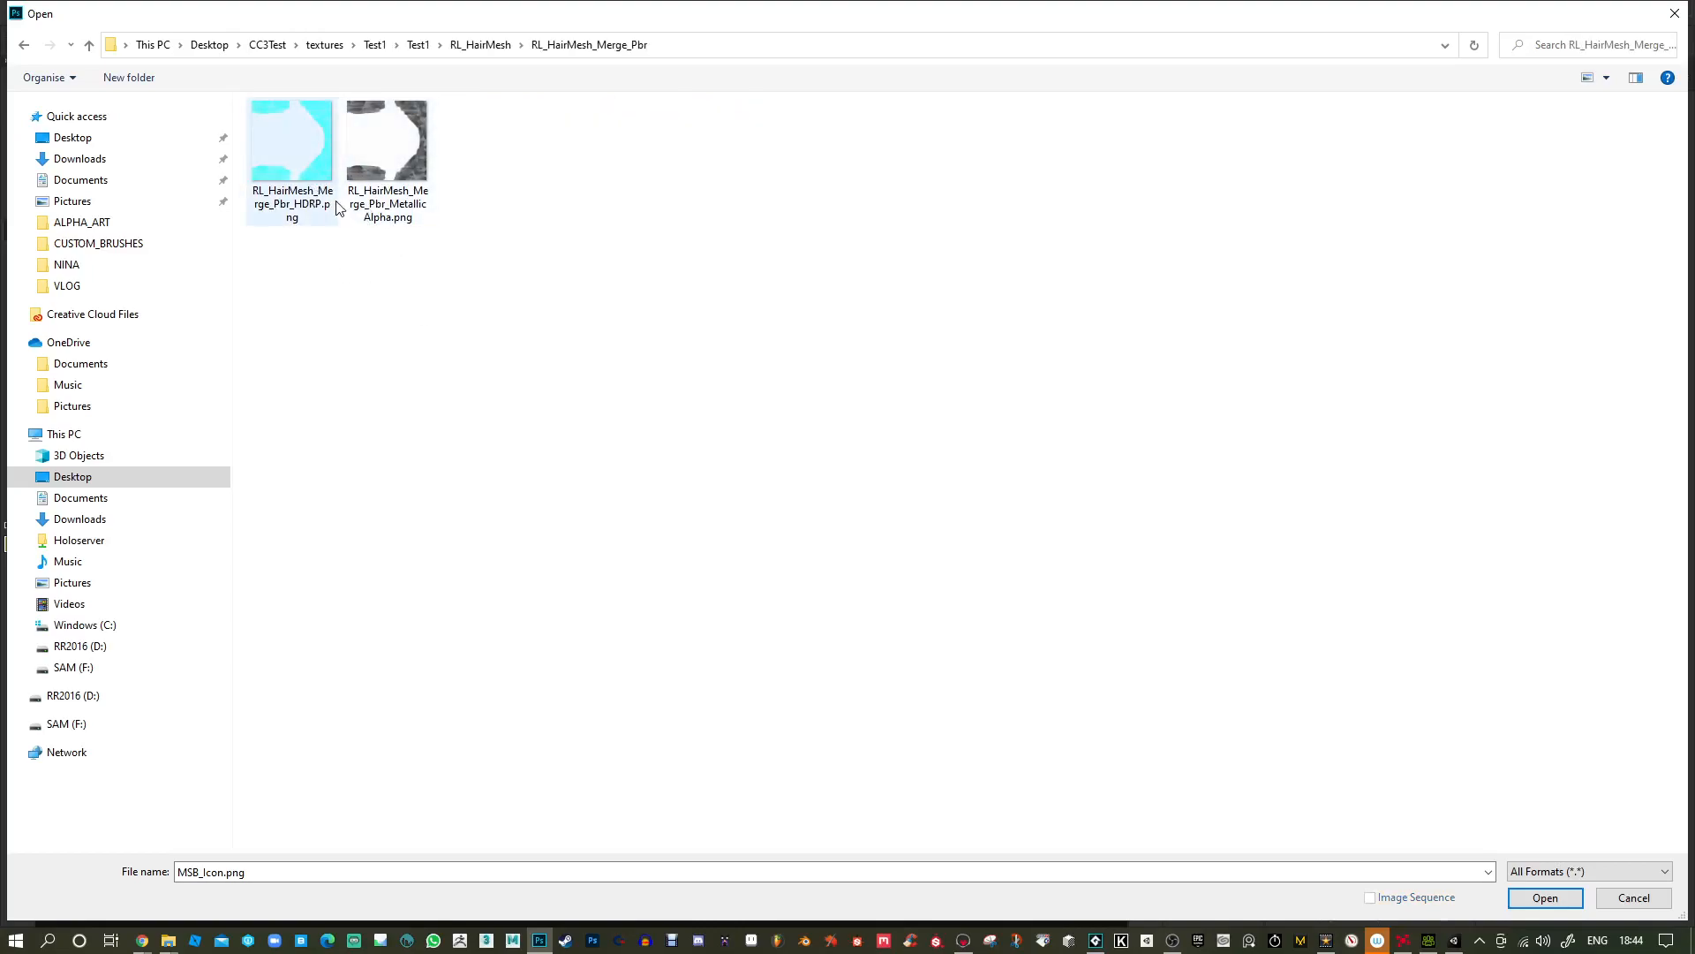
Open both RL_HairMesh_Merge_Pbr_HDRP.png and RL_HairMesh_Merge_Pbr_MetallicAlpha.png.
click(295, 174)
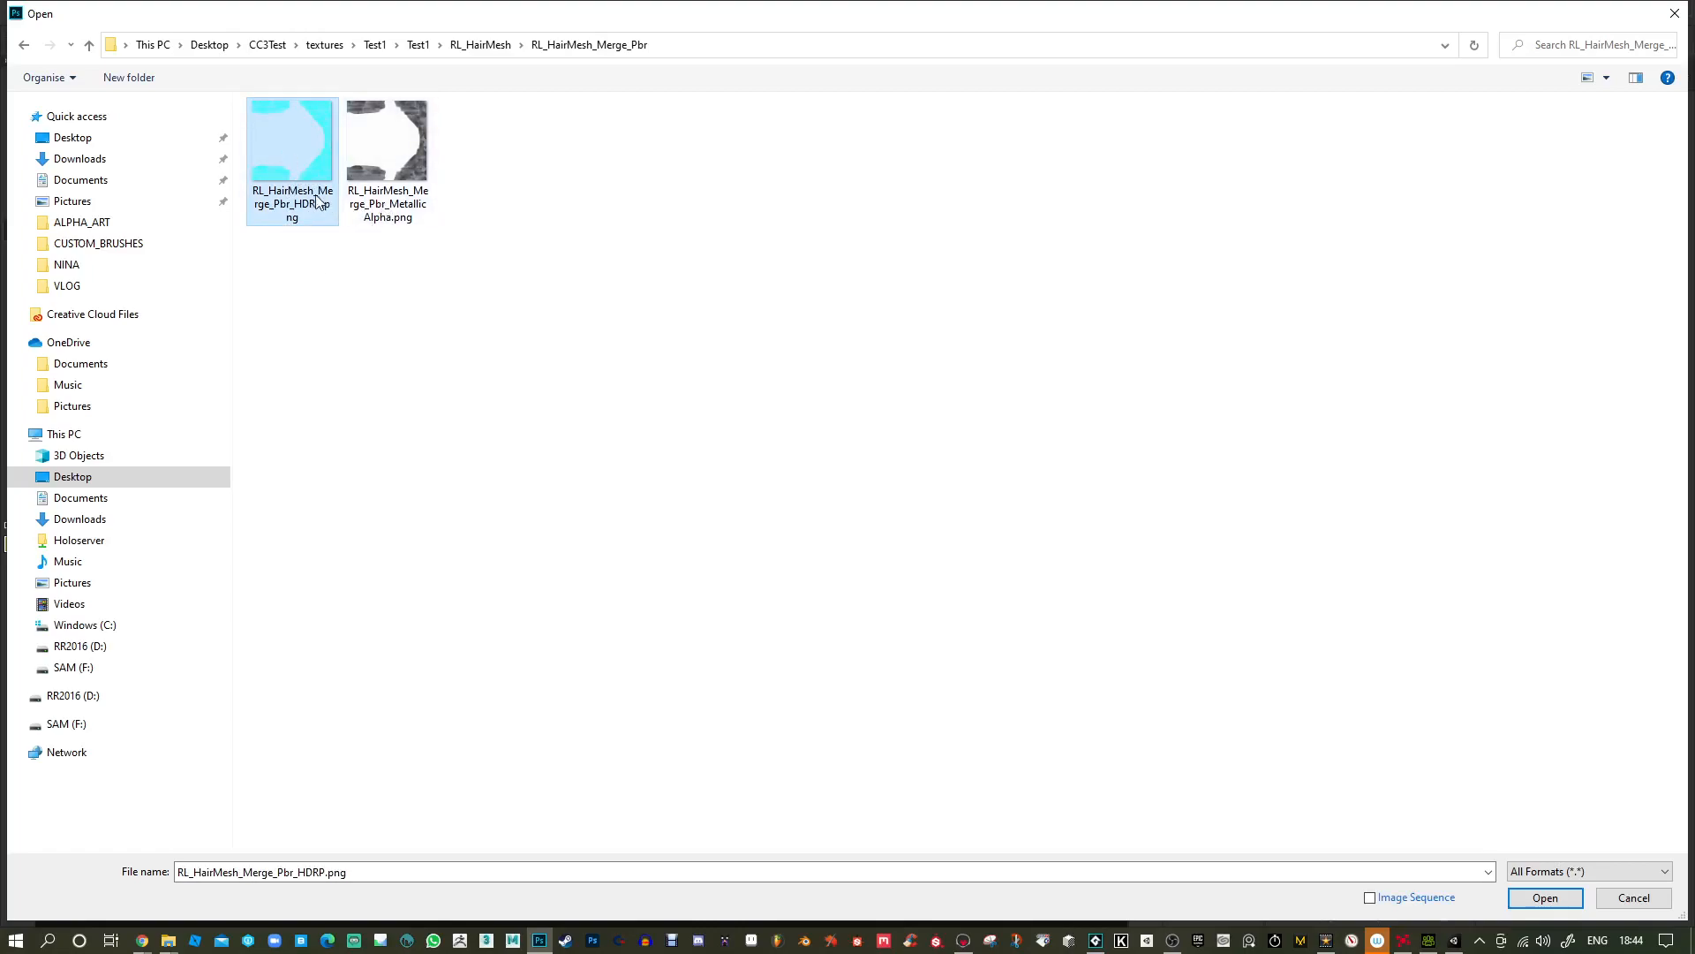
click(485, 181)
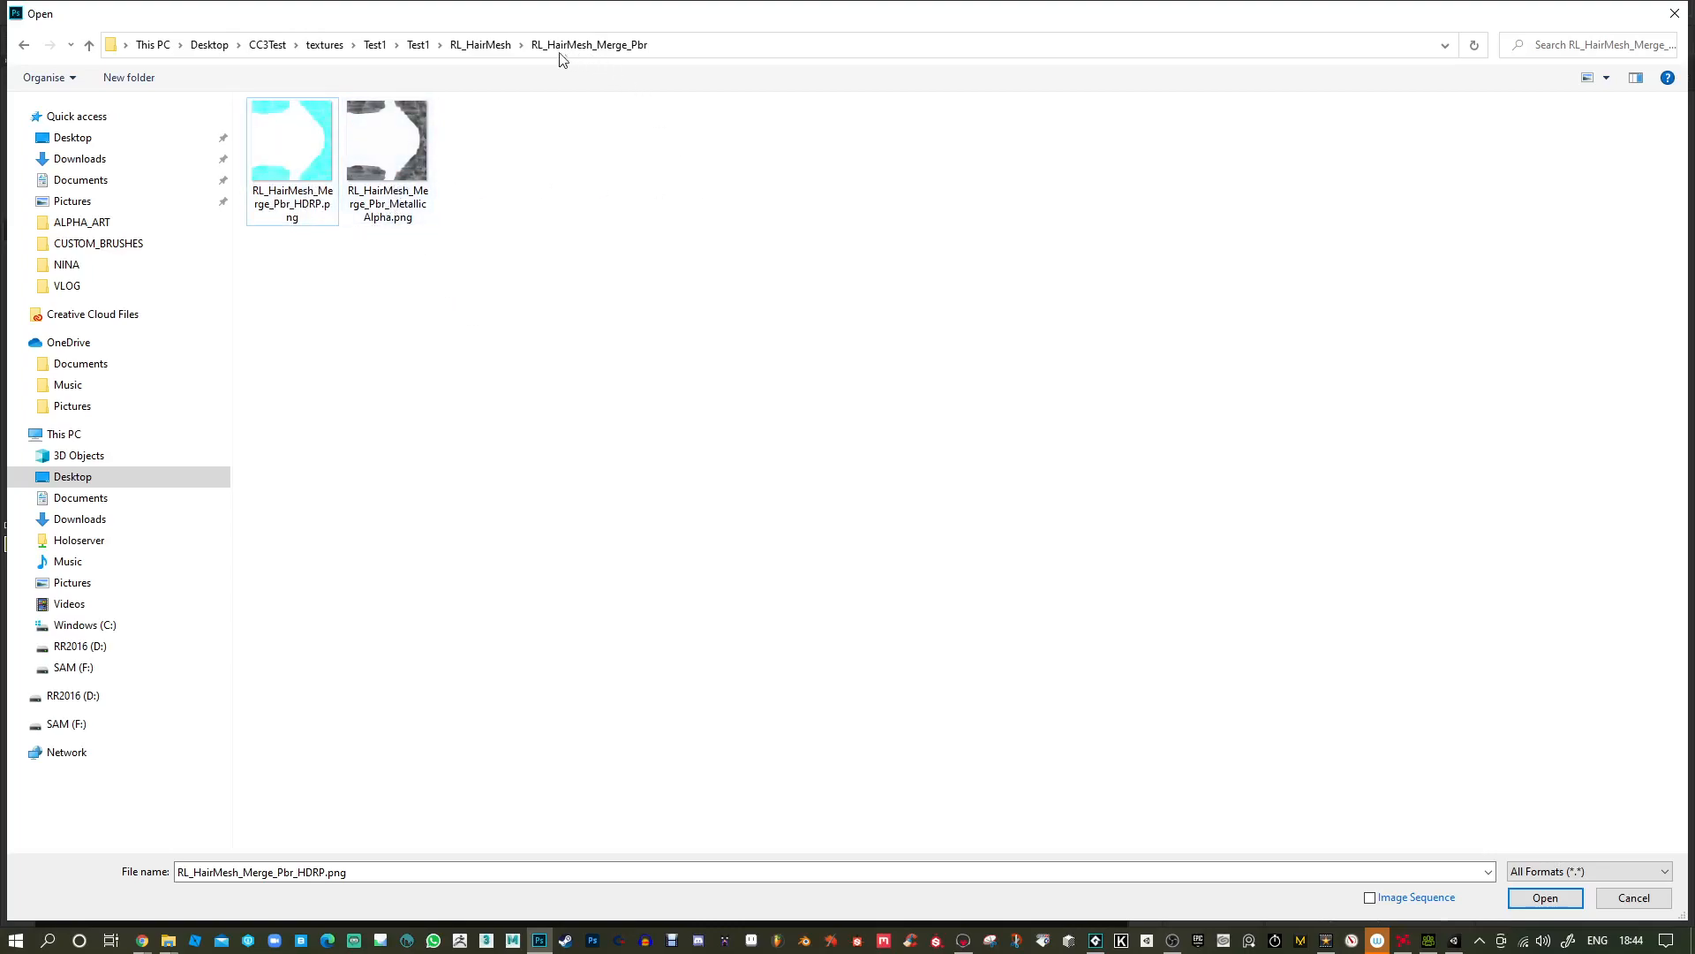
drag(316, 305, 419, 158)
click(1545, 898)
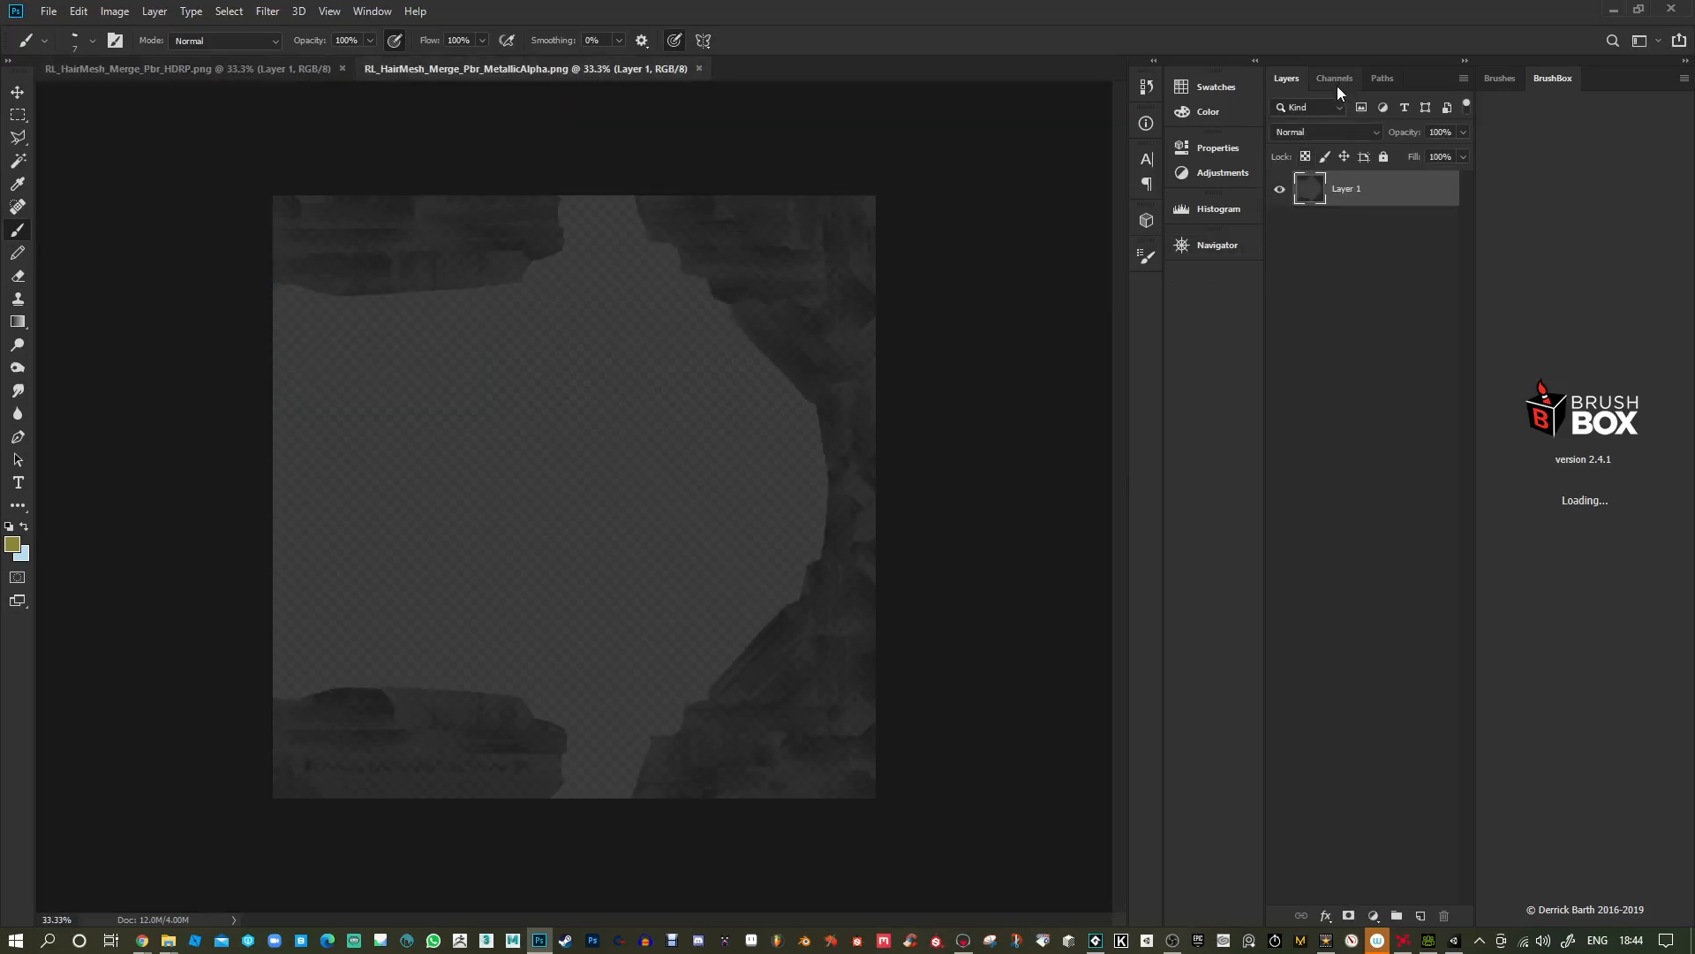
Add a layer mask made from transparency to Layer 1 of the MetallicAlpha image.
click(116, 10)
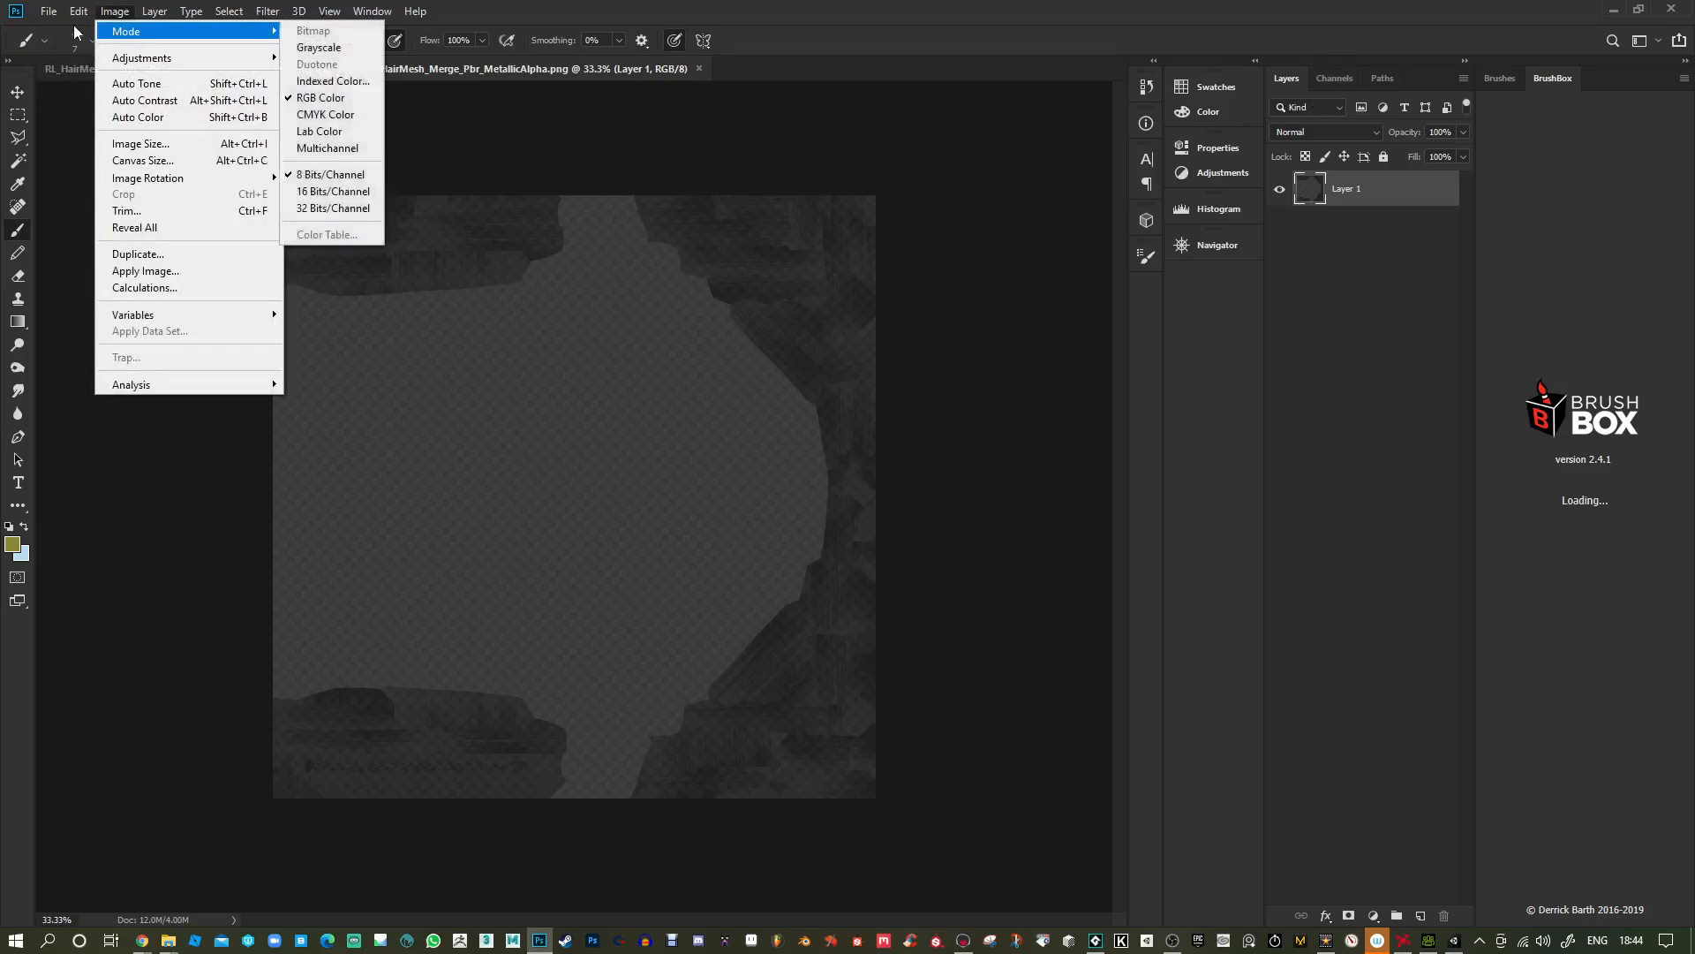
mouse_move(86, 12)
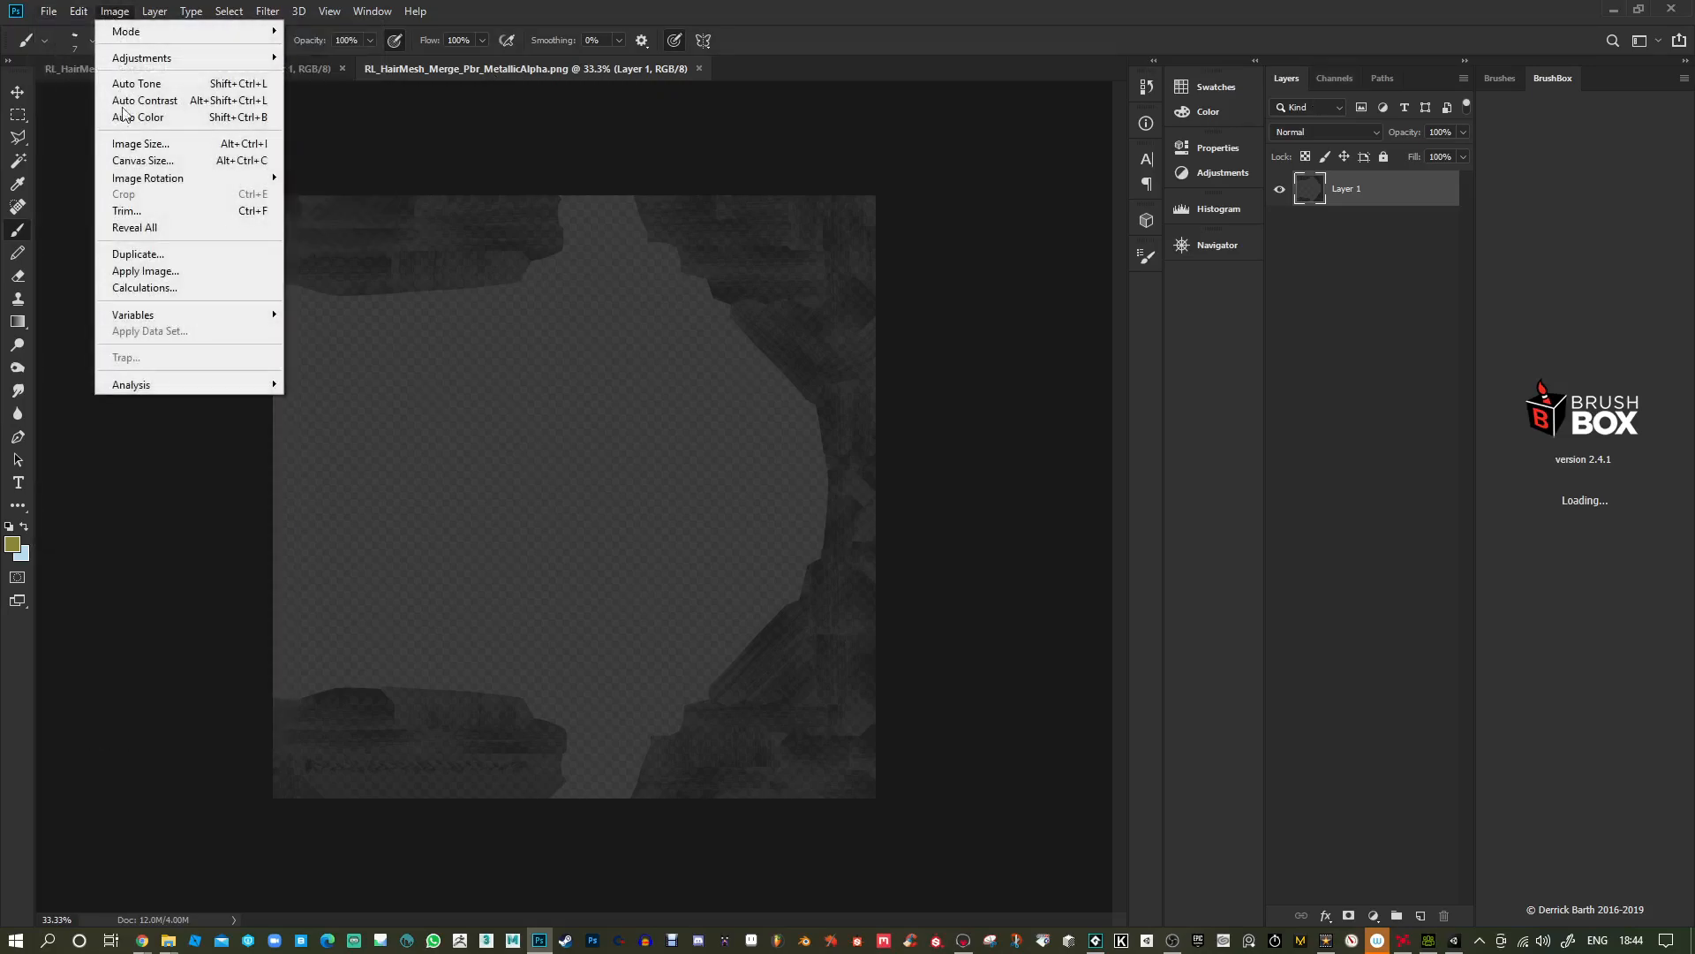
mouse_move(153, 18)
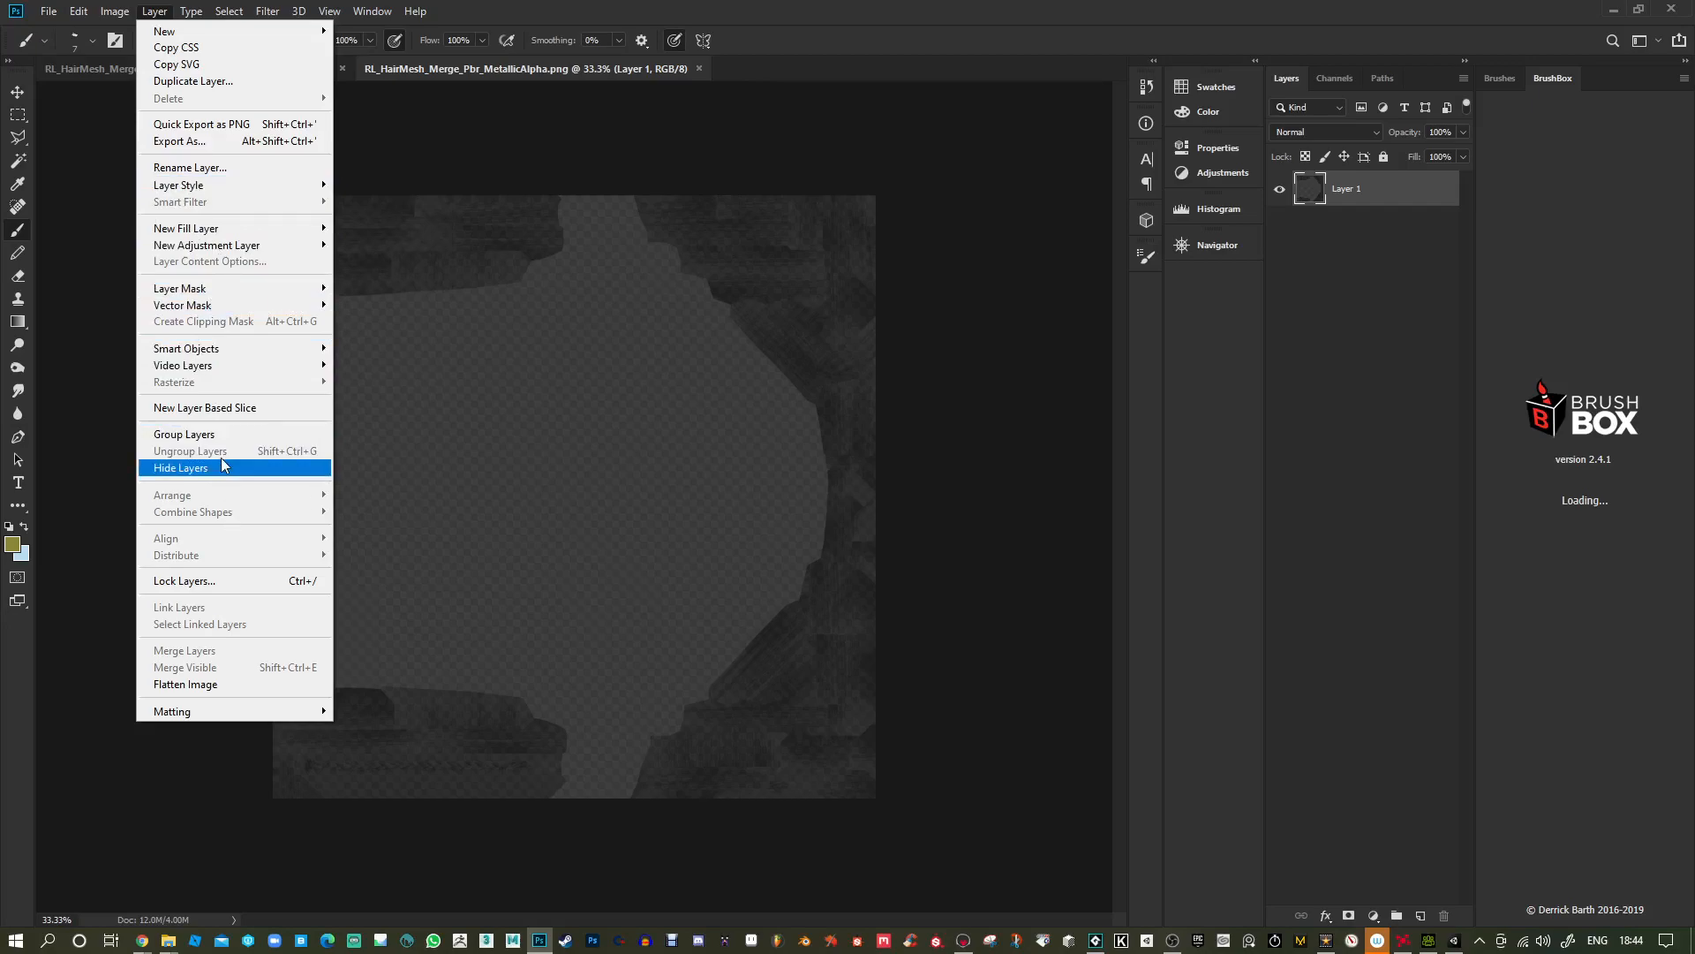
mouse_move(262, 292)
click(346, 354)
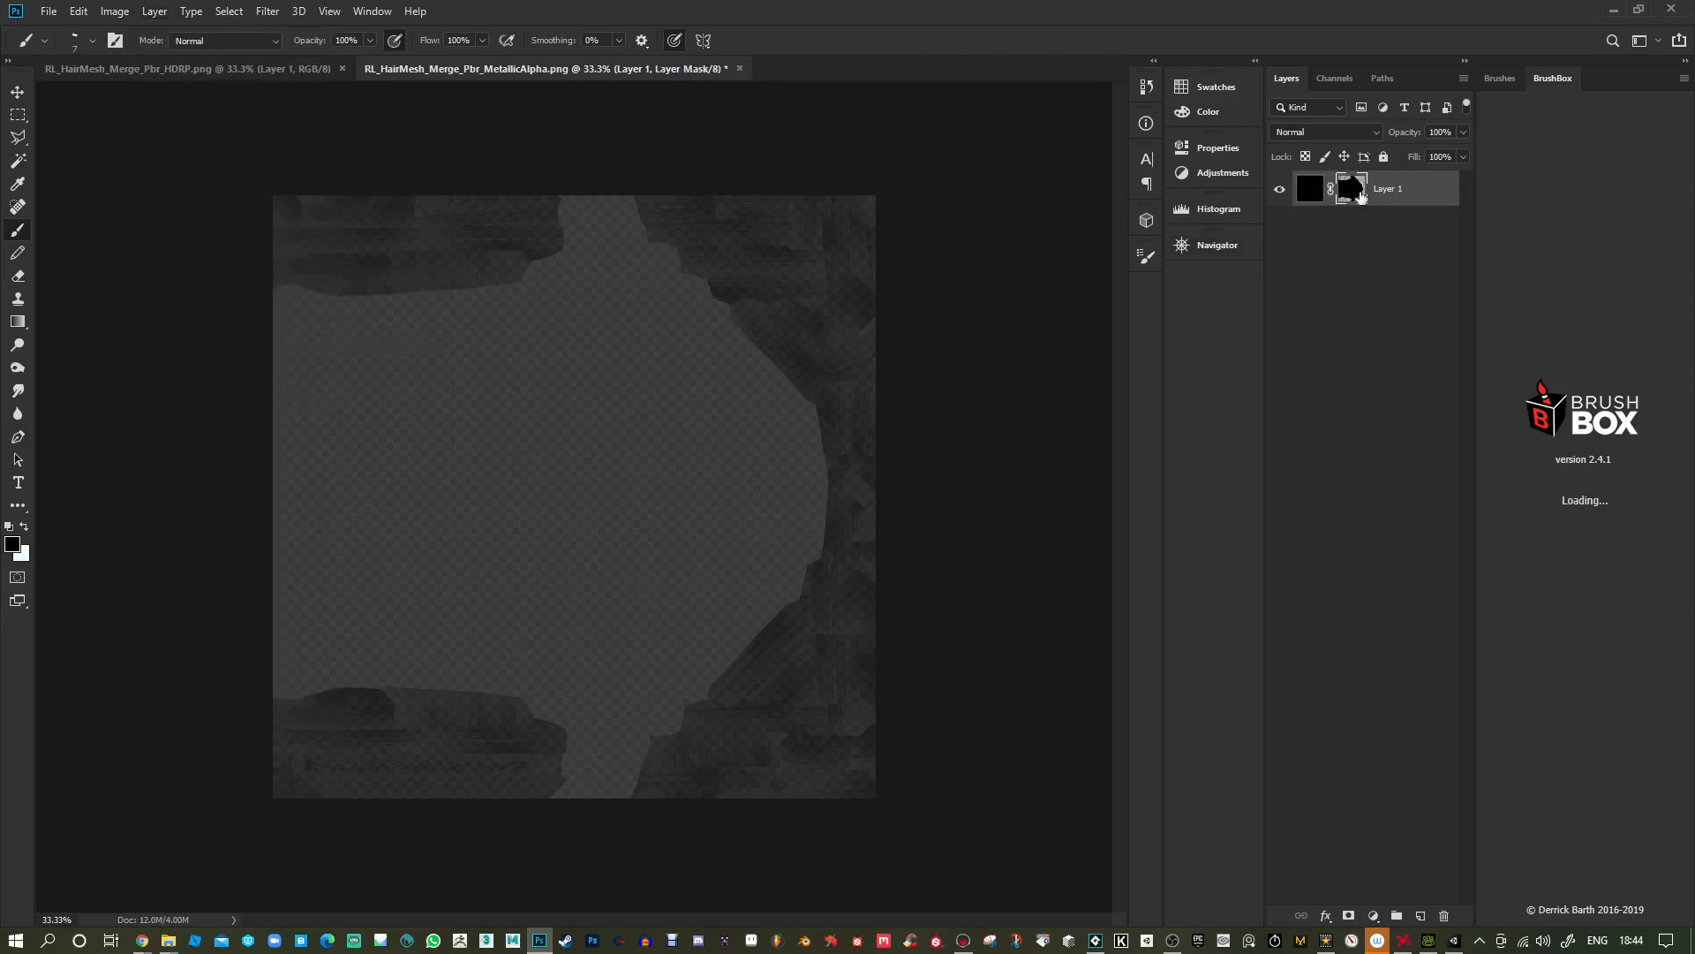
Copy the full contents of Layer 1's mask into a new layer above it.
alt+click(1360, 196)
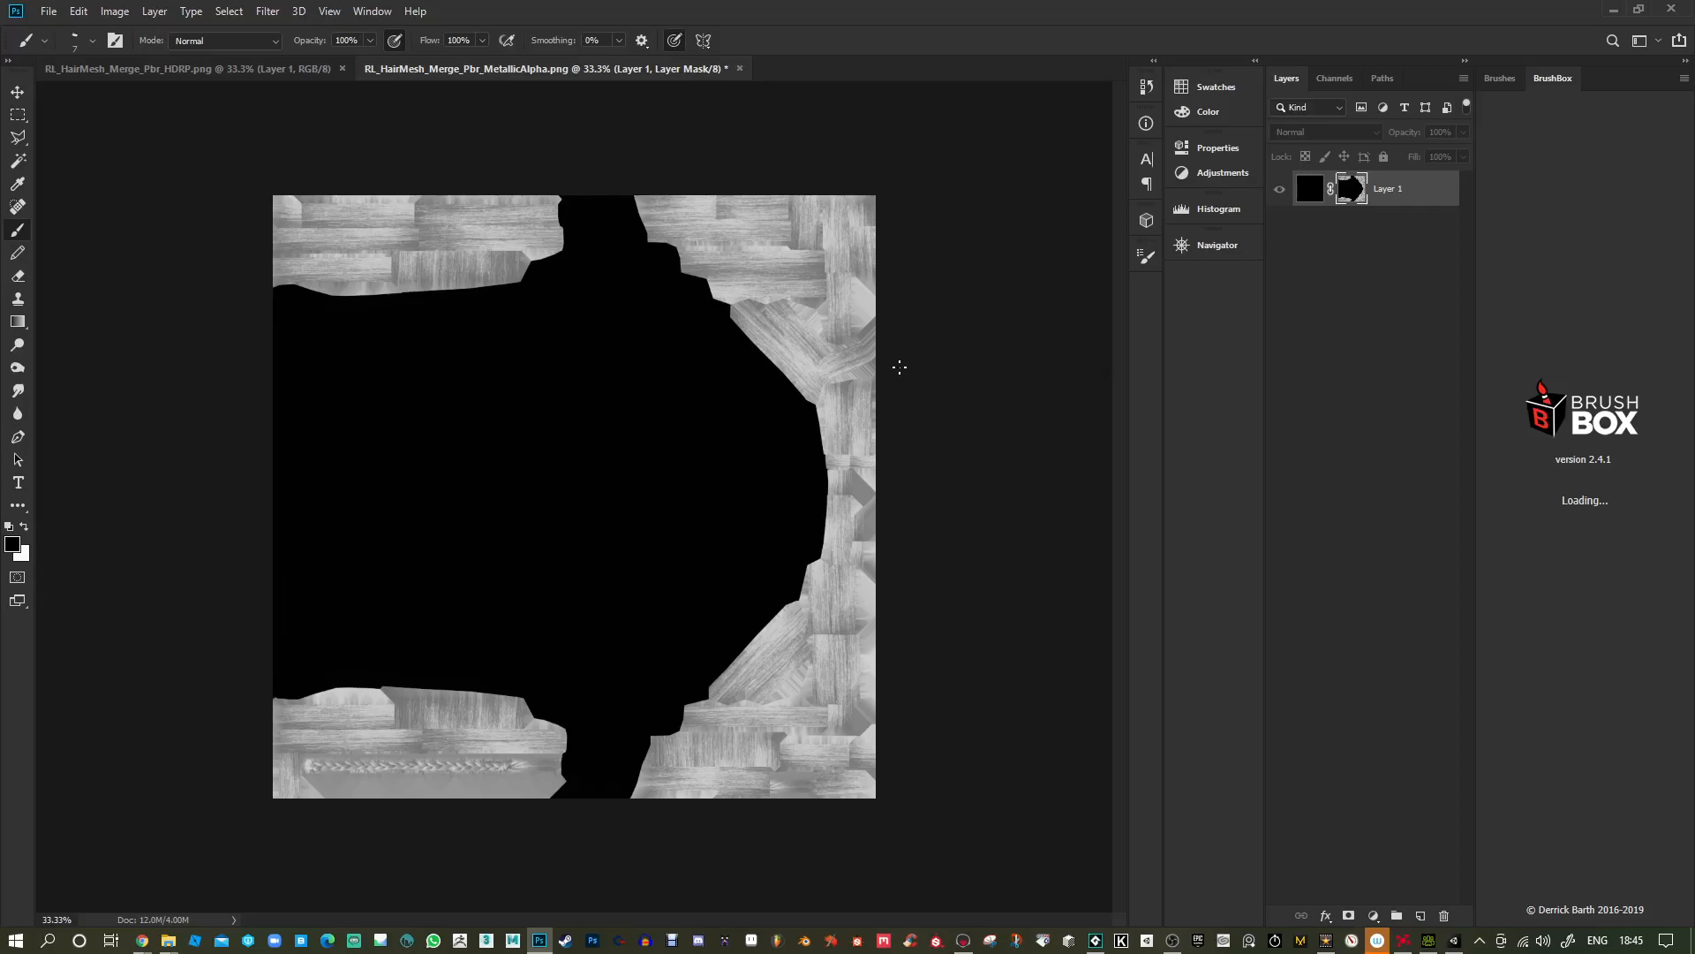
key(ctrl+a)
click(1421, 916)
key(ctrl+v)
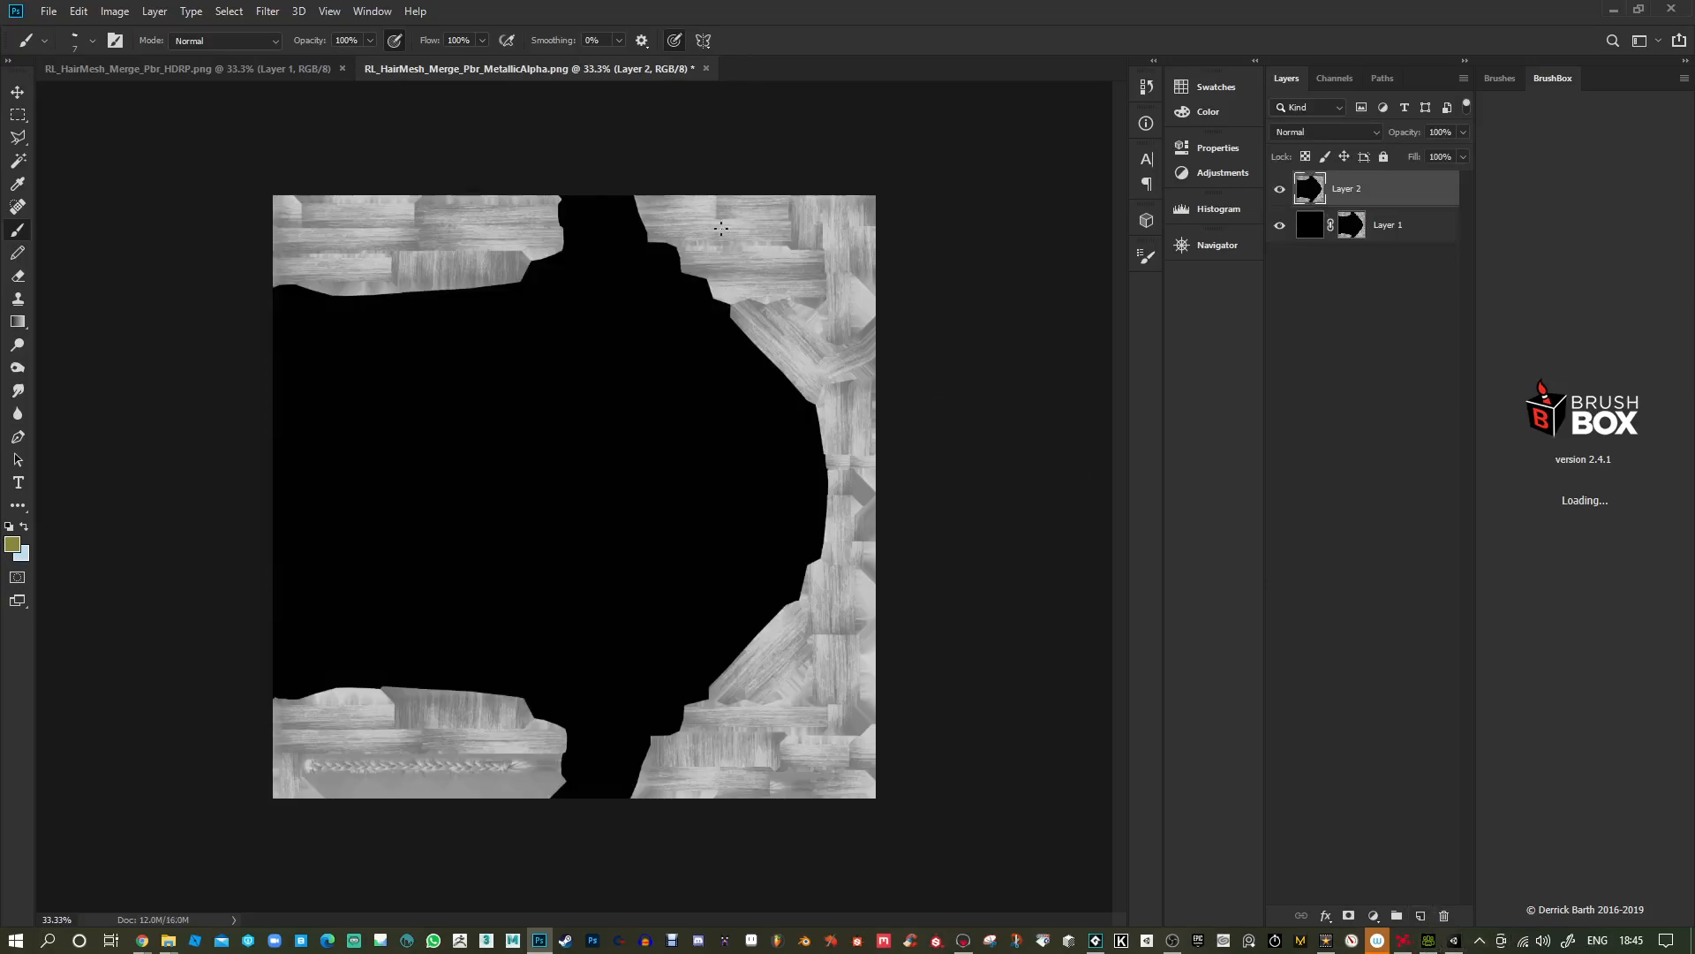
Open the Generate Normal Map filter for Layer 2 of the MetallicAlpha image.
click(266, 10)
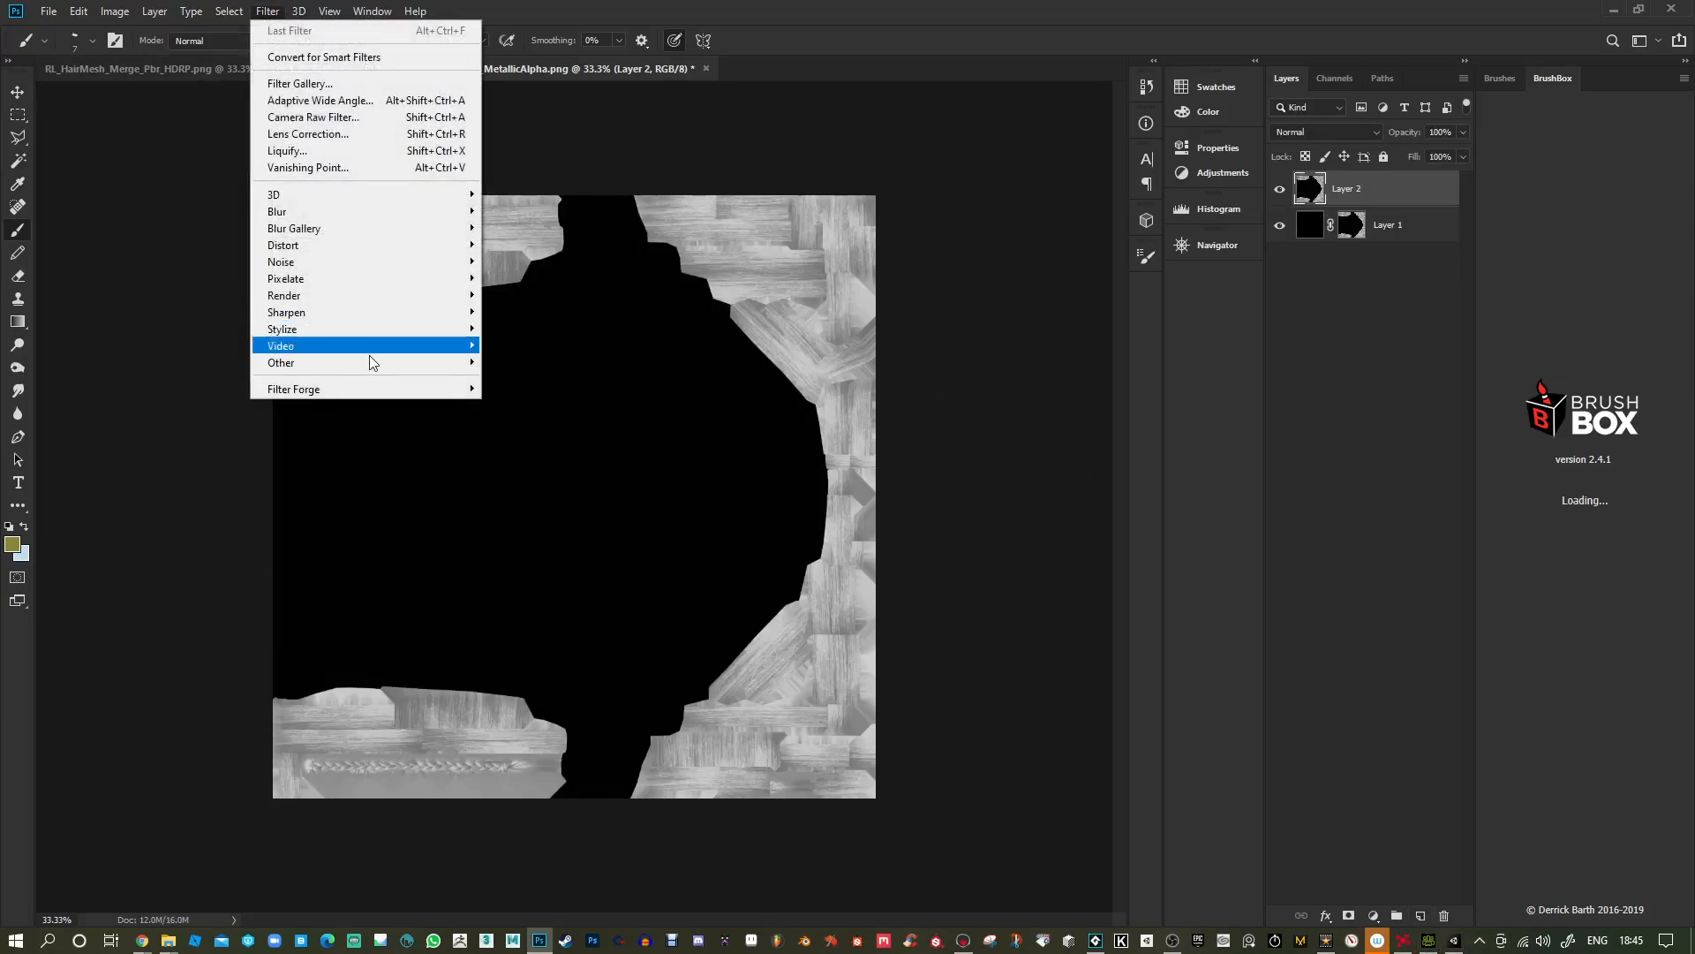
mouse_move(370, 365)
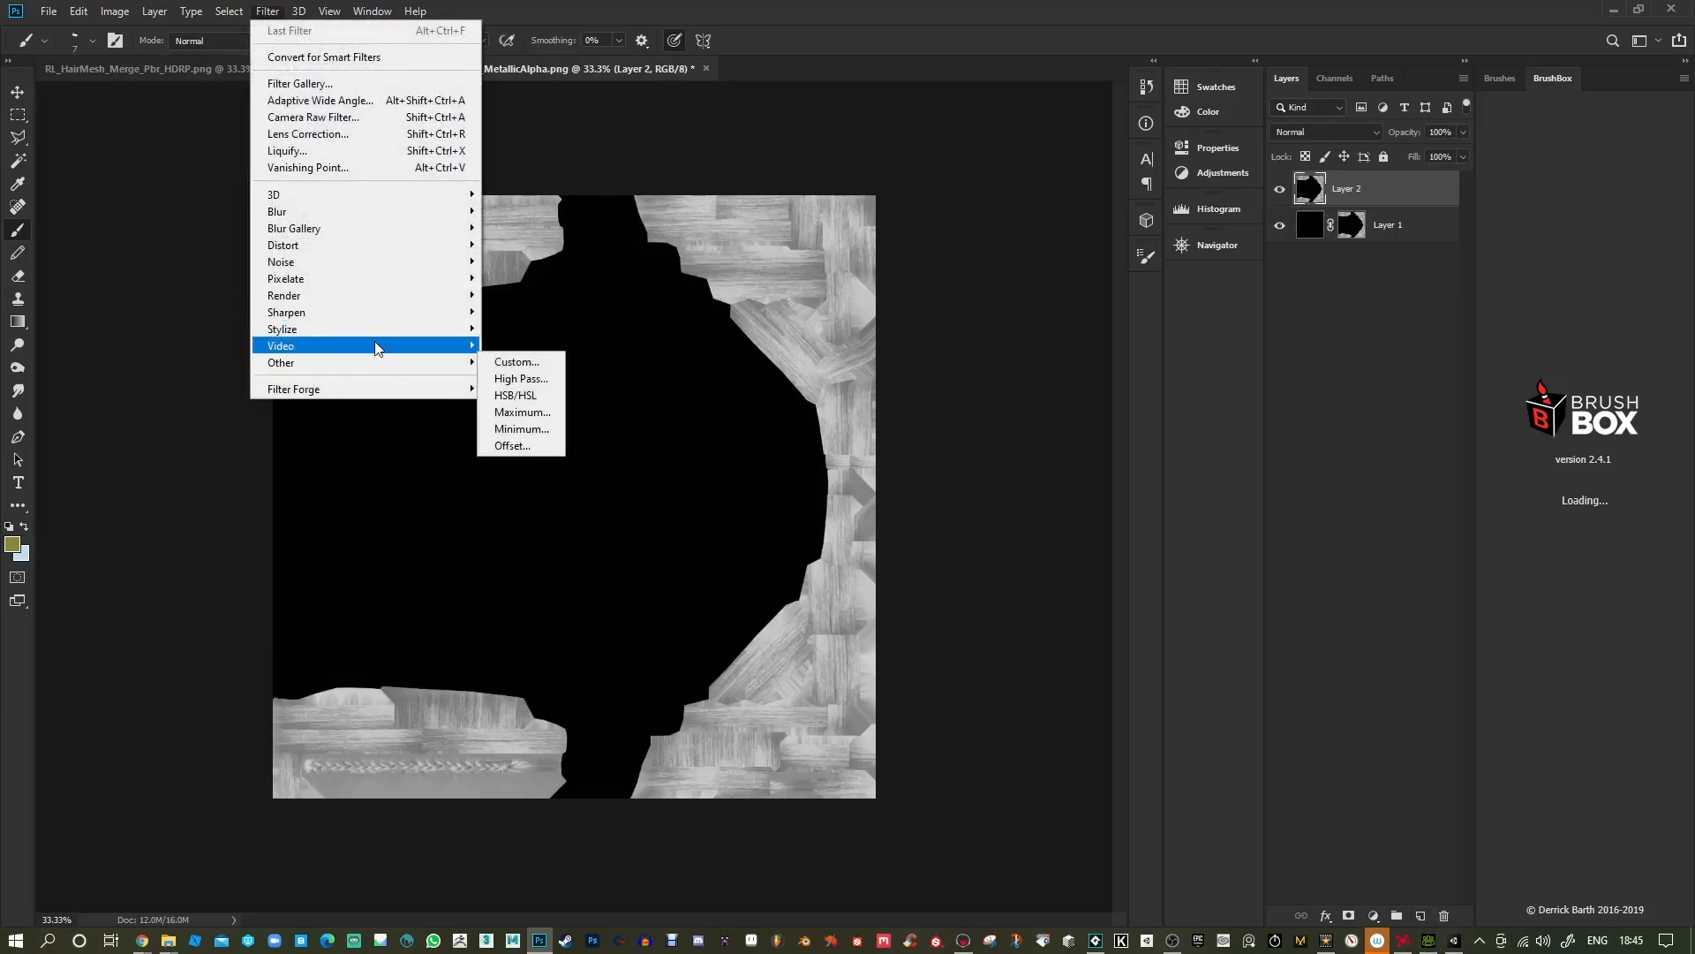
mouse_move(378, 295)
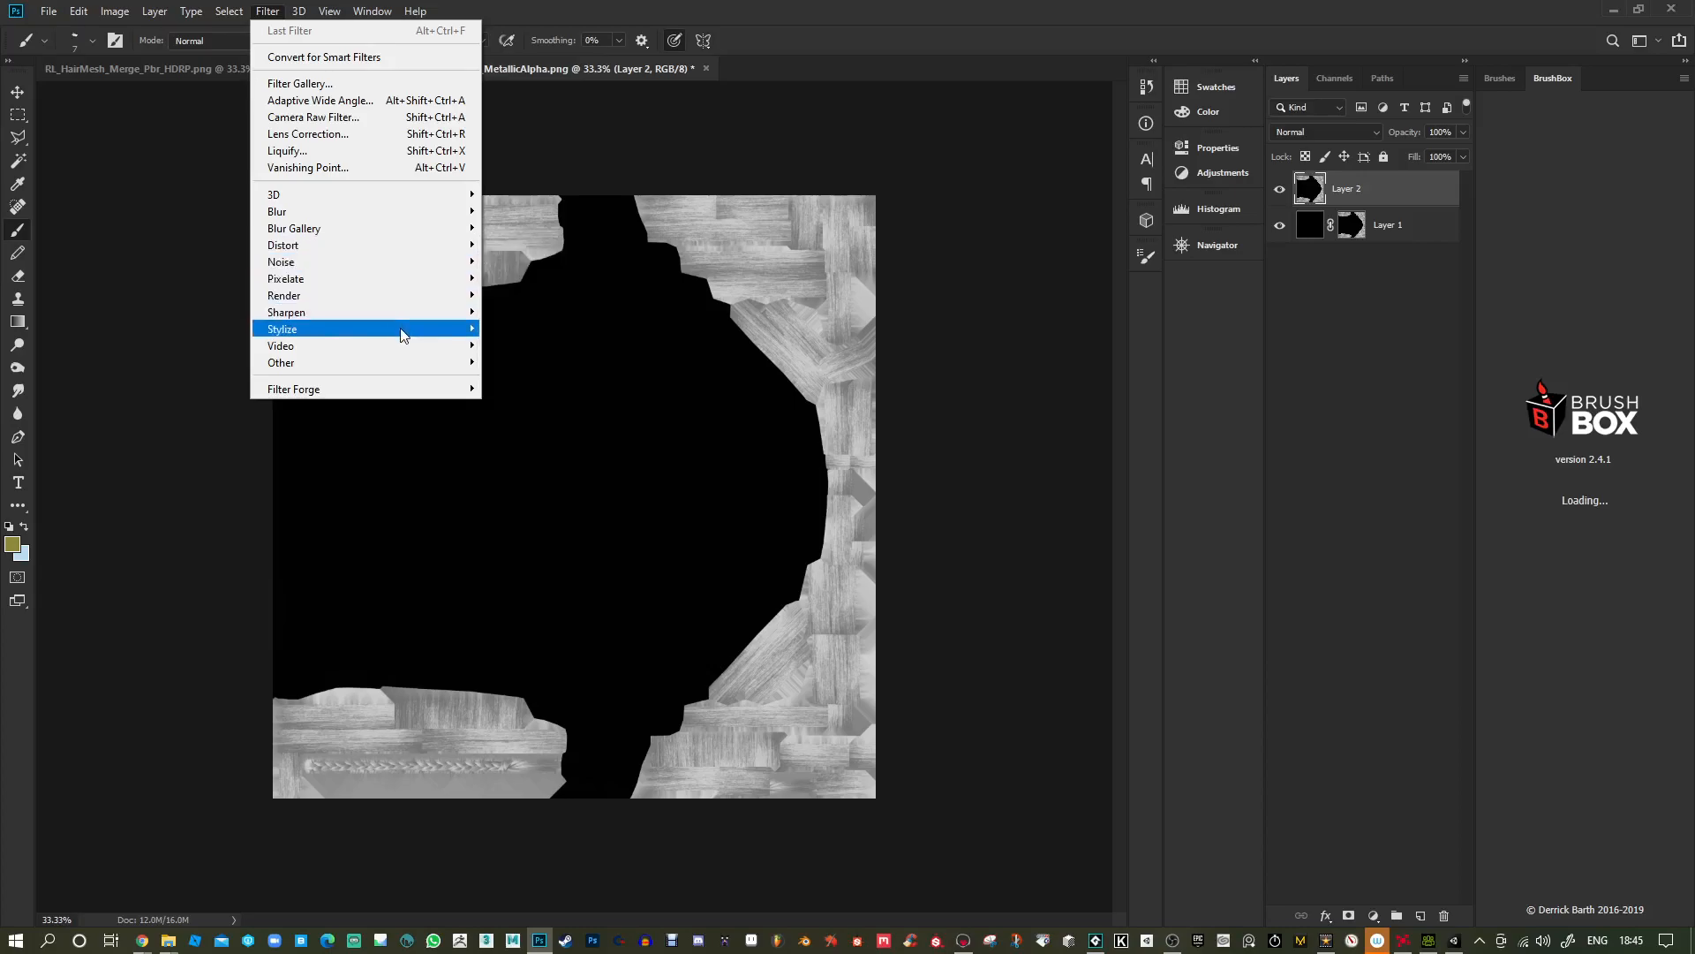
mouse_move(402, 334)
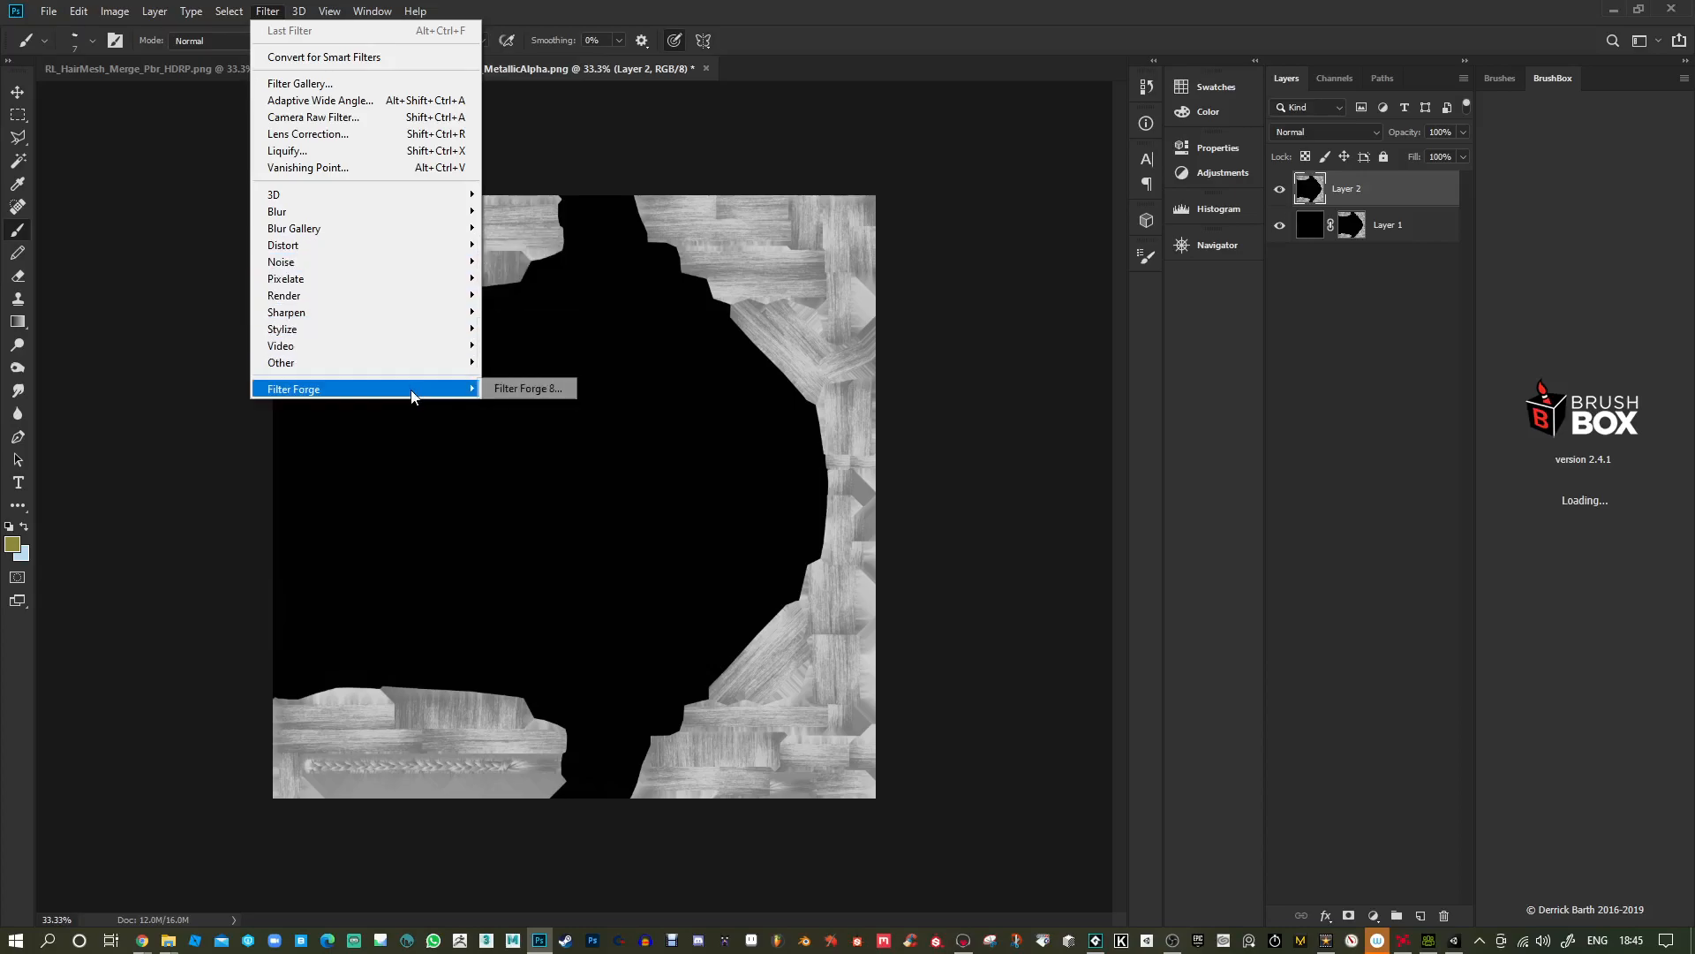
mouse_move(413, 196)
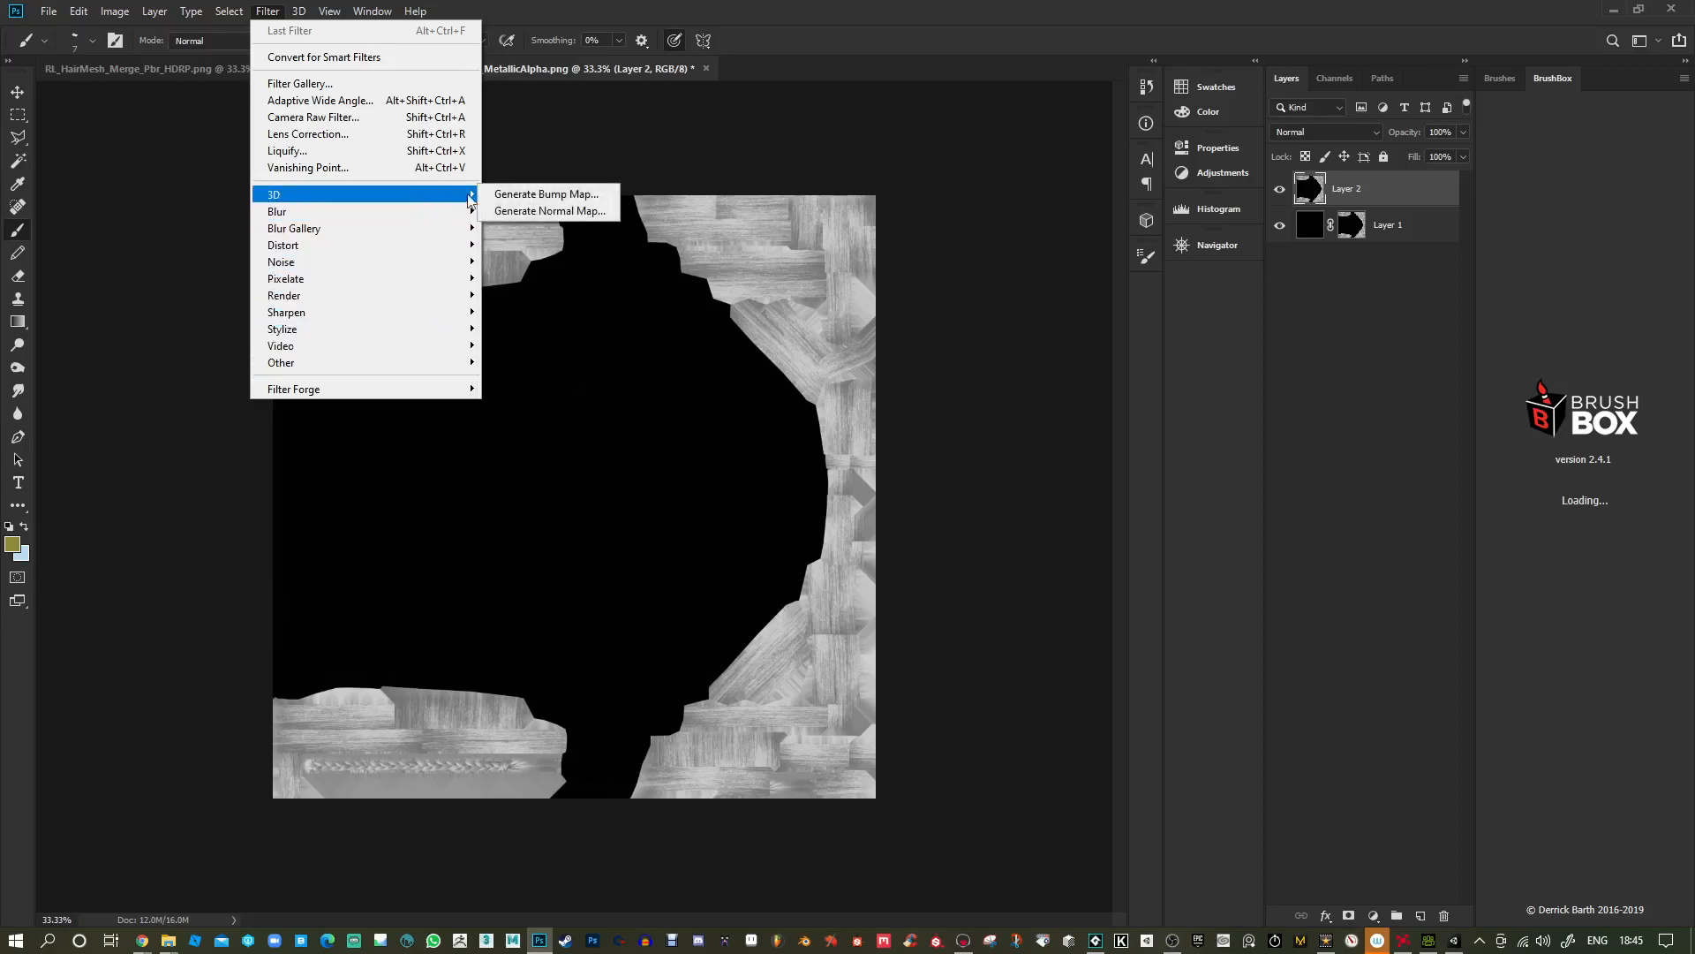
click(598, 214)
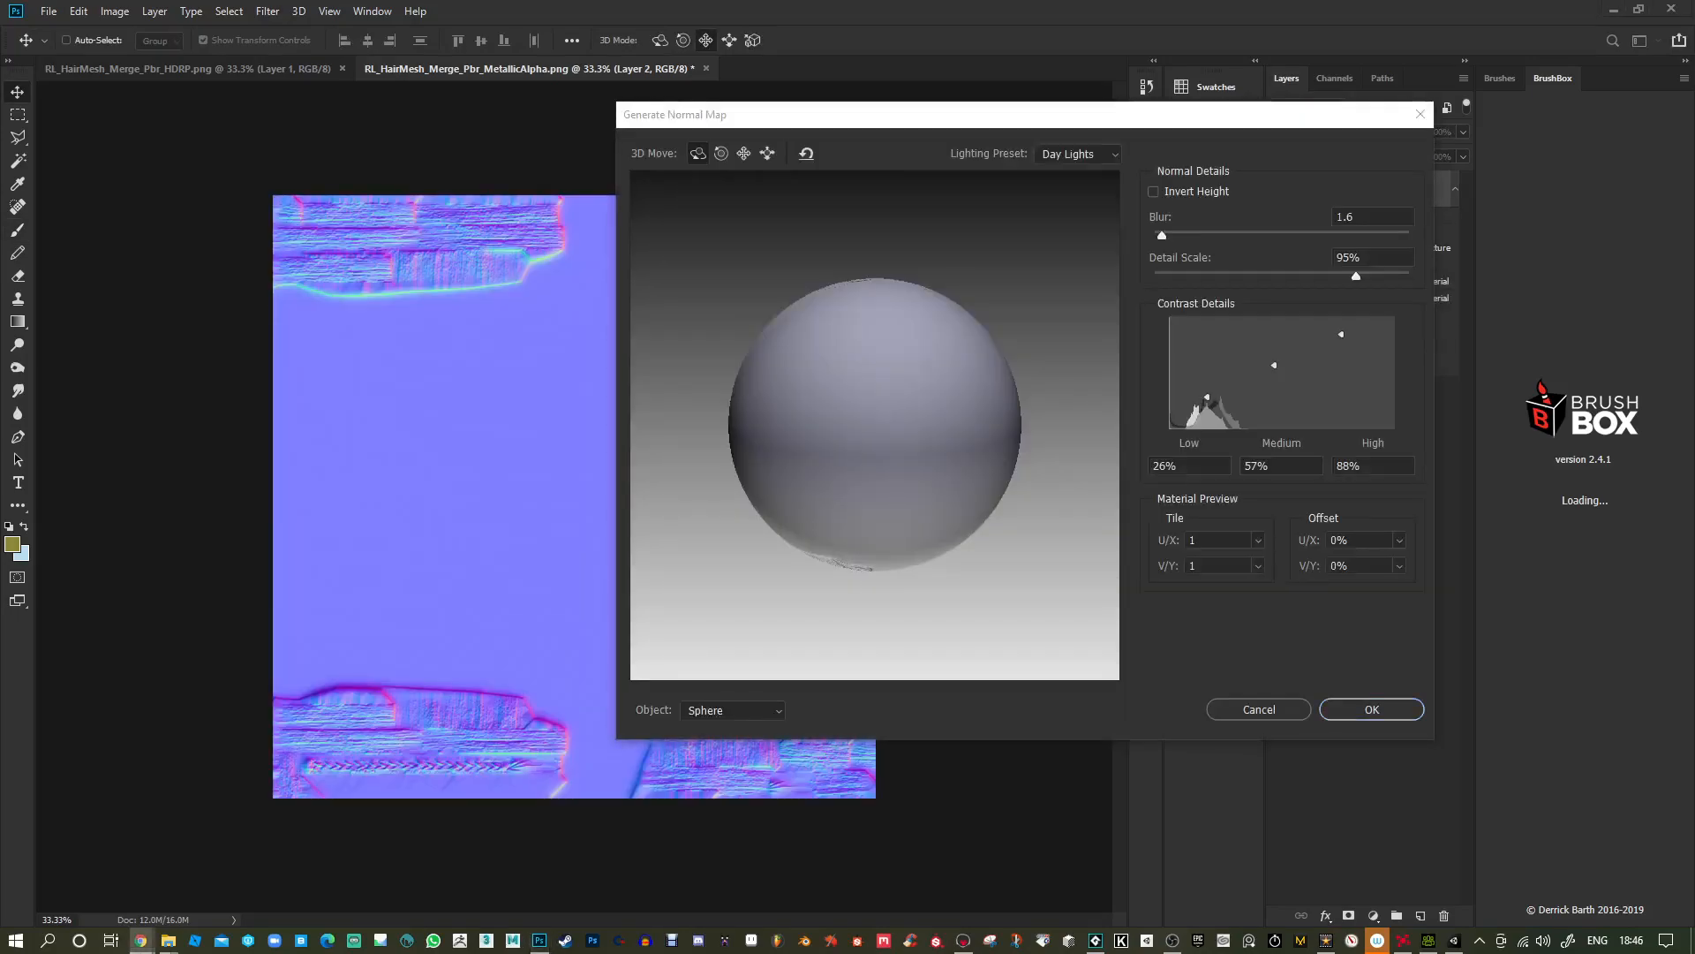
Generate the normal map with inverted height and a detail scale of 29%, checking the relief on the preview sphere.
click(962, 448)
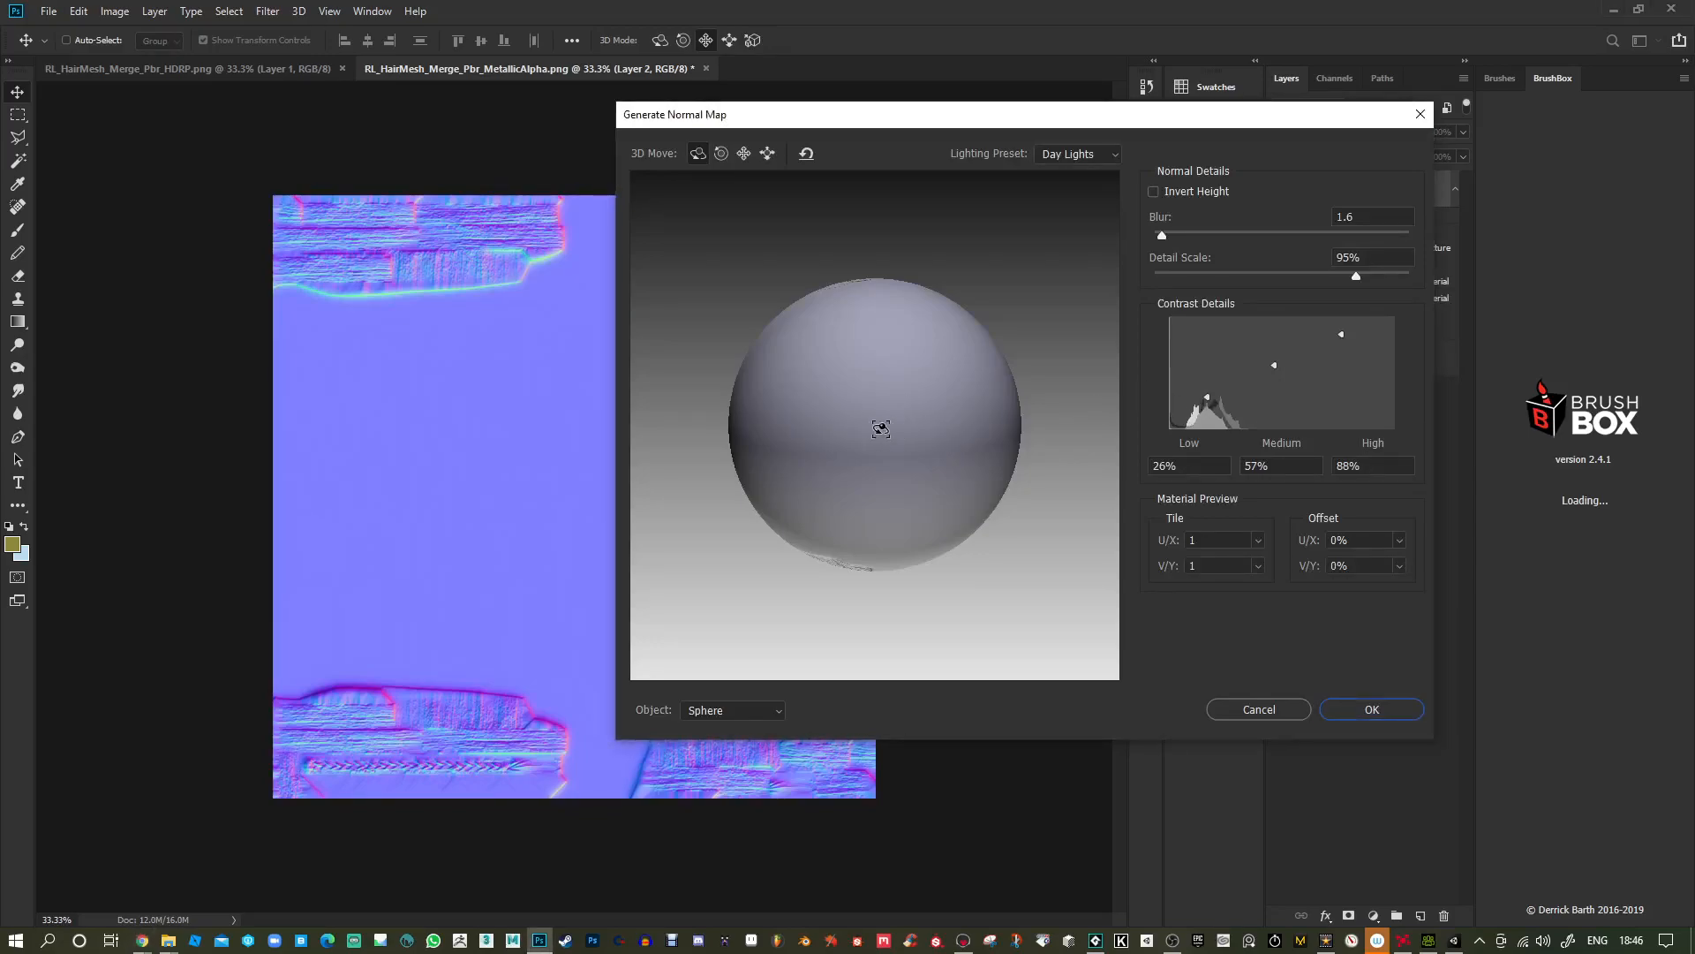
alt+drag(967, 418, 968, 353)
alt+drag(956, 415, 1027, 340)
drag(1294, 275, 1275, 279)
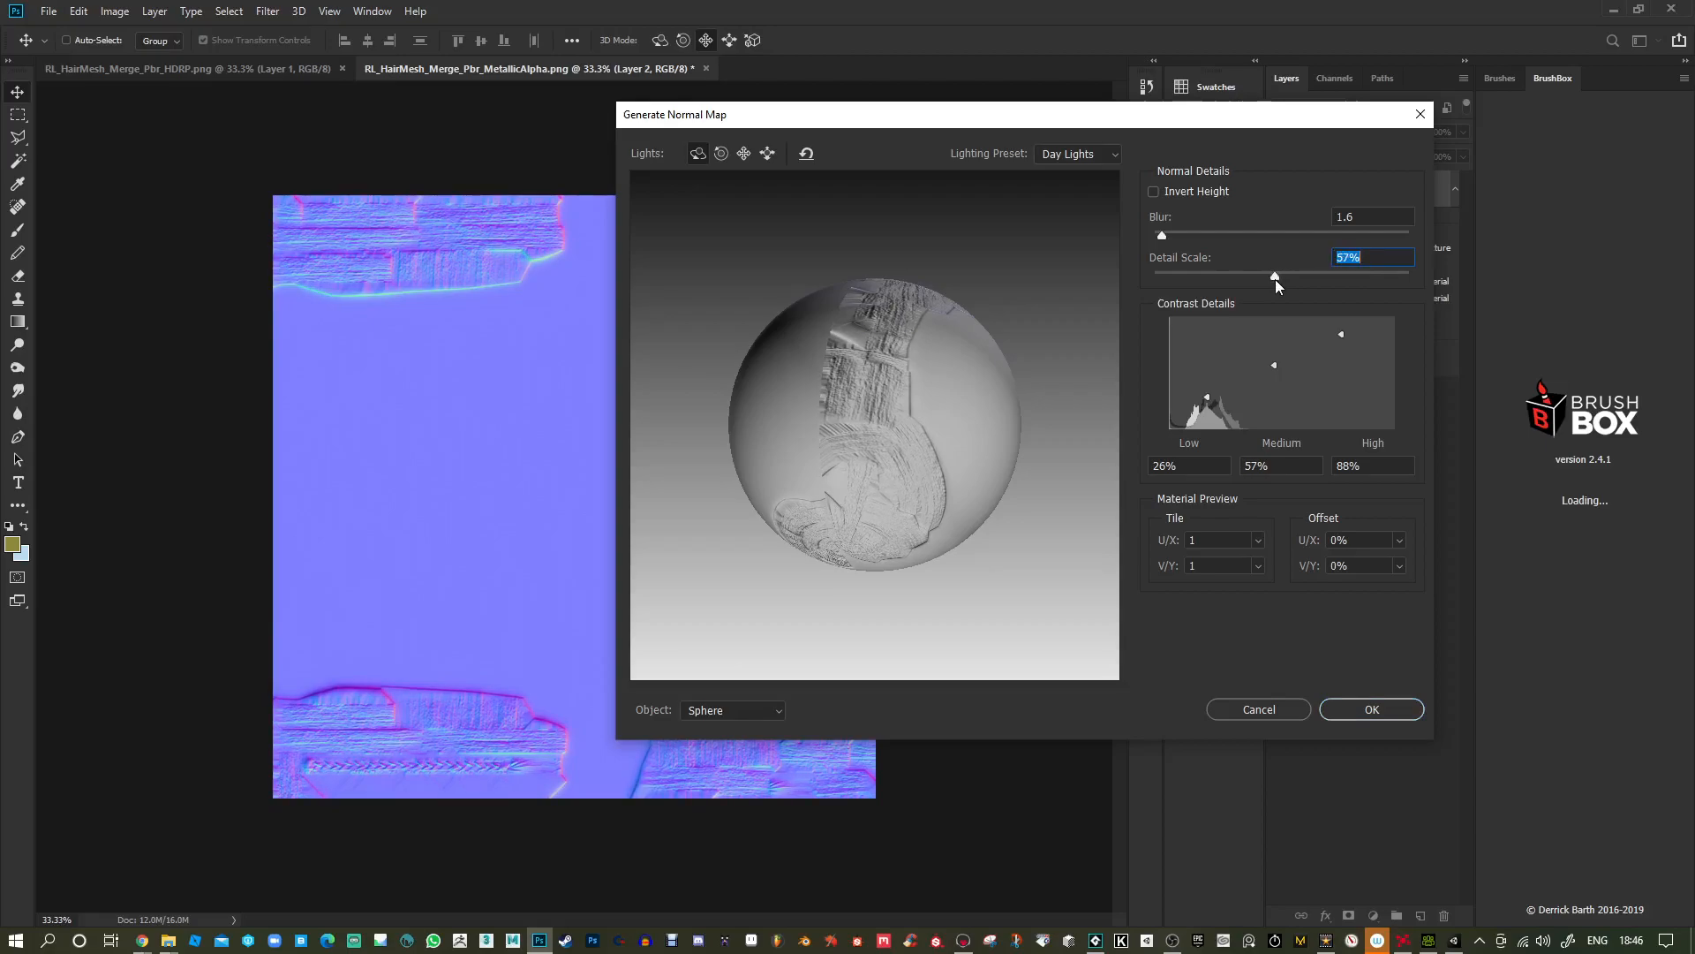
click(1154, 192)
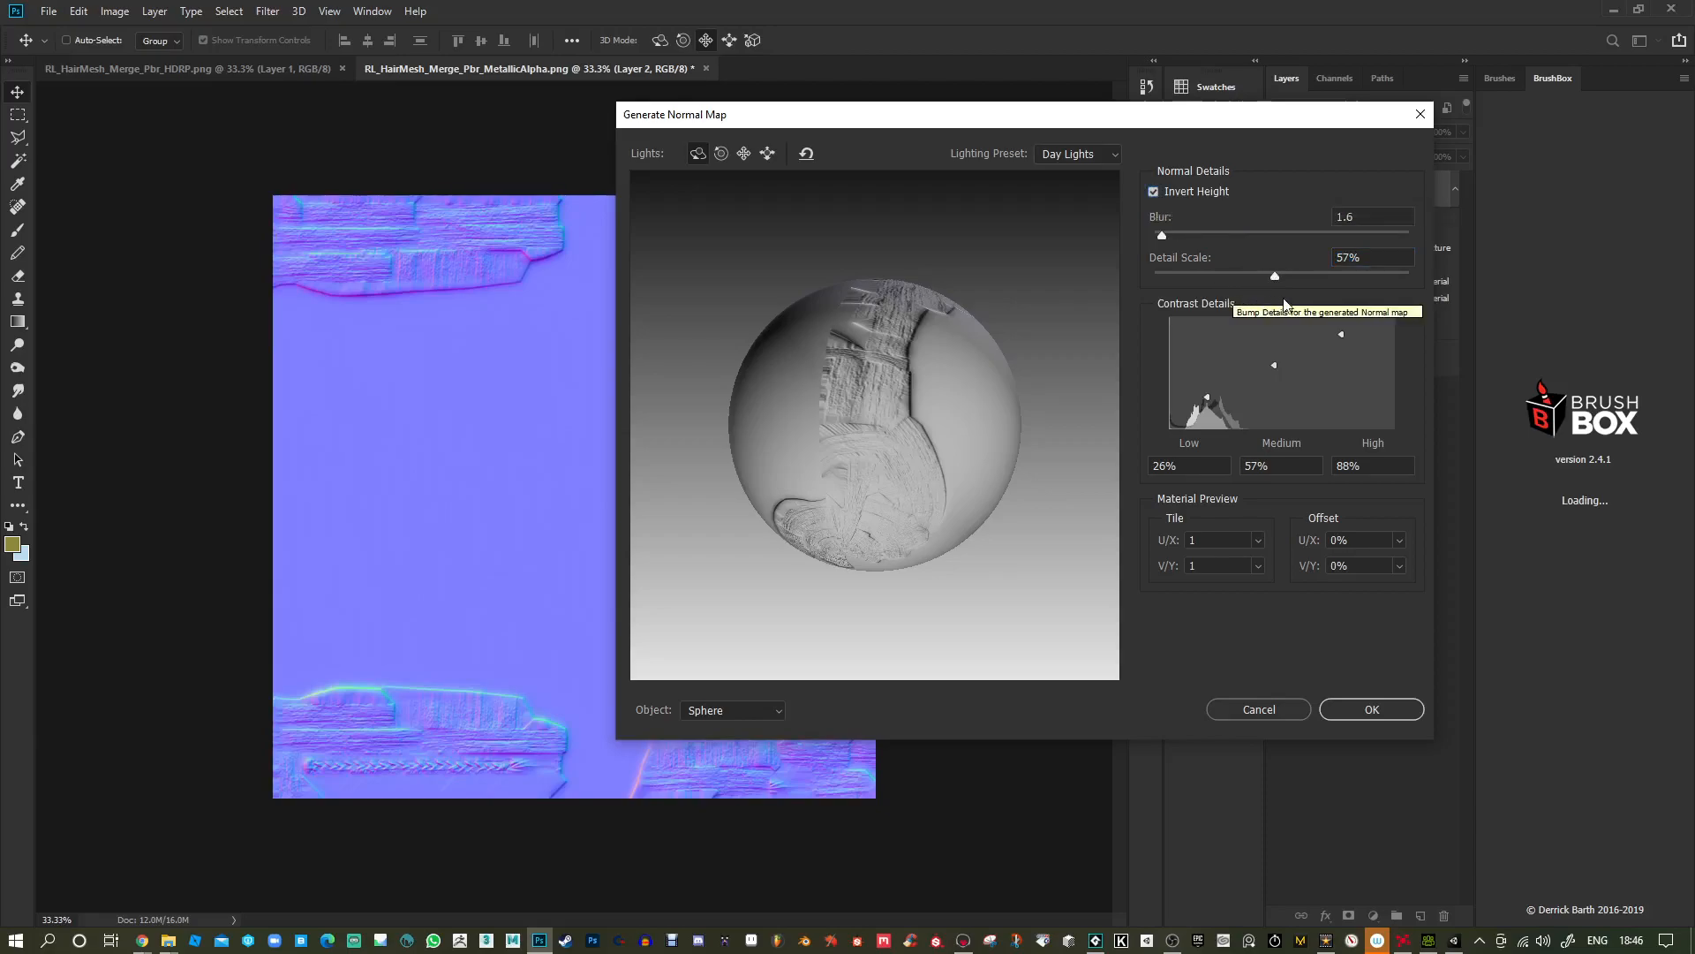
drag(1274, 276, 1210, 277)
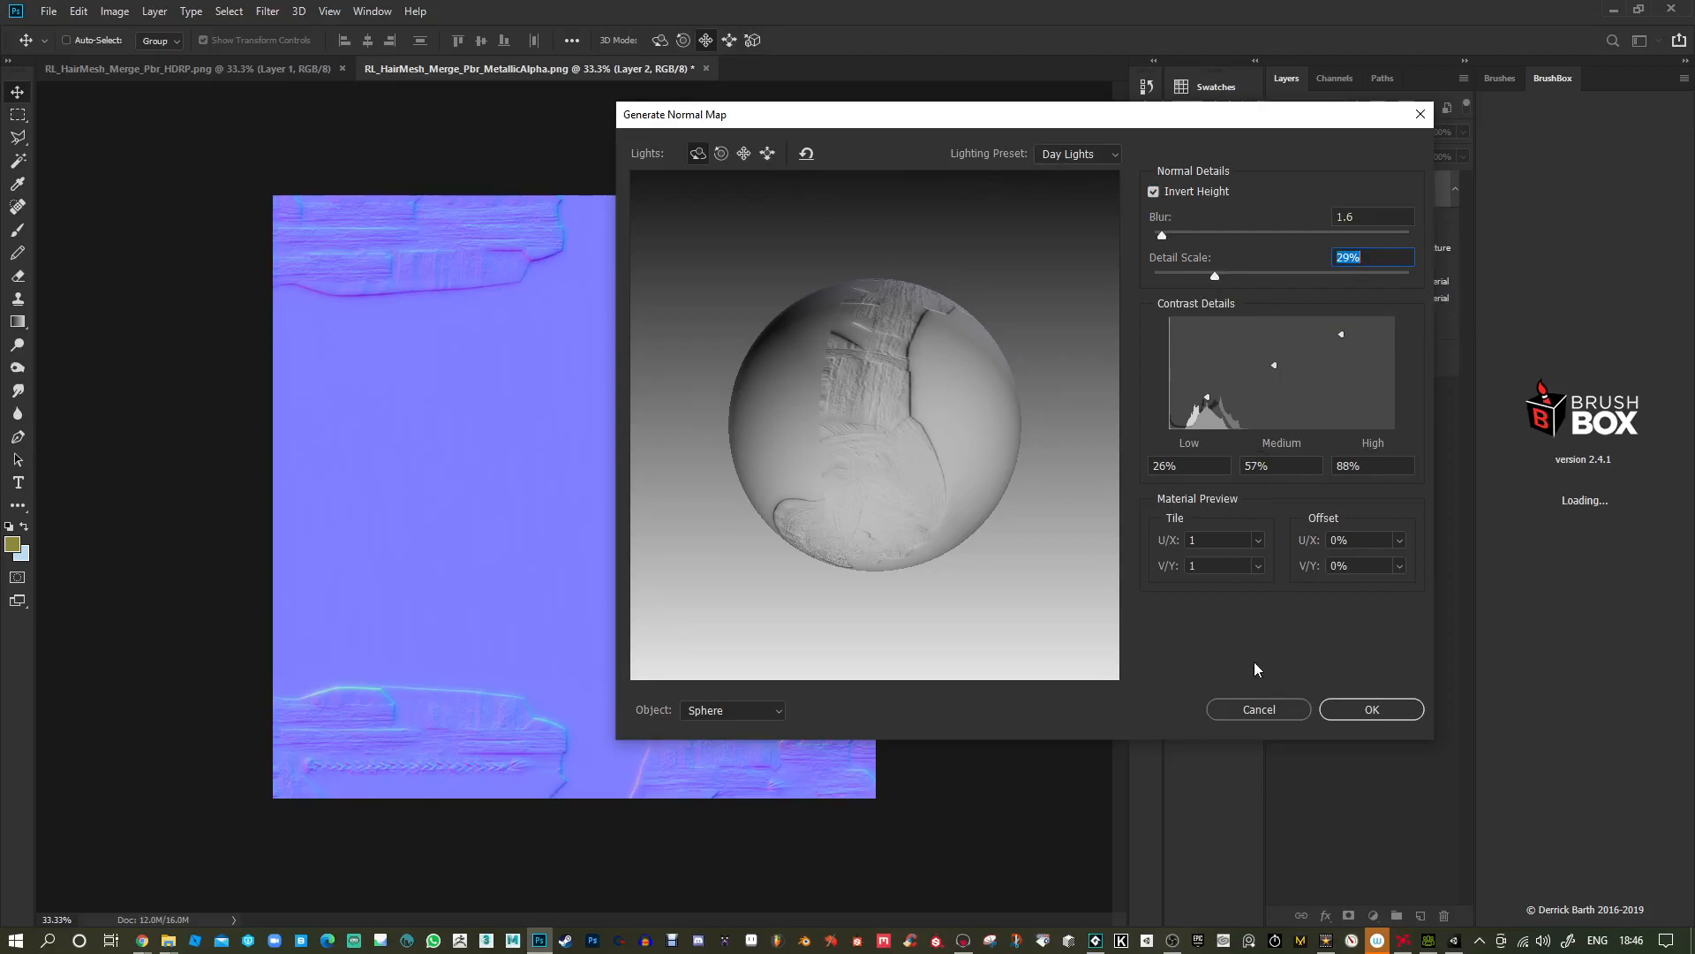
click(1374, 707)
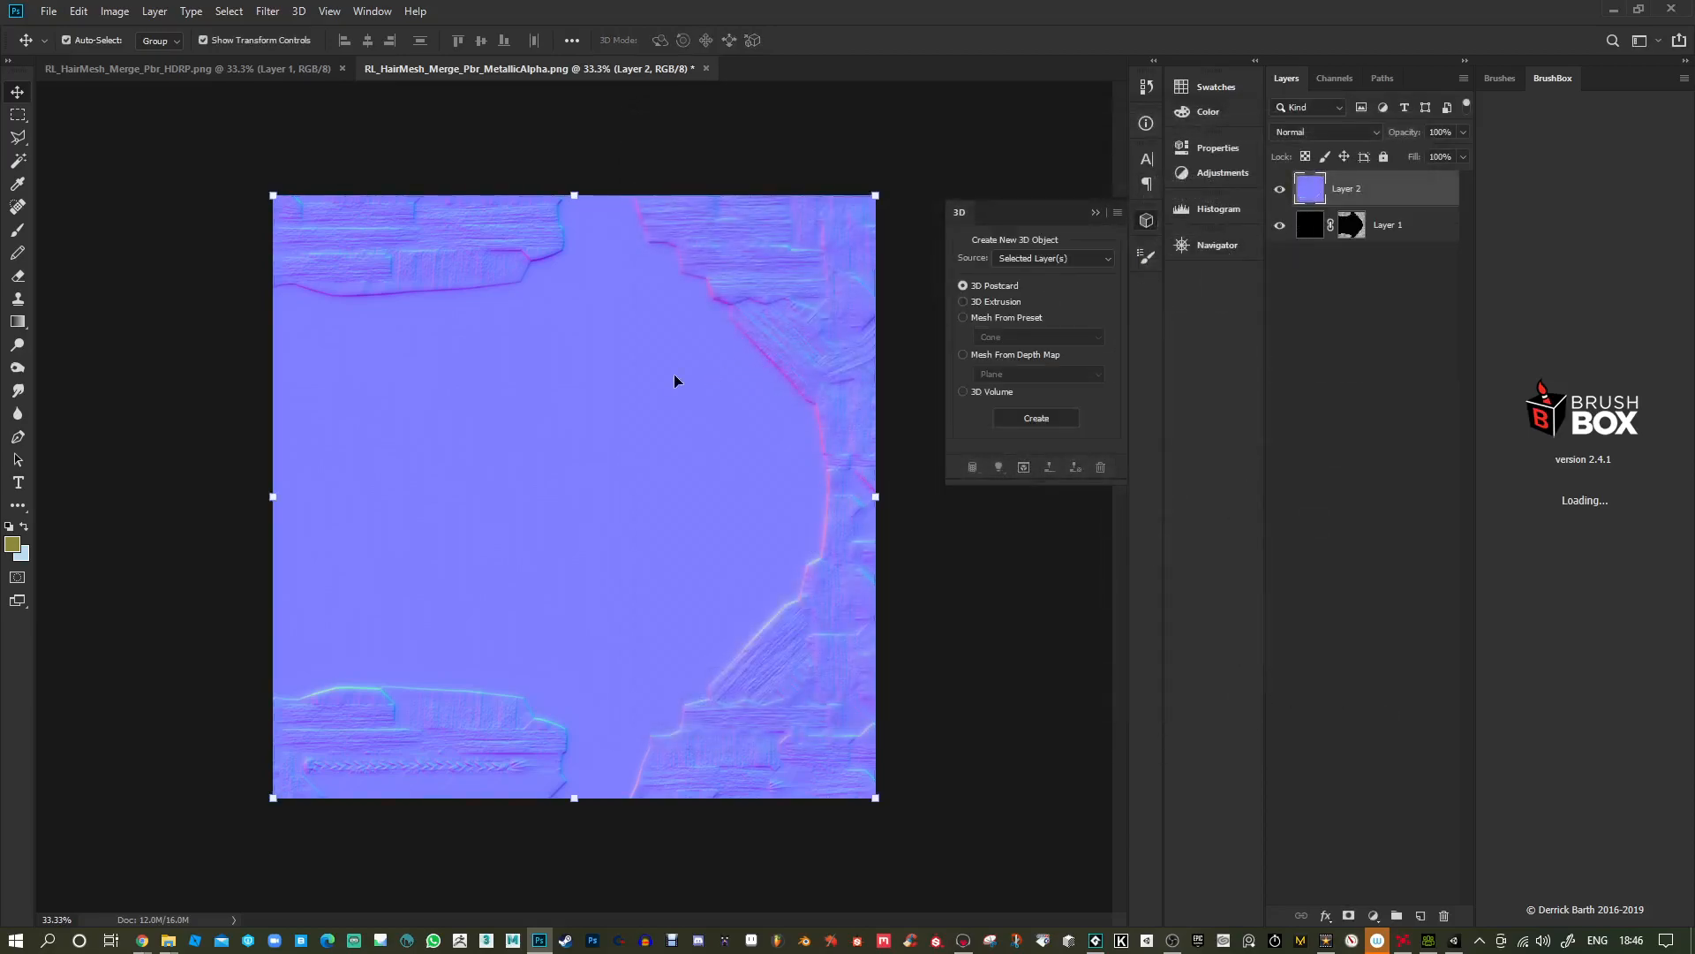
Save a PNG copy of the normal map as RL_HairMesh_NM in the RL_HairMesh_Merge_Pbr folder.
key(ctrl+shift+s)
click(241, 758)
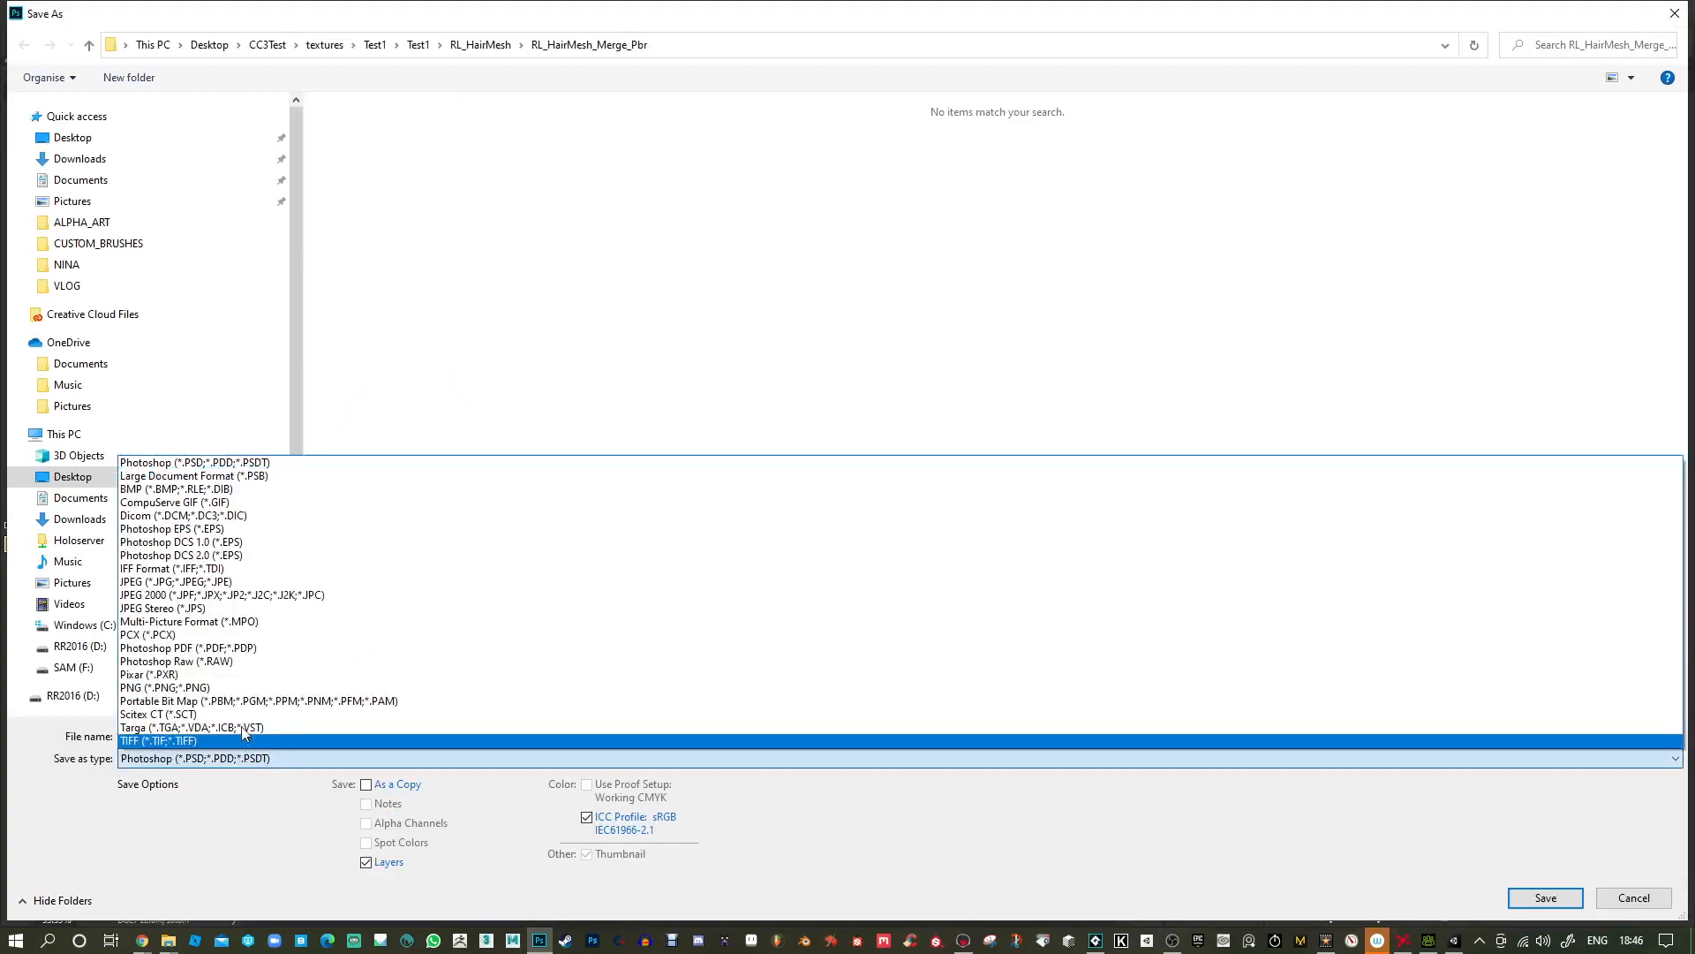
click(269, 695)
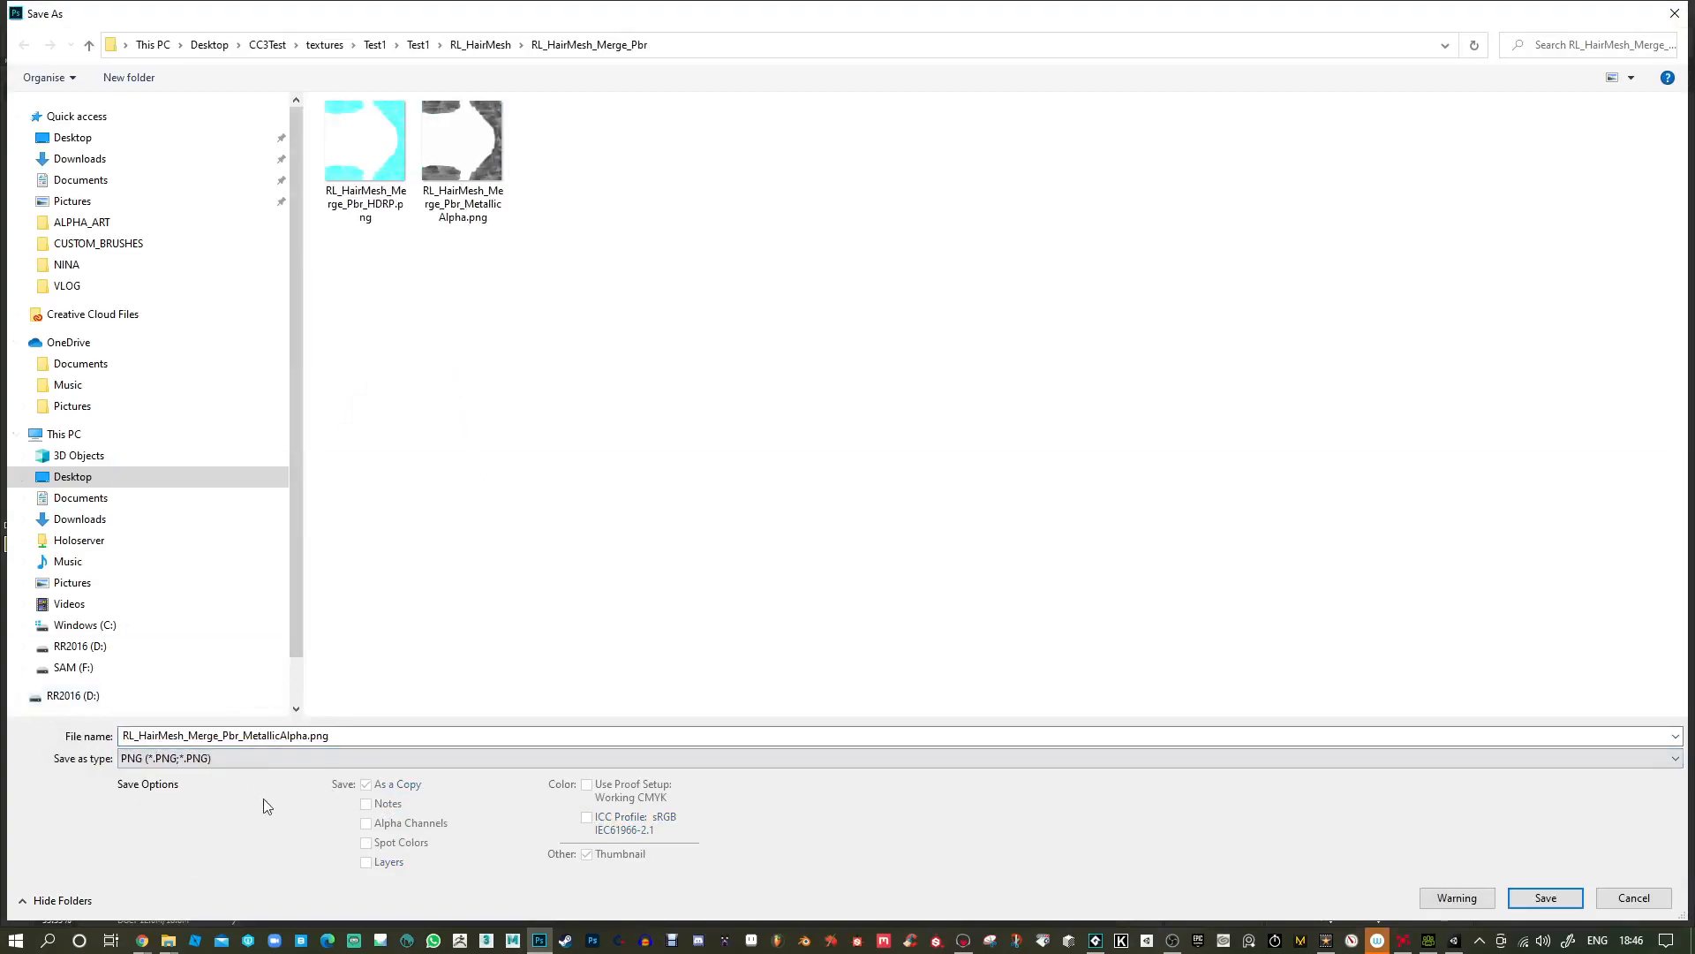
double_click(189, 738)
drag(188, 736, 465, 733)
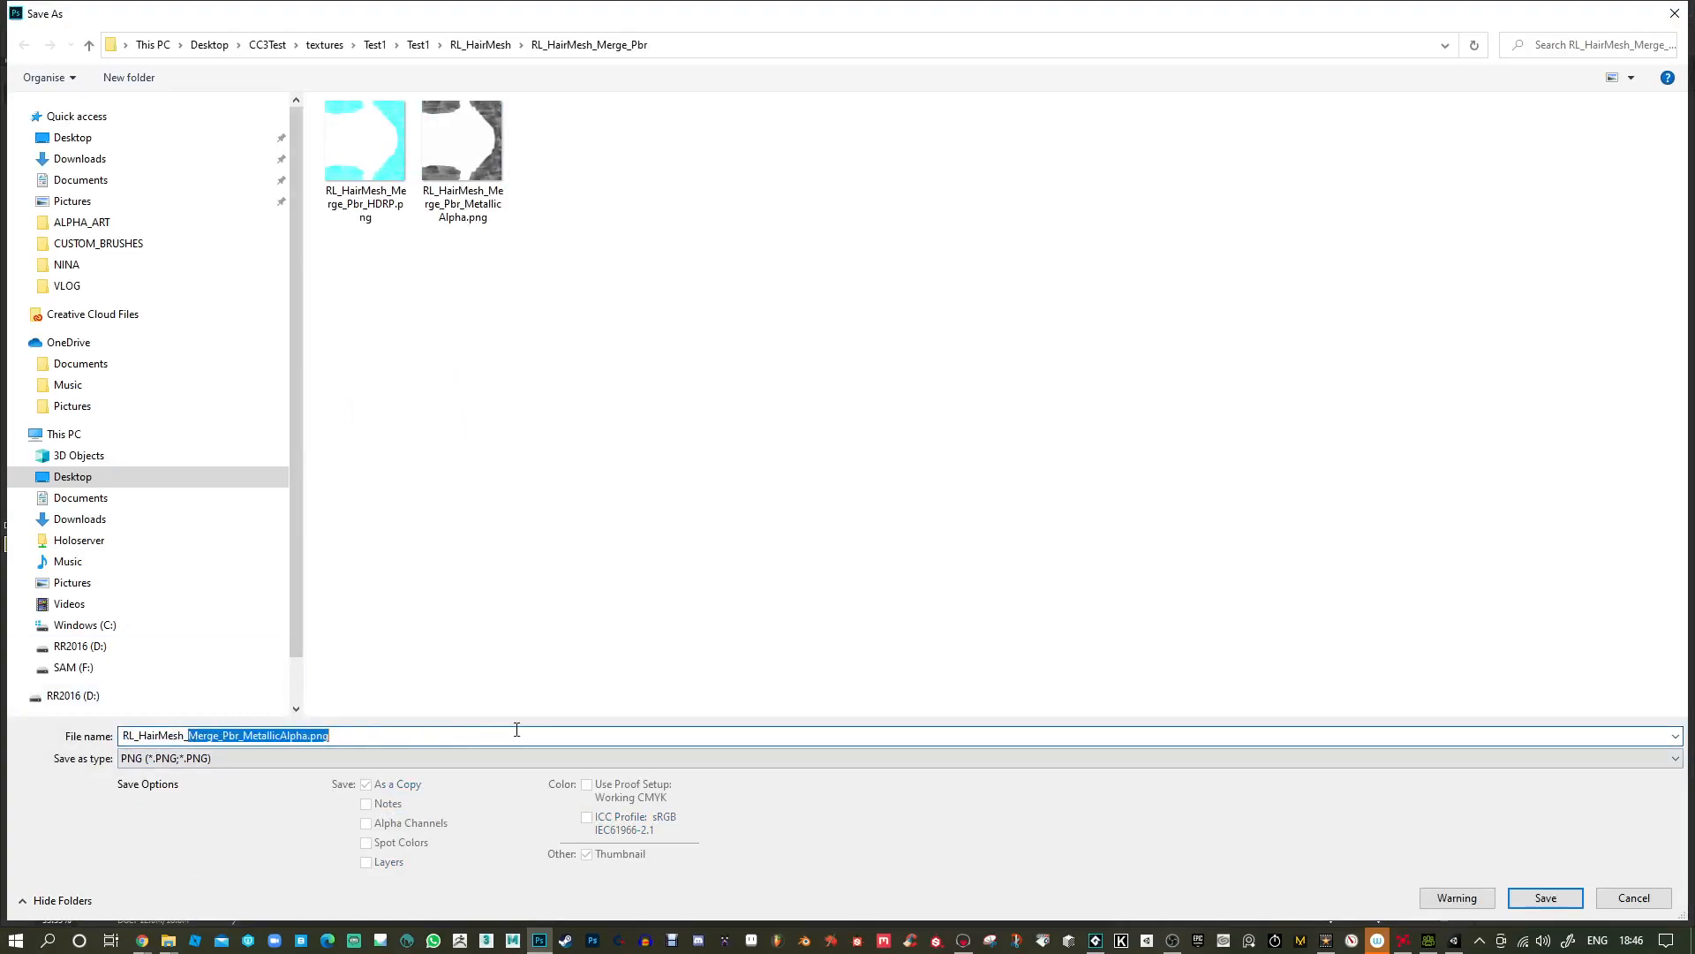
text(NRM)
key(Return)
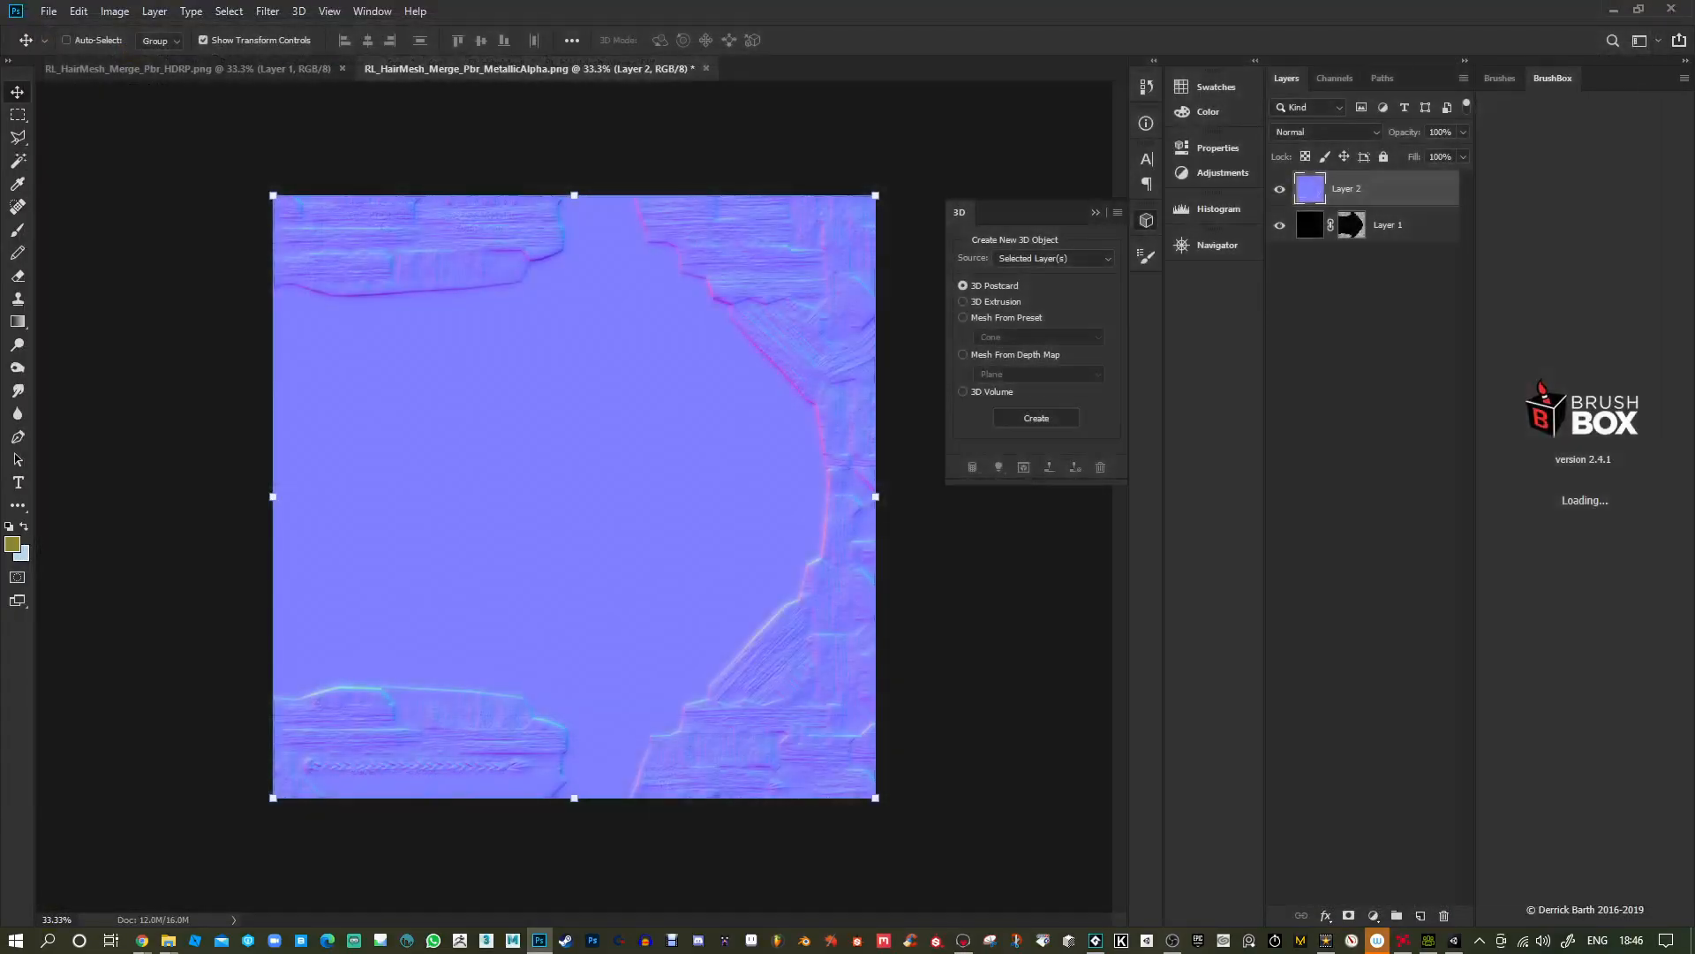
click(947, 280)
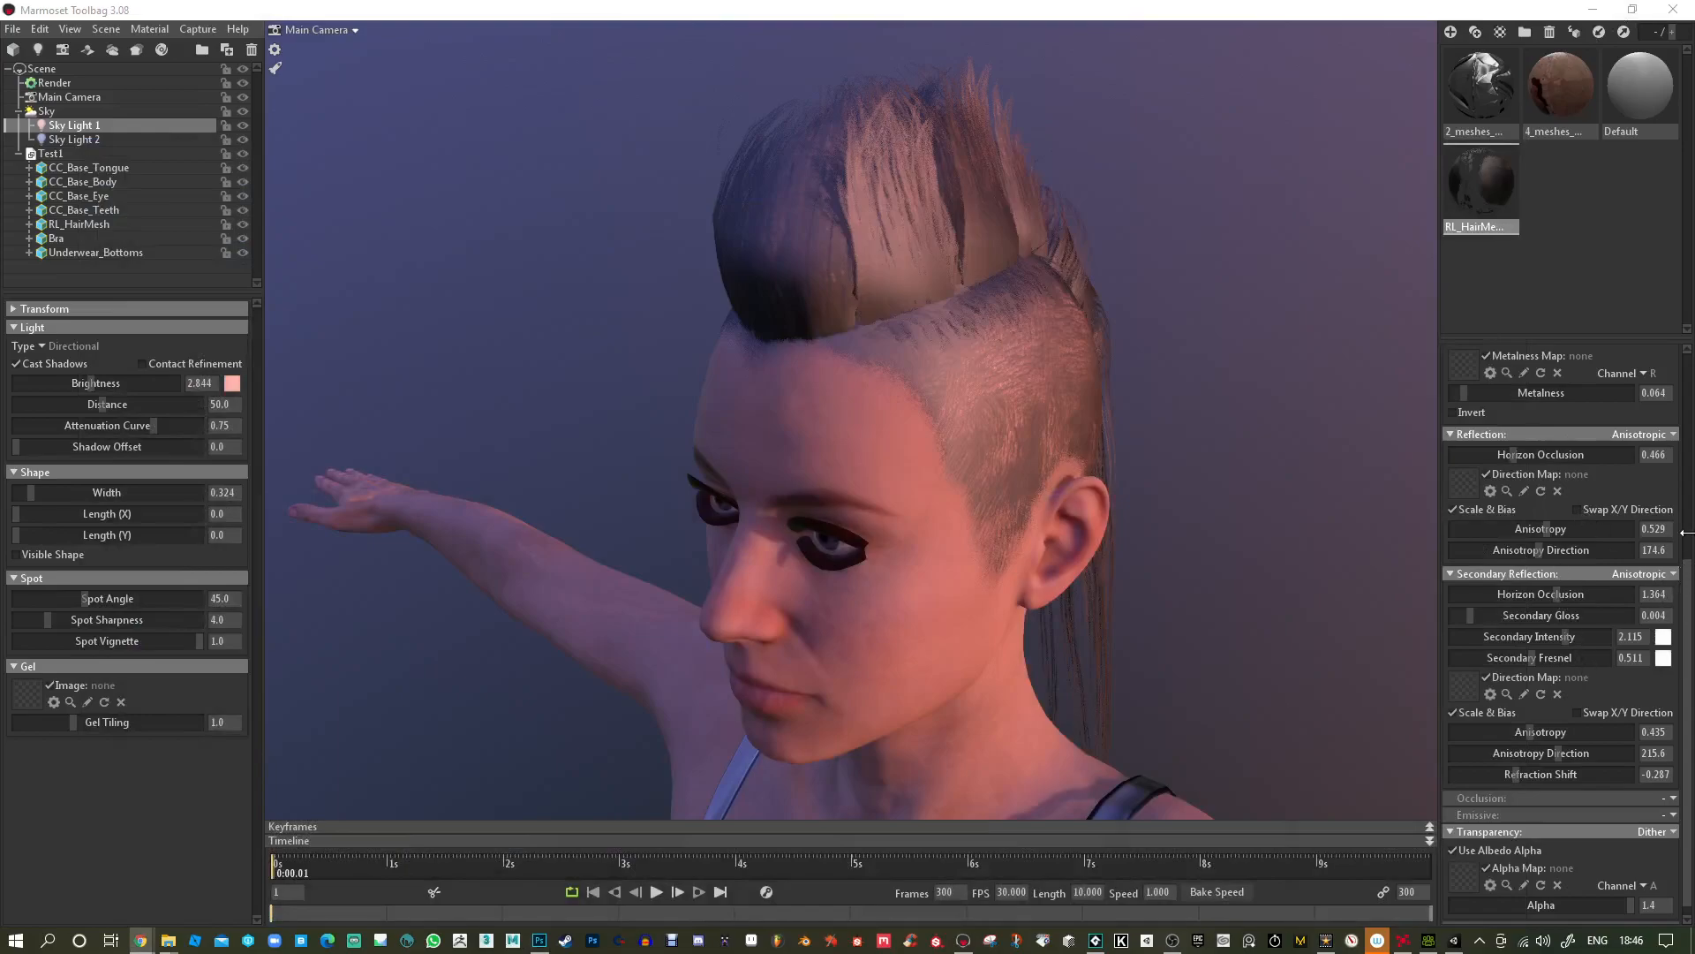
Assign RL_HairMesh_NM.png as the hair material's normal map and check the mohawk from the side.
drag(1688, 574, 1685, 349)
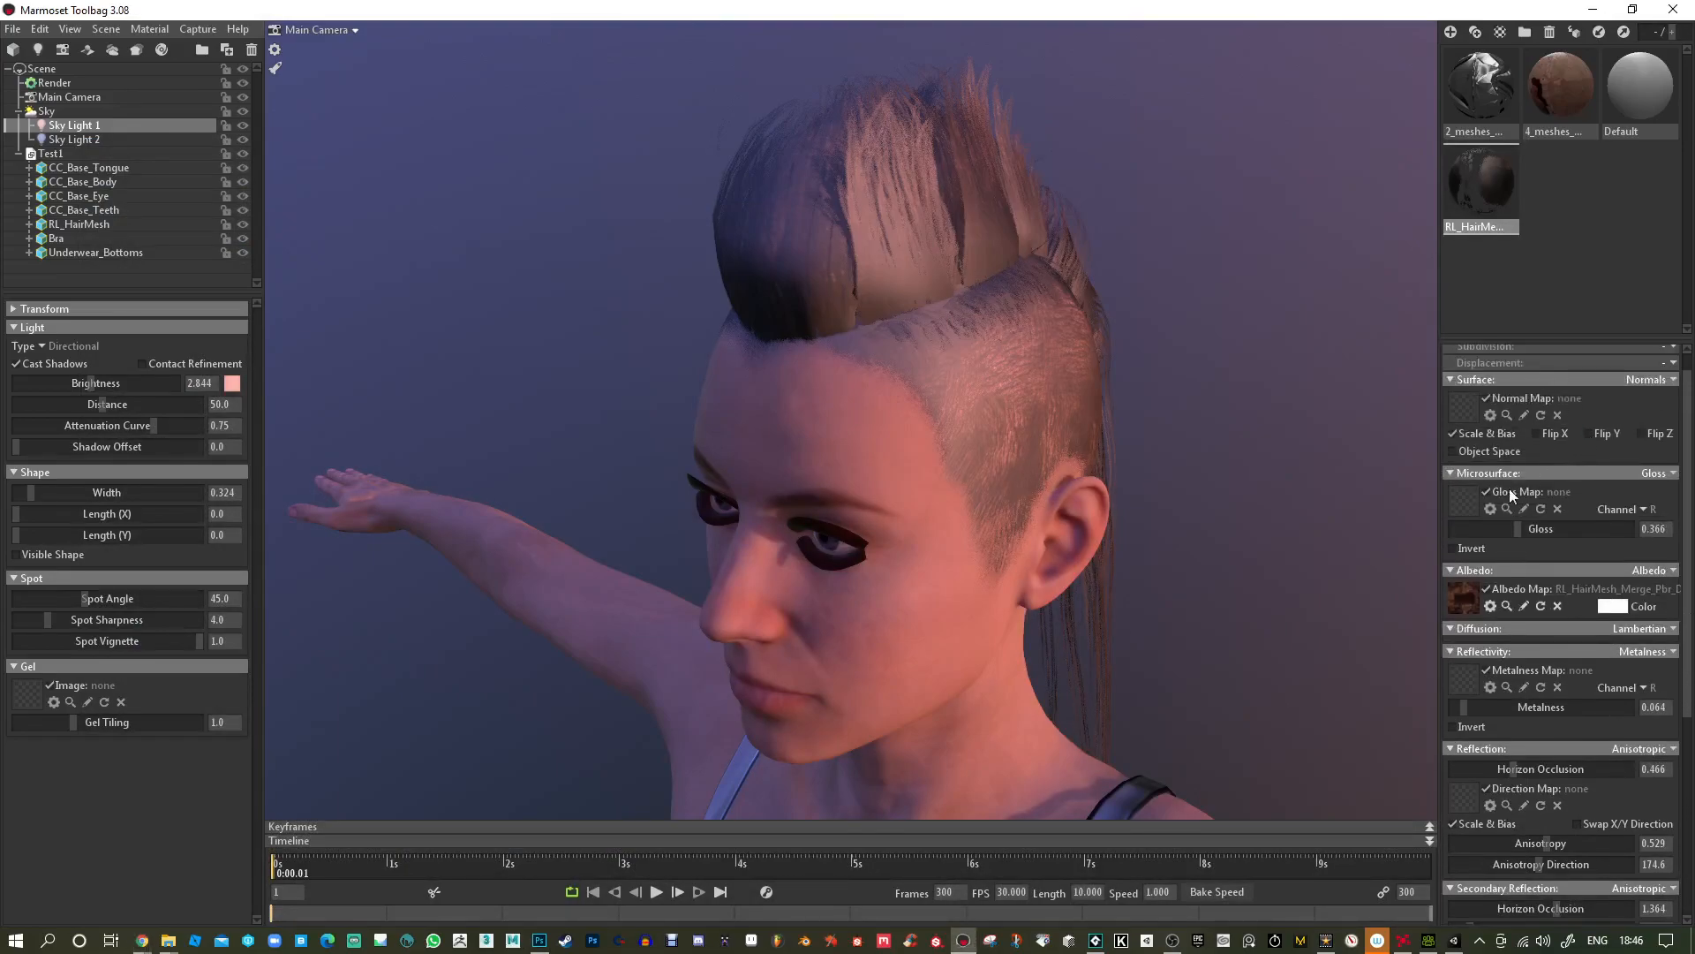
click(1467, 407)
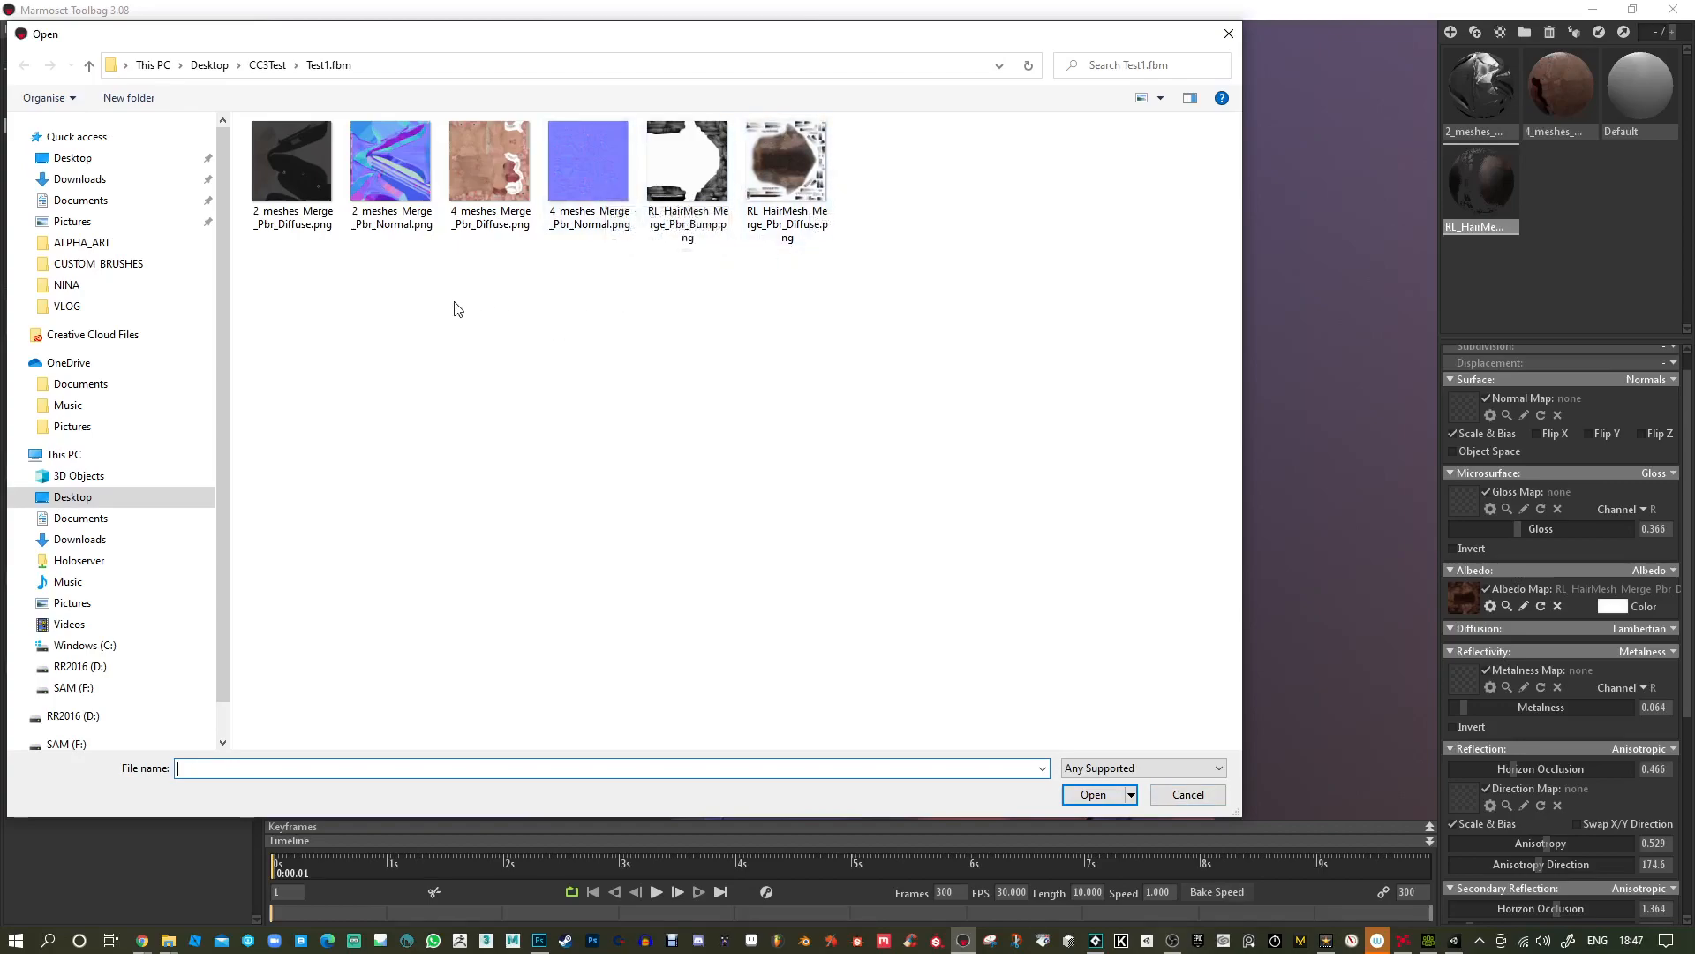
click(540, 941)
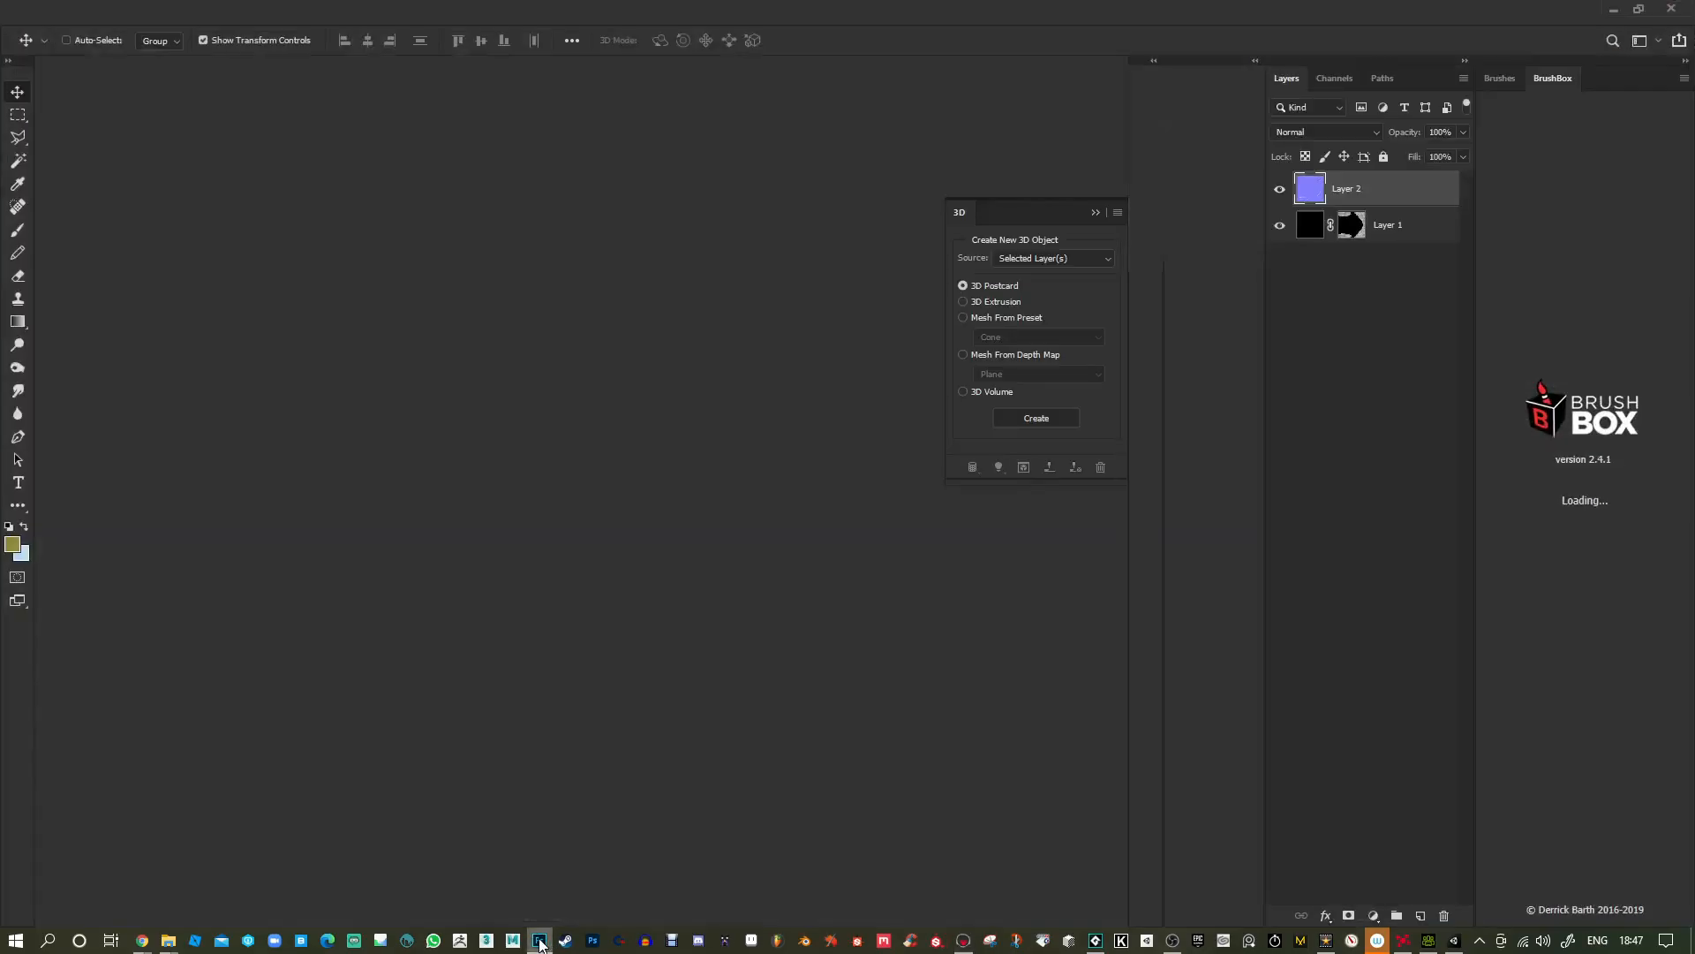
click(540, 942)
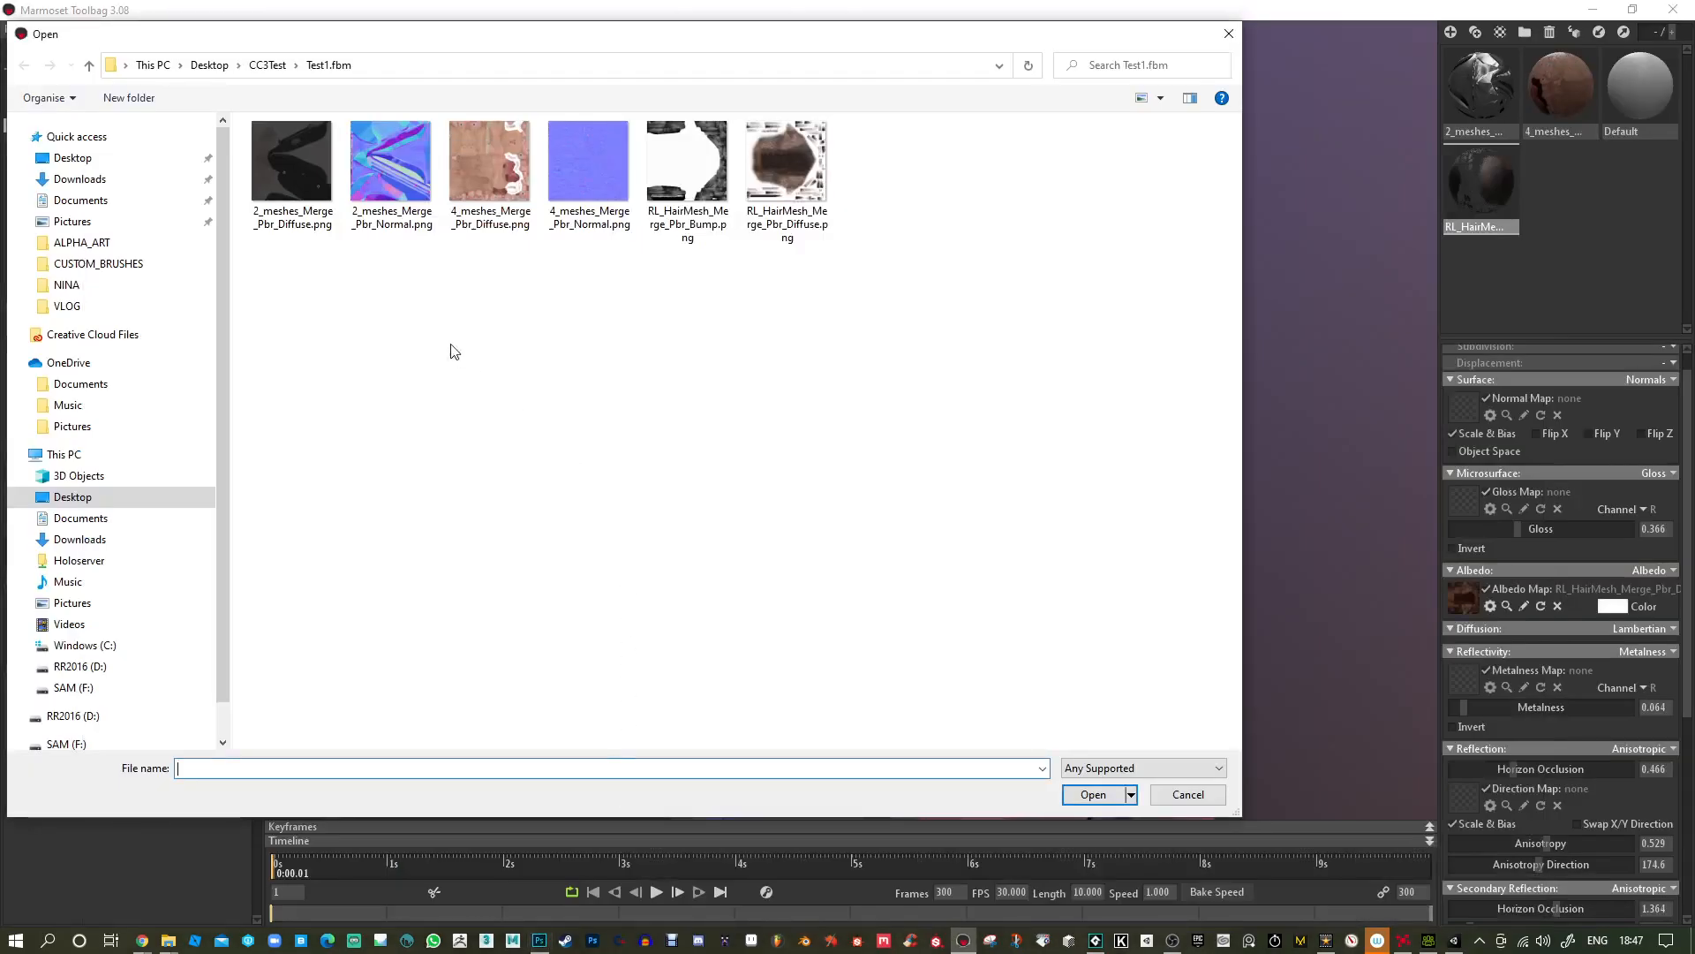
click(113, 142)
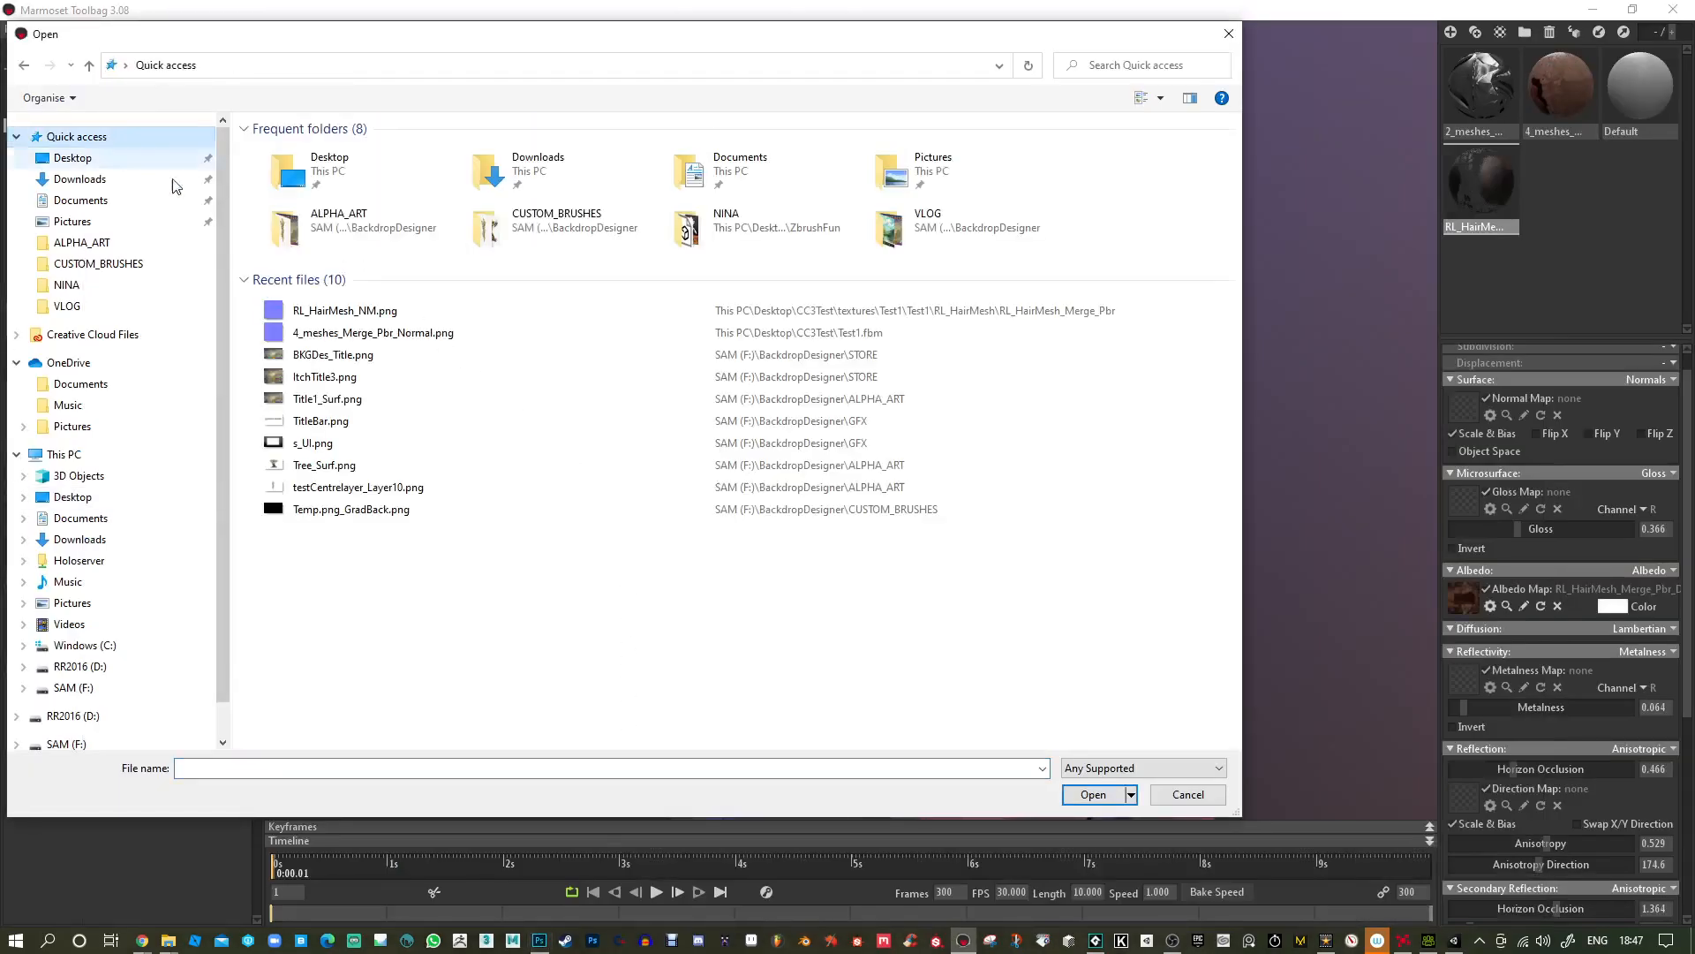
click(373, 317)
double_click(371, 316)
drag(1195, 348, 1056, 325)
drag(932, 401, 918, 351)
scroll(888, 389, up, 4)
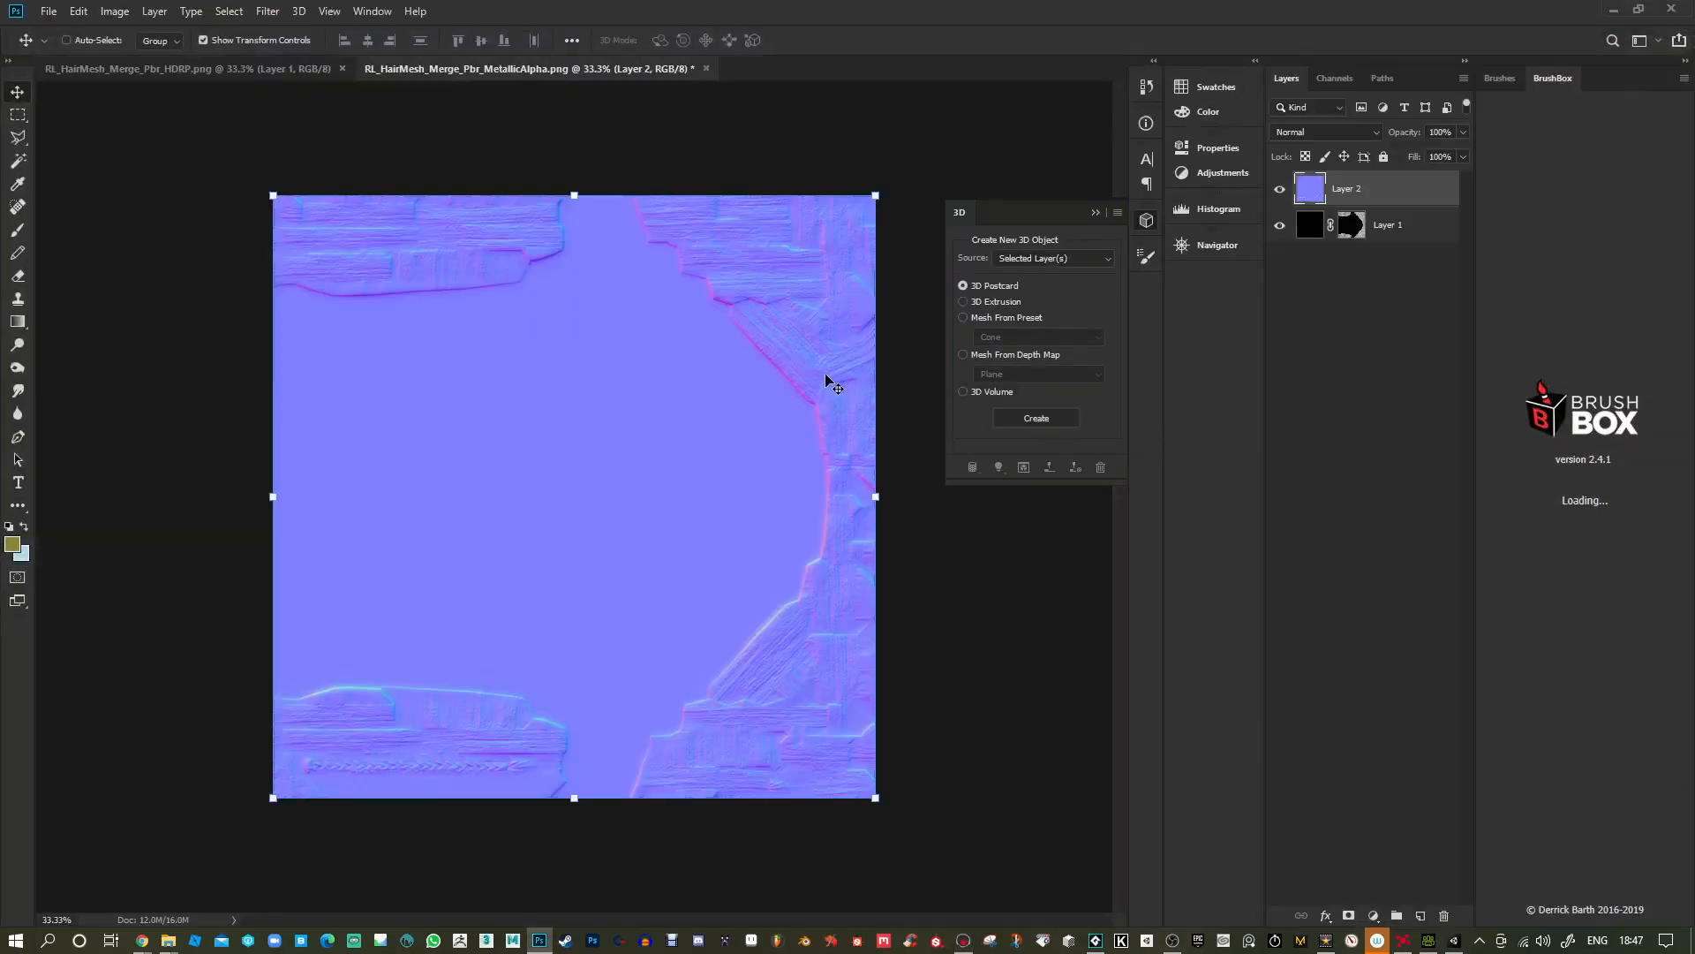
Inspect the red, green and blue channels of RL_HairMesh_Merge_Pbr_HDRP.png one at a time.
click(256, 76)
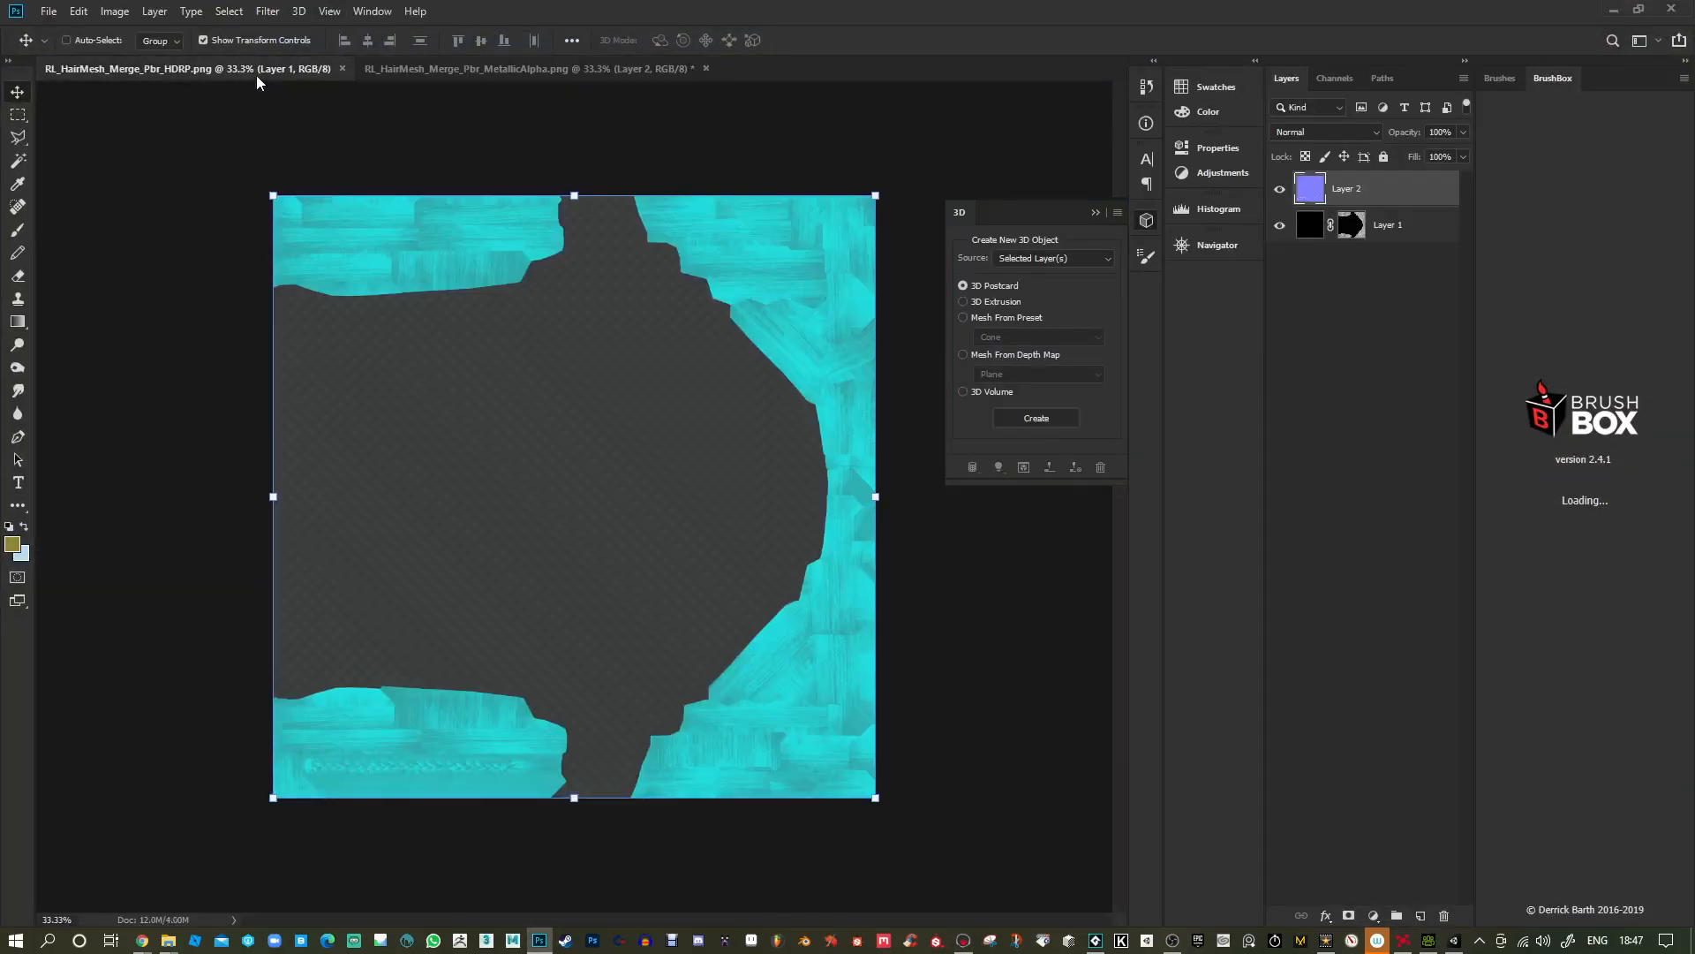
click(1333, 79)
click(1328, 146)
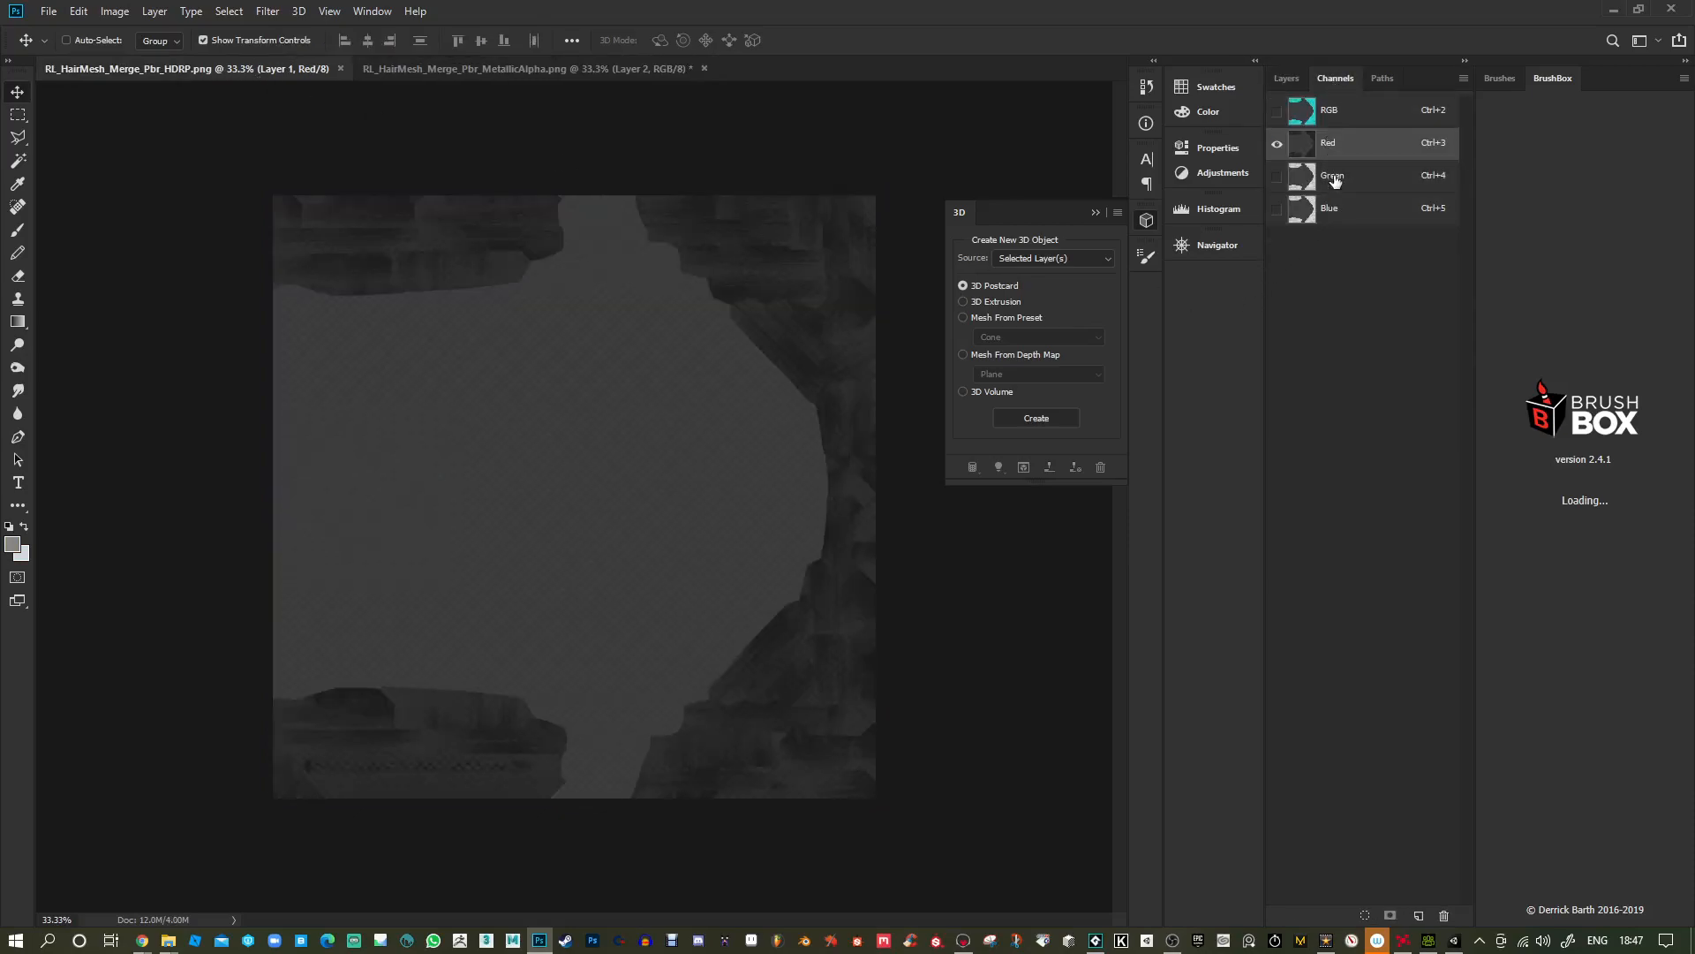
click(1333, 177)
click(1333, 209)
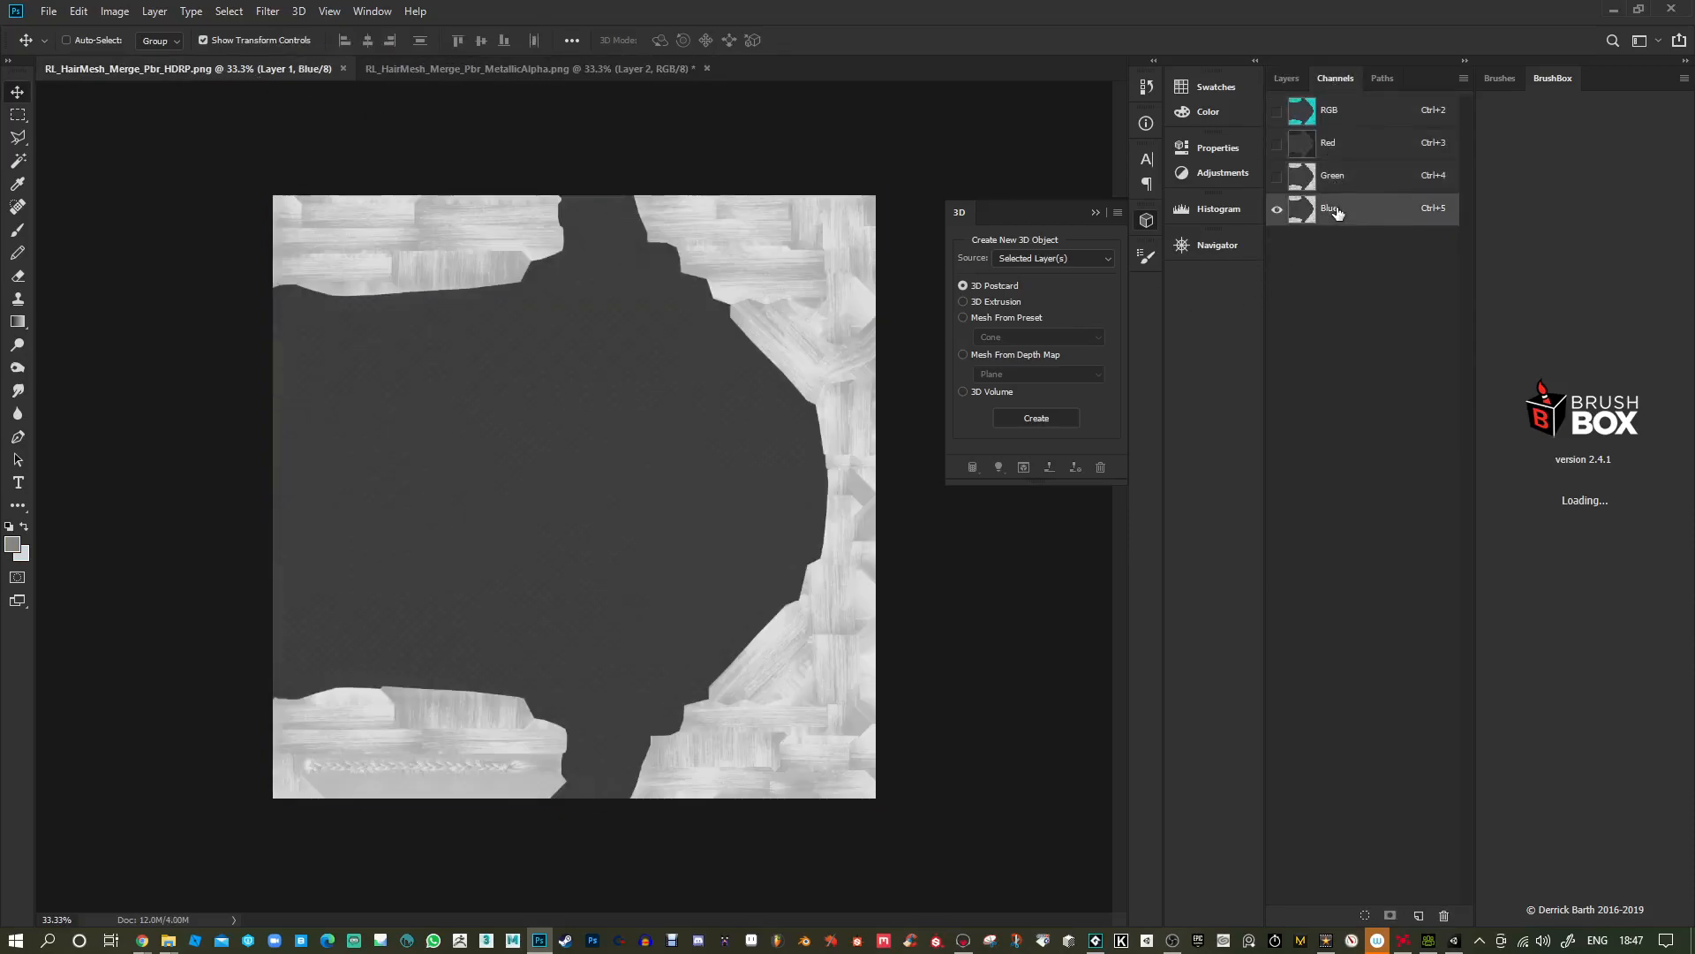
click(1335, 144)
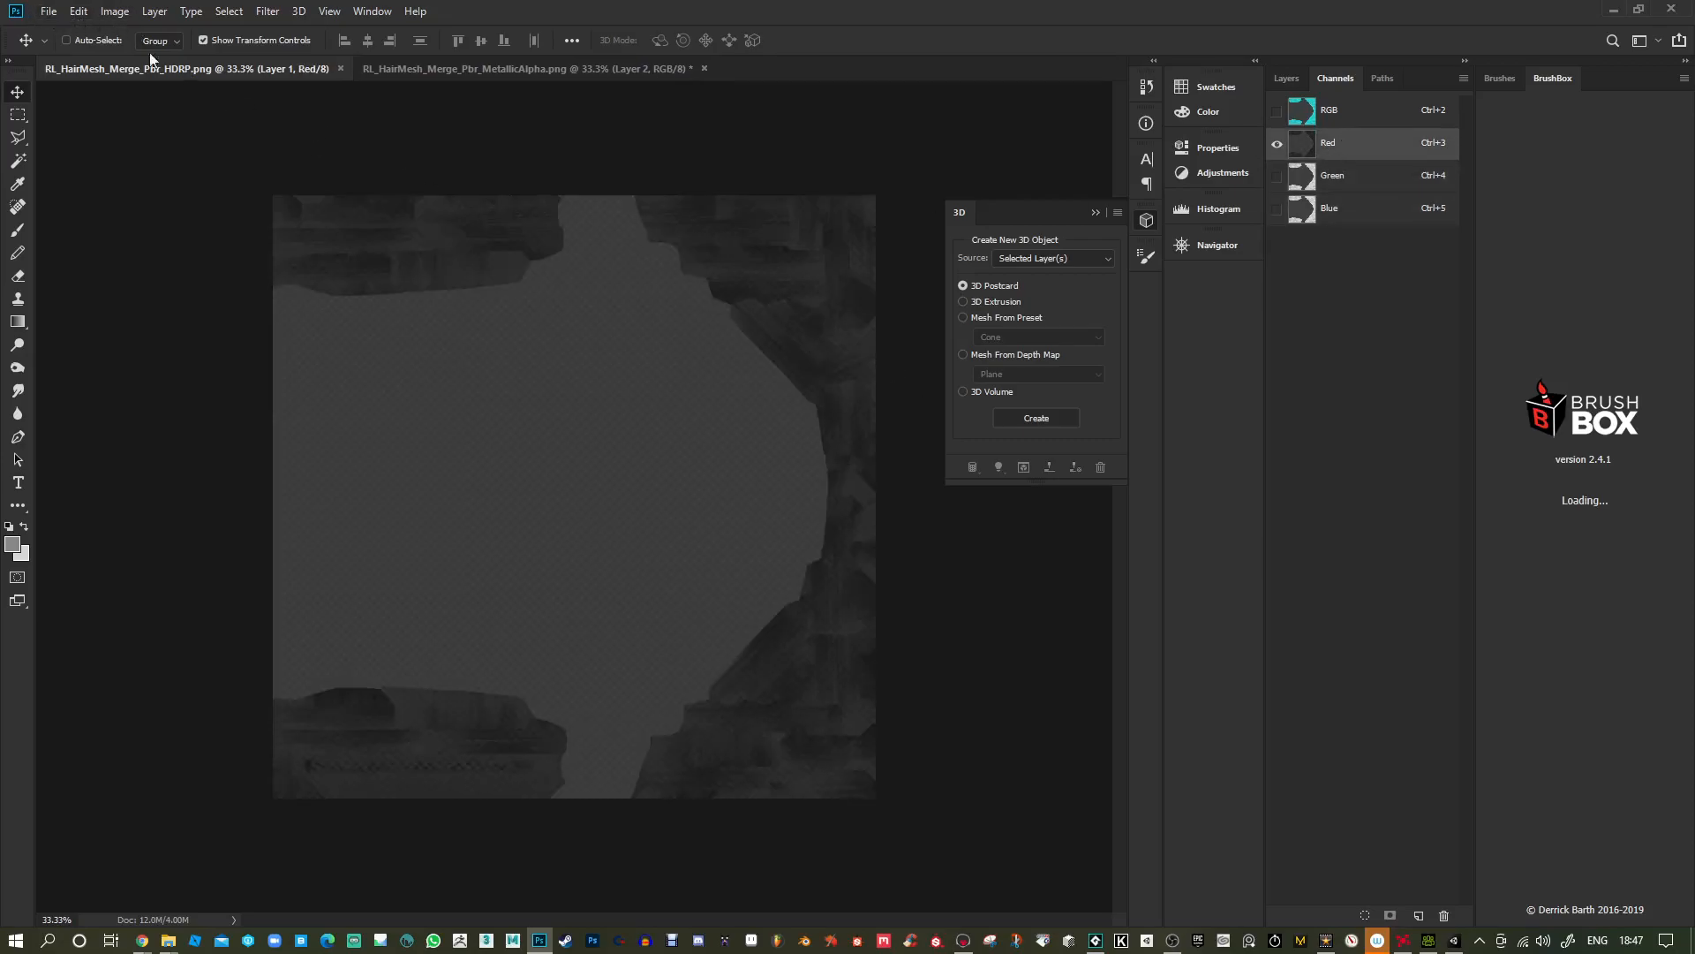
Switch to Marmoset Toolbag and assign RL_HairMesh_Merge_Pbr_HDRP.png from the RL_HairMesh_Merge_Pbr folder as the hair's gloss map.
key(alt+Tab)
click(1460, 494)
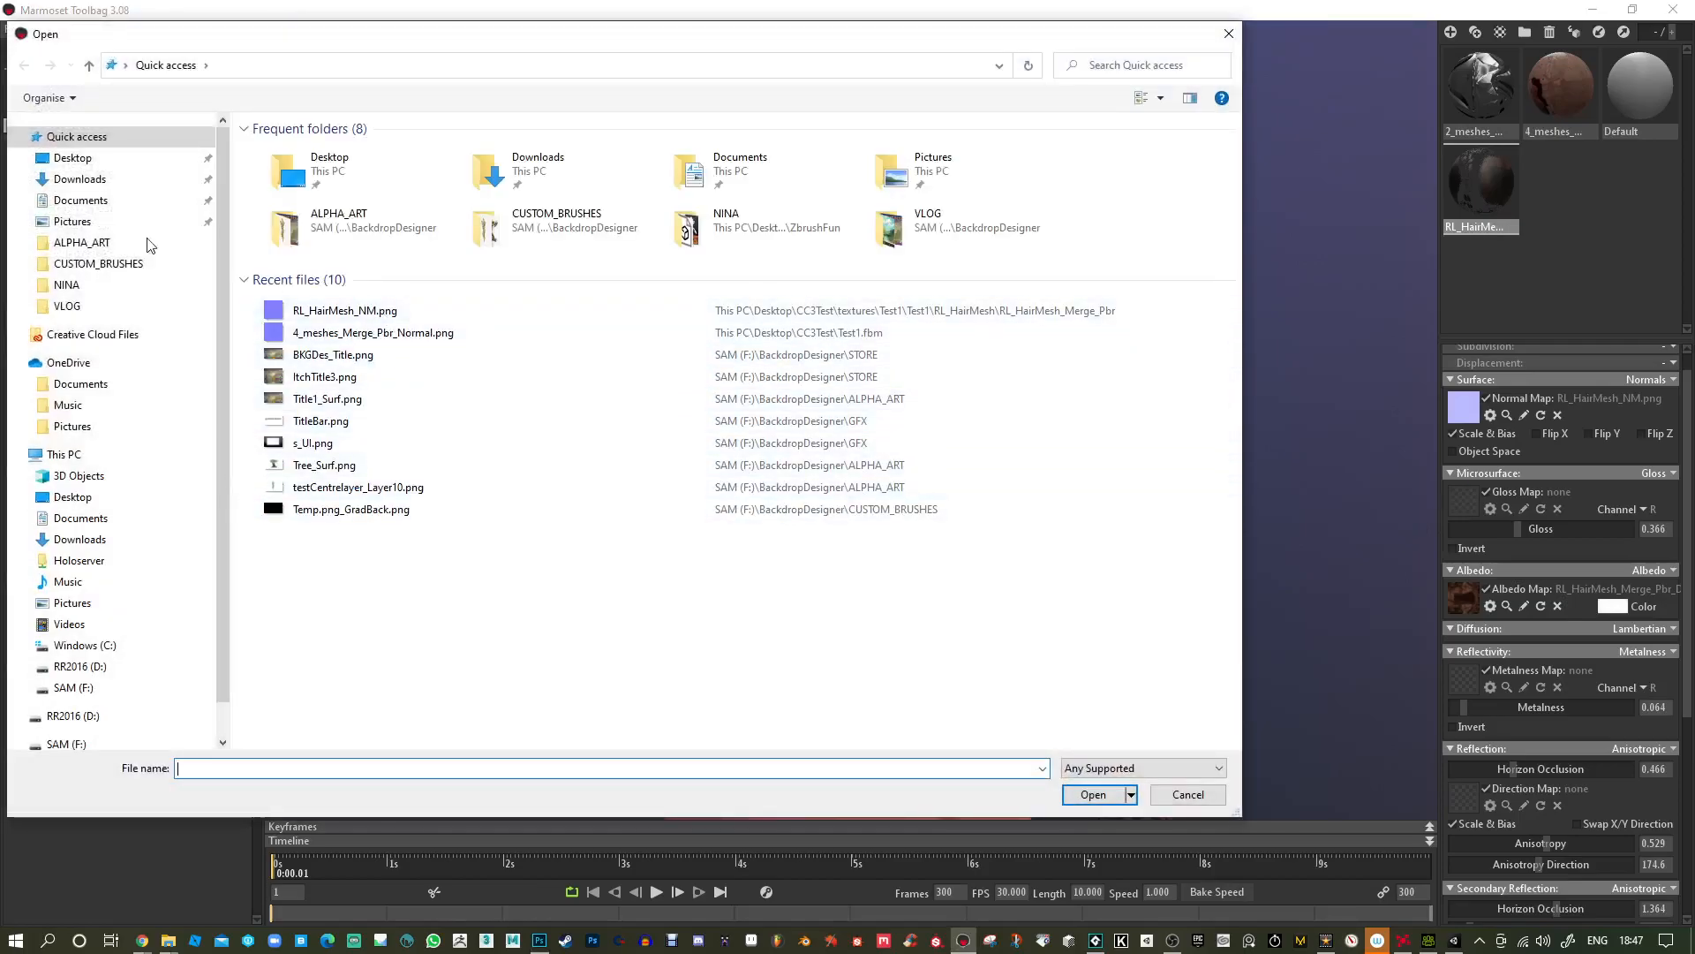
click(79, 158)
double_click(547, 168)
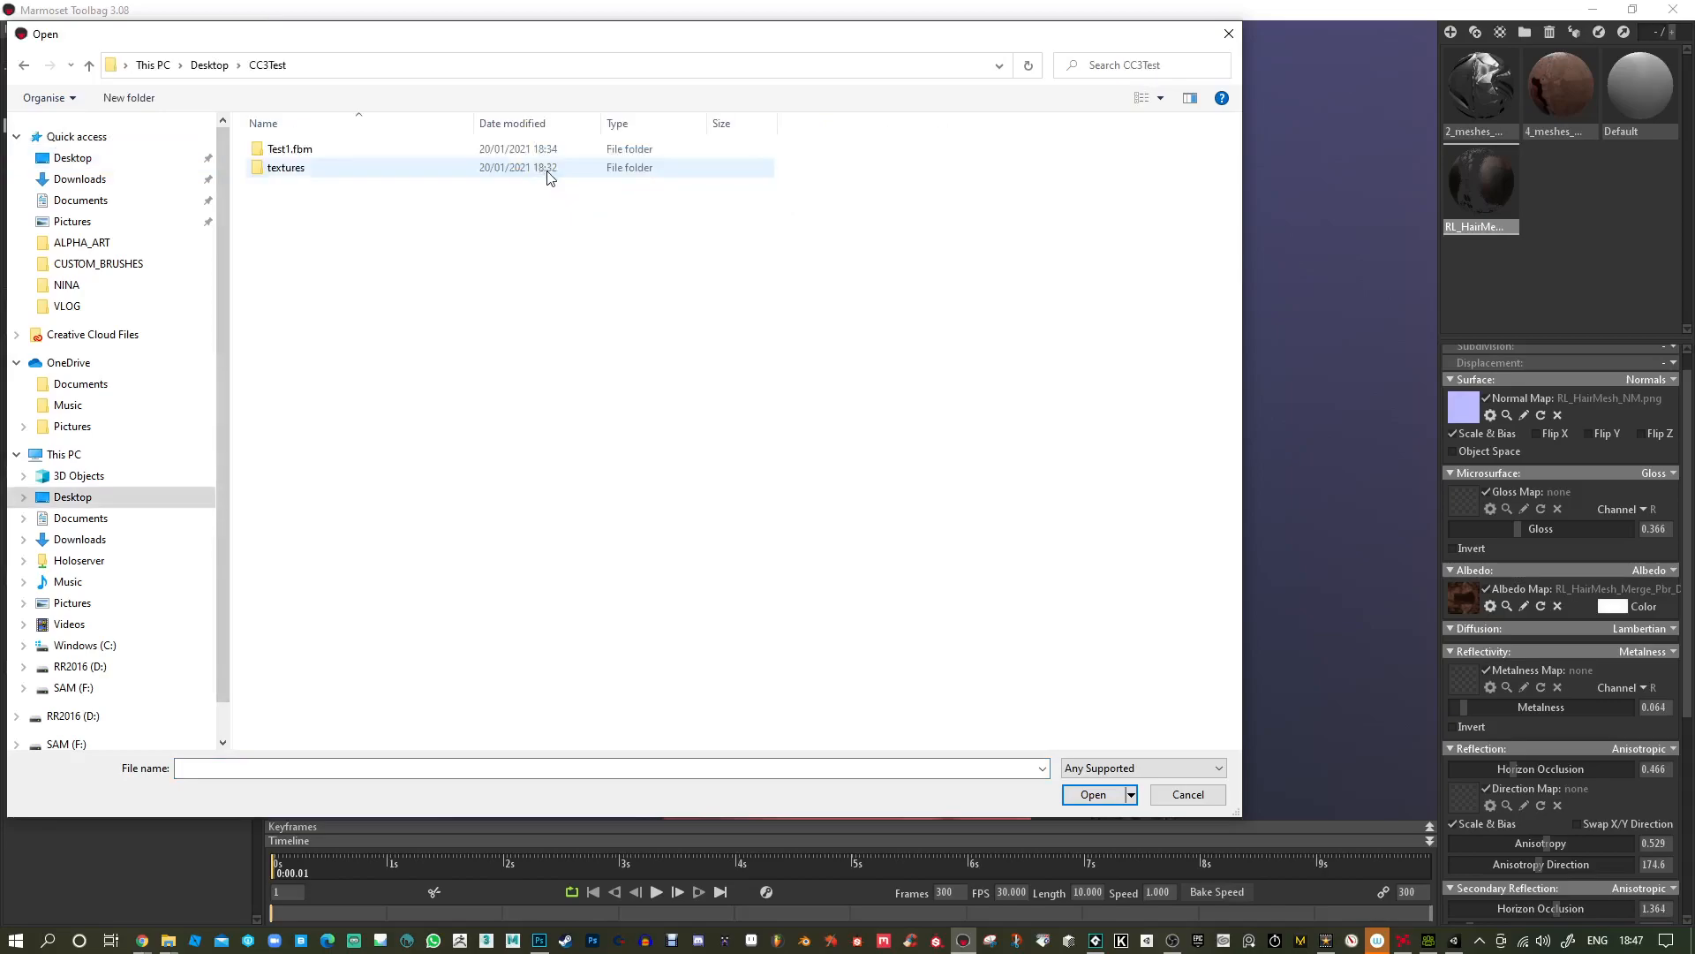
double_click(326, 179)
double_click(313, 151)
double_click(313, 151)
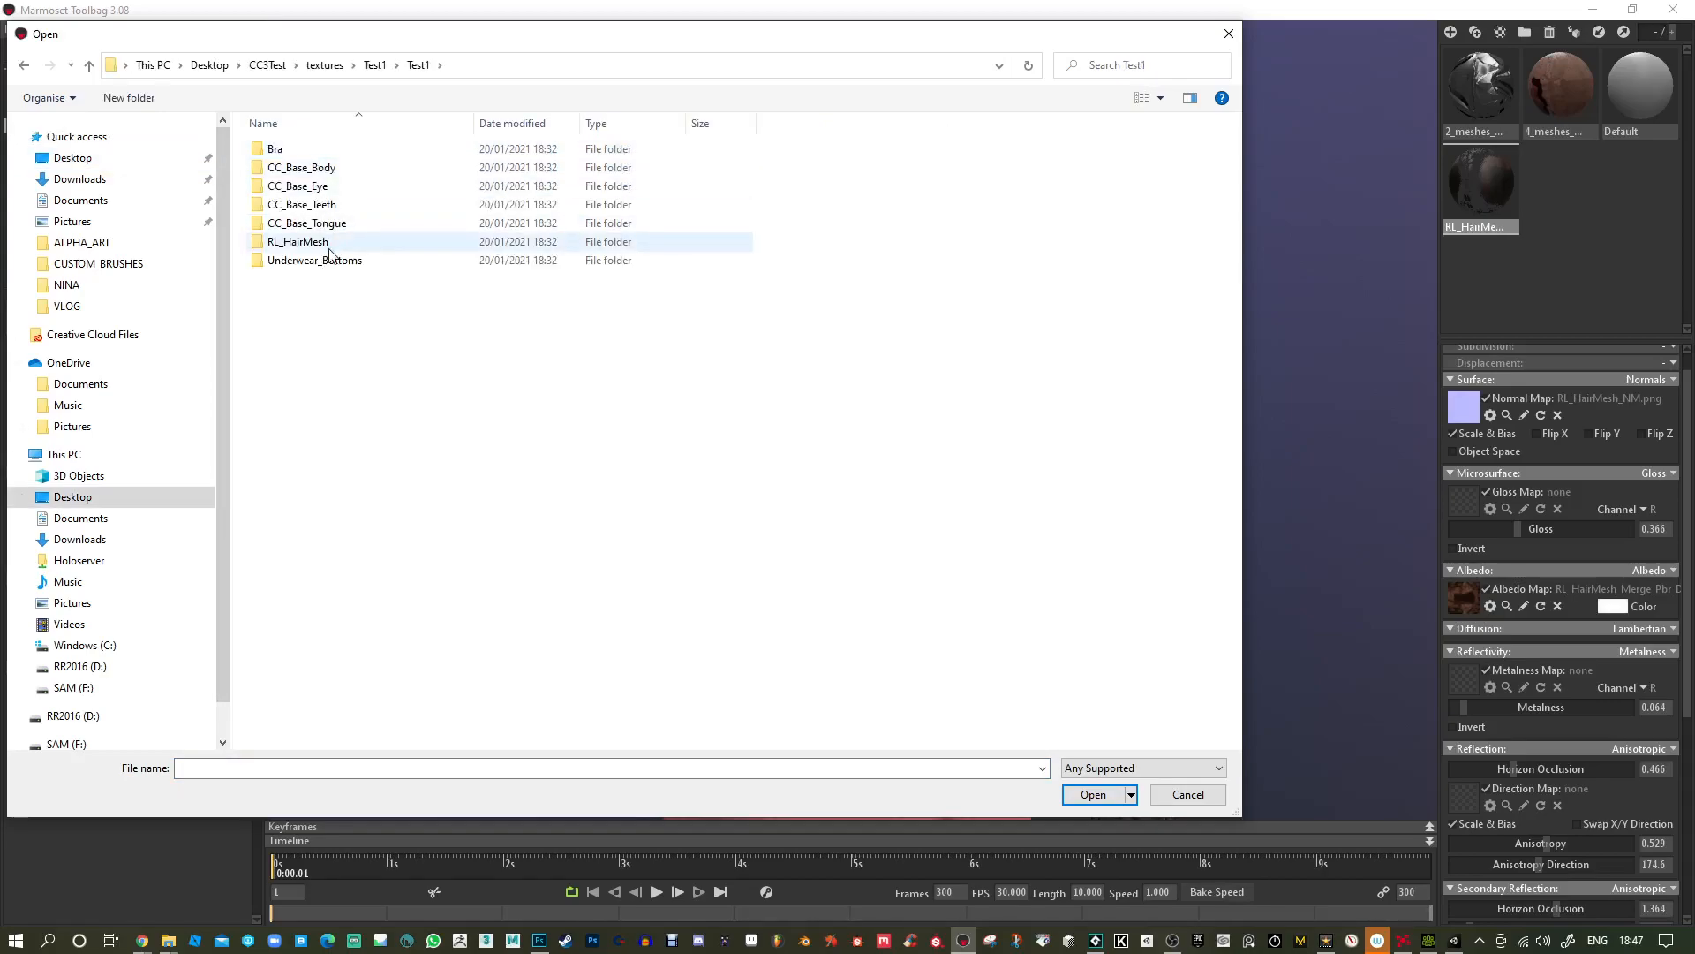
double_click(322, 242)
double_click(325, 150)
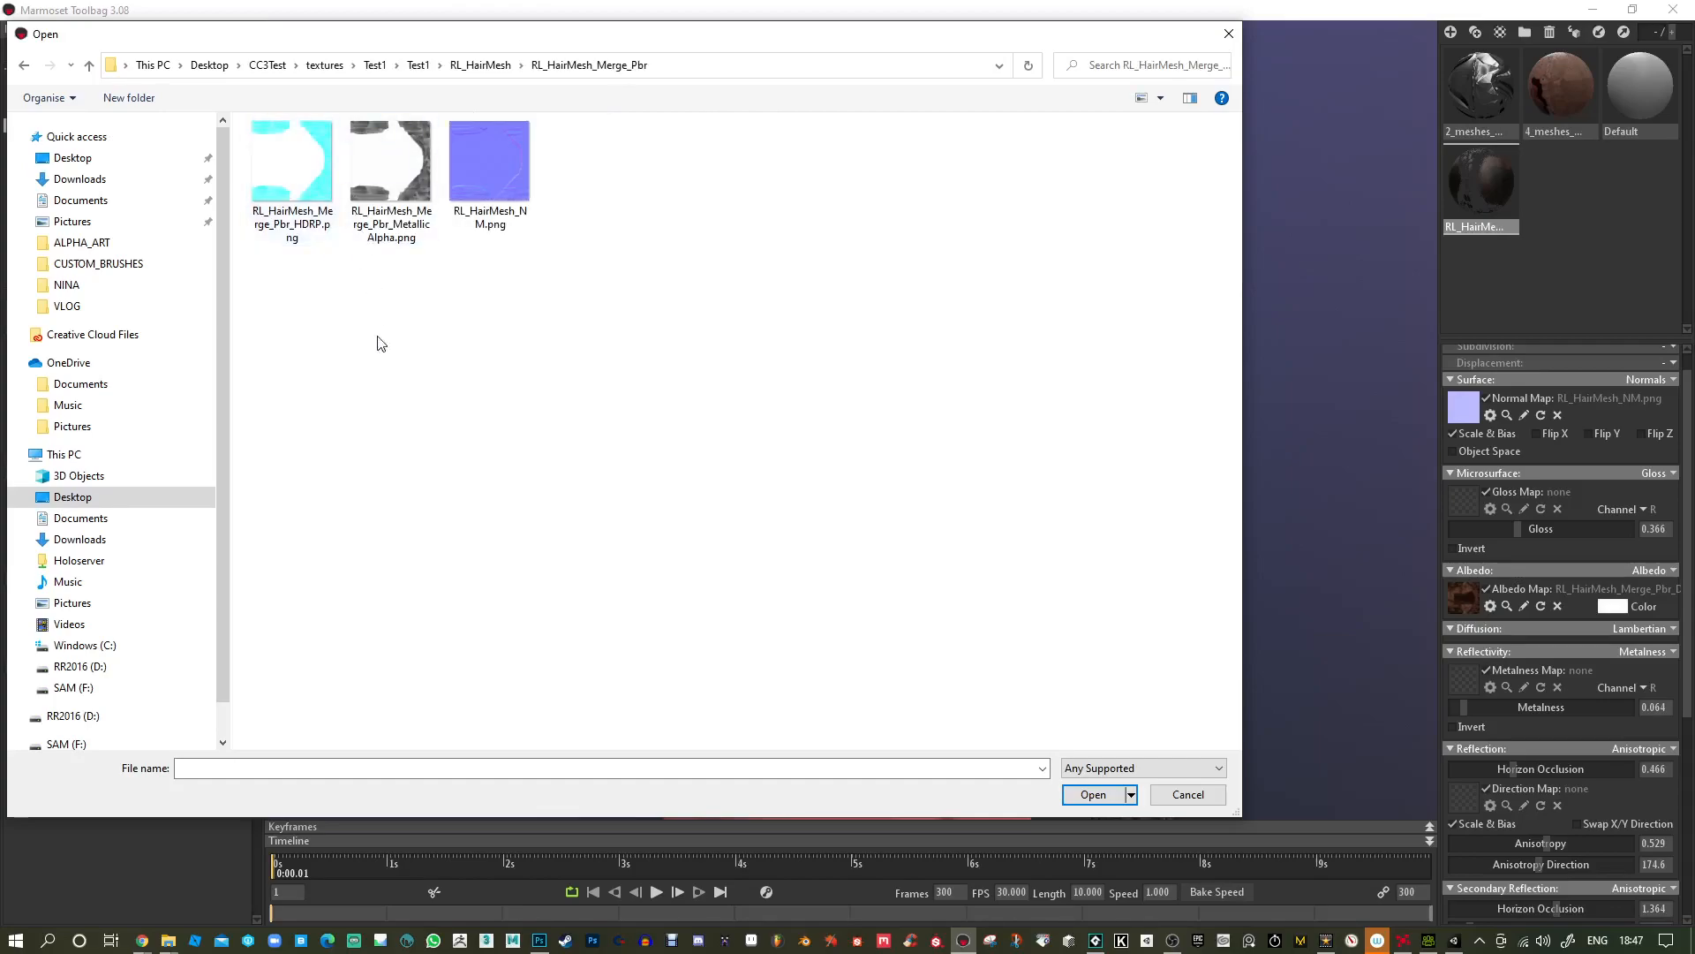
double_click(298, 176)
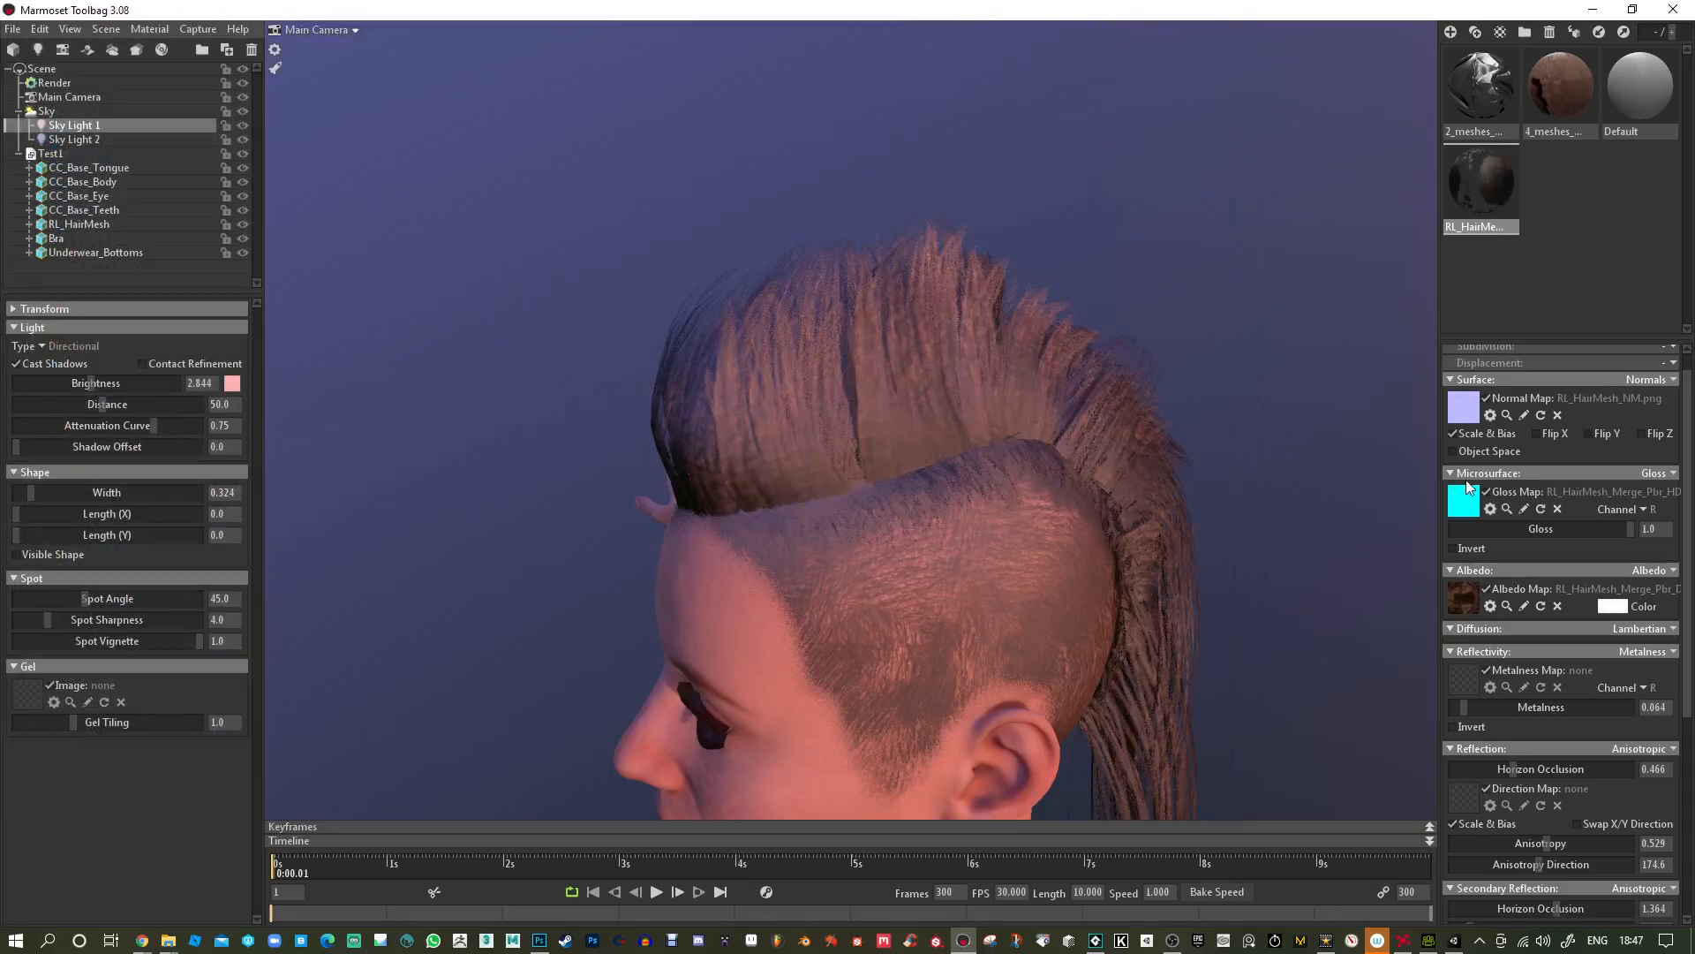
Set the hair gloss map to read the B channel and check the shine on the mohawk.
click(1644, 509)
click(1621, 555)
drag(967, 508, 1009, 471)
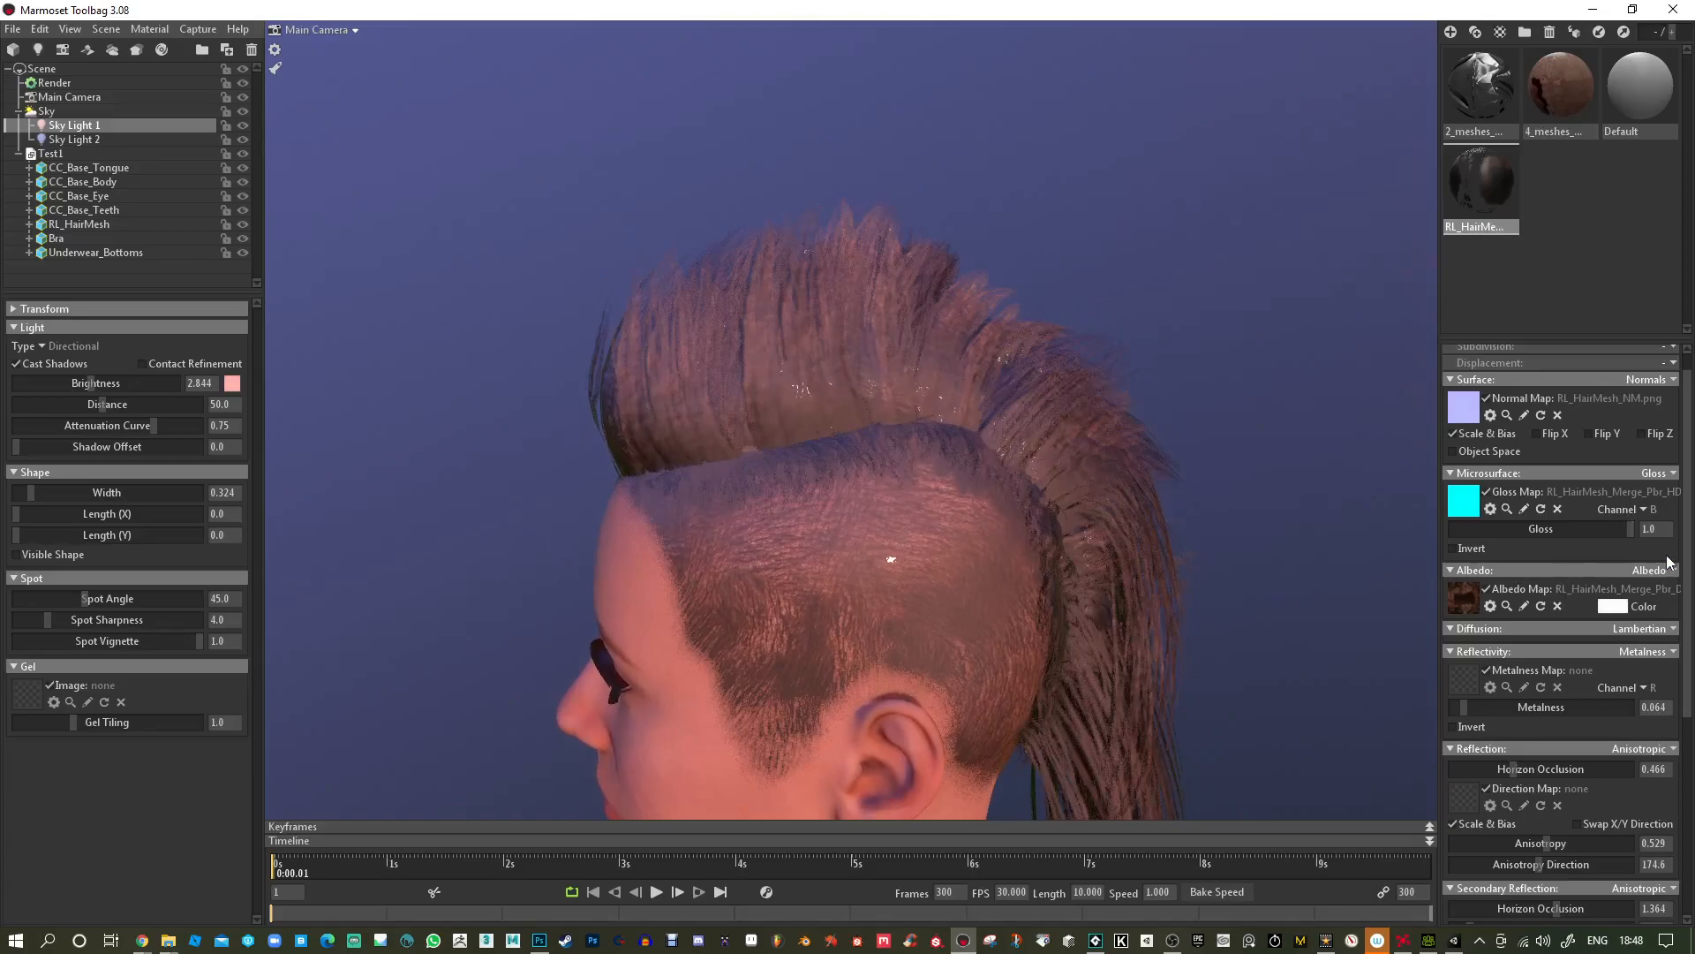
Assign RL_HairMesh_Merge_Pbr_HDRP.png as the hair's metalness map and test the gloss and metalness strengths on the mohawk.
click(1463, 677)
double_click(311, 186)
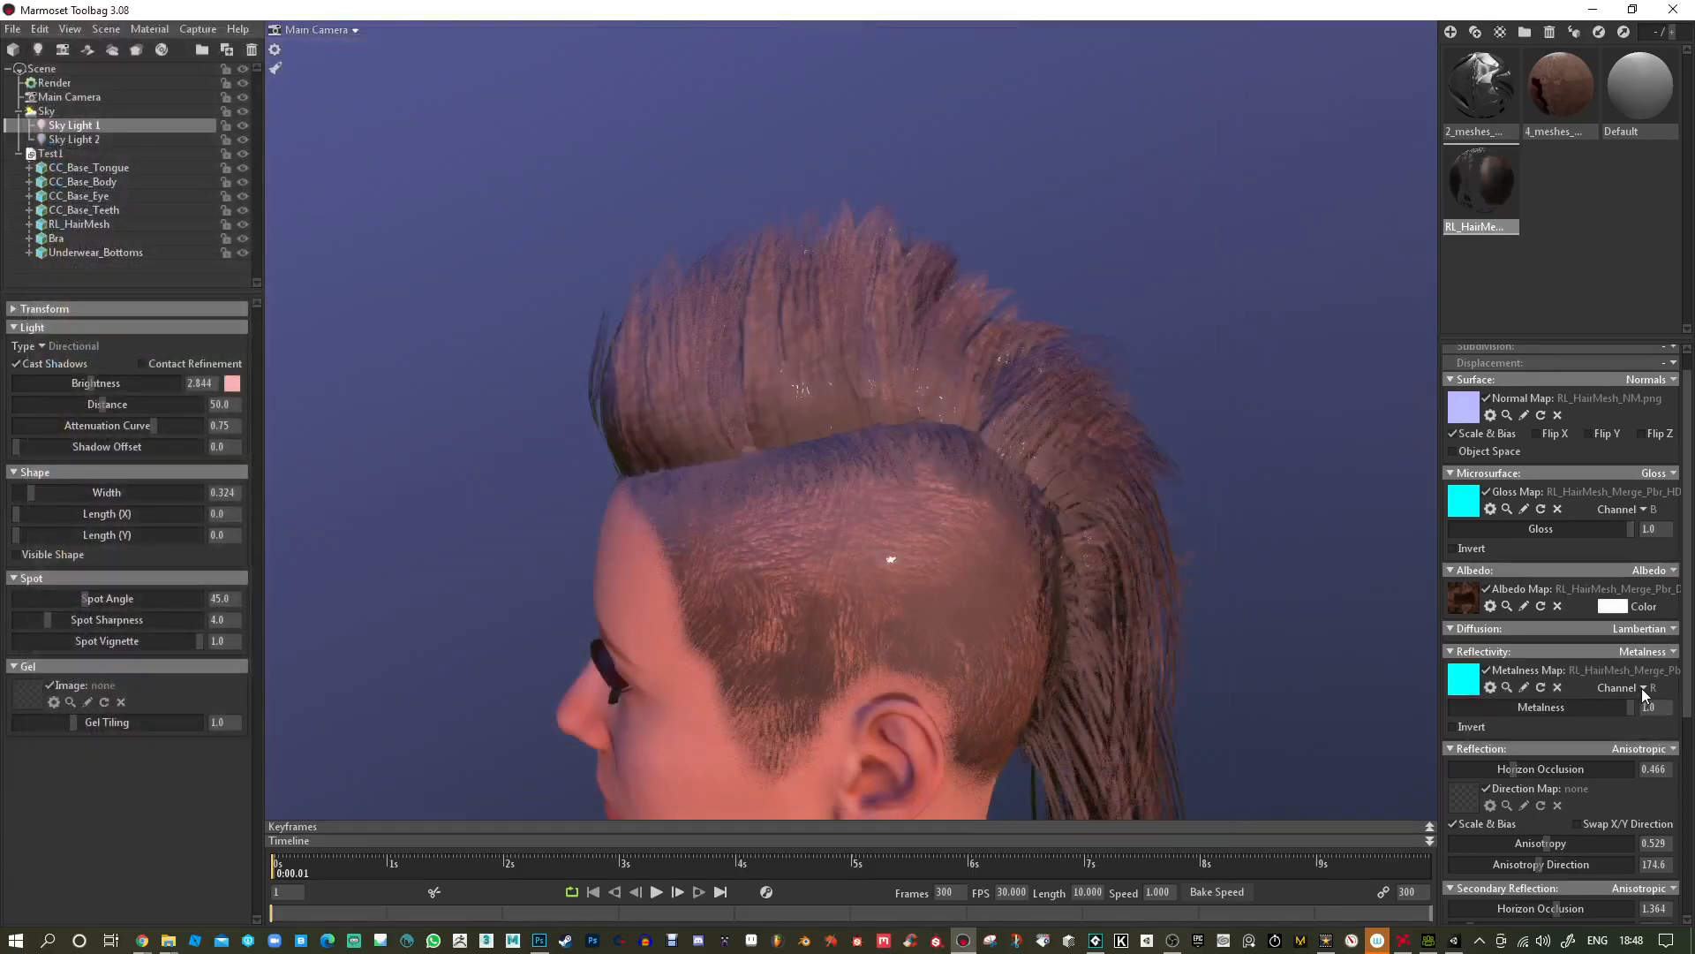
drag(1616, 534, 1637, 530)
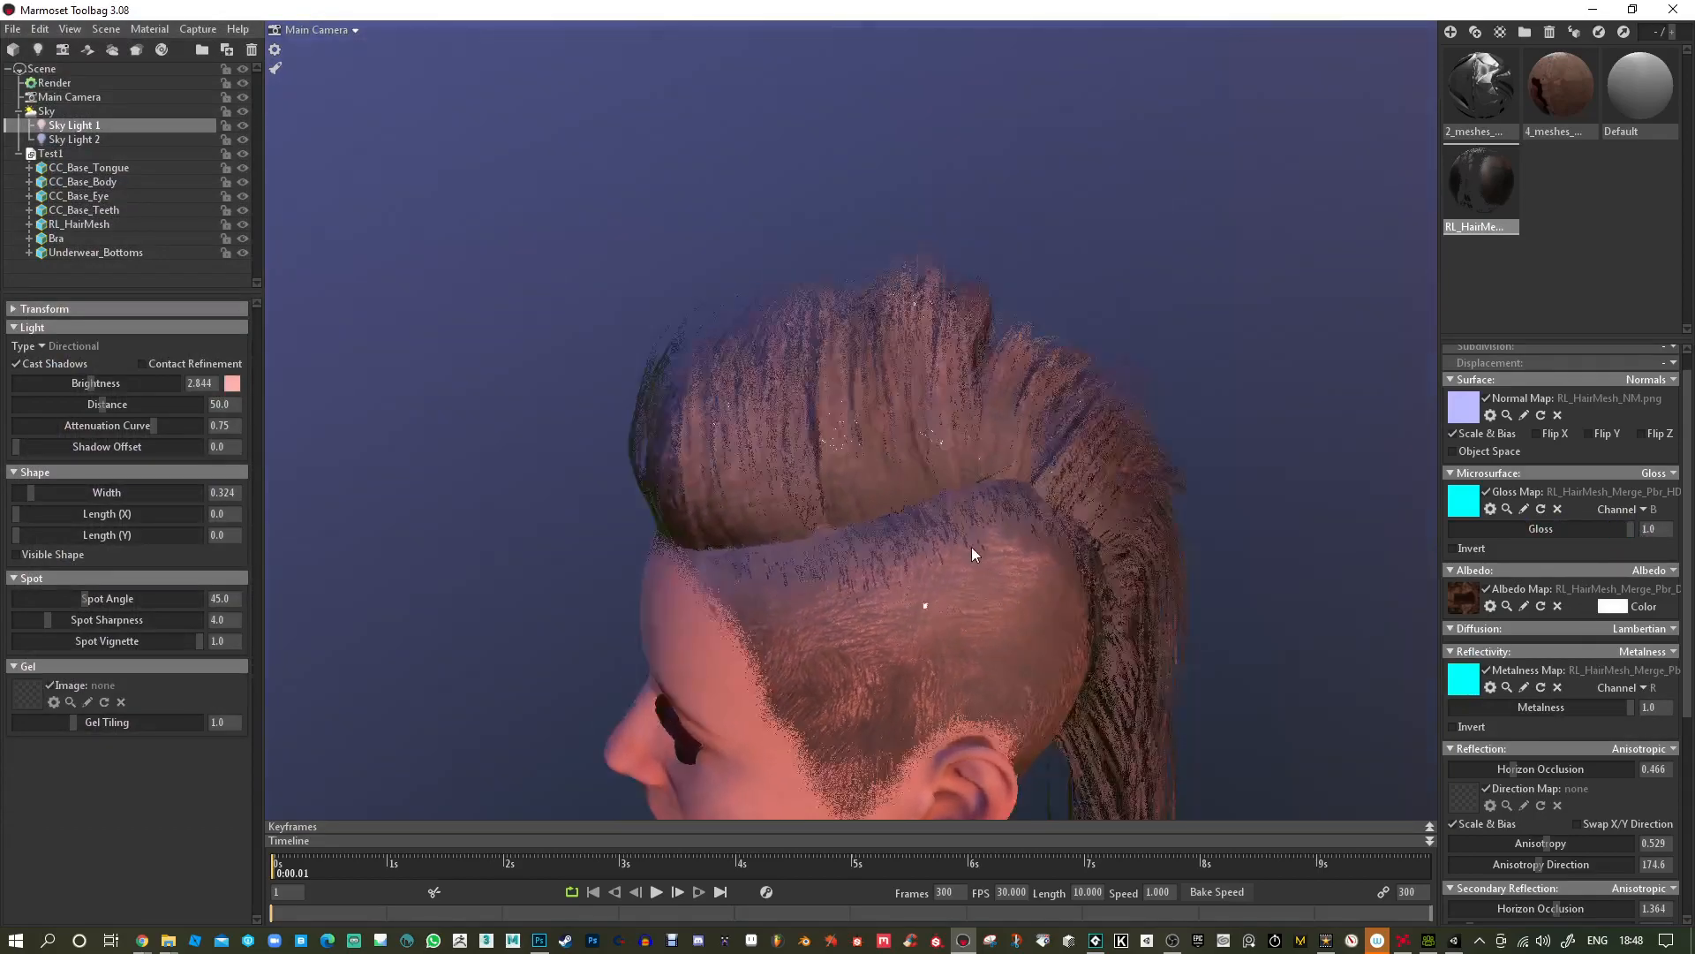
drag(971, 547, 924, 473)
drag(1588, 705, 1495, 709)
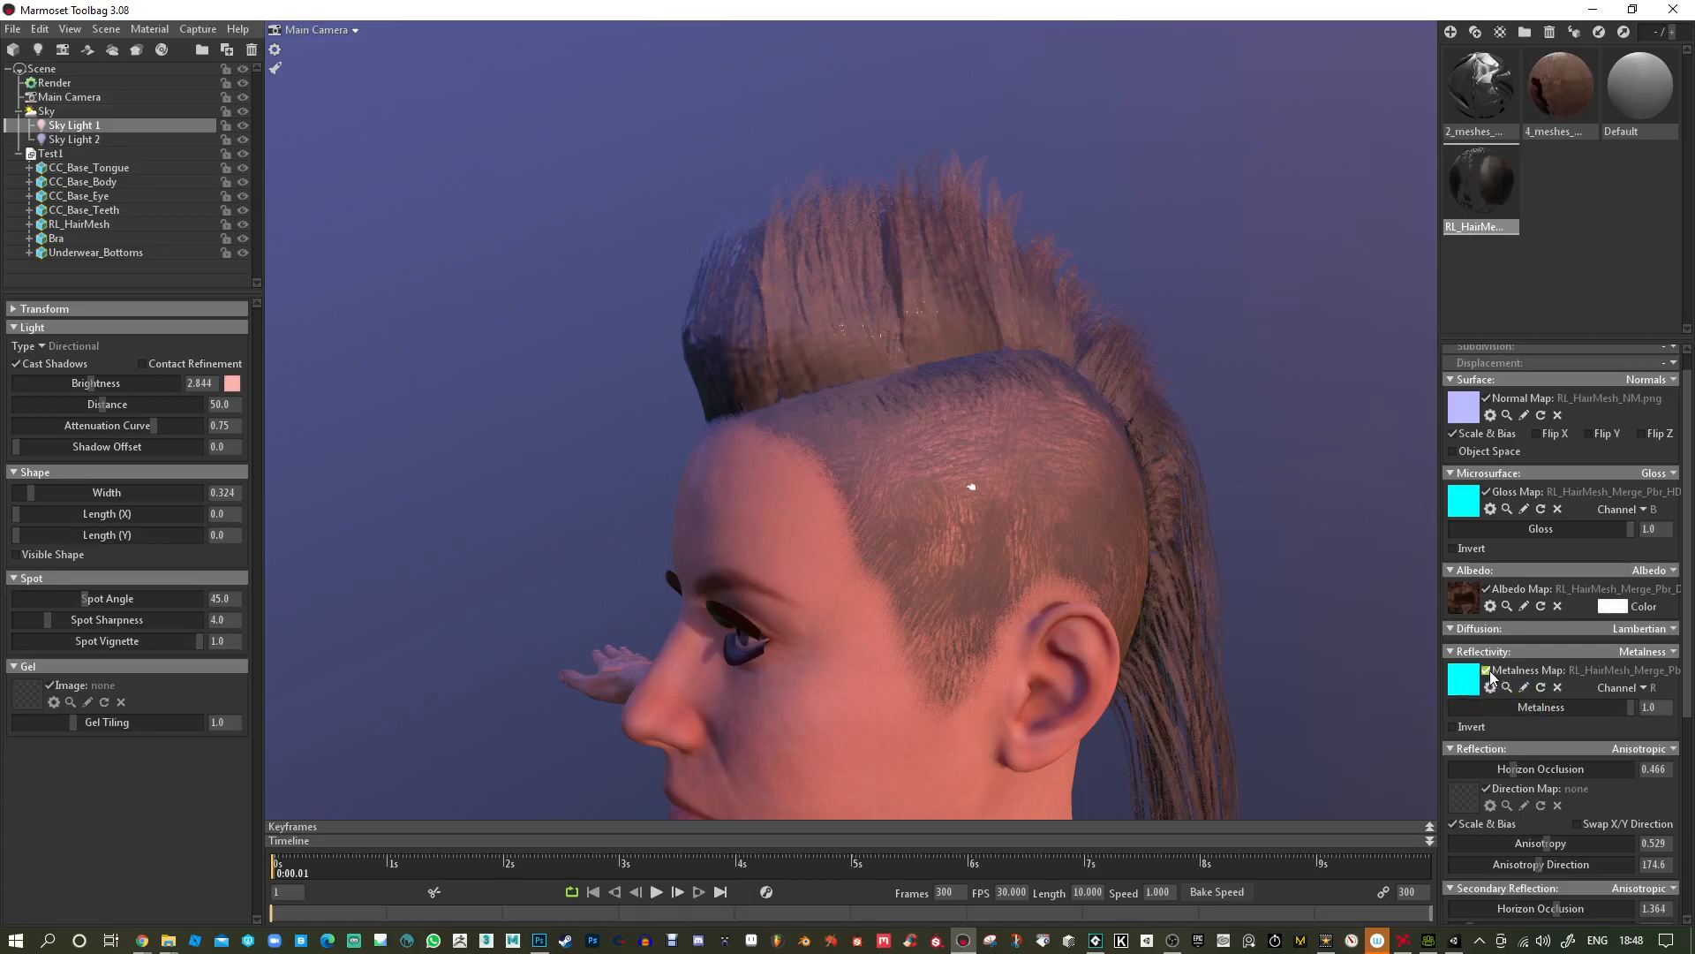
Disable the hair's metalness map and set the metalness to 0.806.
click(1487, 671)
mouse_move(1629, 713)
mouse_down()
mouse_move(1536, 709)
mouse_move(1609, 713)
mouse_move(1582, 711)
mouse_up()
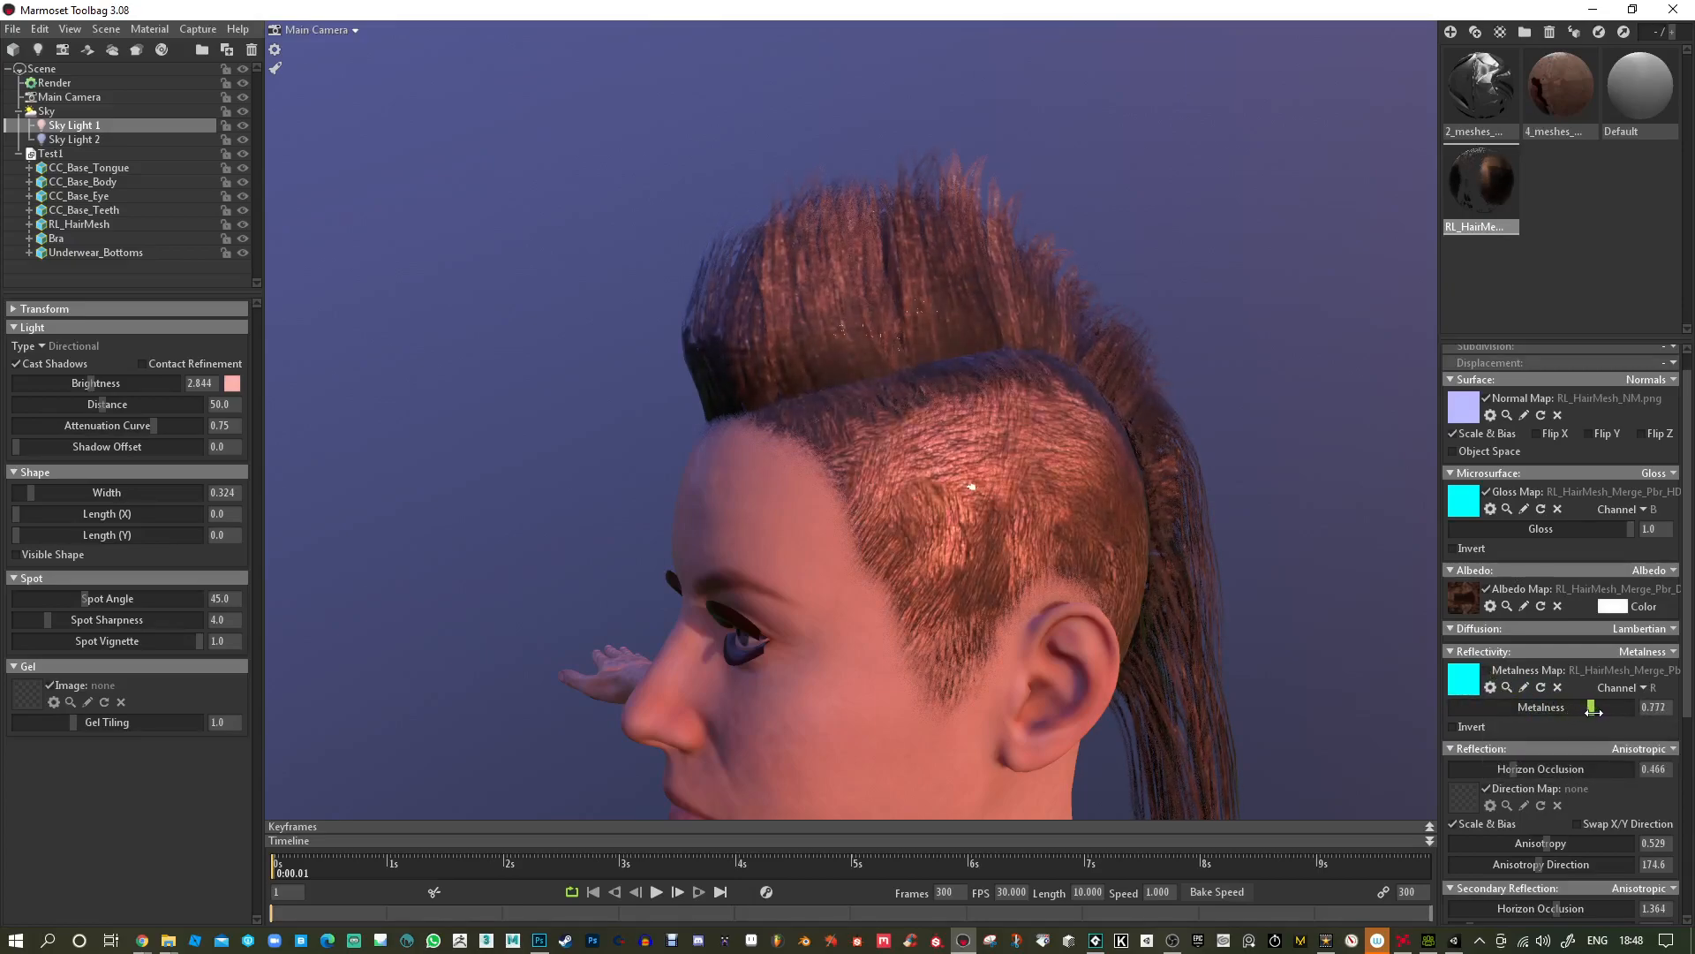
drag(1086, 600, 1122, 578)
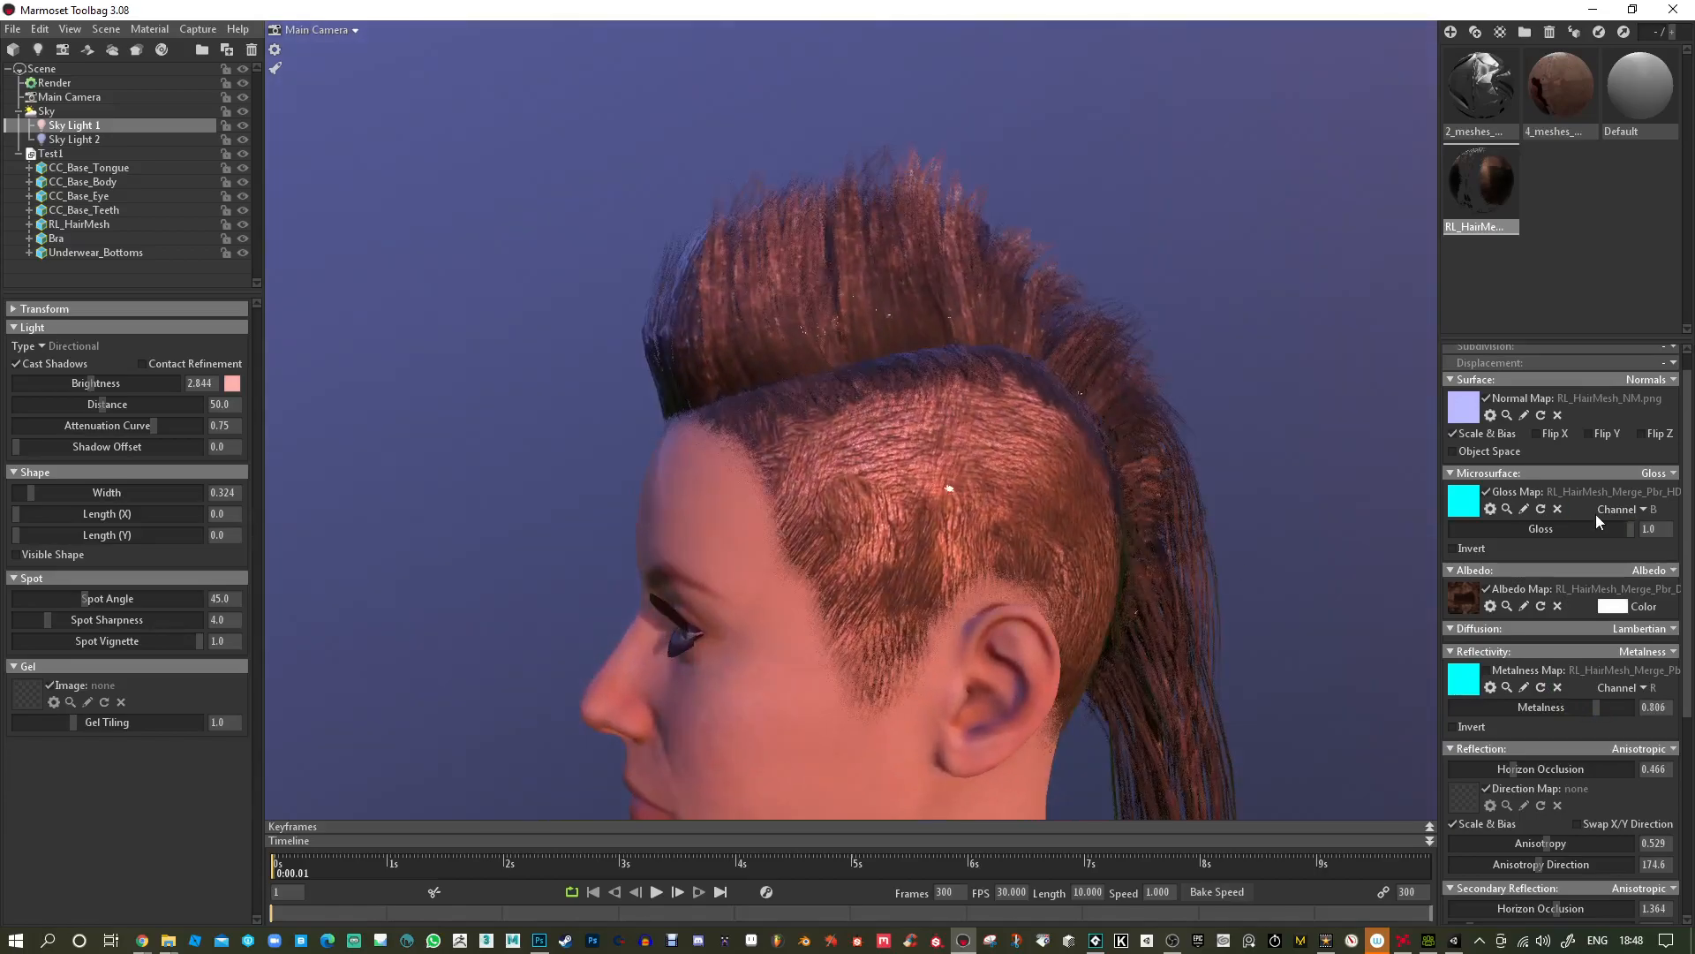
Set the hair gloss to 0.391 and check the shine on the mohawk up close.
drag(1613, 531, 1497, 530)
drag(1376, 486, 755, 350)
right_drag(755, 343, 897, 339)
drag(897, 339, 802, 282)
right_drag(801, 282, 849, 343)
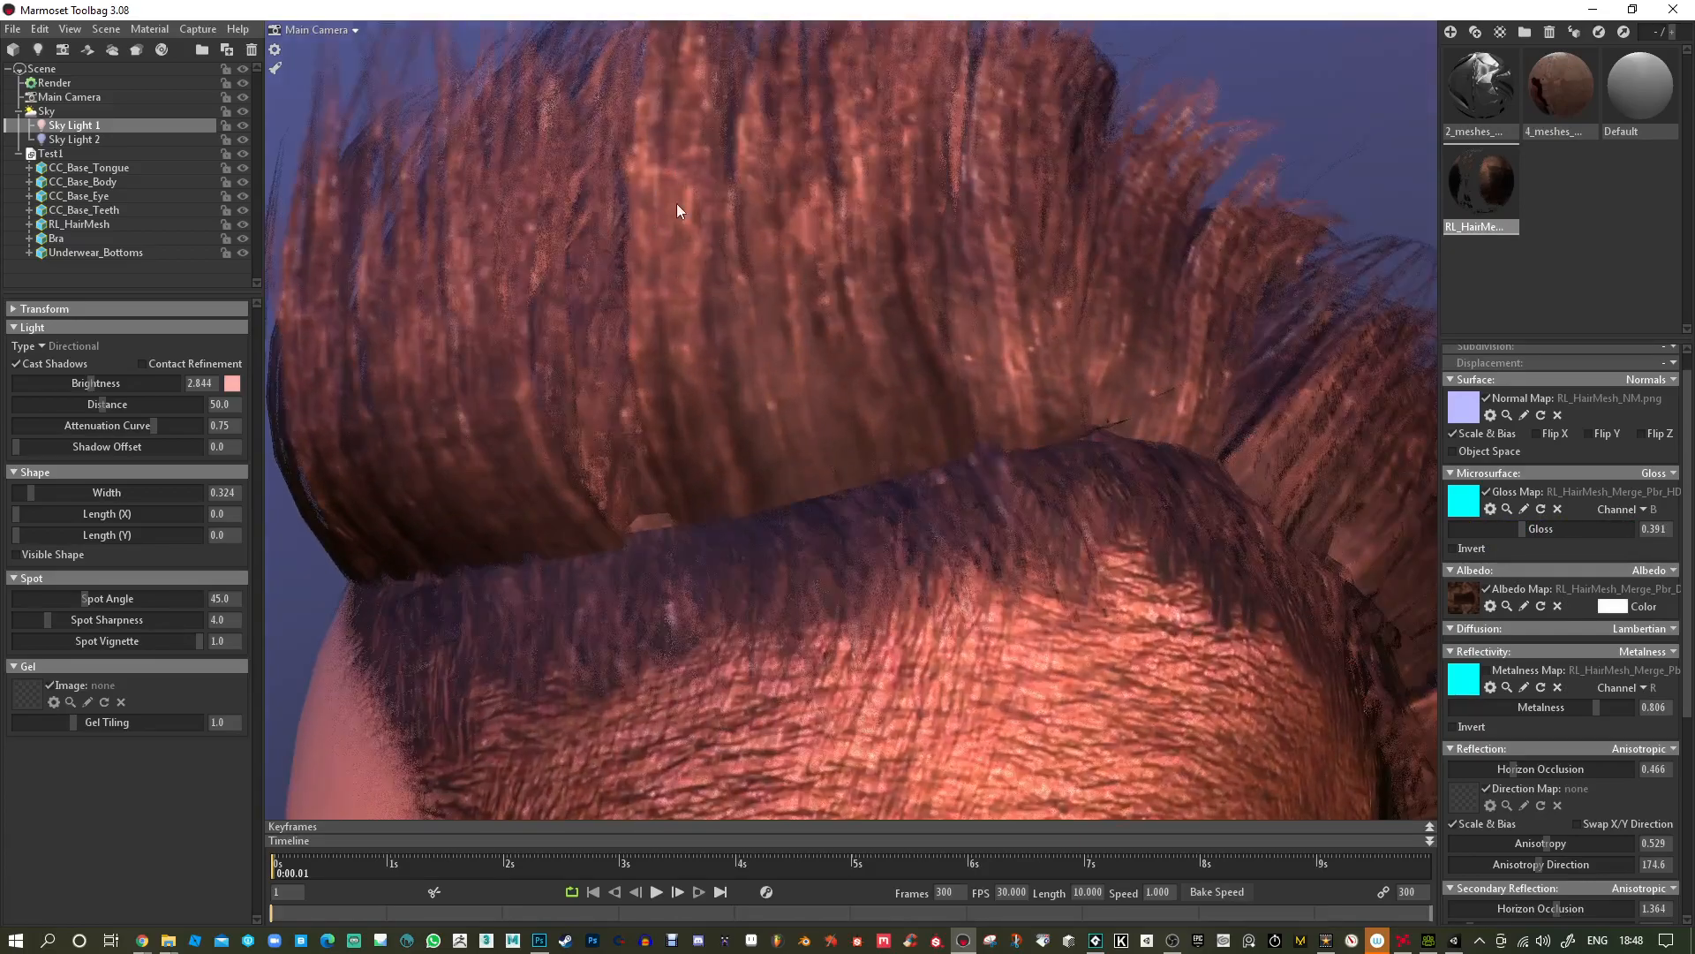
scroll(712, 253, down, 10)
Switch to Photoshop and compare the hair's HDRP texture and normal map document with the mohawk in Marmoset Toolbag.
key(alt+Tab)
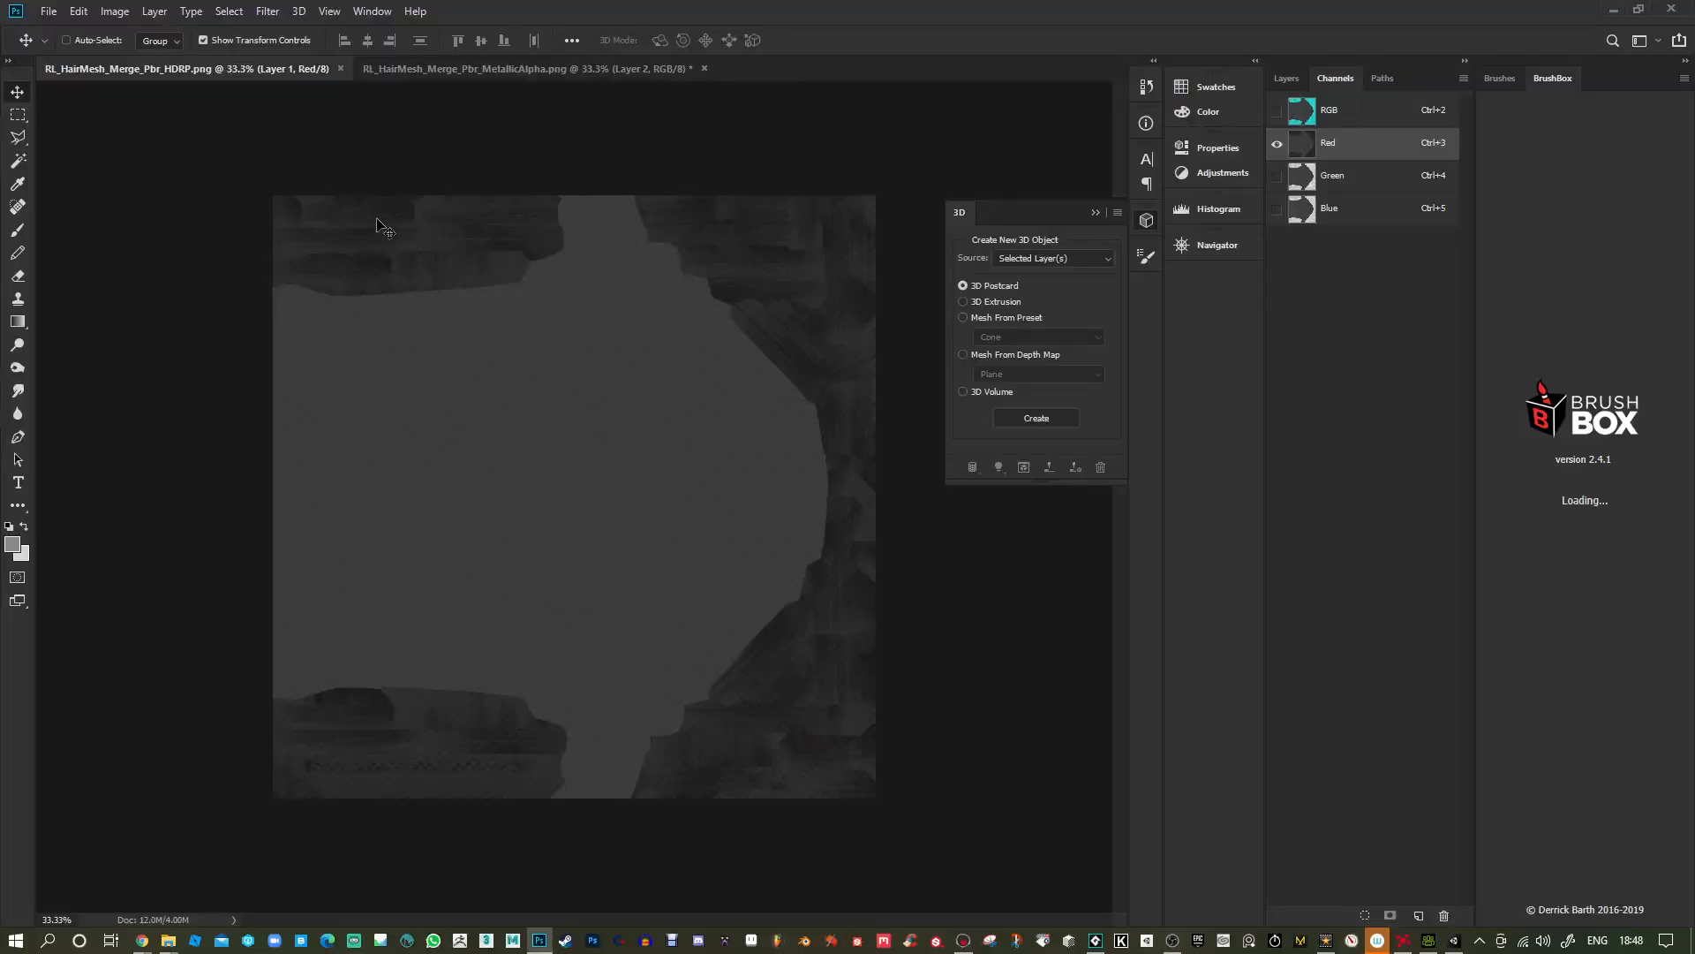
key(alt+Tab)
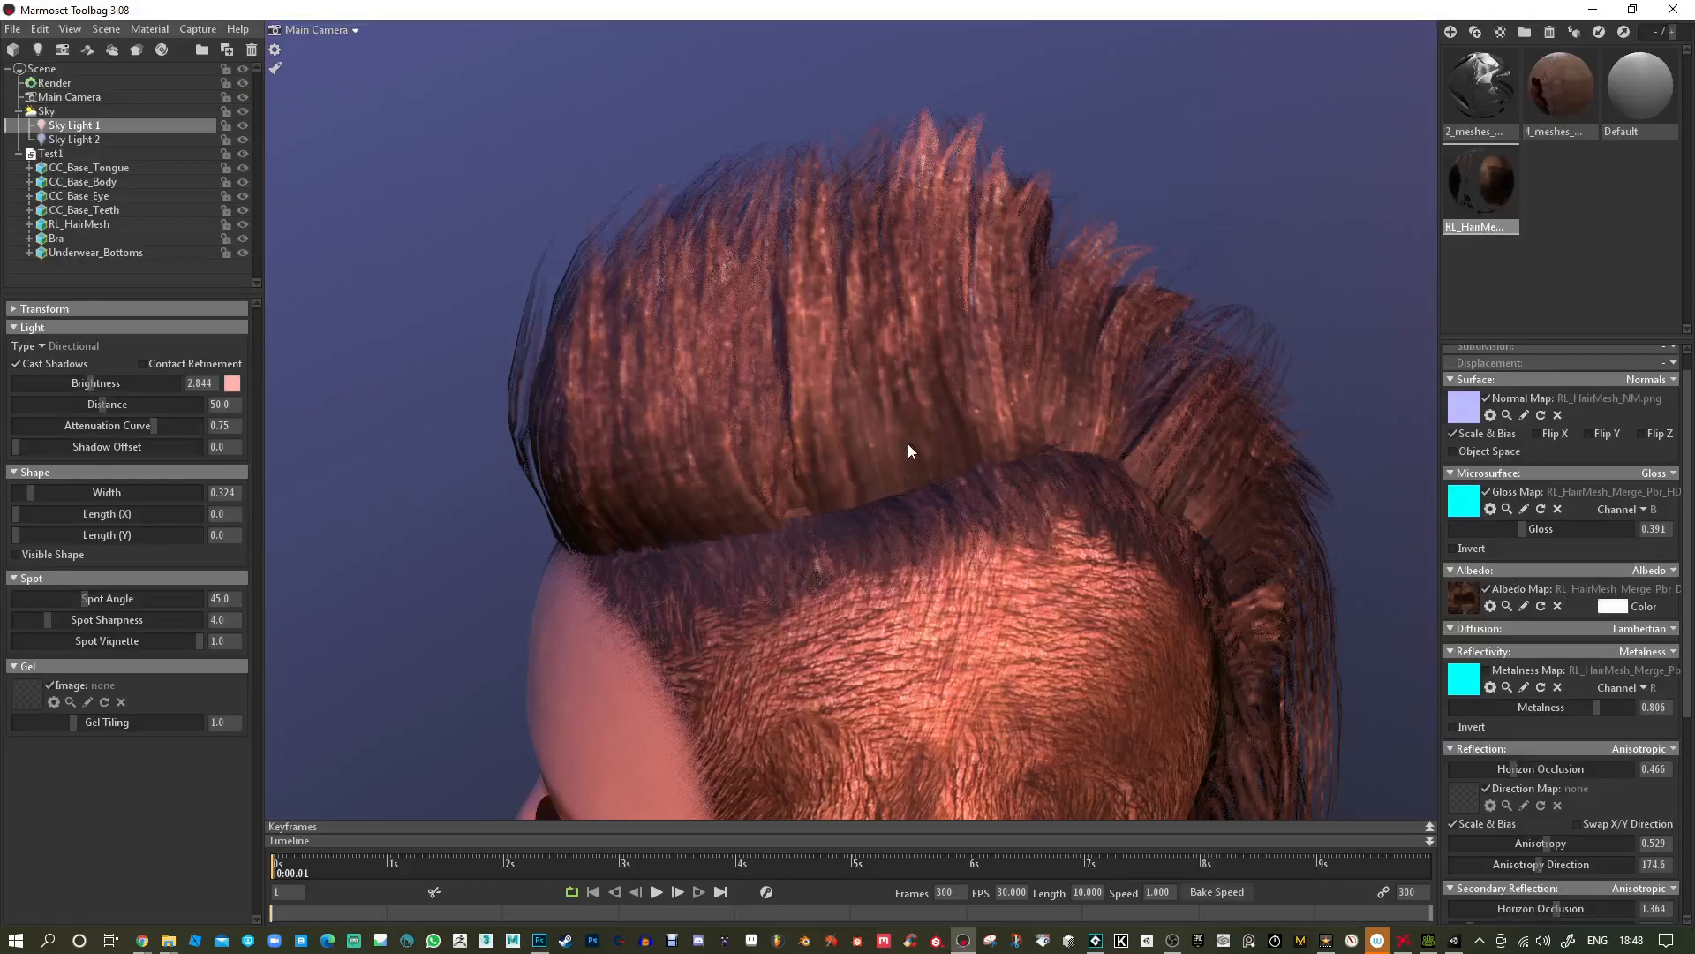
alt+drag(897, 442, 983, 431)
alt+right_drag(983, 431, 882, 307)
alt+drag(882, 308, 814, 409)
key(alt+Tab)
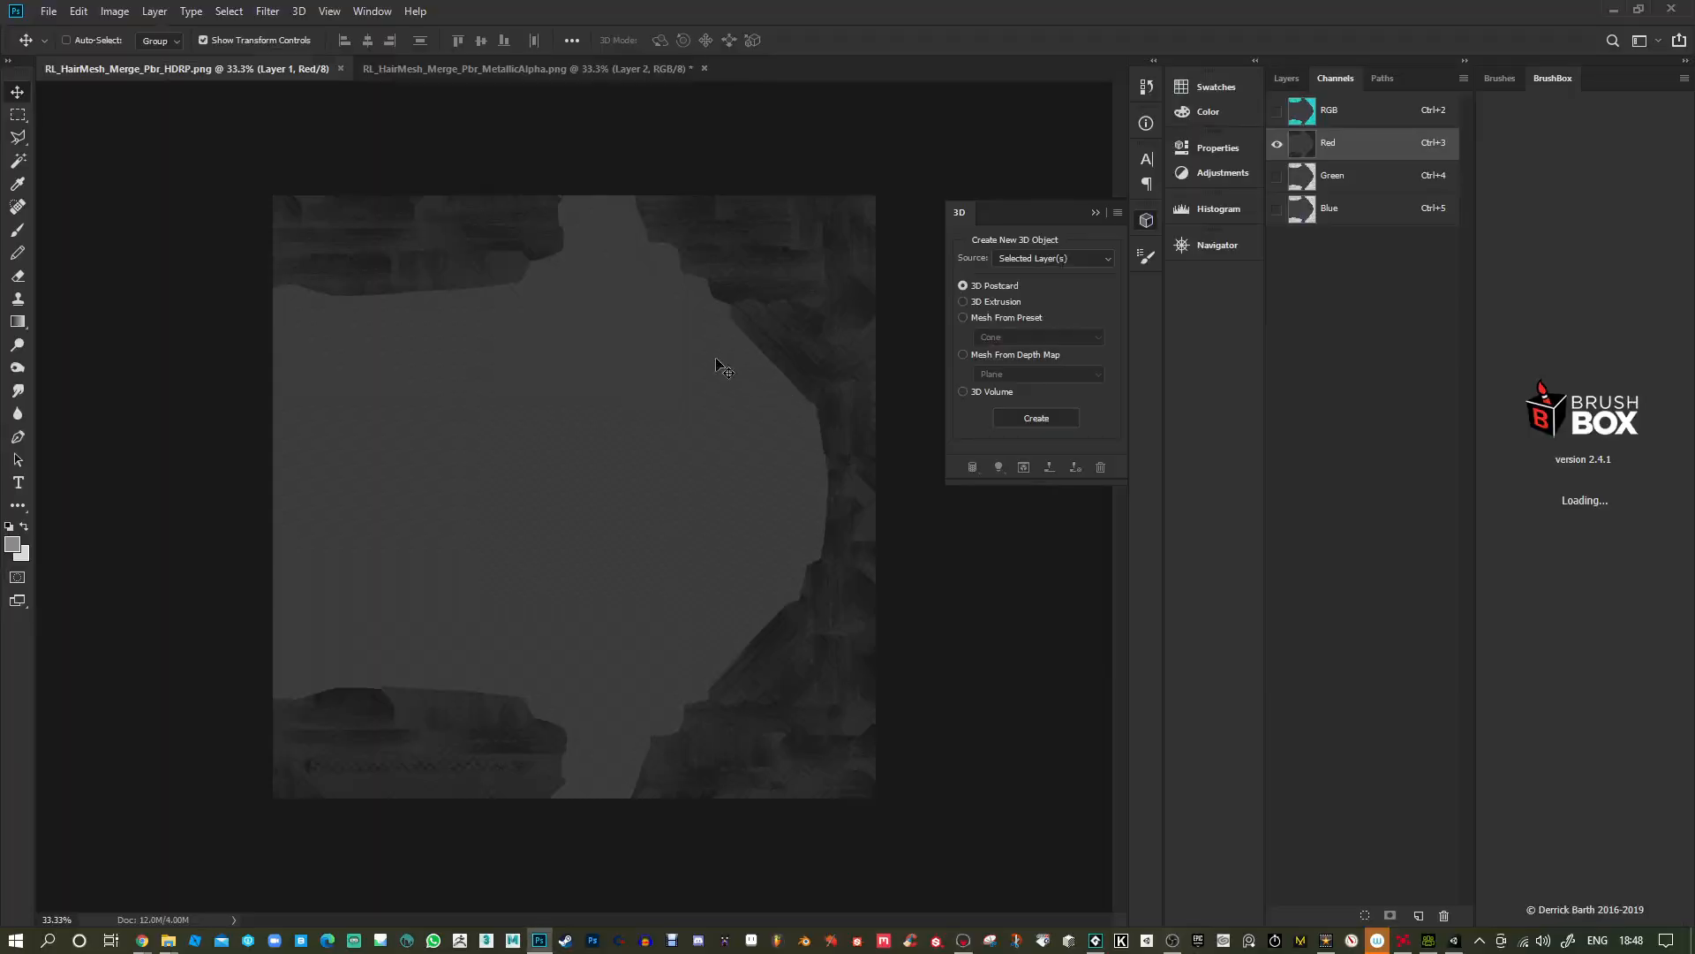
click(437, 68)
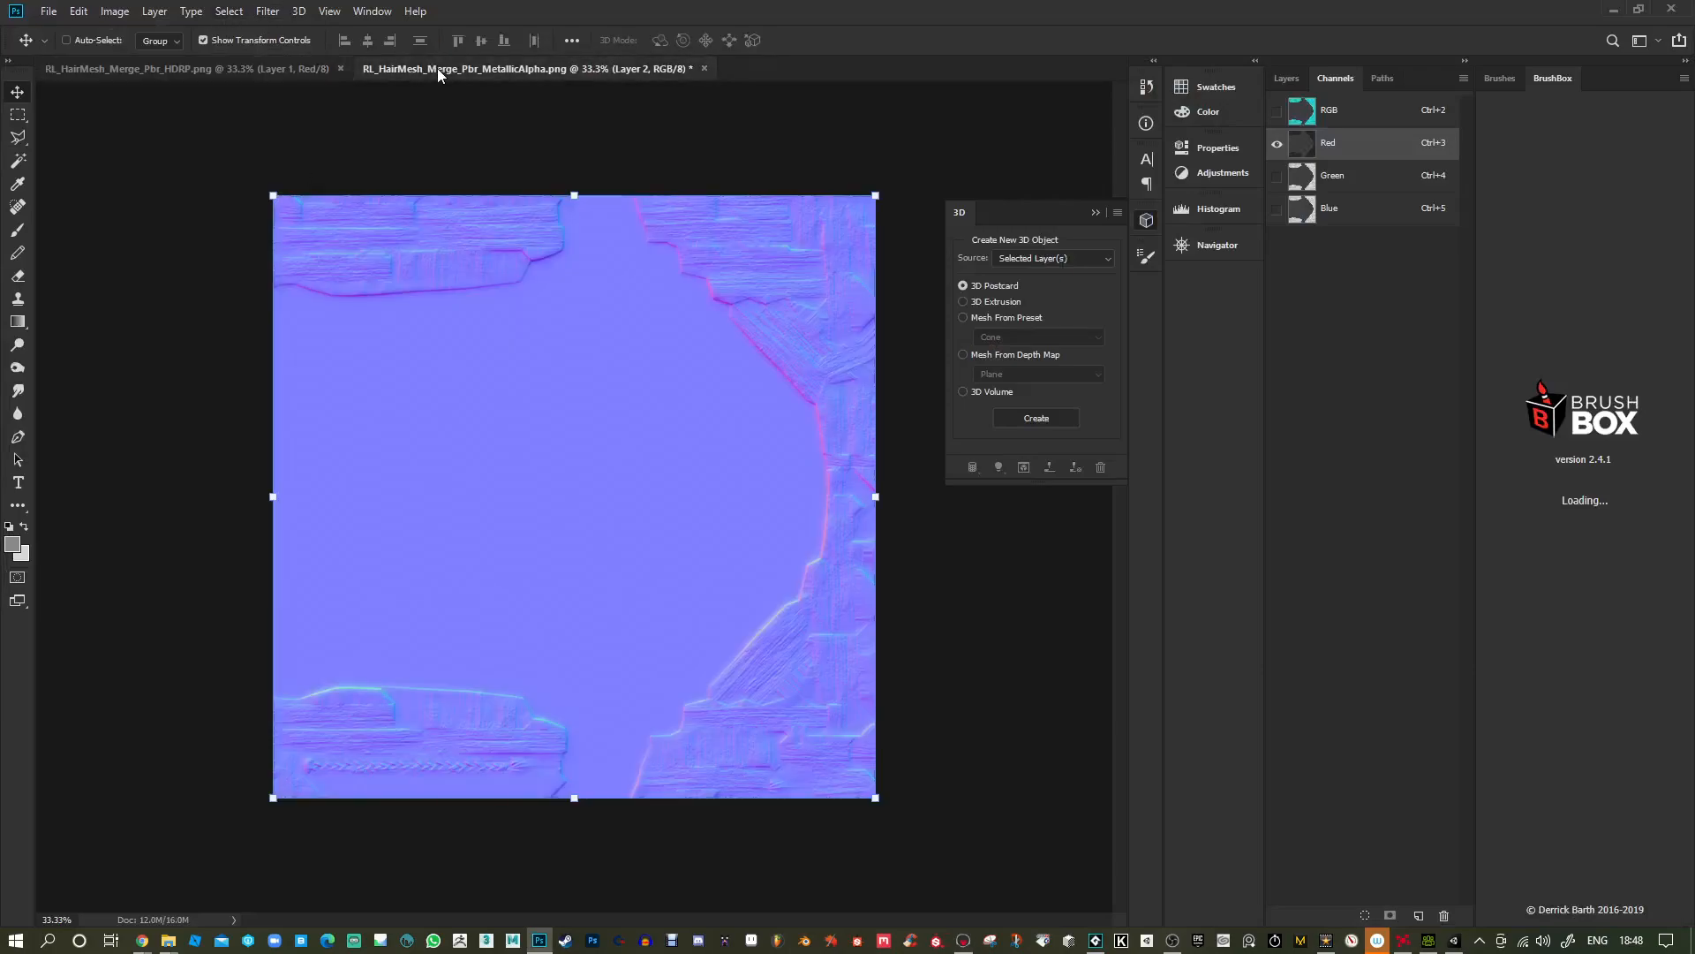
click(316, 71)
click(49, 11)
click(63, 47)
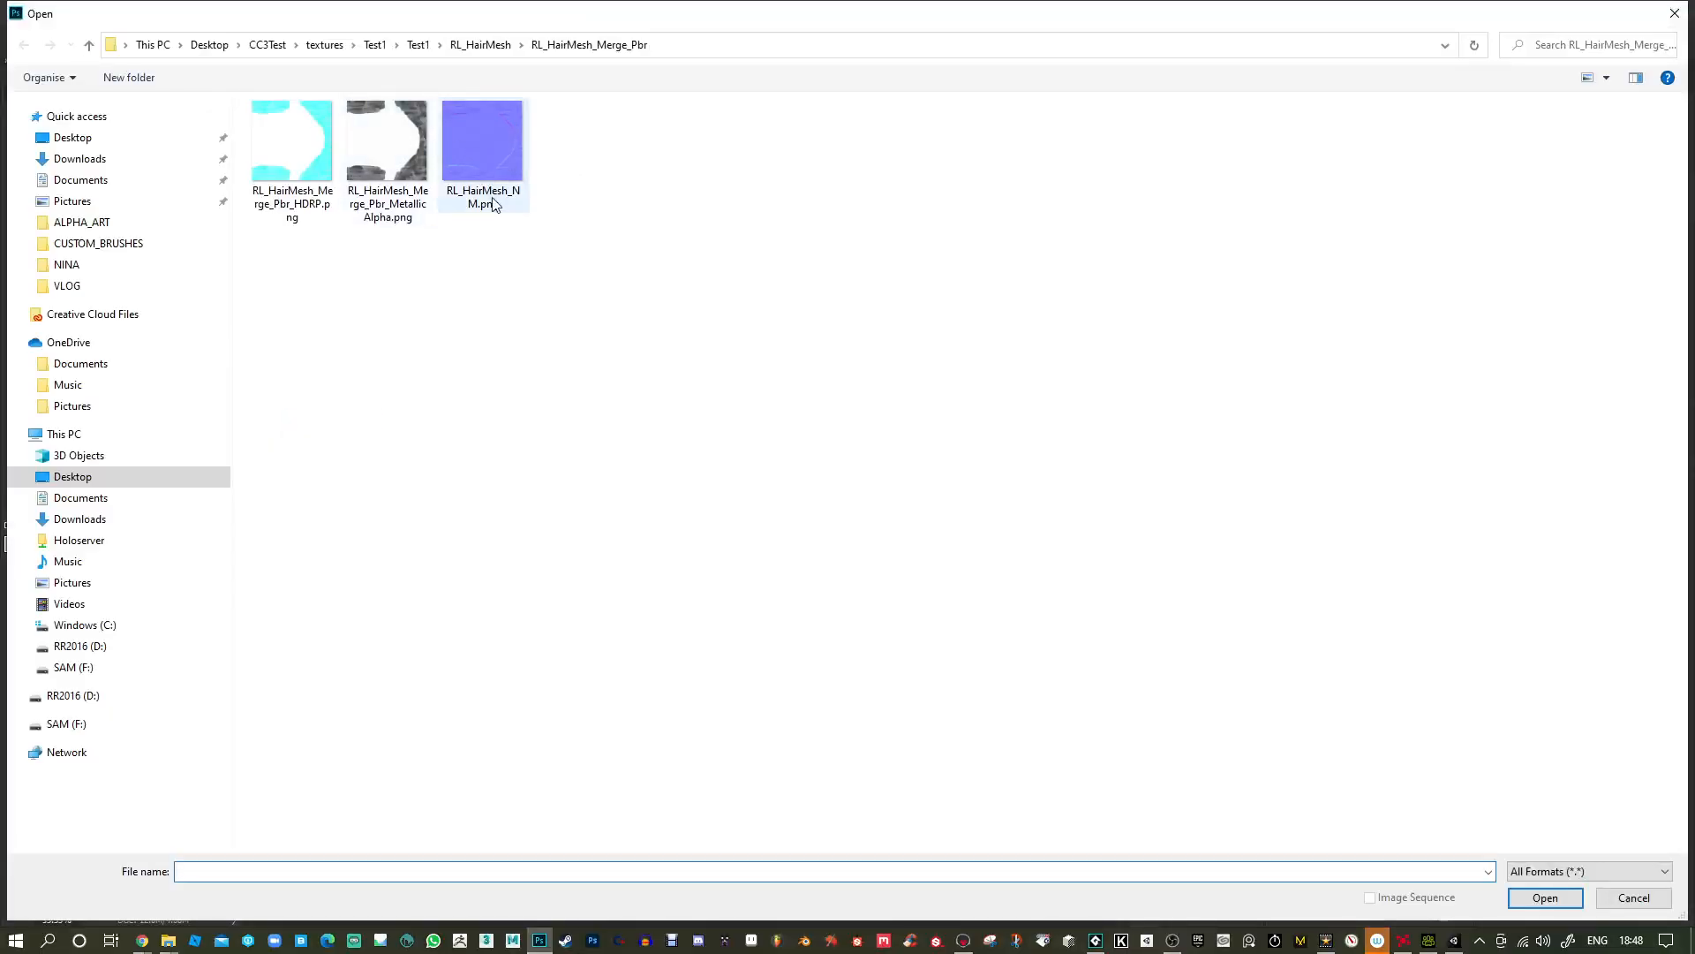
click(484, 45)
click(399, 47)
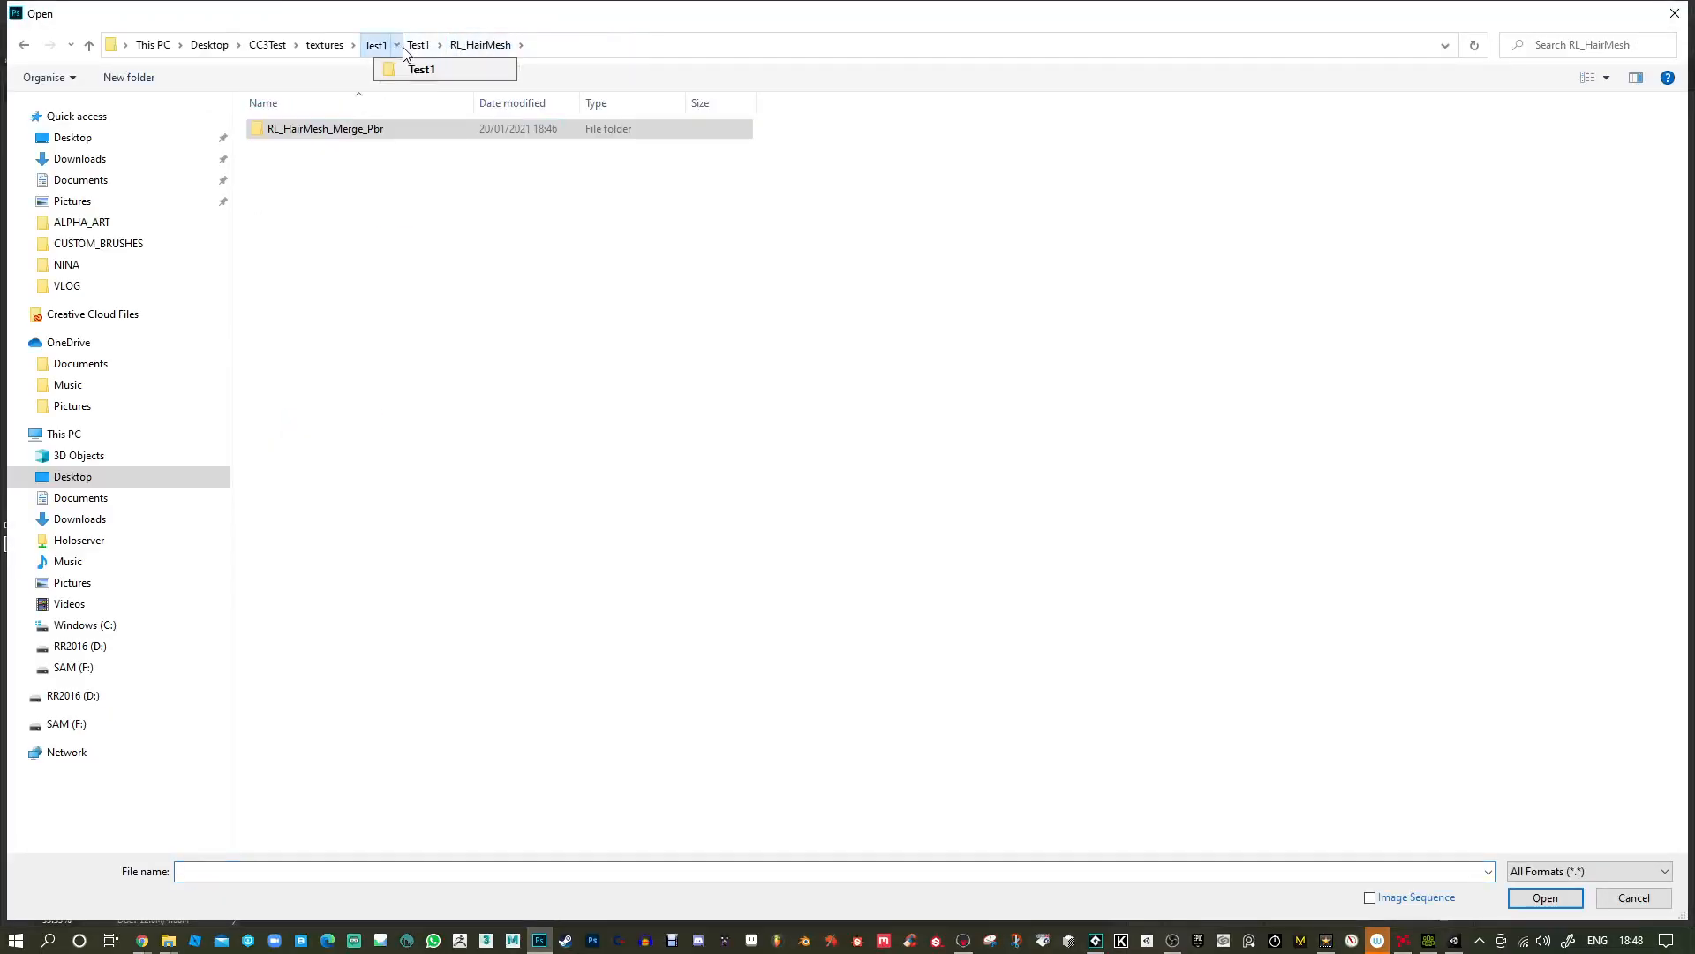
mouse_move(425, 51)
click(1665, 906)
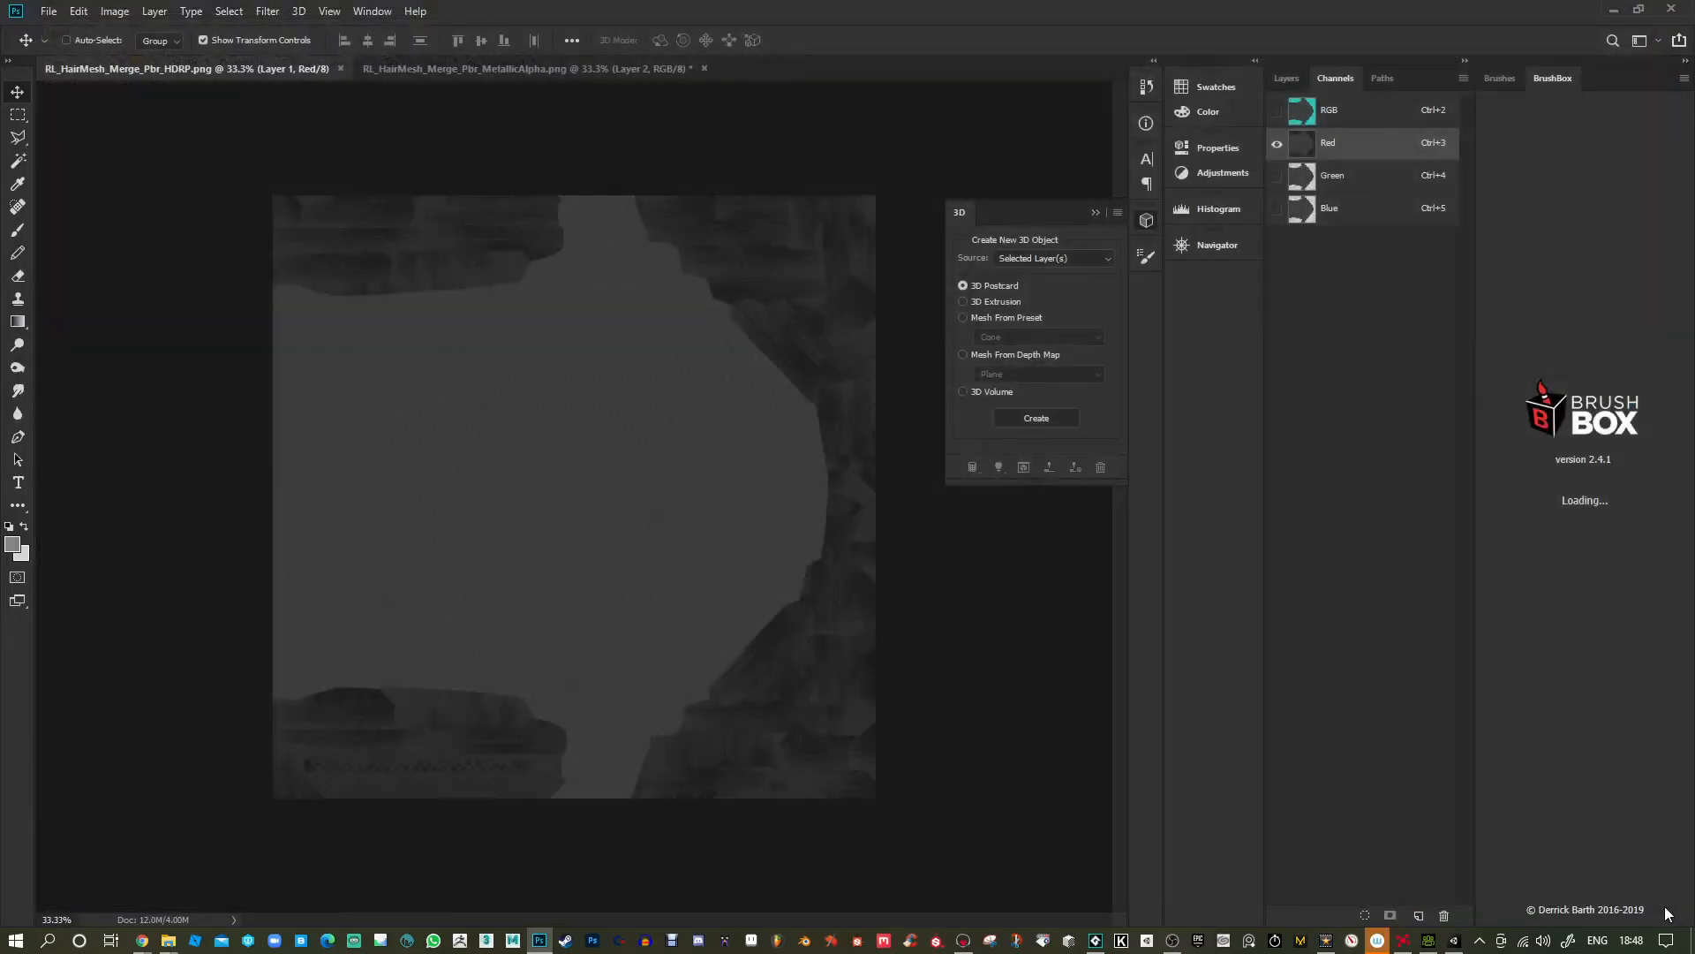
Switch to Marmoset Toolbag and examine the mohawk, shaved side and braid from several angles.
key(alt+Tab)
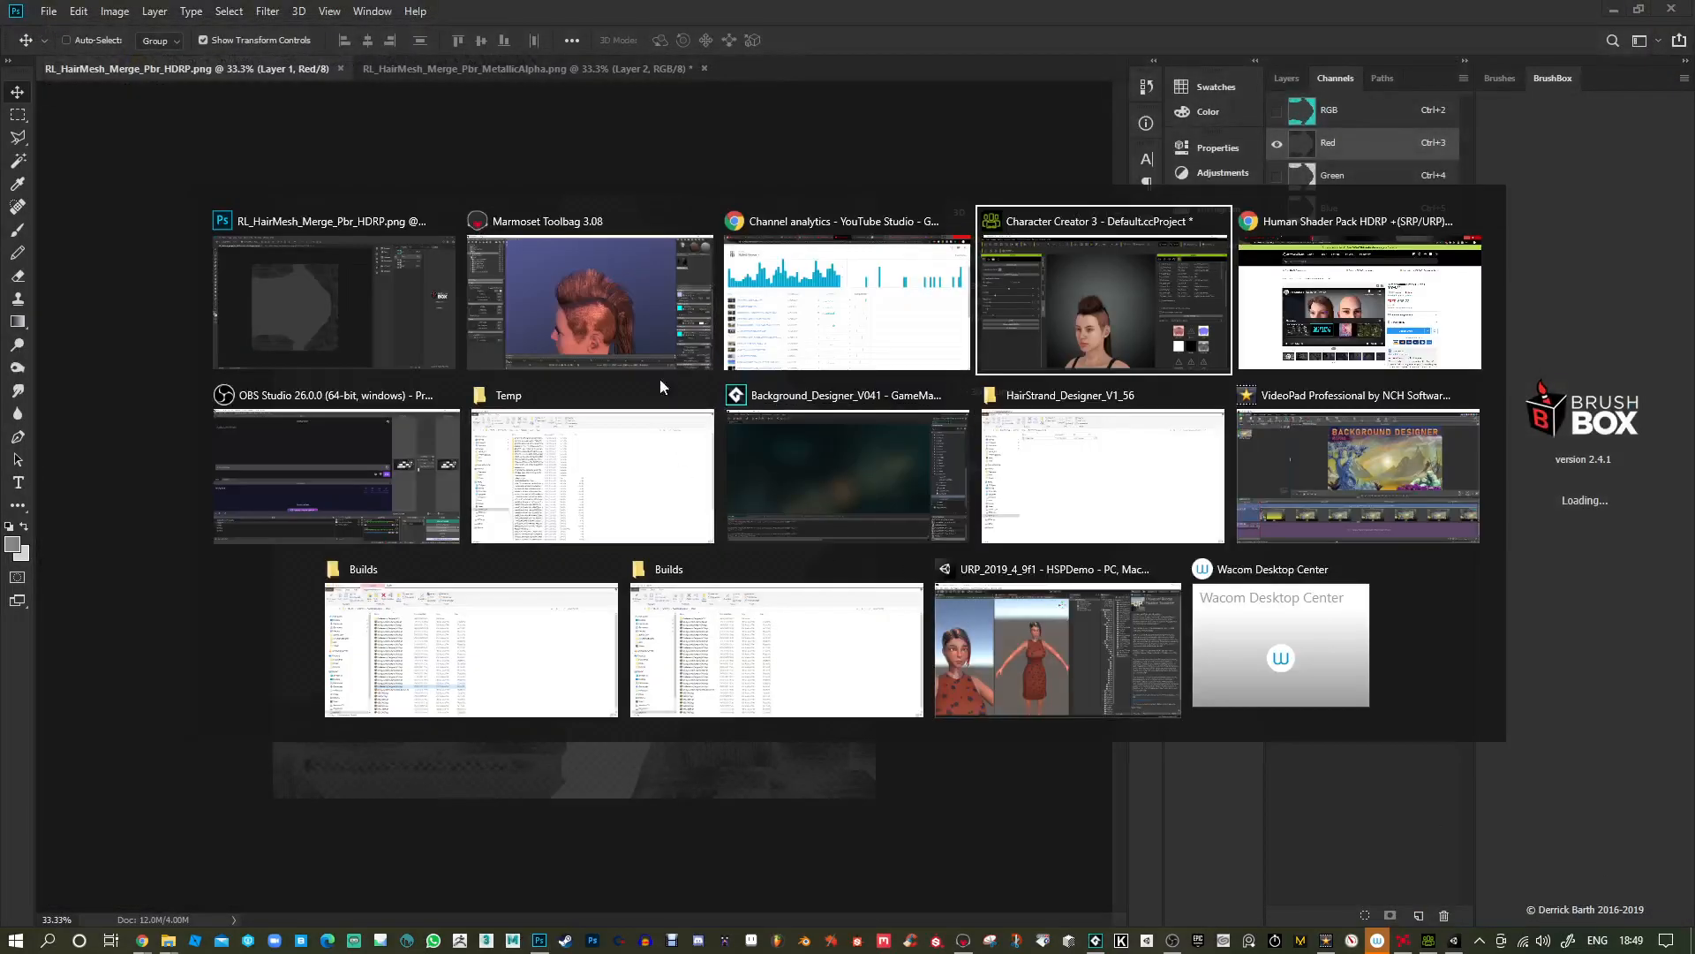
click(661, 336)
drag(1139, 452, 1020, 457)
right_drag(1019, 457, 1015, 260)
drag(919, 410, 608, 486)
right_drag(820, 384, 1019, 627)
shift+drag(1170, 517, 919, 465)
right_drag(964, 438, 996, 533)
drag(998, 537, 1014, 667)
drag(1017, 563, 1130, 441)
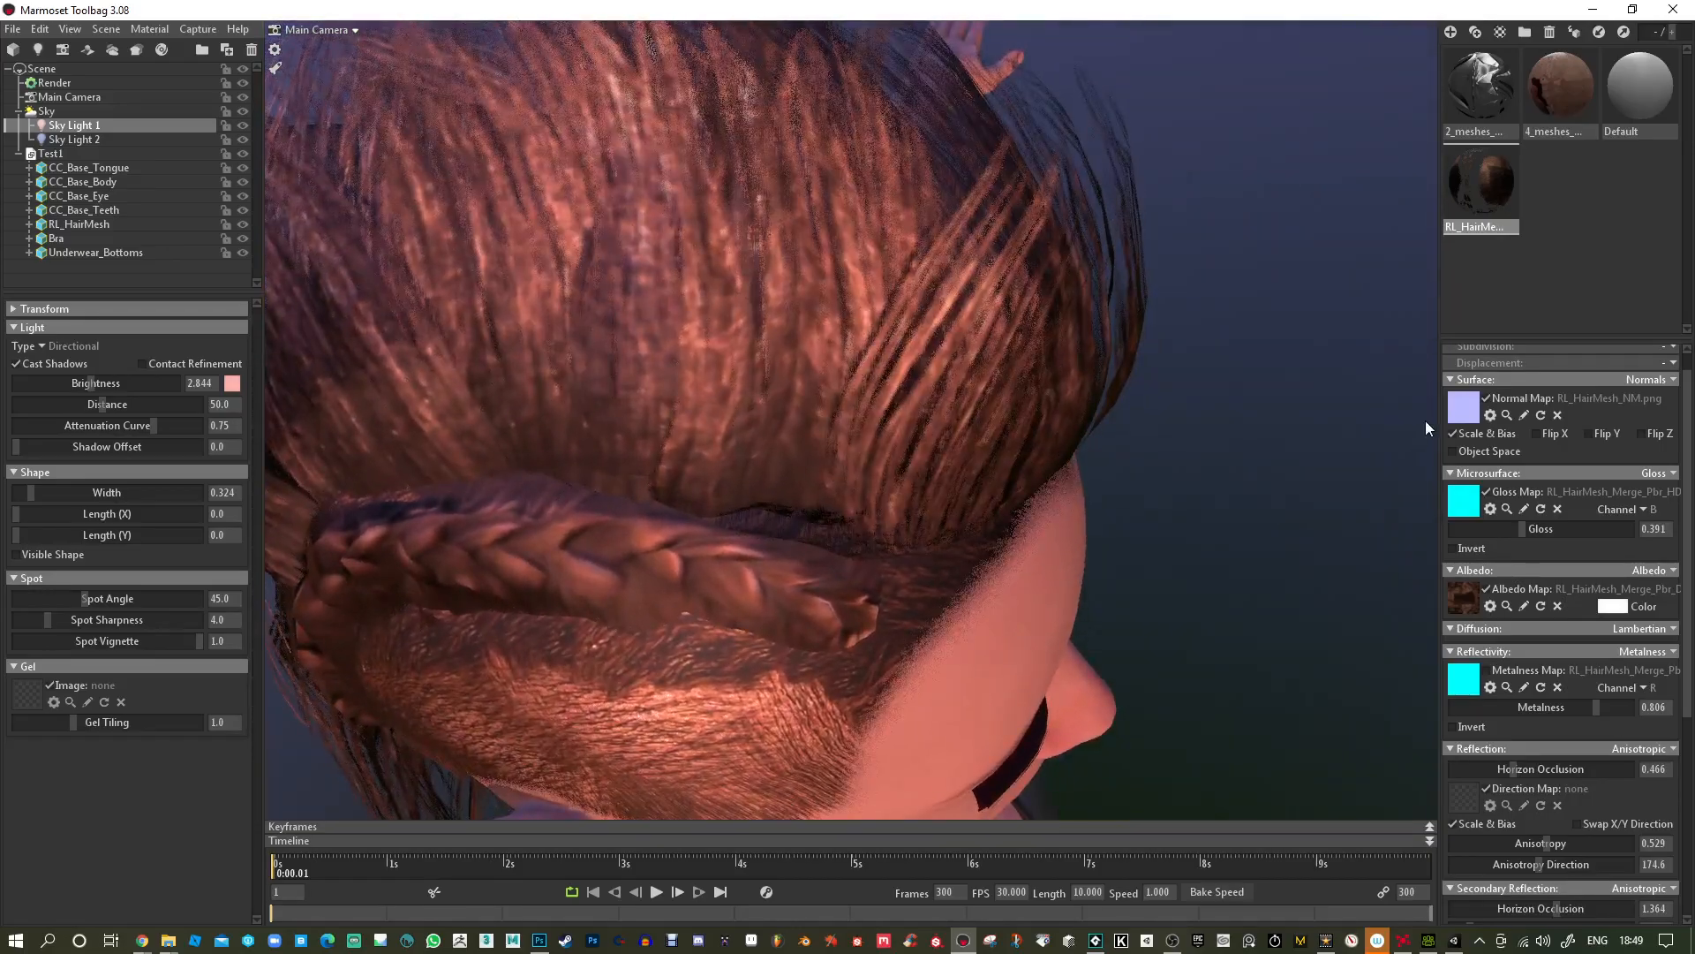
Change the hair material's surface to Detail Normals and assign RL_HairMesh_NM.png as the detail normal map.
click(1675, 379)
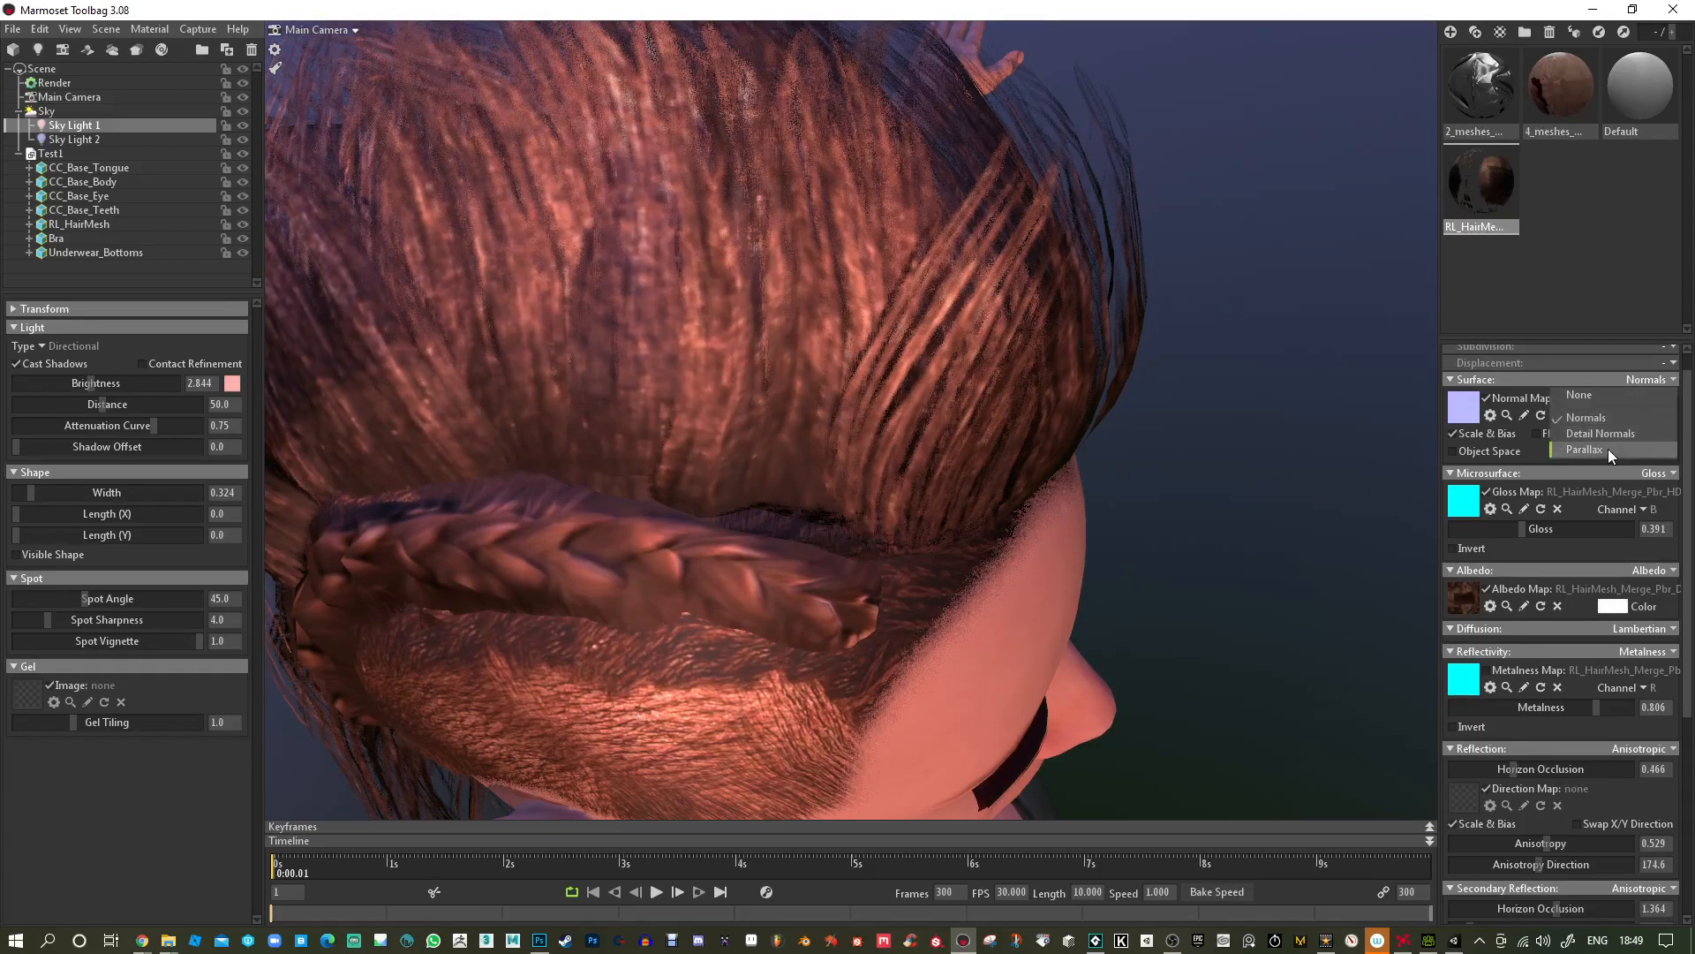
key(Return)
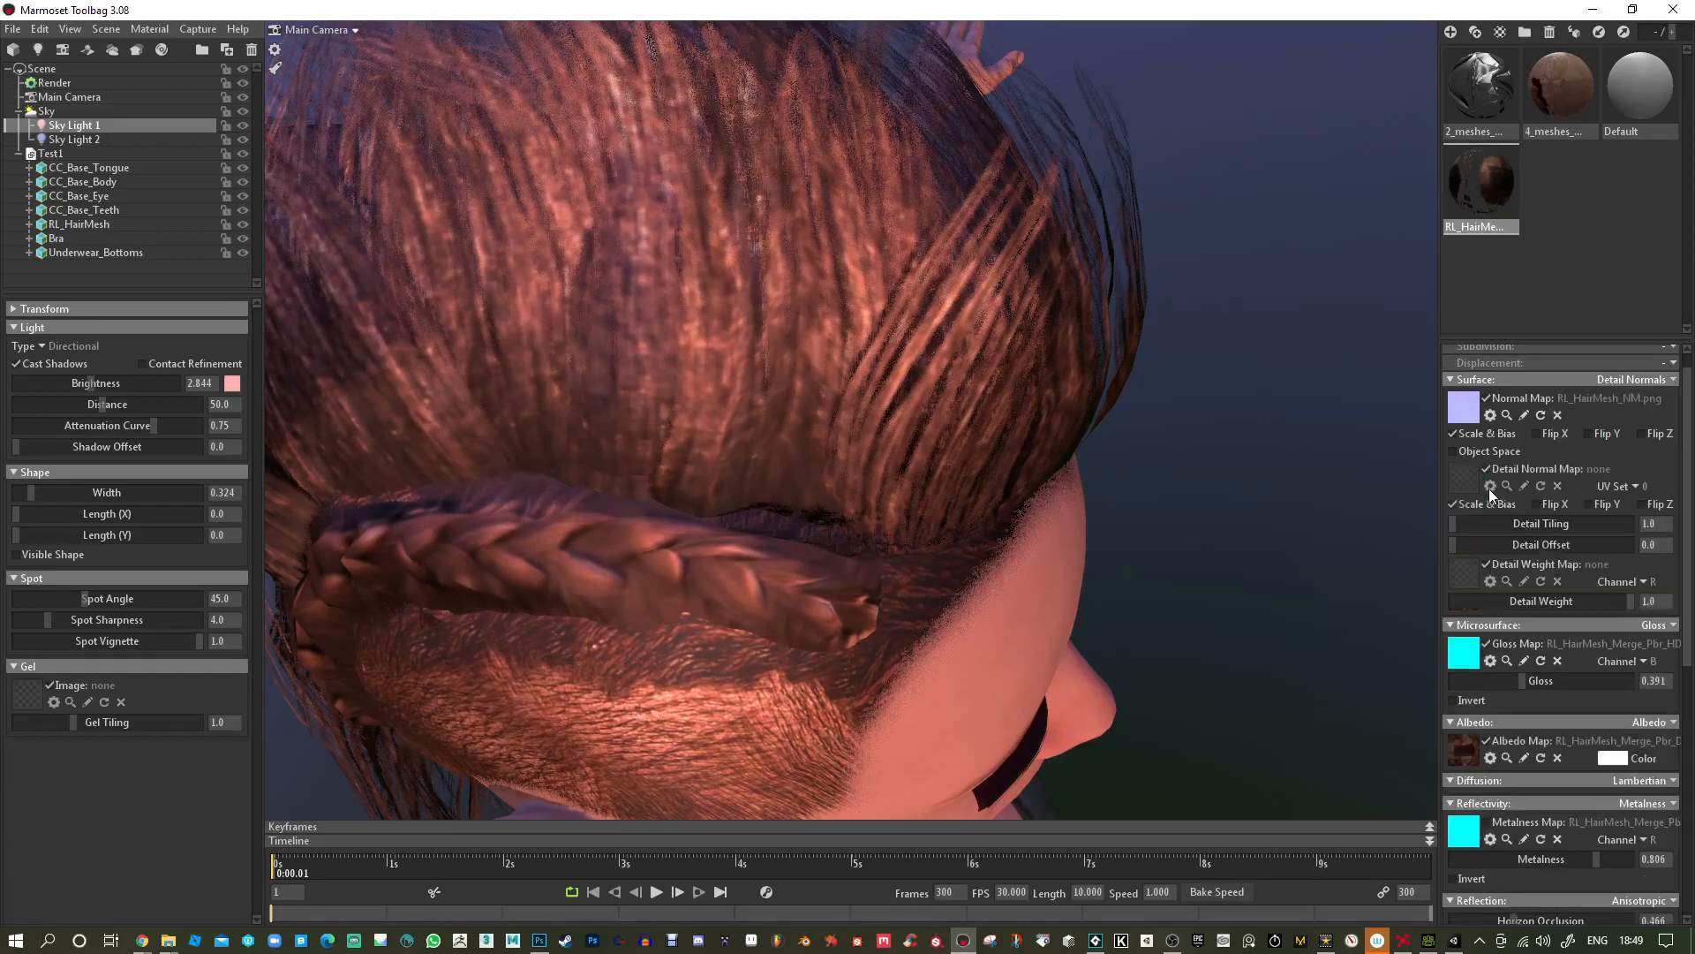
click(1470, 472)
double_click(507, 177)
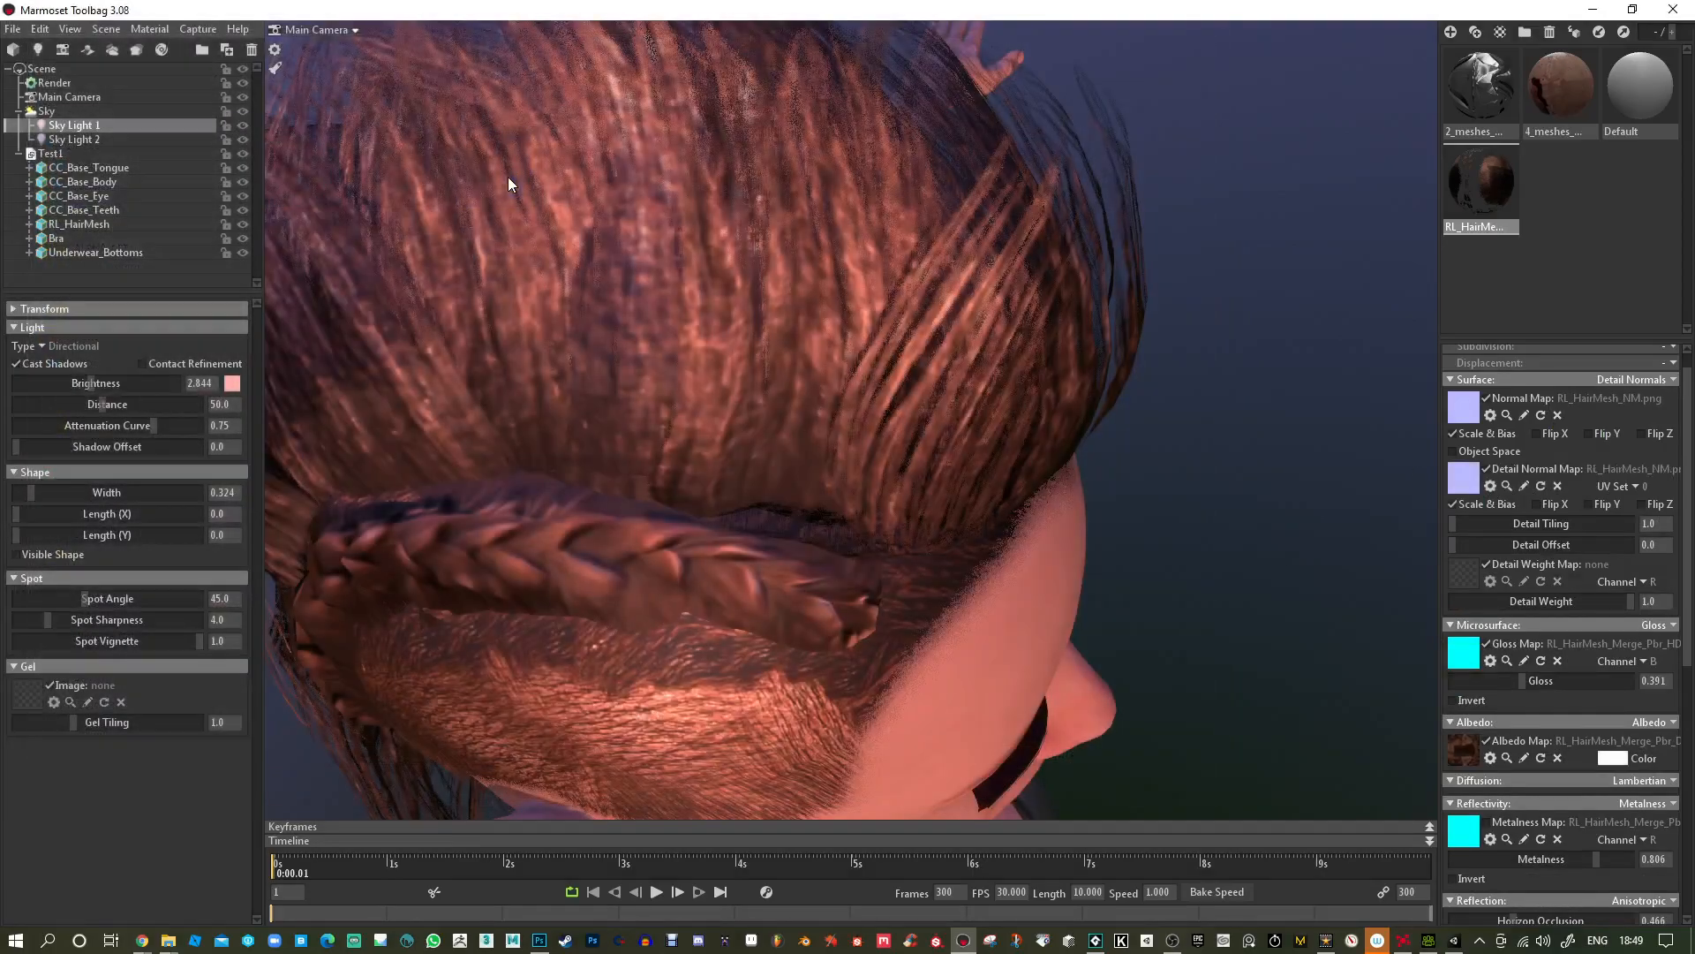
Set the hair's detail weight to 5.0 and test Flip Y on its normal maps.
drag(1051, 541, 1172, 484)
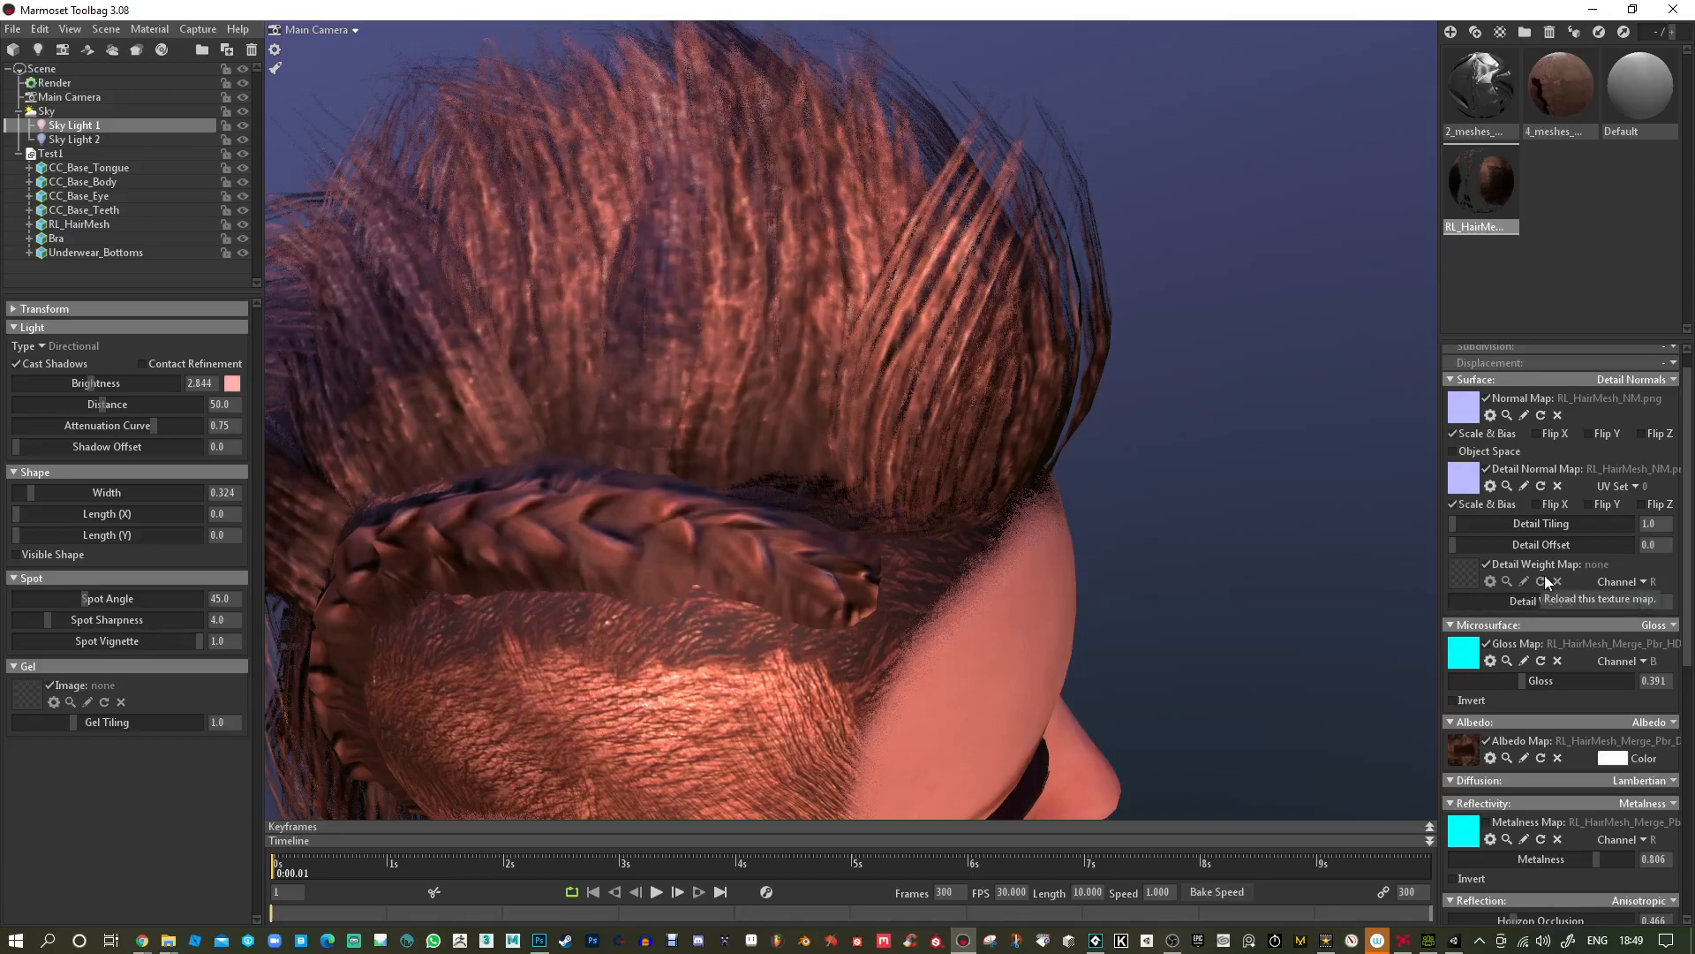
click(1590, 433)
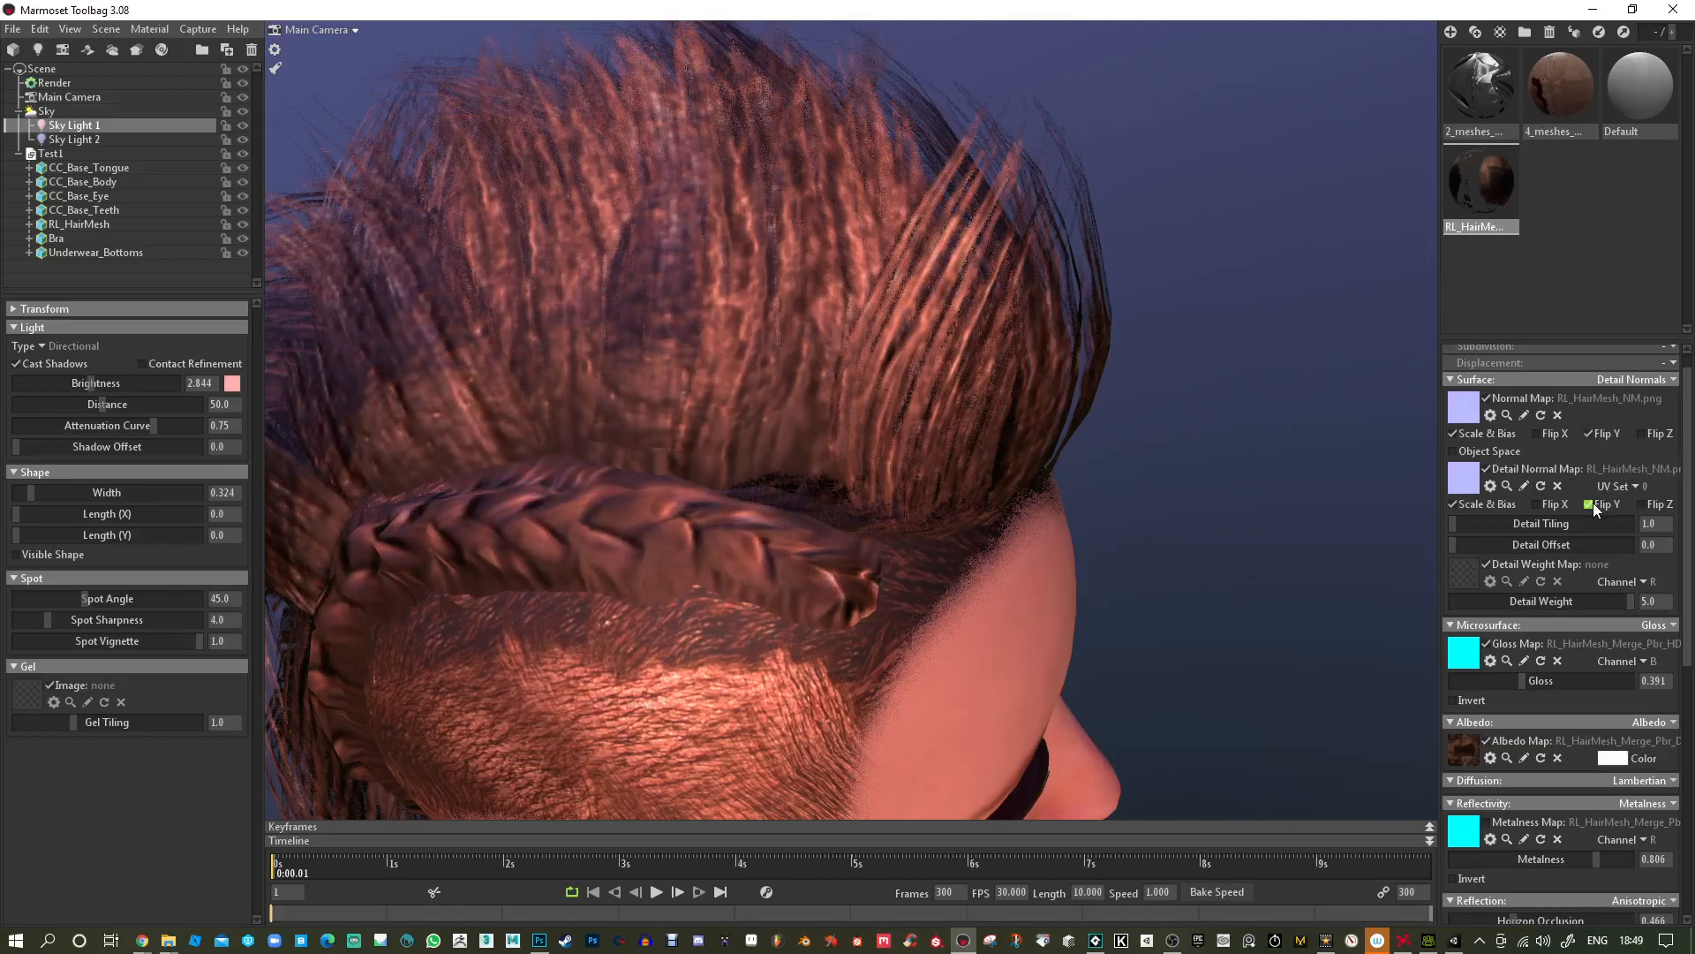
click(1589, 434)
Set the gloss of the first 2_meshes material to 0.0 and check the avatar's face.
drag(888, 516, 1033, 441)
click(957, 421)
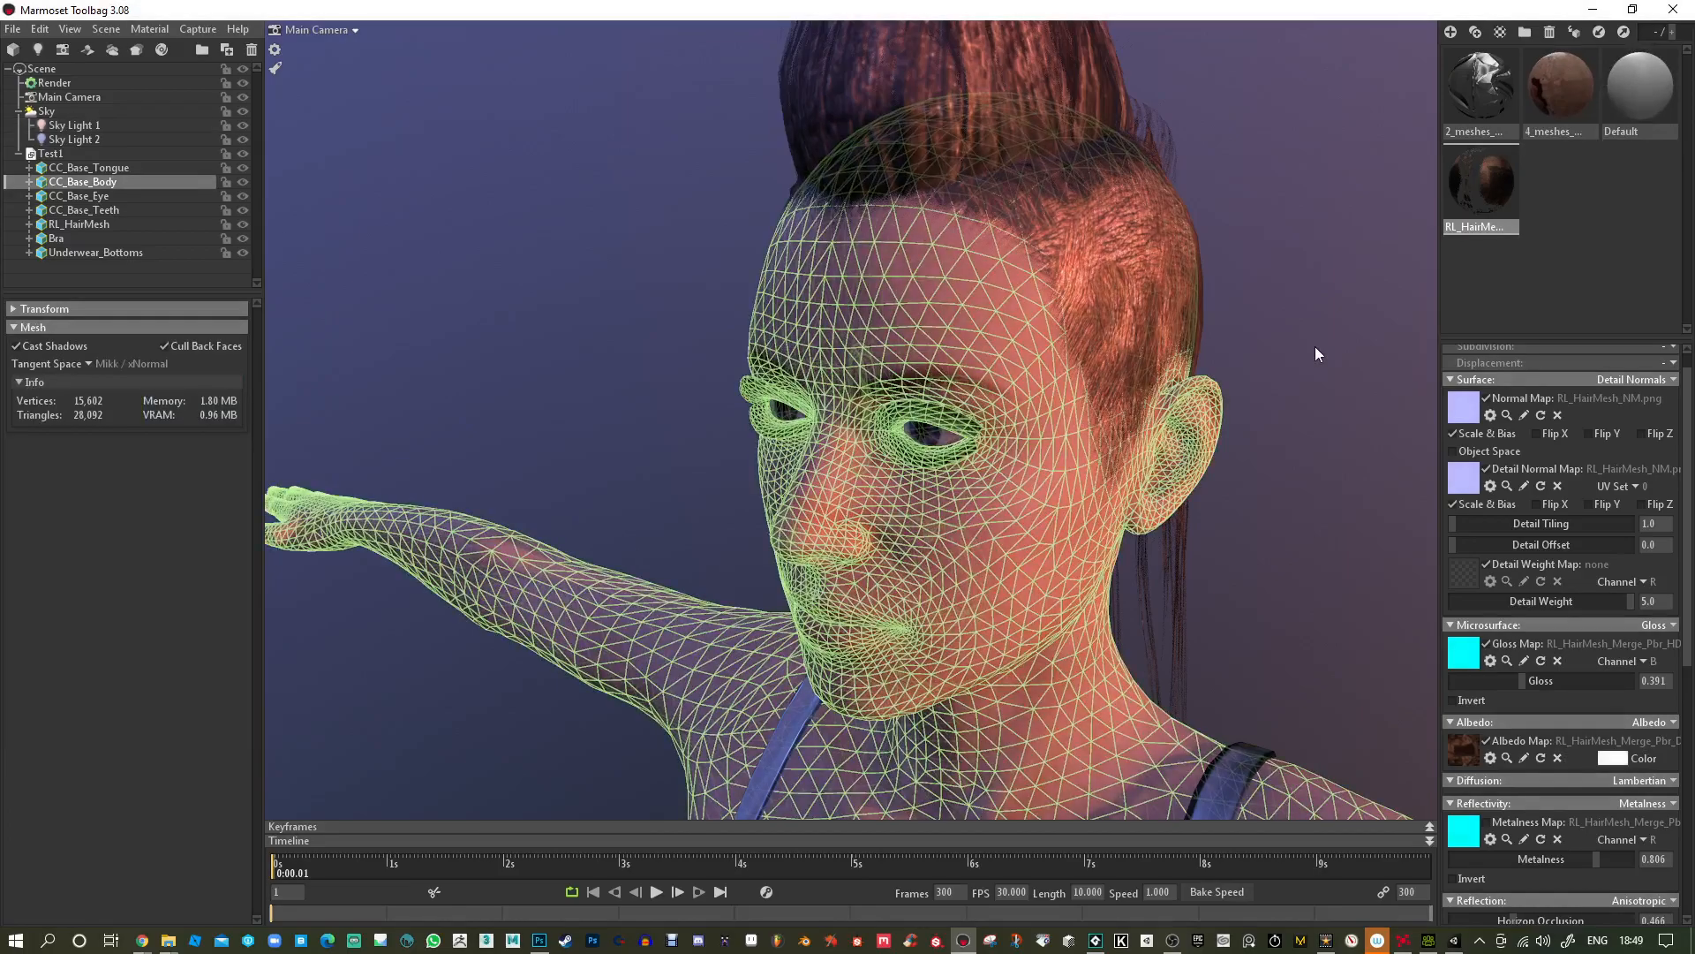
click(1468, 95)
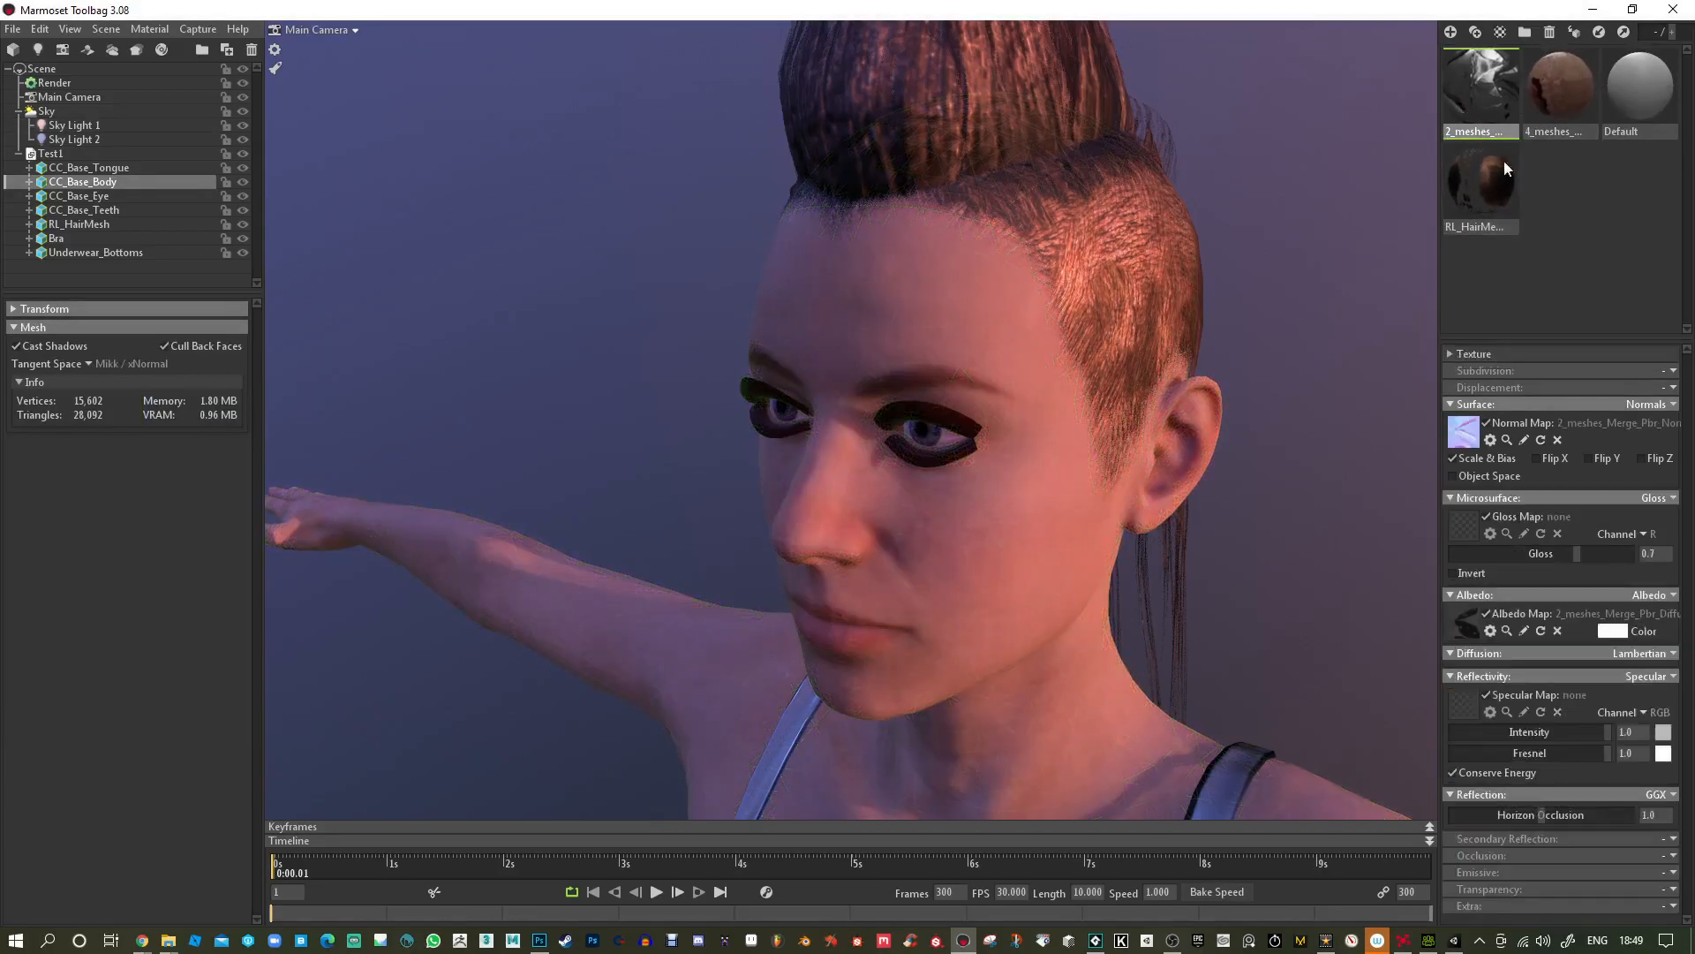
drag(1576, 553, 1445, 559)
mouse_move(1187, 521)
right_down()
mouse_move(1186, 336)
mouse_move(1194, 514)
right_up()
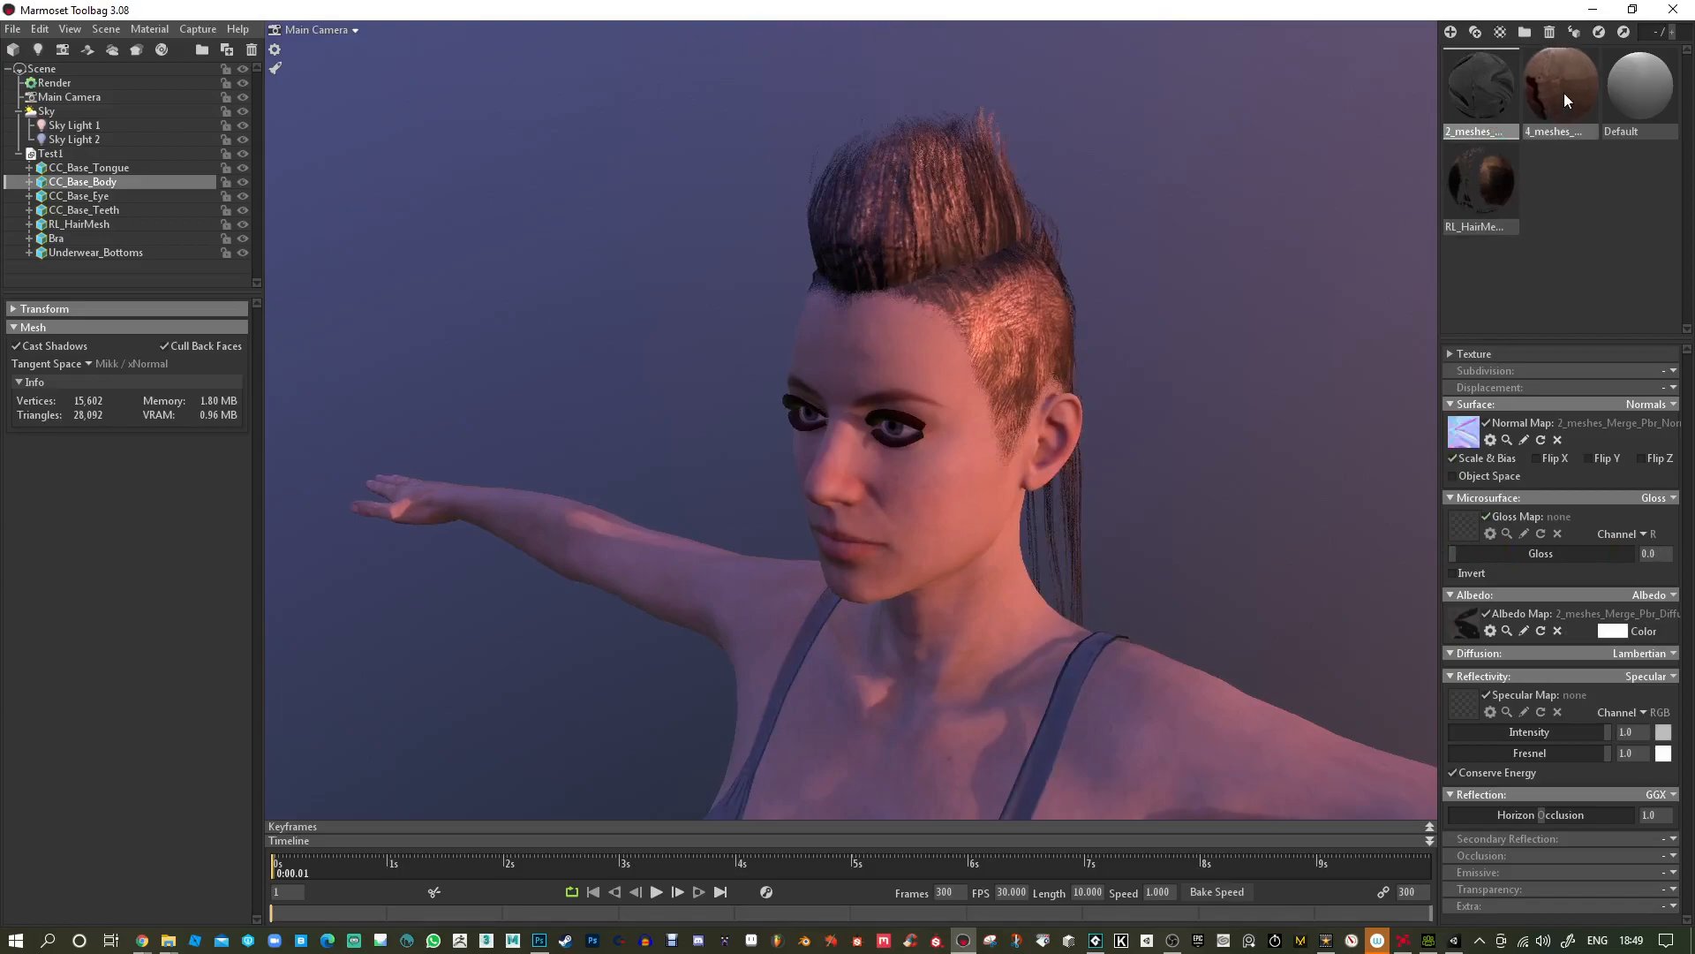
Check the Default material and the body mesh around the eyes to find what the black eyelash surfaces belong to.
click(1635, 95)
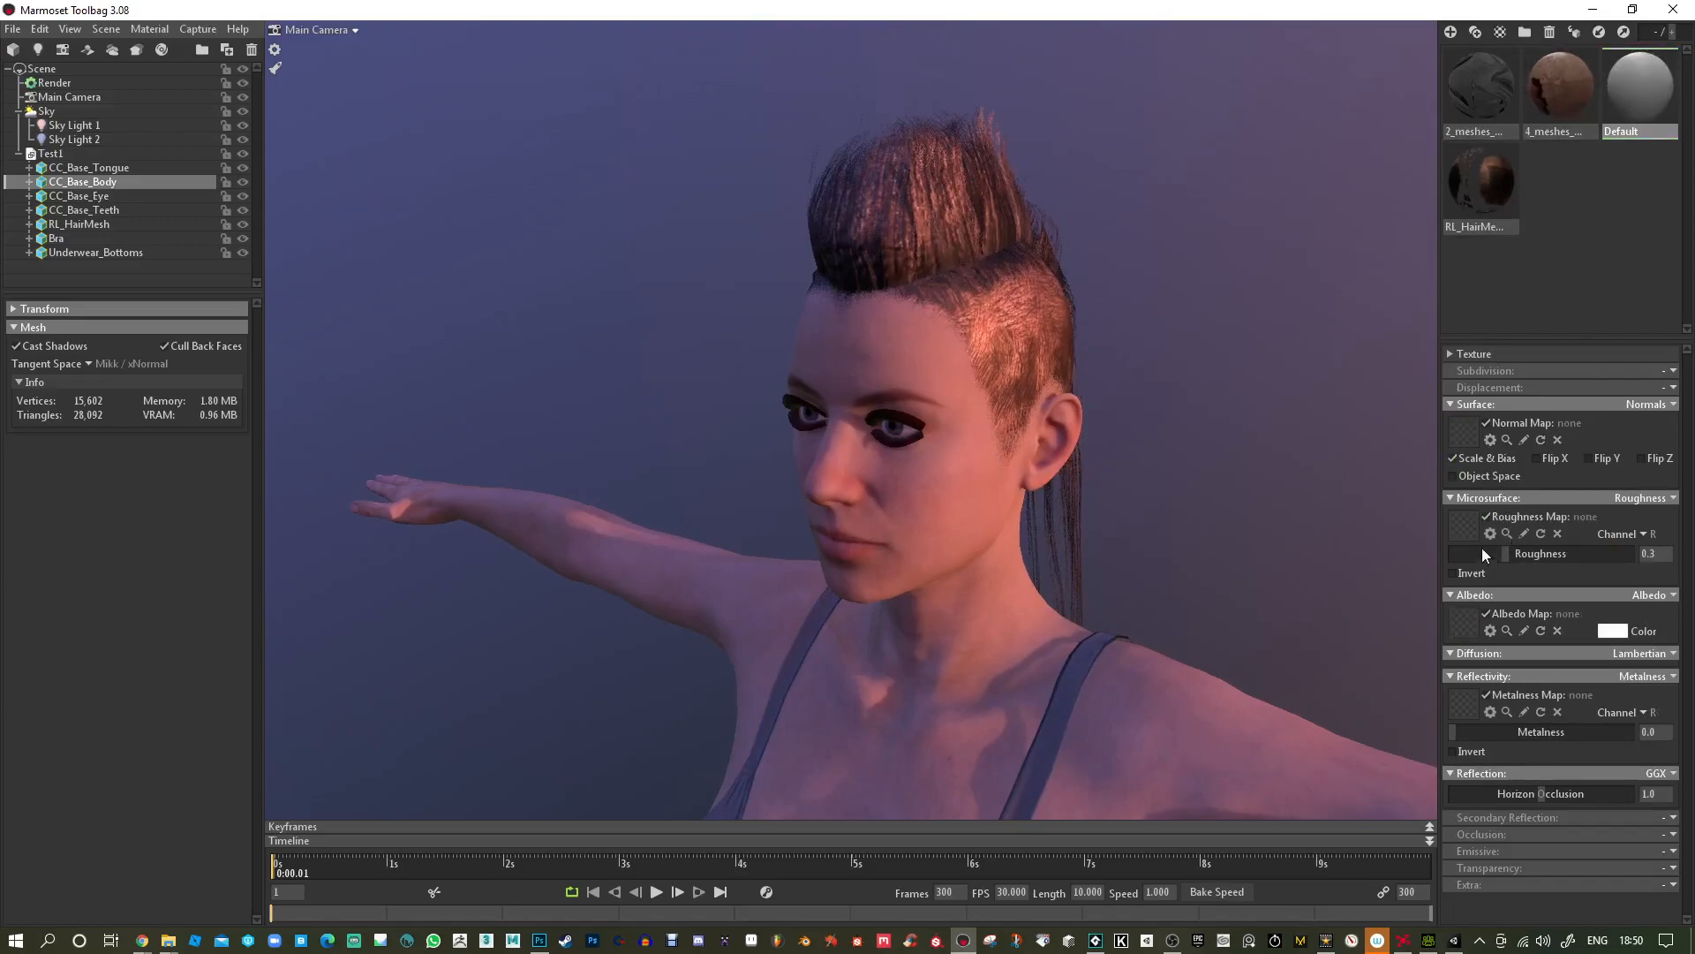
drag(963, 296, 1054, 289)
right_drag(1054, 289, 1054, 360)
middle_drag(1056, 362, 1031, 385)
click(1028, 372)
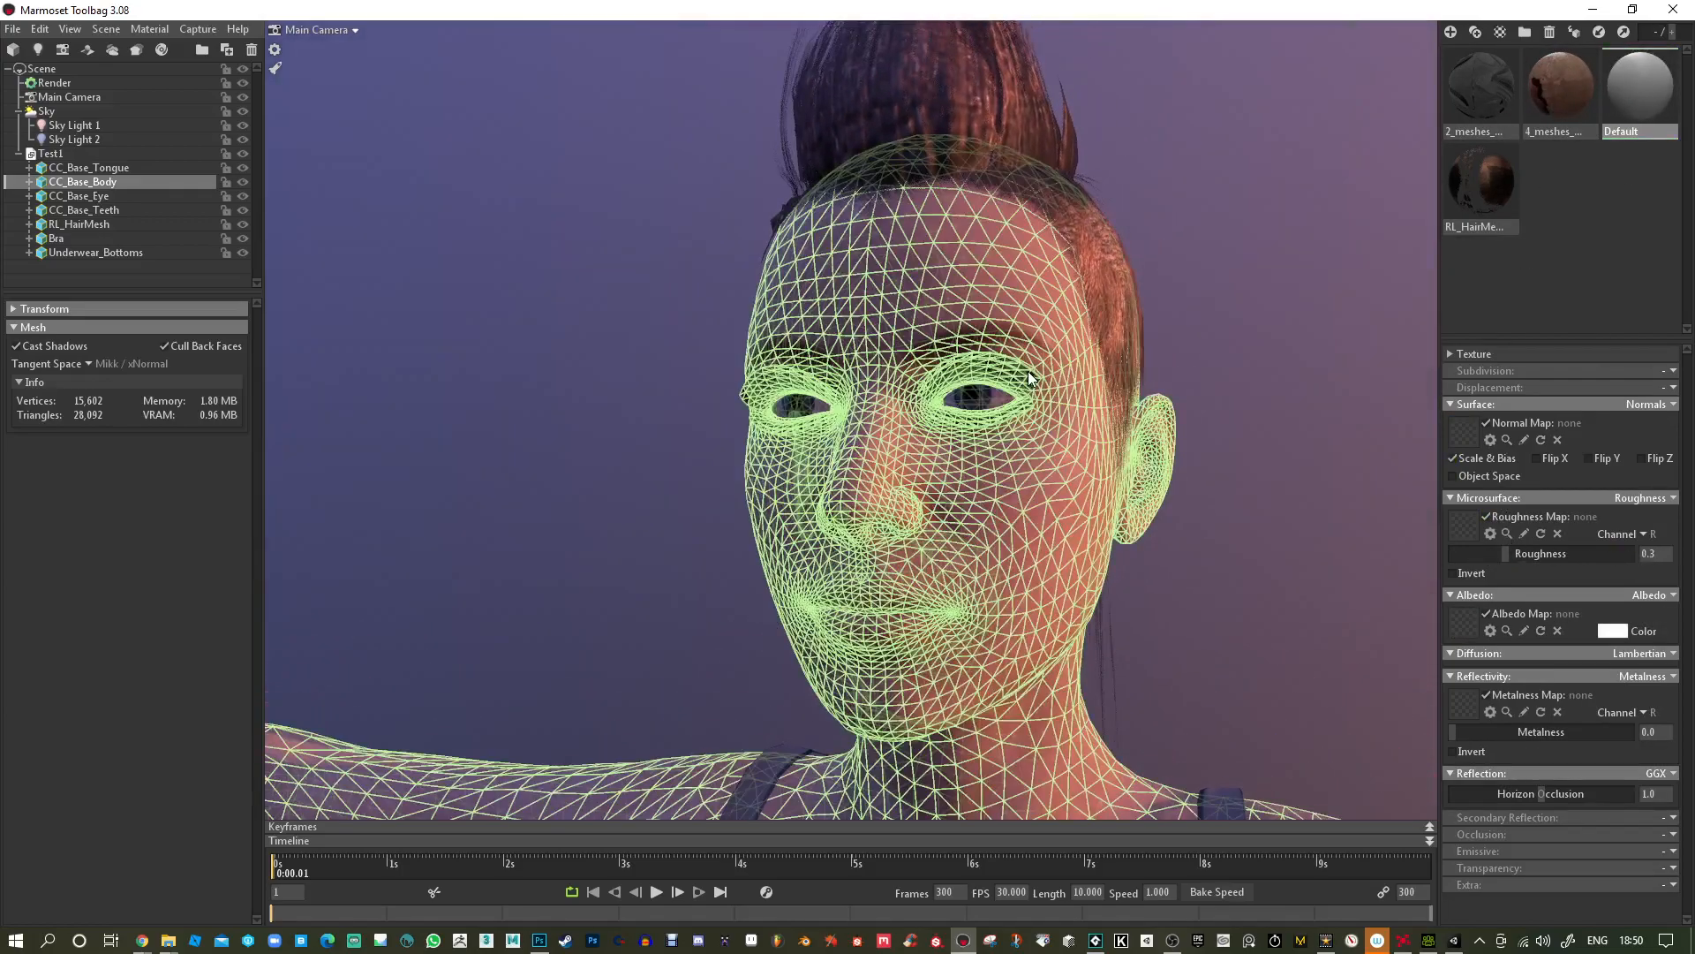
click(1026, 370)
Set the transparency of the 4_meshes skin material to Dither.
click(1574, 82)
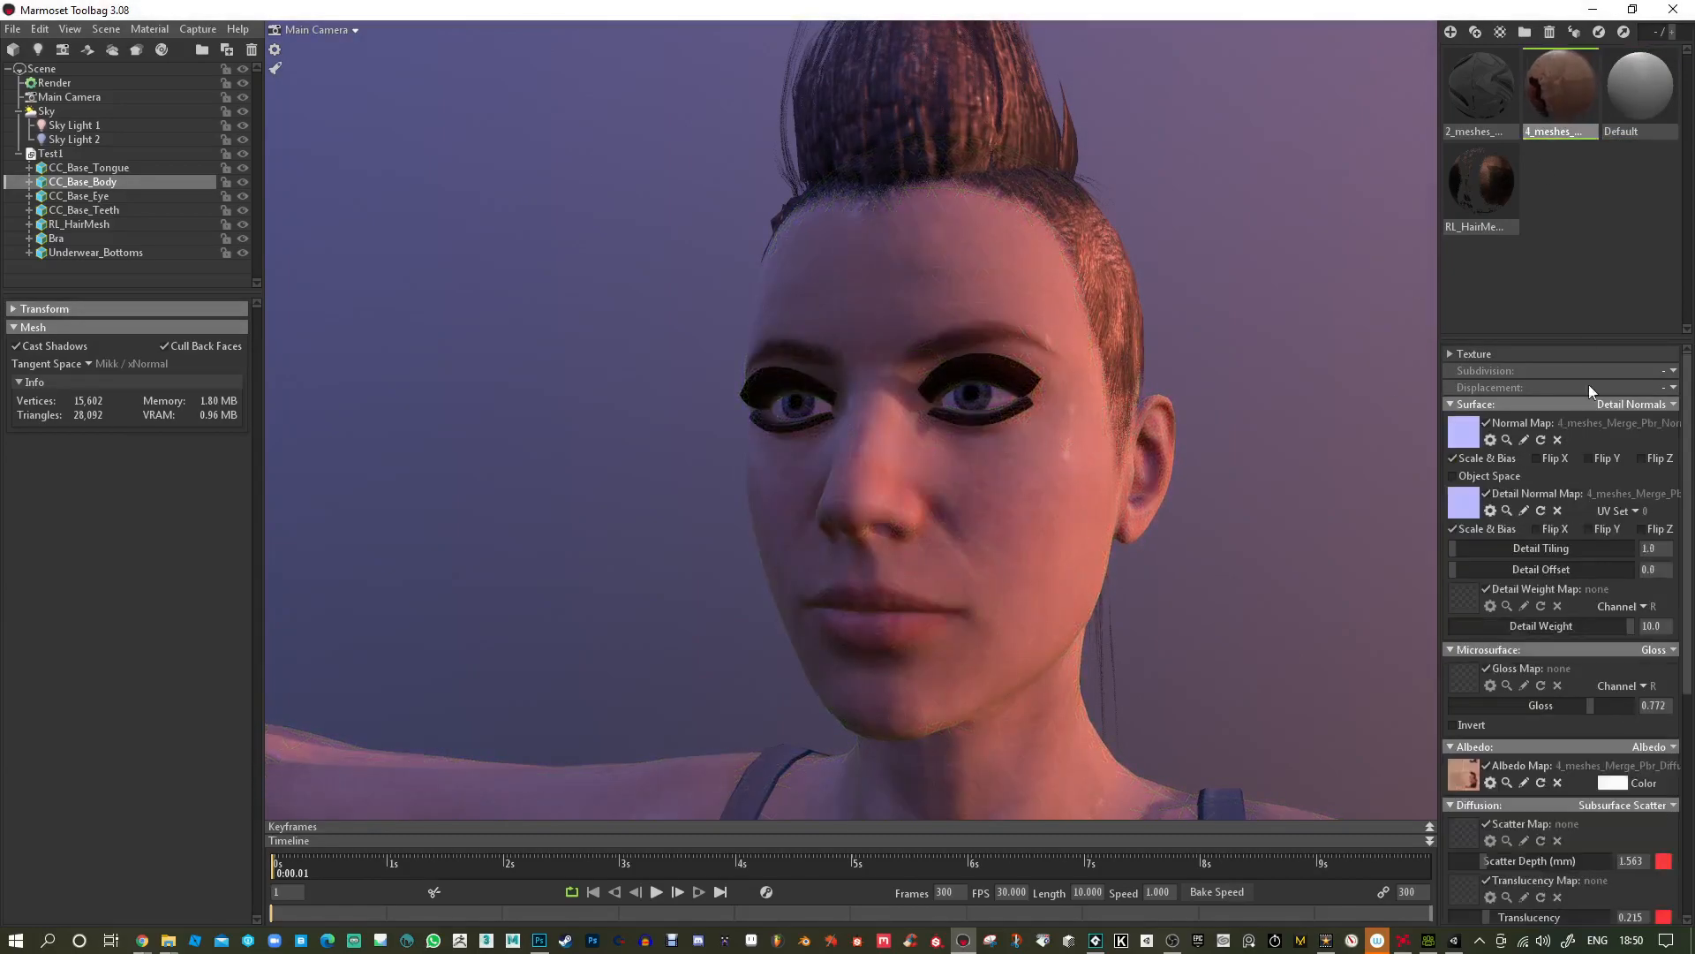
drag(1040, 416, 991, 406)
scroll(1642, 636, down, 5)
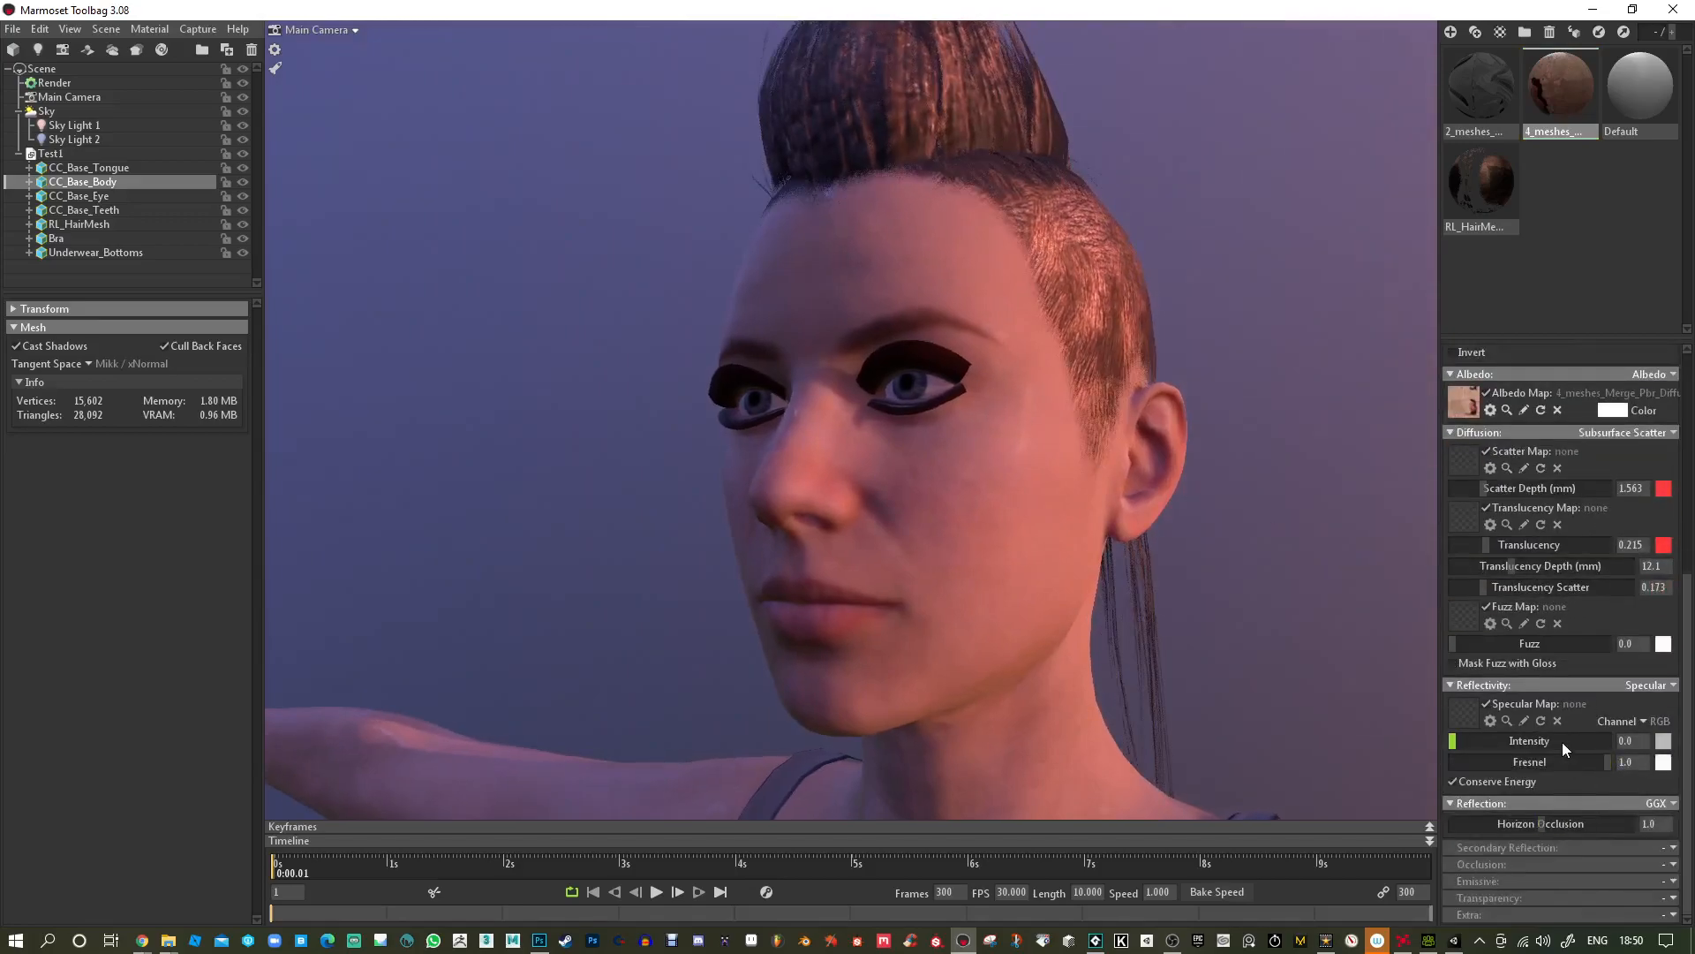
click(1673, 898)
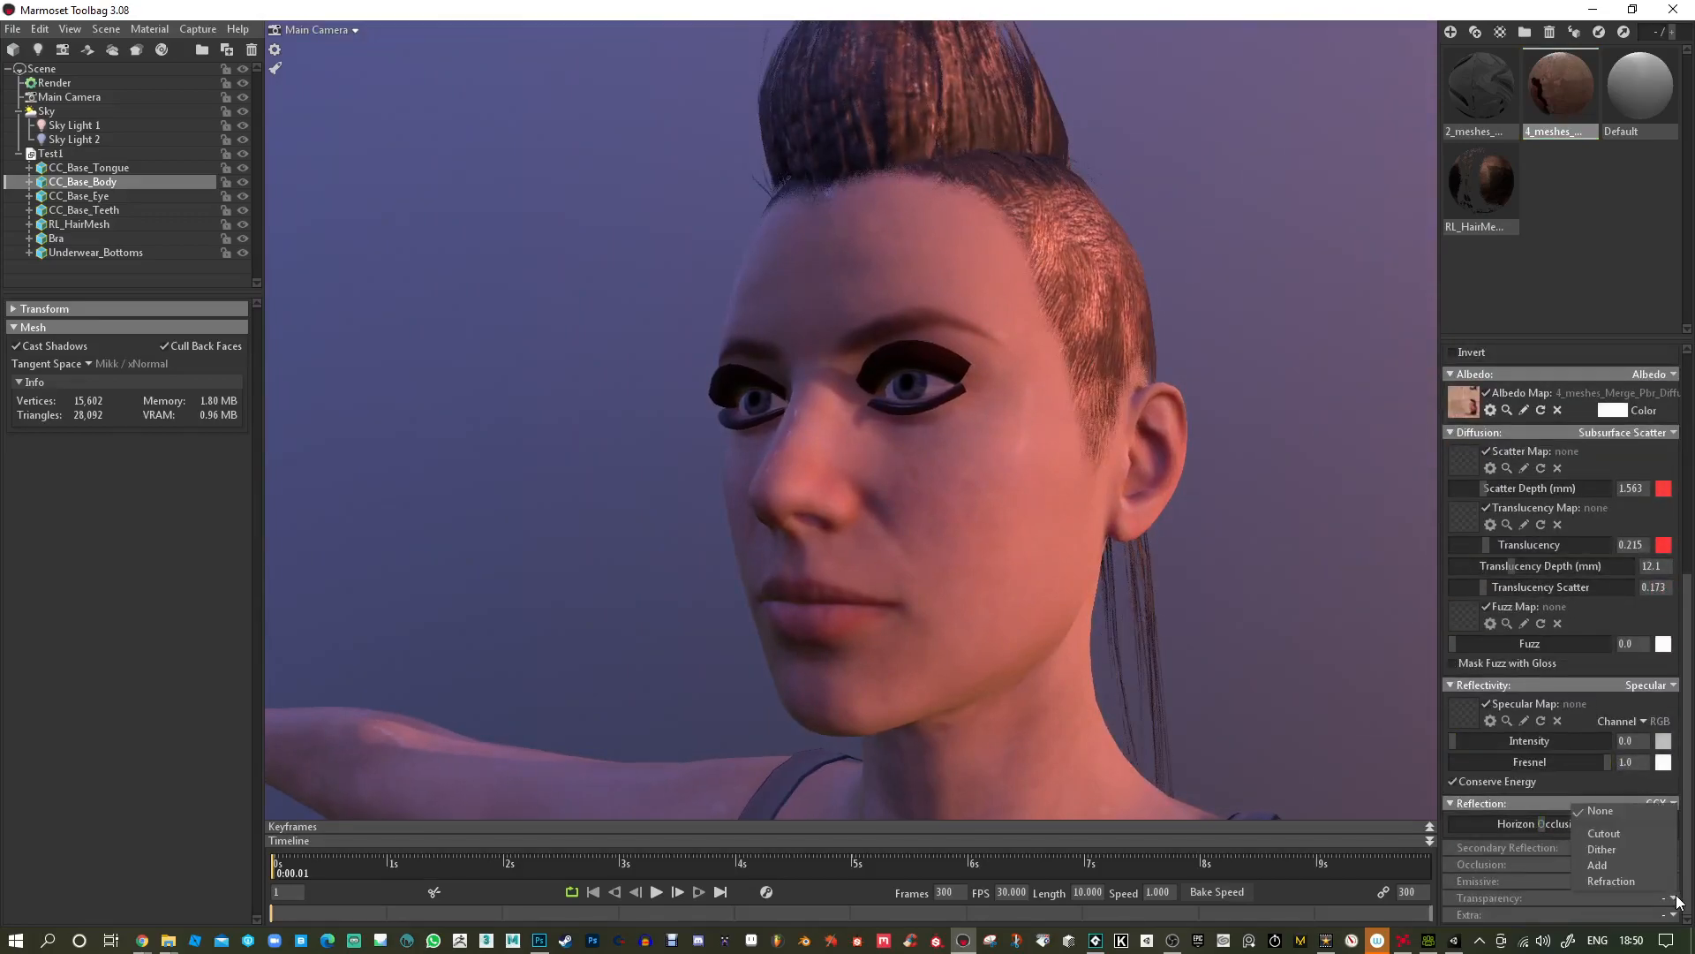
click(1612, 861)
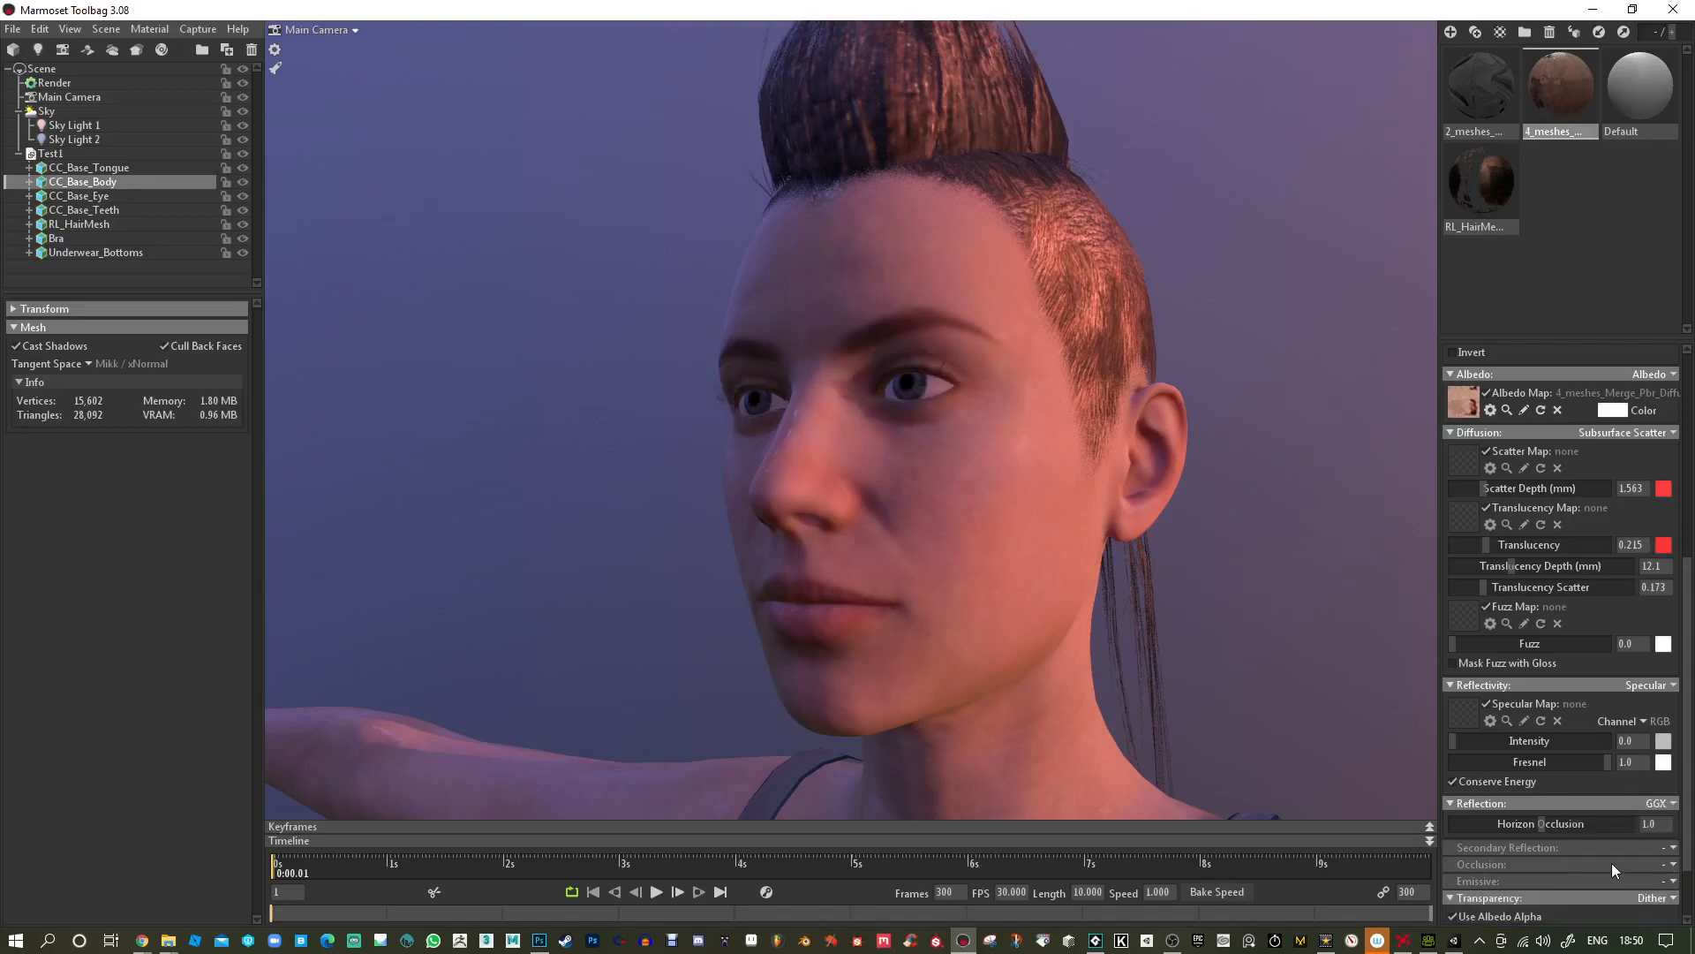
Inspect the eyelashes and facial skin up close from the front and side.
drag(1211, 710, 1102, 512)
scroll(1104, 446, up, 4)
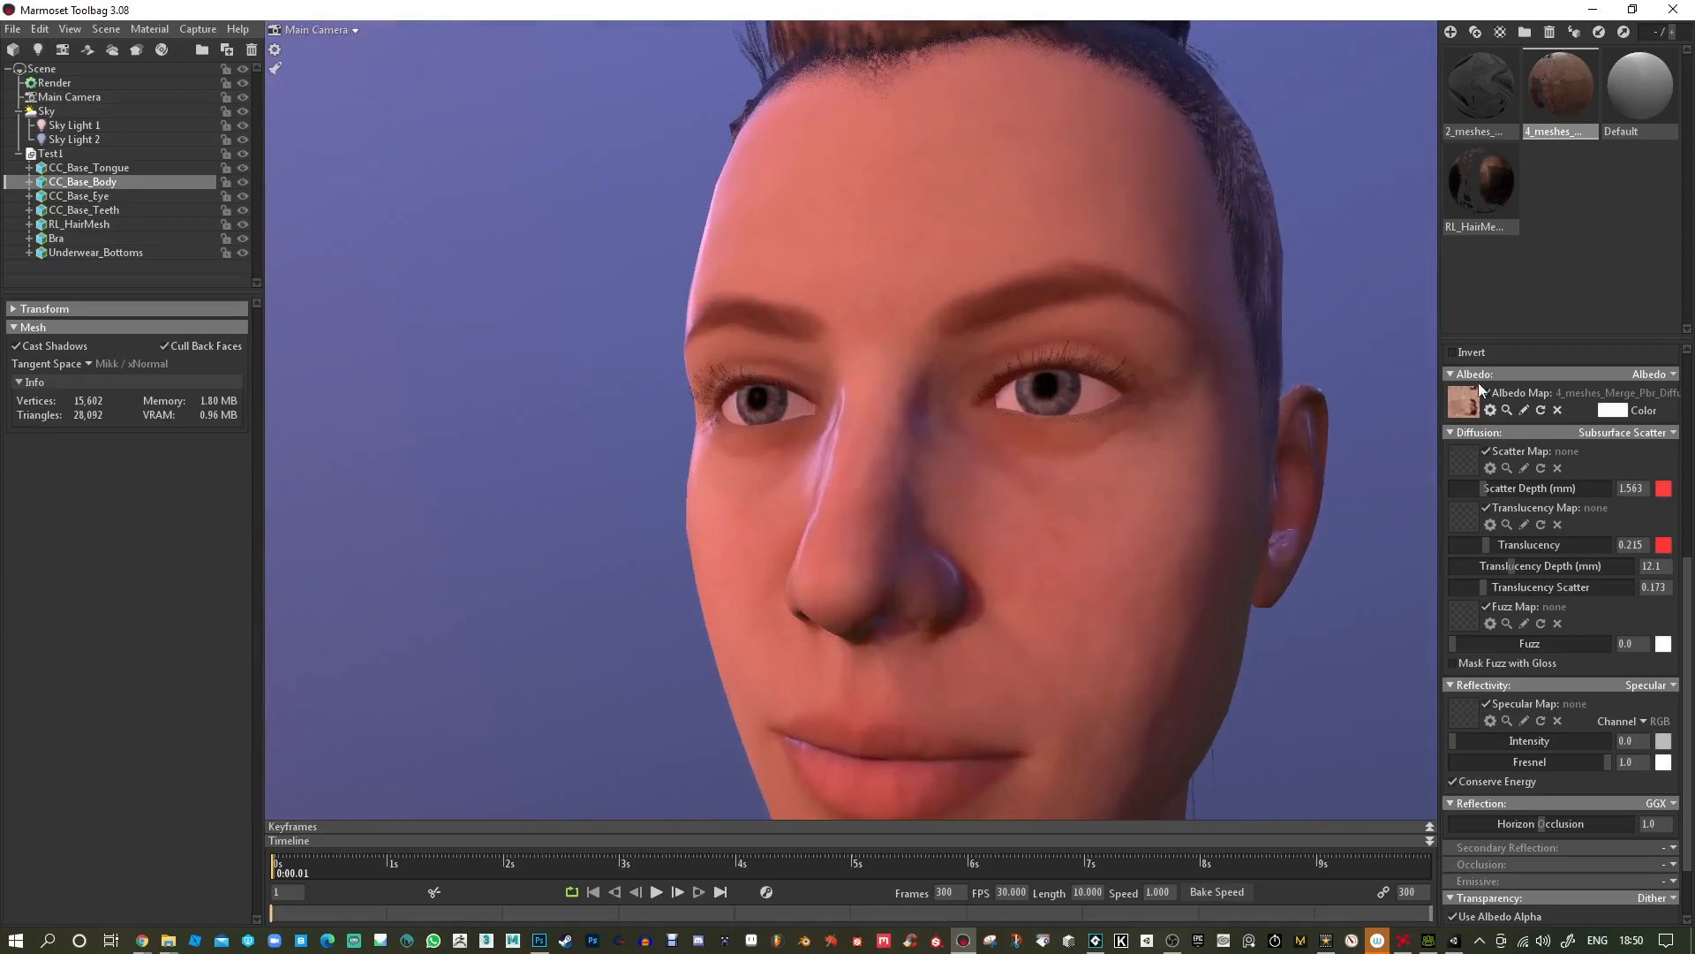
drag(1177, 387, 1188, 474)
scroll(1112, 441, up, 3)
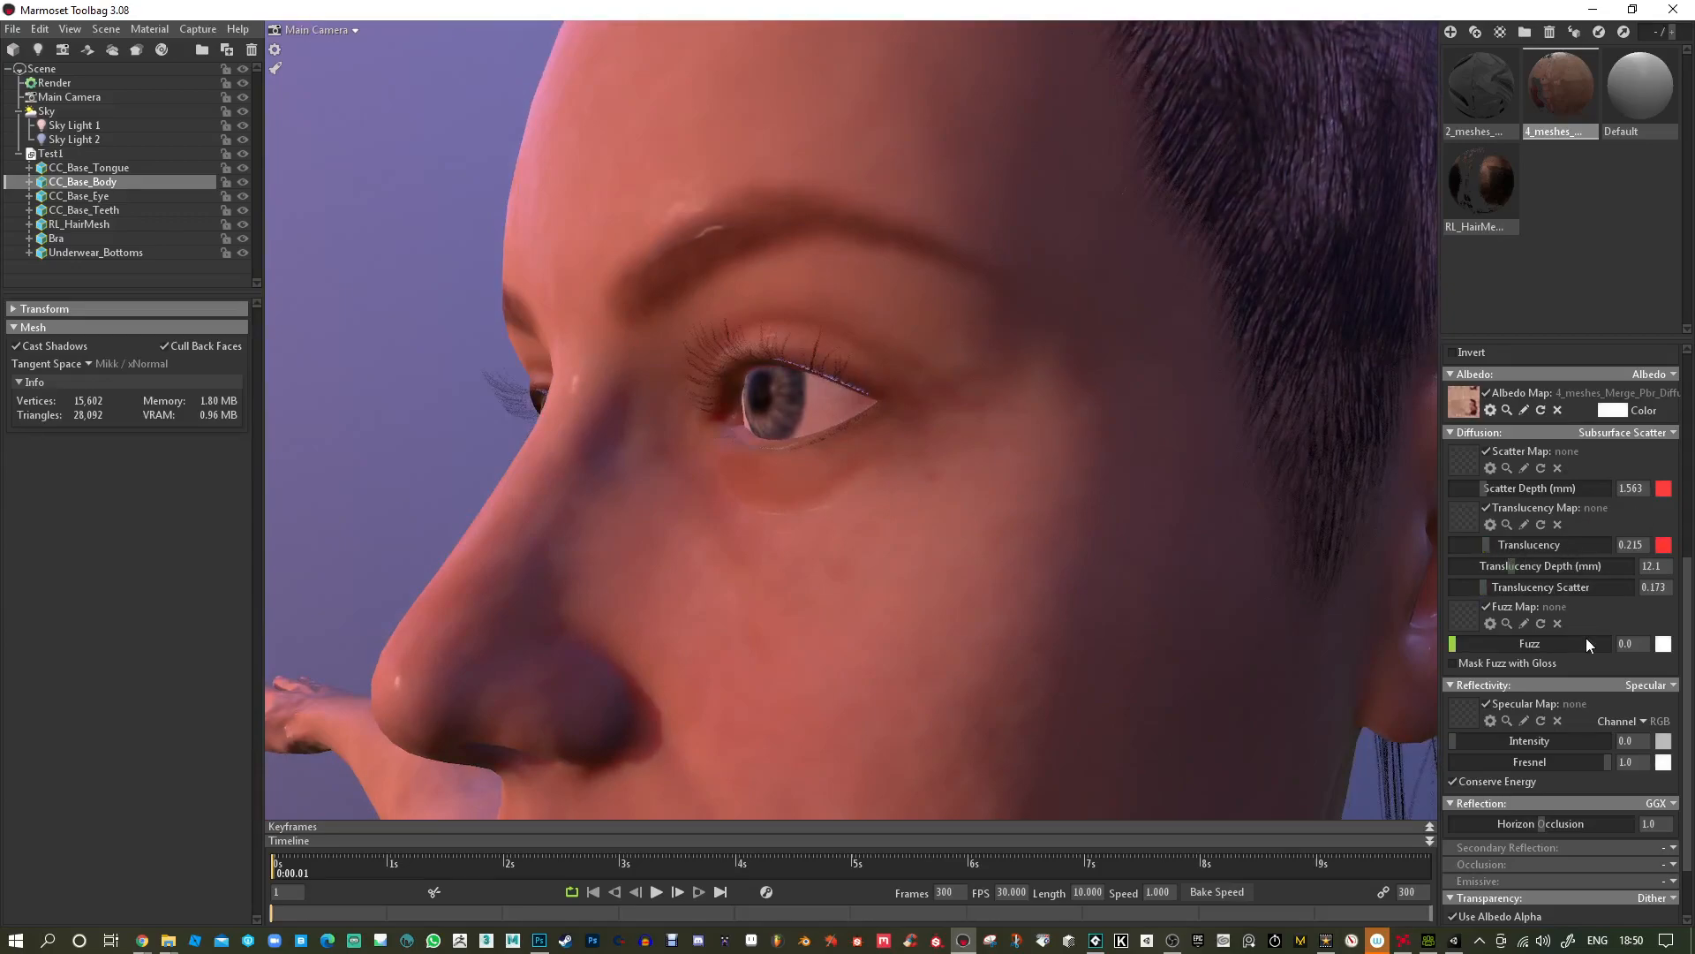
Load 4_meshes_Merge_Pbr_HDRP.png from the CC_Base_Body texture folder as the body material's gloss map.
scroll(1586, 638, up, 5)
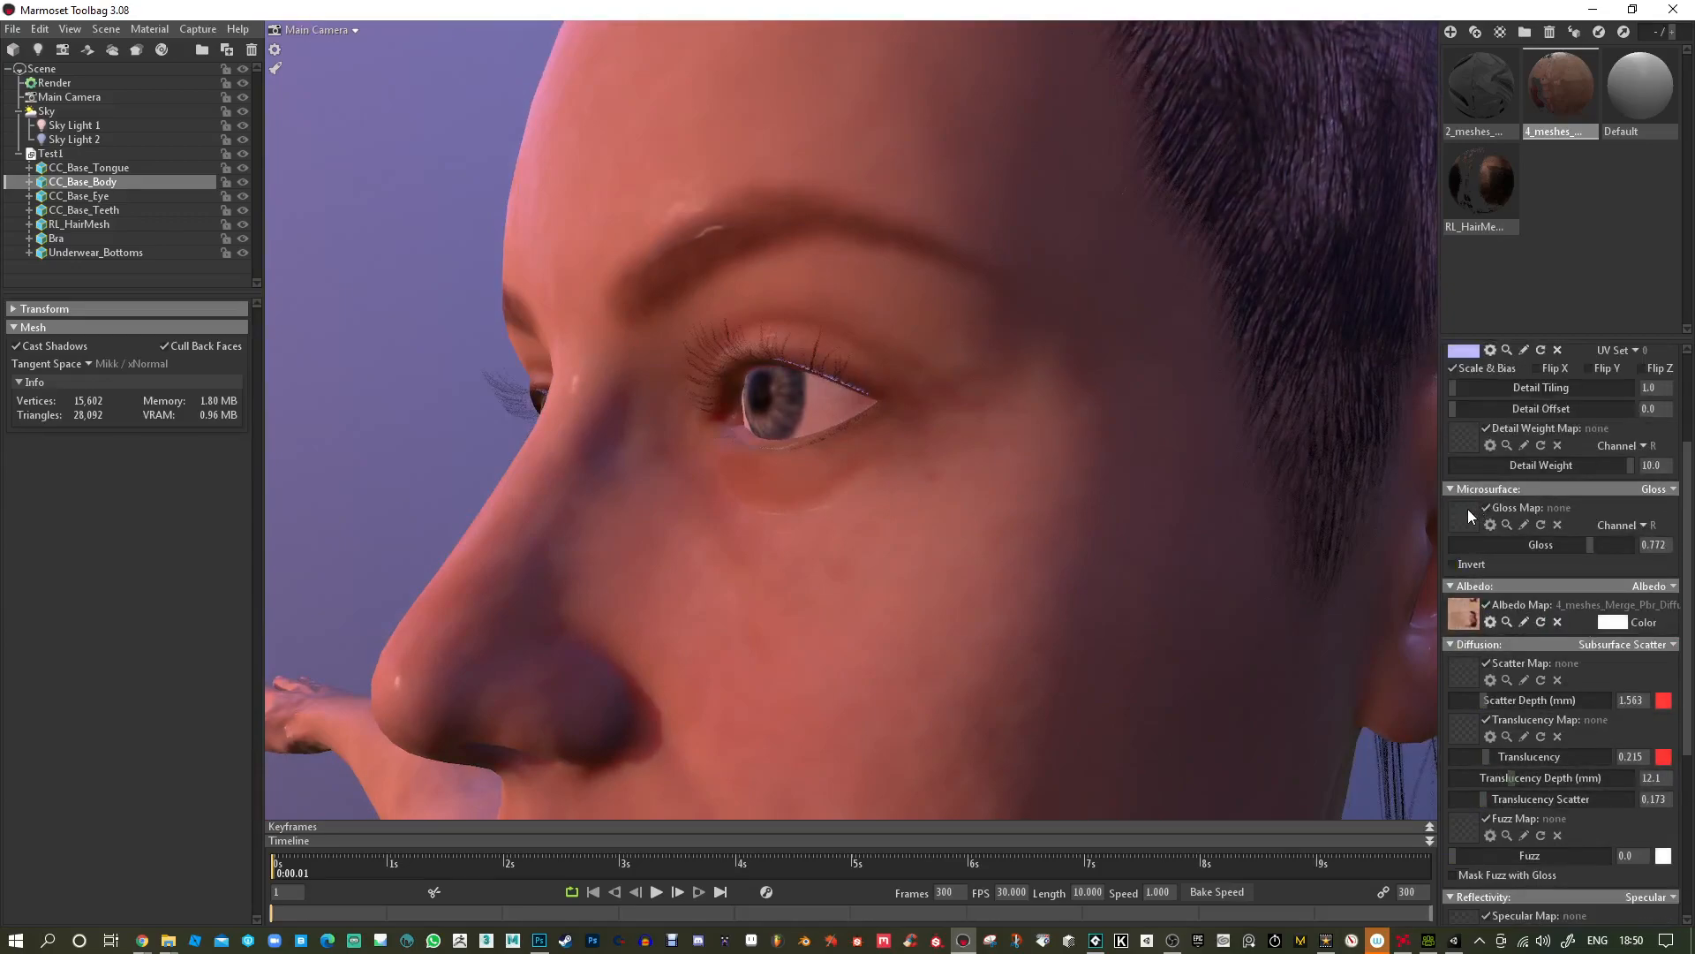
click(1464, 512)
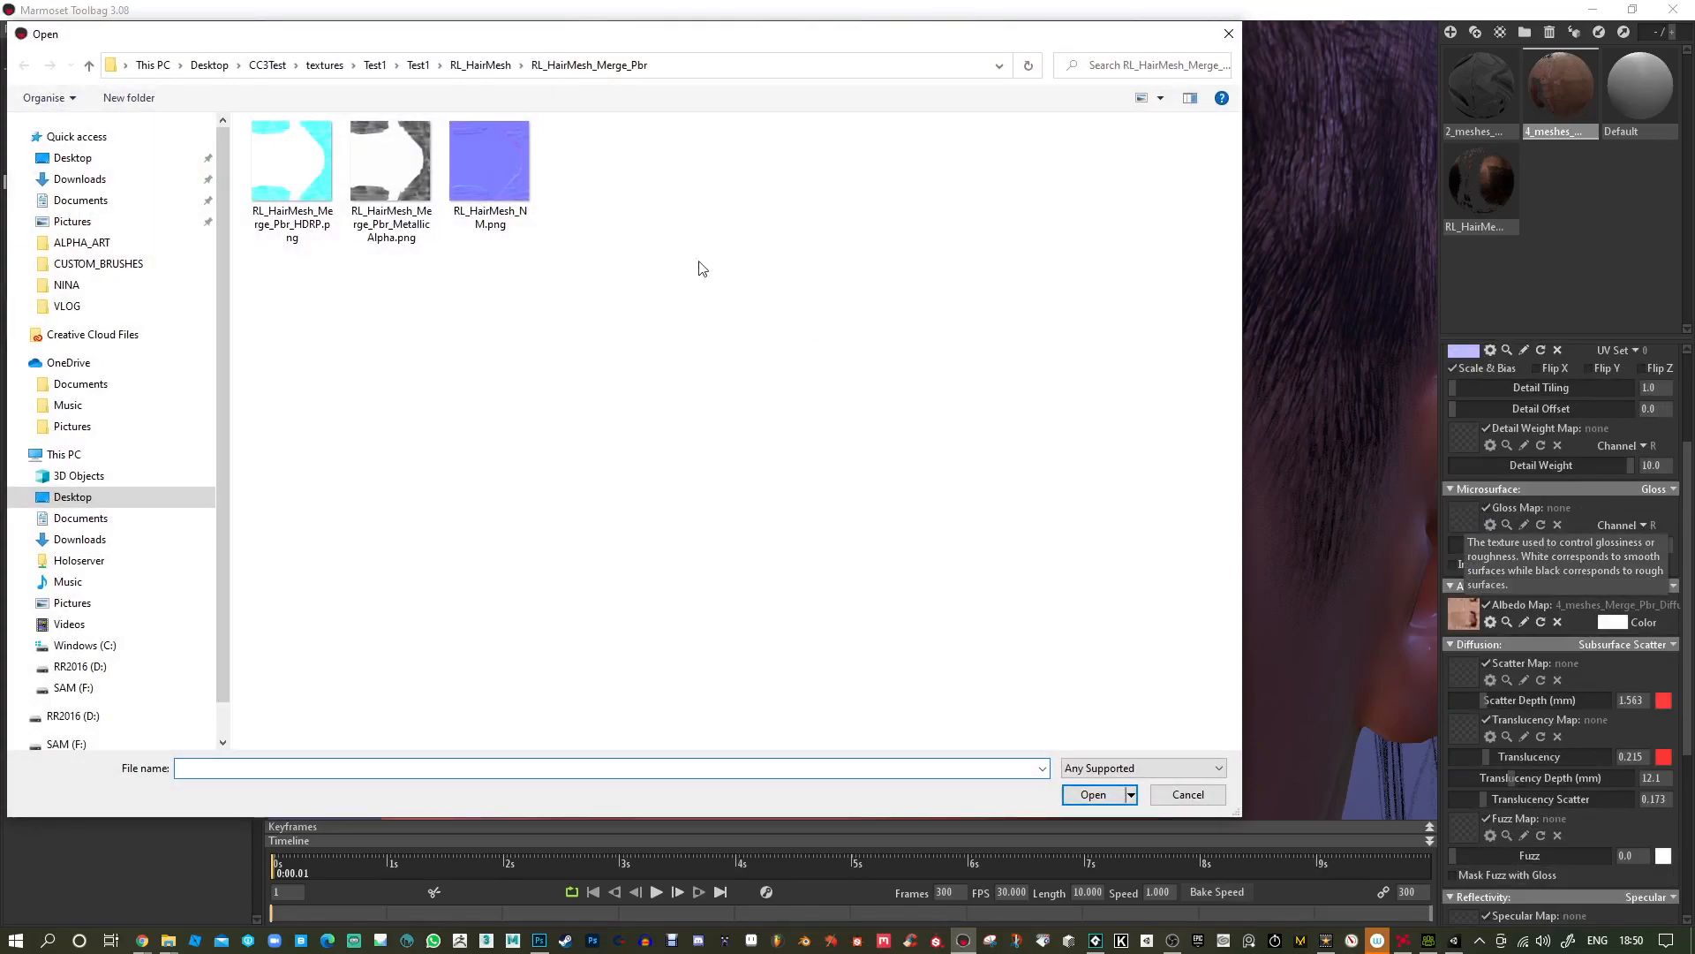
click(509, 71)
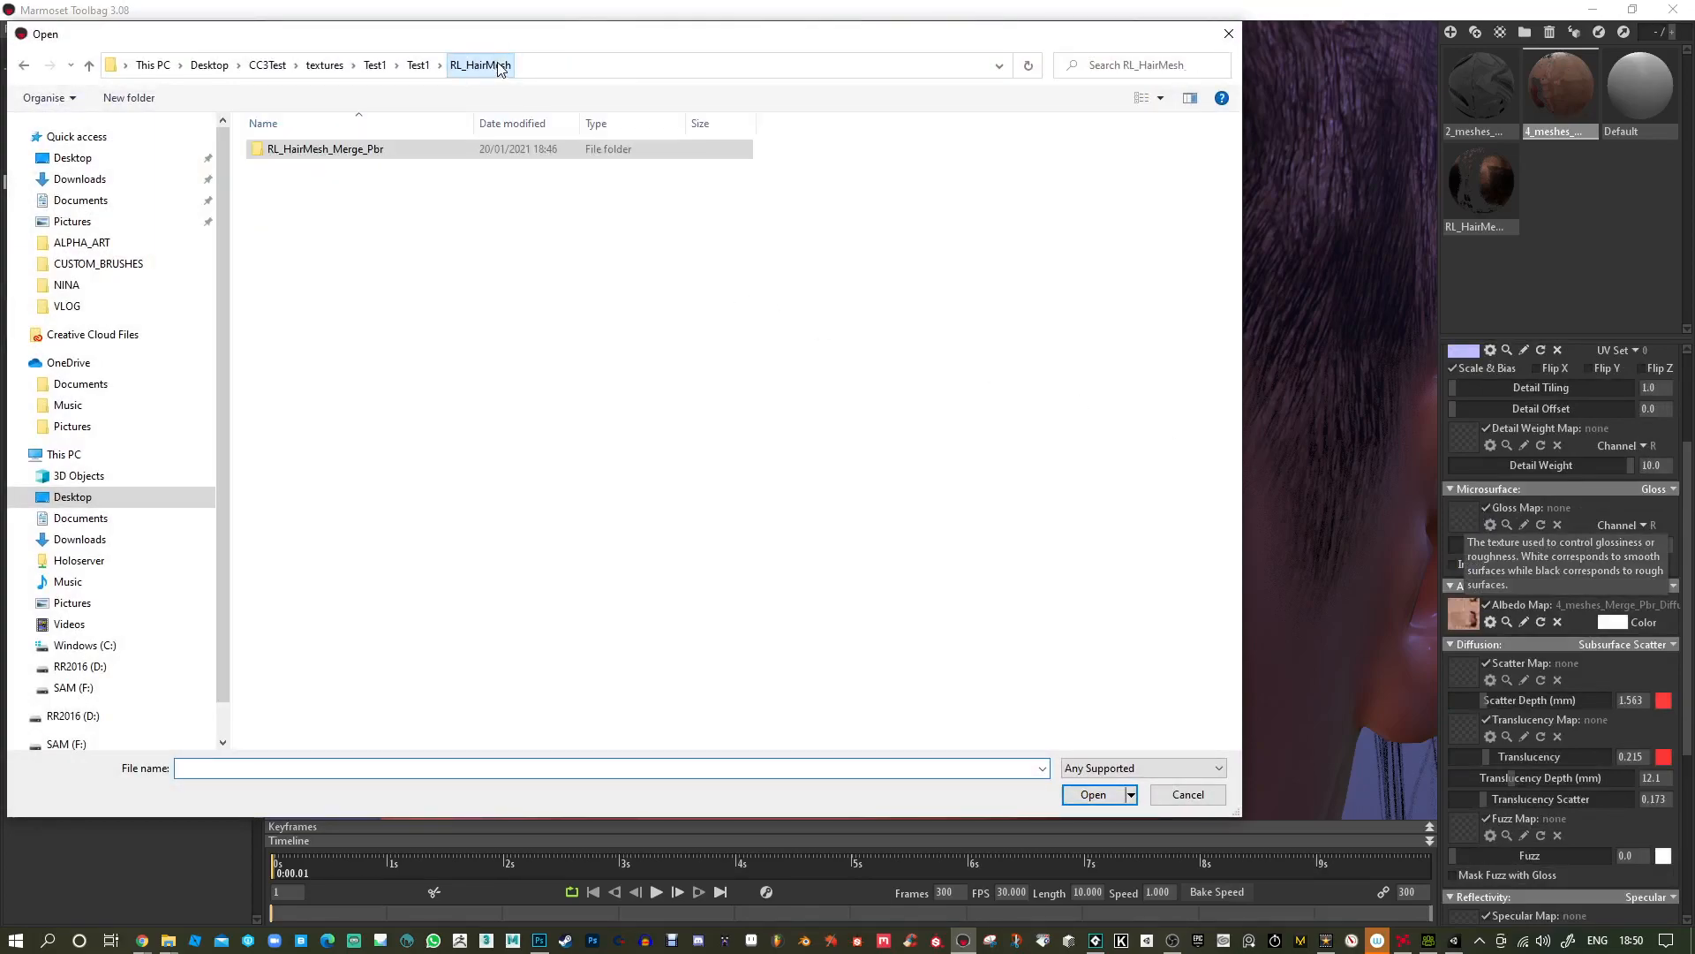
click(418, 68)
click(327, 169)
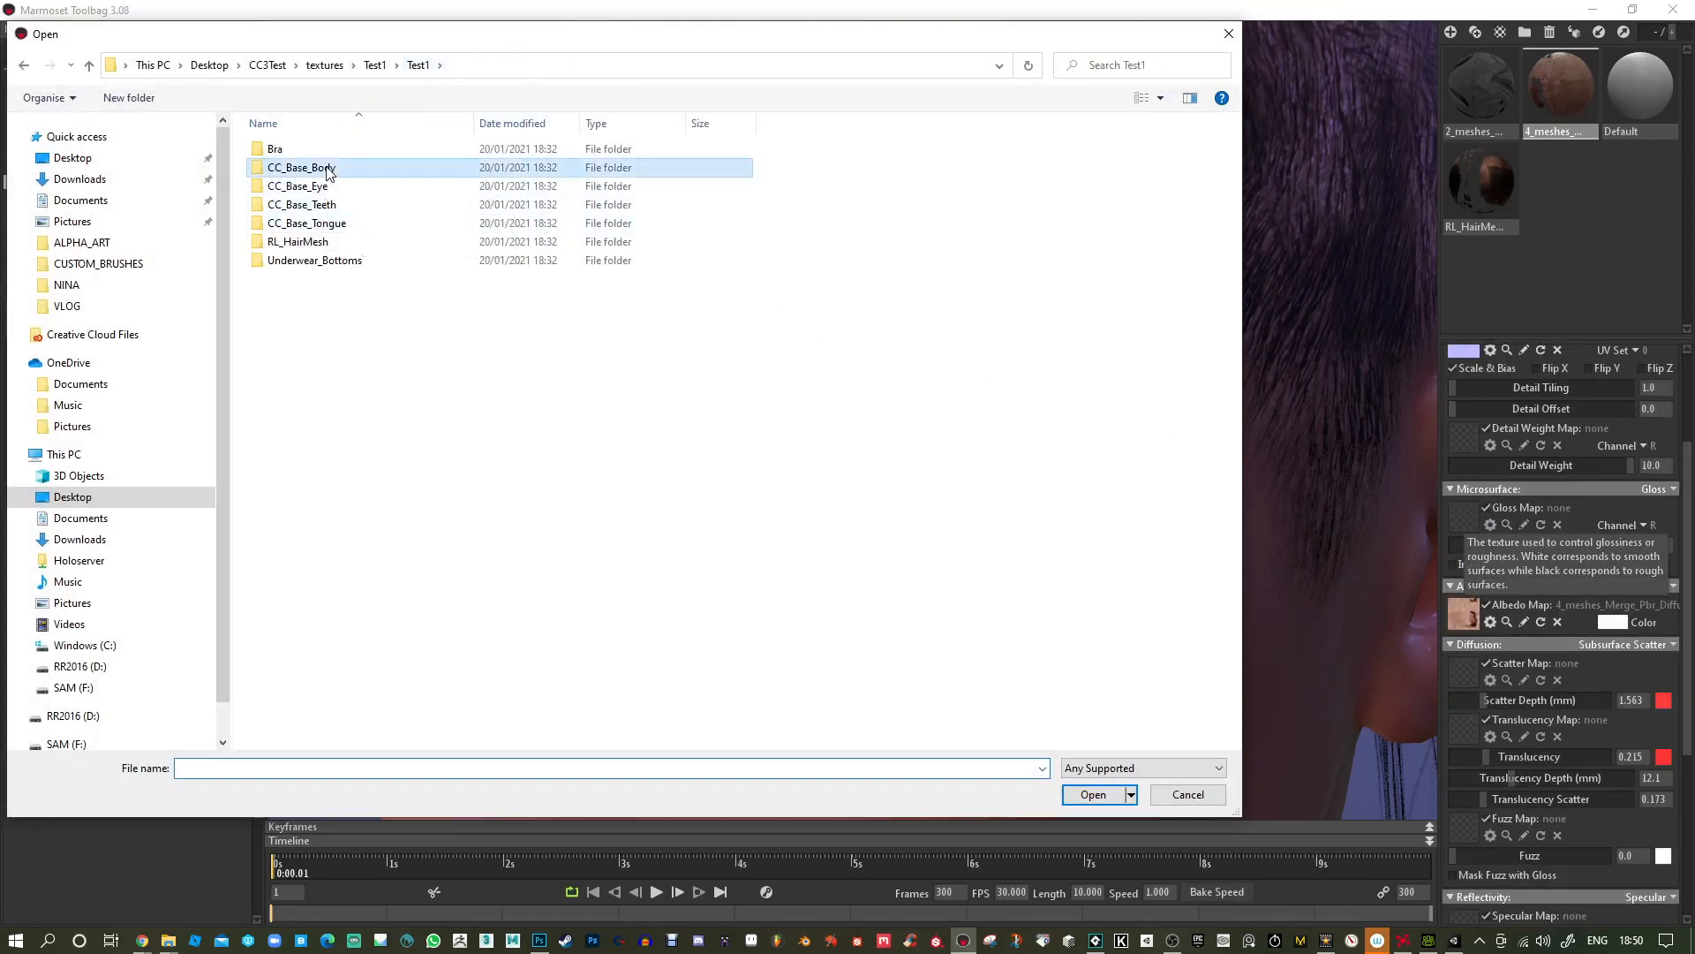
double_click(326, 169)
double_click(326, 152)
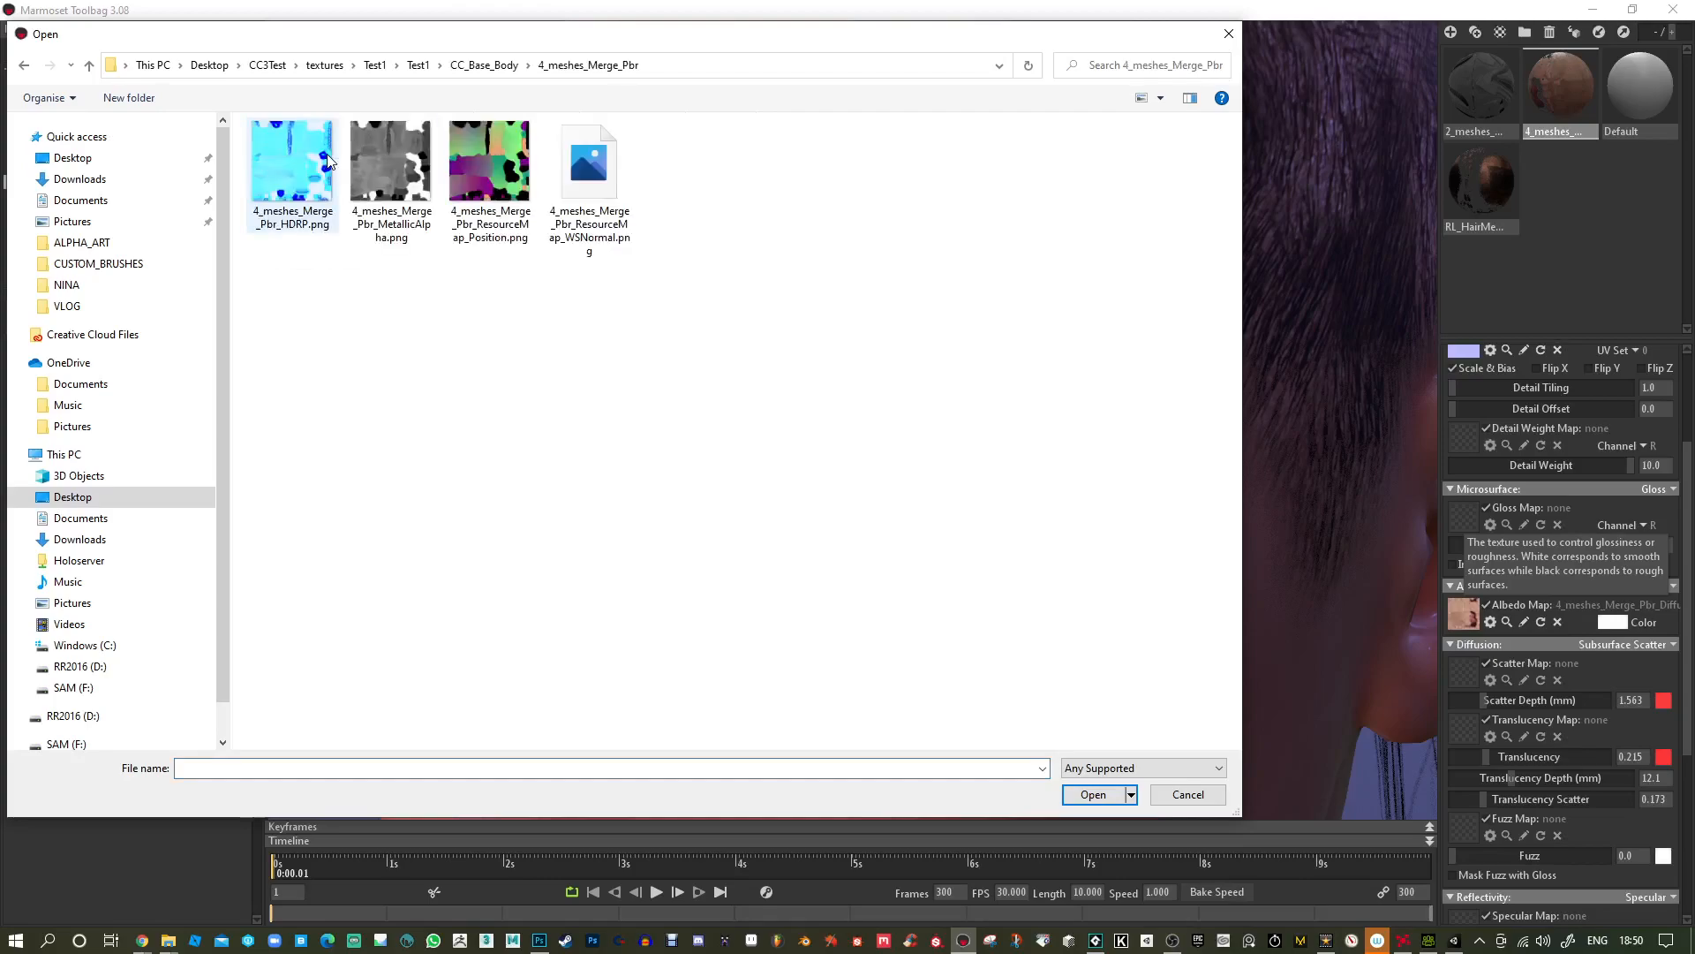
double_click(290, 183)
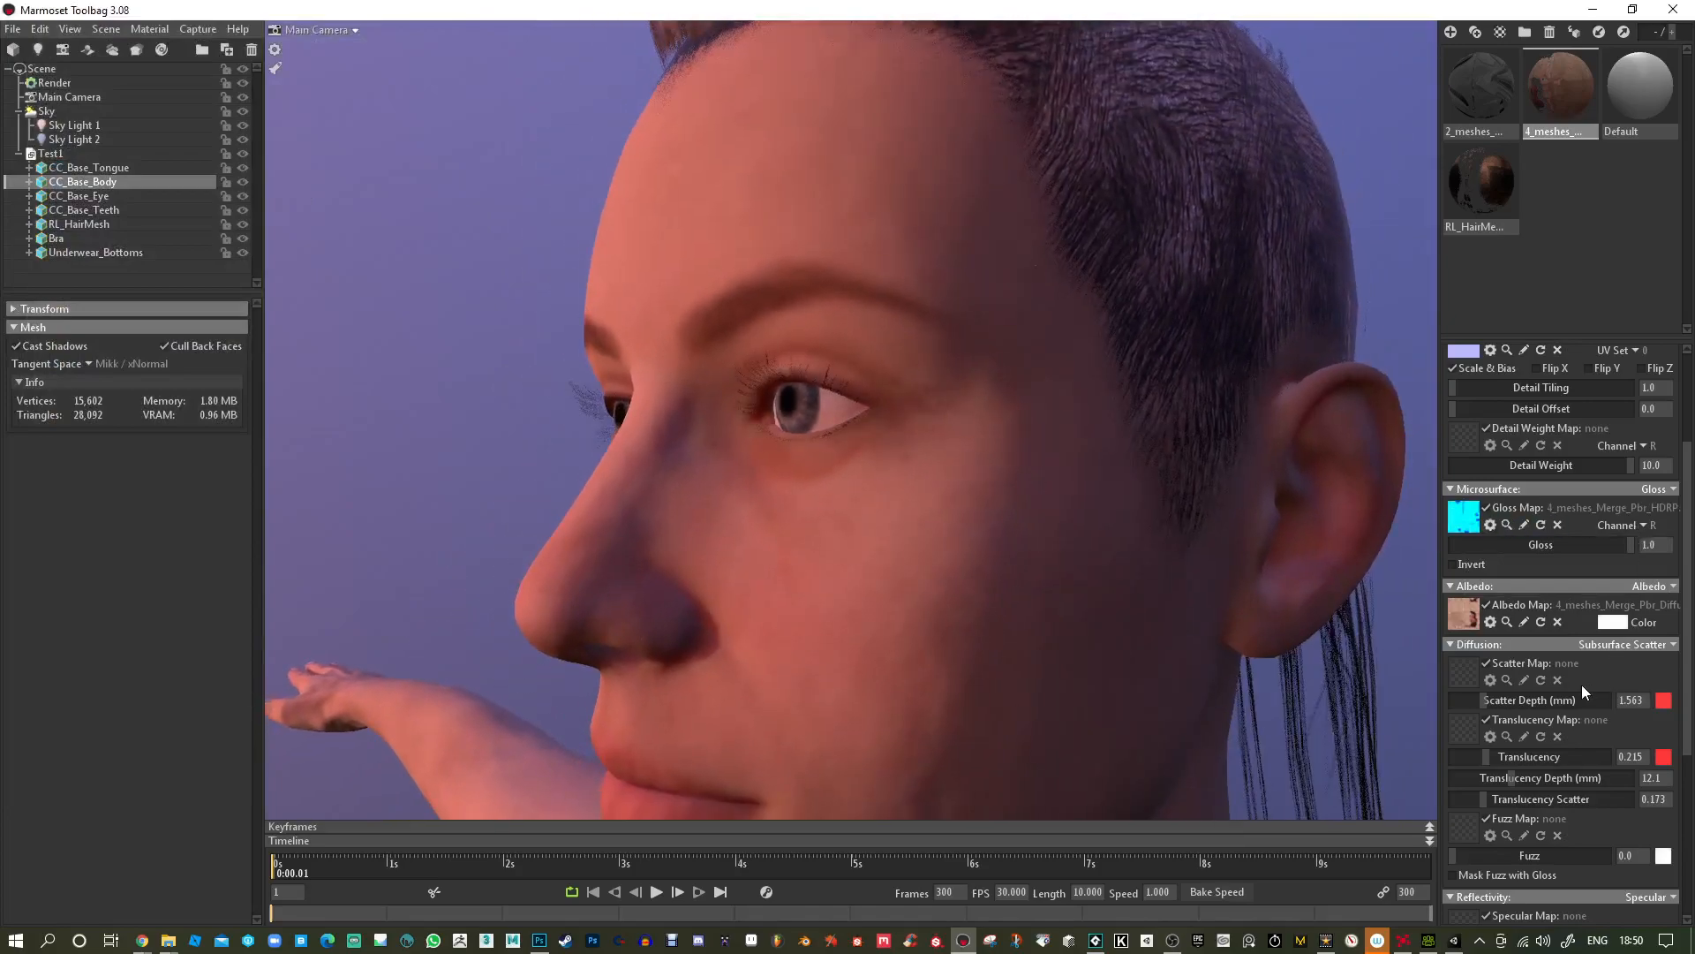
Try the A channel for the body material's gloss map, settle on channel B, and check the face.
scroll(1547, 680, up, 2)
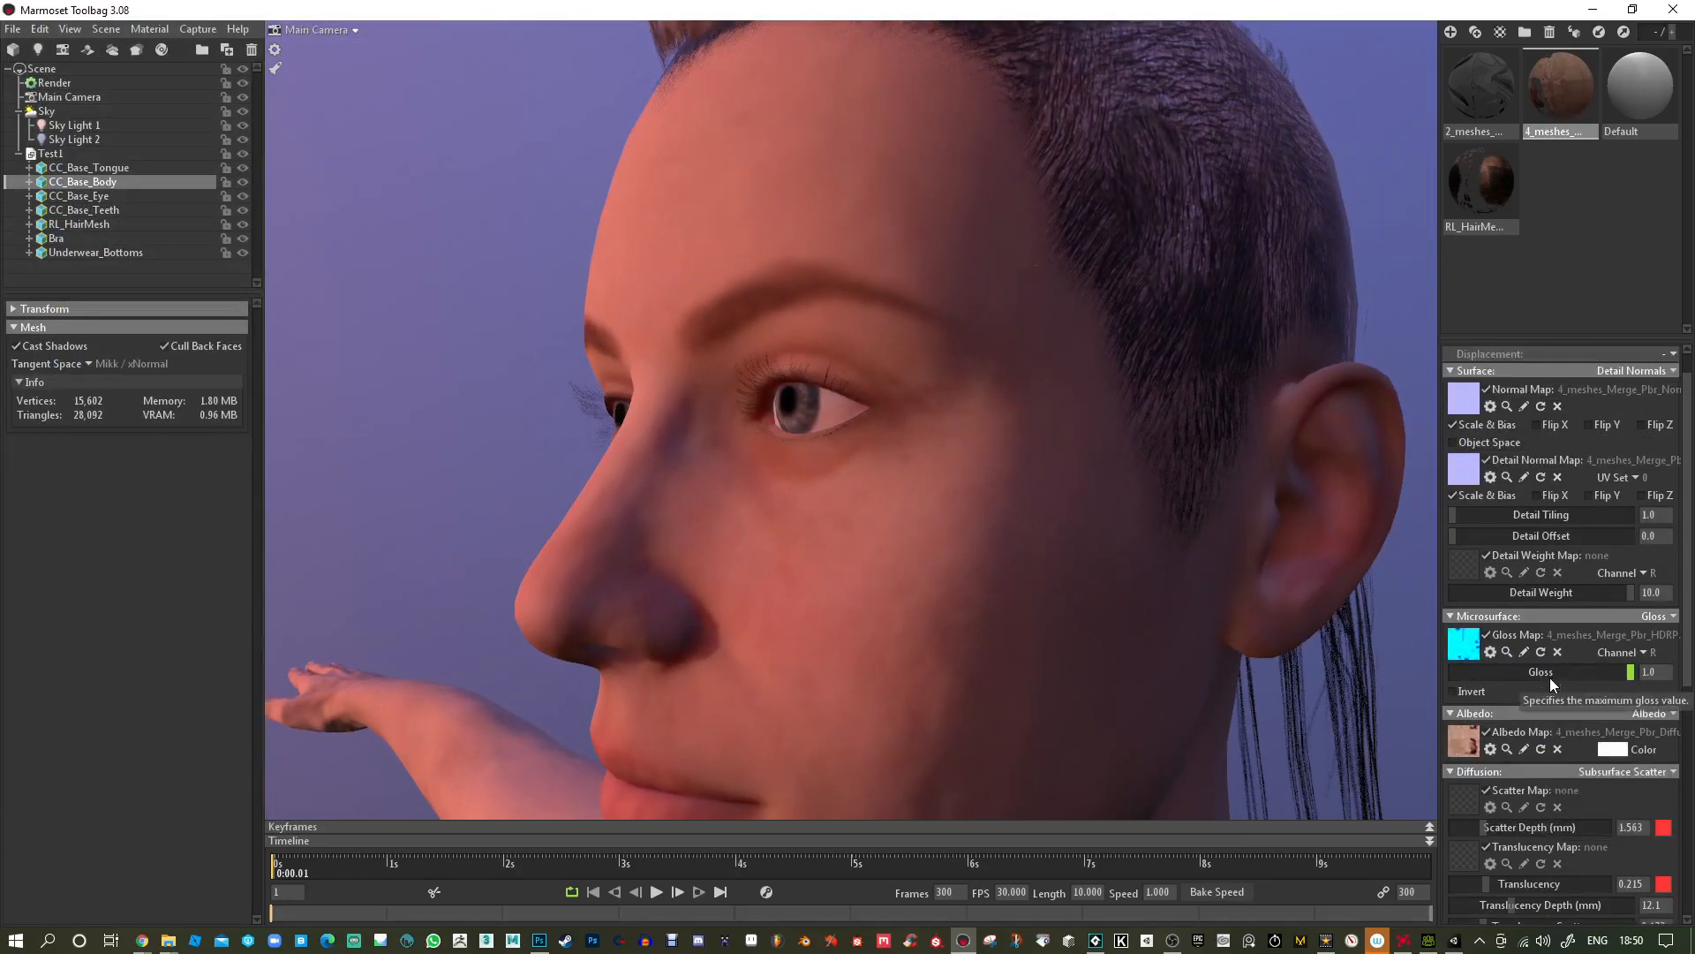
click(1658, 615)
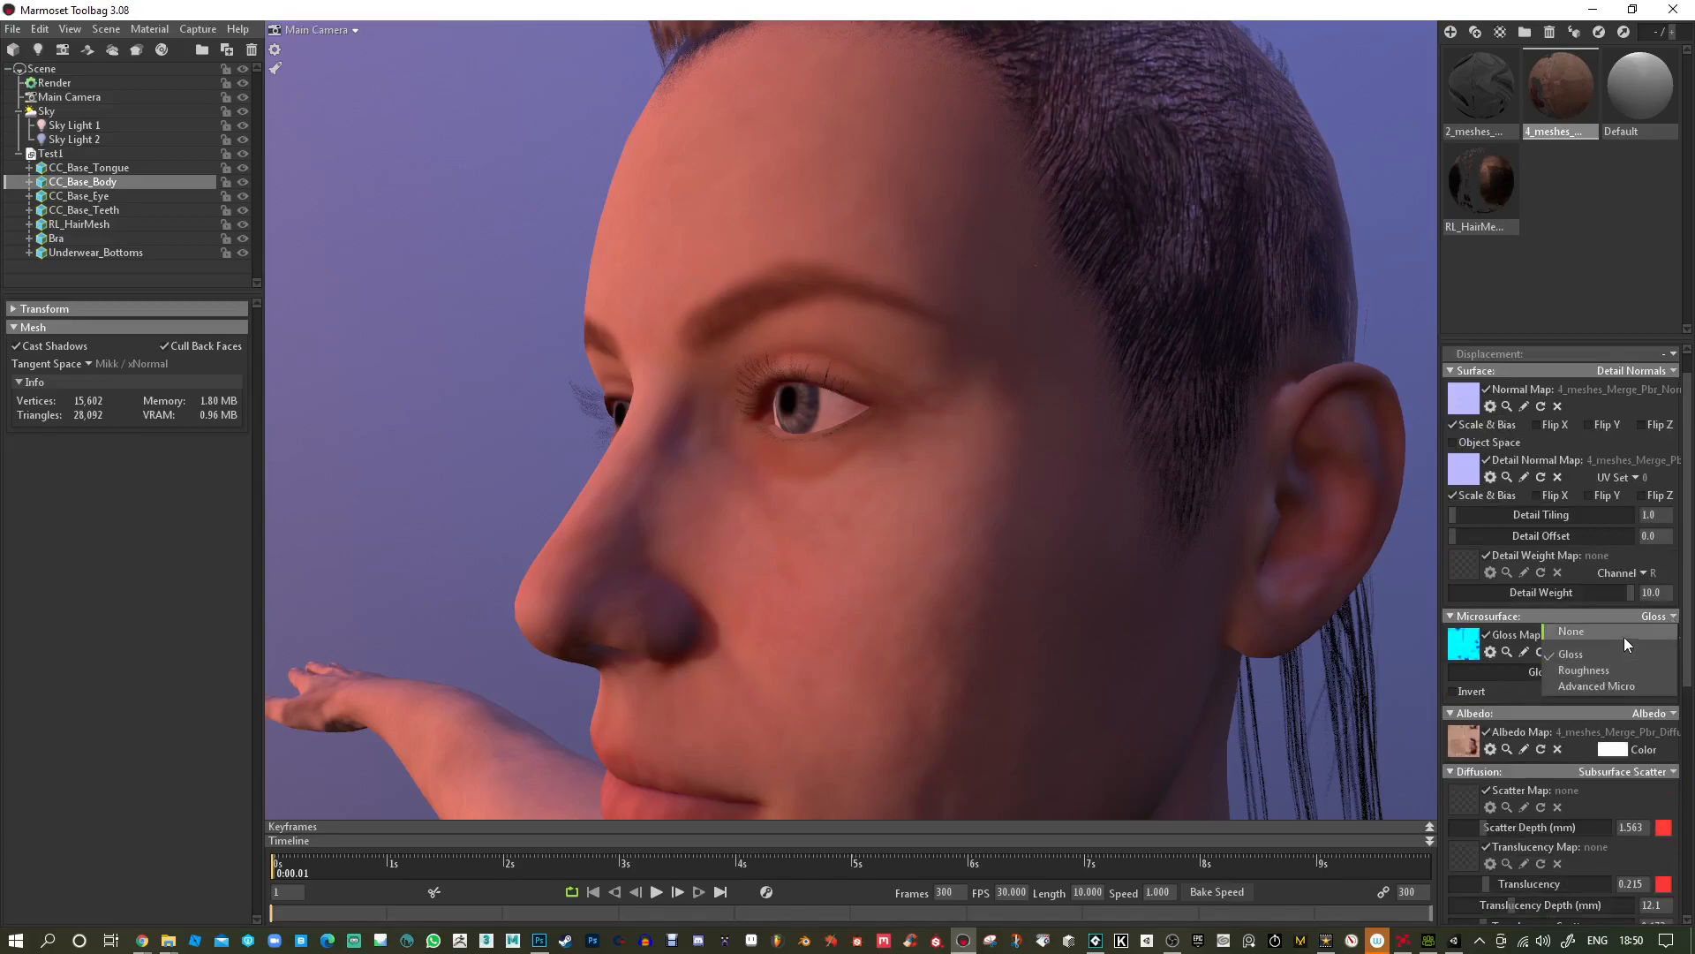
click(1660, 618)
click(1644, 653)
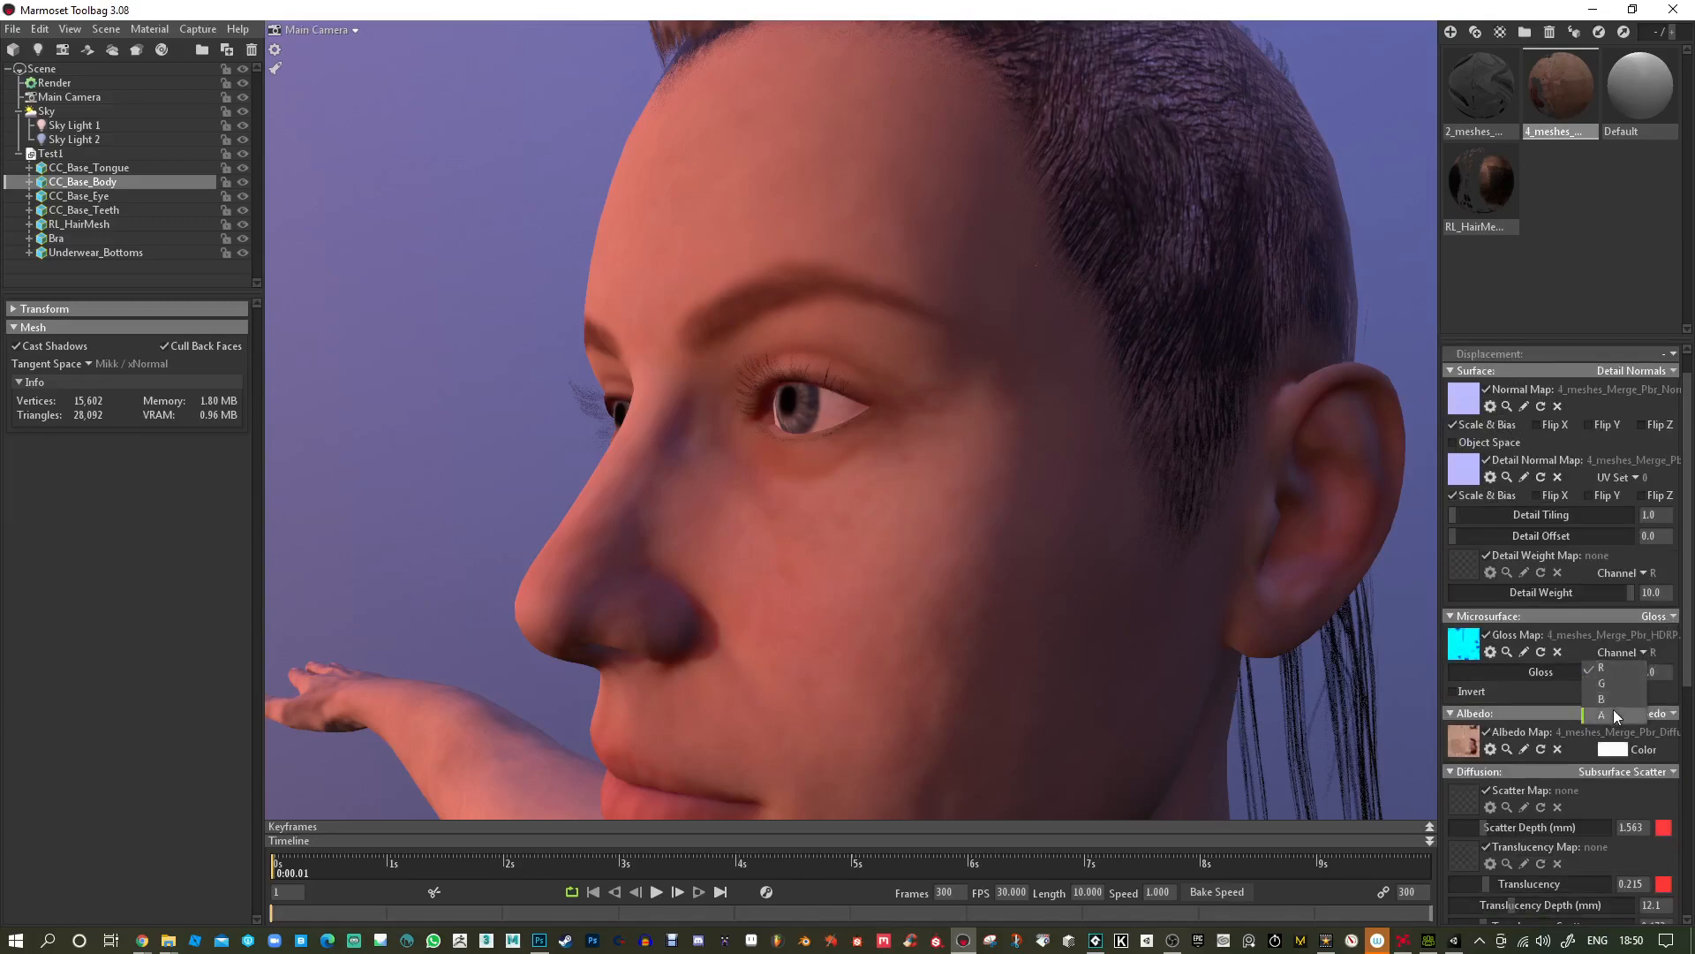
click(1603, 715)
click(1640, 651)
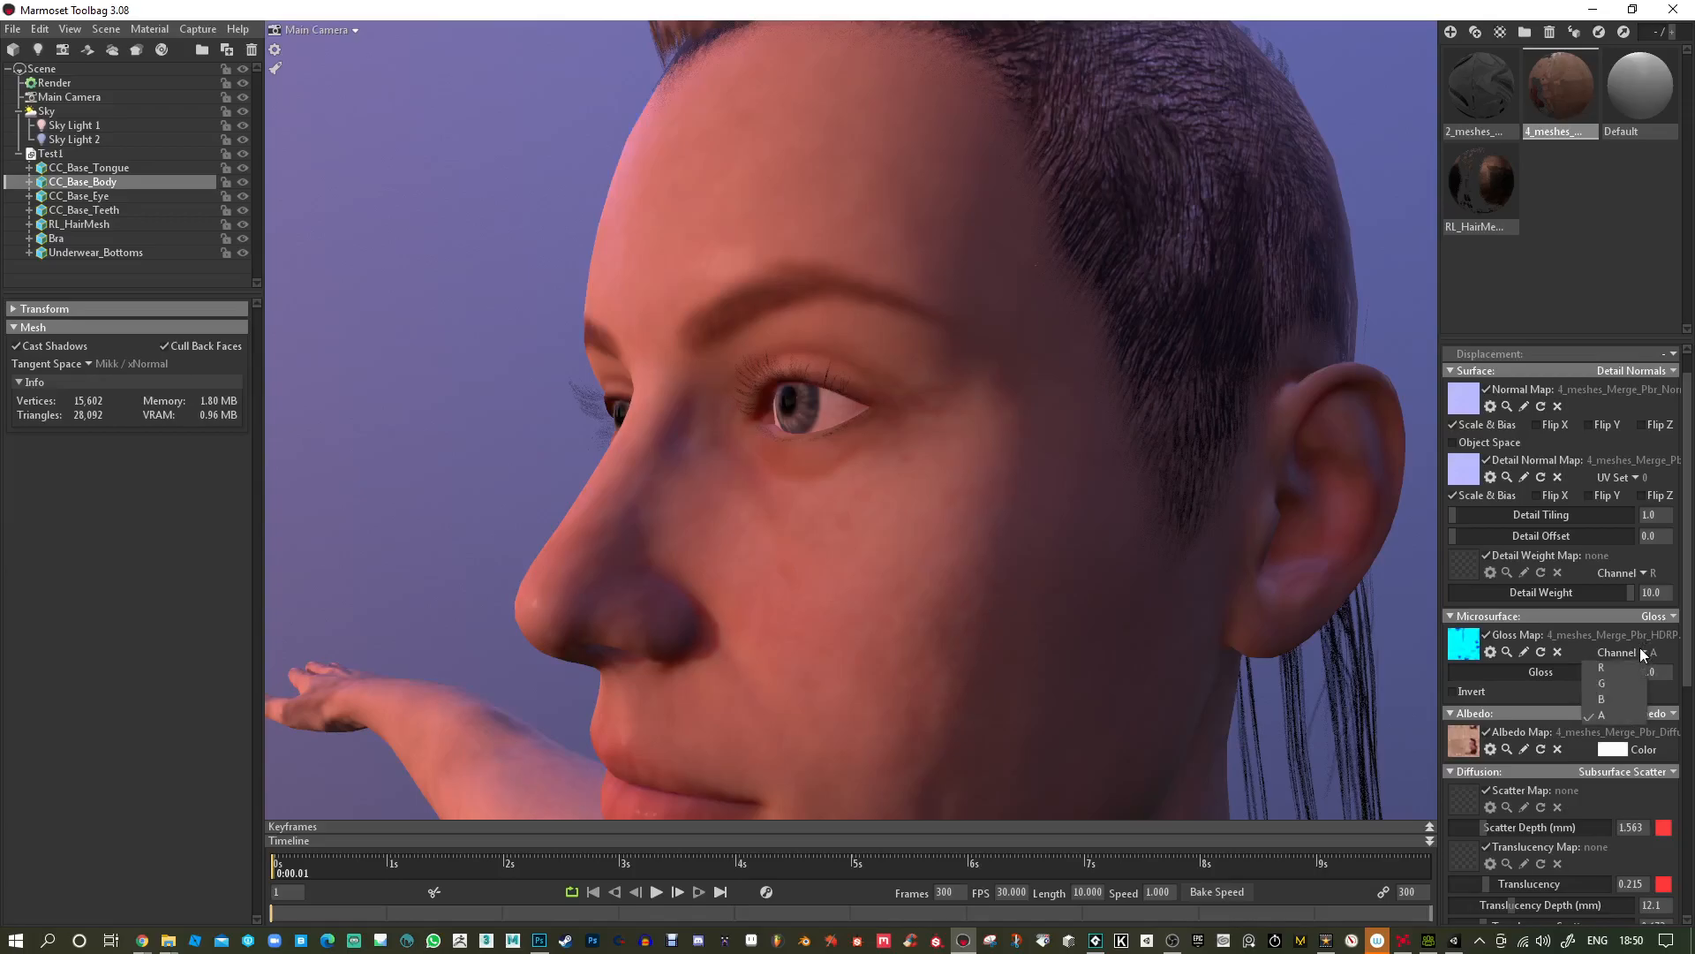
click(1601, 699)
drag(1395, 634, 1030, 522)
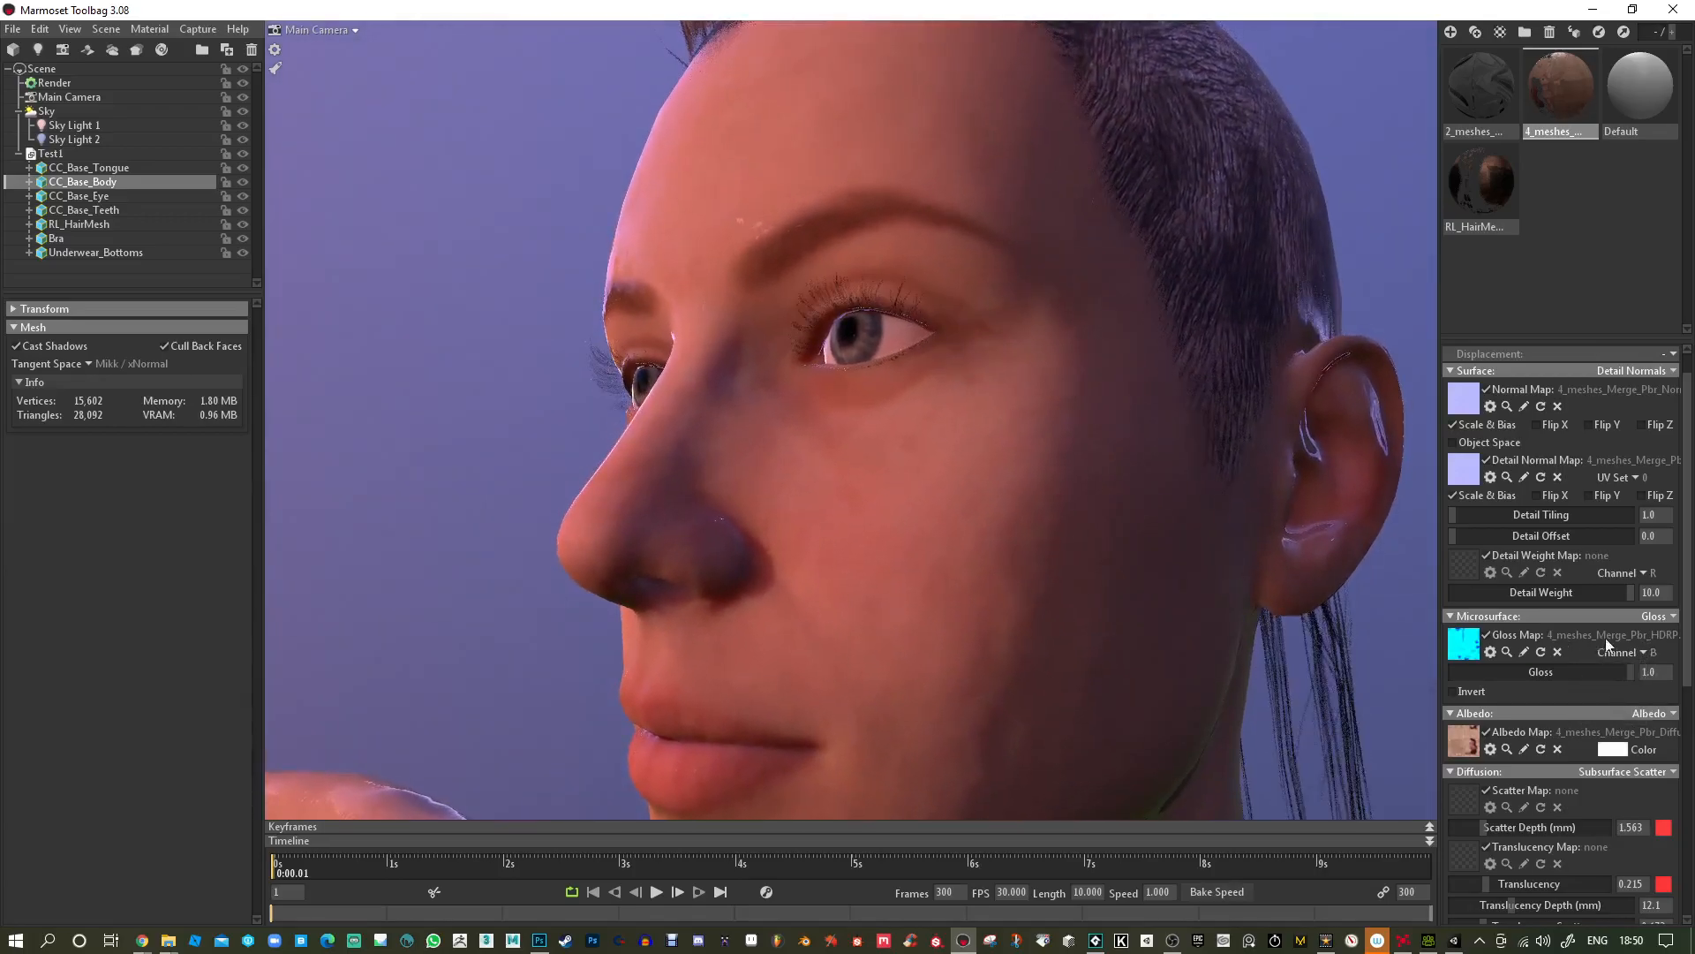
Replace the body's normal map with 4_meshes_Merge_Pbr_ResourceMap_WSNormal.png and enable Object Space.
click(1467, 655)
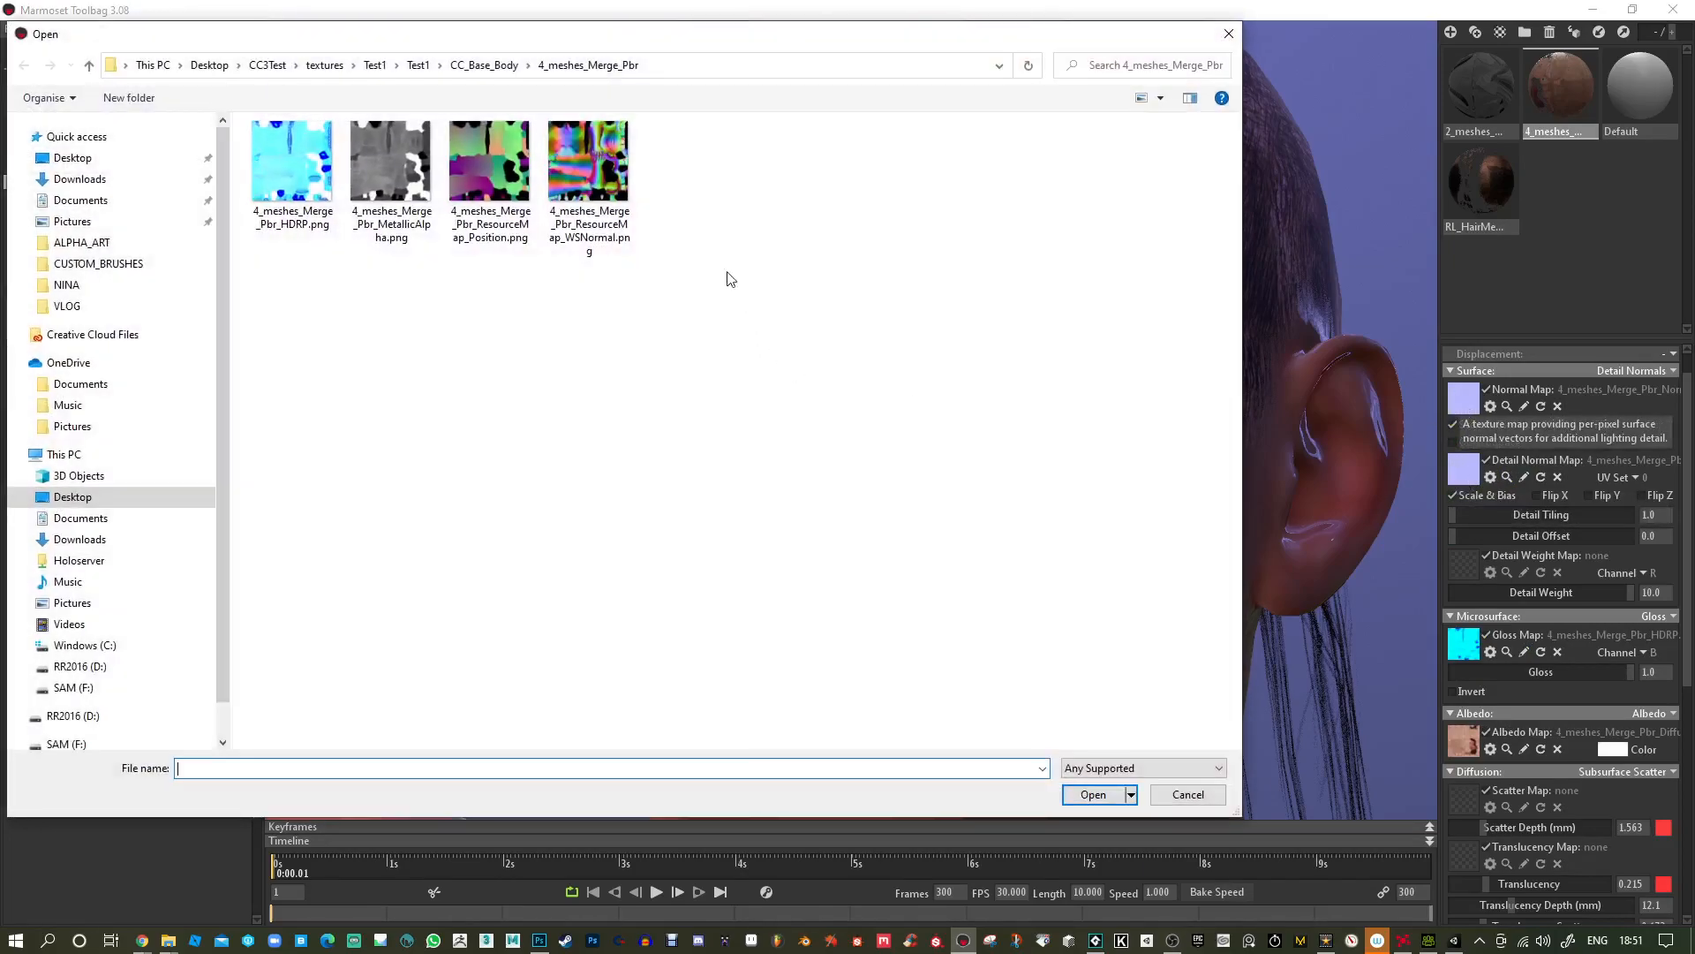
double_click(588, 168)
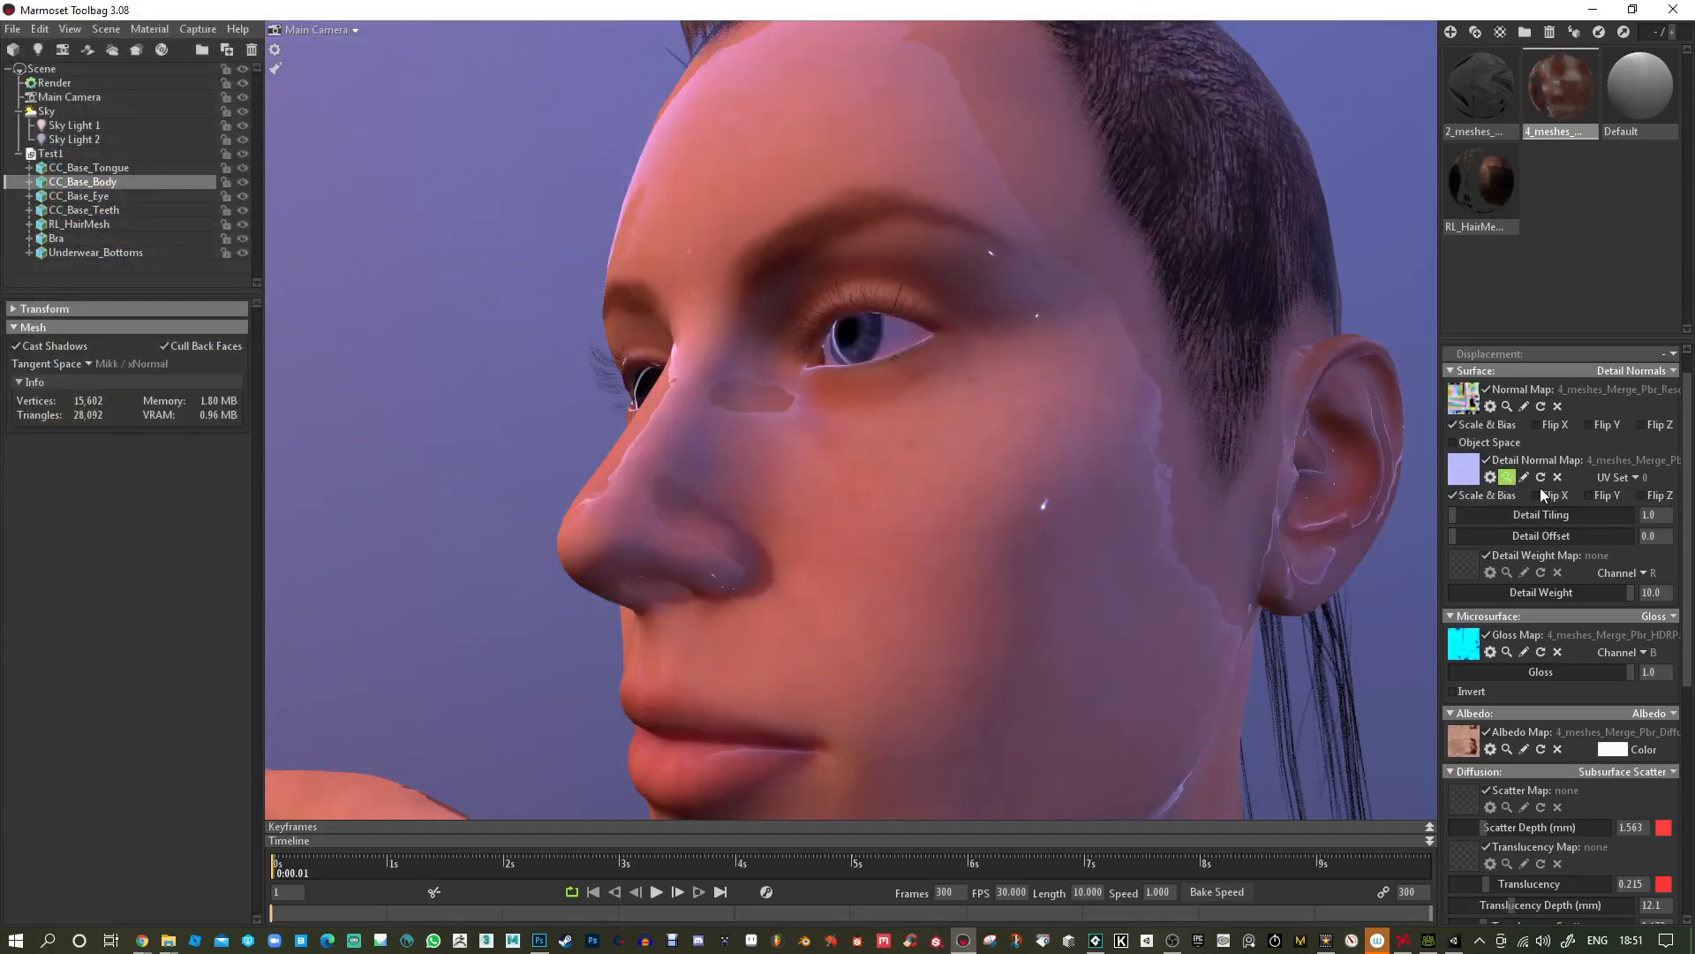
click(1452, 443)
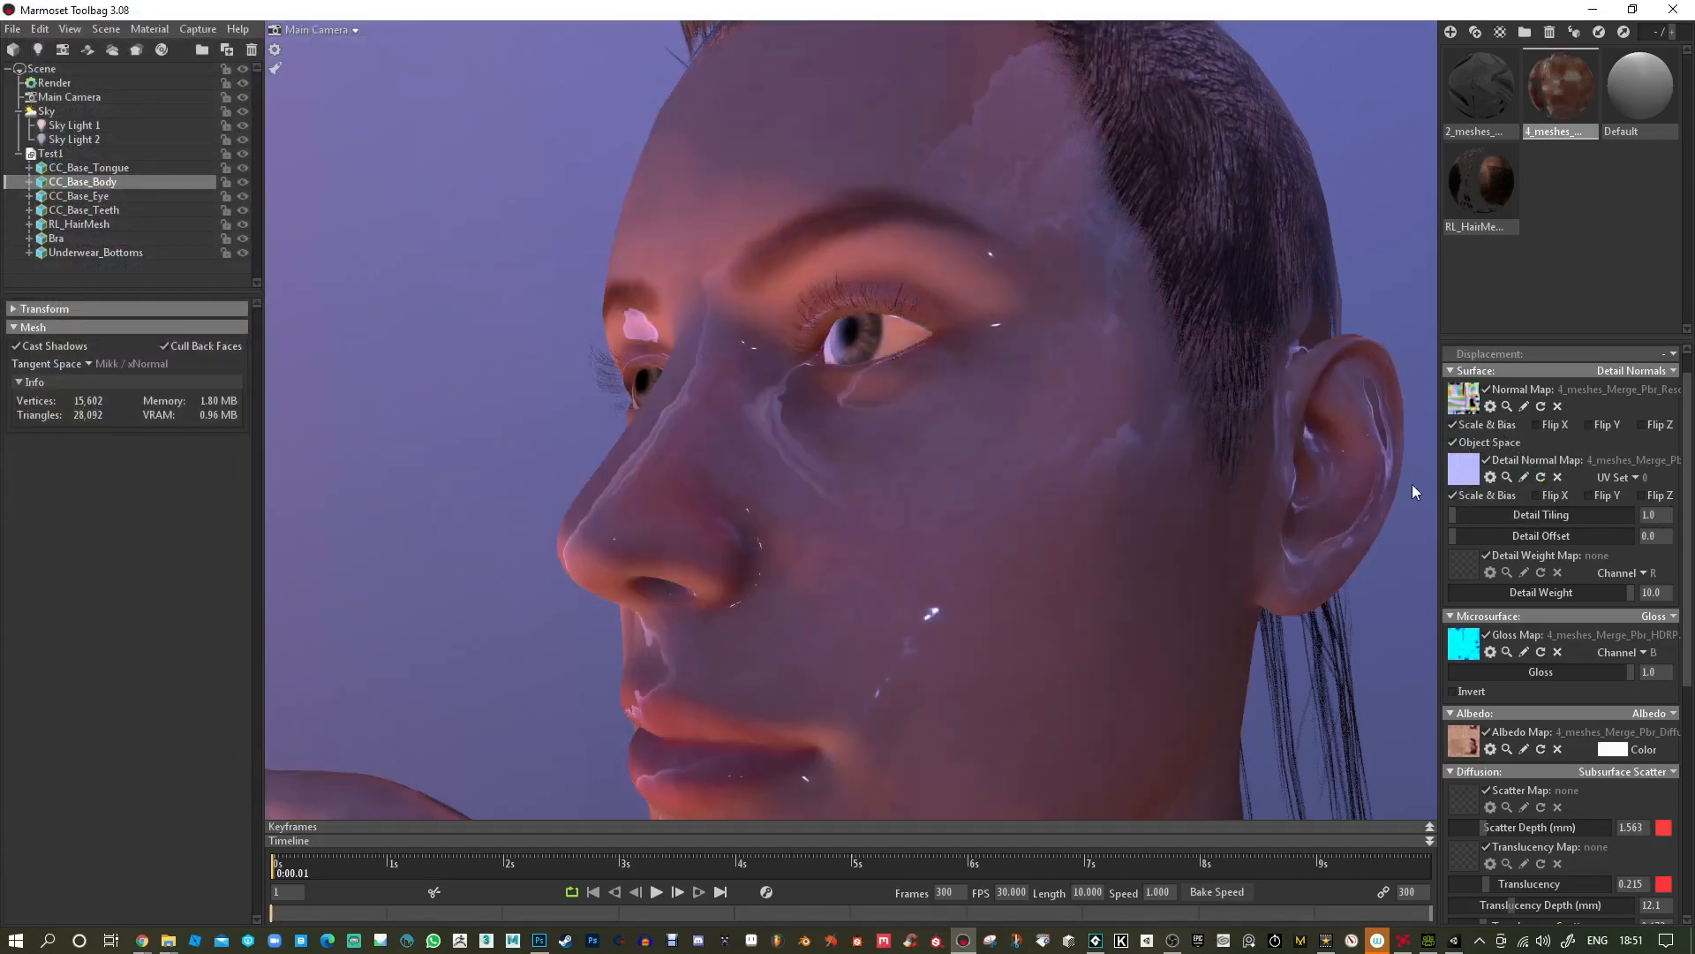
Disable the detail normal map and enable Flip Y on the normal map, comparing the face with Scale & Bias off and on.
click(1489, 460)
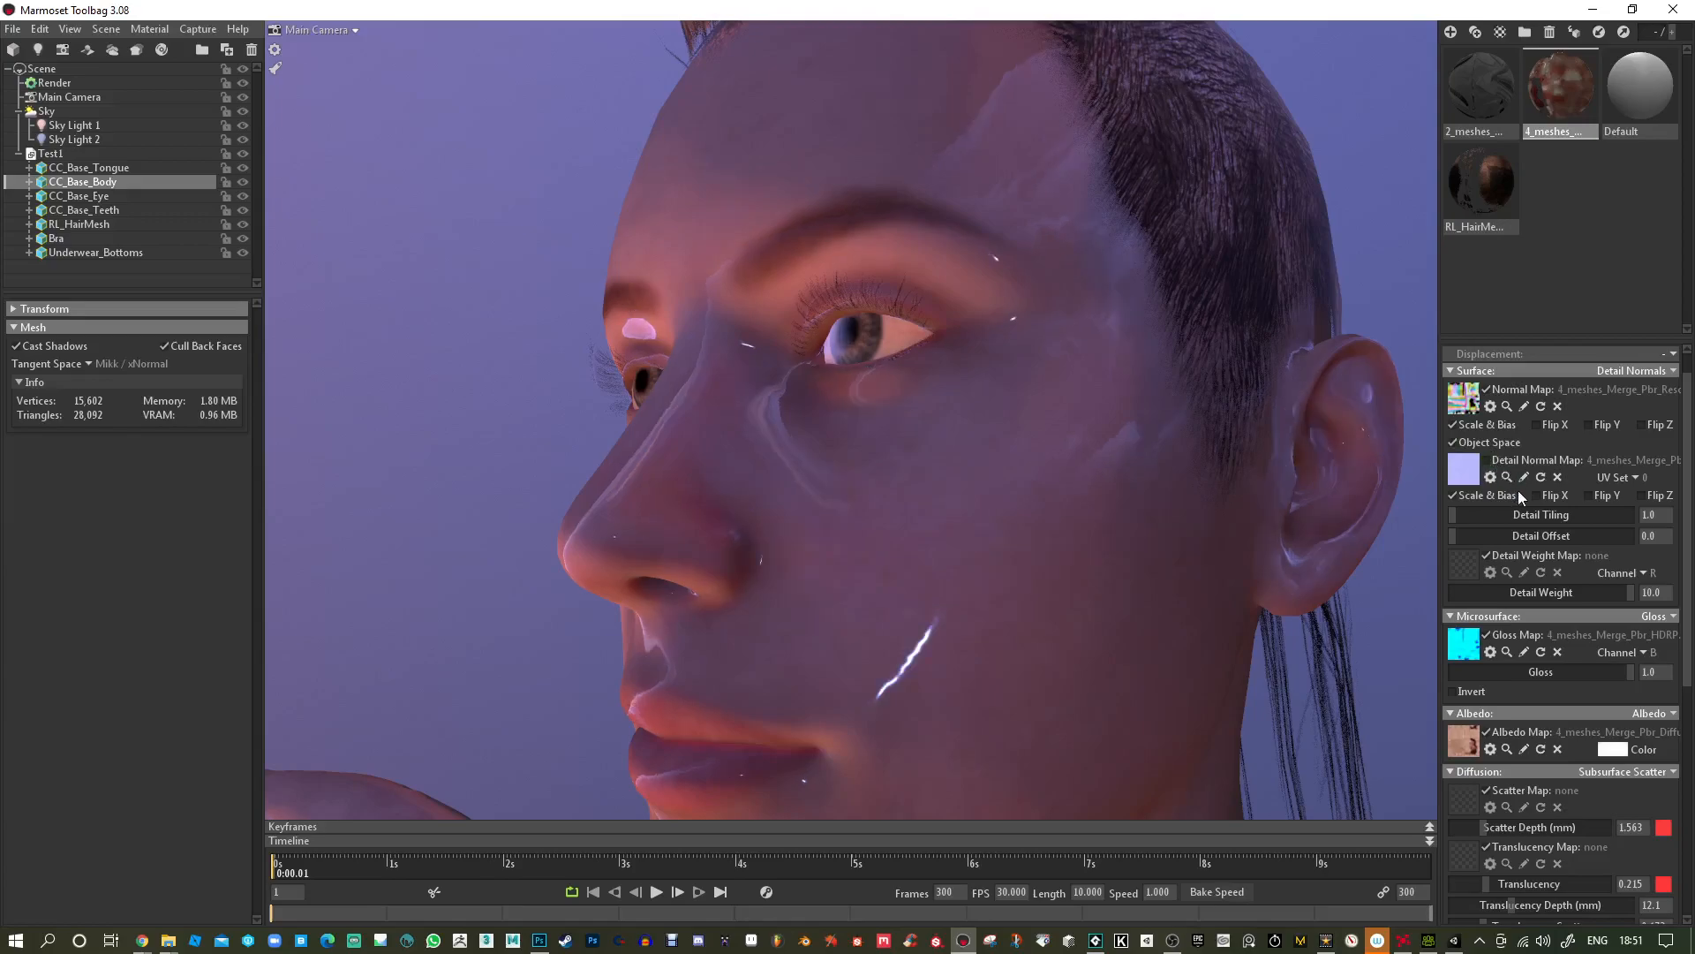
click(1453, 423)
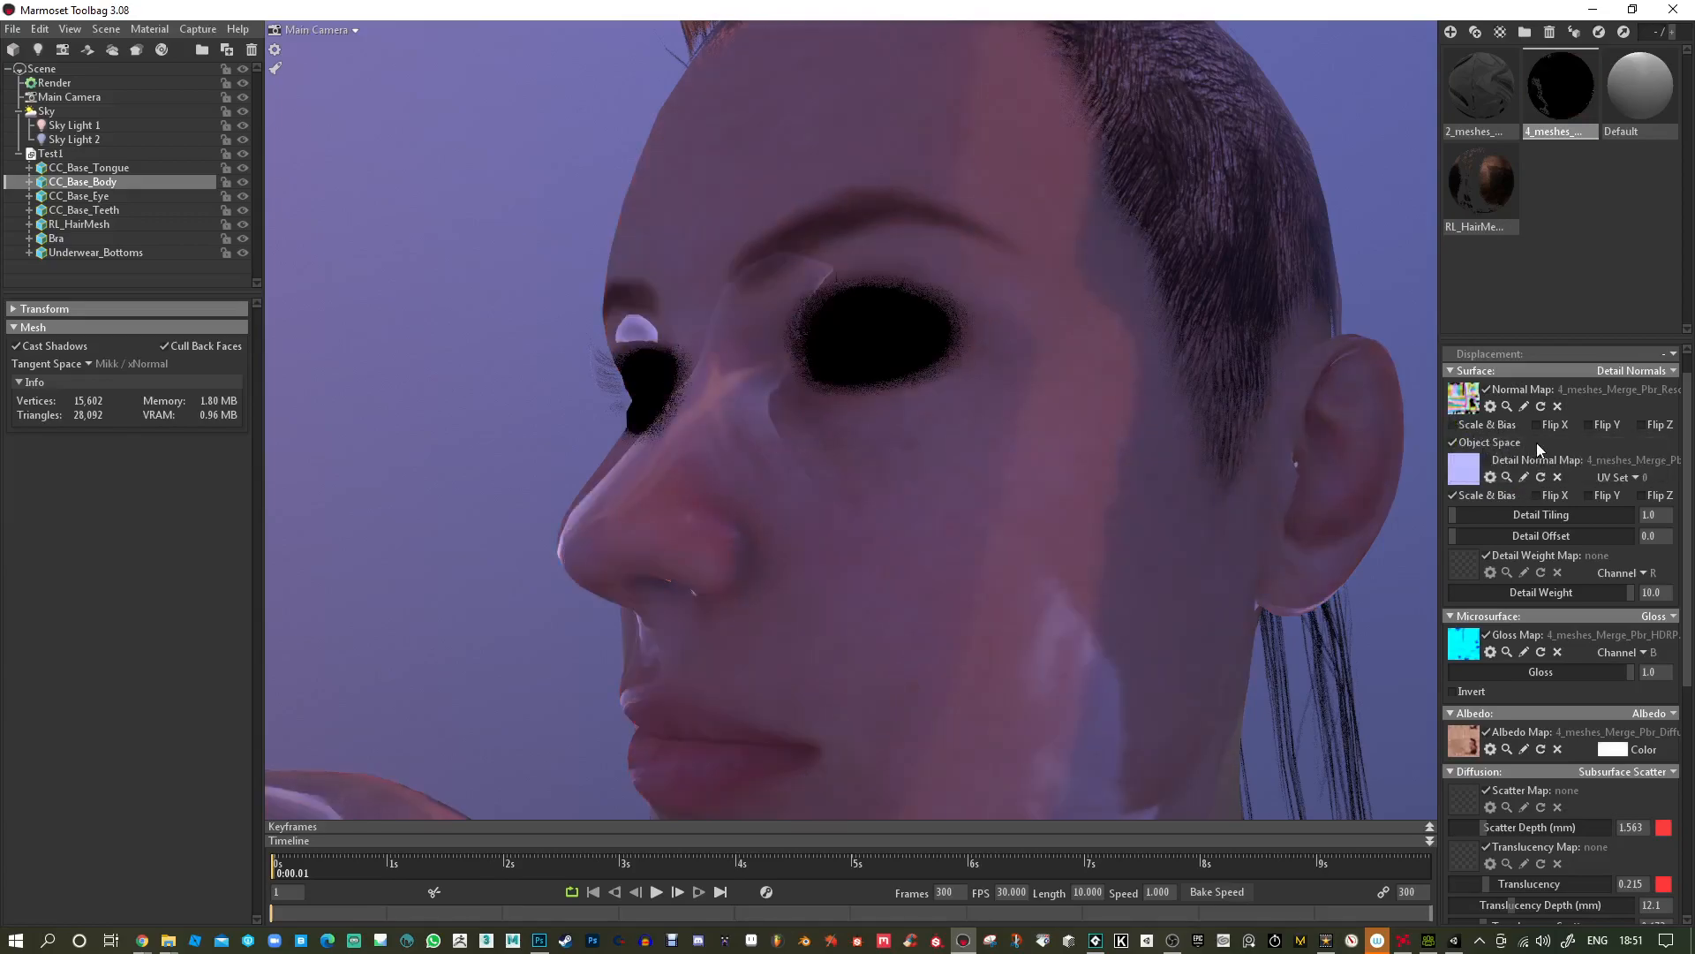
click(1591, 426)
mouse_move(880, 431)
mouse_down()
mouse_move(1003, 454)
mouse_move(989, 460)
mouse_up()
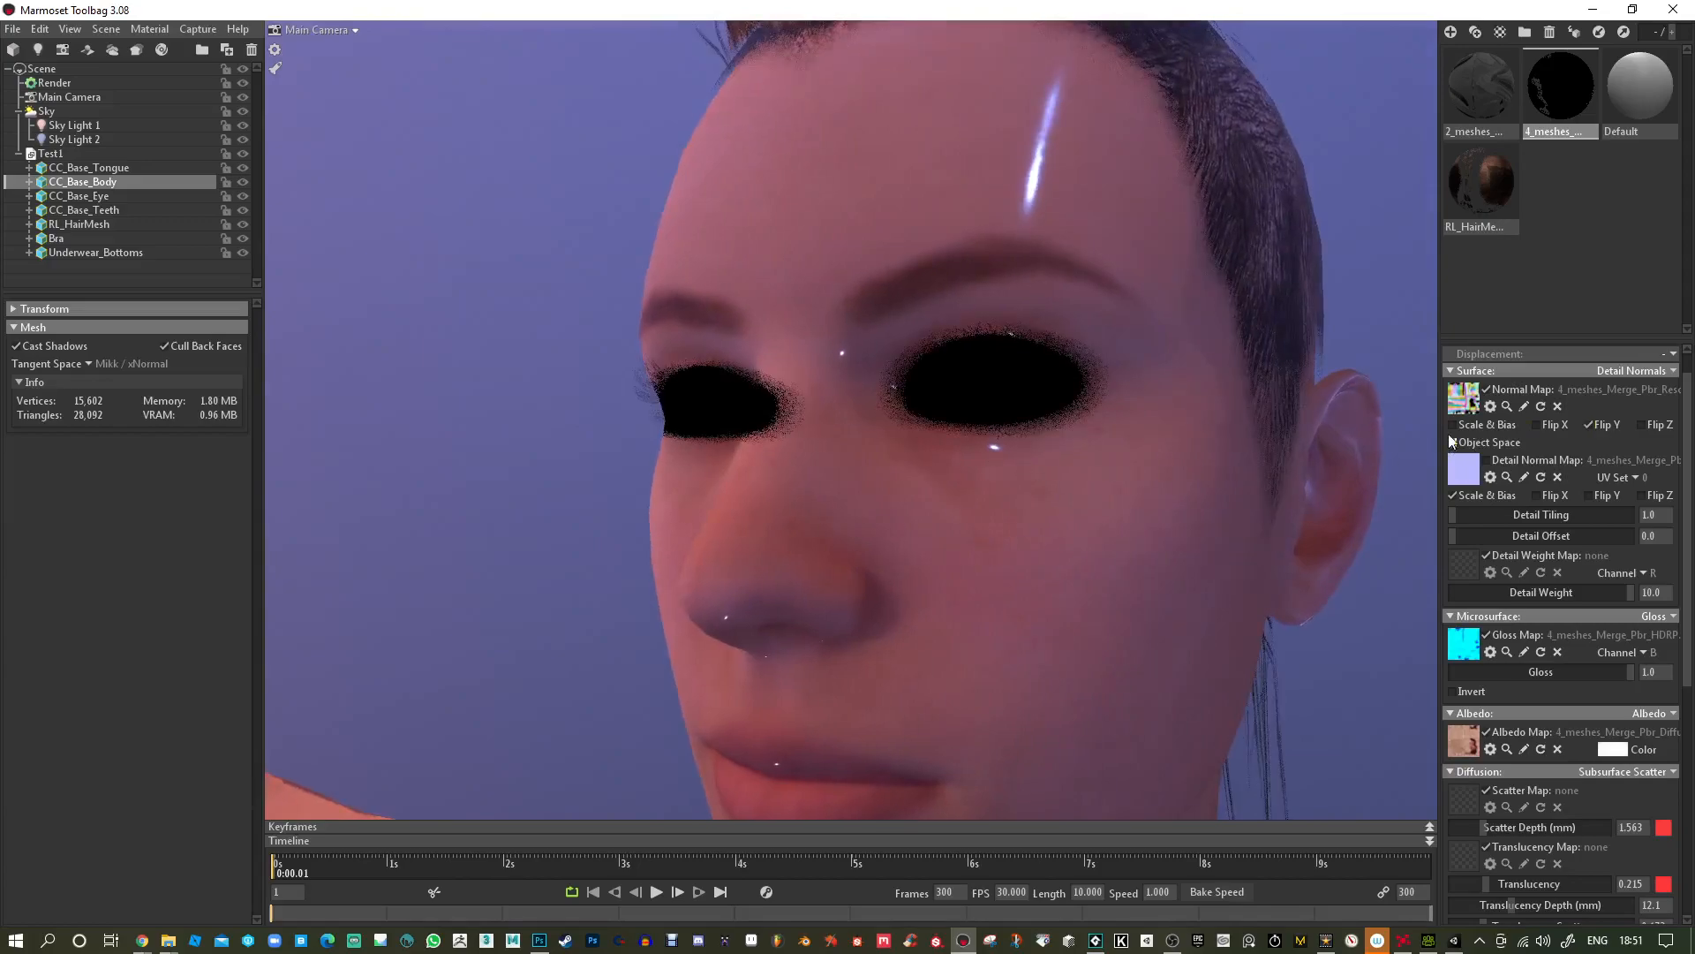
click(1452, 425)
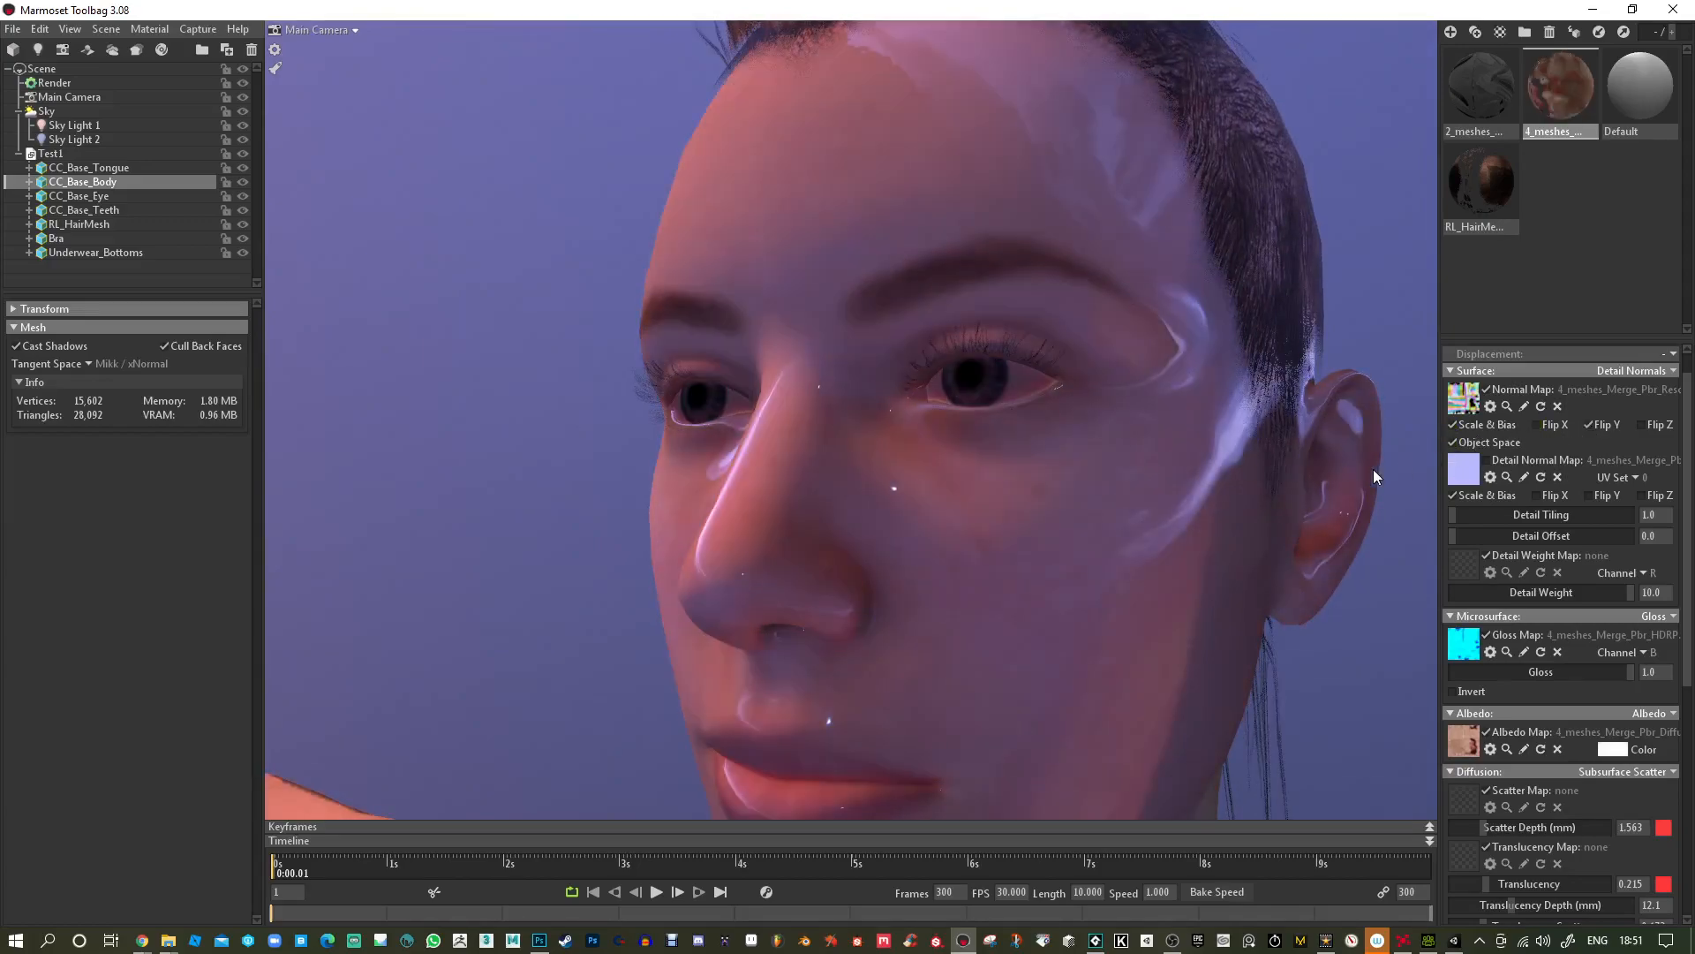
drag(1379, 470, 1301, 482)
click(1453, 442)
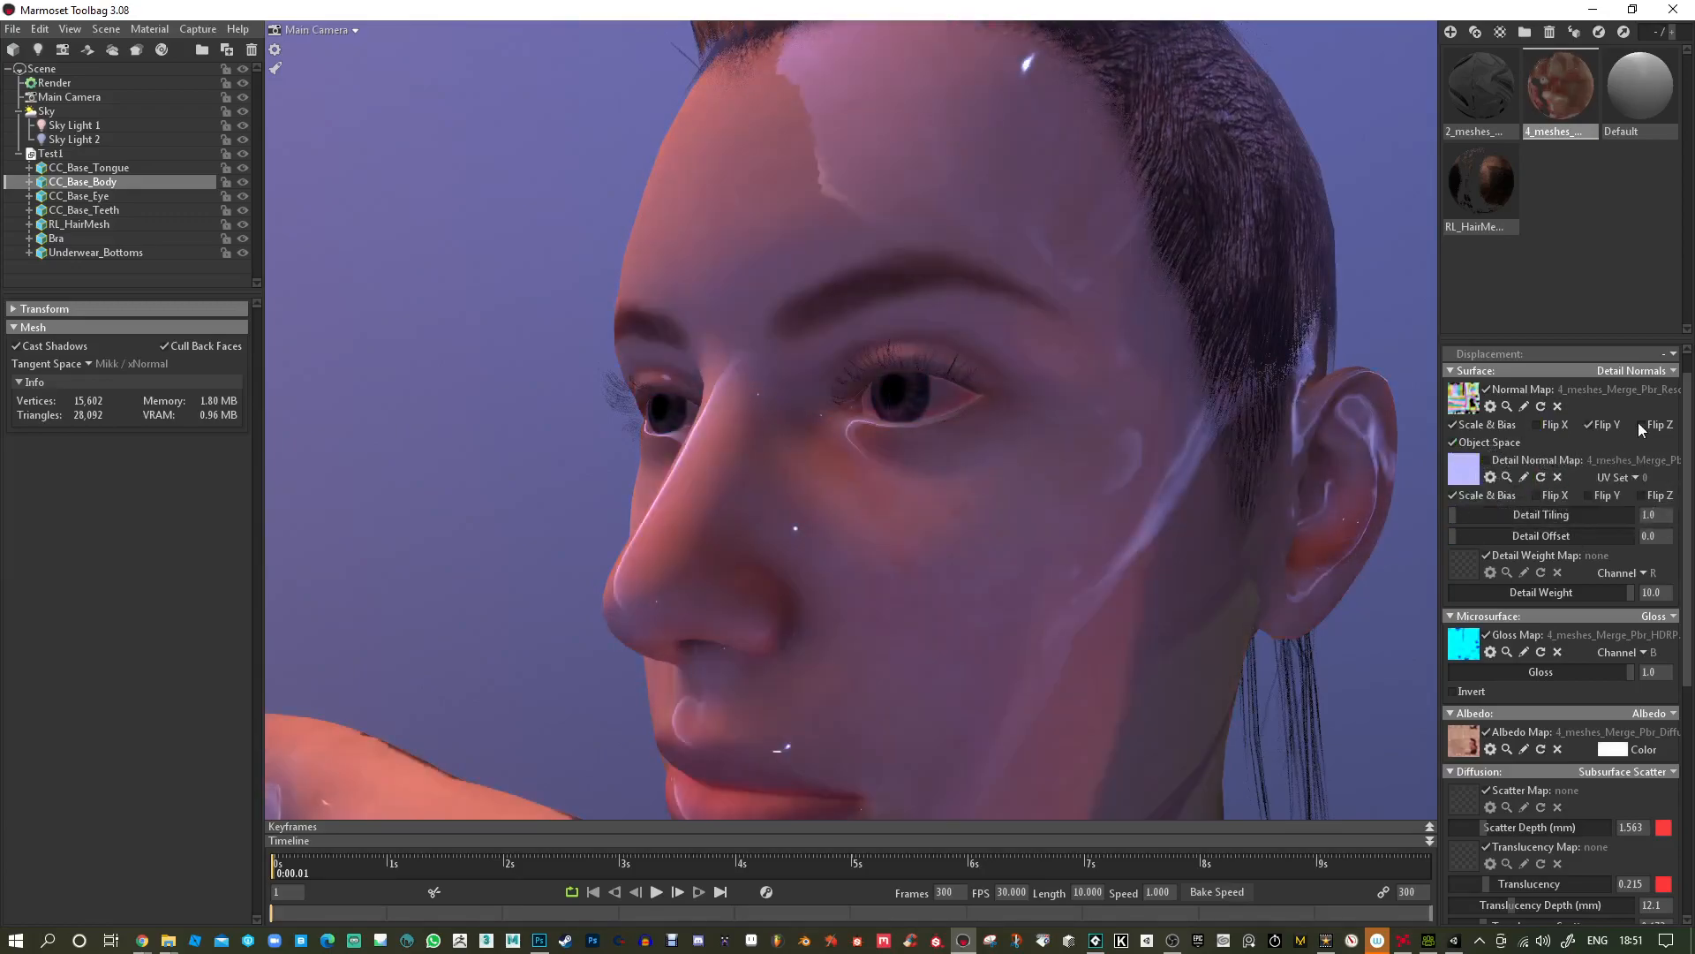
Switch the body material's Surface type to Normals and turn off Scale & Bias for the normal map.
click(1673, 371)
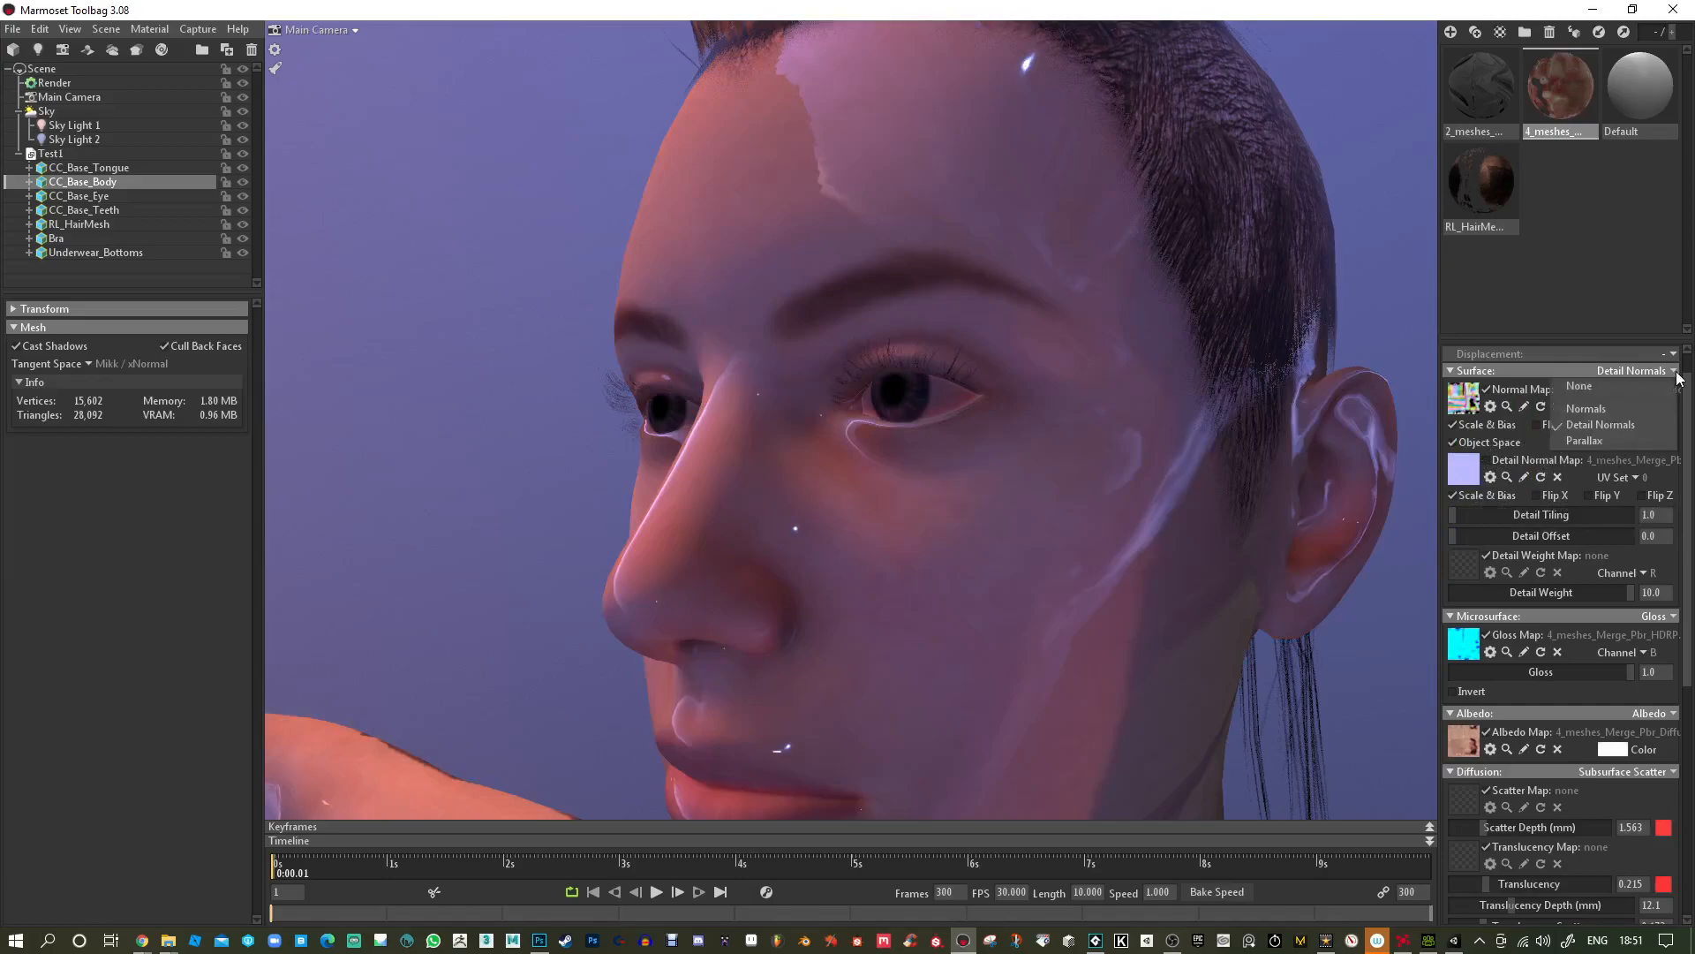
click(1619, 406)
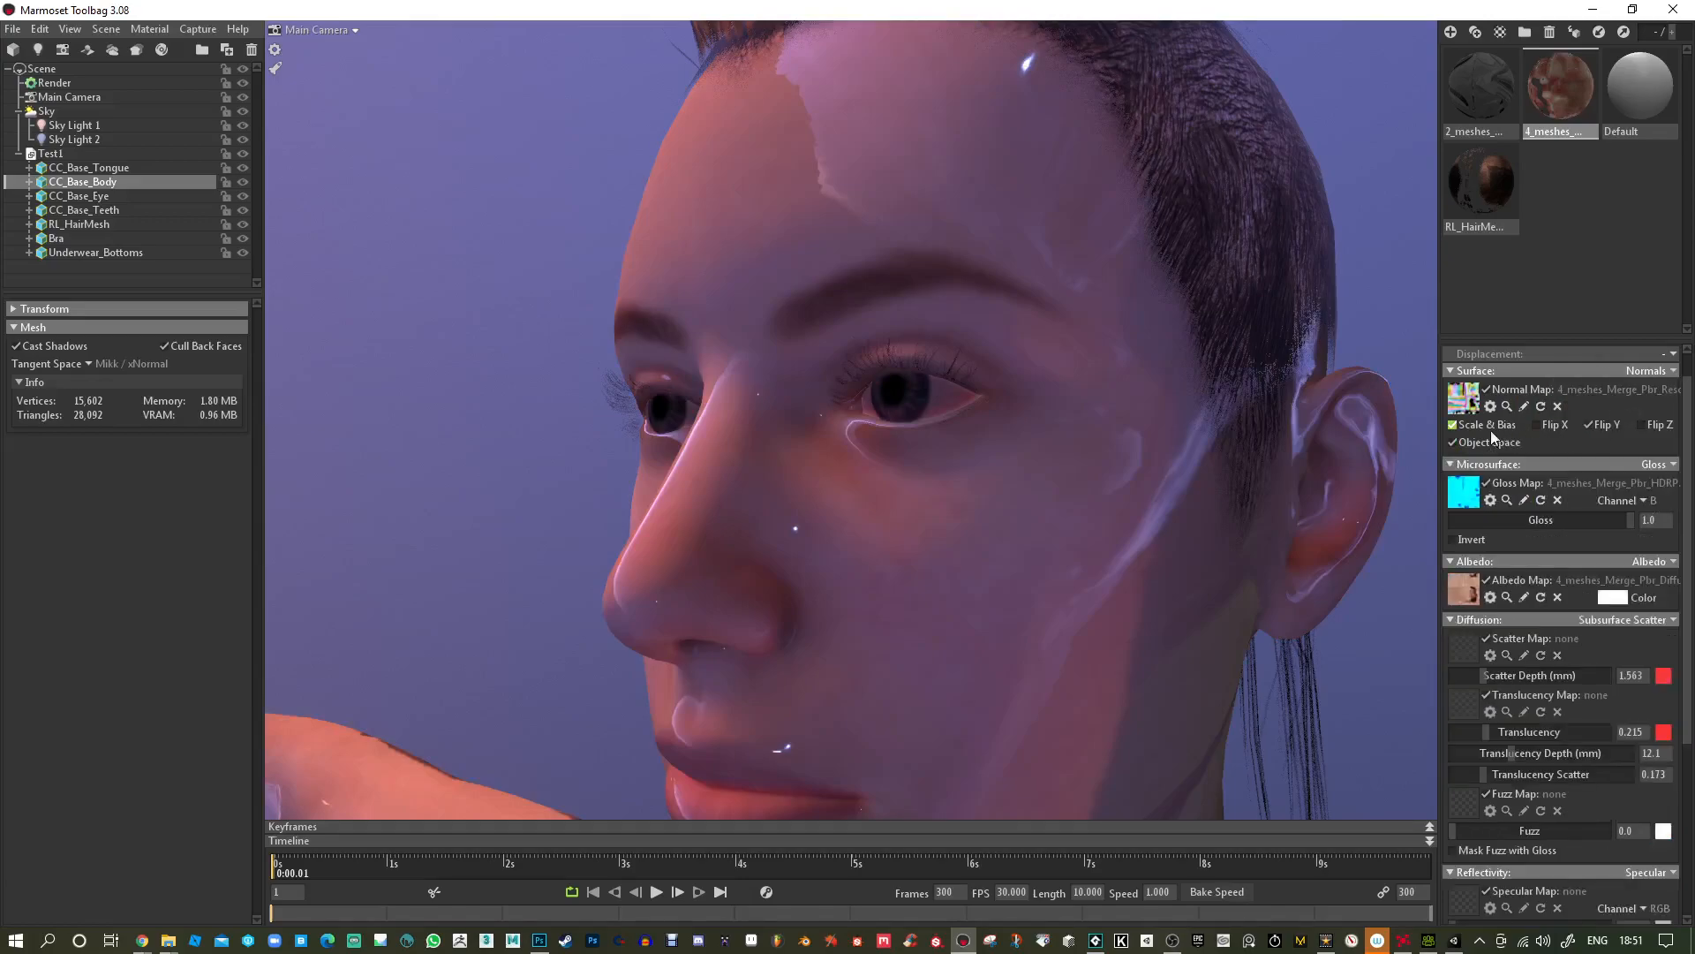
click(1453, 425)
click(1452, 424)
click(1453, 424)
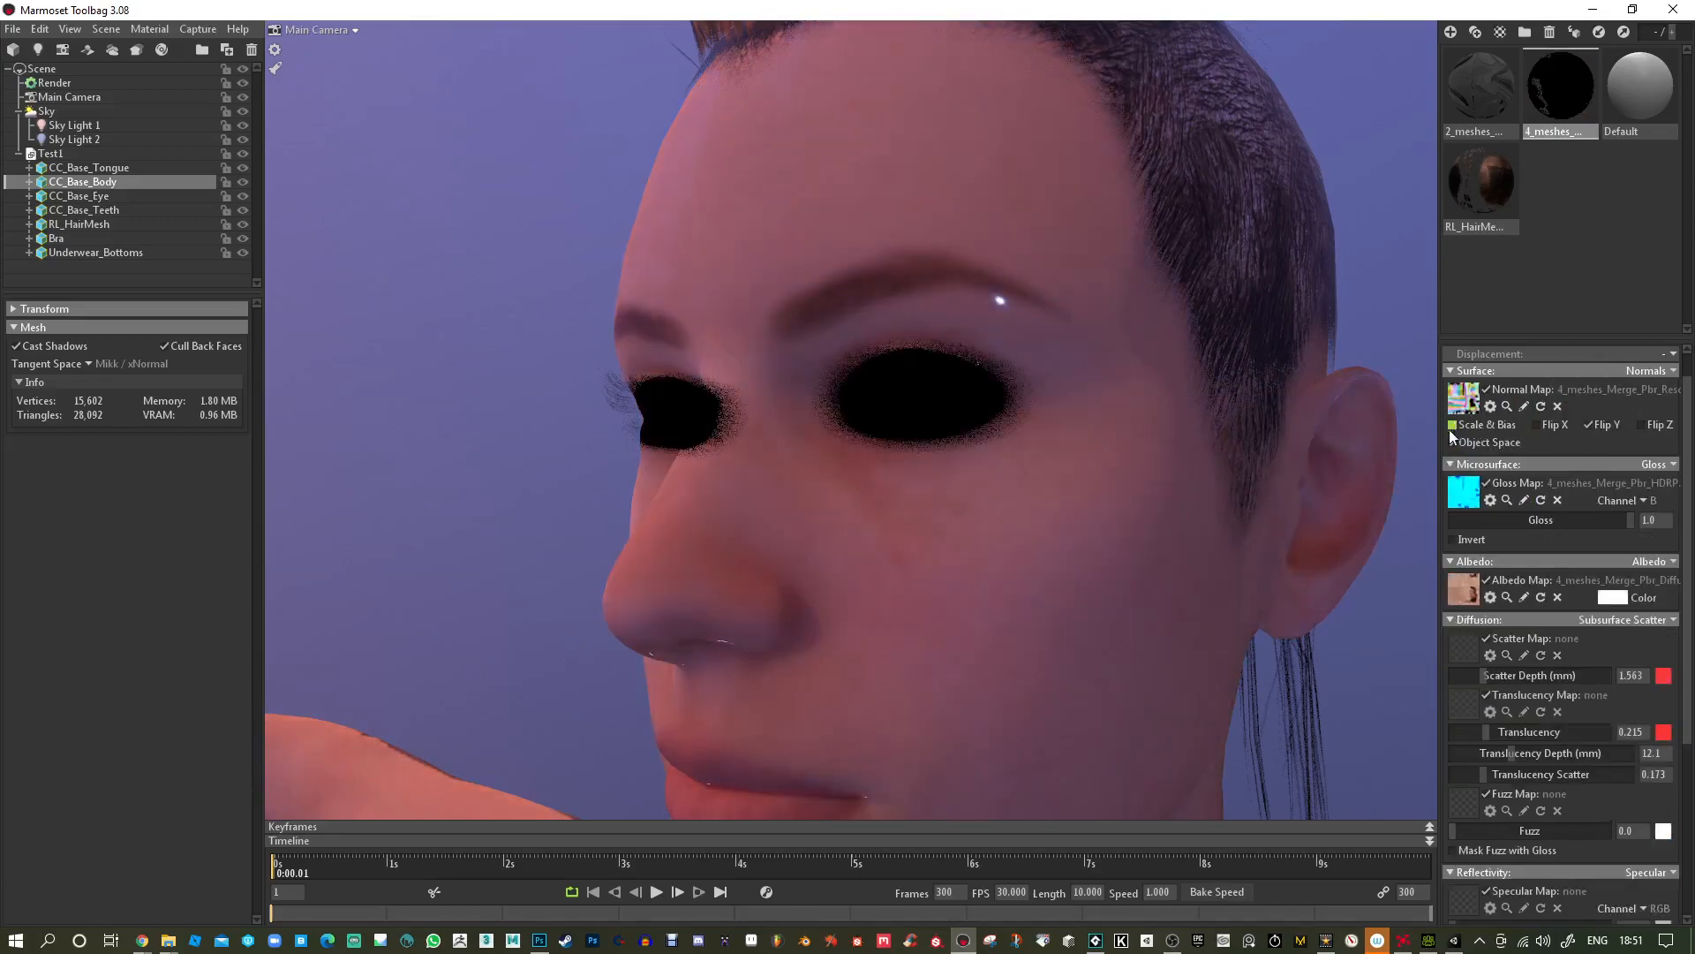
scroll(1042, 489, down, 5)
scroll(1042, 489, down, 1)
shift+drag(1046, 503, 1033, 564)
mouse_move(1175, 574)
shift+mouse_down()
mouse_move(1052, 591)
mouse_move(1147, 574)
shift+mouse_up()
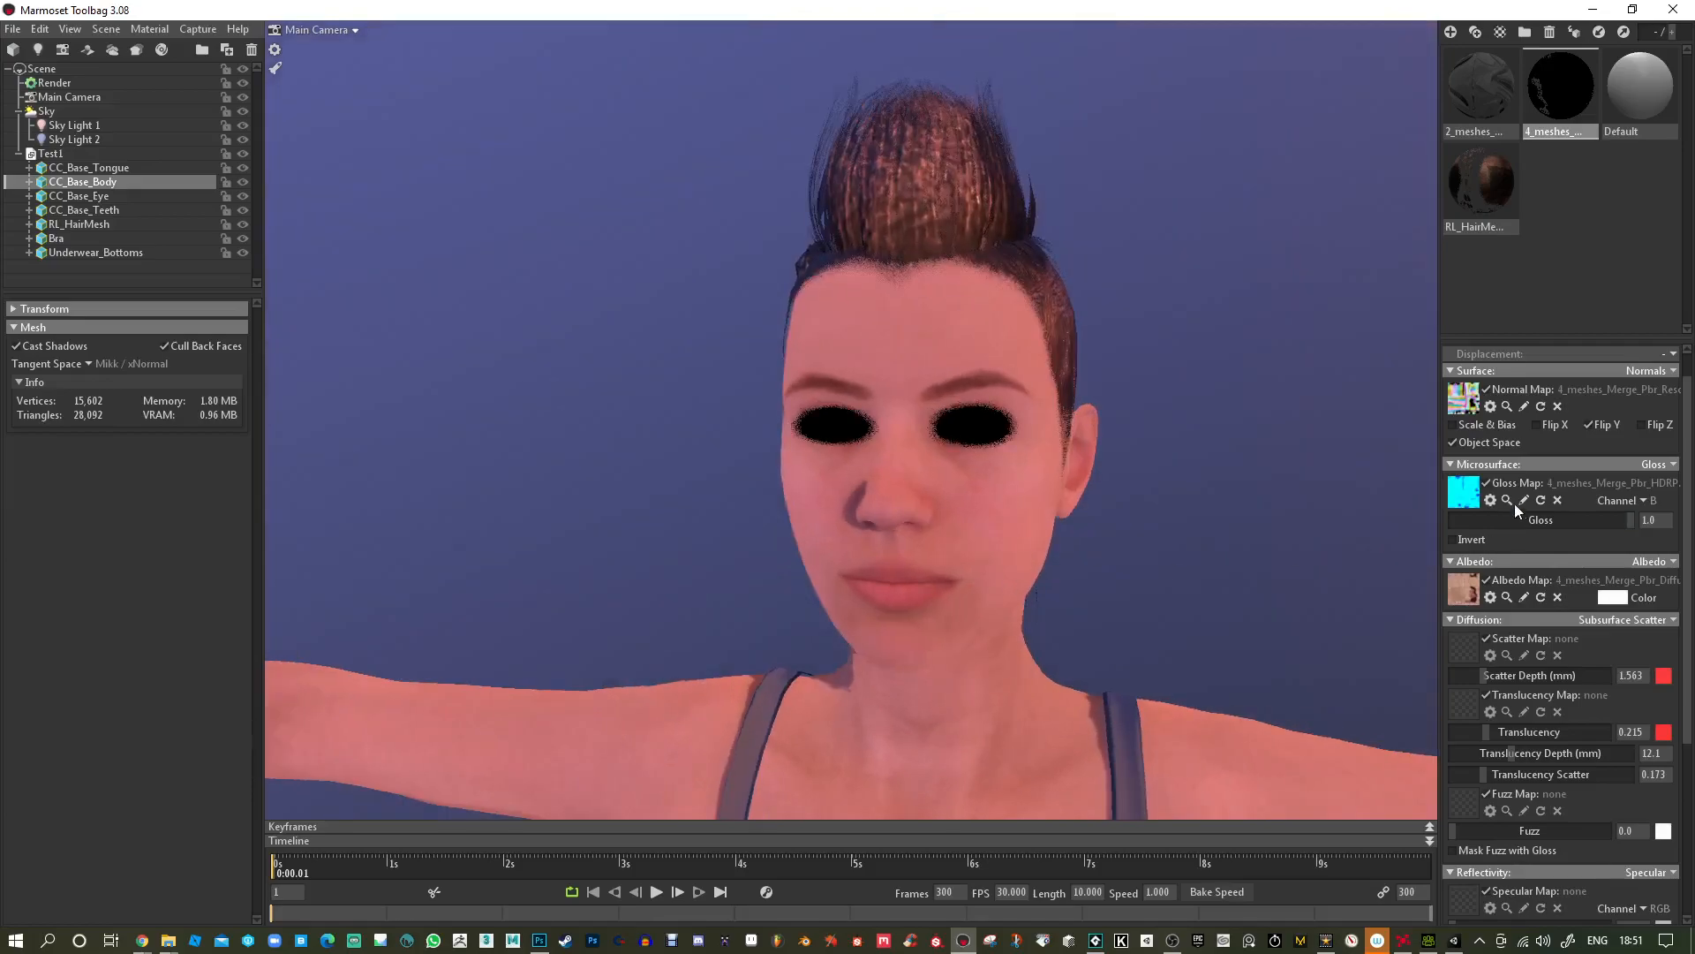
Re-enable Scale & Bias on the body's normal map and inspect the face from an angle.
click(1461, 422)
mouse_move(1295, 491)
mouse_down()
mouse_move(1257, 470)
mouse_move(1063, 474)
mouse_up()
scroll(1125, 396, up, 3)
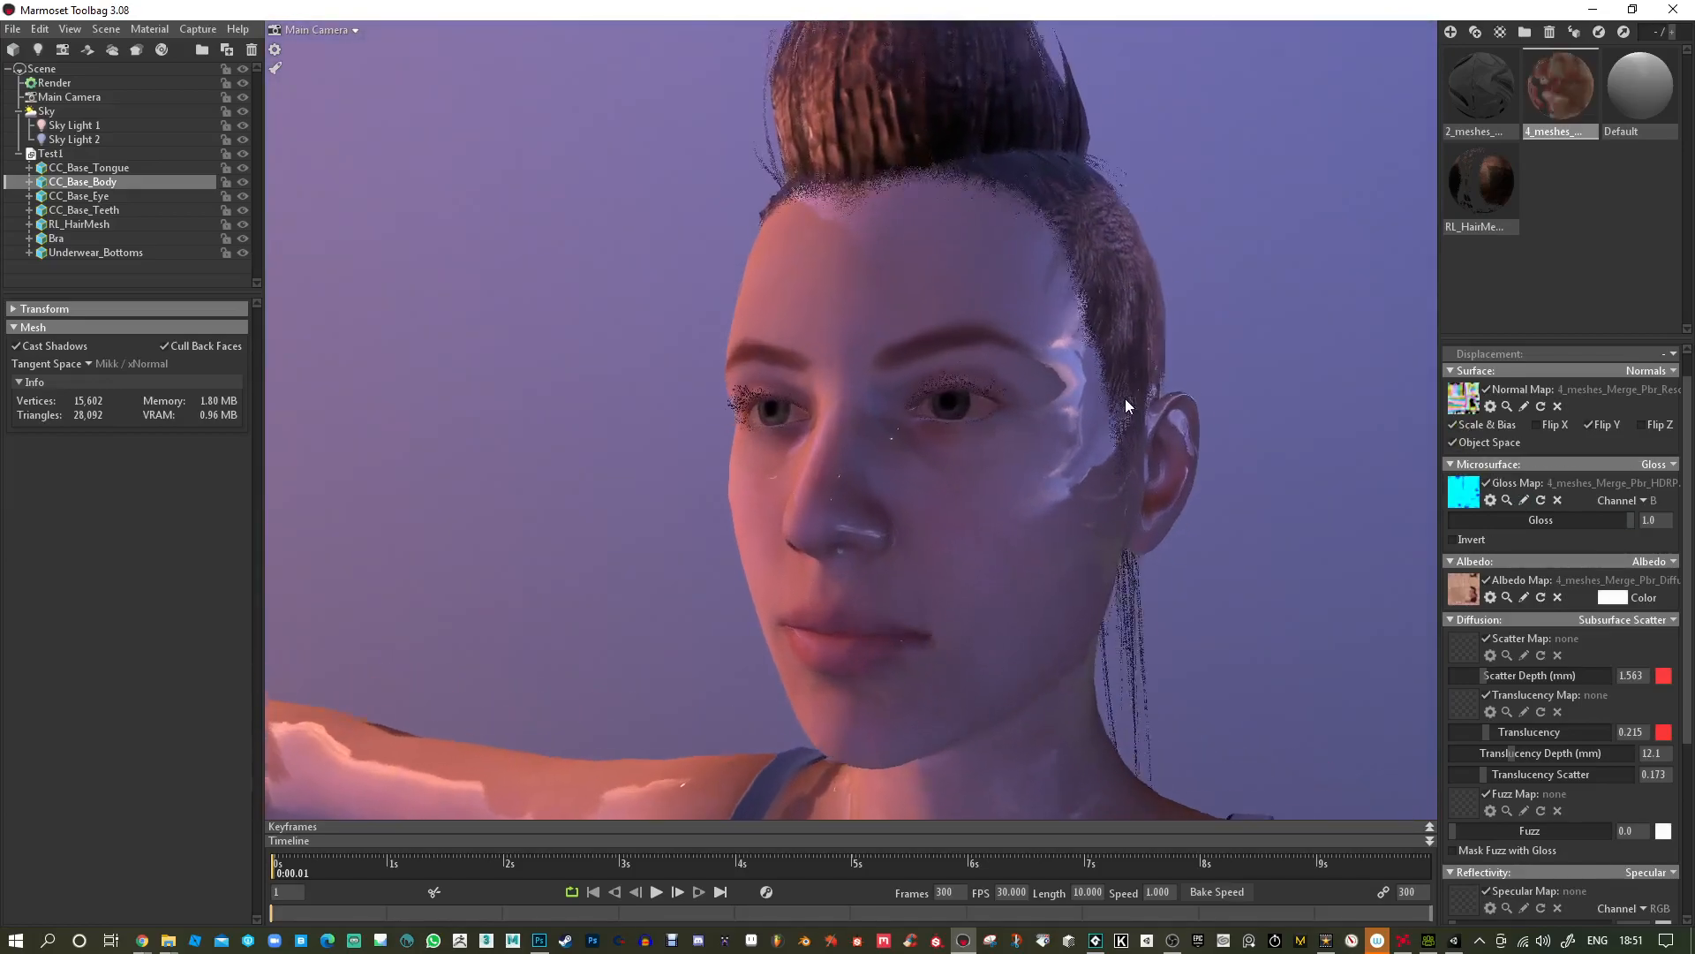
mouse_move(1266, 468)
mouse_down()
mouse_move(965, 416)
mouse_move(994, 401)
mouse_move(1127, 473)
mouse_move(1114, 491)
mouse_up()
Assign the Default material to the character's eyes.
drag(1639, 98, 929, 412)
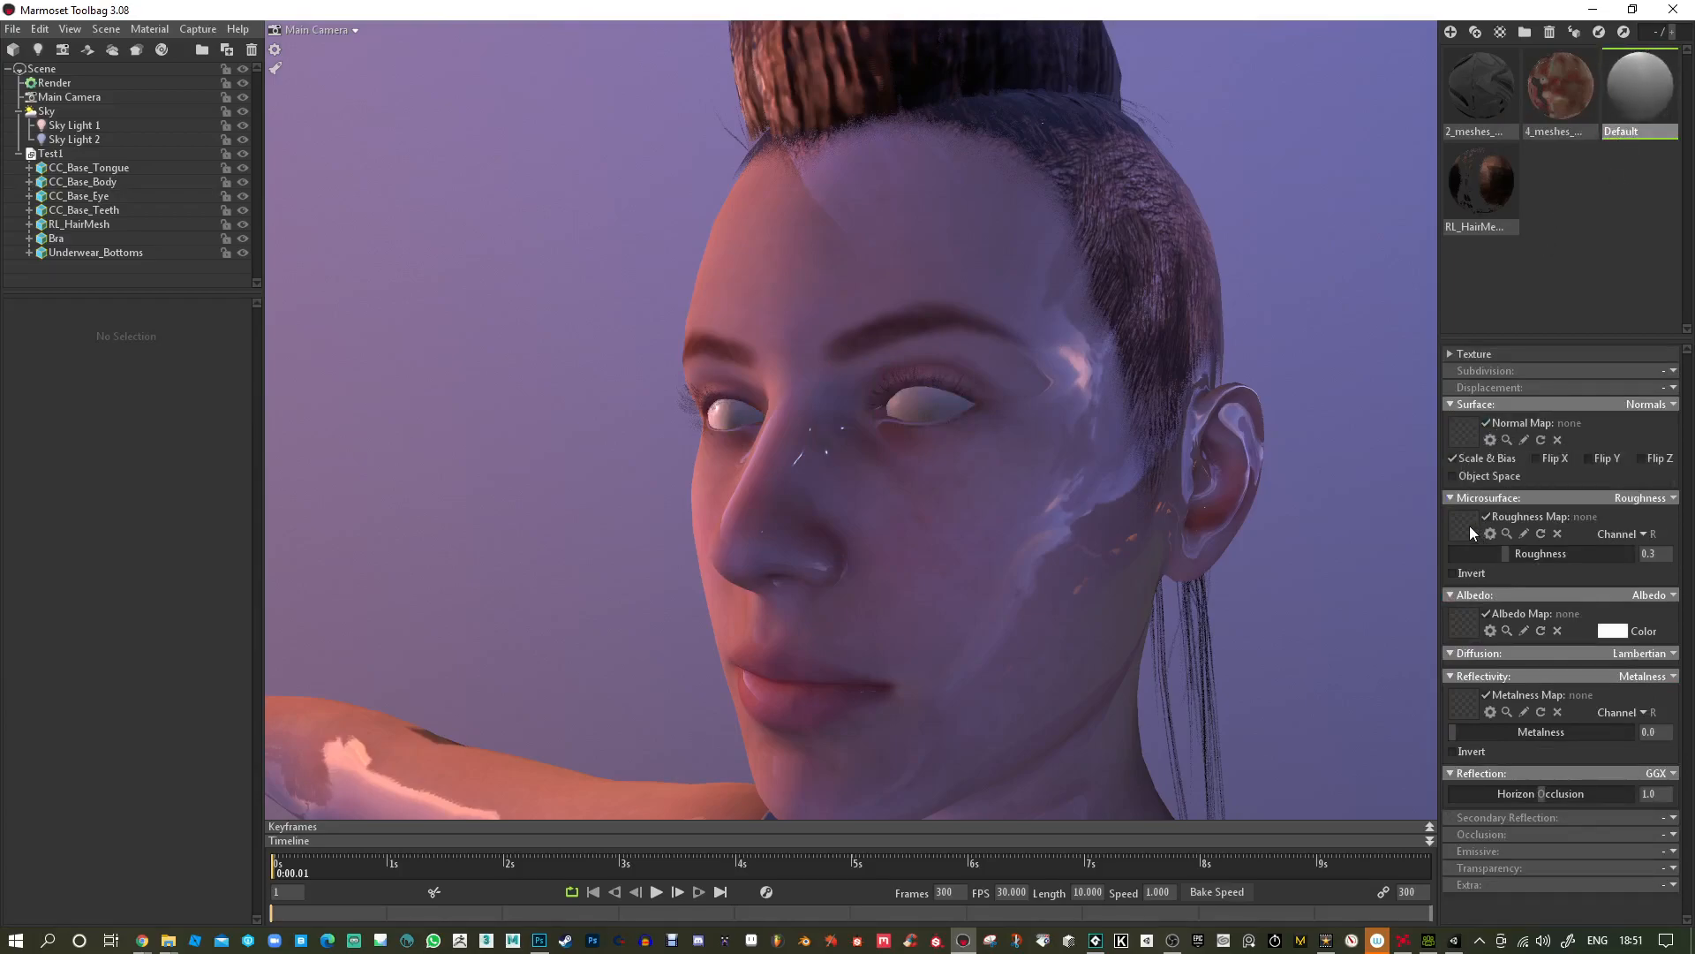
click(1465, 629)
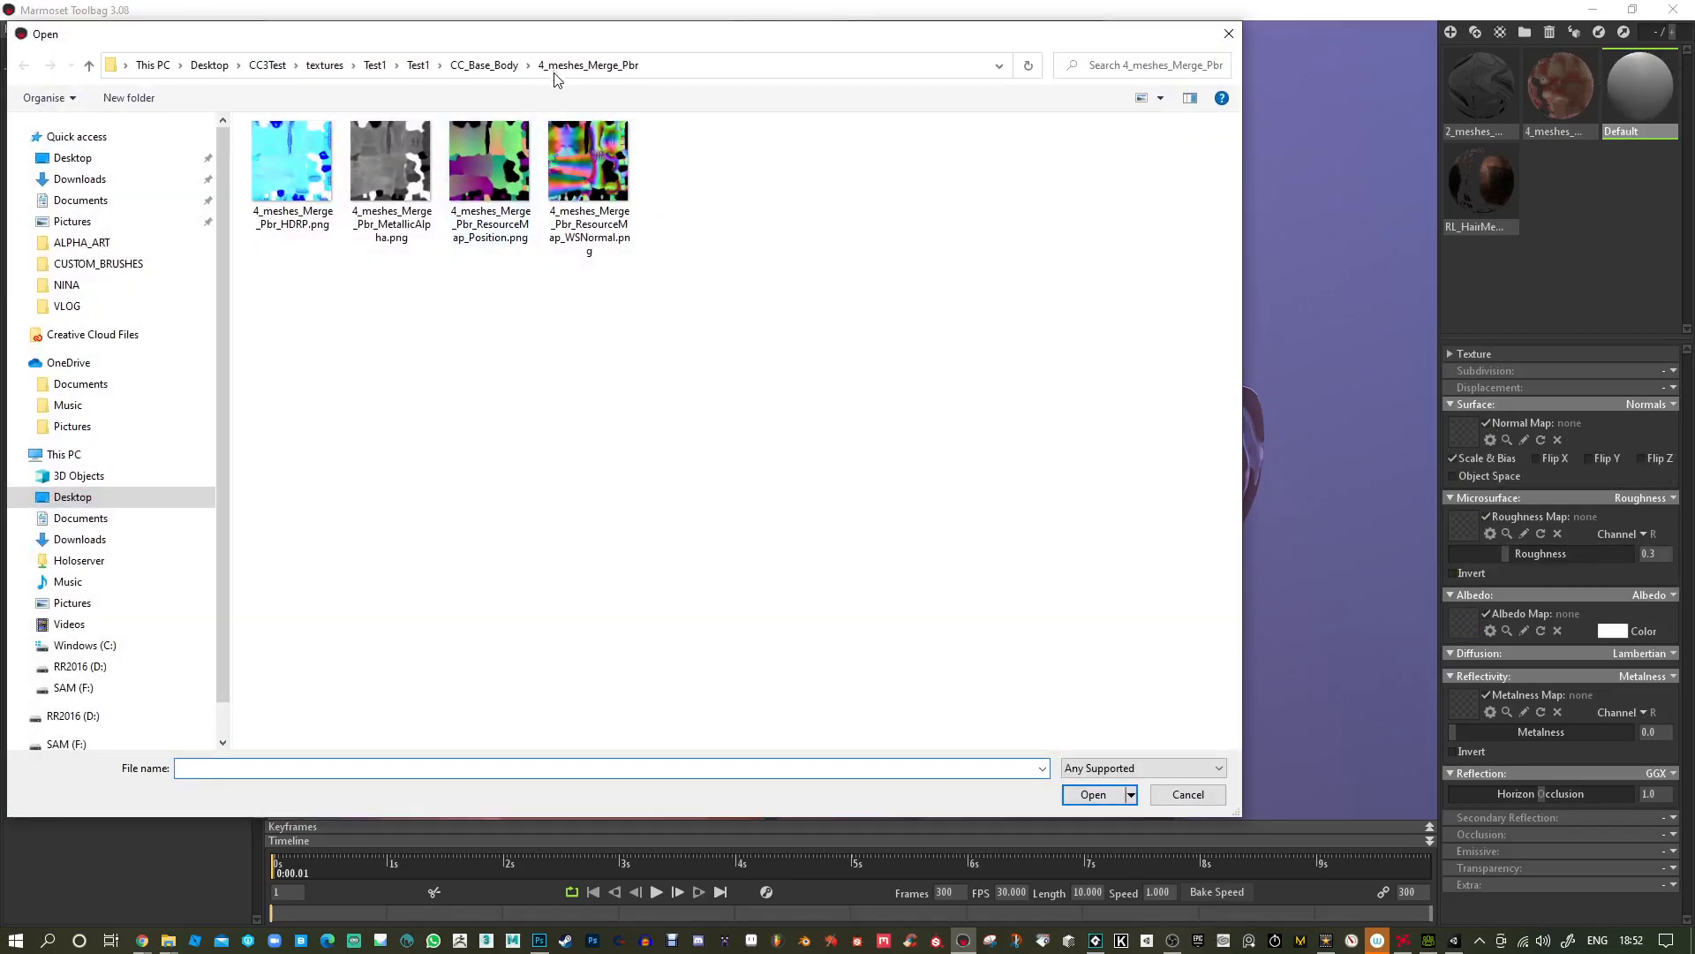
click(484, 65)
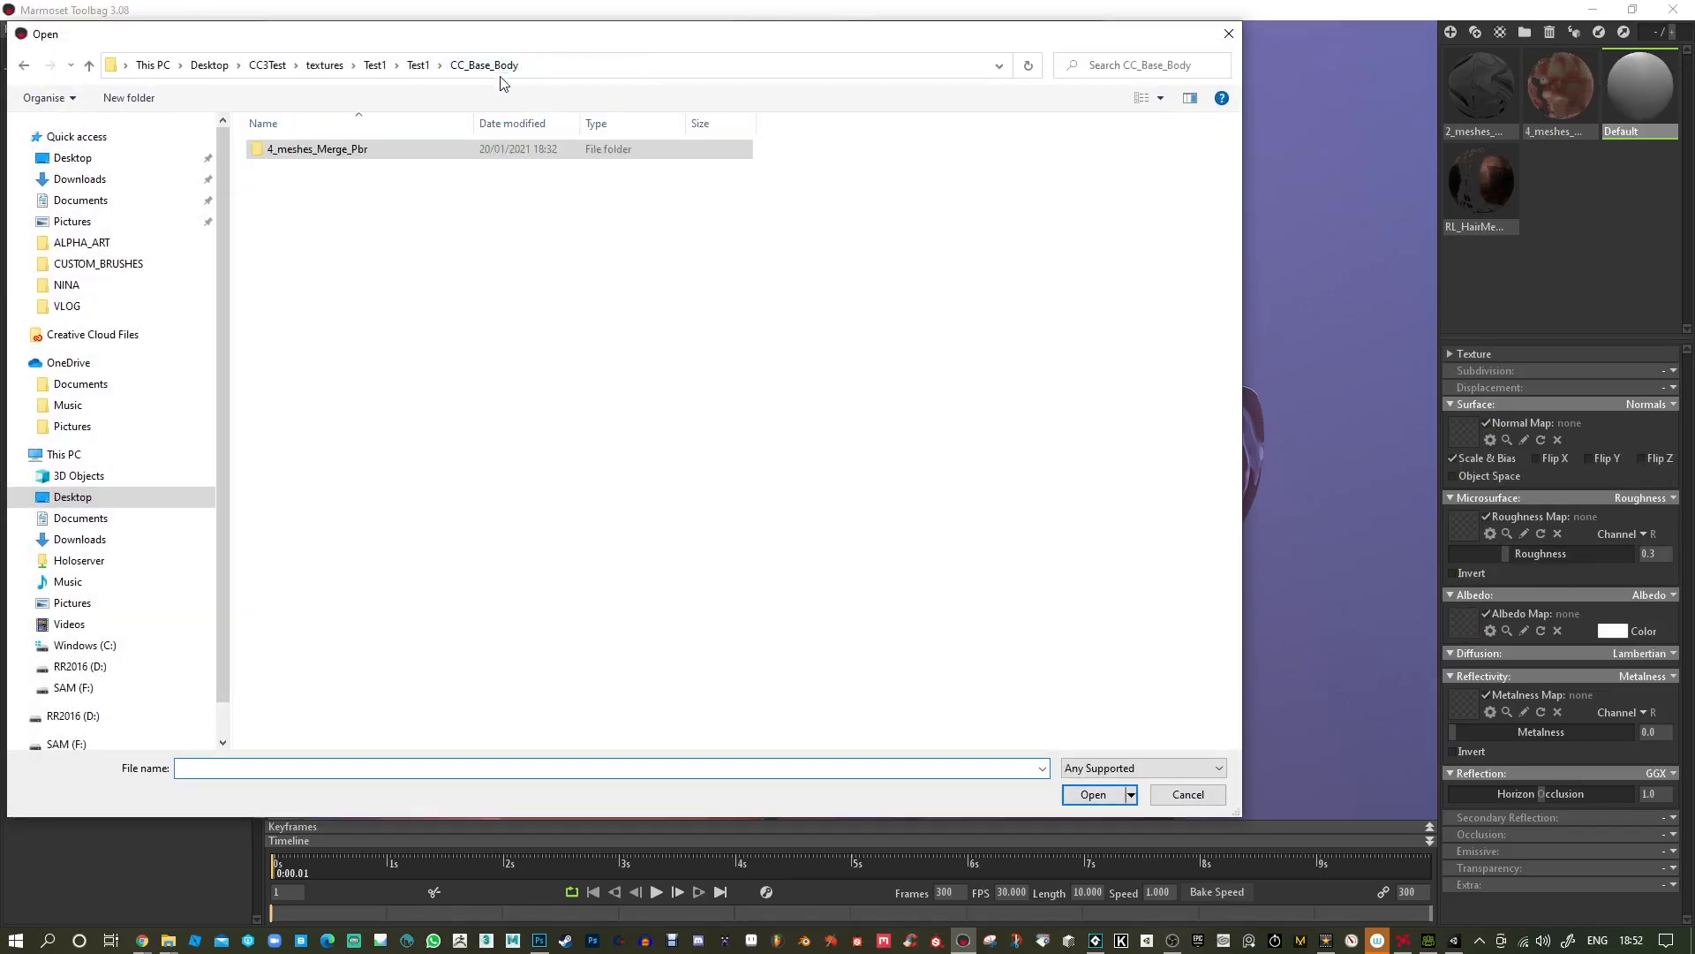
click(418, 65)
double_click(323, 189)
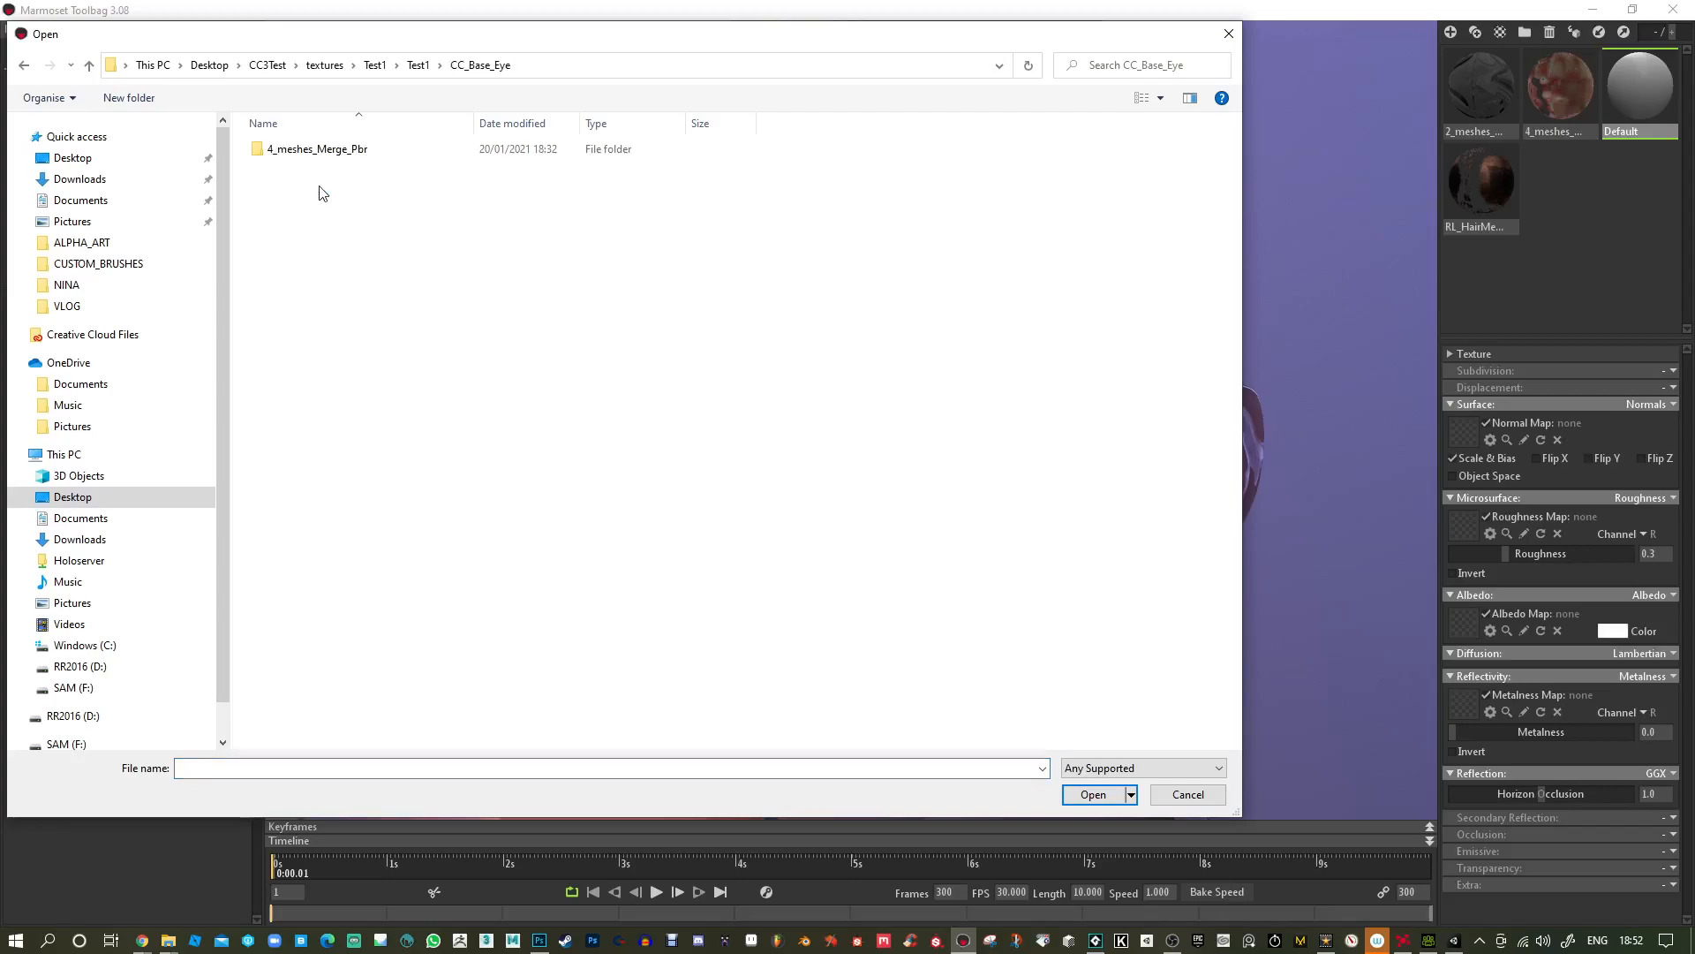
double_click(295, 146)
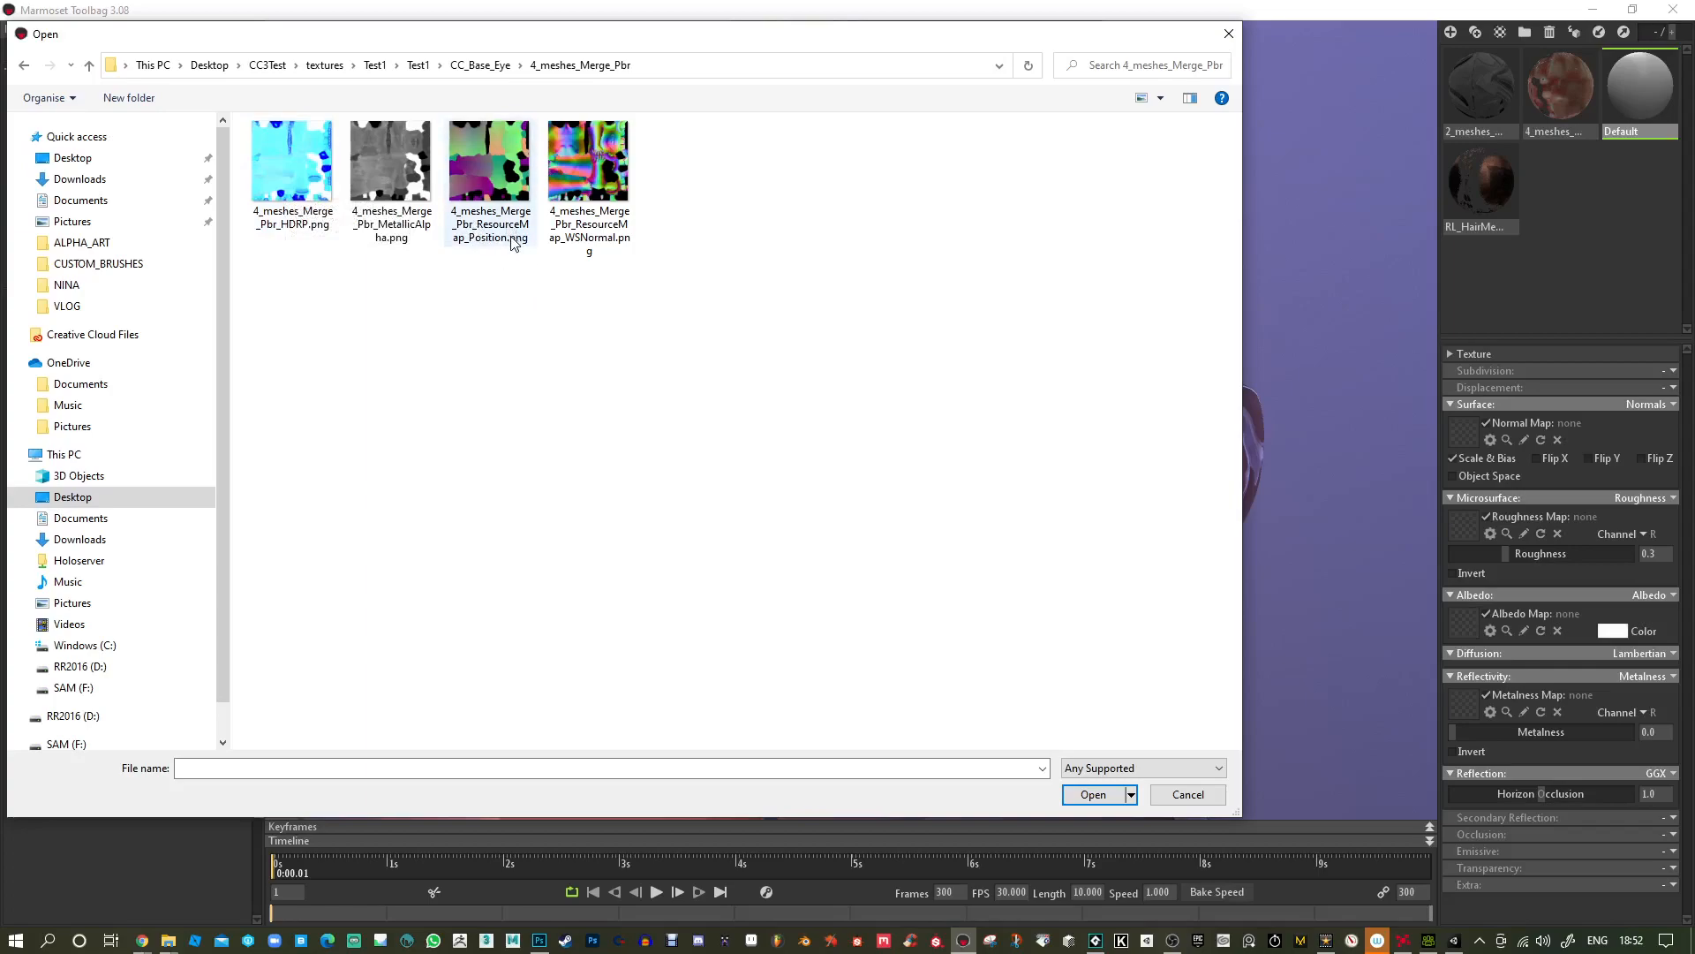
click(484, 68)
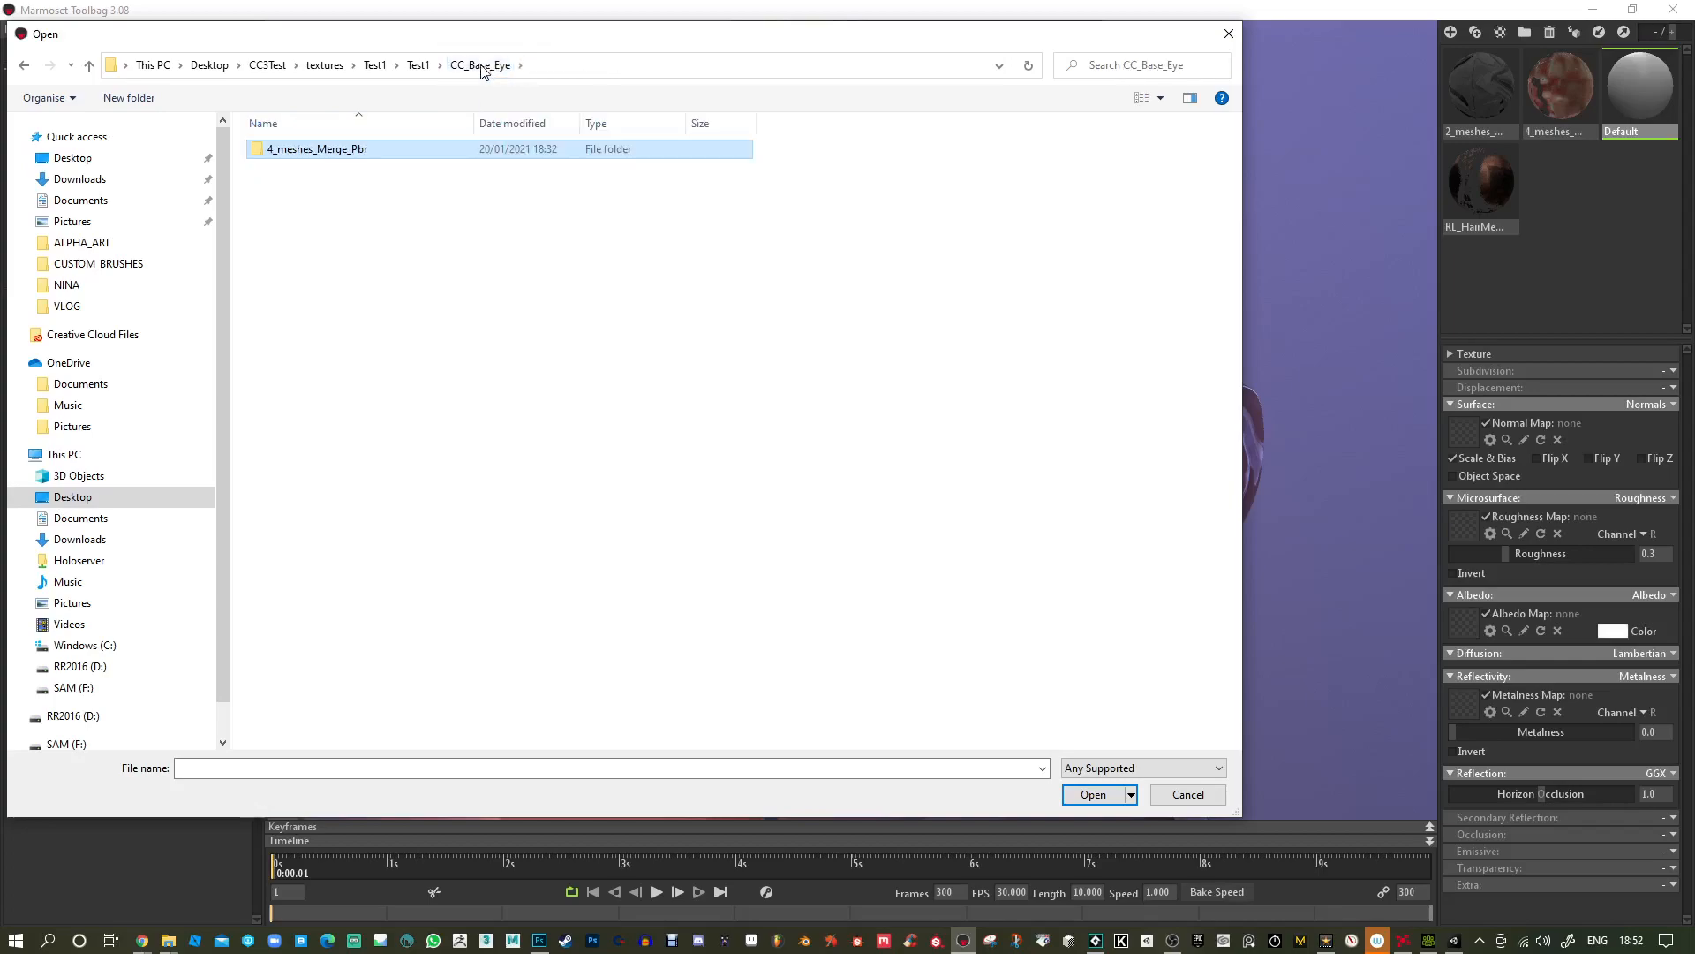
click(418, 65)
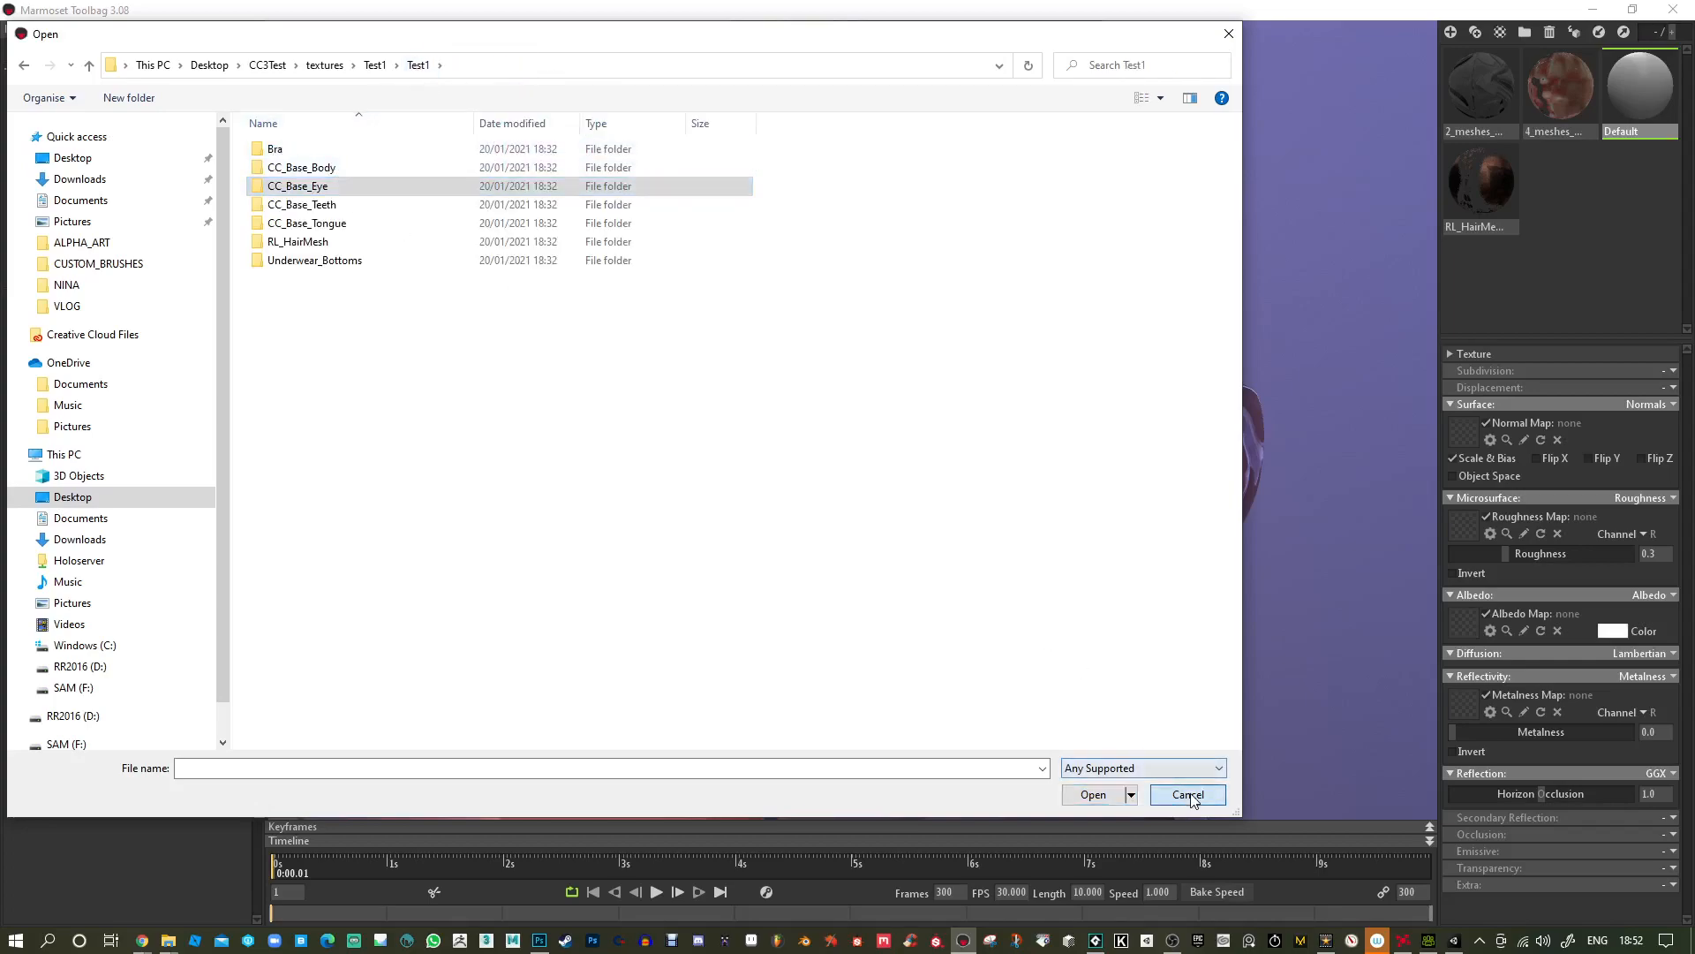
click(1188, 794)
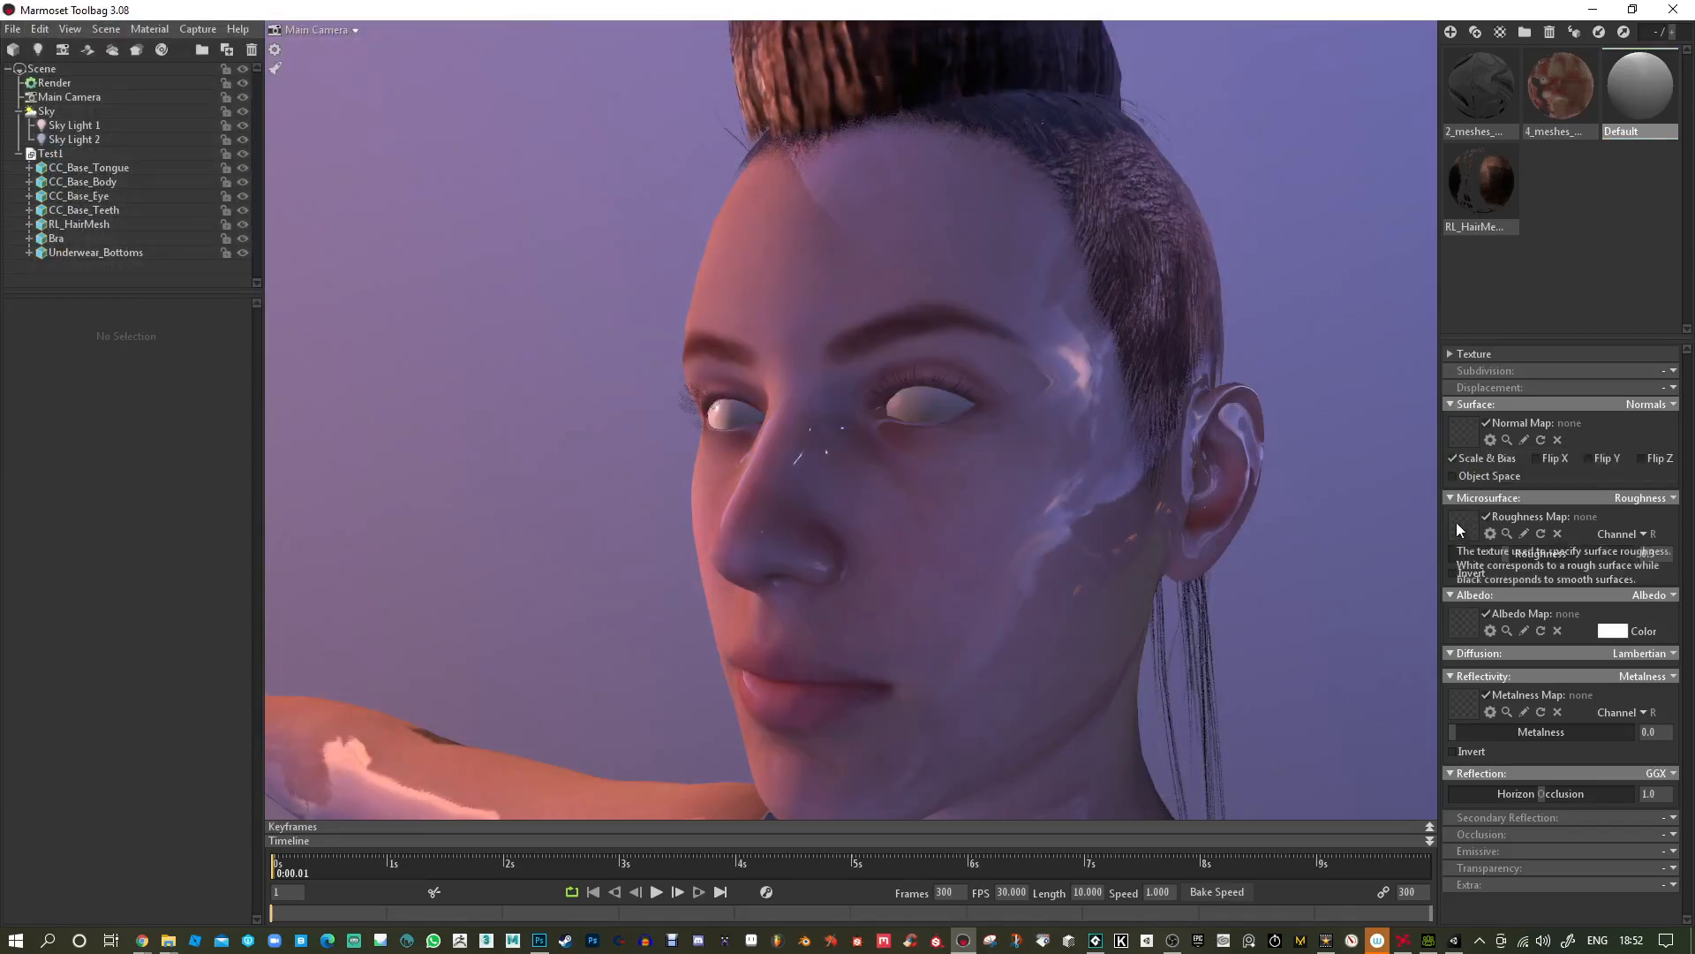
Assign 4_meshes_Merge_Pbr_Diffuse.png from the Test1.fbm folder as the Default eye material's albedo map.
click(1451, 618)
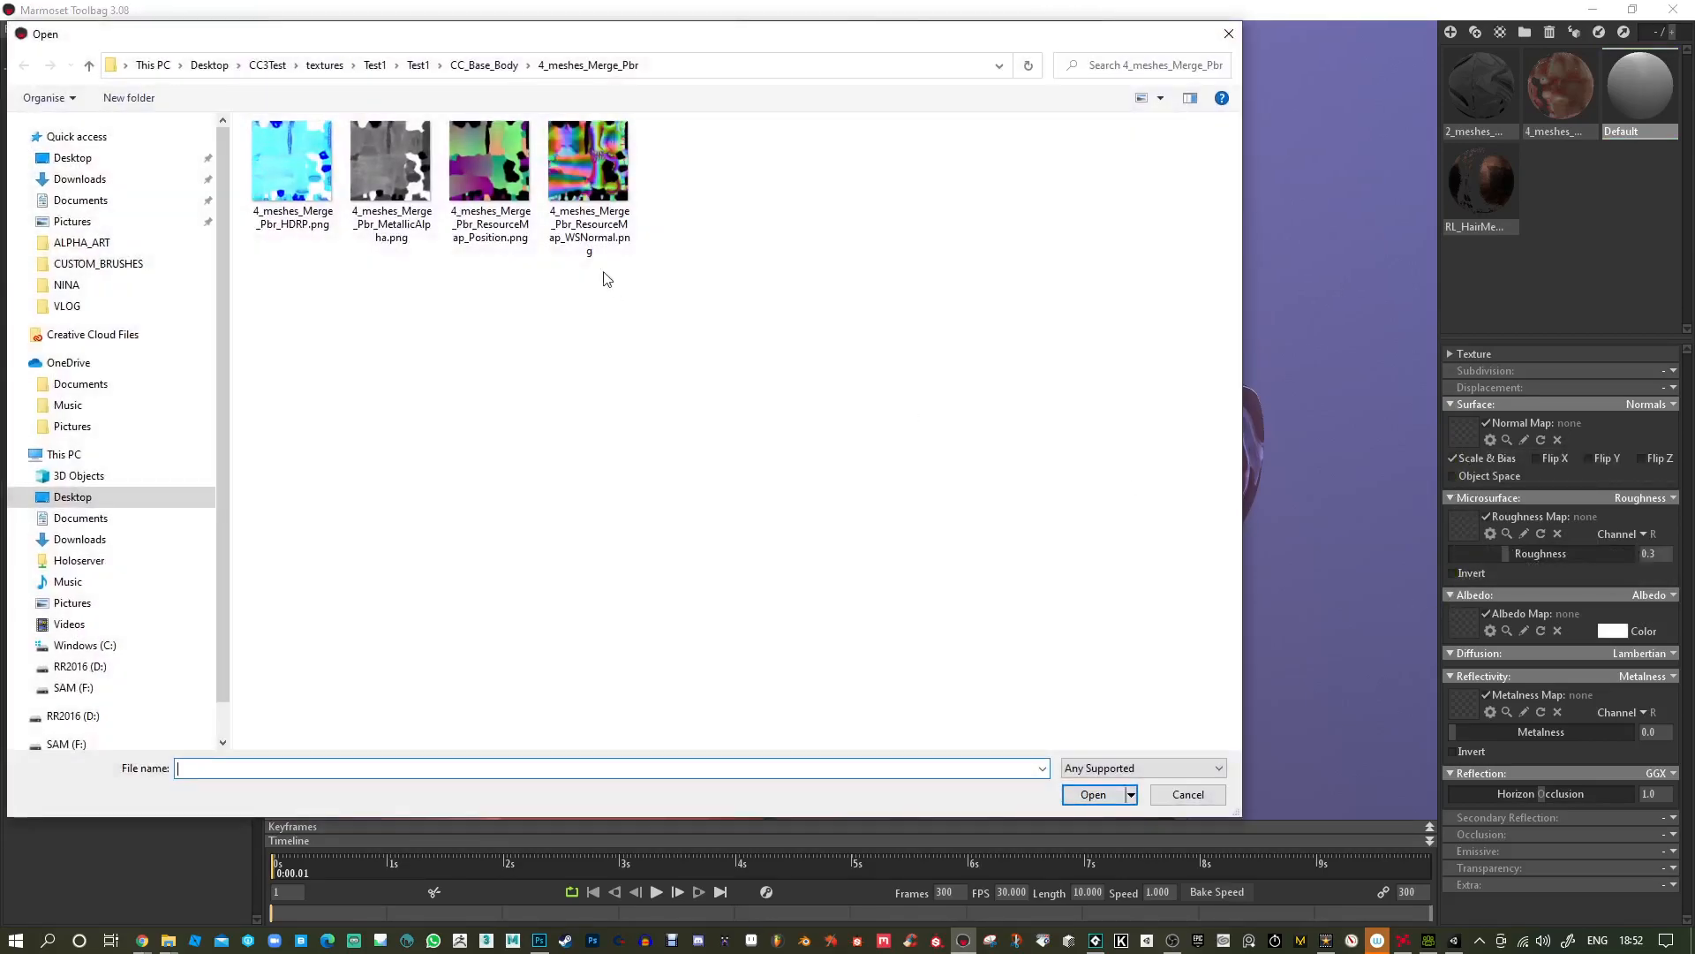
click(484, 65)
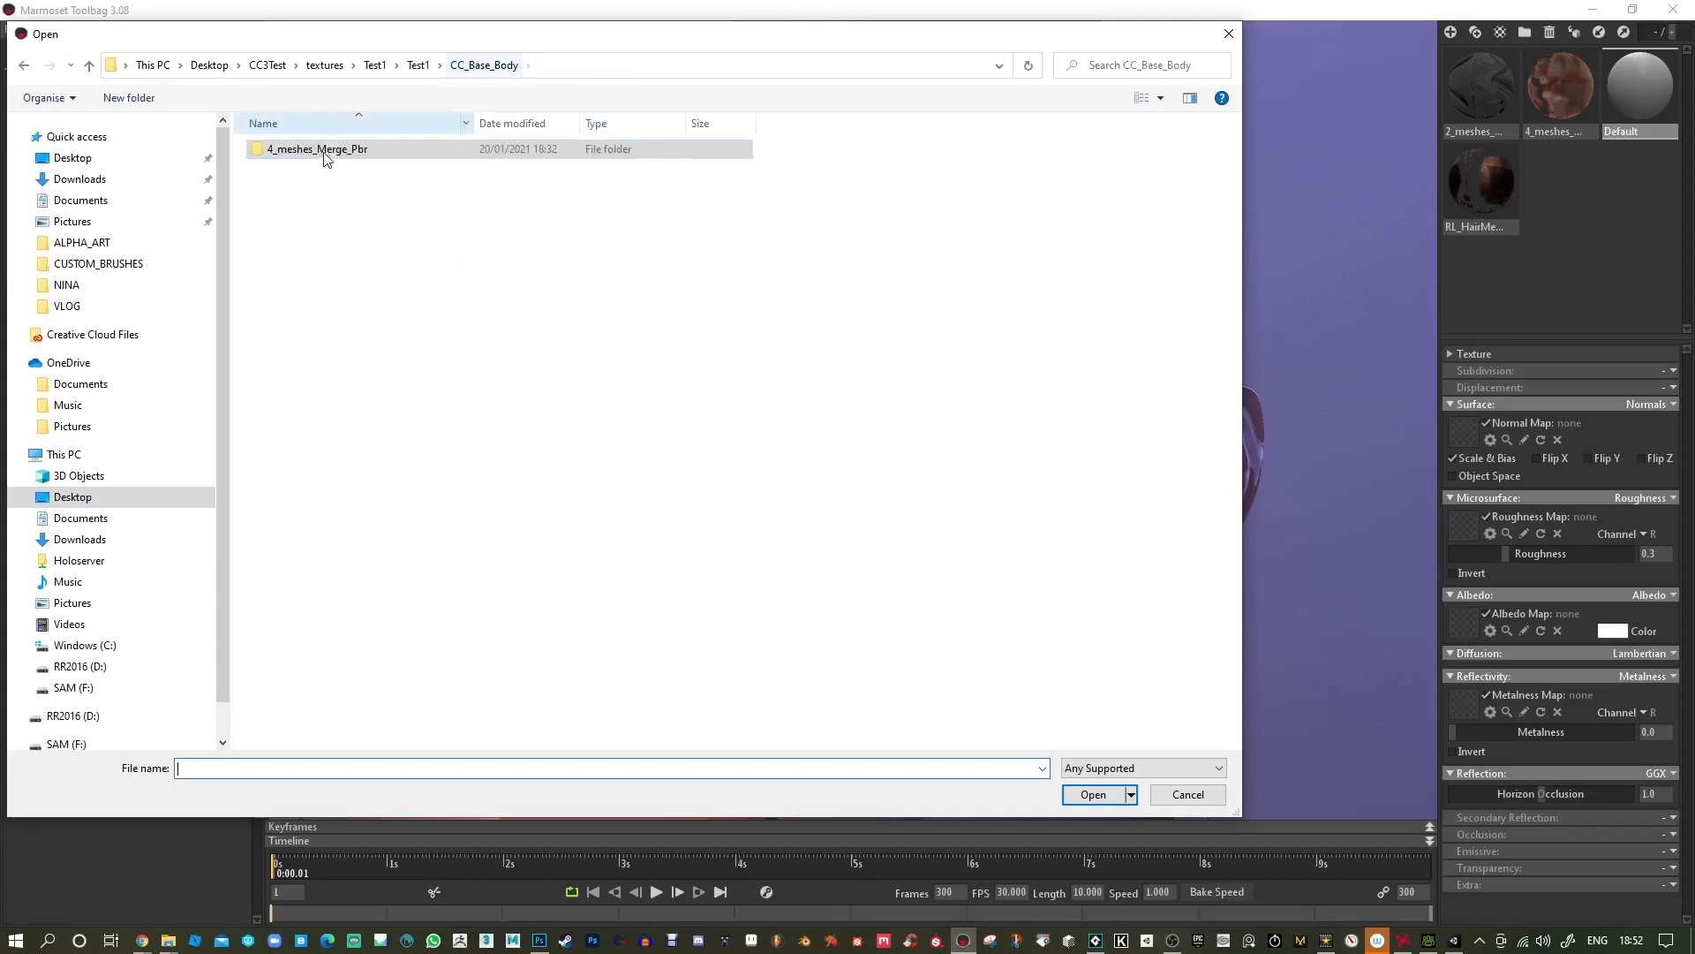
click(412, 69)
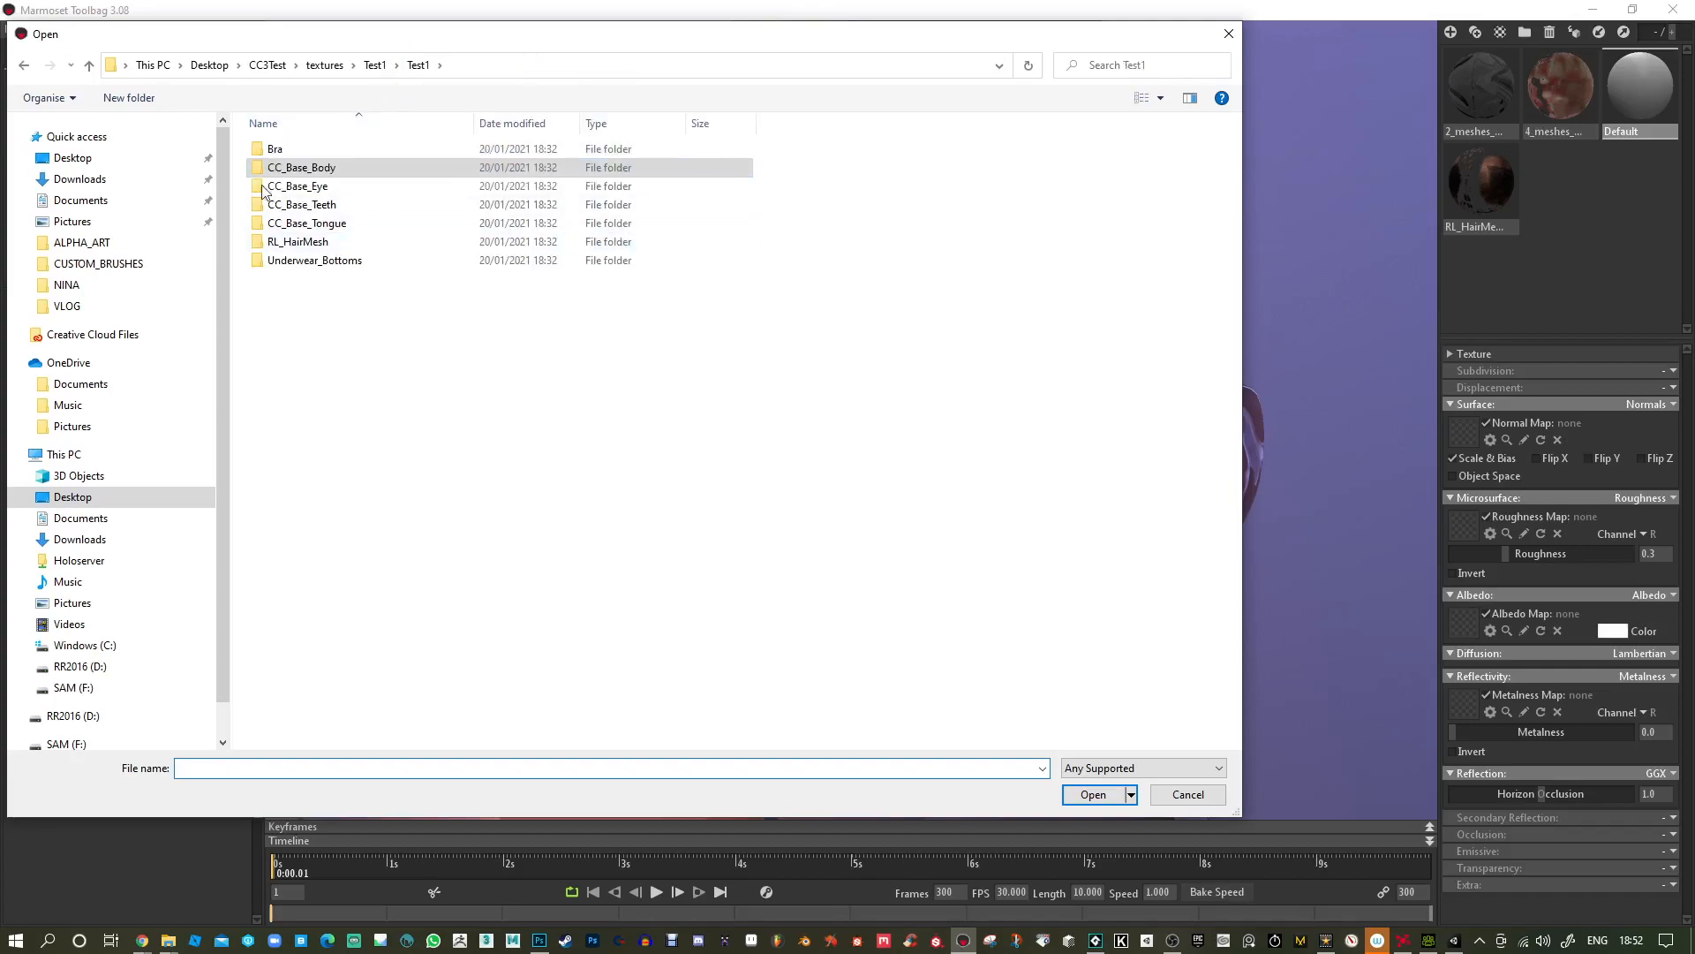
double_click(314, 185)
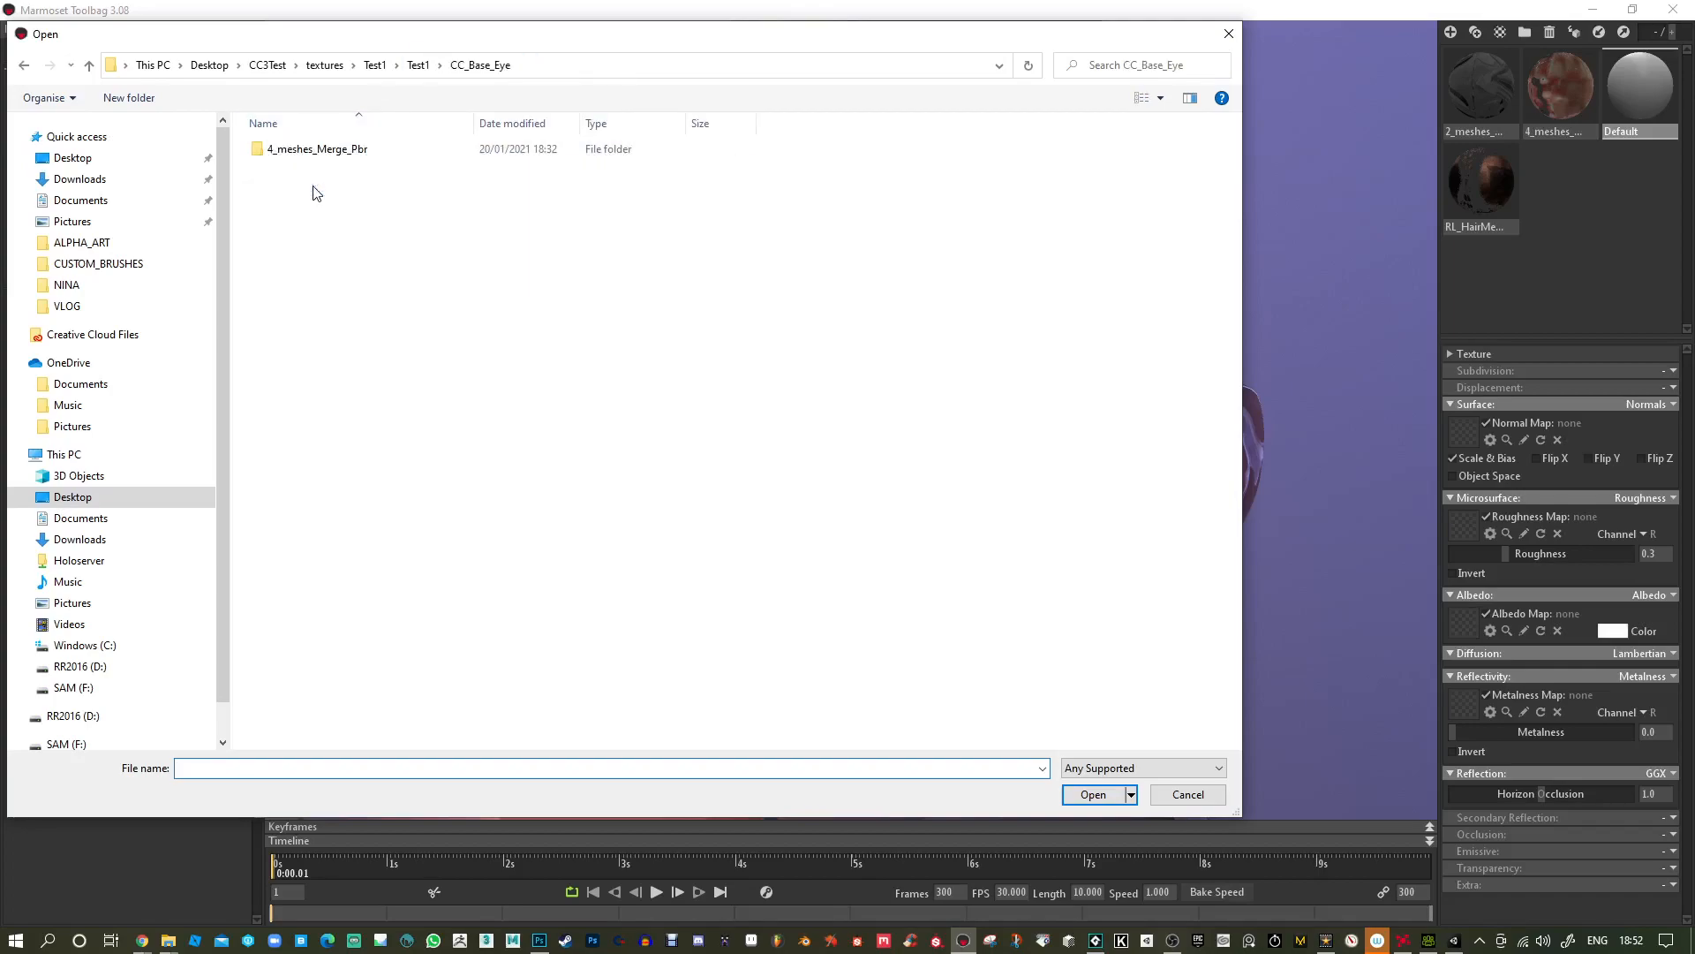
double_click(309, 152)
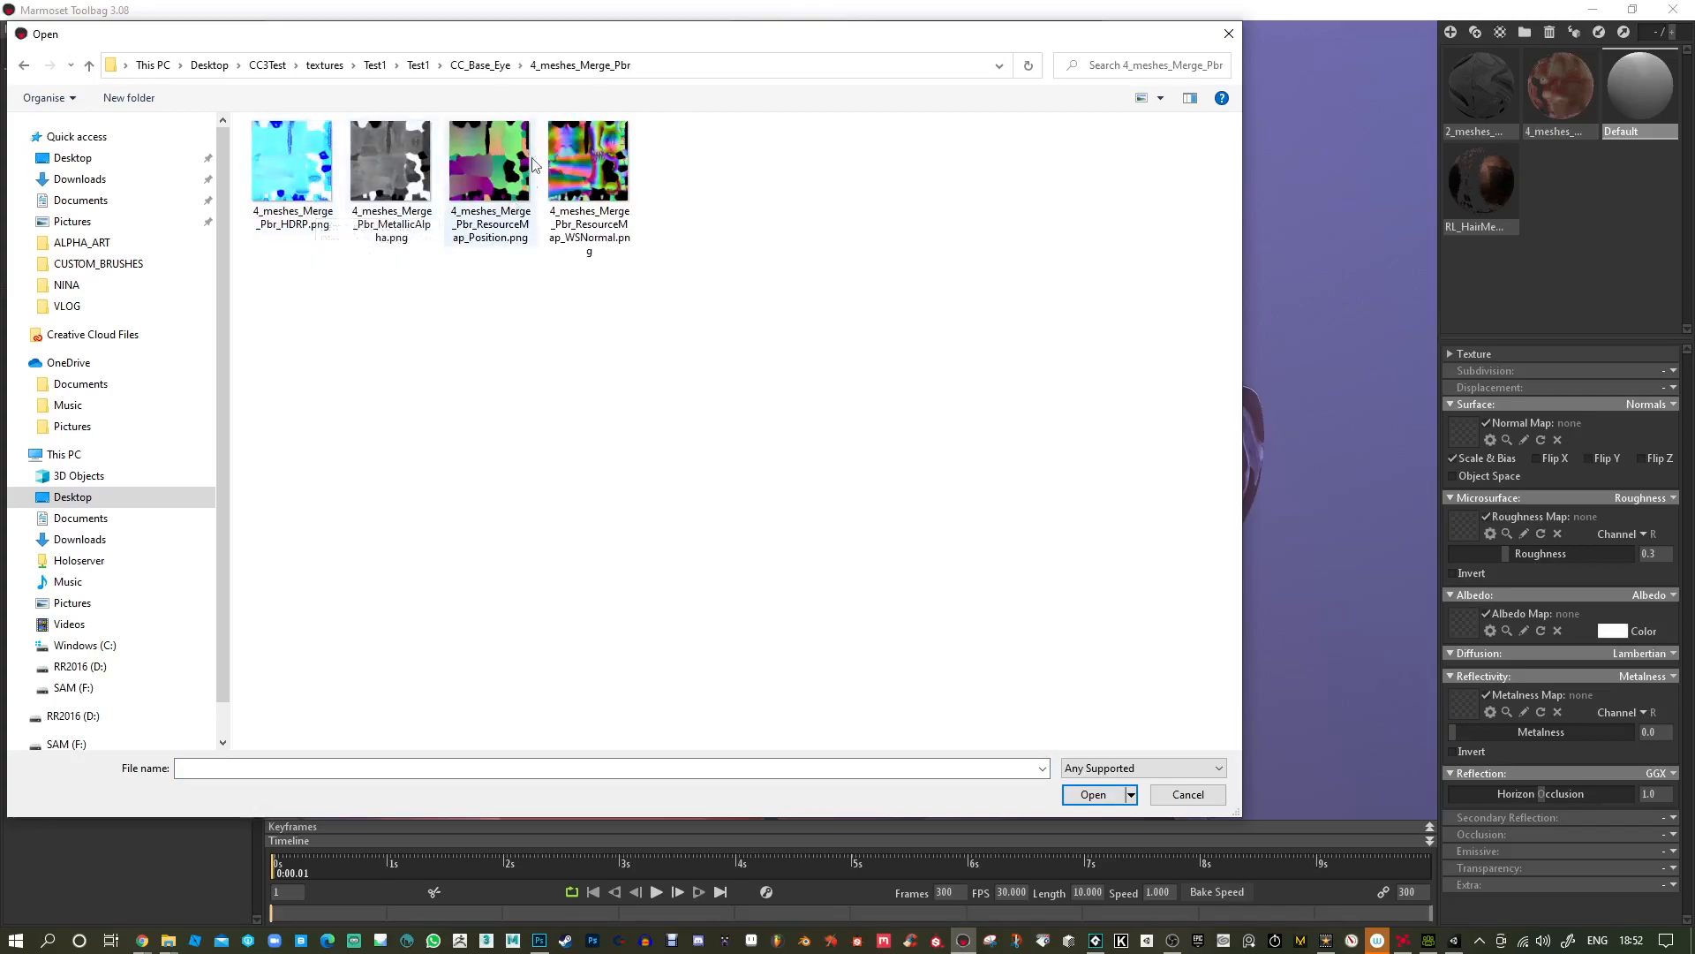
click(490, 67)
click(420, 67)
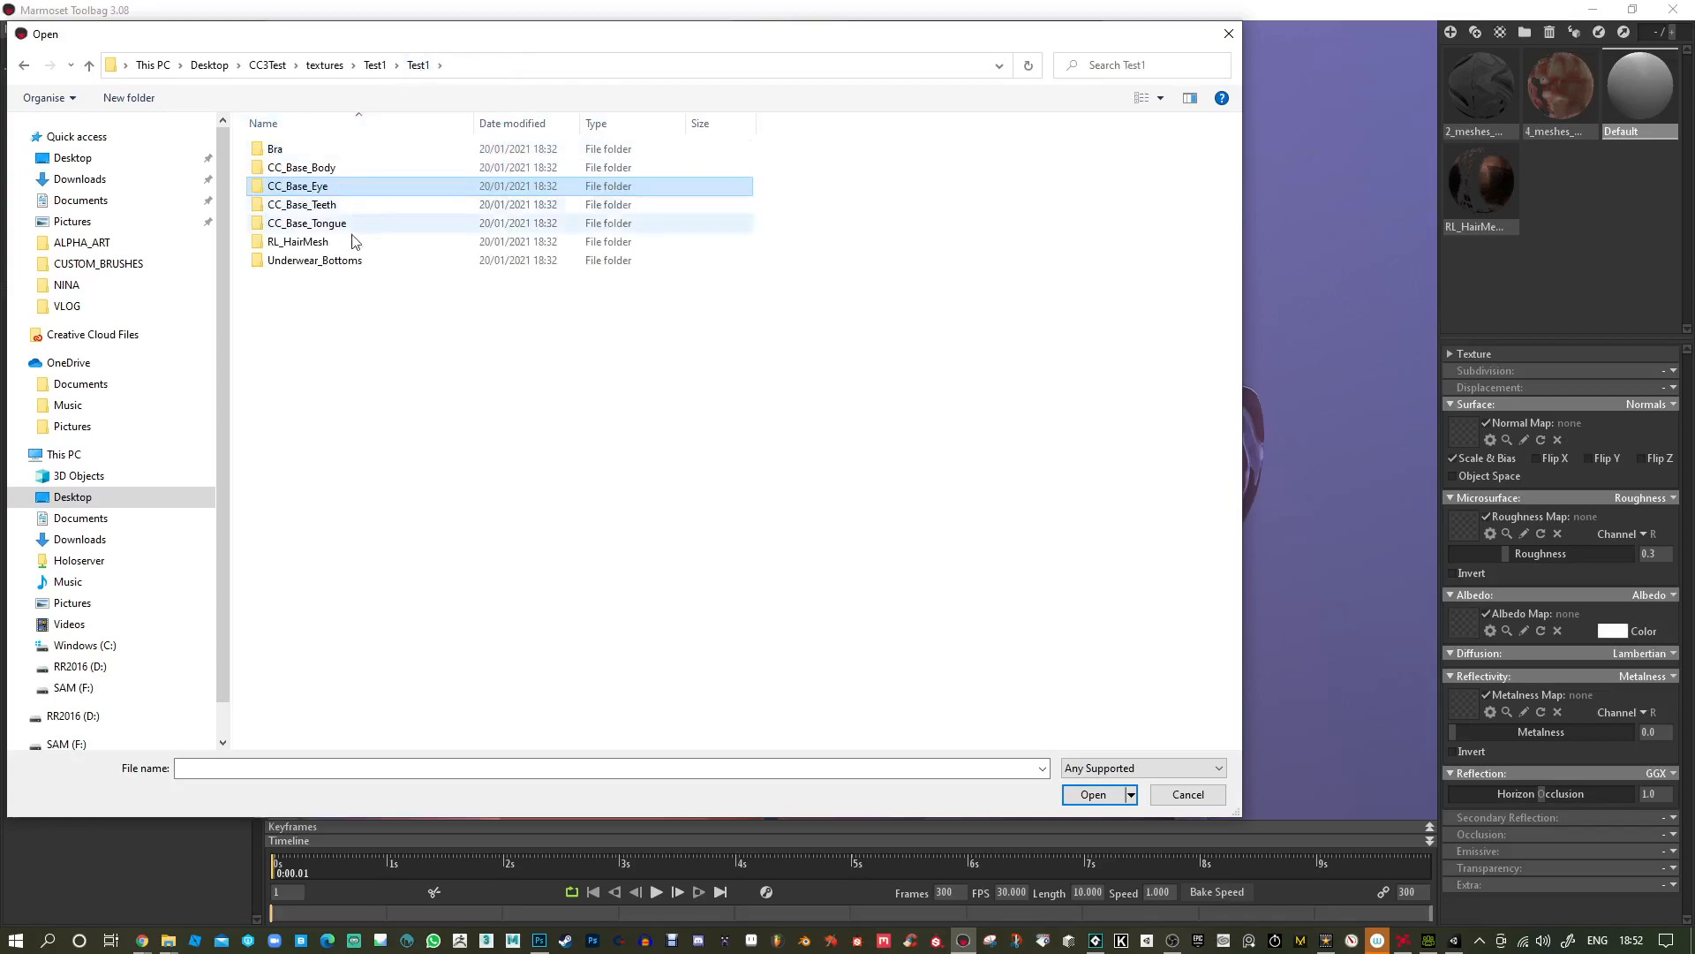
click(372, 66)
click(324, 67)
click(267, 65)
double_click(277, 149)
double_click(494, 172)
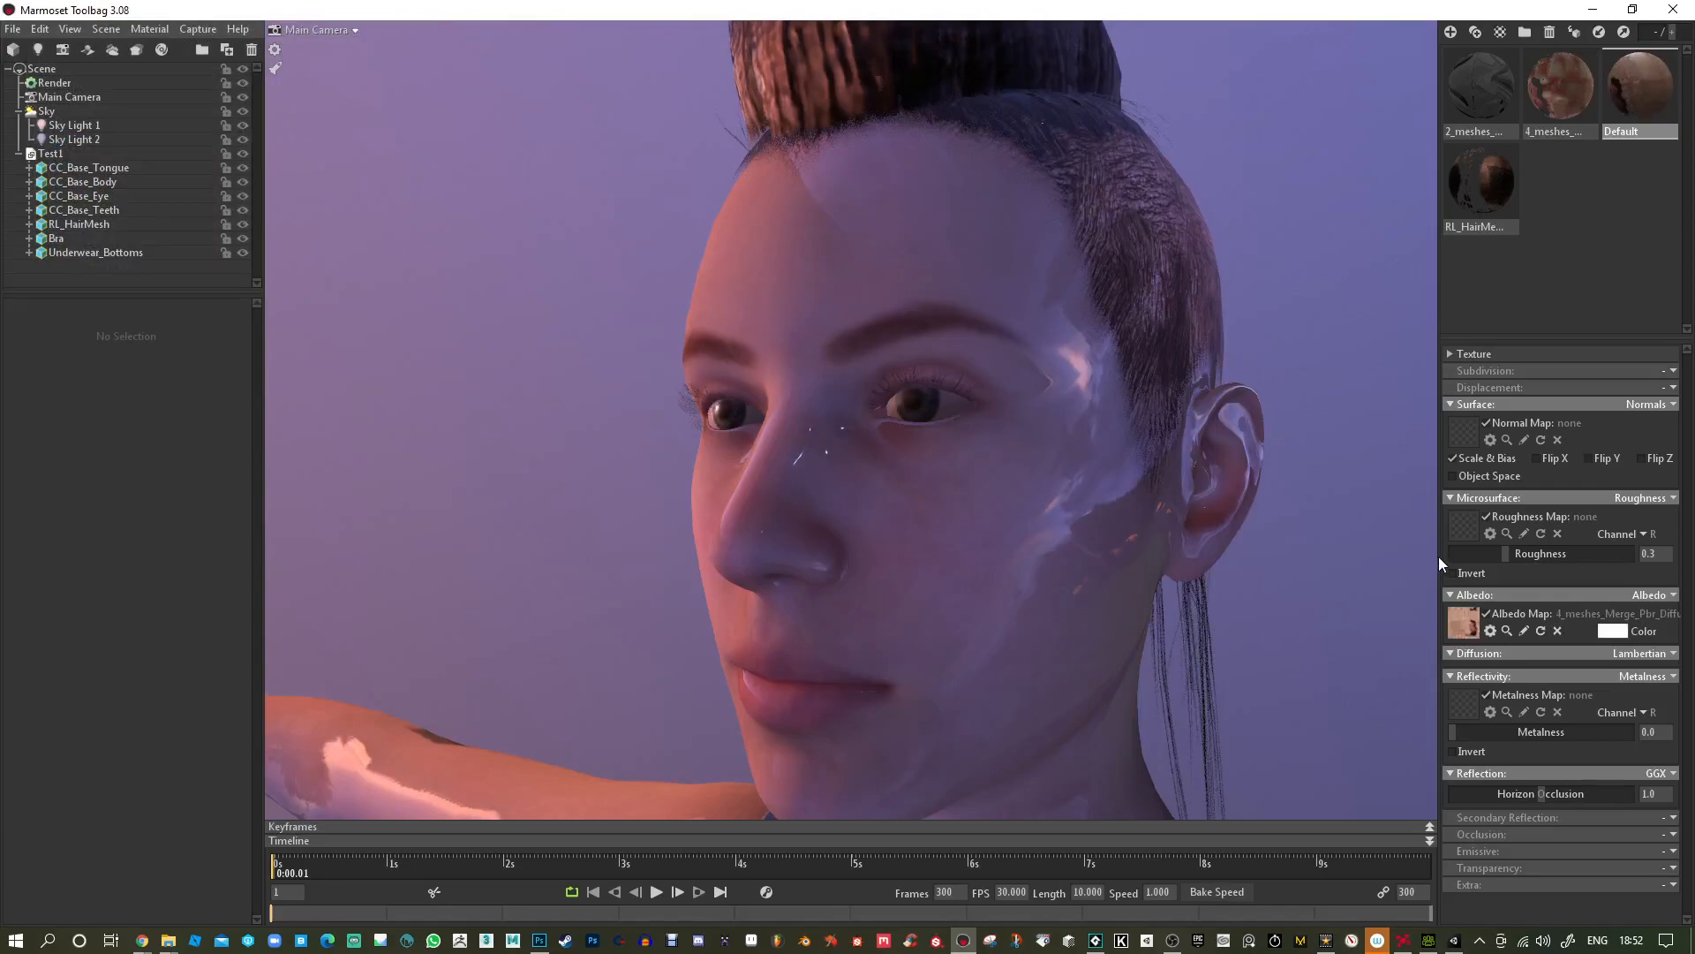
Try lowering the Default eye material's roughness to about 0.074.
click(1465, 703)
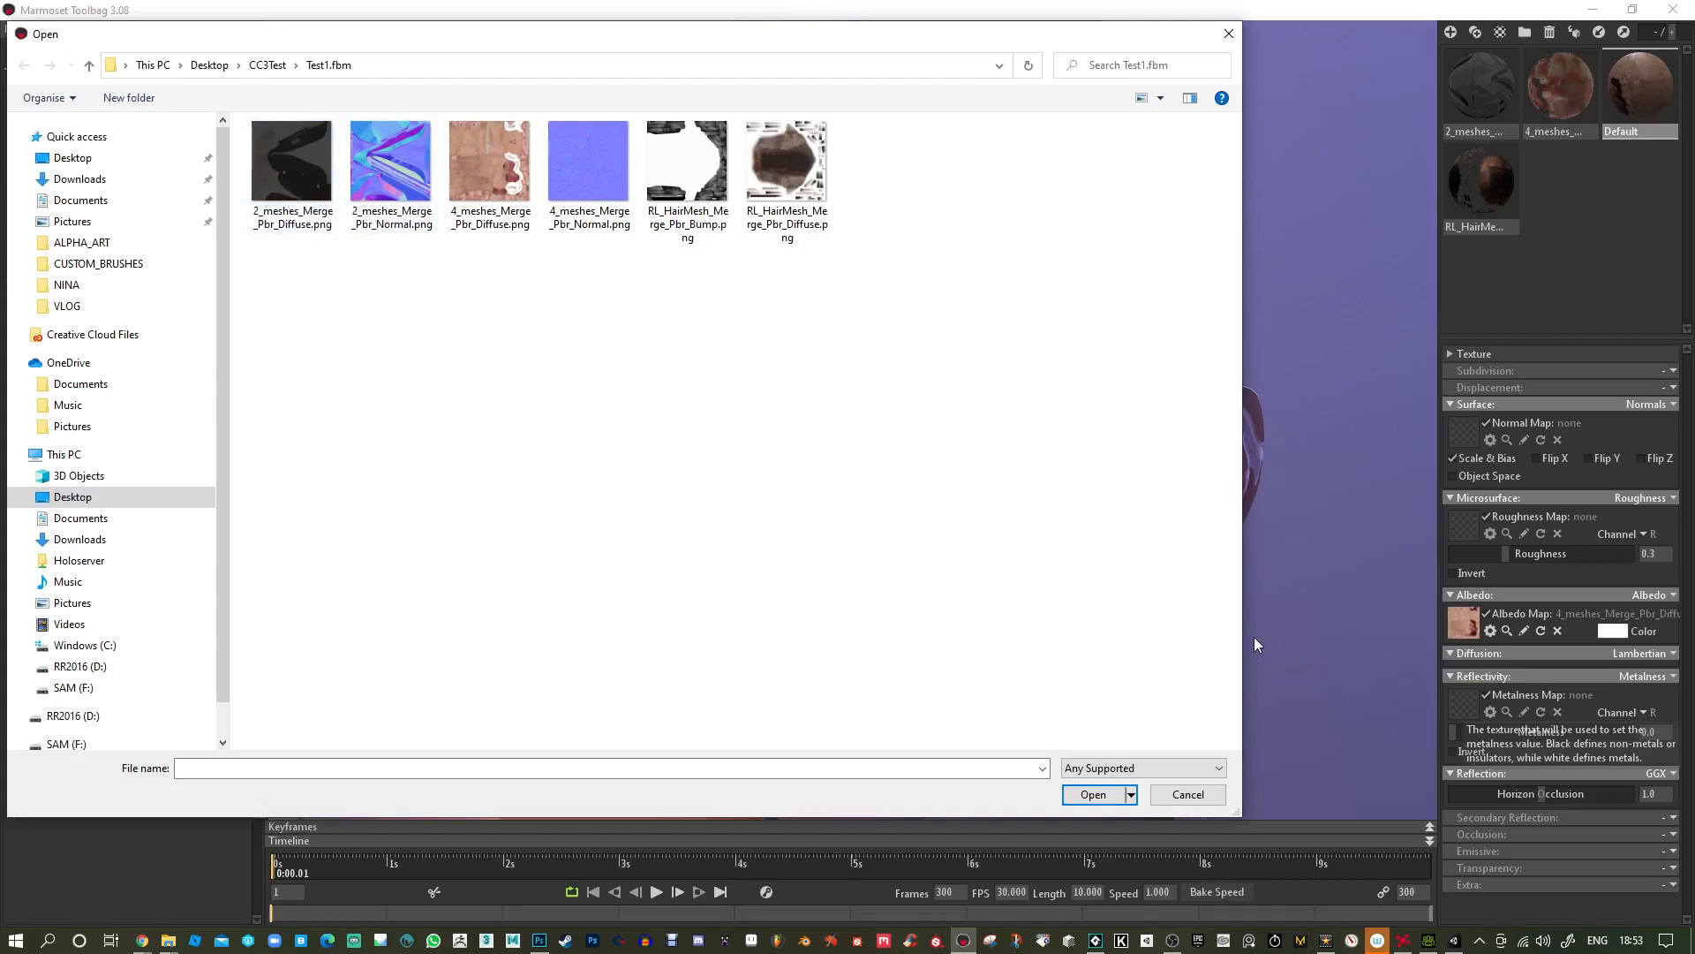
click(1194, 788)
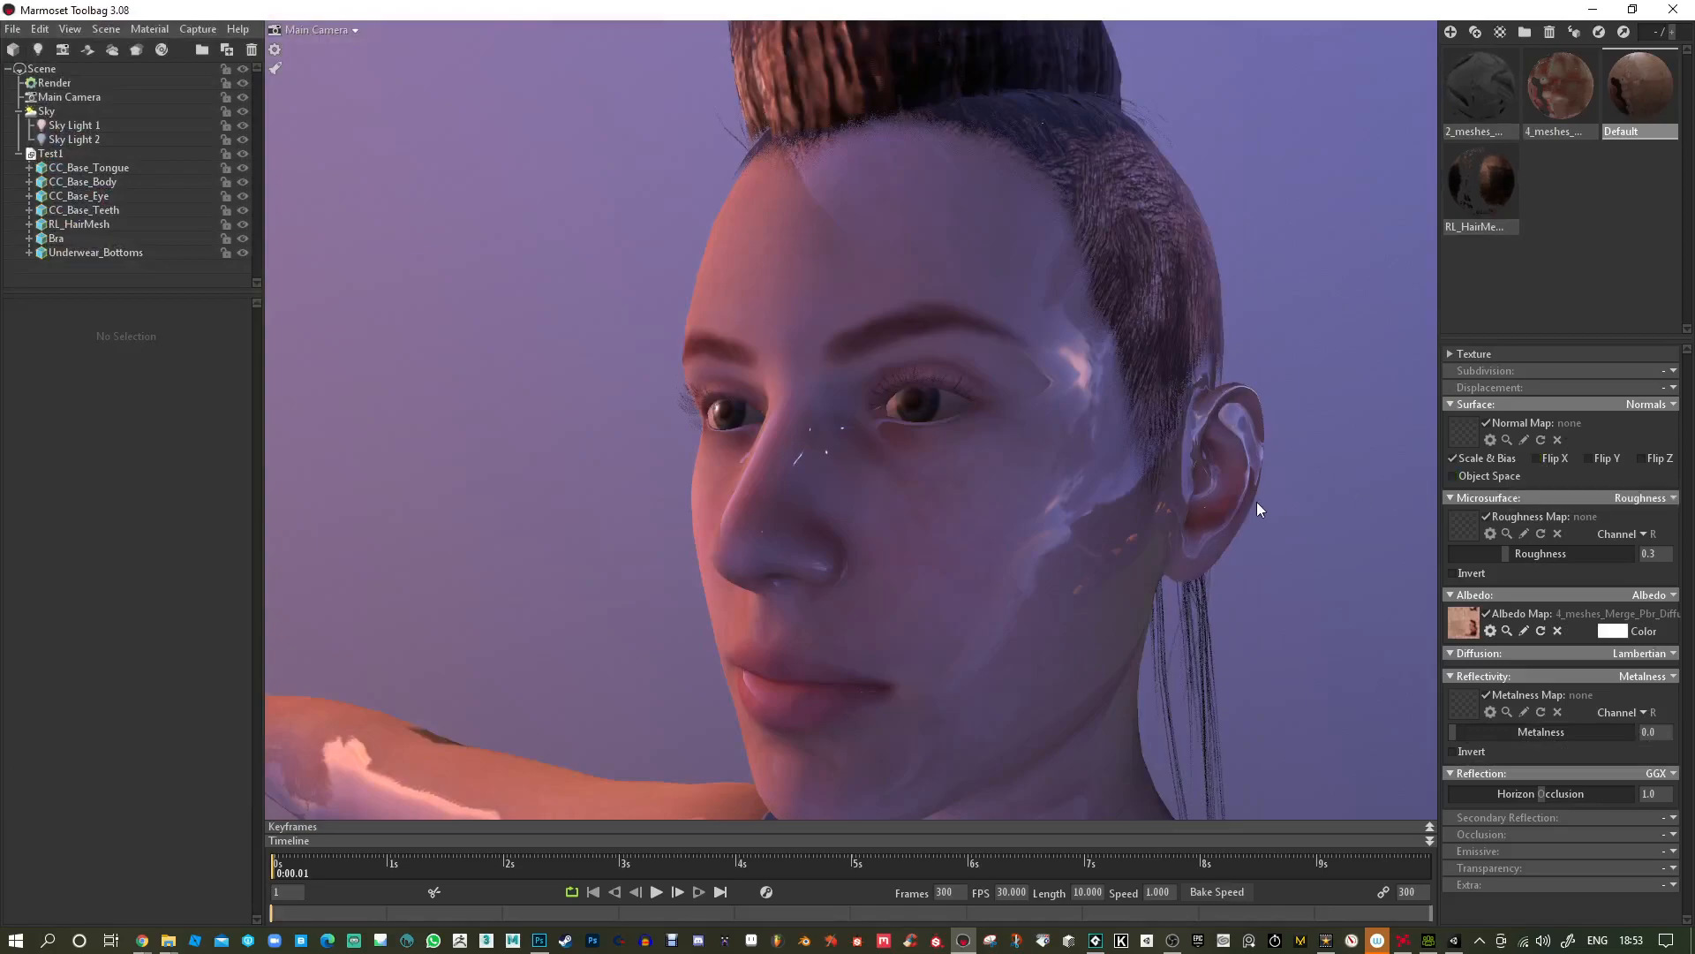
drag(947, 435, 1001, 455)
drag(1500, 553, 1465, 553)
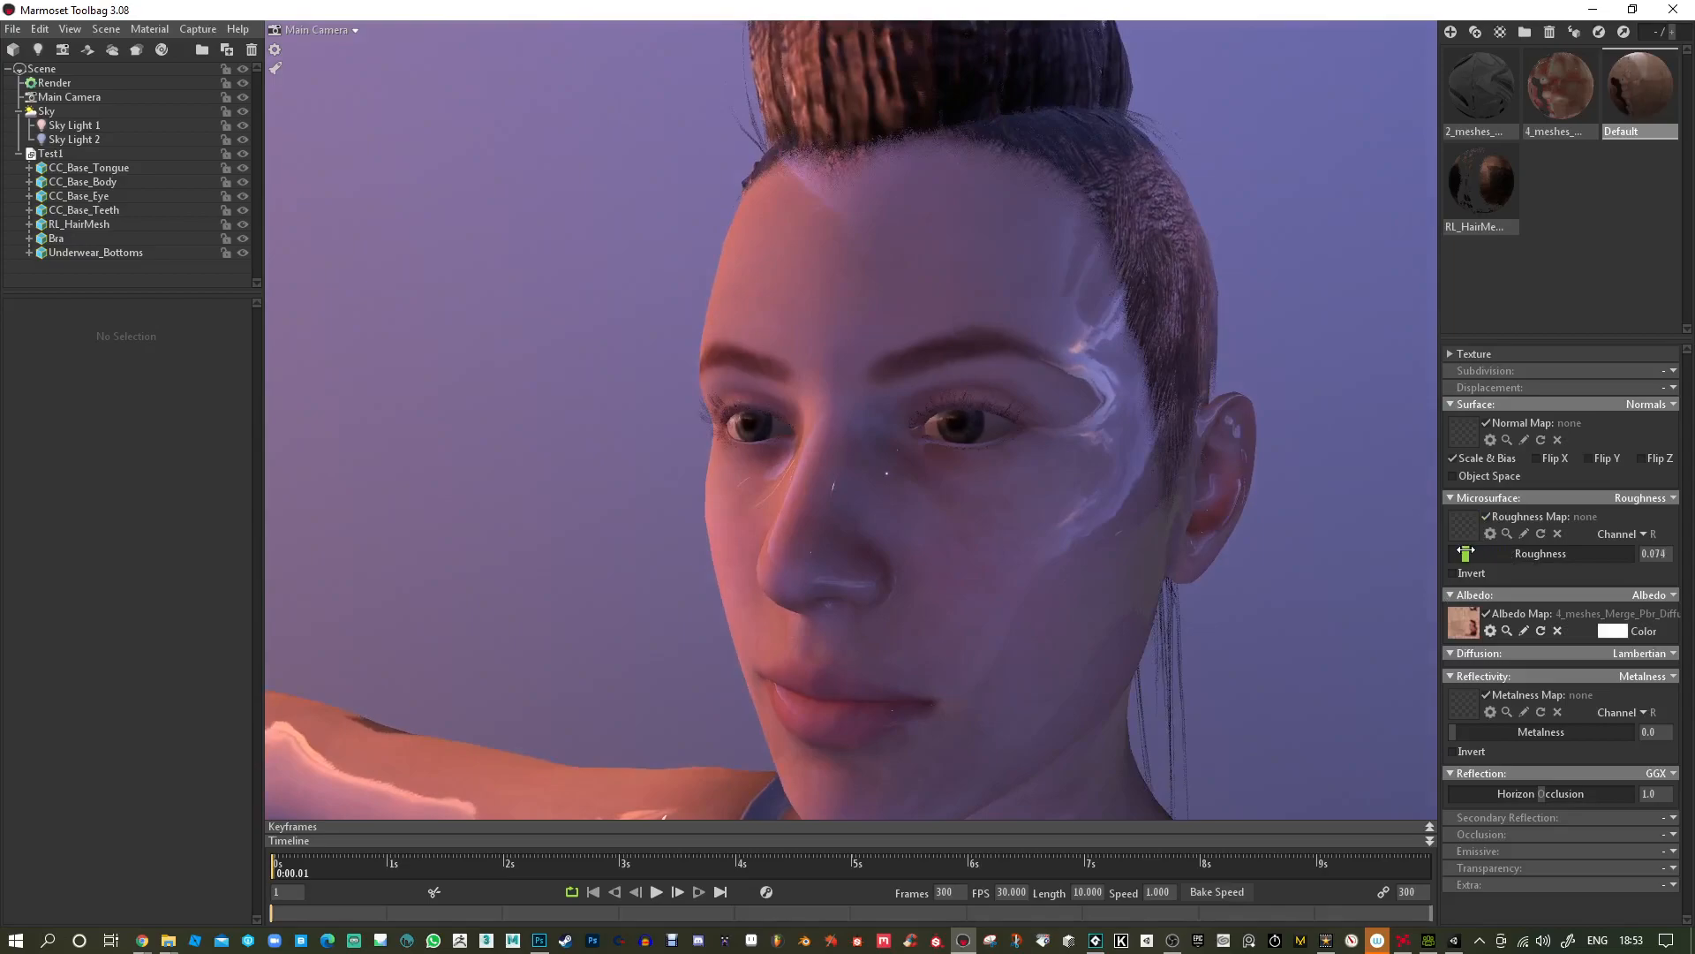
Switch the eye material's Microsurface to Gloss and load 4_meshes_Merge_Pbr_MetallicAlpha.png from the CC_Base_Eye textures as its gloss map.
click(1634, 499)
click(1612, 530)
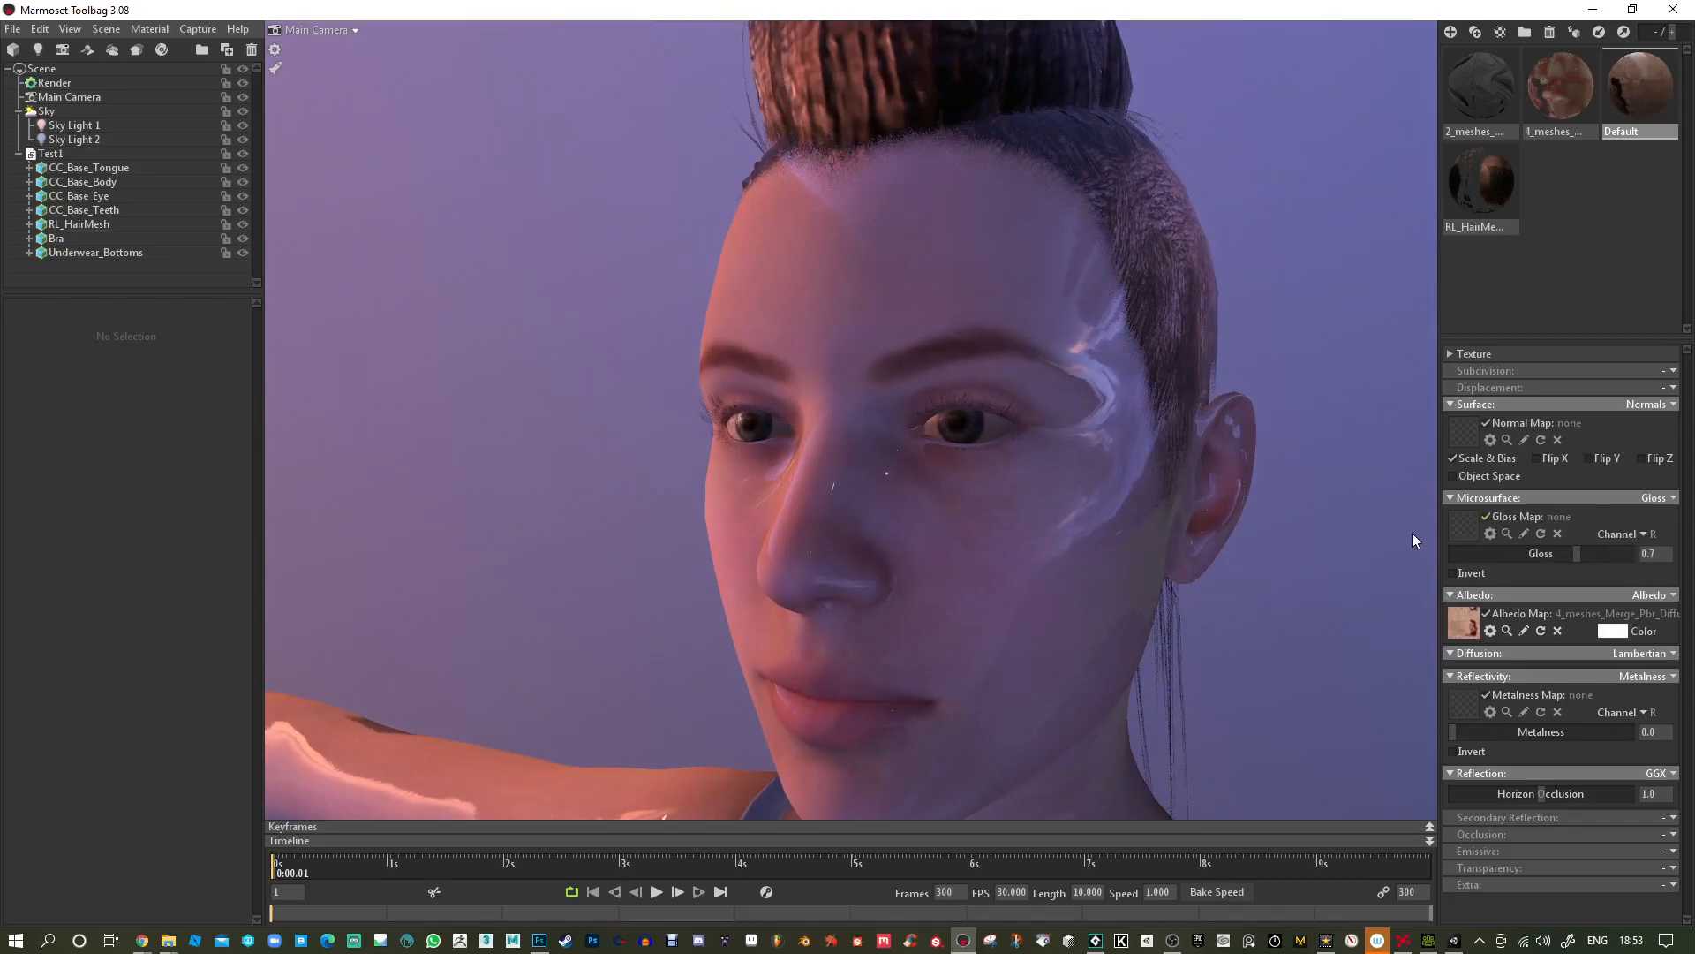
click(1458, 530)
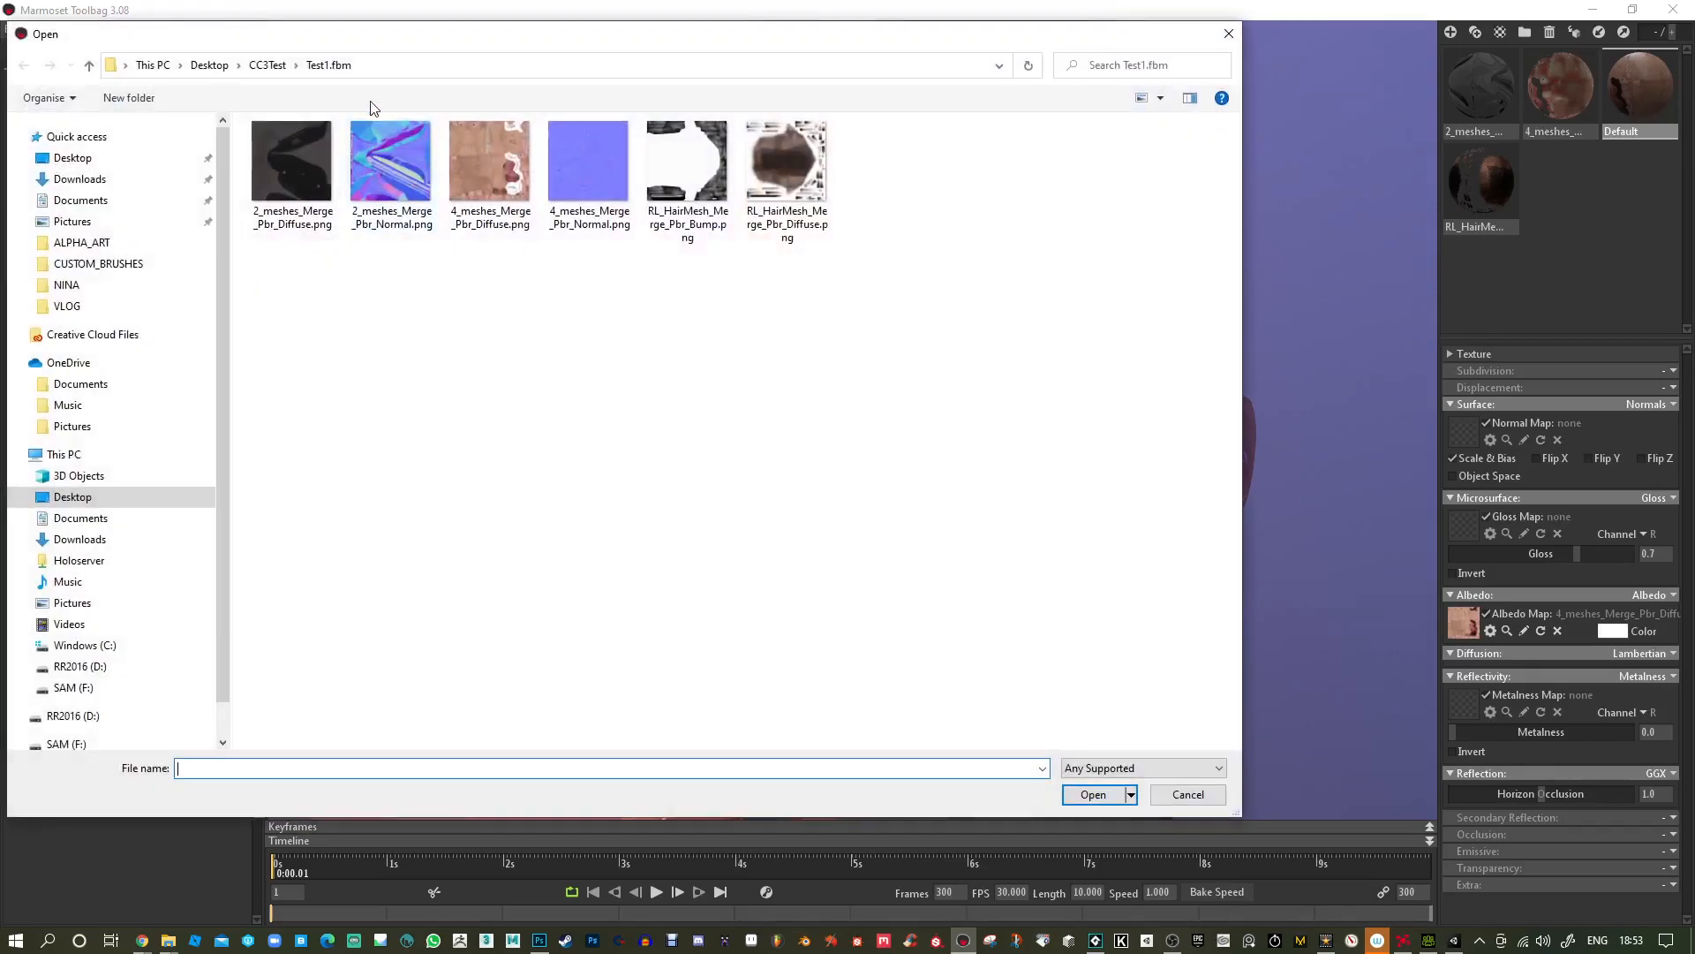
click(263, 65)
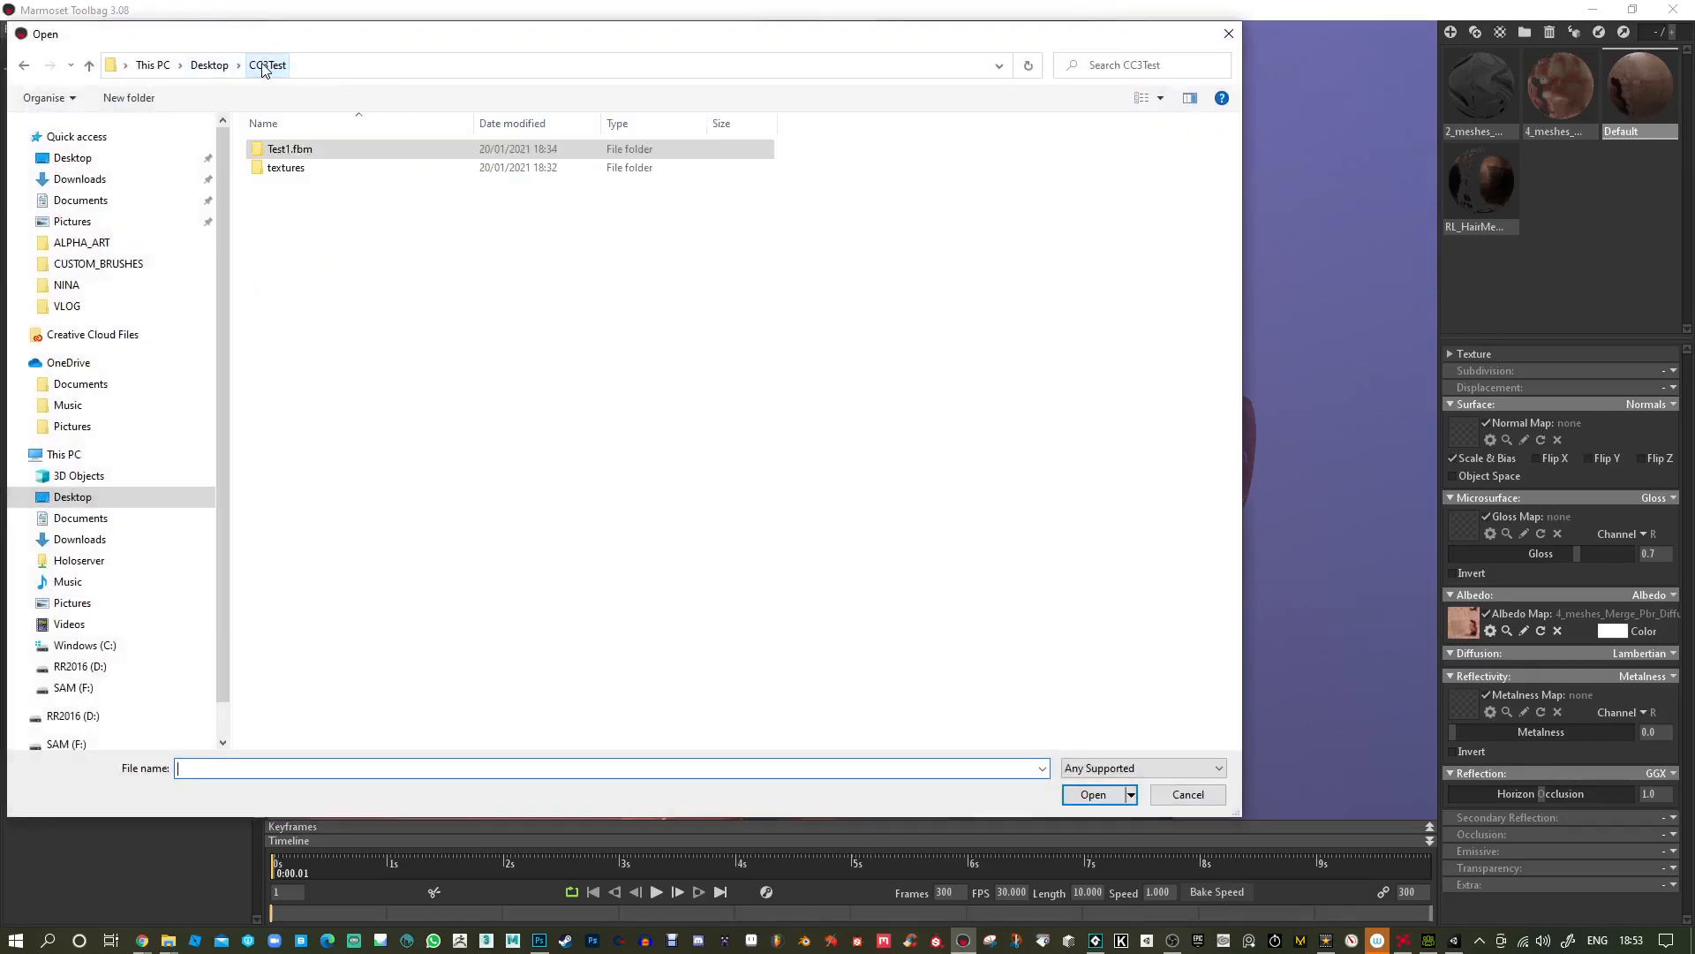
double_click(287, 168)
click(282, 150)
double_click(279, 151)
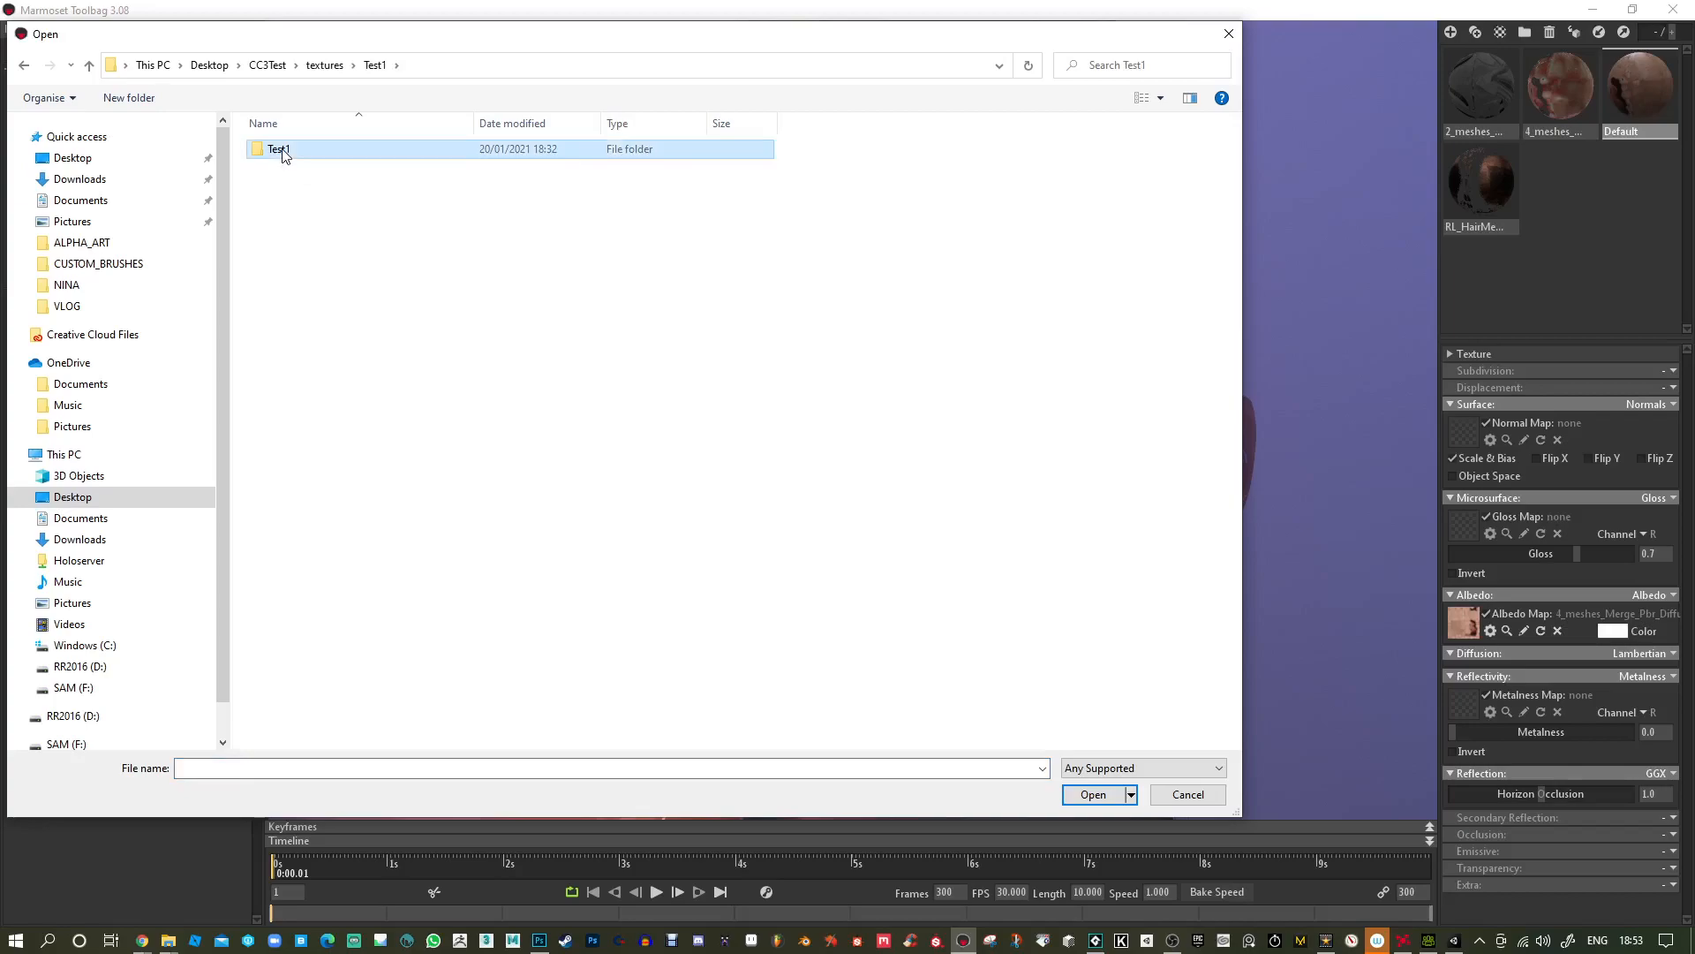
double_click(277, 150)
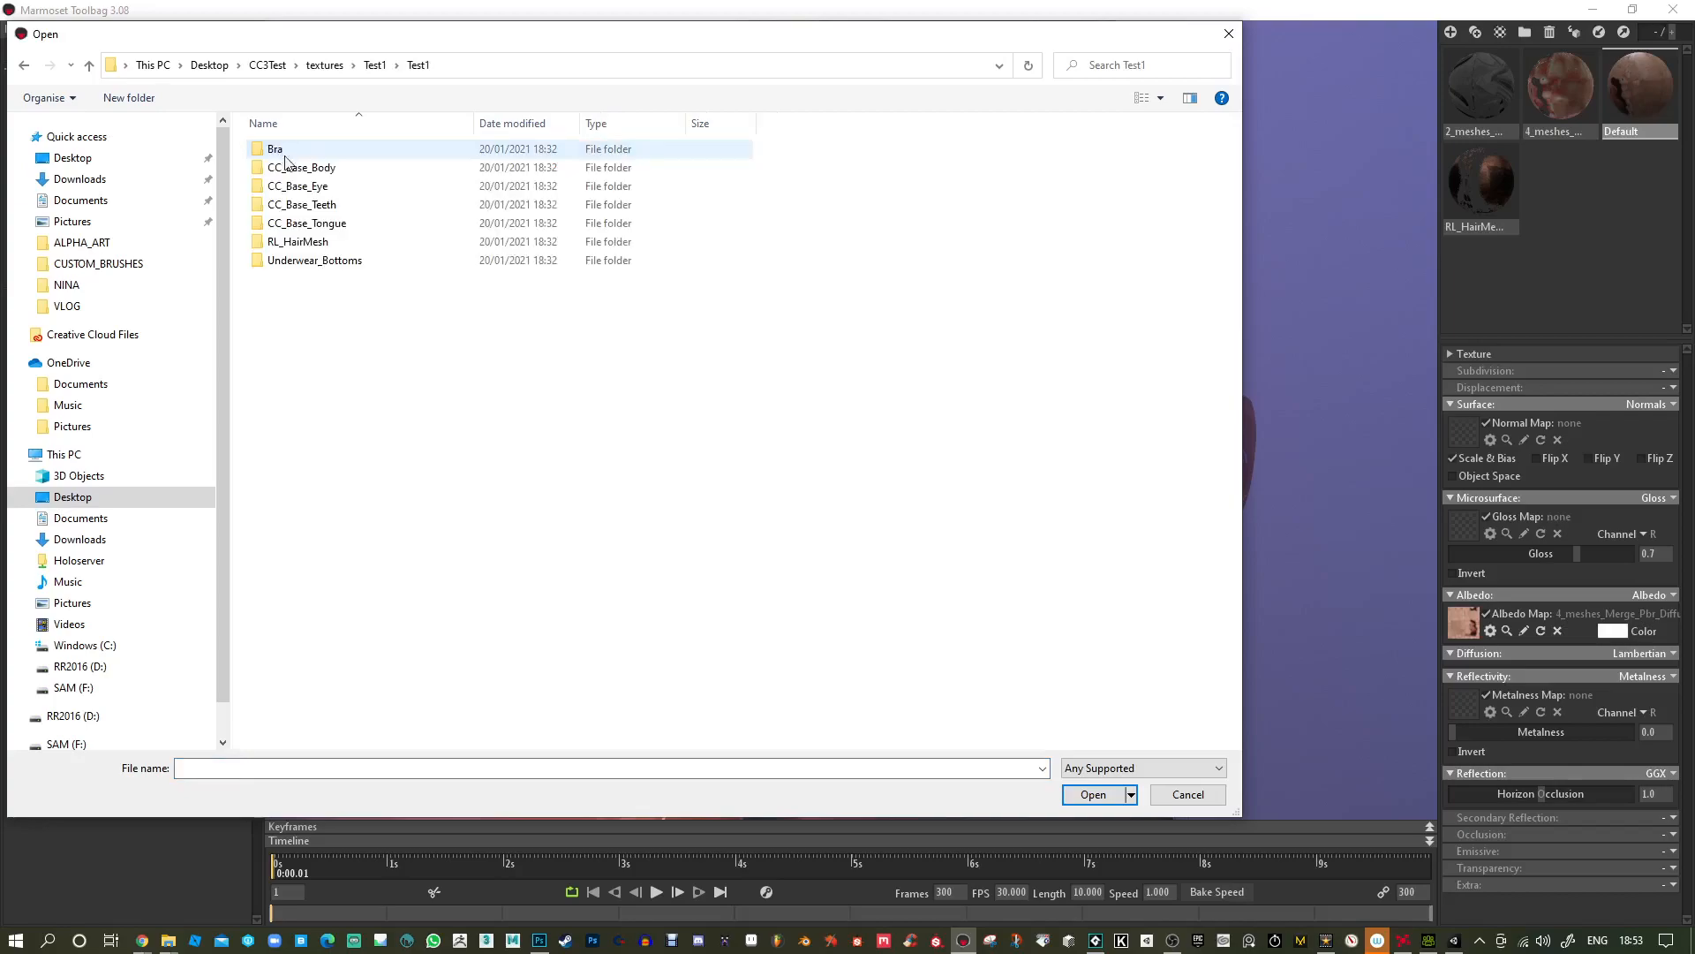
double_click(318, 186)
double_click(296, 150)
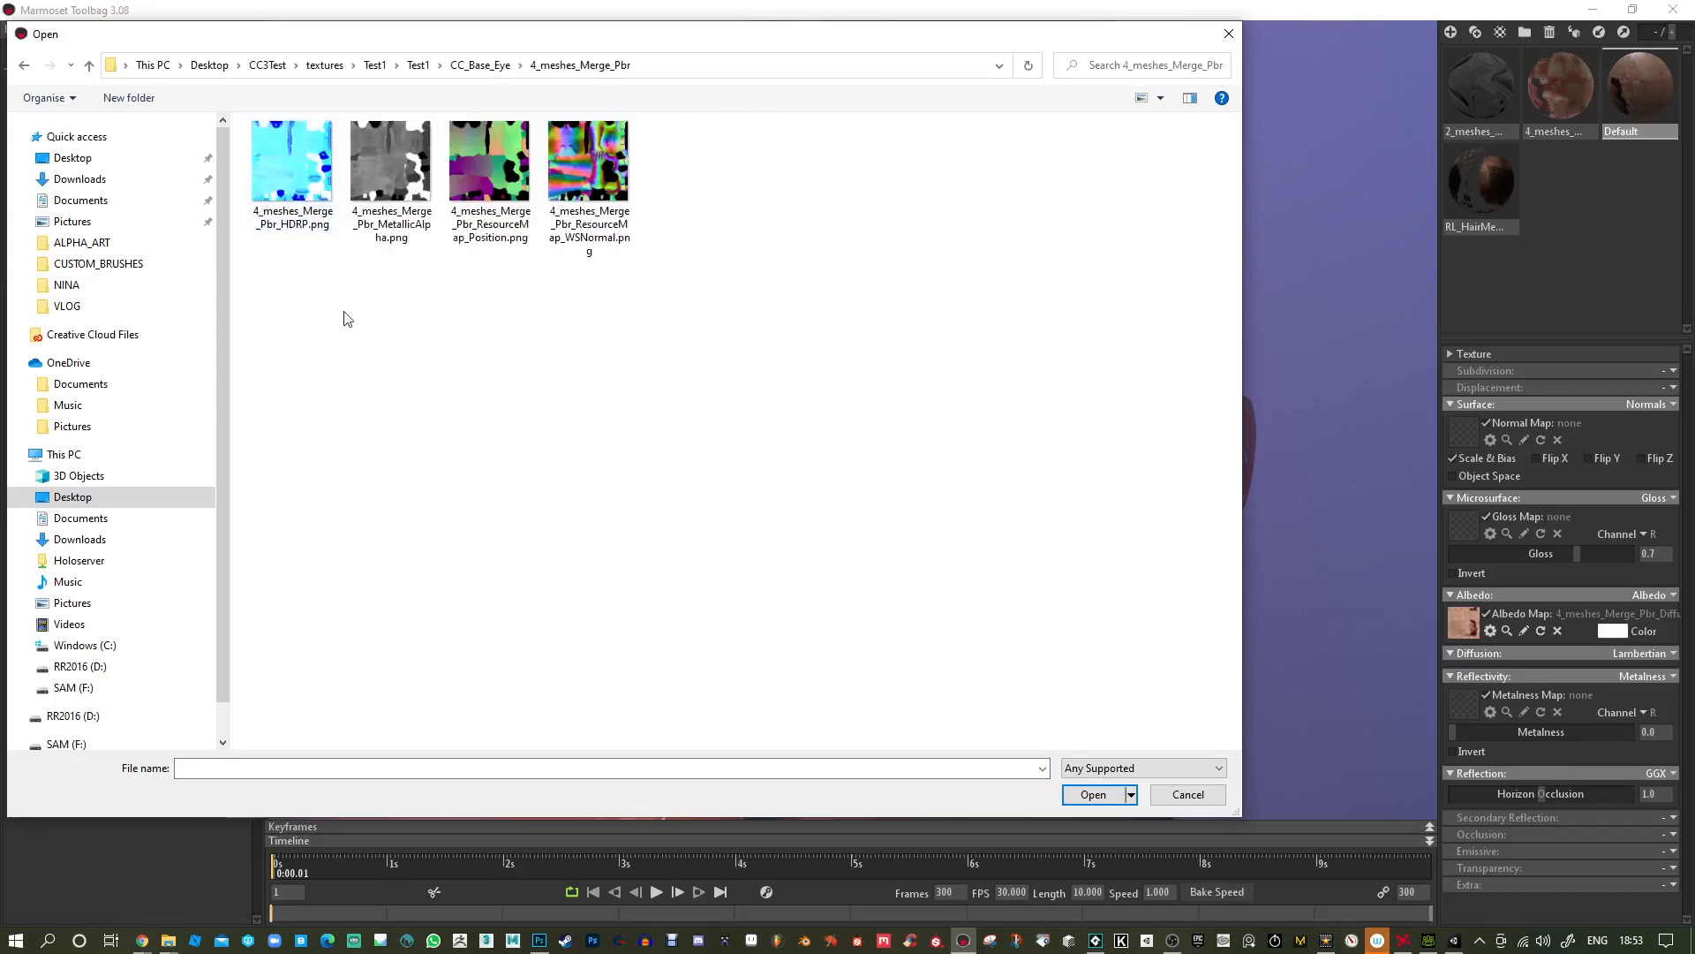
double_click(400, 172)
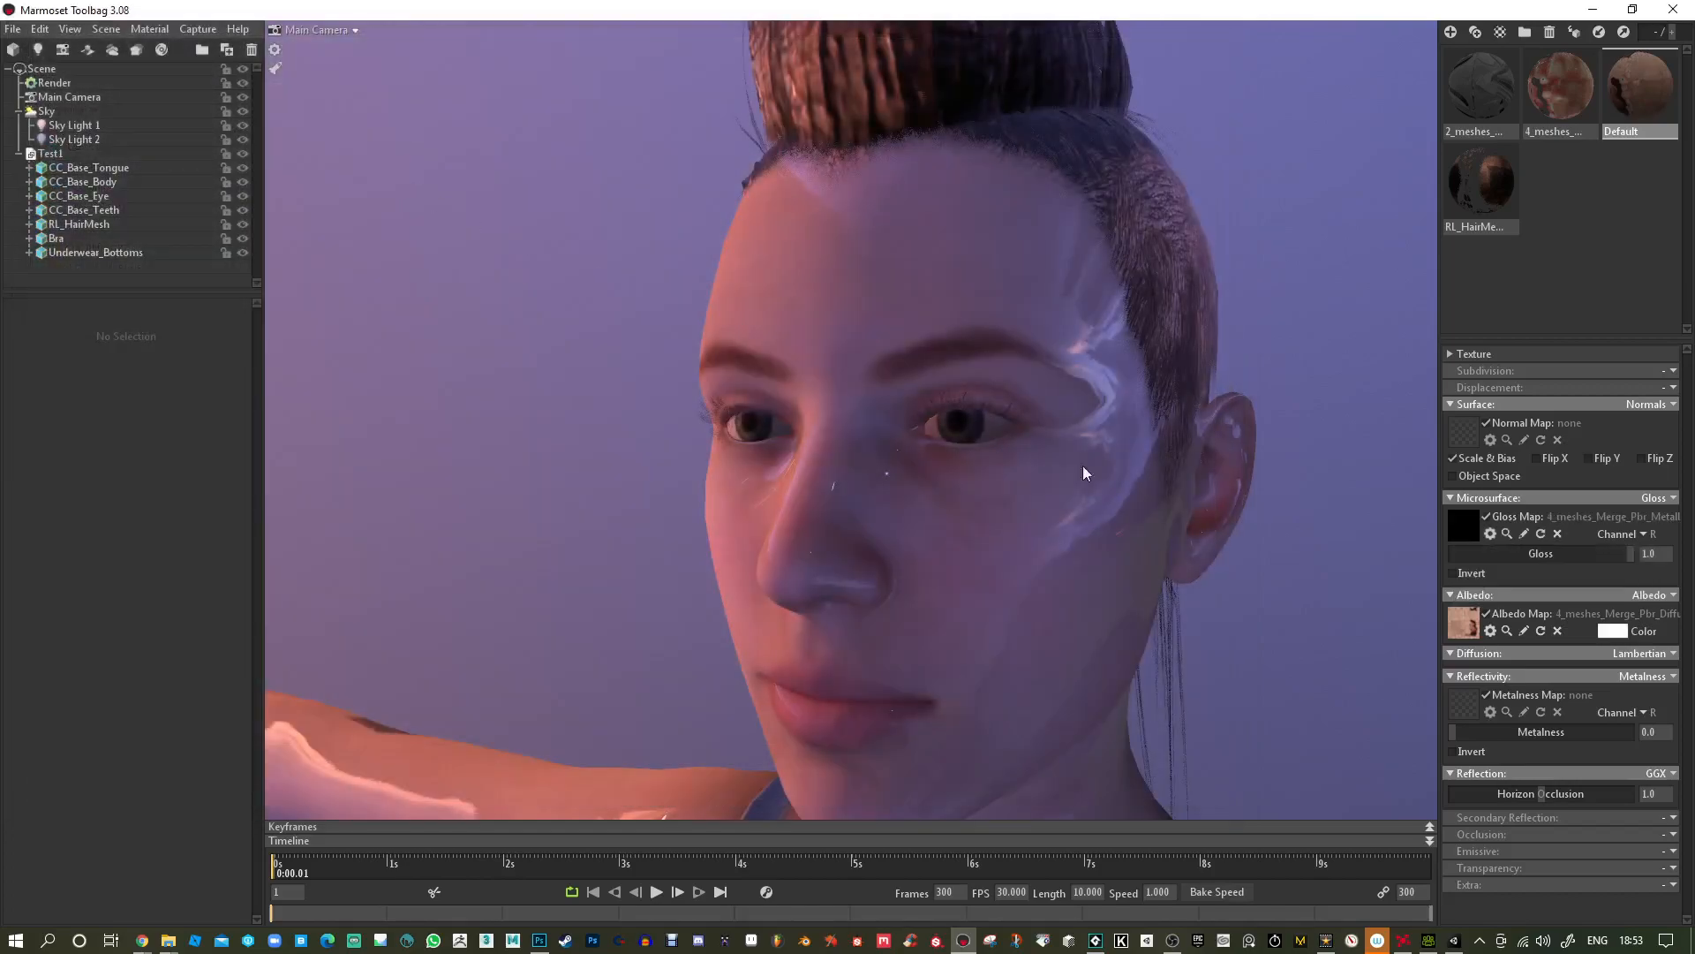
Set the eye material's gloss map channel to A and check the eyes from another angle.
click(1644, 534)
click(1622, 598)
drag(1349, 593, 1312, 581)
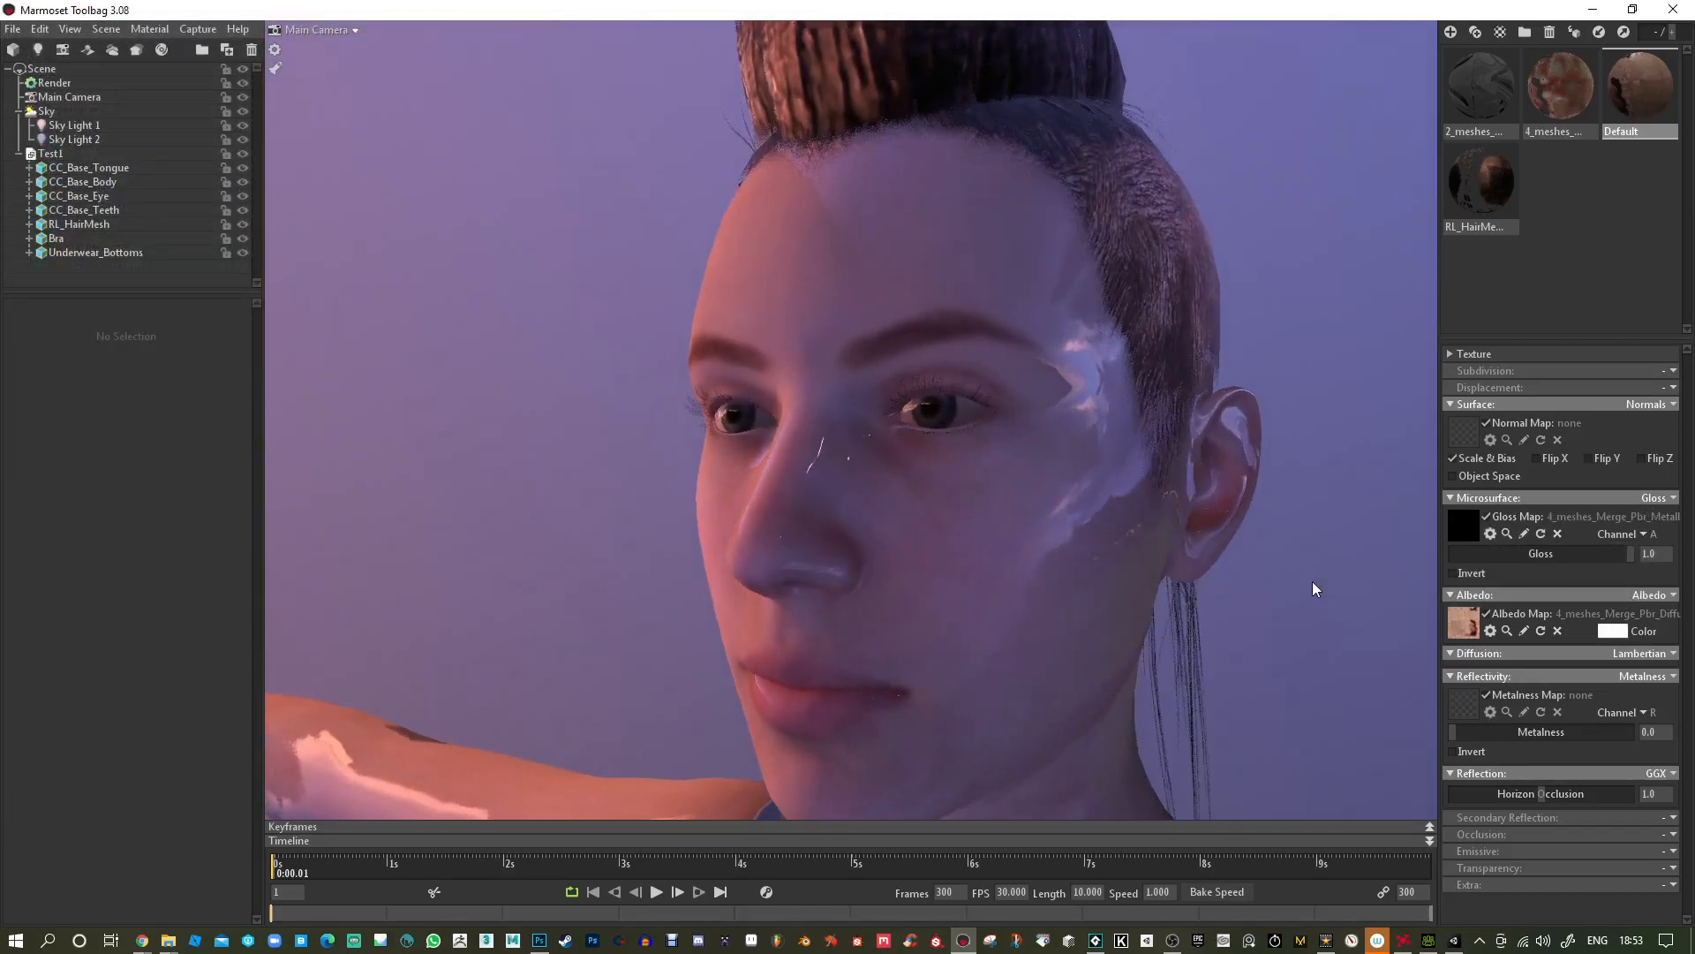
Assign 4_meshes_Merge_Pbr_MetallicAlpha.png as the eye material's metalness map and view the face from a wider angle.
click(1480, 709)
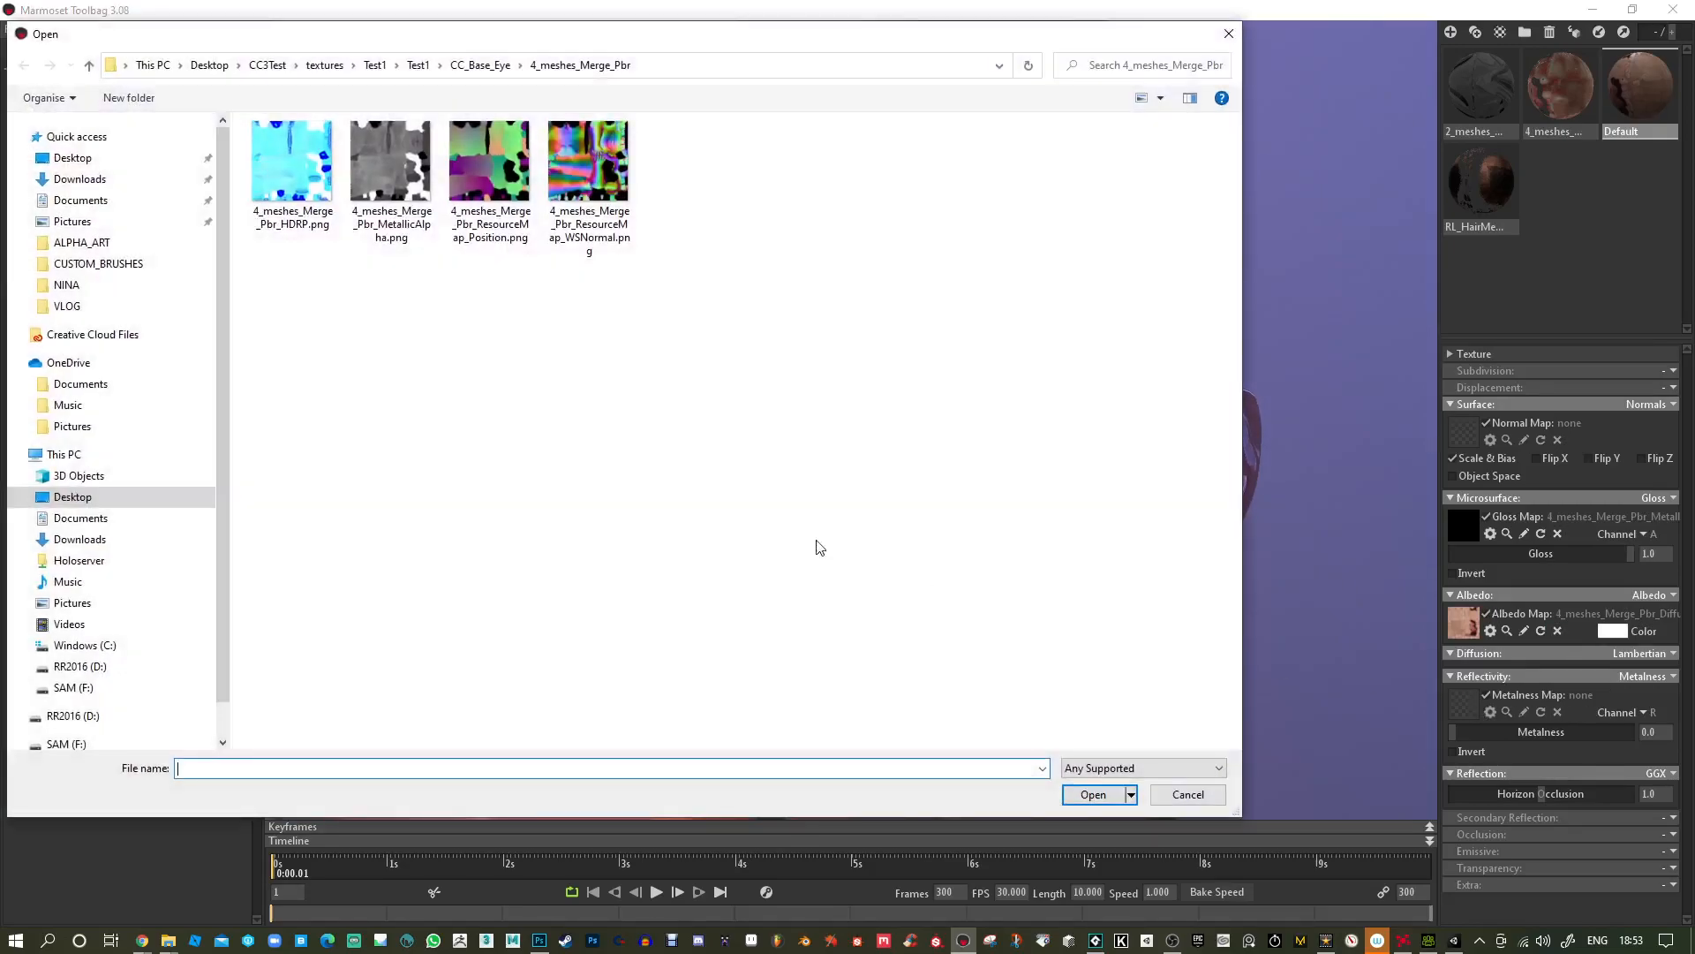
double_click(397, 179)
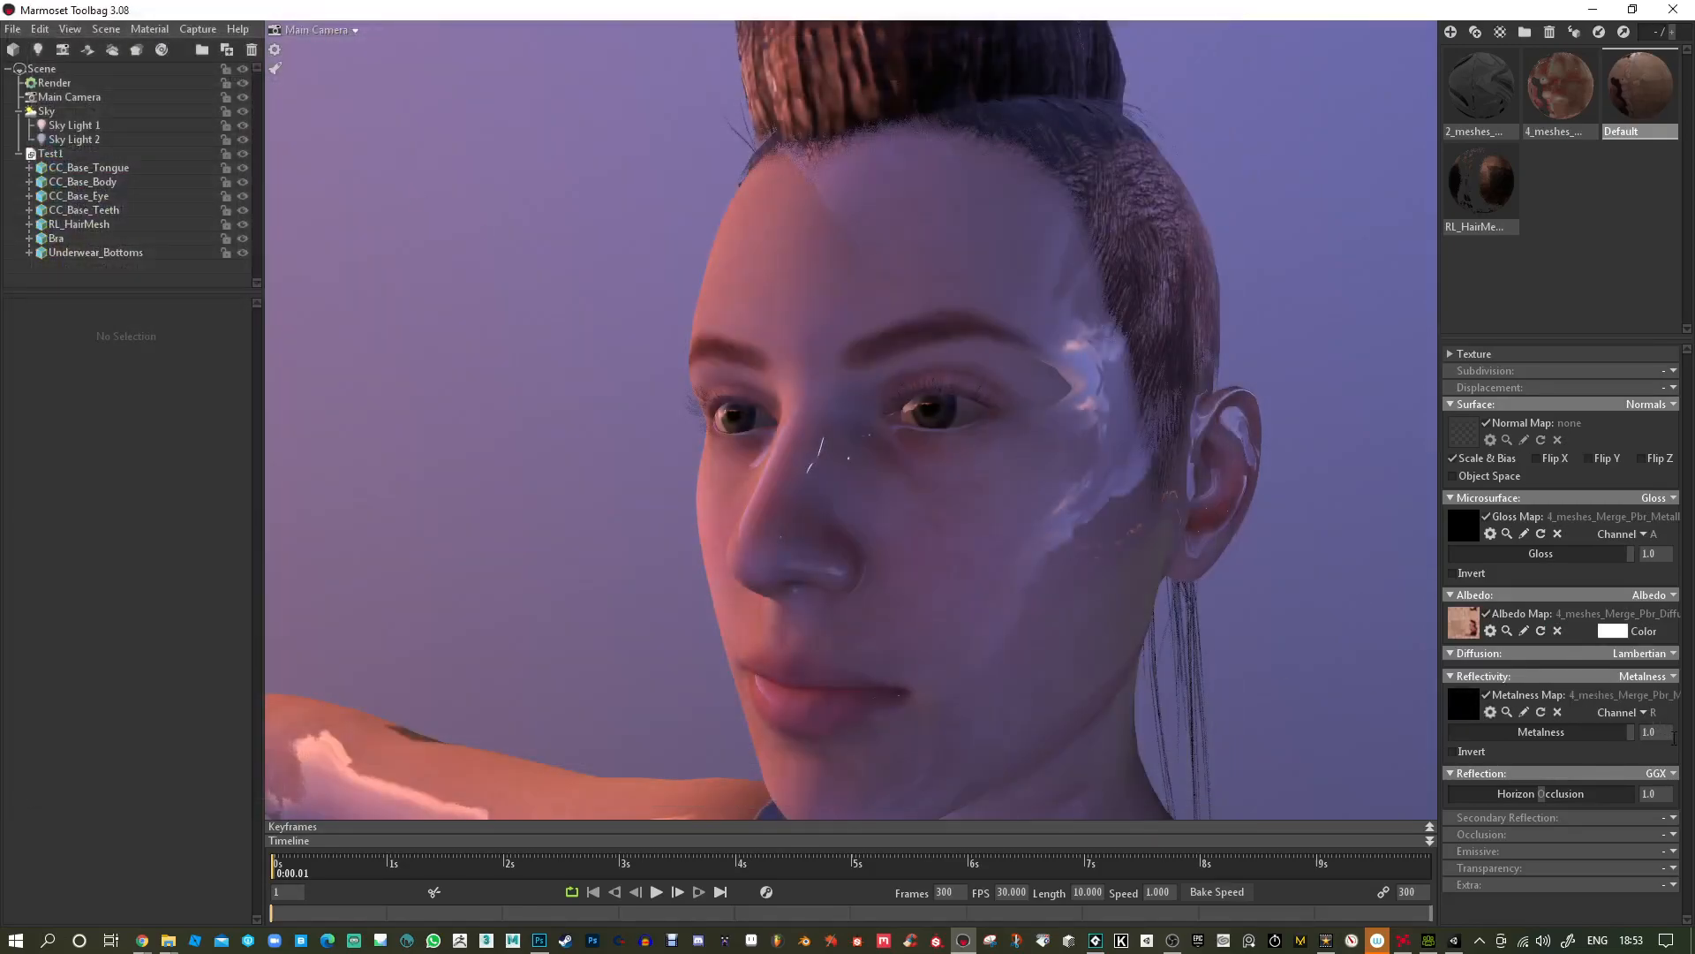
drag(969, 624, 1034, 570)
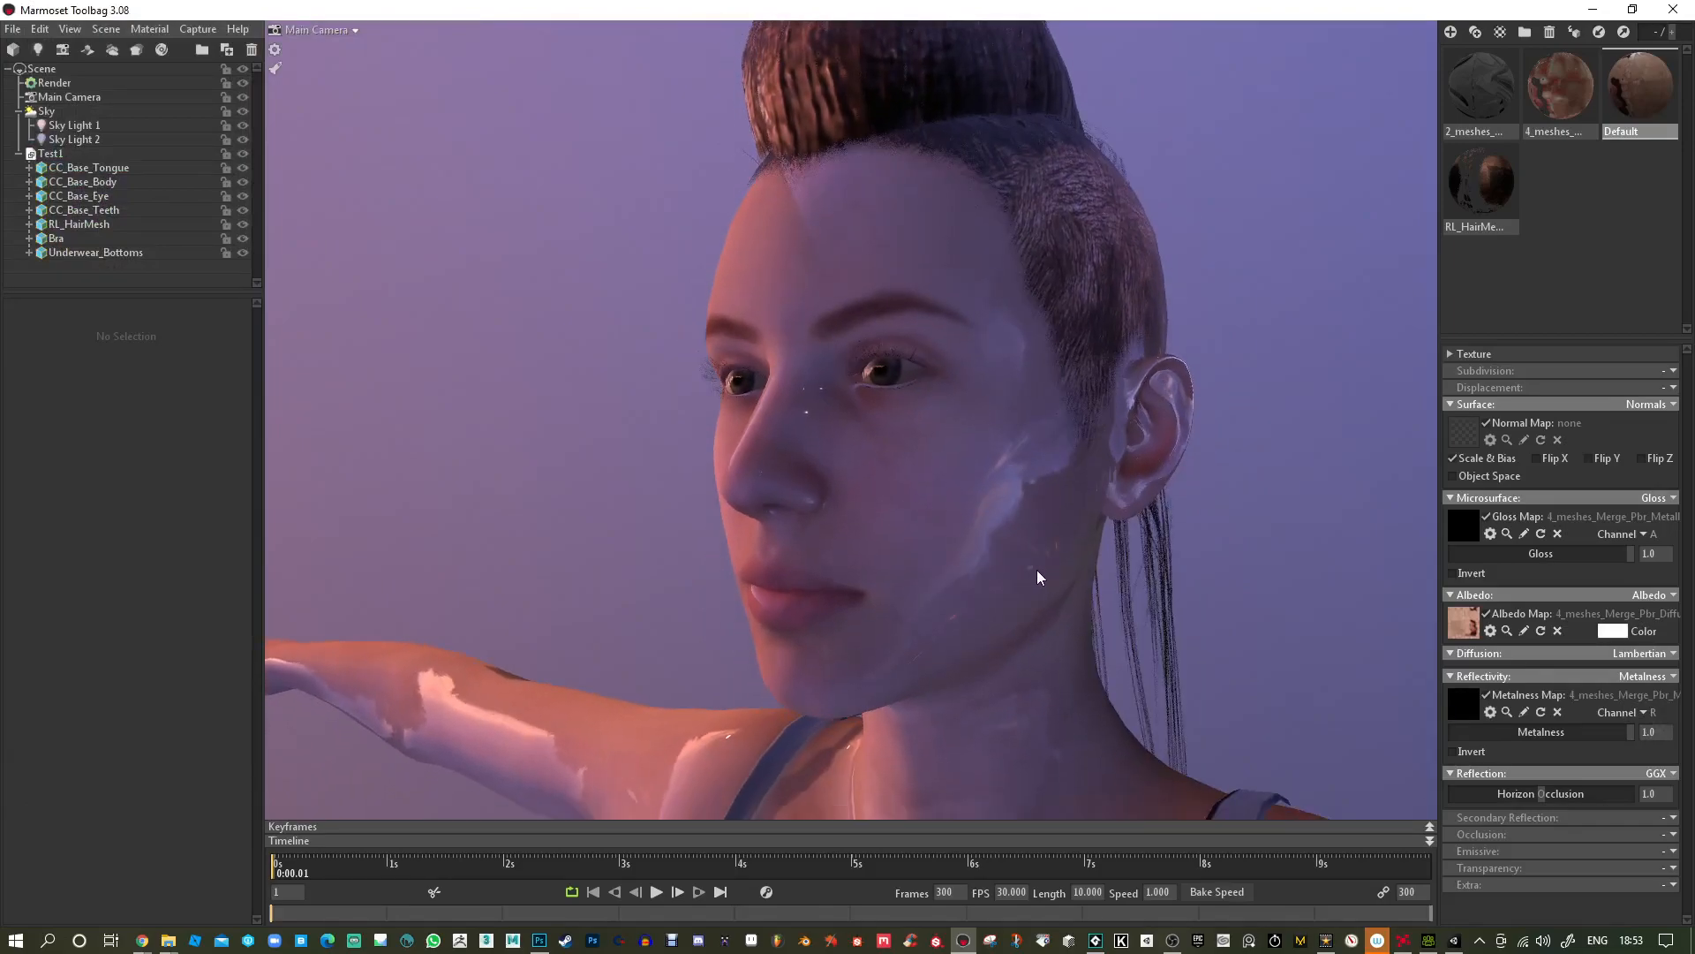
Assign 4_meshes_Merge_Pbr_Normal.png from Test1.fbm as the eye material's normal map and toggle its Flip Y option.
click(1469, 433)
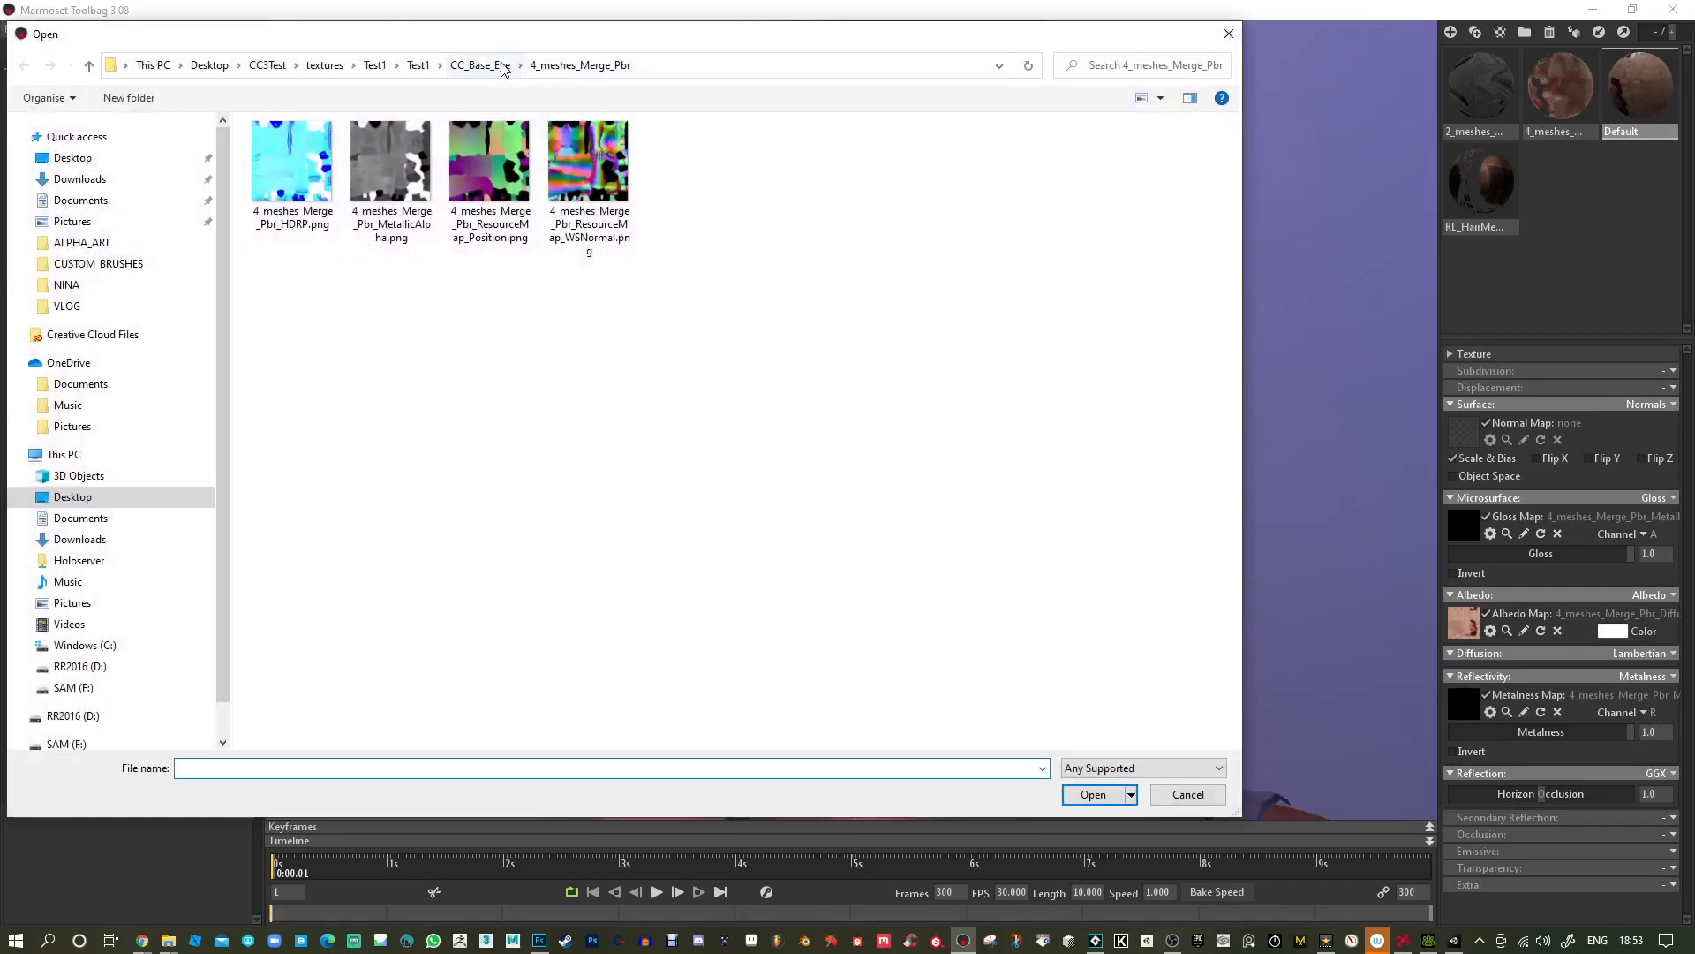
click(267, 66)
double_click(291, 149)
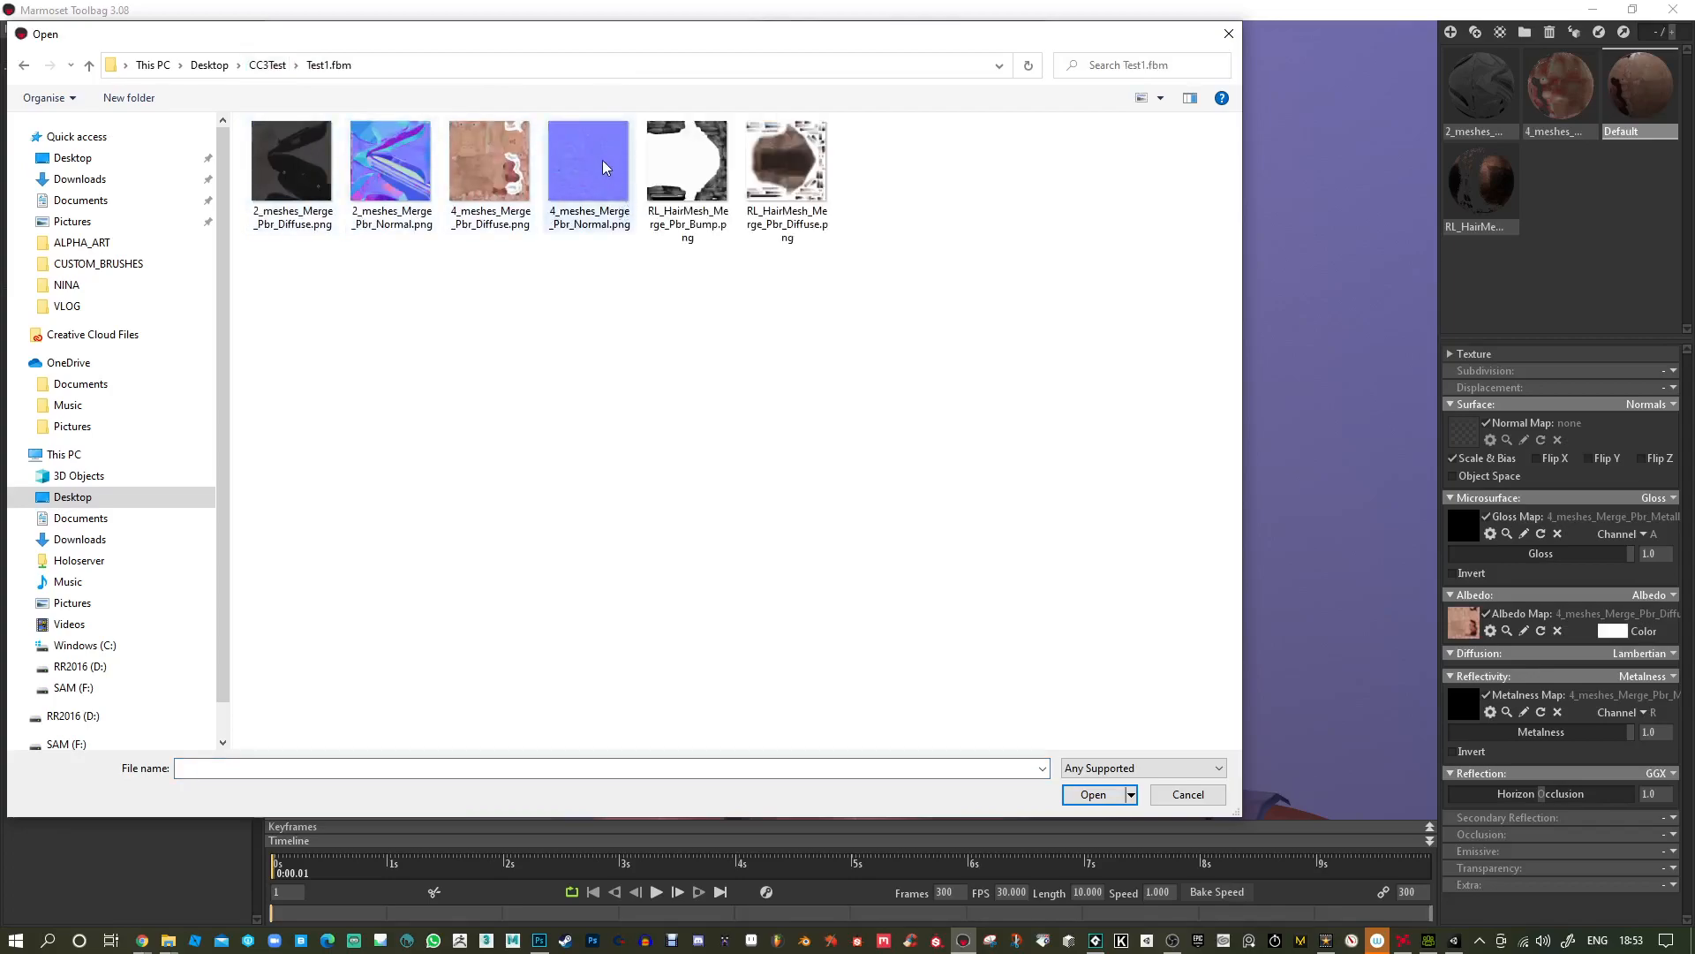
double_click(602, 161)
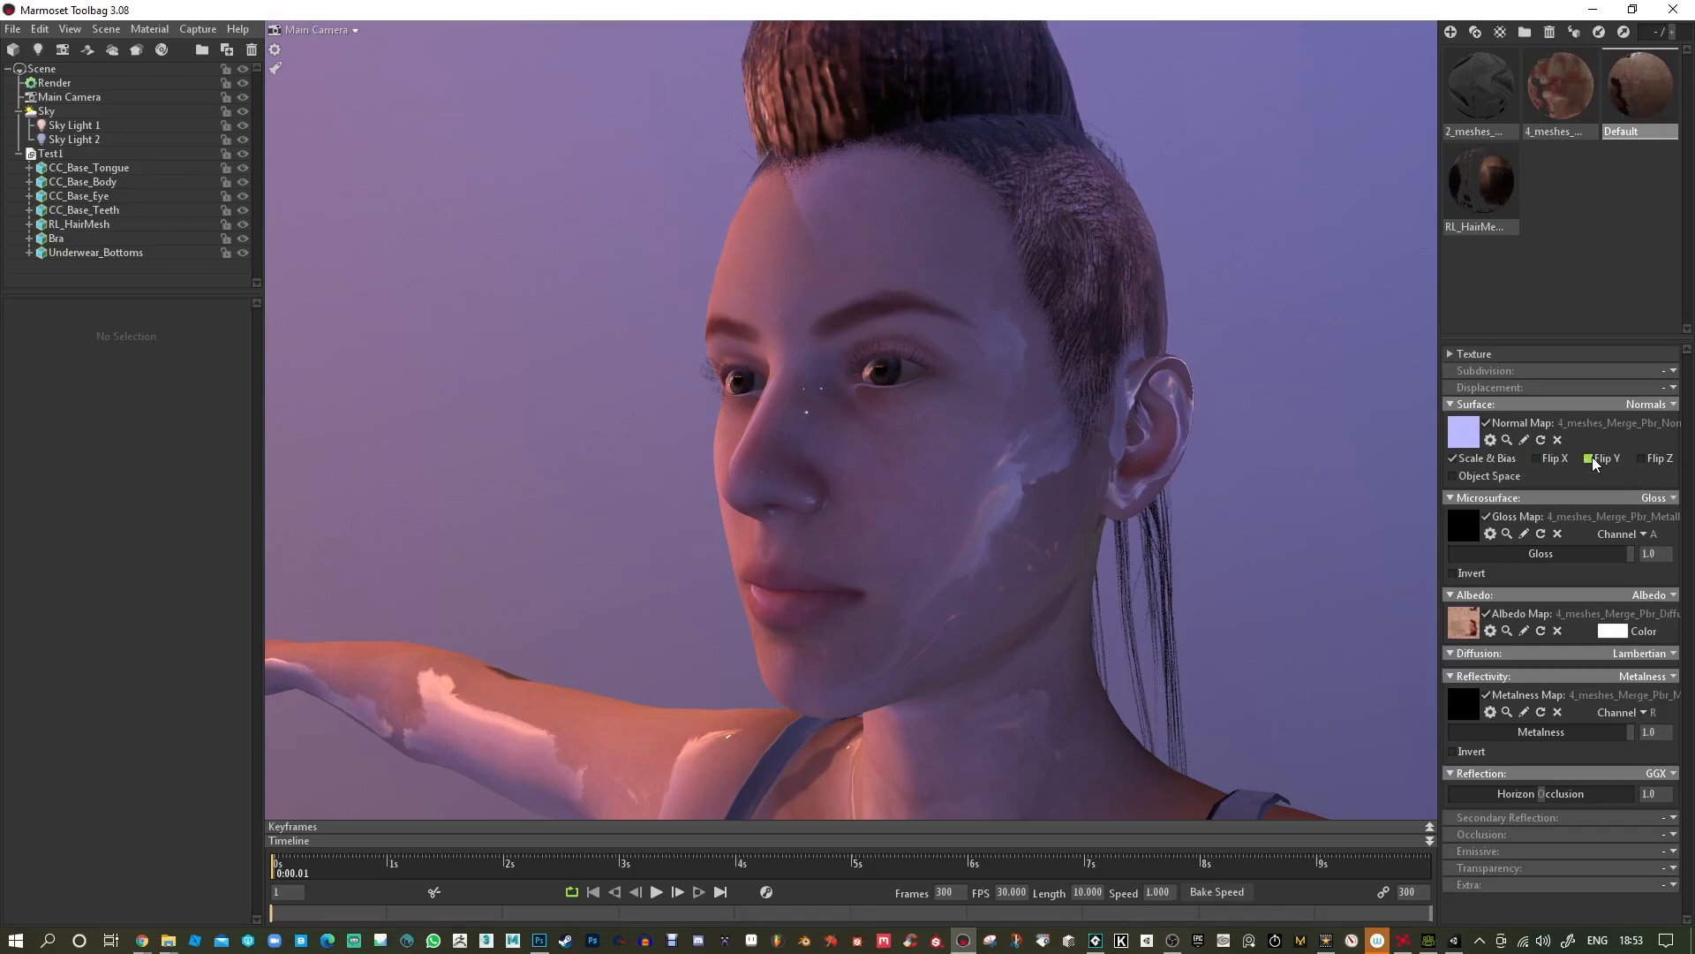
click(1594, 463)
Replace the 4_meshes body material's normal map with 4_meshes_Merge_Pbr_Normal.png.
click(1557, 104)
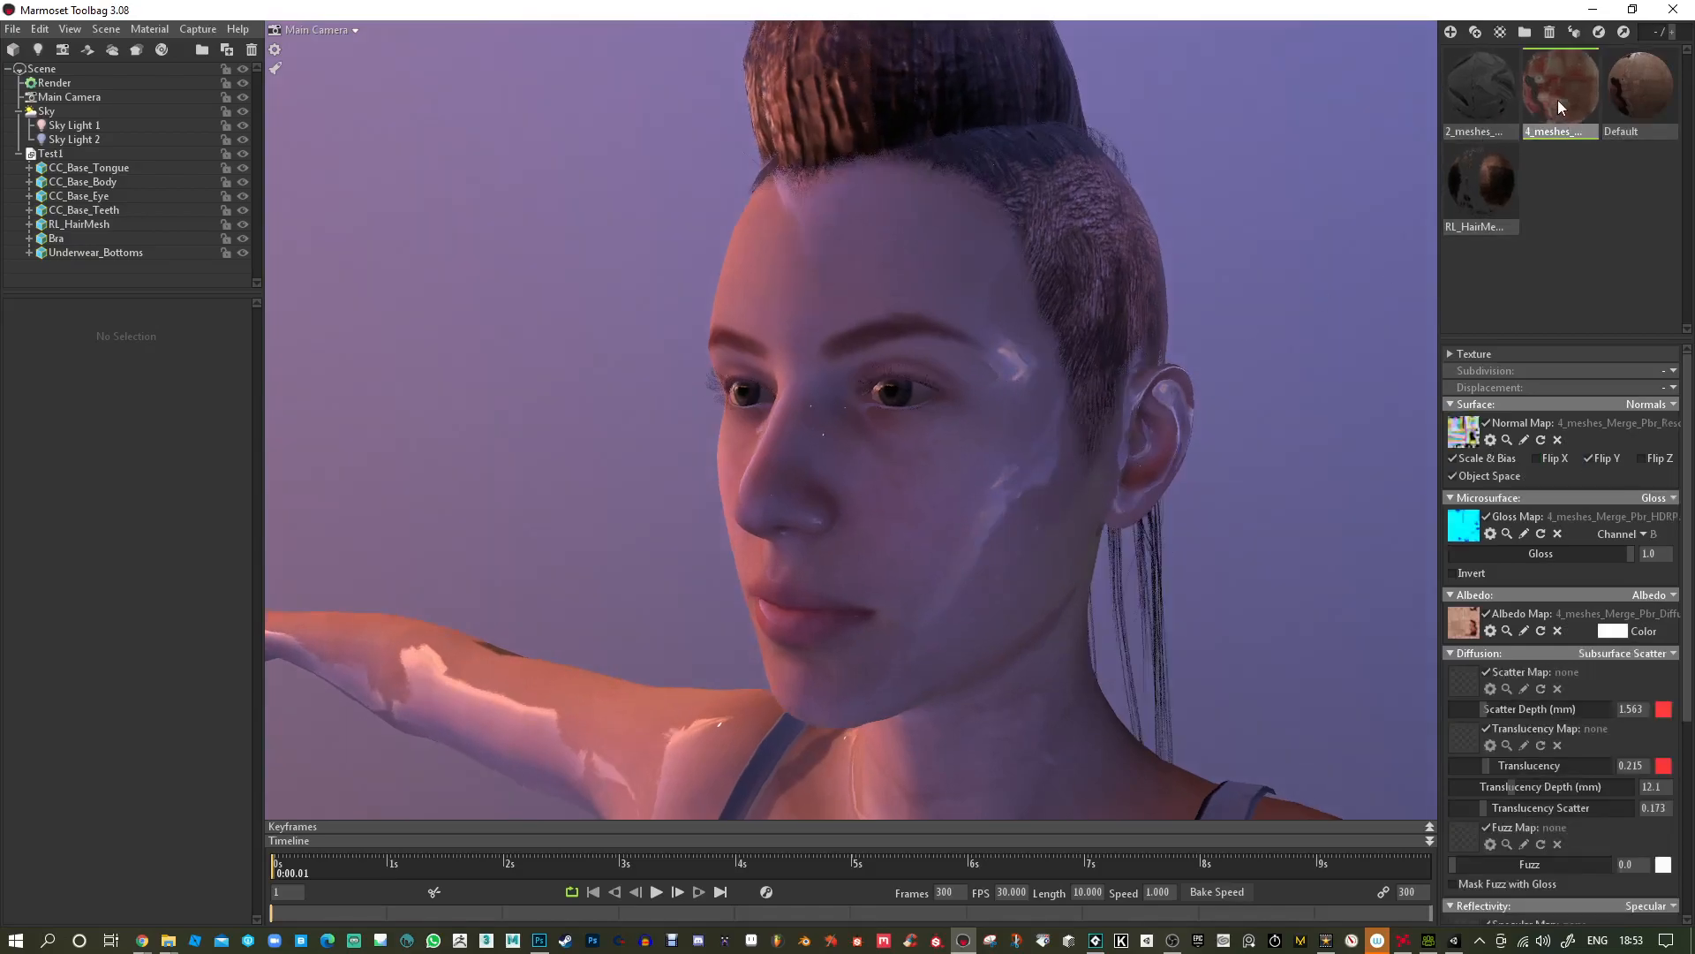
click(1486, 423)
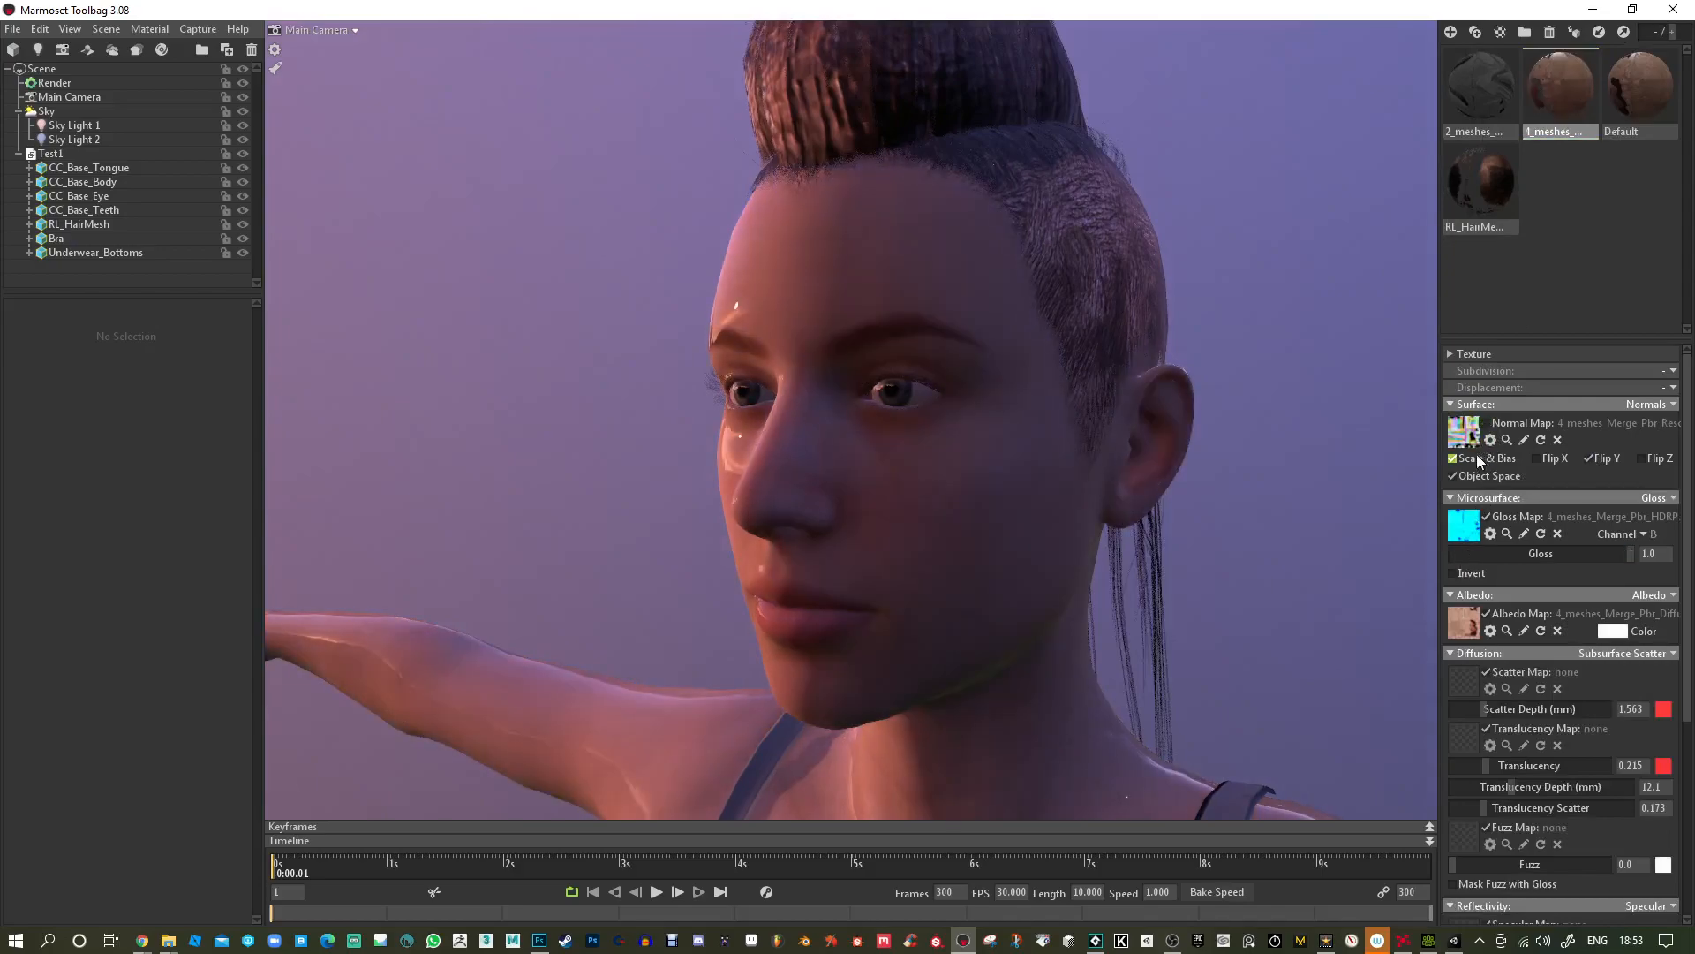
click(1463, 431)
double_click(588, 168)
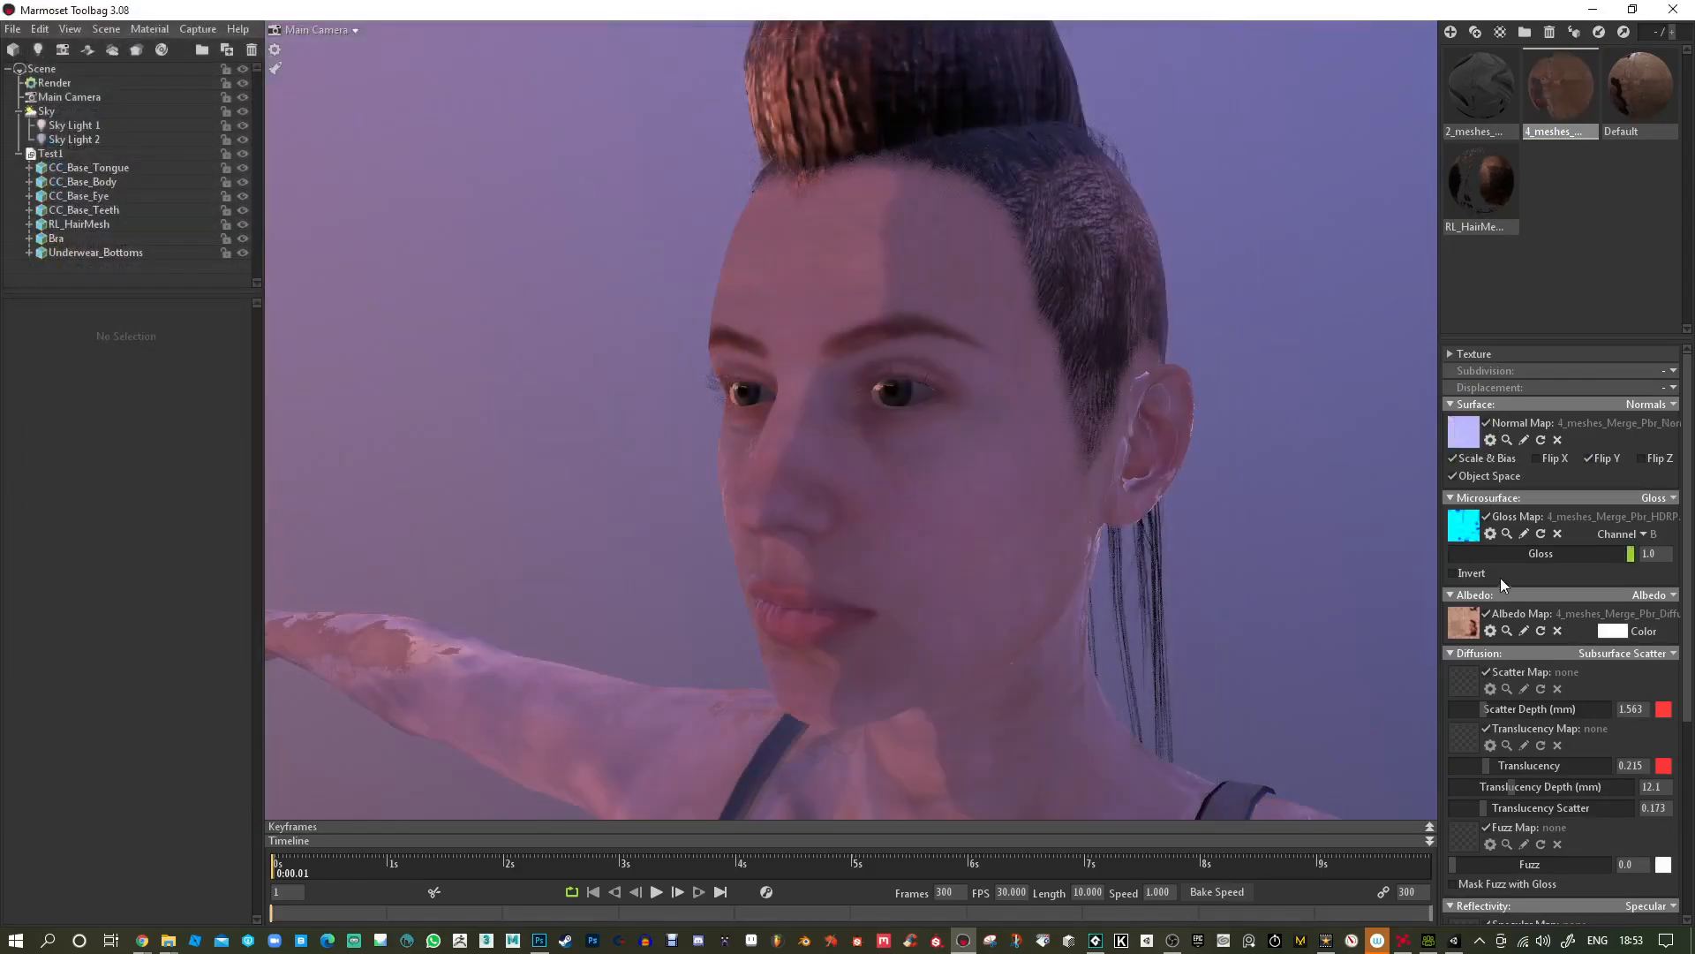
Turn off Flip Y and Object Space for the body's normal map, and rotate the sky lighting to check the face.
click(1587, 459)
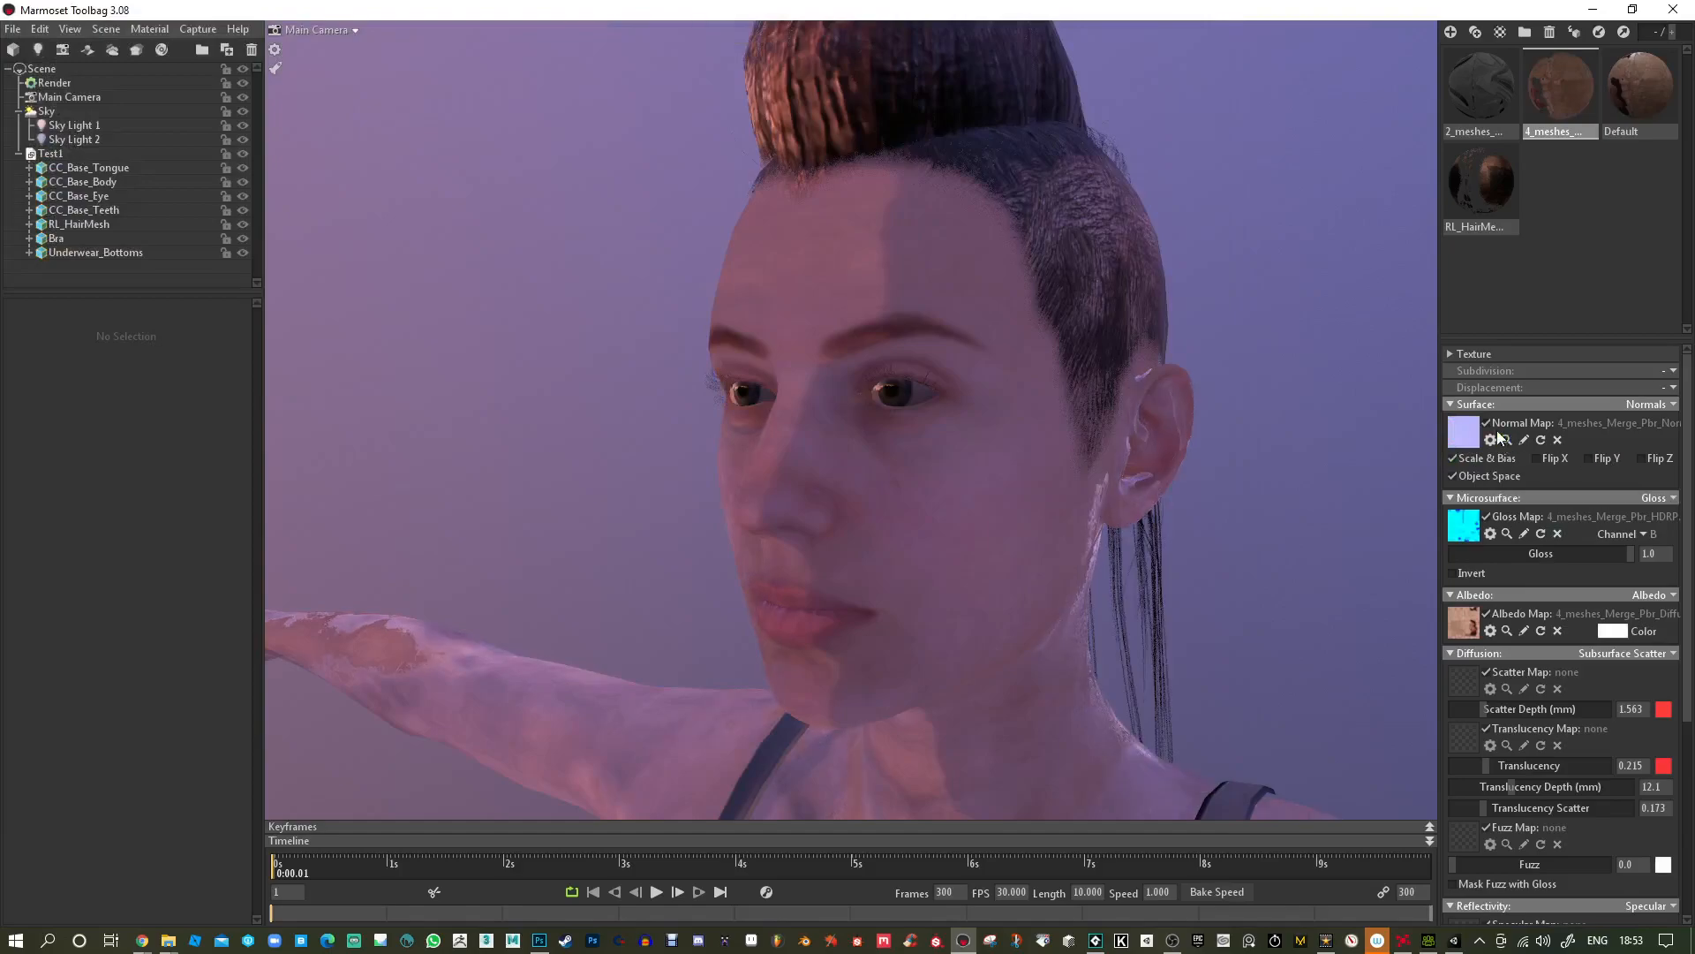
click(1457, 478)
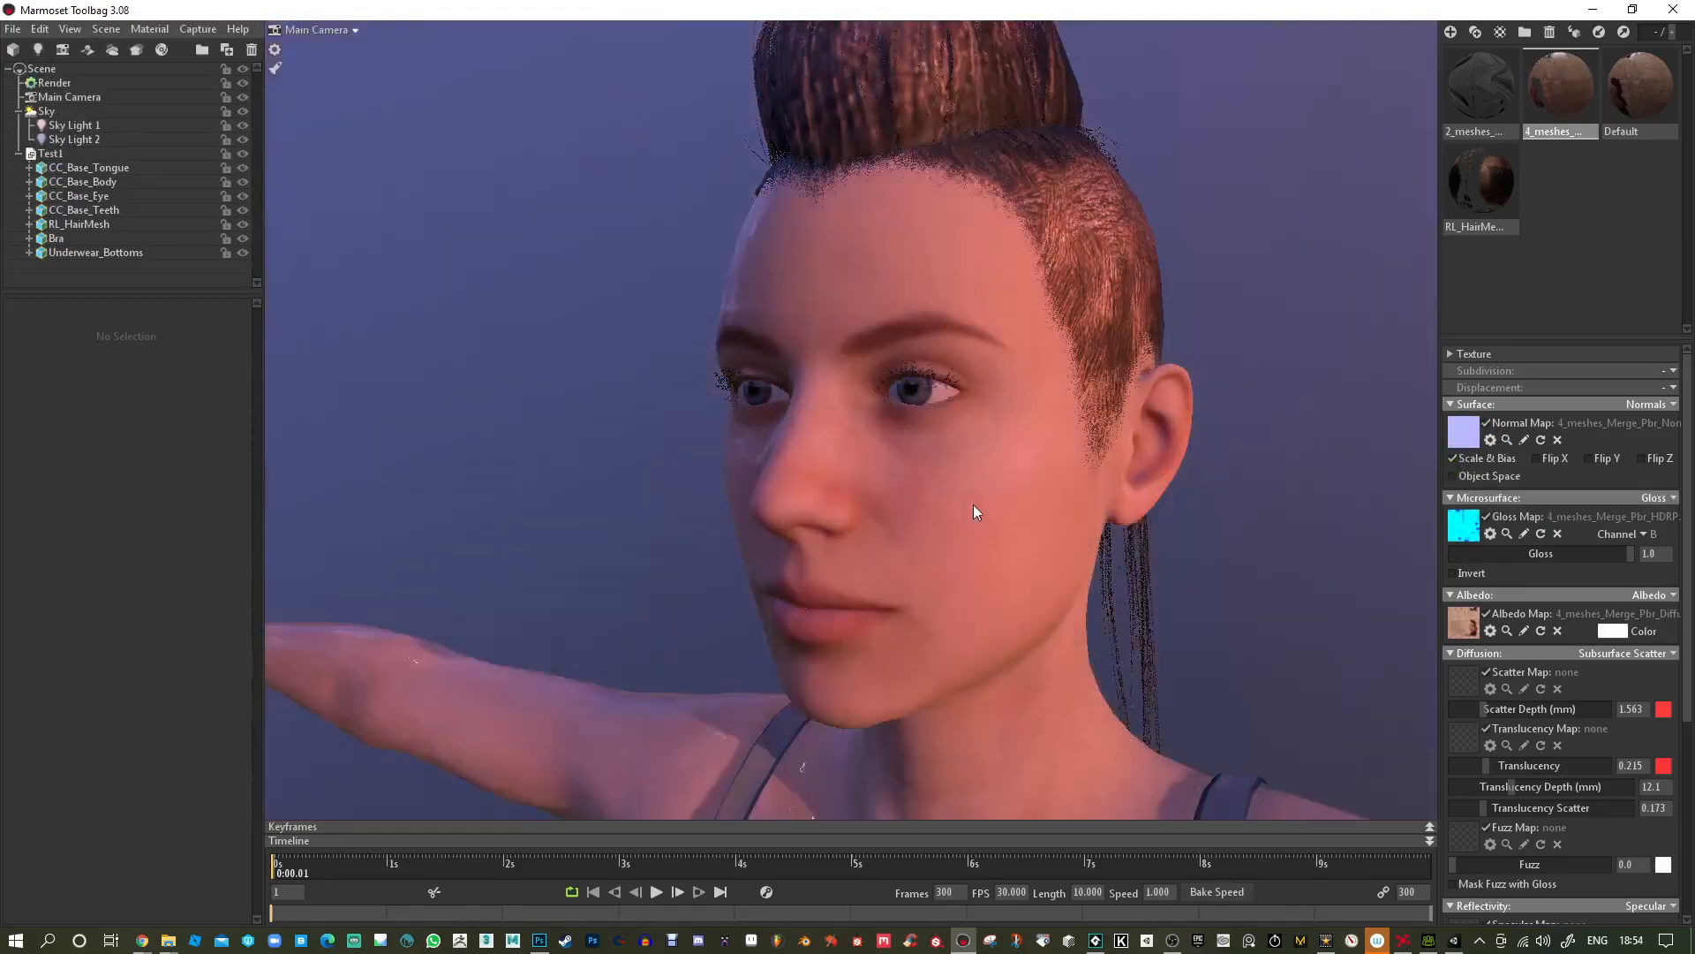
shift+drag(973, 505, 839, 507)
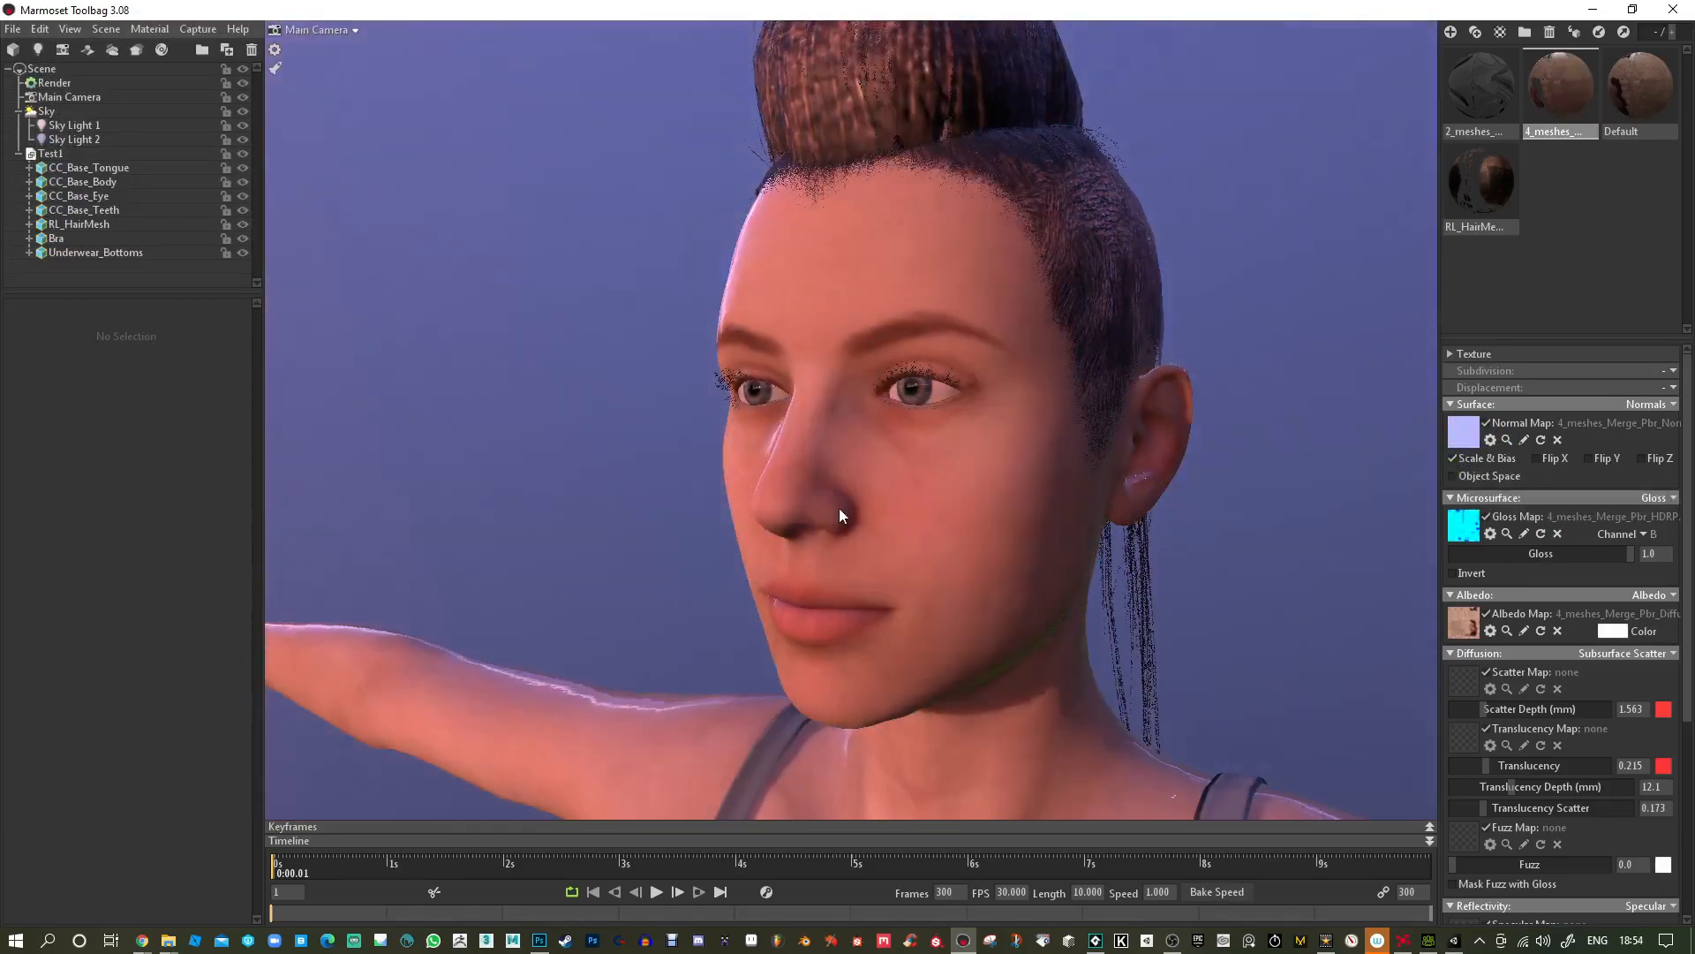
Load 4_meshes_Merge_Pbr_MetallicAlpha.png from the CC_Base_Body textures as the body's gloss map and set its channel to A.
click(1465, 532)
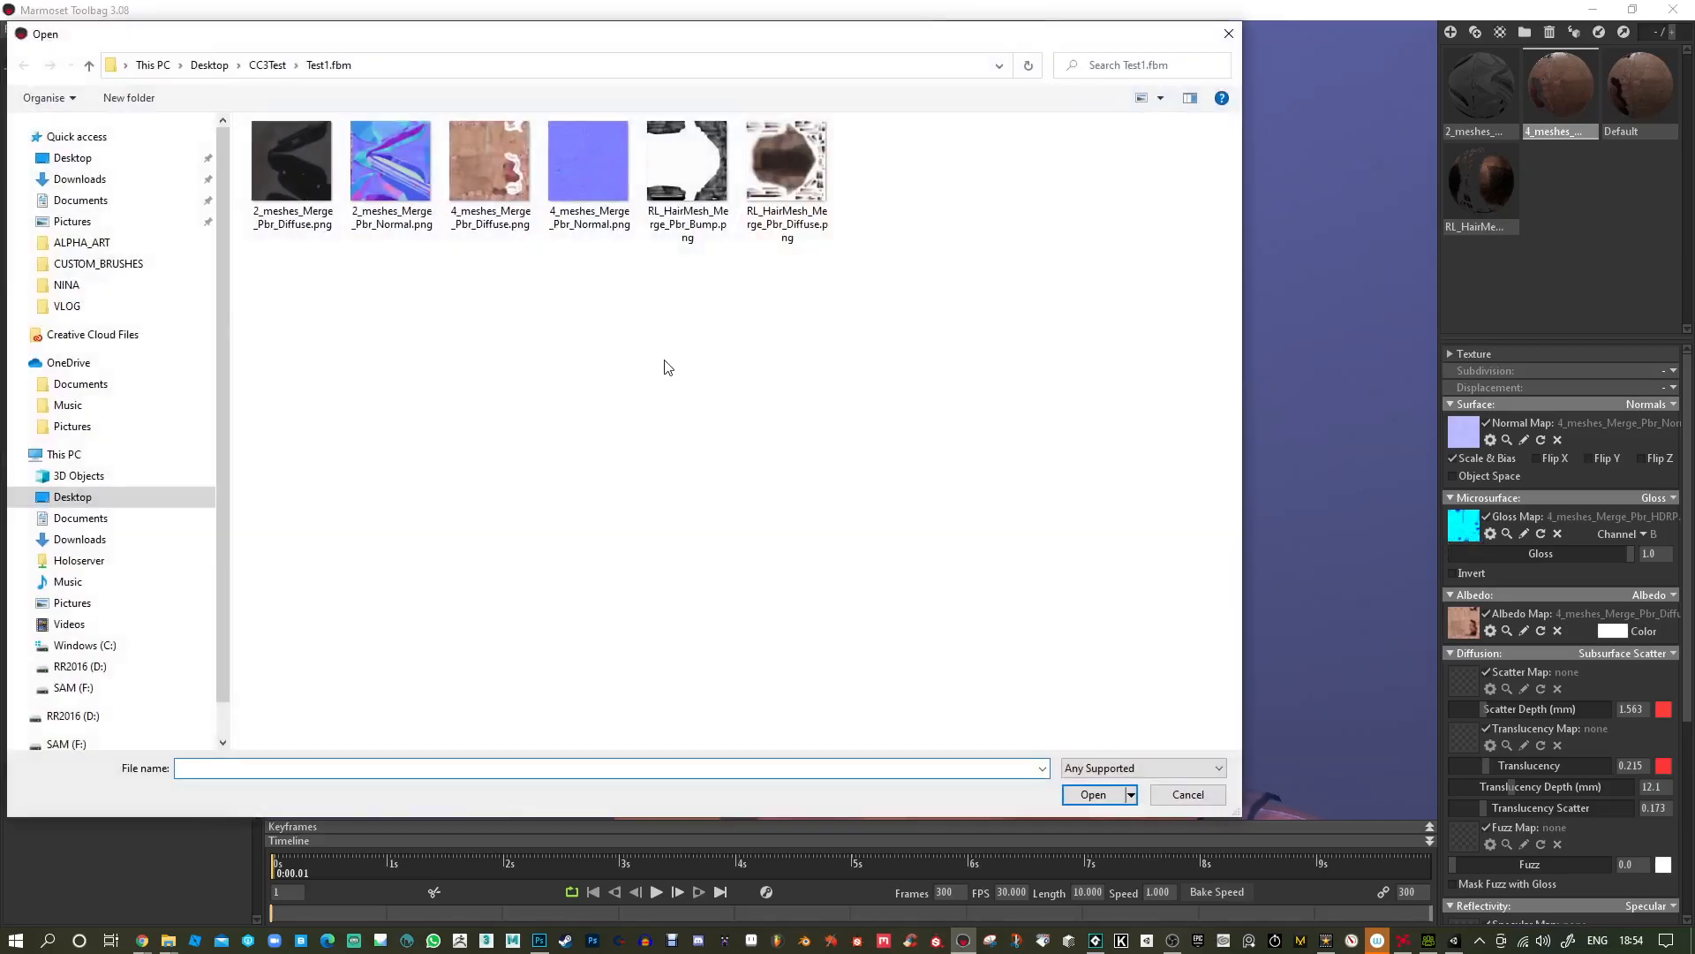
click(268, 65)
double_click(285, 171)
double_click(281, 152)
double_click(281, 150)
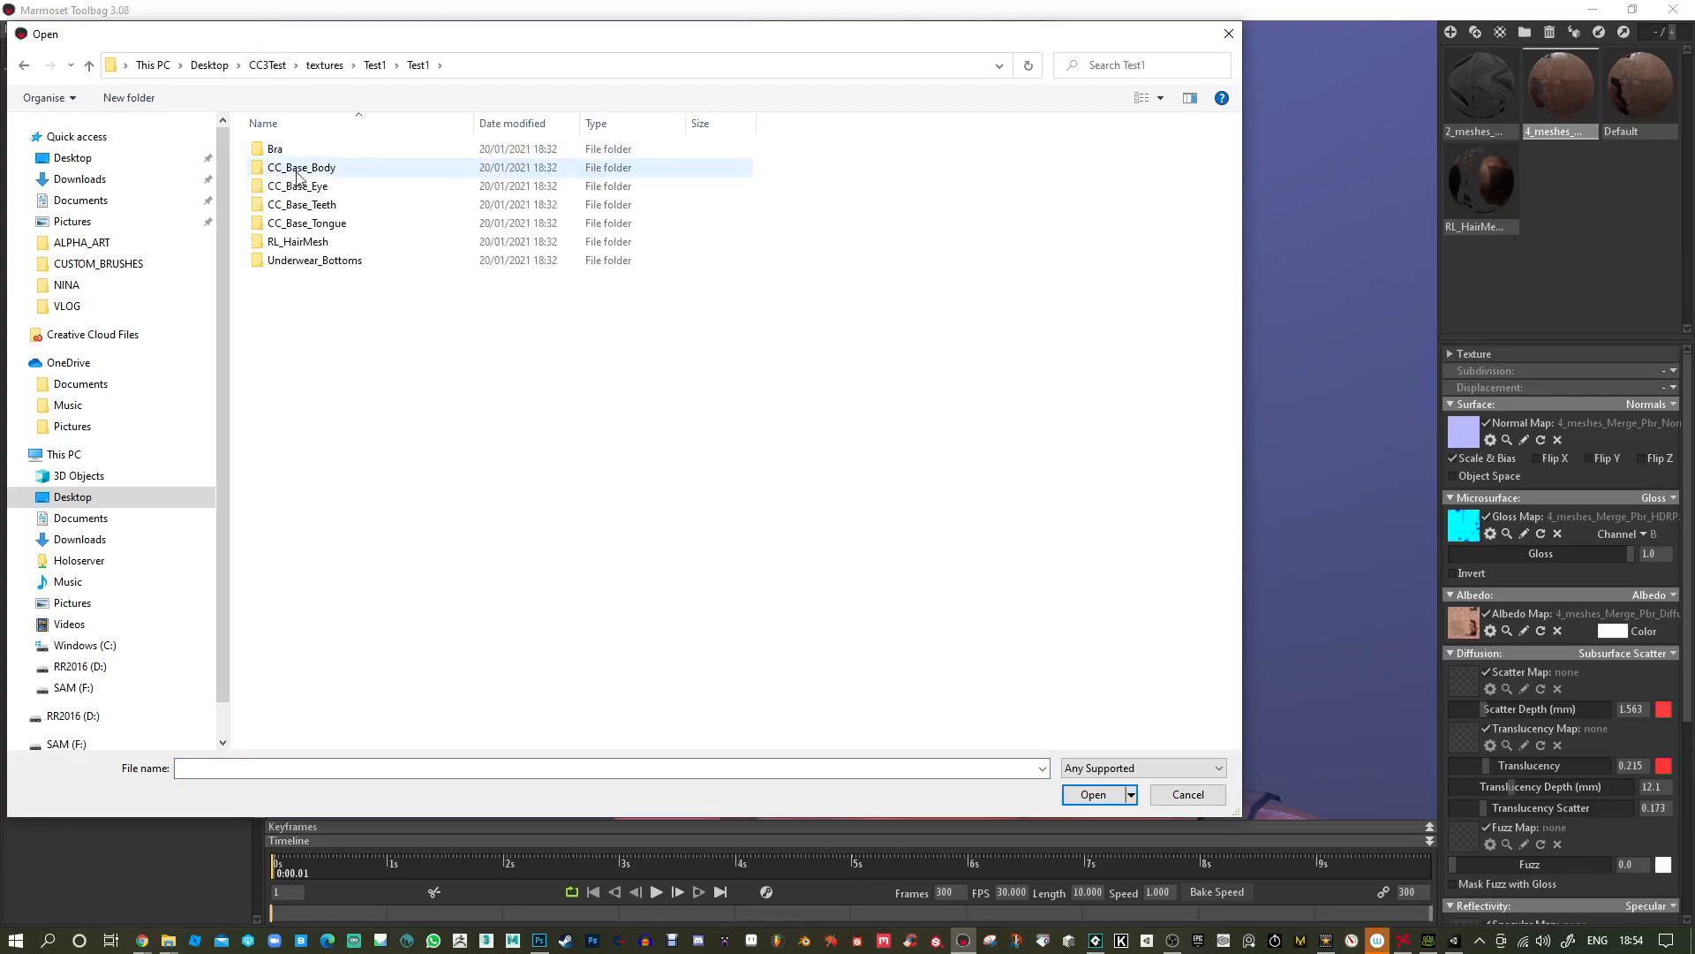
double_click(284, 170)
double_click(320, 149)
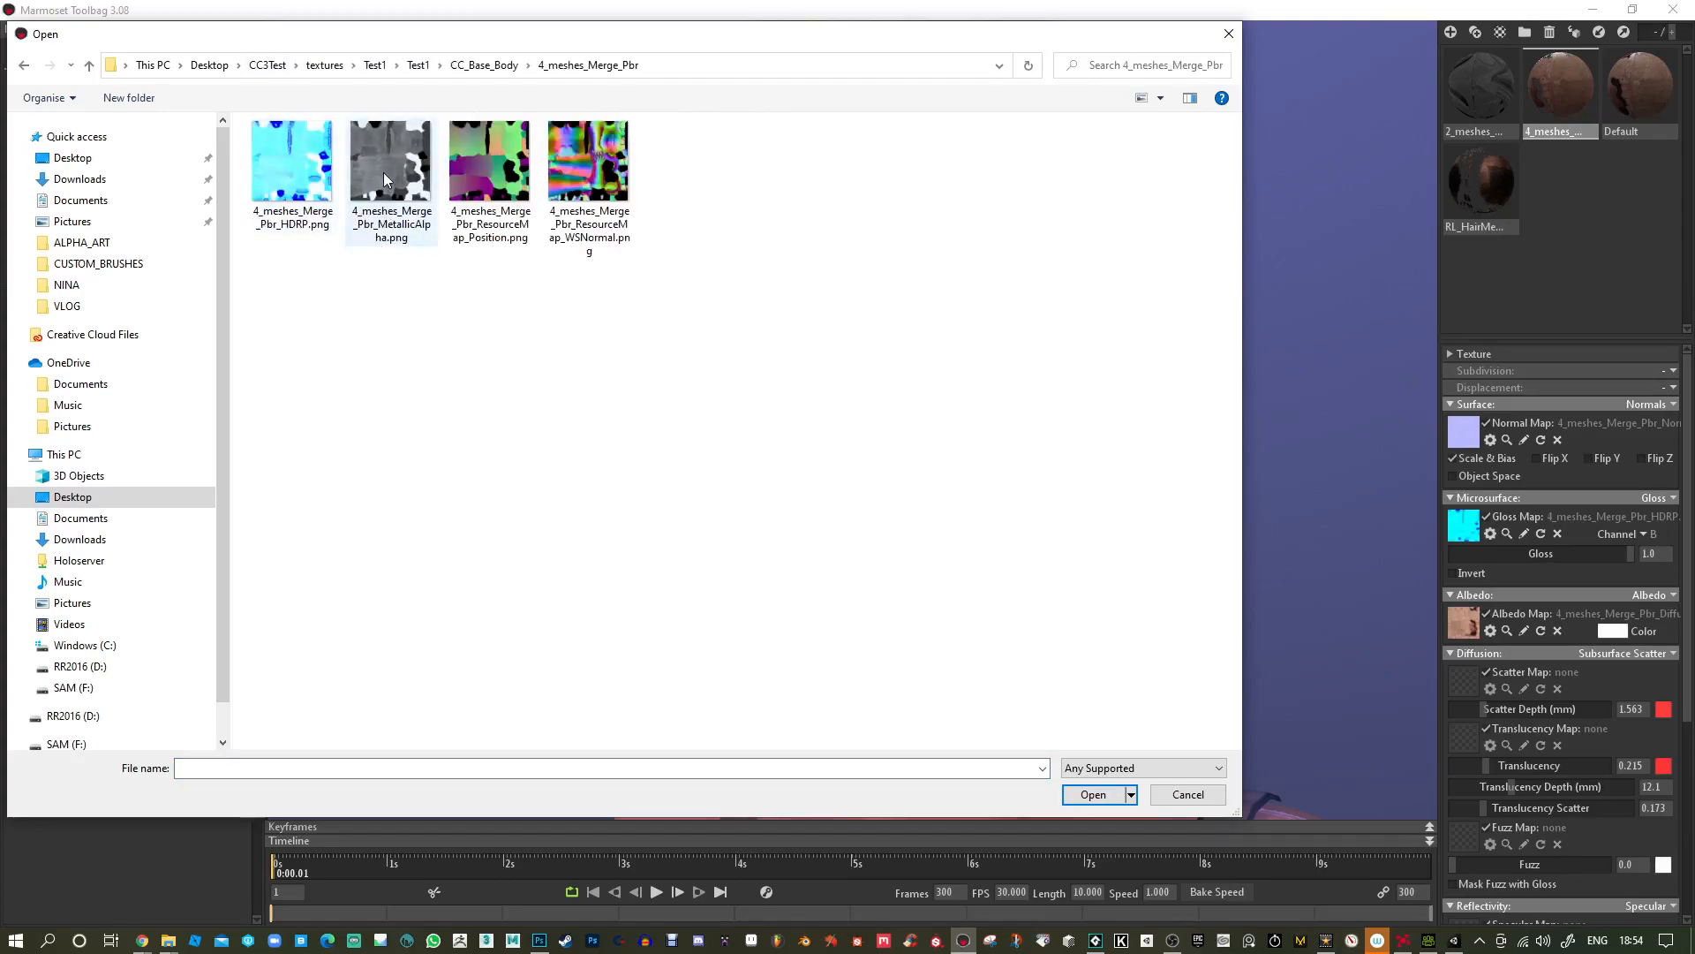
double_click(383, 172)
click(1650, 535)
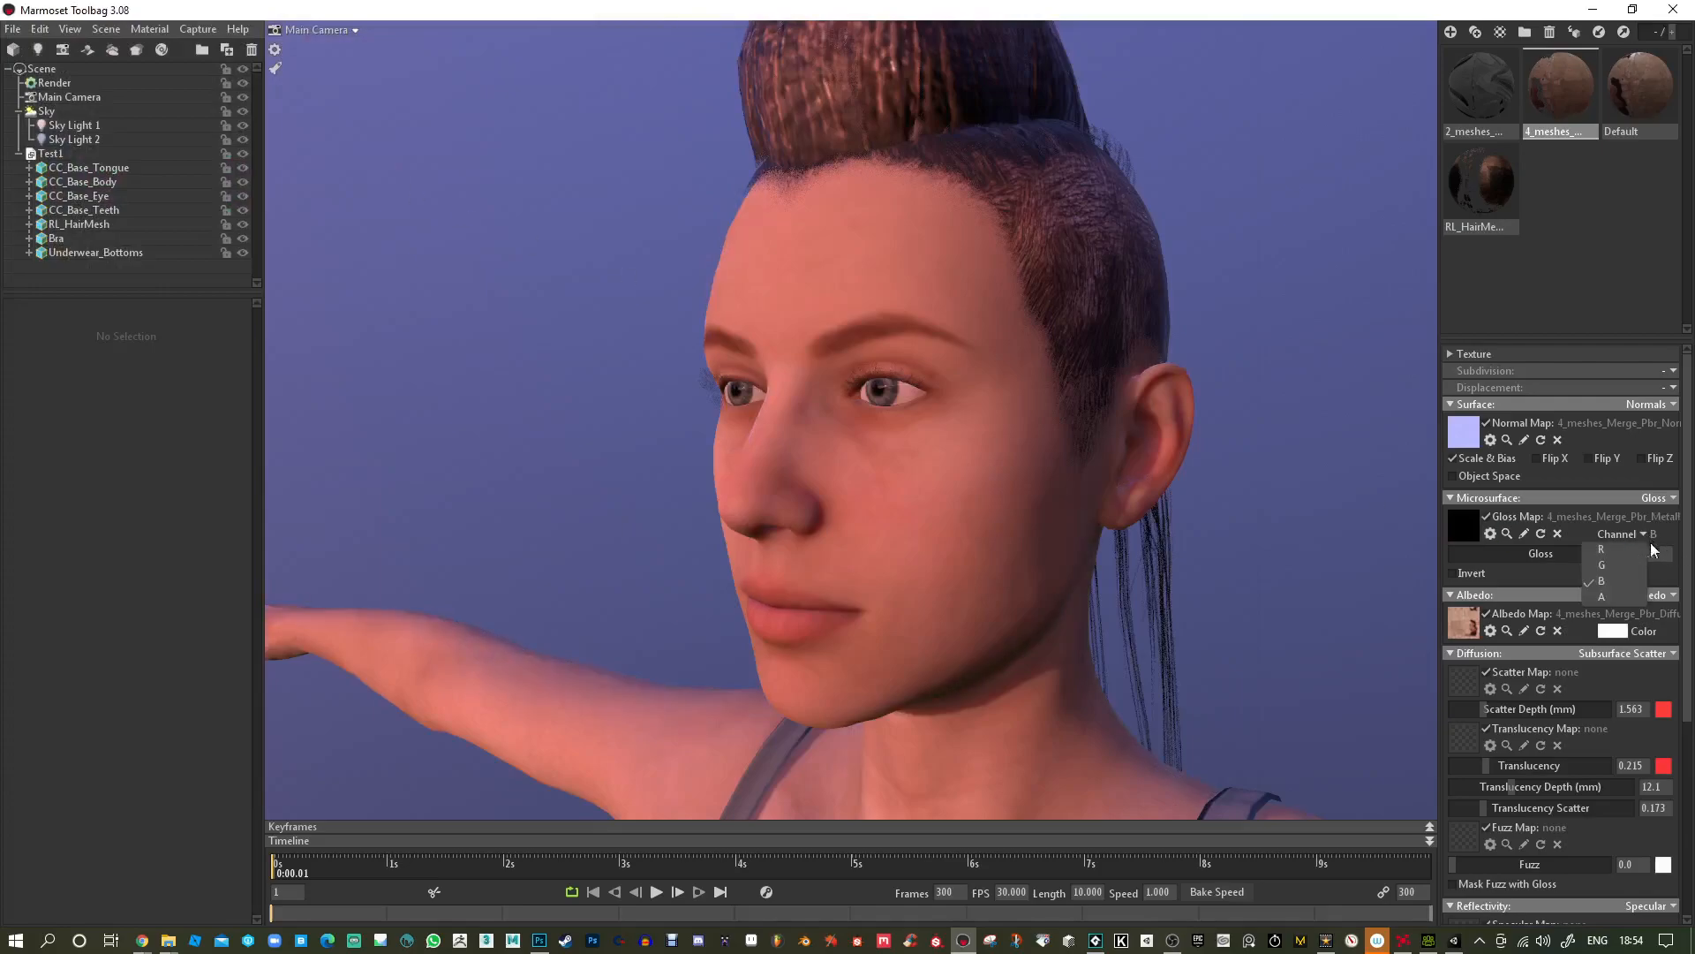
click(1614, 598)
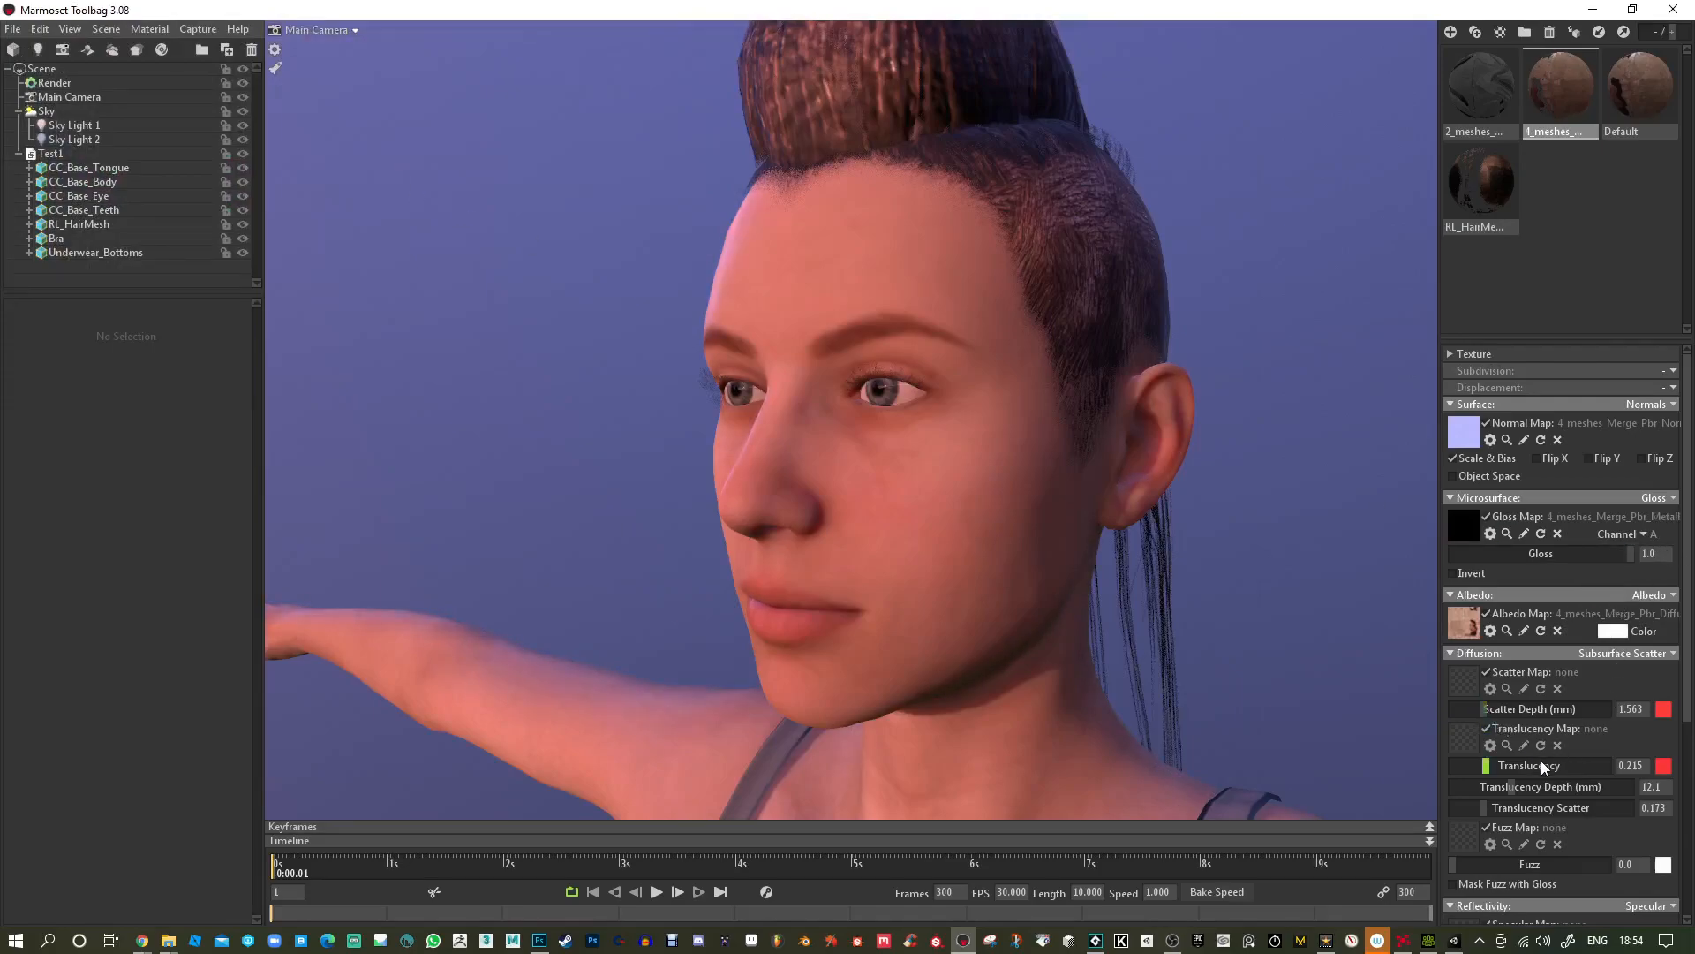
Rotate the sky lighting around the face and inspect the body skin's gloss and subsurface response.
scroll(1527, 695, down, 3)
scroll(1546, 803, up, 2)
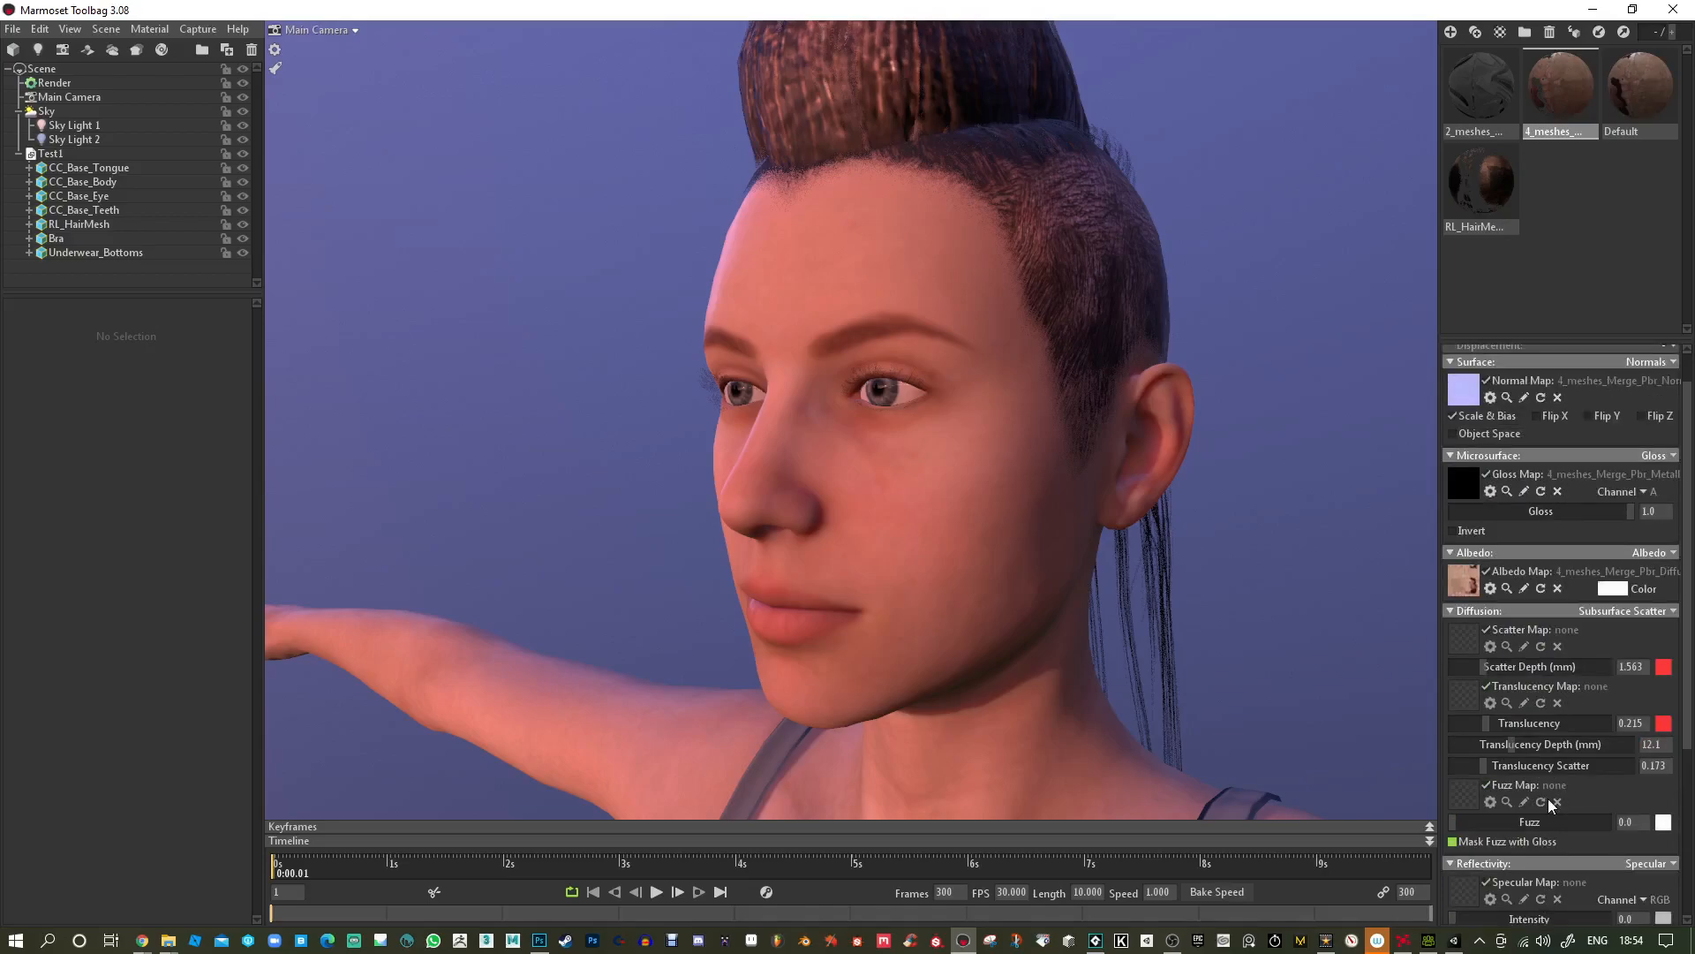
scroll(1662, 515, up, 1)
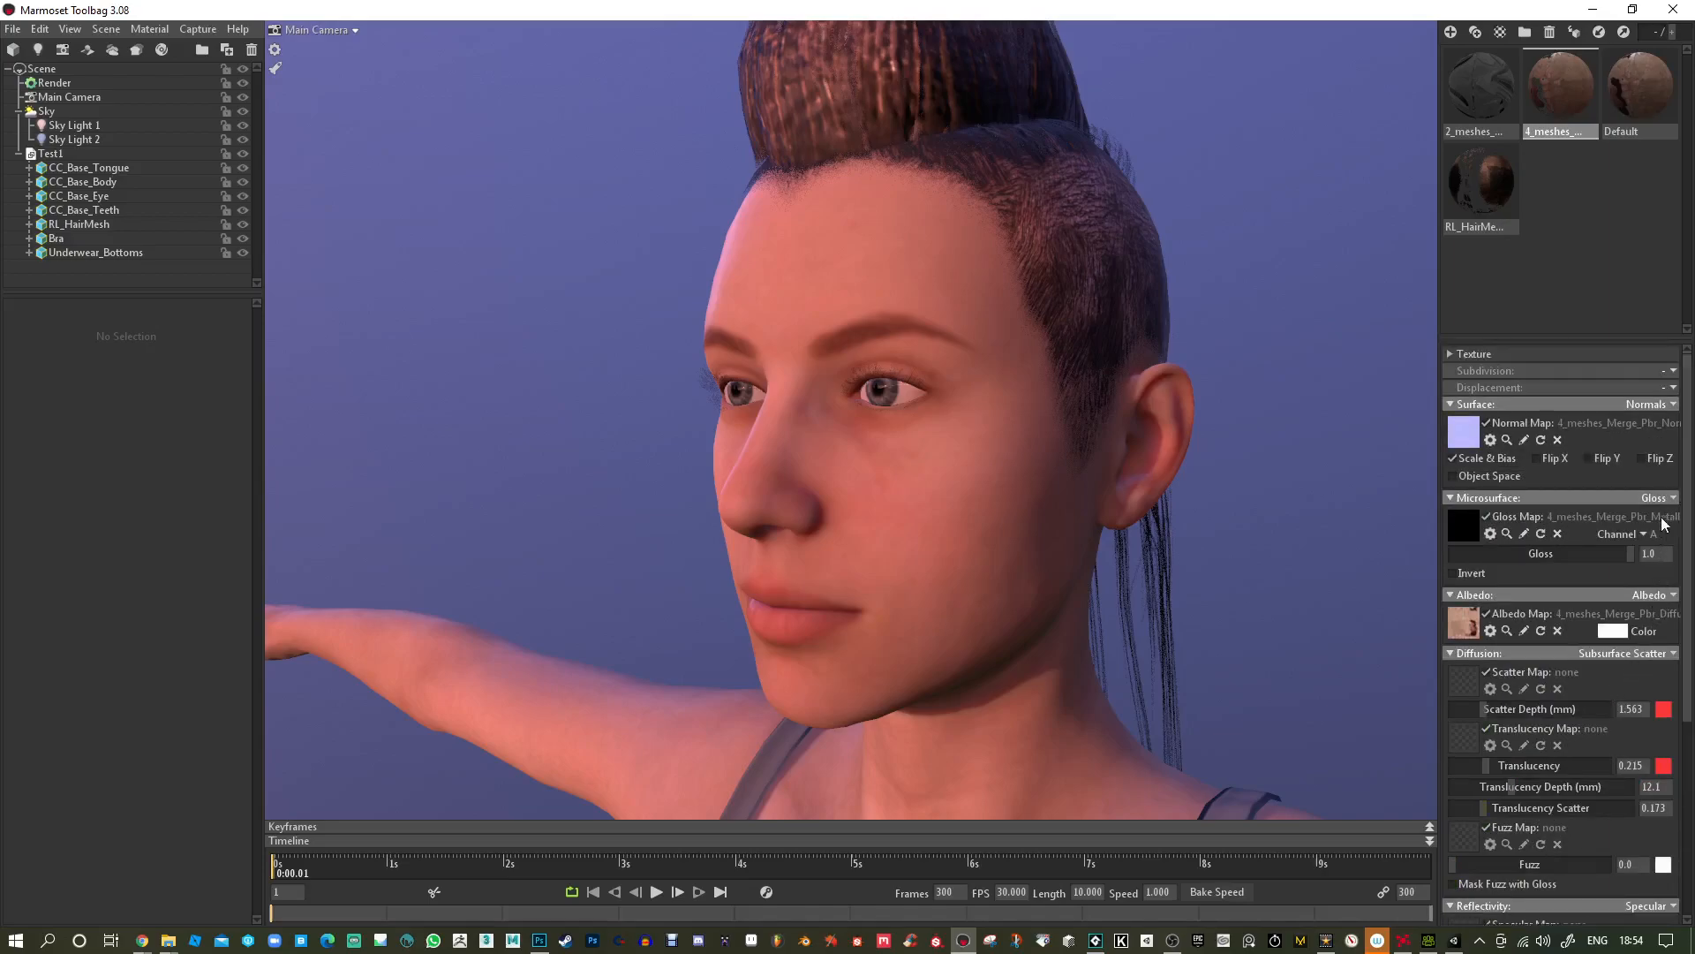
mouse_move(1322, 544)
shift+mouse_down()
mouse_move(1096, 551)
mouse_move(1377, 576)
mouse_move(1331, 580)
mouse_move(1214, 448)
mouse_move(1222, 533)
shift+mouse_up()
scroll(1214, 450, up, 3)
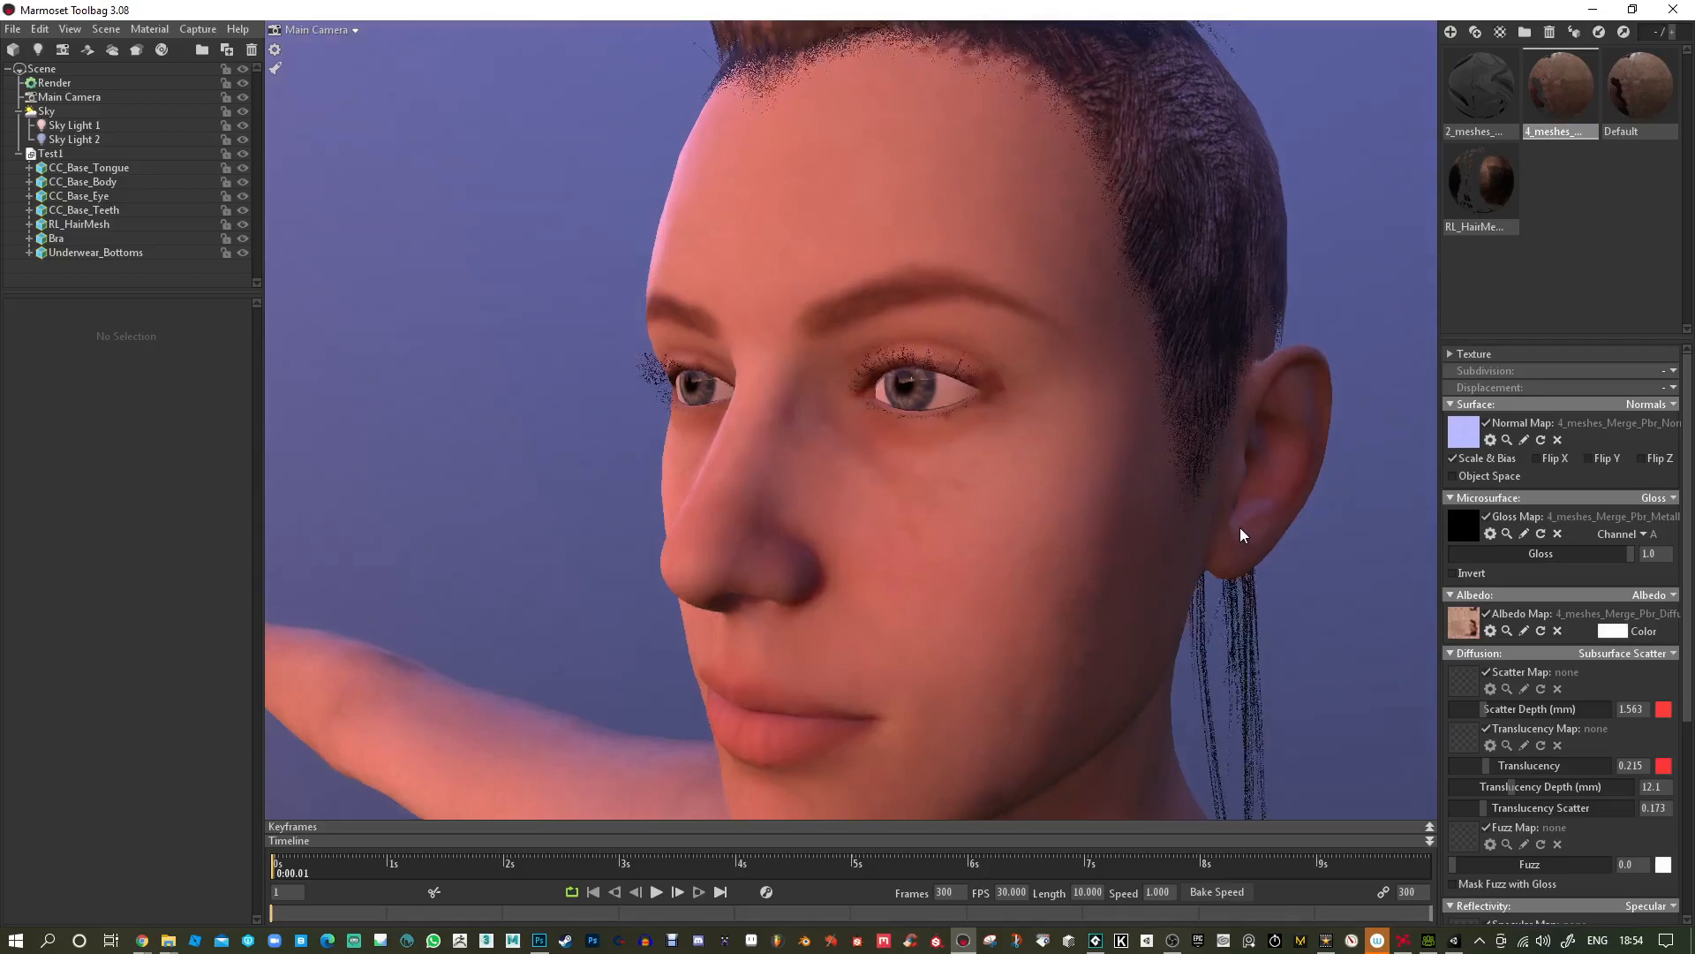
scroll(1239, 528, down, 2)
Rename the Default material to EYES.
click(1645, 117)
click(1639, 134)
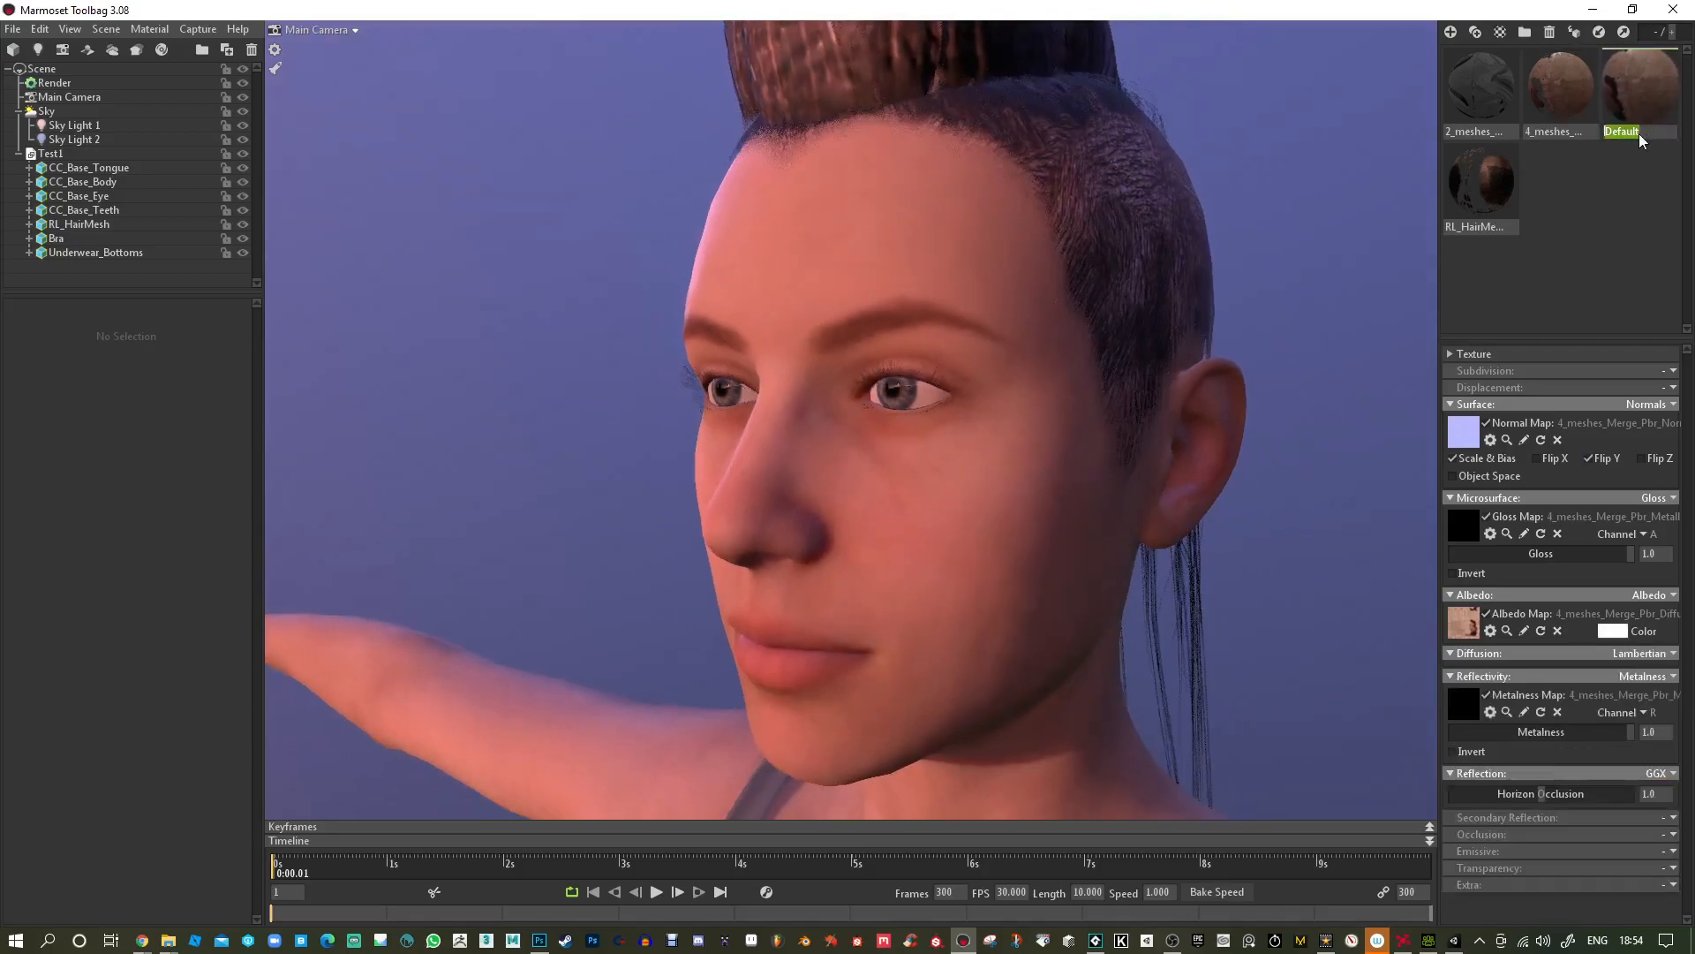
click(1640, 135)
key(ctrl+a)
text(EYES)
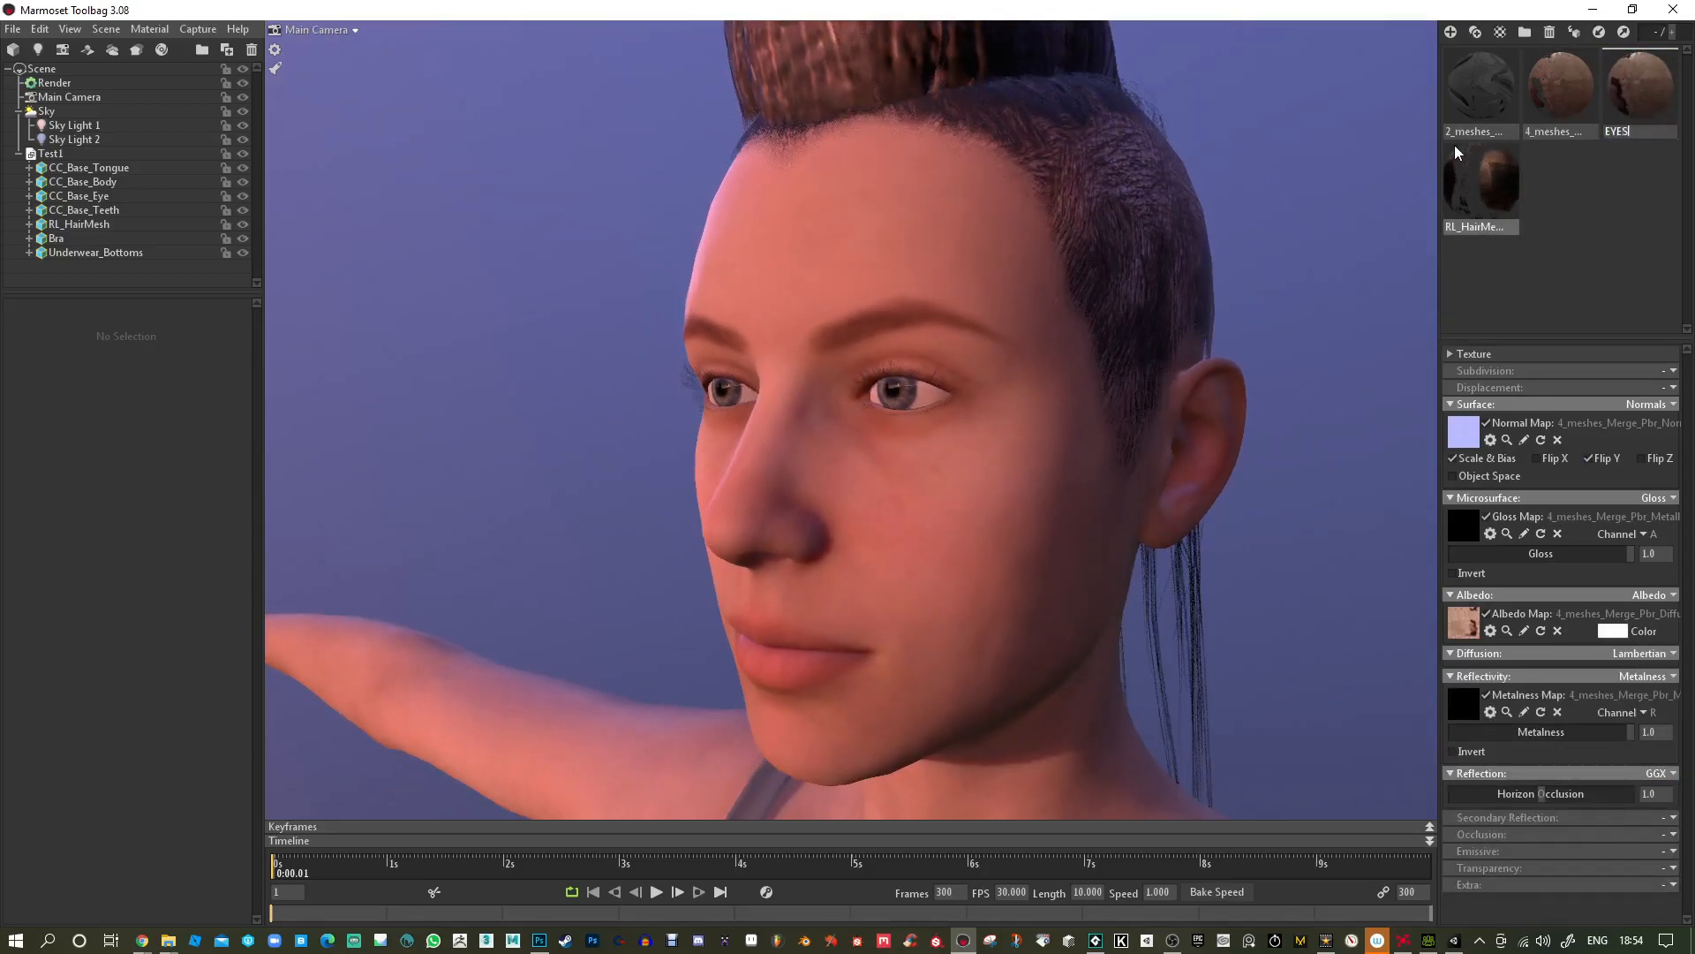
key(Return)
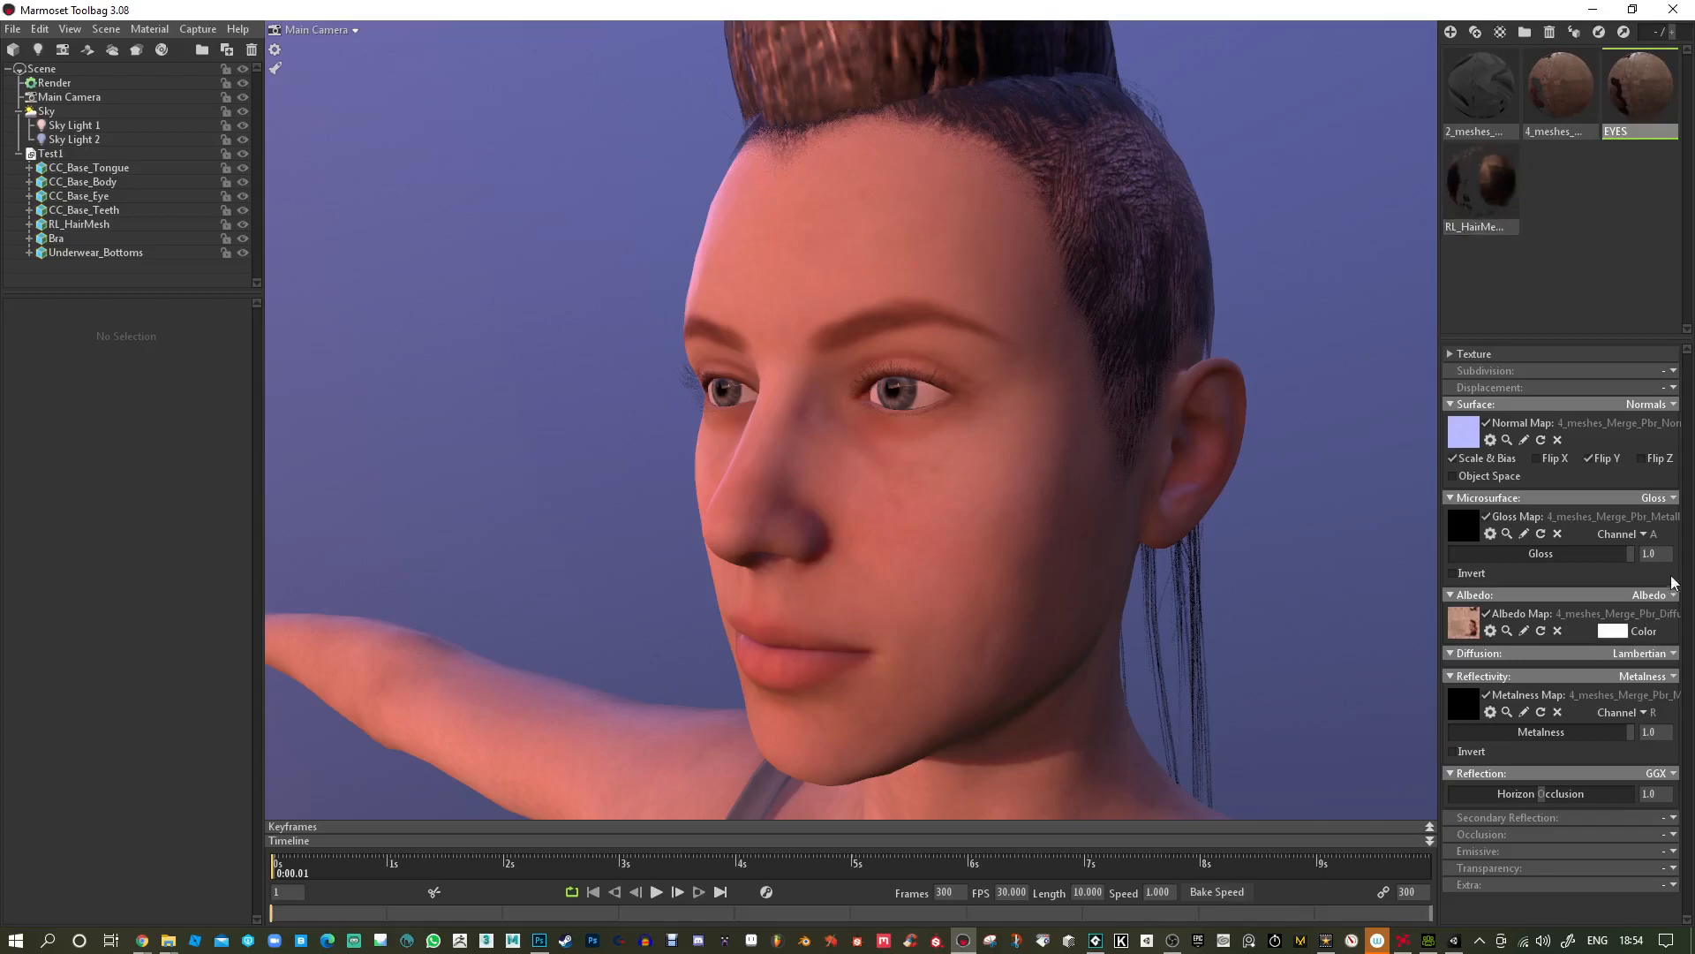
Lower the EYES material's gloss to 0.95 and change its diffusion to Subsurface Scatter.
drag(1639, 564, 1622, 563)
click(1638, 654)
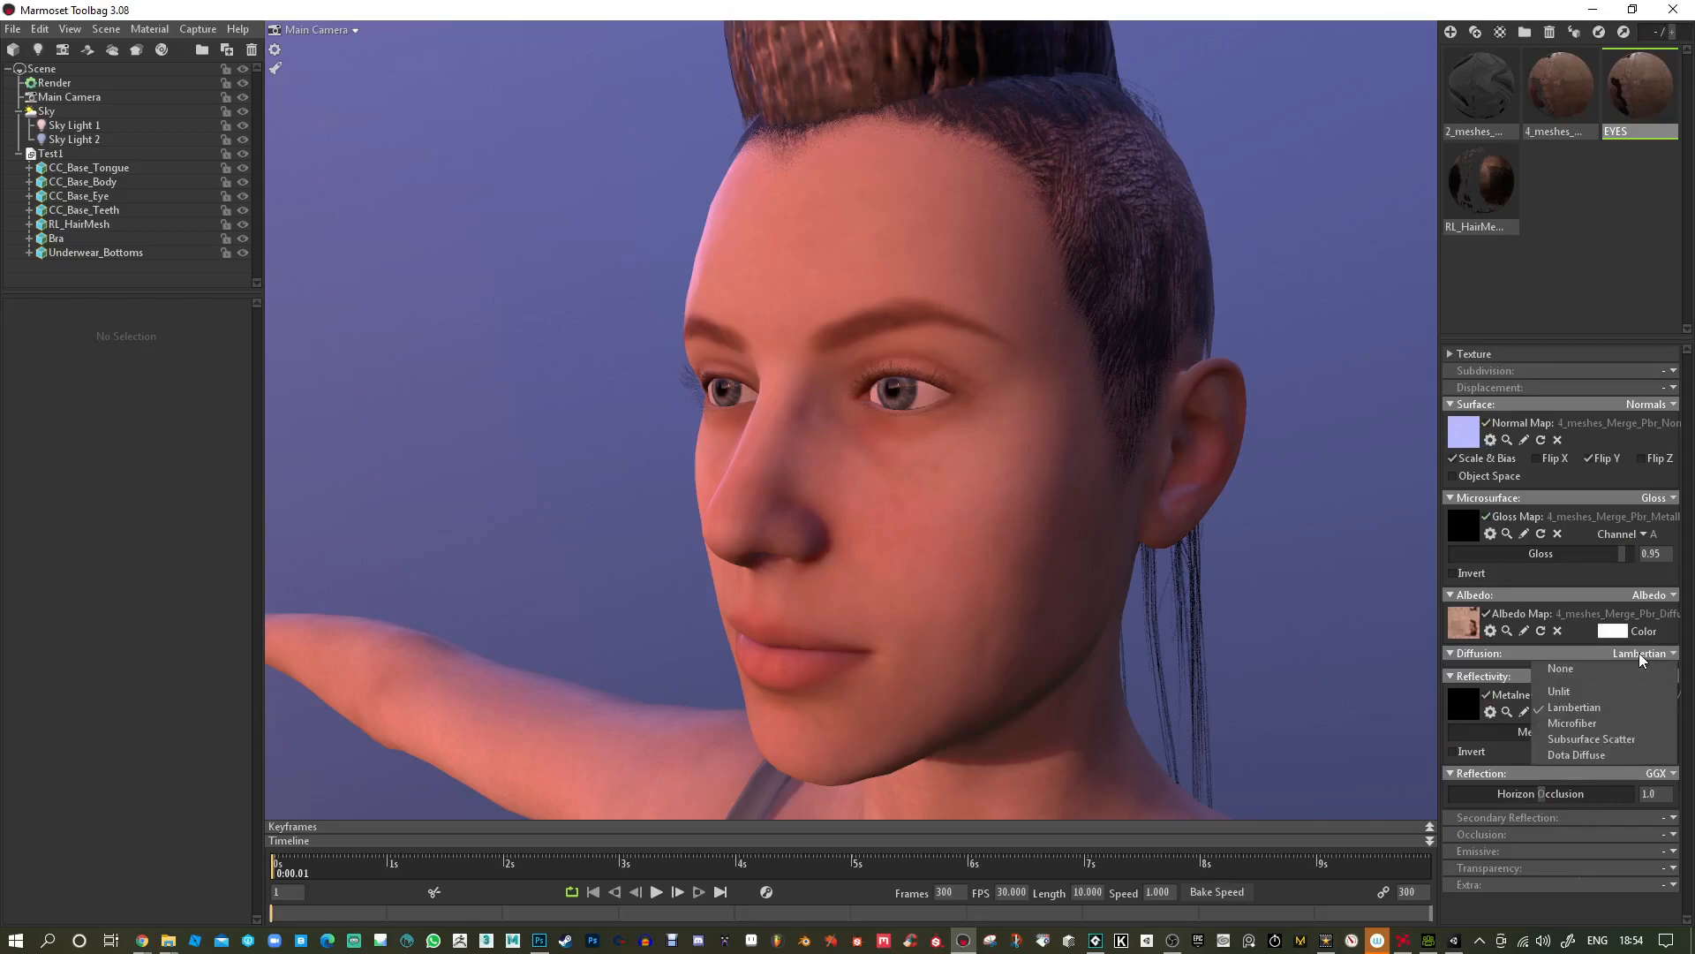
click(1607, 741)
Set the EYES scatter depth to 223.4 mm, translucency to 0.284, translucency depth to 7.277 mm and translucency scatter to 0.331.
drag(1487, 709, 1559, 708)
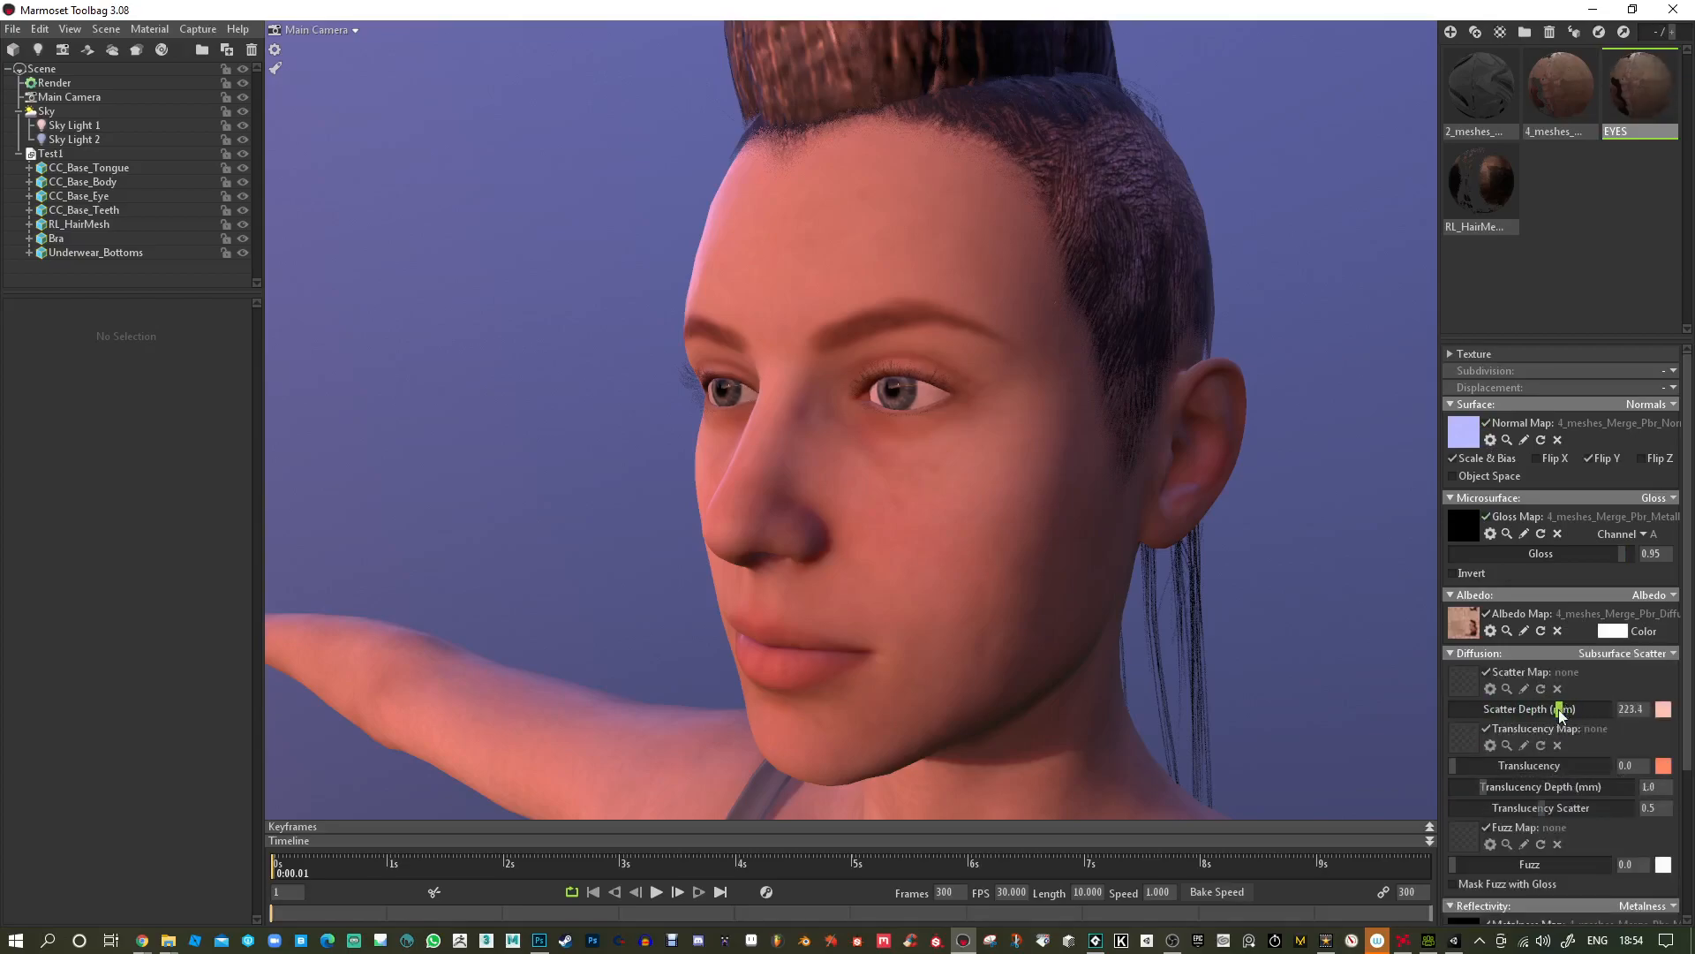
mouse_move(1496, 766)
mouse_down()
mouse_move(1528, 765)
mouse_move(1496, 765)
mouse_up()
drag(1487, 786, 1512, 808)
drag(941, 570, 708, 568)
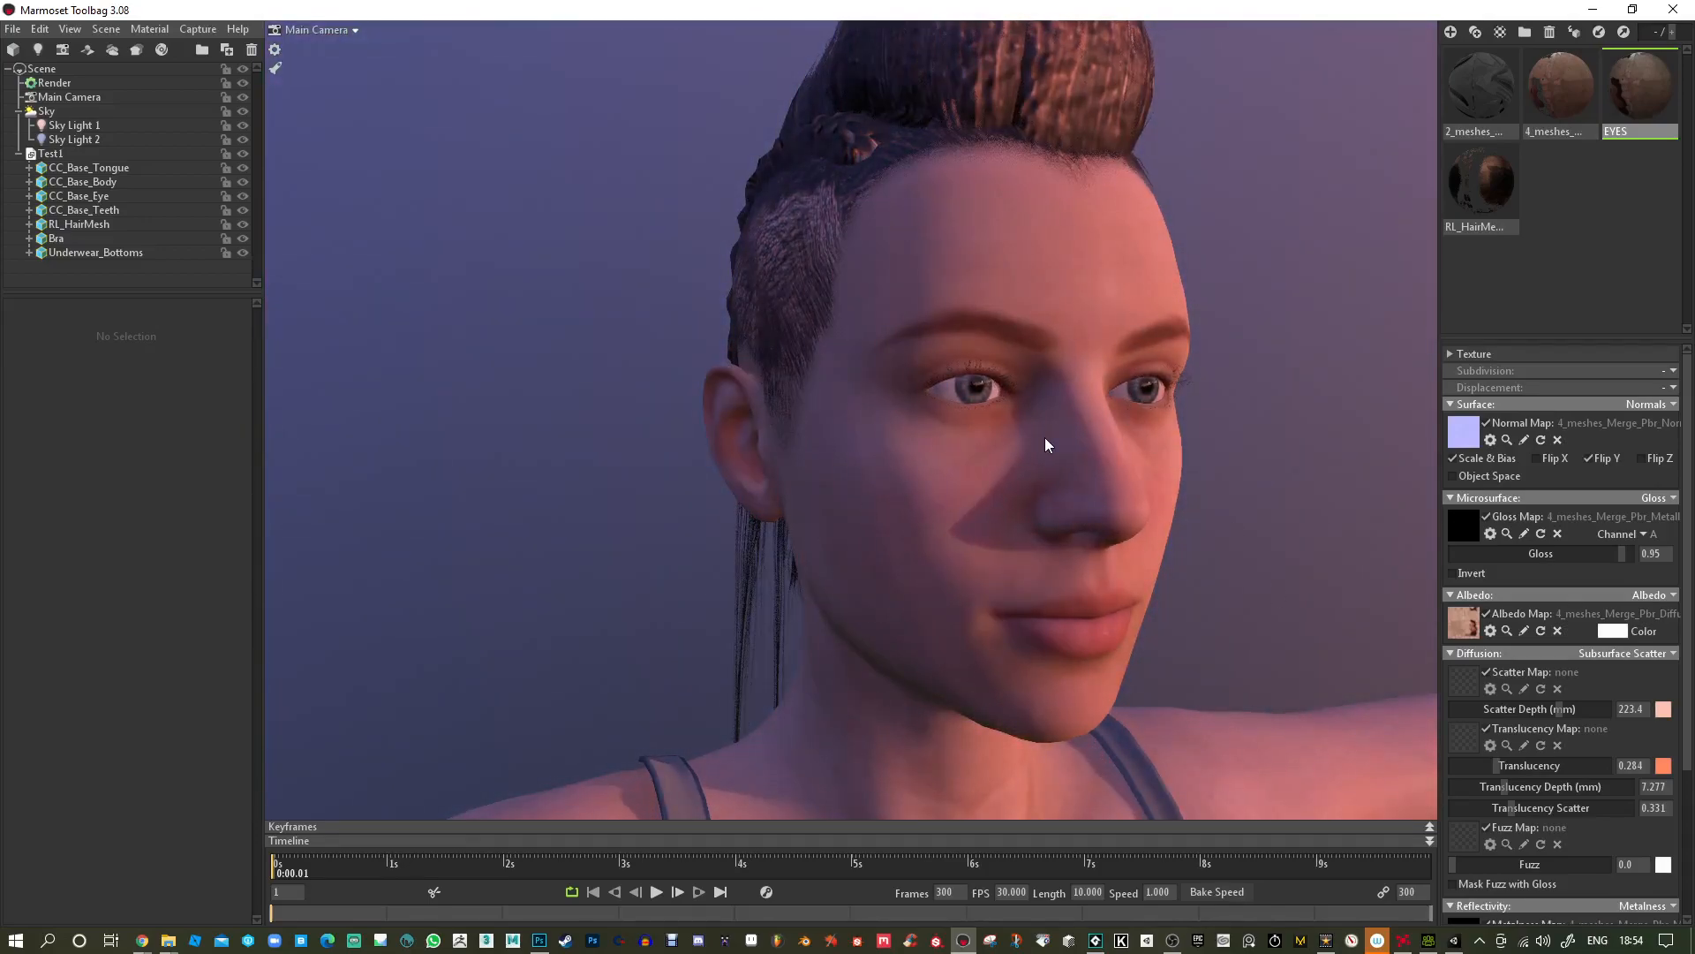
Change the EYES material's surface type to Parallax.
scroll(1533, 545, down, 5)
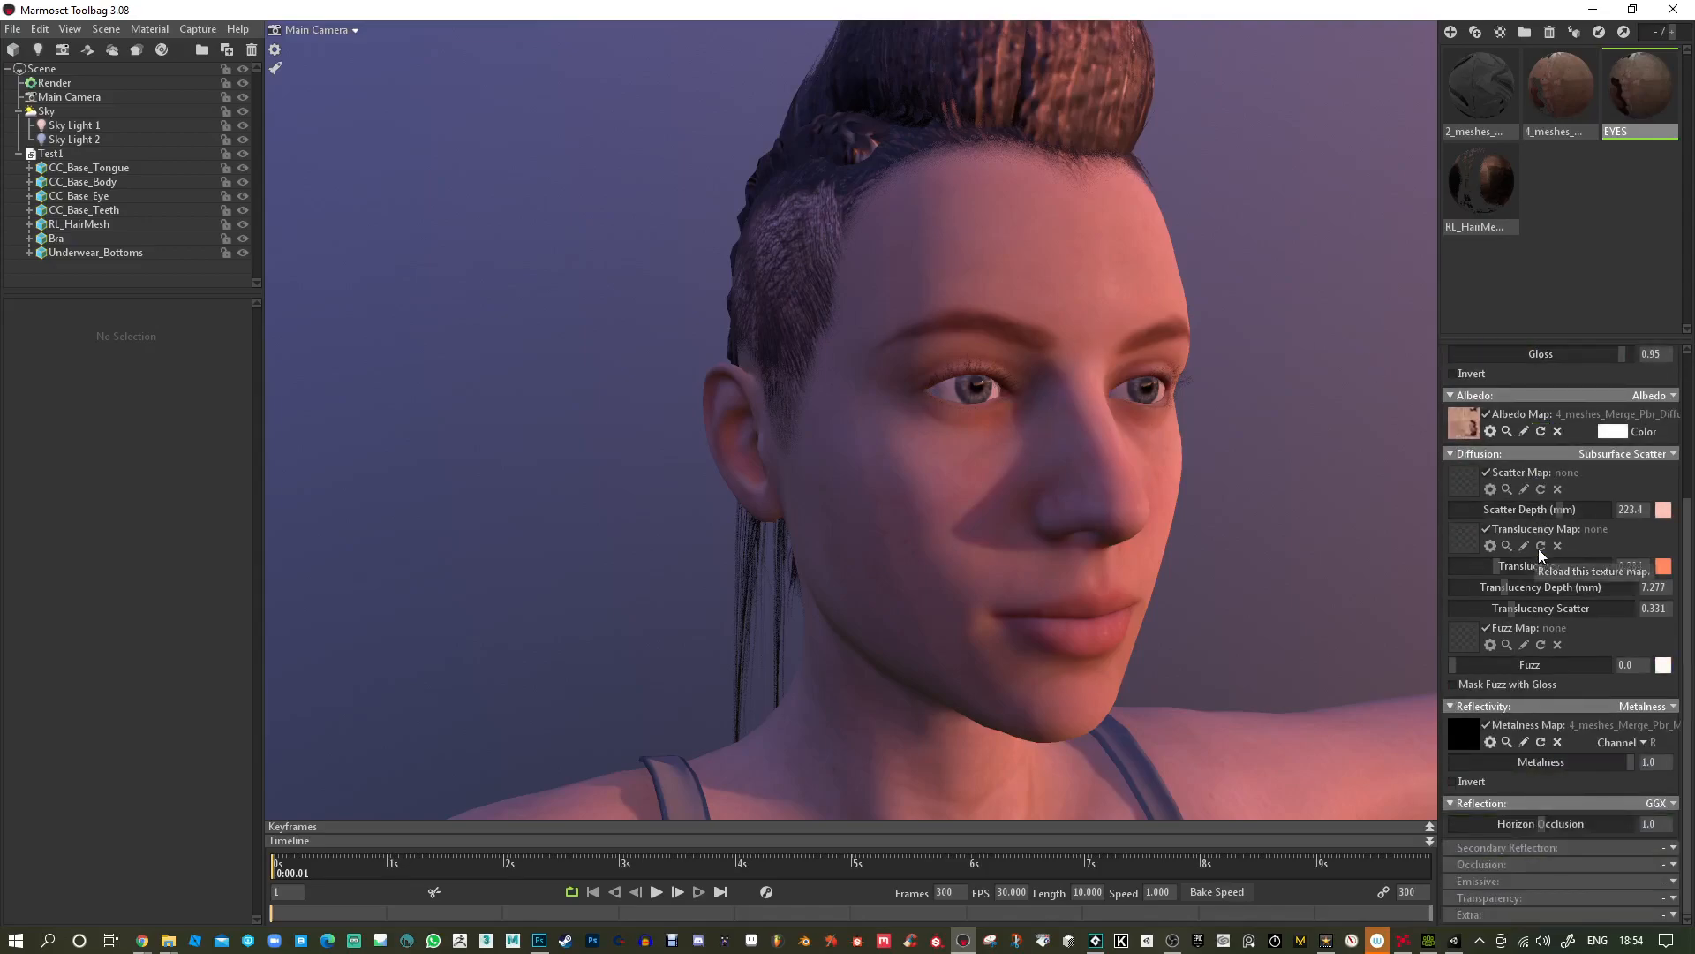
scroll(1538, 549, up, 5)
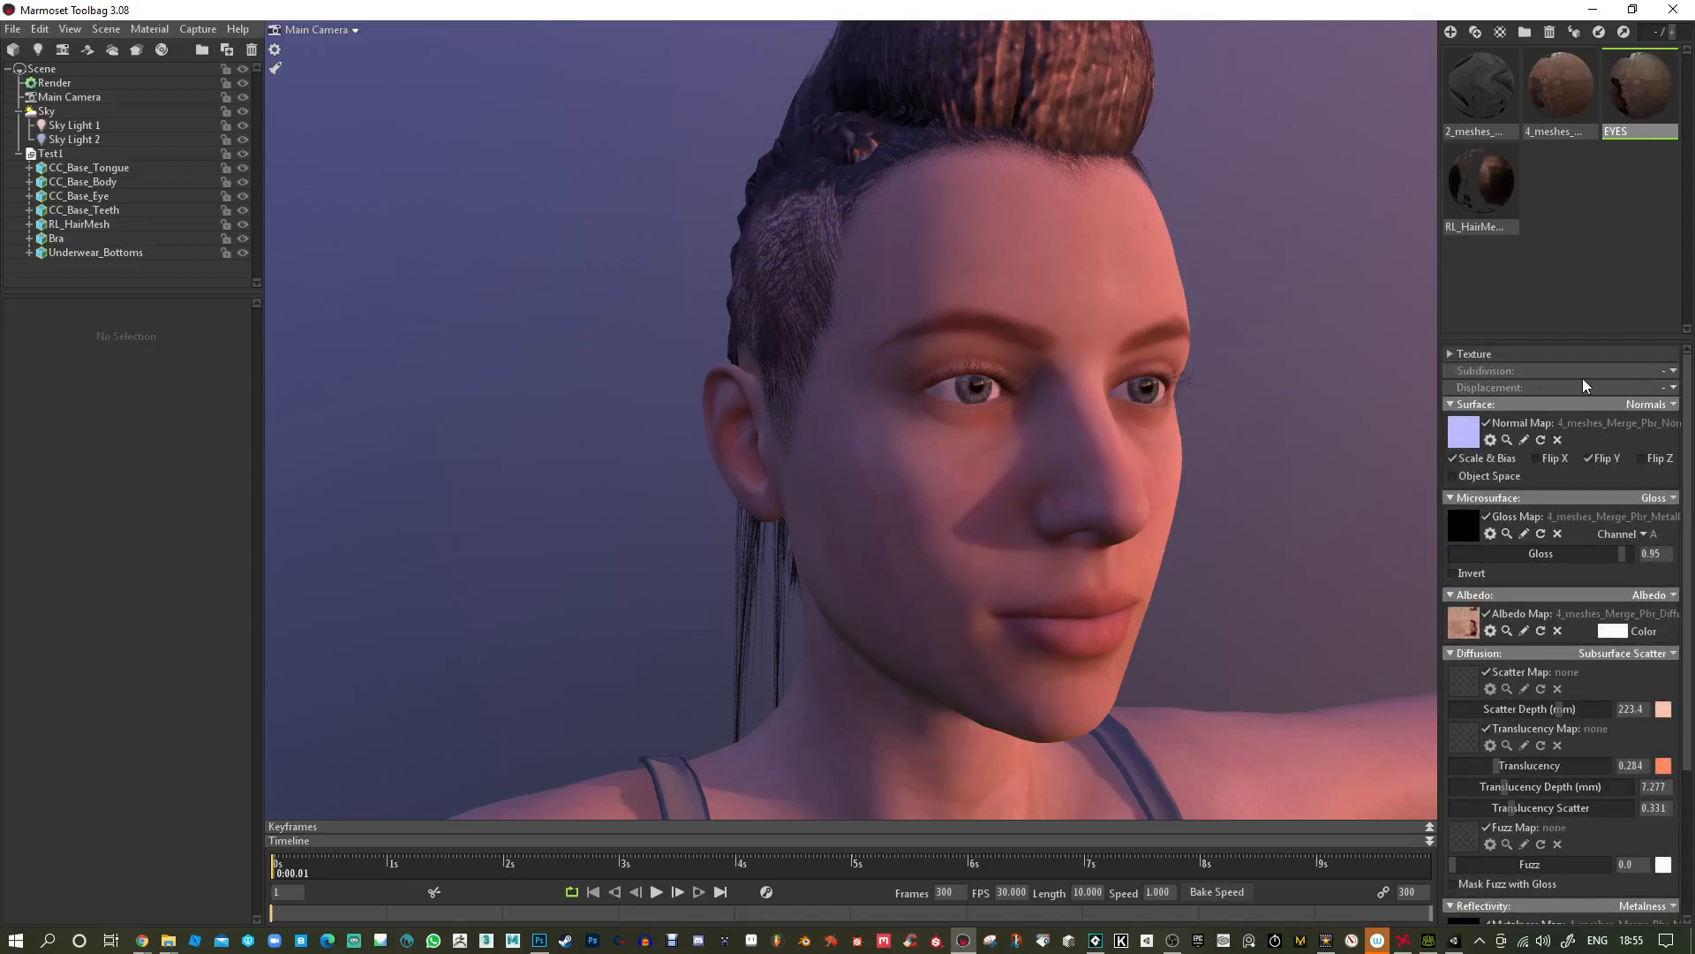
click(1644, 404)
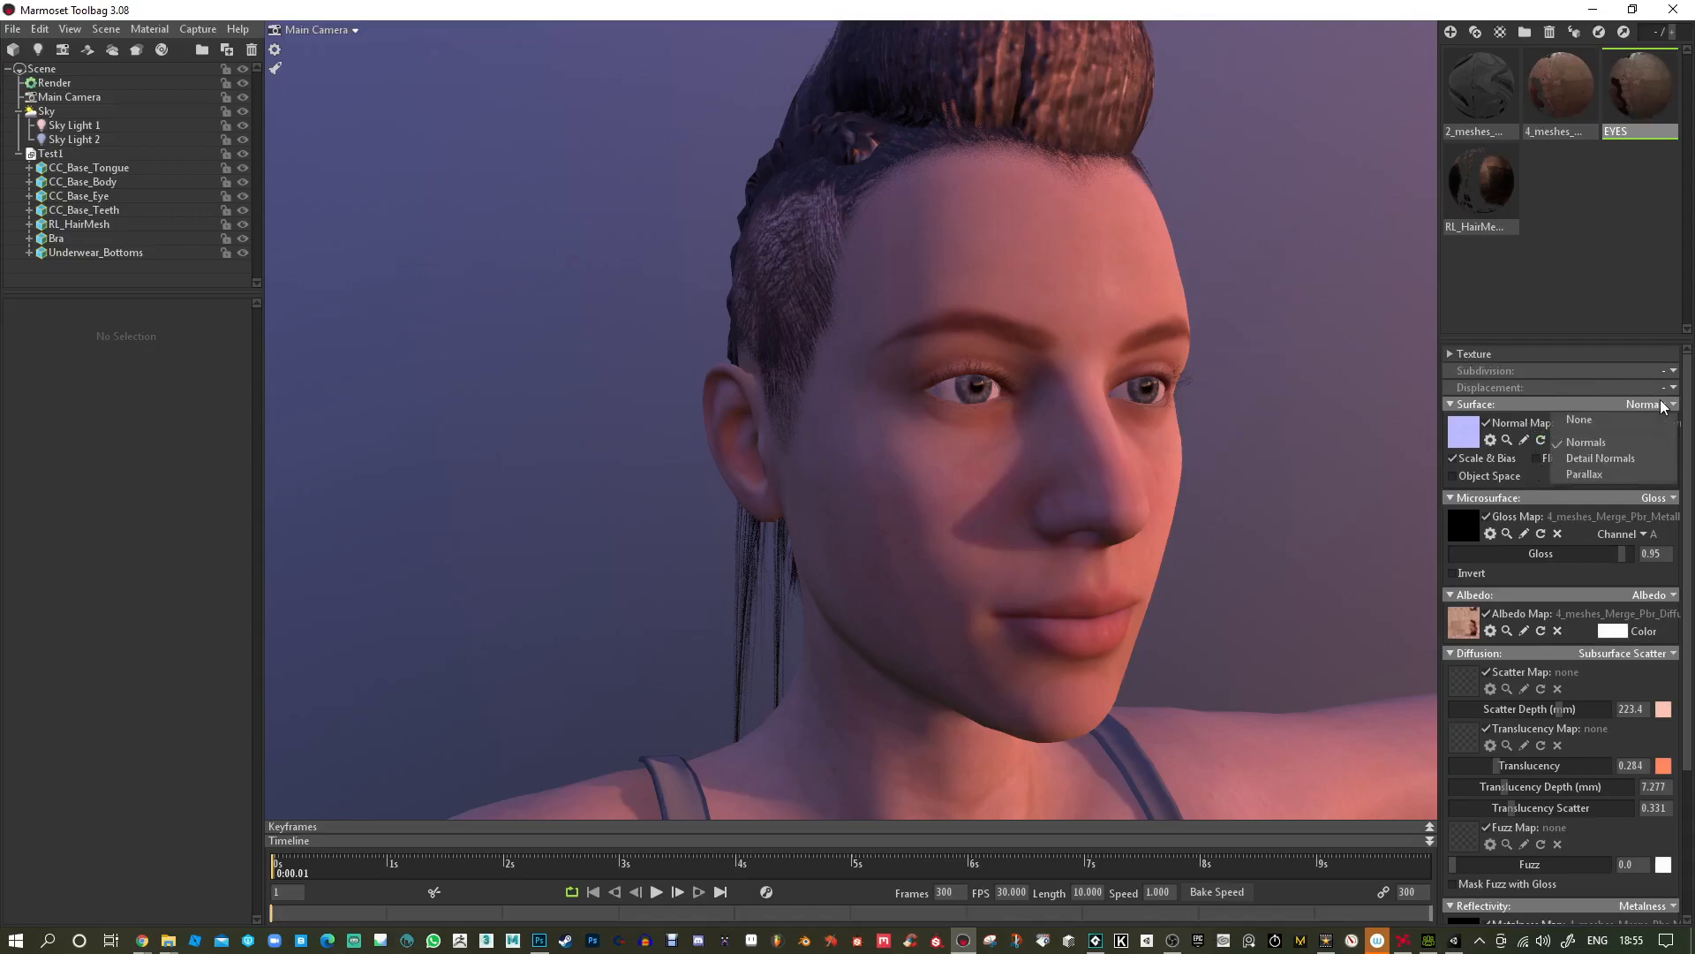
click(1623, 482)
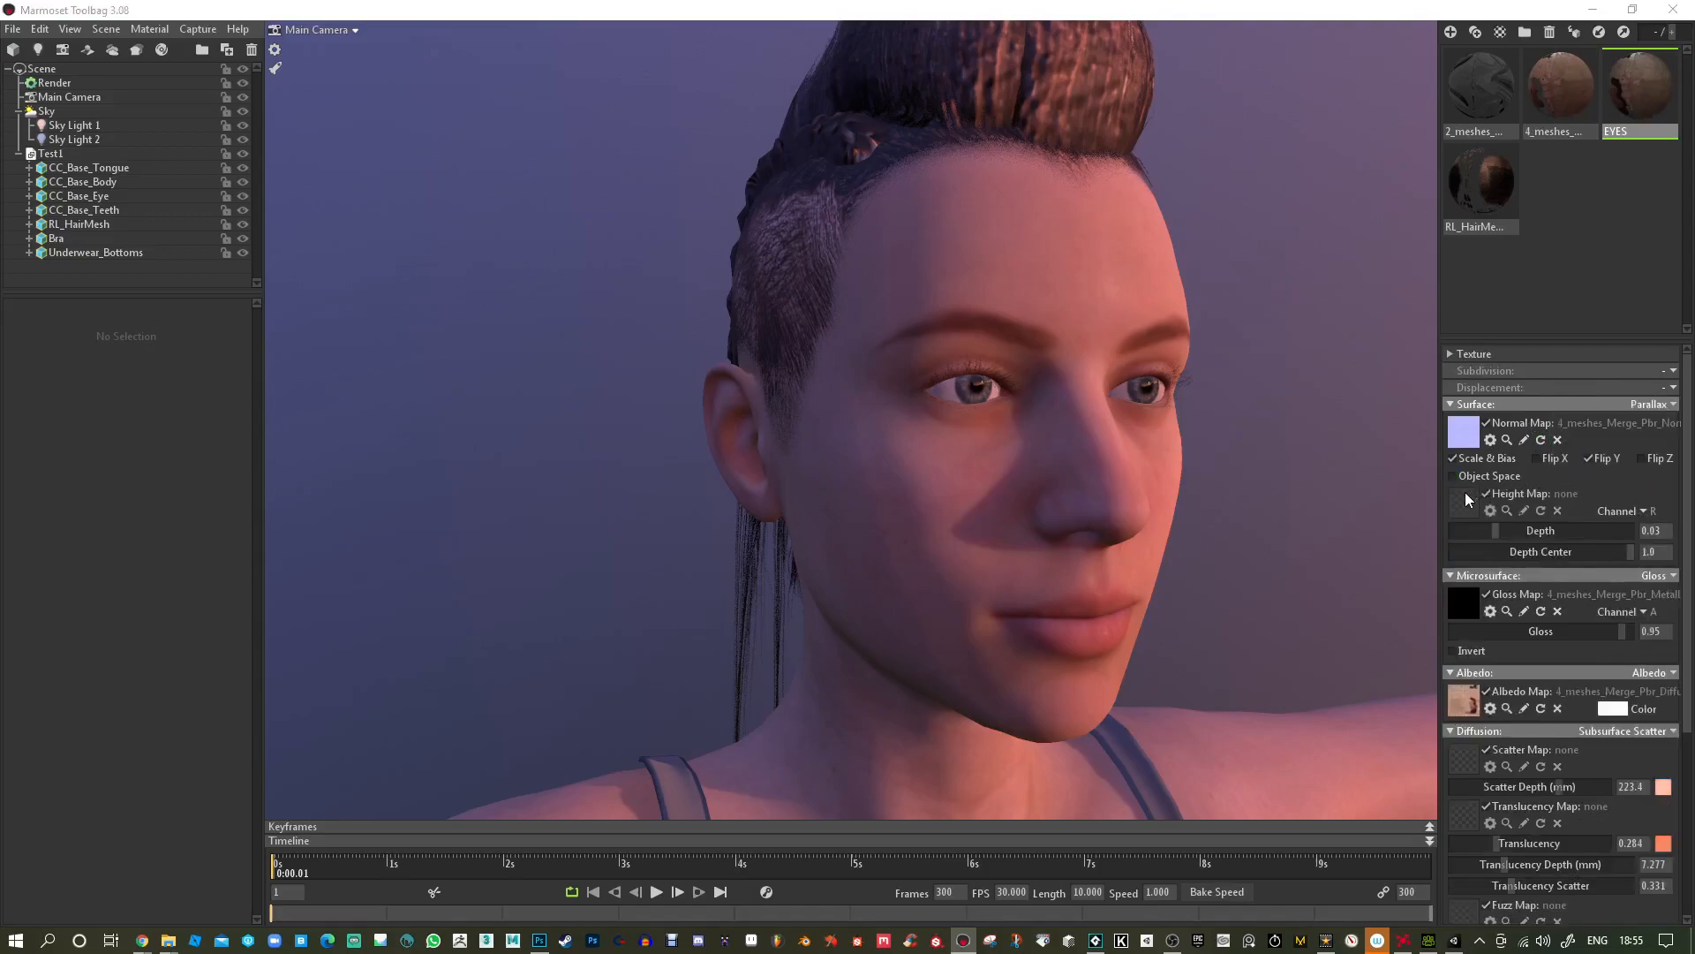
Load 4_meshes_Merge_Pbr_HDRP.png from the CC_Base_Eye textures as the EYES height map and check the eyes from the front.
click(1465, 491)
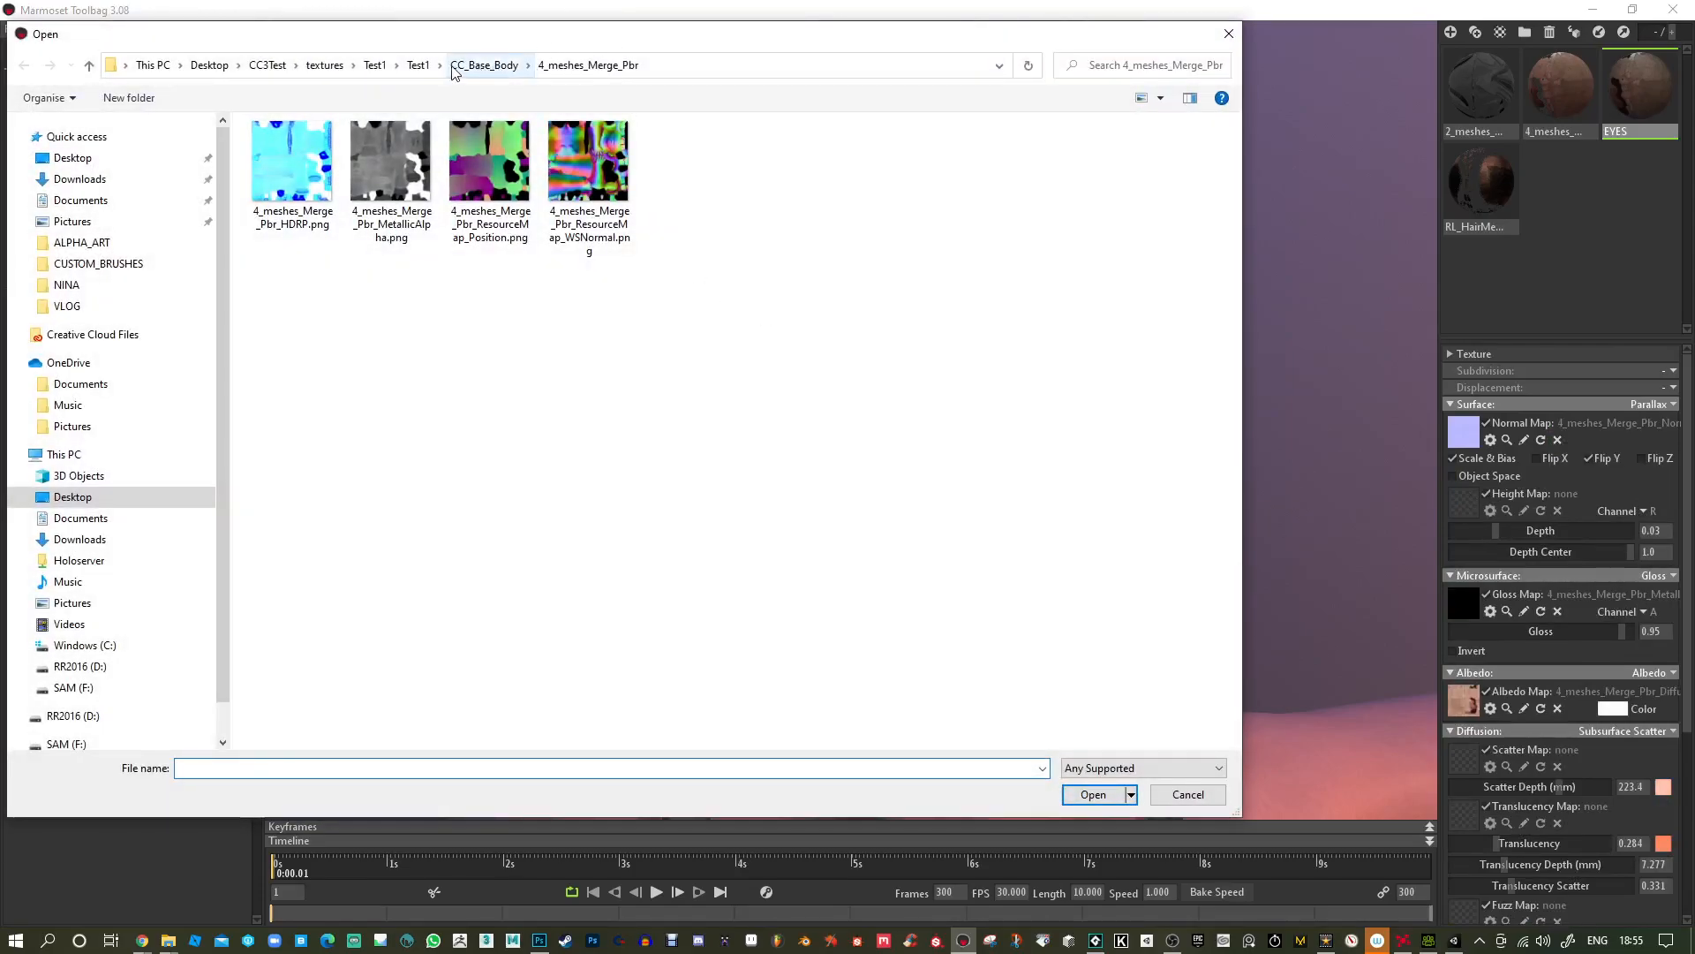
click(418, 64)
double_click(335, 187)
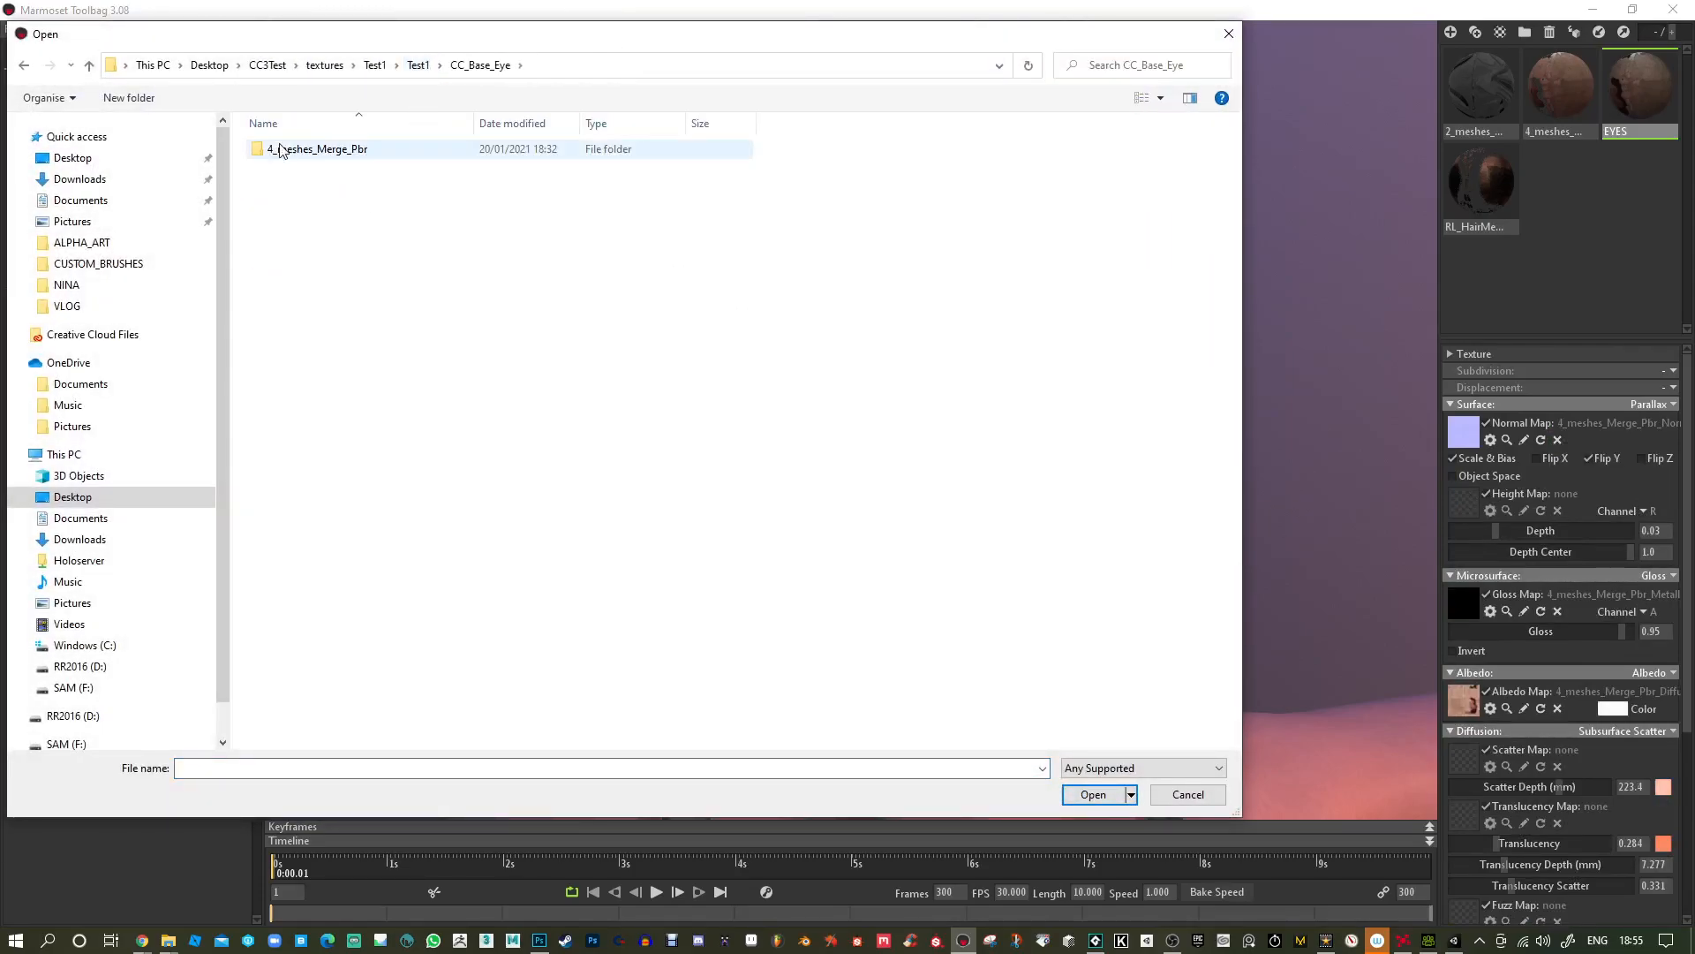
double_click(289, 151)
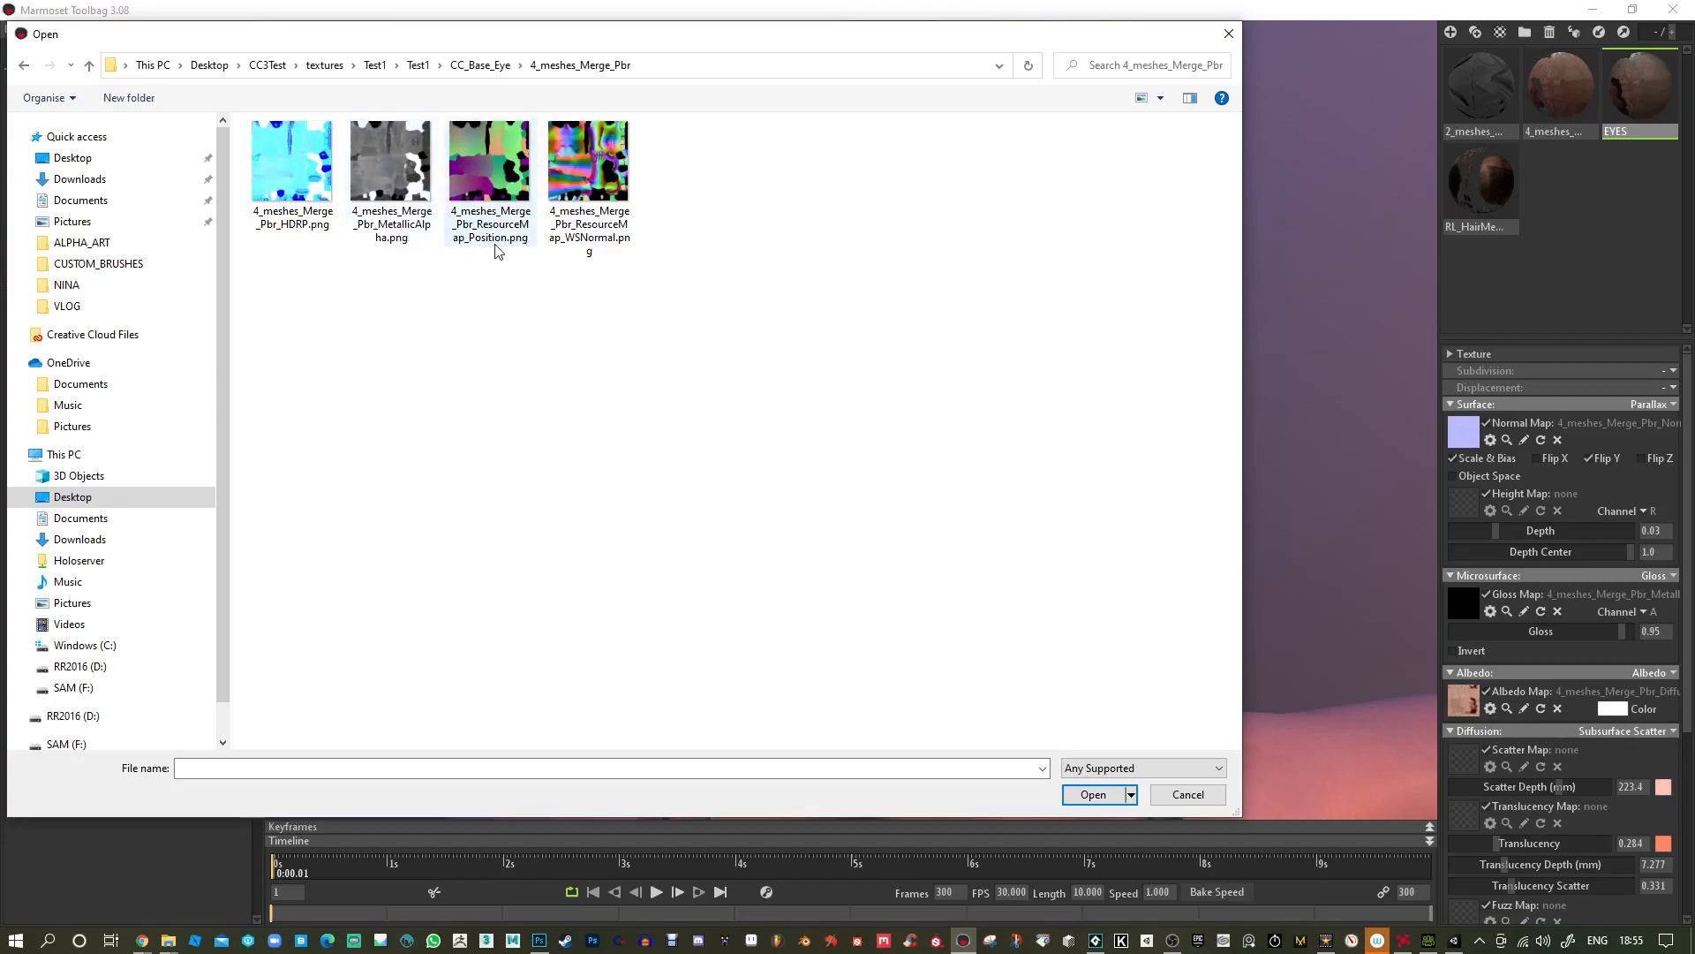
double_click(301, 191)
drag(1263, 459, 1183, 463)
drag(1139, 576, 1082, 579)
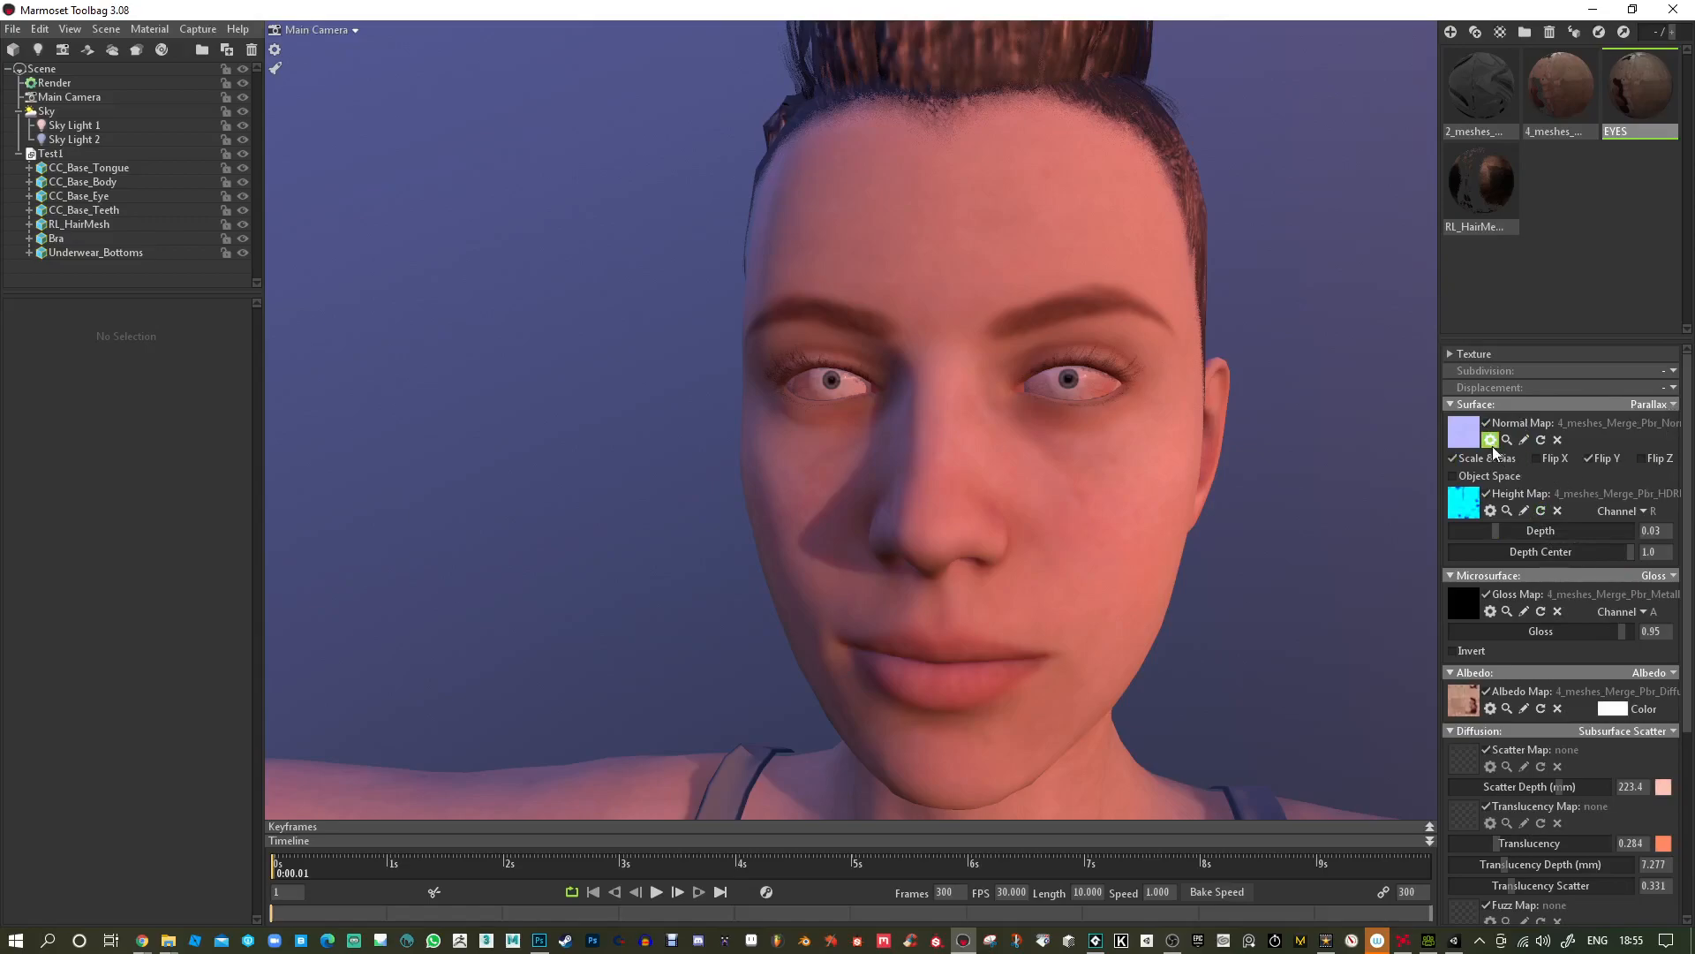
Try the G and B channels for the EYES height map.
click(1644, 516)
click(1622, 546)
click(1644, 511)
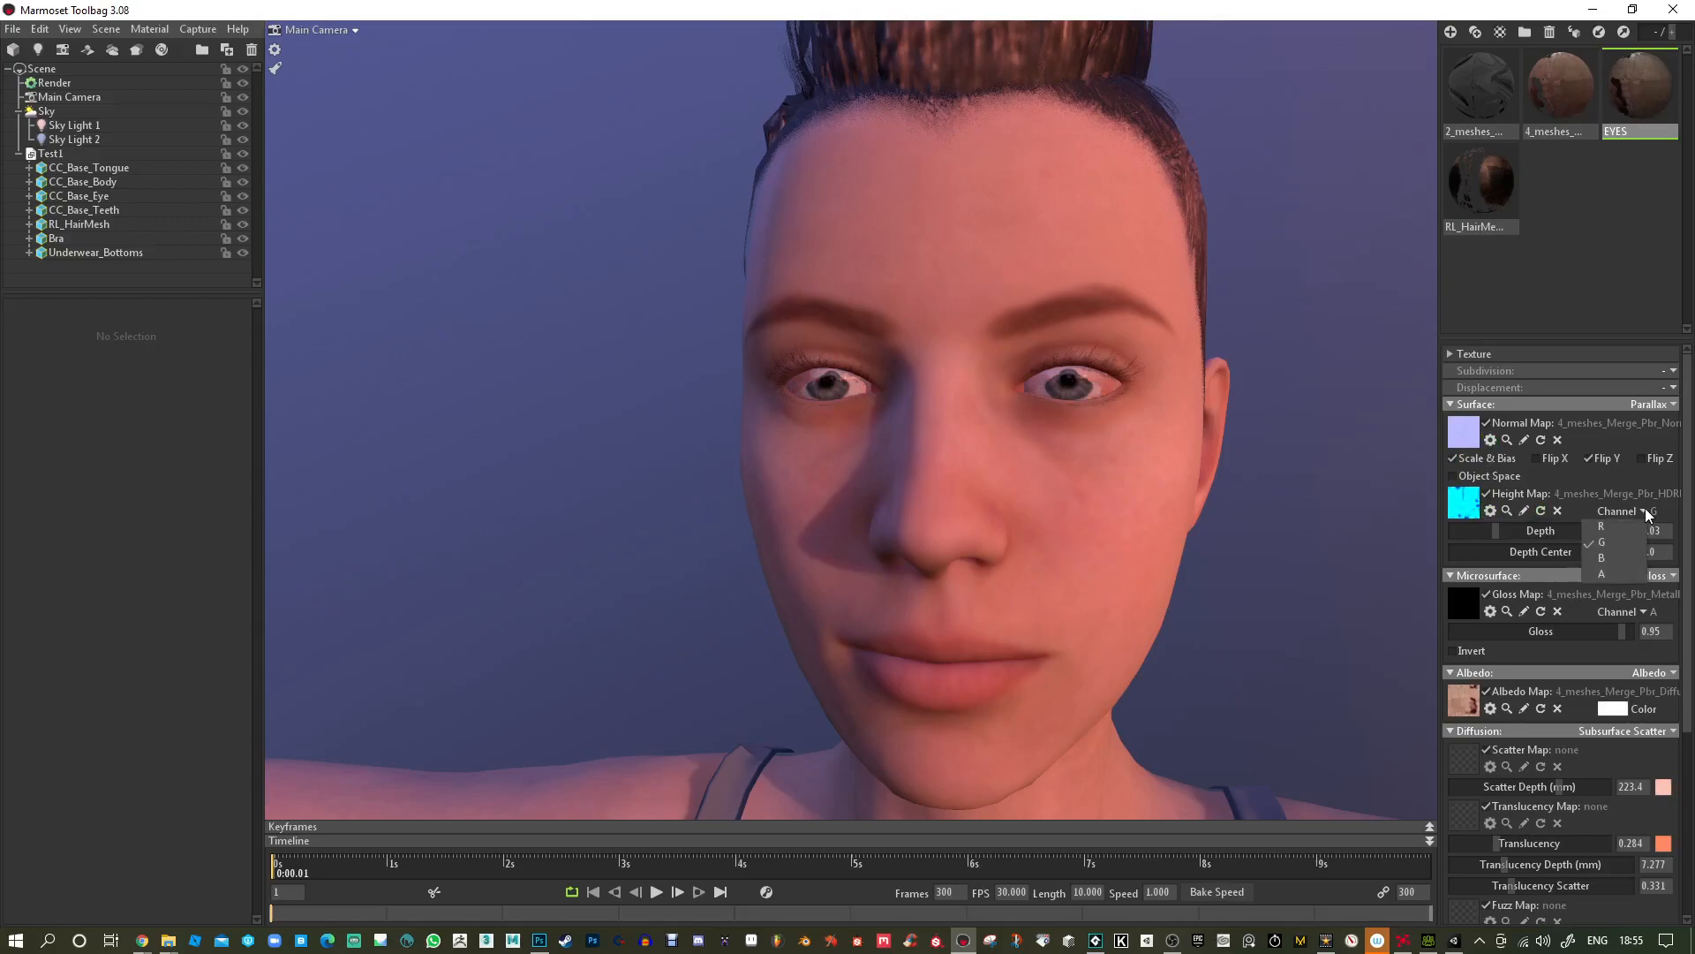
click(1623, 558)
mouse_move(1012, 491)
mouse_down()
mouse_move(881, 495)
mouse_move(992, 510)
mouse_up()
Try a parallax depth of -1 on the eyes with depth center values of 0.41 and 1.0.
mouse_move(1507, 535)
mouse_down()
mouse_move(1578, 533)
mouse_move(1483, 535)
mouse_move(1431, 557)
mouse_move(1643, 558)
mouse_move(1443, 536)
mouse_move(1477, 537)
mouse_move(1461, 536)
mouse_up()
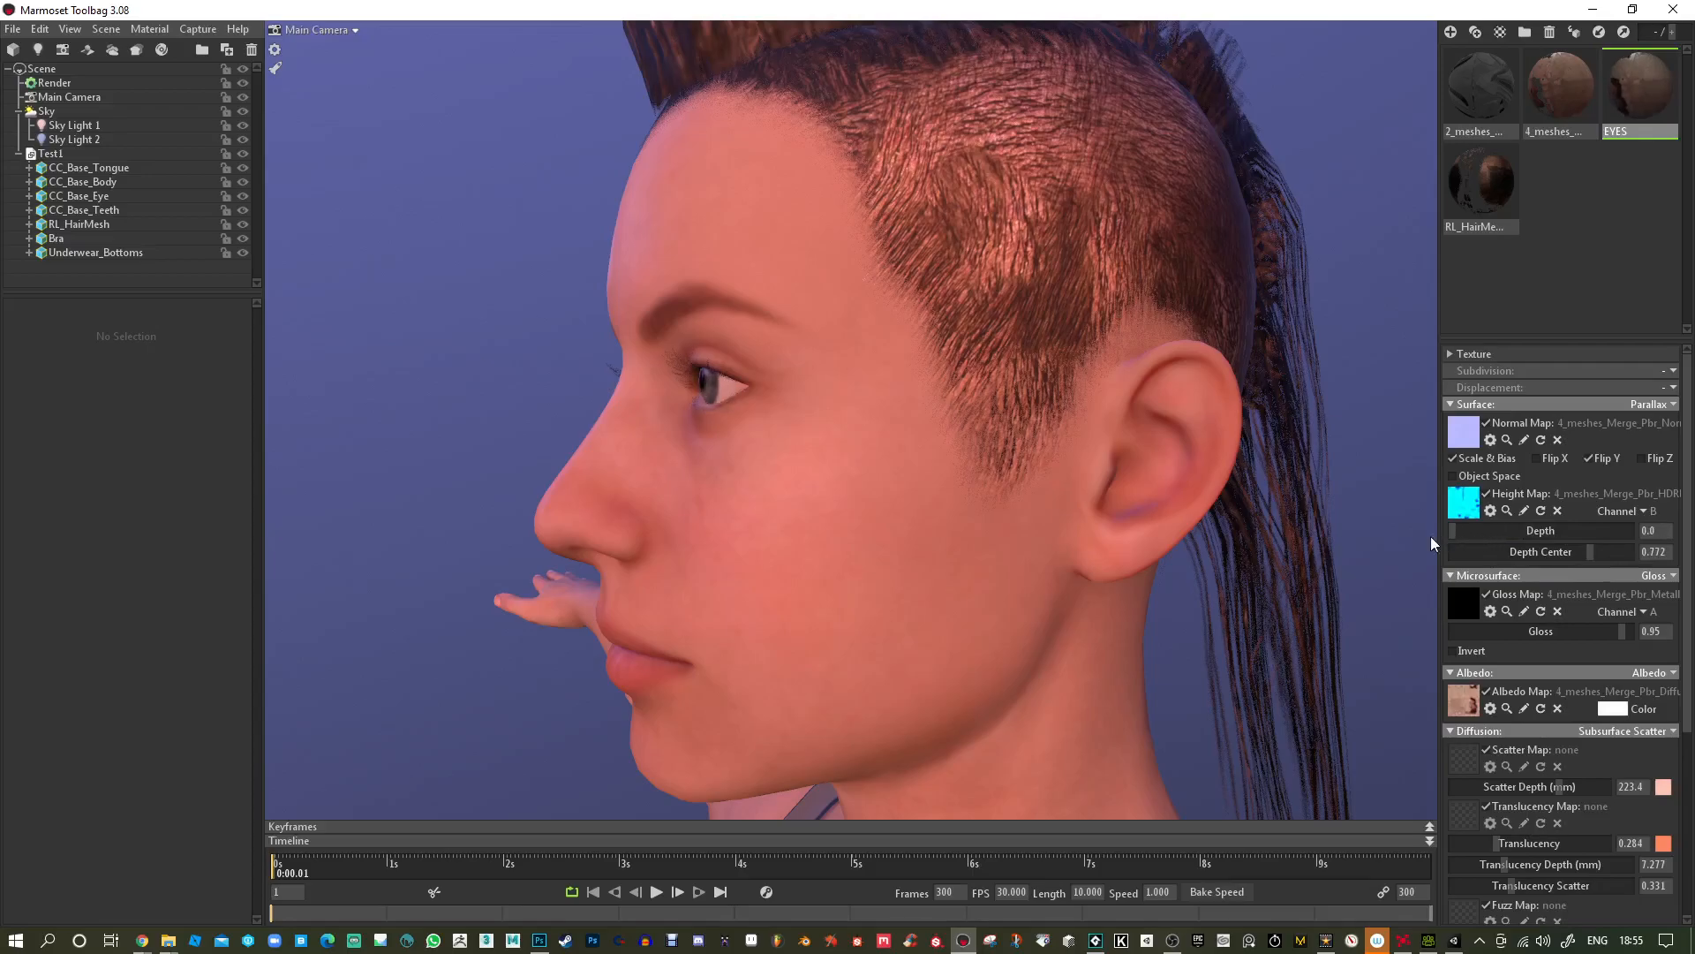
drag(1586, 553, 1526, 552)
text(-1)
key(Return)
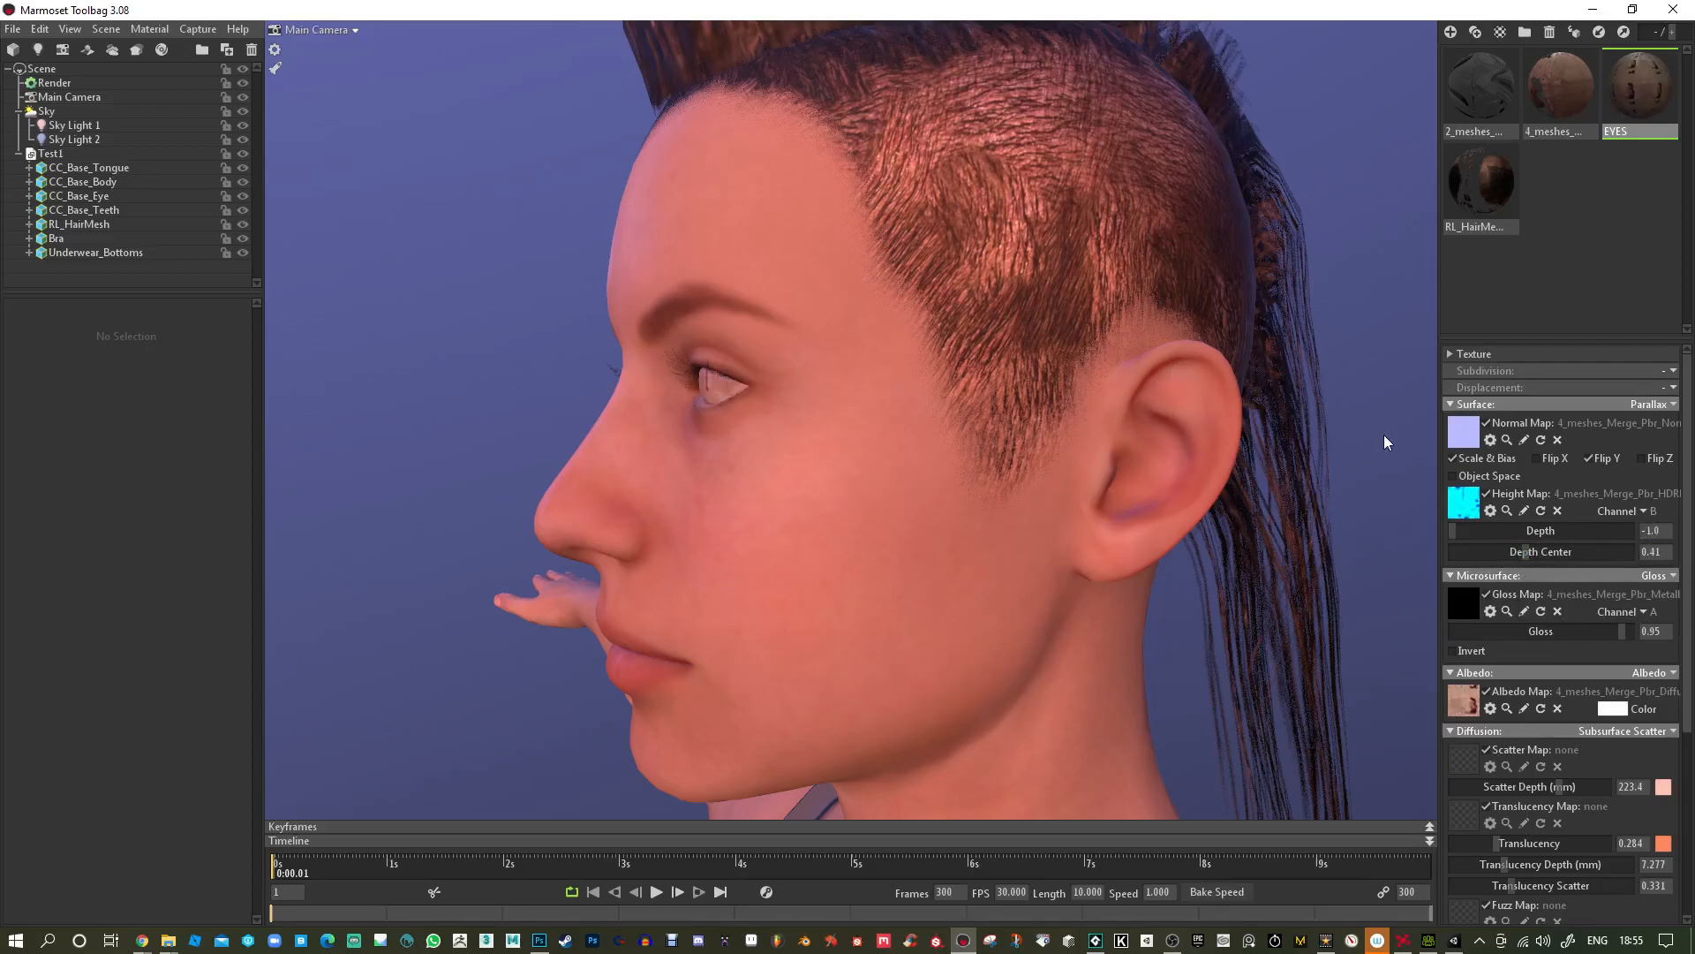
drag(1523, 551, 1638, 549)
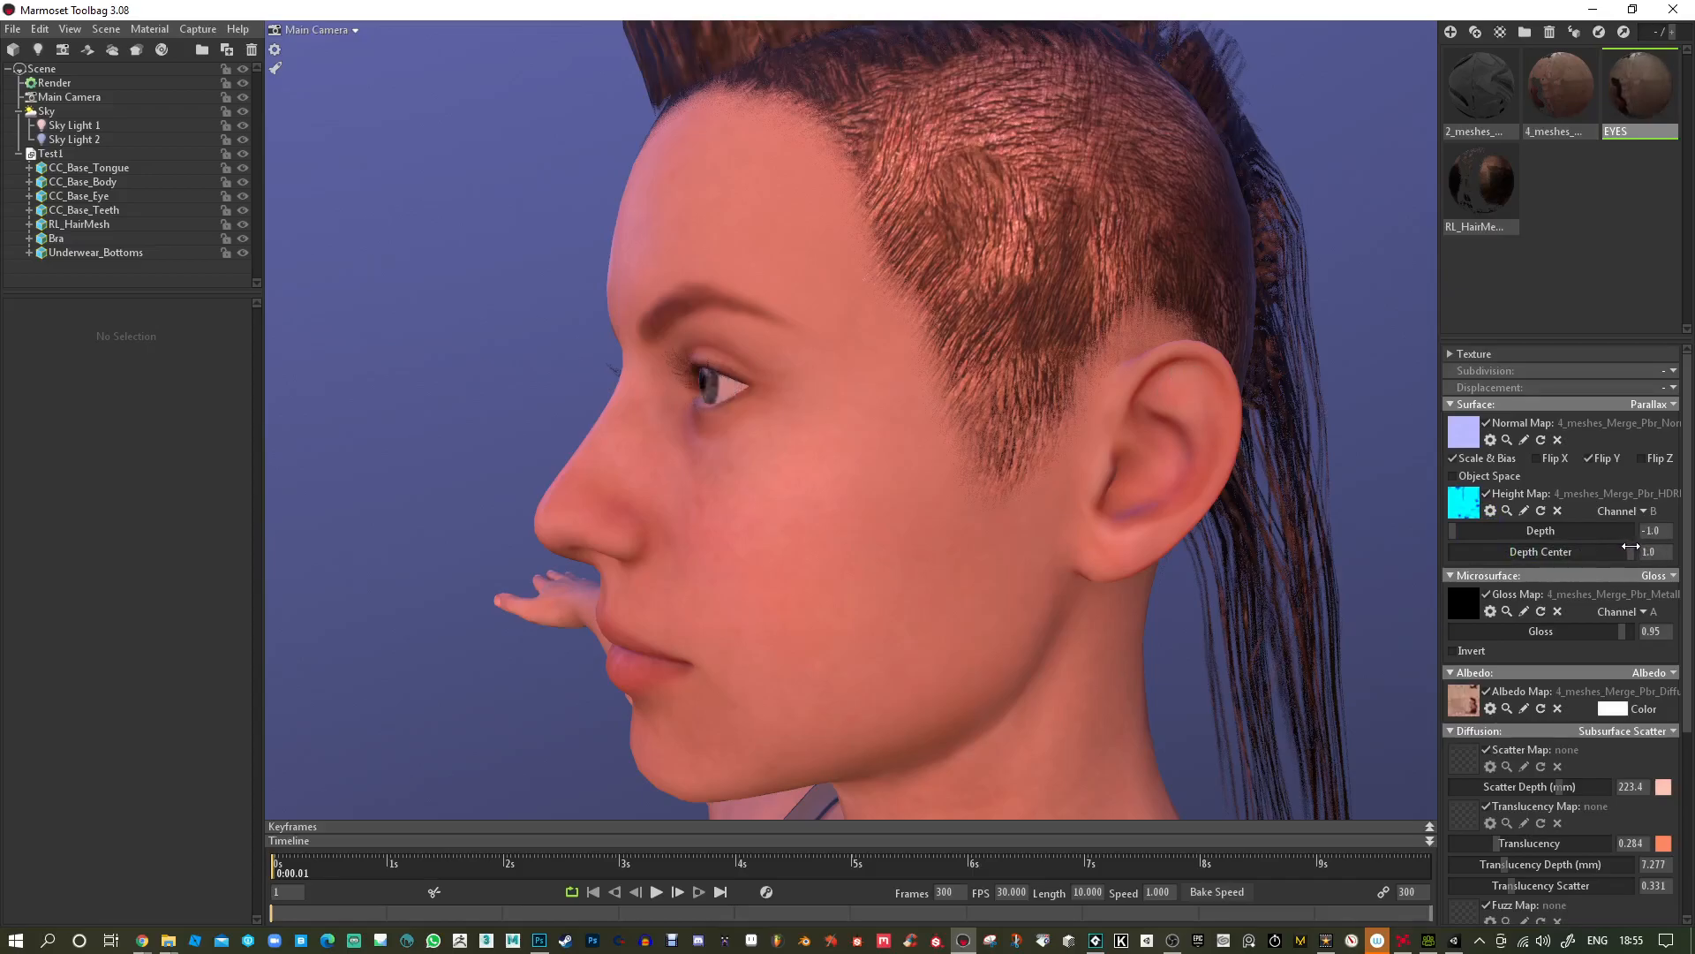
Set the EYES parallax depth to -0.1 and its depth center to 0.965.
key(BackSpace)
text(.)
text(99)
key(Return)
drag(1659, 531, 1391, 410)
text(-.1)
key(Return)
drag(1635, 556, 1623, 553)
drag(759, 459, 867, 416)
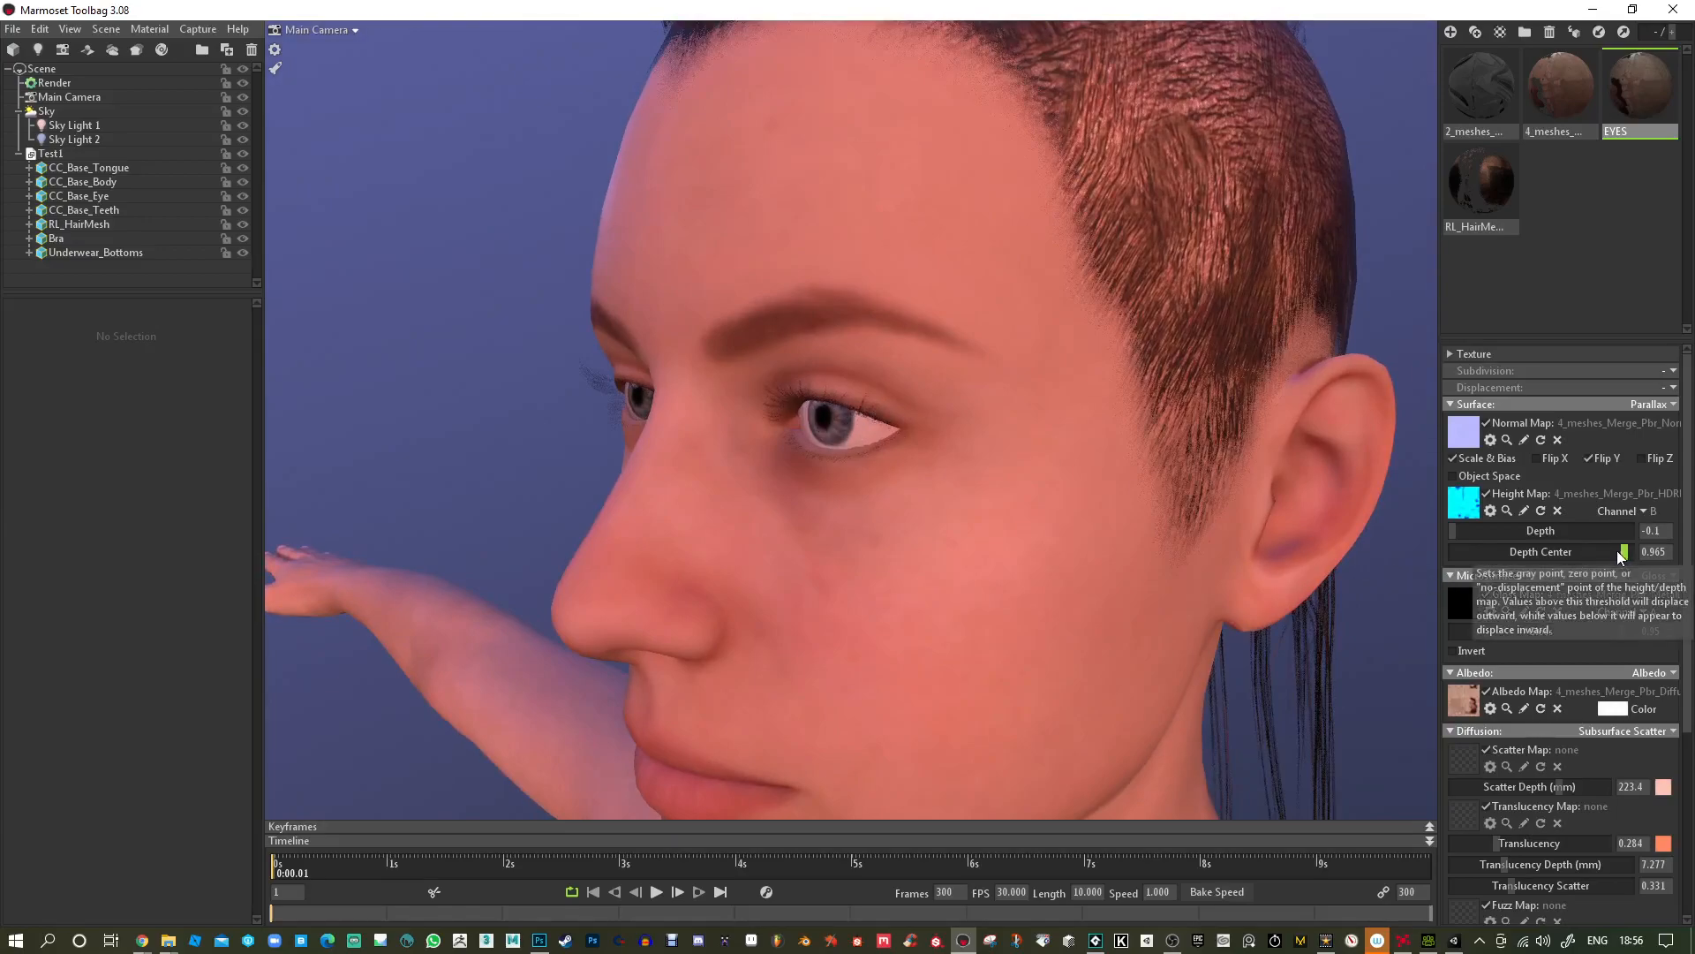
Switch the EYES height map channel to A and set the depth center to 0.975.
click(1640, 512)
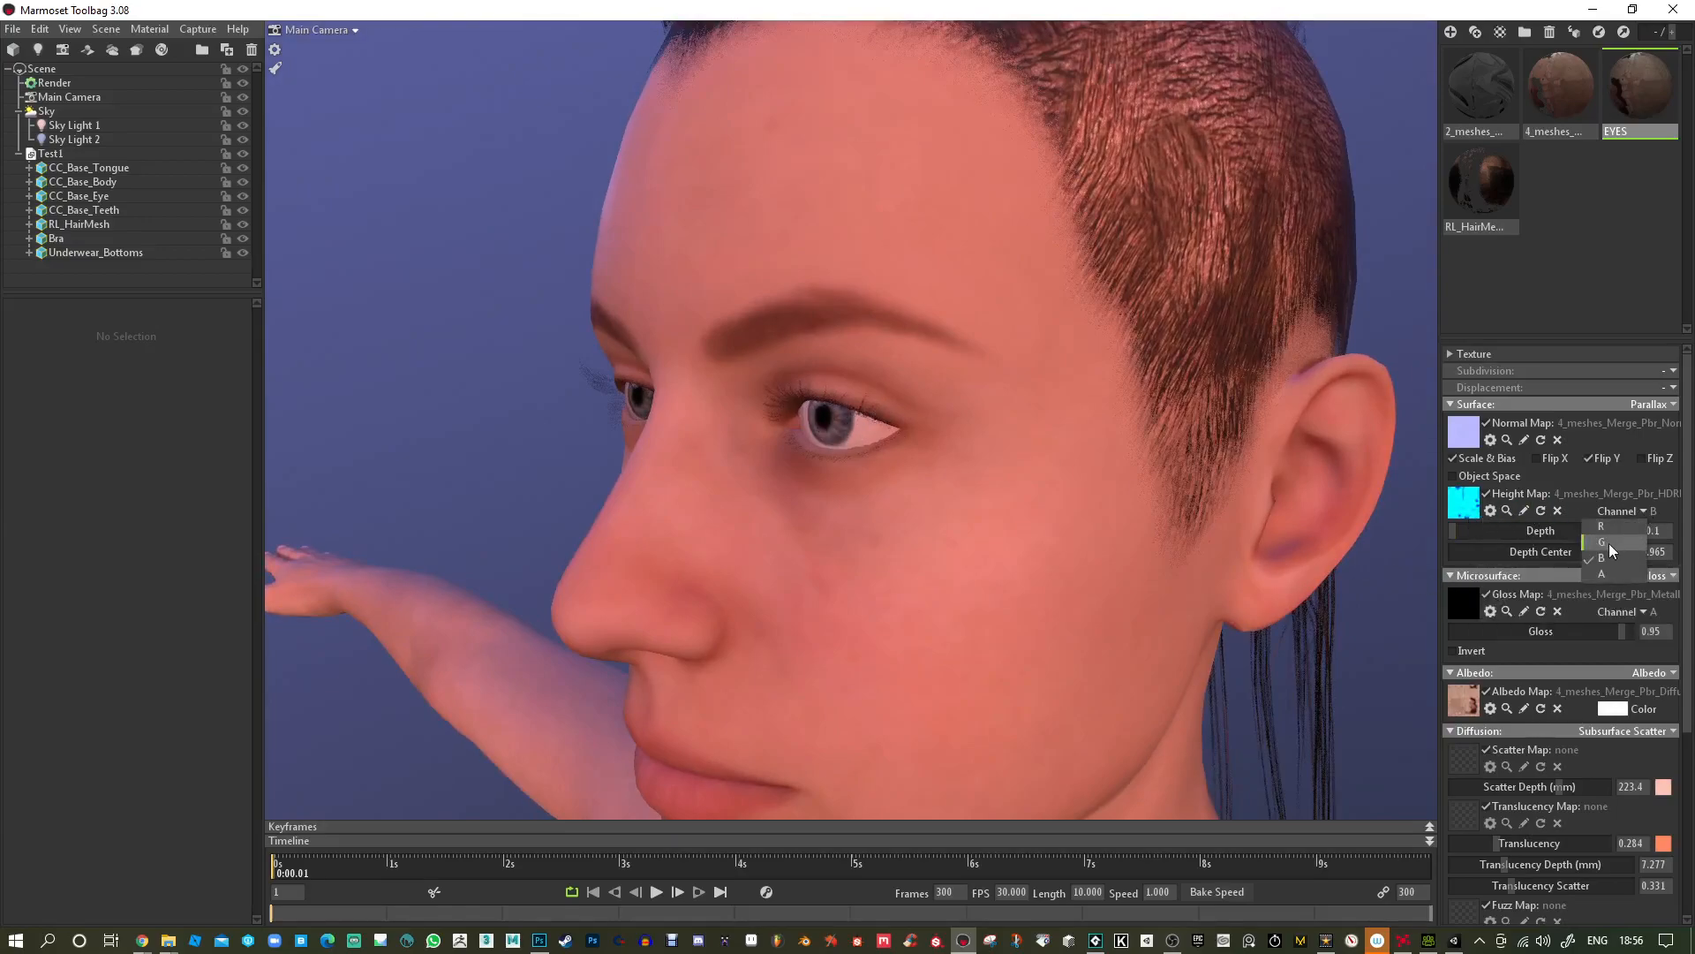
click(1602, 574)
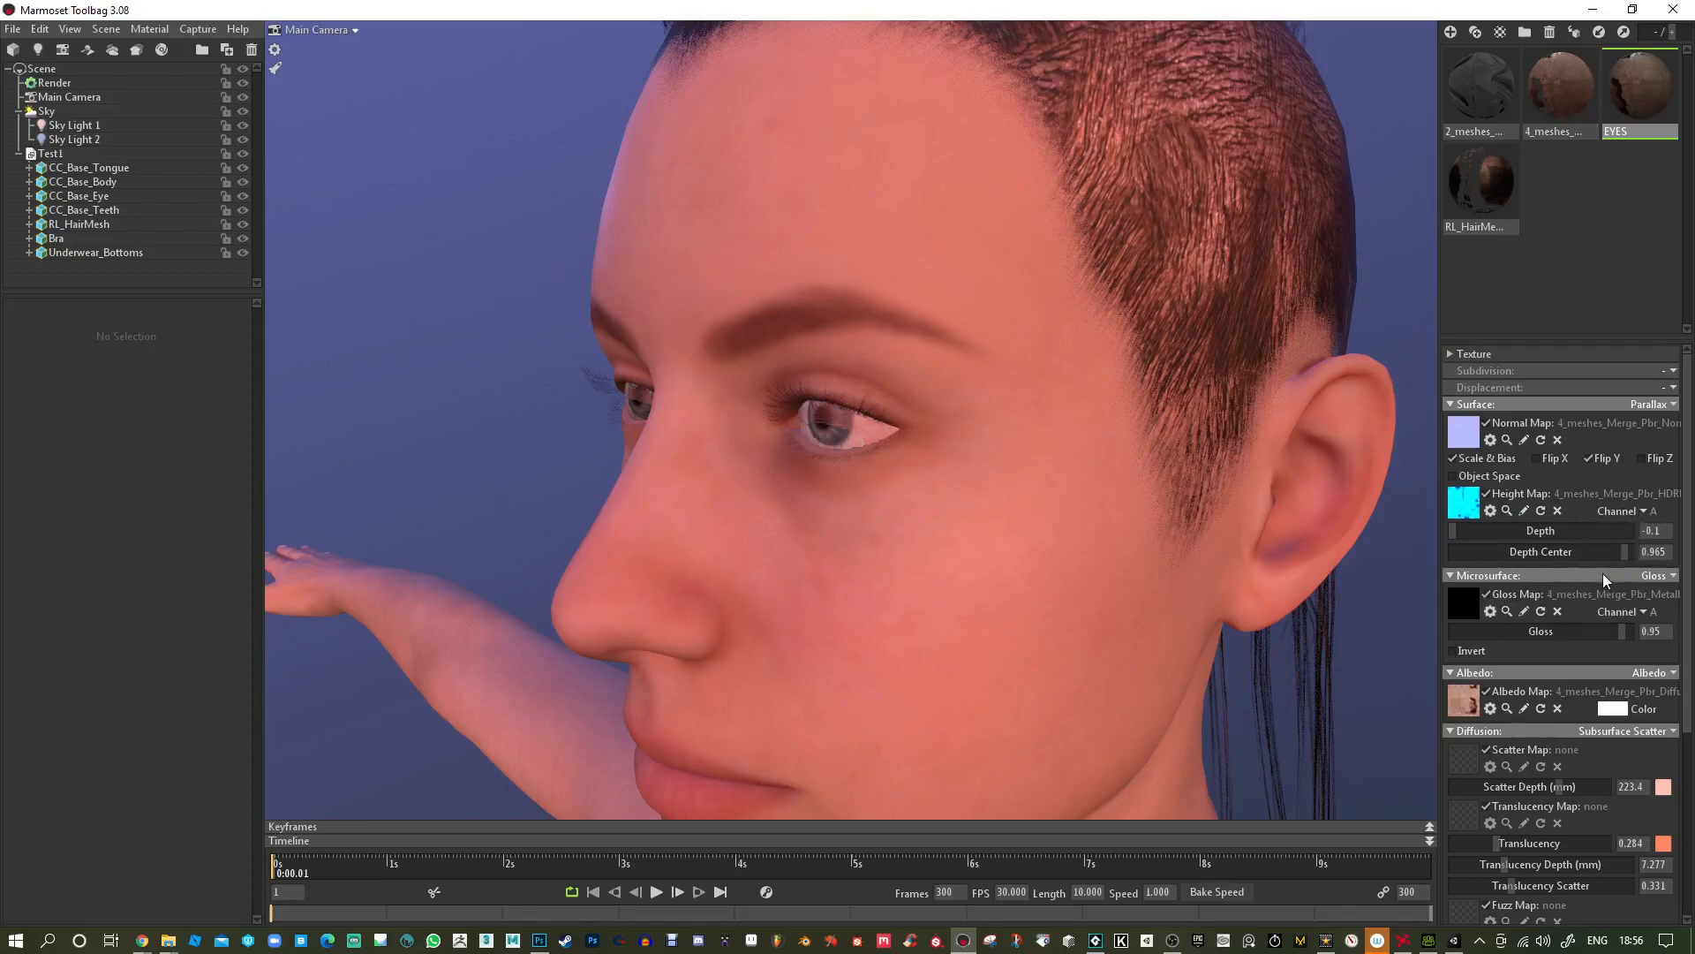
drag(1618, 554, 1630, 552)
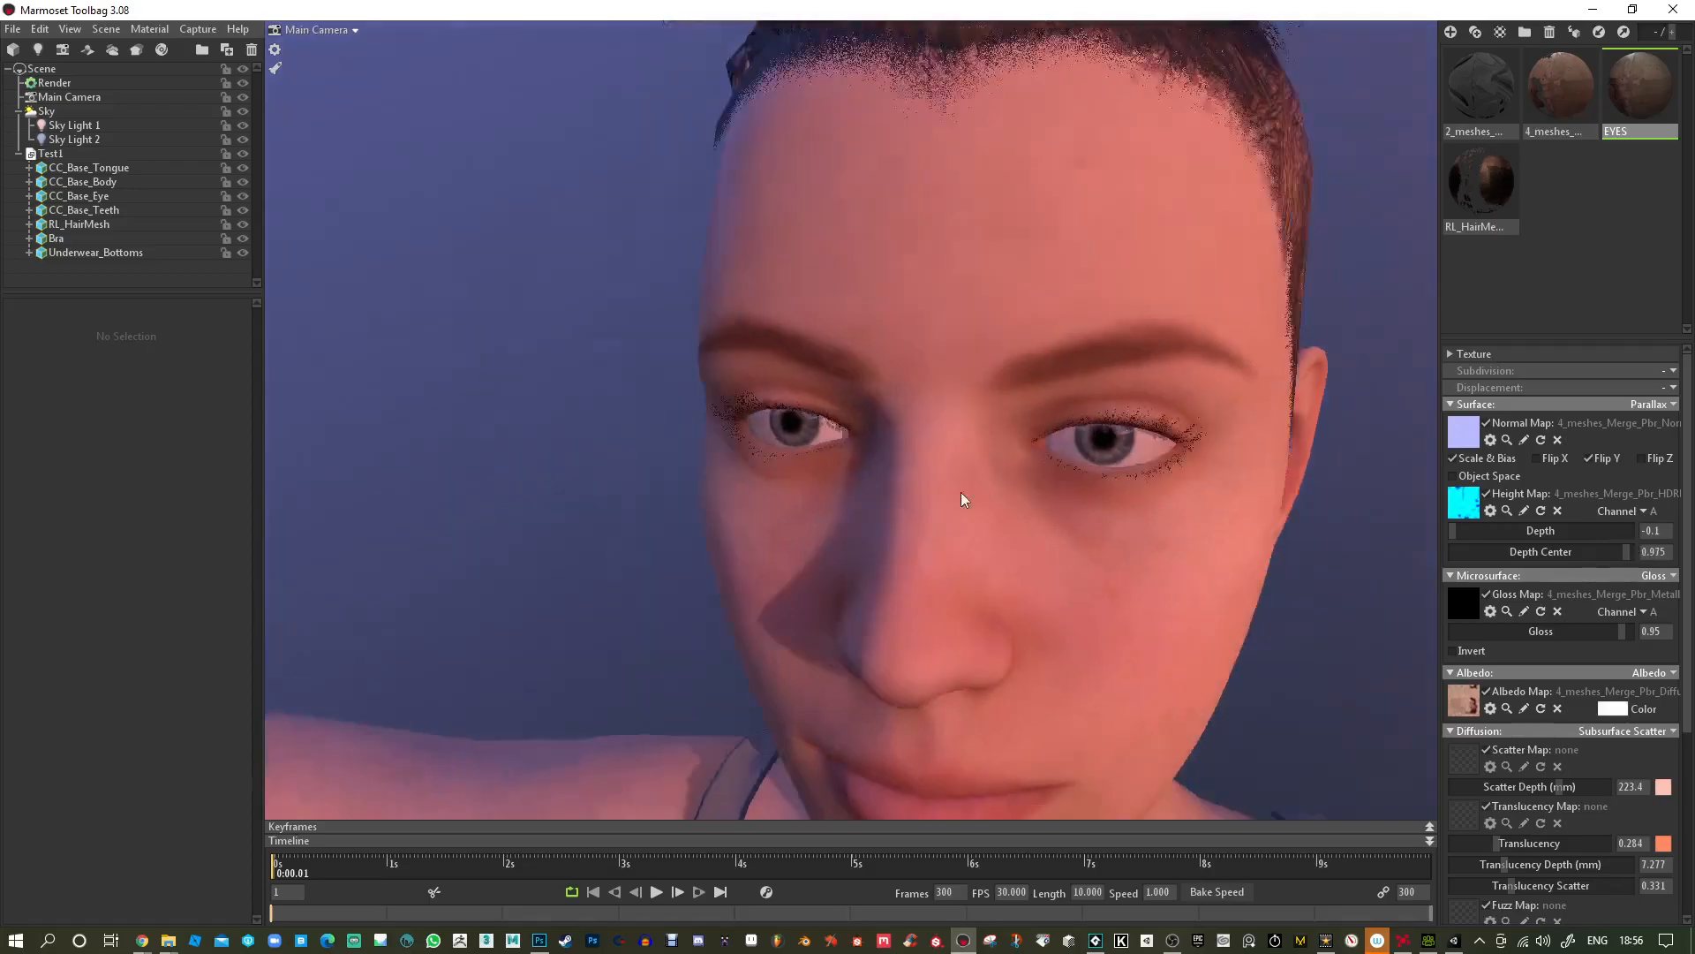
Examine the eyes and skin from several angles around the head with the 4_meshes body material selected.
alt+drag(960, 491, 887, 485)
scroll(1004, 442, down, 4)
alt+right_drag(887, 484, 816, 236)
alt+drag(816, 236, 1003, 519)
alt+right_drag(1003, 518, 994, 586)
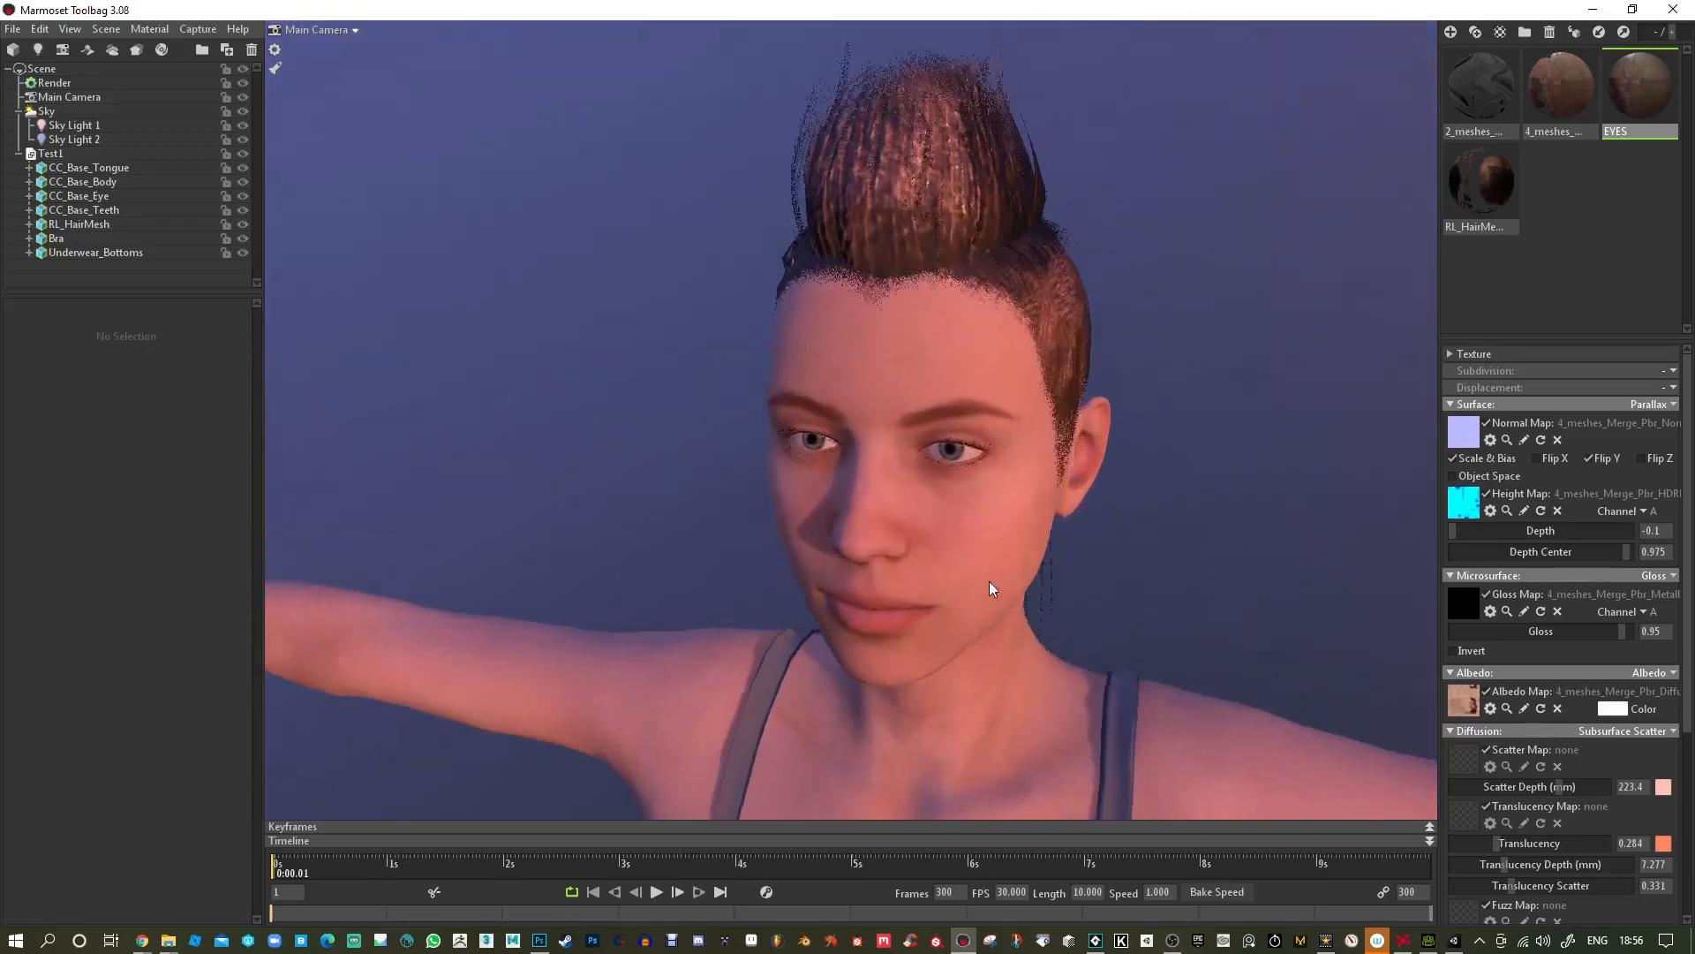
alt+drag(994, 587, 1016, 459)
click(1538, 99)
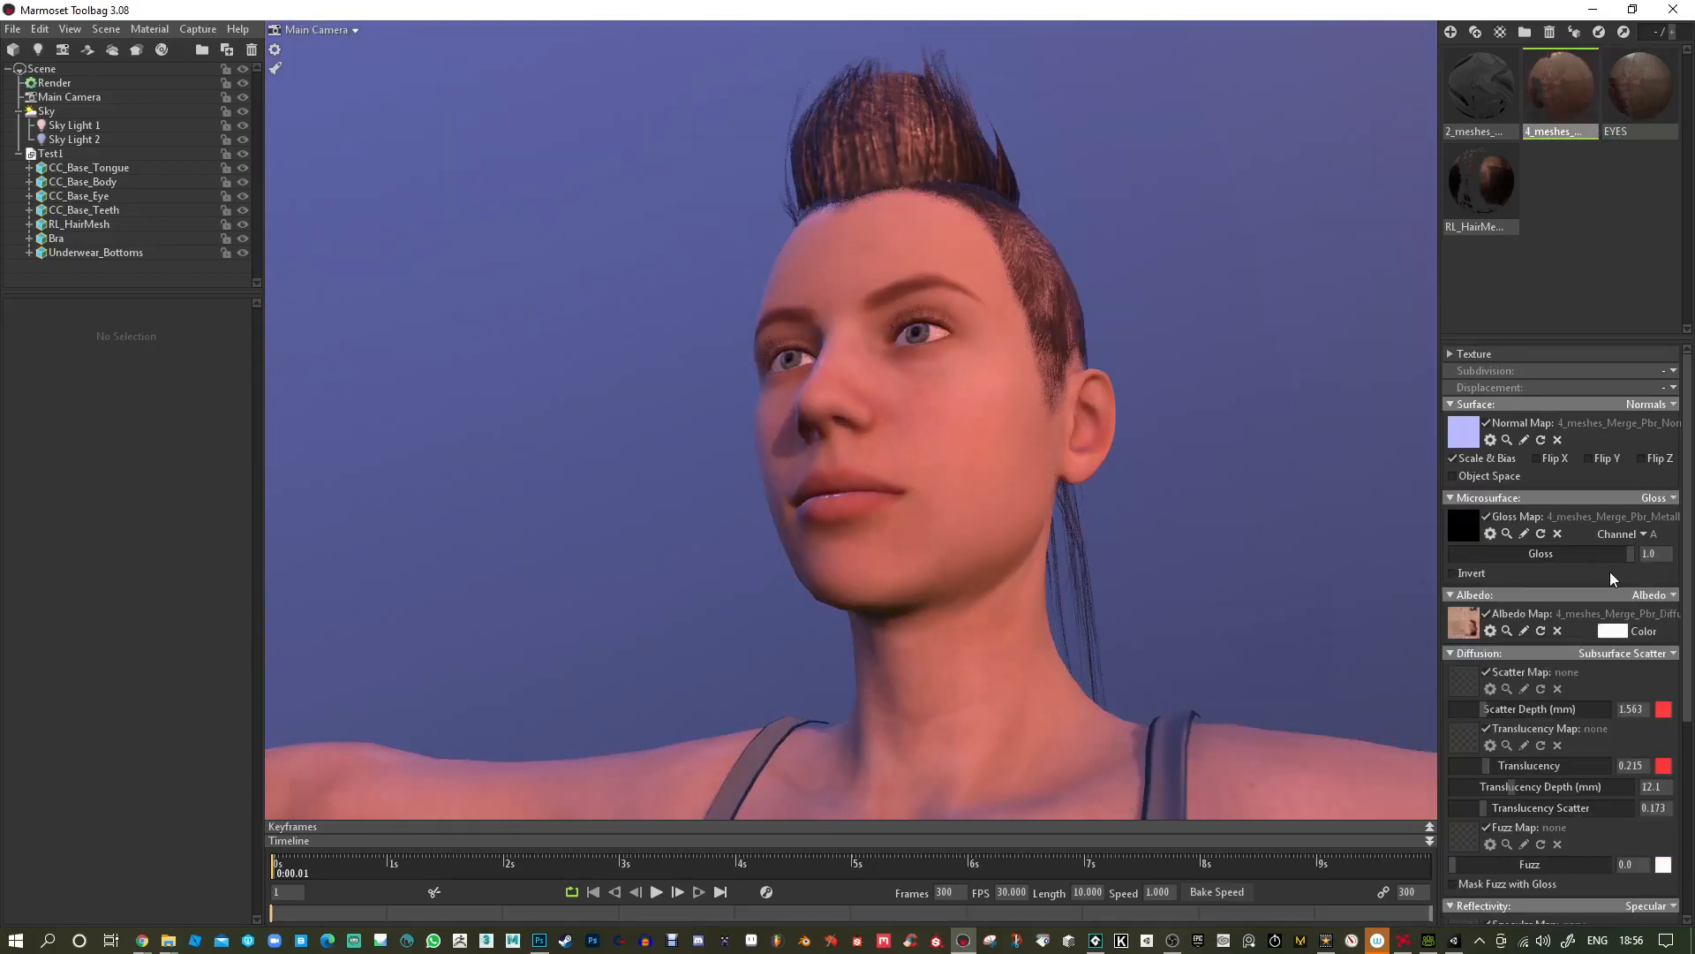
alt+drag(909, 413, 691, 410)
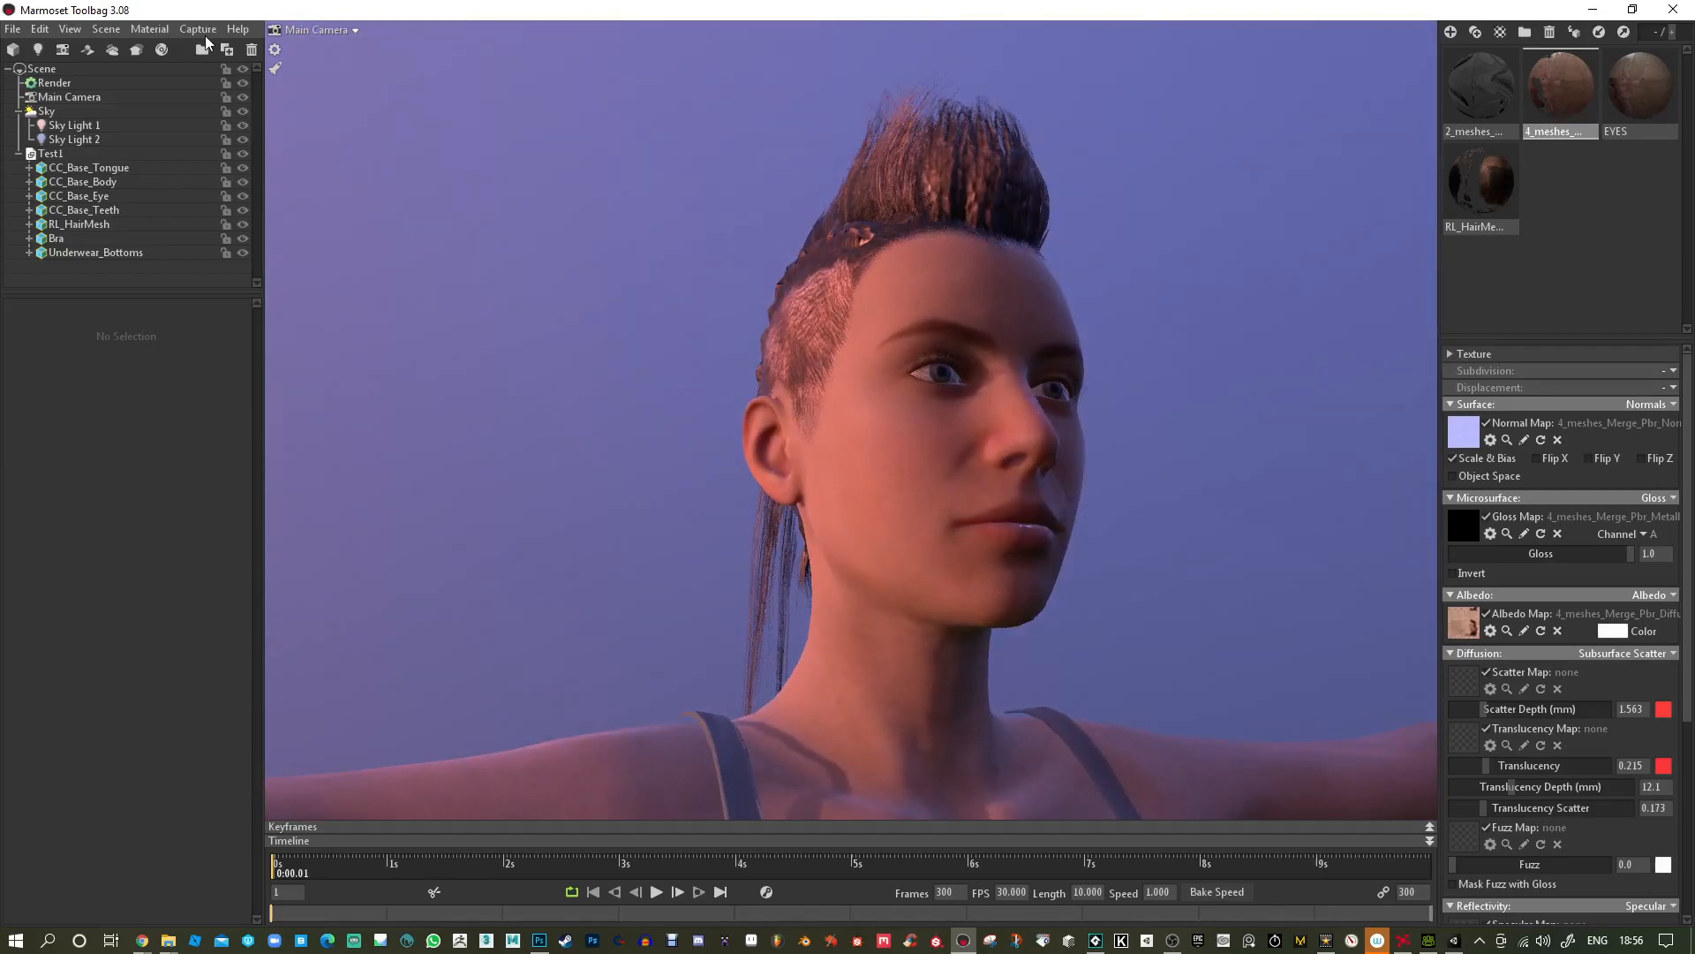
click(150, 29)
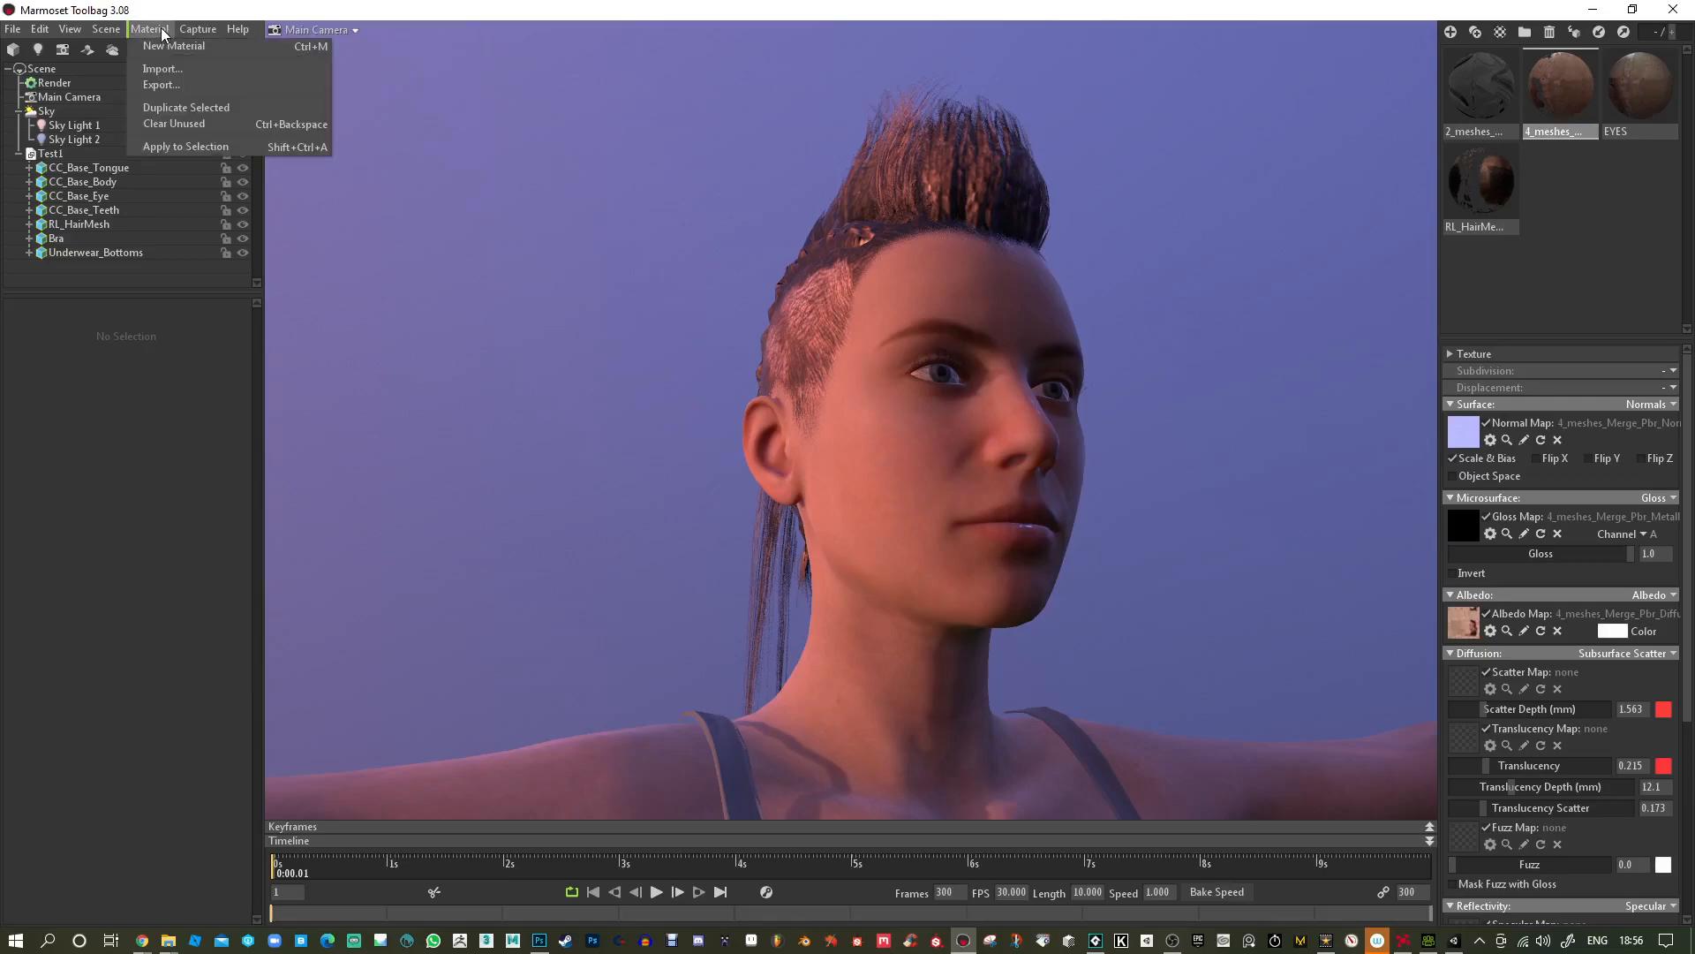
mouse_move(74, 34)
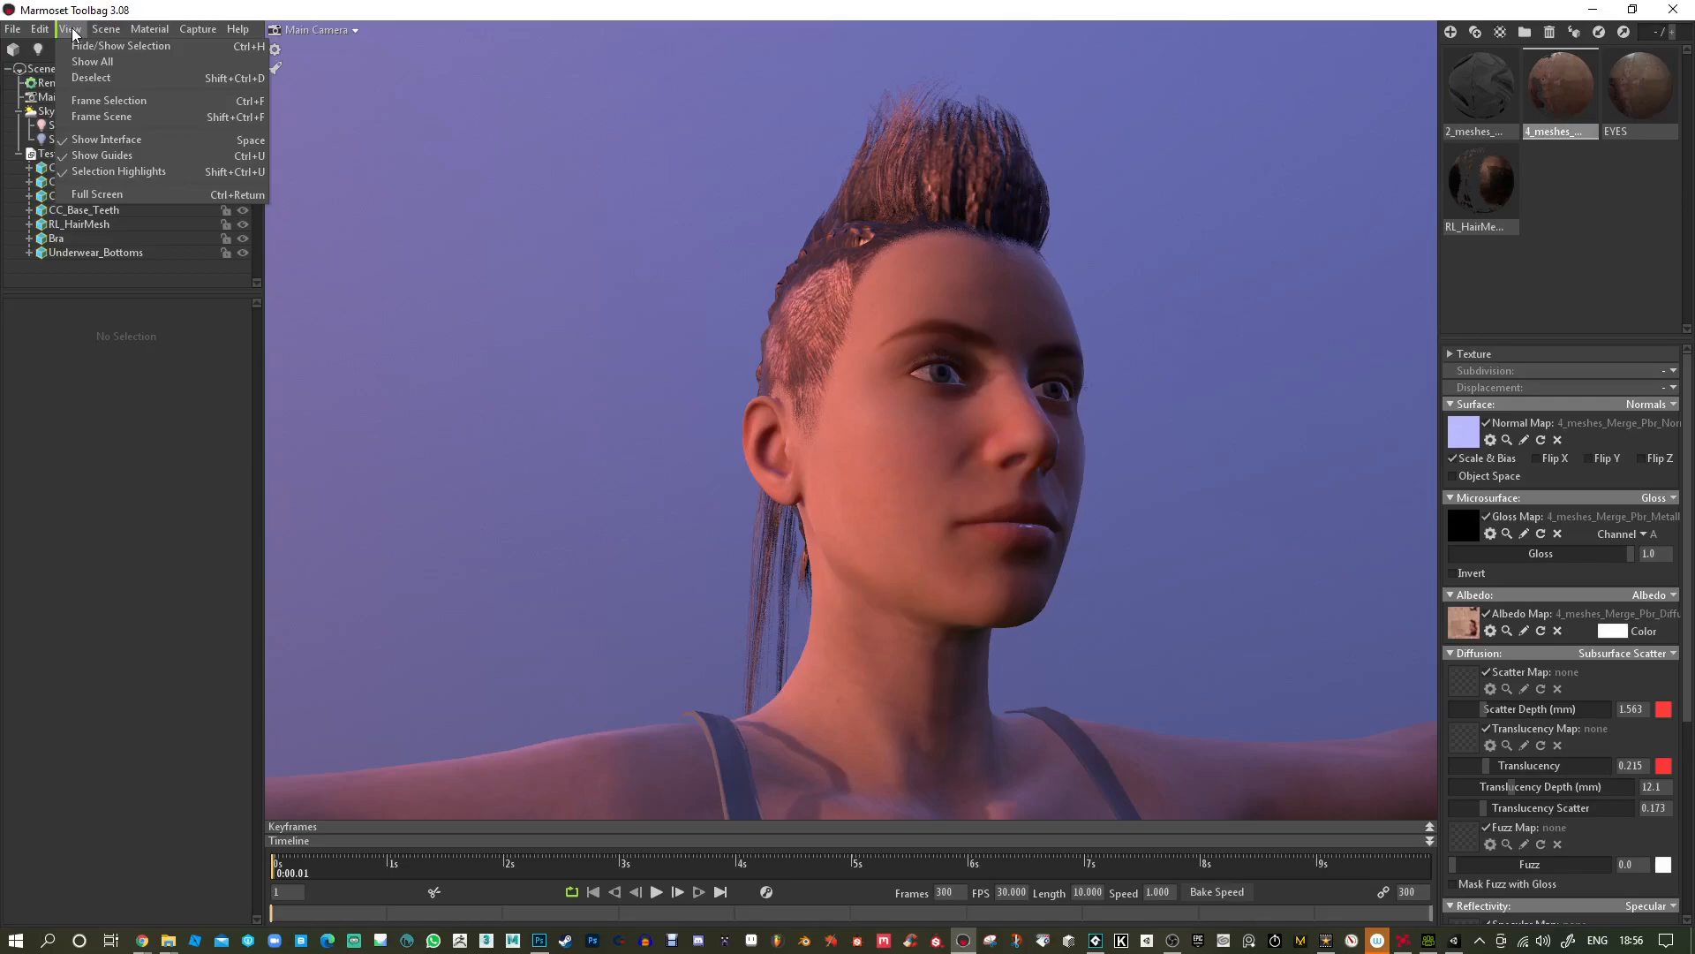
mouse_move(12, 33)
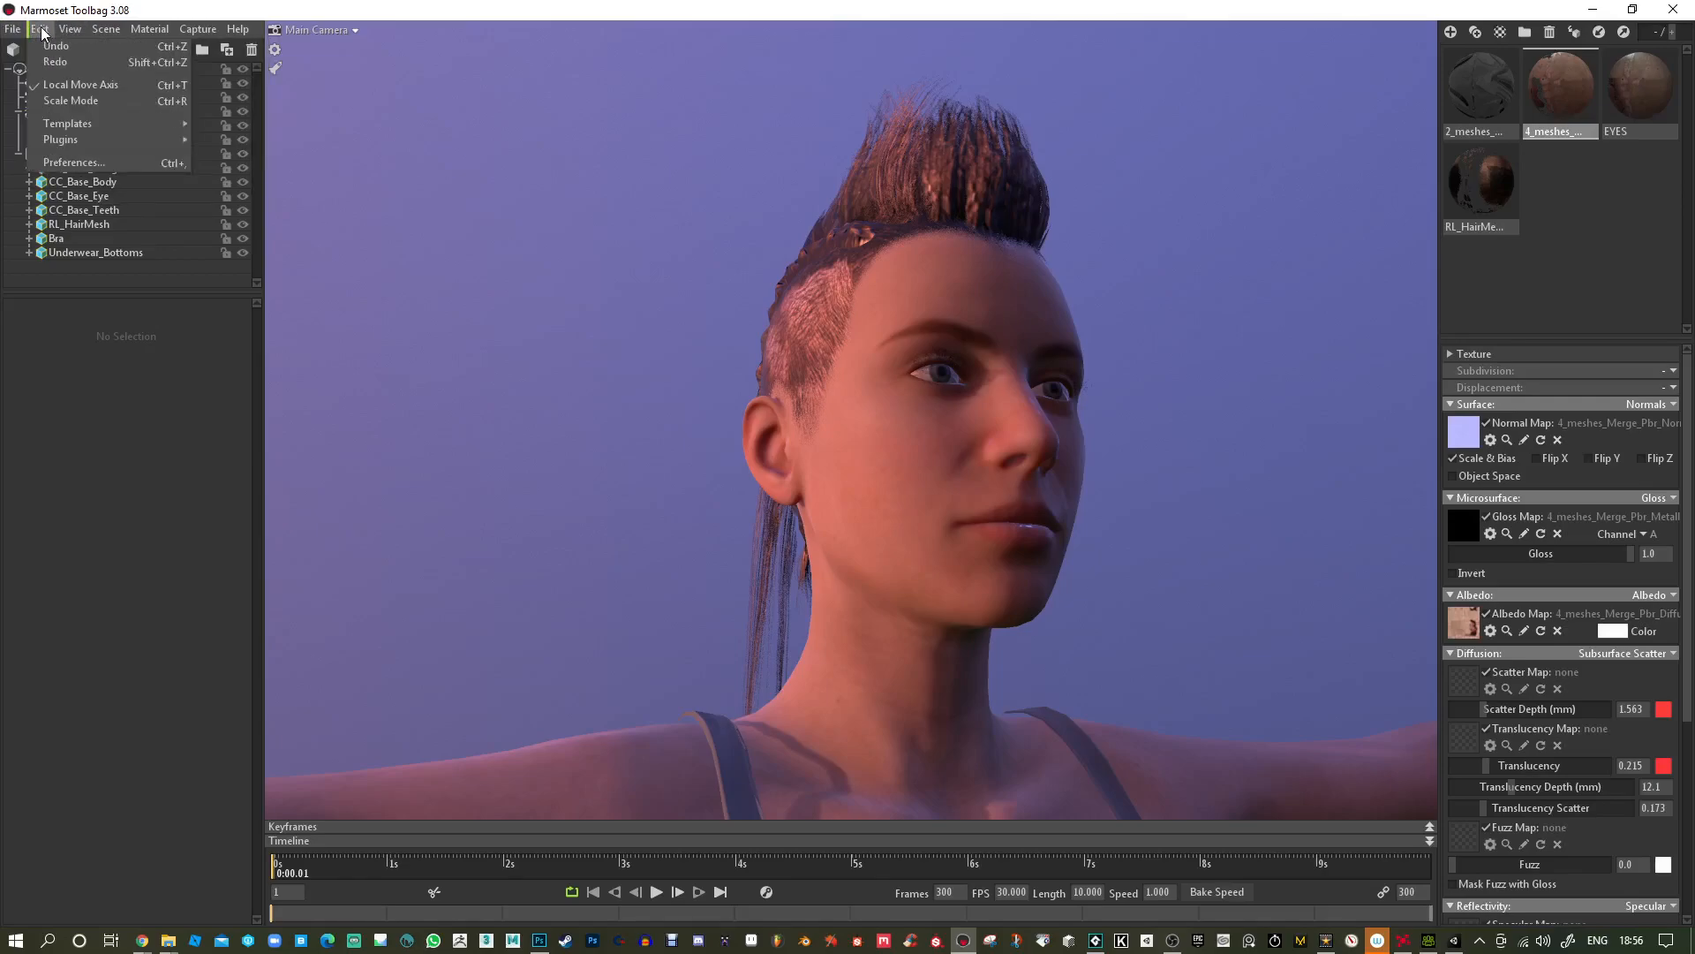
mouse_move(73, 124)
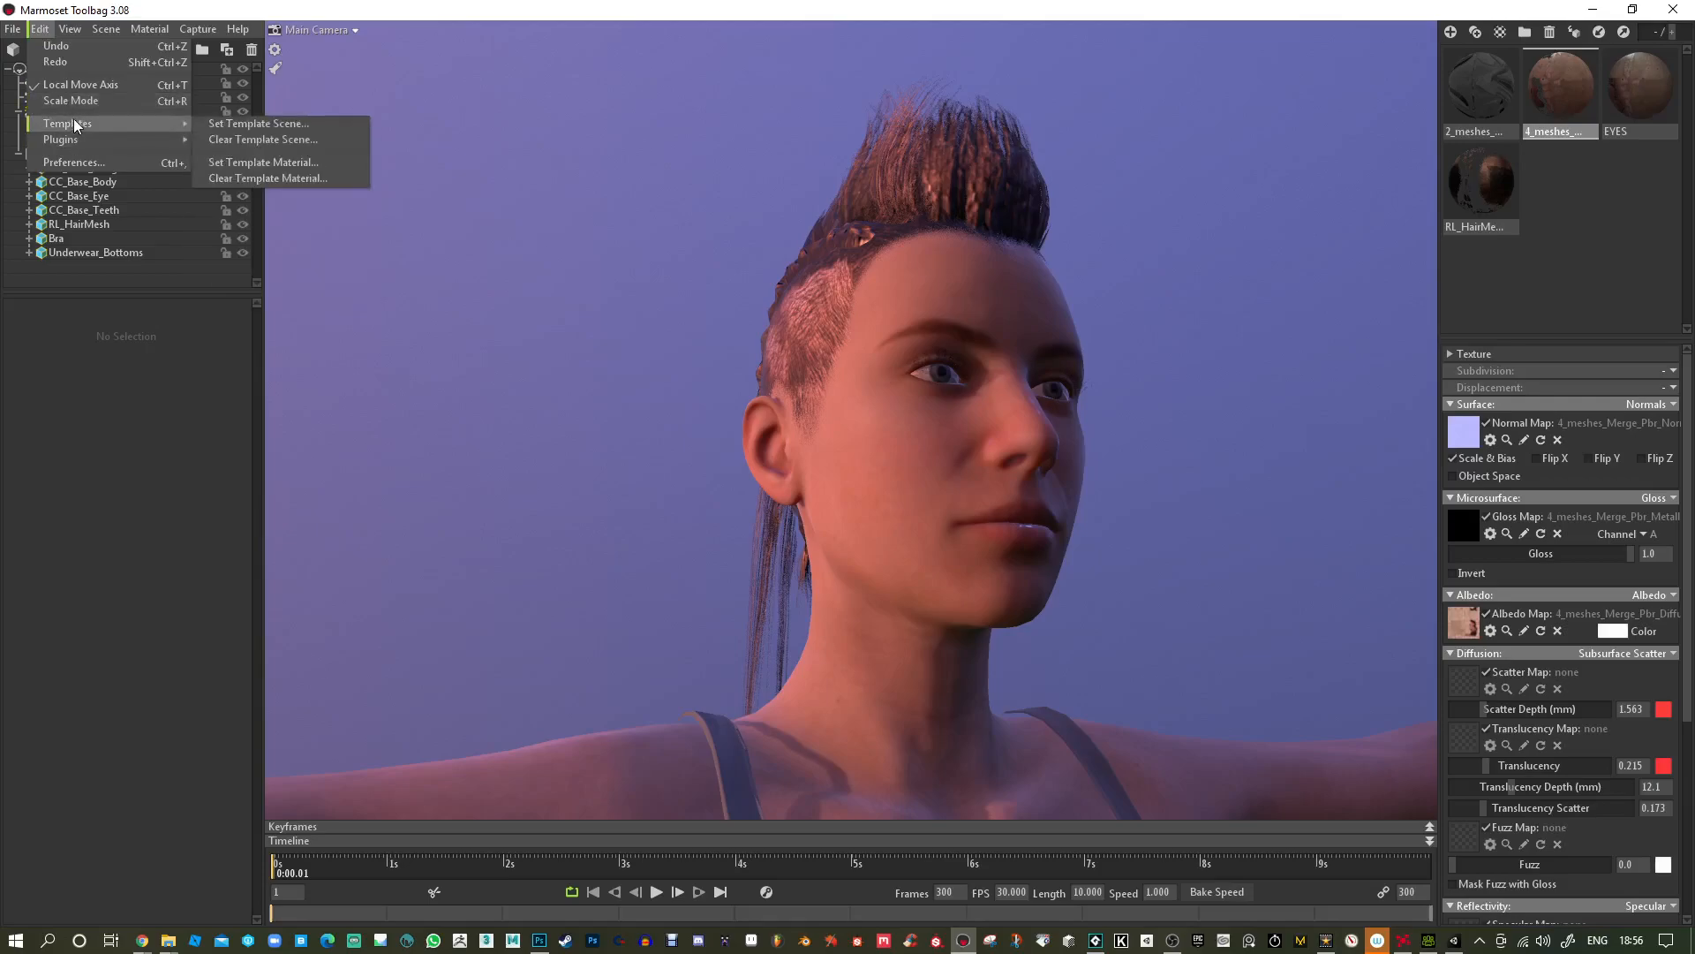
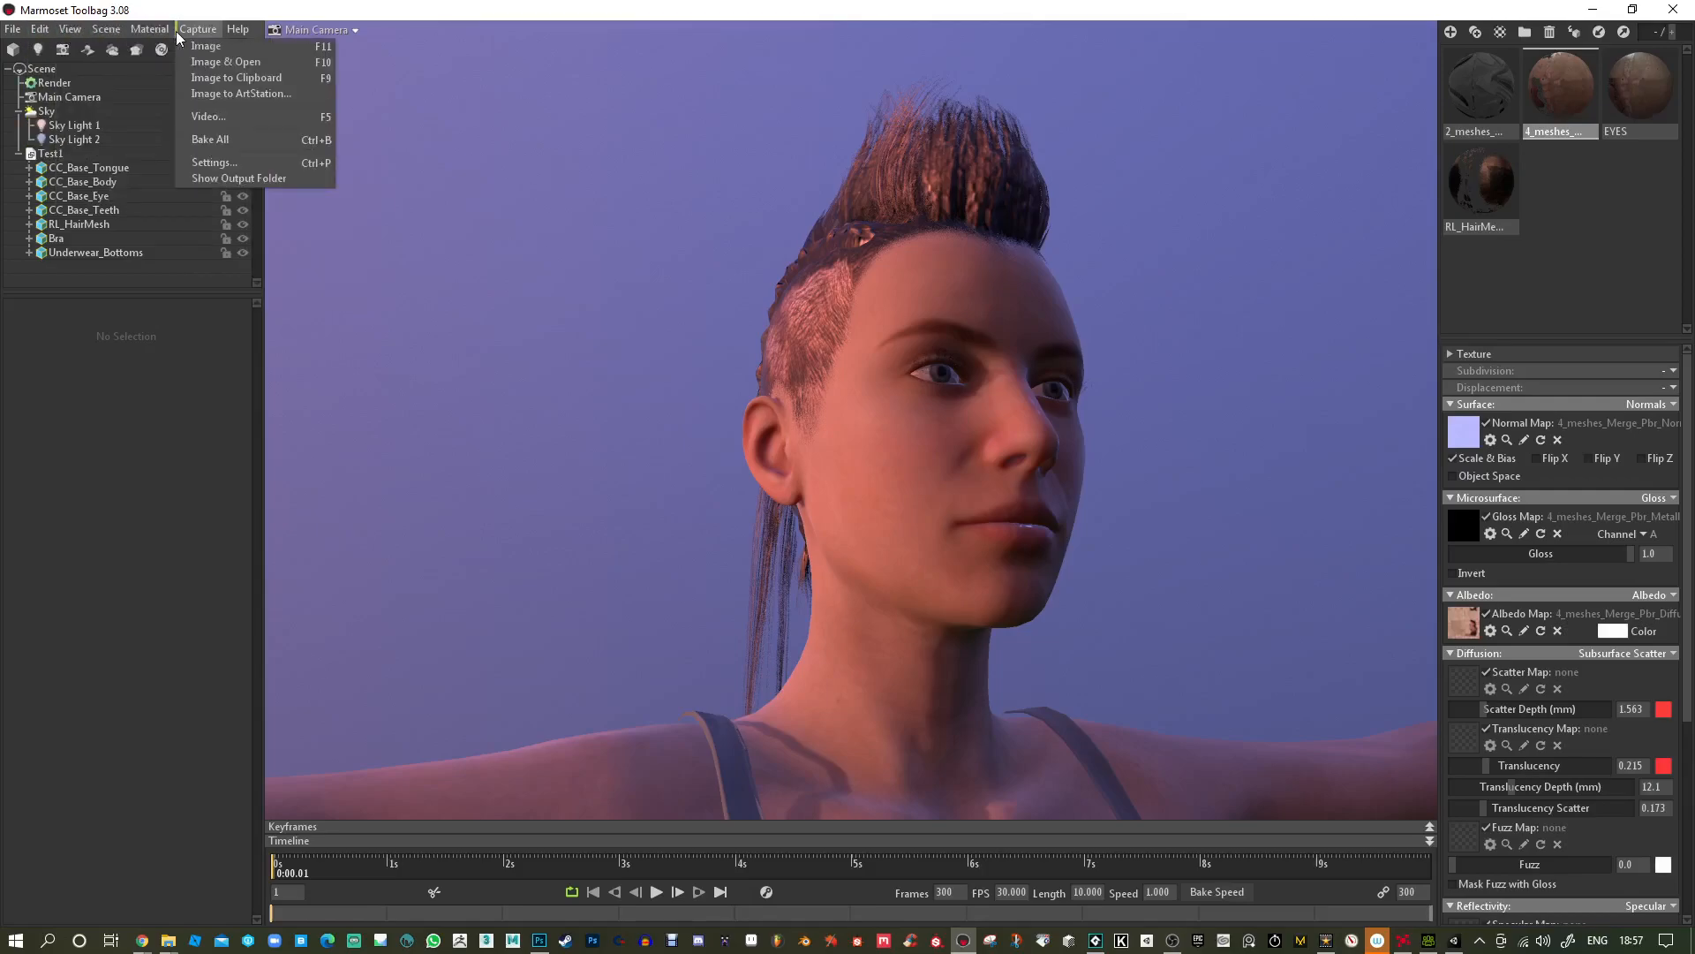
mouse_move(138, 32)
mouse_move(239, 30)
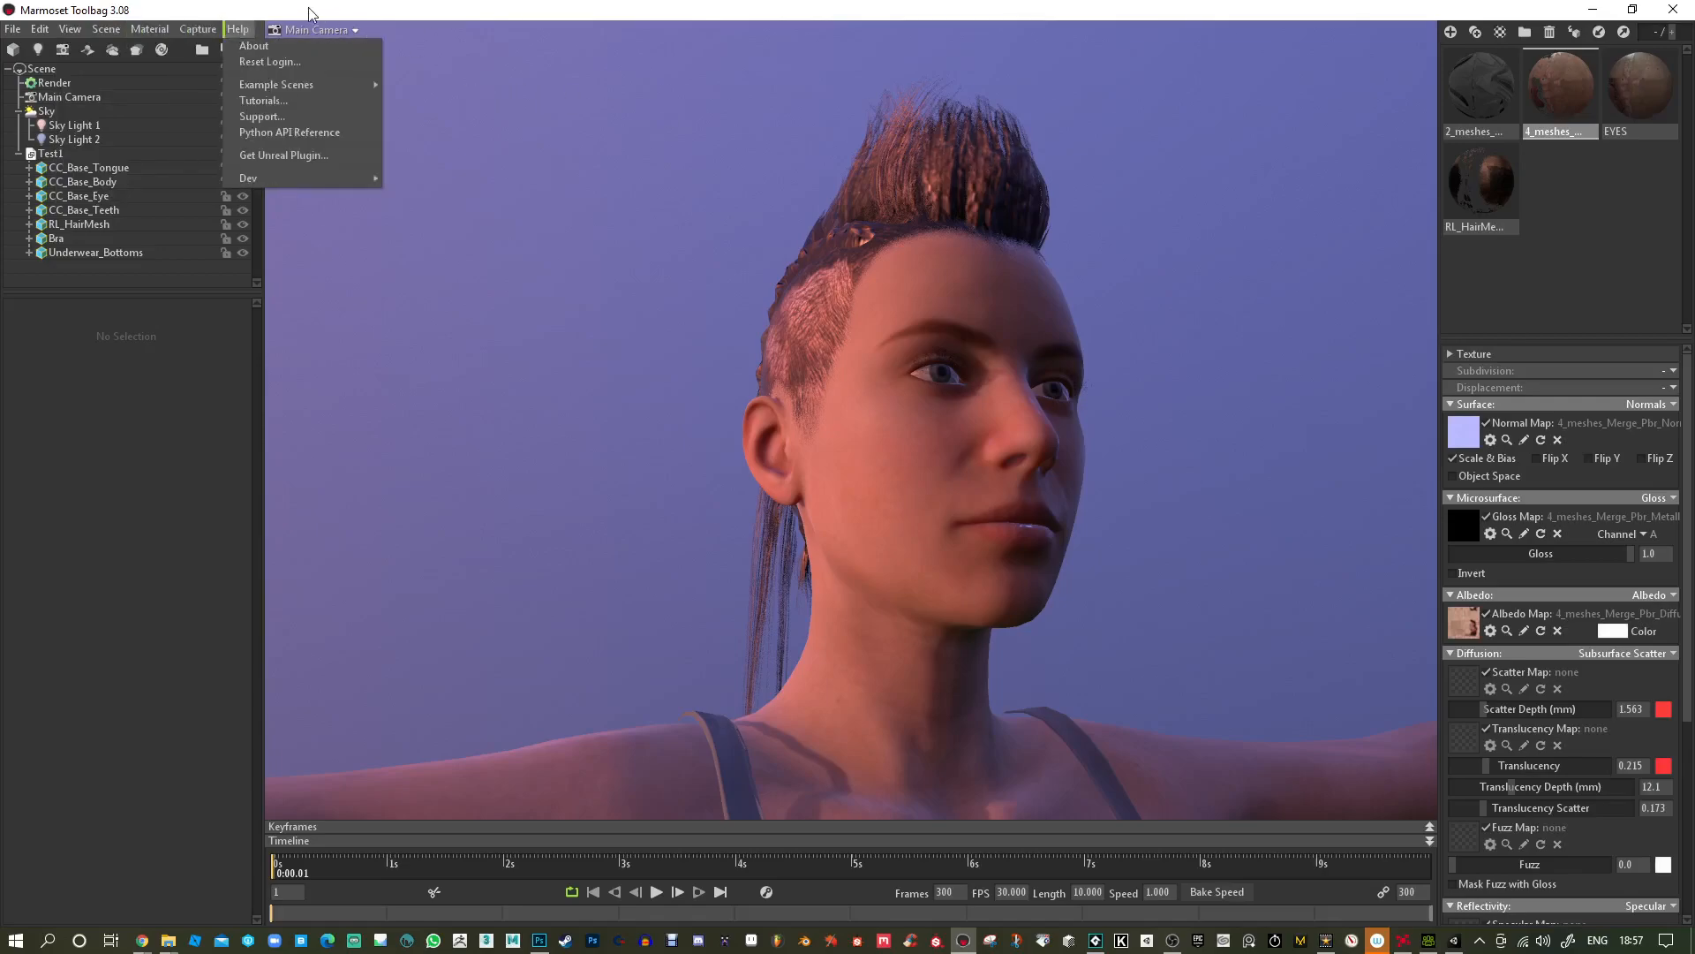
click(342, 29)
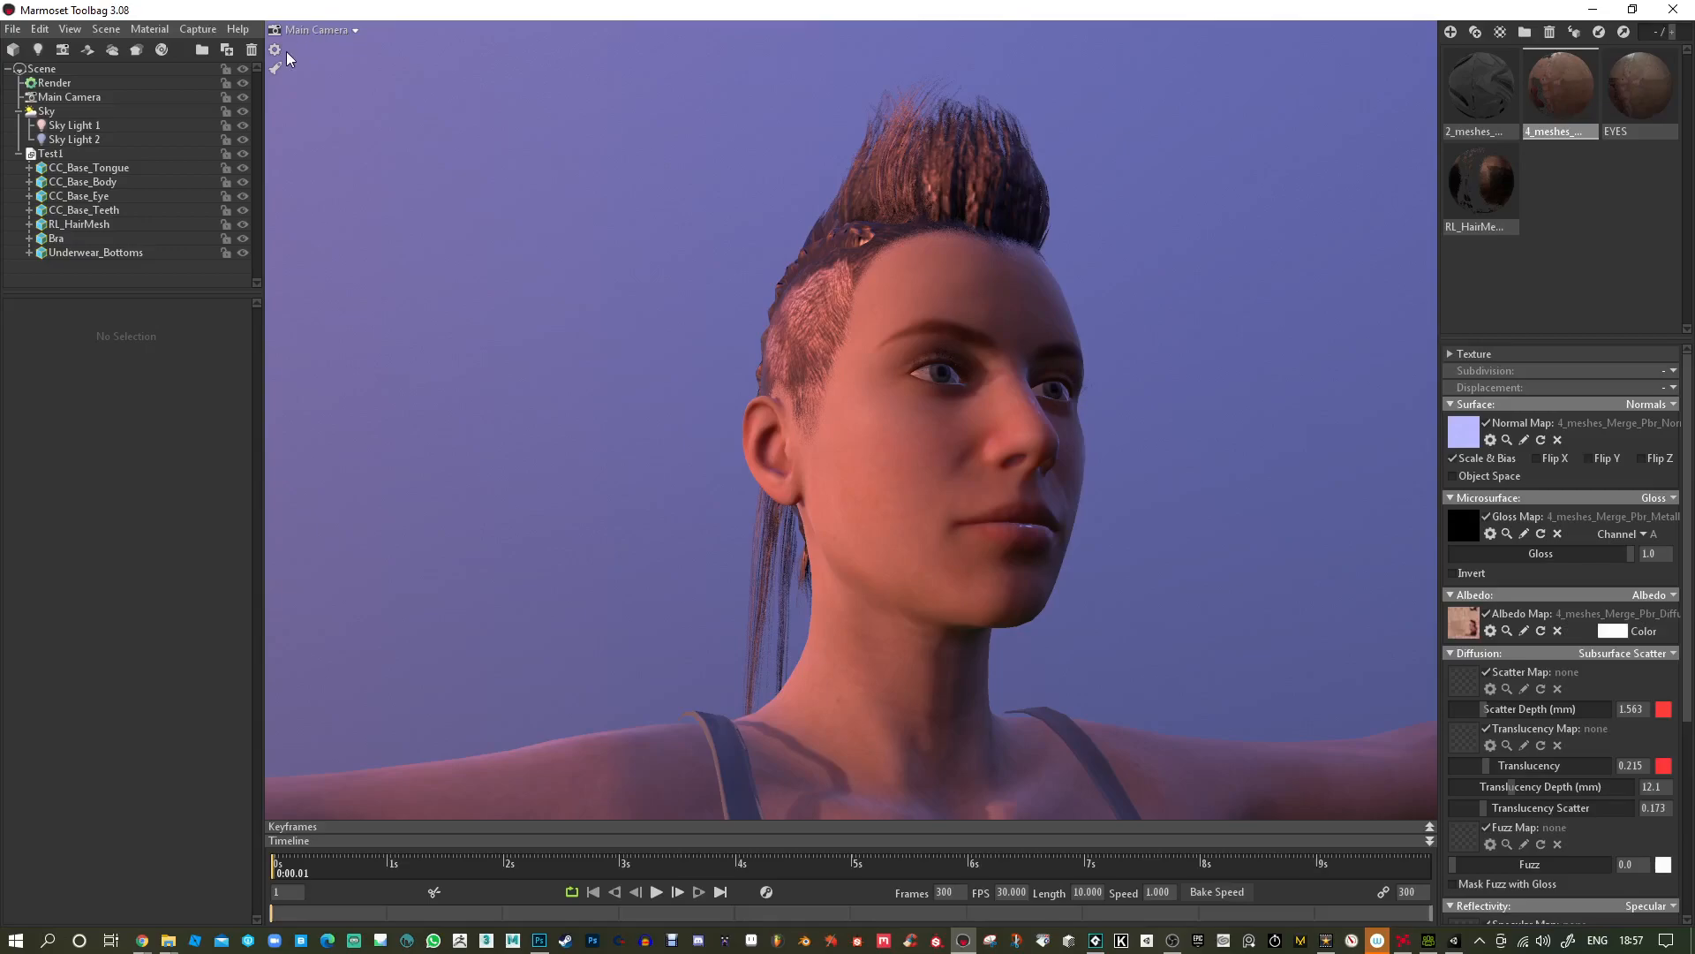
Raise the skin's subsurface scatter depth to 3.906 mm and view the face from the front and side.
drag(681, 311, 1153, 585)
drag(932, 578, 791, 624)
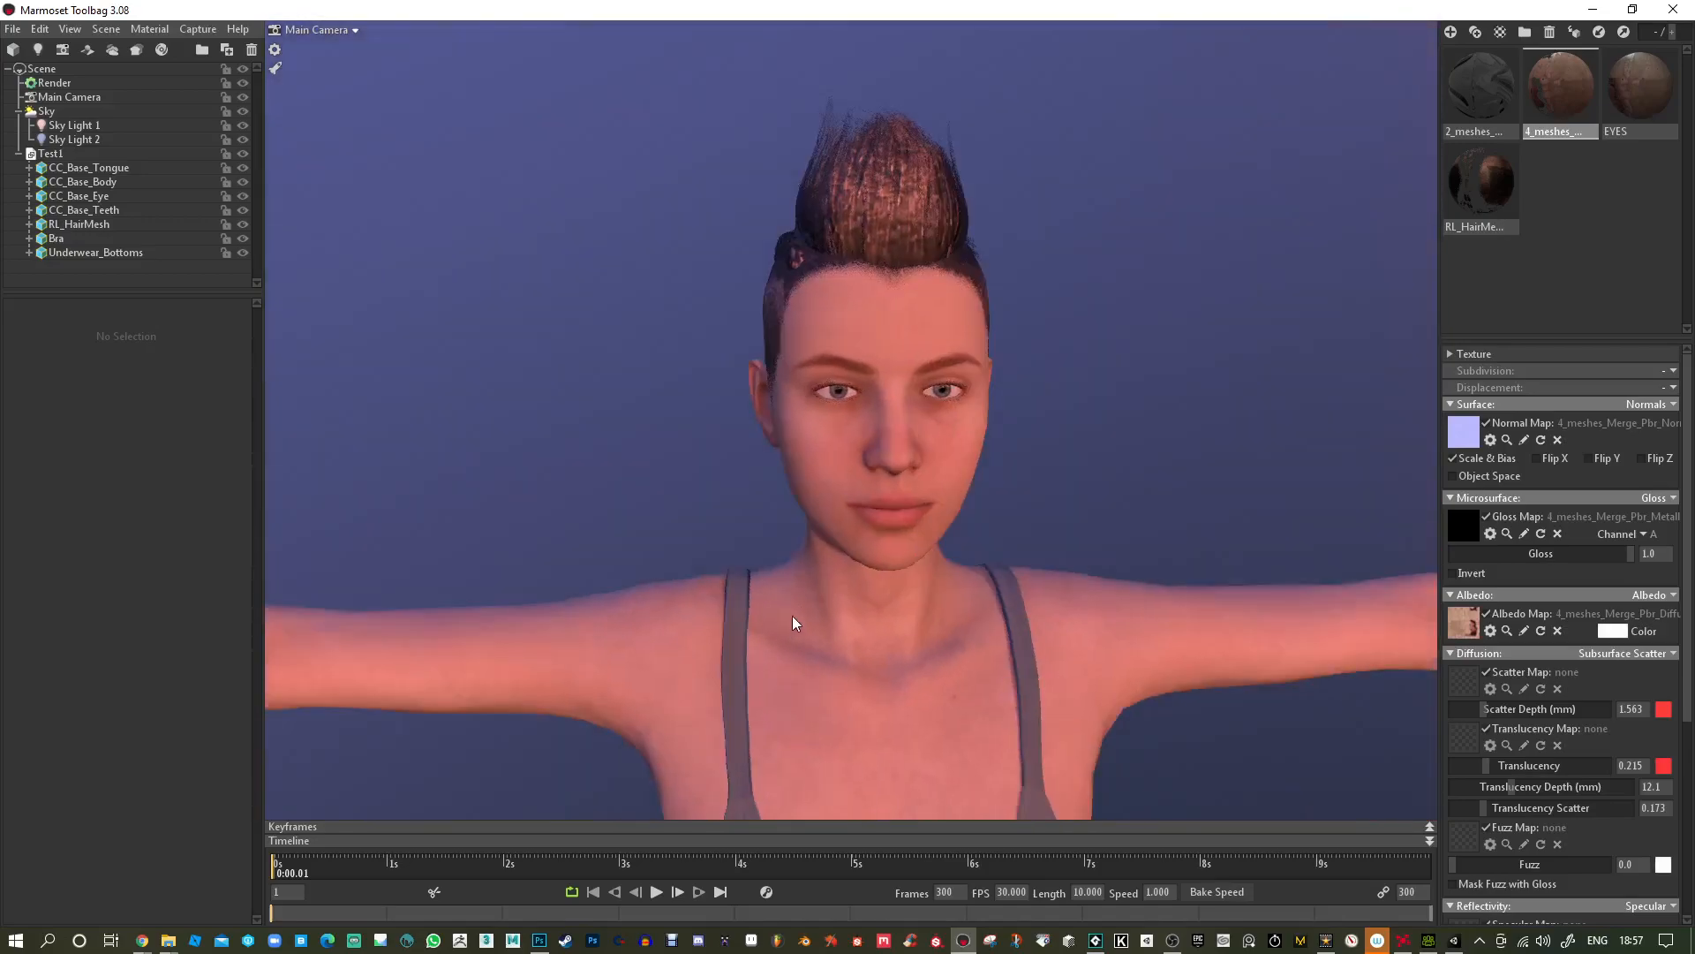
right_drag(945, 590, 950, 517)
drag(919, 588, 876, 558)
drag(1004, 358, 966, 361)
right_drag(965, 360, 992, 422)
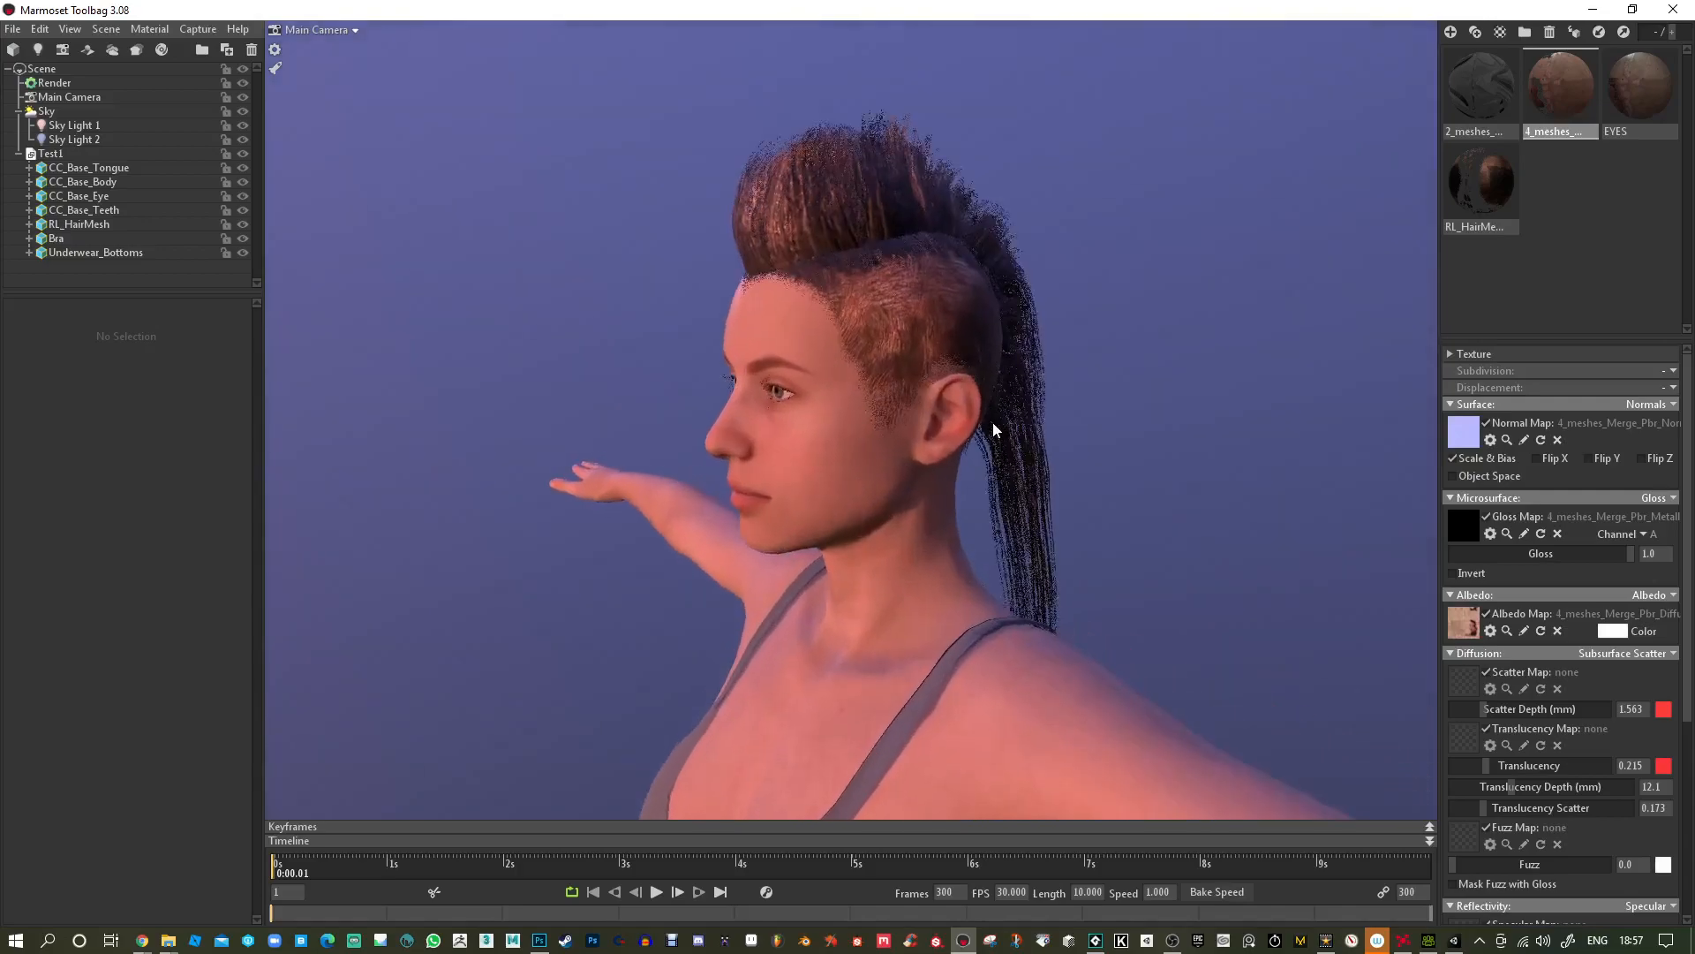
drag(985, 371, 1003, 411)
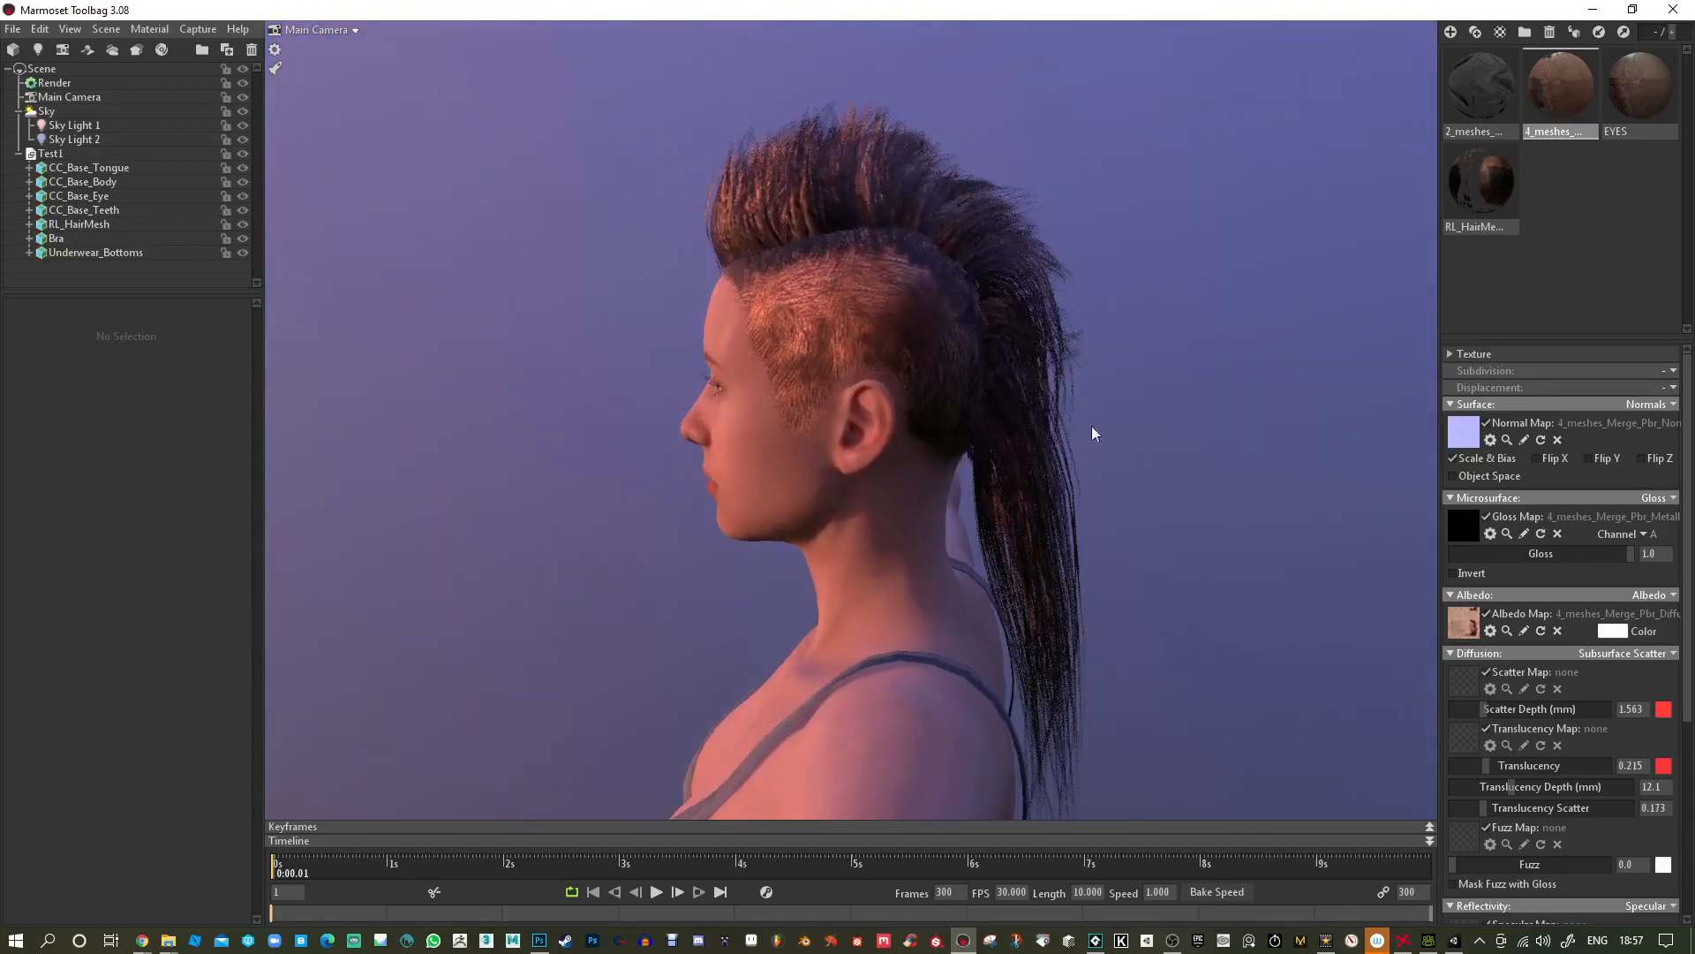
mouse_move(1484, 709)
mouse_down()
mouse_move(1514, 709)
mouse_move(1477, 709)
mouse_up()
drag(936, 555, 713, 511)
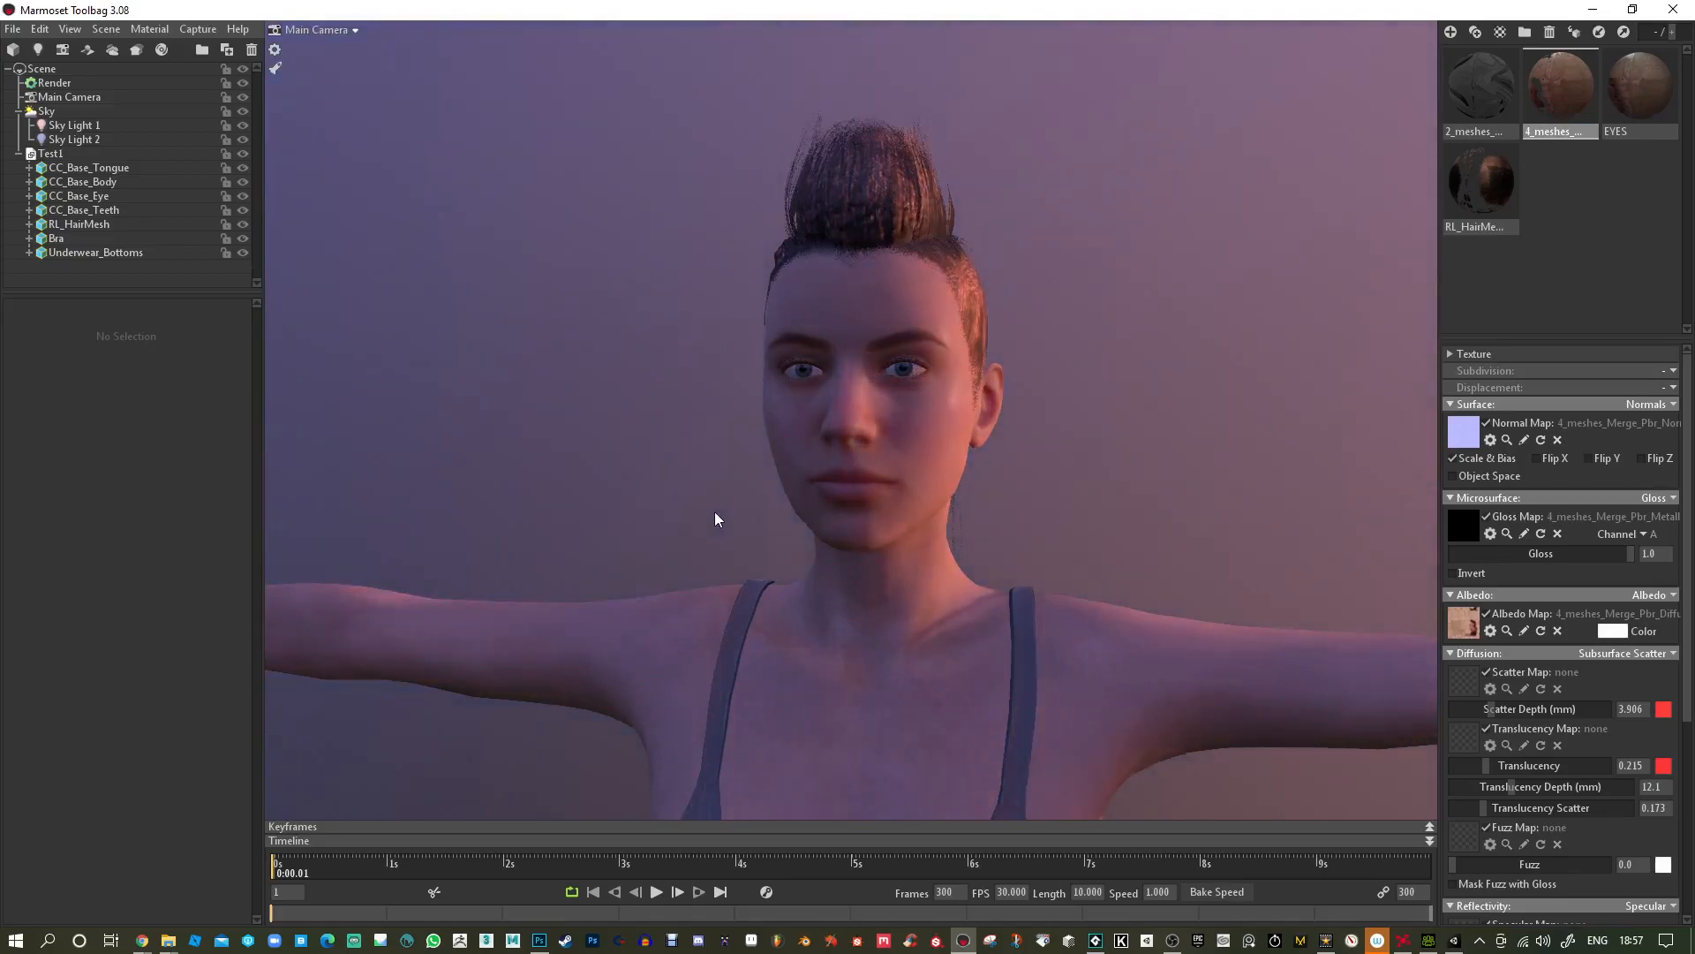
Toggle Flip Y on the body's normal map repeatedly to compare the shading, leaving it enabled.
click(1591, 456)
click(1591, 456)
click(1591, 457)
click(1591, 457)
click(1591, 456)
click(1591, 457)
click(1591, 457)
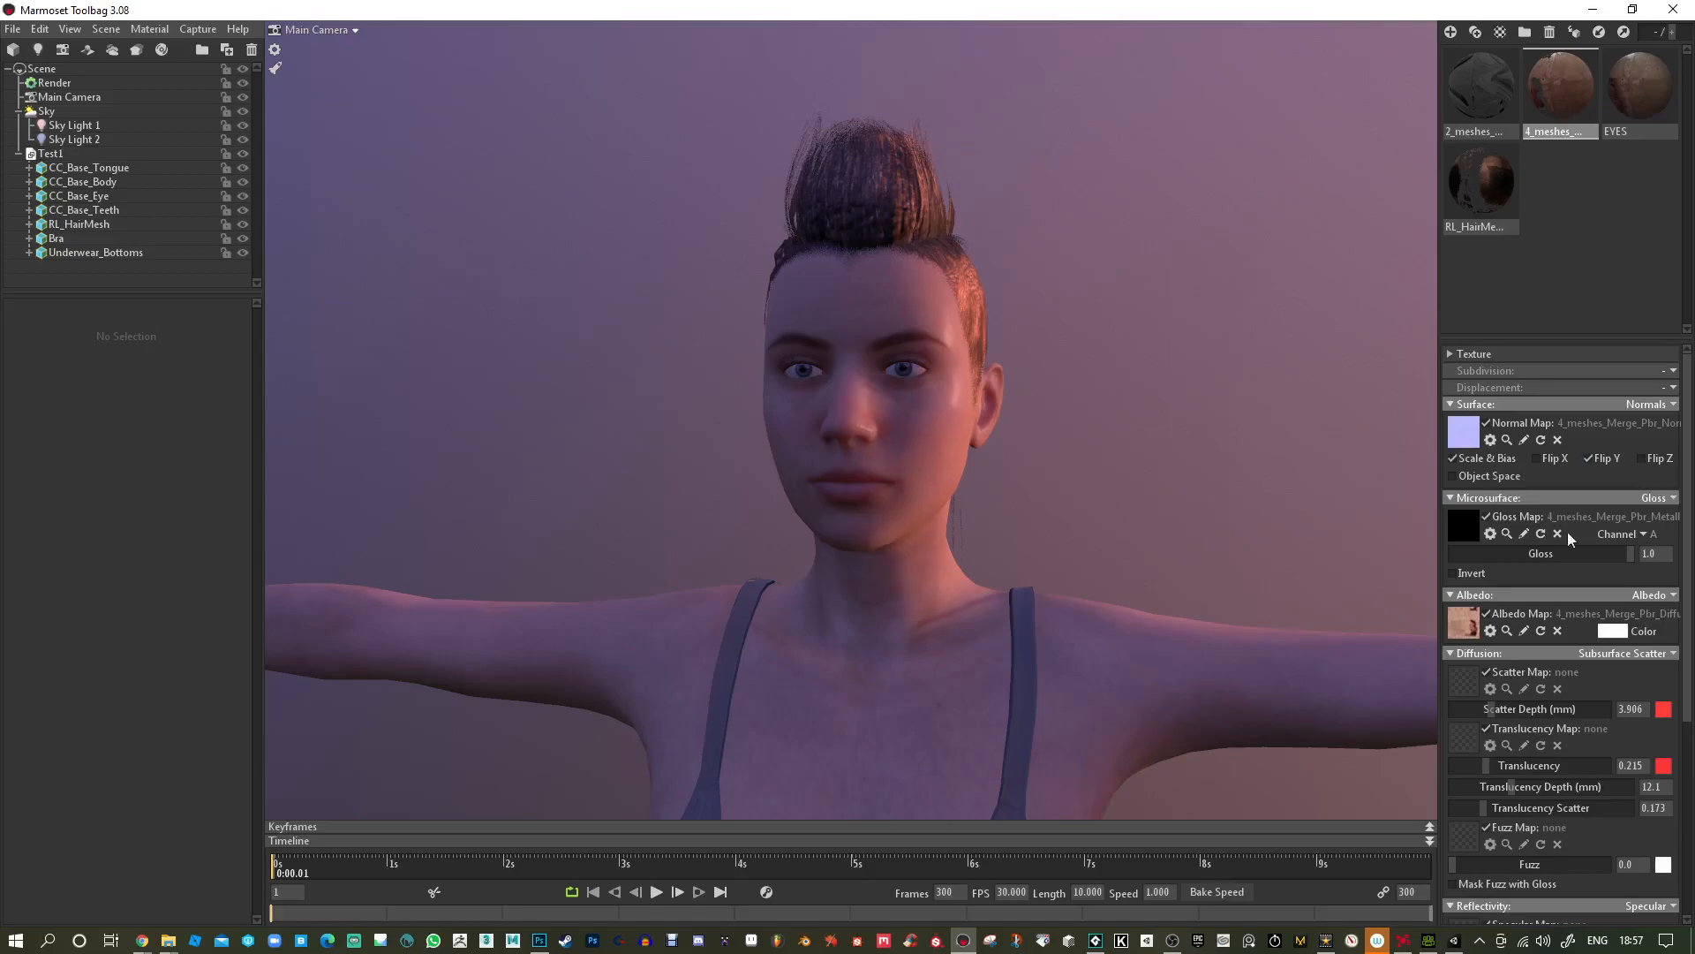
Try the B and R channels for the body's gloss map, then return it to channel A.
click(1638, 533)
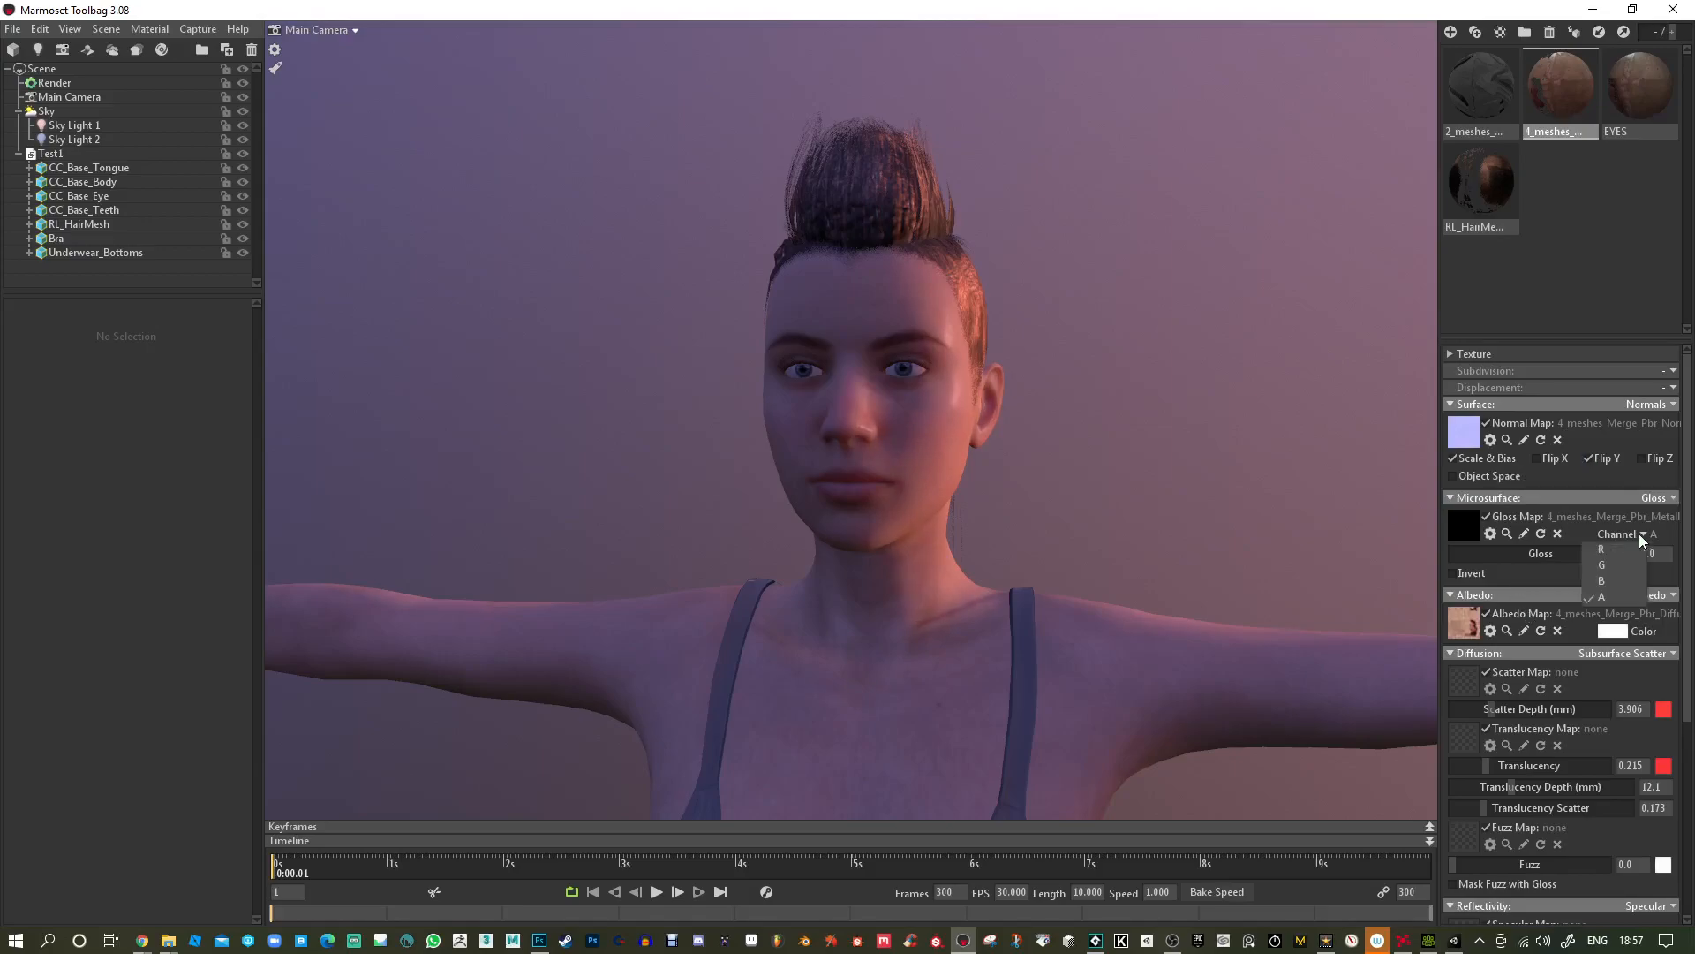
click(1612, 580)
click(1635, 536)
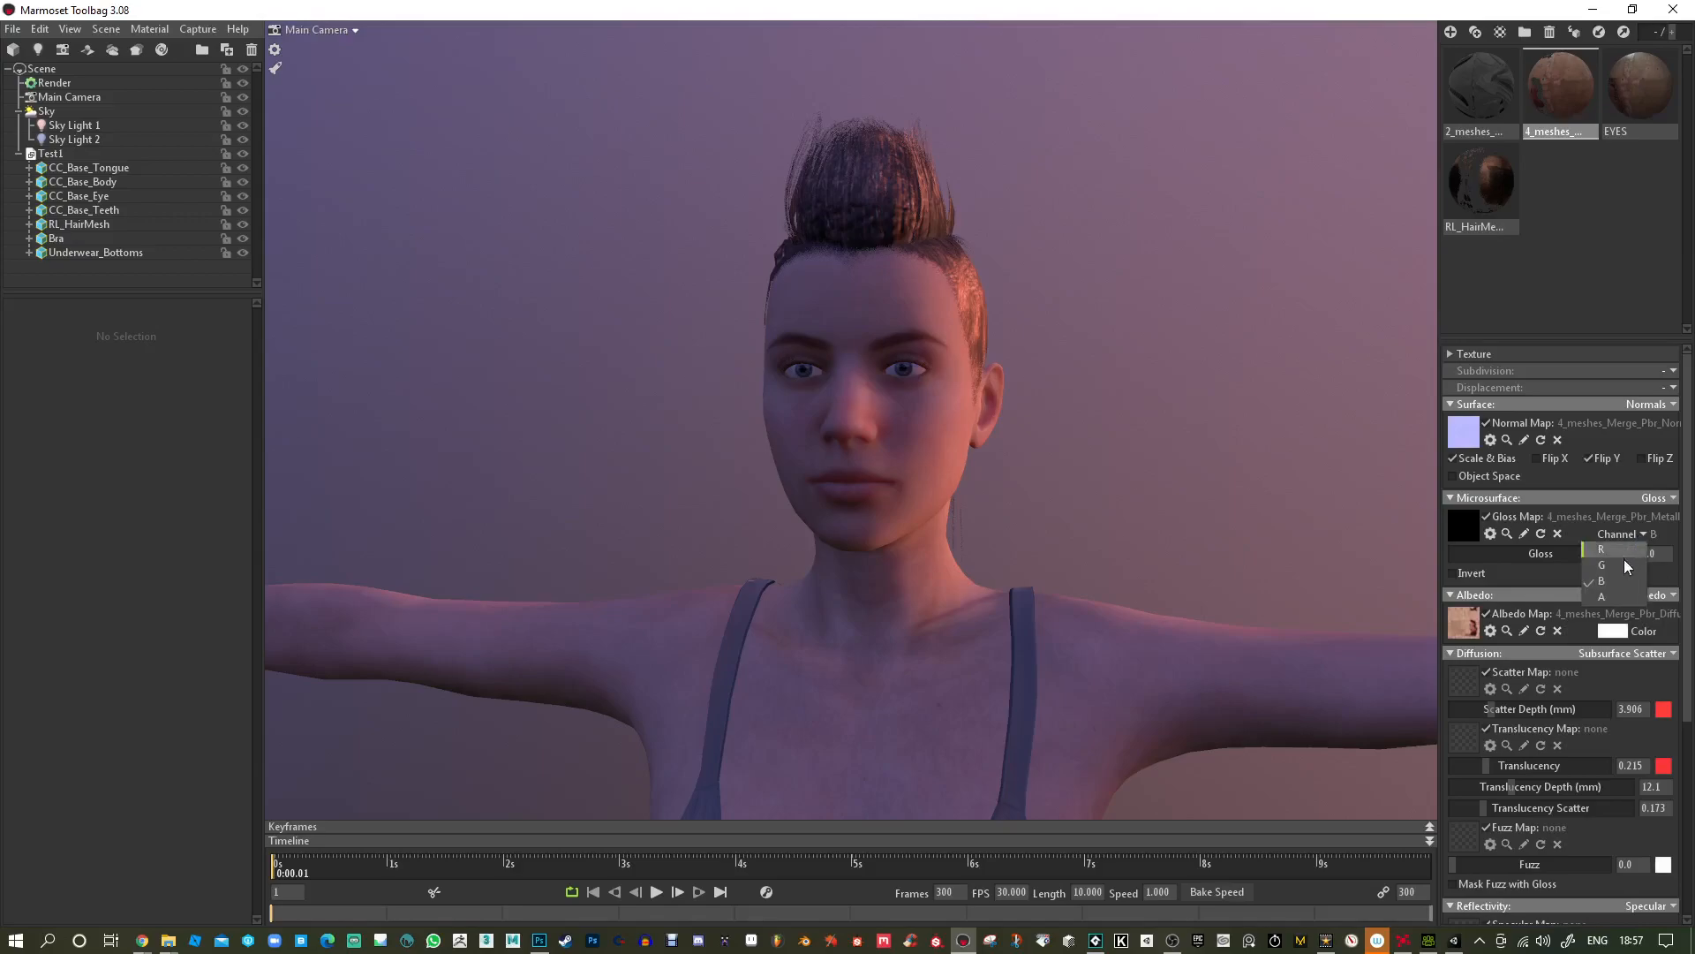
click(1639, 533)
click(1622, 549)
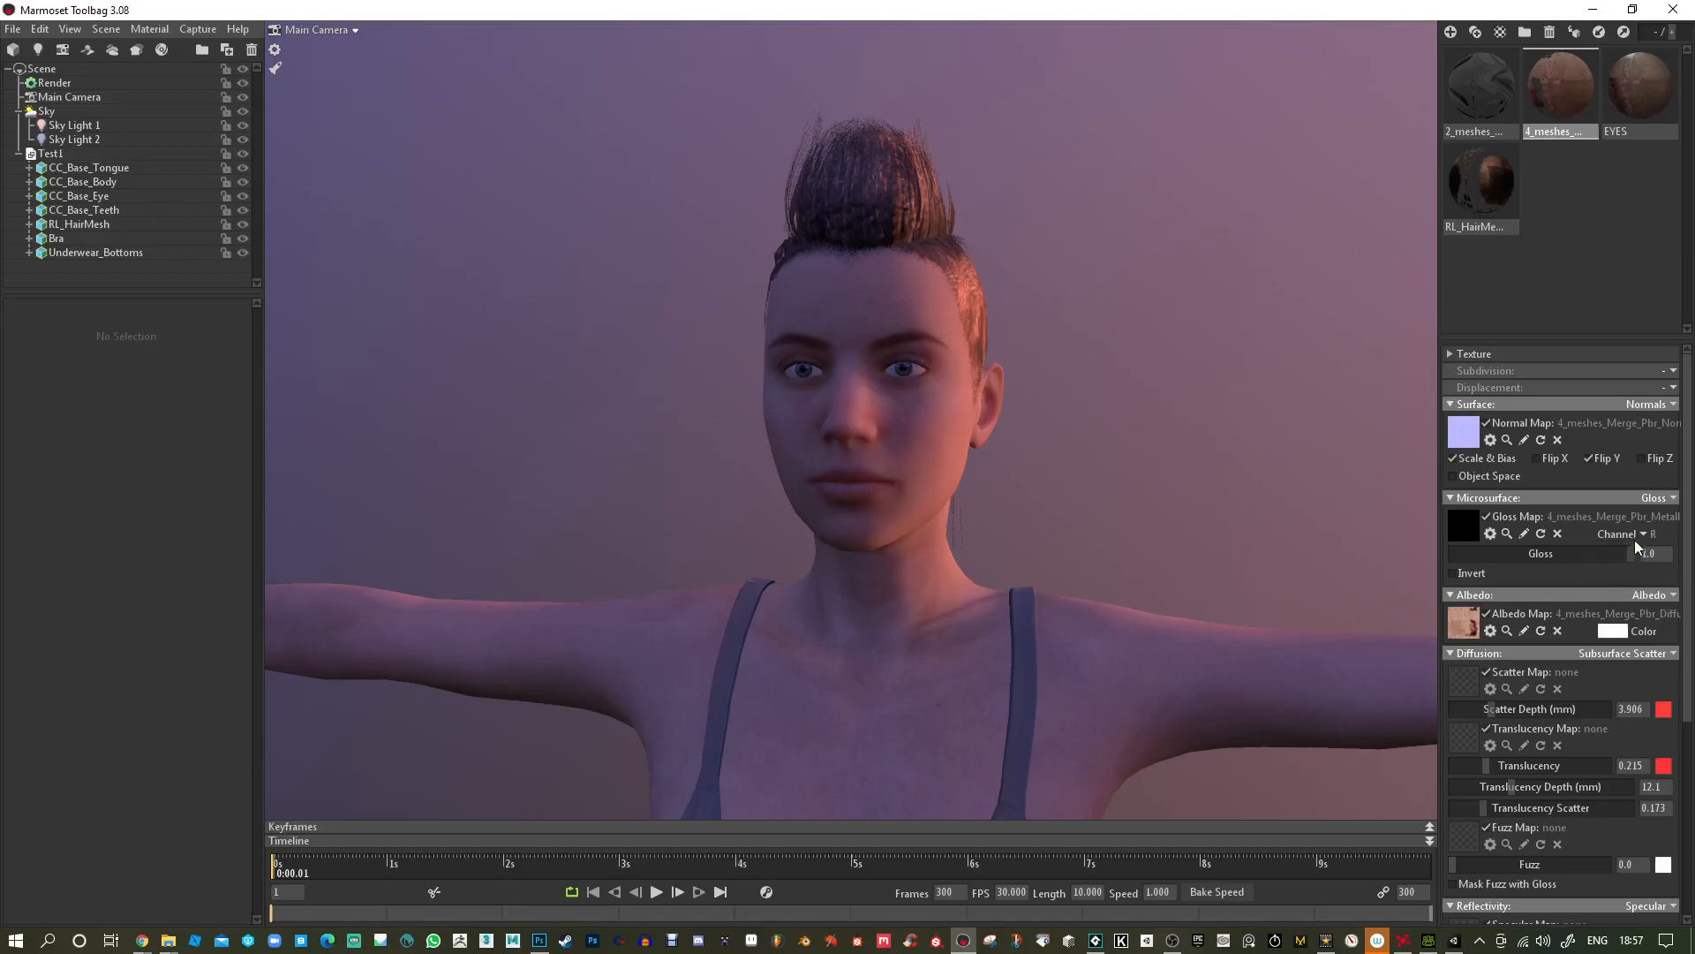
click(1638, 532)
click(1619, 599)
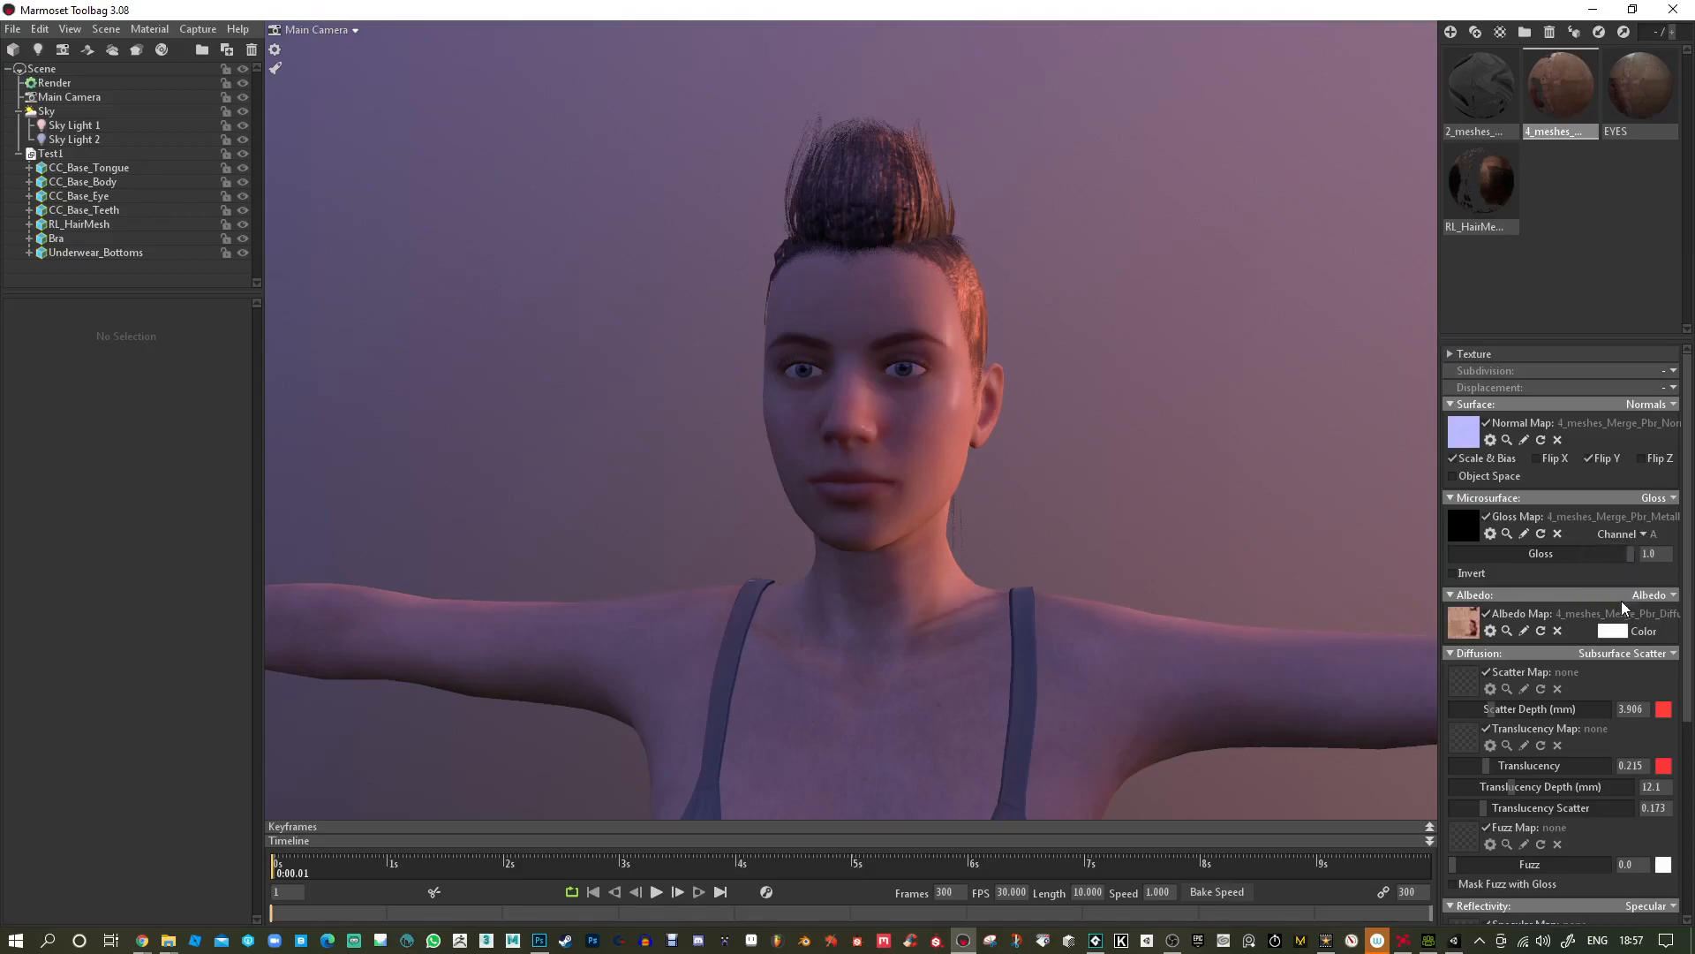
Switch the body's reflectivity to Metalness and load 4_meshes_Merge_Pbr_MetallicAlpha.png from the CC_Base_Body textures as its metalness map.
scroll(1581, 780, down, 3)
scroll(1582, 781, down, 1)
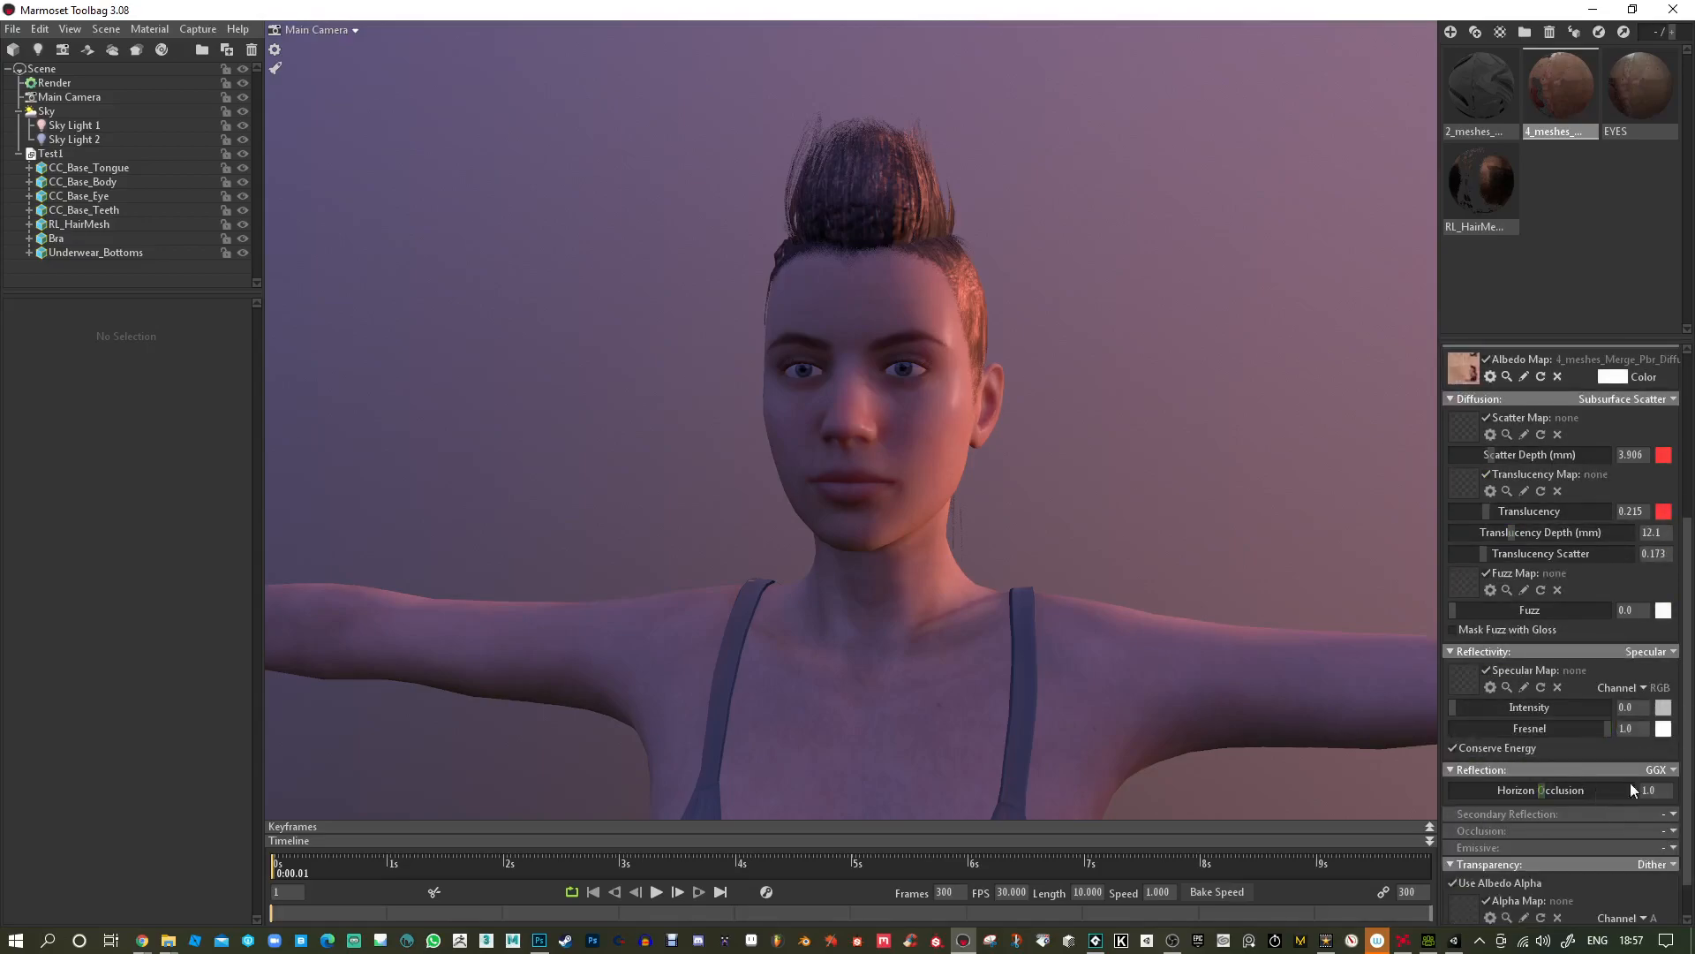
click(1670, 652)
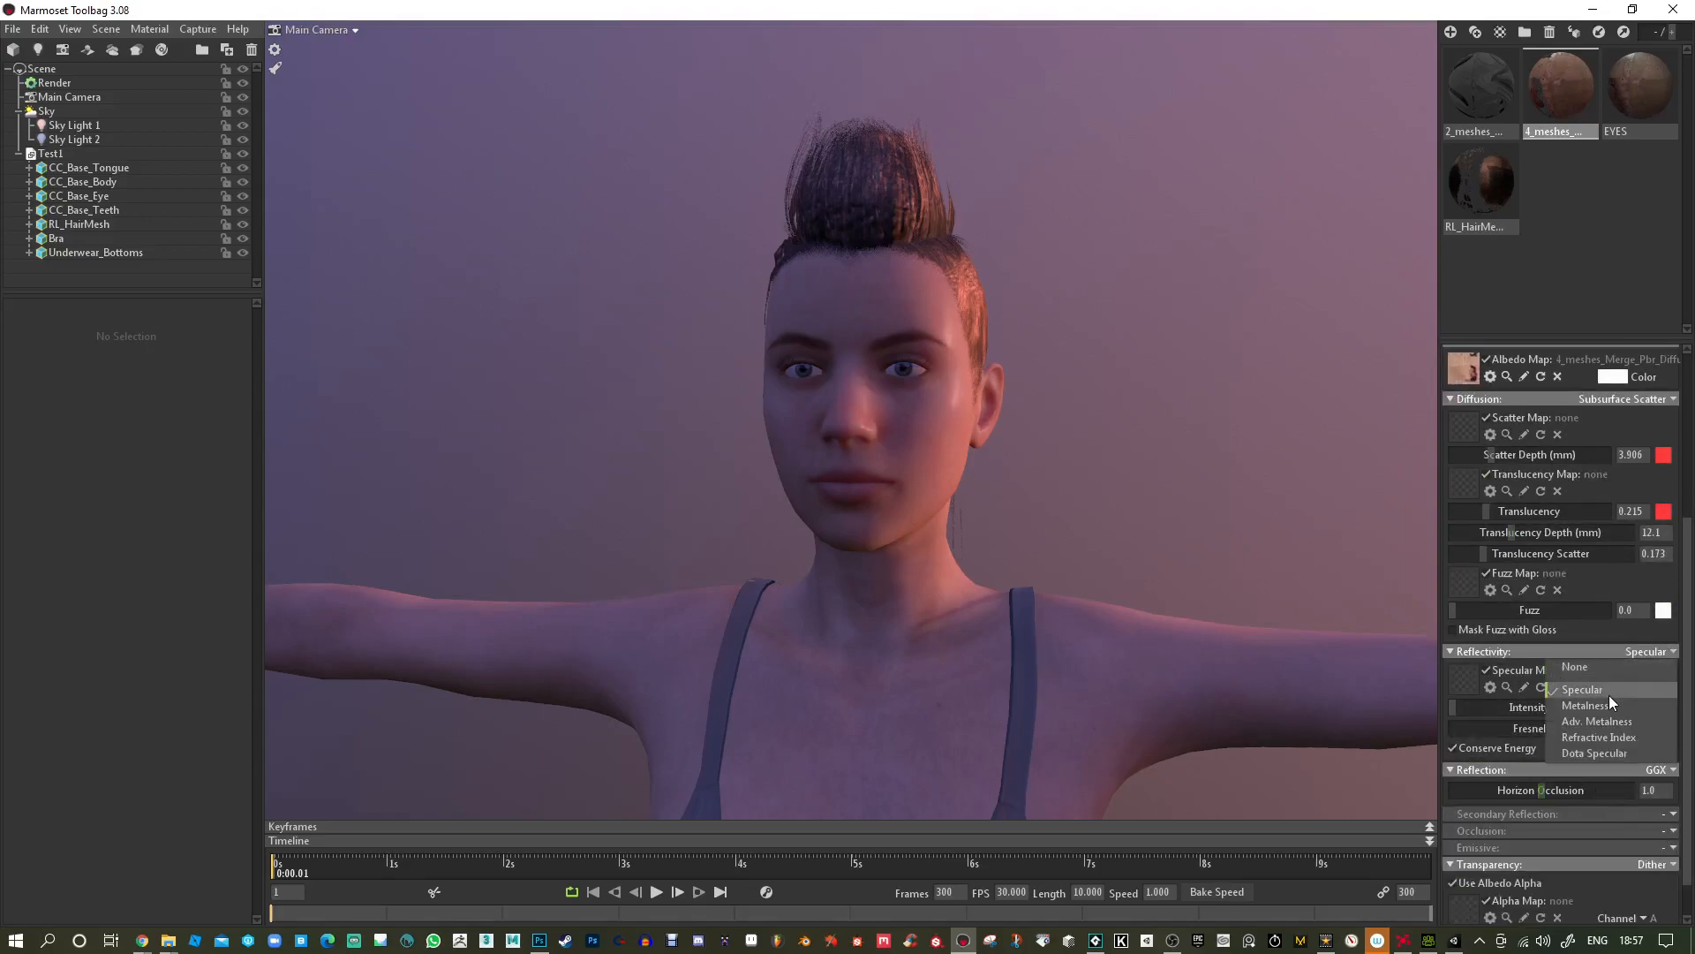
click(1457, 677)
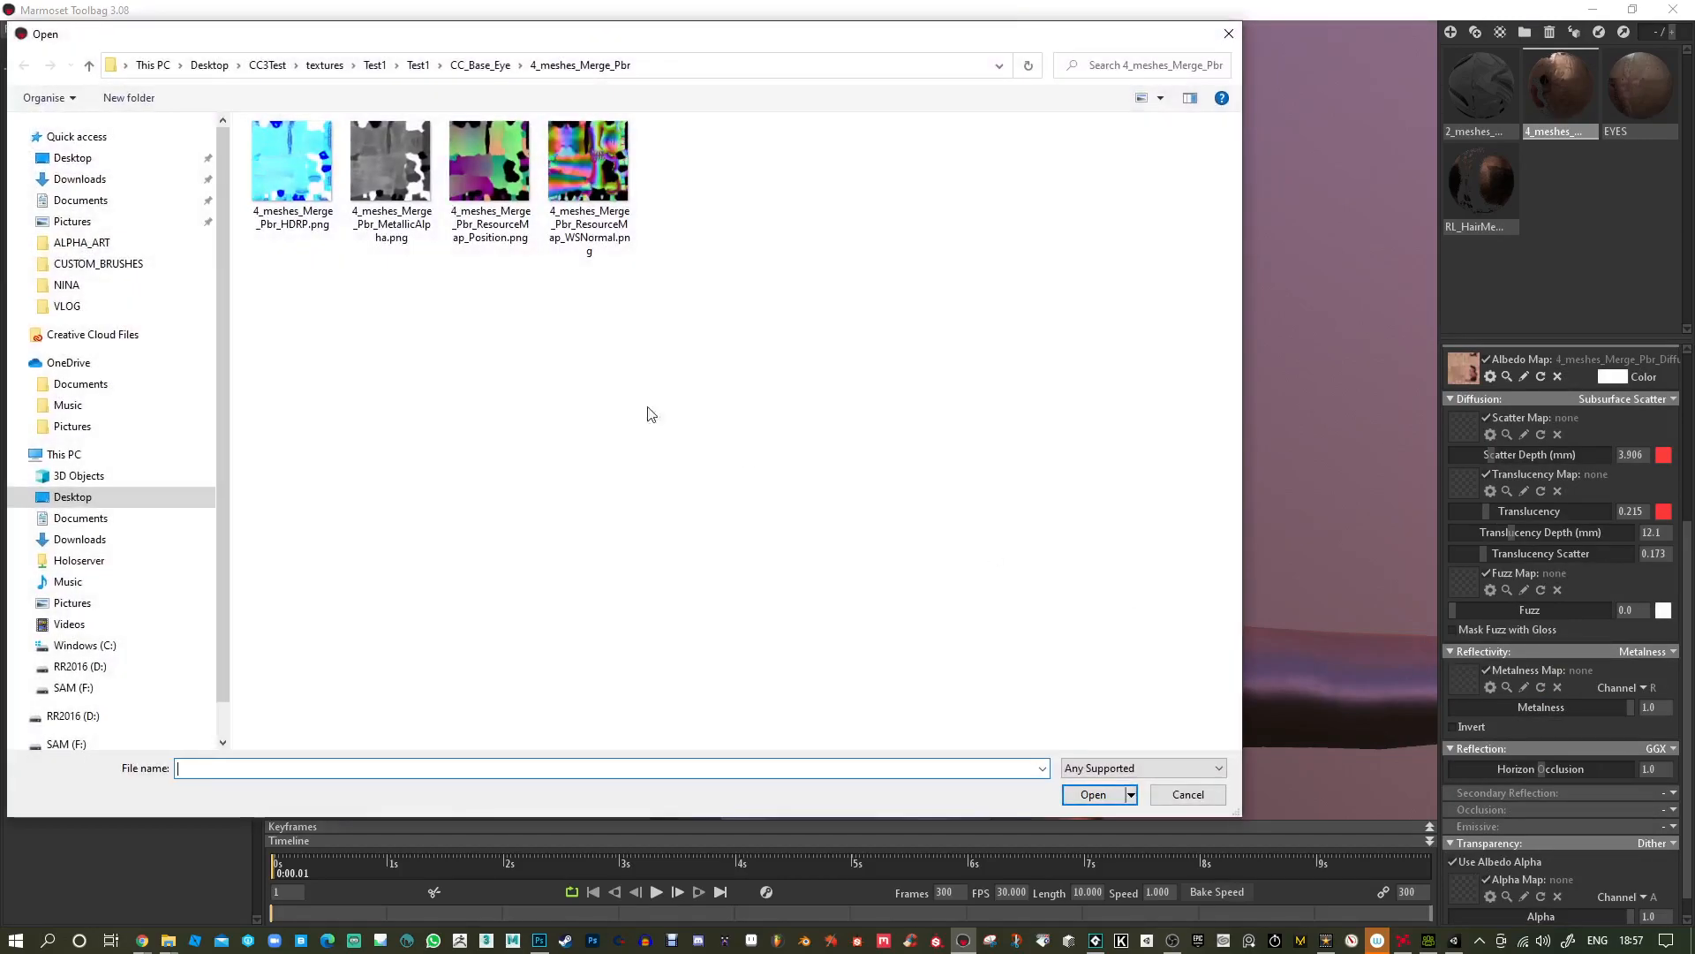
click(419, 71)
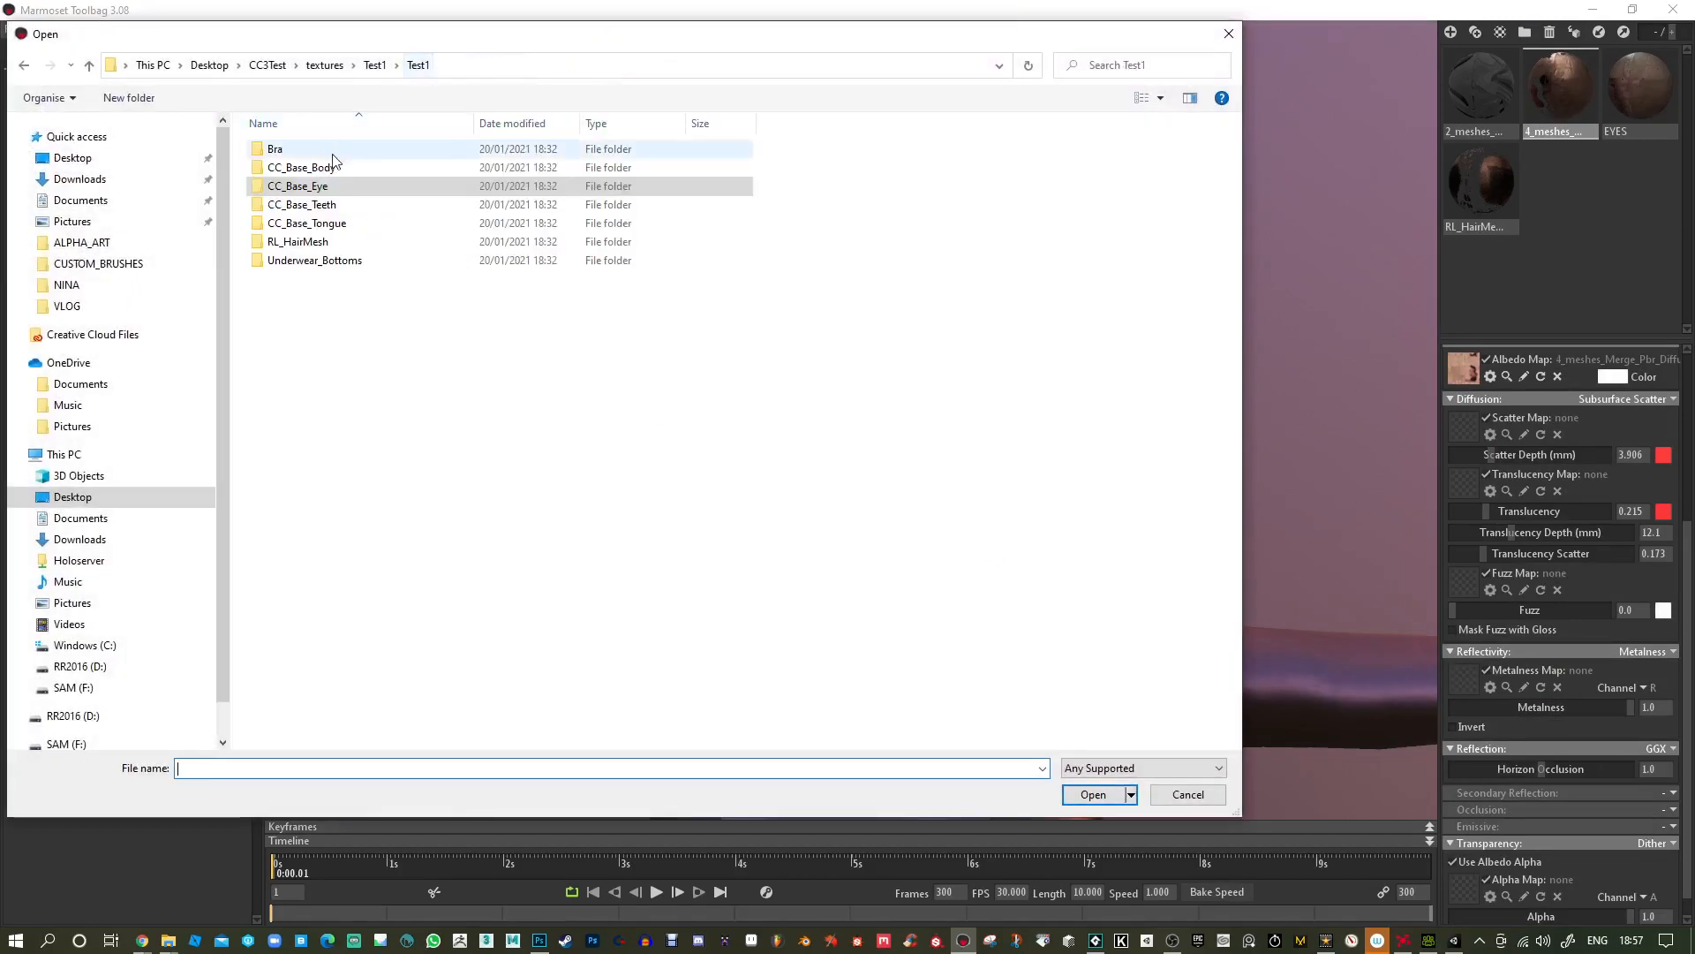
double_click(326, 170)
double_click(329, 150)
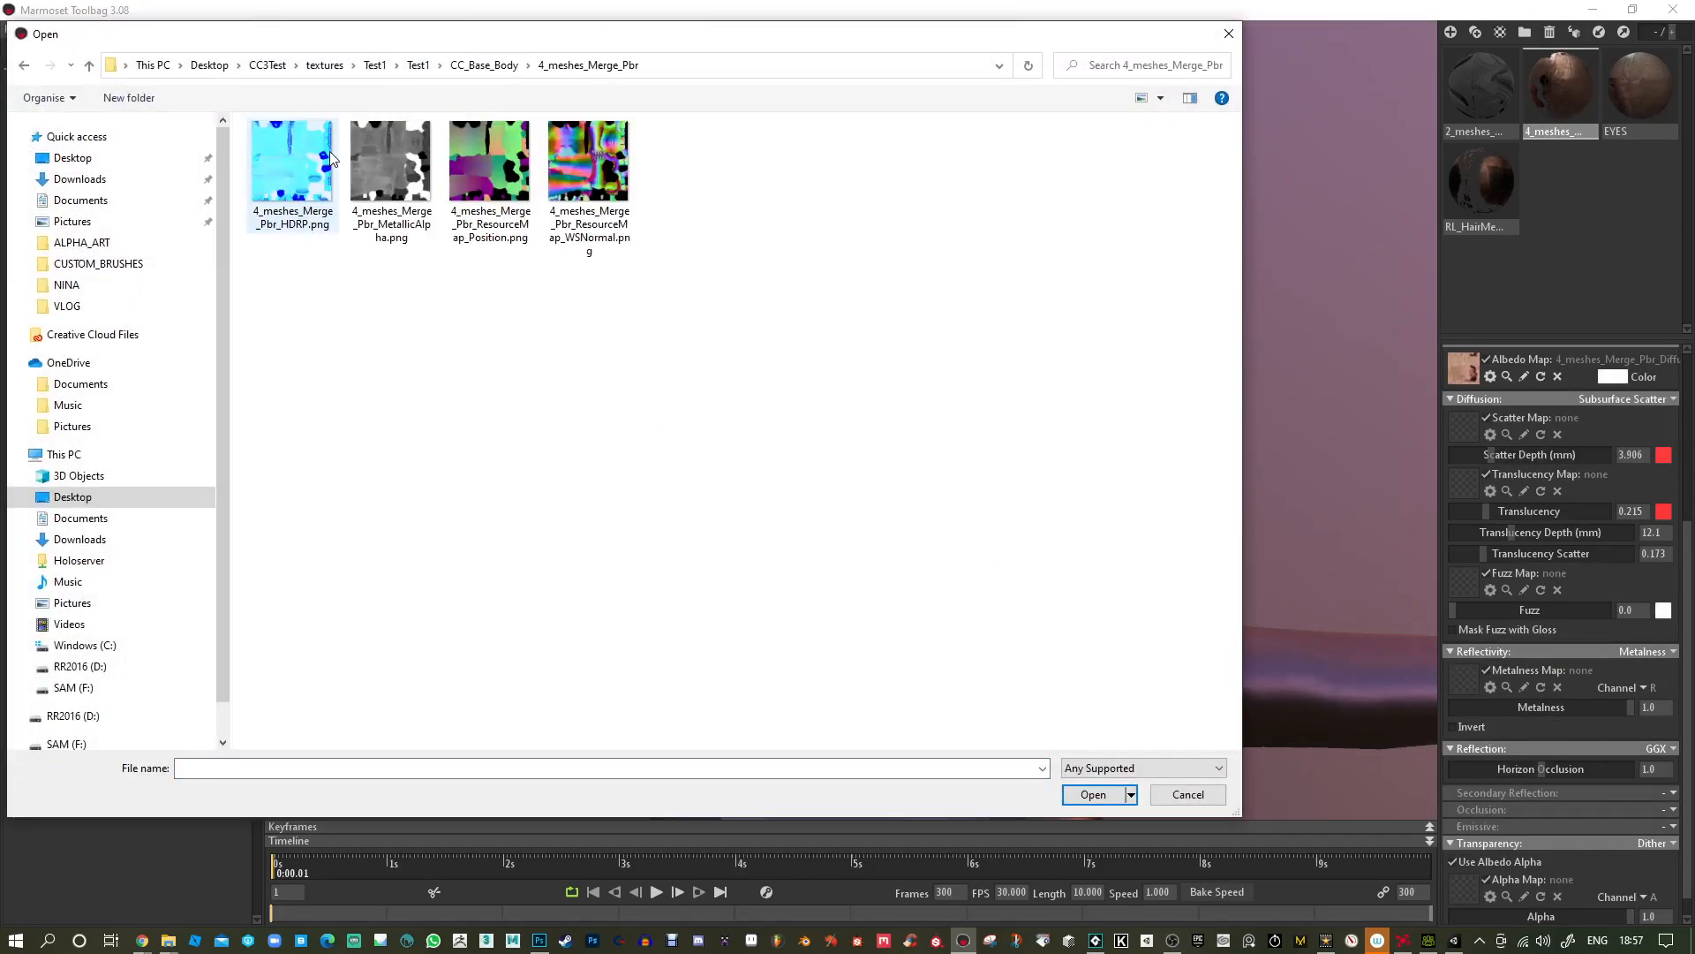
double_click(406, 196)
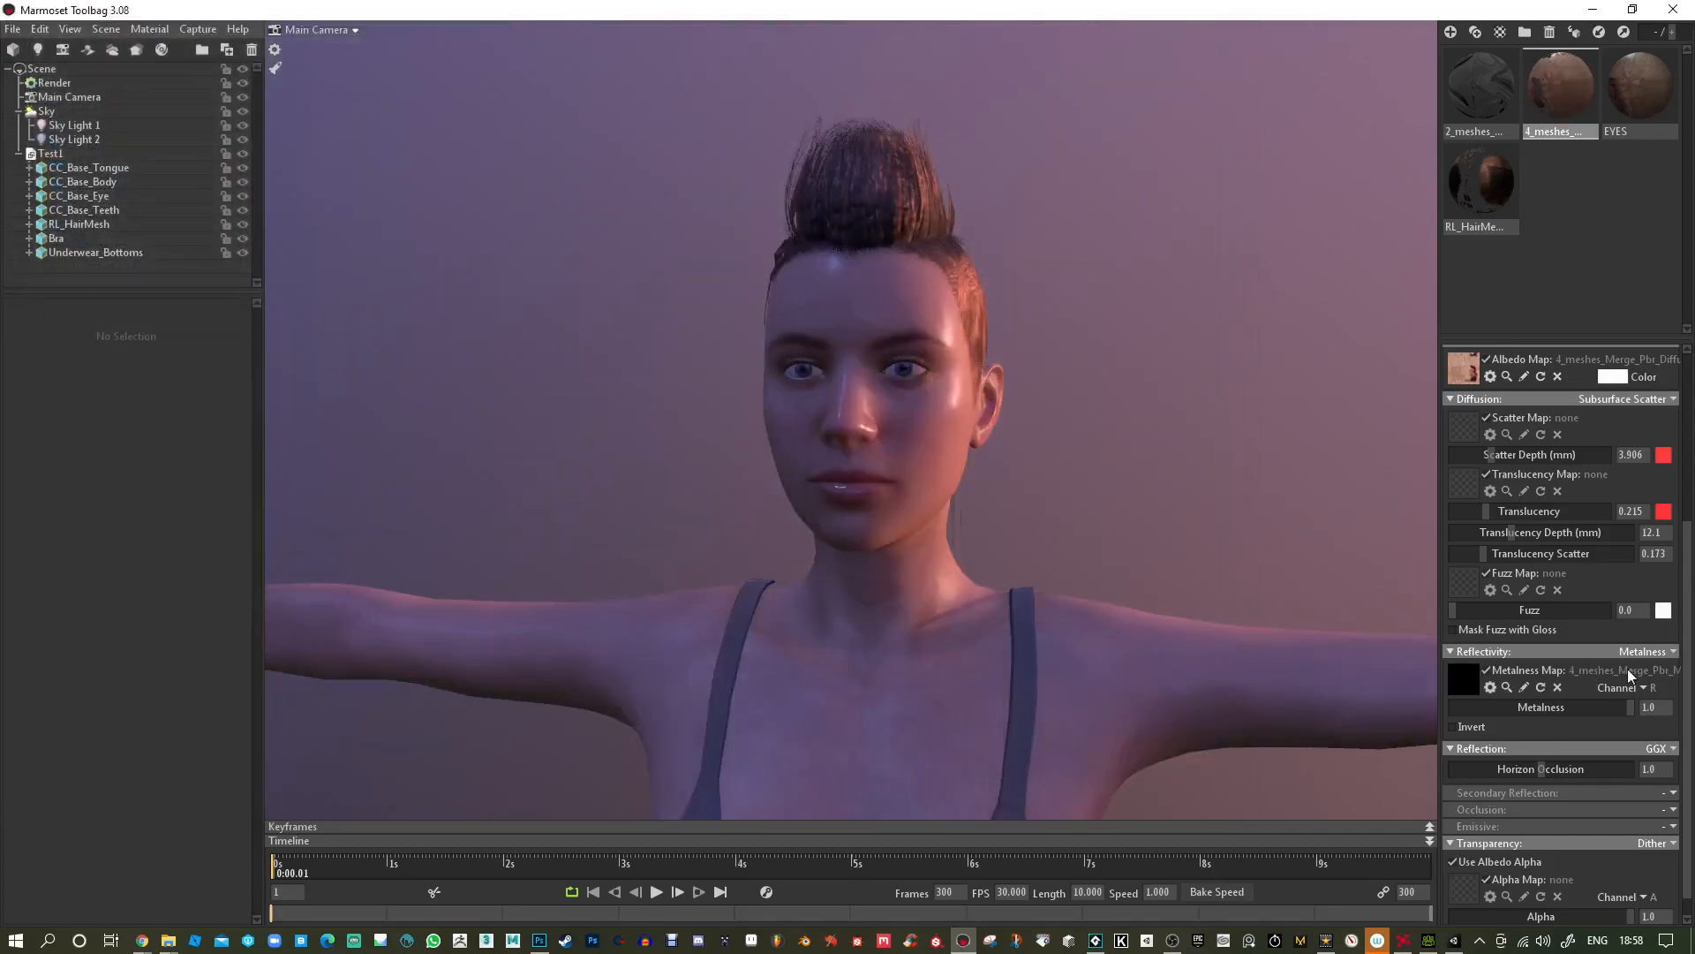
Change the body's surface type to Detail Normals and load 4_meshes_Merge_Pbr_Normal.png from Test1.fbm as the detail normal map.
drag(1187, 535, 1154, 524)
shift+right_drag(1153, 520, 1012, 526)
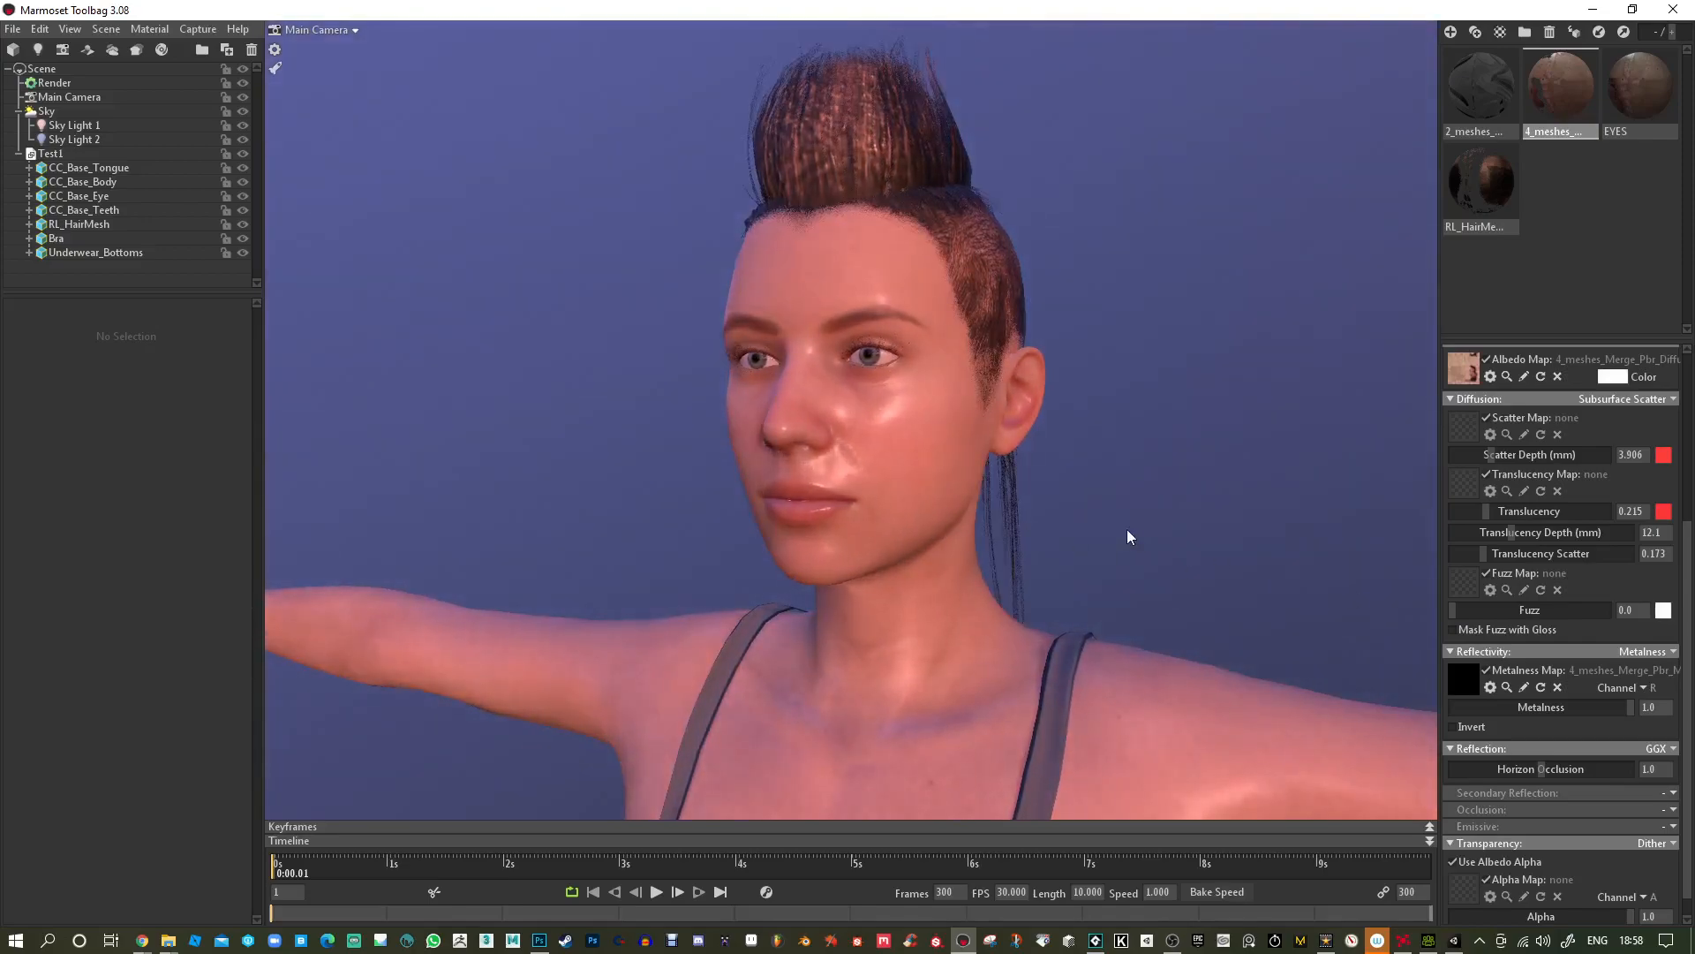
scroll(1631, 534, up, 2)
scroll(1632, 536, up, 1)
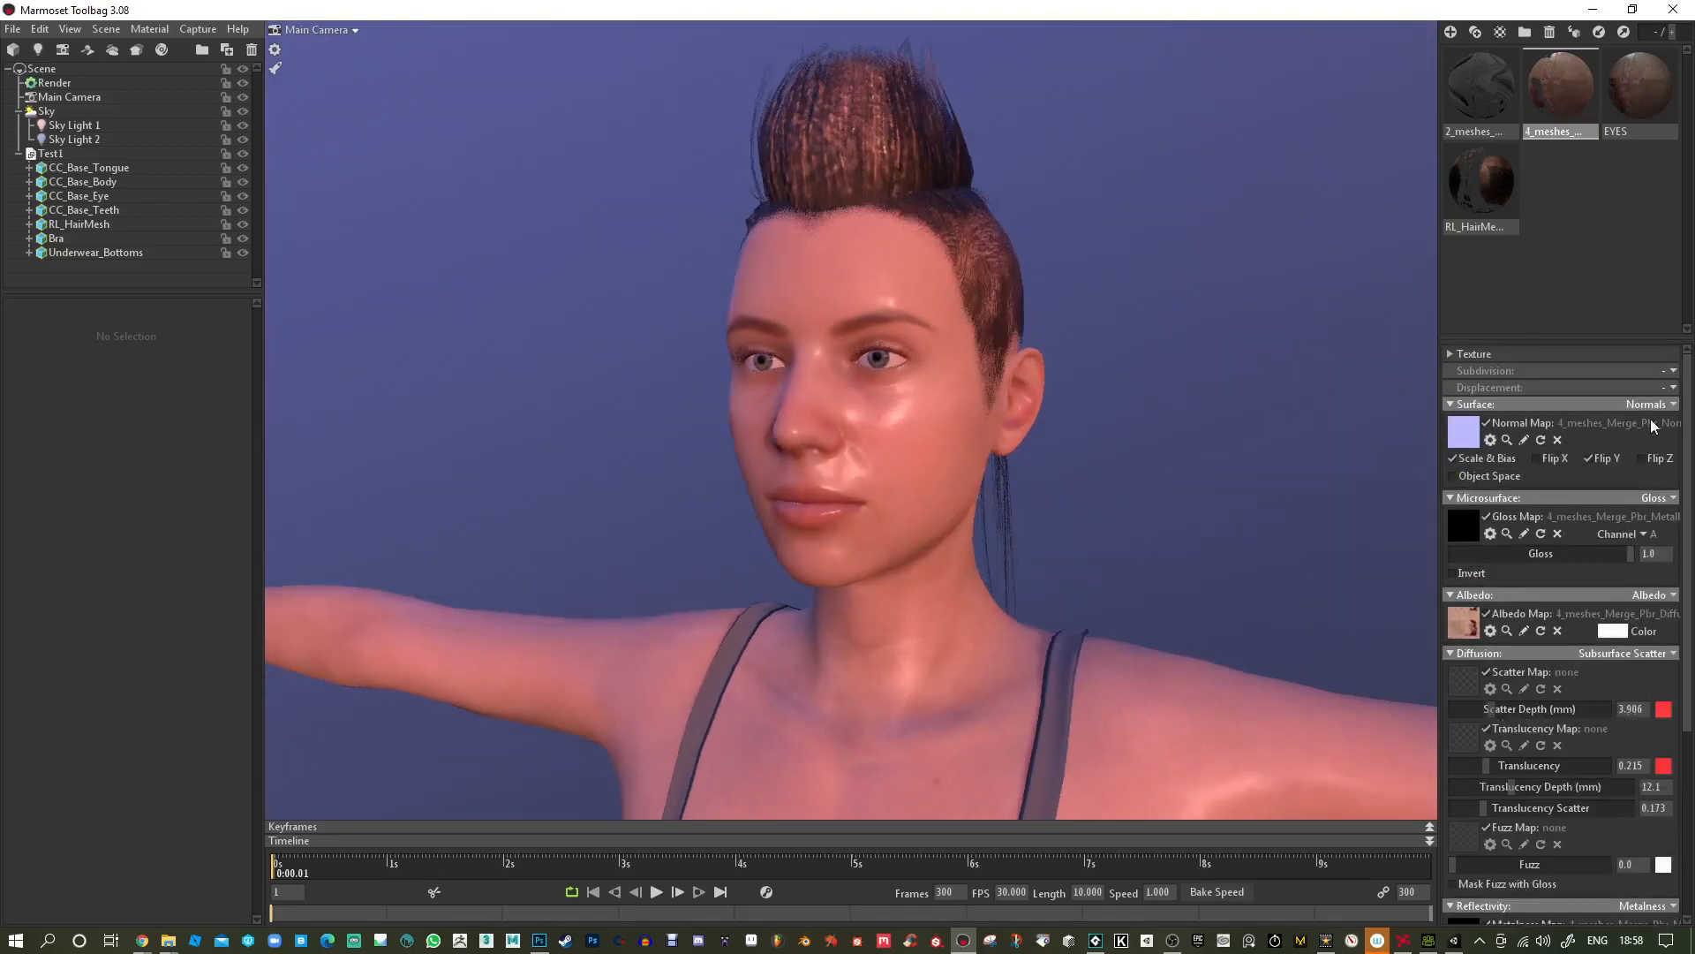
click(1671, 405)
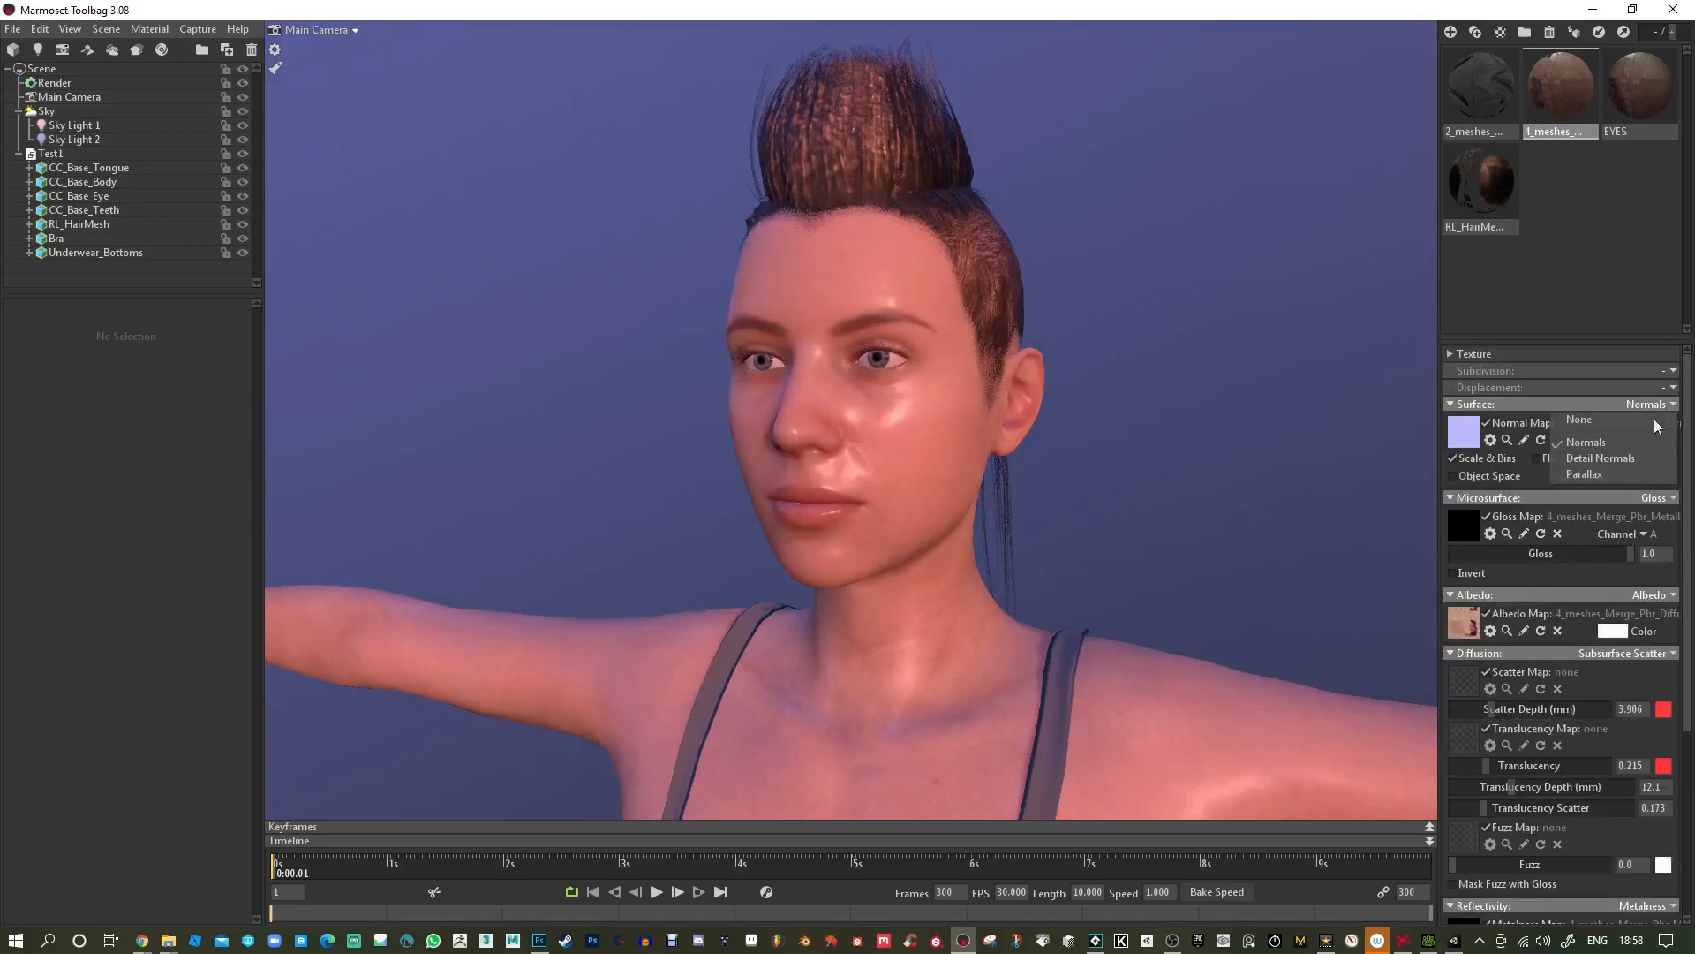
click(1624, 465)
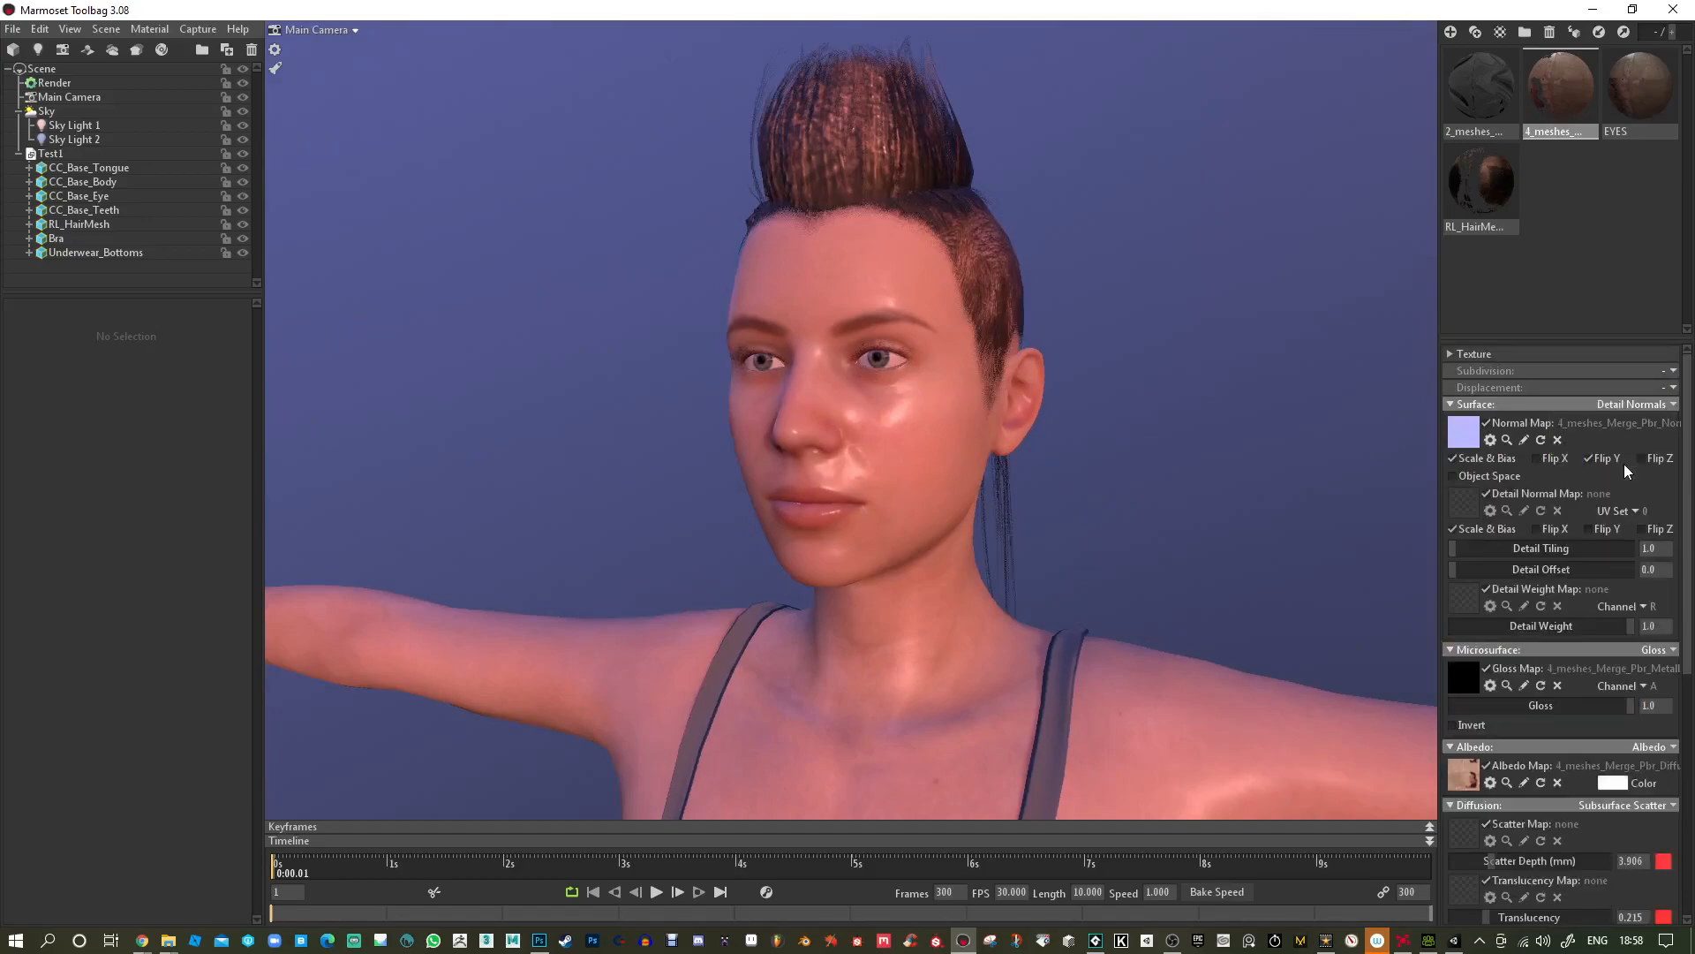
click(1465, 510)
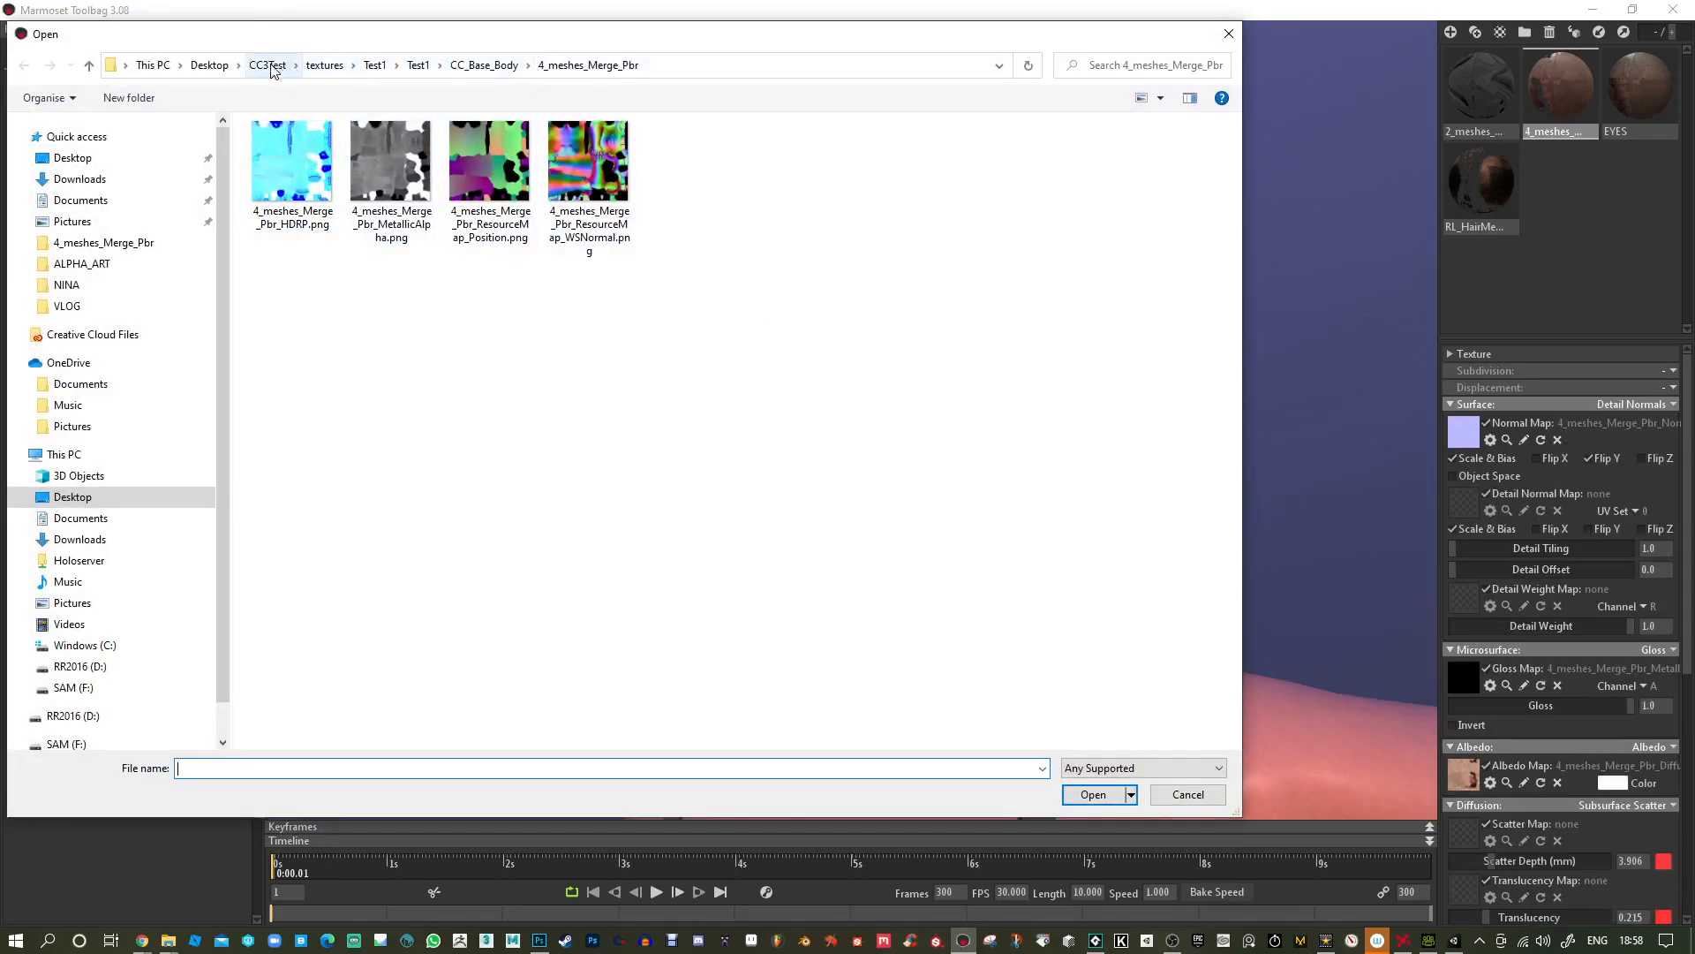
click(268, 65)
double_click(284, 147)
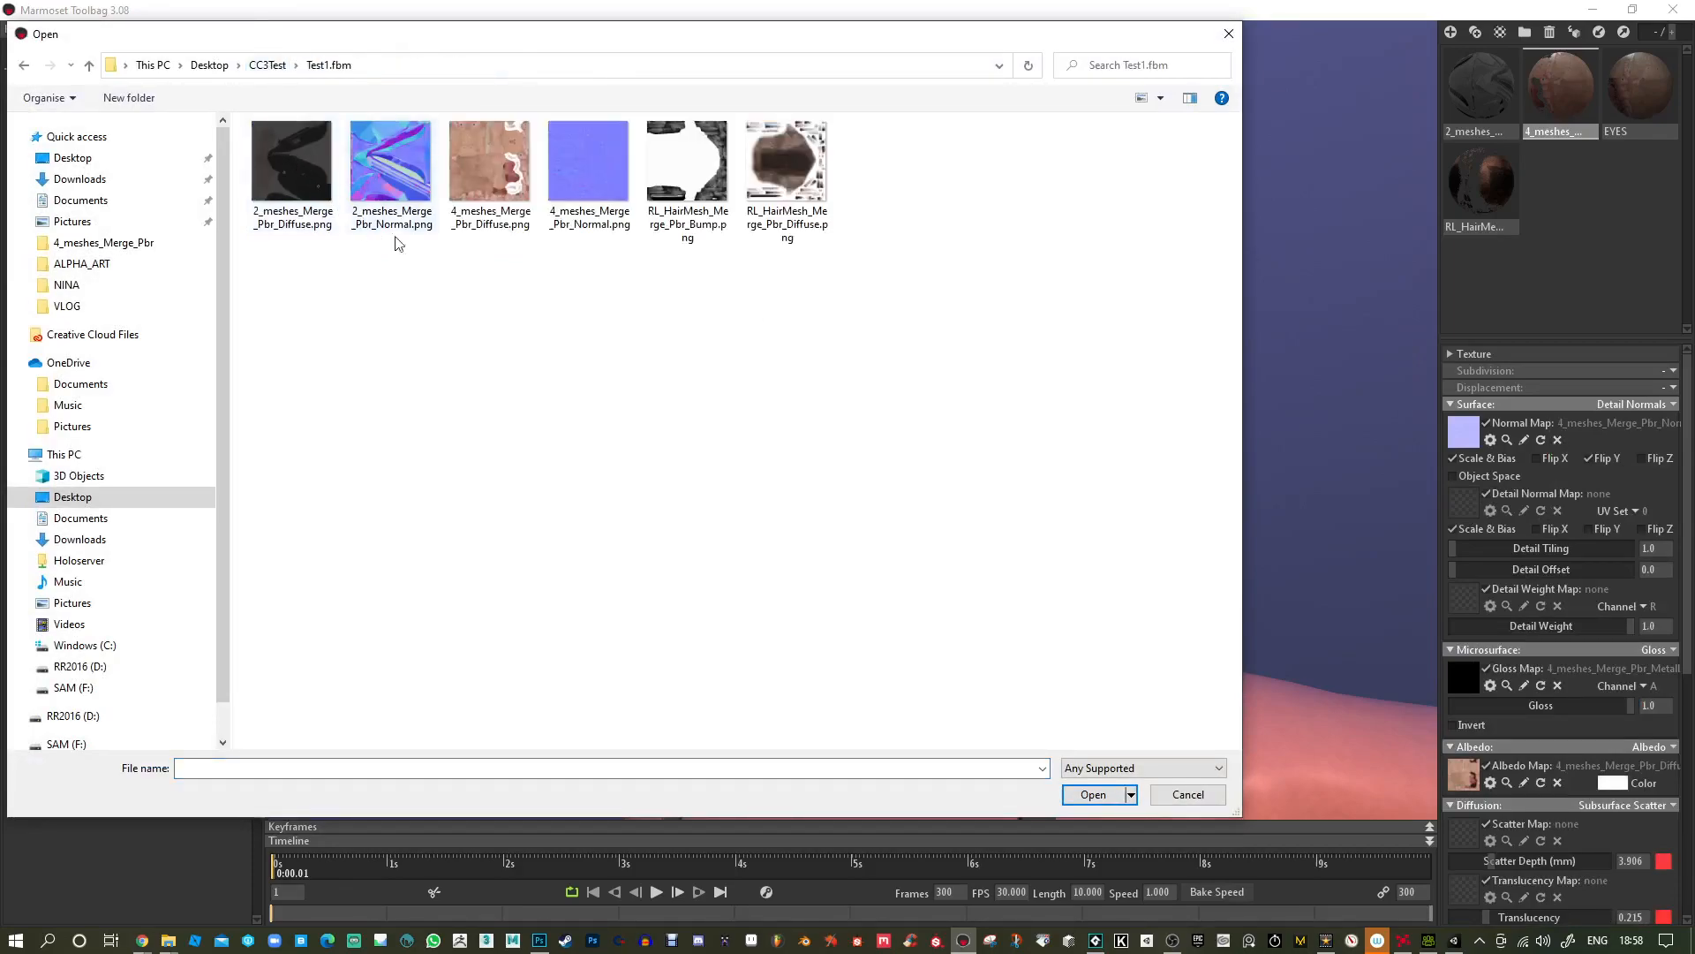
double_click(586, 188)
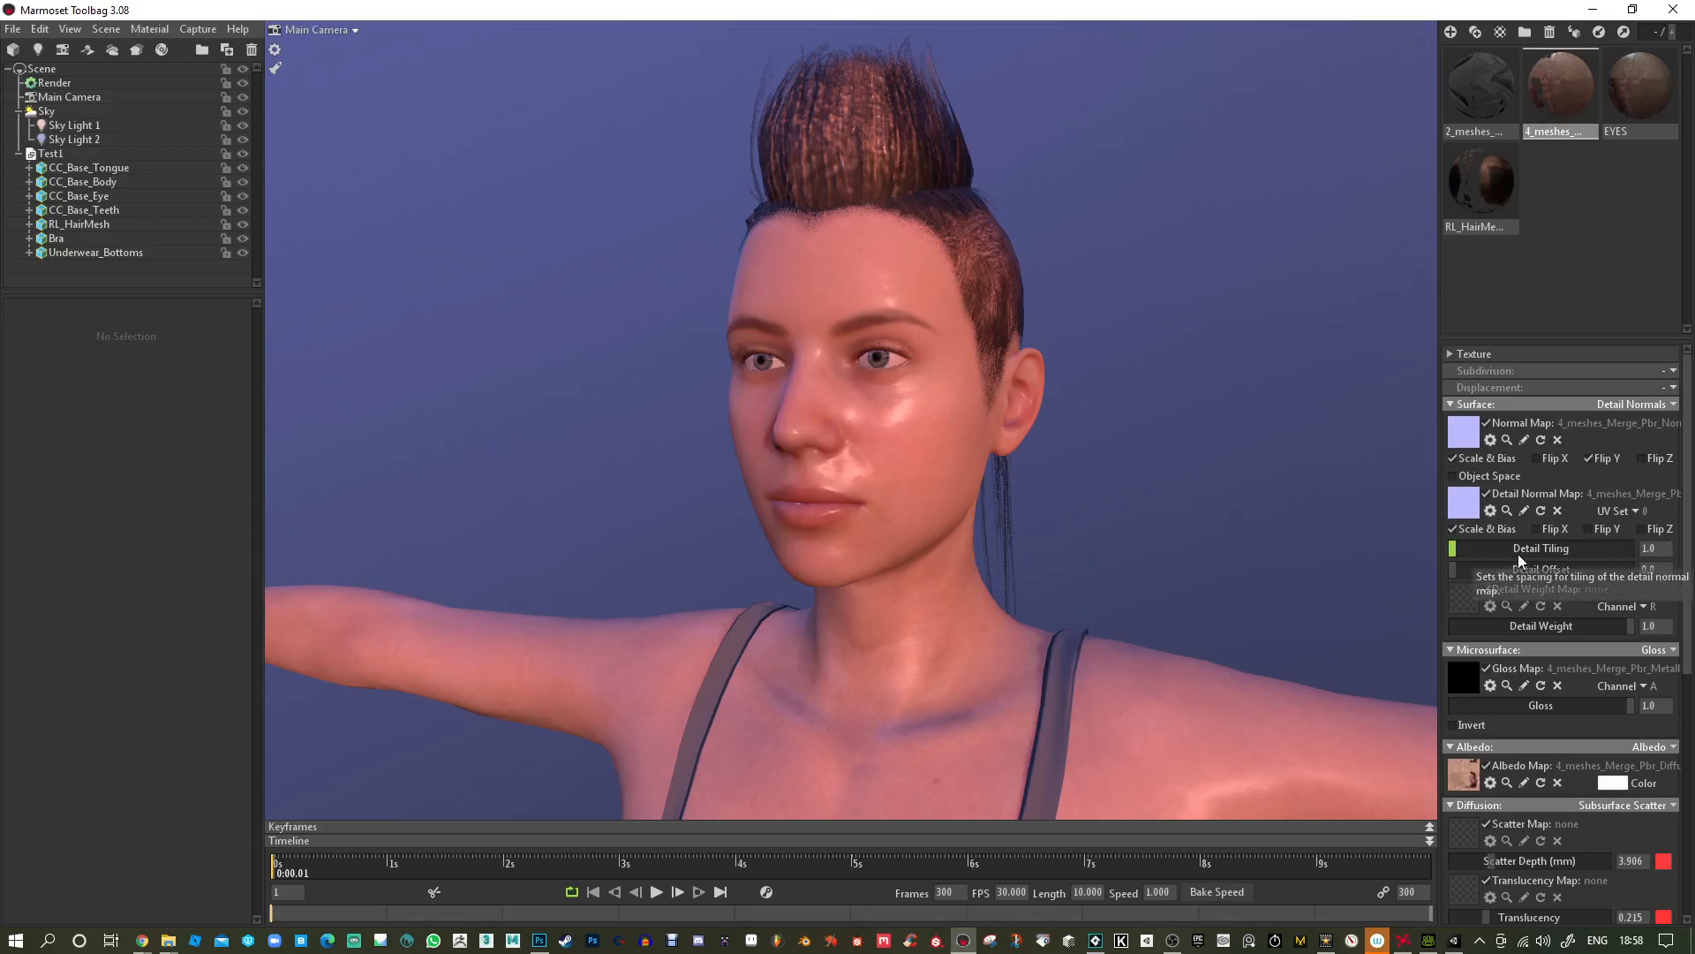
Try a detail weight of 10 on the chest skin, then lower it to 0 for comparison.
text(10)
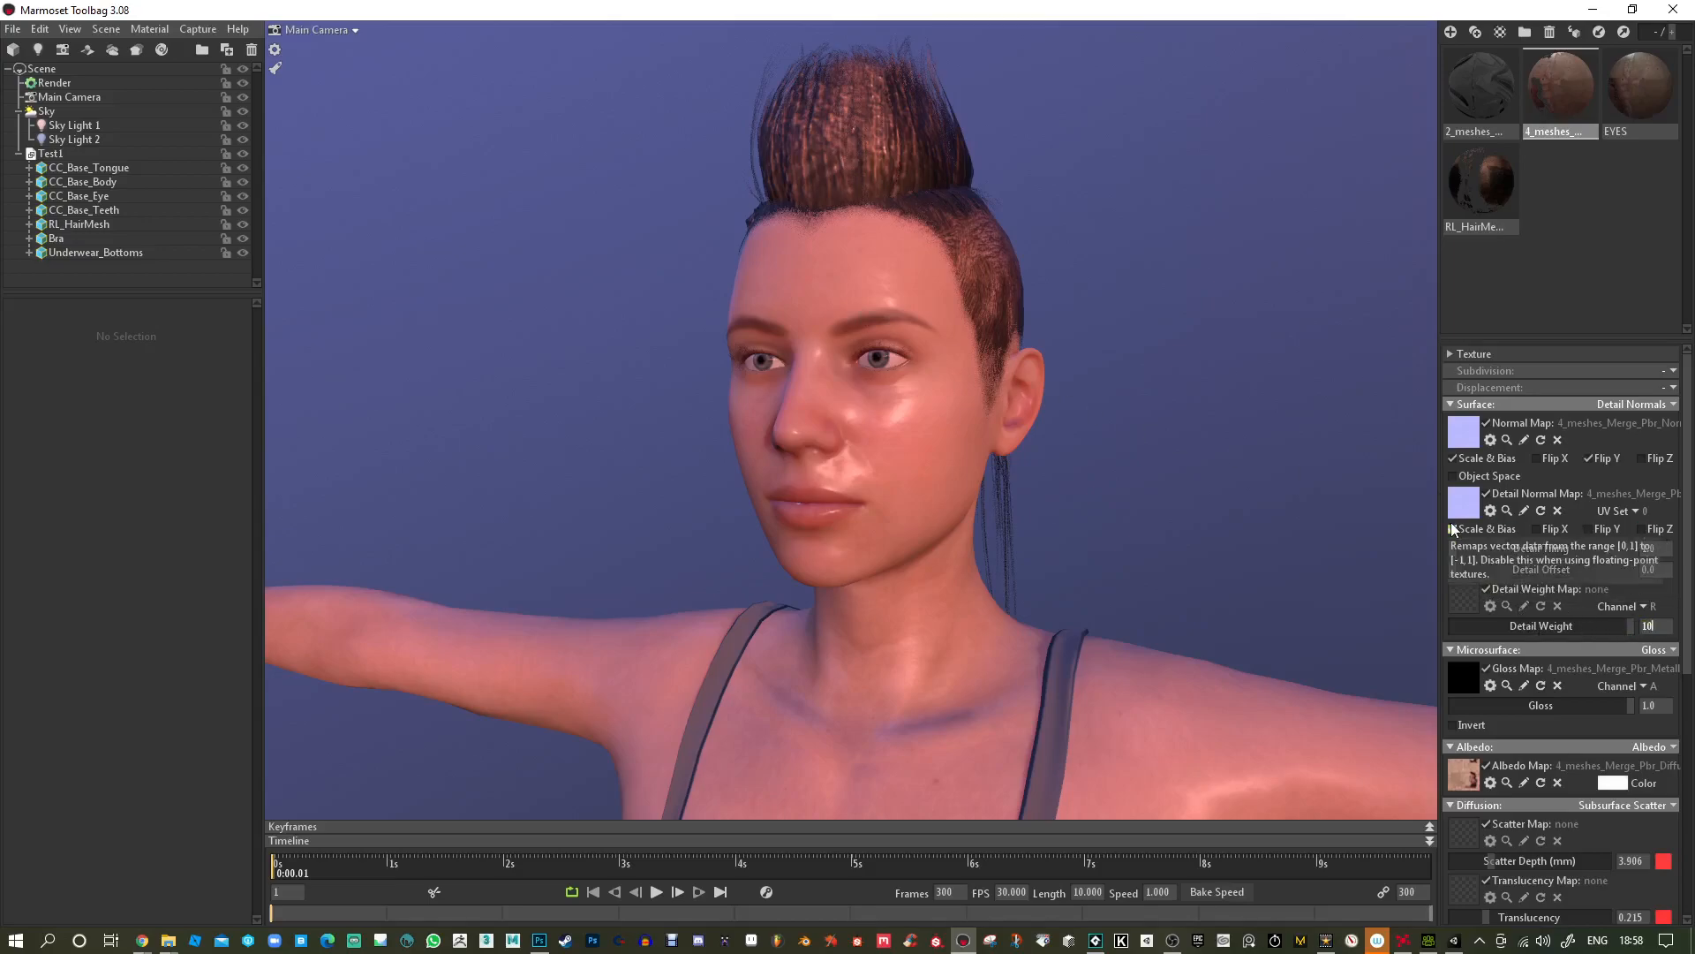
key(Return)
drag(845, 496, 973, 464)
middle_drag(969, 658, 977, 459)
right_drag(977, 459, 964, 572)
drag(964, 572, 934, 512)
drag(1622, 626, 1459, 630)
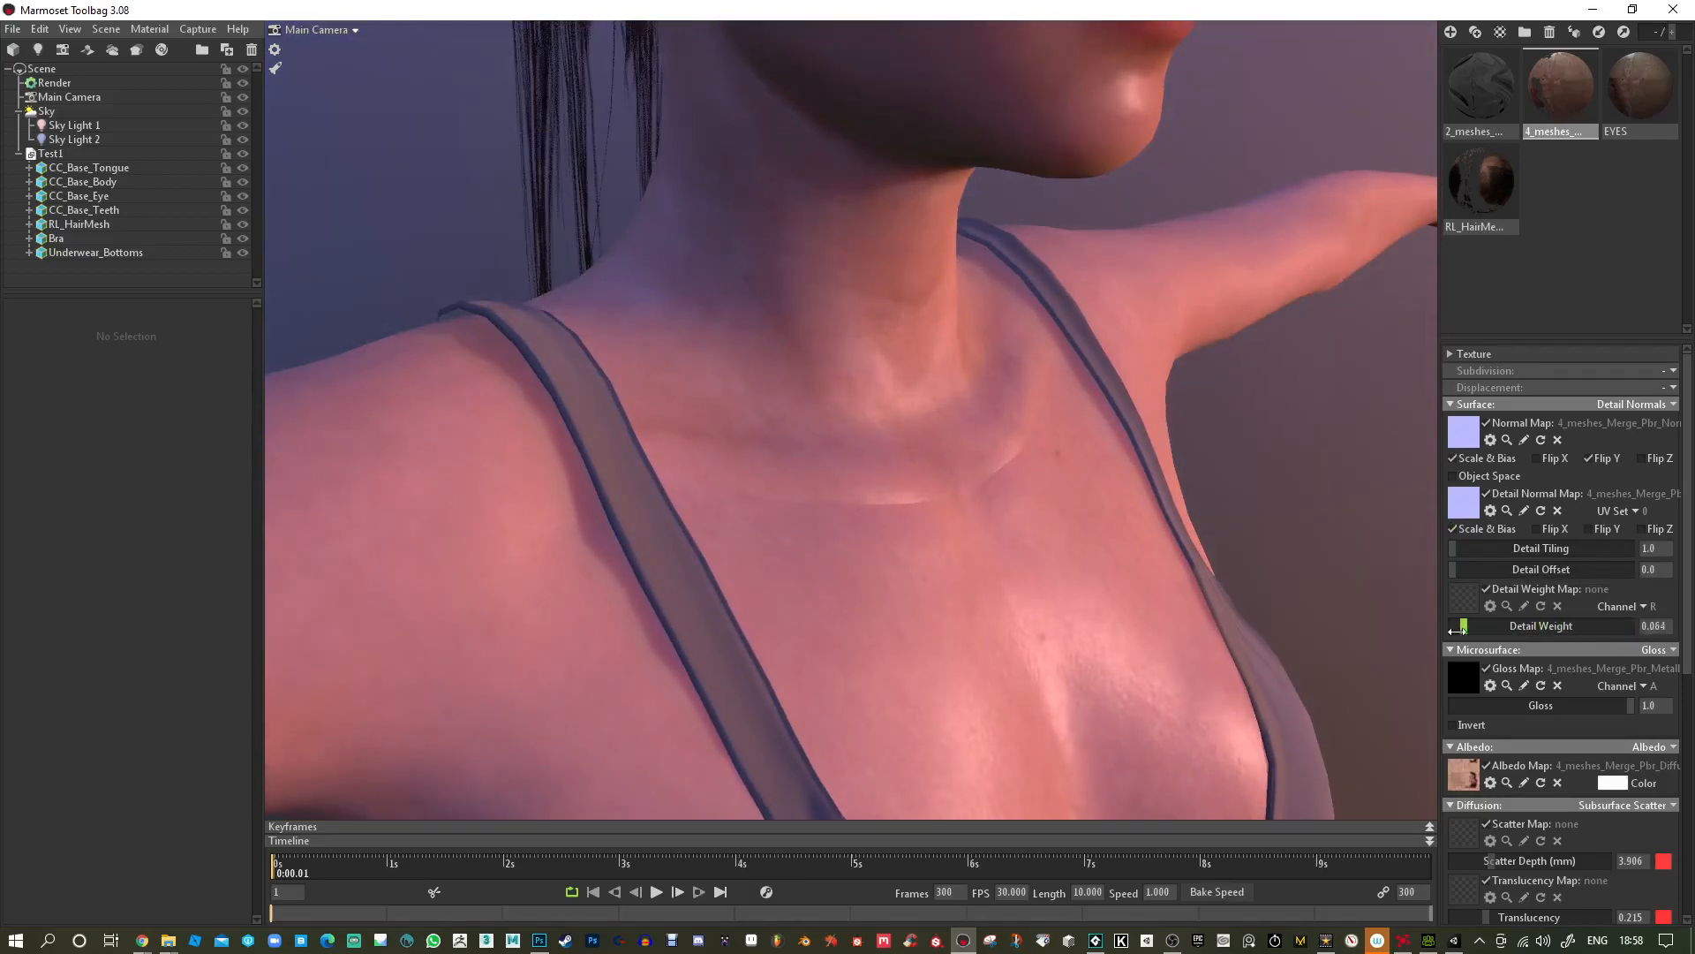
drag(1654, 627, 1427, 629)
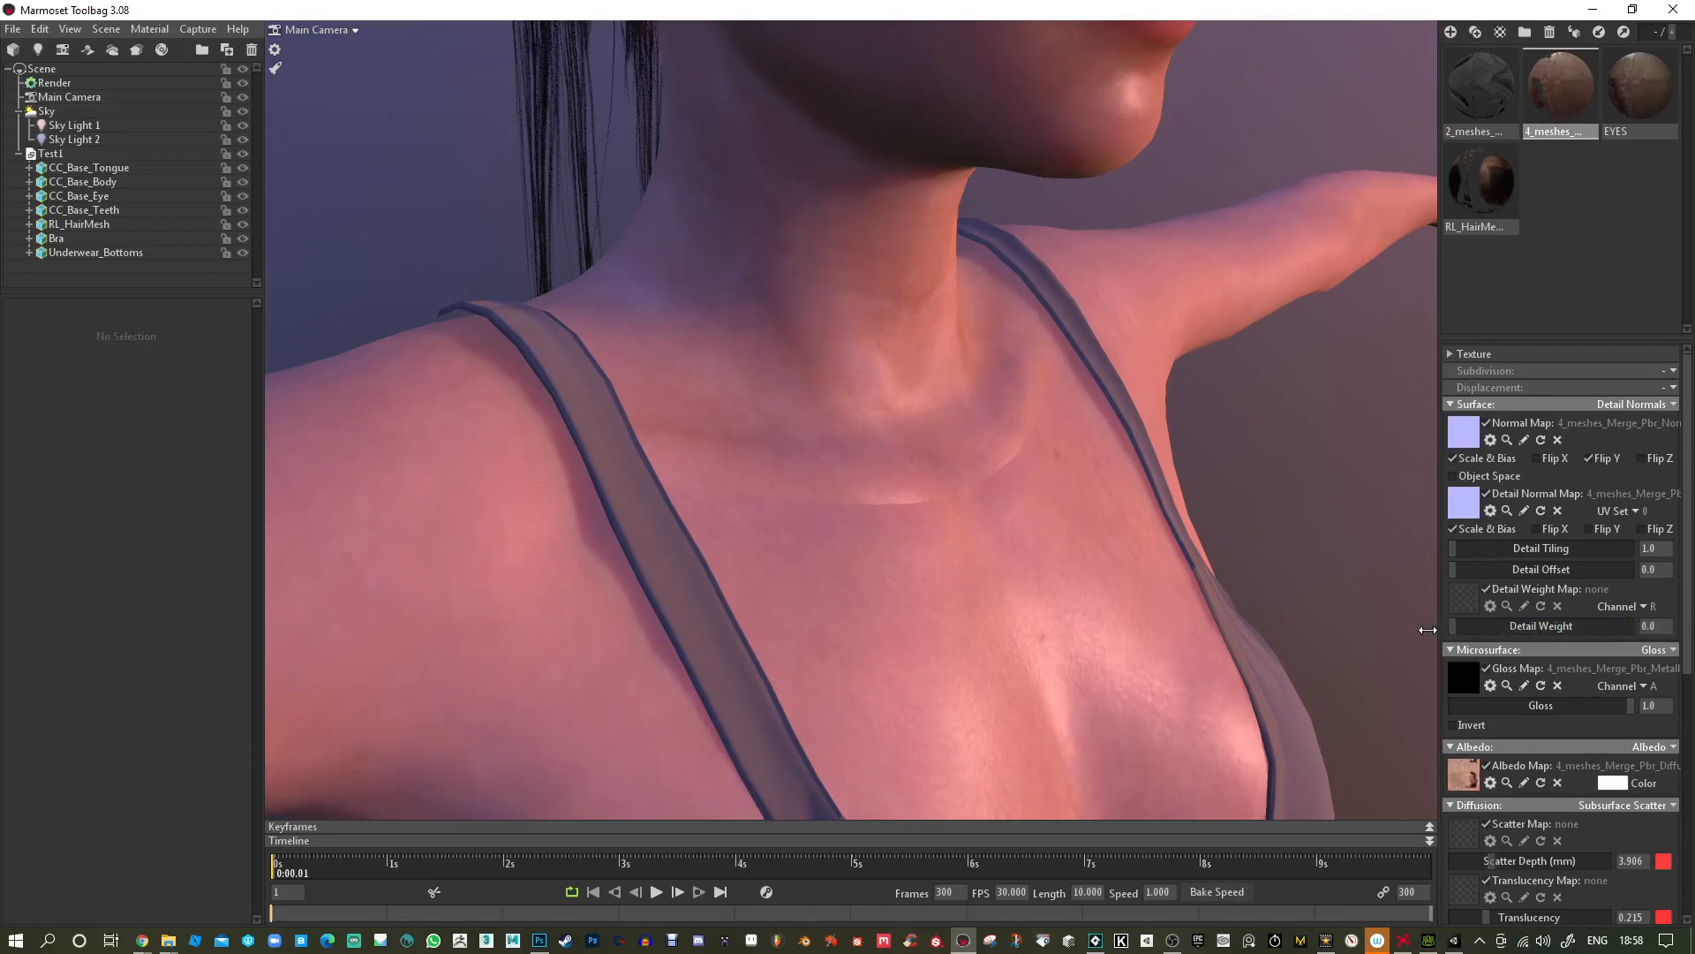
Turn off Flip Y on the normal map, leave it off for the detail normal map, and set the detail weight to 10.
click(1591, 528)
drag(1624, 623, 1635, 625)
click(1589, 458)
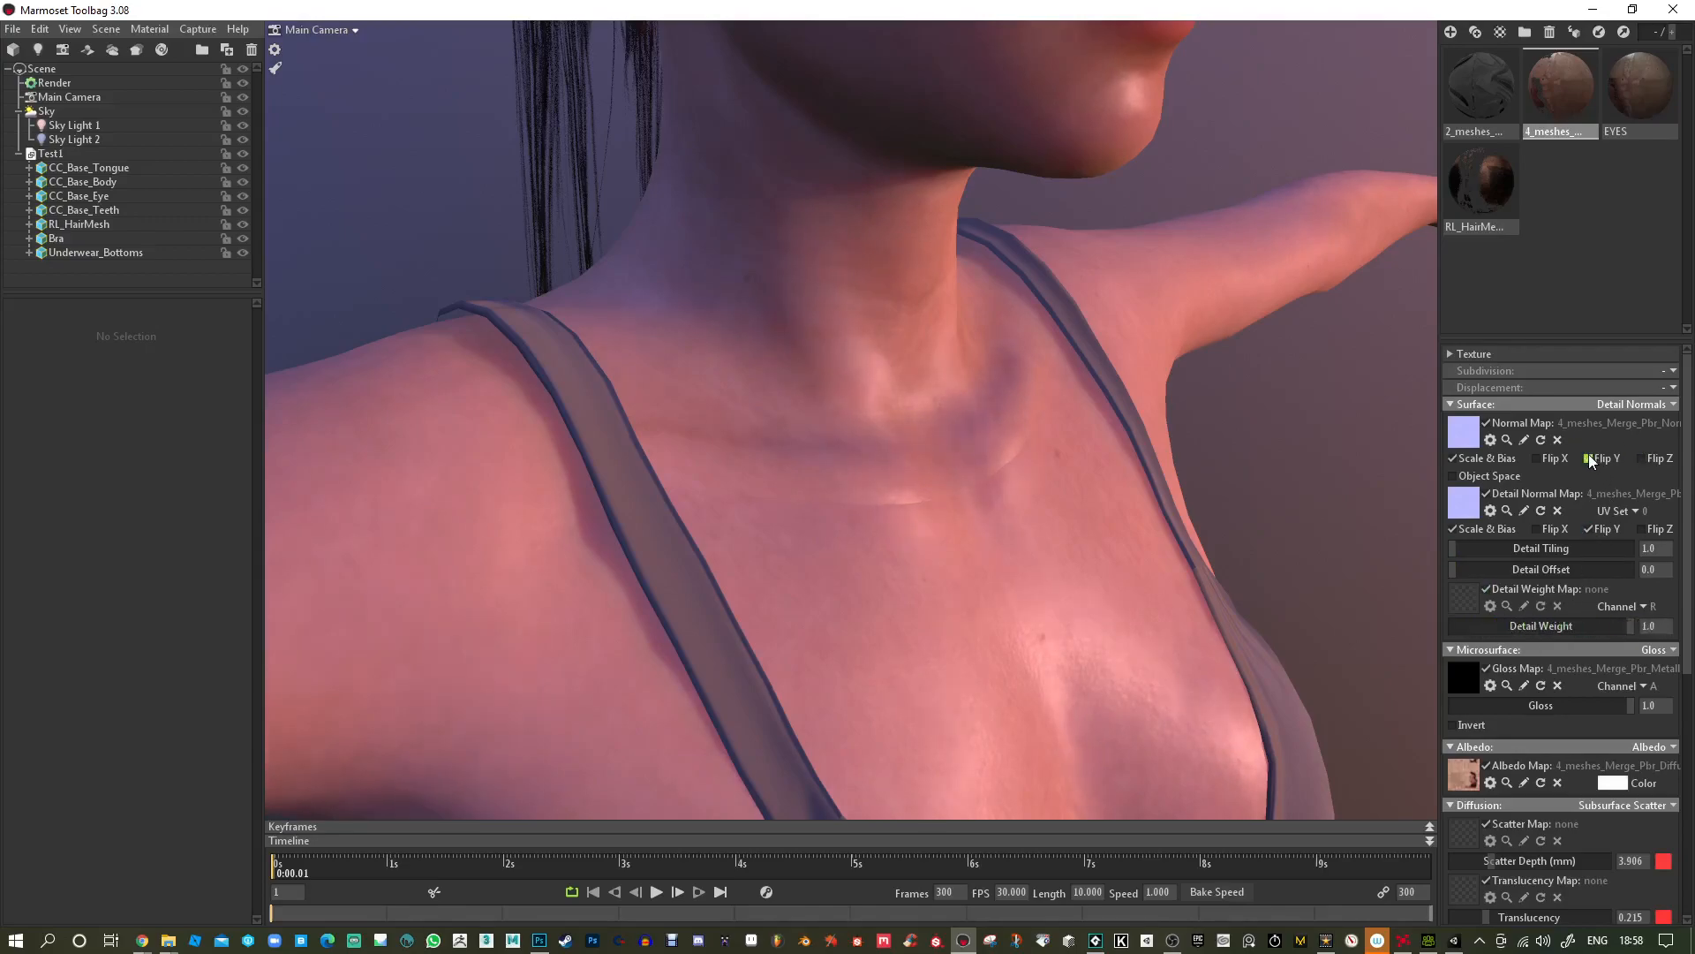
click(1592, 529)
mouse_move(1204, 522)
mouse_down()
mouse_move(1142, 510)
mouse_move(1146, 432)
mouse_move(1197, 510)
mouse_move(1092, 495)
mouse_move(1141, 495)
mouse_up()
scroll(1140, 495, up, 3)
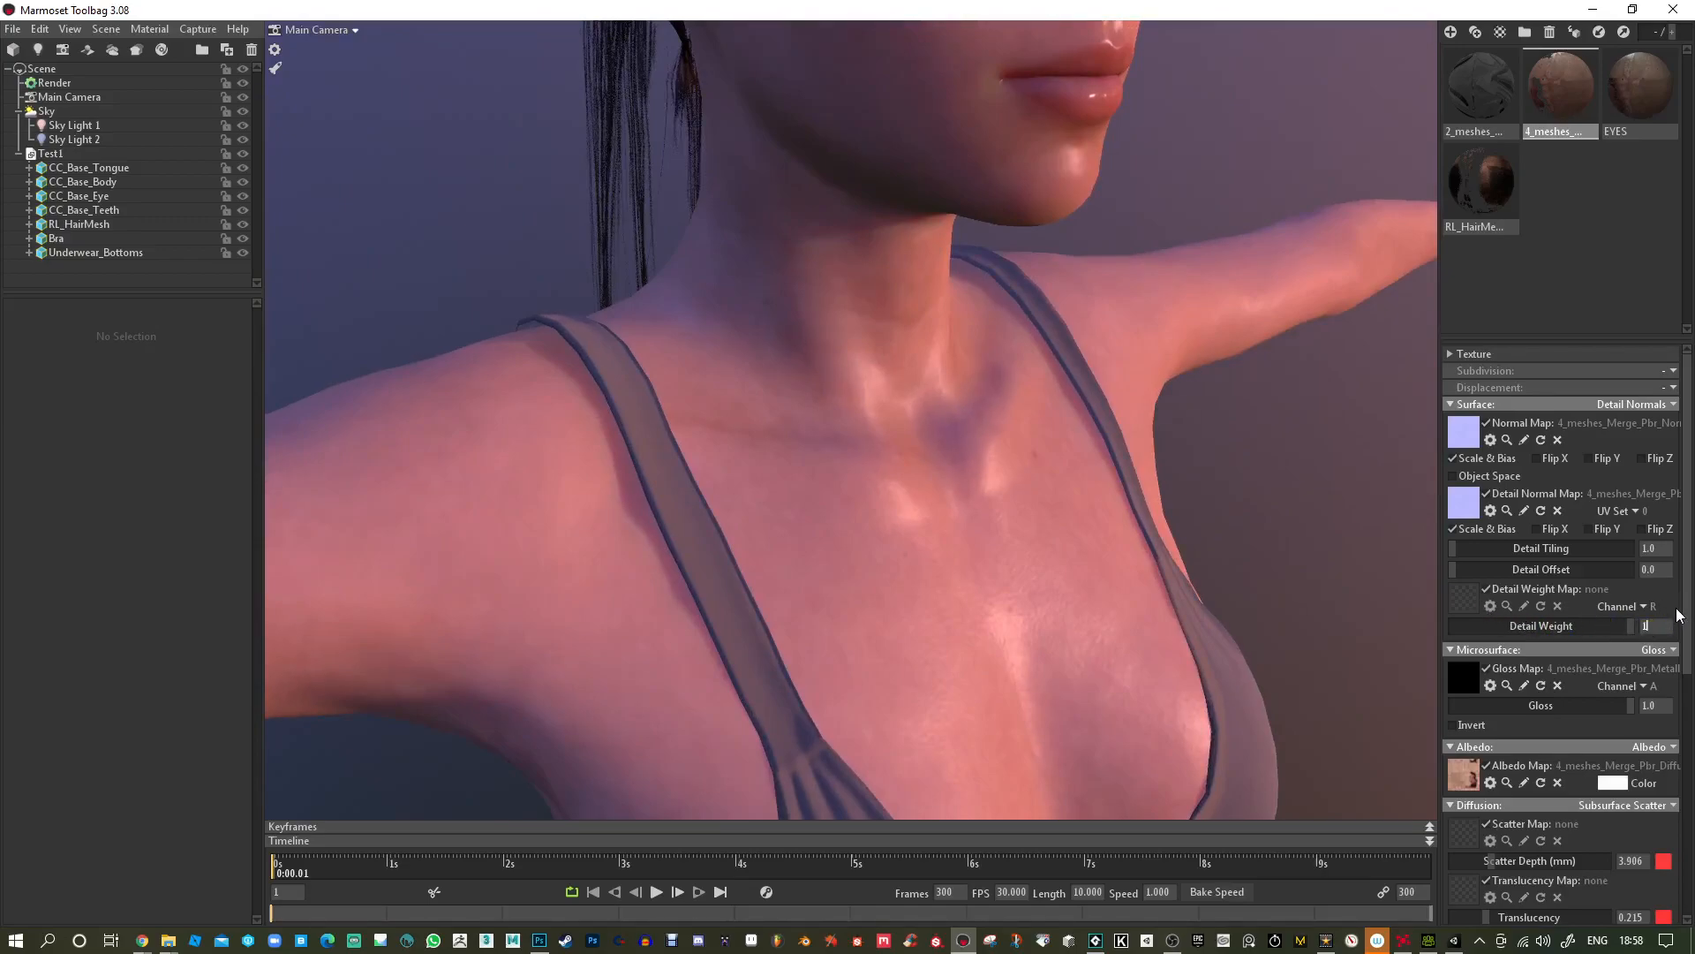
Examine the skin's detail and highlights on the face, chest and arms from several angles and distances.
drag(912, 486, 699, 433)
drag(988, 443, 922, 443)
right_drag(922, 443, 931, 295)
mouse_move(1201, 419)
mouse_down()
mouse_move(1078, 416)
mouse_move(1199, 442)
mouse_up()
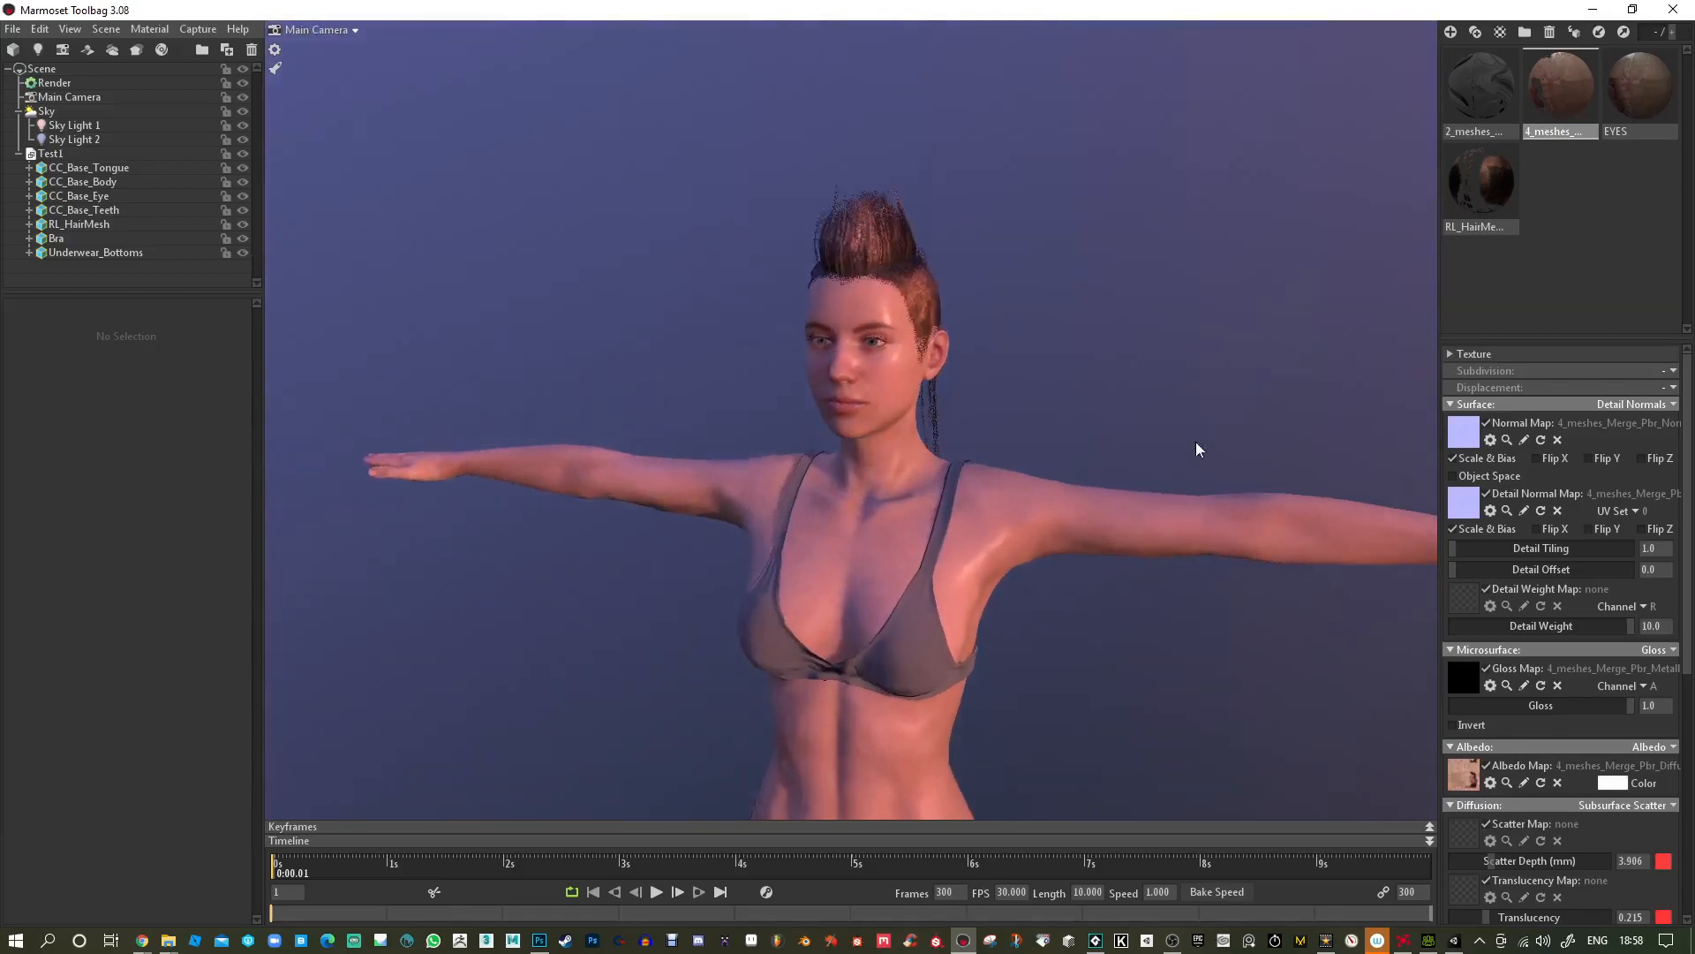
right_drag(1199, 443, 1188, 488)
drag(1189, 488, 1077, 439)
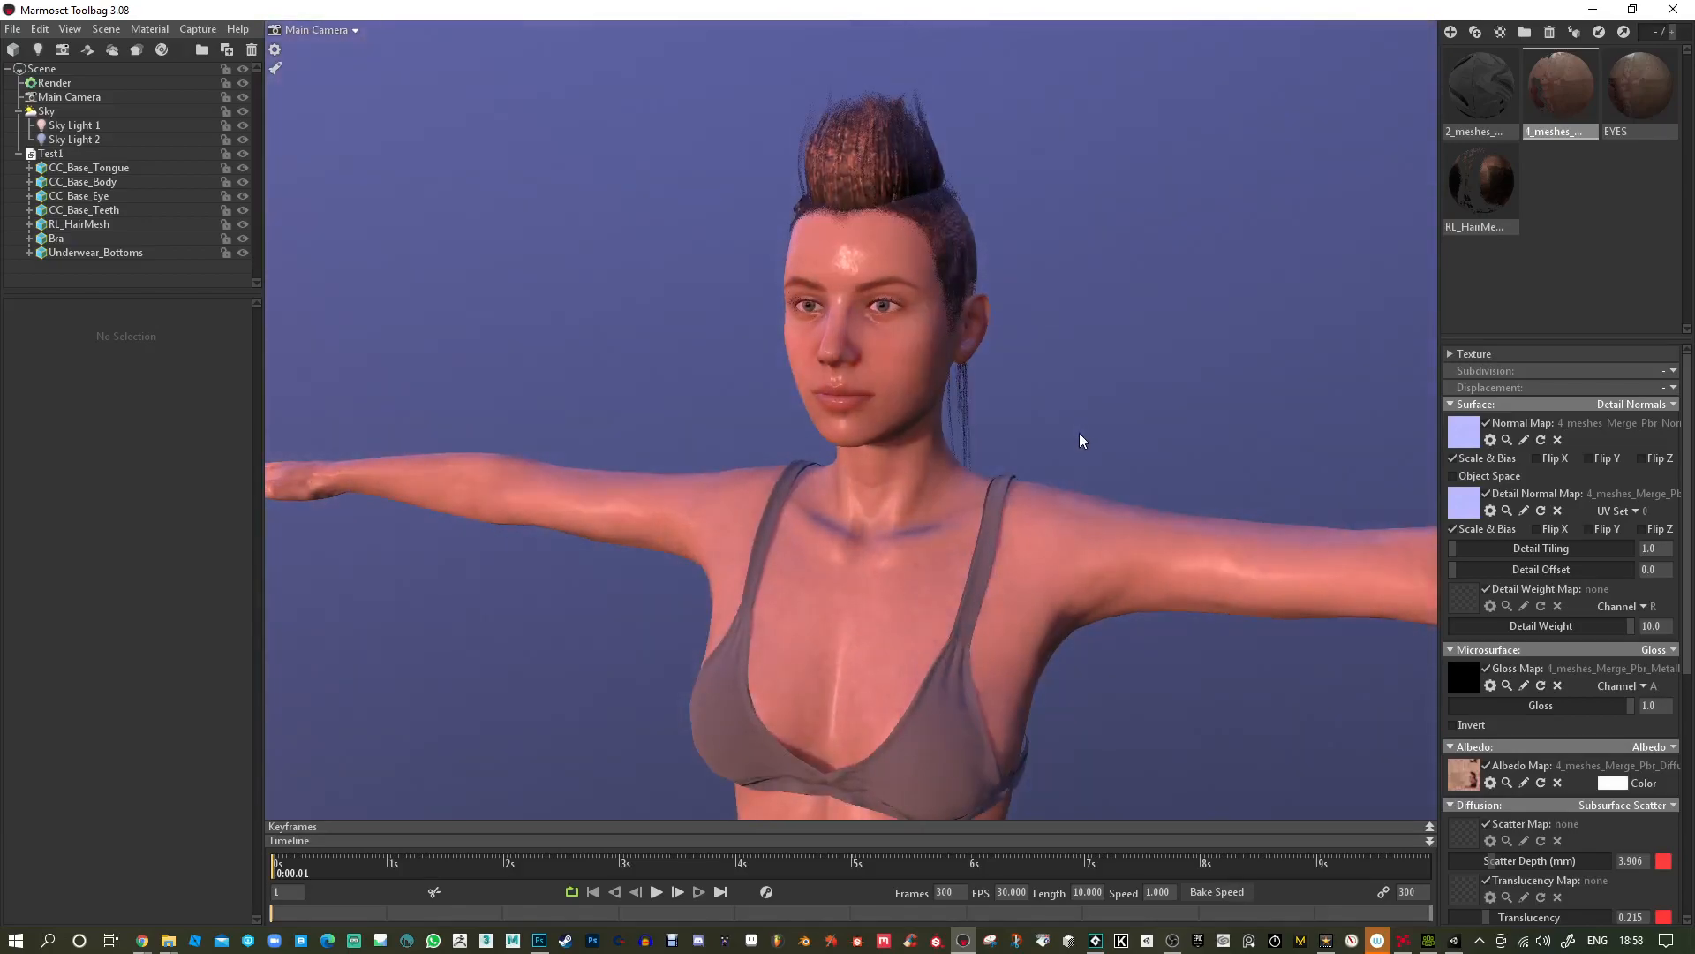
right_drag(1101, 419, 1102, 439)
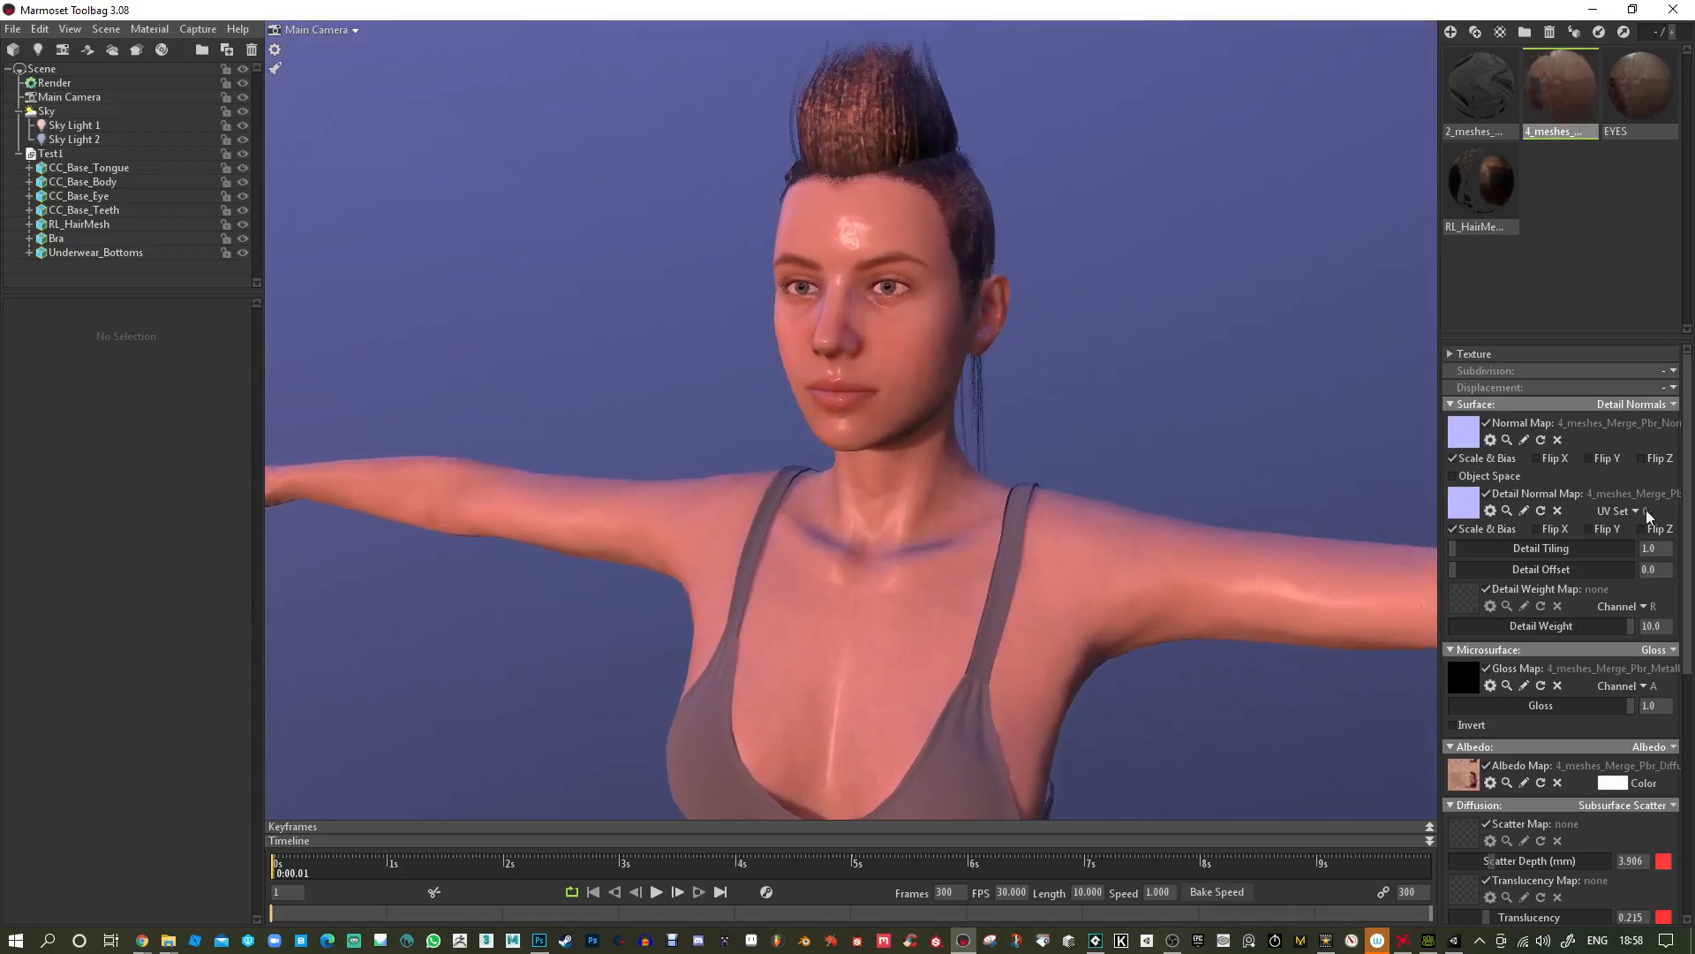
Check the skin's gloss and toggle its albedo map off and on to compare the surface.
drag(1630, 705, 1625, 706)
click(1487, 766)
click(1487, 765)
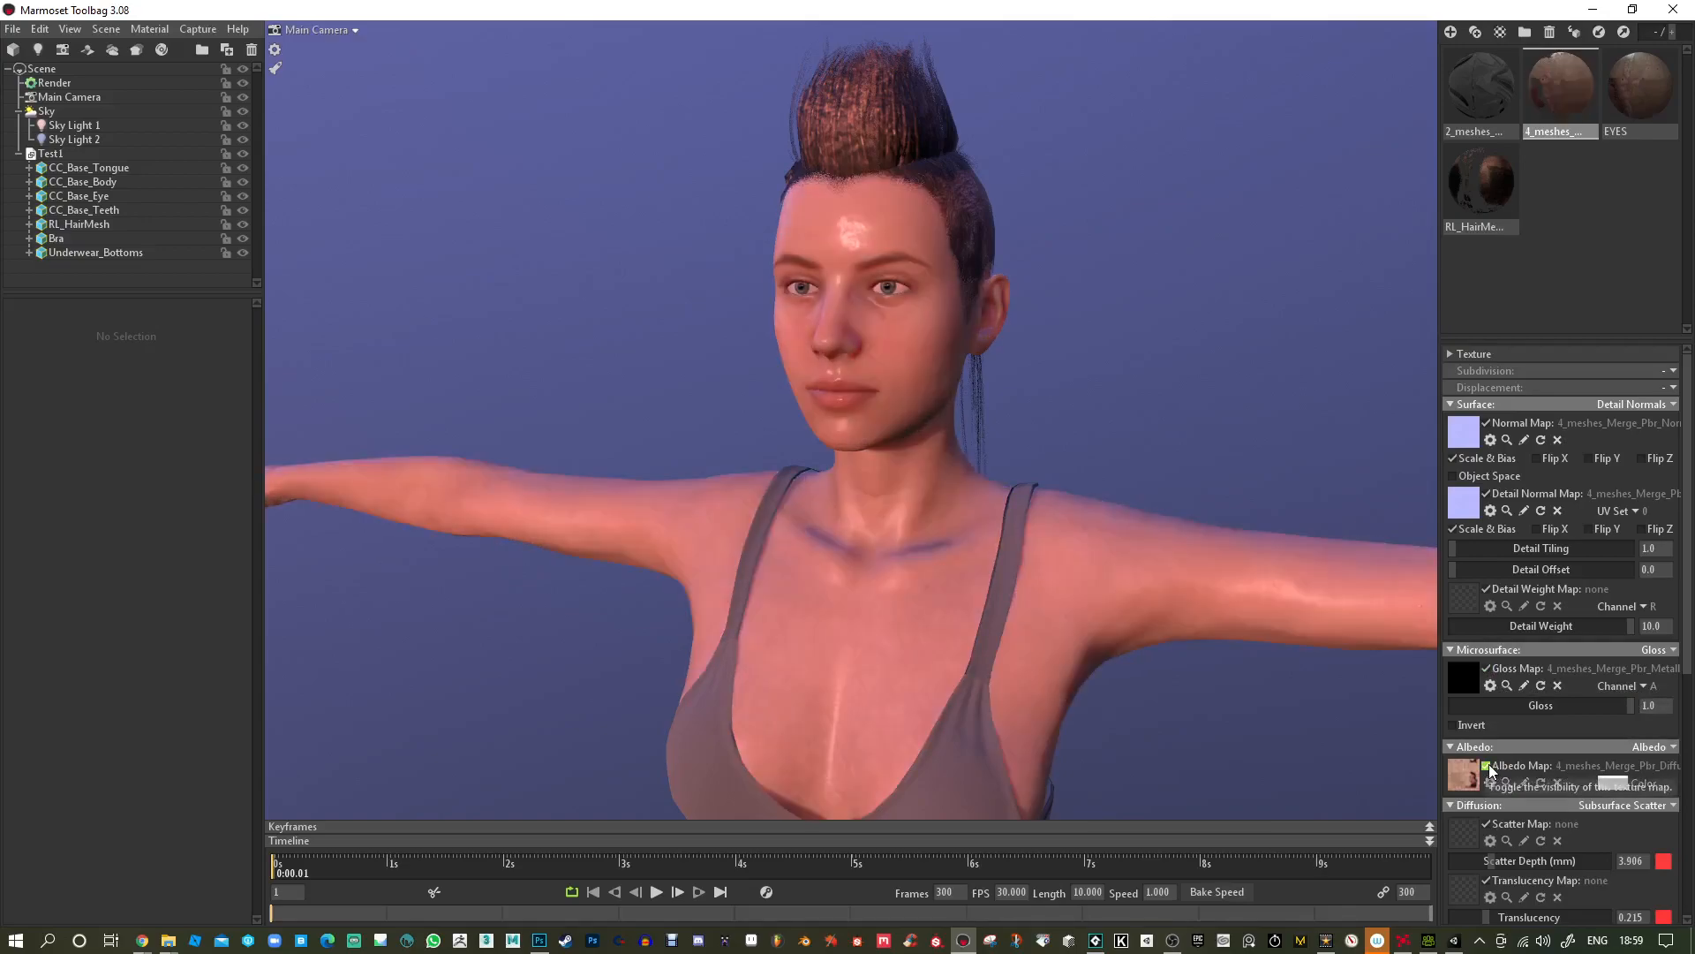
mouse_move(1116, 341)
mouse_down()
mouse_move(1088, 330)
mouse_move(1115, 341)
mouse_up()
mouse_move(1217, 501)
mouse_down()
mouse_move(1237, 496)
mouse_move(1158, 431)
mouse_move(1146, 510)
mouse_move(980, 485)
mouse_move(1210, 505)
mouse_up()
scroll(1114, 357, down, 5)
Select the 2_meshes clothing material and examine its normal map's effect on the underwear up close.
click(1481, 85)
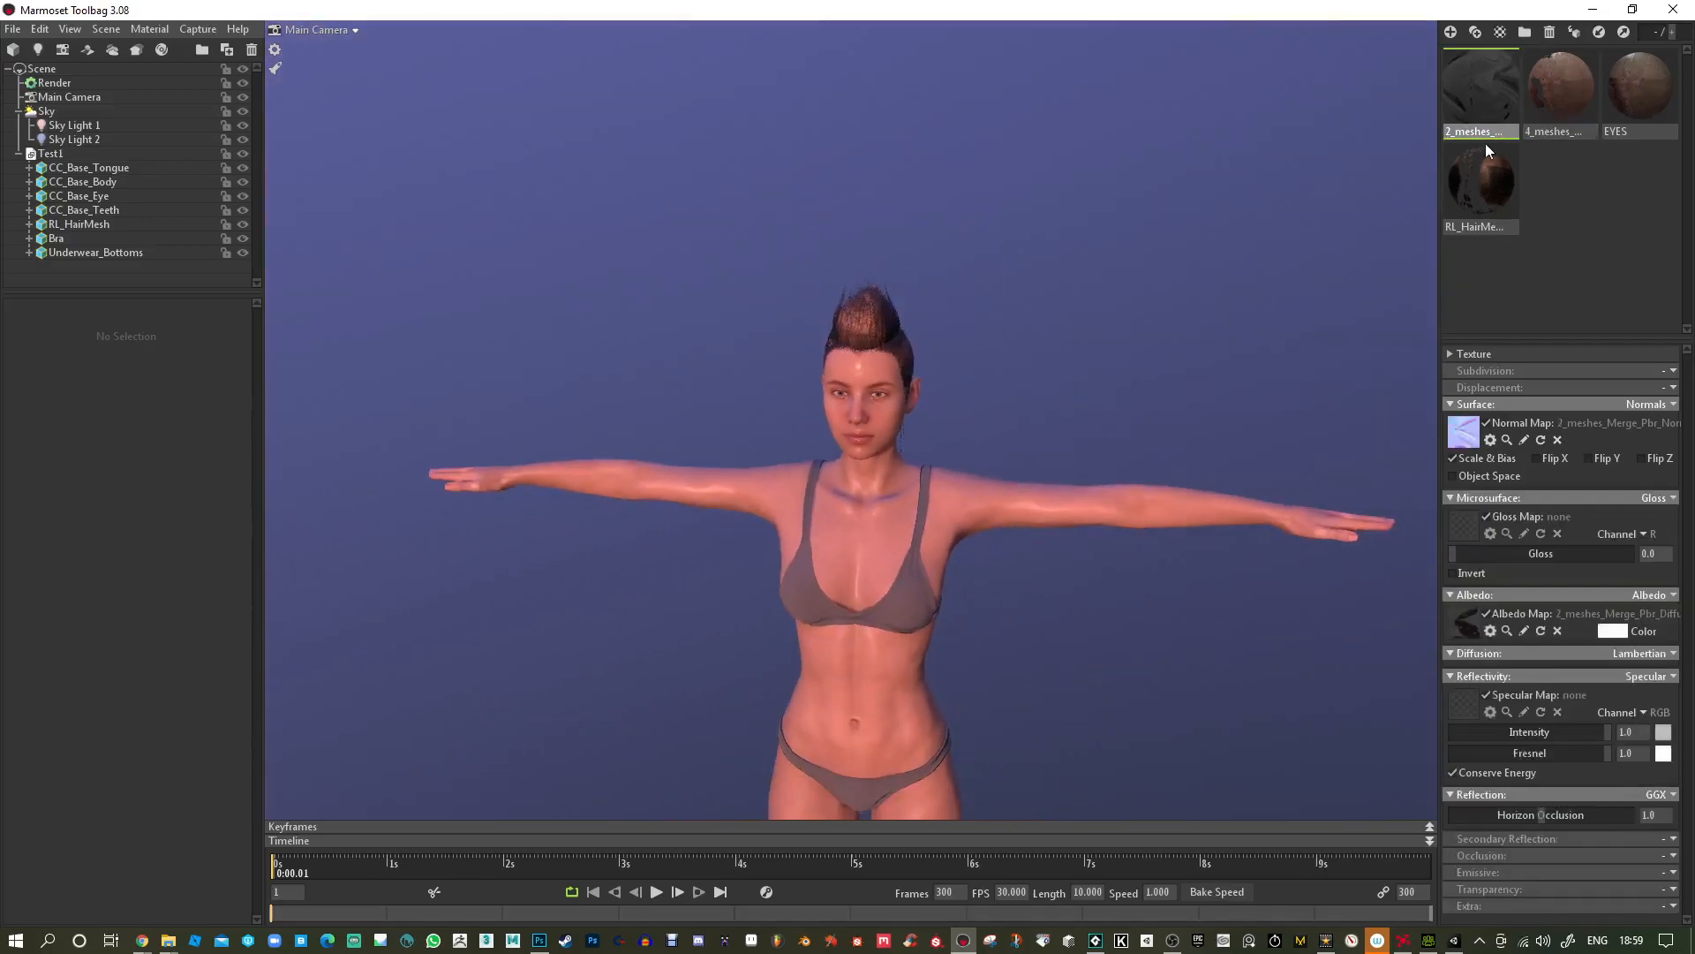
click(1485, 426)
scroll(1221, 491, up, 10)
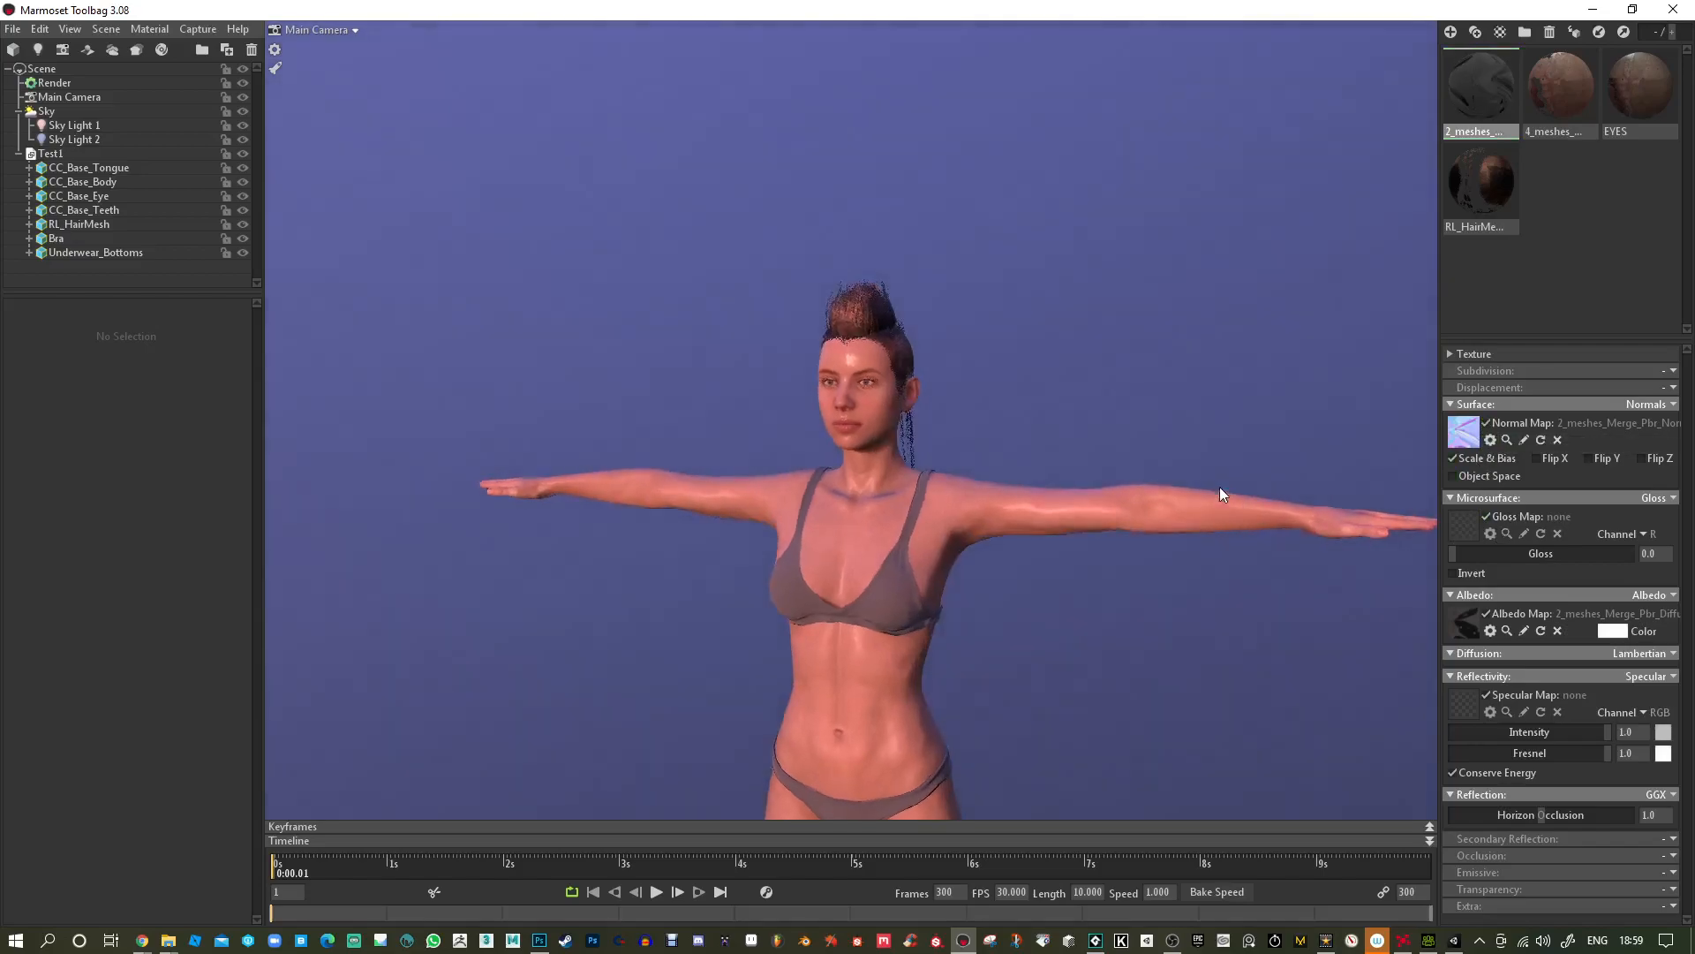
drag(1195, 459, 1128, 461)
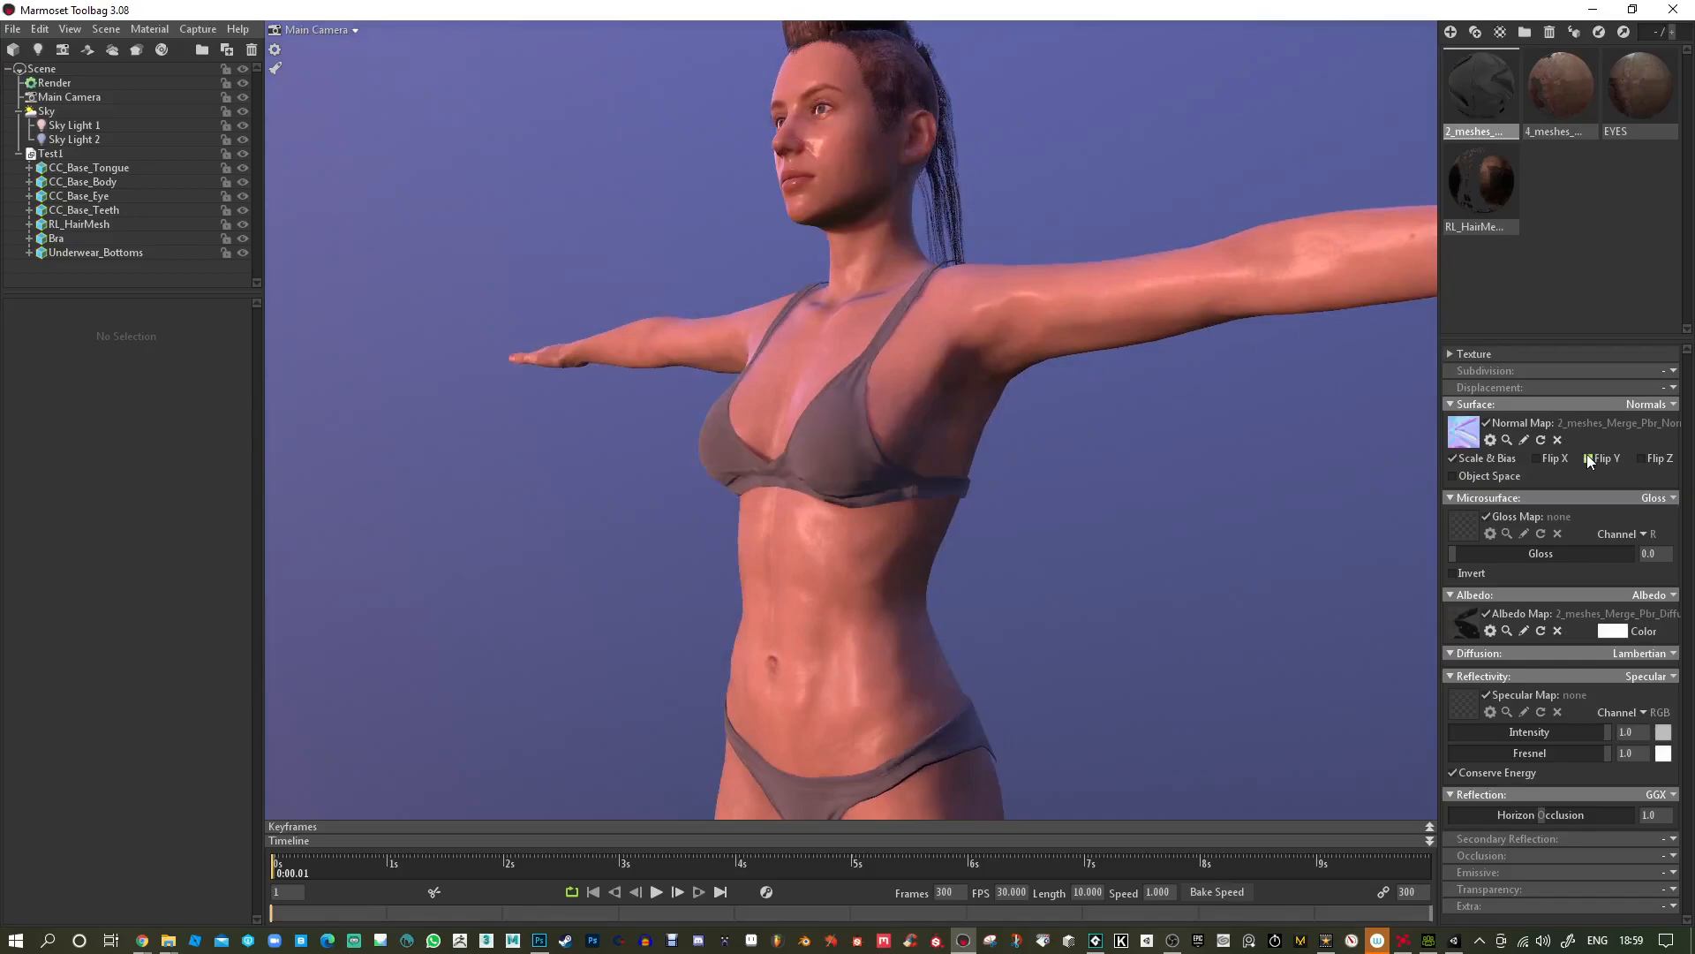
drag(1396, 591, 1377, 636)
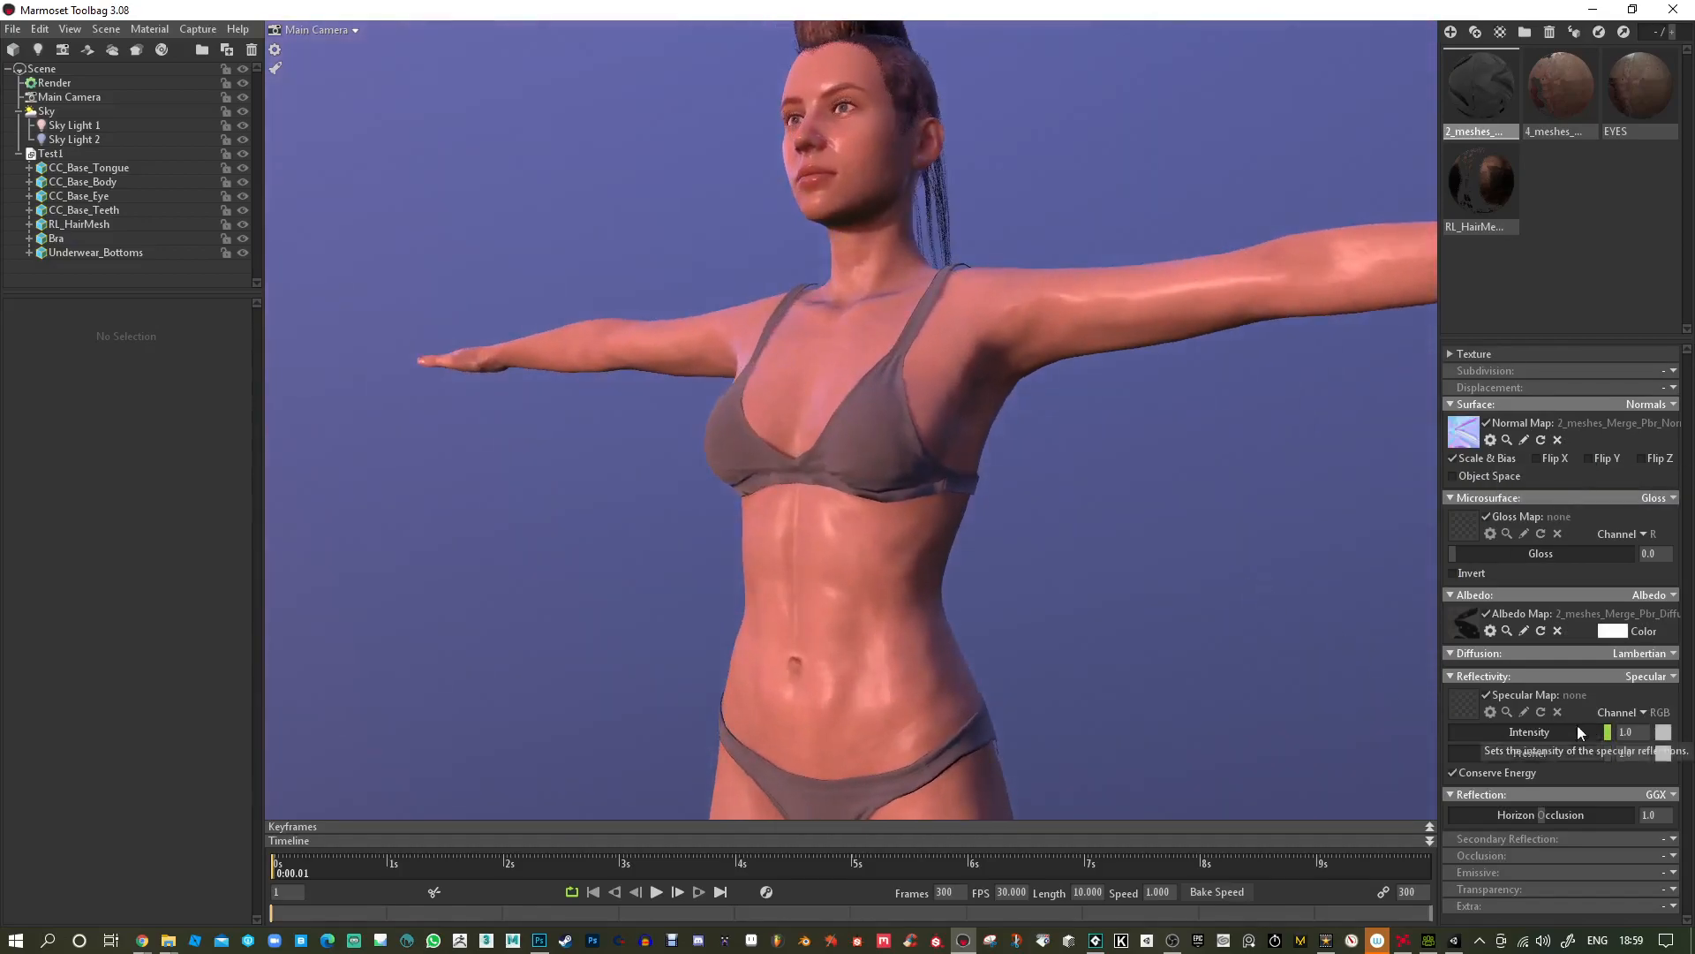
Switch the clothing material's reflectivity to Metalness and load 2_meshes_Merge_Pbr_MetallicAlpha.png from the Bra textures folder as its metalness map.
drag(1600, 729, 1483, 735)
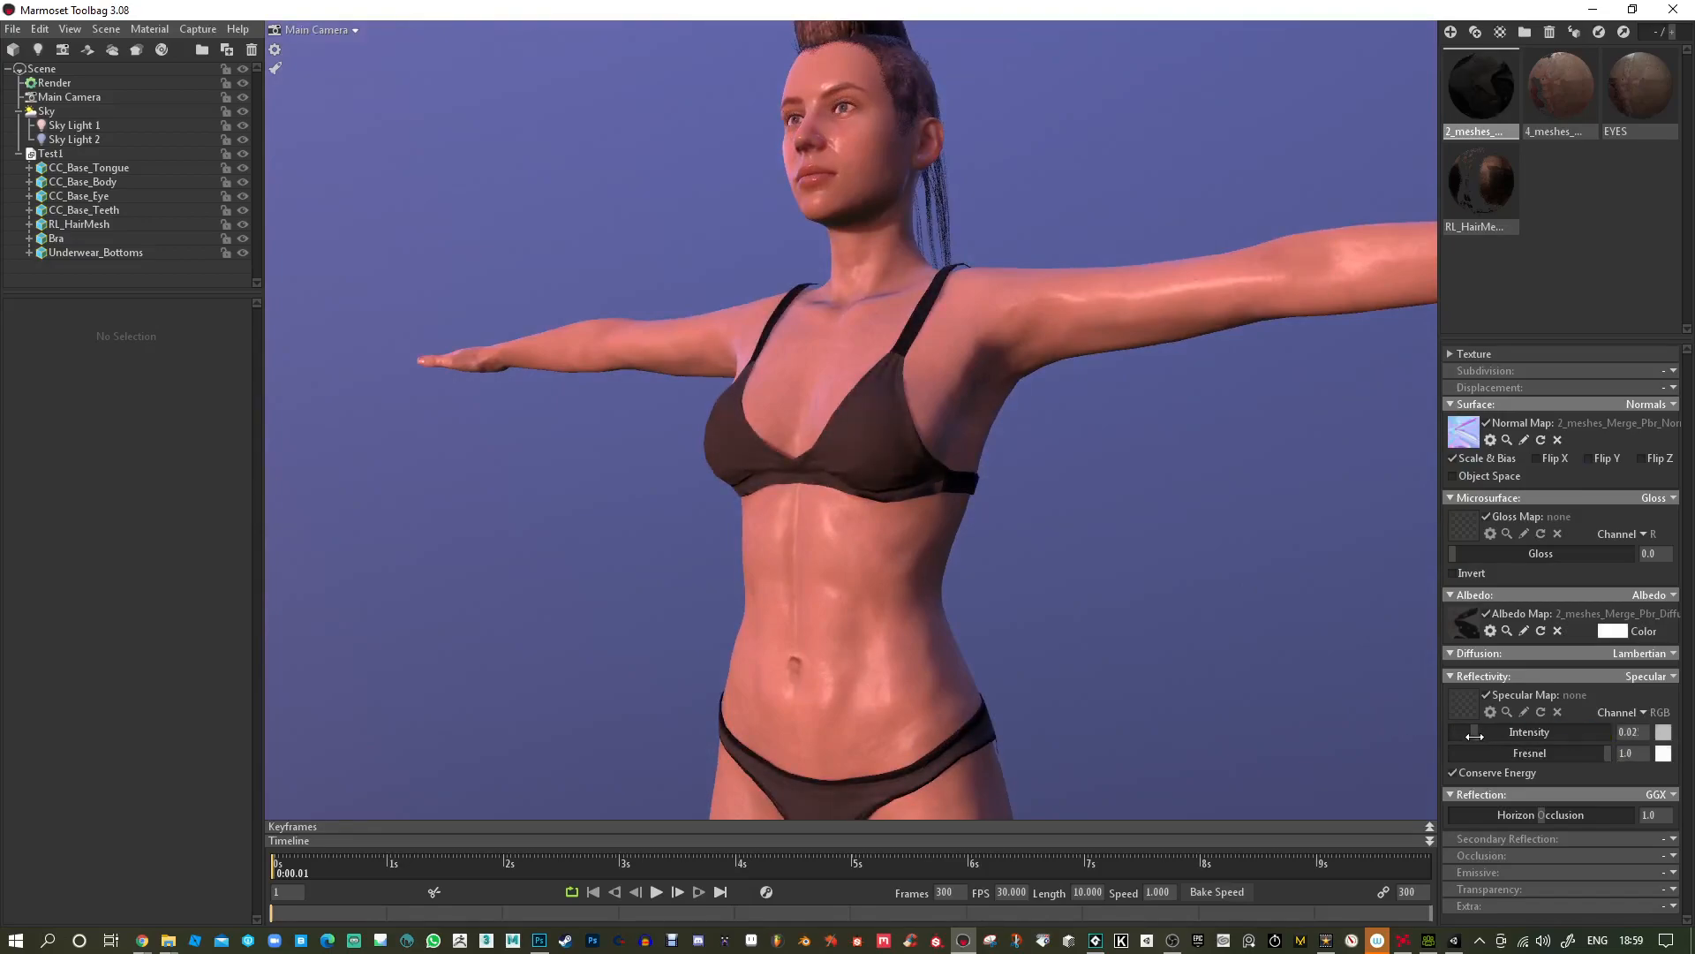
click(1673, 677)
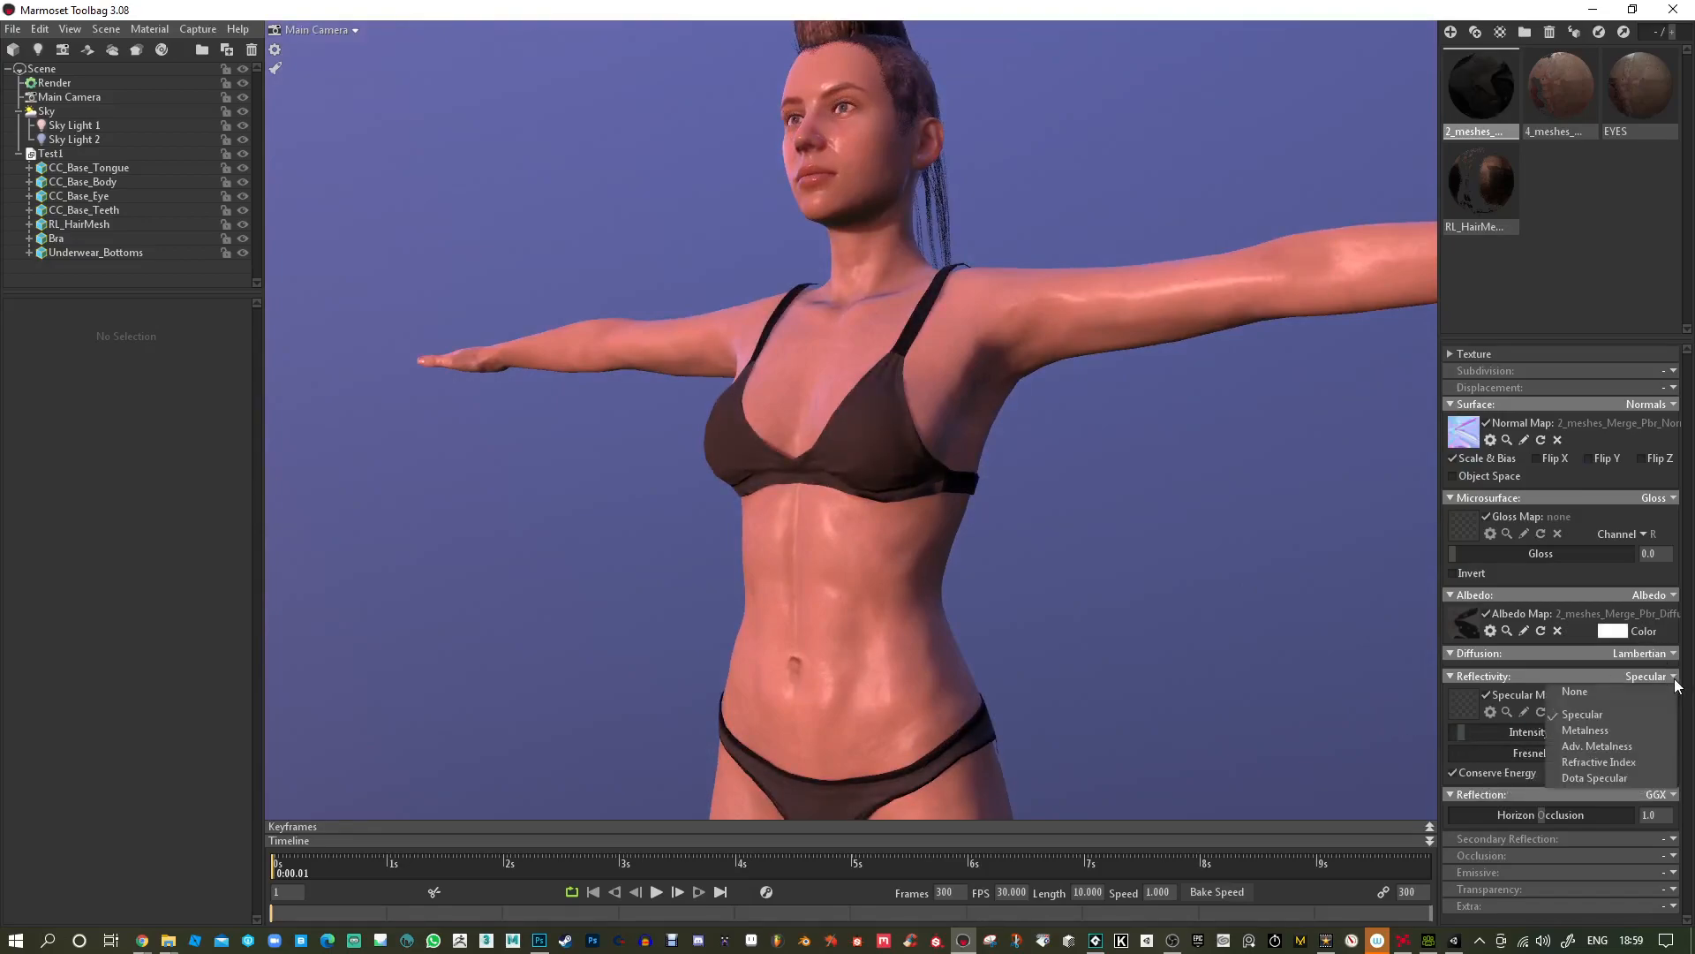
click(1608, 730)
click(1463, 706)
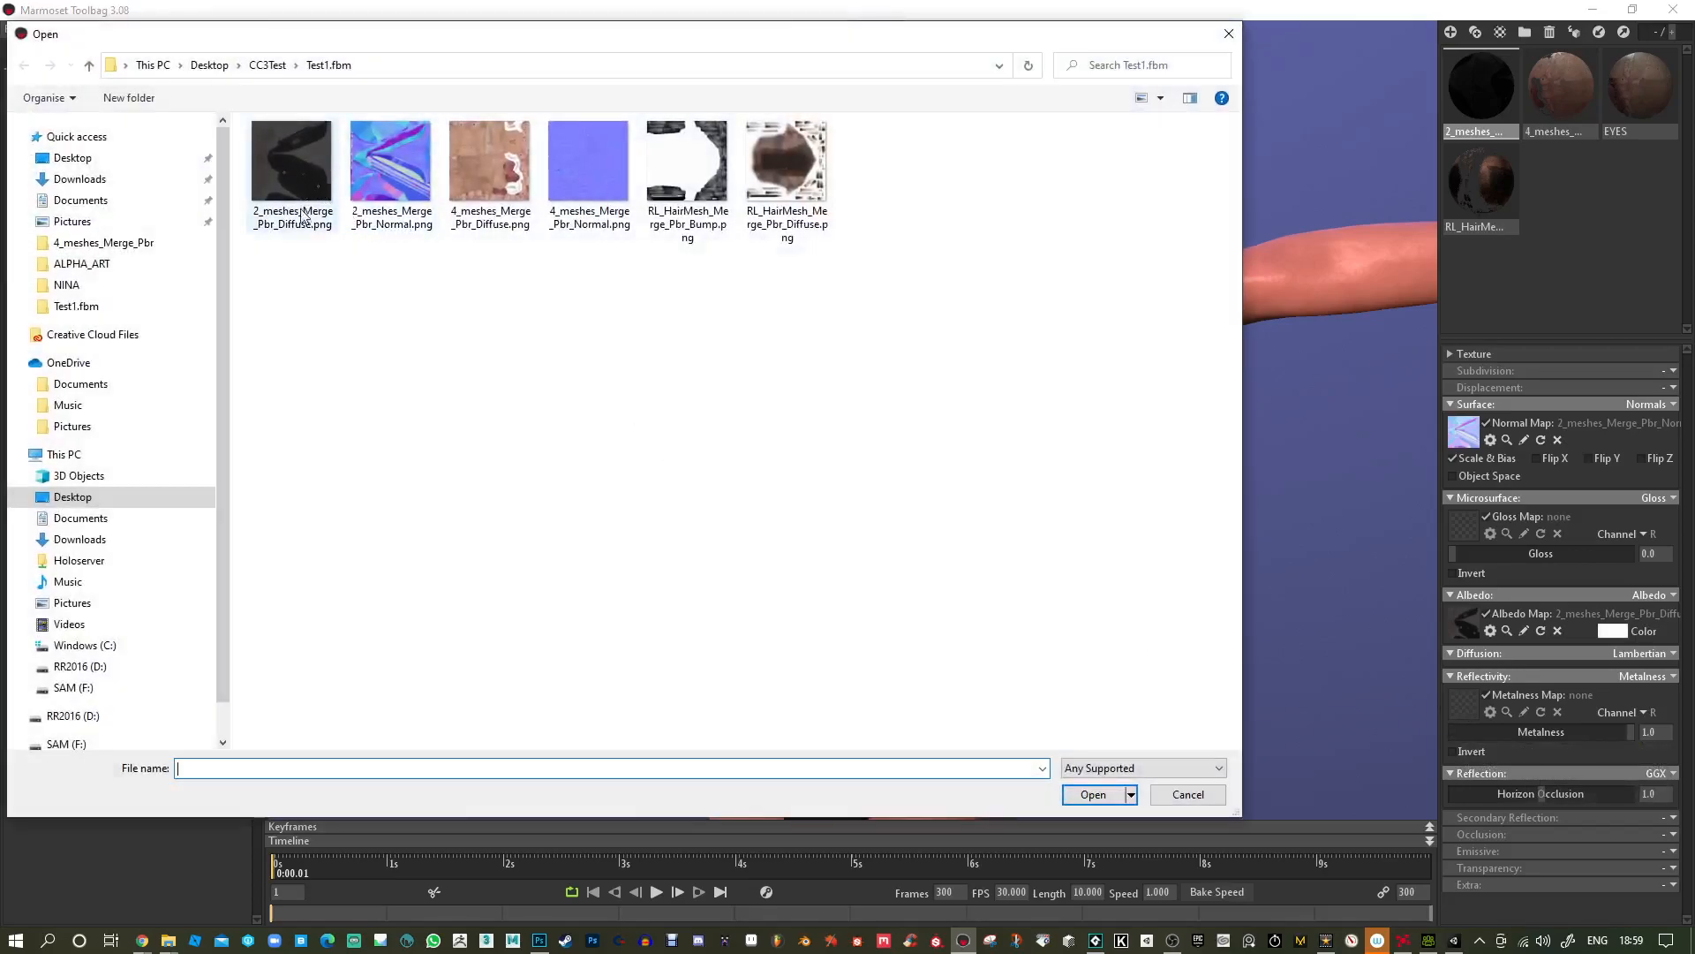
click(269, 66)
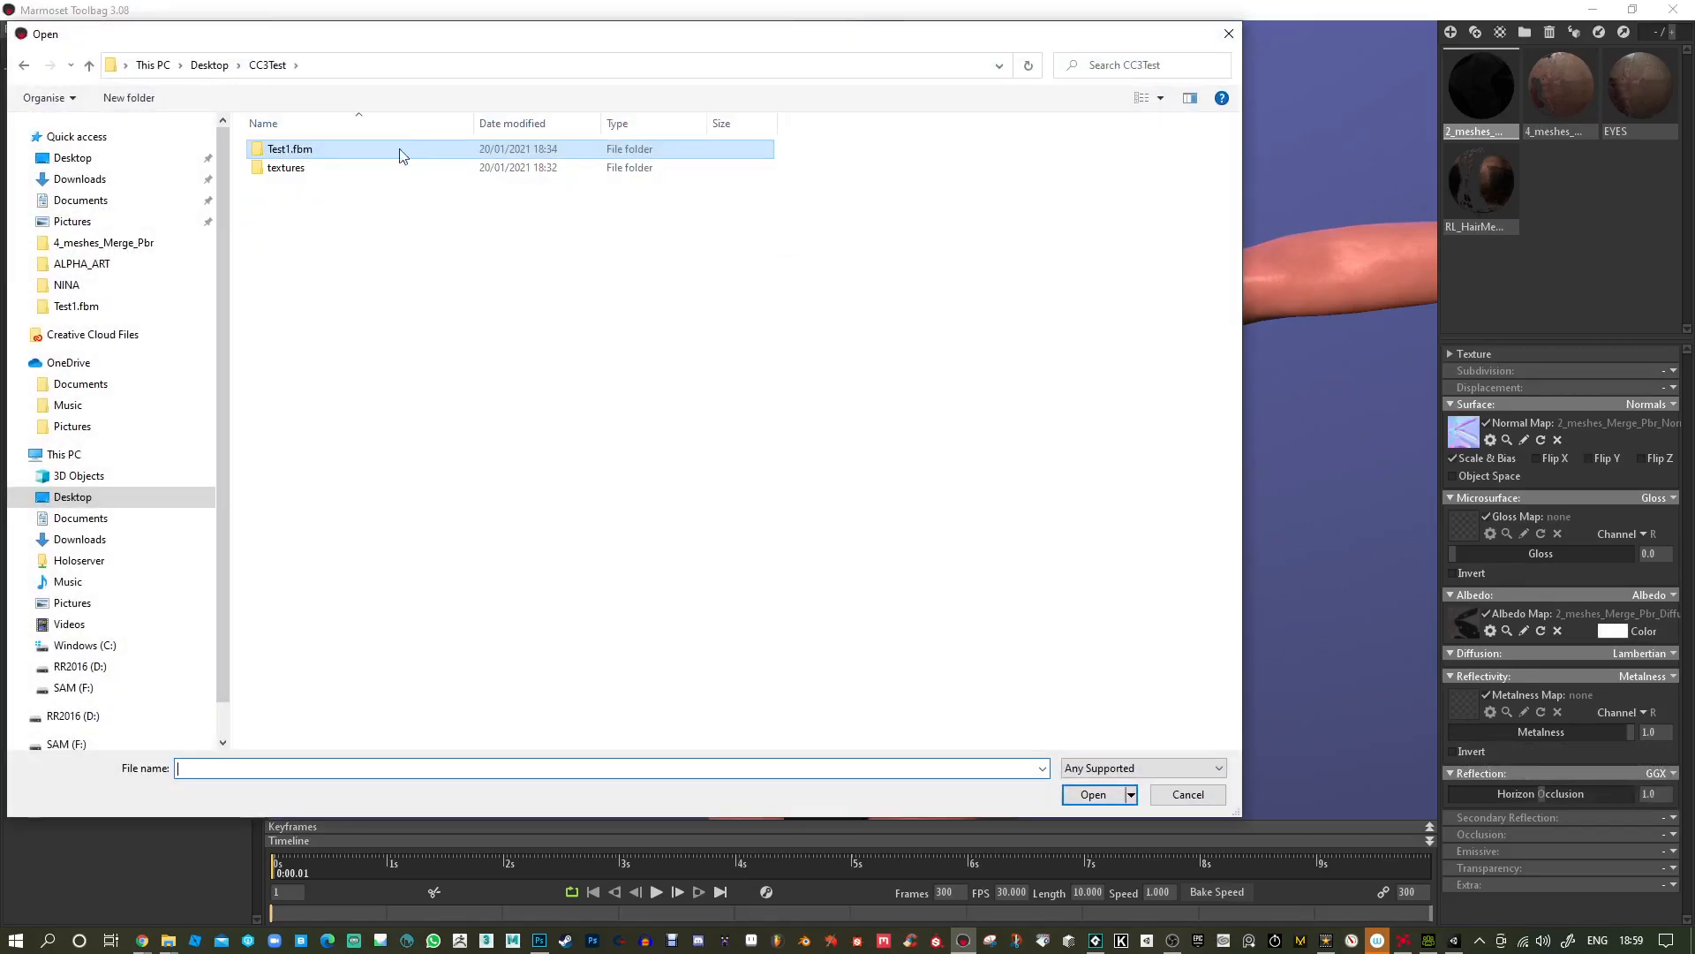
double_click(304, 170)
double_click(300, 152)
click(300, 152)
double_click(300, 152)
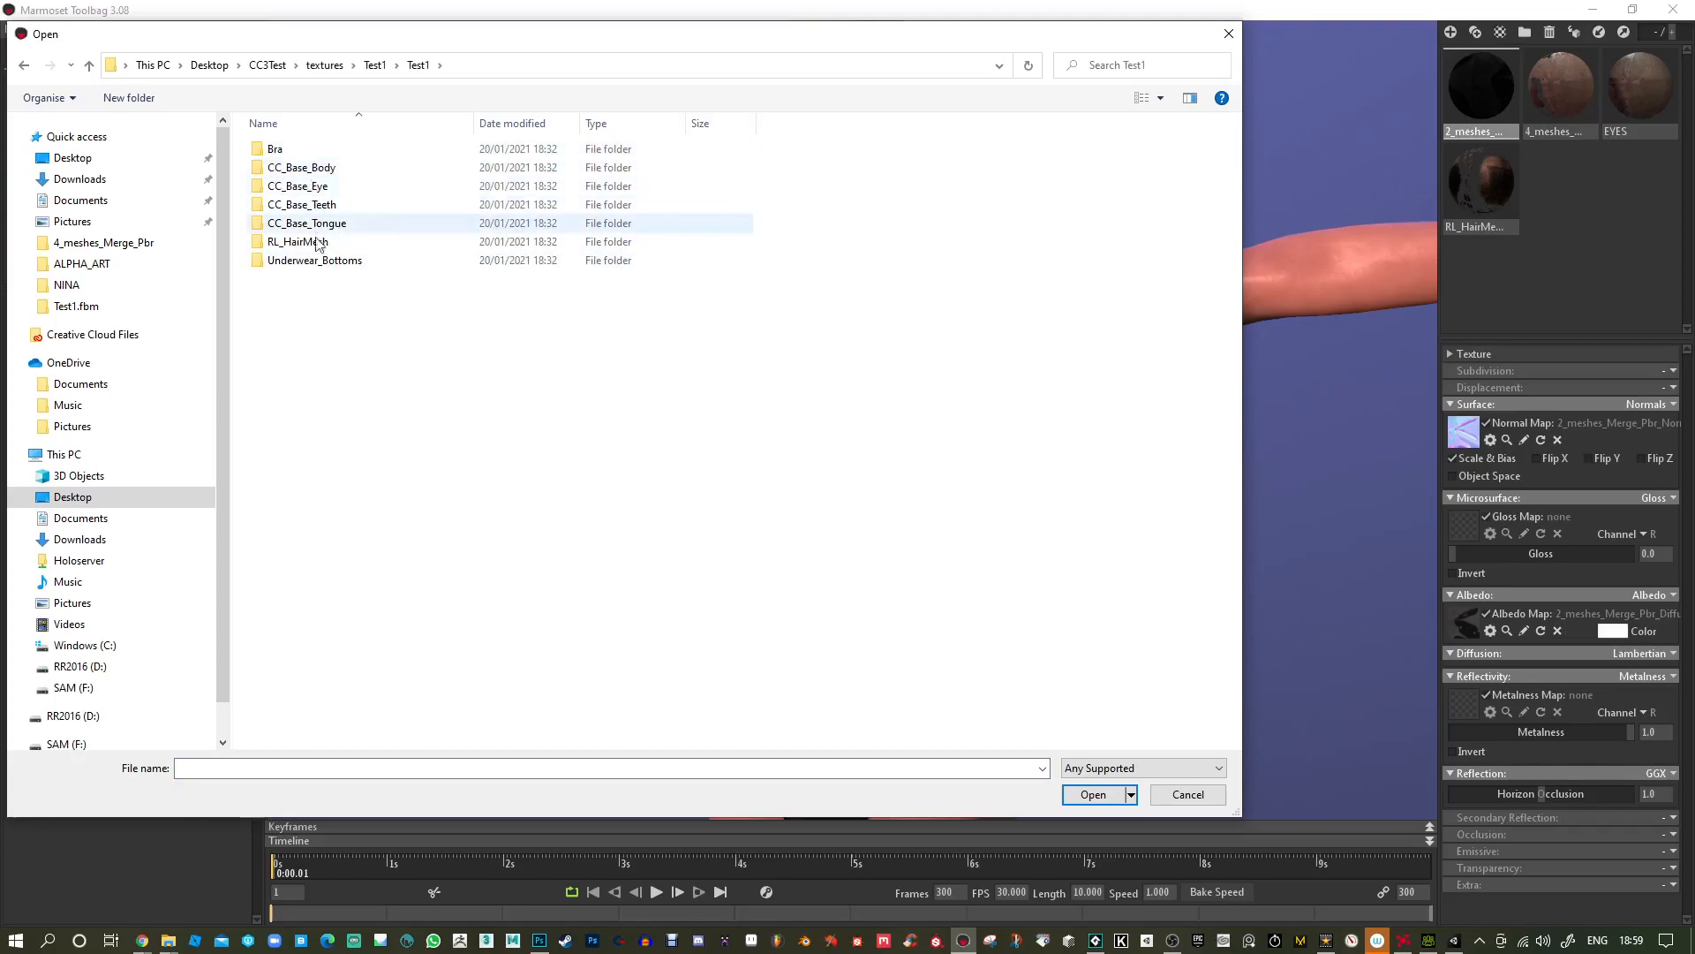
double_click(296, 151)
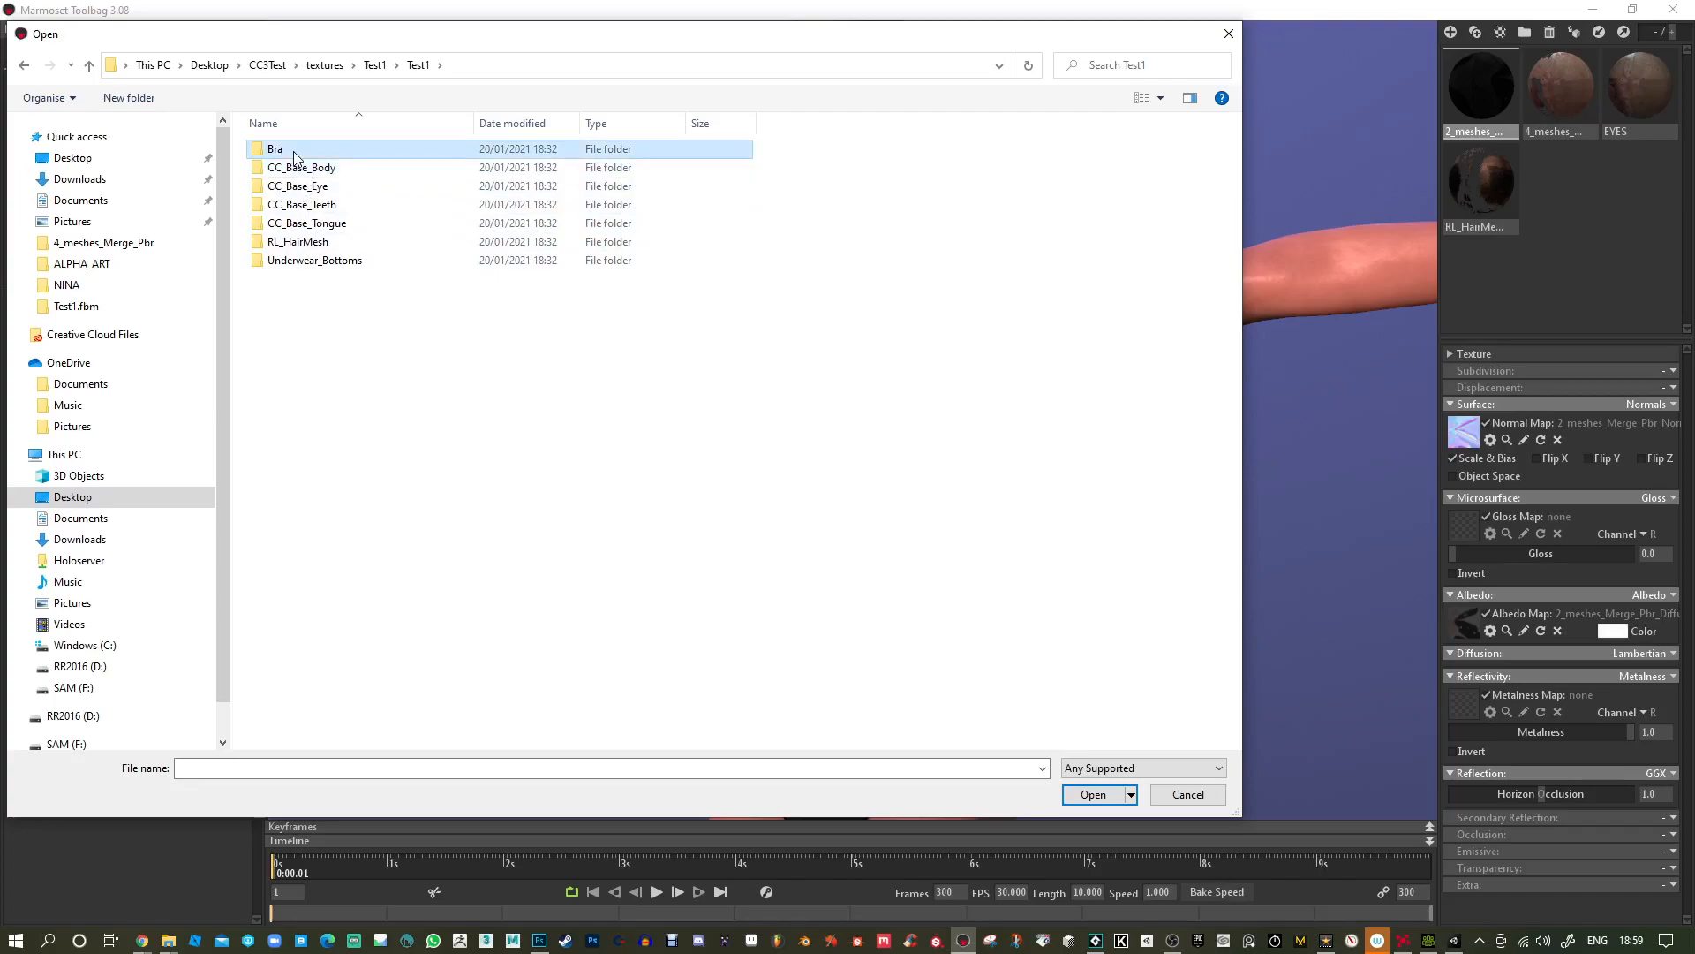
double_click(295, 150)
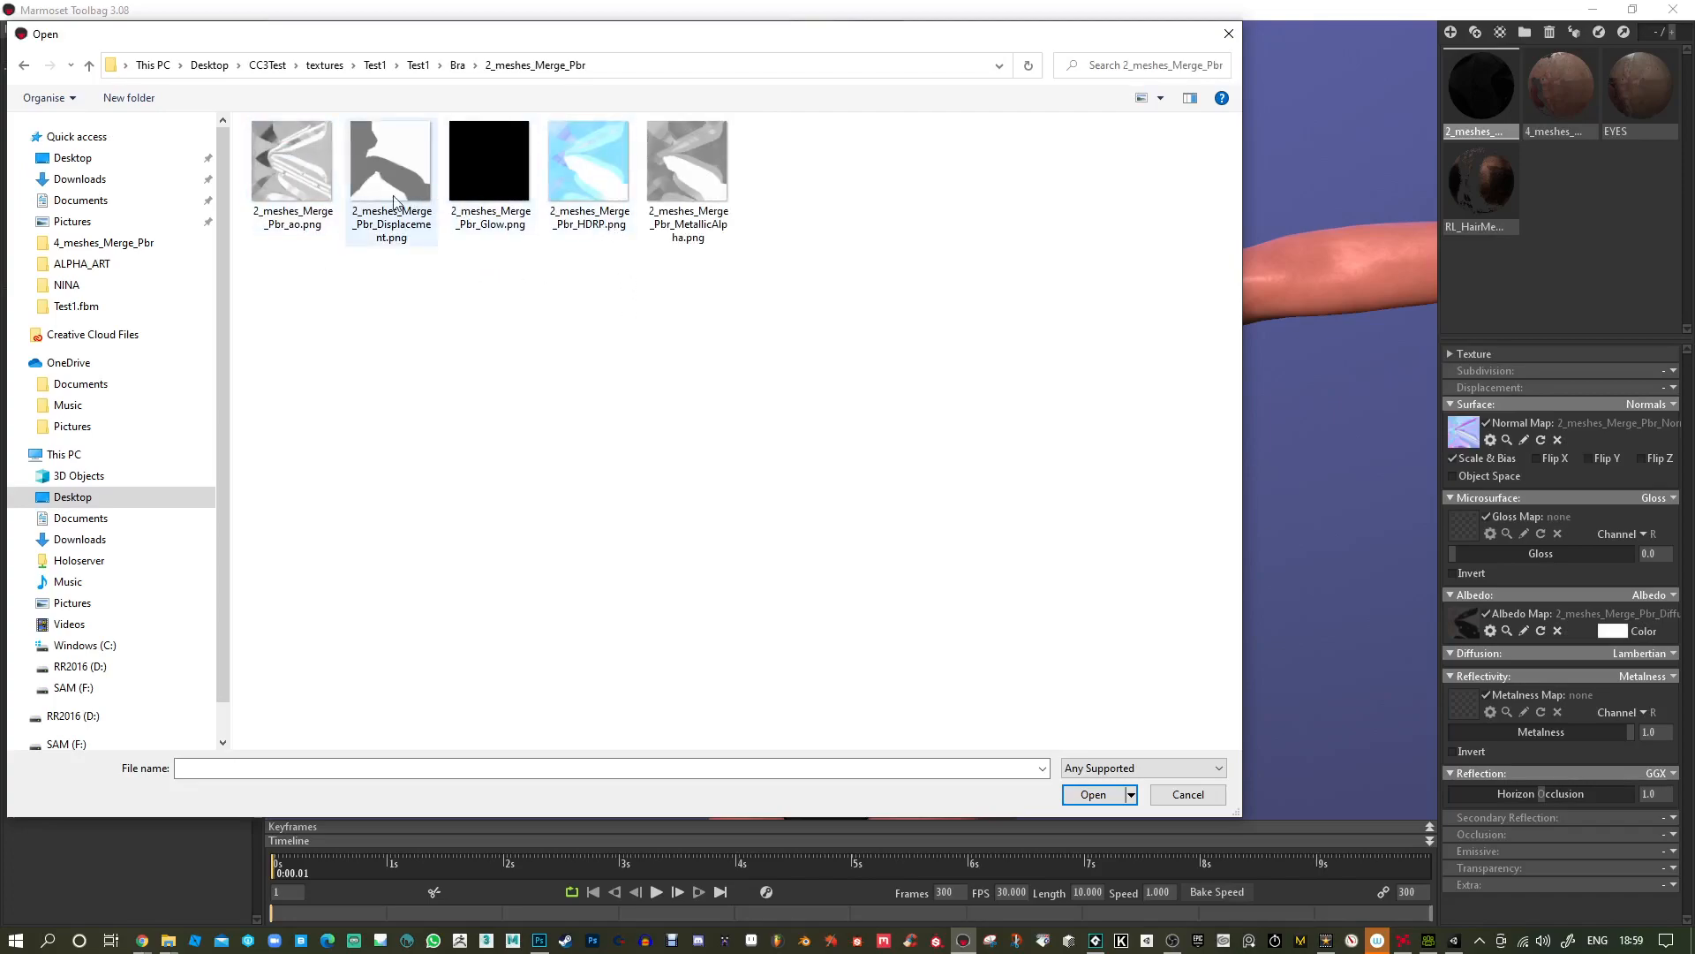
double_click(673, 193)
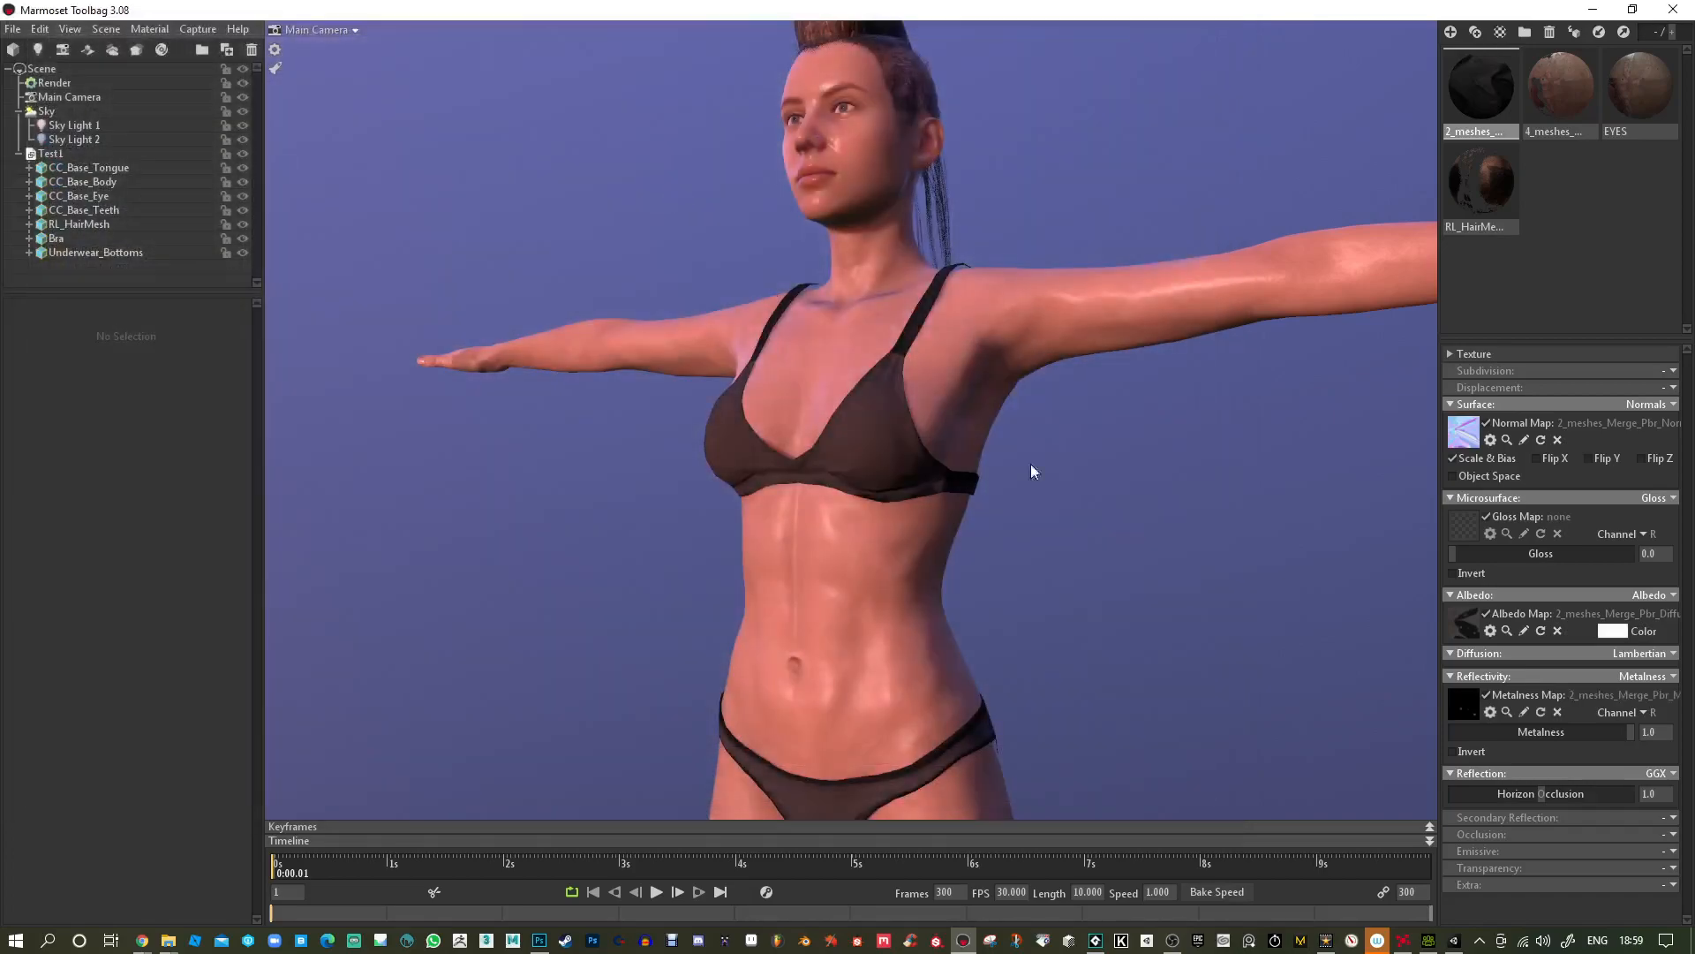
Load 2_meshes_Merge_Pbr_MetallicAlpha.png as the clothing's gloss map and set its channel to A.
click(1465, 526)
double_click(702, 187)
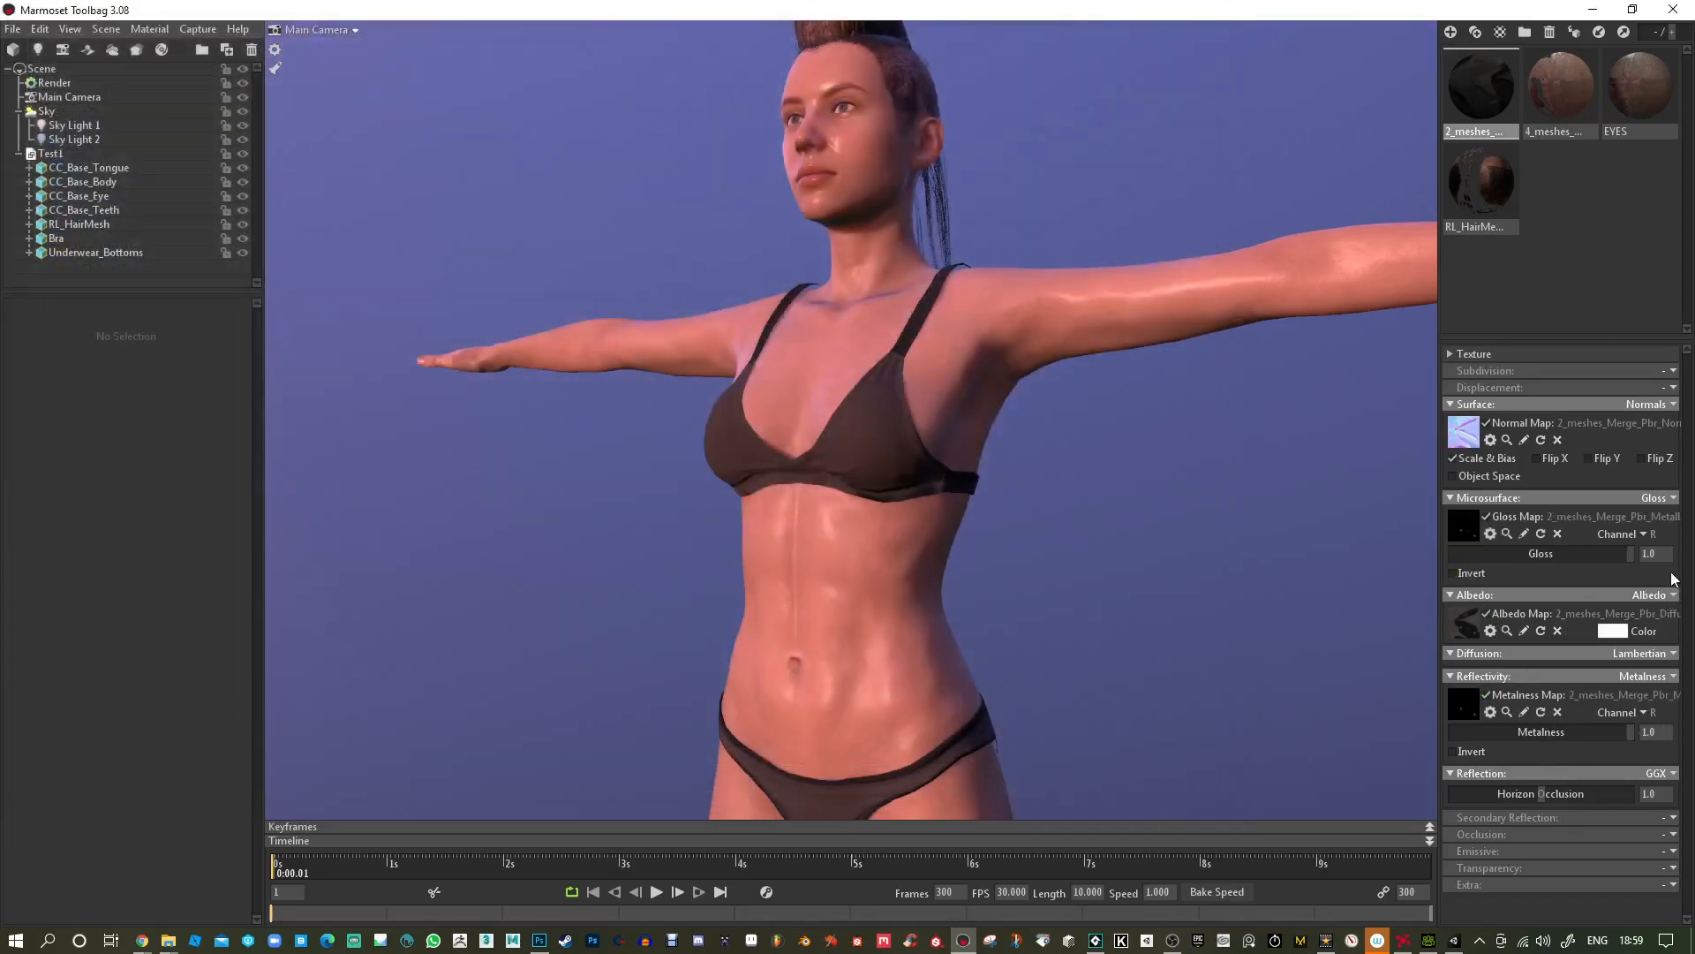
click(1640, 533)
click(1619, 597)
drag(1342, 591, 1269, 593)
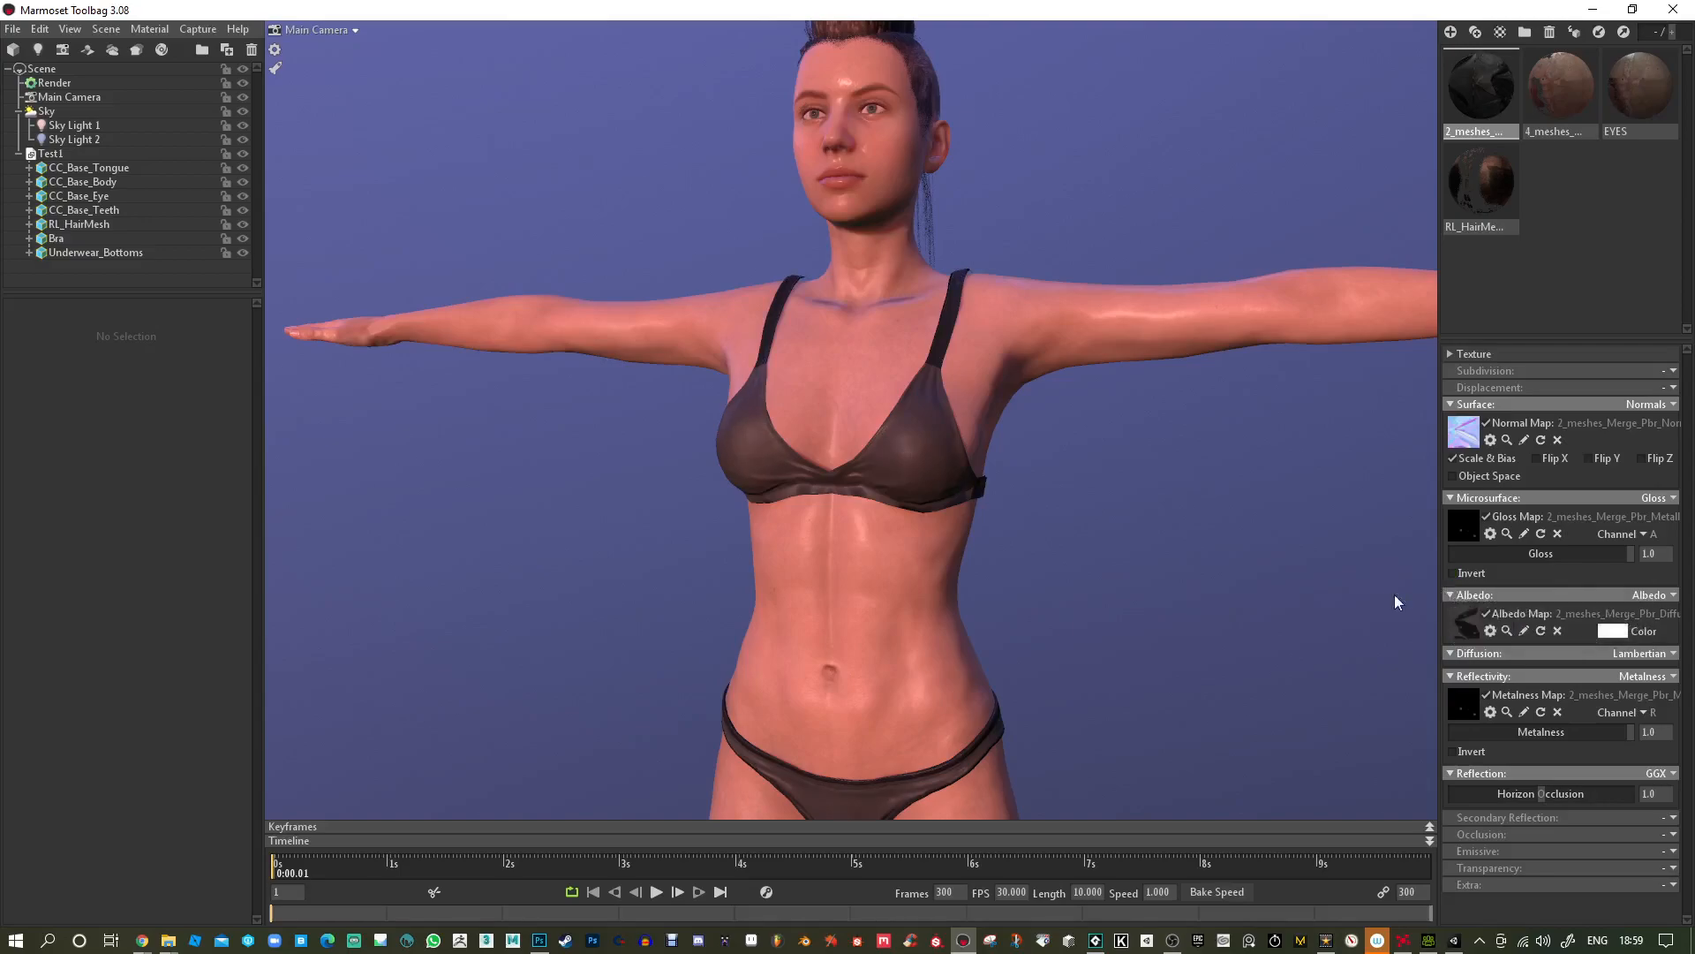
drag(1411, 590, 1307, 613)
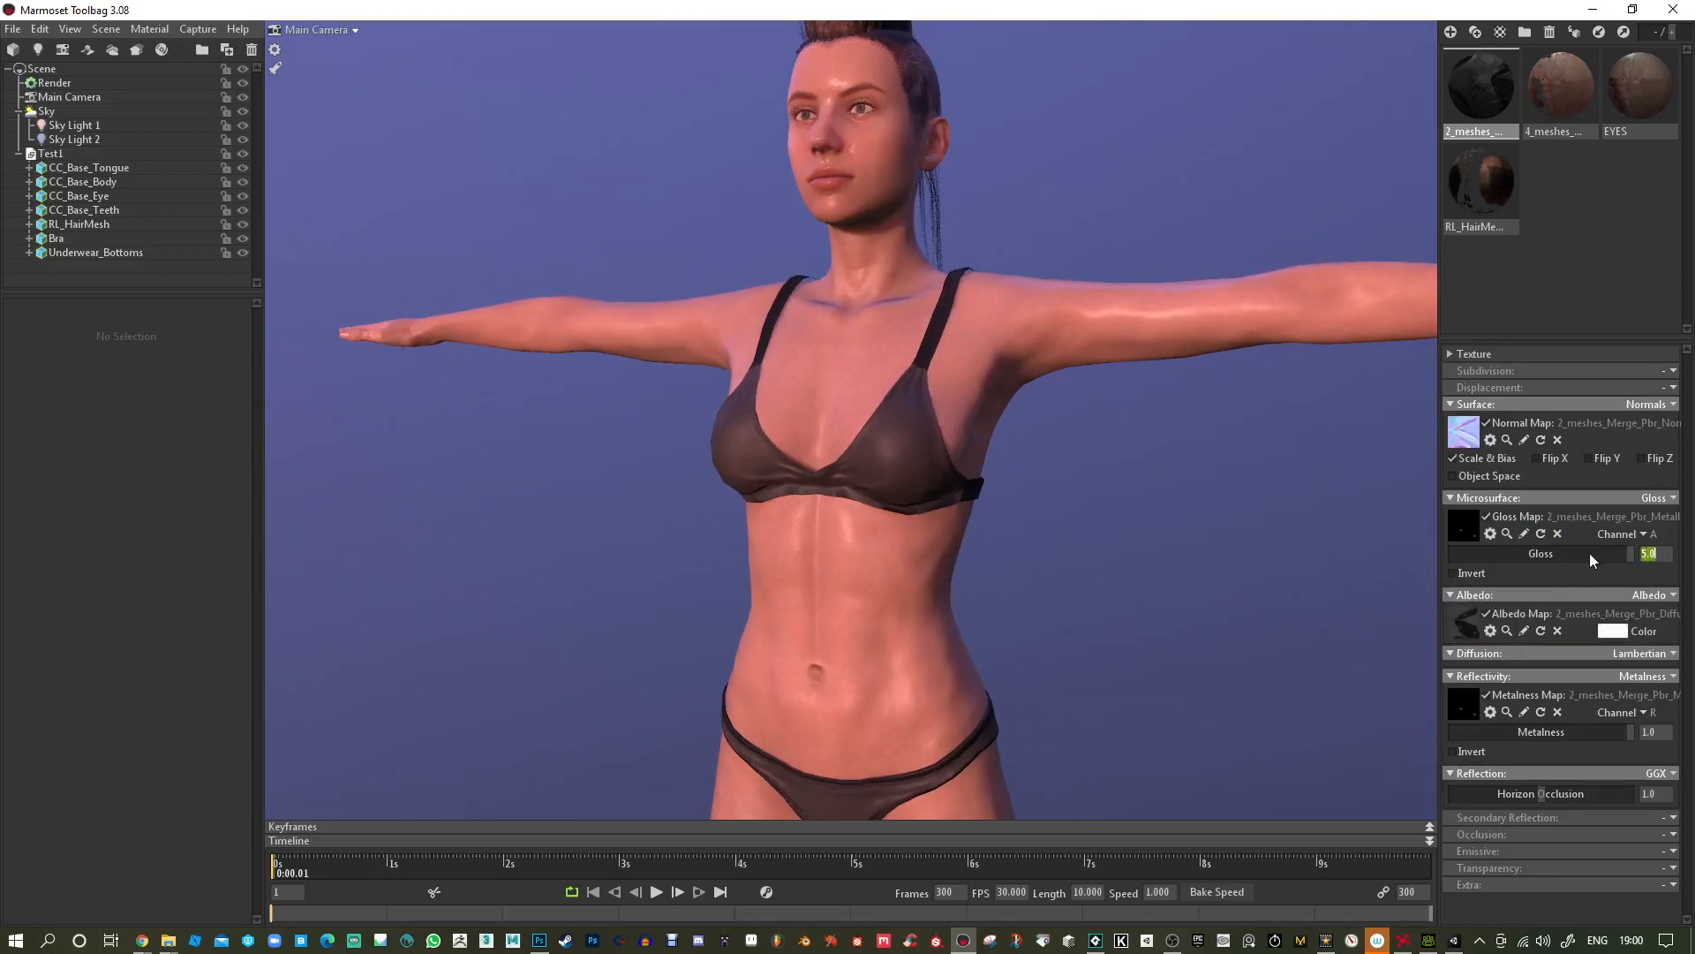
Try a gloss of 5 on the clothing and compare the gloss map's R and B channels before returning to A.
key(Return)
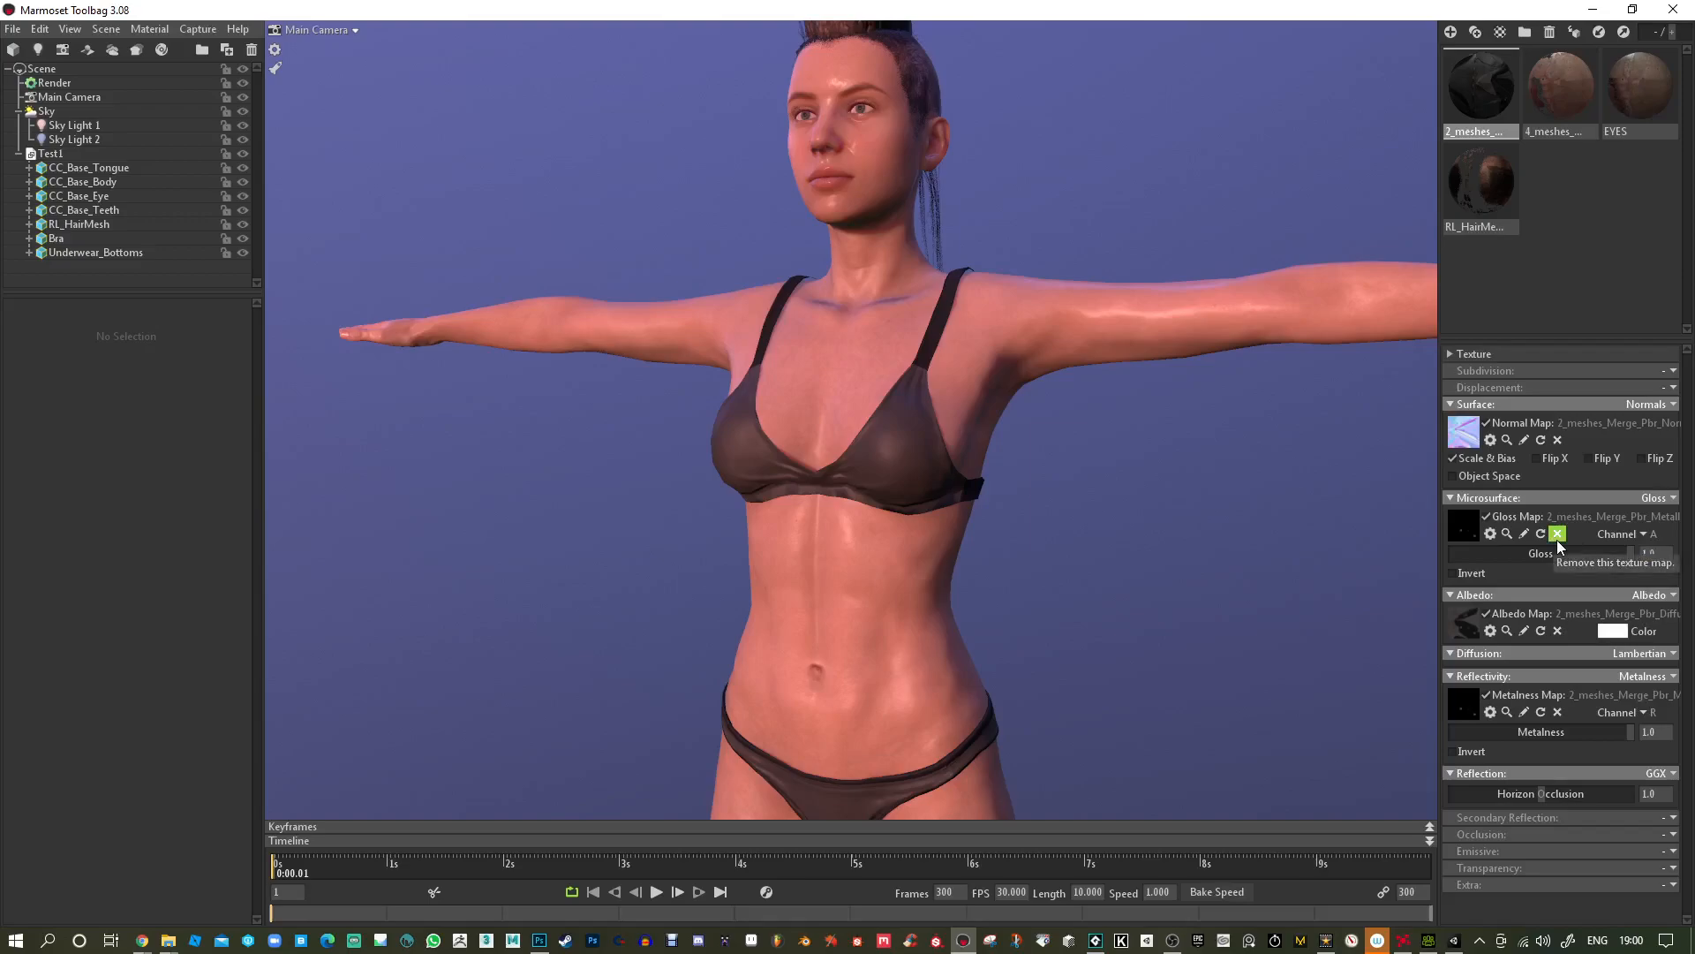
click(1639, 533)
click(1628, 553)
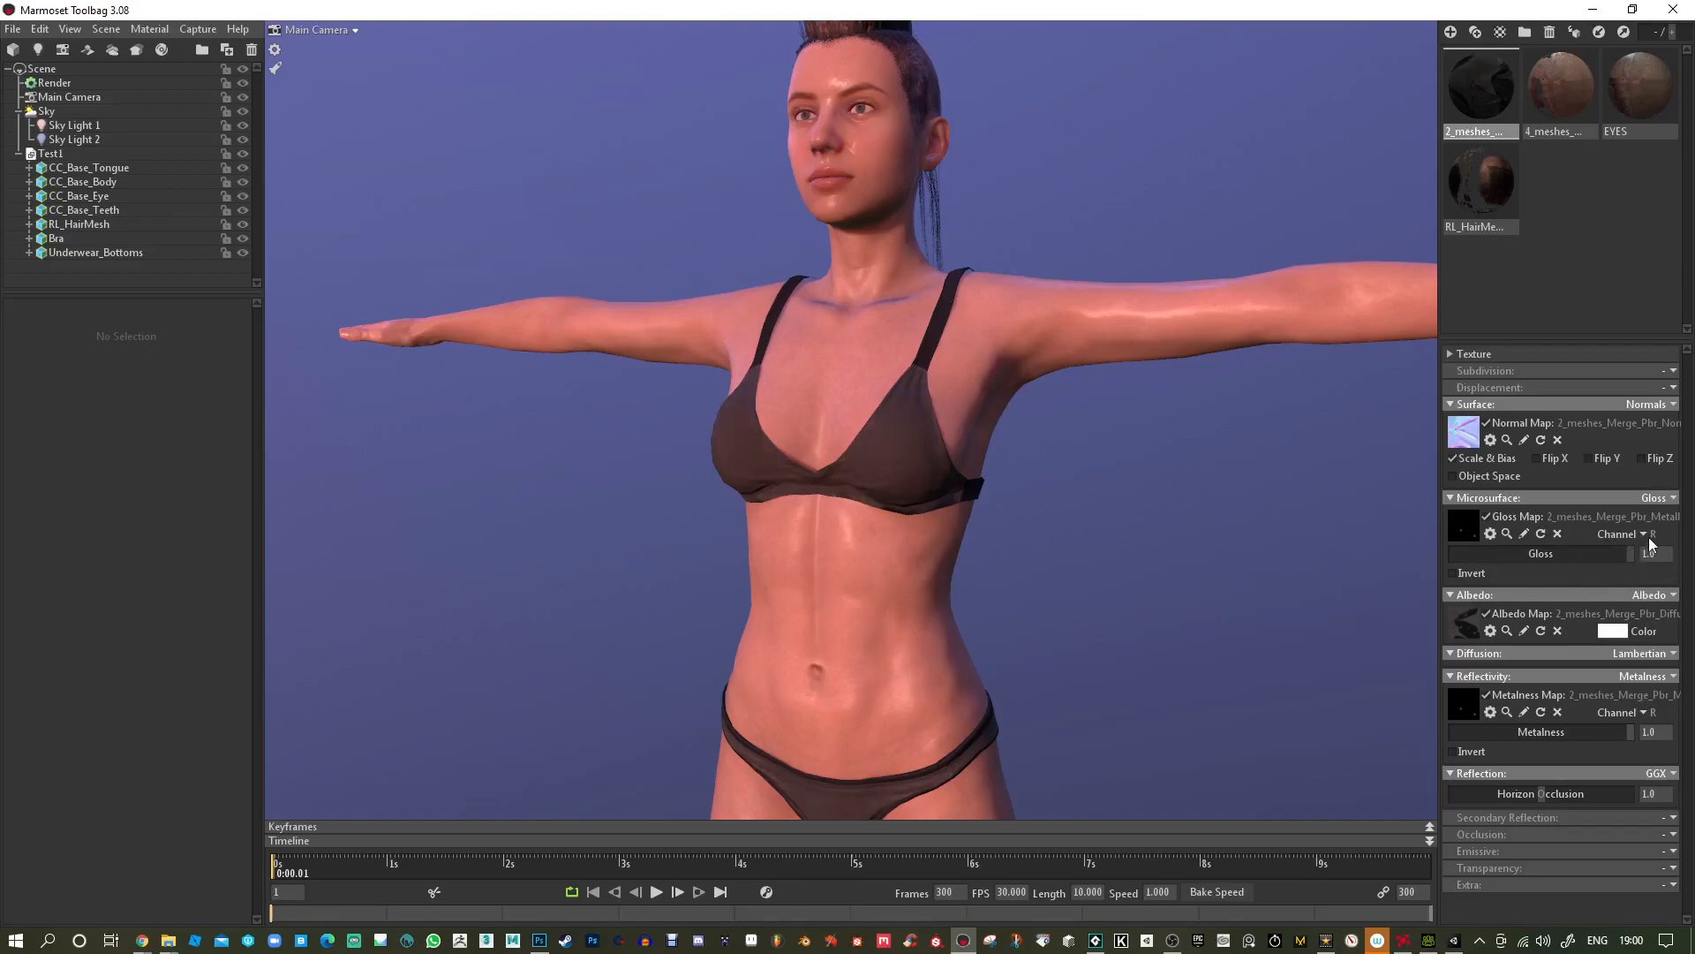
click(1602, 580)
click(1641, 534)
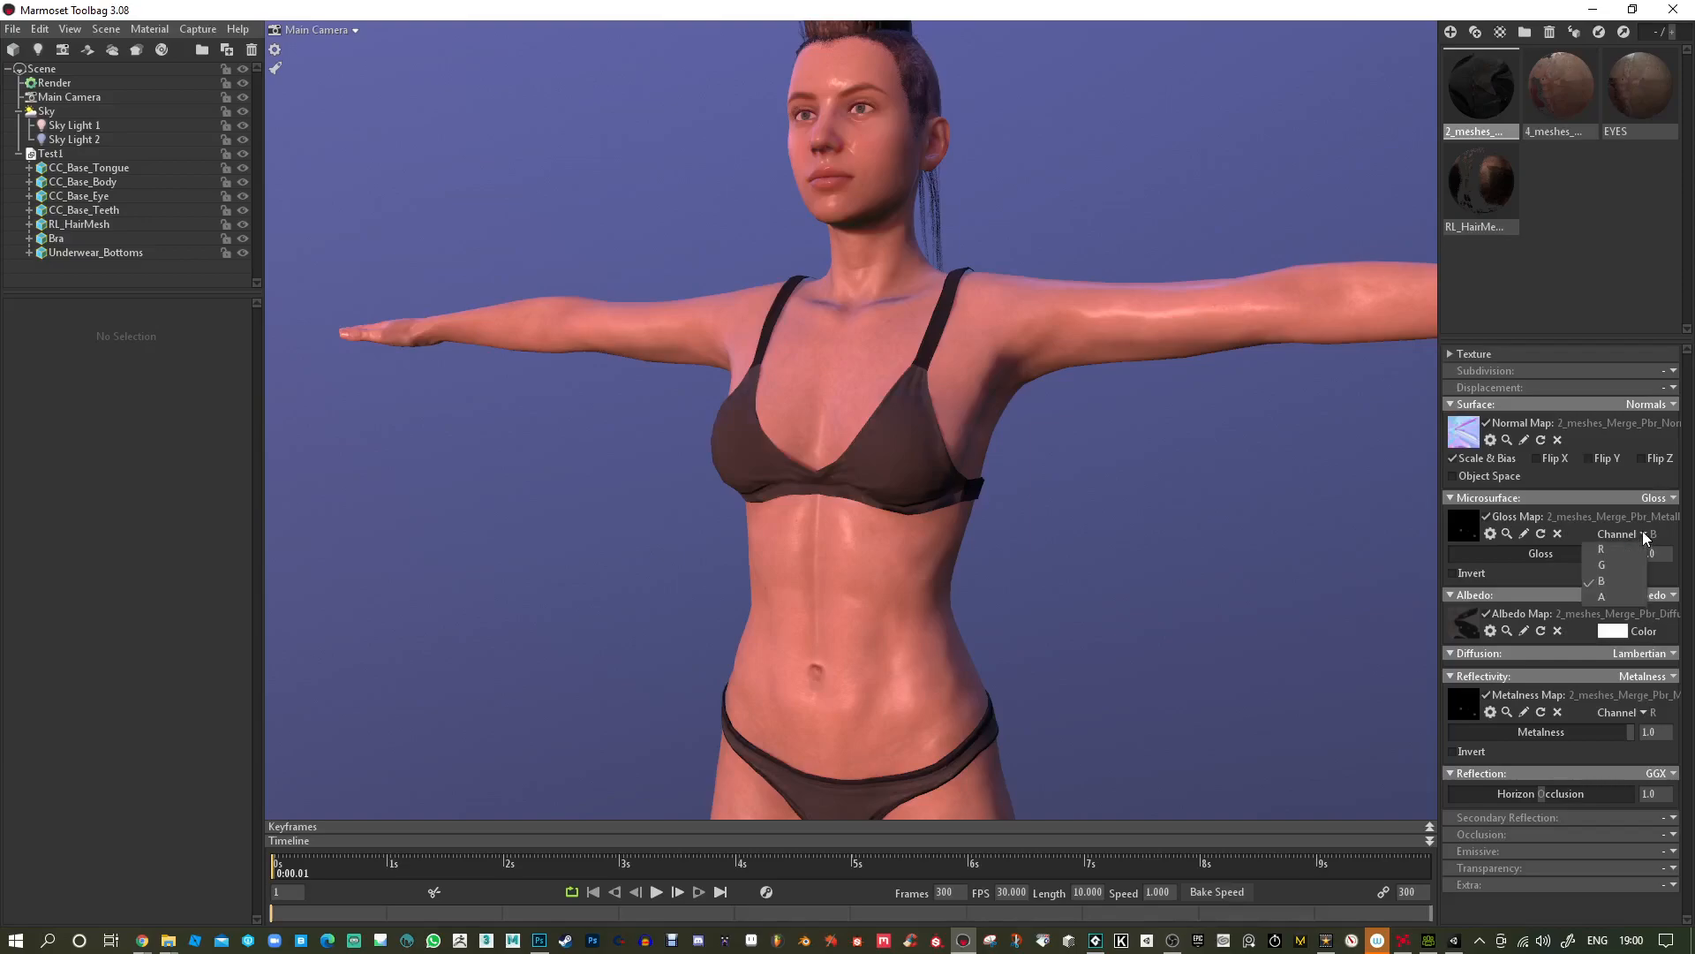
click(1610, 598)
drag(1142, 527, 1136, 436)
middle_drag(1135, 430, 1140, 519)
right_drag(1144, 408, 1151, 452)
middle_drag(1154, 296, 1121, 378)
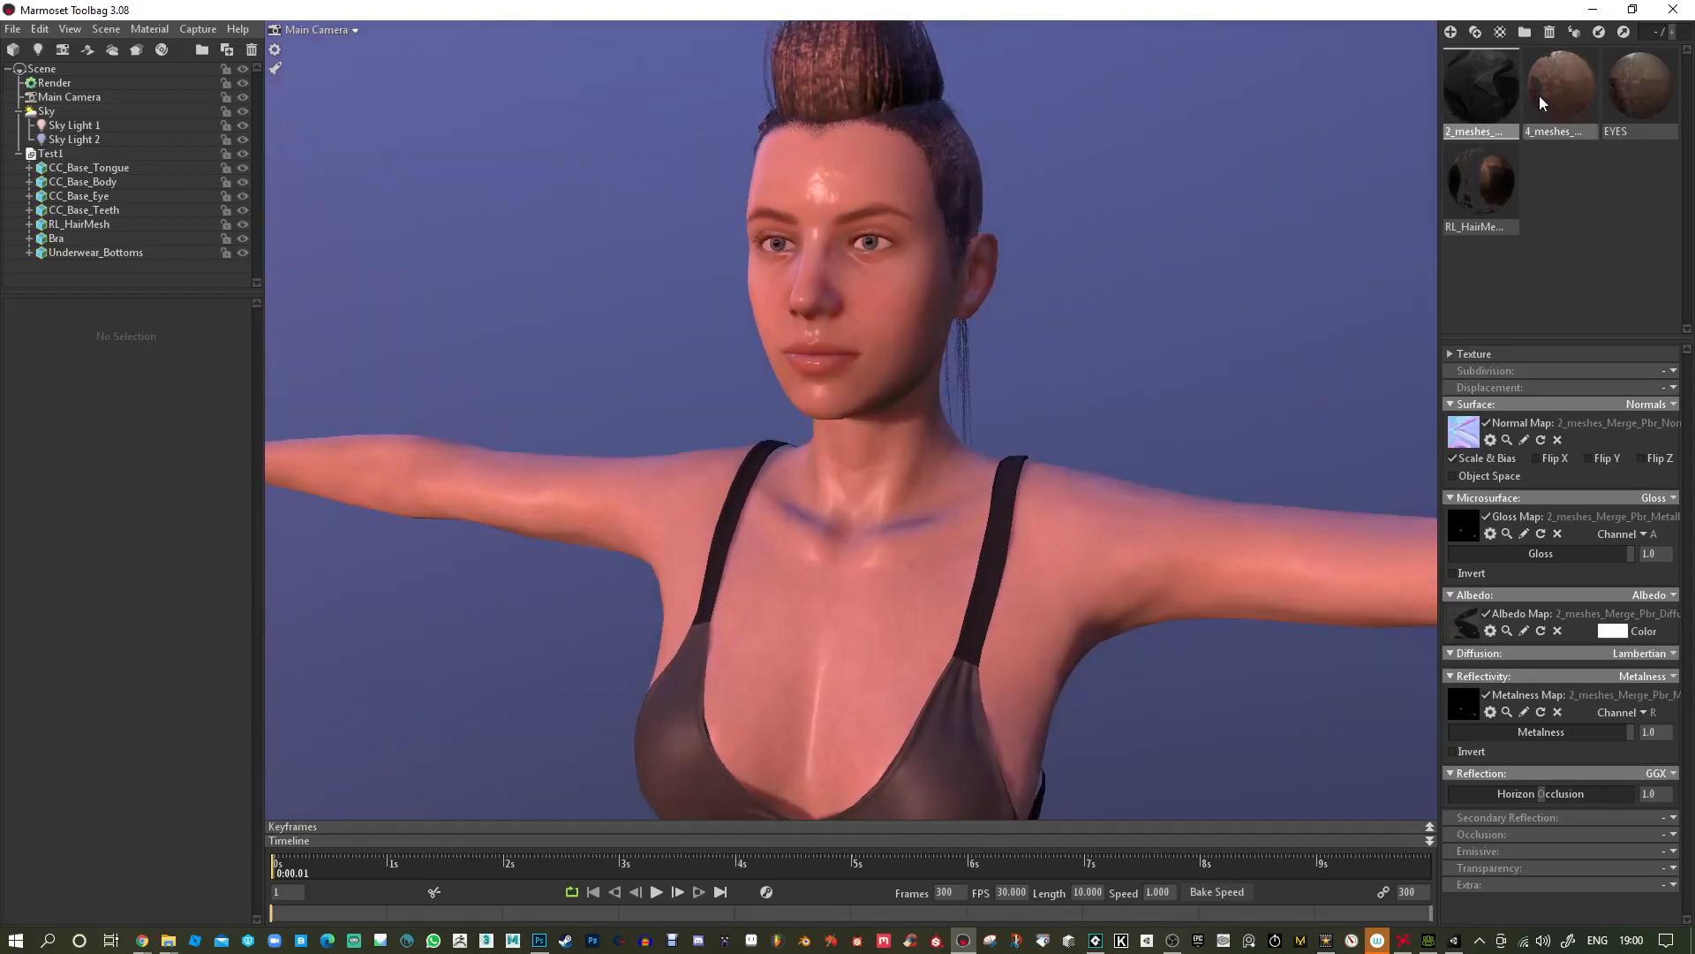
Lower the brightness of Sky Light 1 to about 0.87.
click(1556, 113)
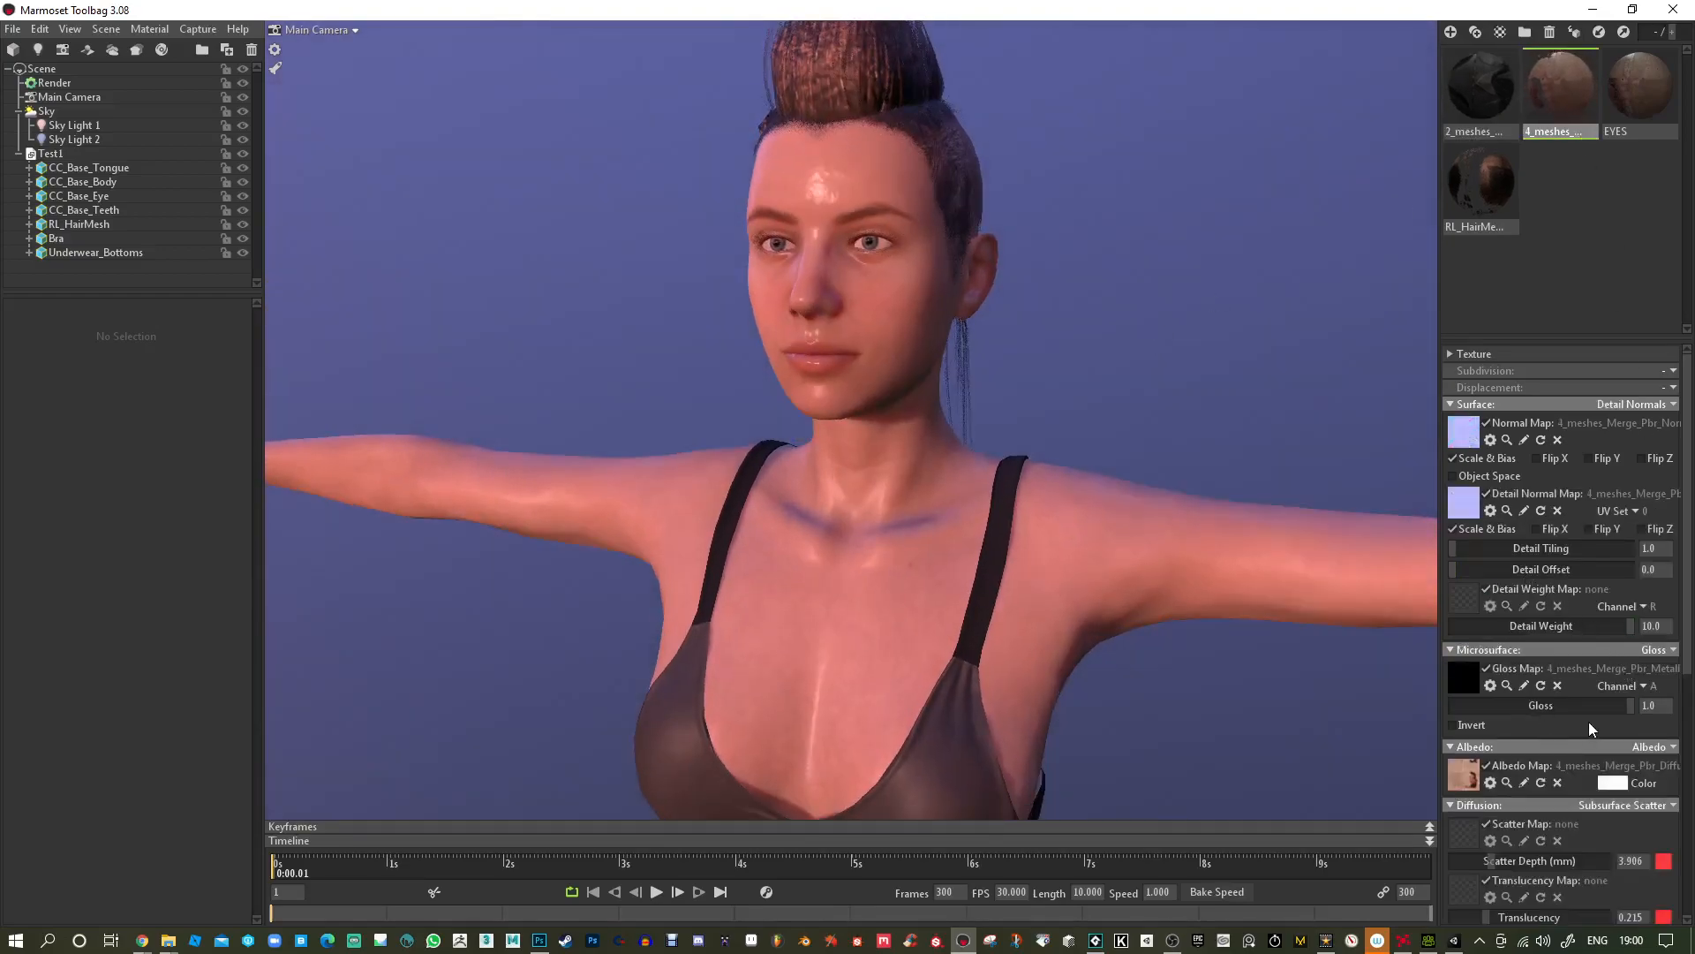
scroll(1587, 722, down, 2)
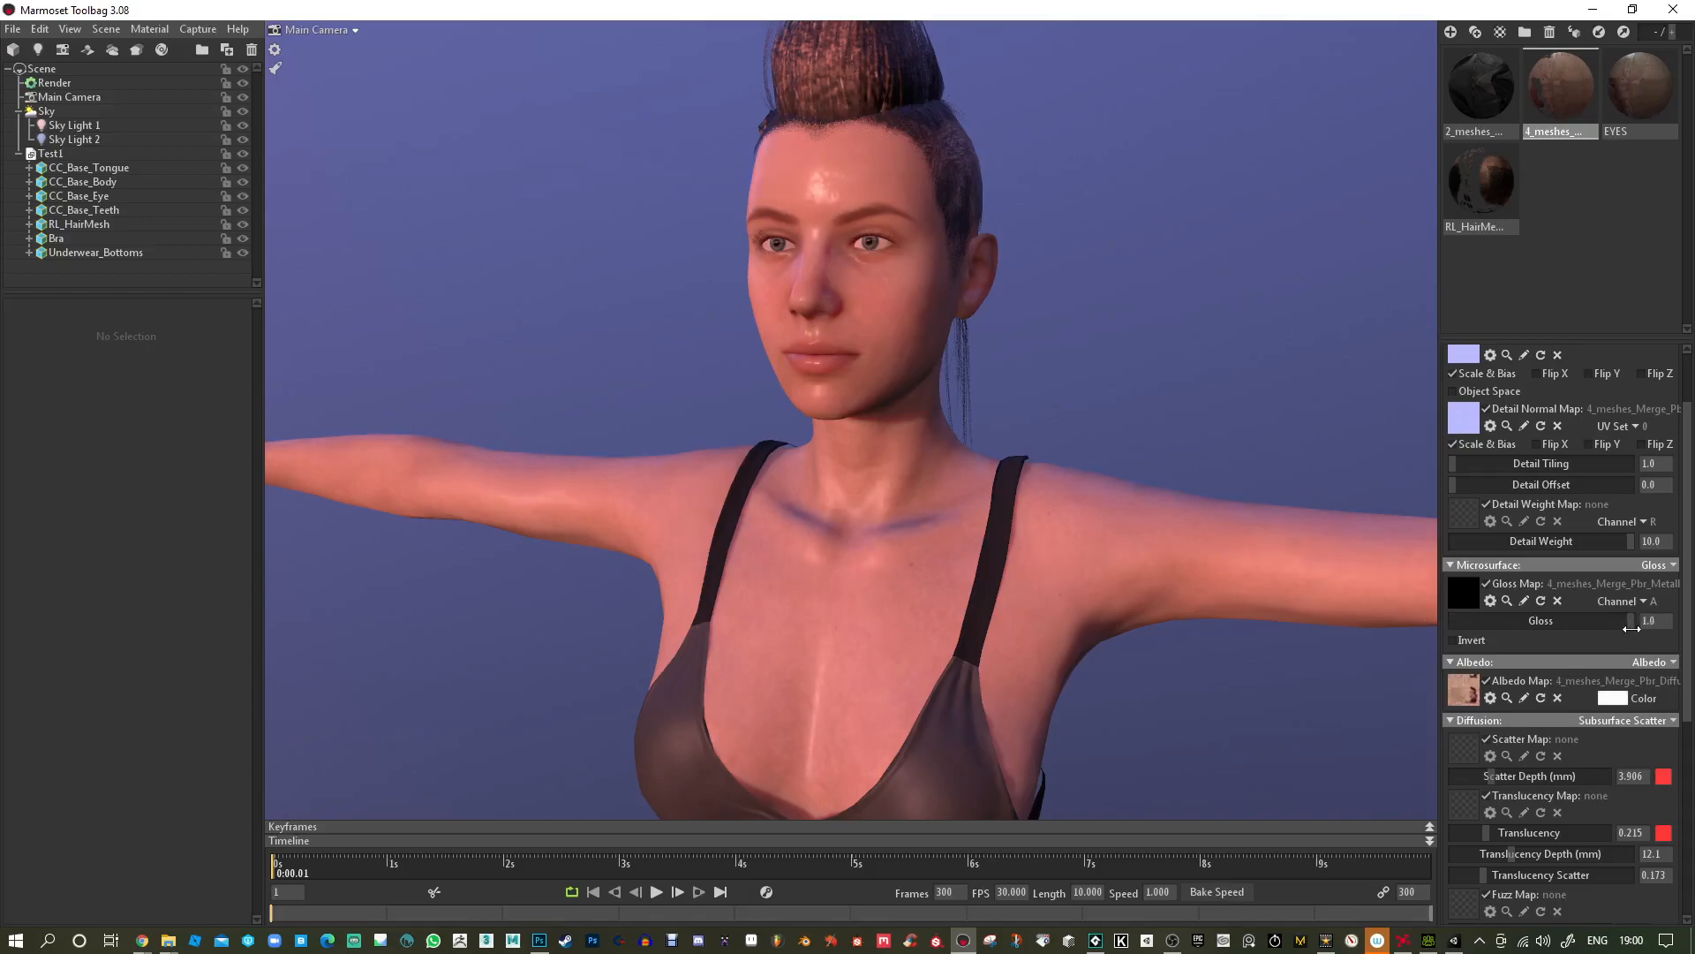
click(52, 114)
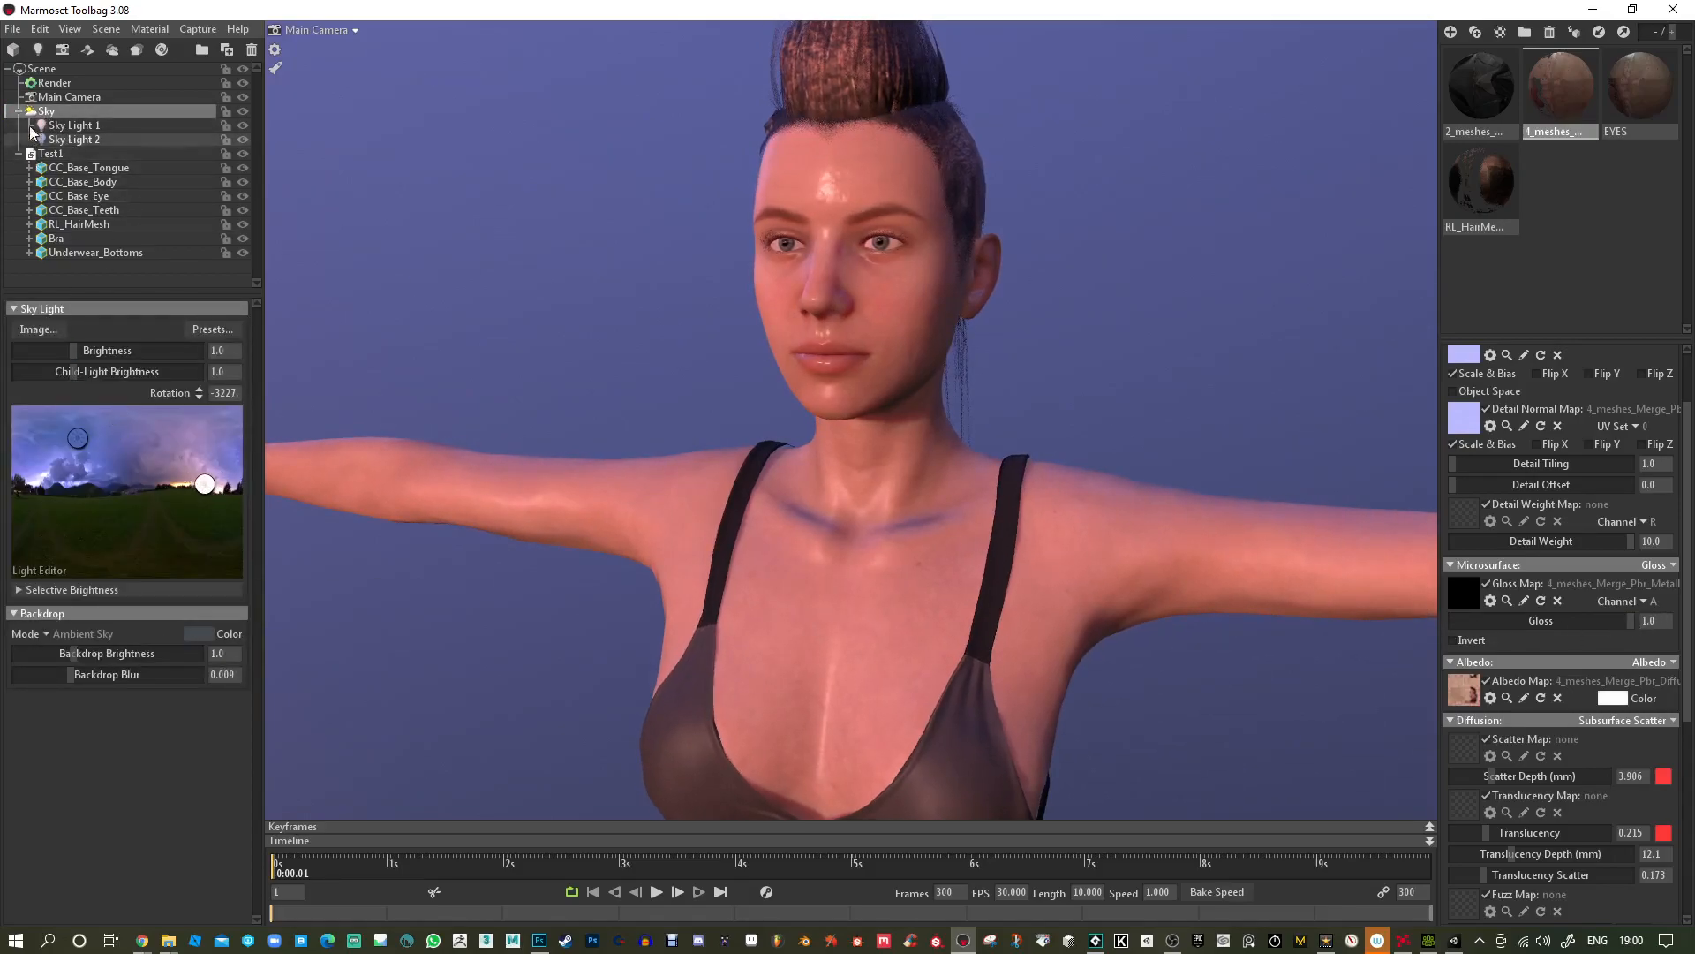
click(74, 125)
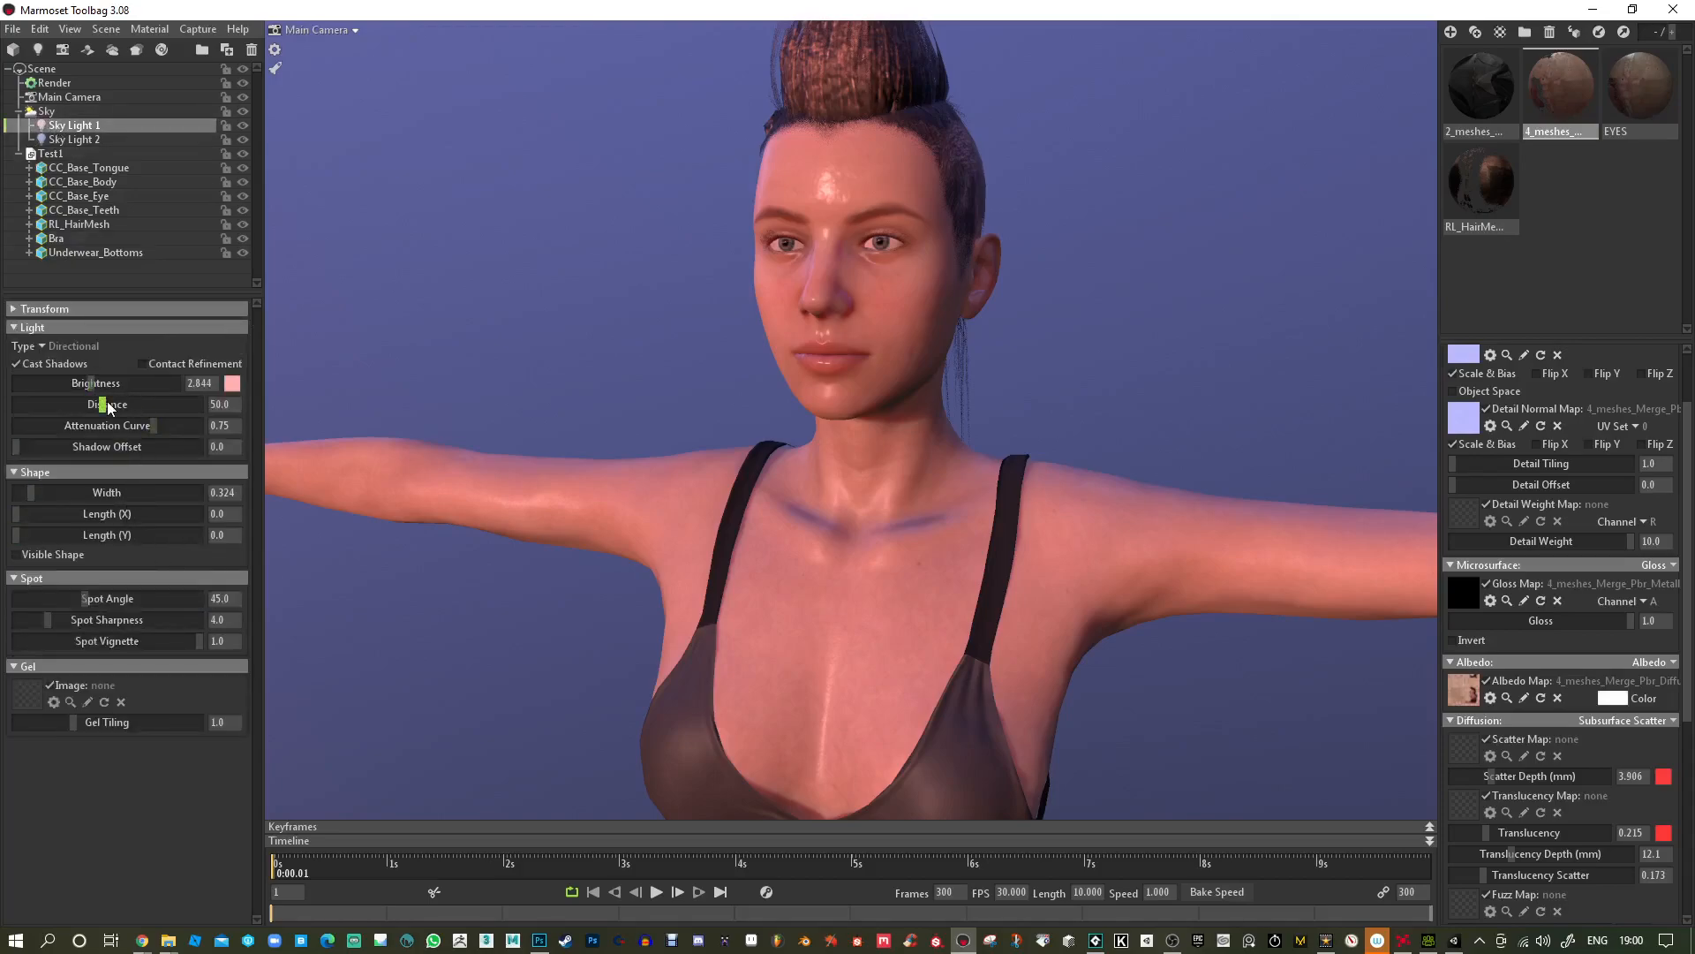
drag(97, 390, 73, 383)
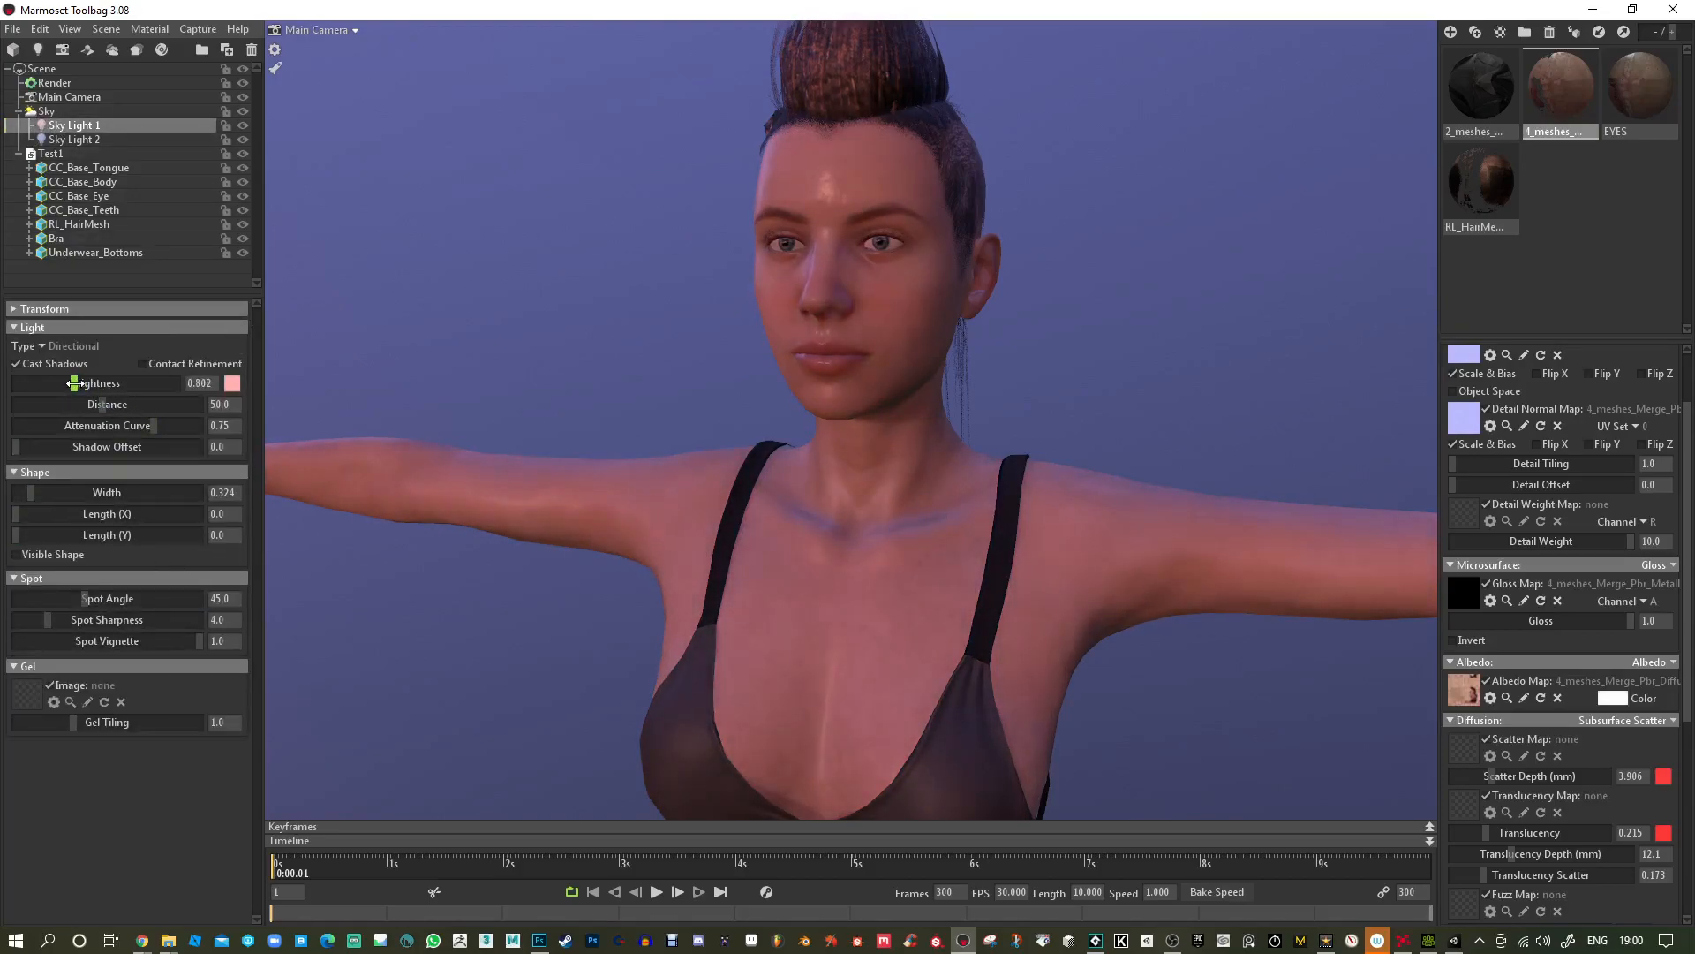
Set the Main Camera's sharpen strength to about 0.4 and its exposure to about 1.55.
click(55, 82)
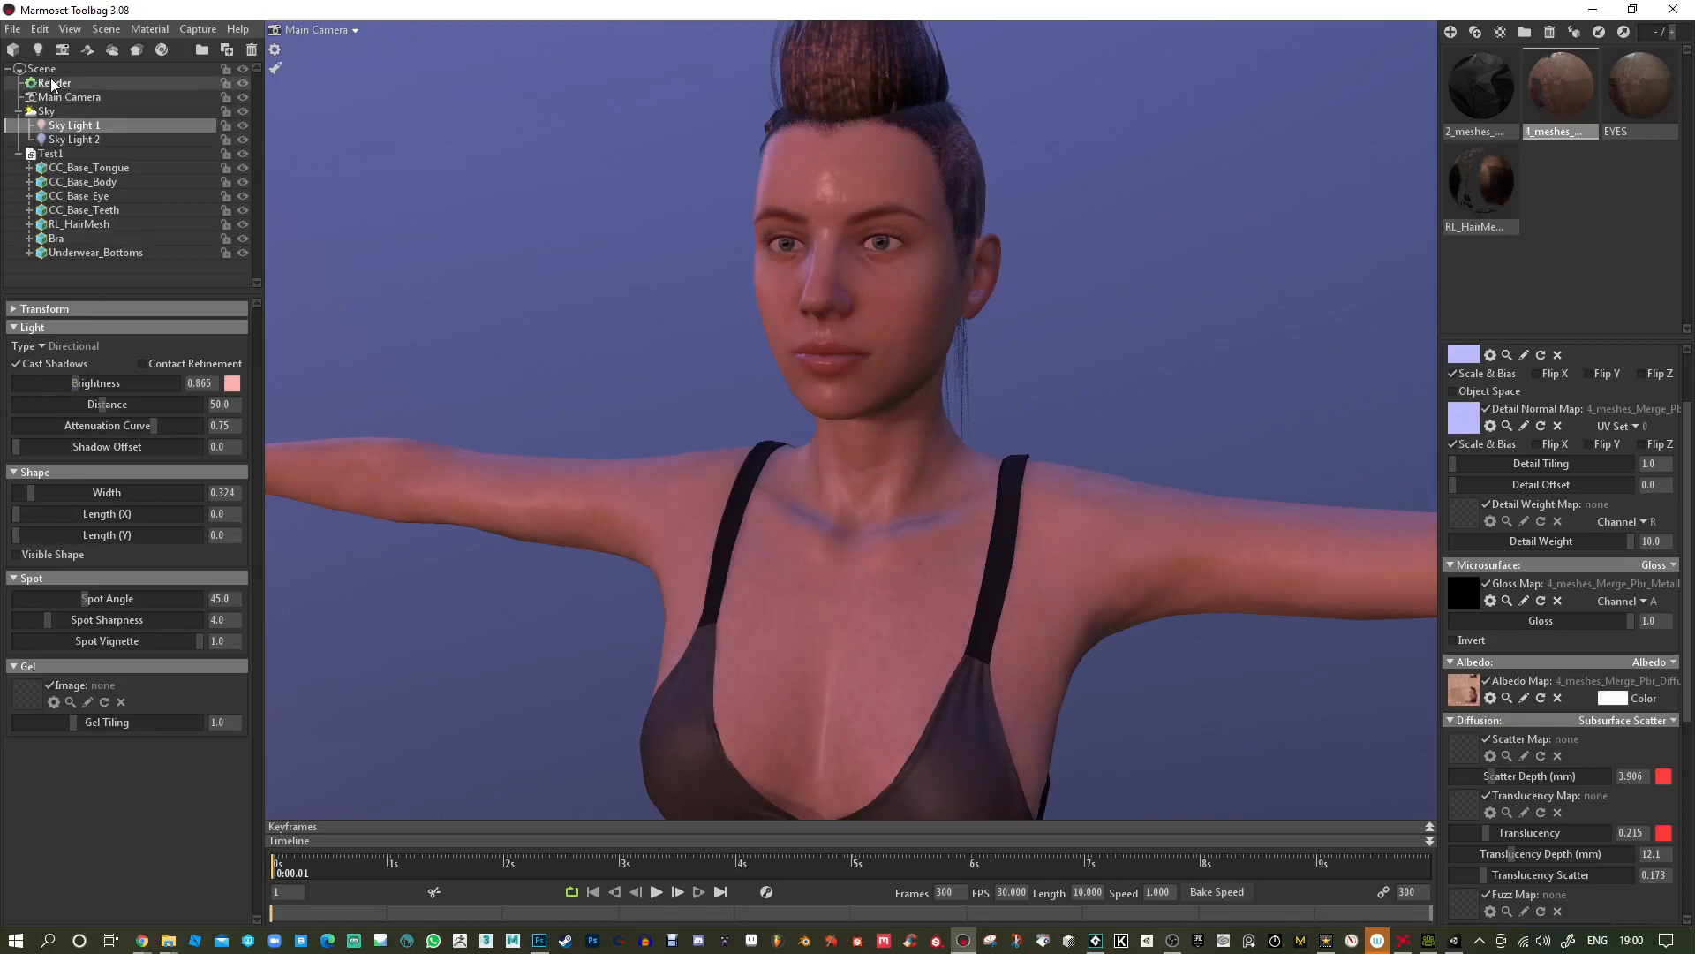
click(63, 98)
click(63, 84)
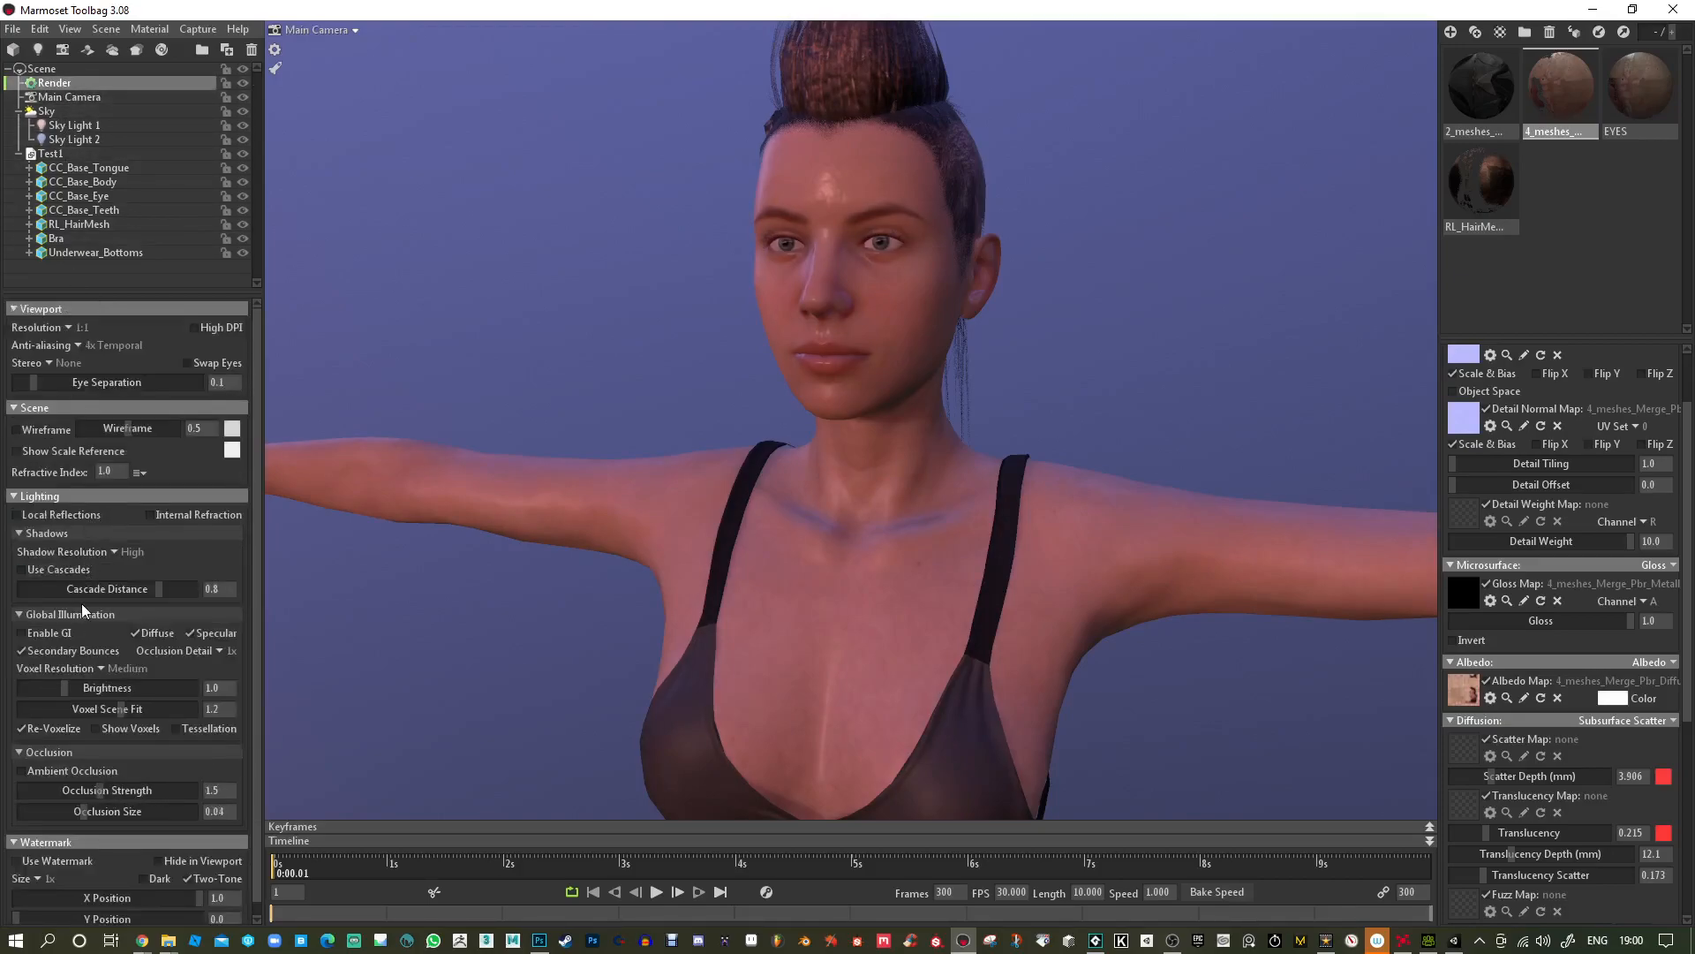
click(64, 97)
drag(55, 794, 106, 791)
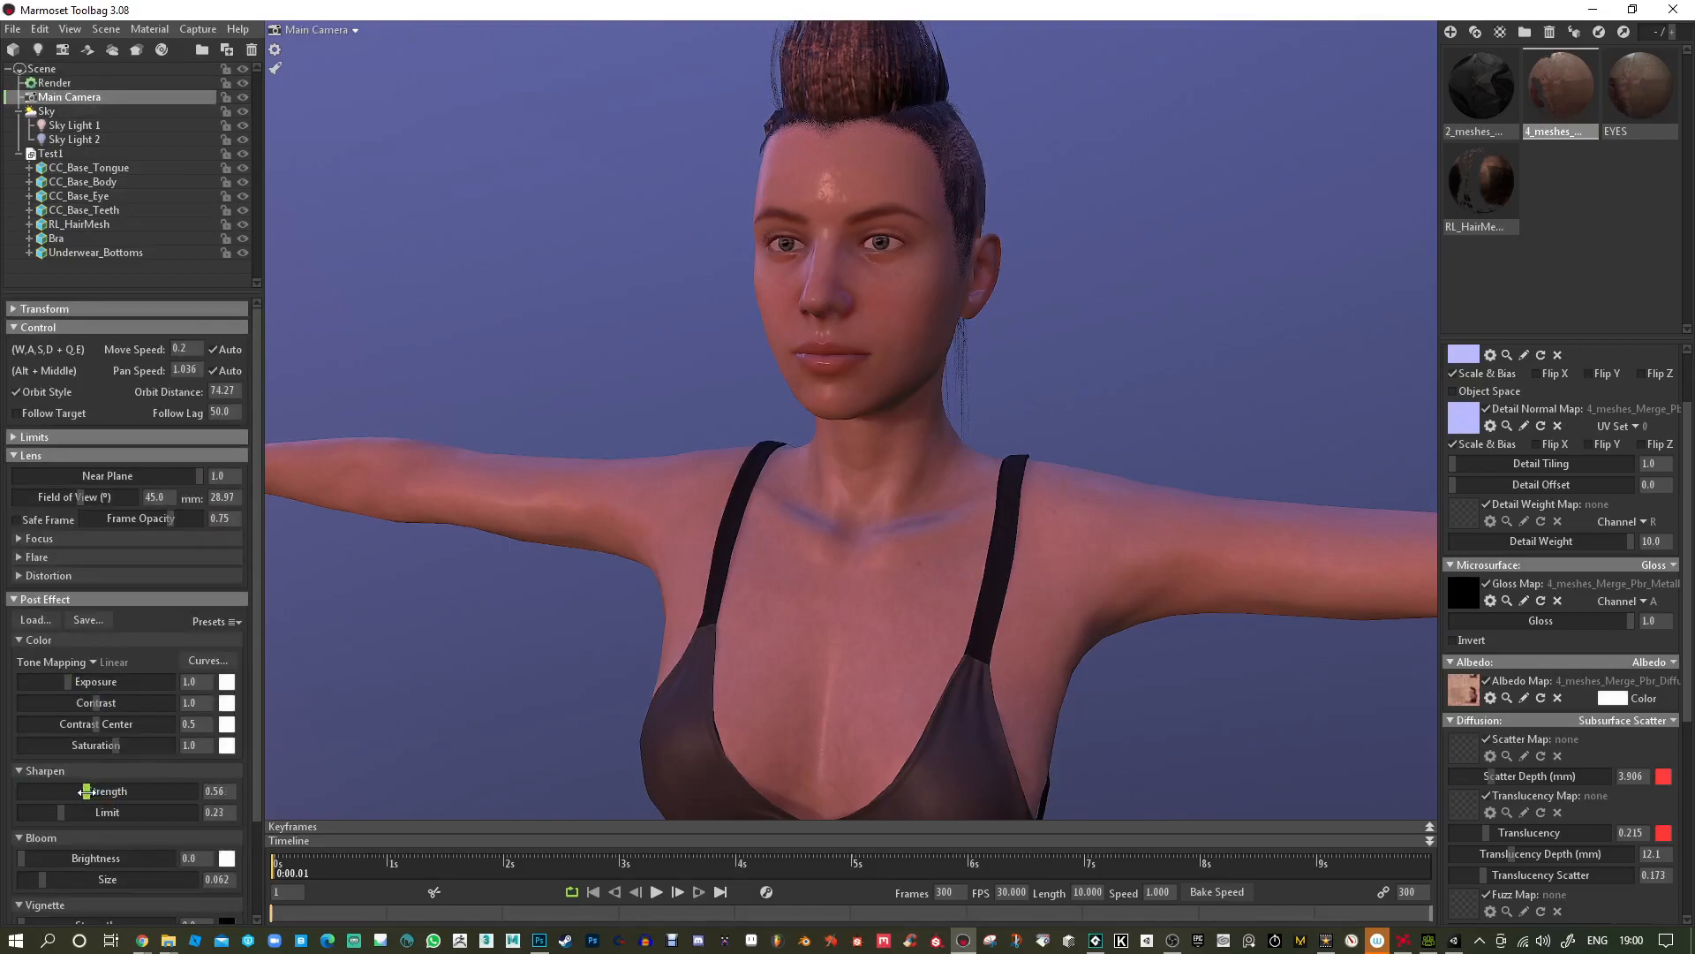
drag(76, 689, 79, 684)
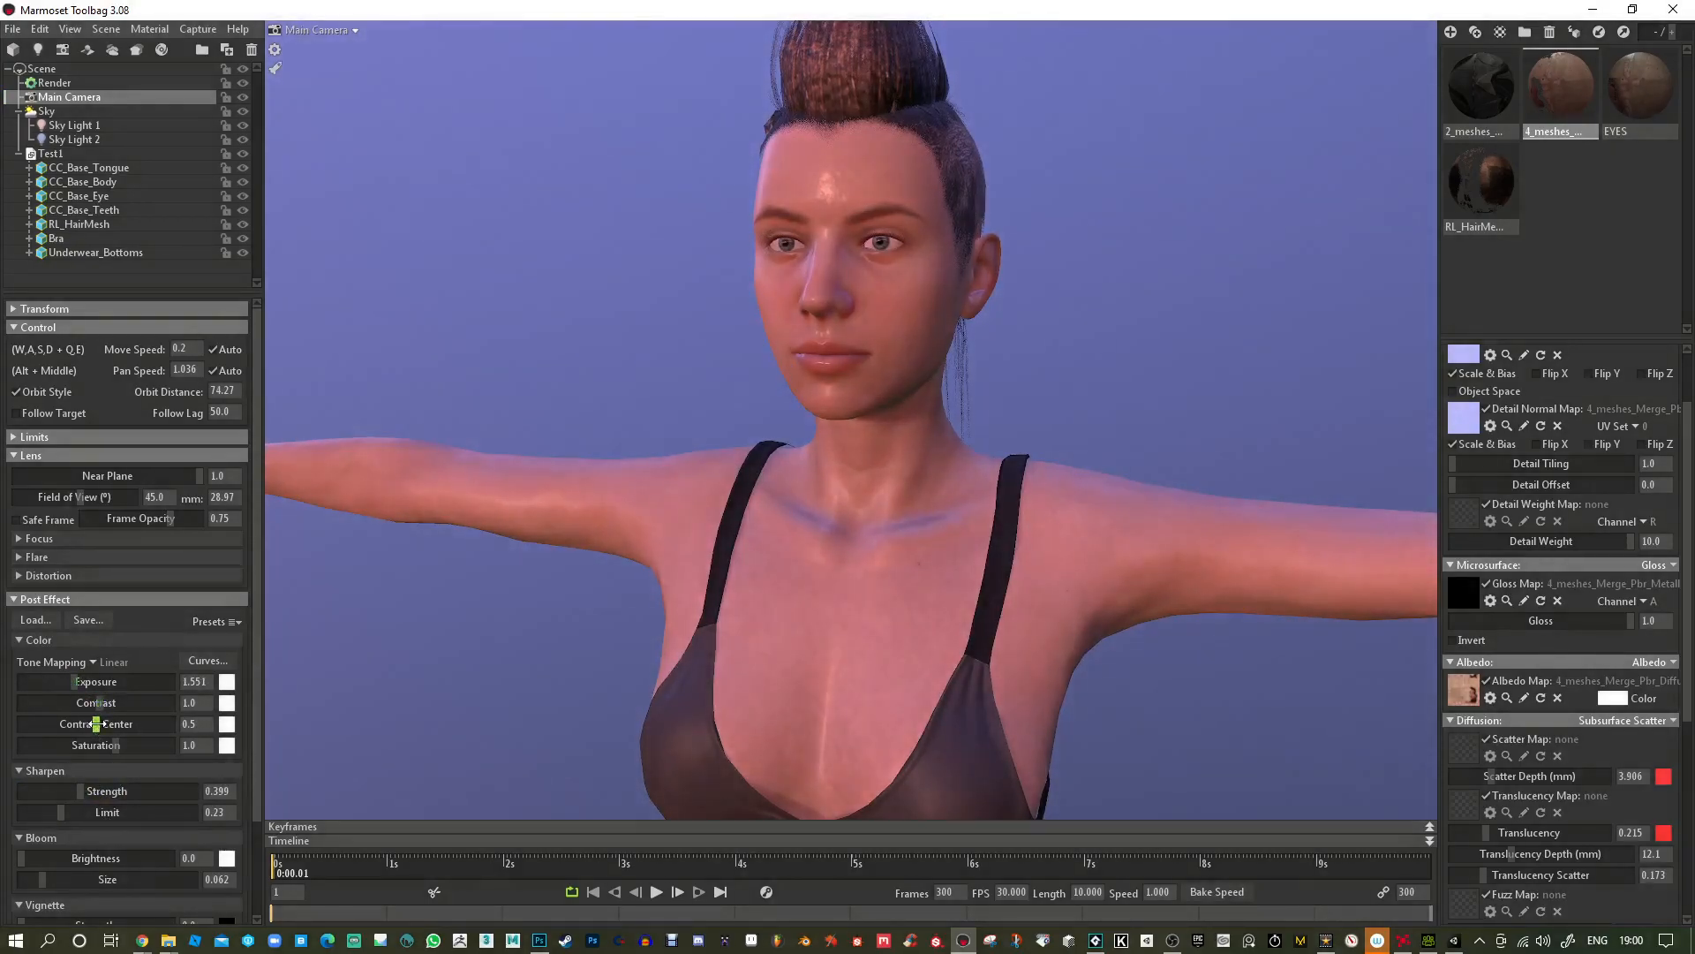
Turn off Cull Back Faces on the RL_HairMesh object and inspect the hair from several angles.
drag(860, 574, 1010, 574)
shift+drag(1109, 494, 946, 569)
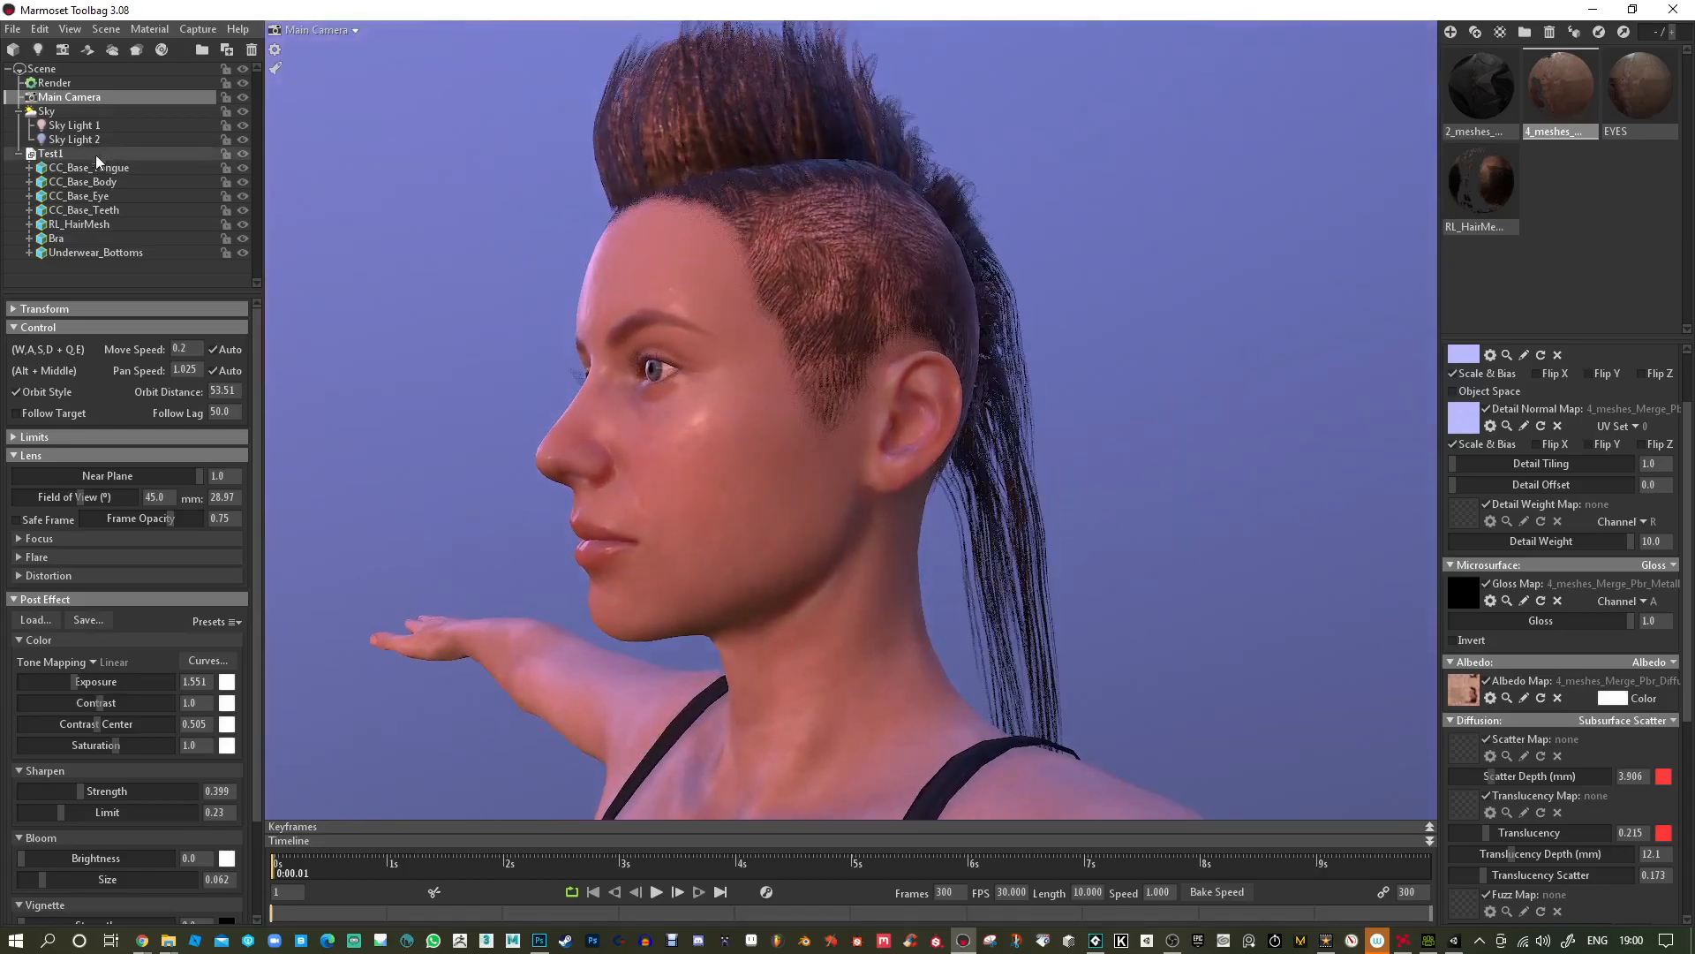
click(88, 224)
click(165, 346)
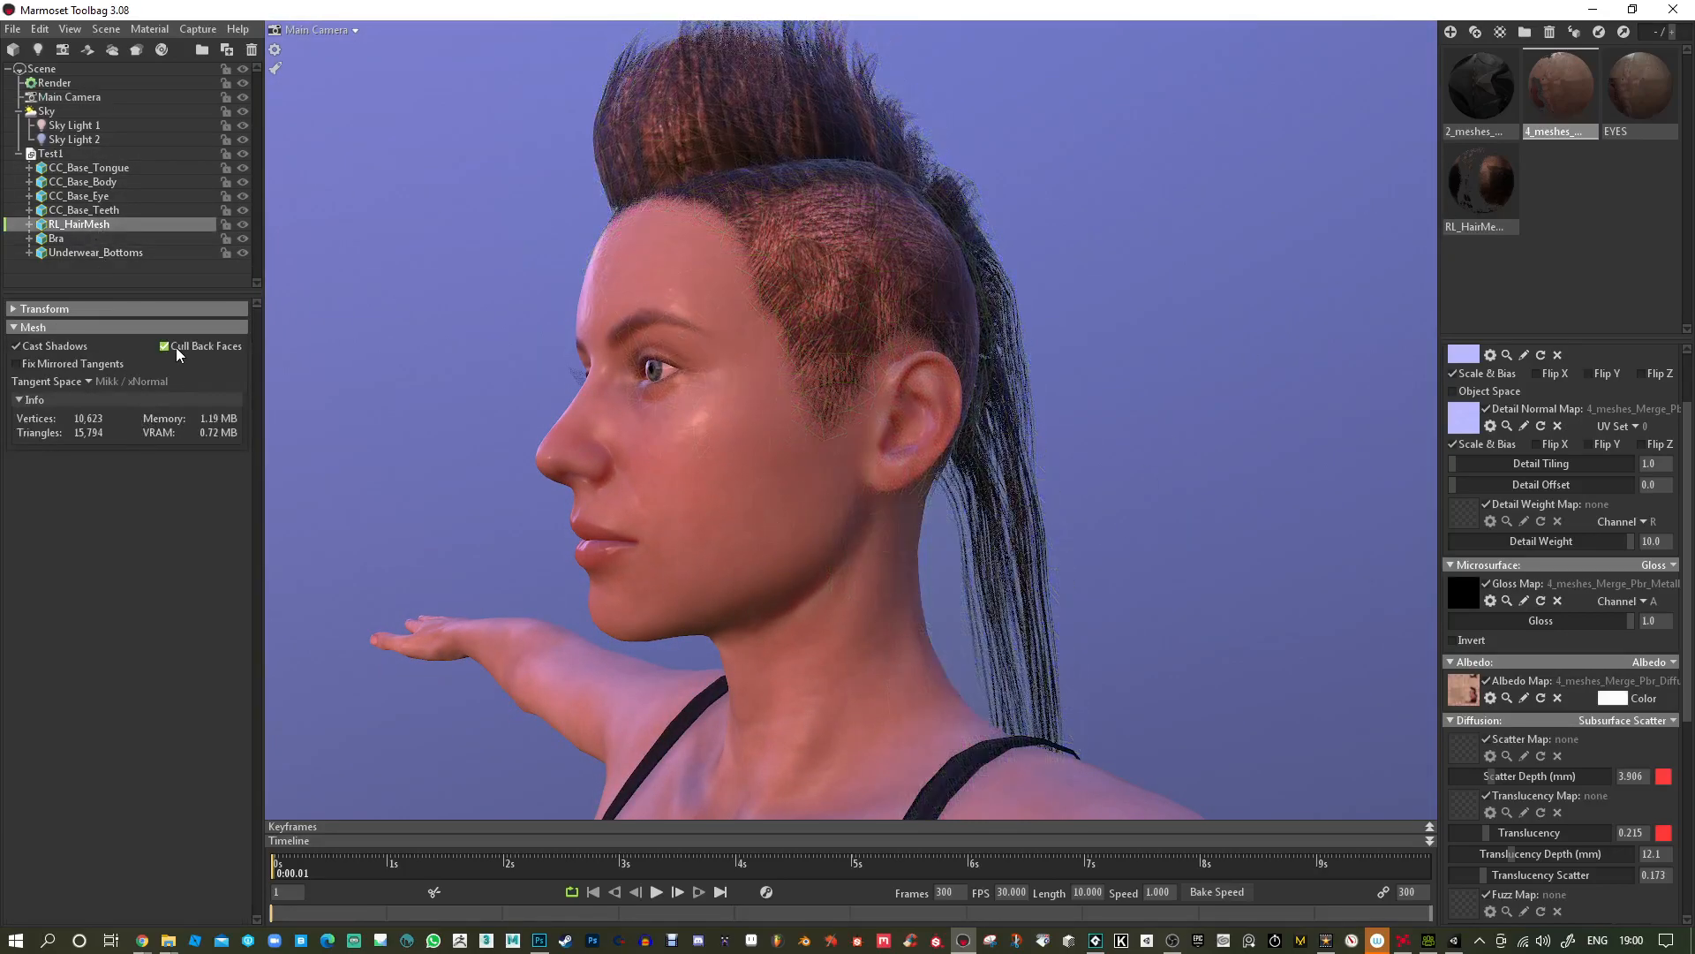
drag(600, 505, 1337, 394)
right_drag(825, 167, 808, 7)
drag(881, 389, 1006, 302)
right_drag(1004, 302, 996, 360)
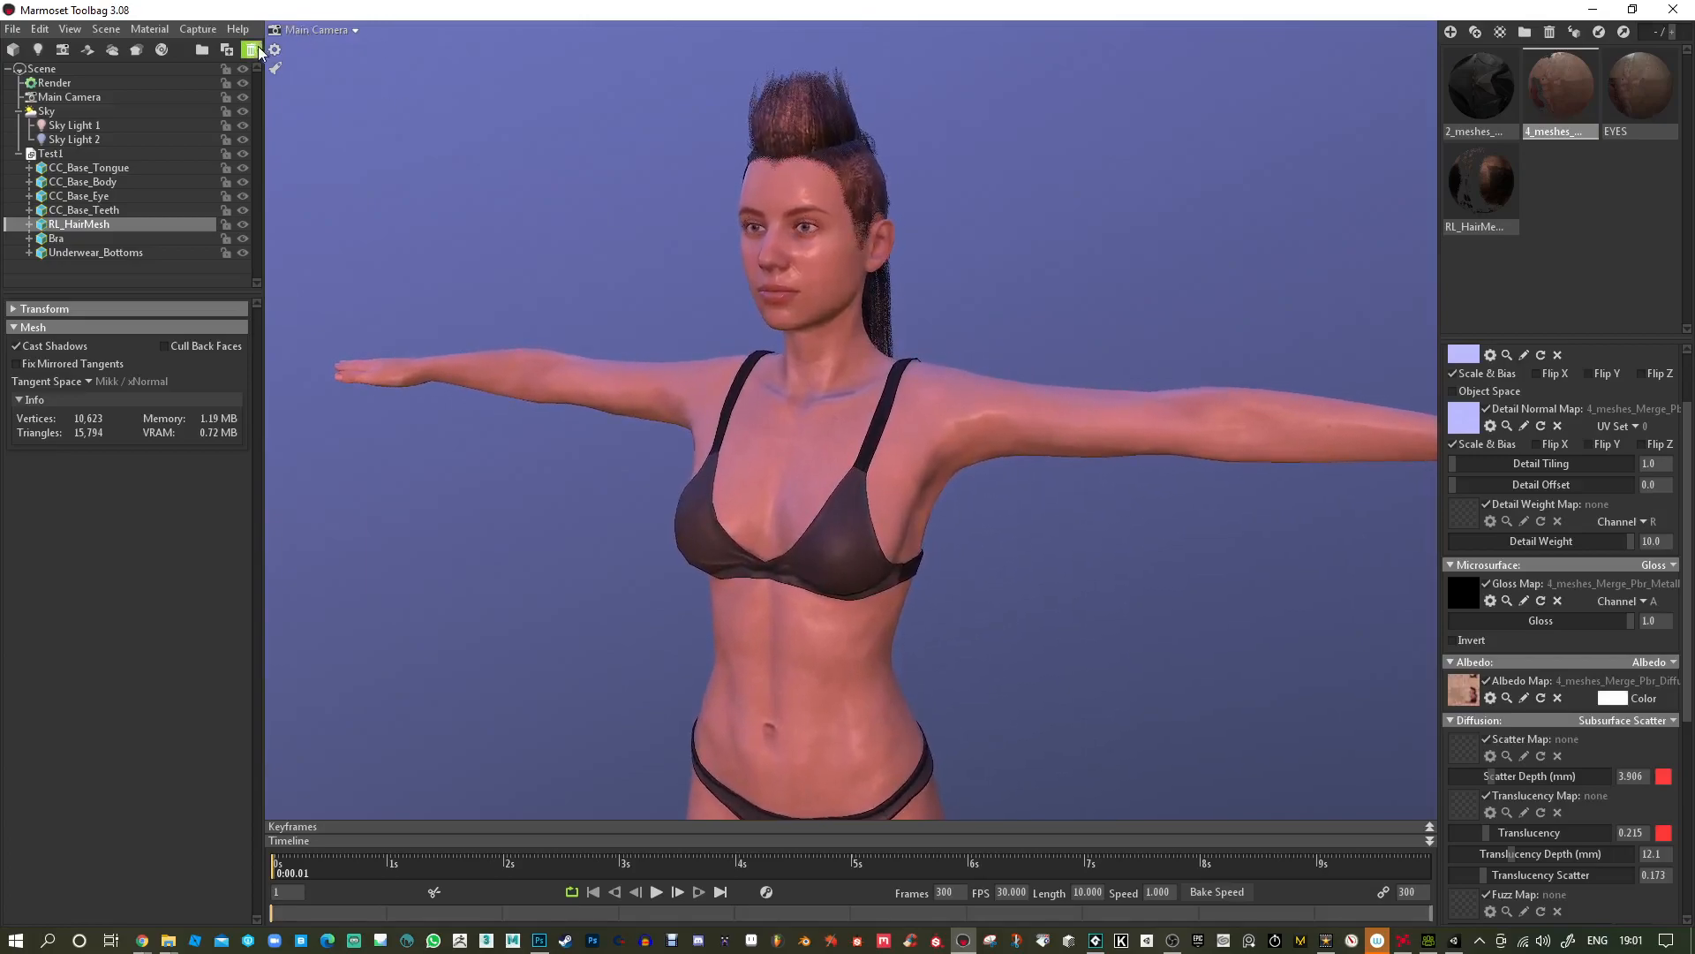
Set the video capture size to 3840 x 2160 and its sampling to 25x in the capture settings.
click(207, 30)
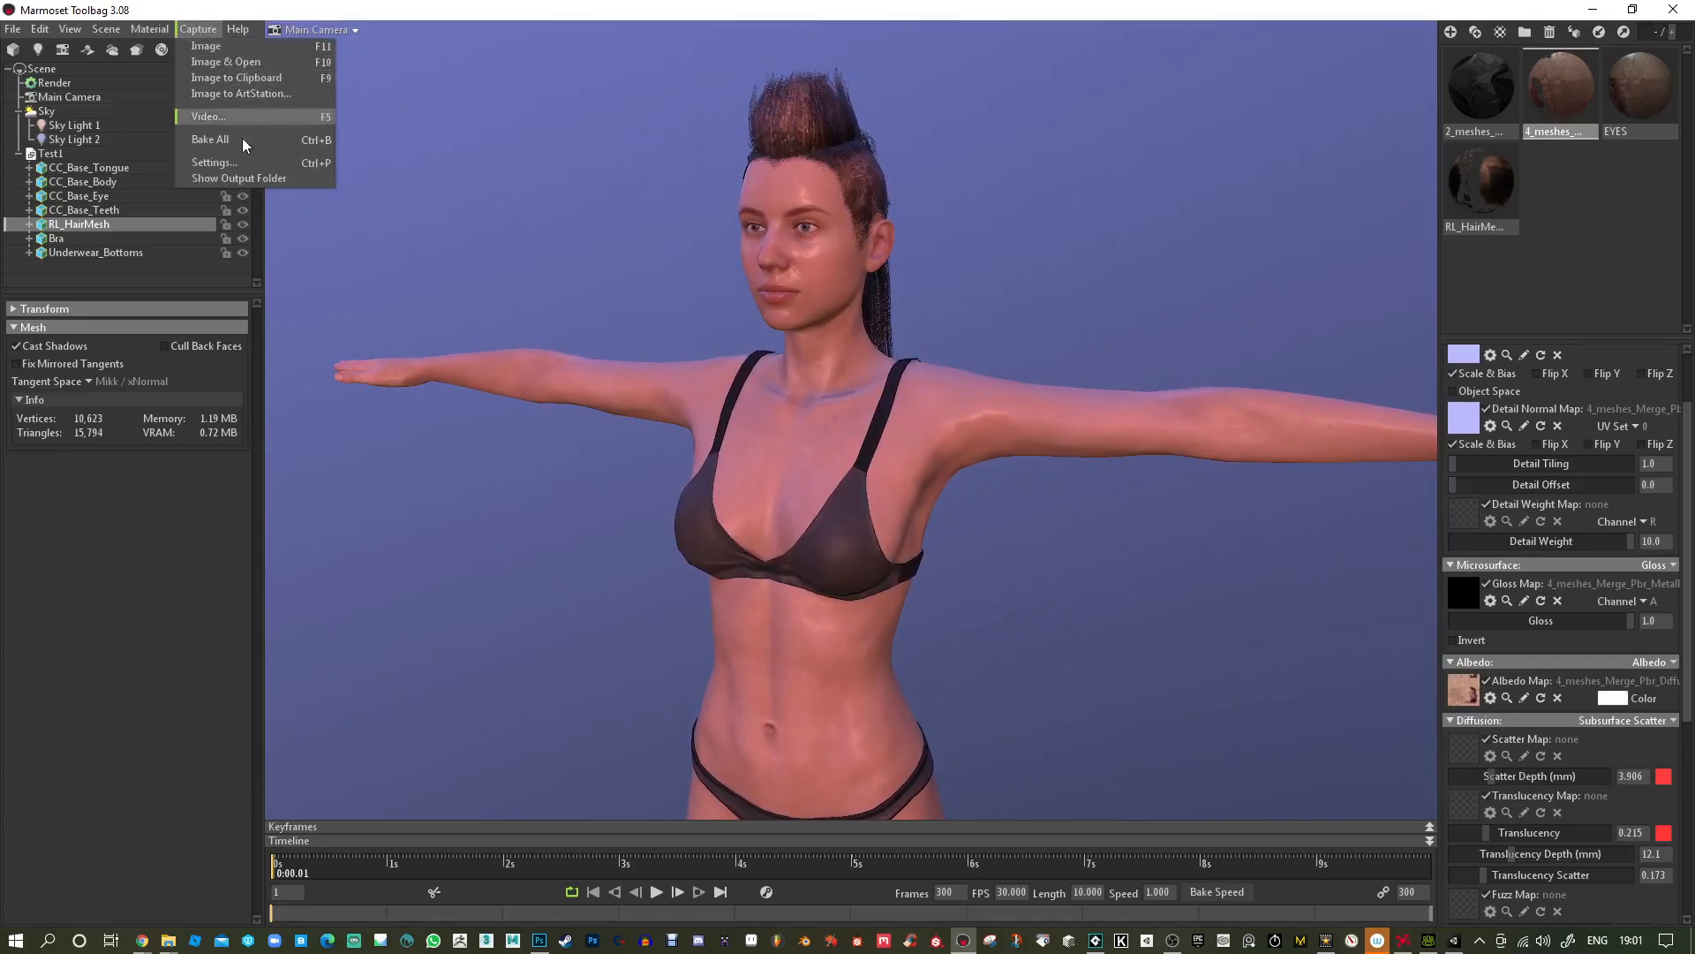
click(246, 164)
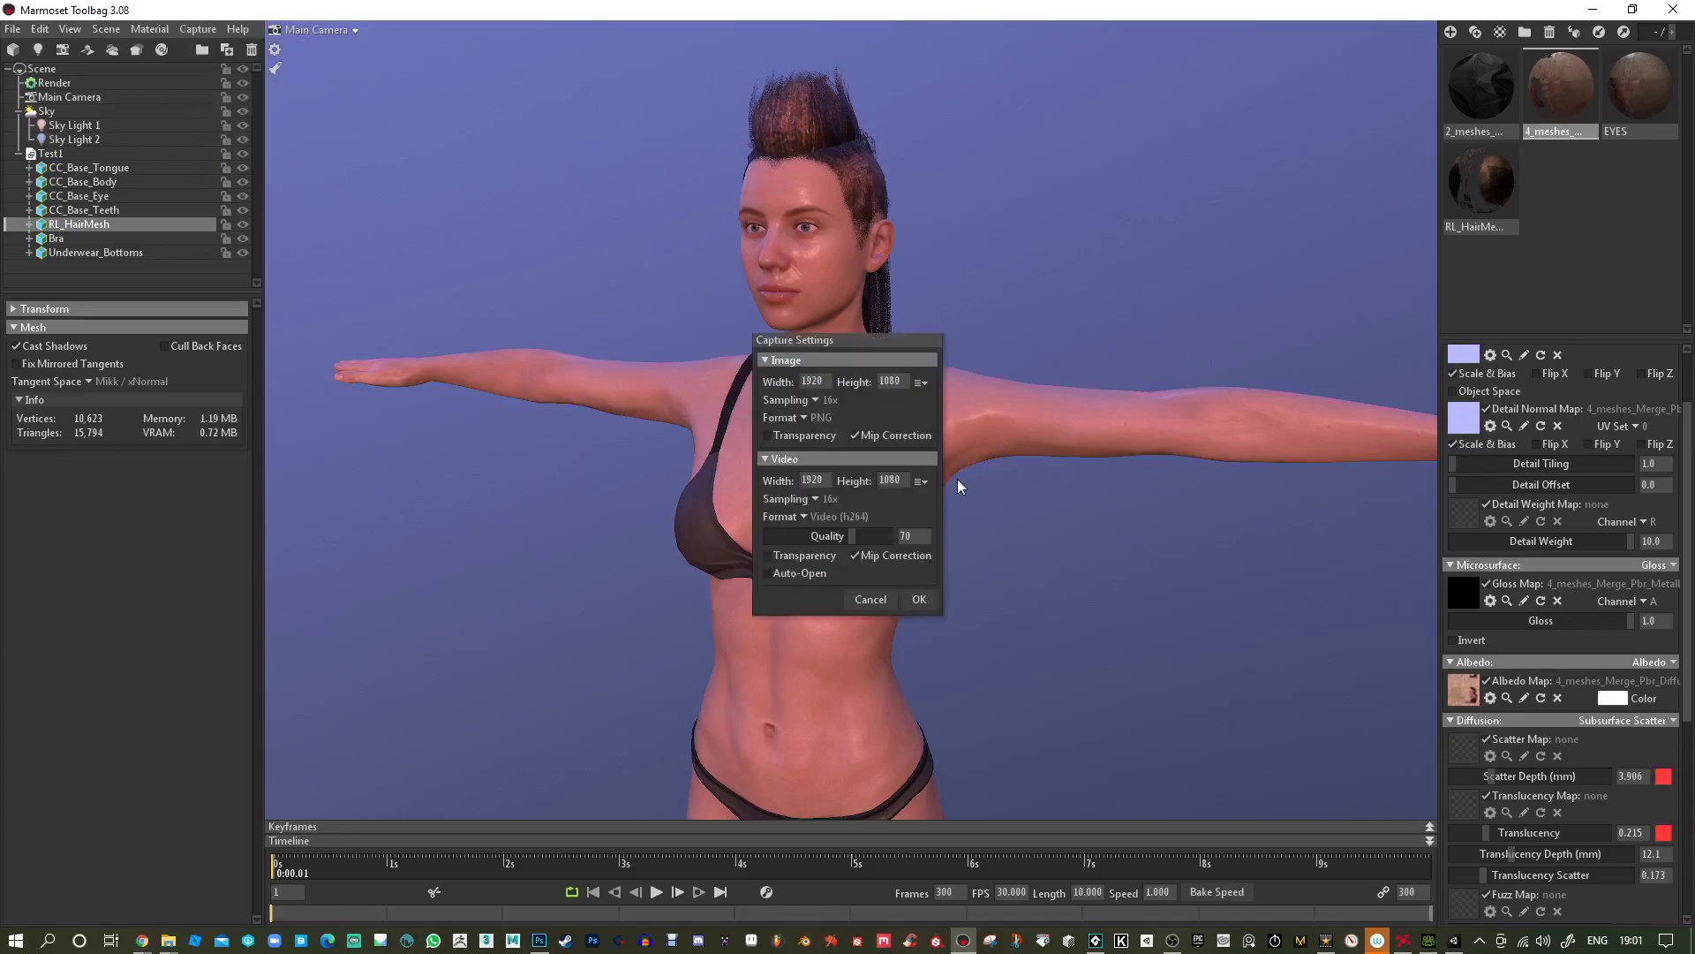
click(918, 481)
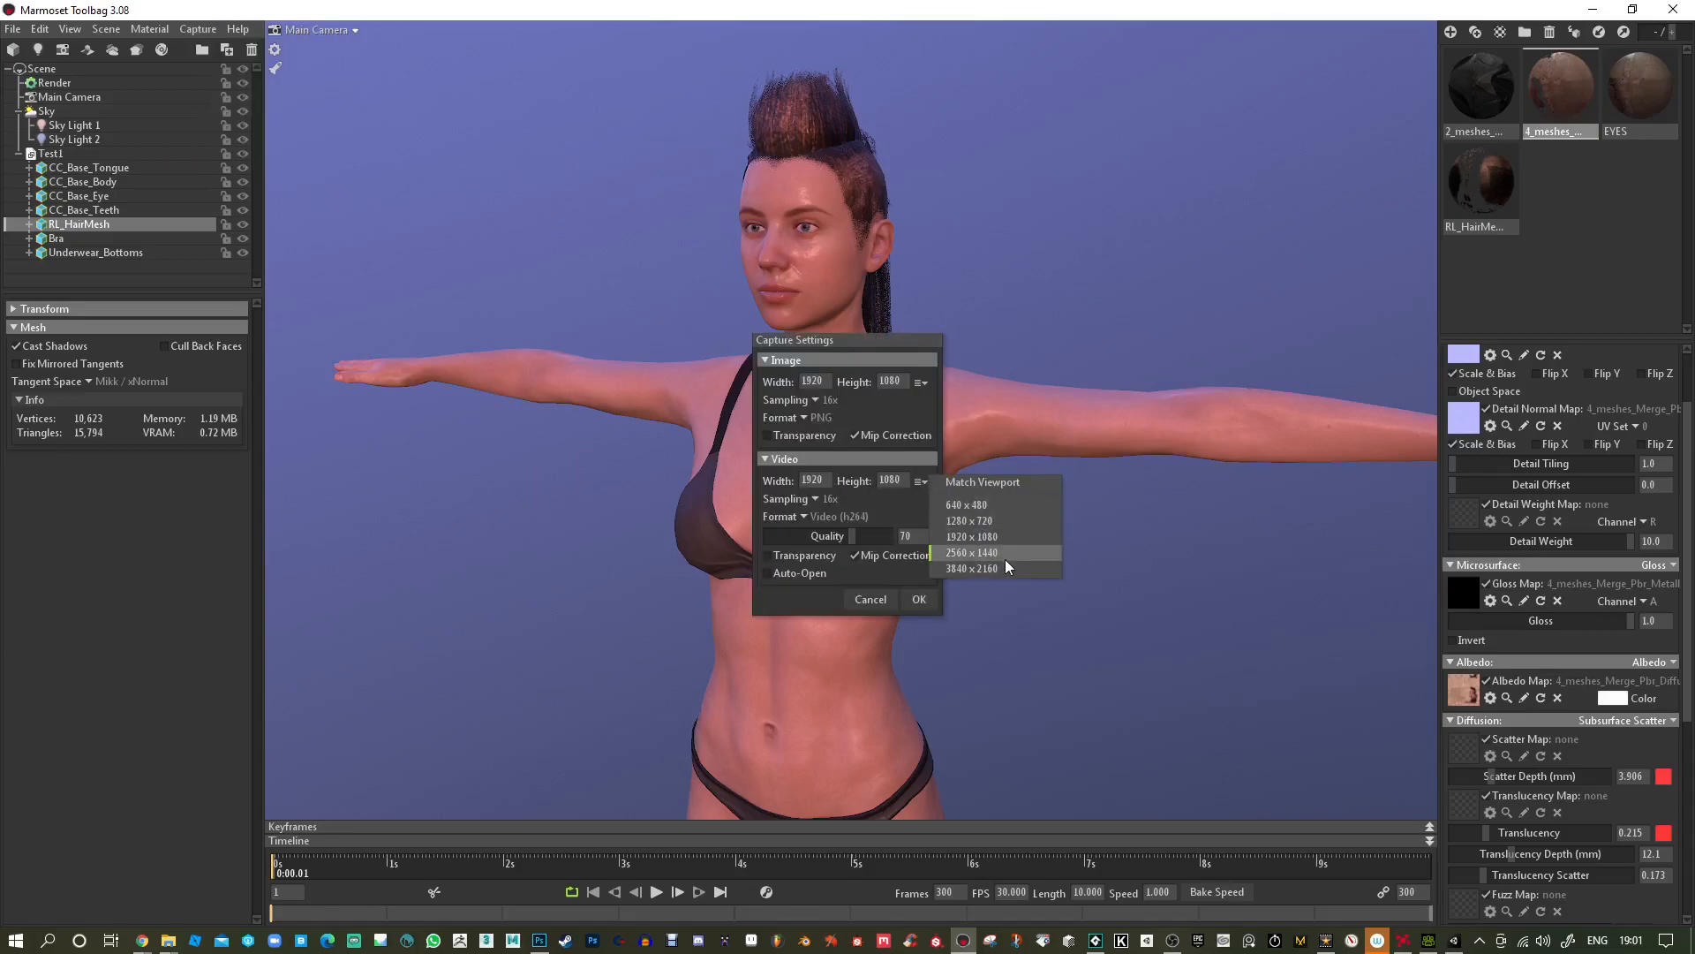
click(1003, 559)
click(920, 481)
click(961, 569)
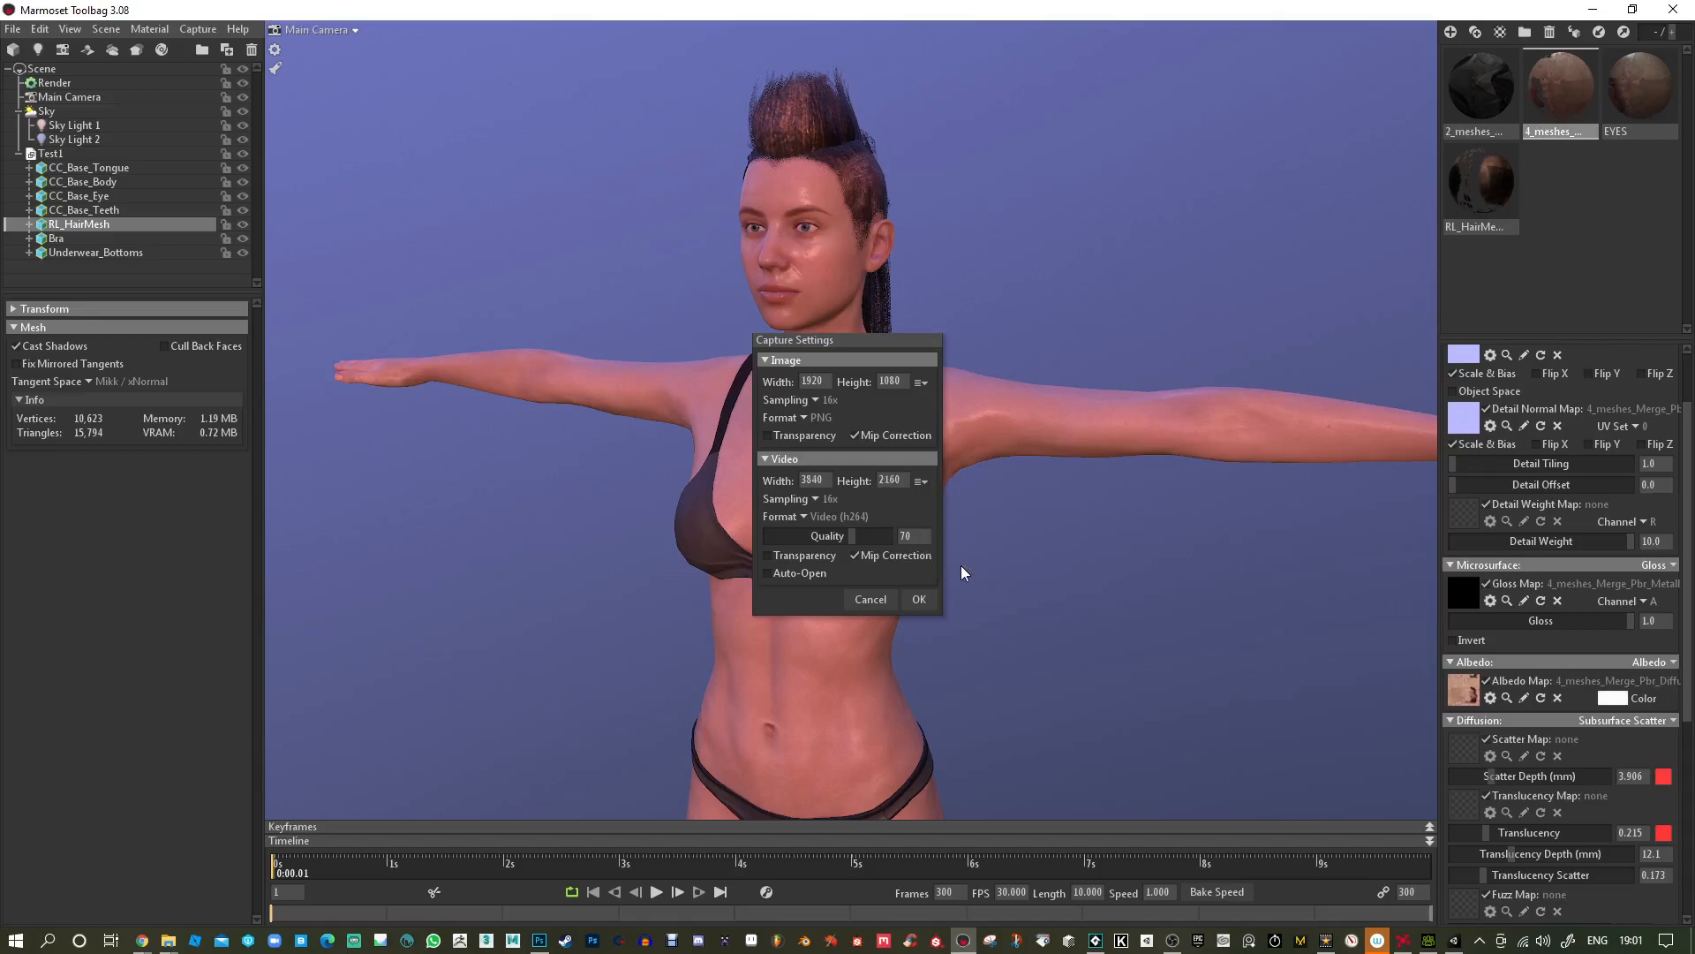
click(814, 498)
click(868, 567)
Set the image capture sampling to 25x and its size to 3840 x 2160, and apply the capture settings.
click(817, 399)
click(869, 466)
click(921, 381)
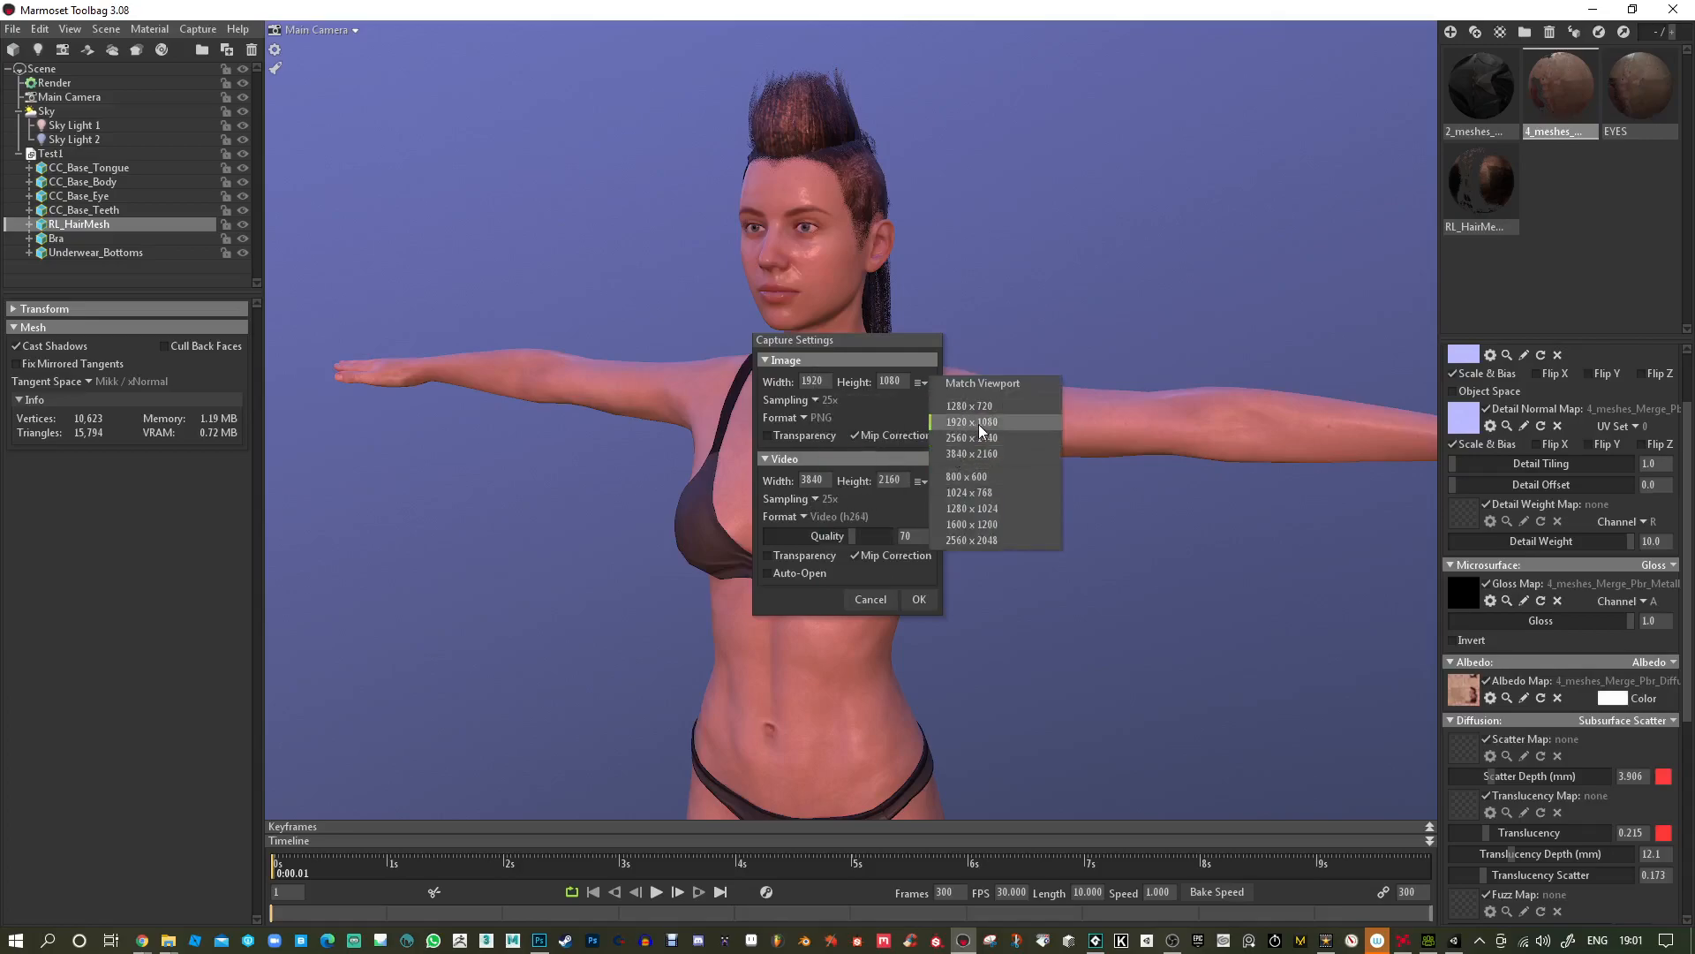
click(982, 453)
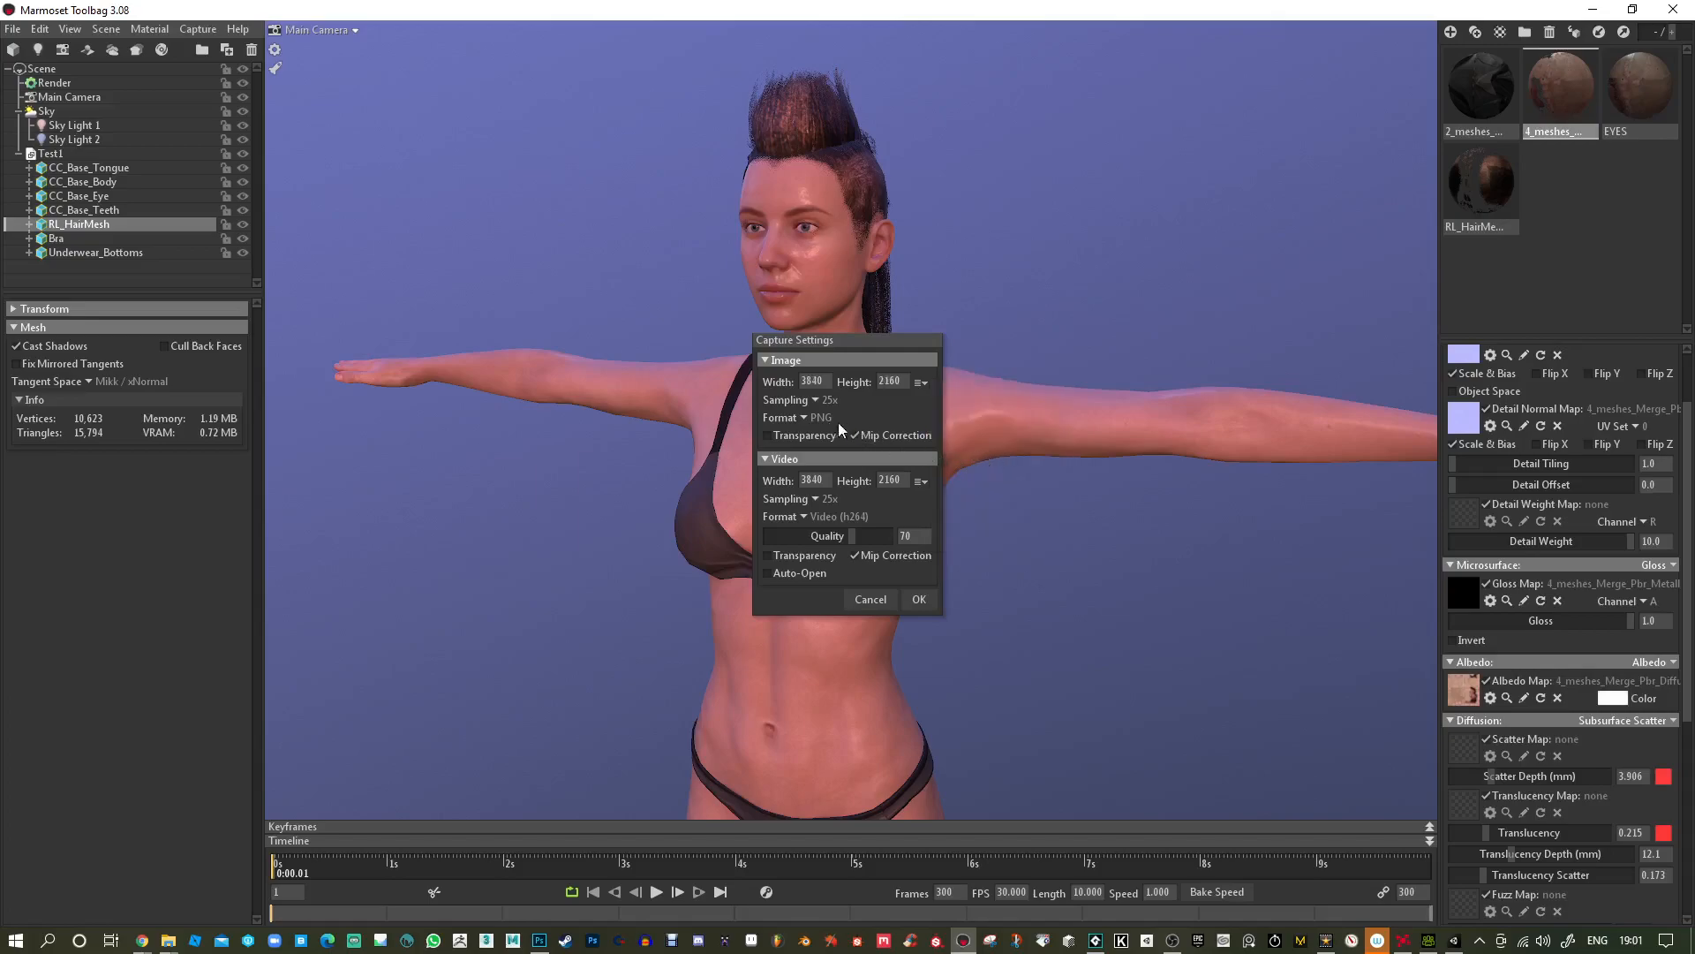
click(919, 600)
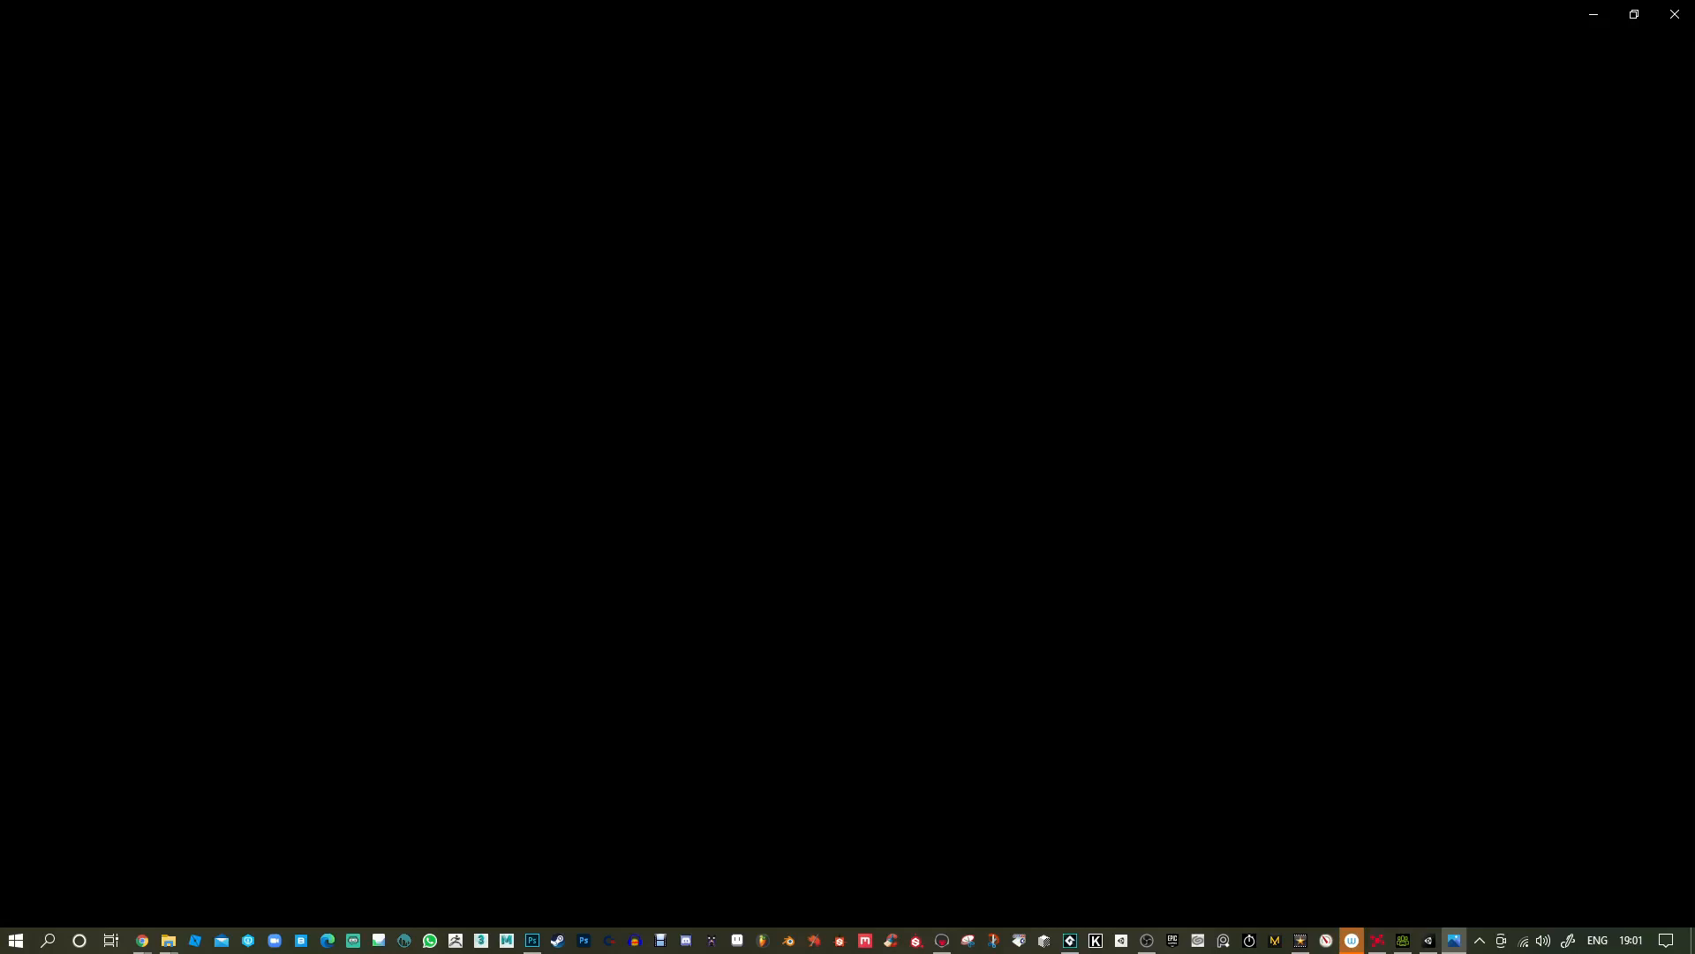
Switch to Photos to view the captured image screenshot042.png.
key(alt+Tab)
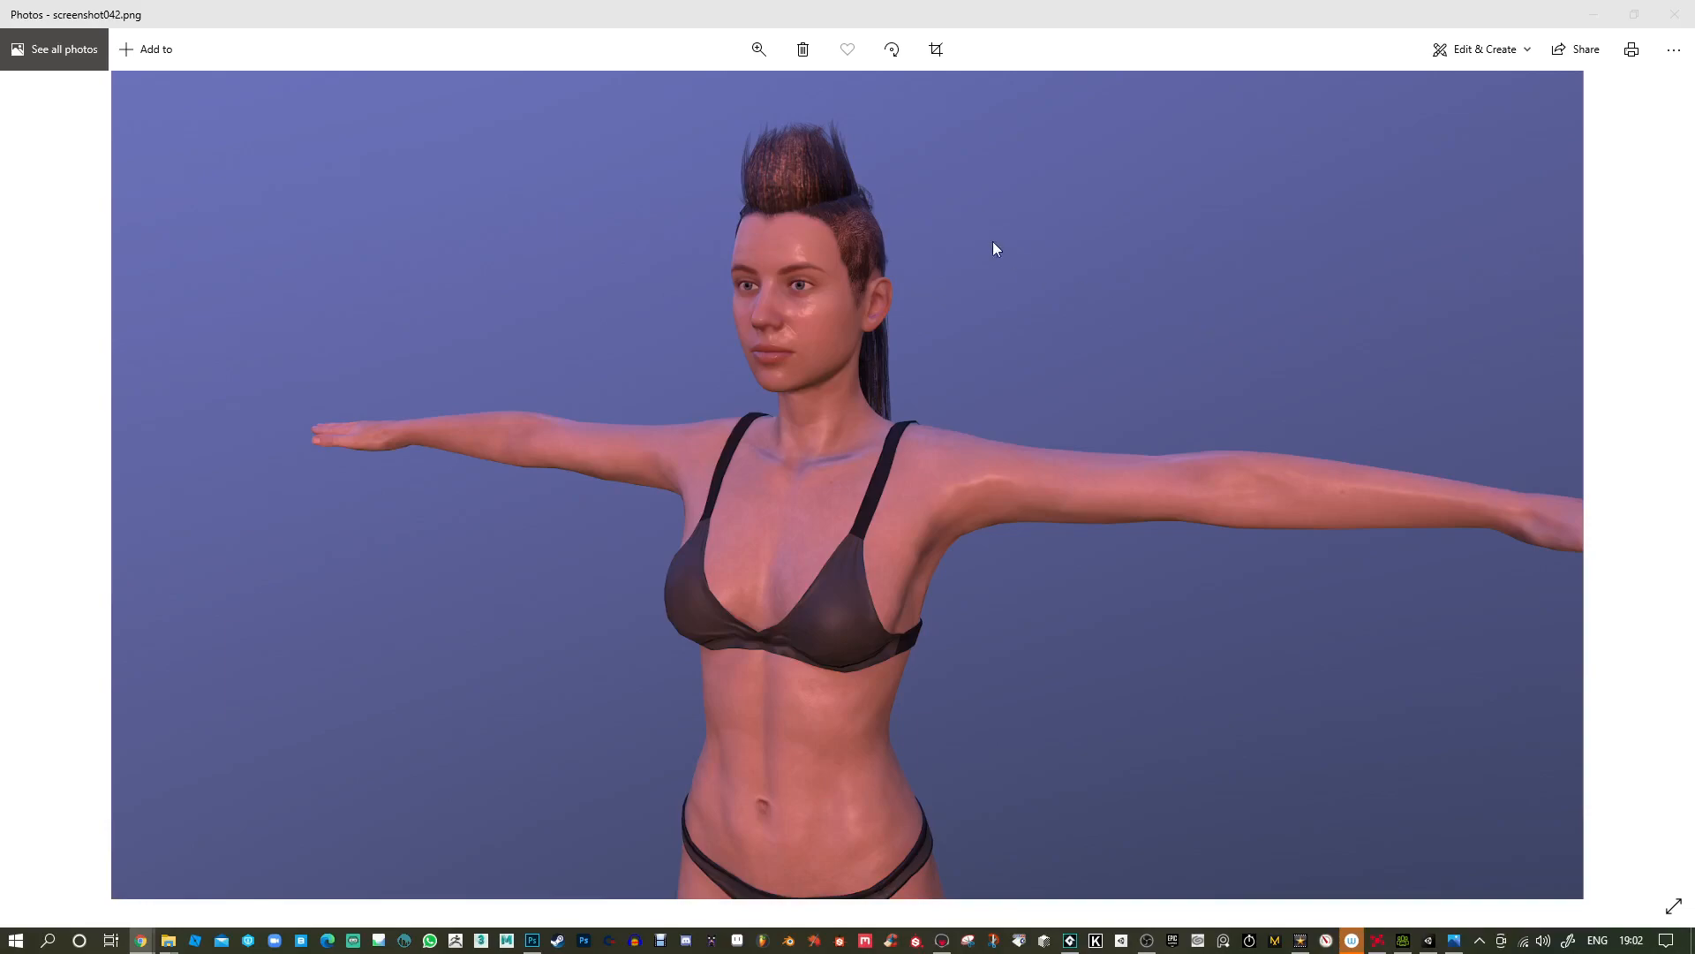
Inspect the hair and face up close in the captured image, and close the image viewer.
ctrl+scroll(892, 189, up, 5)
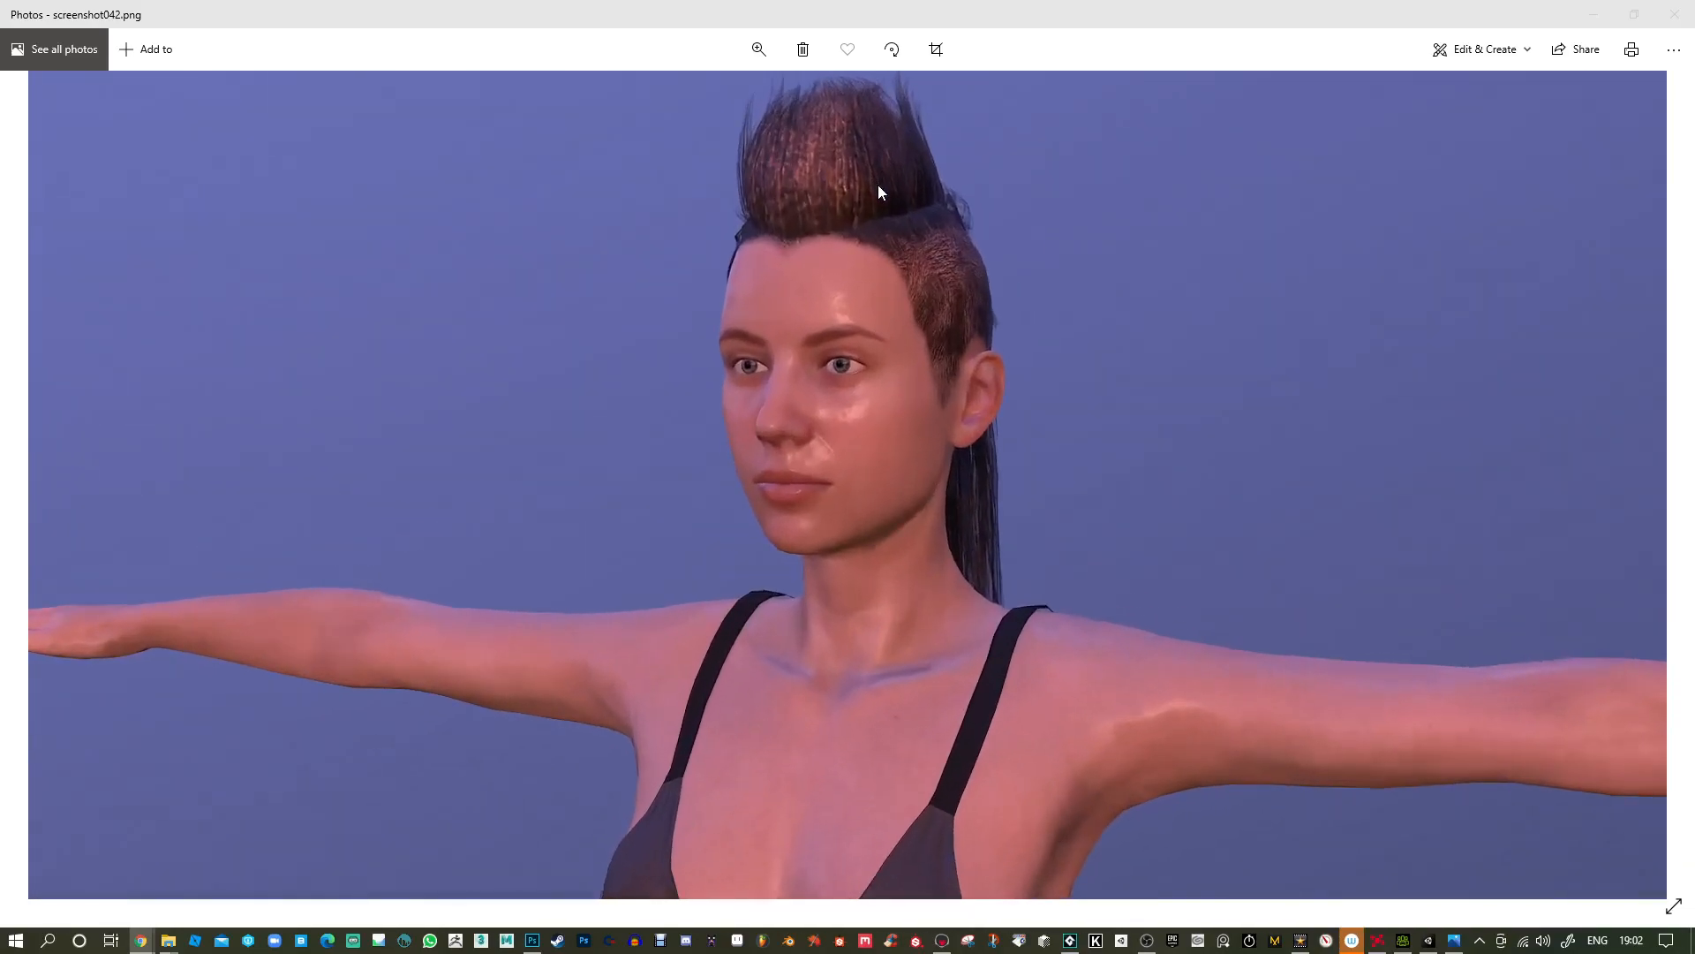
ctrl+scroll(879, 191, up, 4)
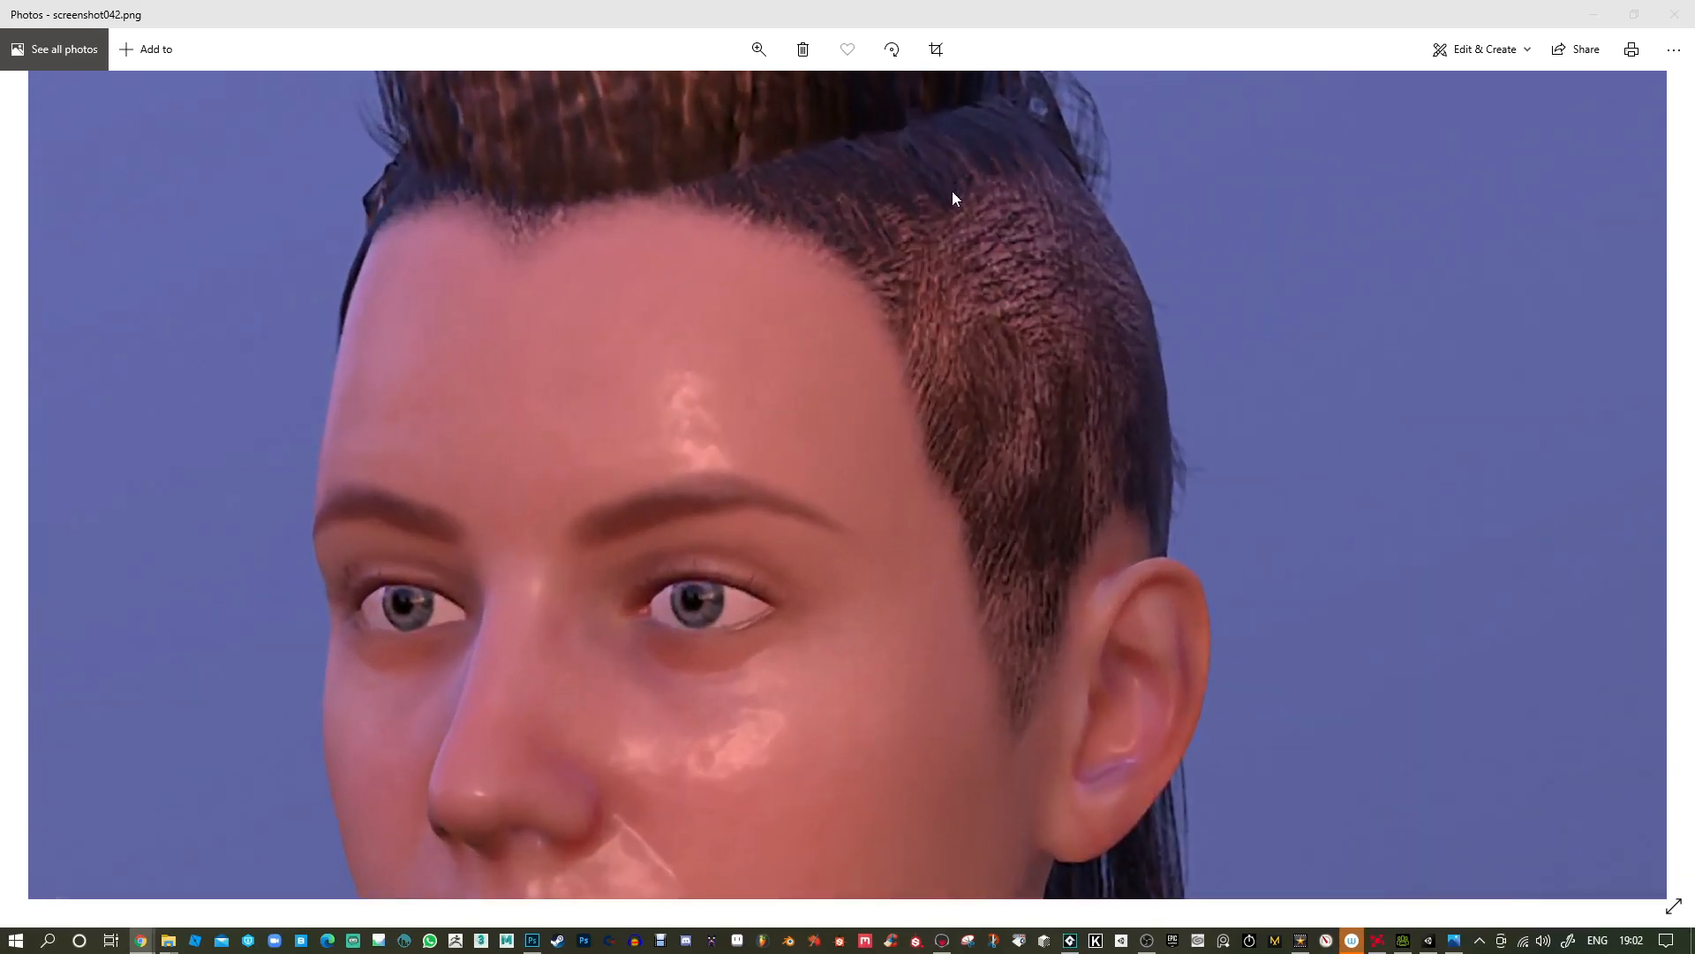
drag(965, 292, 1012, 655)
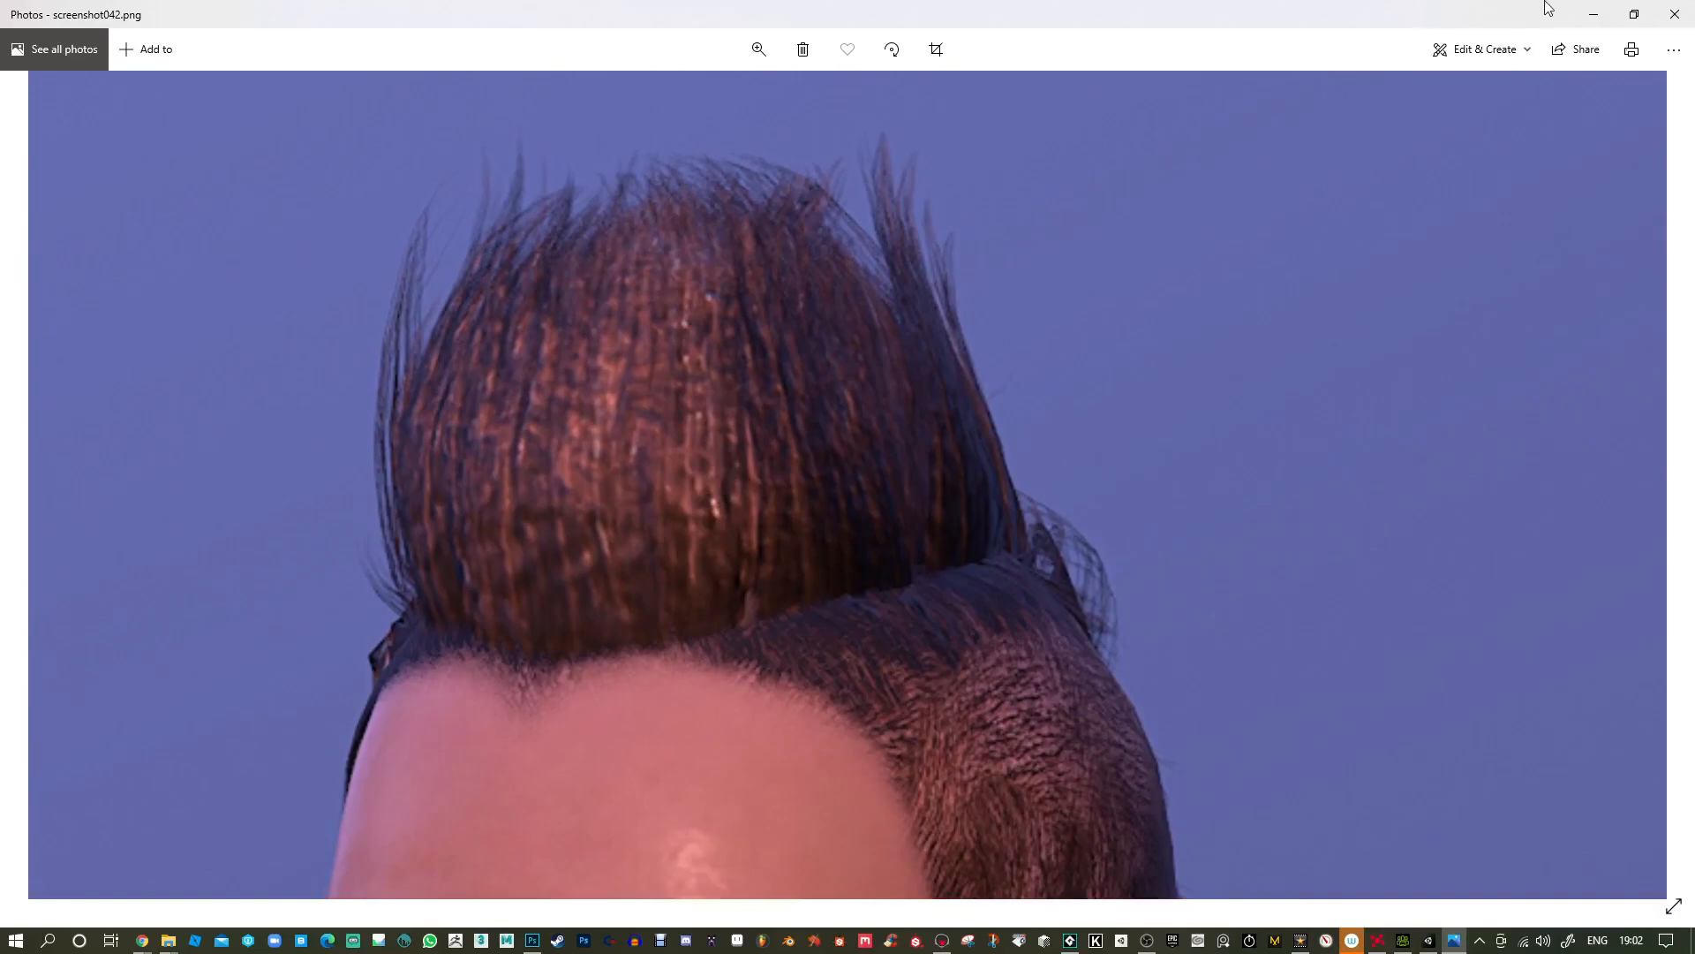
click(1674, 14)
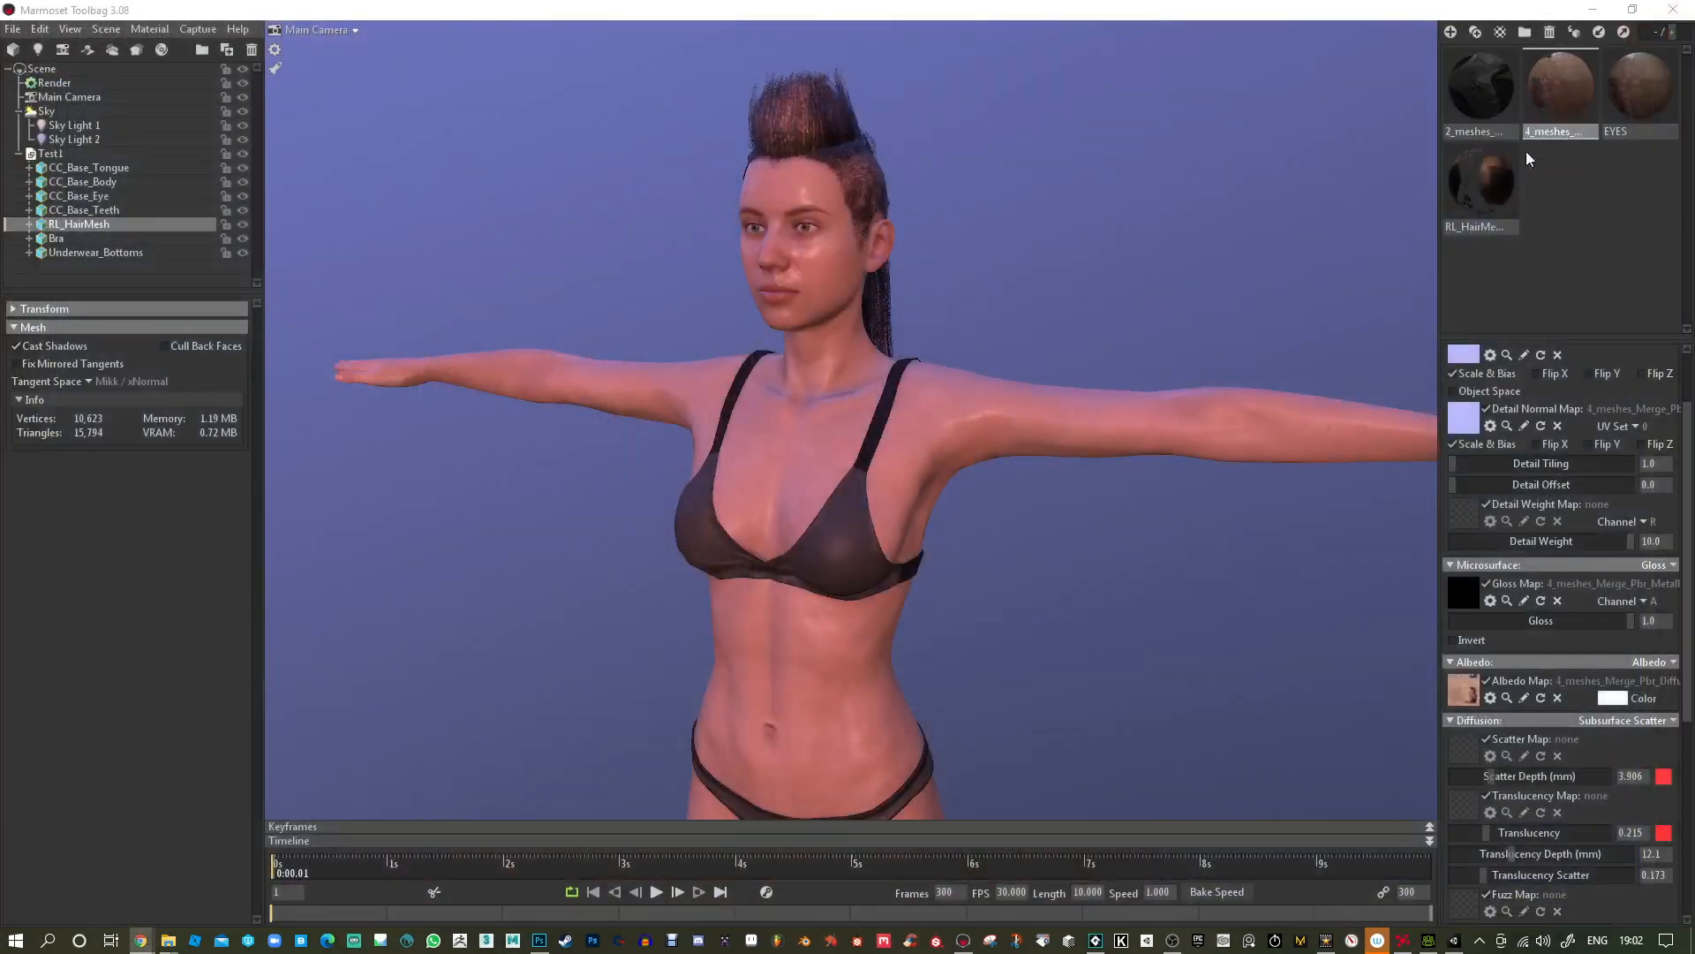
Select the RL_HairMesh material and set its gloss map channel to A with Gloss at 1.0.
click(1157, 286)
drag(1157, 286, 1095, 283)
scroll(1231, 371, up, 3)
click(1461, 181)
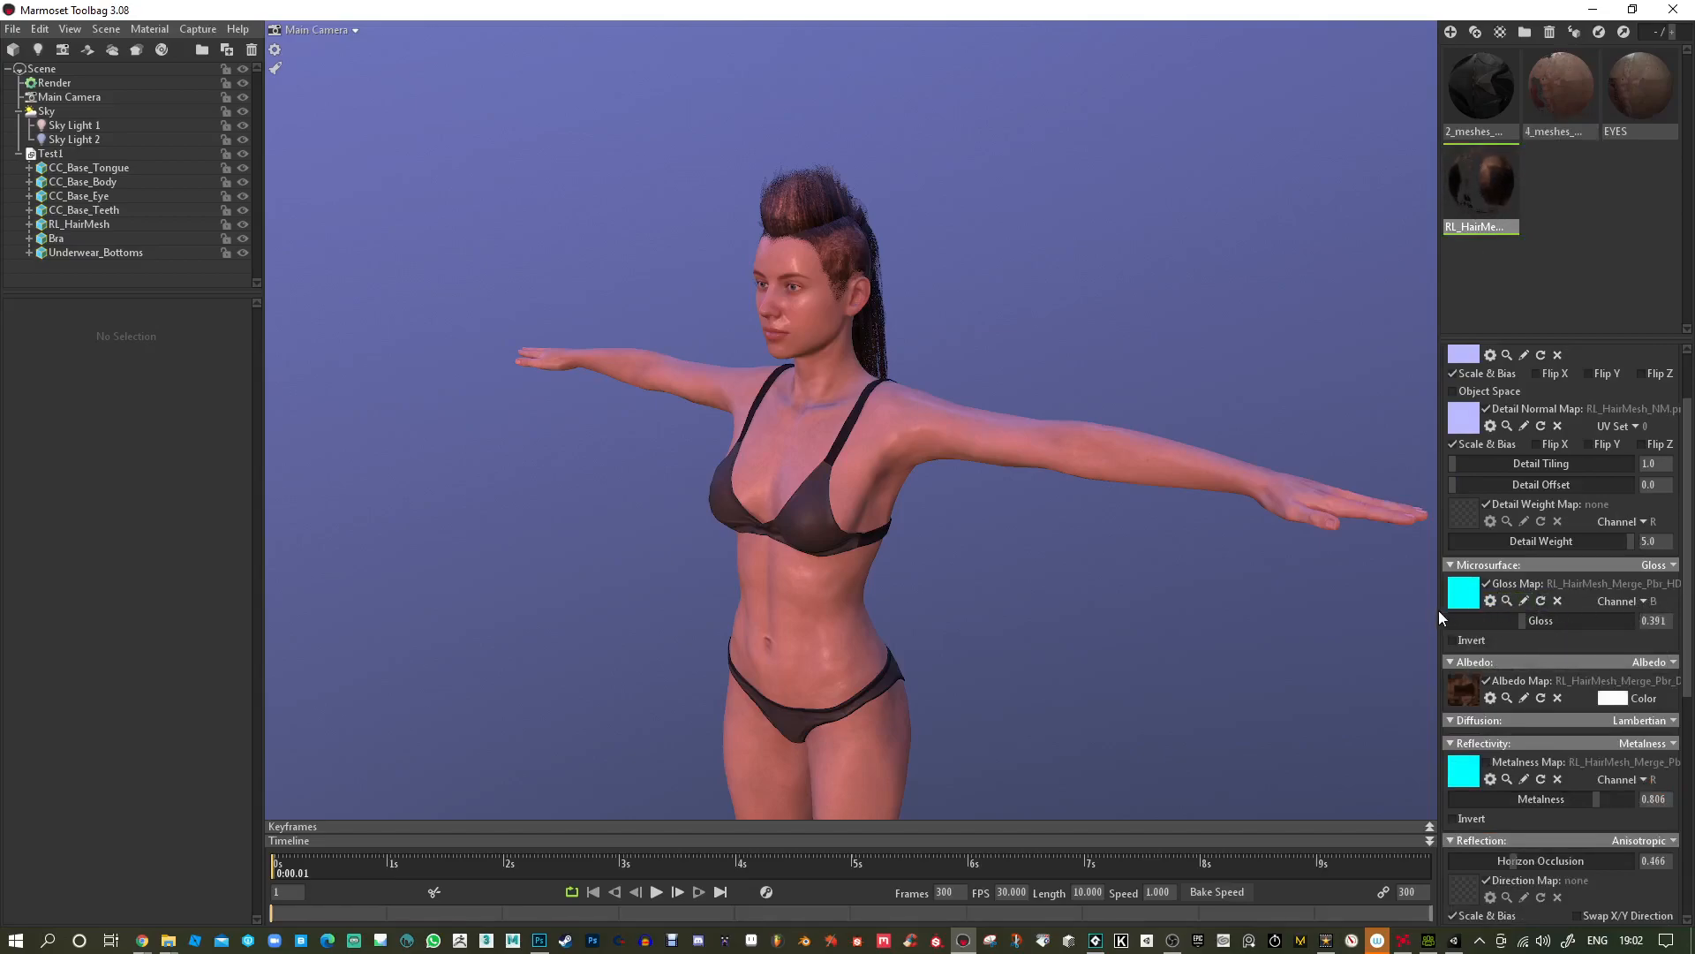
click(1644, 601)
click(1610, 616)
drag(1520, 623, 1644, 621)
click(1644, 600)
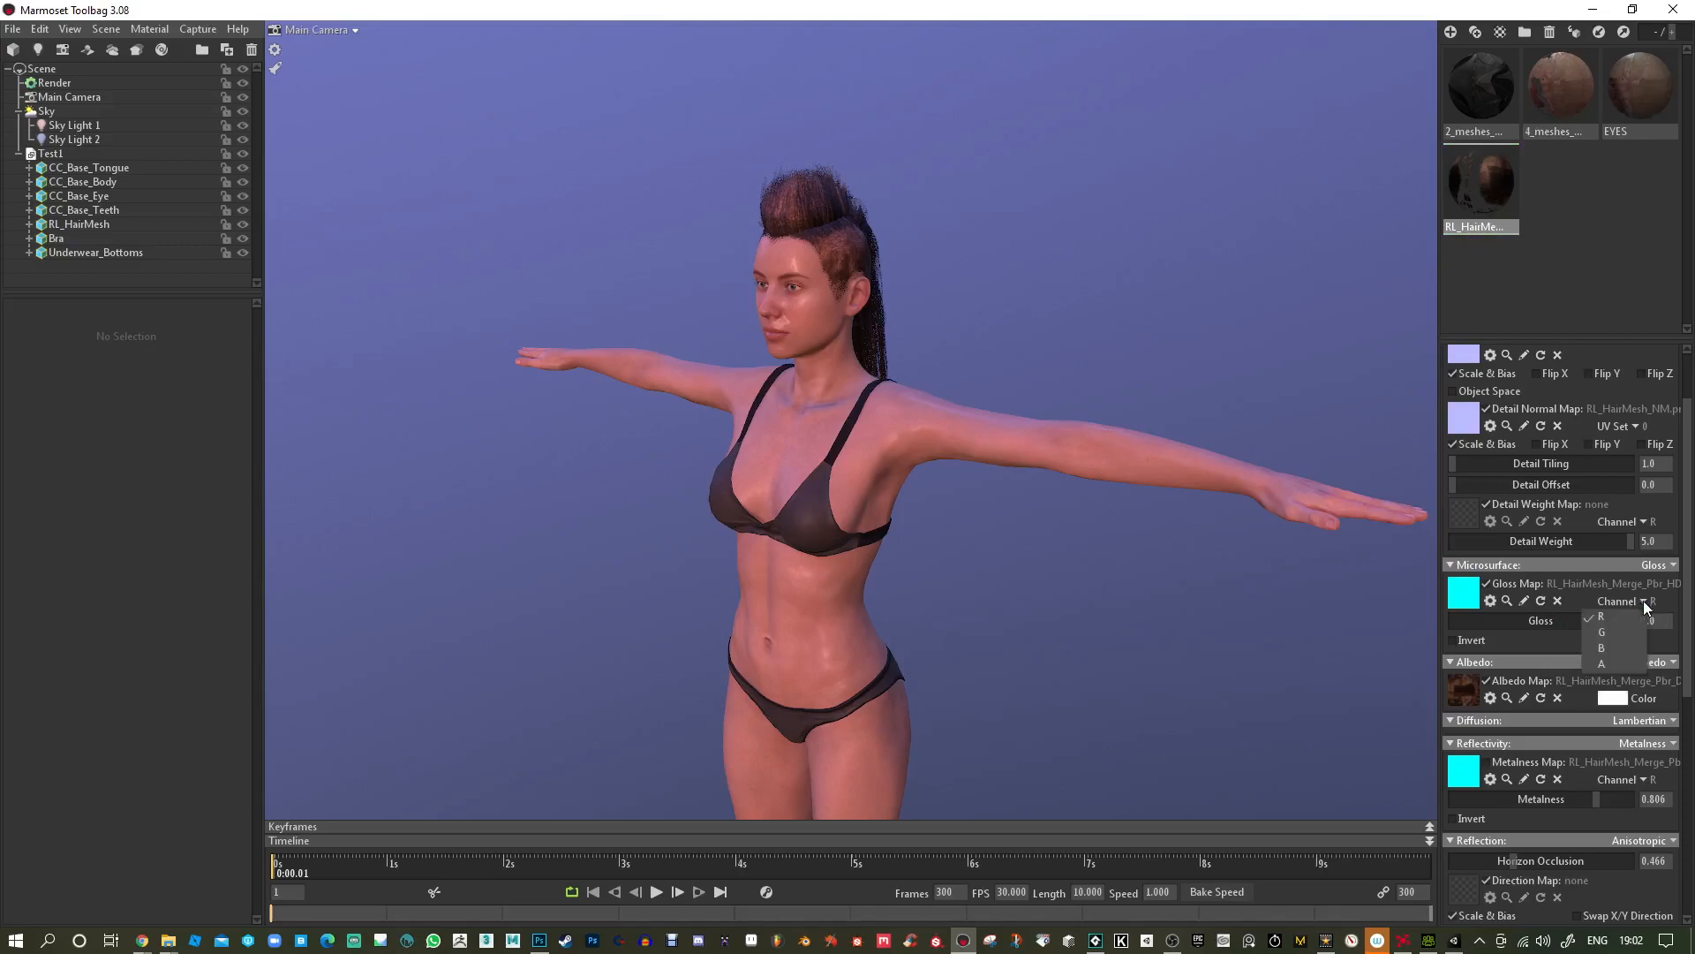
click(1615, 663)
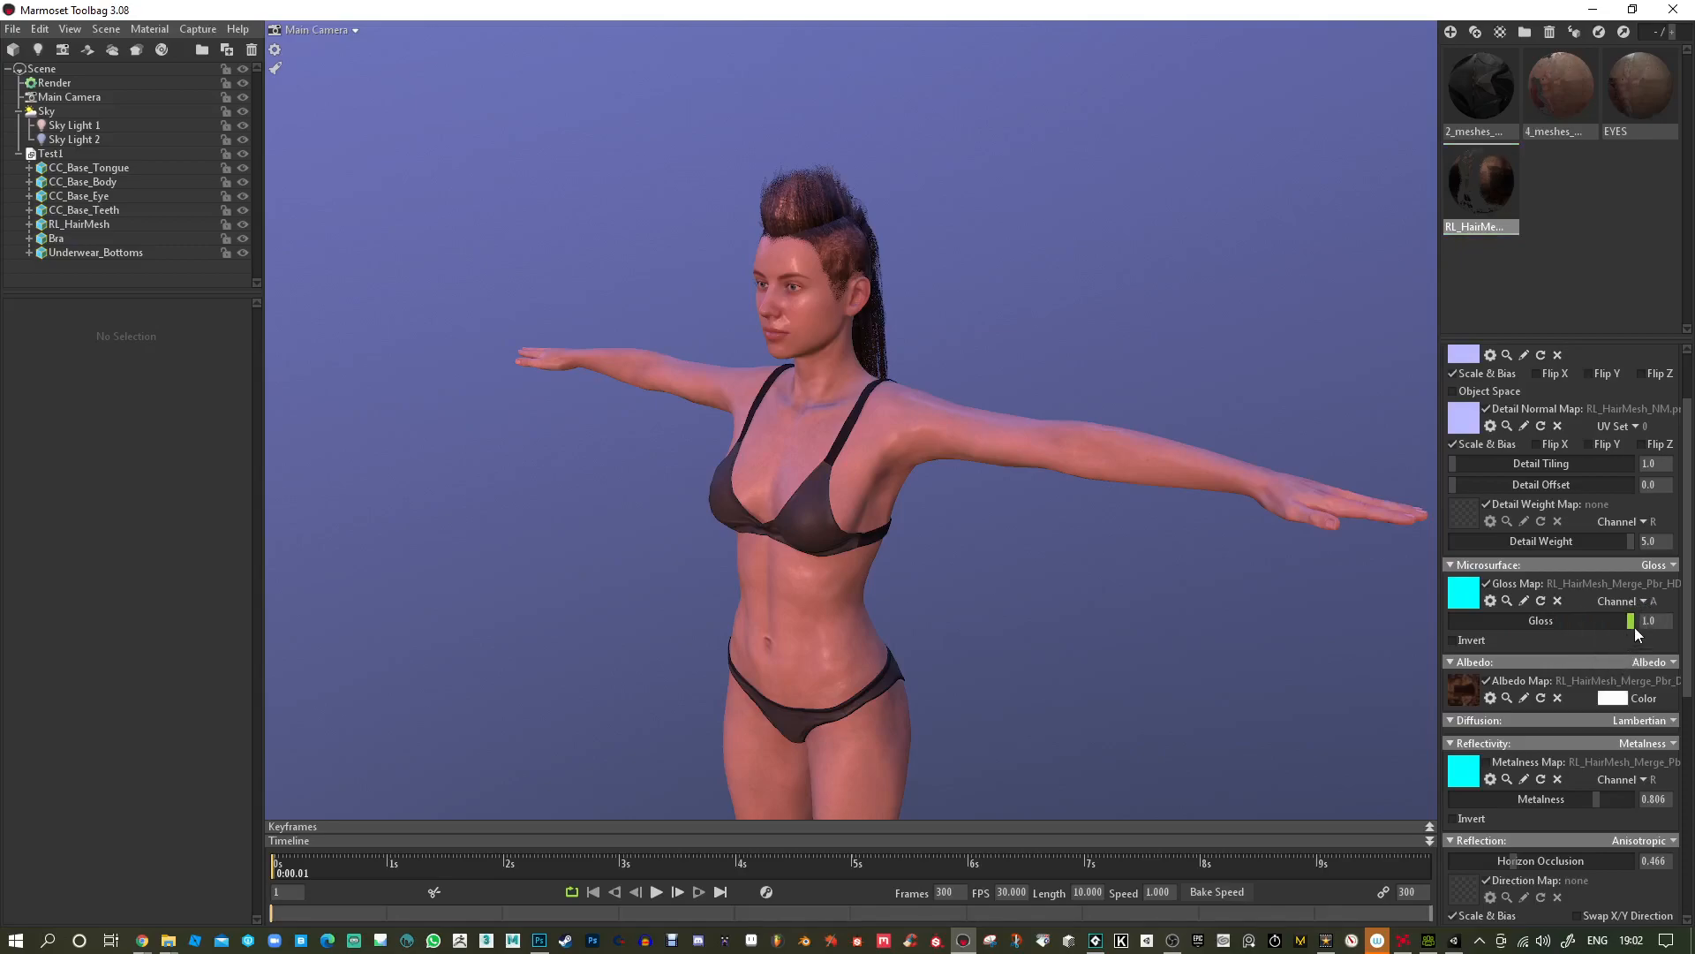
Enable the hair material's metalness map with Metalness at 1.0 and set the primary reflection's Horizon Occlusion to 0.254.
click(1486, 762)
drag(1596, 805, 1501, 777)
scroll(1606, 780, down, 2)
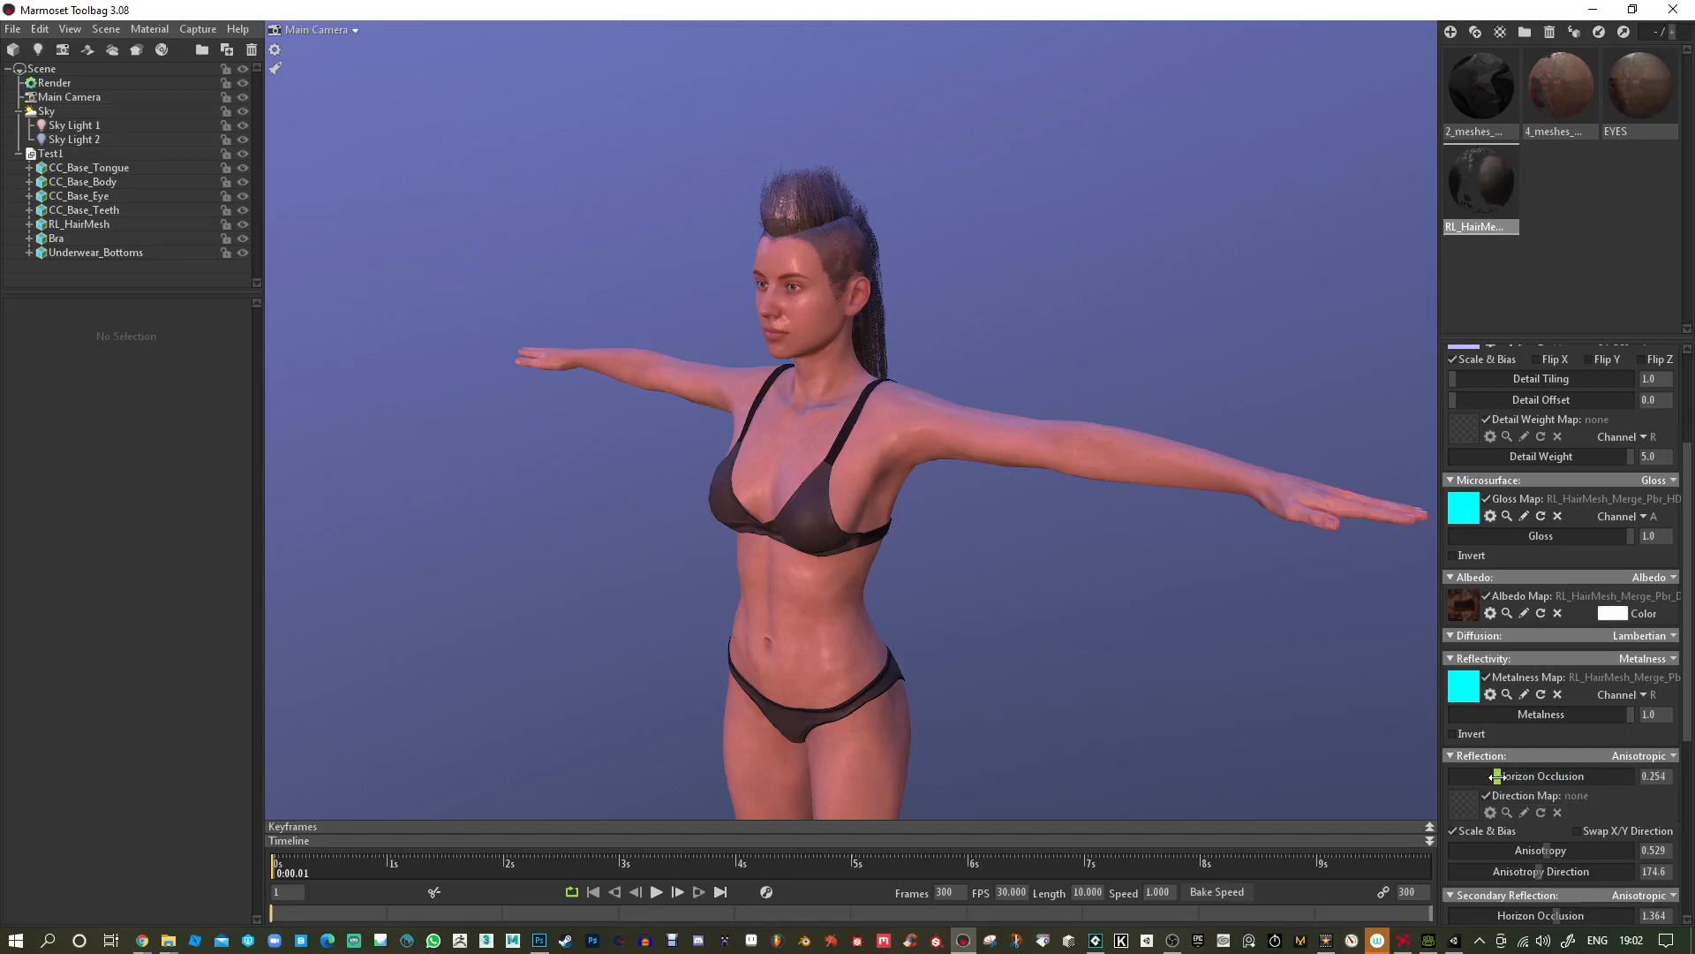
click(1665, 638)
click(1664, 641)
drag(958, 309, 1057, 445)
scroll(927, 269, up, 3)
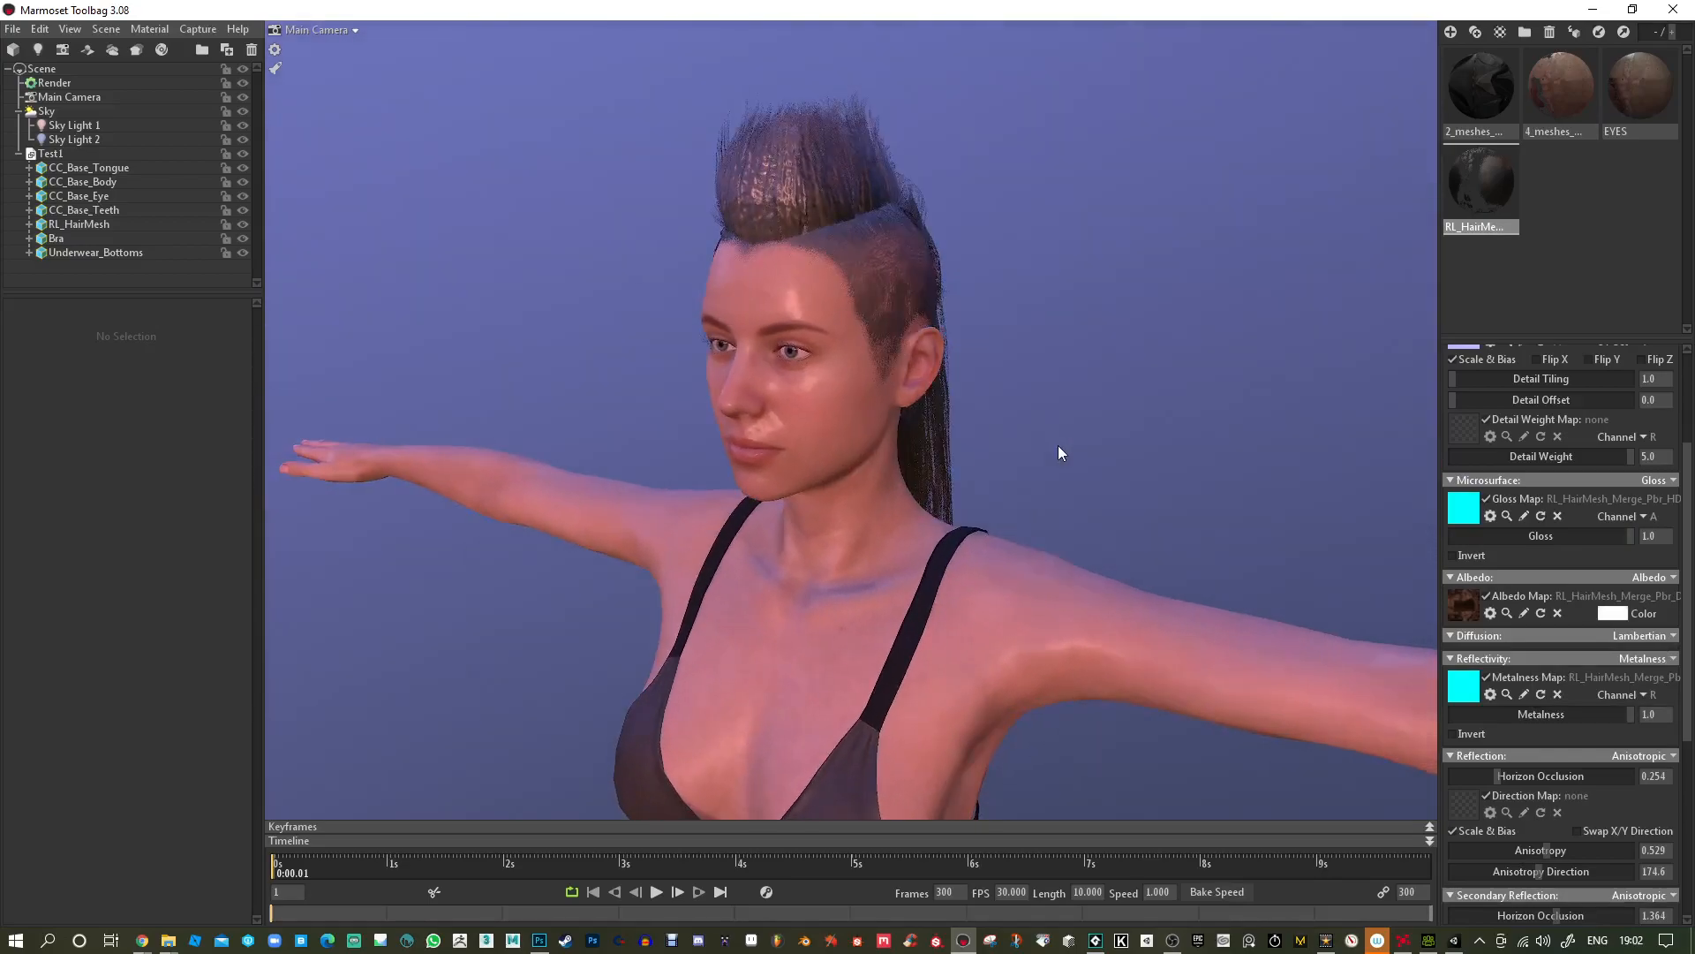
Set the hair's reflection Anisotropy to 0.534 and direction to 272.6, and secondary Horizon Occlusion 0.847, Intensity 0.349, Fresnel 0.392, Anisotropy 0.4 and direction 155.0.
scroll(1589, 759, down, 4)
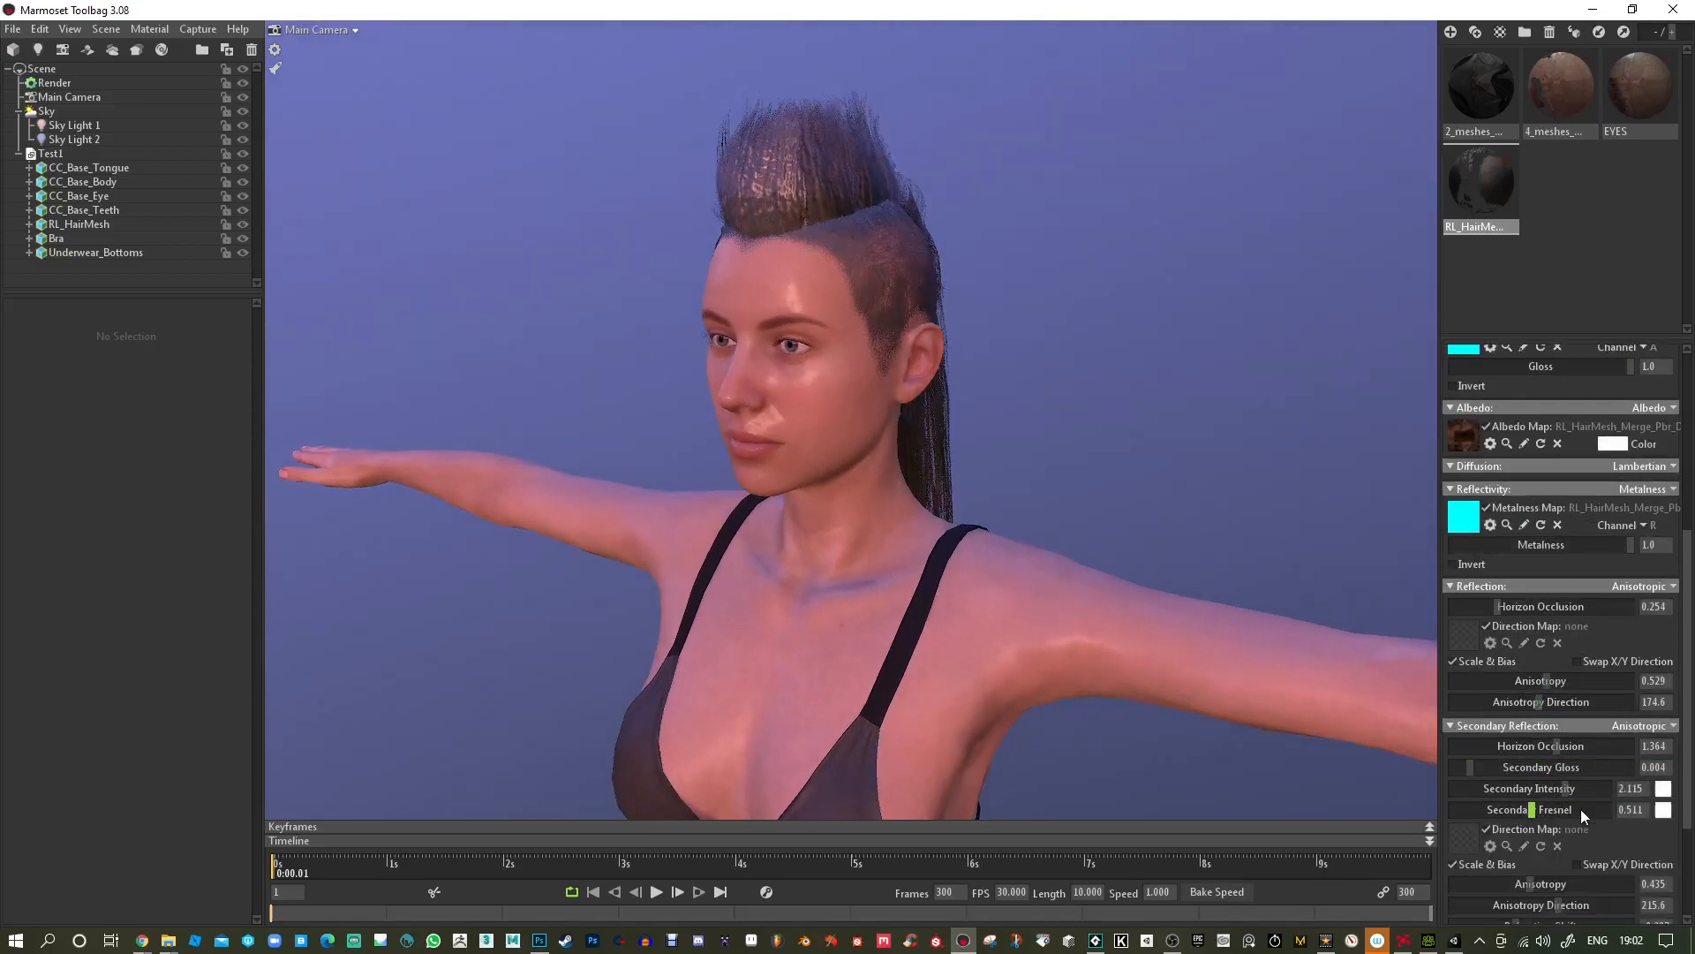
mouse_move(1565, 680)
mouse_down()
mouse_move(1535, 681)
mouse_move(1618, 702)
mouse_move(1544, 702)
mouse_move(1594, 702)
mouse_move(1583, 681)
mouse_move(1548, 681)
mouse_up()
drag(1555, 745, 1530, 822)
scroll(1522, 828, down, 2)
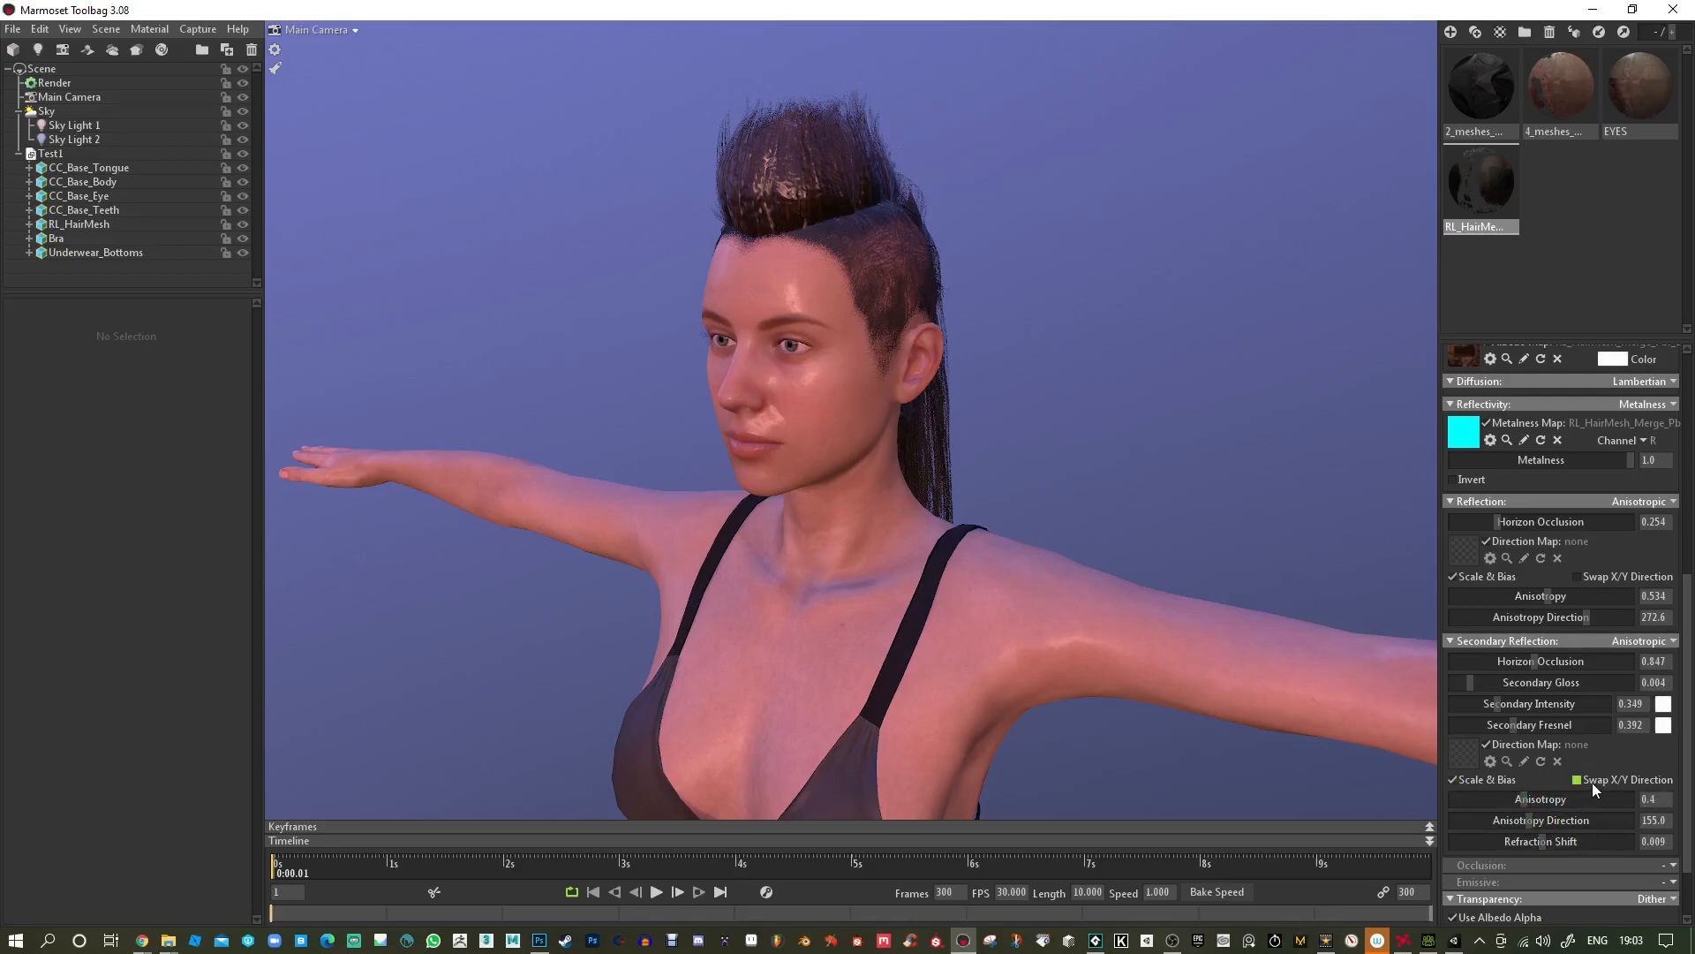
drag(936, 432, 1116, 442)
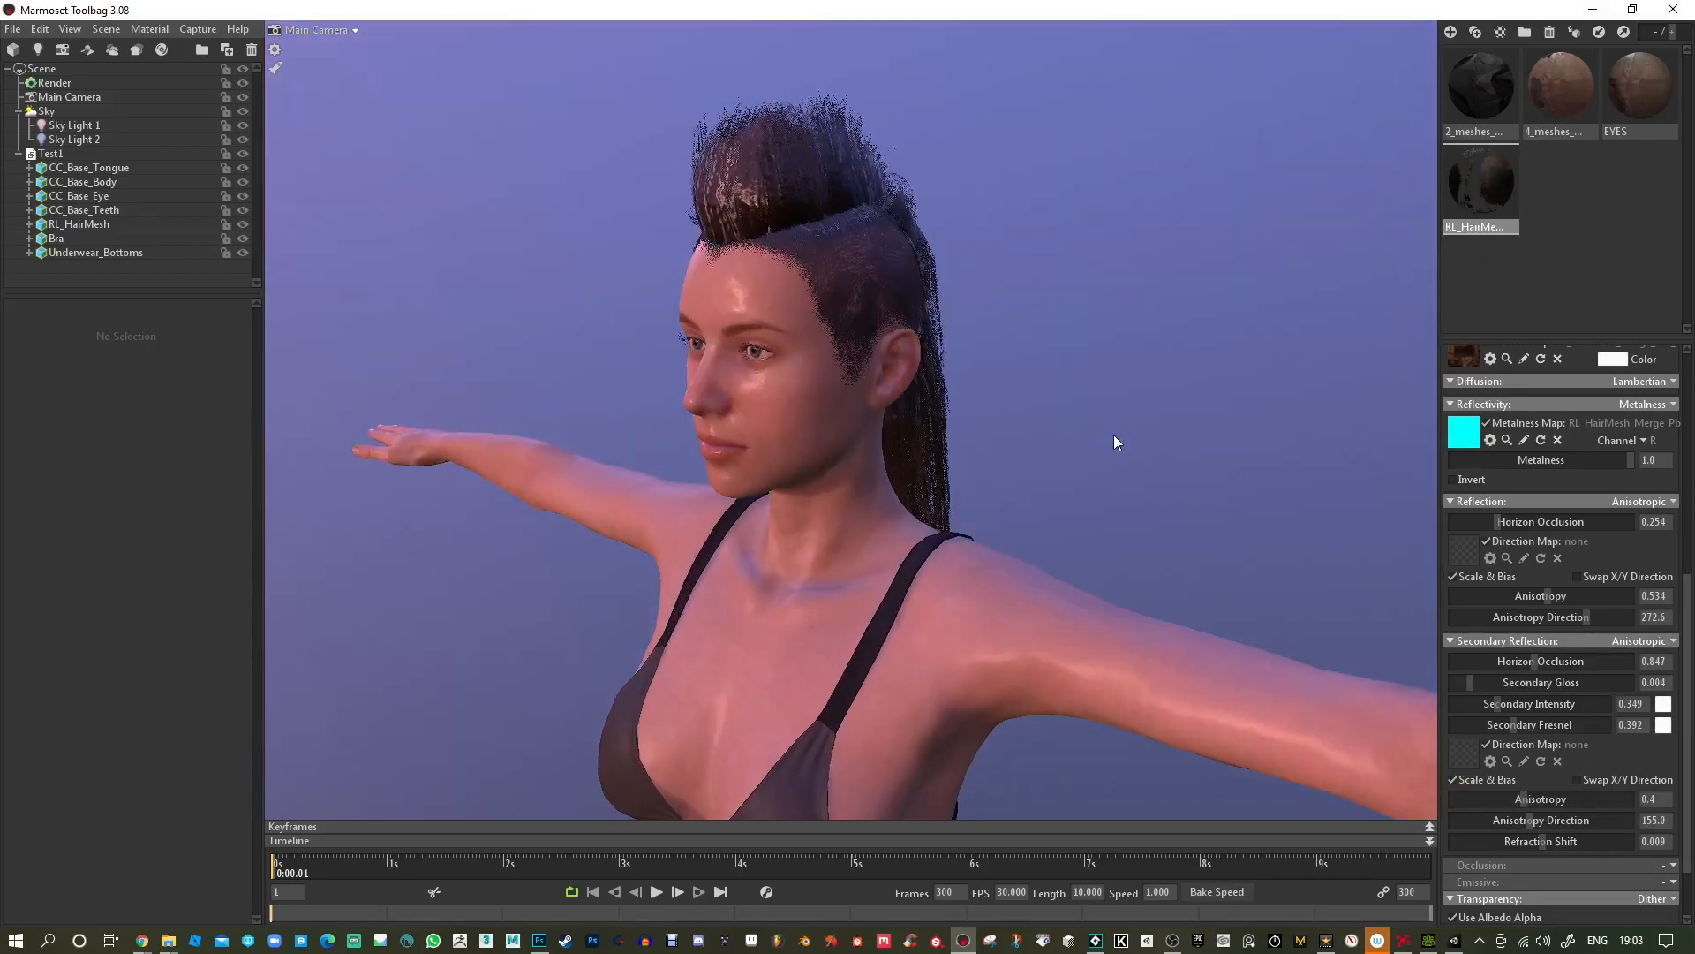
Switch to the Unity project URP_2019_4_9f1 and look over the female character in the HSPDemo scene.
click(1595, 8)
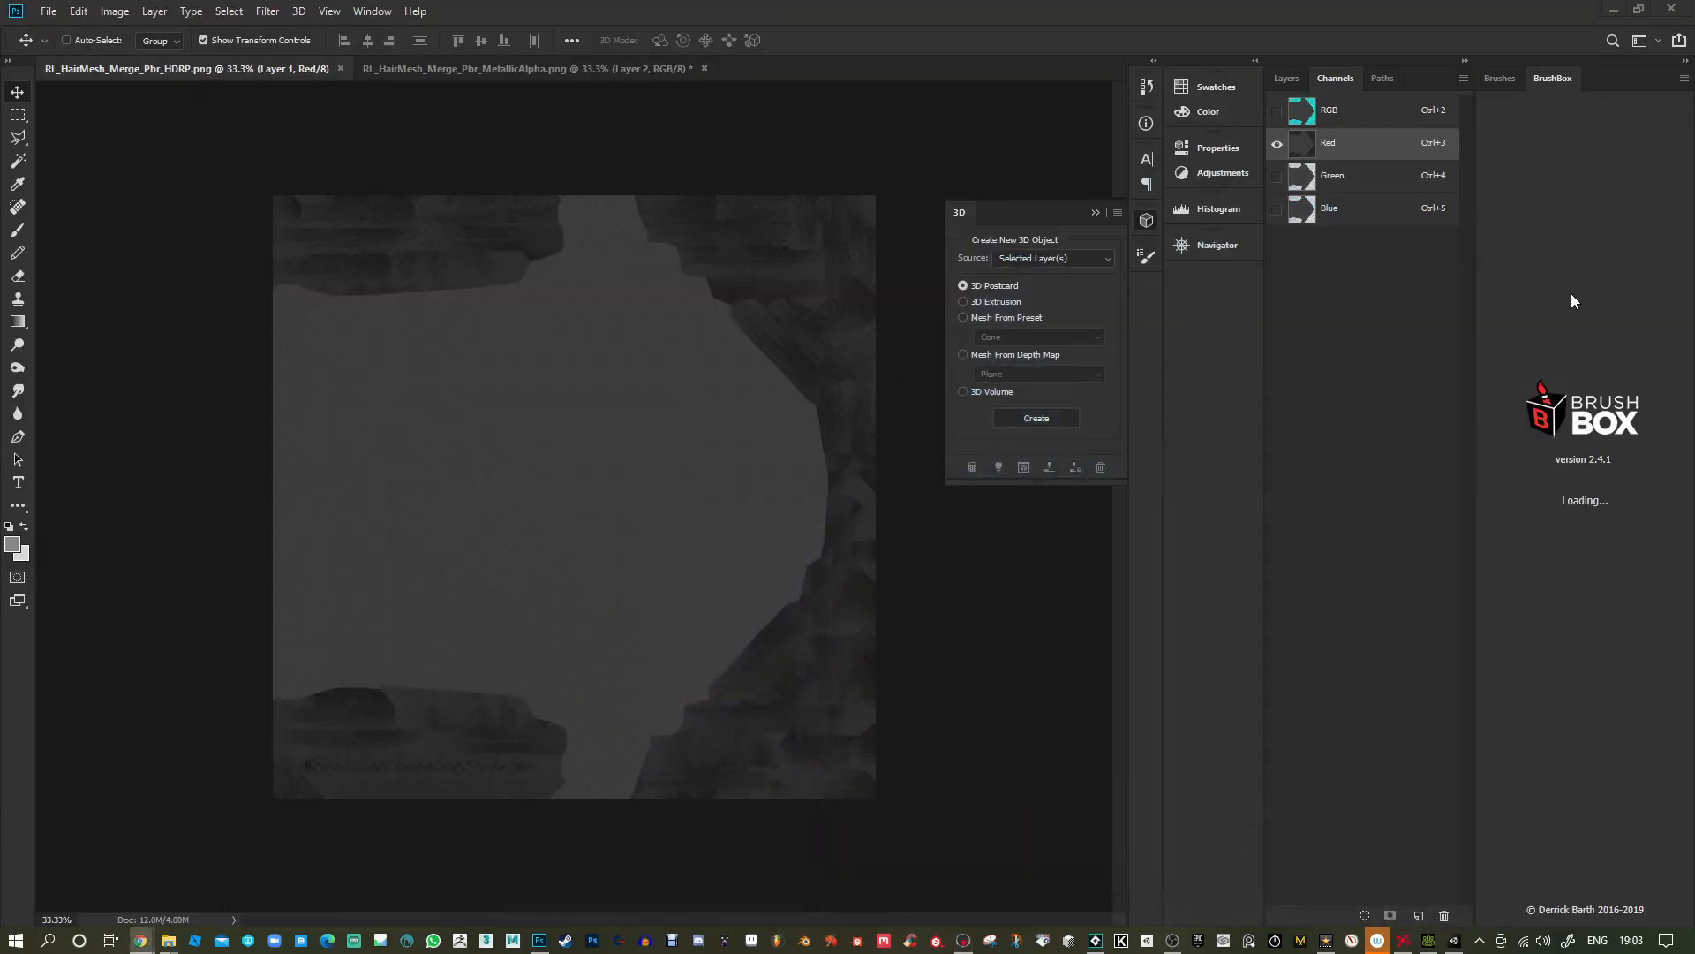
click(1454, 939)
key(alt)
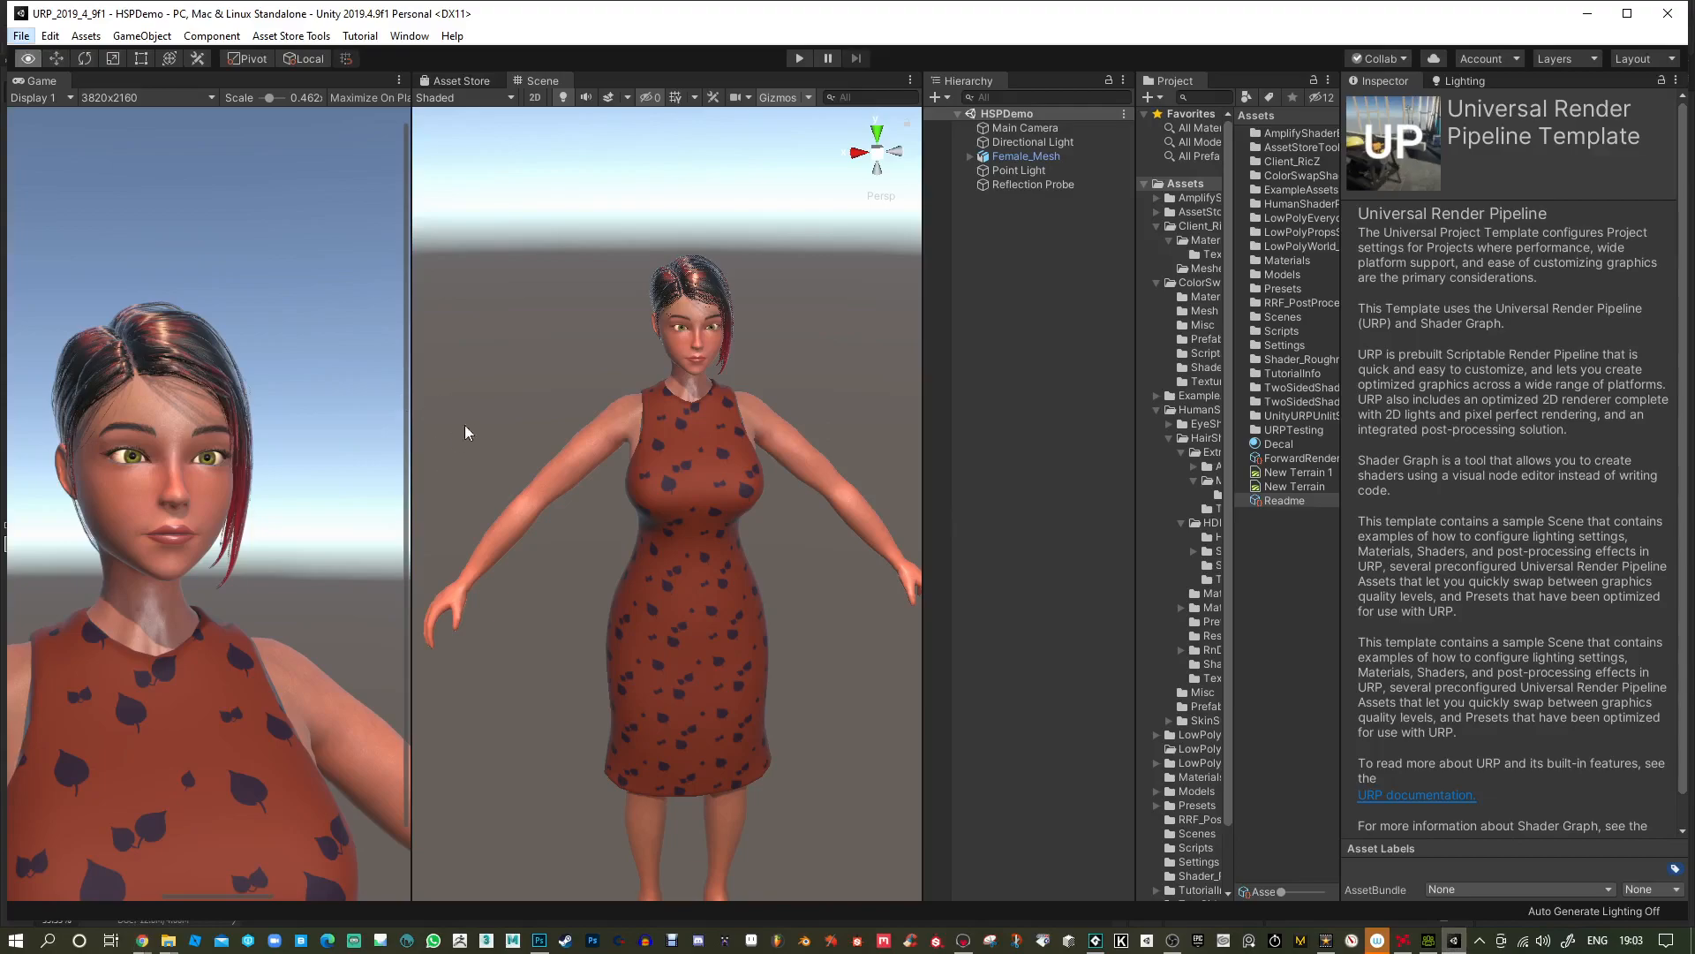
alt+drag(803, 374, 634, 444)
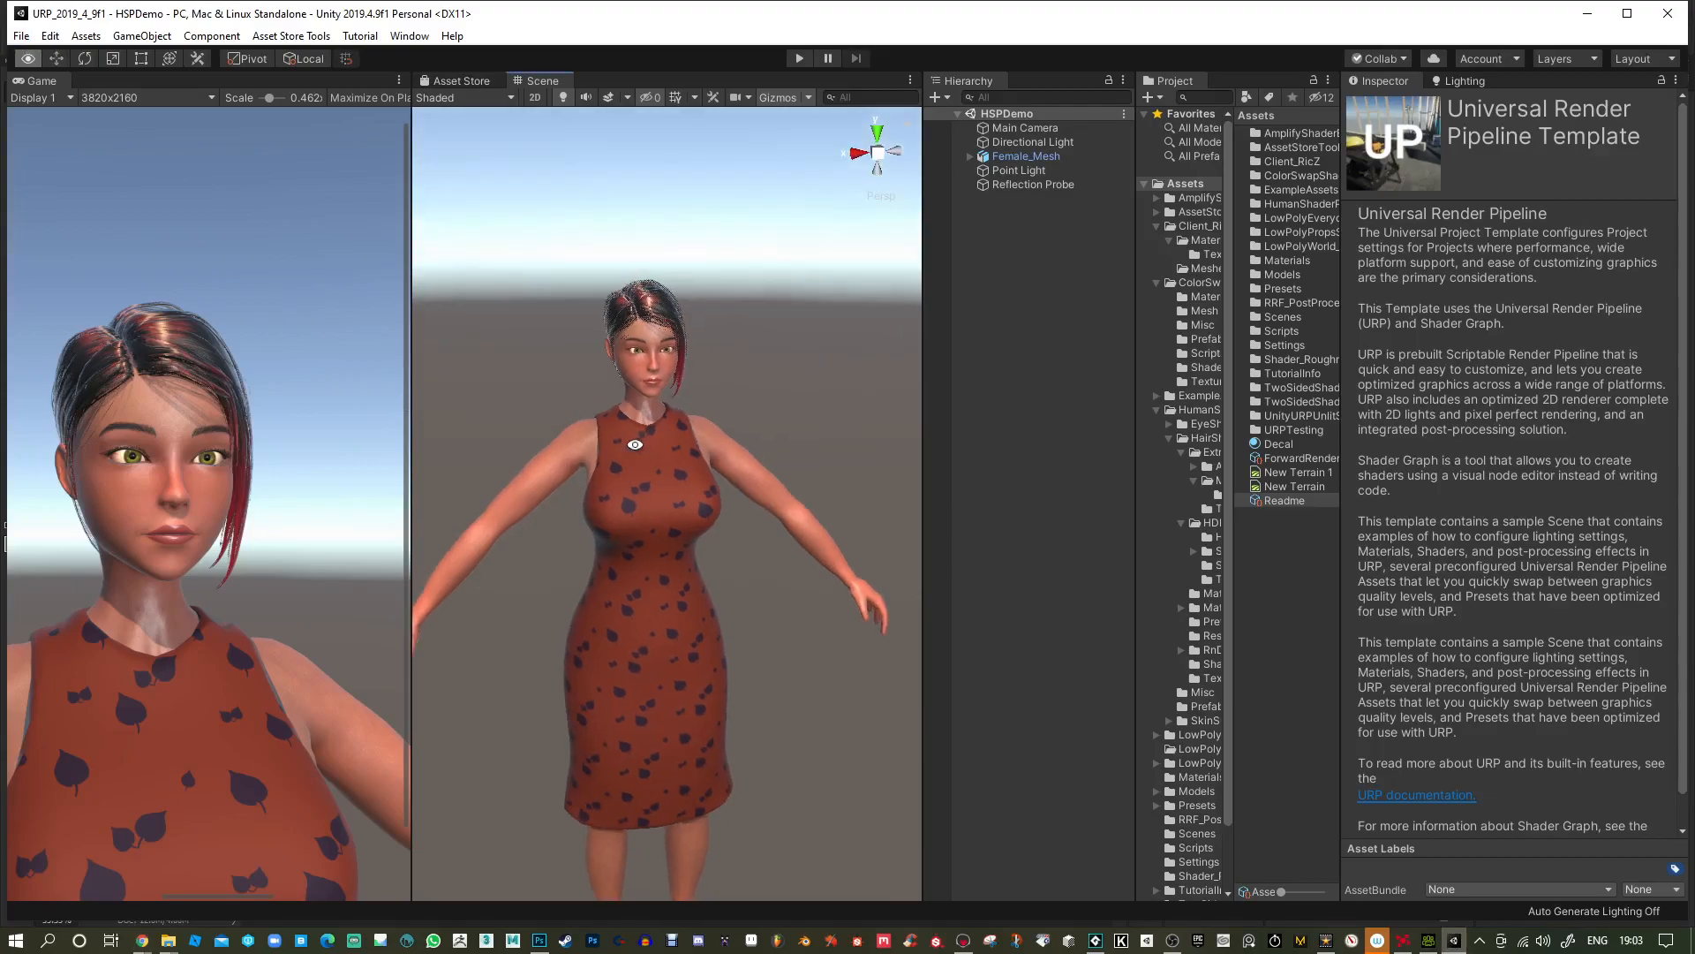
scroll(516, 492, up, 3)
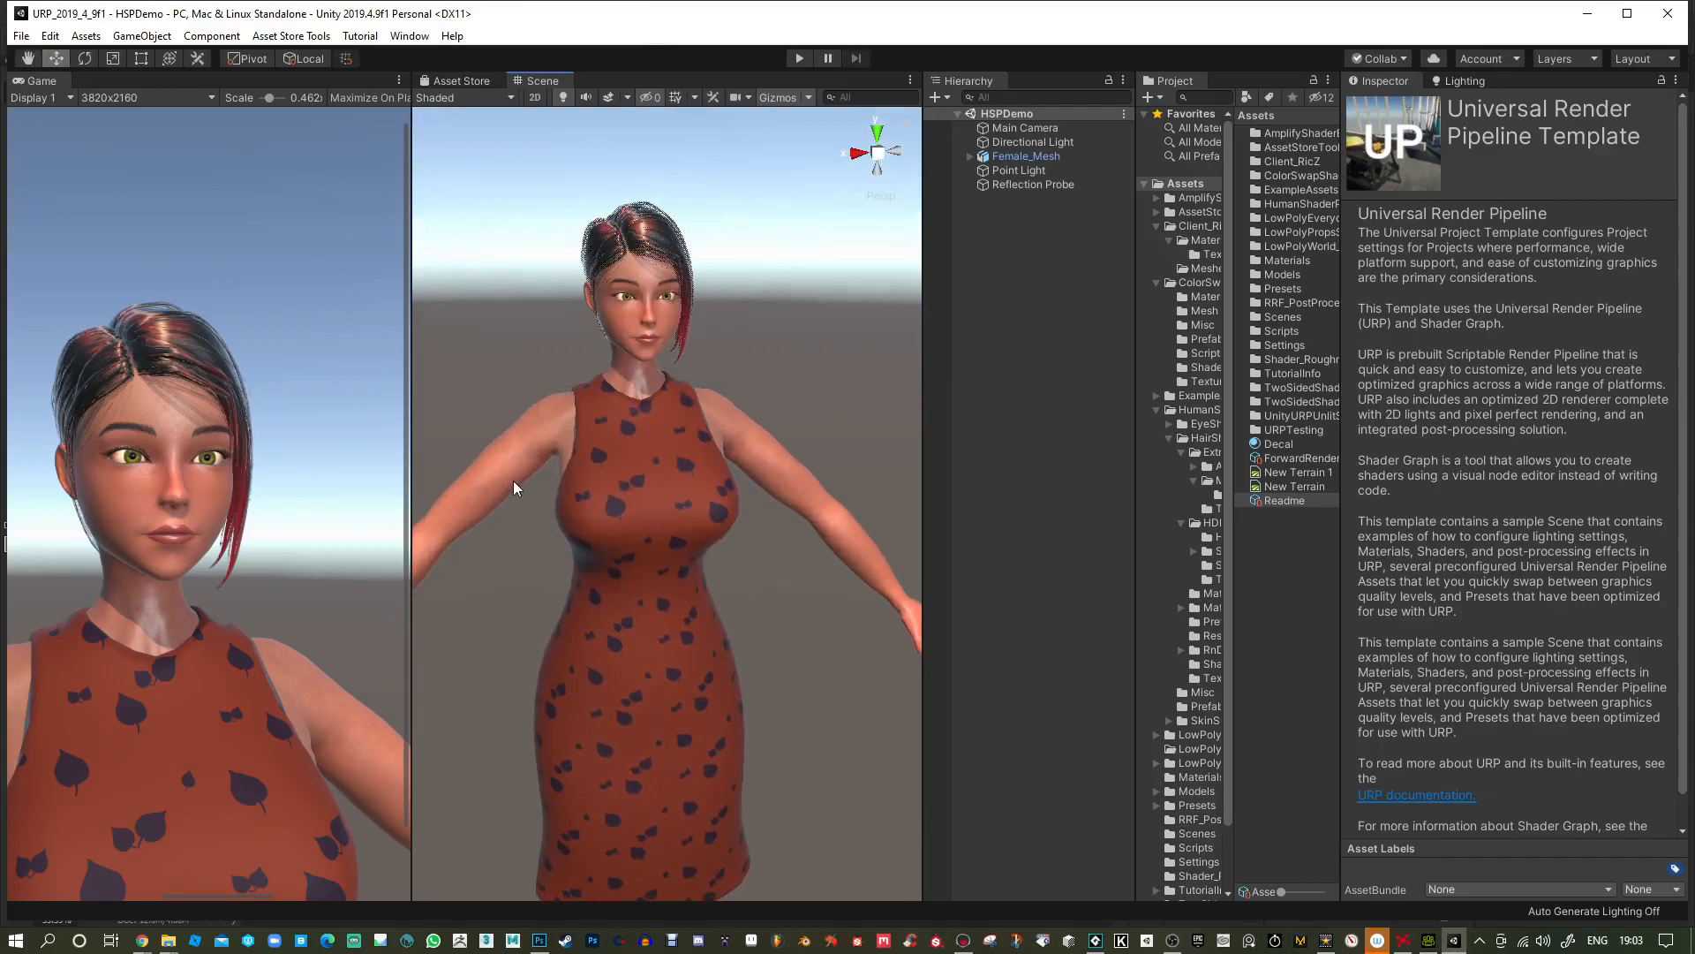
scroll(686, 401, down, 5)
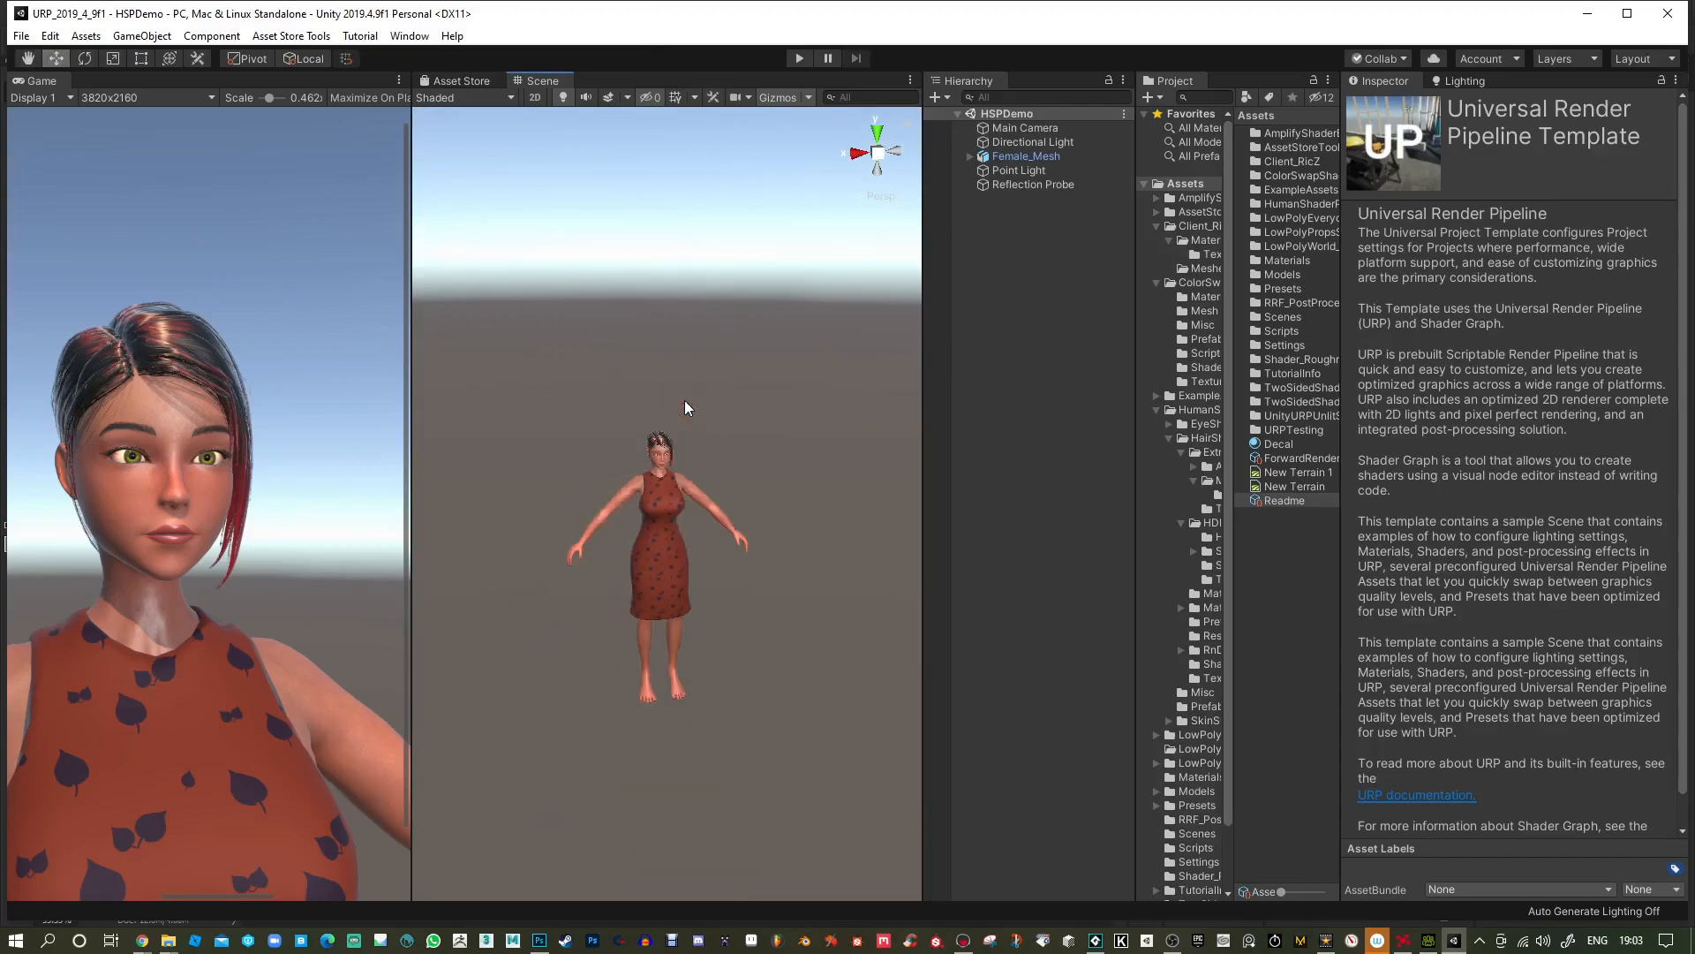
scroll(686, 408, up, 2)
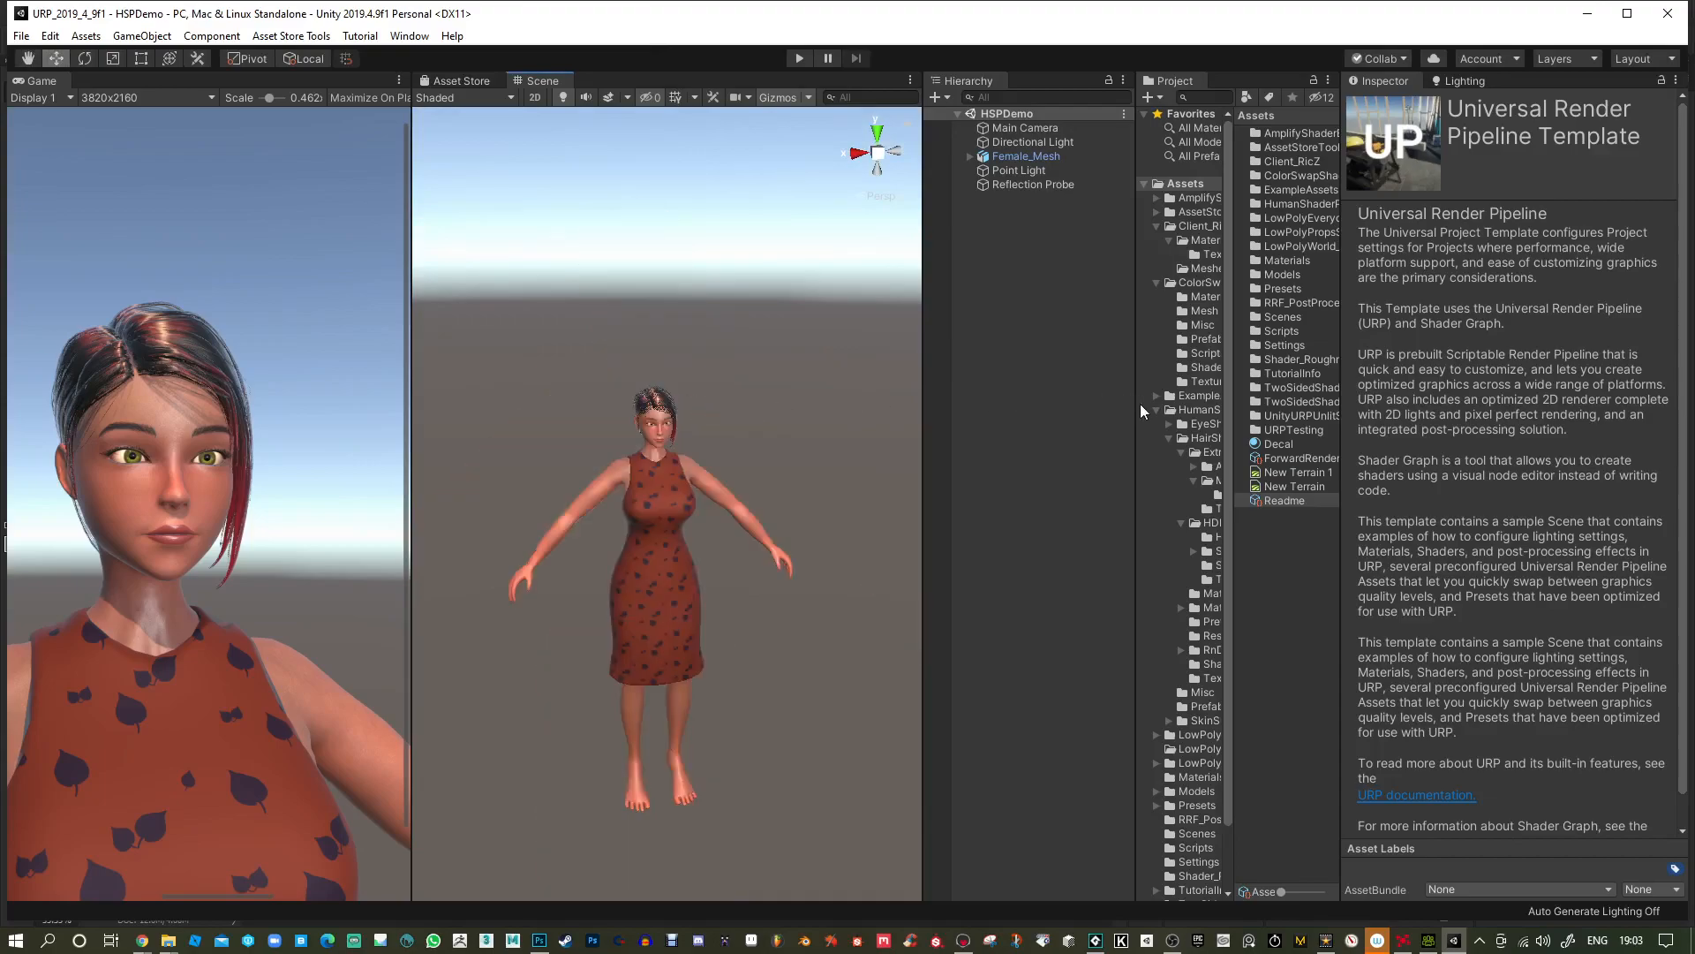
Widen the project browser and its folder tree, and collapse the HumanShaderPackURP and client folders.
drag(1136, 406, 746, 406)
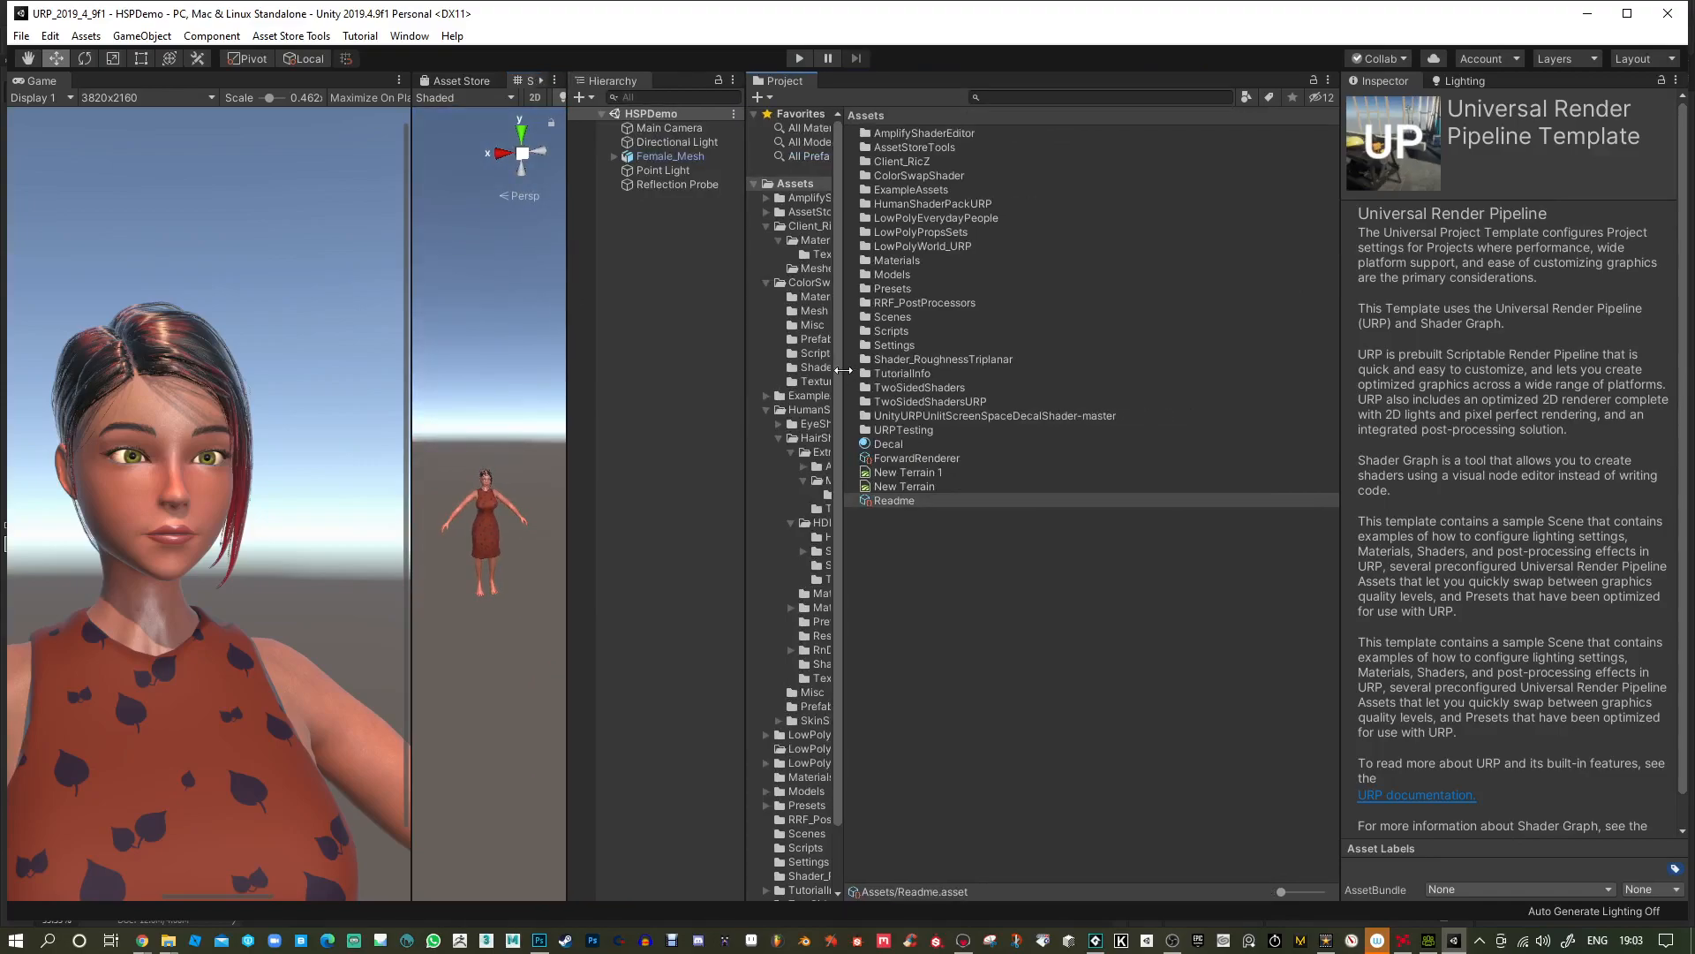
drag(843, 370, 952, 373)
click(766, 412)
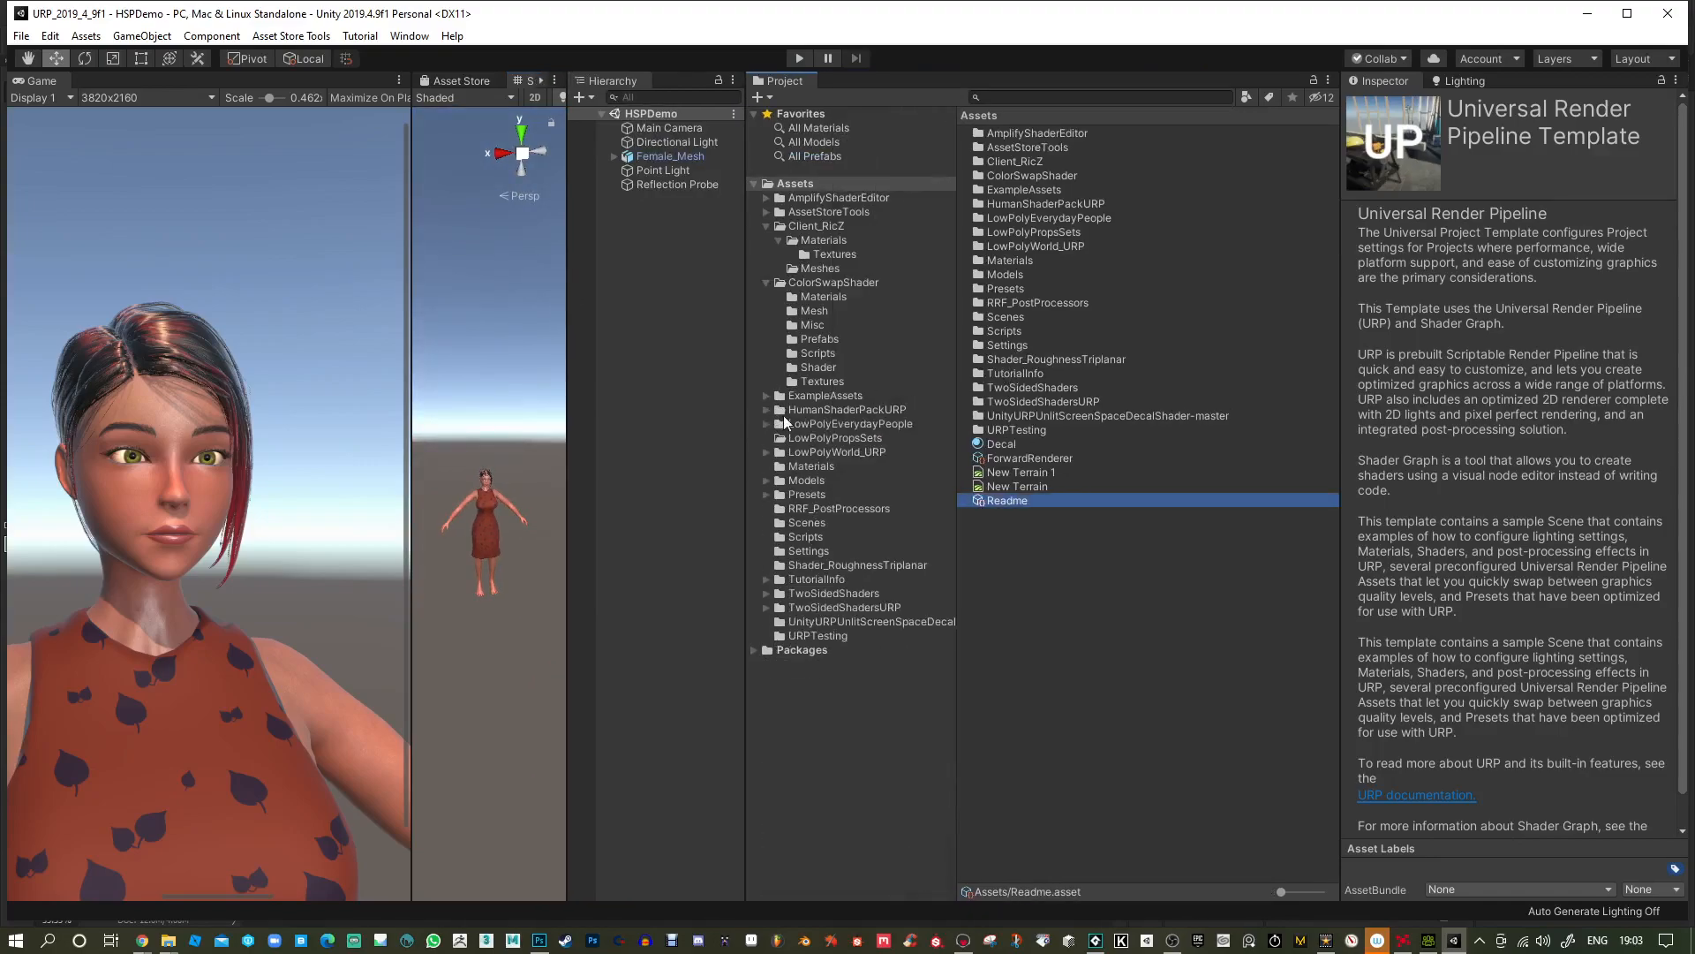
click(768, 227)
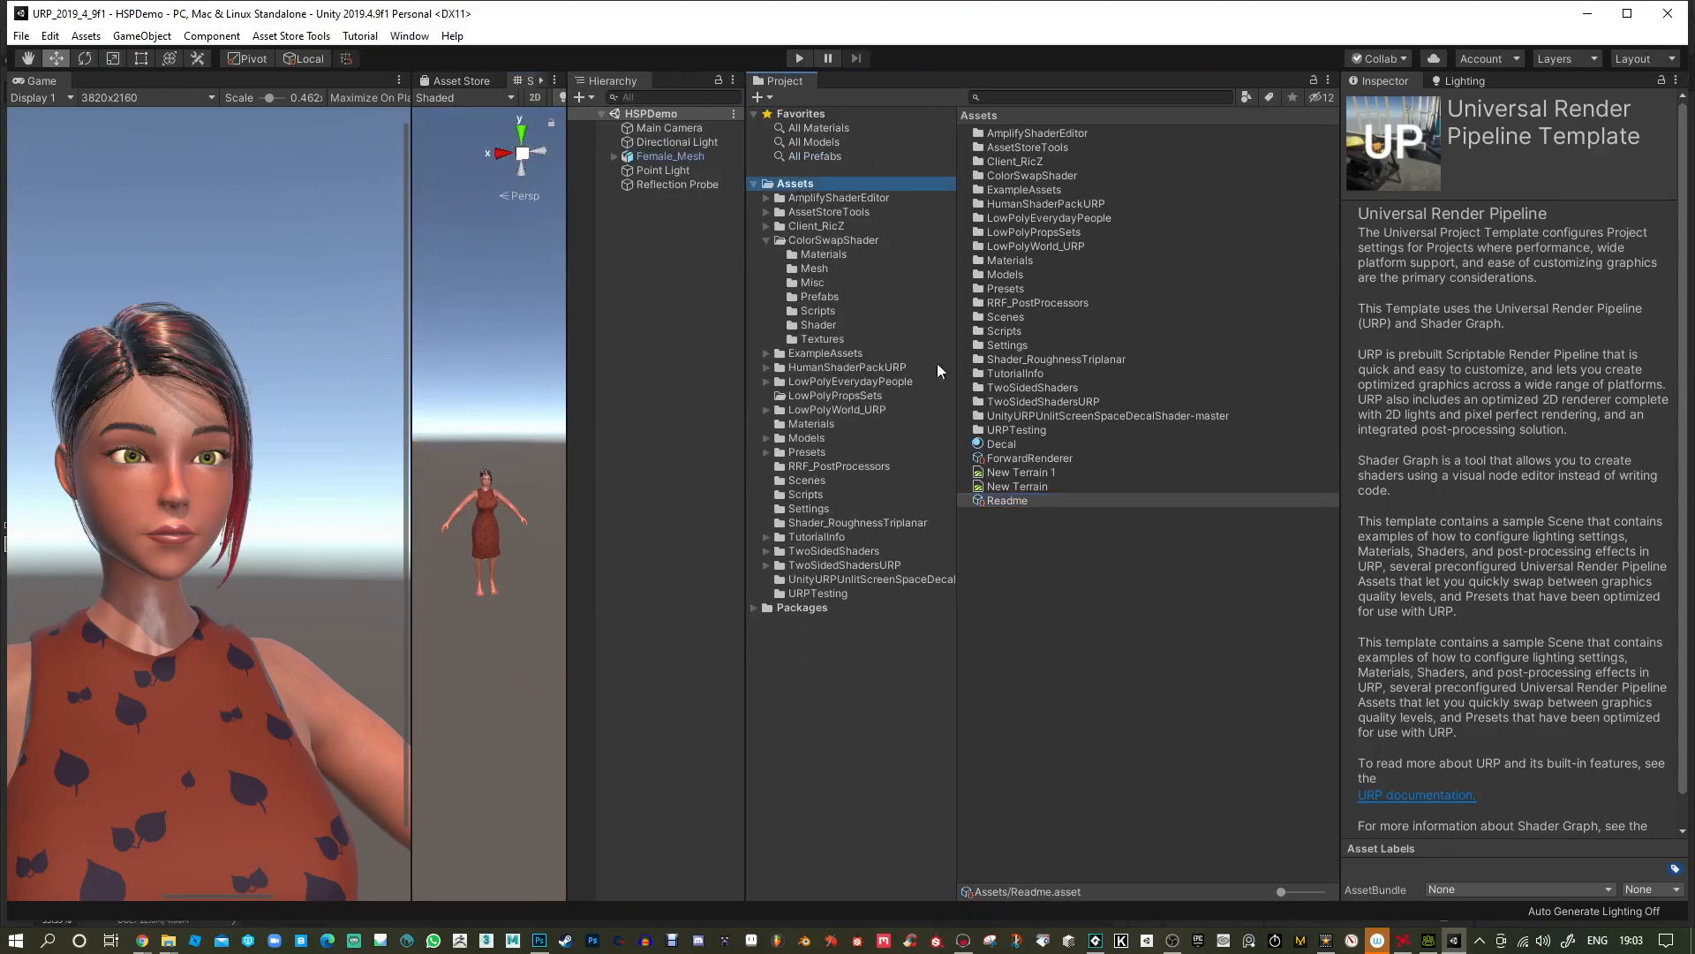
Create a folder named CC3_Test in the project's Assets and open it.
right_click(1010, 584)
mouse_move(1102, 147)
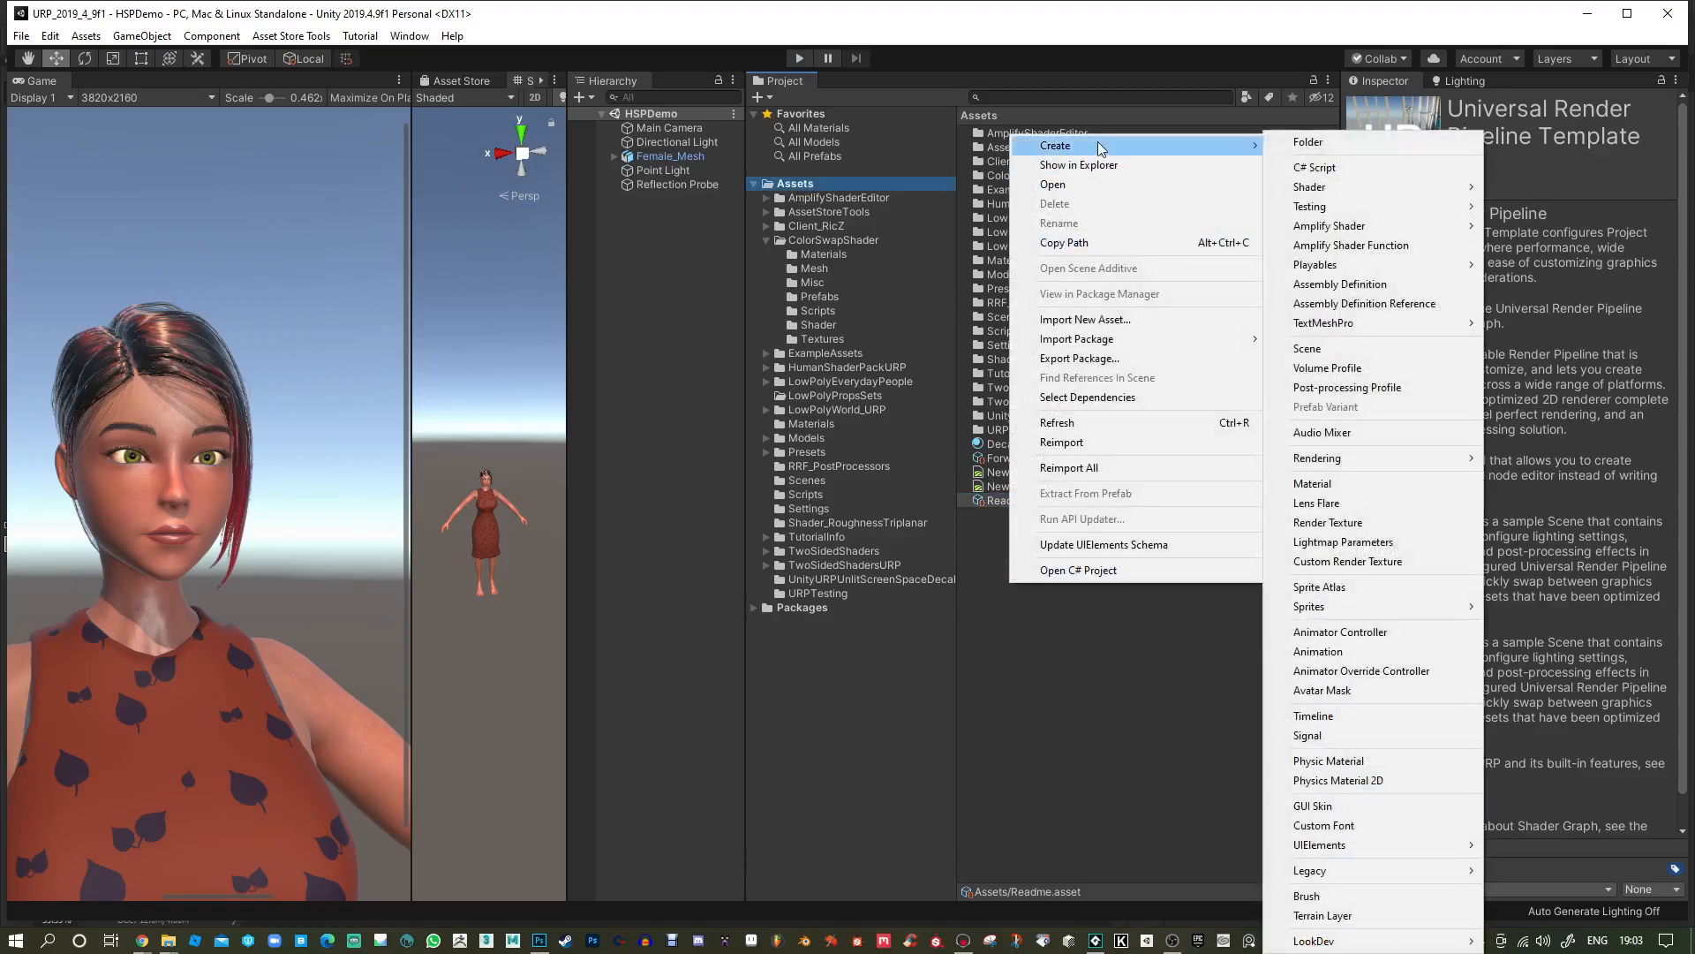
click(1308, 146)
text(CCE)
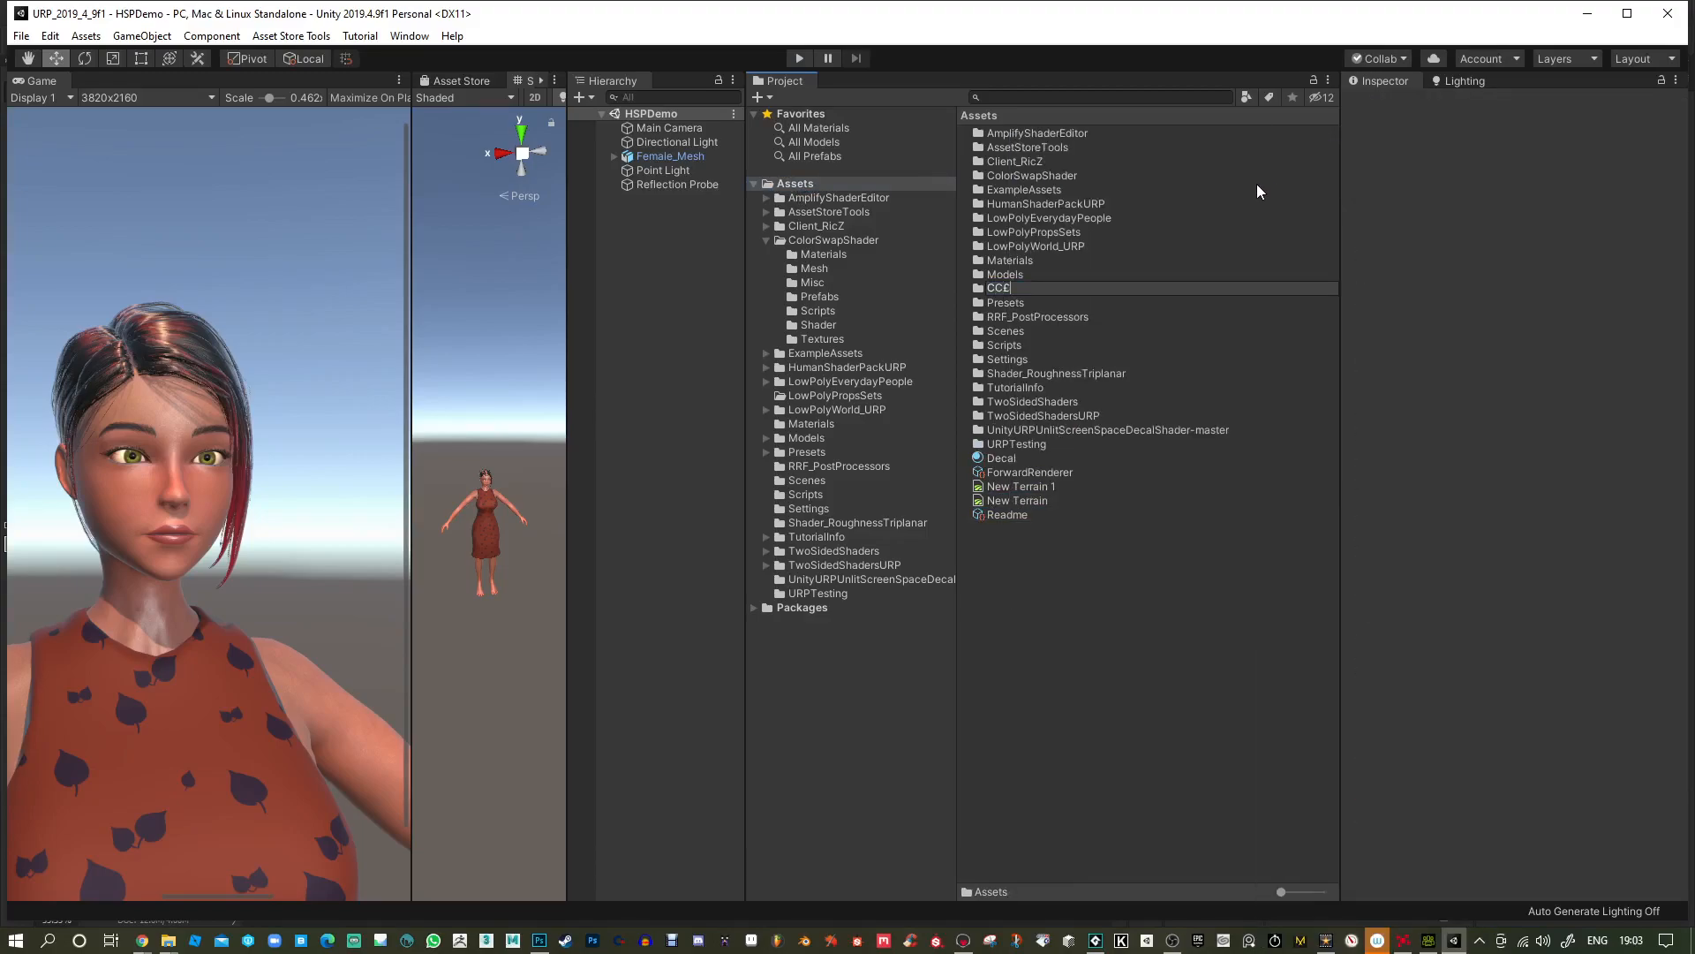
key(BackSpace)
text(3_Test)
key(Return)
key(Return)
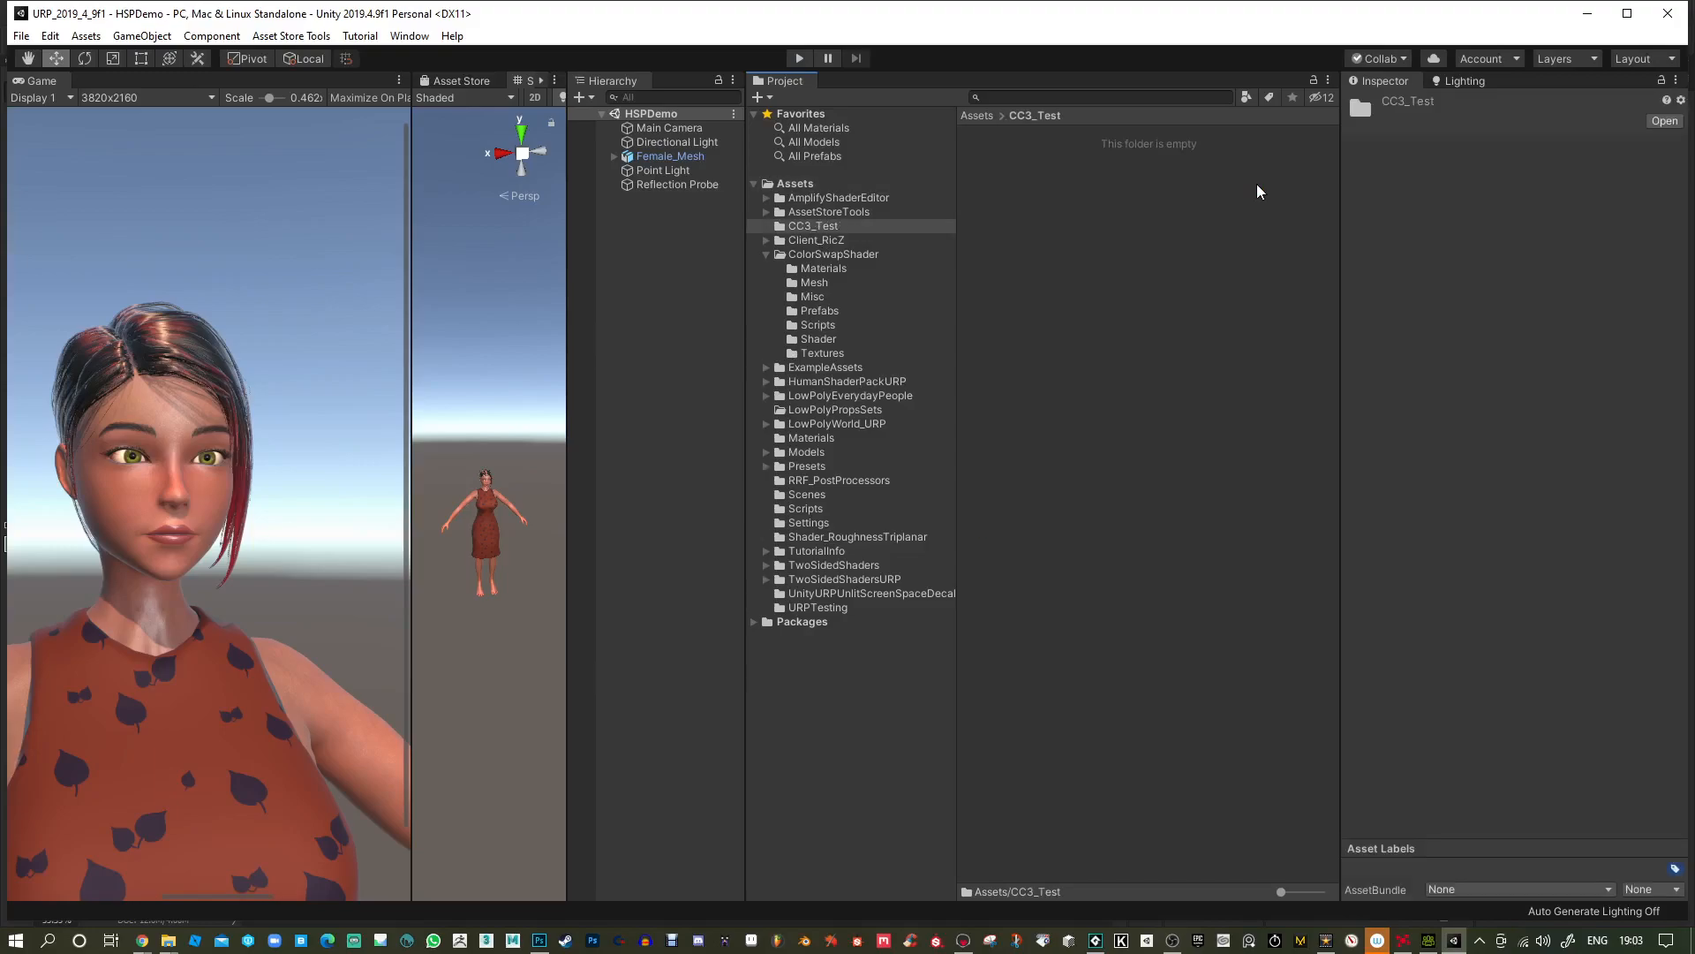
Import the model Test1.Fbx from the desktop's CC3Test folder into the CC3_Test folder.
right_click(1006, 295)
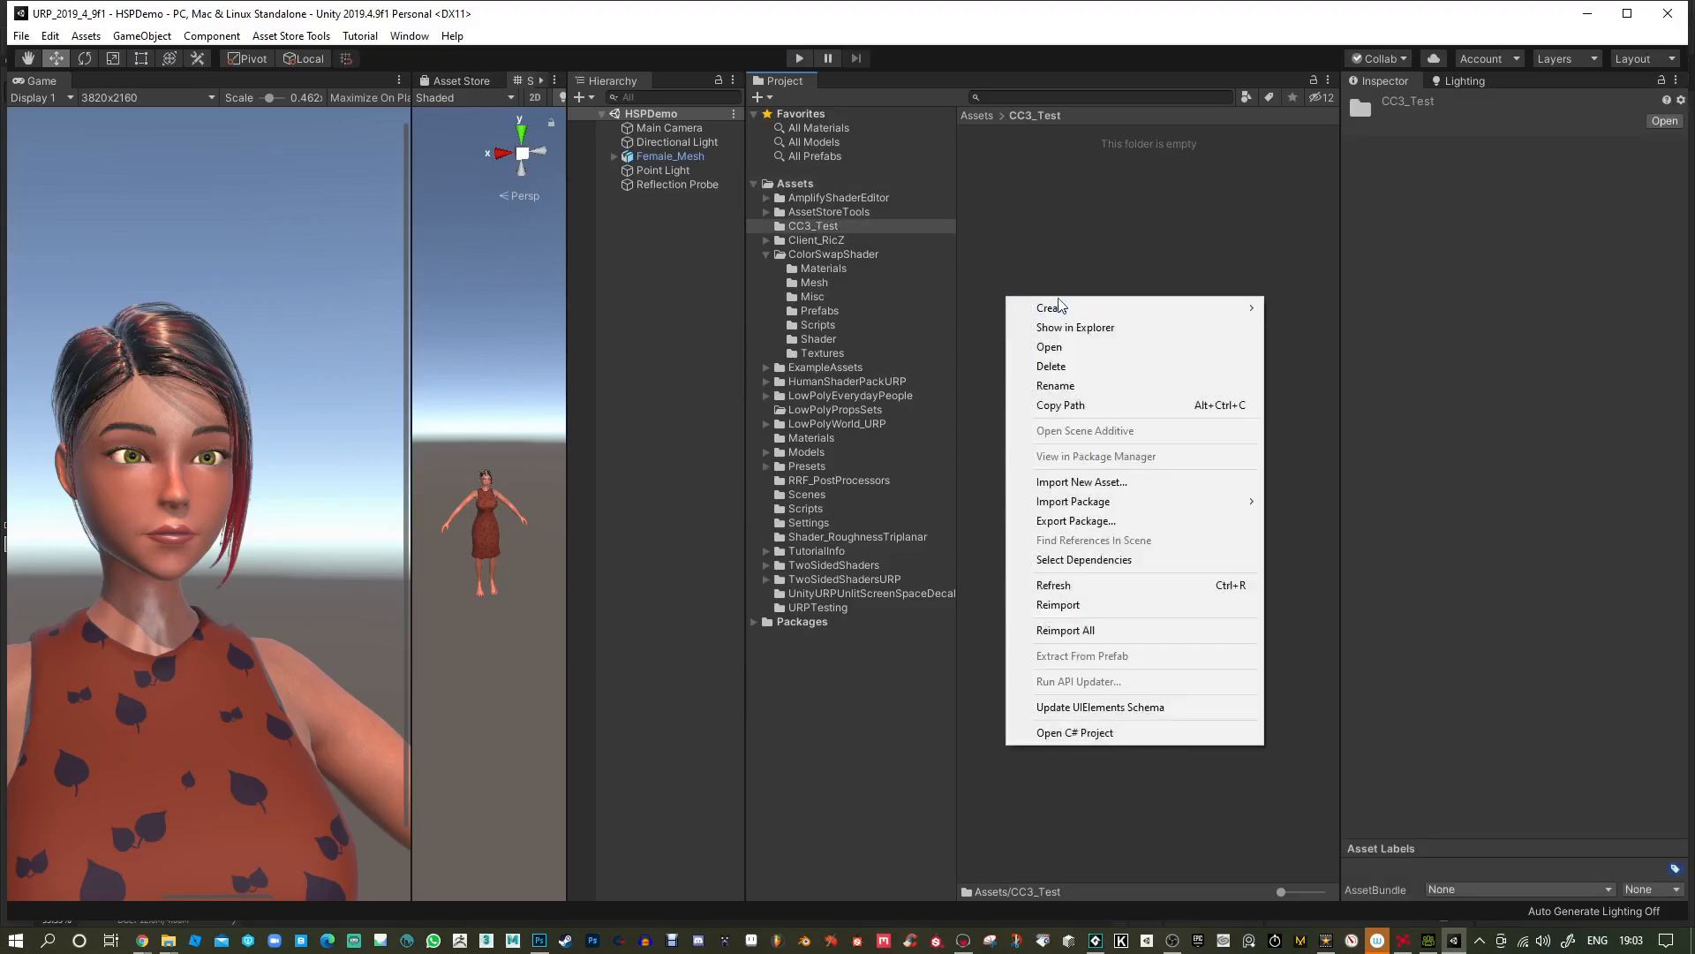
mouse_move(1092, 317)
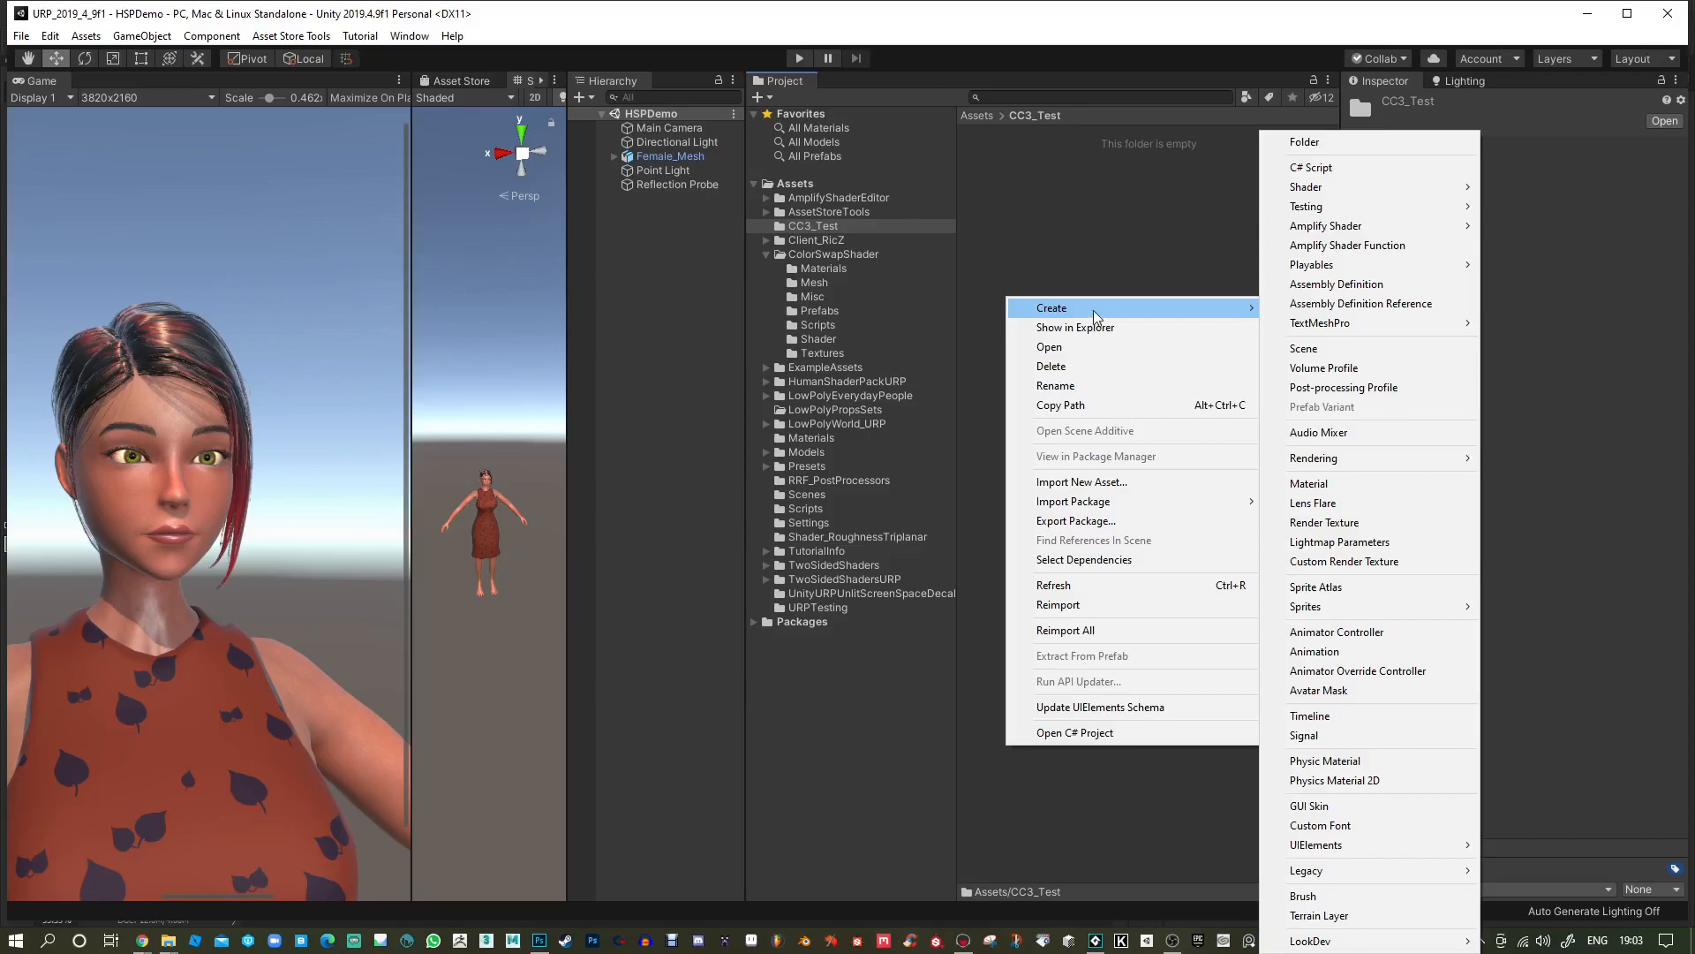
mouse_move(1099, 505)
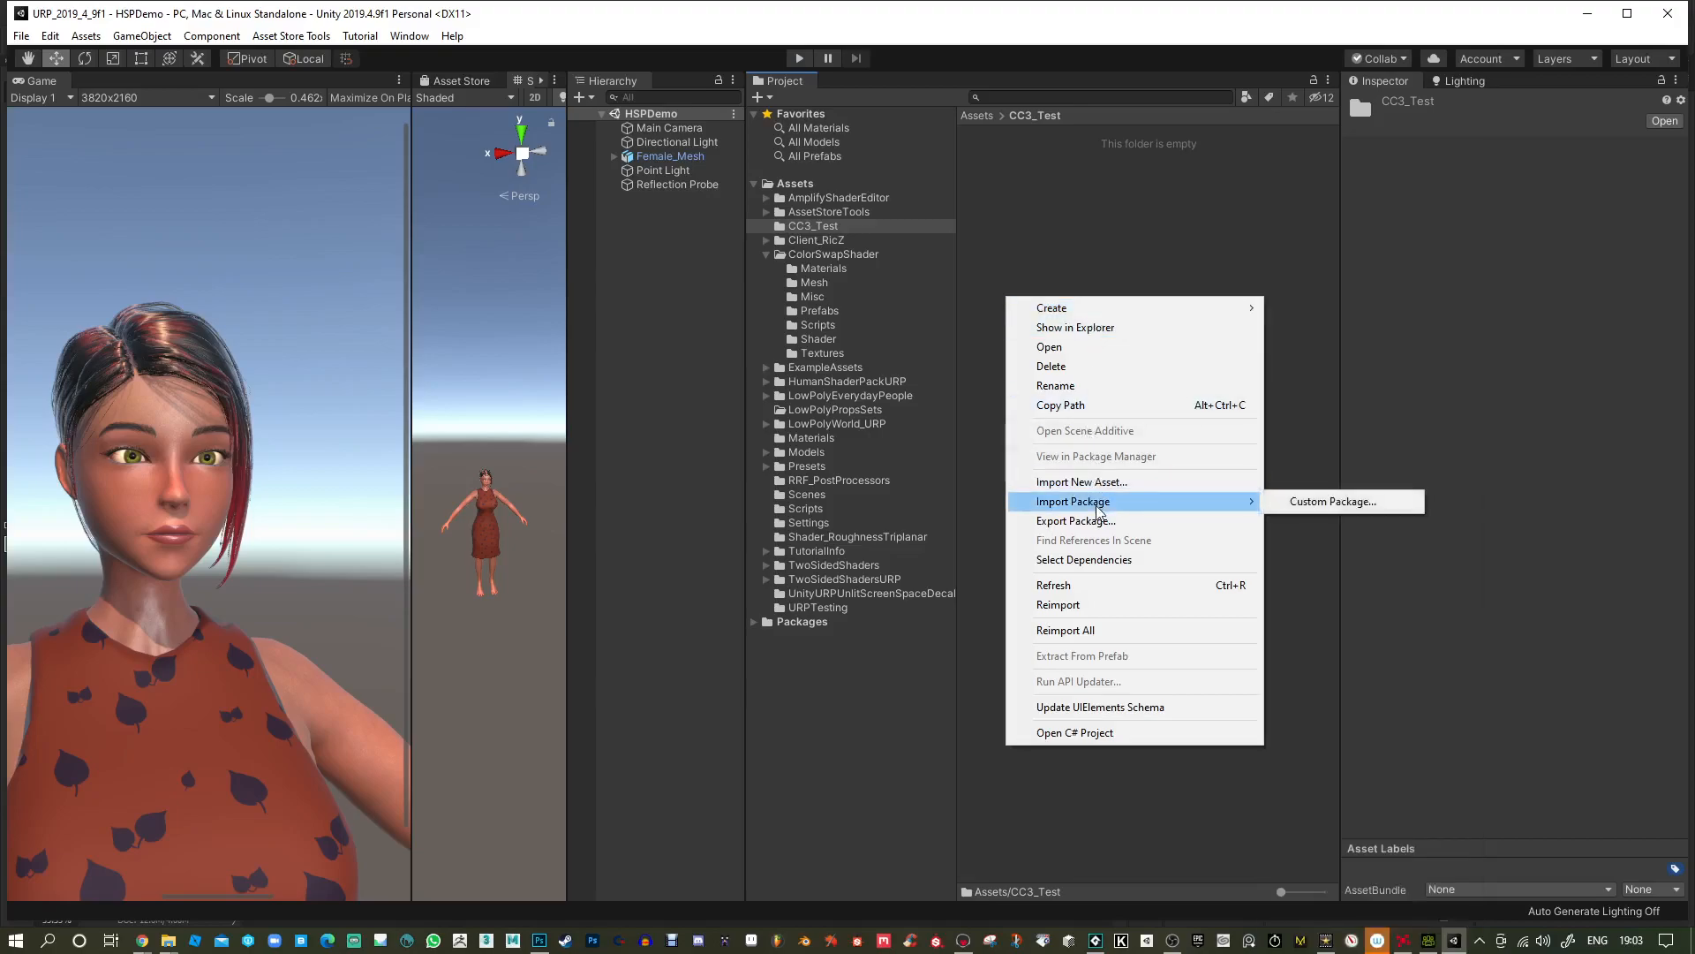
click(1108, 480)
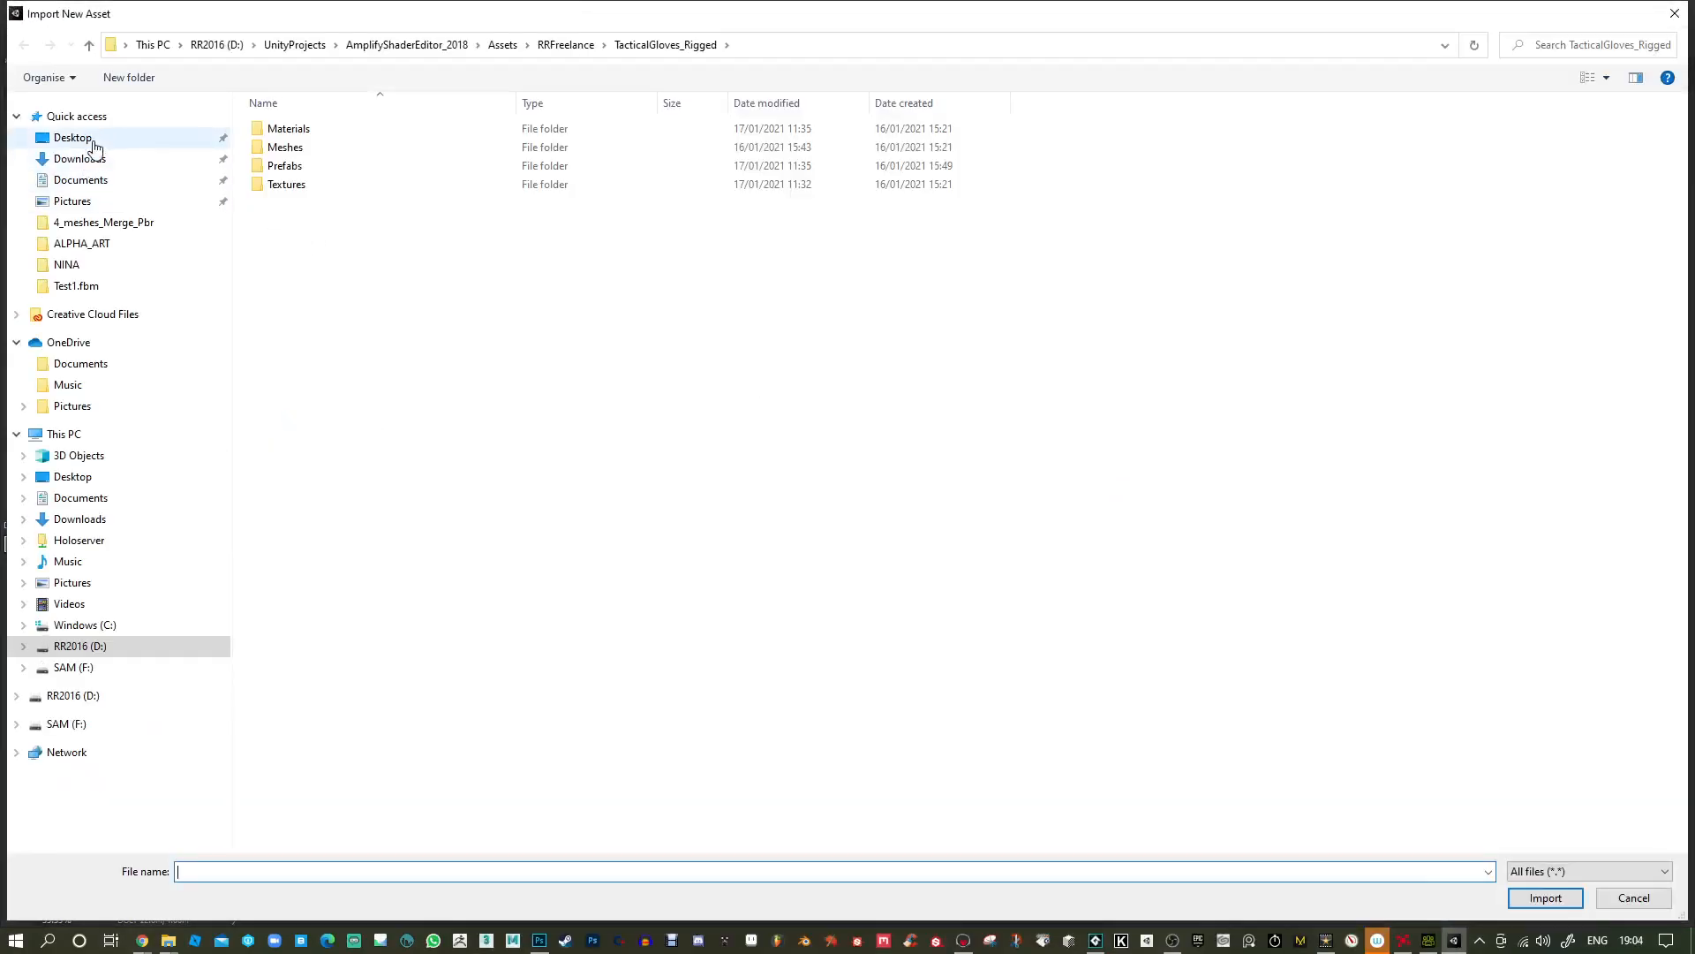
click(95, 141)
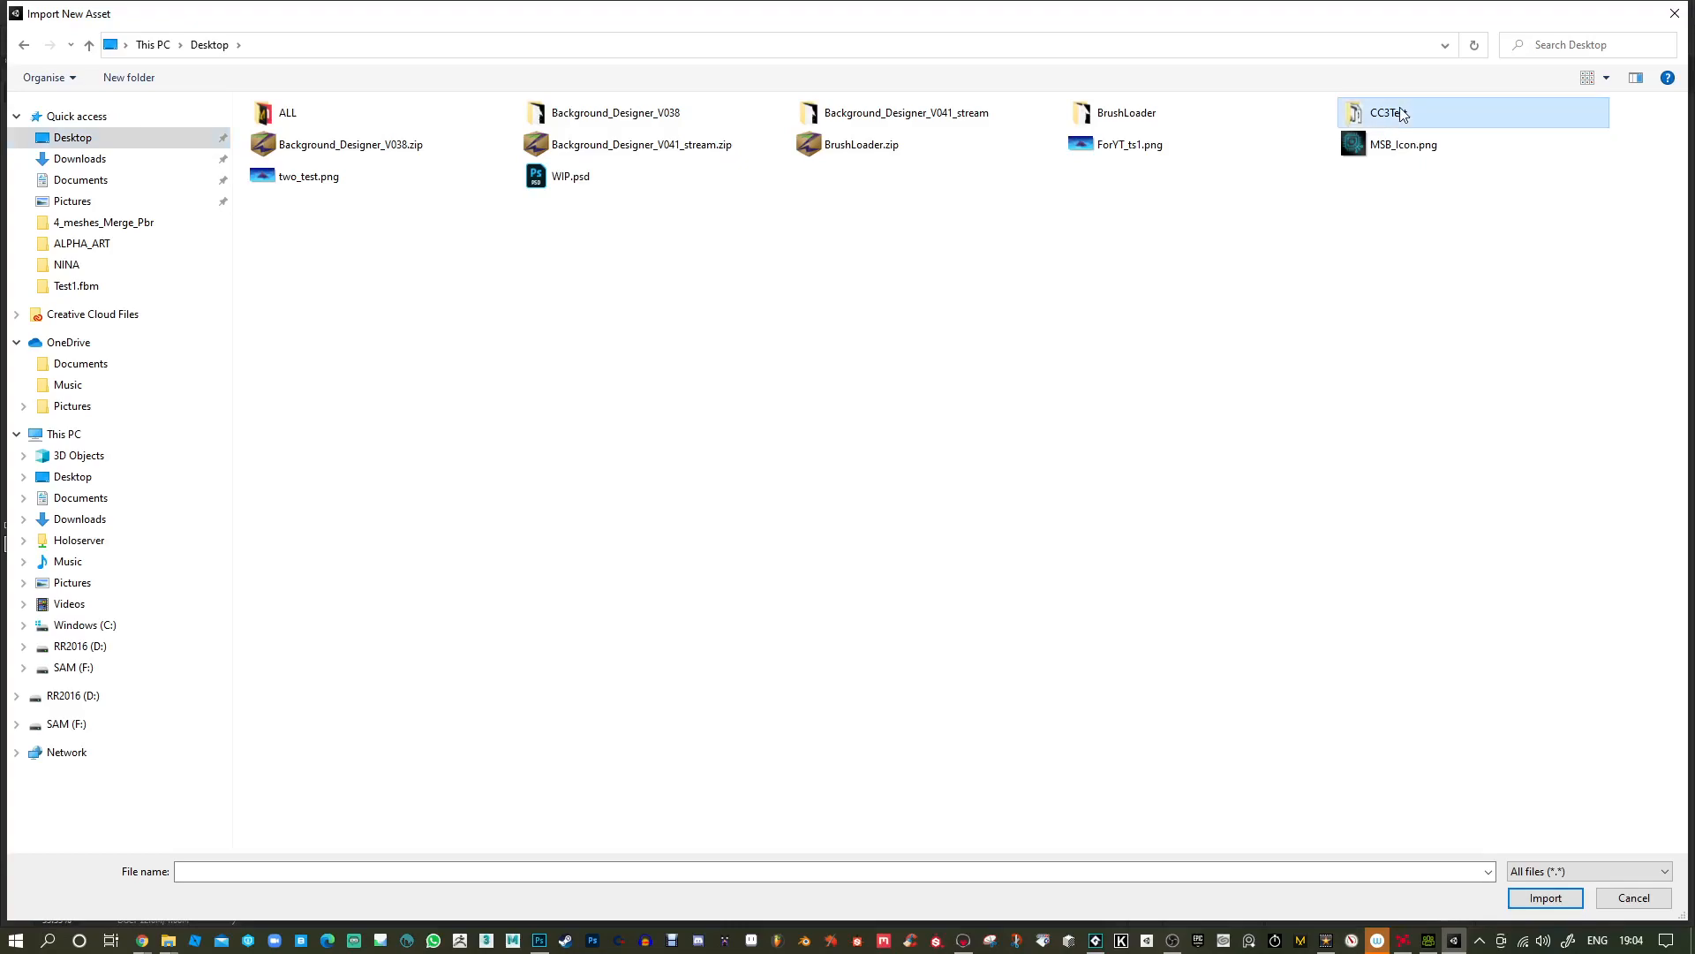
double_click(1466, 113)
click(262, 167)
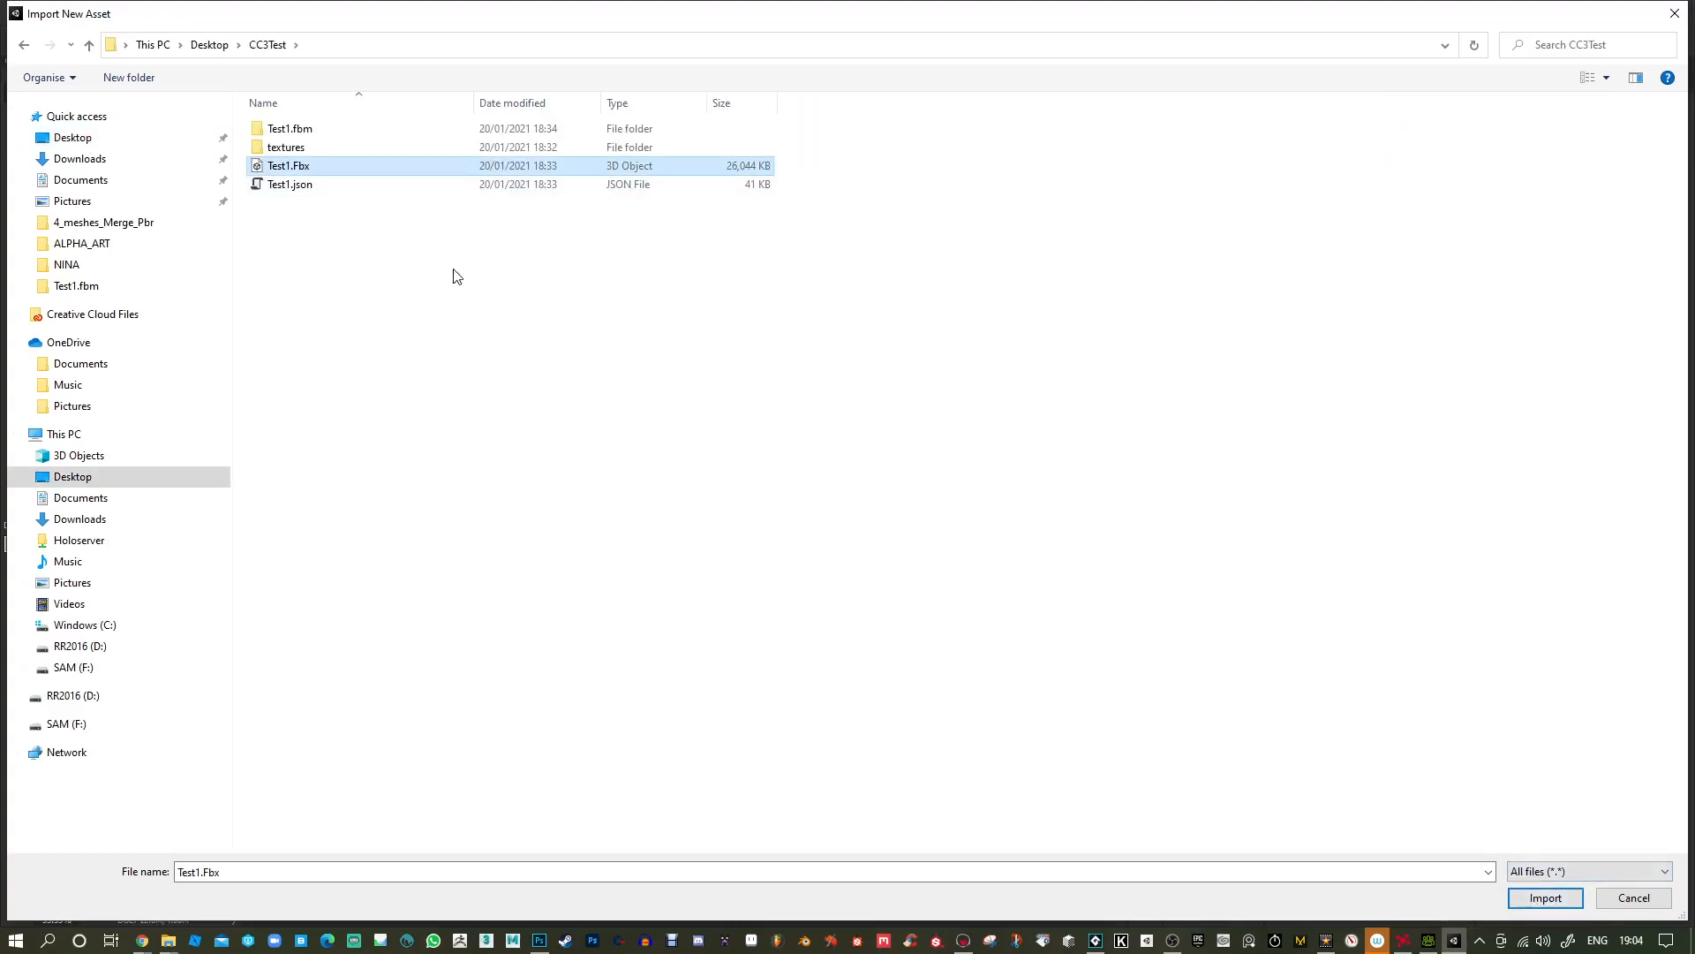
click(1551, 898)
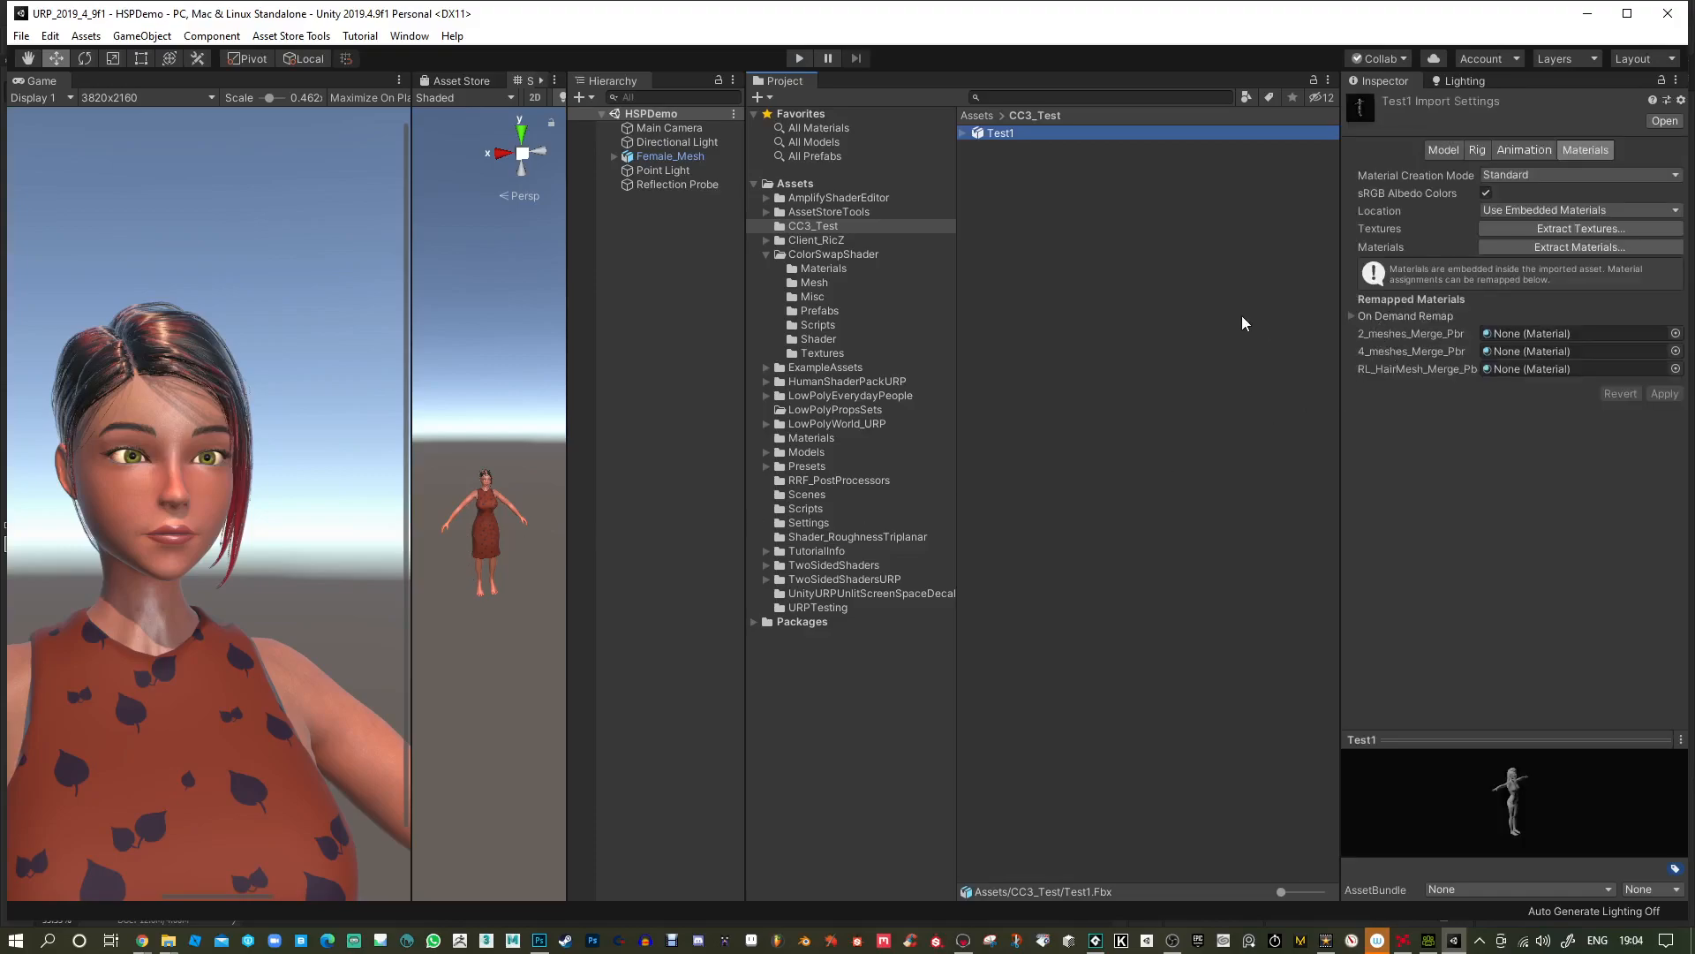
Create a scene named CC3Test in the CC3_Test folder and open it.
right_click(1010, 159)
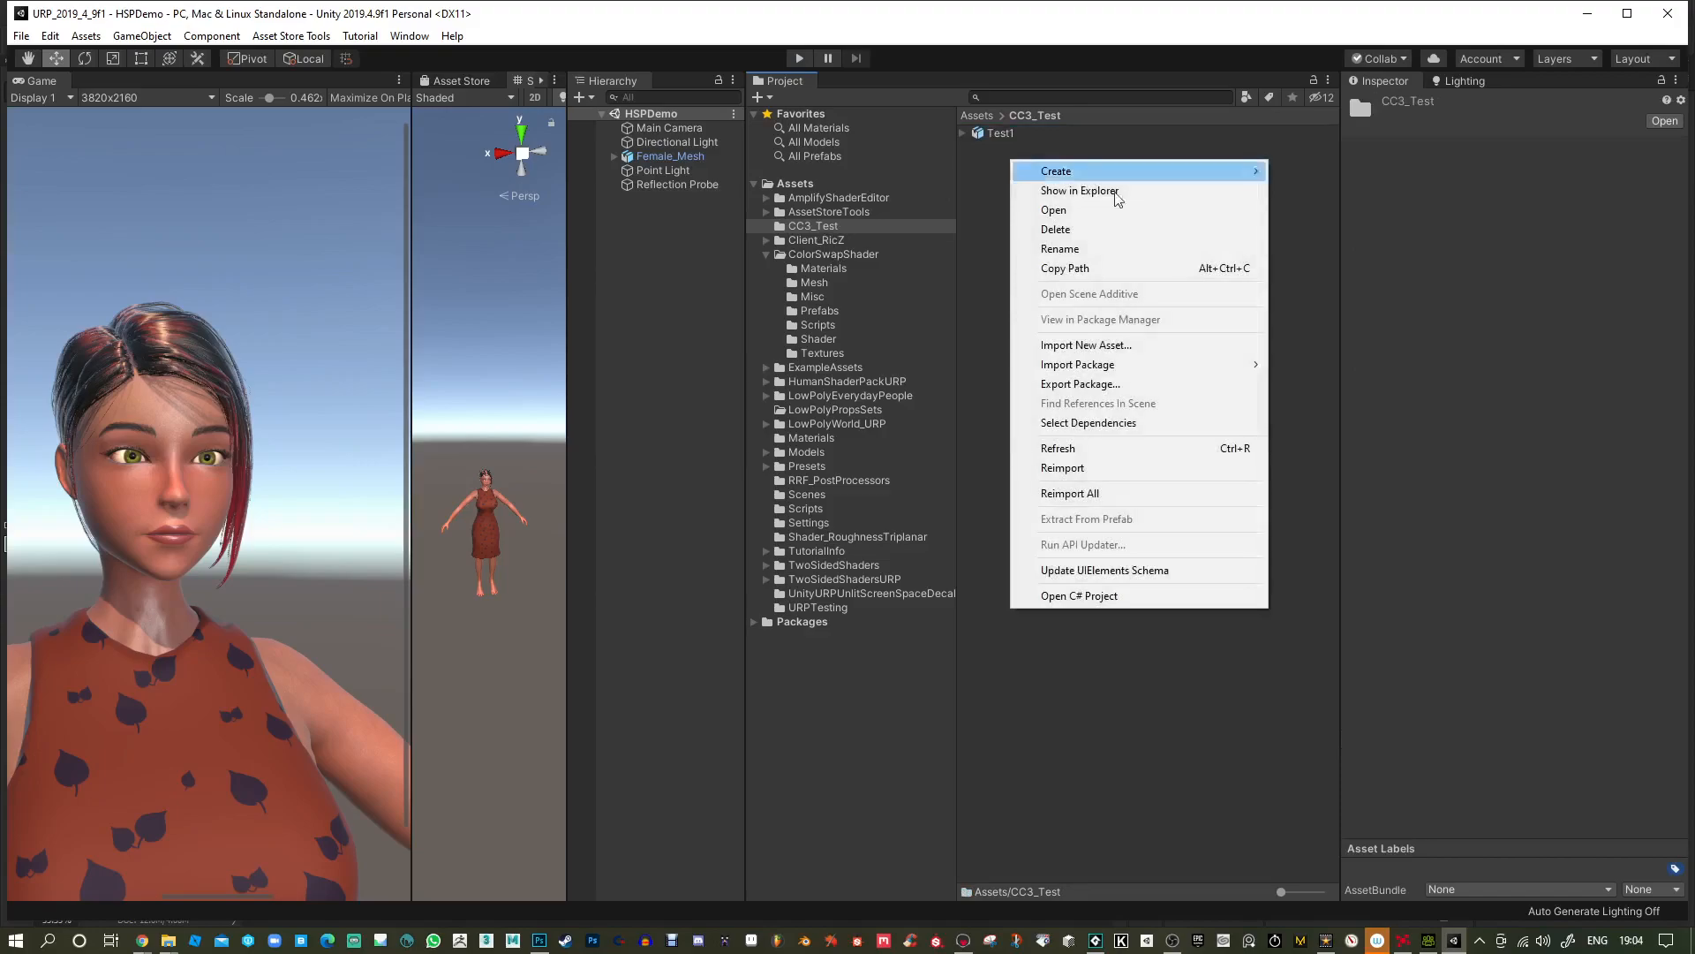
mouse_move(1135, 177)
click(1395, 346)
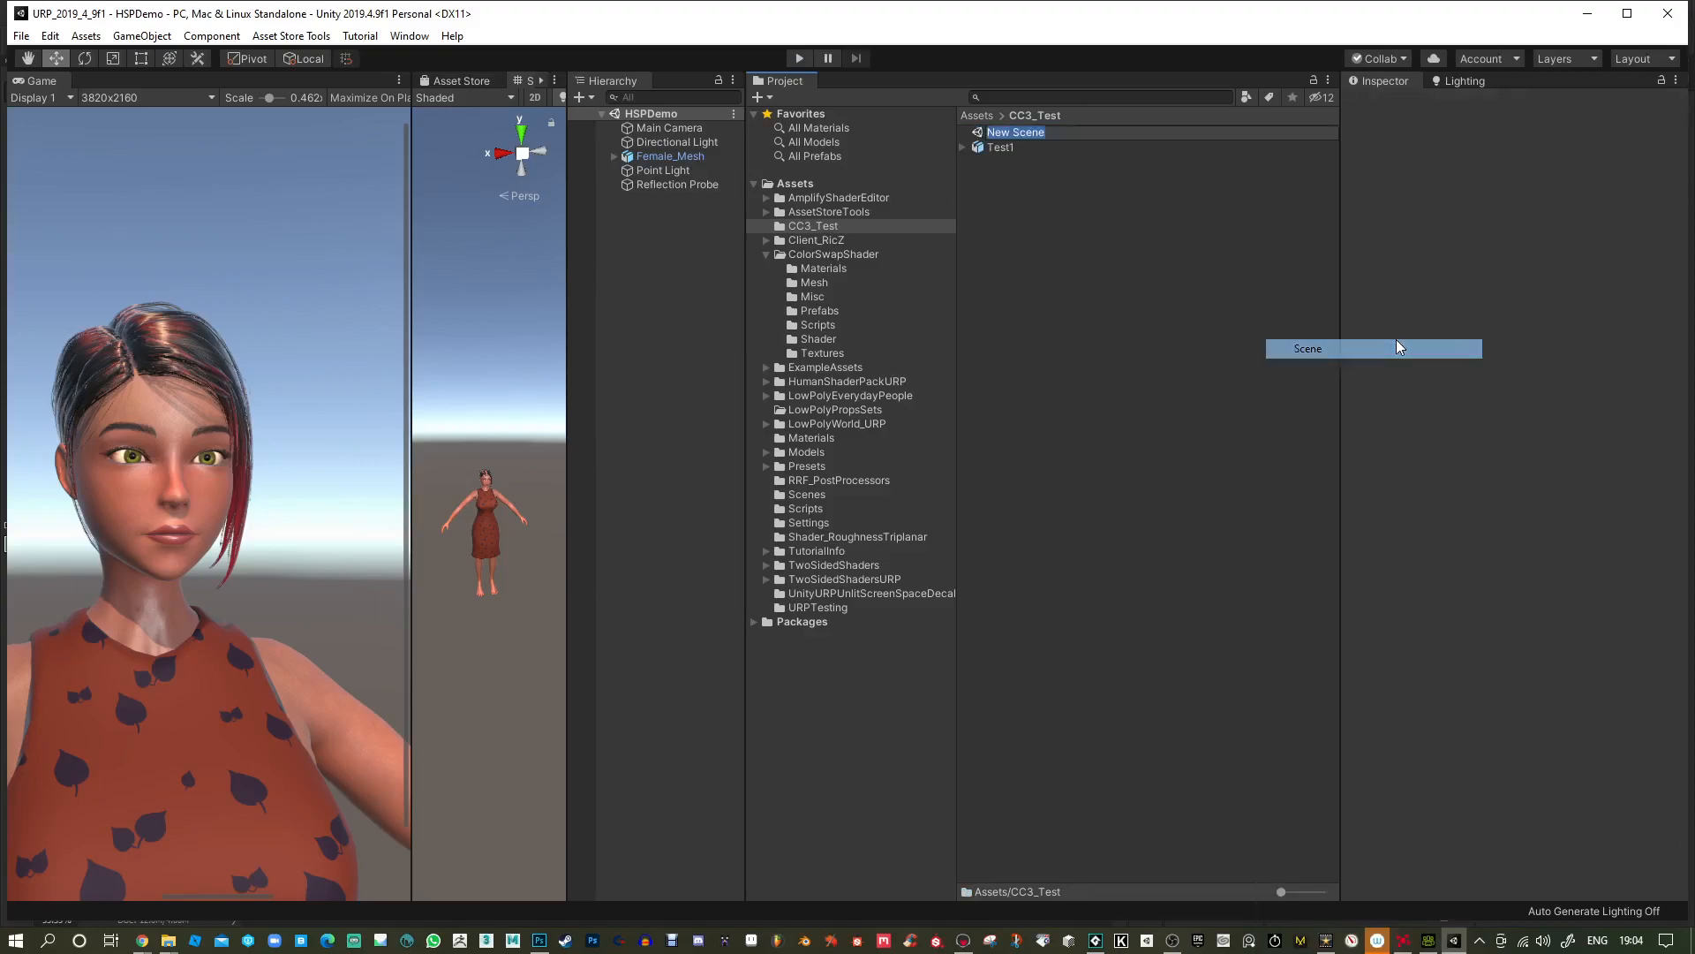
text(CC3T)
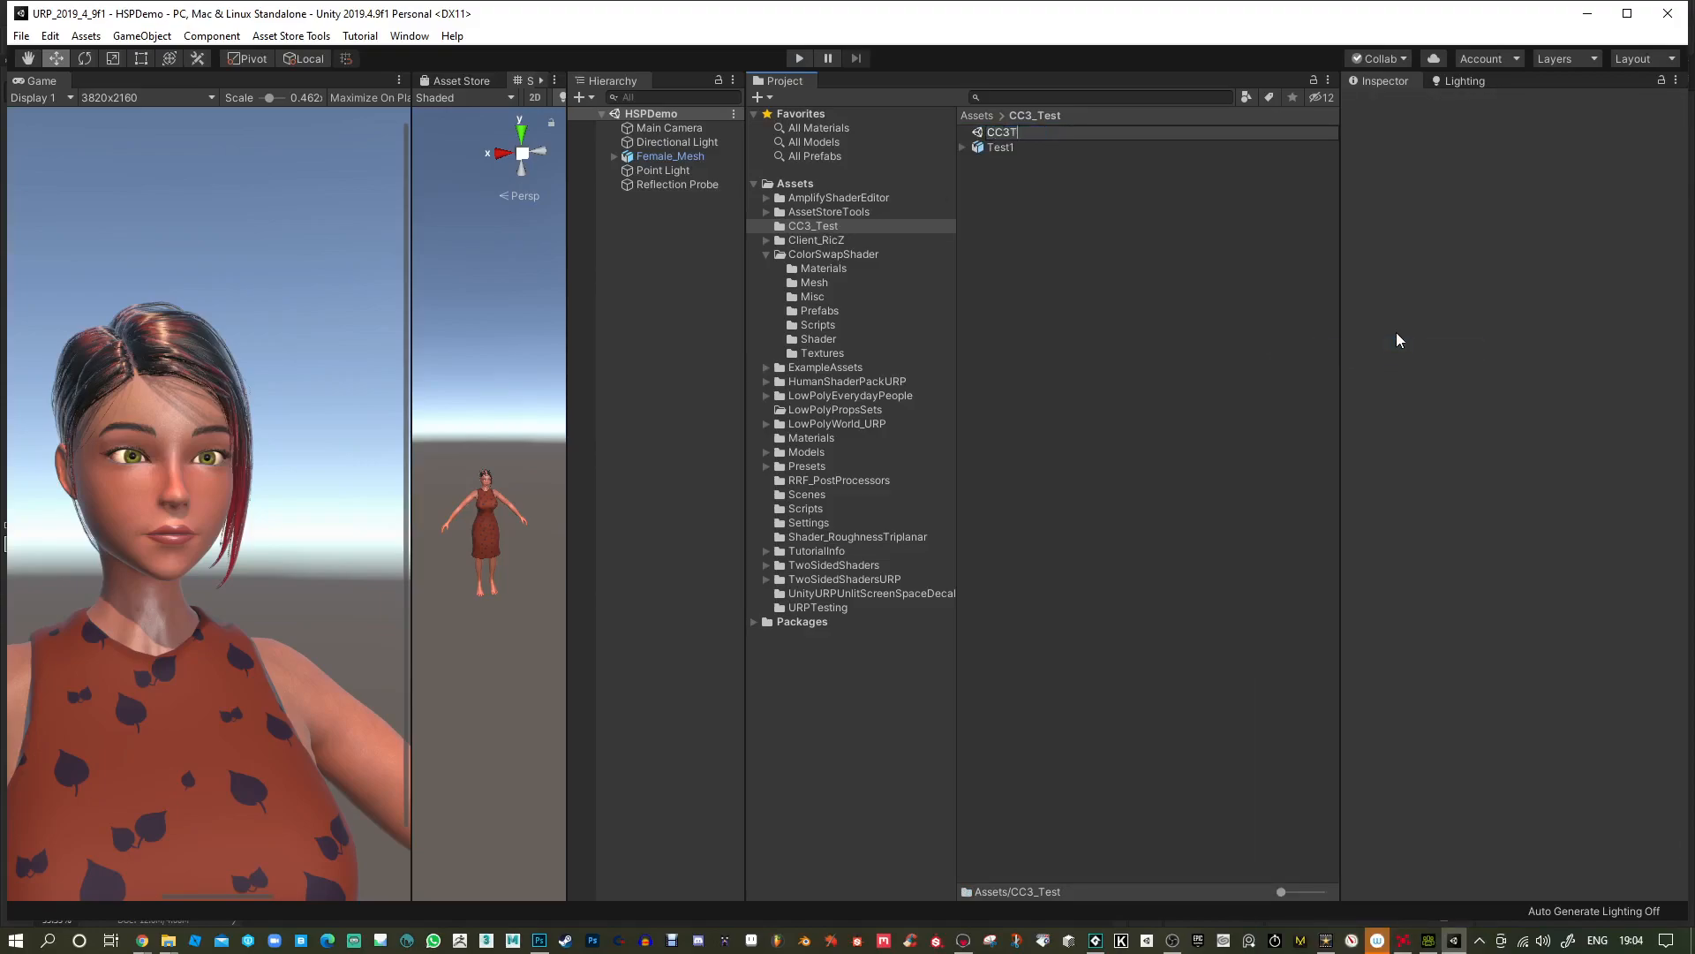
text(est)
key(Return)
key(Return)
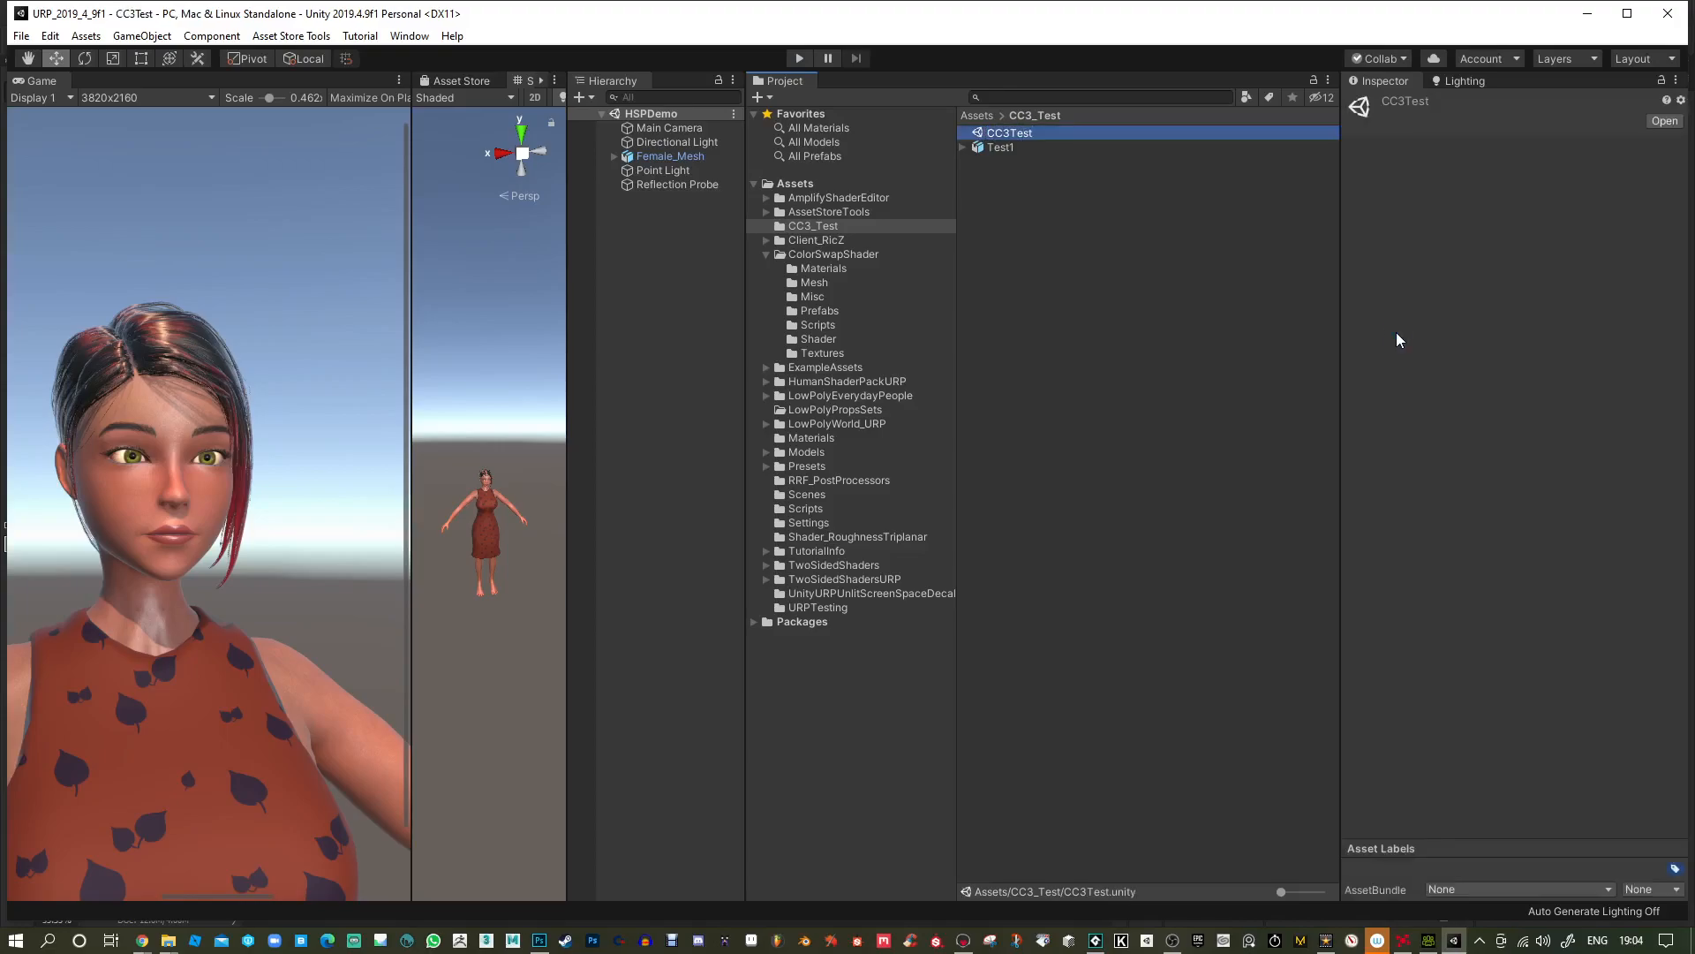
Enlarge the Scene view and add the Test1 model to the CC3Test scene.
drag(569, 287, 1024, 312)
drag(407, 342, 367, 344)
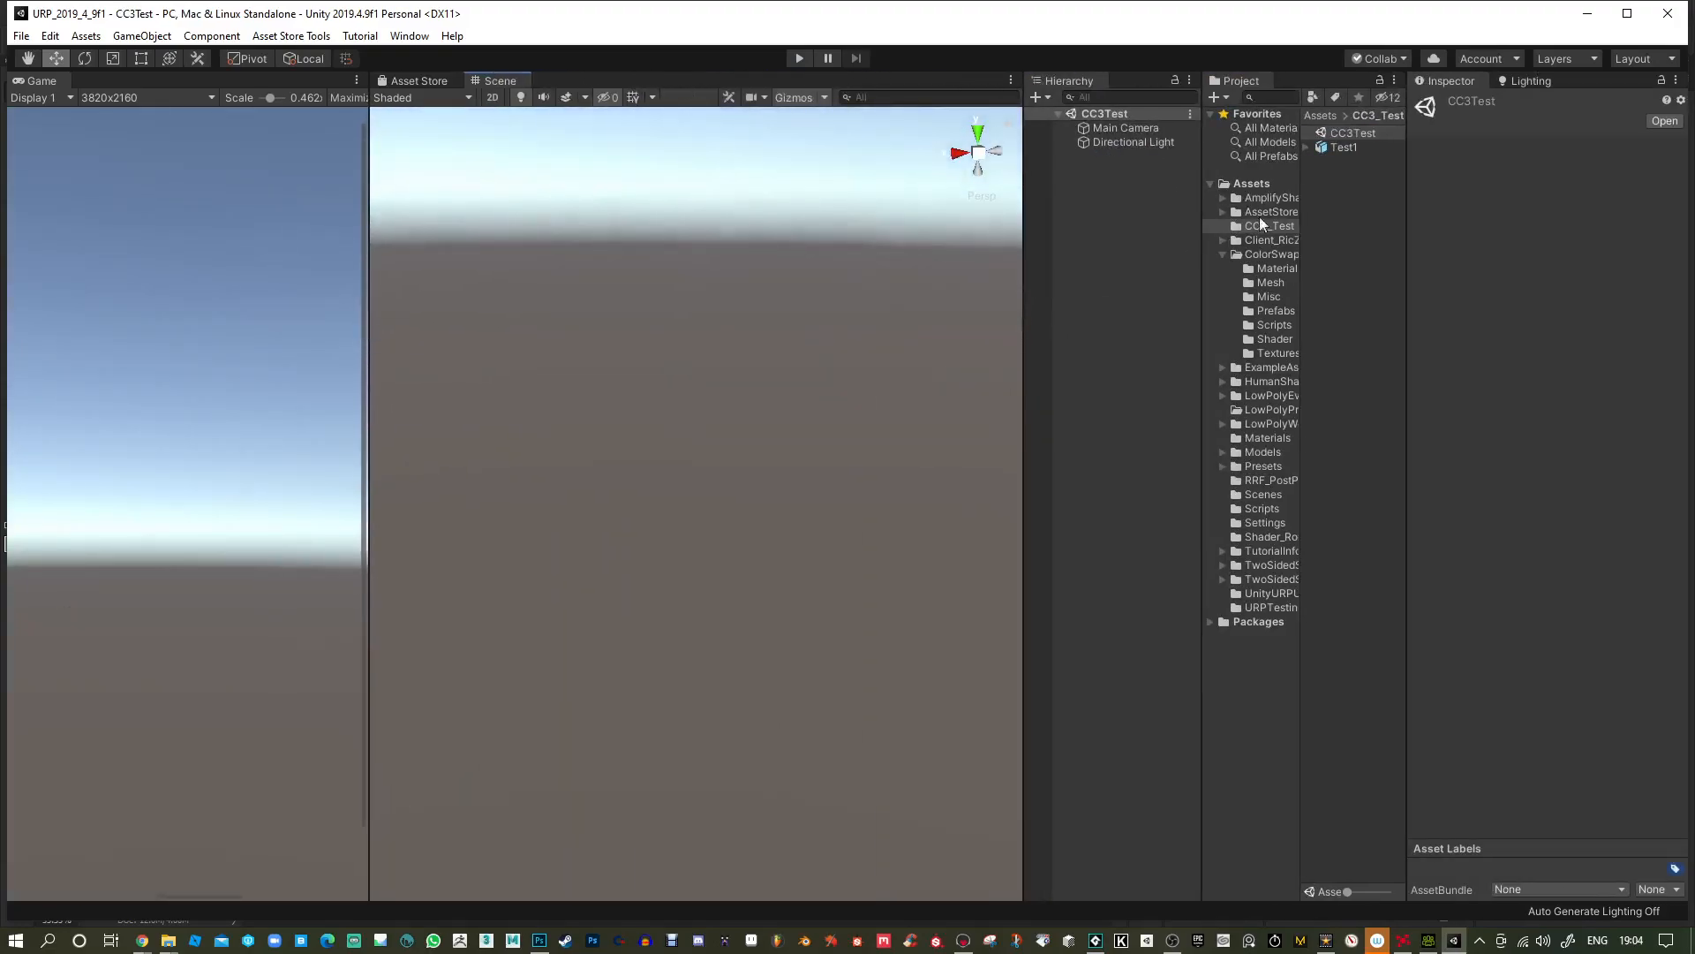
drag(1354, 150, 1104, 269)
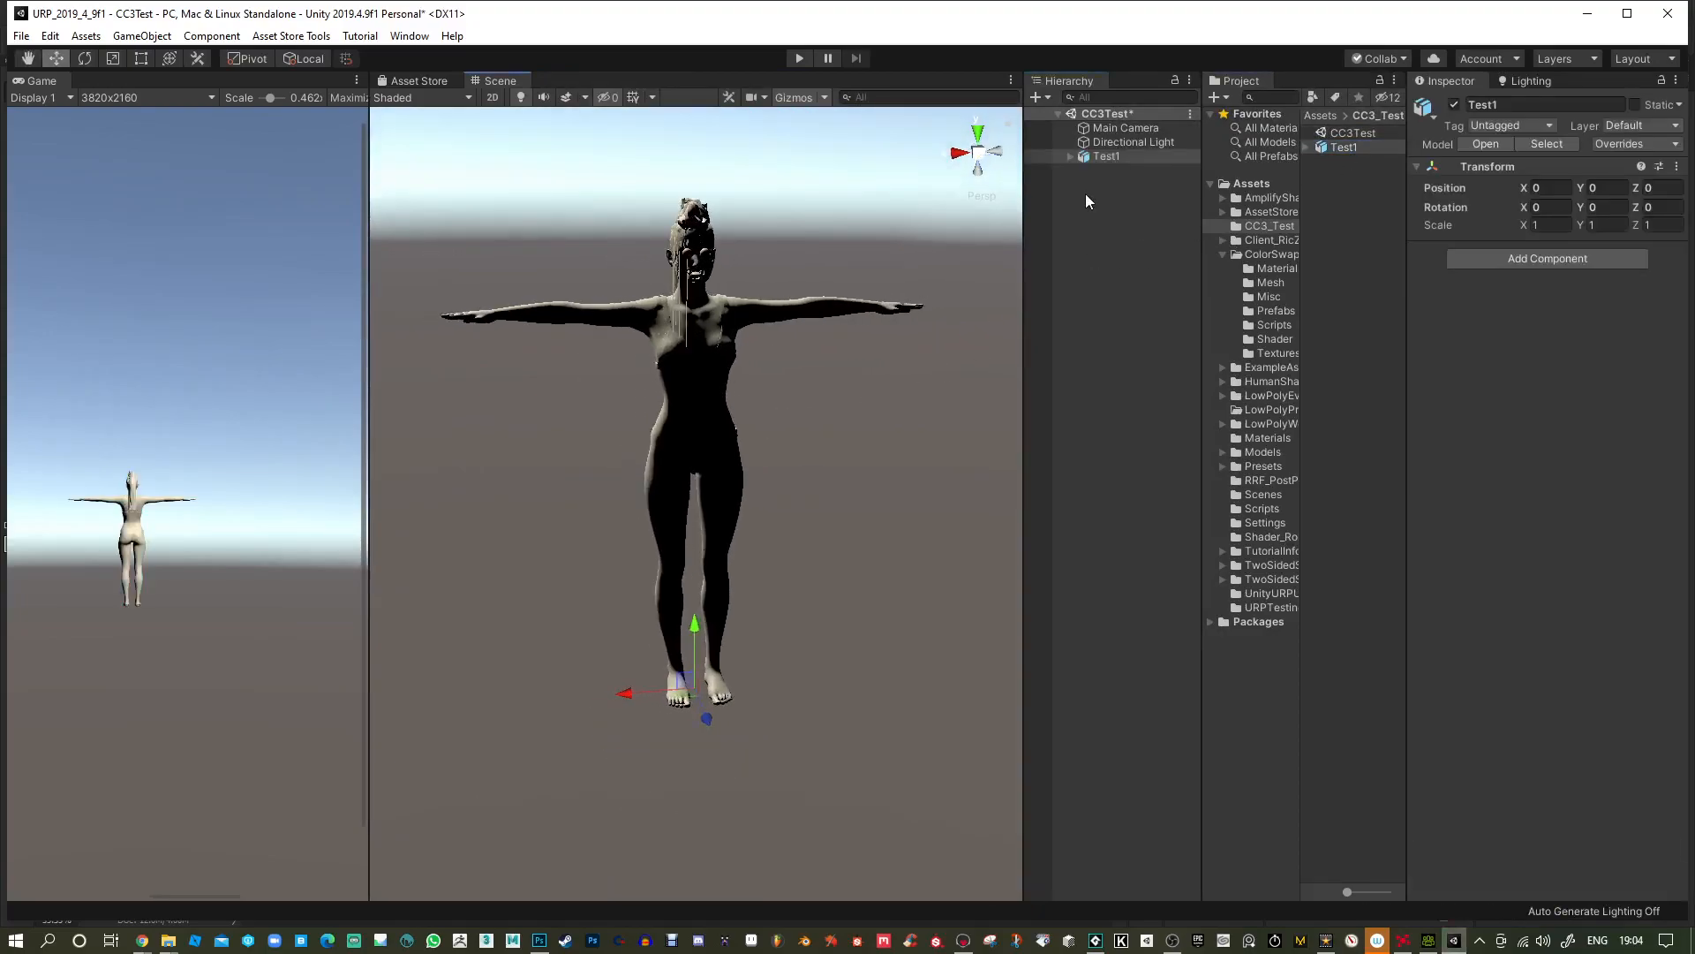
Set the Directional Light's Y rotation to -197 to light the front of the character.
click(1142, 143)
drag(1577, 188, 10, 272)
alt+right_drag(760, 398, 806, 790)
alt+middle_drag(774, 398, 773, 910)
alt+right_drag(786, 742, 832, 22)
alt+right_drag(764, 336, 798, 189)
alt+drag(798, 189, 827, 387)
alt+middle_drag(832, 430, 839, 335)
alt+drag(839, 351, 835, 320)
alt+middle_drag(781, 455, 782, 394)
alt+right_drag(728, 336, 743, 355)
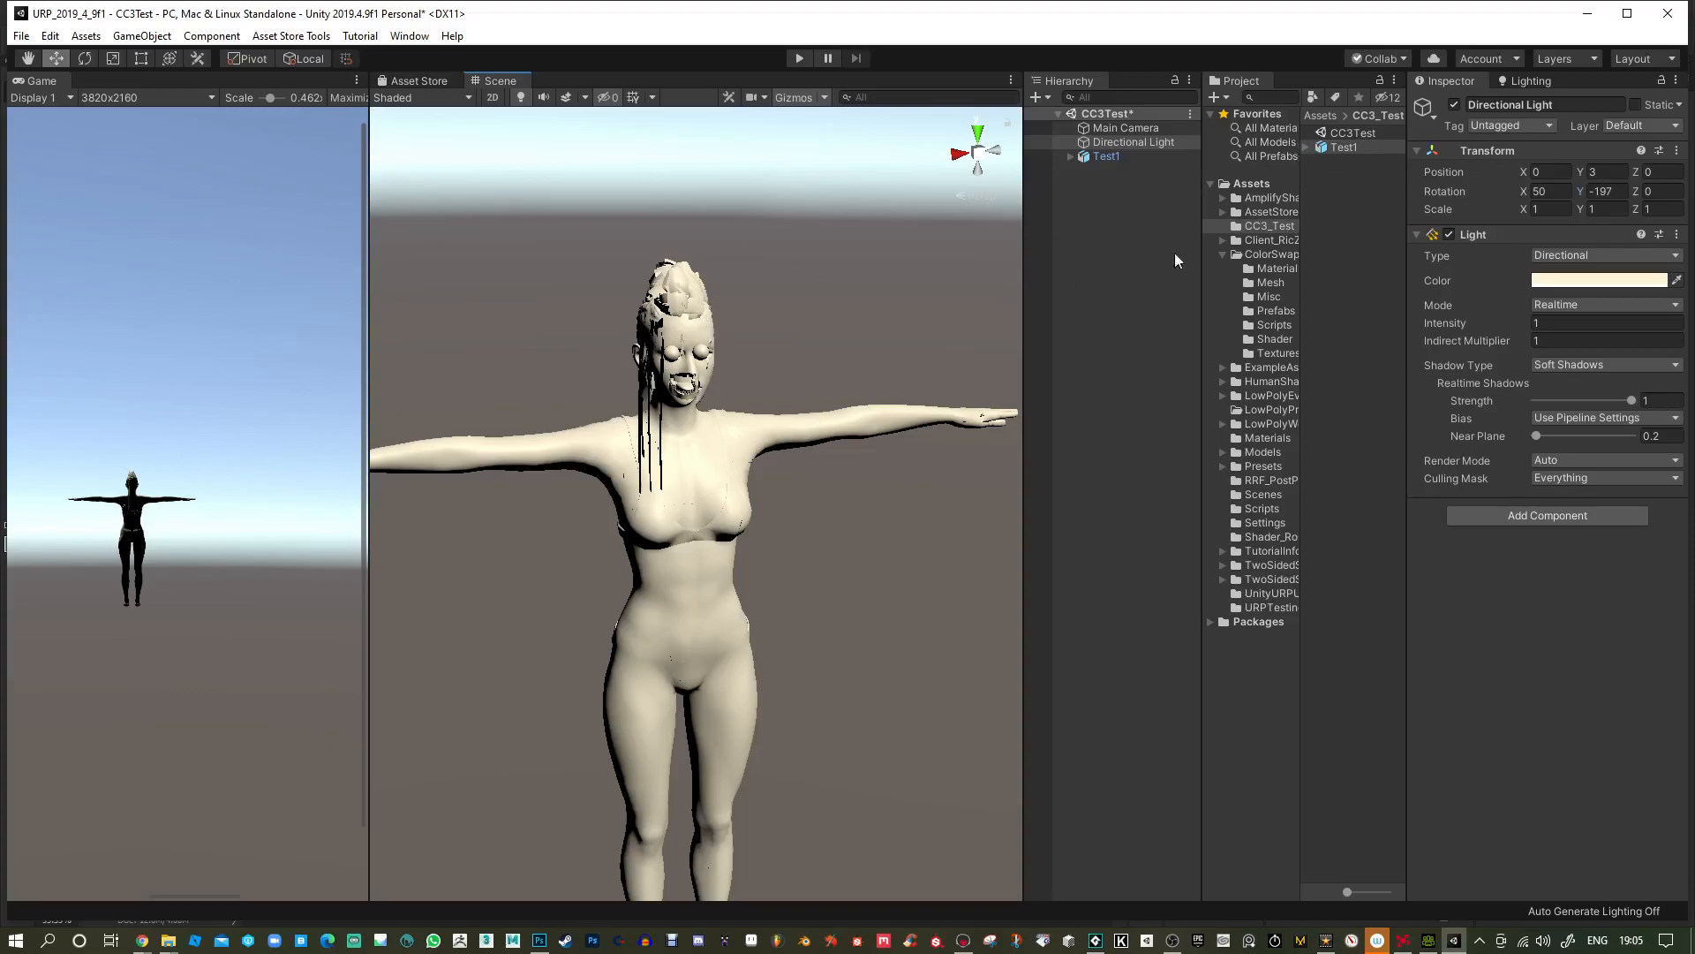
Set the Main Camera's near clipping plane to 0.01 and align the camera with the current scene view.
click(1166, 128)
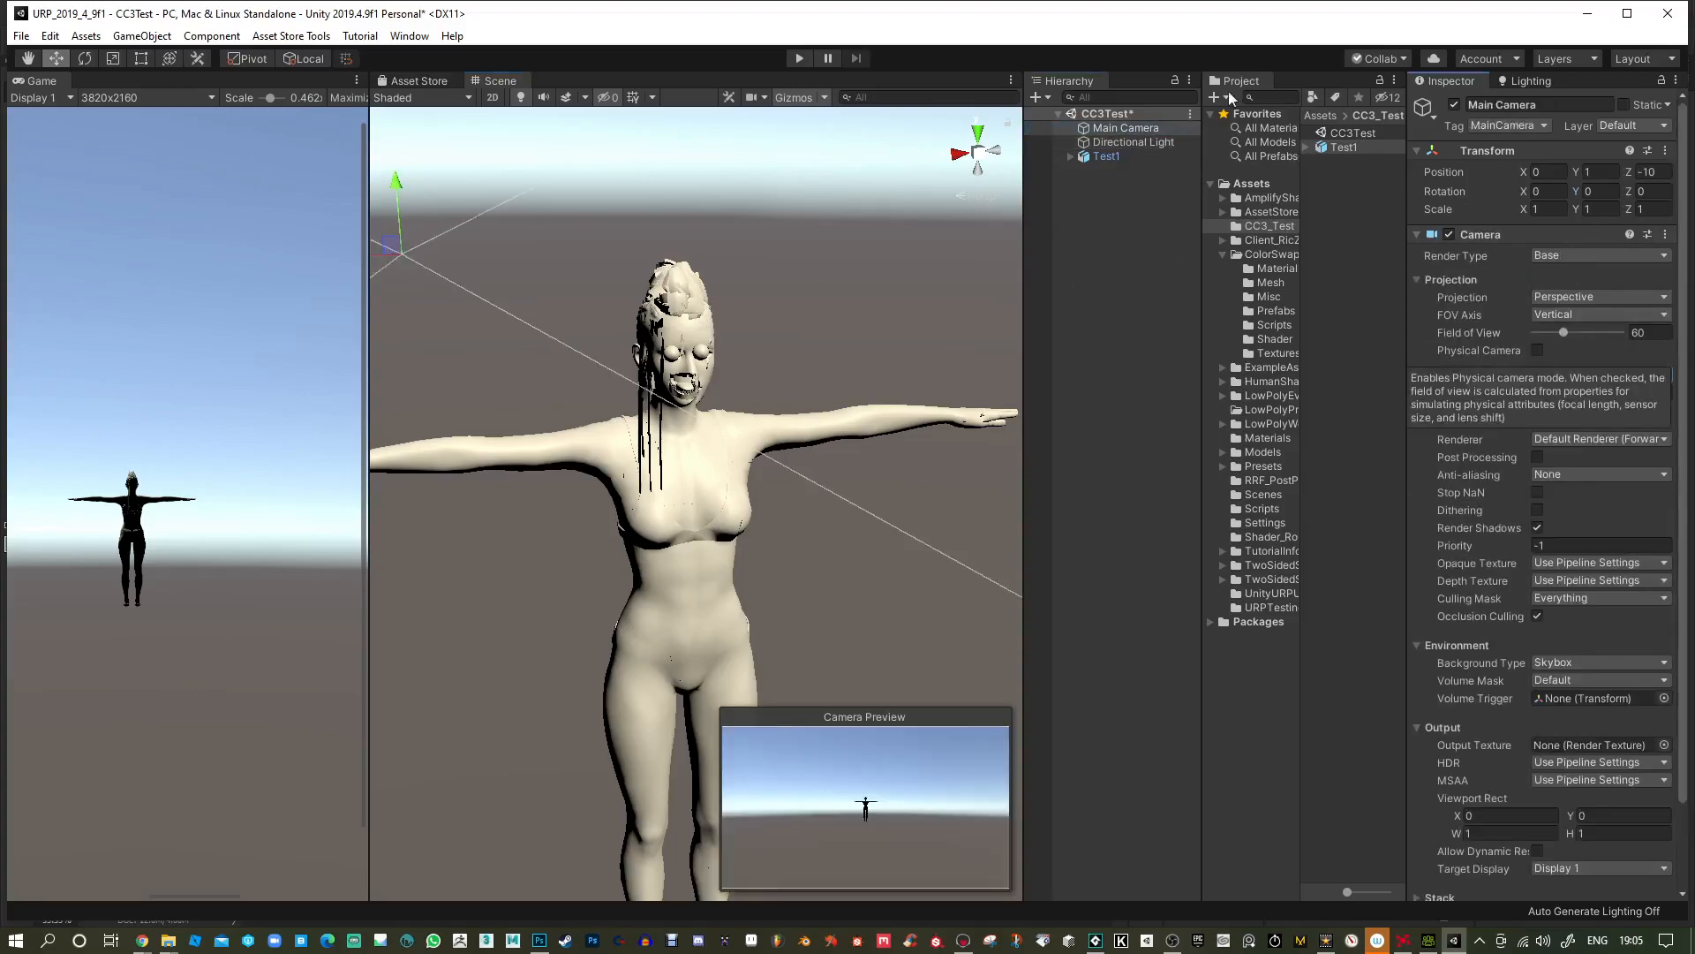
alt+drag(874, 322, 873, 320)
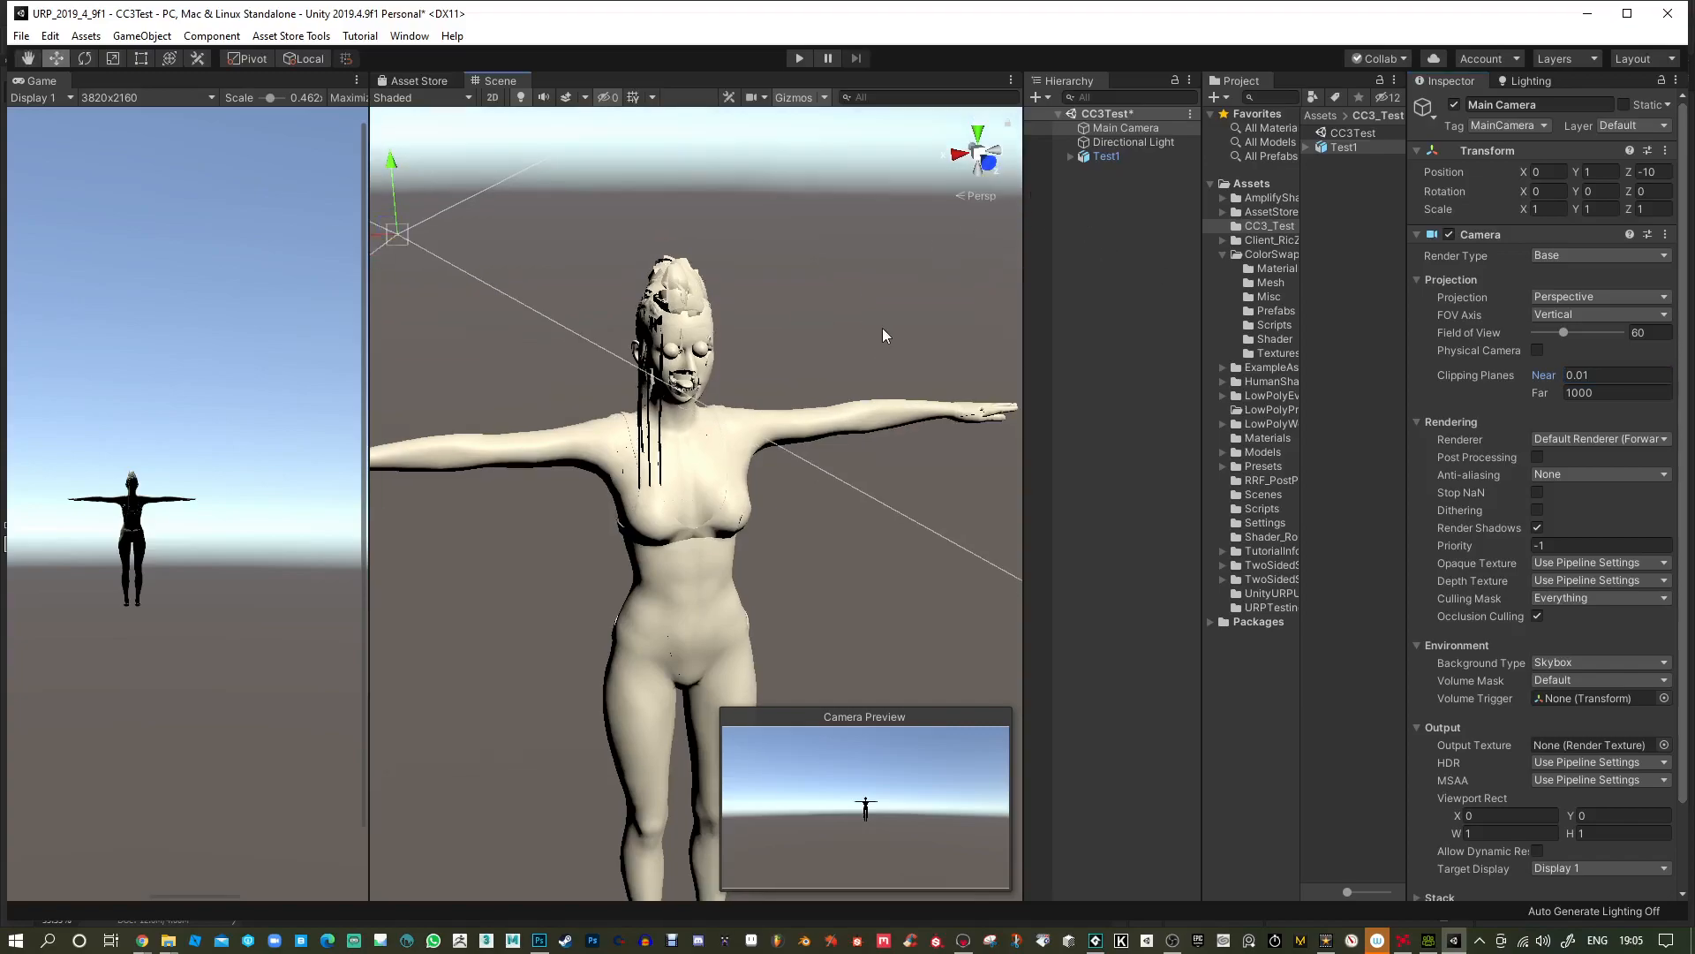
key(ctrl+shift+f)
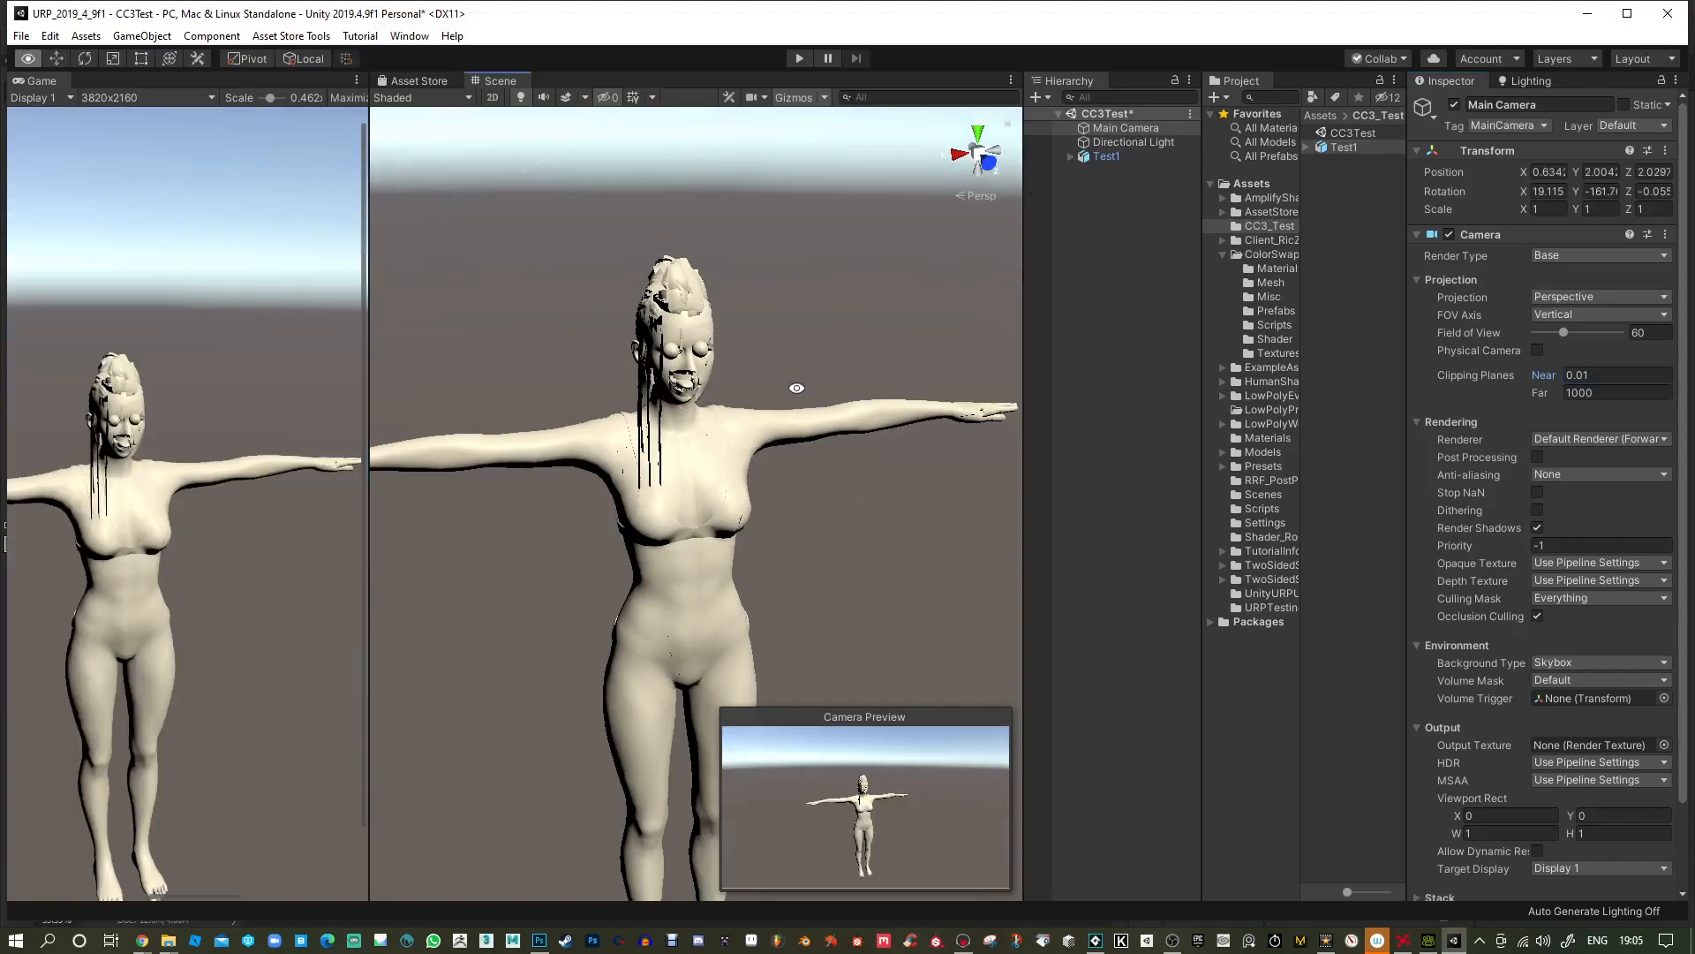
Narrow the Game view slightly, frame the character's head and upper body, and realign the Main Camera to that view.
alt+drag(797, 385, 775, 380)
mouse_move(368, 427)
mouse_down()
mouse_move(545, 427)
mouse_move(356, 419)
mouse_up()
alt+right_drag(779, 333, 811, 702)
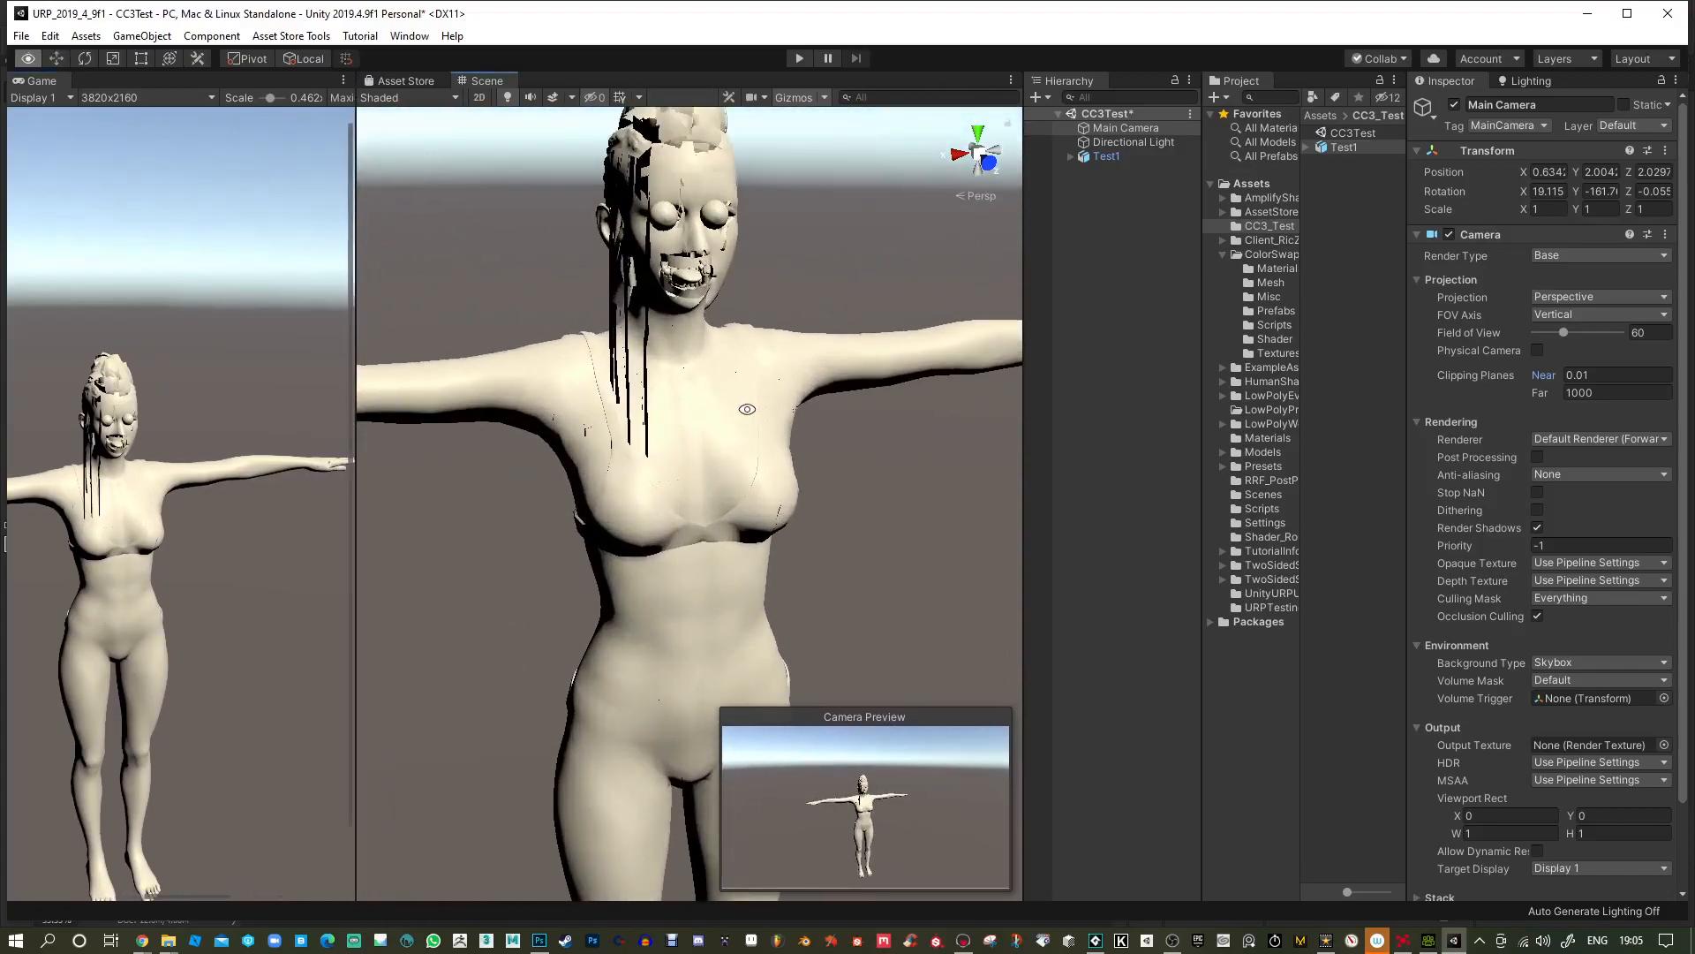
alt+middle_drag(746, 406, 714, 733)
alt+right_drag(760, 328, 765, 409)
alt+drag(765, 409, 797, 366)
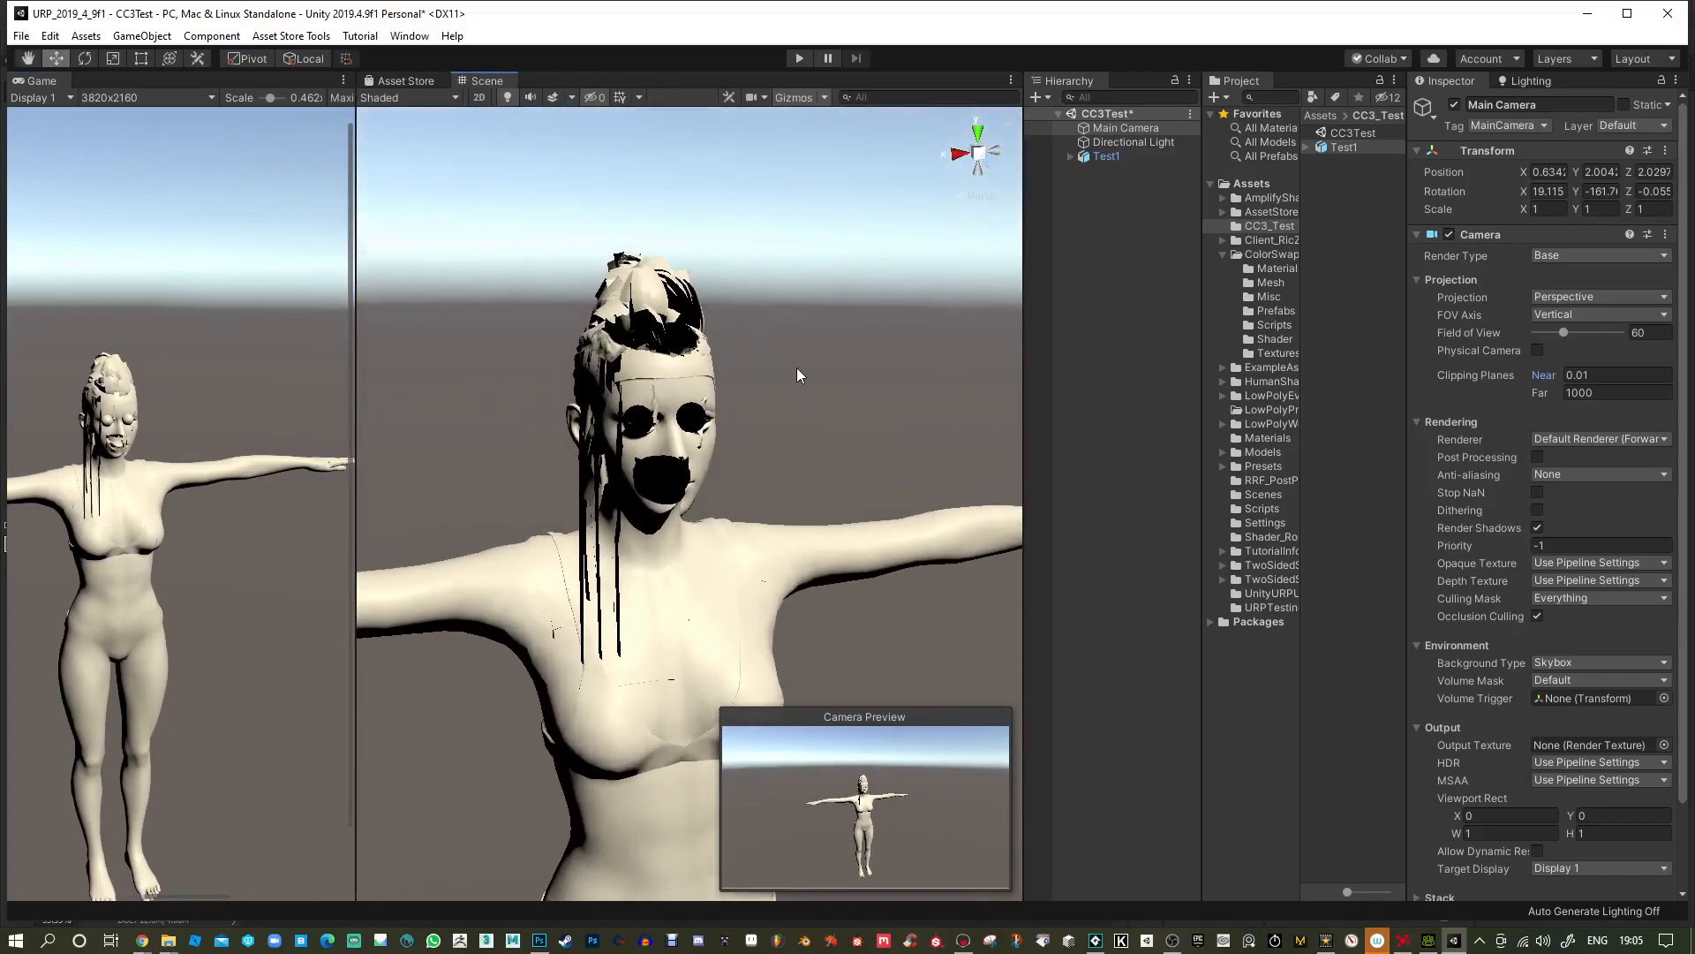
key(ctrl+shift+f)
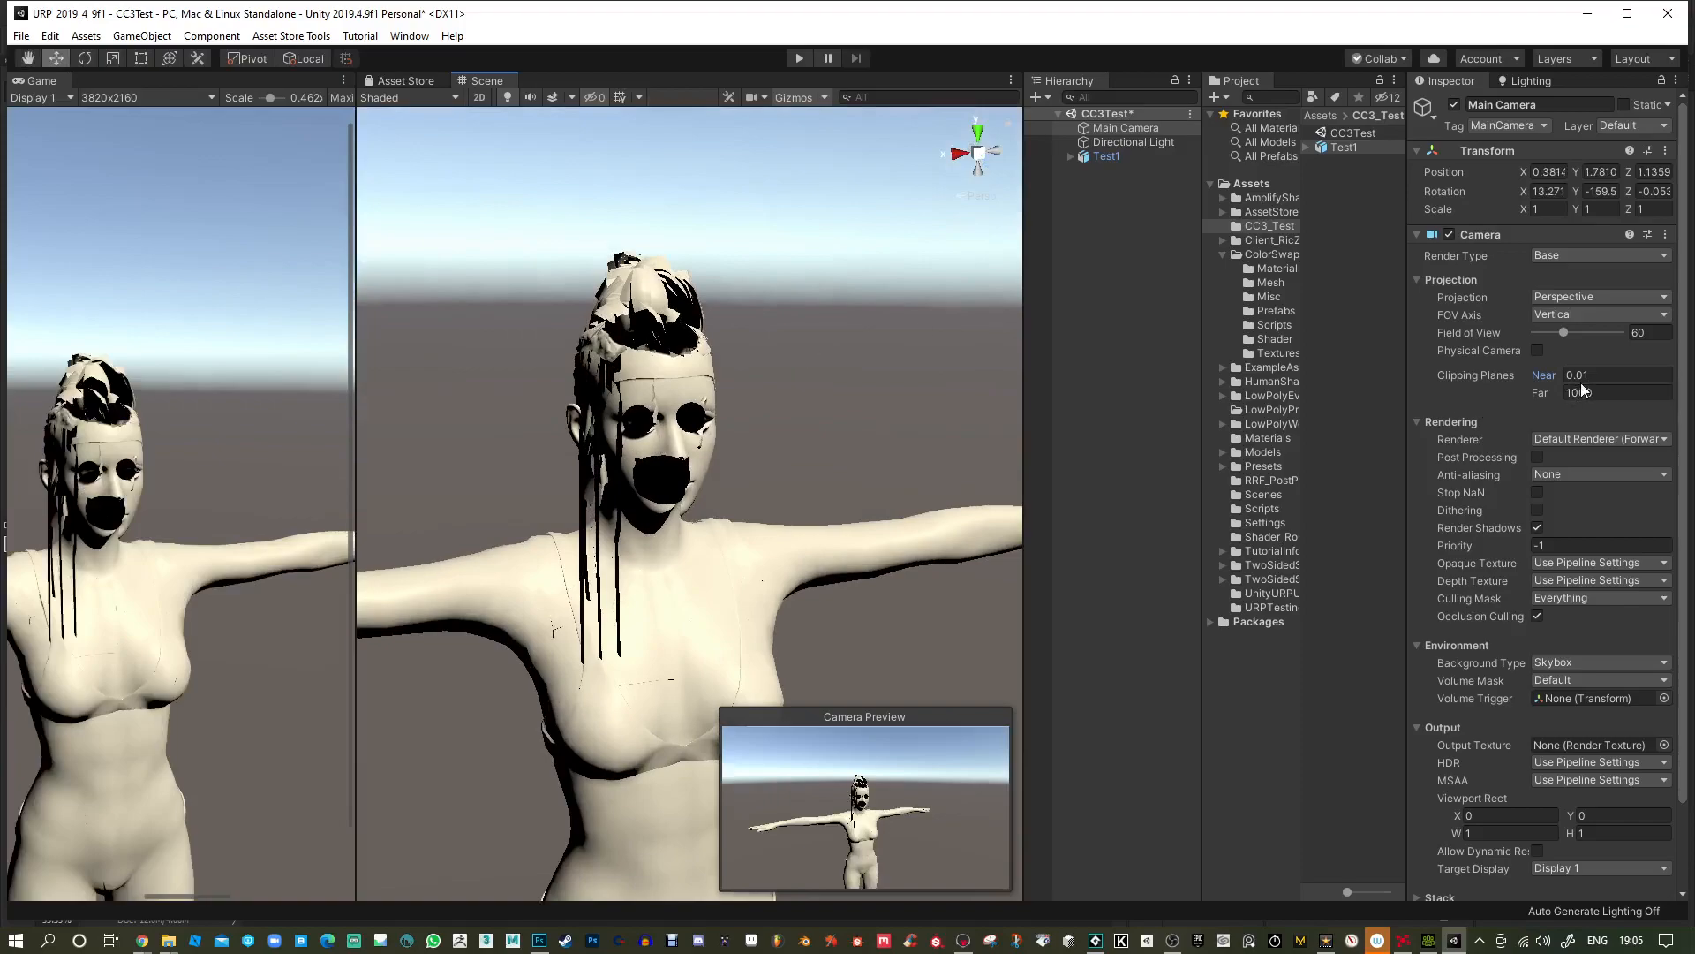
Inspect the Test1 object's transform in the scene and the Test1 model asset's import settings.
click(1571, 374)
click(1104, 156)
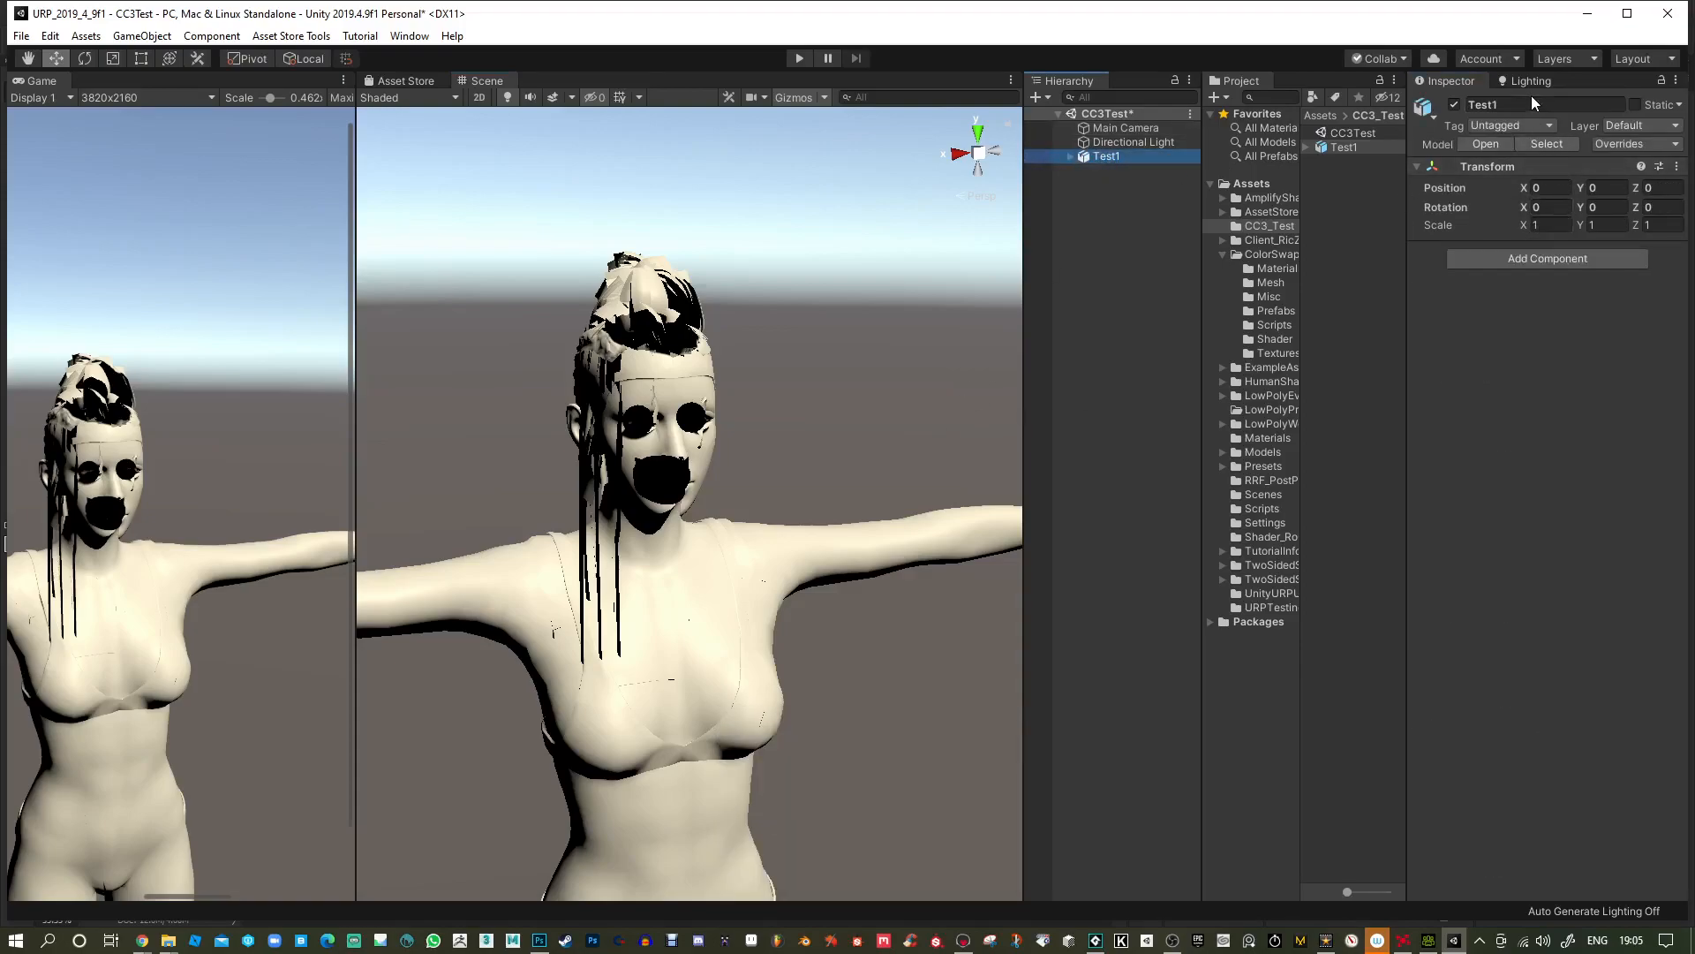
click(1360, 147)
alt+right_drag(719, 430, 704, 172)
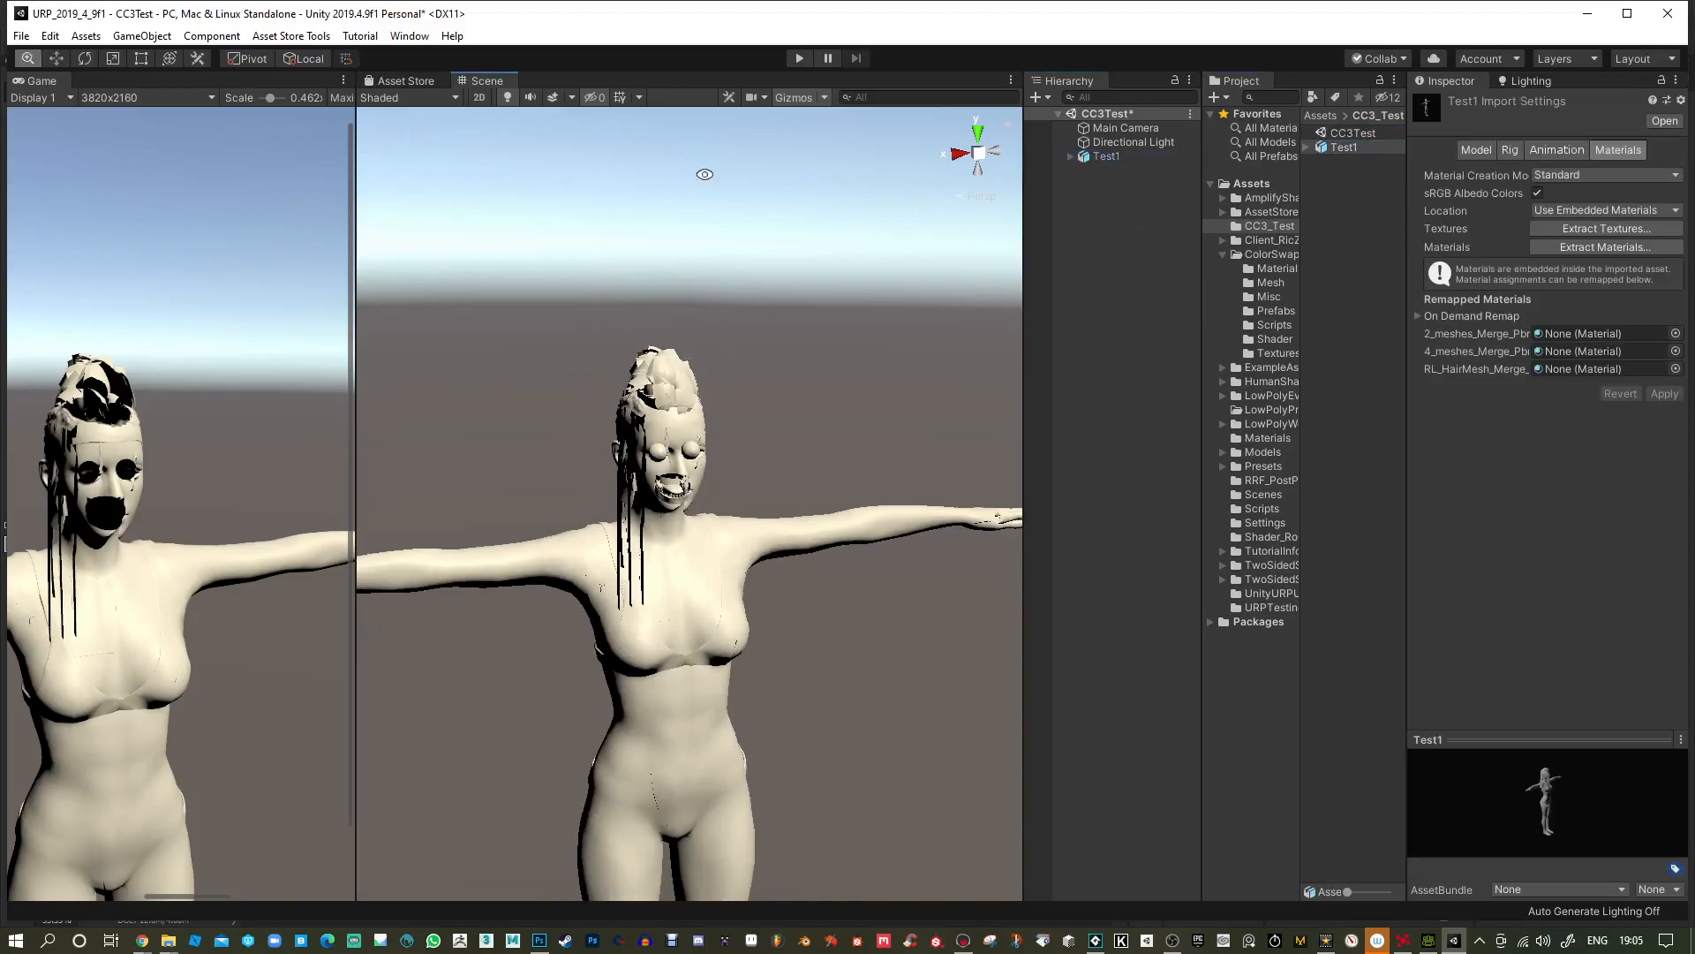
Add a cube as a scale reference for the character, move it aside and delete it.
click(1048, 103)
mouse_move(1078, 155)
click(1268, 154)
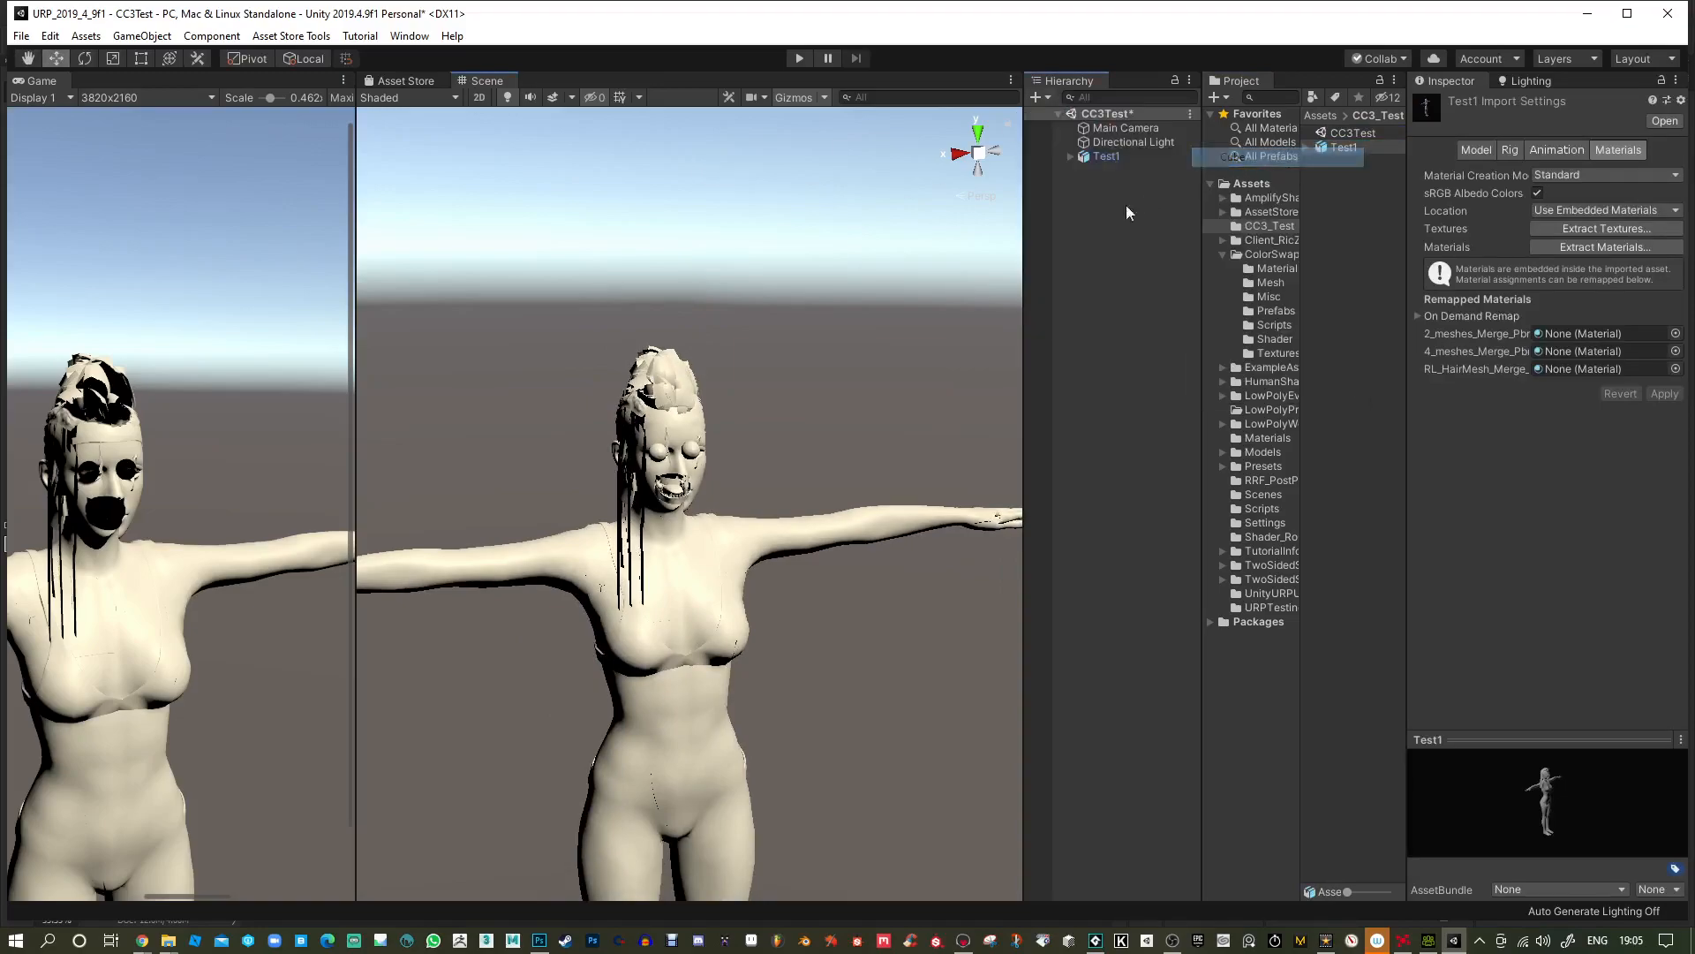
scroll(876, 362, down, 10)
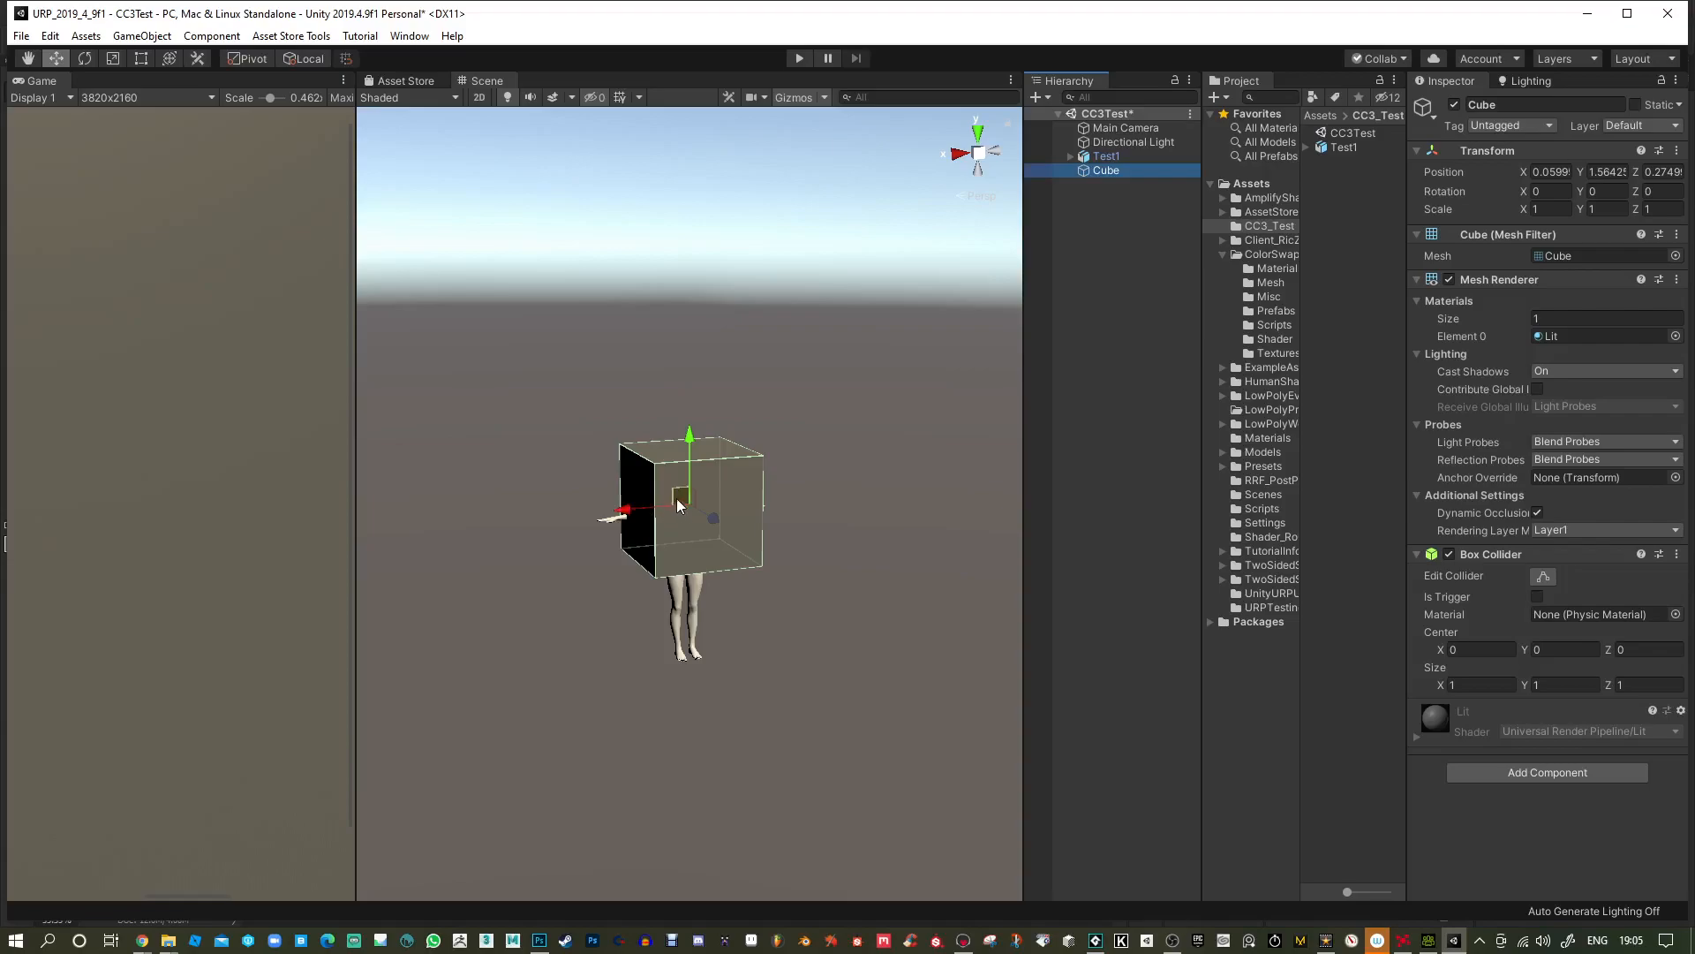
drag(676, 500, 812, 558)
key(Delete)
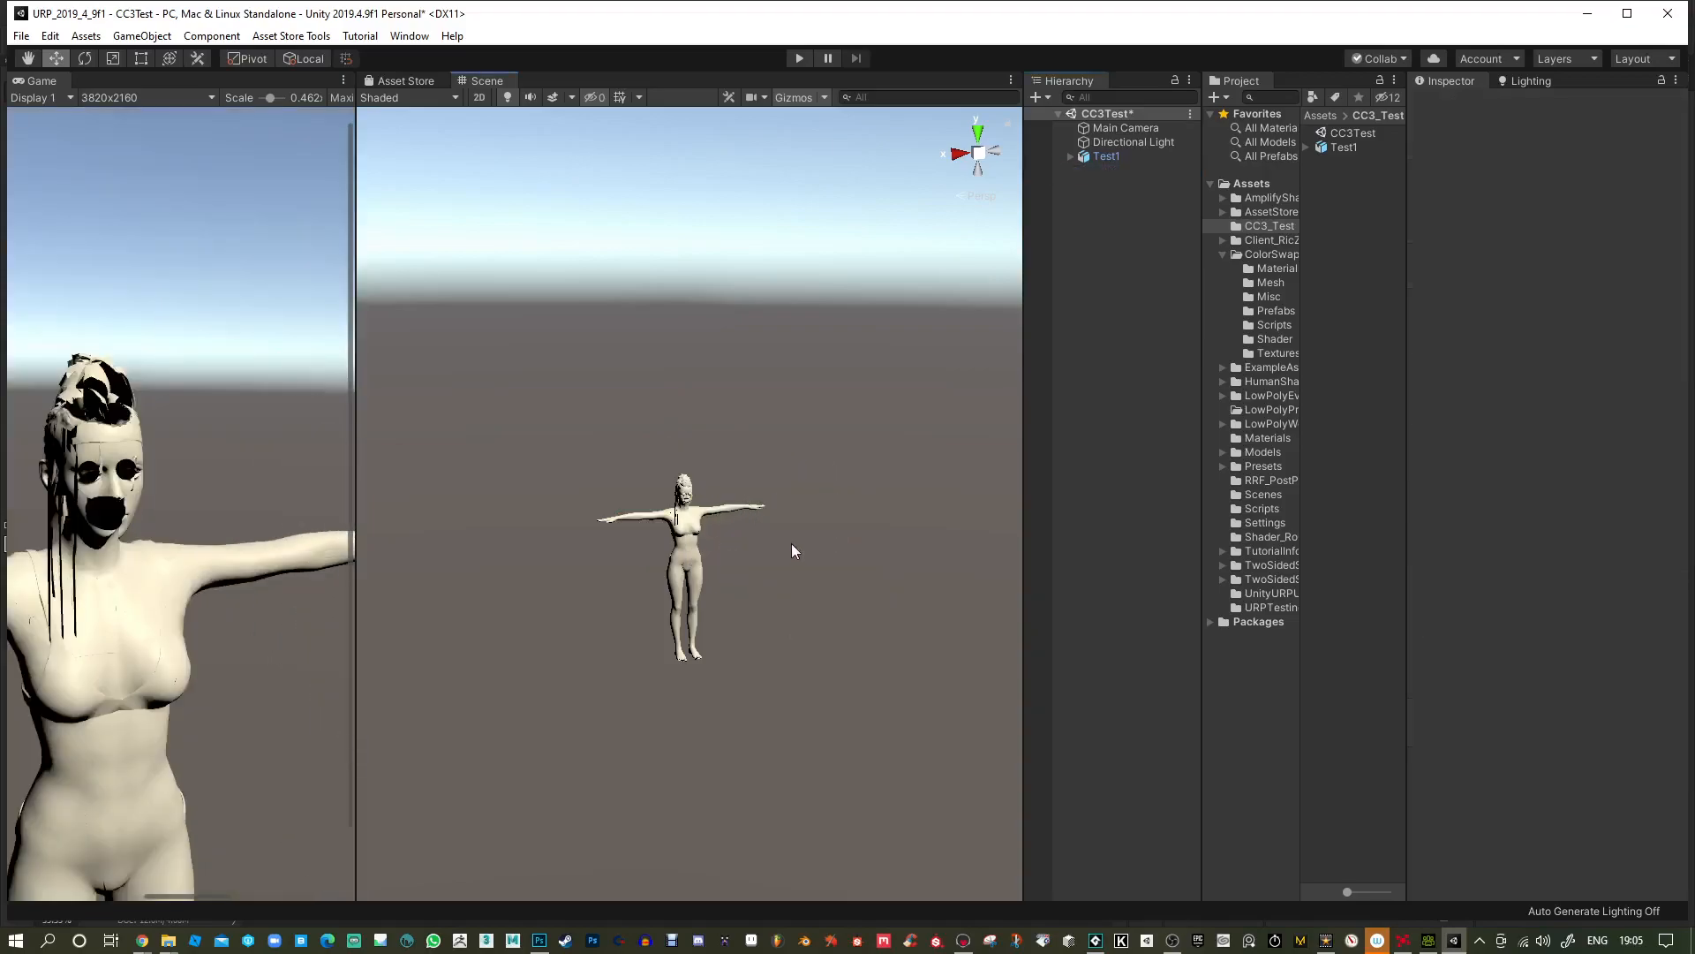
Turn off dynamic clipping for the scene camera and set its near clipping plane to 0.01.
click(691, 554)
scroll(845, 792, up, 5)
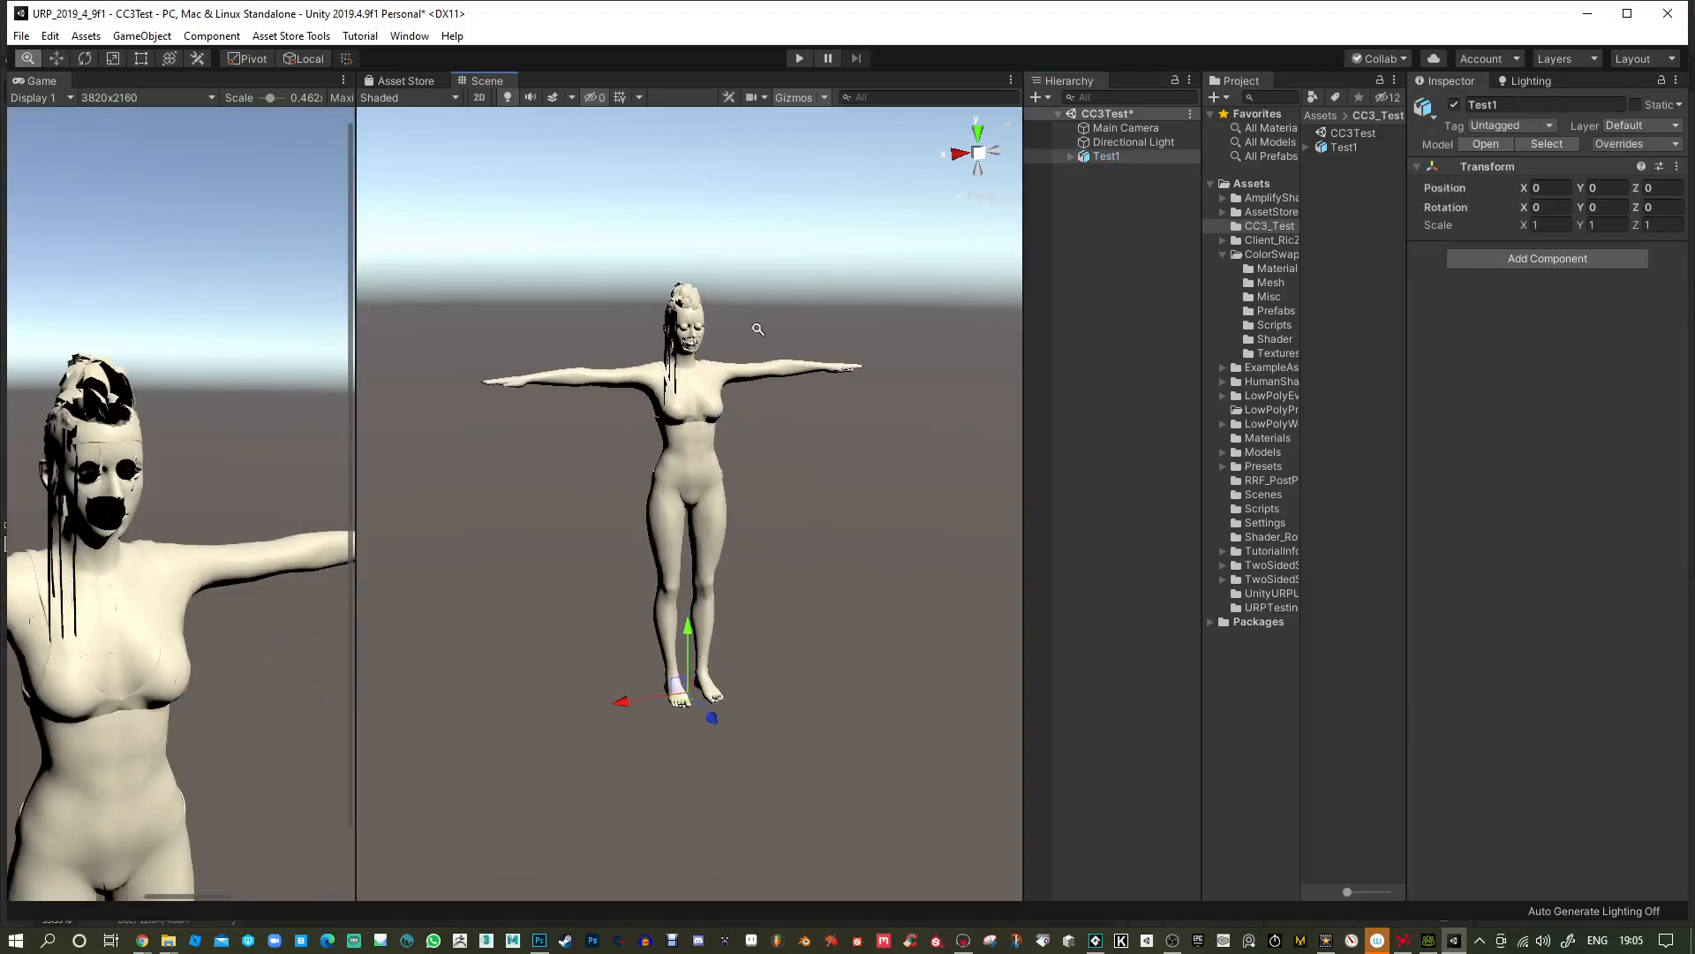
scroll(522, 393, up, 3)
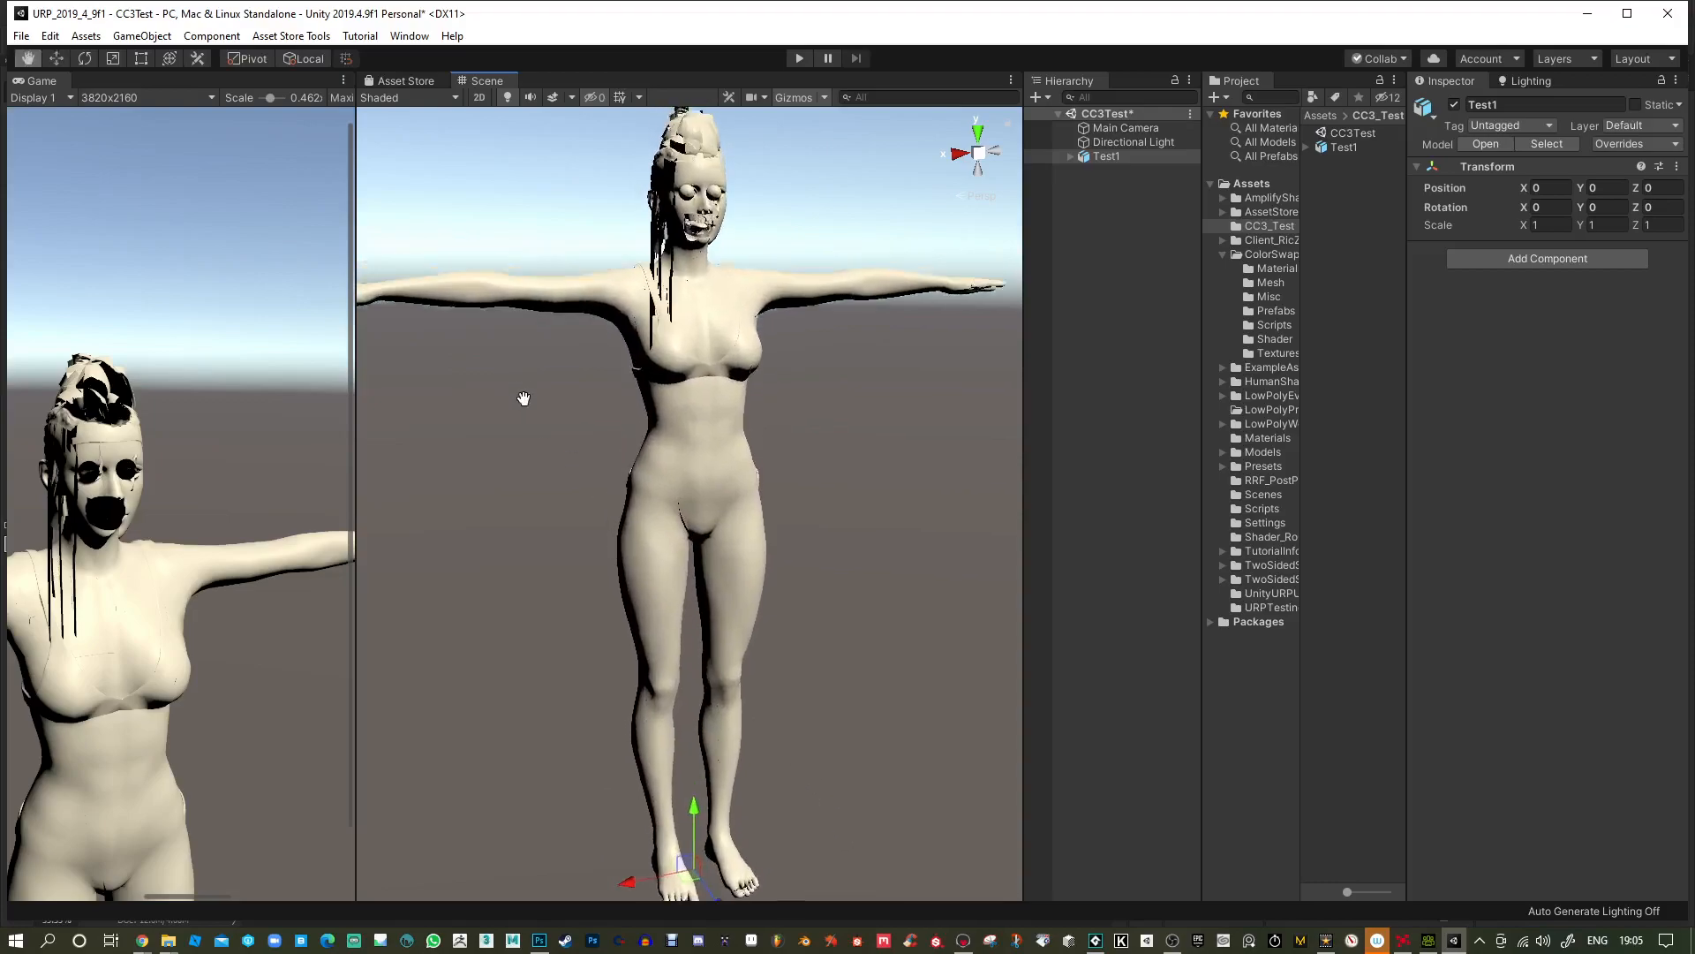
scroll(677, 381, up, 1)
click(761, 98)
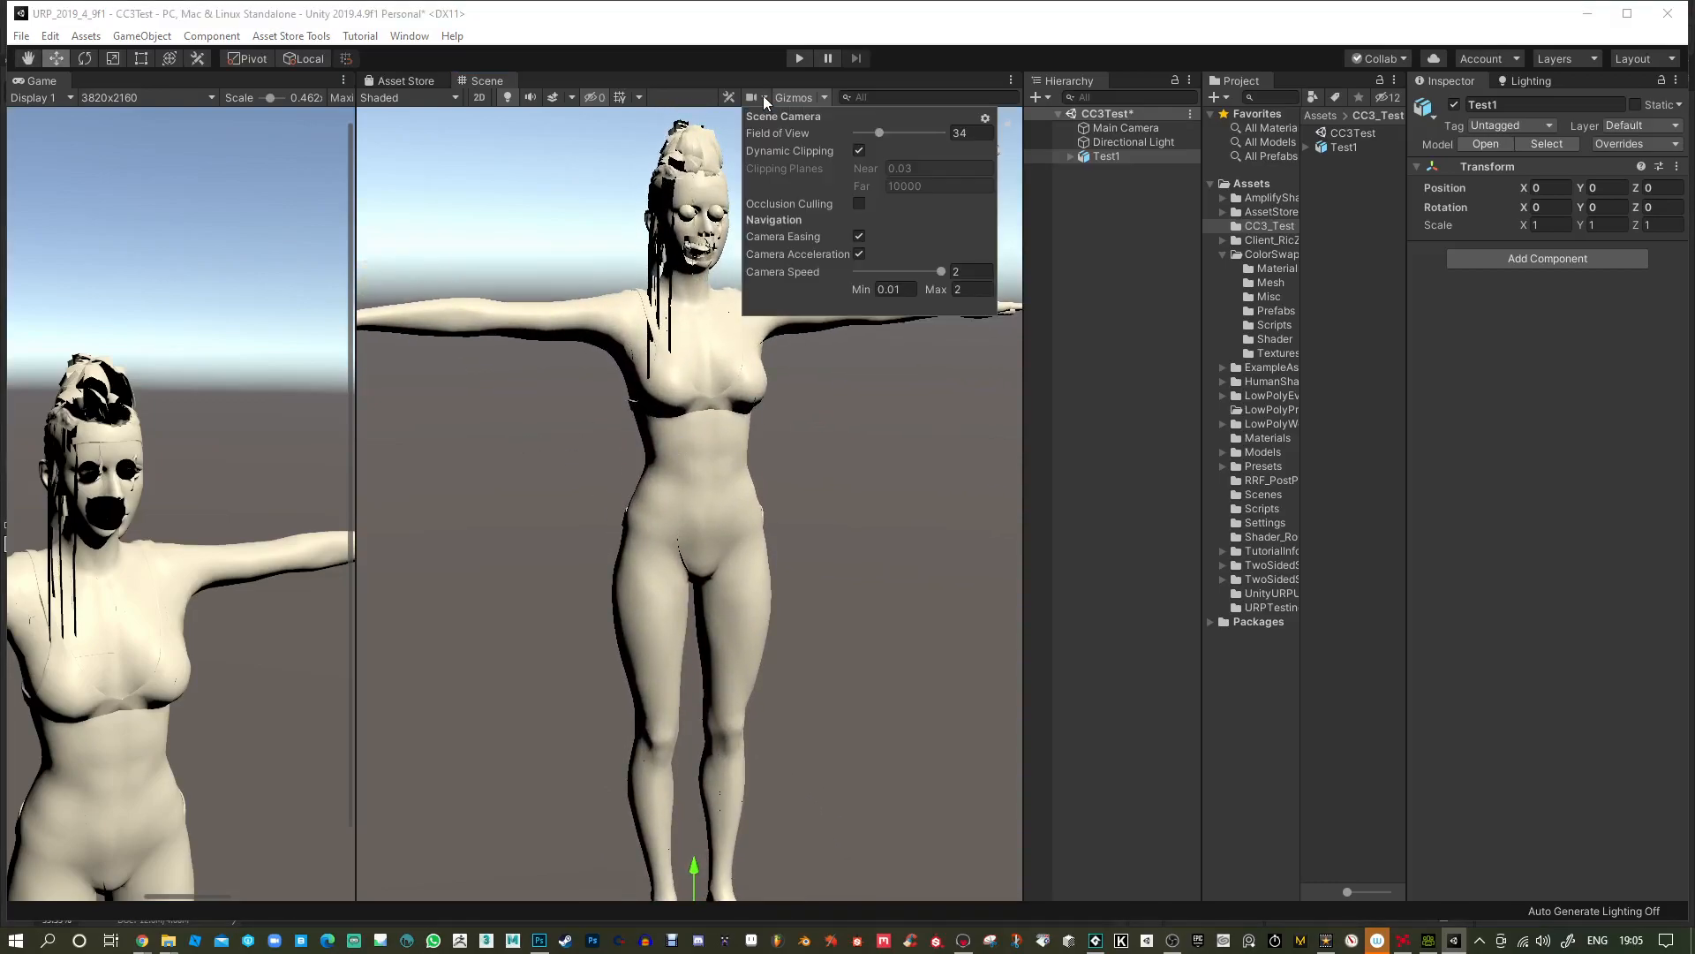
click(859, 151)
drag(908, 168, 948, 166)
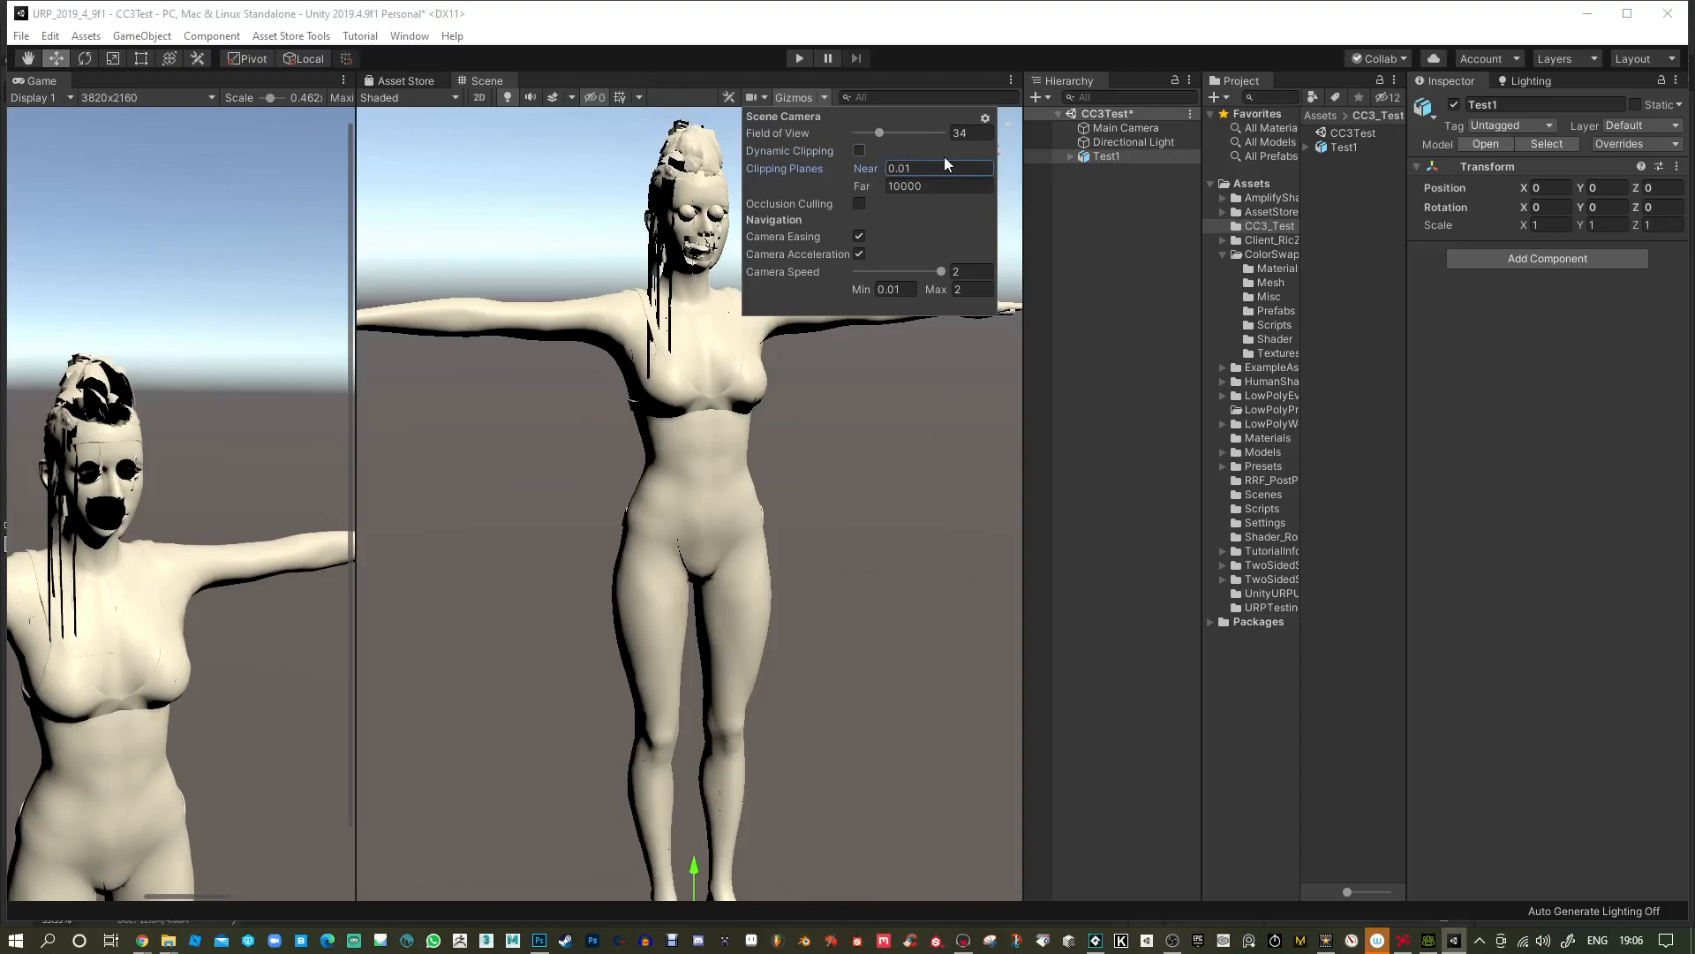
click(907, 429)
middle_drag(908, 429, 828, 538)
scroll(828, 538, up, 5)
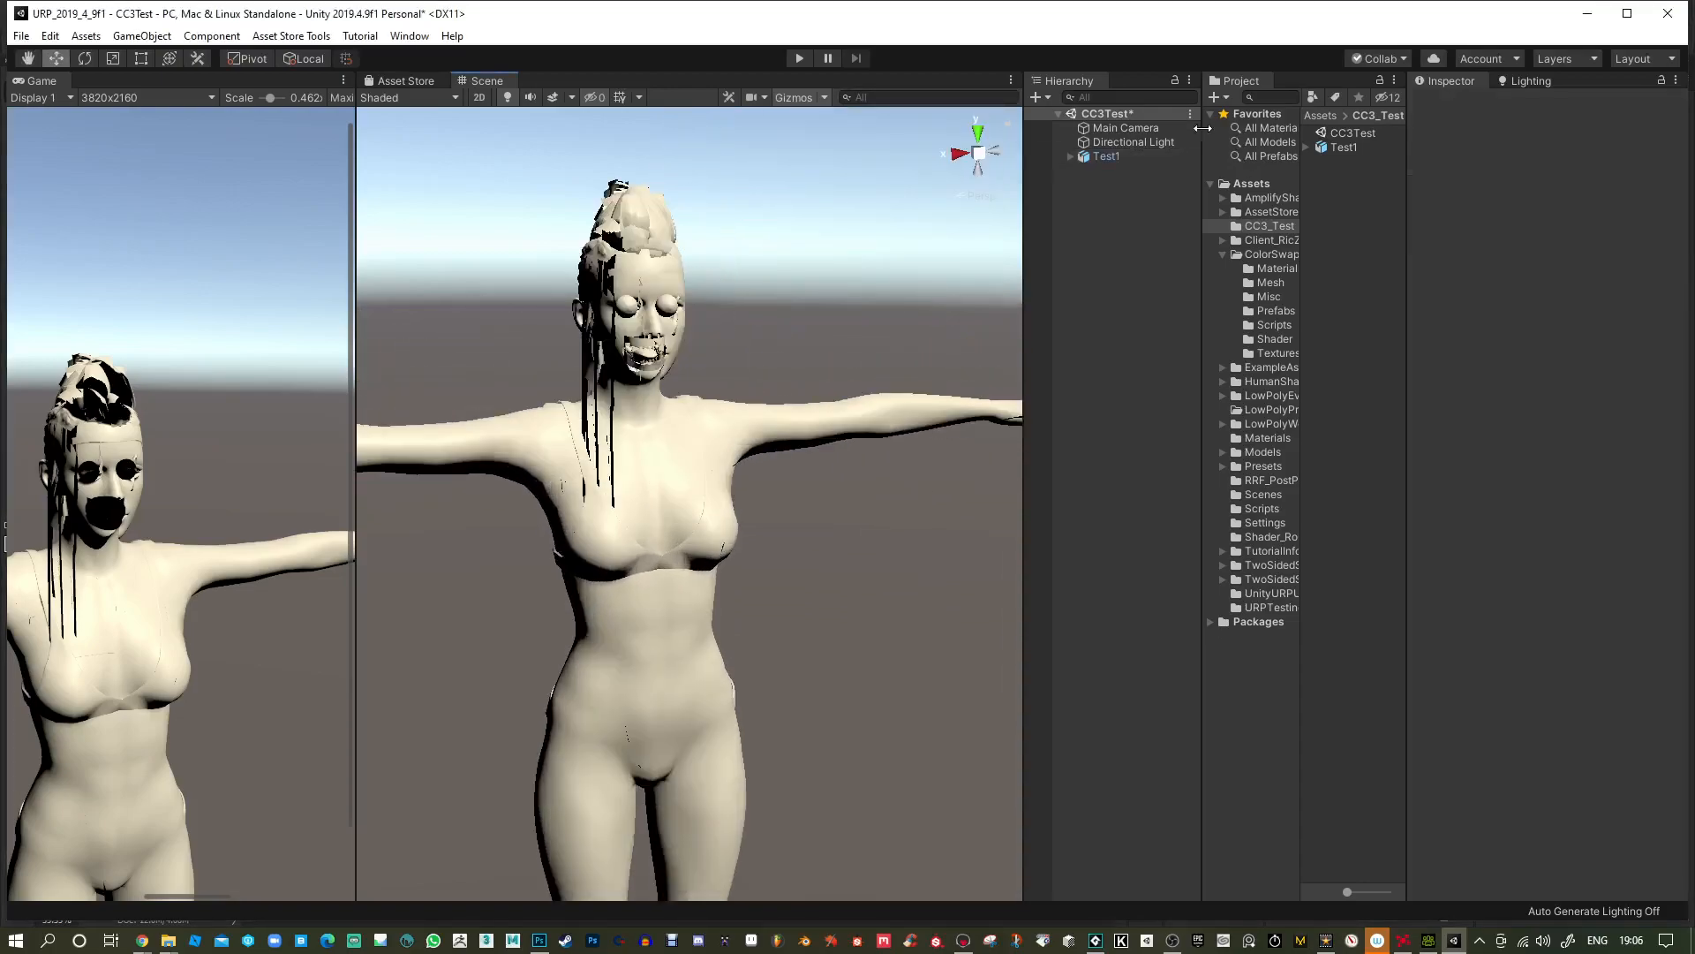
Try a Main Camera near clipping plane of 0.001, and toggle Physical Camera on and off to narrow the field of view to 26.9914.
click(1148, 129)
drag(1583, 375, 1606, 362)
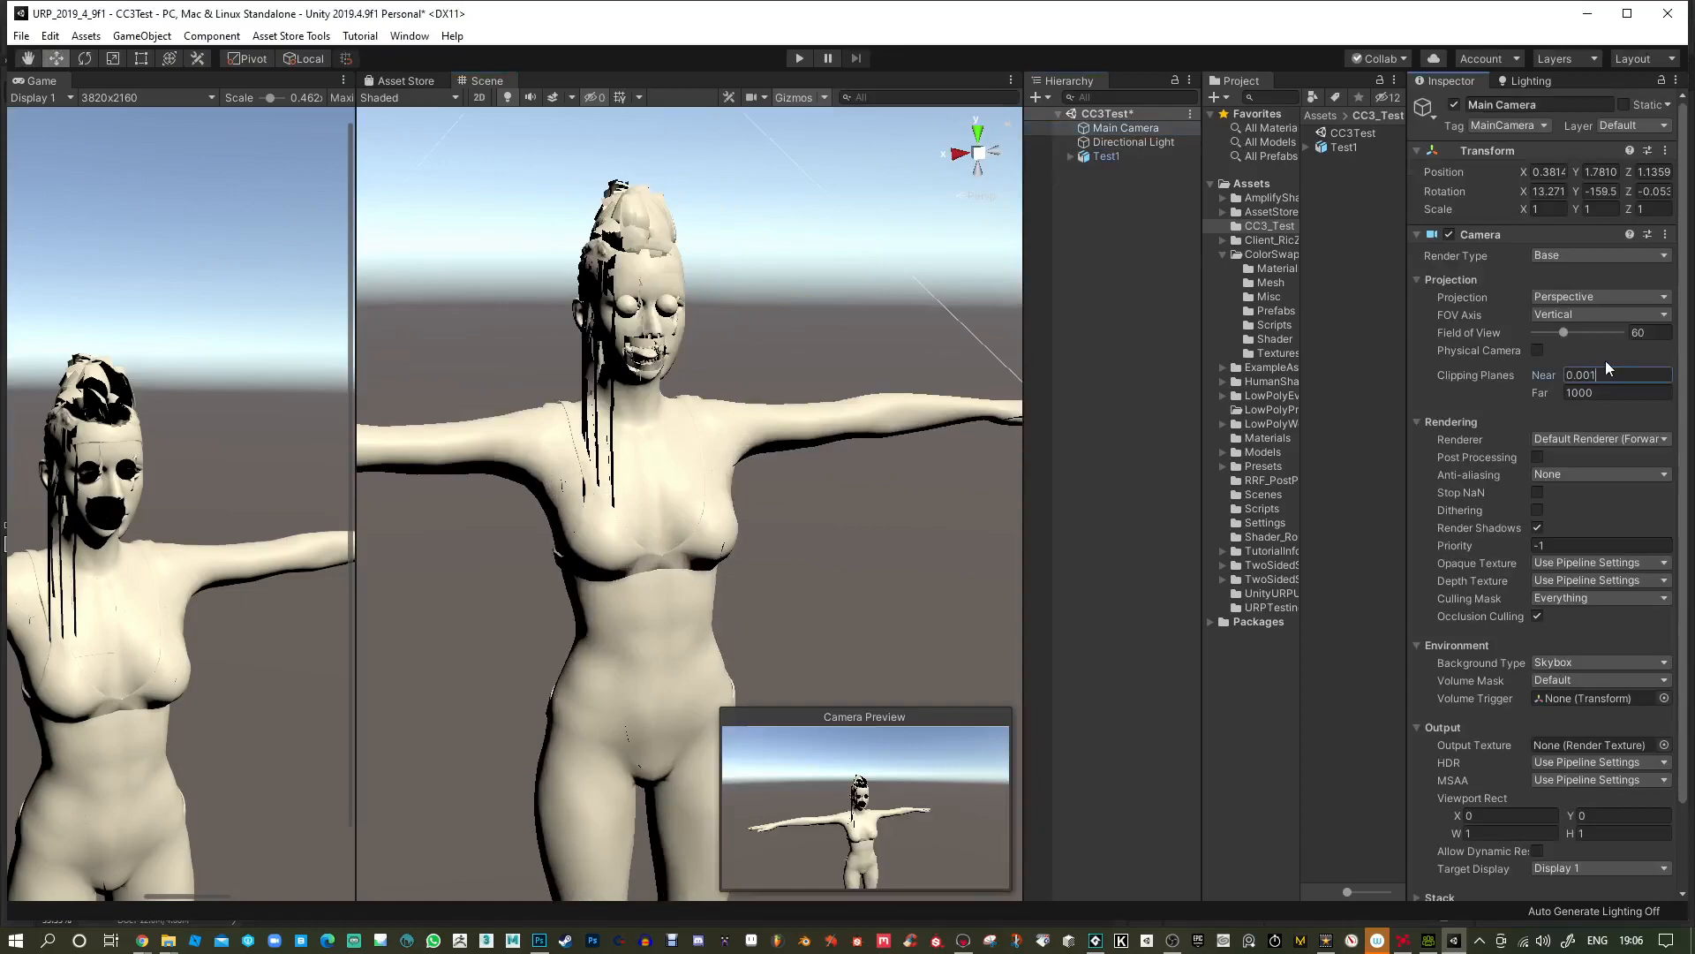
click(1538, 350)
click(1538, 350)
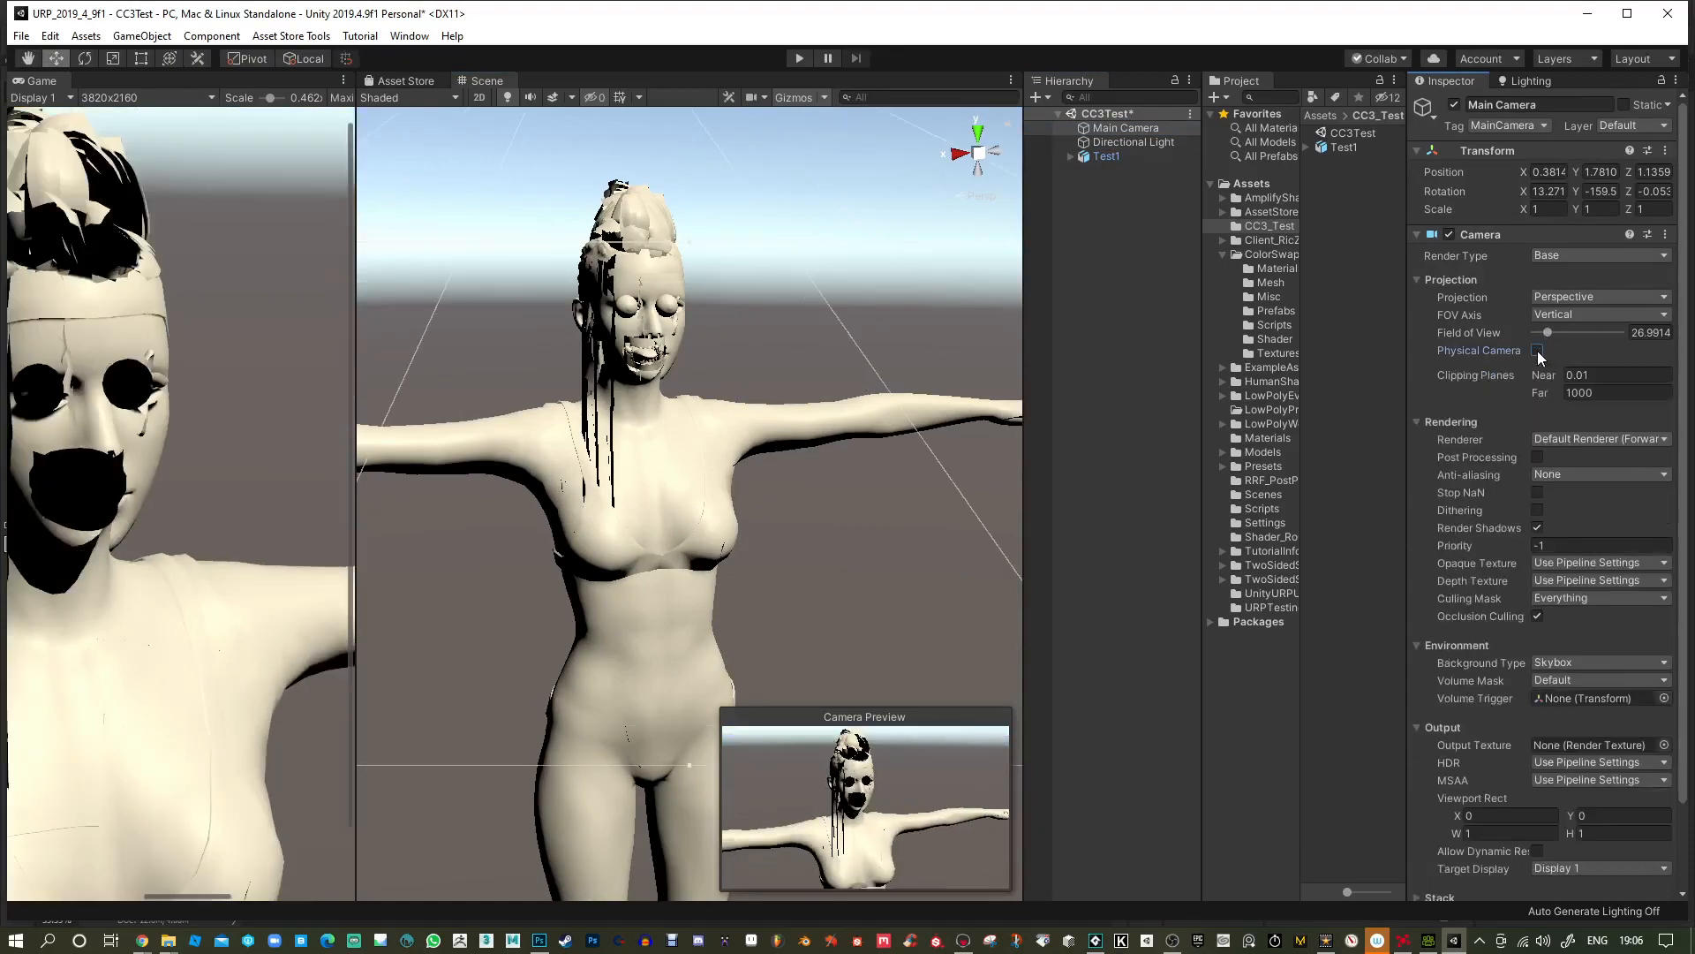
middle_drag(454, 469, 558, 514)
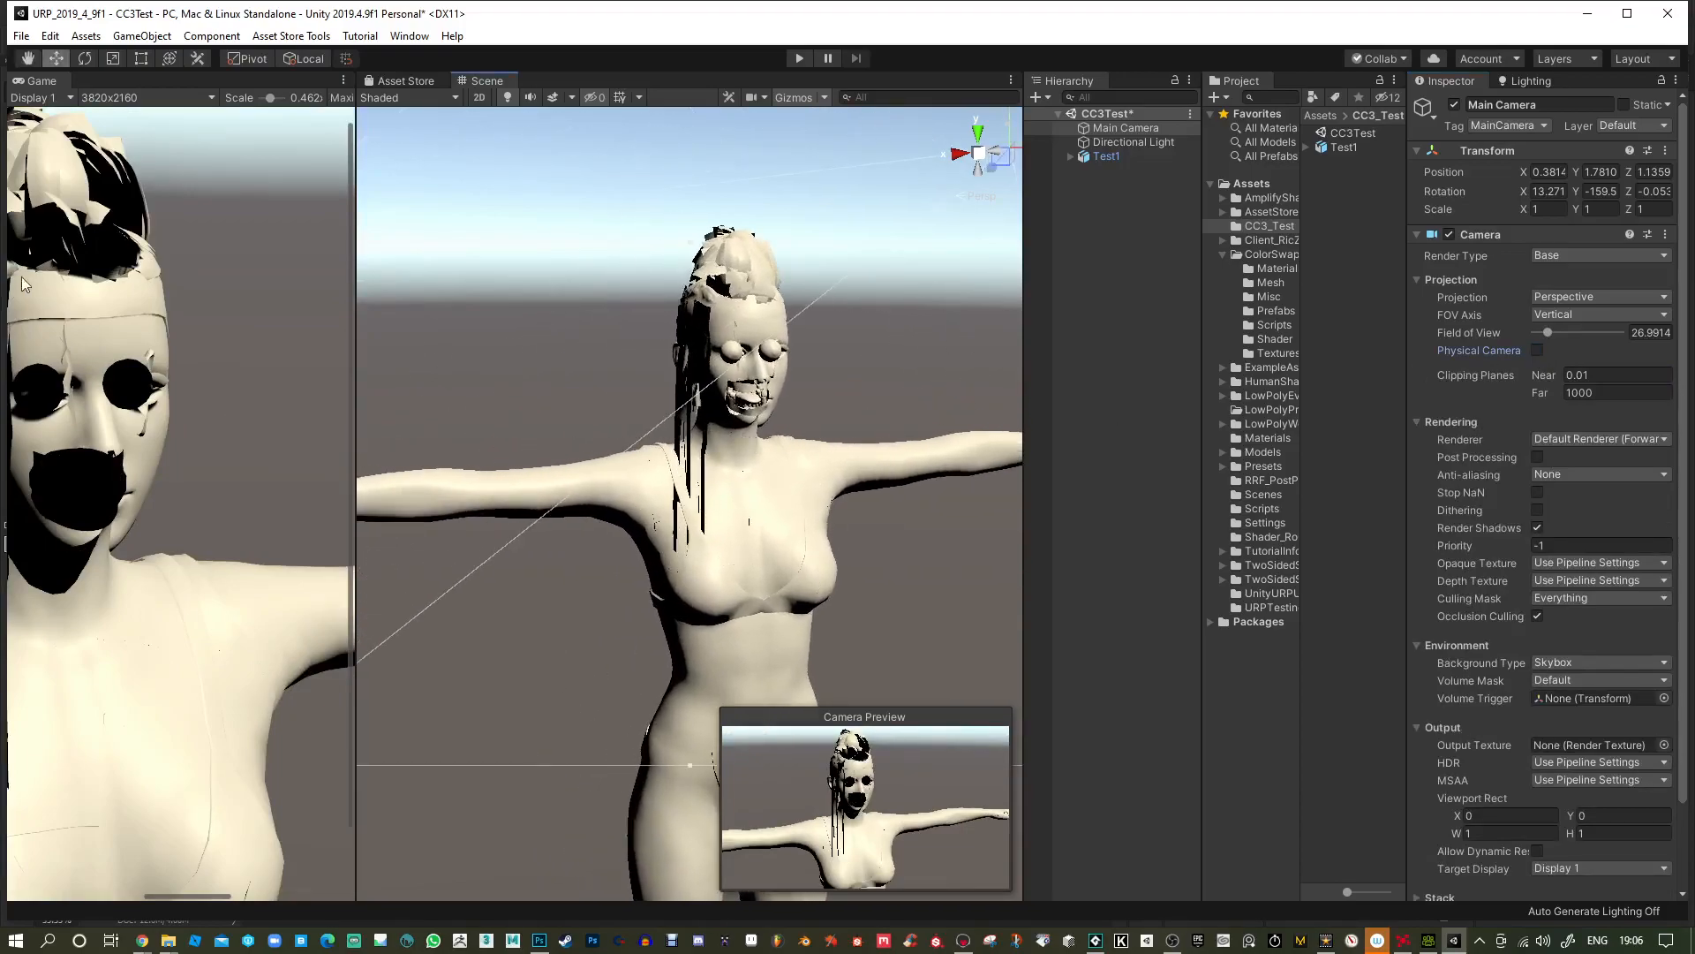
Select the character's body mesh, expand the Test1 model asset and inspect its three embedded materials.
click(802, 468)
click(803, 508)
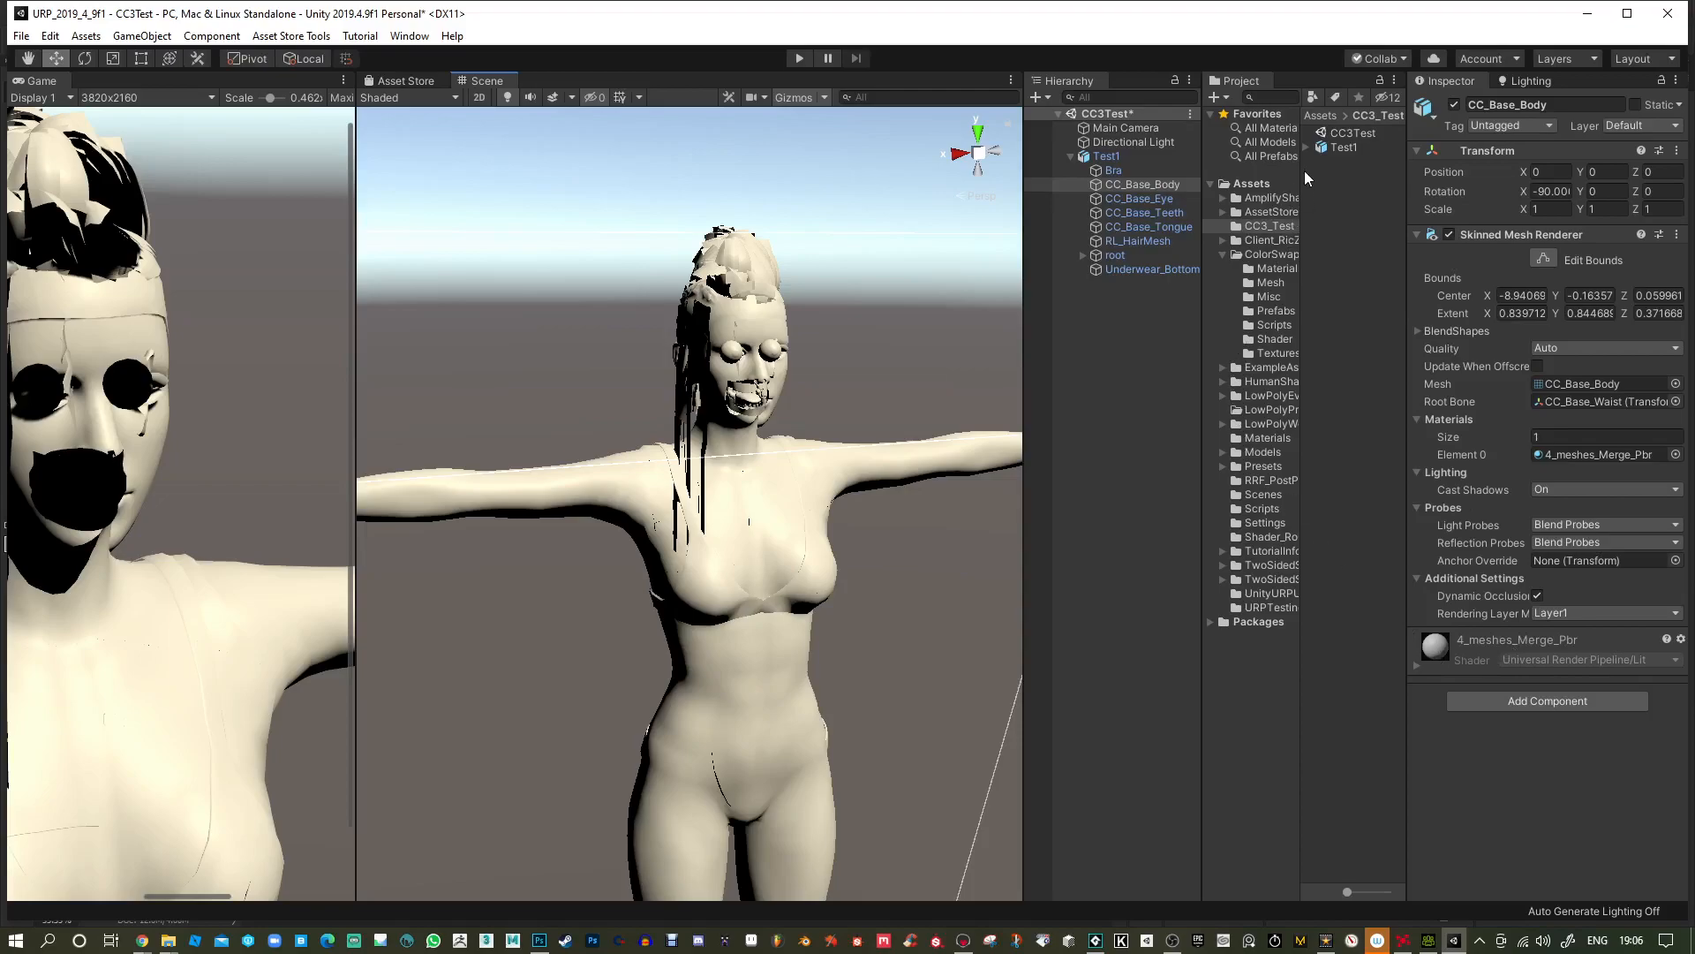
click(1308, 148)
click(1363, 274)
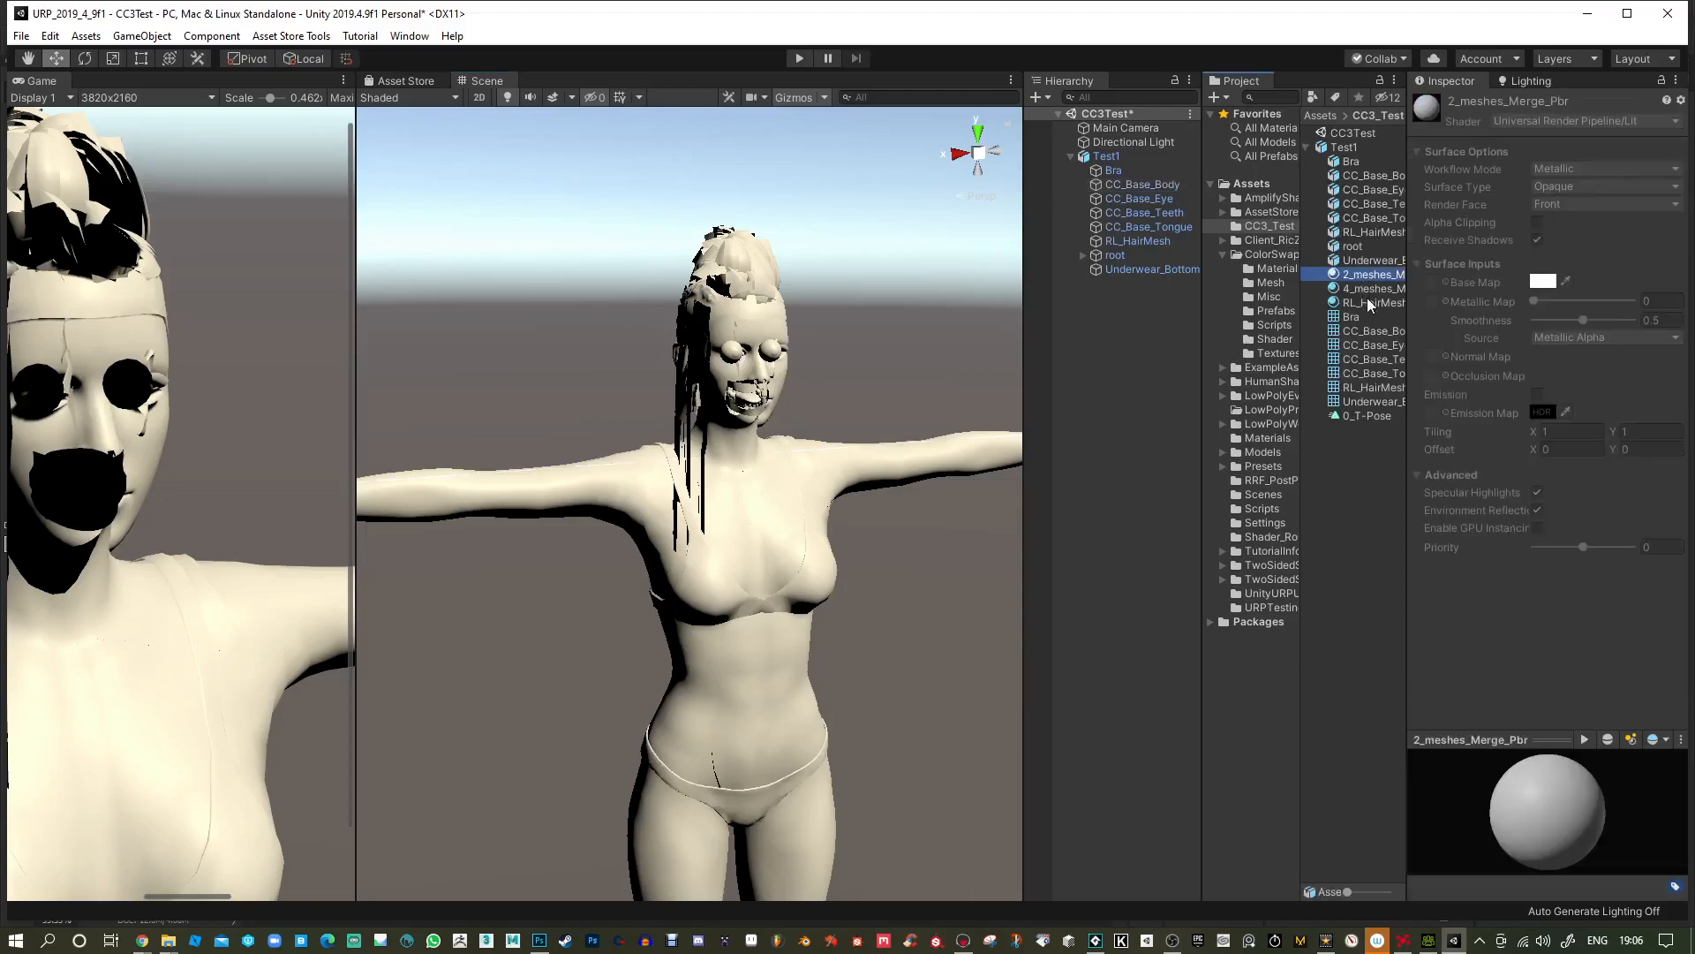
shift+click(1370, 302)
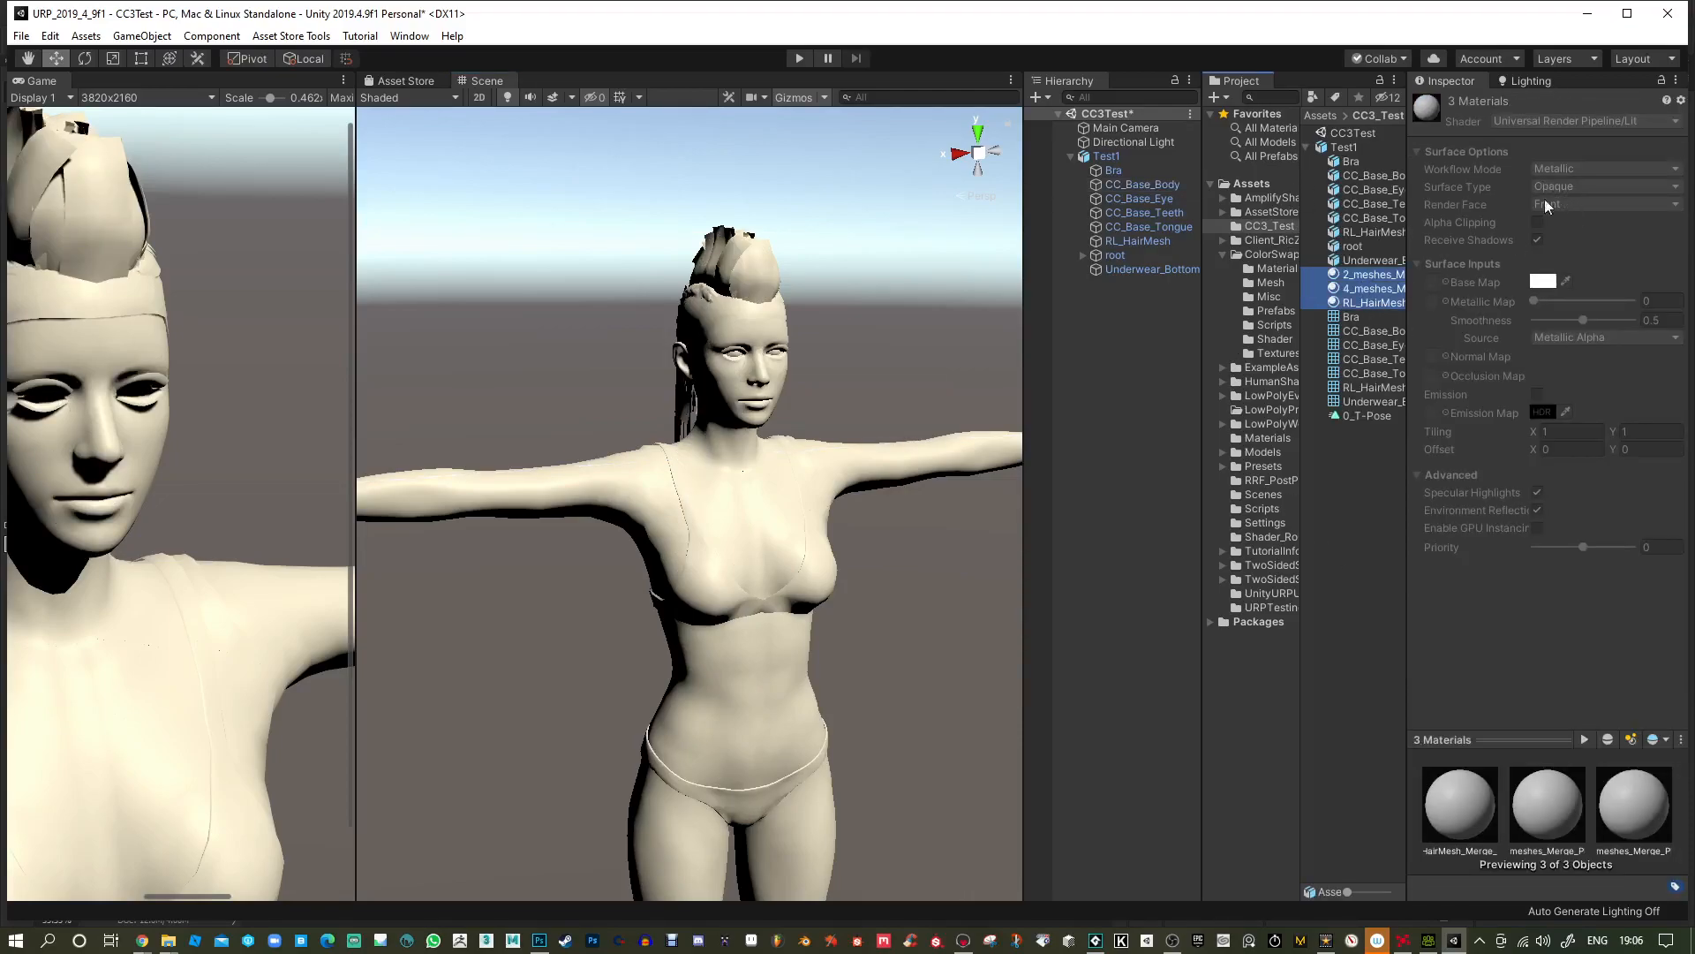
click(1368, 276)
shift+click(1366, 303)
right_click(1370, 274)
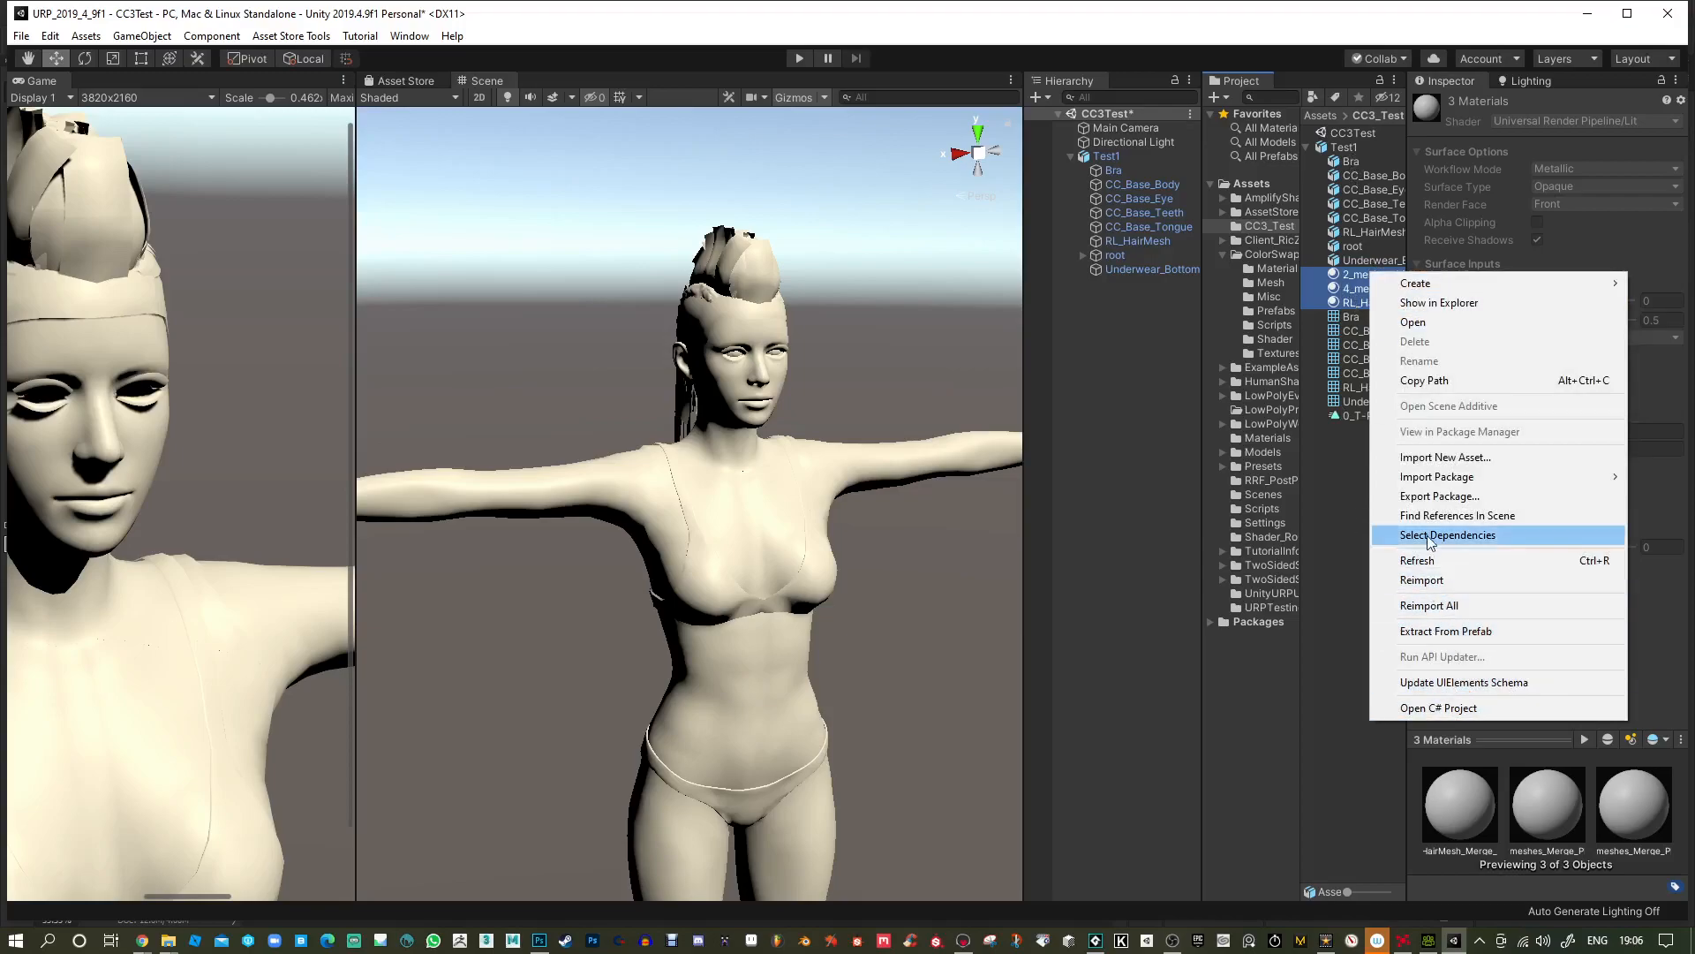
Extract the Test1 model's embedded materials into the CC3_Test folder.
click(1348, 149)
click(1349, 146)
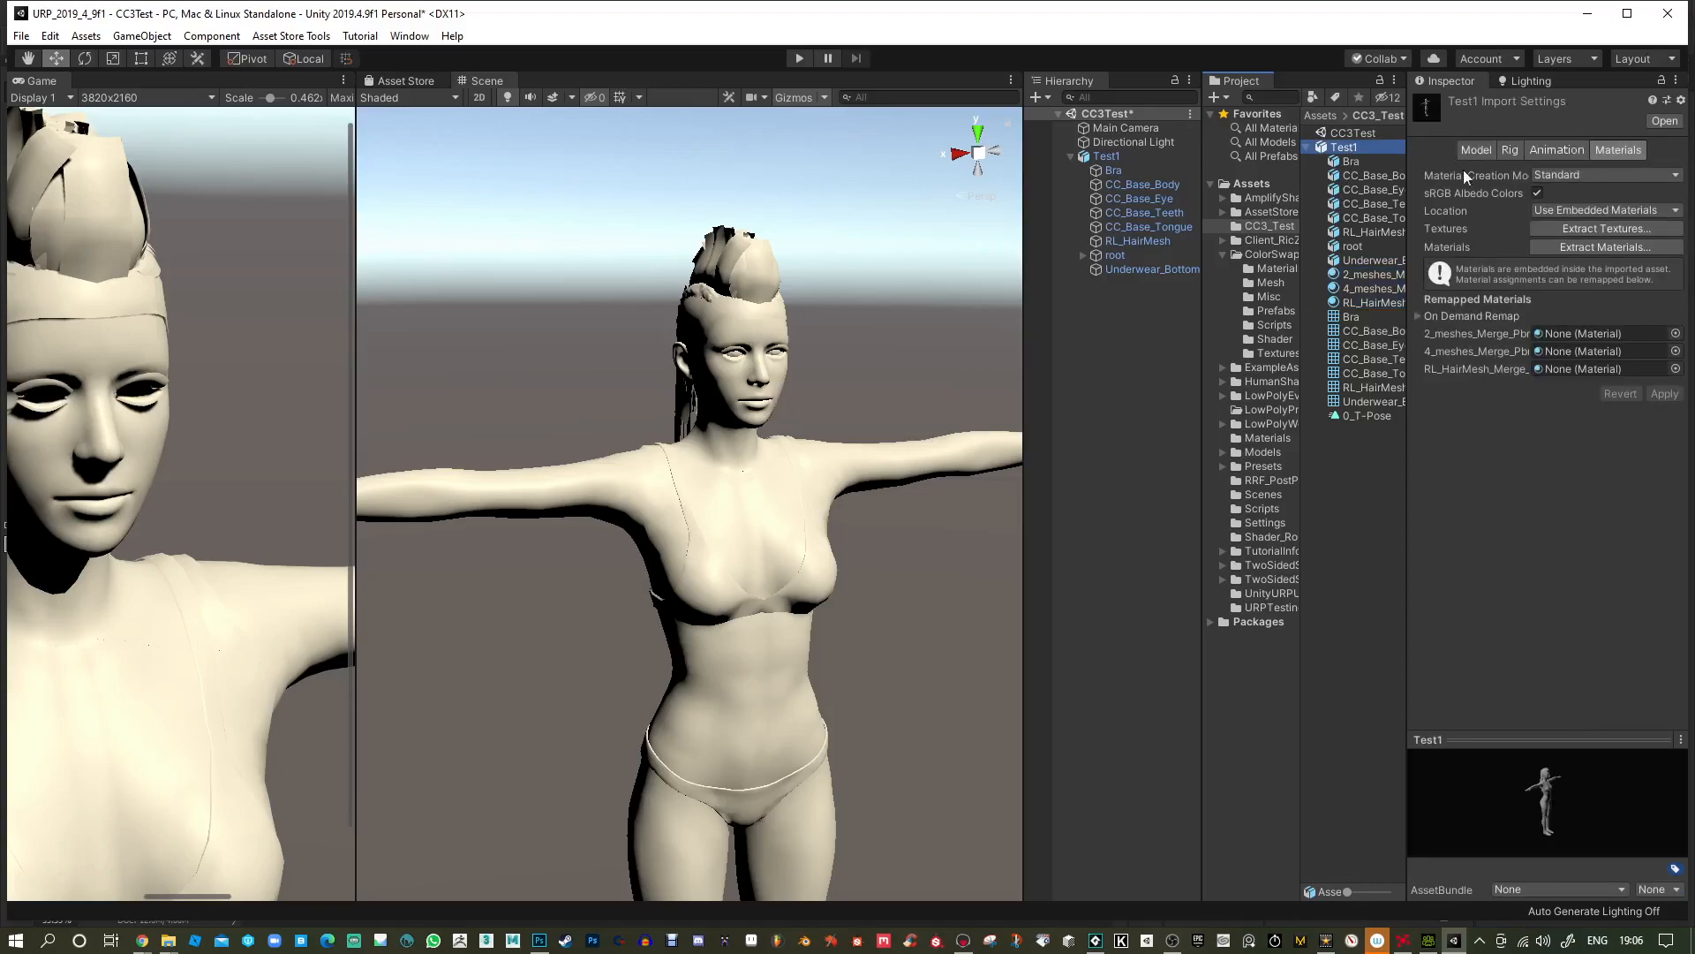
click(1584, 248)
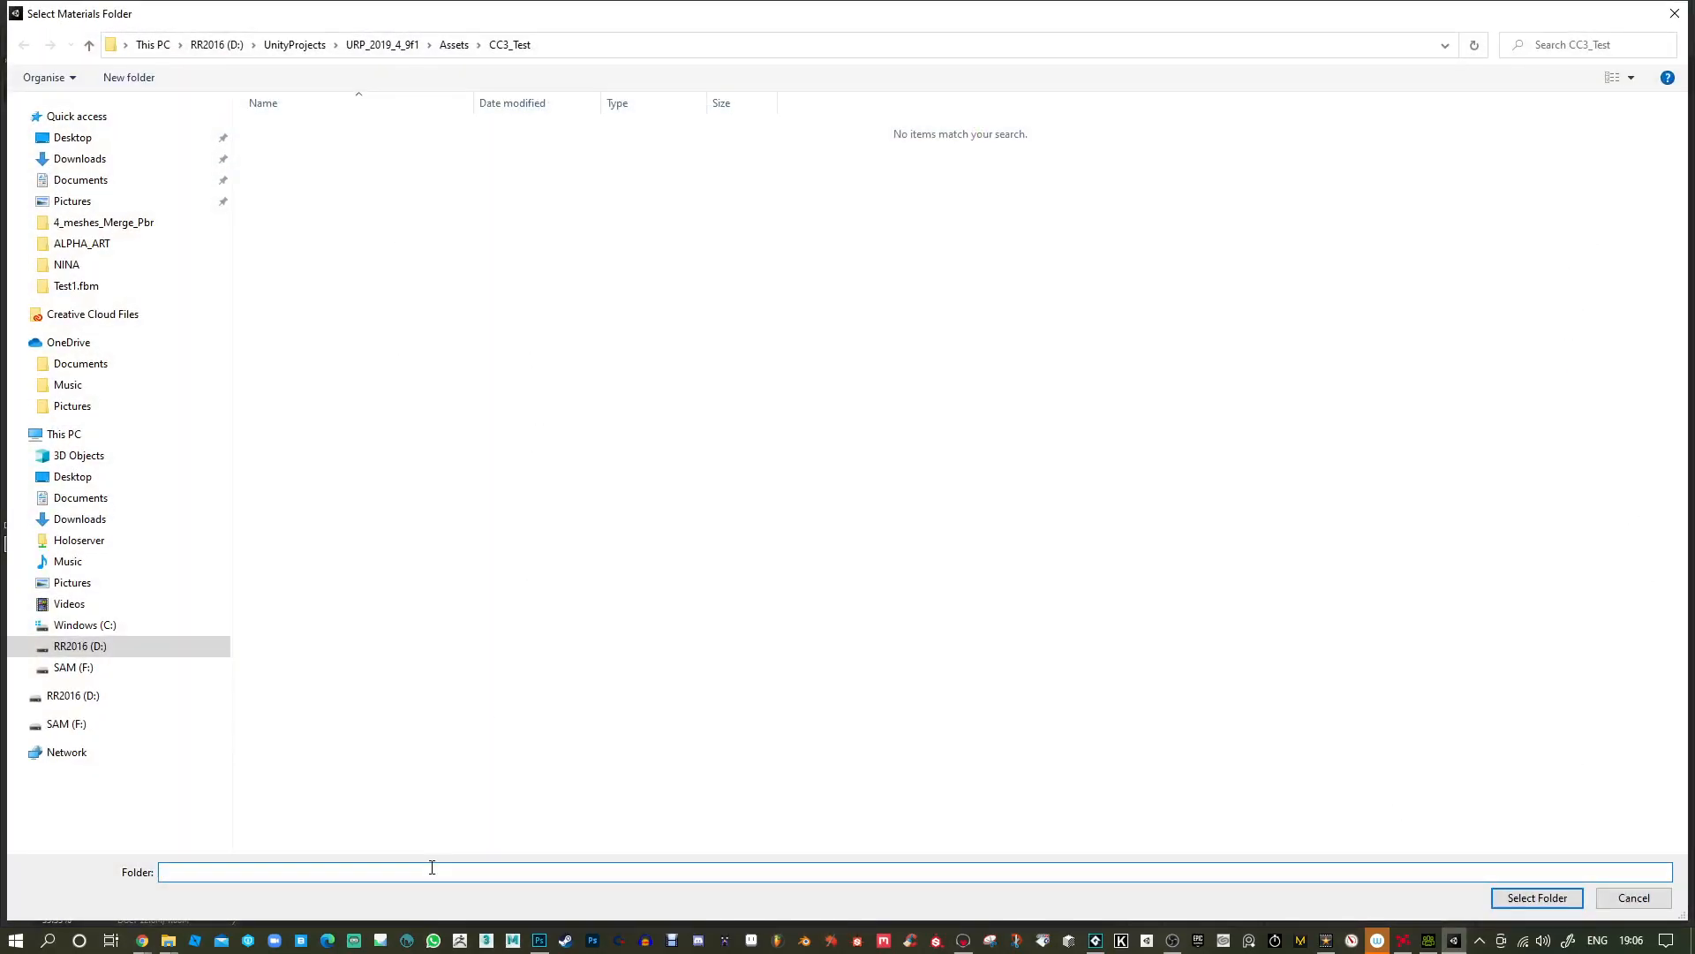
click(1534, 897)
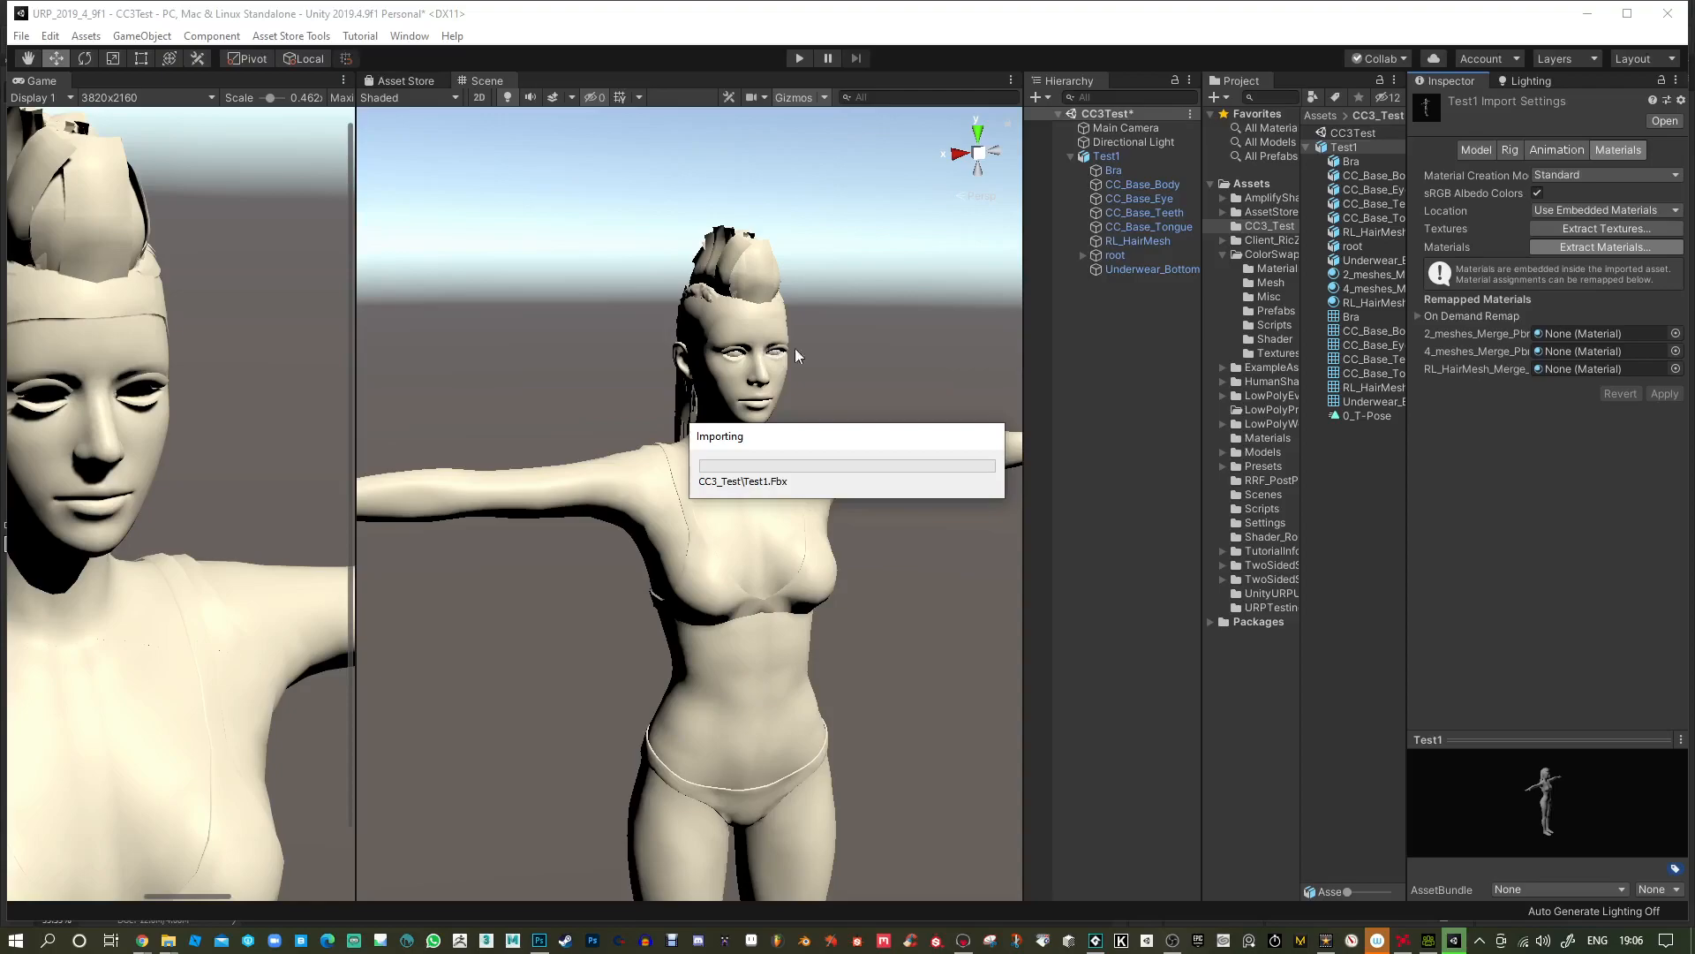
key(alt+Tab)
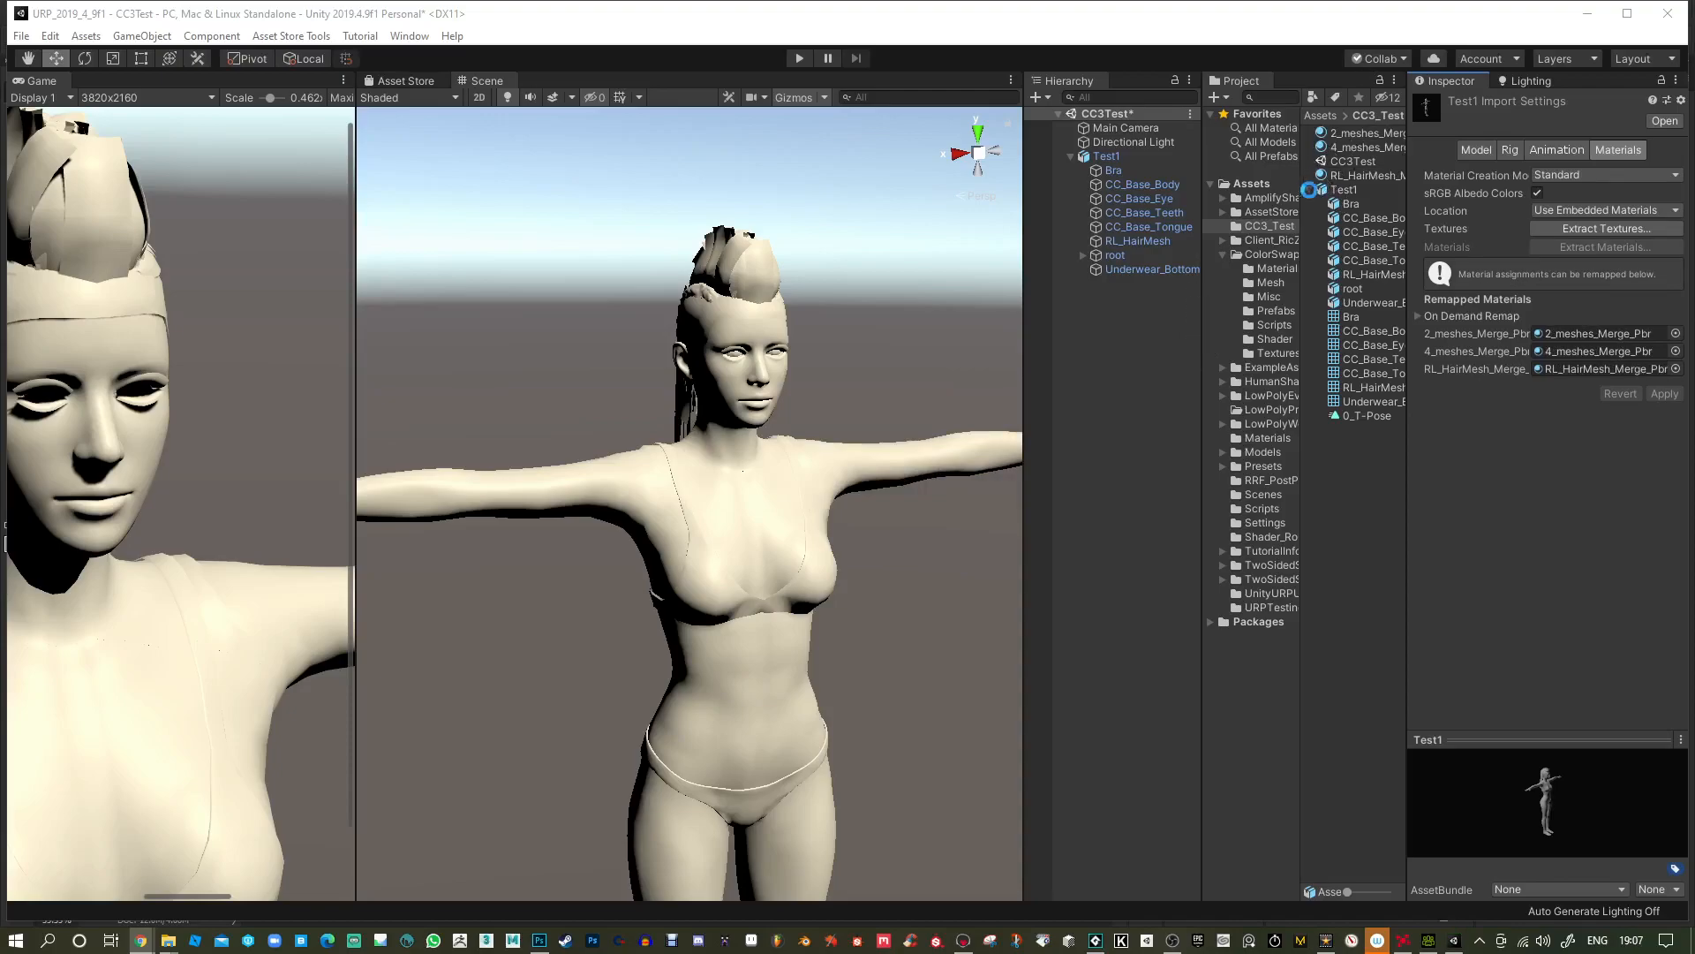
Collapse the Test1 model asset, select the extracted RL_HairMesh_Merge_Pbr material and set its metallic value to 0.
click(1313, 191)
click(1310, 190)
click(1346, 176)
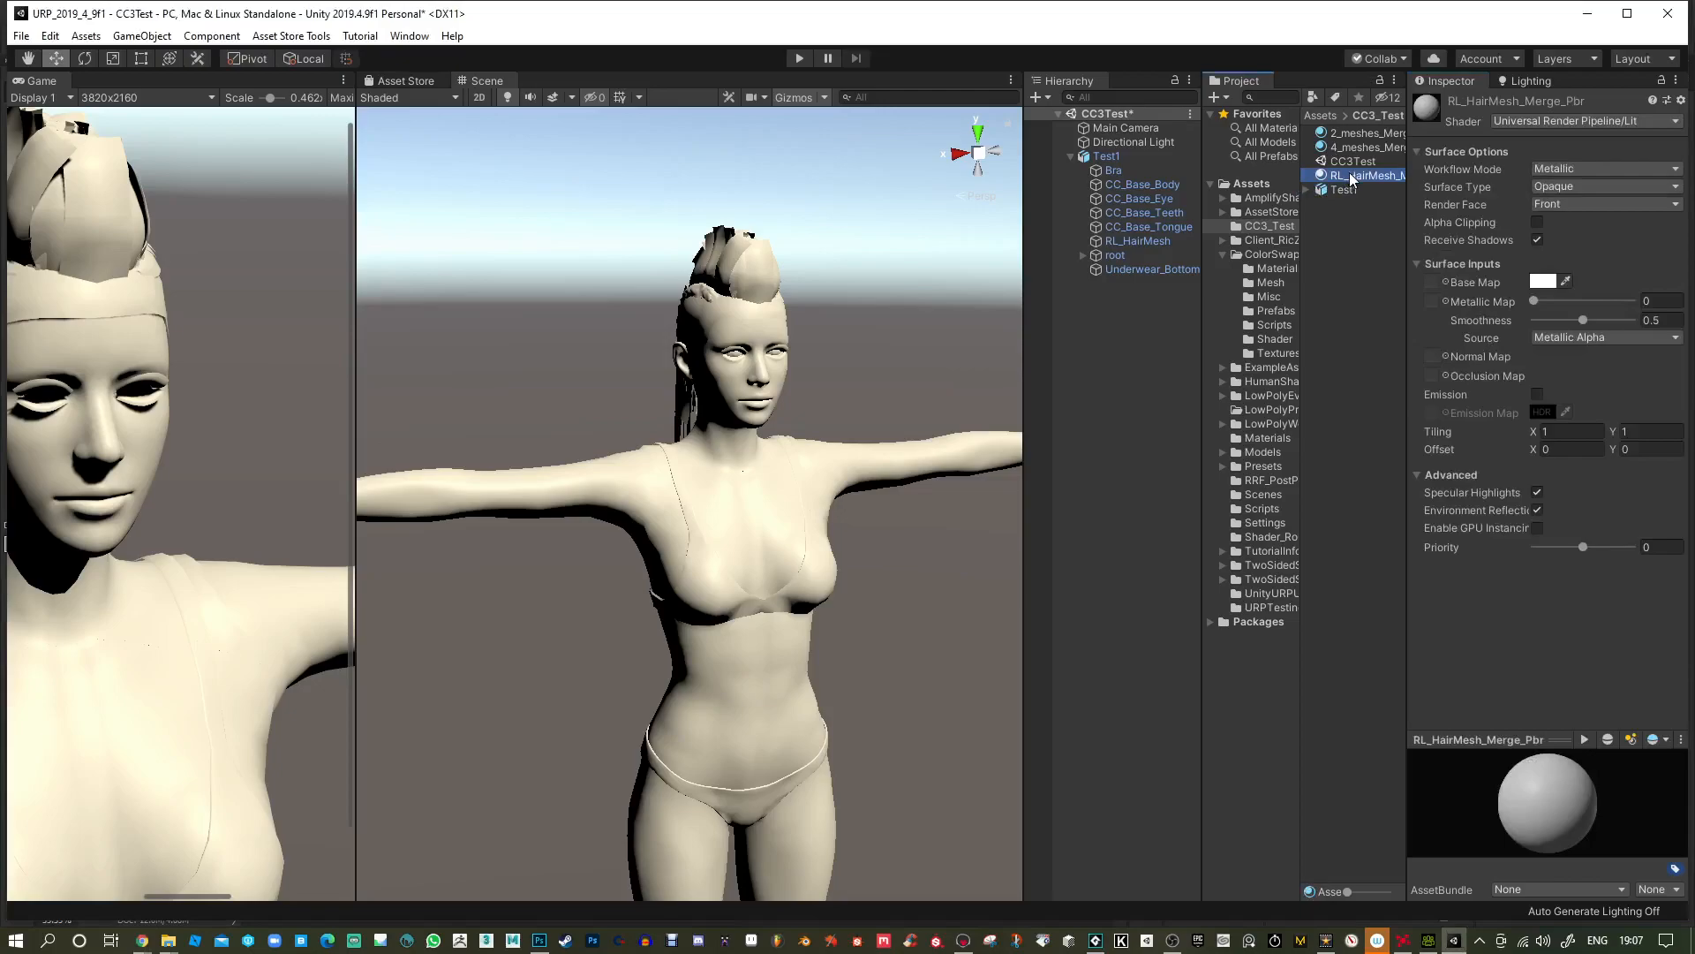
drag(1536, 301, 1464, 306)
alt+drag(684, 228, 838, 258)
alt+middle_drag(748, 227, 813, 325)
alt+right_drag(813, 325, 851, 742)
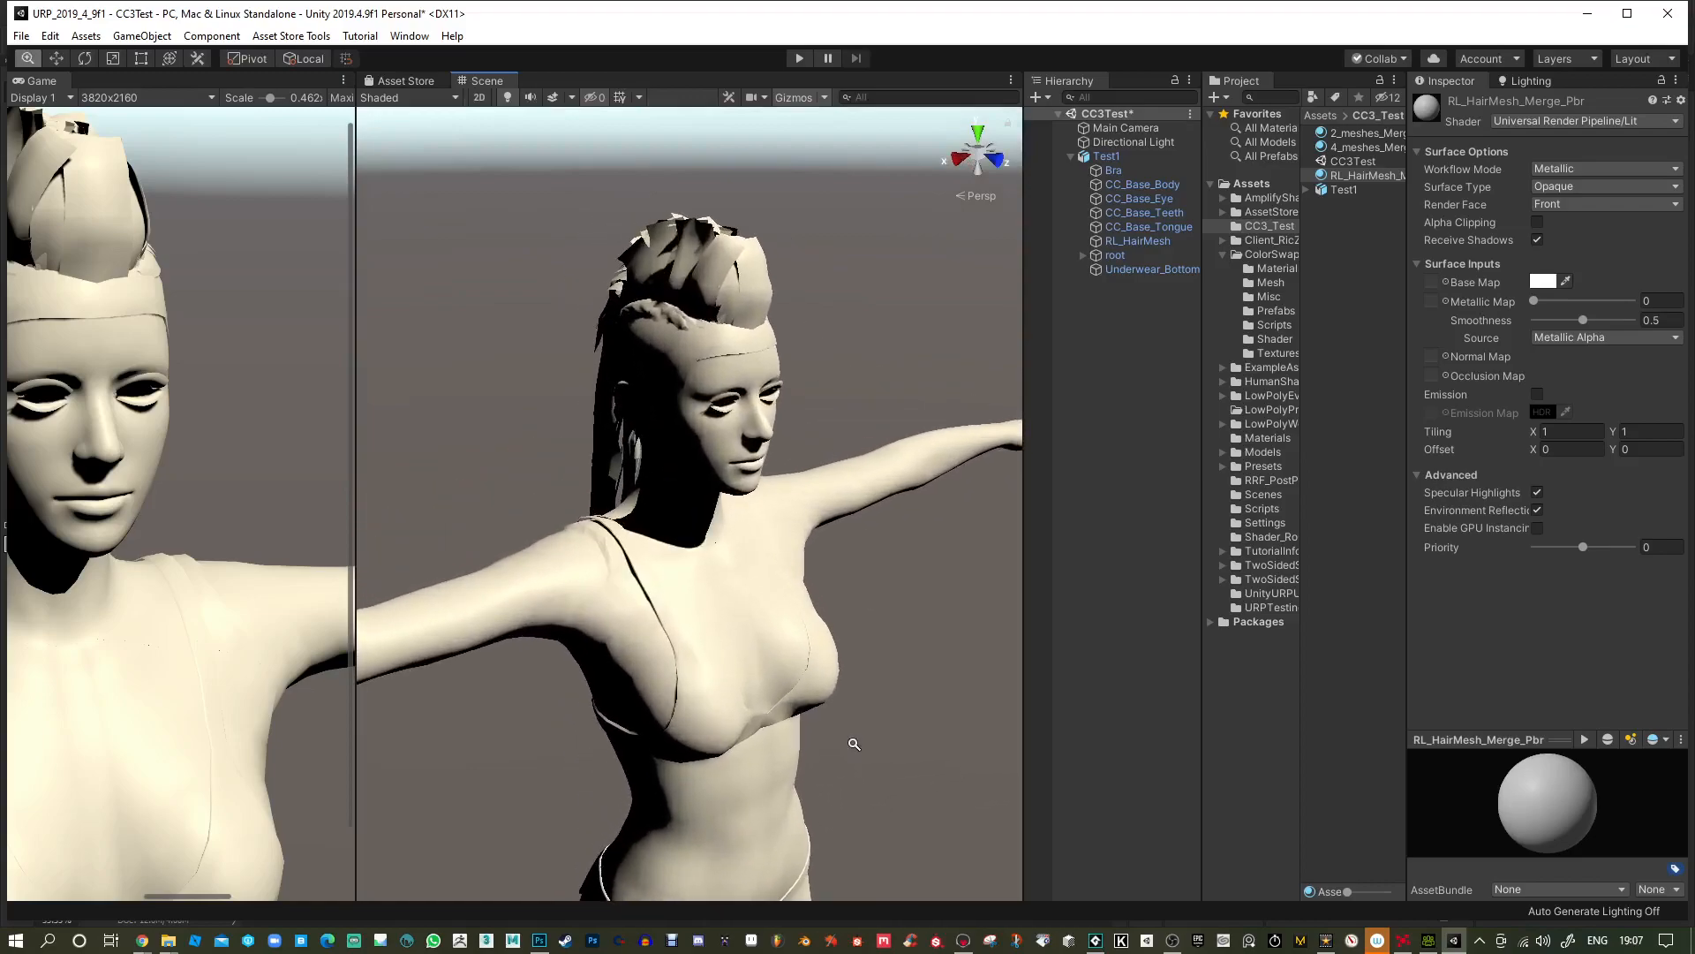
Widen the Project browser and its folder tree so the asset names fit, and expand the Test1 model asset.
drag(1202, 304, 1111, 309)
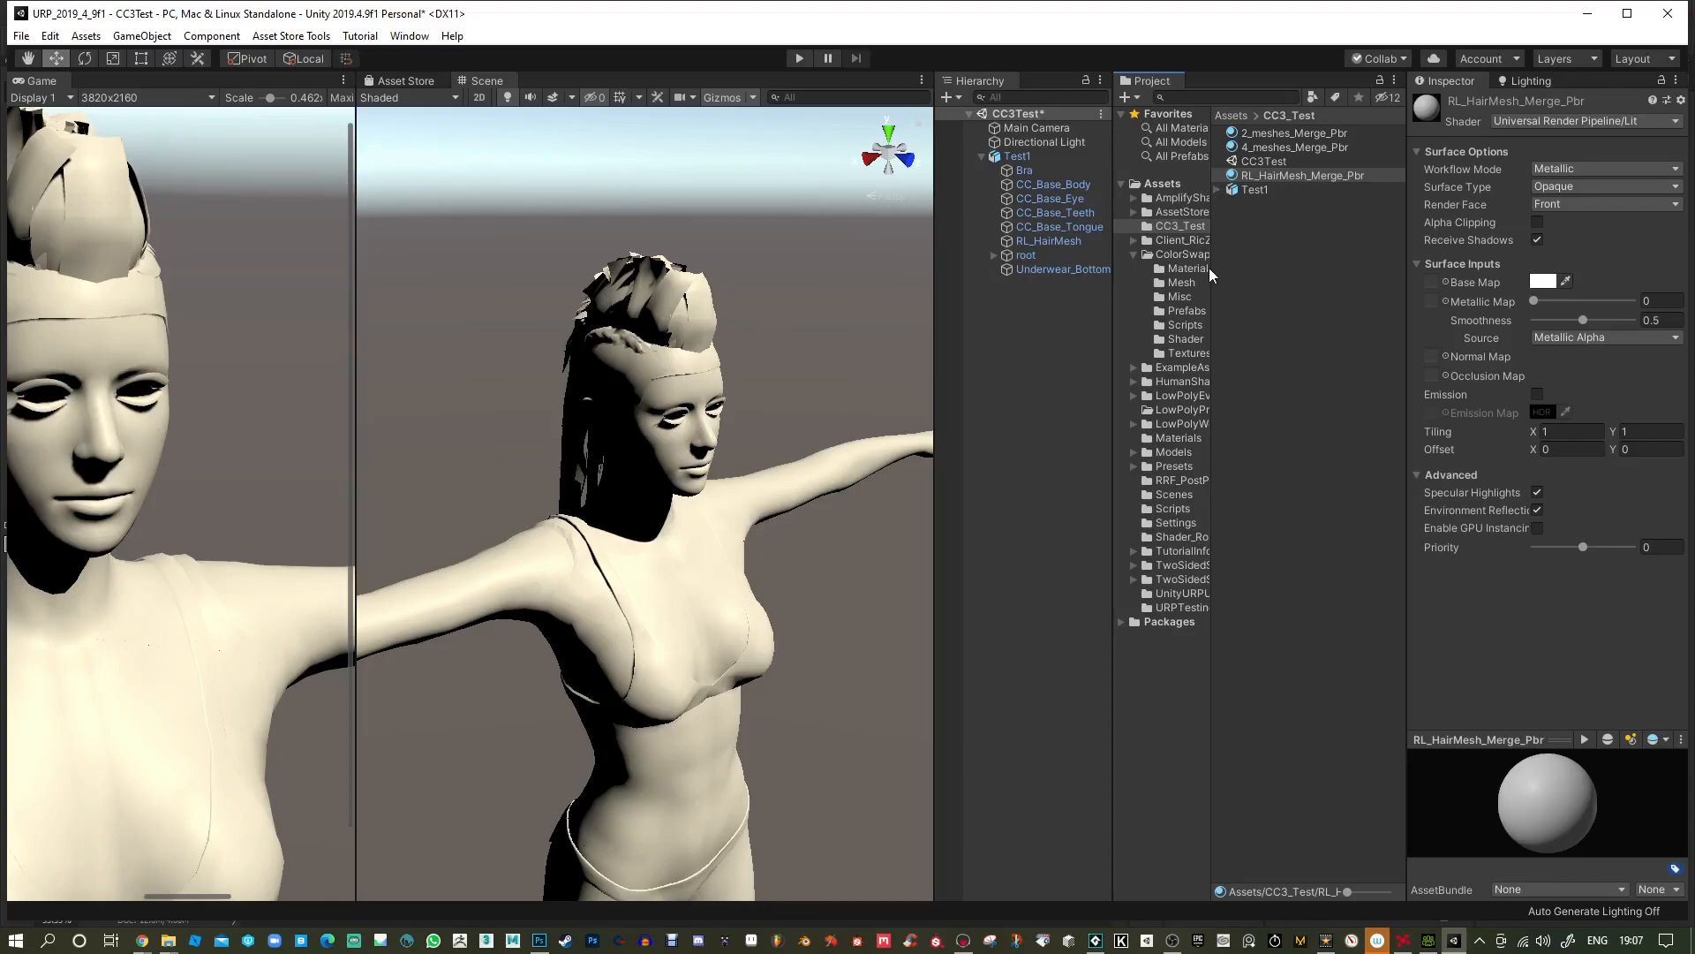
drag(1211, 273, 1242, 272)
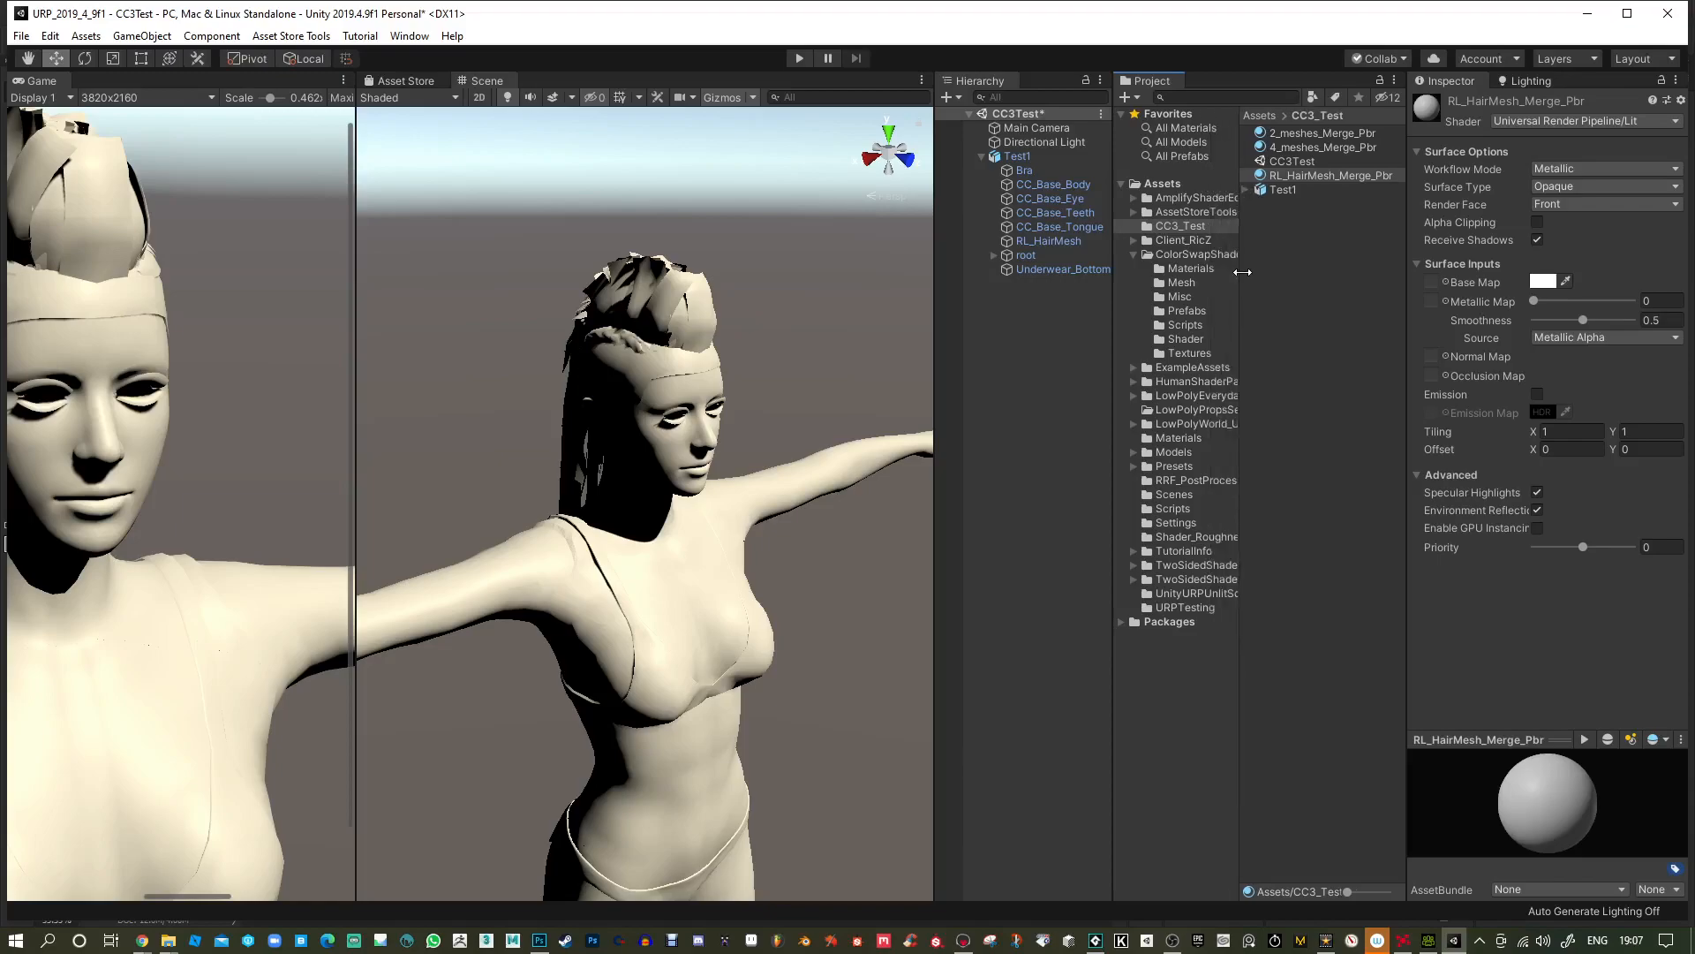
click(1245, 190)
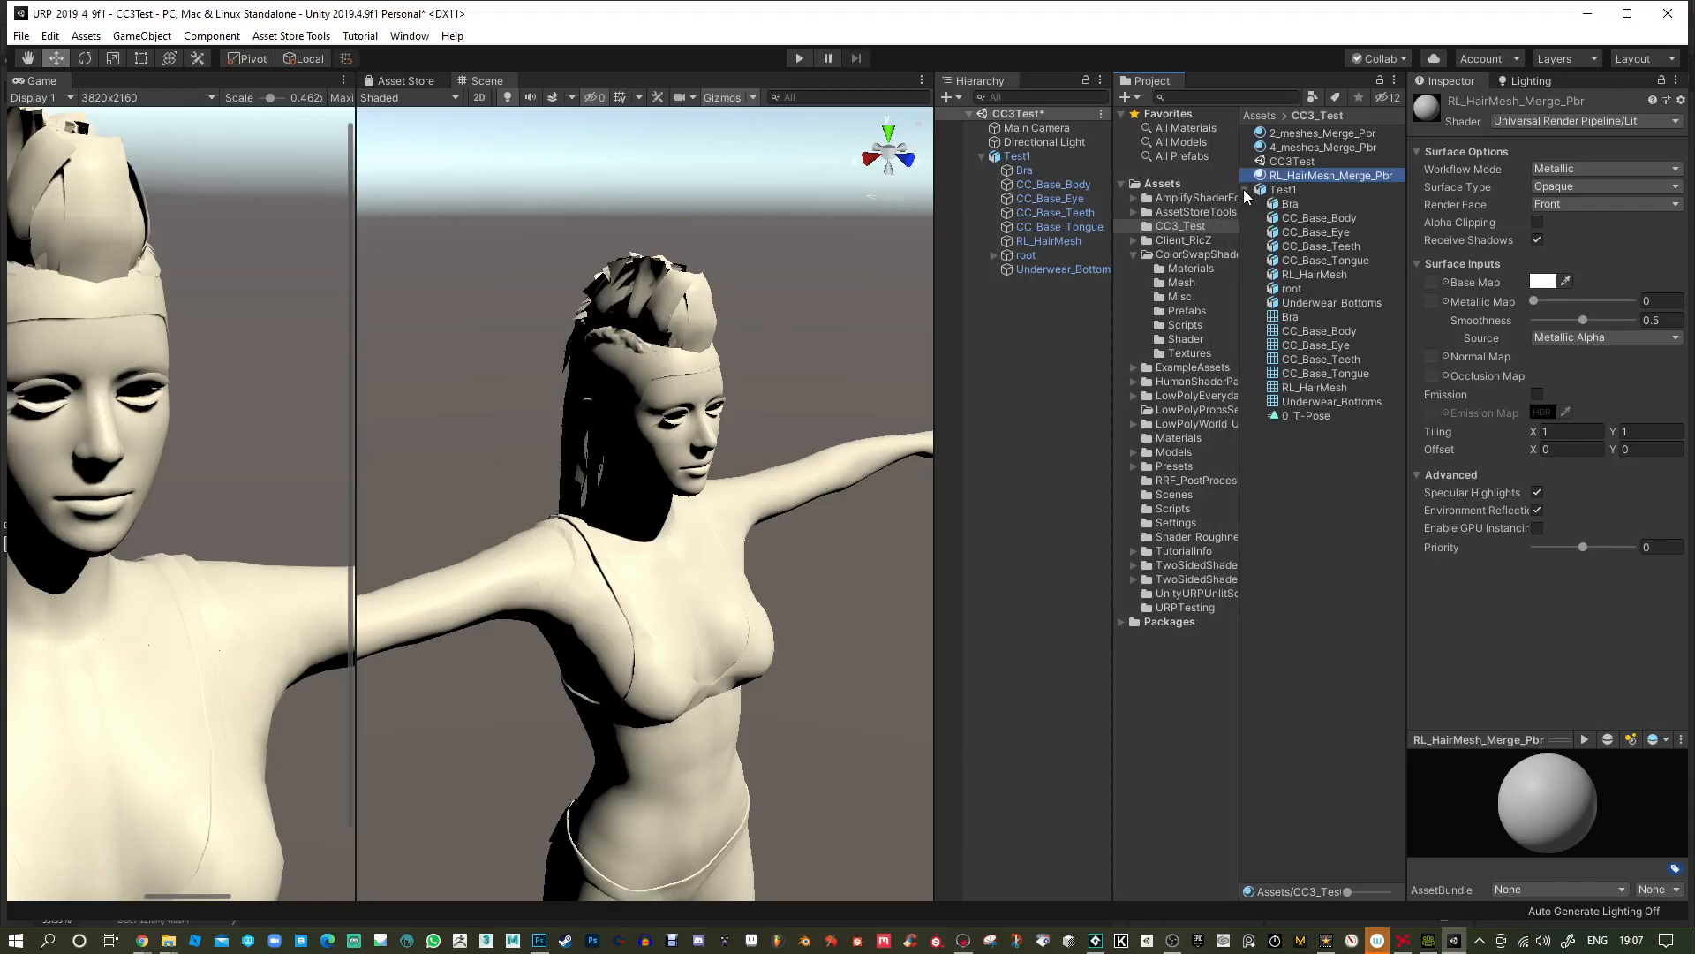
Collapse the Test1 model asset and assign the RRF_HumanShaders HairShader2_AS_RRF_VRTC_URP shader to the RL_HairMesh_Merge_Pbr material.
click(1245, 190)
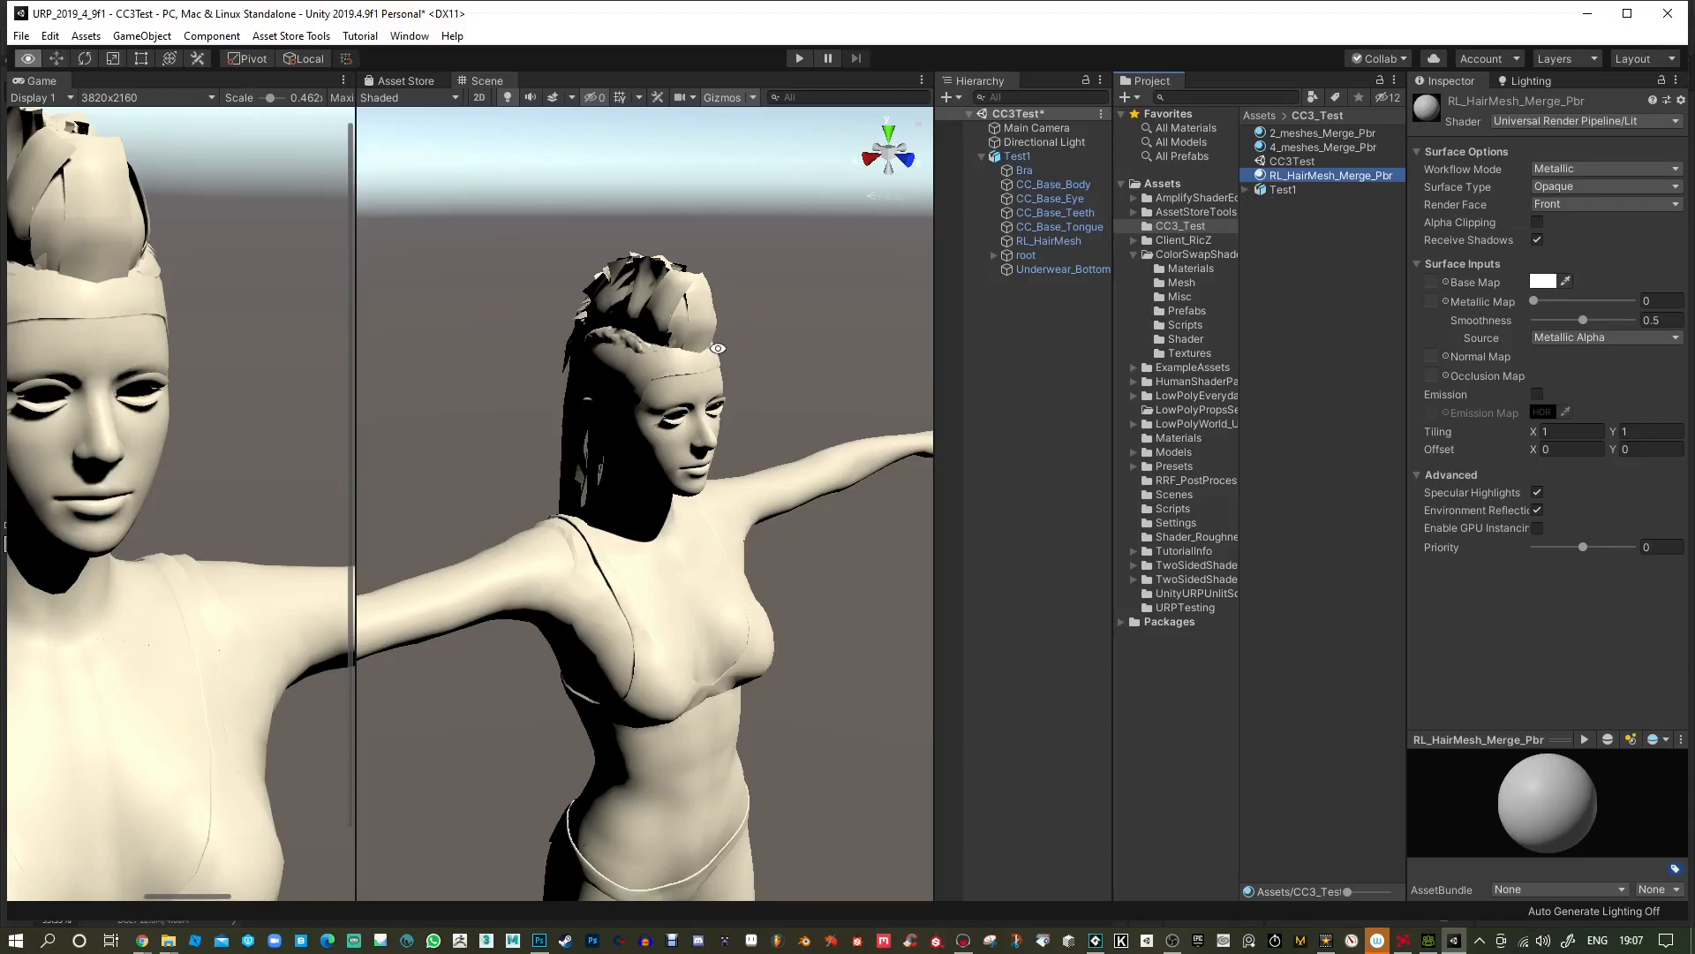
alt+right_drag(718, 350, 719, 445)
alt+middle_drag(719, 395, 724, 415)
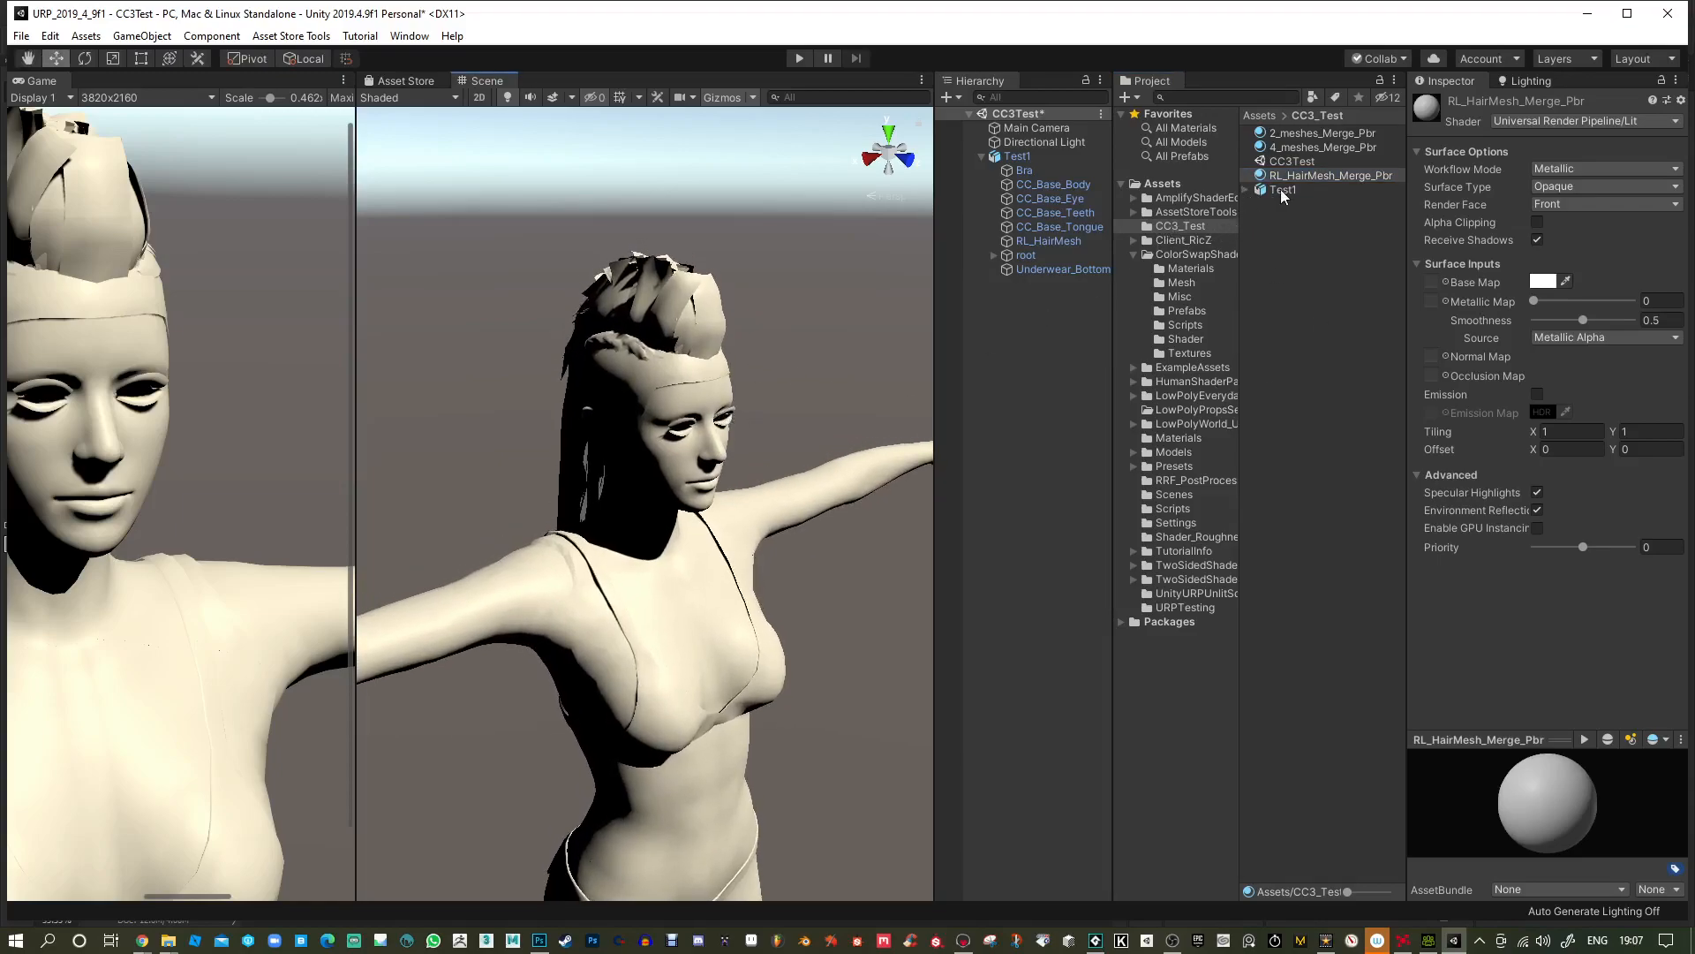
click(1608, 121)
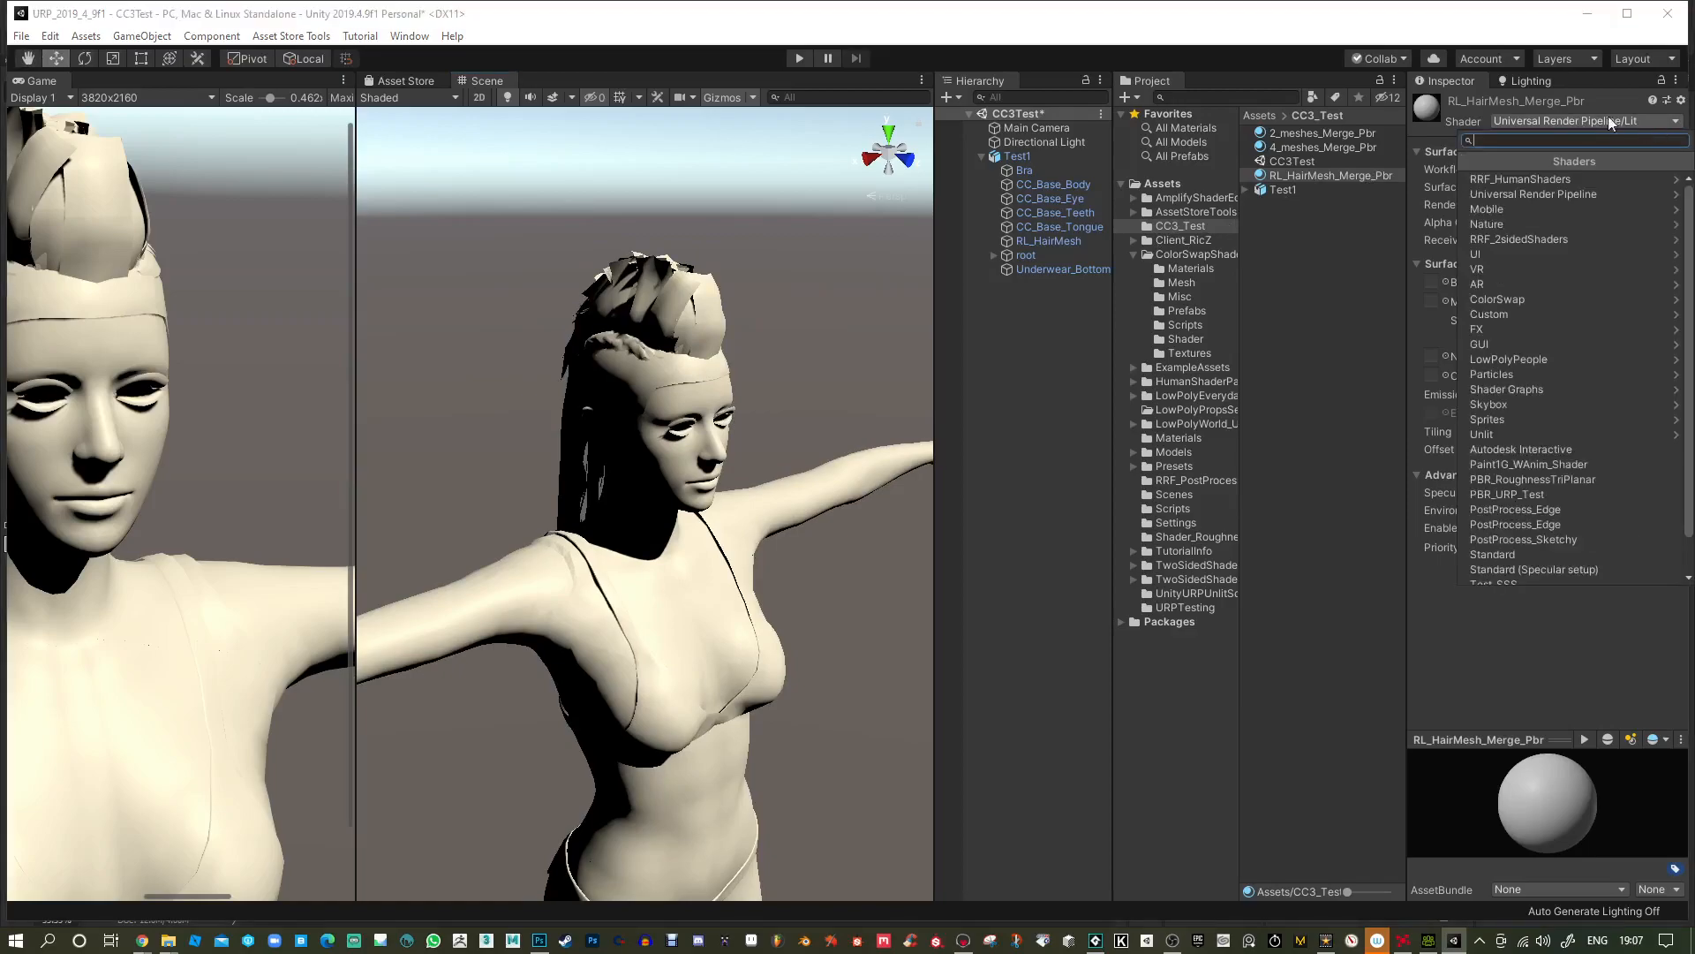
click(1536, 178)
click(1520, 180)
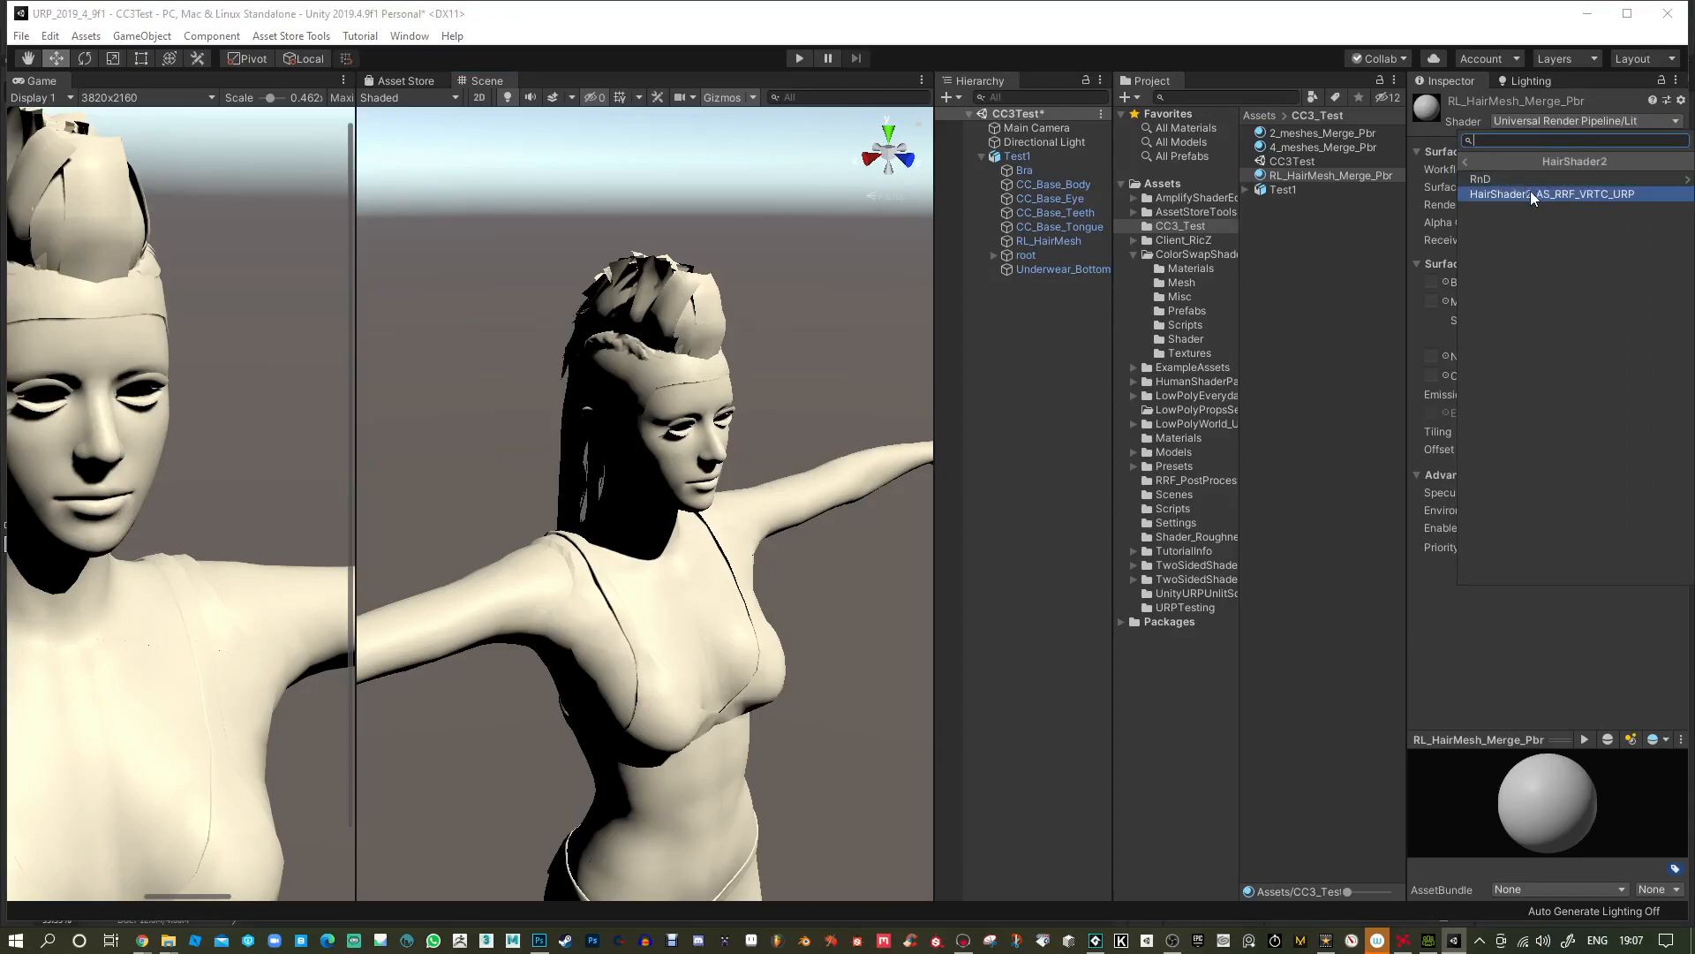
click(1582, 193)
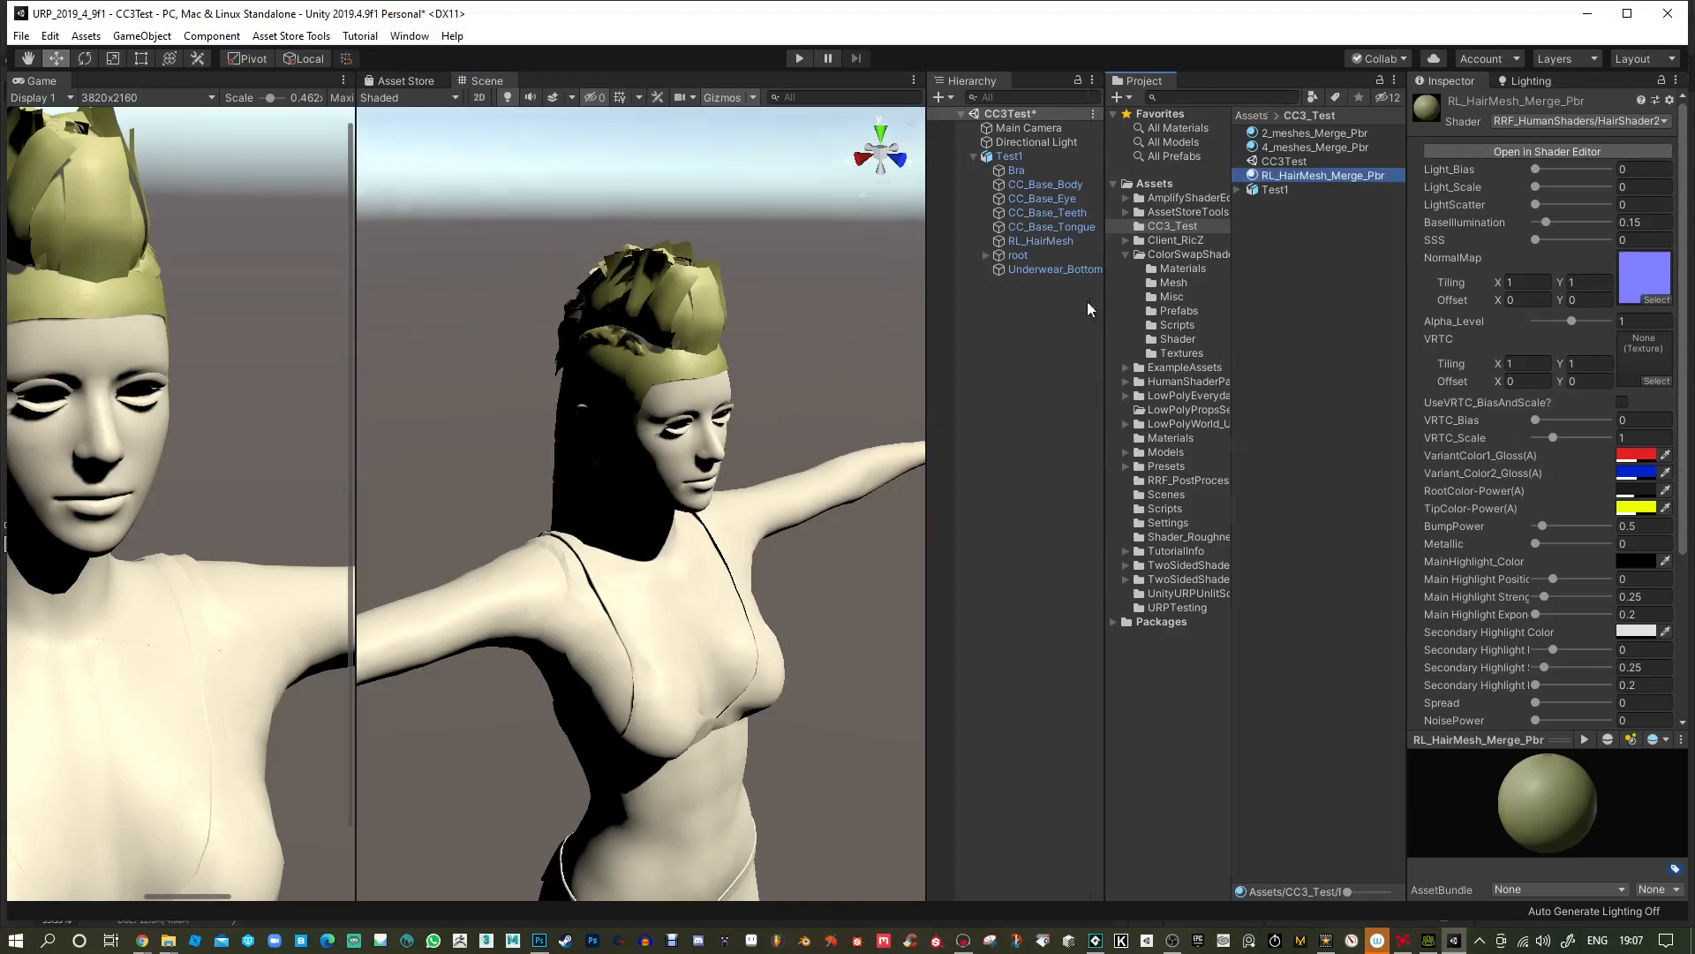
Widen the Project browser, open the Shaders folder of HairShader2URP in HumanShaderPackURP and select the HairShader2_AS_RRF_VRTC_URP shader.
drag(1114, 306, 1061, 306)
drag(1188, 327, 1255, 325)
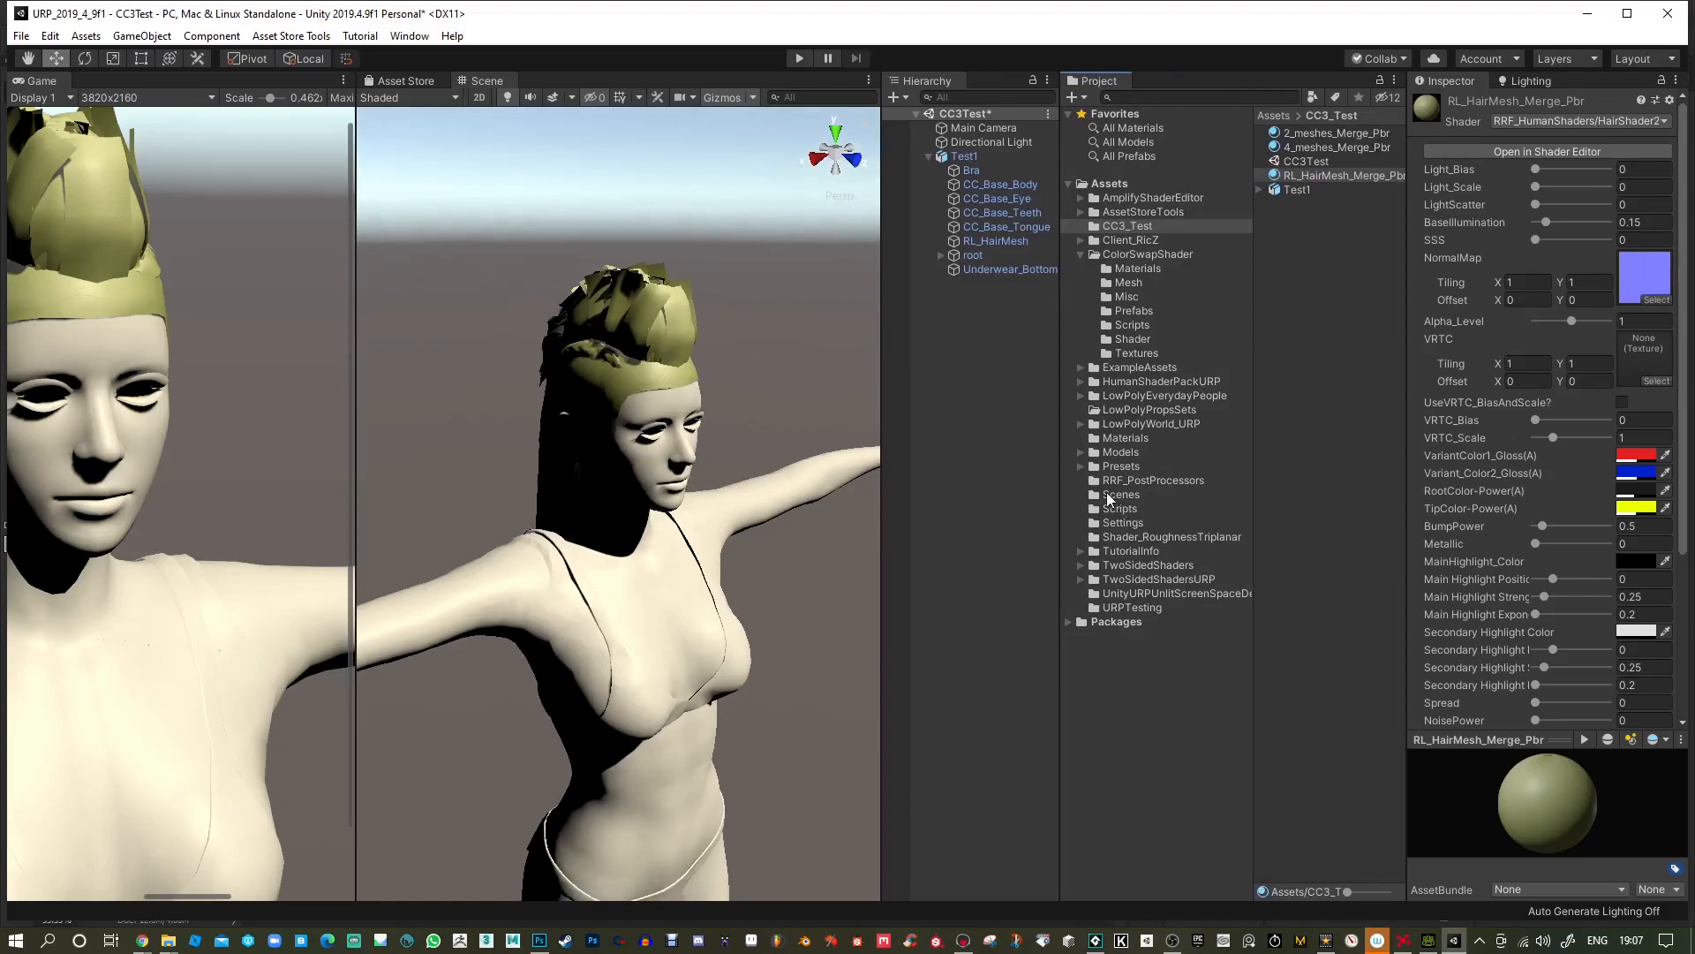
click(1081, 382)
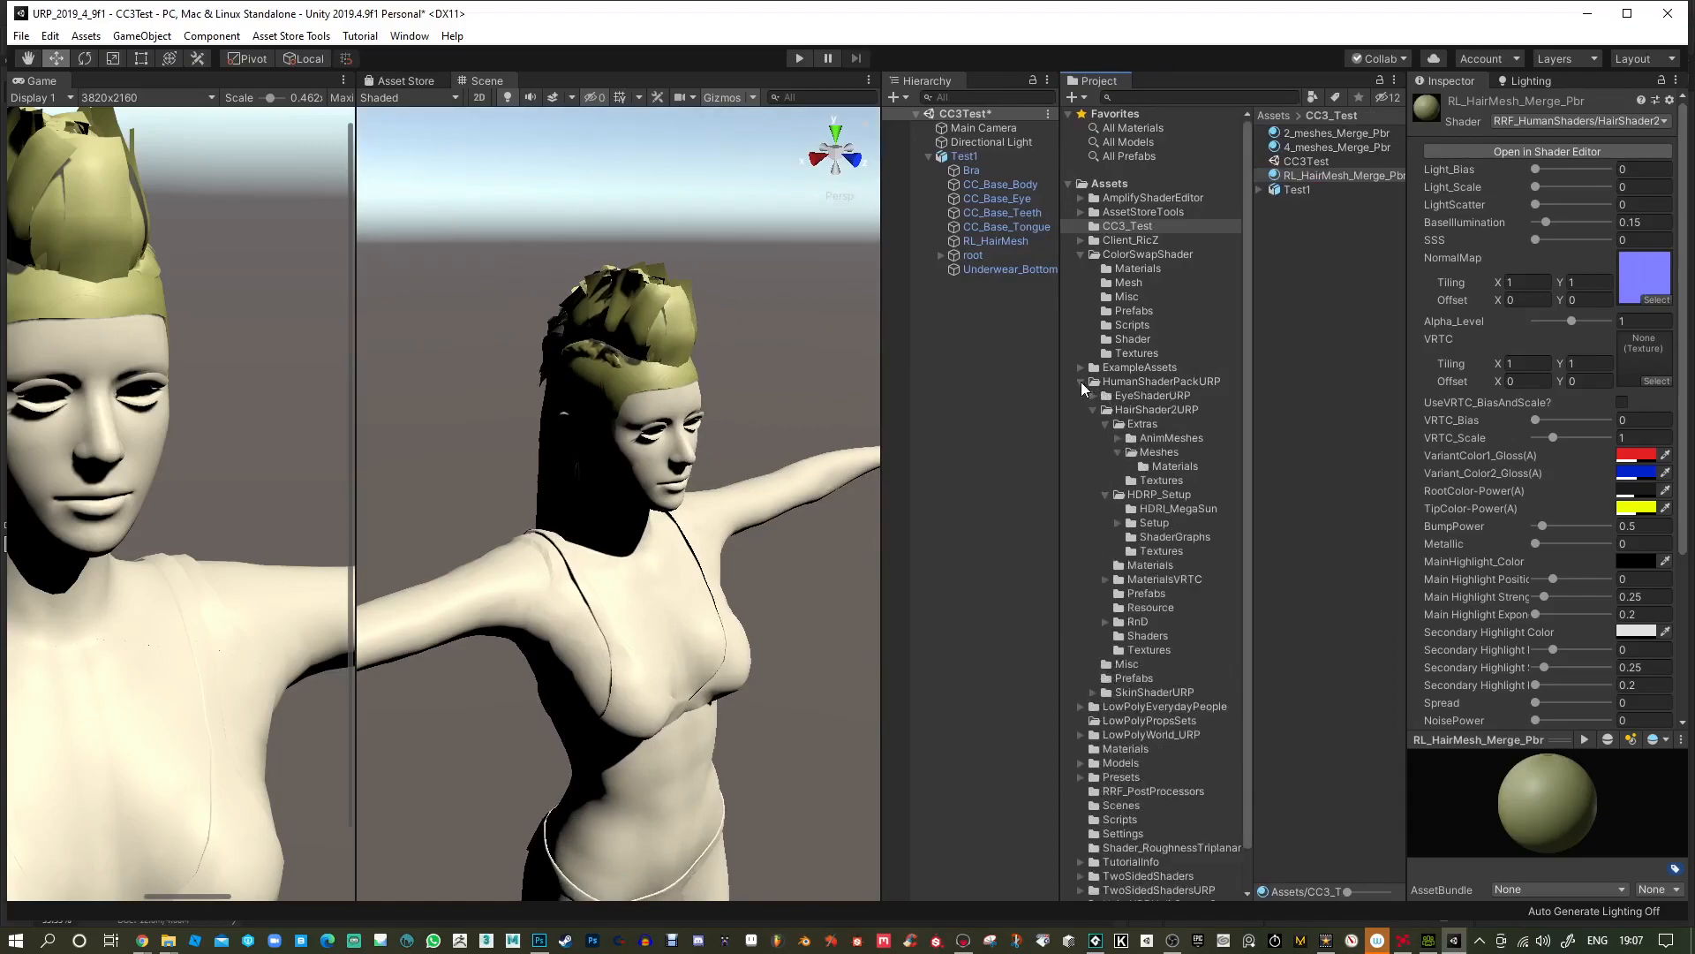
click(1146, 426)
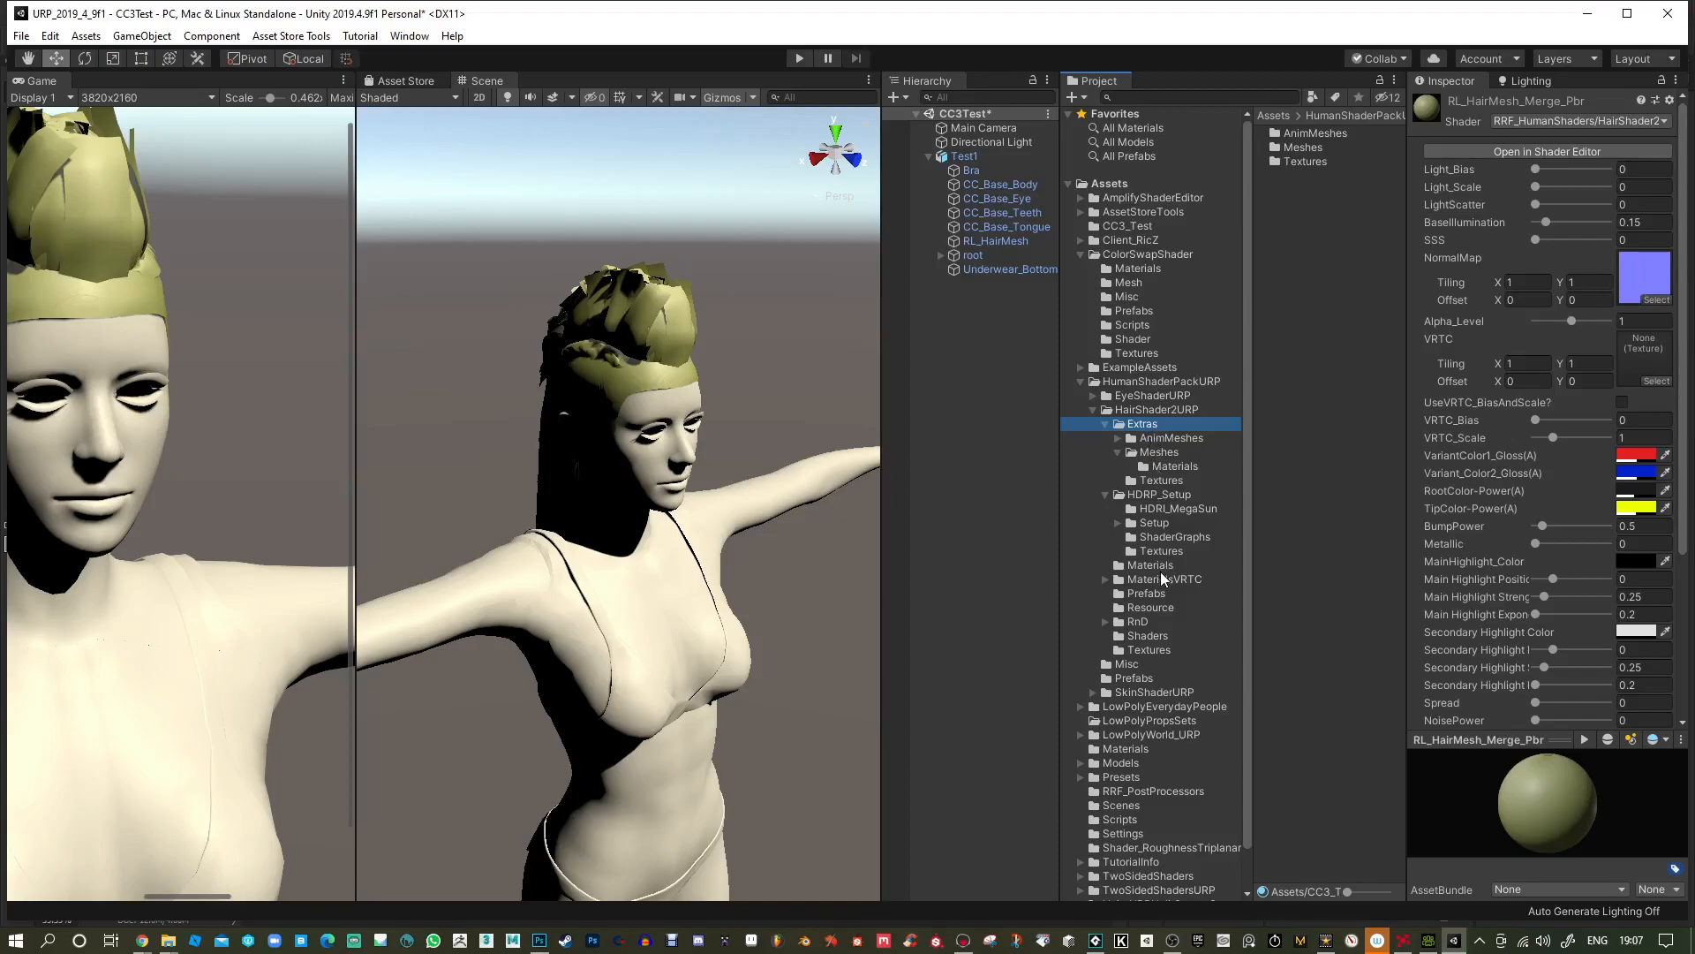
click(1161, 538)
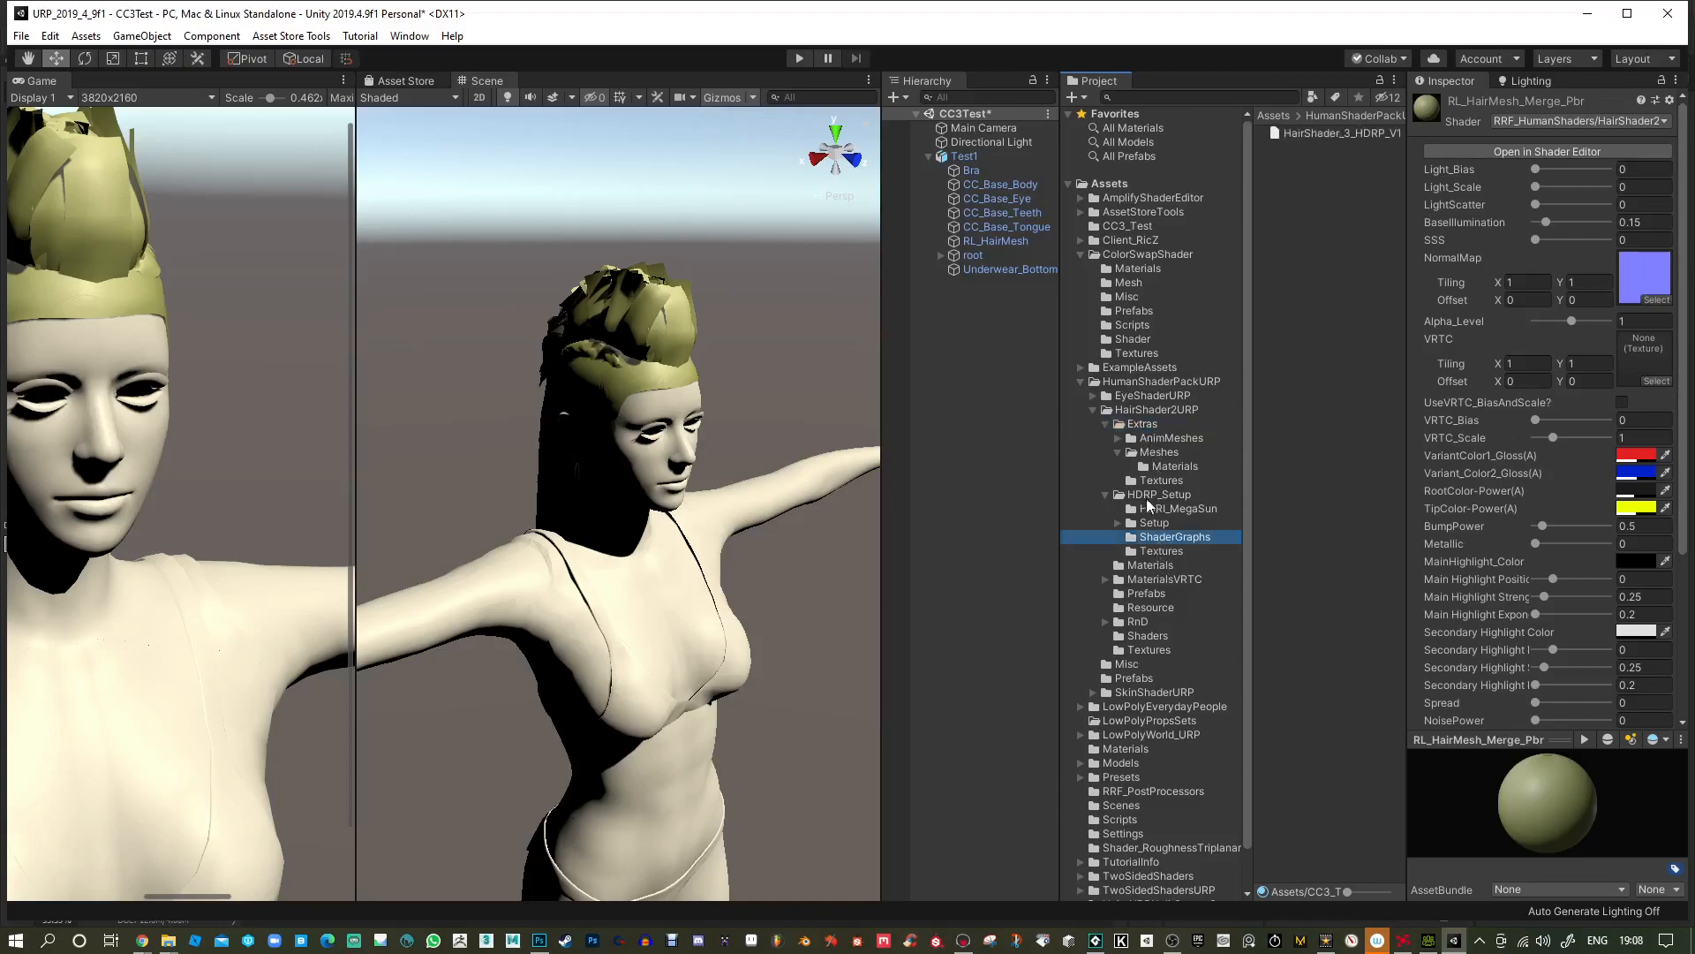
click(1106, 495)
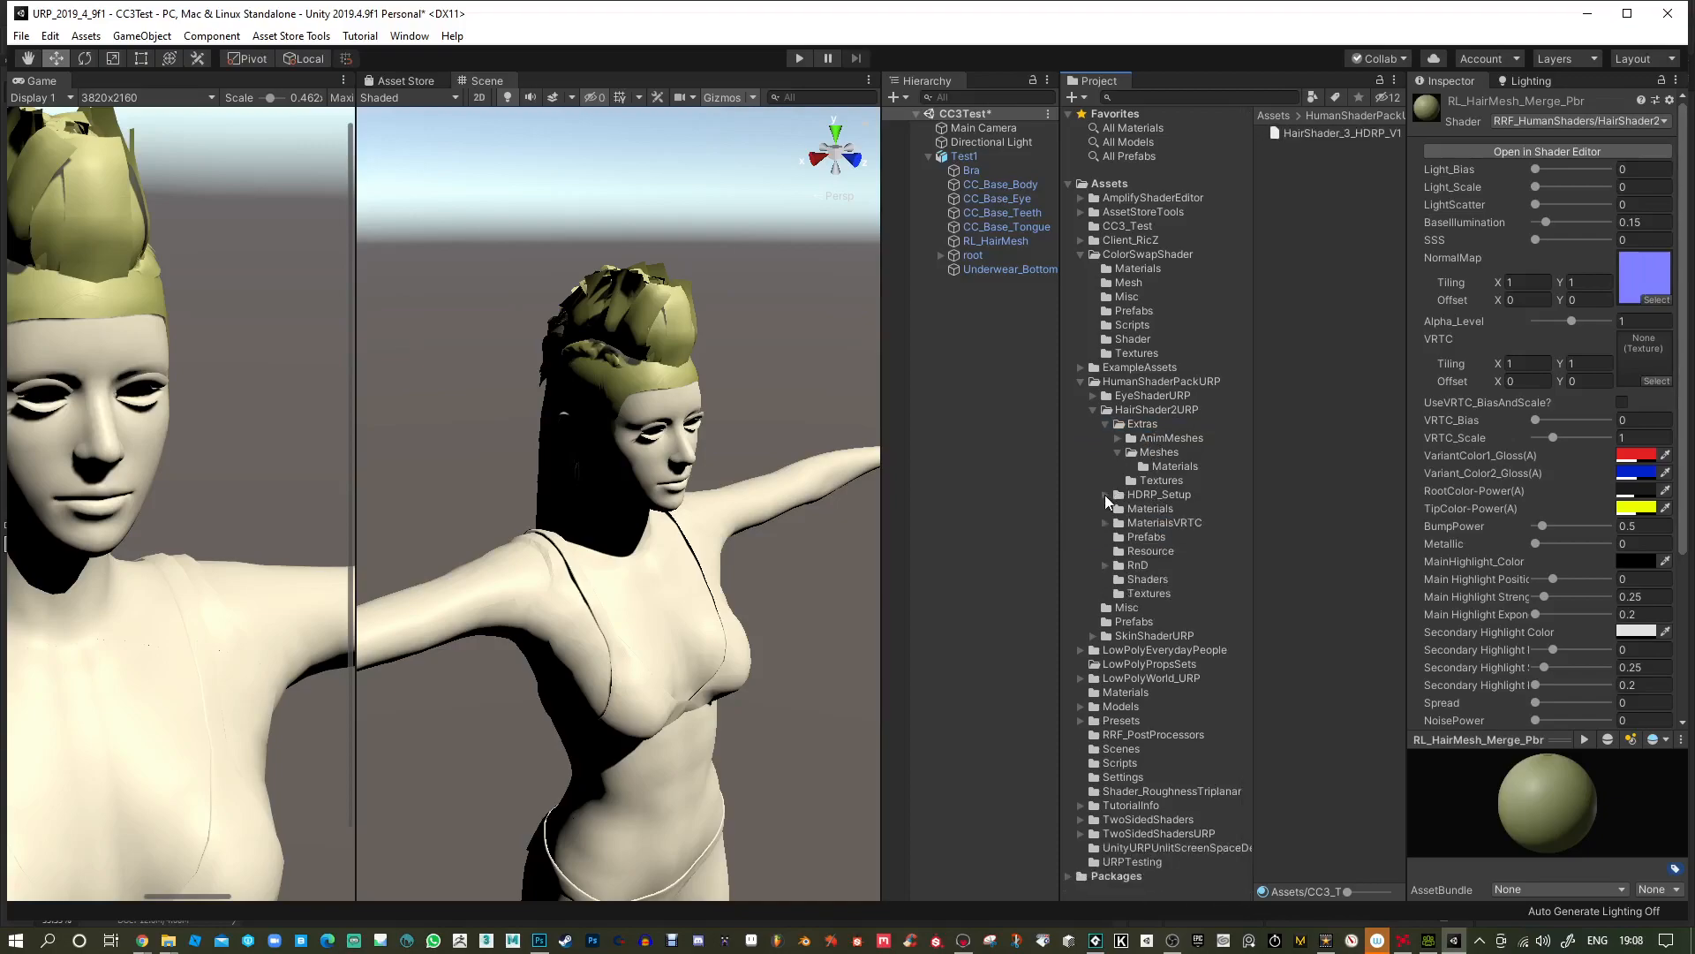
click(1149, 580)
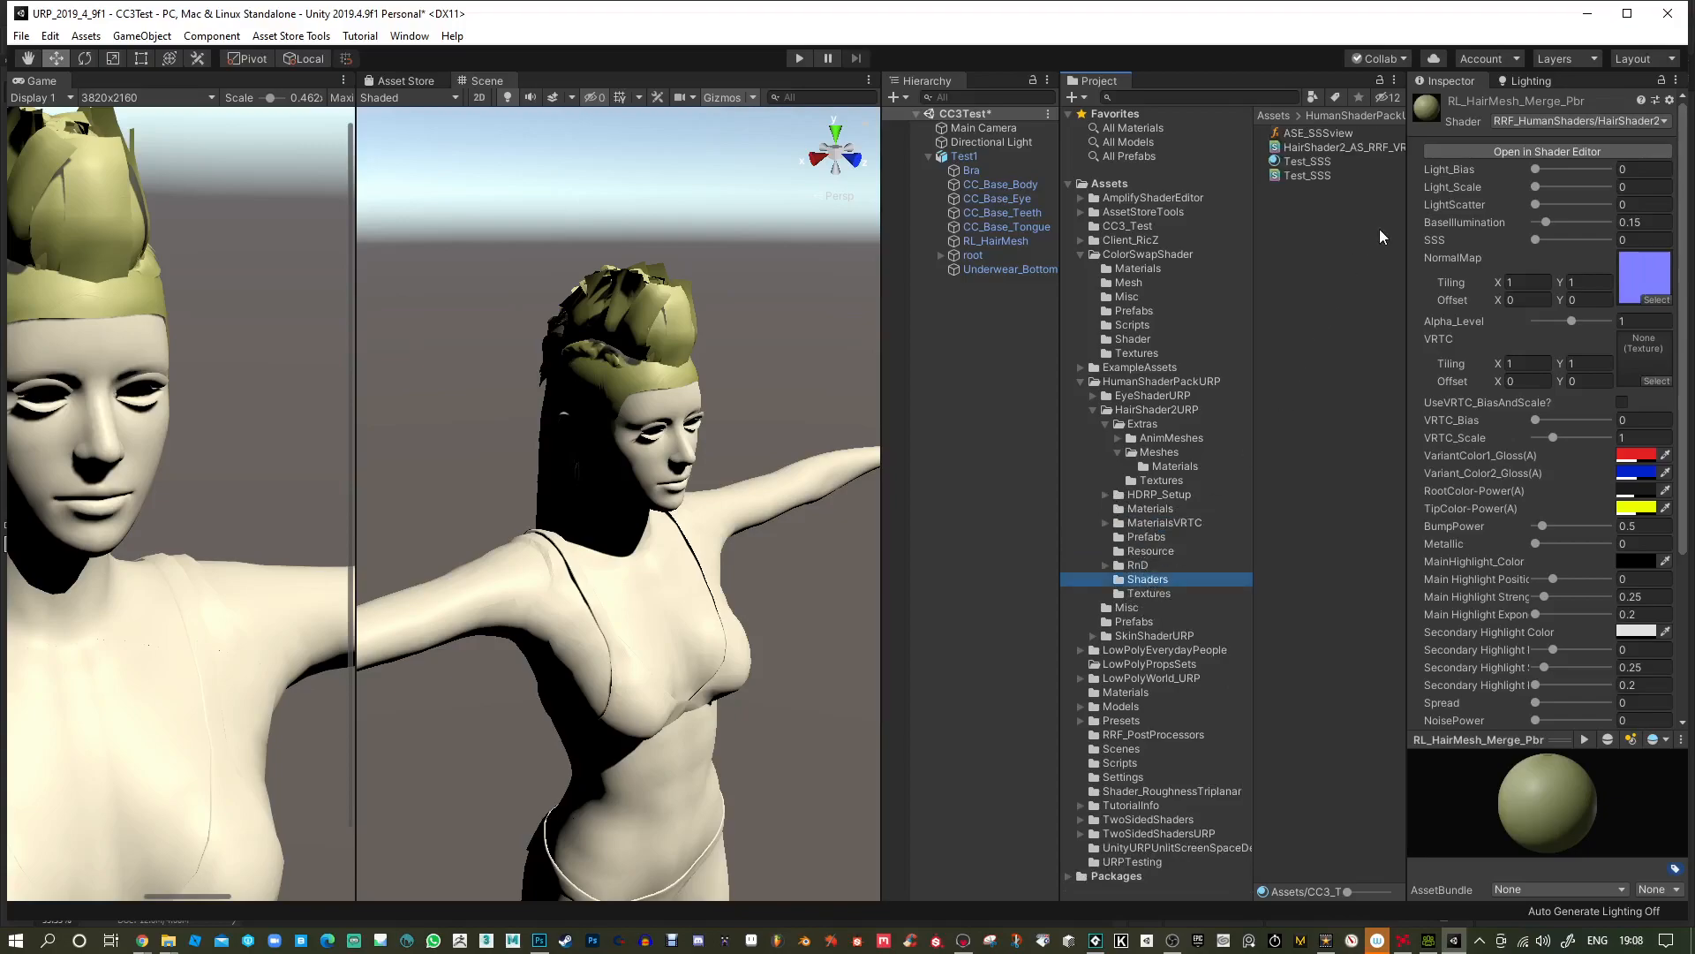
mouse_move(1407, 222)
mouse_down()
mouse_move(1424, 226)
mouse_move(1408, 228)
mouse_up()
drag(1253, 236, 1191, 237)
click(1278, 148)
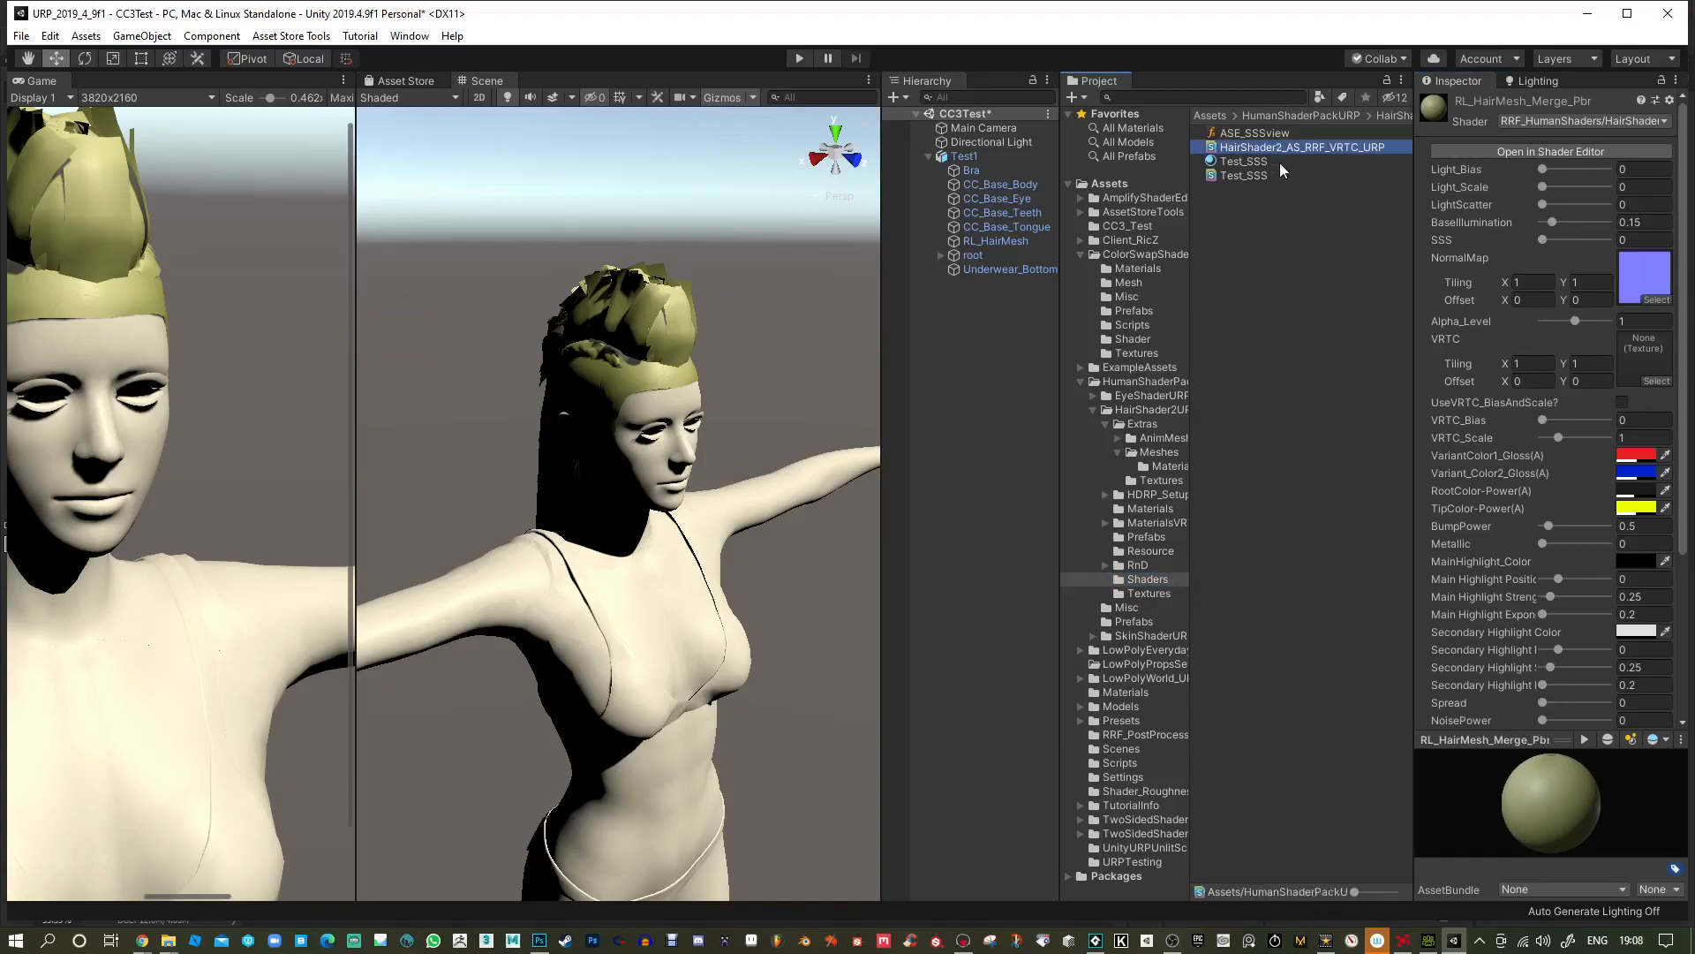
click(1257, 254)
right_click(1246, 239)
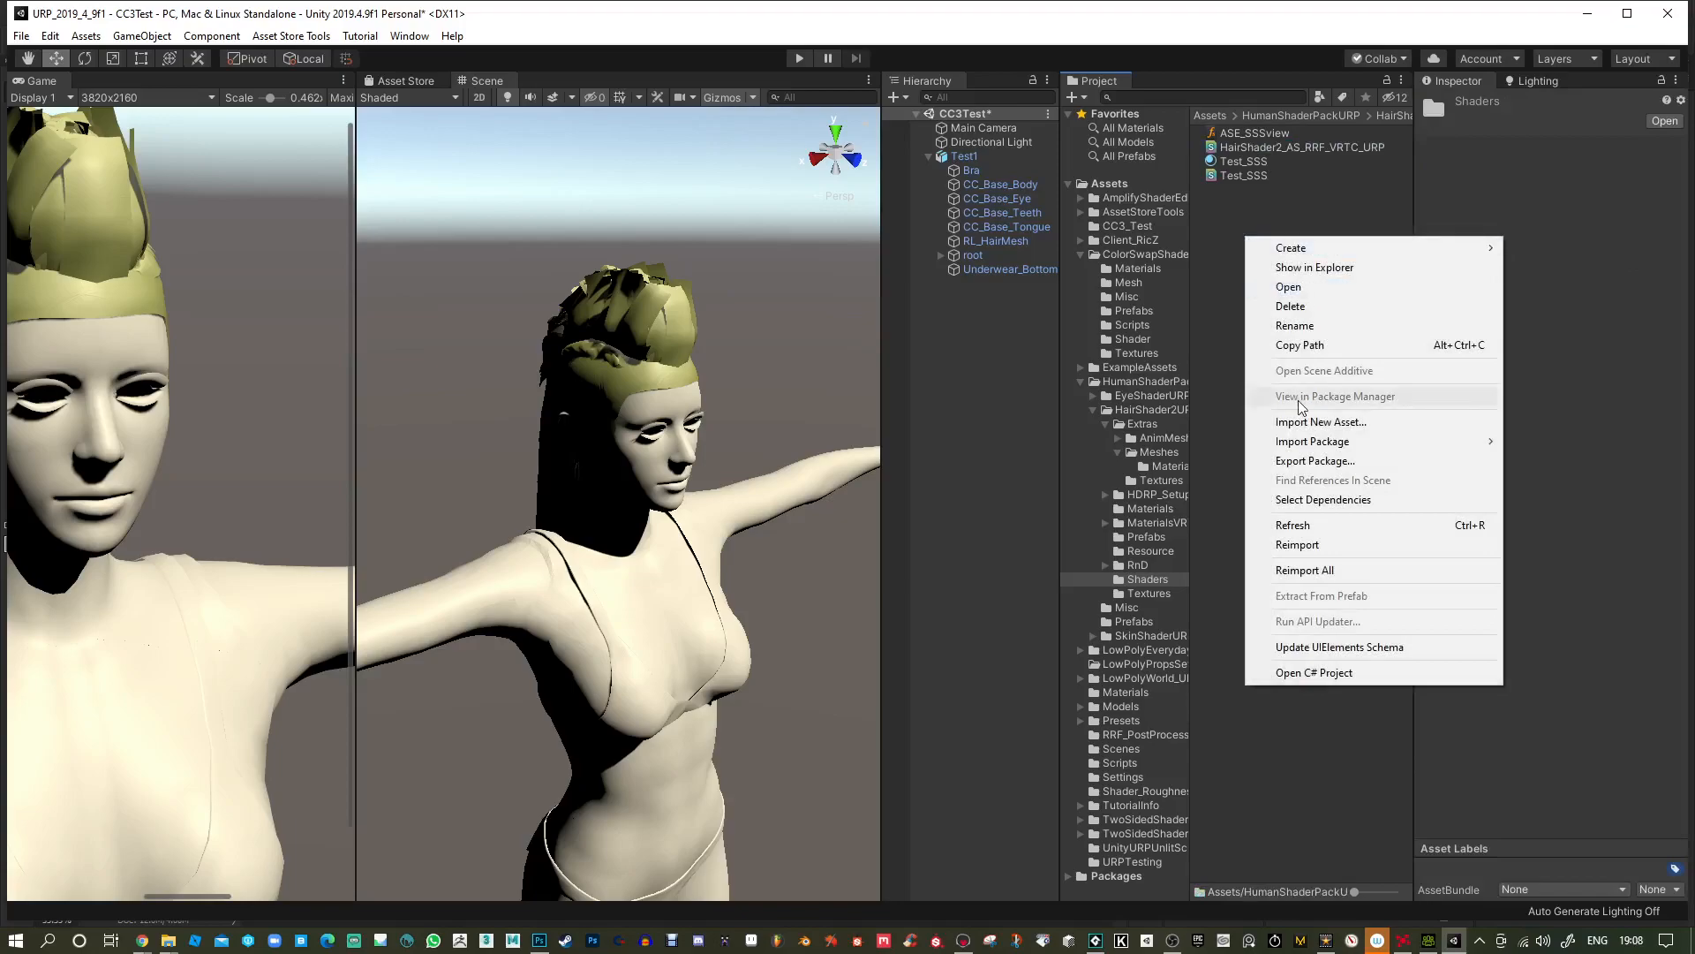
mouse_move(1326, 440)
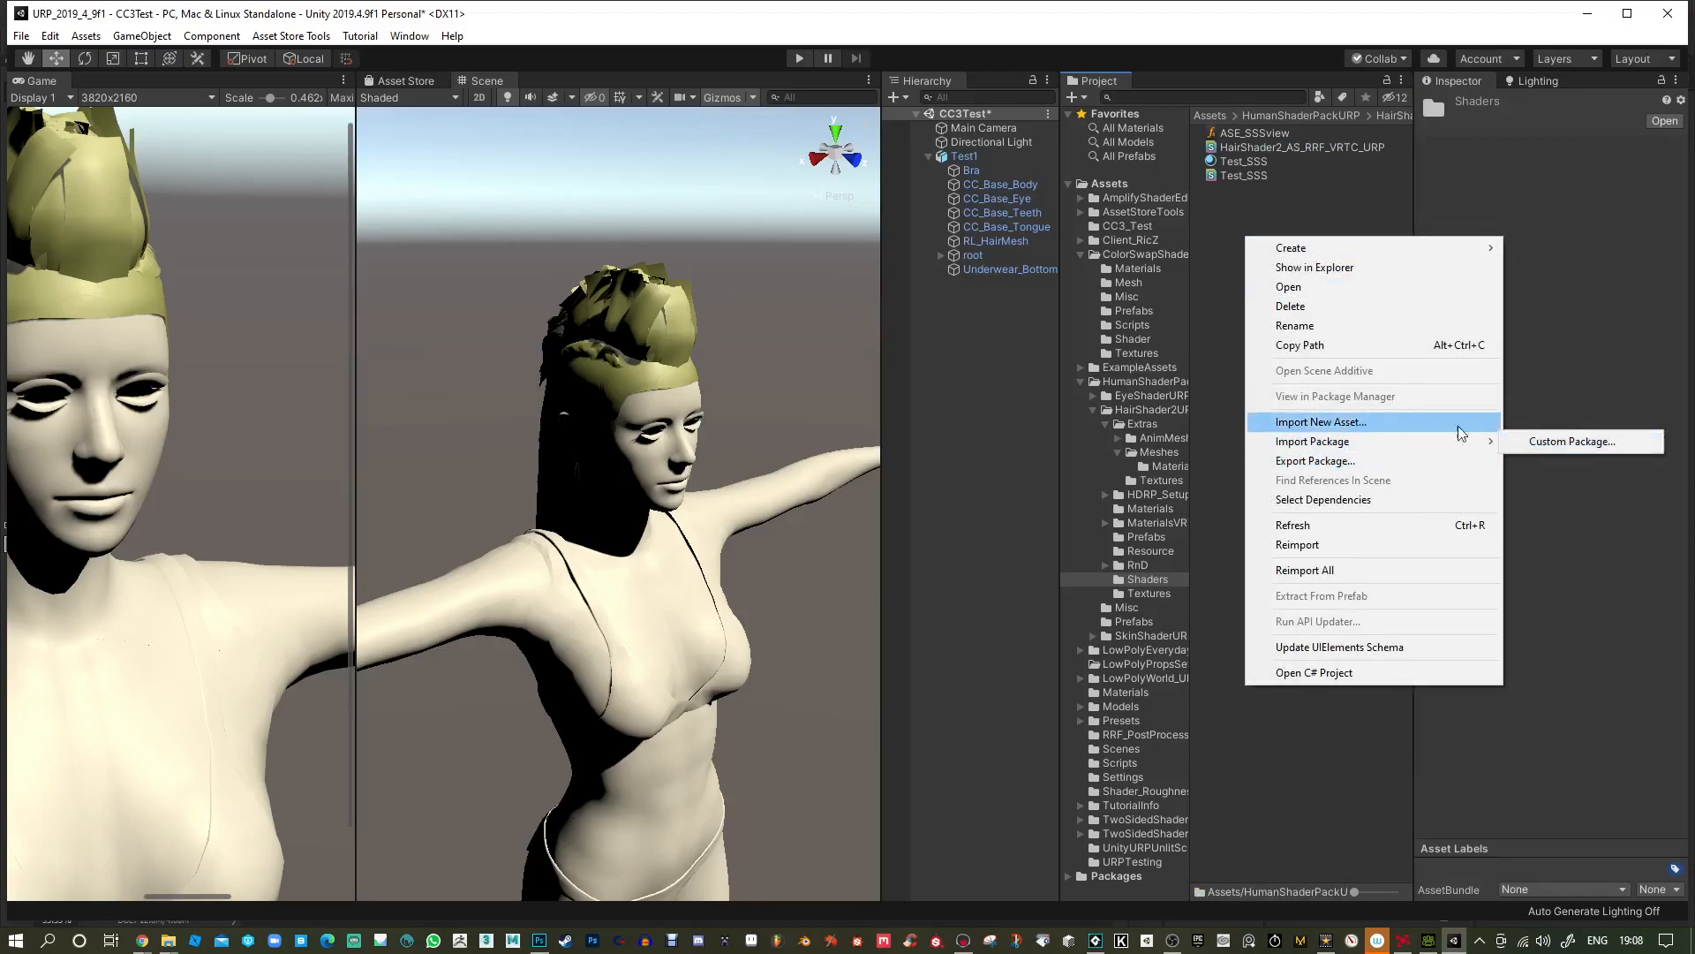
click(1416, 421)
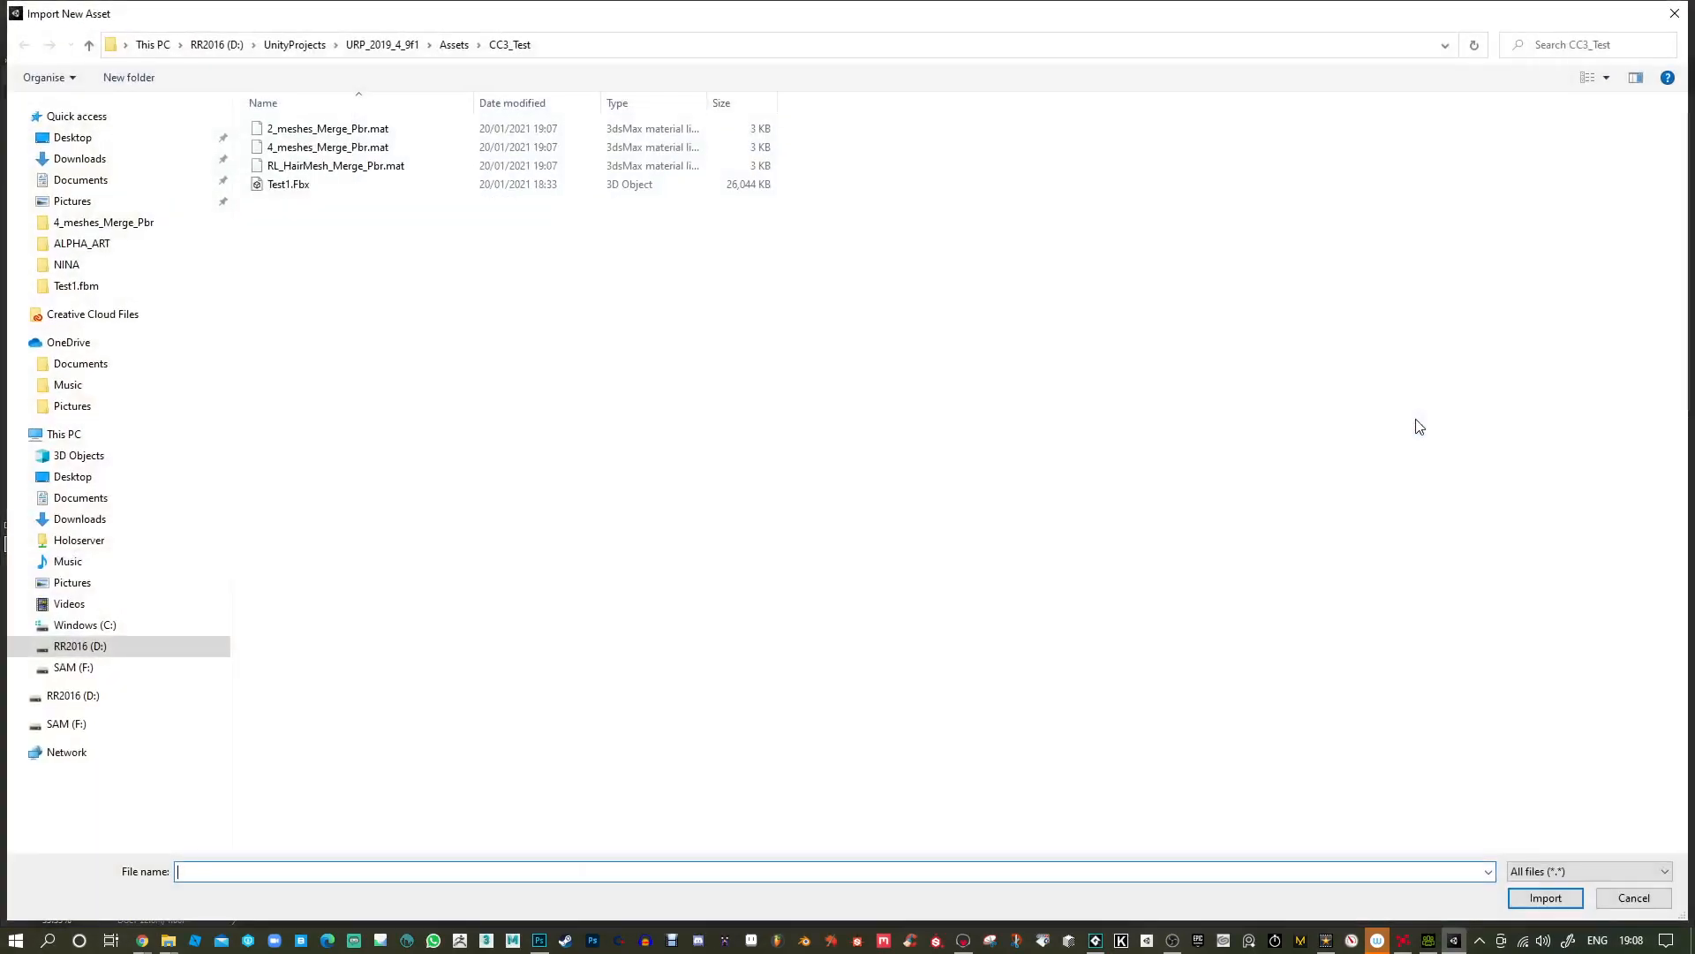
click(97, 695)
scroll(362, 777, down, 15)
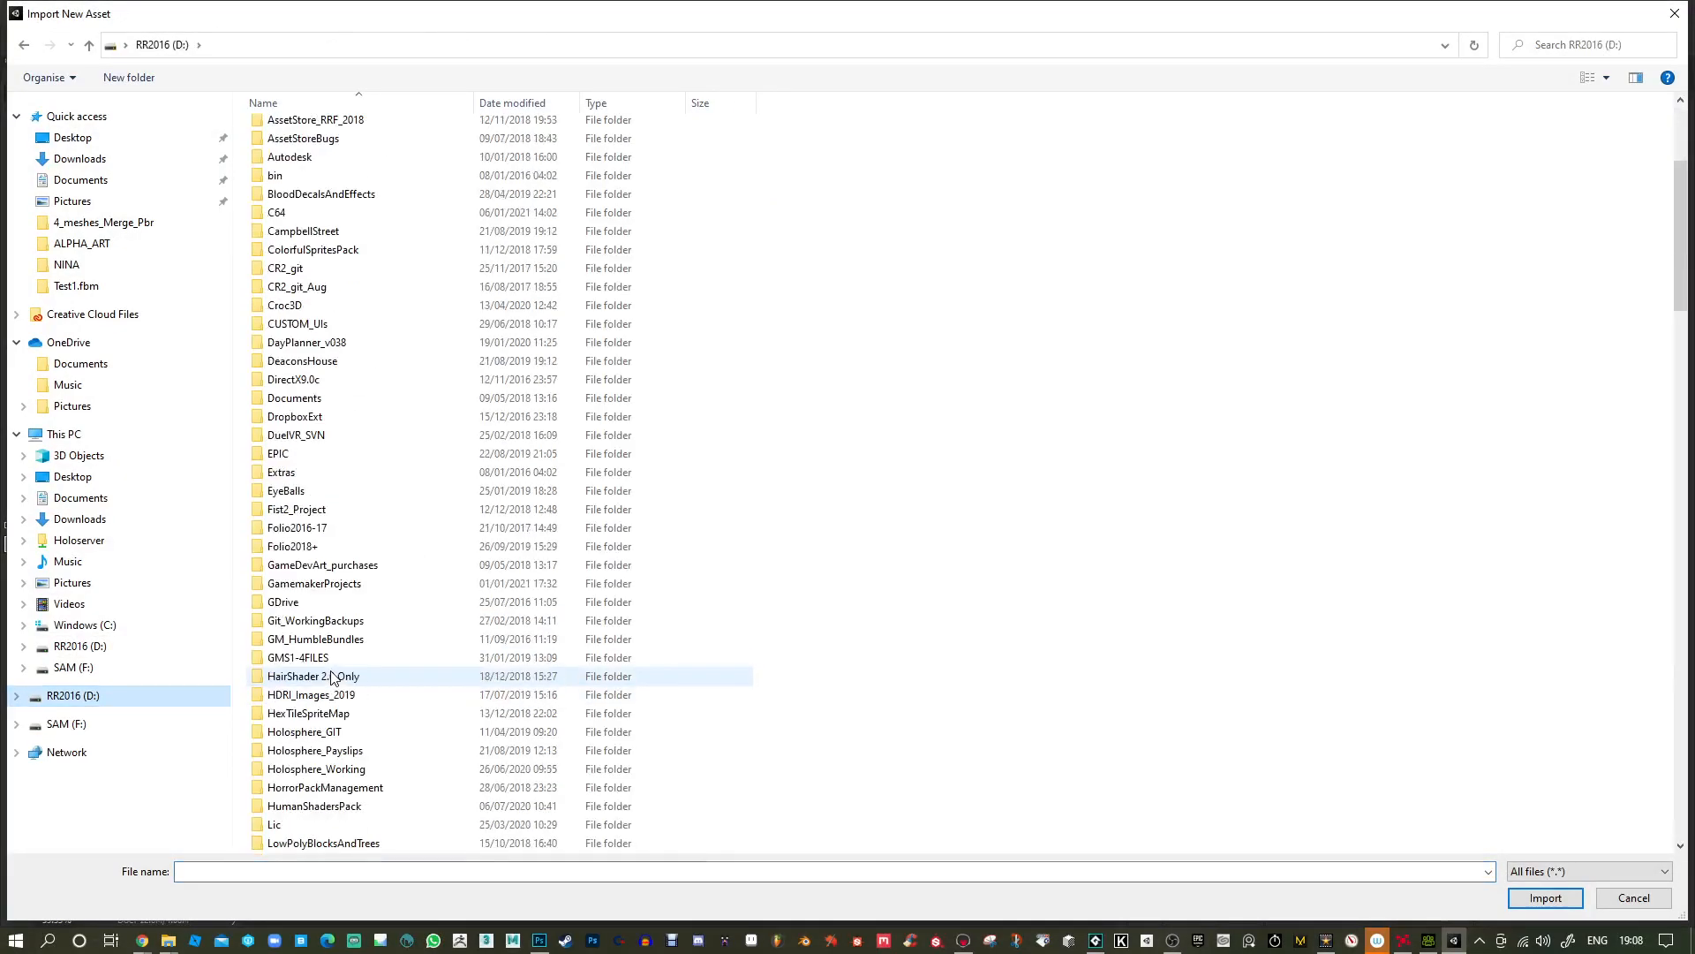
scroll(361, 778, down, 20)
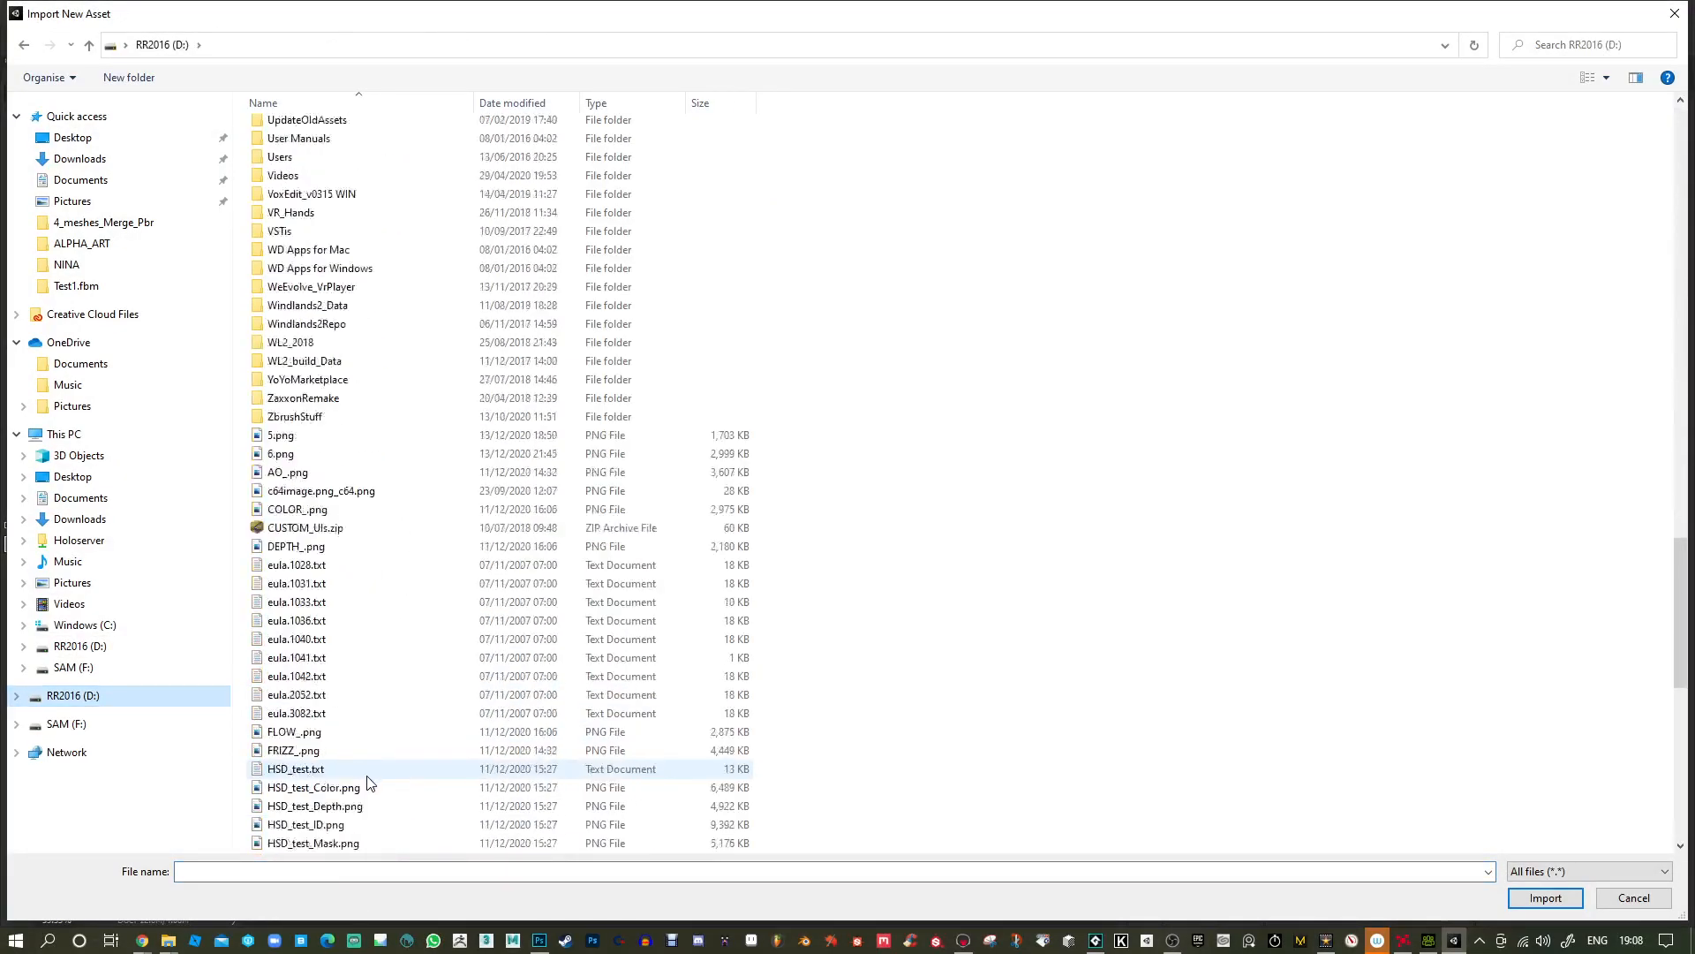
scroll(367, 773, up, 2)
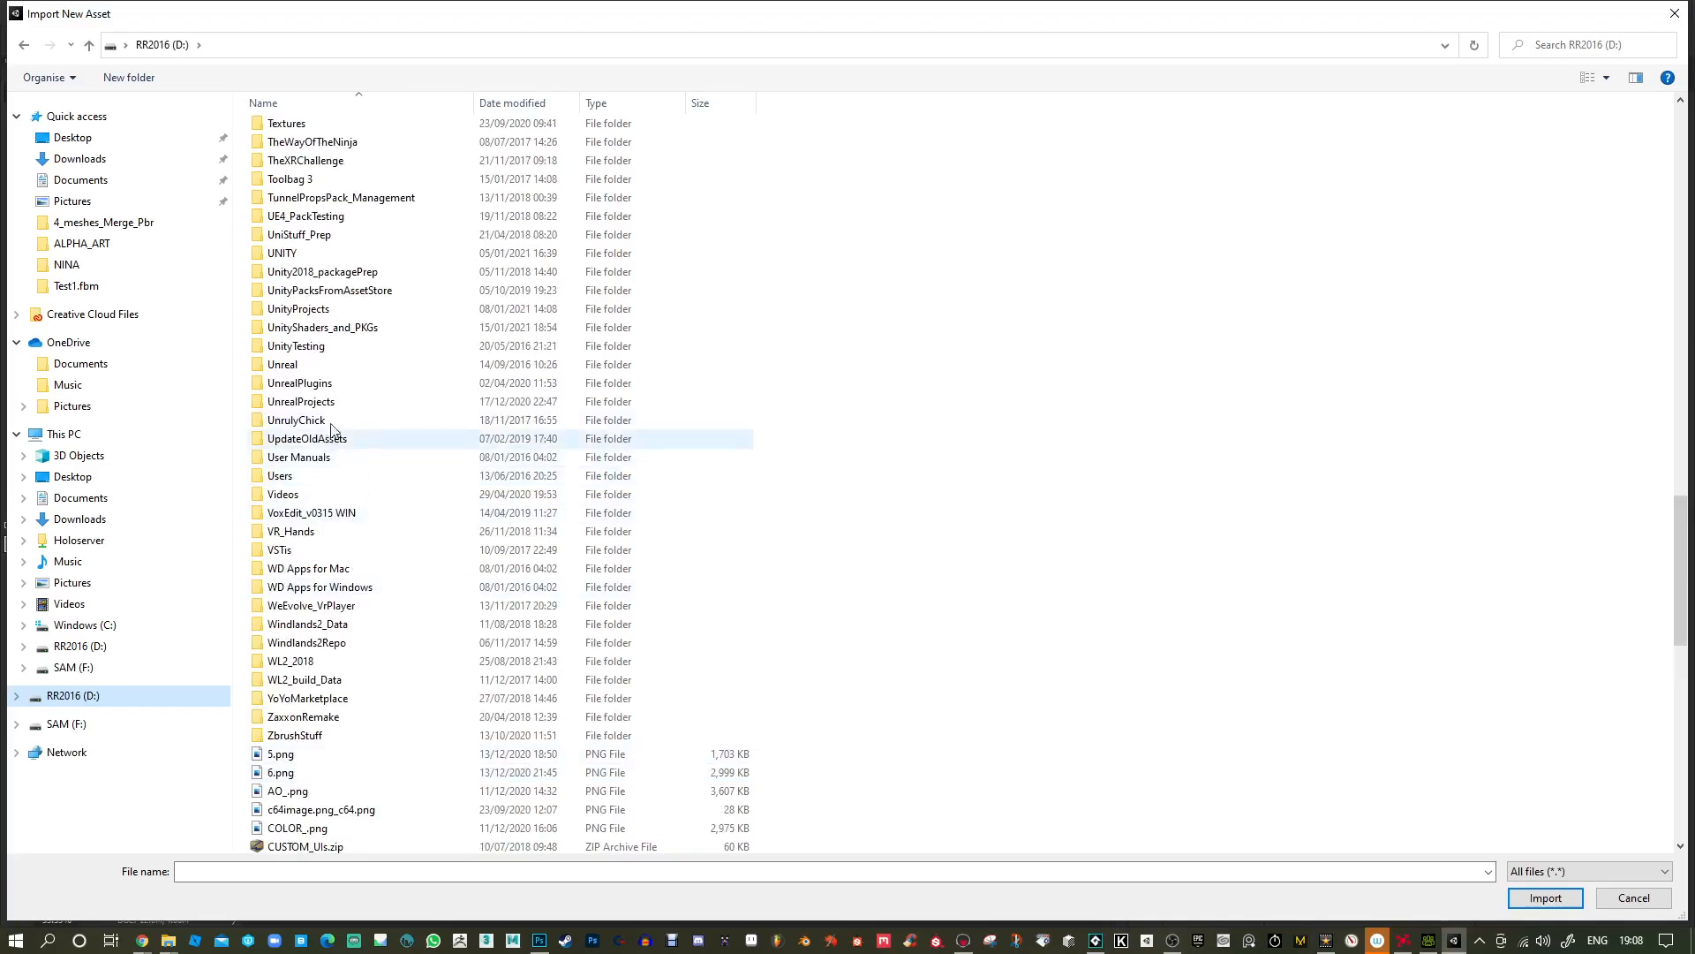
click(341, 335)
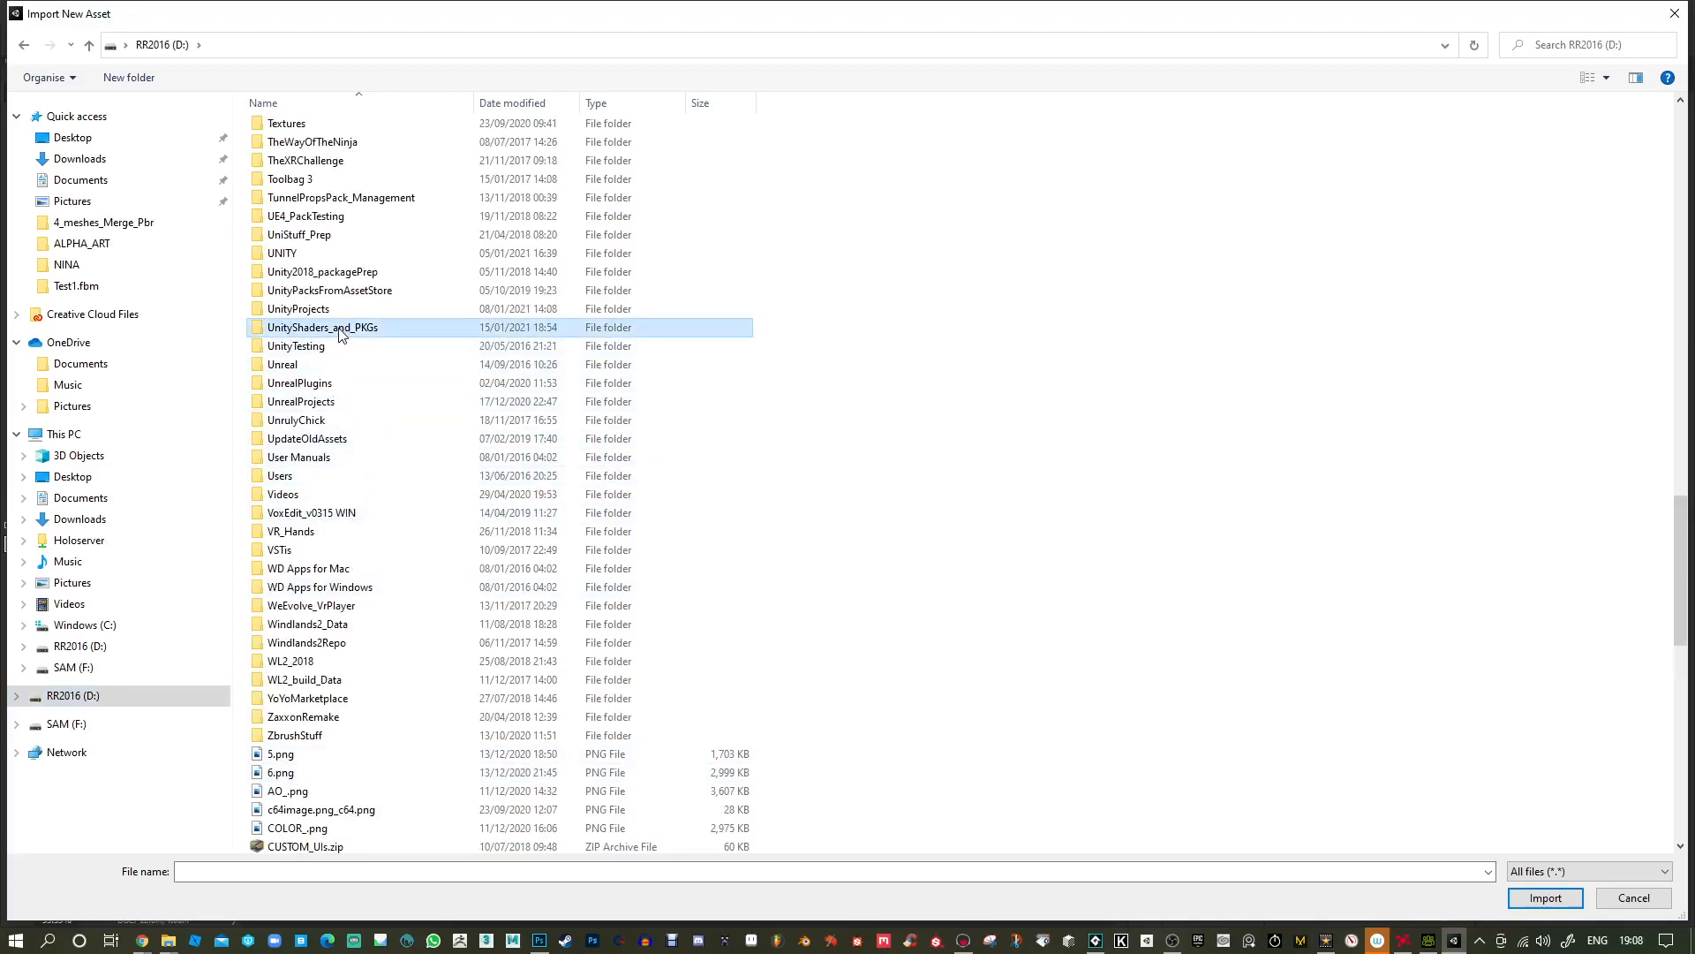
double_click(340, 333)
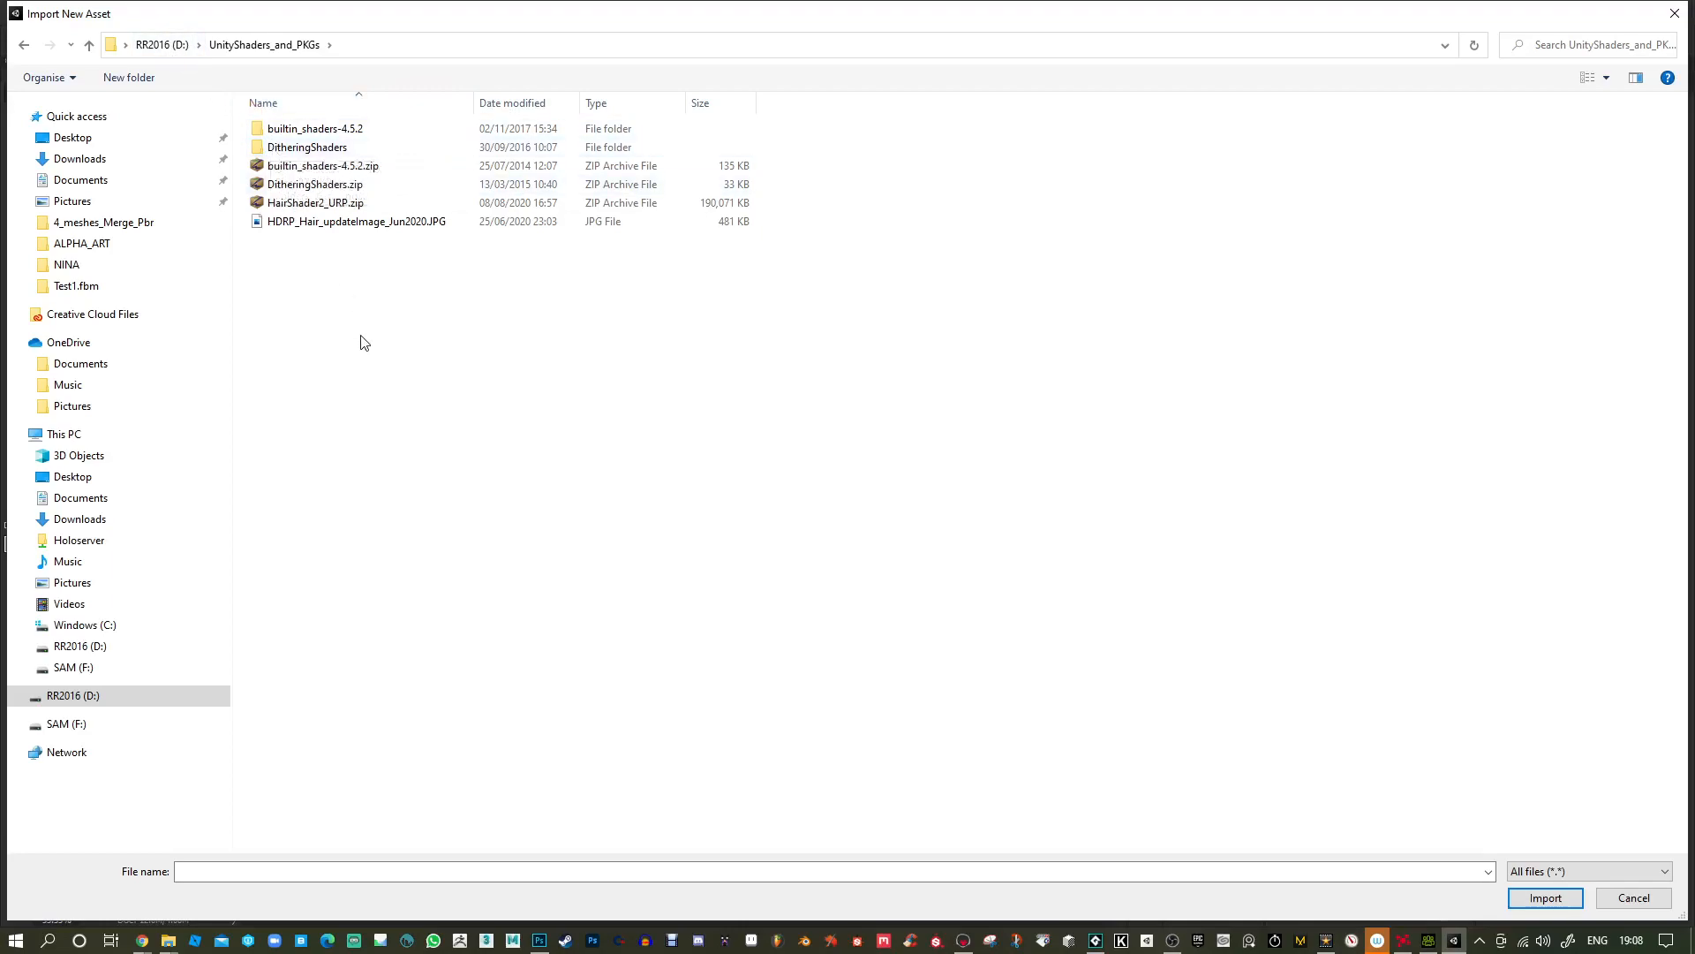
click(326, 210)
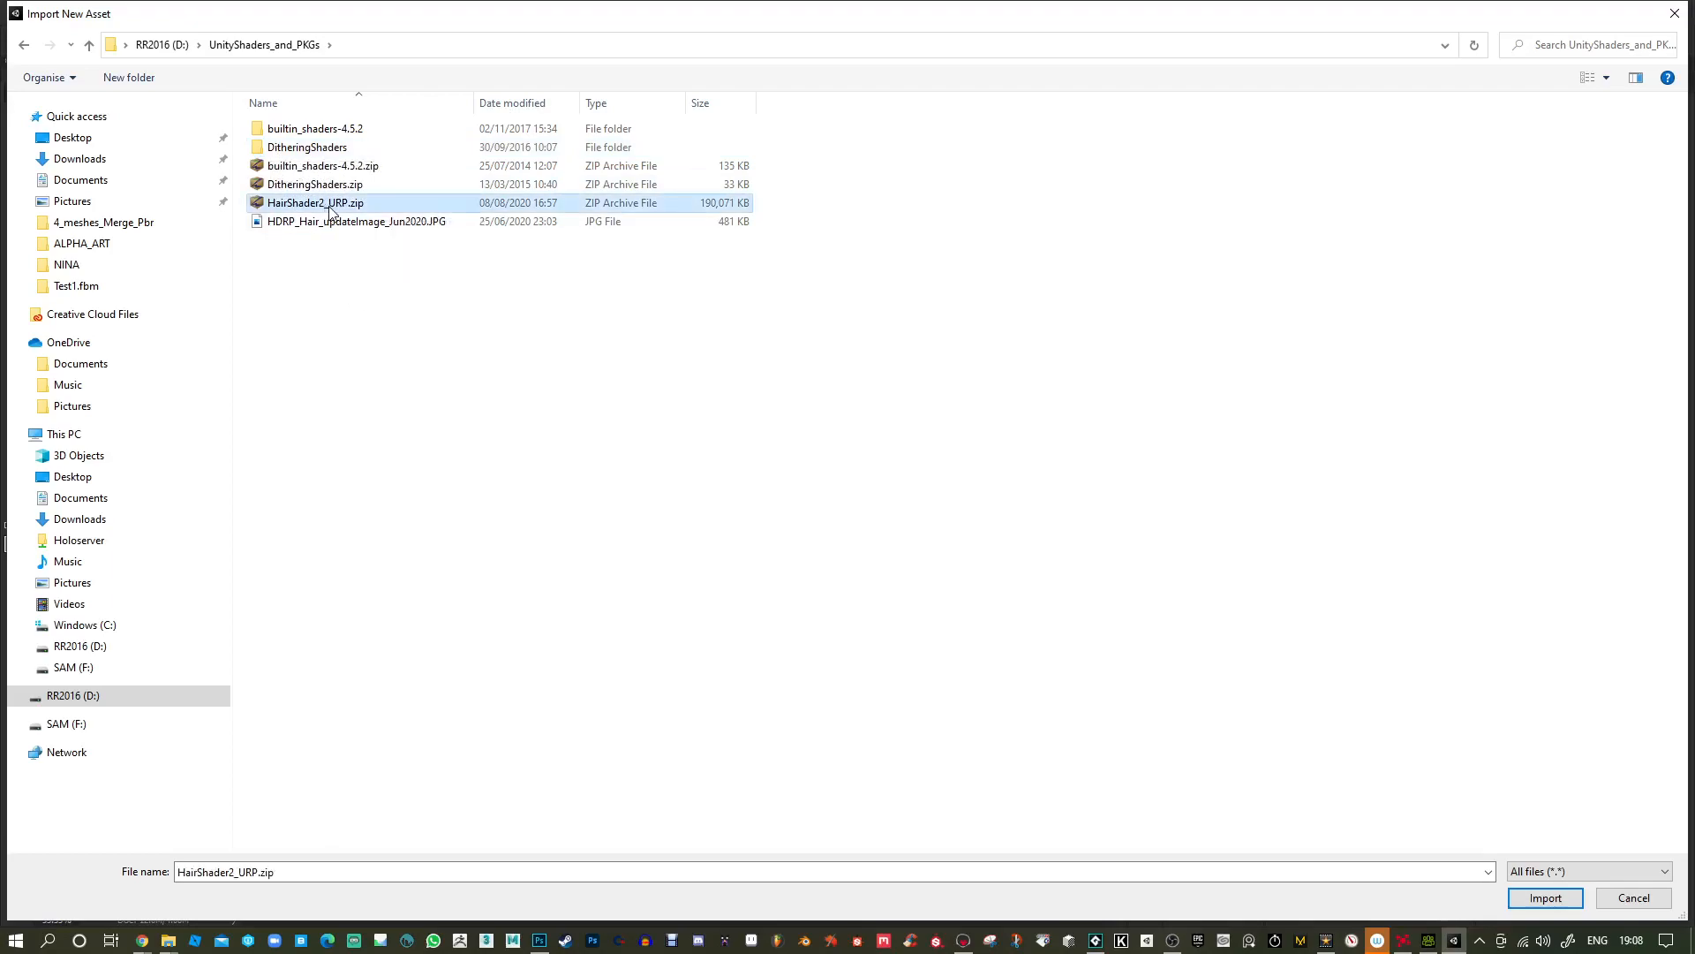
right_click(330, 210)
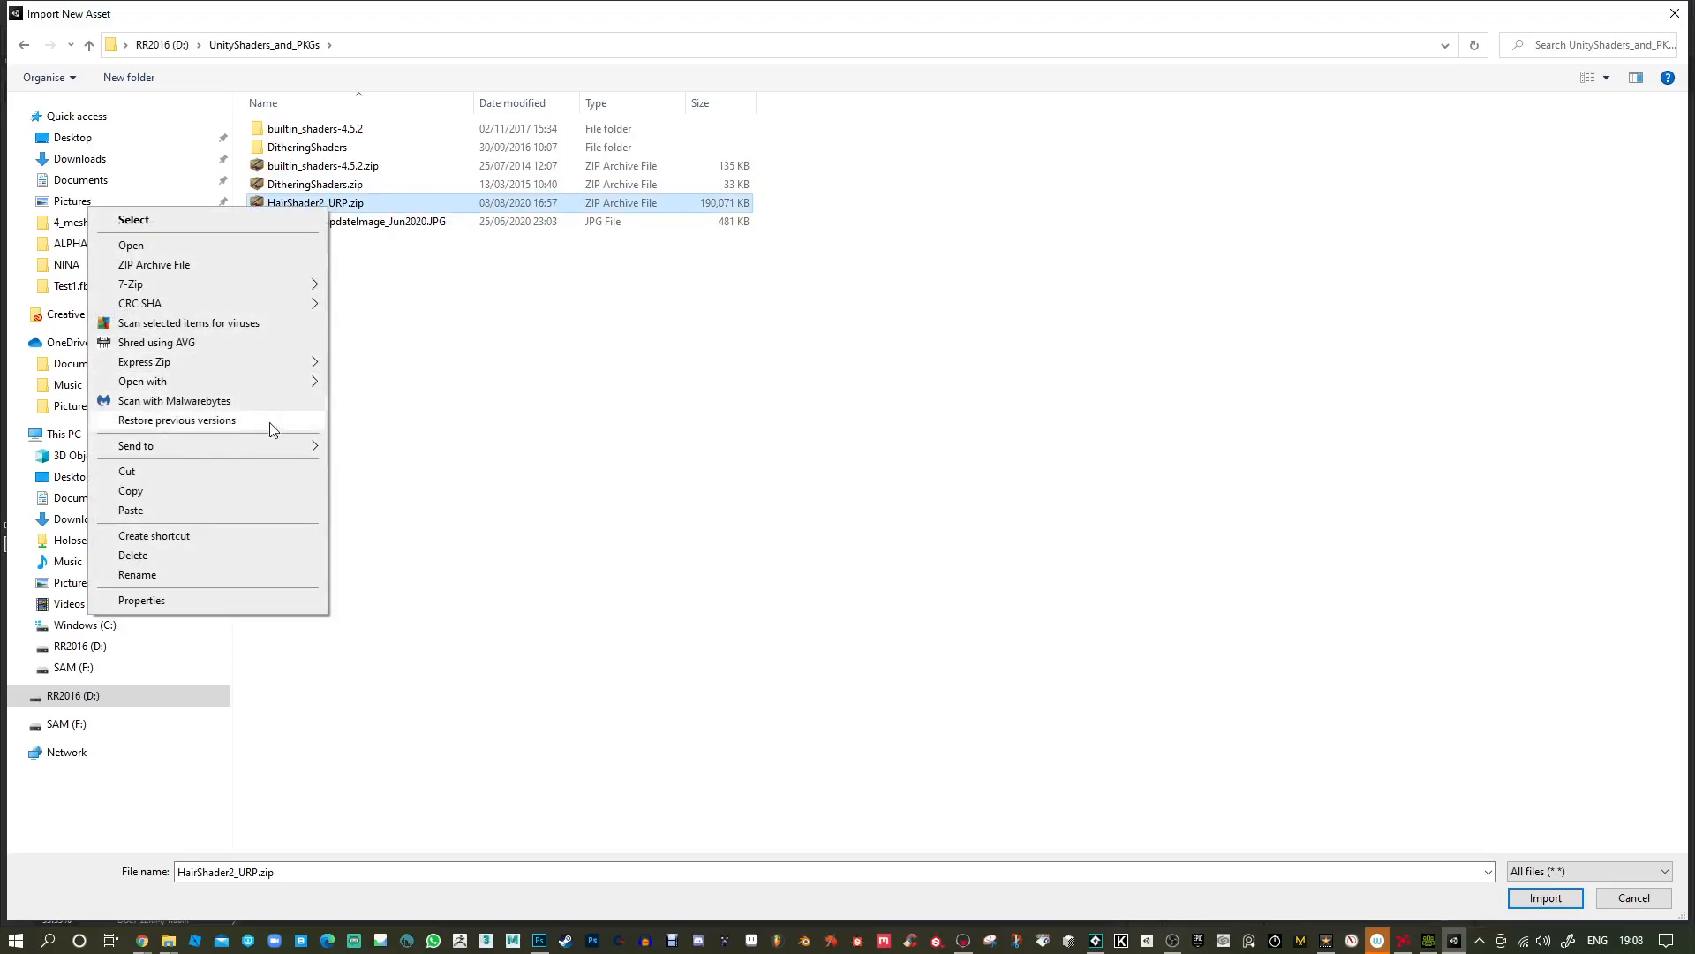
mouse_move(270, 455)
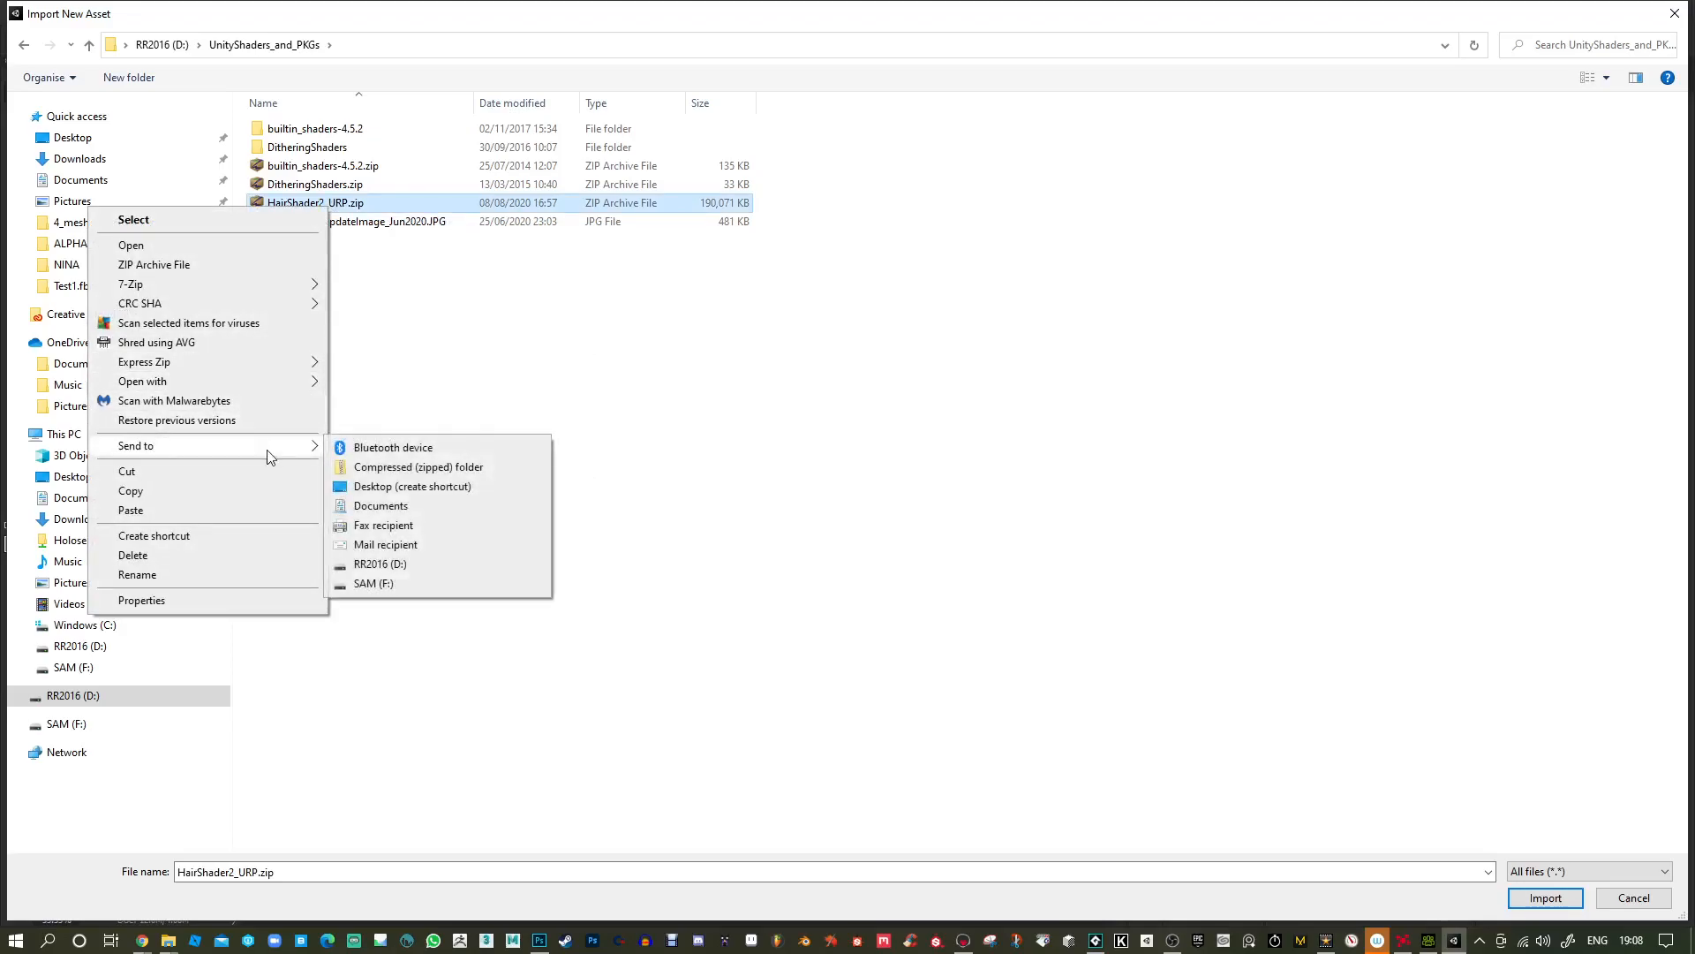
click(524, 369)
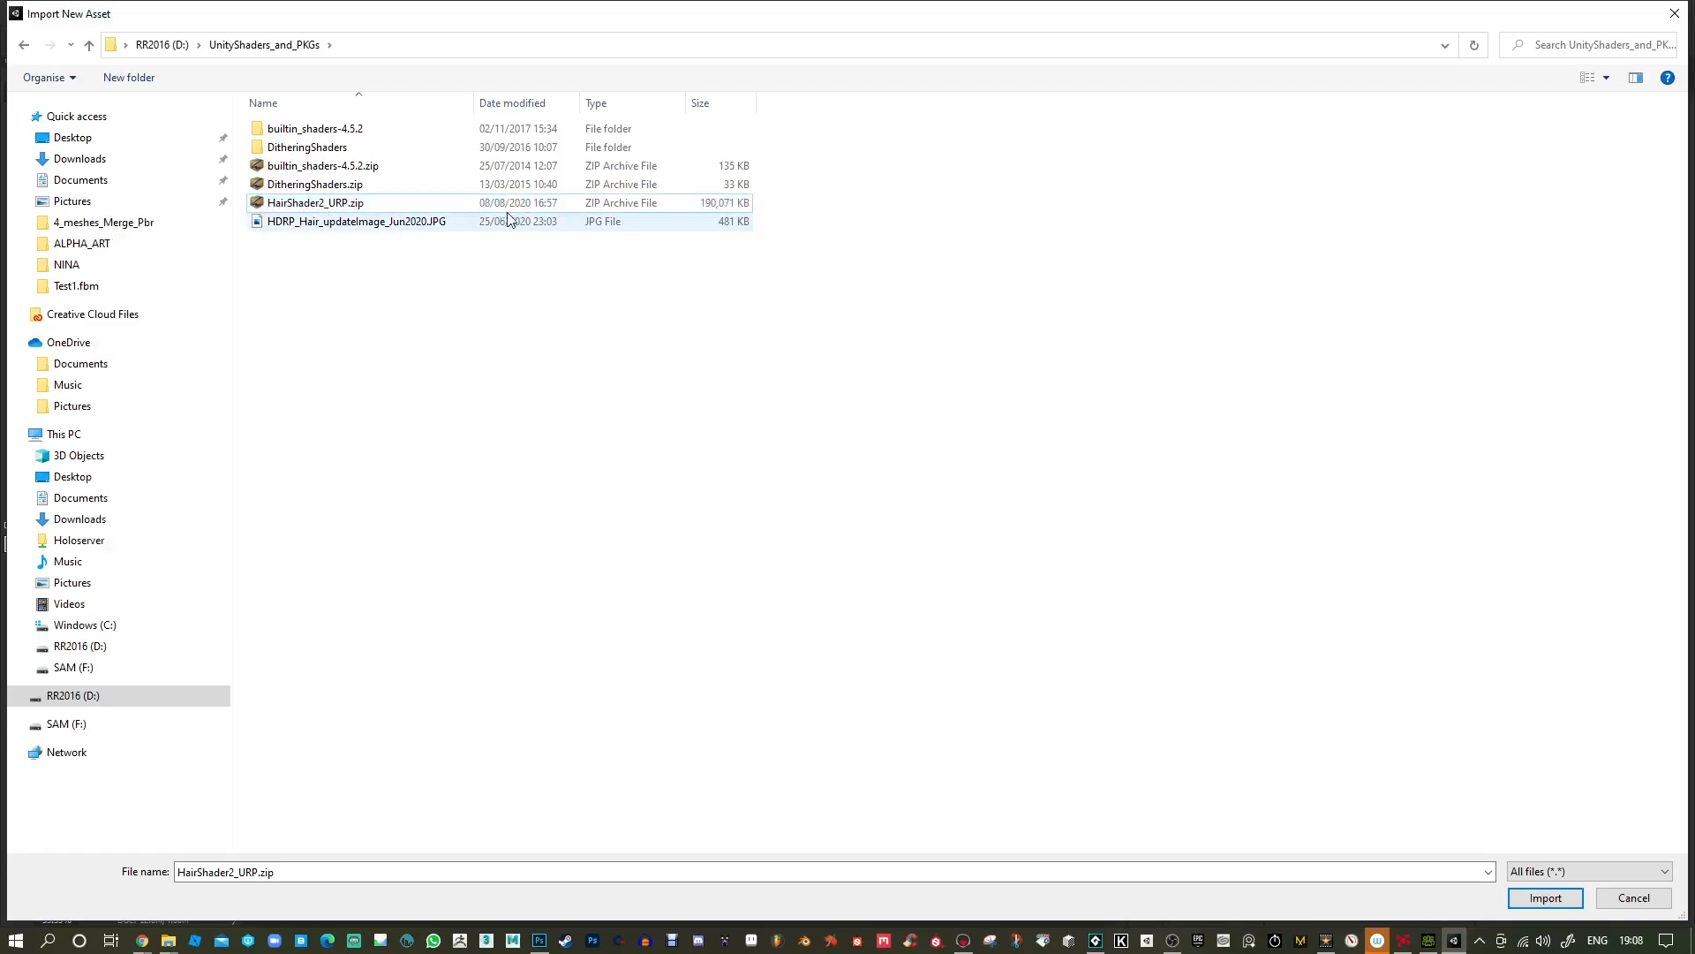
click(162, 45)
scroll(453, 650, down, 2)
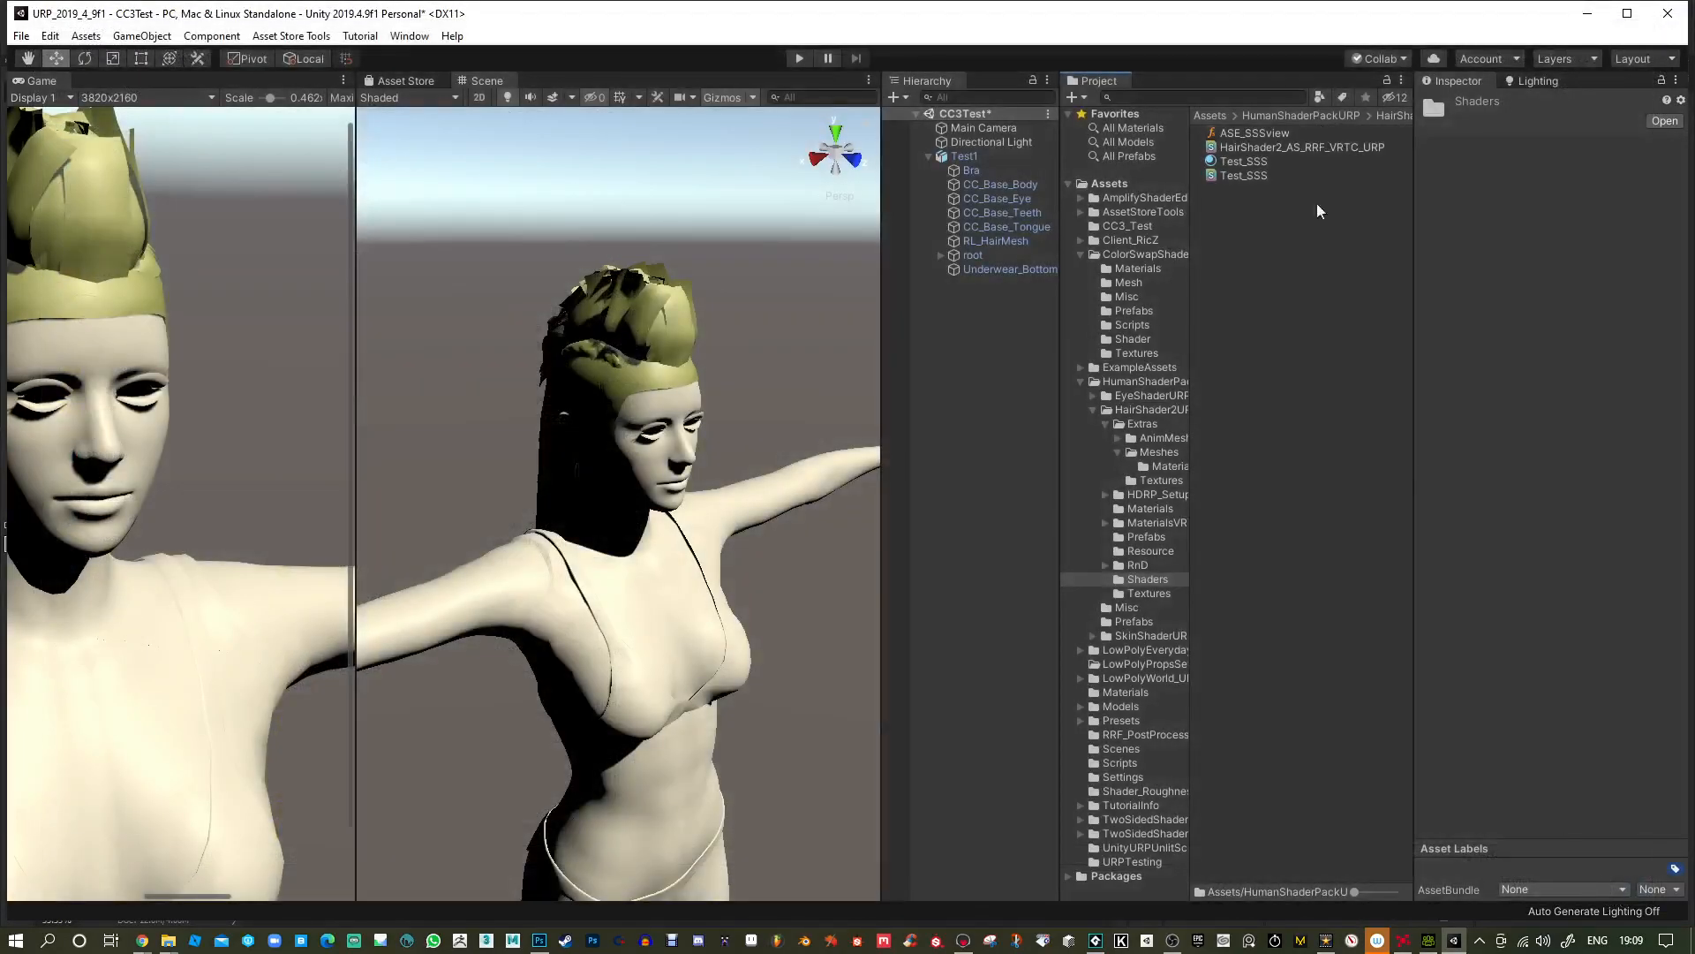
On the hair mesh's material, set Light_Bias to 0.026, Light_Scale to 2.8, LightScatter and BaseIllumination to 0.34, SSS to 0.28 and Alpha_Level to 0.97.
click(1302, 146)
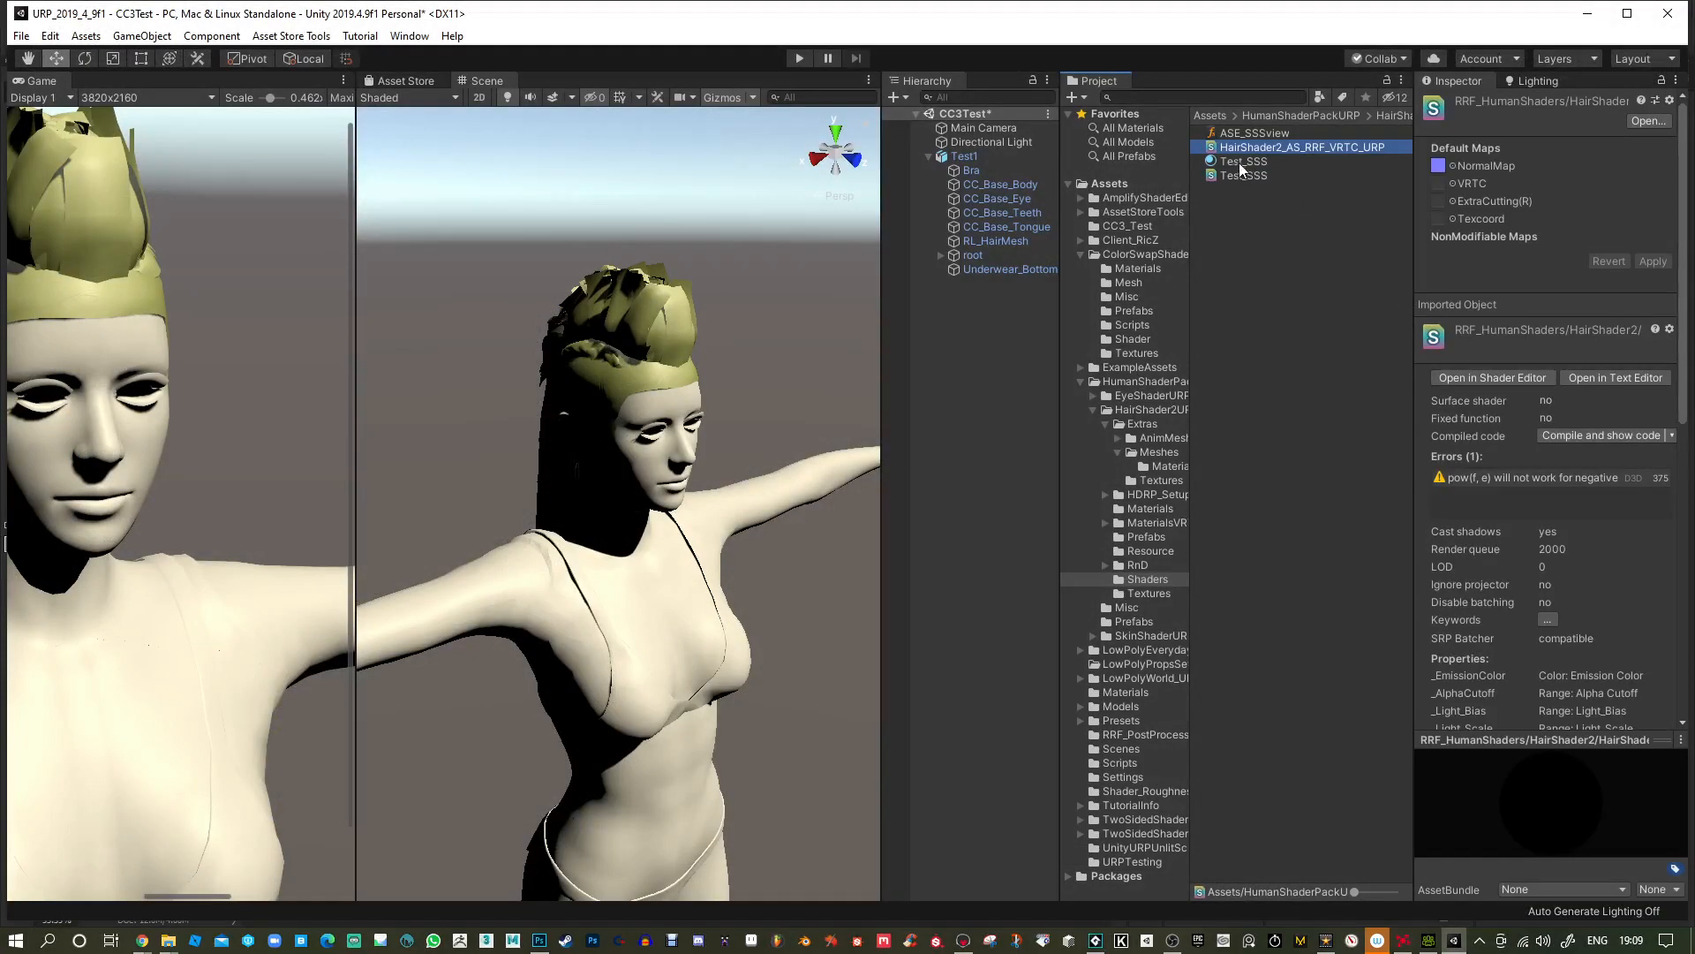
click(633, 318)
click(643, 318)
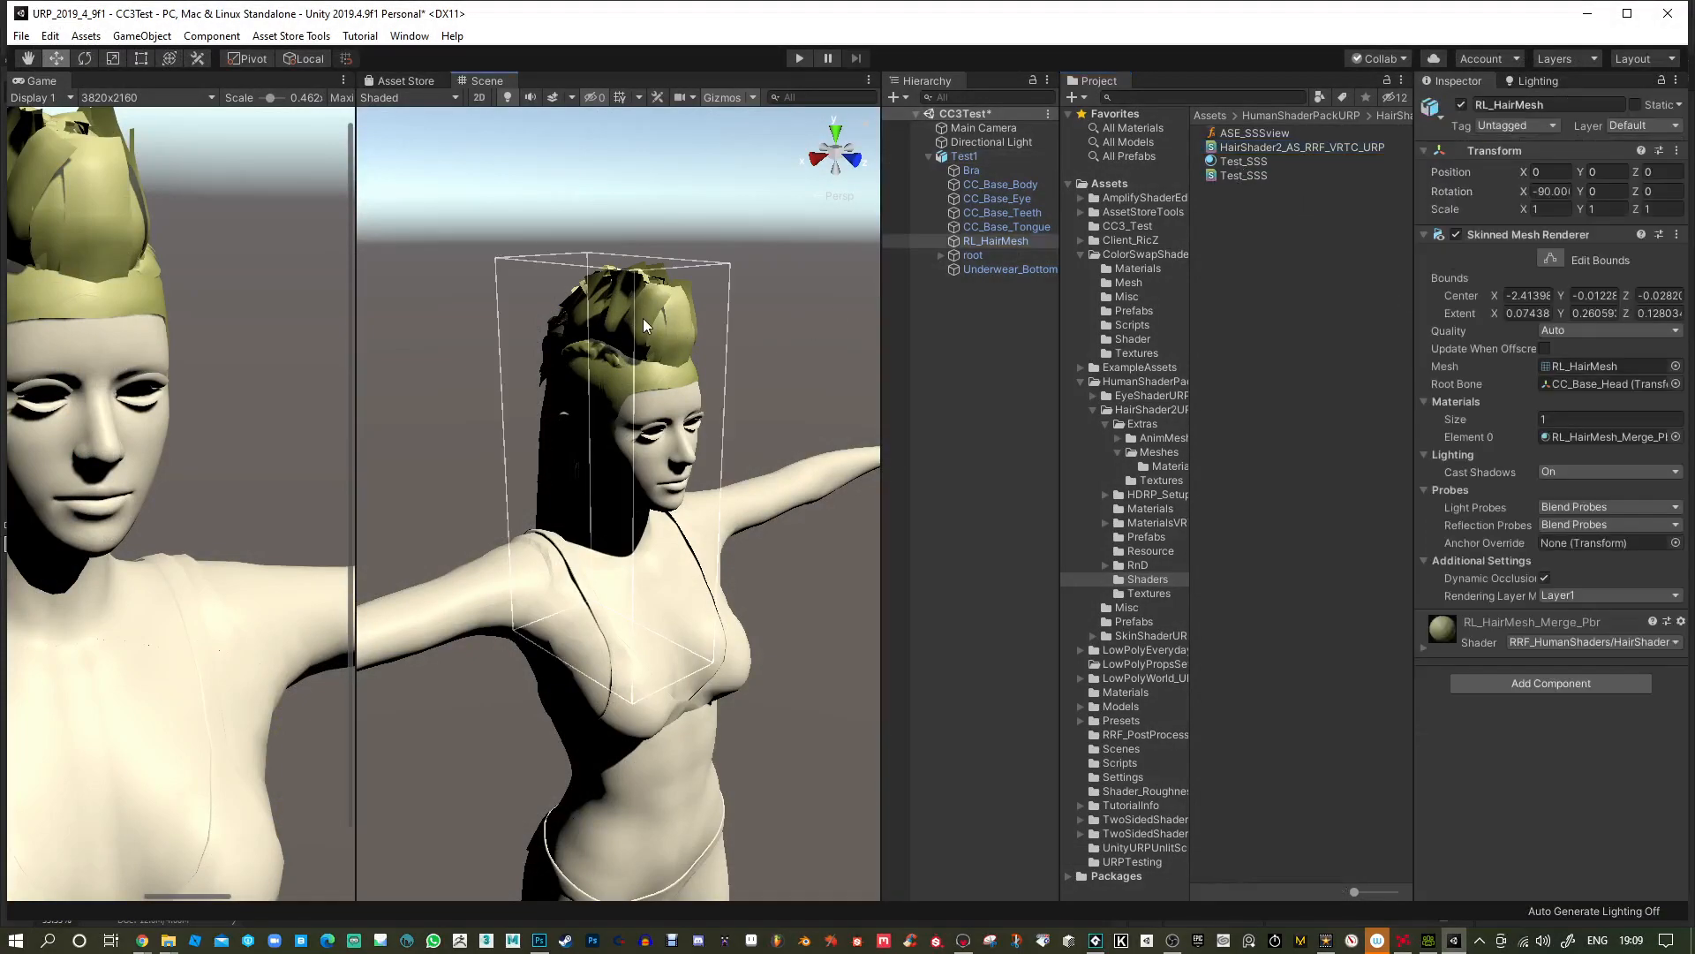
click(1422, 646)
scroll(1448, 628, down, 6)
drag(1543, 214, 1560, 214)
click(1561, 231)
click(1564, 249)
click(1564, 266)
mouse_move(1567, 284)
mouse_down()
mouse_move(1587, 284)
mouse_move(1560, 283)
mouse_up()
drag(1576, 364, 1576, 367)
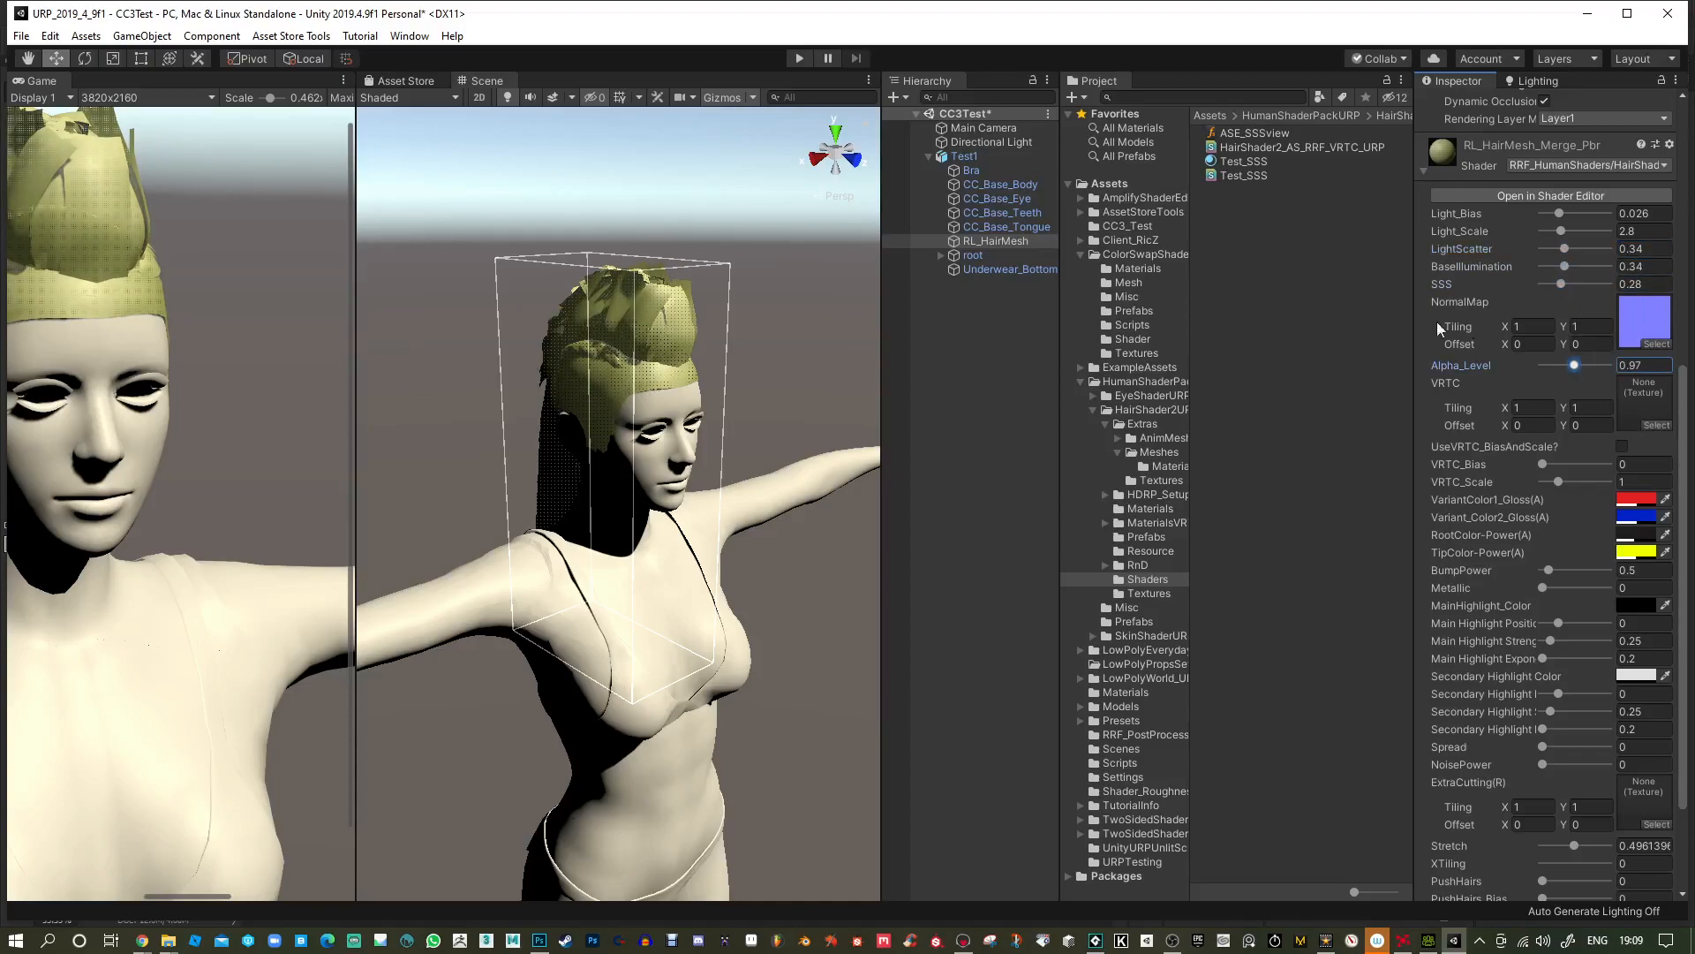
Import RL_HairMesh_Merge_Pbr_Diffuse.png from the desktop's CC3Test/Test1.fbm folder into the hair shader's Shaders folder.
right_click(1281, 248)
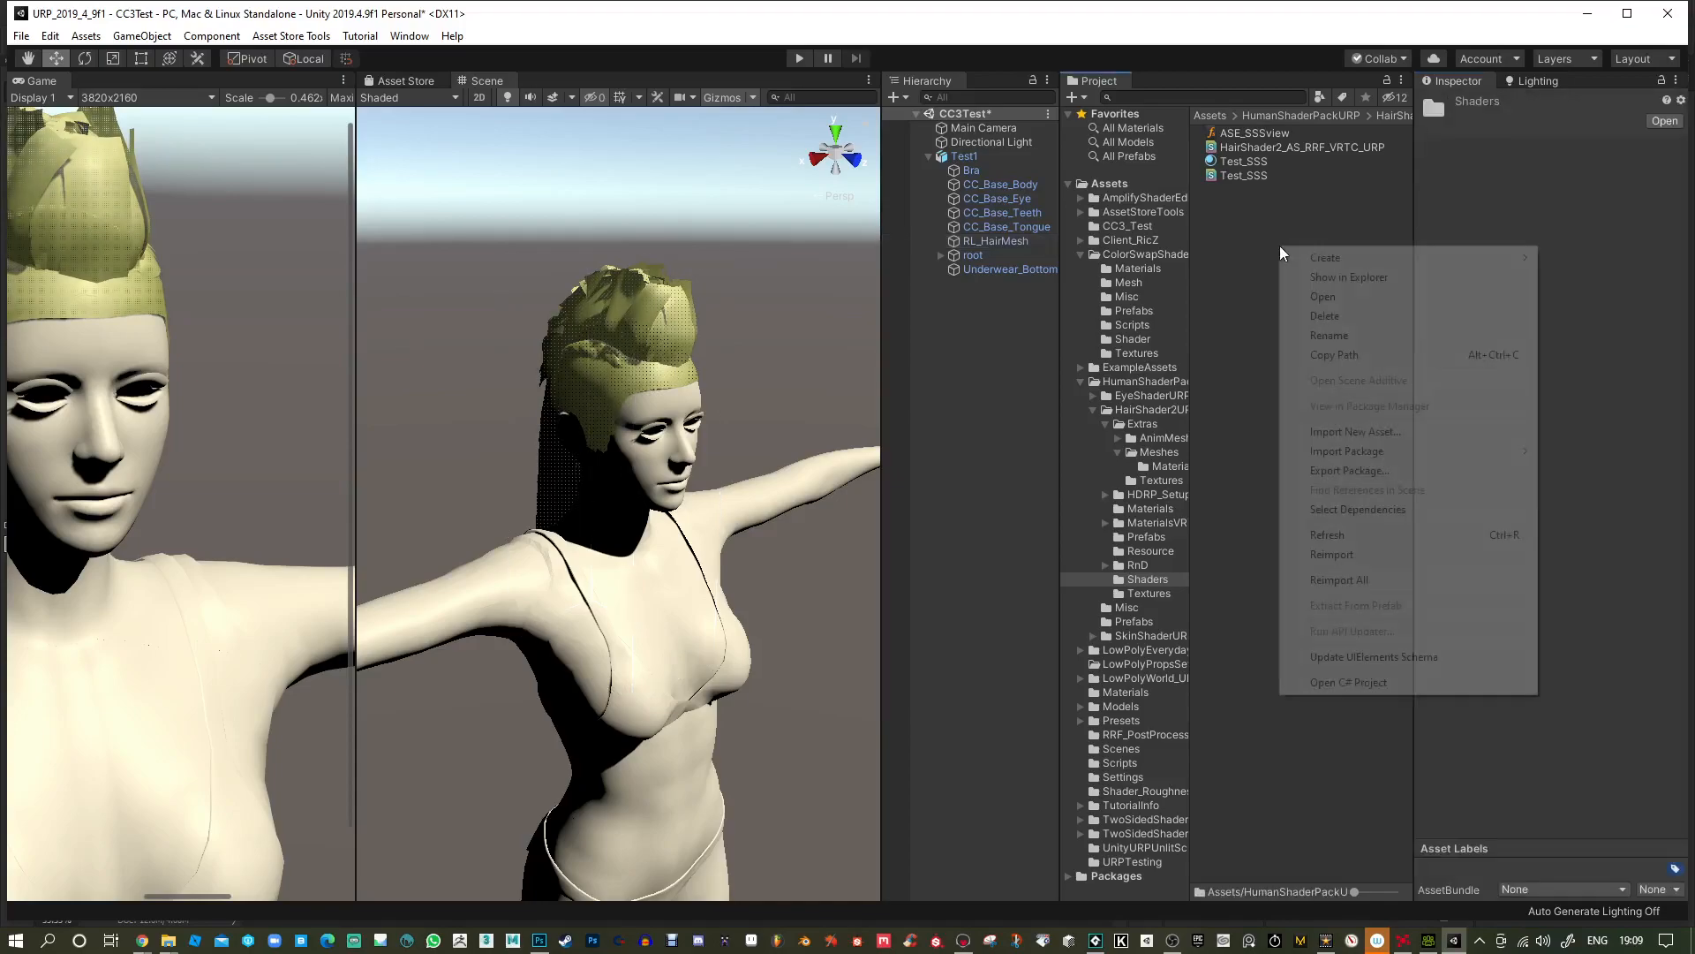
click(1398, 432)
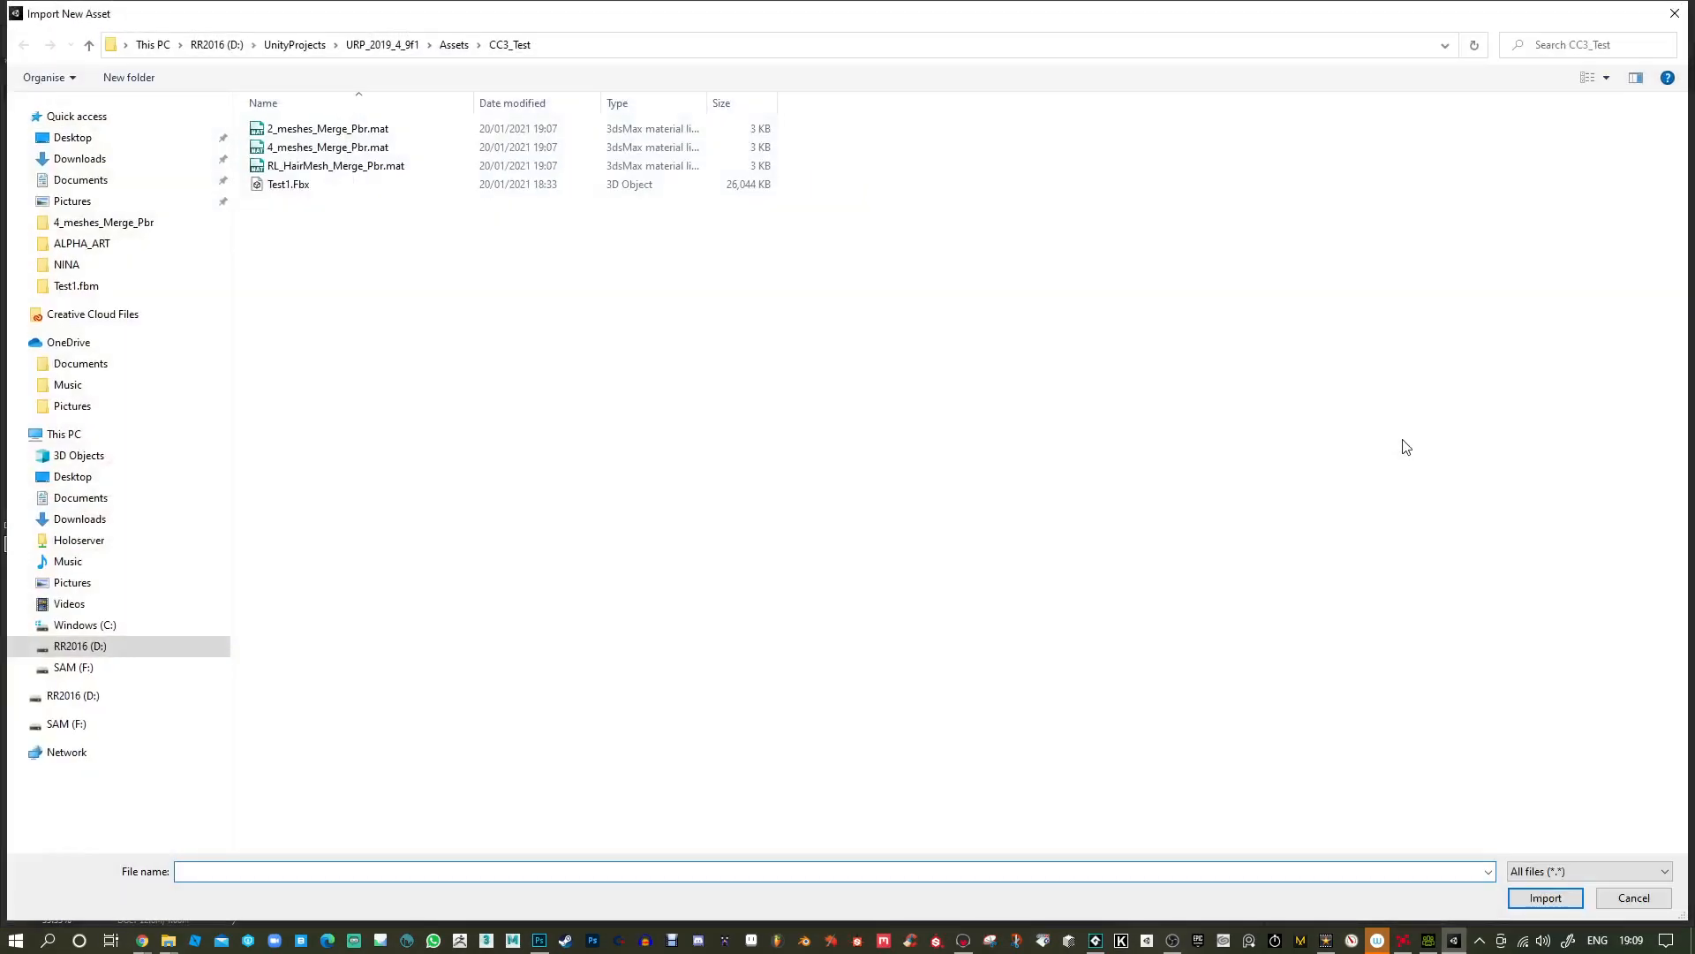
click(44, 135)
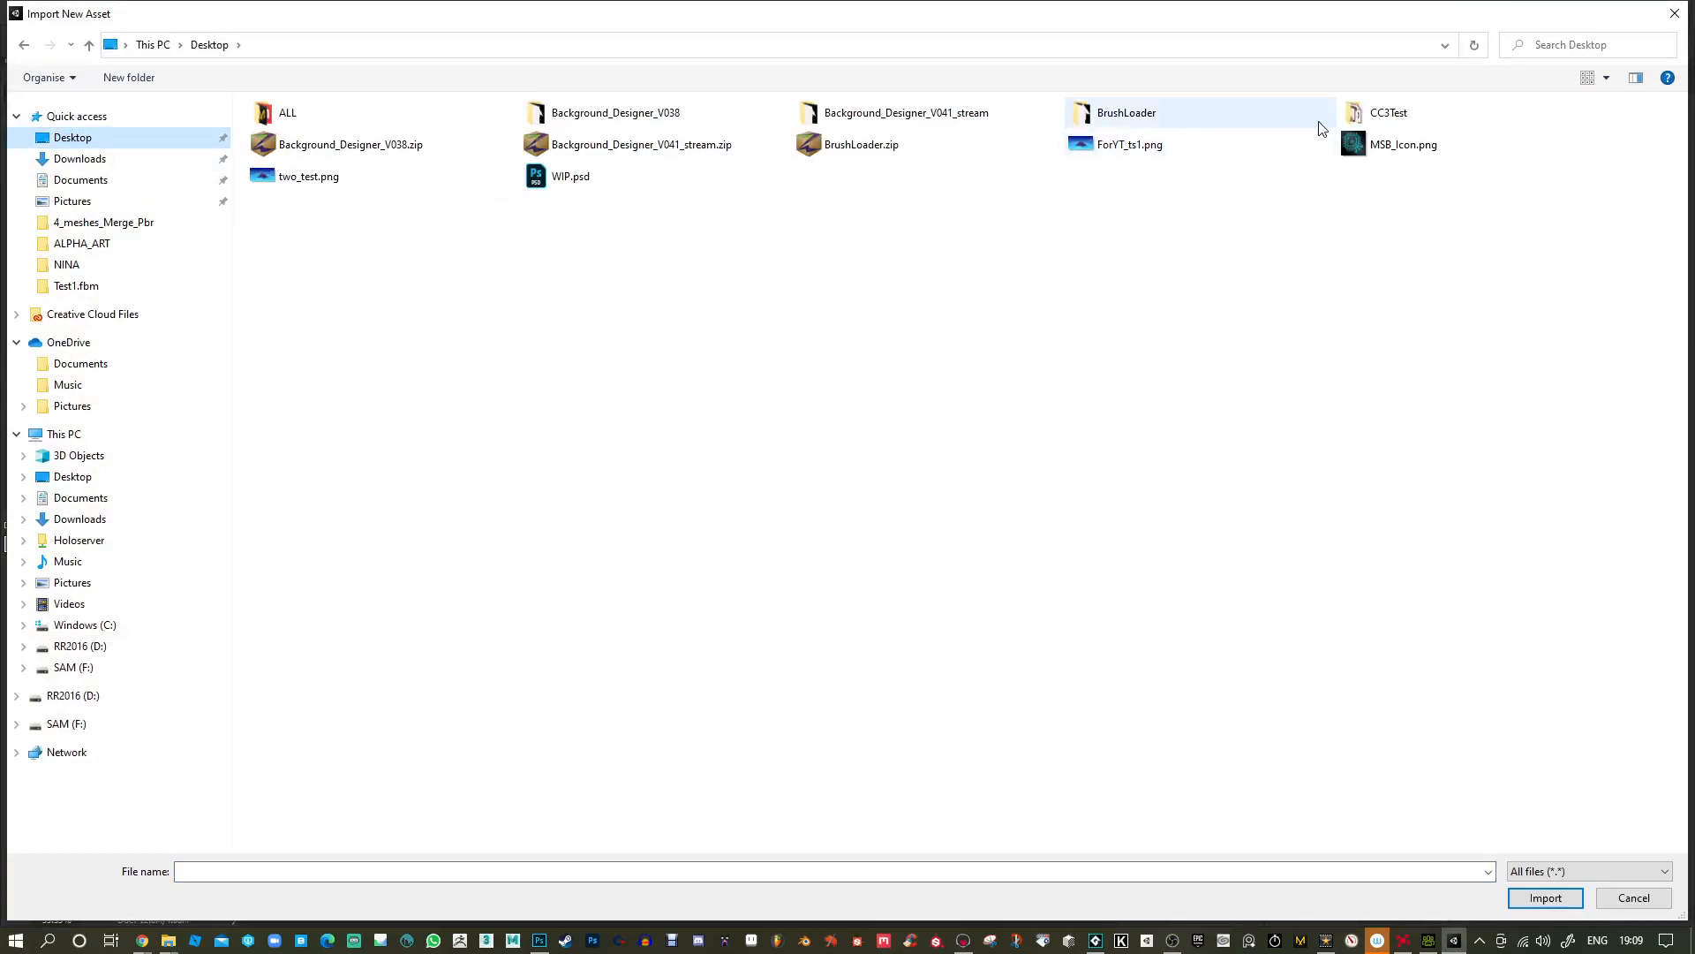
double_click(1354, 121)
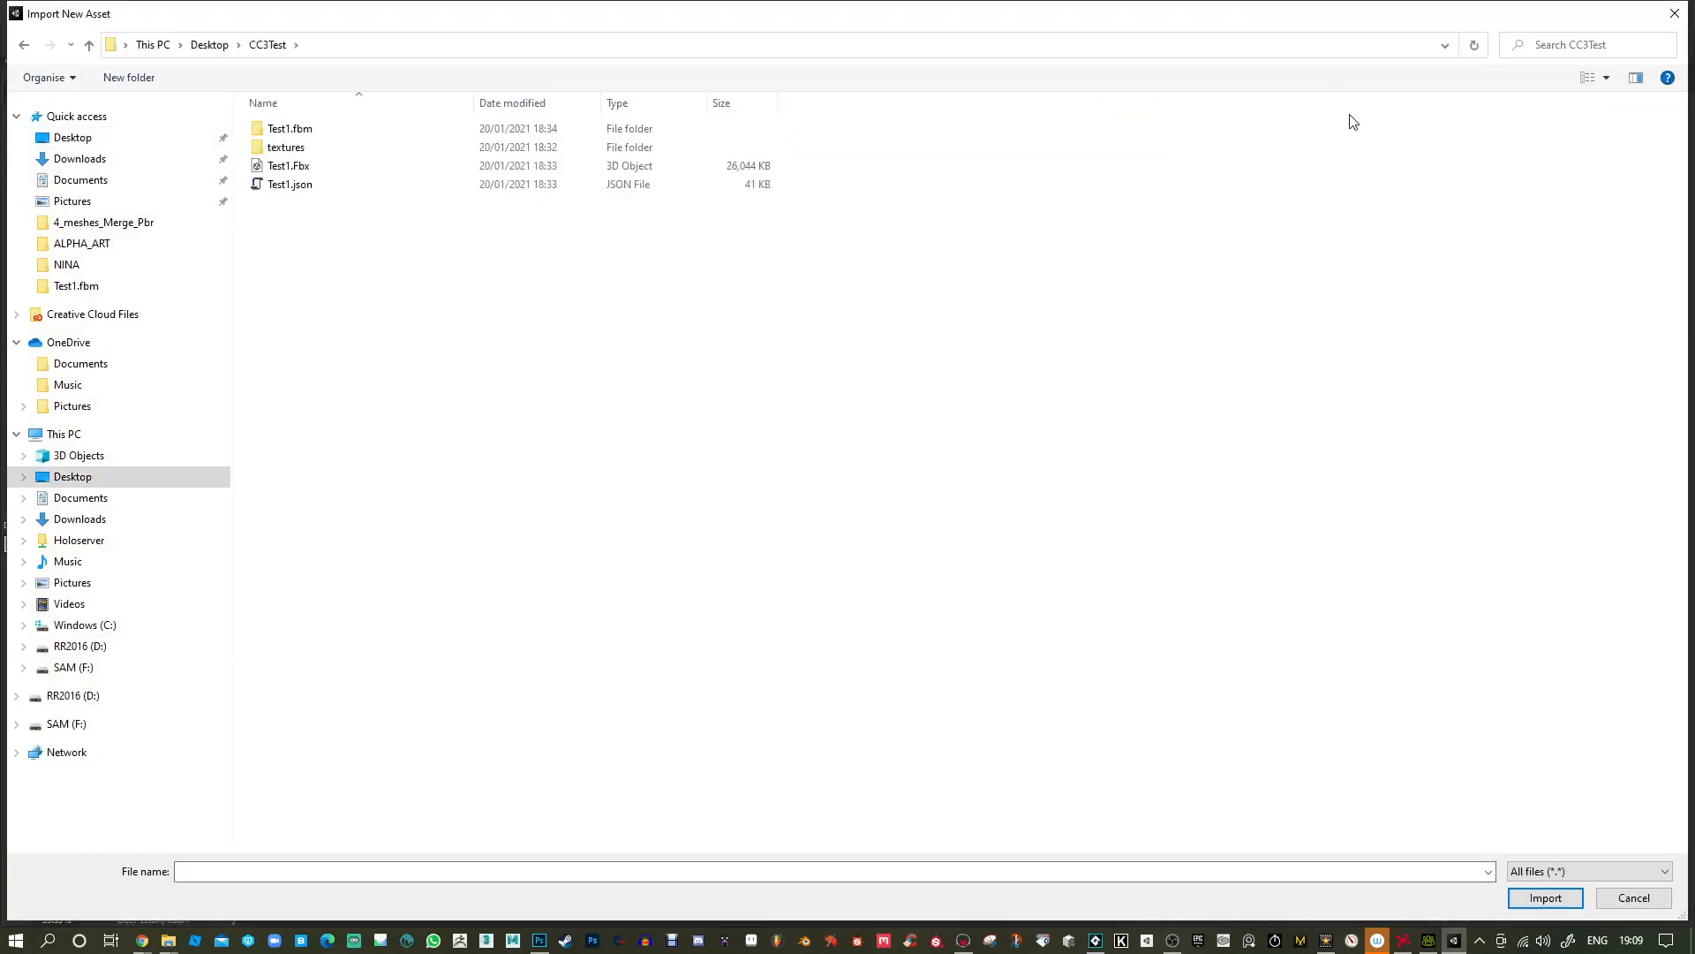
double_click(320, 128)
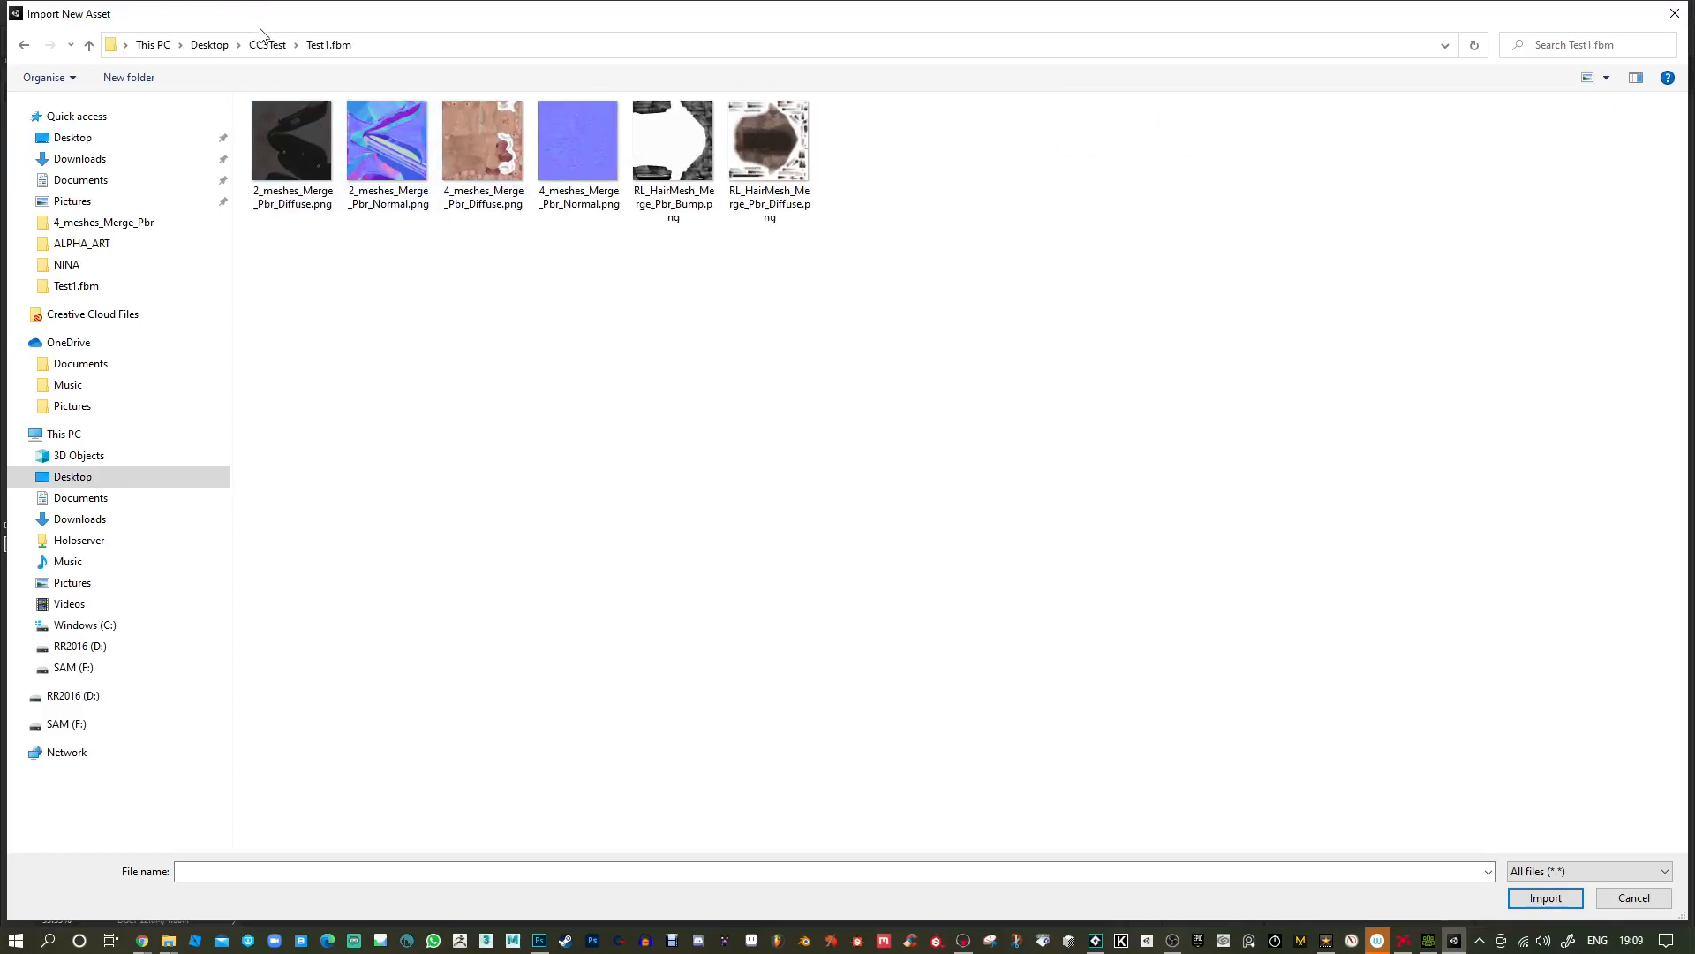
double_click(799, 188)
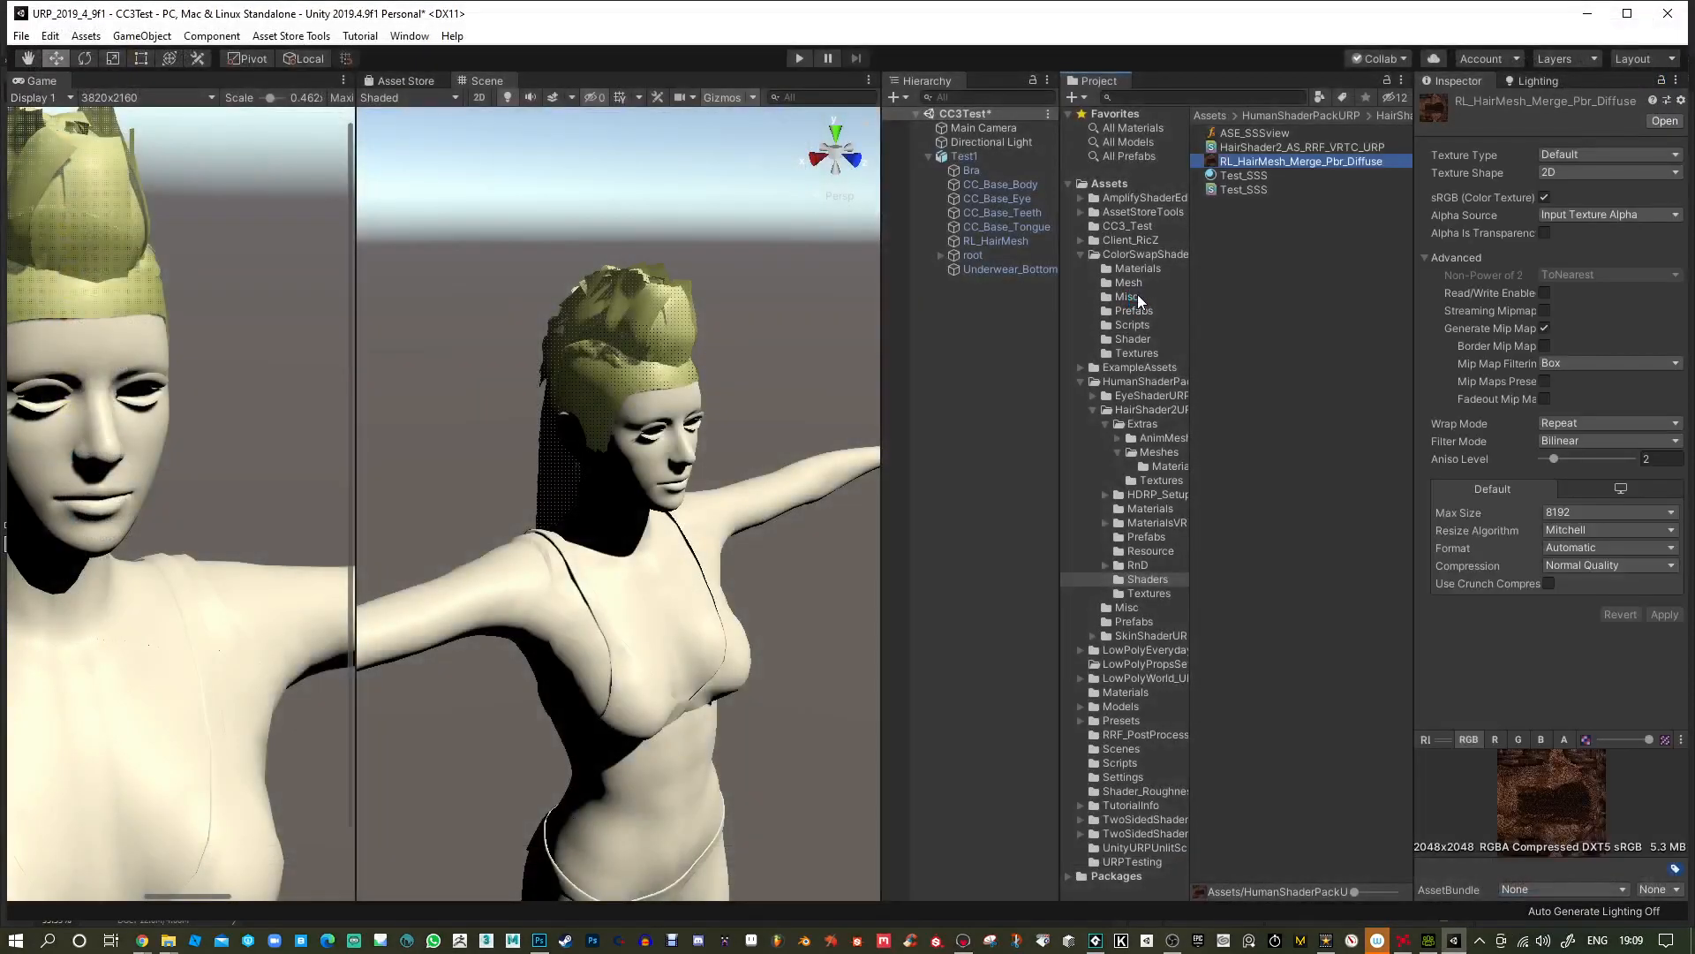
Enable Alpha Is Transparency on the RL_HairMesh_Merge_Pbr_Diffuse texture and assign it to the hair material's VRTC slot.
click(1549, 254)
click(1545, 233)
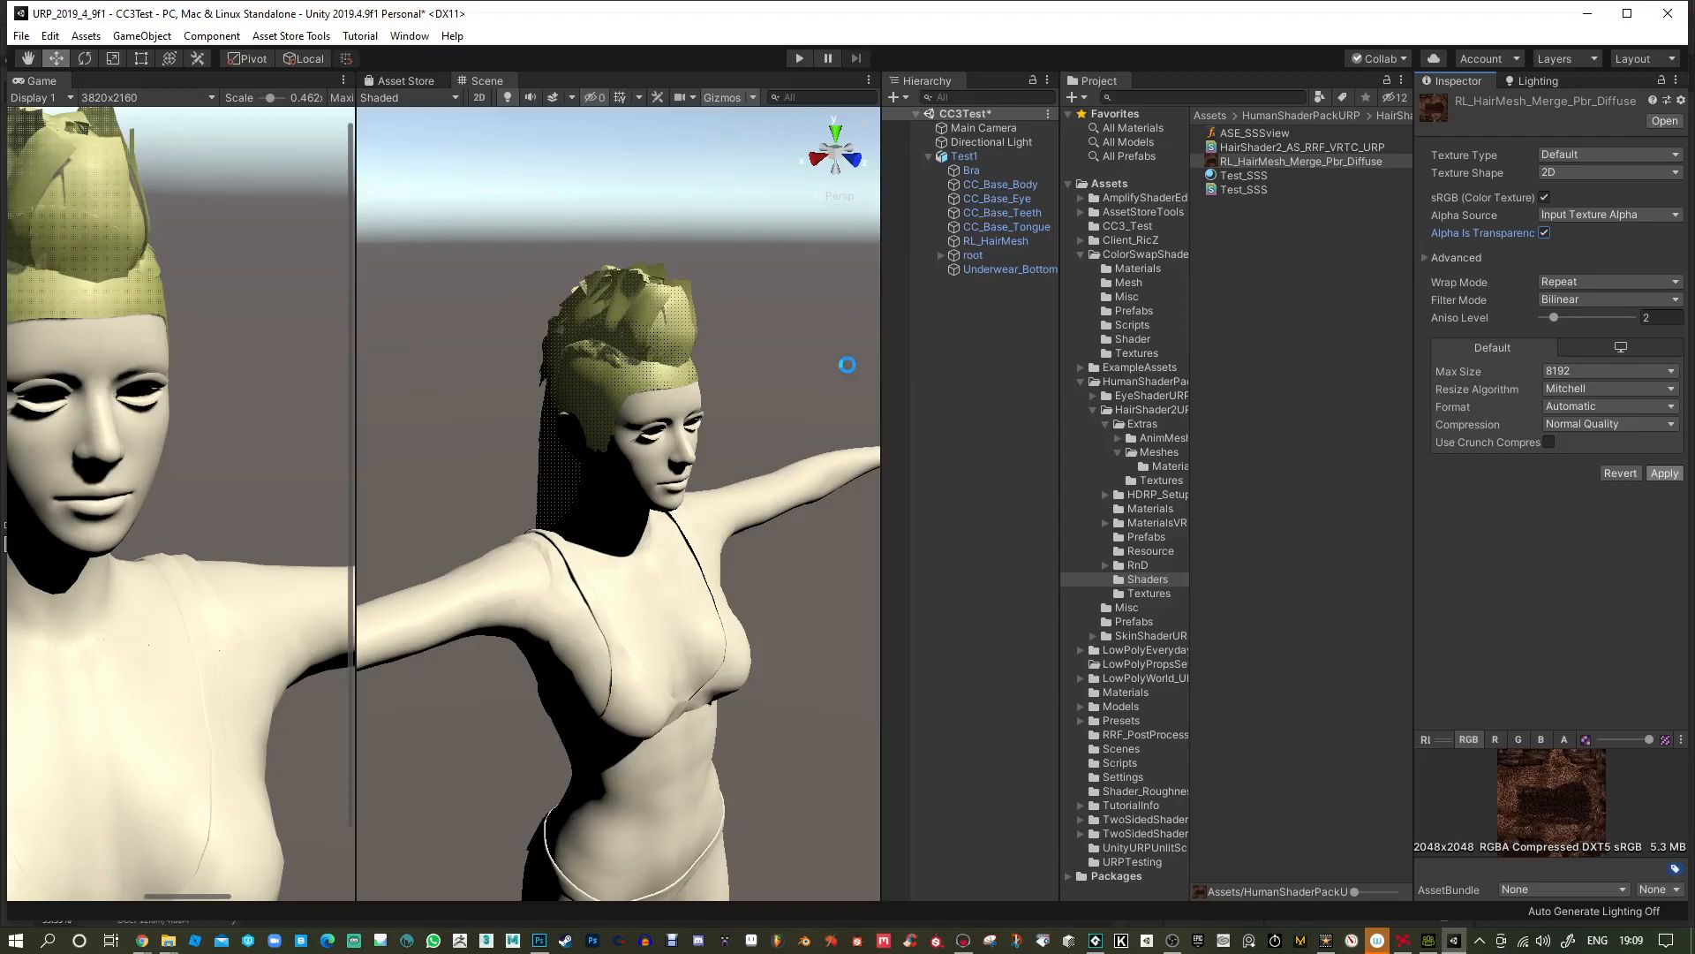
click(664, 313)
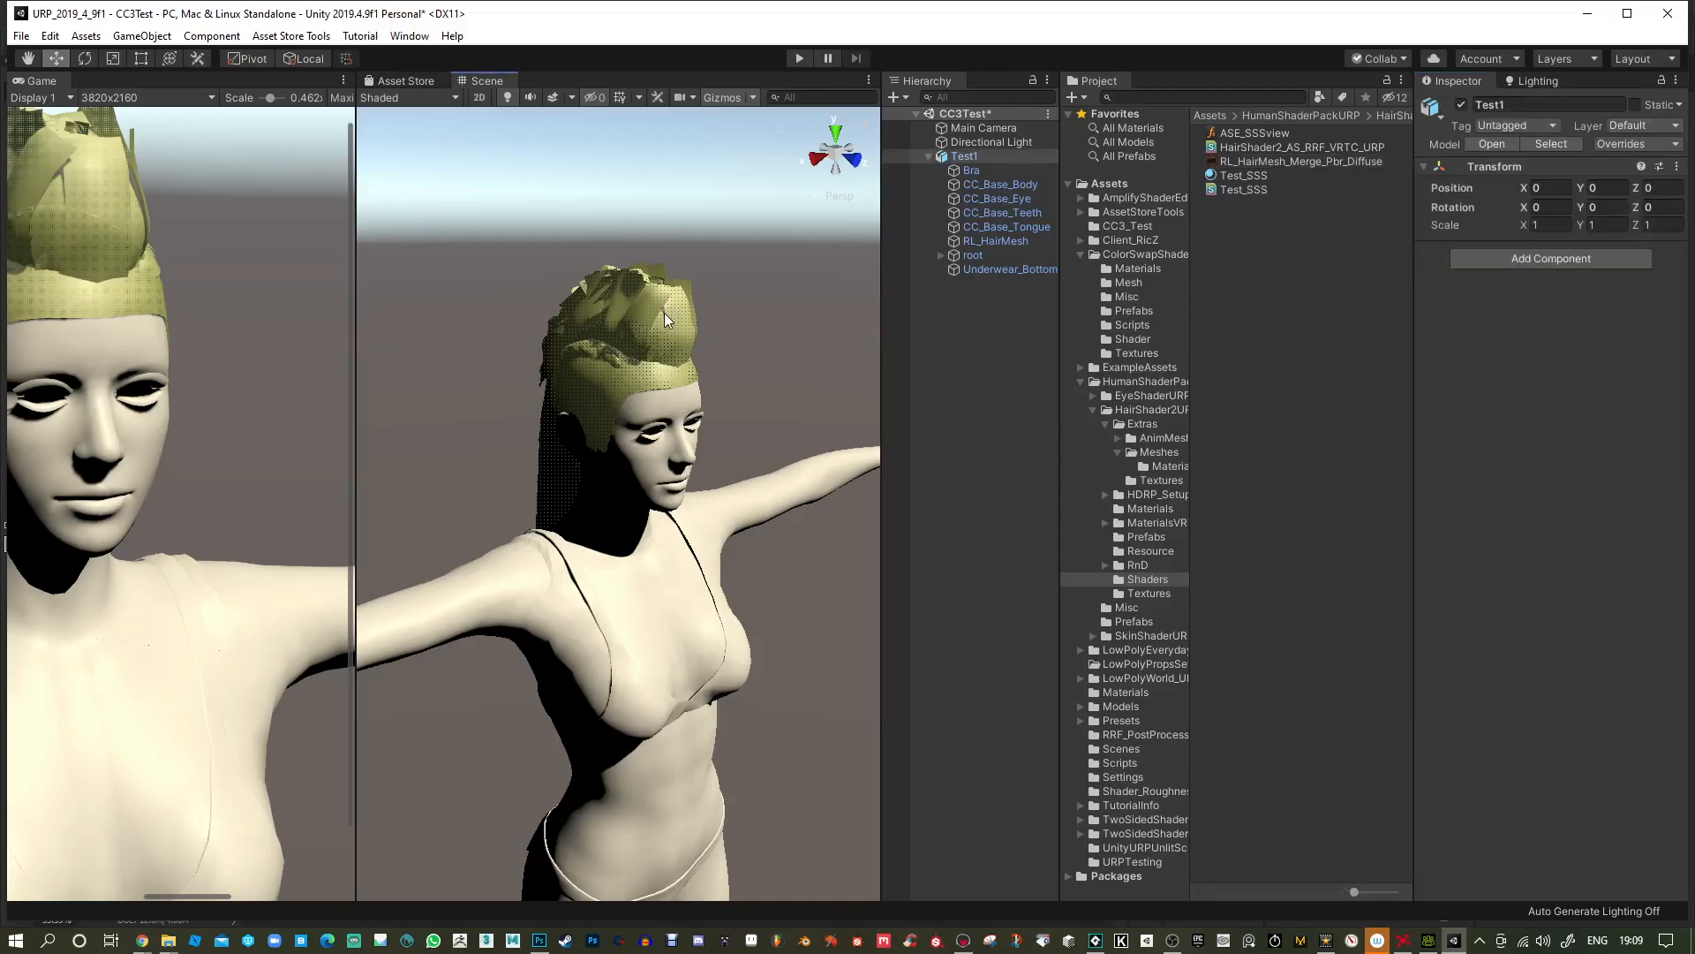
scroll(1457, 620, down, 3)
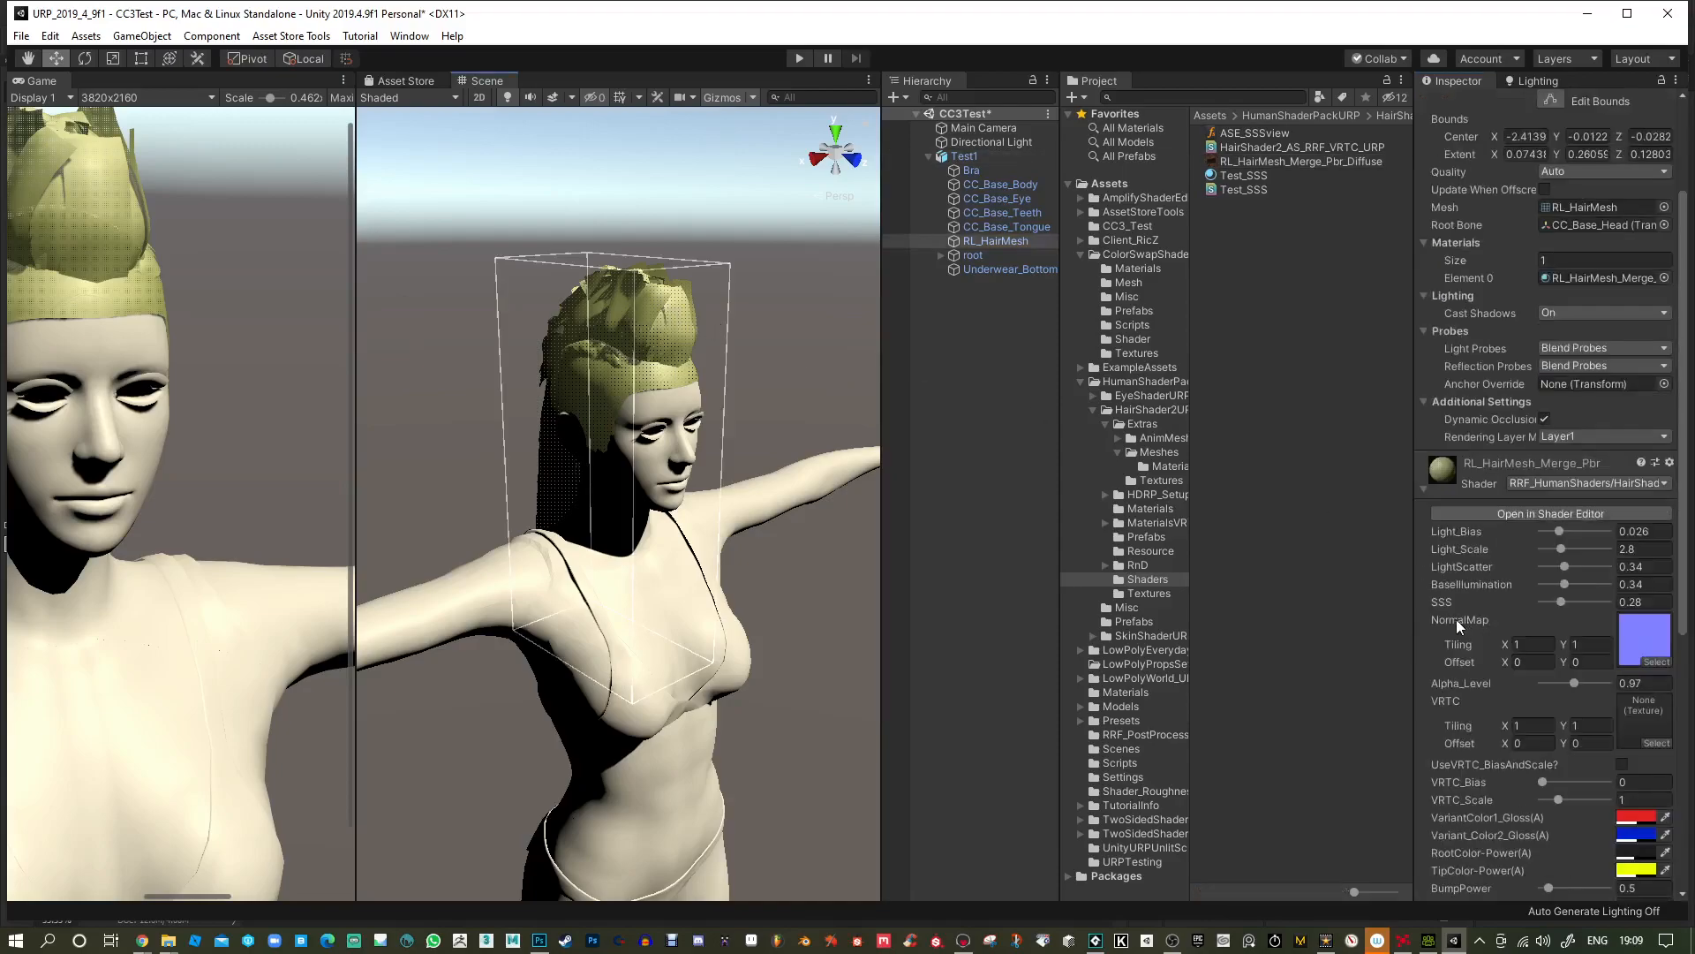
drag(1416, 579, 1338, 583)
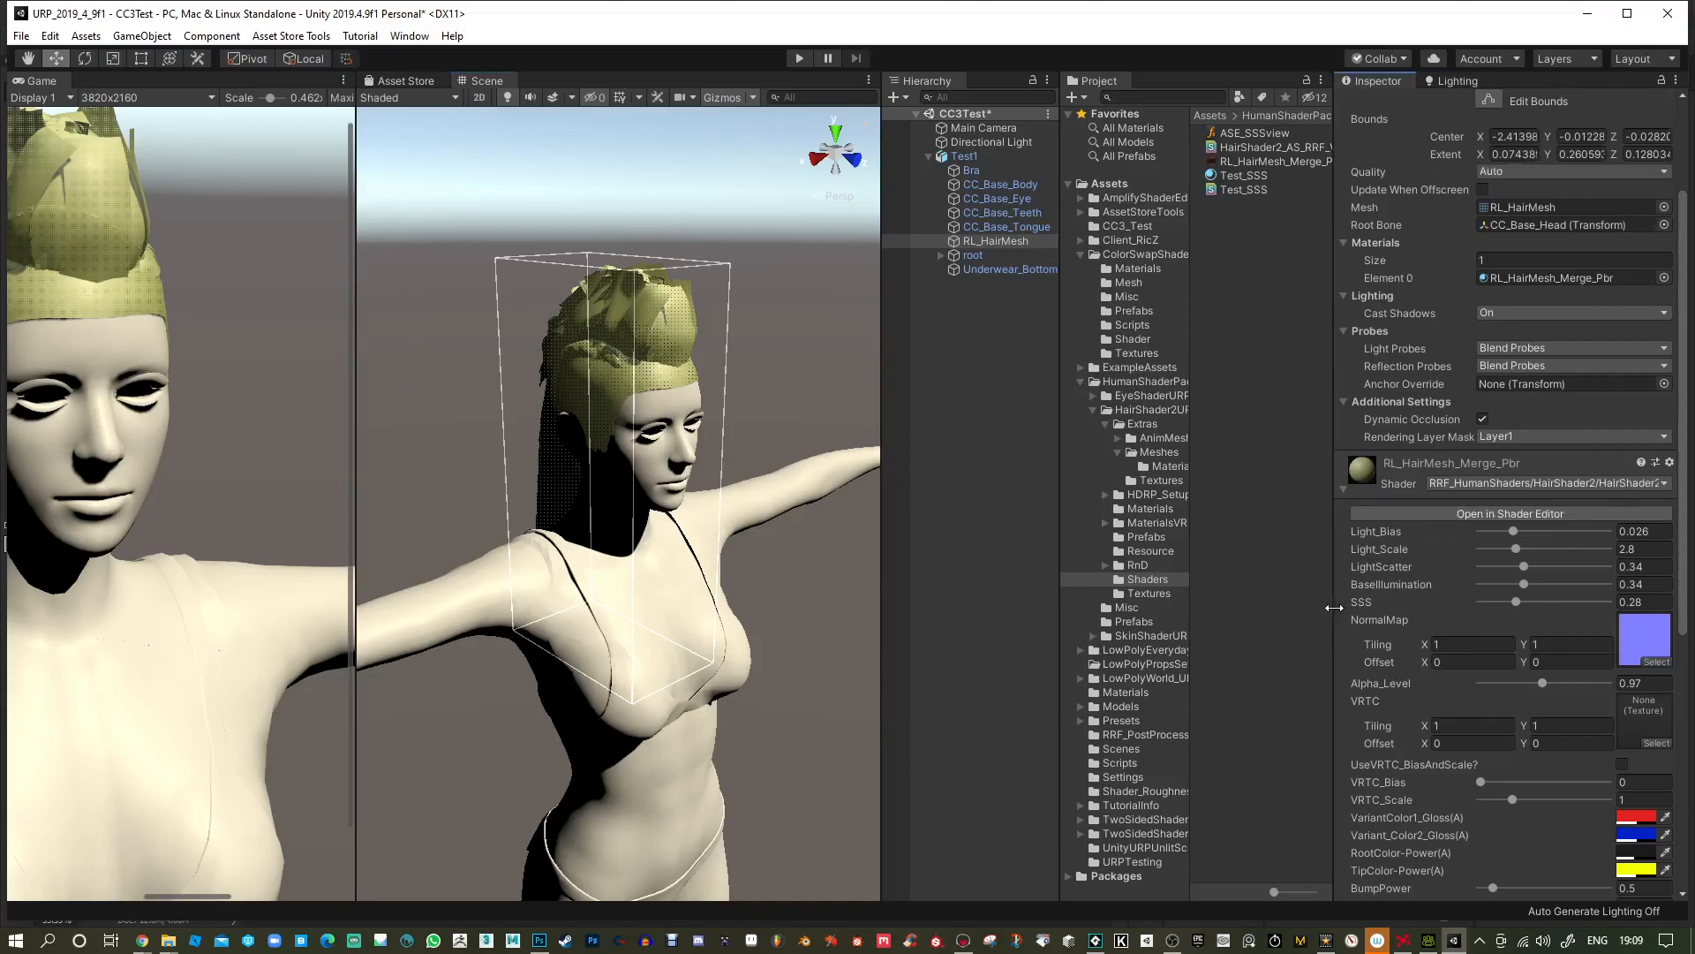
scroll(1540, 735, down, 5)
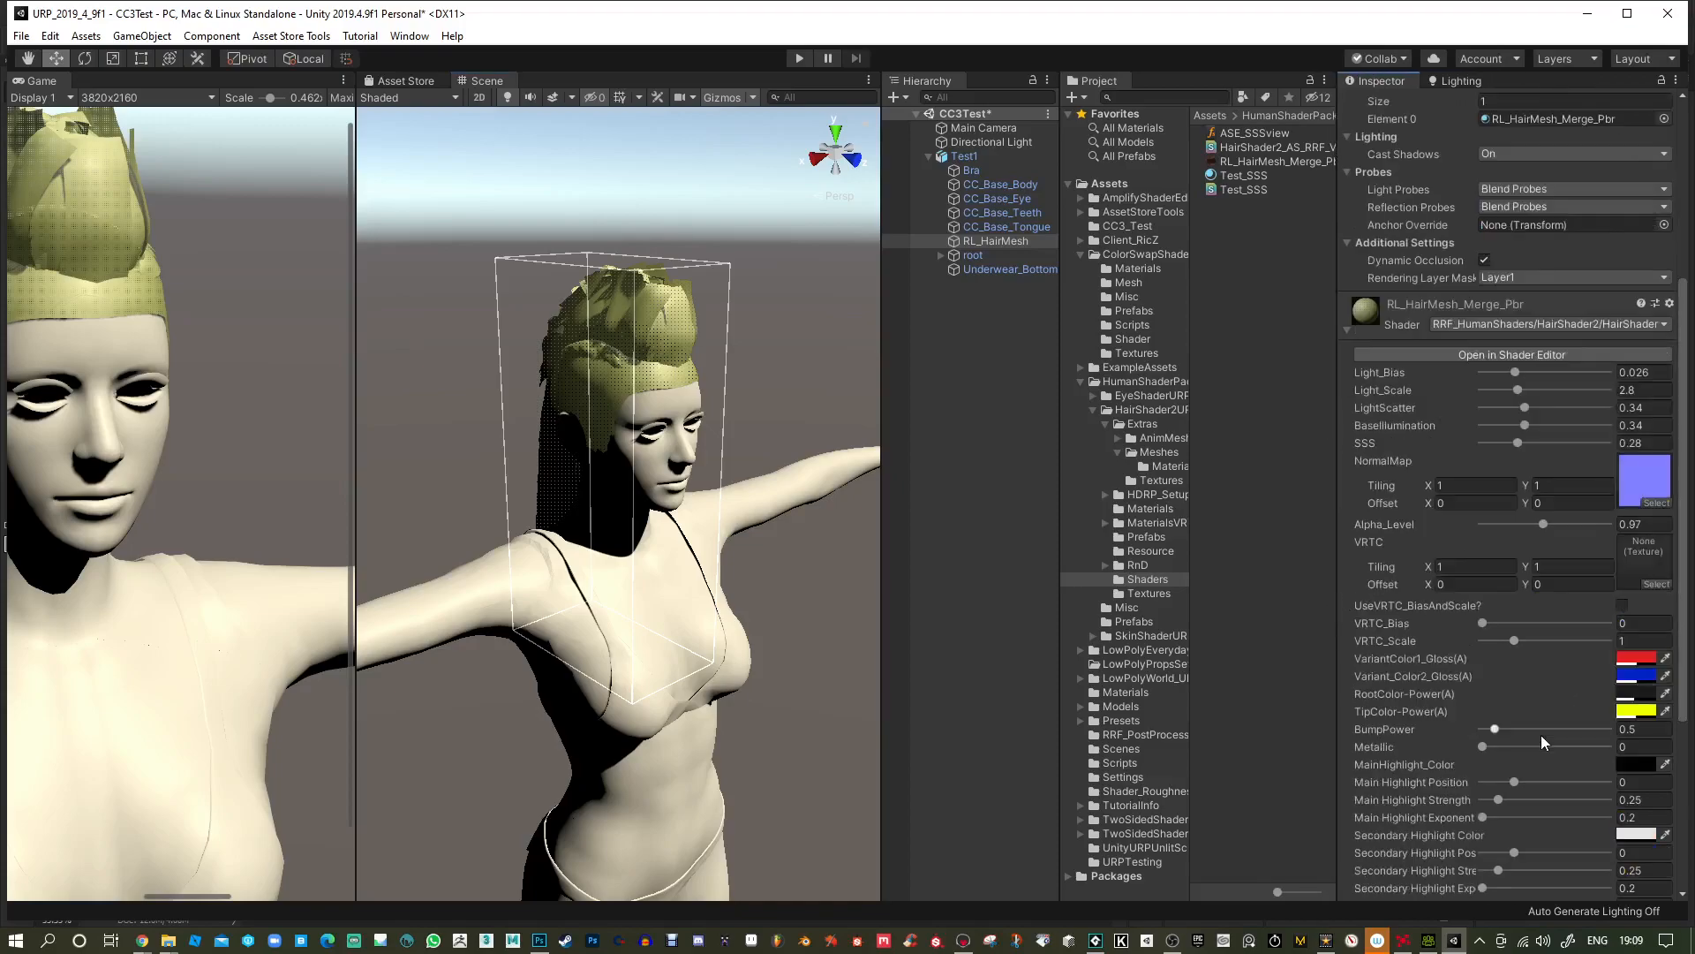
scroll(1540, 735, down, 4)
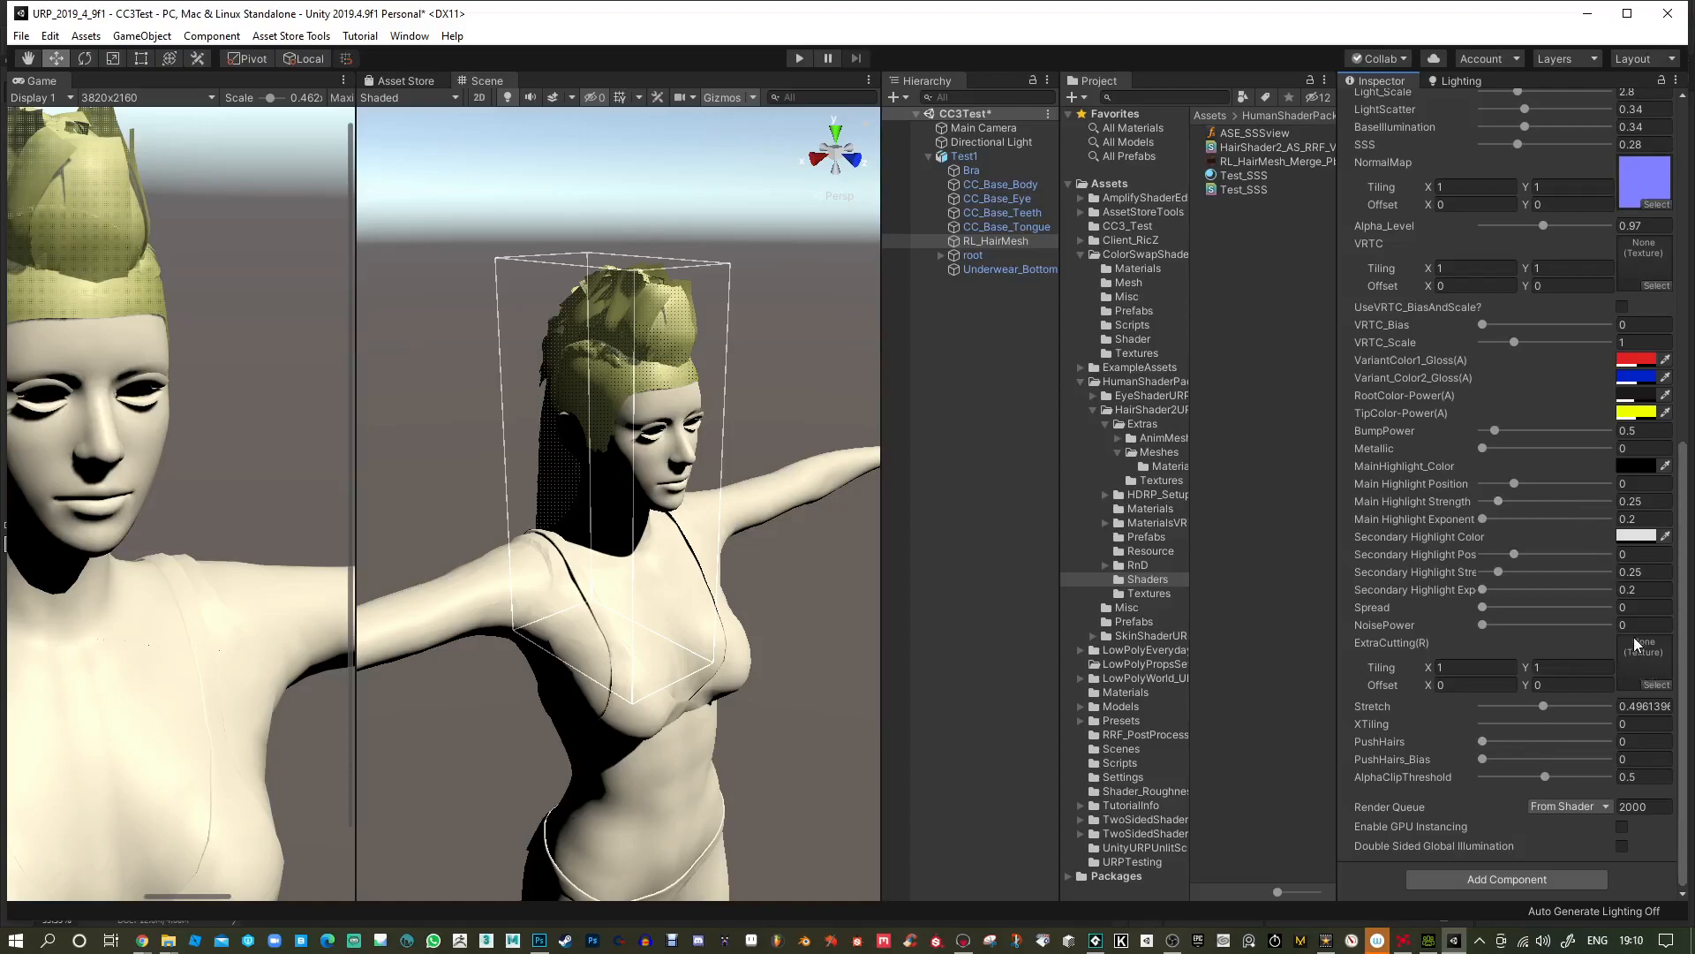
scroll(1634, 637, up, 5)
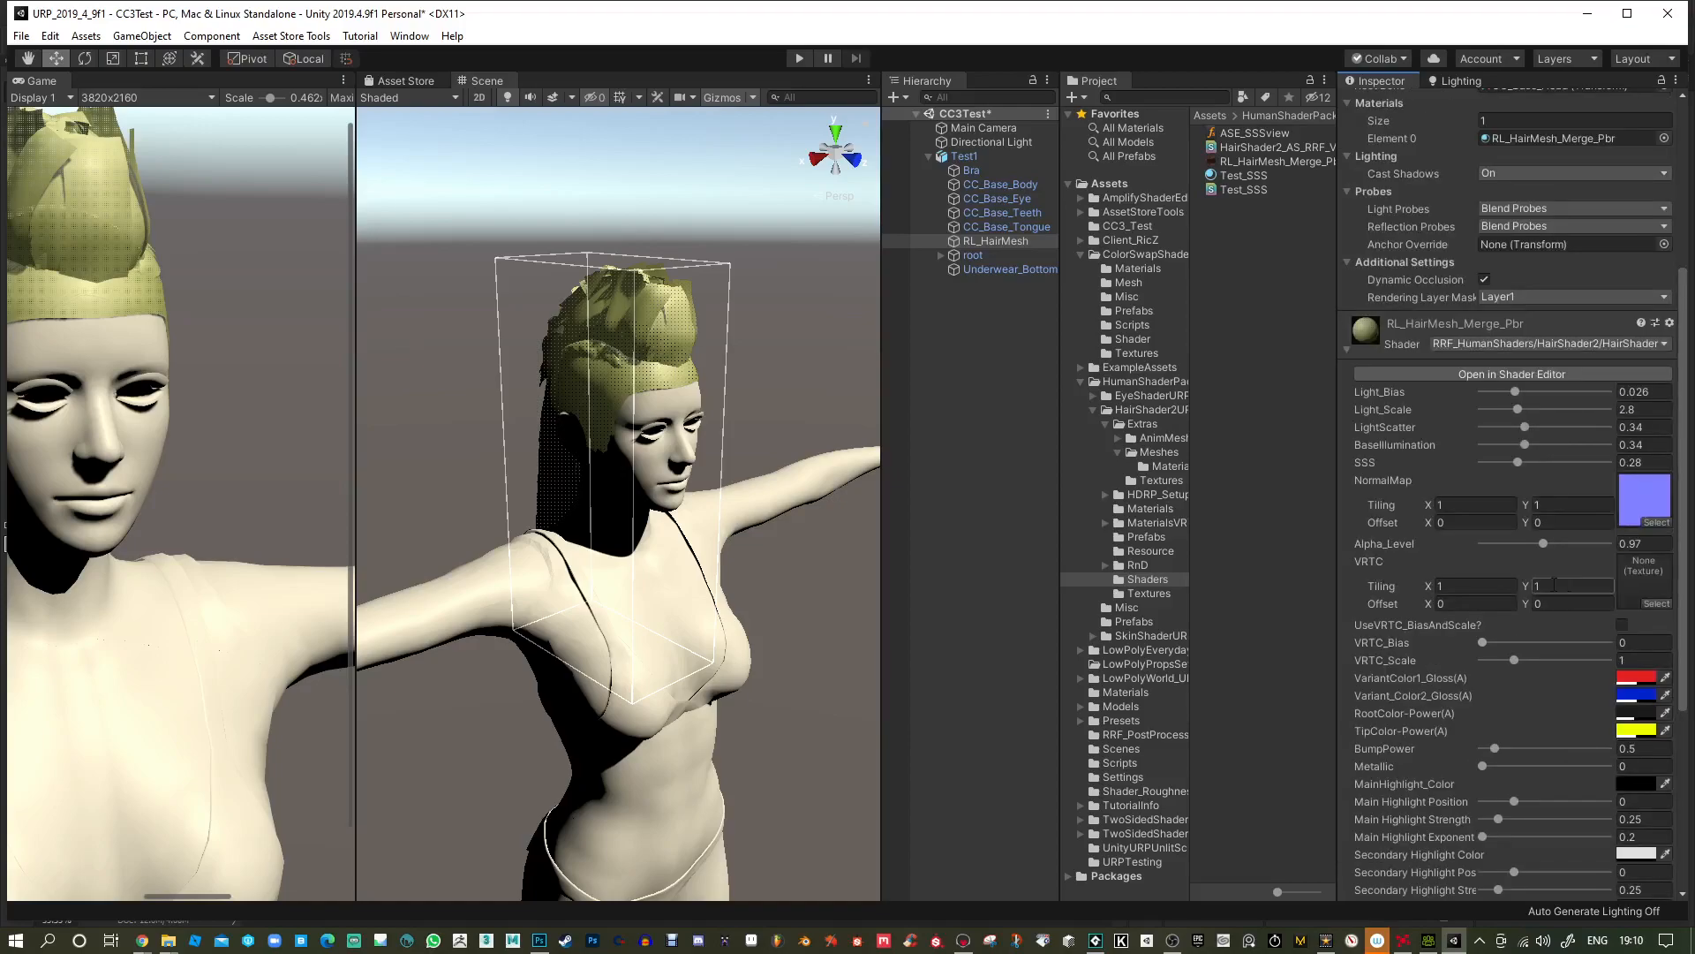
drag(1244, 165, 1633, 567)
Set the hair material's AlphaClipThreshold to 0.415 and its Alpha_Level to 2.
alt+right_drag(686, 481, 704, 697)
alt+drag(676, 520, 648, 462)
alt+right_drag(648, 462, 647, 547)
alt+middle_drag(647, 548, 686, 505)
scroll(1549, 773, down, 6)
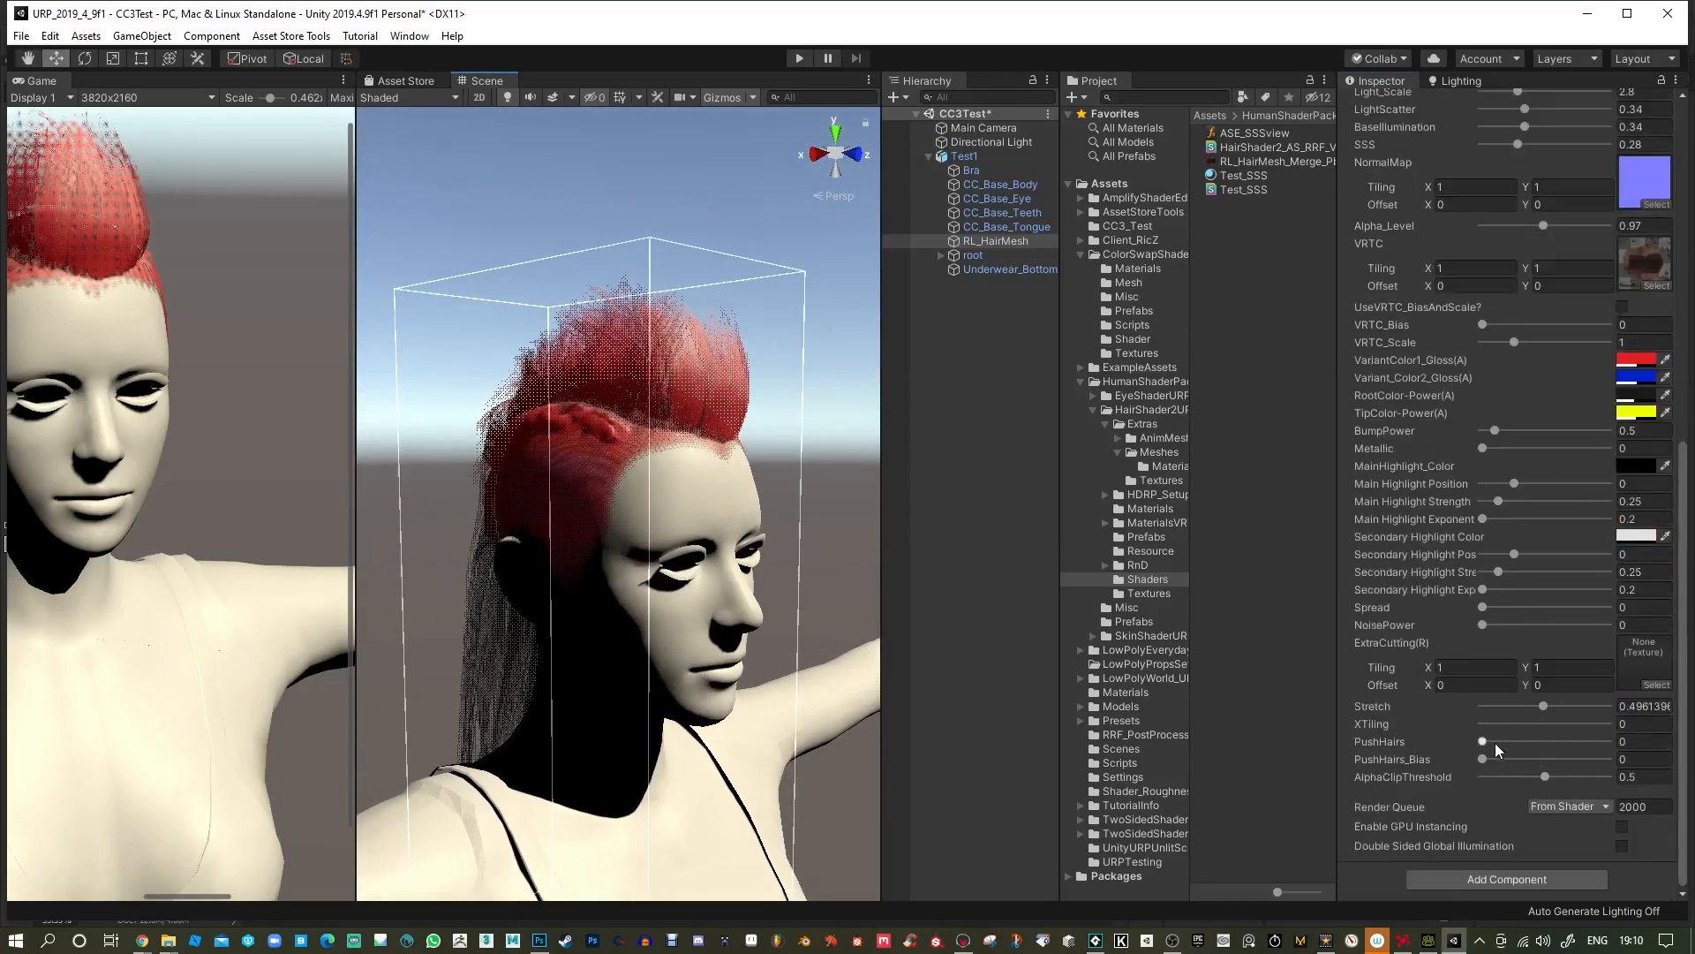
mouse_move(1544, 776)
mouse_down()
mouse_move(1490, 776)
mouse_move(1603, 771)
mouse_move(1533, 776)
mouse_up()
drag(1543, 226, 1633, 235)
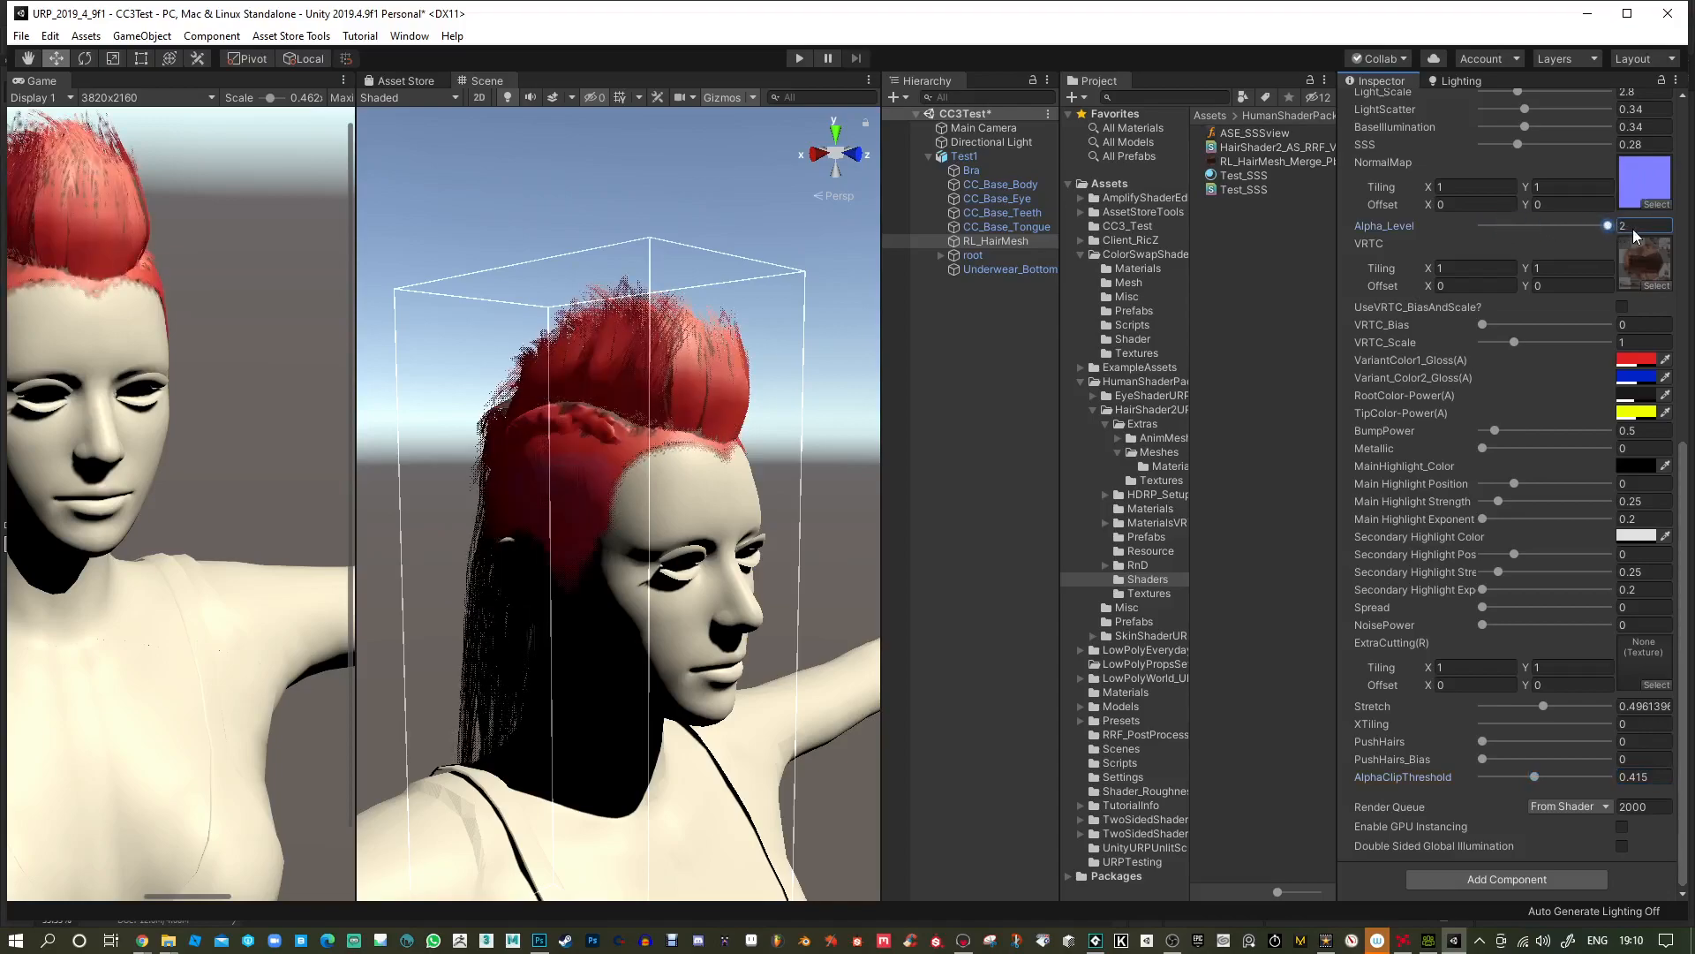
alt+drag(781, 443, 724, 459)
middle_drag(753, 449, 749, 492)
alt+drag(749, 492, 649, 569)
right_click(1221, 281)
mouse_move(1308, 486)
click(1560, 487)
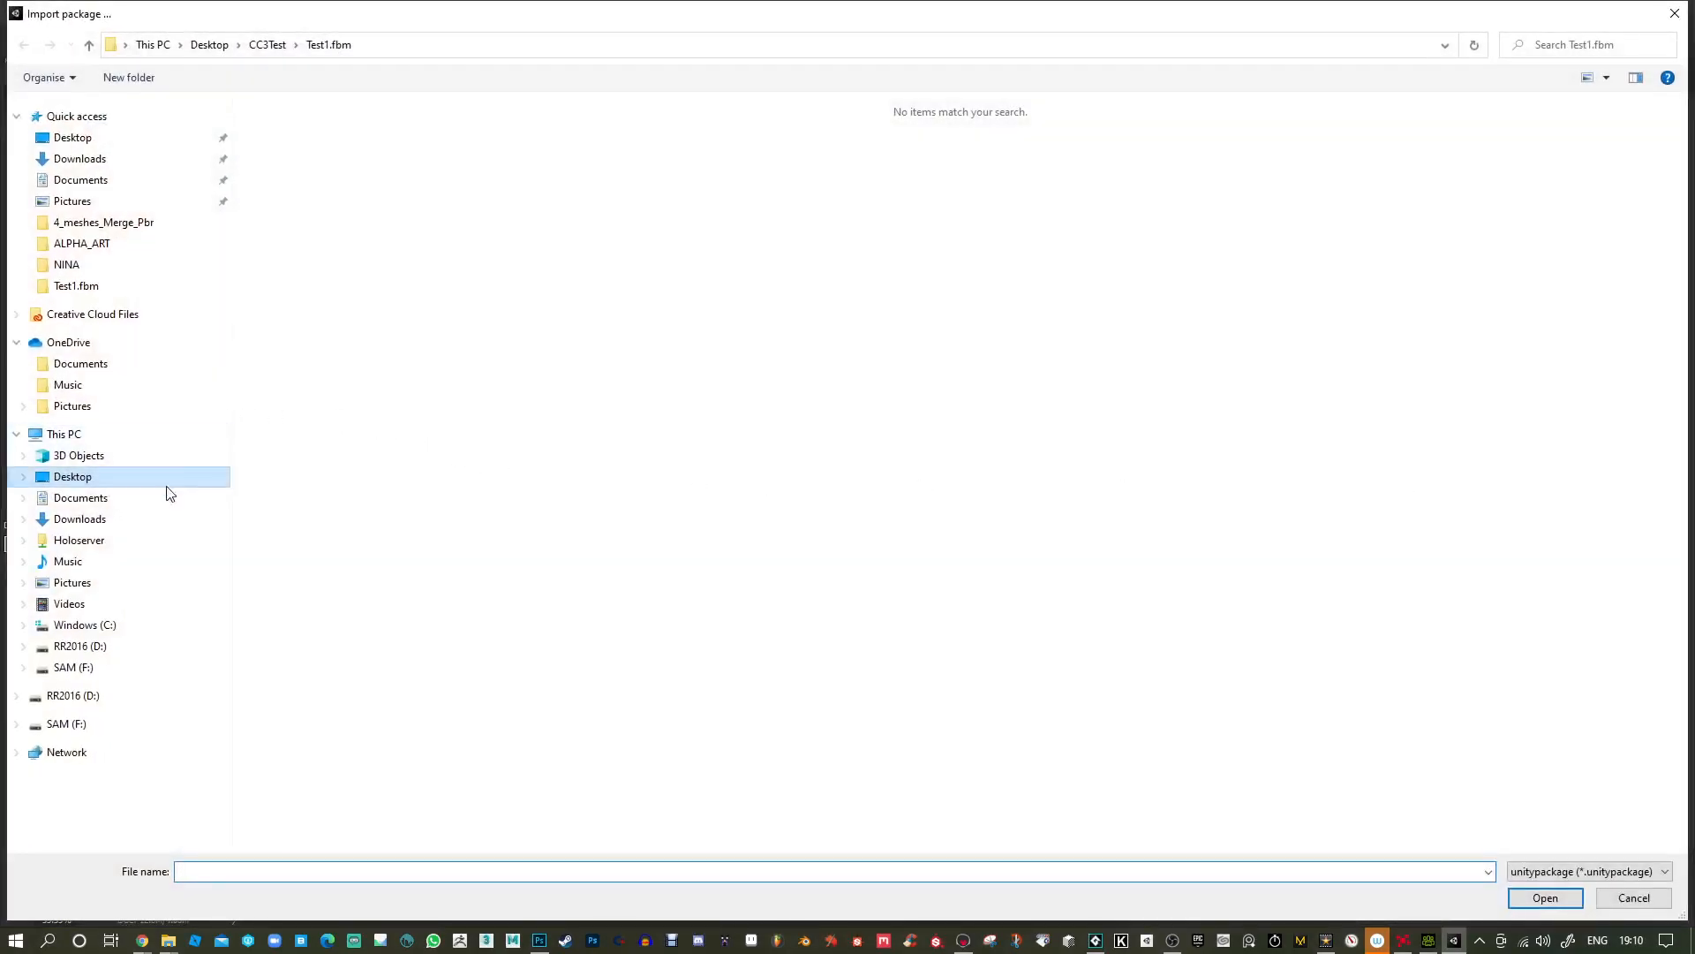
click(117, 645)
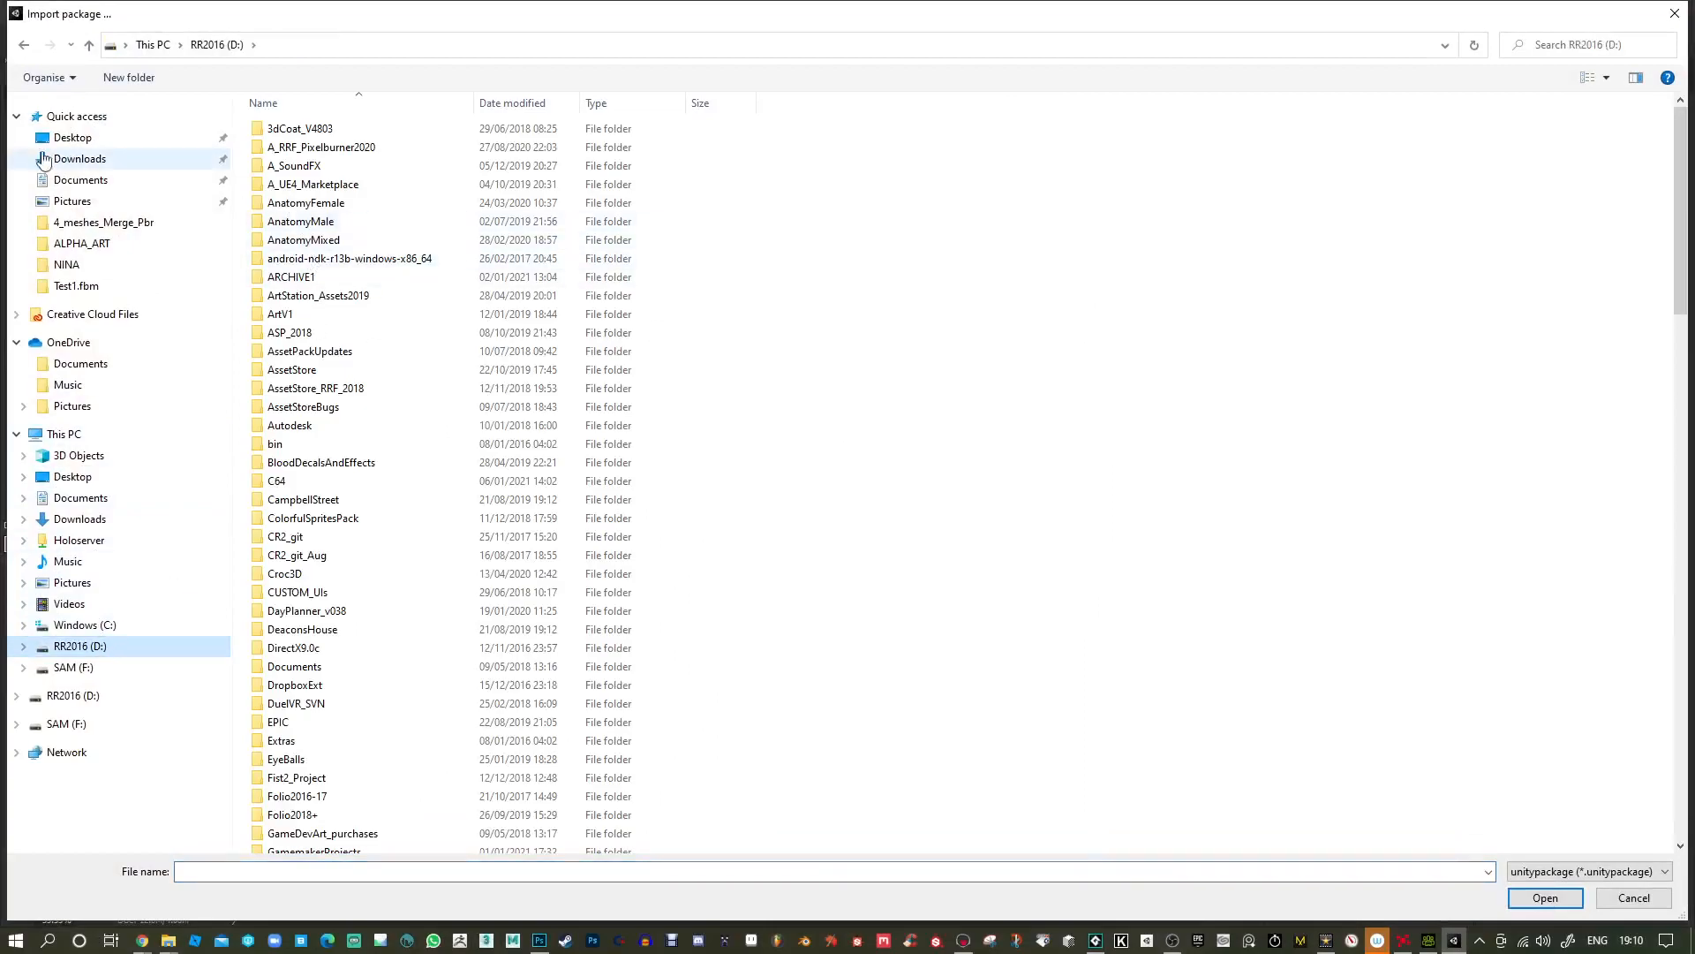
click(100, 143)
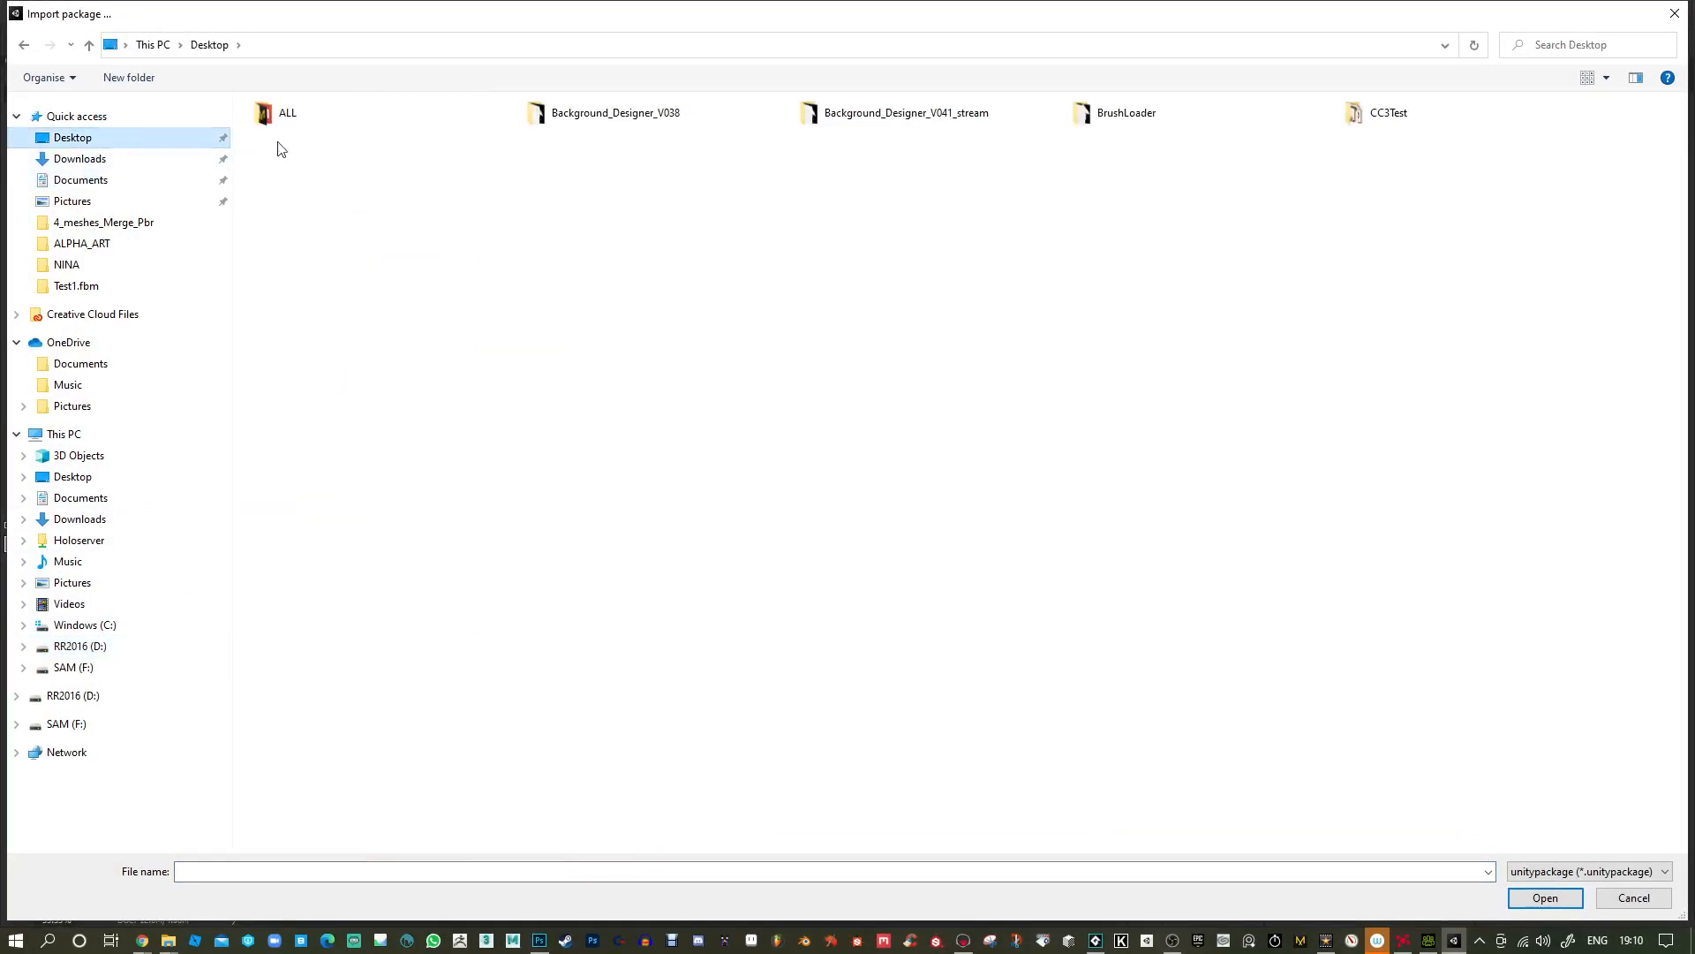
double_click(284, 120)
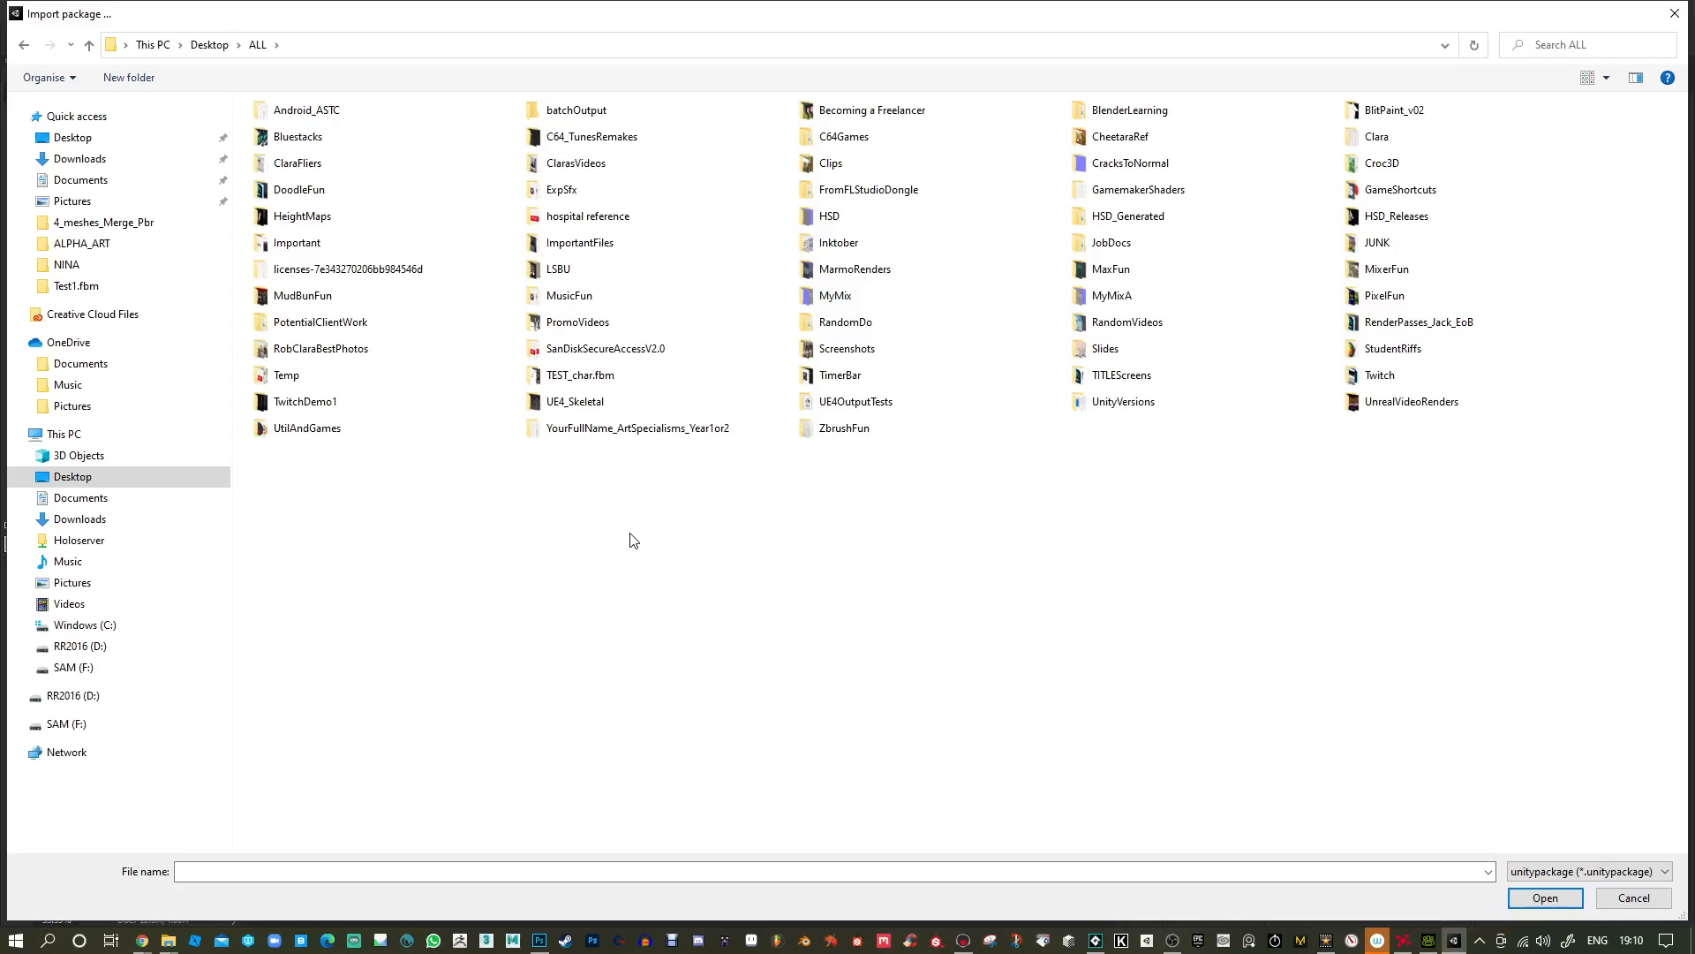
click(81, 667)
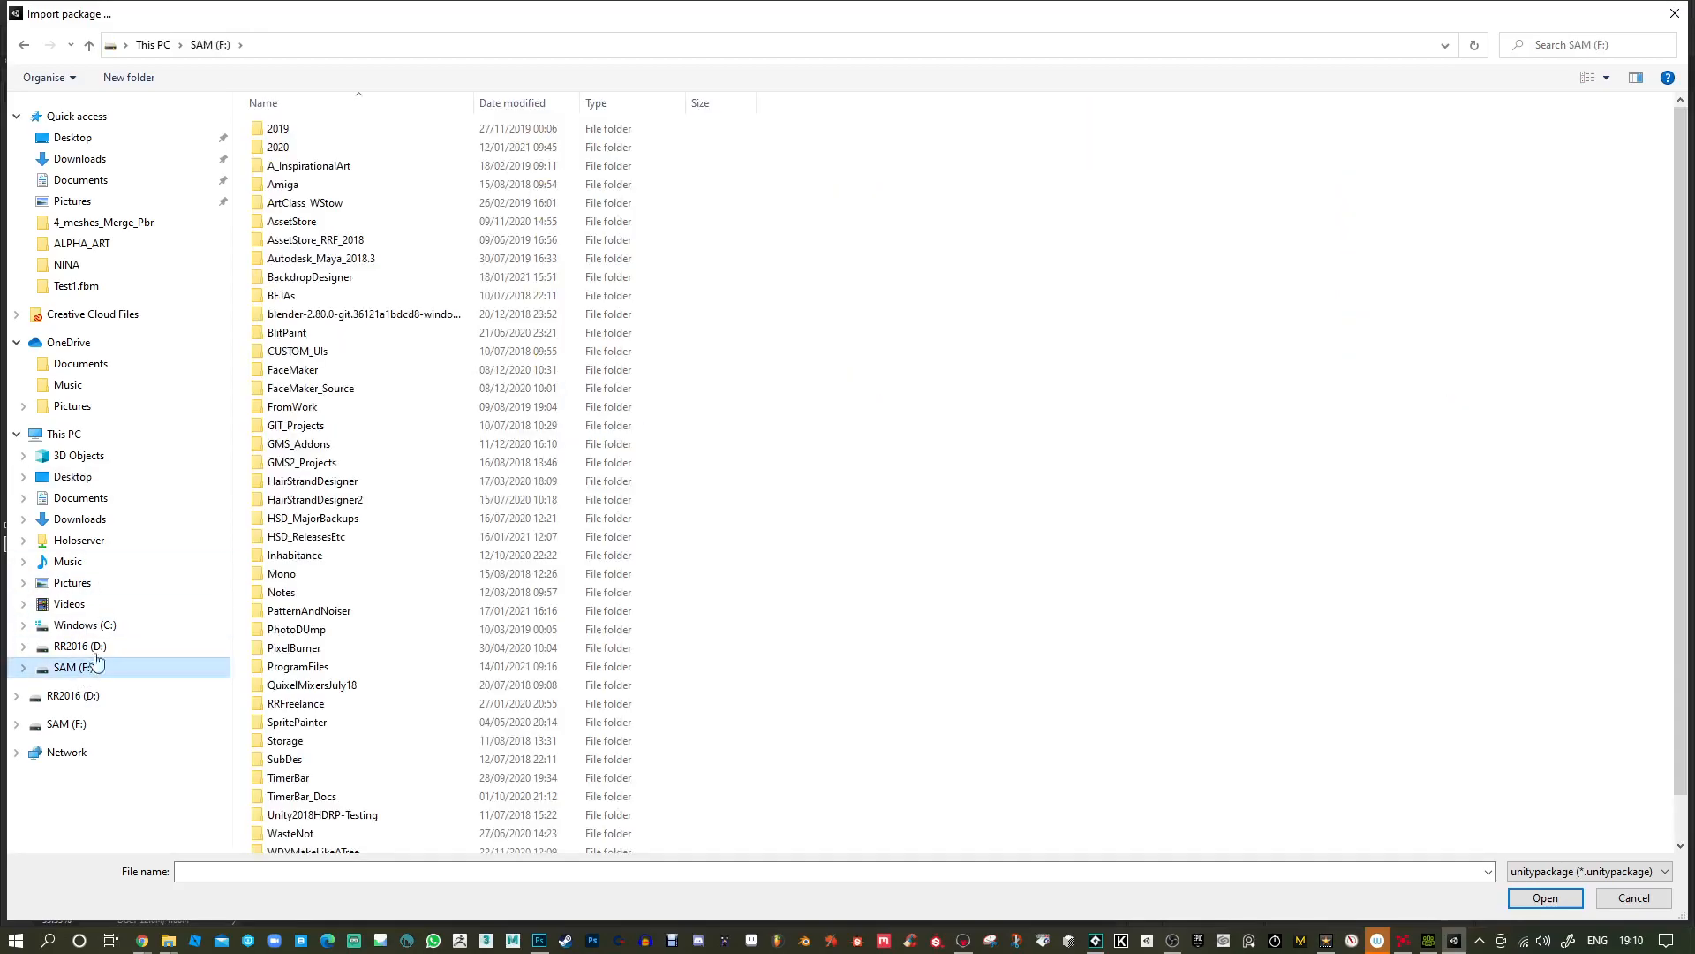
double_click(279, 146)
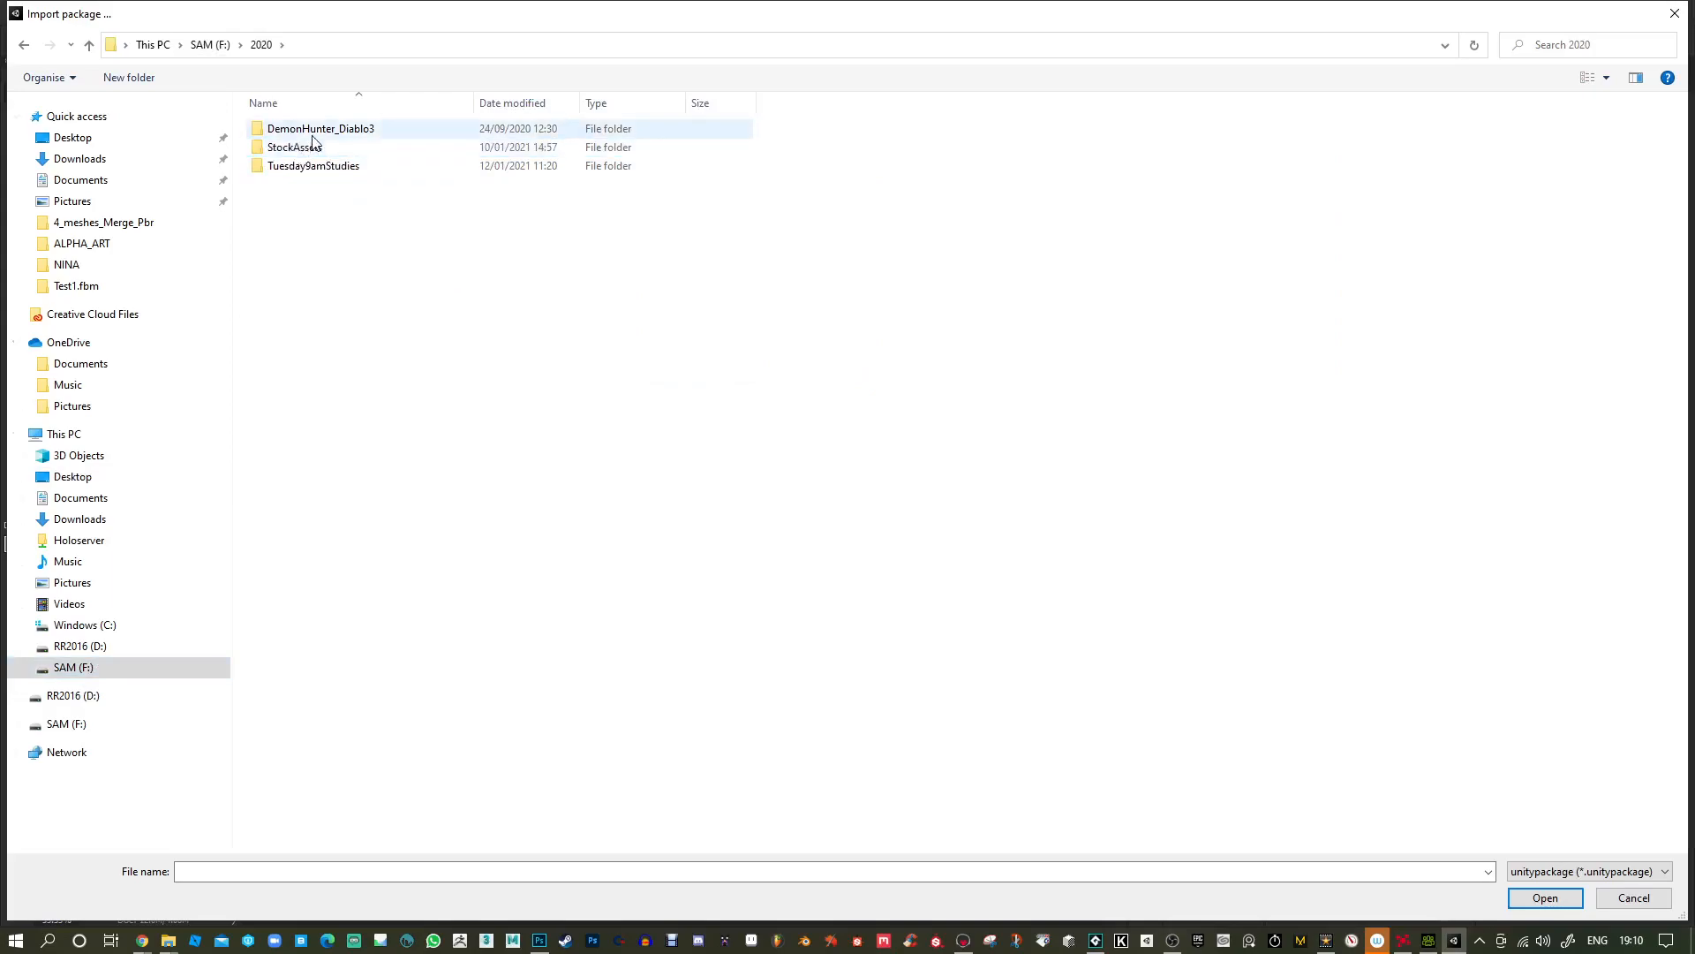
click(124, 646)
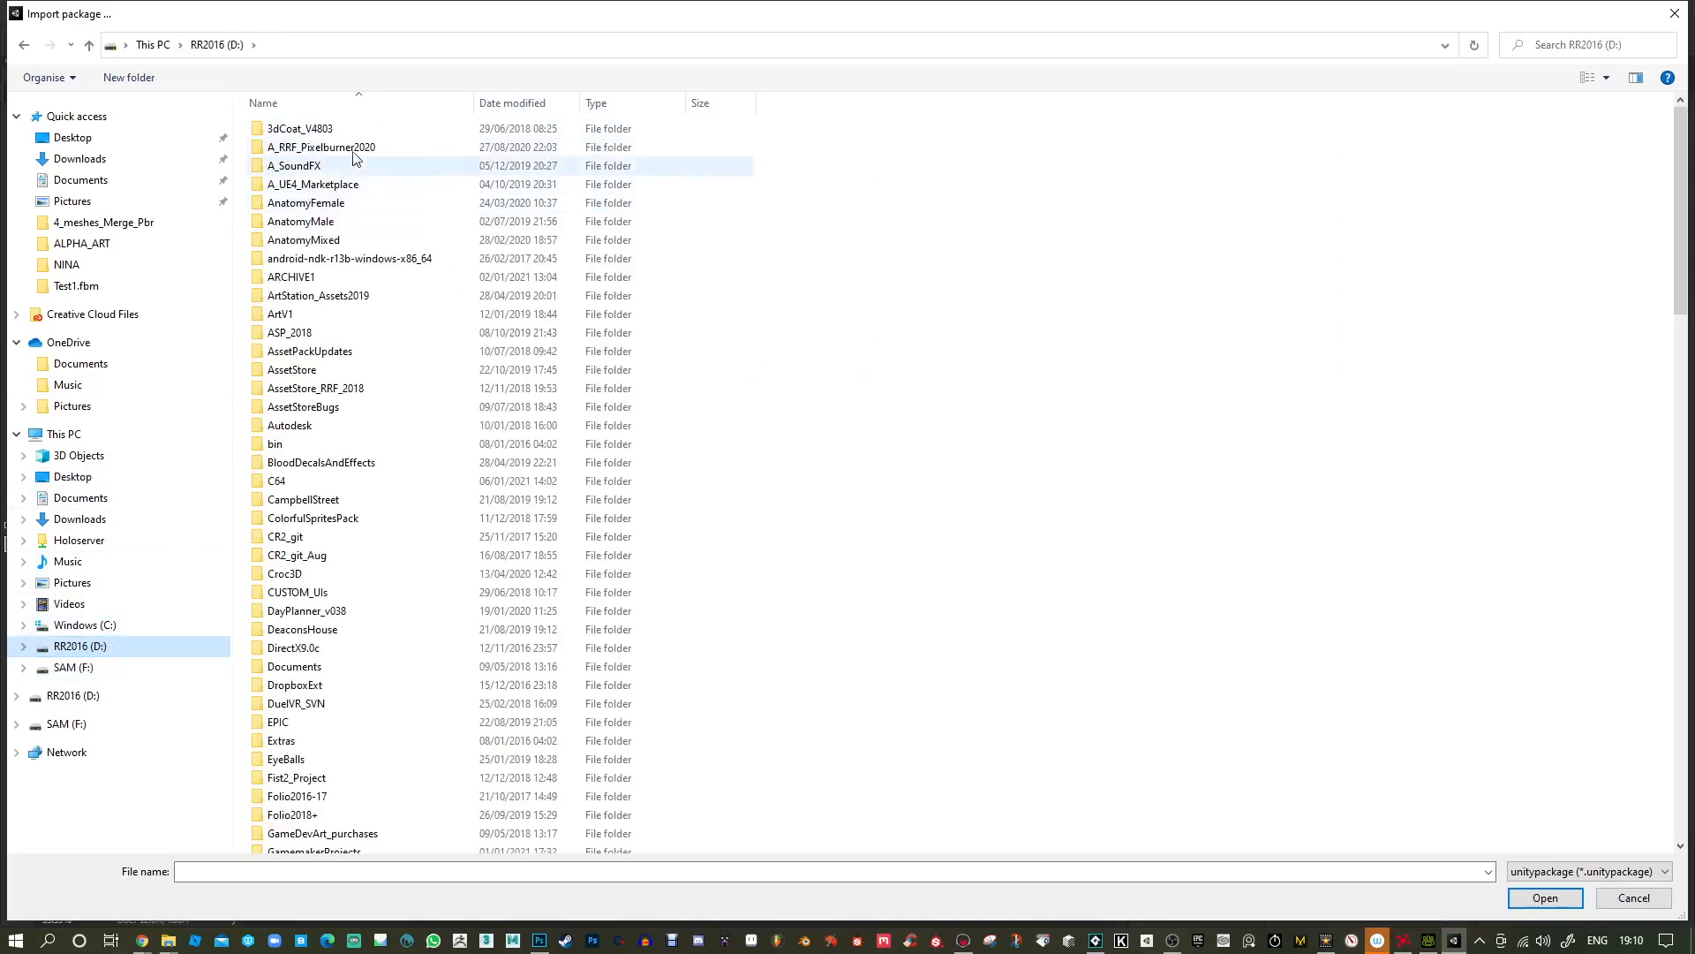
double_click(356, 164)
double_click(304, 166)
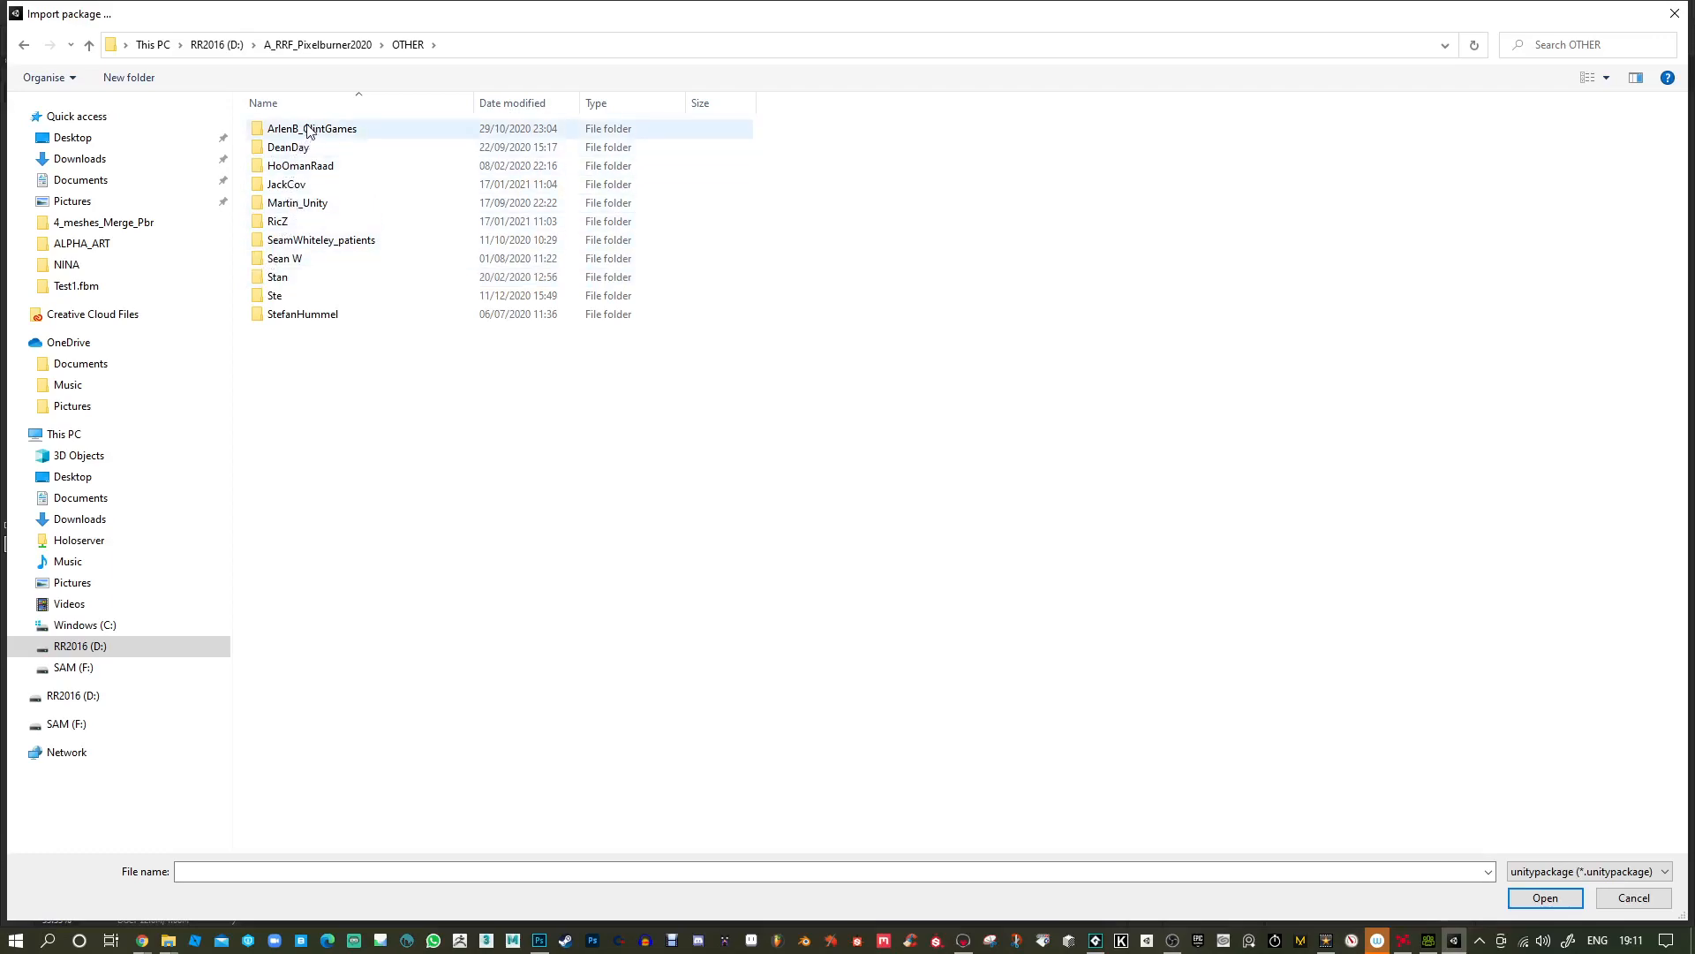
click(340, 44)
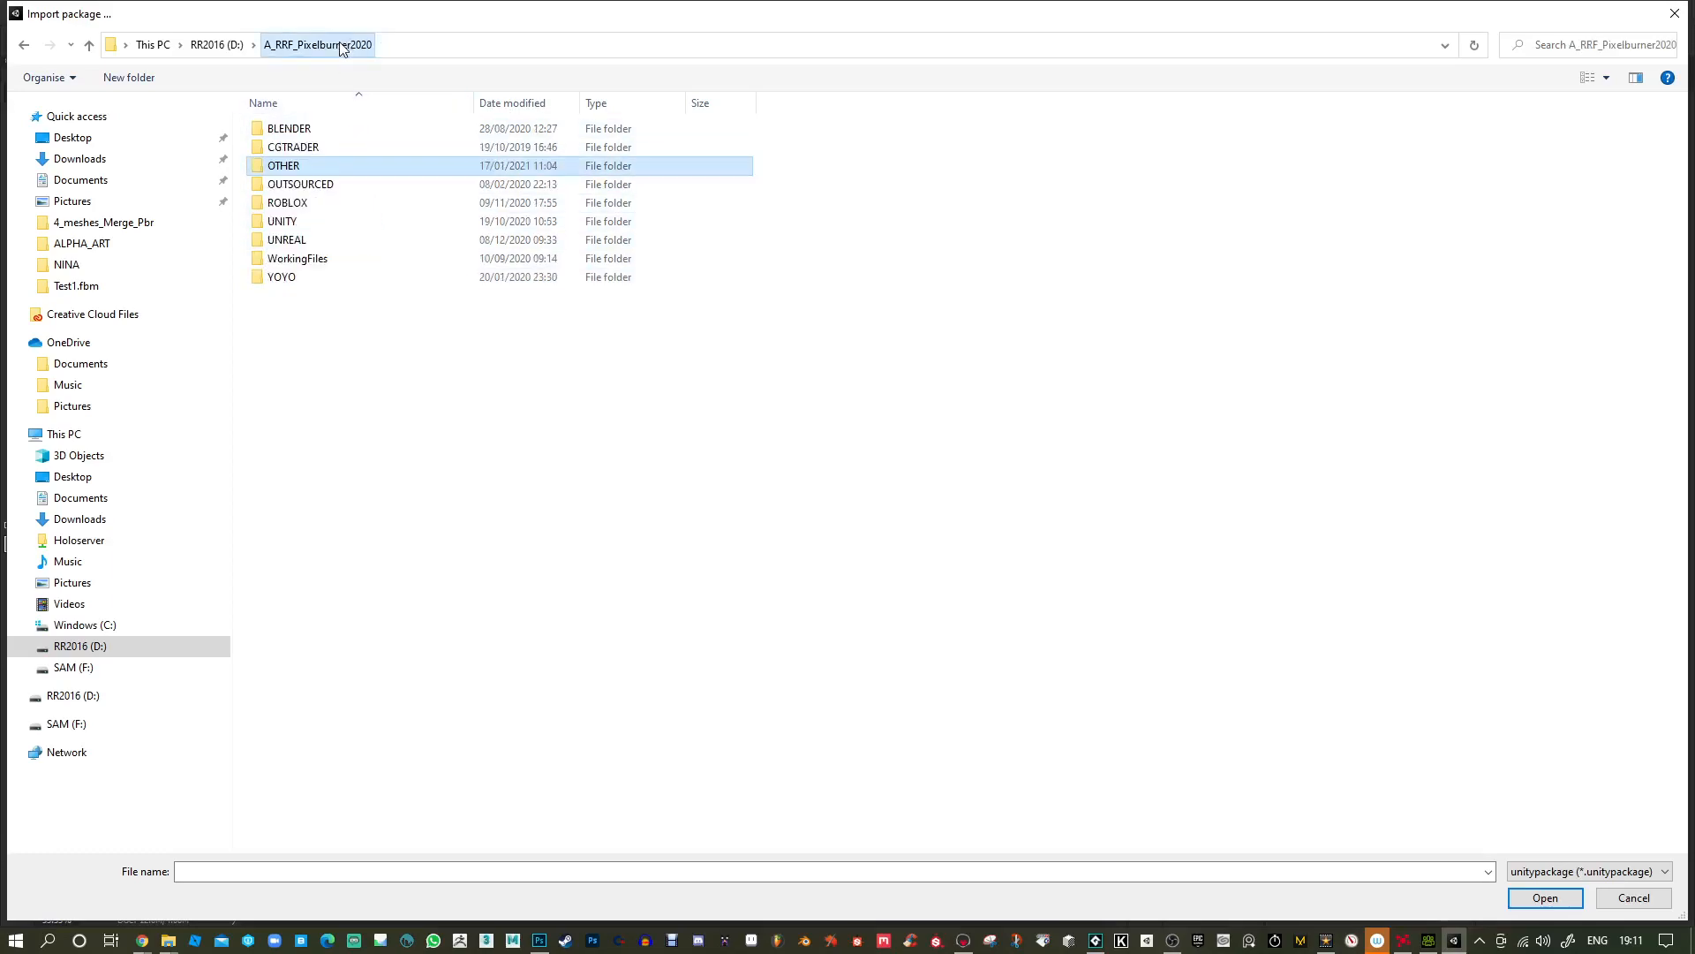
double_click(295, 222)
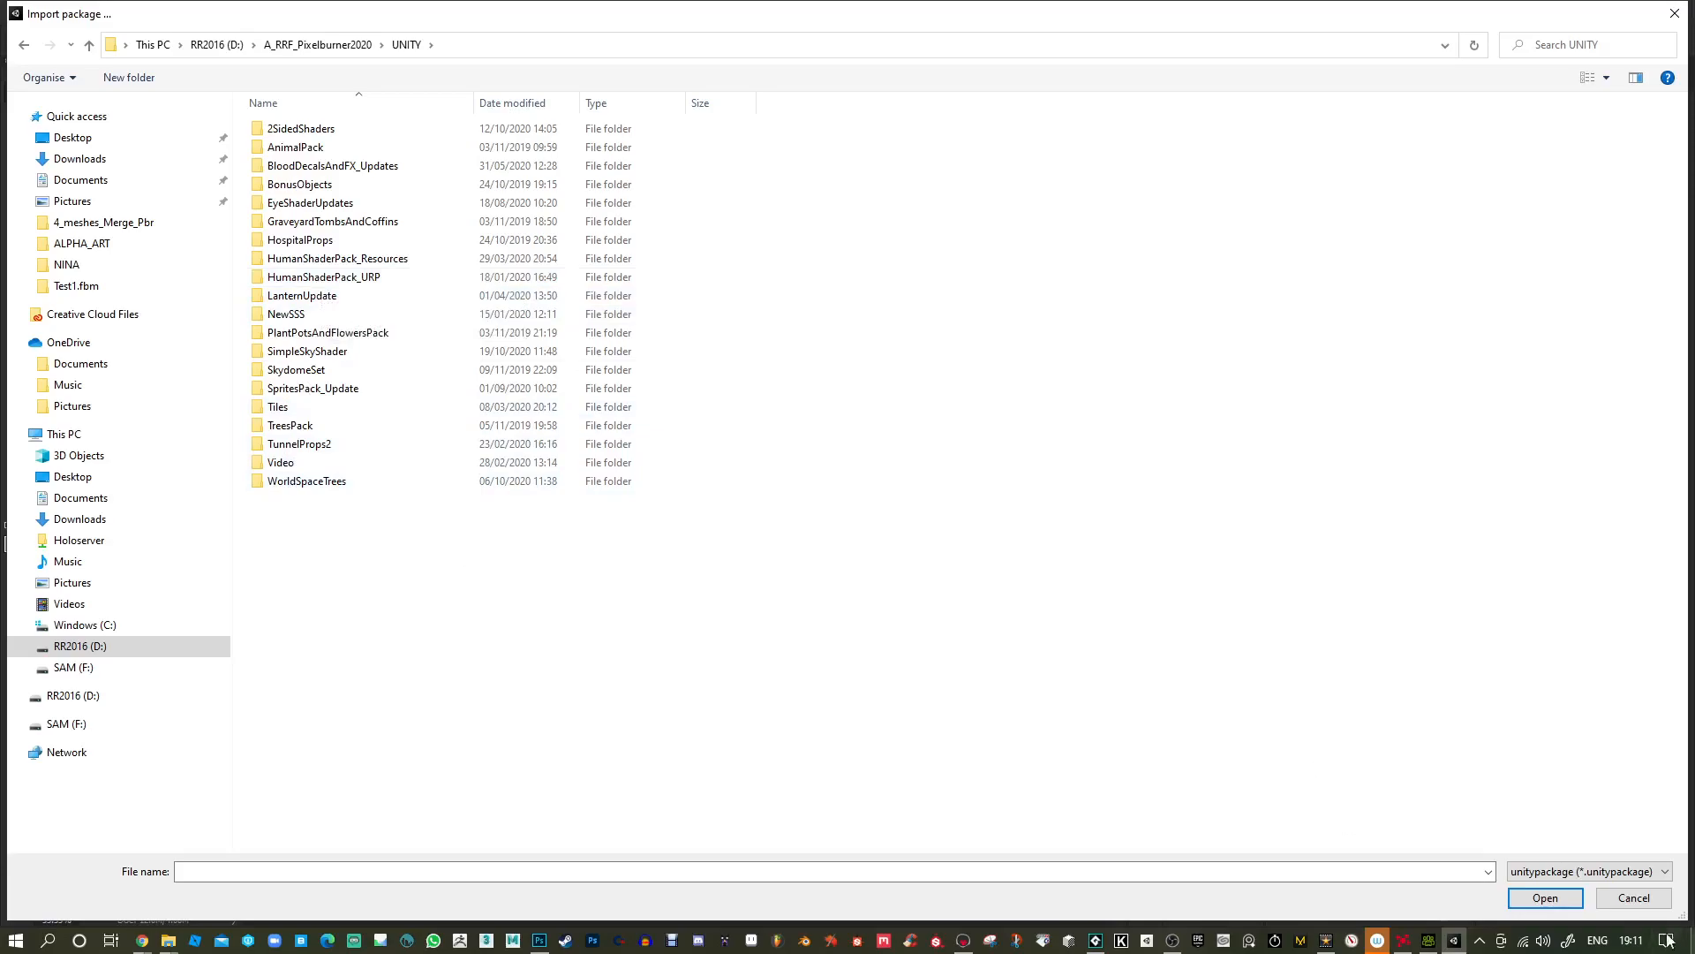
click(1633, 898)
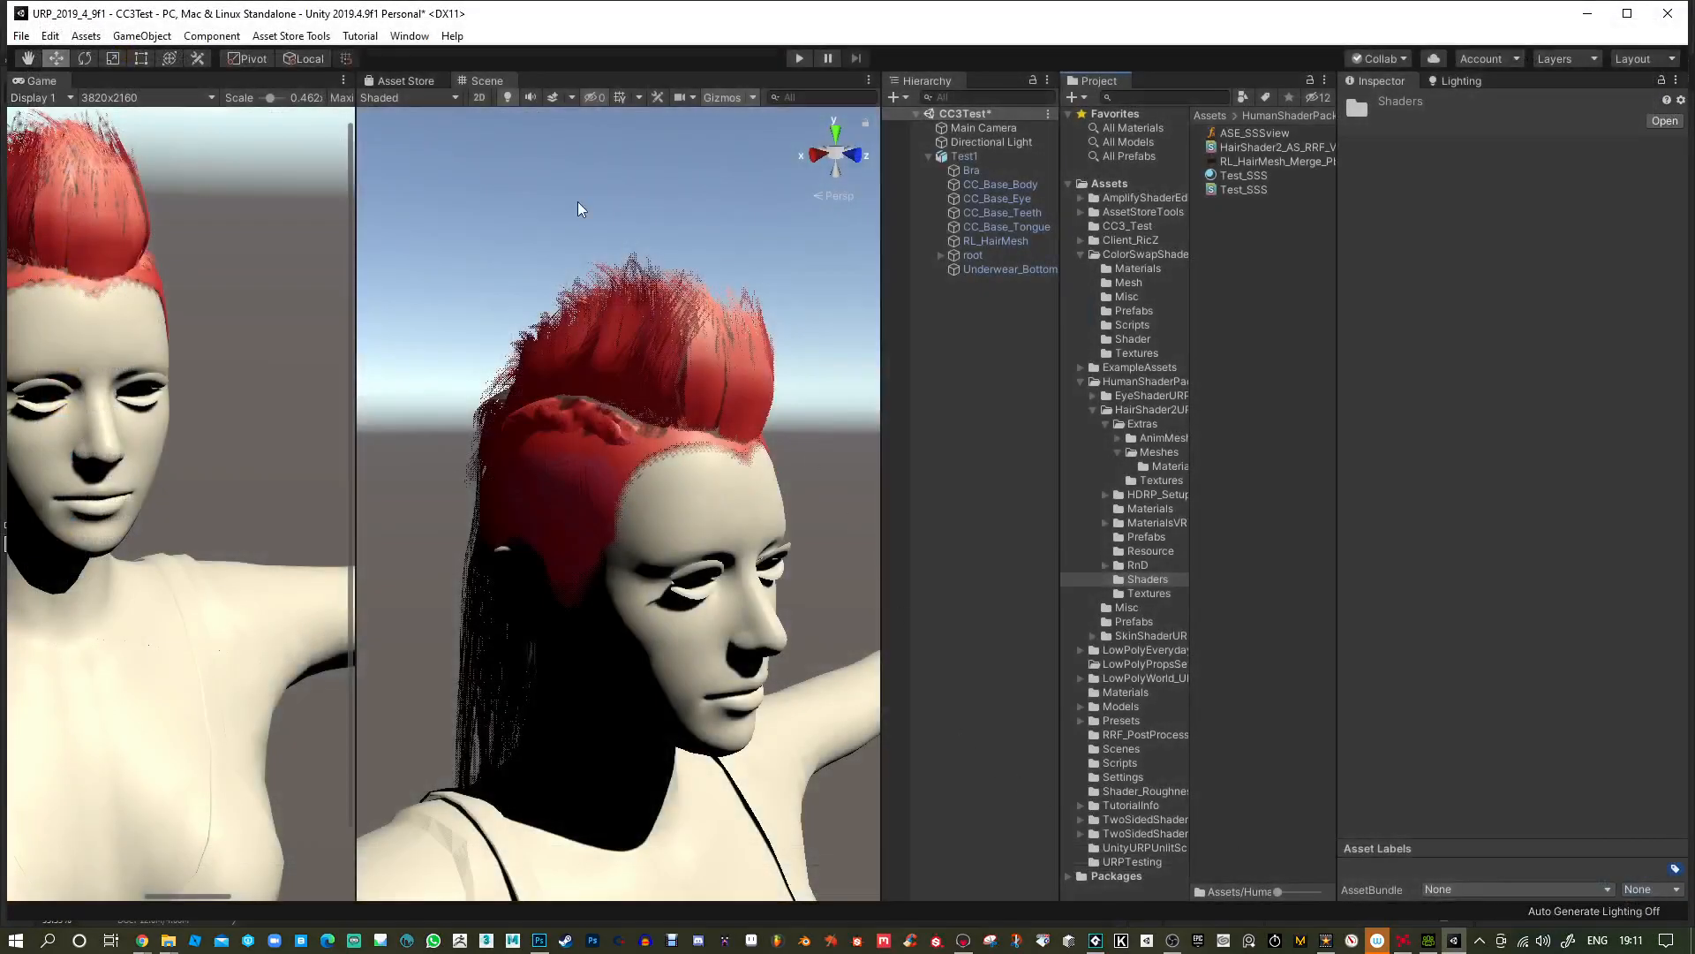
Select the hair mesh and examine its material's NormalMap setting.
mouse_move(758, 375)
alt+mouse_down()
mouse_move(692, 367)
mouse_move(761, 363)
alt+mouse_up()
alt+right_drag(761, 362, 750, 389)
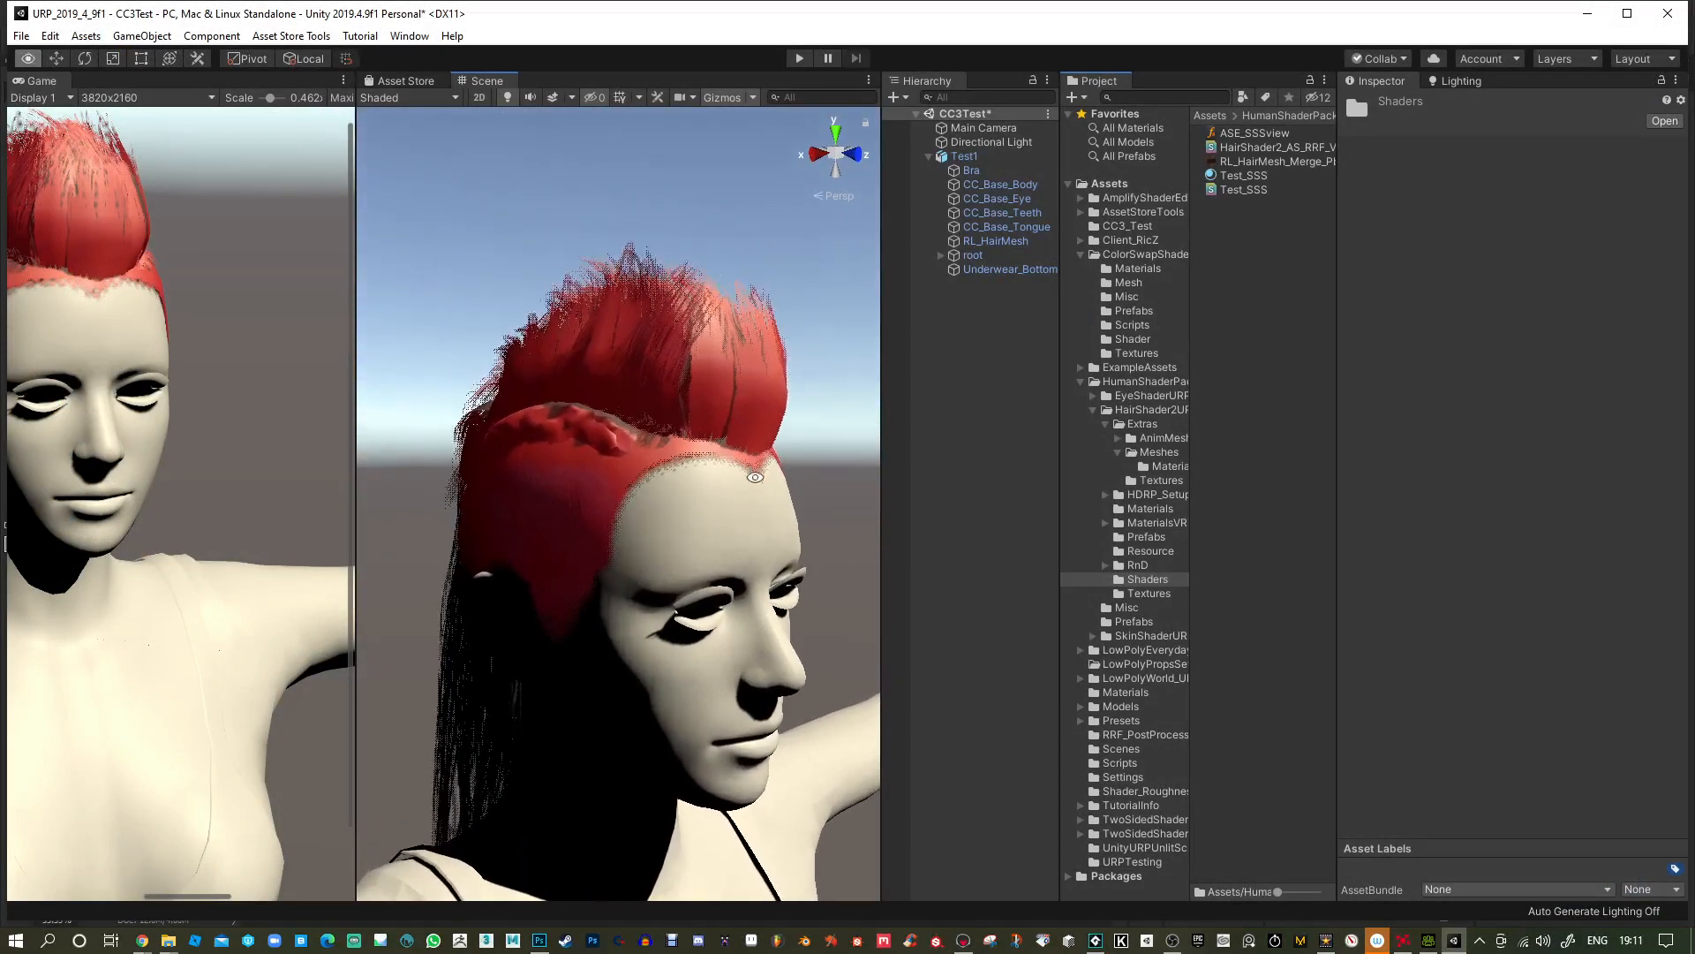
click(750, 389)
click(750, 390)
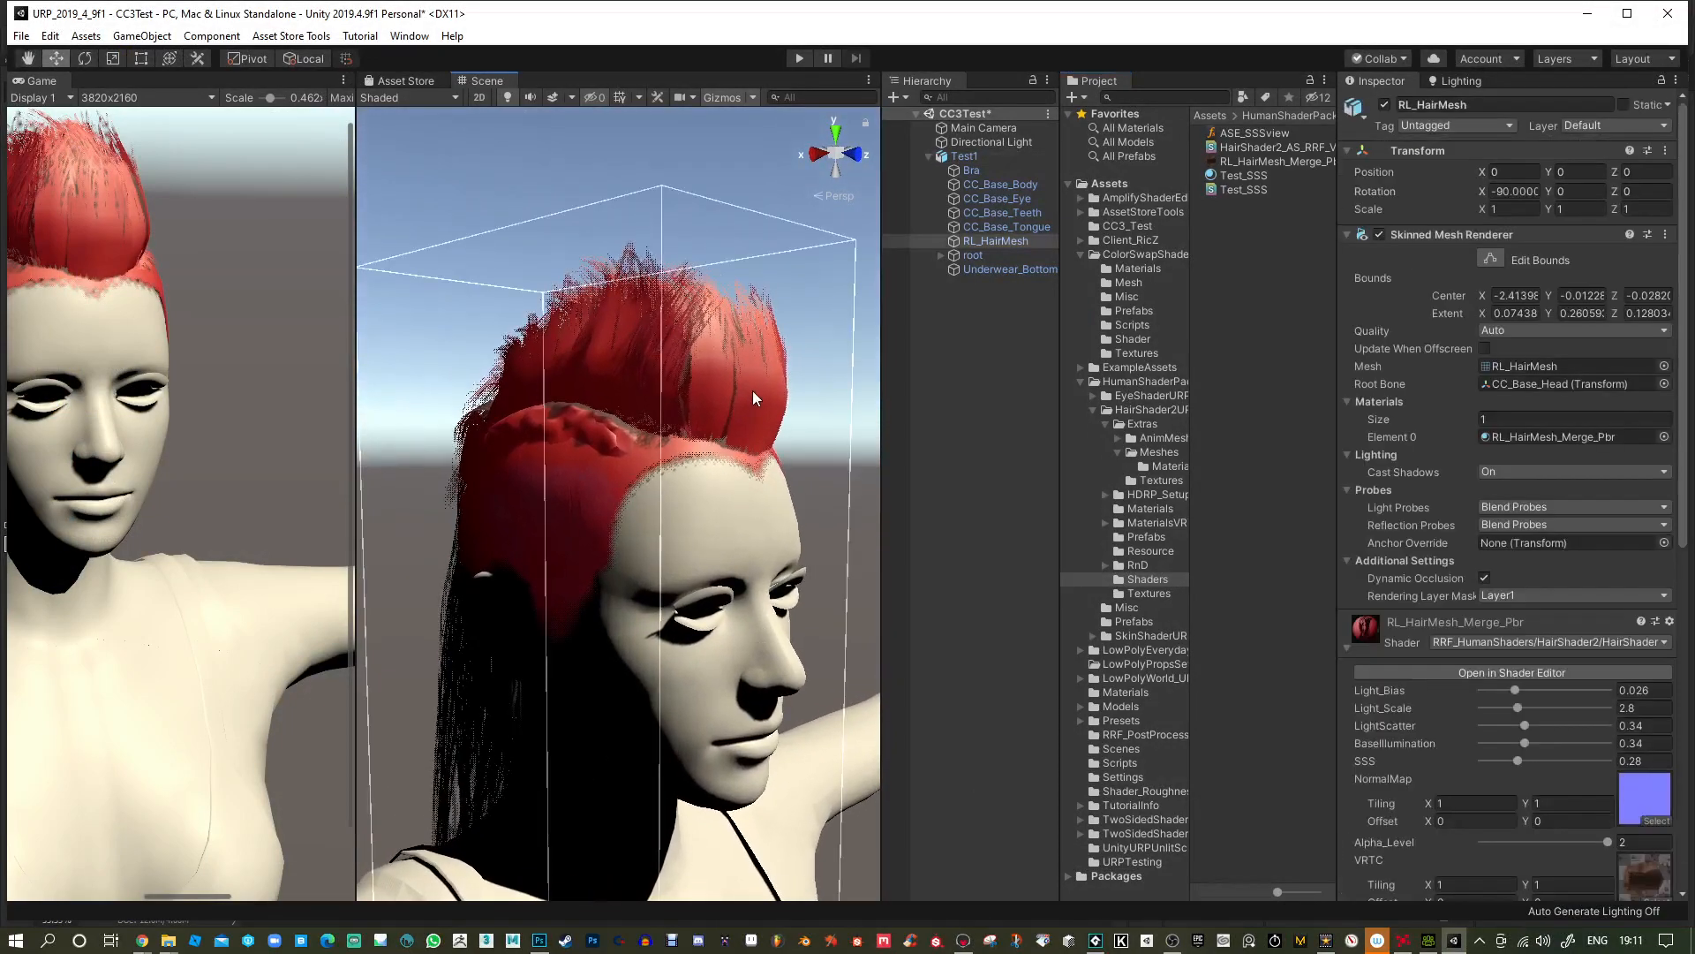
scroll(1545, 694, down, 3)
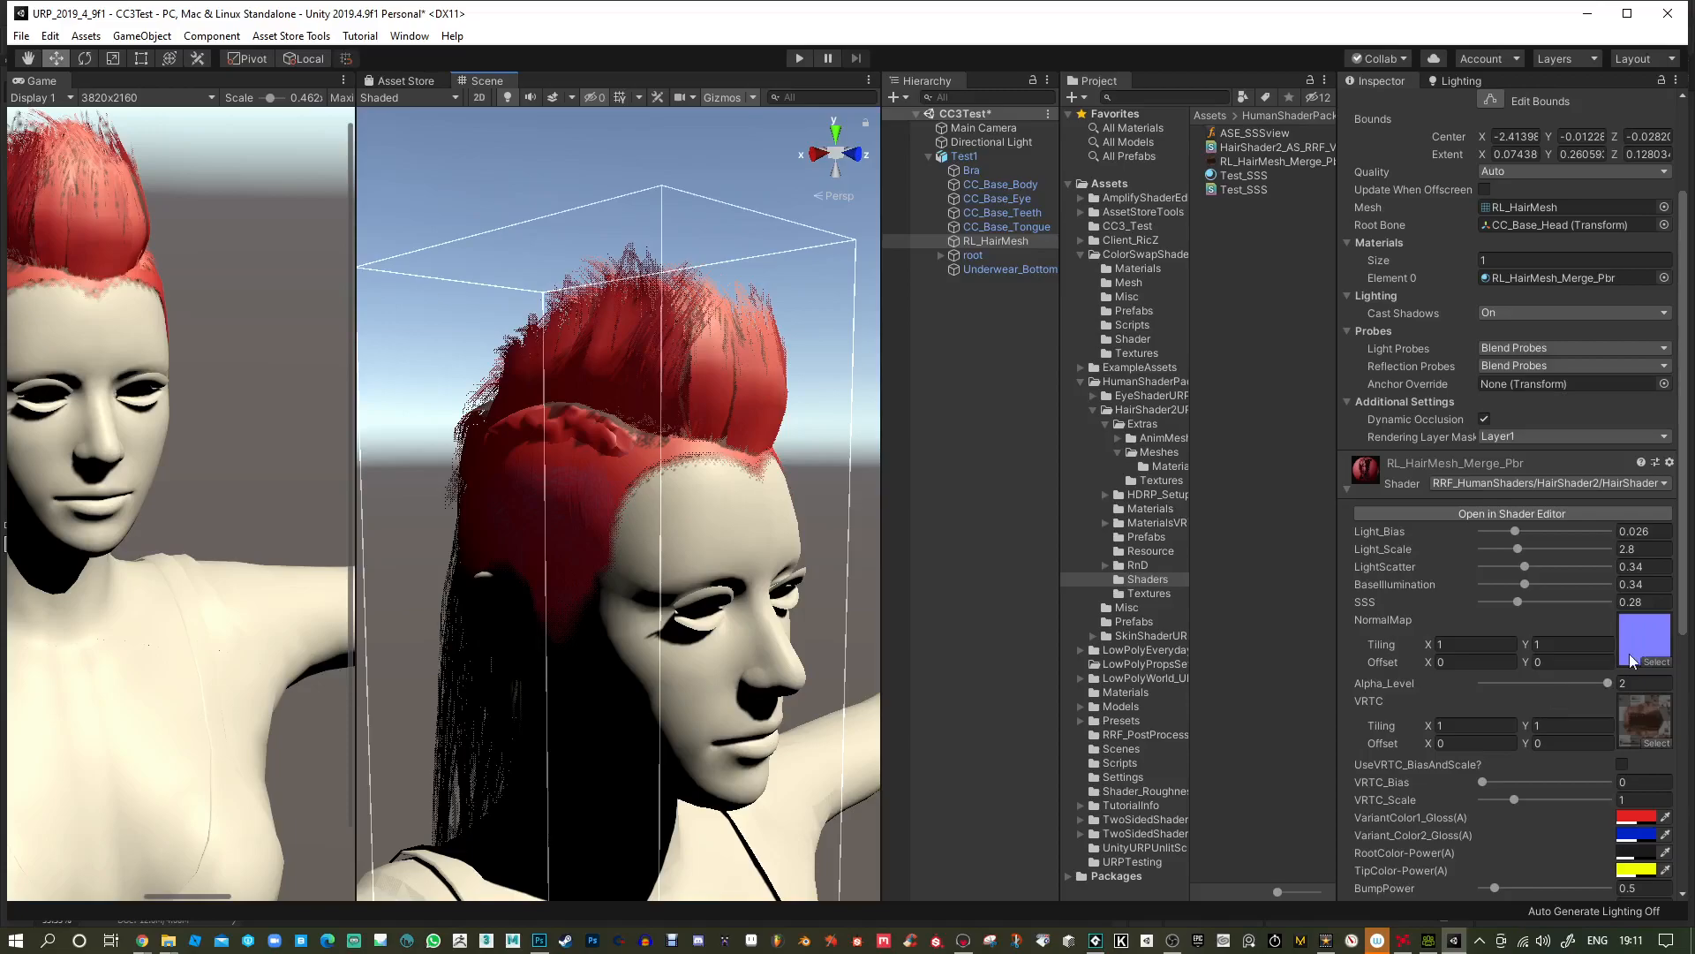
Import RL_HairMesh_NM from the desktop's CC3Test/textures/Test1/Test1/RL_HairMesh/RL_HairMesh_Merge_Pbr folder into the hair shader's Shaders folder.
right_click(1255, 272)
click(1350, 451)
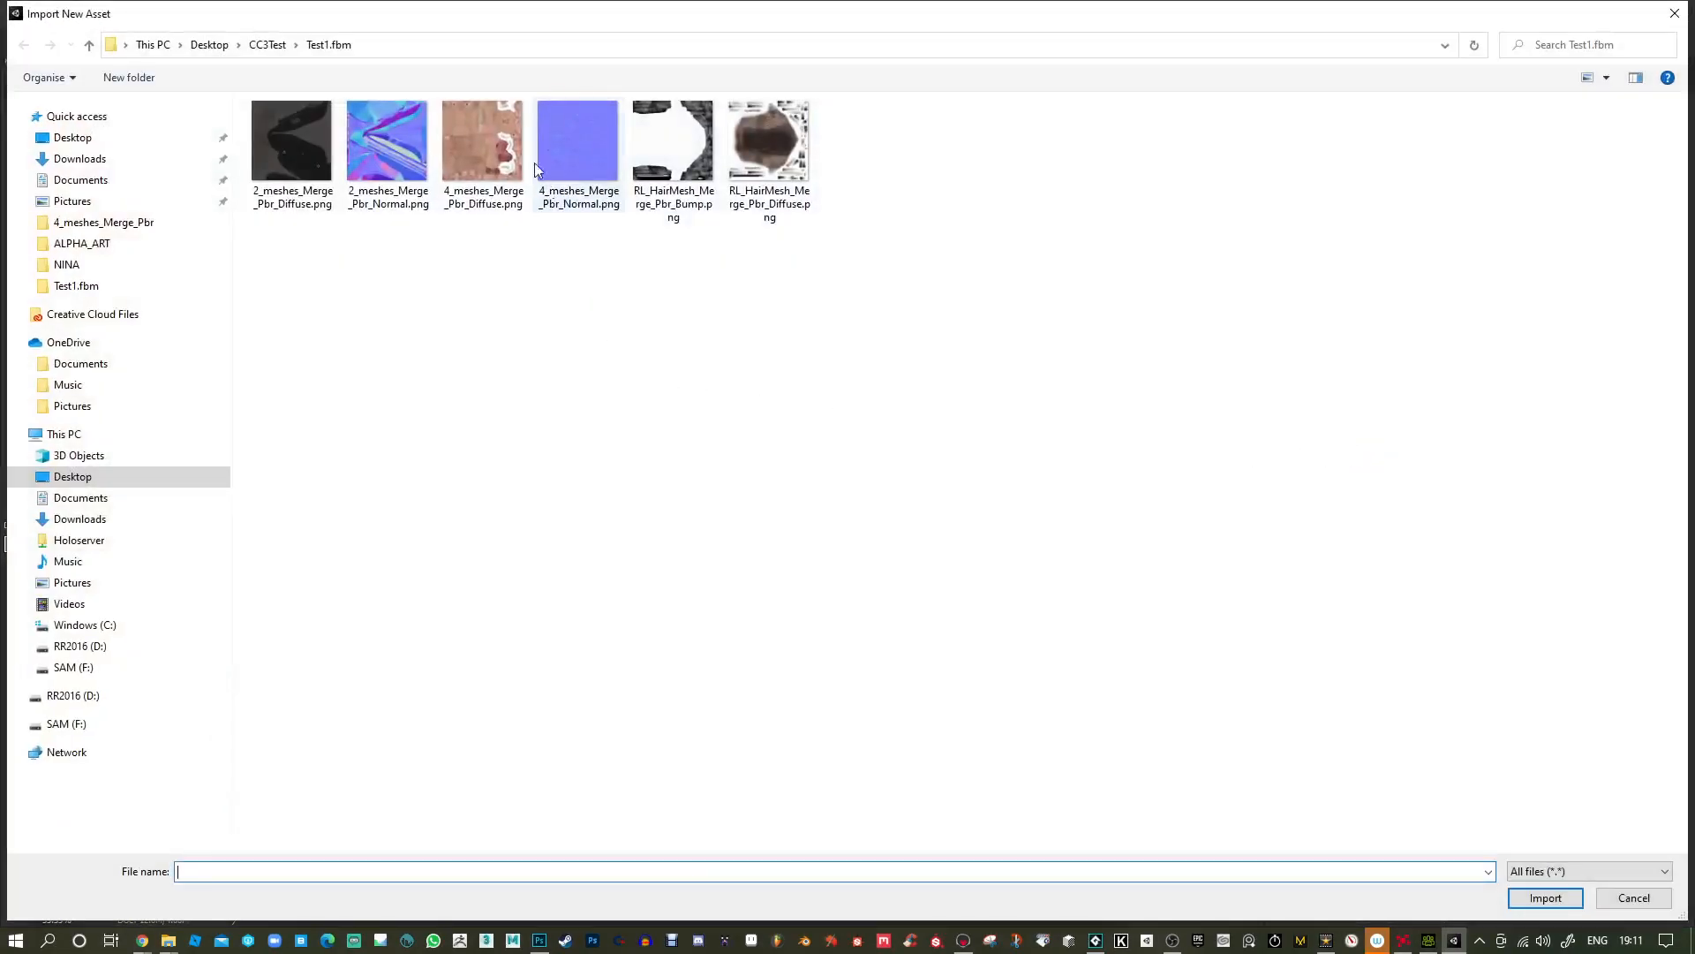
click(269, 46)
double_click(284, 147)
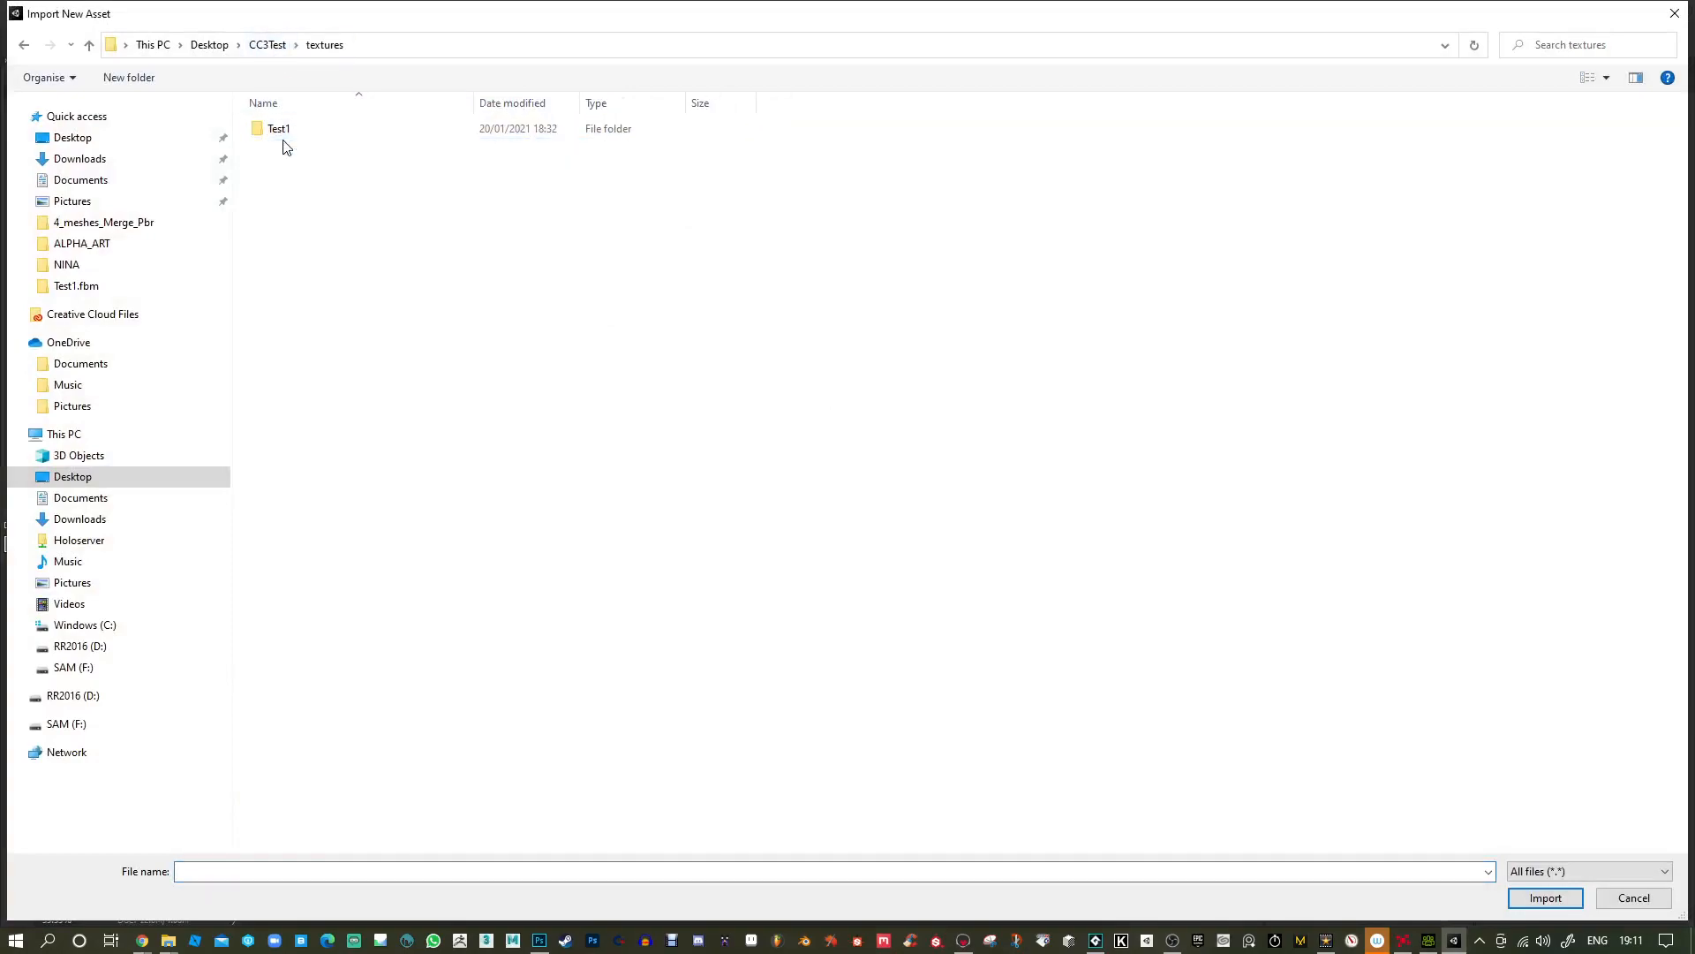
double_click(278, 130)
double_click(278, 131)
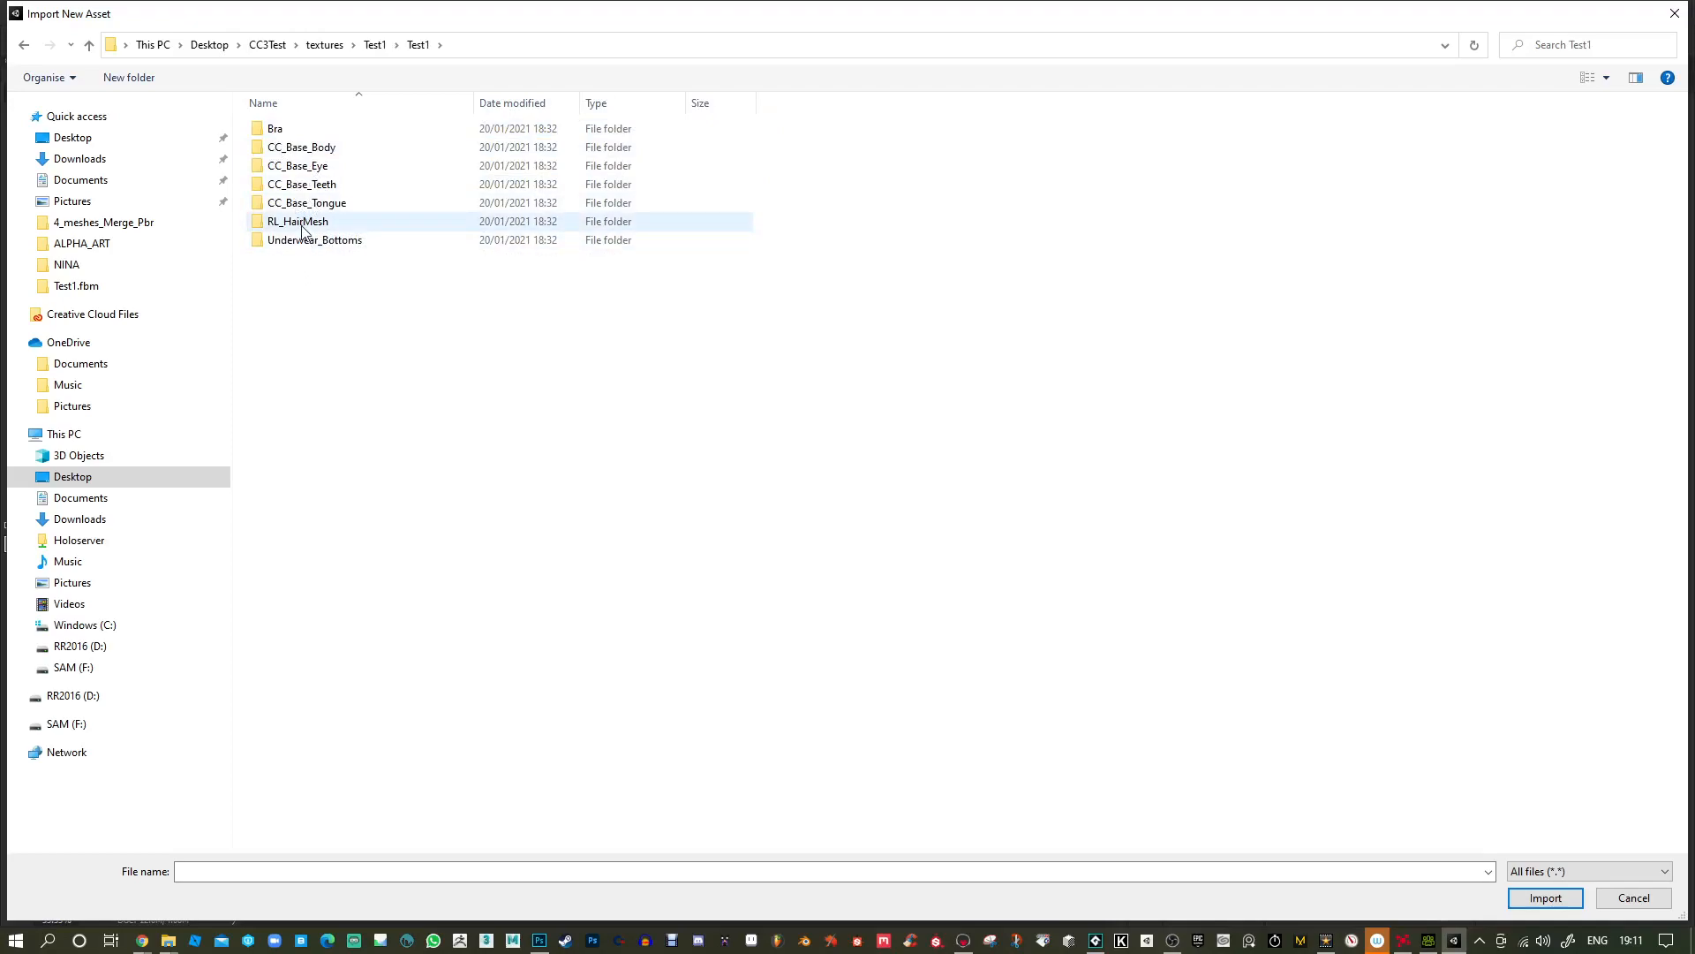
double_click(305, 148)
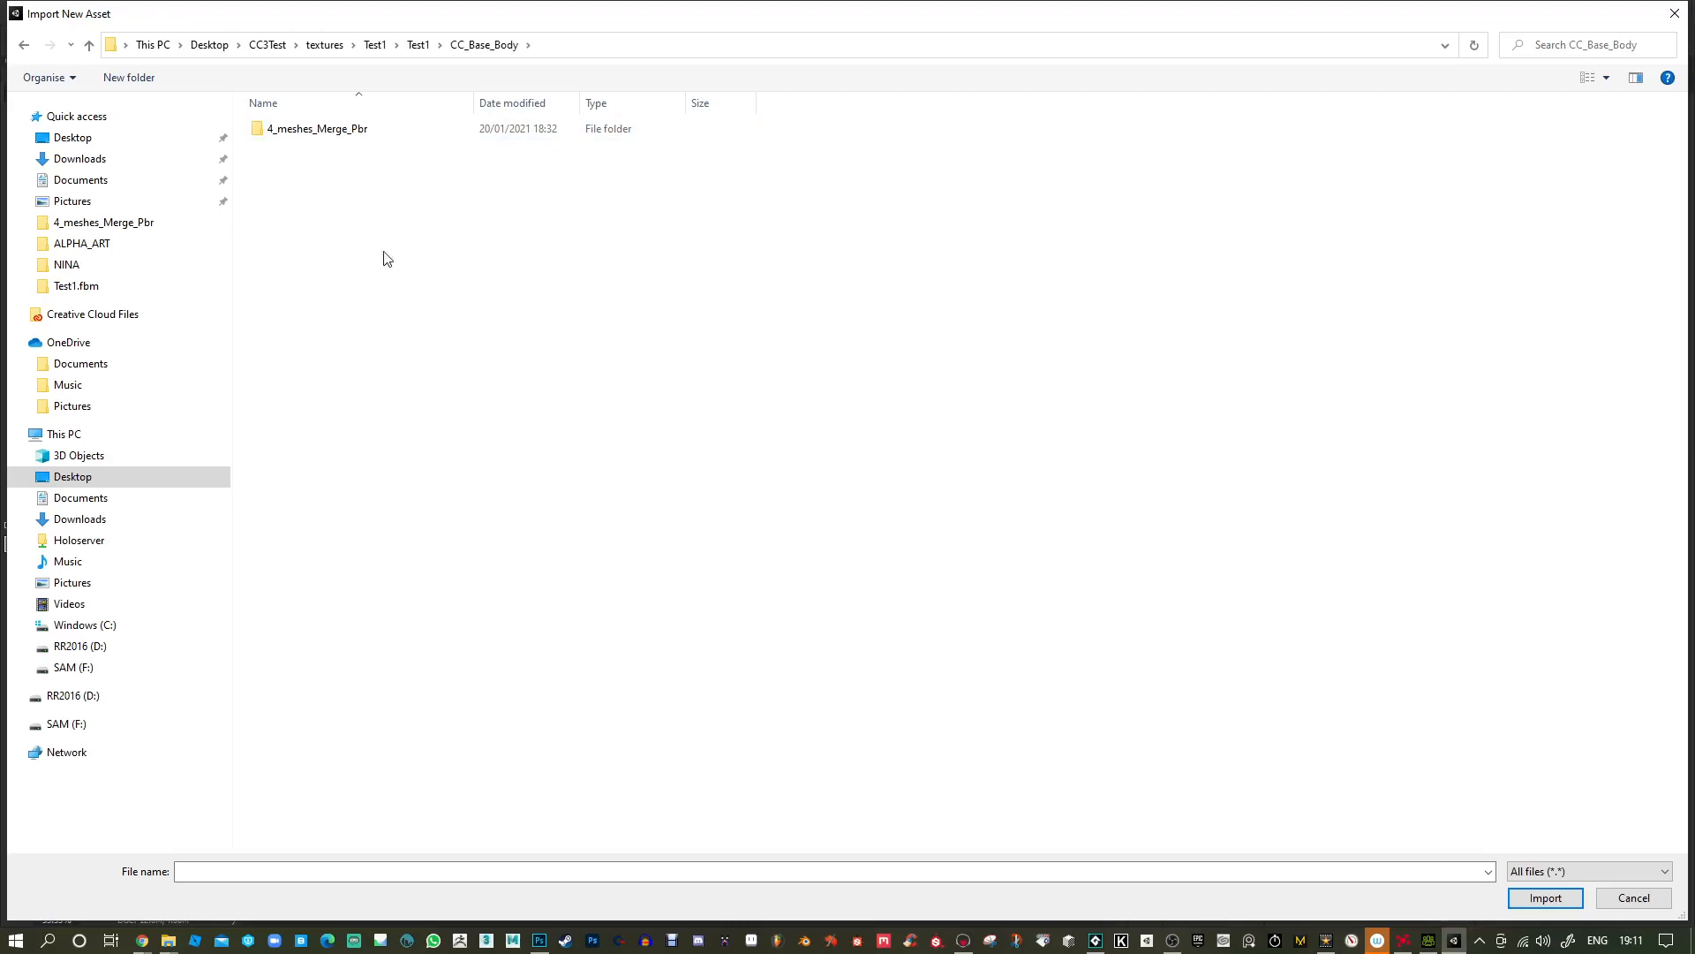
click(418, 46)
double_click(338, 220)
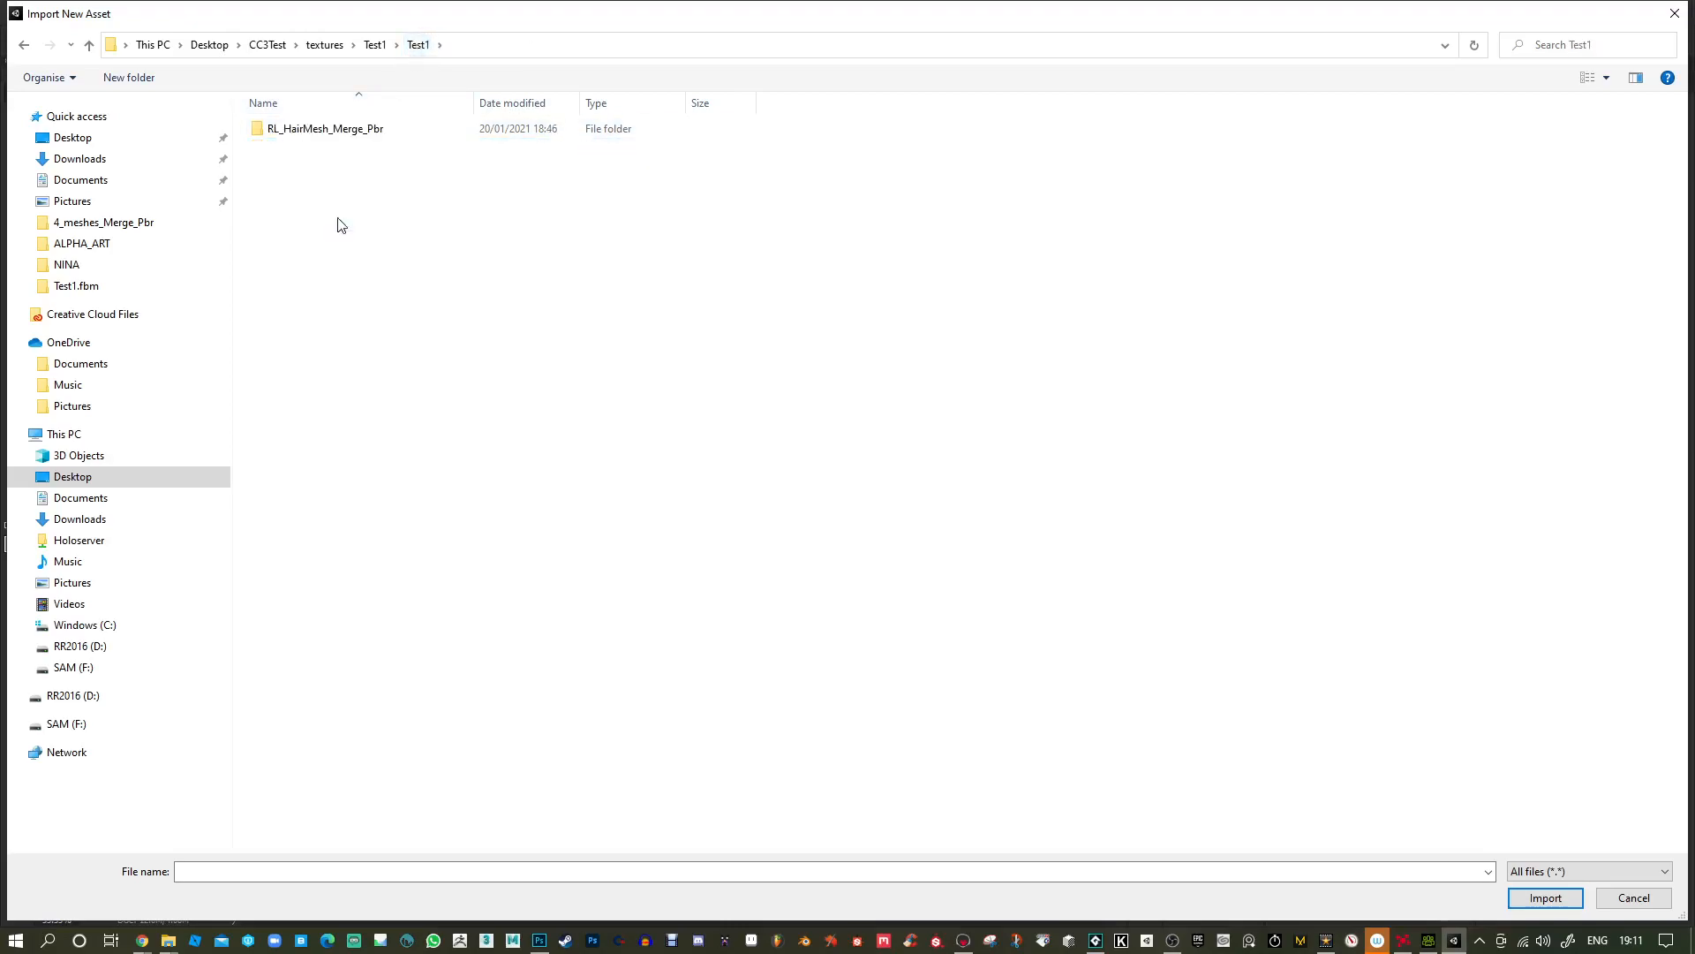
double_click(320, 128)
double_click(469, 151)
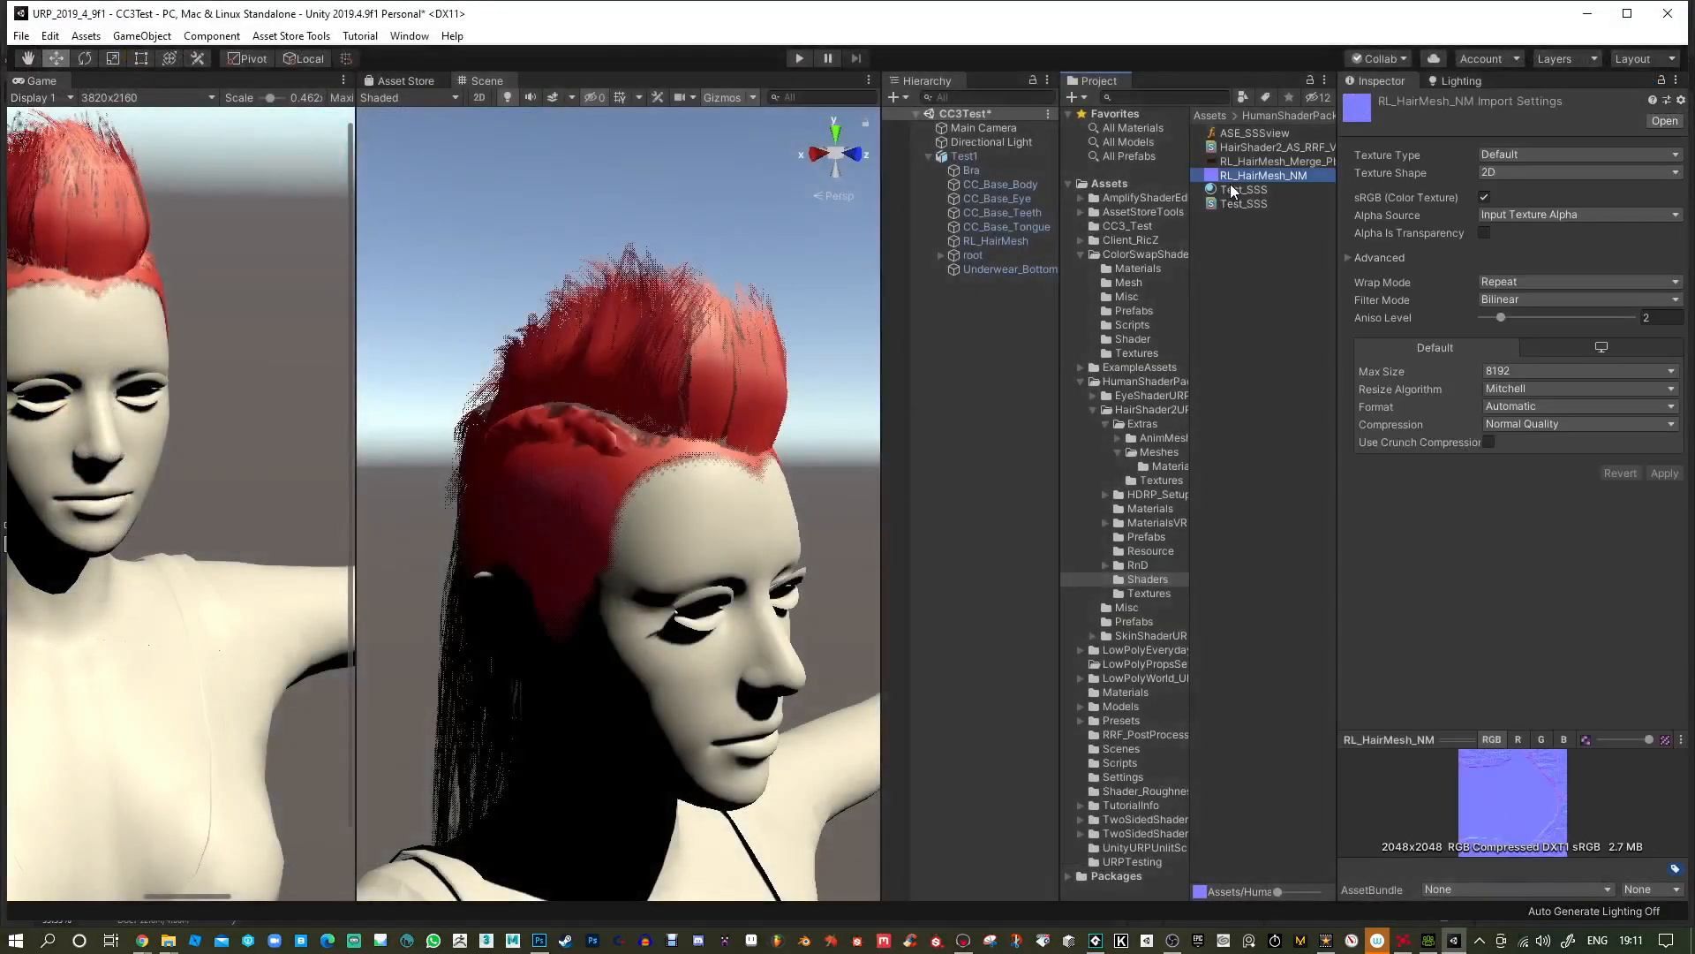
Assign the RL_HairMesh_NM texture to the NormalMap slot of the hair mesh's material.
click(717, 361)
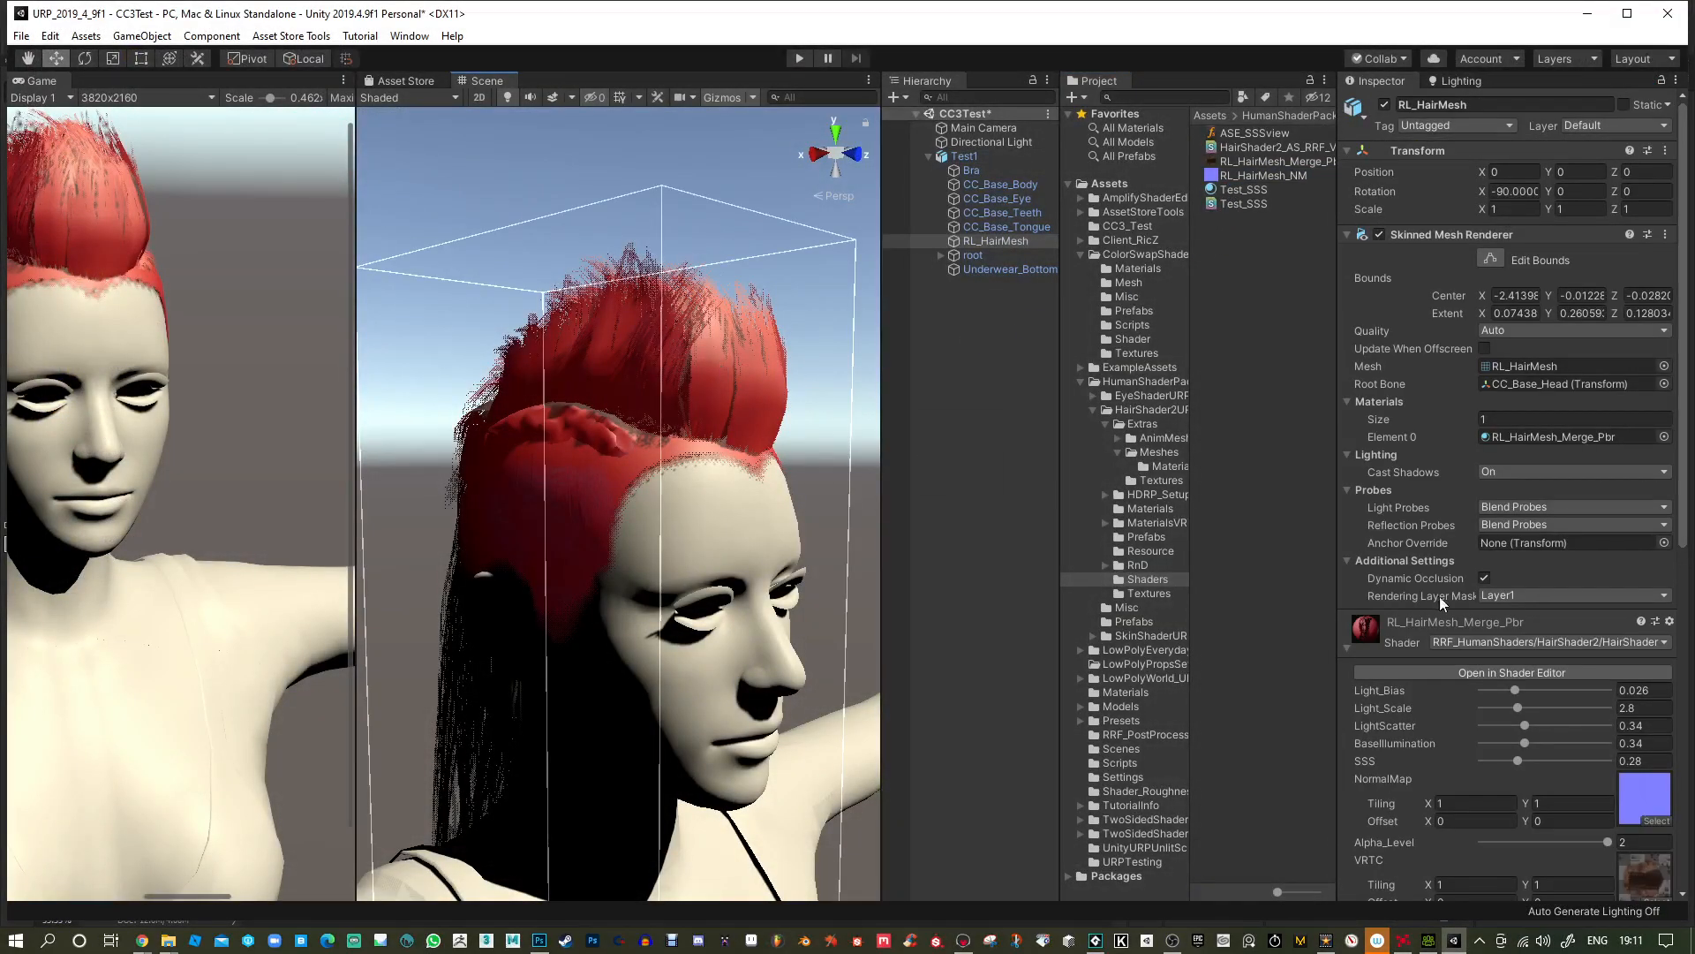
scroll(1437, 596, down, 5)
mouse_move(1214, 174)
mouse_down()
mouse_move(1431, 234)
mouse_move(1650, 637)
mouse_up()
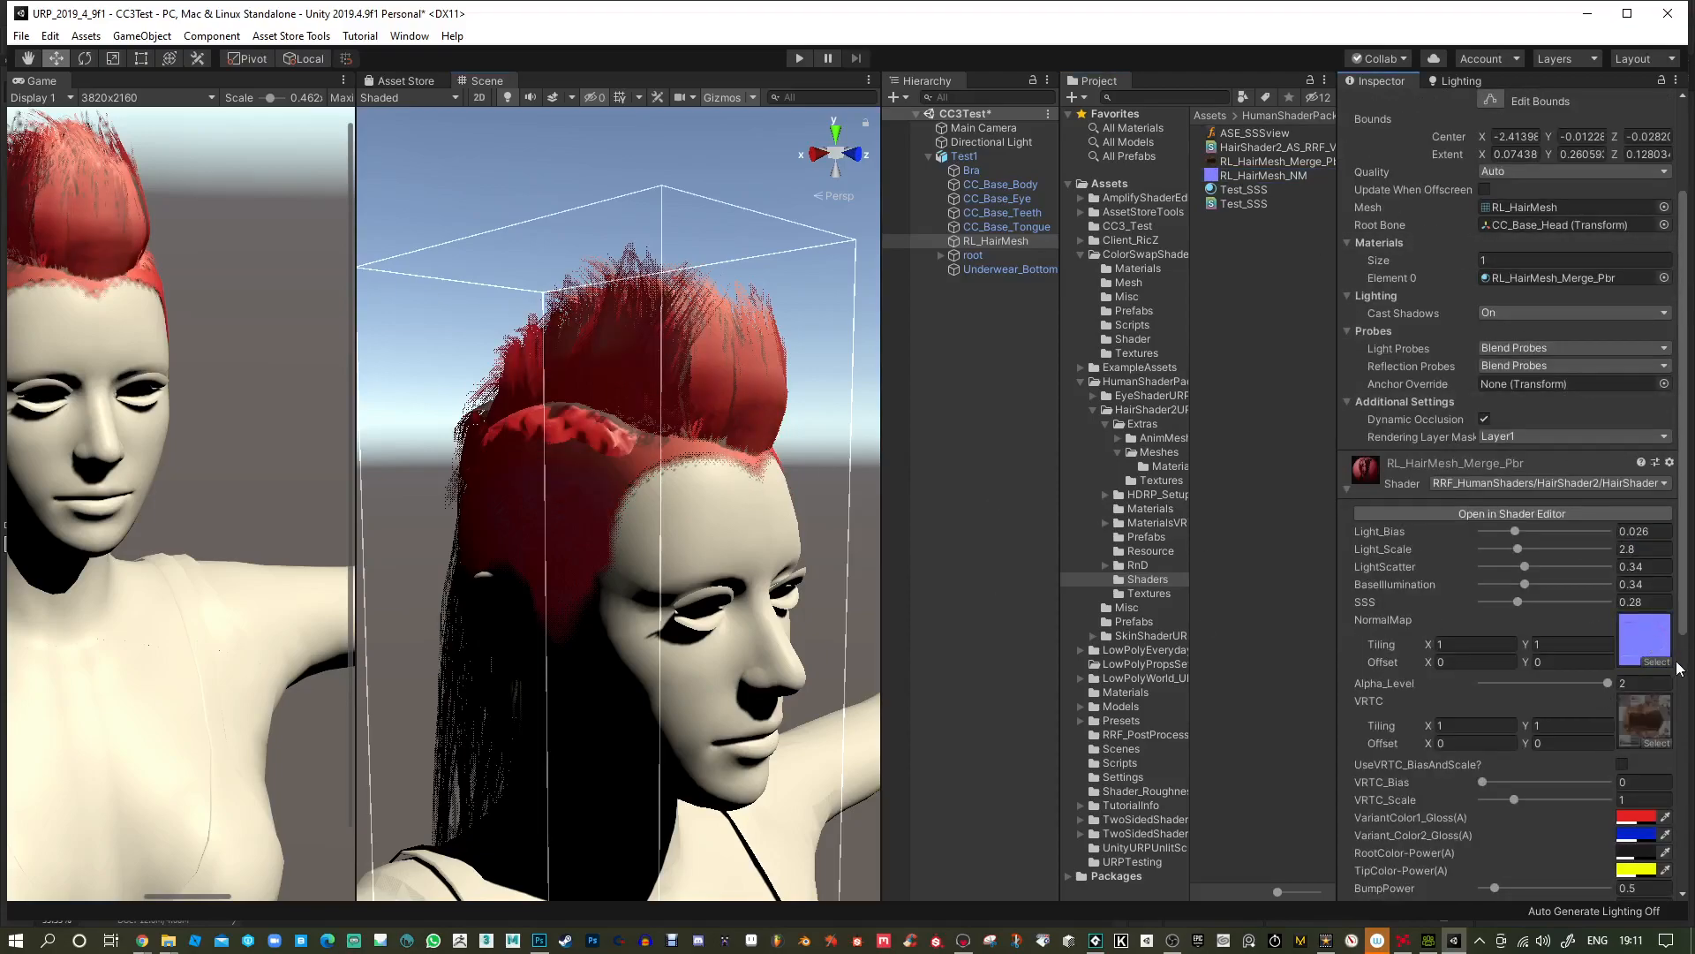
Change the RL_HairMesh_NM texture's type to Normal map and apply the import settings.
click(1302, 179)
click(1596, 155)
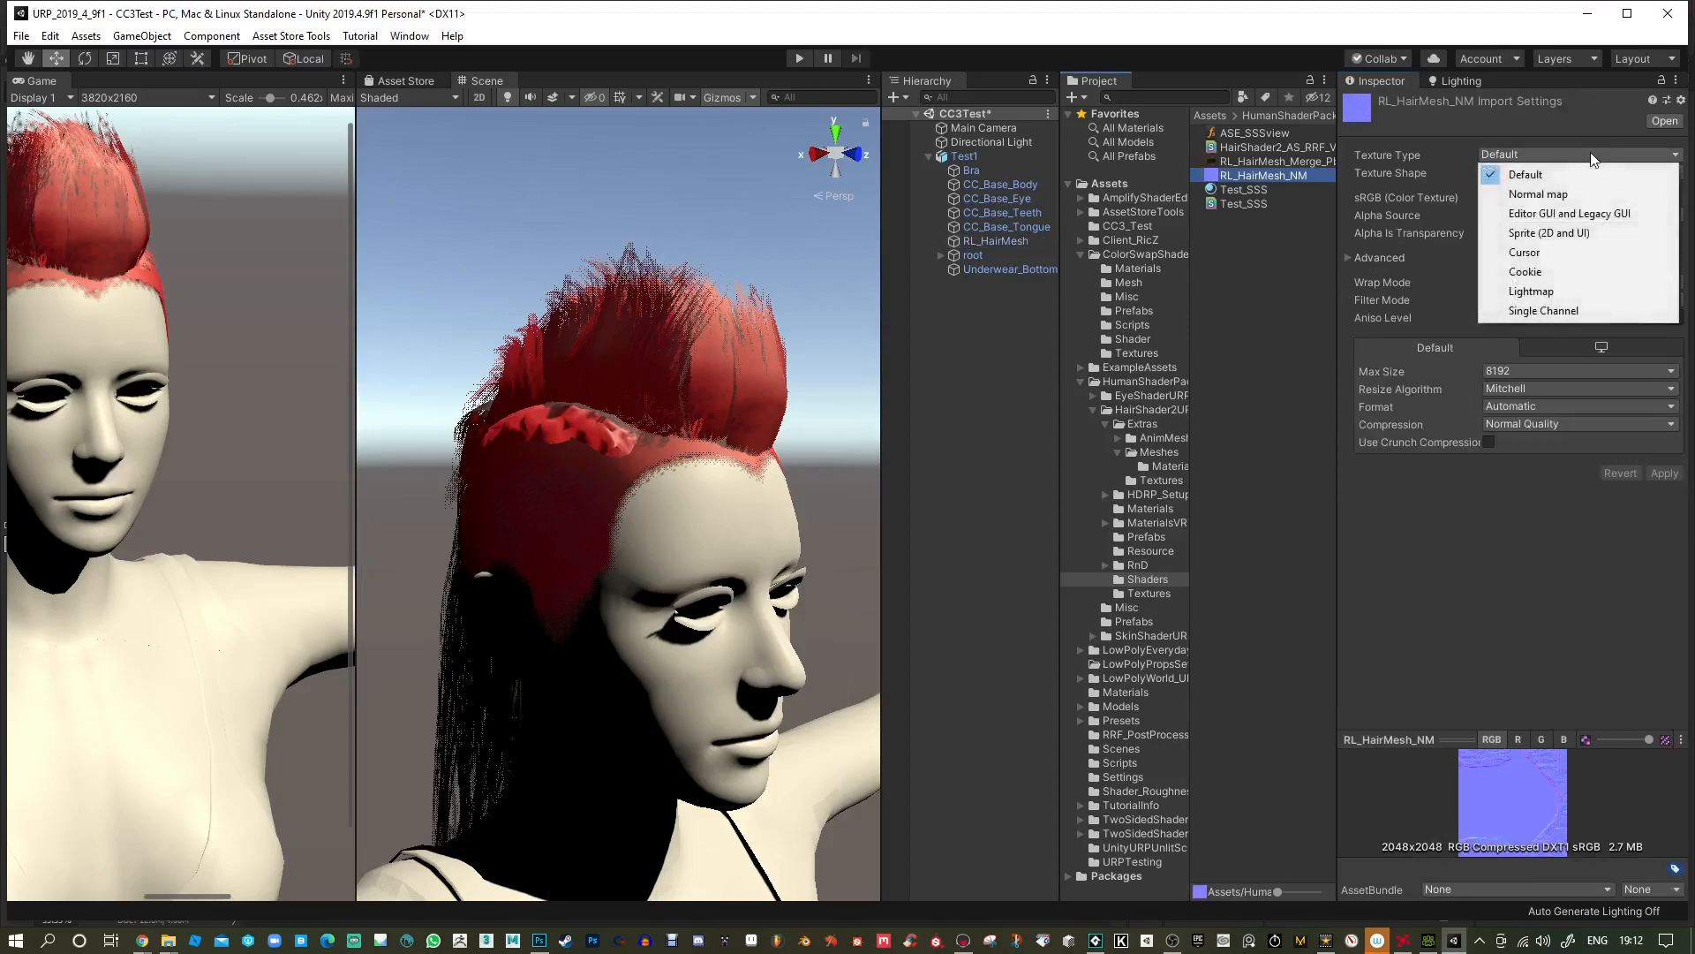
click(1530, 197)
click(1657, 439)
Examine the character's hair shading from the front and both sides, and select the character in the scene.
mouse_move(685, 393)
alt+mouse_down()
mouse_move(801, 355)
mouse_move(681, 355)
mouse_move(702, 390)
mouse_move(707, 609)
mouse_move(769, 620)
alt+mouse_up()
alt+right_drag(769, 621, 716, 621)
alt+right_drag(651, 422, 649, 296)
alt+drag(565, 549, 749, 572)
alt+middle_drag(786, 571, 563, 549)
alt+drag(563, 549, 625, 643)
alt+middle_drag(706, 631, 552, 588)
alt+right_drag(552, 588, 689, 601)
alt+drag(764, 616, 635, 613)
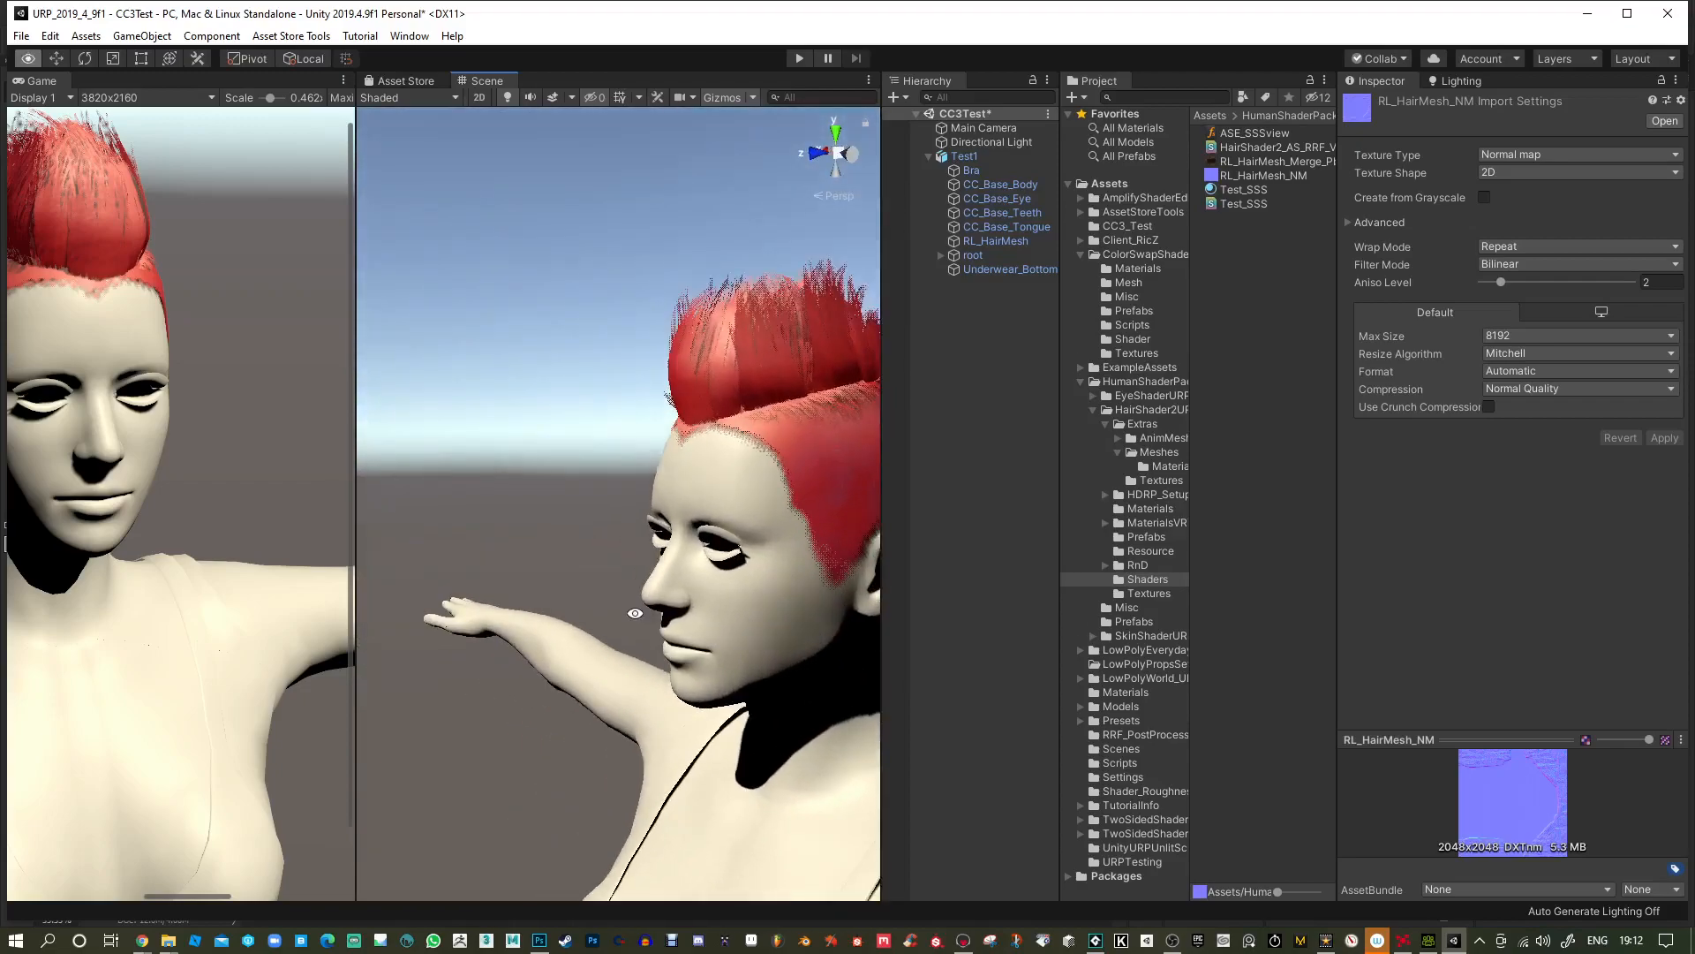
alt+middle_drag(753, 600, 586, 560)
alt+right_drag(586, 559, 681, 575)
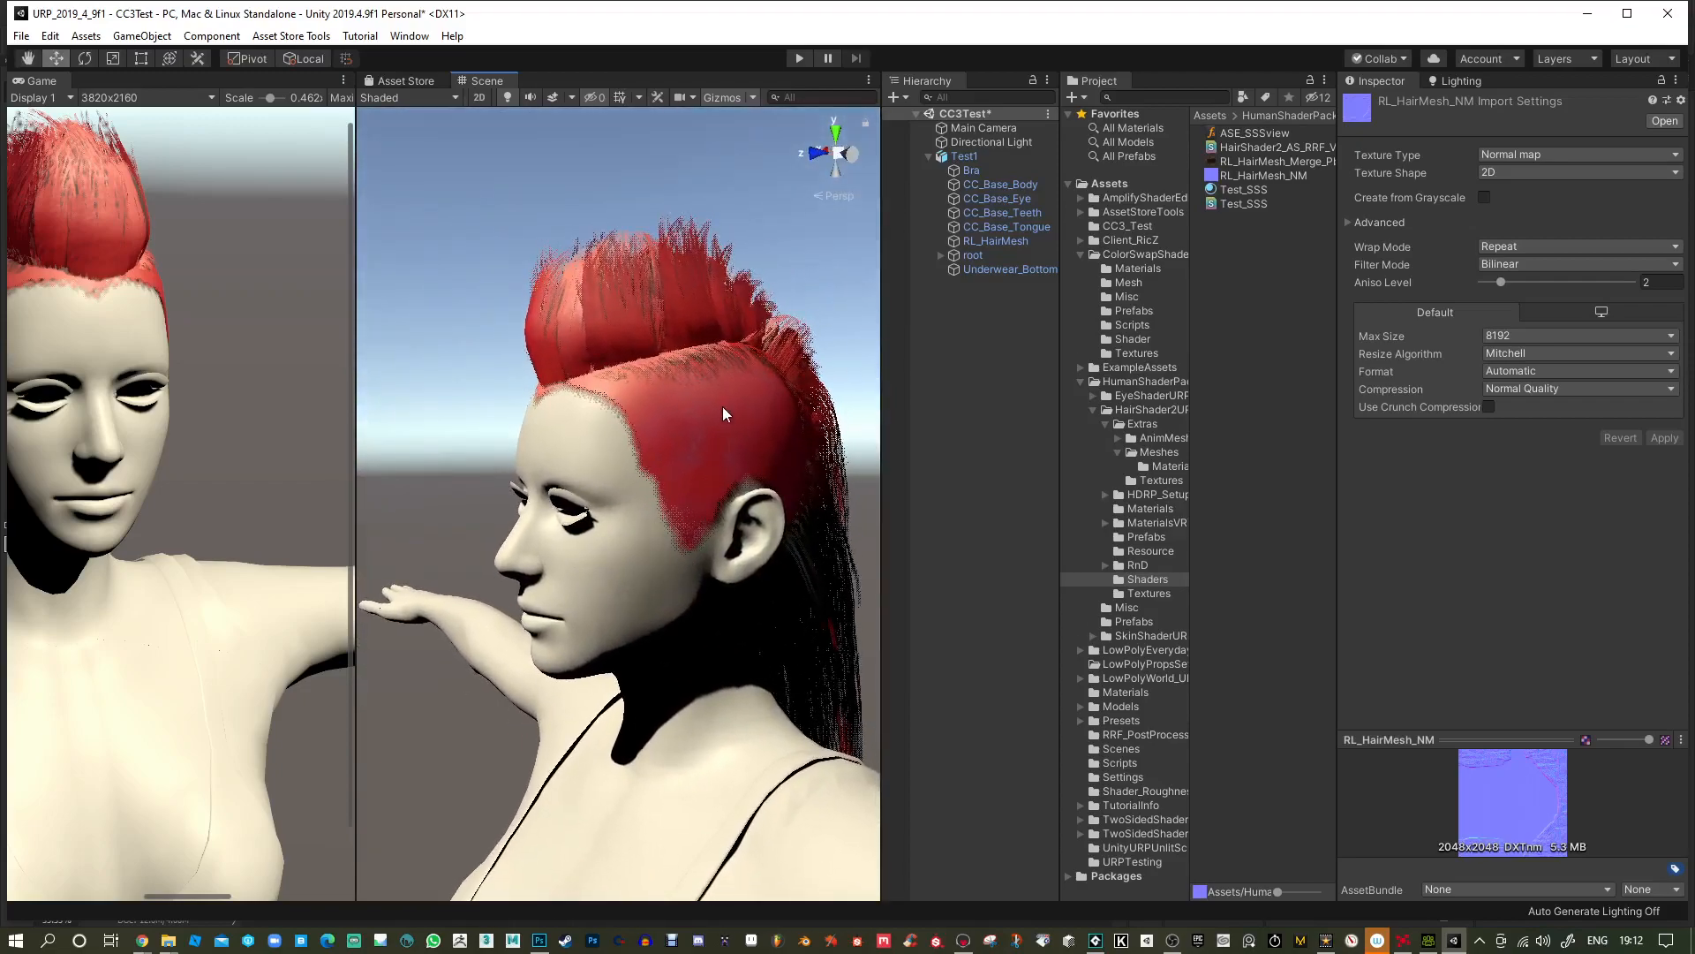
click(723, 413)
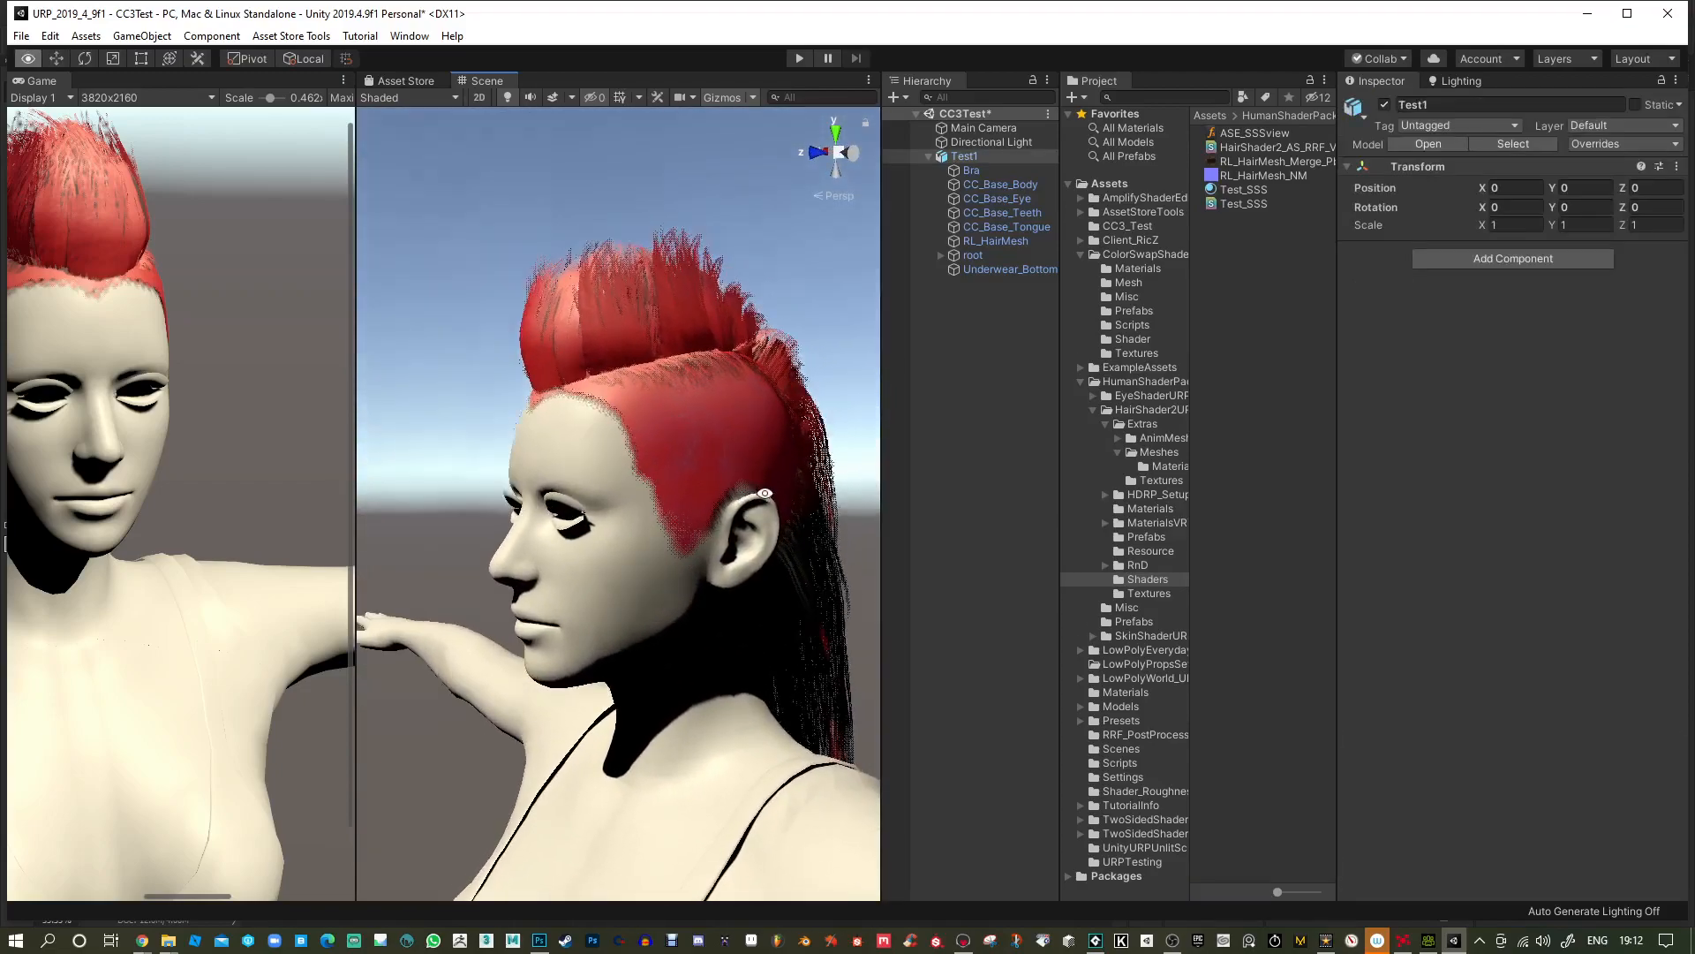
Select the character's hair mesh and set its hair material's Alpha_Level to 1.59.
click(1247, 188)
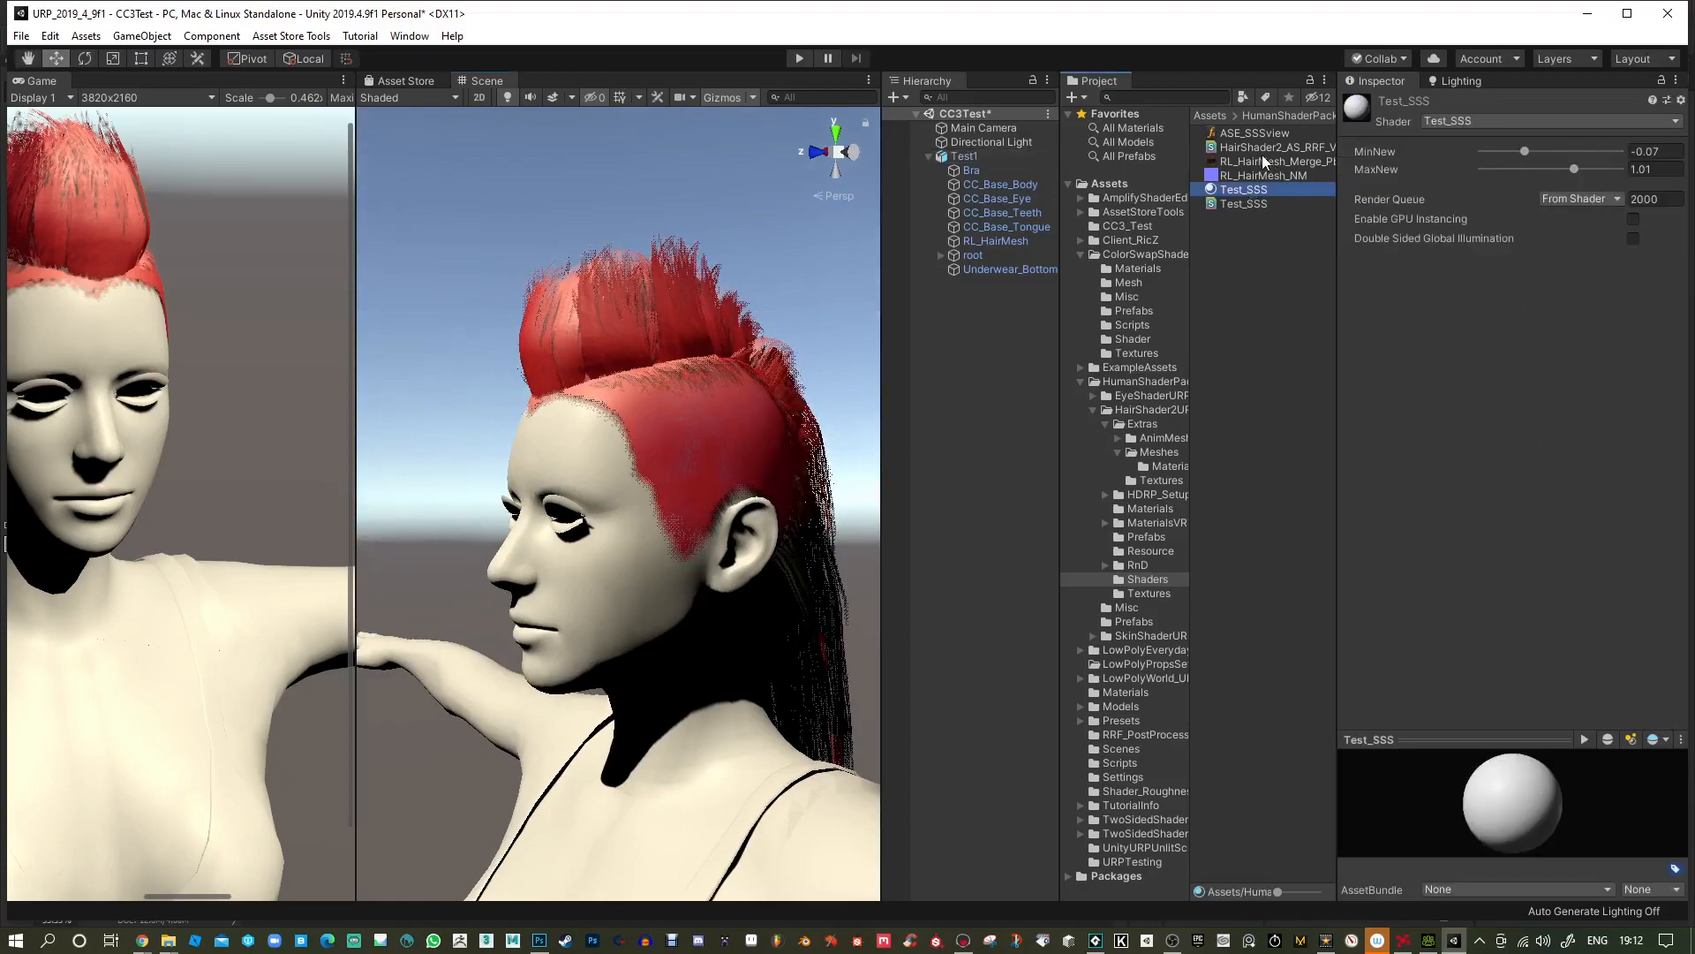
click(667, 304)
click(666, 296)
scroll(1478, 621, down, 5)
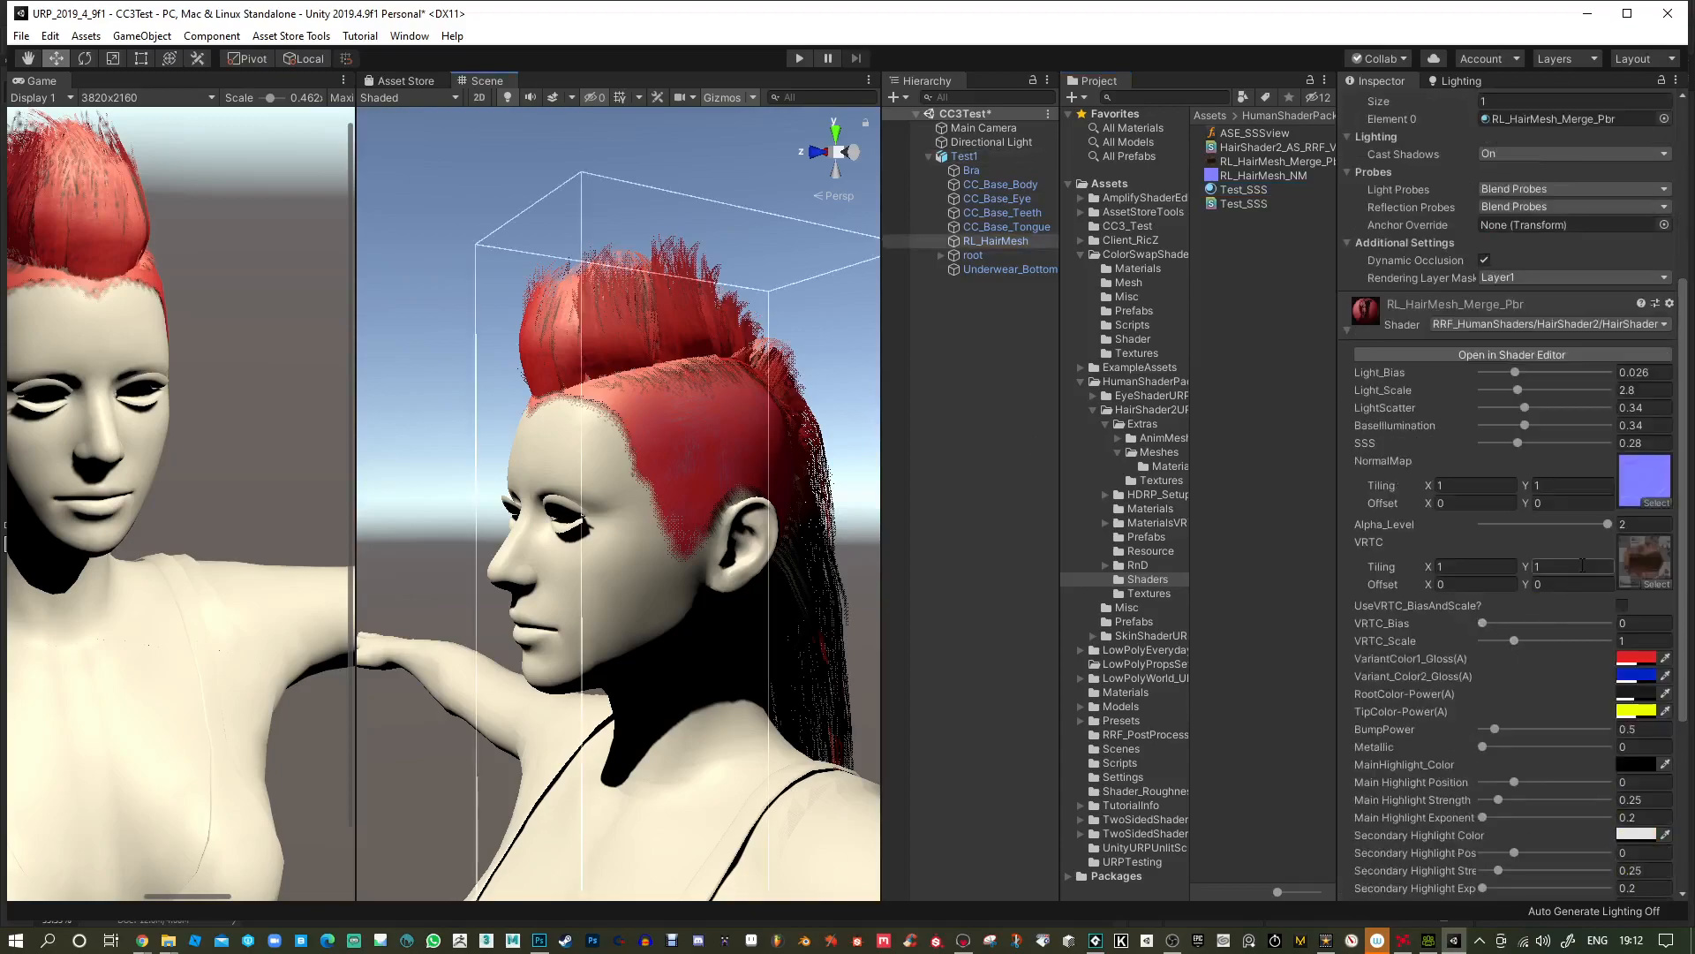
drag(1595, 527, 1577, 521)
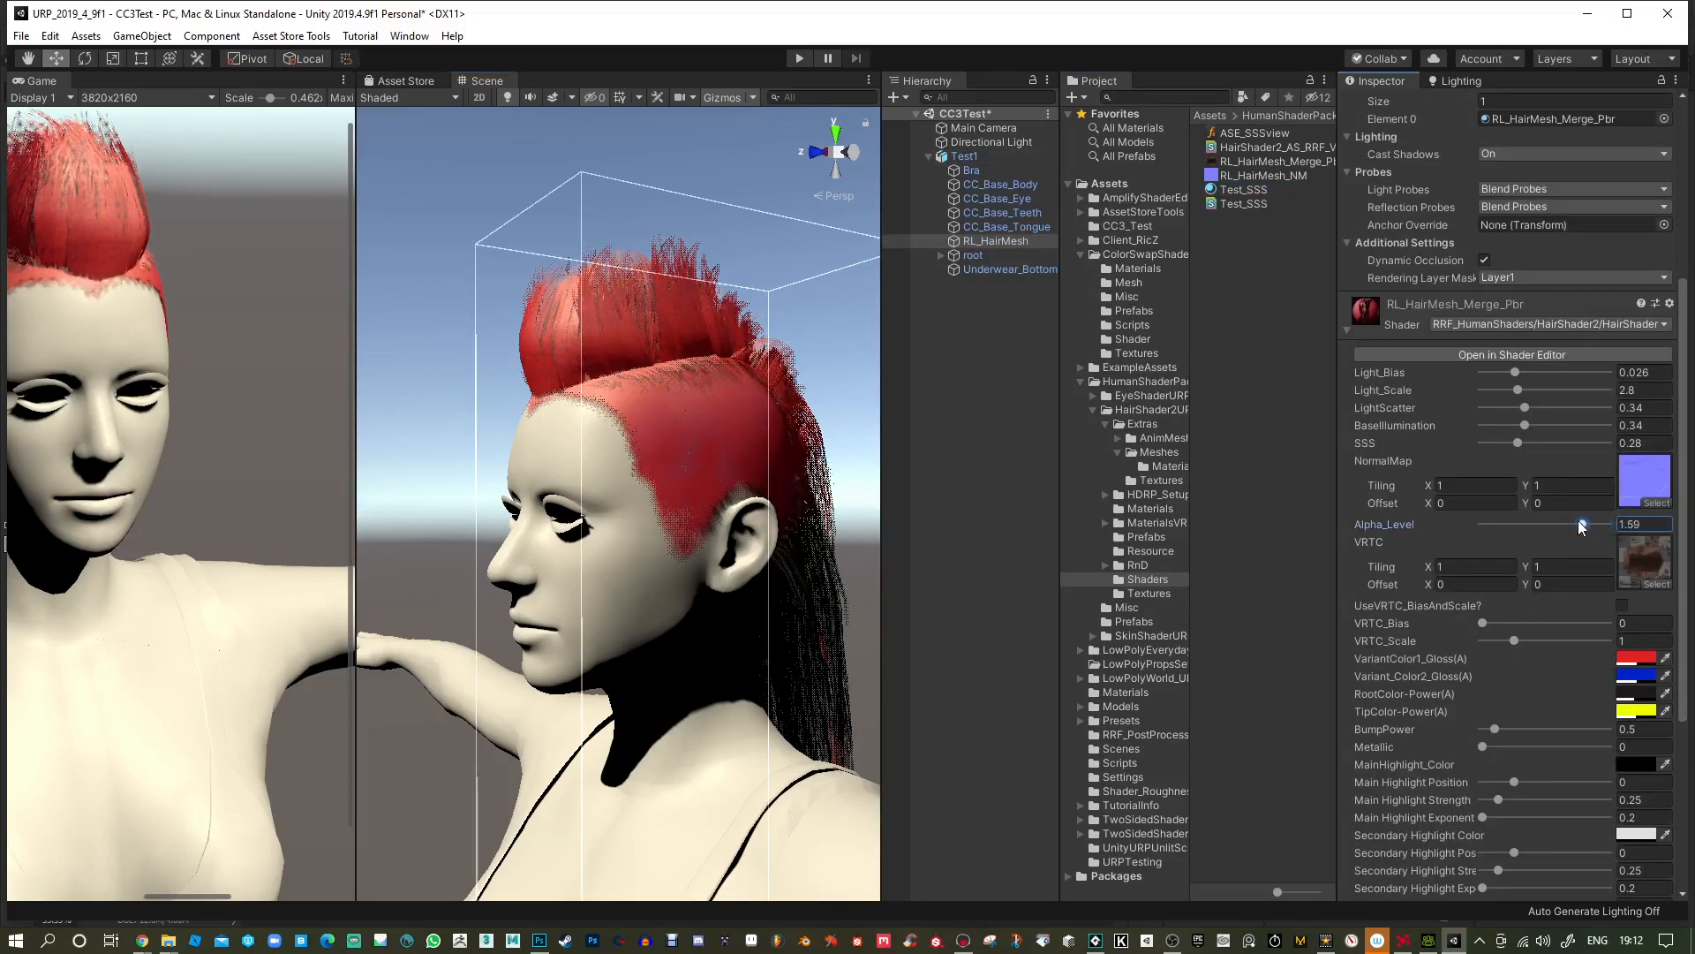
Change VariantColor1_Gloss(A) of the hair material to dark brown 3D1B17 with an alpha of 145.
click(1636, 658)
click(1602, 621)
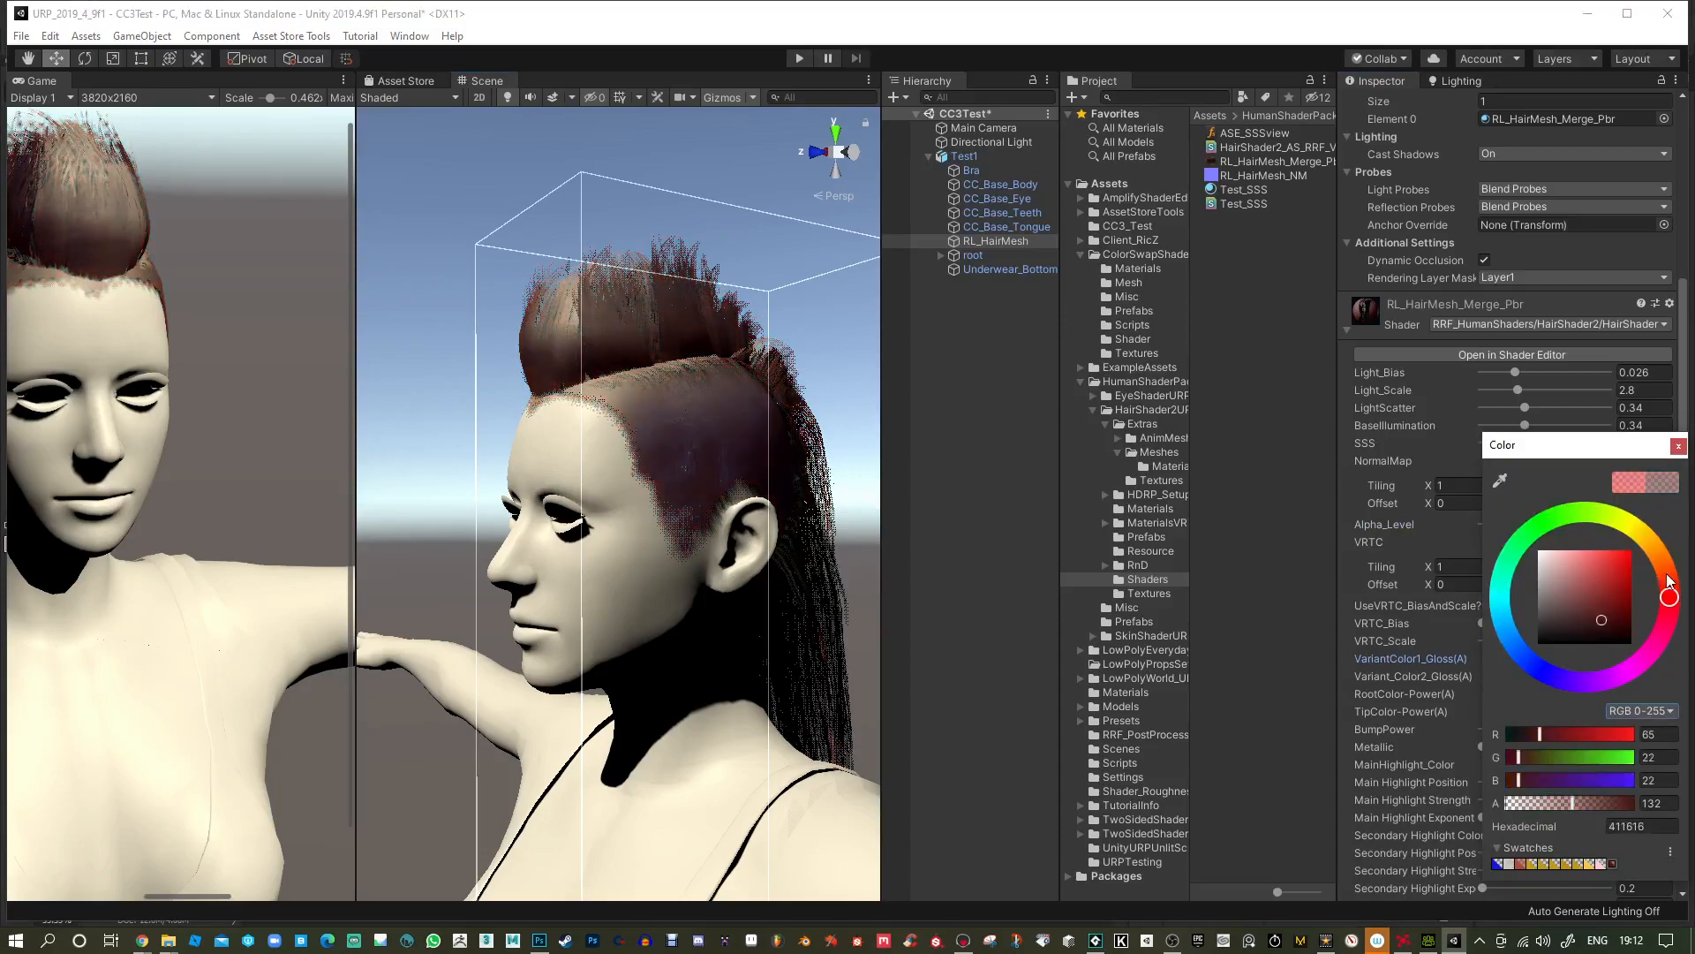
drag(1665, 574, 1645, 533)
click(1600, 633)
mouse_move(1602, 637)
mouse_down()
mouse_move(1580, 632)
mouse_move(1580, 682)
mouse_up()
drag(1582, 610, 1597, 622)
drag(1668, 579, 1669, 588)
drag(1572, 804, 1577, 804)
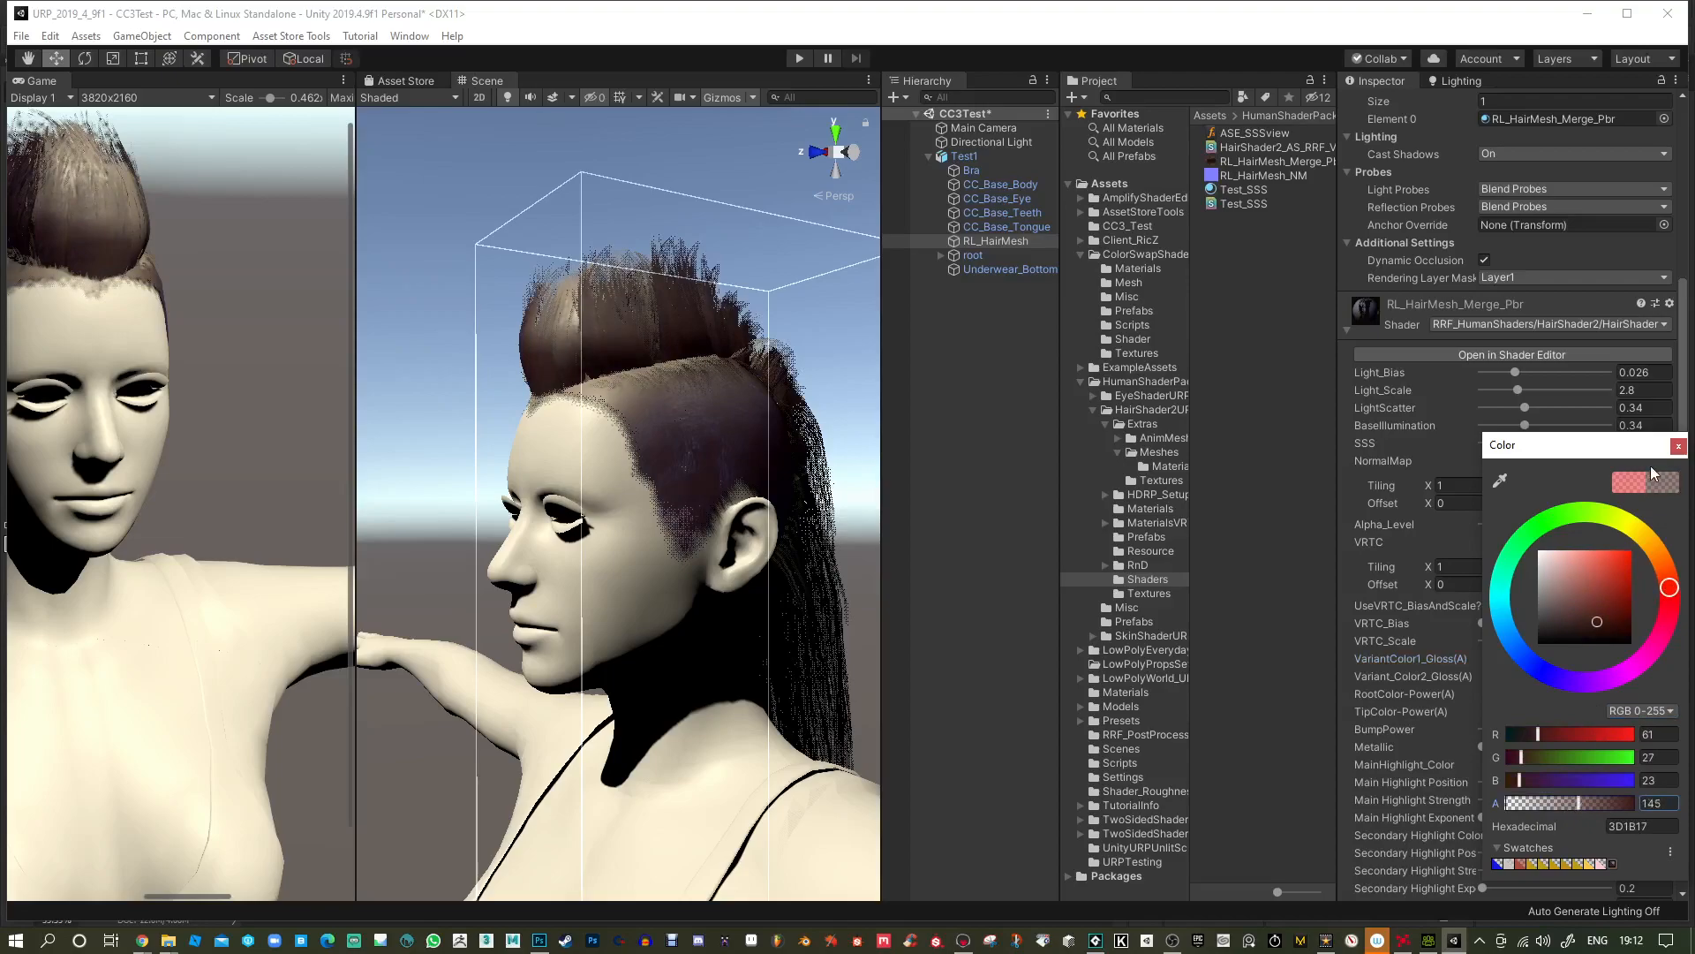
click(1677, 445)
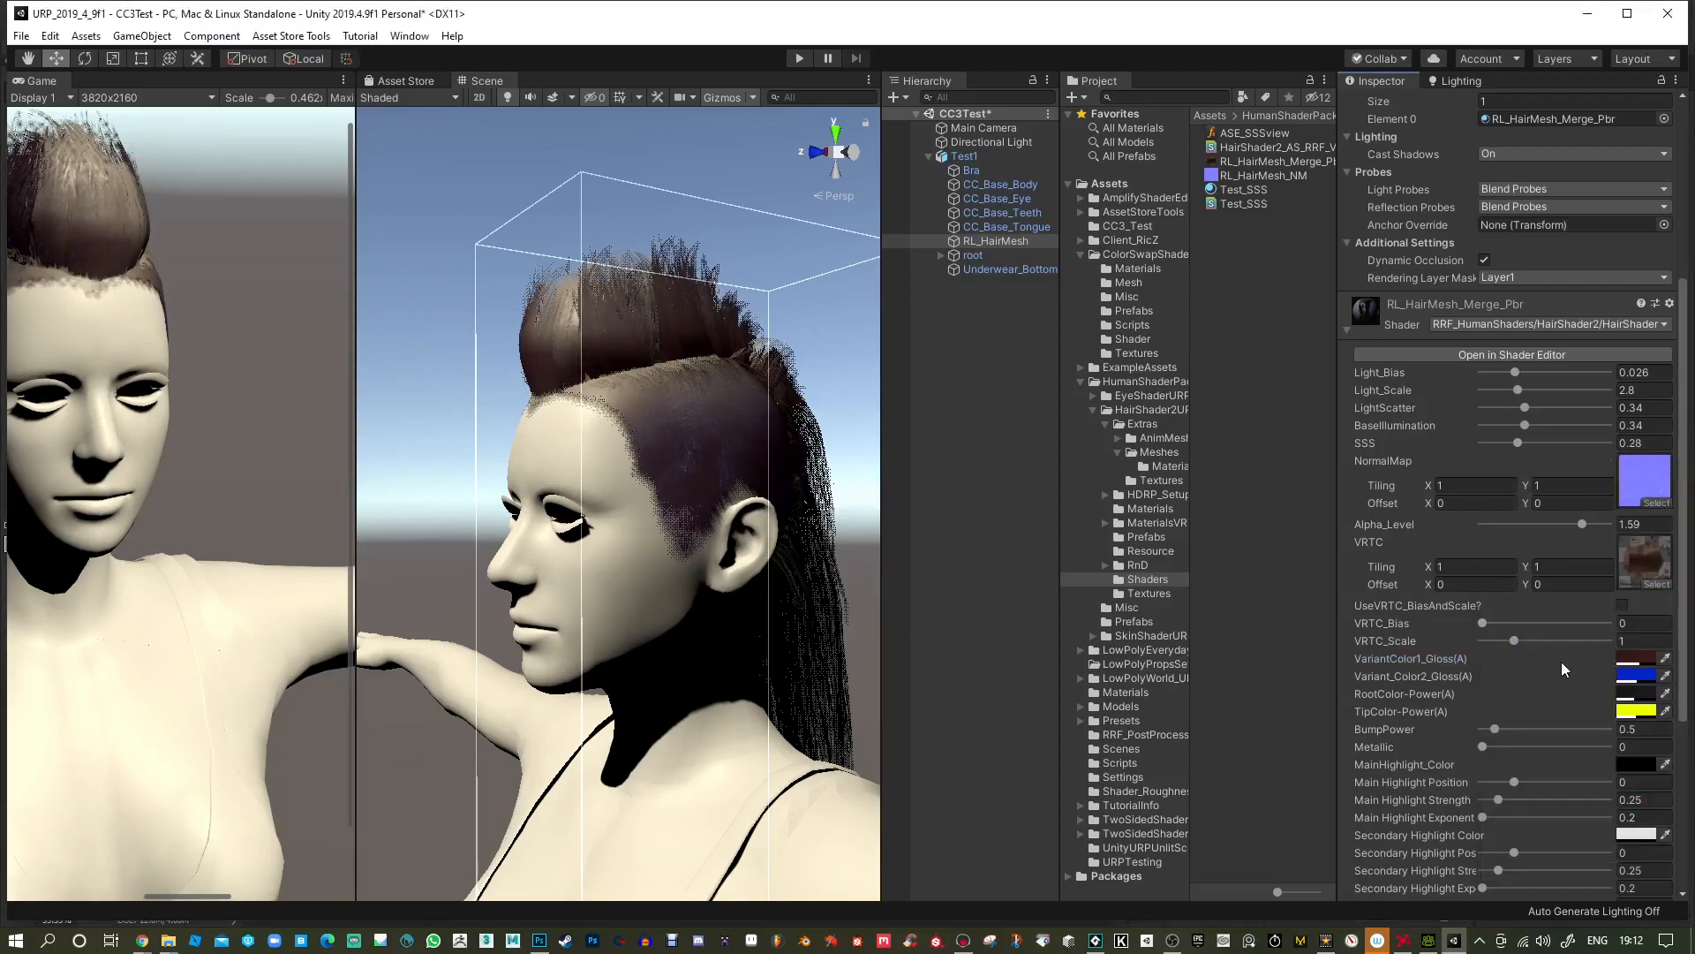
Change Variant_Color2_Gloss(A) of the hair material to dark red 4B040B.
click(1636, 677)
drag(1593, 637, 1669, 607)
click(1628, 608)
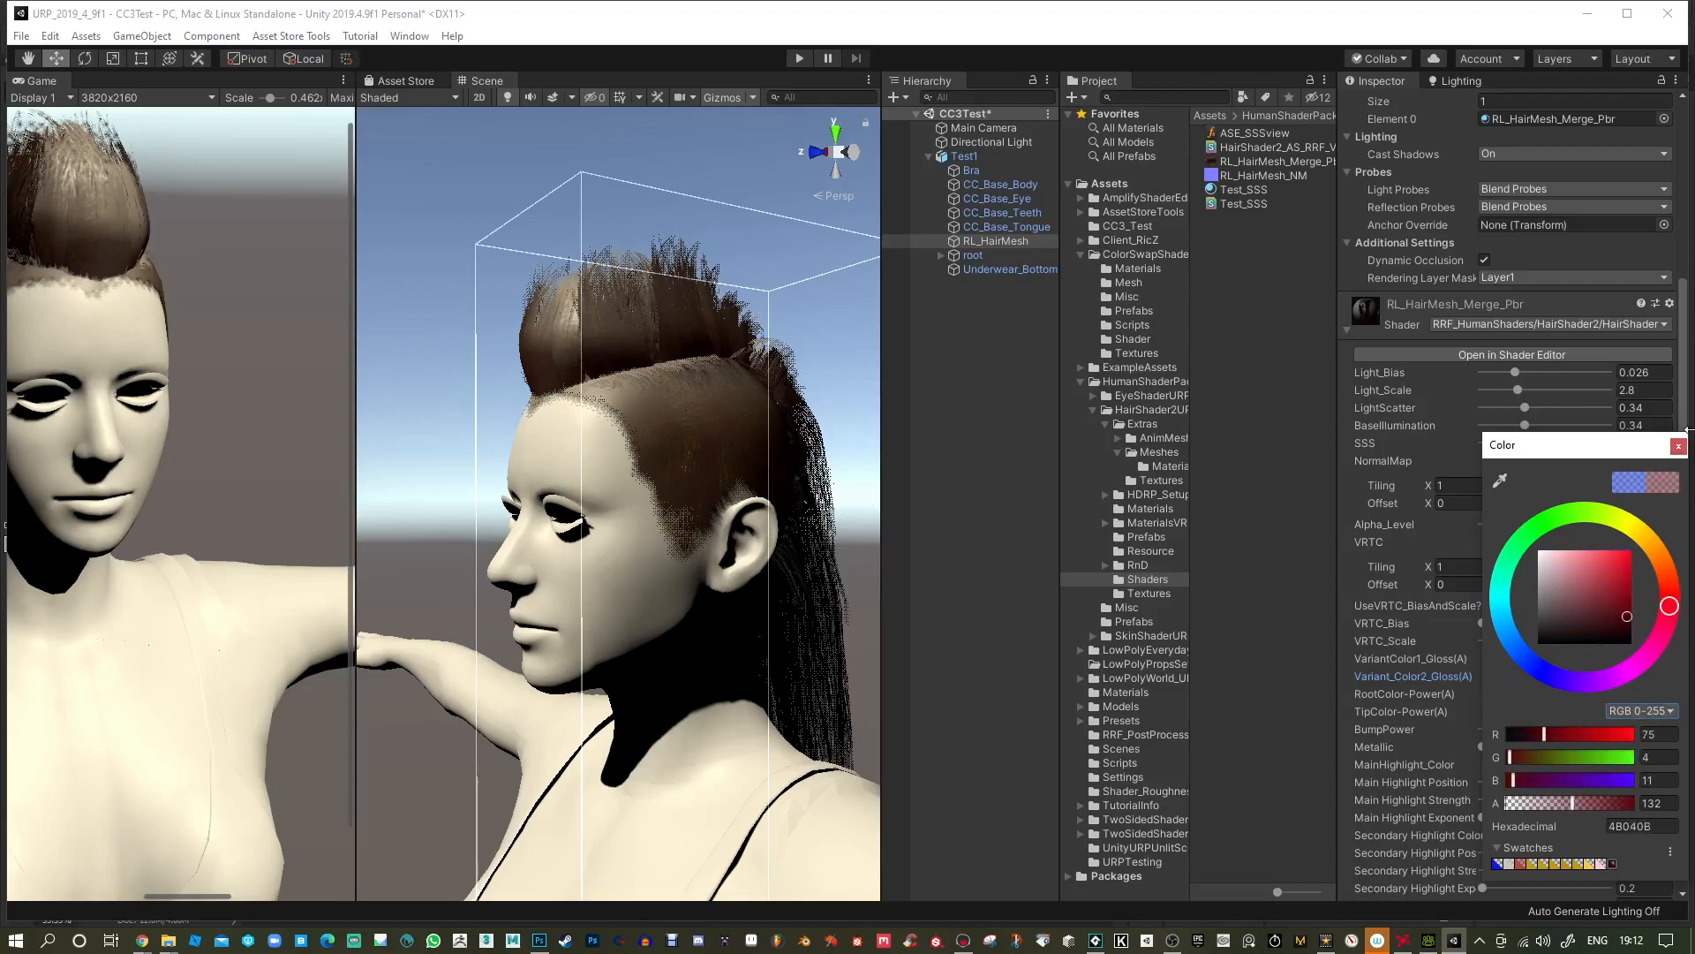
click(1677, 445)
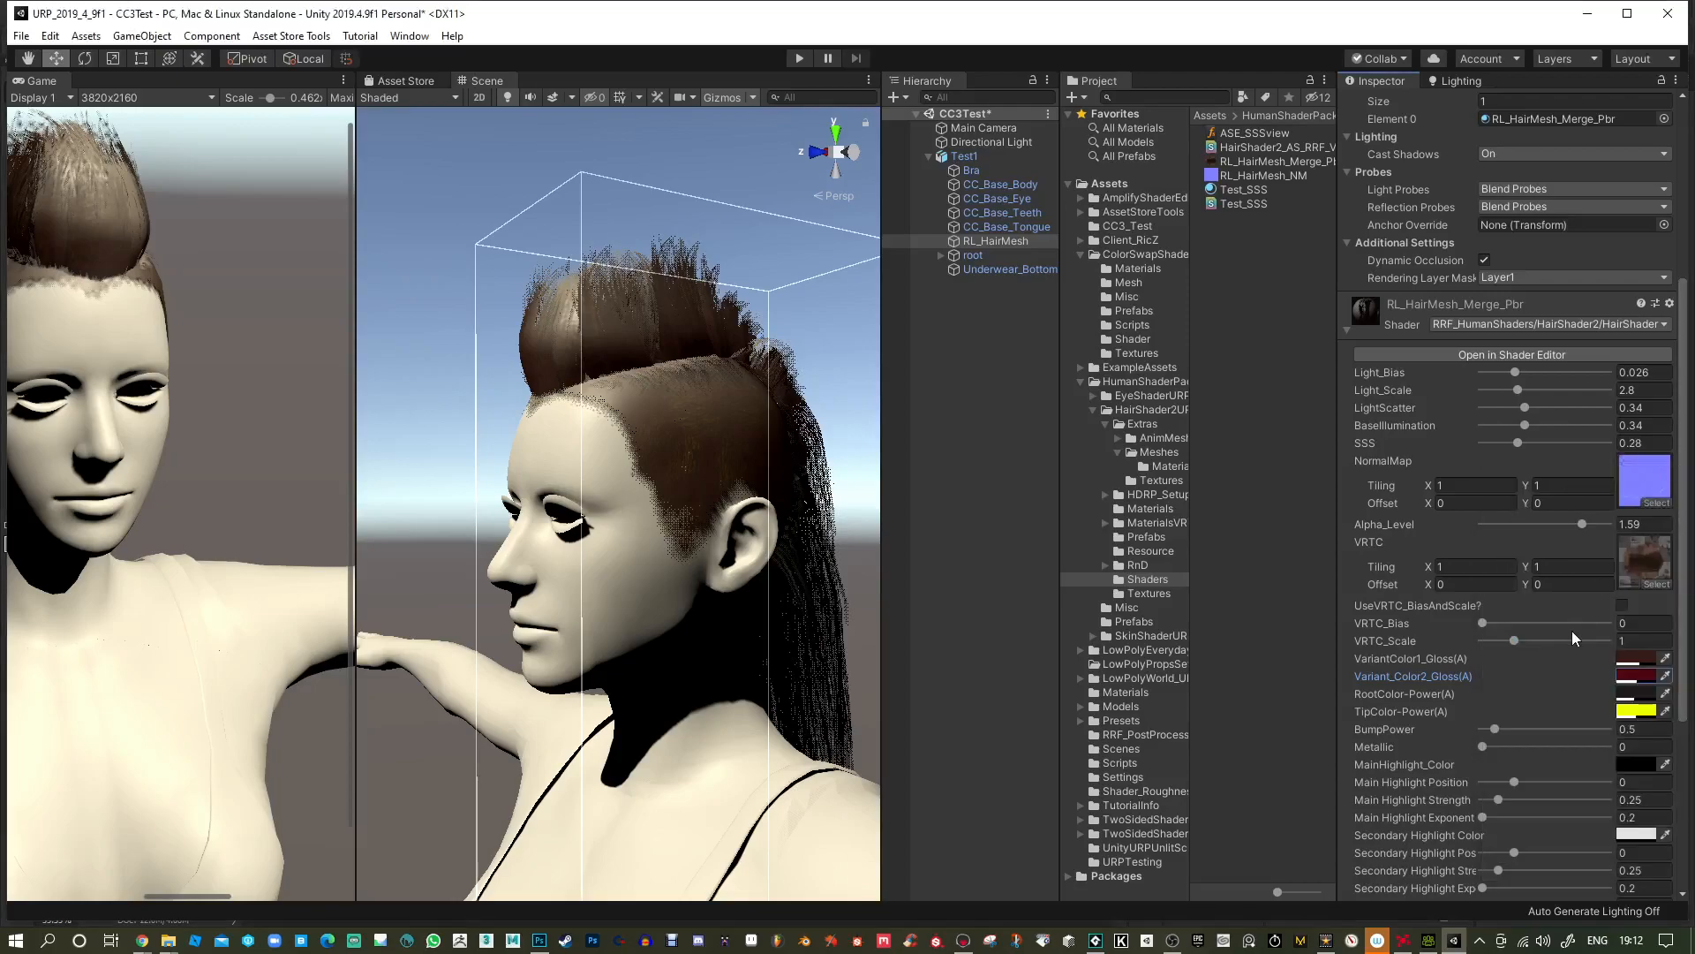
Set the hair material's RootColor-Power(A) to near-black 0F0E0E and raise its alpha.
click(1640, 701)
drag(1565, 612, 1544, 638)
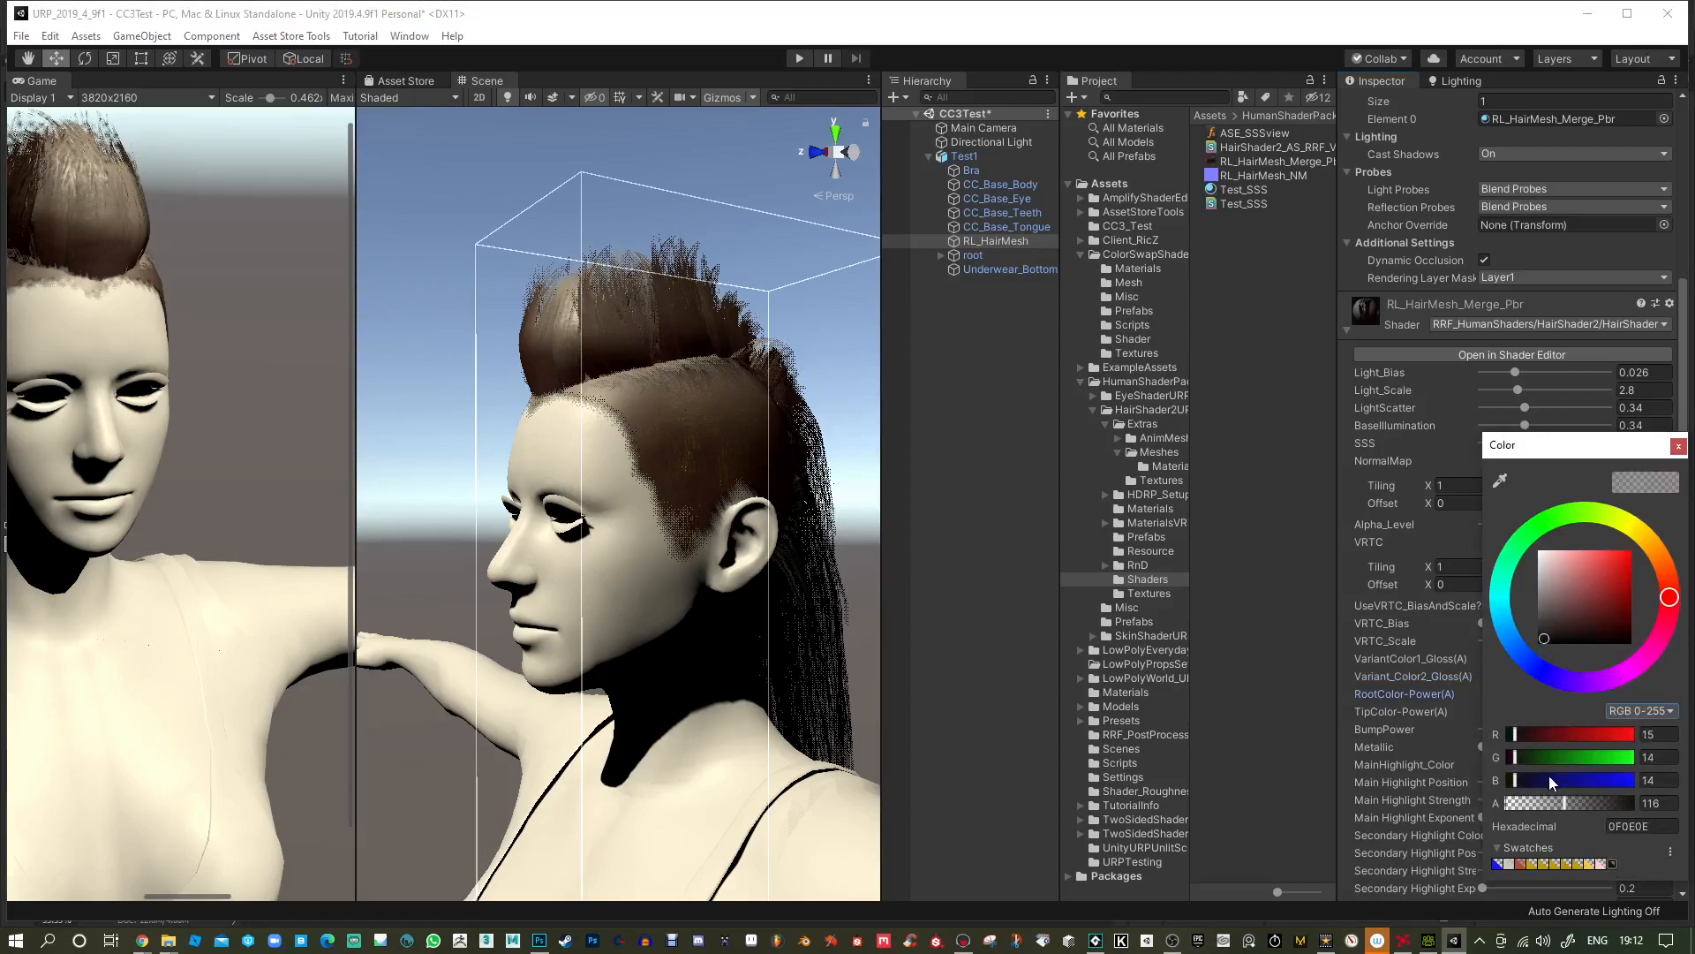
mouse_move(1580, 800)
mouse_down()
mouse_move(1523, 800)
mouse_move(1610, 799)
mouse_up()
click(1675, 445)
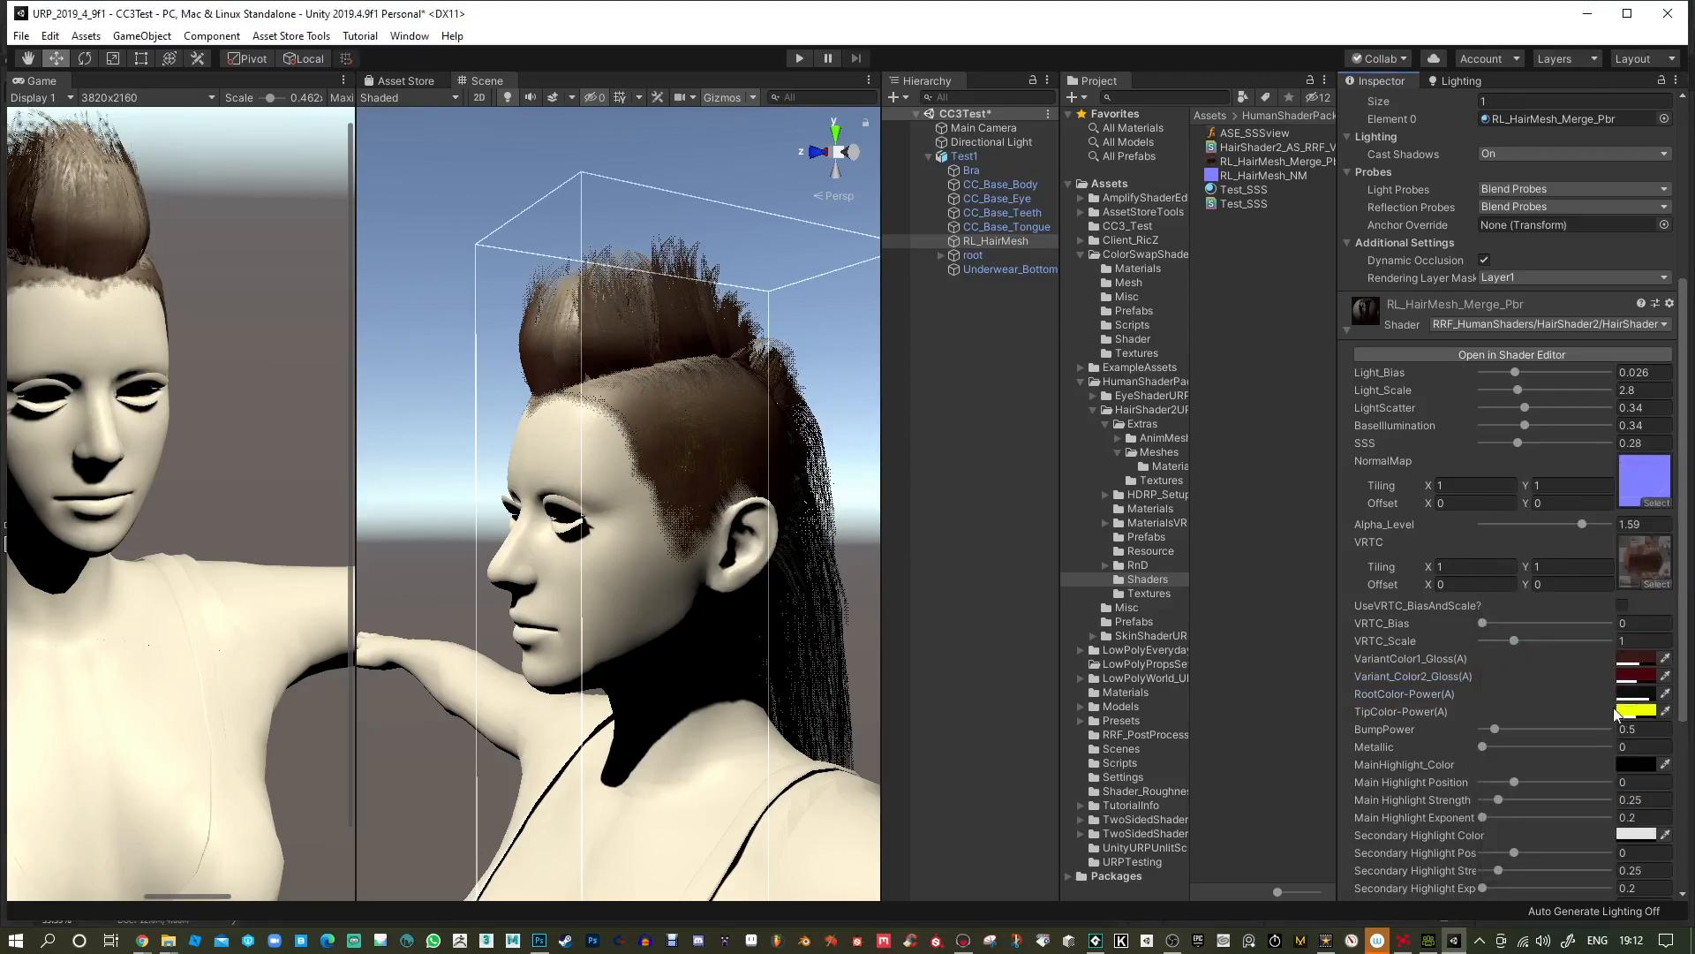
Set the hair material's TipColor-Power(A) to orange FF895D with an alpha of 255.
click(1635, 710)
drag(1585, 643, 1569, 529)
drag(1660, 561, 1666, 575)
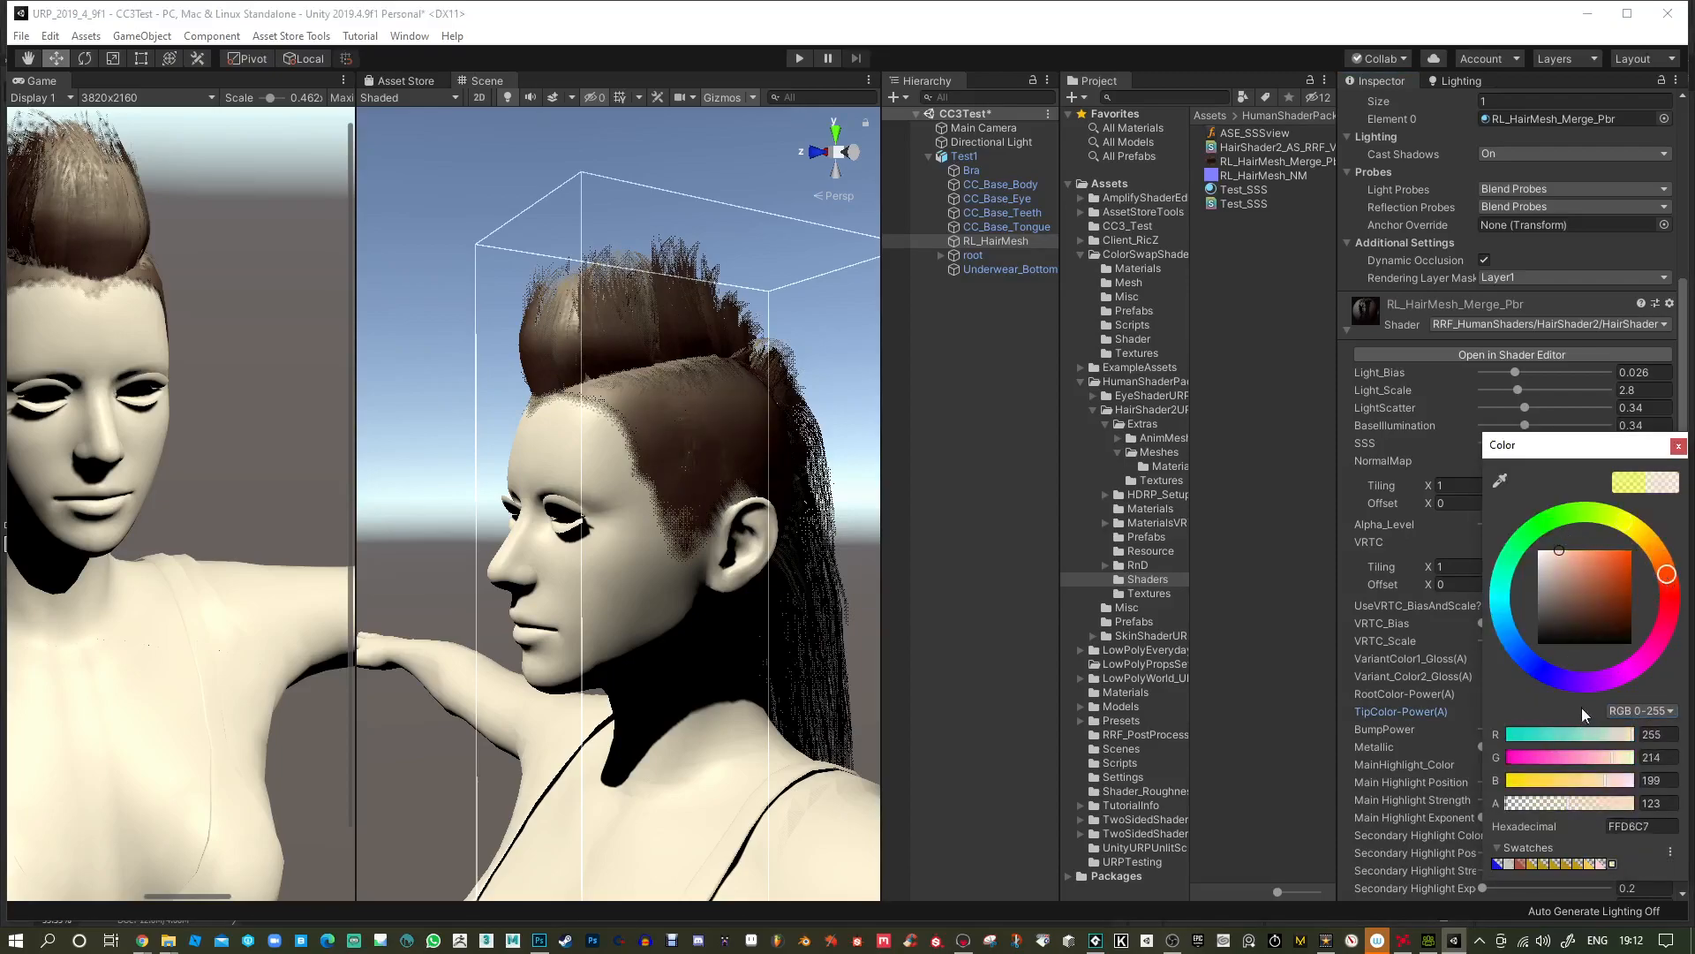
drag(1581, 800, 1634, 800)
drag(1593, 592, 1587, 527)
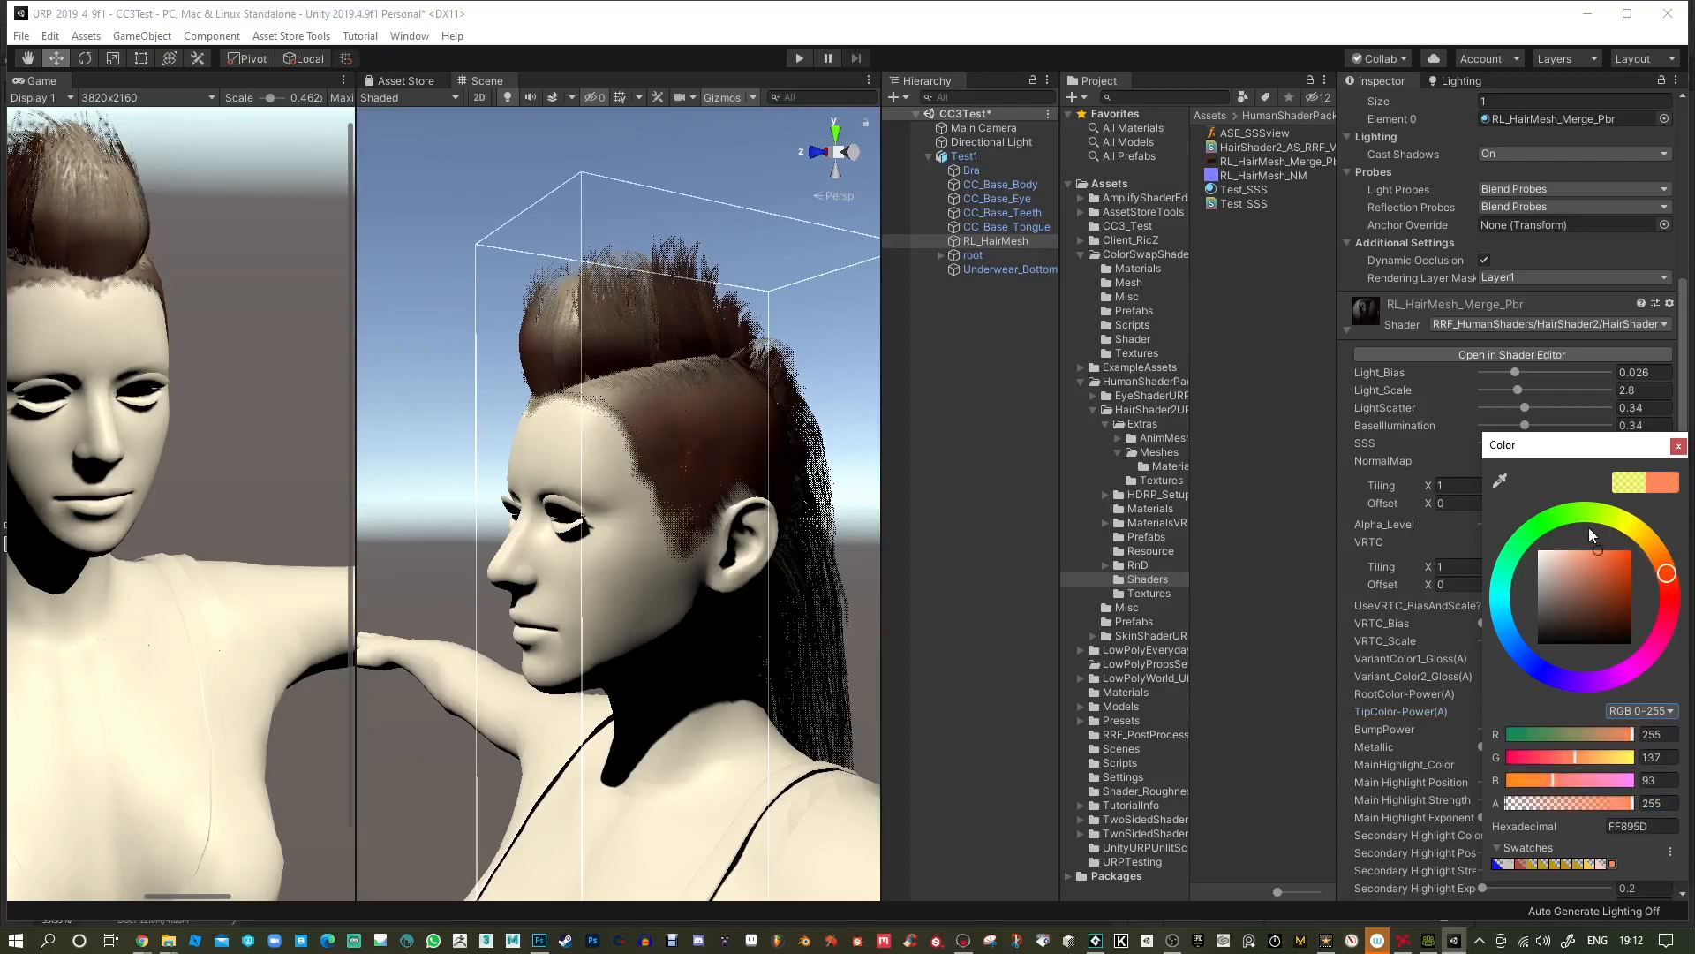
click(1677, 446)
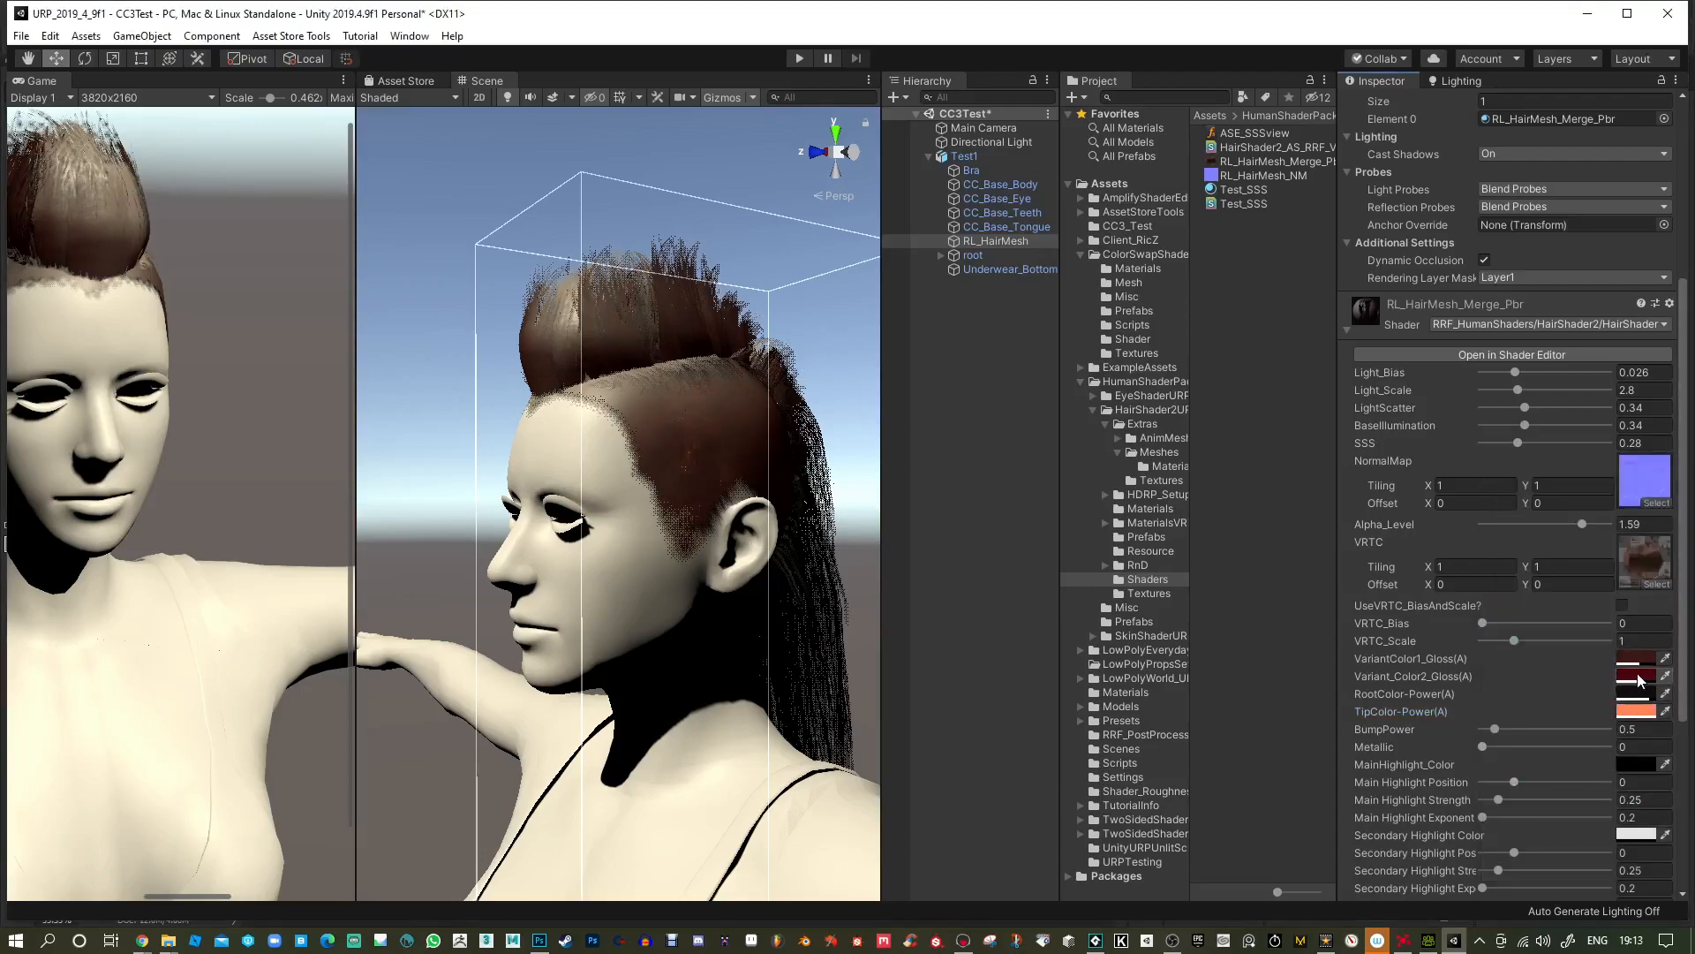
Raise the alpha of Variant_Color2_Gloss(A) to increase the second variant colour's gloss.
click(1632, 677)
drag(1583, 802, 1621, 802)
click(1678, 446)
Enable UseVRTC_BiasAndScale with VRTC_Bias 0.006 and VRTC_Scale 2.11, and set BumpPower to 2.54 and Metallic to 0.26.
mouse_move(1507, 625)
mouse_down()
mouse_move(1545, 640)
mouse_move(1496, 636)
mouse_move(1576, 636)
mouse_move(1485, 625)
mouse_up()
click(1619, 605)
drag(1495, 728, 1567, 780)
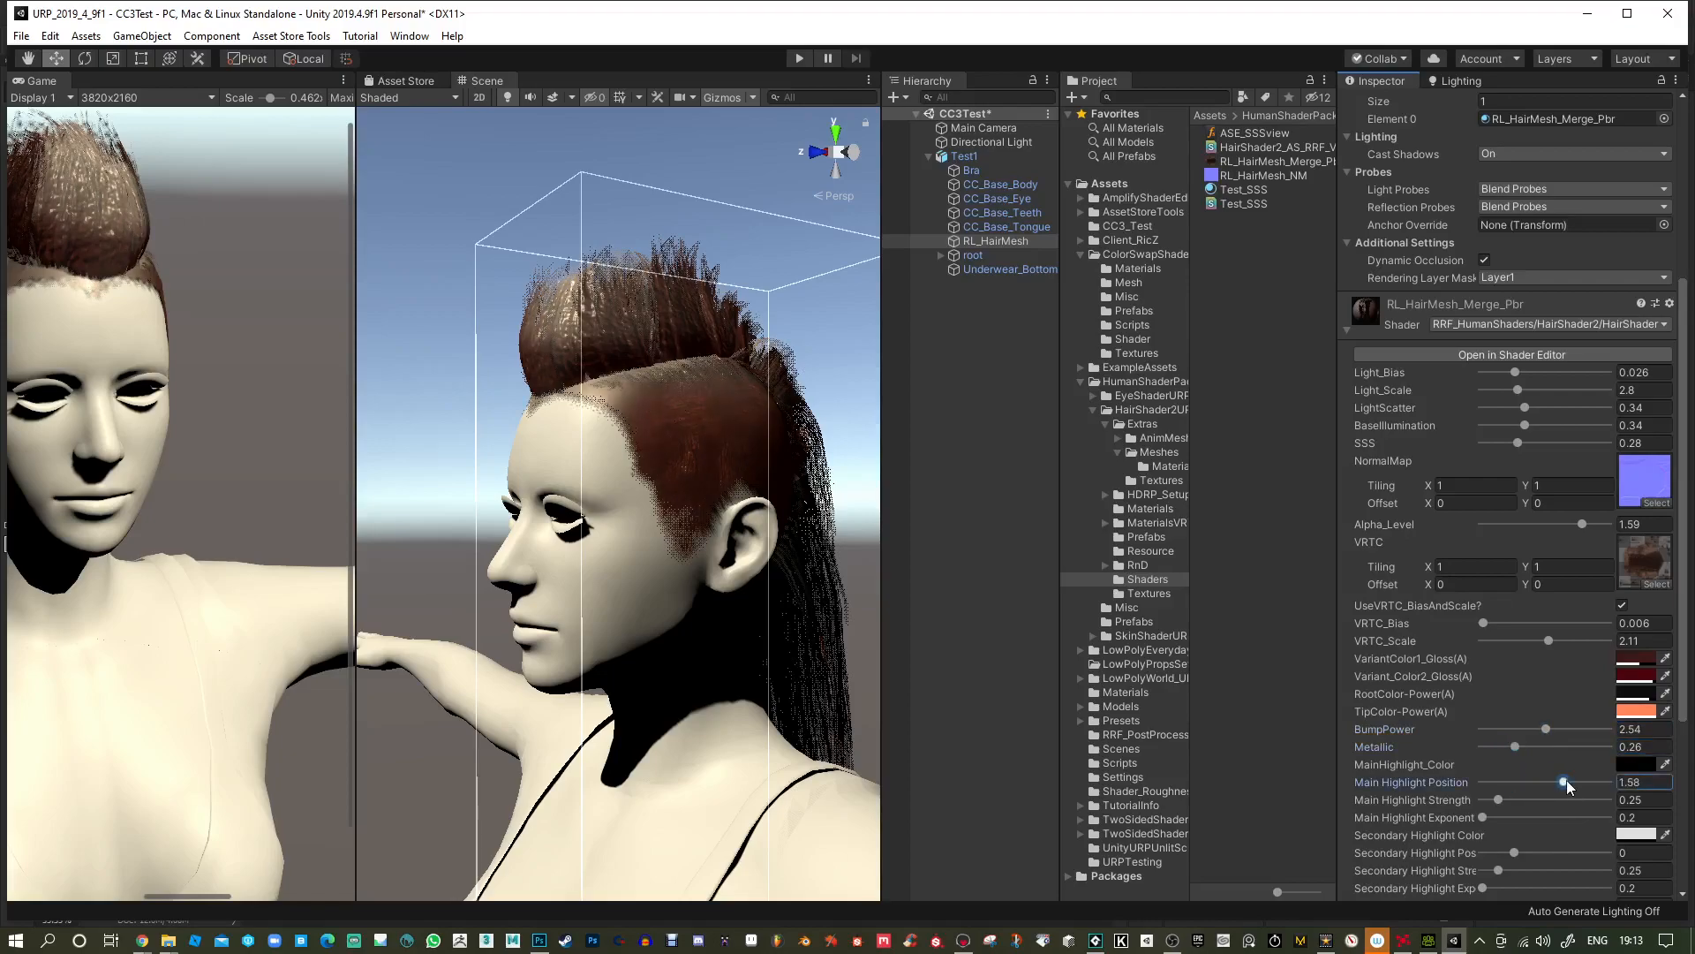
Set MainHighlight_Color to a light tan and Main Highlight Position to 1.32.
click(1634, 762)
drag(1609, 602, 1660, 561)
click(1677, 445)
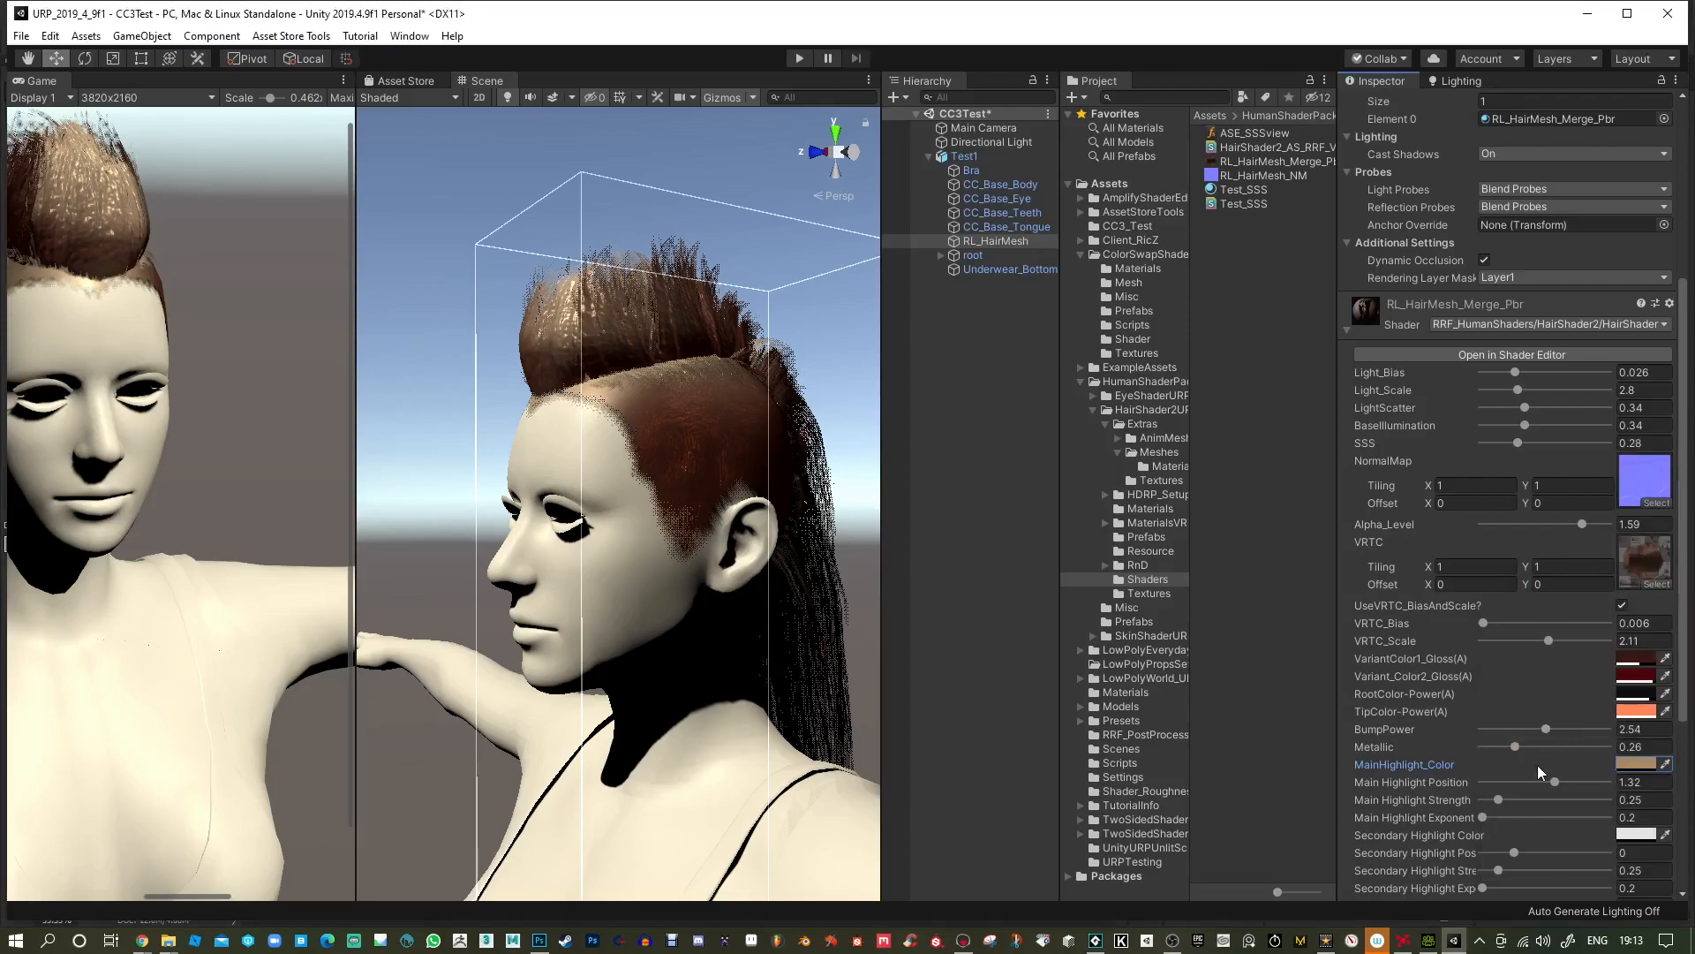
Set the main highlight's strength to 0.82 and exponent to 352, and the secondary highlight's position to 0.97, strength to 0.62 and exponent to 105.
scroll(1523, 804, down, 3)
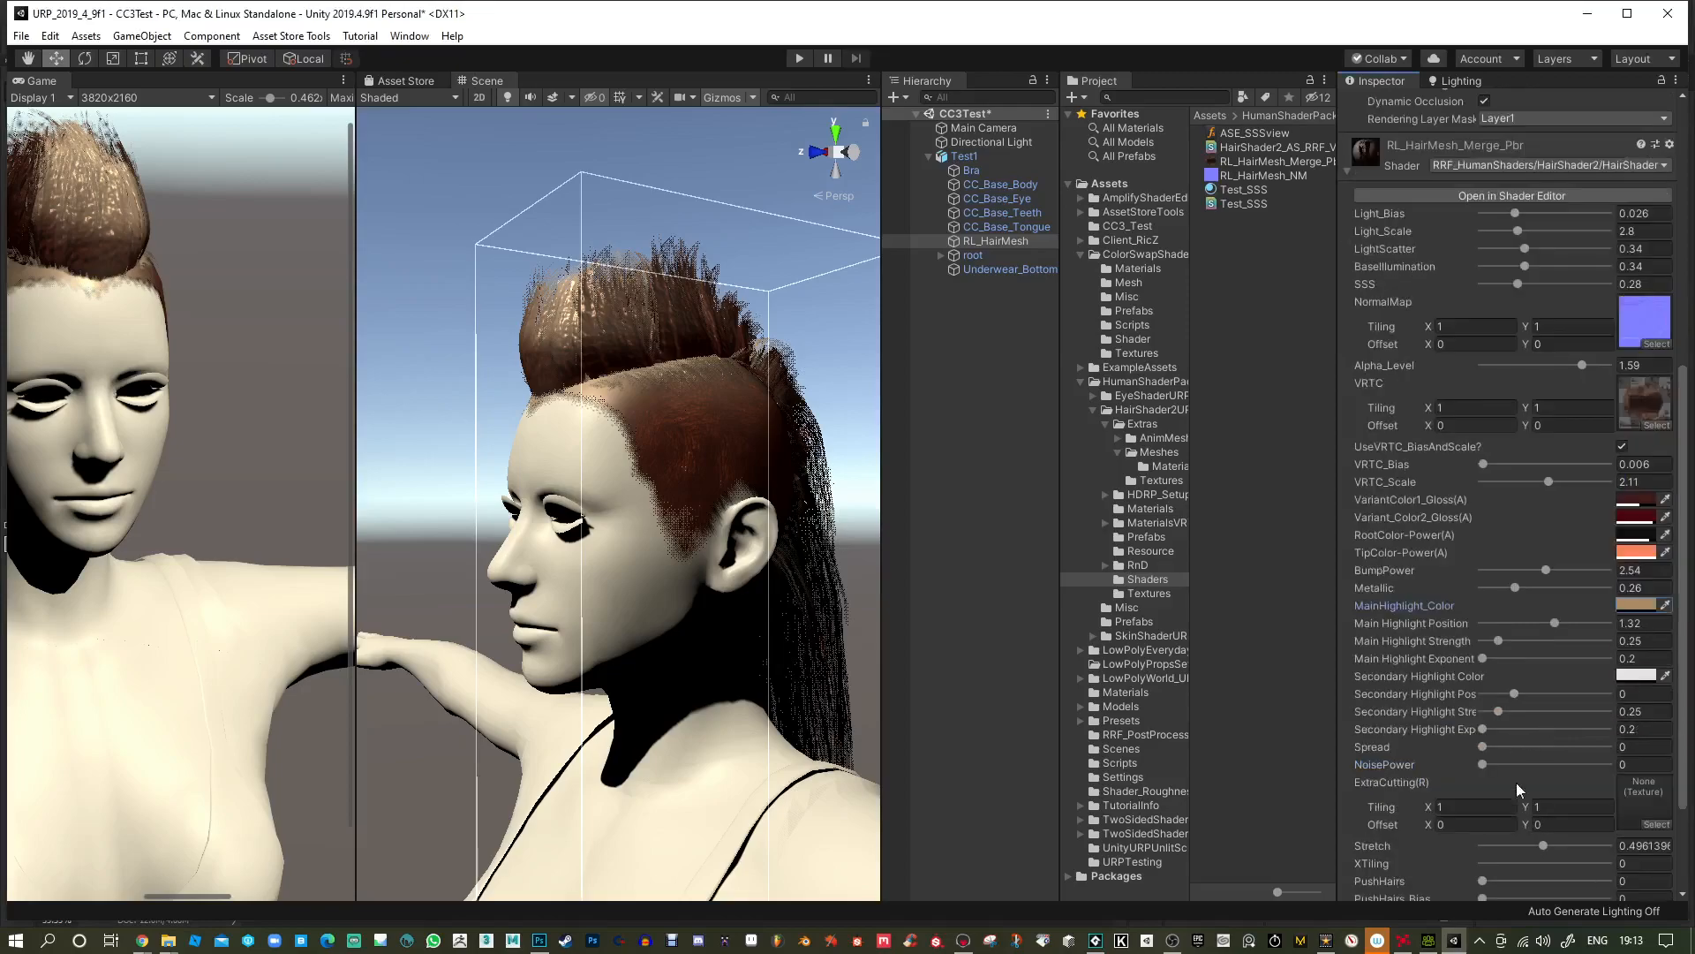
click(1520, 641)
click(1514, 659)
click(1536, 694)
click(1521, 712)
mouse_move(1519, 728)
mouse_down()
mouse_move(1534, 728)
mouse_move(1496, 727)
mouse_up()
click(1523, 710)
click(1545, 694)
drag(1523, 643, 1533, 642)
click(1527, 658)
Set the hair material's Spread to 0.44 and NoisePower to 943, and lower its BumpPower.
mouse_move(1492, 746)
mouse_down()
mouse_move(1567, 764)
mouse_move(1519, 765)
mouse_move(1526, 750)
mouse_up()
click(1516, 747)
alt+drag(628, 422, 811, 455)
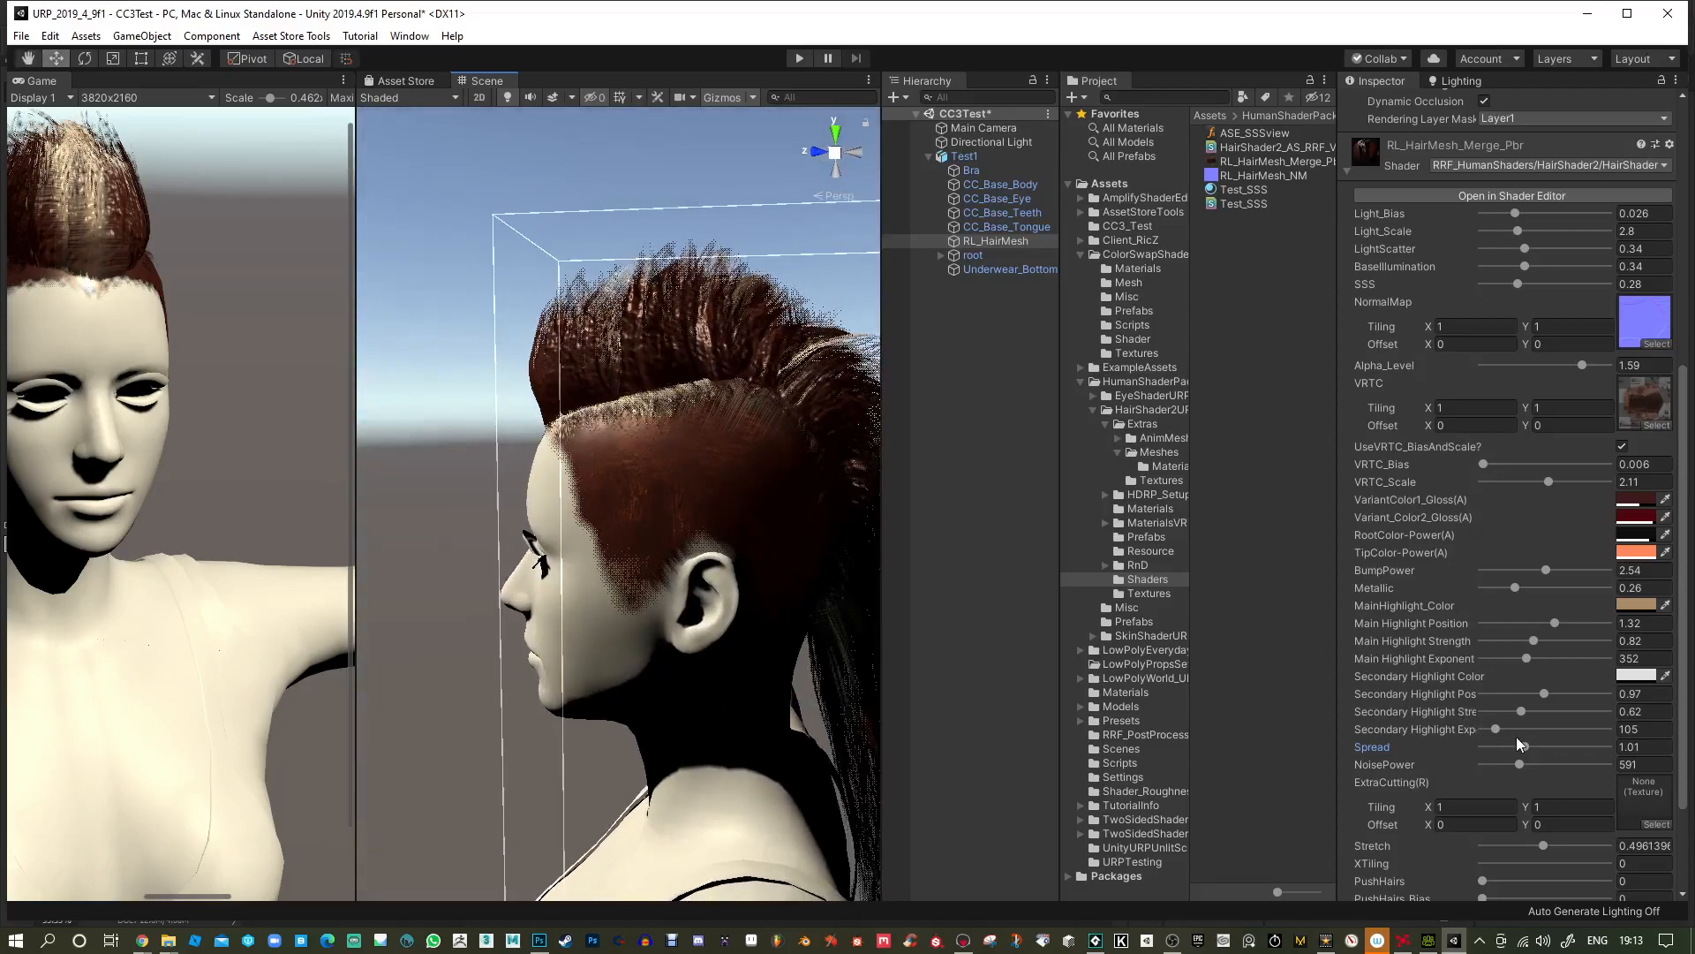
mouse_move(1523, 746)
mouse_down()
mouse_move(1487, 746)
mouse_move(1581, 761)
mouse_move(1544, 765)
mouse_up()
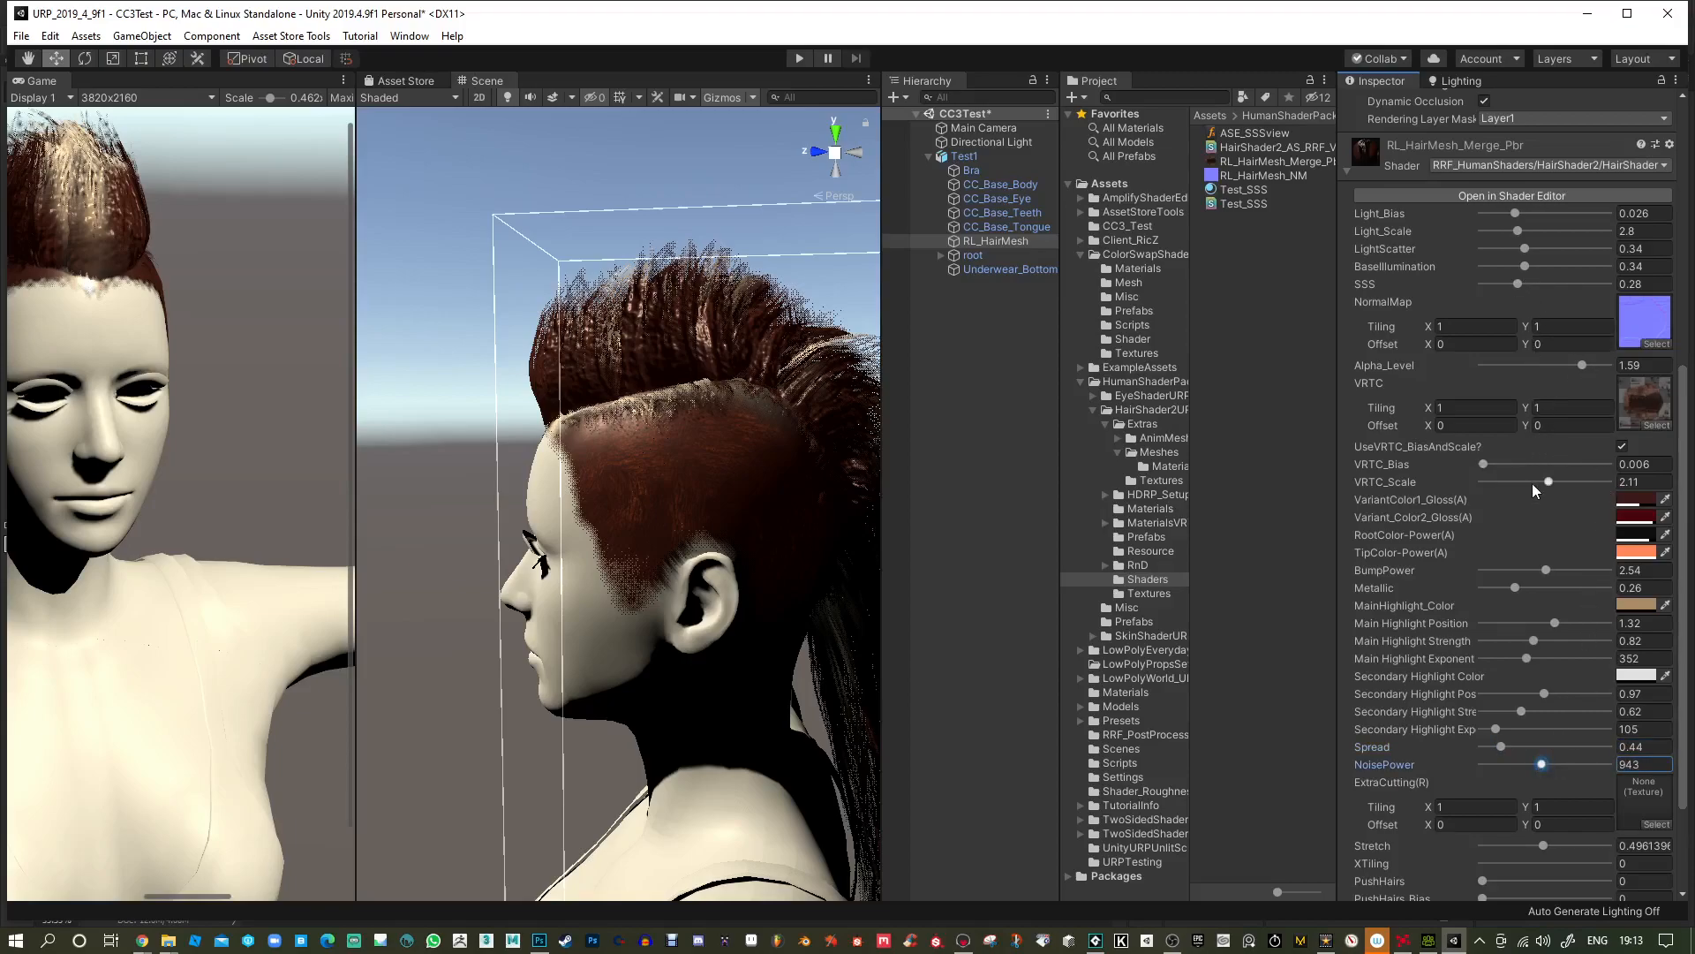
mouse_move(1547, 569)
mouse_down()
mouse_move(1508, 569)
mouse_move(1530, 572)
mouse_up()
Switch to Photoshop and open RL_HairMesh_Merge_Pbr_Diffuse.png from the desktop's CC3Test/Test1.fbm folder.
click(540, 941)
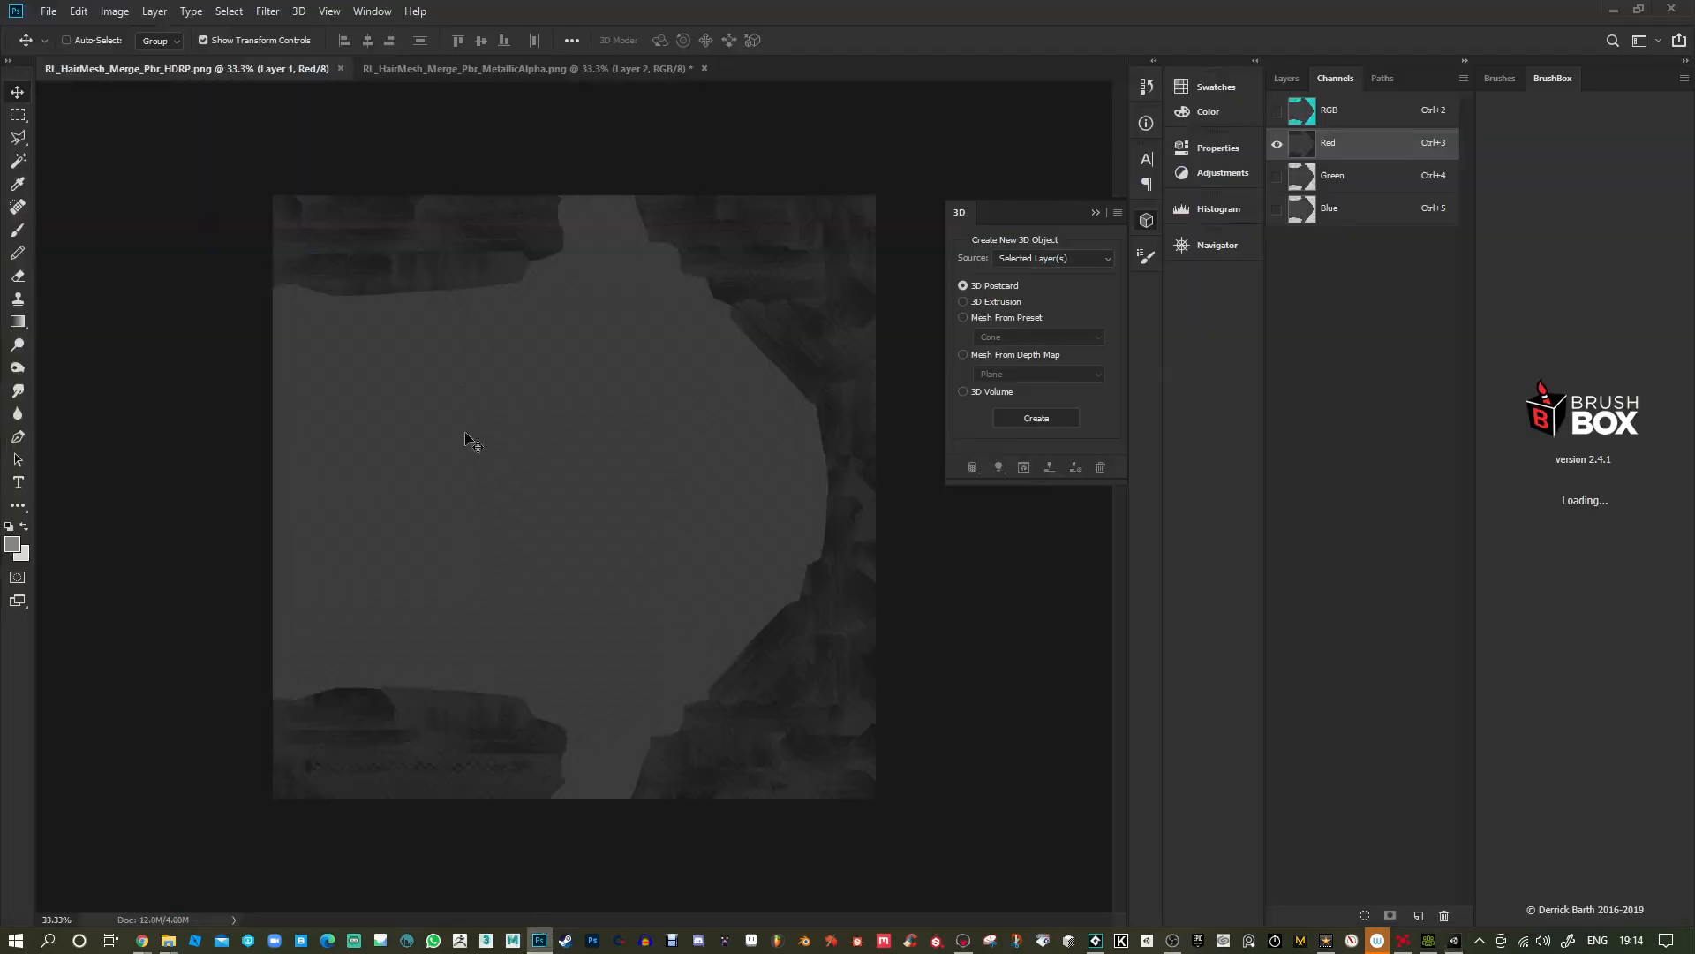
click(54, 12)
click(60, 46)
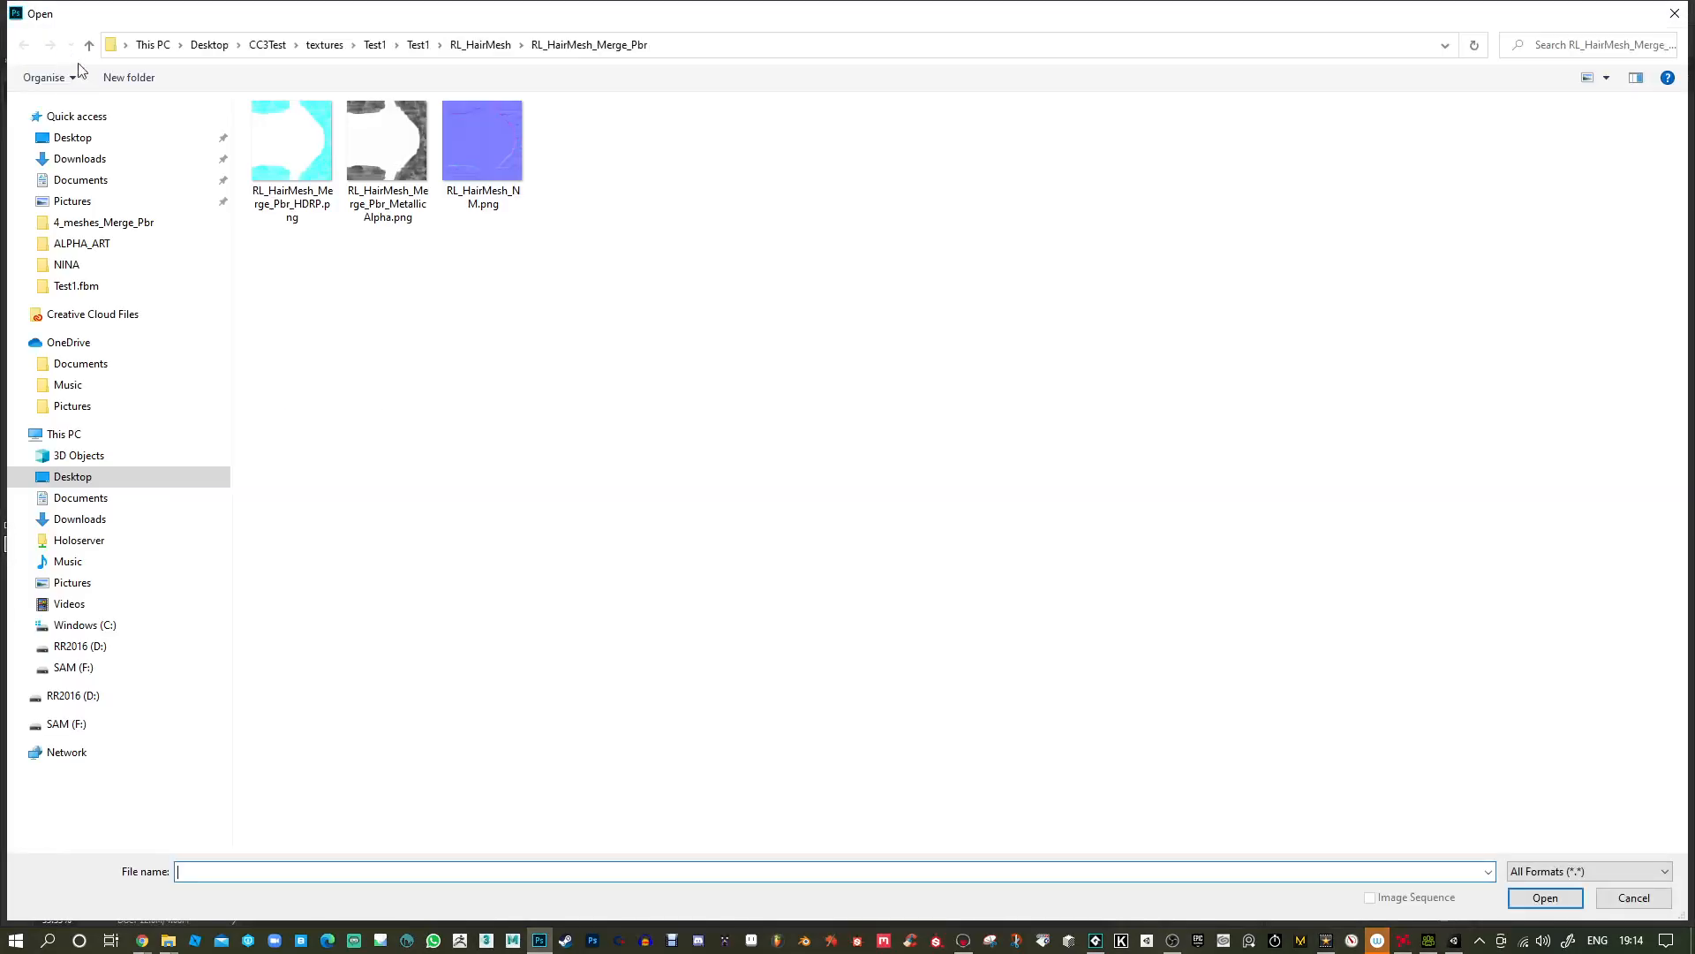
click(484, 44)
click(416, 46)
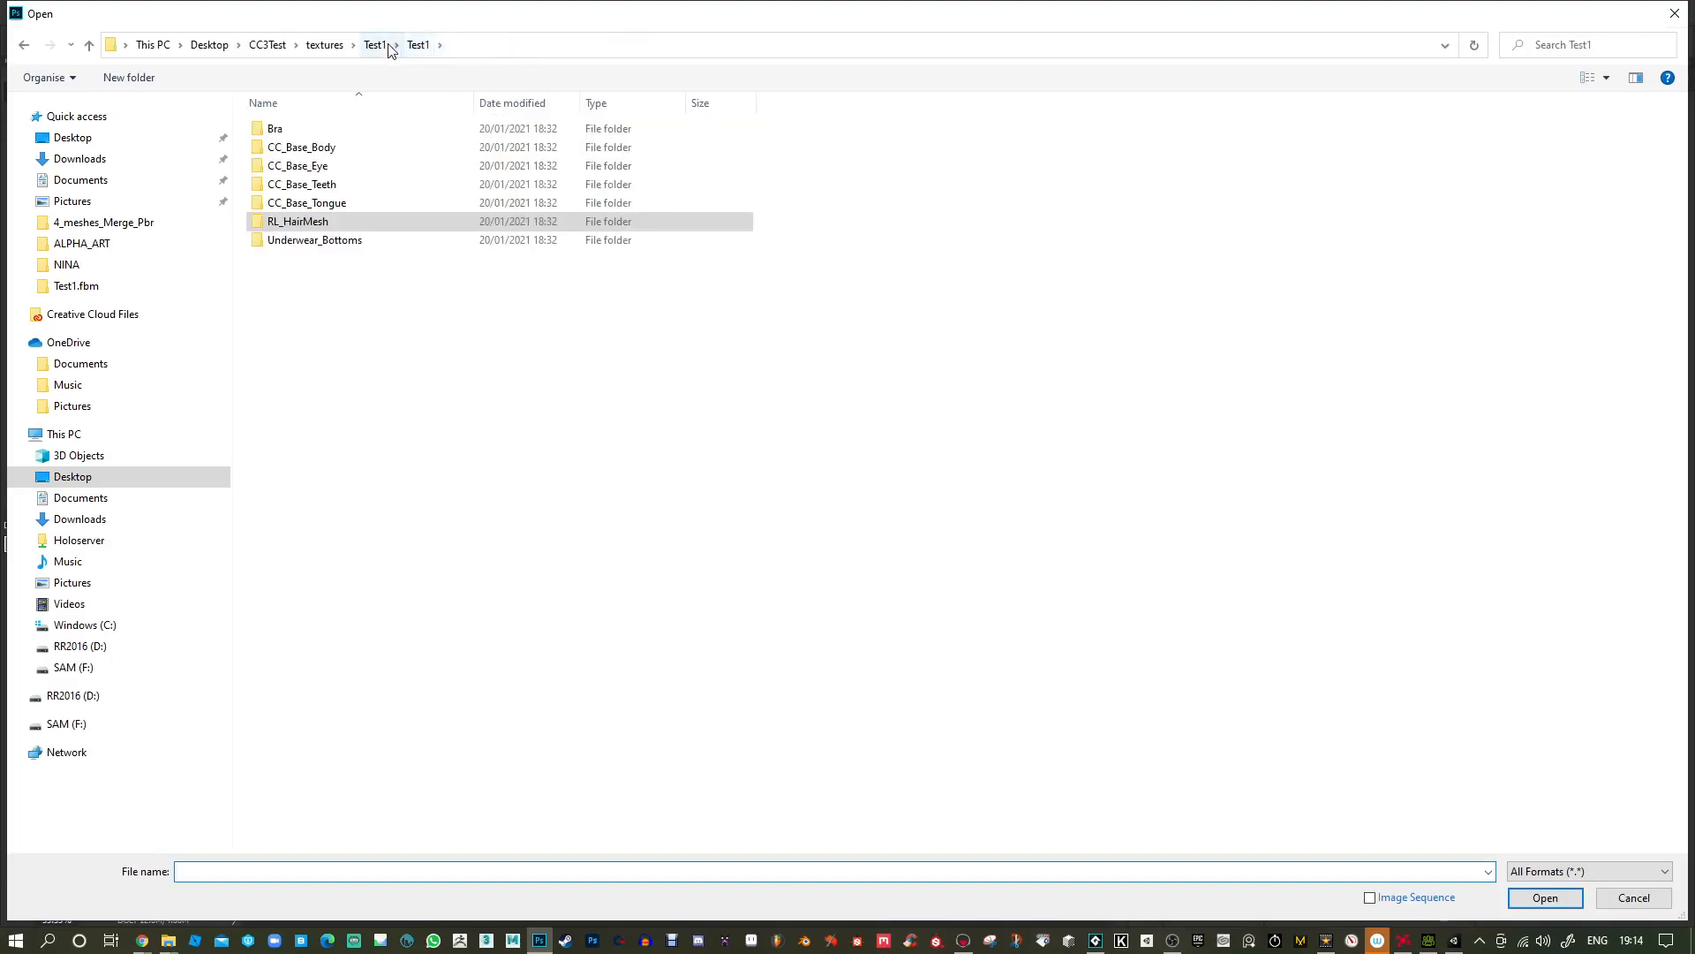
click(325, 45)
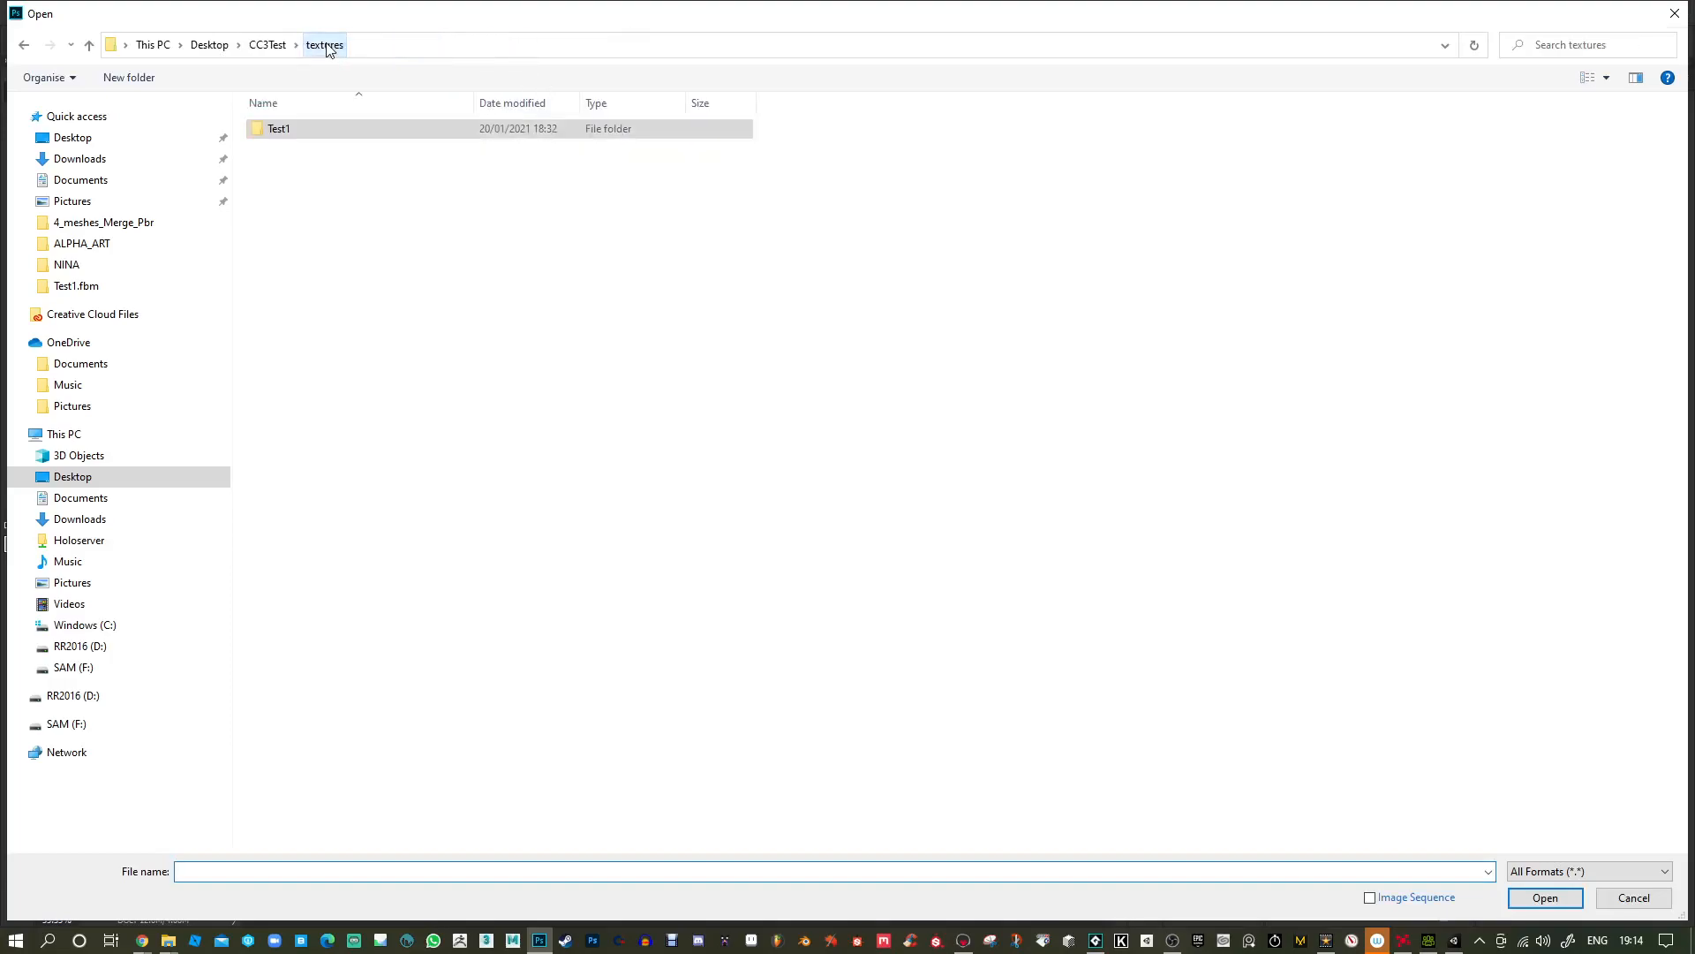
click(268, 45)
double_click(292, 130)
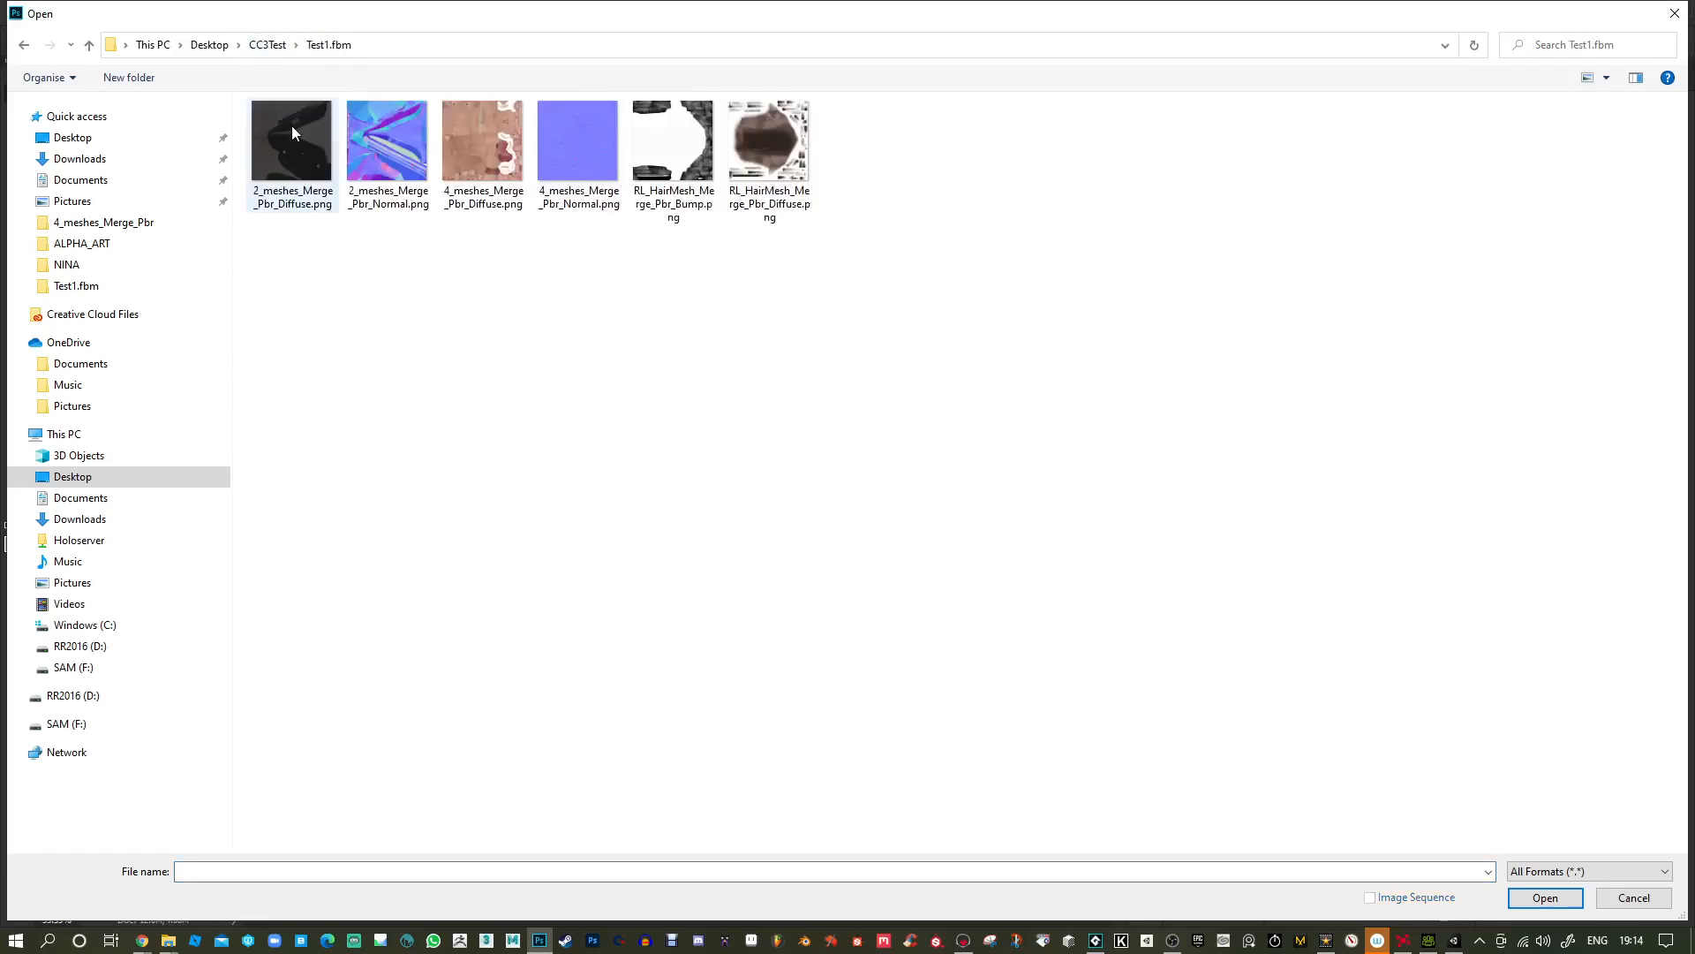
double_click(763, 173)
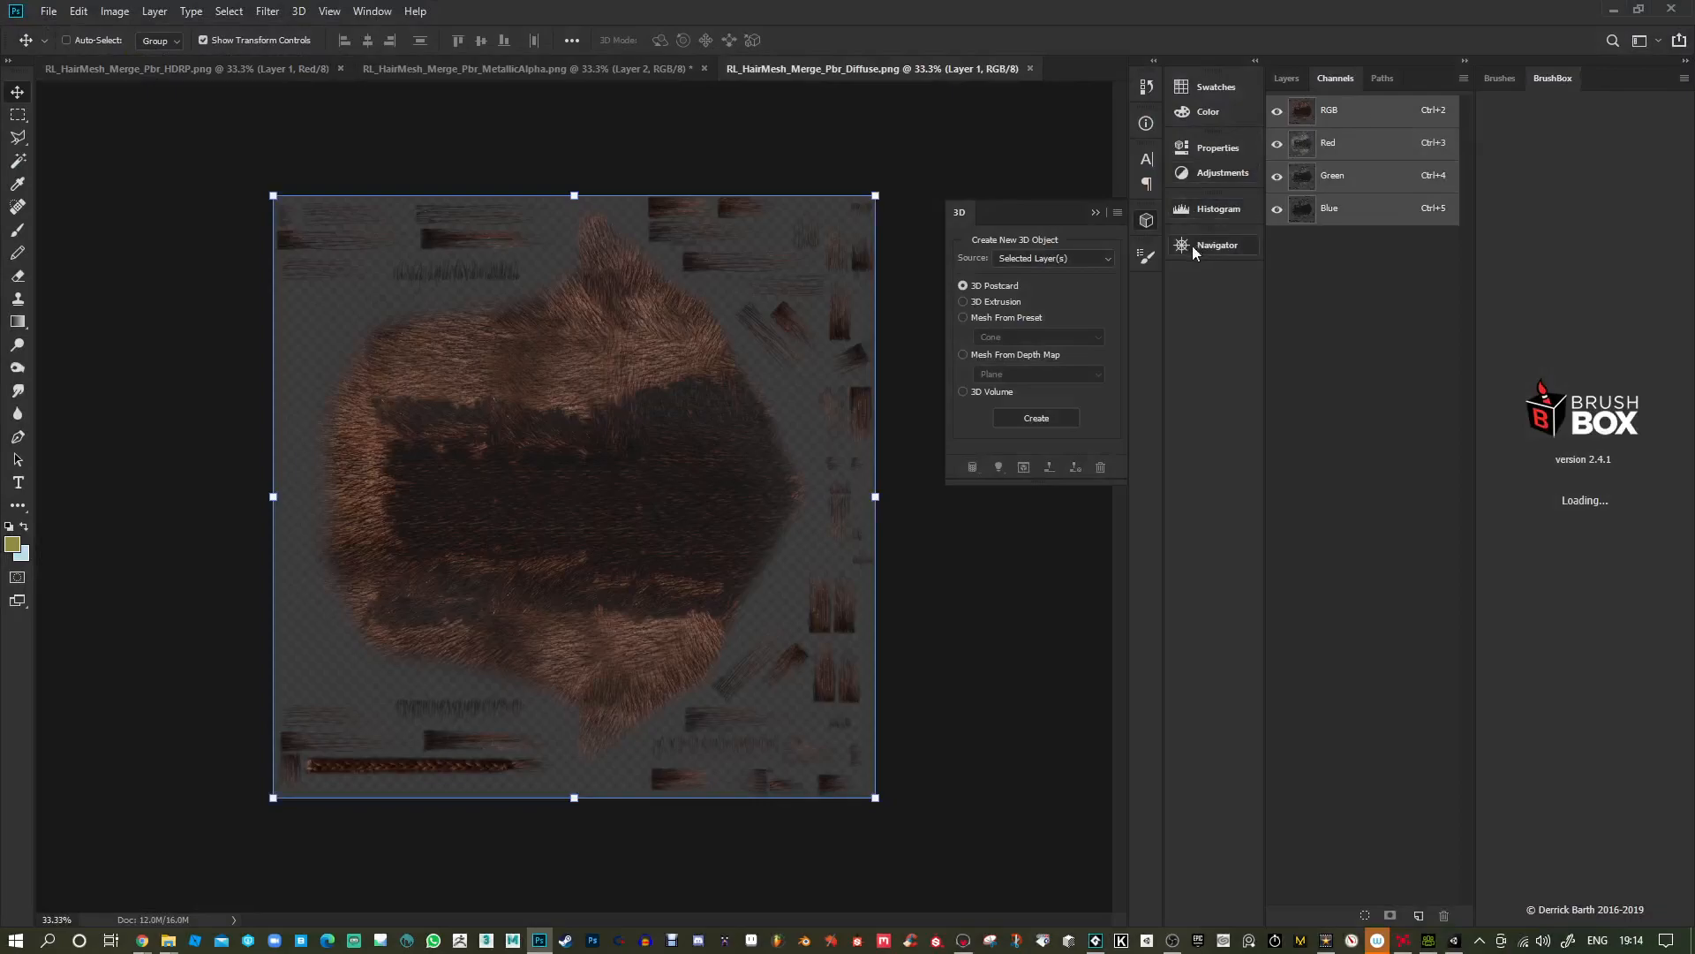
Compare the diffuse texture's colour channels, then copy the Red channel and paste it as a new layer.
click(1353, 153)
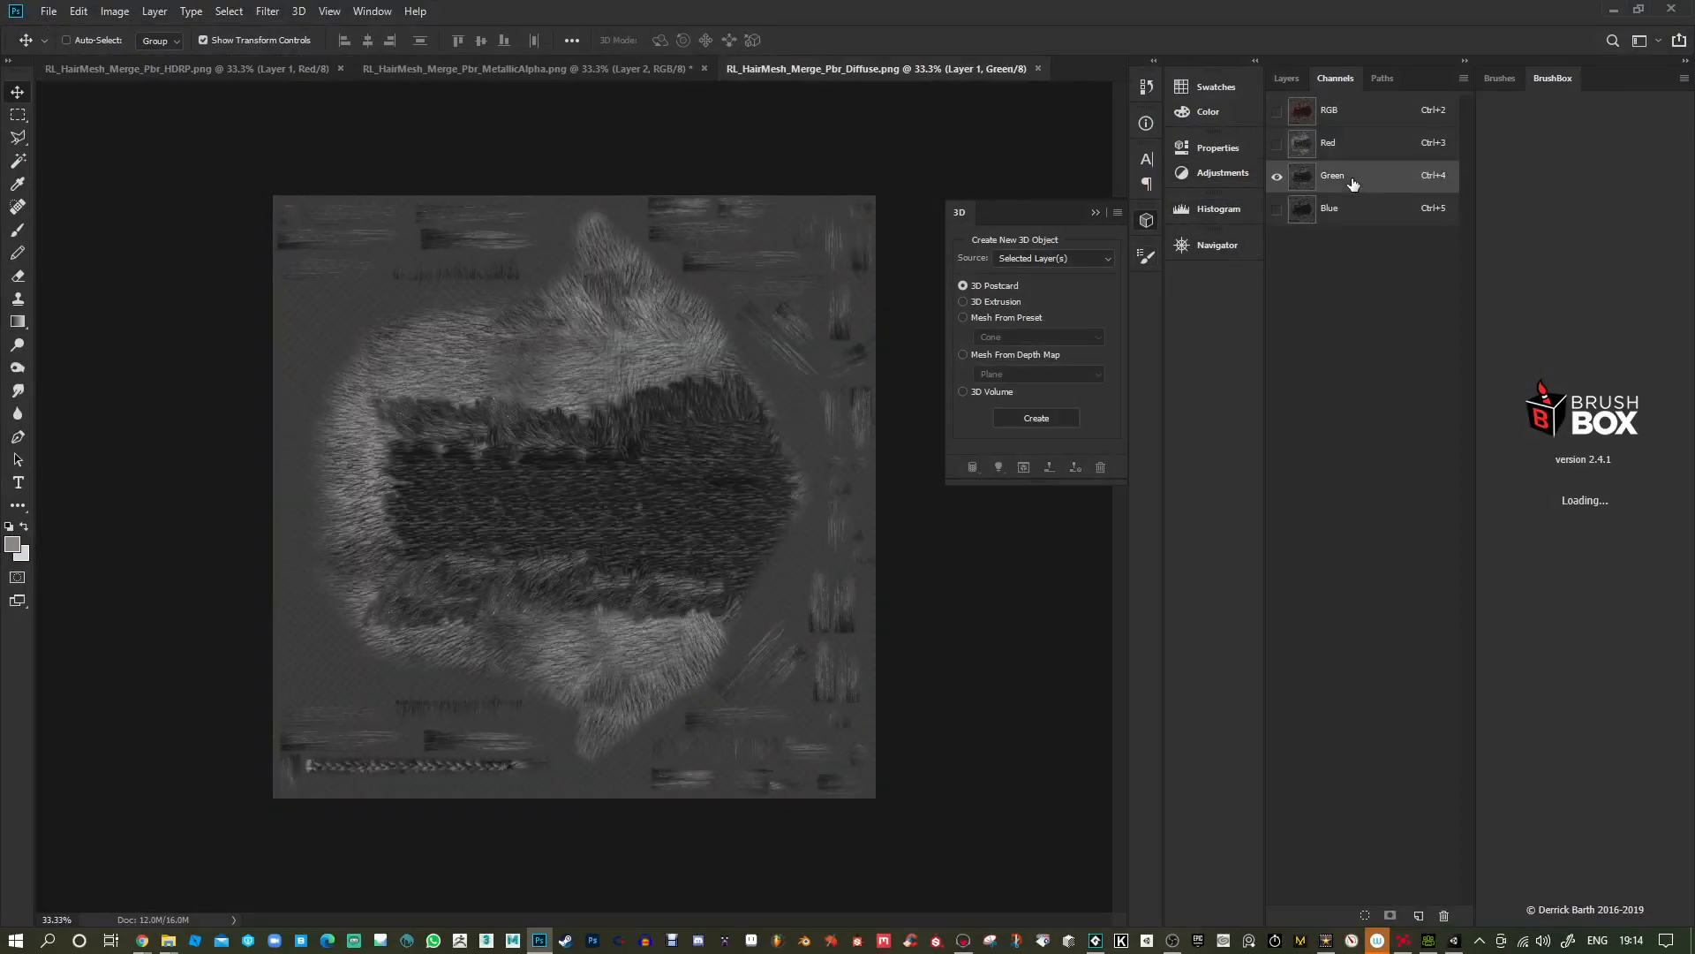
click(1353, 182)
click(1348, 215)
click(1340, 152)
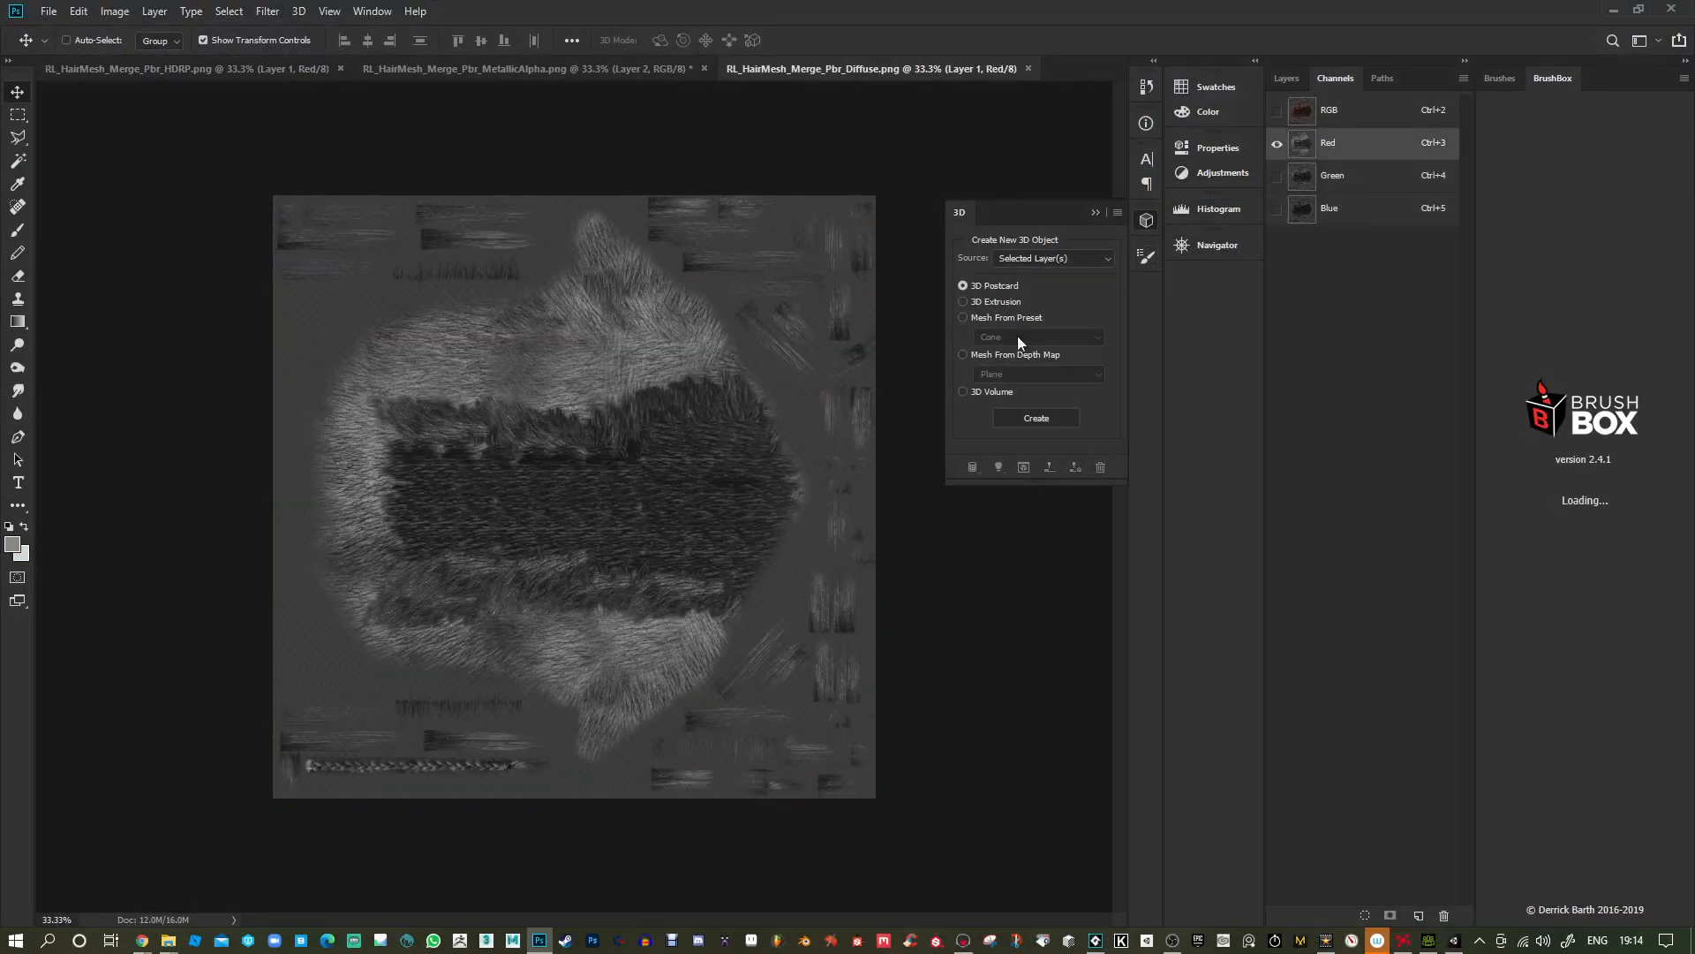
ctrl+click(833, 367)
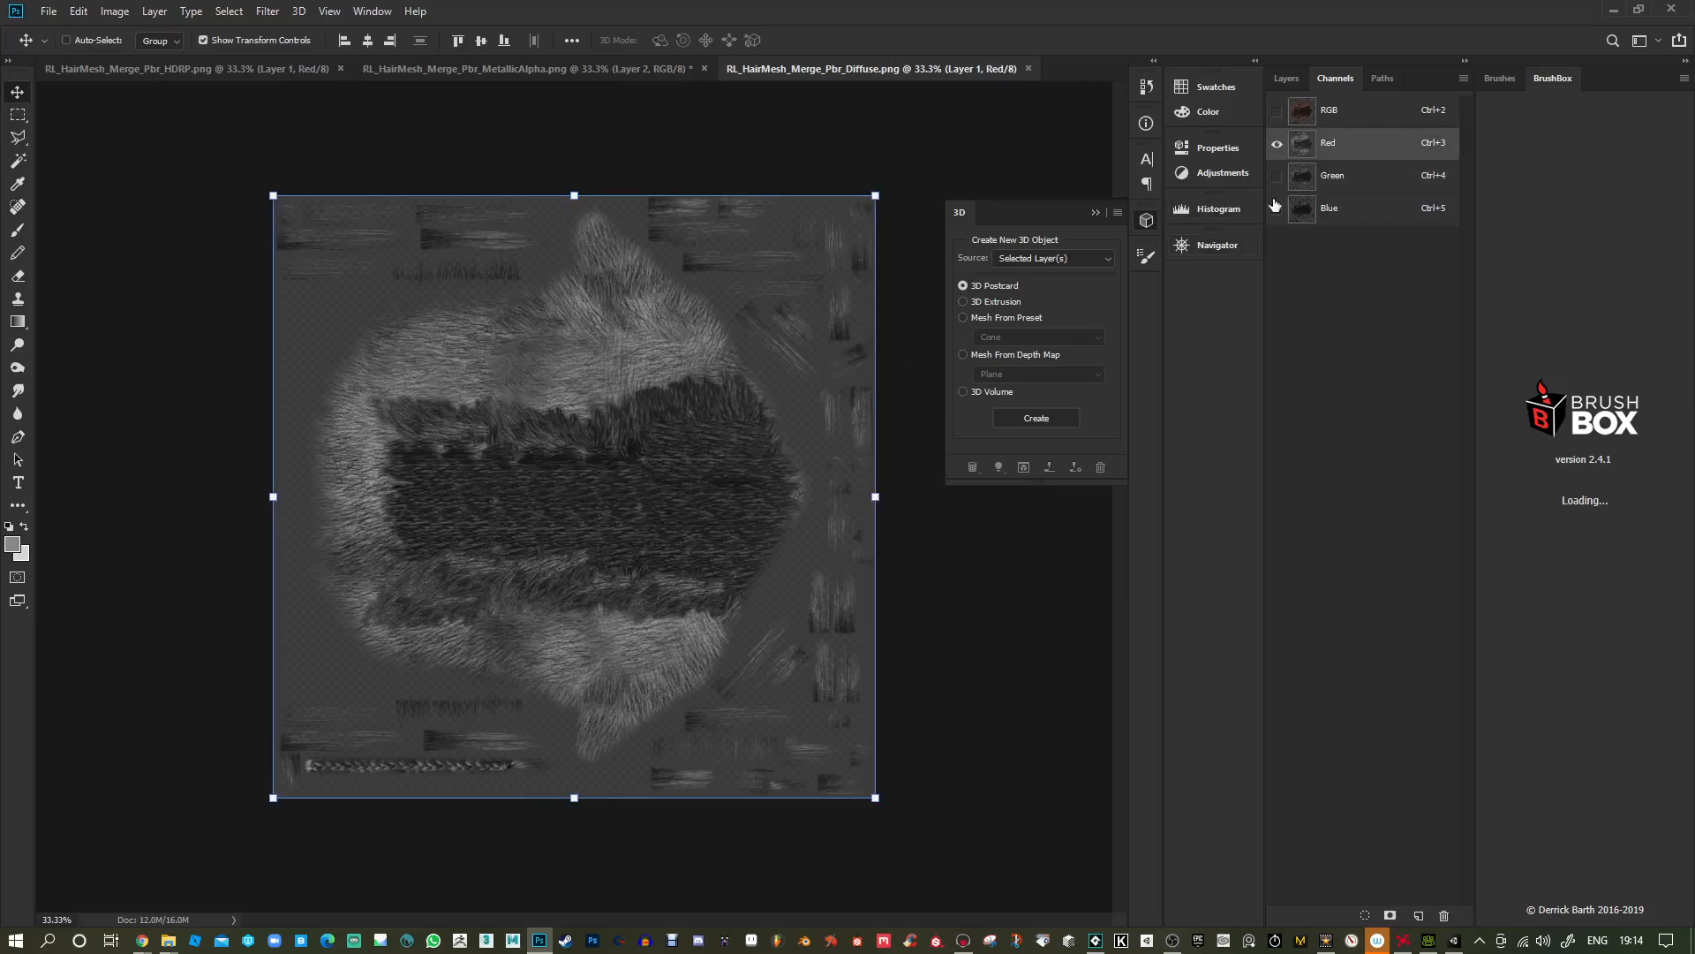
click(1333, 112)
click(1276, 78)
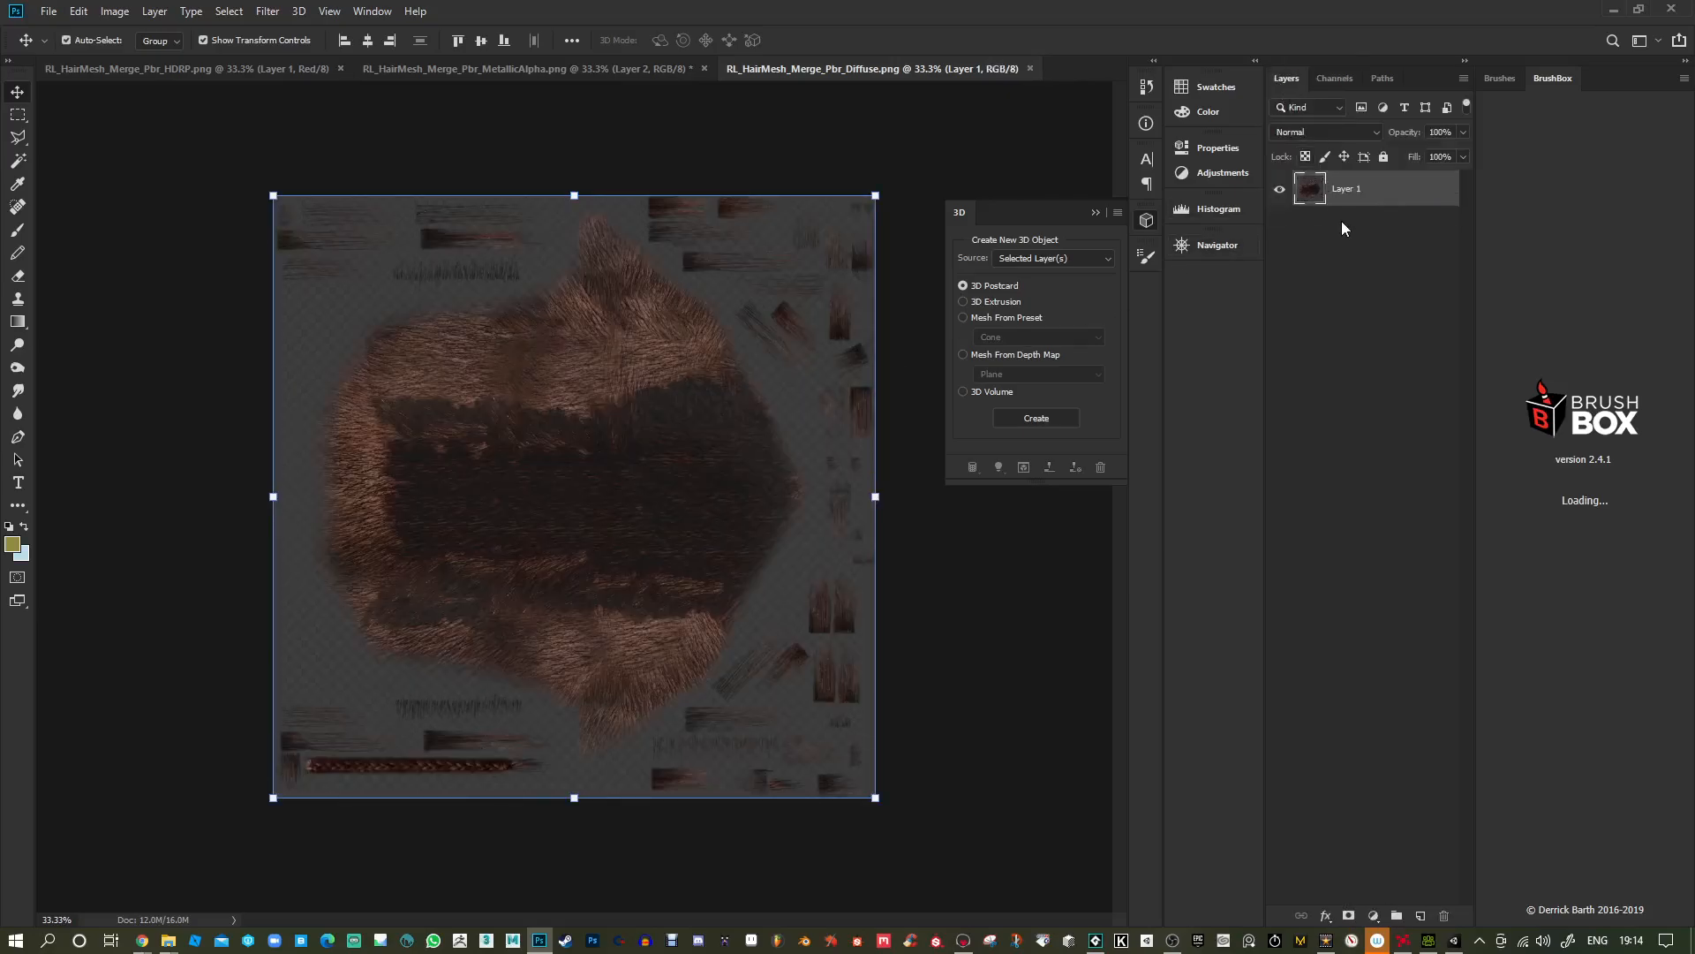
key(ctrl+v)
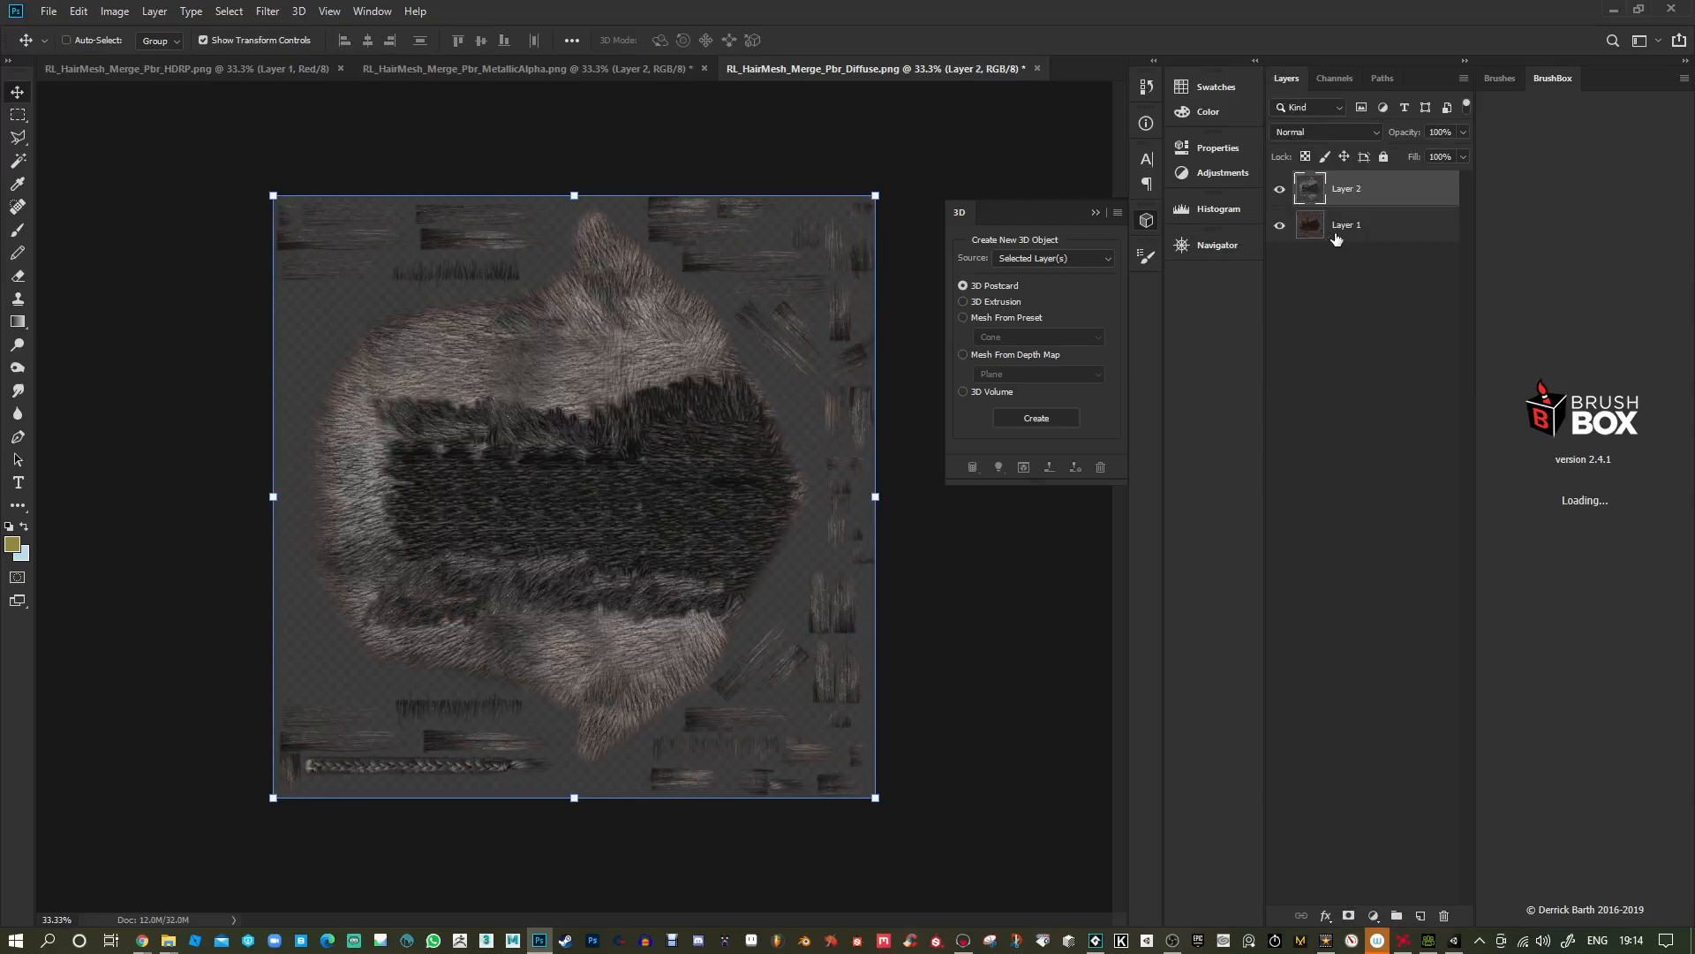
Add a new layer between Layer 1 and the pasted greyscale layer, and fill it with grey using the Paint Bucket.
click(1334, 235)
click(1423, 915)
click(18, 321)
click(80, 337)
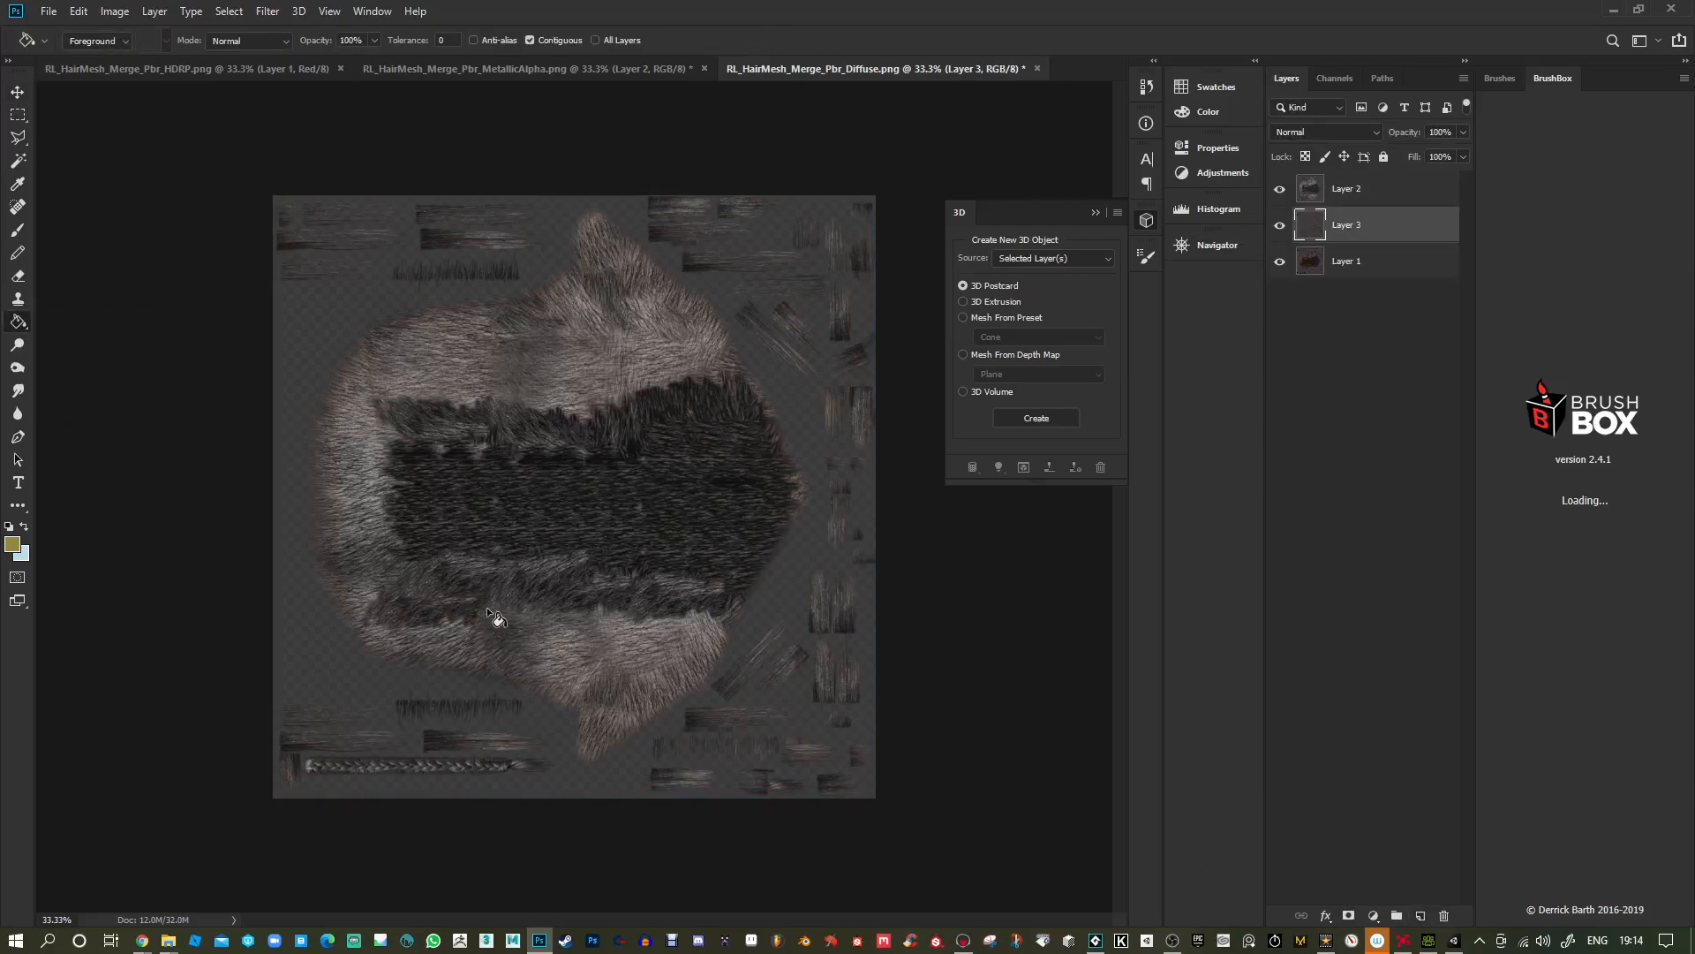
click(308, 654)
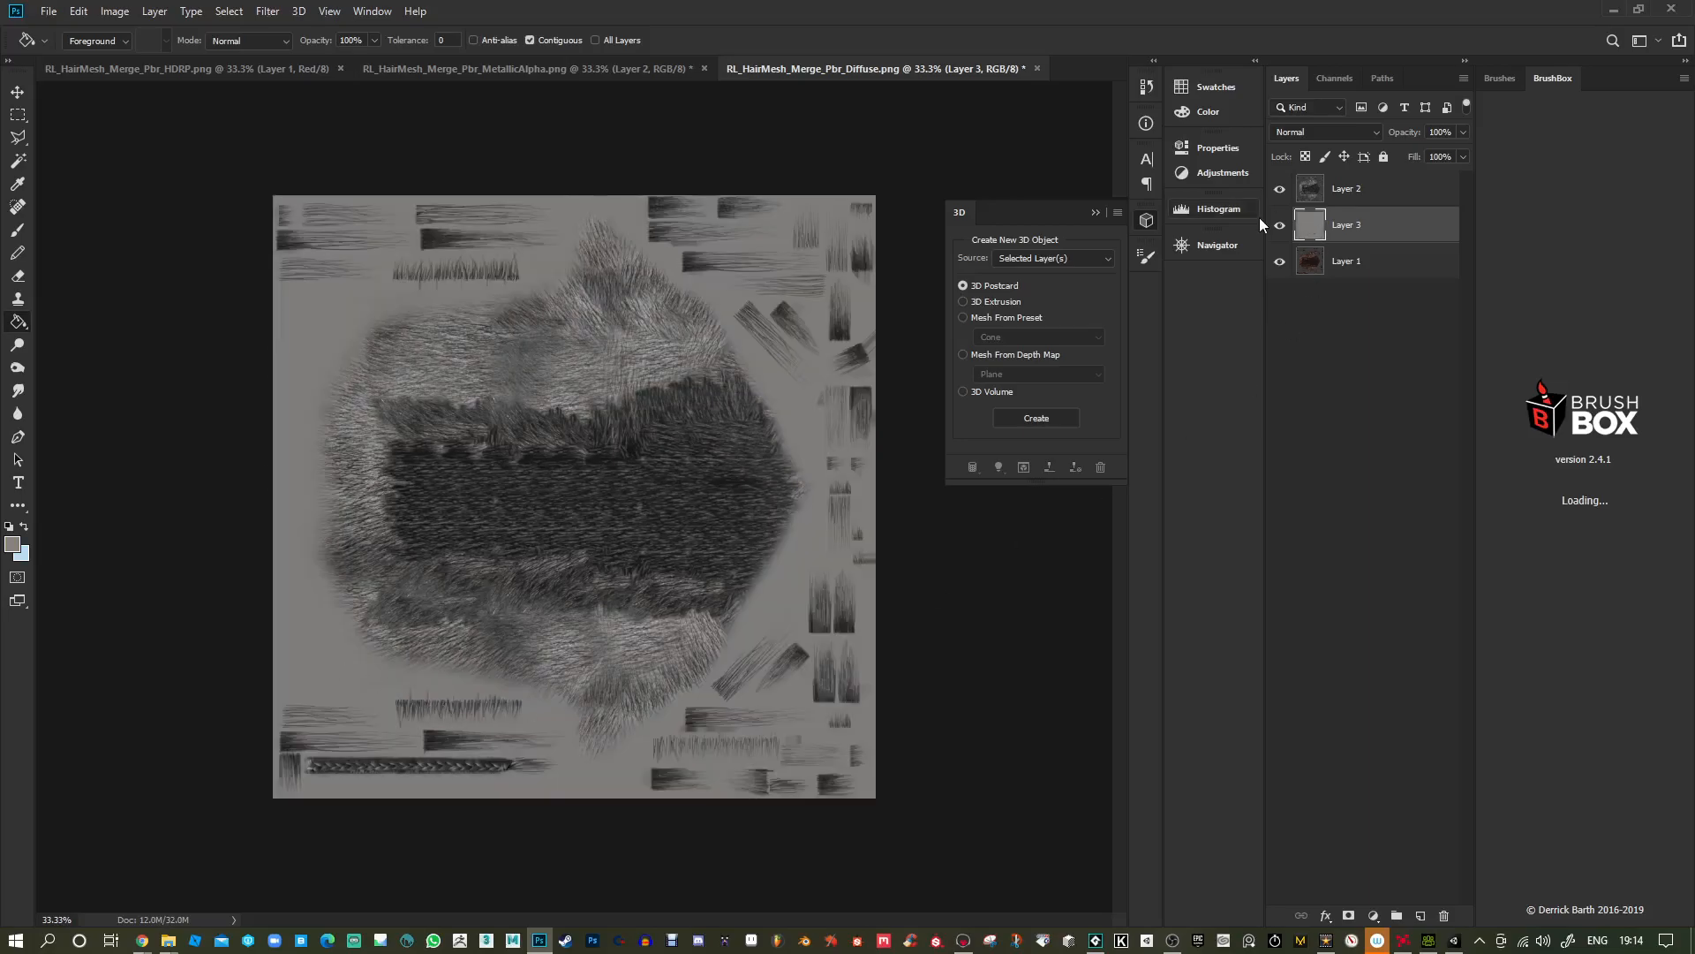
Merge the greyscale hair layer with the grey fill layer and convert the result to a normal map by reapplying the last filter.
click(1377, 190)
shift+click(1375, 231)
right_click(1376, 232)
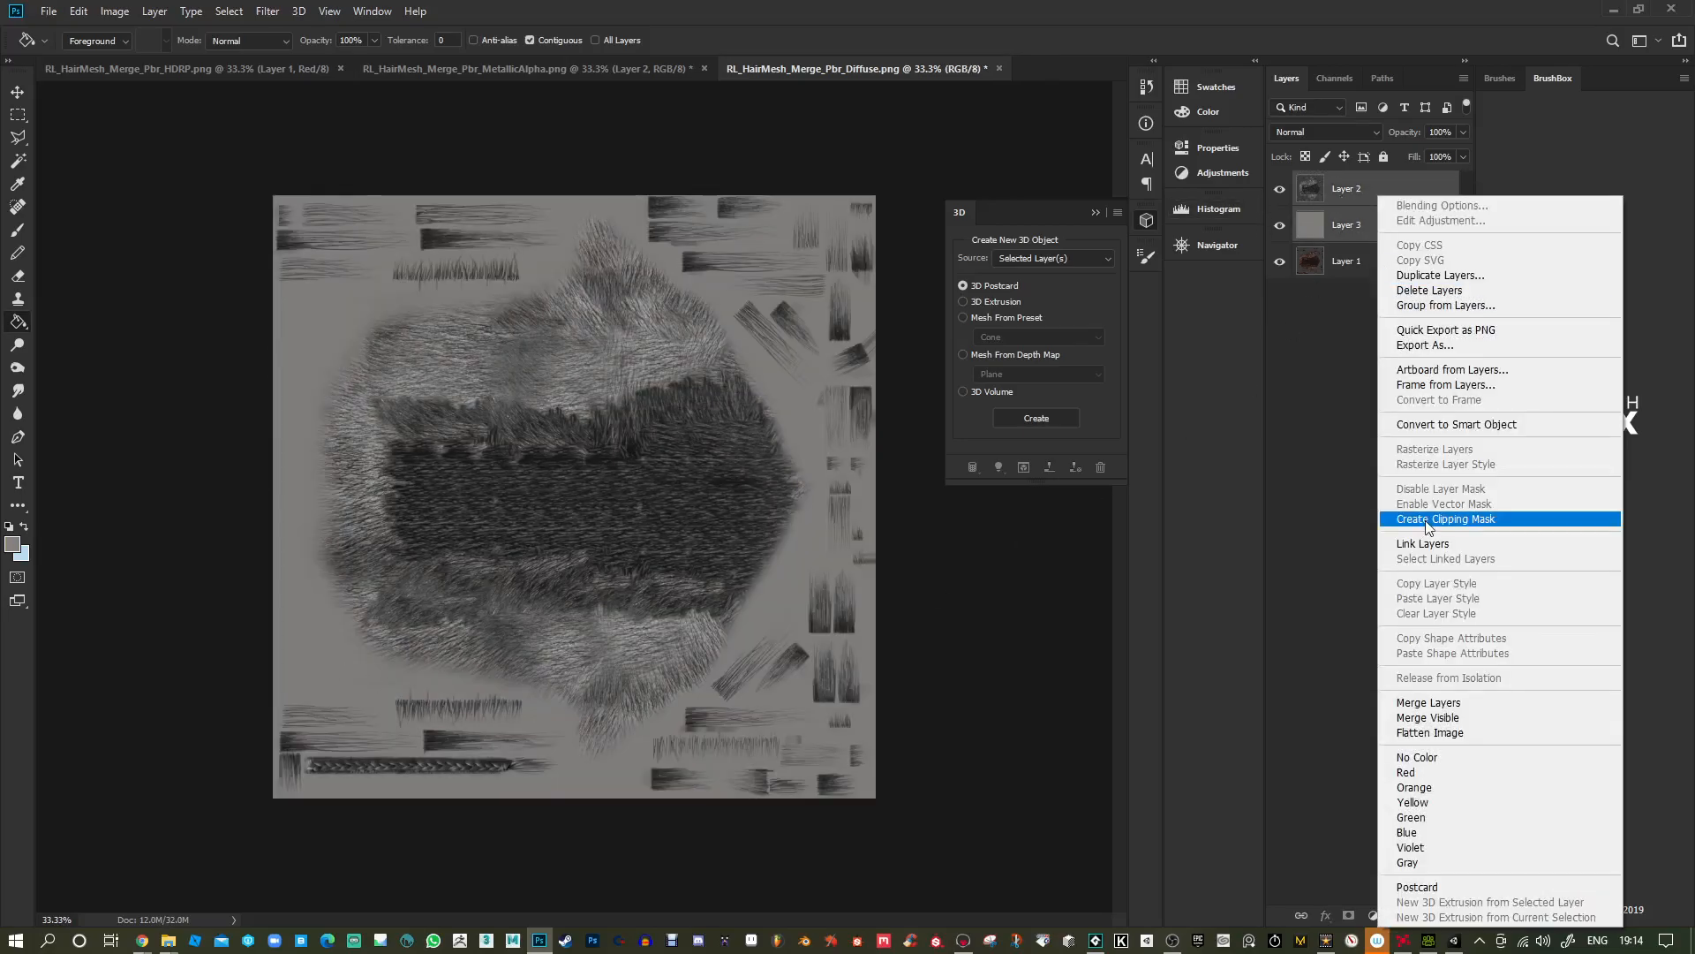
click(1462, 703)
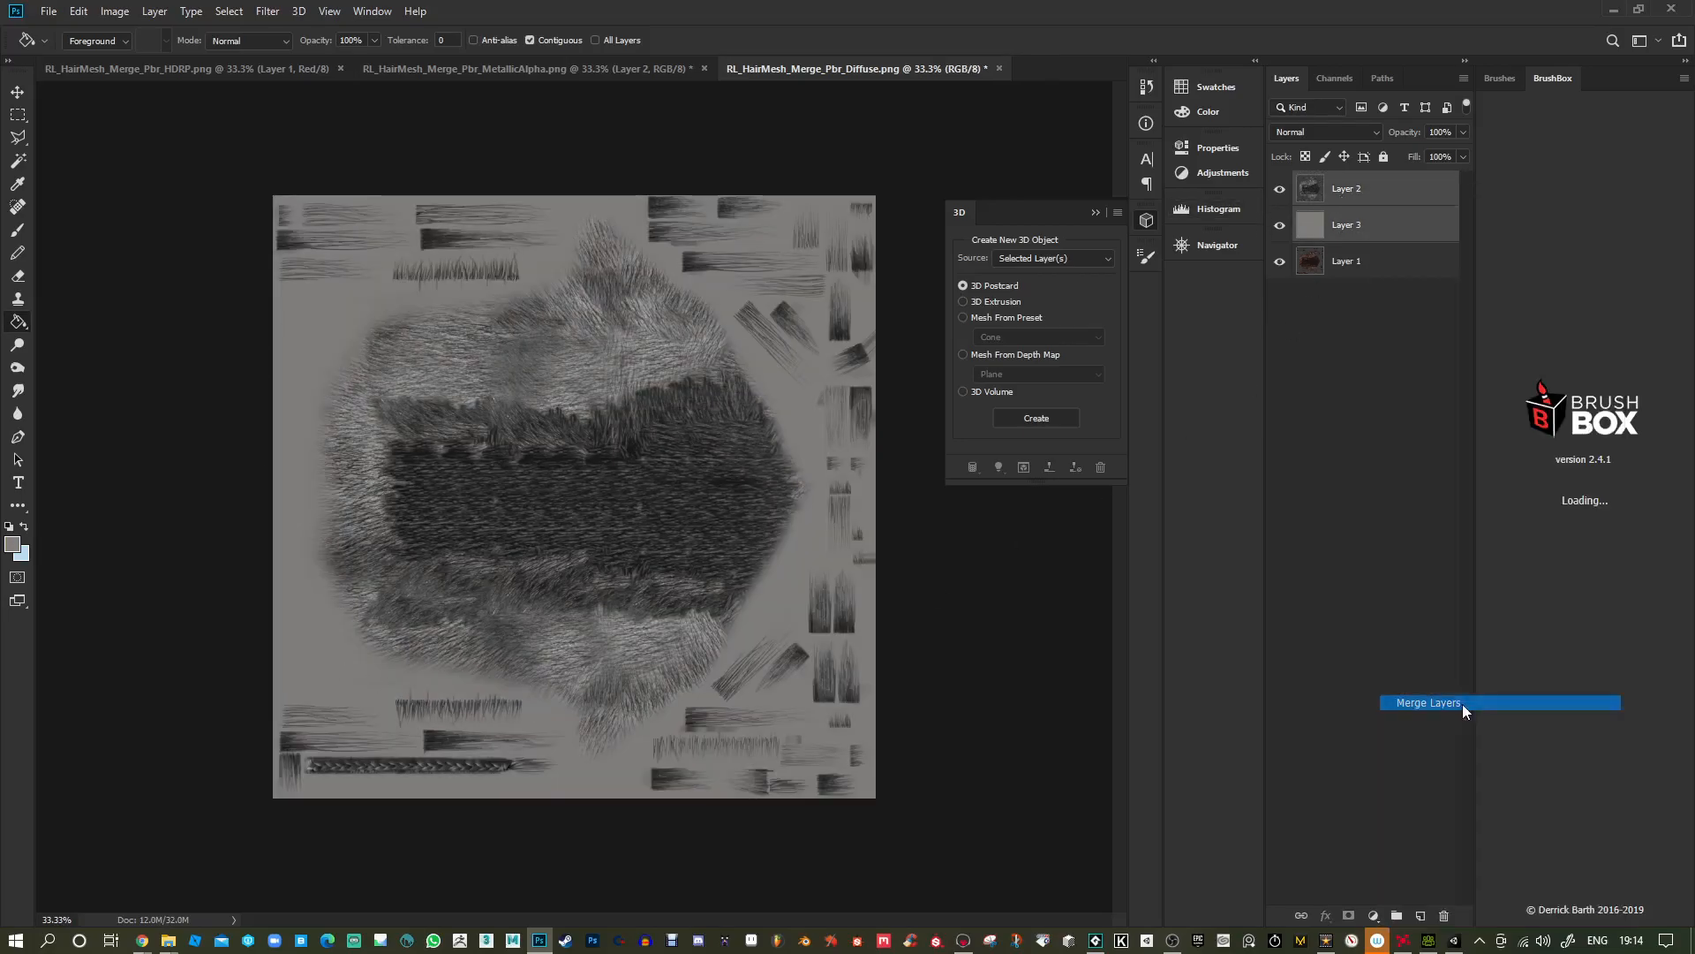
click(269, 13)
click(288, 30)
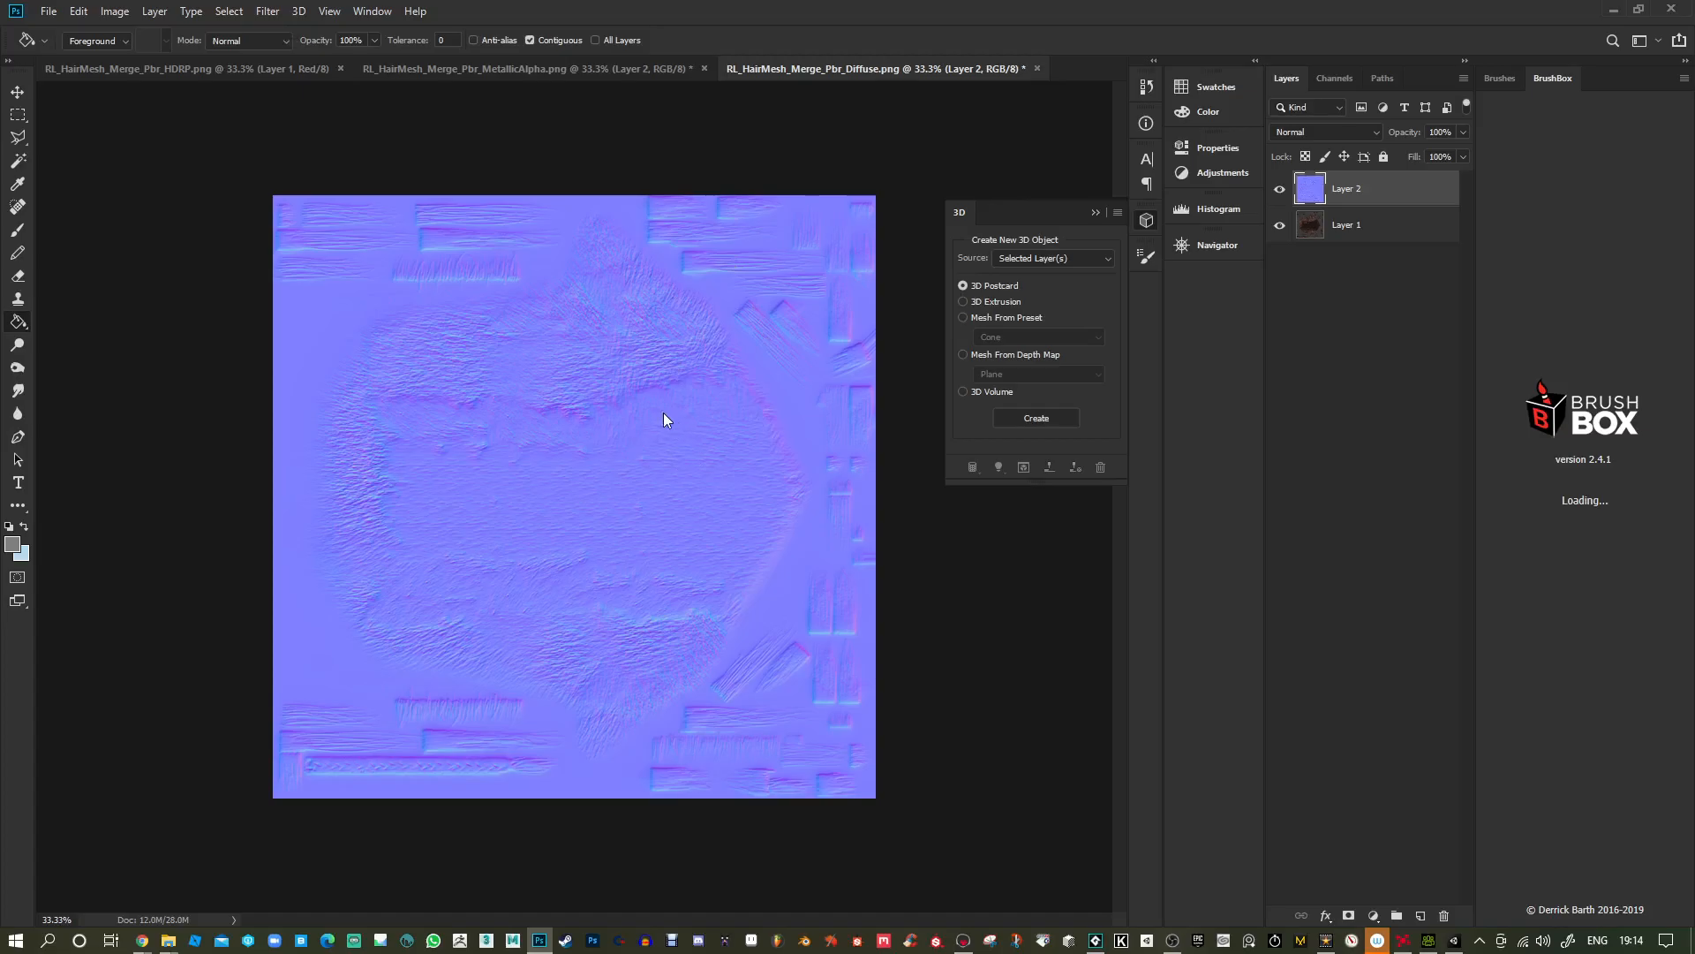
Examine the hair strand detail of the generated normal map up close.
key(ctrl+shift+s)
click(1631, 897)
alt+scroll(666, 765, up, 6)
alt+scroll(837, 743, up, 5)
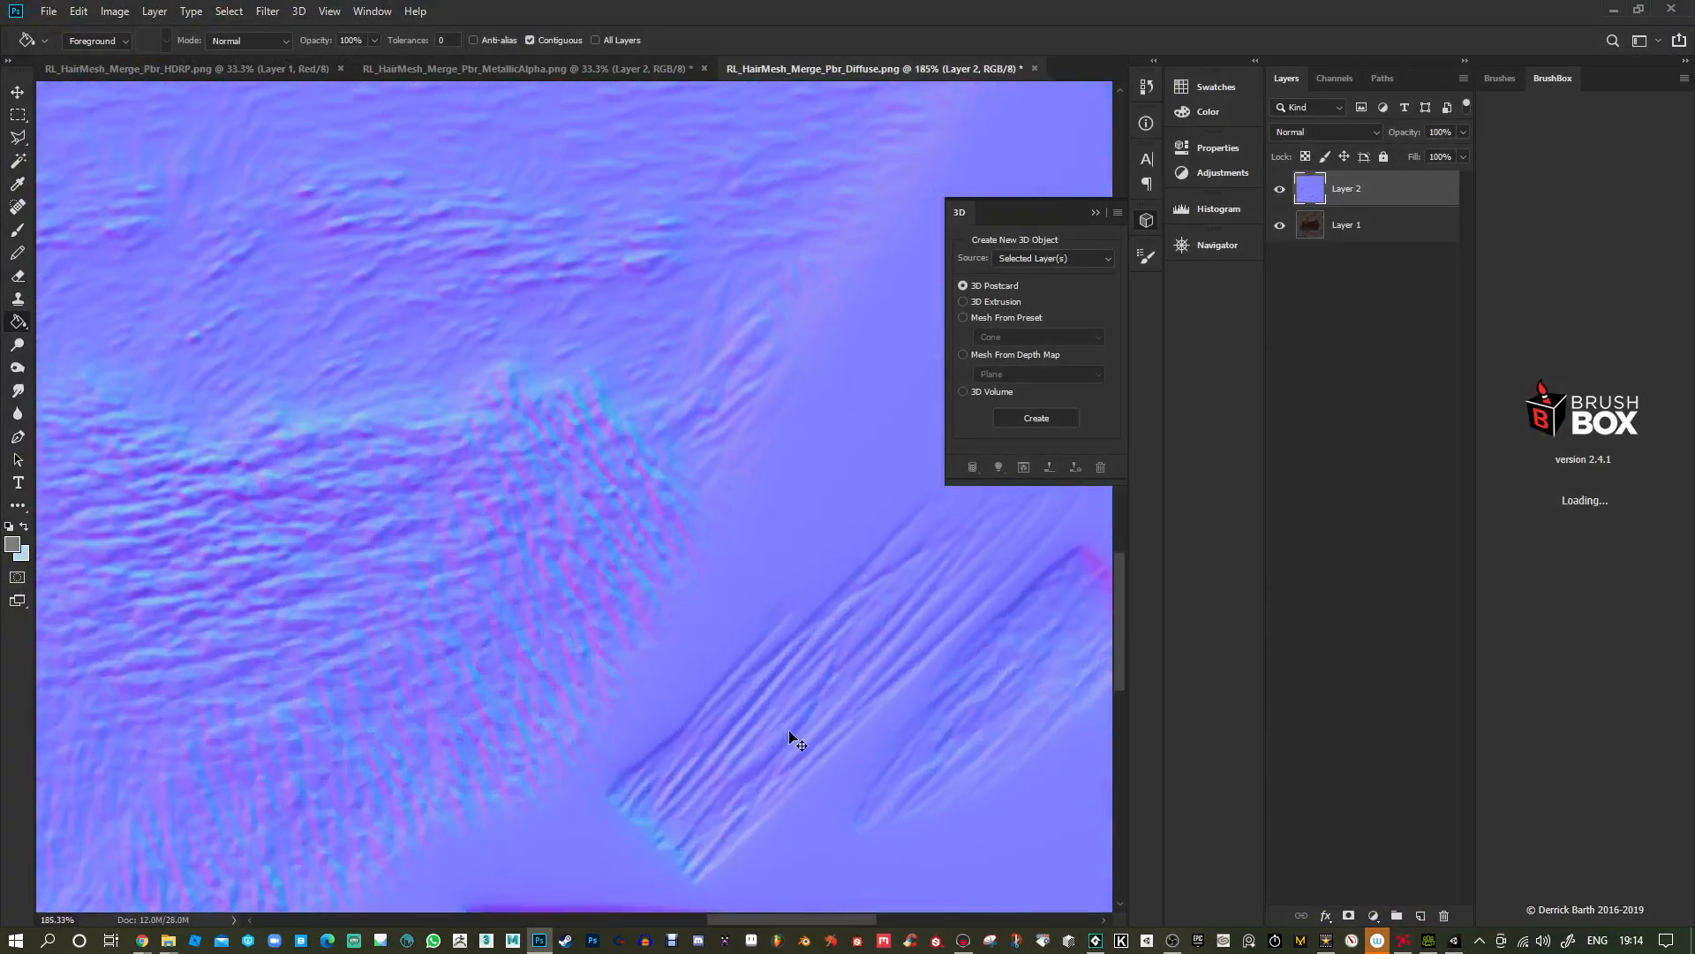
Undo the normal map conversion on Layer 2, invert its greyscale hair image, and reapply the last filter.
key(ctrl+z)
alt+scroll(898, 603, down, 4)
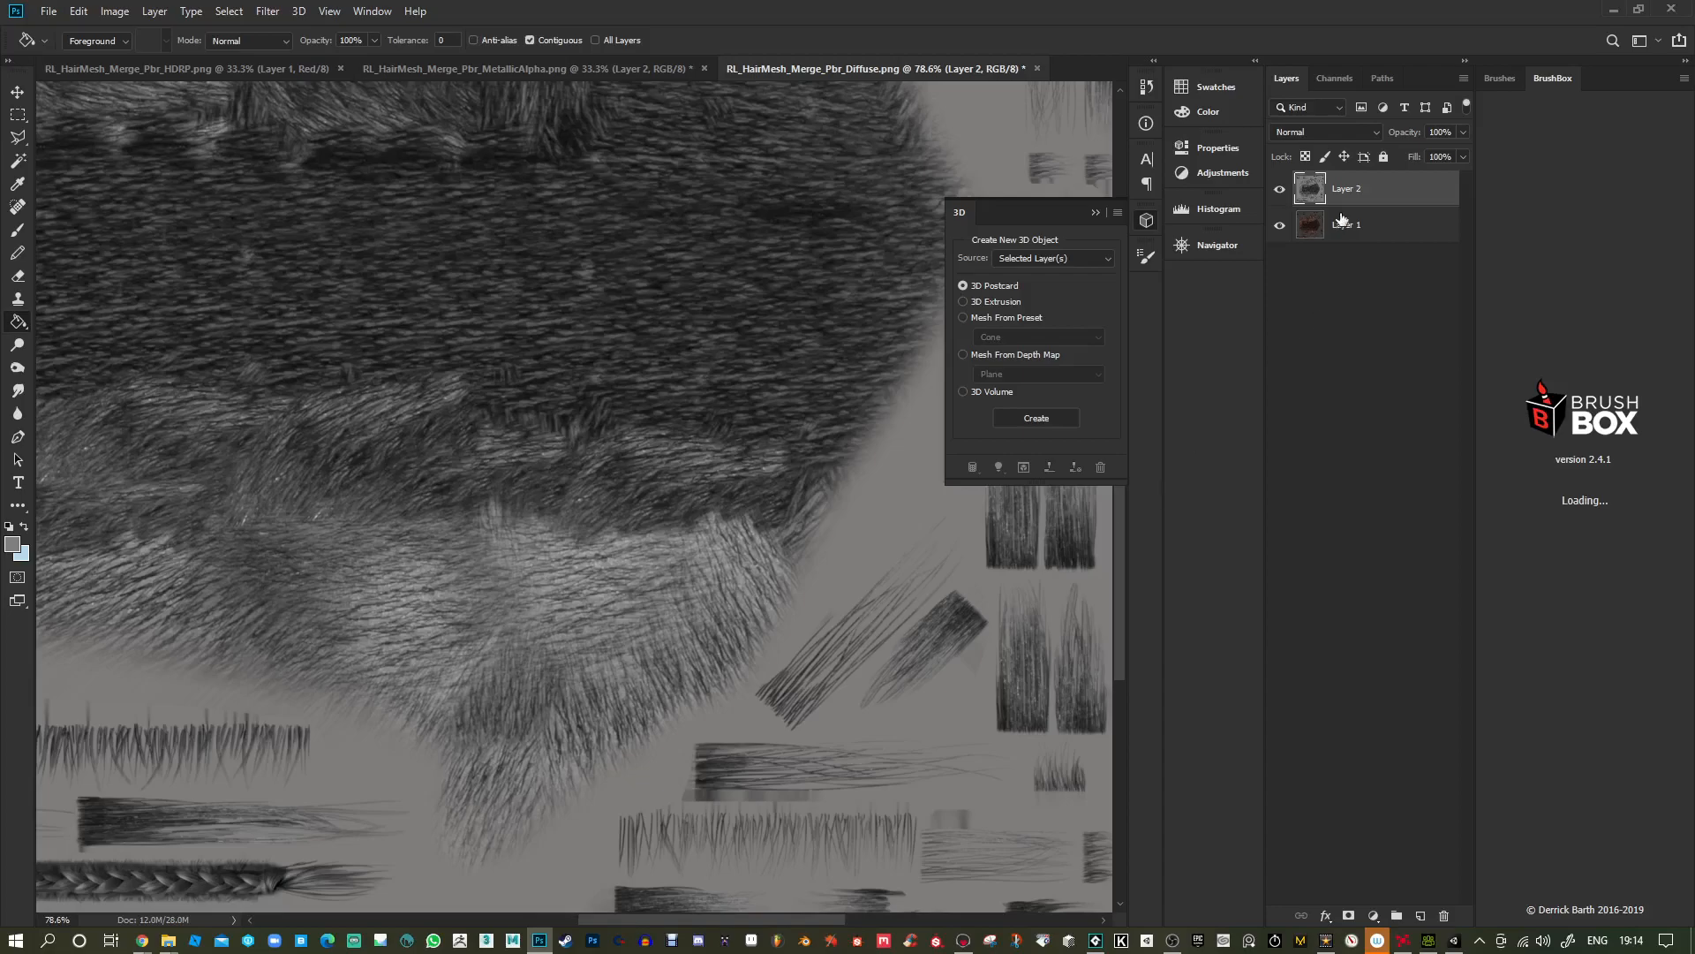
key(ctrl+i)
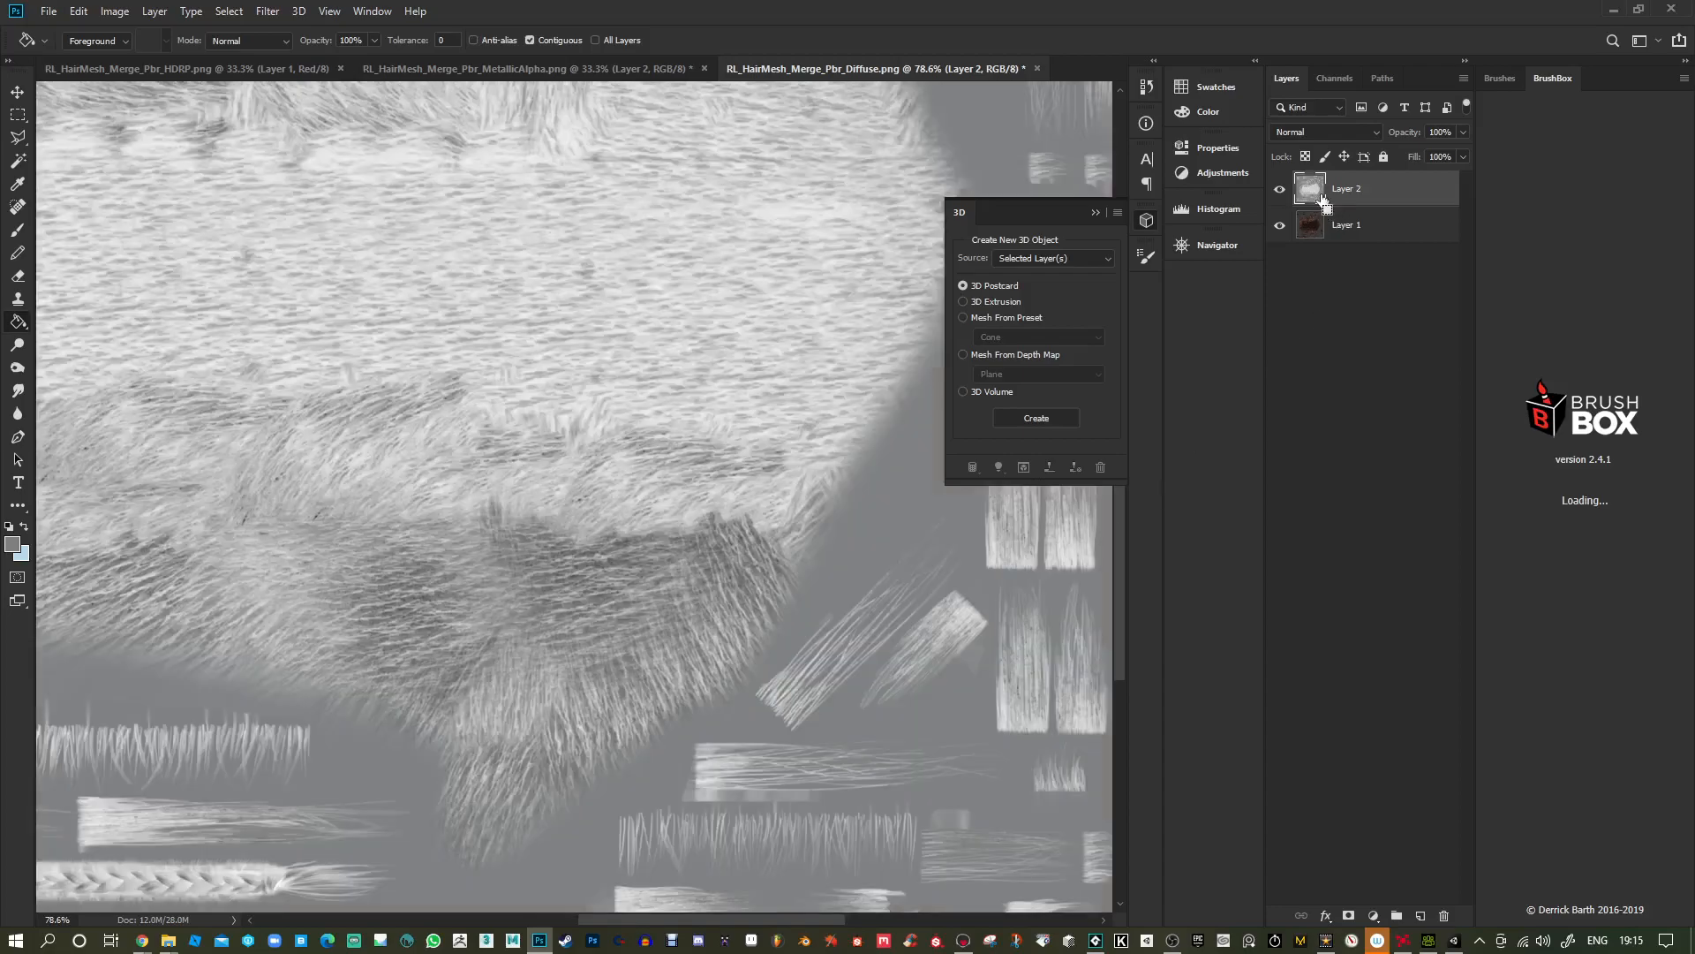
alt+scroll(740, 292, down, 2)
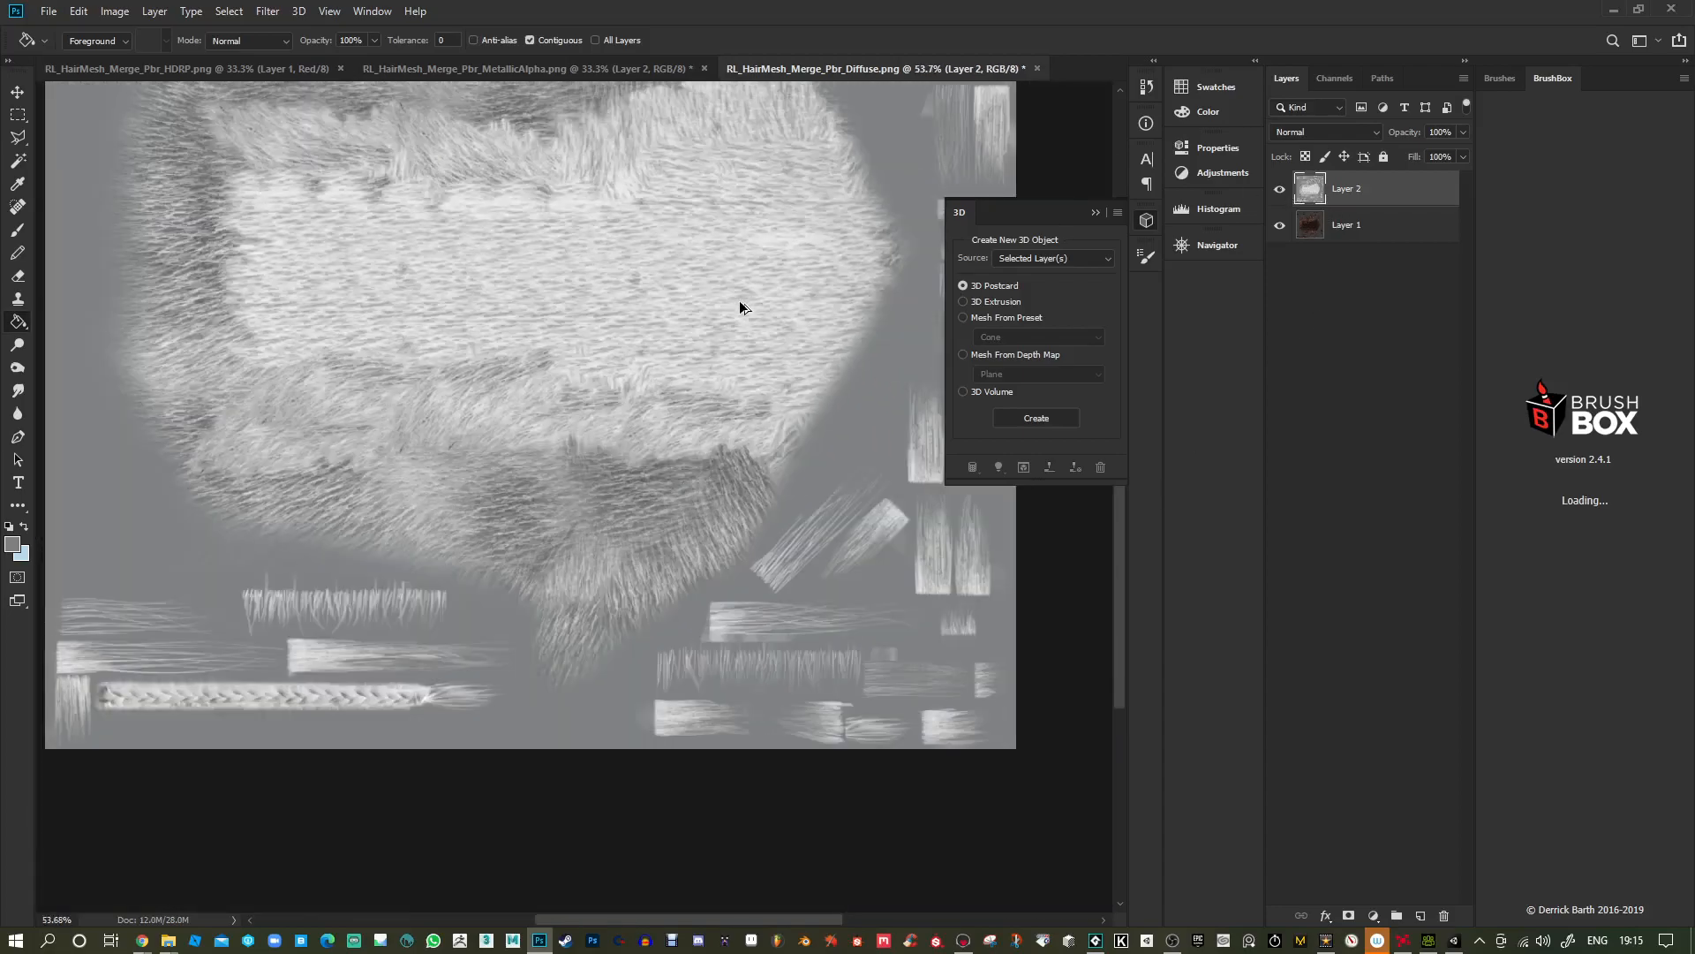
click(268, 11)
click(282, 31)
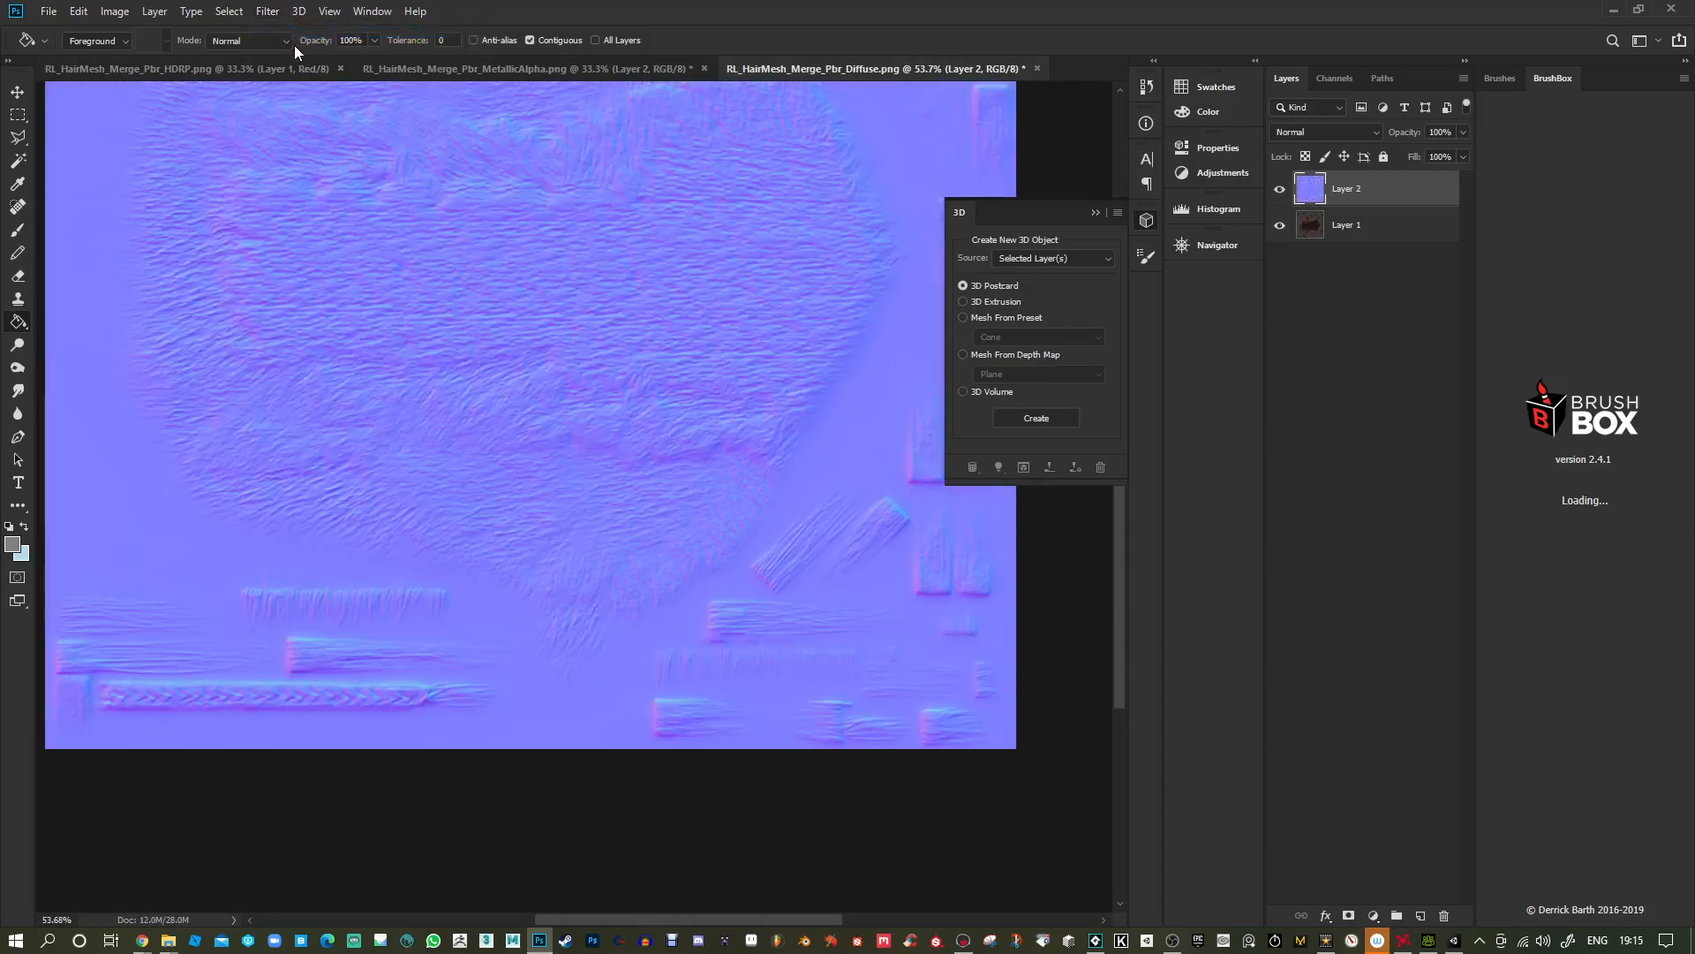
Save the image as a PNG over RL_HairMesh_NM.png in the textures/Test1/Test1/RL_HairMesh/RL_HairMesh_Merge_Pbr folder.
key(ctrl+shift+s)
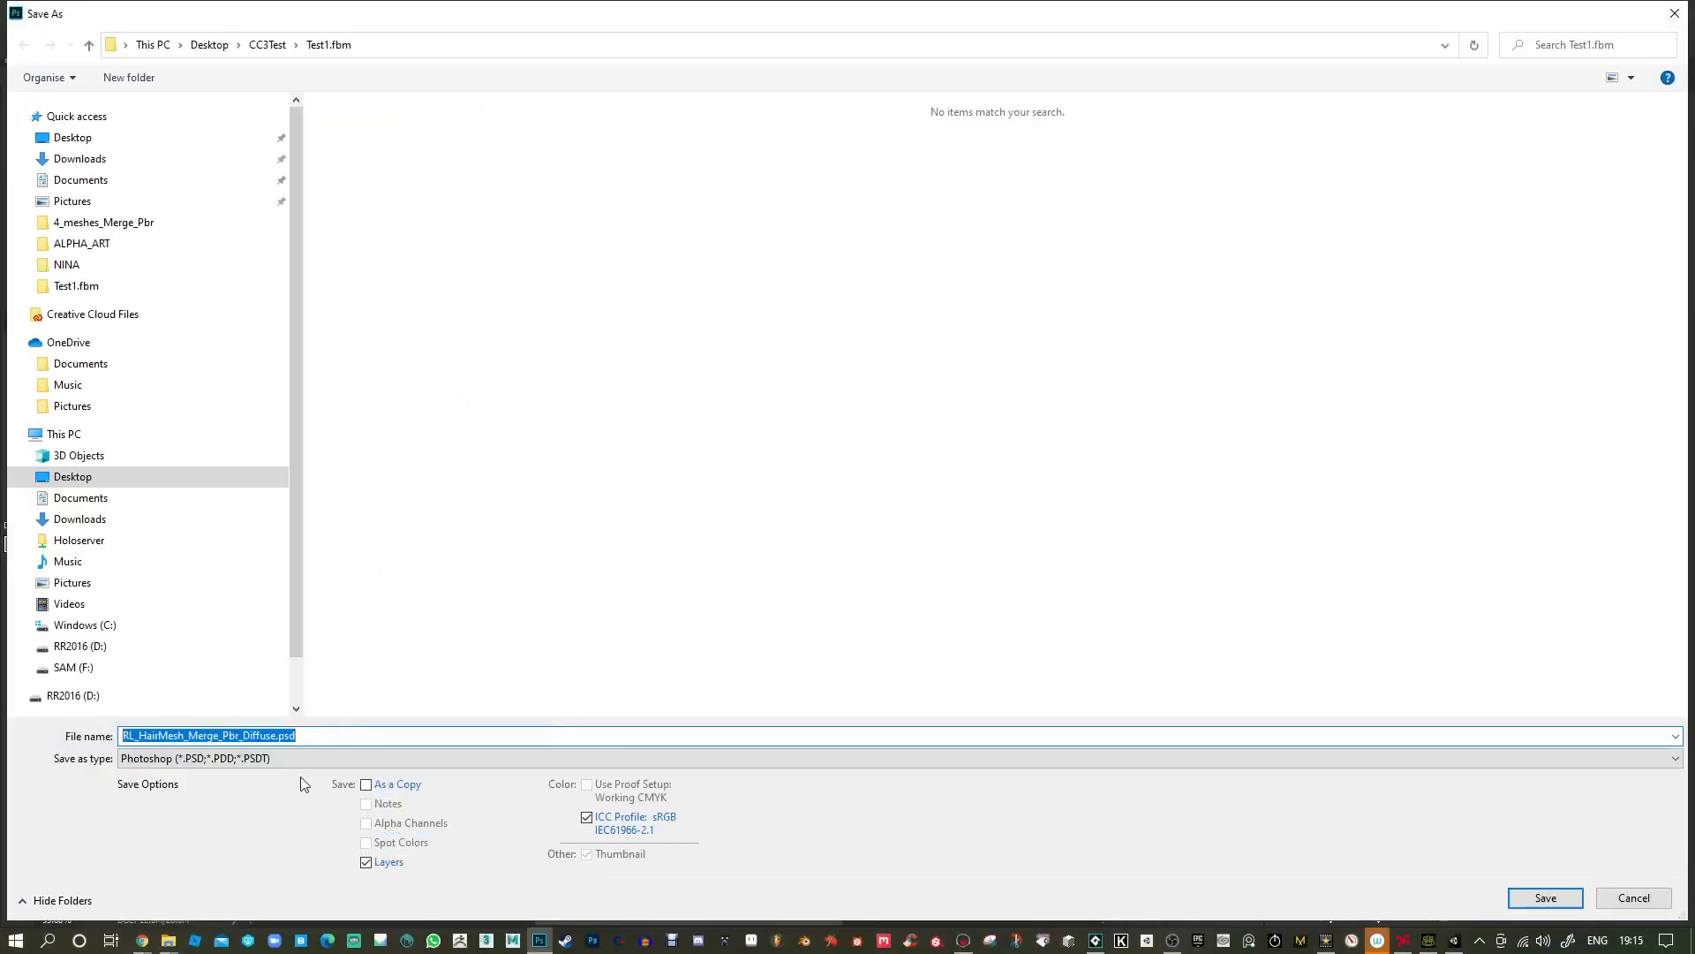
click(247, 757)
click(245, 694)
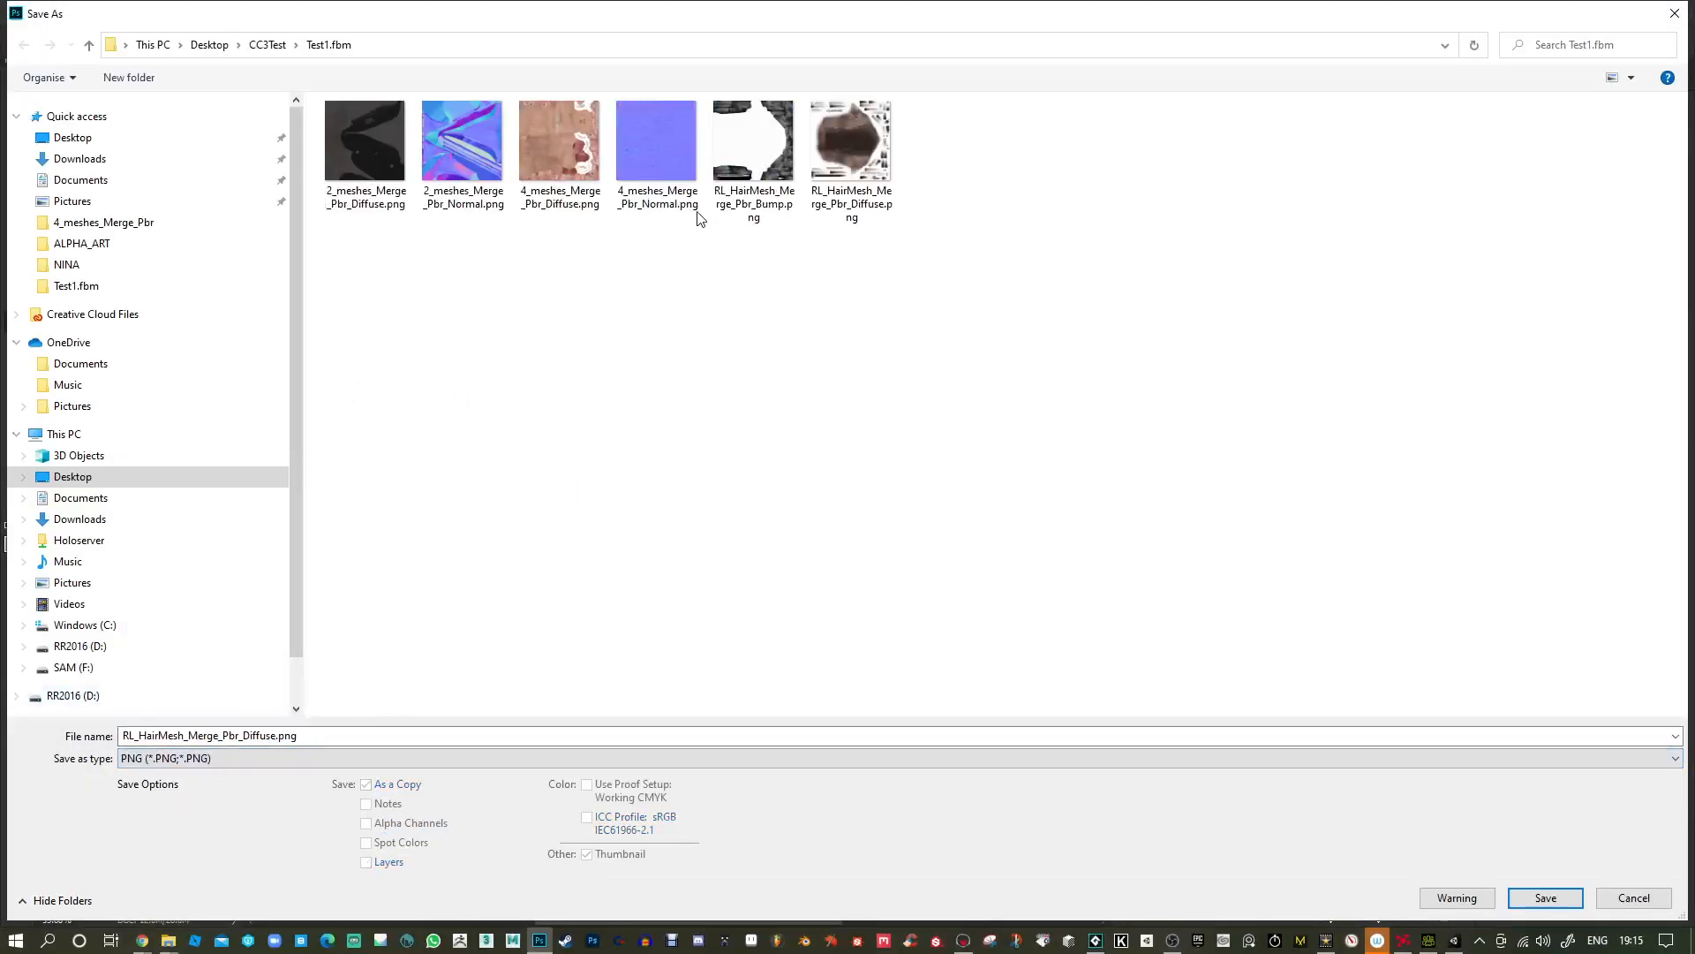
click(267, 44)
double_click(377, 159)
double_click(376, 132)
click(378, 132)
double_click(378, 130)
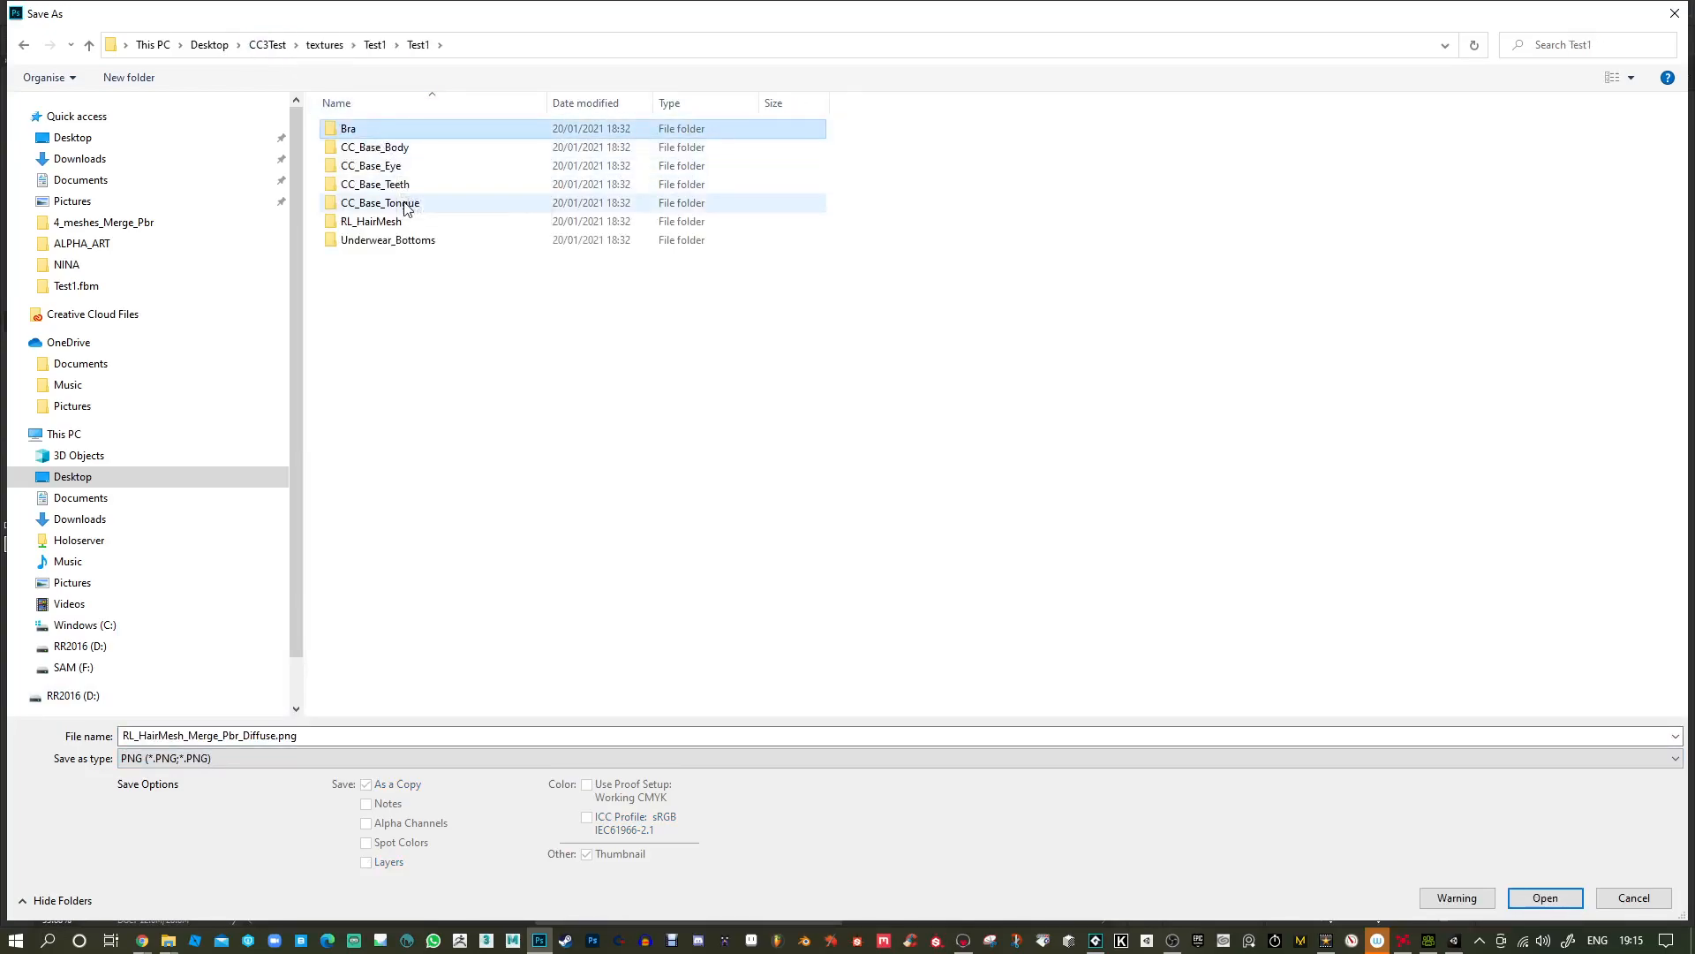
double_click(404, 221)
double_click(397, 129)
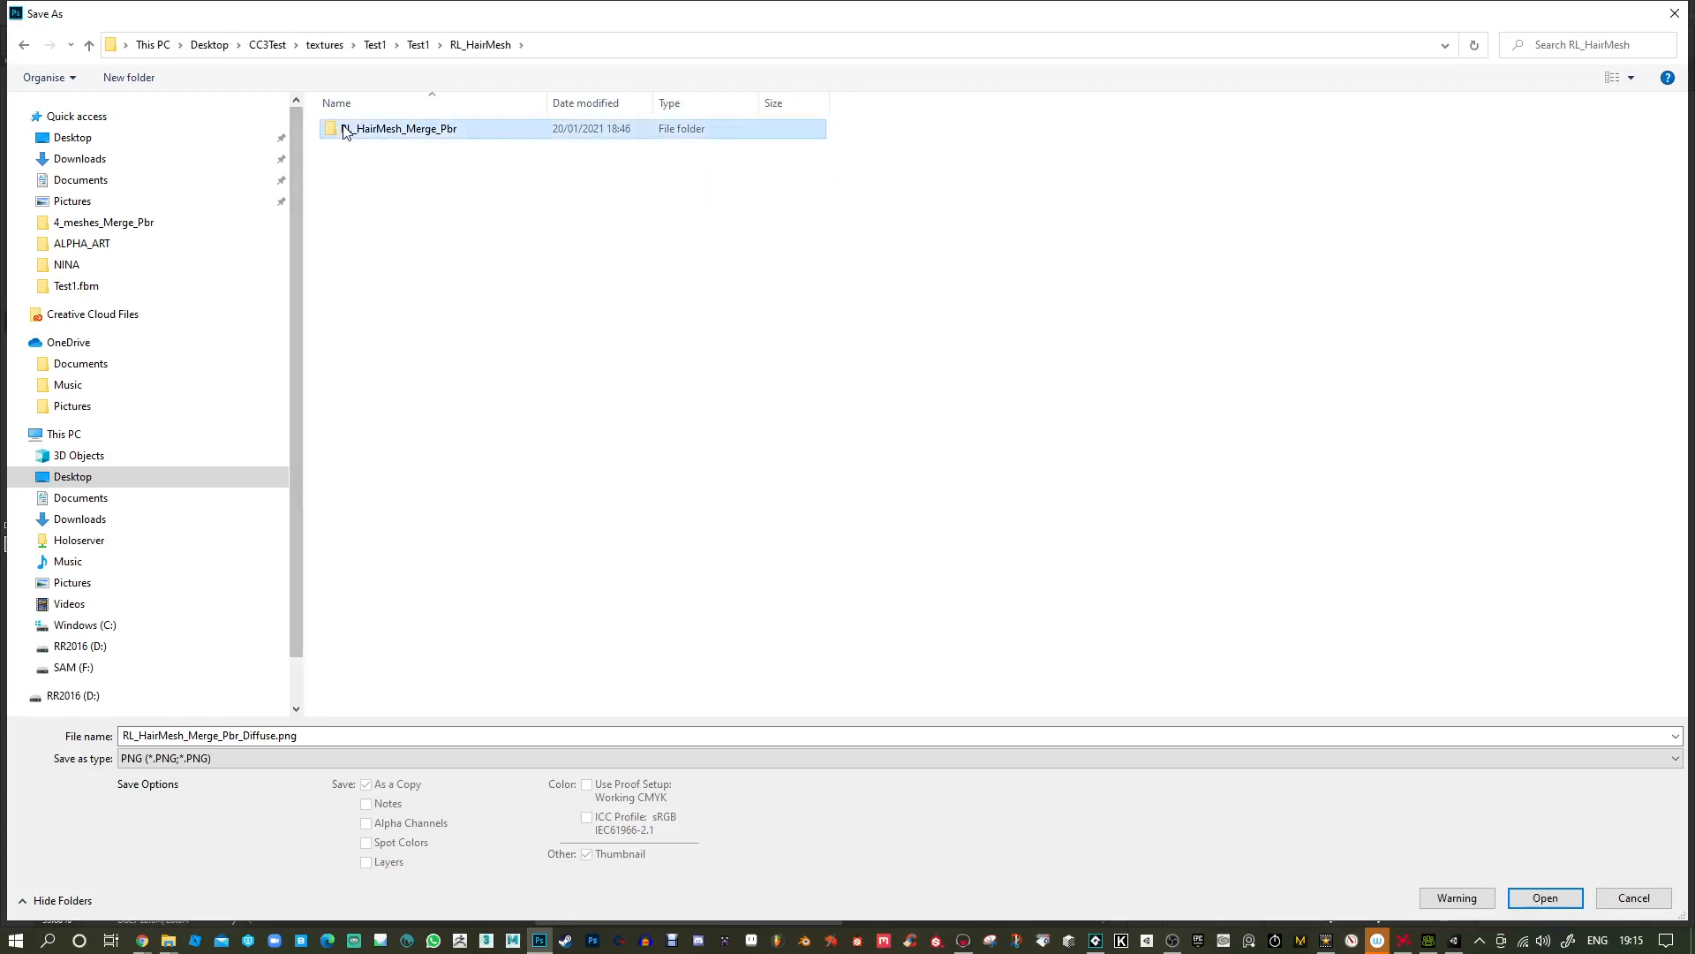
double_click(575, 171)
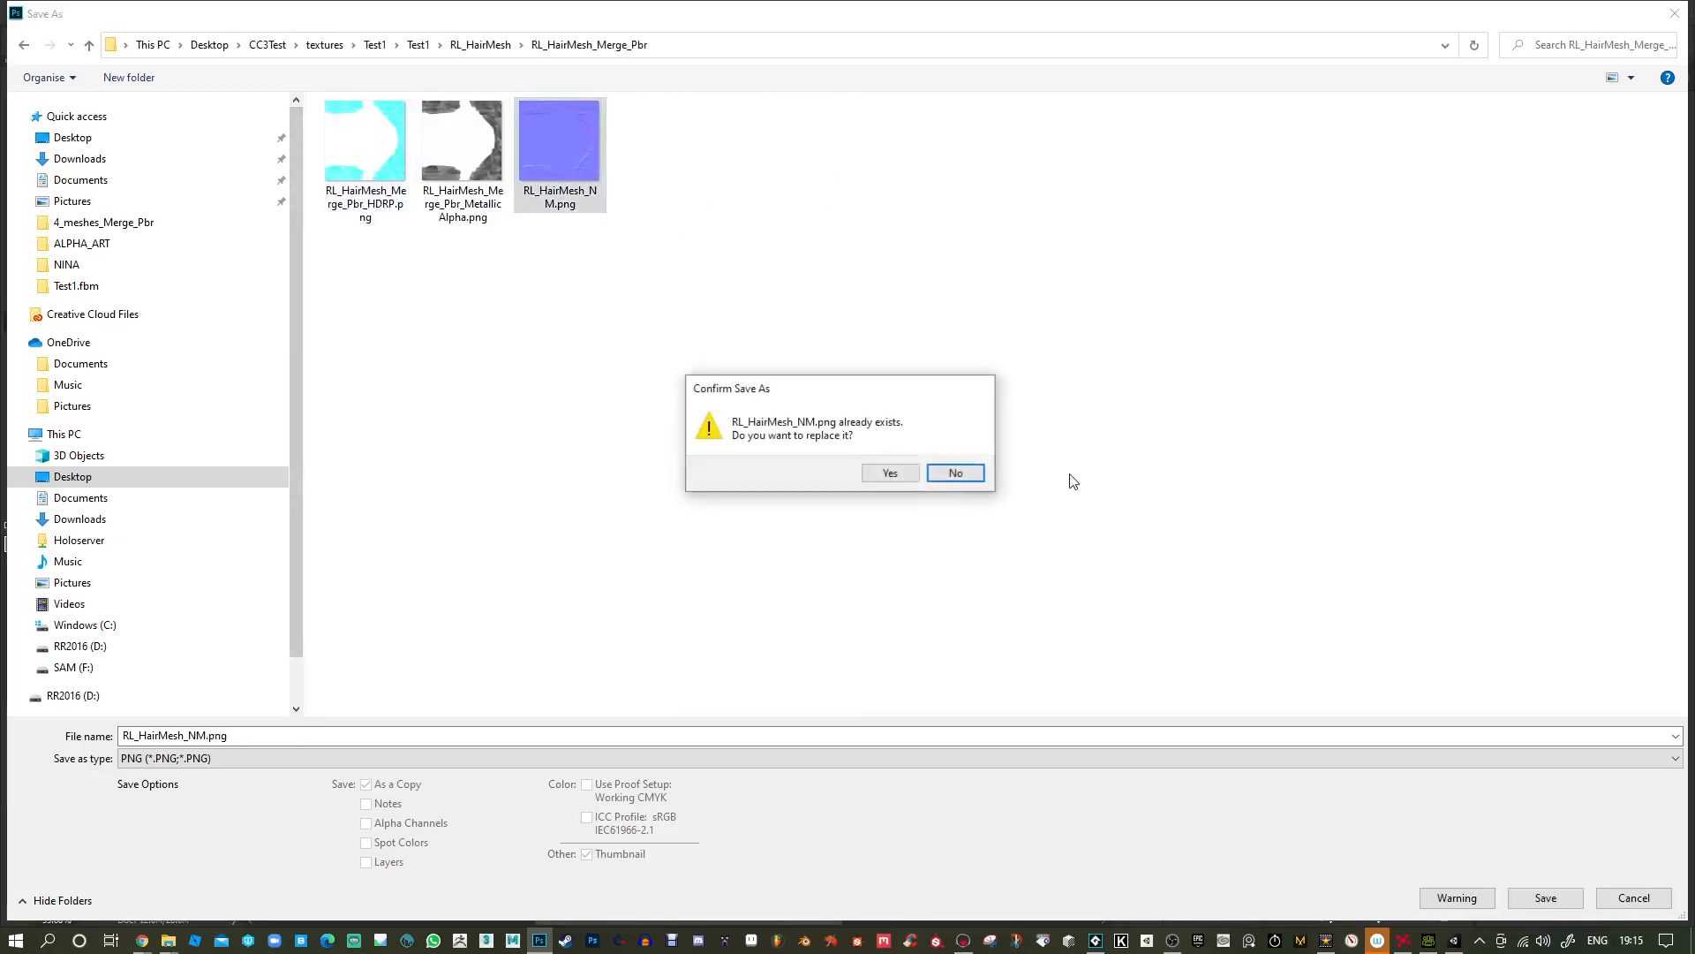
click(905, 478)
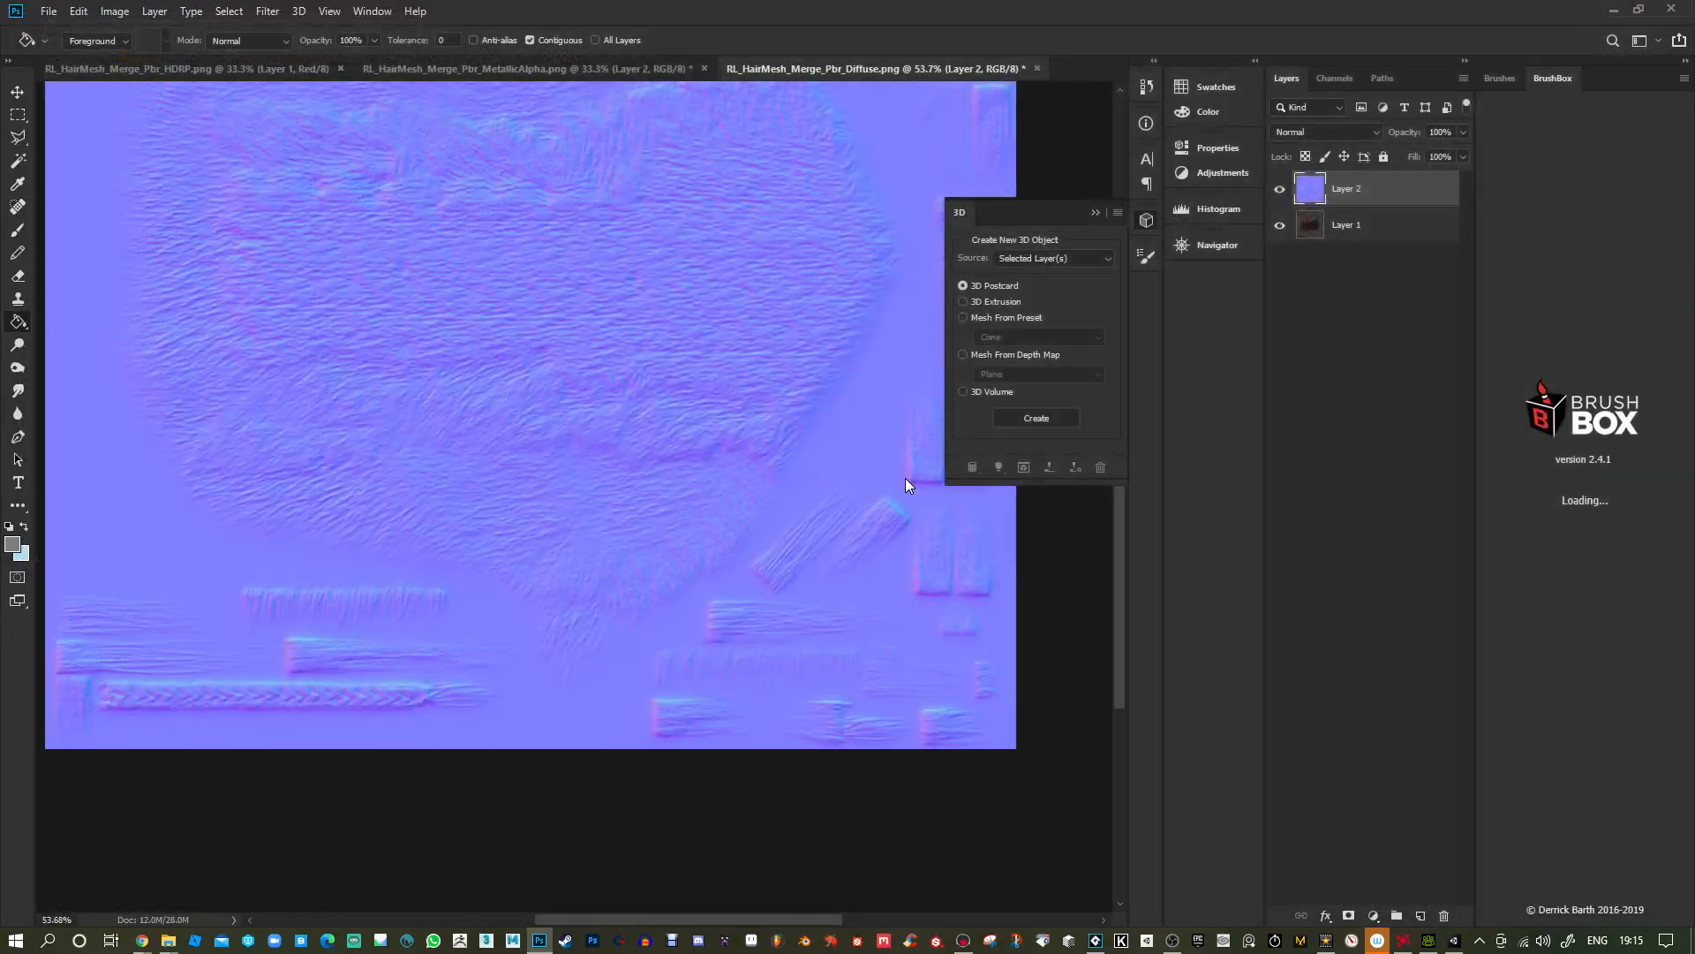
click(947, 281)
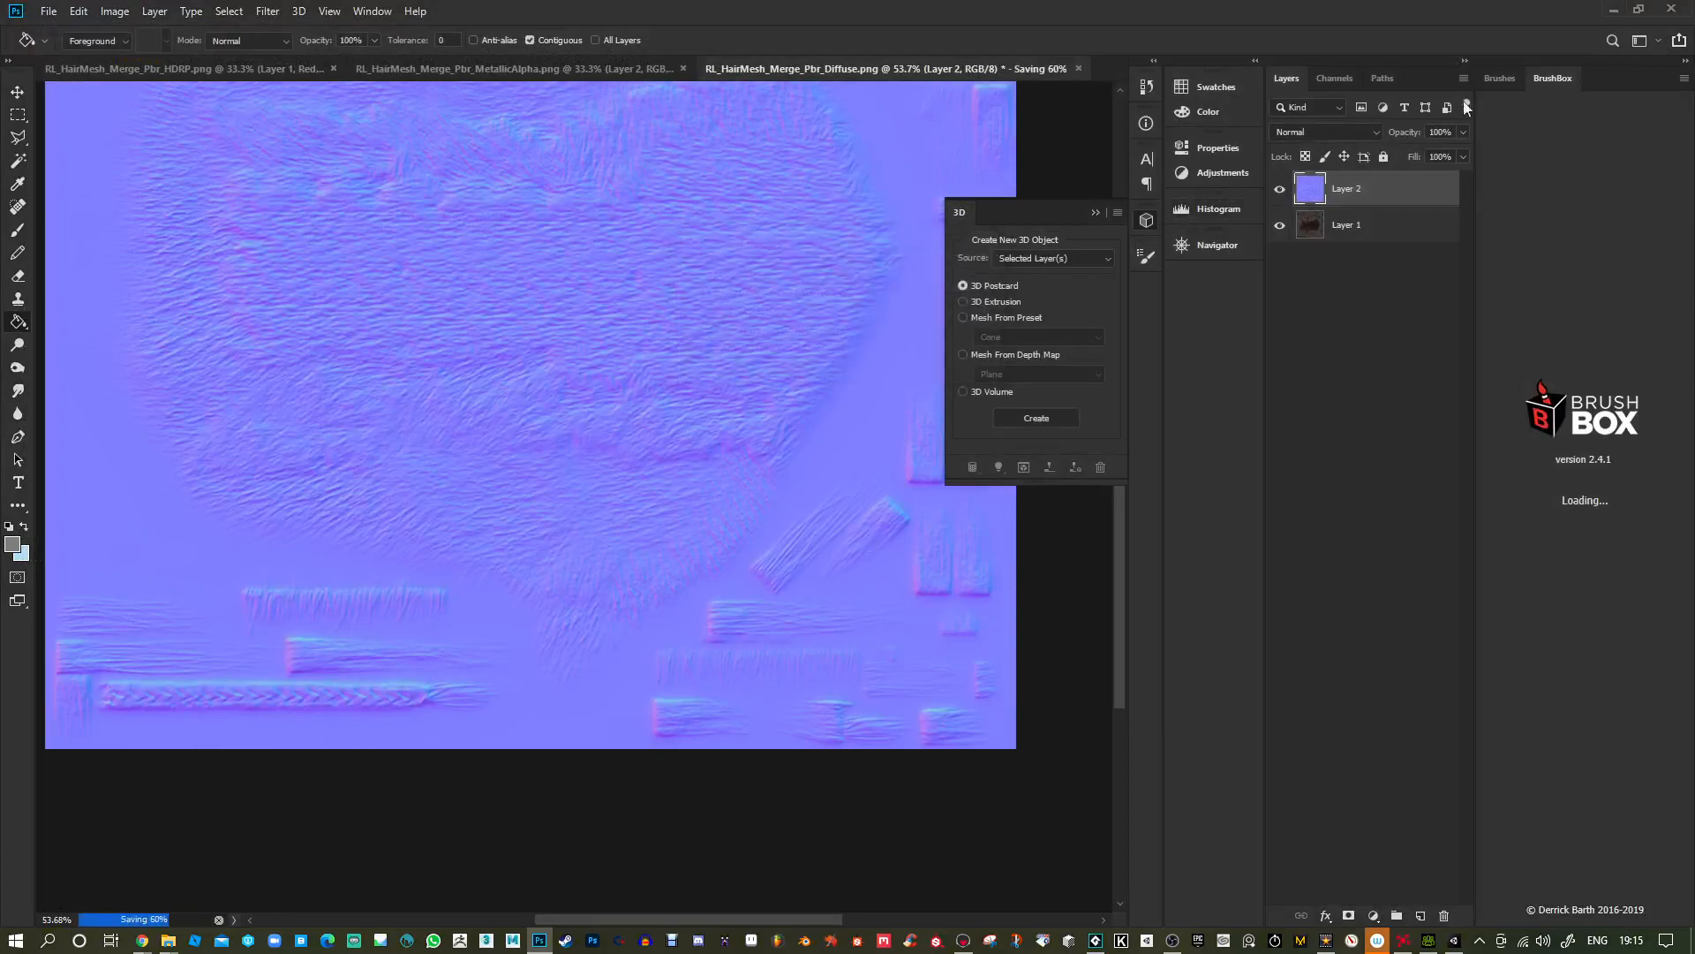
Switch to Unity, delete the RL_HairMesh_NM texture from the Shaders folder, and import the newly saved RL_HairMesh_NM in its place.
key(alt+Tab)
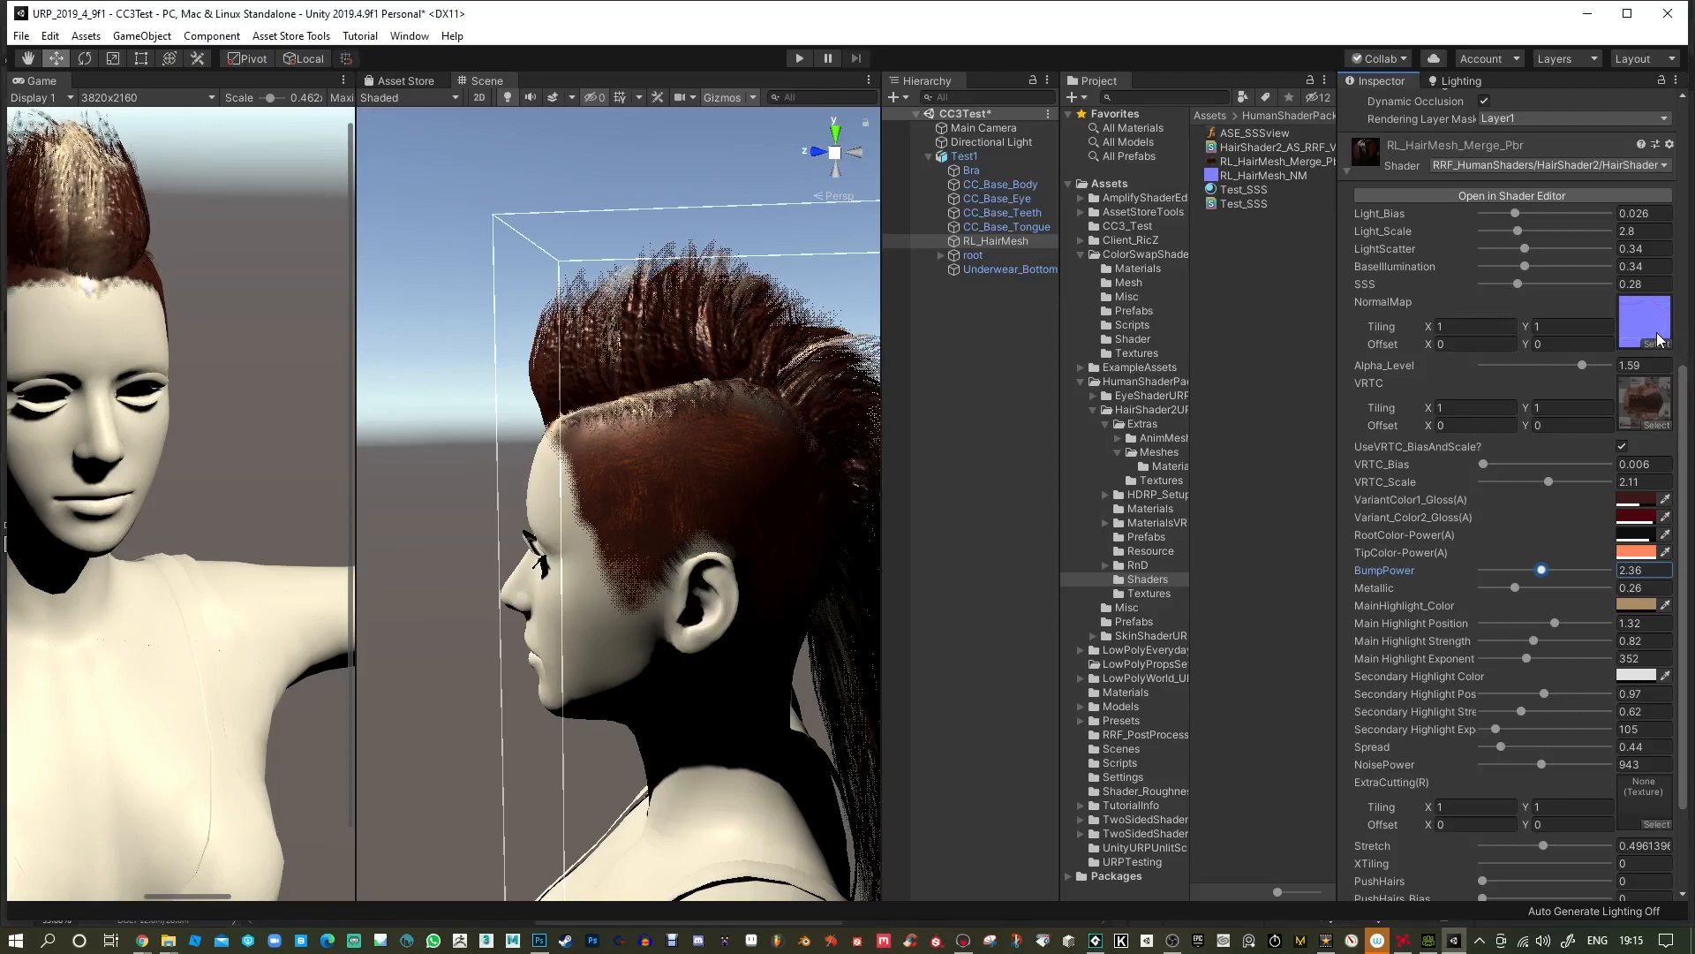
click(1254, 175)
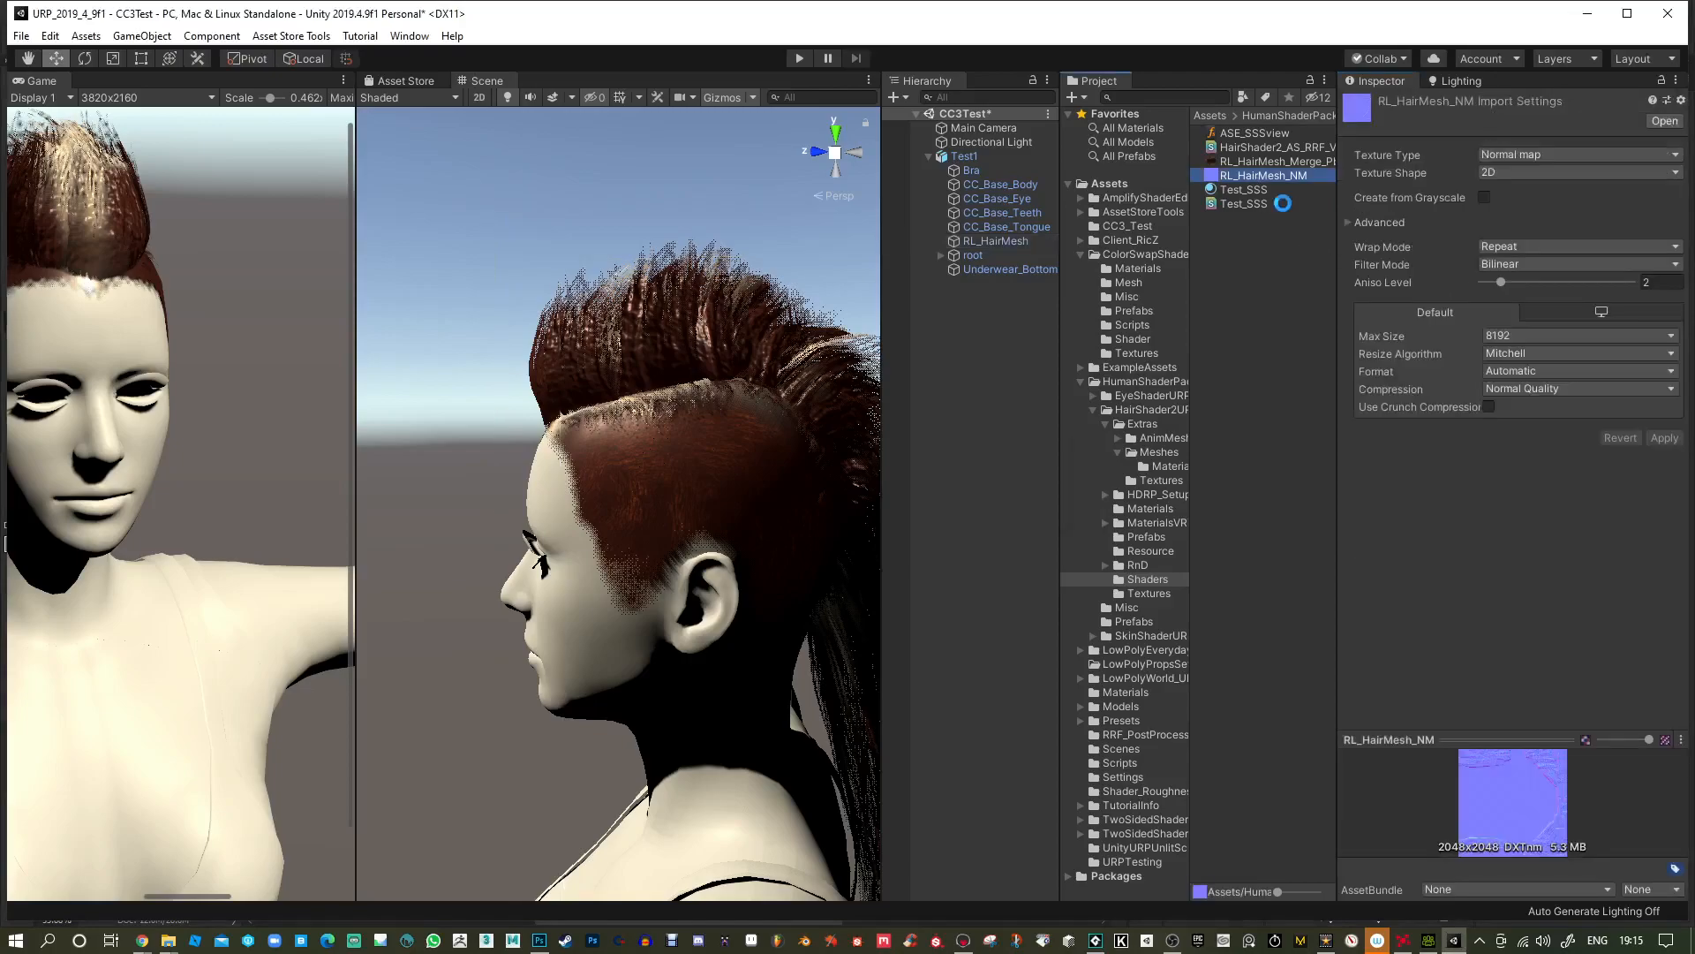
key(Delete)
click(952, 506)
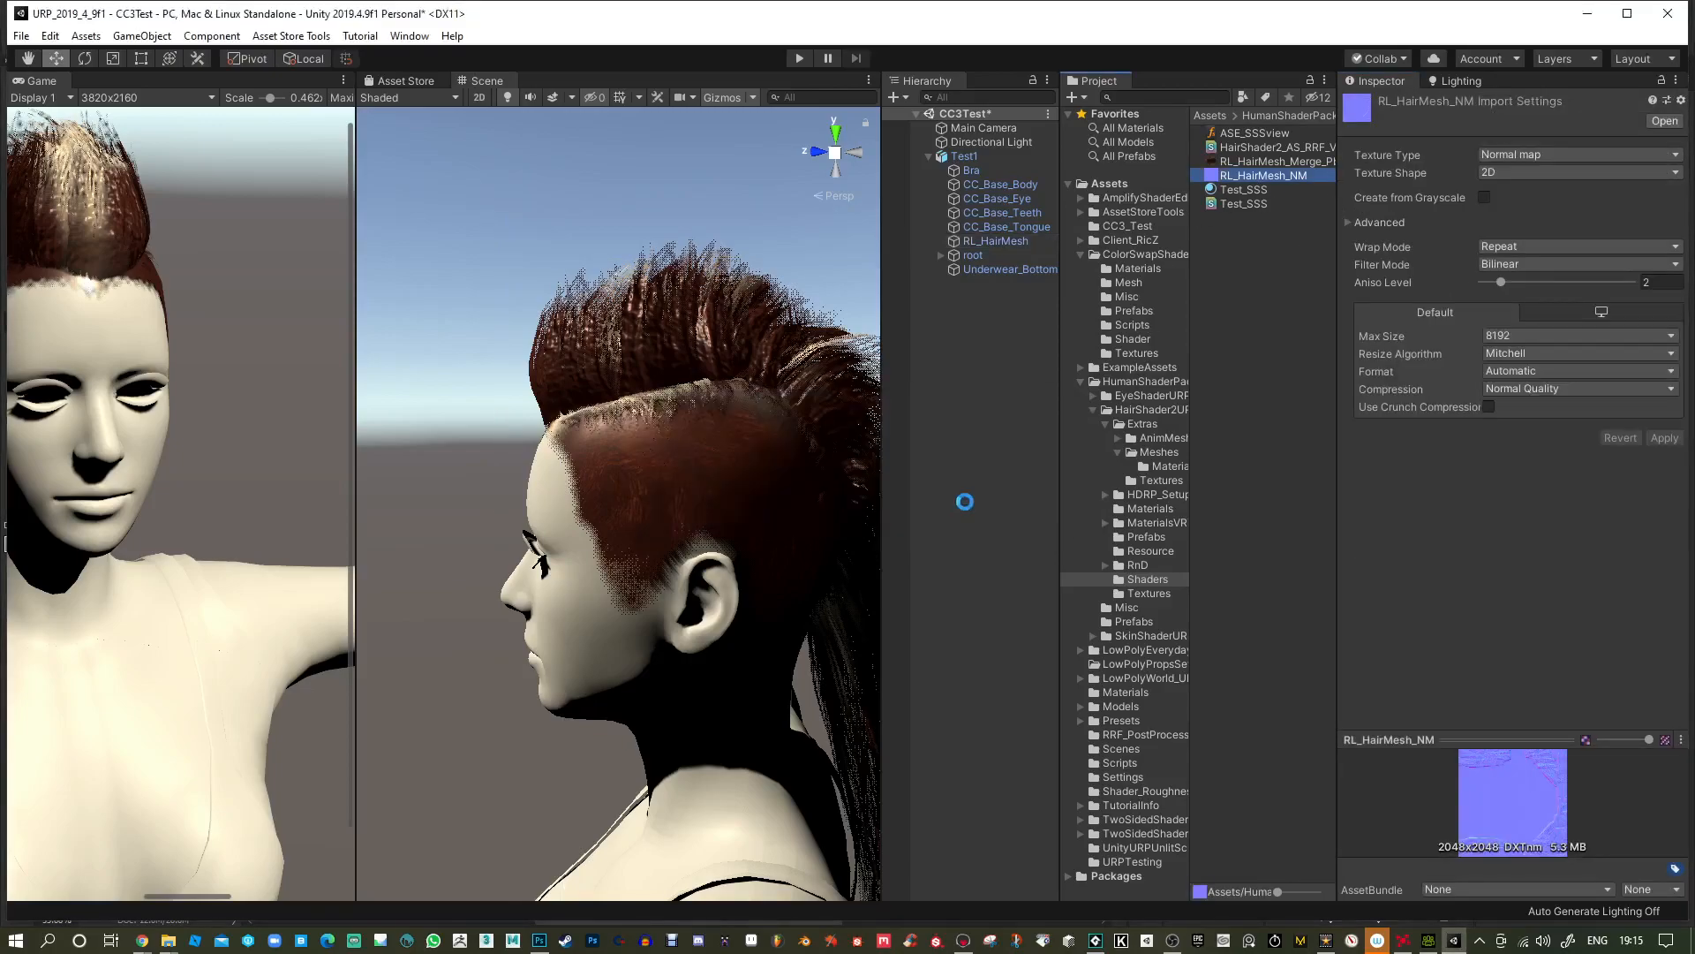
right_click(1277, 254)
click(1381, 448)
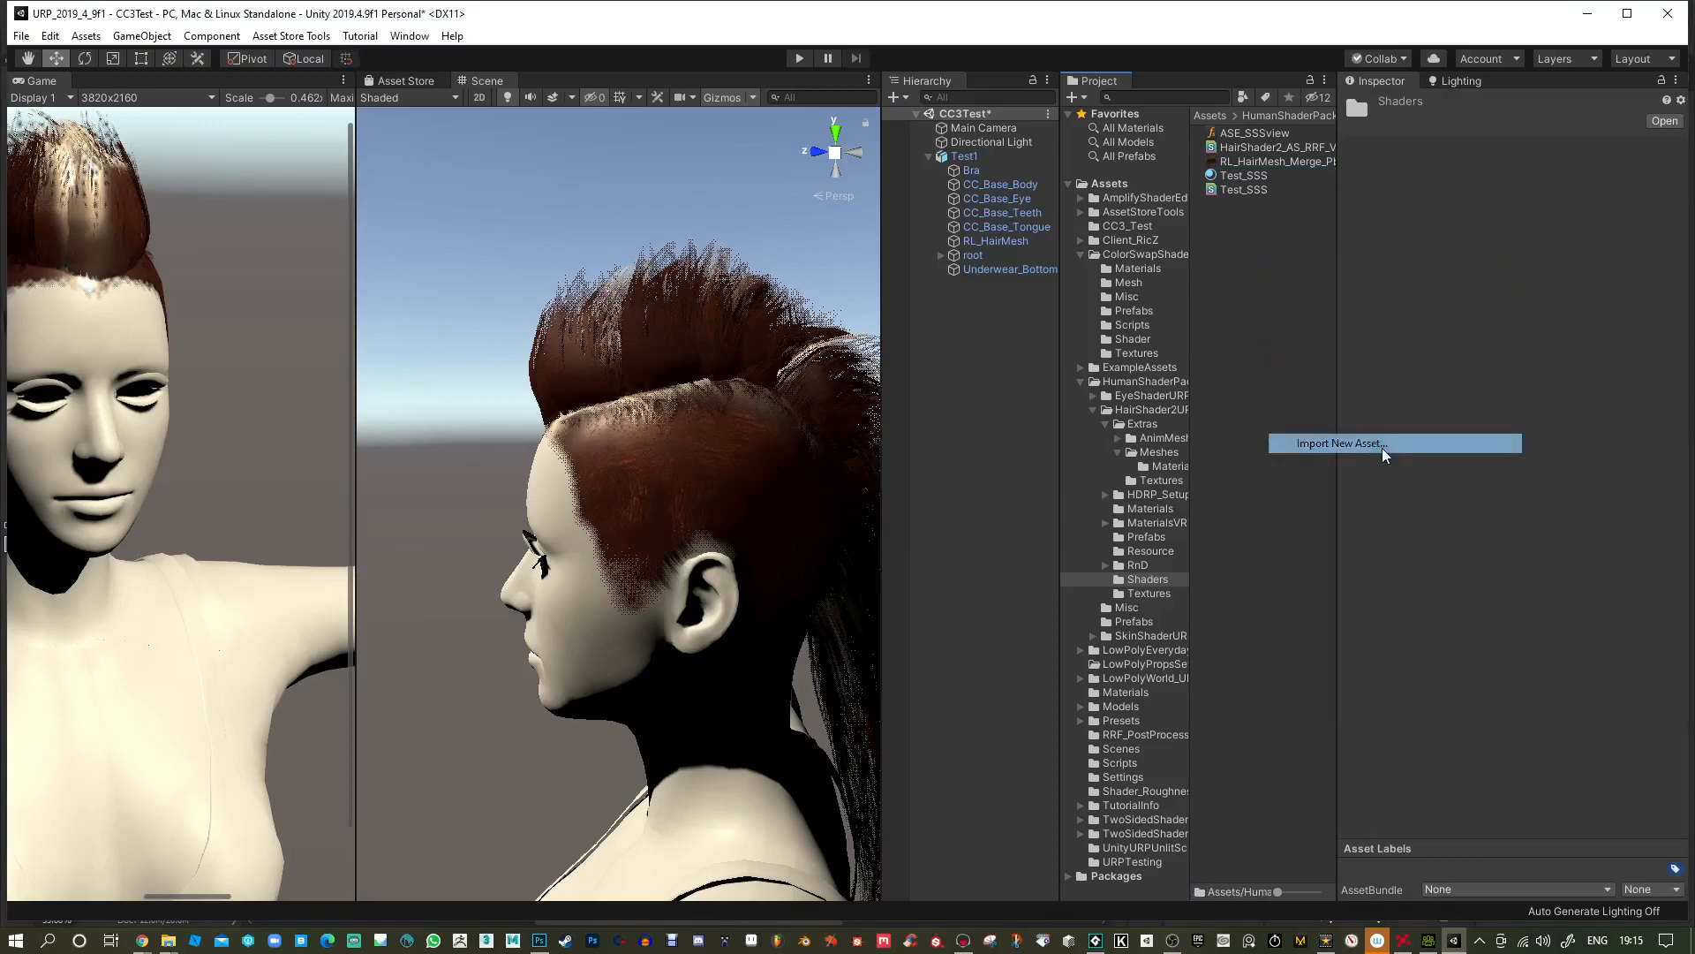
double_click(477, 161)
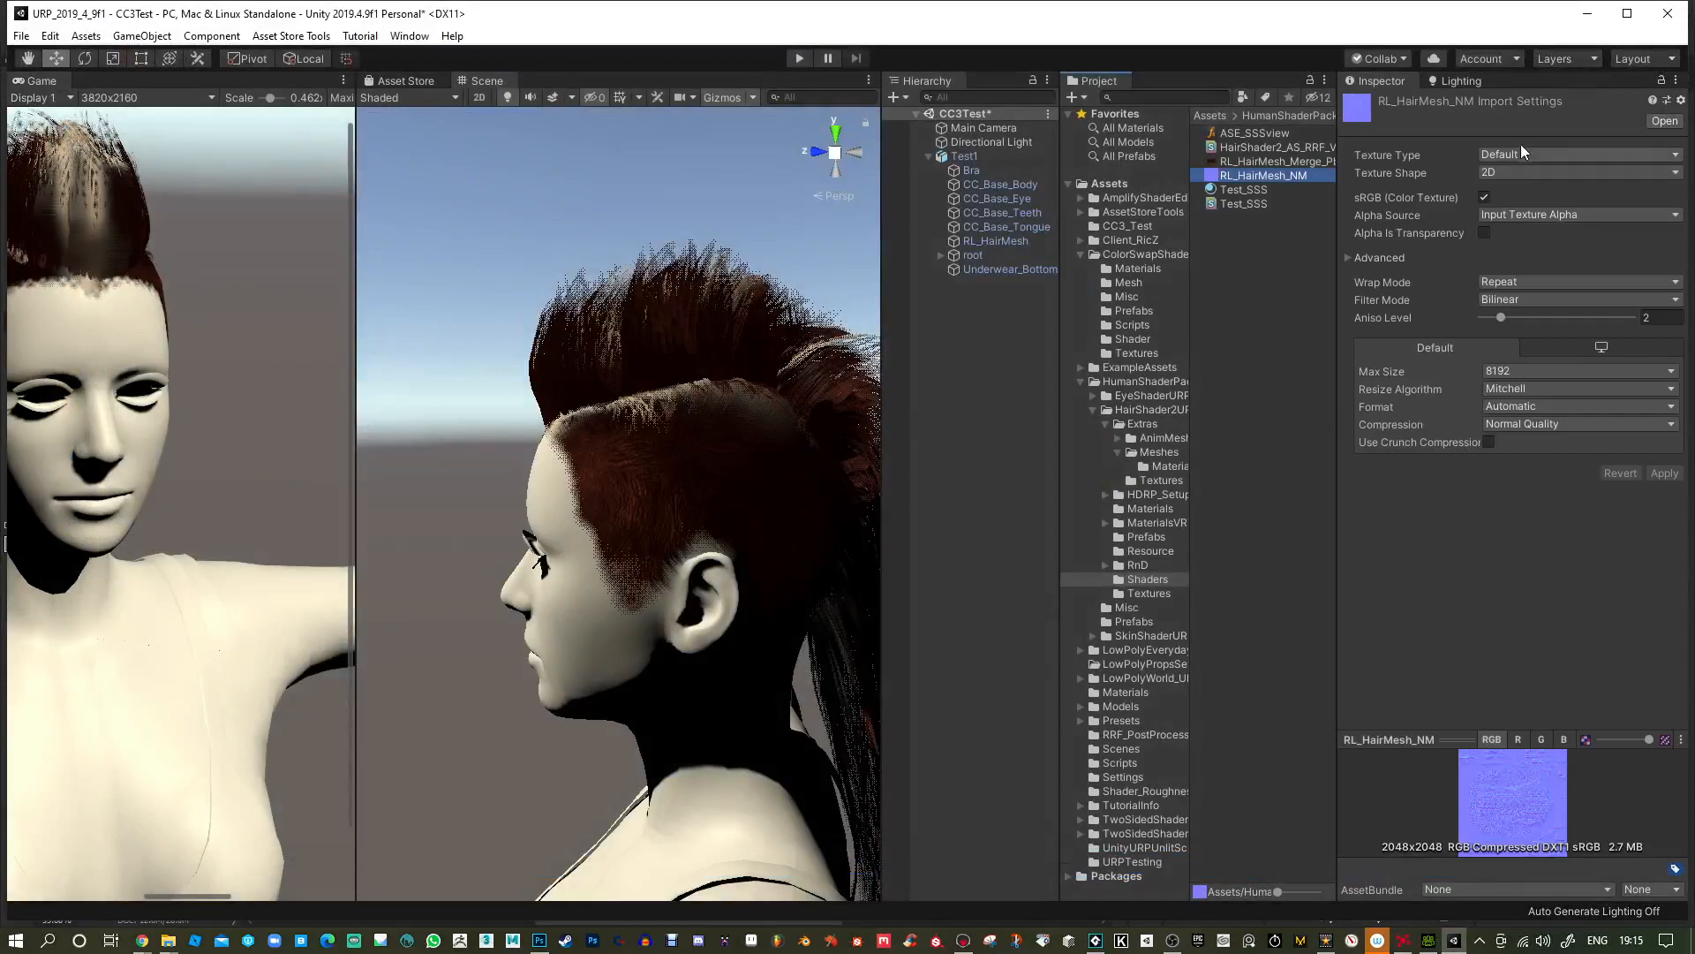
Set the imported RL_HairMesh_NM texture's type to Normal map and apply the import settings.
click(1521, 154)
click(1518, 196)
click(1663, 438)
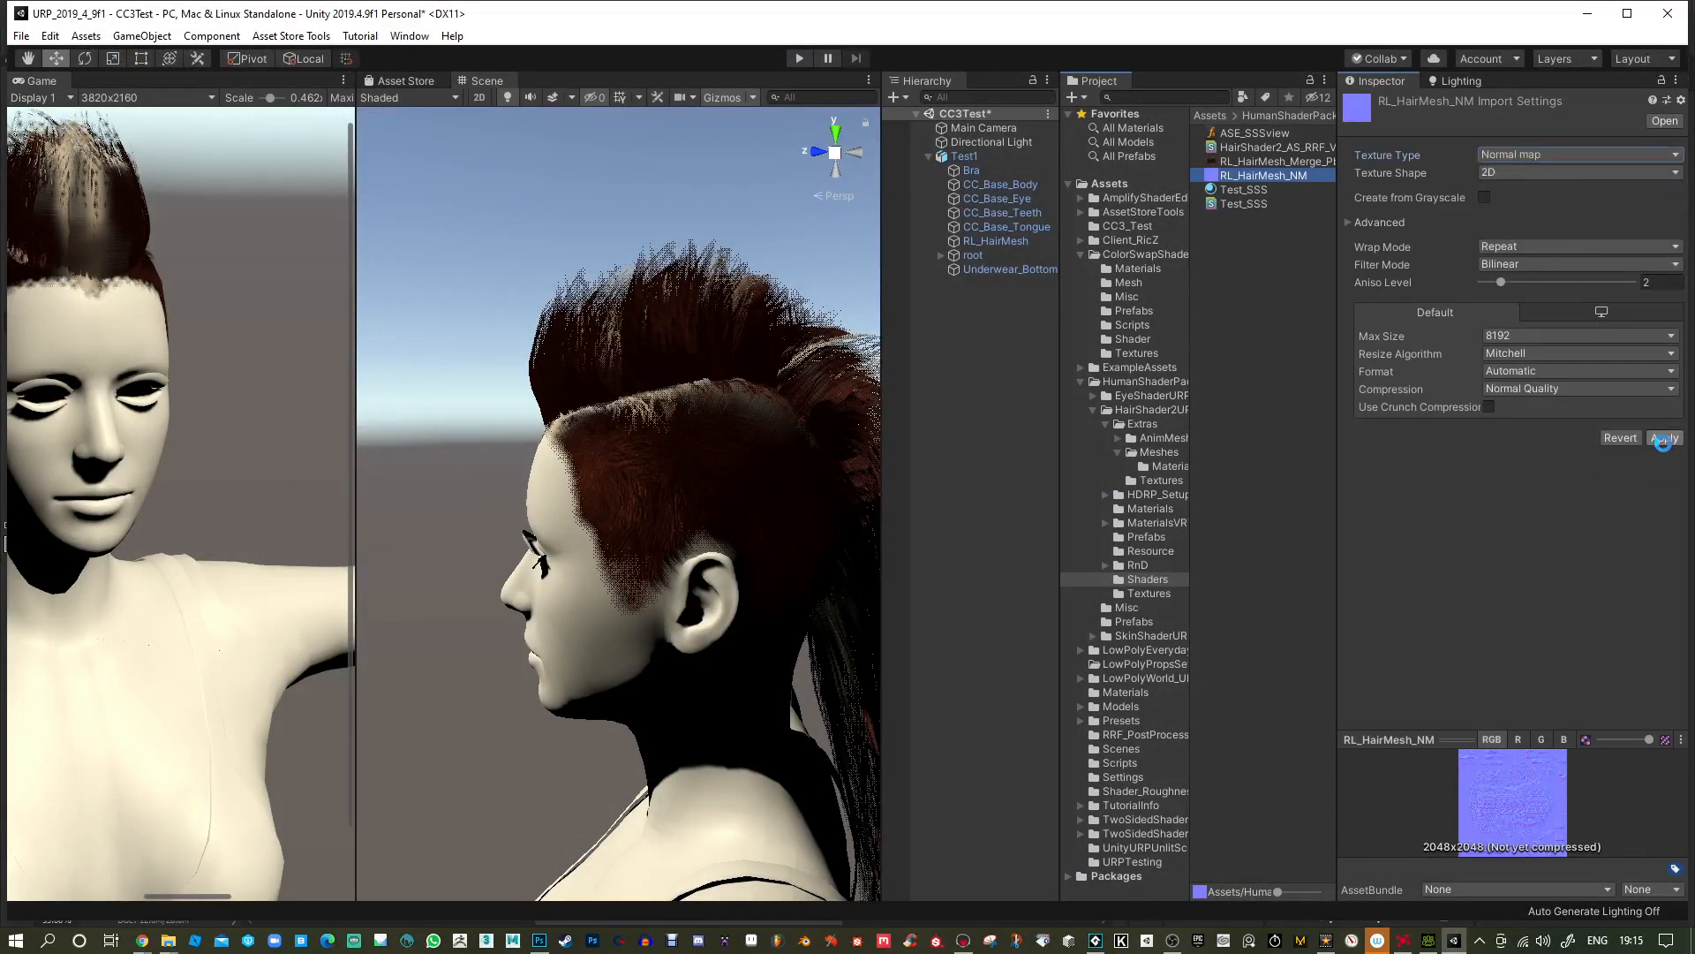
Frame the character's head and hair from the side in the scene and align the Main Camera with that view.
alt+drag(627, 376, 771, 366)
alt+right_drag(771, 366, 749, 432)
alt+drag(749, 433, 776, 454)
click(976, 128)
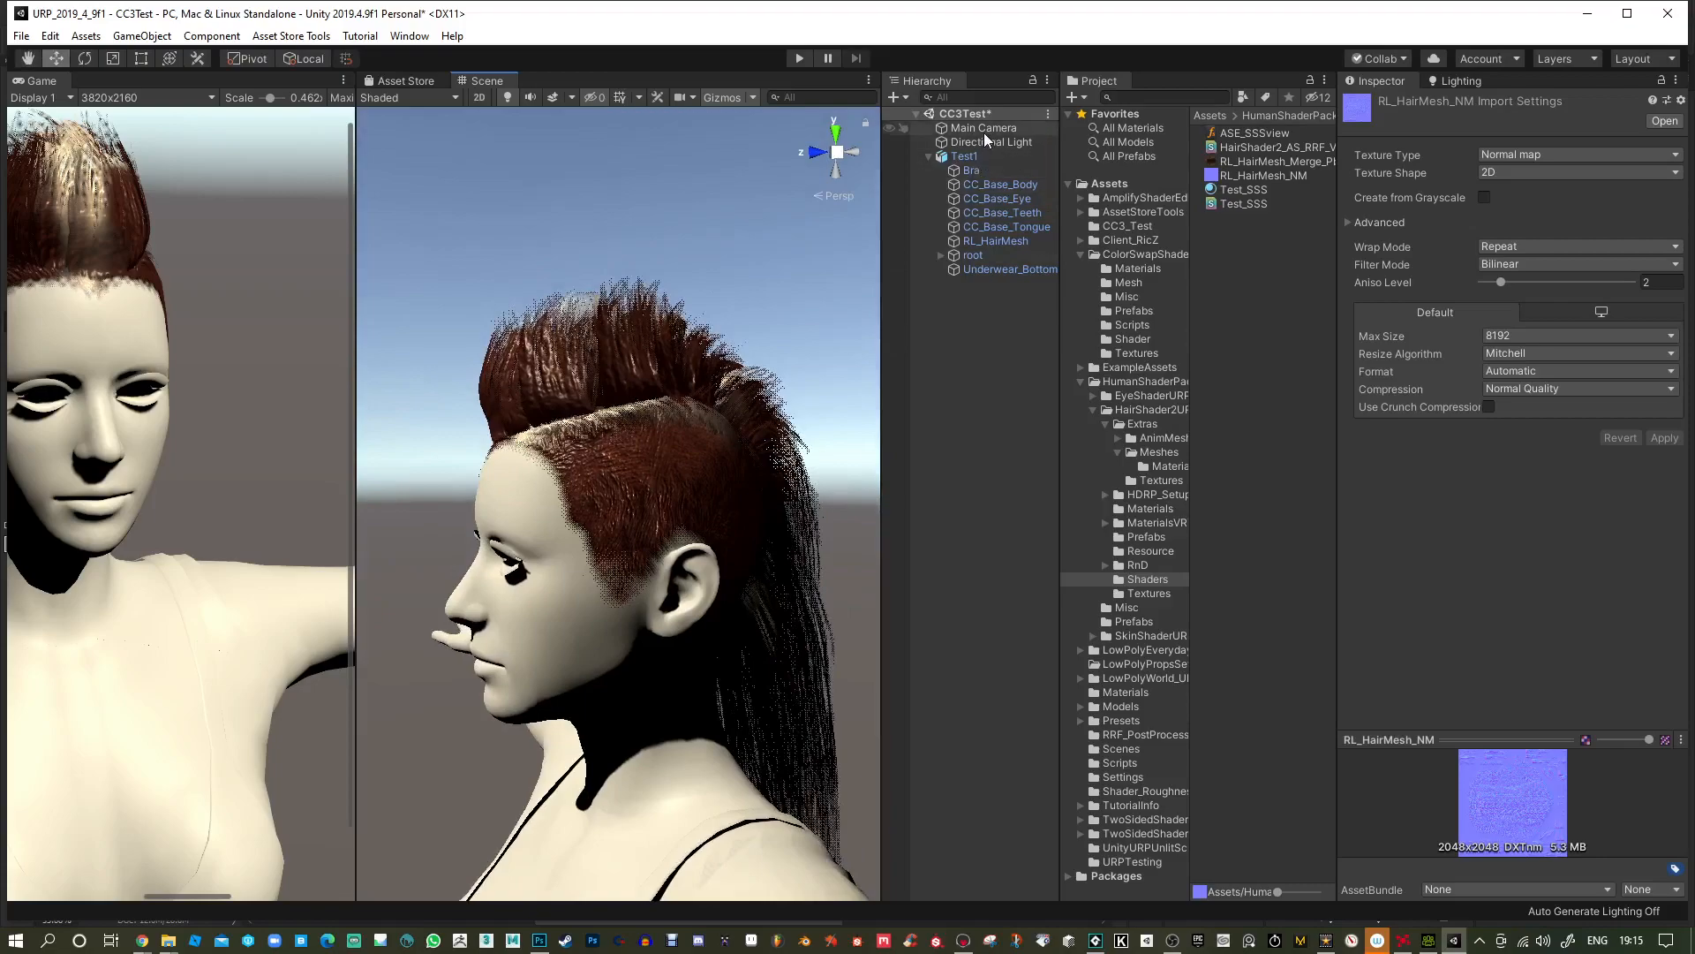
key(ctrl+shift+f)
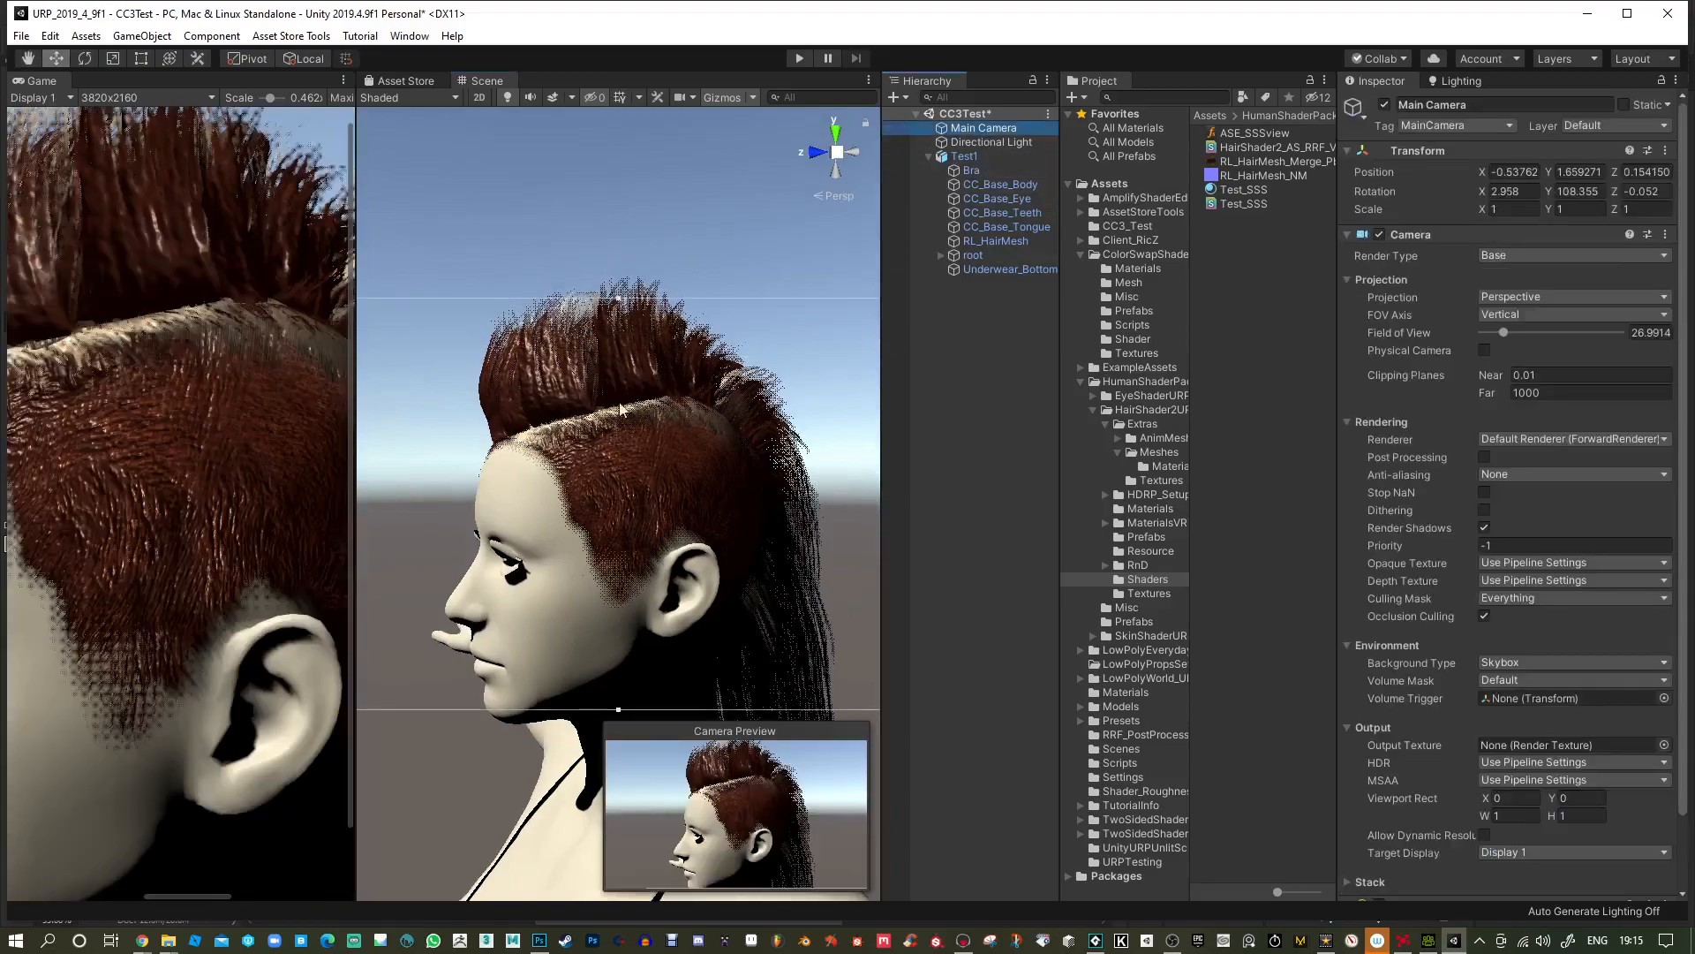
alt+right_drag(585, 431, 644, 388)
key(ctrl+shift+f)
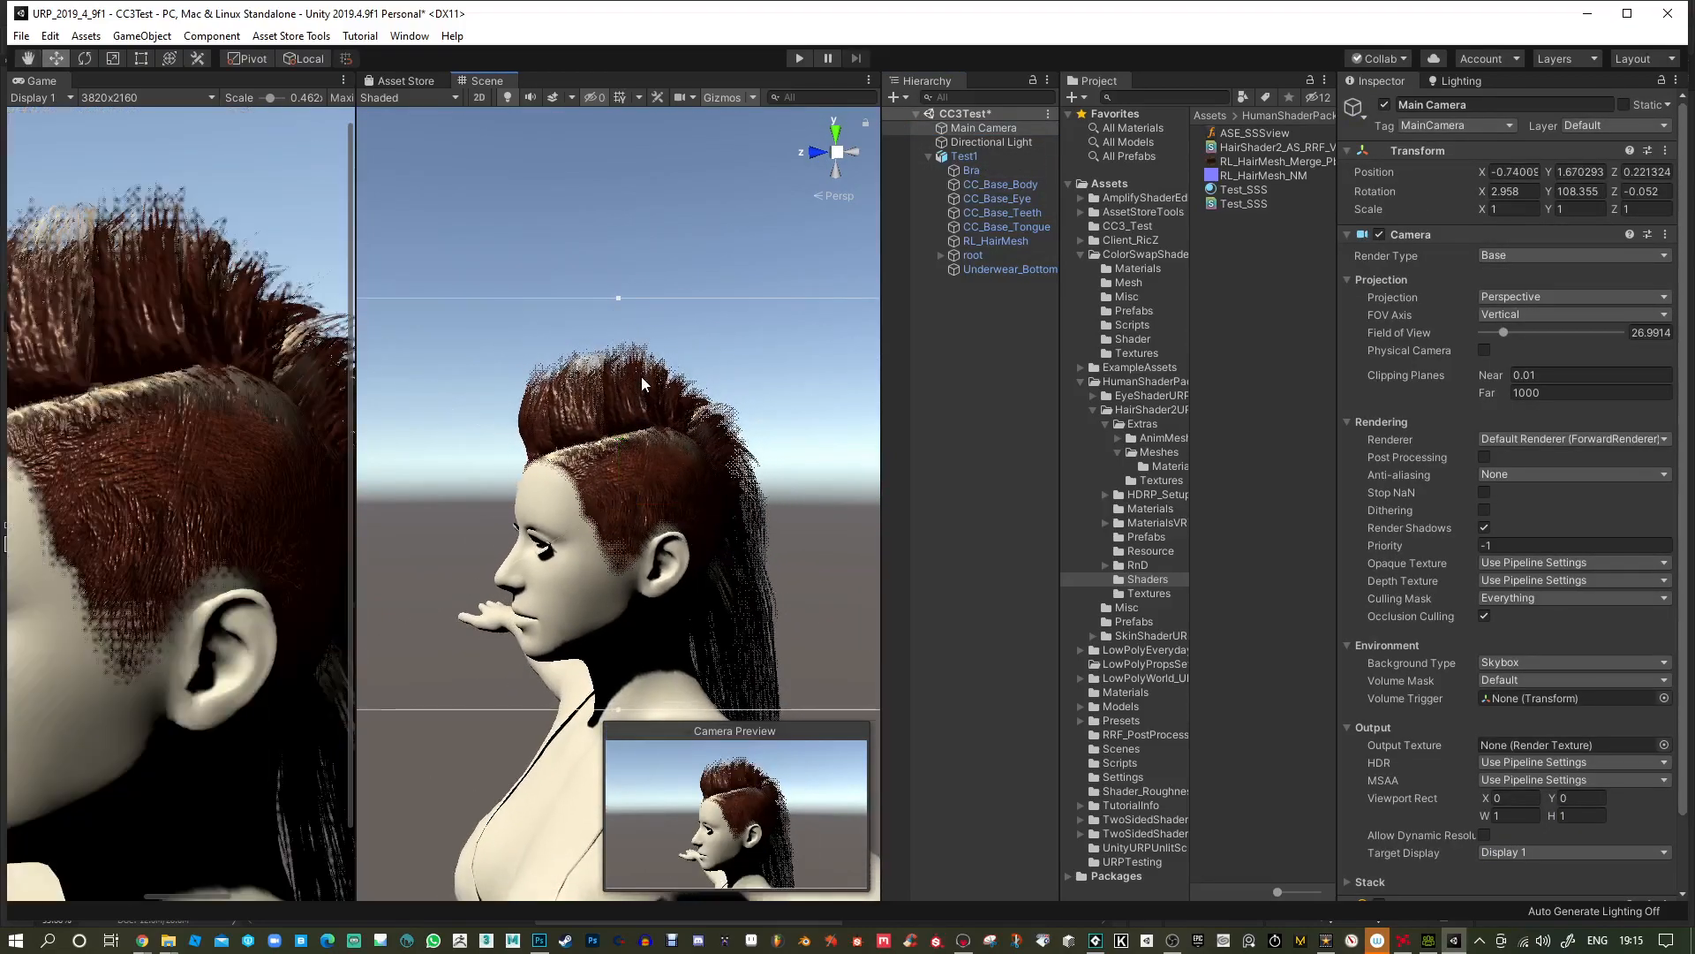
Set the Game view to Free Aspect and widen it to show the whole head.
click(131, 97)
click(133, 150)
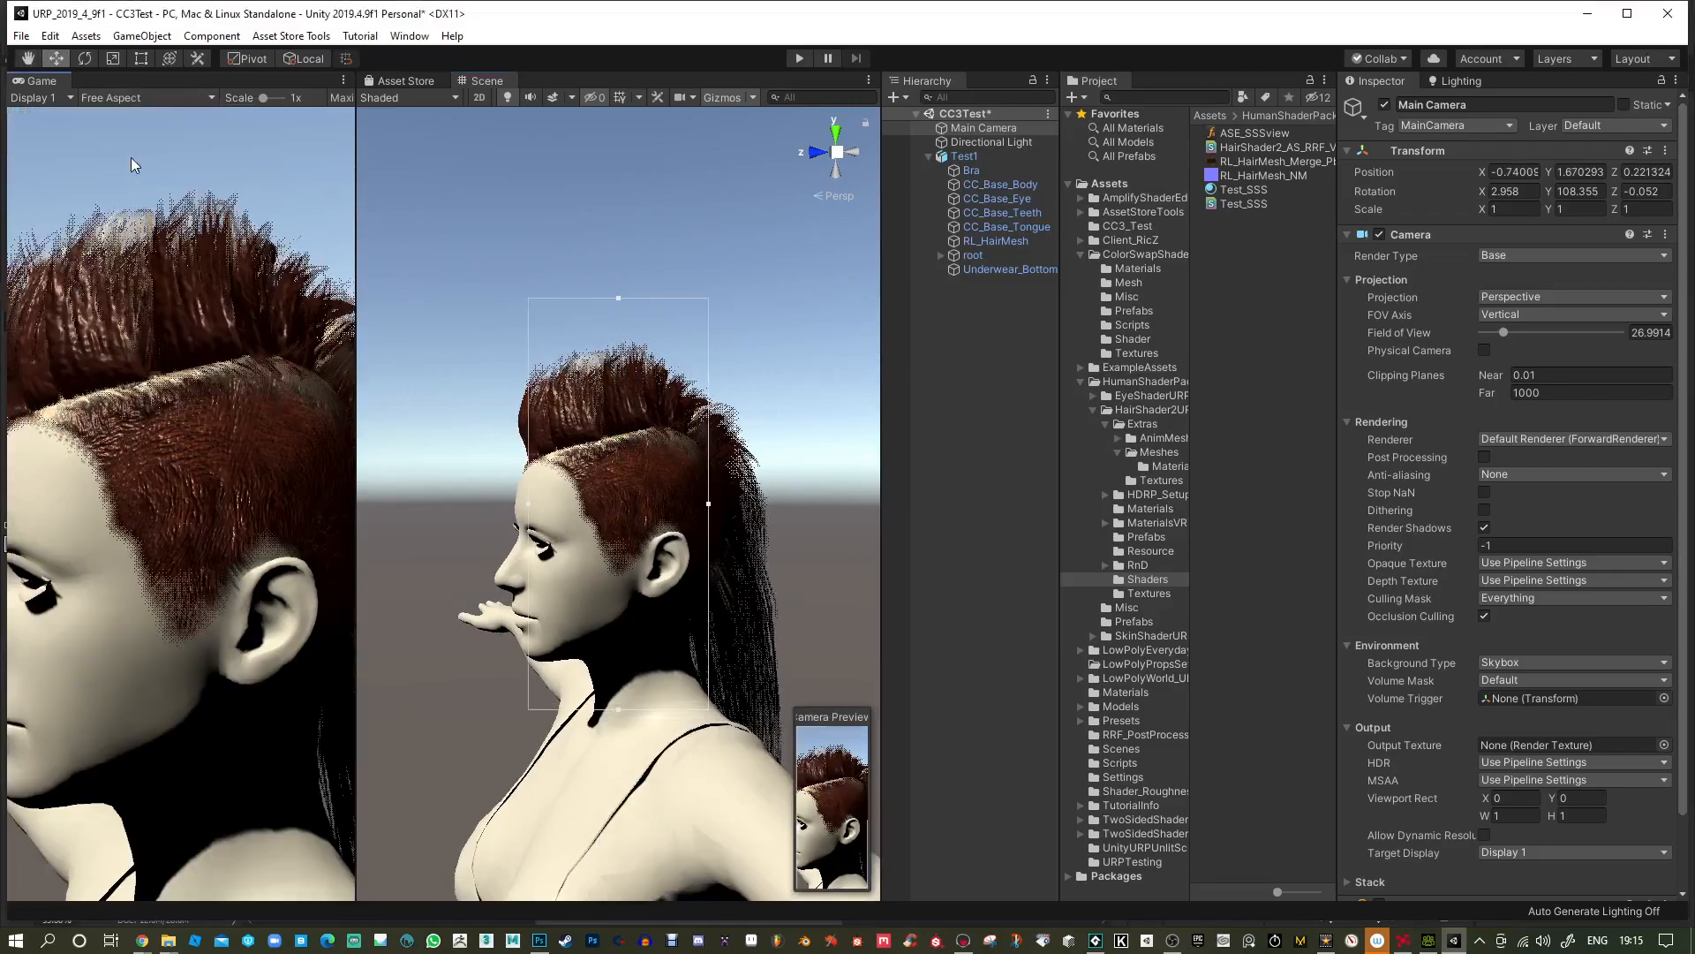
drag(355, 289, 482, 287)
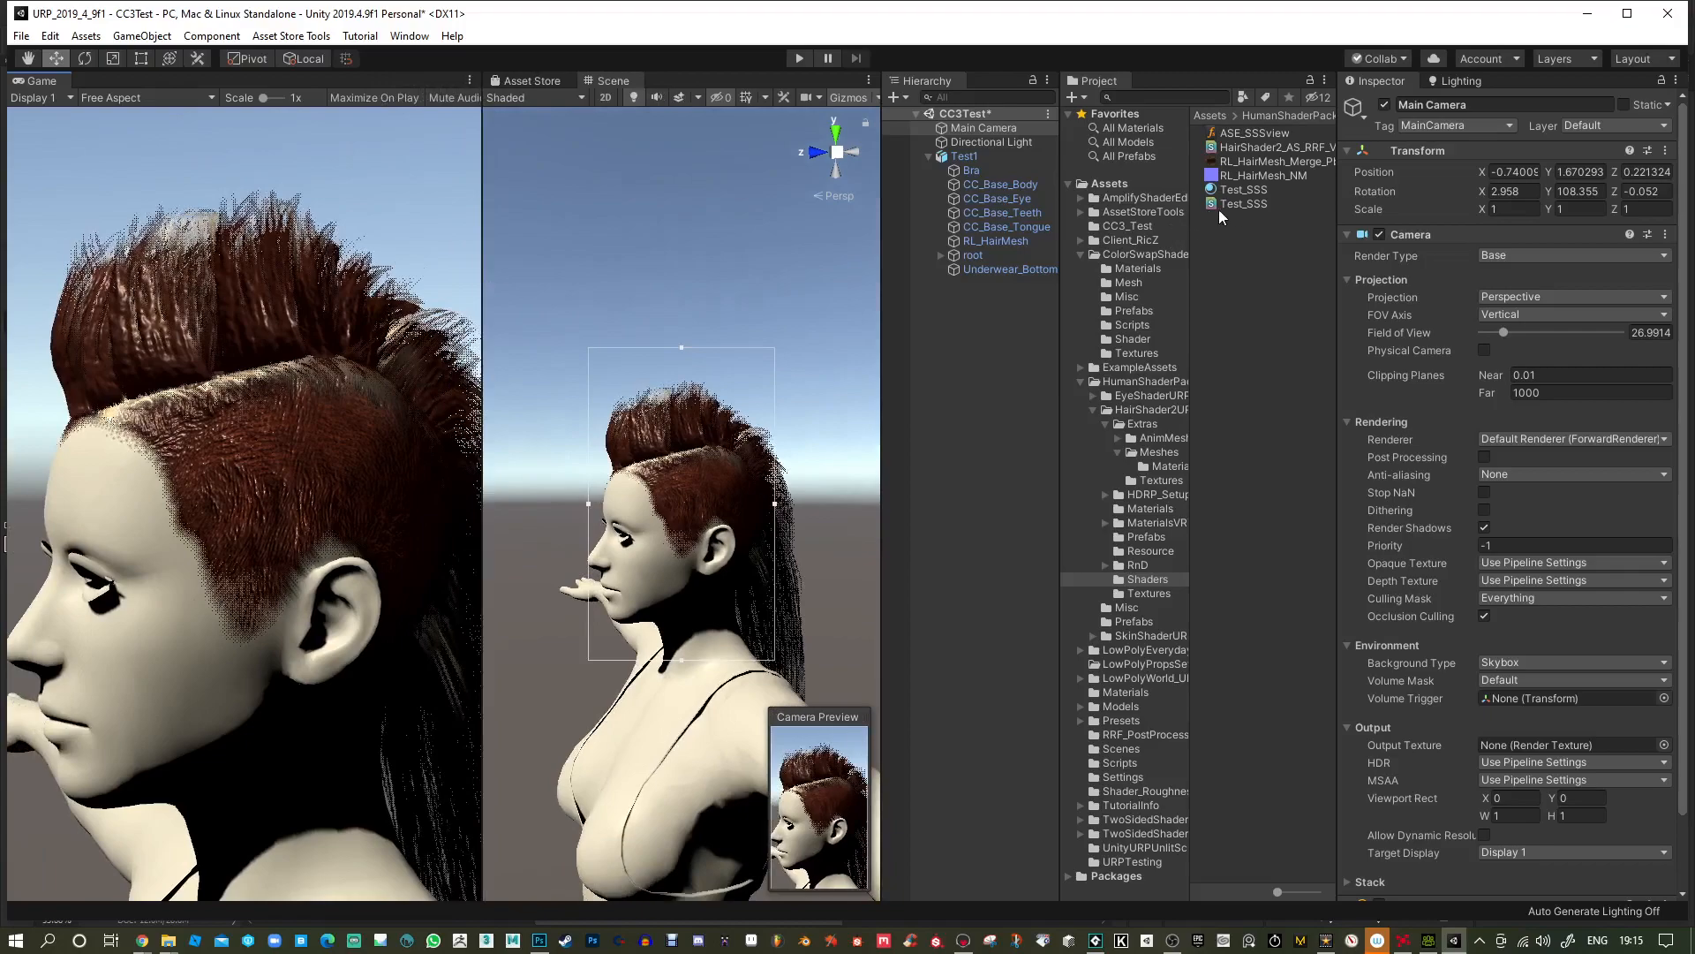
Open the HairShader2_AS_RRF_VRTC_URP shader for editing and select the Dither node in the FINAL OUTPUTs group.
mouse_move(1337, 212)
mouse_down()
mouse_move(1386, 219)
mouse_move(1356, 221)
mouse_up()
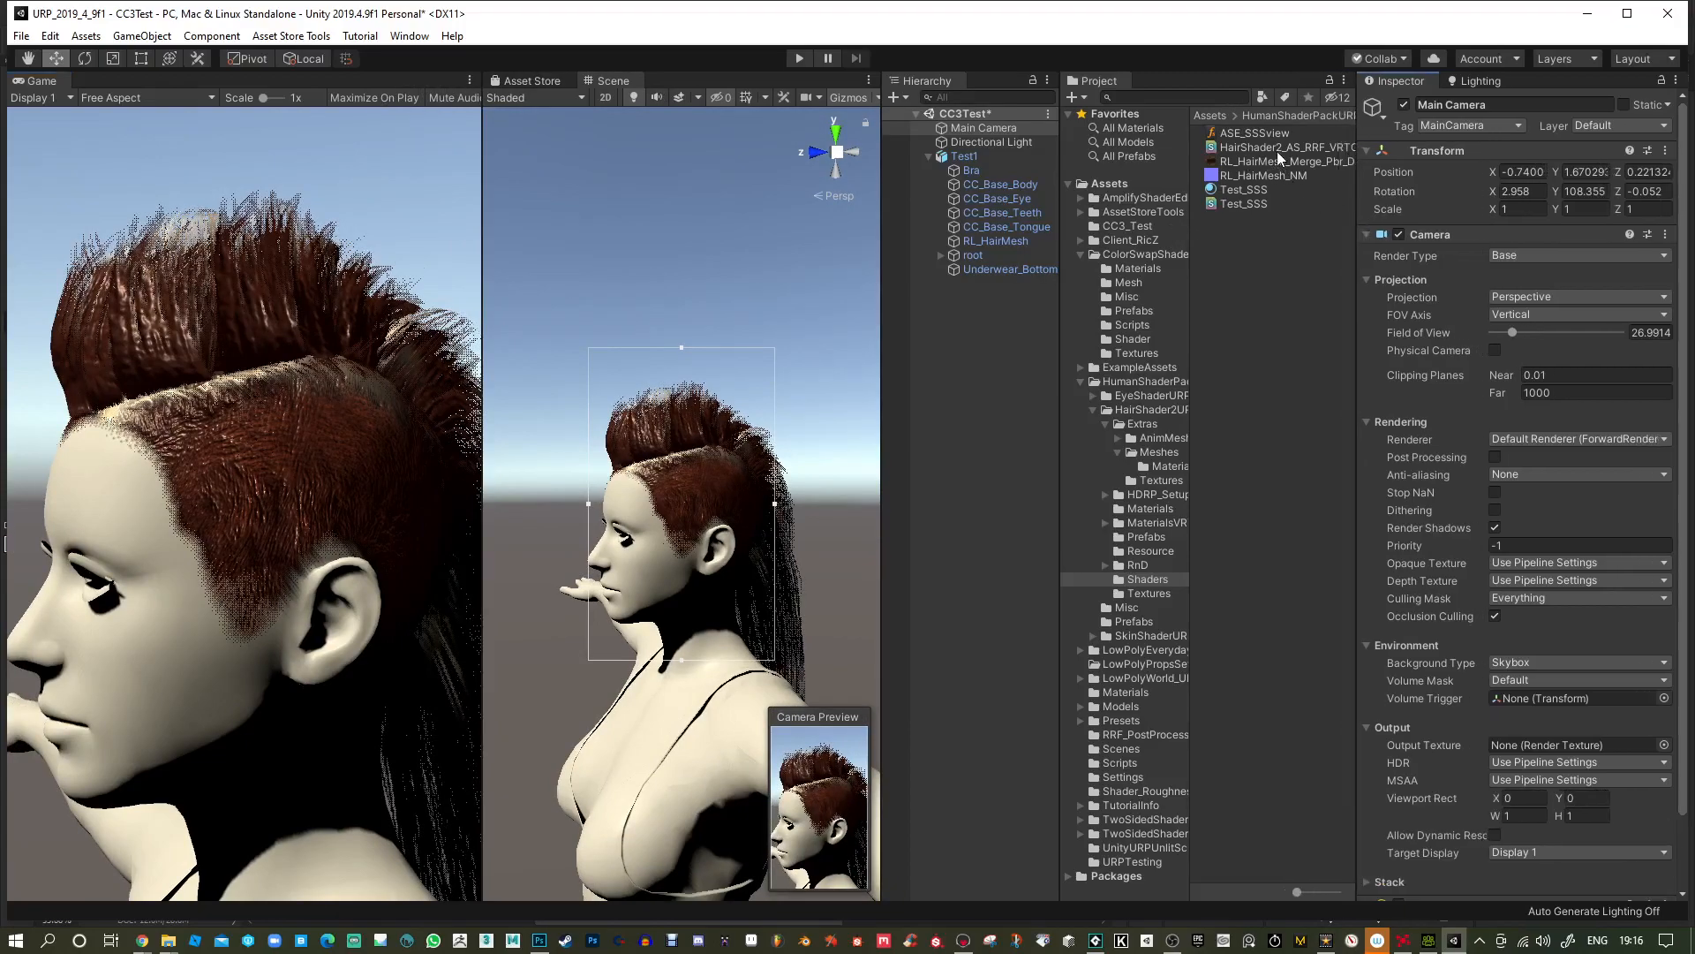
click(1277, 149)
click(1406, 378)
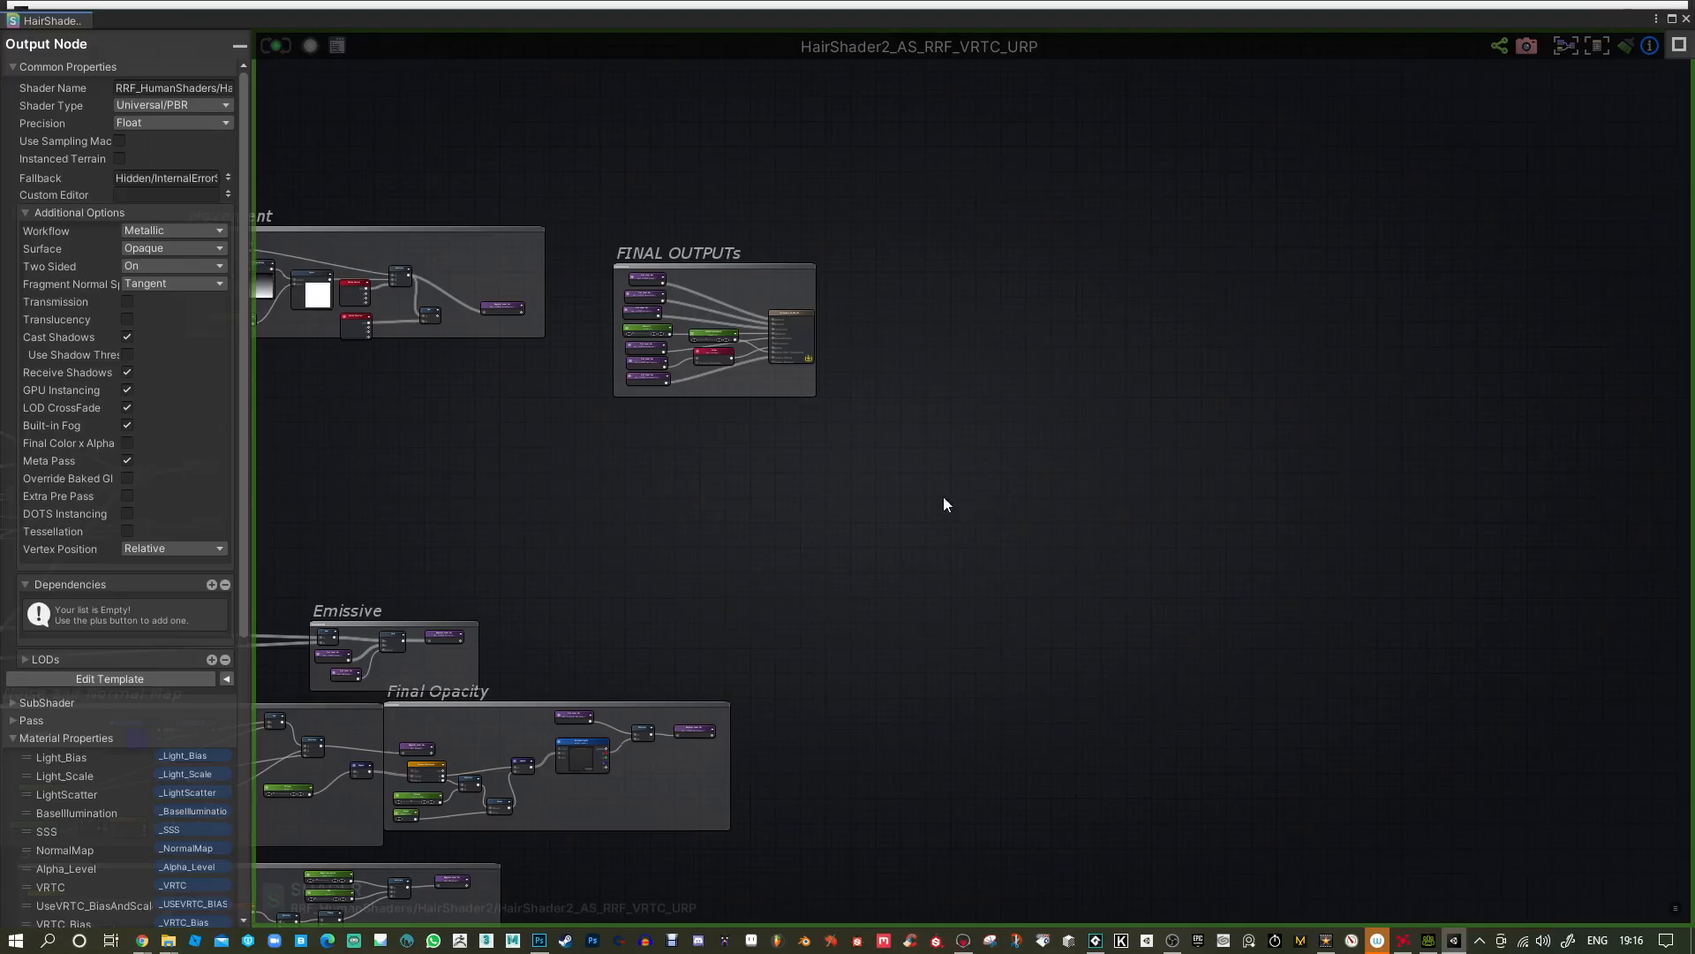
scroll(659, 327, up, 5)
scroll(759, 340, up, 1)
mouse_move(779, 431)
mouse_down()
mouse_move(741, 389)
mouse_move(766, 439)
mouse_up()
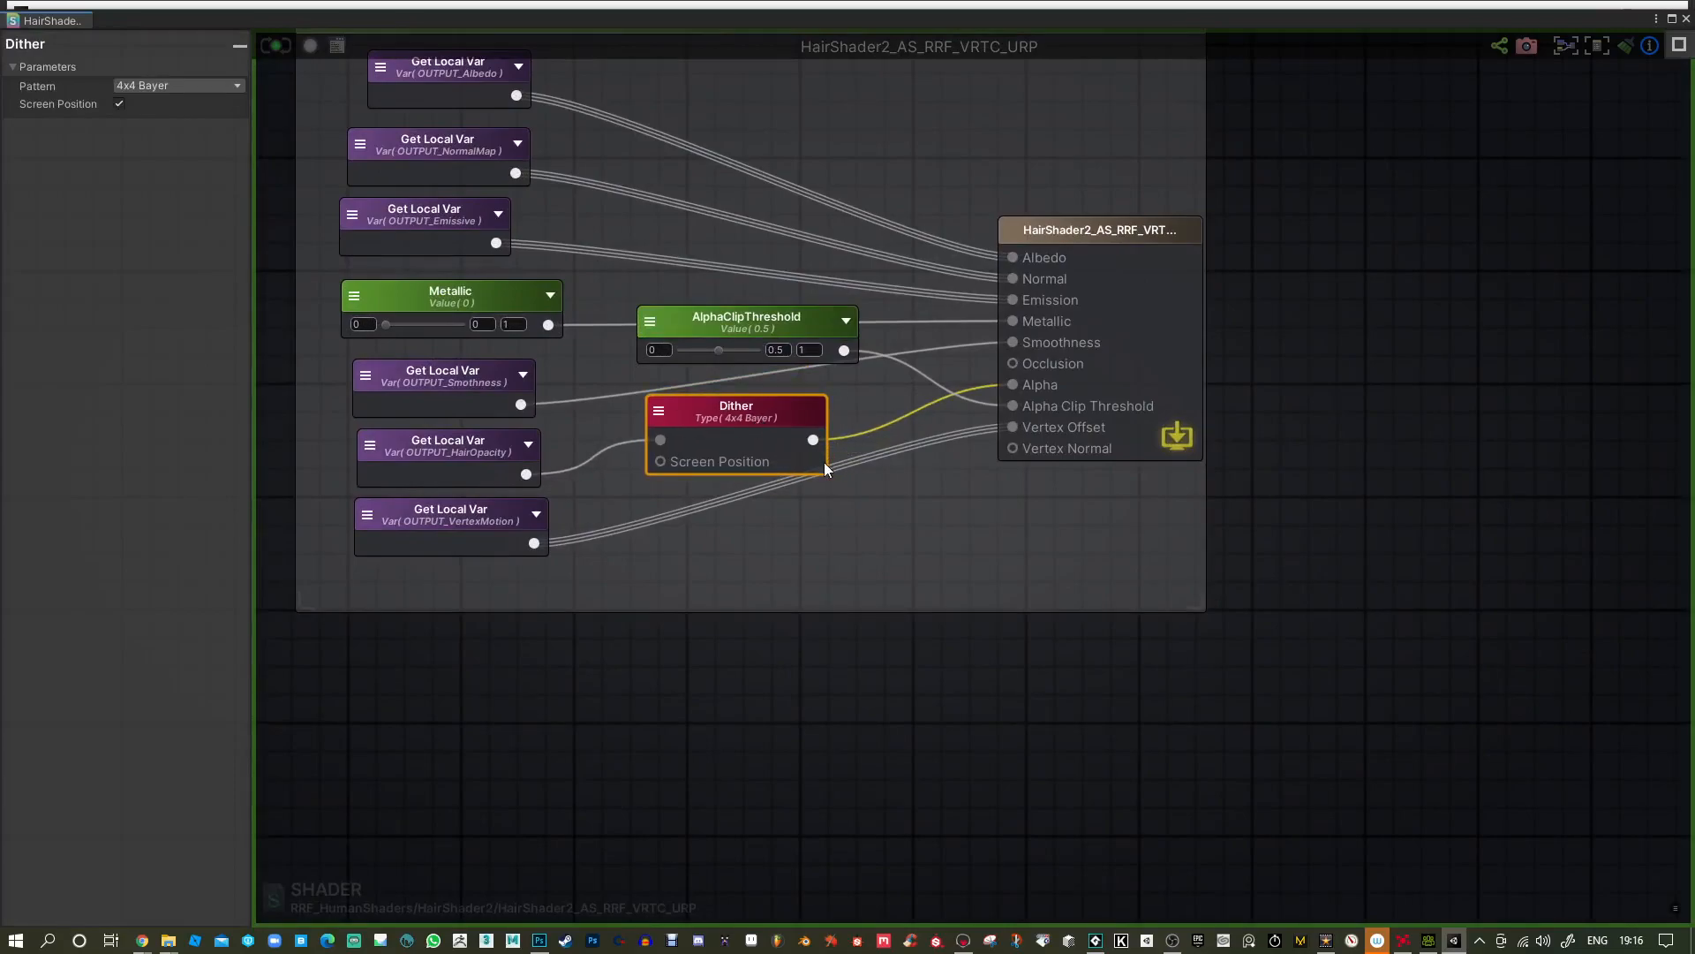
Add a Lerp node with the HairOpacity variable feeding input A and the Dither output feeding input B.
click(853, 502)
click(882, 496)
drag(527, 474, 893, 537)
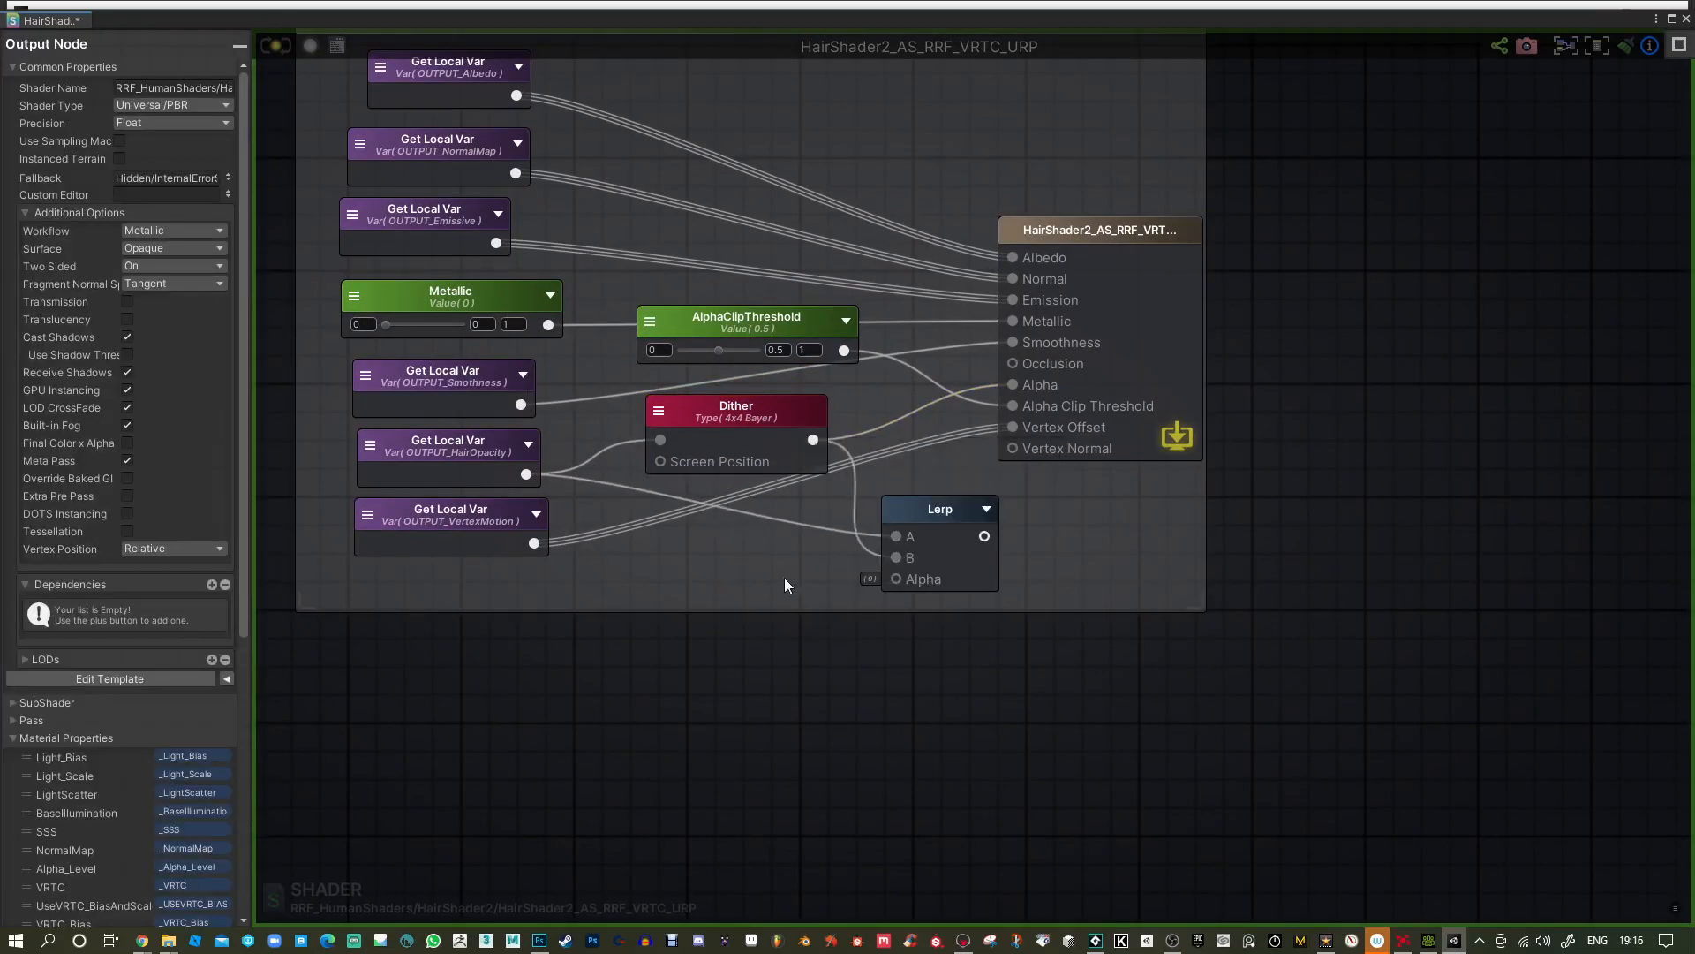
mouse_move(738, 431)
mouse_down()
mouse_move(712, 442)
mouse_move(729, 444)
mouse_up()
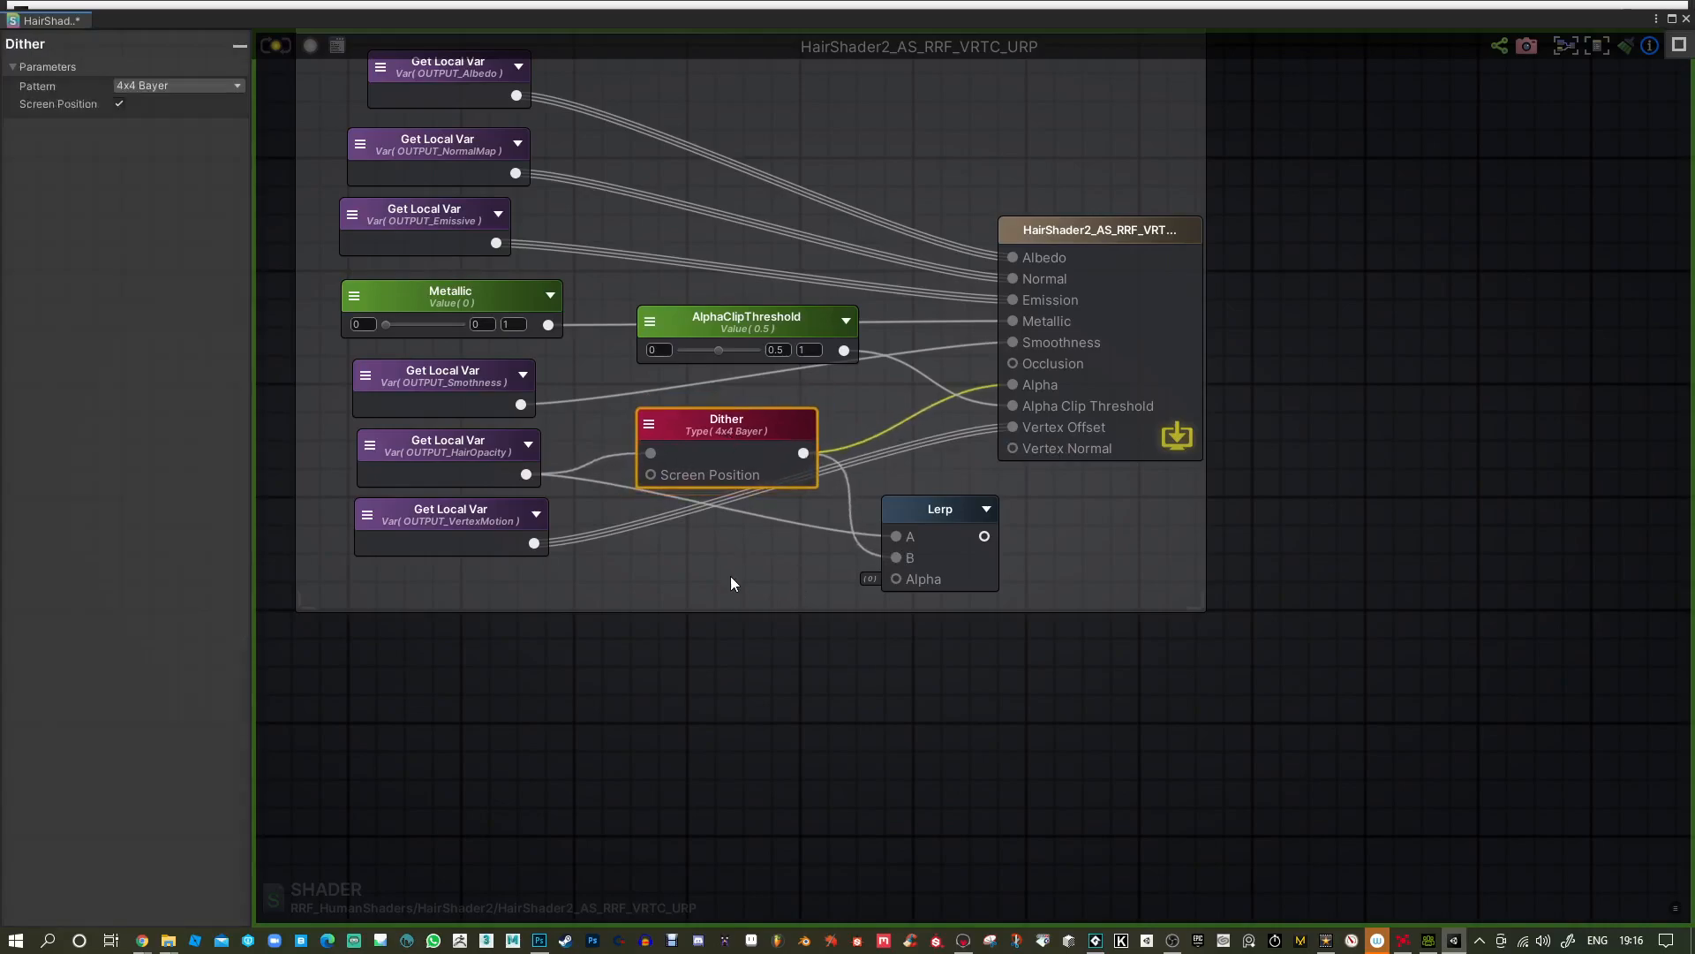
Create a Float node below the Dither node, make it a Property and name it DitherAmount.
click(716, 573)
click(703, 579)
click(177, 86)
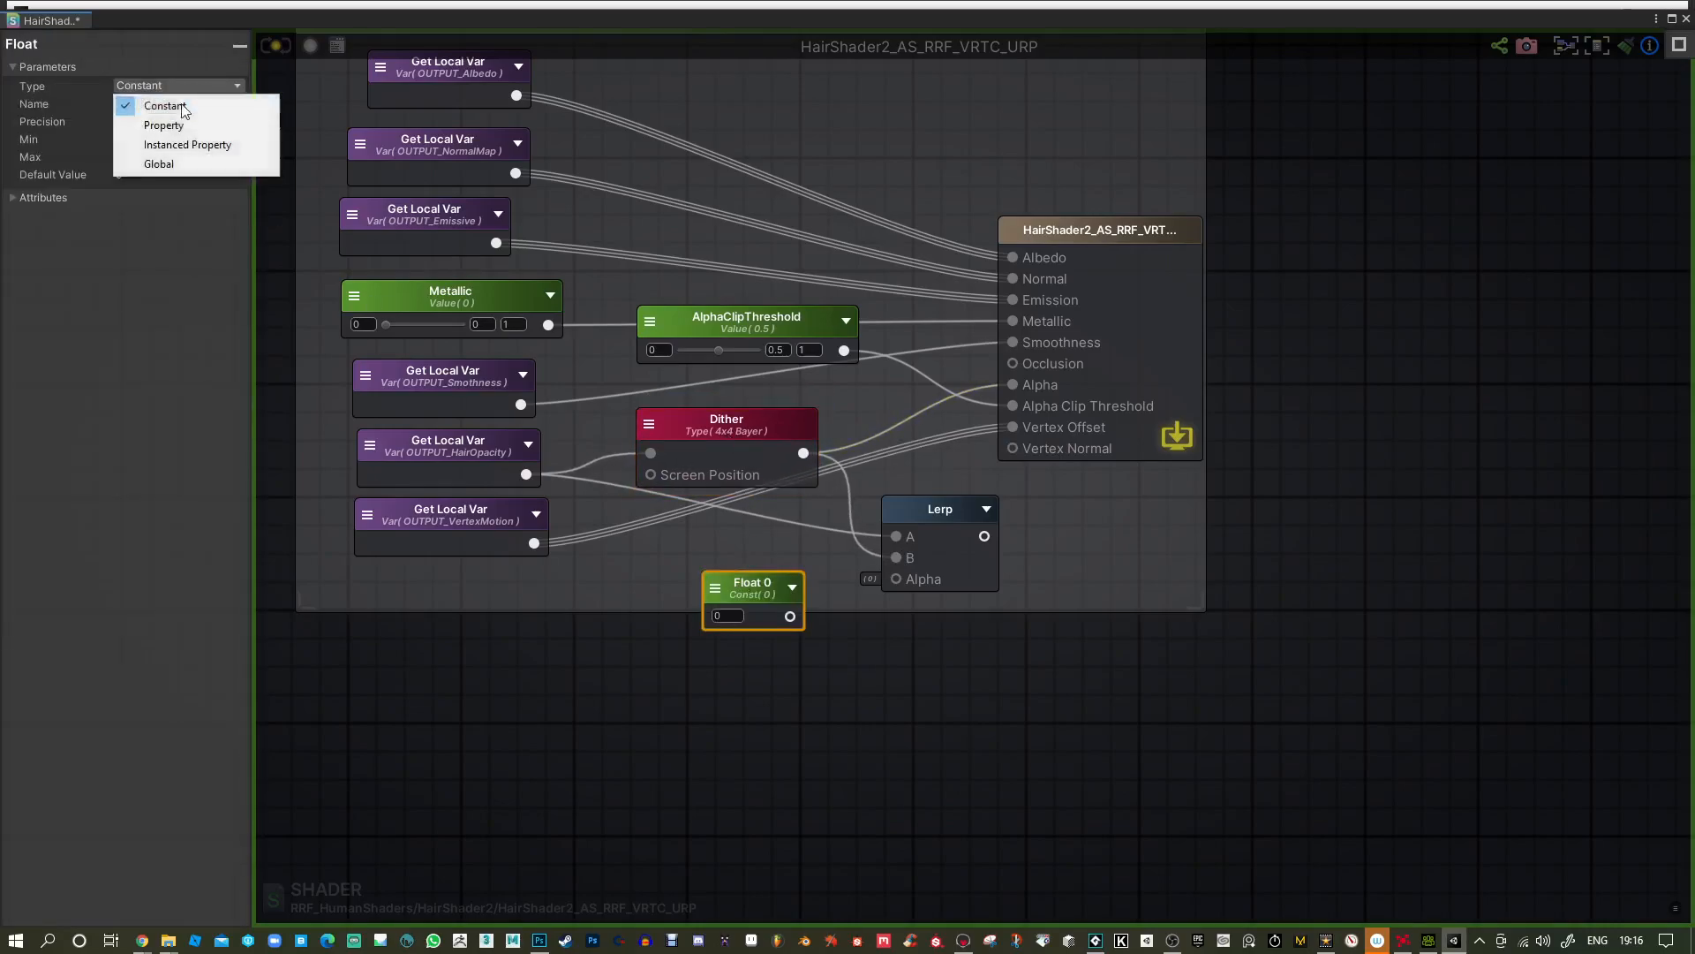
click(181, 126)
click(40, 101)
text(Di)
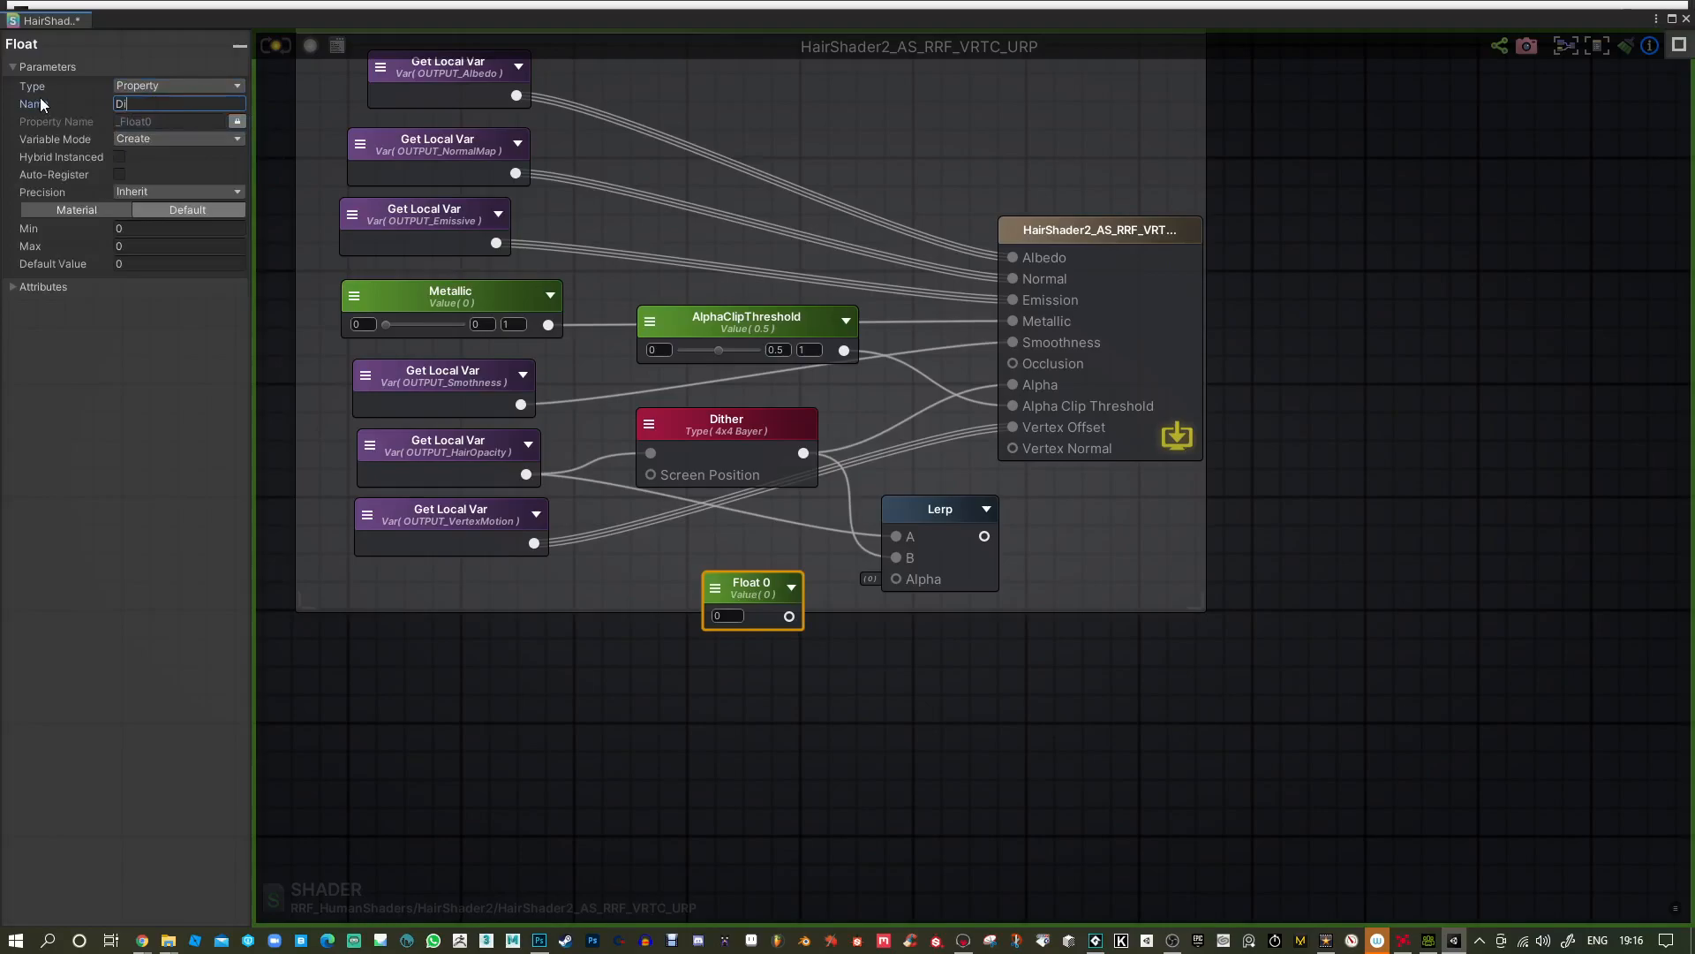
text(therAmount)
Give the DitherAmount property a maximum of 1 and a default value of 0.5.
click(220, 246)
text(1)
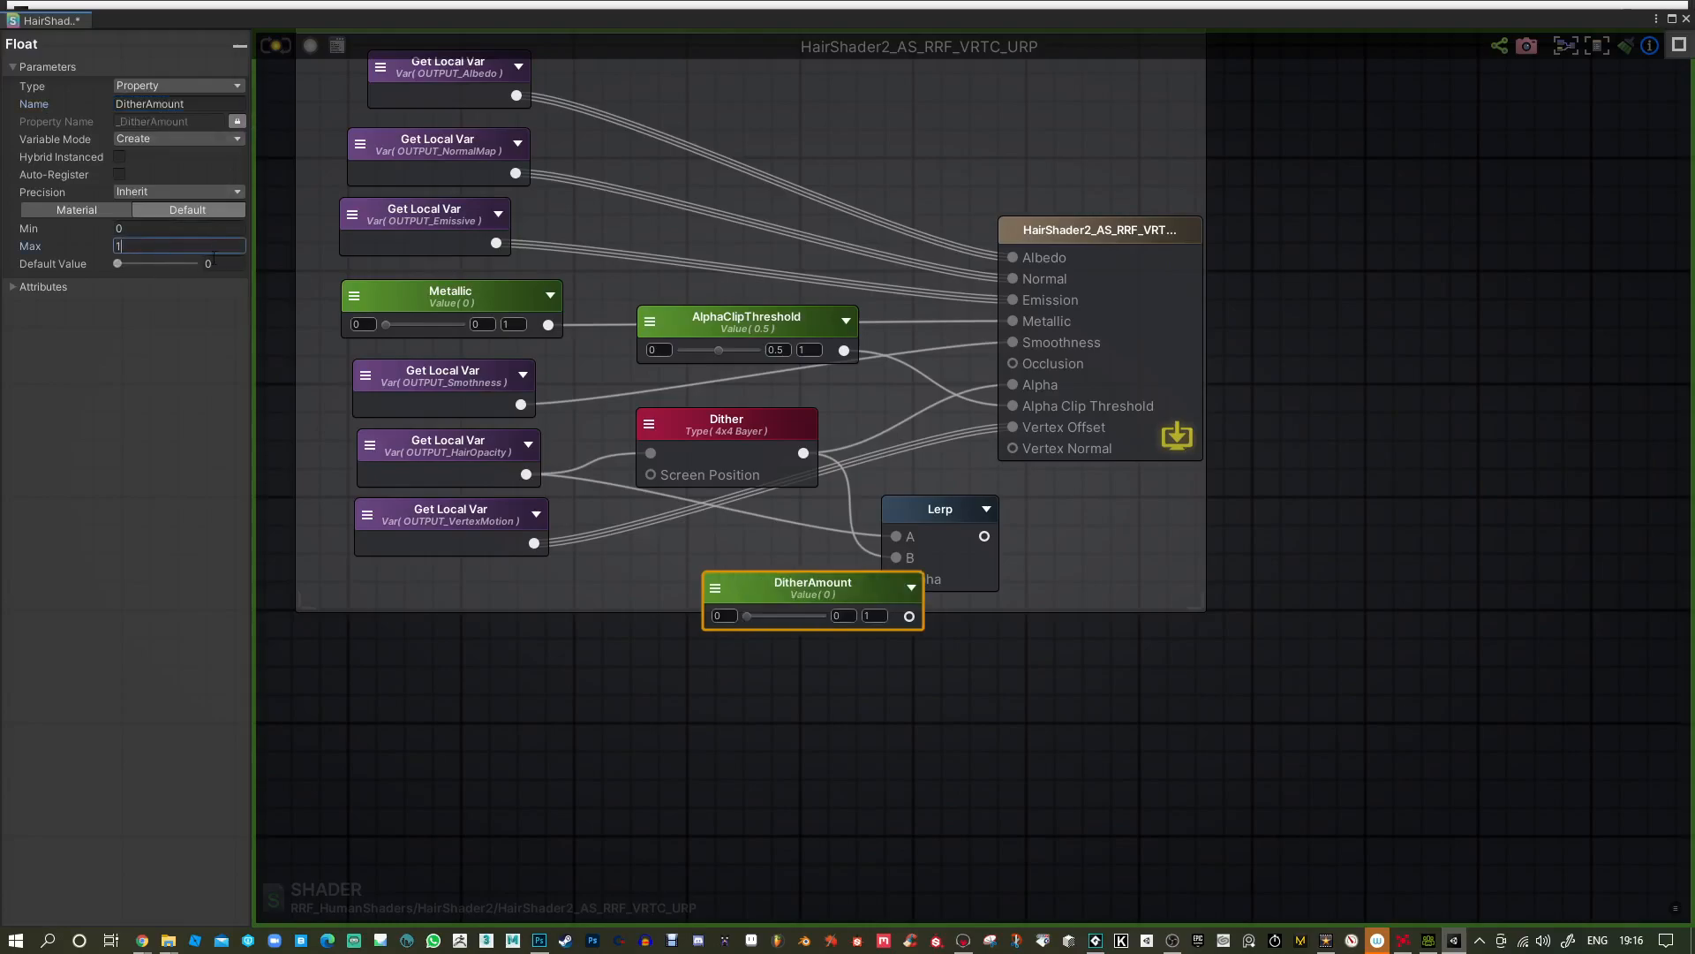
text(0.5)
key(Return)
Connect DitherAmount to the Lerp's Alpha input and the Lerp output to the shader's Alpha input.
mouse_move(828, 587)
mouse_down()
mouse_move(736, 559)
mouse_move(893, 584)
mouse_up()
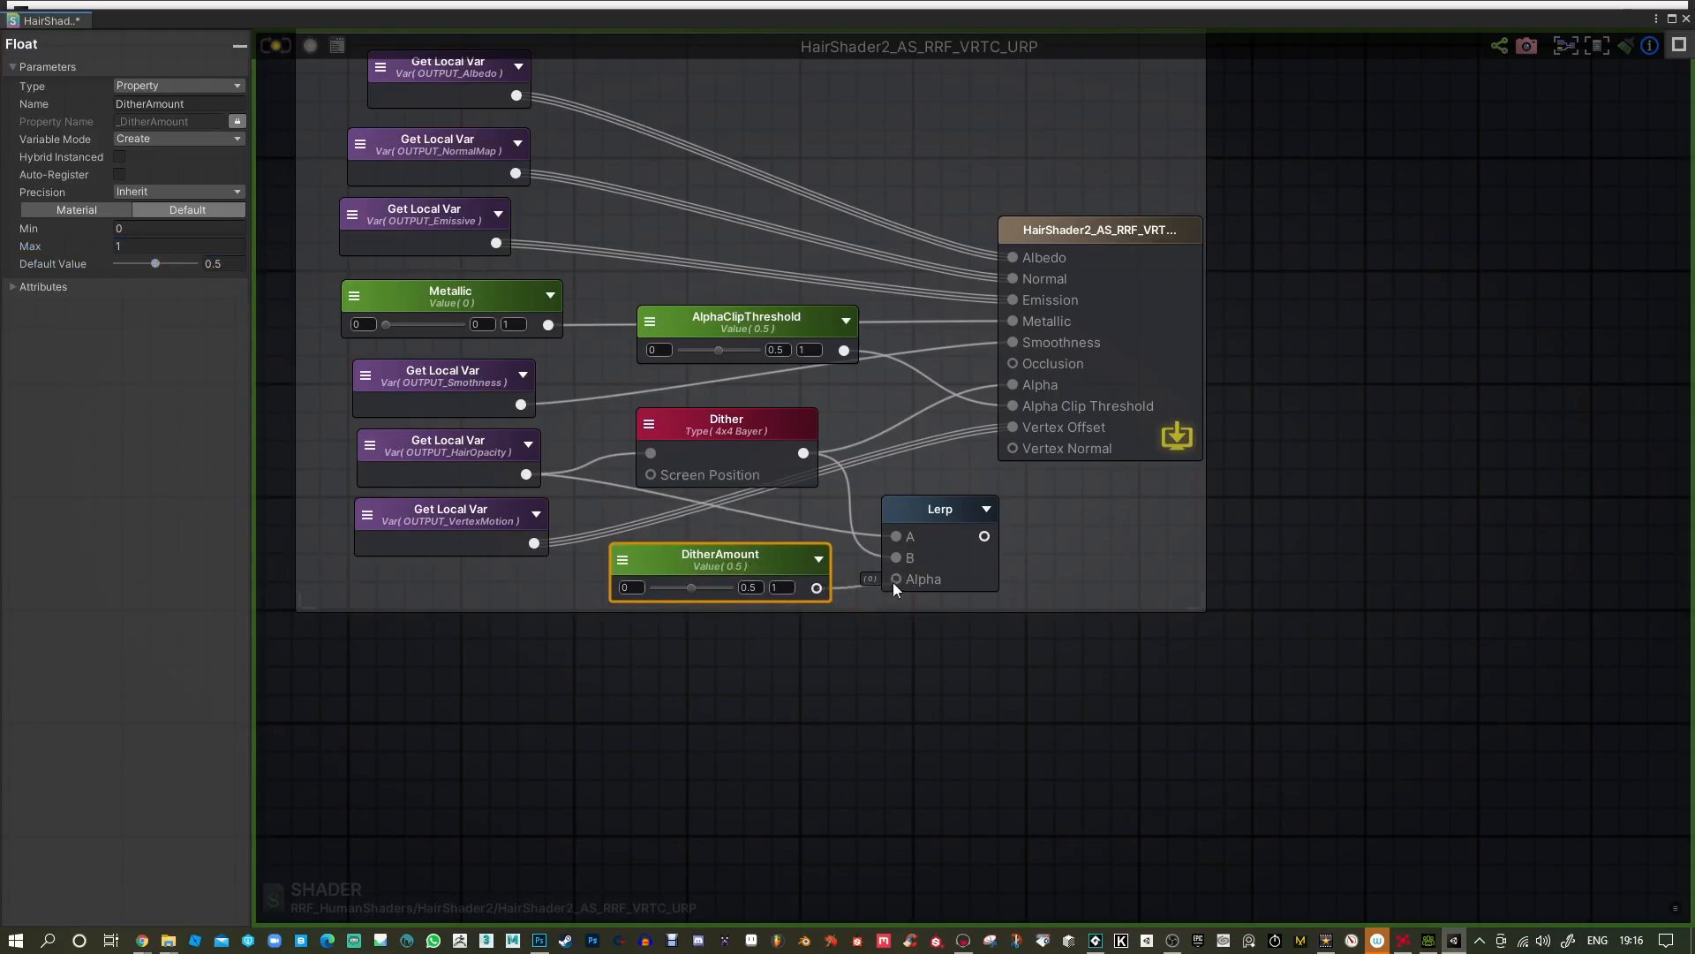
drag(984, 536, 1015, 385)
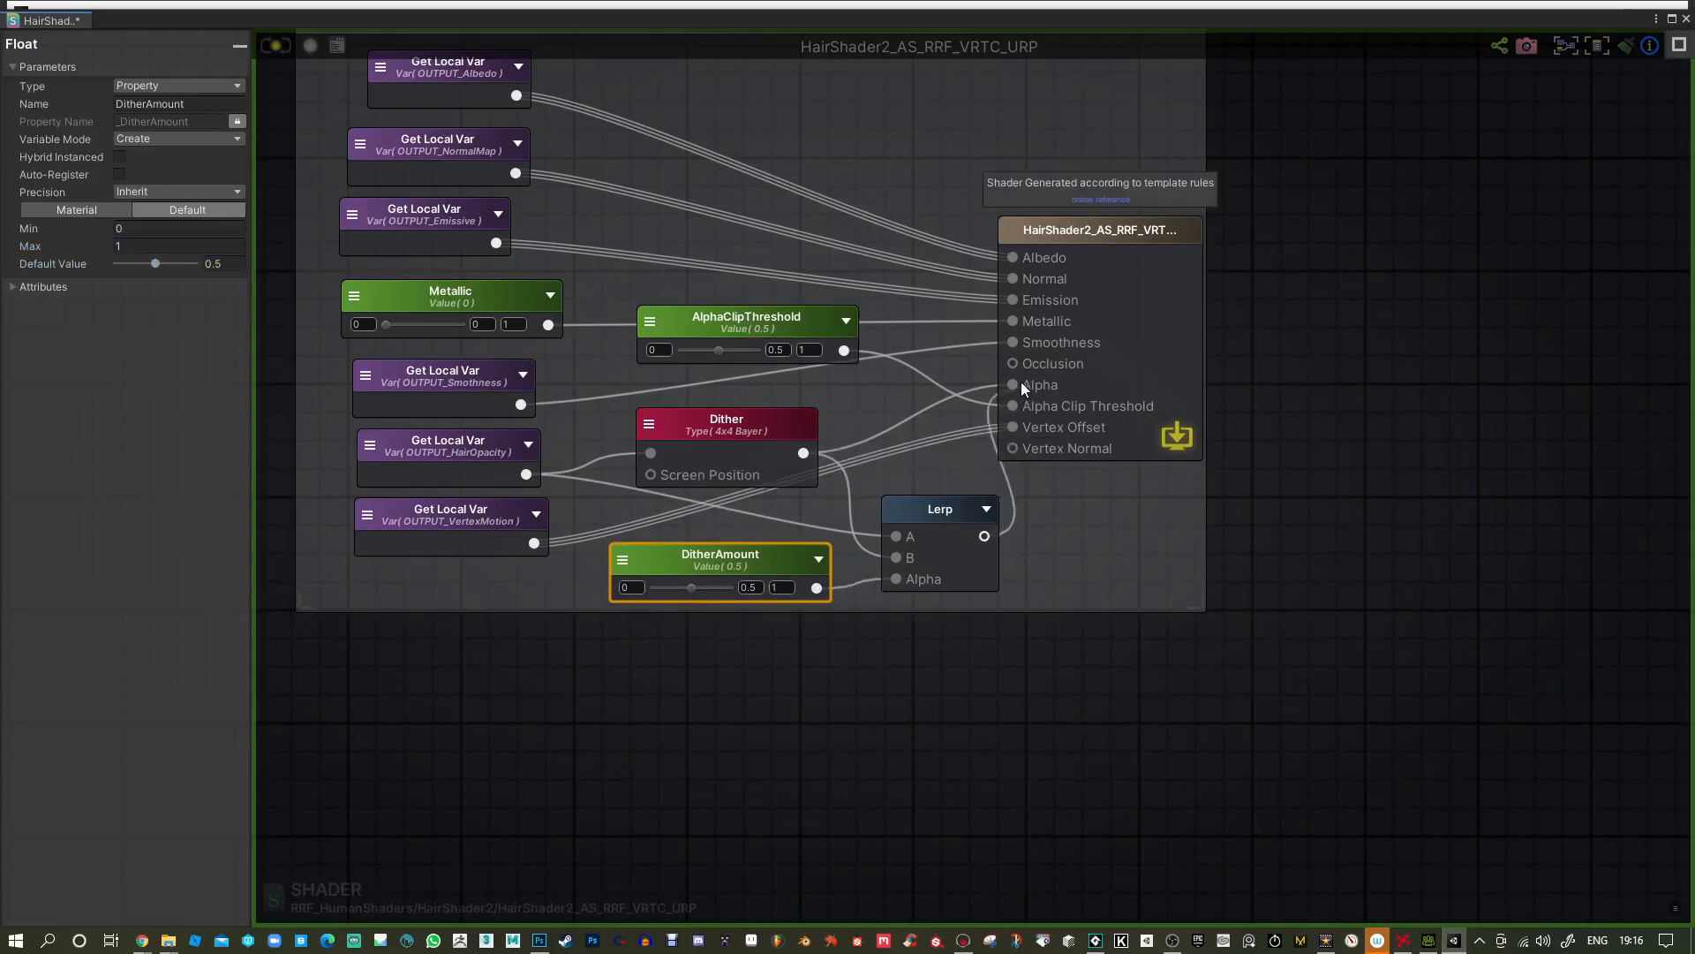
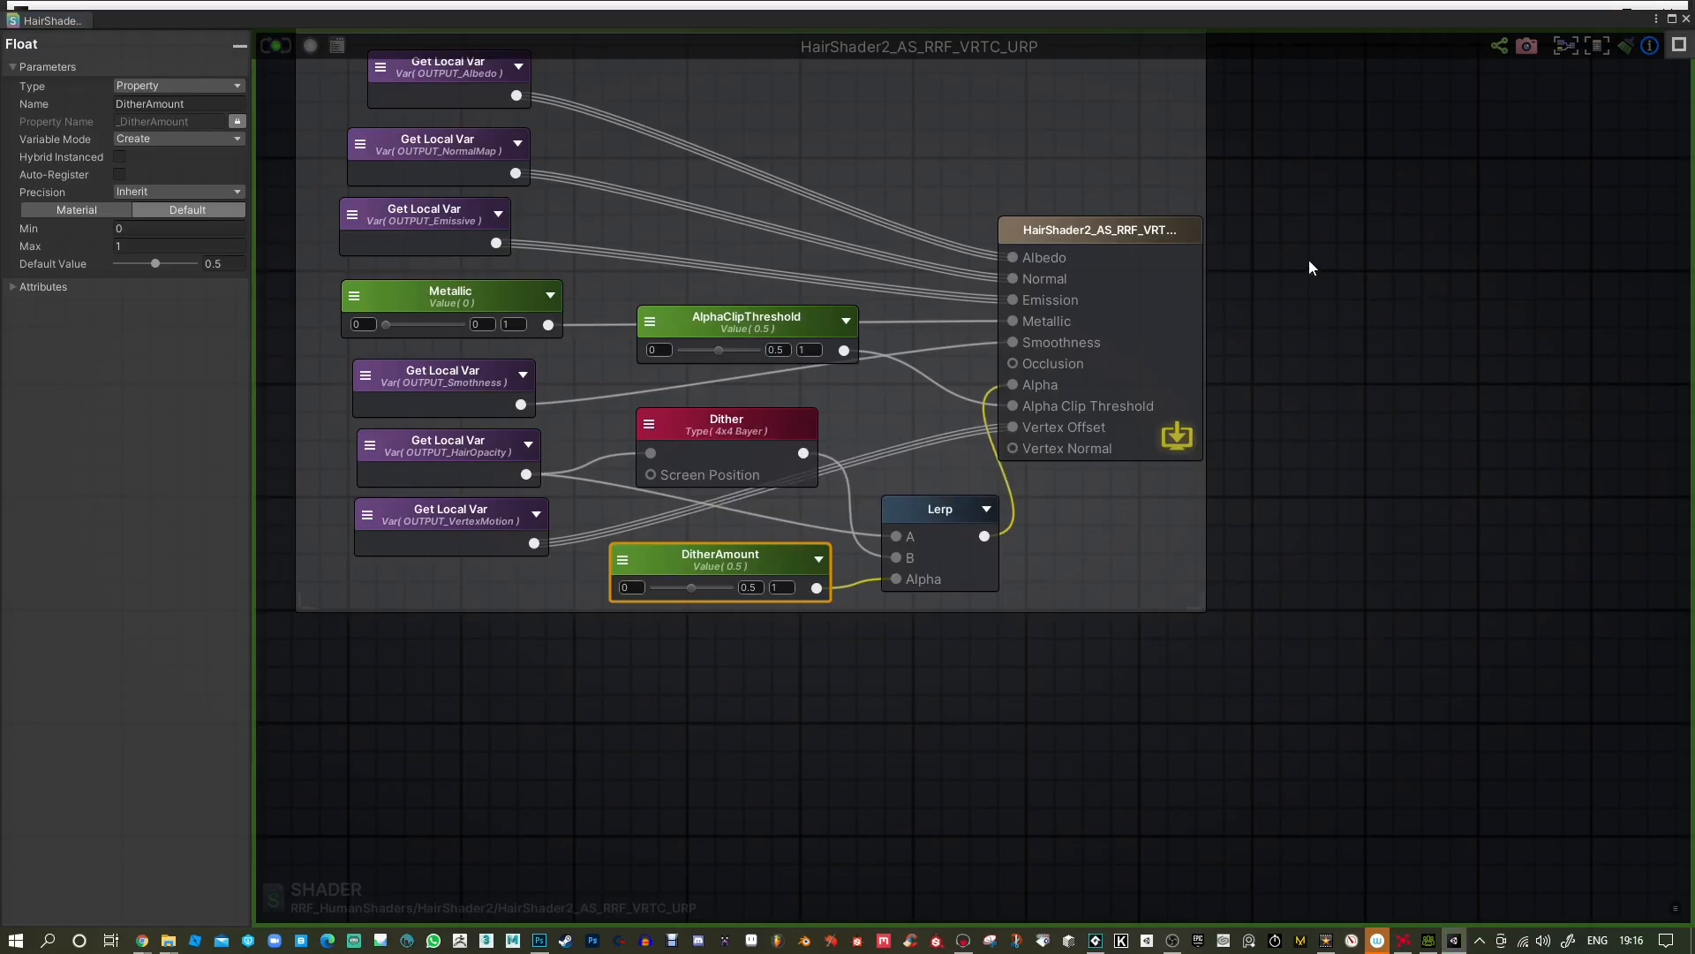
click(1104, 156)
Return to the Unity project after checking the other open windows, and close the shader graph editor.
key(alt+Tab)
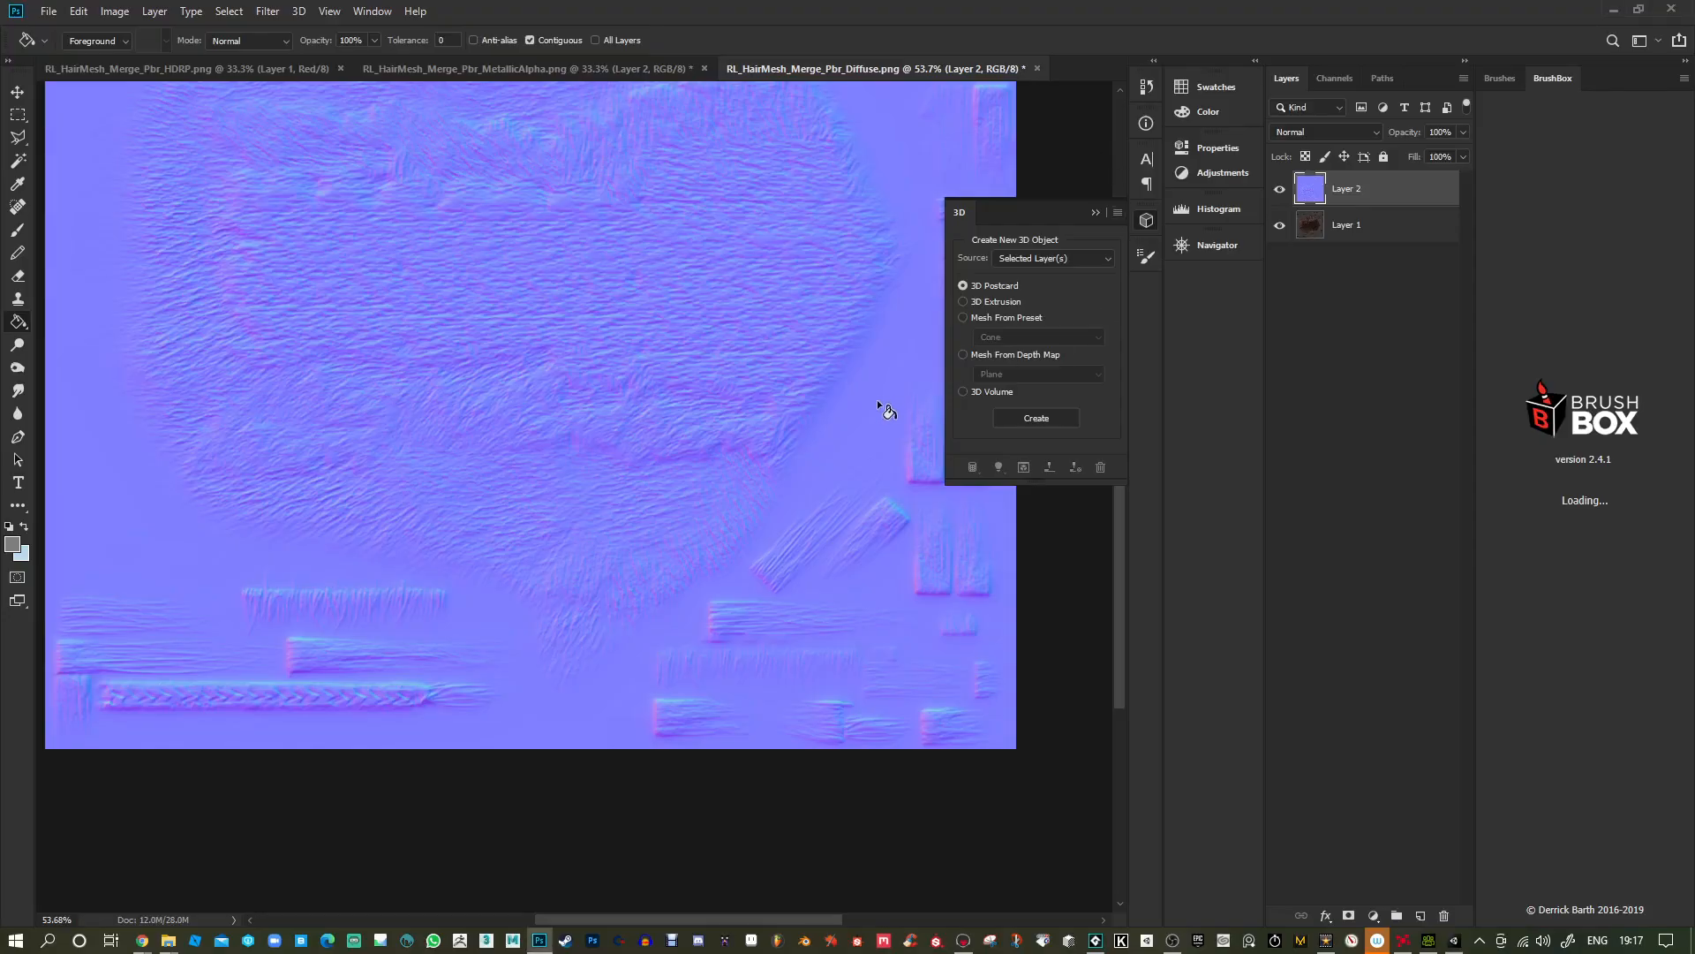
key(alt+Tab)
key(alt+Tab)
key(alt+Tab)
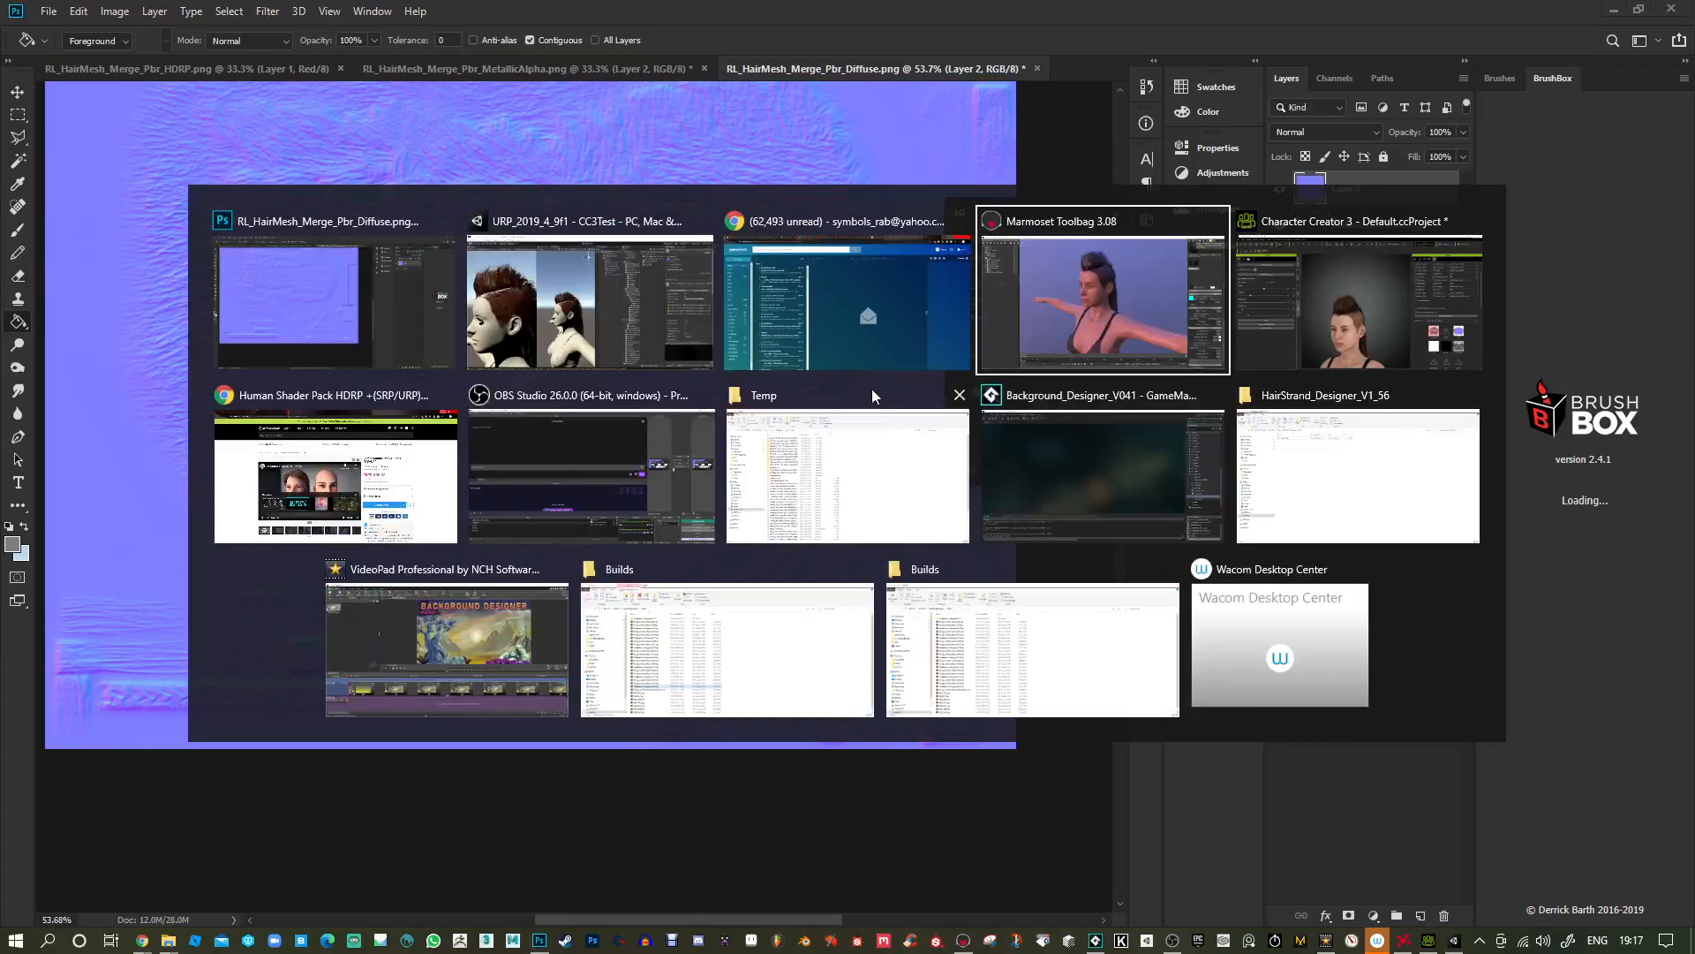
click(539, 317)
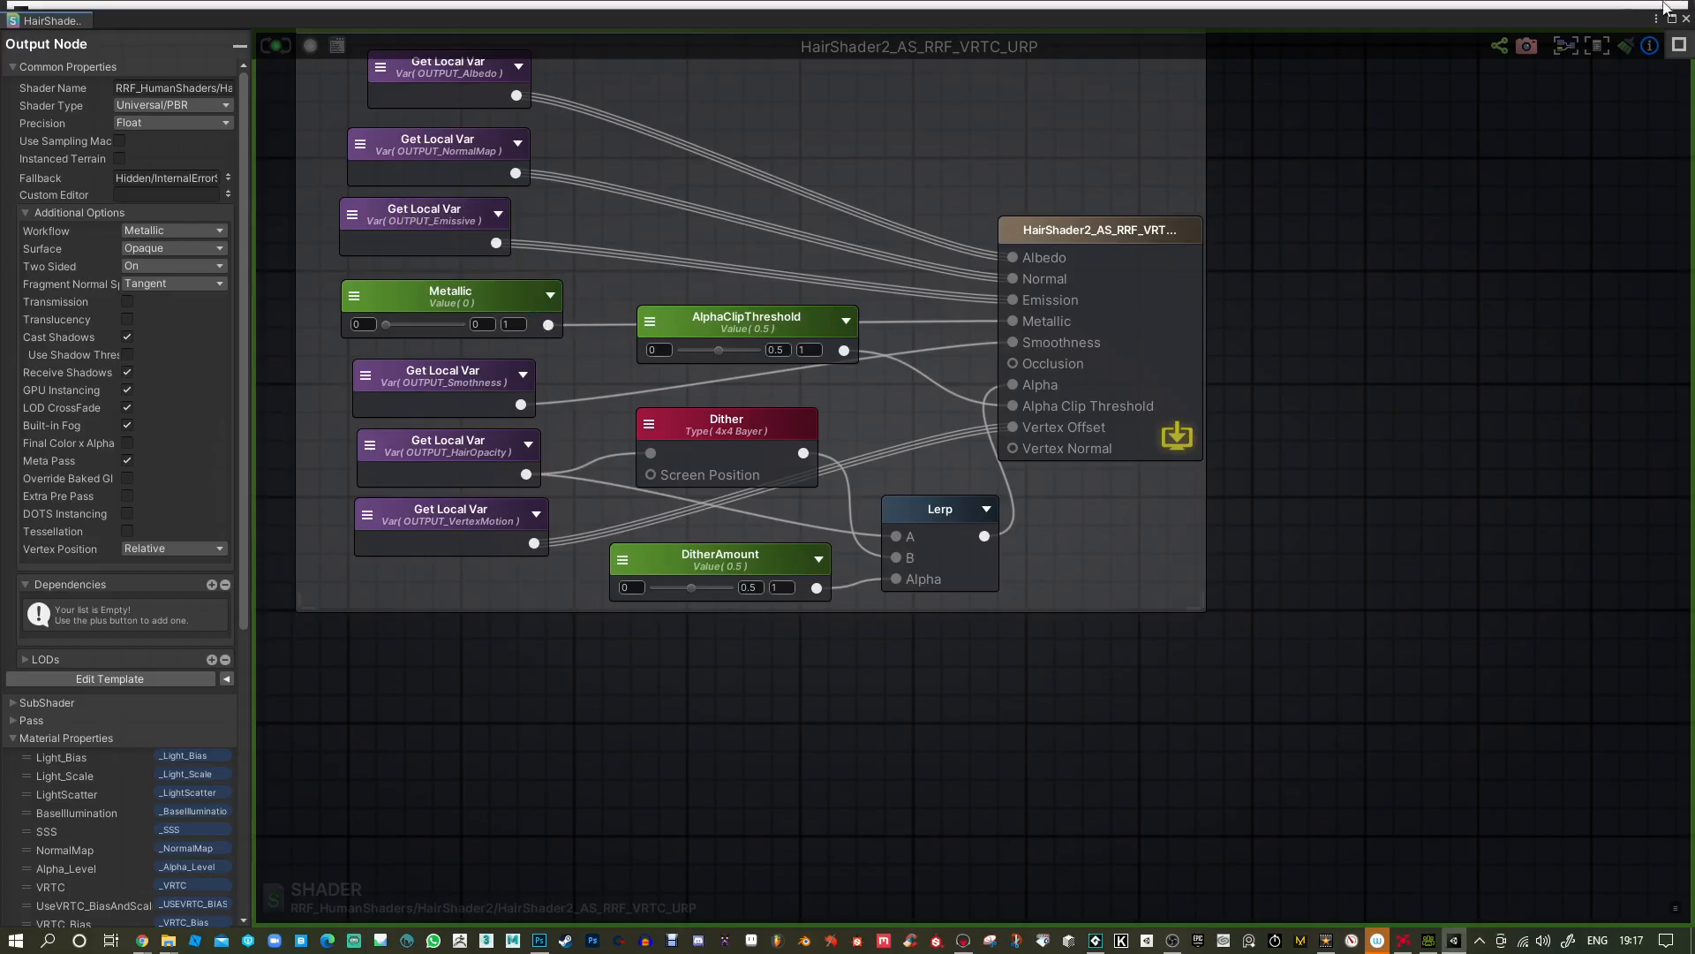
click(1685, 19)
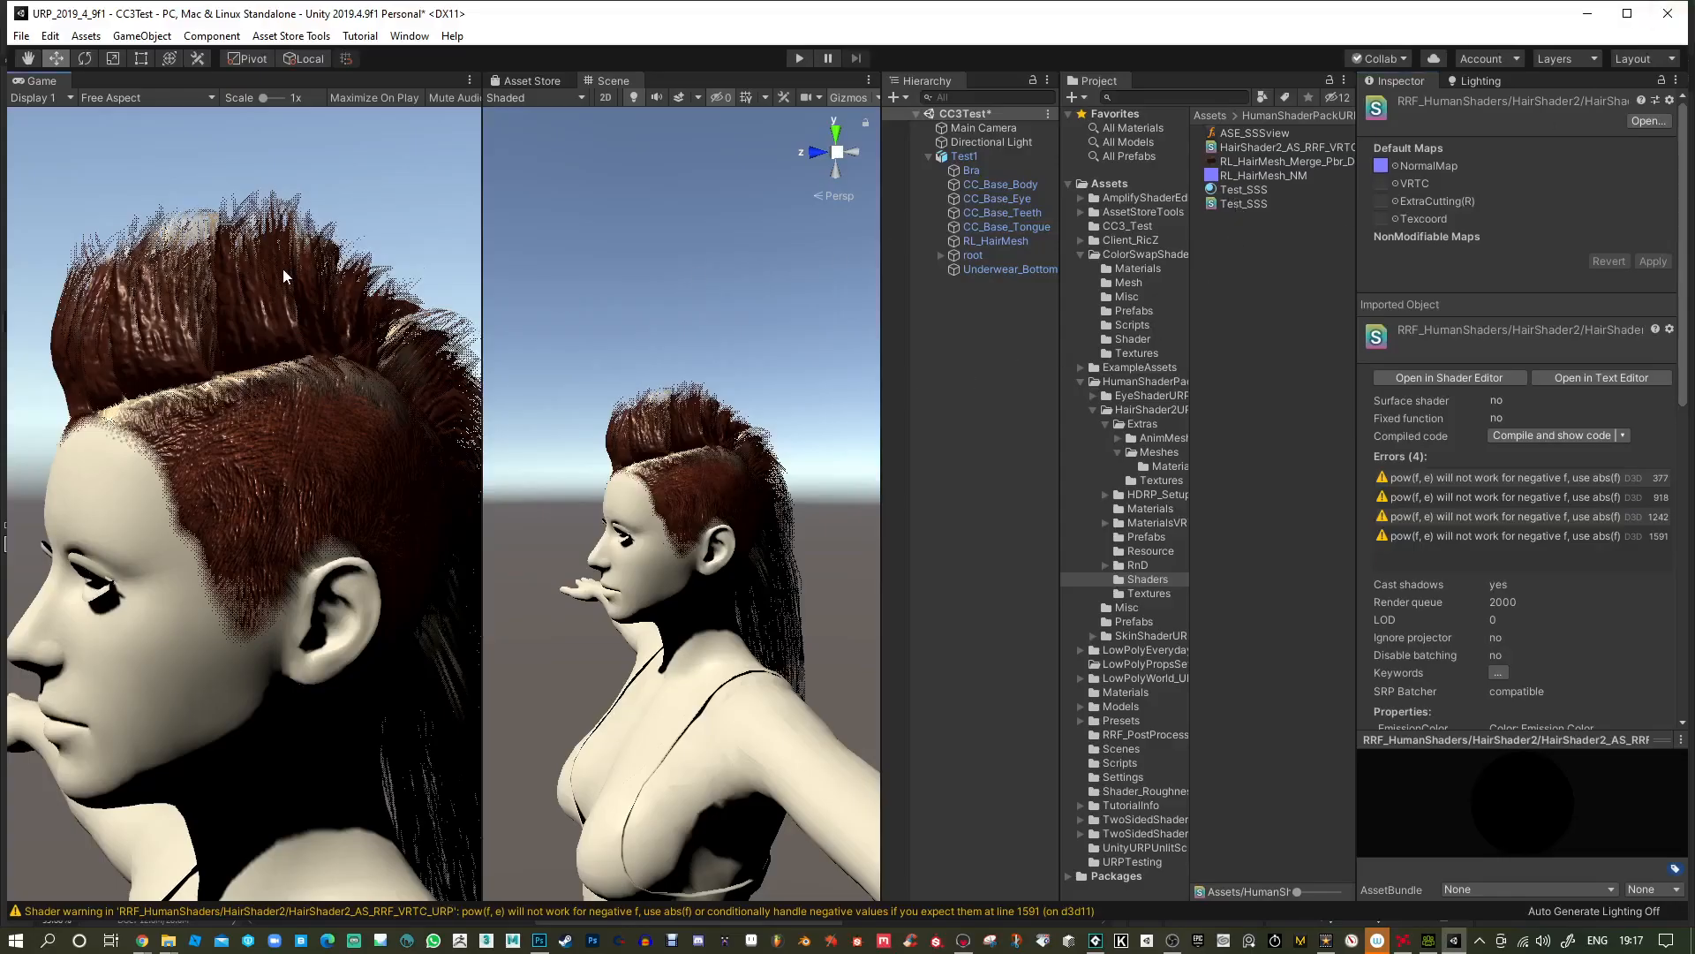
Select RL_HairMesh in the scene and lower its material's DitherAmount to 0.245.
click(698, 407)
click(698, 406)
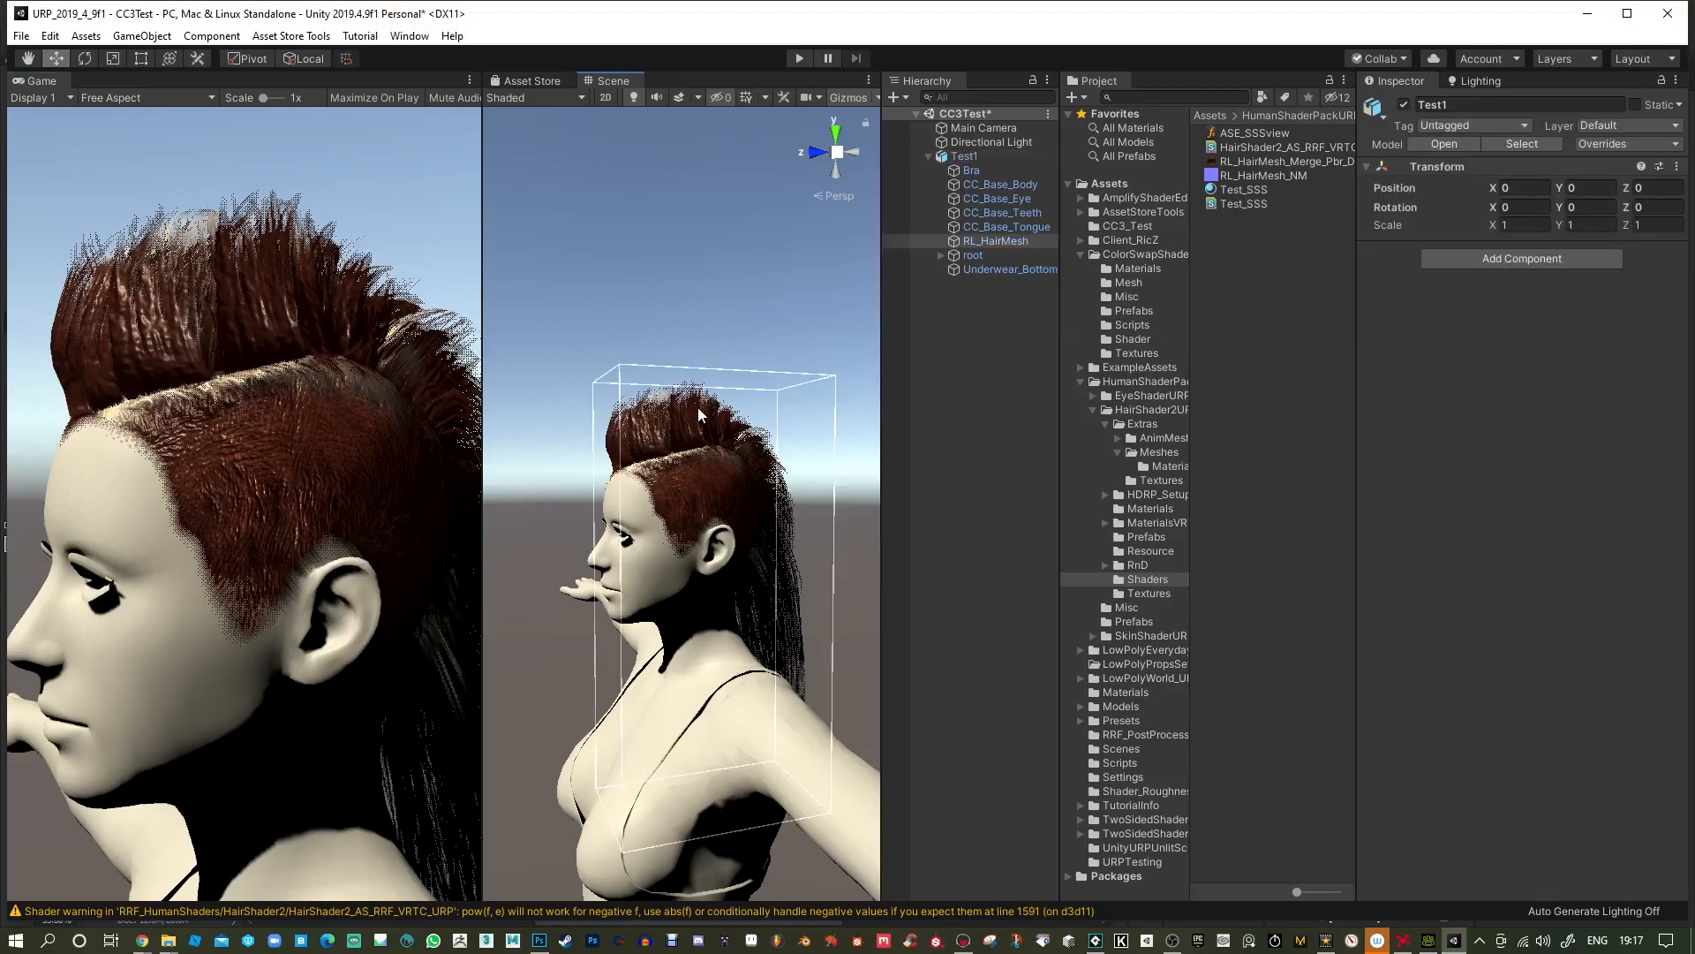
scroll(1476, 638, down, 10)
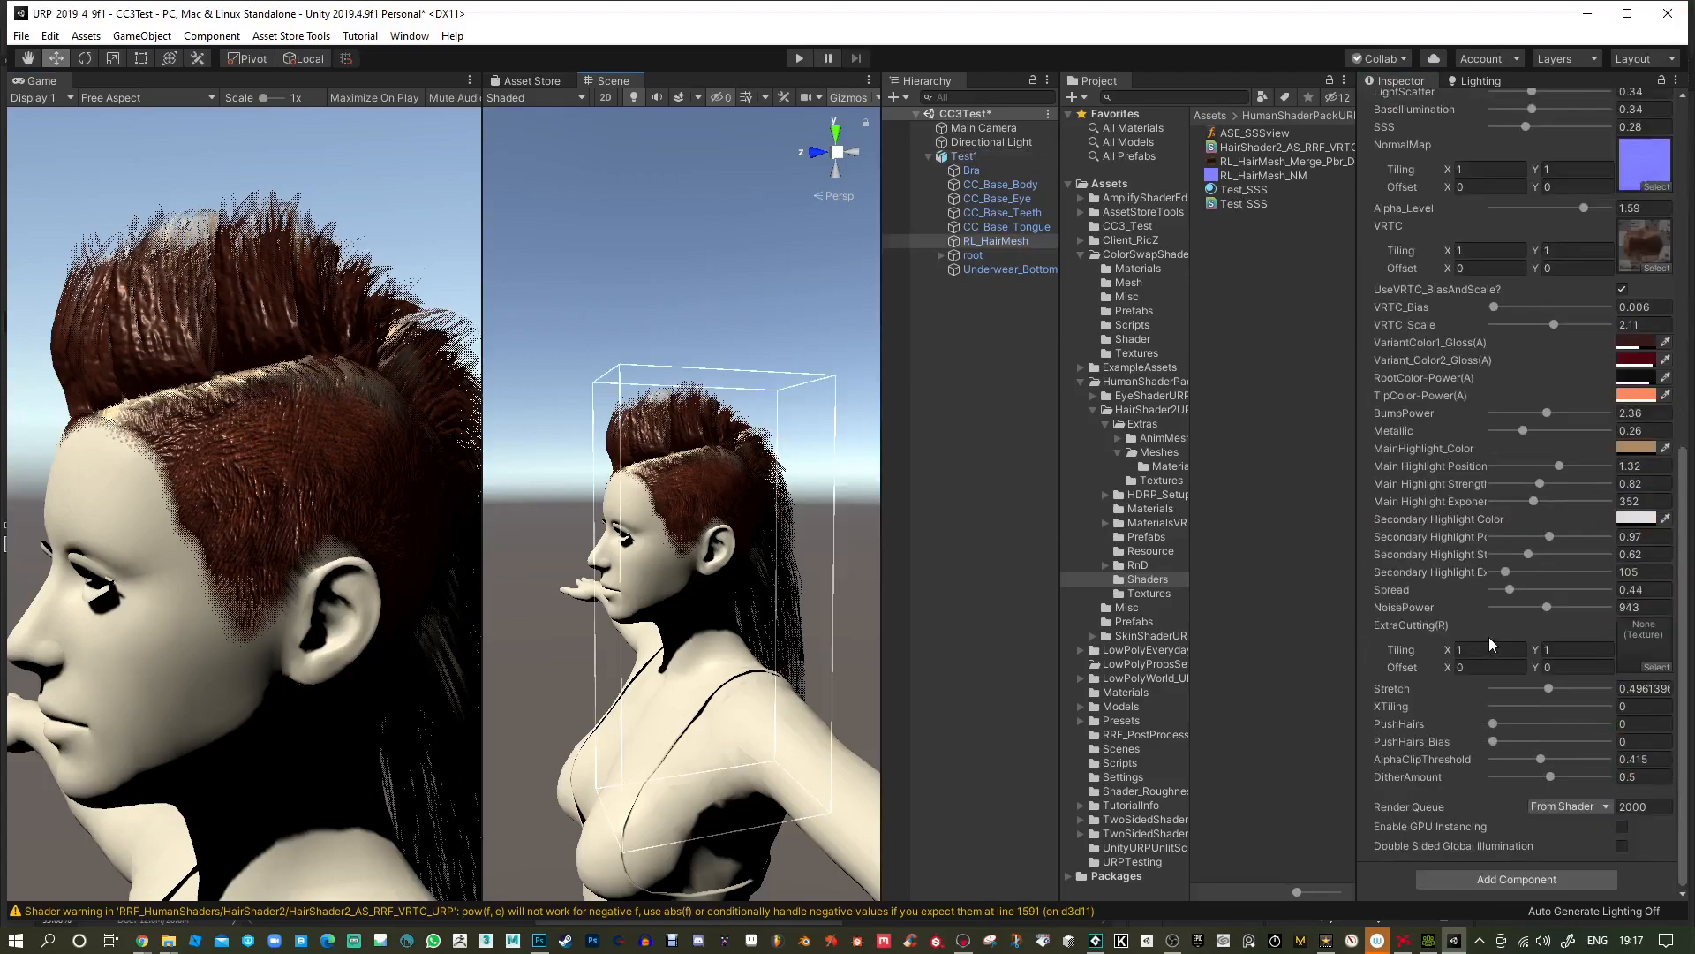
mouse_move(1551, 776)
mouse_down()
mouse_move(1503, 773)
mouse_move(1522, 775)
mouse_up()
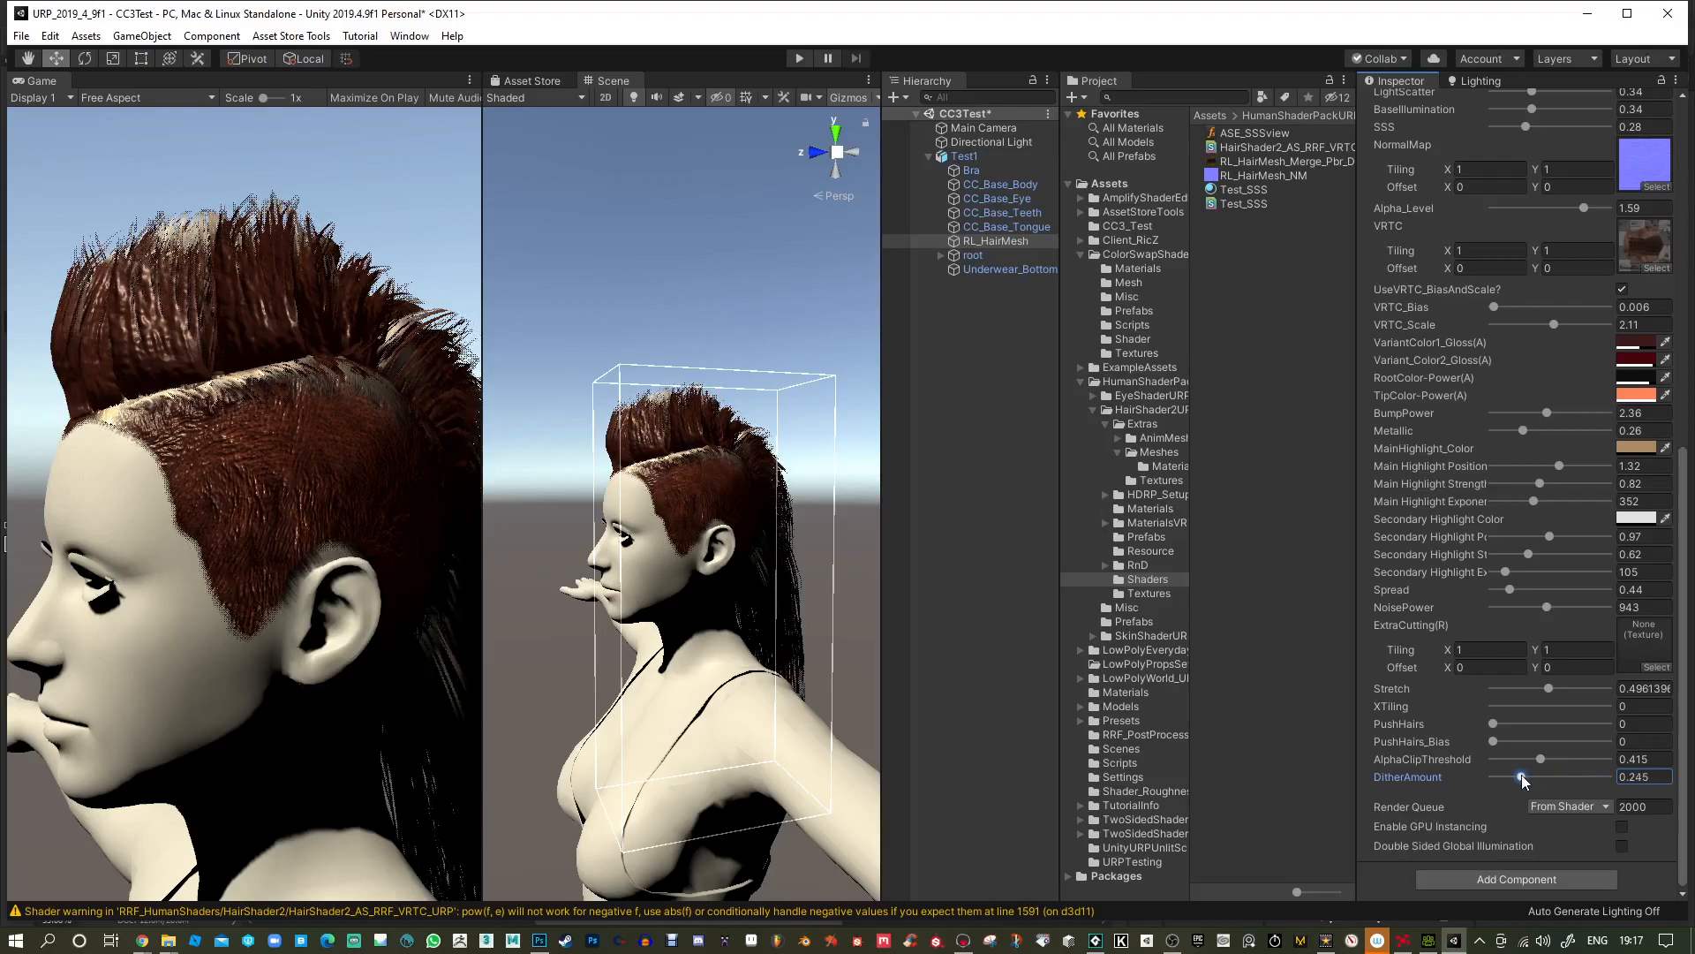
Set the Main Camera's anti-aliasing to Fast Approximate Anti-aliasing (FXAA) and enable Post Processing.
click(994, 131)
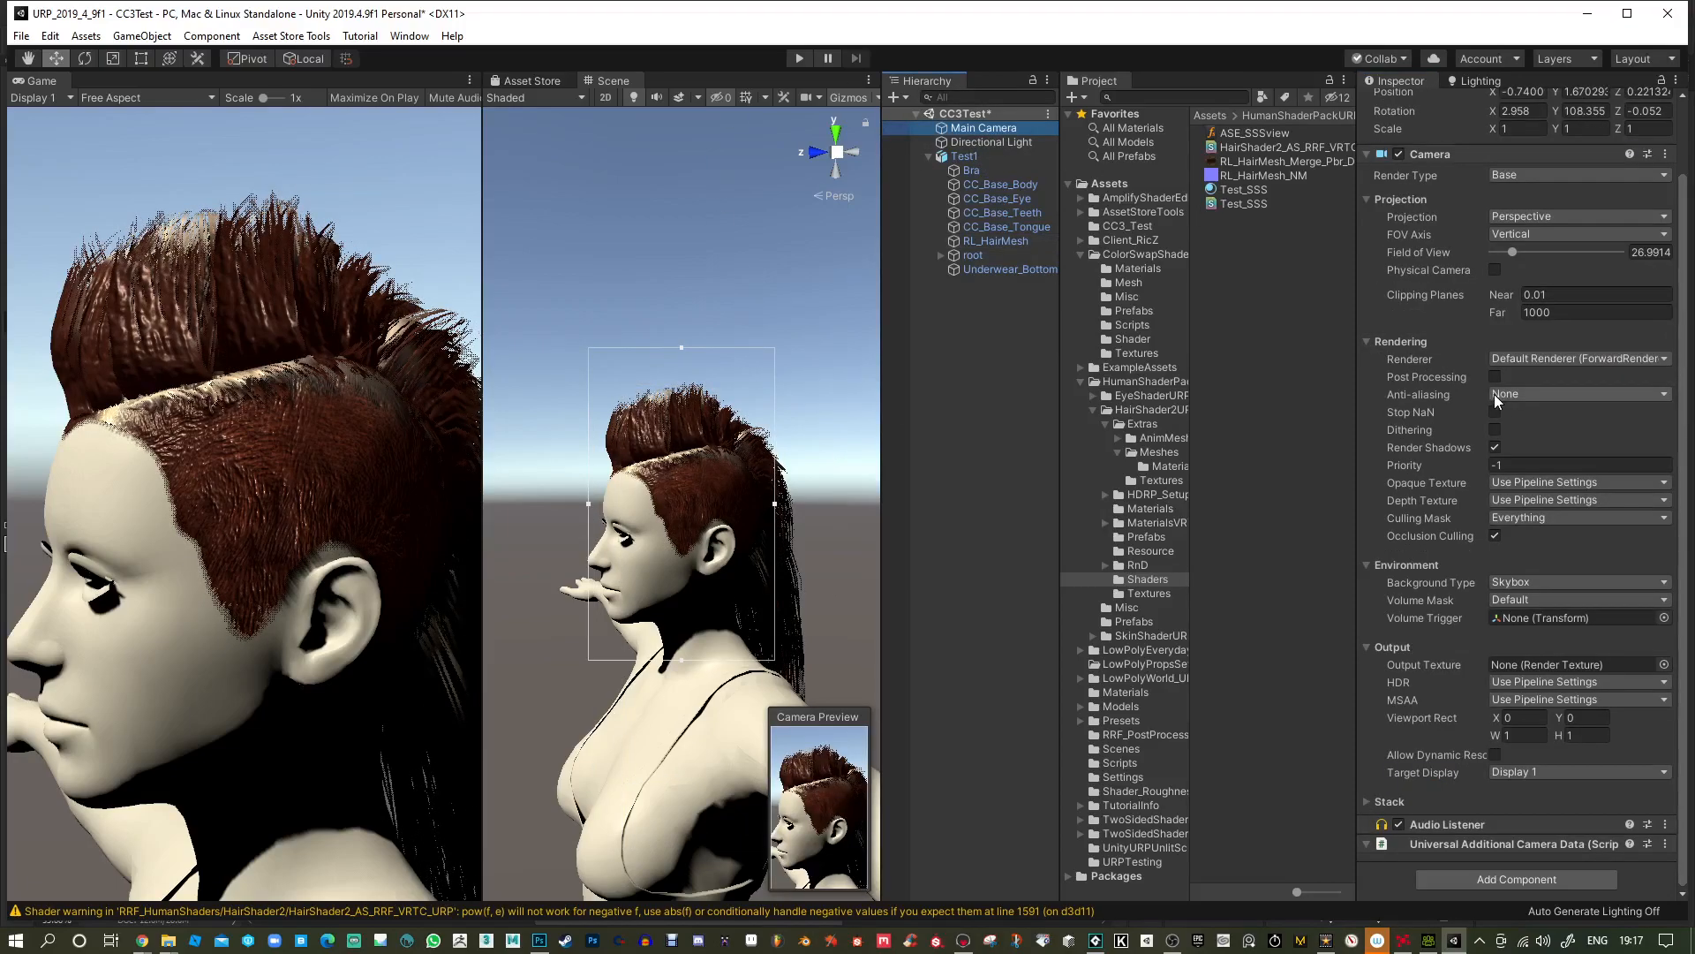
click(1495, 394)
click(1528, 434)
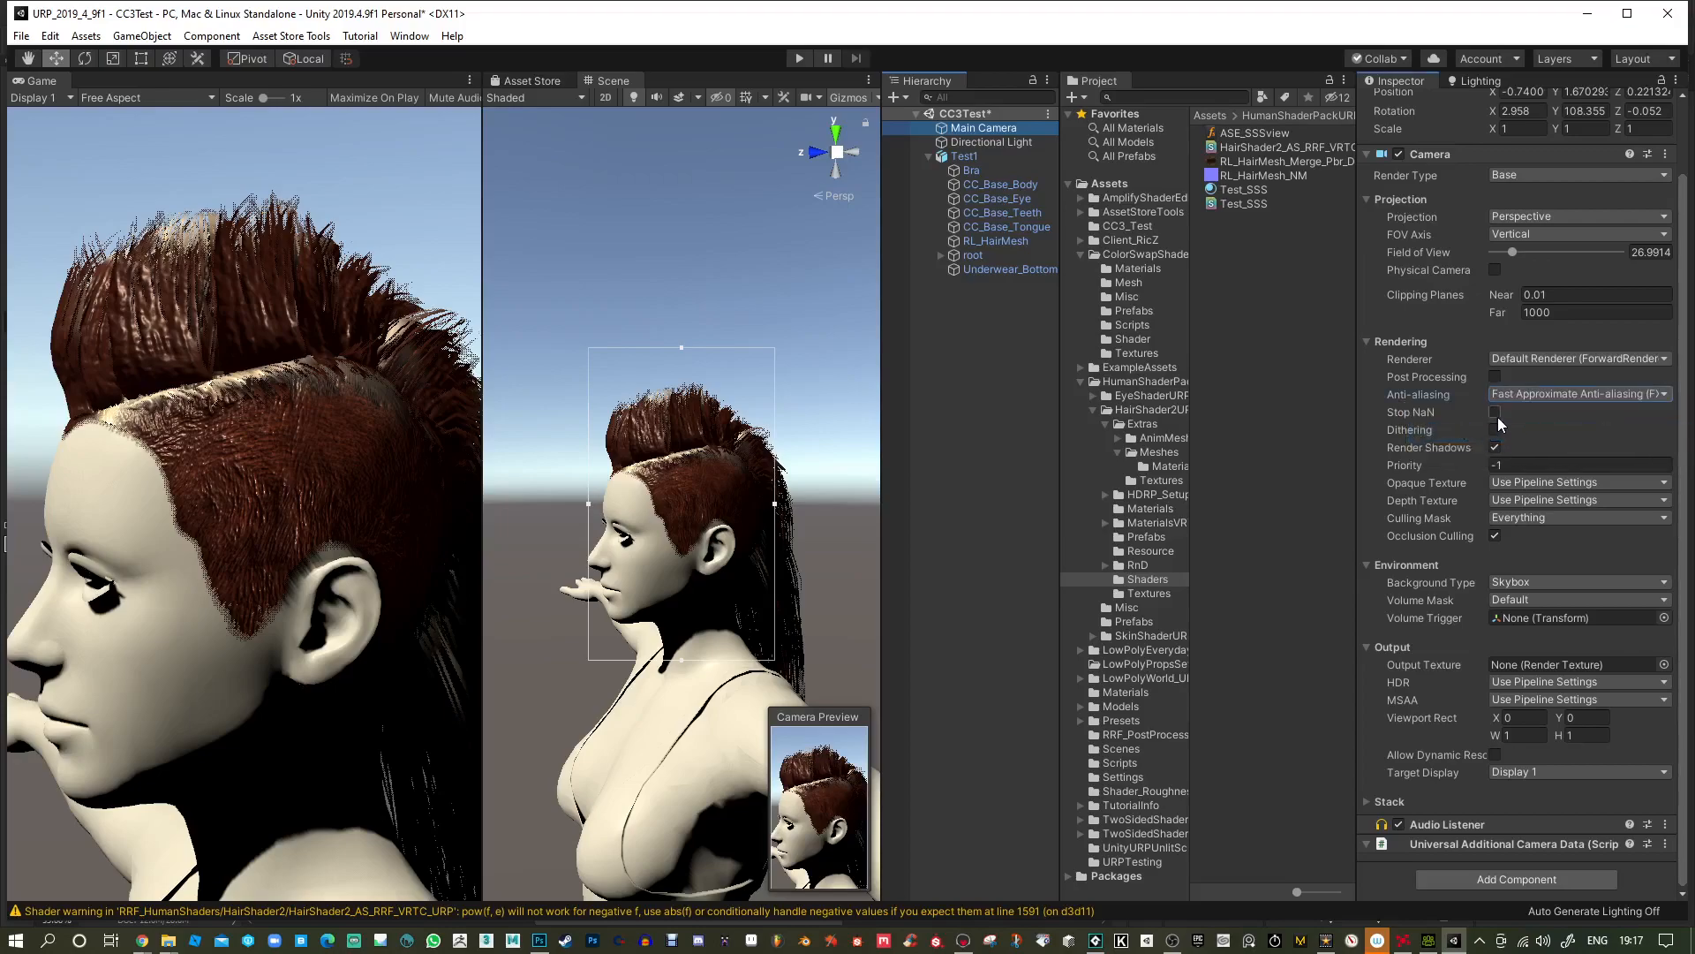
click(1494, 377)
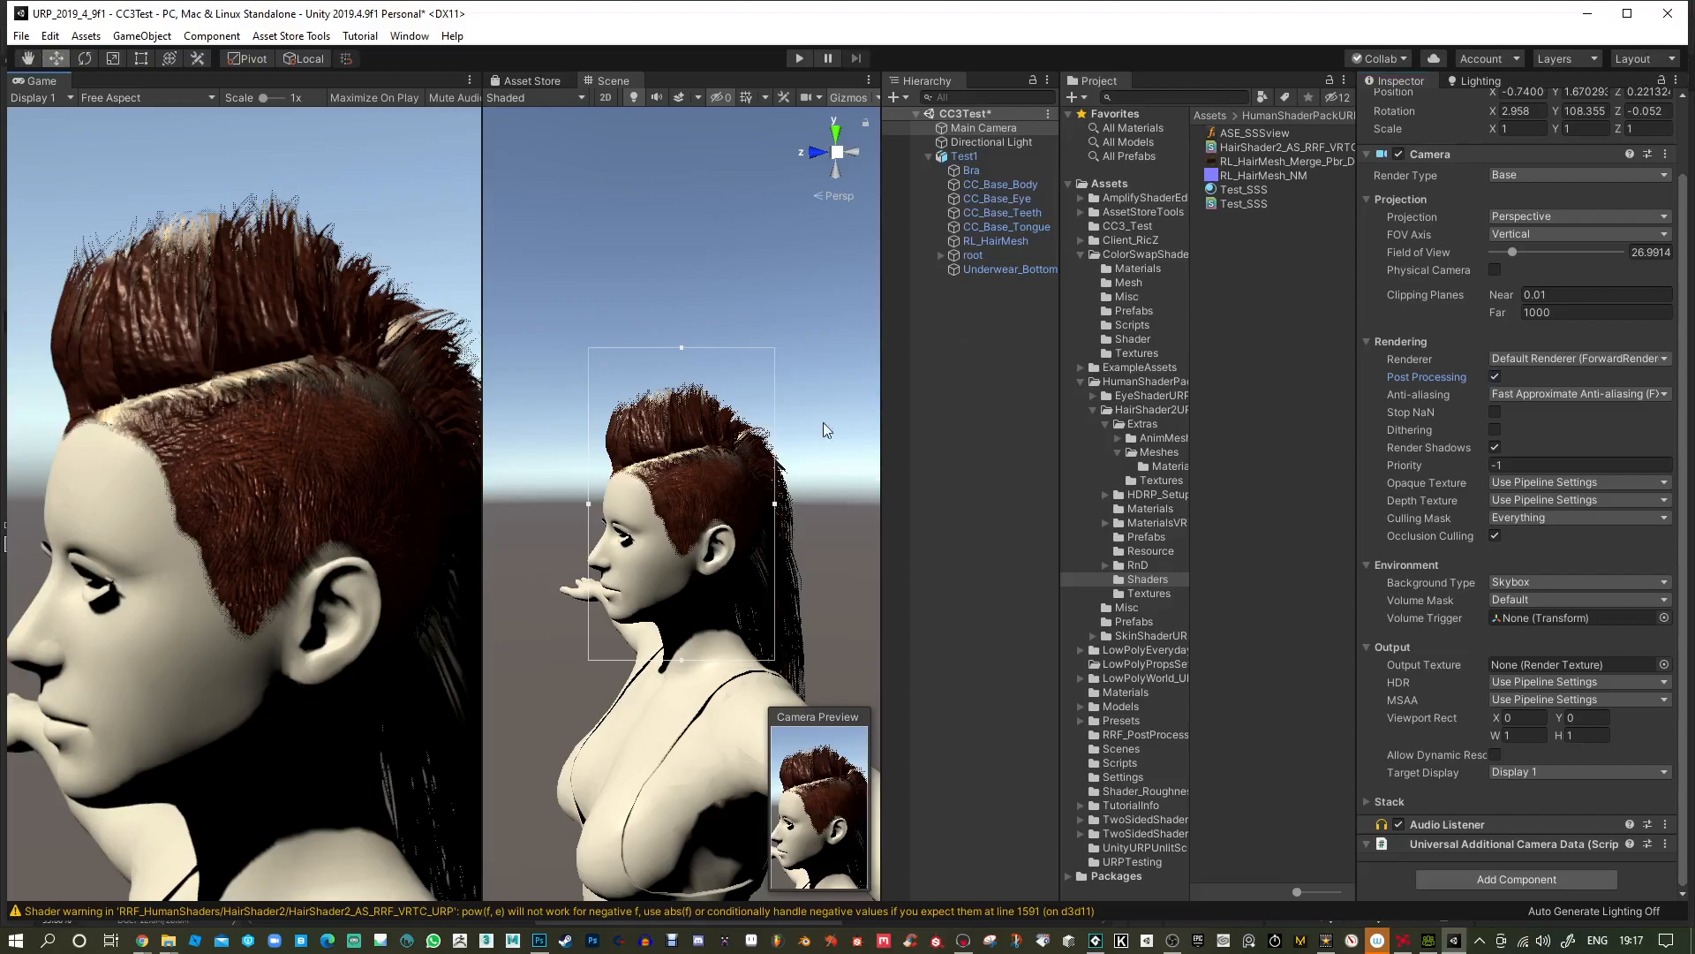
Set the Game view resolution to 3600x2000 and its scale to about 0.432.
click(198, 97)
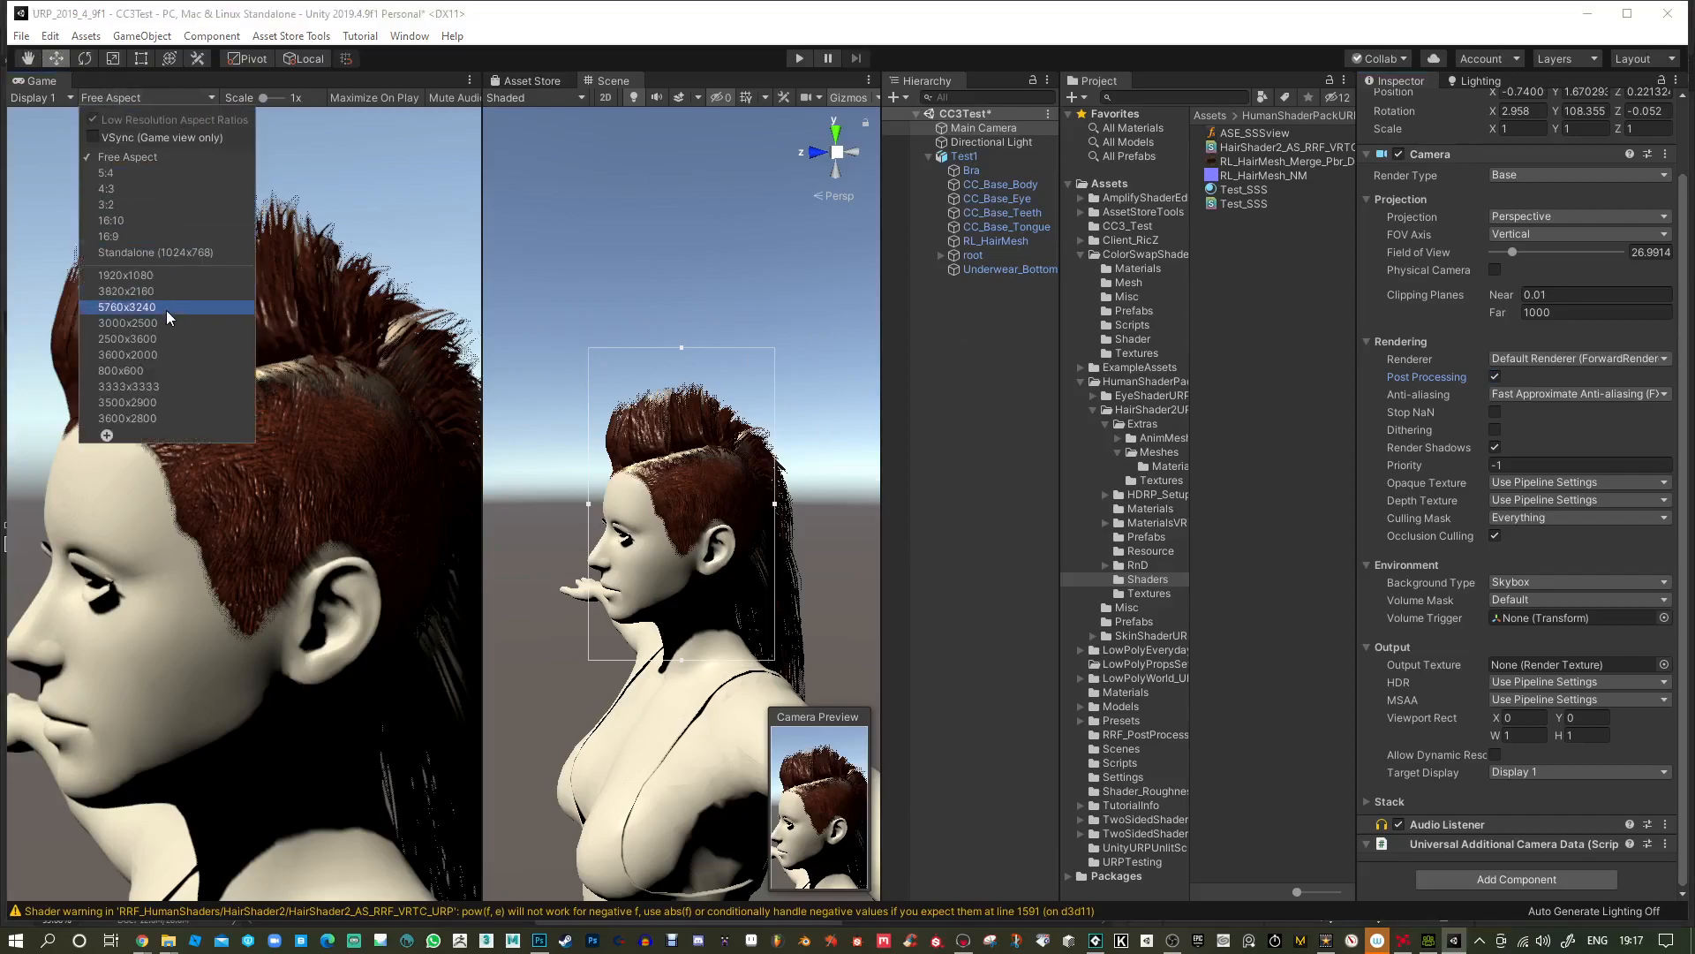
click(175, 356)
scroll(256, 406, up, 6)
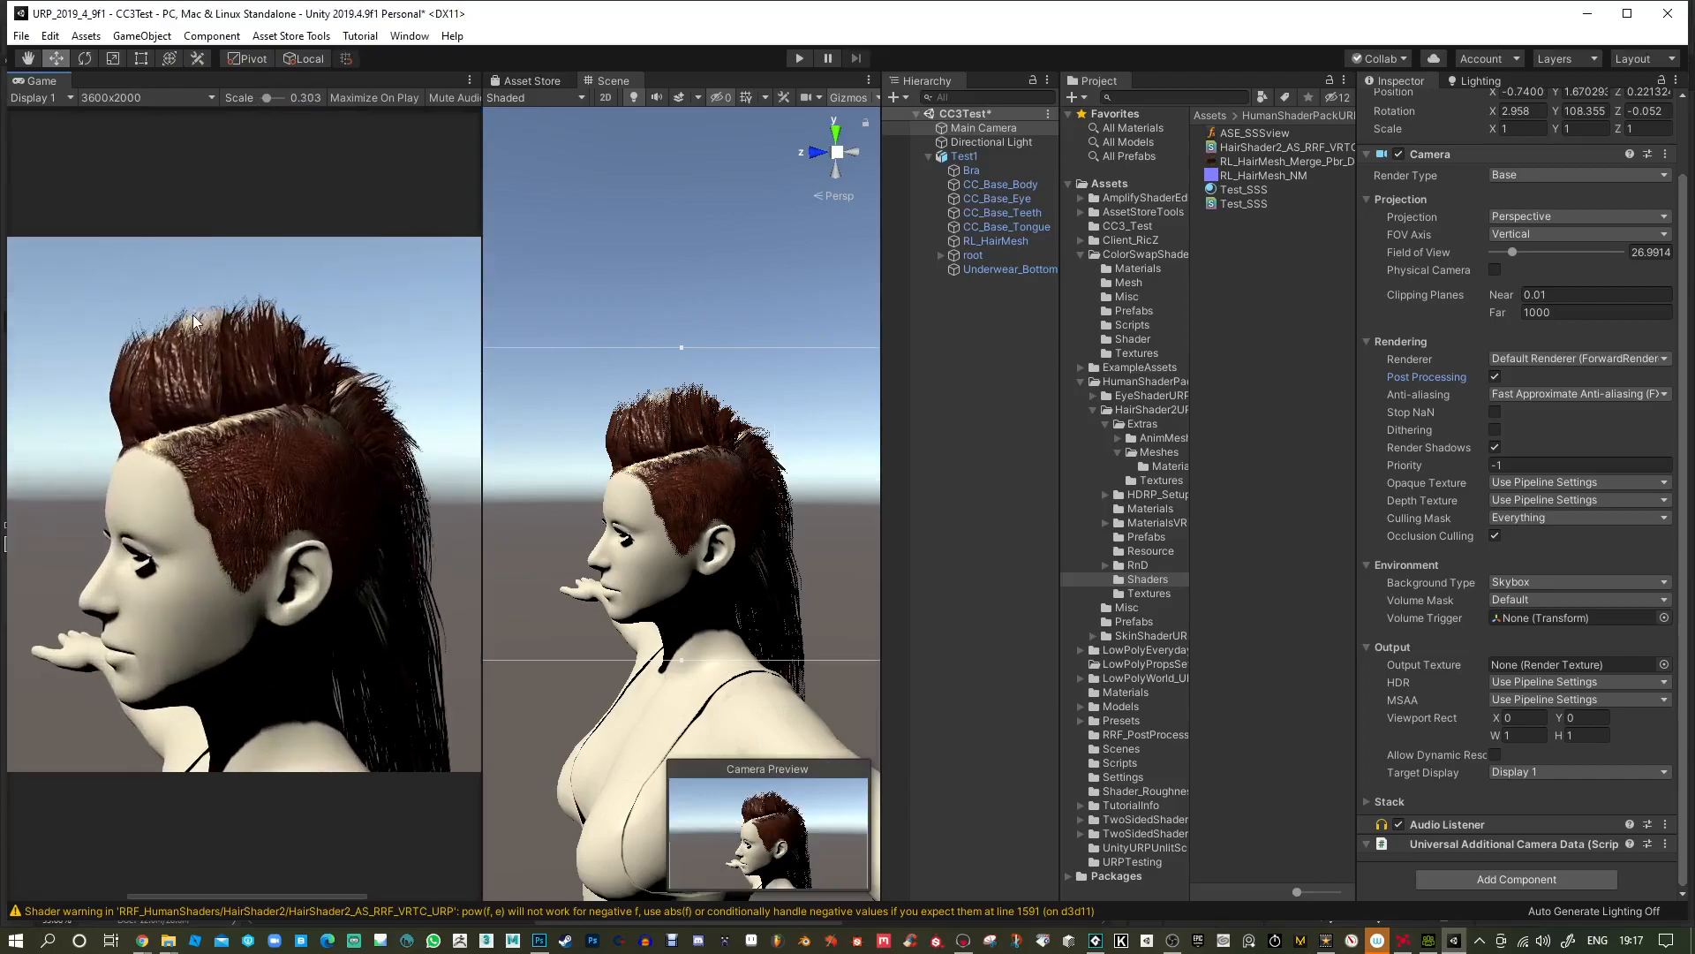
scroll(195, 321, up, 3)
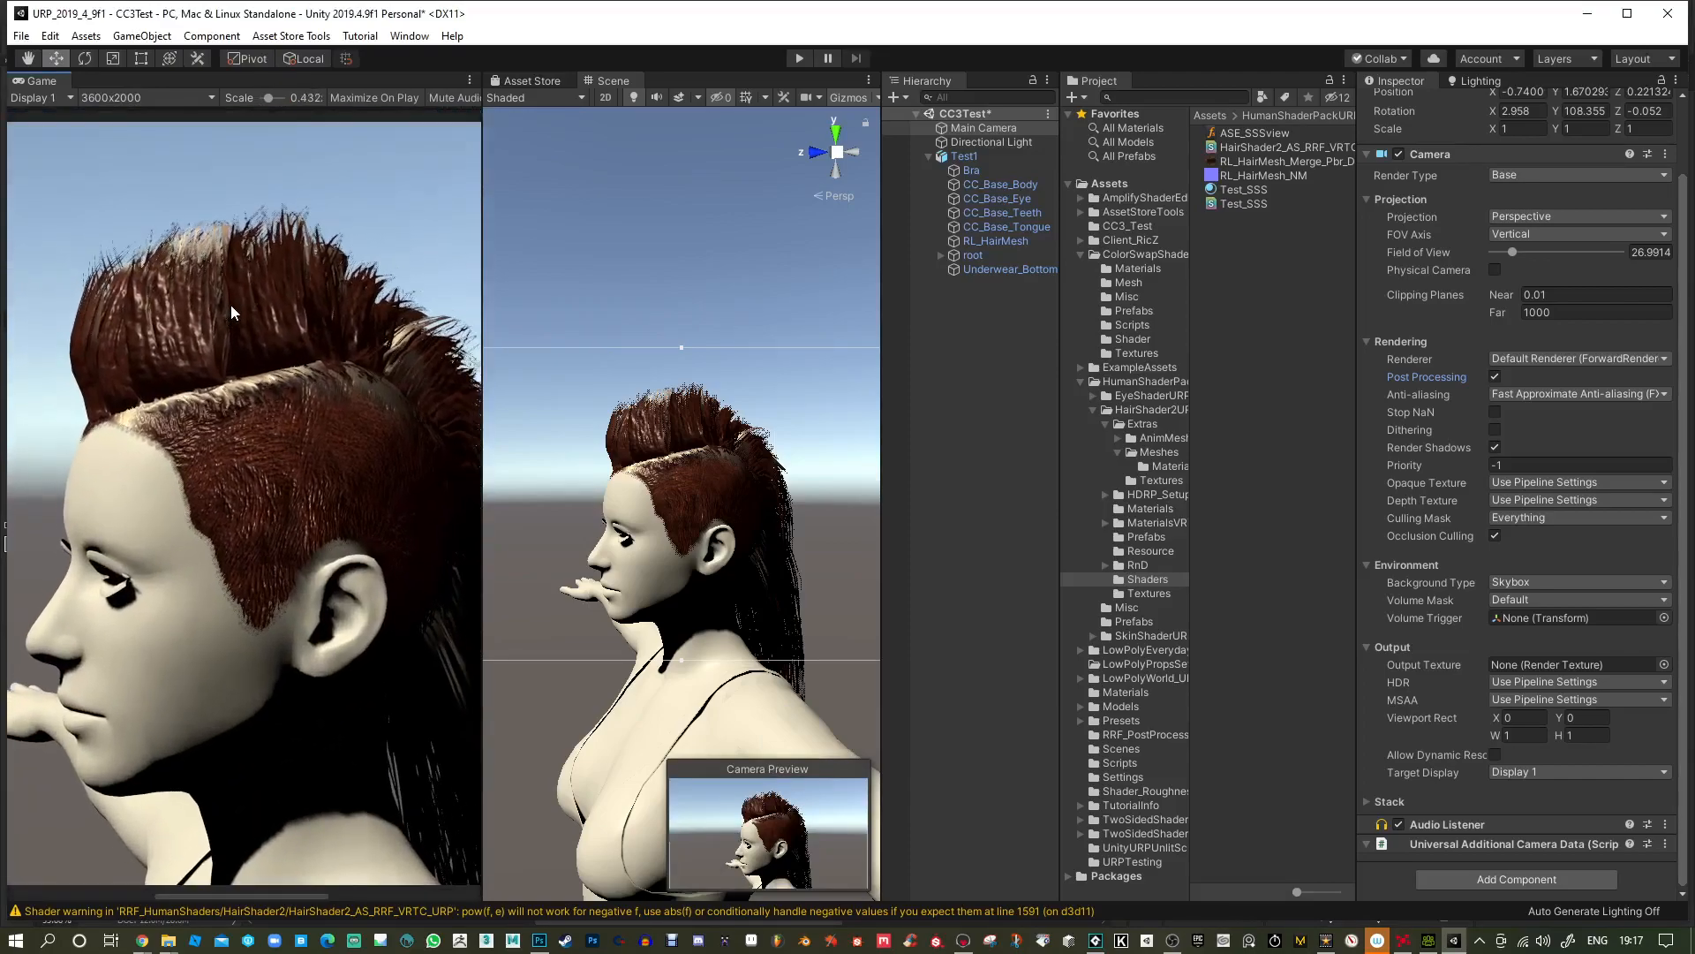
drag(269, 97, 272, 97)
Align the Main Camera with a wider three-quarter Scene view of the character's head and upper body.
alt+drag(336, 294, 331, 294)
alt+drag(702, 412, 722, 458)
scroll(758, 458, down, 3)
key(ctrl+shift+f)
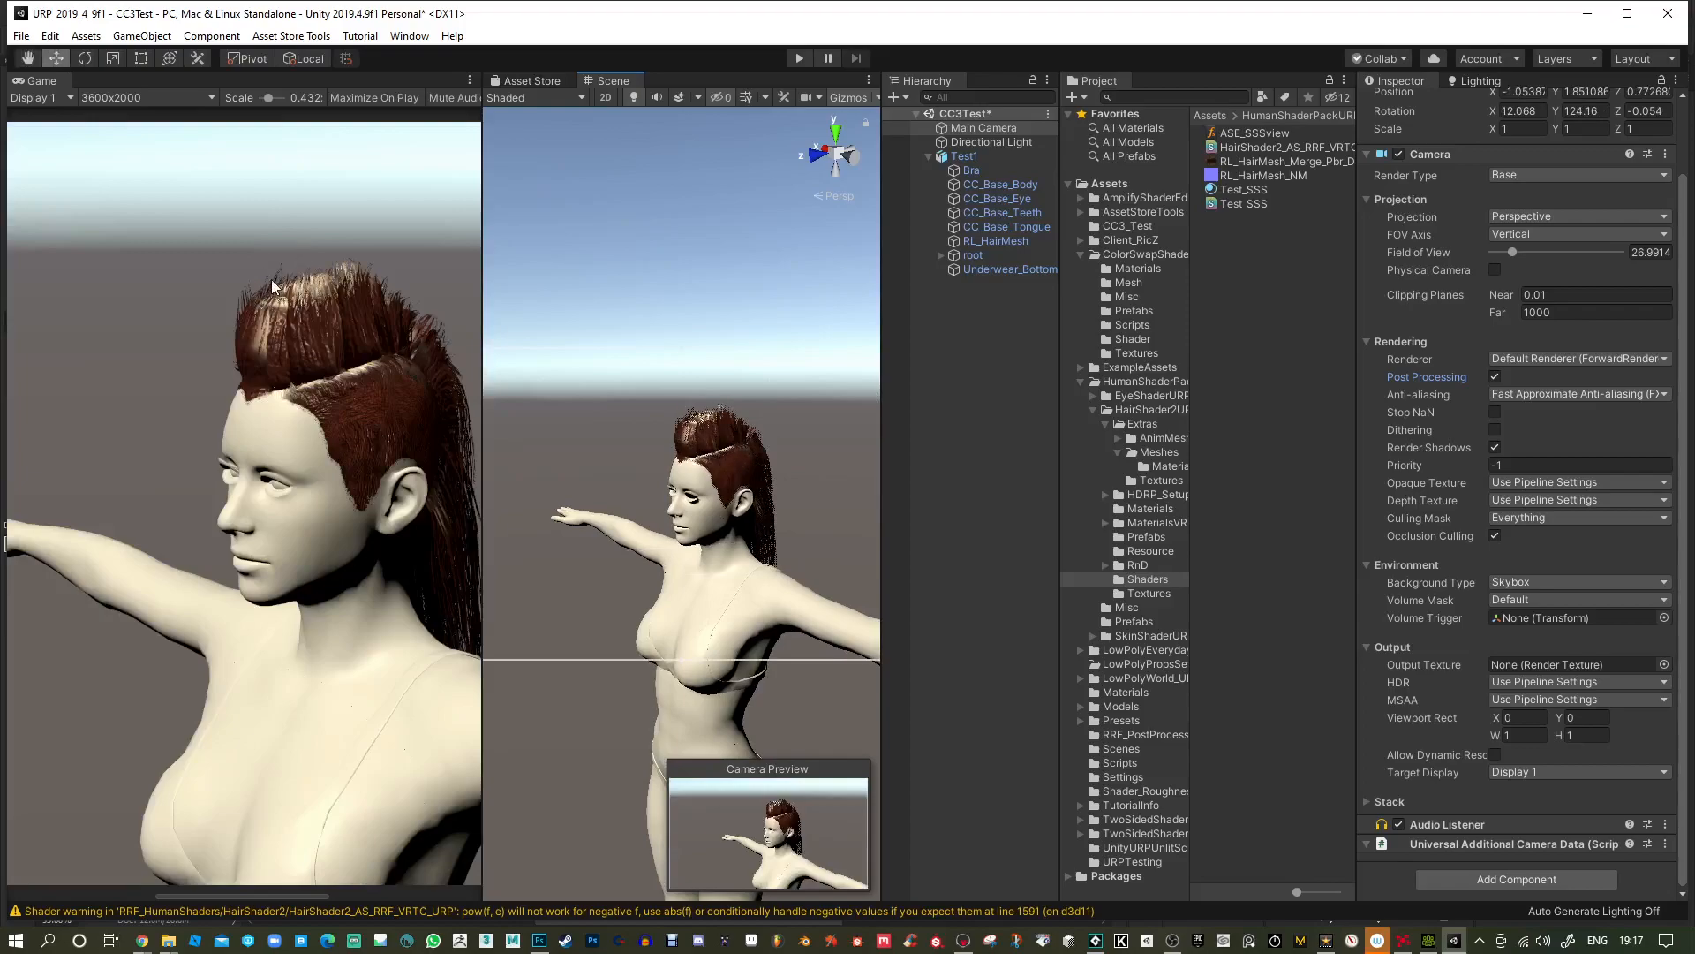
key(alt)
Try Subpixel Morphological Anti-aliasing (SMAA) at Medium quality on the Main Camera, and restore FXAA.
click(1532, 396)
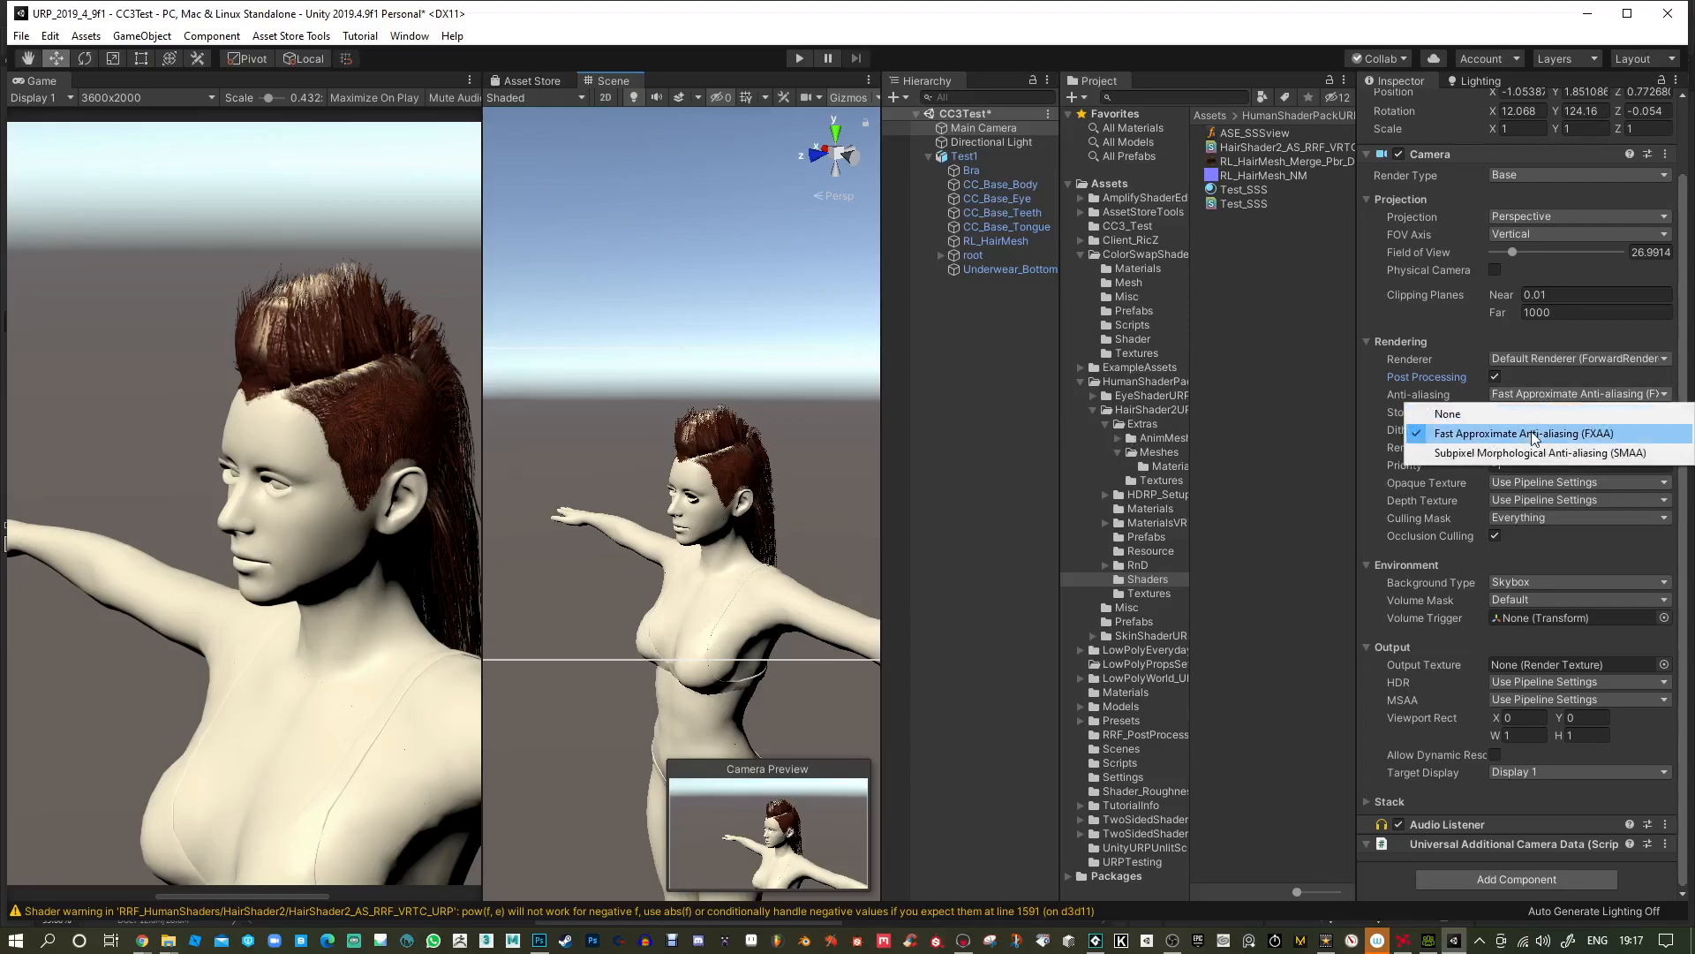
click(1525, 452)
click(1534, 408)
click(1535, 438)
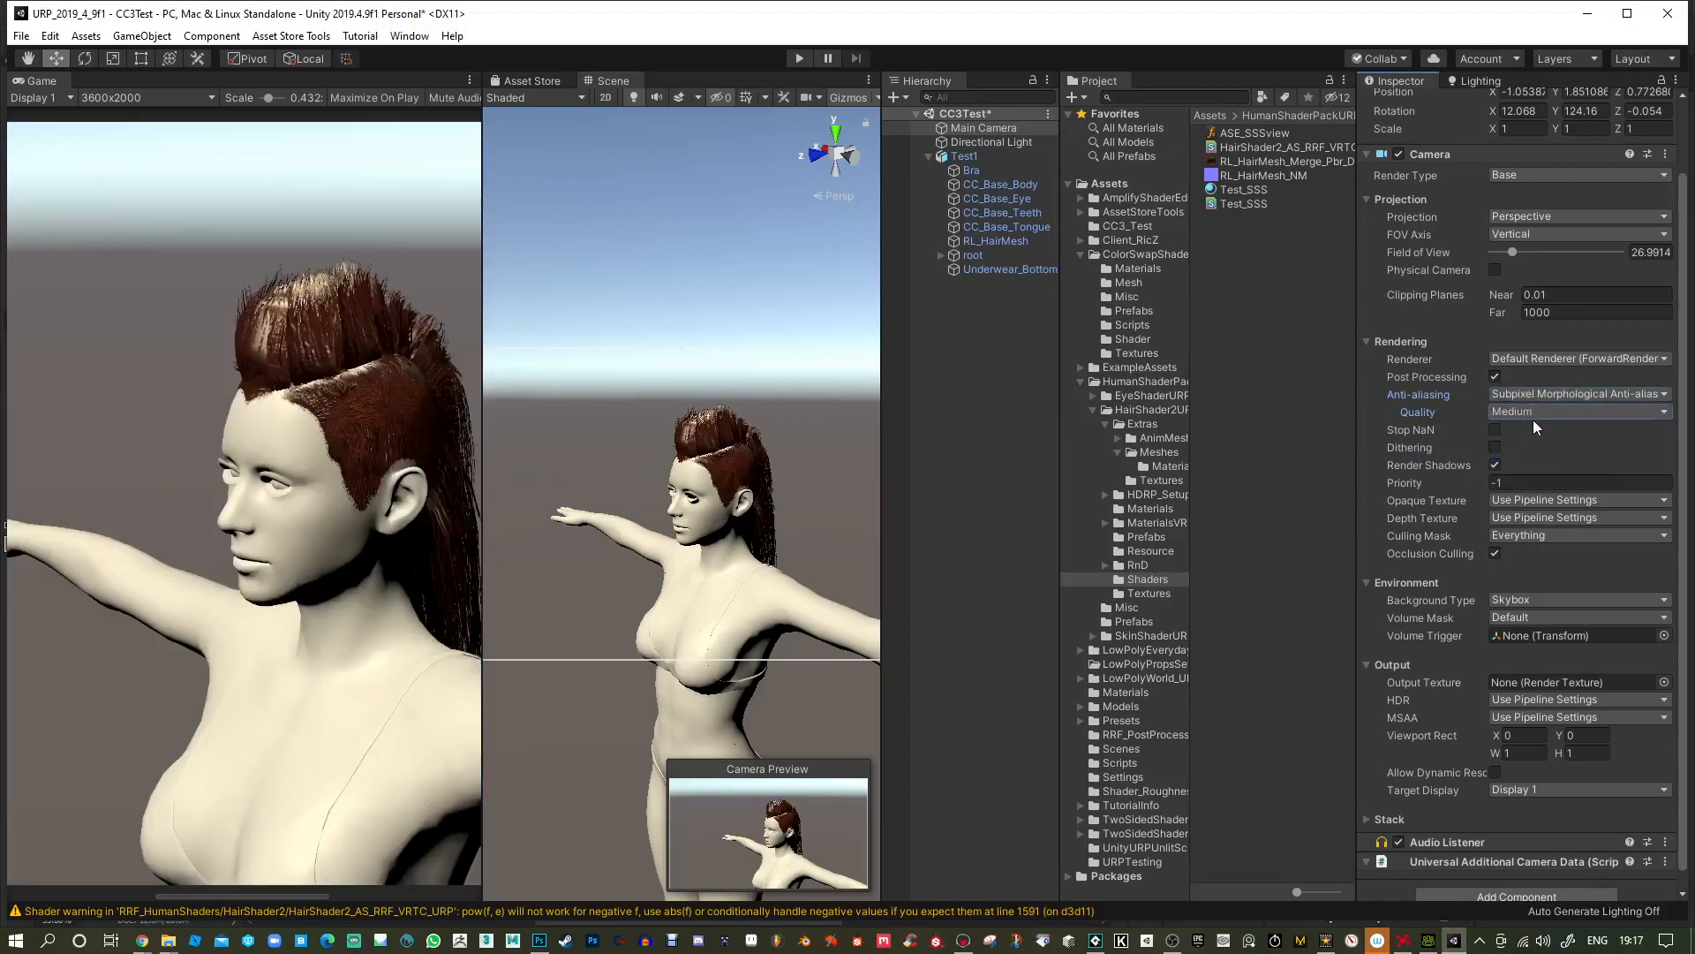
click(1533, 396)
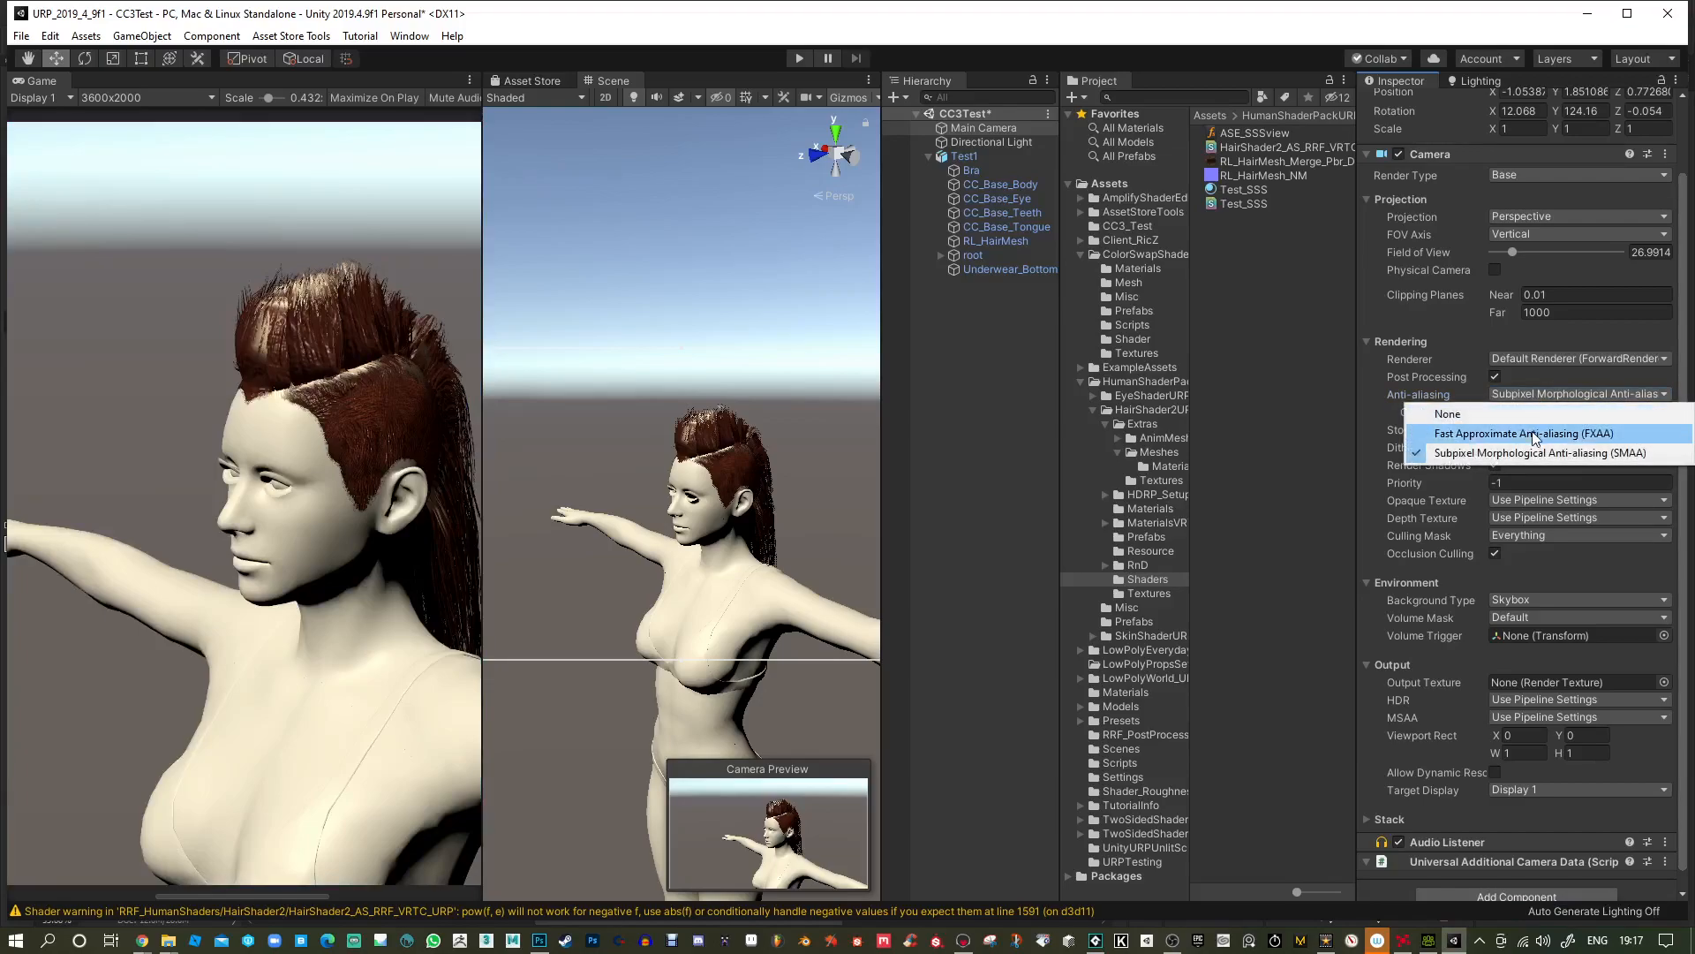
click(1533, 431)
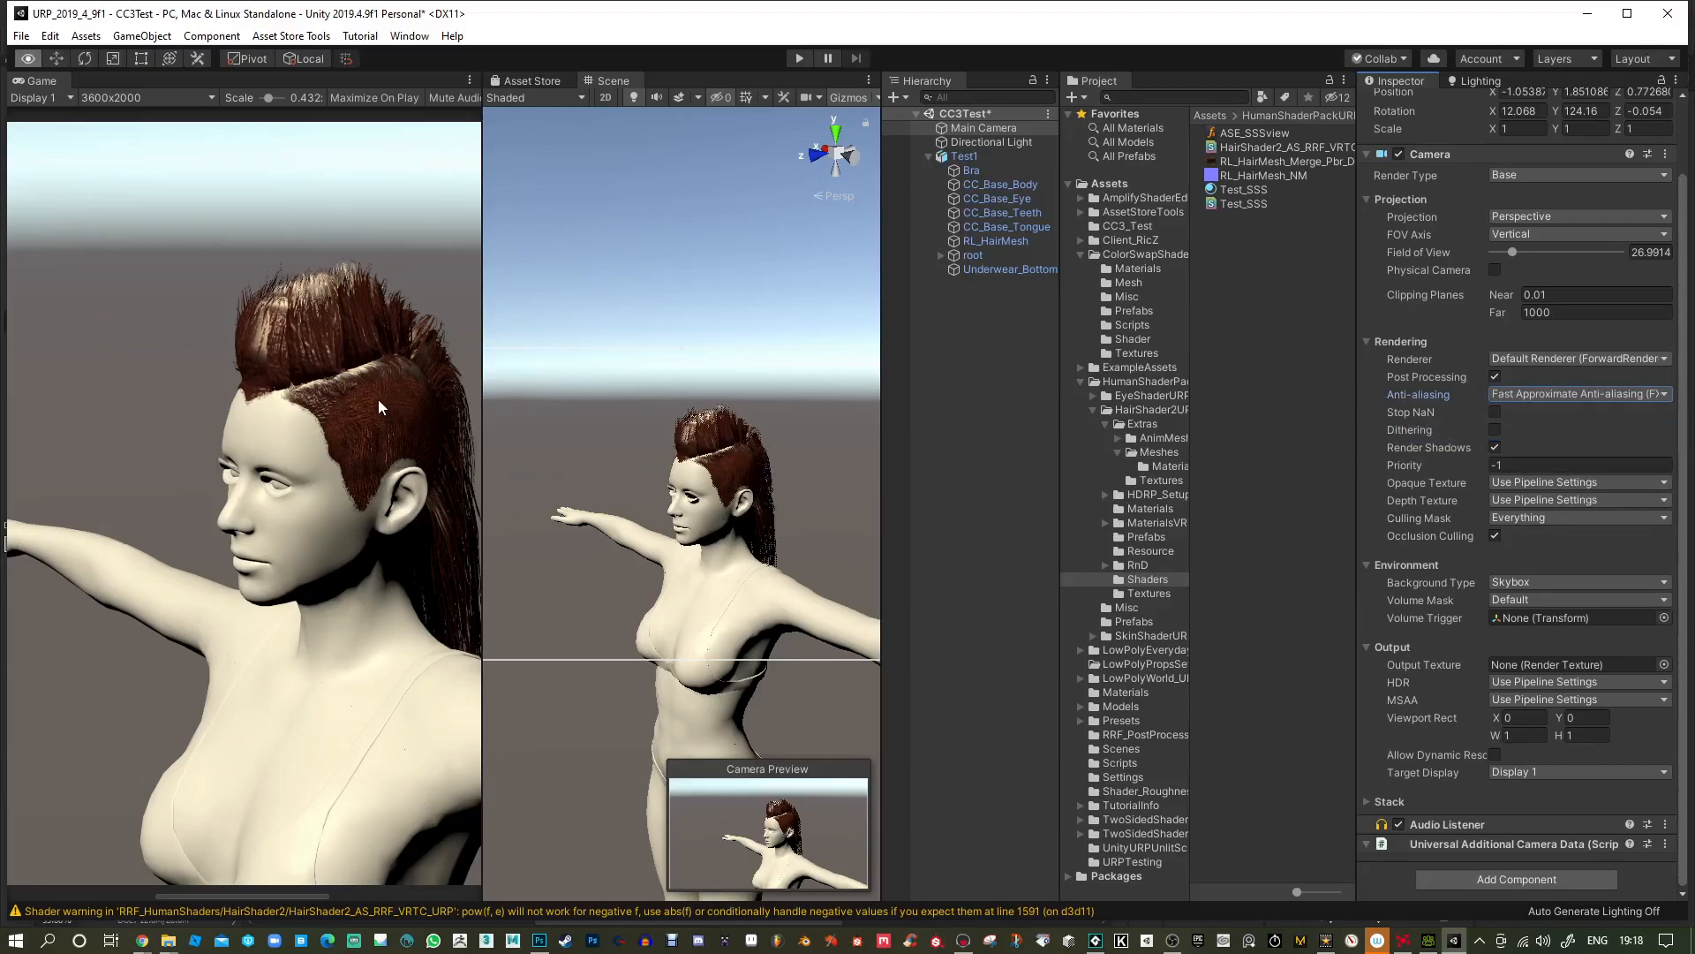
Set the RL_HairMesh material's Light_Bias to 0.0399, Light_Scale to 3.91 and SSS to 0.434.
alt+drag(379, 399, 308, 399)
scroll(380, 371, up, 5)
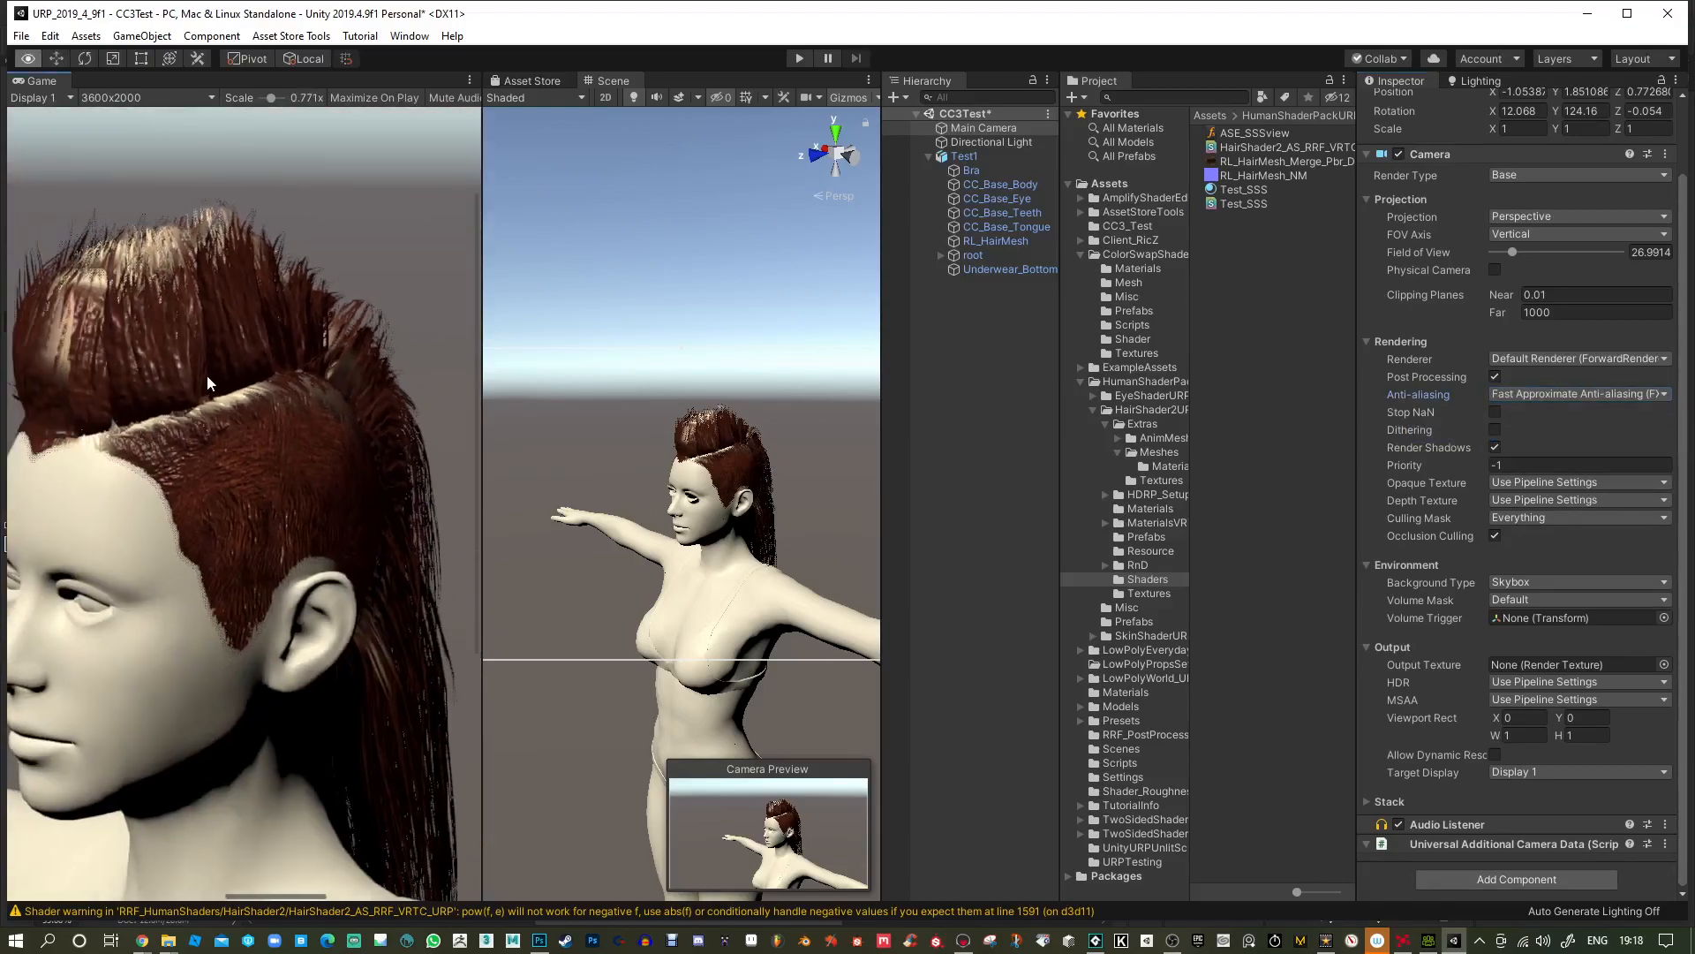
click(1243, 162)
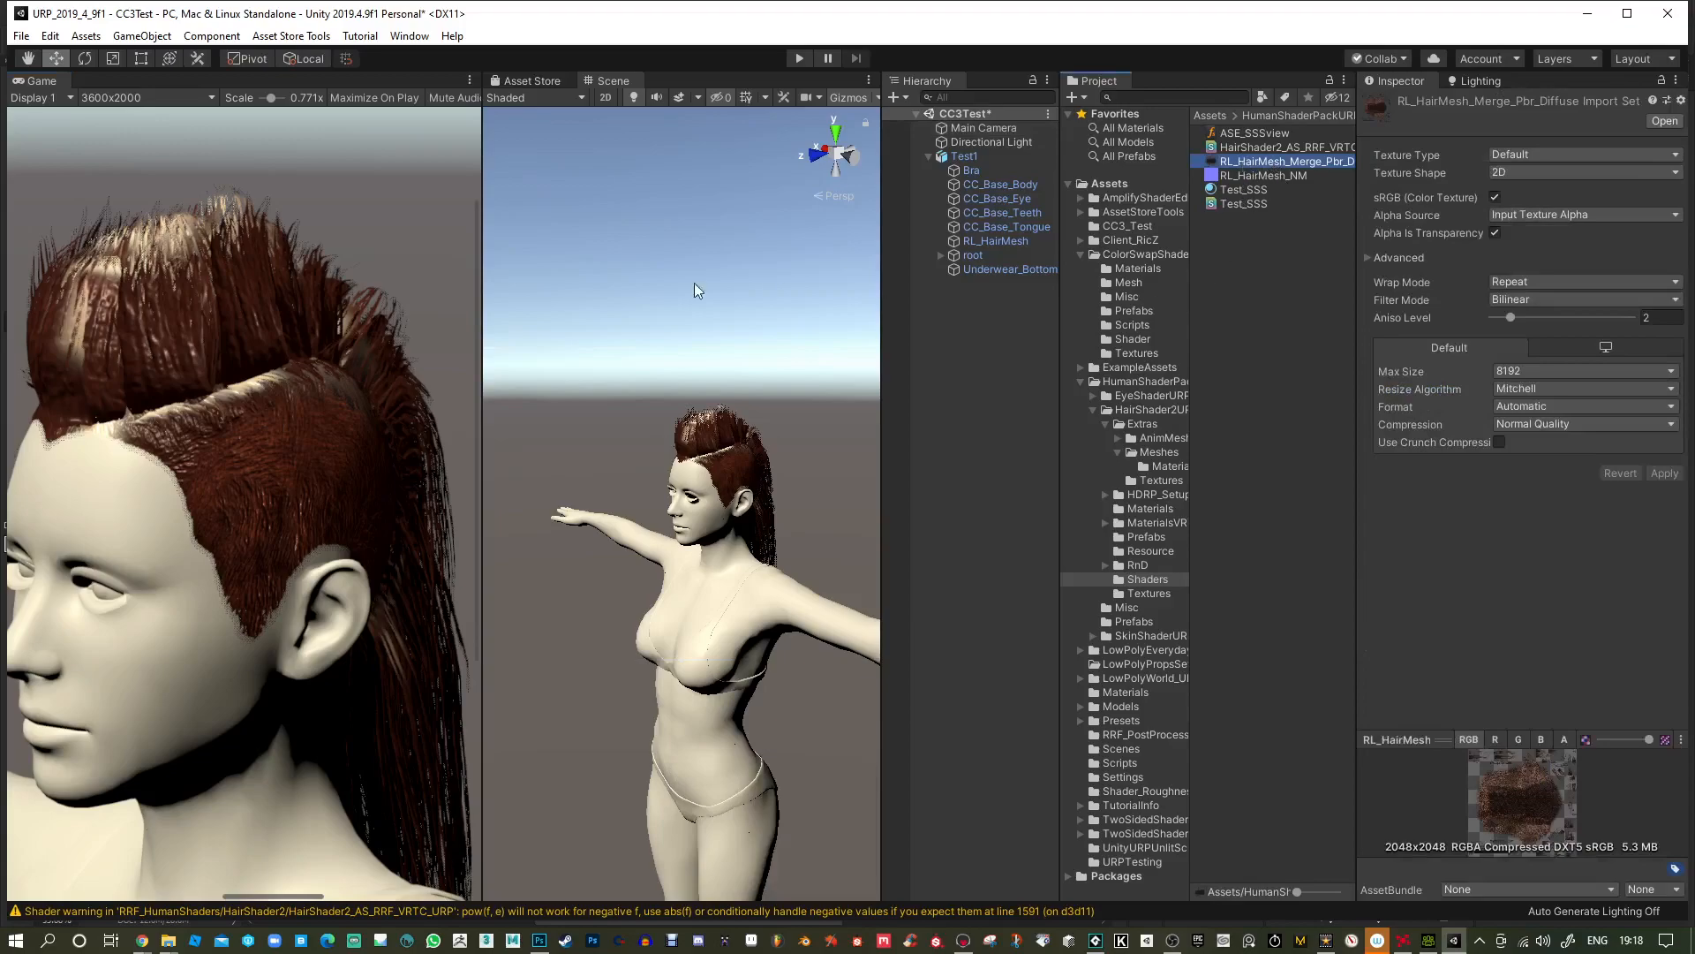
click(705, 432)
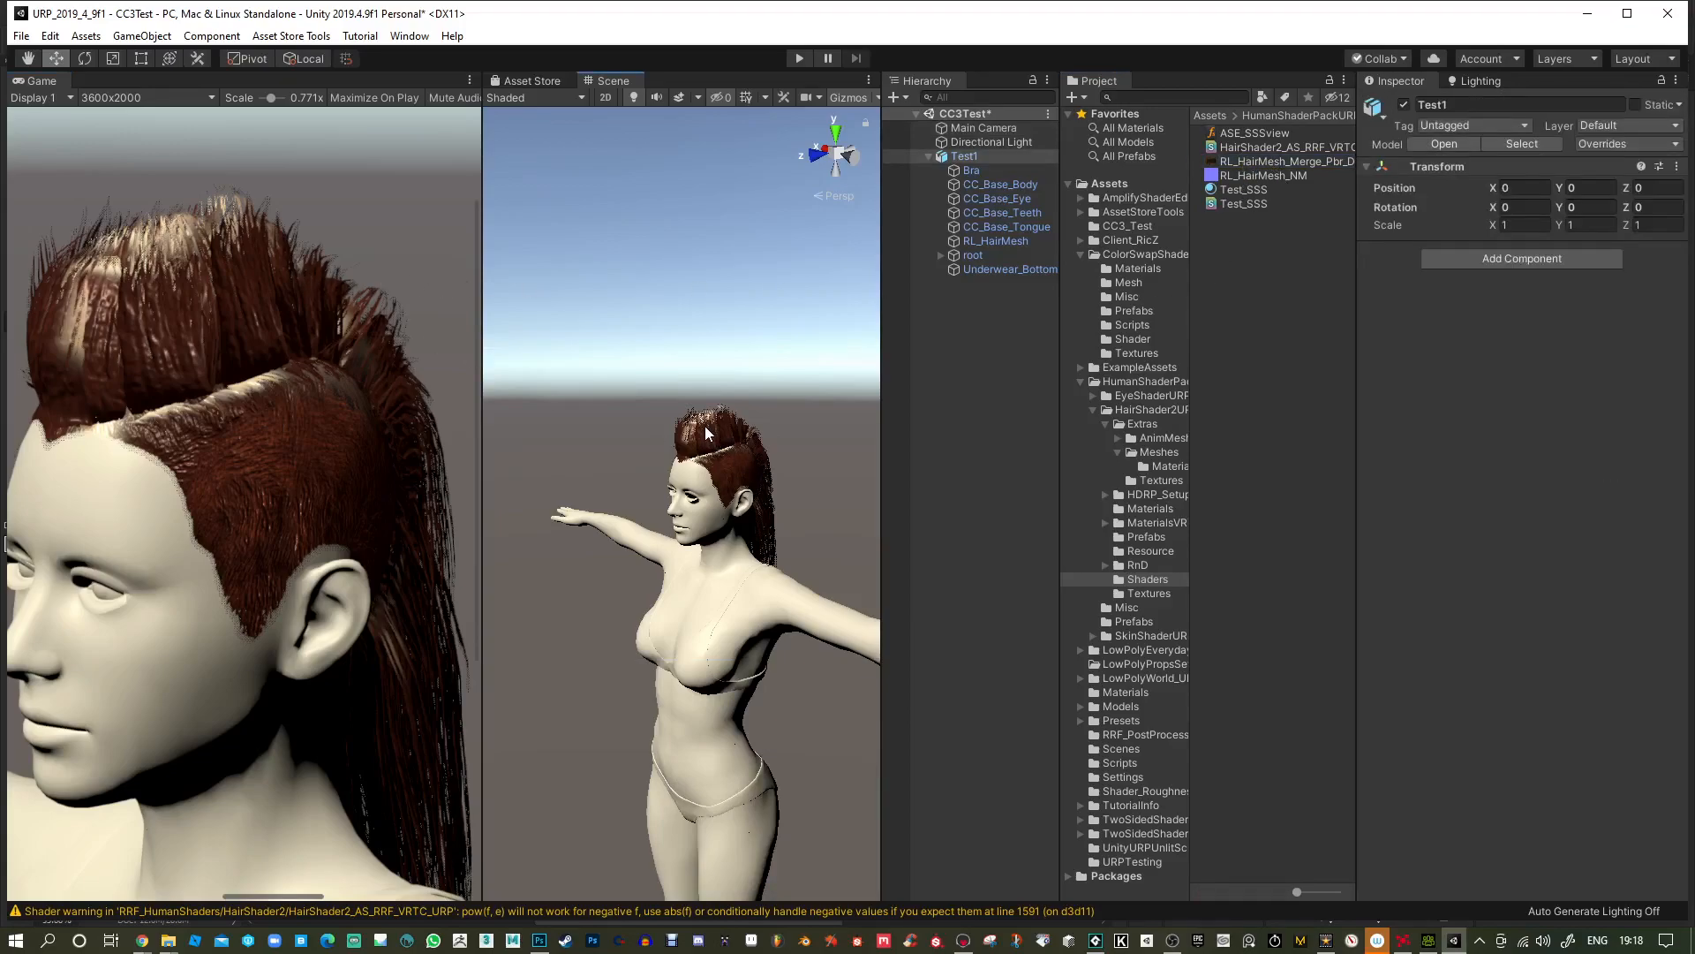
click(726, 430)
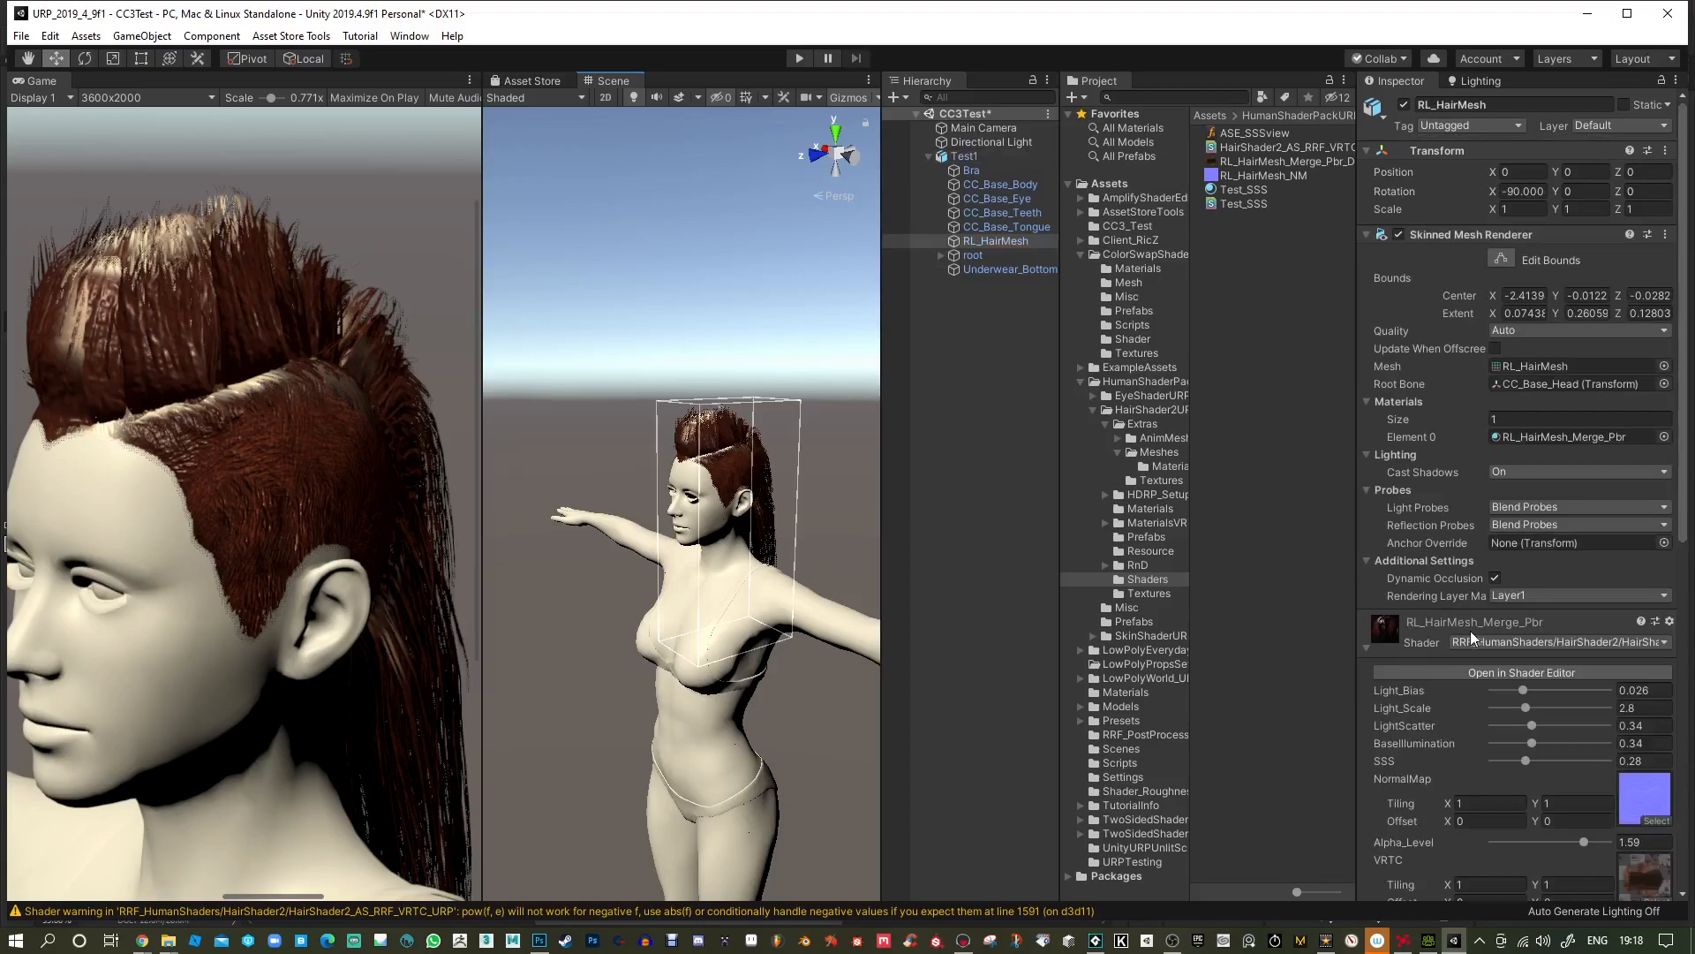
scroll(1469, 631, down, 10)
mouse_move(1523, 213)
mouse_down()
mouse_move(1560, 220)
mouse_move(1539, 219)
mouse_up()
click(1538, 232)
drag(1528, 282, 1579, 268)
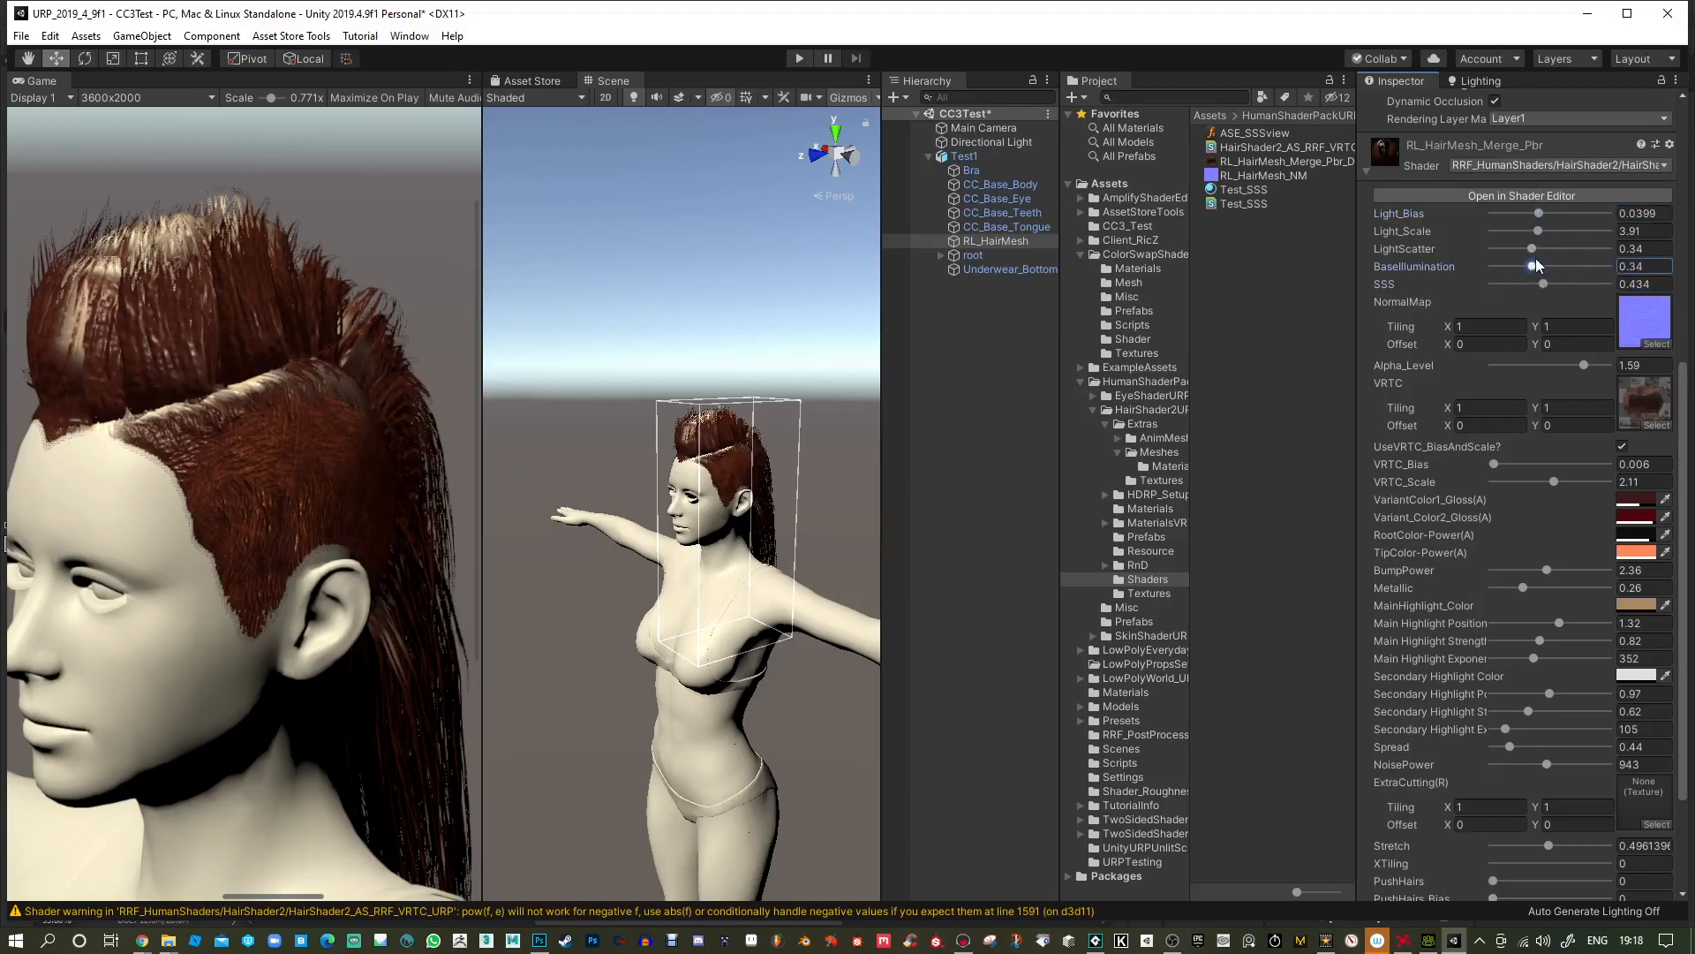
Change the hair material's VariantColor1_Gloss to the dark brown 312B2A with an alpha of 96.
click(1629, 501)
drag(1588, 628, 1551, 627)
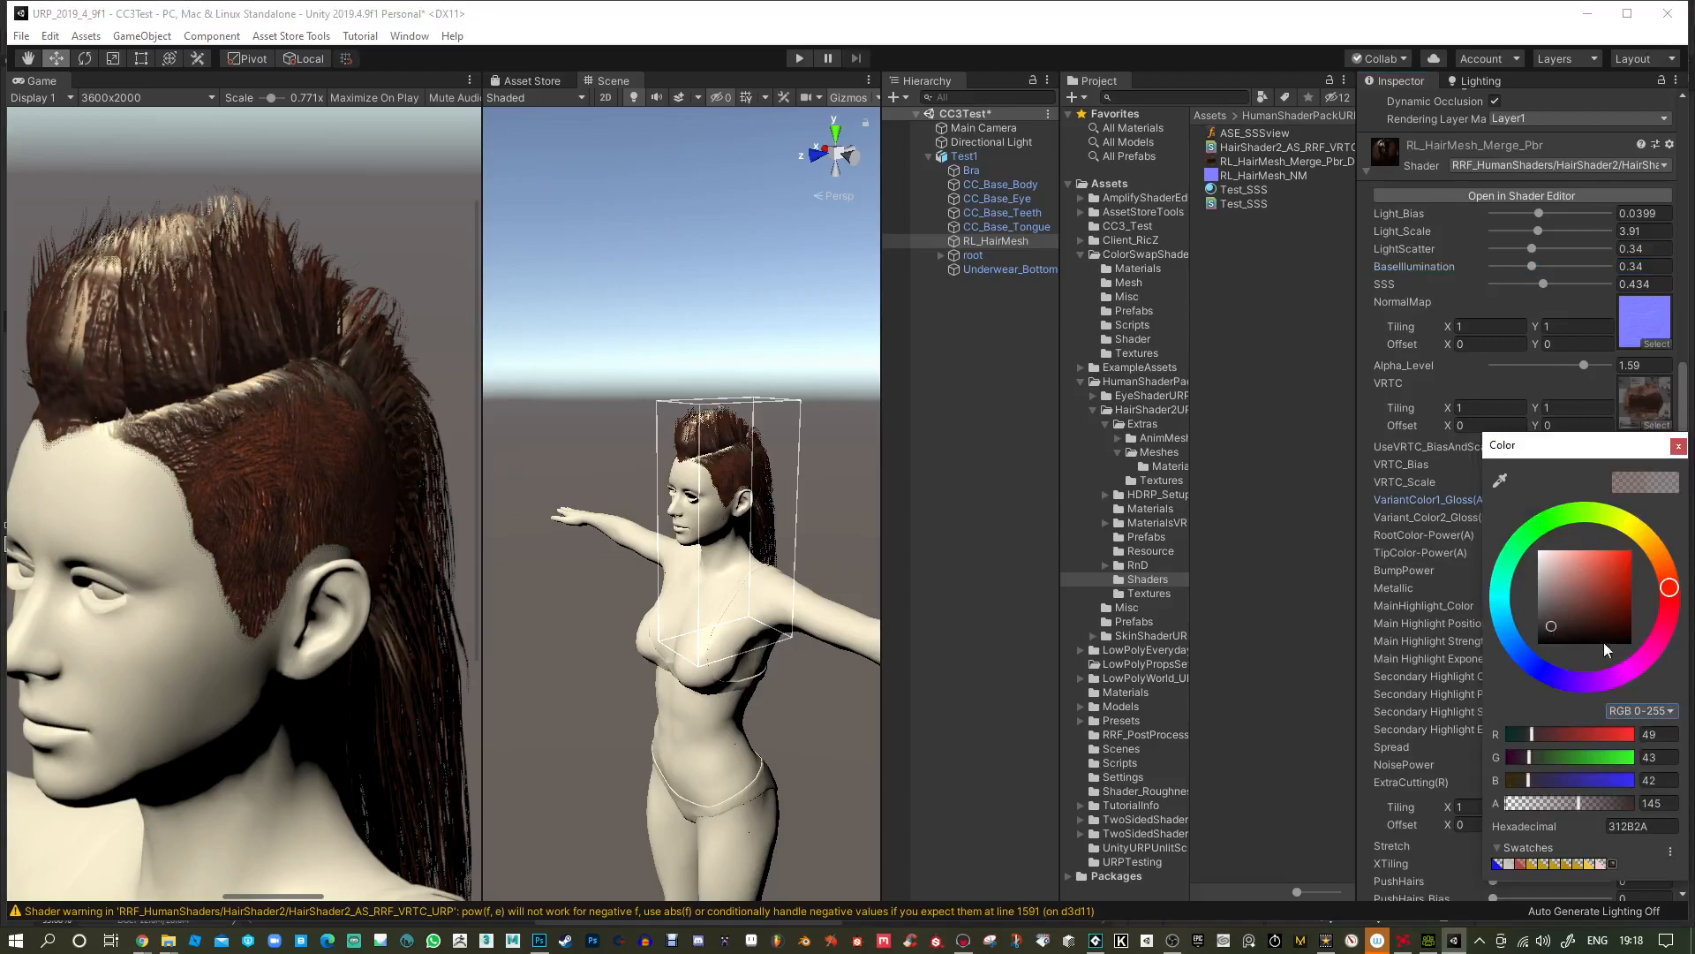
drag(1599, 800, 1554, 793)
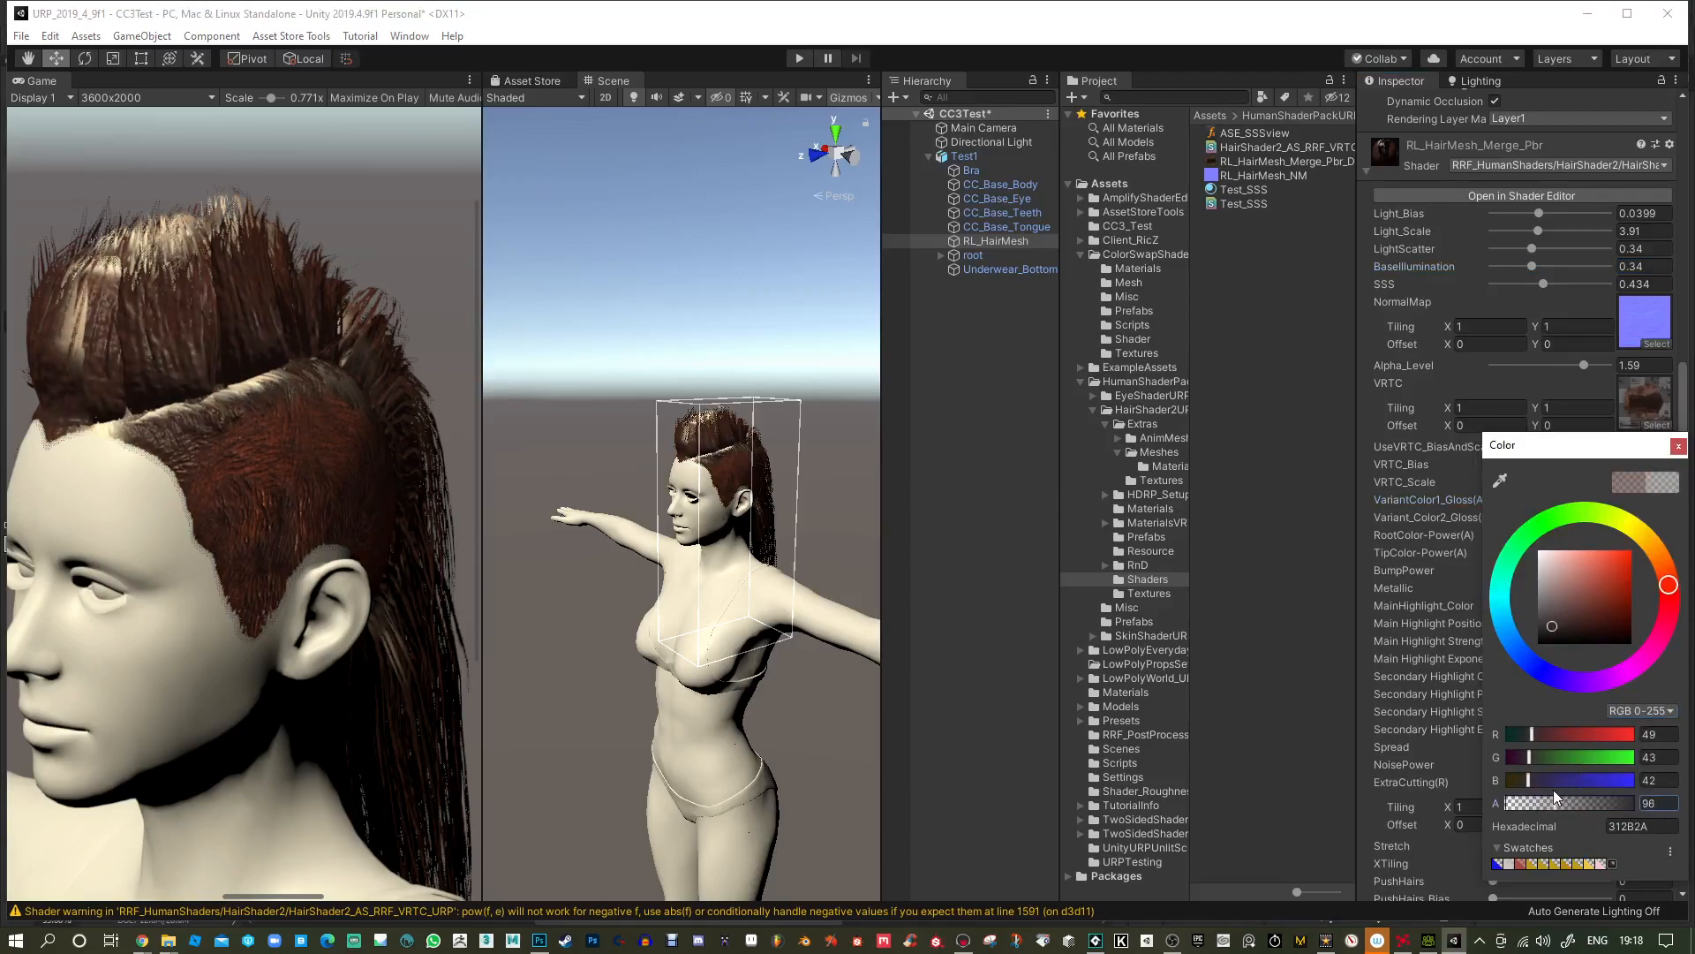
click(1678, 445)
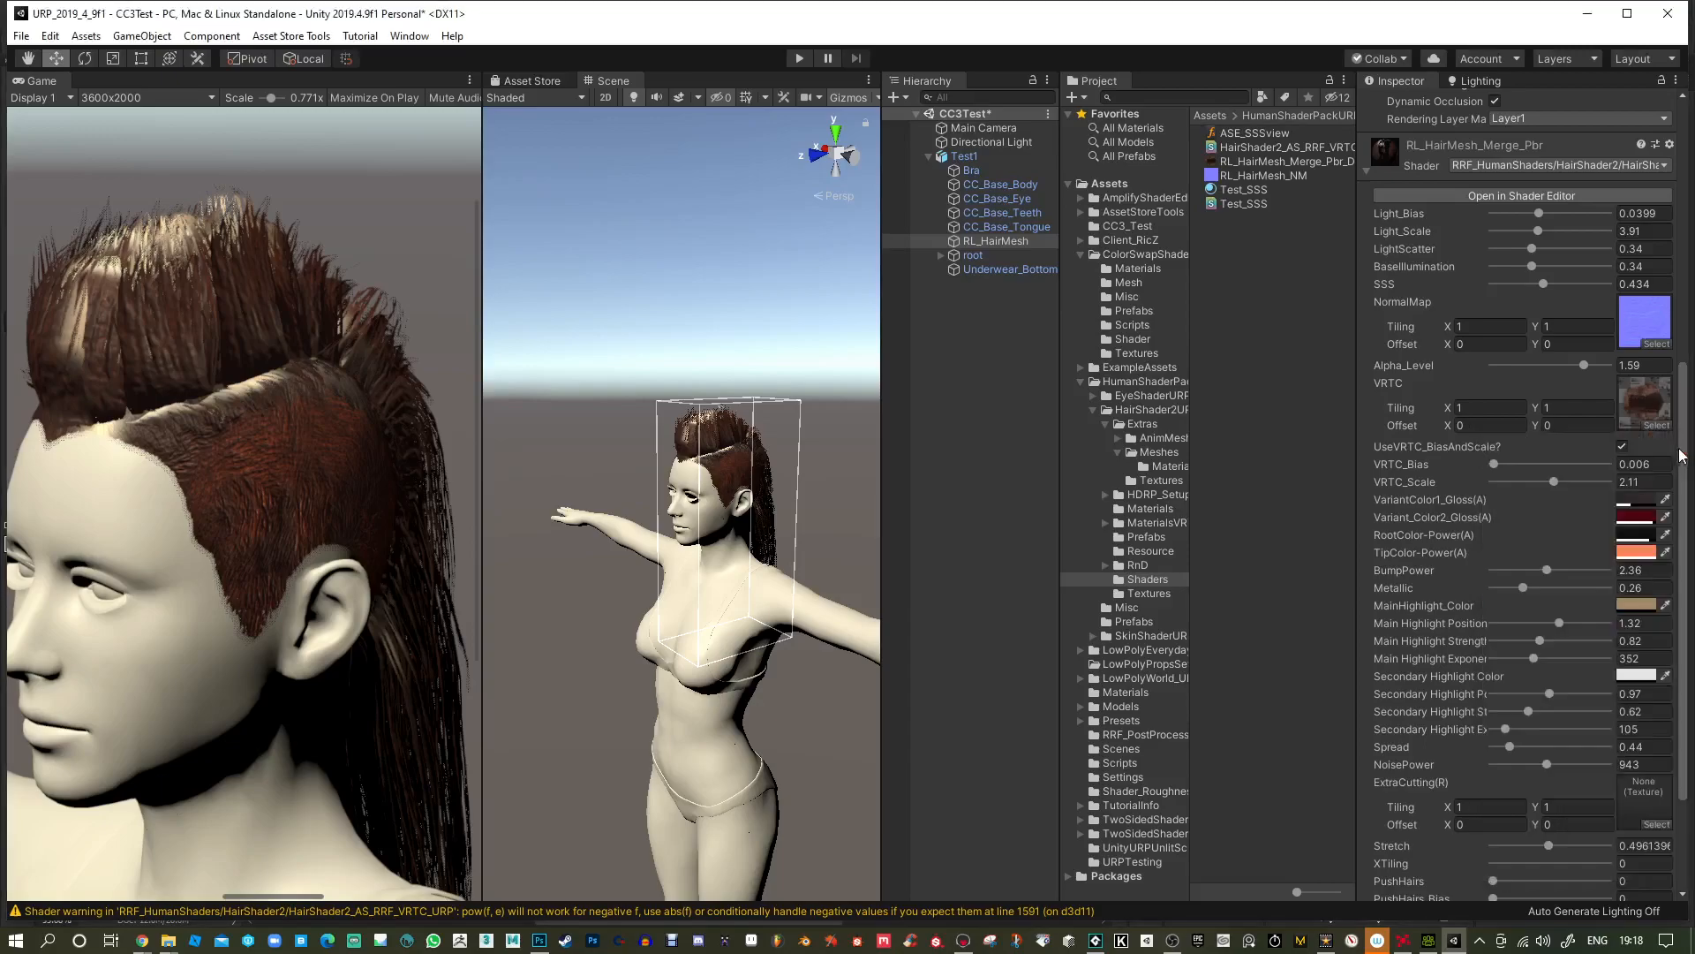
Lower the alpha of the hair material's Variant_Color2_Gloss color to 98.
click(1639, 521)
drag(1593, 808, 1556, 804)
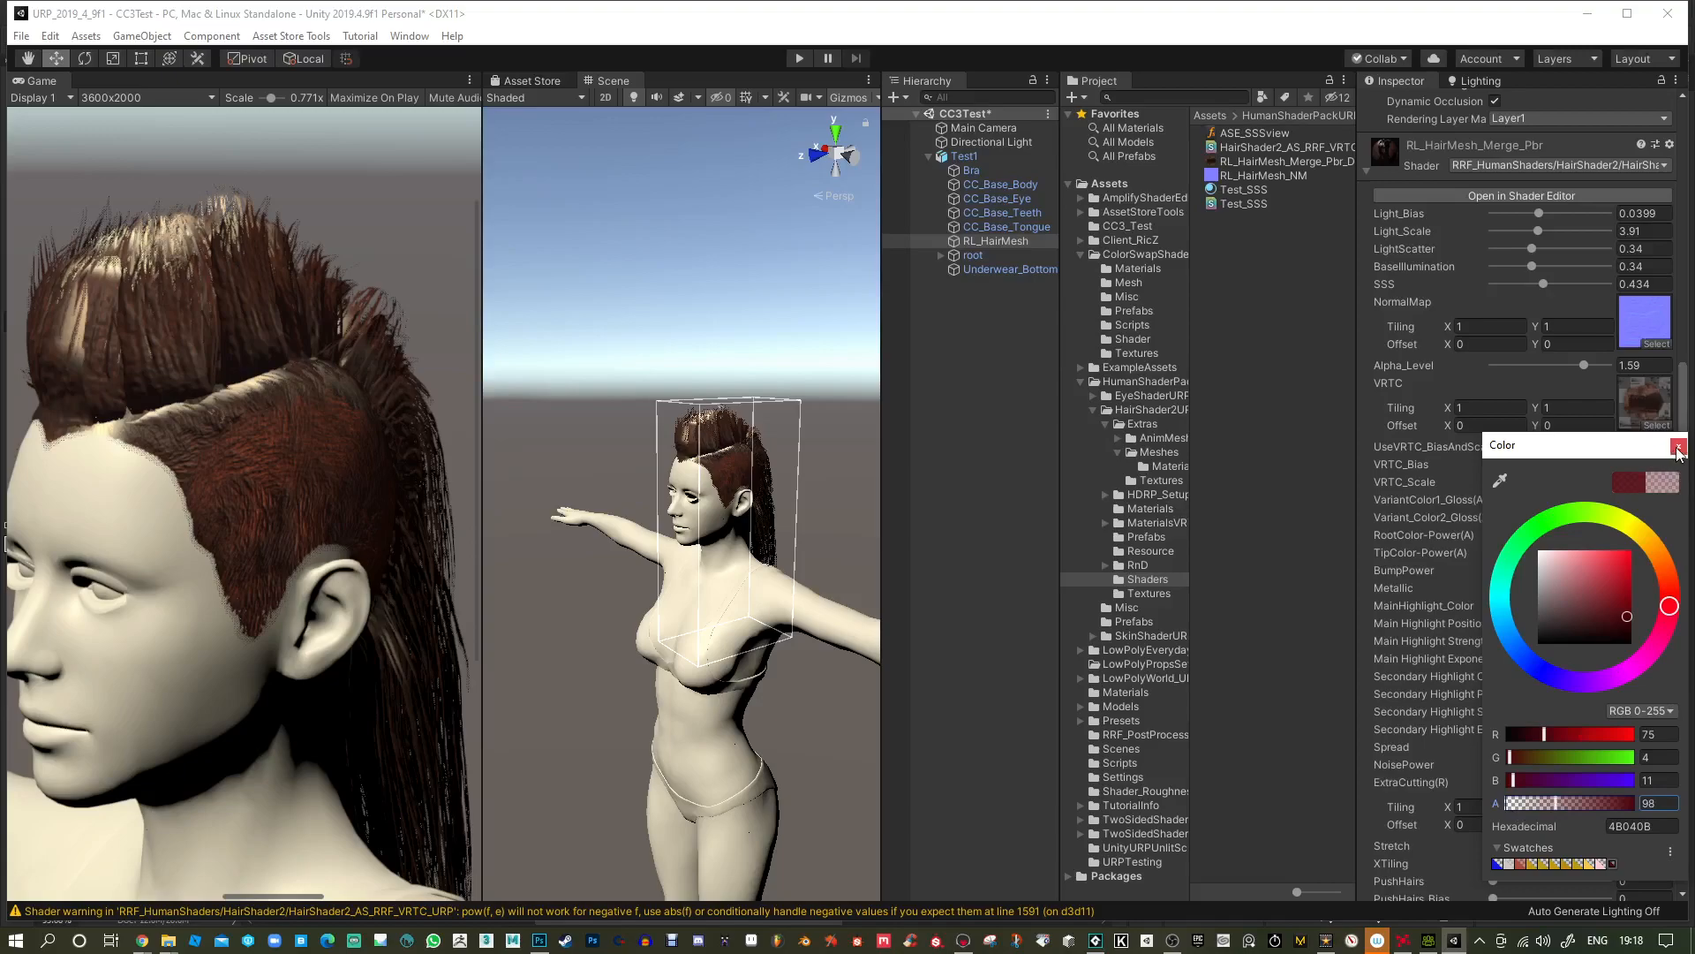
Change the hair material's Variant_Color2_Gloss from red to a dark brown hue.
click(1677, 447)
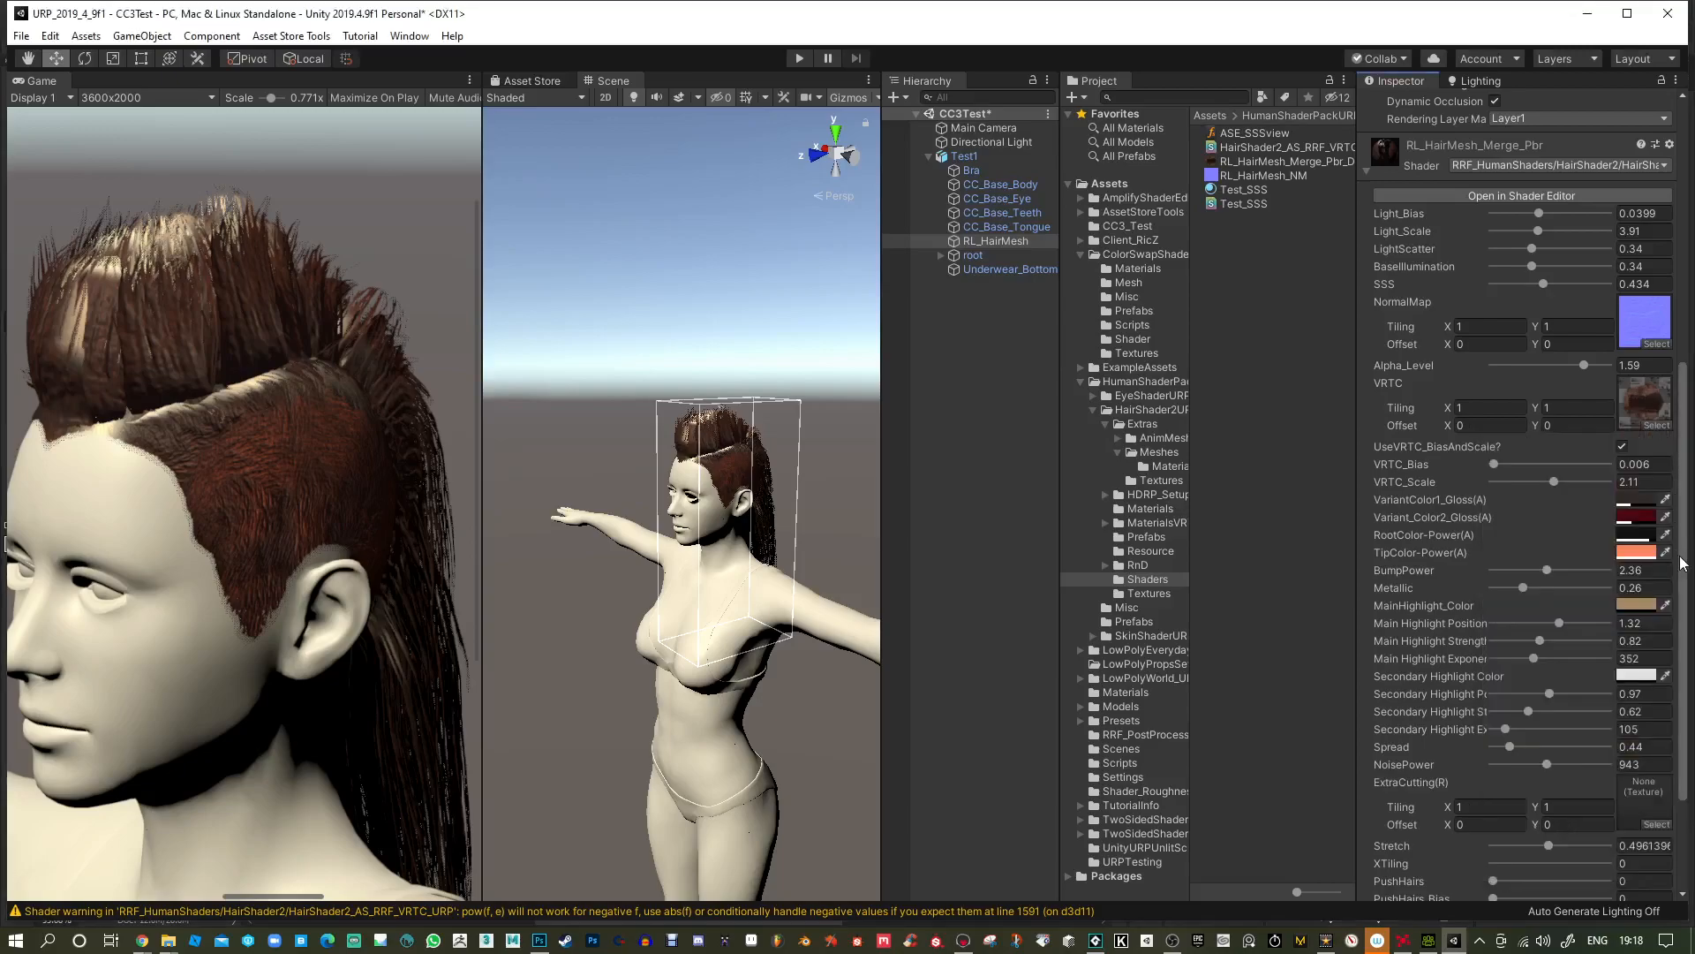
click(1636, 517)
mouse_move(1668, 604)
mouse_down()
mouse_move(1667, 572)
mouse_move(1605, 624)
mouse_up()
click(1679, 447)
Set the hair's Metallic to 0.322, Main Highlight position -0.65, strength 1, exponent 507, and Secondary Highlight position -0.45, strength 0.51, exponent 661.
alt+drag(394, 418, 422, 430)
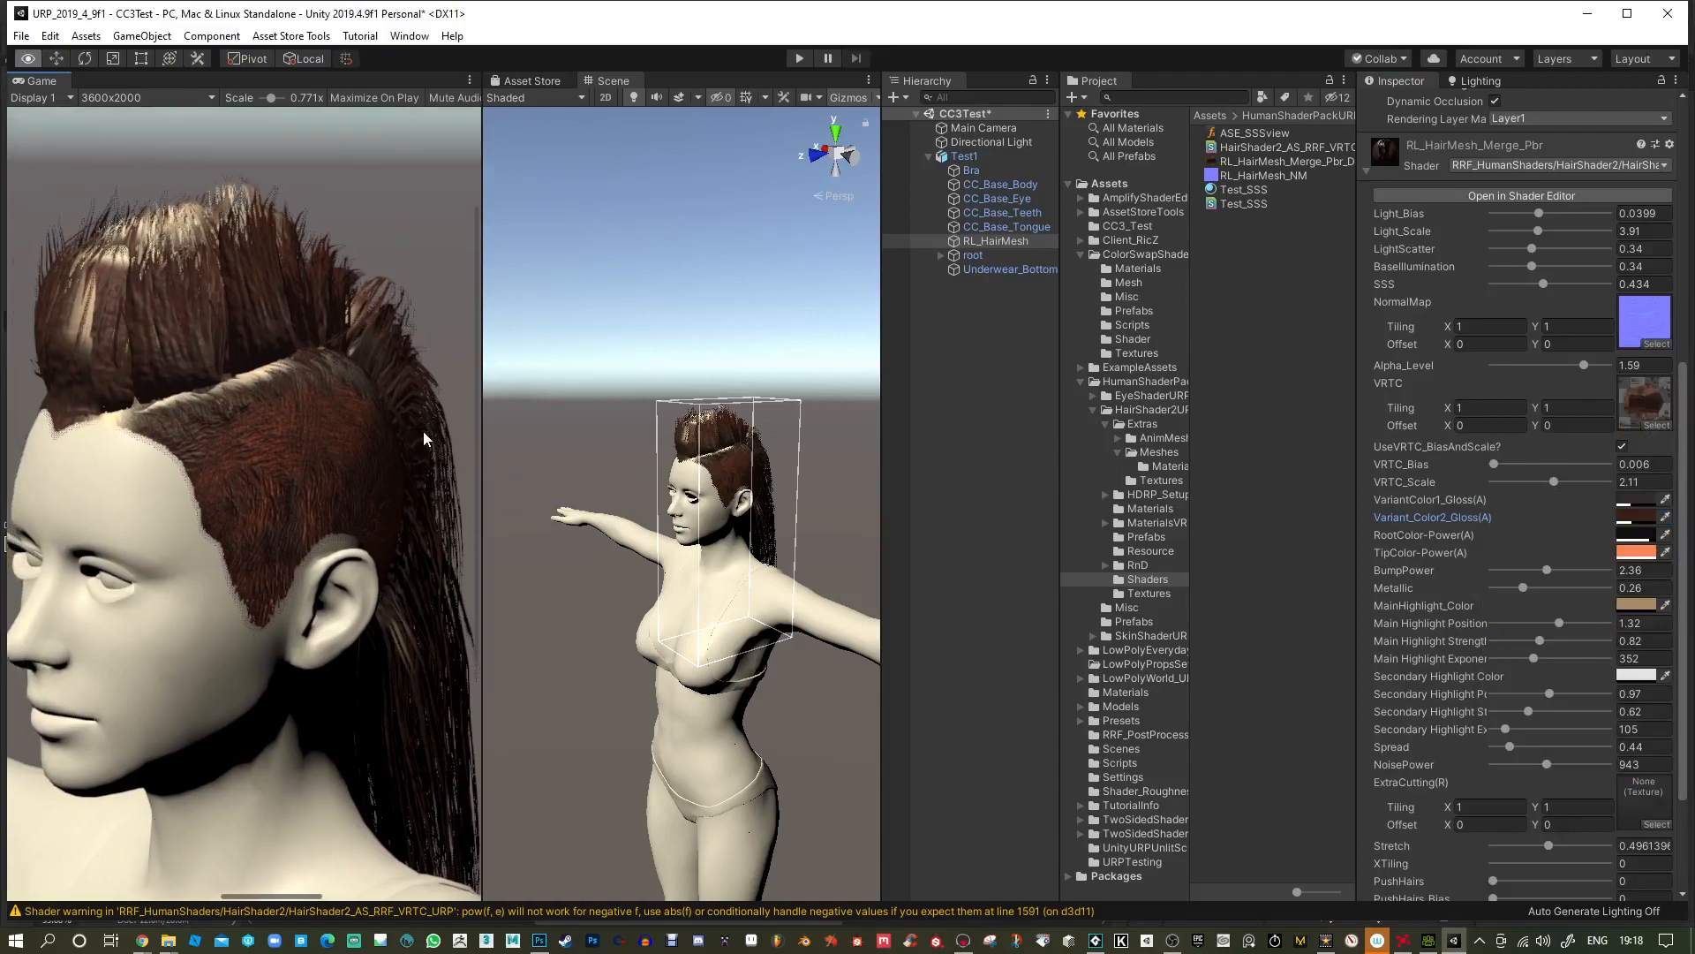
alt+drag(326, 465, 373, 489)
mouse_move(1517, 597)
mouse_down()
mouse_move(1550, 586)
mouse_move(1512, 586)
mouse_move(1531, 586)
mouse_move(1512, 636)
mouse_move(1592, 660)
mouse_move(1554, 661)
mouse_move(1545, 693)
mouse_move(1495, 711)
mouse_move(1589, 722)
mouse_up()
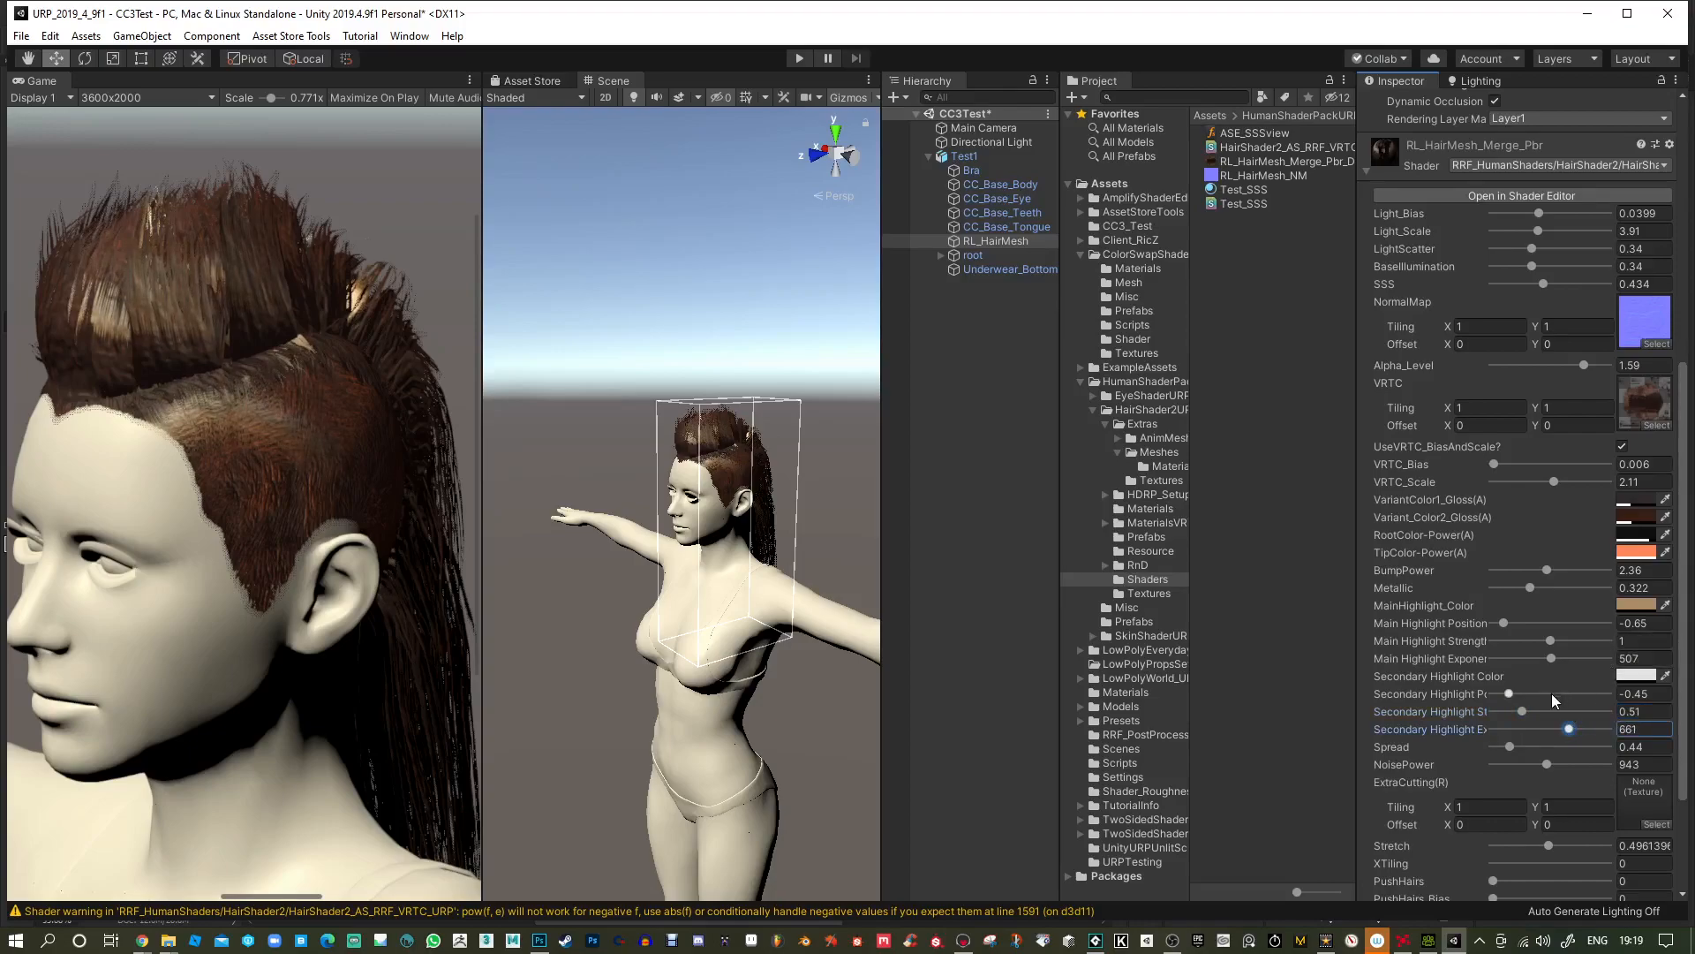
Change the hair material's MainHighlight_Color to the orange-brown BF8254.
click(1638, 606)
drag(1657, 563, 1619, 552)
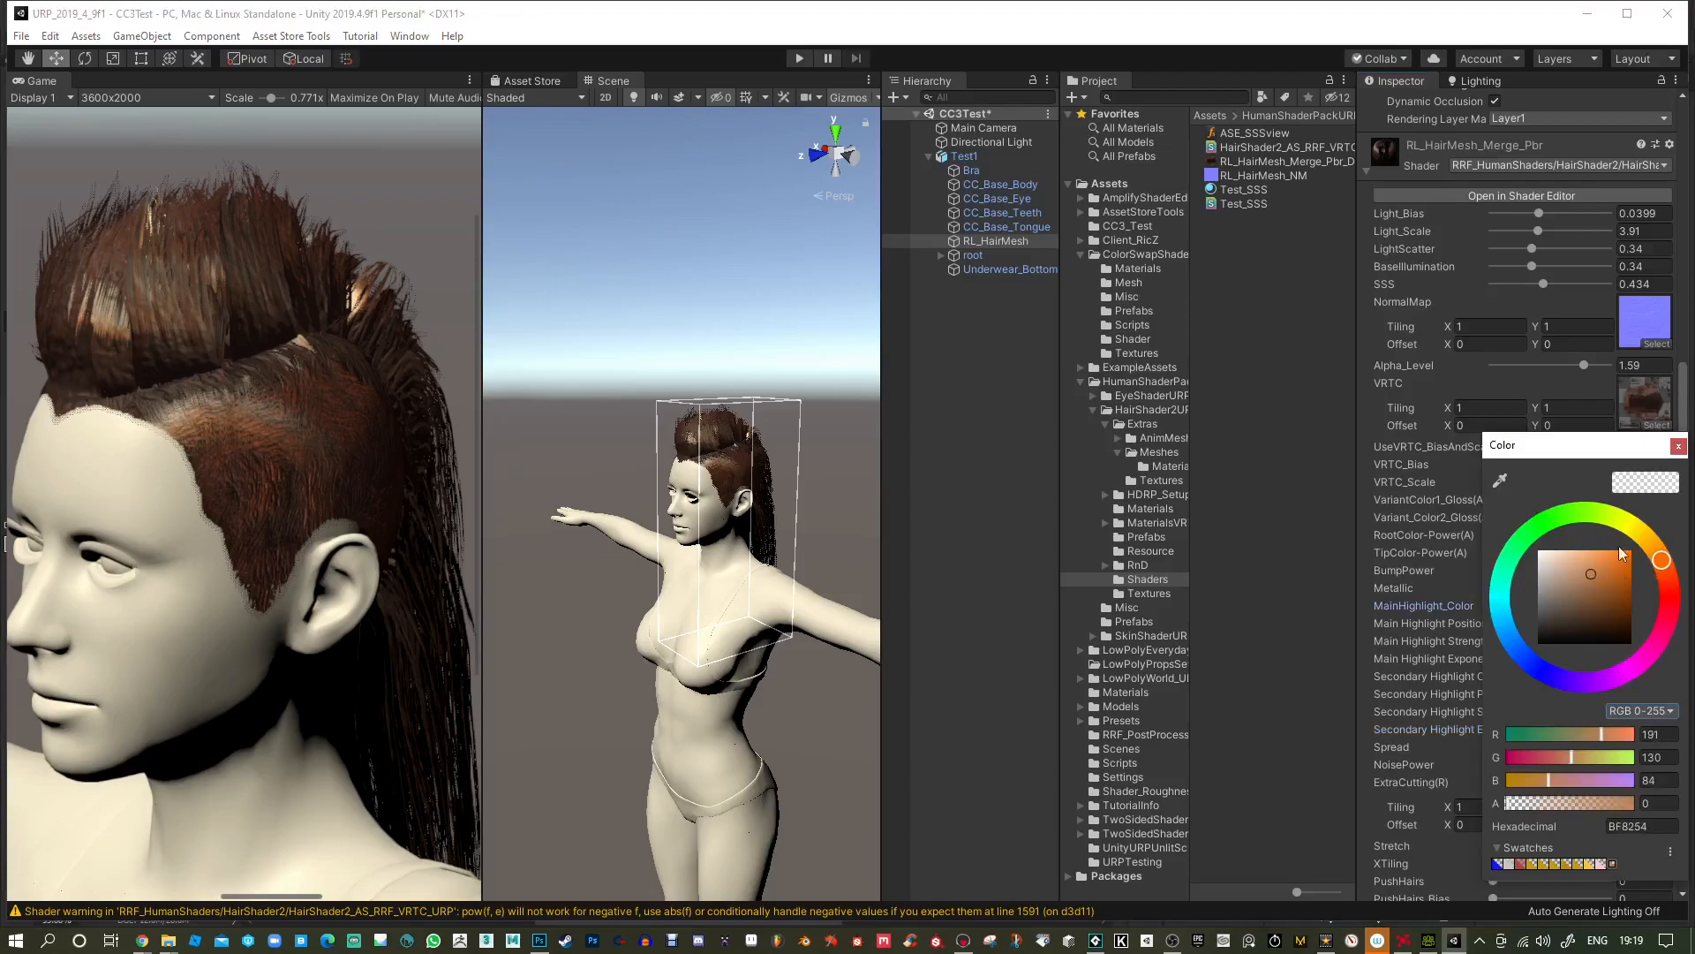
click(1678, 447)
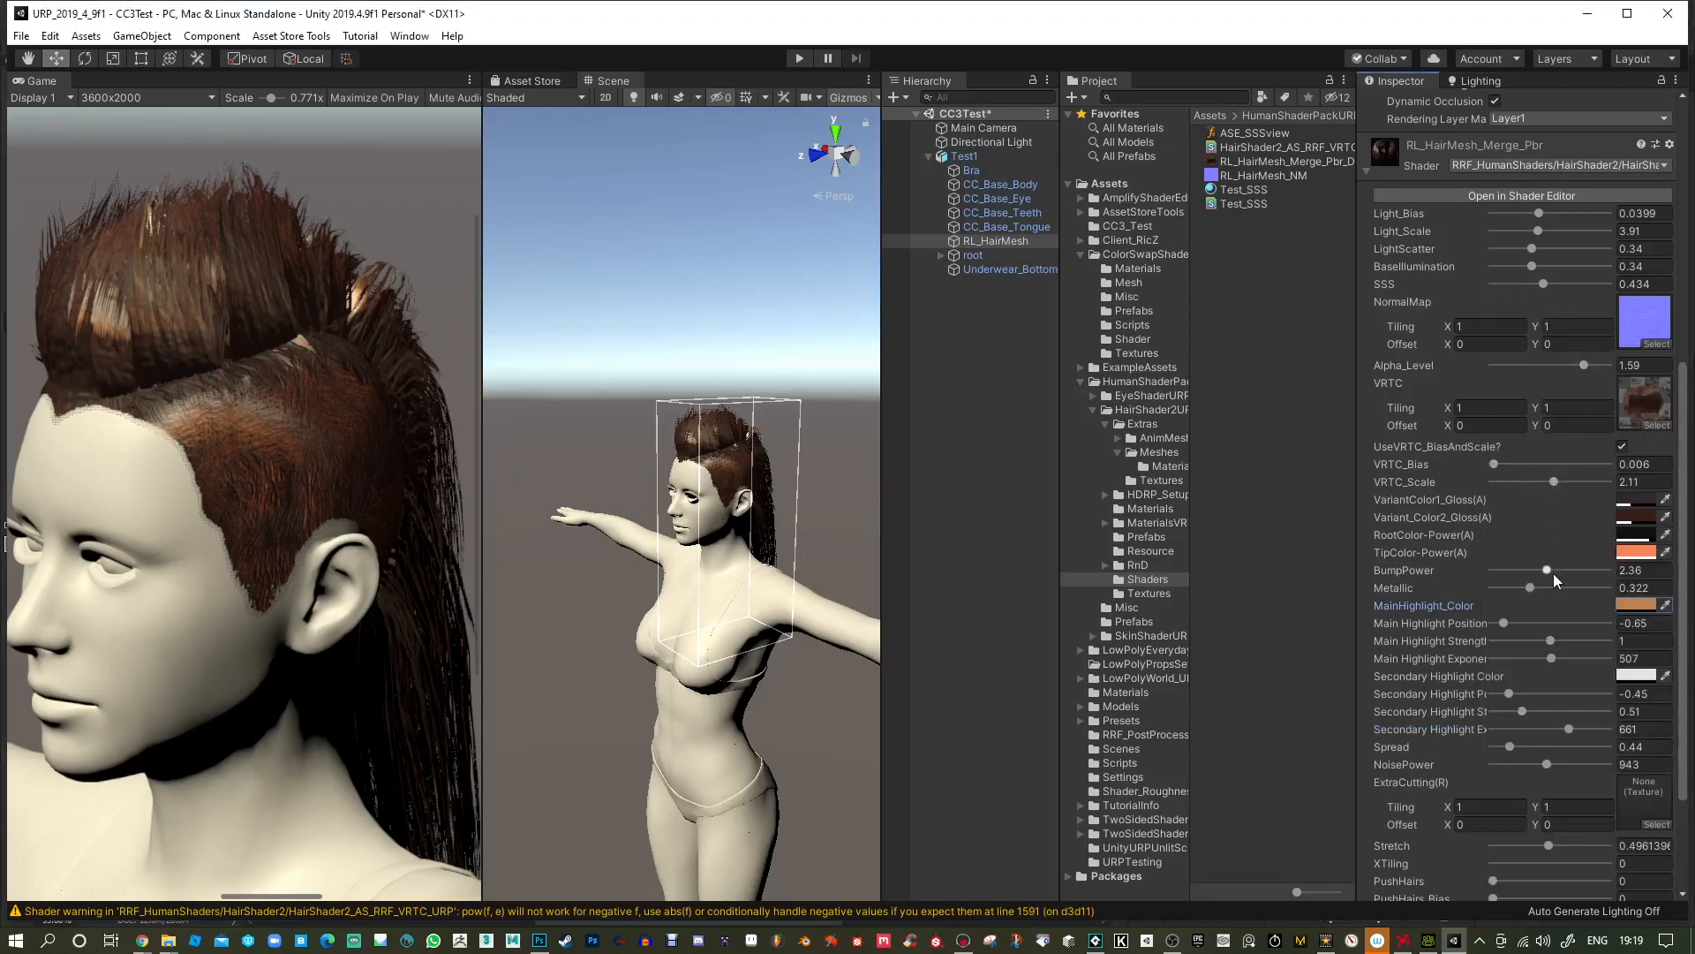
Set the hair material's BumpPower to 3.46, Spread to 0.57 and NoisePower to 1159.
mouse_move(1550, 570)
mouse_down()
mouse_move(1603, 573)
mouse_move(1583, 576)
mouse_up()
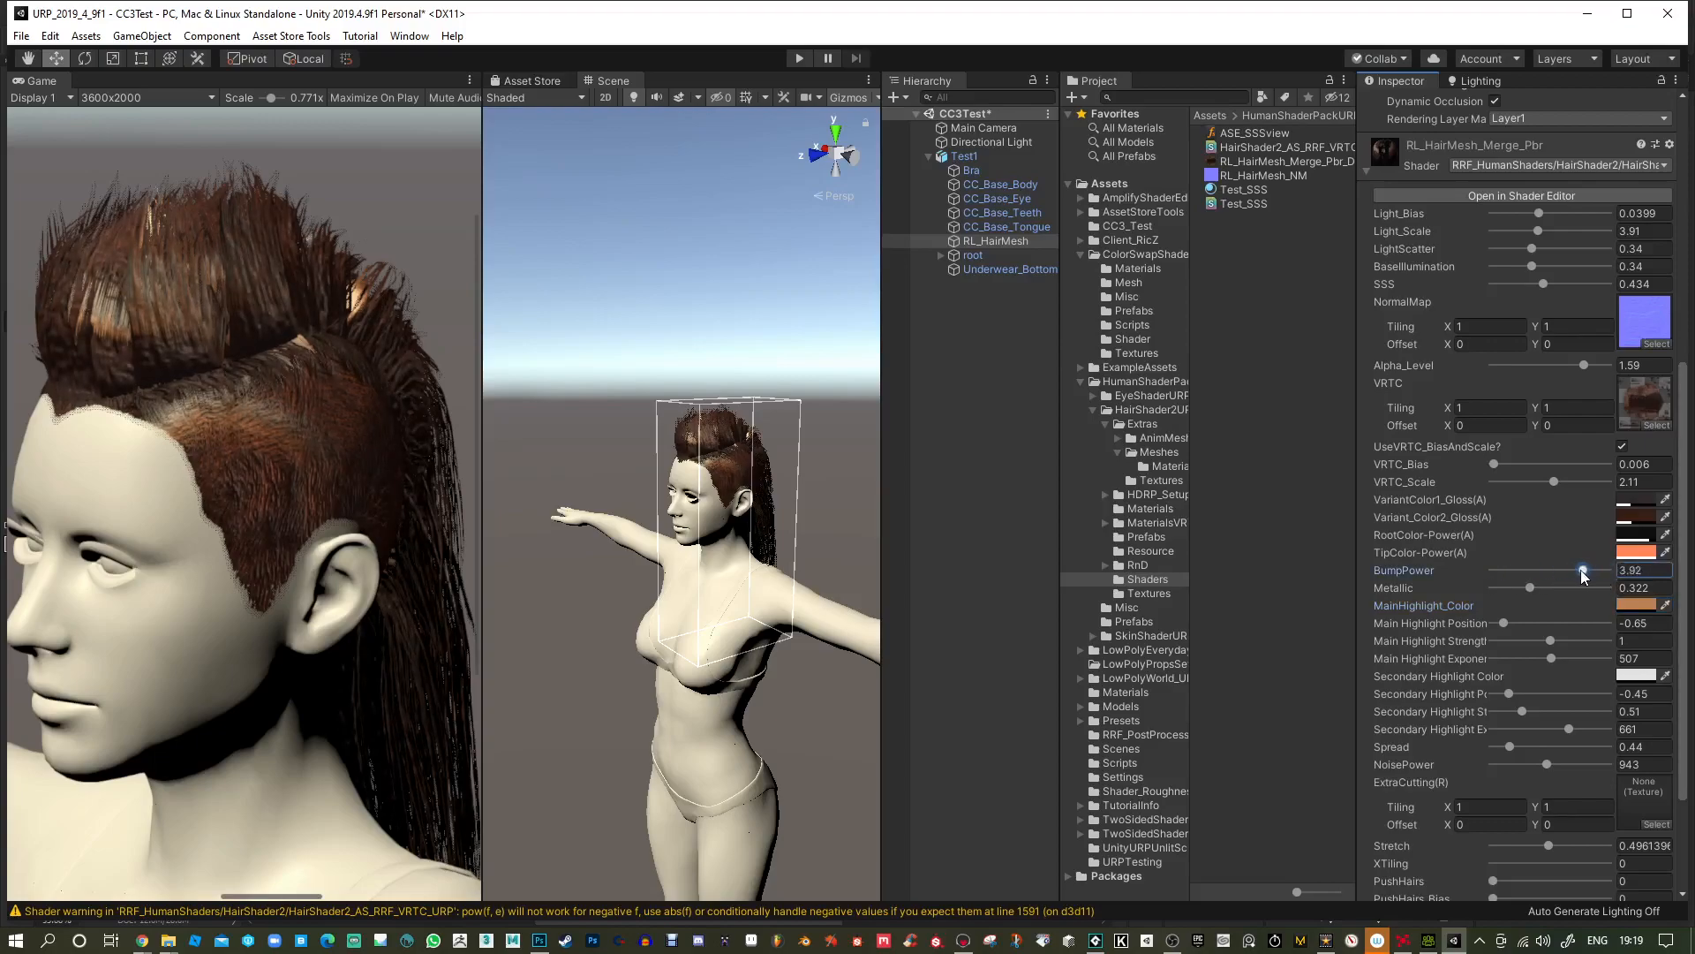
mouse_move(1521, 746)
mouse_down()
mouse_move(1575, 744)
mouse_move(1515, 740)
mouse_move(1527, 761)
mouse_move(1506, 756)
mouse_move(1575, 752)
mouse_move(1545, 741)
mouse_move(1559, 762)
mouse_up()
drag(297, 495, 291, 456)
Assign the RRF_HumanShaders/Skin/RRF_HSP_URP_SkinBasic shader to the 4_meshes_Merge_Pbr material on CC_Base_Body.
alt+drag(863, 538, 869, 451)
alt+right_drag(649, 475, 700, 510)
alt+middle_drag(700, 510, 715, 535)
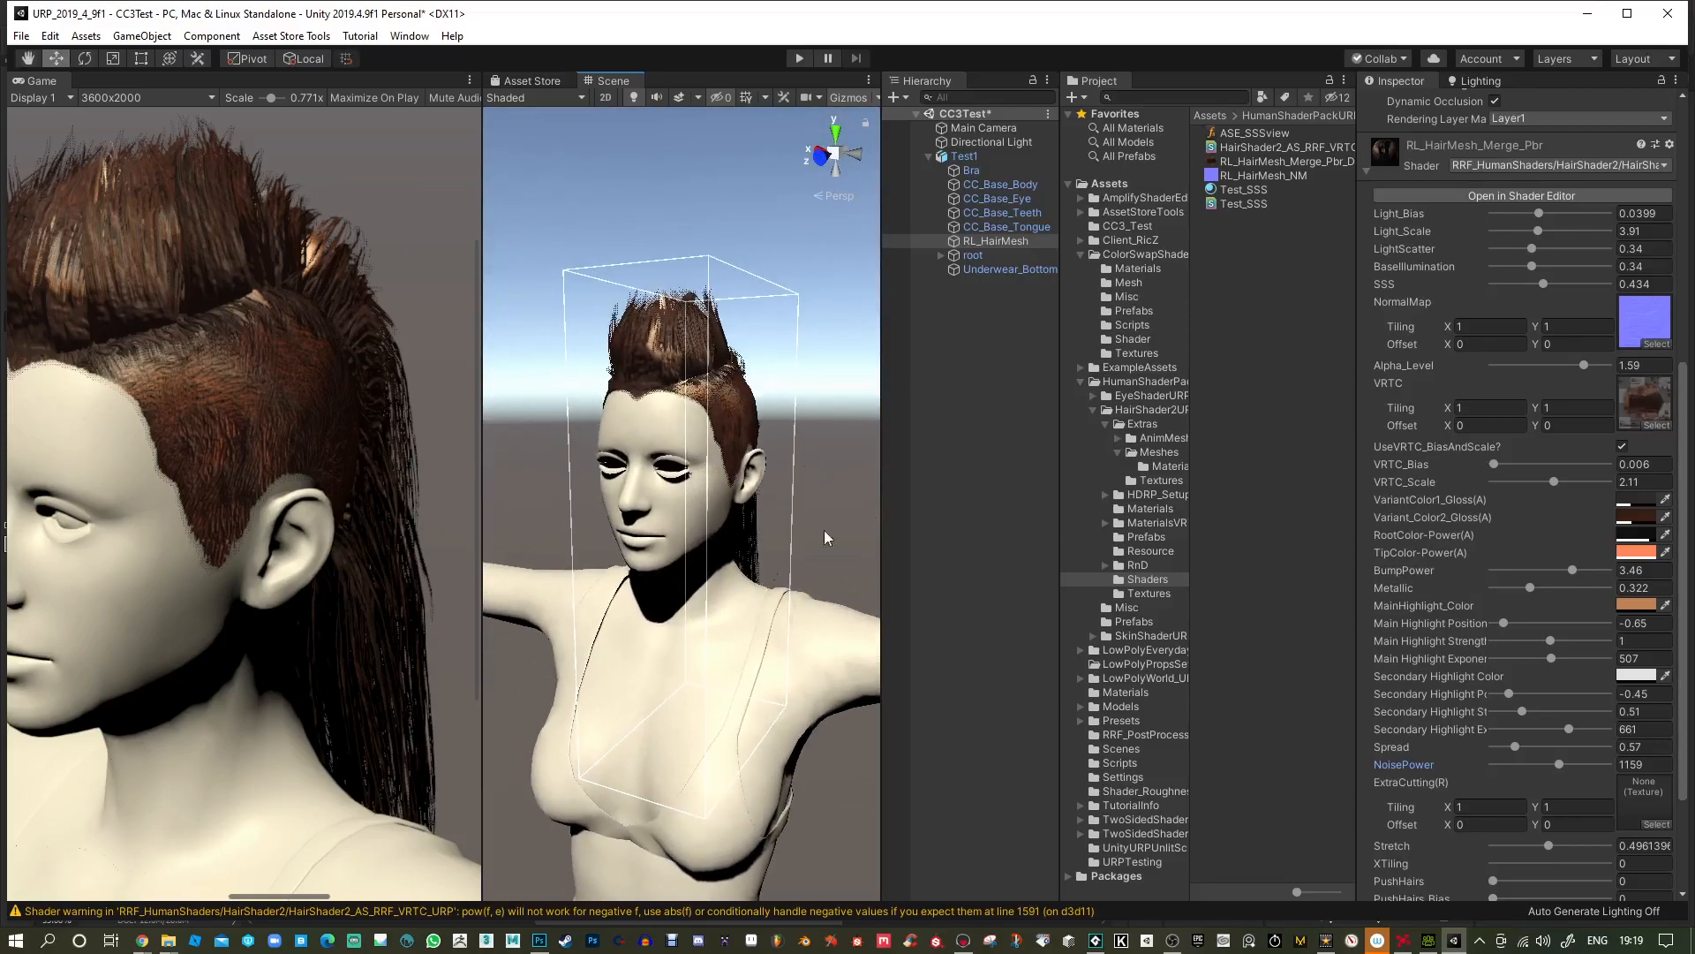
click(663, 423)
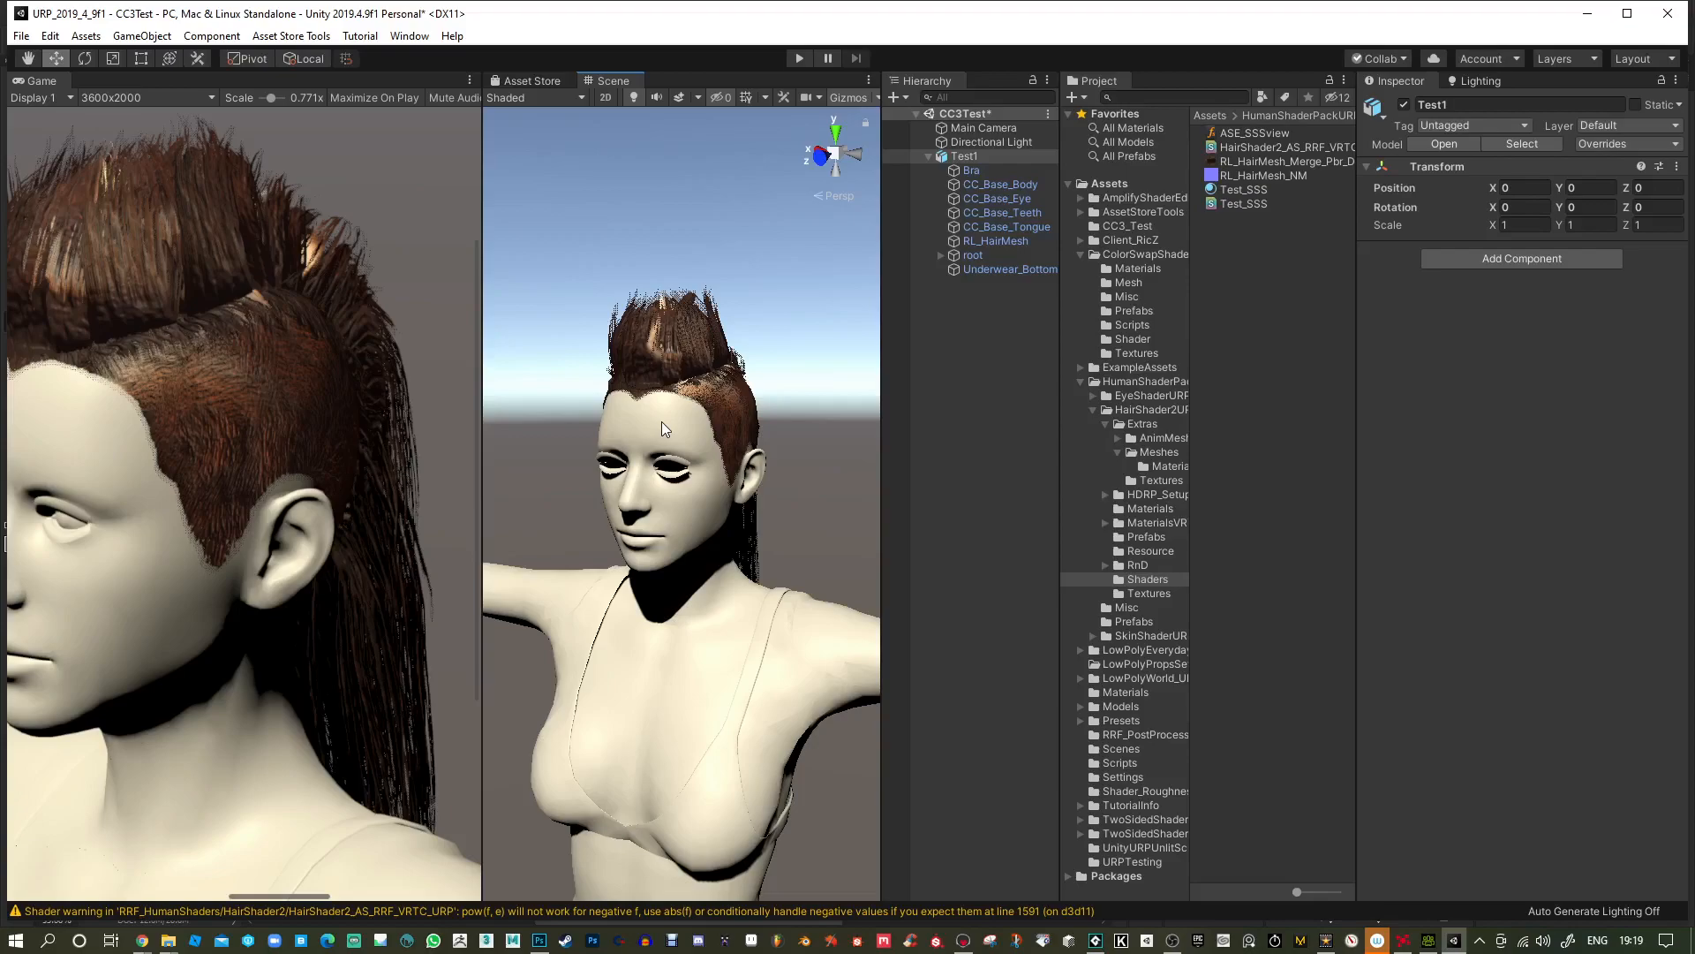
click(1368, 665)
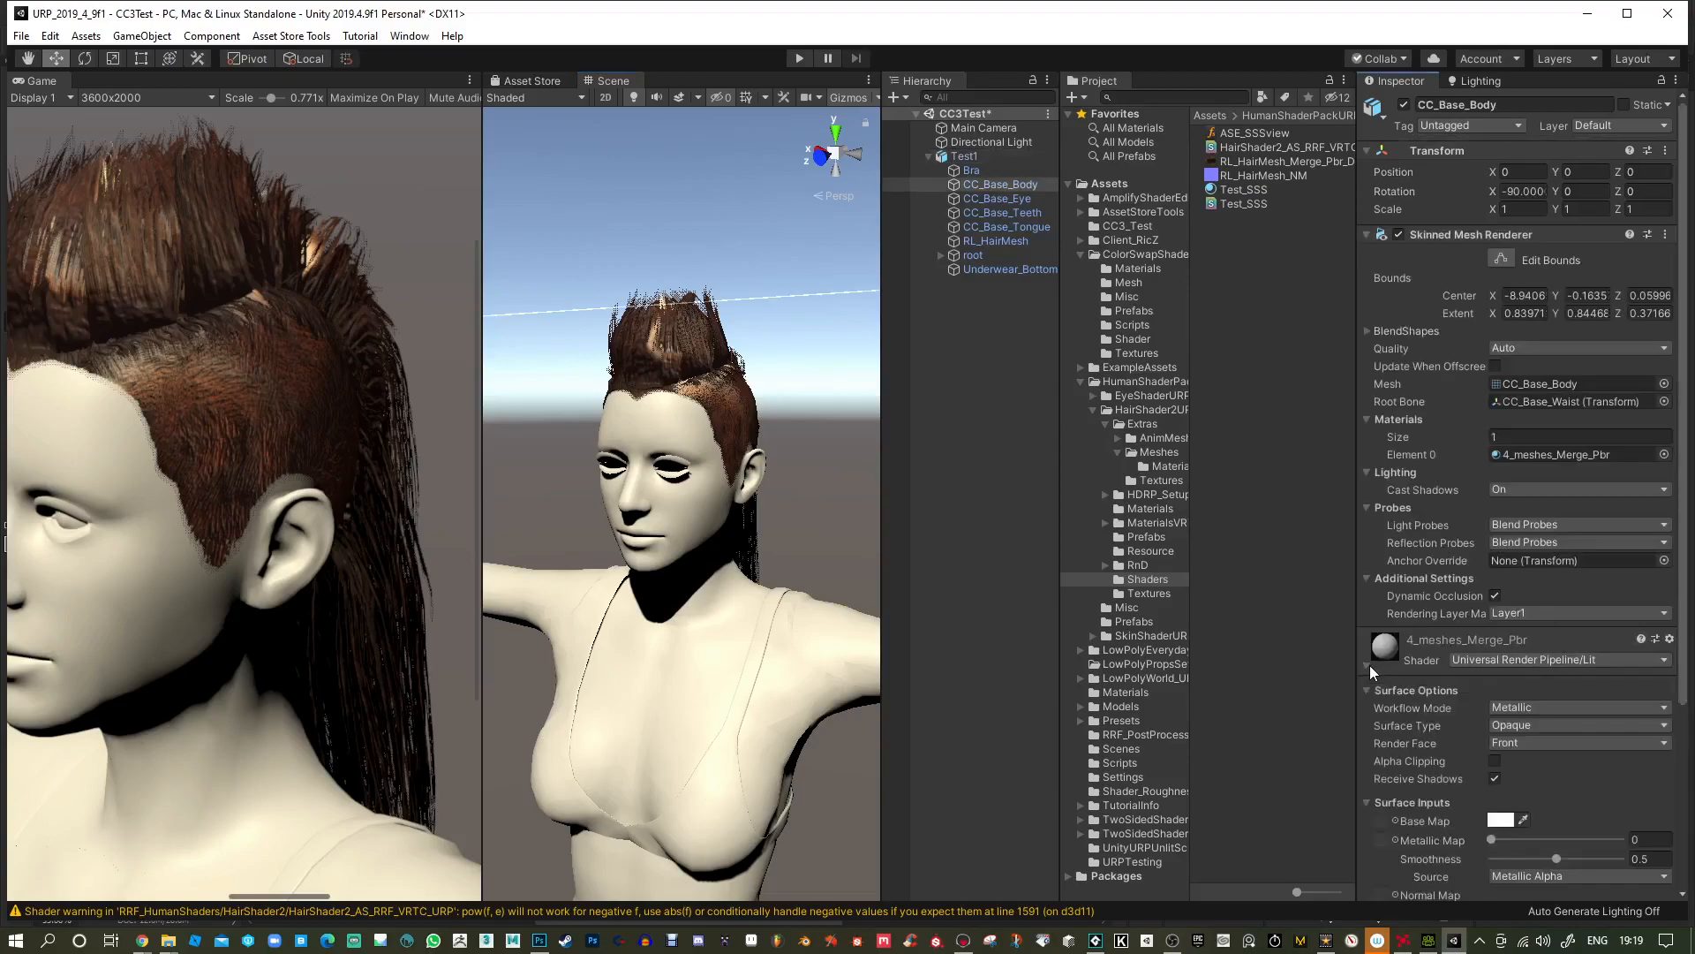
click(1607, 659)
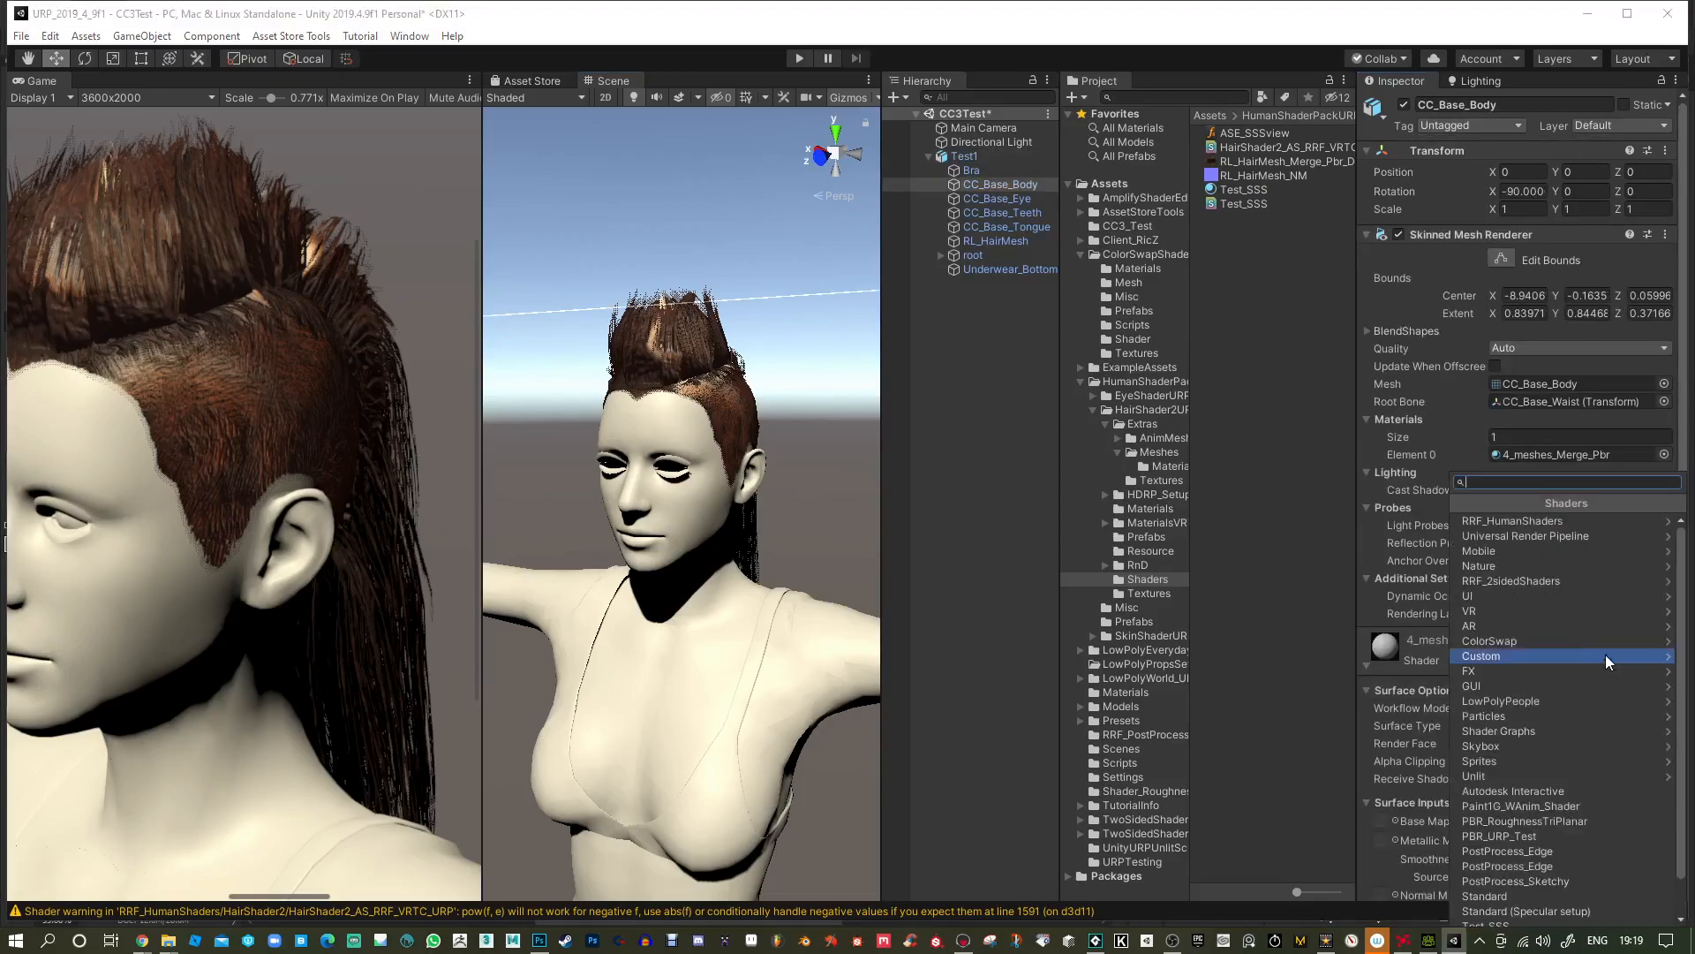
click(1538, 522)
click(1516, 548)
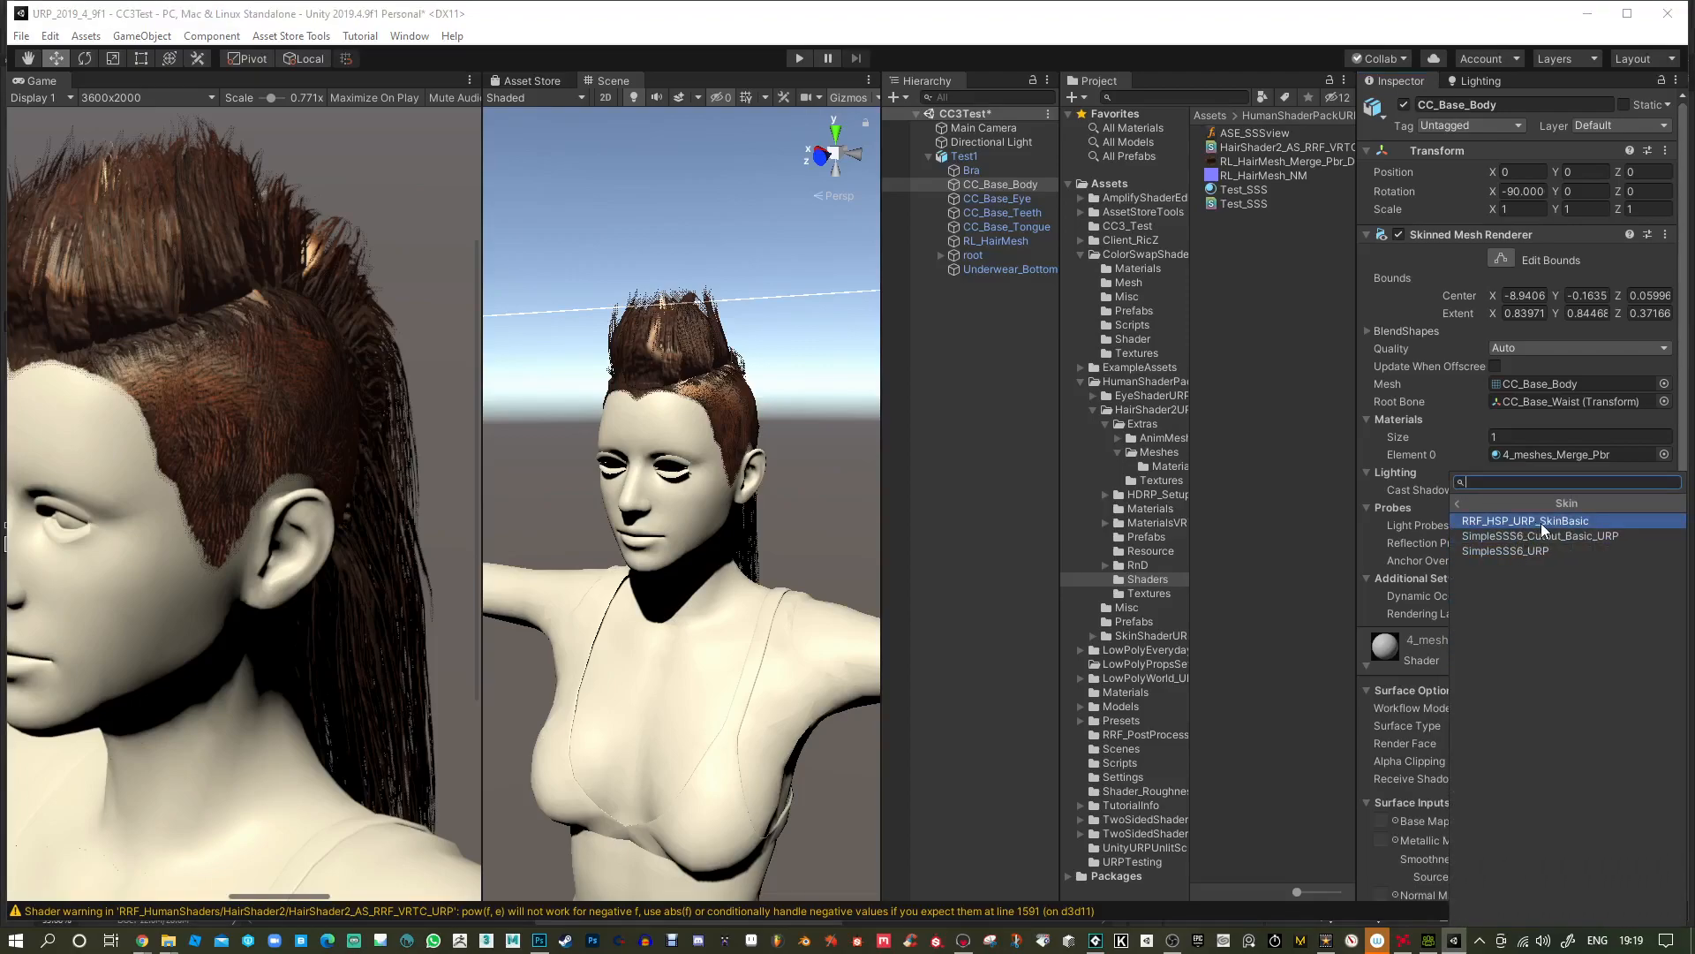
click(1539, 522)
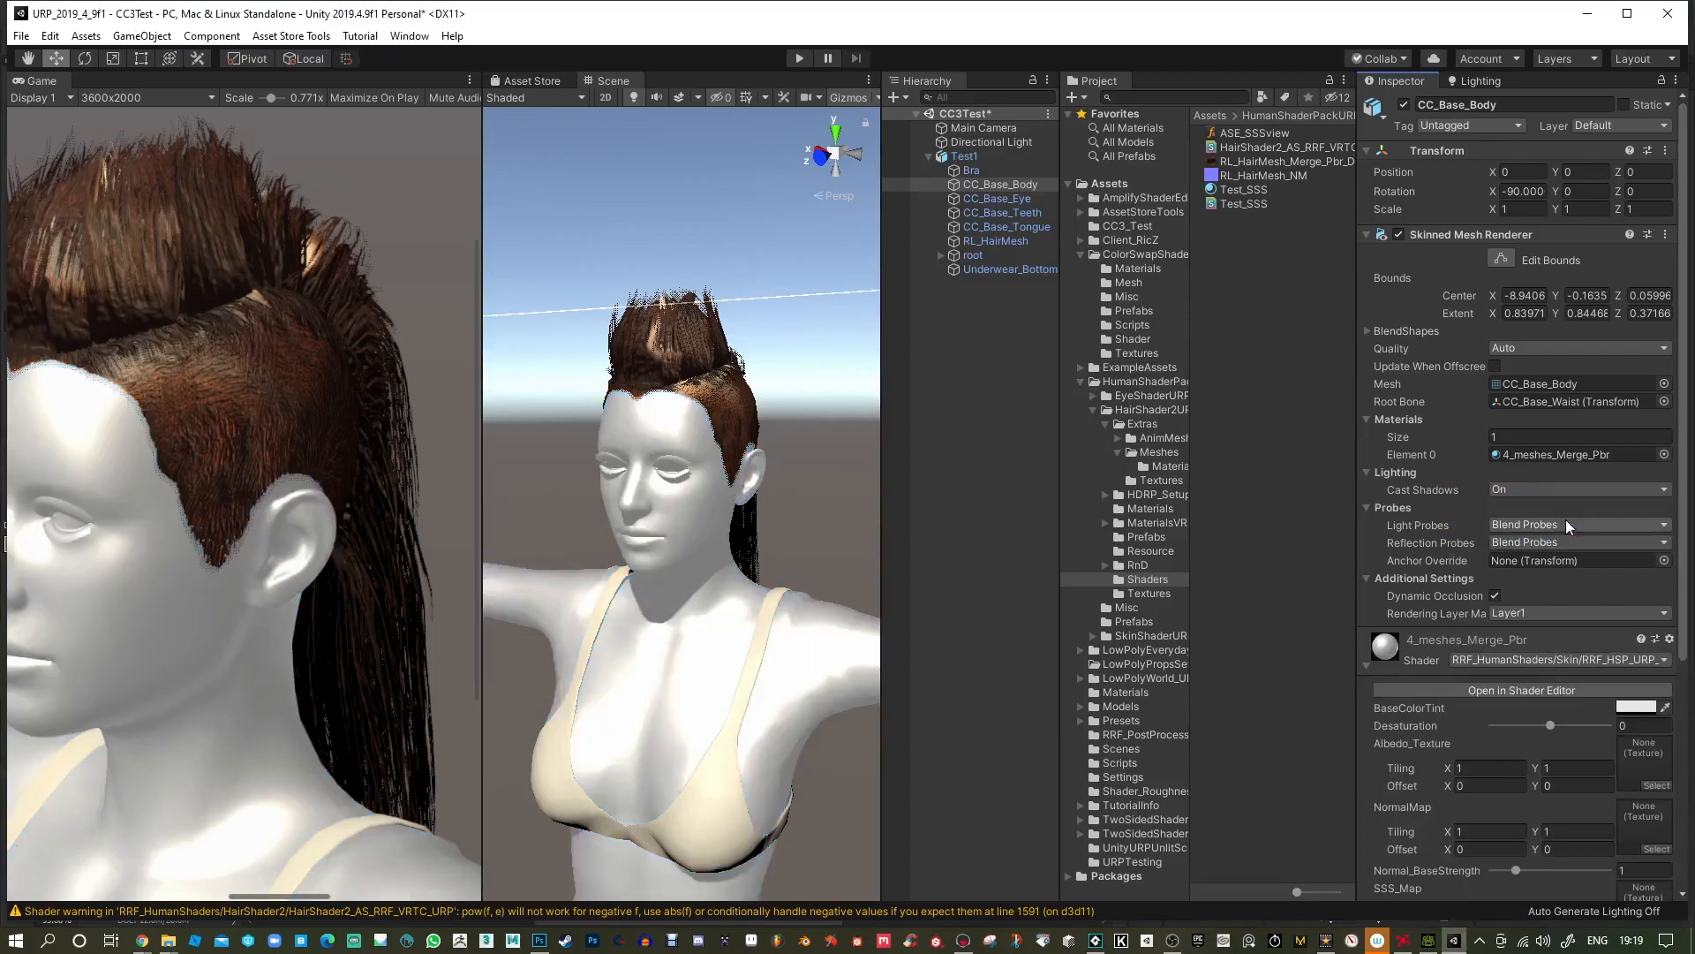
scroll(1586, 653, down, 5)
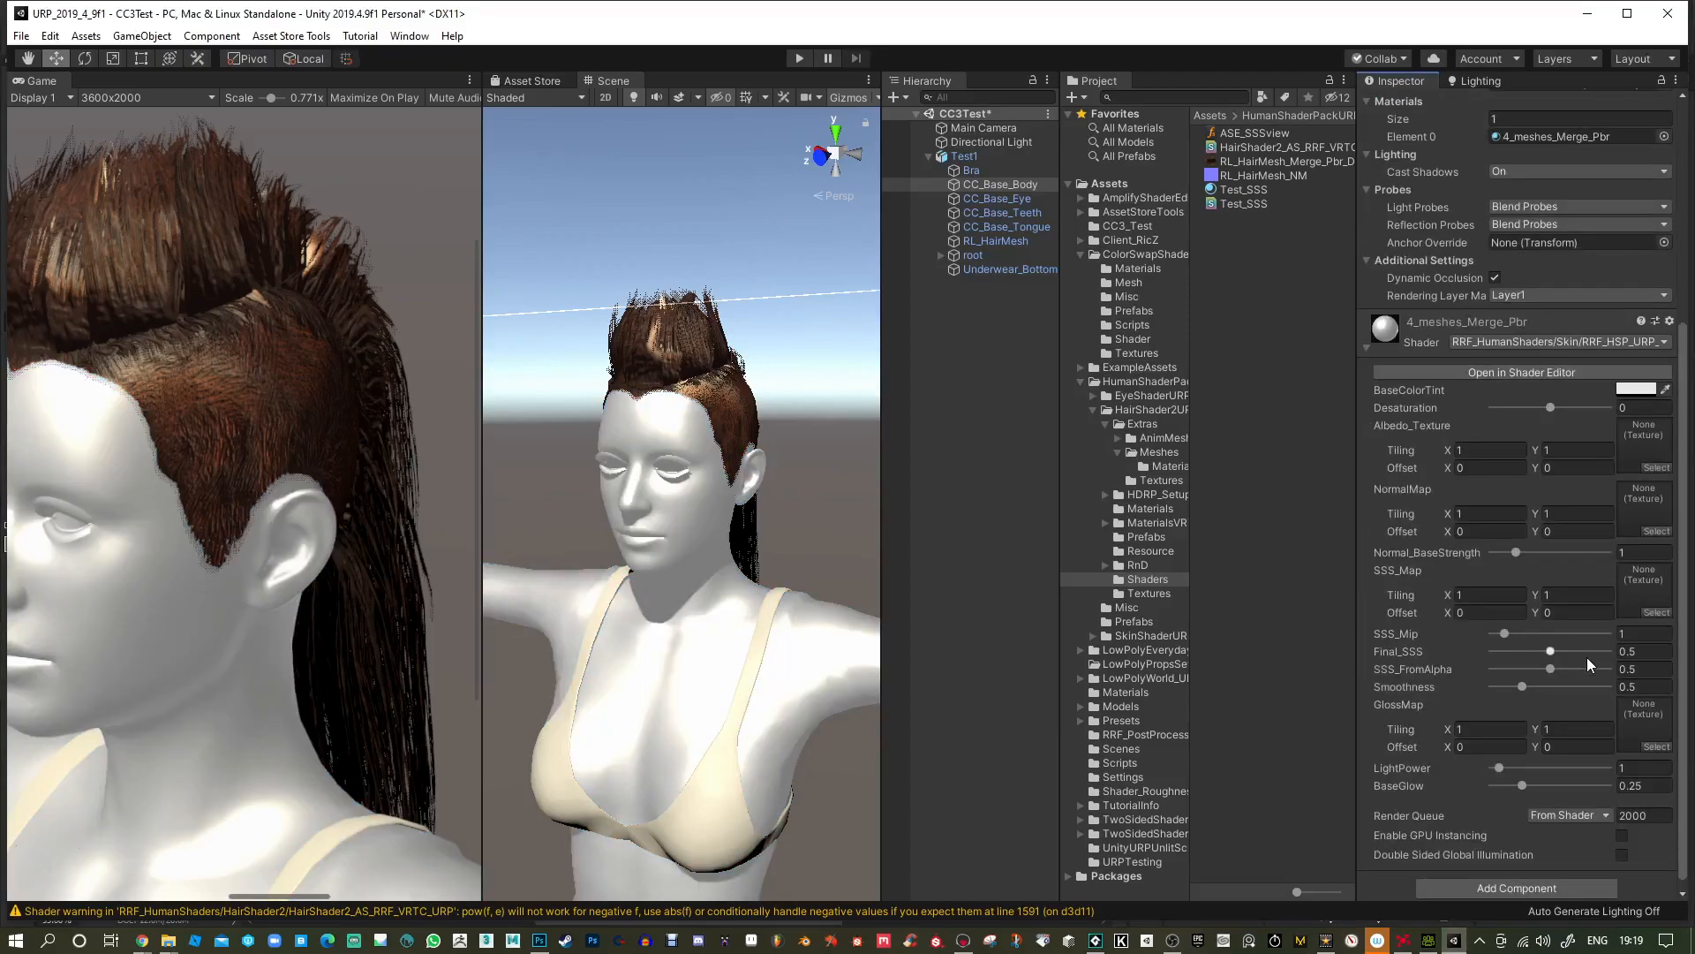
Move the RL_HairMesh_Merge_Pbr_Diffuse and RL_HairMesh_NM textures from the Shaders folder into the CC3_Test folder.
right_click(1245, 272)
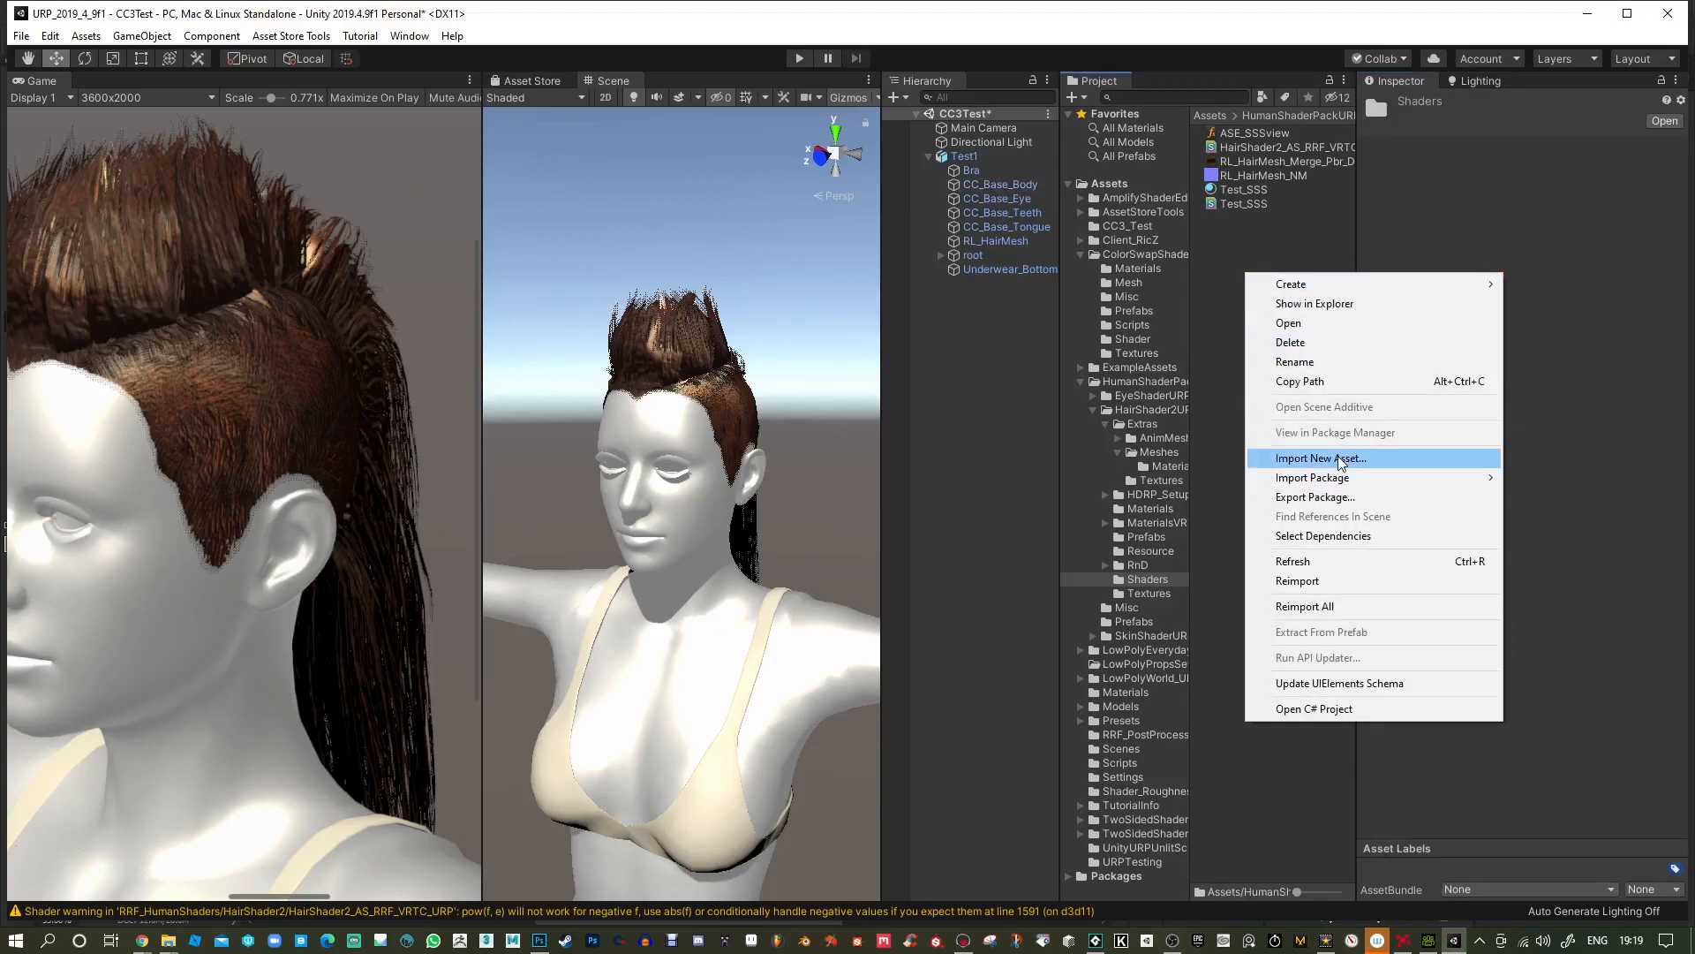
click(1285, 249)
click(1253, 162)
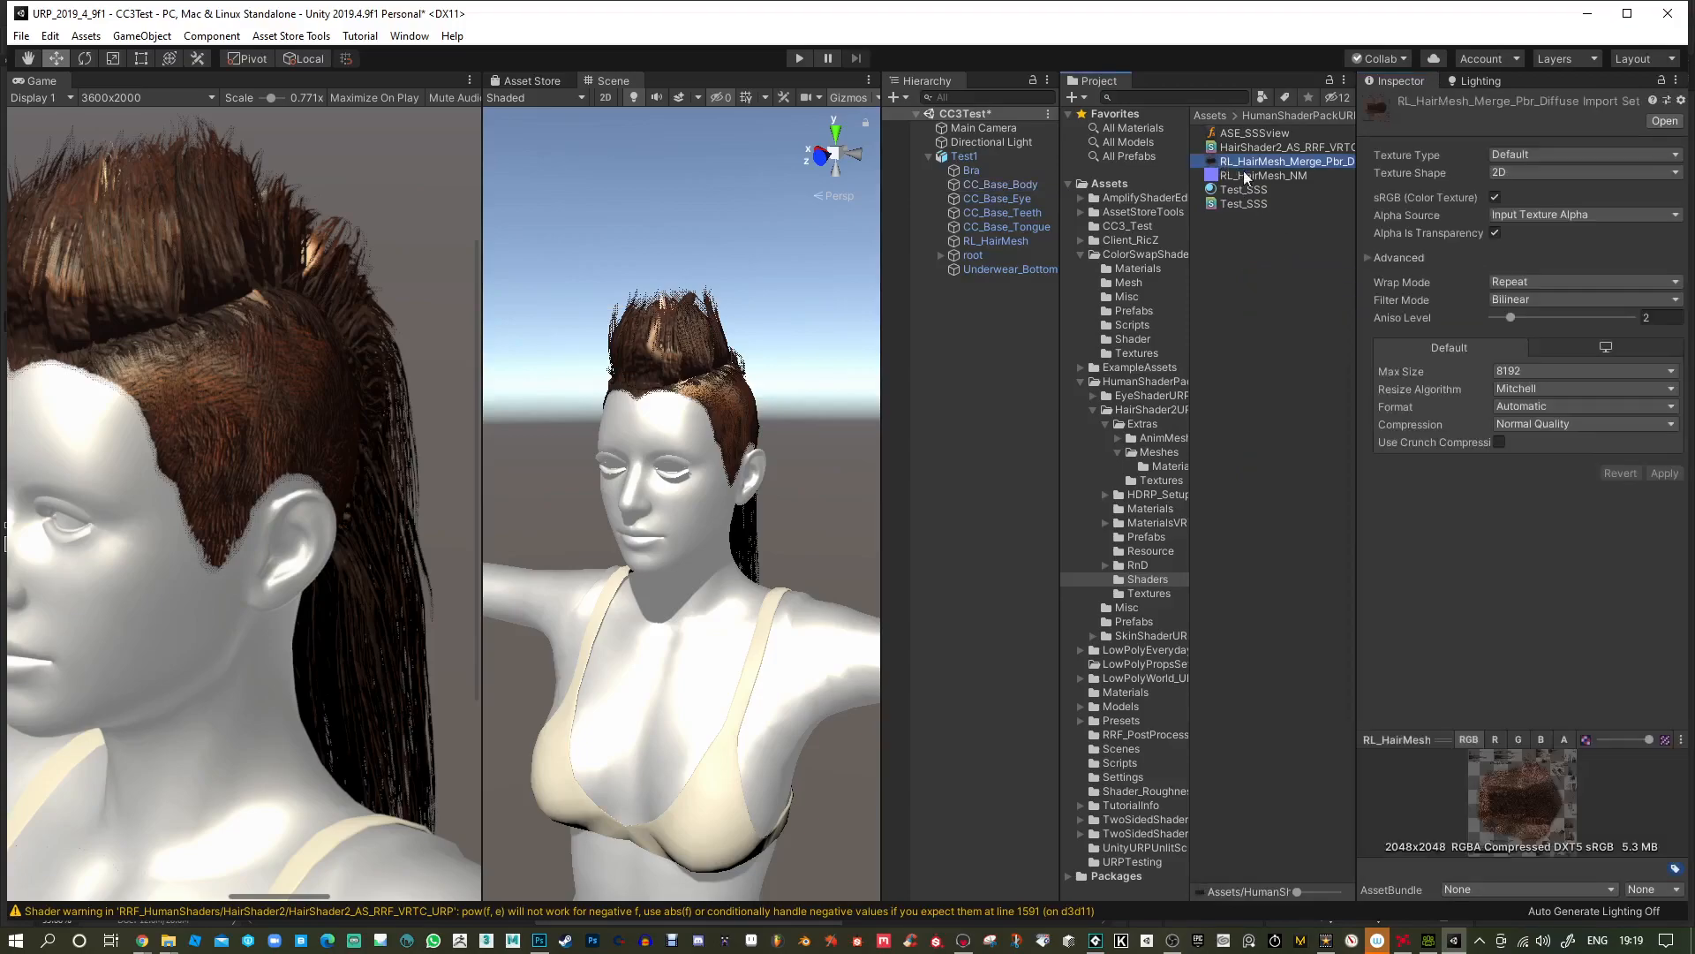
shift+click(1253, 176)
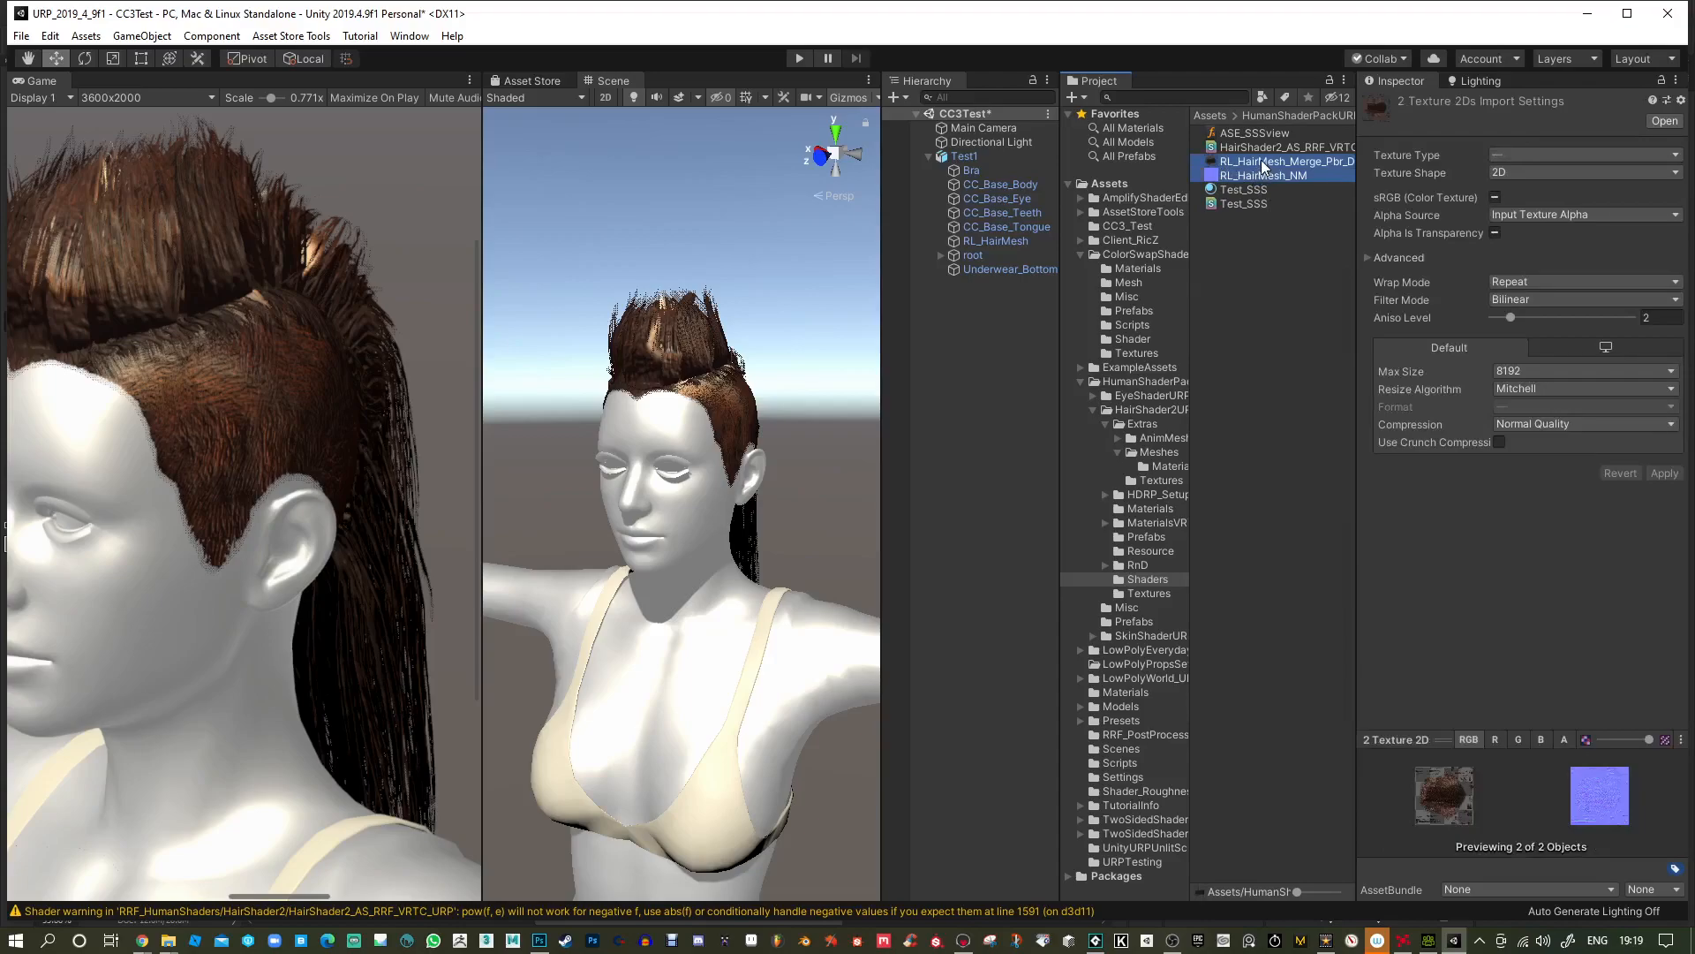
drag(1254, 170, 1130, 226)
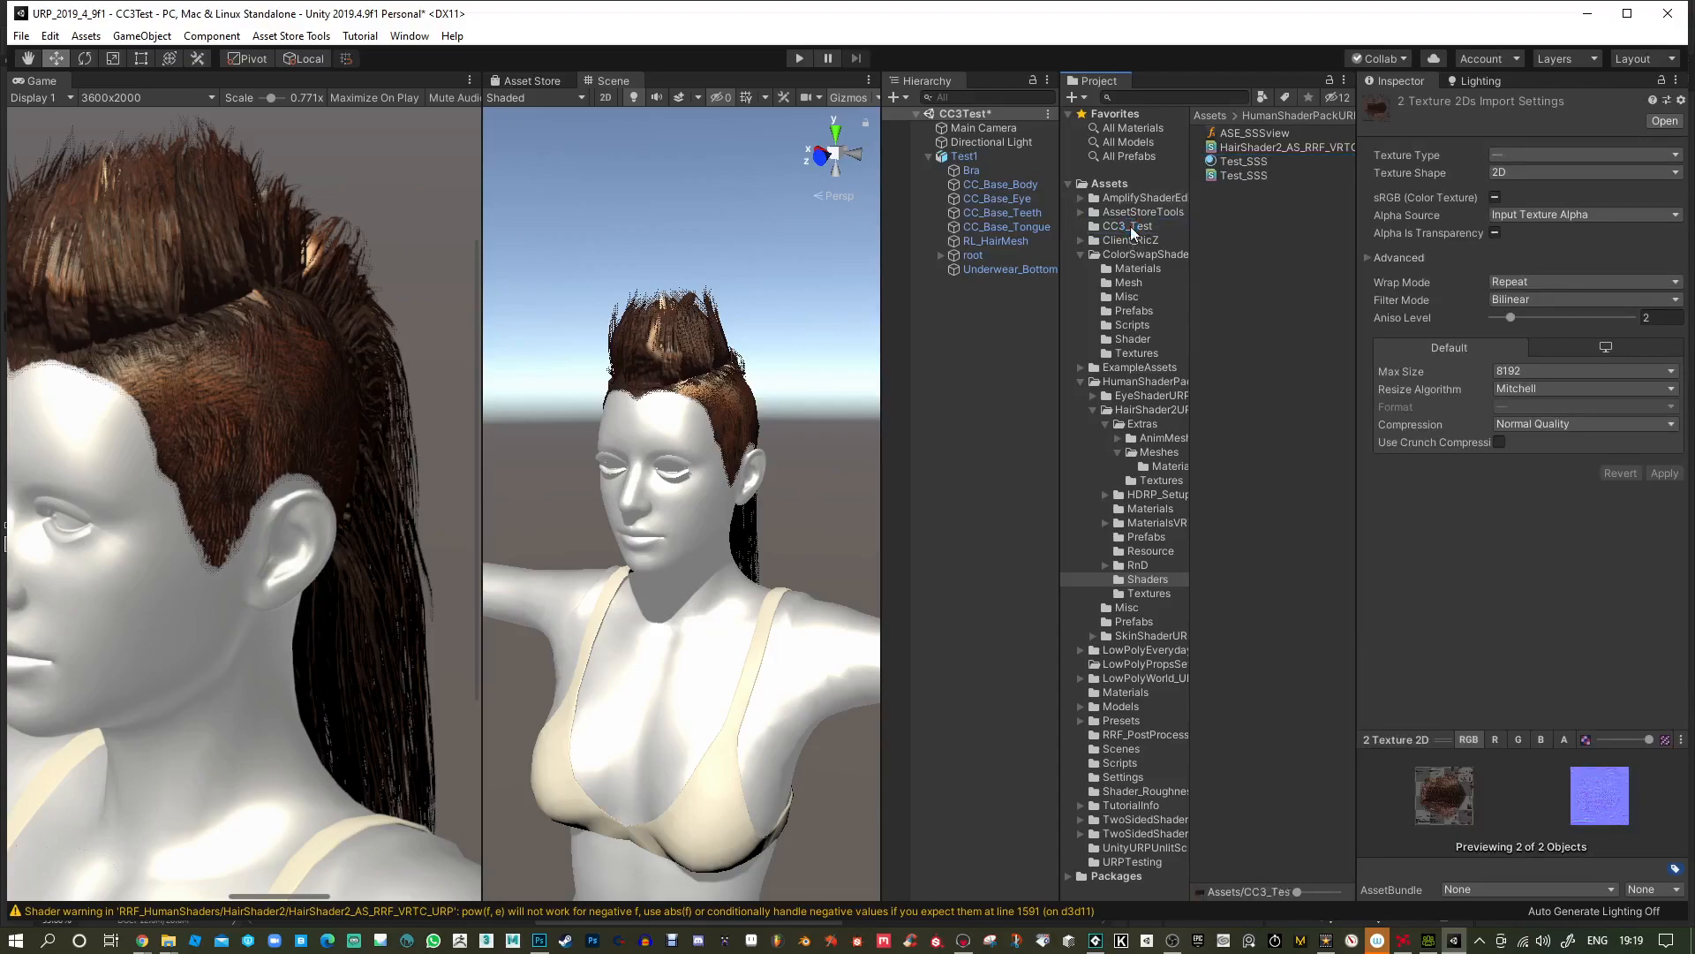
Import 4_meshes_Merge_Pbr_Diffuse.png and 4_meshes_Merge_Pbr_Normal.png from Desktop > CC3Test > Test1.fbm into the CC3_Test asset folder.
click(1130, 226)
right_click(1252, 283)
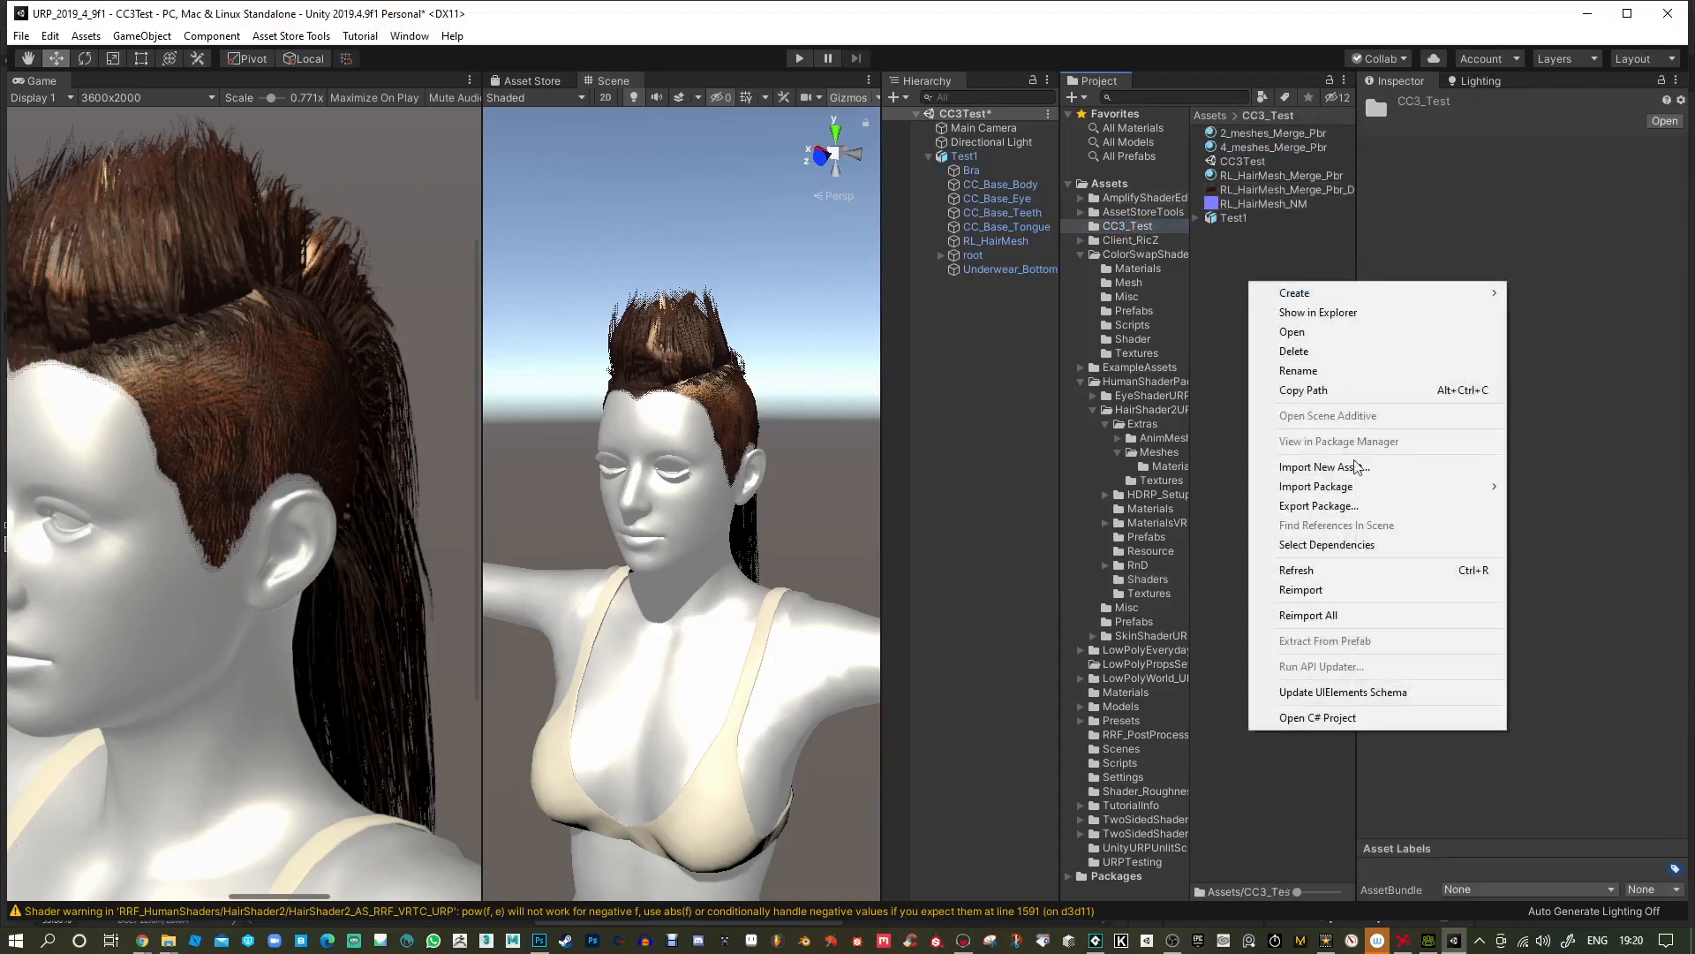
click(1364, 470)
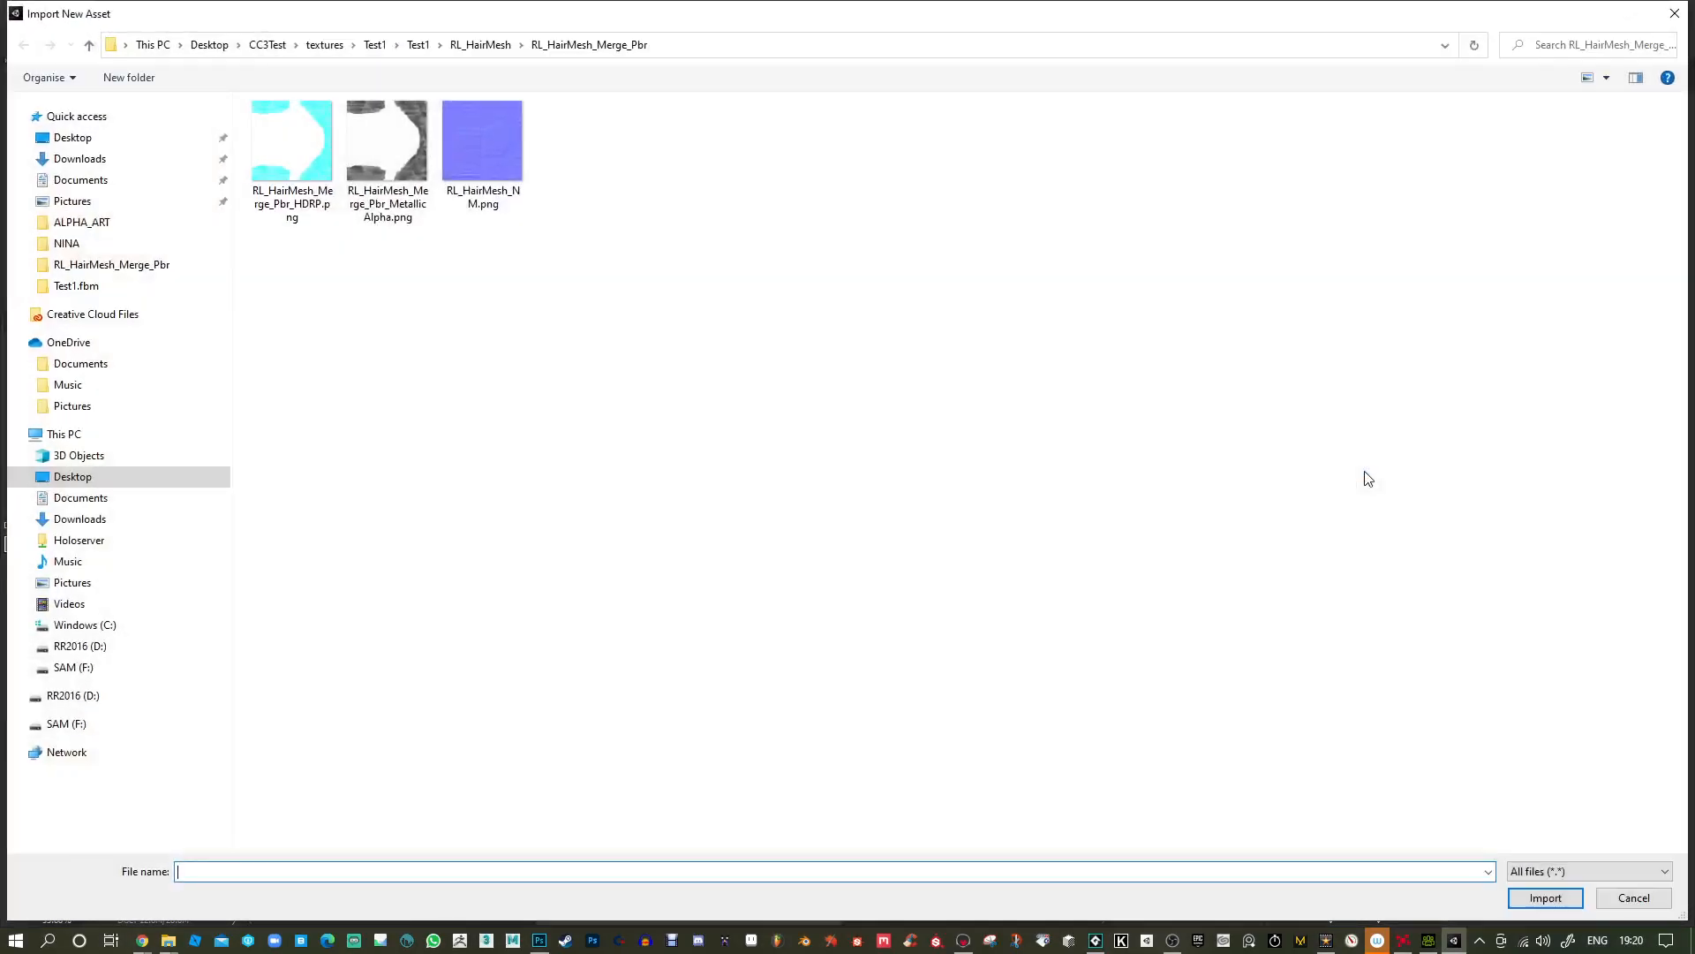
click(481, 44)
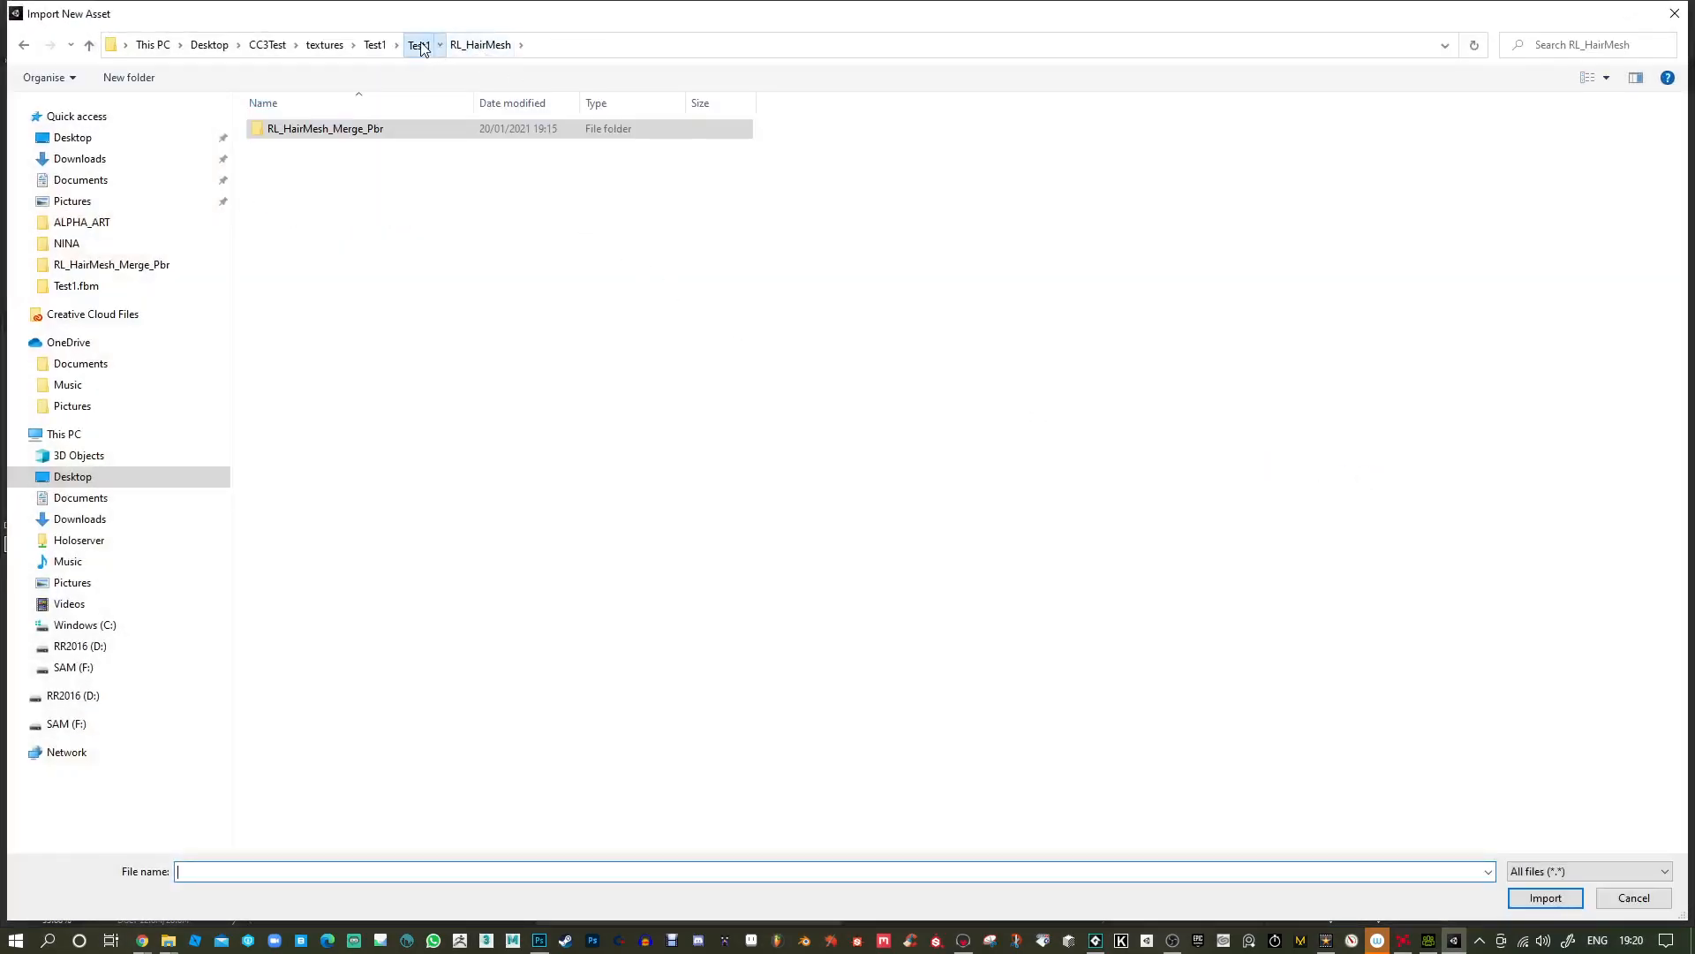
click(422, 45)
double_click(346, 148)
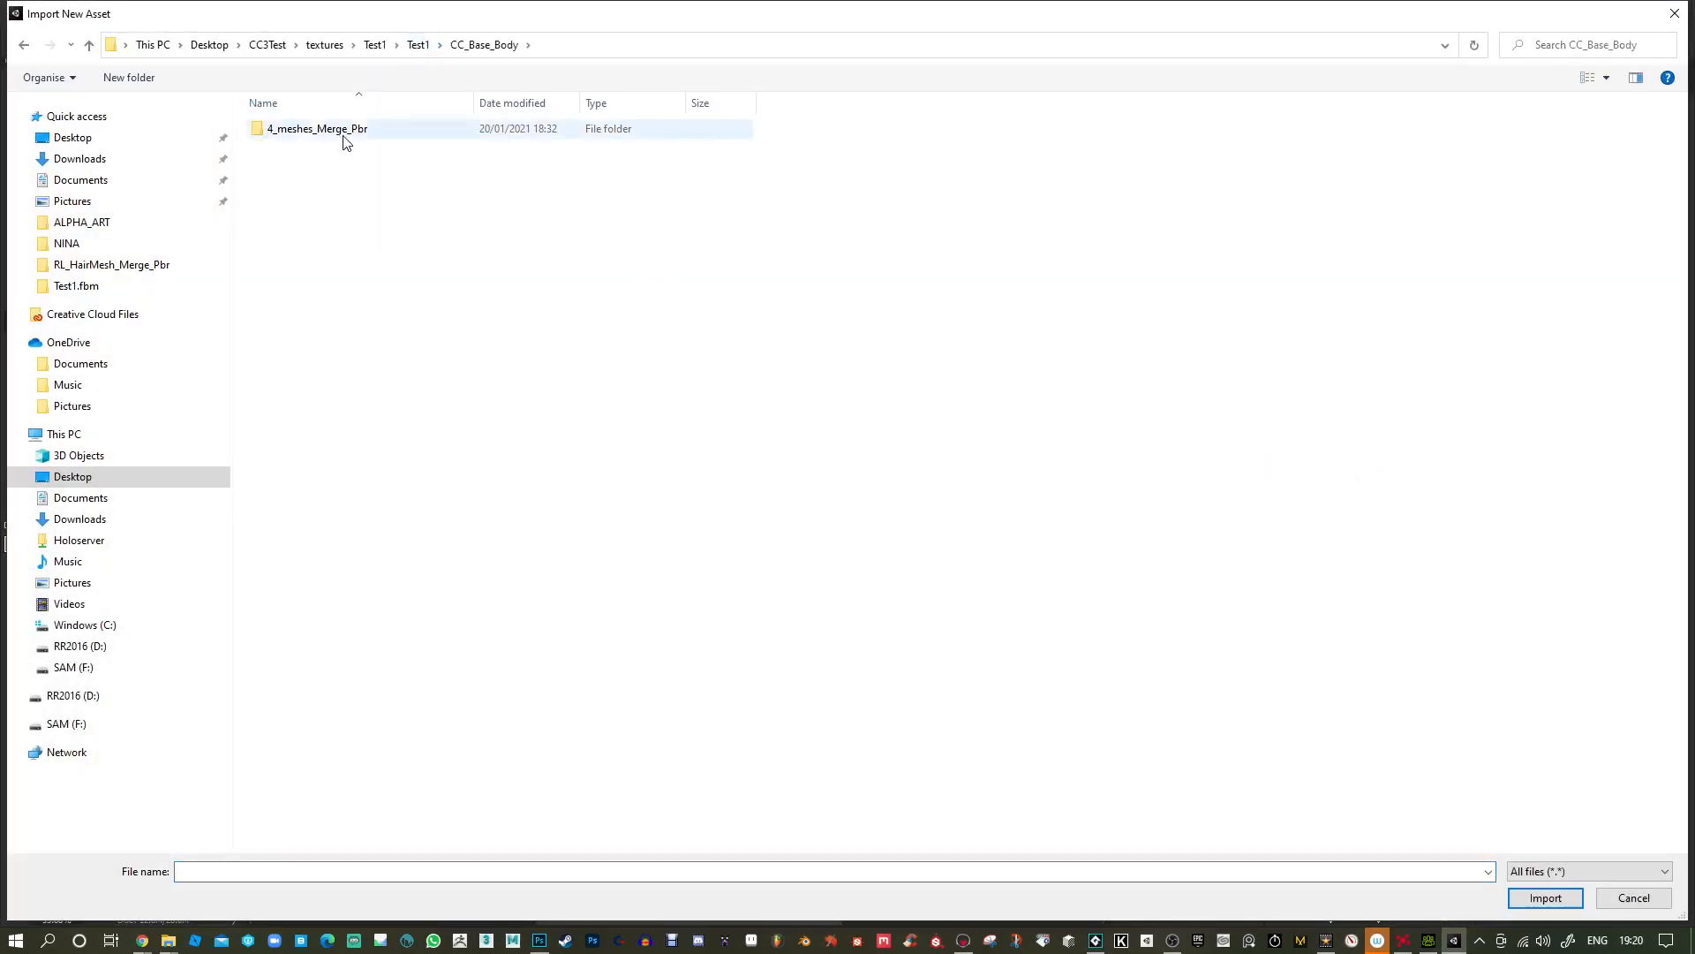
double_click(346, 143)
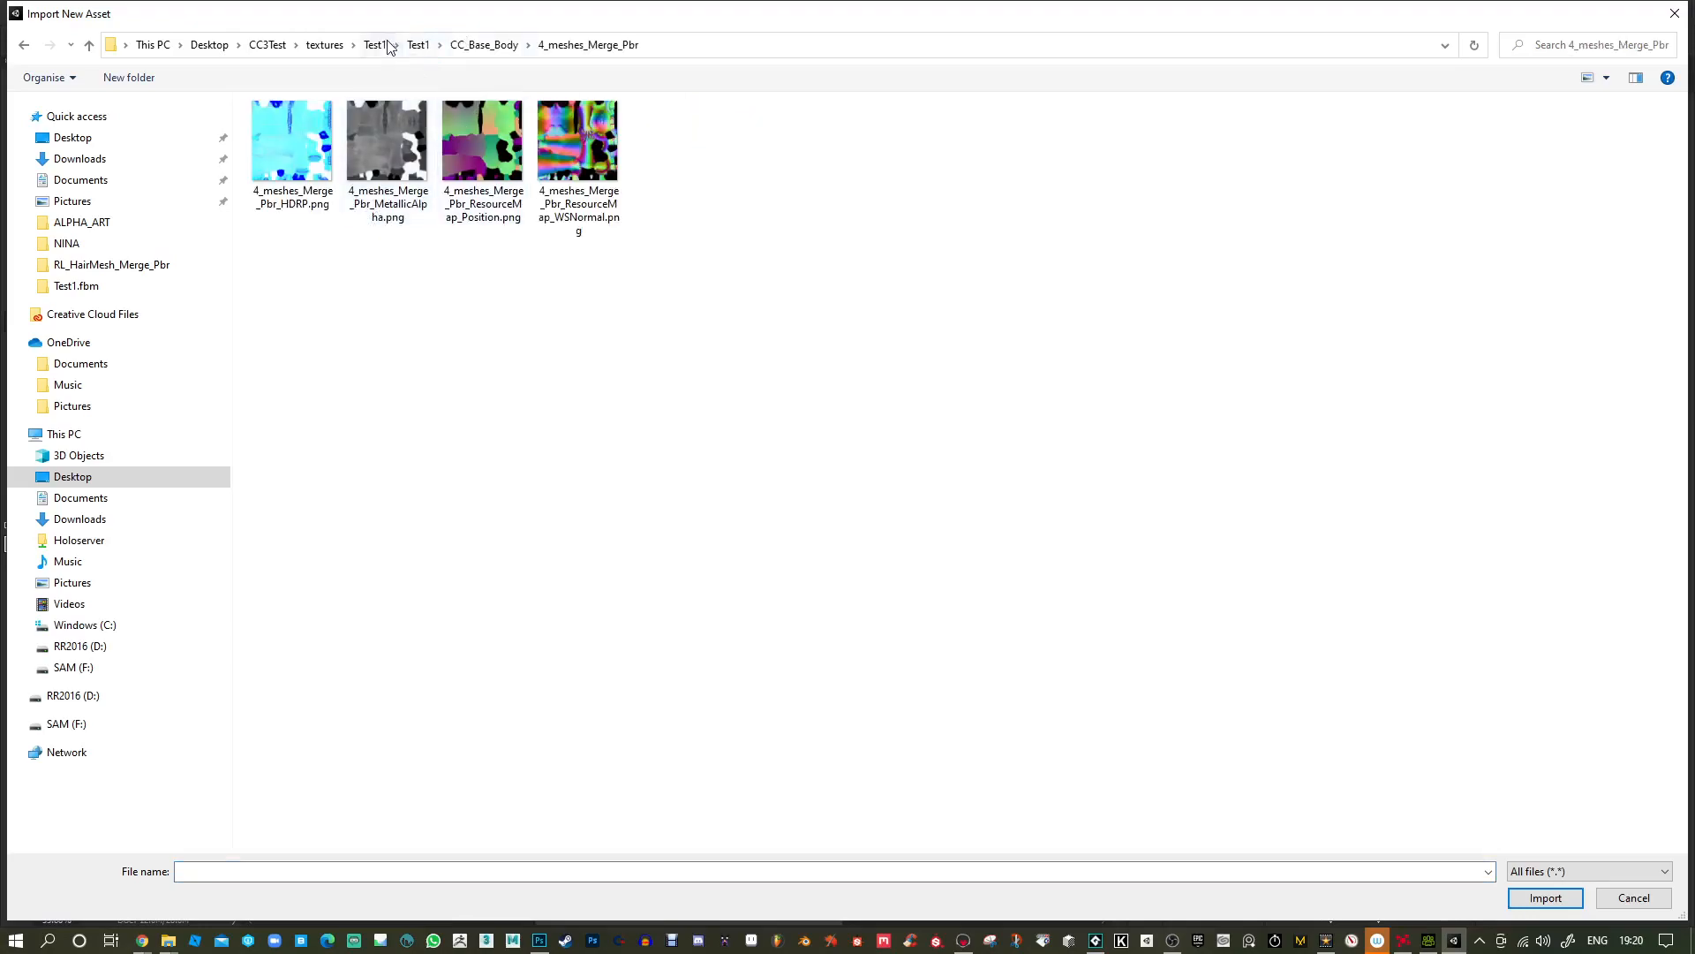
click(267, 45)
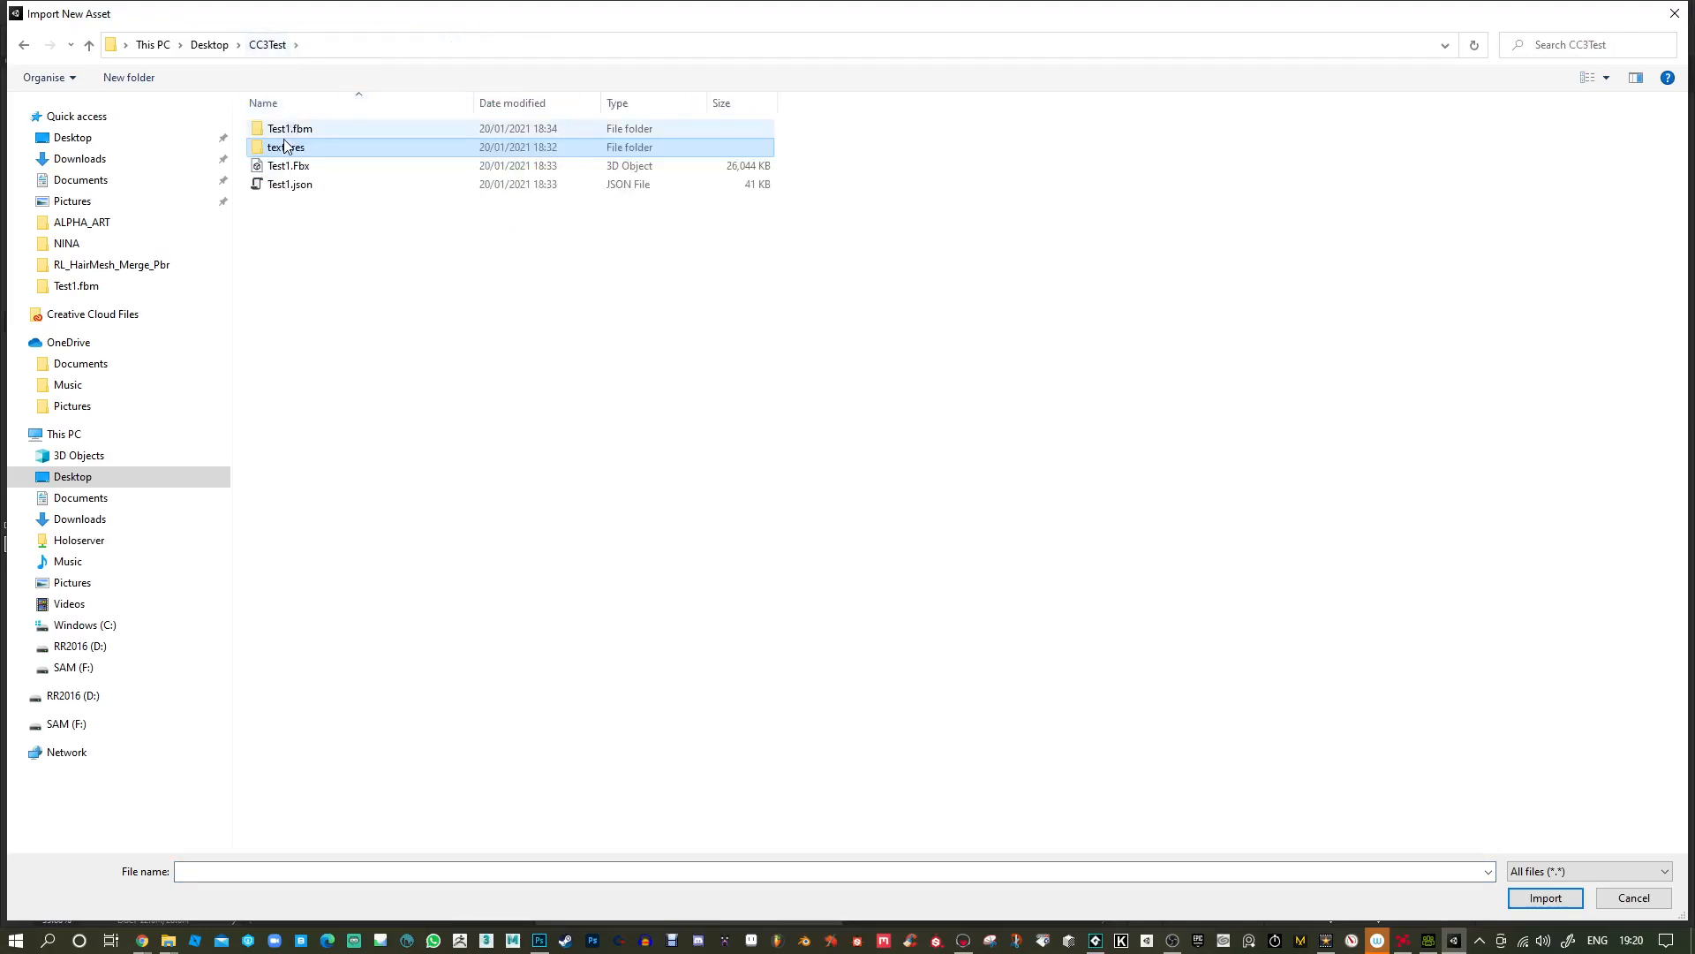
double_click(289, 129)
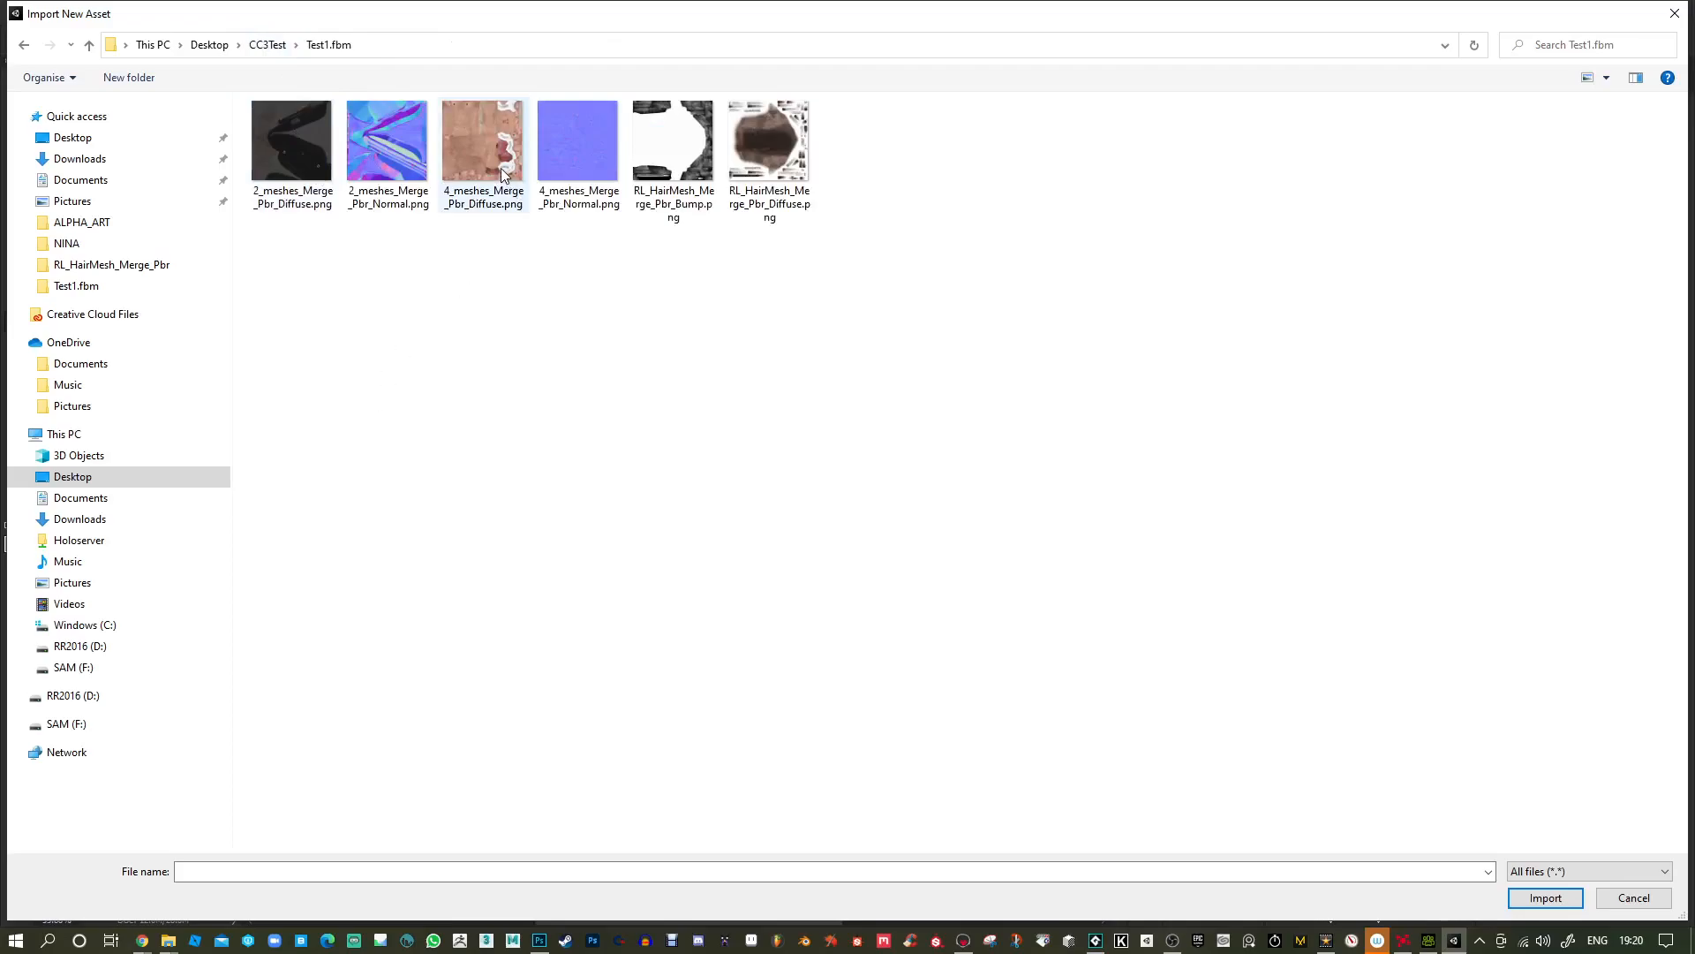
drag(512, 254, 597, 165)
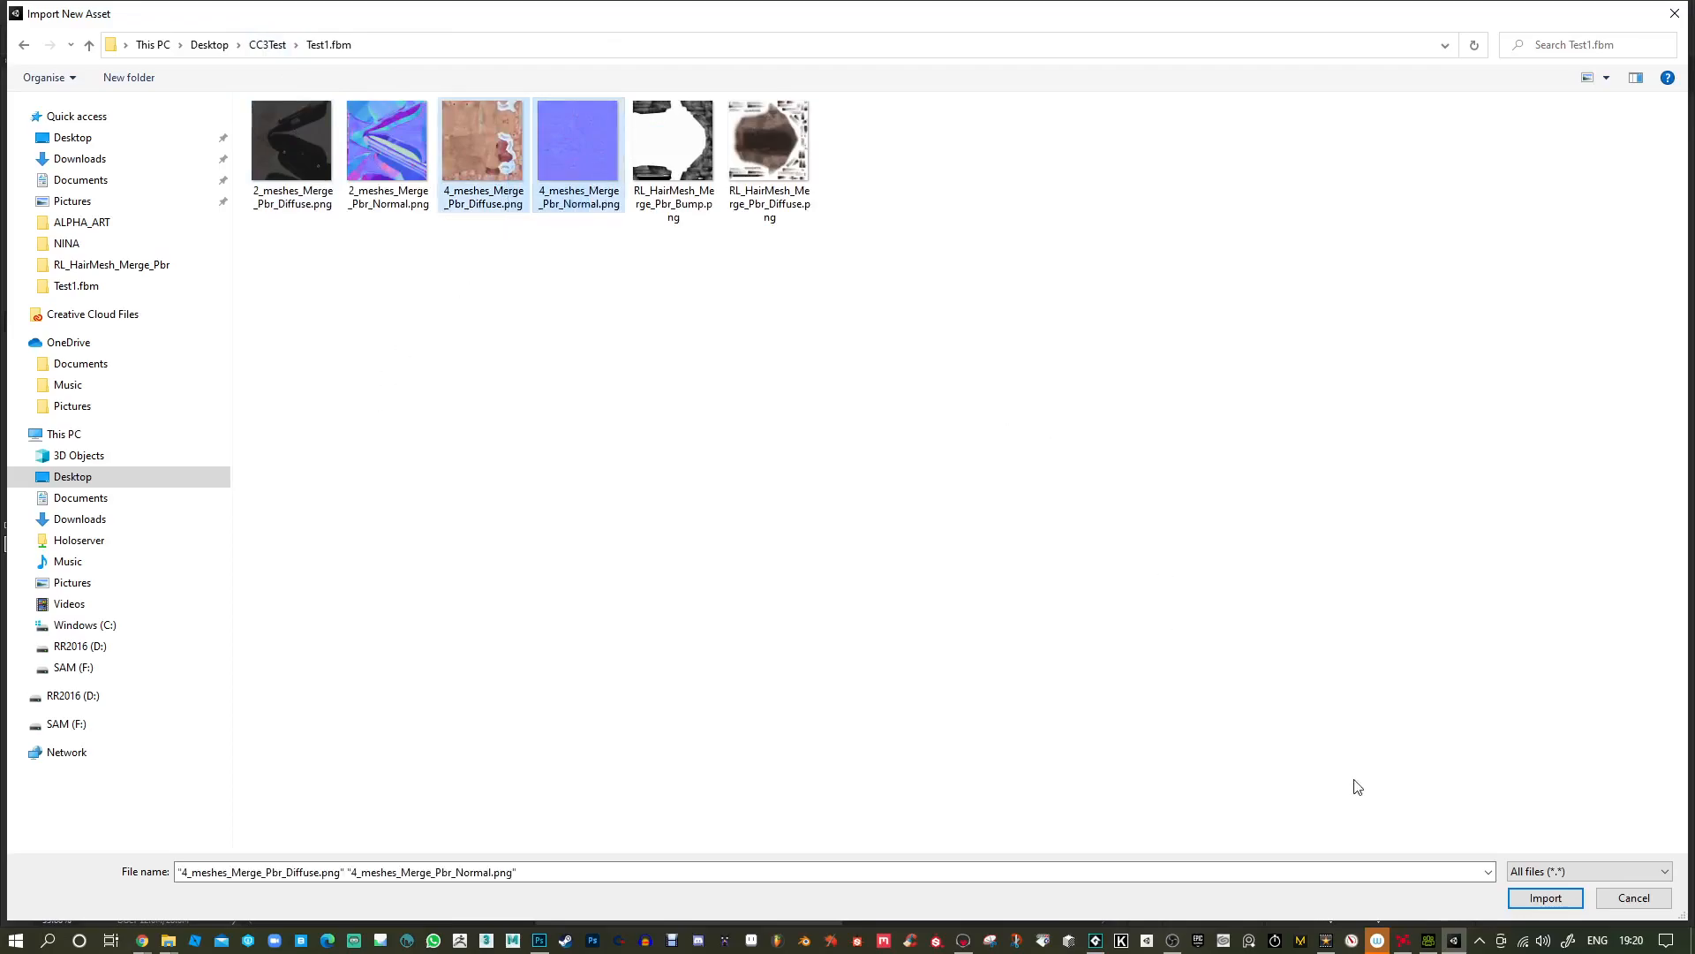
click(1561, 898)
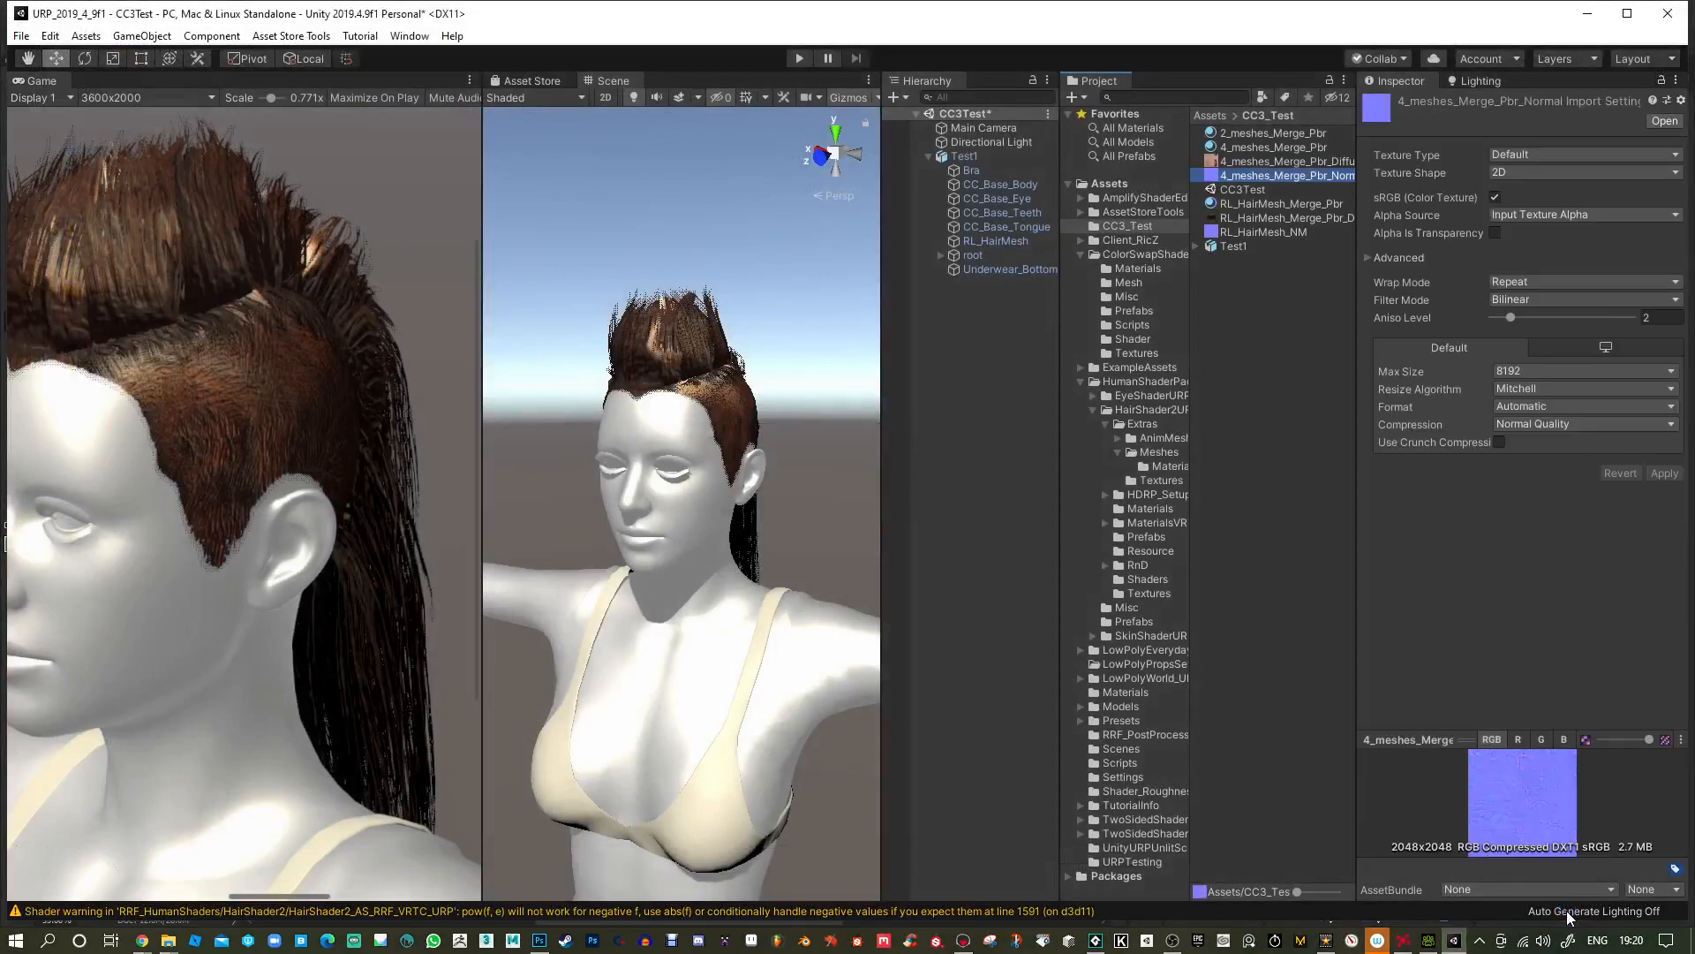
Set the texture type of 4_meshes_Merge_Pbr_Normal to Normal map and apply the import settings.
click(1270, 162)
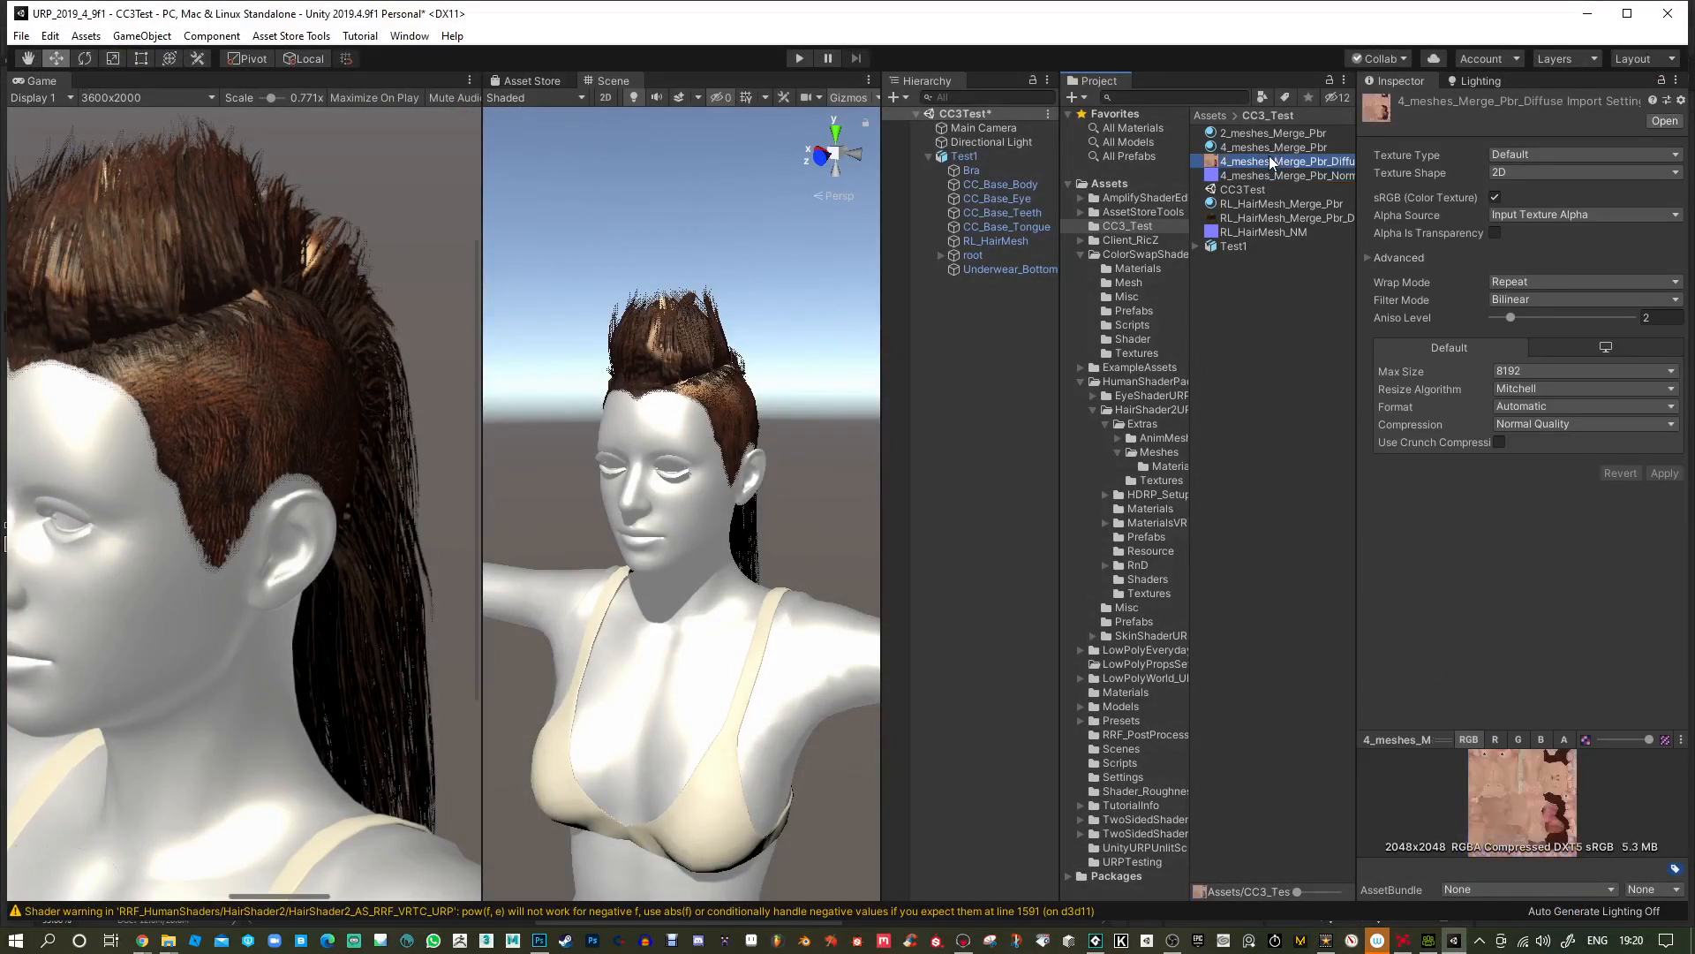
click(1308, 176)
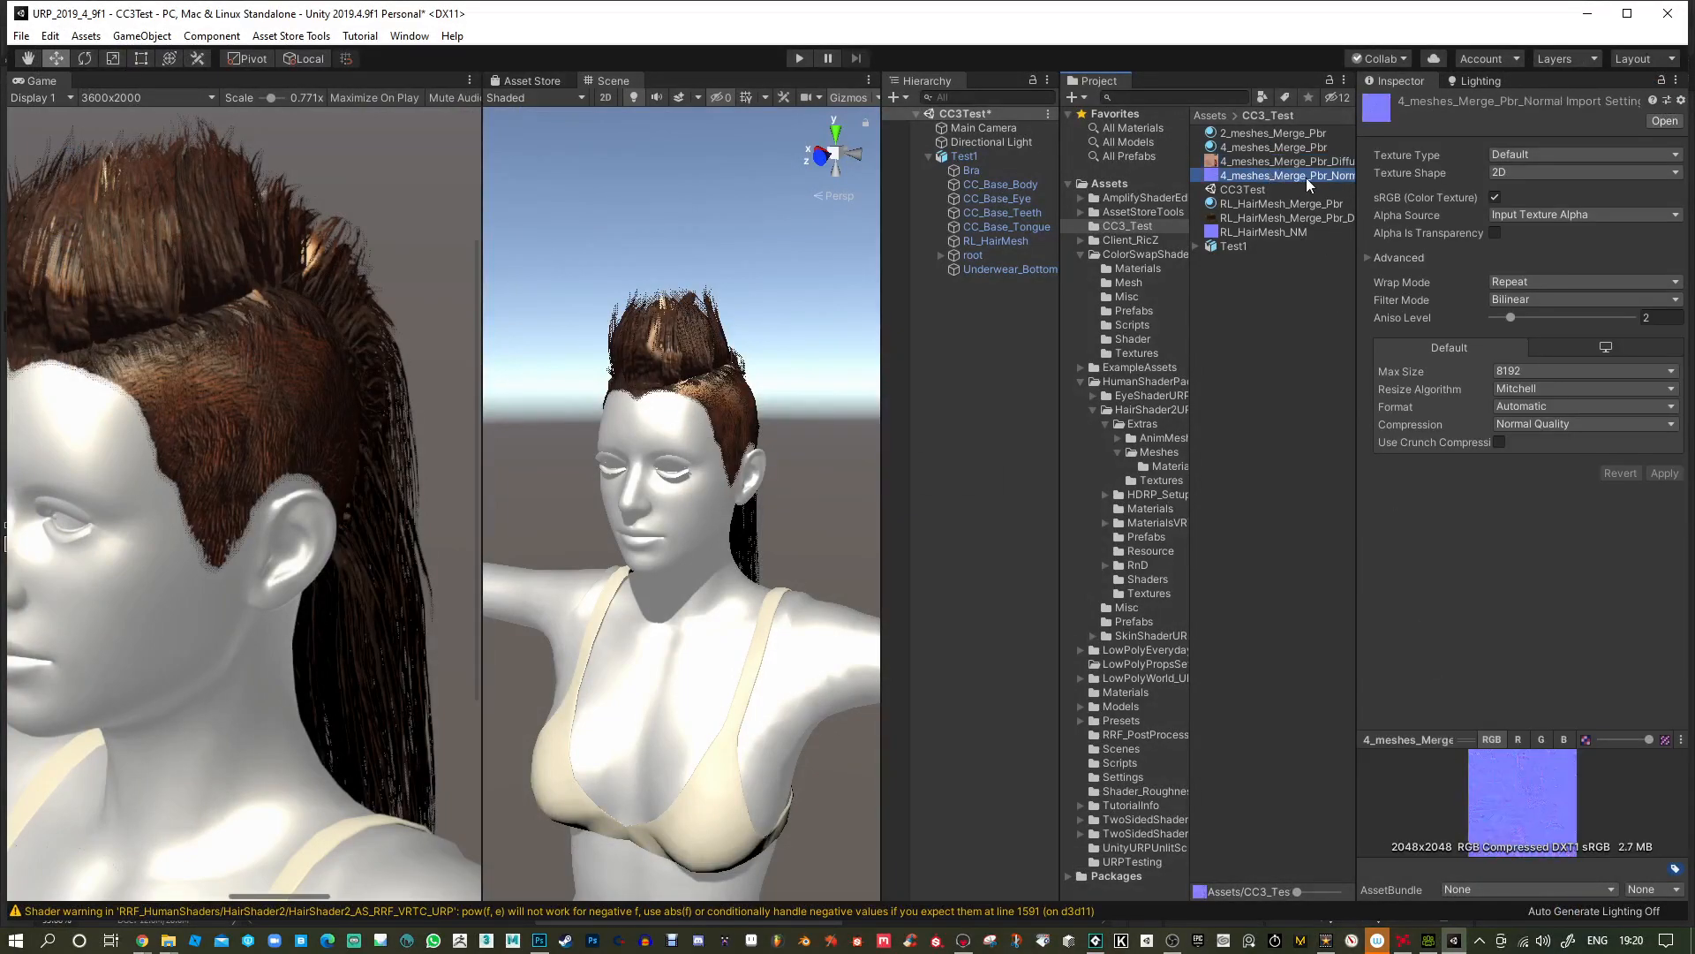
click(1529, 156)
click(1550, 196)
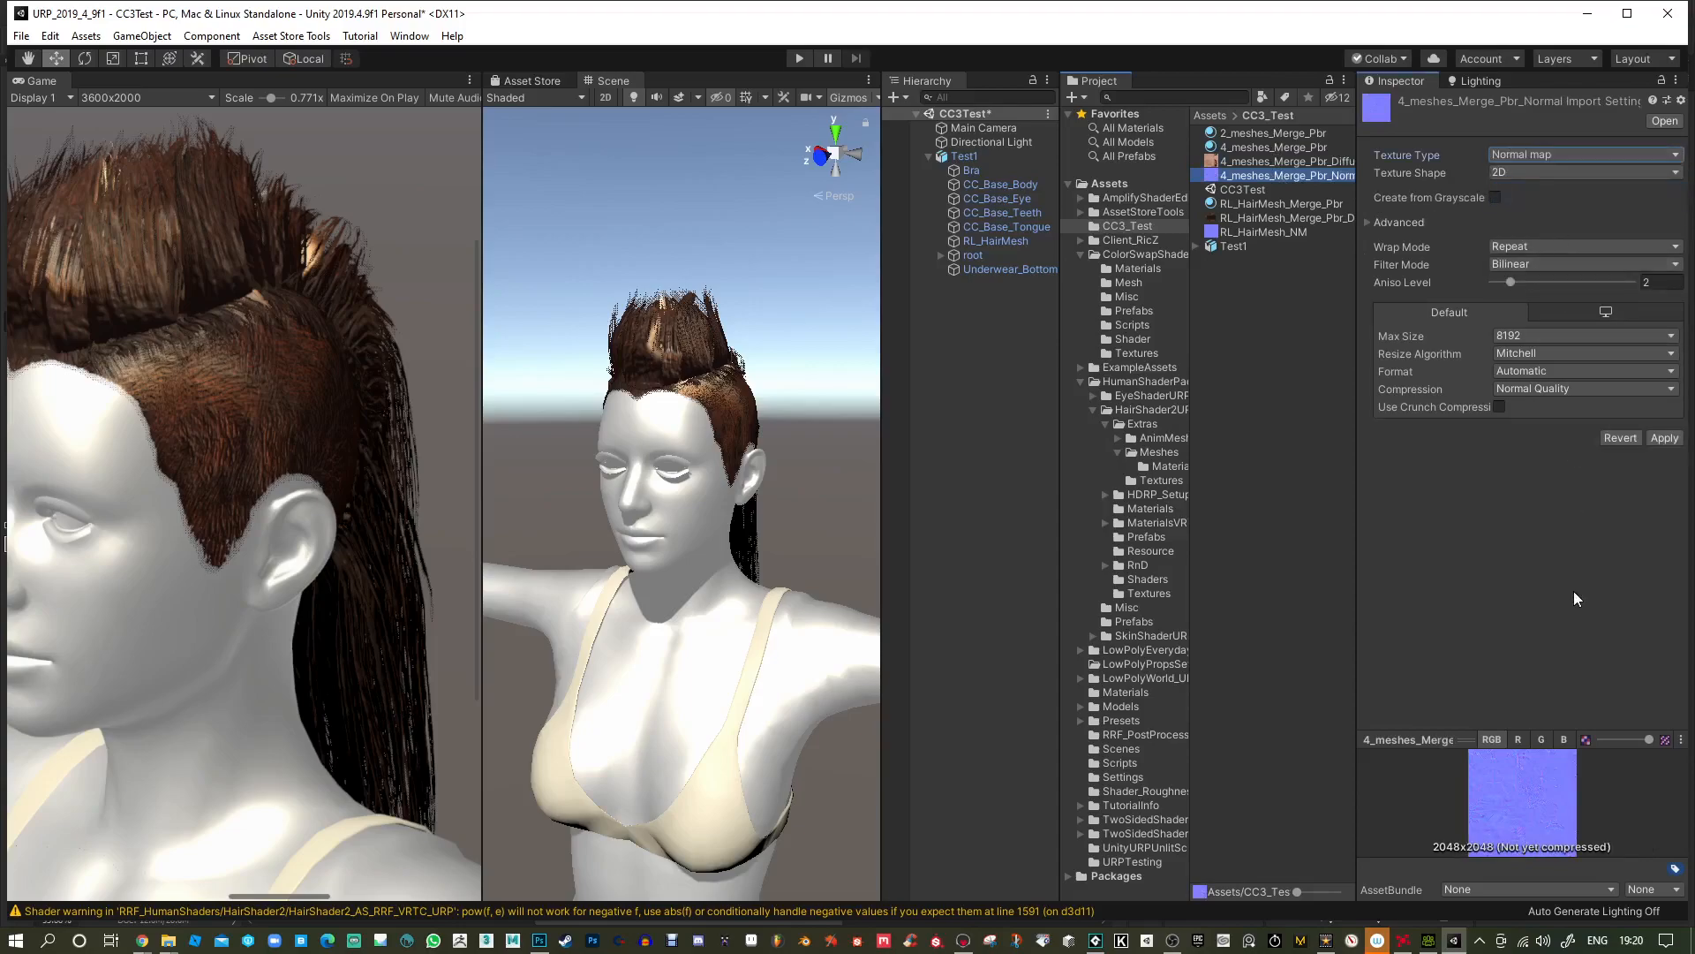
click(1665, 439)
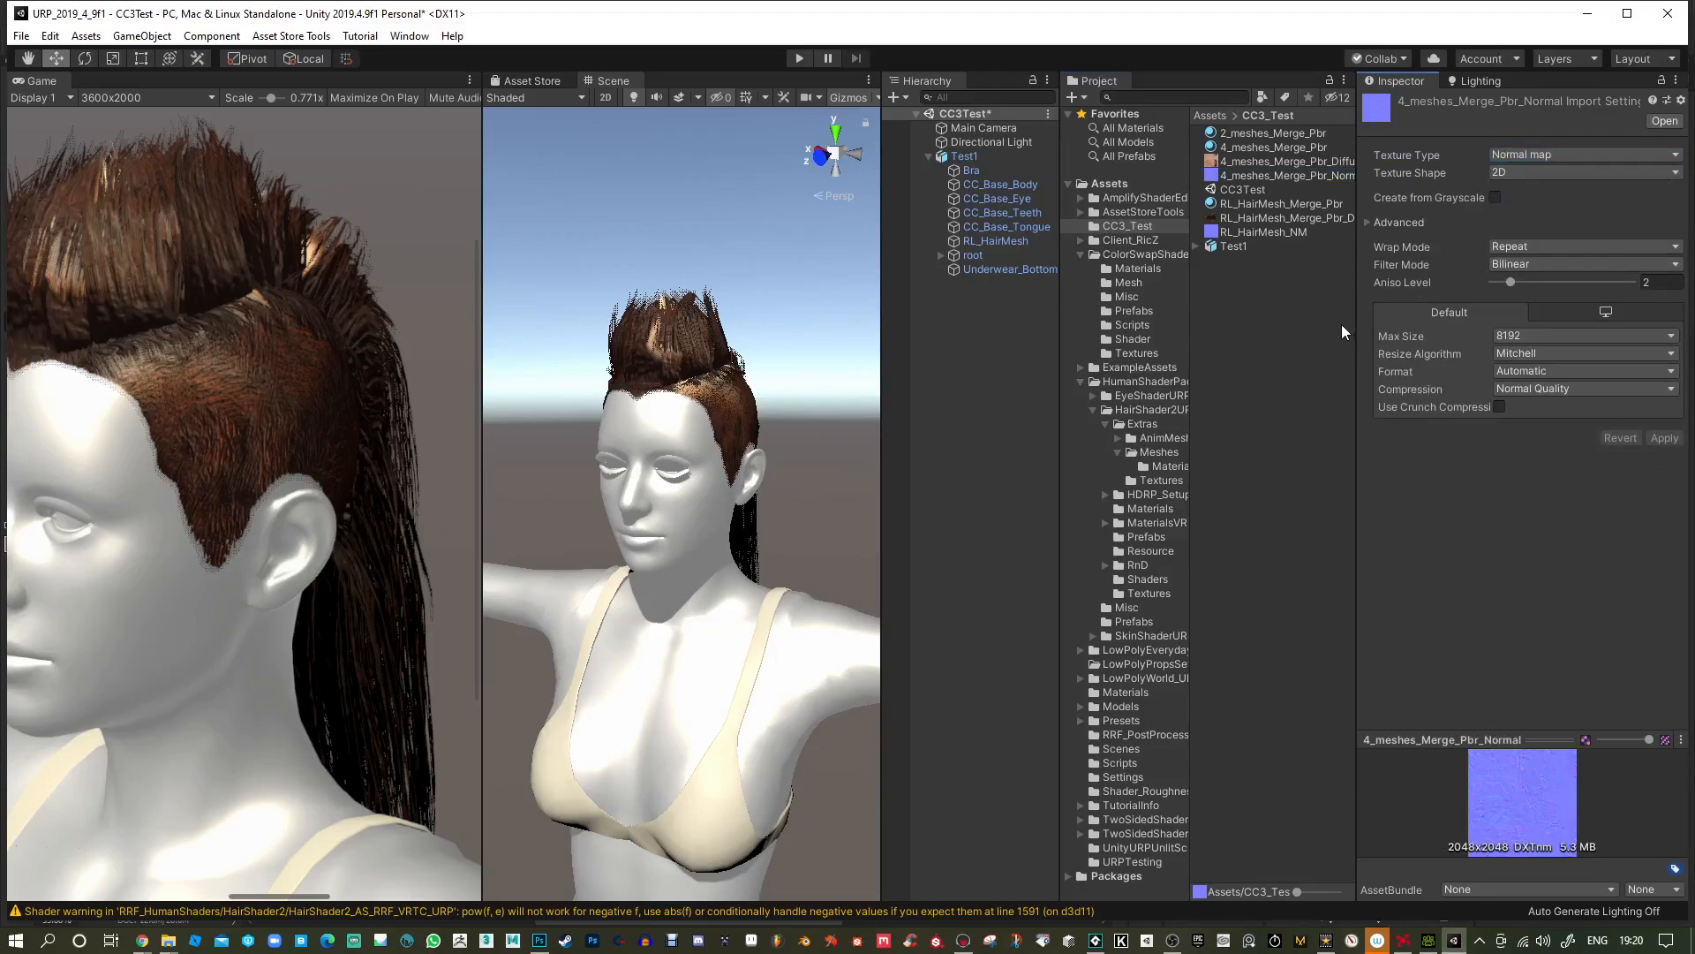
Assign the 4_meshes_Merge_Pbr_Diffuse texture to CC_Base_Body's Albedo_Texture and SSS_Map, and the 4_meshes_Merge_Pbr_Normal texture to its NormalMap.
click(669, 425)
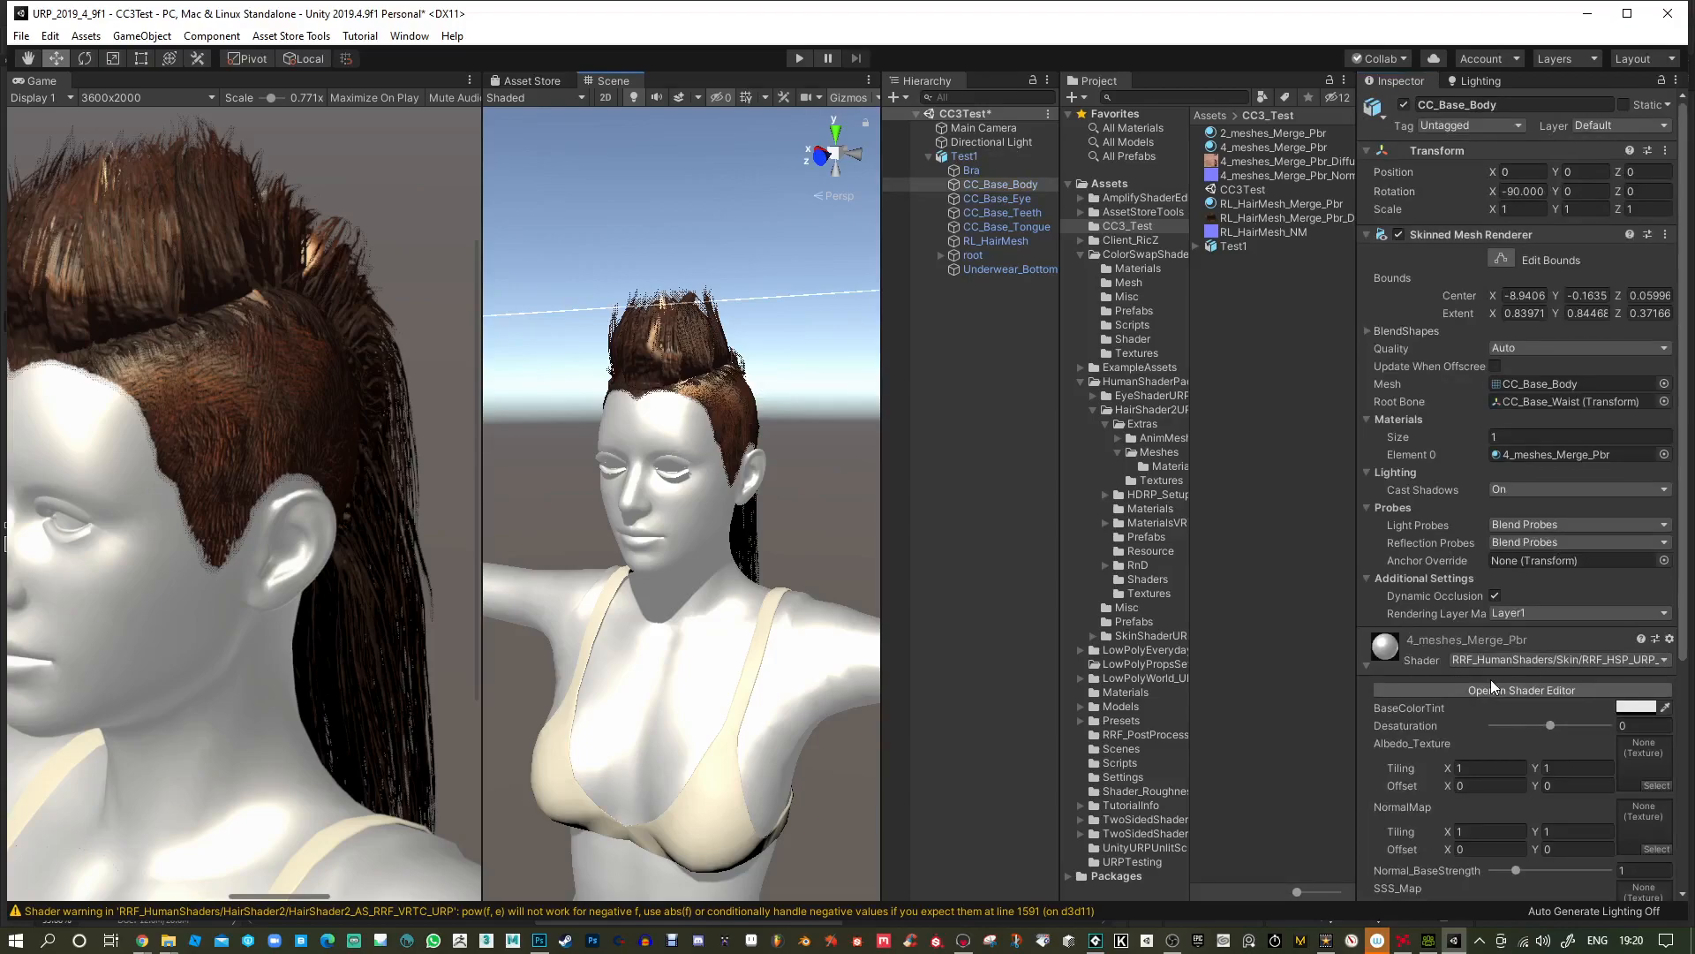
drag(1271, 162, 1628, 753)
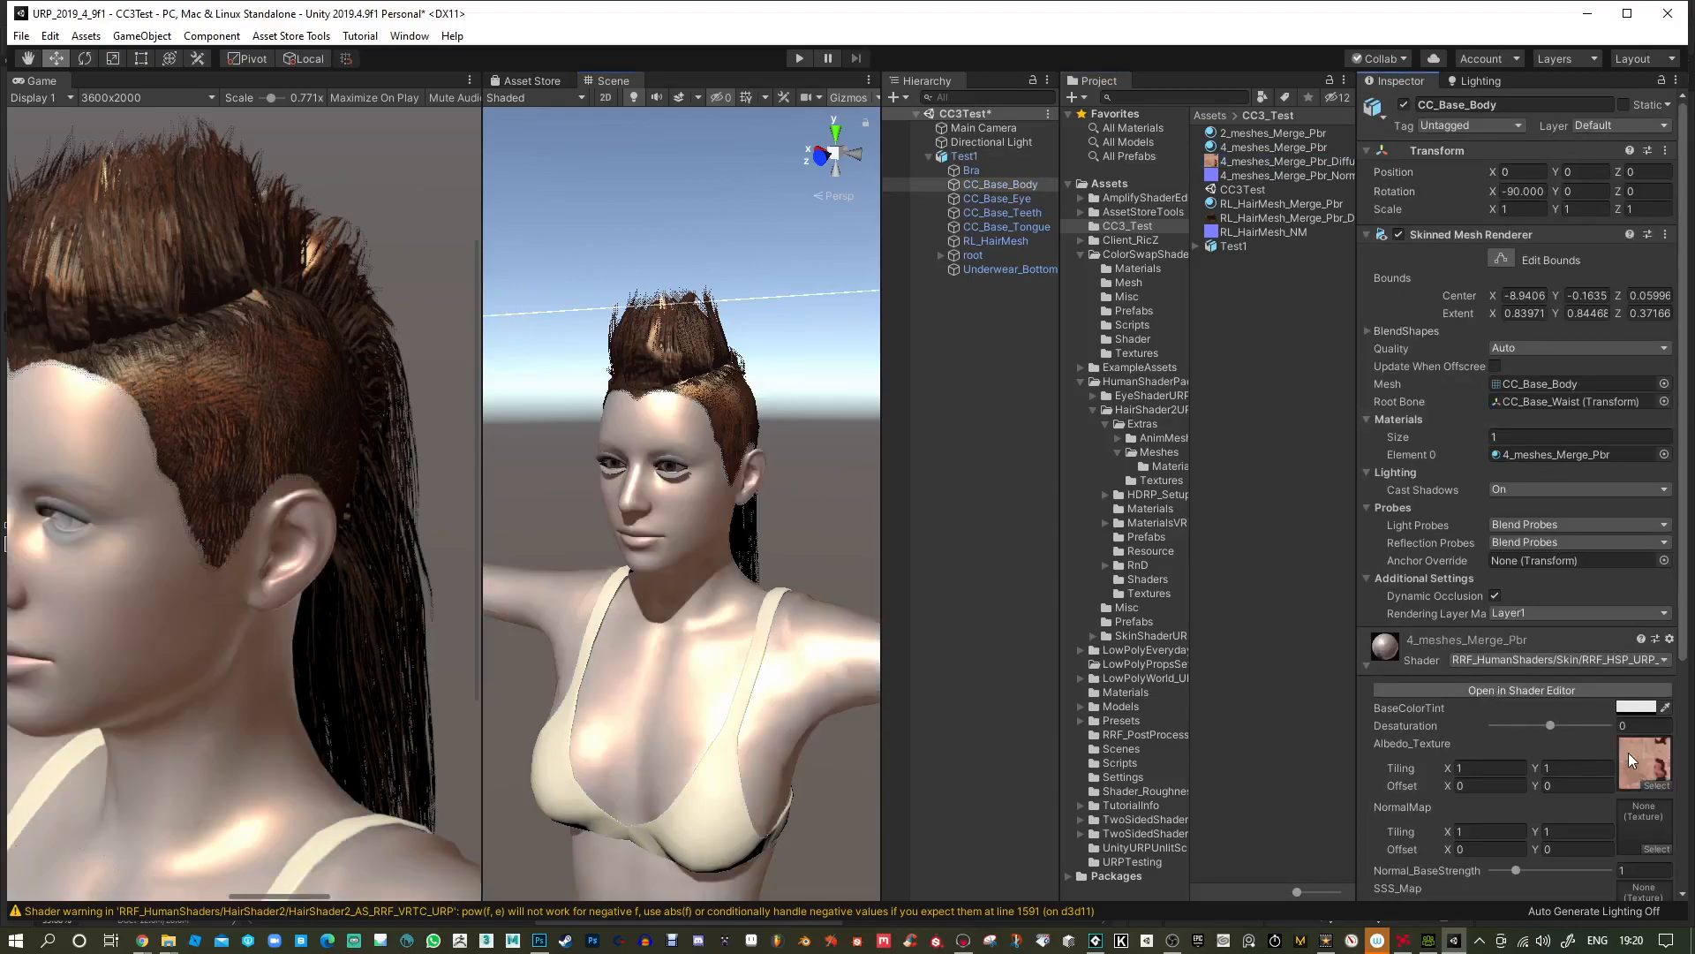
scroll(1543, 599, down, 3)
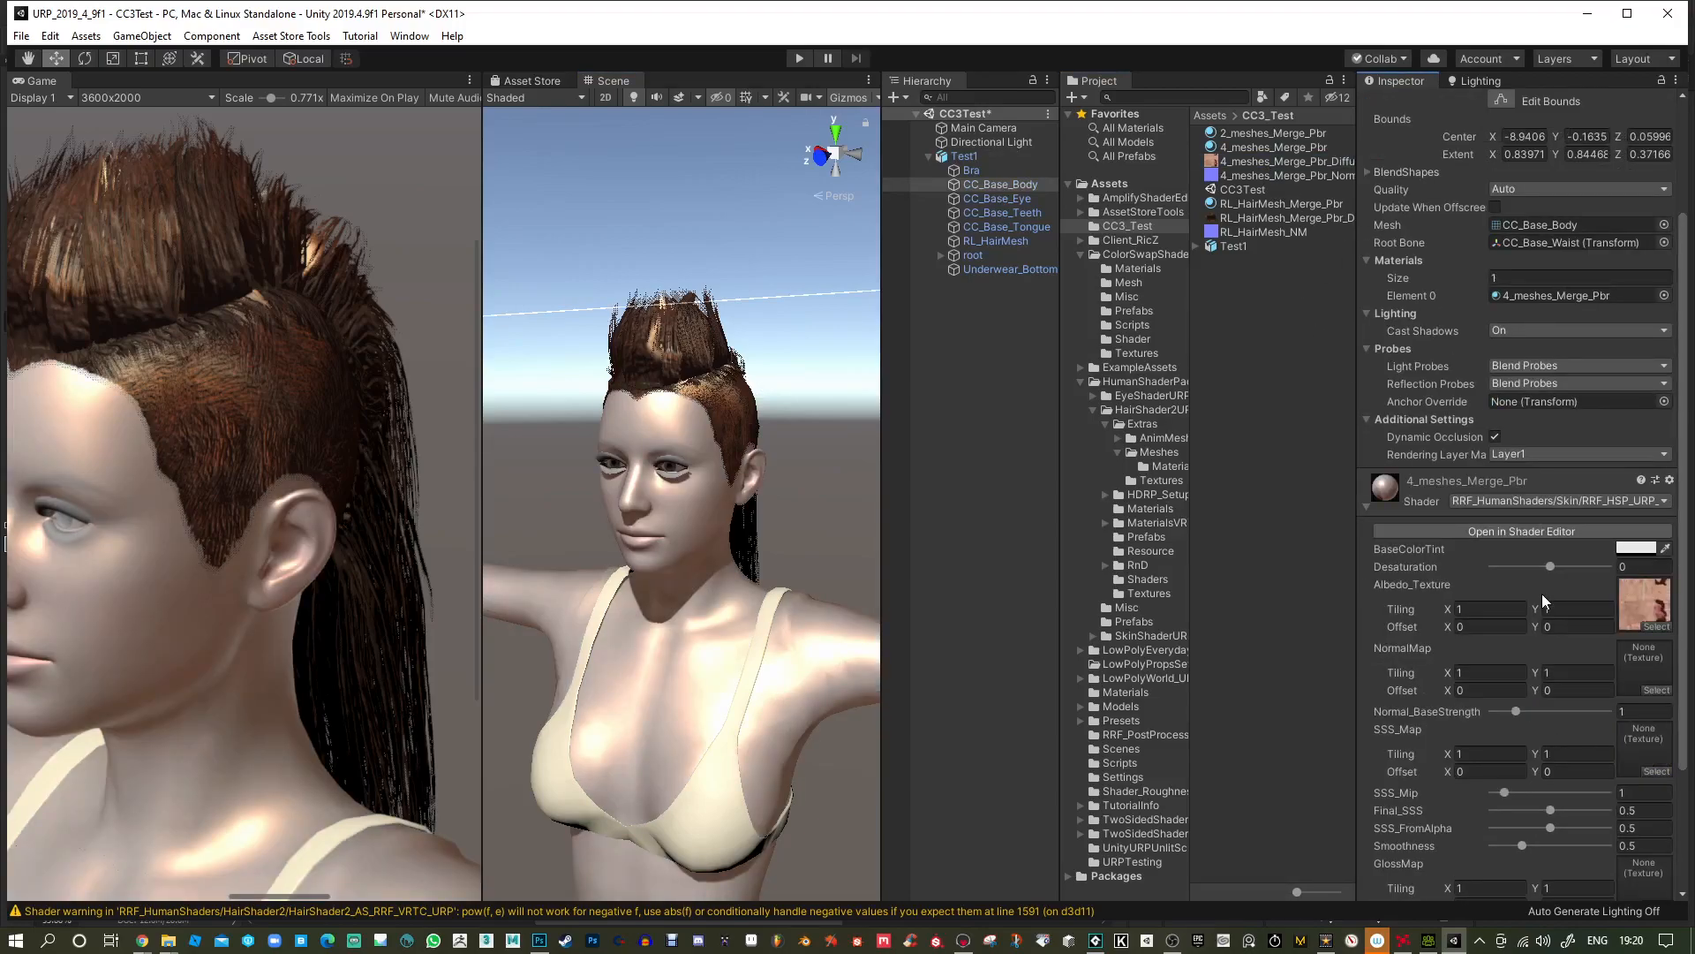
mouse_move(1242, 156)
mouse_down()
mouse_move(1615, 755)
mouse_move(1640, 745)
mouse_up()
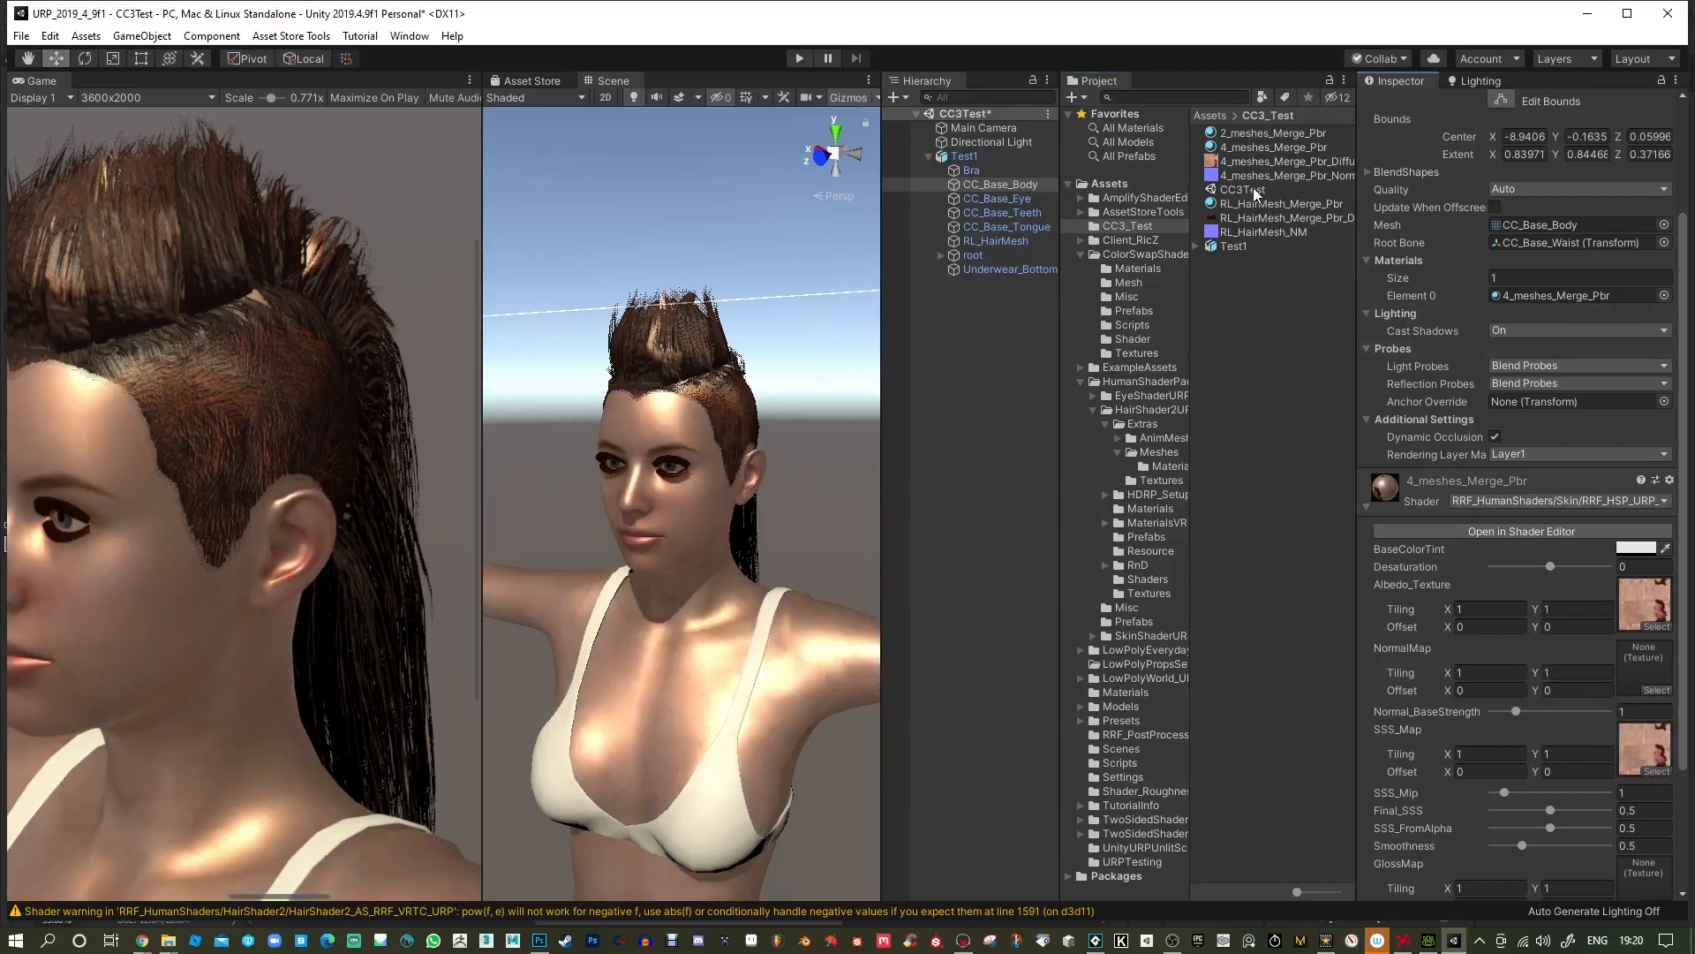
drag(1254, 177, 1257, 181)
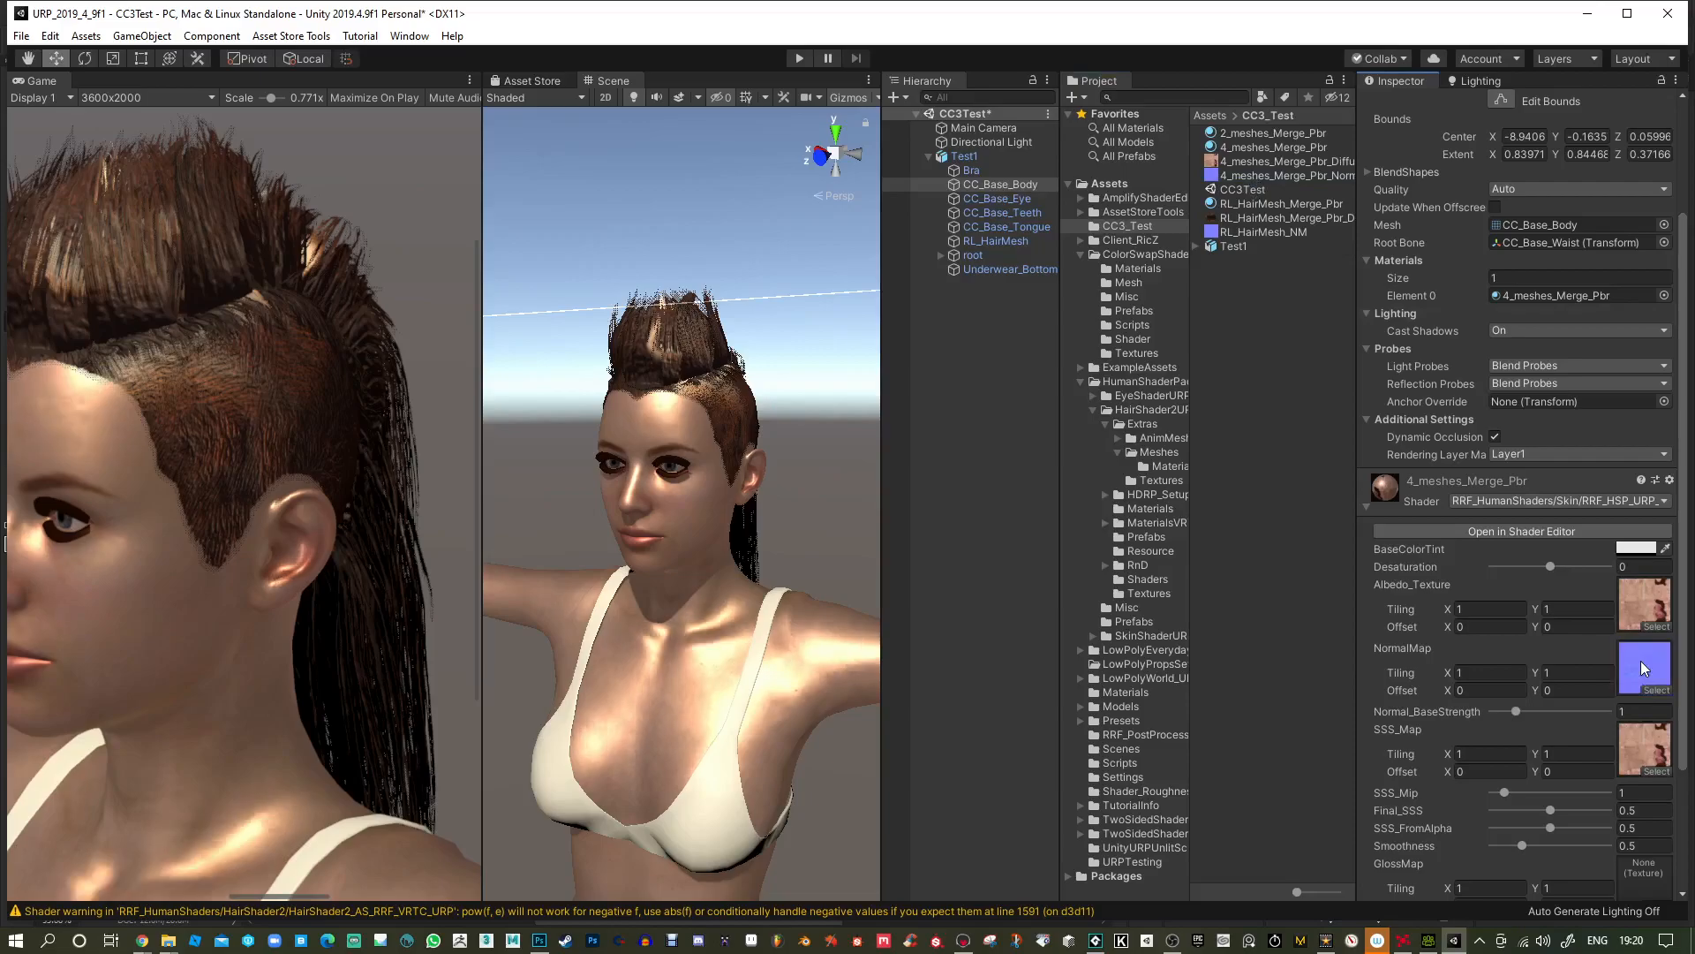
Import 4_meshes_Merge_Pbr_MetallicAlpha.png from CC3Test > textures > Test1 > Test1 > CC_Base_Body > 4_meshes_Merge_Pbr into the CC3_Test asset folder.
click(1275, 175)
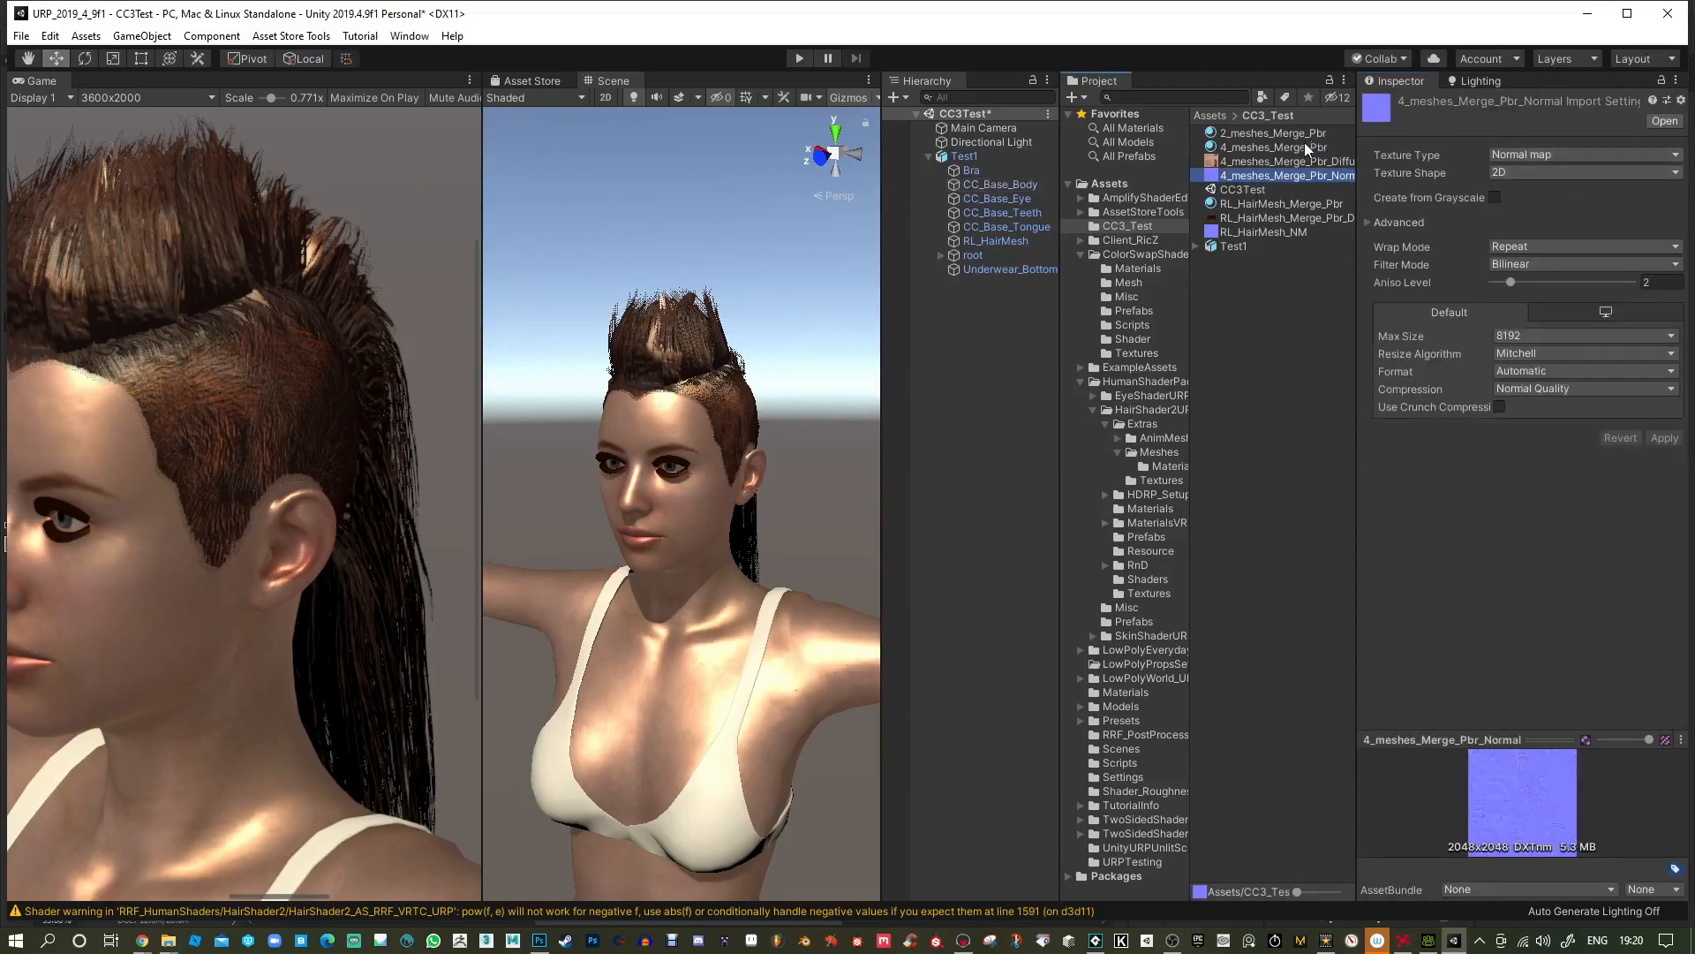
click(1285, 161)
mouse_move(846, 423)
alt+mouse_down()
mouse_move(891, 413)
mouse_move(837, 408)
alt+mouse_up()
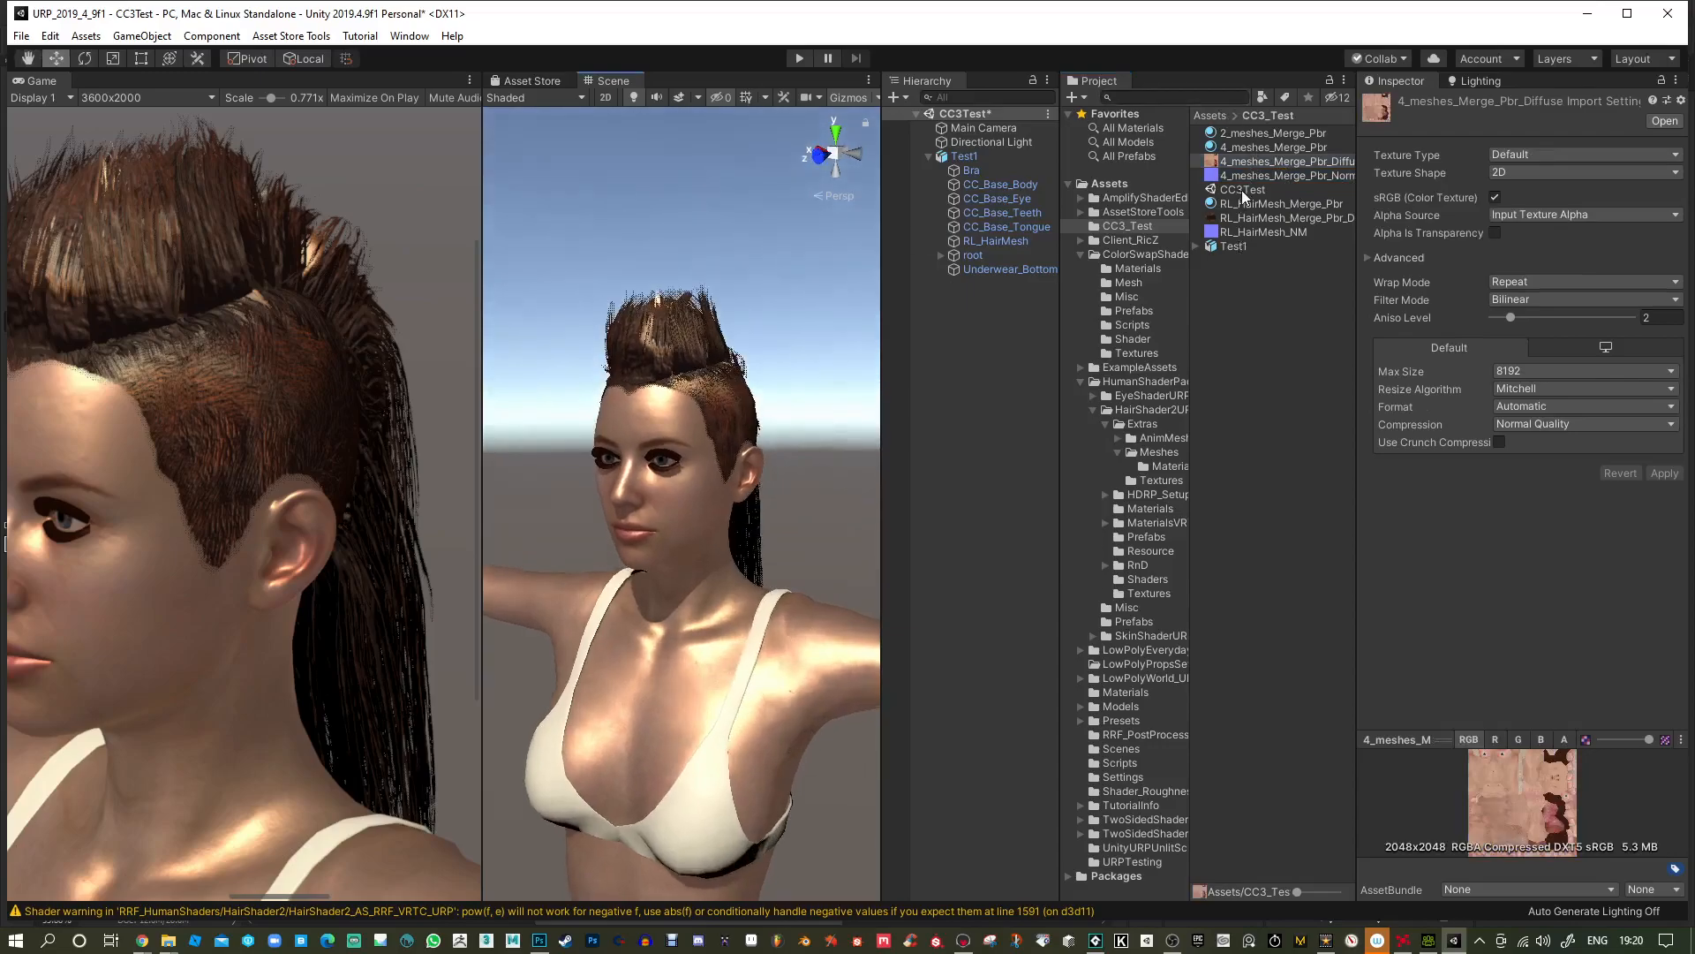
right_click(1241, 325)
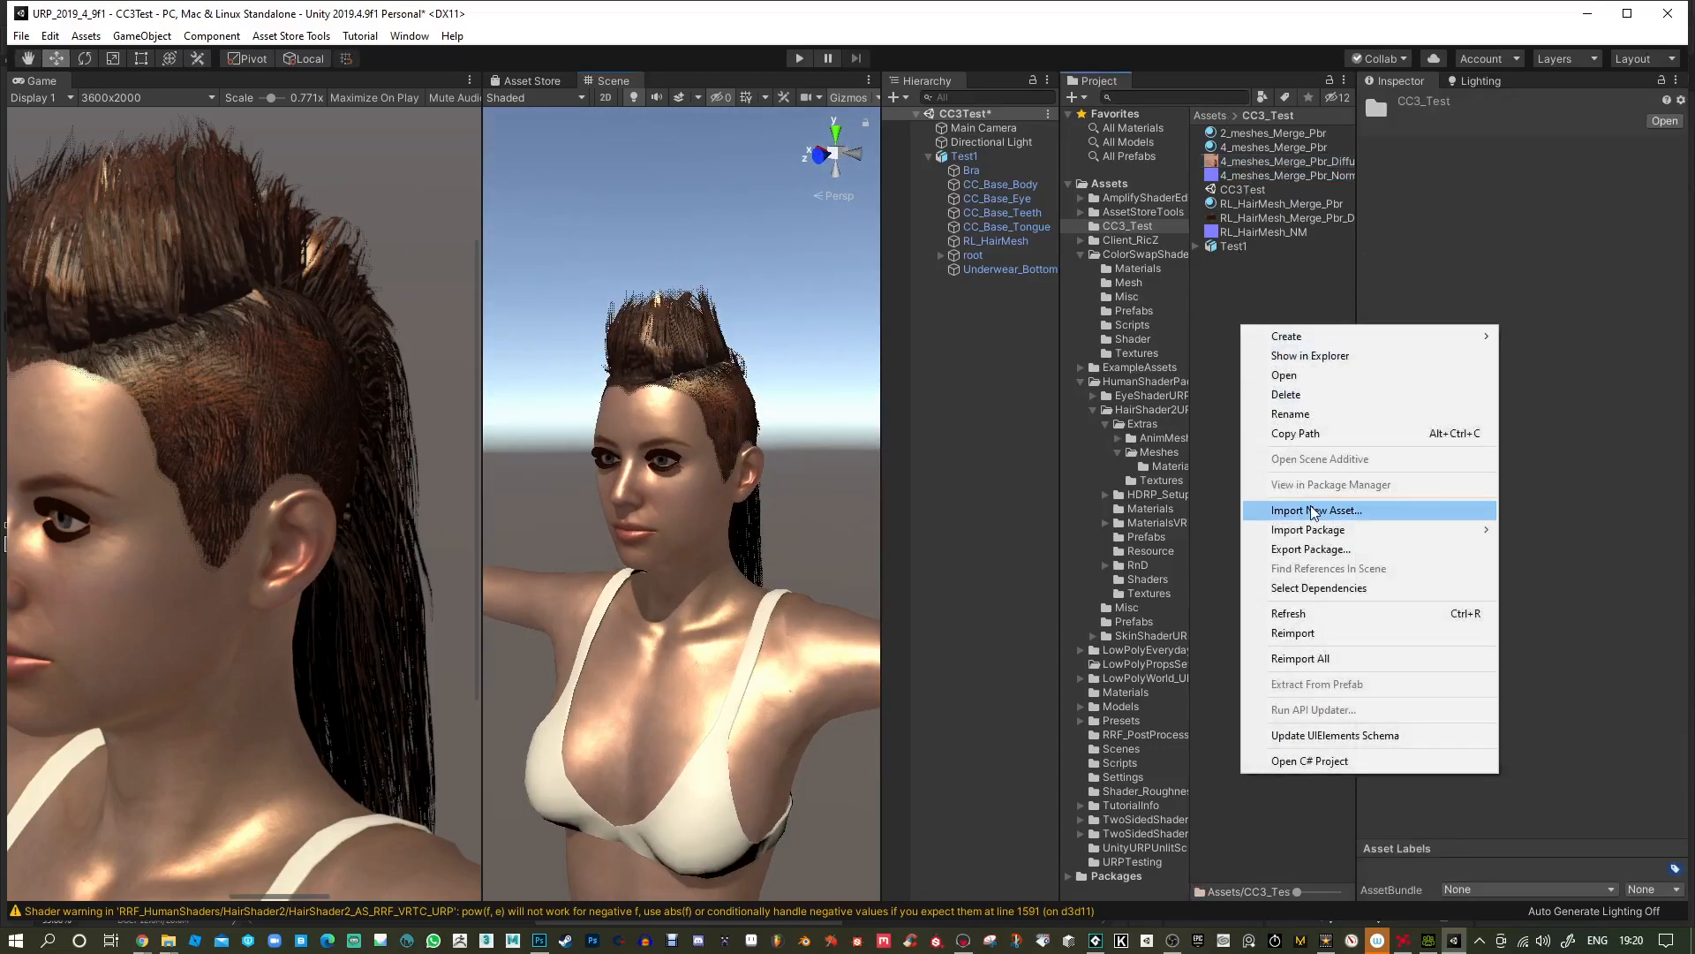
click(1314, 511)
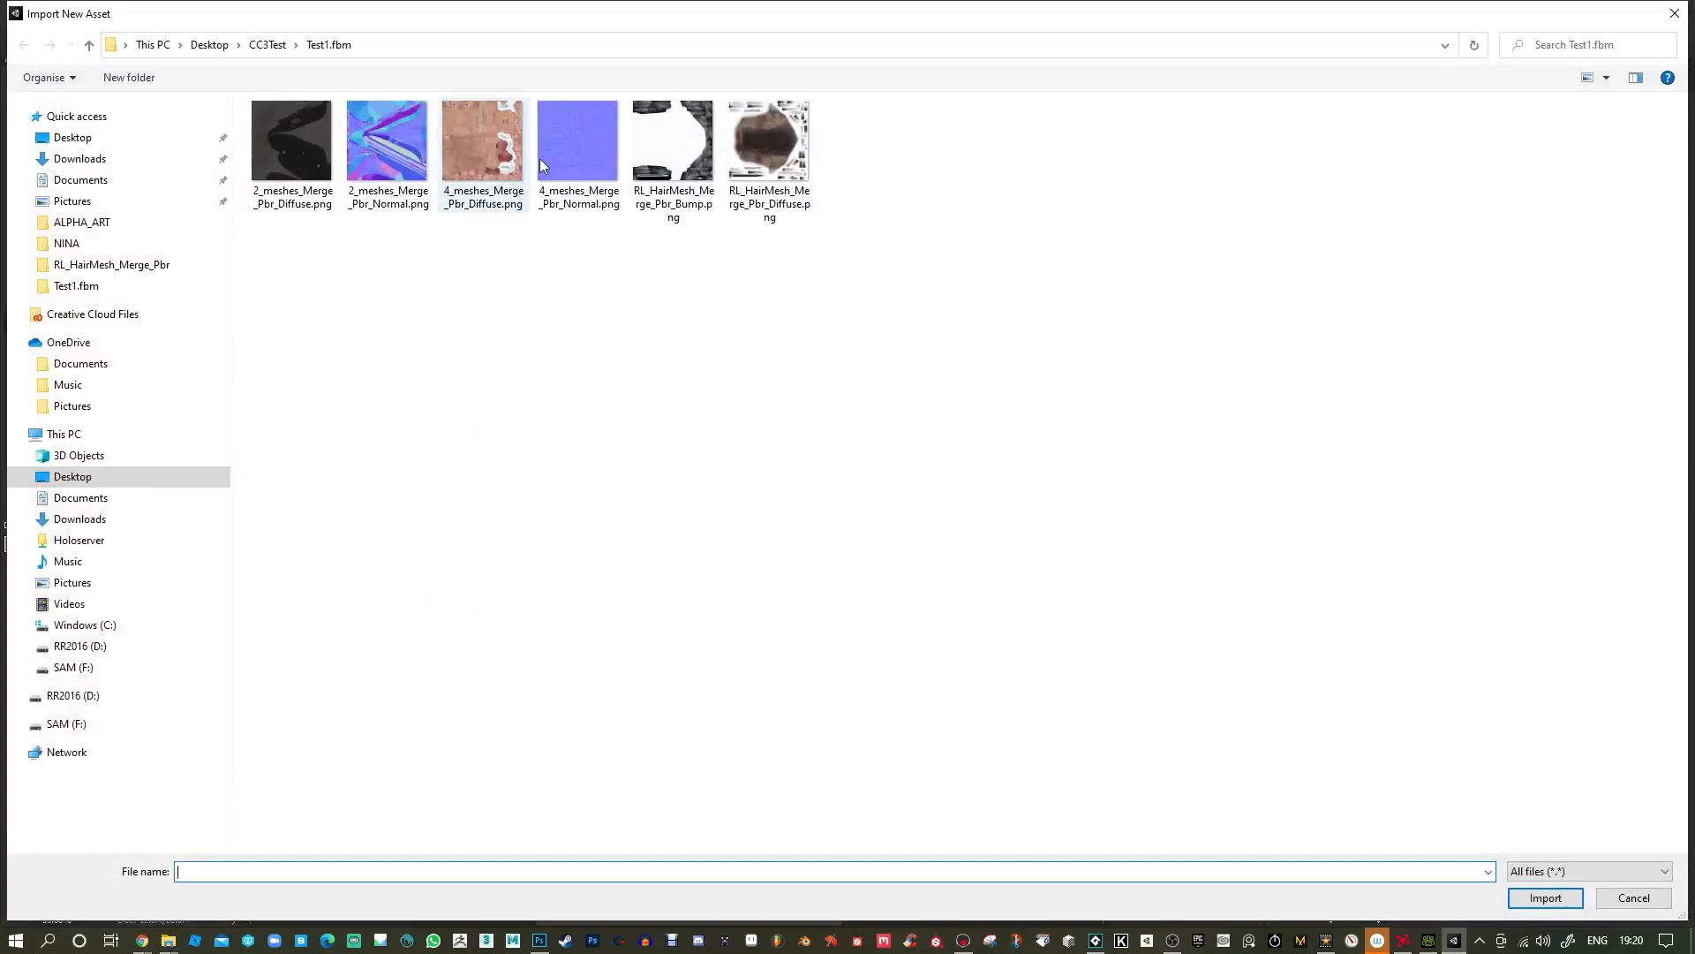
click(268, 44)
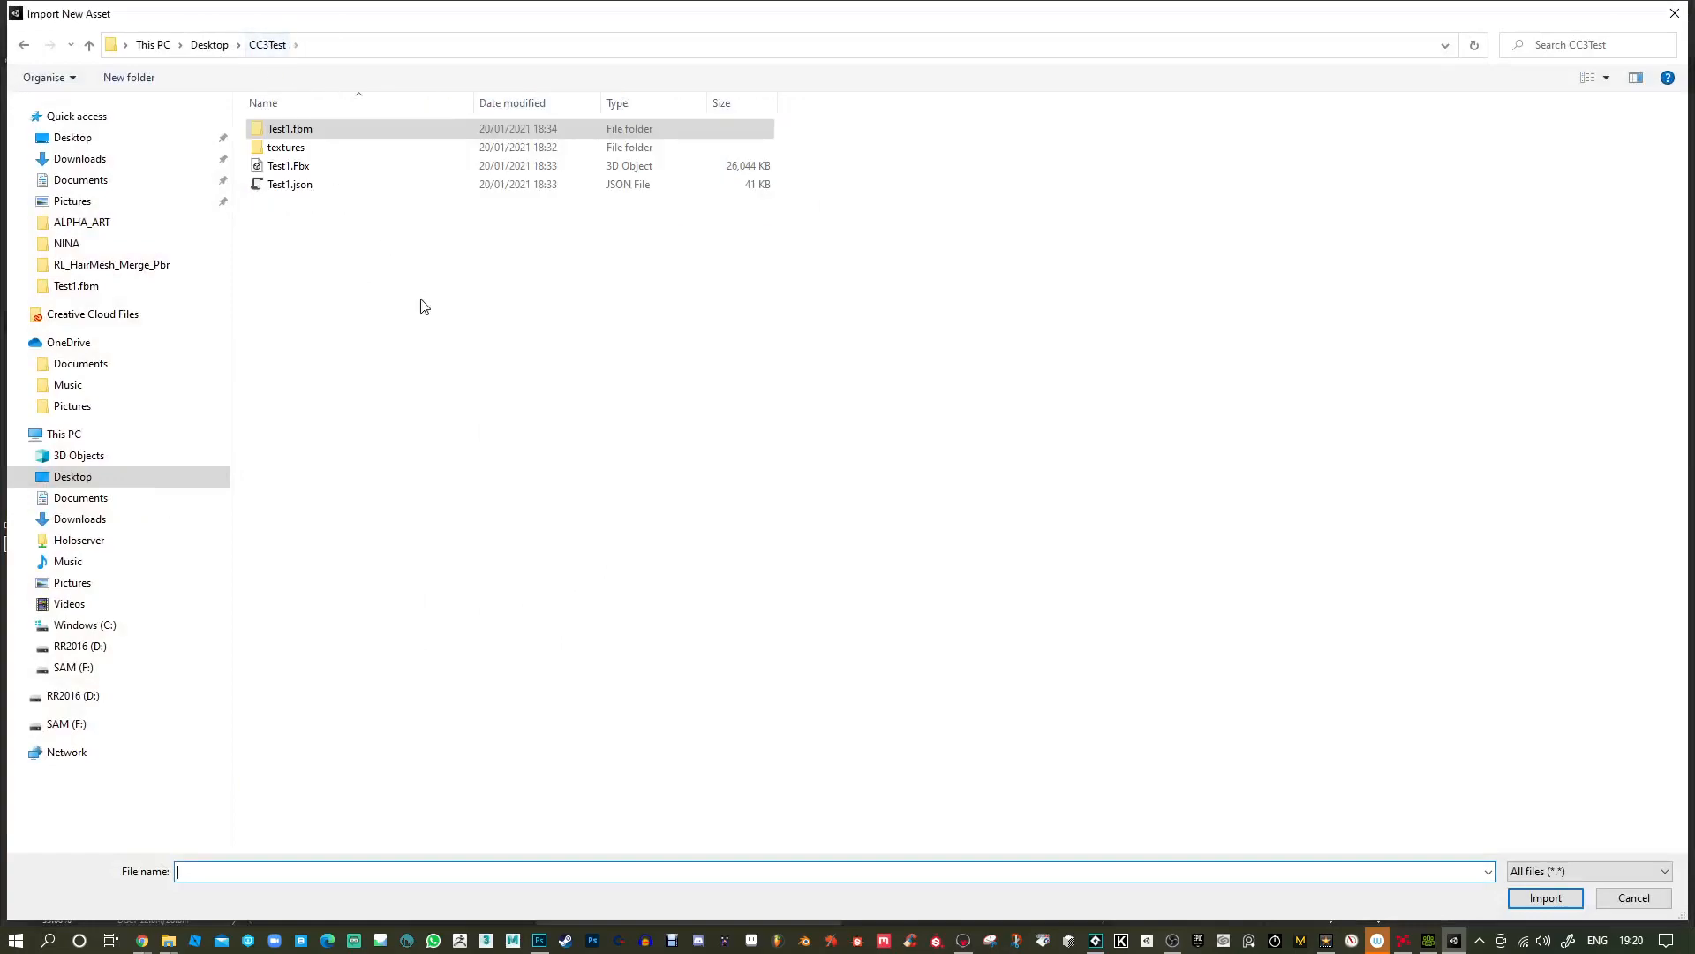
double_click(313, 150)
double_click(297, 136)
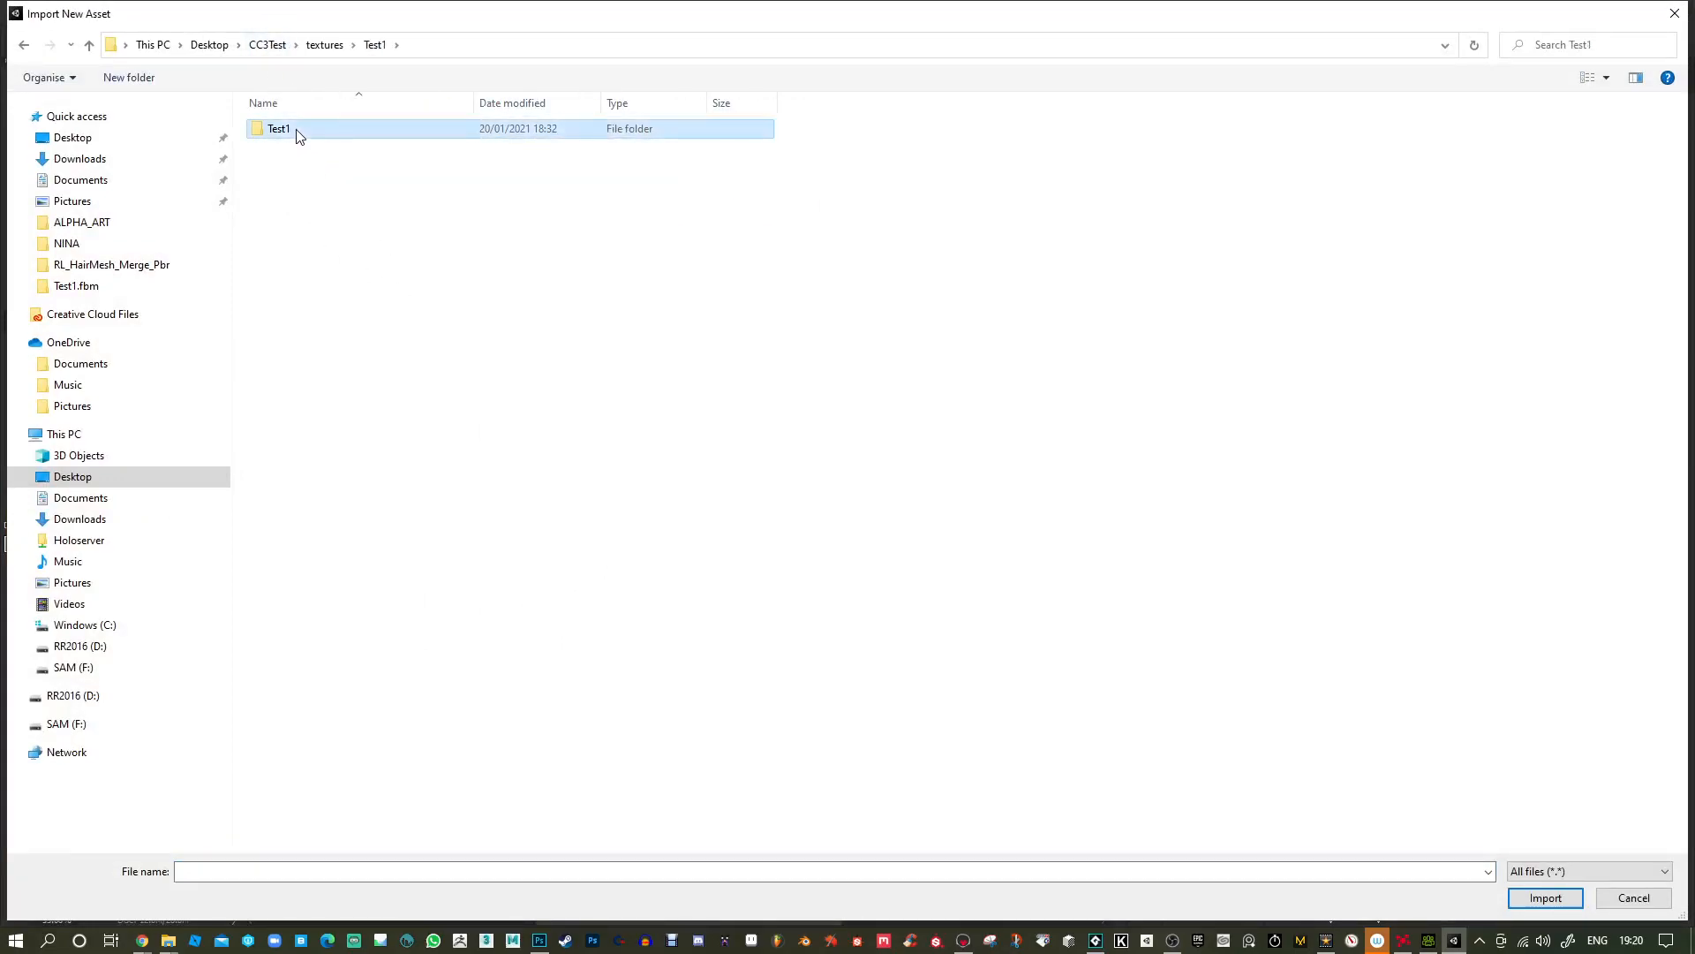
double_click(298, 134)
double_click(314, 147)
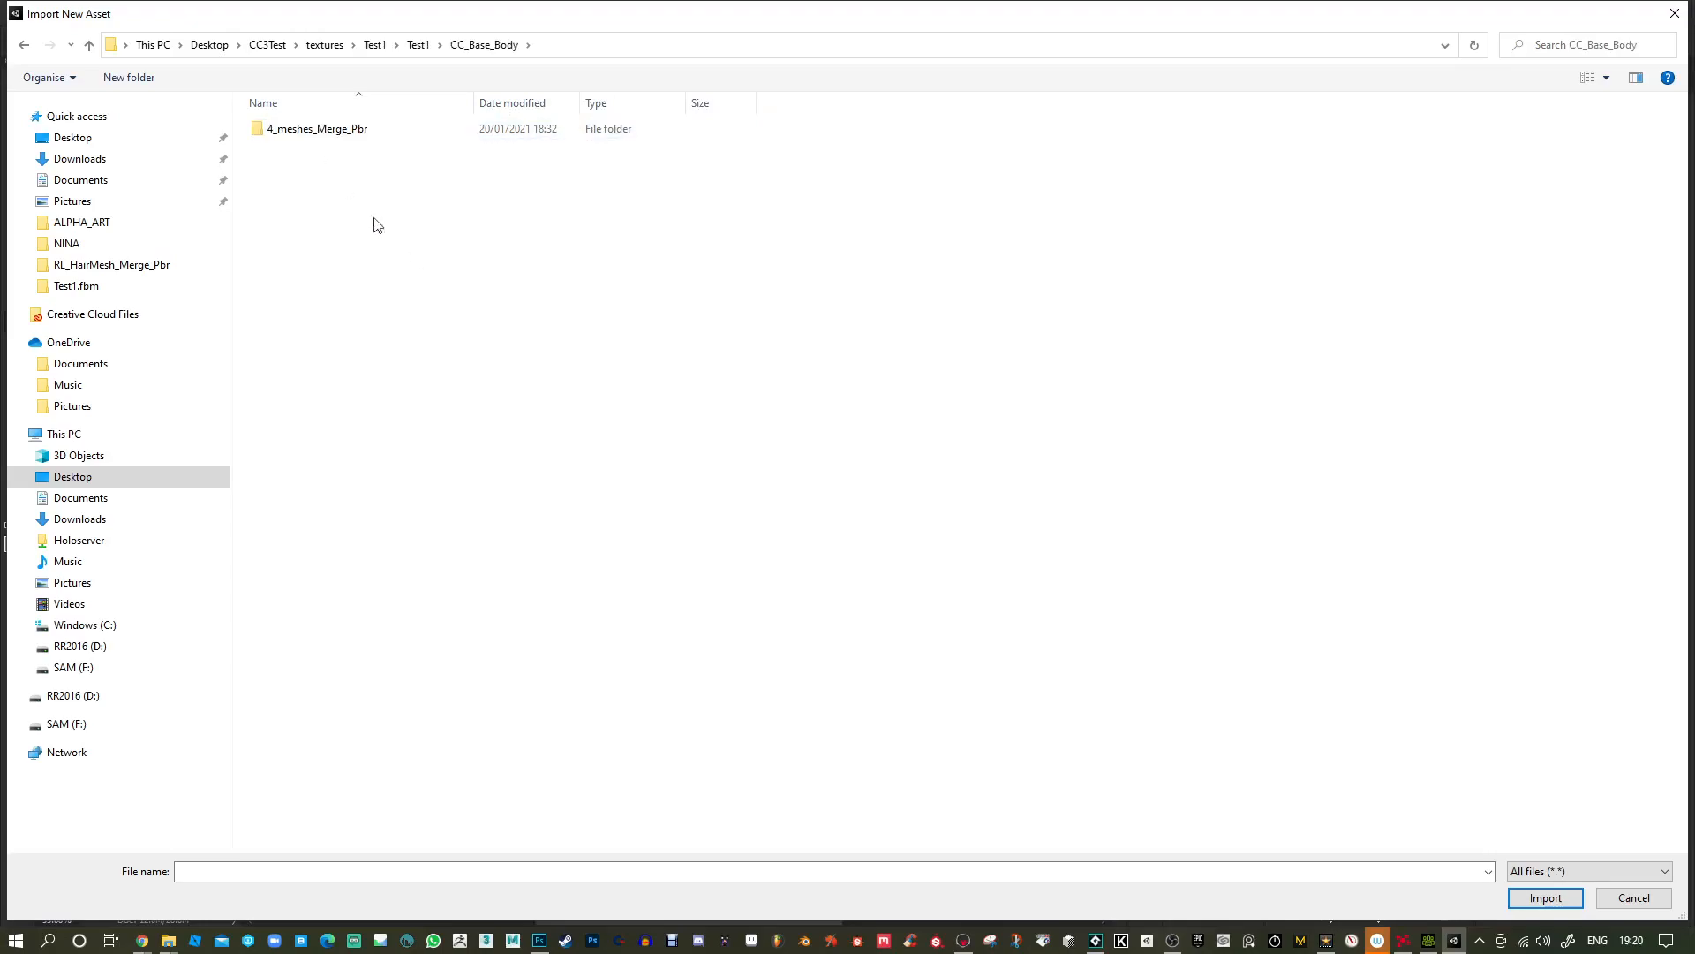
double_click(316, 132)
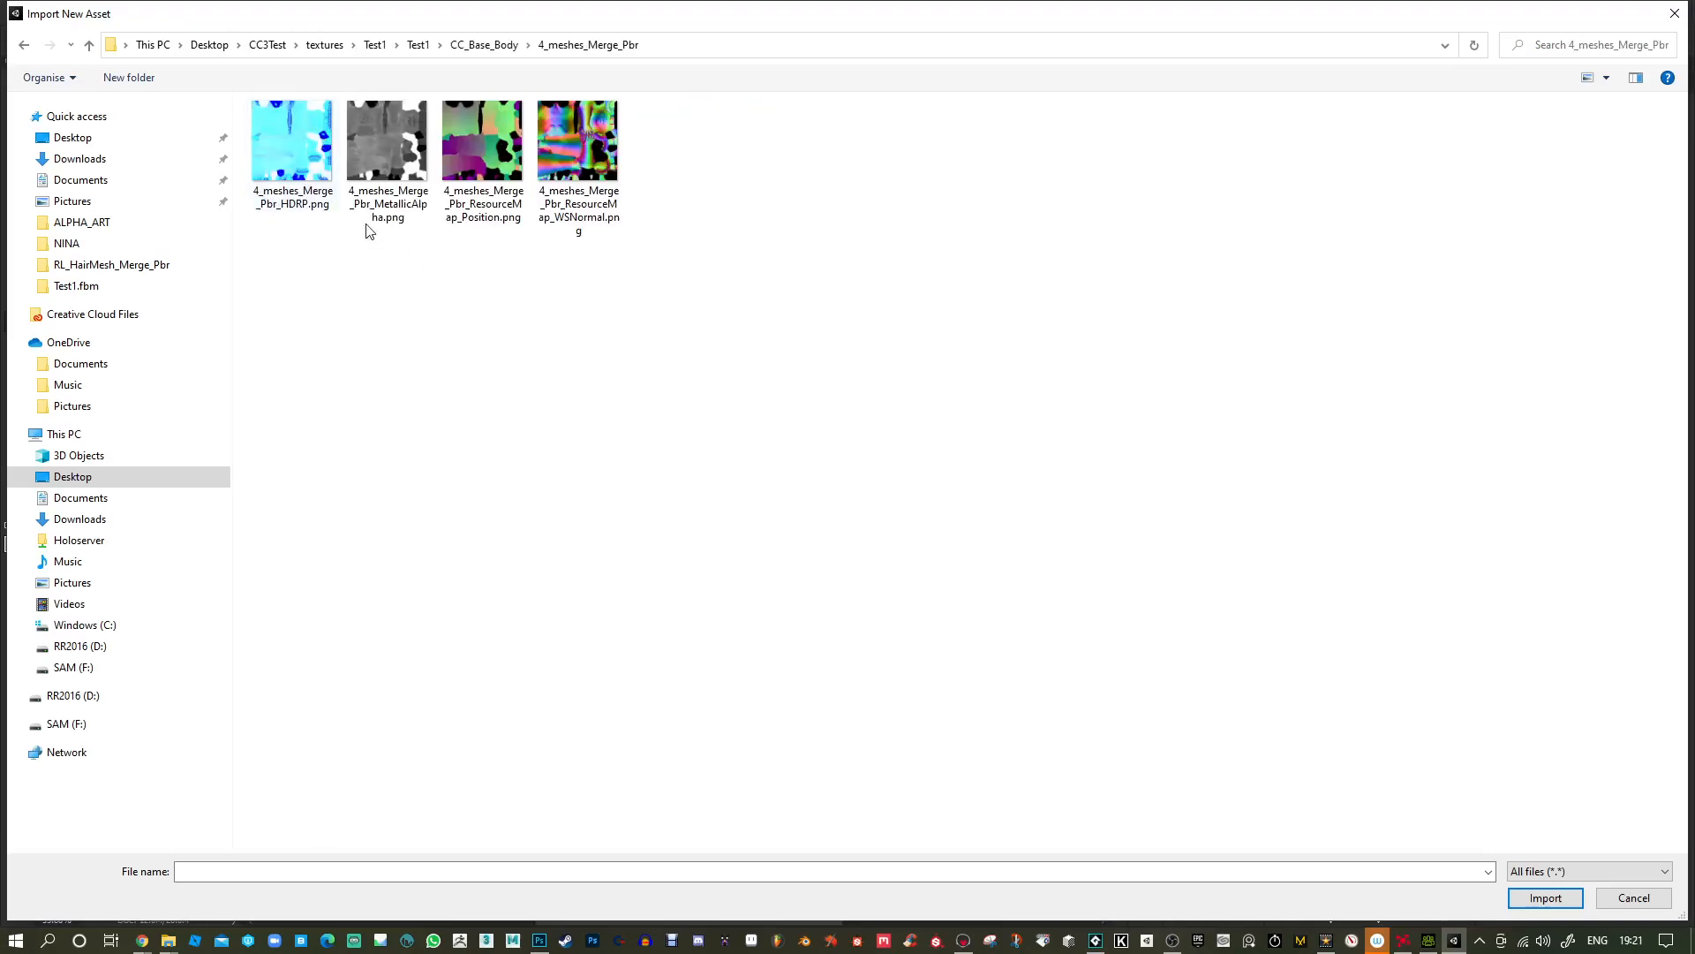
double_click(368, 157)
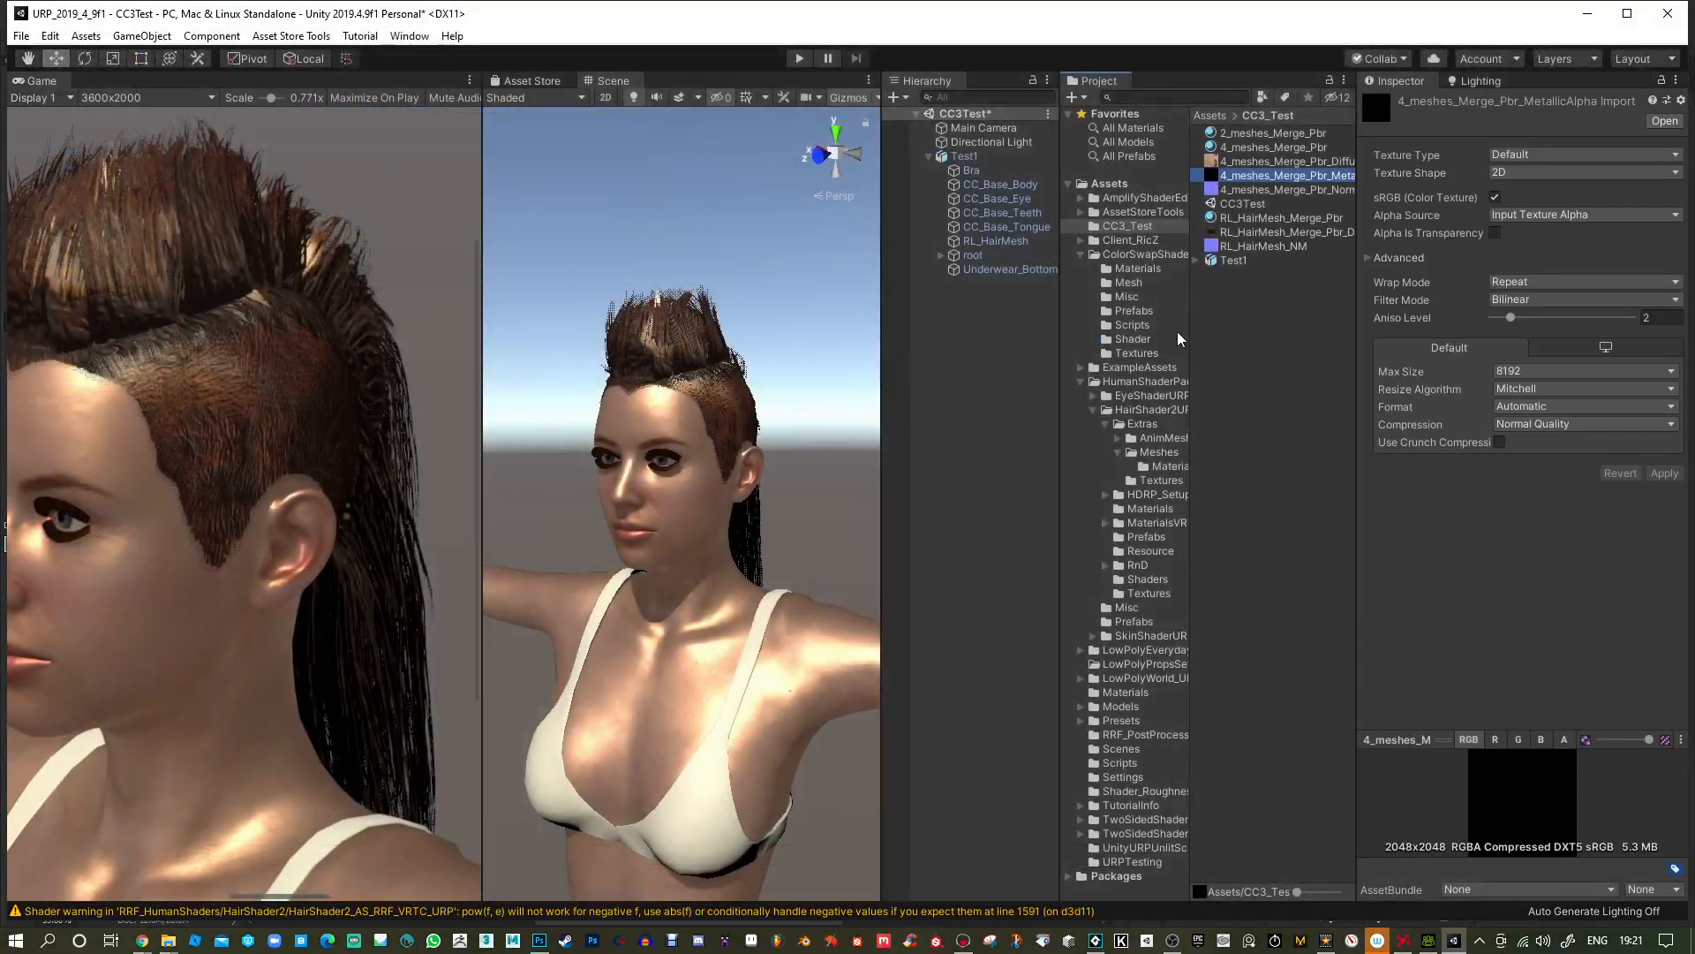
Assign the 4_meshes_Merge_Pbr_MetallicAlpha texture to the GlossMap of CC_Base_Body's skin material.
click(688, 418)
scroll(1511, 528, down, 6)
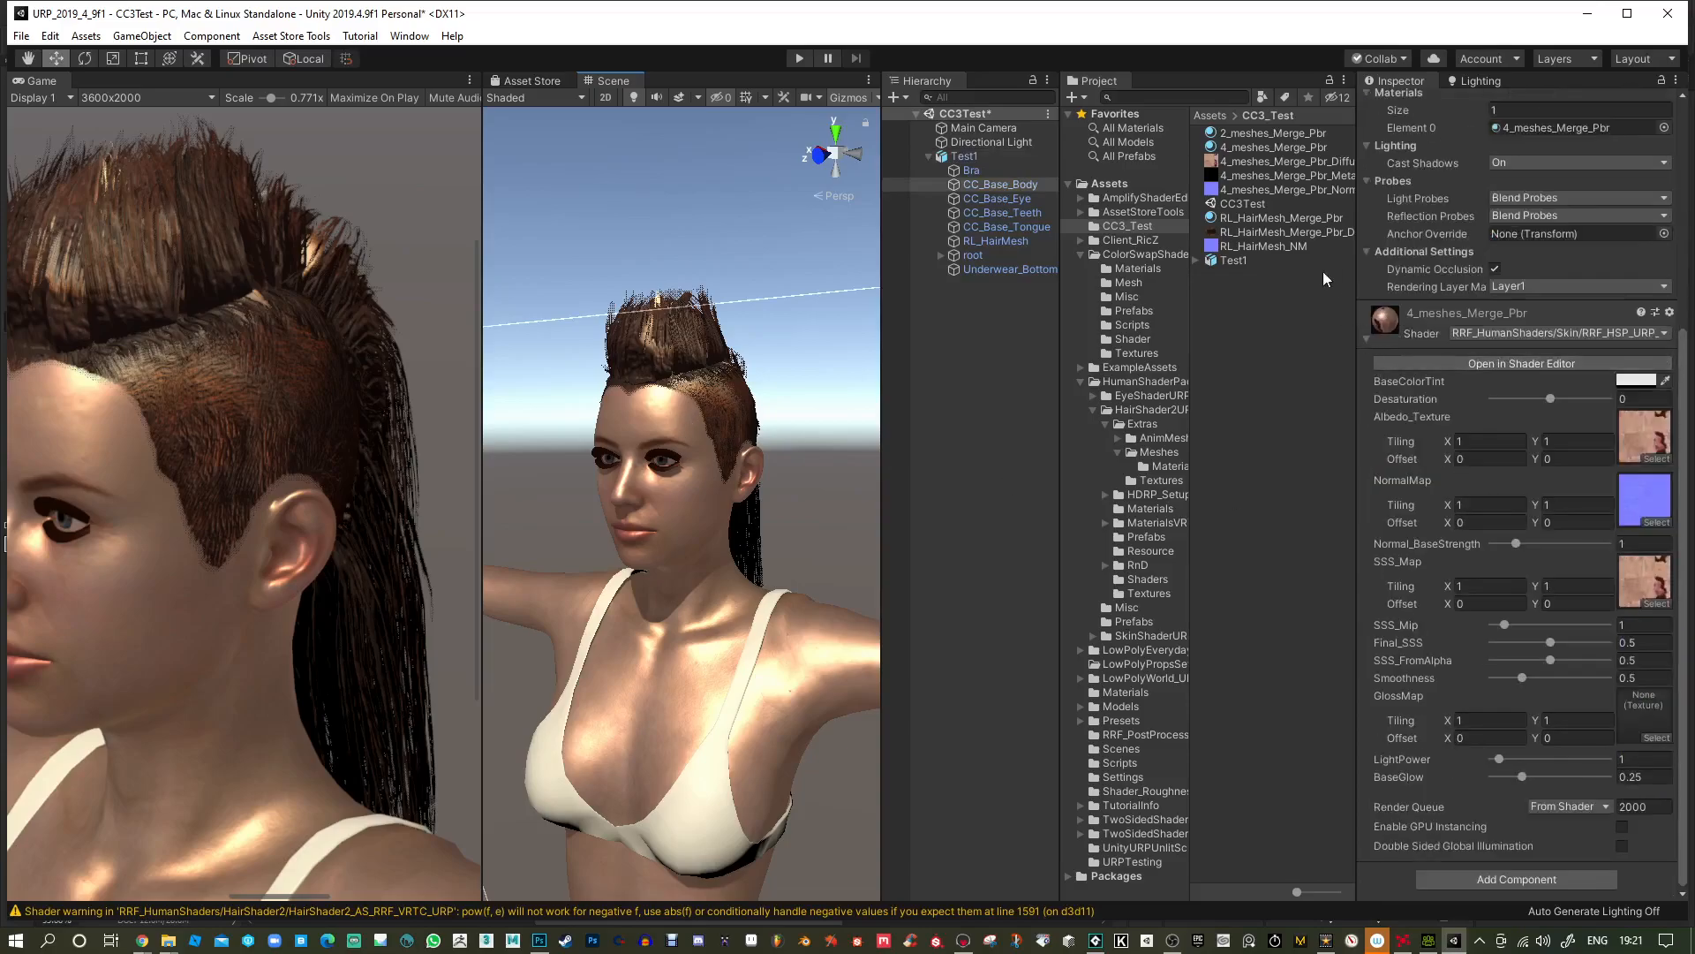
mouse_move(1276, 176)
mouse_down()
mouse_move(1685, 686)
mouse_move(1644, 708)
mouse_up()
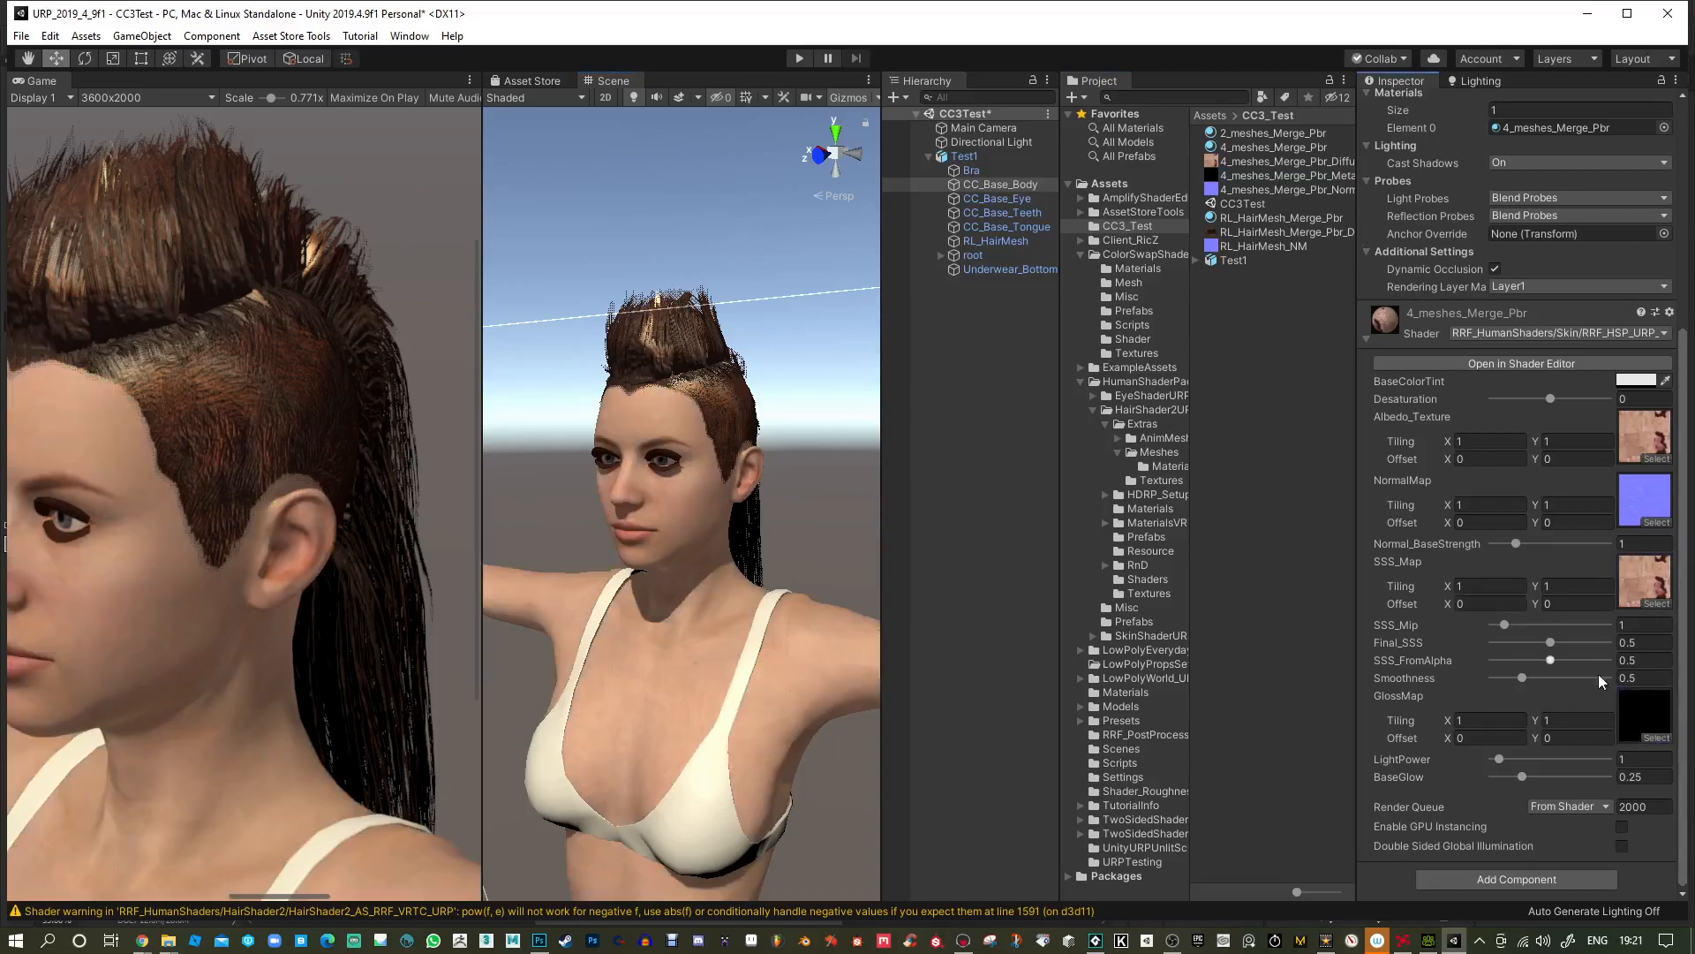
Set the skin's SSS_Mip to 2.14, Final_SSS to 0.569, SSS_FromAlpha to 0.23, Smoothness to 0.88, LightPower to 2.75 and BaseGlow to 0.366.
mouse_move(1513, 759)
mouse_down()
mouse_move(1579, 775)
mouse_move(1503, 777)
mouse_move(1535, 777)
mouse_up()
mouse_move(1536, 680)
mouse_down()
mouse_move(1577, 680)
mouse_move(1543, 682)
mouse_move(1587, 644)
mouse_move(1520, 625)
mouse_move(1508, 660)
mouse_move(1551, 660)
mouse_move(1528, 661)
mouse_up()
scroll(698, 685, up, 3)
alt+right_drag(699, 685, 726, 641)
mouse_move(1554, 662)
mouse_down()
mouse_move(1593, 659)
mouse_move(1508, 659)
mouse_move(1535, 626)
mouse_up()
alt+drag(633, 470, 651, 421)
alt+drag(734, 385, 750, 386)
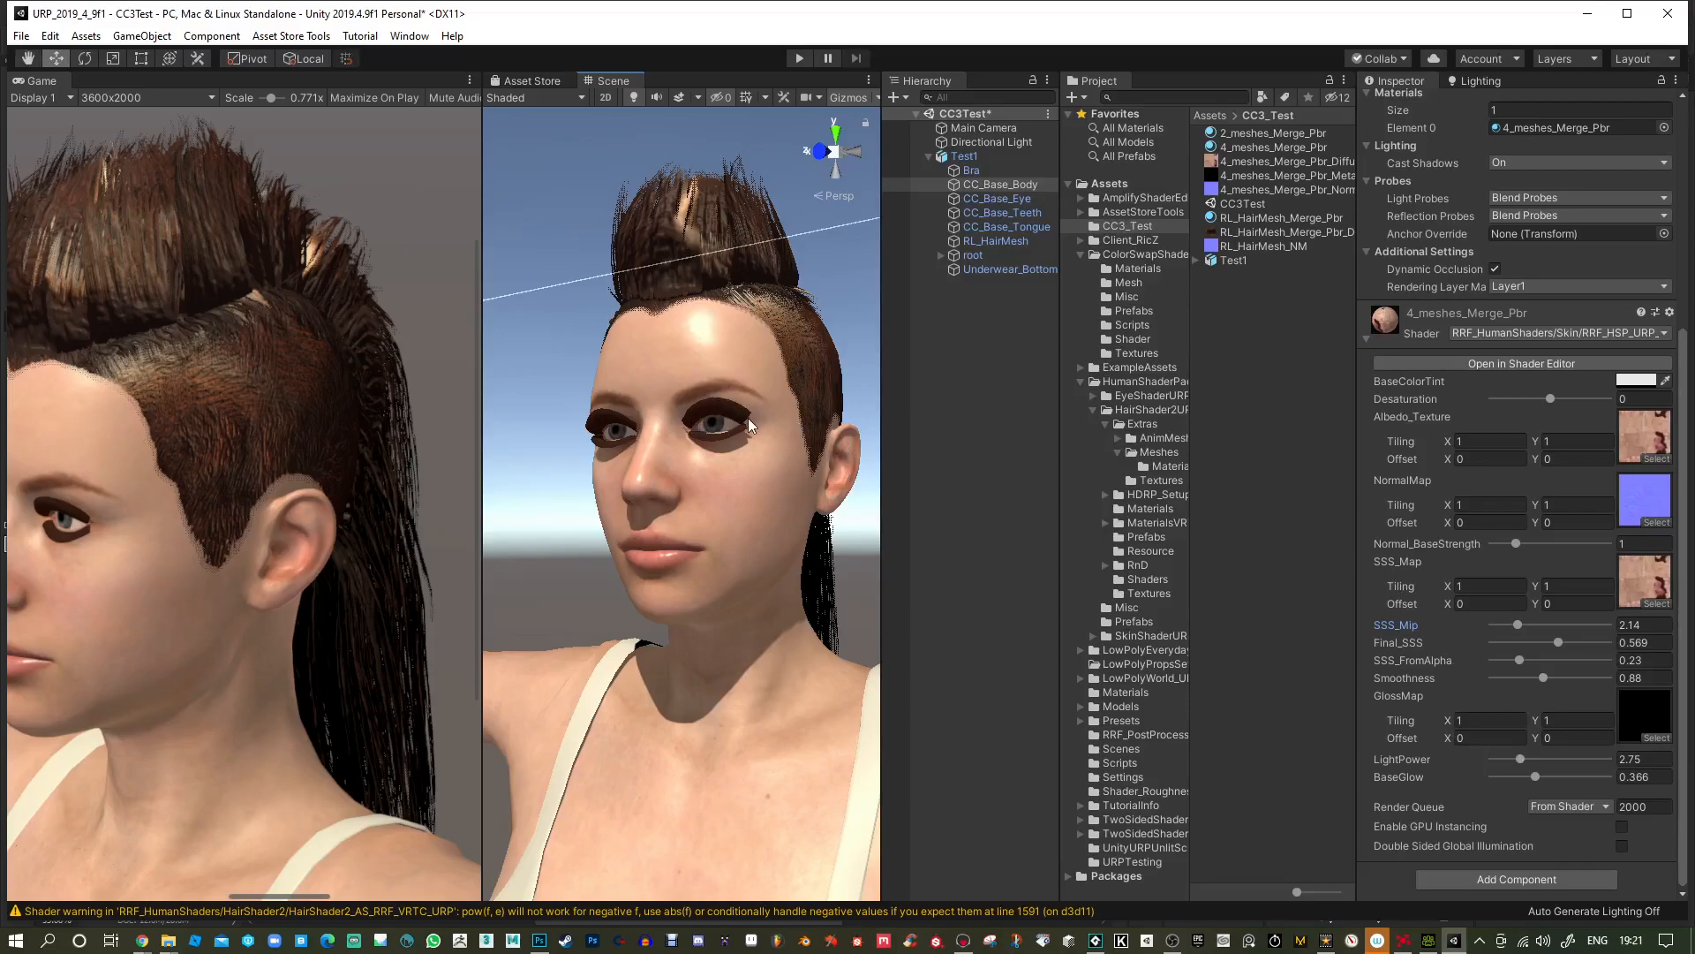
alt+drag(746, 442, 732, 548)
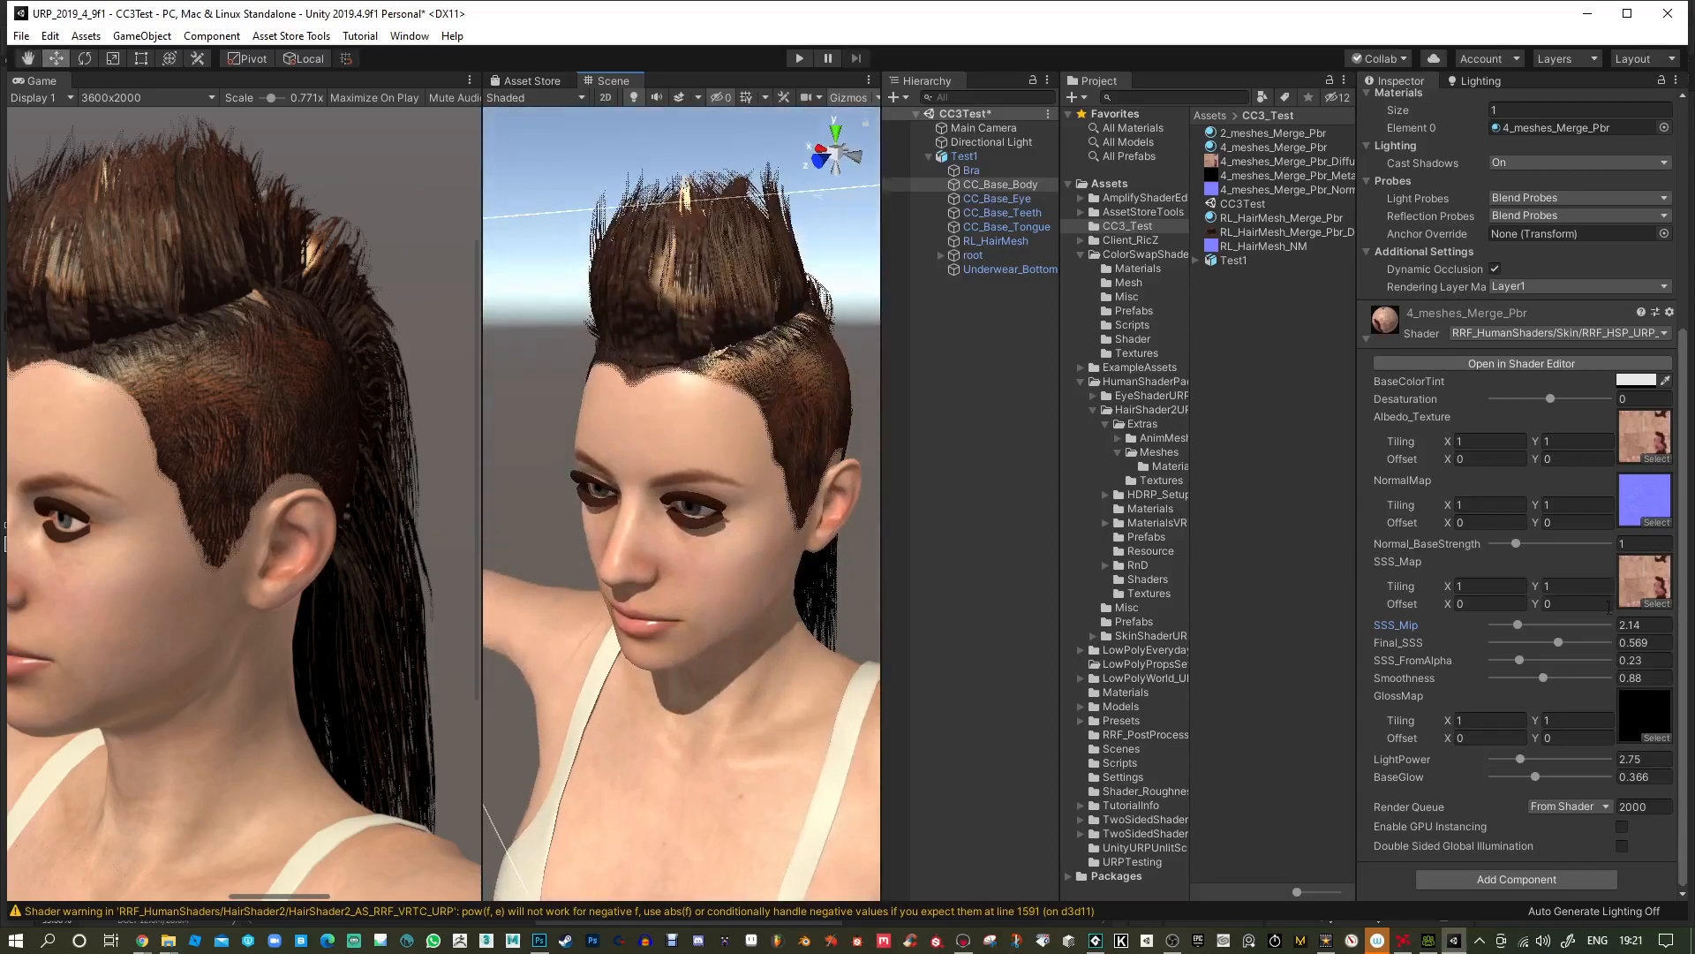
alt+drag(643, 514, 760, 461)
alt+drag(797, 543, 761, 563)
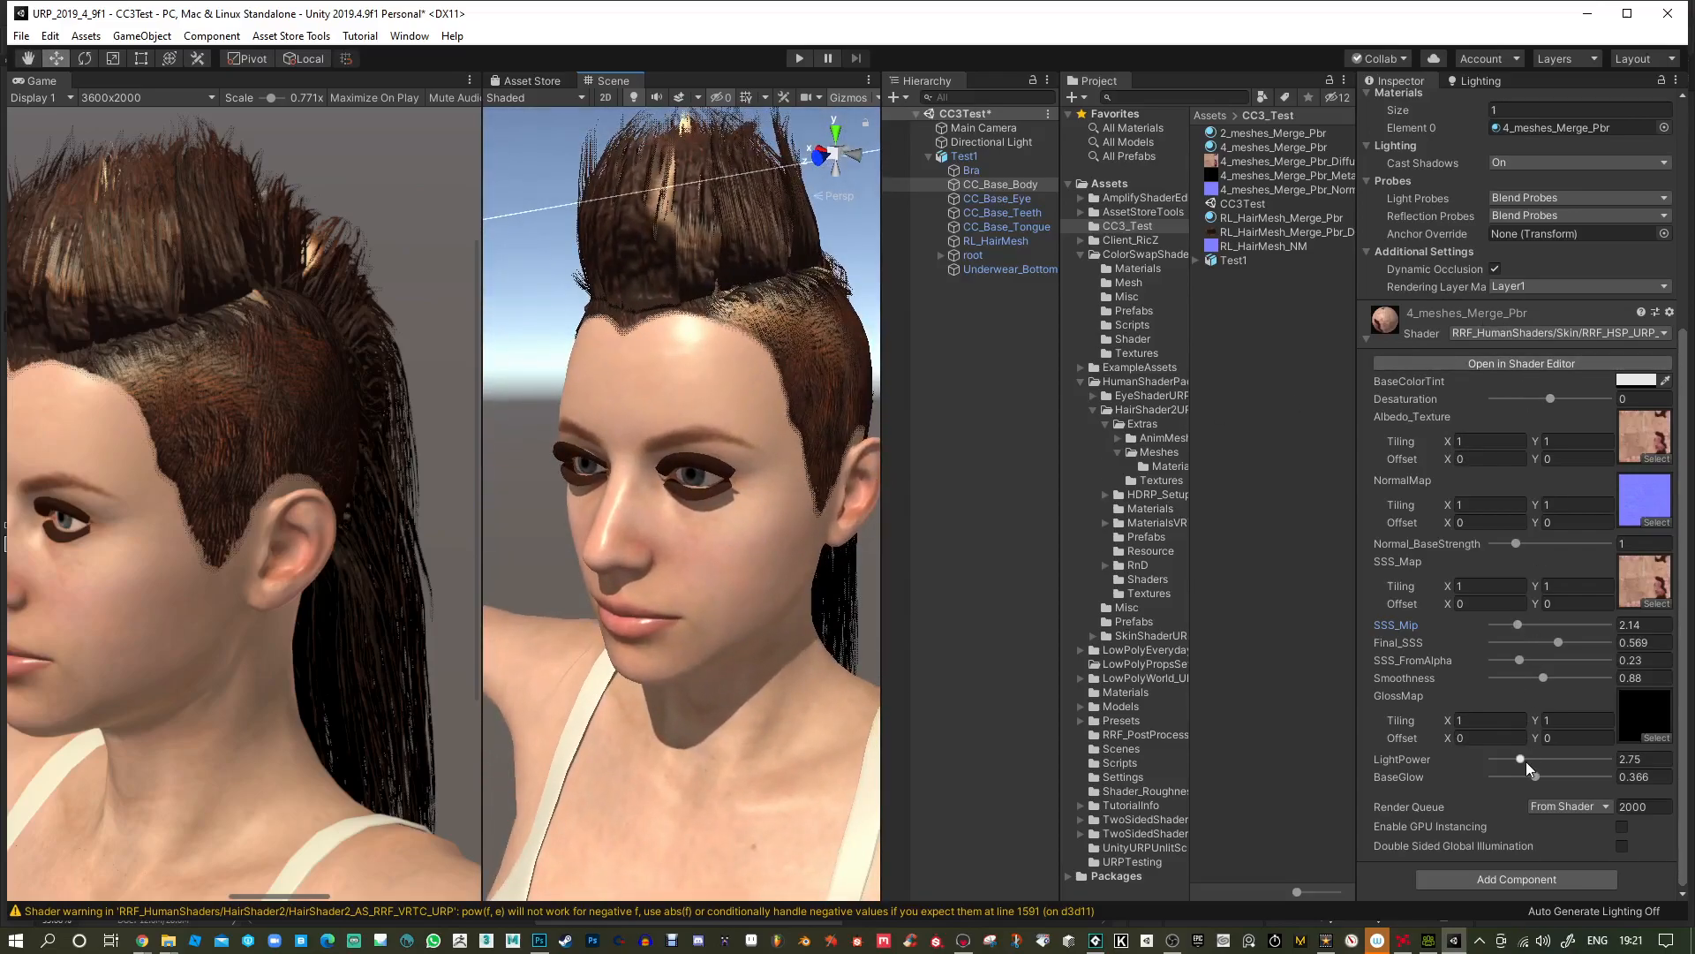
Change the body material's shader to RRF_HumanShaders/Skin/SimpleSSS6_Cutout_Basic_URP.
click(1660, 334)
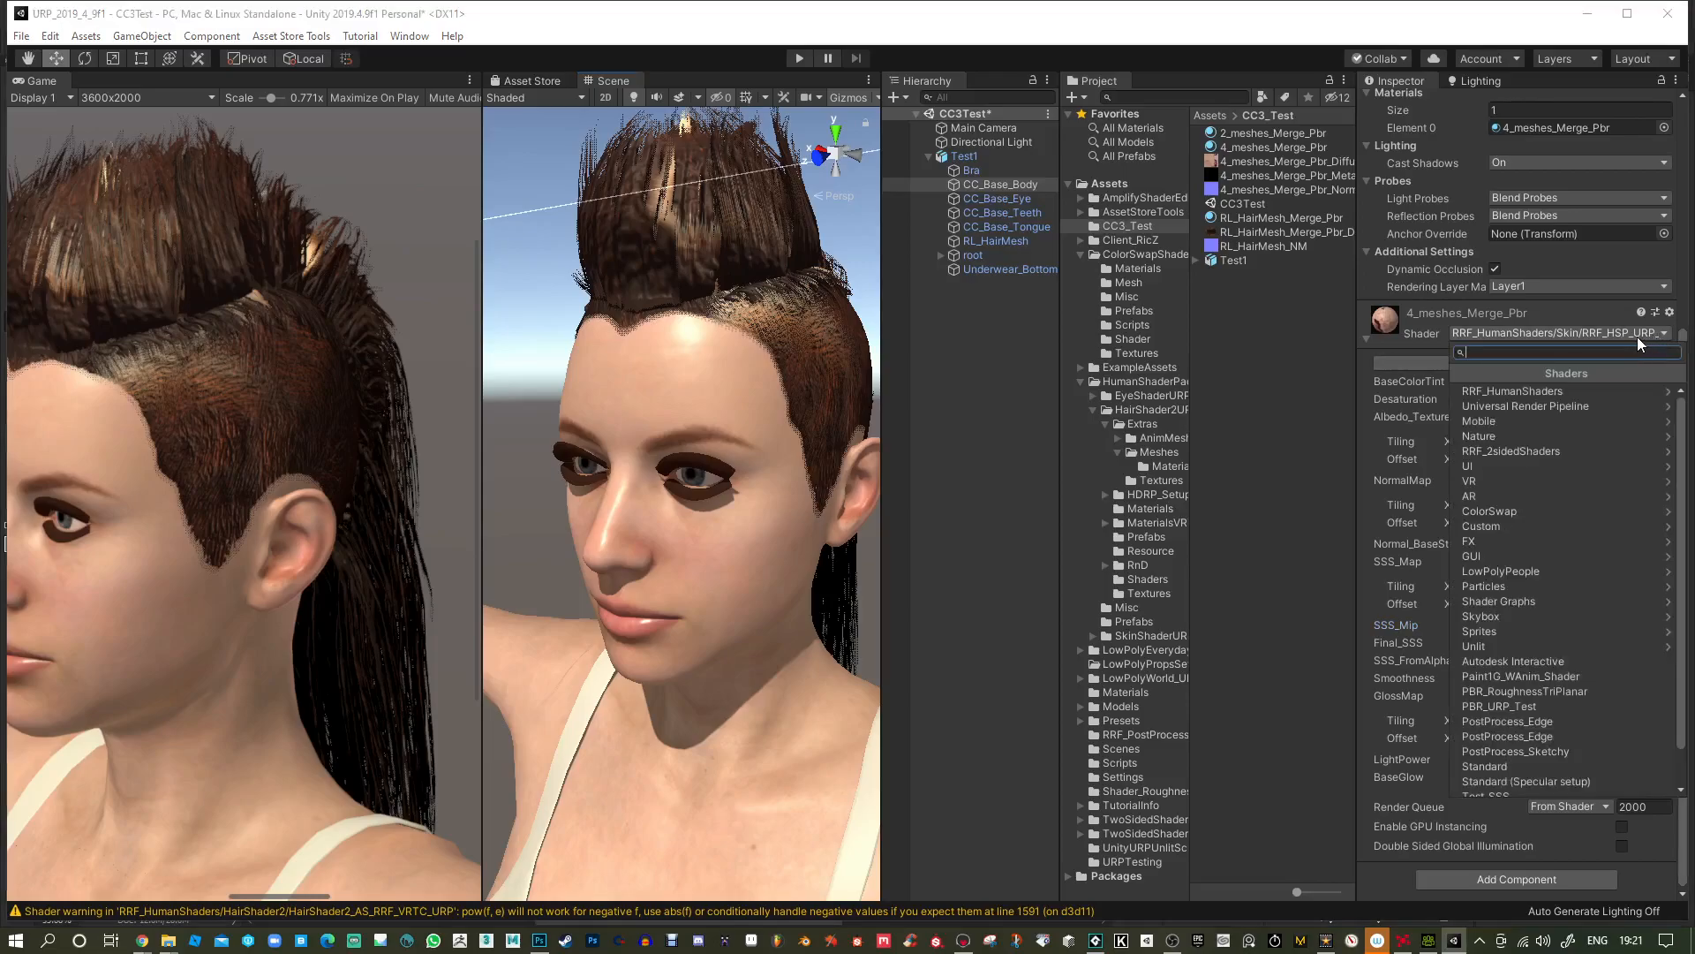
click(1587, 390)
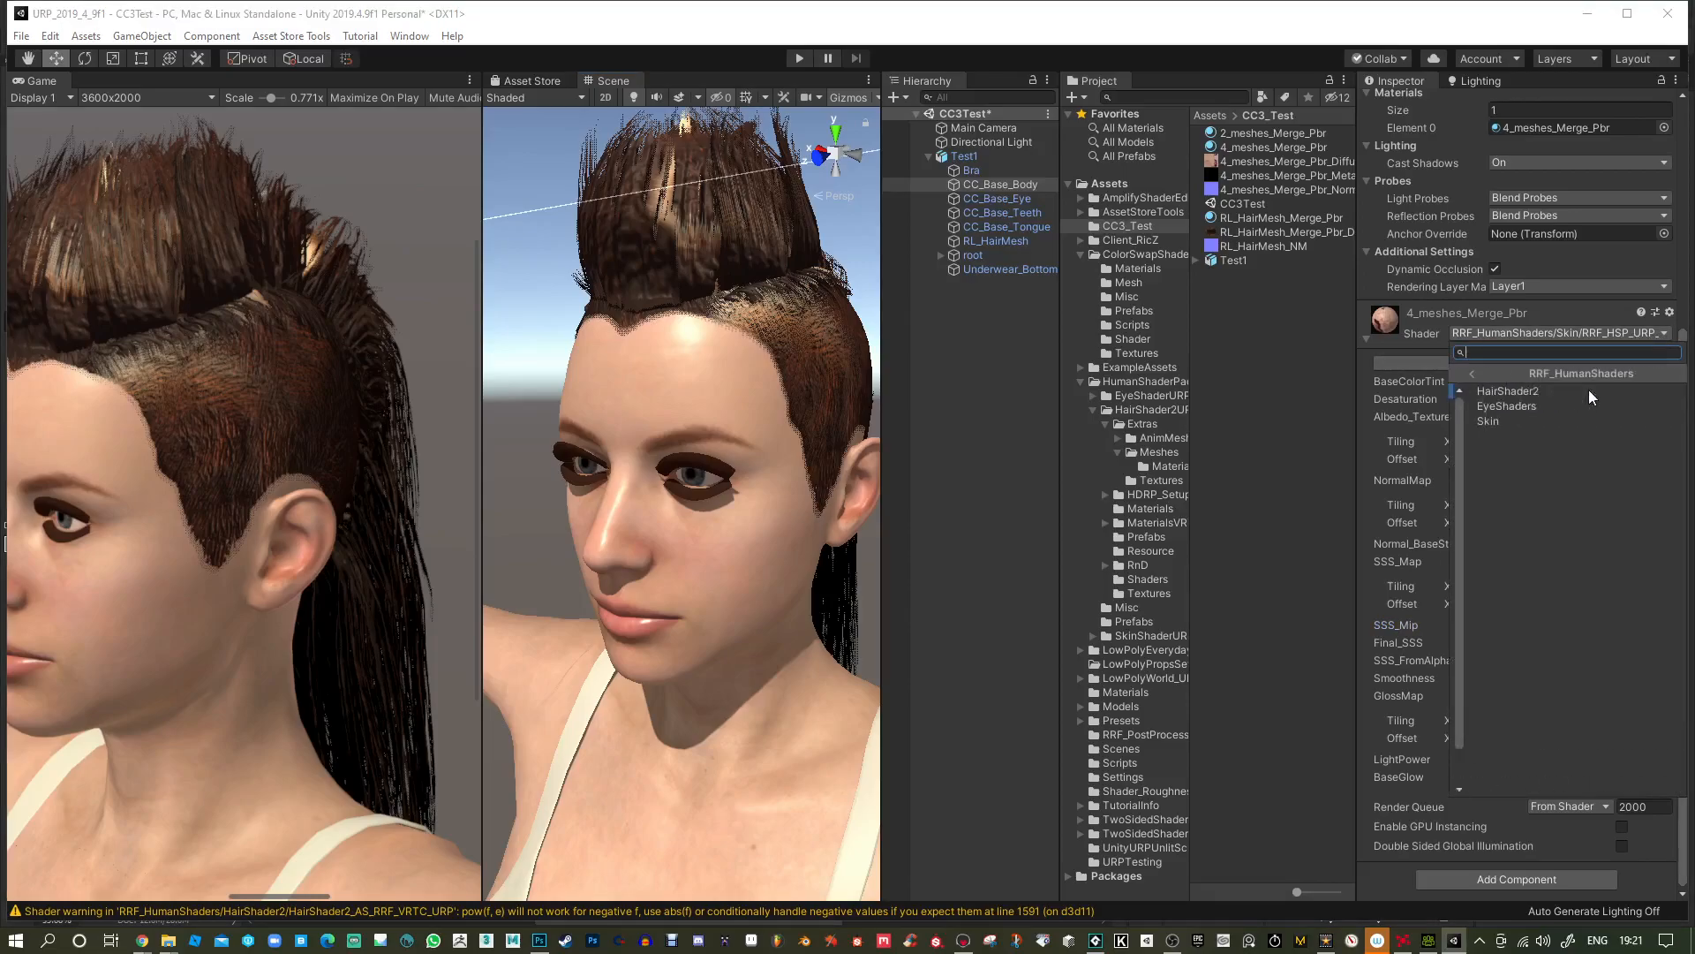
click(1533, 421)
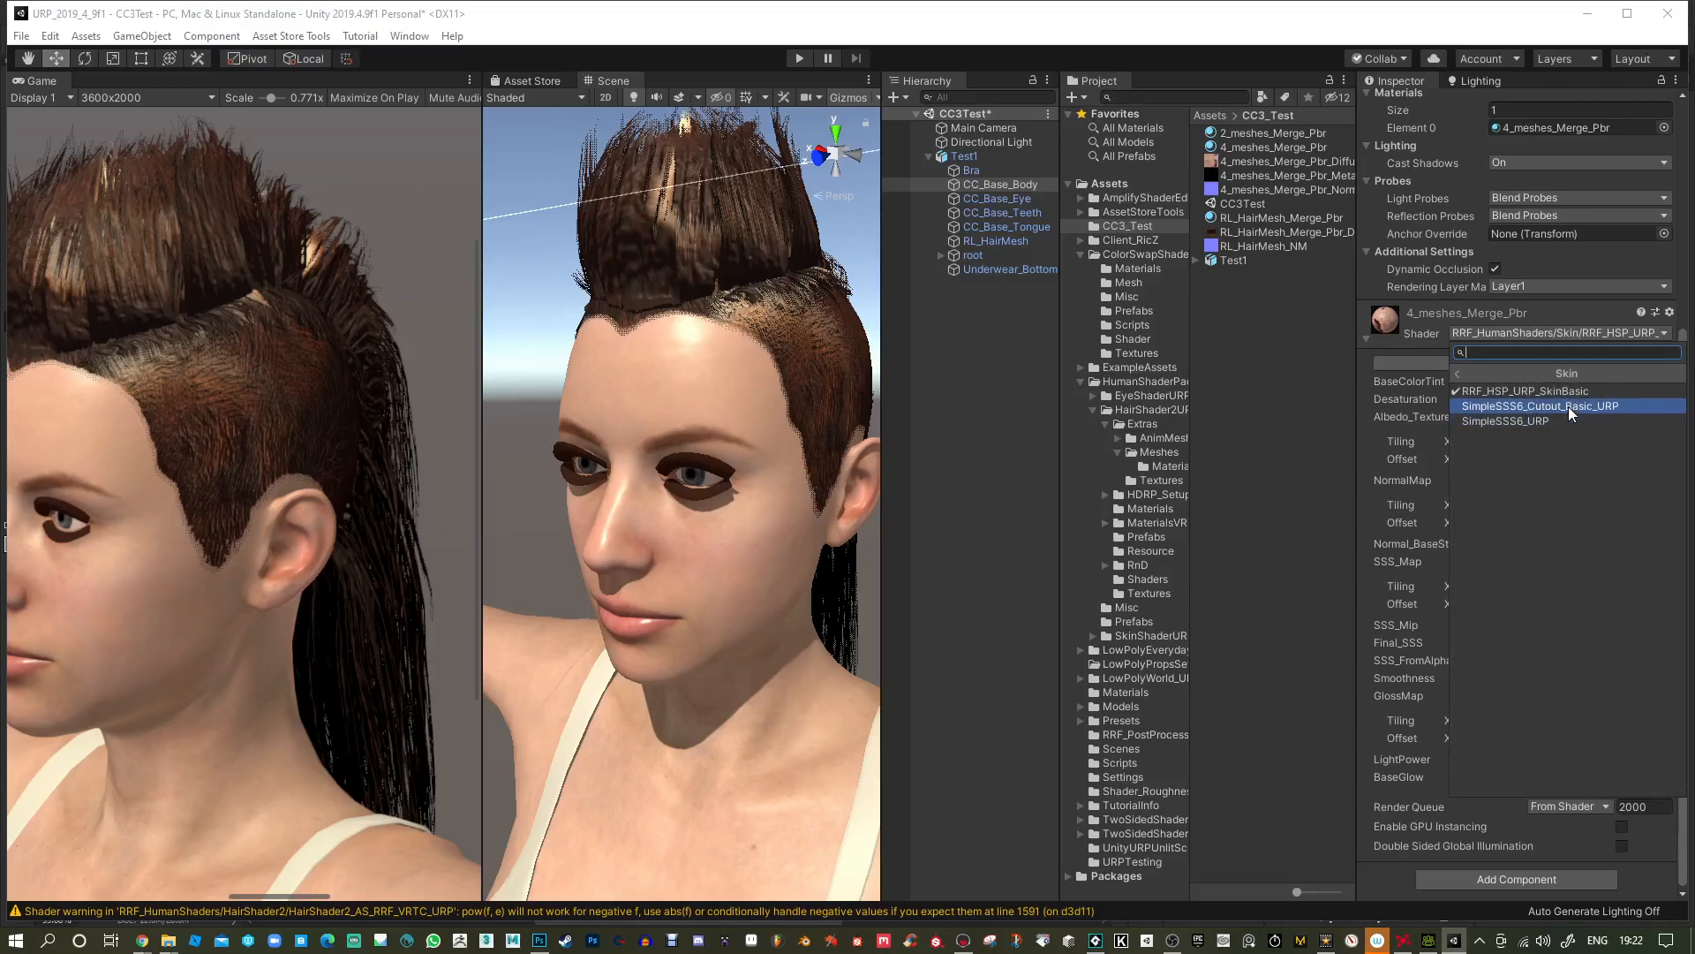
click(1568, 406)
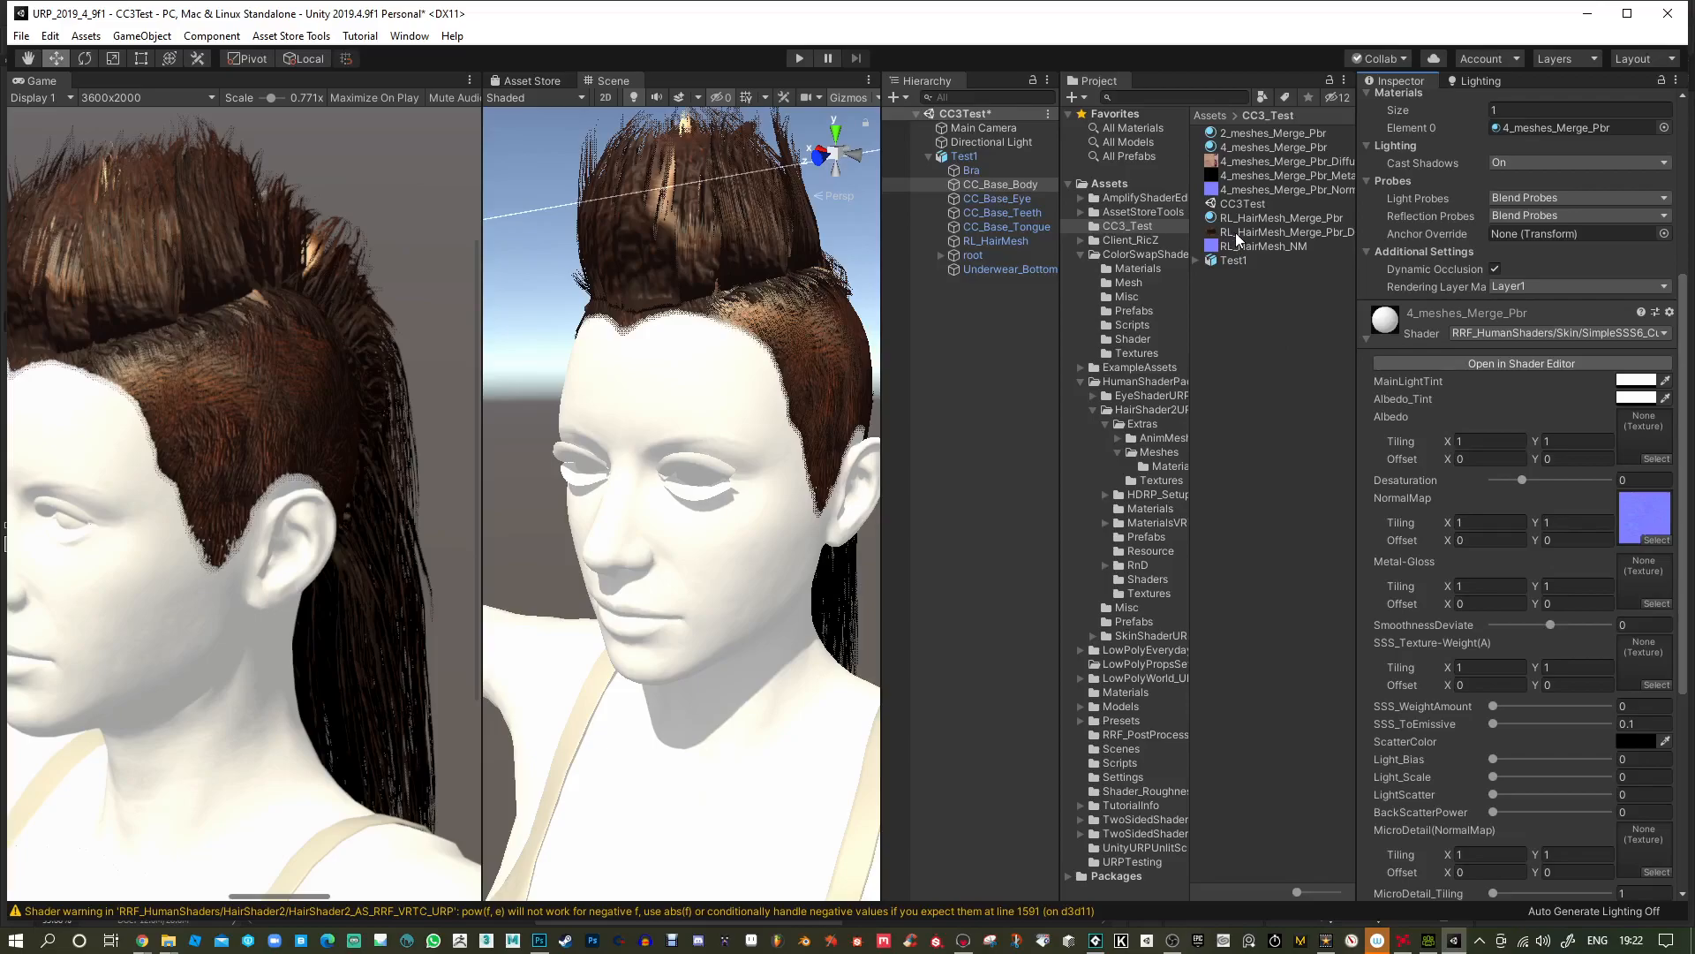
Assign 4_meshes_Merge_Pbr_Diffuse to the body material's Albedo and SSS_Texture-Weight(A), and 4_meshes_Merge_Pbr_MetallicAlpha to its Metal-Gloss.
drag(1236, 161, 1630, 432)
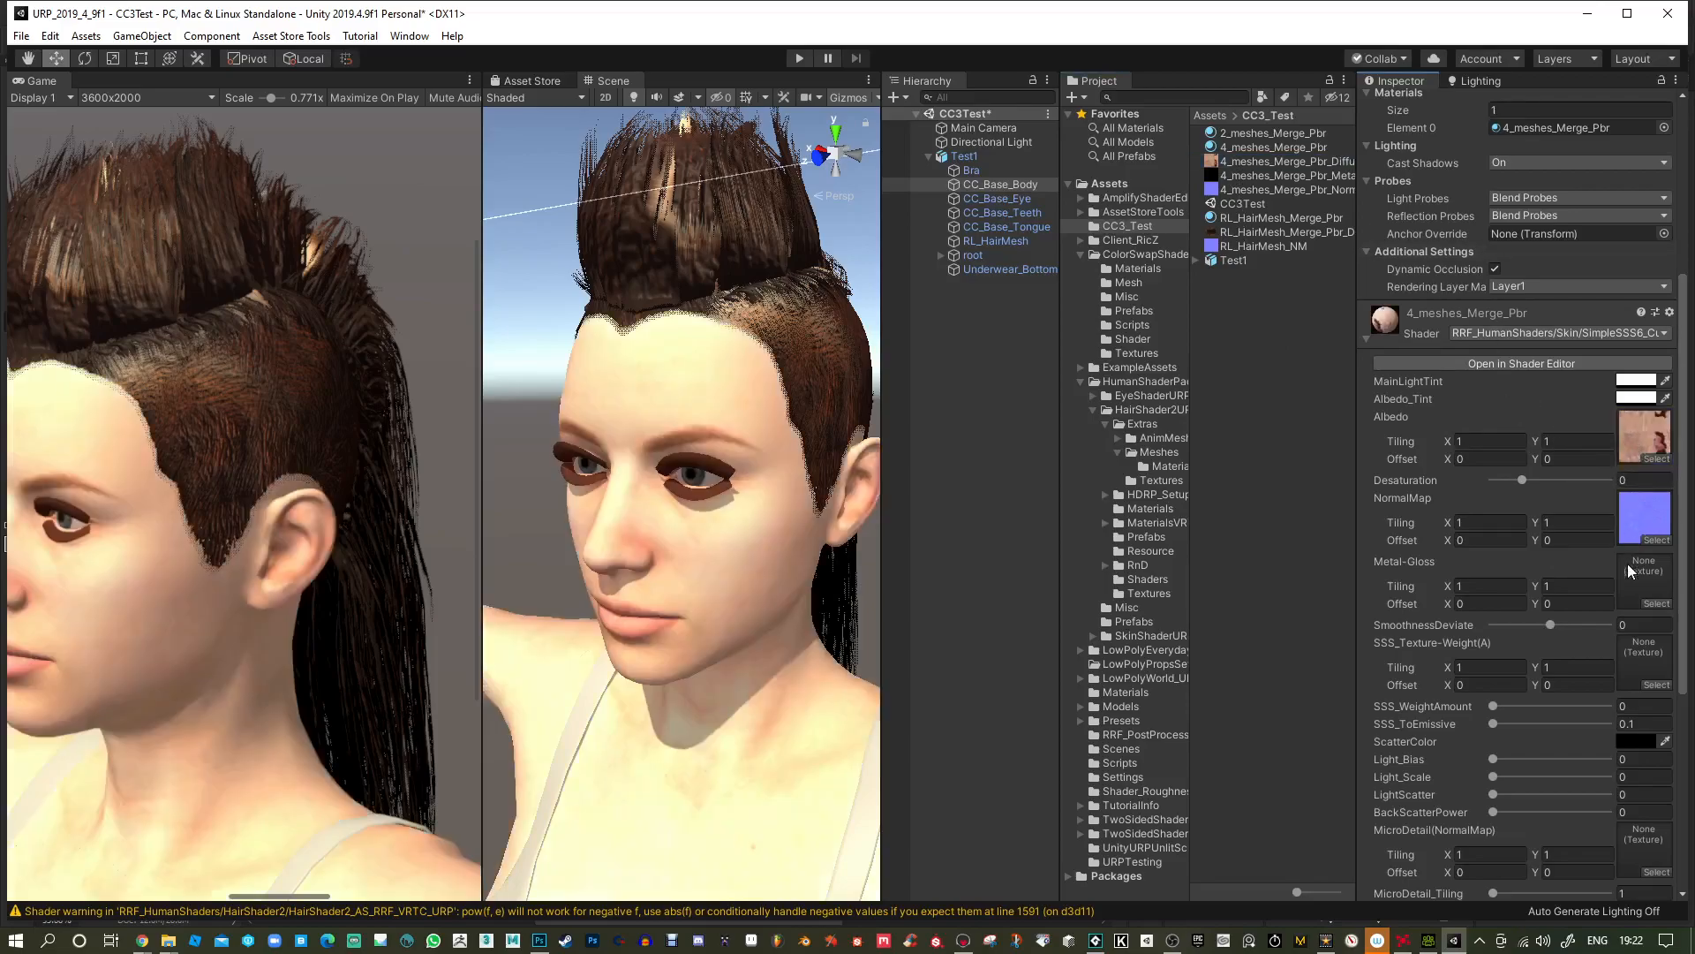
drag(1312, 182, 1637, 569)
drag(1269, 160, 1550, 618)
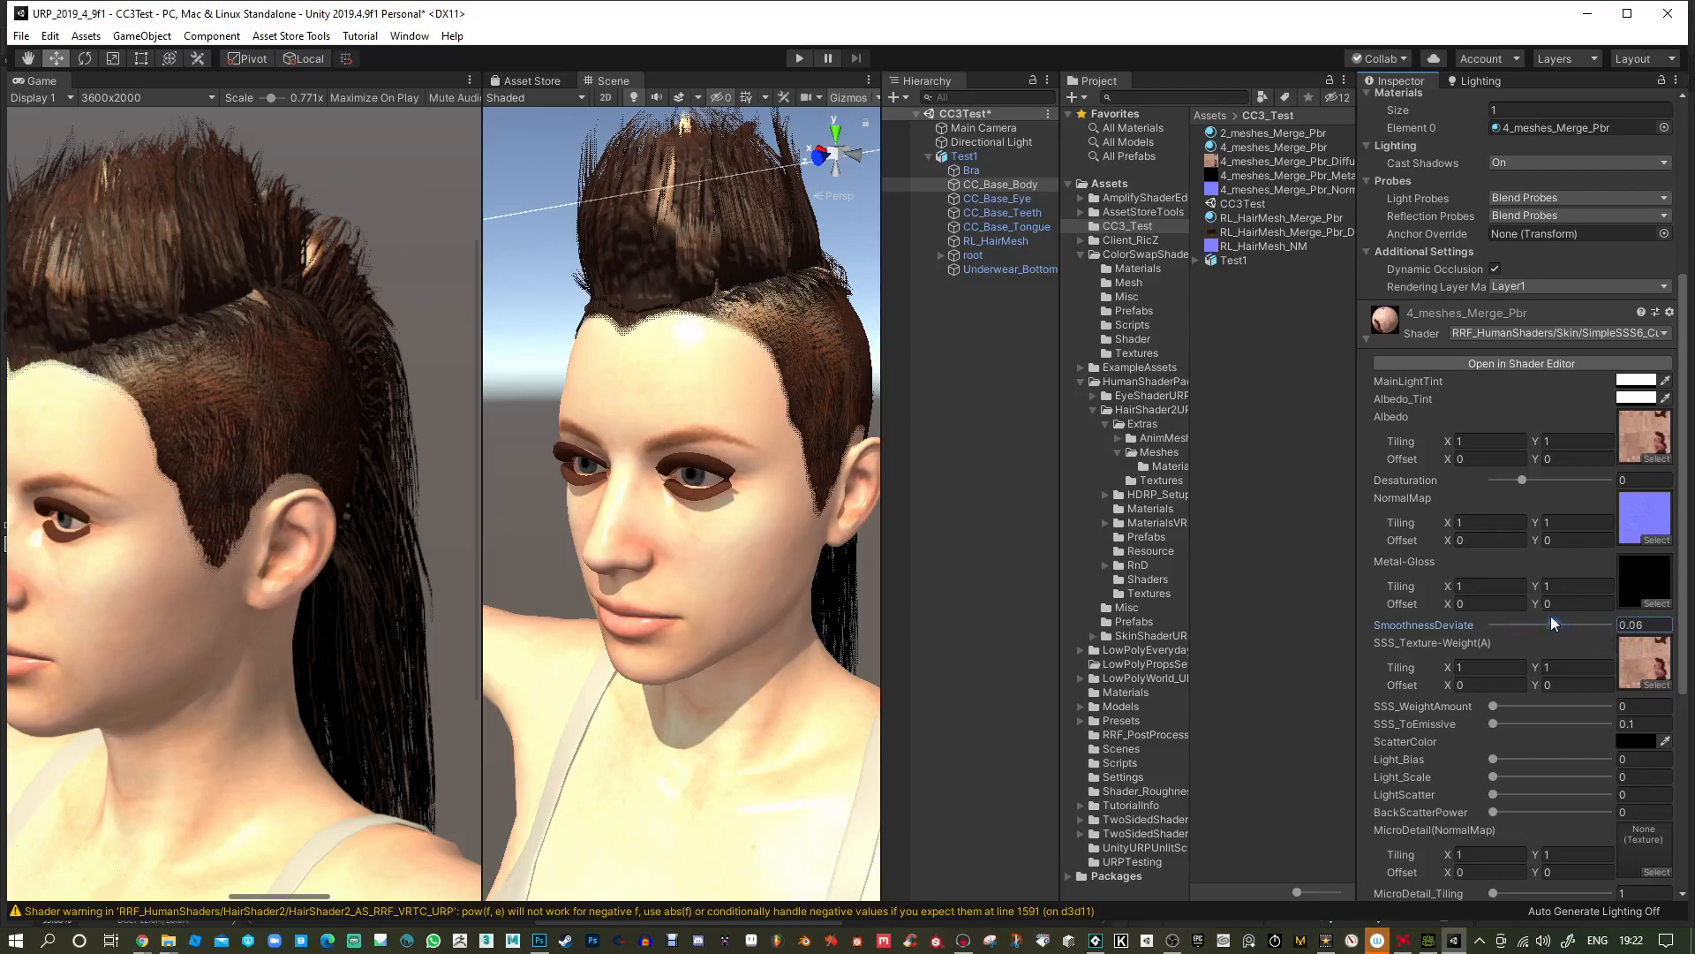
Set the skin's Desaturation to -0.03, darken MainLightTint to a mid-light grey and set Albedo_Tint to D4D4D4.
mouse_move(1524, 477)
mouse_down()
mouse_move(1496, 480)
mouse_move(1519, 482)
mouse_up()
click(1636, 380)
drag(1570, 609, 1544, 568)
click(1677, 445)
click(1638, 400)
drag(1539, 580, 1537, 568)
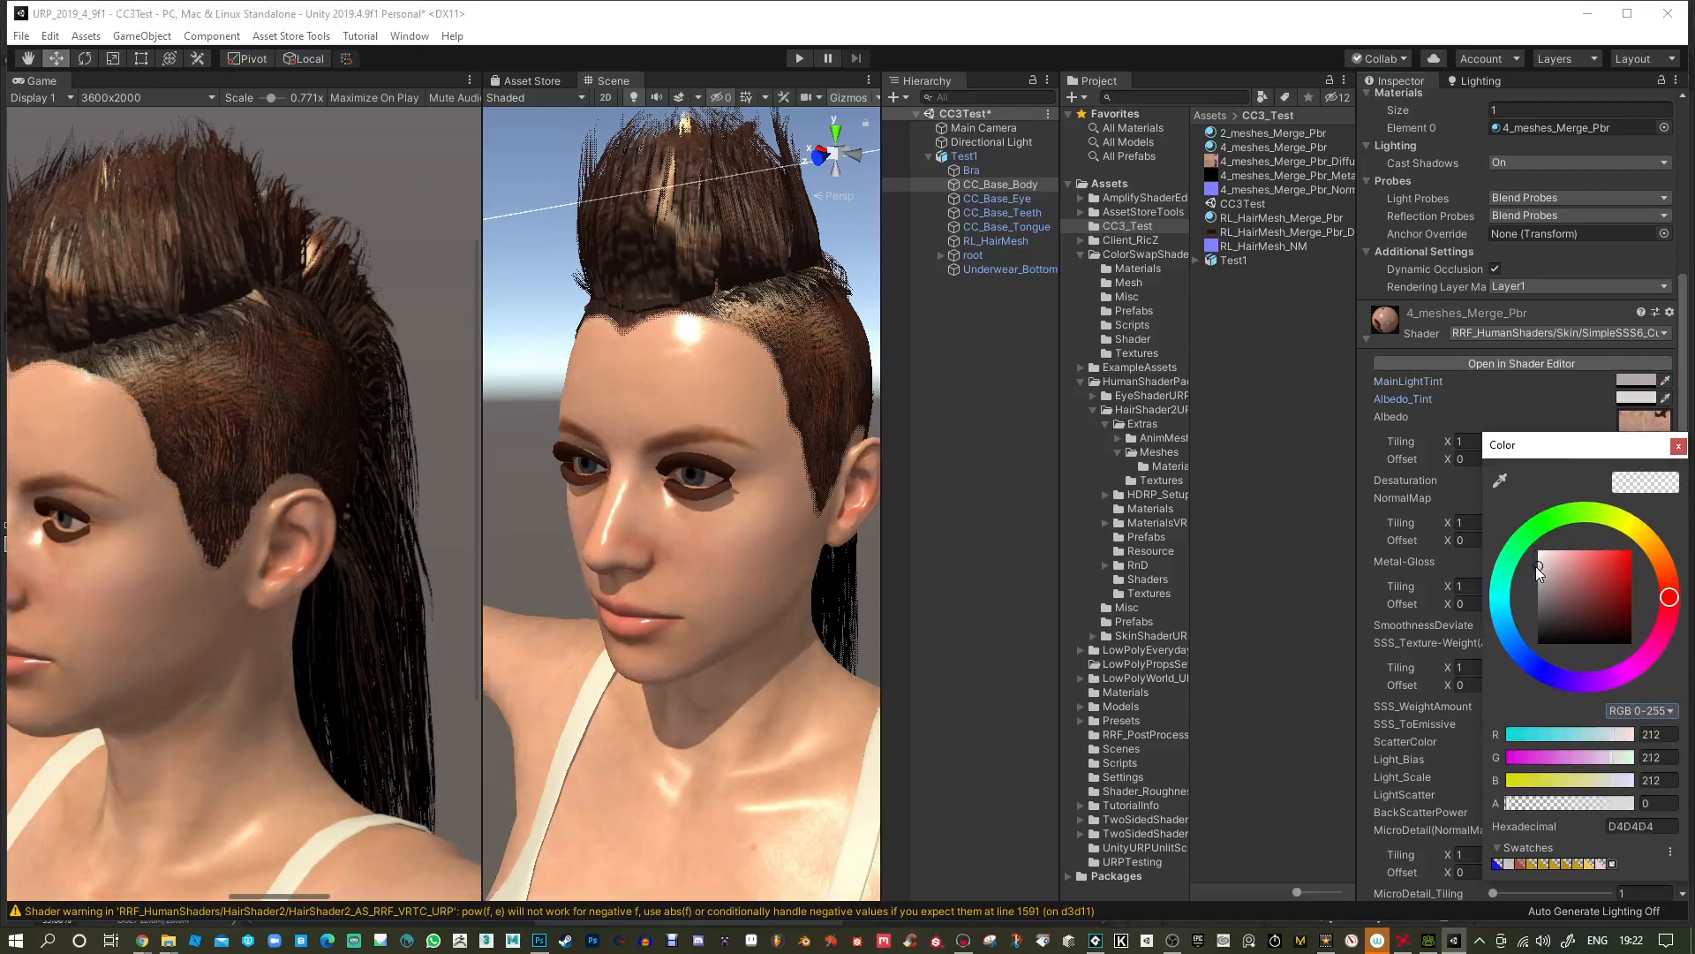
click(1677, 445)
Set the skin's SmoothnessDeviate to -0.12, SSS_WeightAmount to 0.414, SSS_ToEmissive 0.89, Light_Bias 0.353, Light_Scale 3.3, LightScatter 0.299 and BackScatterPower 1.16.
drag(1554, 624, 1543, 626)
key(alt)
drag(1508, 704, 1534, 759)
click(1532, 776)
click(1527, 794)
click(1526, 810)
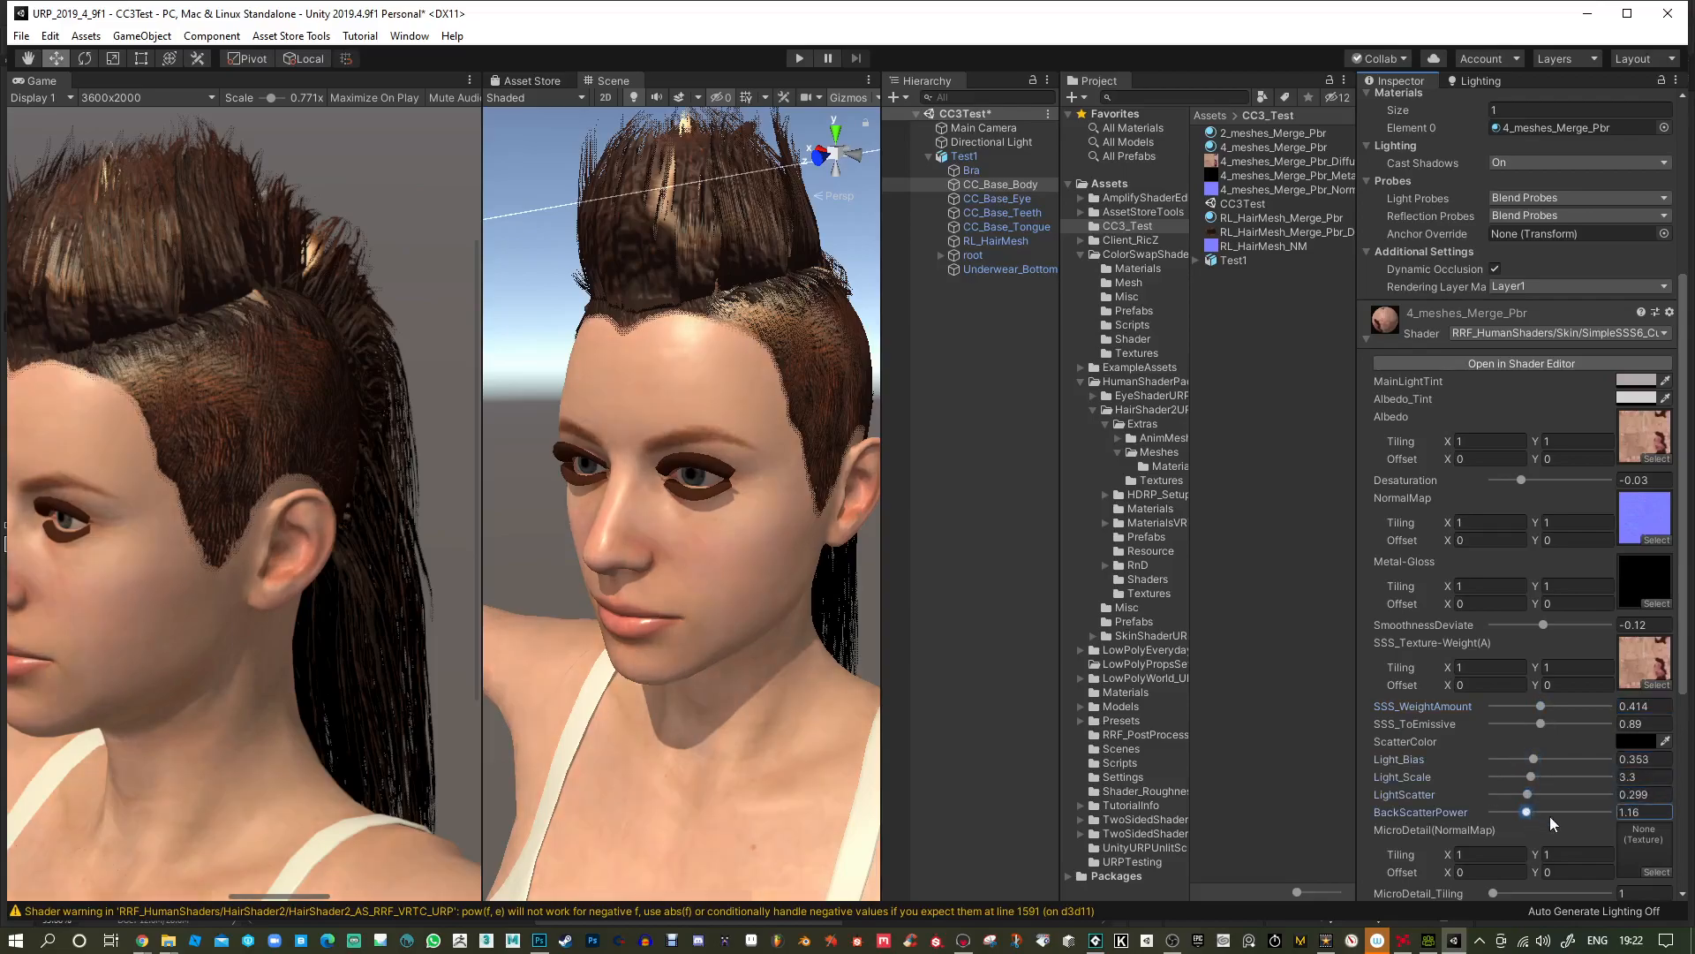
Try the SkinMicroB_Norm texture as the skin material's MicroDetail_WeightMap(Greyscale(R)).
scroll(1543, 809, down, 6)
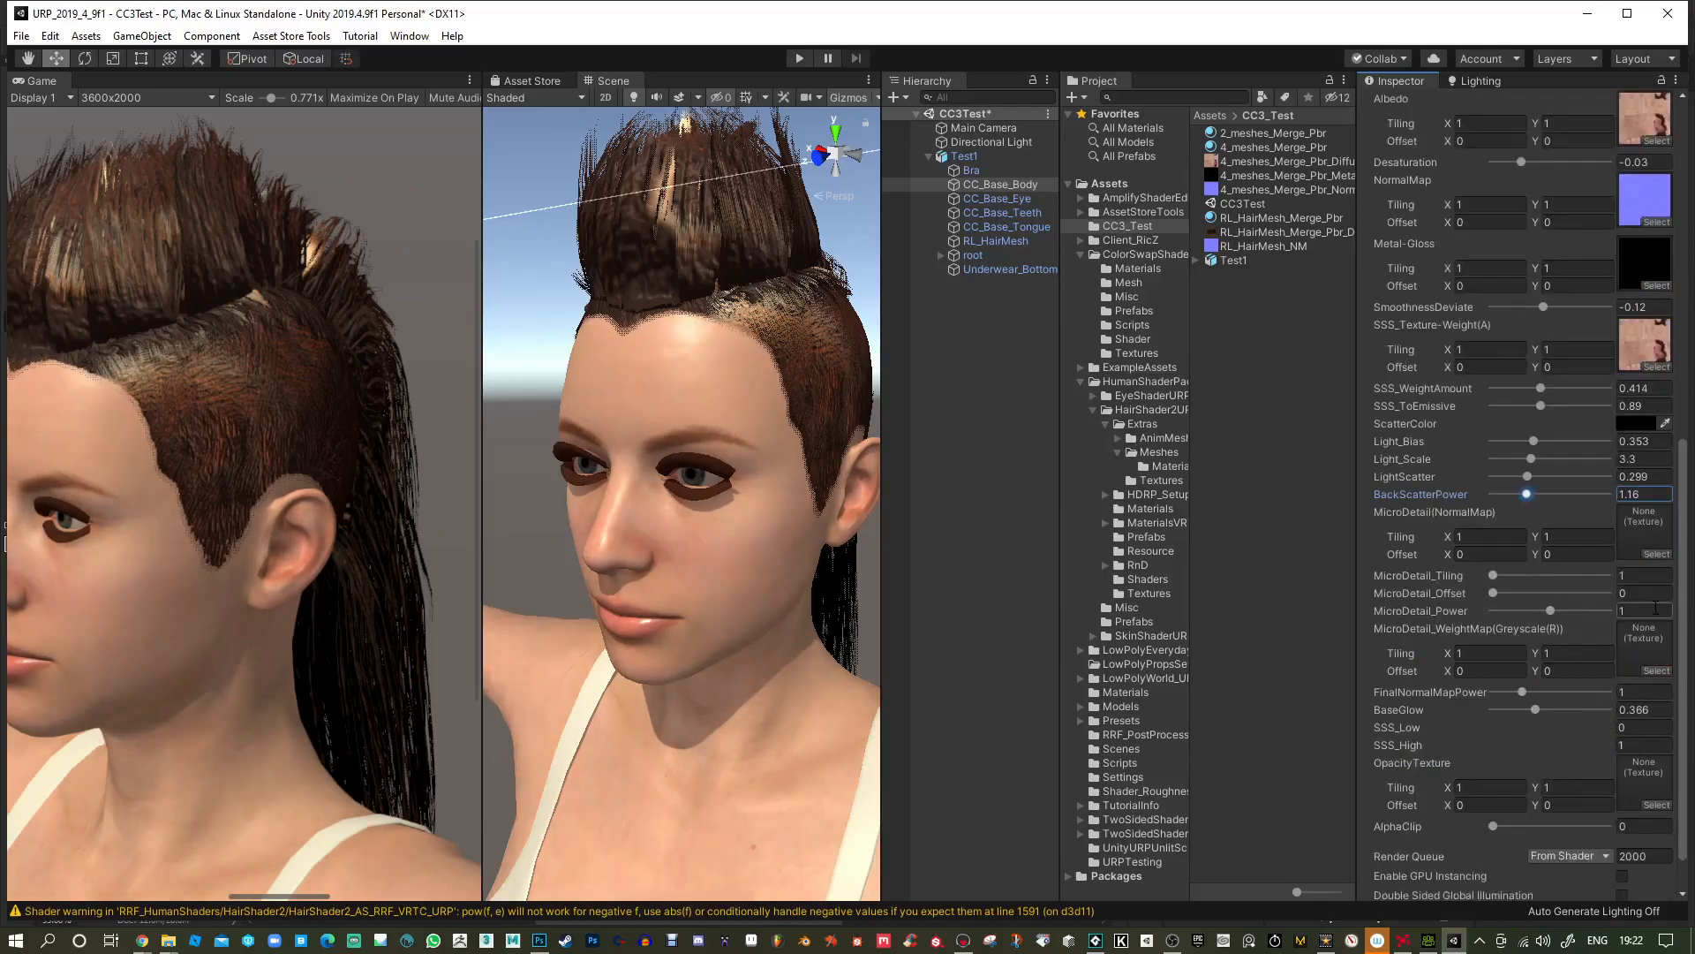
click(1660, 671)
text(micro)
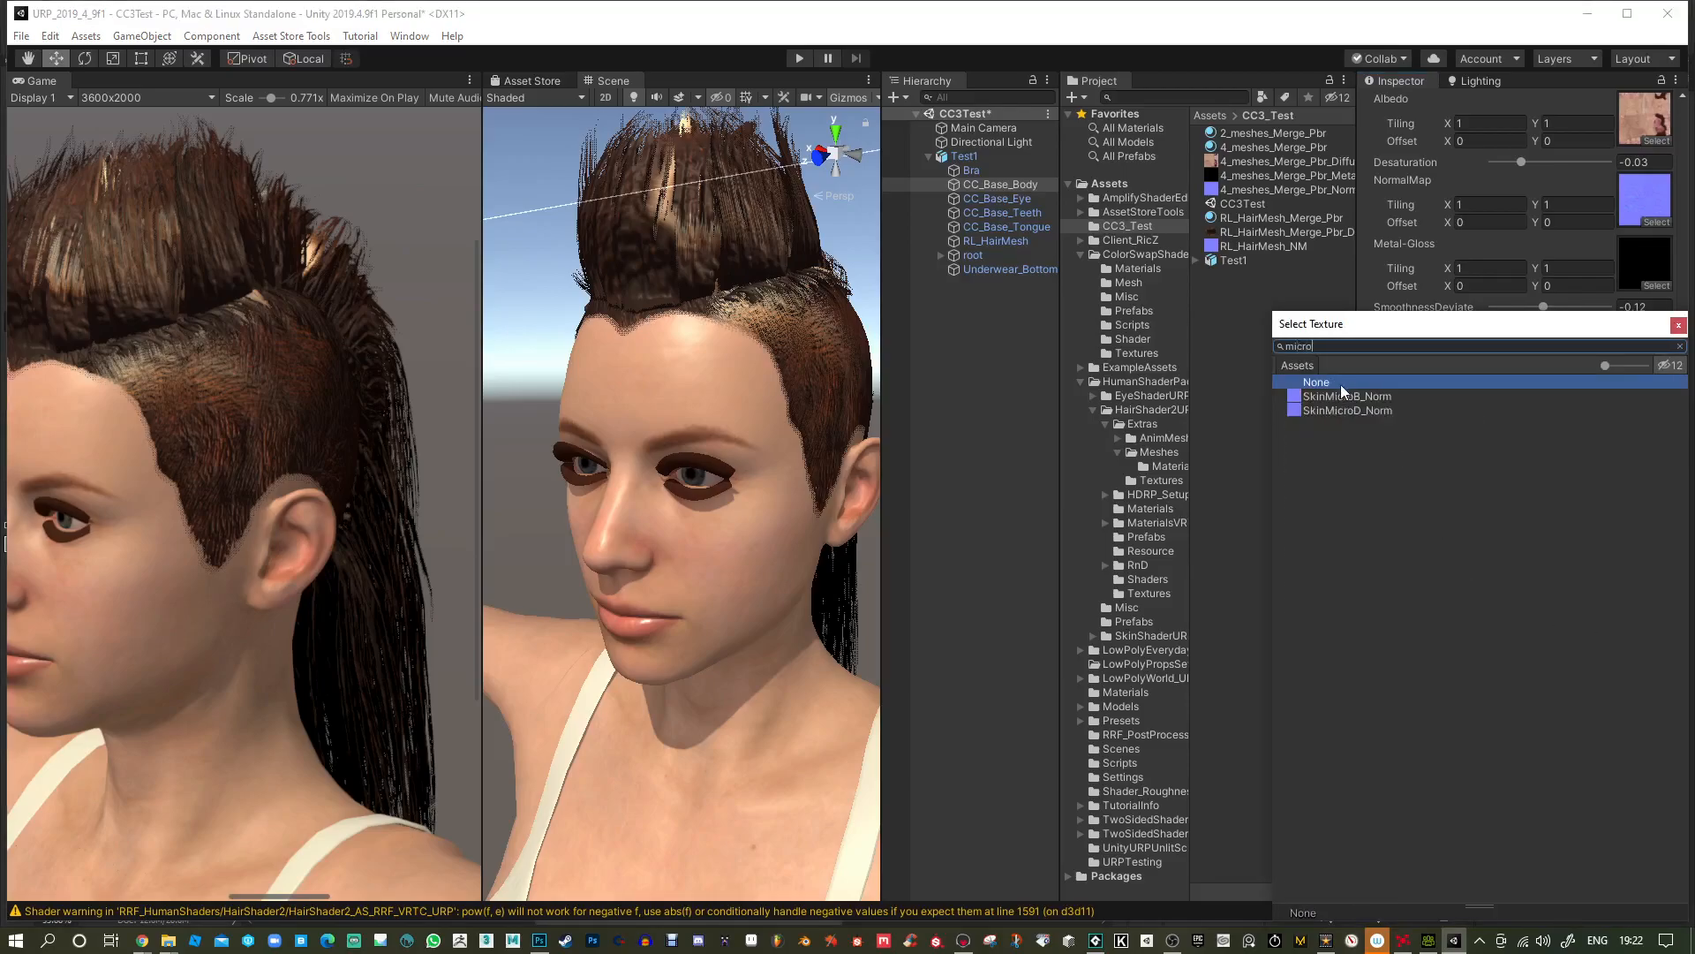
double_click(1342, 397)
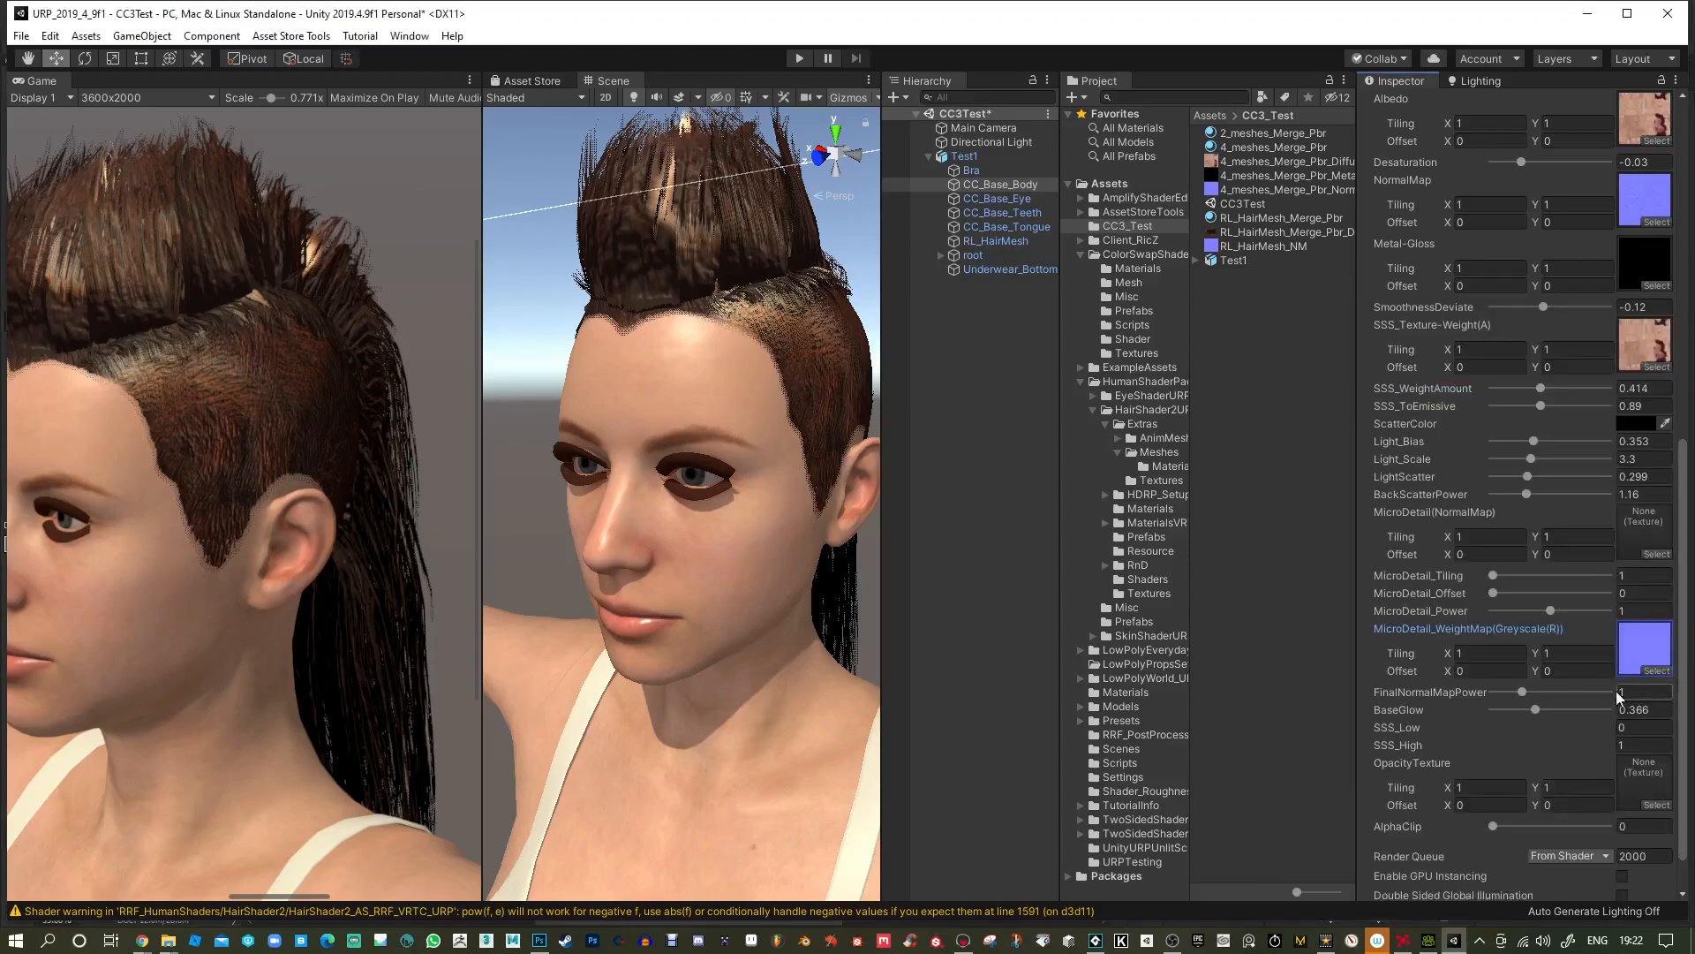
Try FinalNormalMapPower 1.72, MicroDetail_Tiling 2.08, MicroDetail_Offset 0.376 and MicroDetail_Power 2 on the skin material.
mouse_move(1551, 688)
mouse_down()
mouse_move(1579, 691)
mouse_move(1545, 689)
mouse_up()
drag(1552, 608, 1611, 611)
alt+right_drag(786, 334, 740, 574)
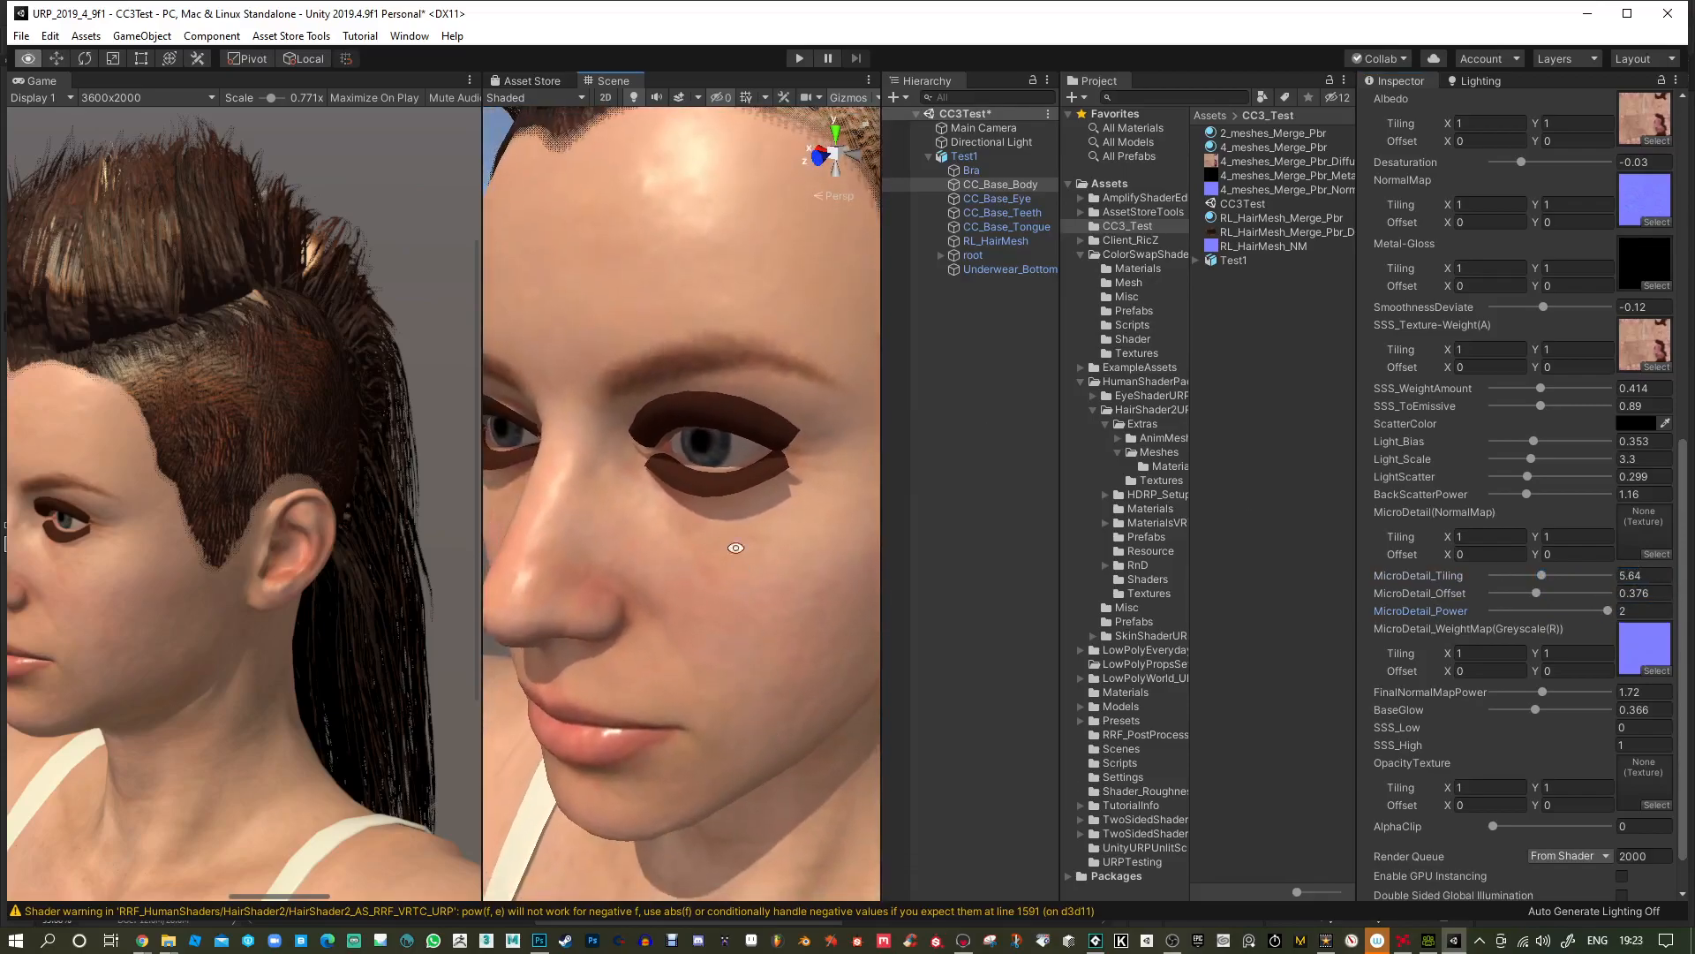
alt+drag(738, 572, 761, 567)
mouse_move(1534, 576)
mouse_down()
mouse_move(1500, 571)
mouse_move(1532, 579)
mouse_move(1509, 583)
mouse_up()
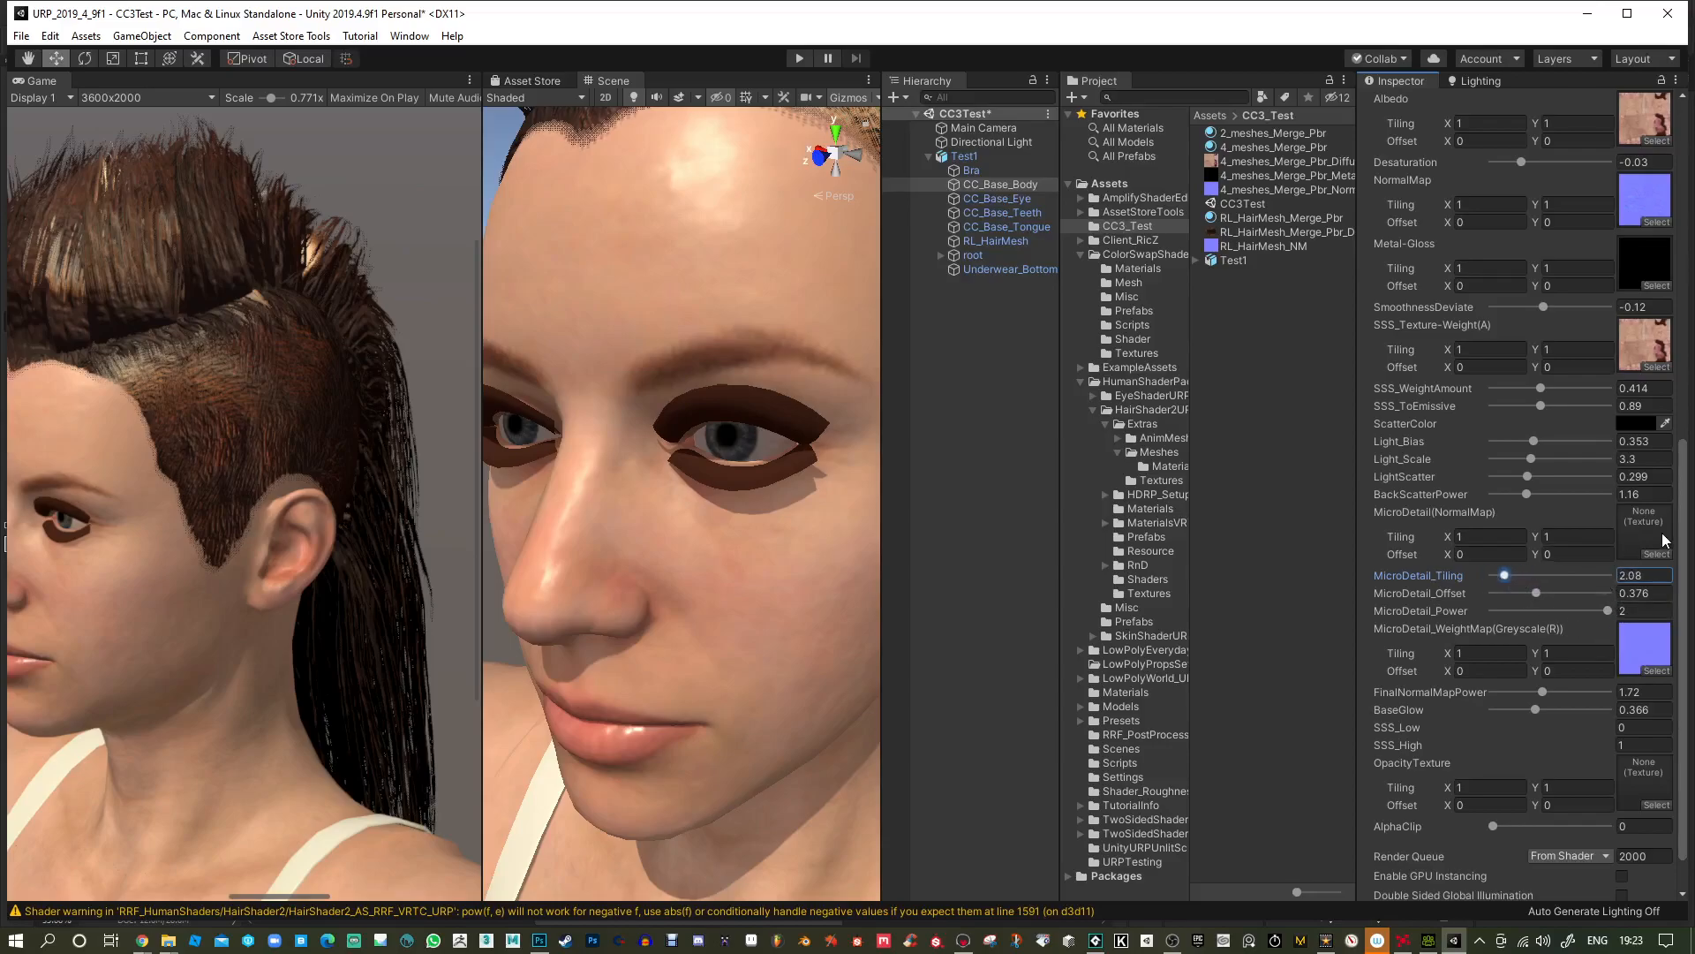
Clear the skin material's MicroDetail_WeightMap(Greyscale(R)) by setting its texture to None.
click(1658, 670)
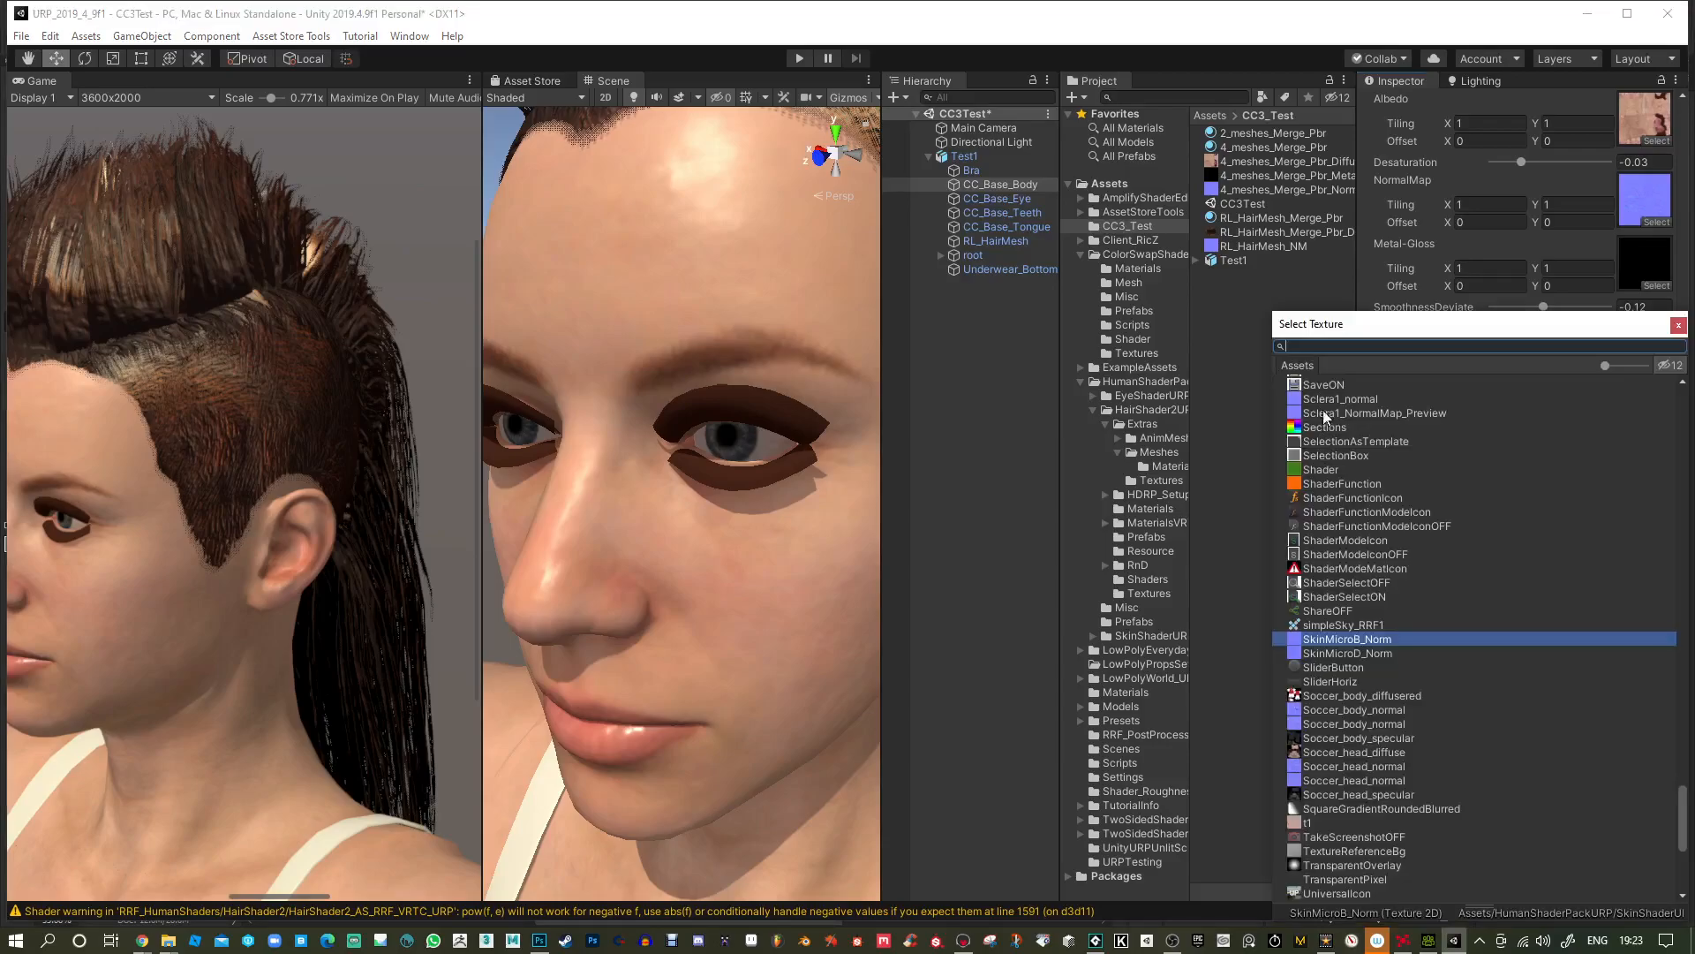
scroll(1335, 386, up, 4)
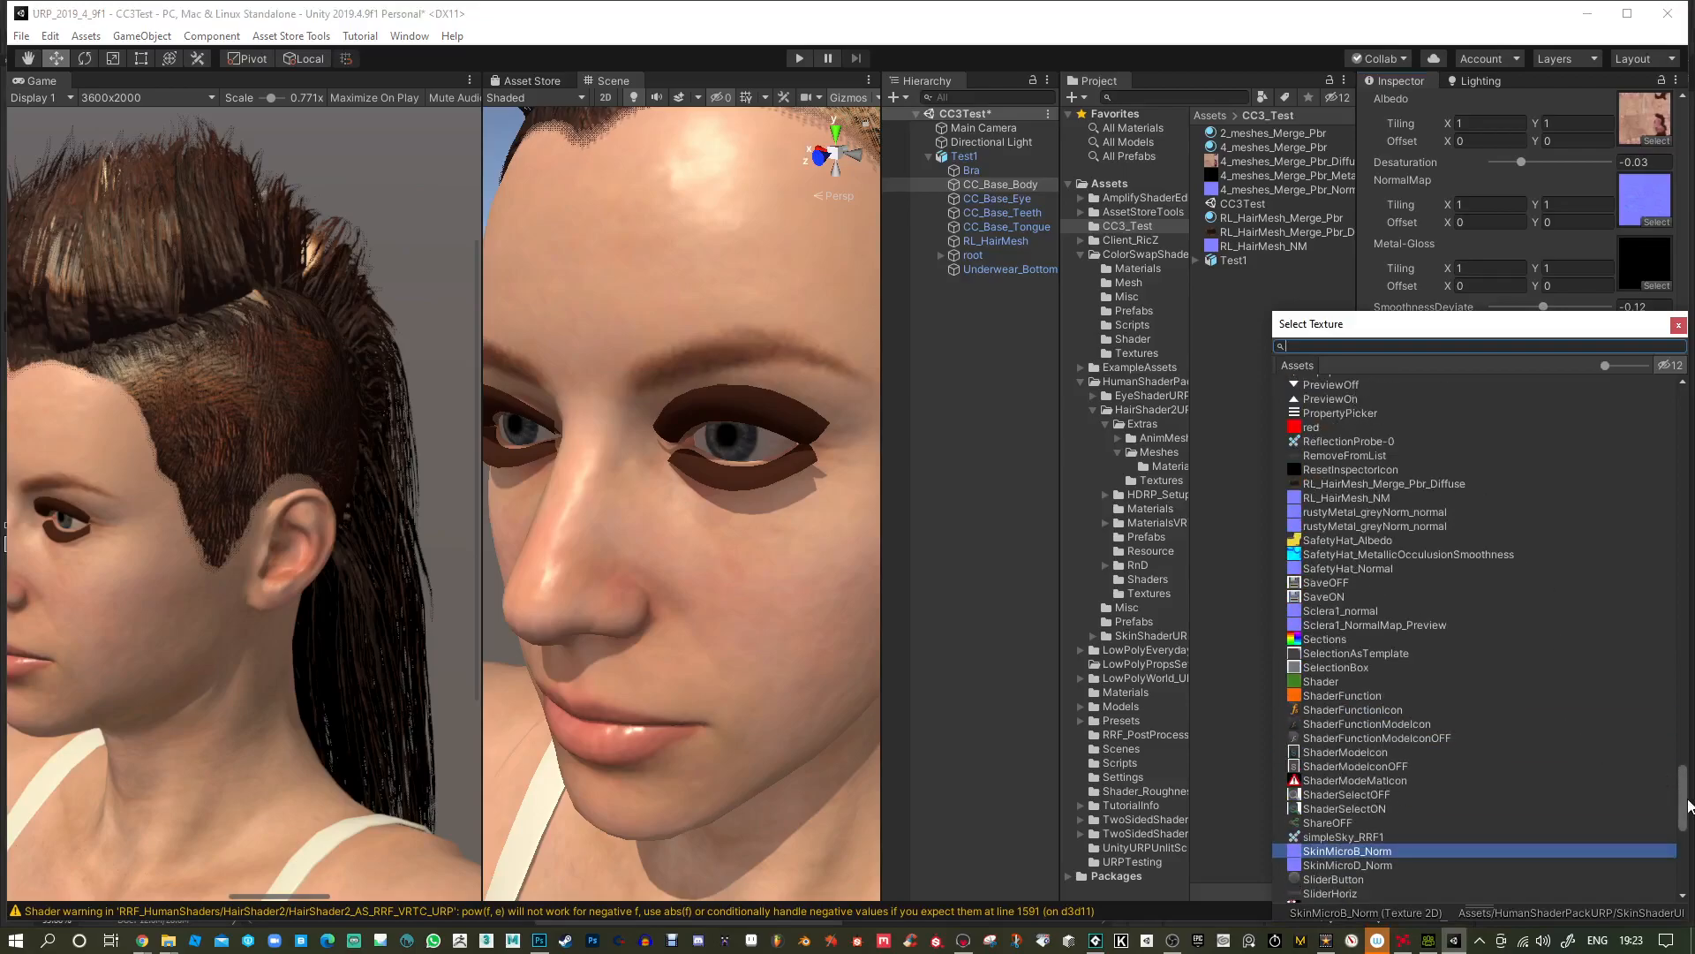
drag(1684, 796, 1683, 506)
scroll(1305, 378, up, 5)
double_click(1305, 378)
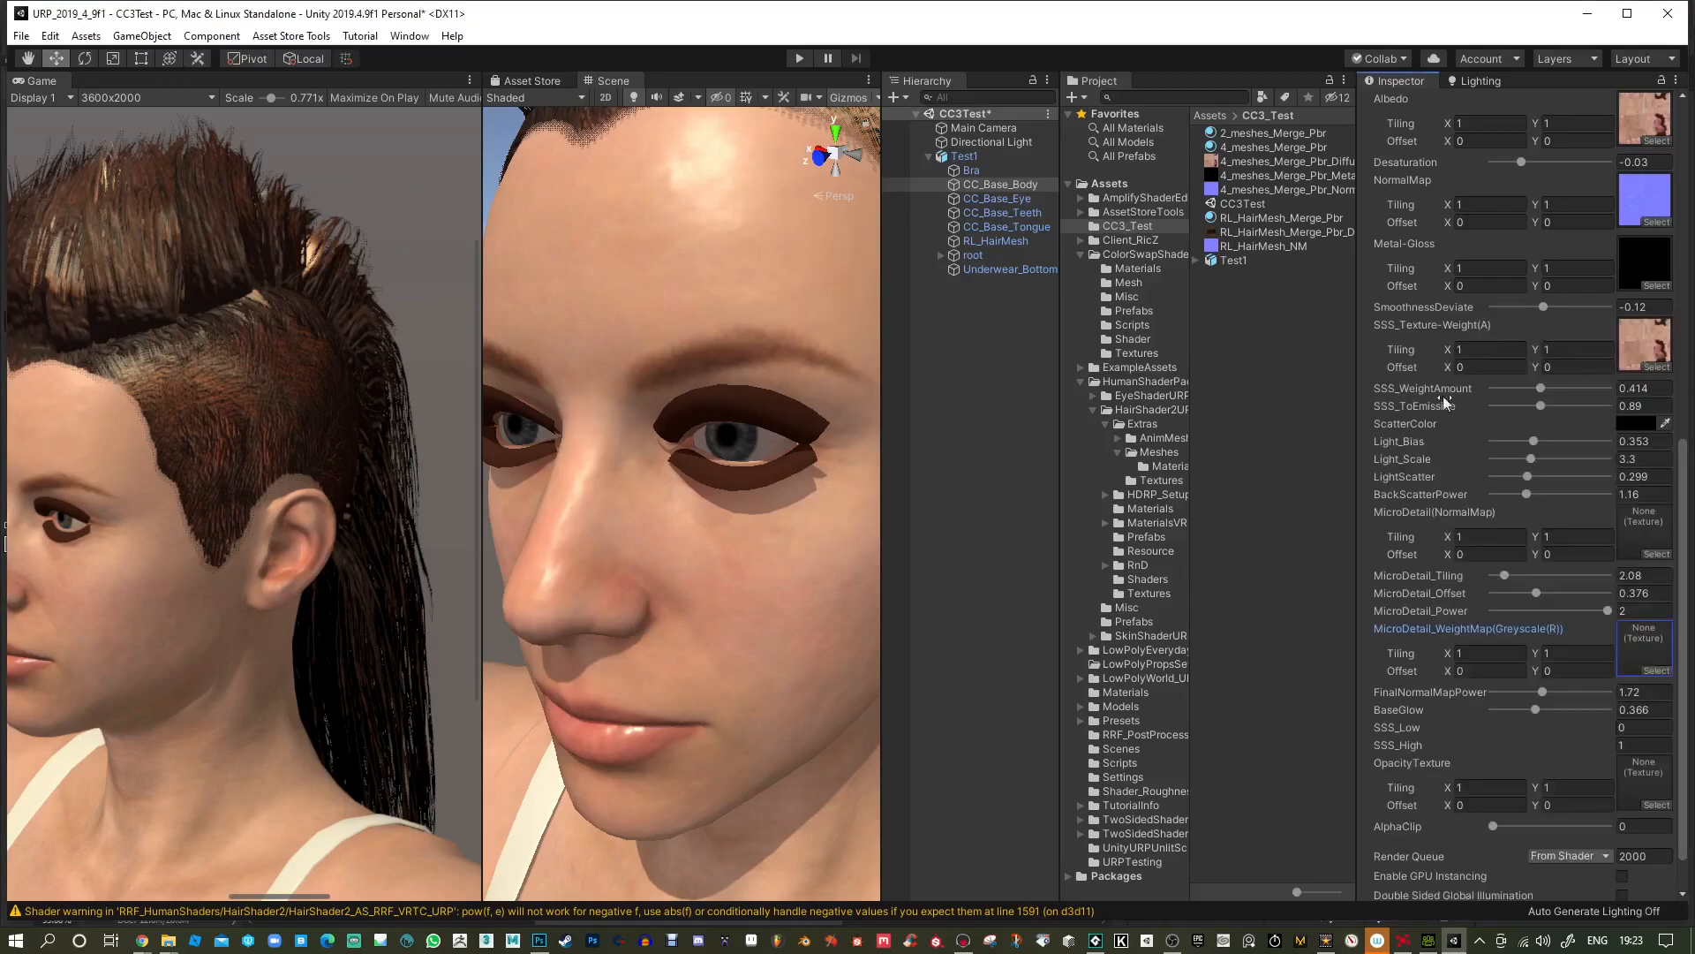
Search the textures for "micro" and assign SkinMicroB_Norm to the skin material's MicroDetail(NormalMap).
click(1642, 527)
click(1654, 553)
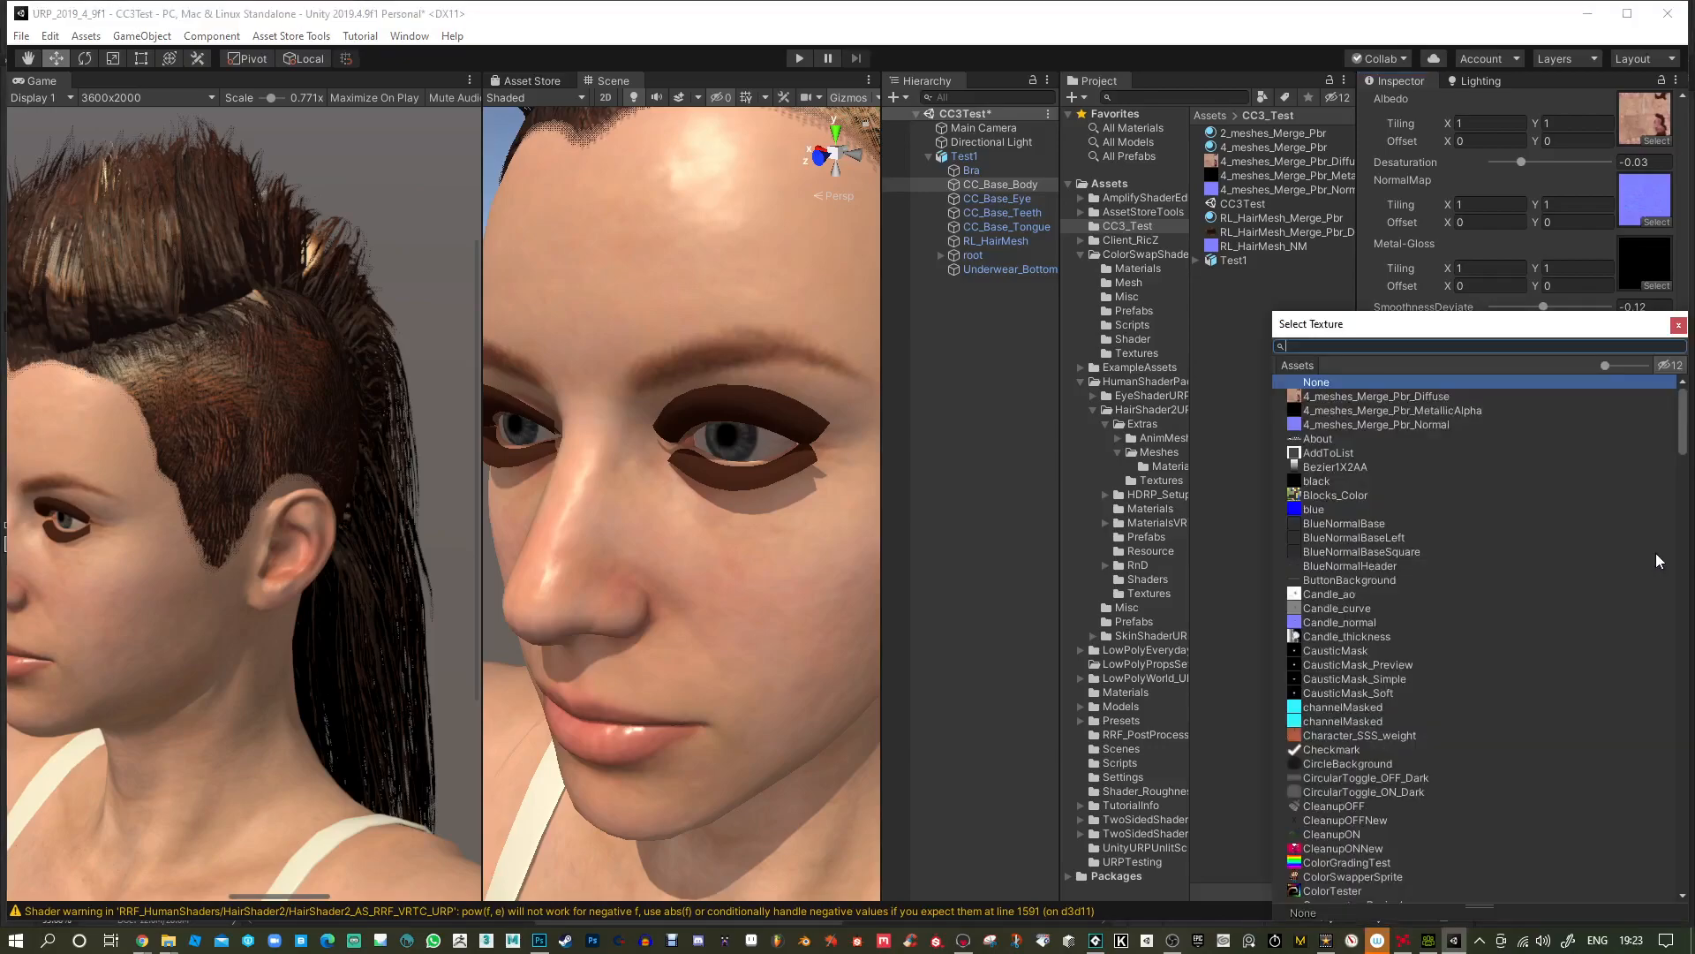
text(micro)
double_click(1351, 396)
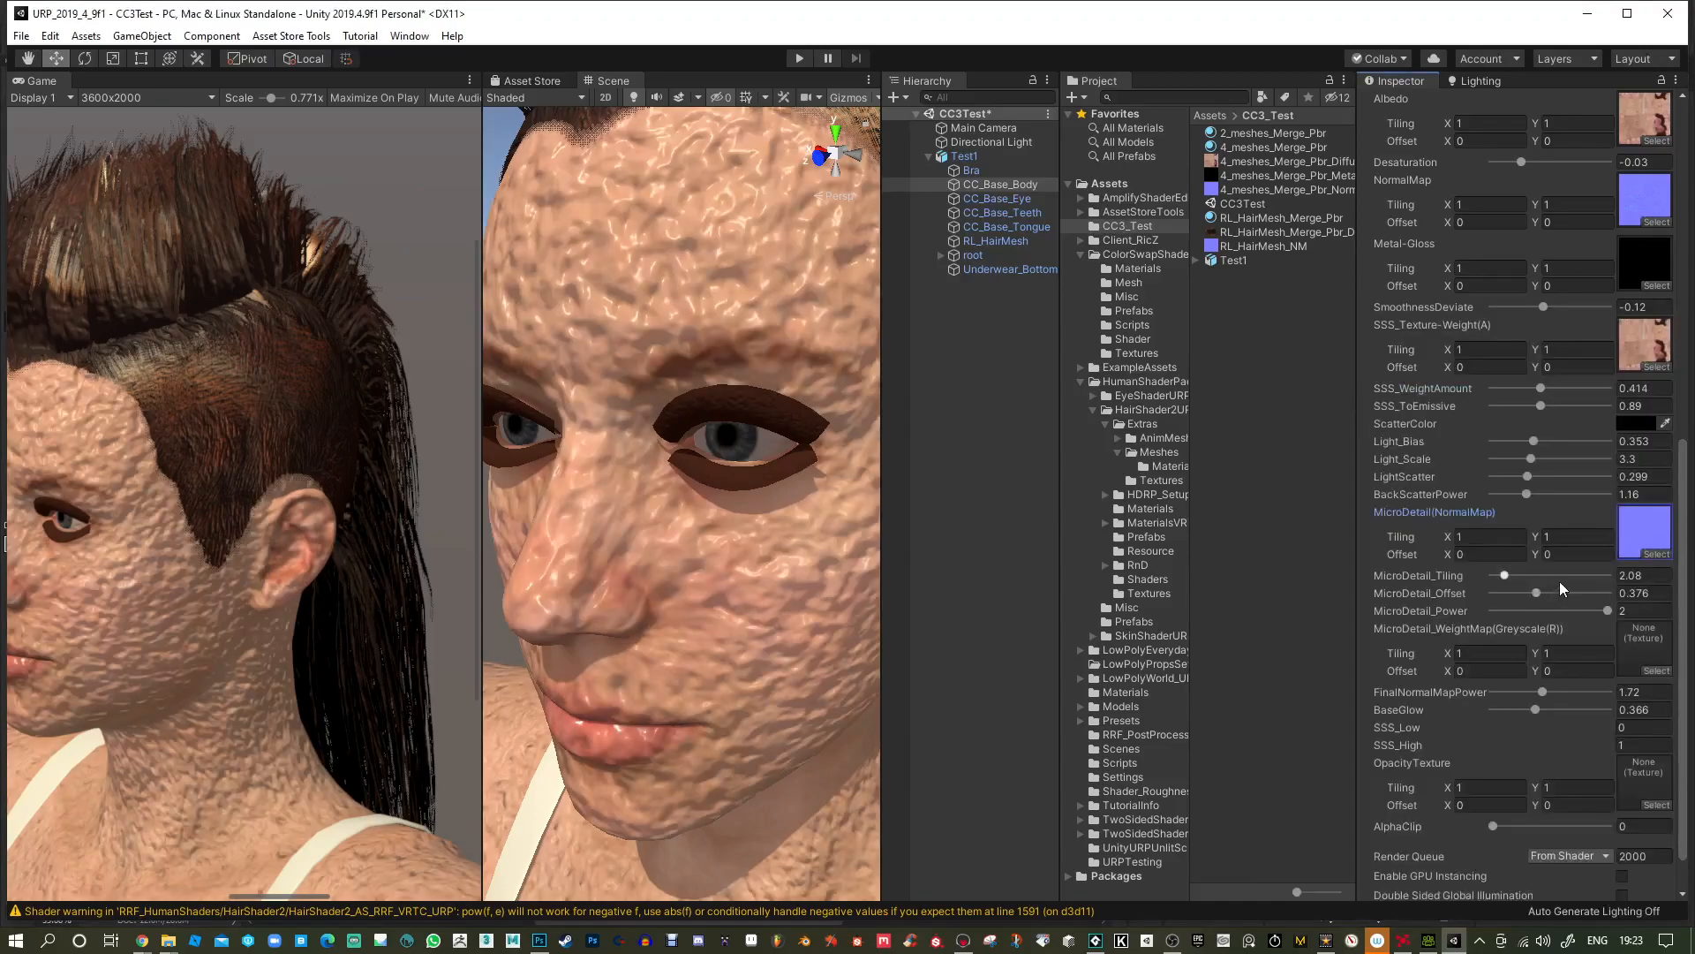
Set the skin's MicroDetail_Tiling to 12, MicroDetail_Offset to 0.307, MicroDetail_Power to 0.1, FinalNormalMapPower to 1.54 and BaseGlow to 0.289.
drag(1607, 609, 1499, 609)
mouse_move(1600, 575)
mouse_down()
mouse_move(1562, 576)
mouse_move(1613, 573)
mouse_up()
scroll(732, 540, down, 5)
alt+drag(732, 540, 740, 452)
scroll(673, 454, up, 2)
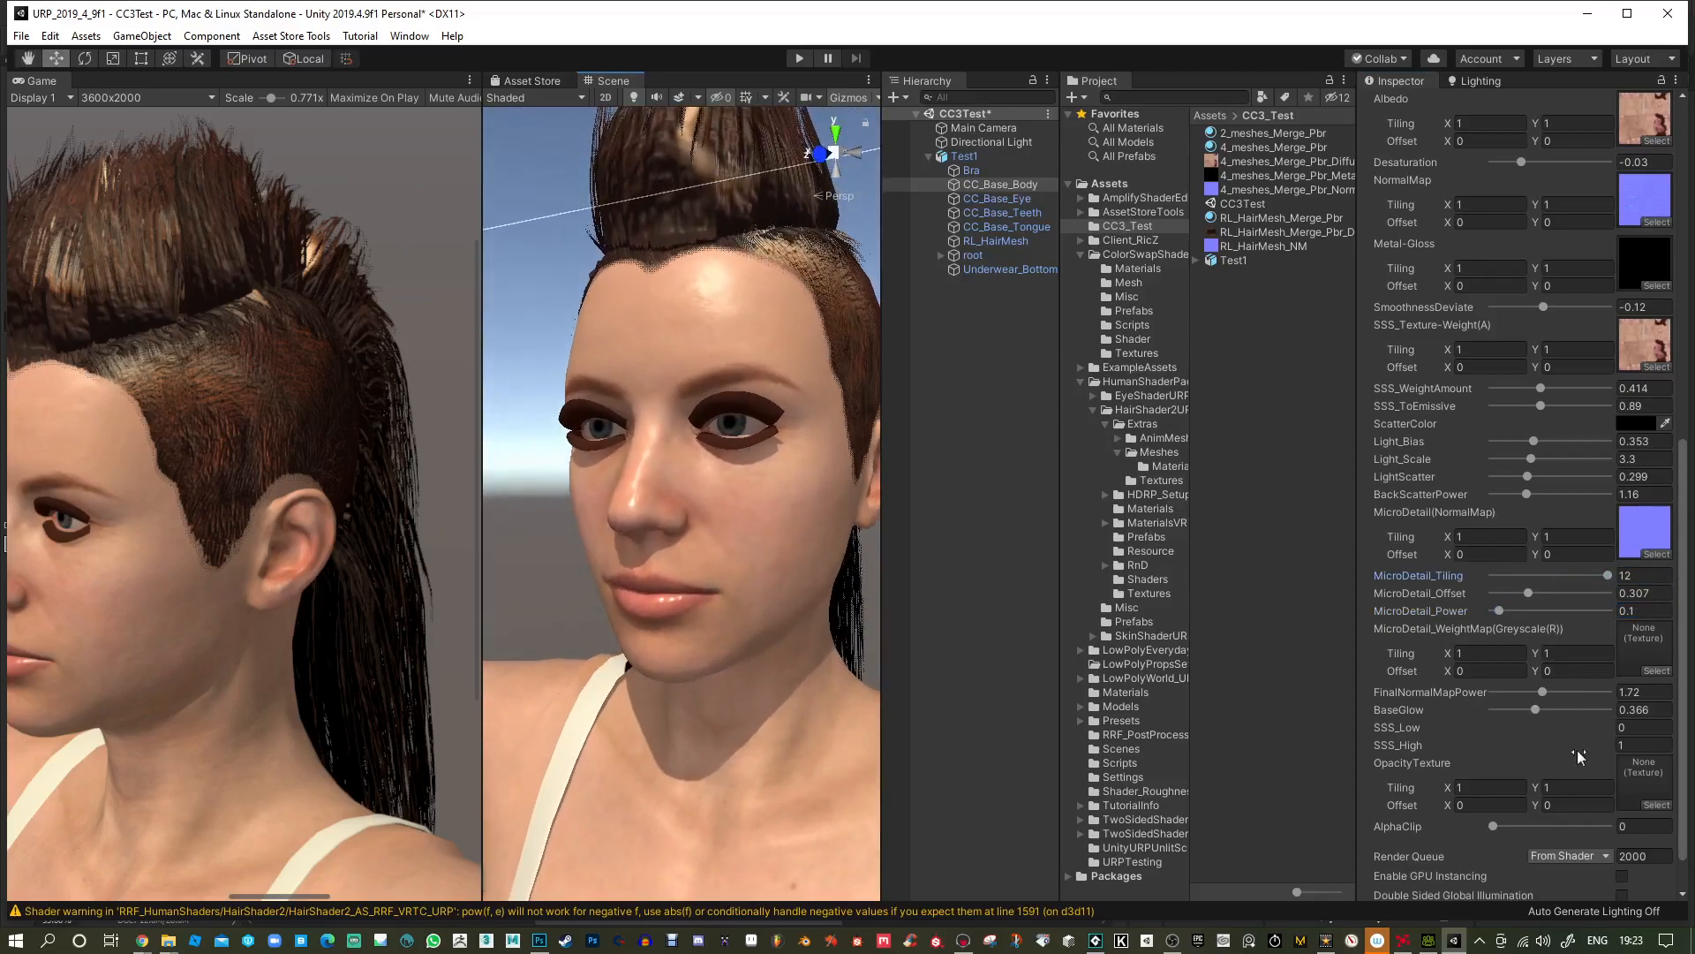
mouse_move(1544, 692)
mouse_down()
mouse_move(1591, 694)
mouse_move(1523, 702)
mouse_up()
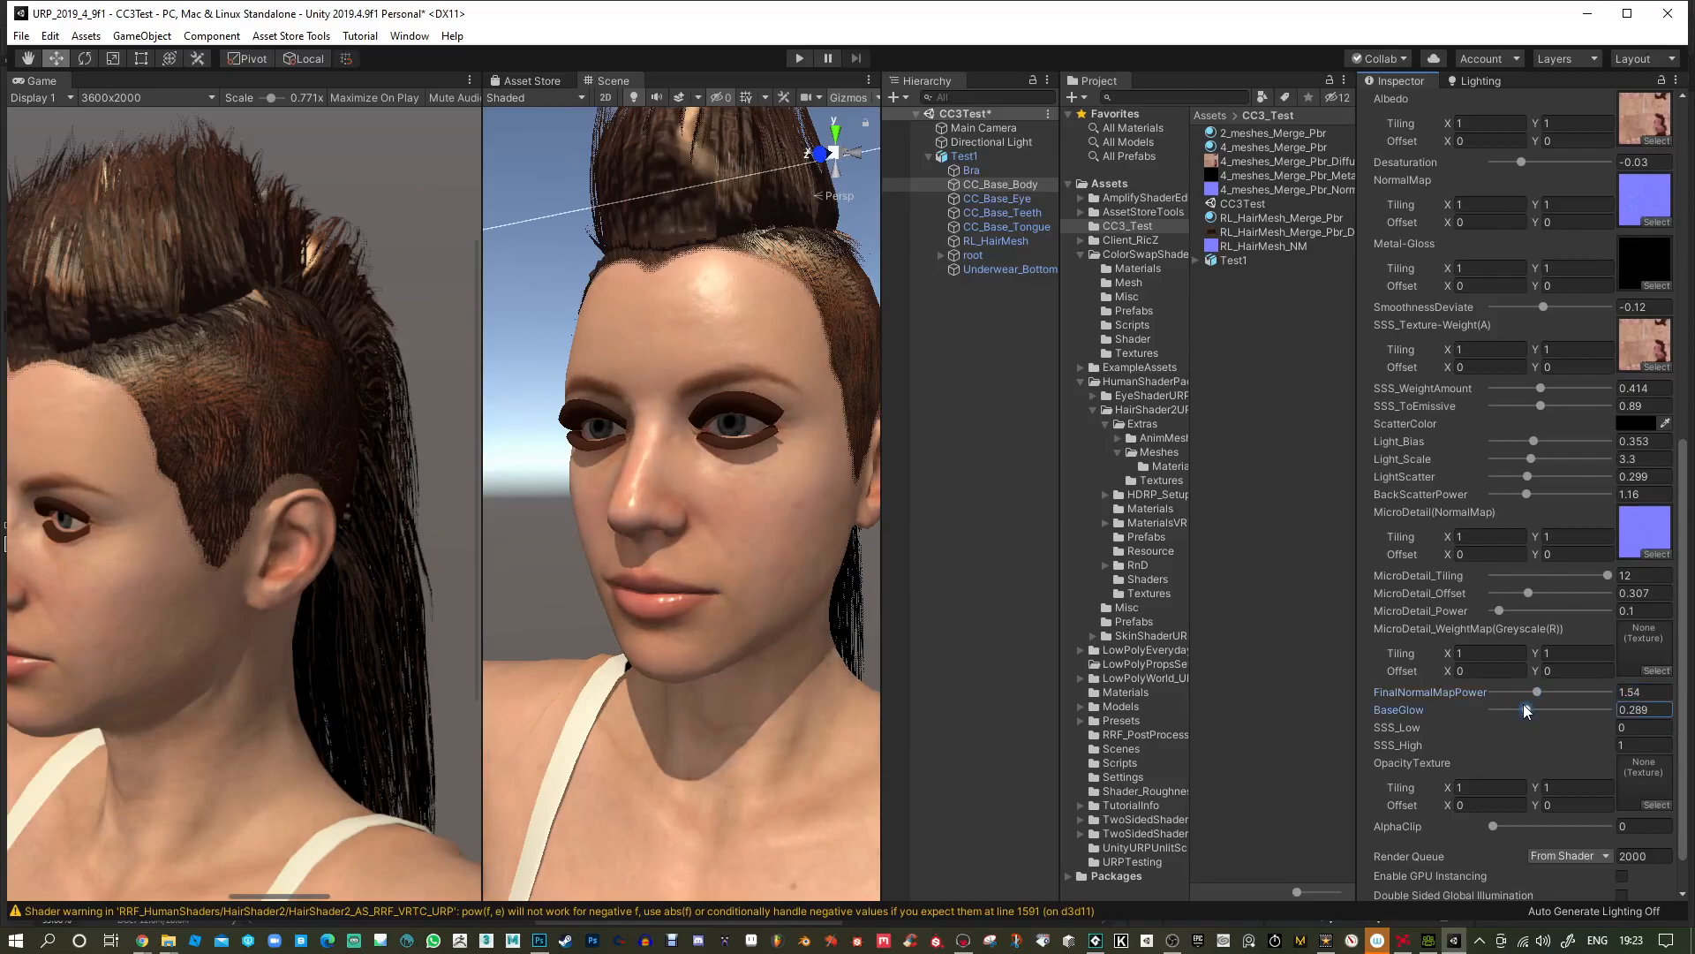
Try ScatterColor B32D2D with Light_Bias 0.384, Light_Scale 1.53 and LightScatter 0.091 on the skin material.
click(1631, 425)
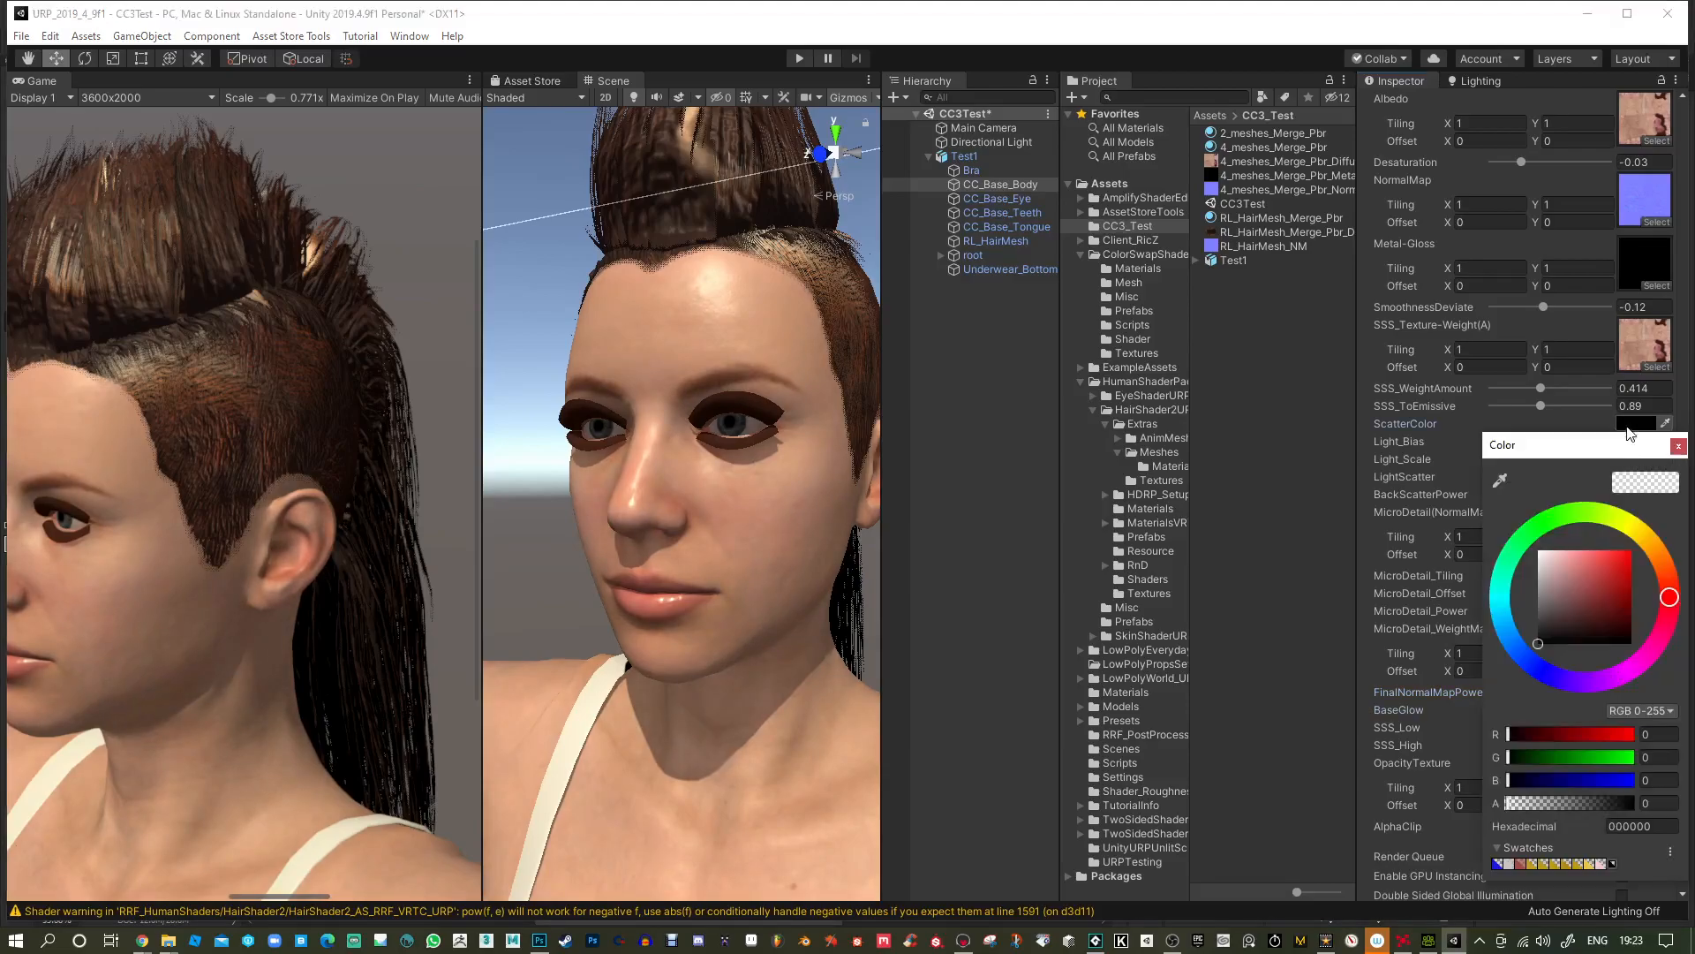
mouse_move(1598, 579)
mouse_down()
mouse_move(1618, 564)
mouse_move(1608, 579)
mouse_up()
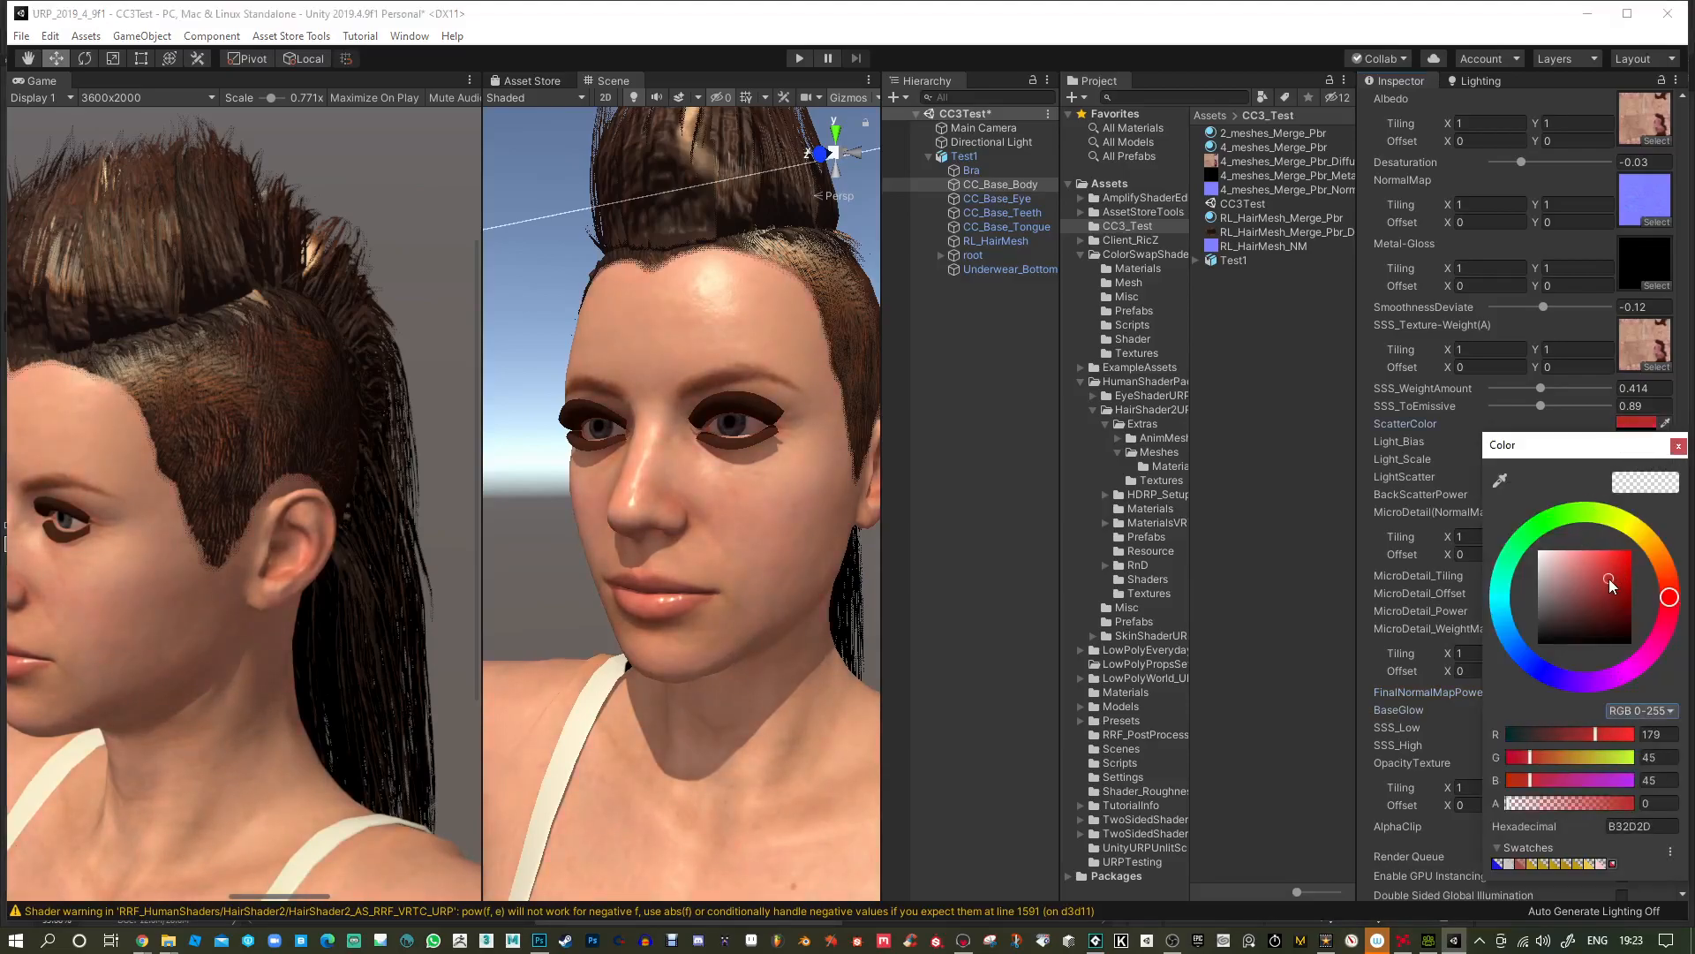
click(1678, 446)
drag(1534, 441, 1504, 476)
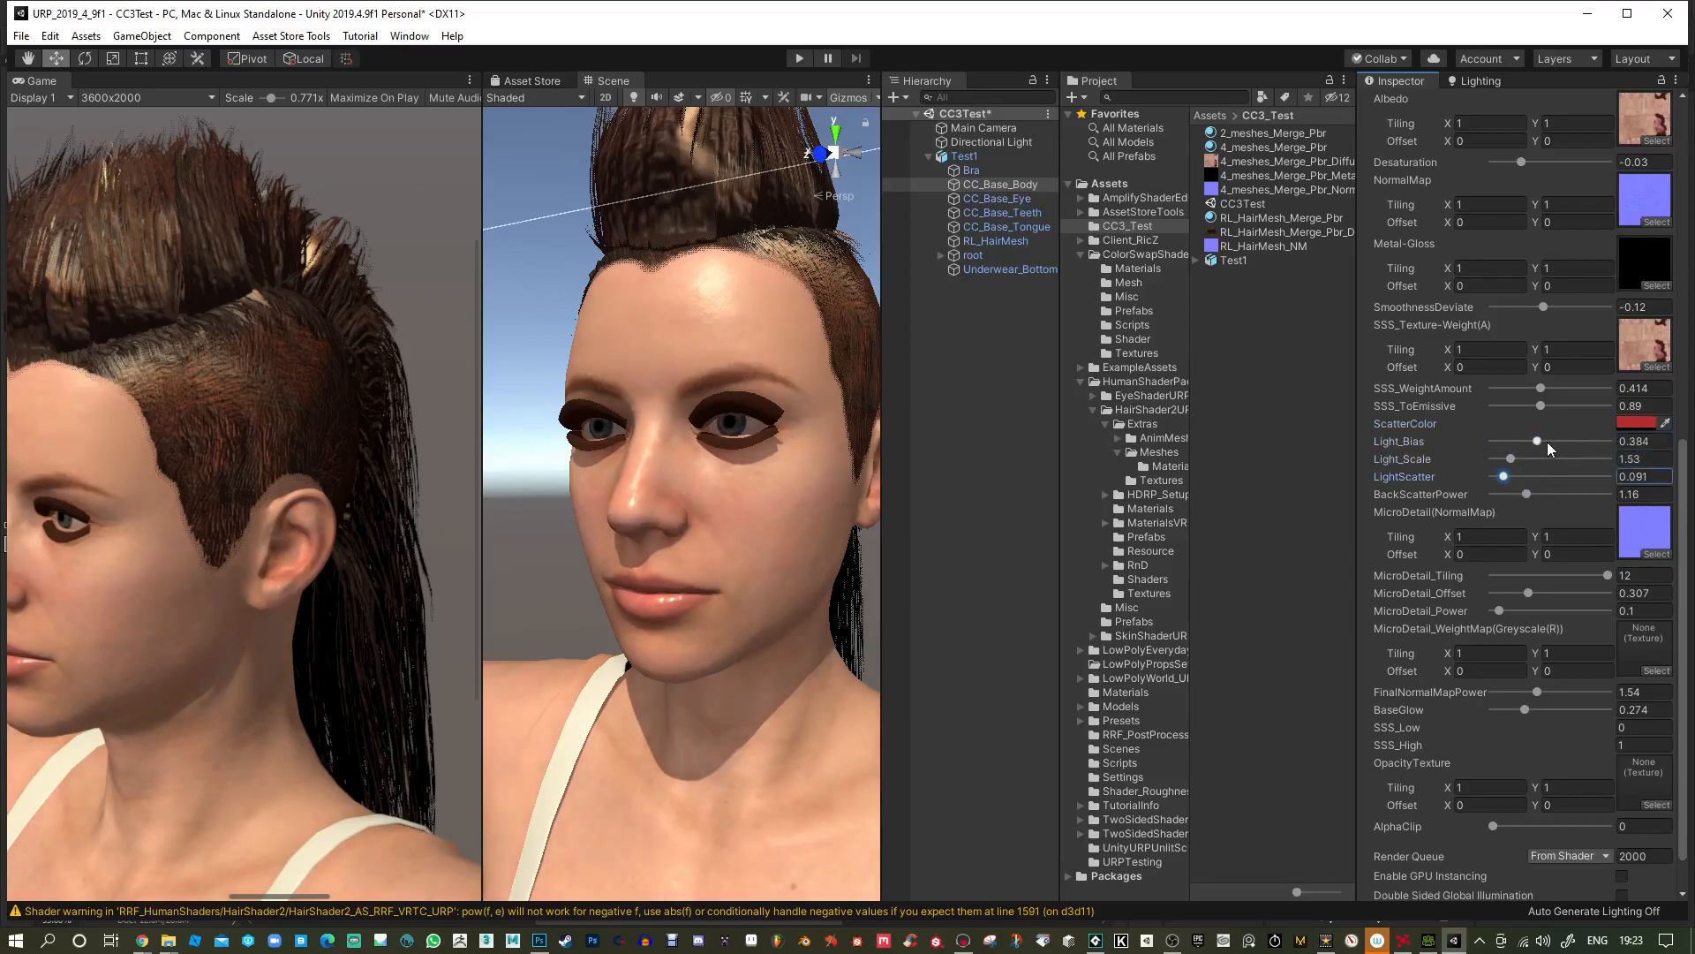
Set the skin's ScatterColor to FF0000, Light_Bias to 0.53, Light_Scale to 3.46, LightScatter to 0.083 and BackScatterPower to 1.26.
click(1636, 422)
drag(1613, 530, 1642, 540)
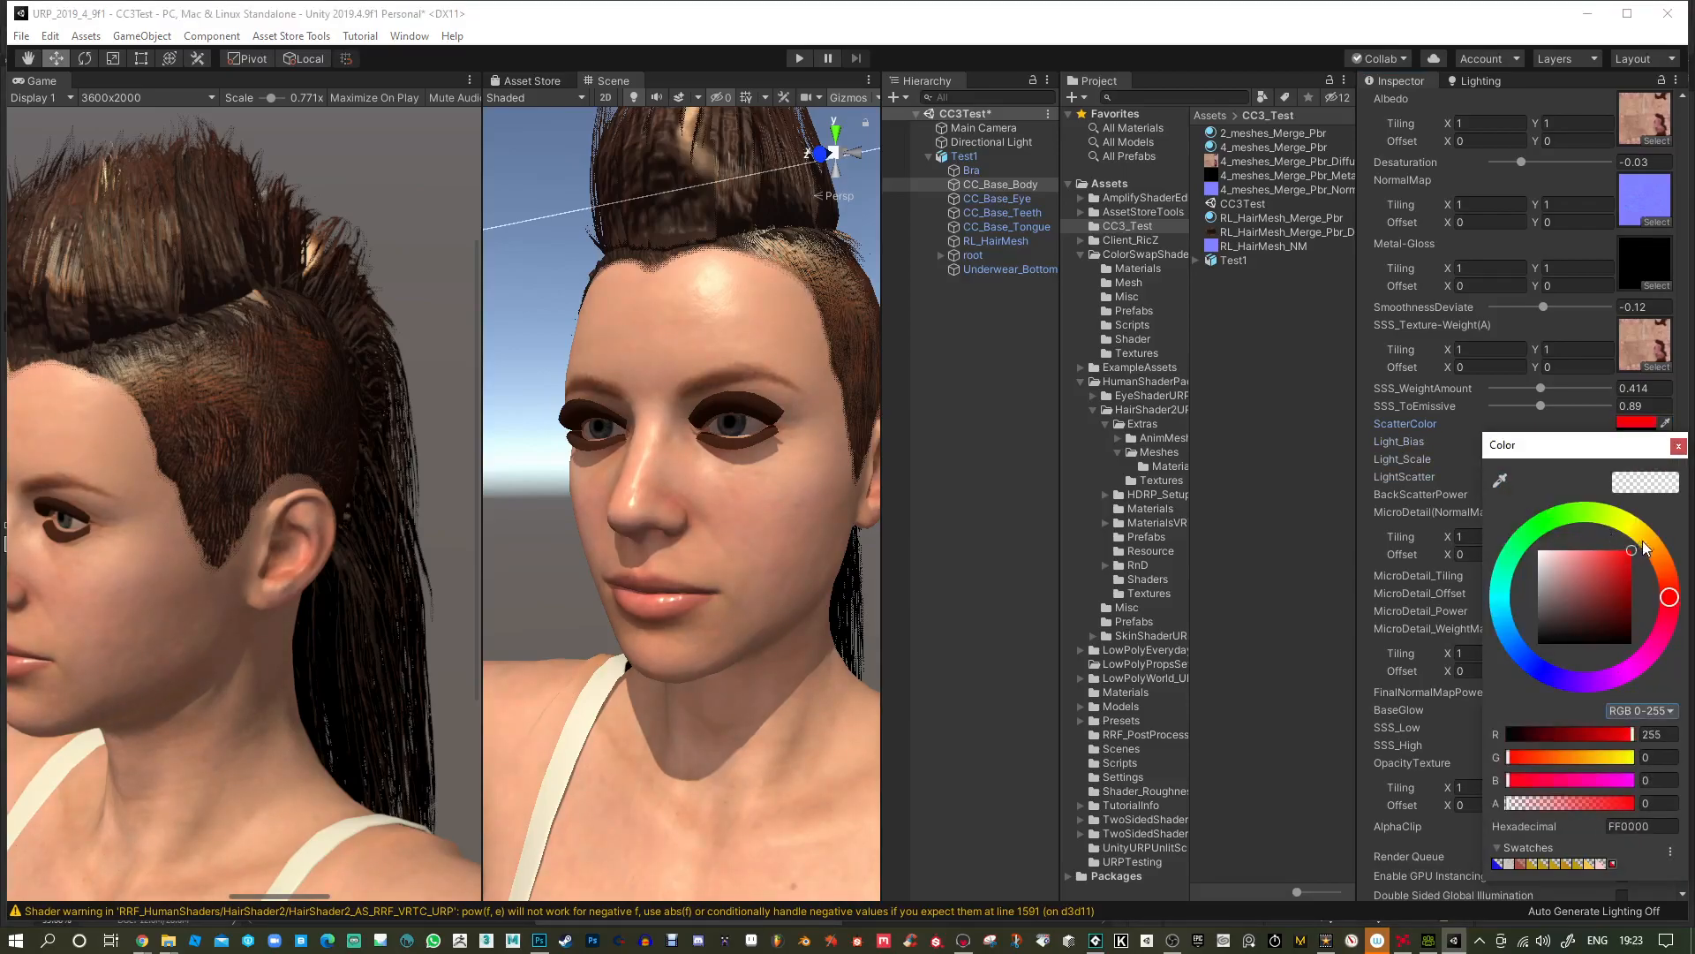
click(1678, 446)
mouse_move(1559, 444)
mouse_down()
mouse_move(1574, 443)
mouse_move(1554, 441)
mouse_move(1553, 494)
mouse_move(1492, 473)
mouse_up()
mouse_move(1508, 460)
mouse_down()
mouse_move(1551, 460)
mouse_move(1504, 478)
mouse_up()
scroll(795, 430, down, 5)
scroll(795, 430, up, 5)
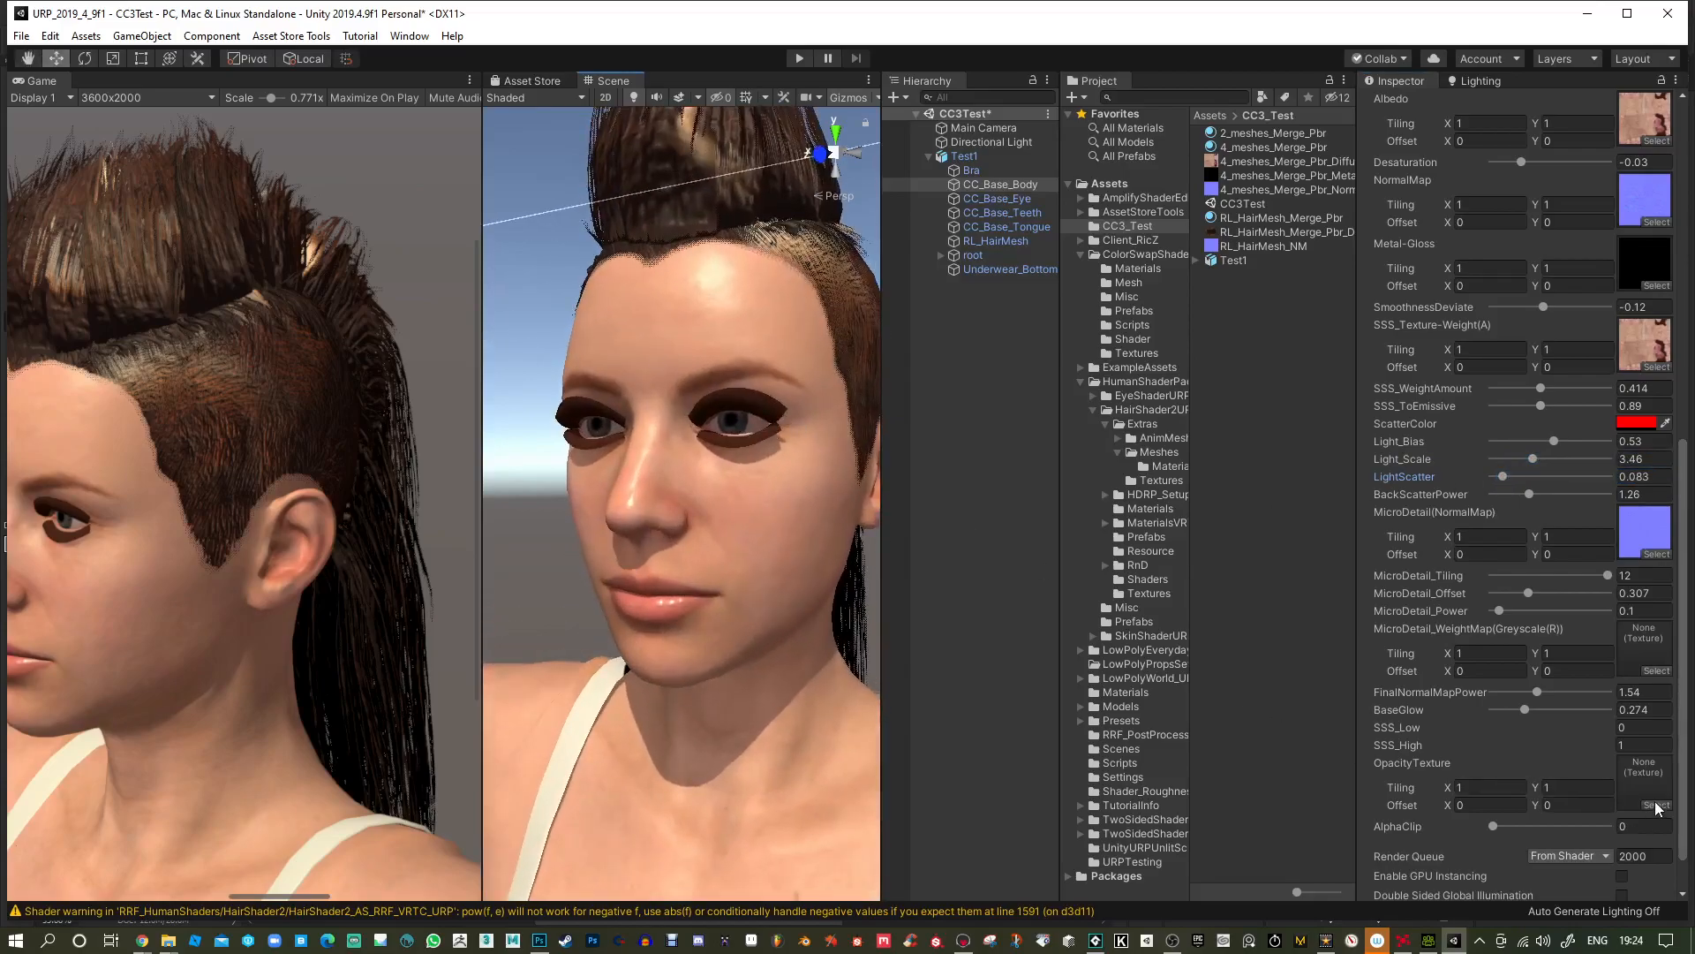
Try the RL_HairMesh_Merge_Pbr_Diffuse texture as the skin material's OpacityTexture with AlphaClip at 0.
drag(1243, 233, 1535, 726)
drag(1538, 824, 1456, 824)
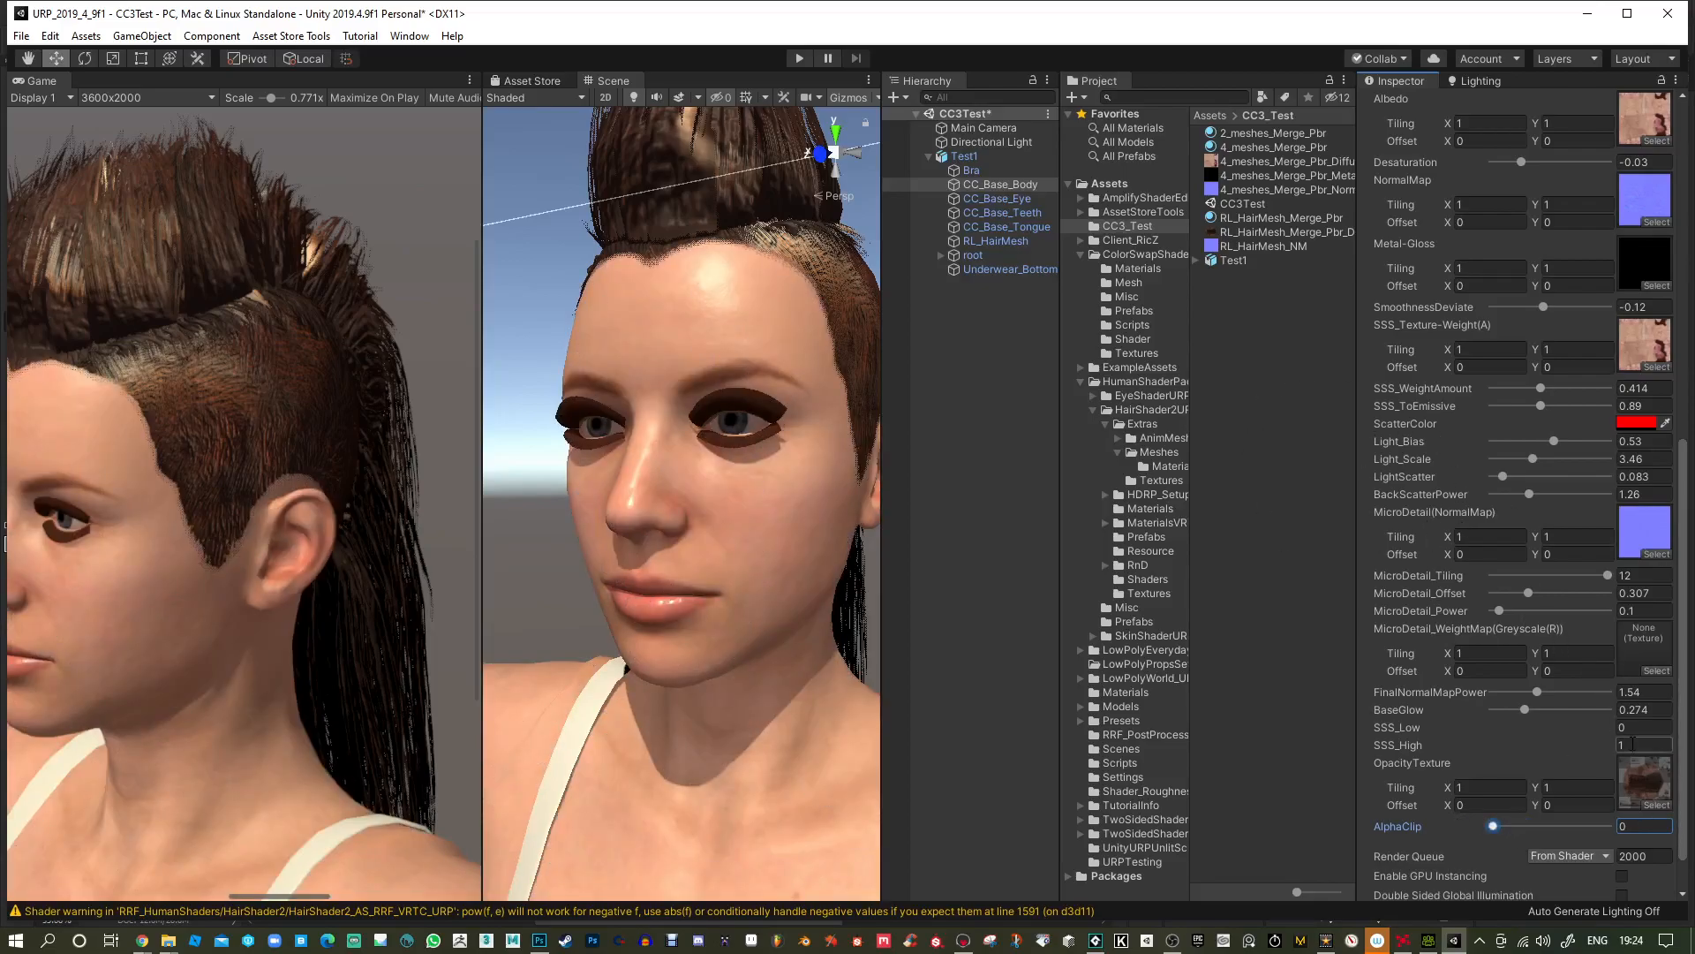
Switch to Photoshop and delete the normal map layer, Layer 2, from RL_HairMesh_Merge_Pbr_Diffuse.png.
key(alt+Tab)
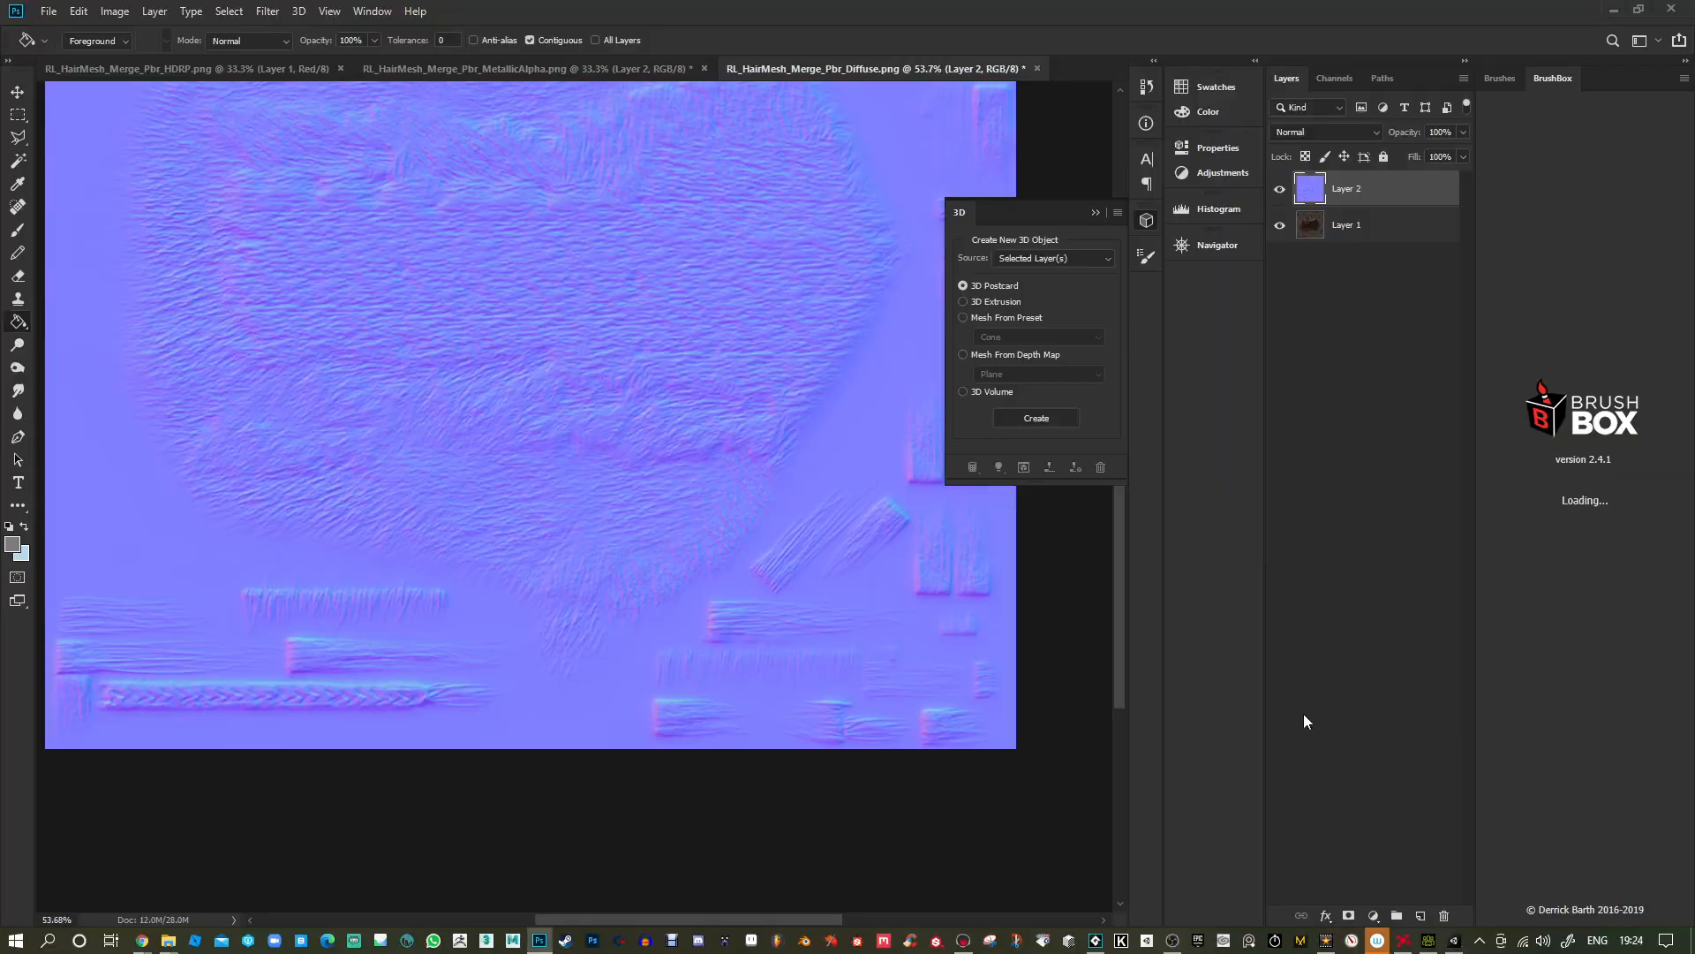
click(569, 66)
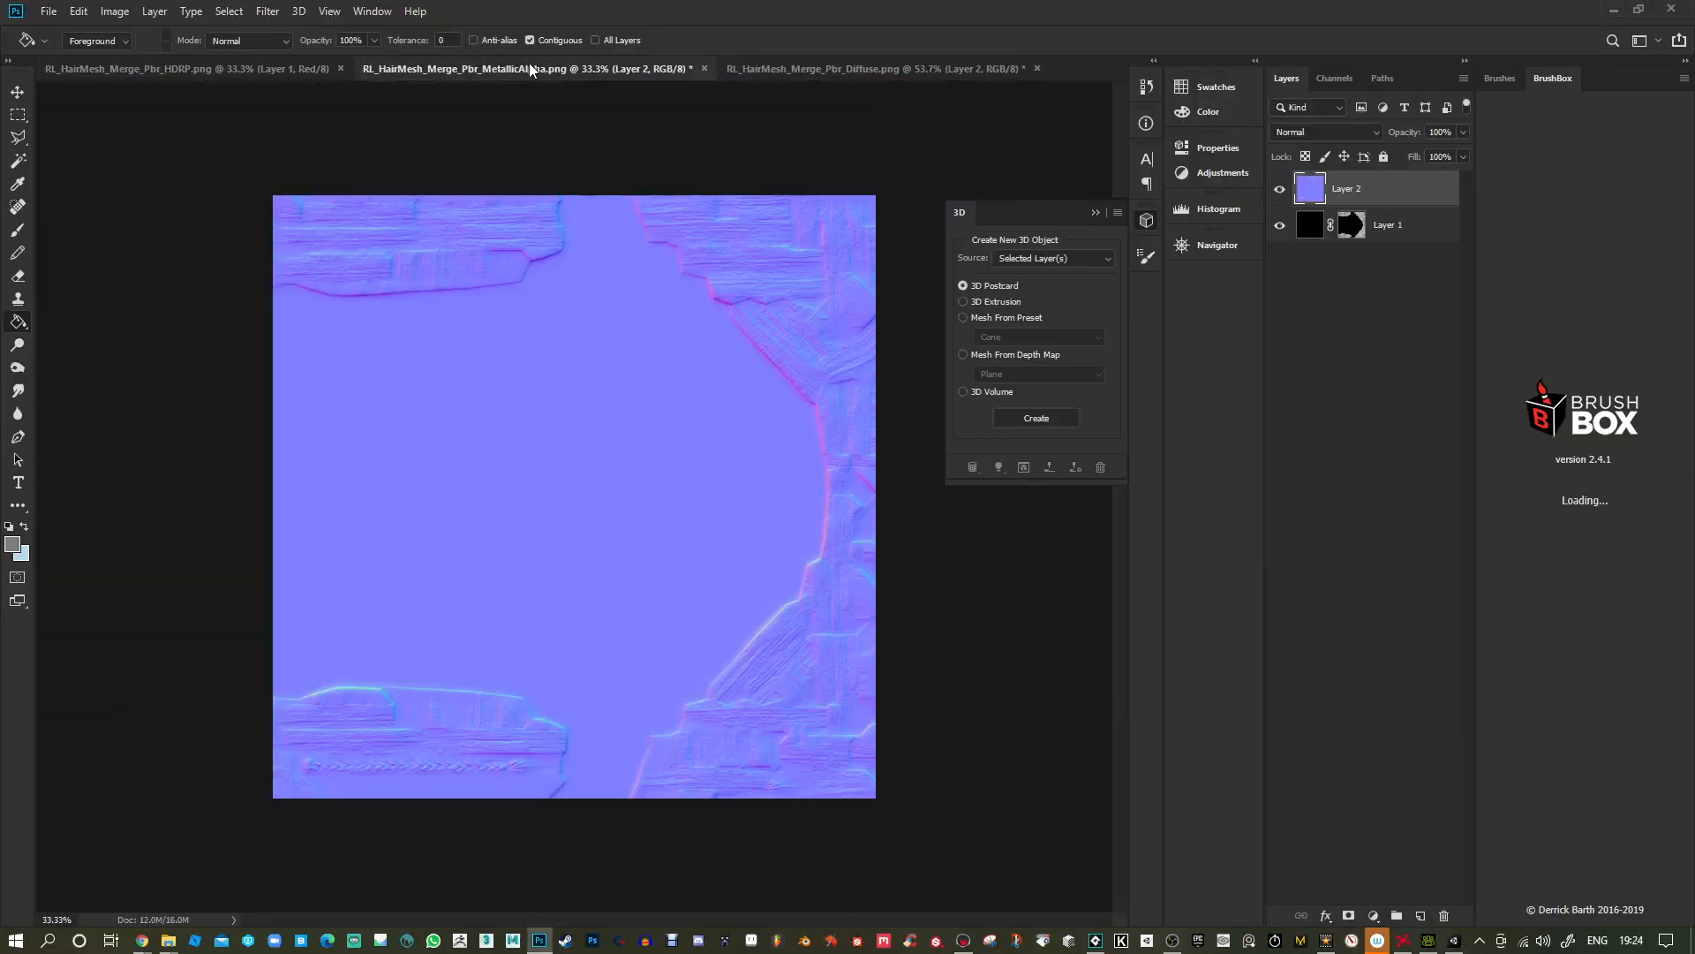
click(837, 68)
drag(1346, 190, 1445, 916)
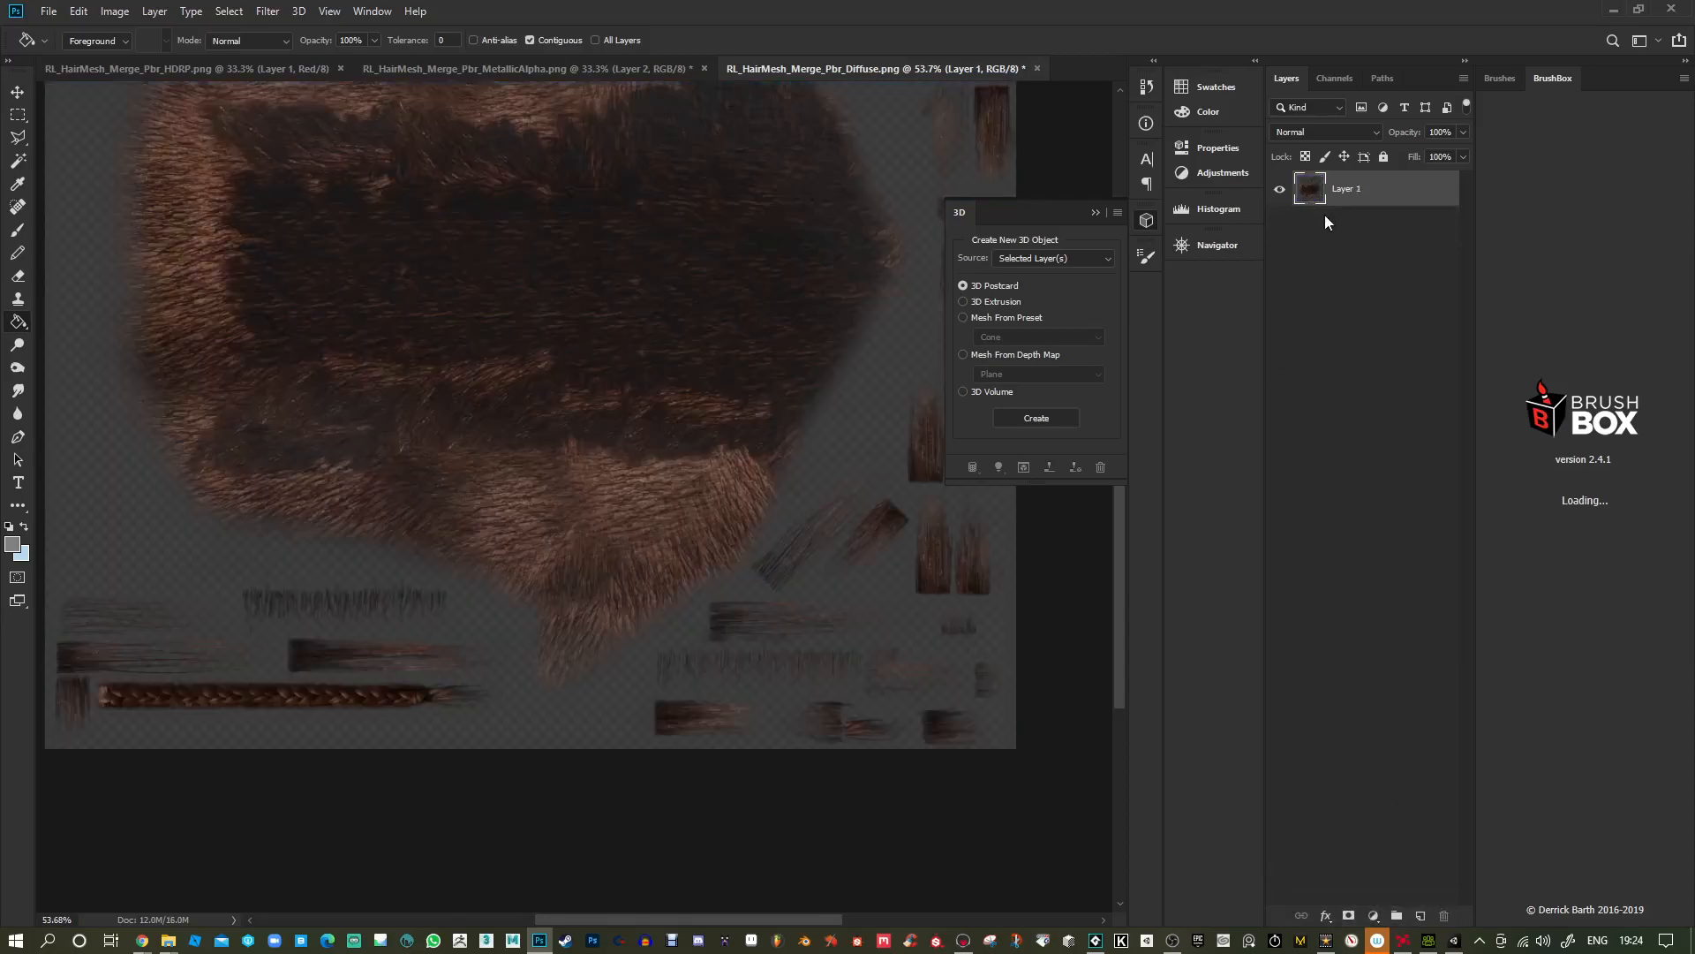
Add a layer mask from transparency to the hair diffuse's Layer 1 and paste the mask's greyscale image into a new layer.
click(125, 17)
mouse_move(154, 12)
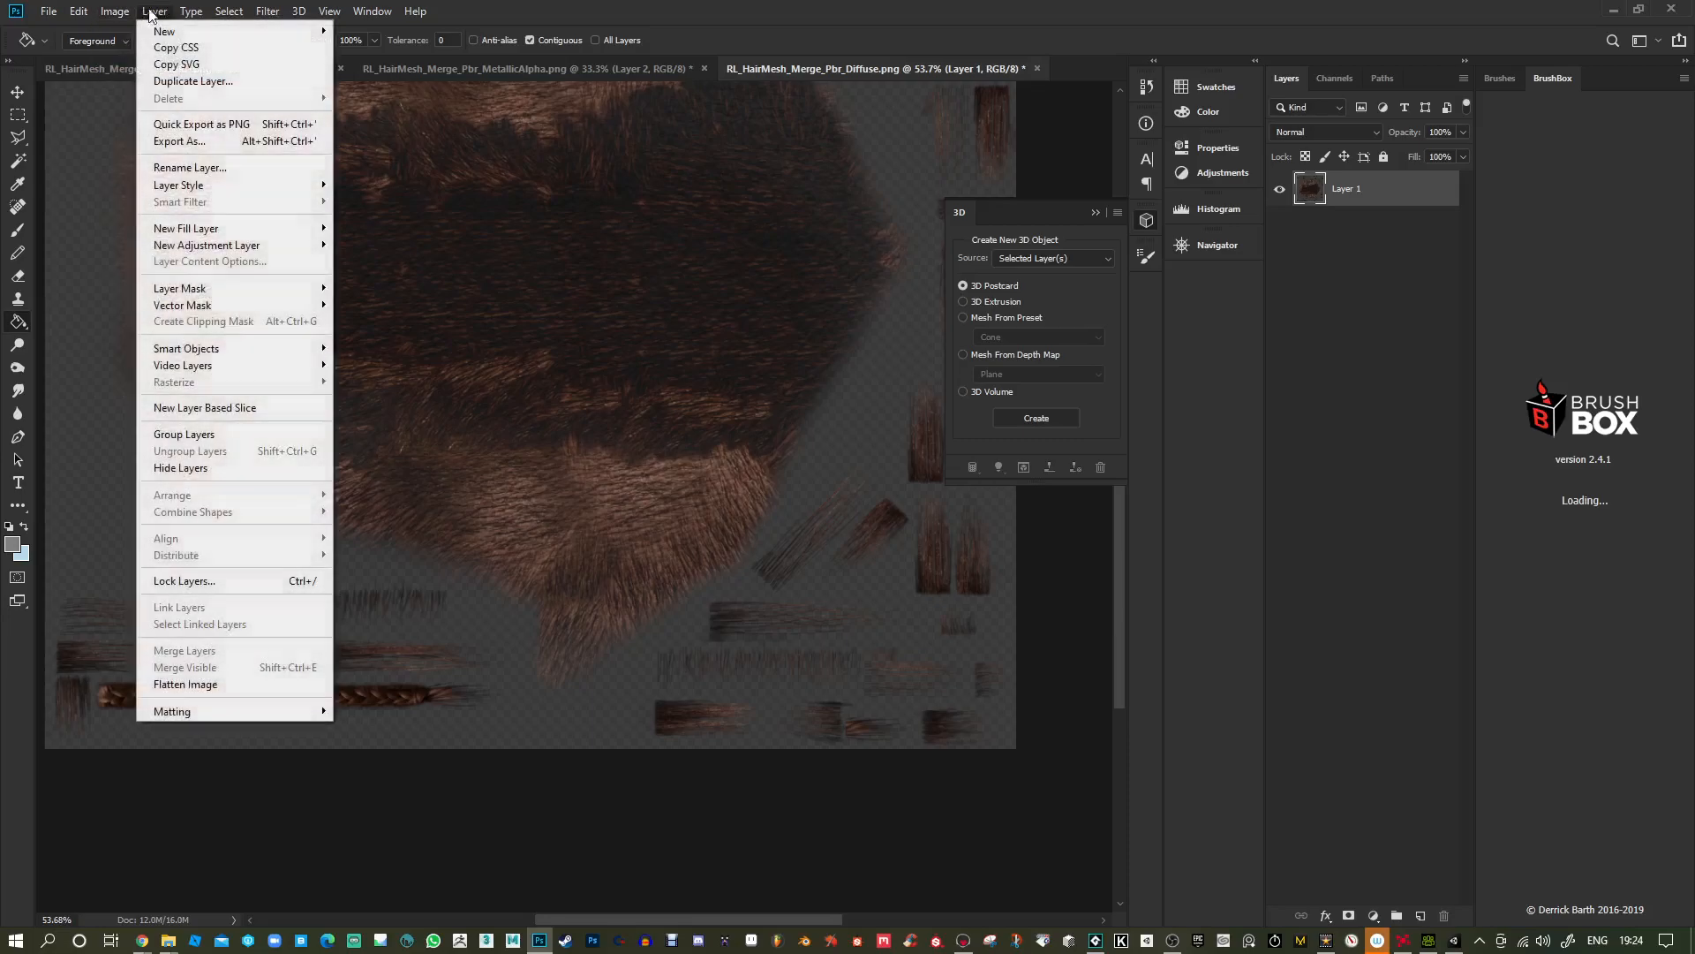
mouse_move(219, 283)
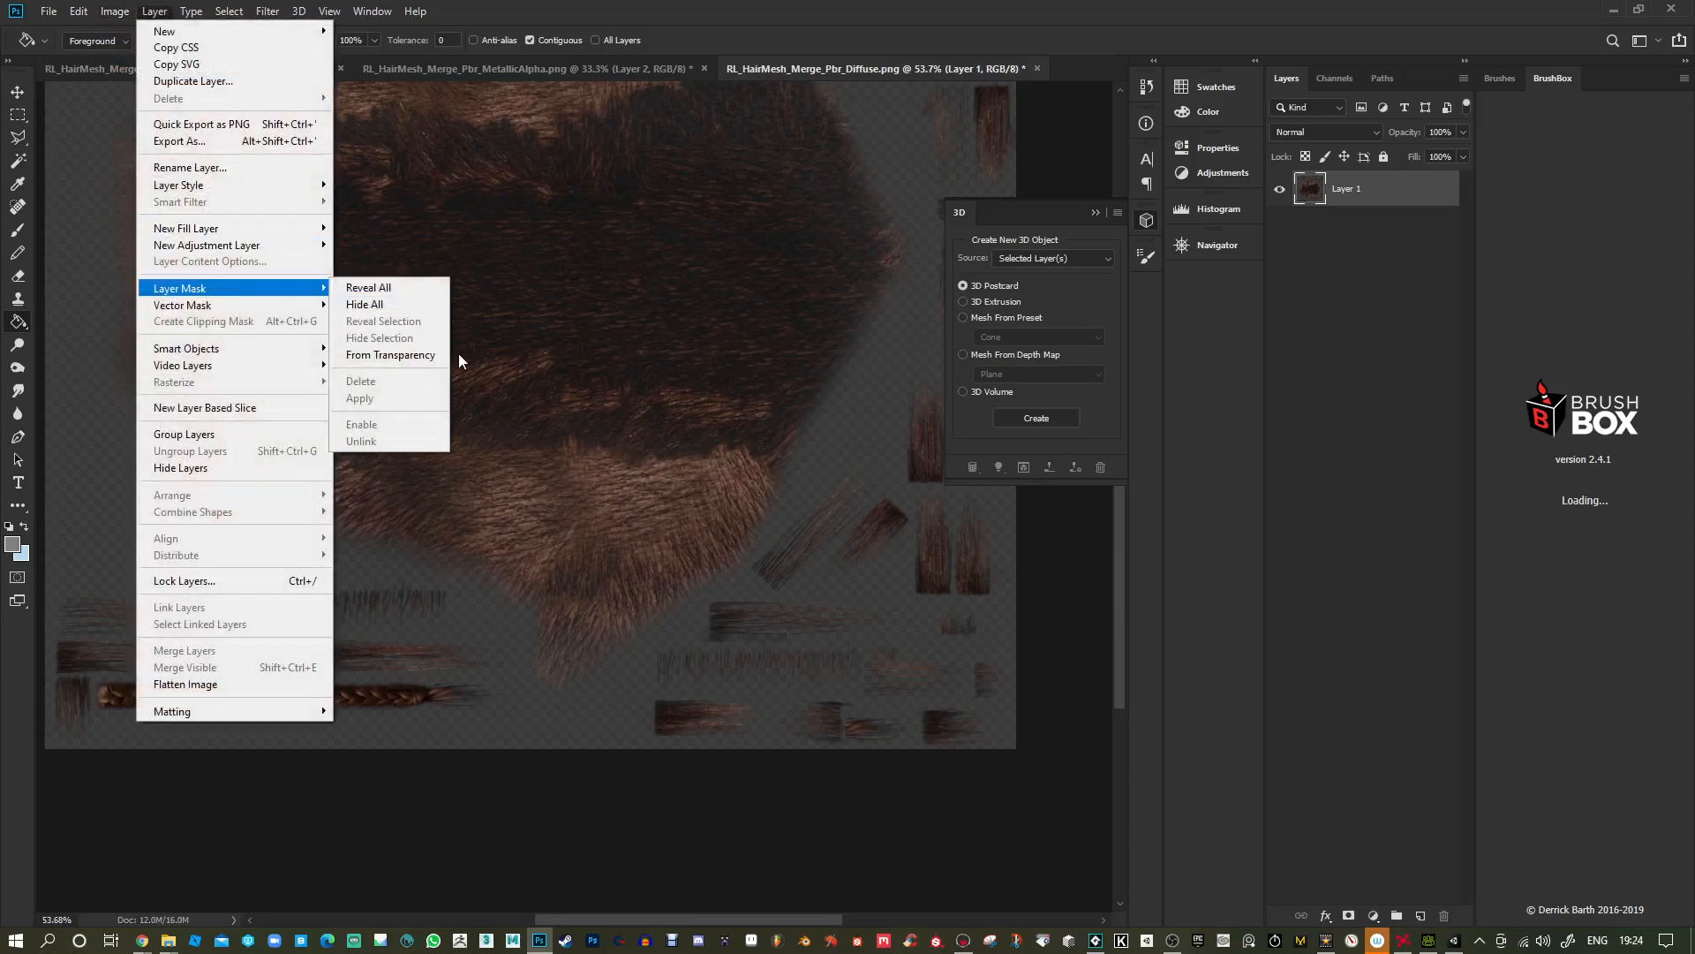
click(432, 355)
alt+click(1352, 188)
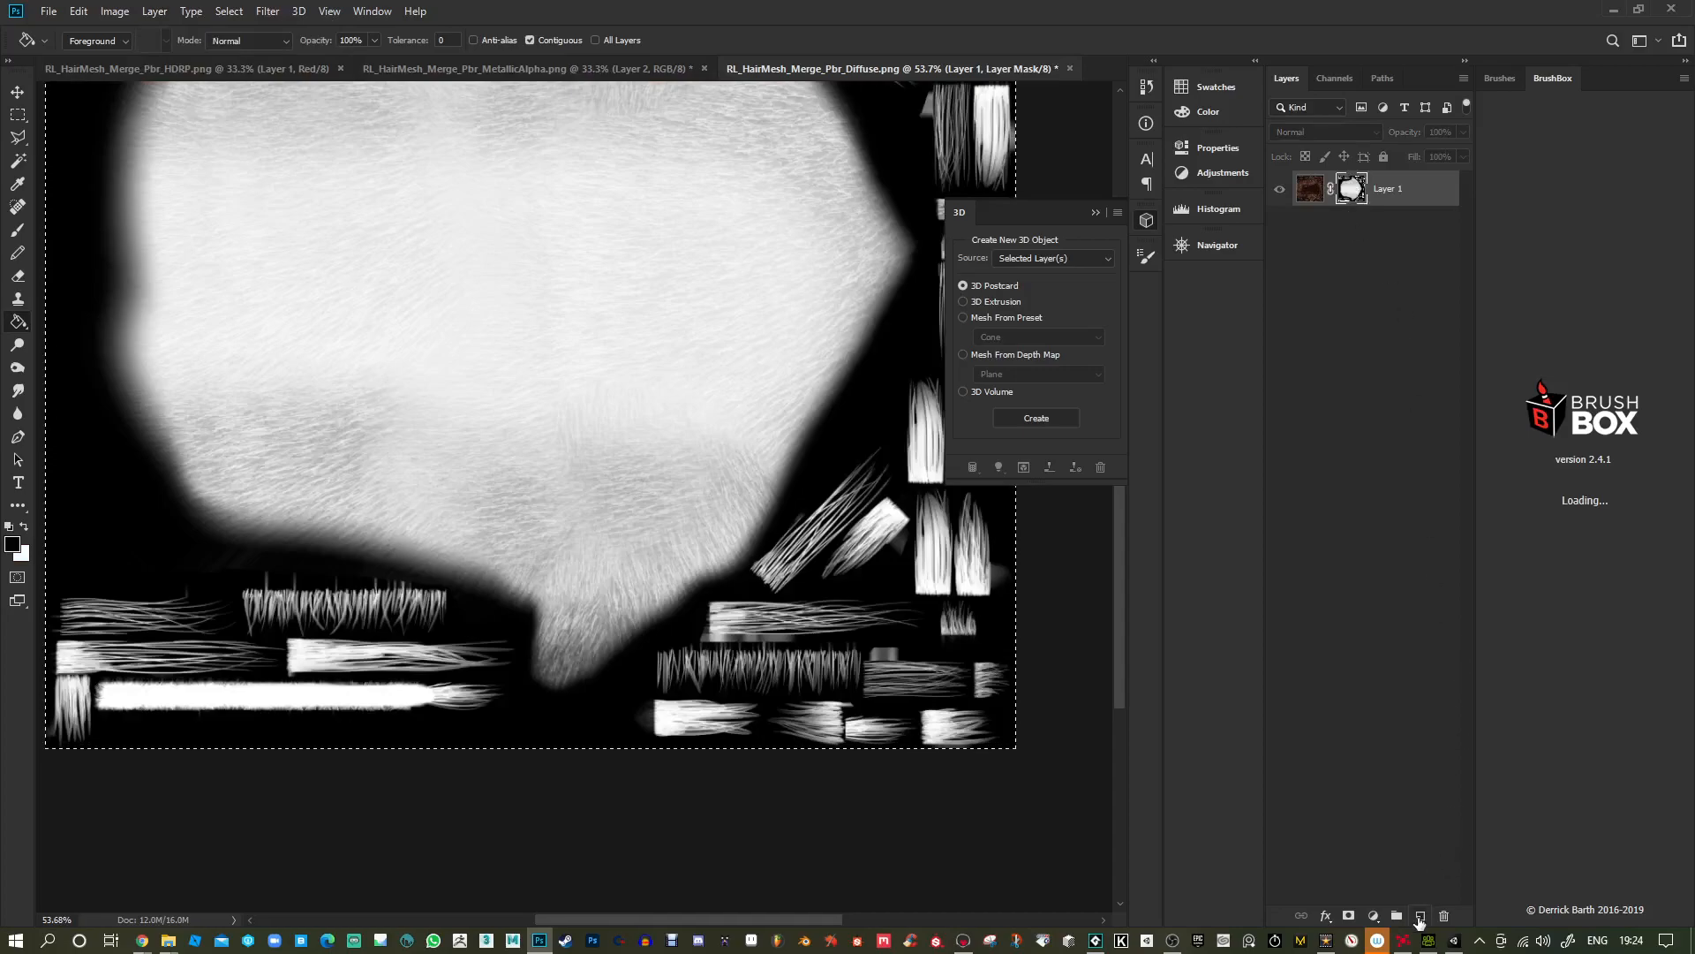
key(ctrl+shift+alt+n)
key(ctrl+v)
Save the hair mask as a large-file-size PNG named RL_HairMesh_Alpha in the Test1.fbm folder.
key(ctrl+shift+s)
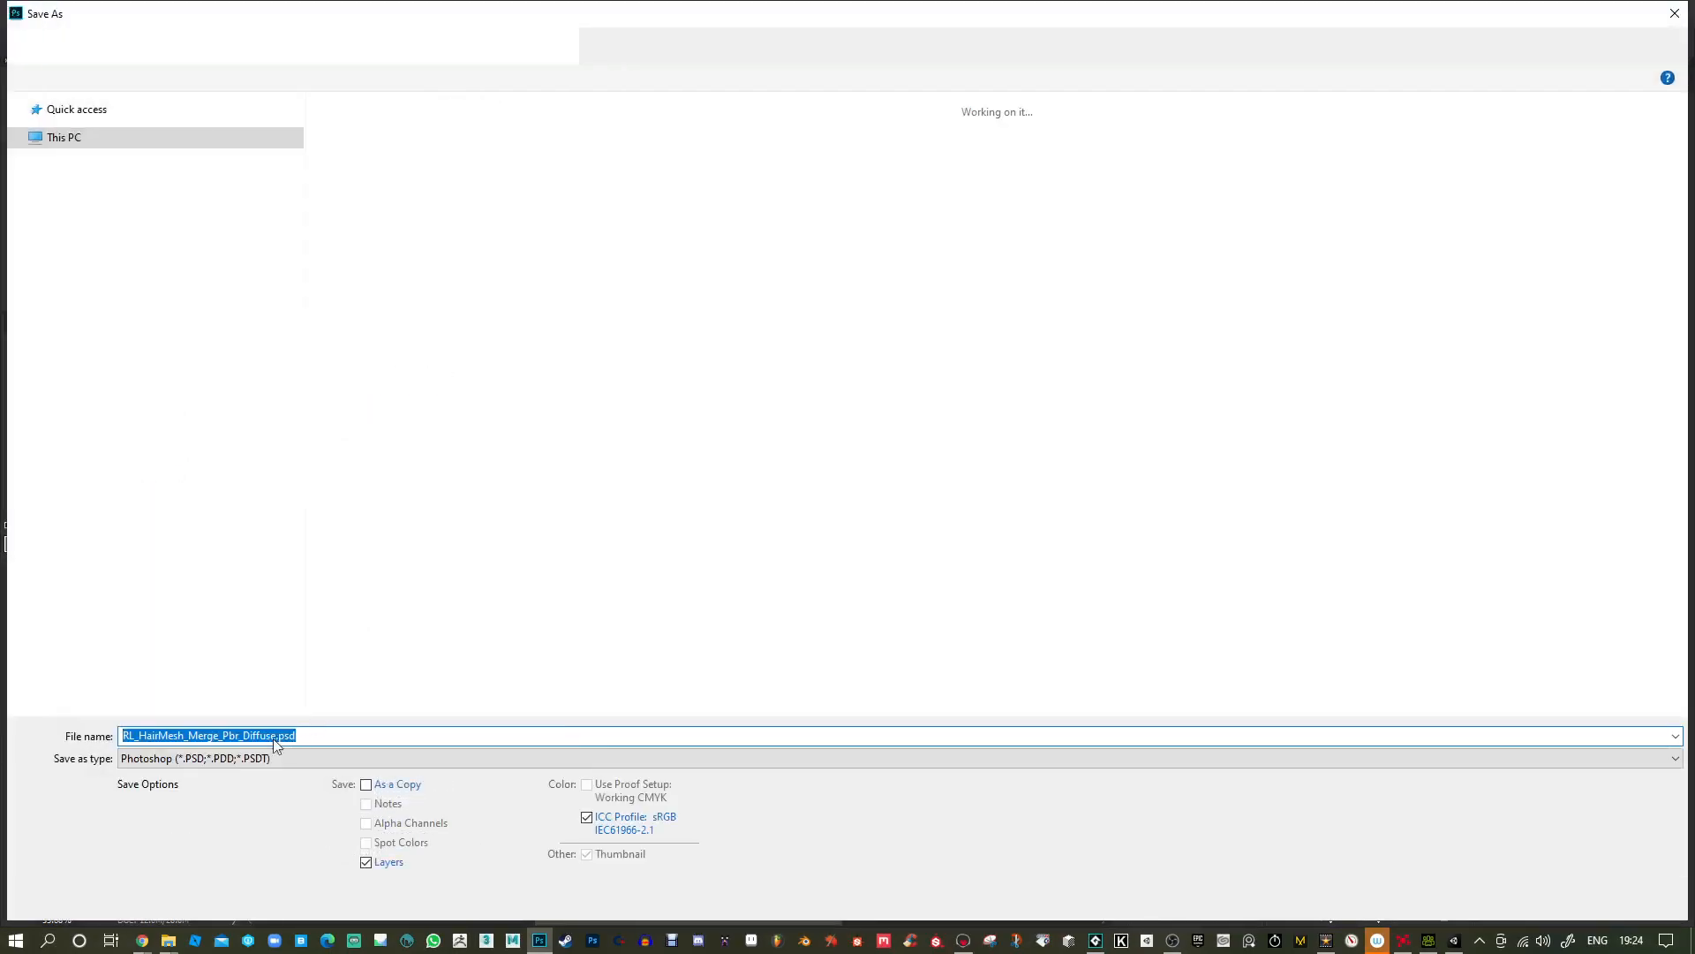
click(249, 759)
click(252, 722)
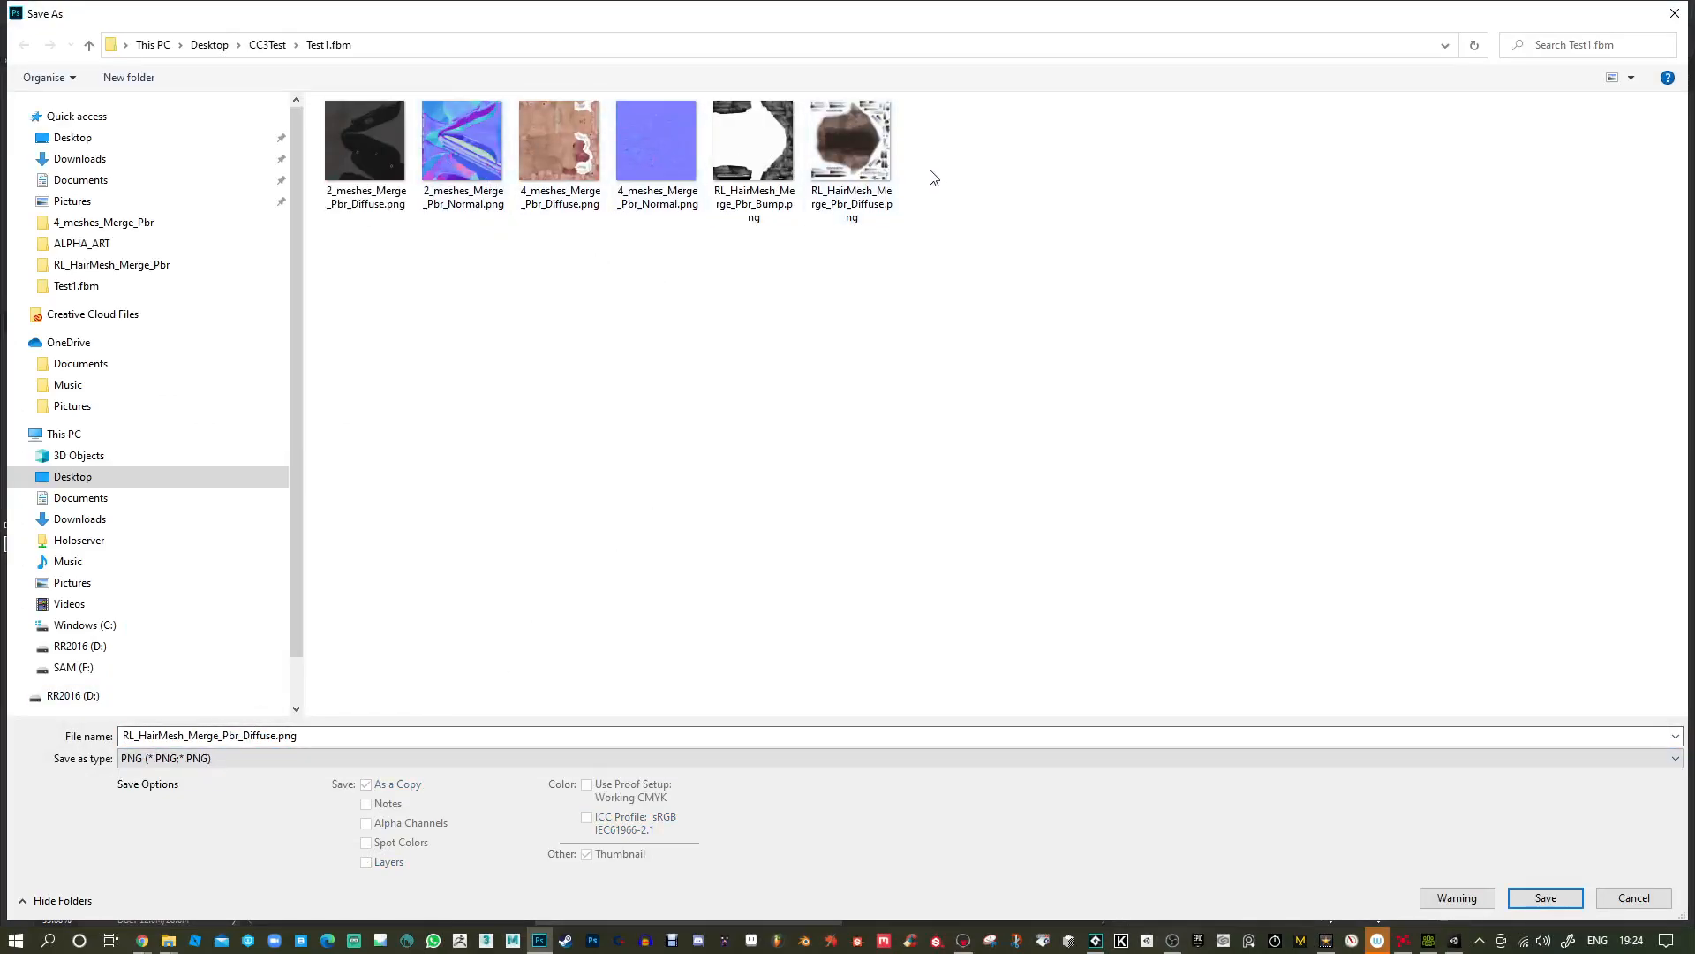
click(851, 155)
click(246, 736)
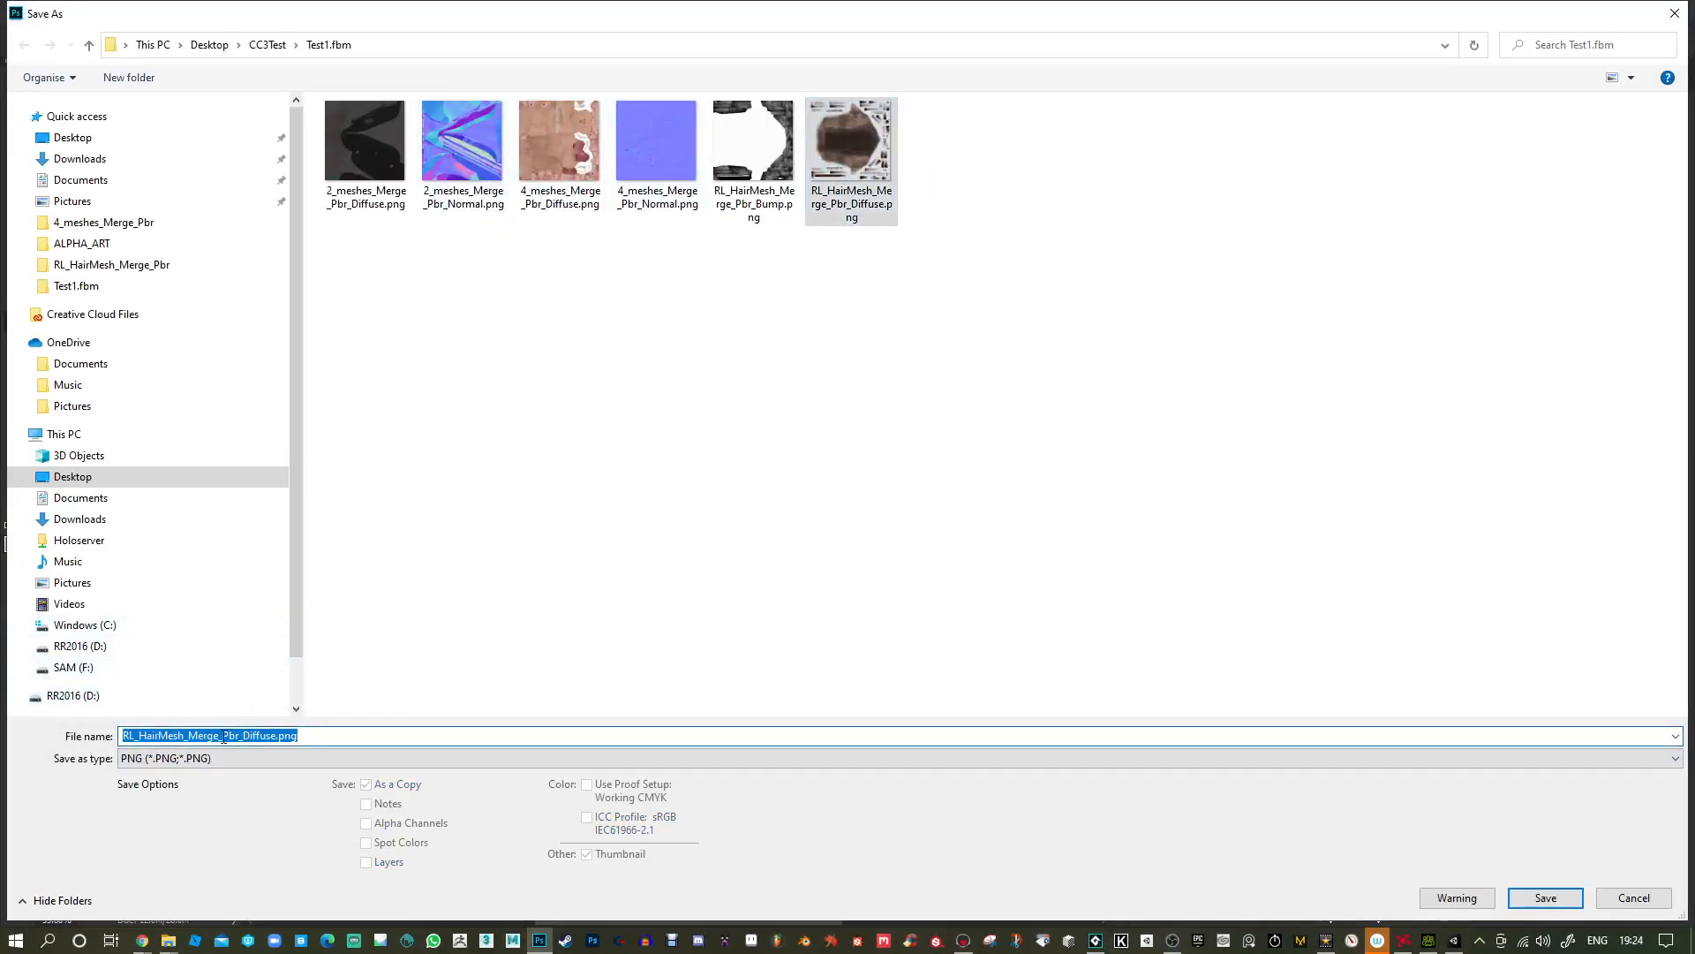
drag(190, 736, 389, 741)
text(Alpha)
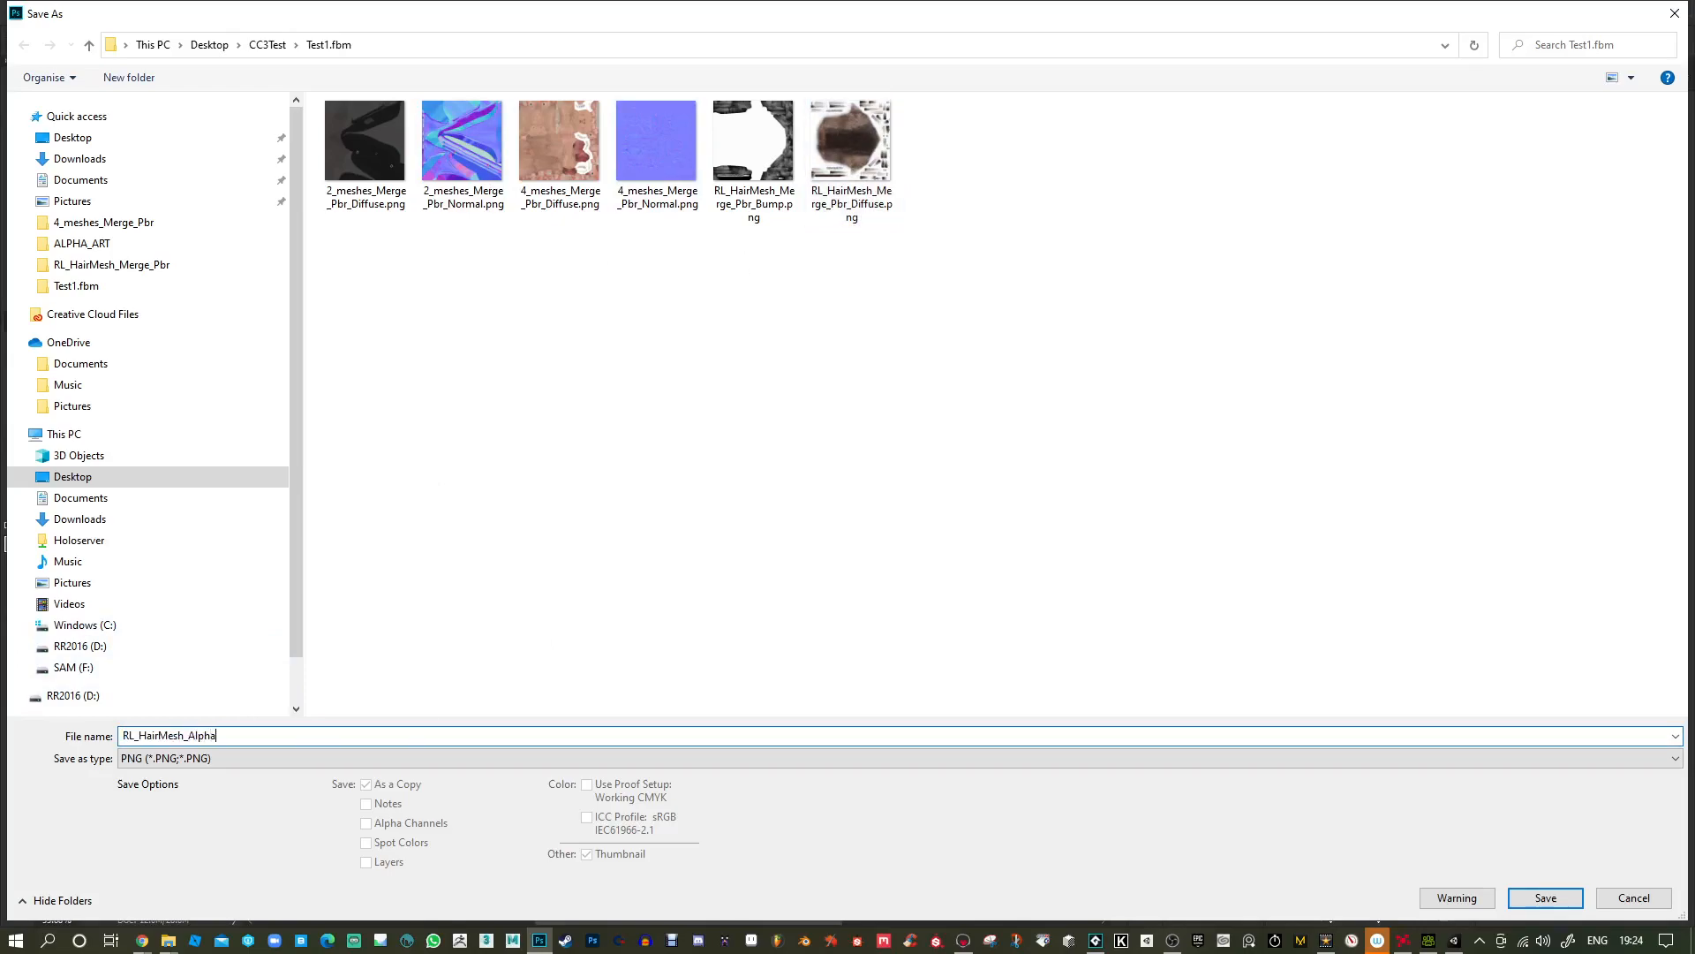
key(Return)
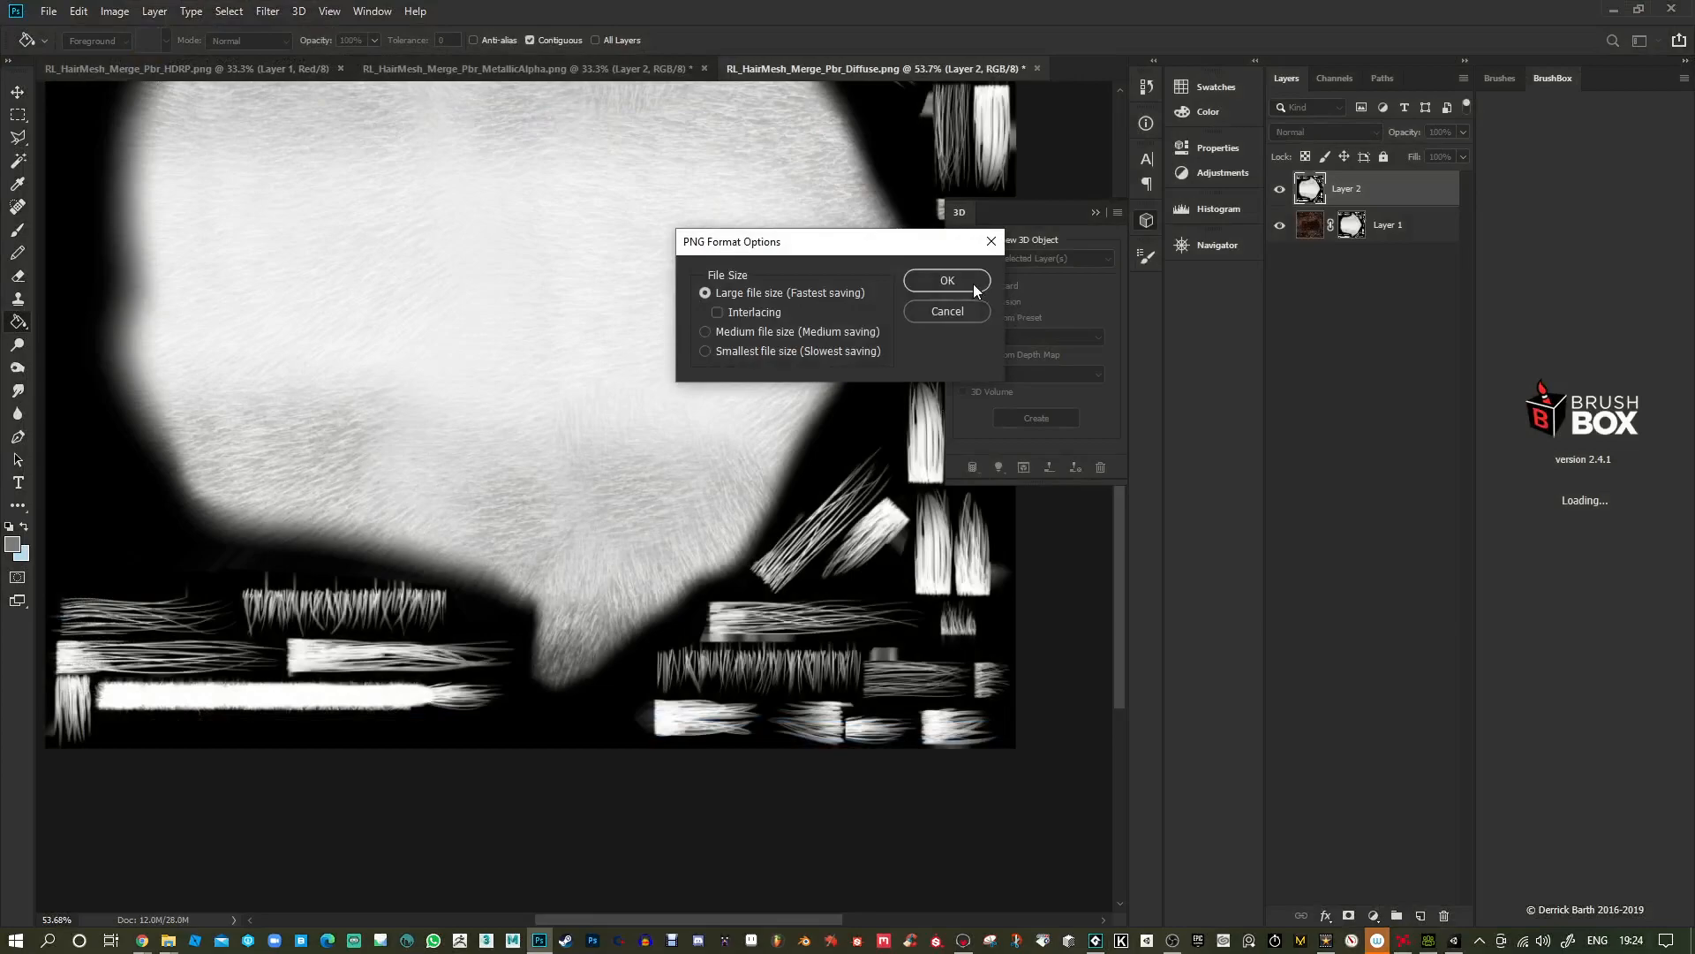
click(975, 285)
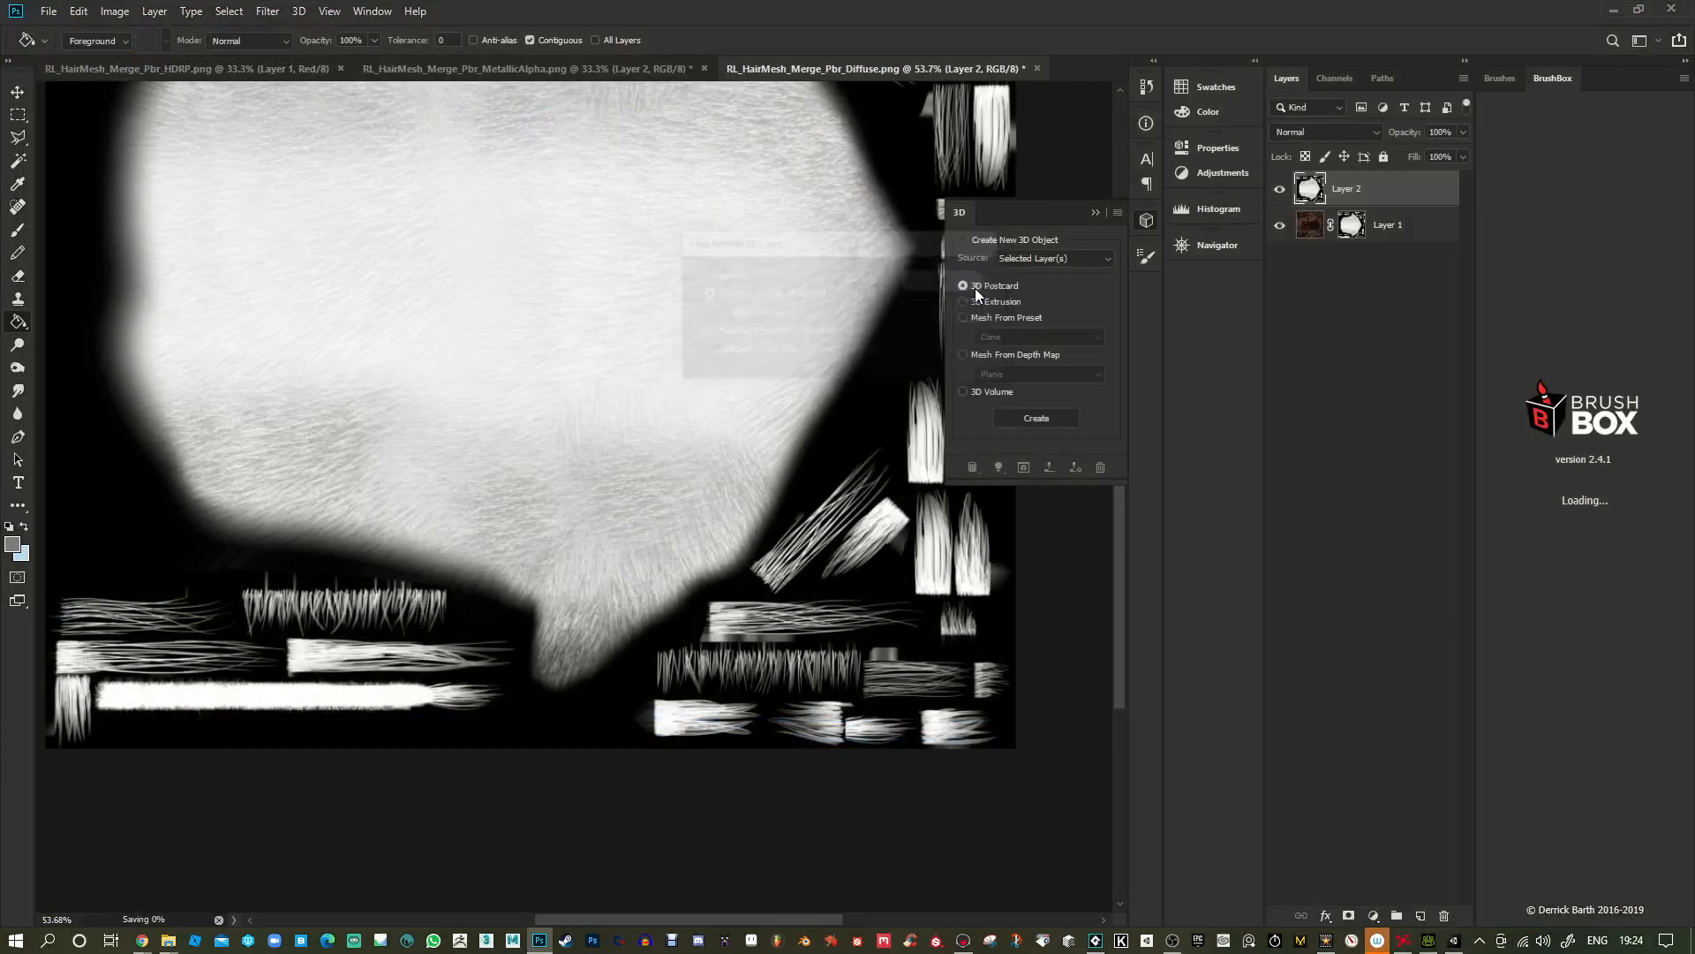
Switch back to Unity and import the RL_HairMesh_Alpha texture into the CC3_Test folder.
click(1616, 7)
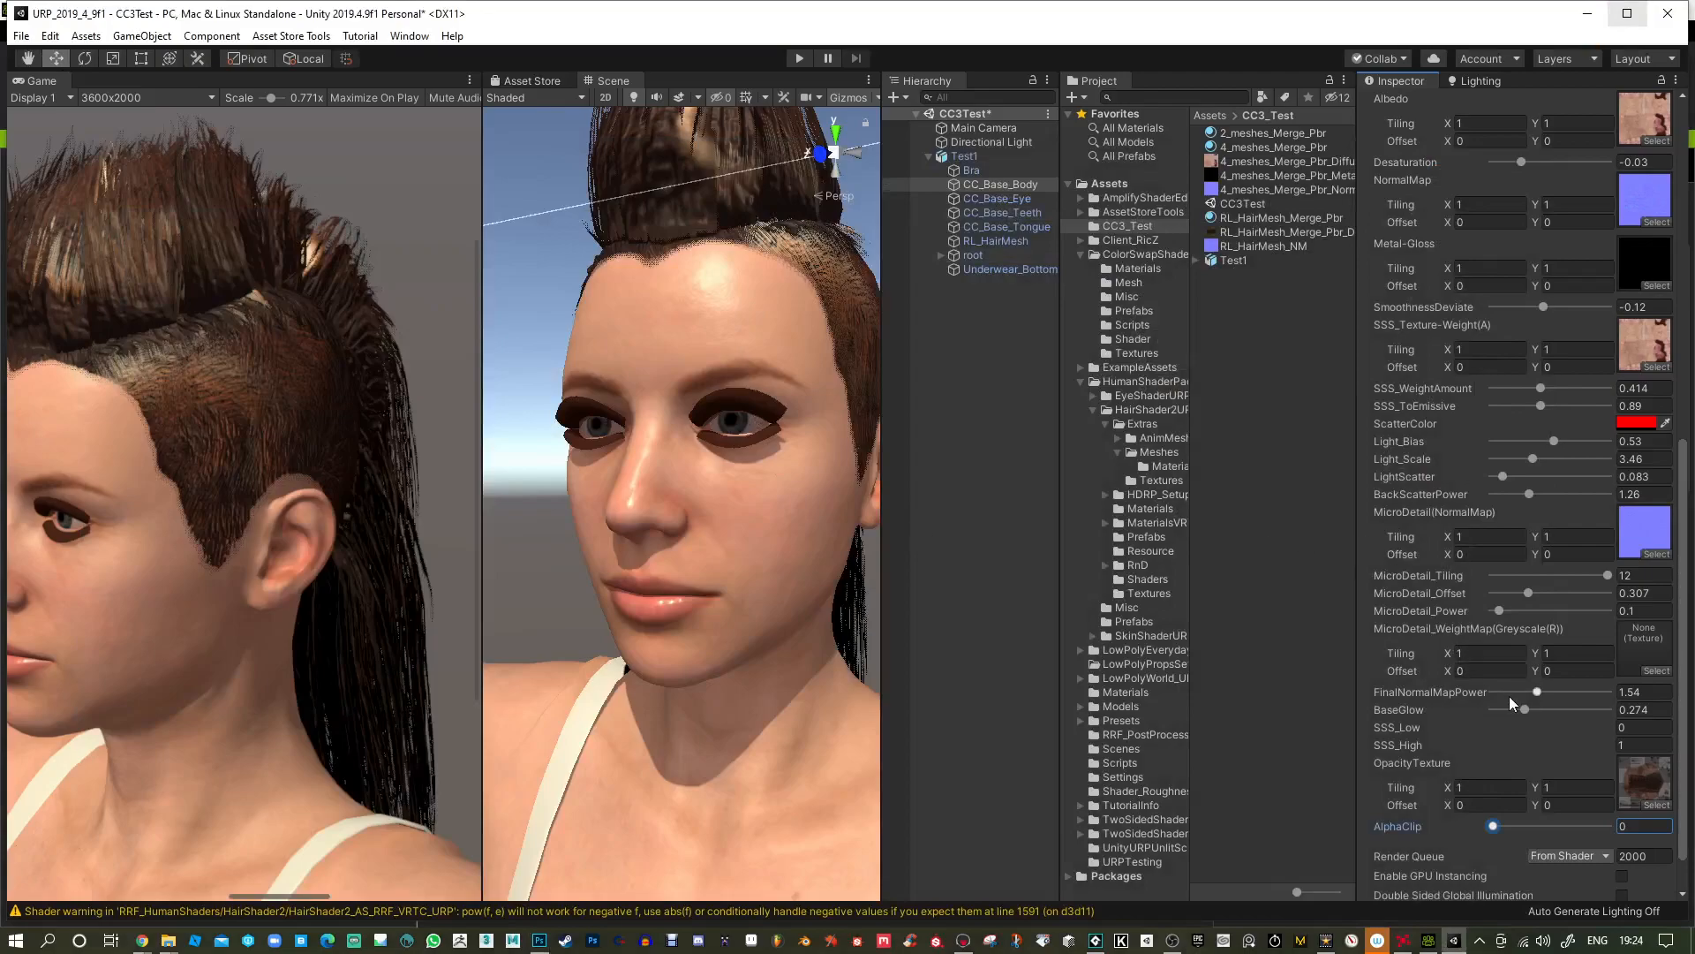
mouse_move(1501, 829)
mouse_down()
mouse_move(1545, 828)
mouse_move(1467, 827)
mouse_up()
right_click(1215, 334)
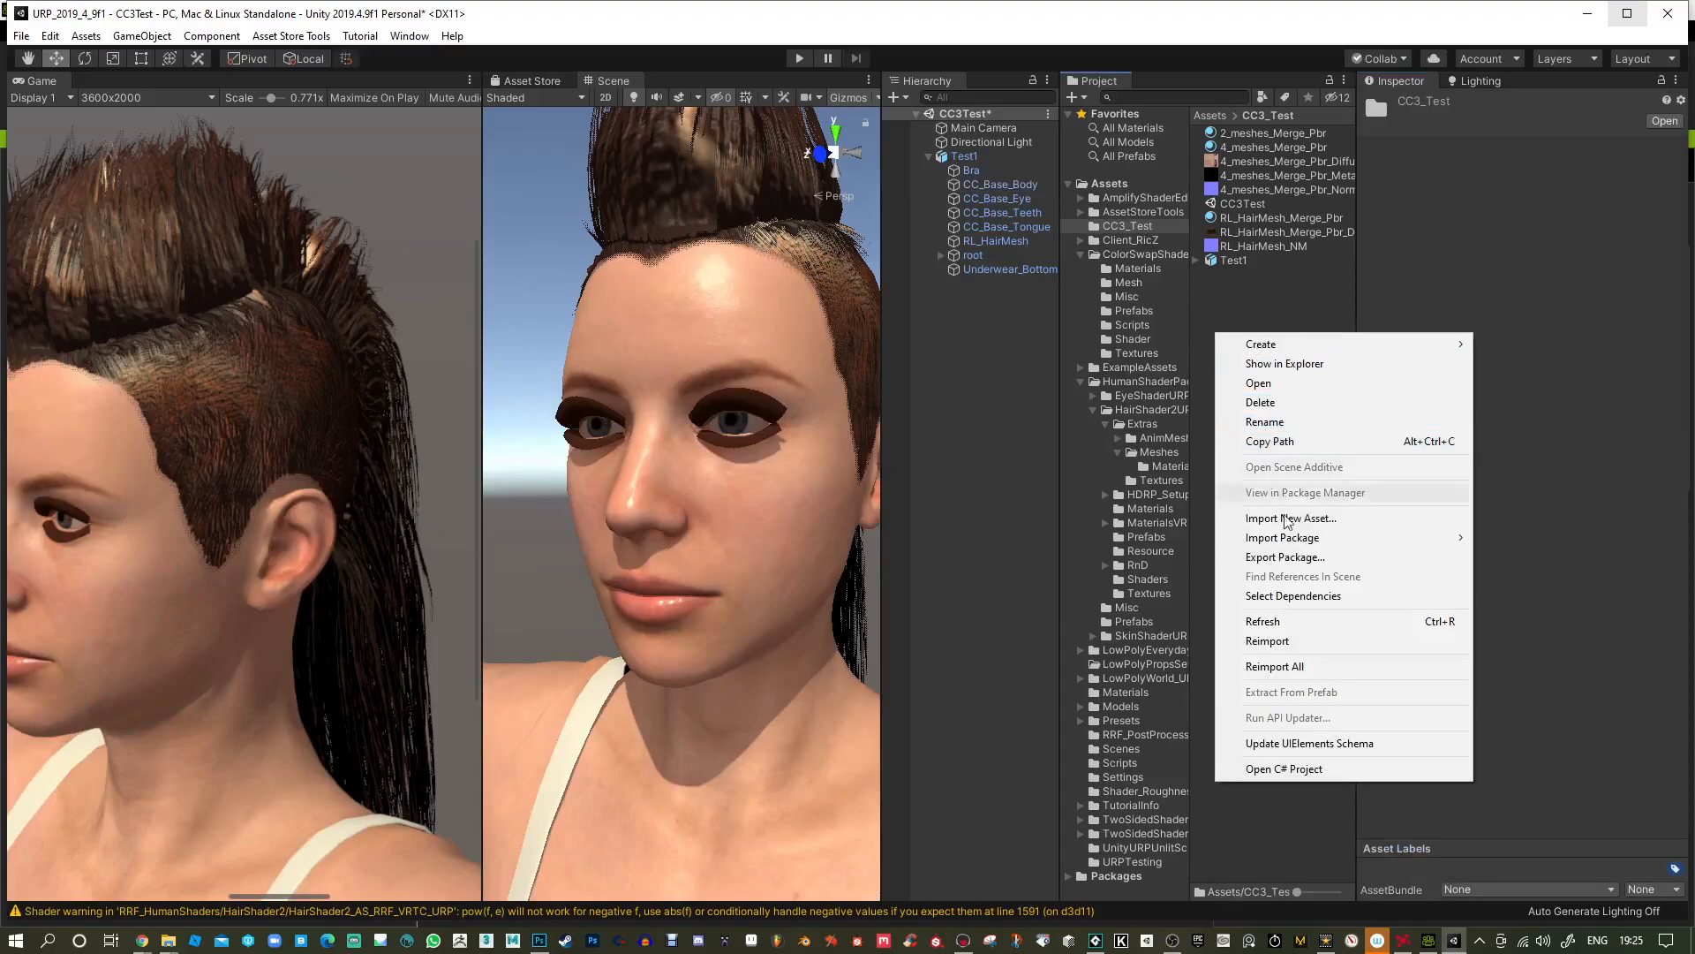
click(1300, 522)
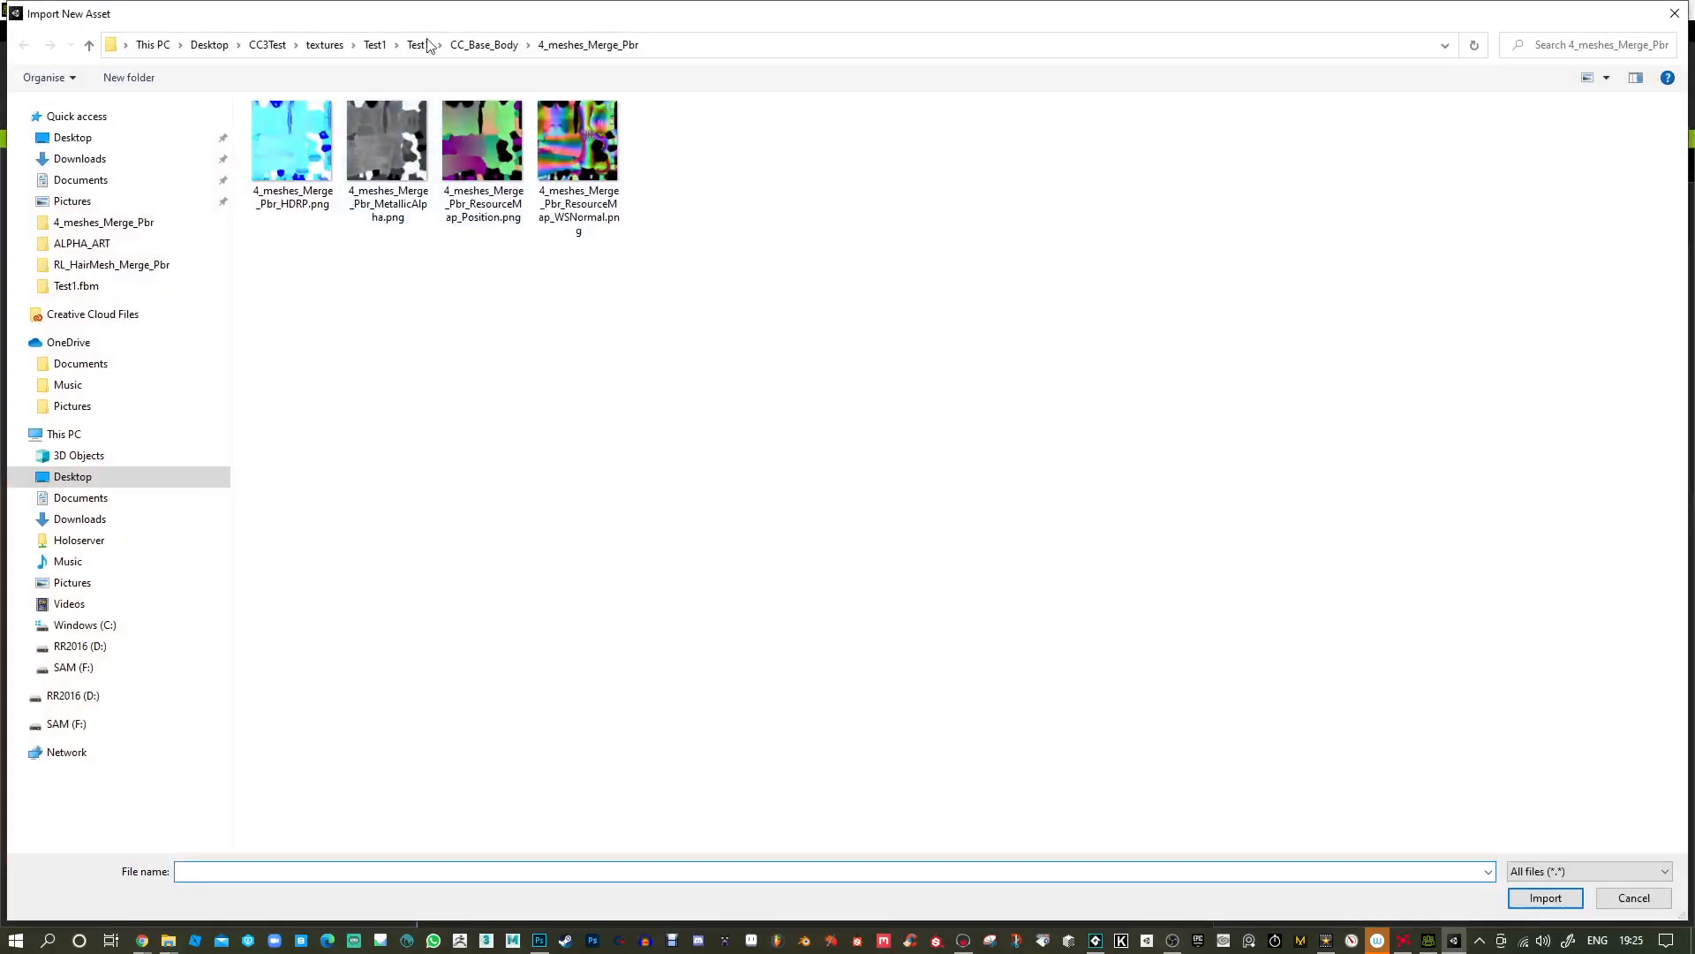
click(484, 45)
click(77, 116)
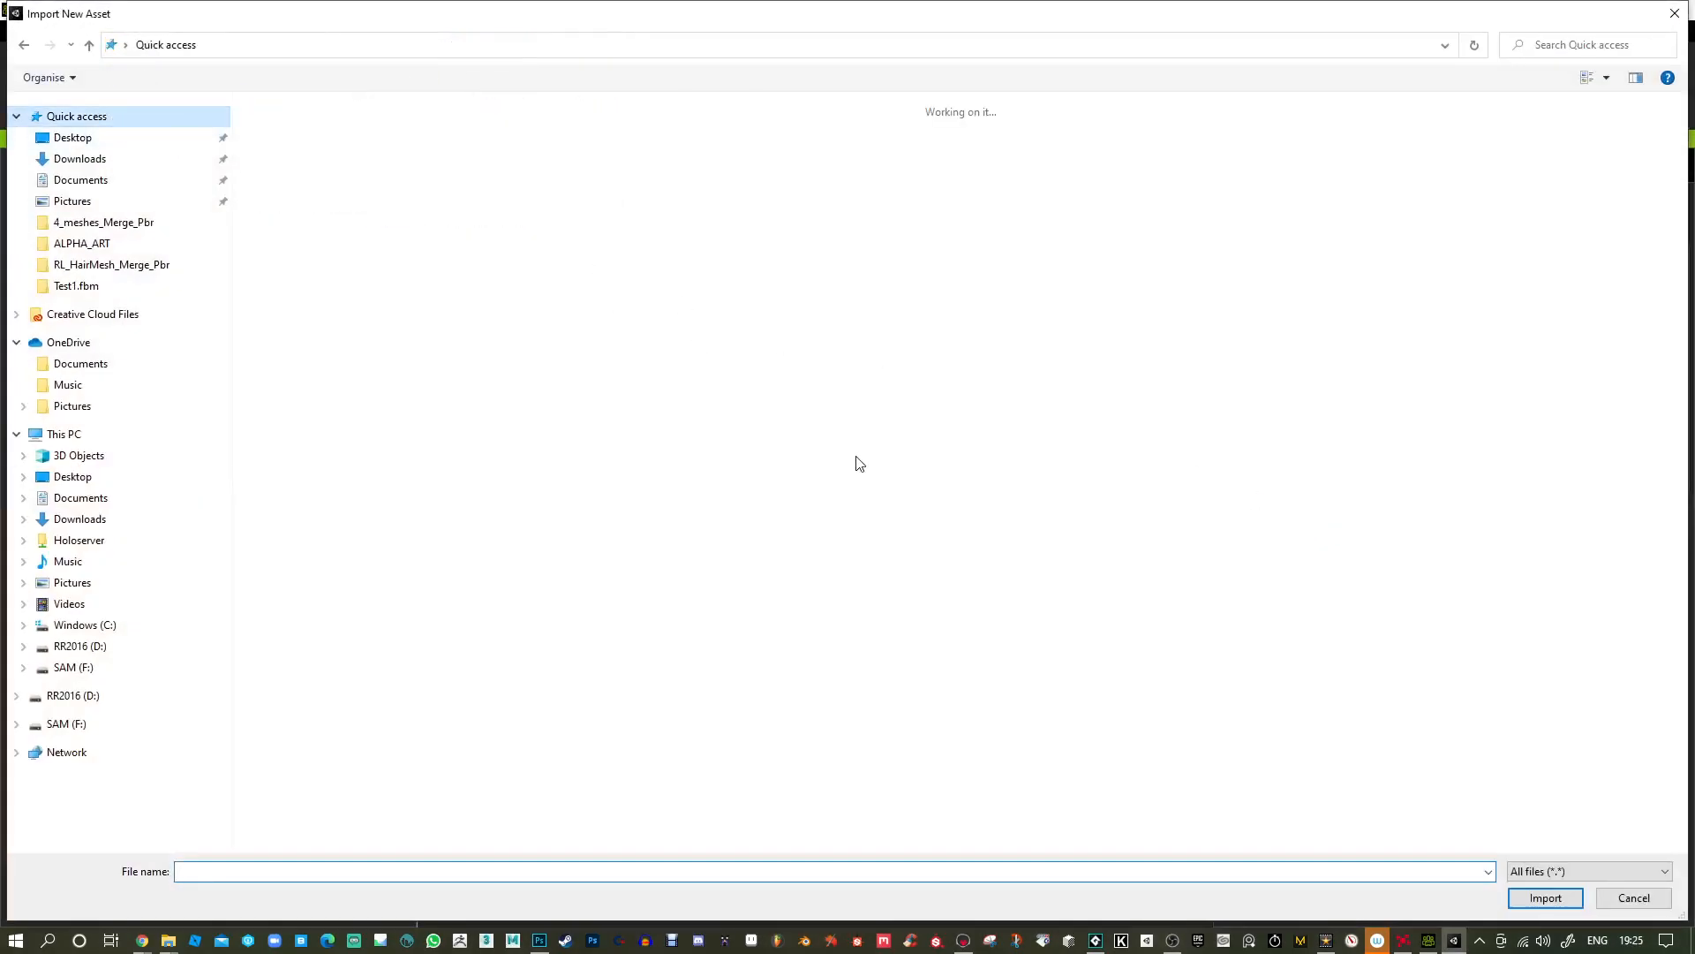
double_click(385, 288)
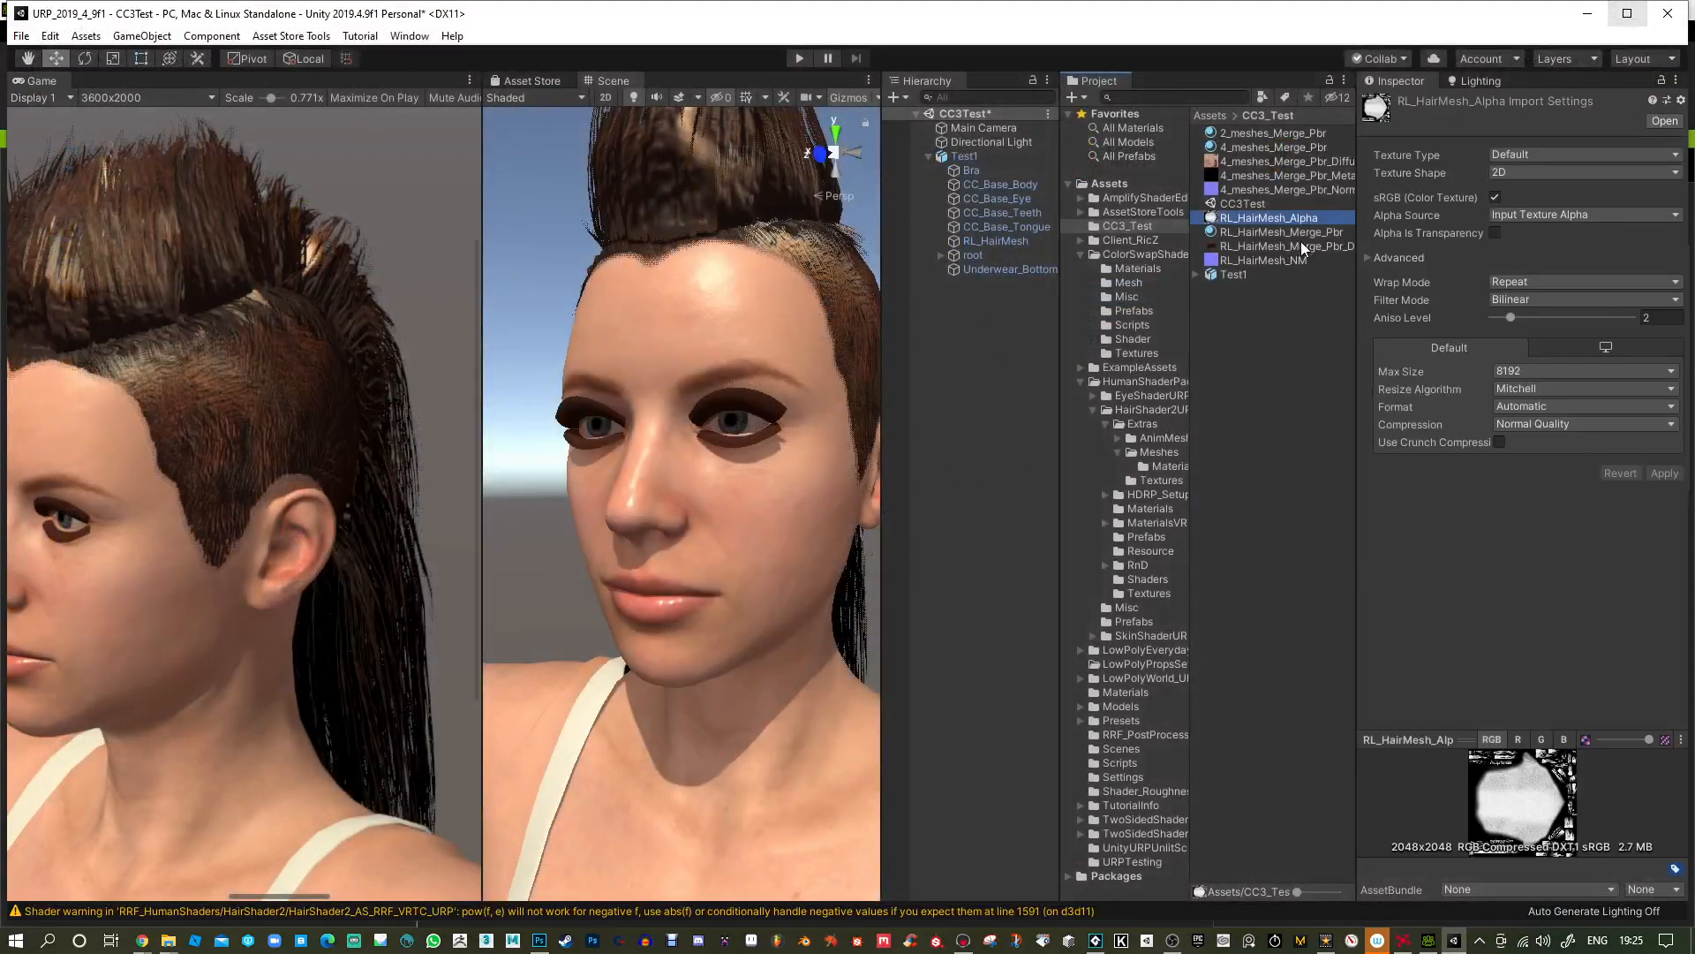
Assign RL_HairMesh_Alpha to the OpacityTexture of CC_Base_Body's skin material and test its AlphaClip.
click(768, 196)
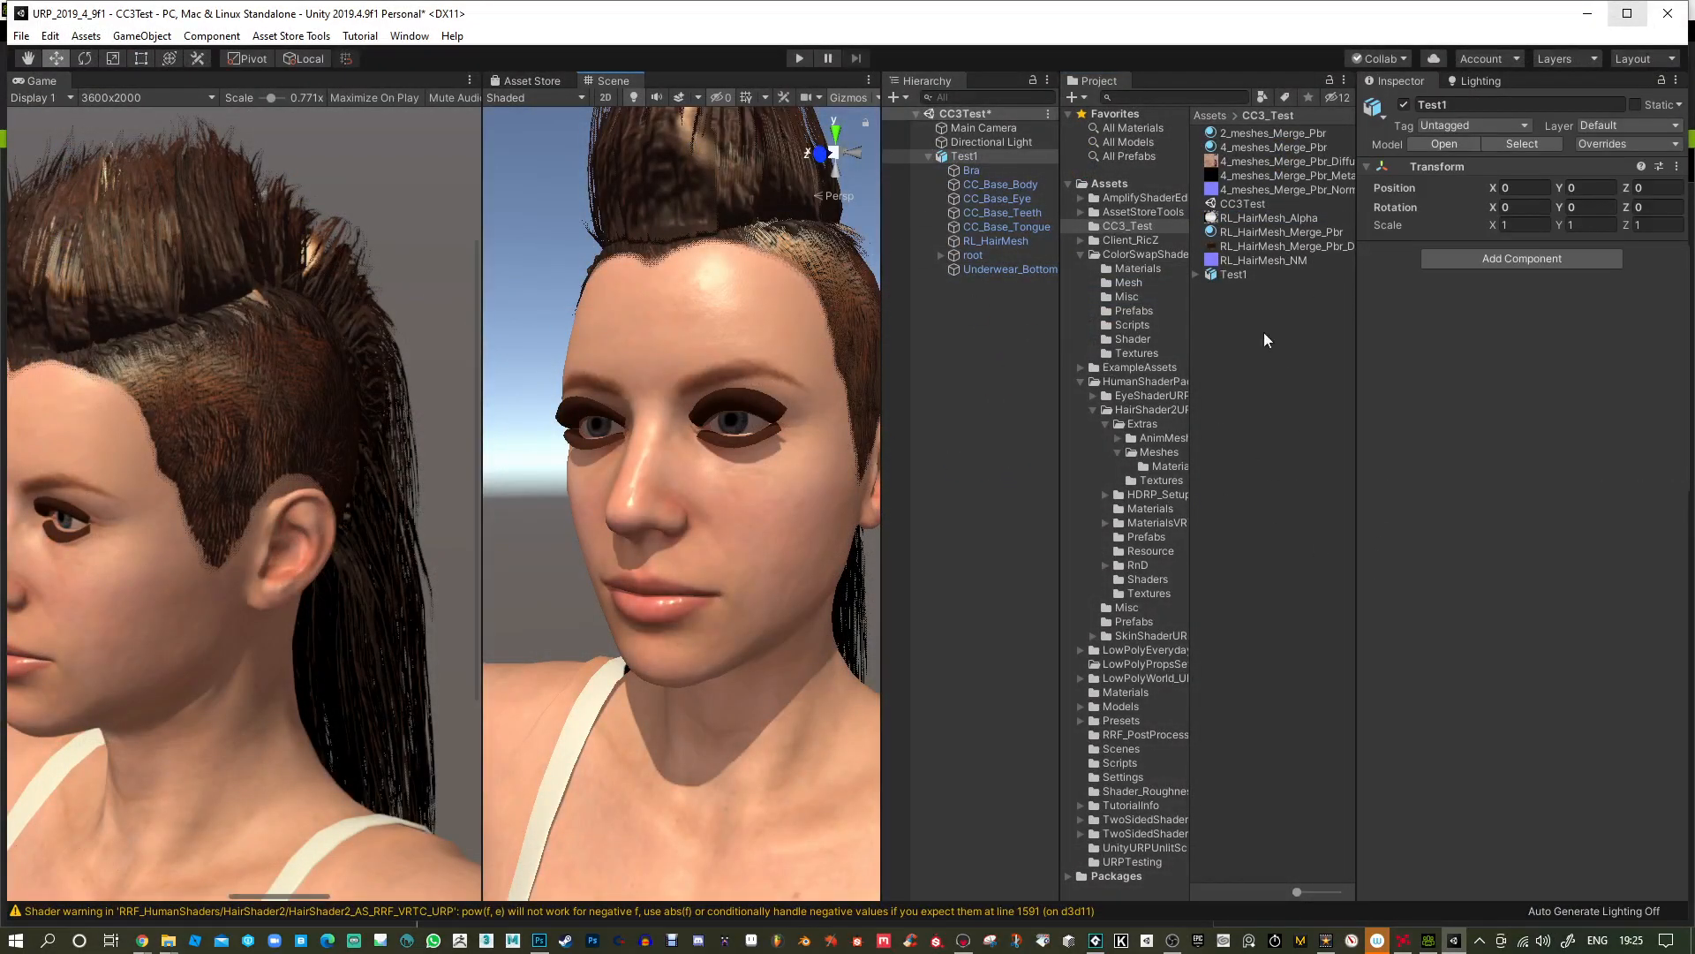
click(750, 366)
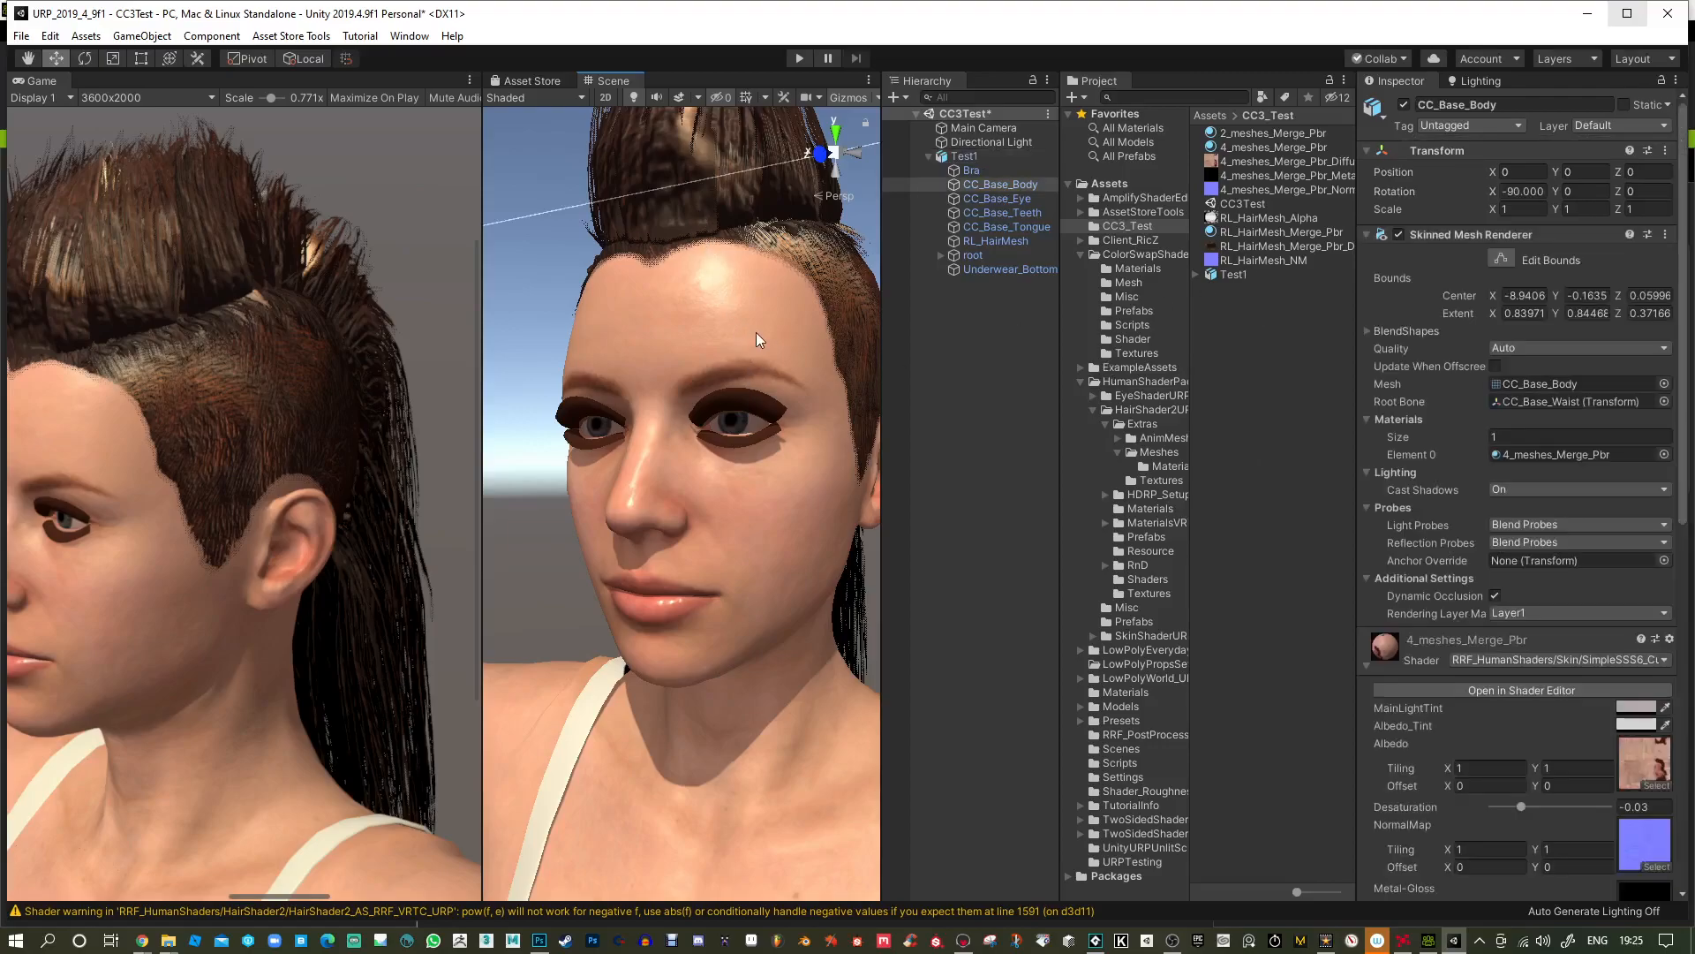
scroll(1473, 723, down, 10)
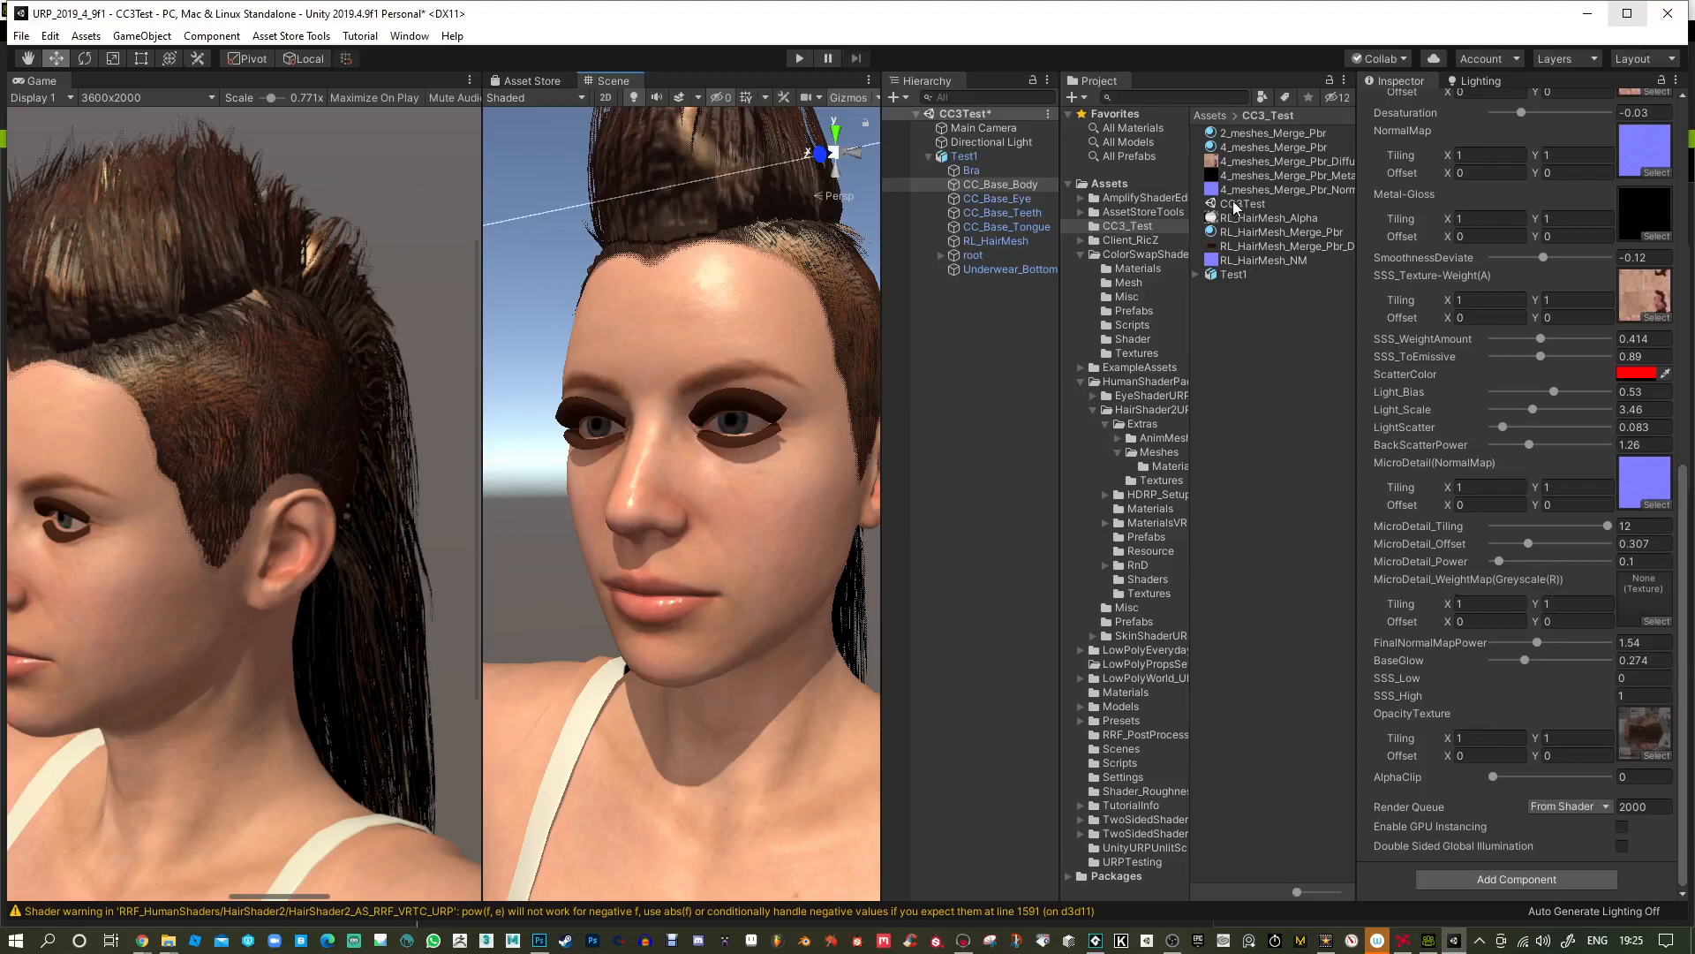
drag(1233, 221, 1644, 728)
mouse_move(1506, 774)
mouse_down()
mouse_move(1575, 770)
mouse_move(1487, 777)
mouse_up()
Switch to Photoshop and open 4_meshes_Merge_Pbr_Diffuse.png from the Test1.fbm folder.
key(alt+Tab)
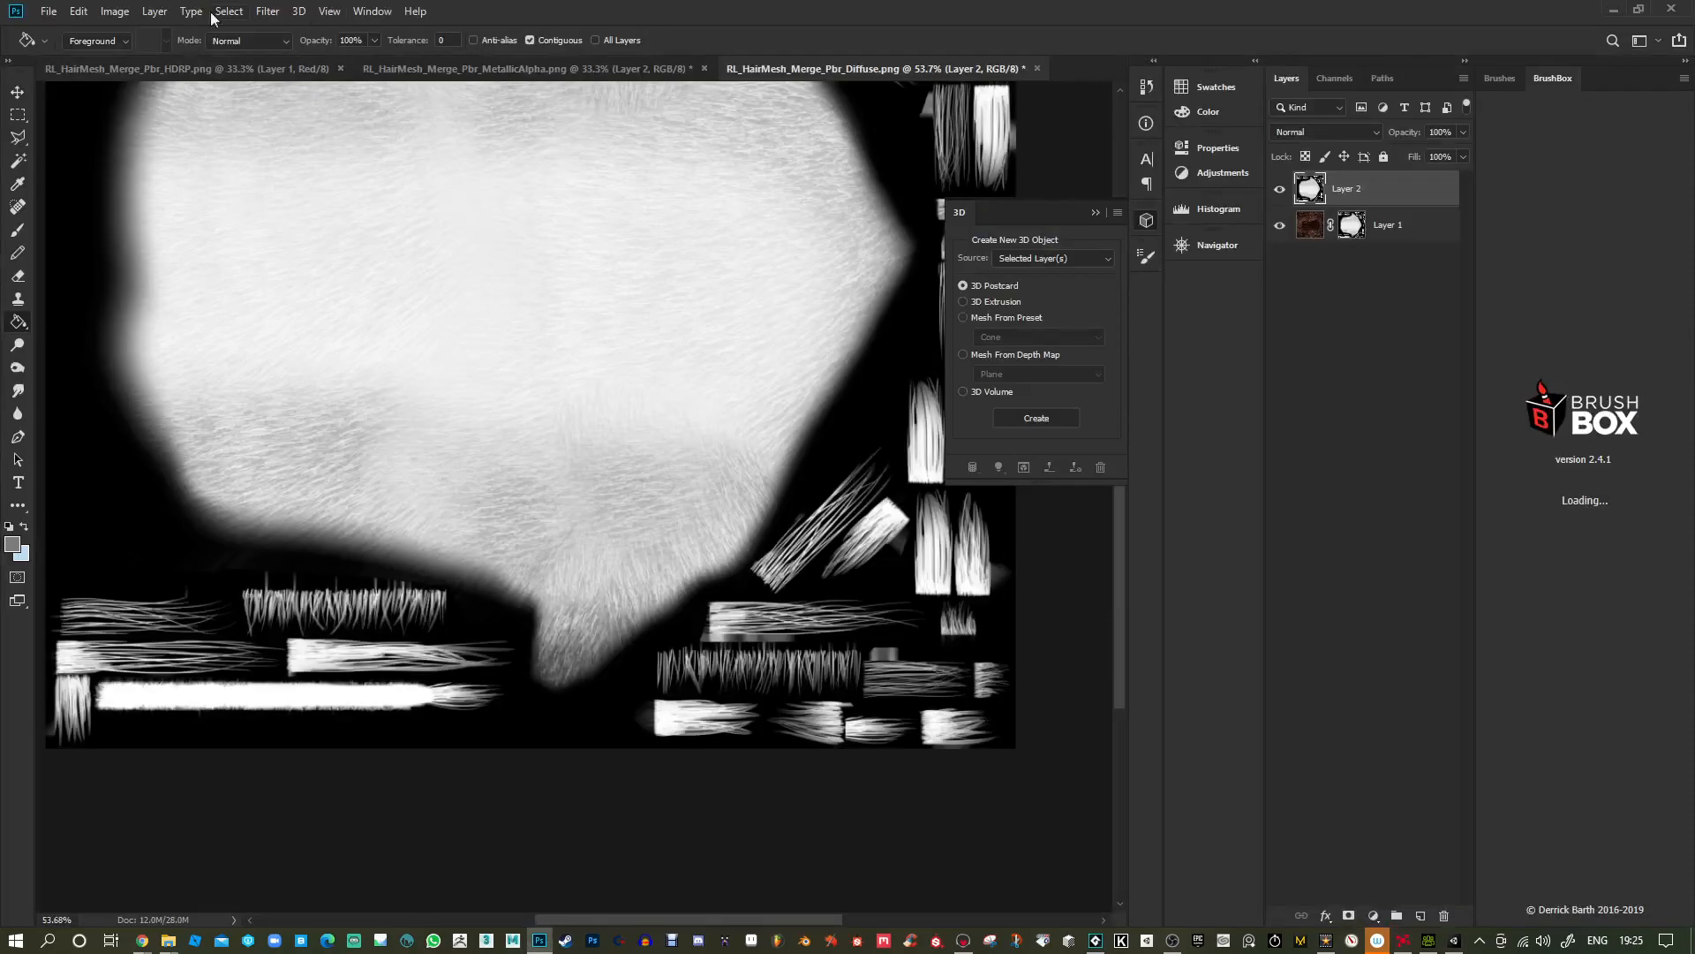
click(50, 12)
click(62, 48)
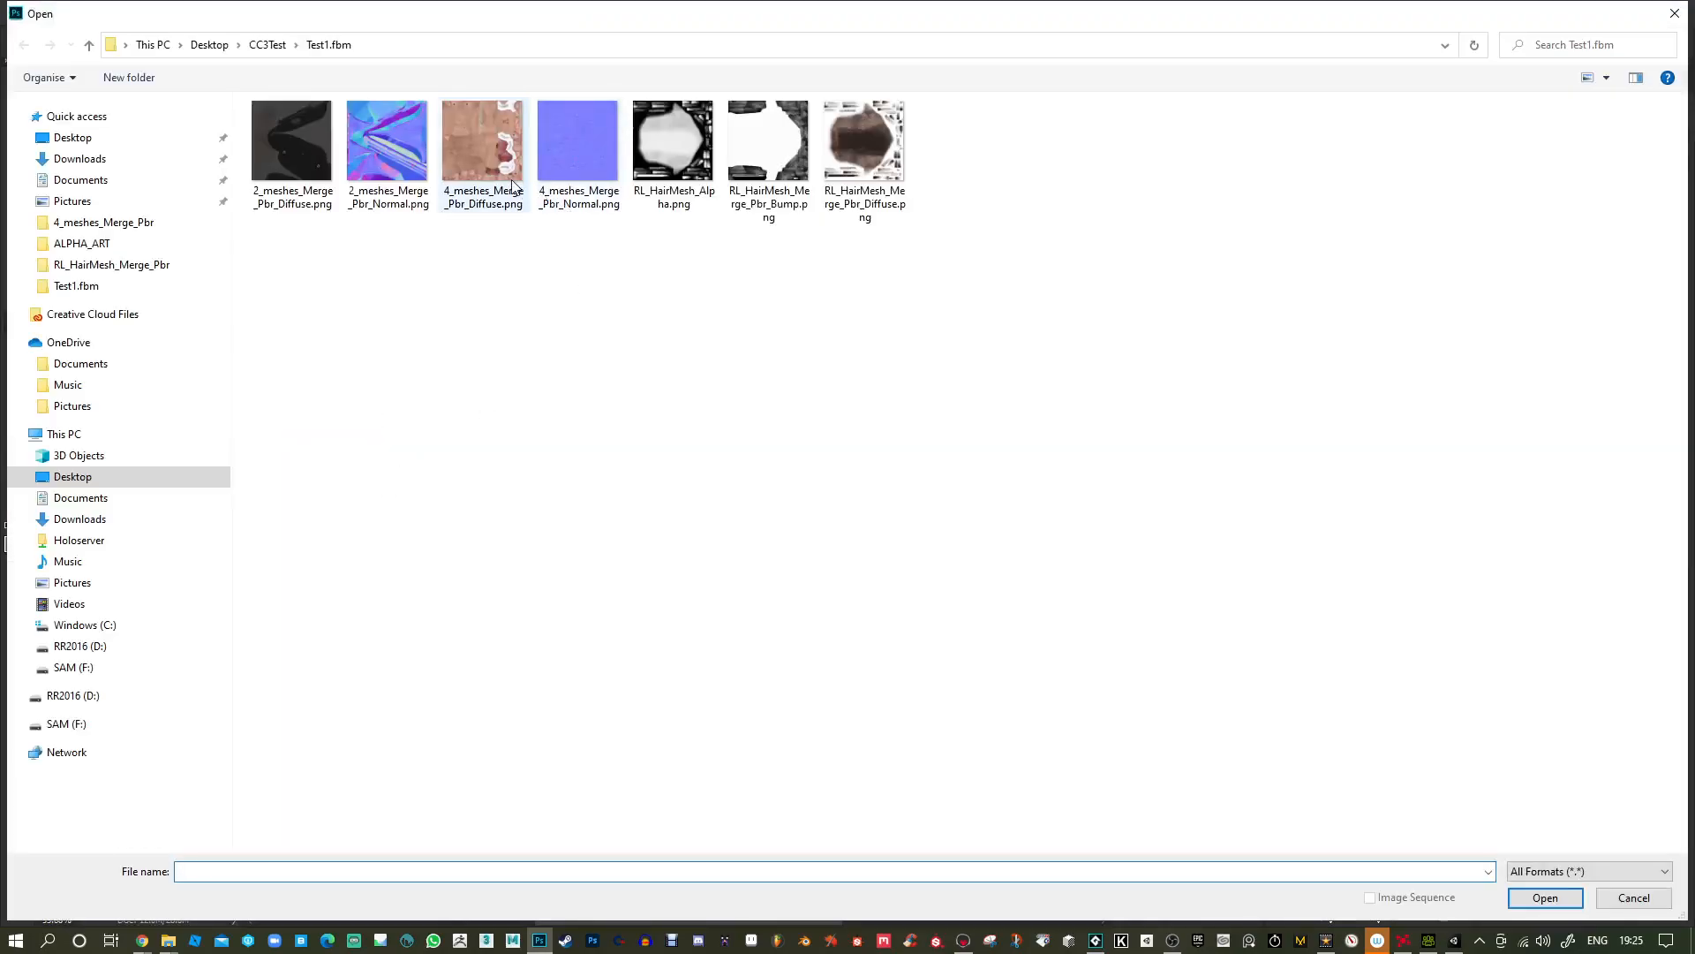
double_click(473, 154)
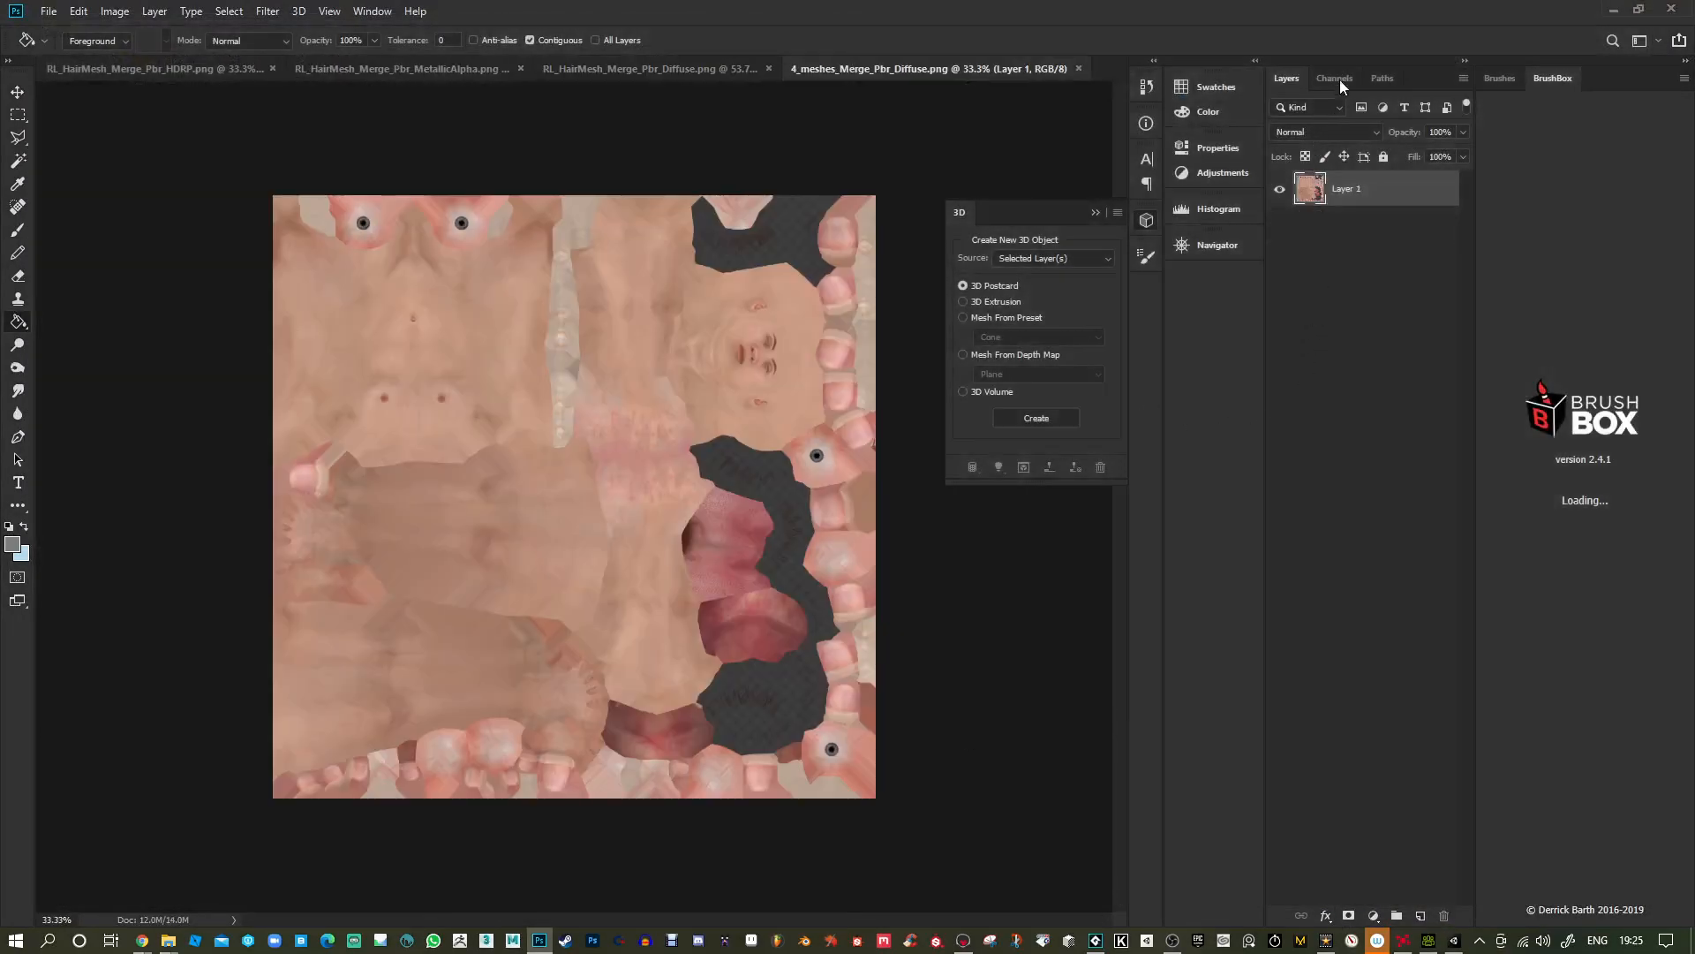
click(1335, 79)
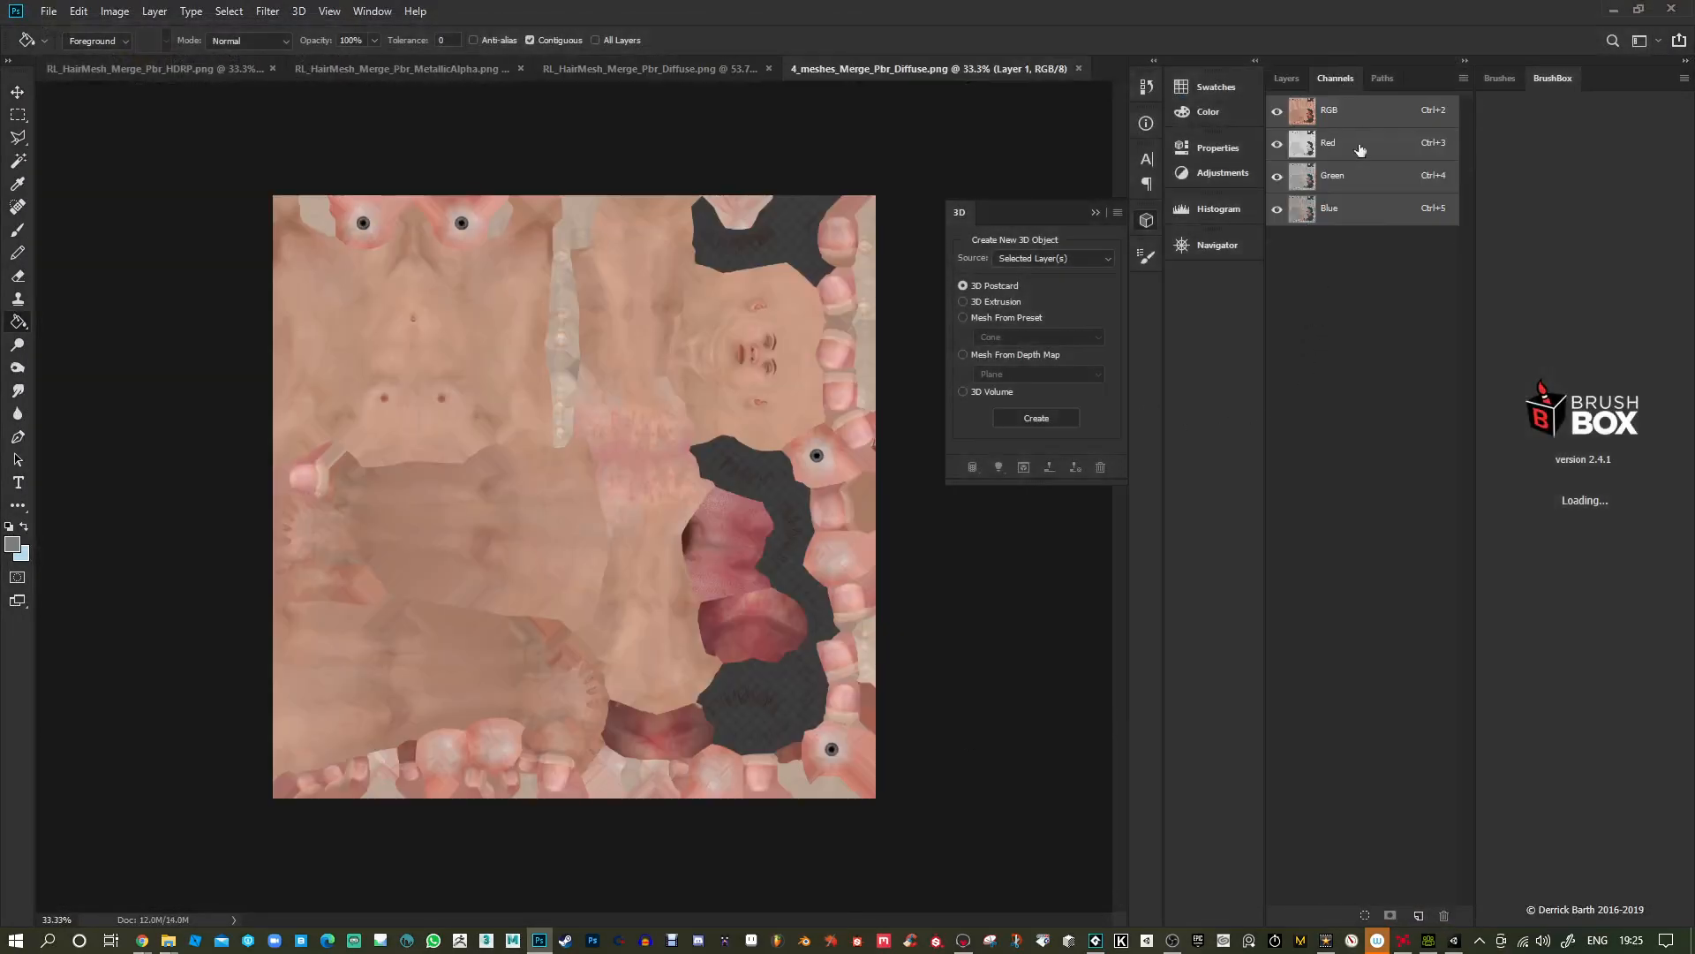
click(1288, 79)
ctrl+click(1306, 189)
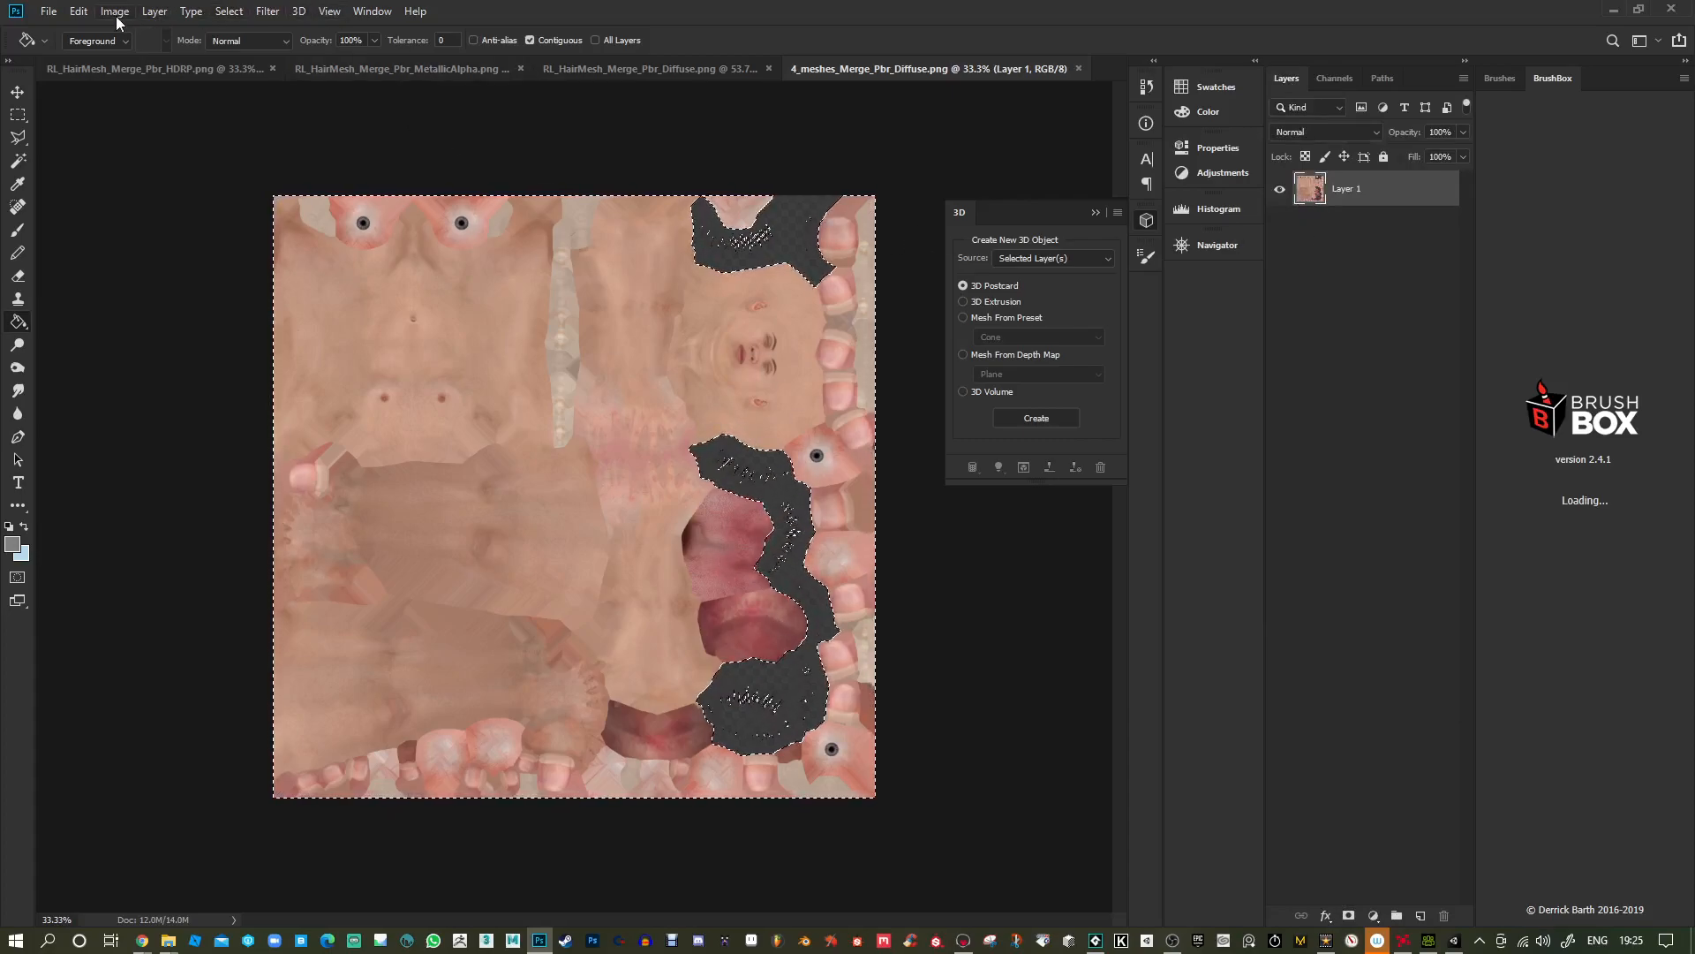
key(ctrl+d)
click(154, 11)
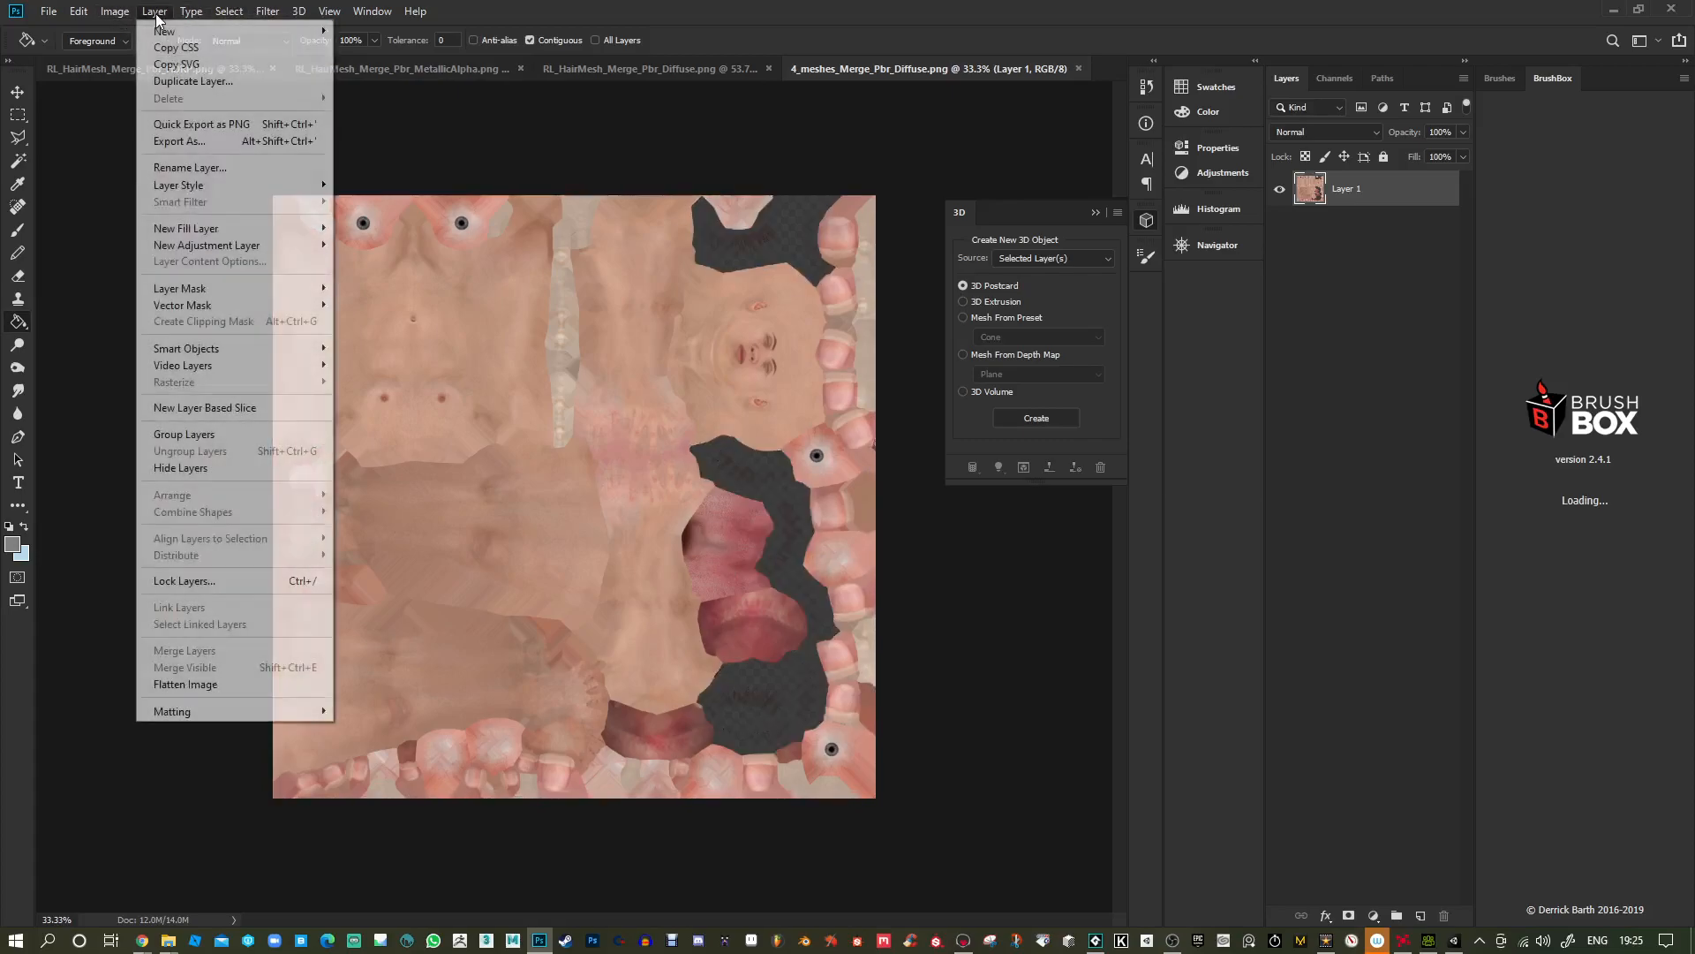
key(Escape)
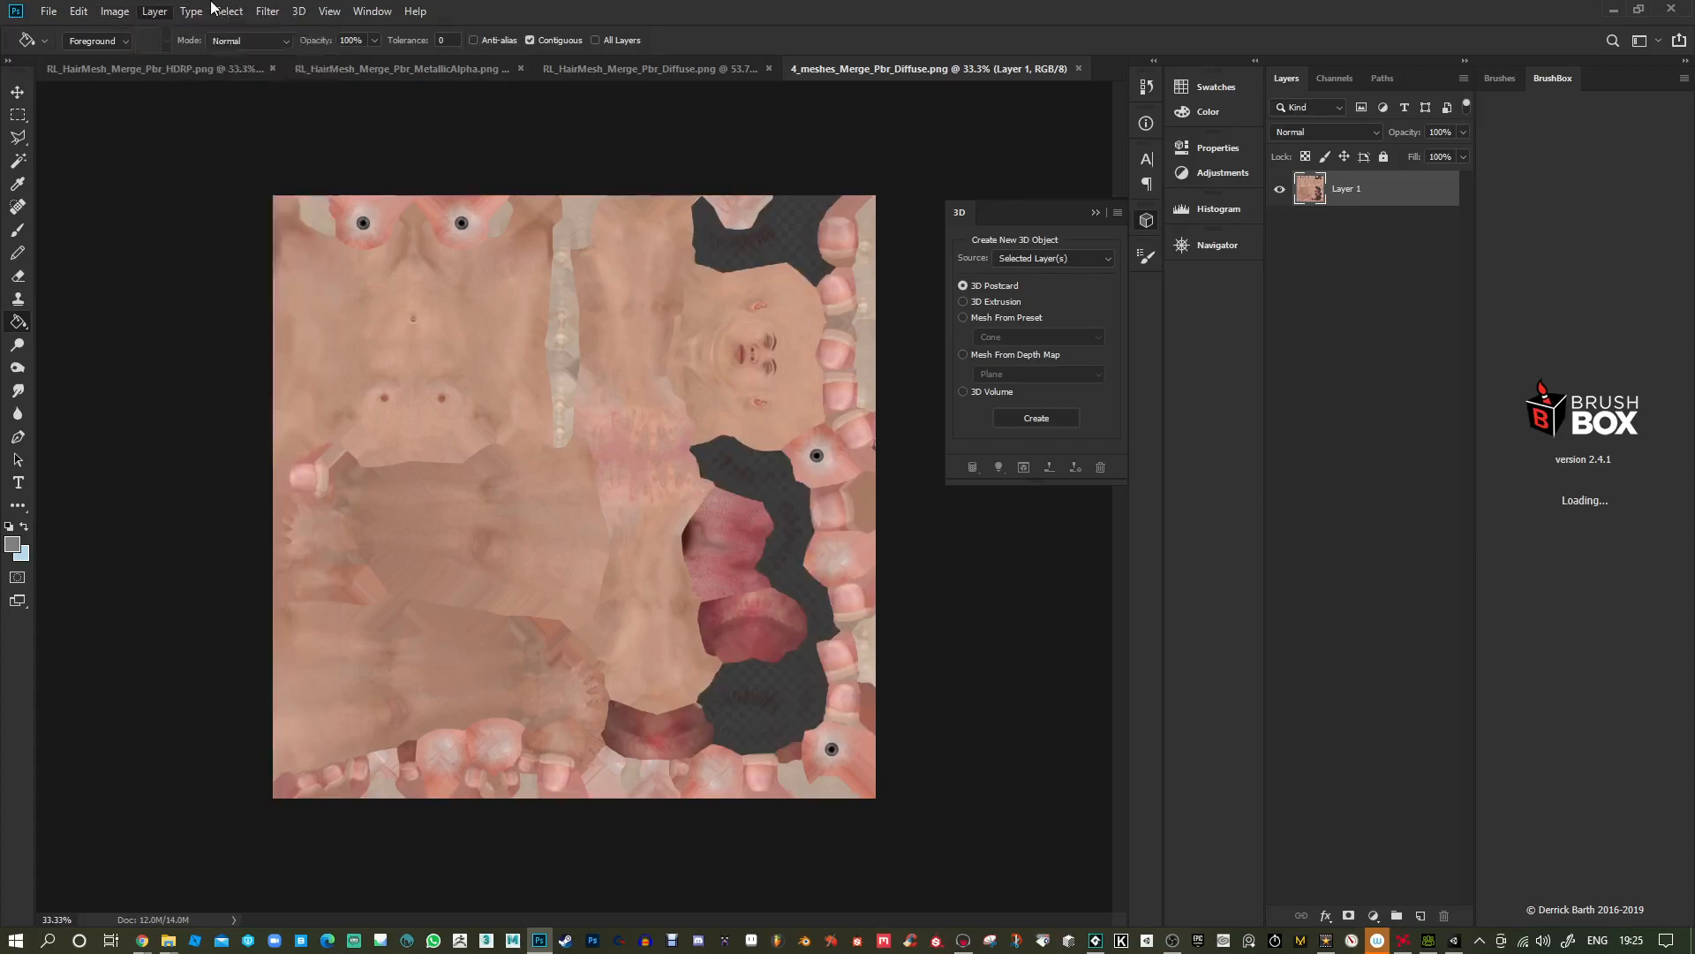
Add a layer mask from transparency to the body diffuse's Layer 1 and display the mask on the canvas.
click(155, 11)
mouse_move(245, 290)
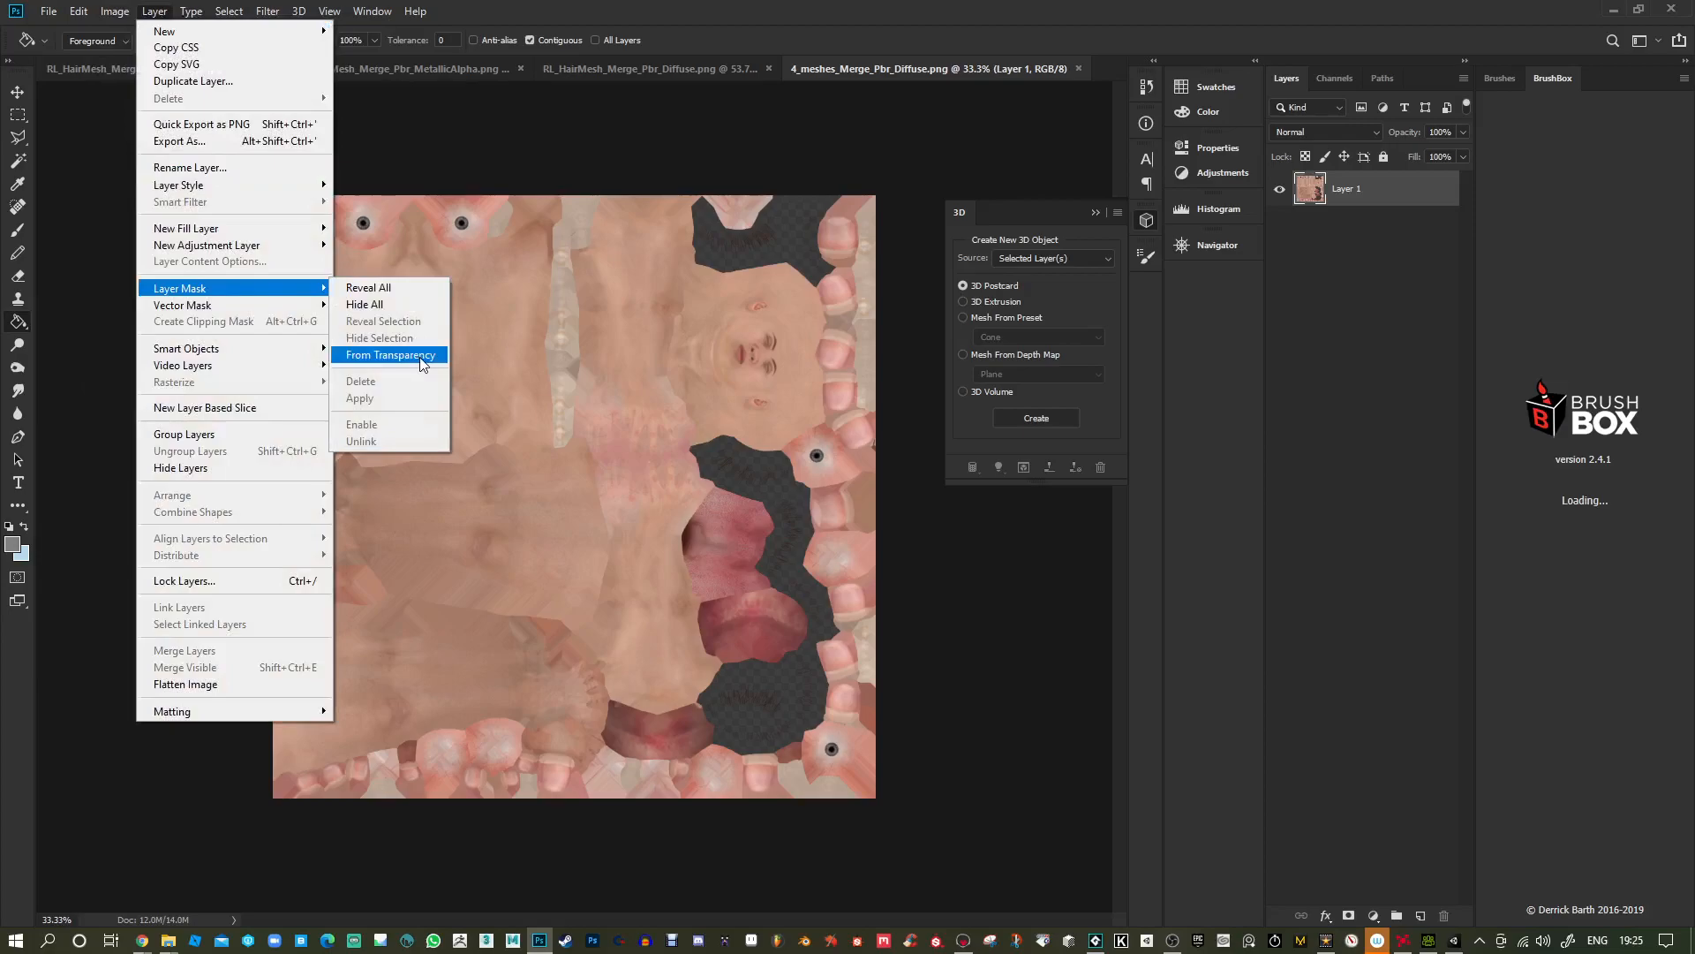
click(393, 355)
alt+click(1352, 189)
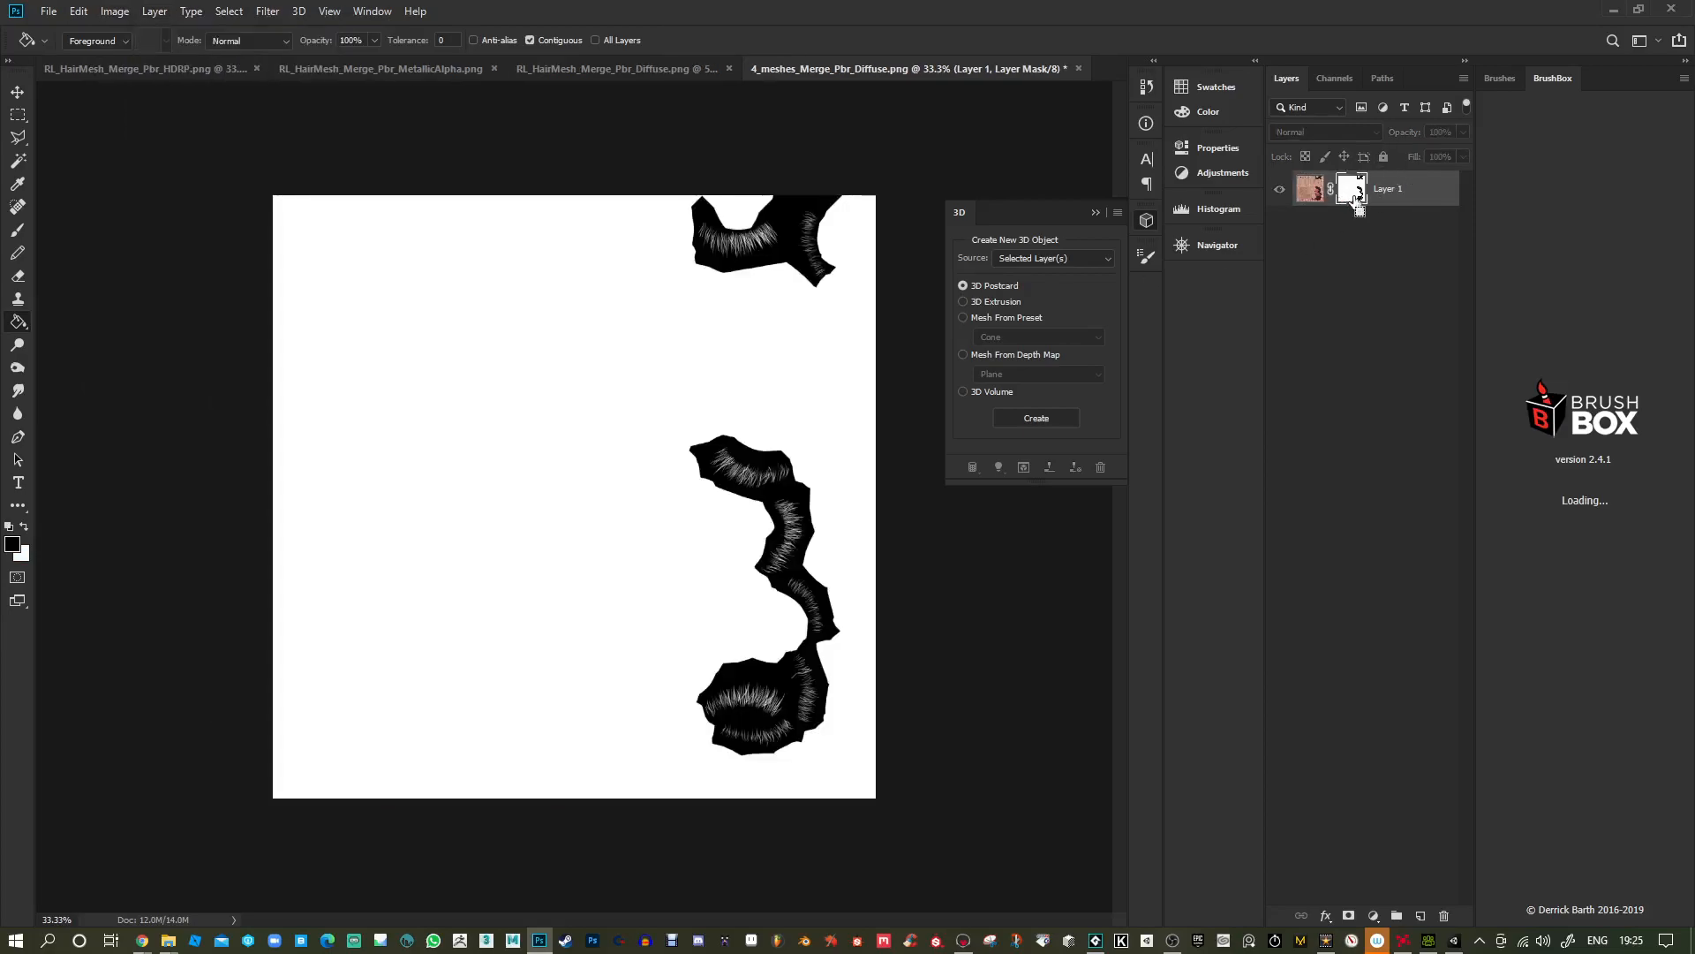
Paste the copied mask image into a new layer and begin saving a copy of the document in PNG format.
click(1420, 915)
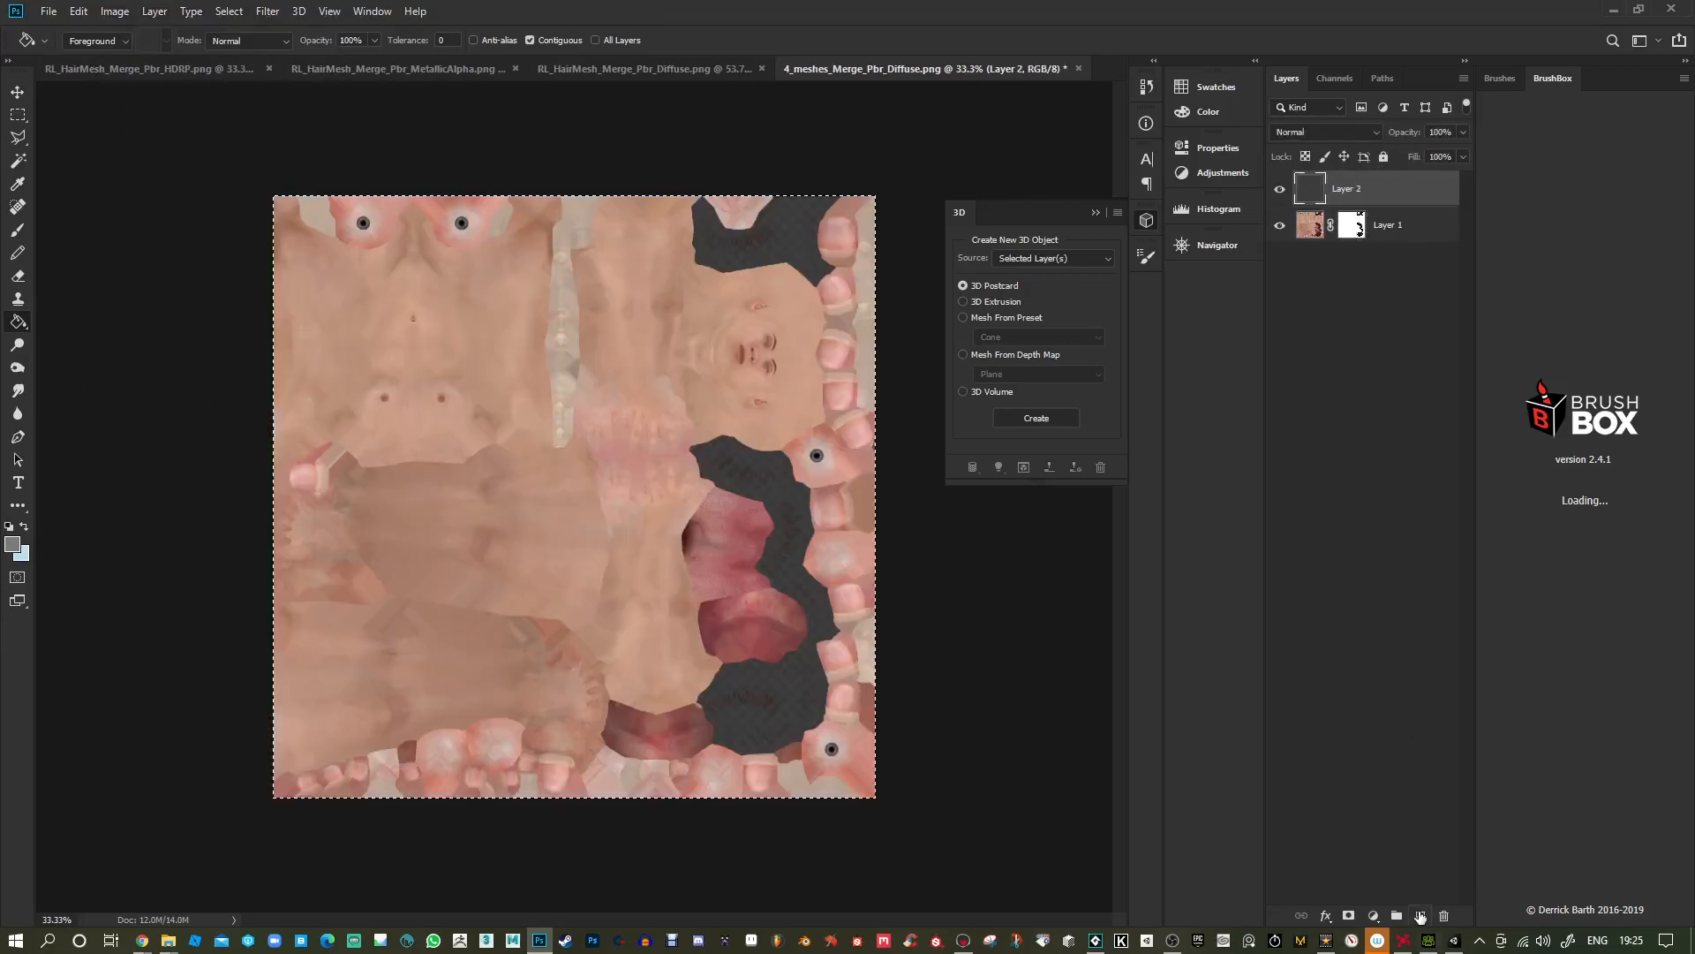
key(ctrl+v)
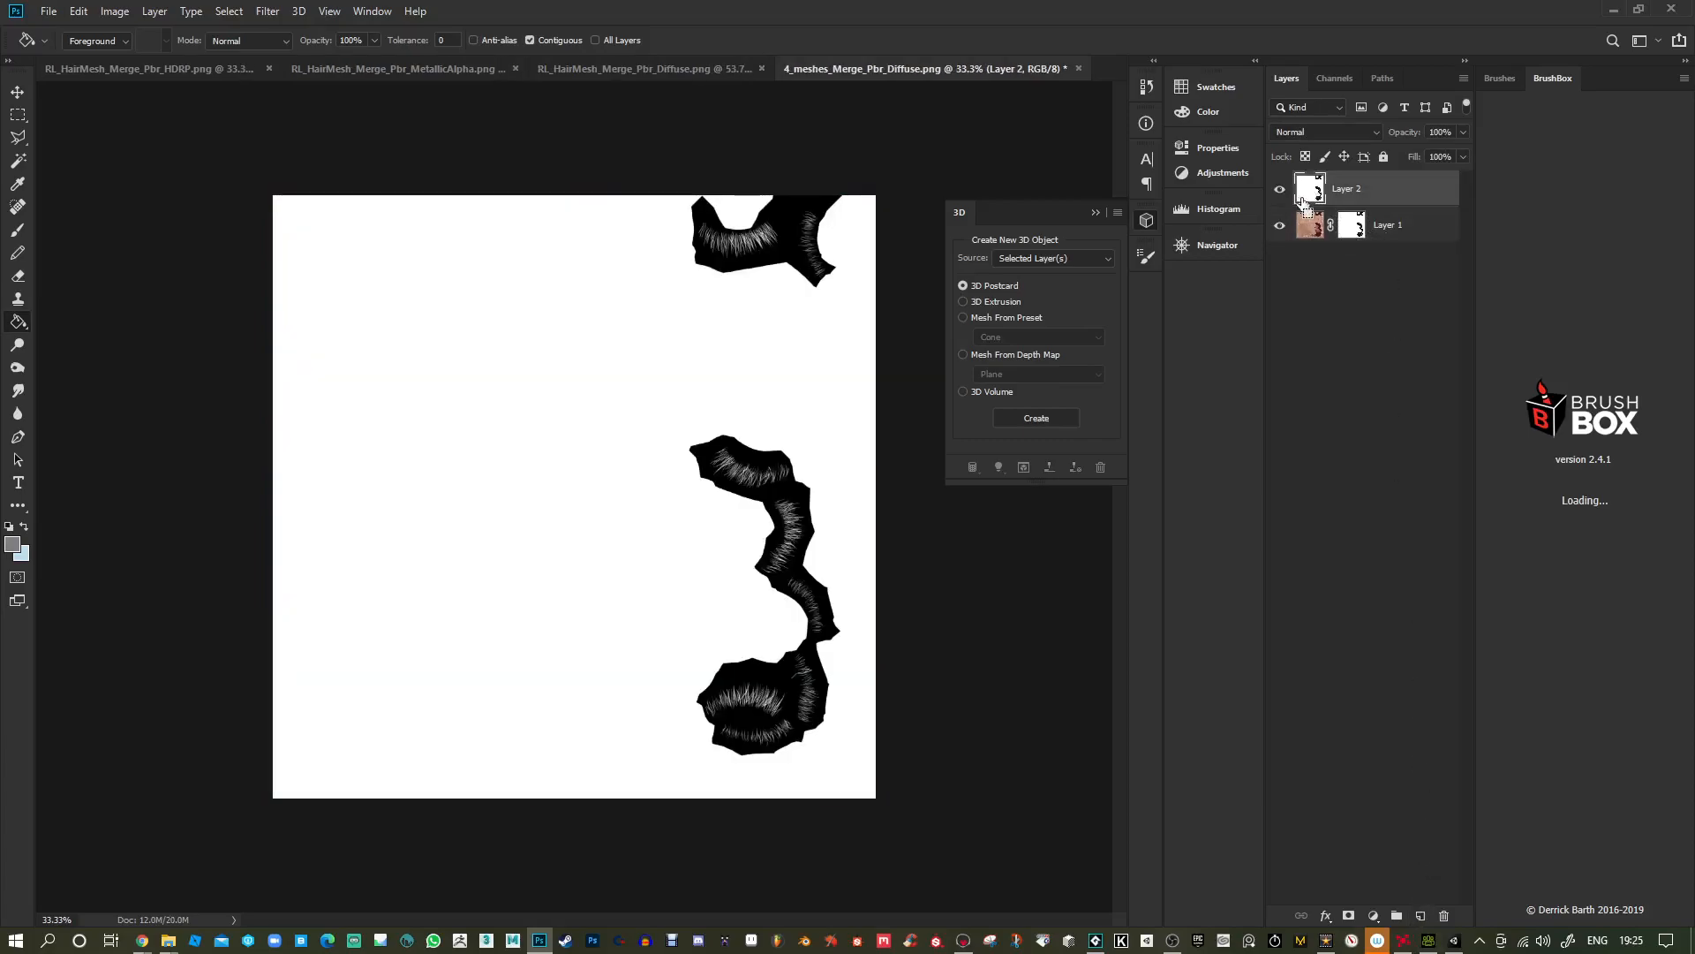
key(ctrl+shift+s)
click(251, 759)
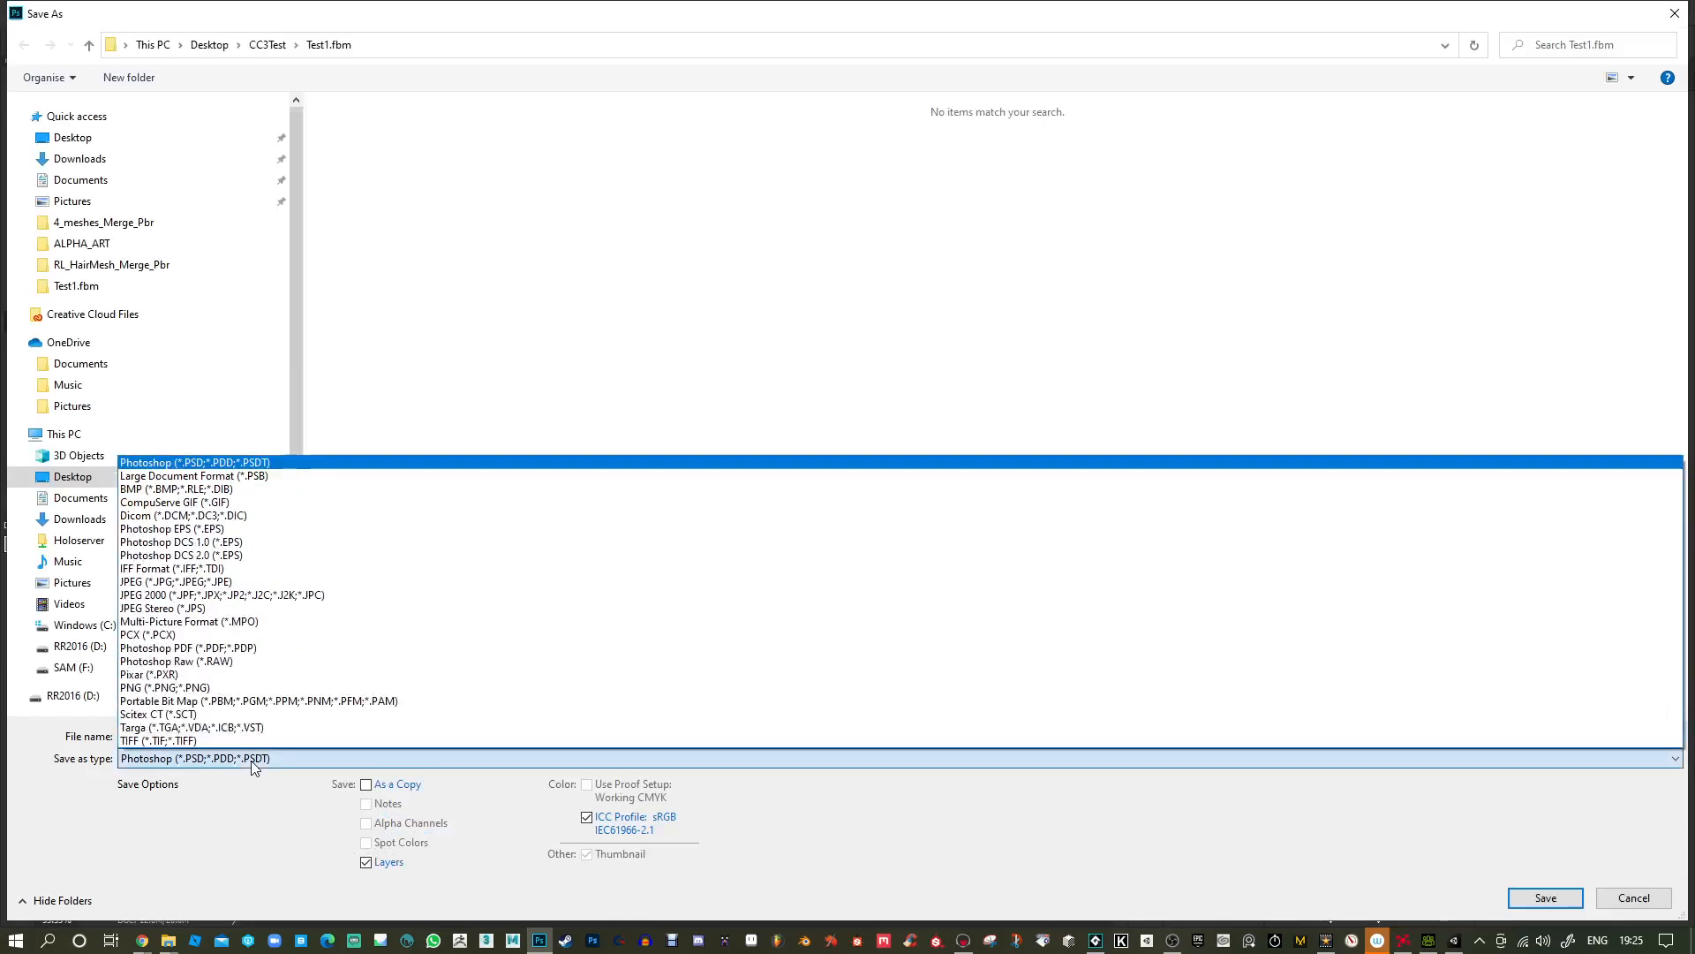
click(260, 688)
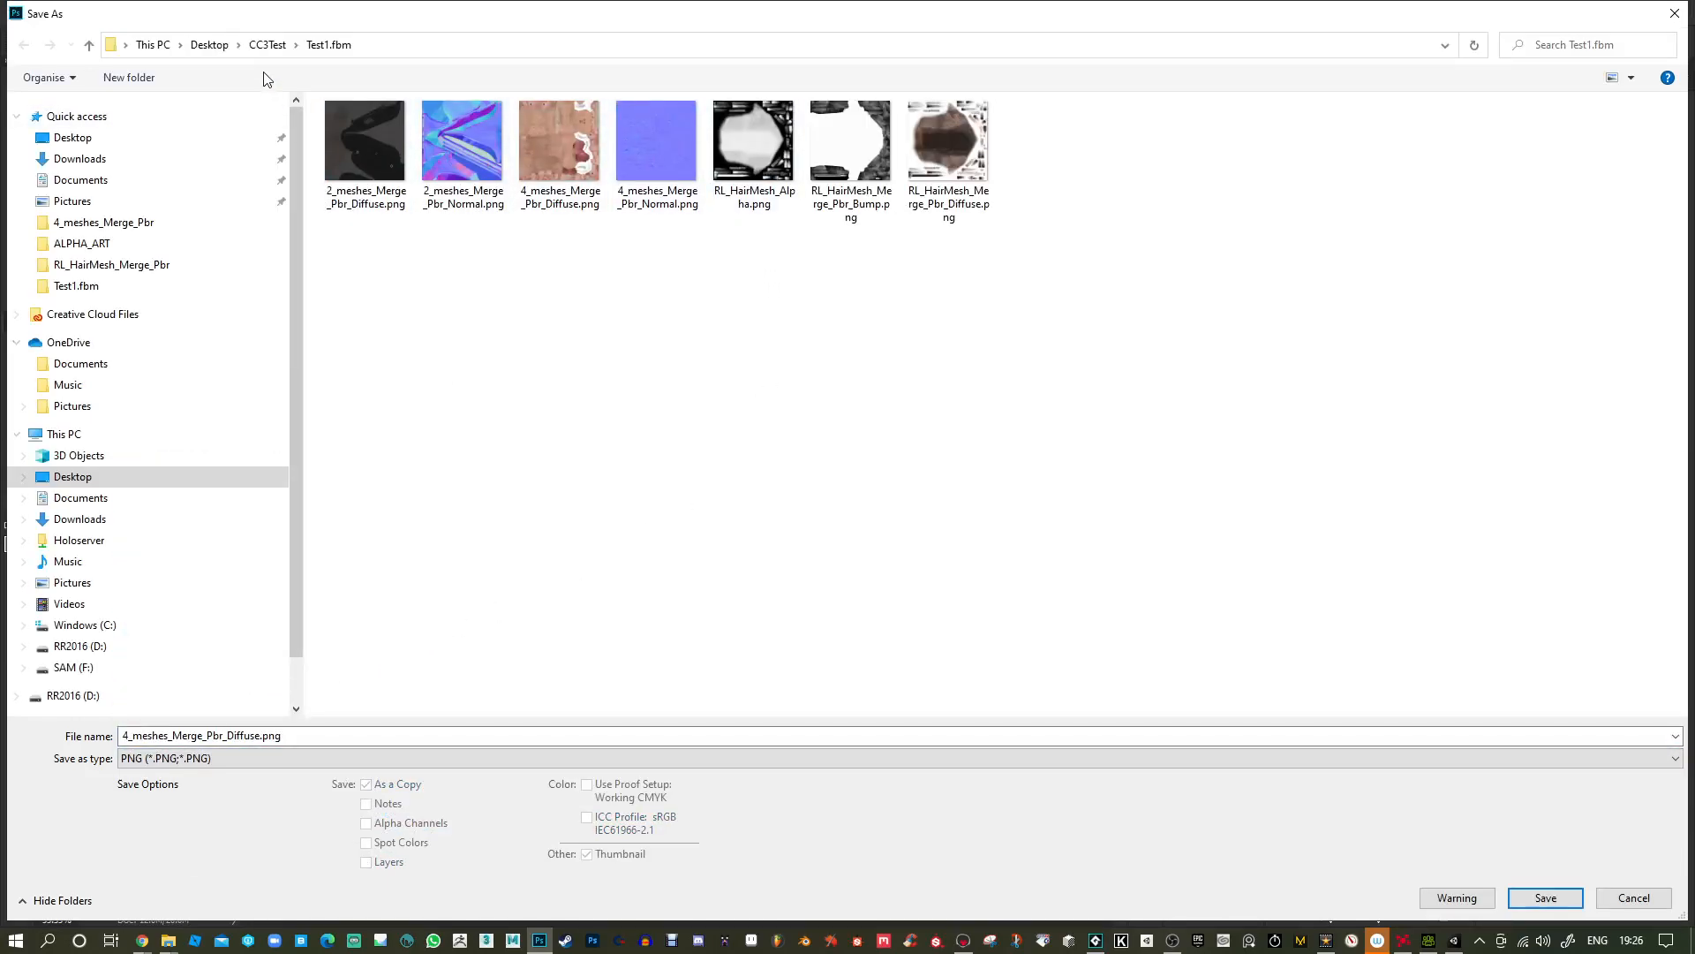
Browse to the CC3Test/textures/Test1/Test1/CC_Base_Body/4_meshes_Merge_Pbr folder as the save location.
click(267, 44)
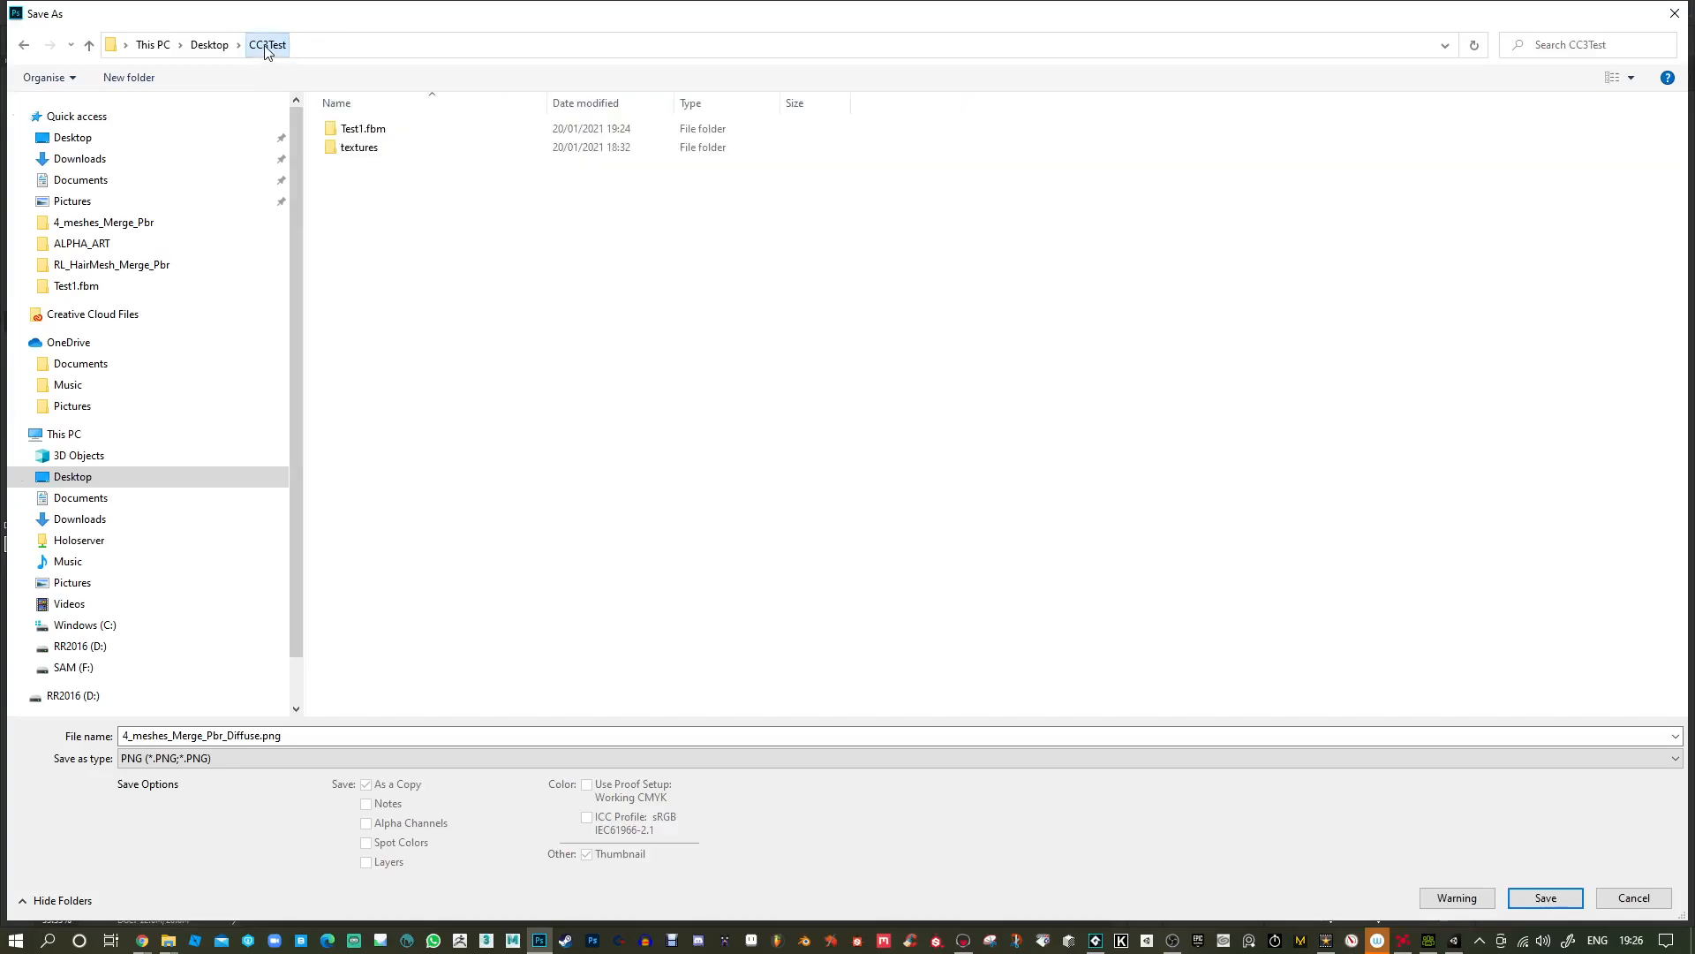
double_click(349, 146)
double_click(350, 130)
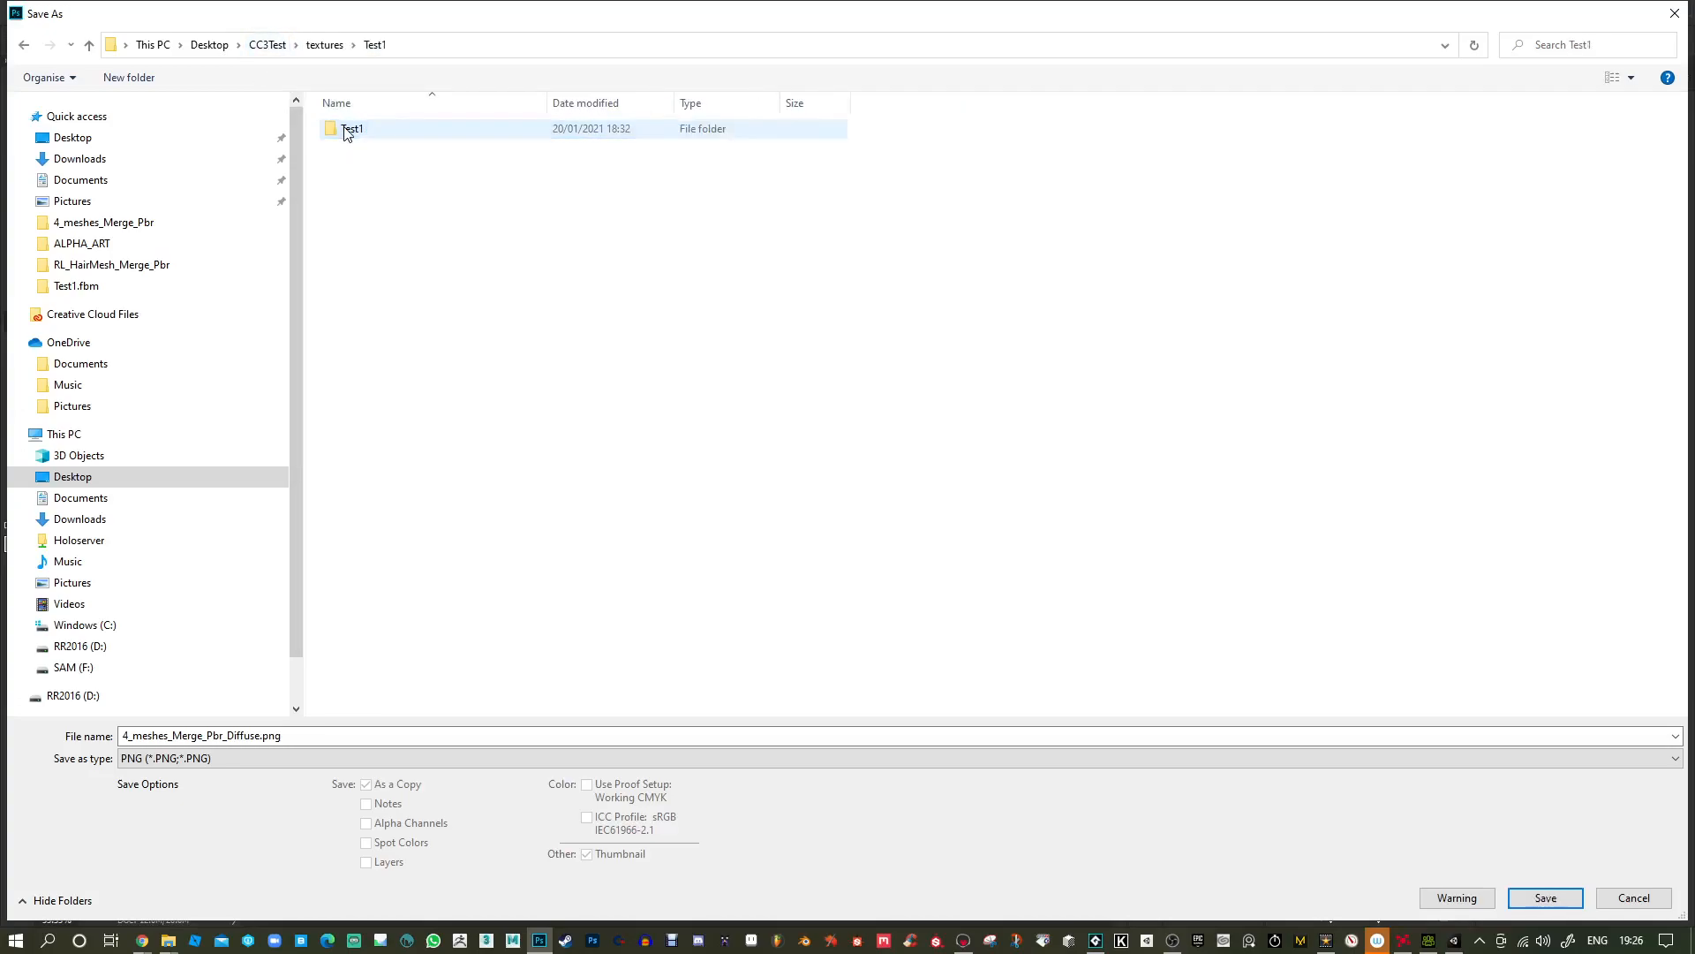
double_click(350, 130)
double_click(351, 148)
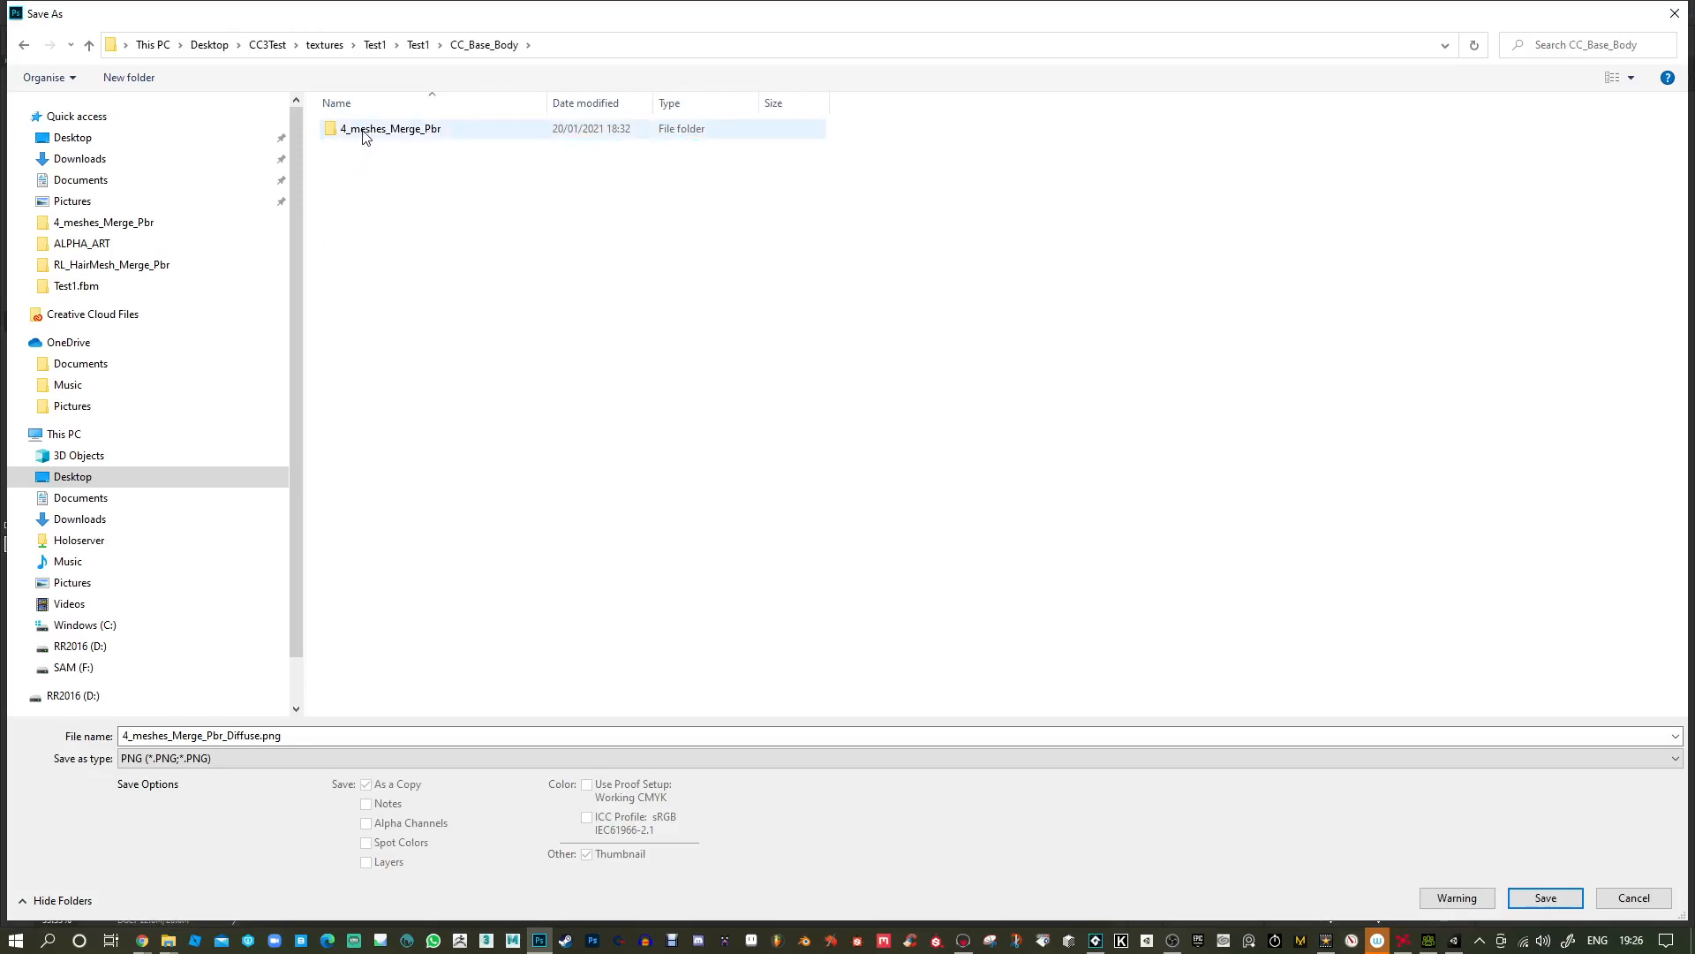
double_click(357, 131)
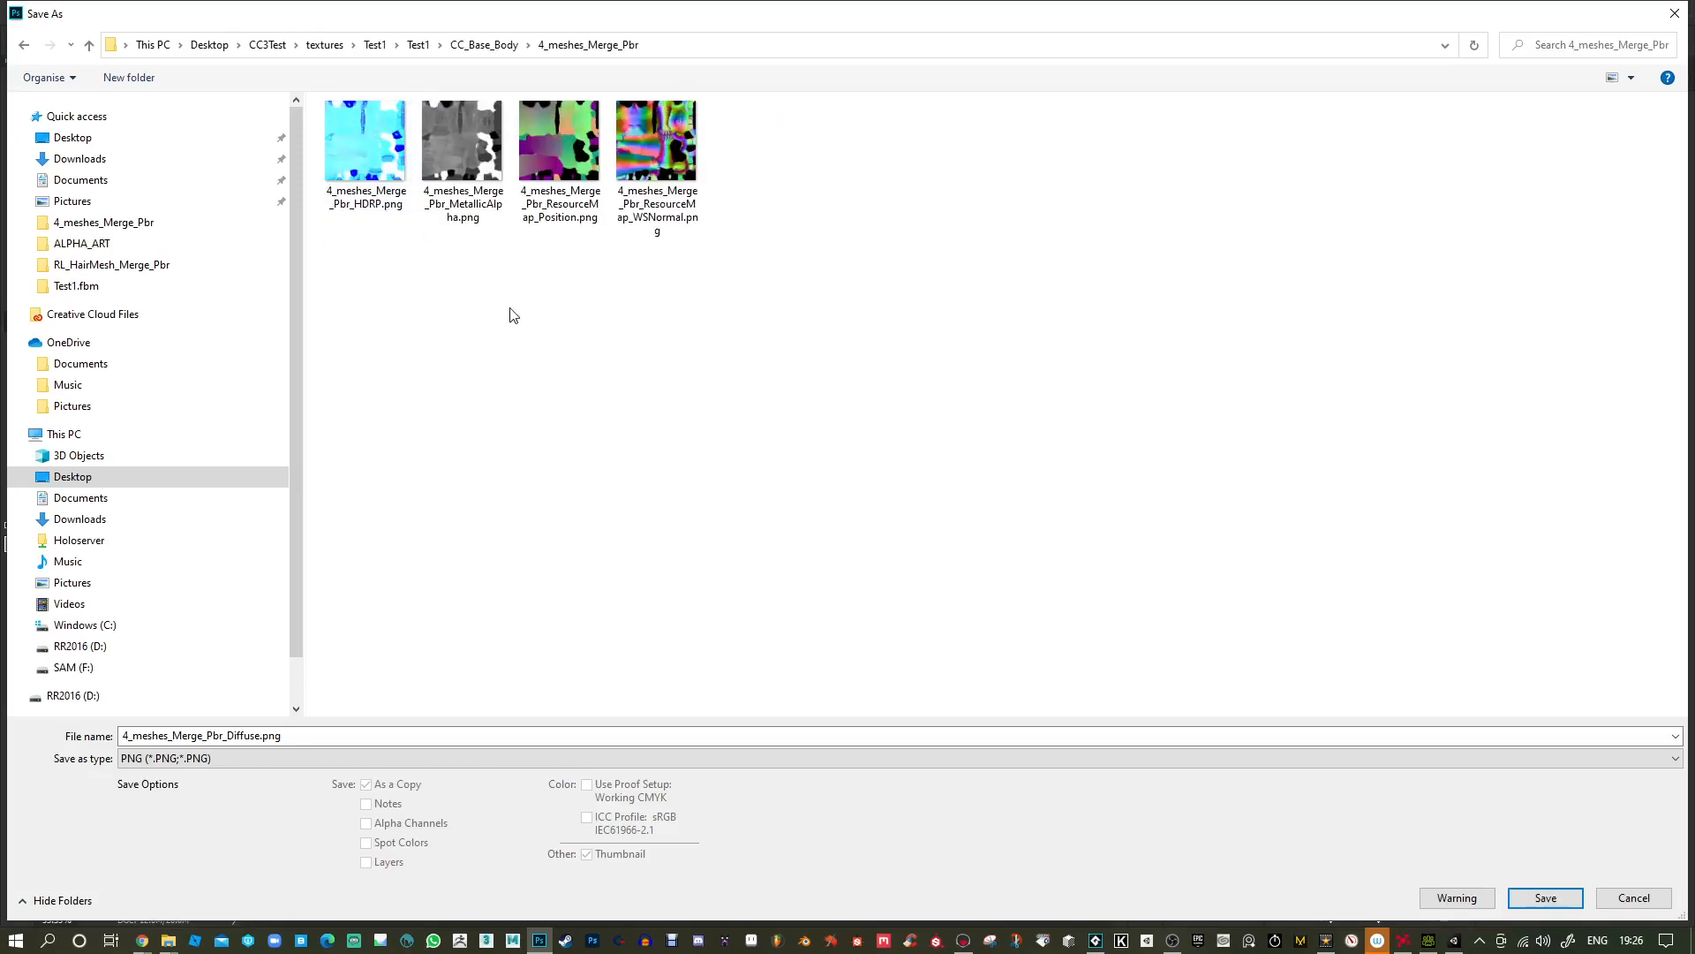
Name the file 4_meshes_Merge_Pbr_Opacity.png and save it with the offered PNG options.
double_click(208, 735)
drag(227, 734, 372, 726)
text(O)
key(Return)
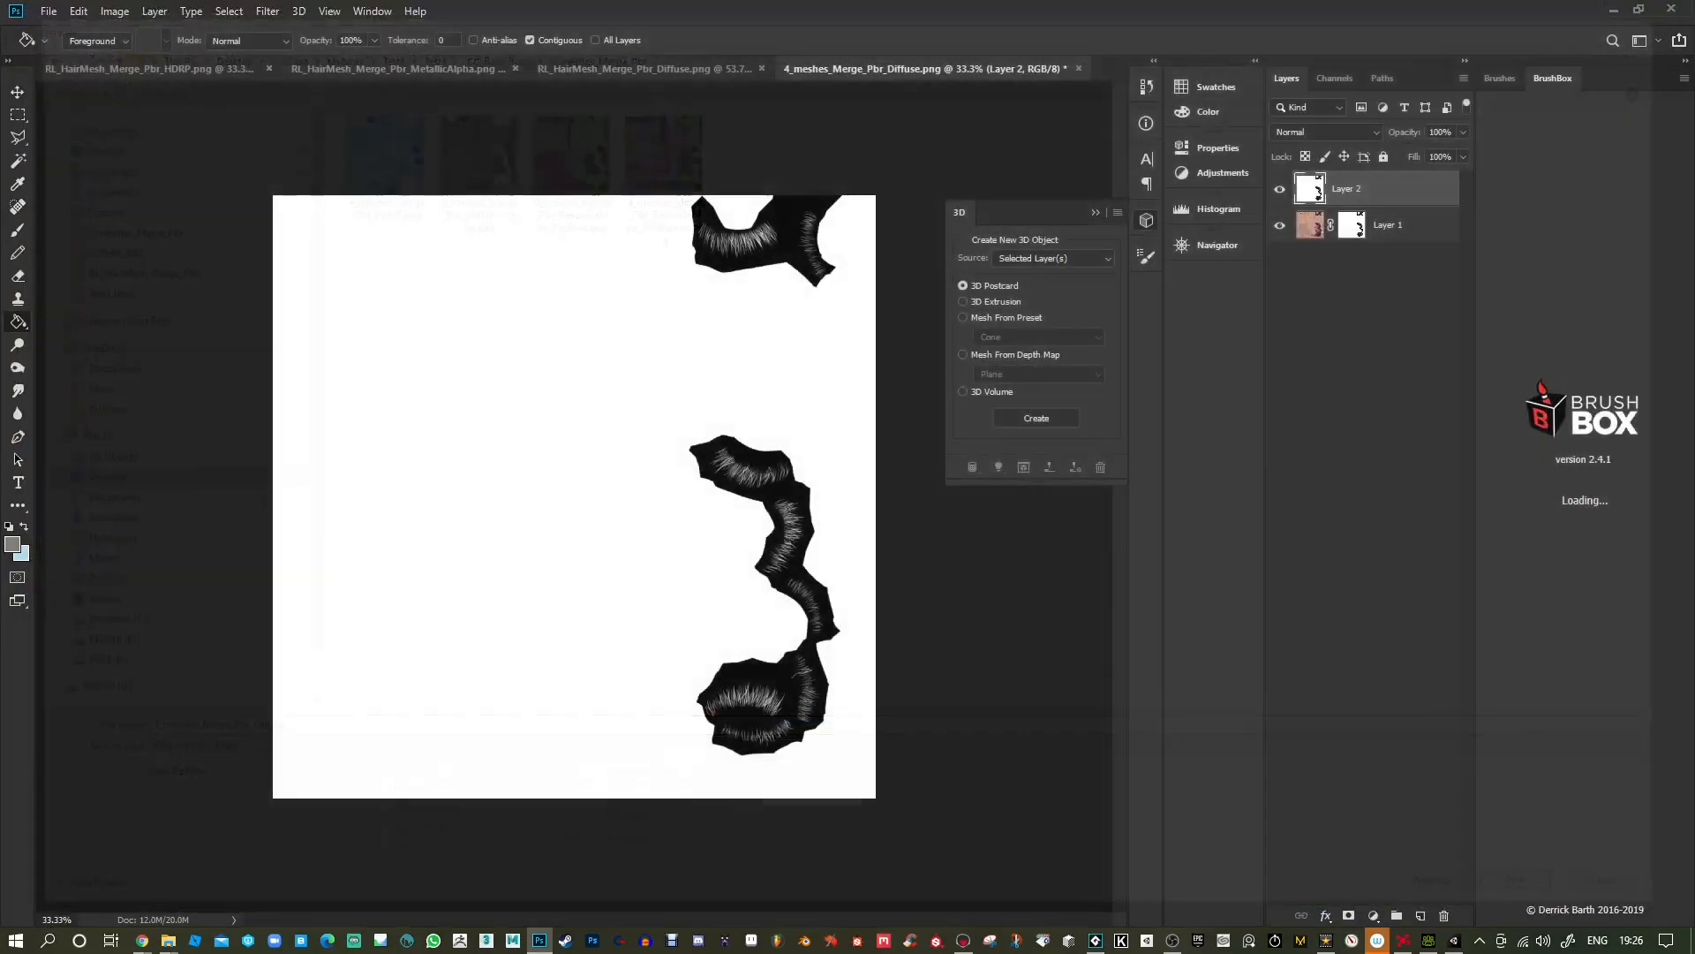
click(984, 280)
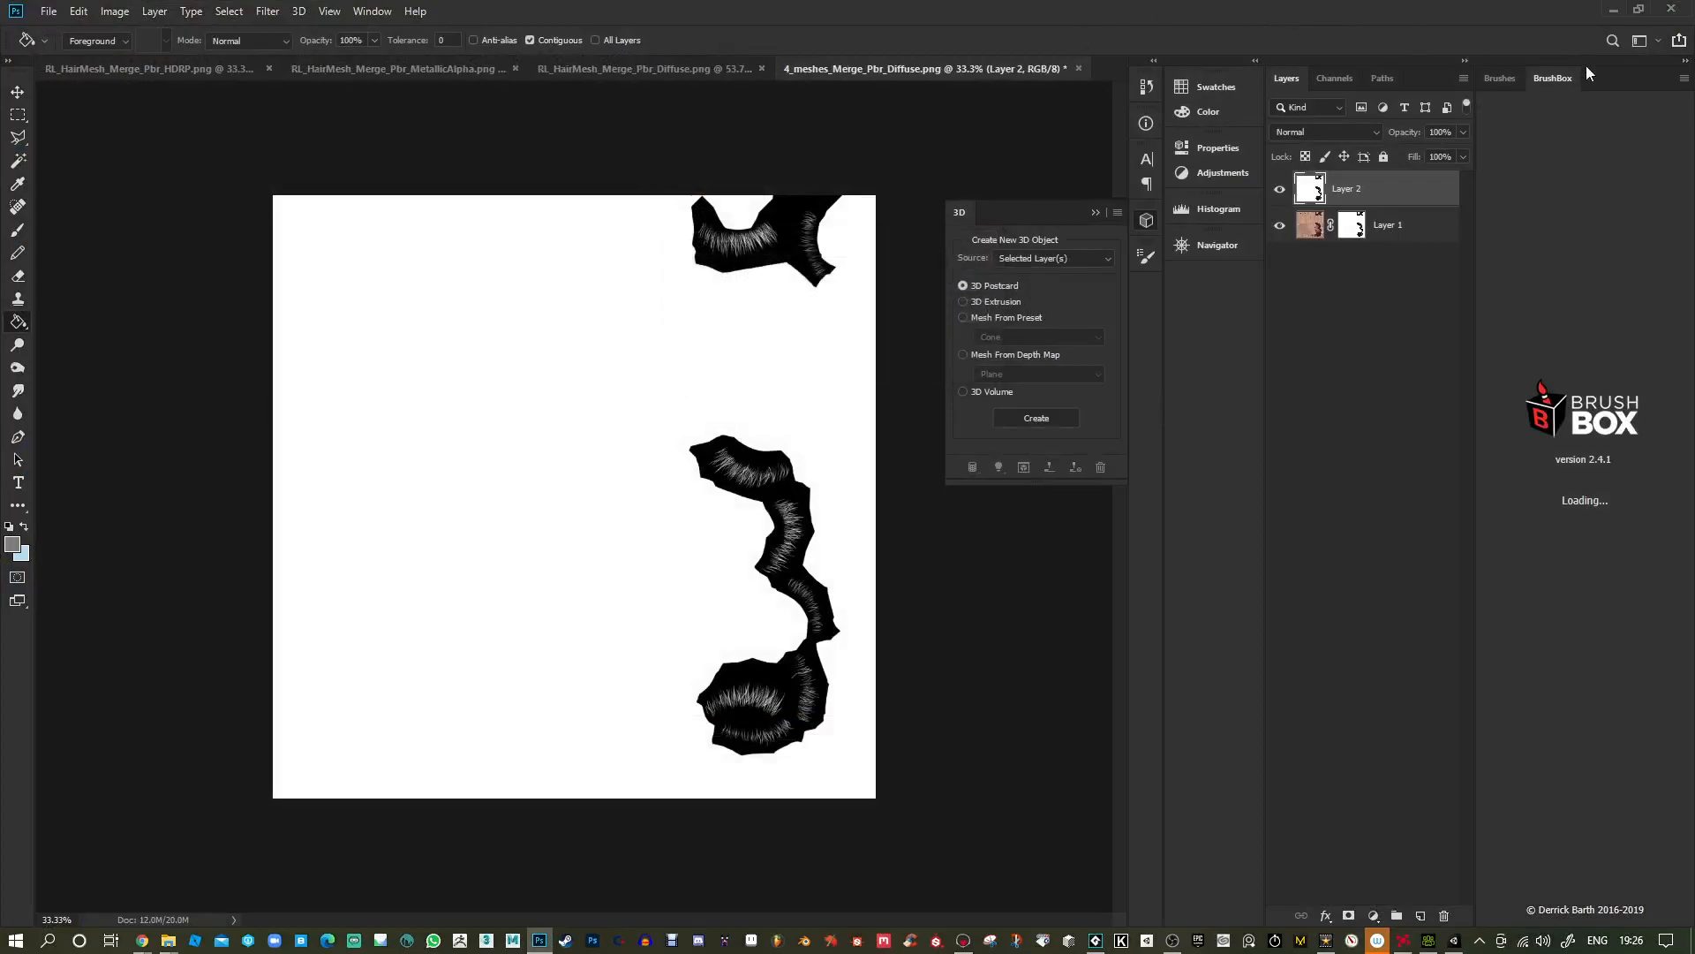
Switch to Unity and import the 4_meshes_Merge_Pbr_Opacity texture into the CC3_Test folder.
click(1613, 9)
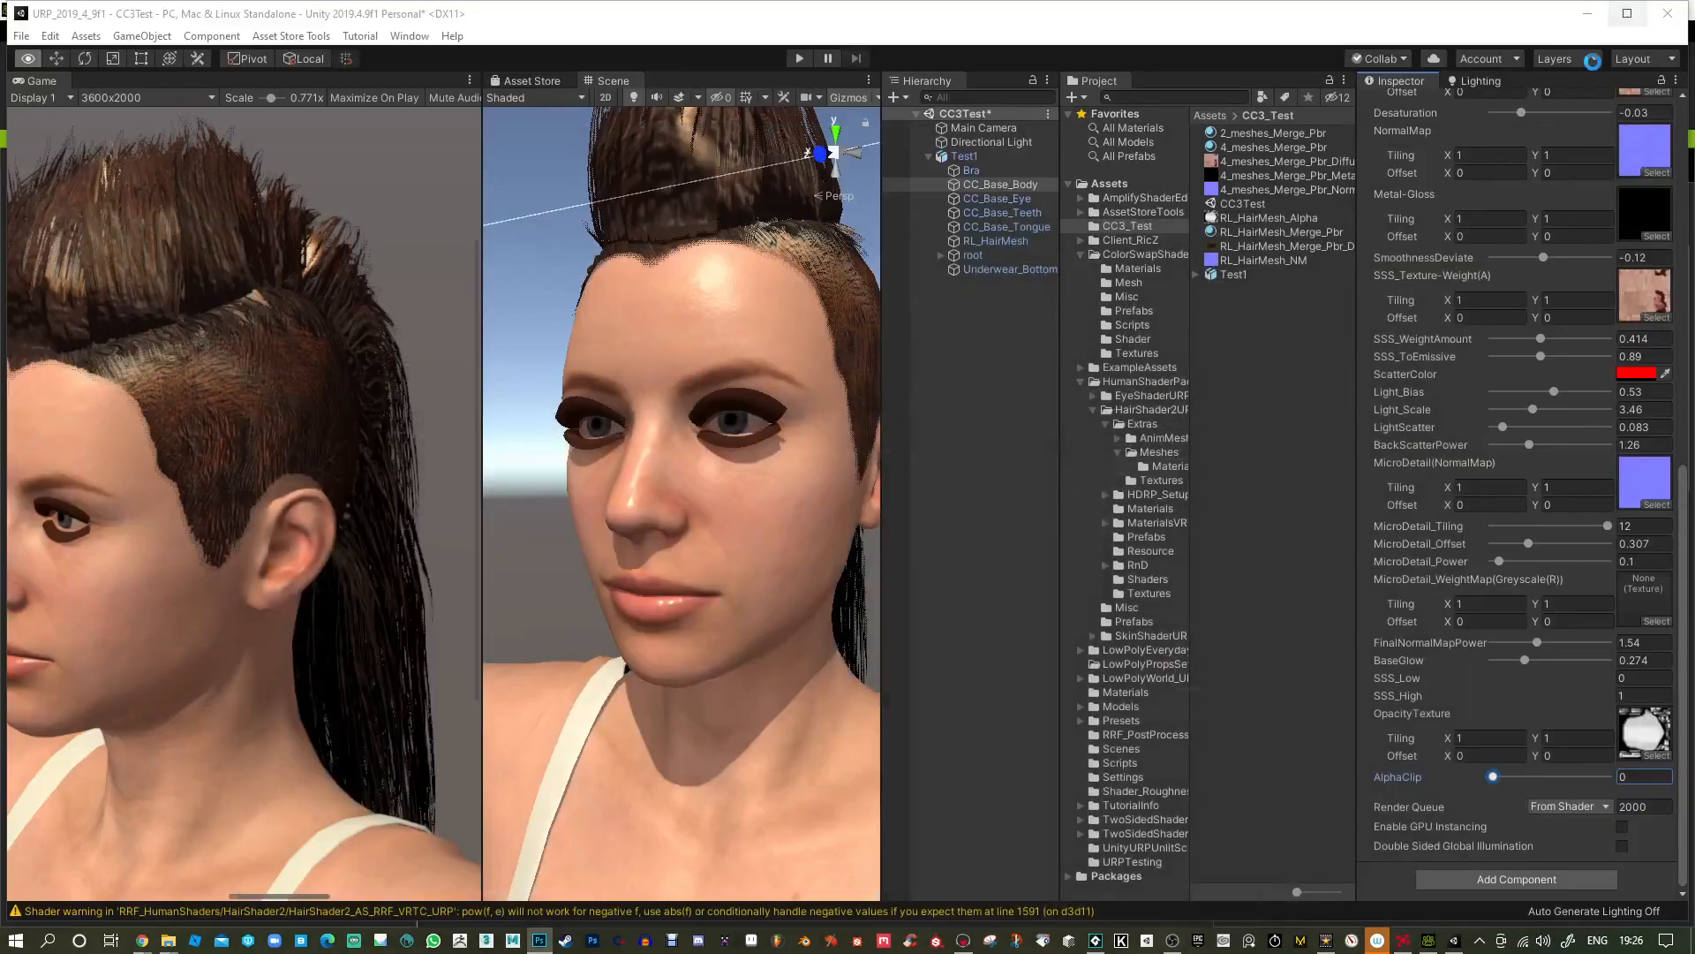
click(1655, 756)
right_click(1242, 315)
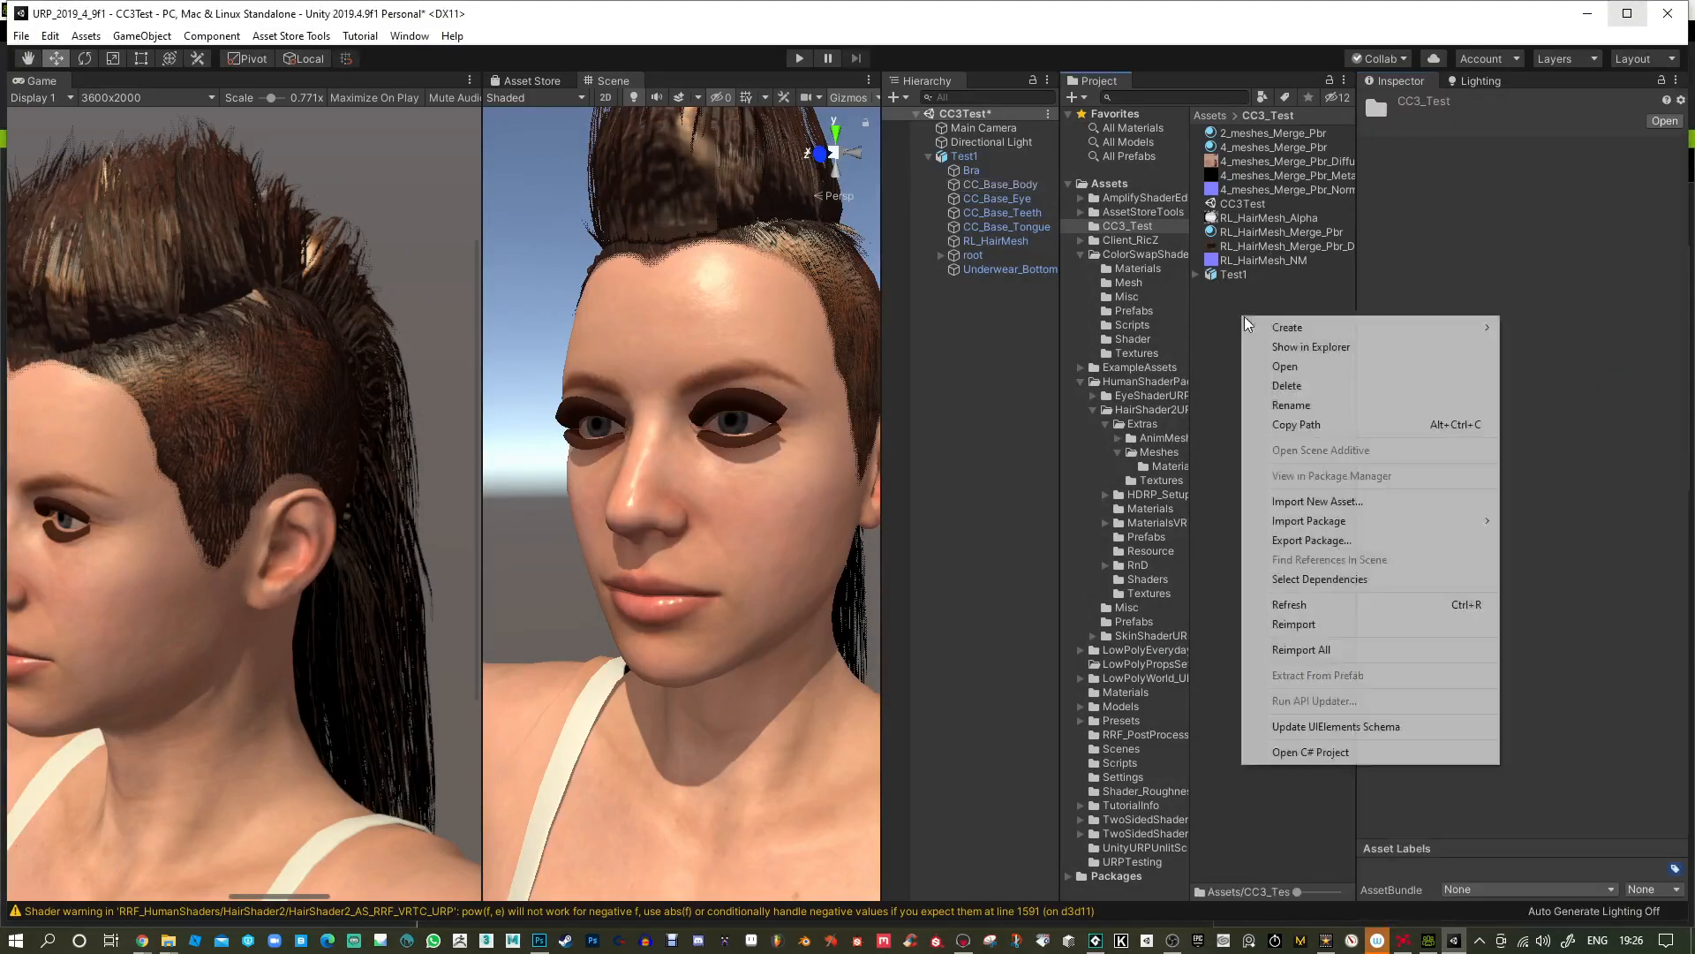
click(1312, 500)
double_click(402, 289)
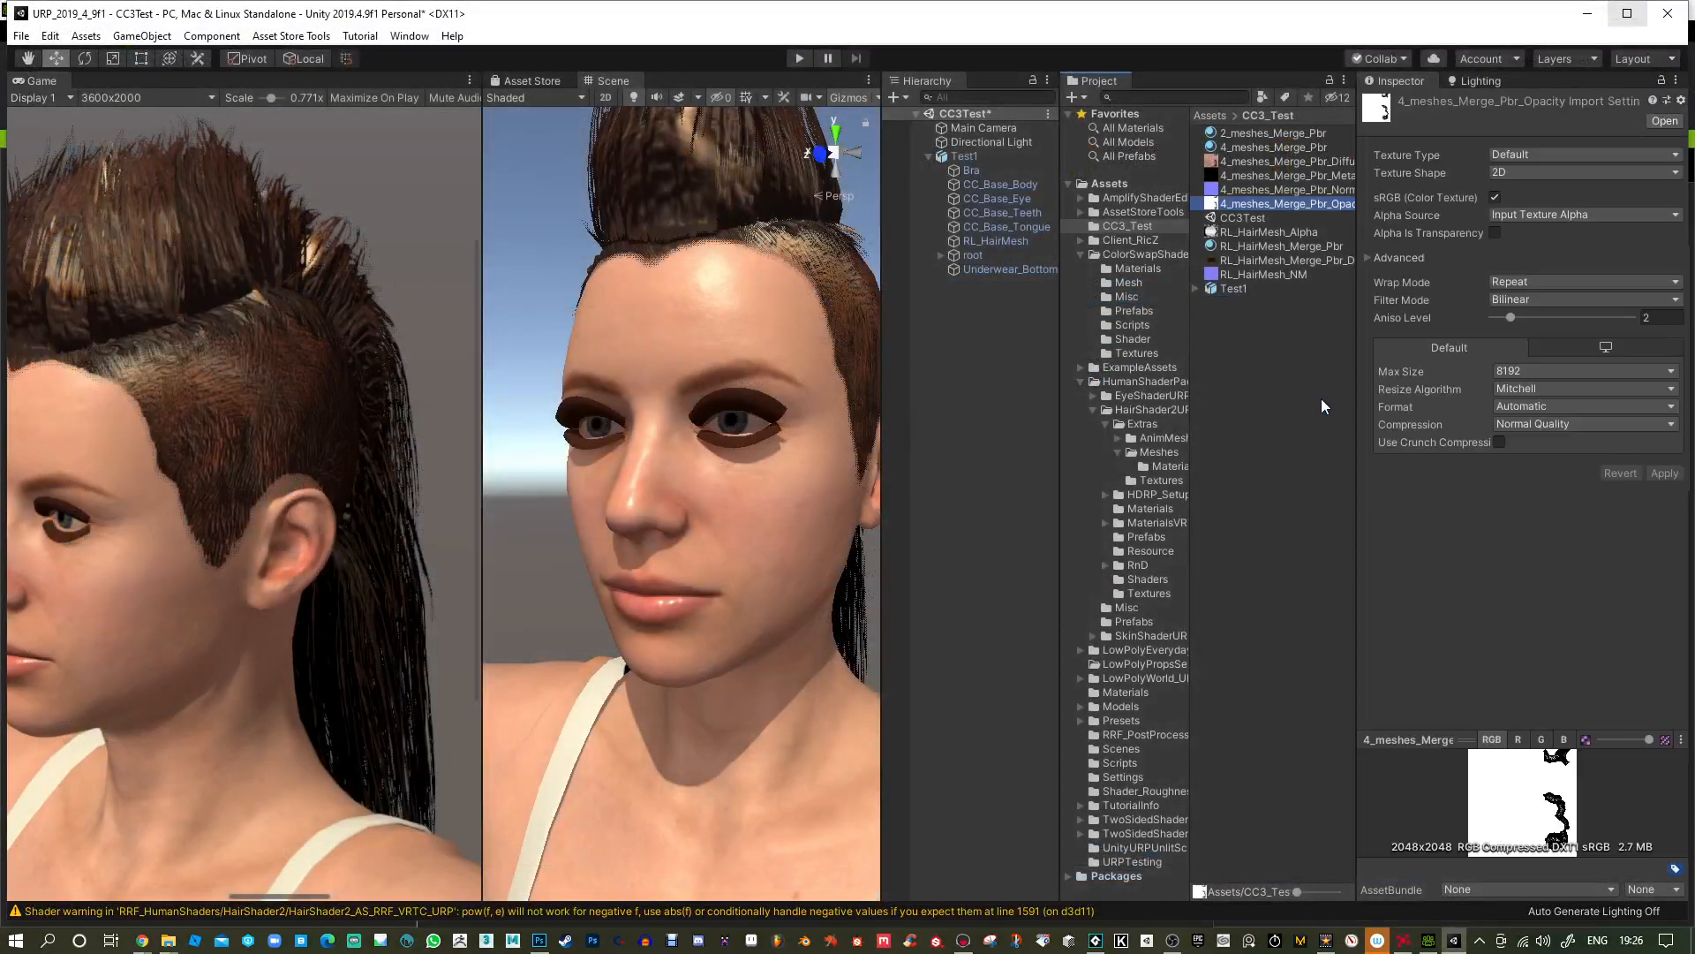
Assign 4_meshes_Merge_Pbr_Opacity to the OpacityTexture of CC_Base_Body's skin material.
click(1227, 247)
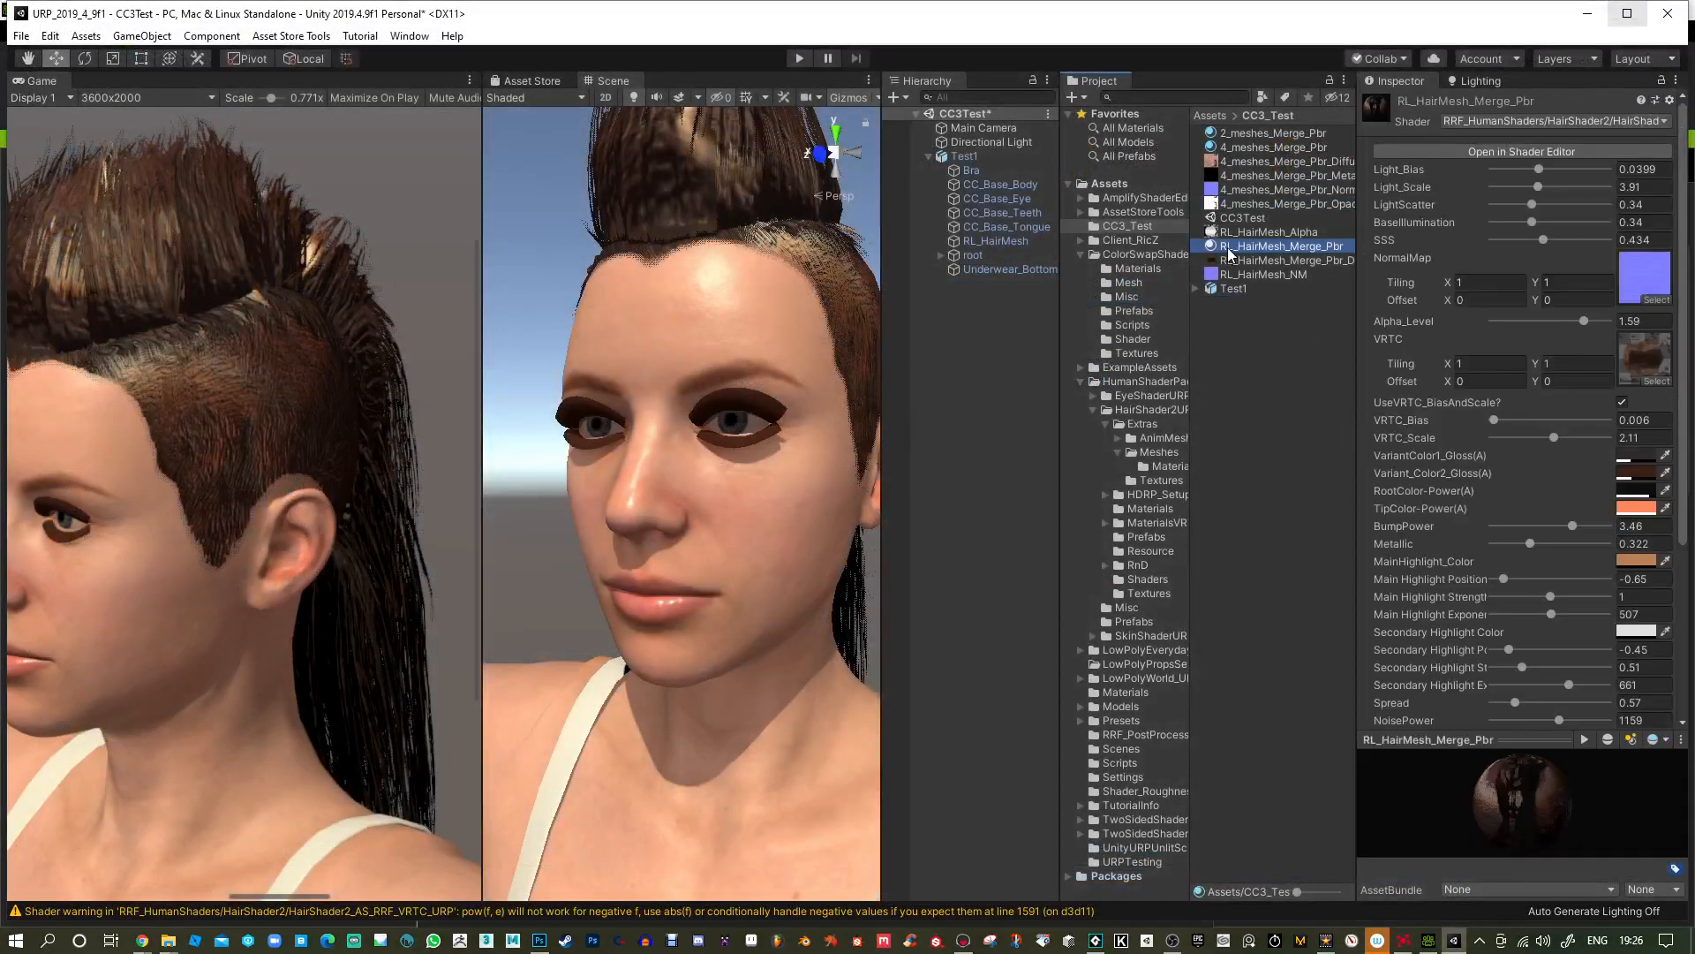
click(698, 322)
scroll(1579, 580, down, 5)
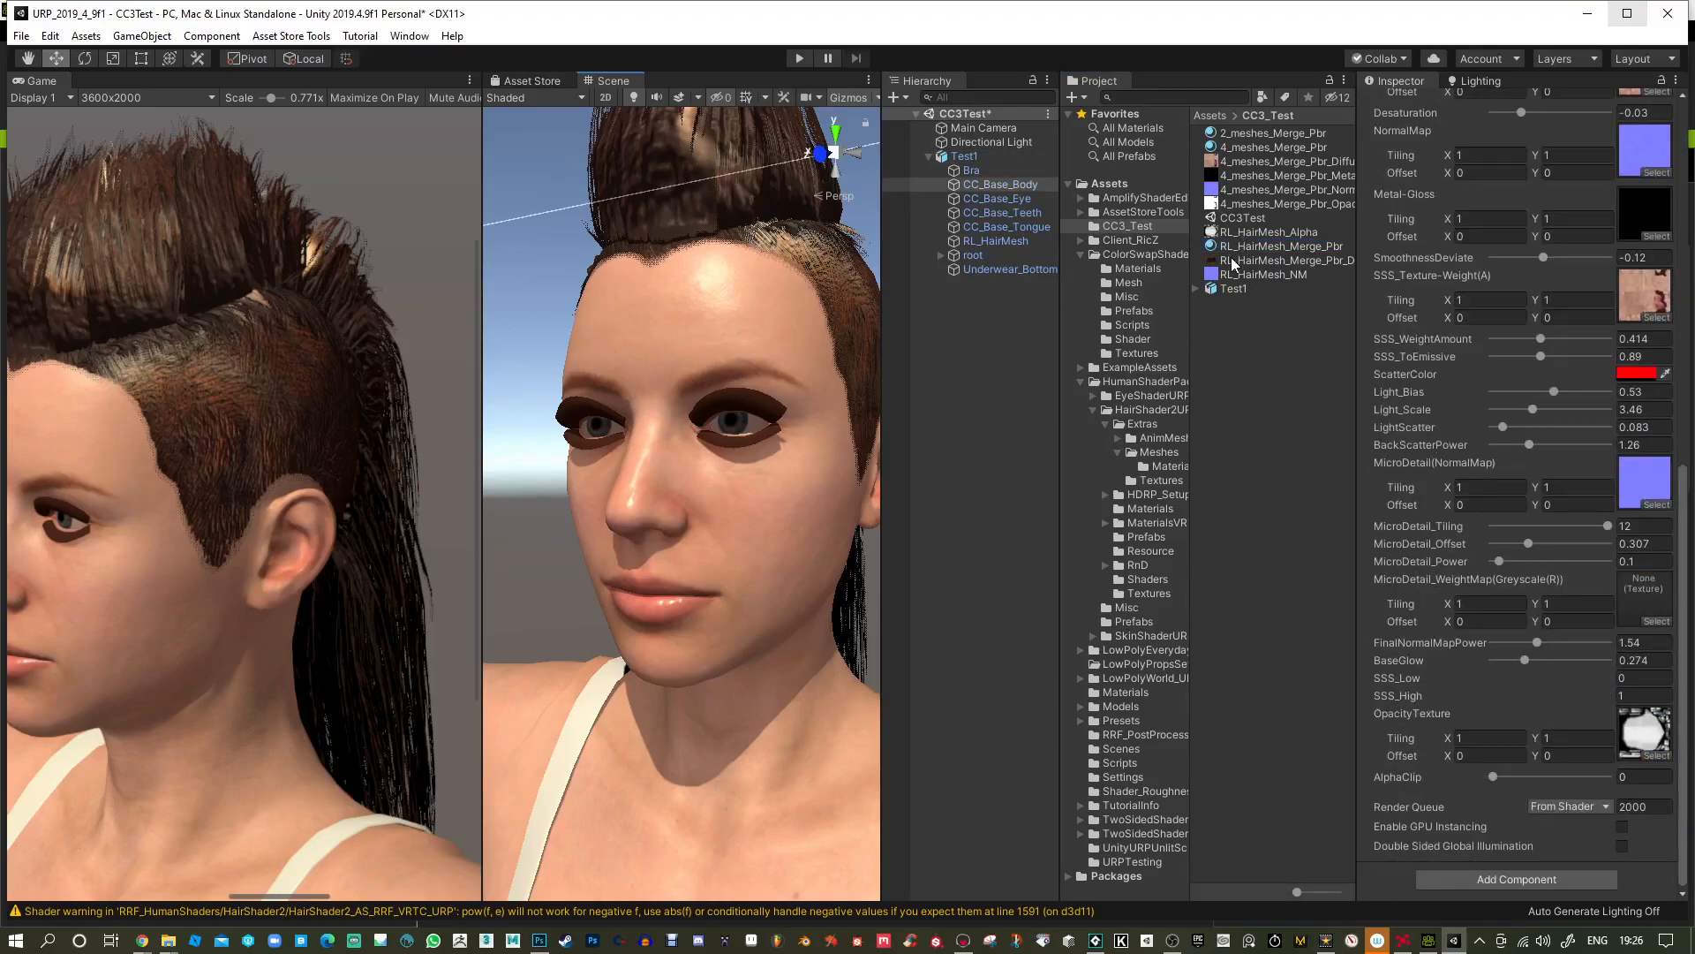
drag(1236, 231, 1641, 732)
Adjust the skin material's AlphaClip to about 0.129 while checking the eyelashes from a lower angle.
mouse_move(1527, 777)
mouse_down()
mouse_move(1550, 781)
mouse_move(1502, 782)
mouse_up()
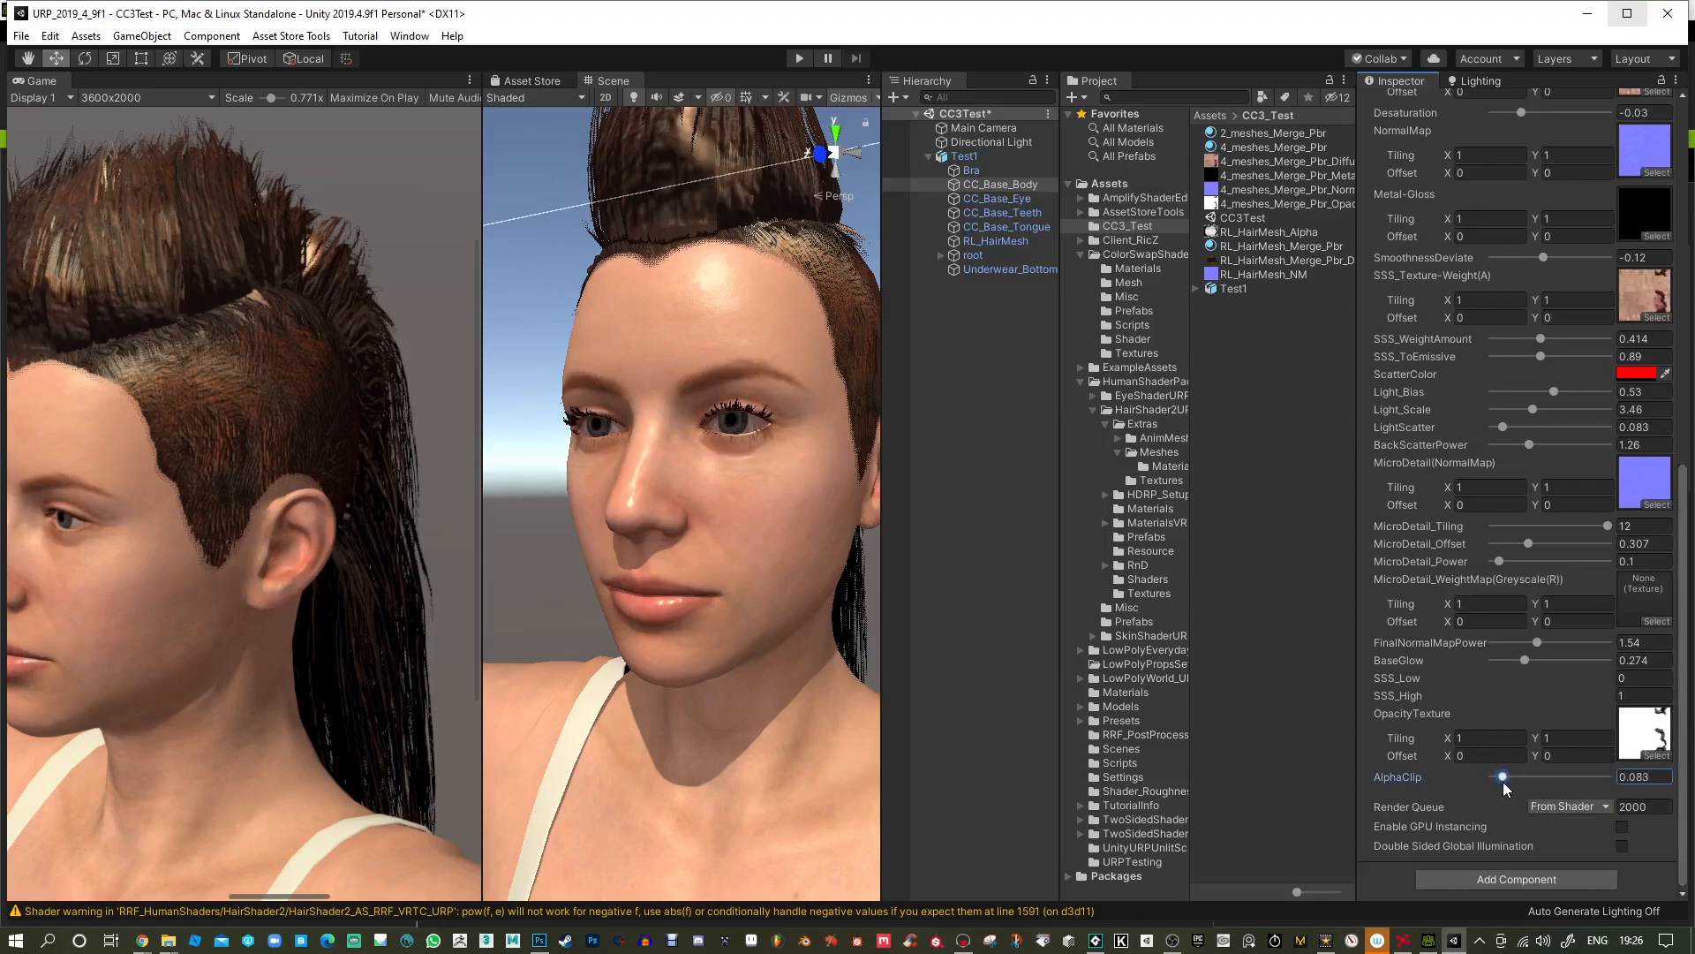
alt+drag(712, 565, 734, 371)
alt+right_drag(734, 449, 742, 415)
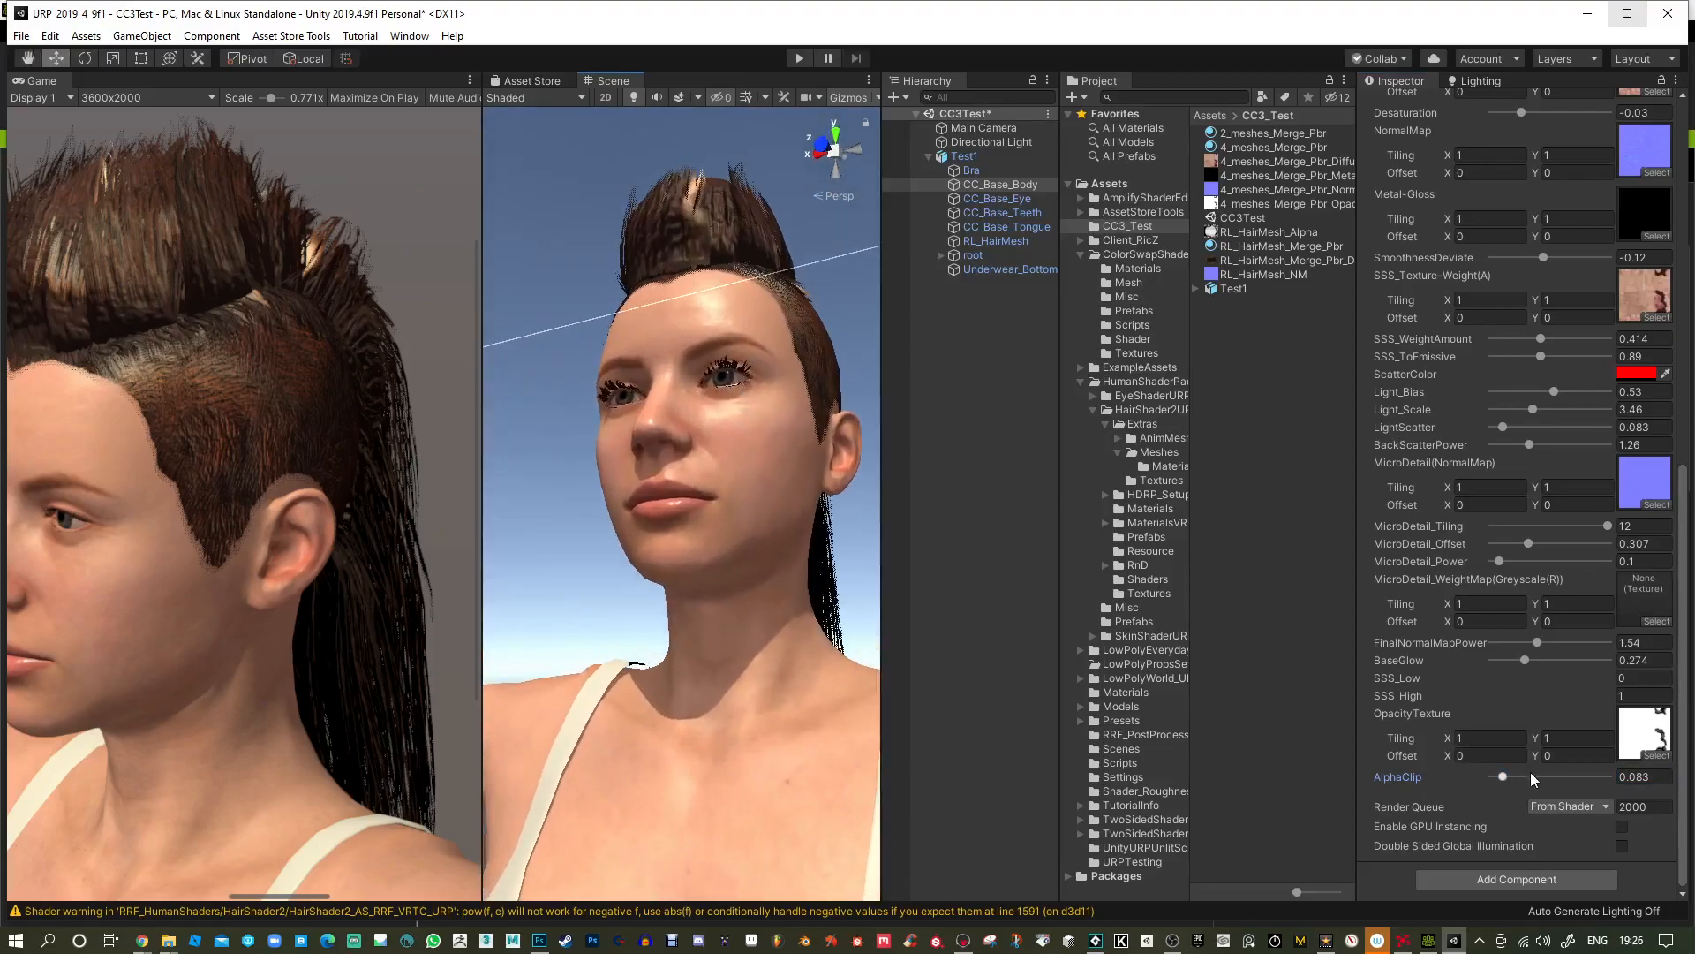
mouse_move(1507, 777)
mouse_down()
mouse_move(1529, 777)
mouse_move(1504, 774)
mouse_up()
Open the skin material's shader in the Shader Editor and move the AlphaClip node below the OpacityTexture node.
scroll(1465, 468, up, 15)
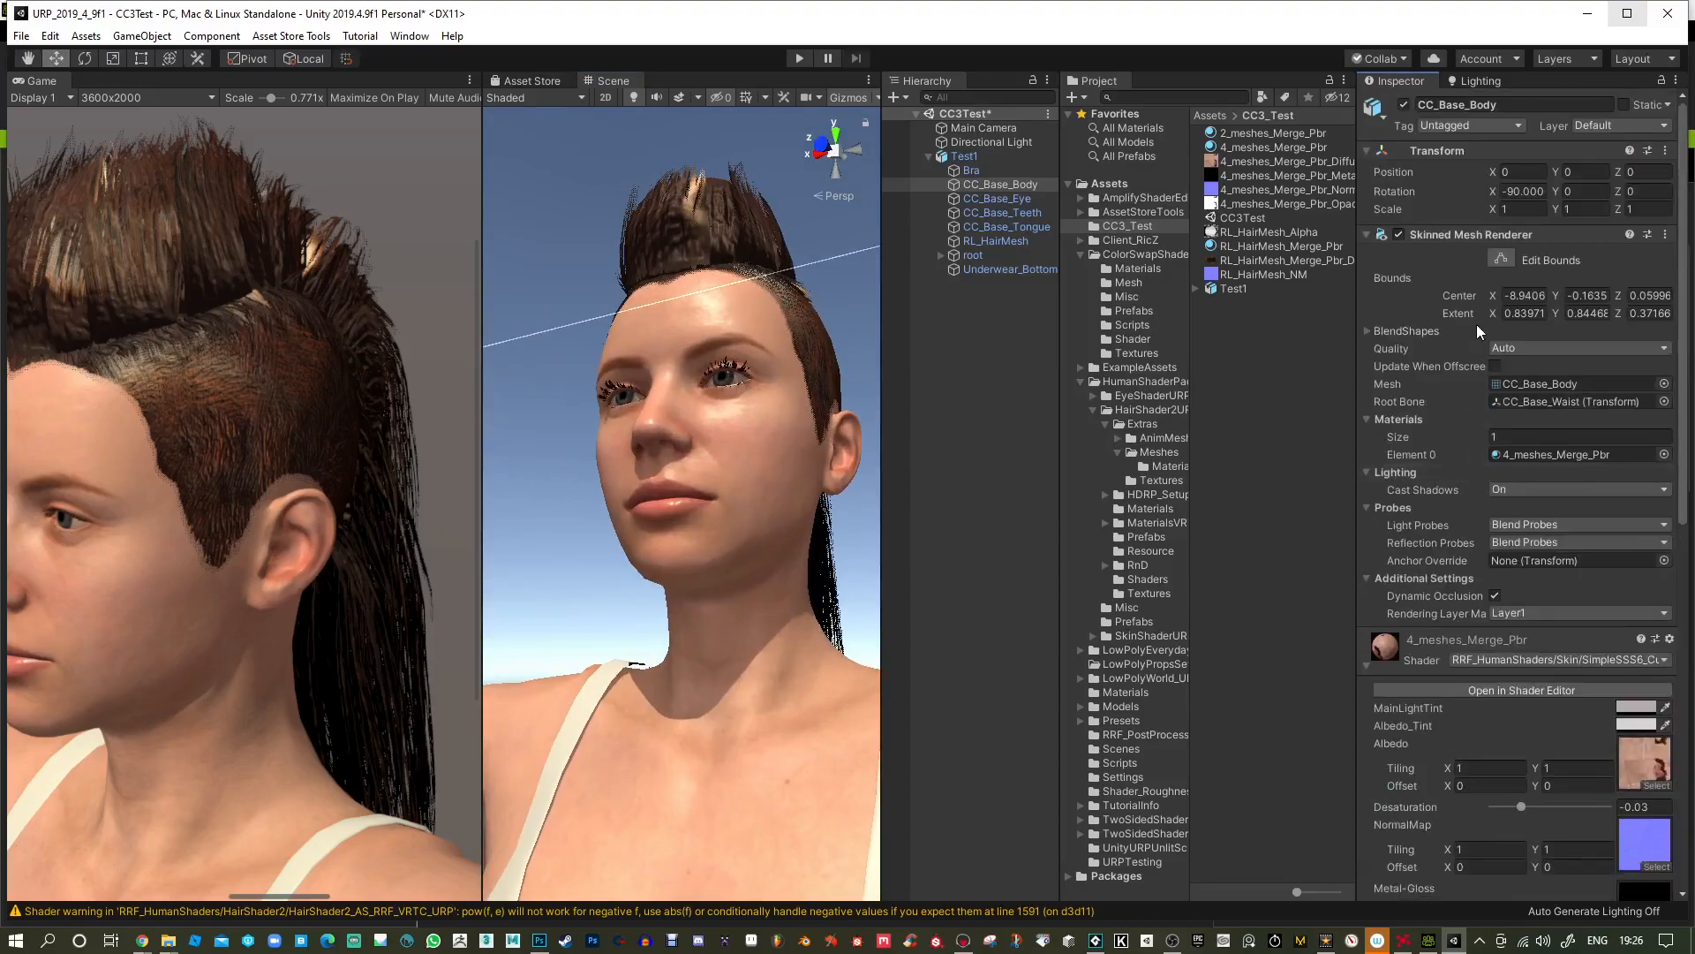
click(1508, 690)
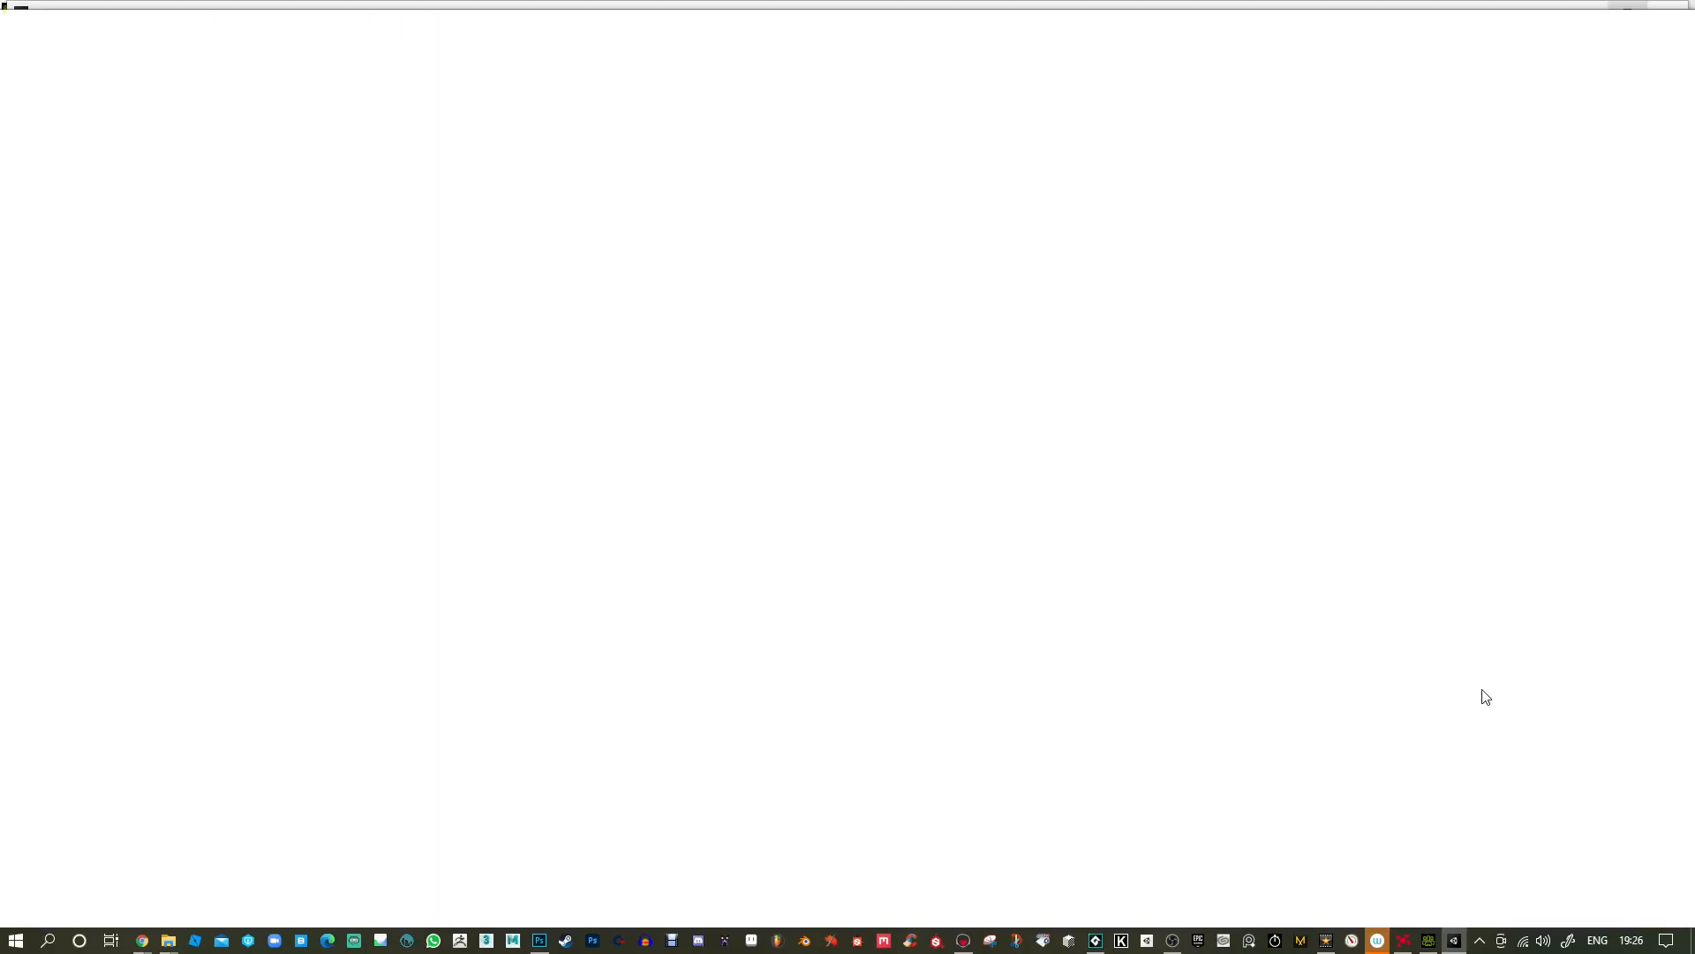
scroll(1098, 574, up, 5)
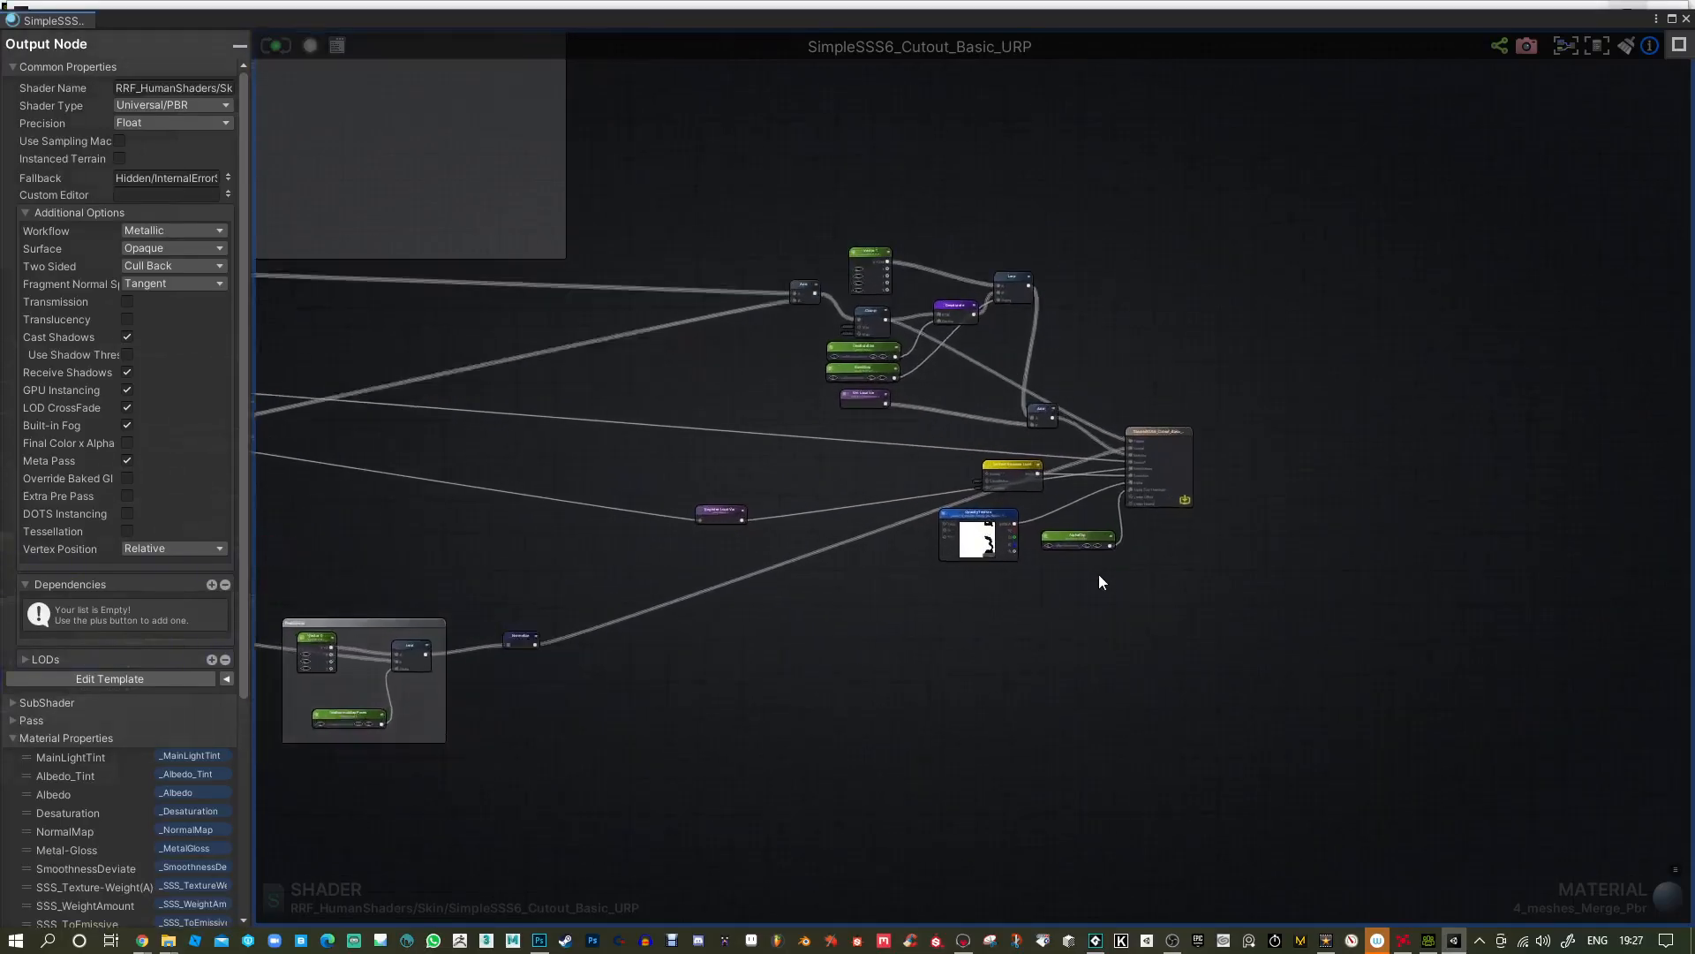
drag(1094, 516, 950, 612)
scroll(1026, 609, up, 3)
scroll(1030, 608, up, 1)
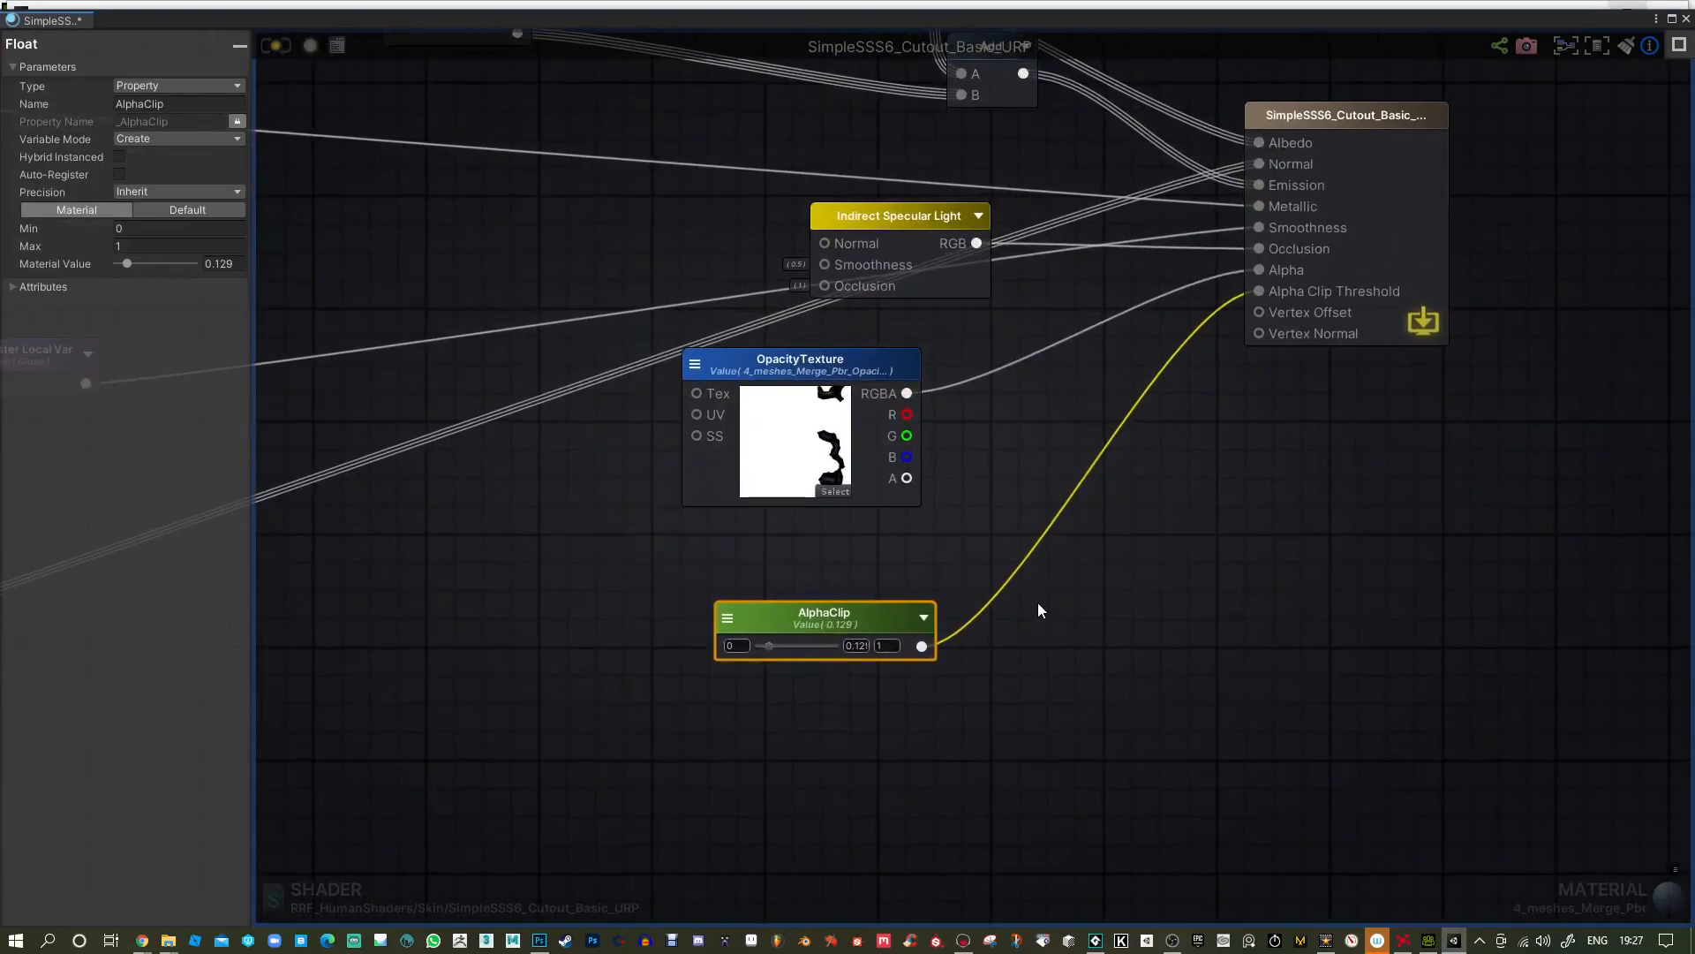
Add a Dither node, feed it OpacityTexture's RGBA output, and connect its result to the output node's Alpha.
right_click(1039, 602)
text(dith)
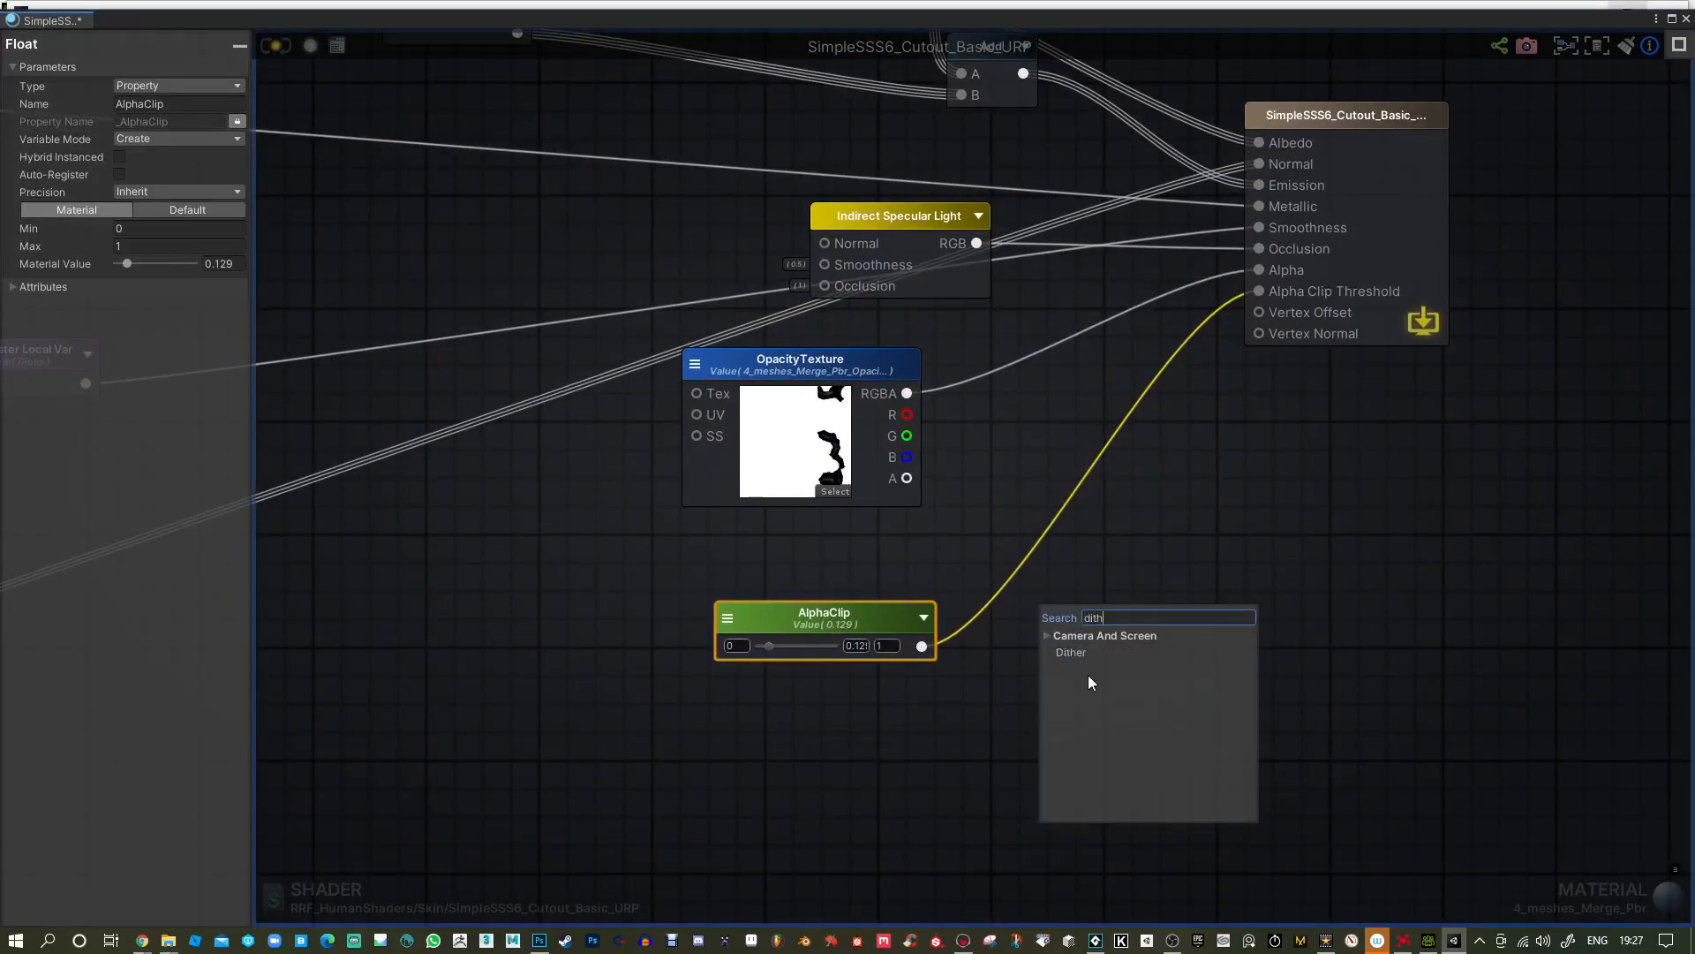
click(1082, 654)
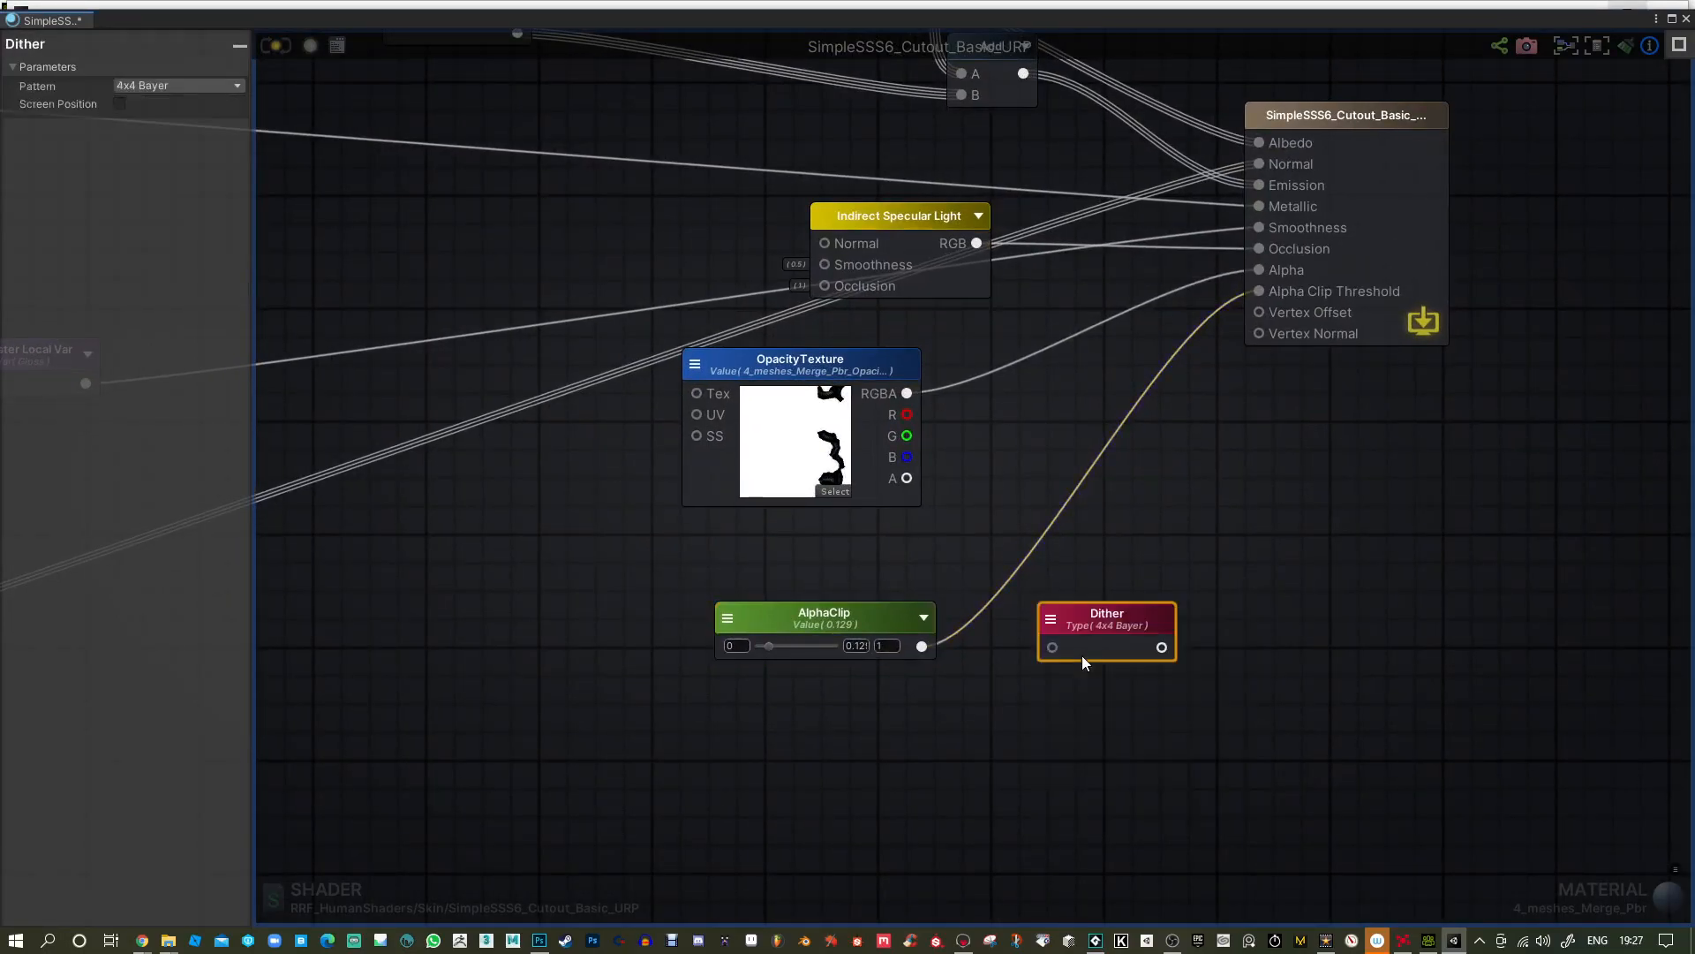
drag(1093, 616, 1093, 461)
drag(905, 393, 1056, 489)
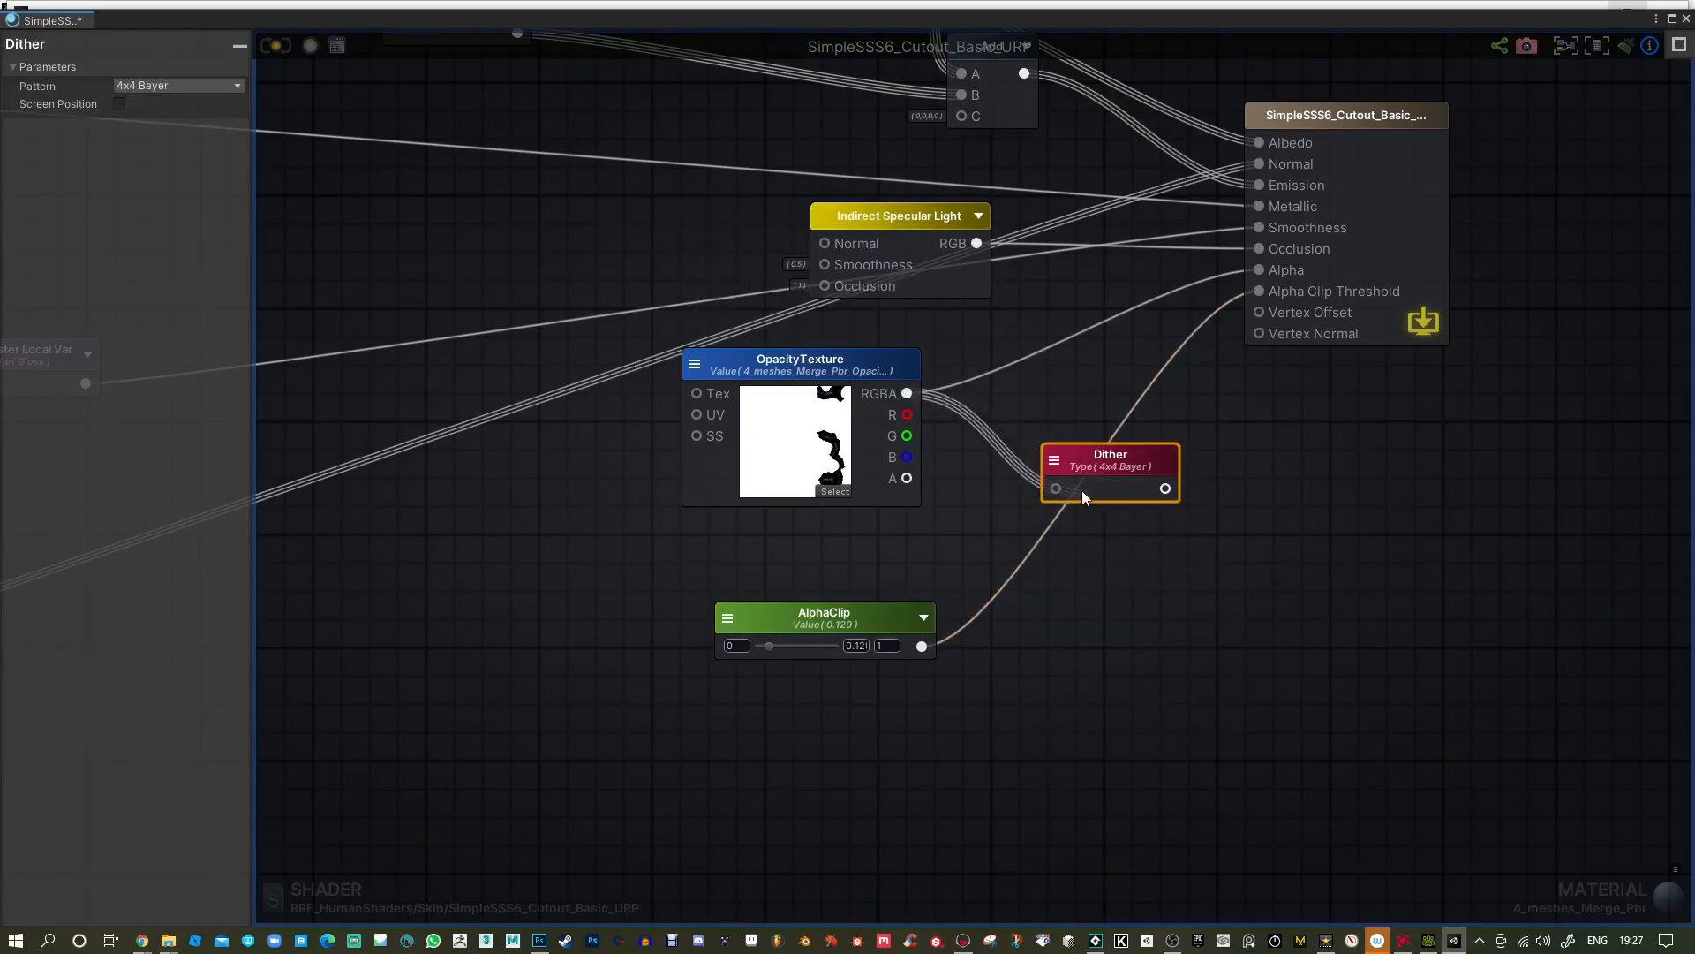
drag(1166, 488, 1258, 270)
Add a Lerp node with OpacityTexture in A and Dither in B, and connect its output to the output node's Alpha.
click(1092, 368)
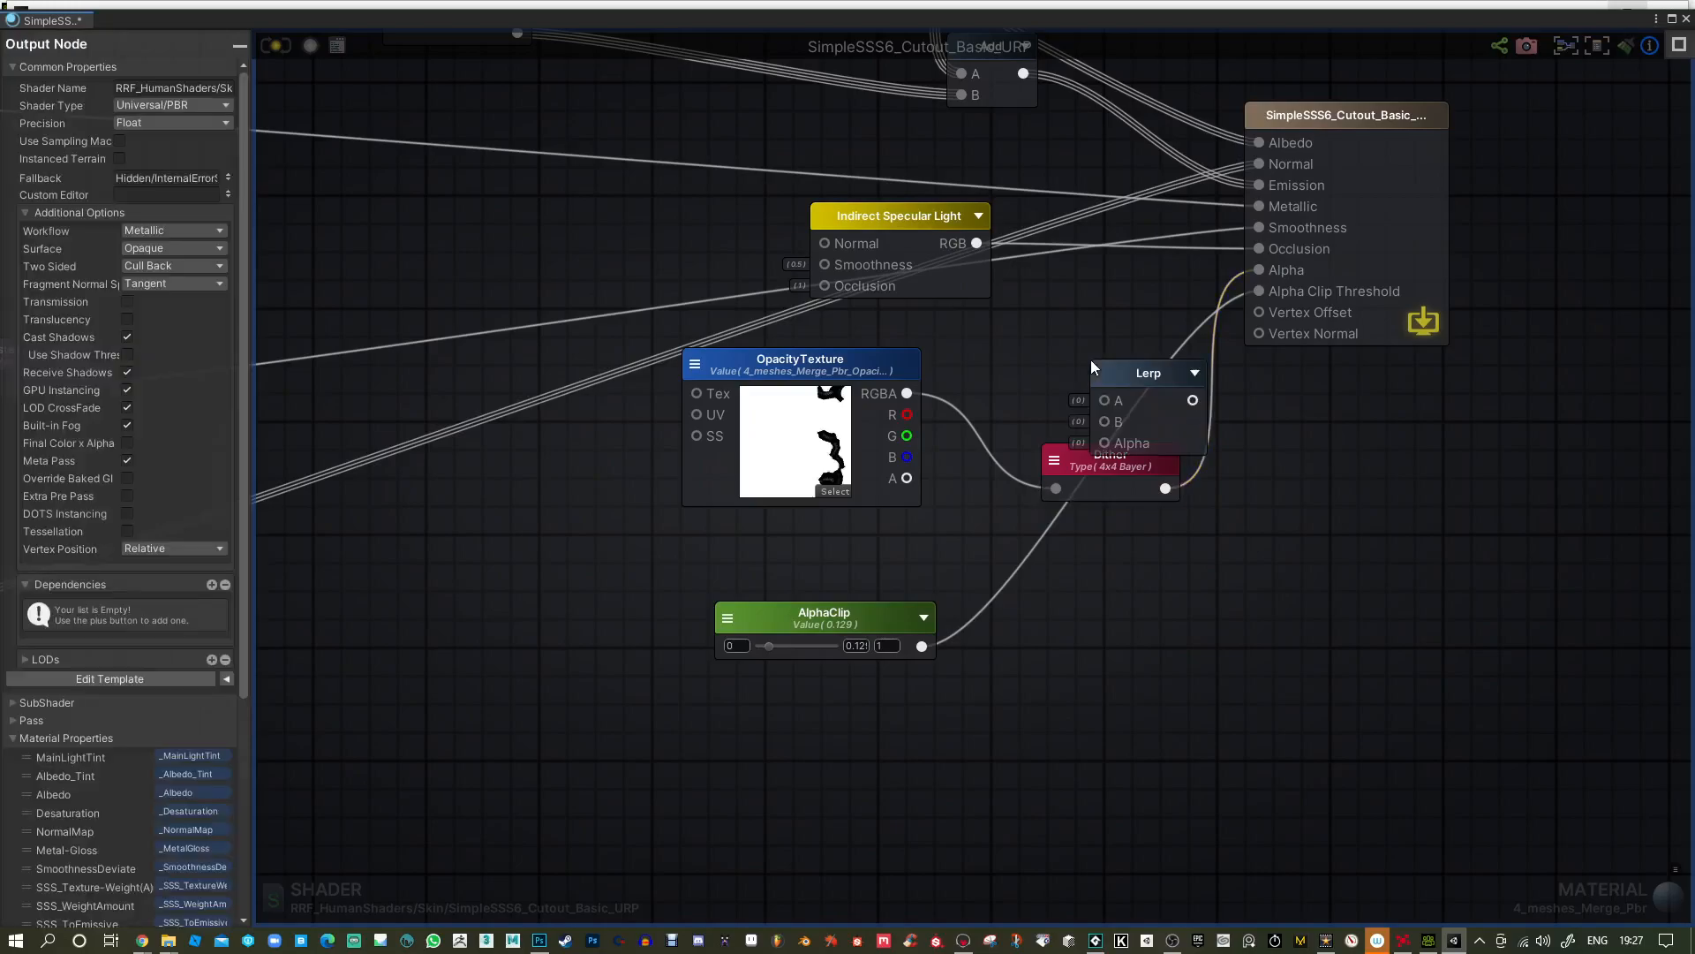
drag(1104, 468, 1042, 457)
drag(1093, 372, 1186, 461)
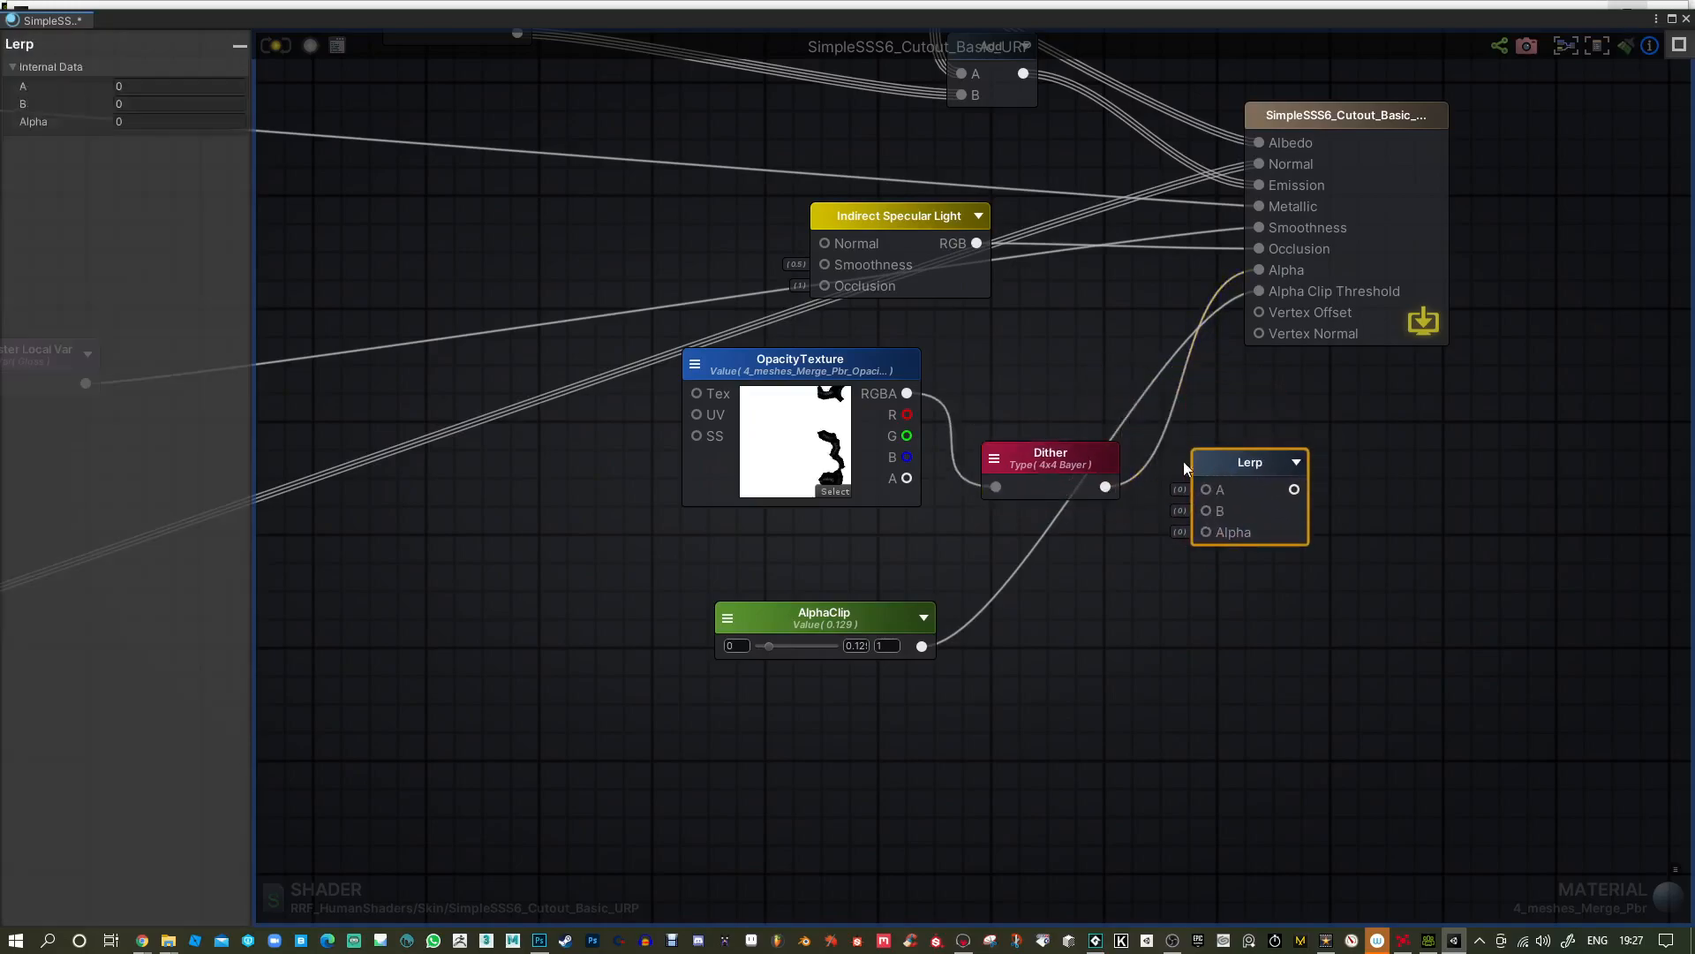
drag(906, 393, 1207, 510)
drag(1083, 459, 1064, 477)
drag(1294, 491, 1258, 270)
drag(1038, 489, 1035, 374)
drag(1236, 471, 1185, 390)
Add a Float node below the Lerp, change its type to Property and name it DitherAmount.
right_click(1139, 500)
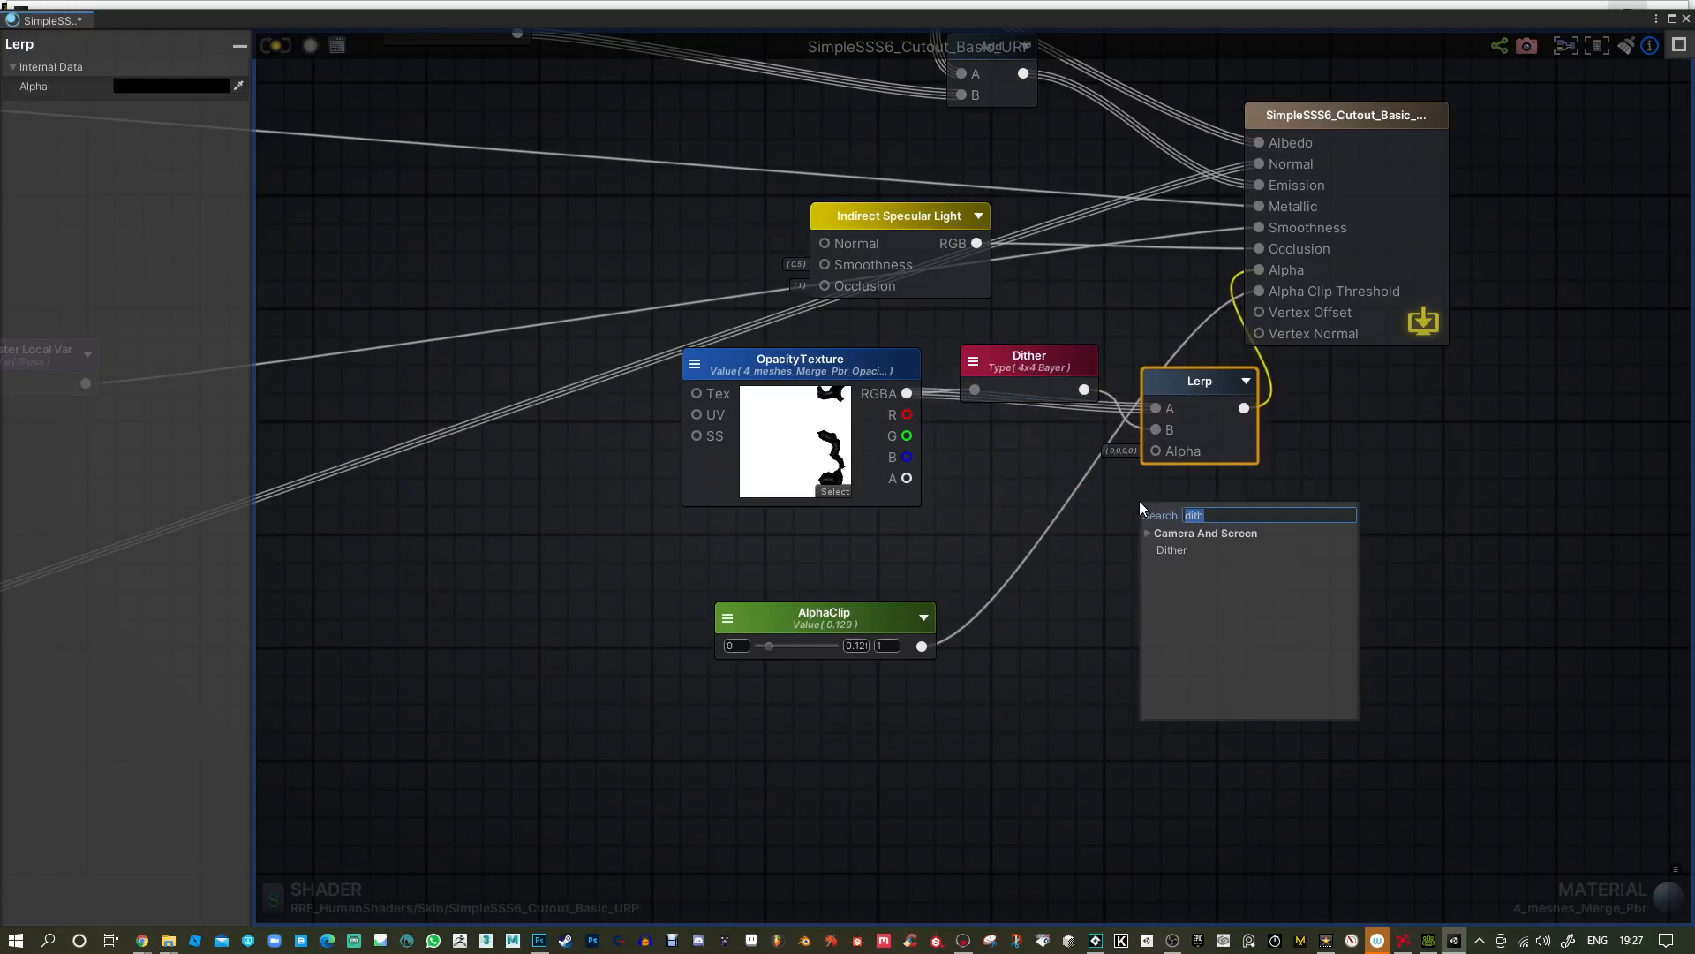
click(1039, 618)
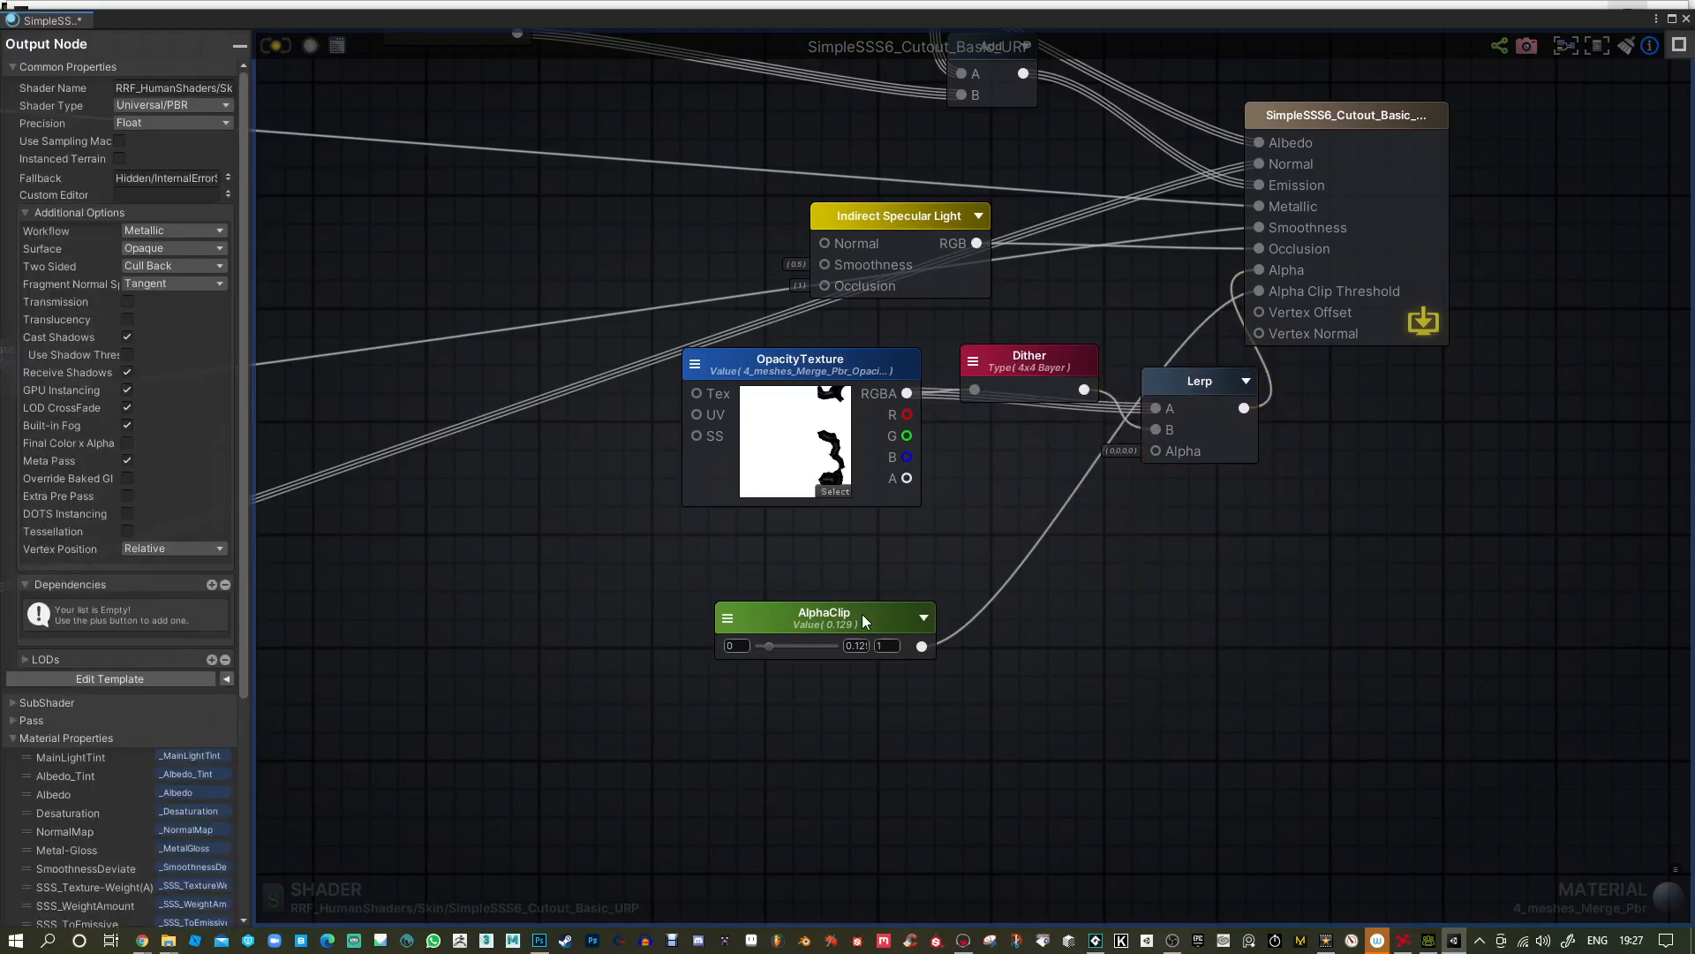
click(1175, 570)
click(1232, 575)
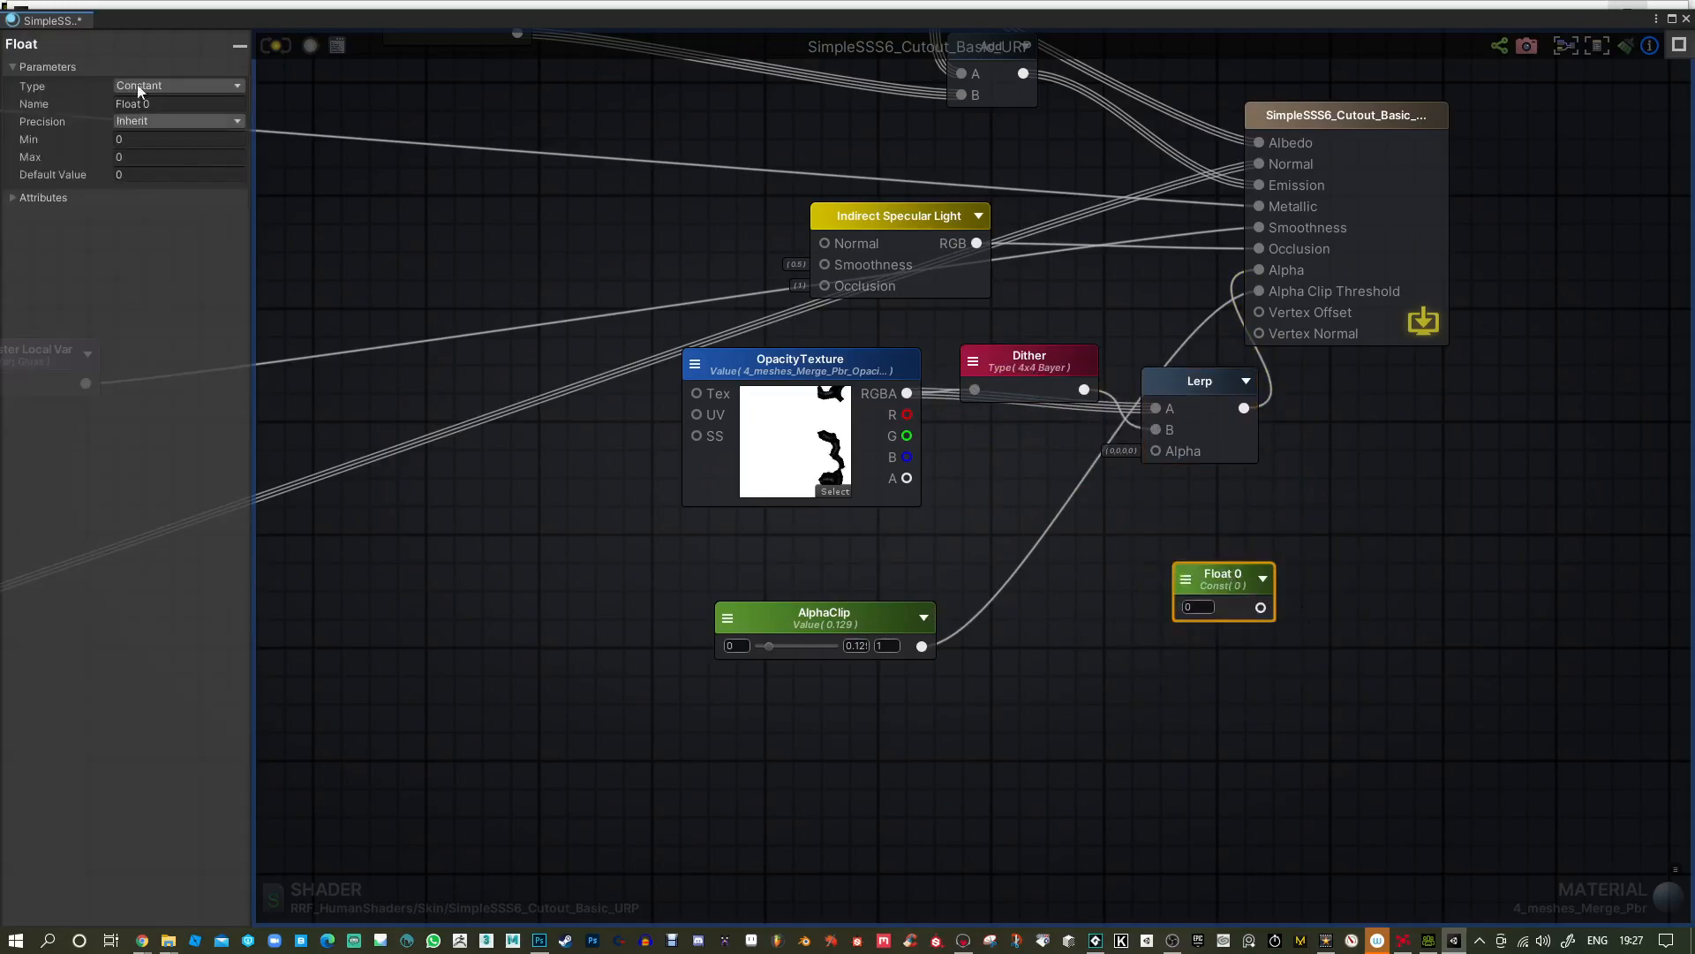
click(137, 86)
click(160, 110)
click(160, 86)
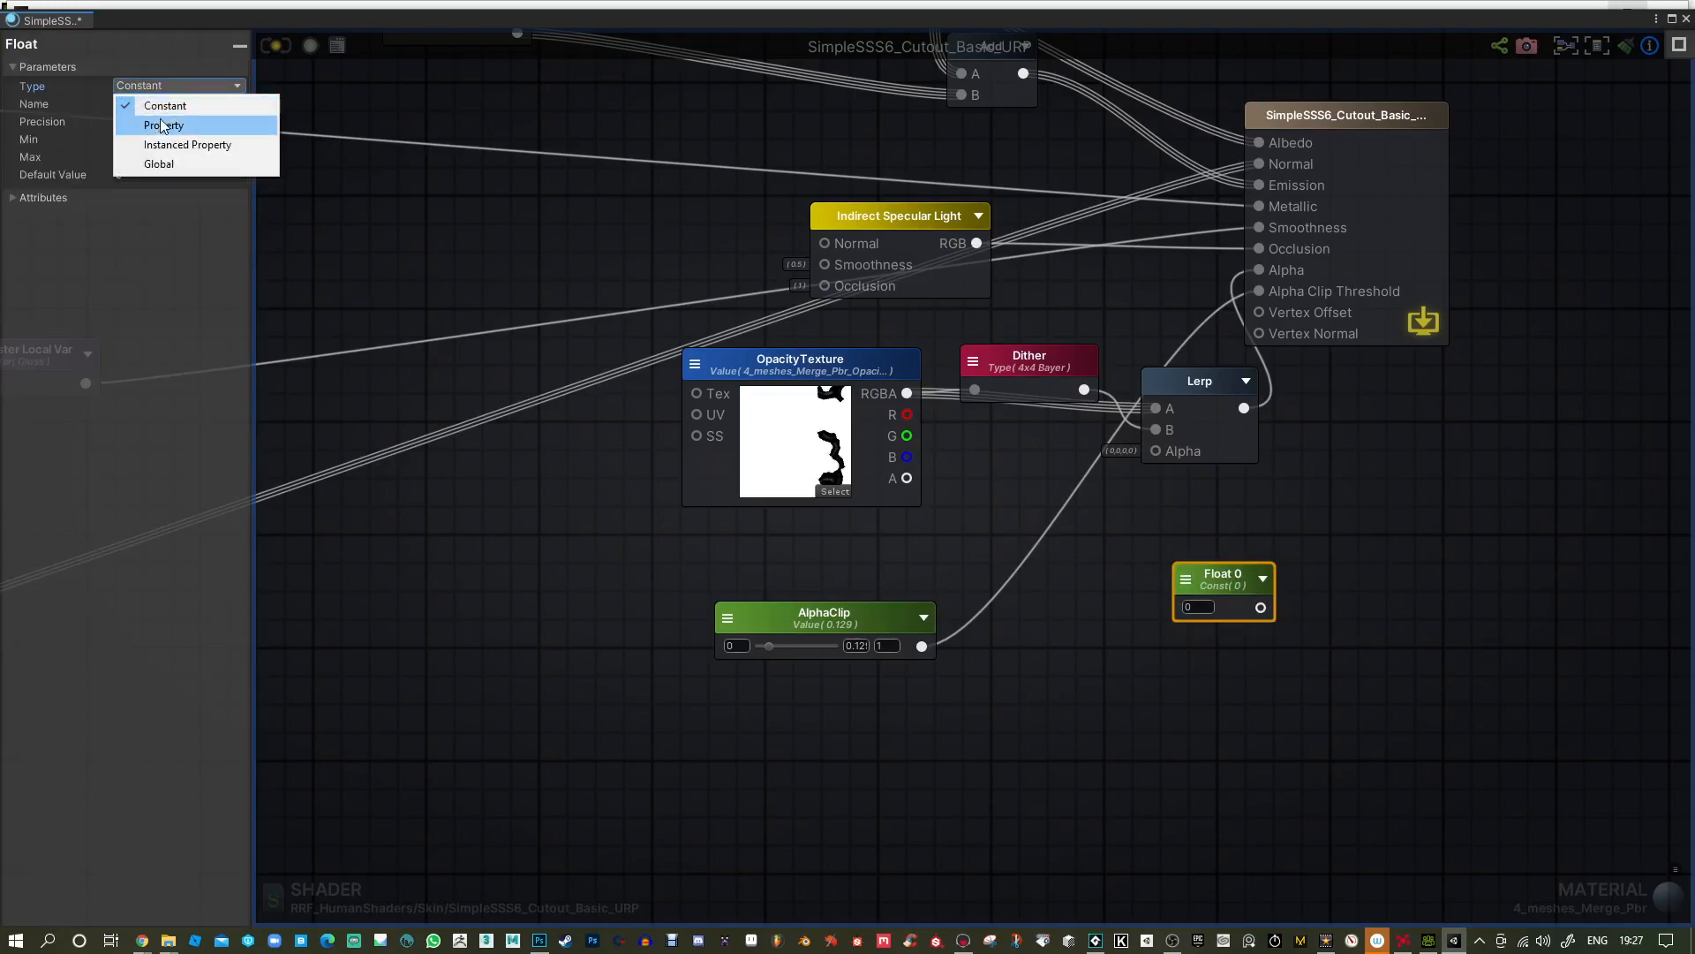
click(160, 118)
click(198, 107)
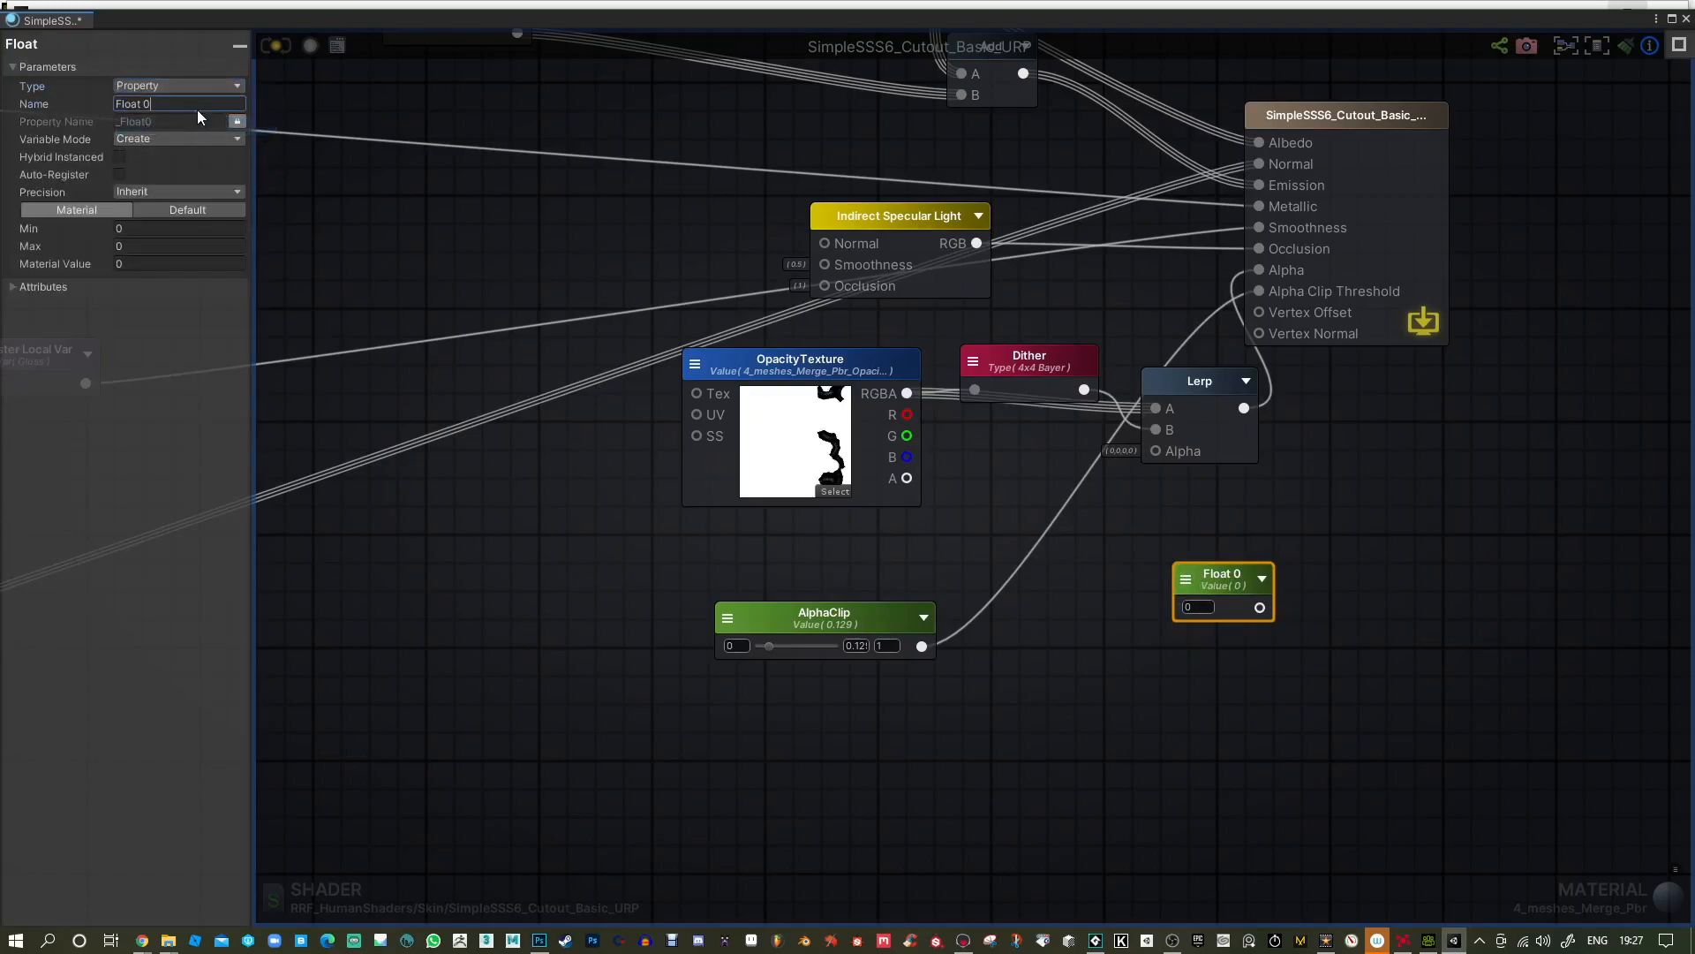
text(DitherAmount)
Set DitherAmount's maximum to 1 and material value to 0.5, and connect it to the Lerp's Alpha input.
click(131, 248)
text(1)
click(131, 263)
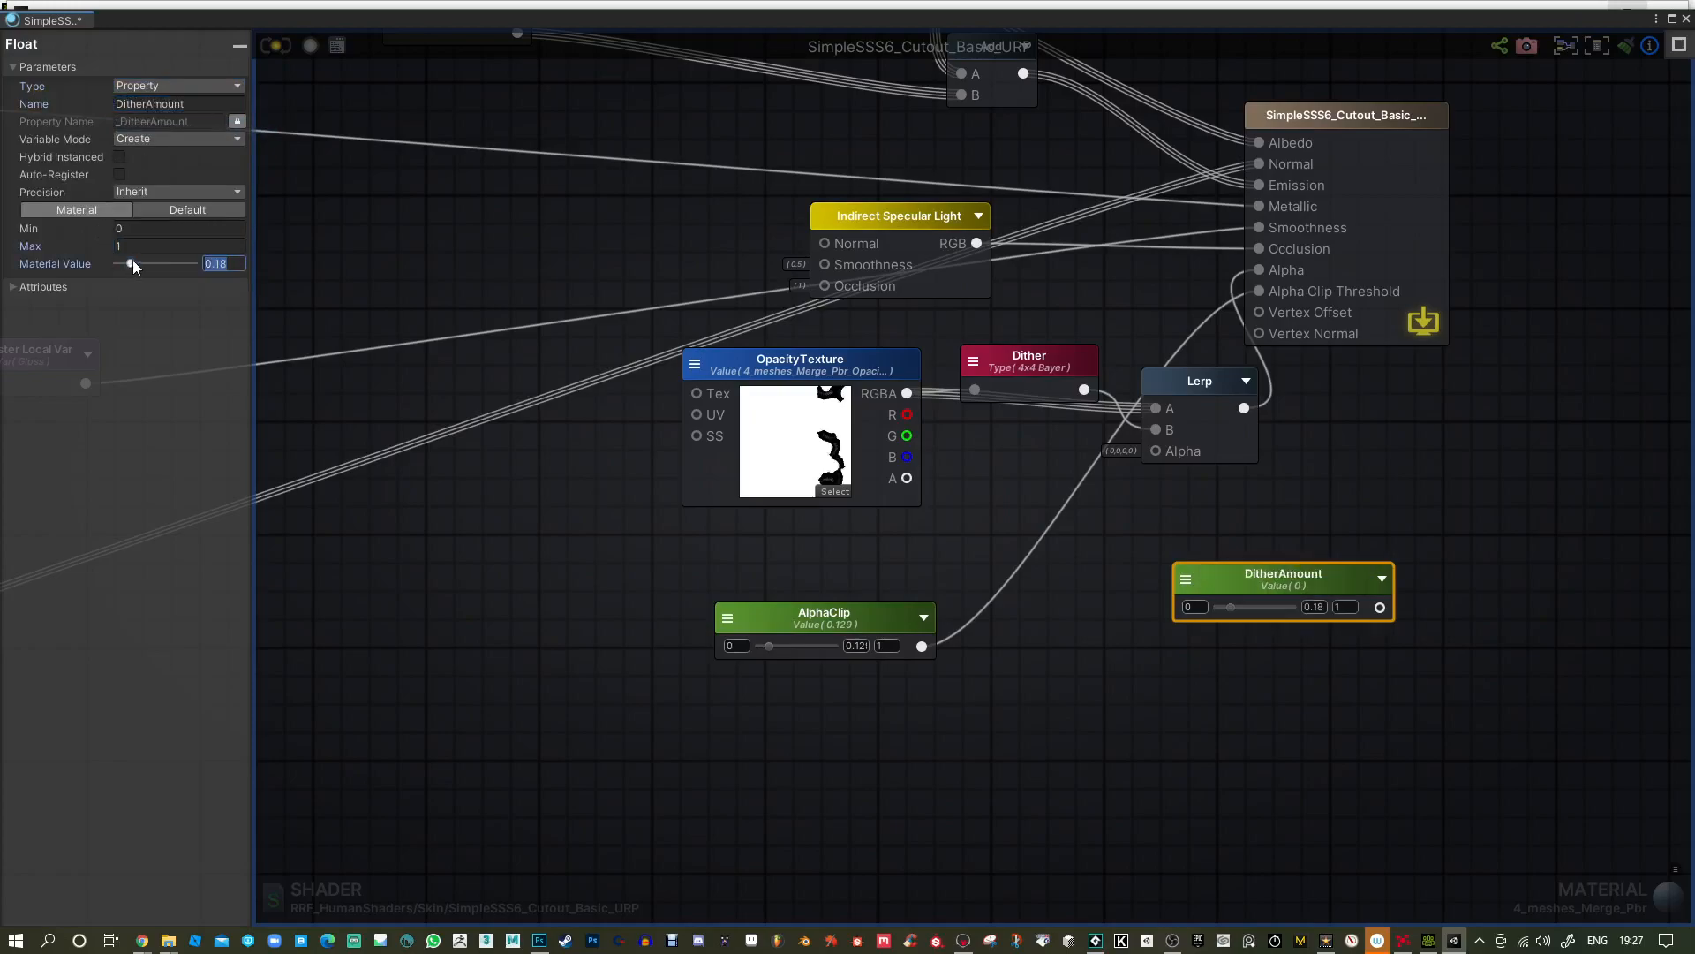
text(0.5)
drag(1380, 607, 1156, 450)
Save the shader, close its editor, and set the skin material's DitherAmount to about 0.137.
click(280, 50)
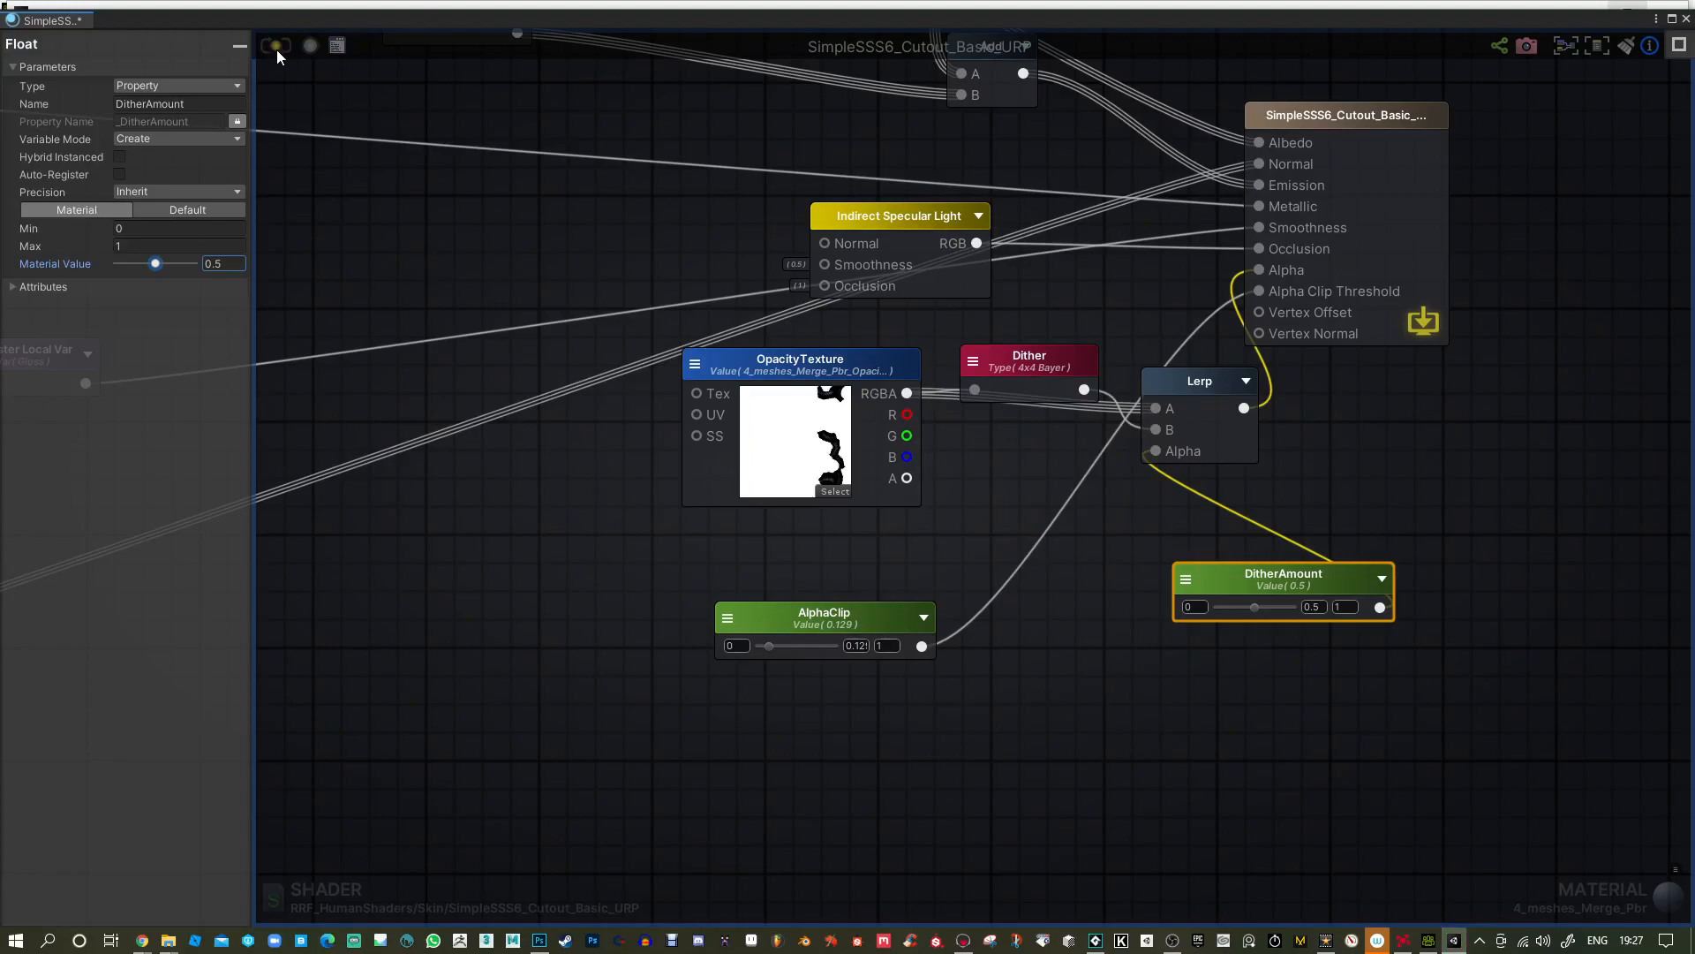
click(1685, 22)
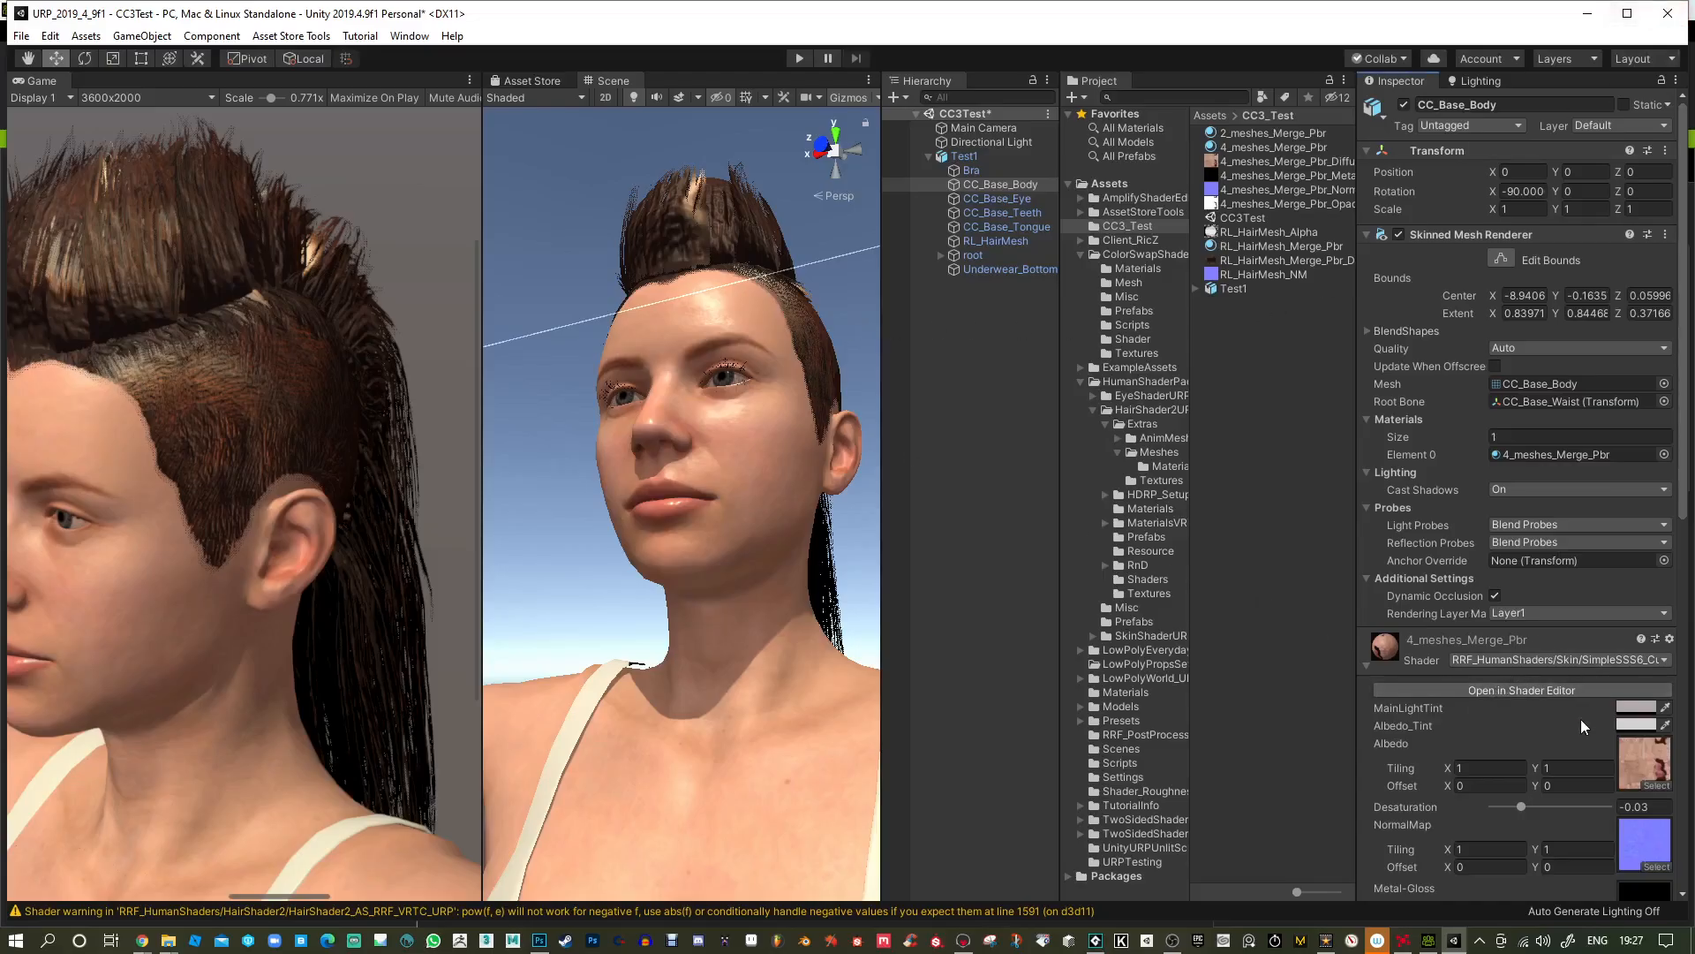
scroll(1581, 717, down, 10)
drag(1537, 770, 1508, 771)
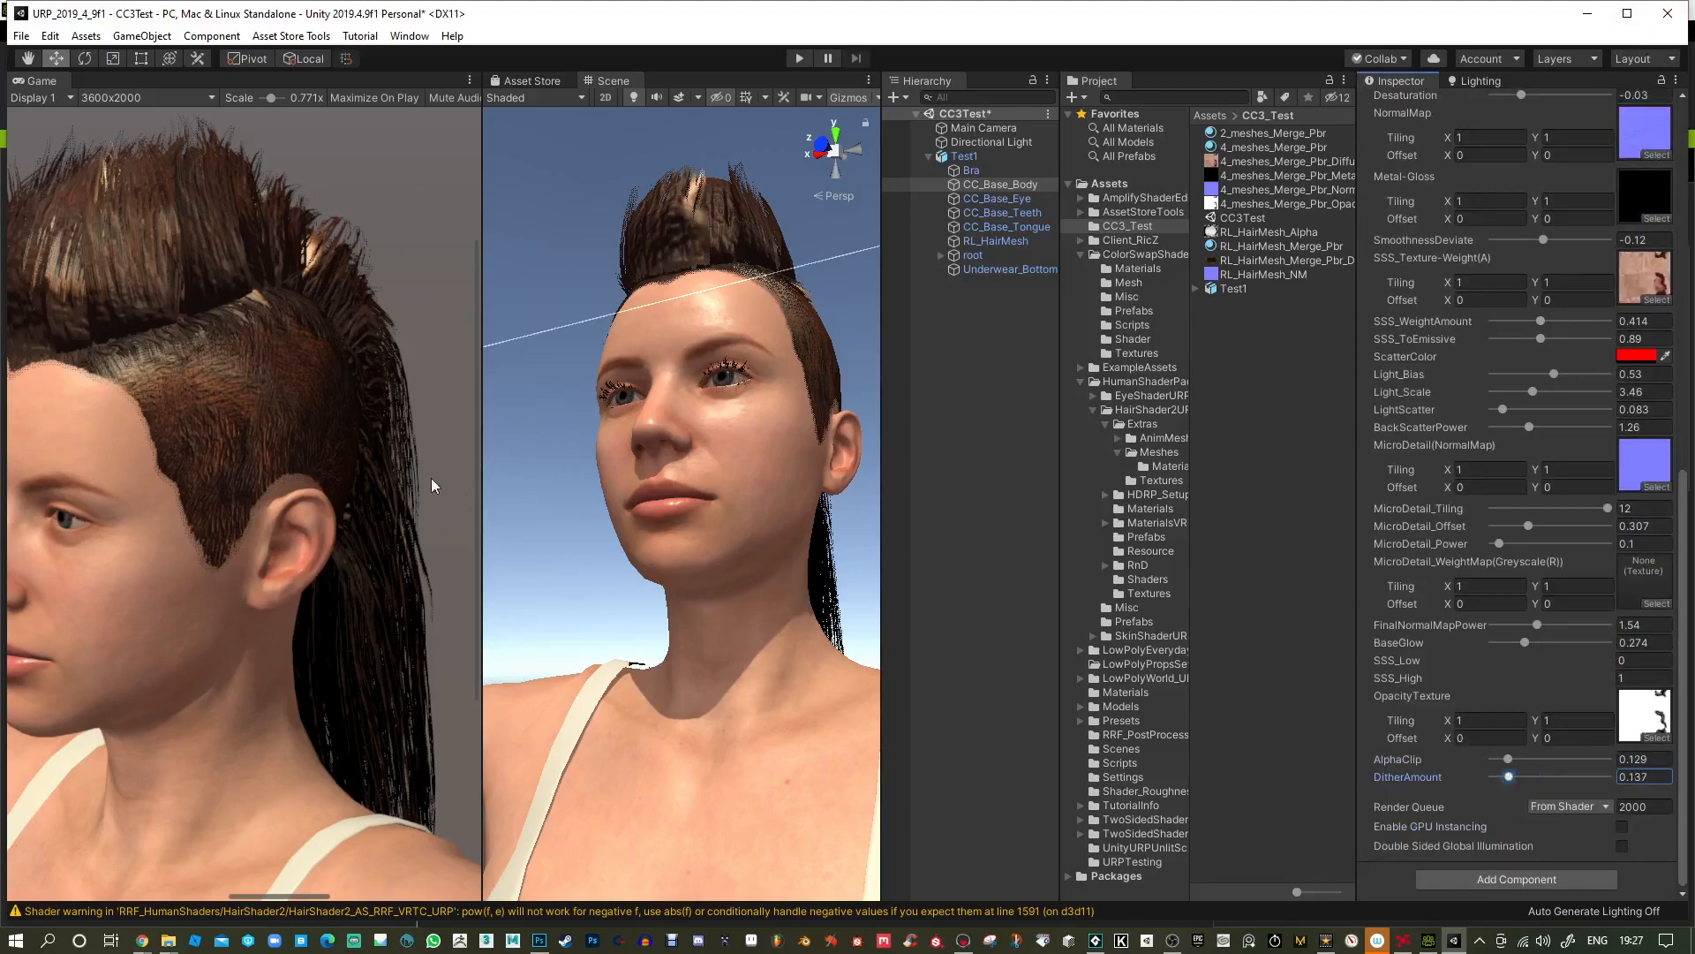
Frame the character's face closely from the front and align the Main Camera with that view.
click(983, 128)
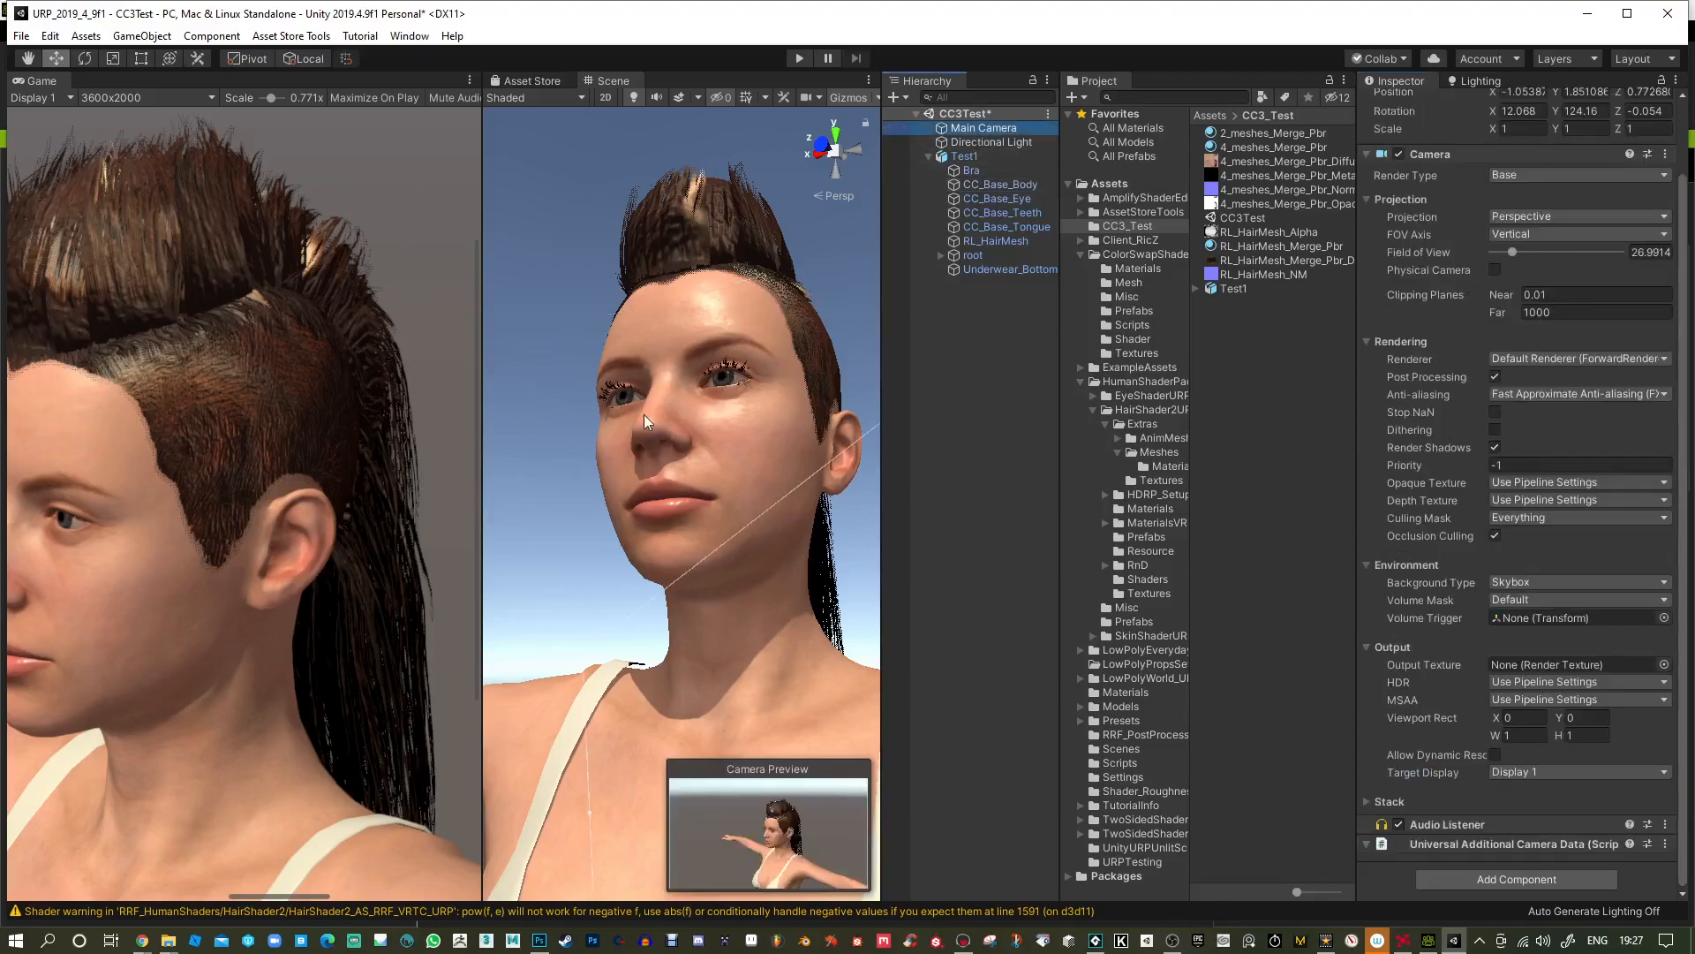
key(ctrl+shift+f)
scroll(655, 413, down, 4)
alt+drag(655, 414, 690, 470)
scroll(691, 470, down, 2)
key(ctrl+shift+f)
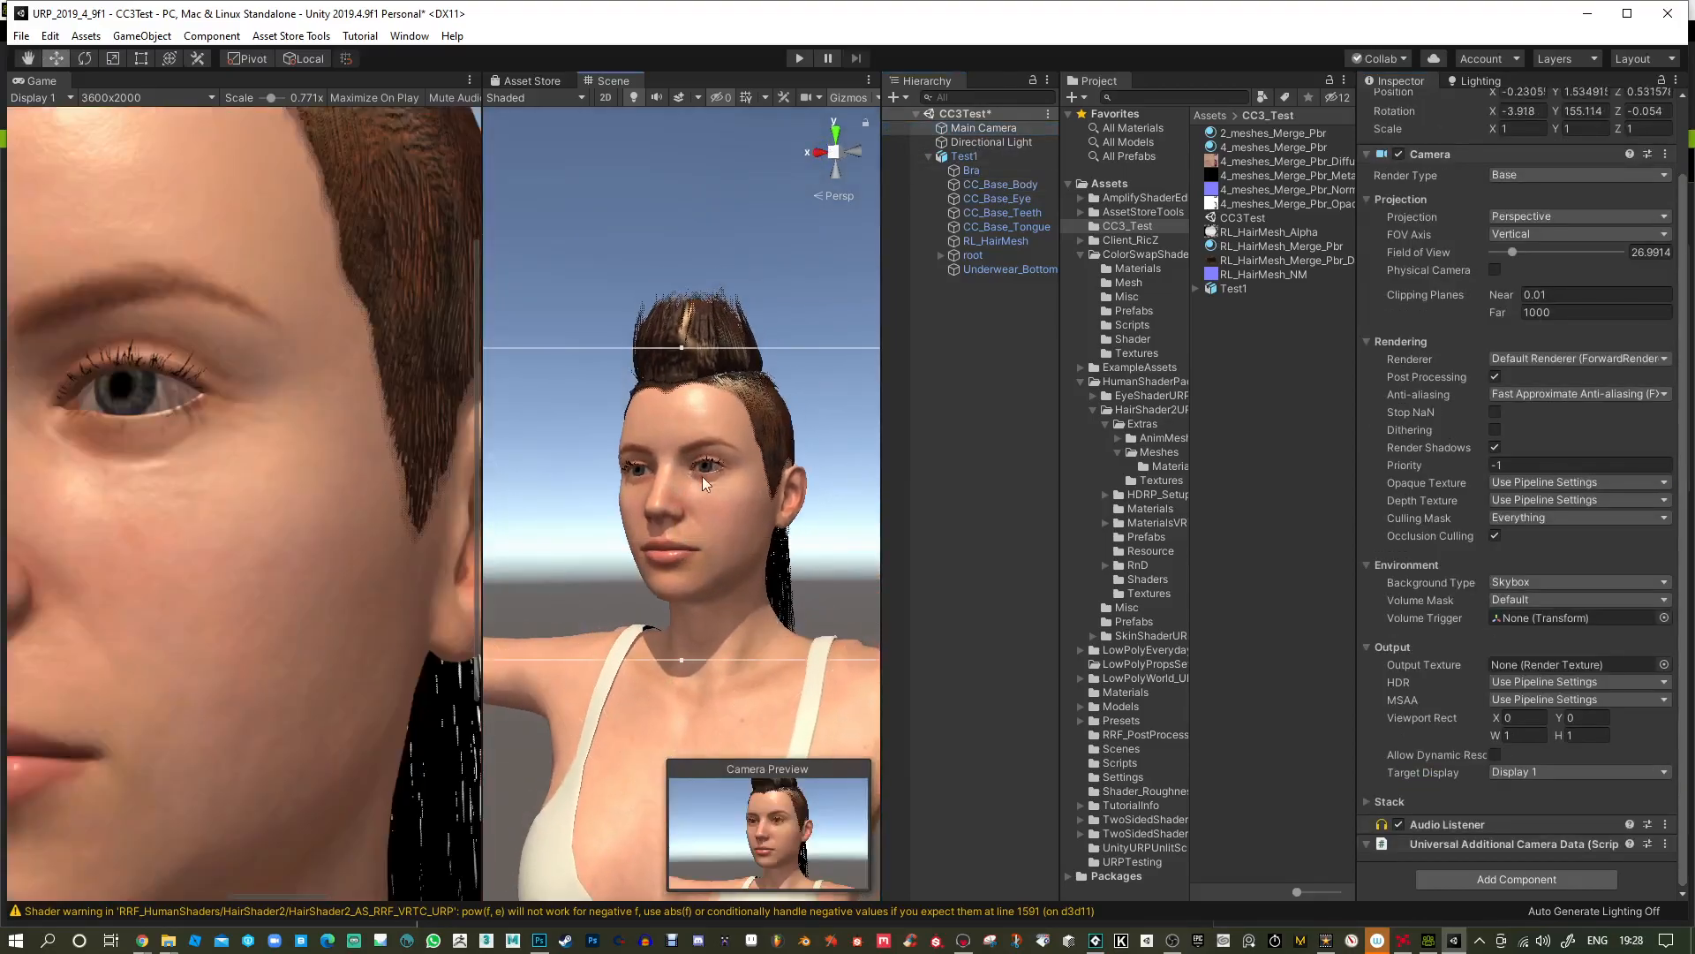
alt+right_drag(724, 531, 731, 473)
alt+drag(731, 473, 758, 525)
key(ctrl+shift+f)
key(ctrl+shift+f)
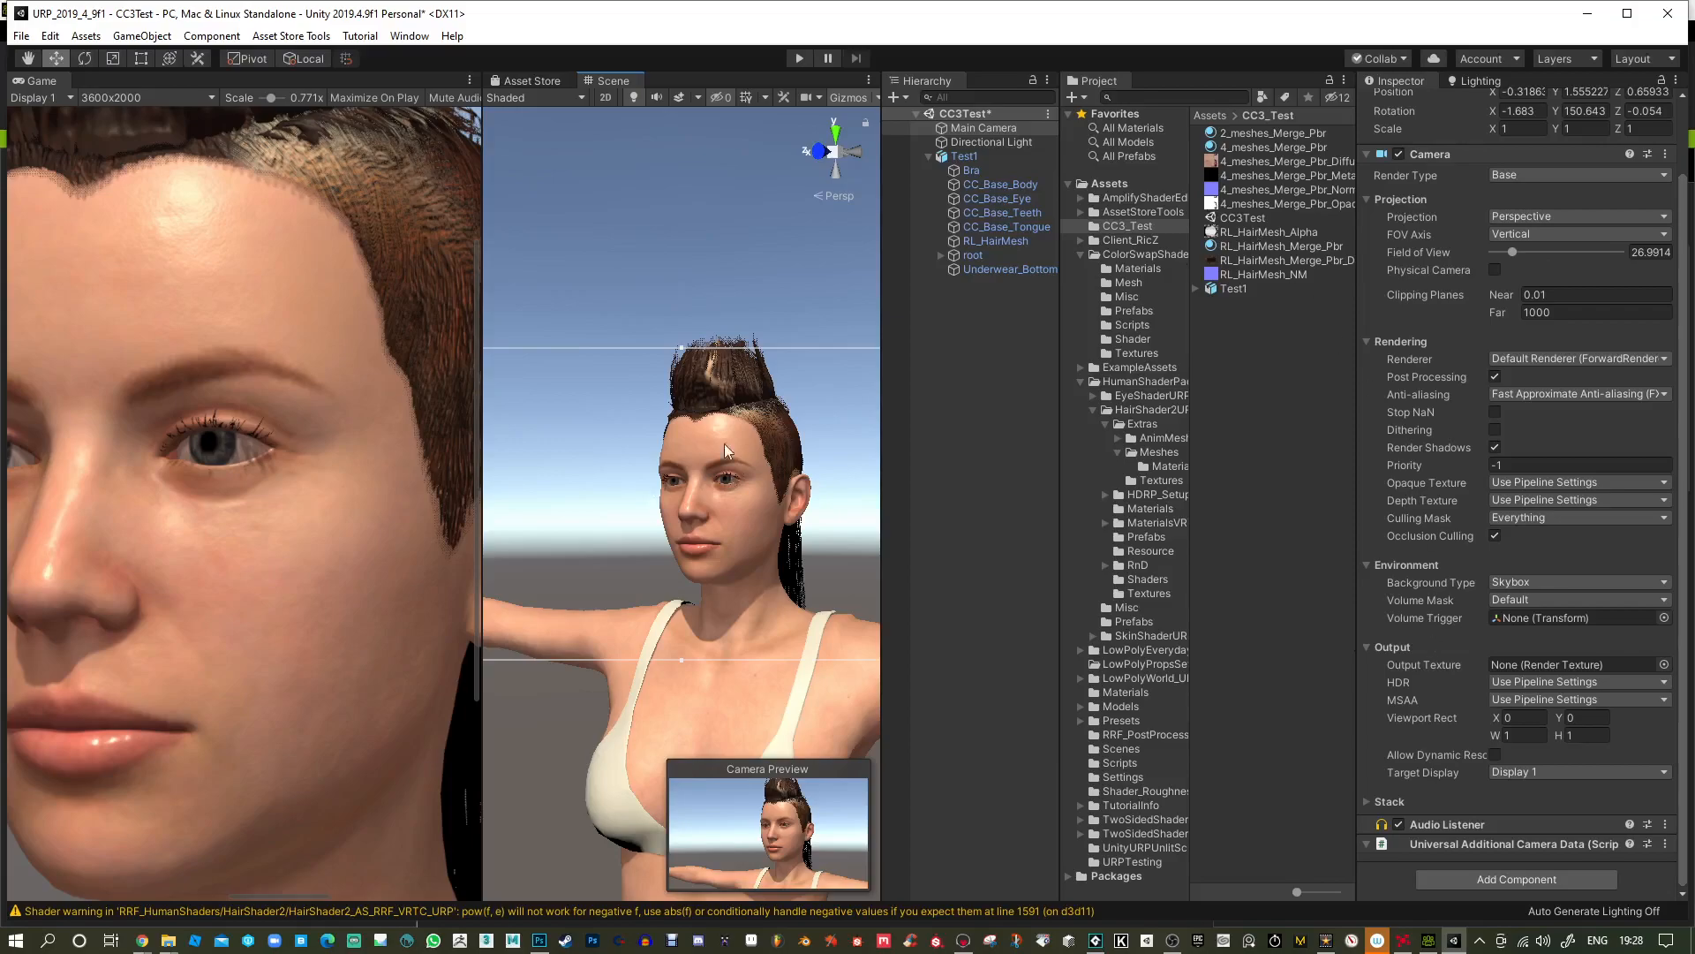
Try the skin material with AlphaClip at about 0.014 and DitherAmount at about 0.037, and inspect the eyelashes.
click(749, 528)
scroll(1488, 685, down, 10)
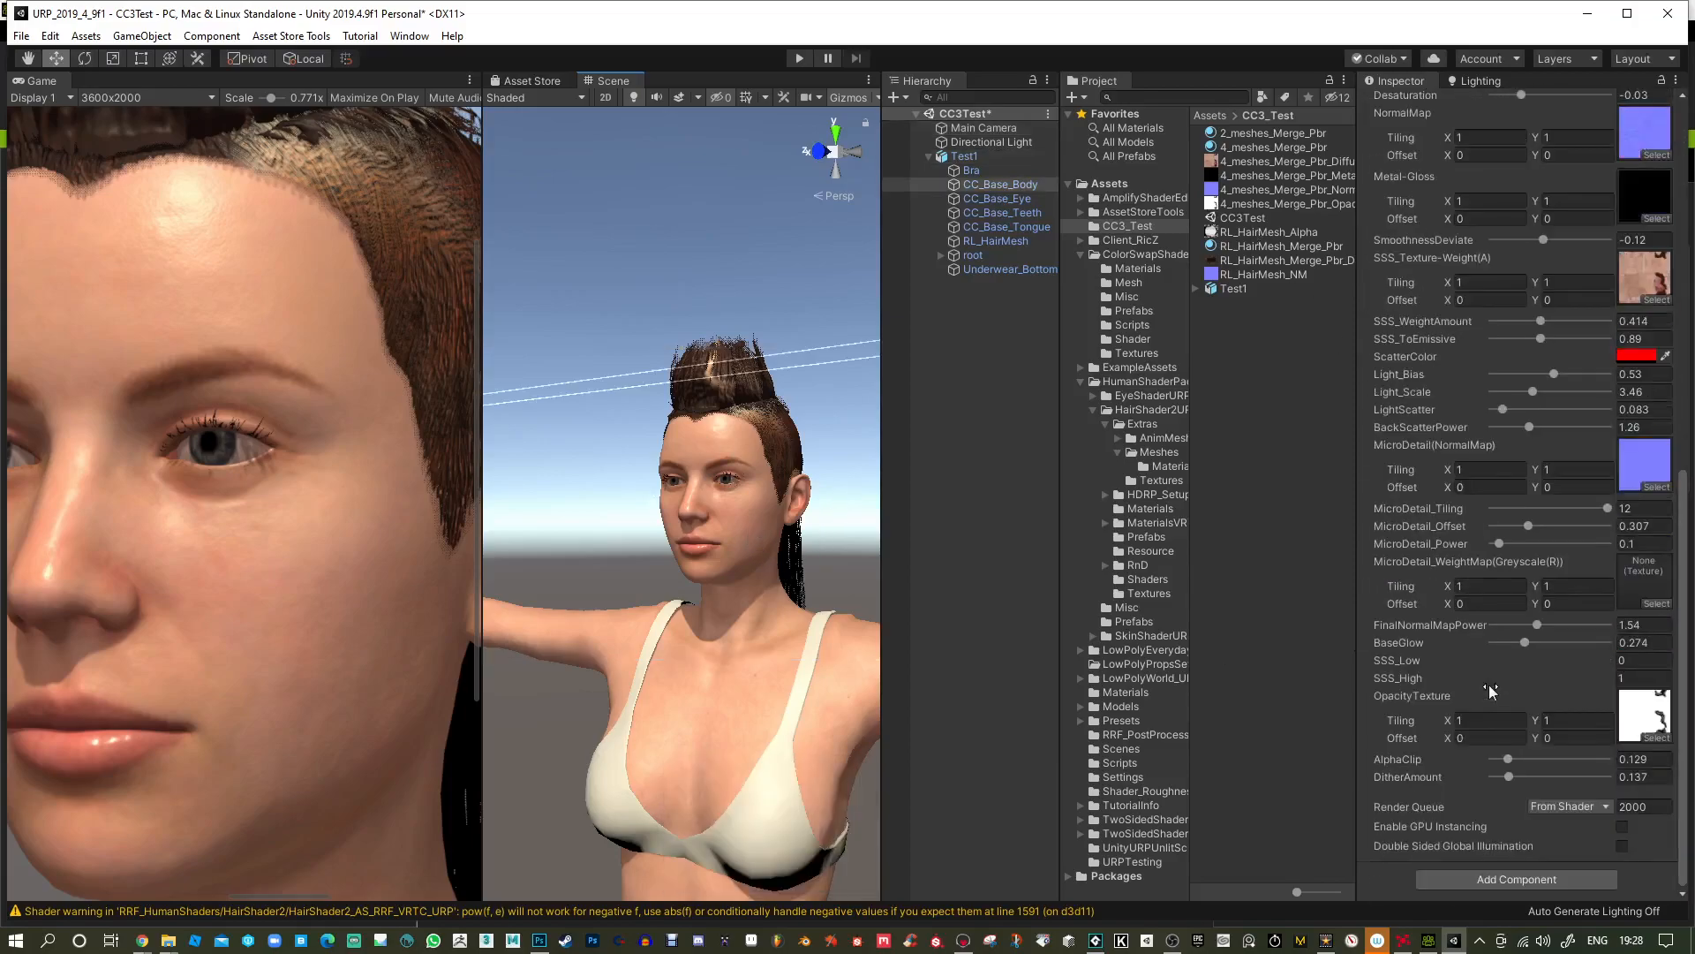
mouse_move(1520, 777)
mouse_down()
mouse_move(1585, 774)
mouse_move(1497, 776)
mouse_up()
alt+drag(366, 567, 429, 611)
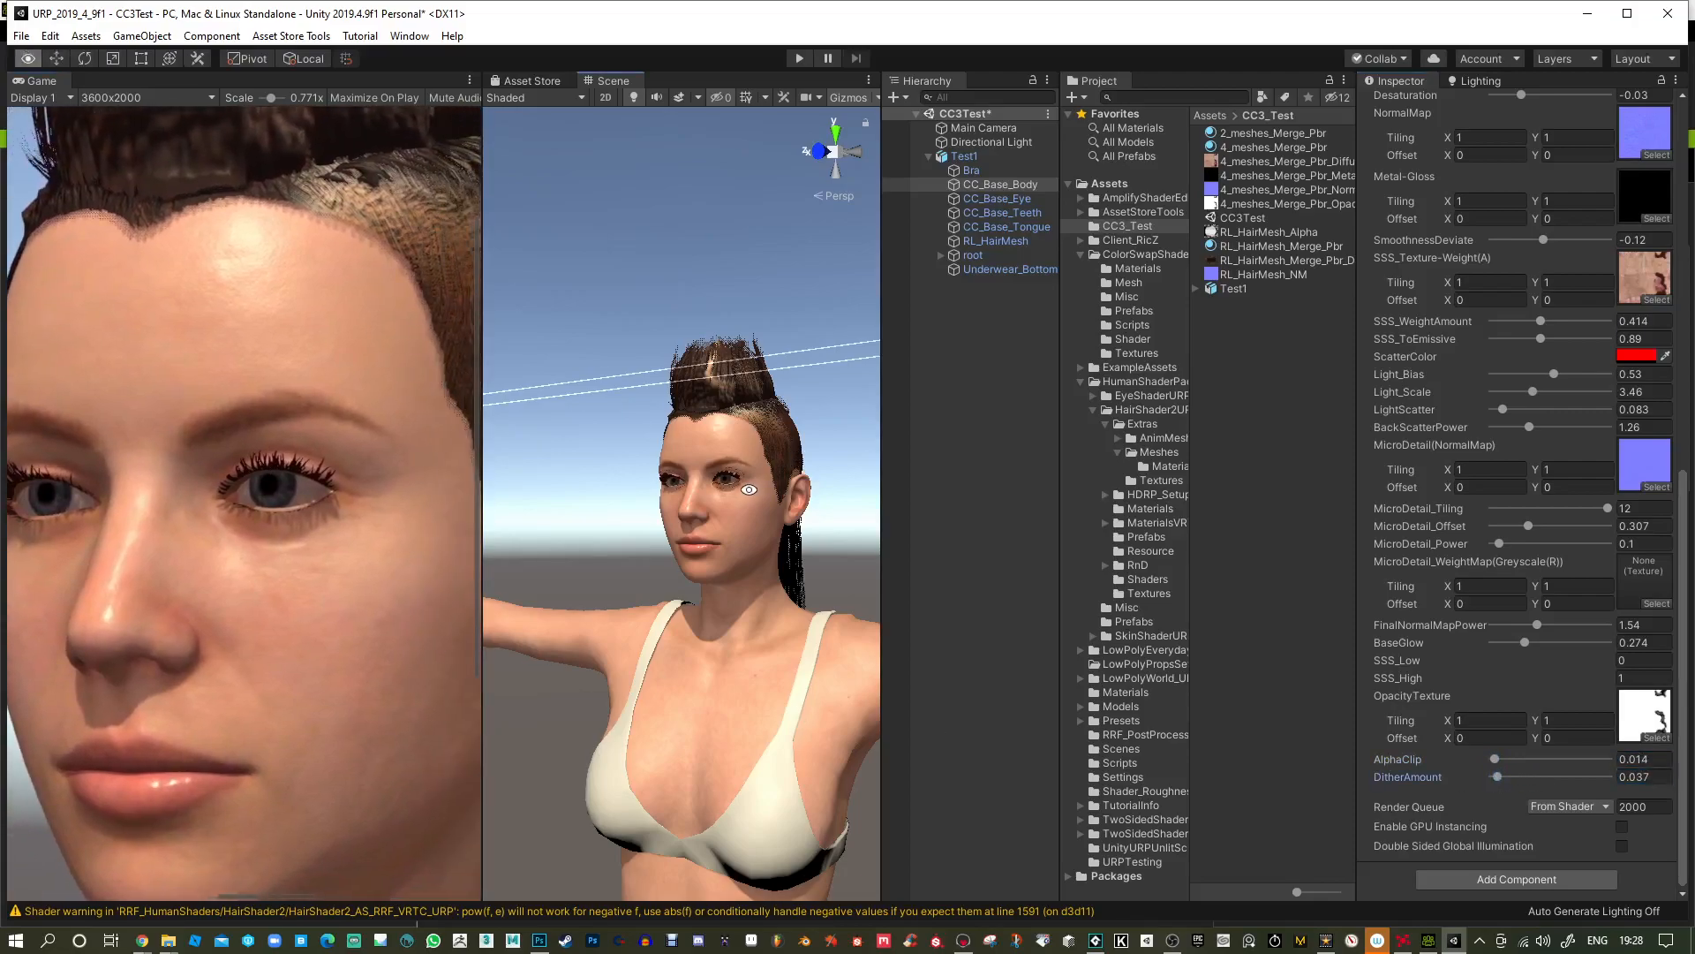
alt+drag(750, 489, 638, 482)
alt+right_drag(639, 482, 764, 121)
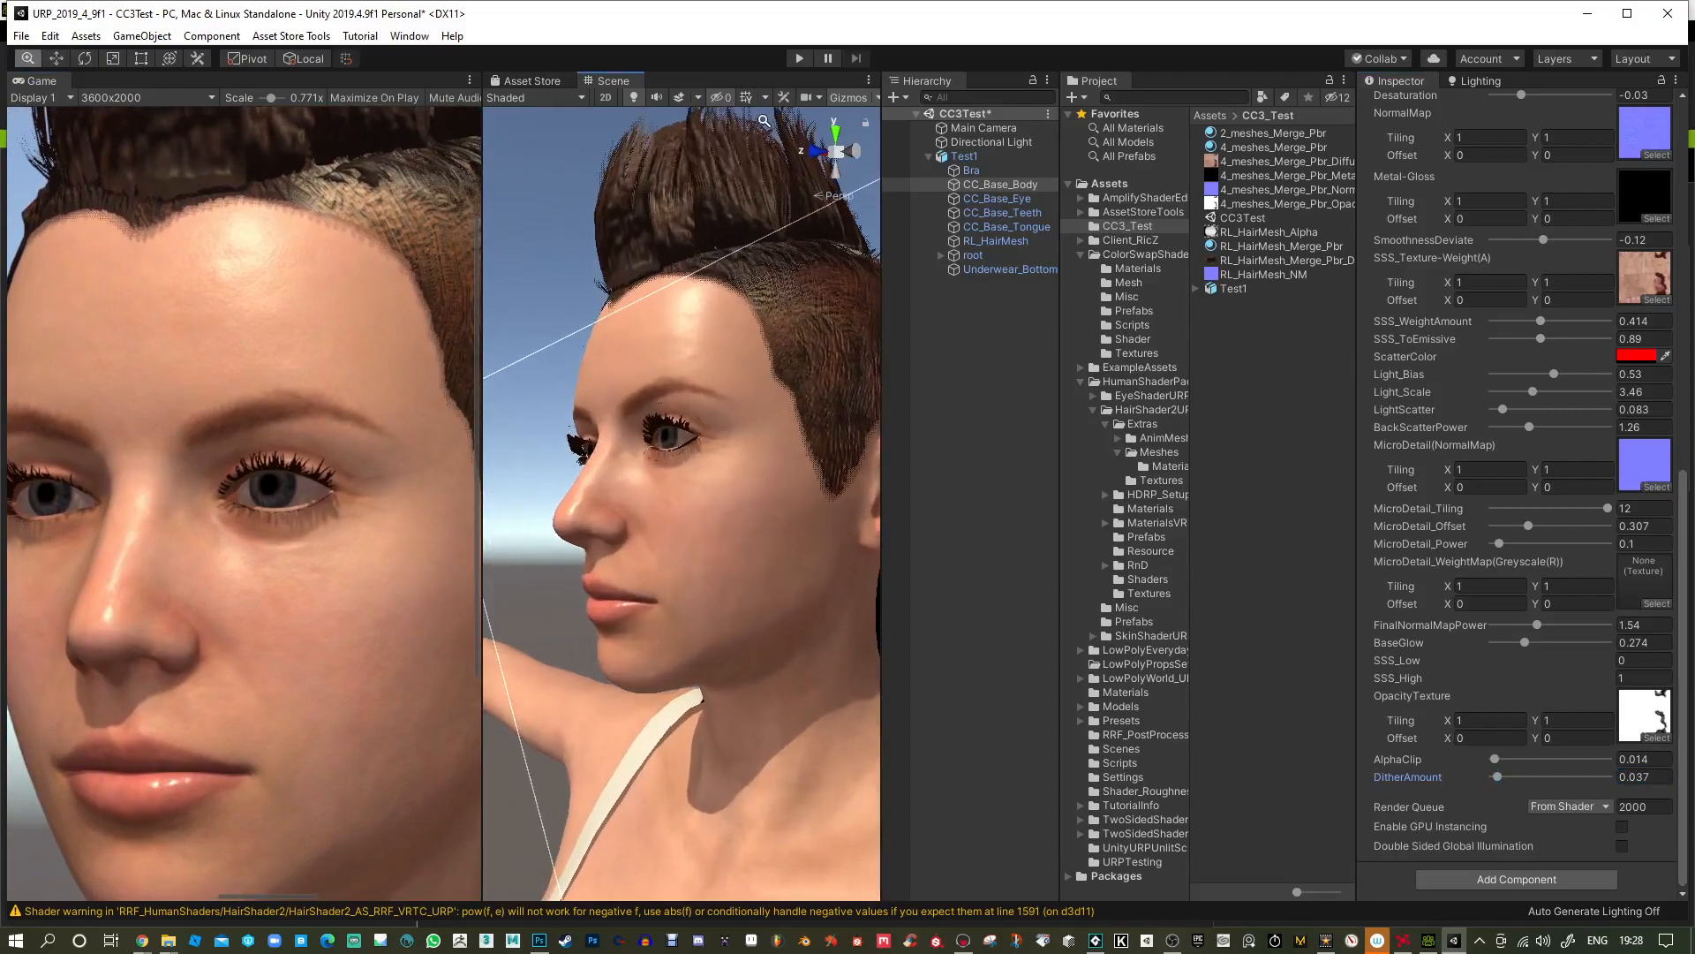
Set the skin material's AlphaClip to about 0.037 and its DitherAmount to about 0.26.
scroll(764, 121, down, 5)
scroll(353, 547, down, 8)
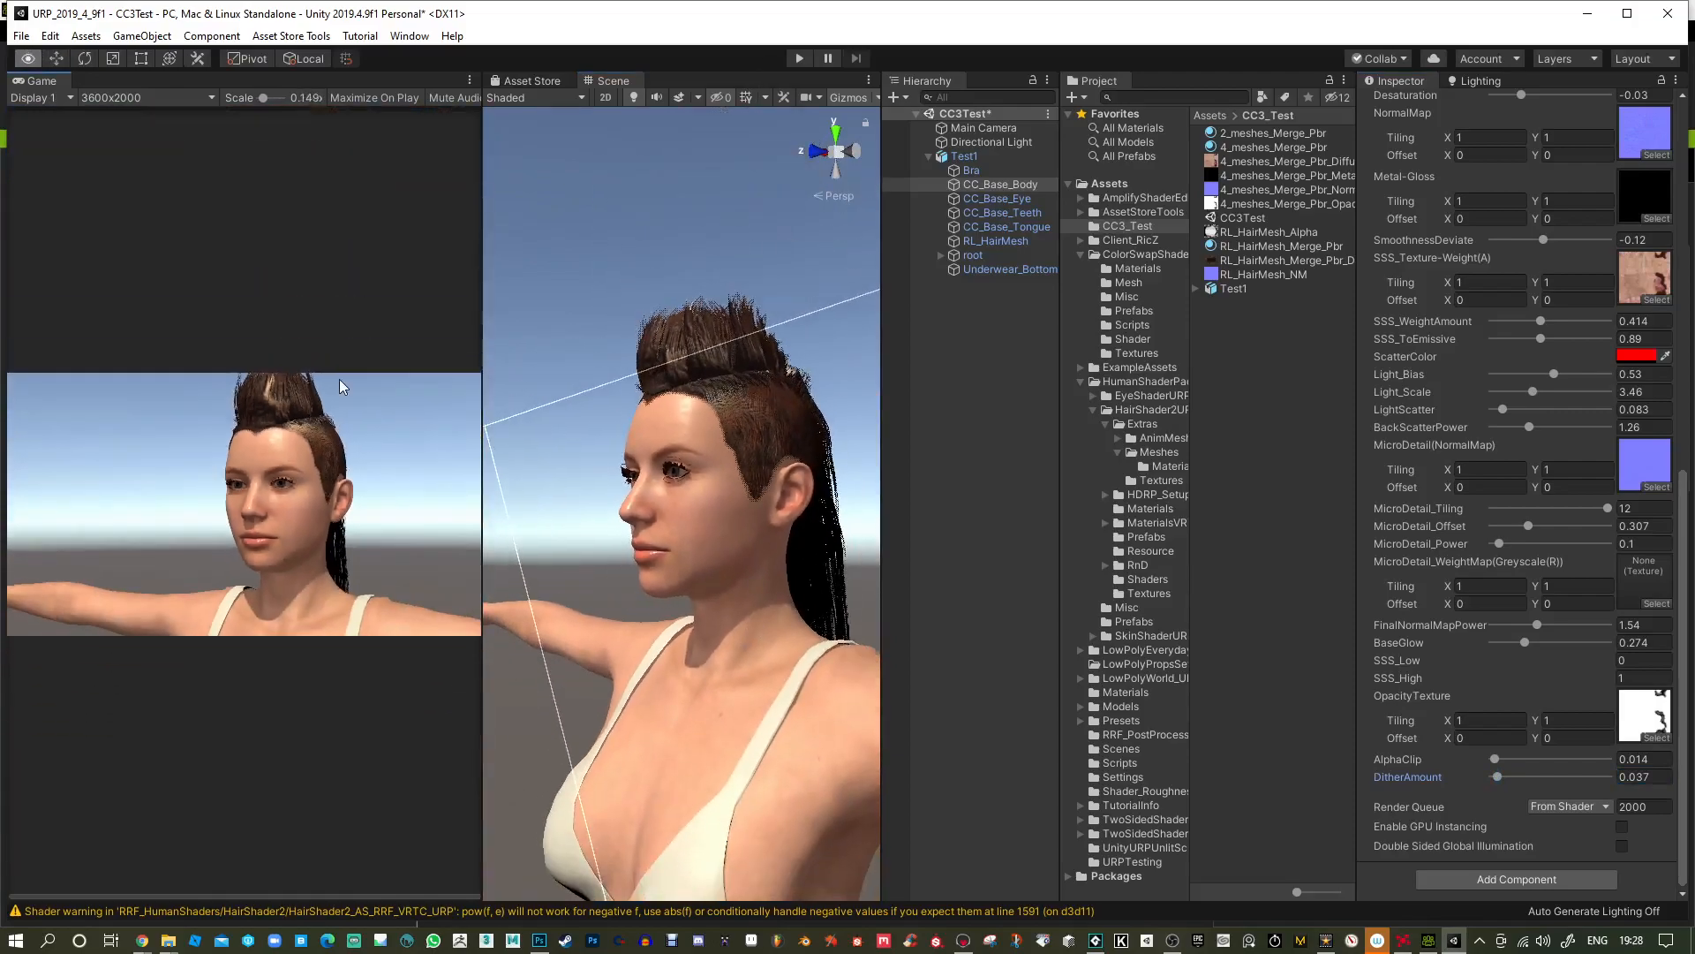
scroll(335, 543, up, 8)
scroll(335, 553, down, 1)
alt+right_drag(673, 454, 707, 506)
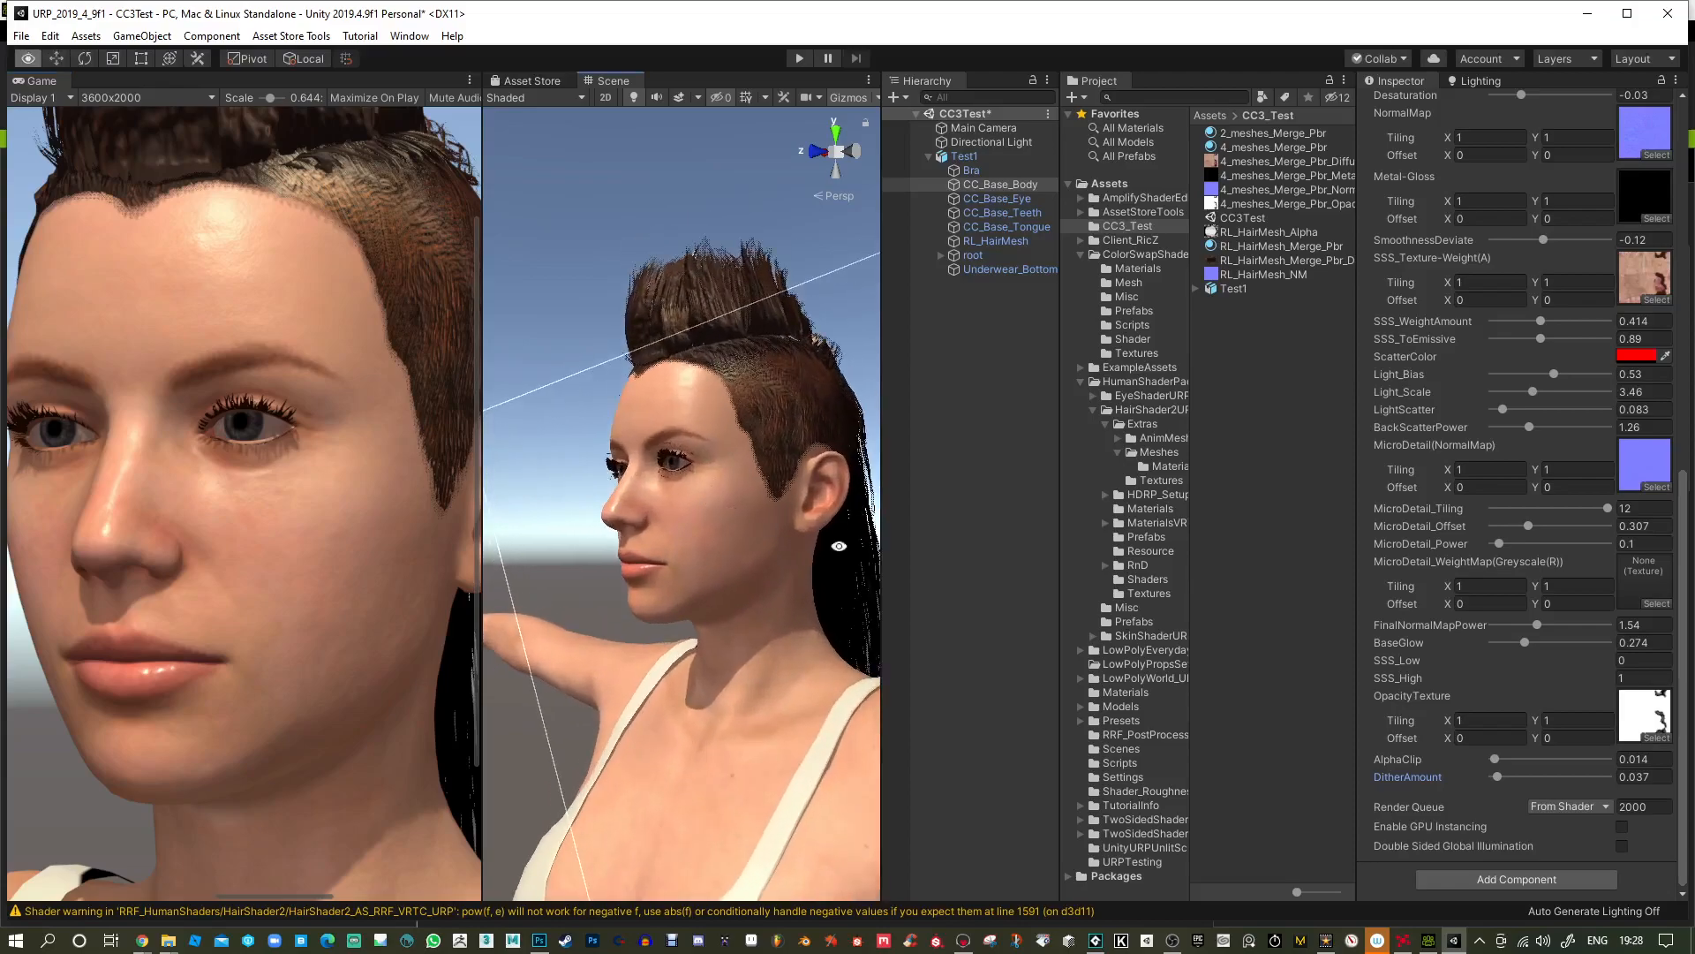
drag(1501, 759, 1525, 778)
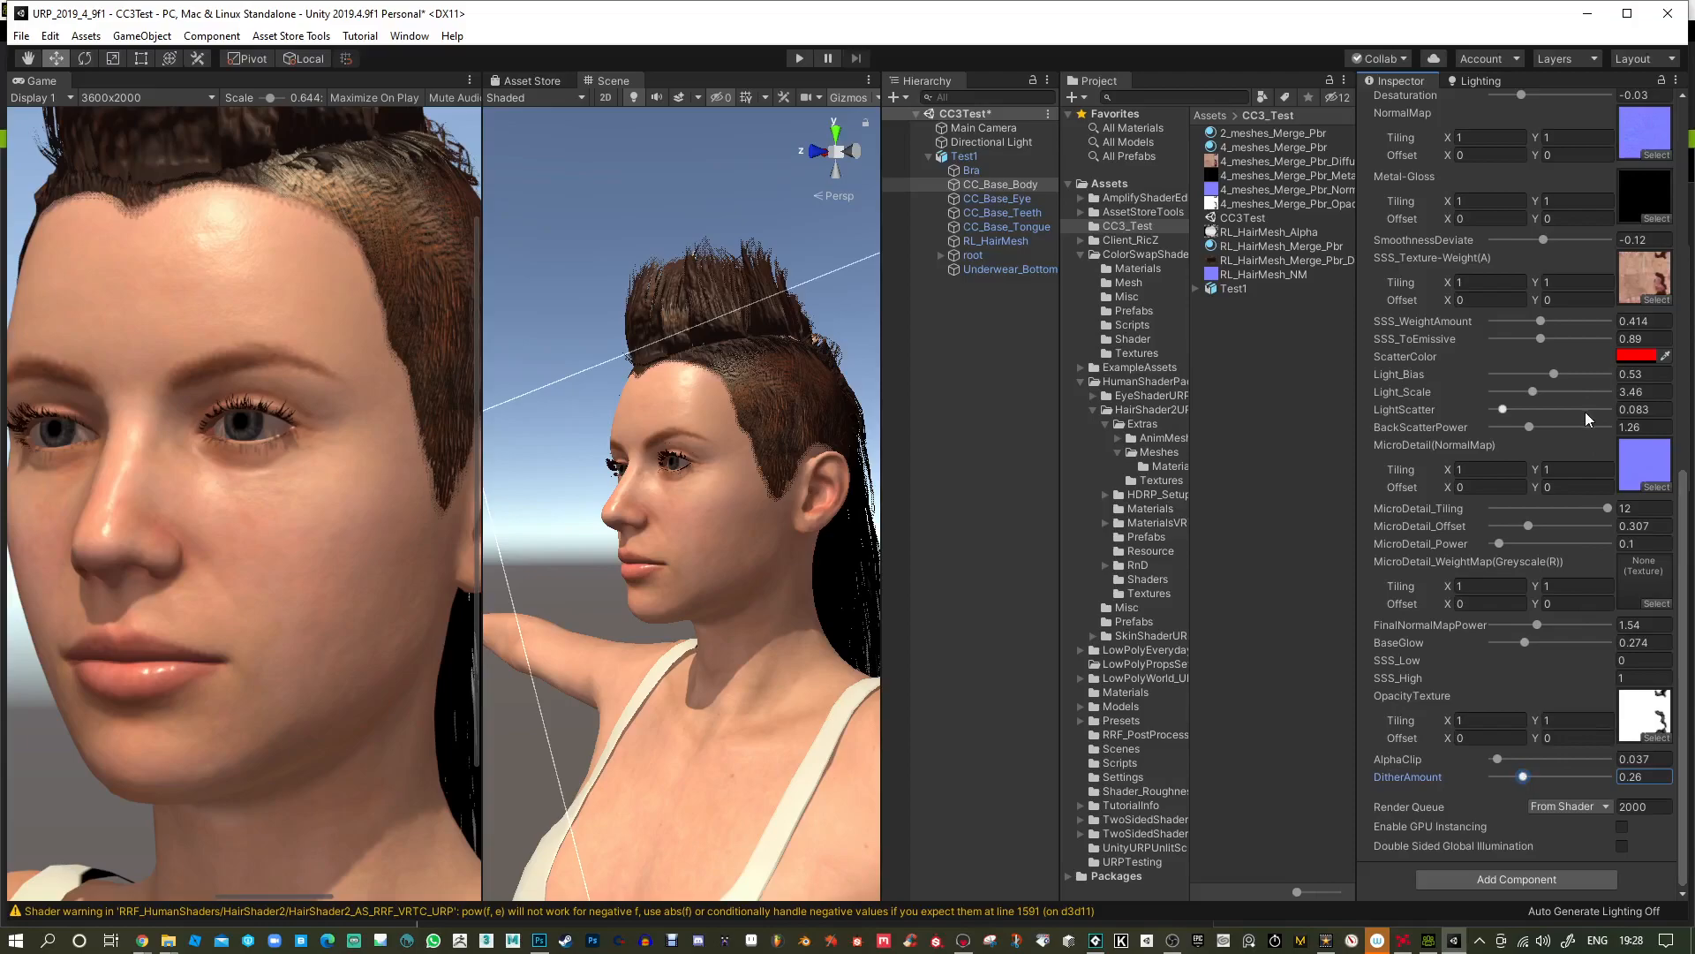
scroll(1570, 421, up, 5)
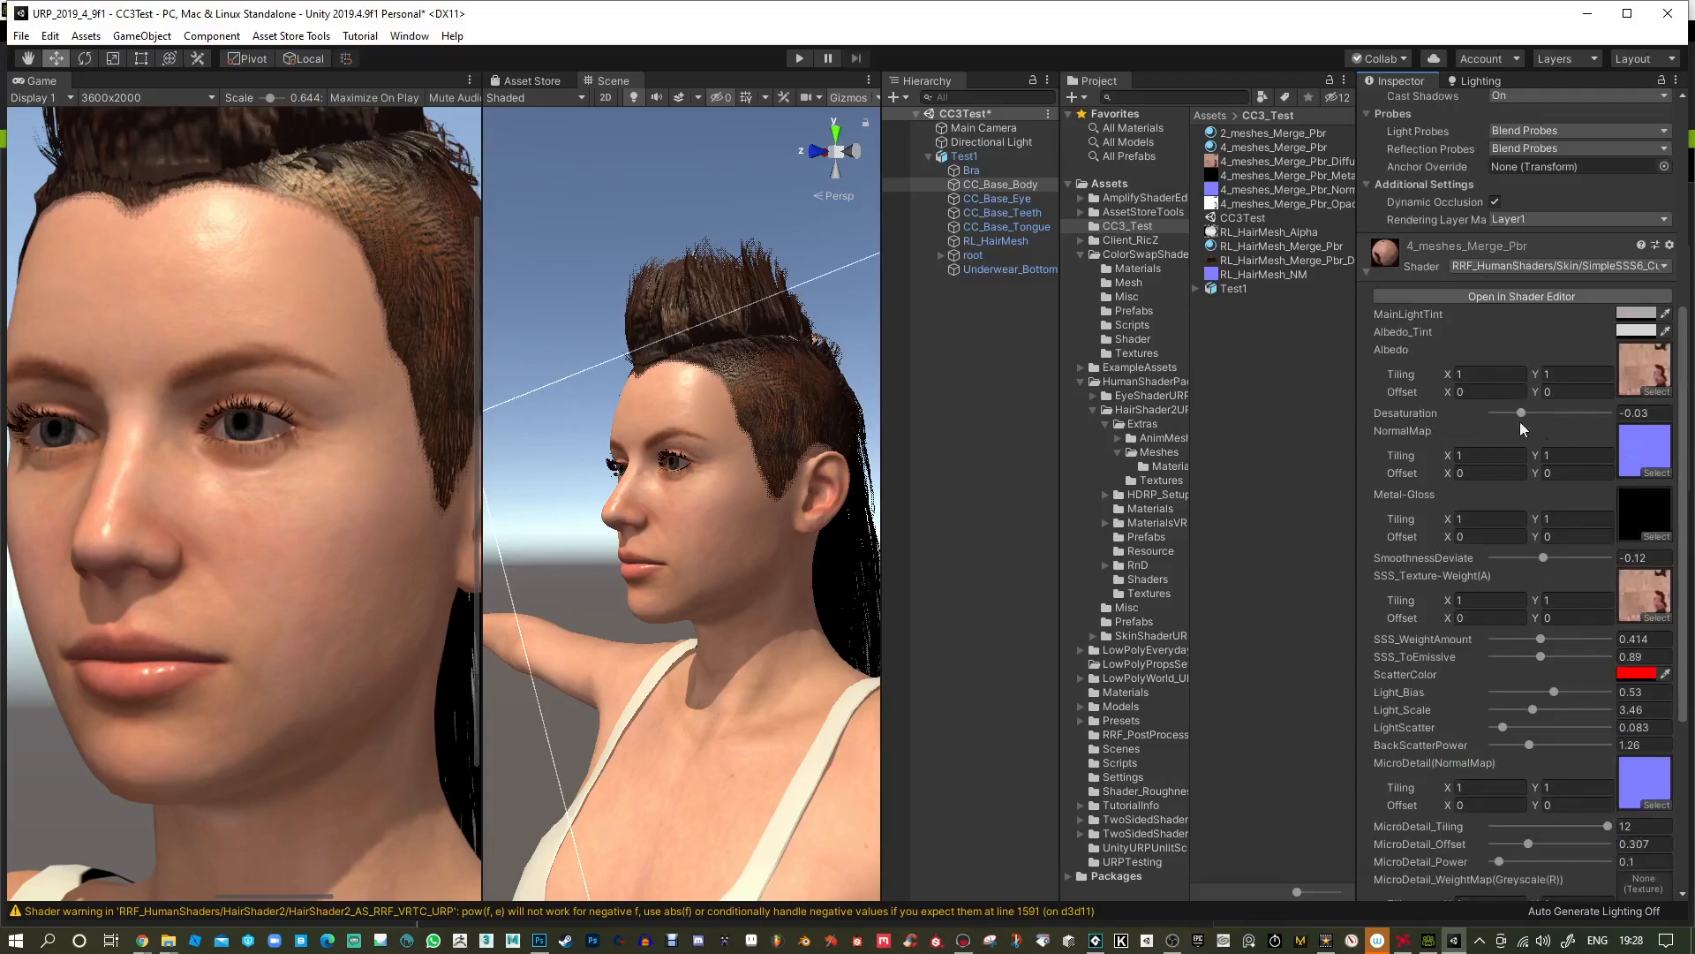
Widen the Scene view by narrowing the Game view, and select the character's hair mesh.
alt+scroll(826, 551, down, 5)
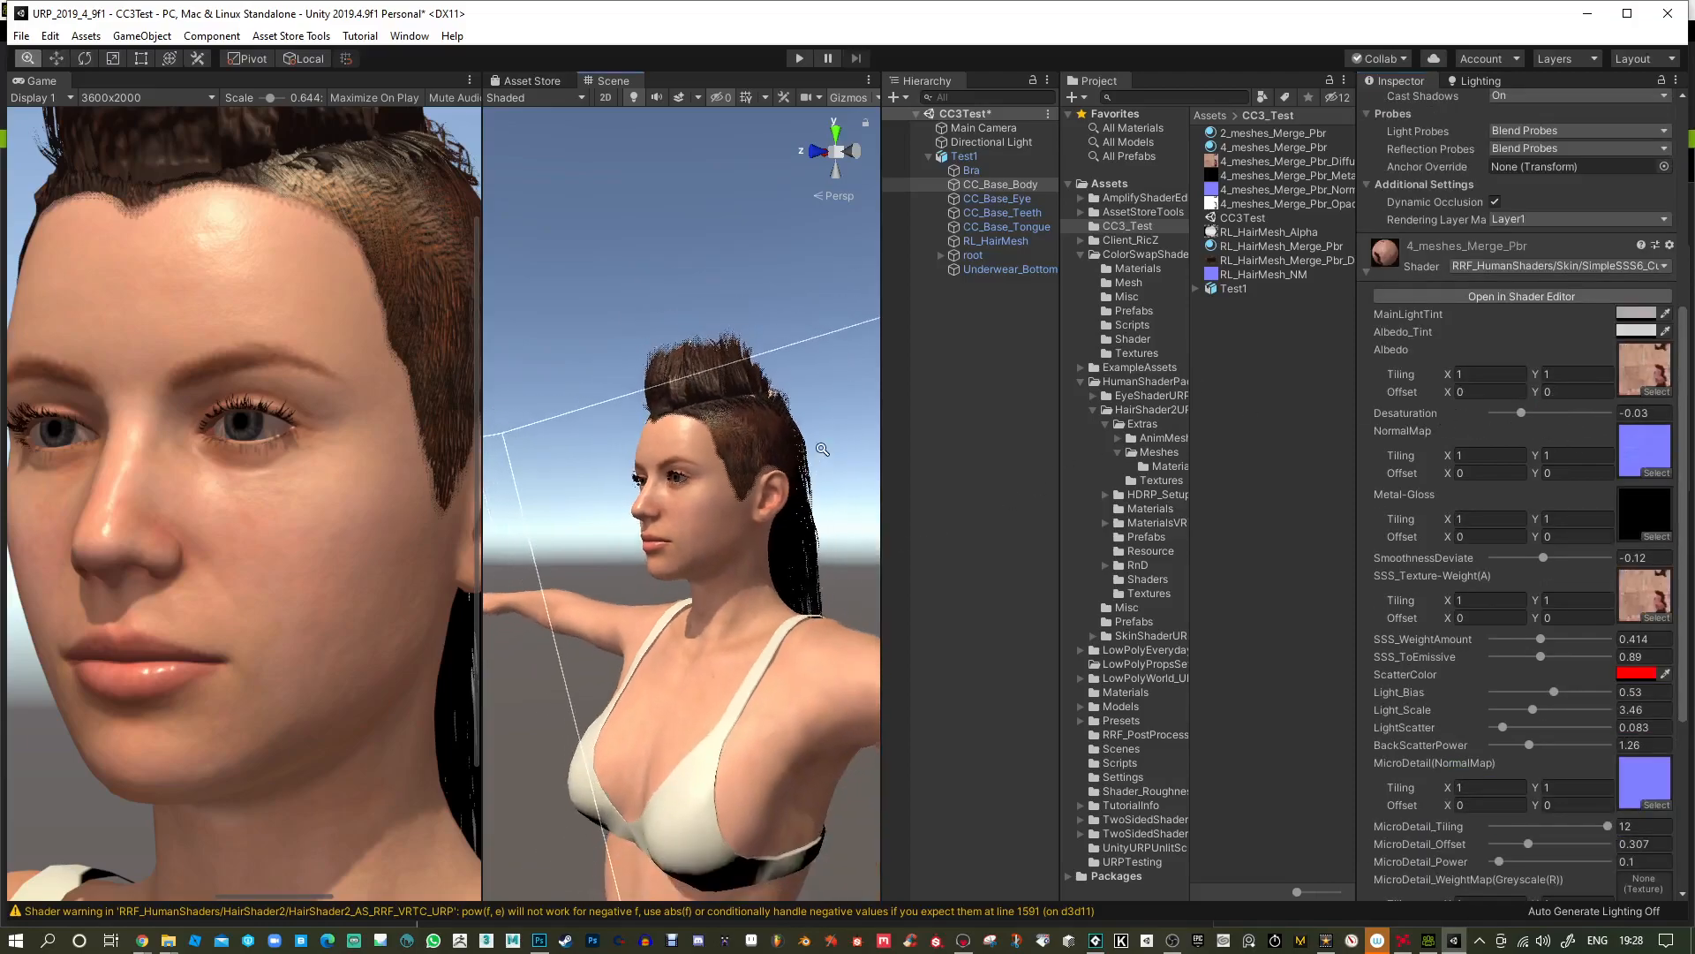
alt+drag(826, 552, 829, 567)
drag(482, 496, 273, 496)
alt+drag(625, 544, 632, 337)
click(632, 342)
click(632, 337)
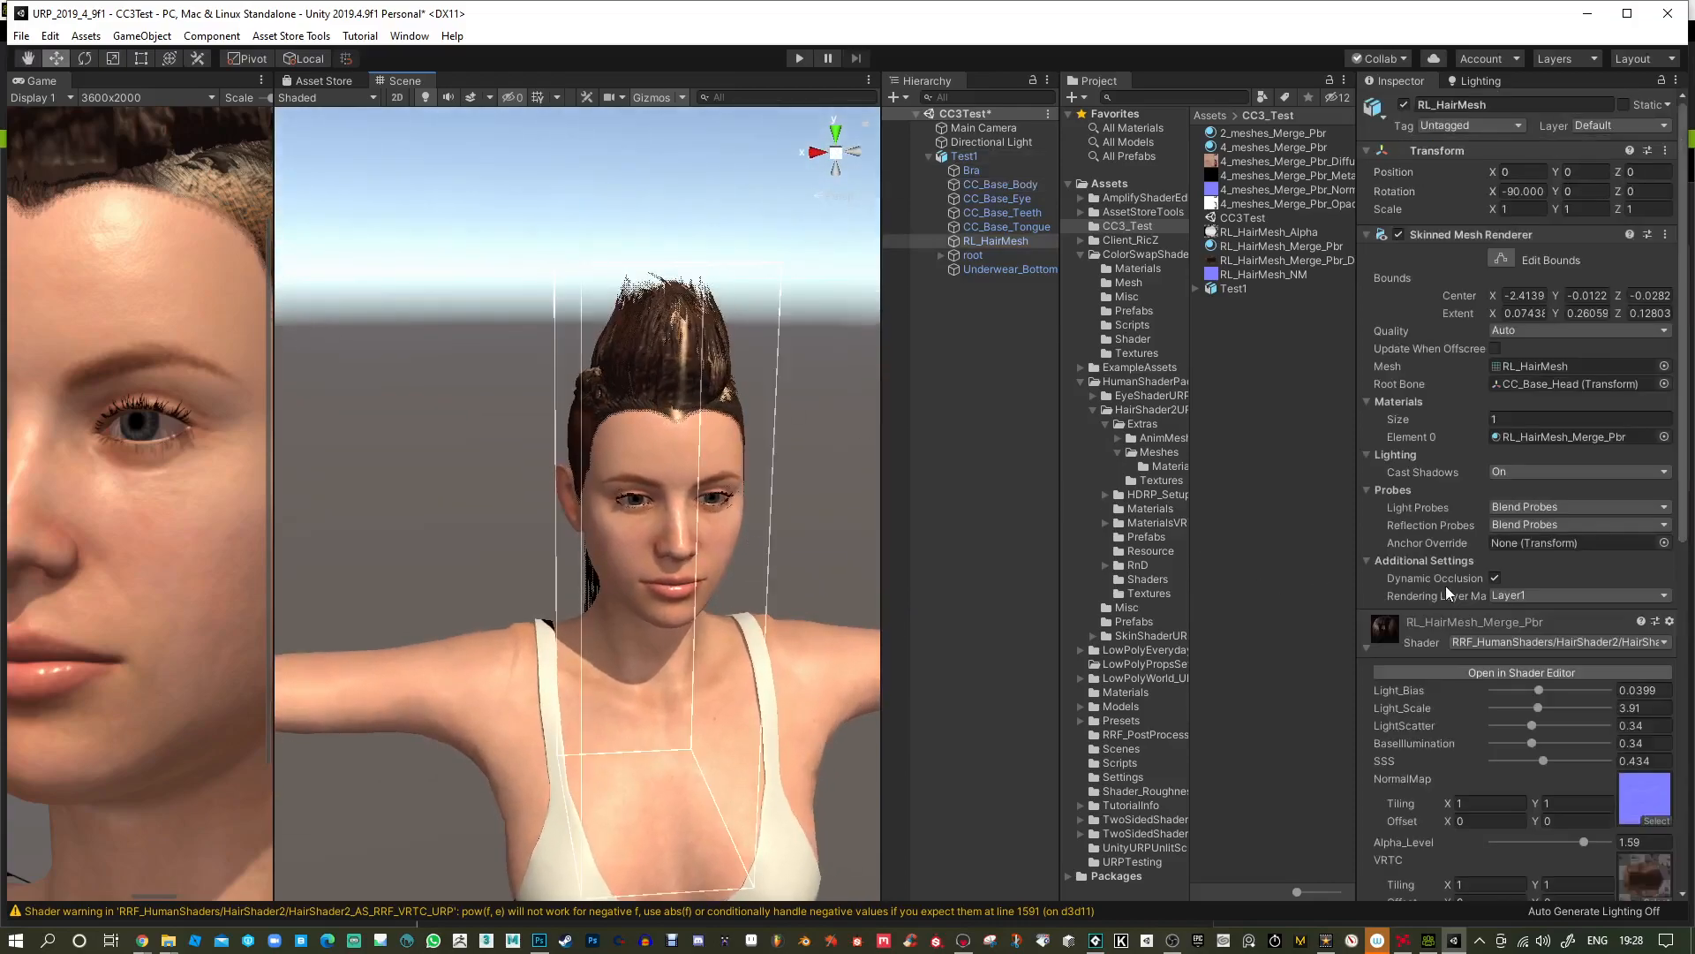
Set the hair material's AlphaClipThreshold to about 0.33, DitherAmount to 0.453, PushHairs_Bias to 0.46 and XTiling to 1.2.
scroll(1445, 586, down, 10)
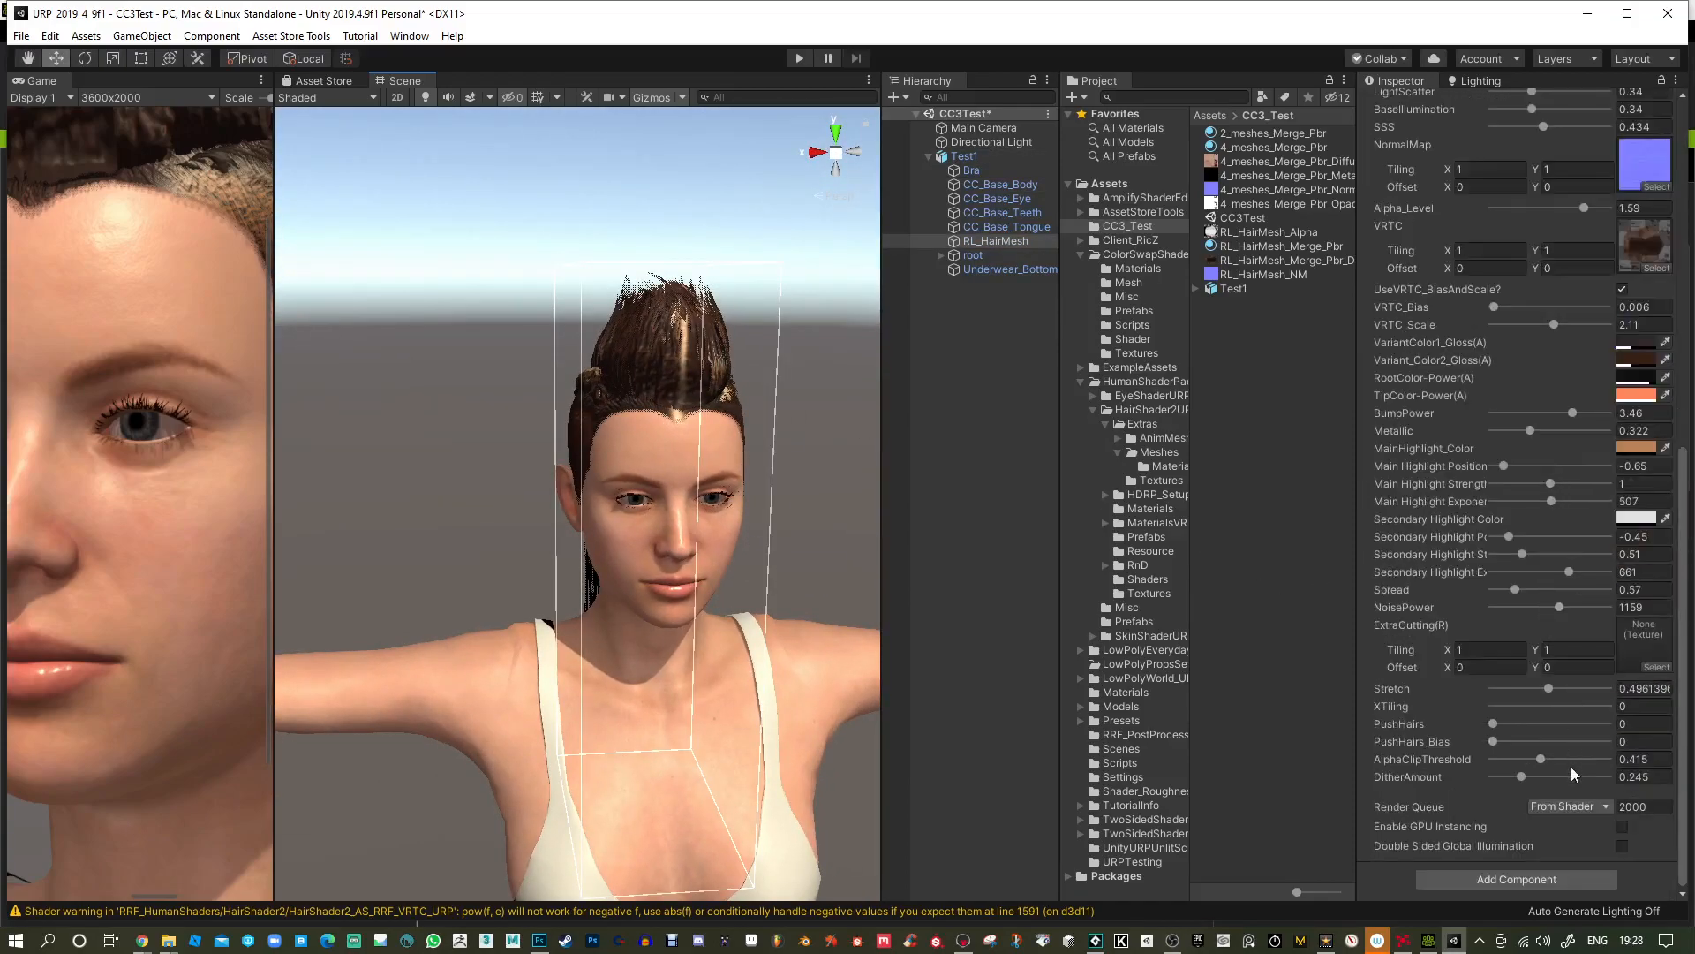
drag(1523, 776, 1504, 740)
mouse_move(1494, 723)
mouse_down()
mouse_move(1513, 720)
mouse_move(1491, 720)
mouse_move(1497, 738)
mouse_move(1508, 707)
mouse_up()
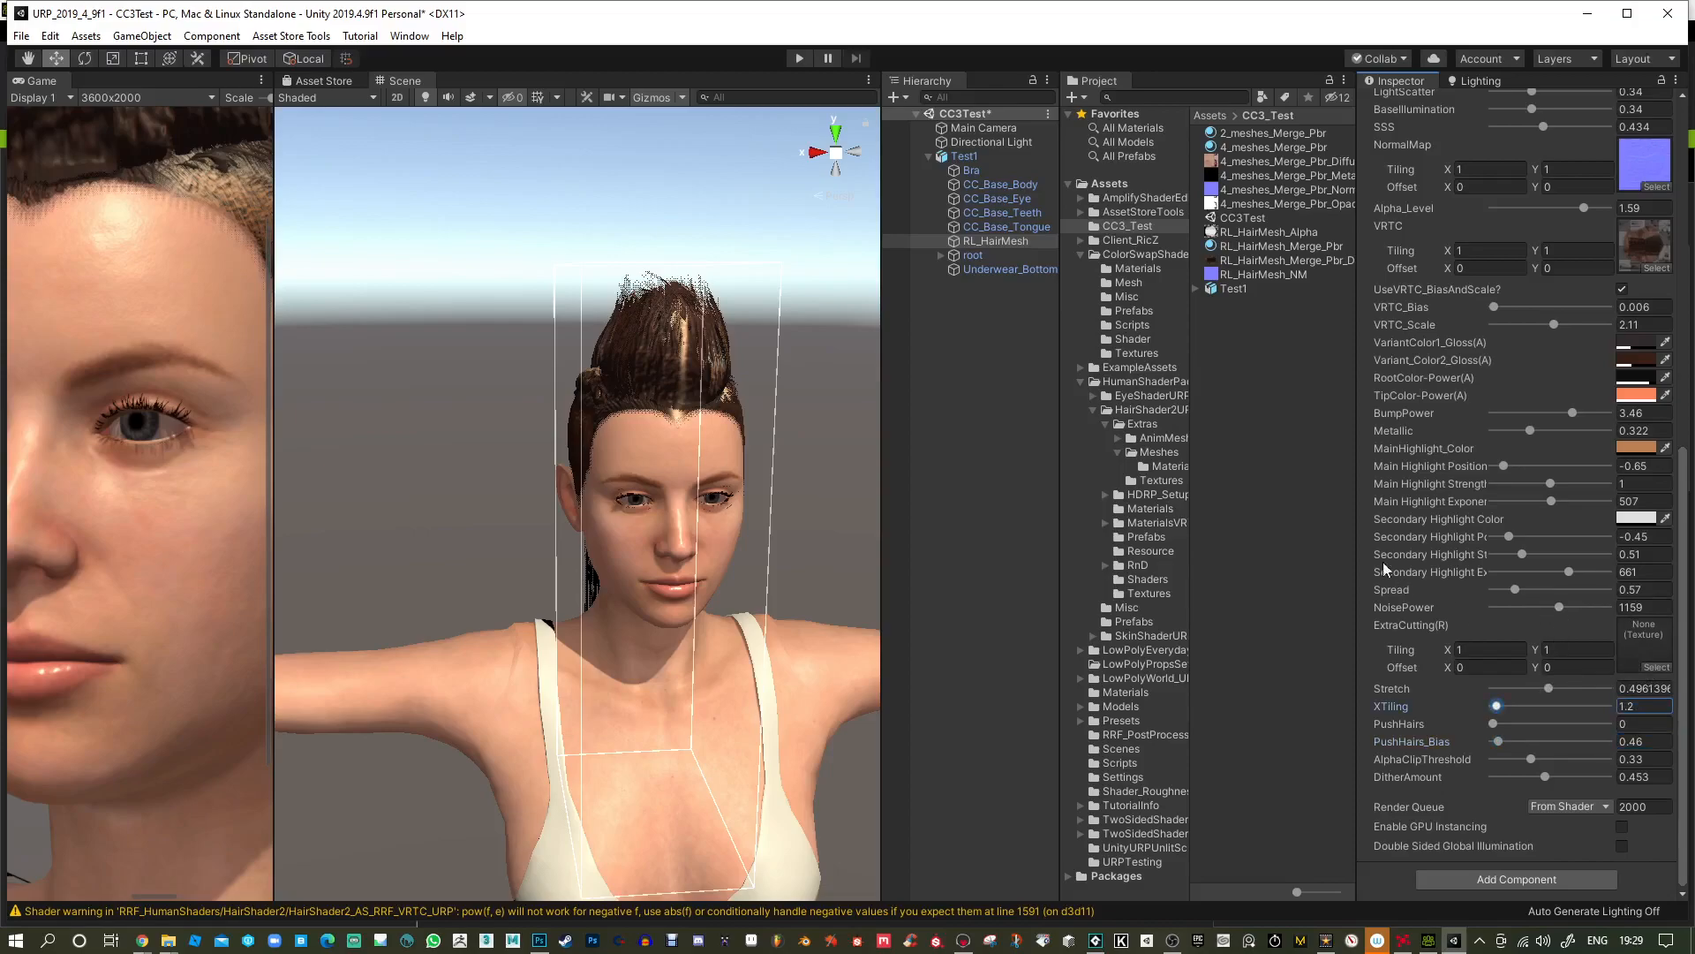
Set the hair material's NoisePower and Spread to 0.
drag(1565, 602, 1486, 611)
alt+drag(618, 433, 446, 430)
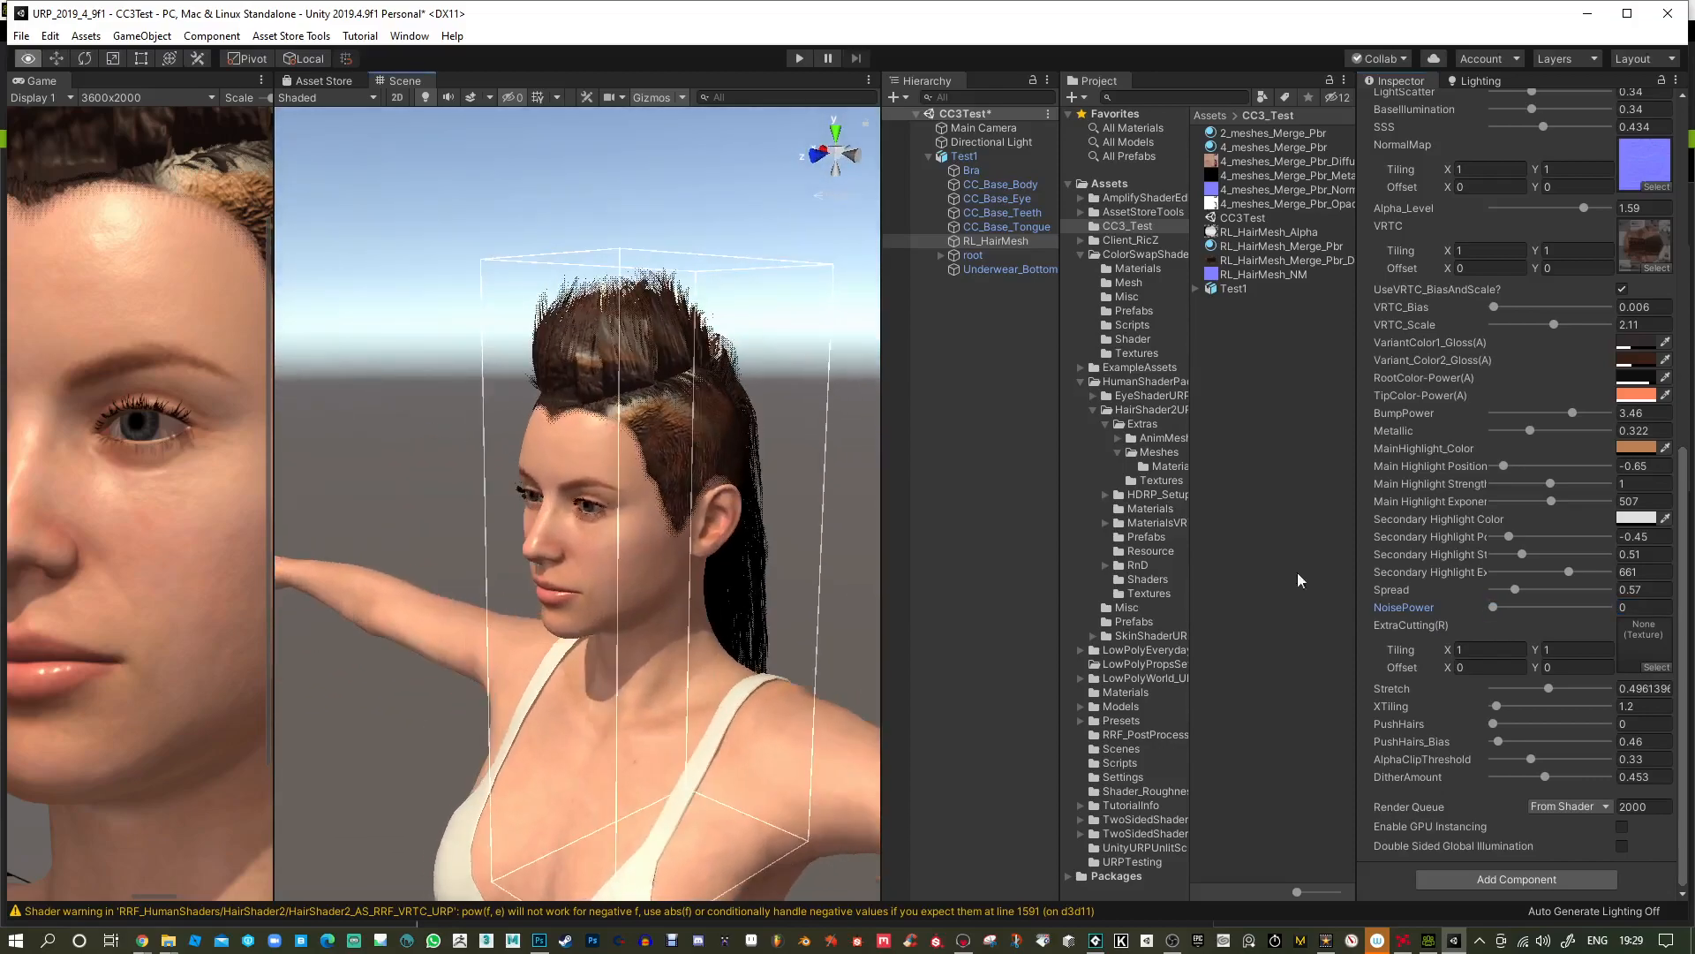
drag(1521, 587, 1460, 590)
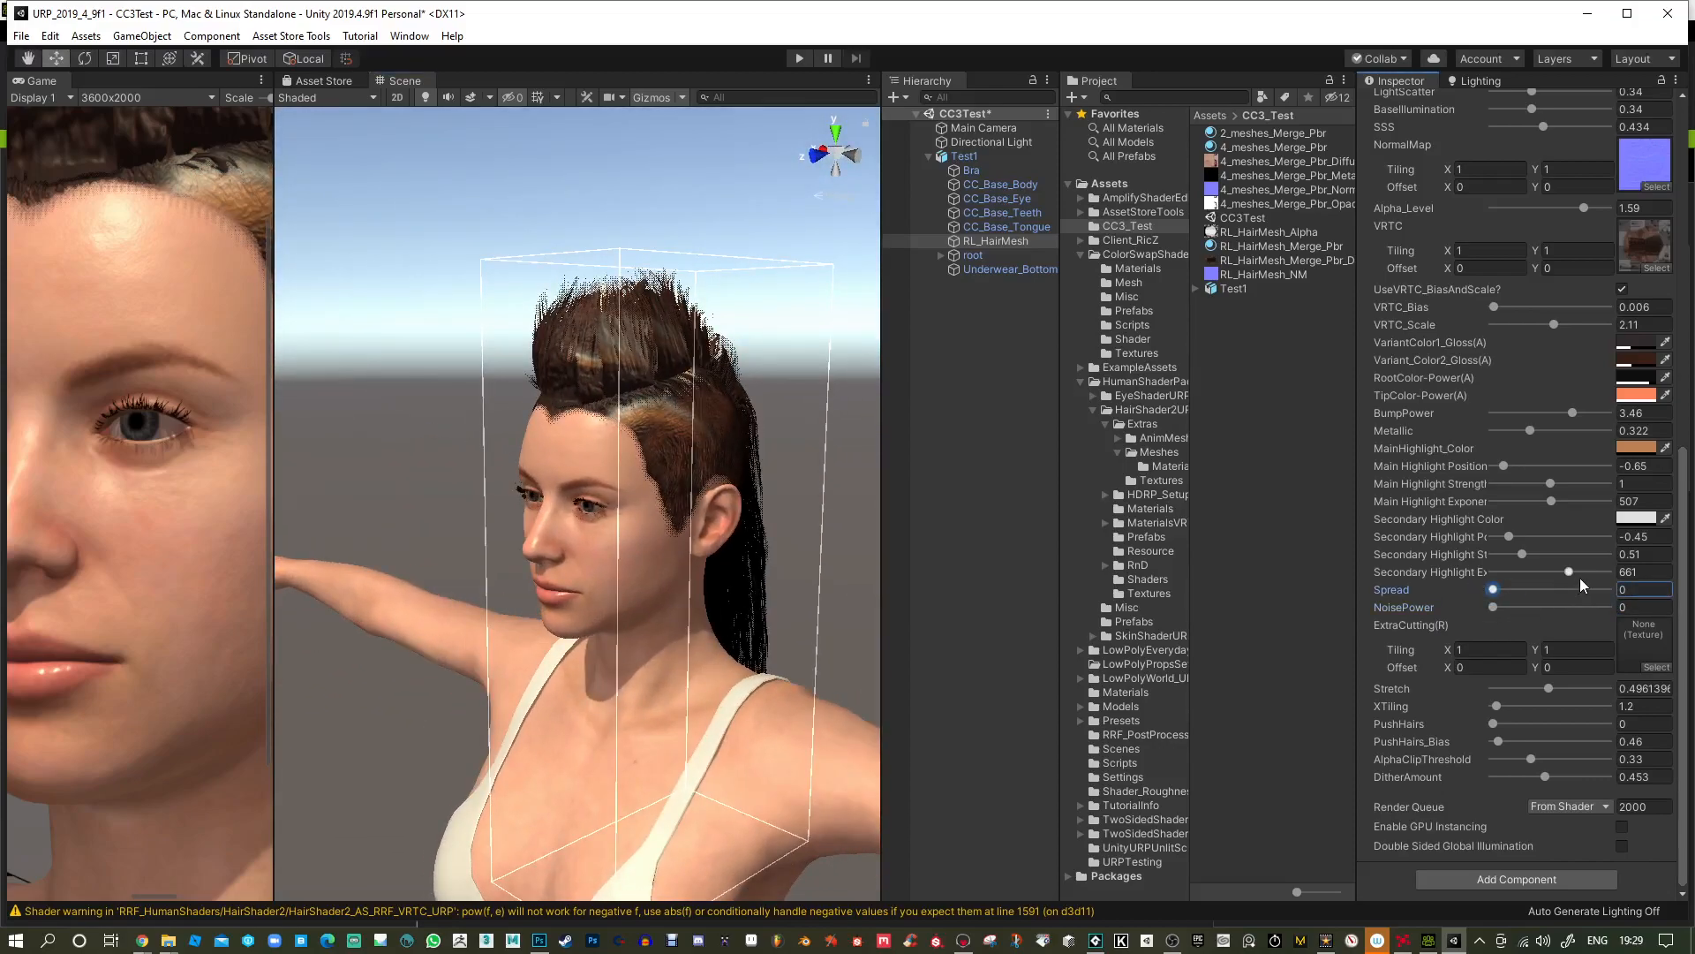
Retune the hair's main highlight (-0.42, 0.41, 122) and secondary highlight (-0.39, 0.51, 222), with Spread 0.5, Metallic 0.245 and BumpPower 4.61.
click(1559, 413)
mouse_move(1580, 414)
mouse_down()
mouse_move(1540, 405)
mouse_move(1592, 405)
mouse_move(1509, 409)
mouse_move(1593, 408)
mouse_up()
mouse_move(1498, 586)
mouse_down()
mouse_move(1536, 592)
mouse_move(1502, 570)
mouse_move(1524, 572)
mouse_up()
mouse_move(1550, 500)
mouse_down()
mouse_move(1500, 499)
mouse_move(1511, 536)
mouse_up()
mouse_move(1505, 467)
mouse_down()
mouse_move(1517, 484)
mouse_move(1528, 431)
mouse_move(1586, 431)
mouse_move(1475, 413)
mouse_move(1601, 416)
mouse_up()
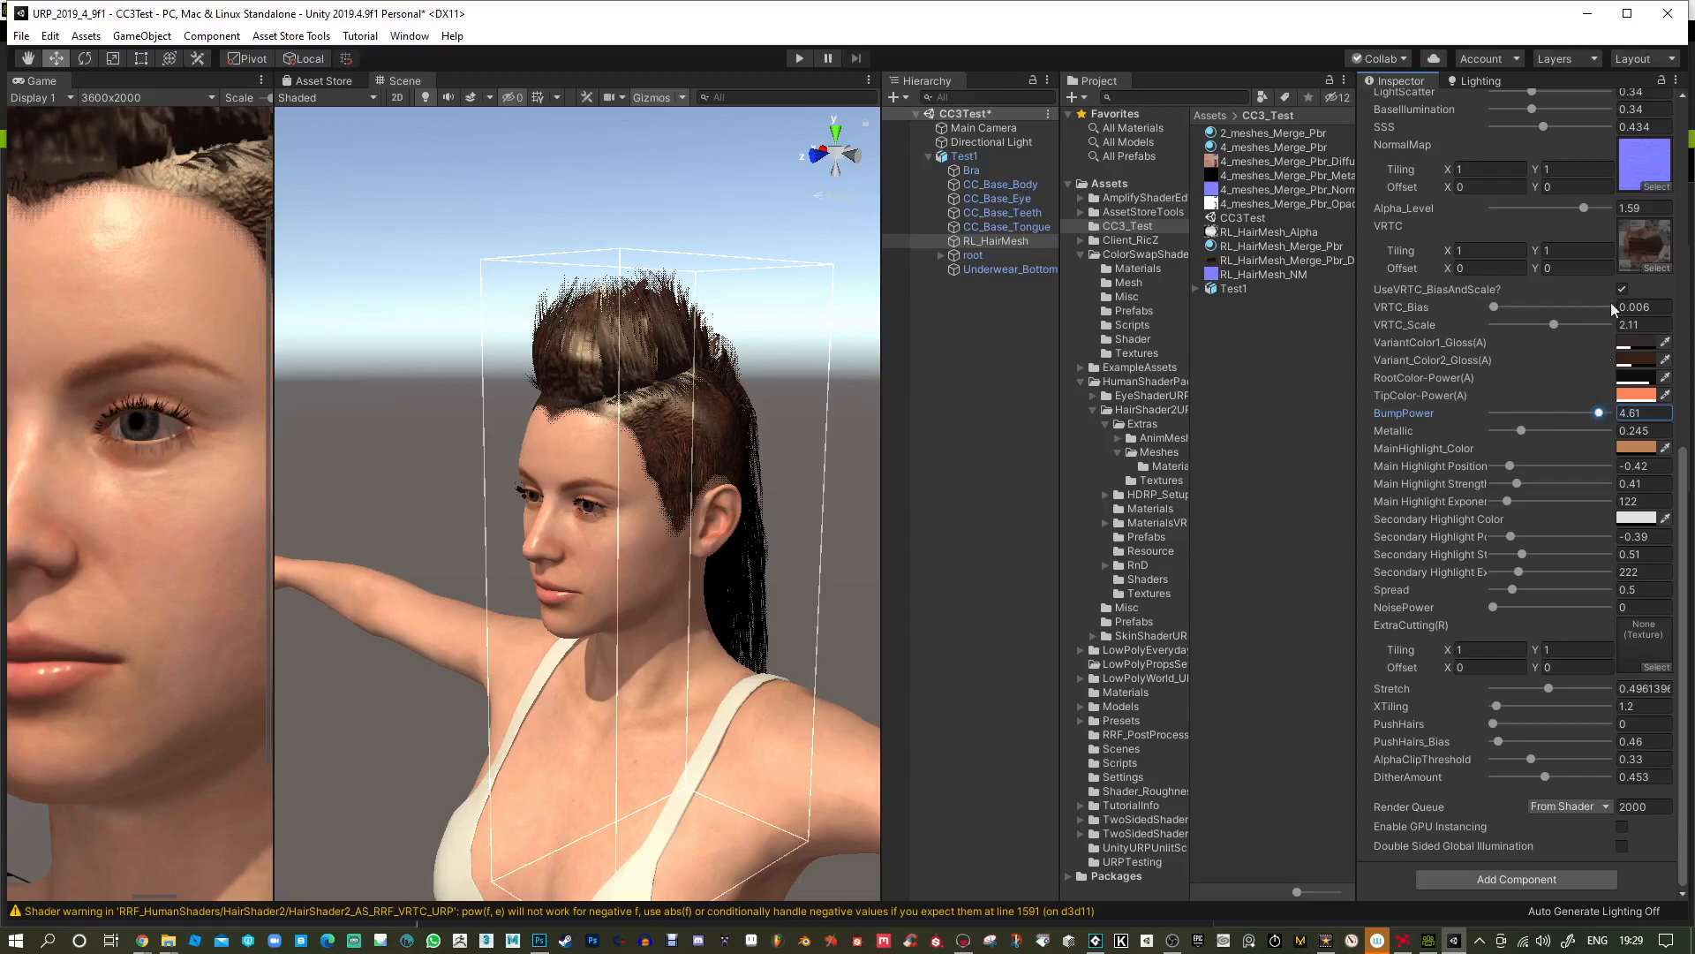
Locate the hair material's normal map in the project, and switch to the RL_HairMesh_Merge_Pbr_Diffuse.png document in Photoshop.
click(1648, 165)
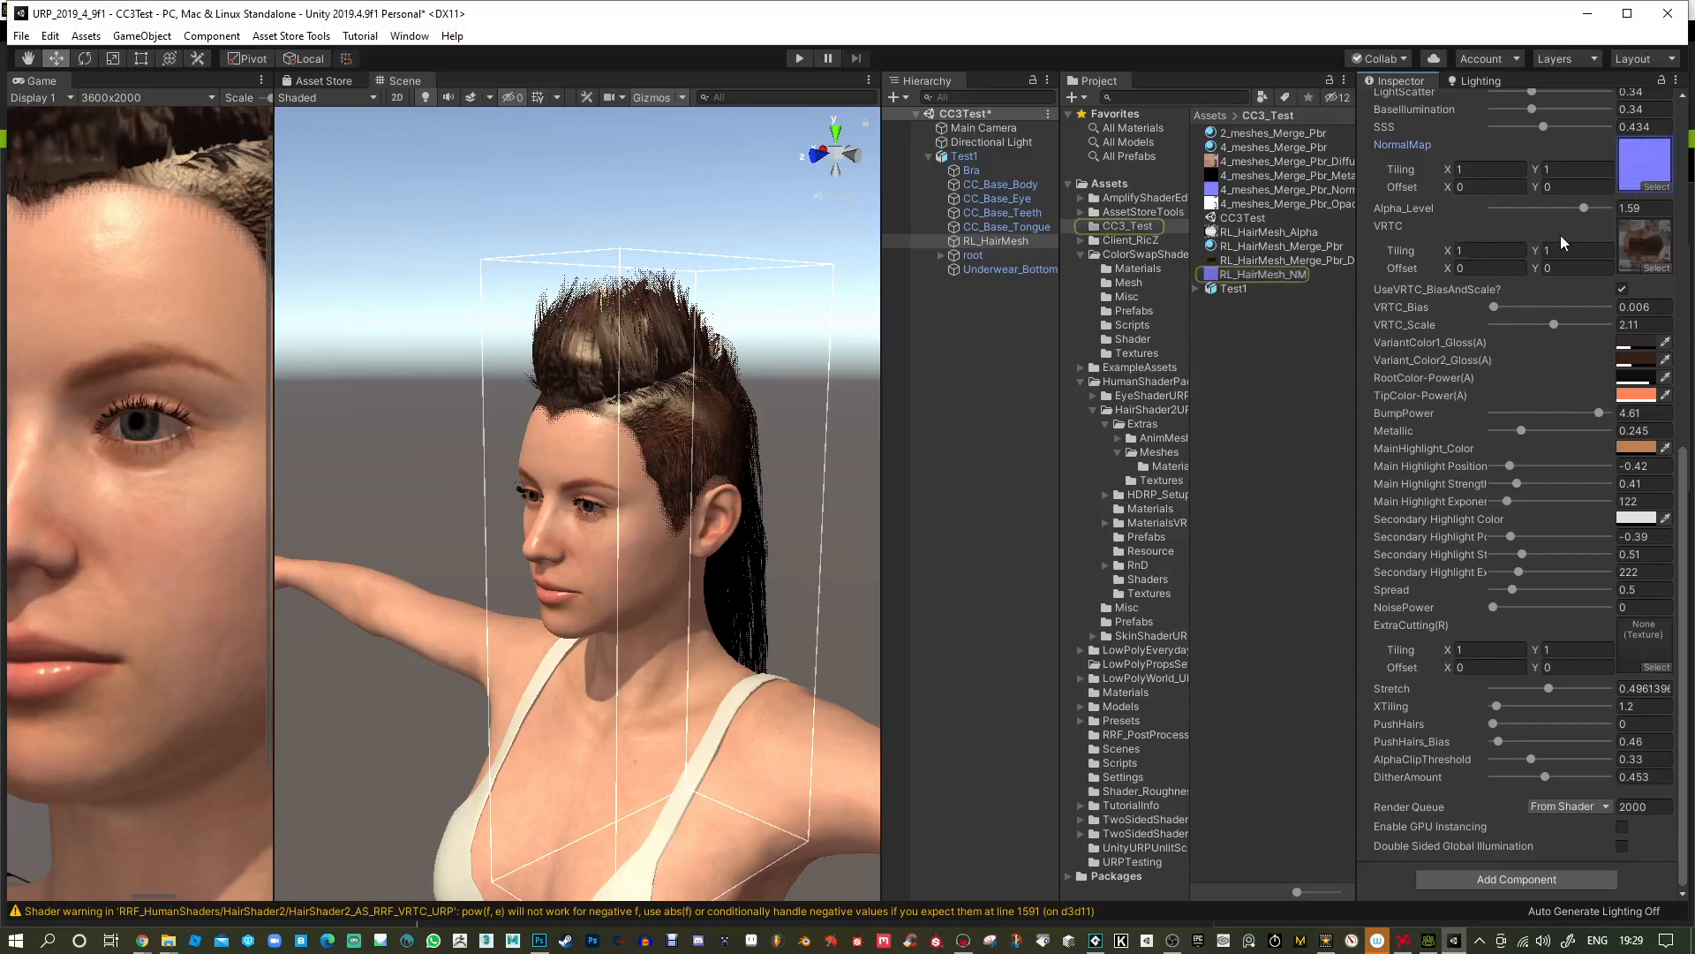
scroll(1496, 309, up, 6)
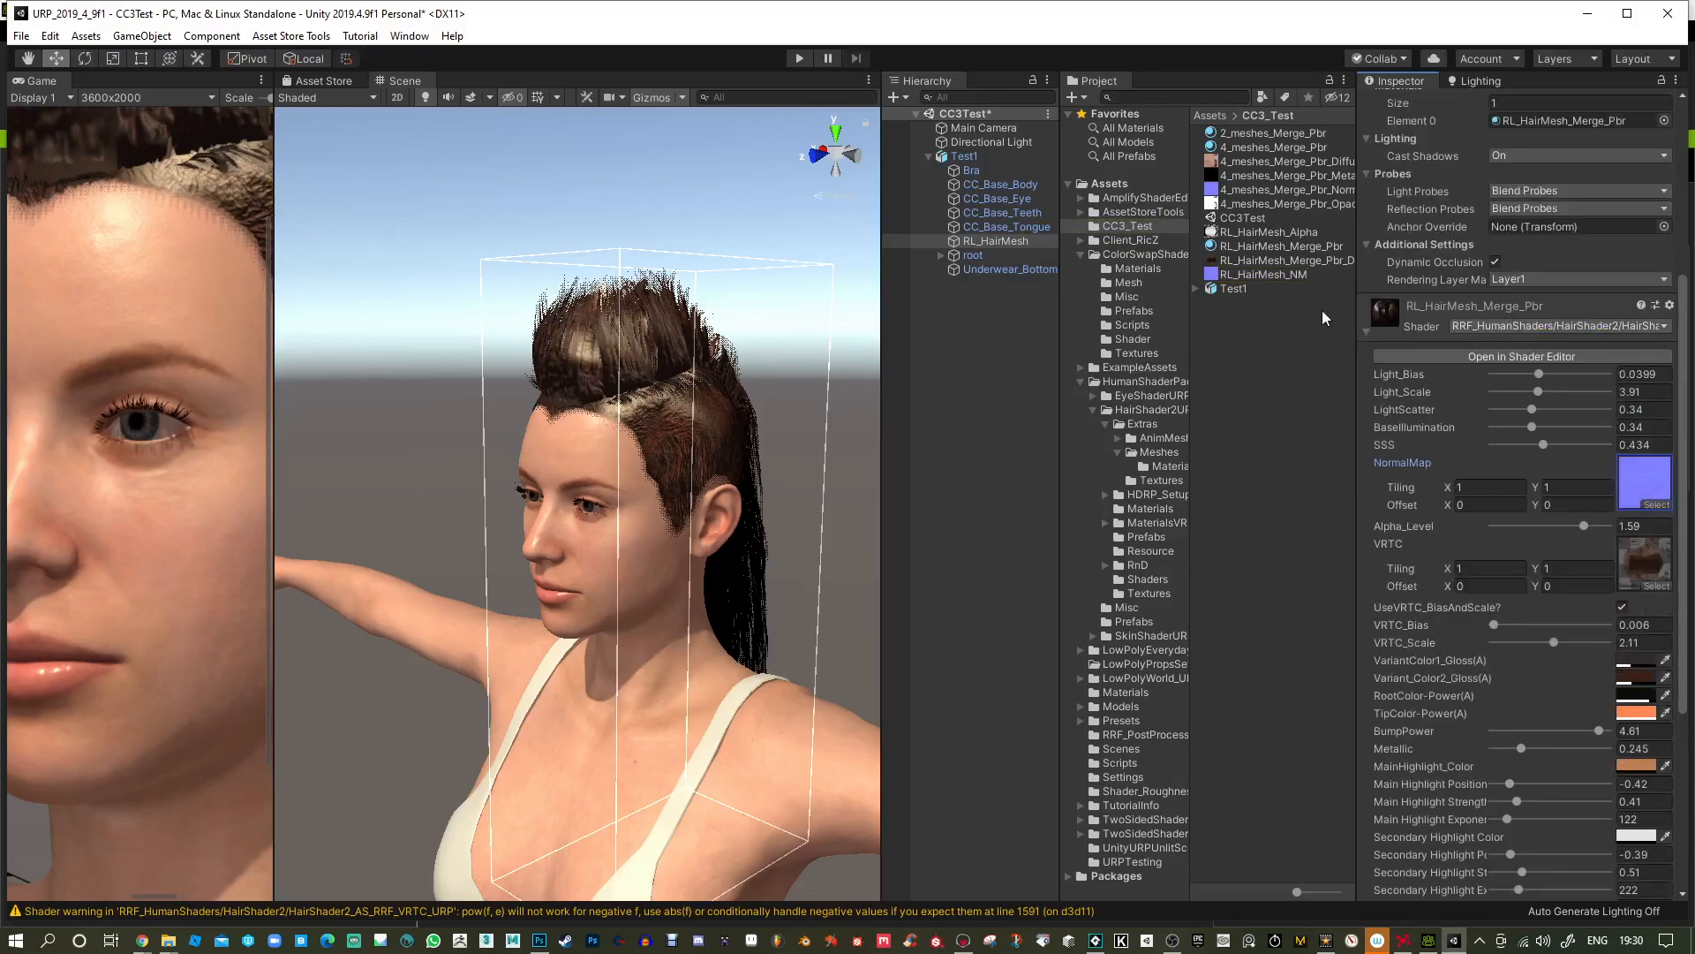
click(539, 943)
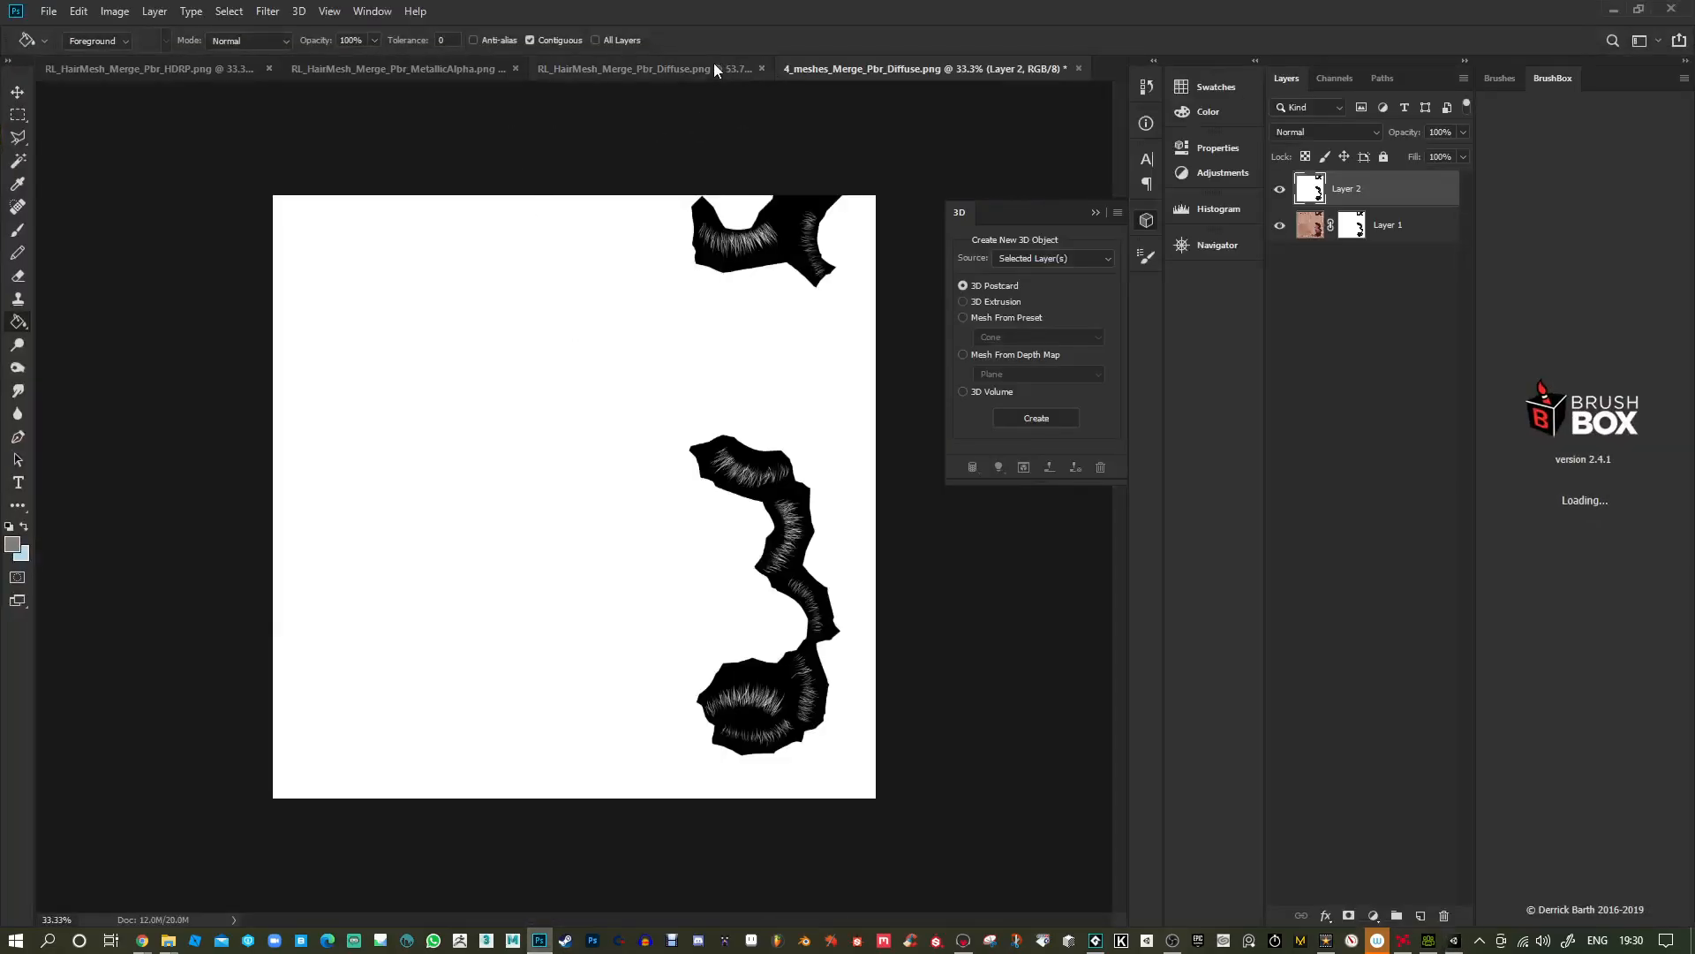
click(715, 69)
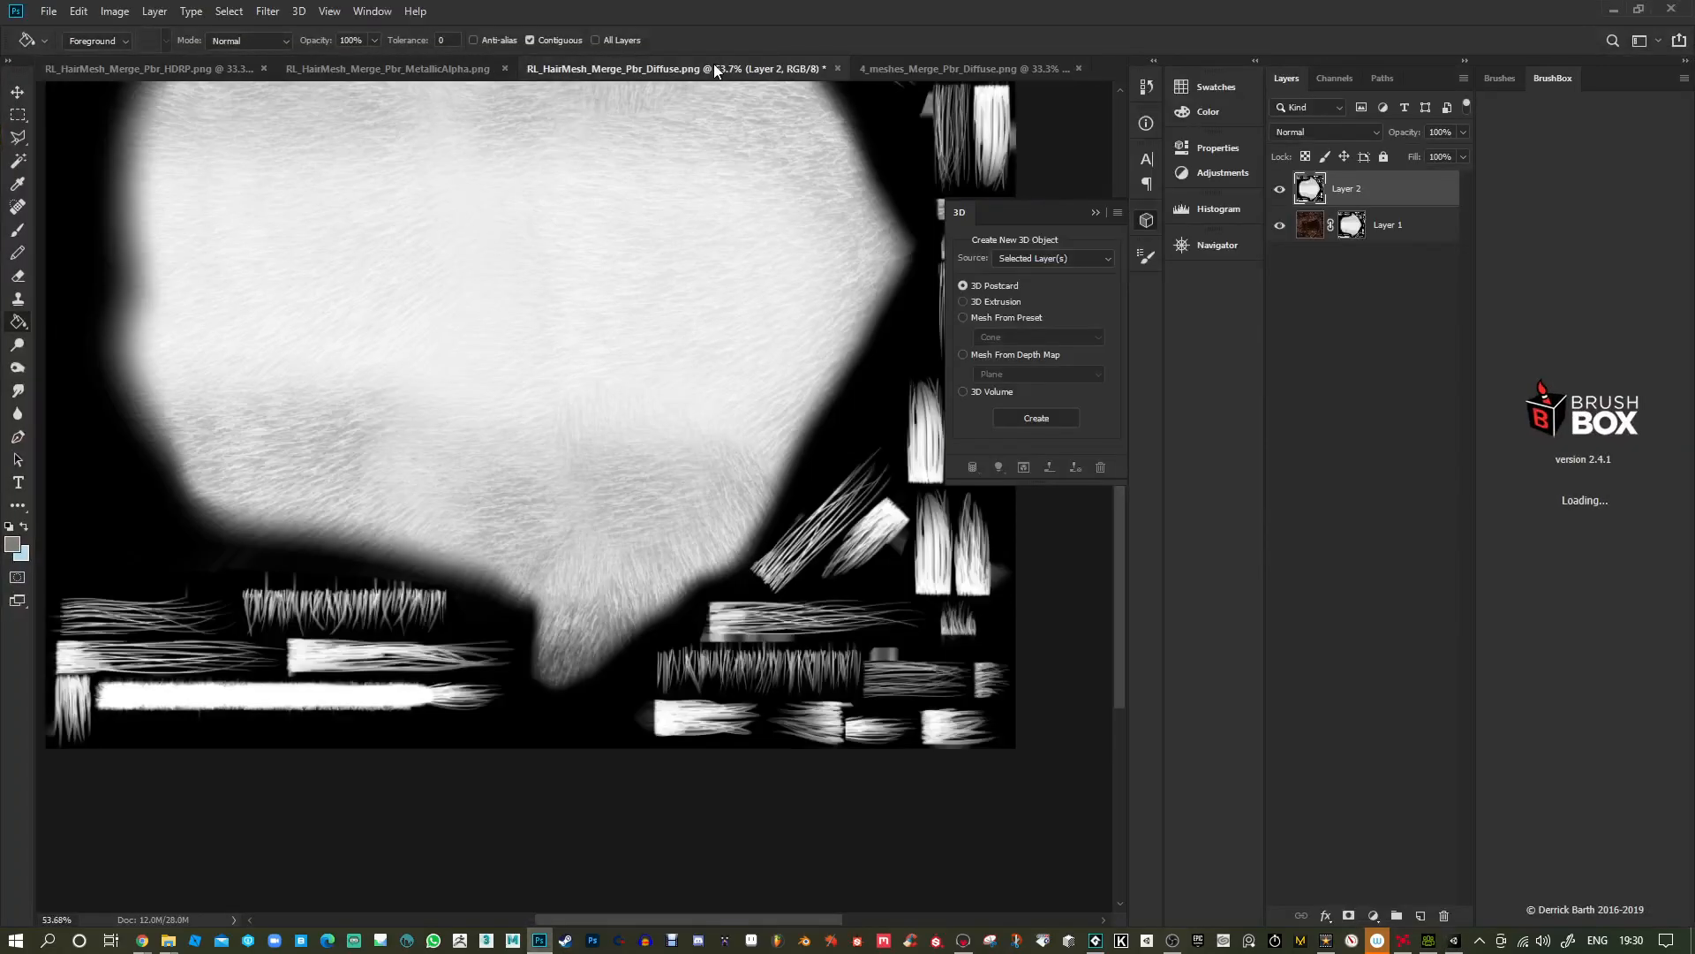
alt+scroll(654, 310, down, 3)
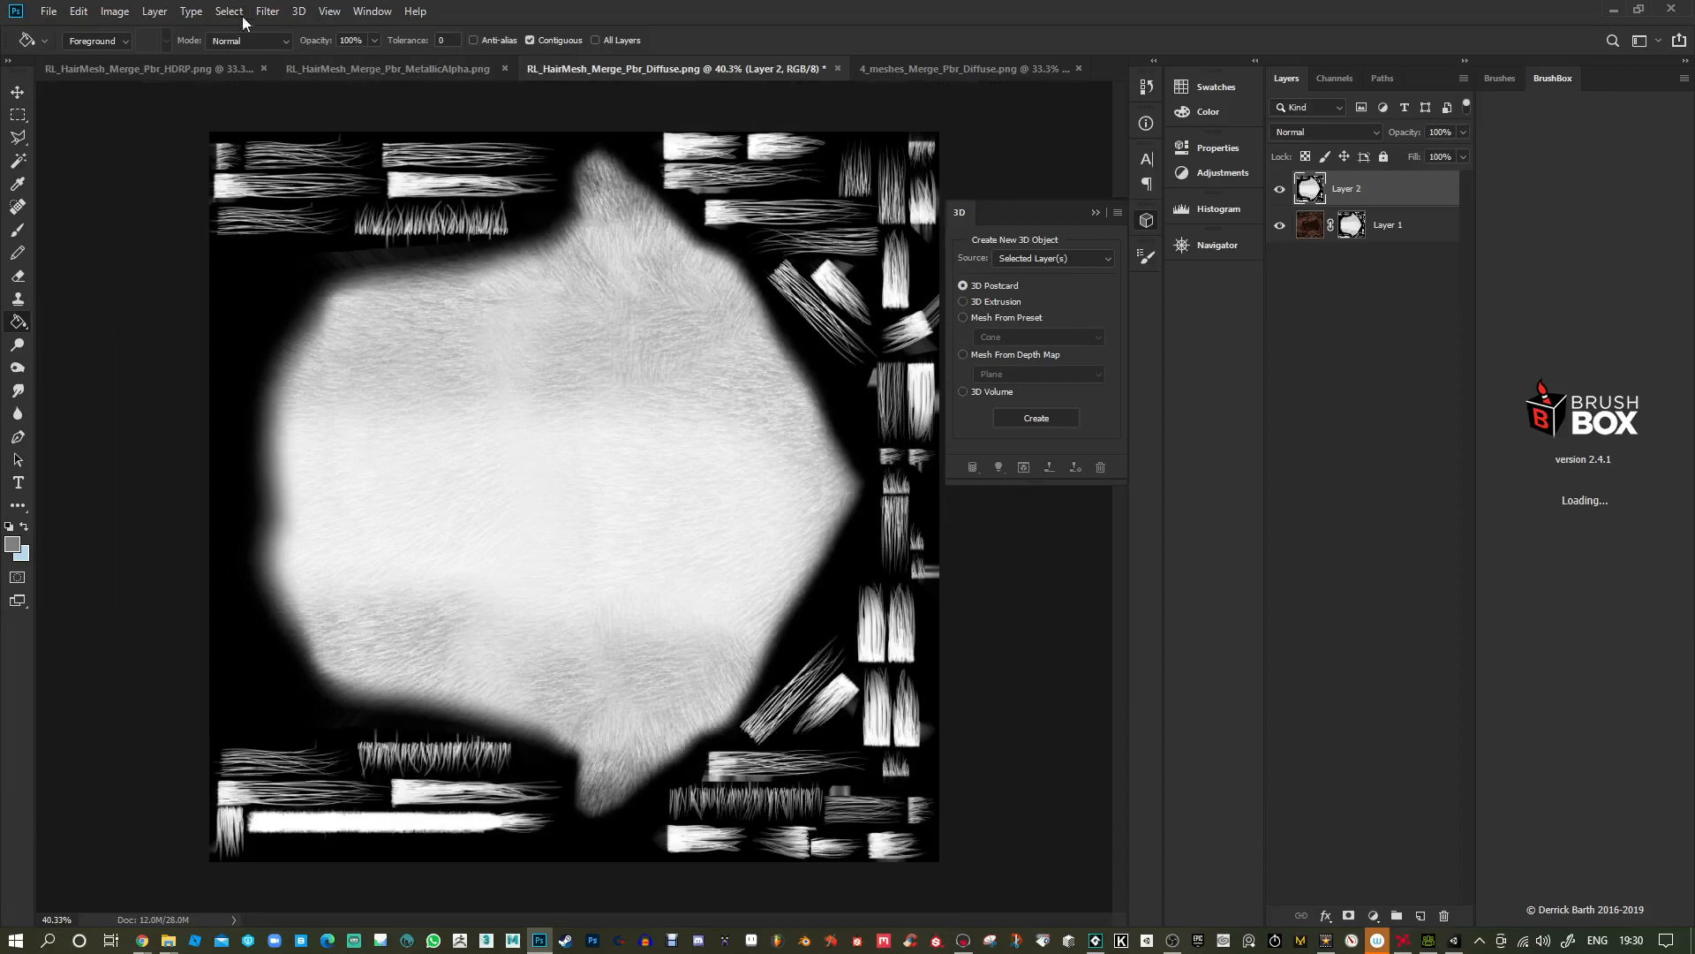
Try the Generate Normal Map filter on Layer 2 of the hair texture, and undo it.
click(268, 11)
click(283, 31)
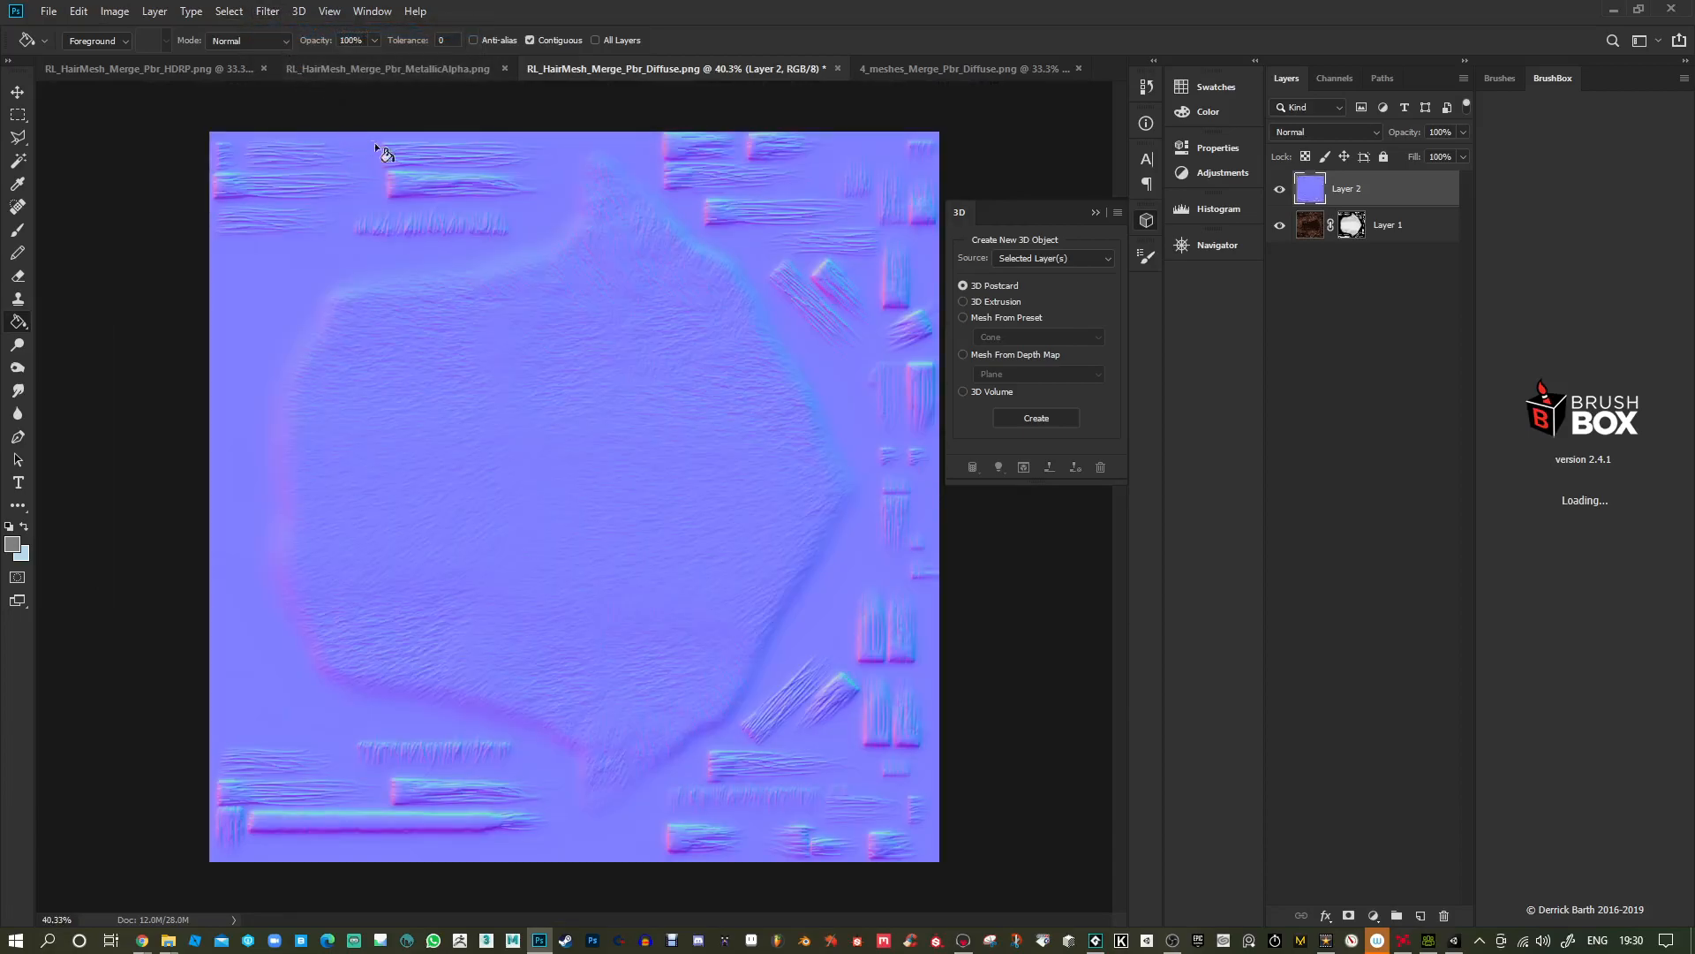
alt+scroll(408, 157, up, 10)
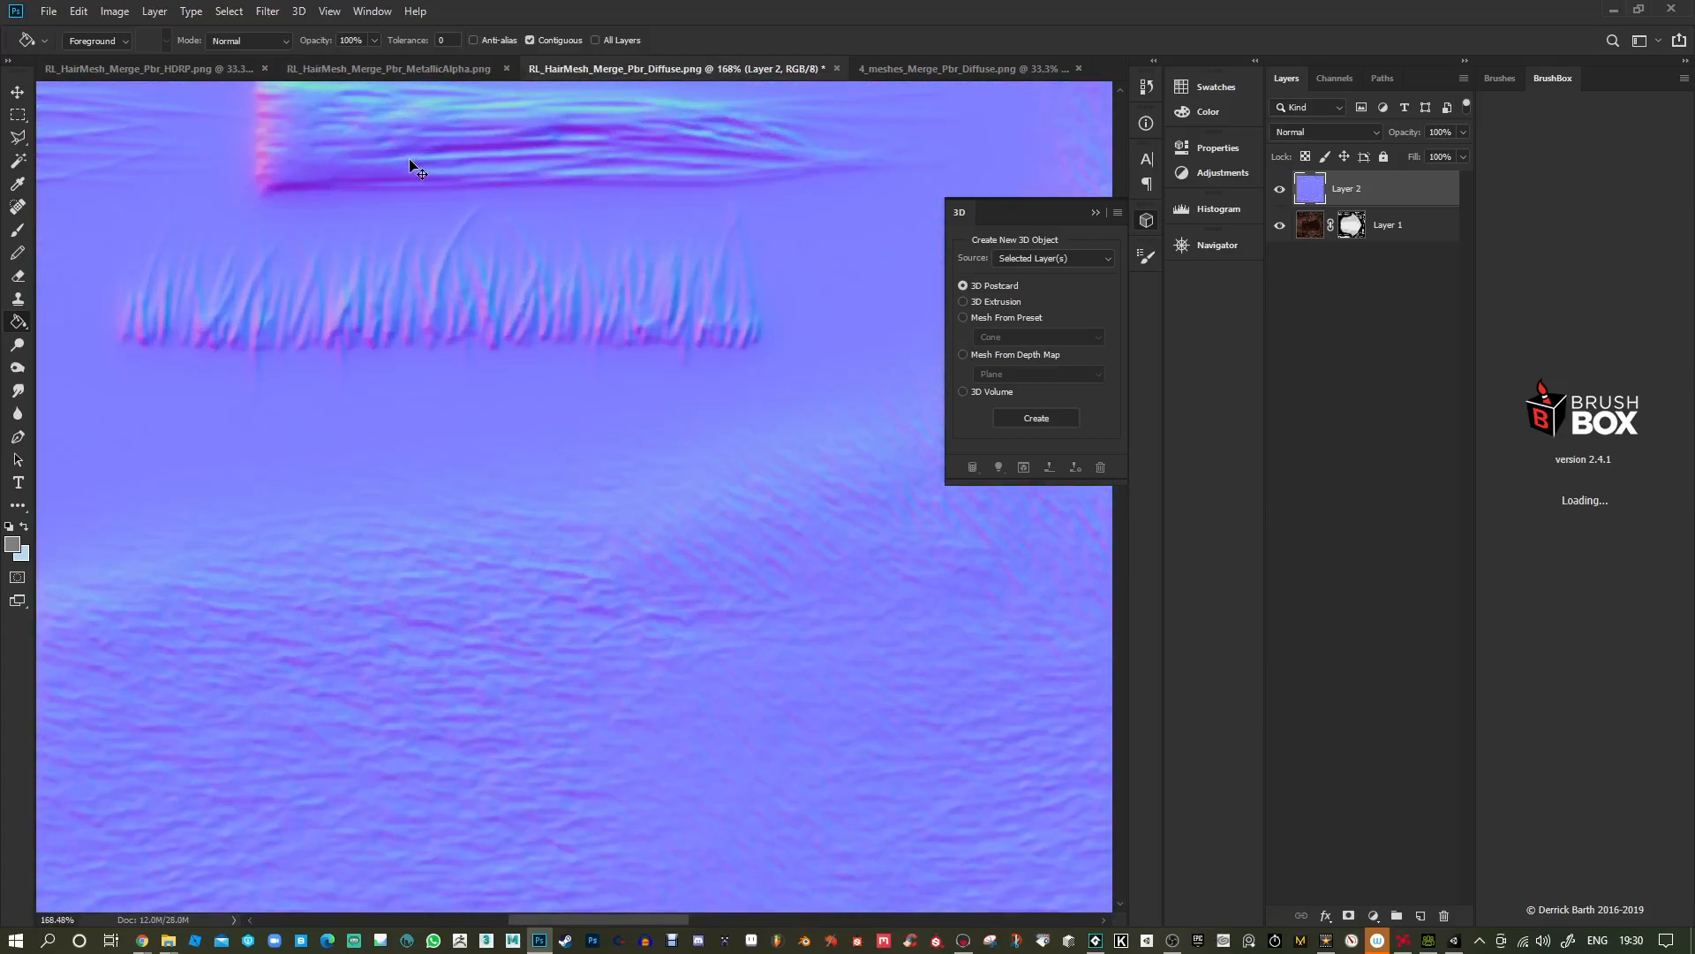
key(ctrl+z)
Resize the hair texture image to 8192 pixels wide, keeping its proportions.
click(115, 11)
click(141, 143)
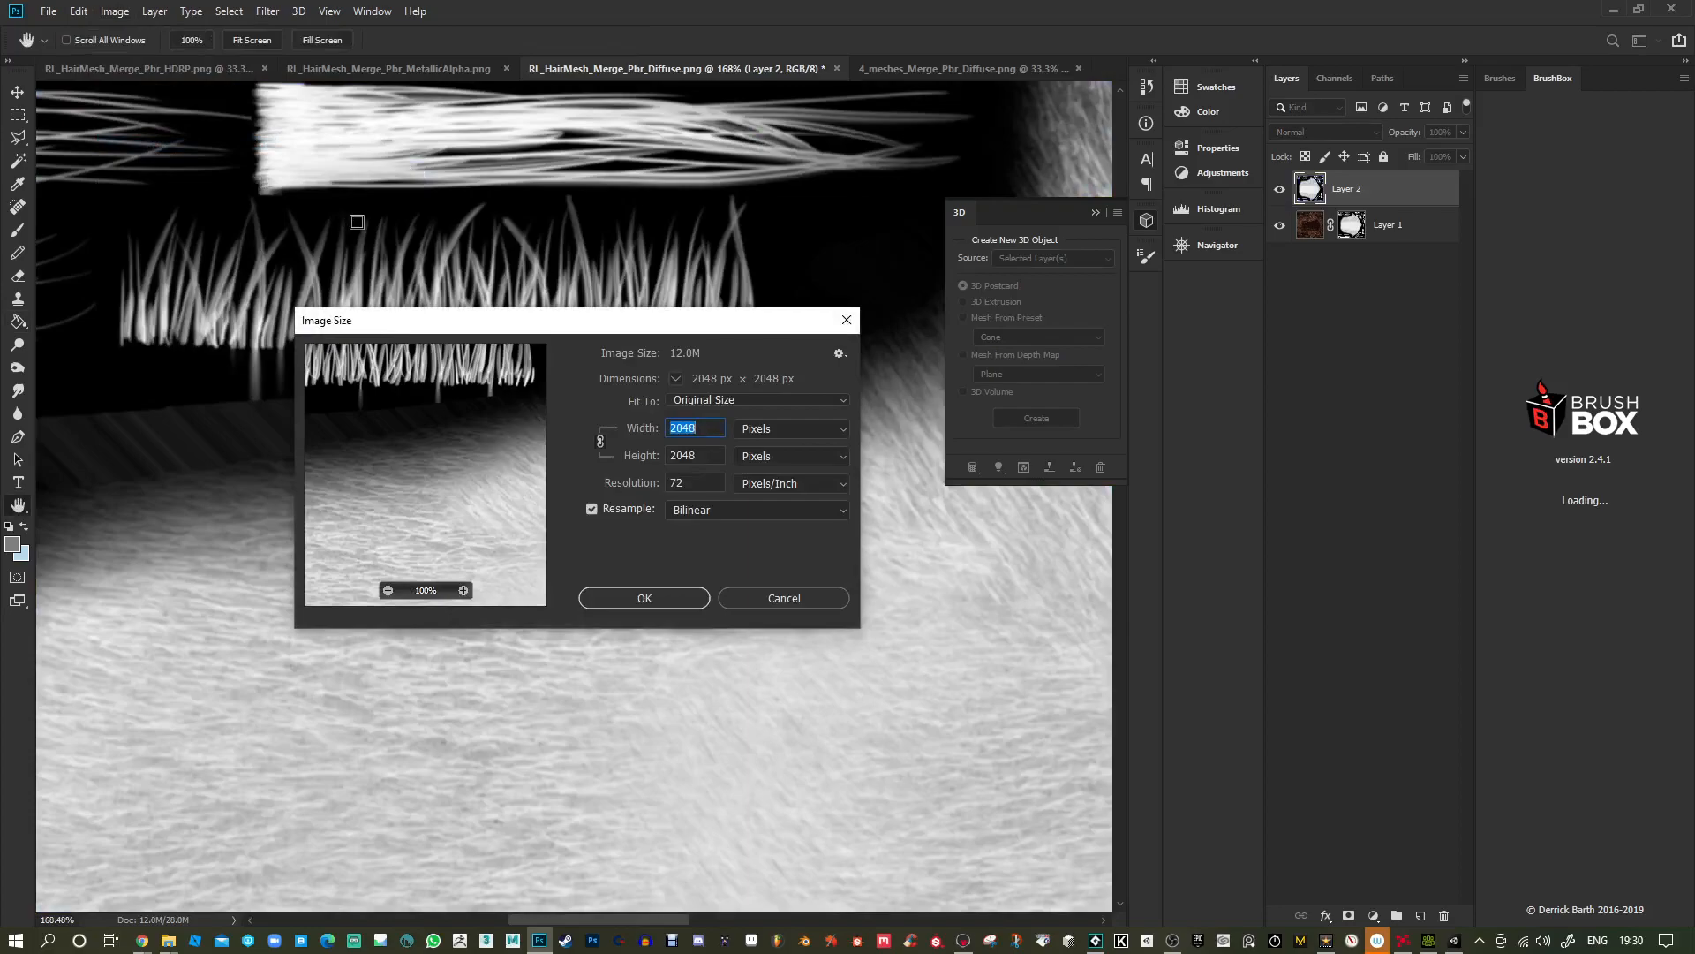
text(8192)
click(642, 598)
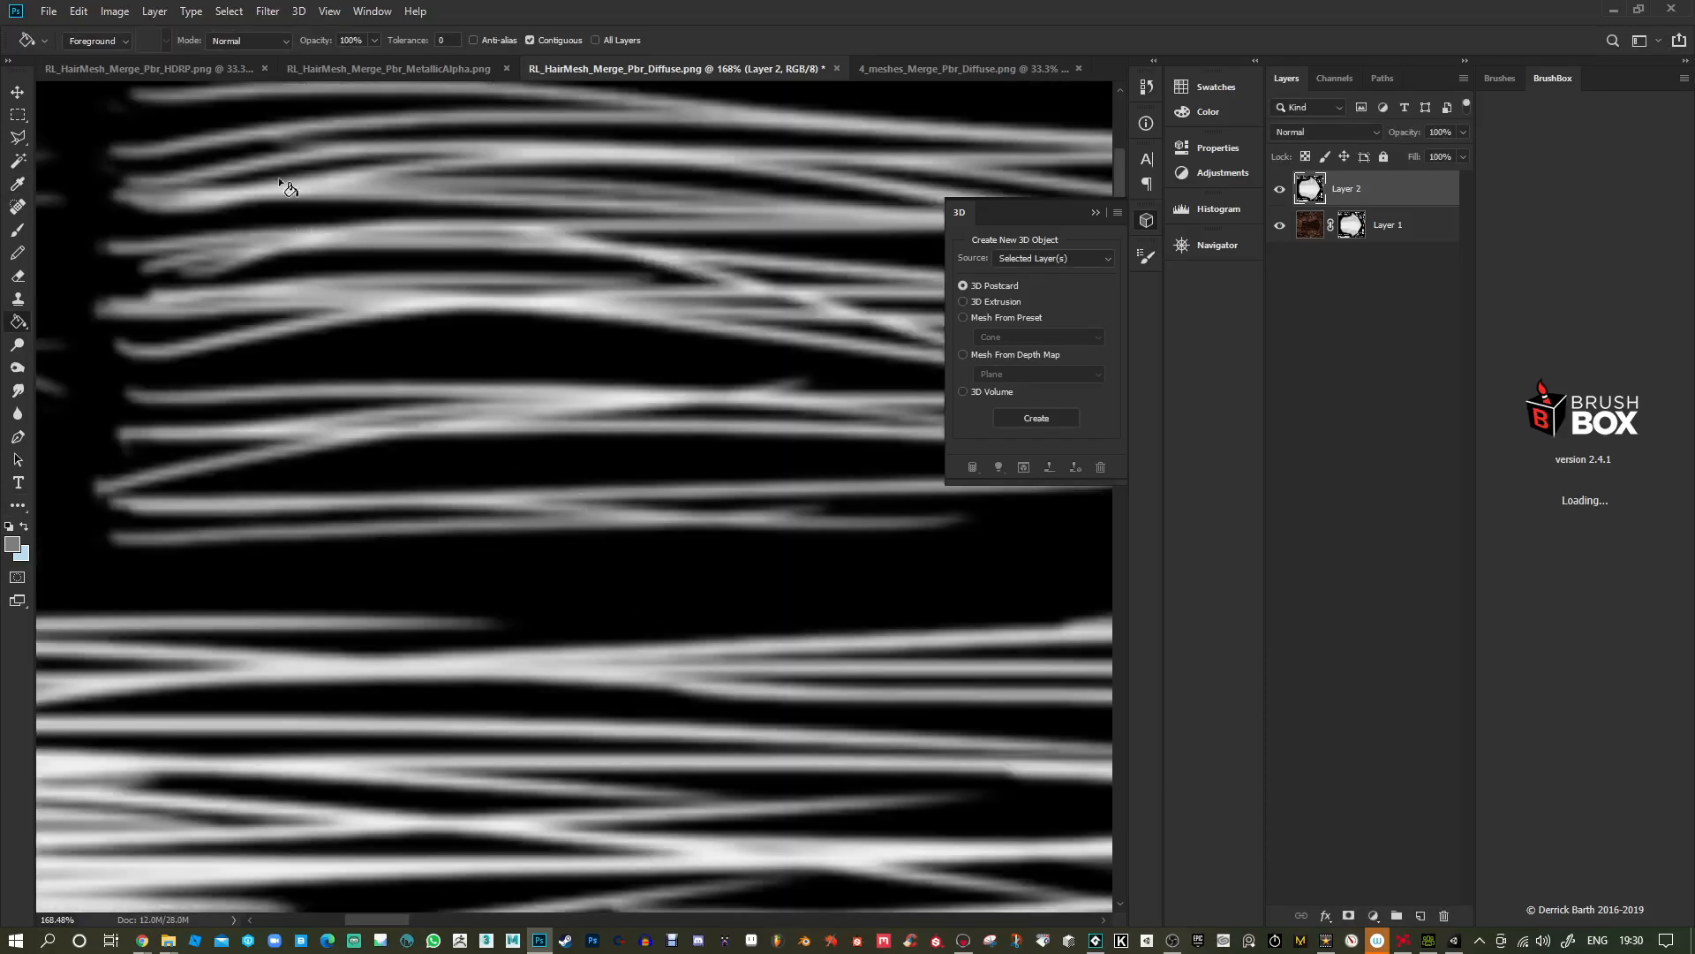
Apply the Oil Paint filter to the enlarged black-and-white hair layer.
click(222, 12)
mouse_move(265, 16)
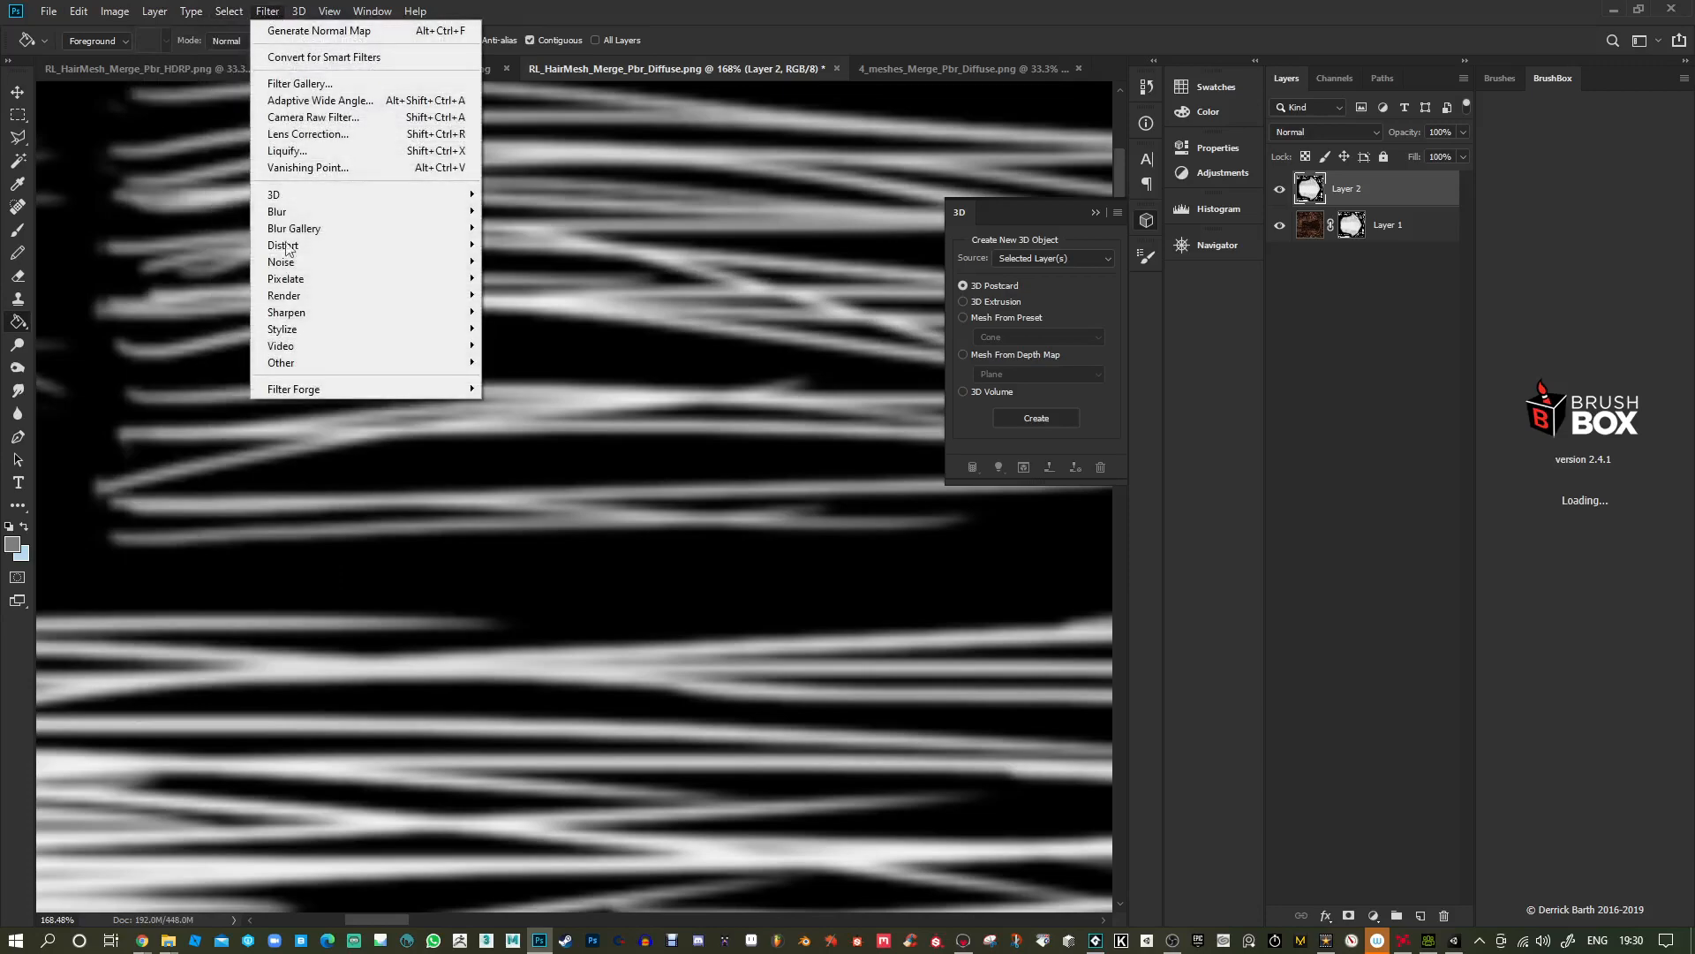
mouse_move(323, 331)
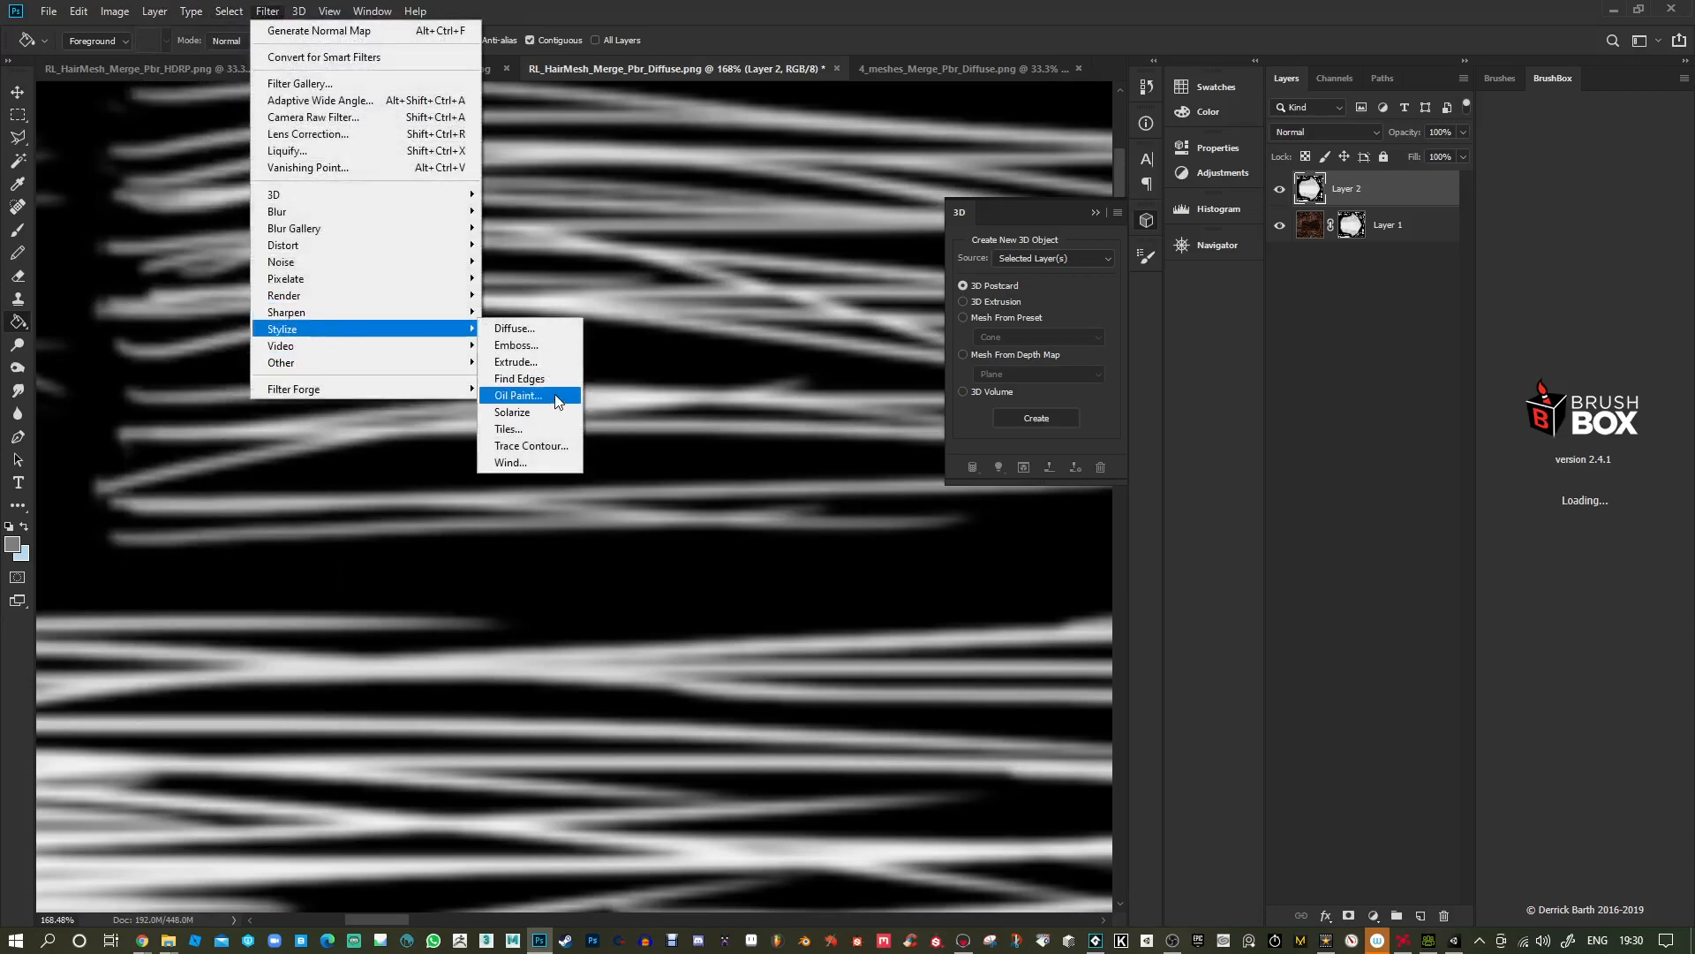
click(520, 395)
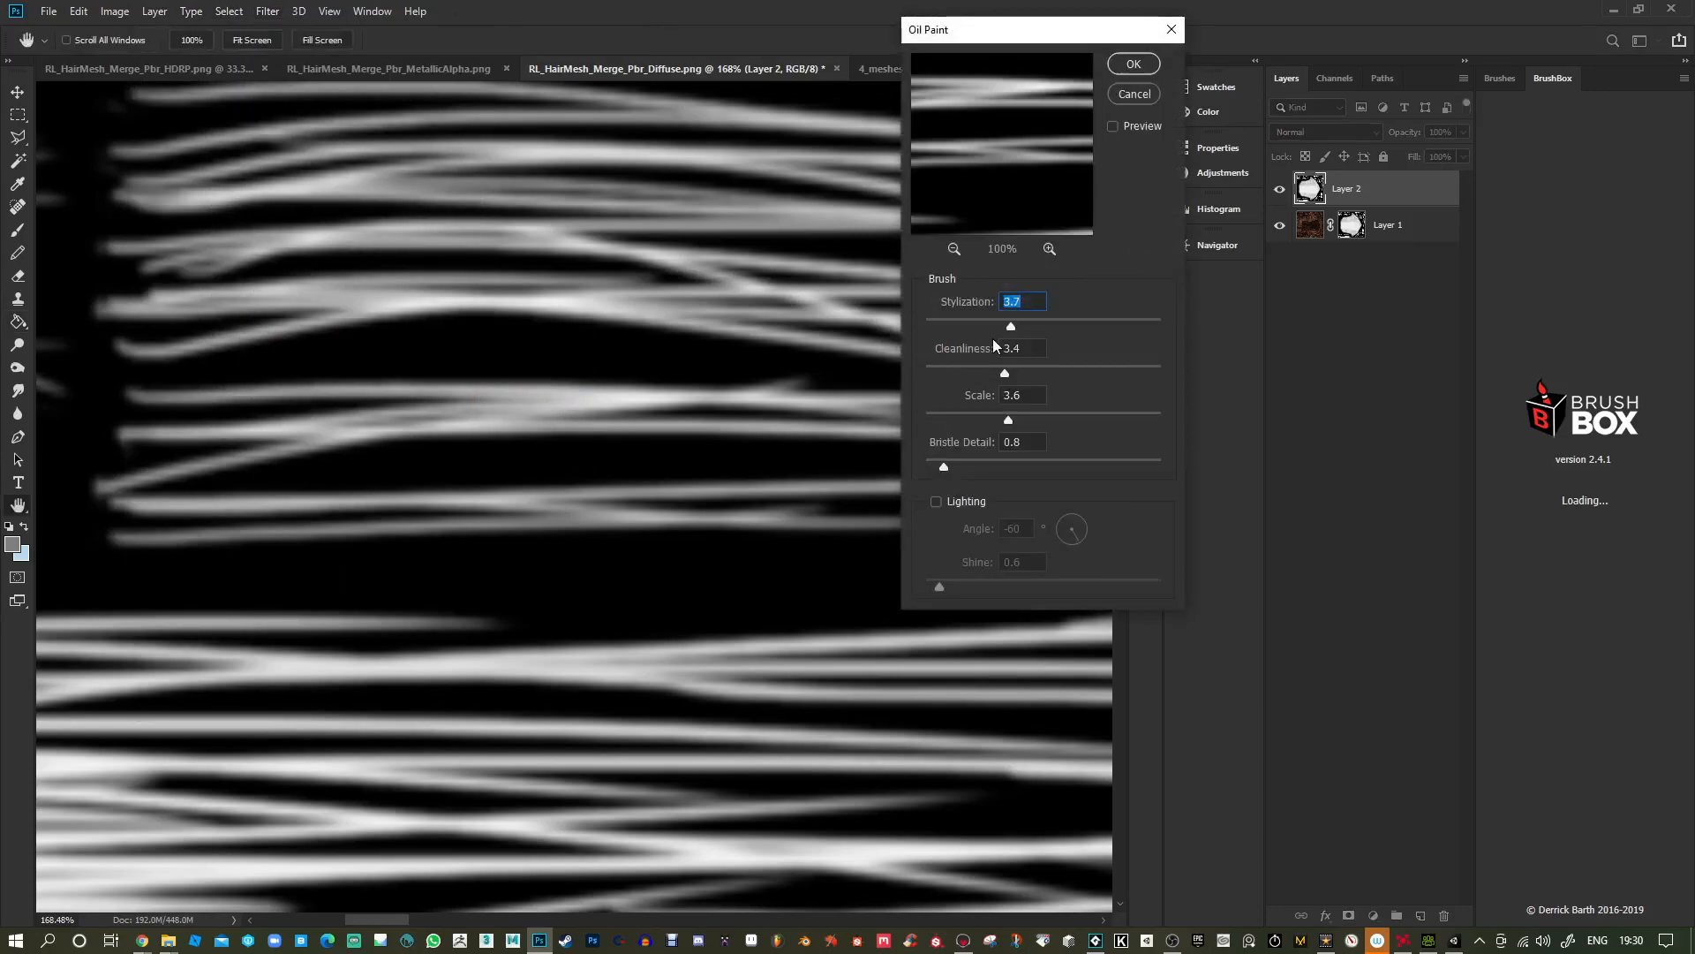
click(949, 360)
key(Return)
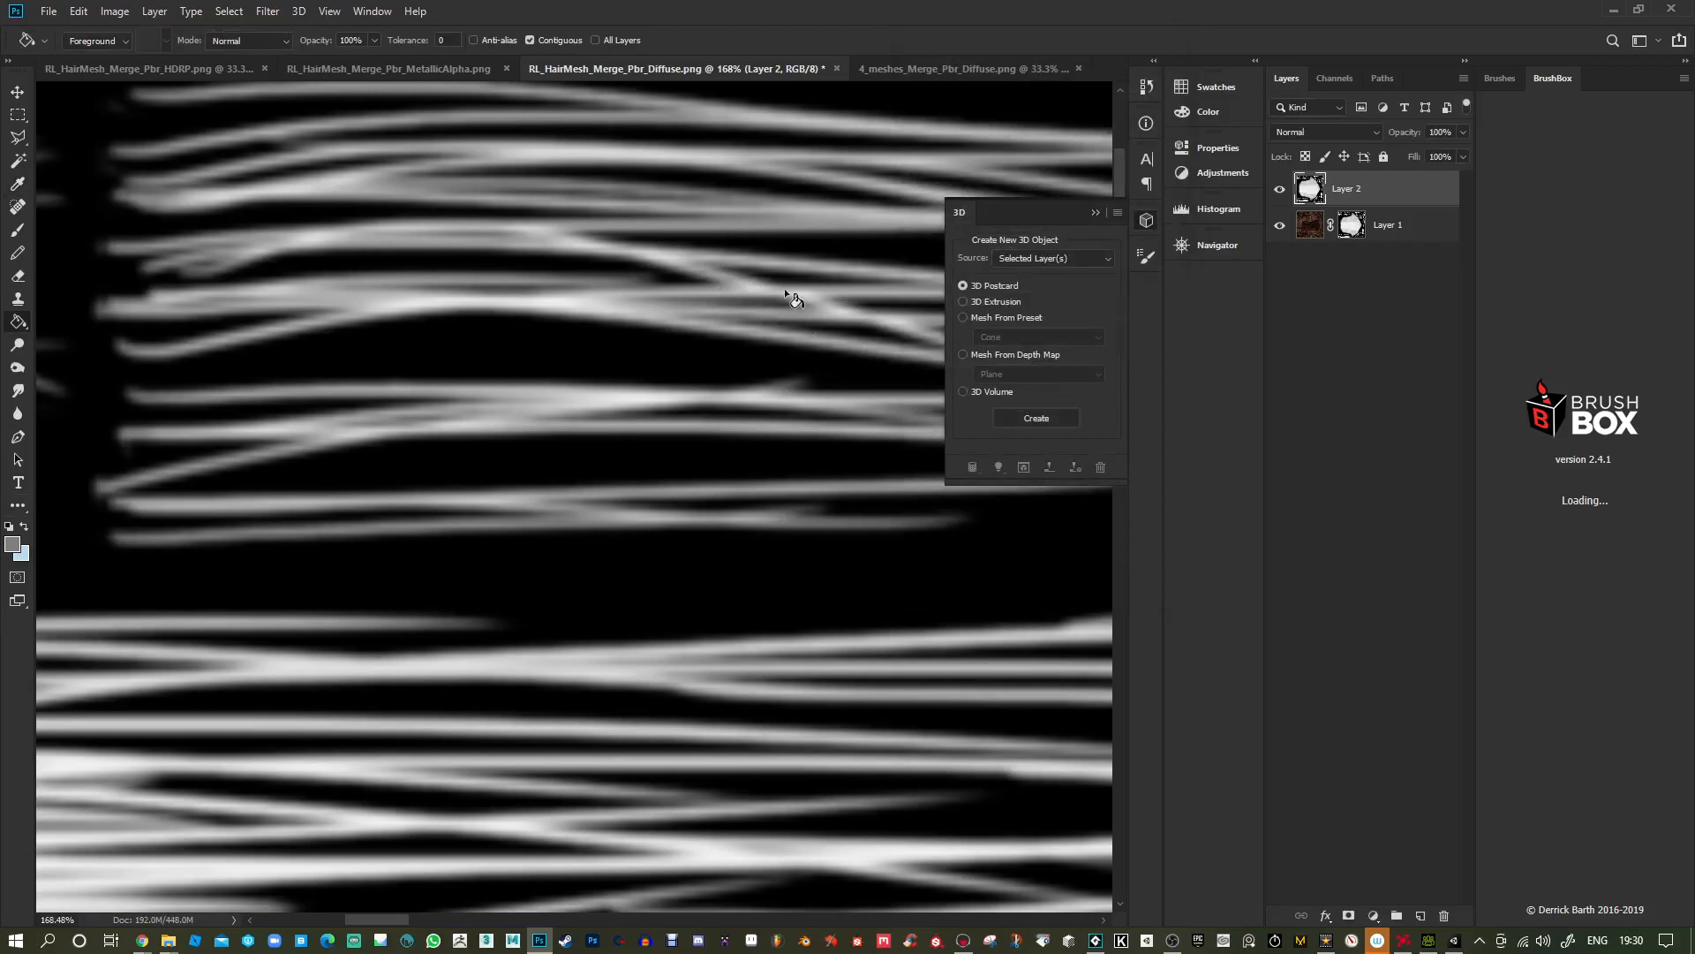
alt+scroll(532, 306, down, 4)
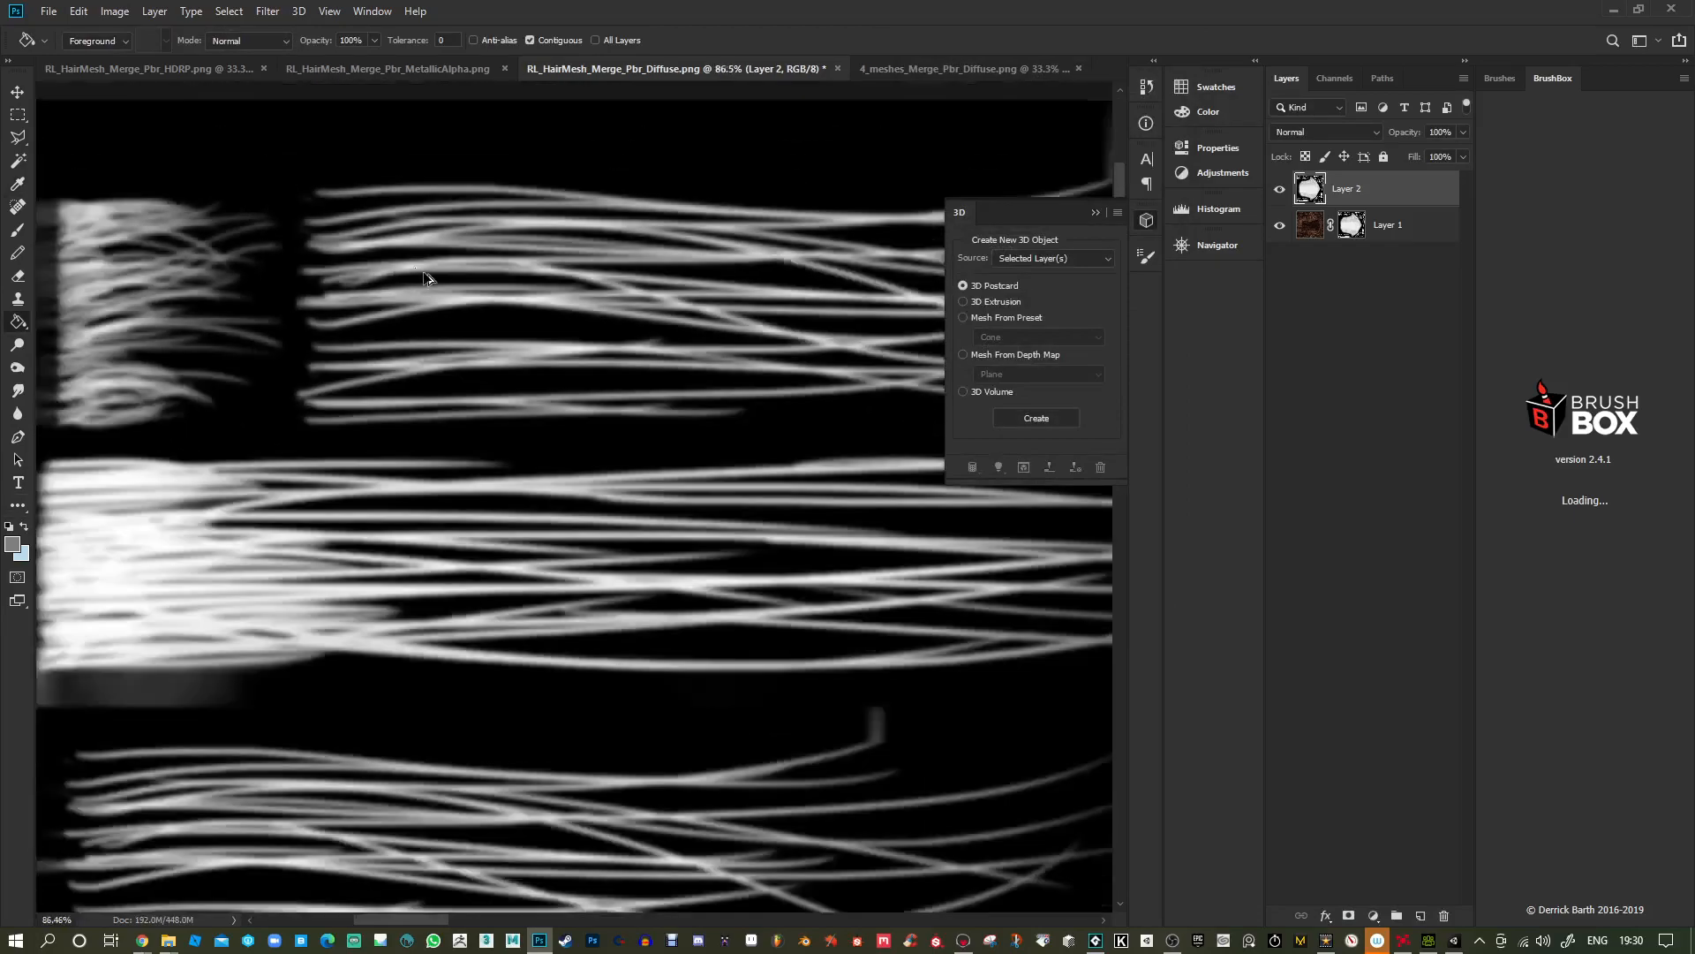
Start the Generate Normal Map filter on Layer 2 with detail scale at 16% and high contrast detail at 100%.
click(268, 11)
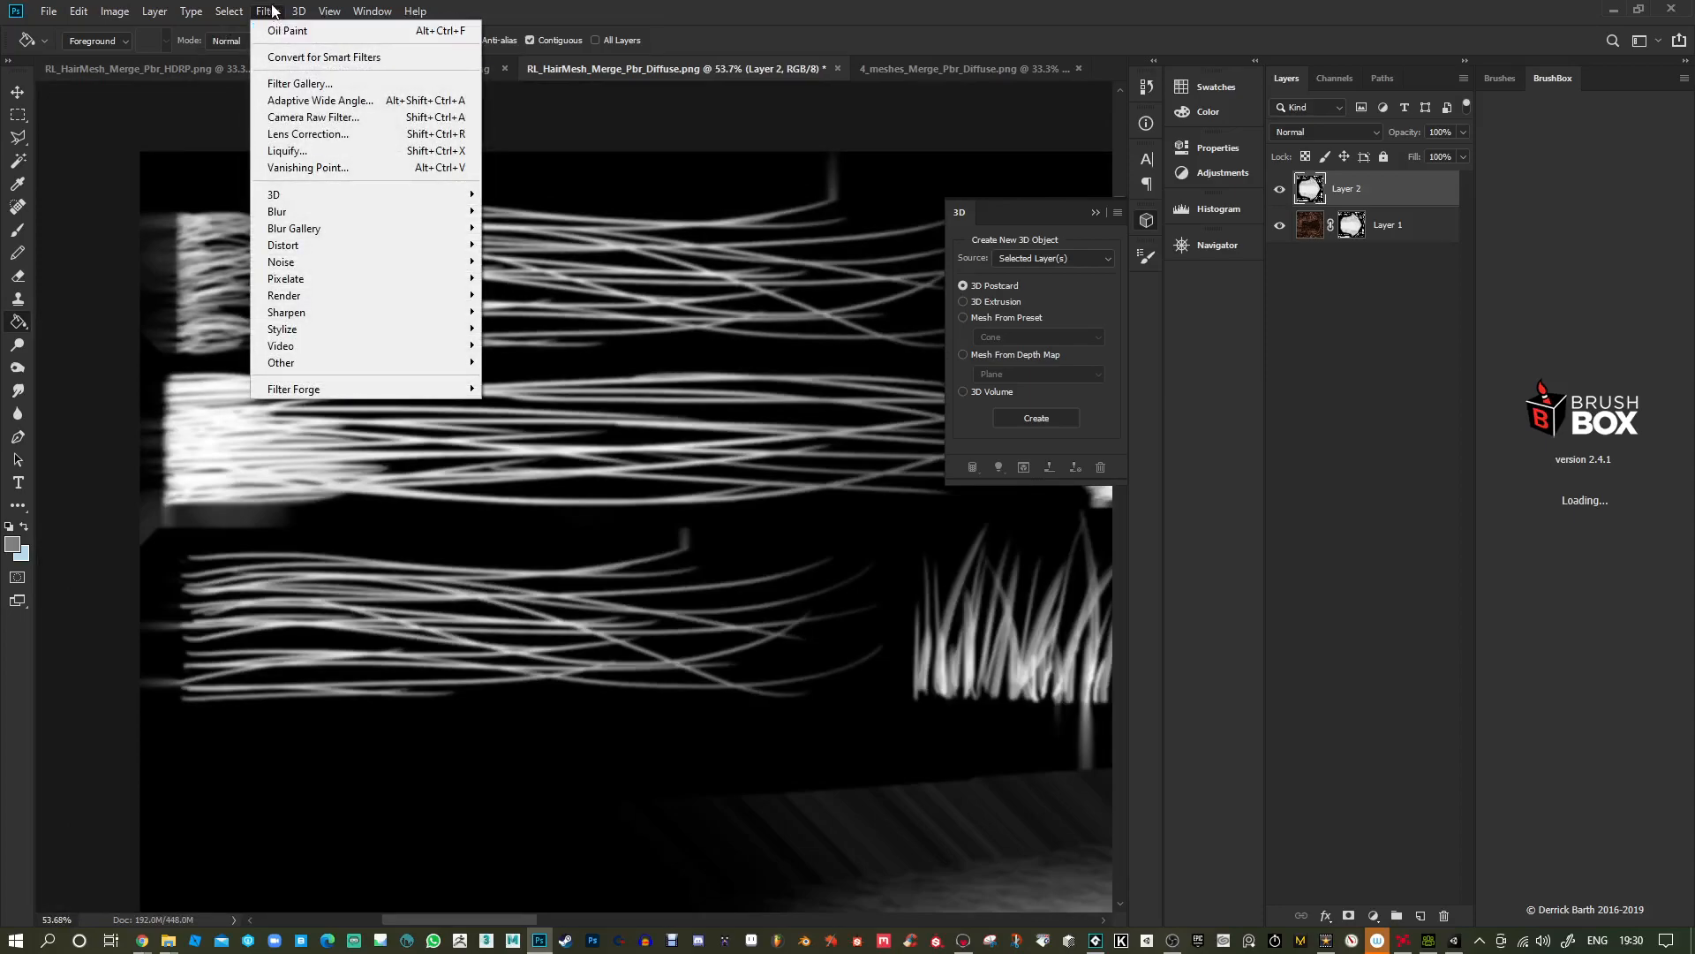
click(276, 10)
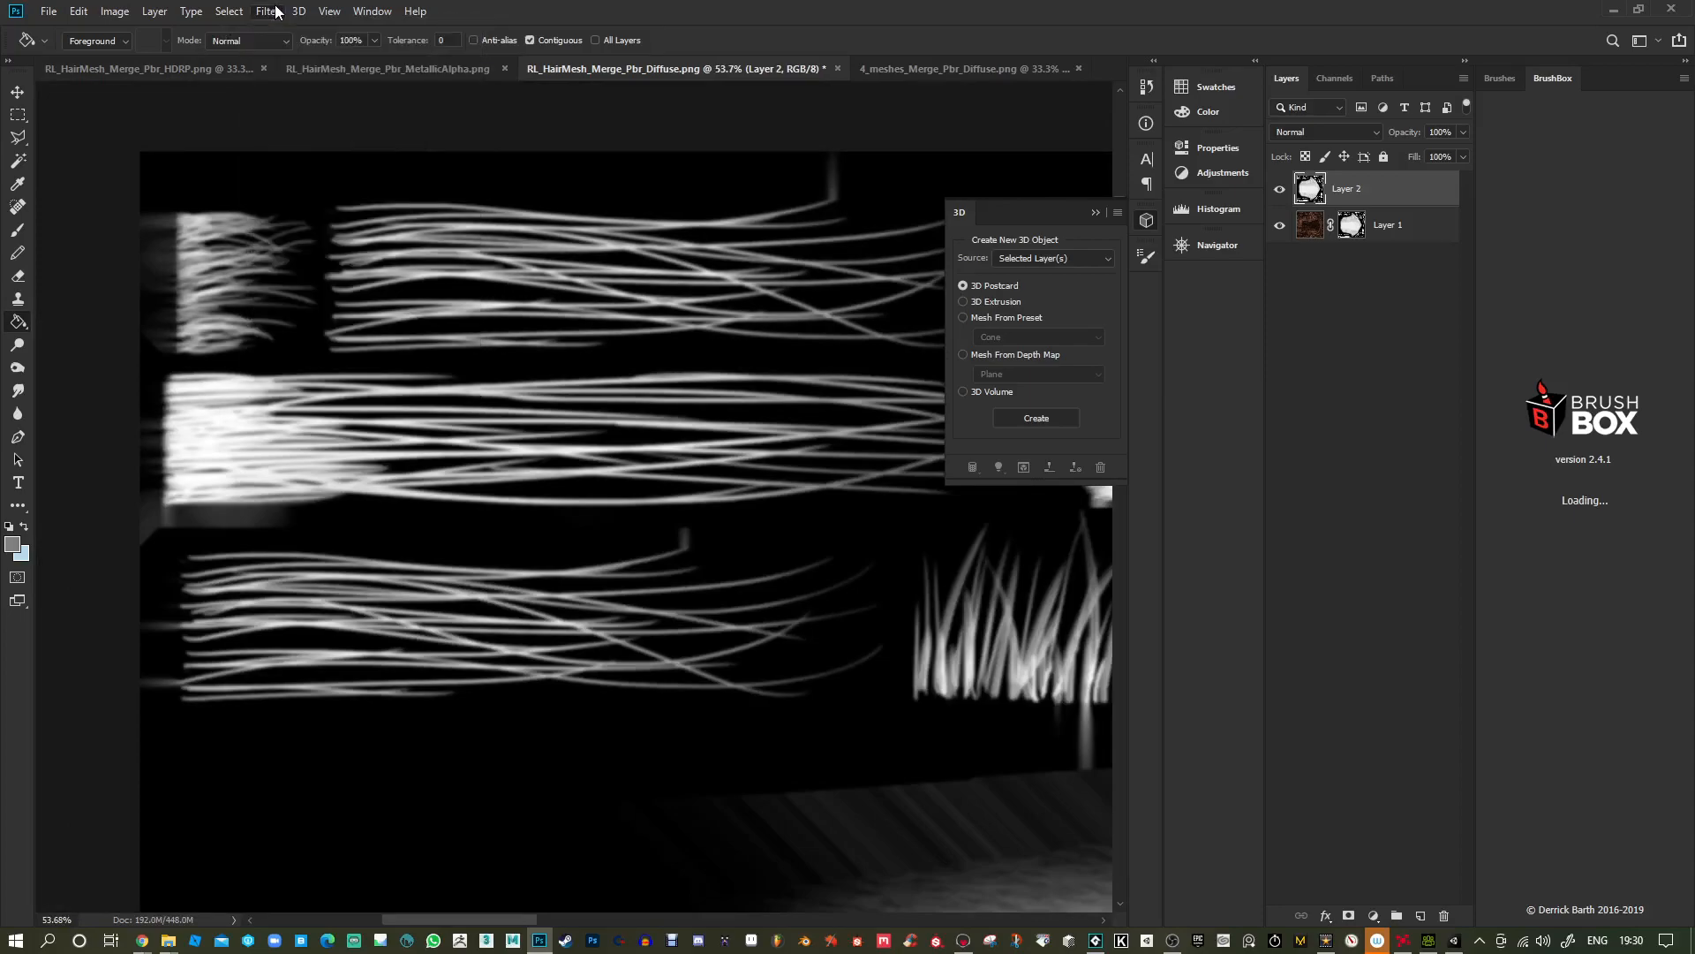
click(277, 12)
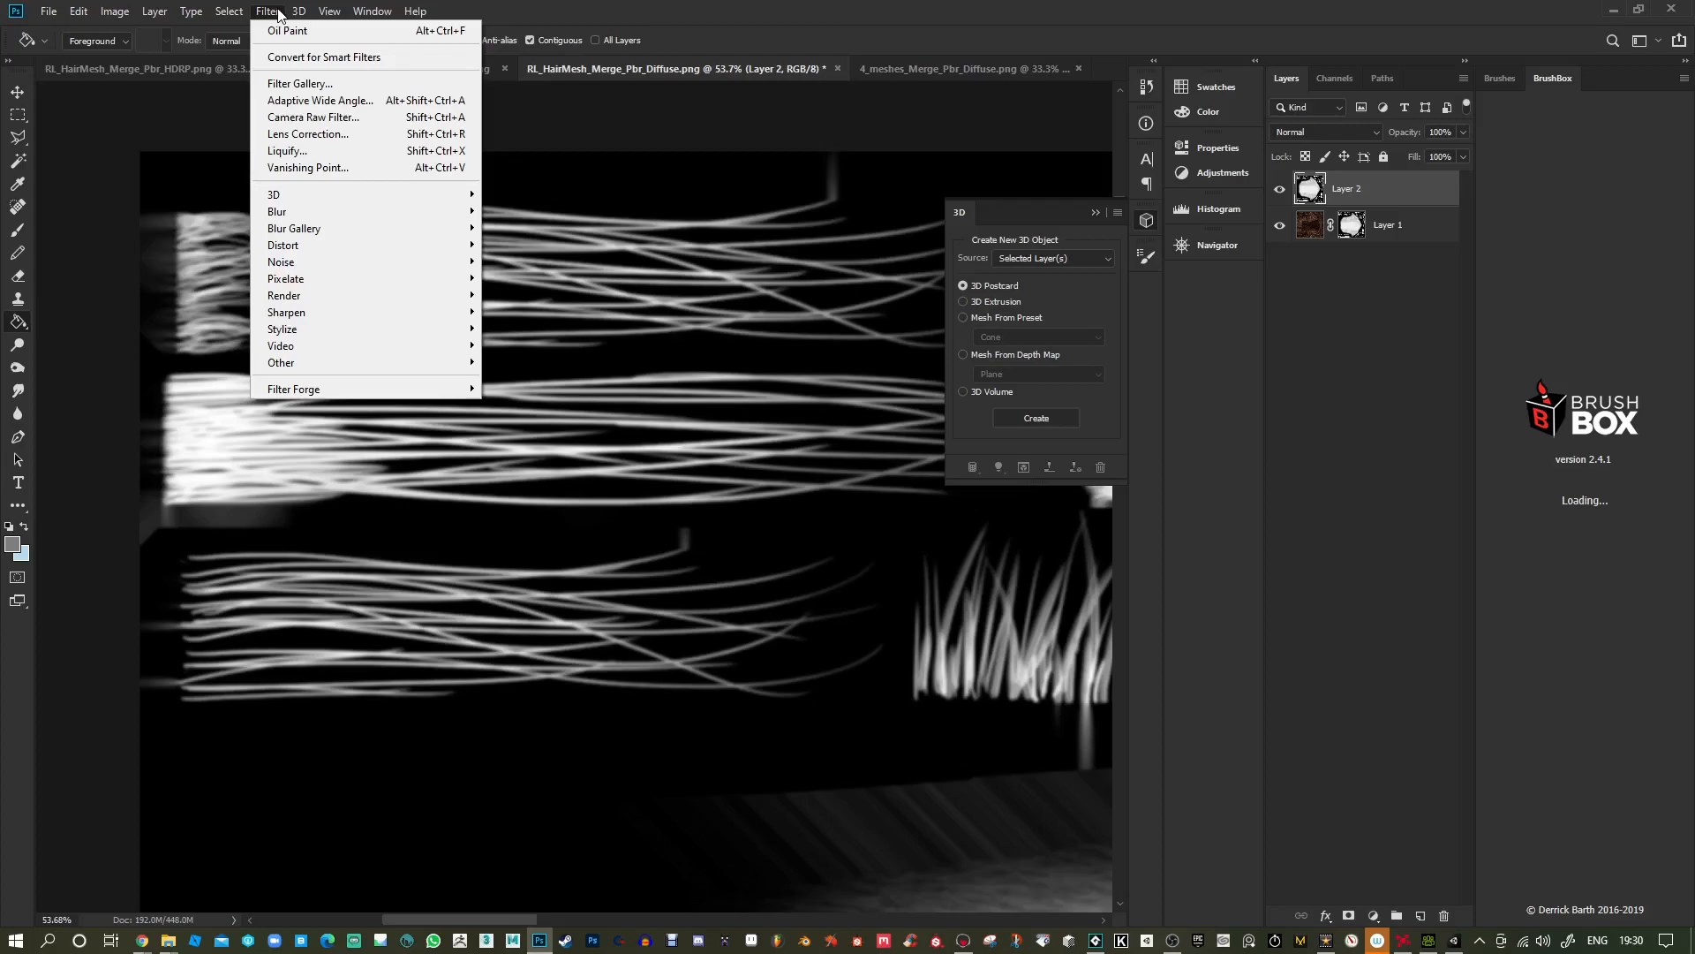
mouse_move(308, 19)
mouse_move(305, 196)
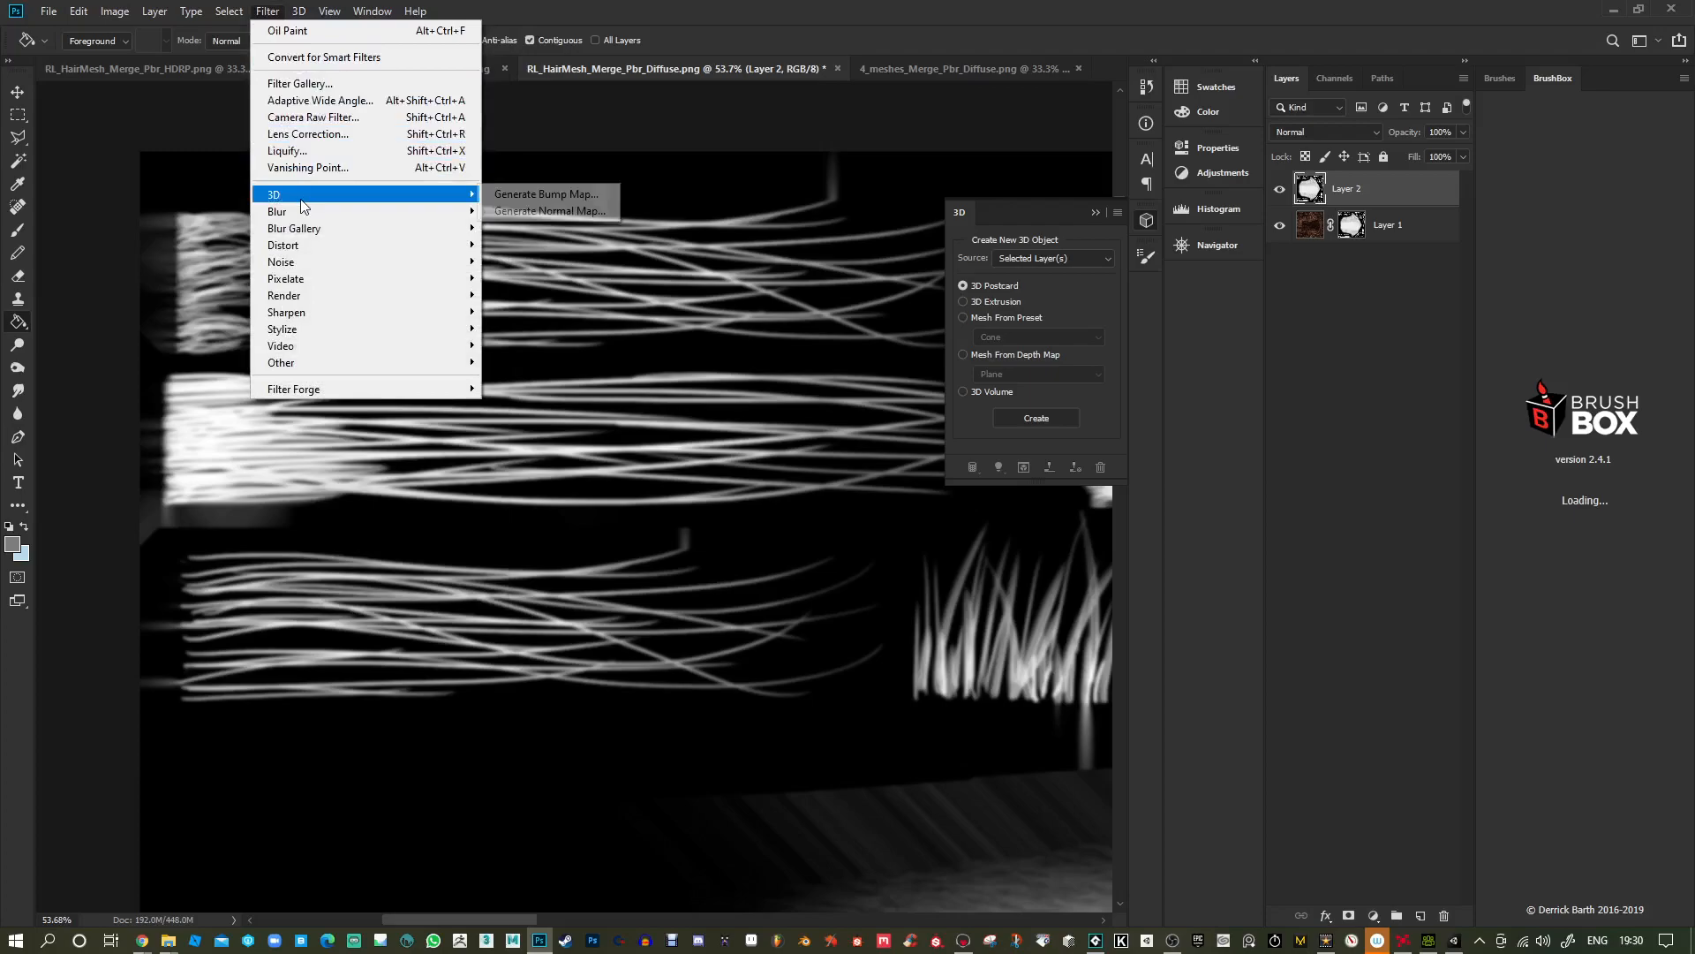
click(524, 210)
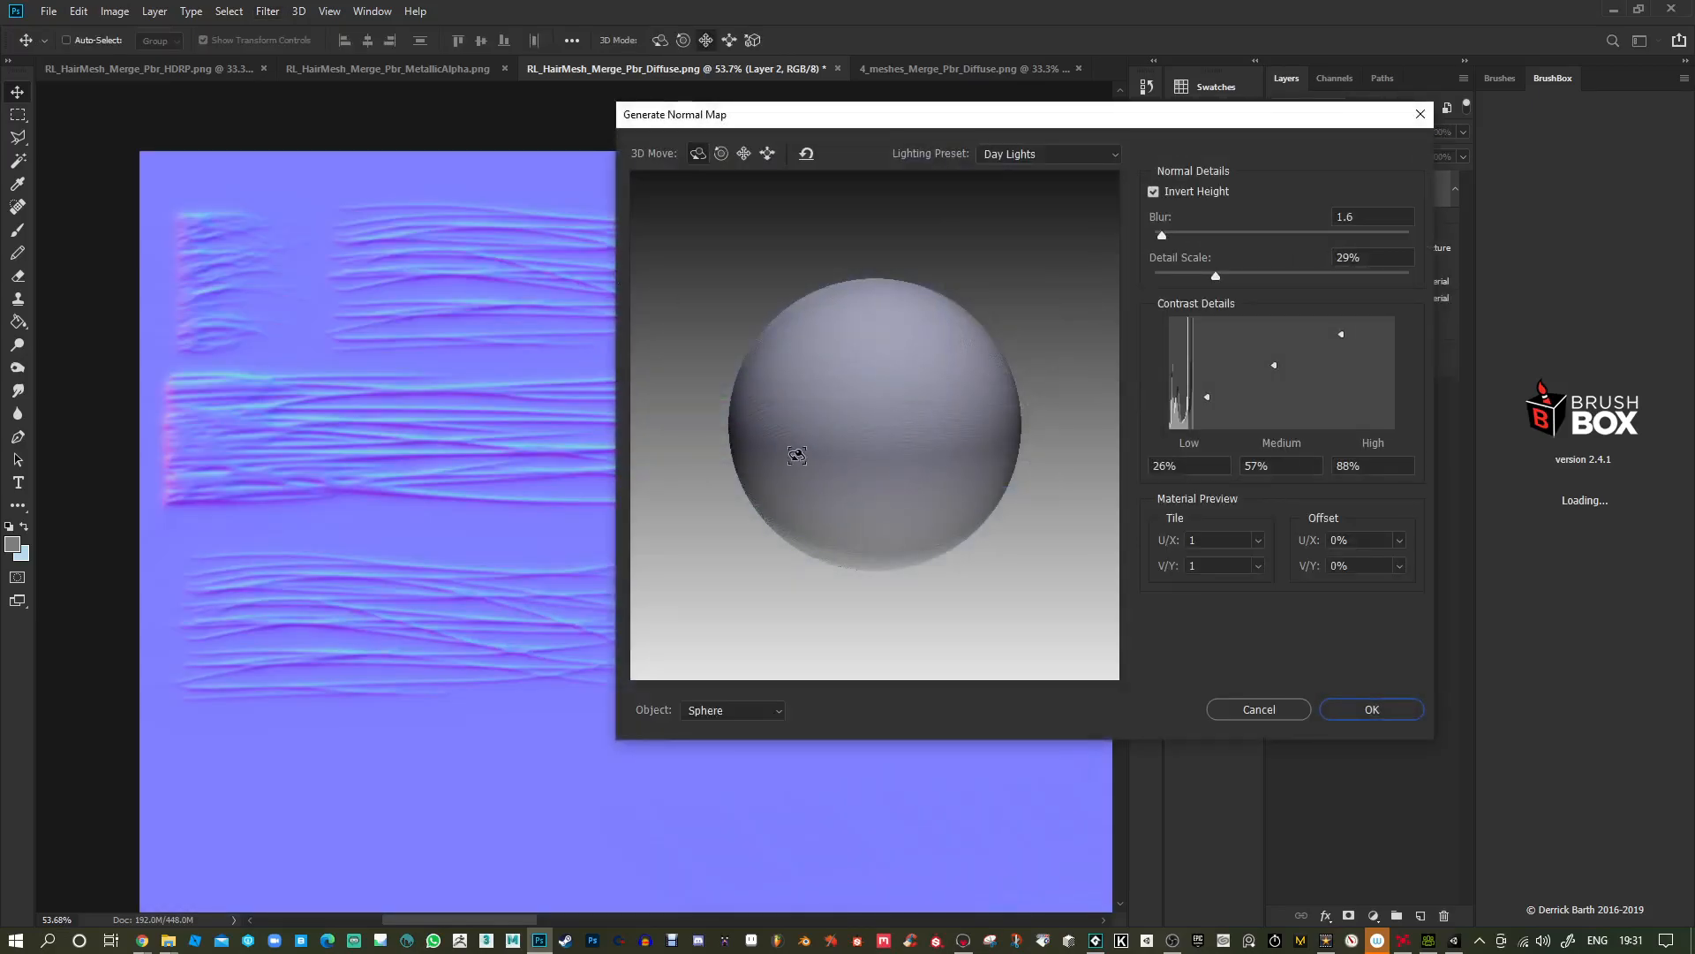
mouse_move(901, 480)
mouse_down()
mouse_move(954, 486)
mouse_move(916, 464)
mouse_up()
drag(1208, 274, 1188, 275)
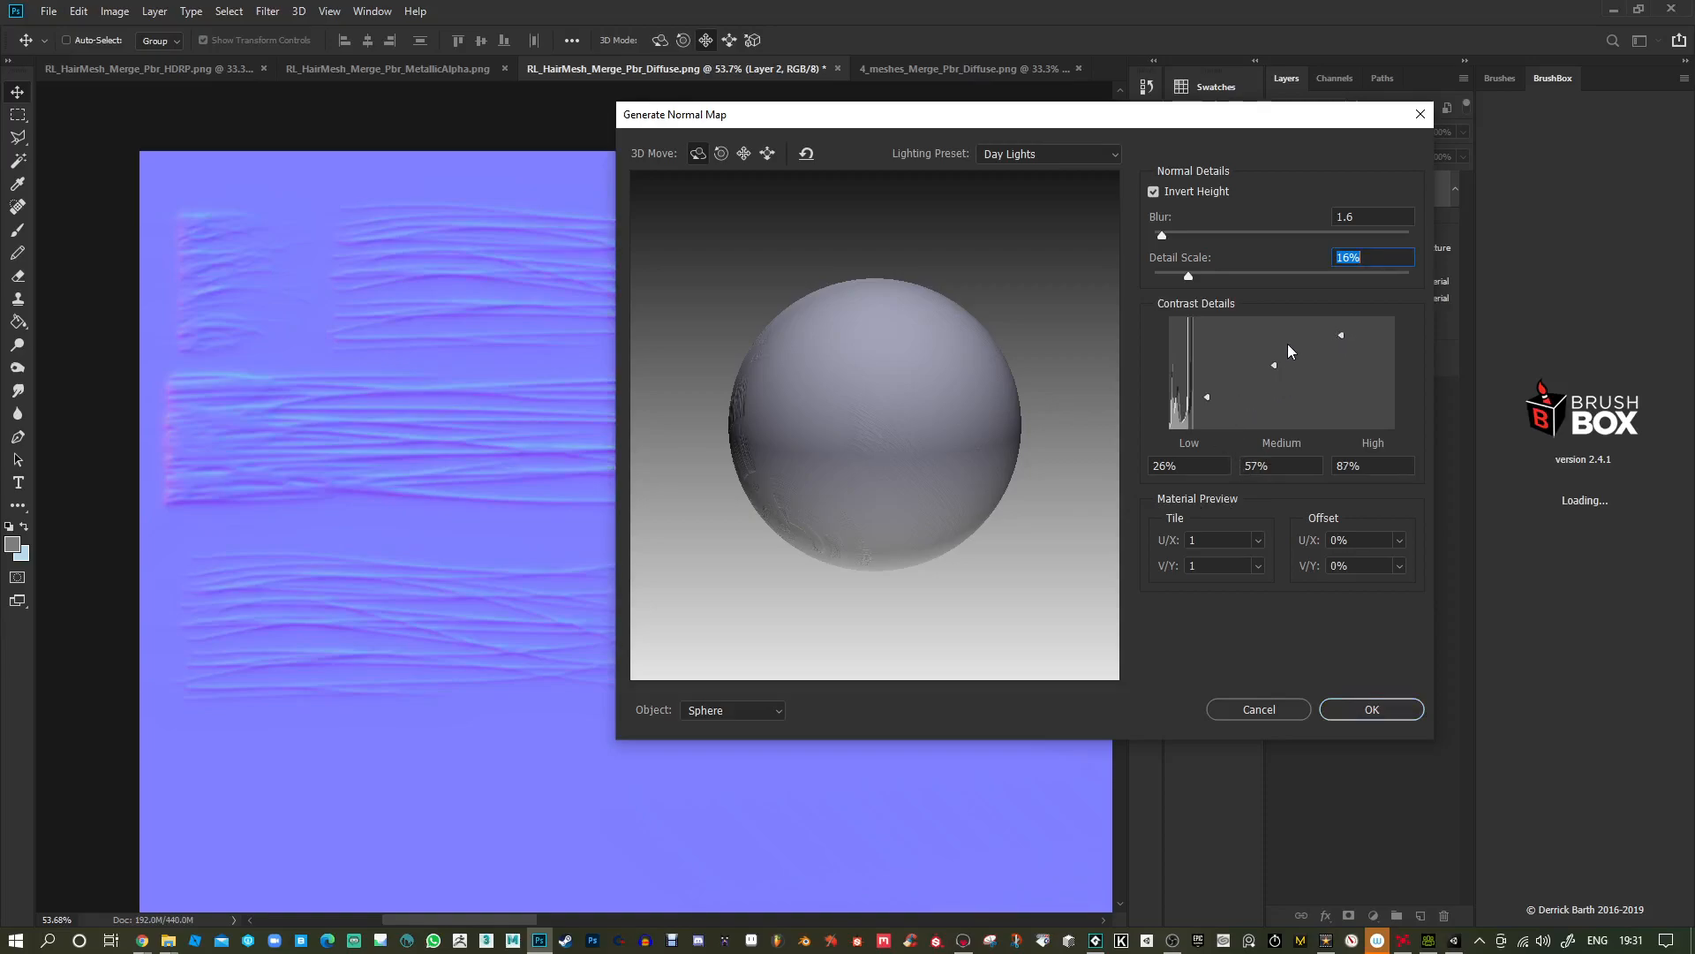
click(1340, 336)
key(Down)
drag(1340, 336, 1339, 318)
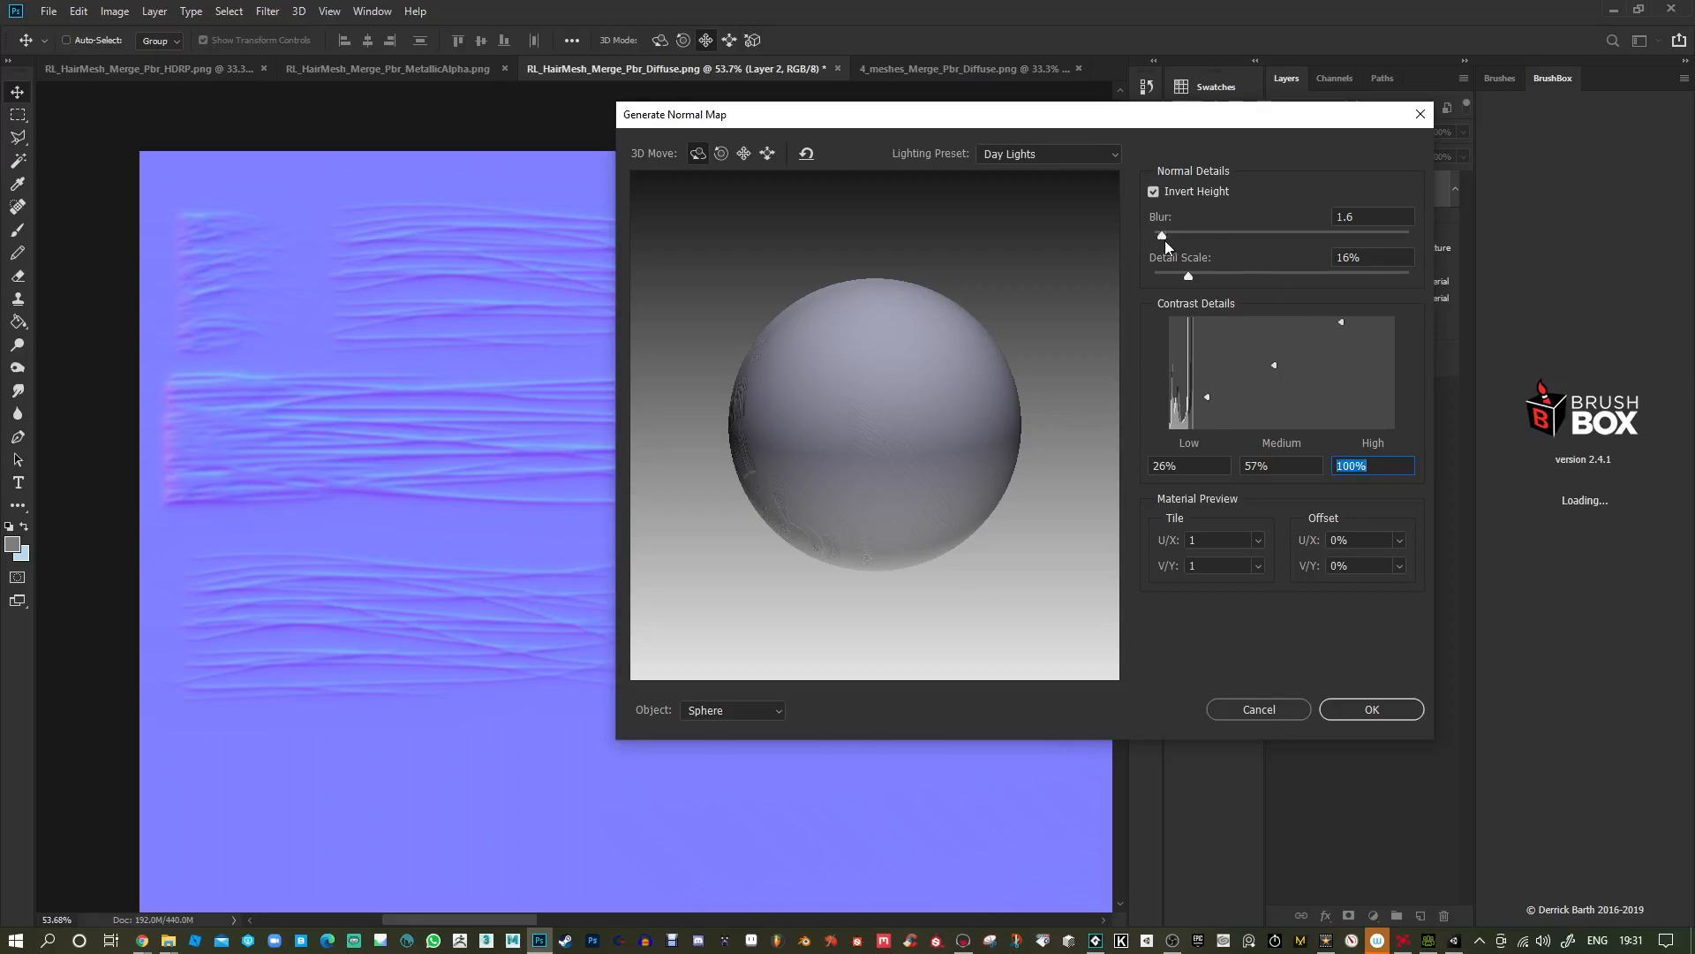
Set the normal map's blur to 1 and detail scale to 24%, and apply the filter.
drag(1163, 235, 1159, 235)
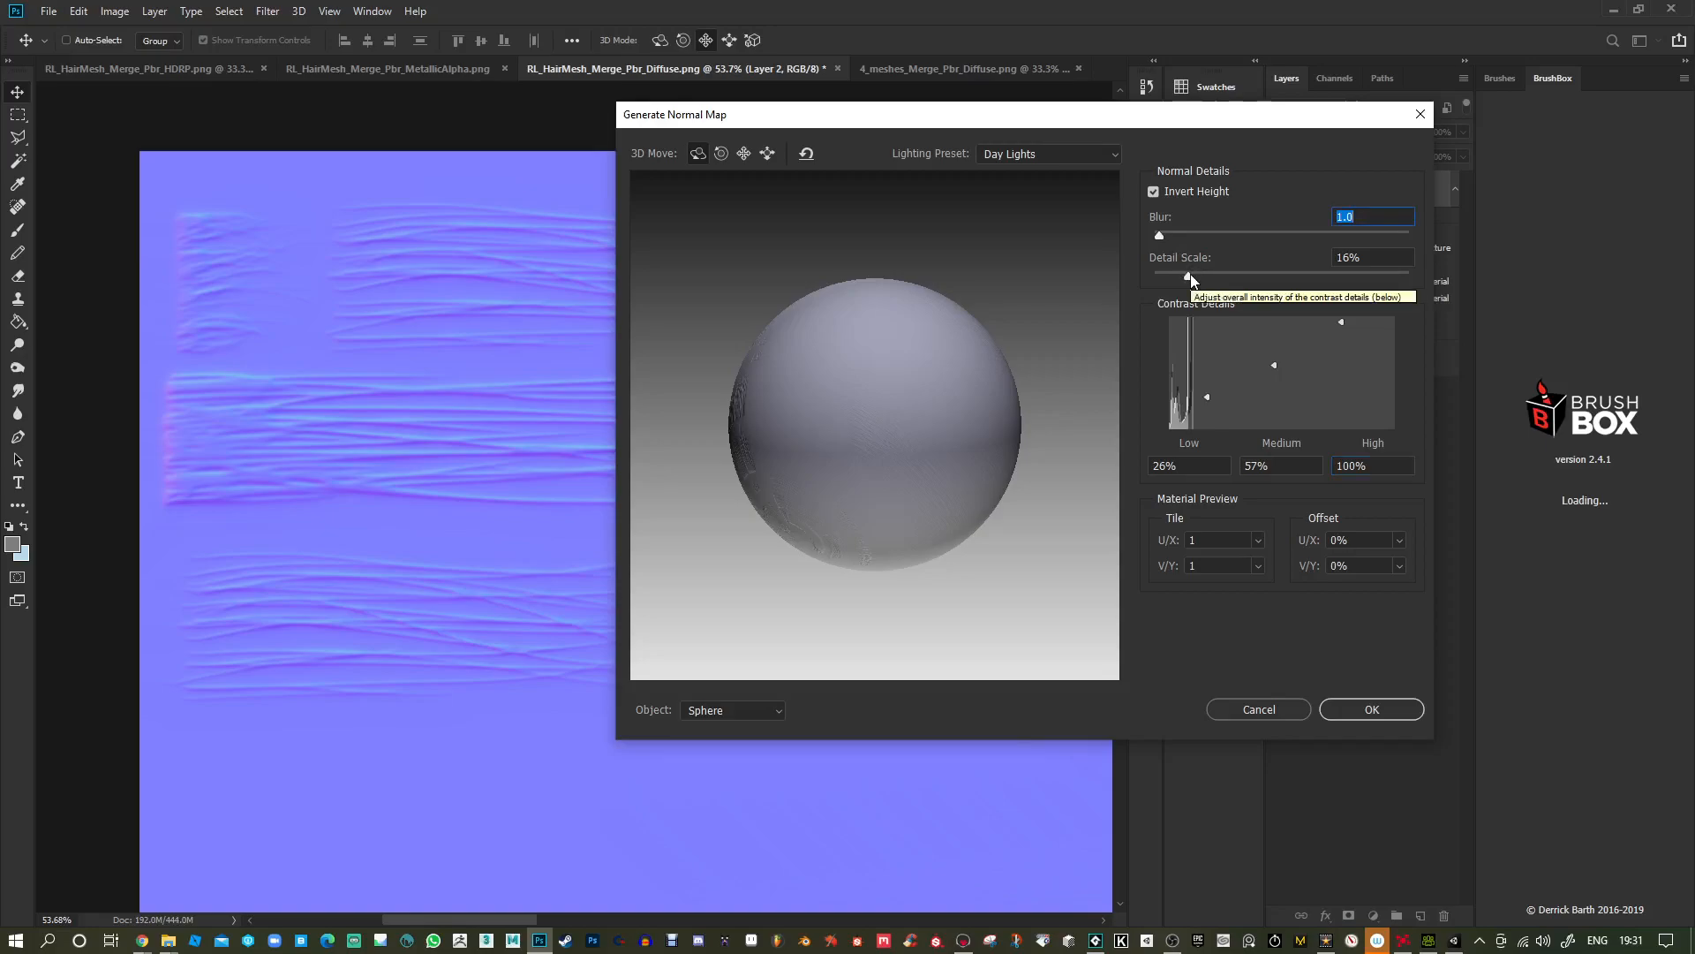
drag(1190, 273, 1206, 274)
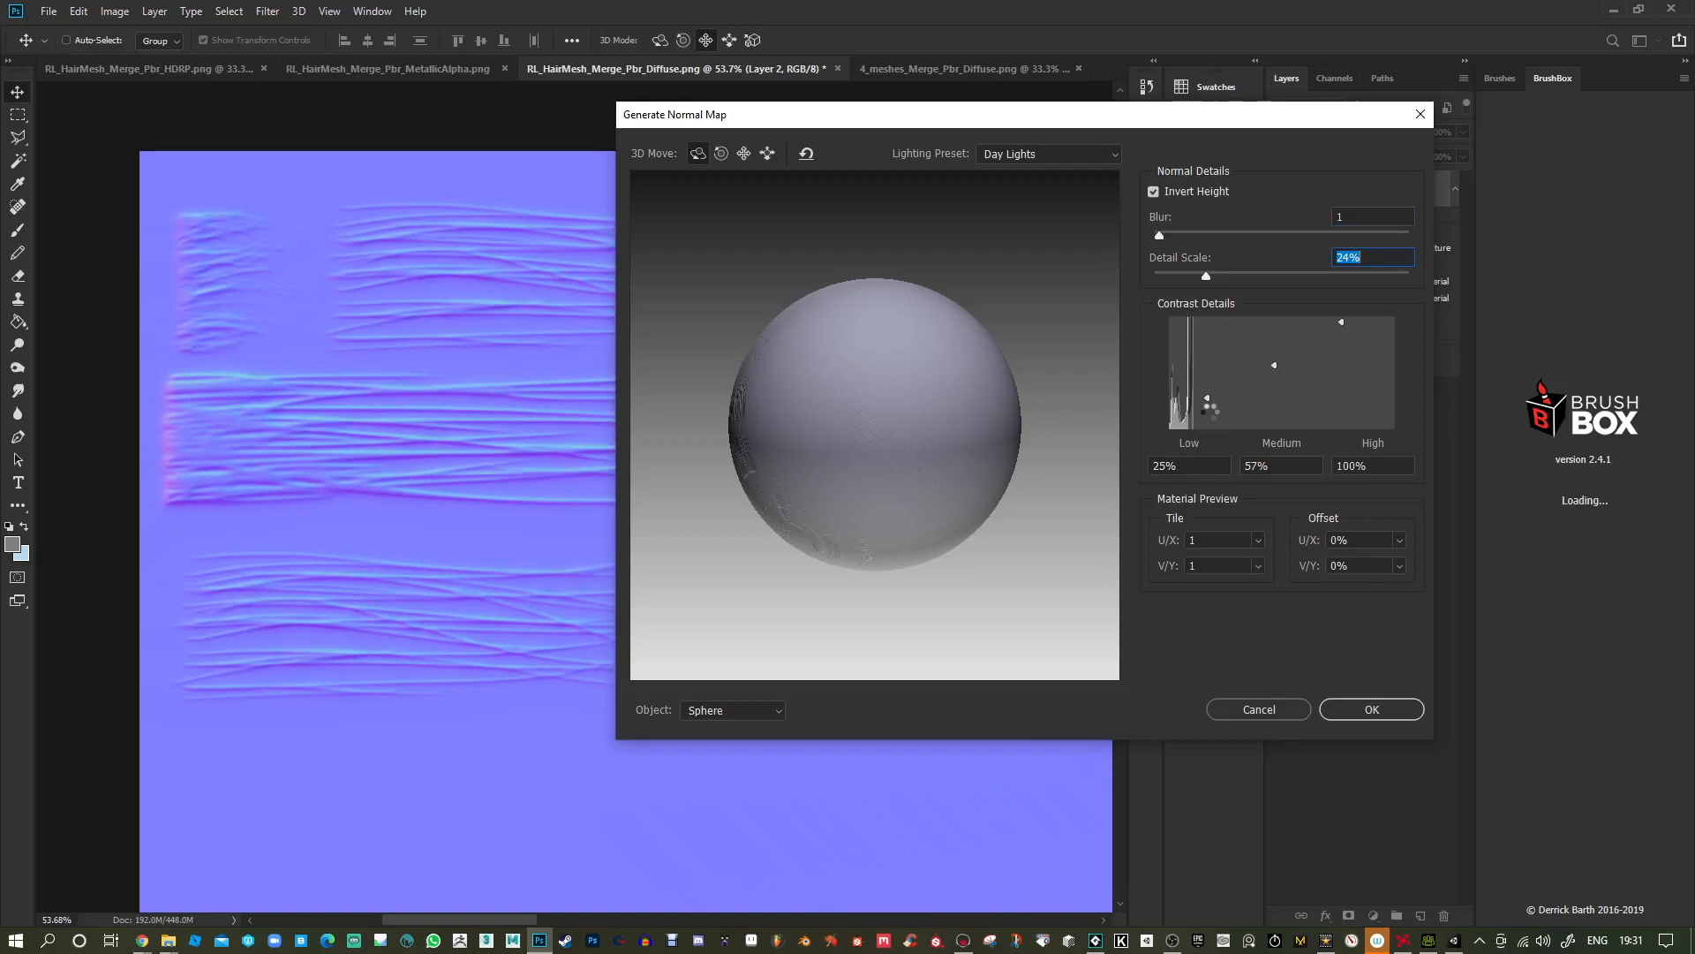
key(Tab)
click(1364, 707)
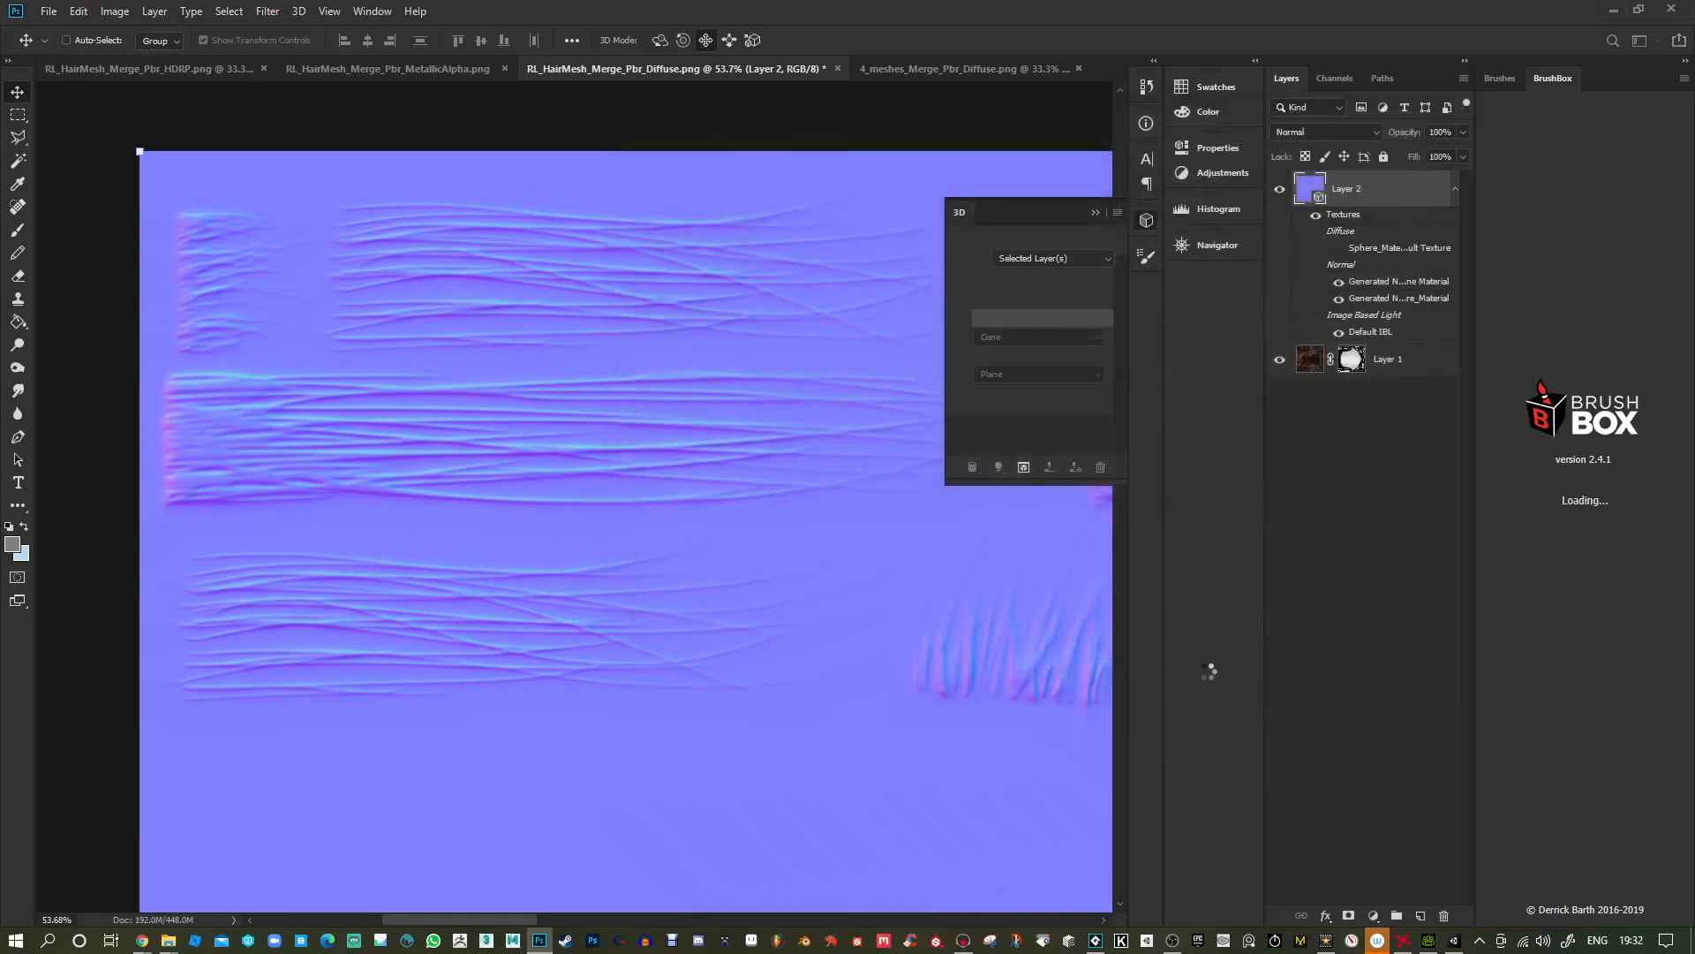
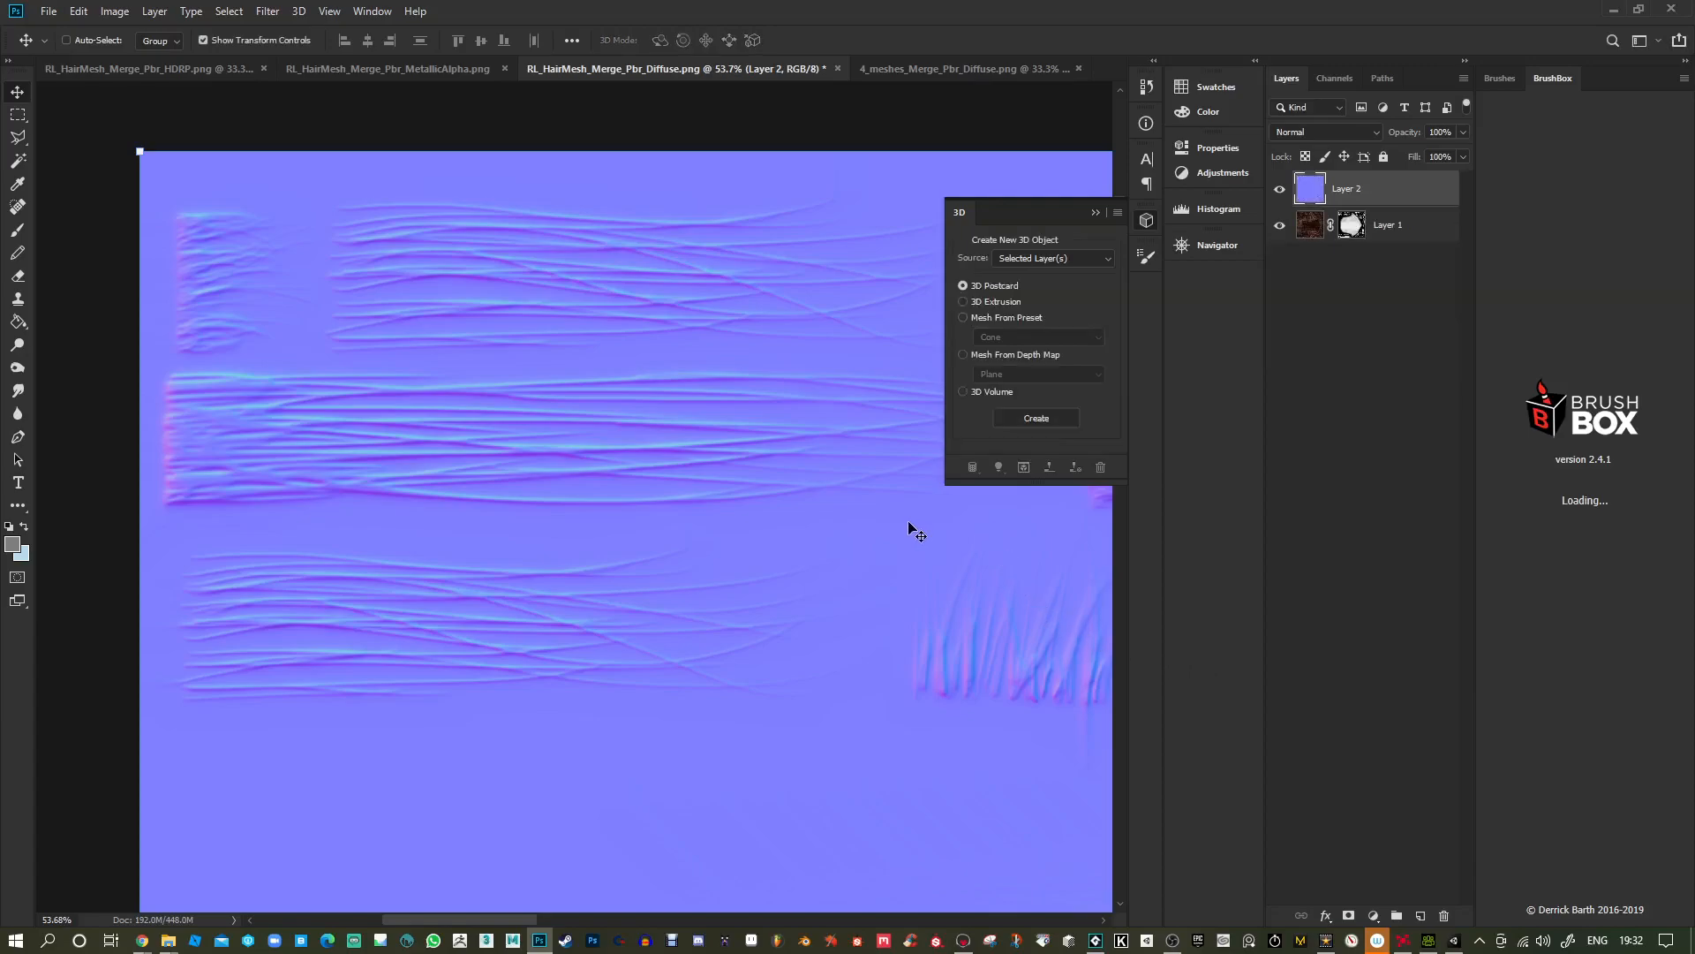
Start saving the generated hair normal map under another name, with PNG as the file format.
key(ctrl+0)
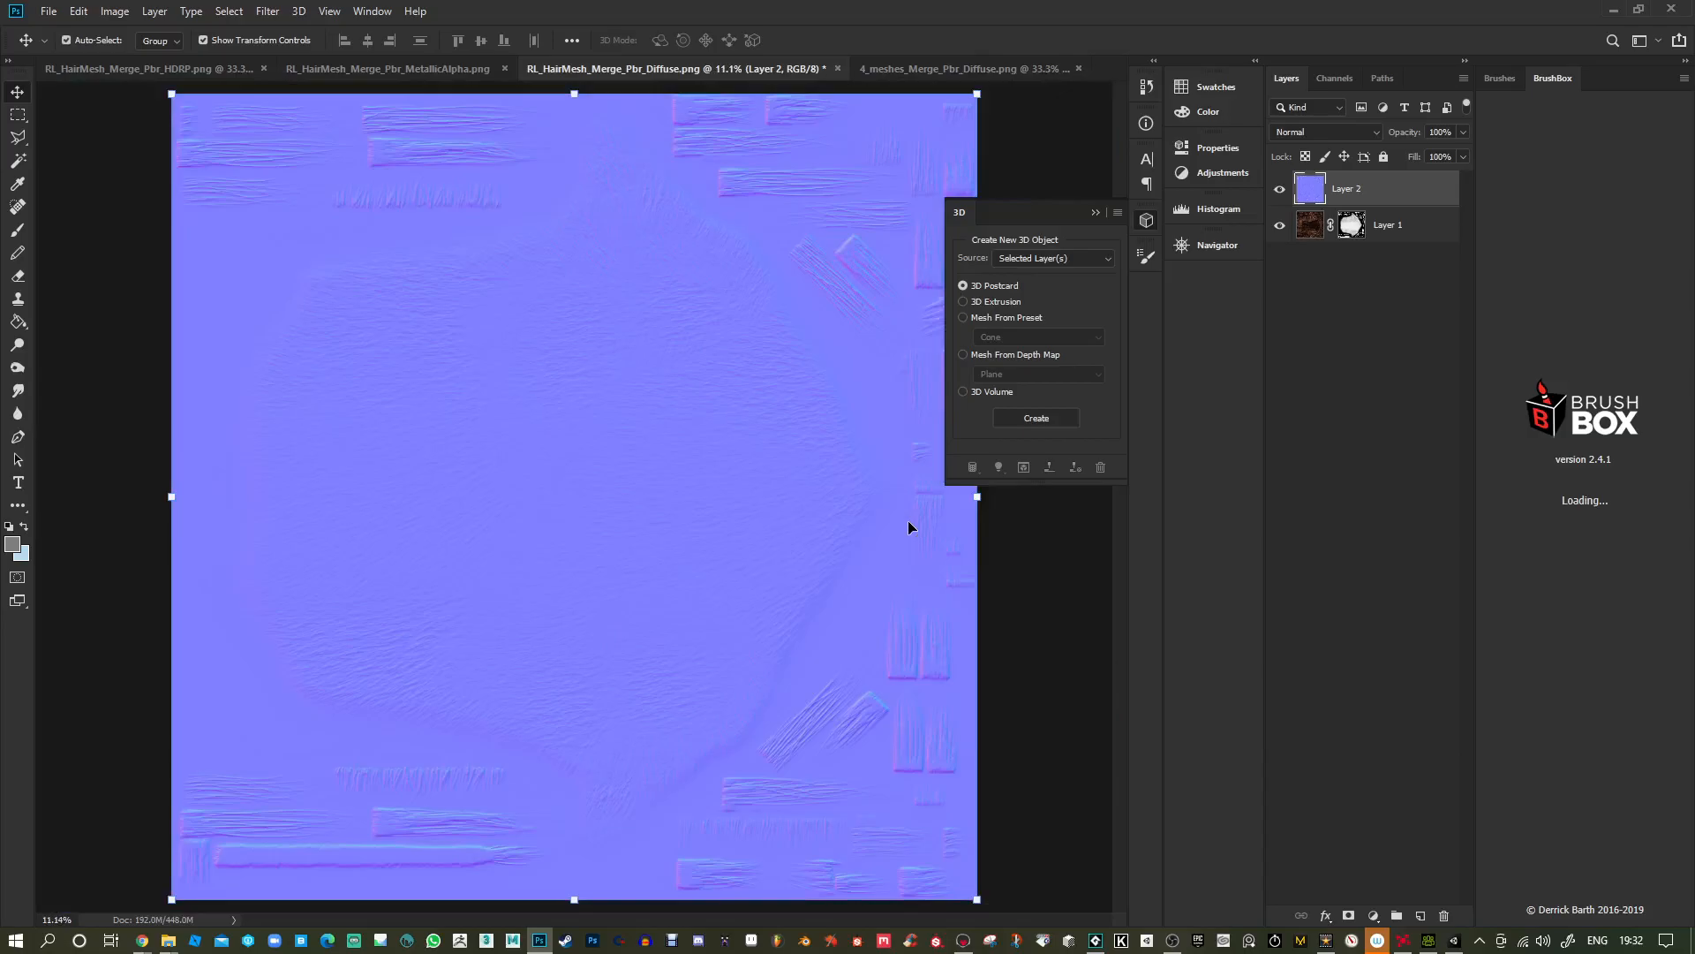
key(ctrl+shift+s)
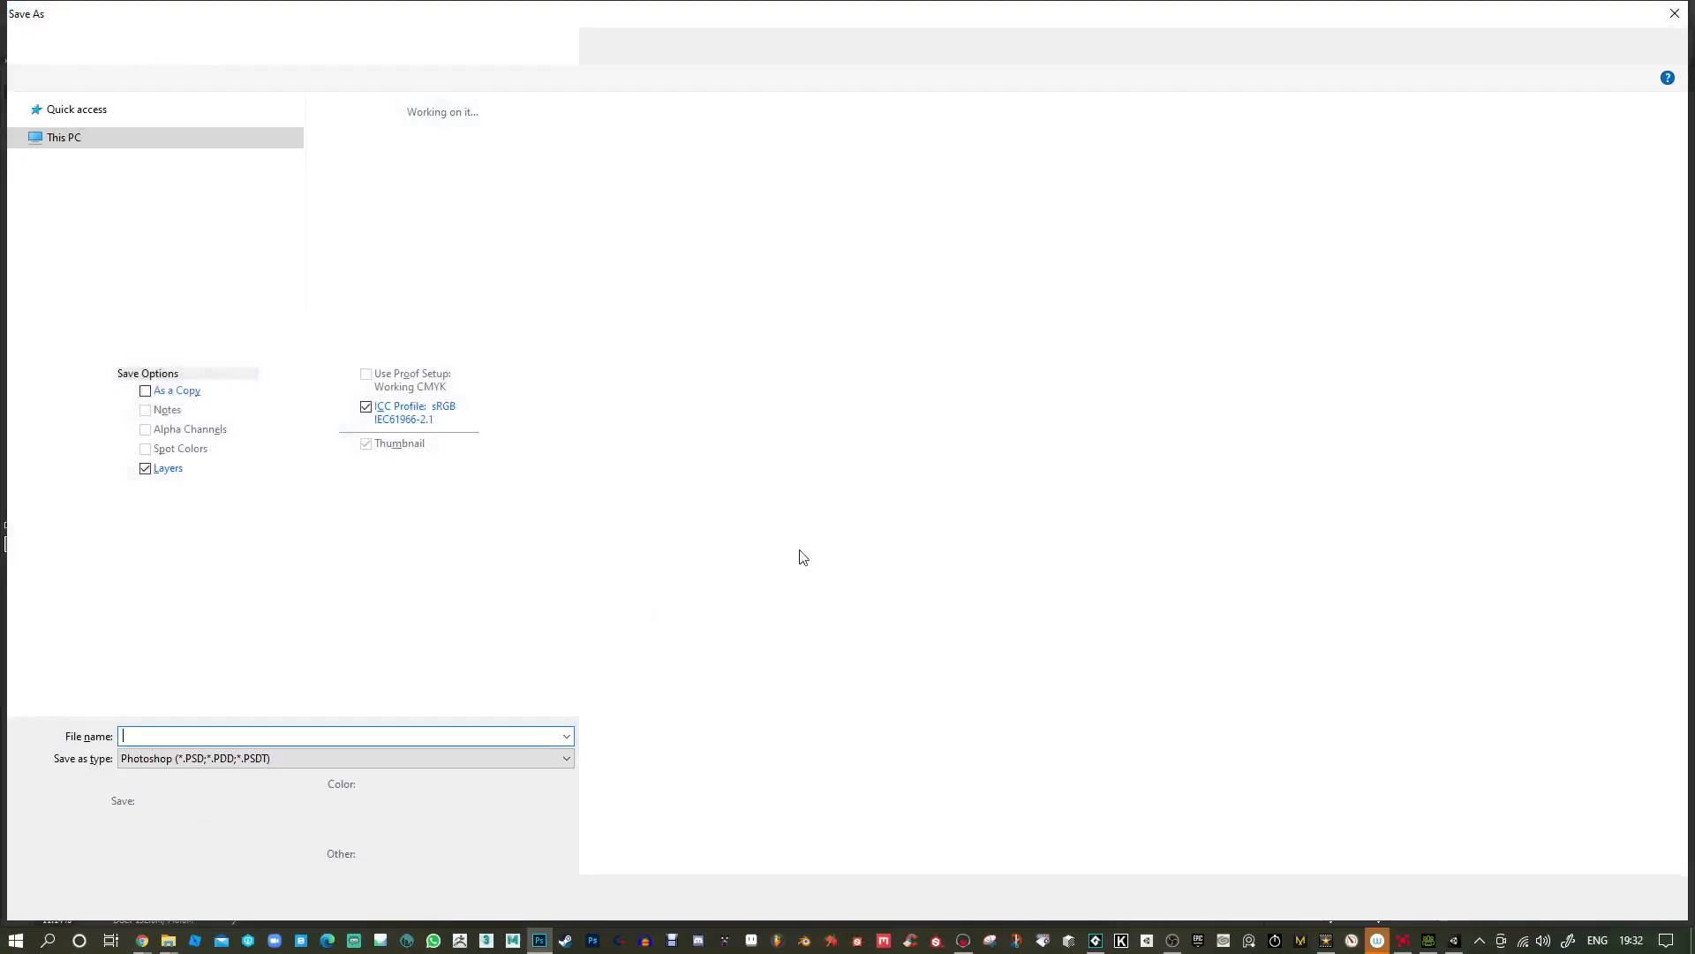
click(292, 758)
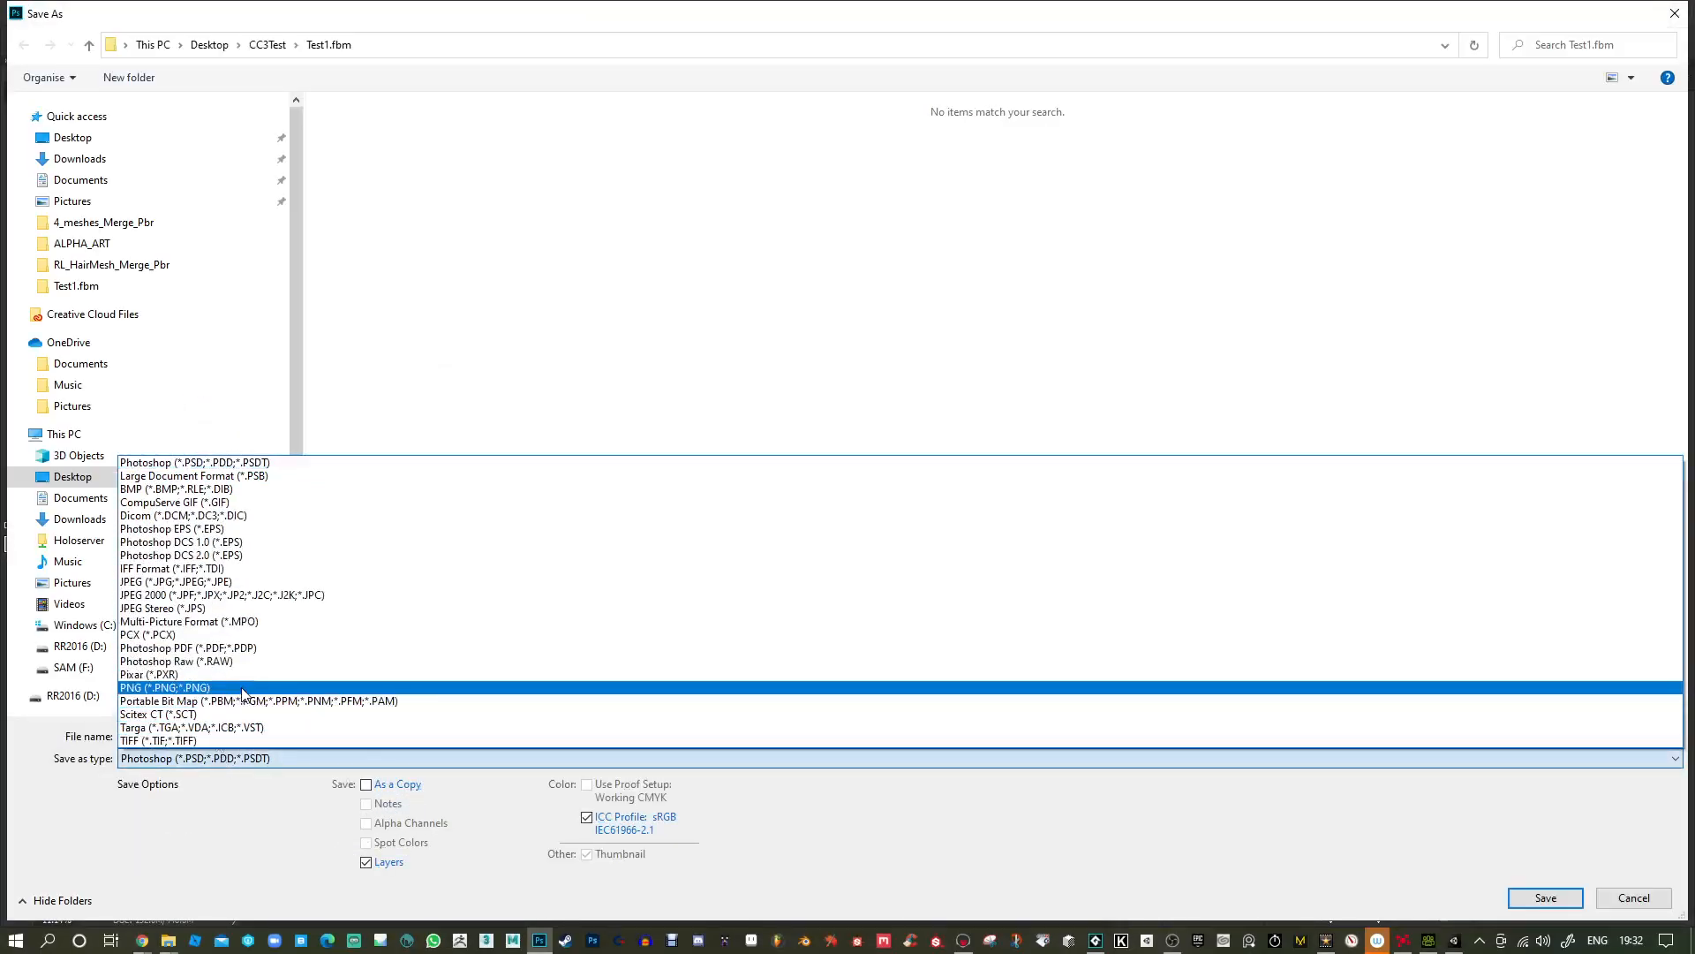
click(238, 687)
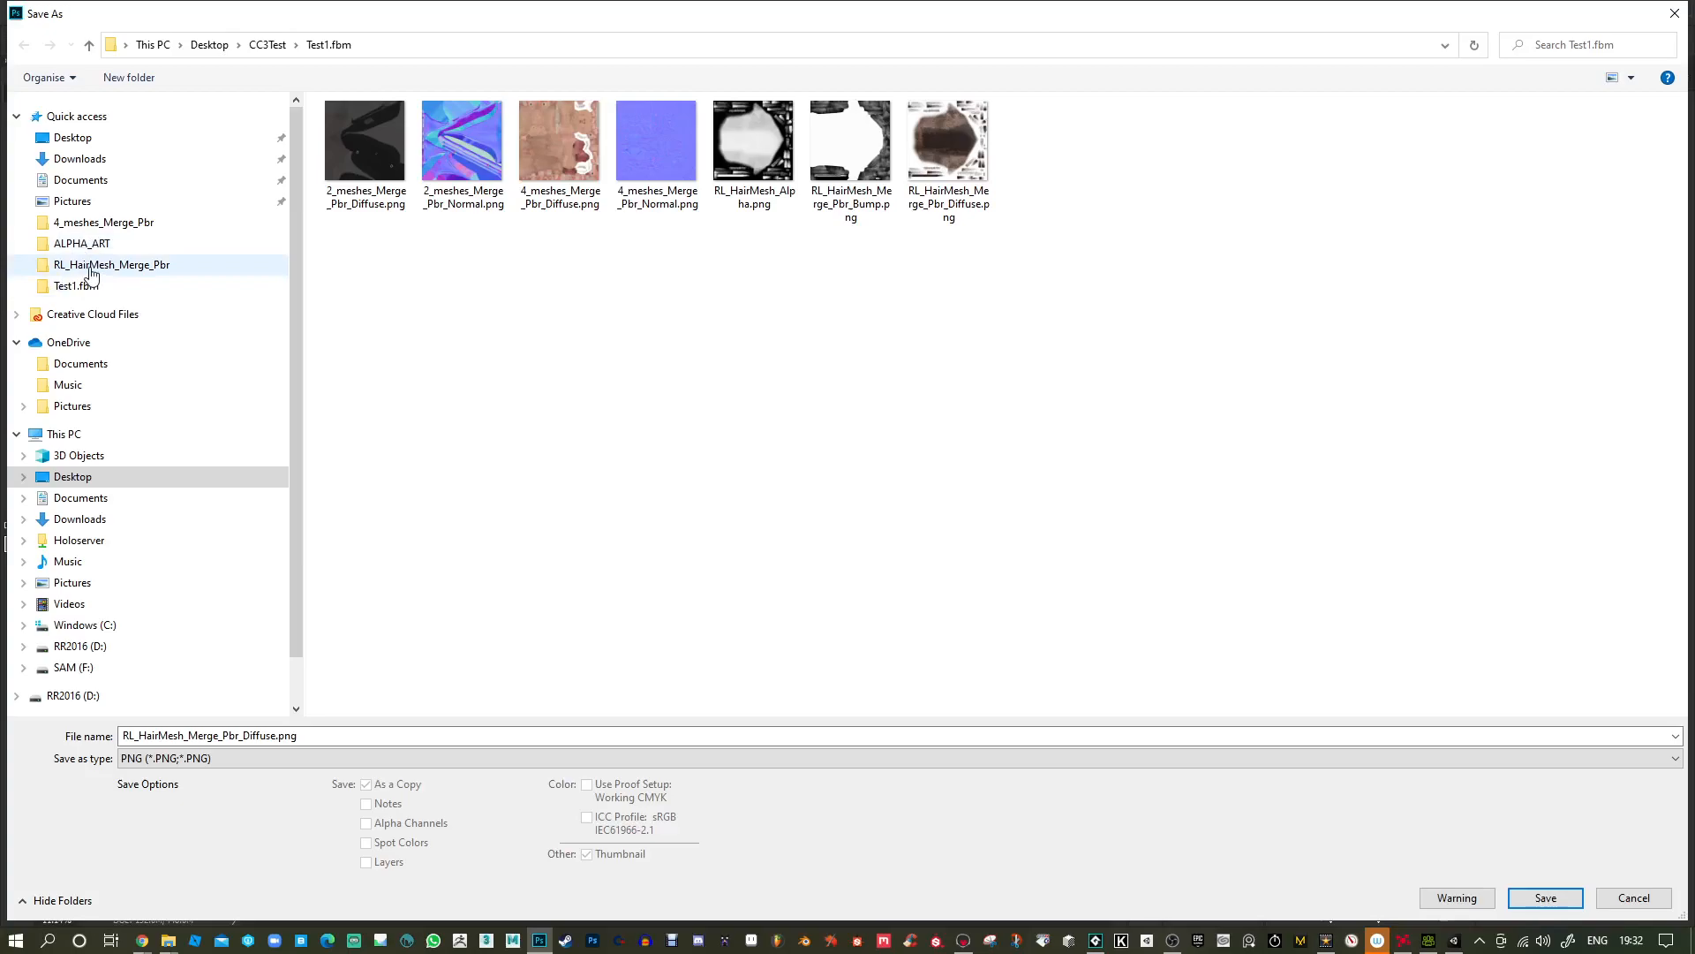
Save over RL_HairMesh_NM.png in CC3Test's textures/Test1/Test1/RL_HairMesh/RL_HairMesh_Merge_Pbr folder, using the large file size option.
click(267, 44)
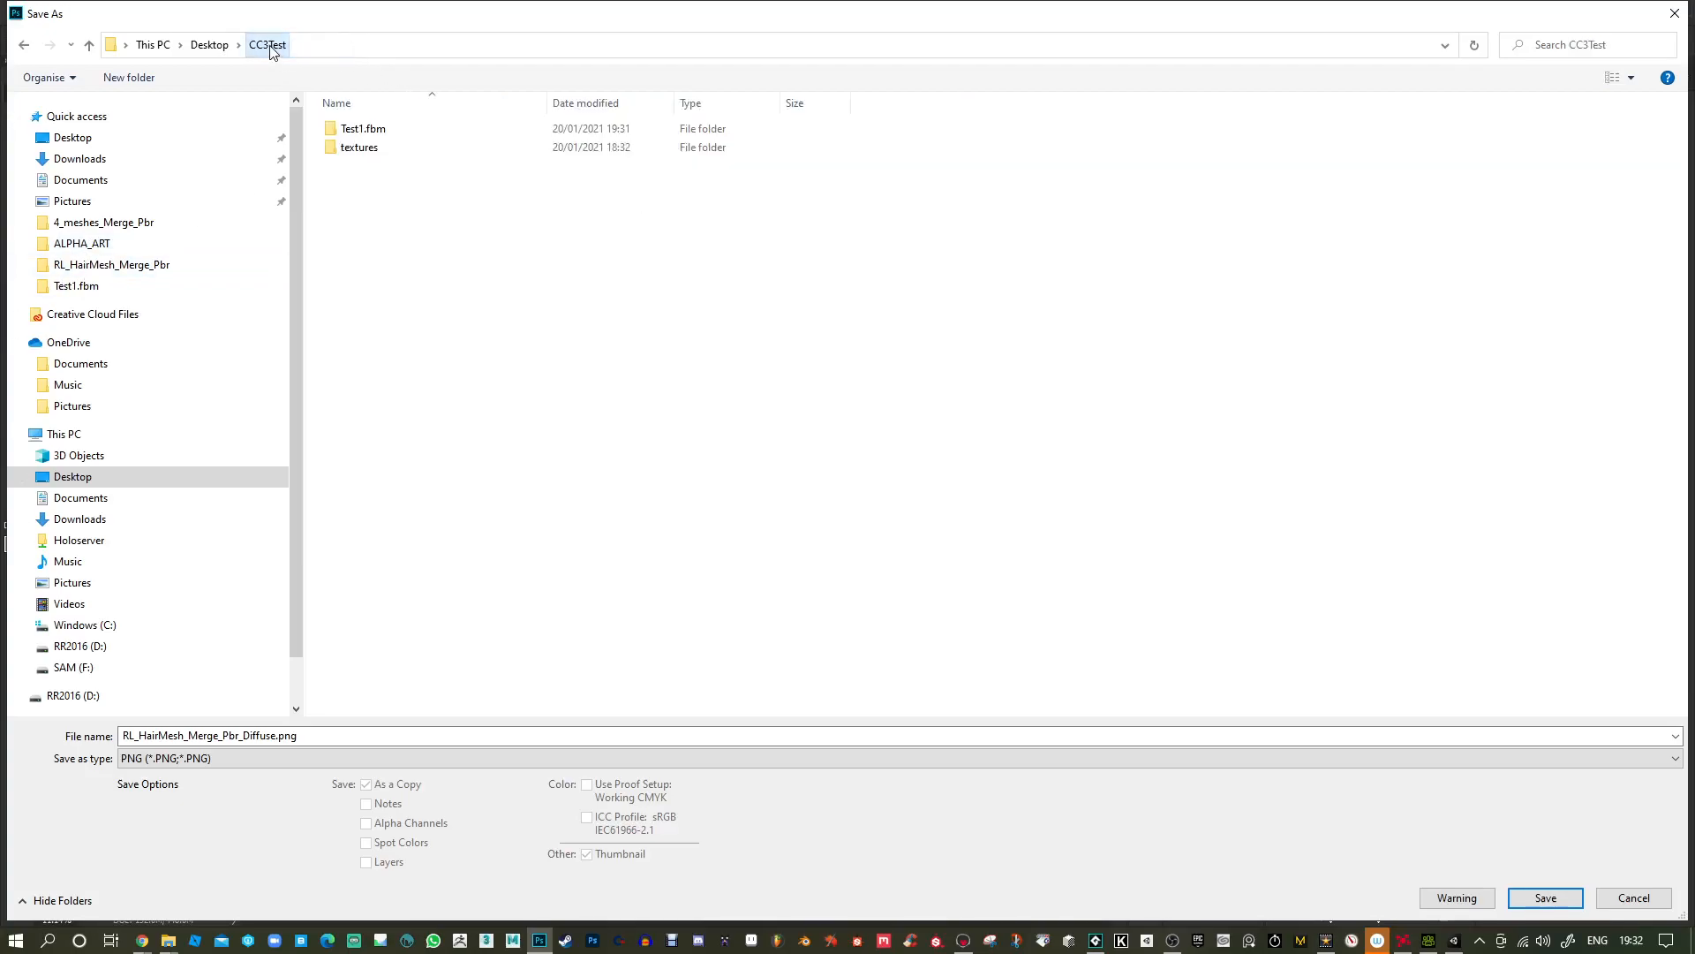
double_click(348, 147)
double_click(351, 130)
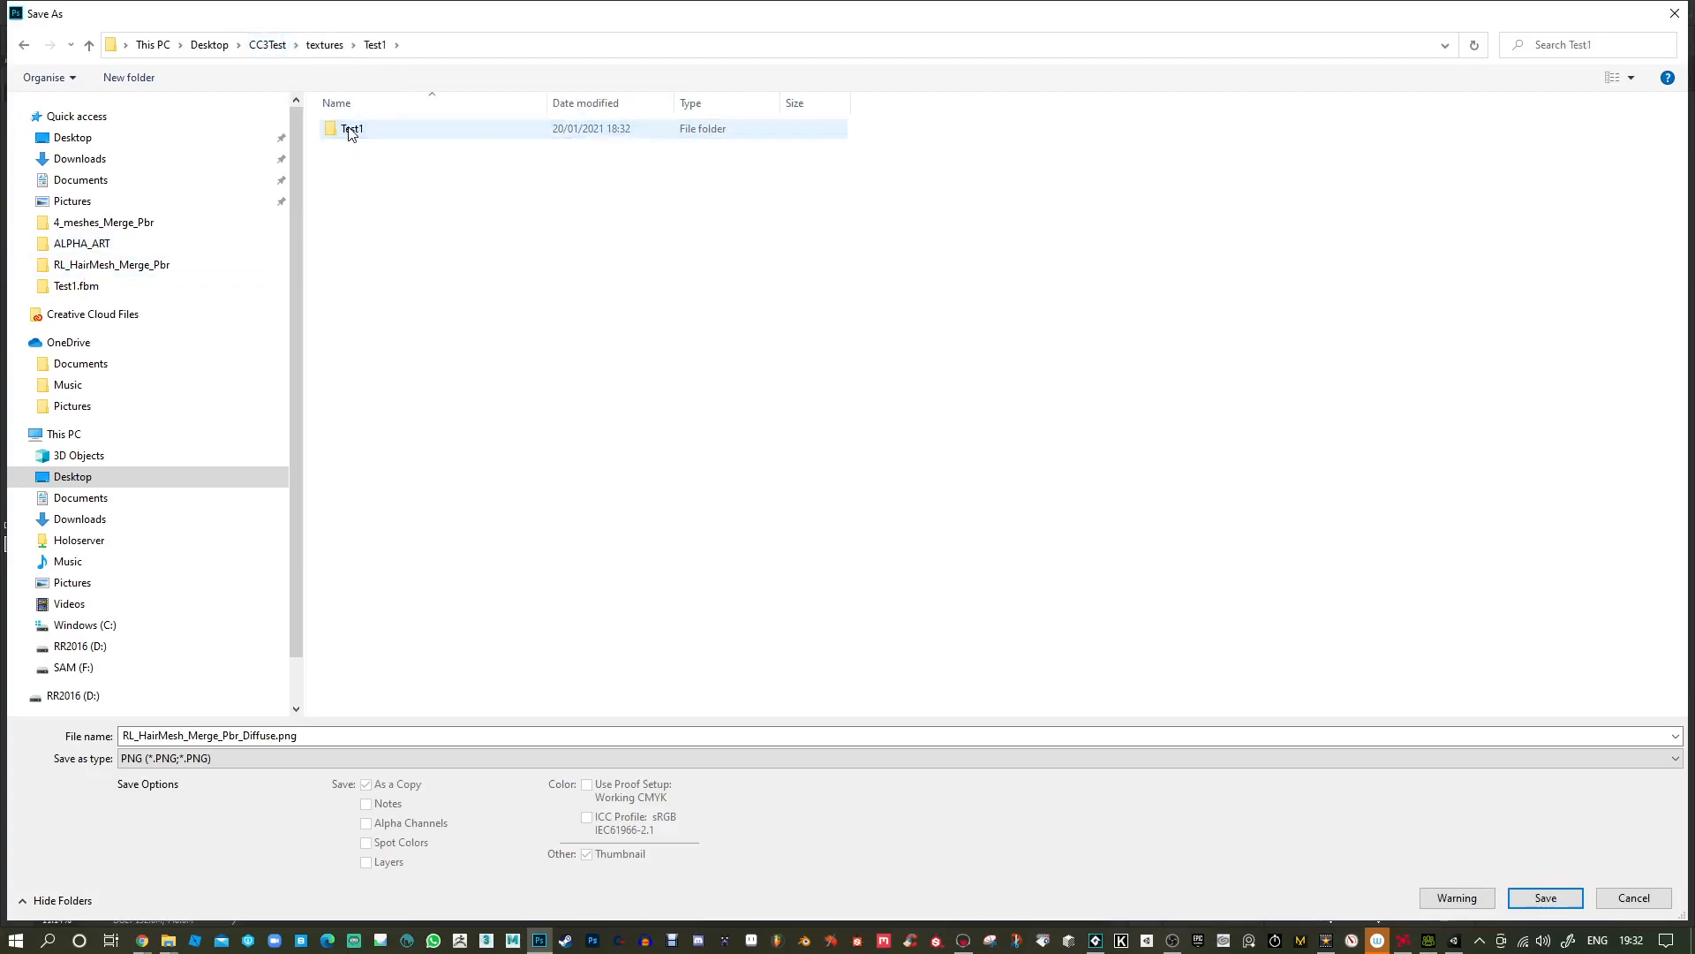
double_click(350, 130)
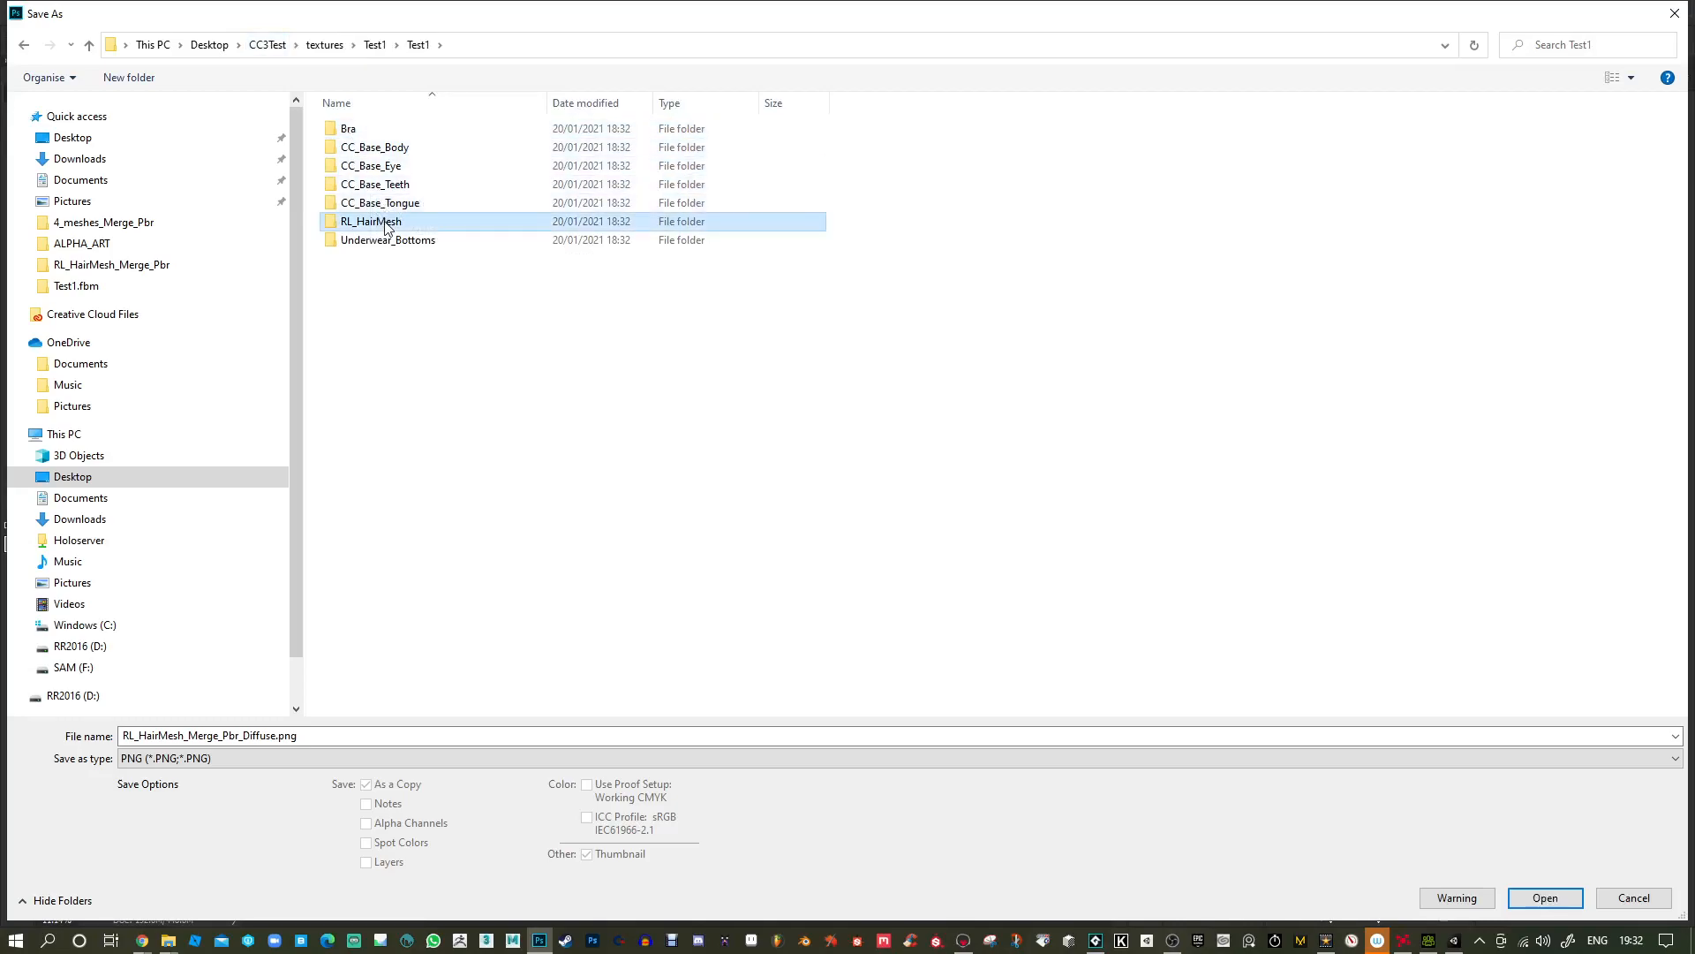
double_click(578, 222)
double_click(427, 139)
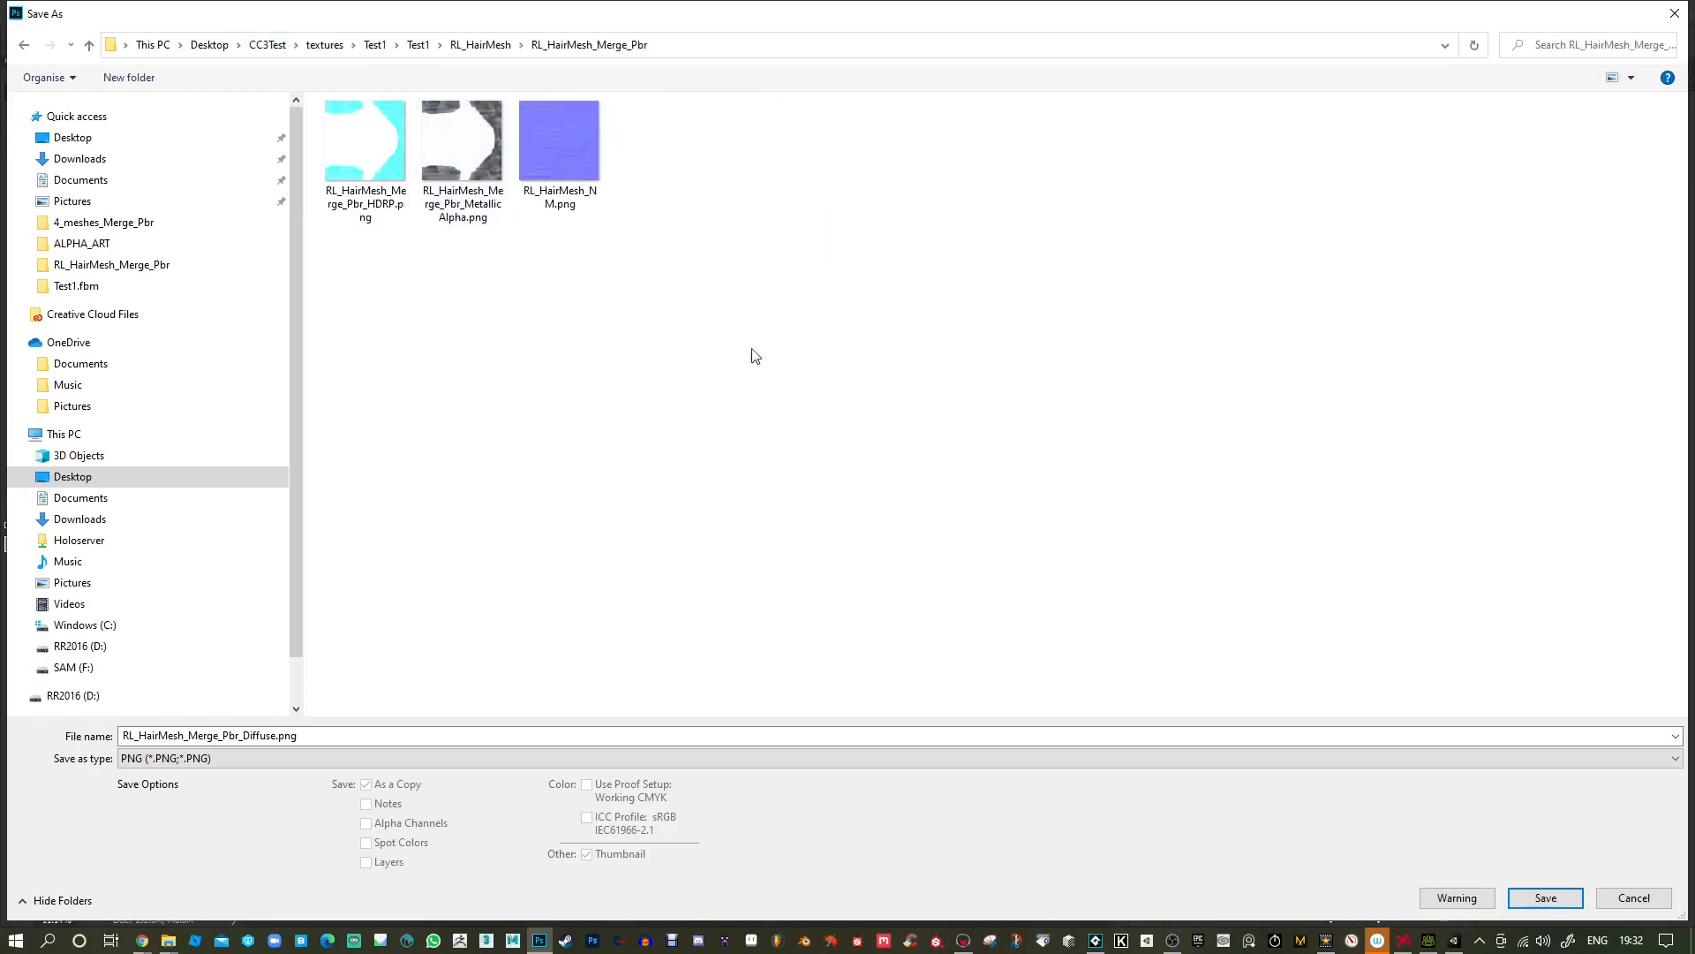
double_click(559, 141)
click(913, 475)
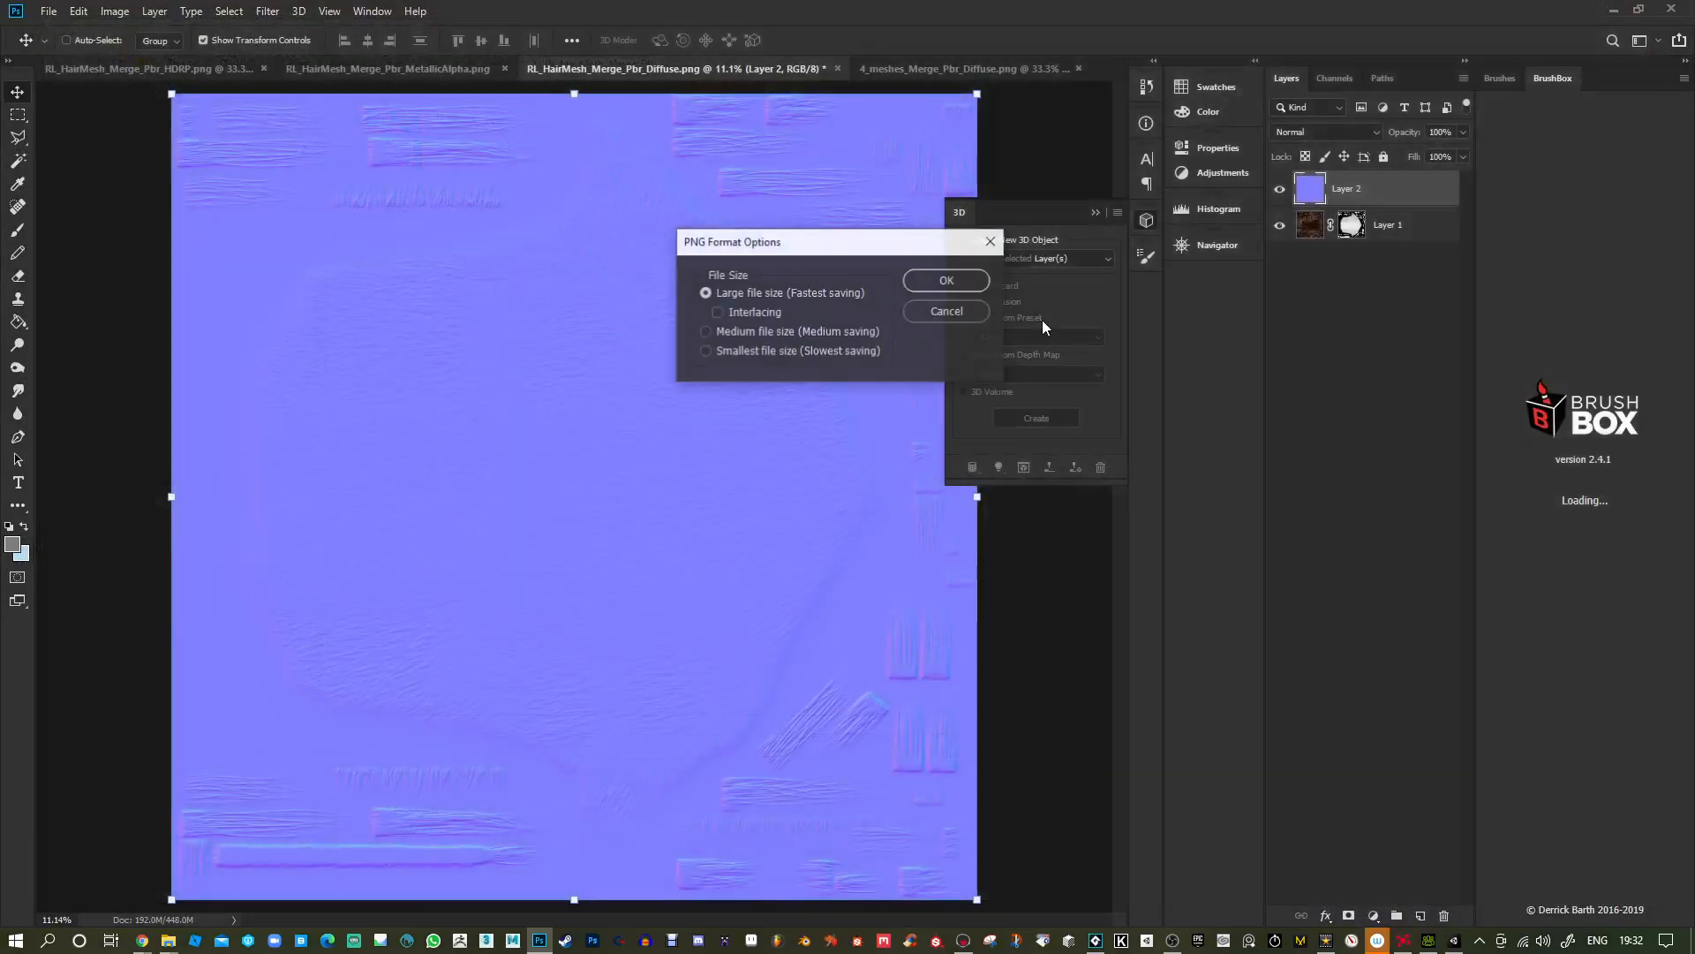
click(950, 283)
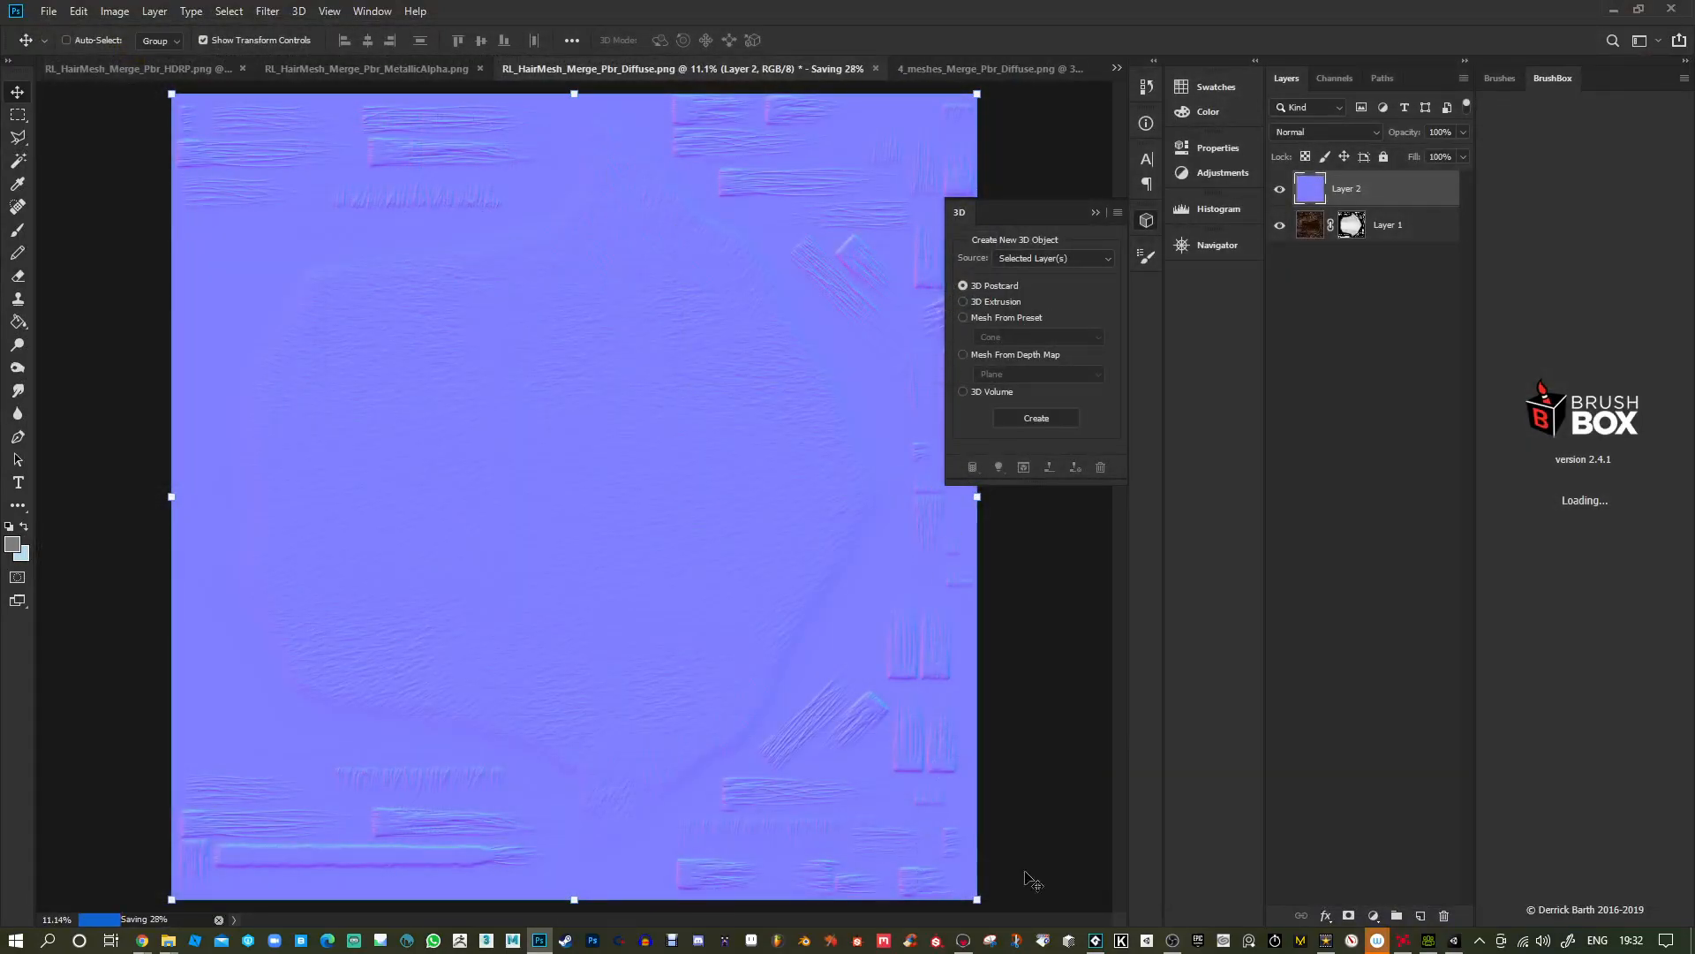
Switch to Unity and delete the old RL_HairMesh_NM texture from the CC3_Test folder.
click(1614, 9)
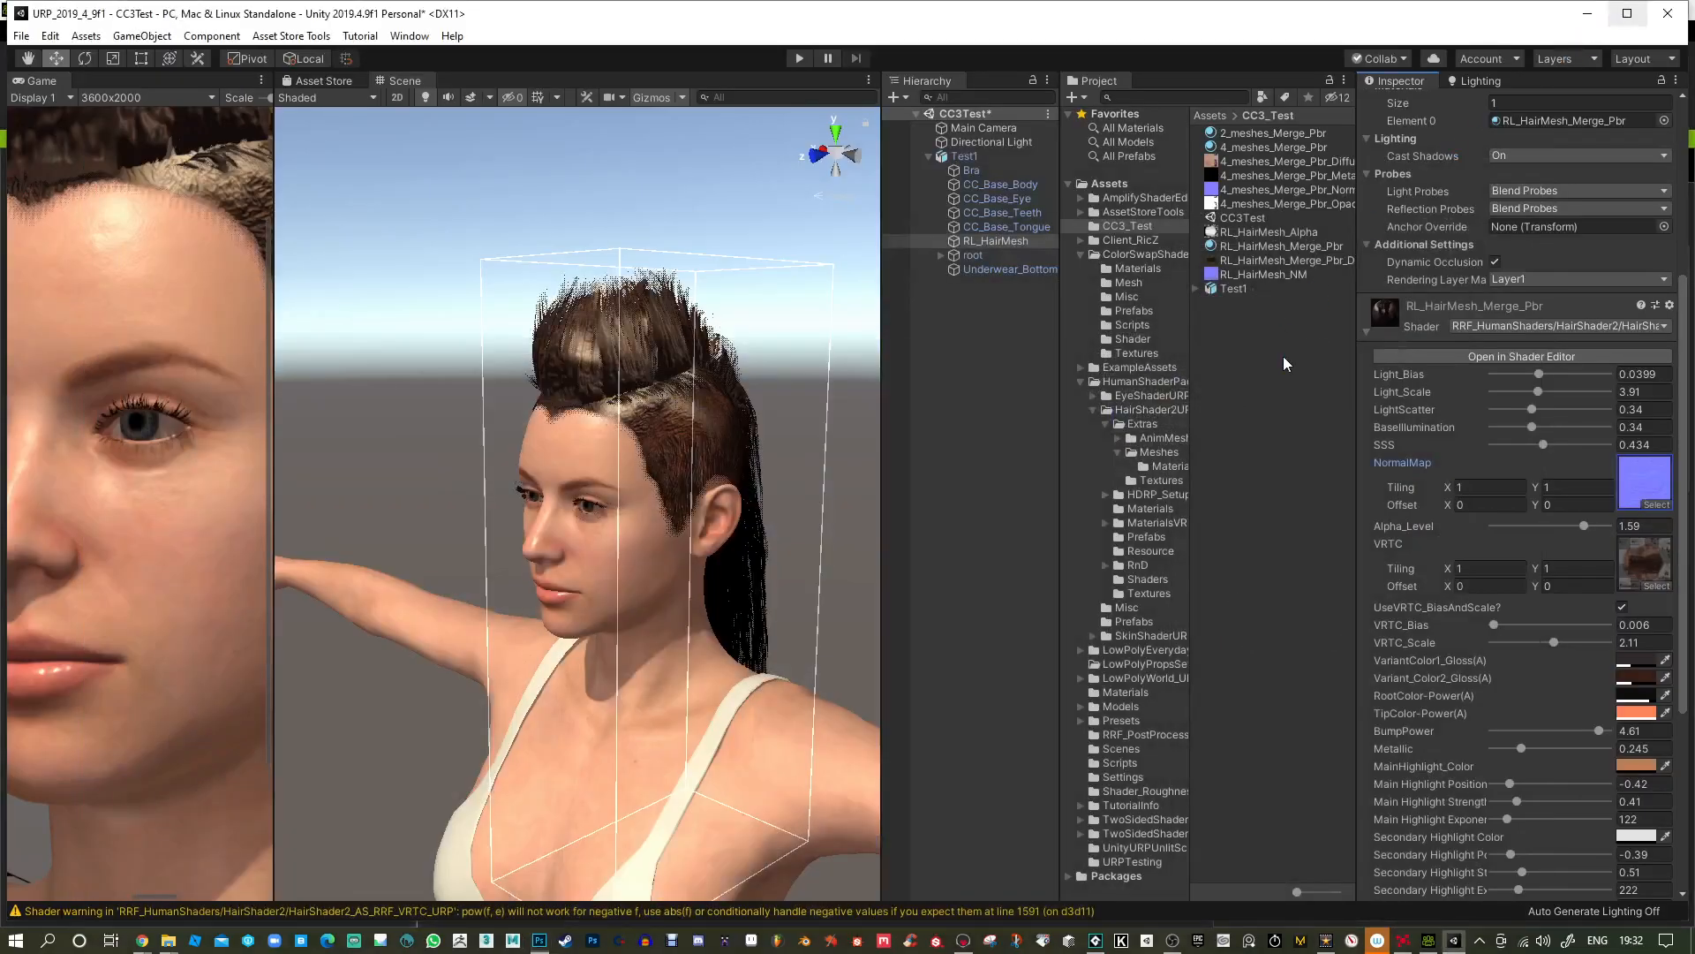
click(1264, 275)
key(Delete)
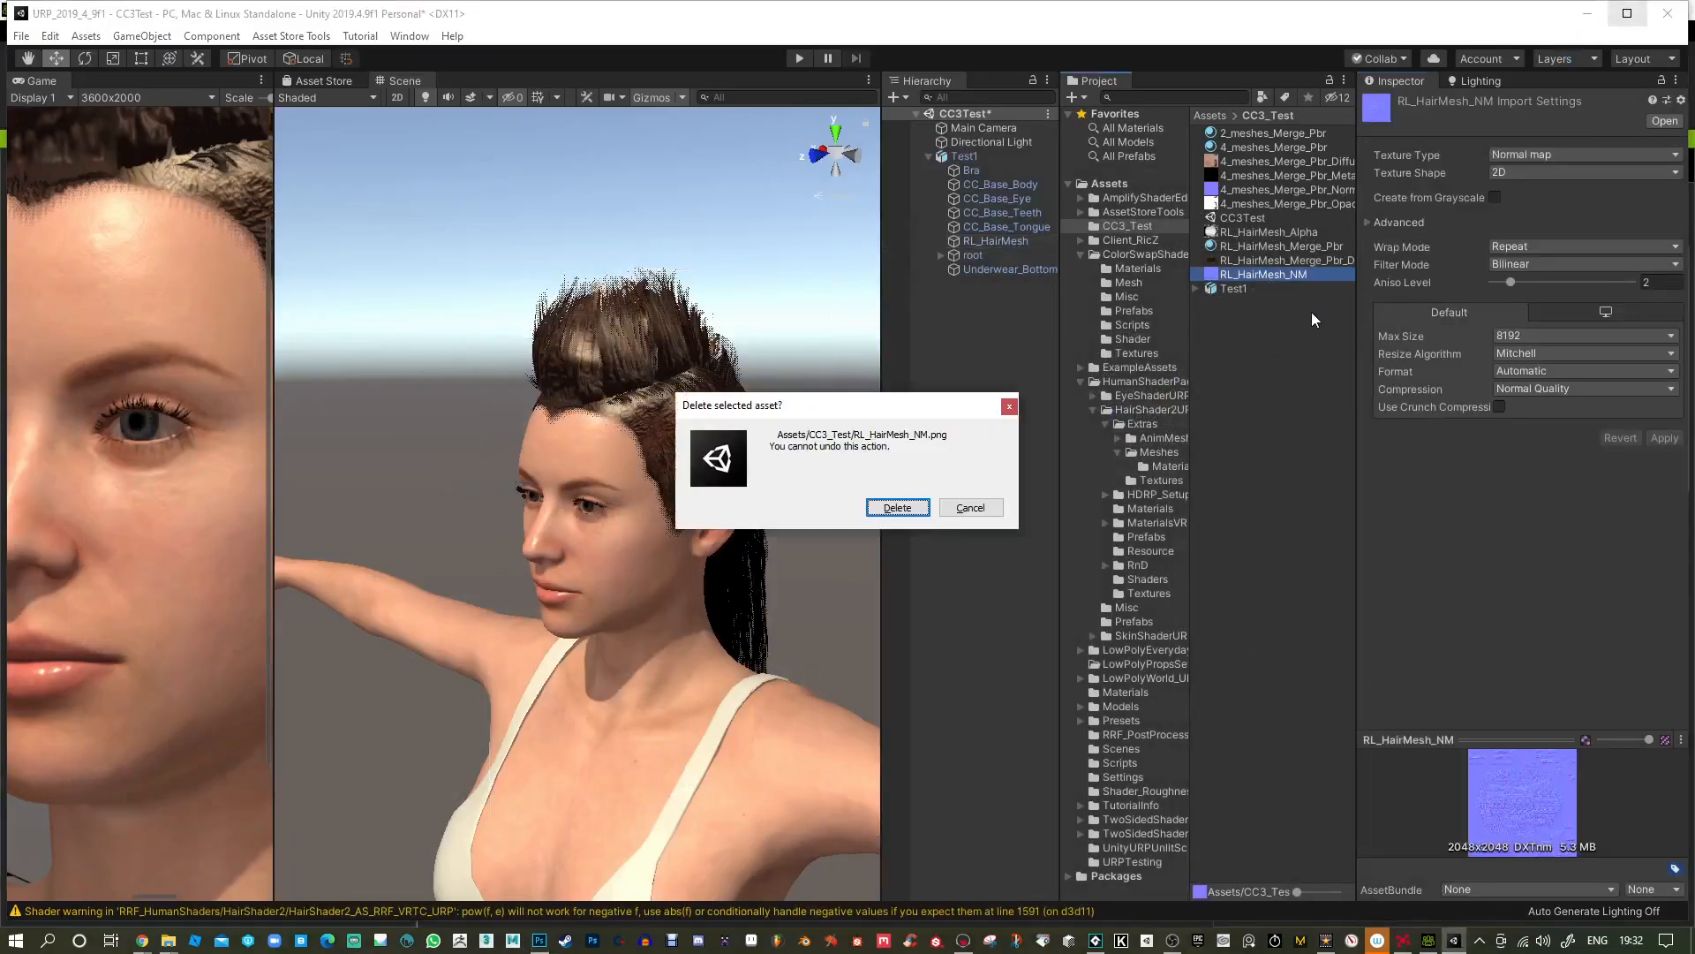
click(897, 506)
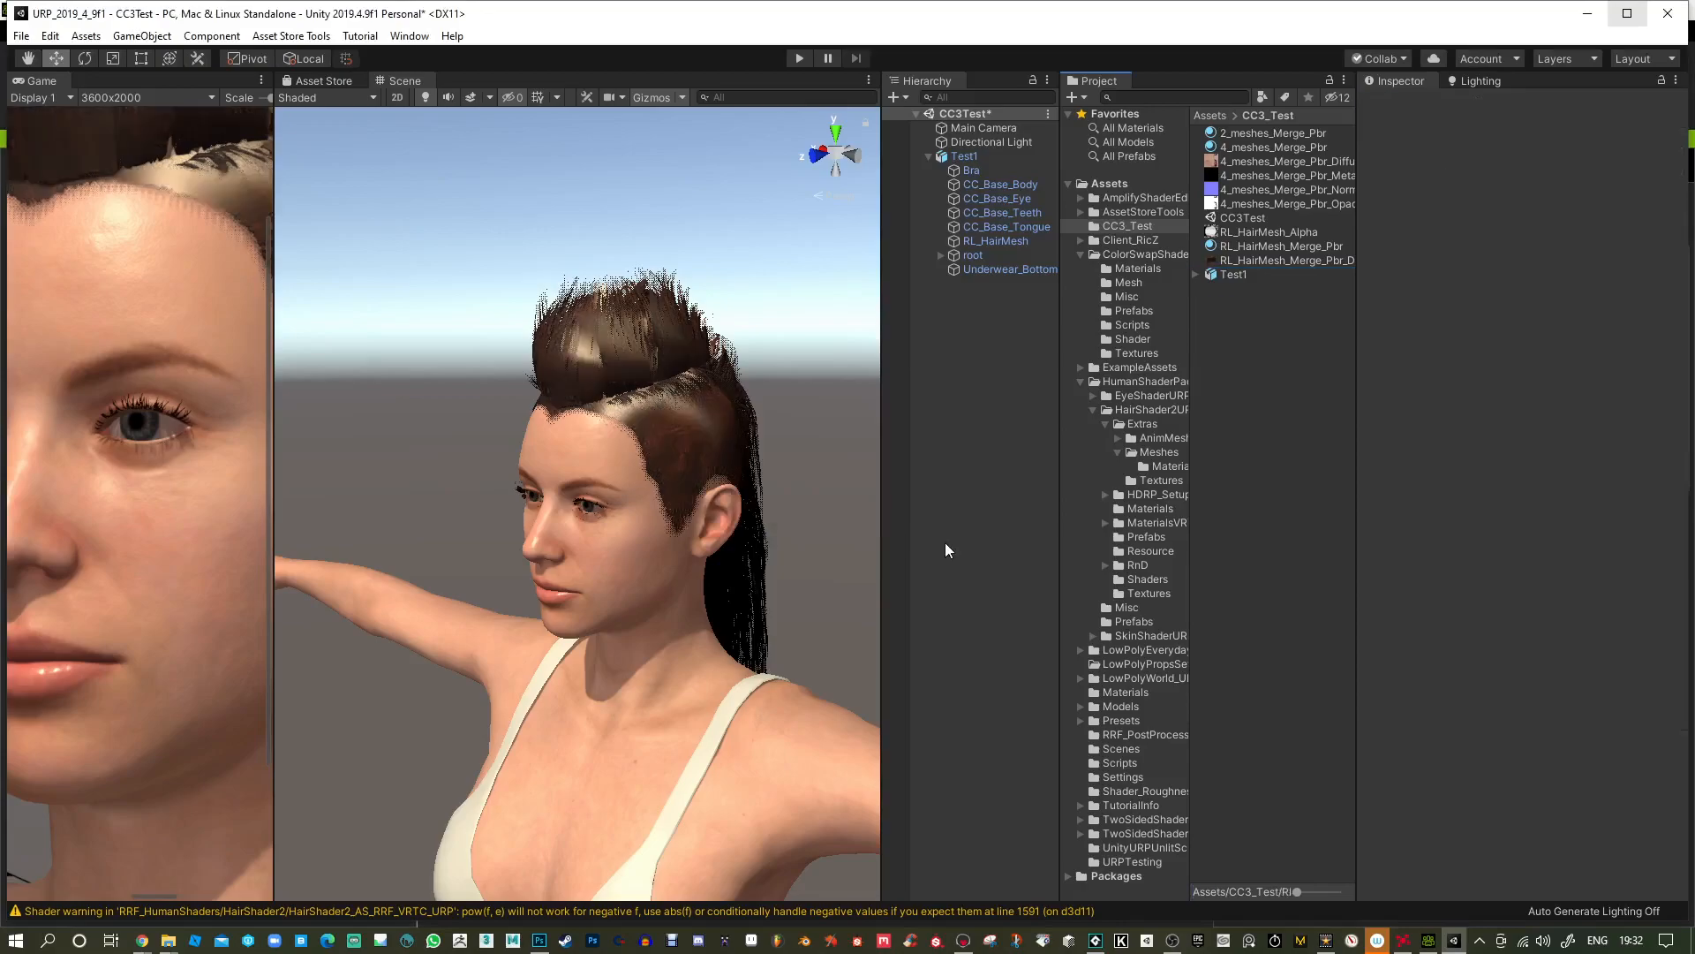
Import the new RL_HairMesh_NM.png into the CC3_Test folder and set its texture type to Normal map.
right_click(1263, 369)
click(1337, 548)
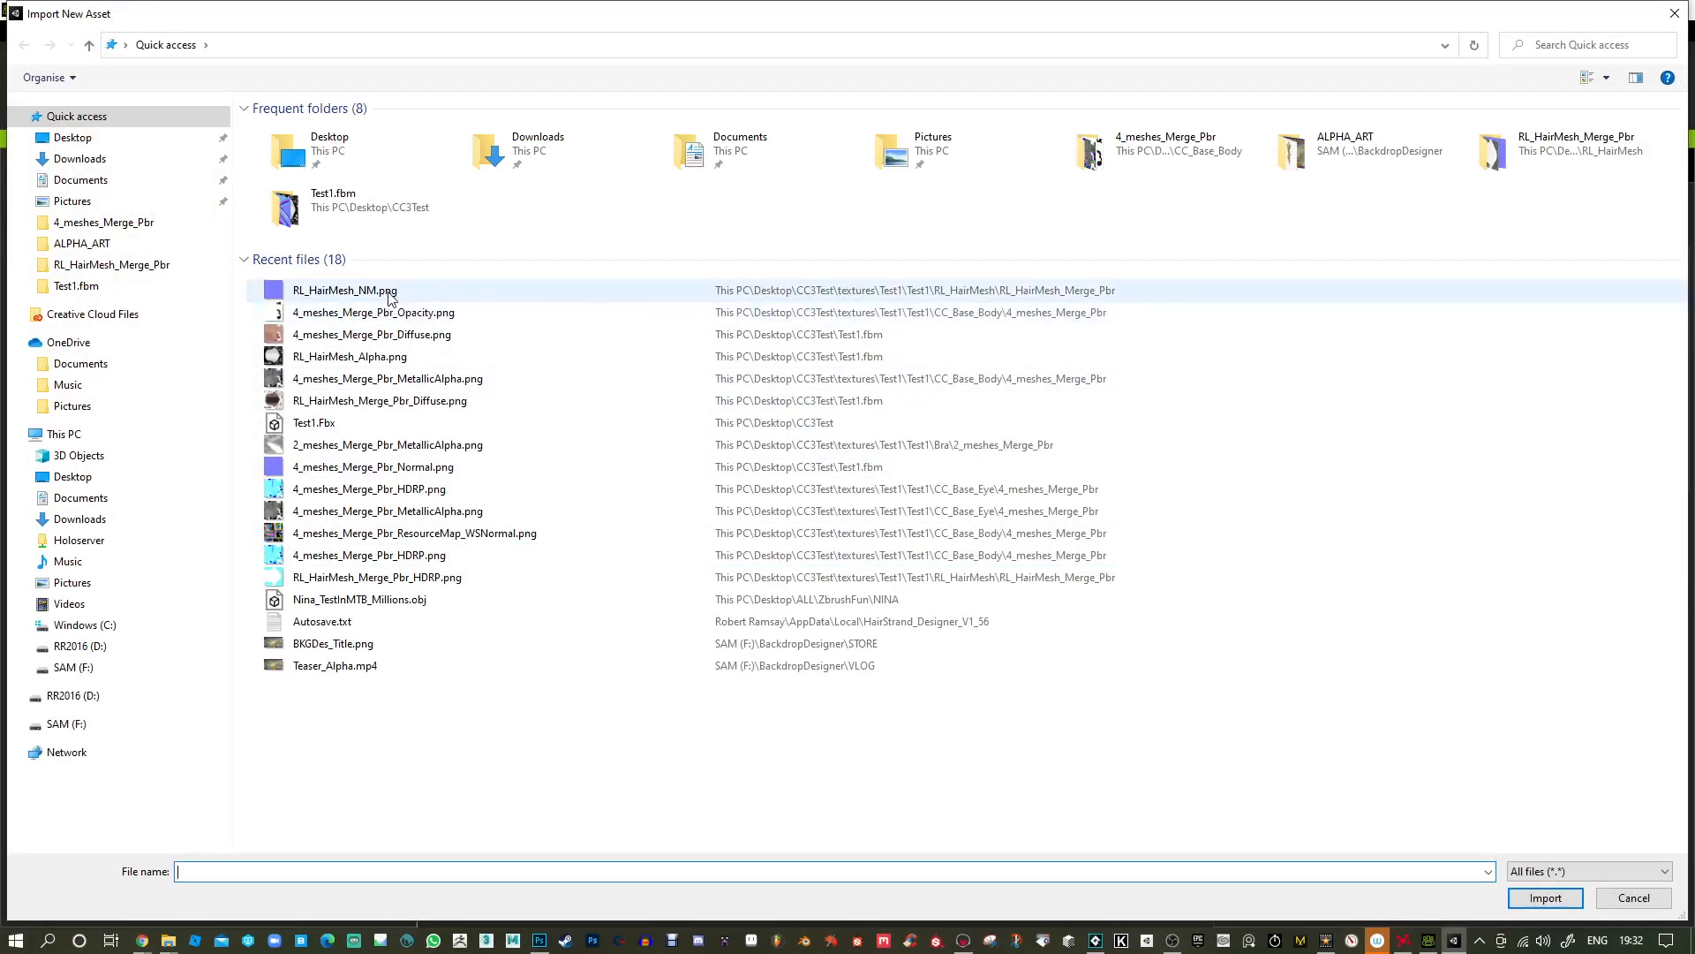
double_click(389, 291)
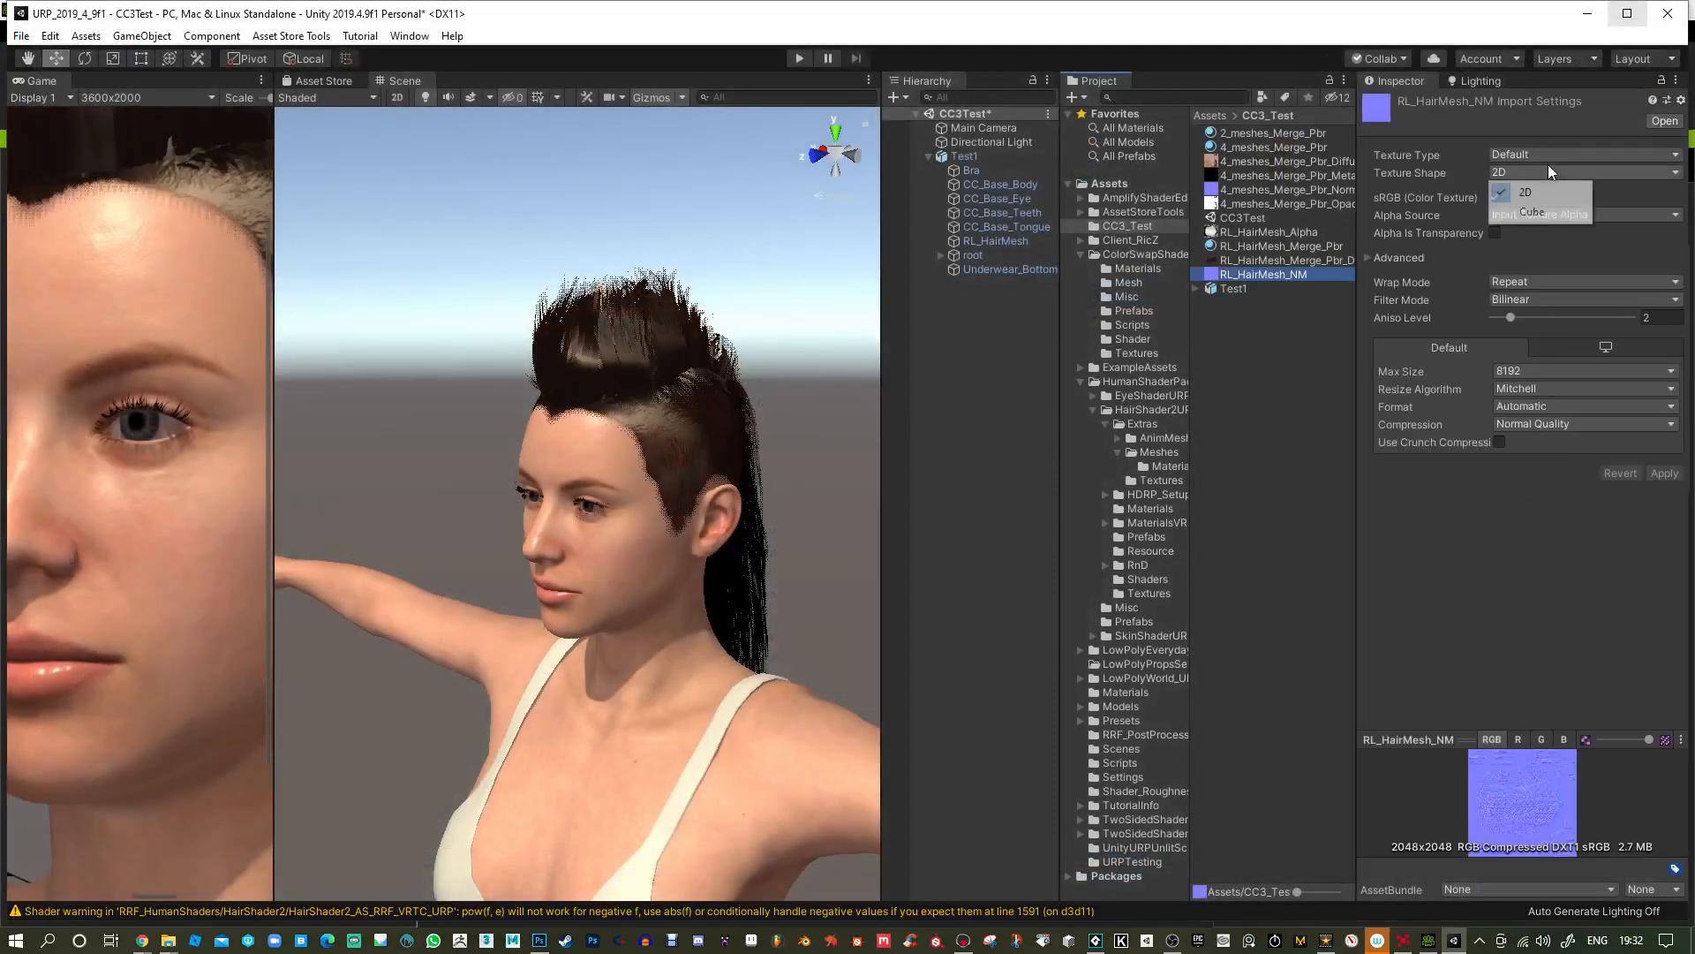
click(1551, 153)
click(1549, 194)
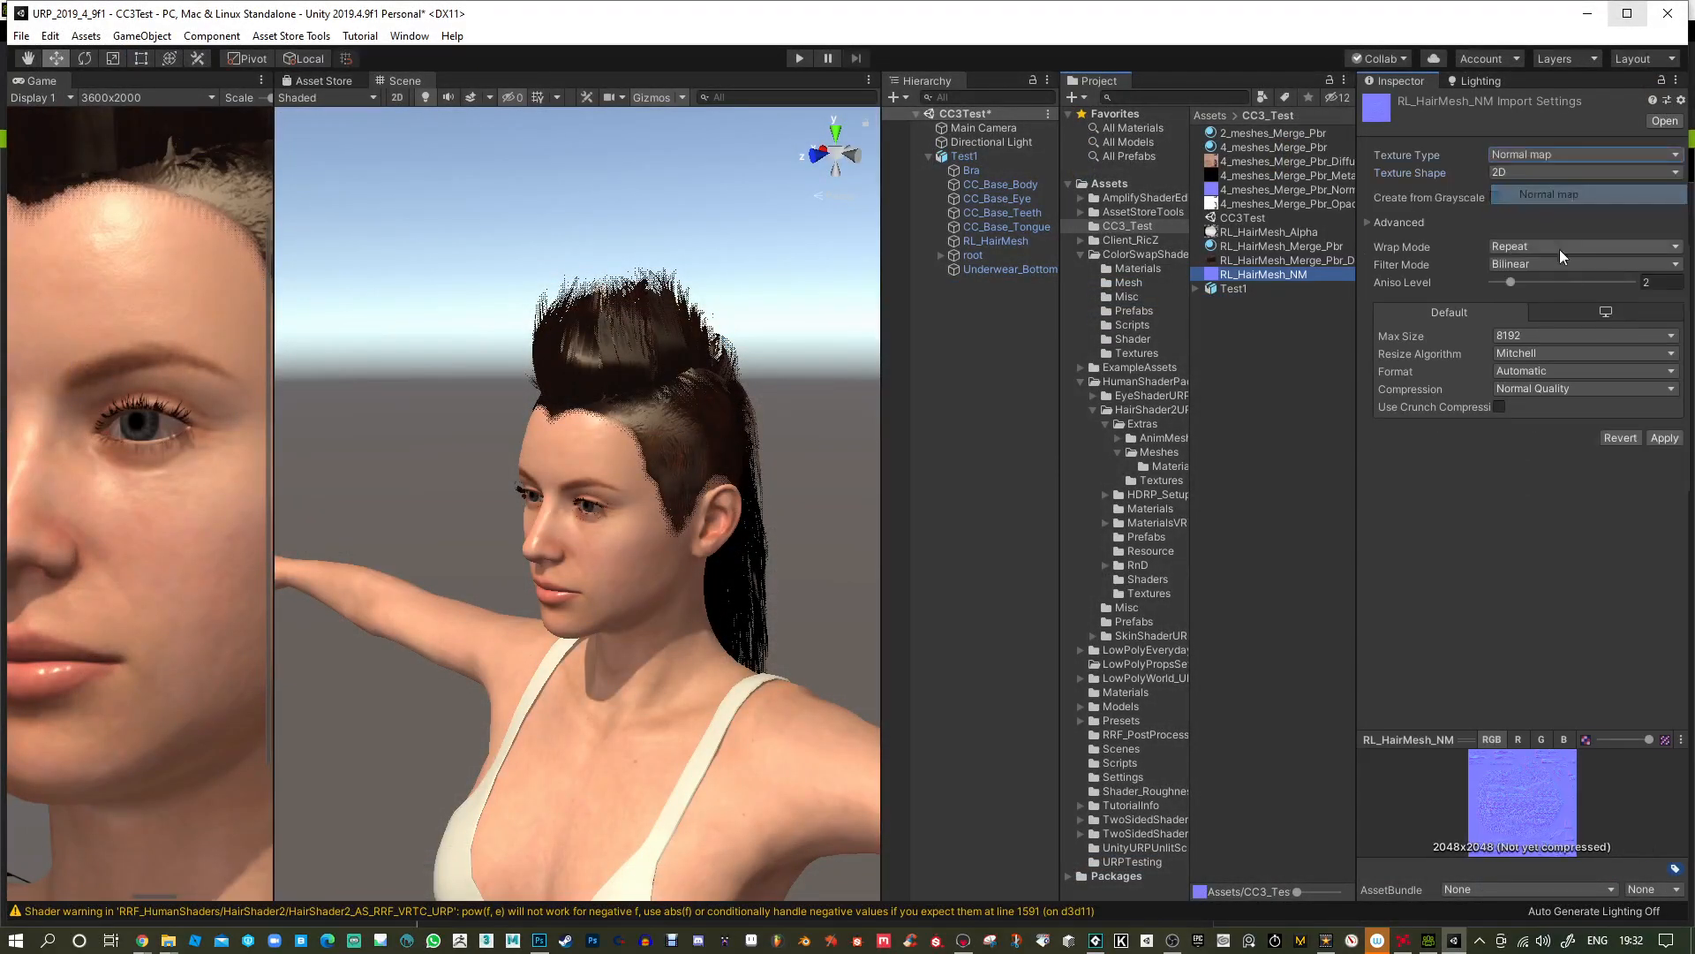
click(1665, 437)
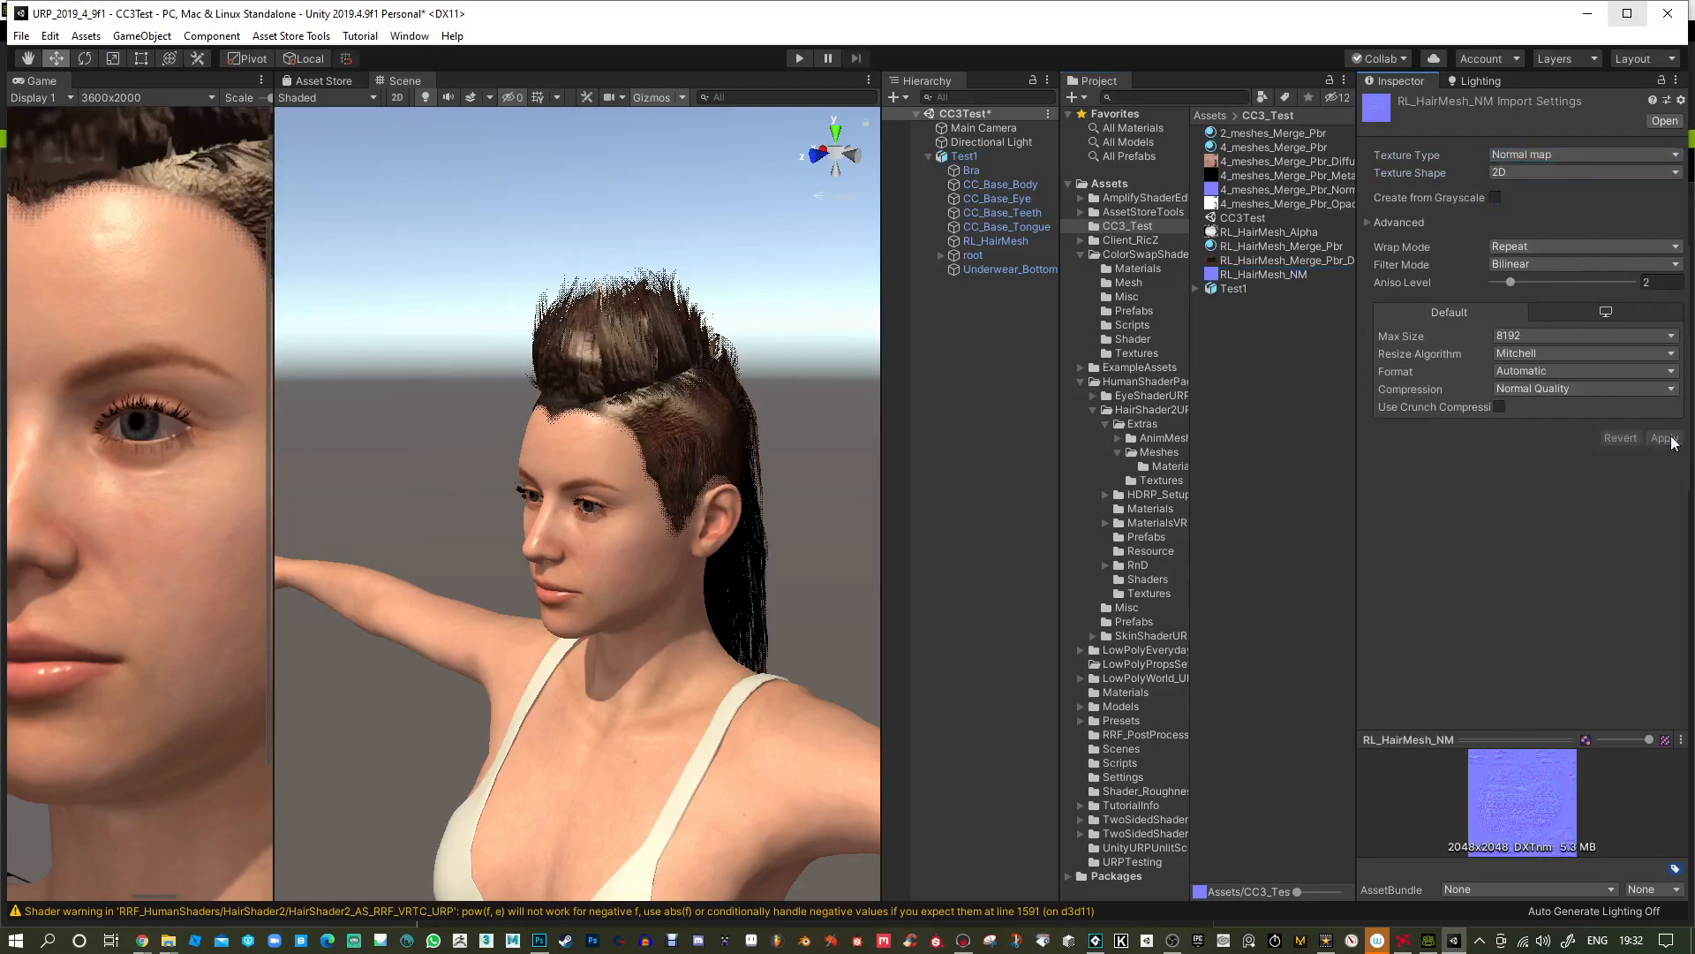
Examine the character's hair and face up close from several angles with the new normal map.
mouse_move(772, 427)
alt+mouse_down()
mouse_move(659, 407)
mouse_move(651, 566)
mouse_move(585, 303)
mouse_move(676, 309)
mouse_move(612, 586)
mouse_move(594, 492)
mouse_move(728, 770)
mouse_move(718, 674)
mouse_move(587, 352)
mouse_move(665, 383)
mouse_move(738, 334)
mouse_move(712, 507)
mouse_move(643, 549)
mouse_move(648, 638)
mouse_move(574, 539)
mouse_move(512, 497)
mouse_move(516, 511)
alt+mouse_up()
scroll(585, 304, up, 6)
alt+middle_drag(515, 511, 617, 447)
alt+drag(607, 530, 657, 451)
alt+right_drag(655, 432, 658, 538)
alt+drag(658, 539, 761, 572)
alt+middle_drag(737, 605, 707, 451)
alt+drag(708, 450, 837, 426)
alt+right_drag(821, 432, 808, 538)
alt+middle_drag(706, 433, 702, 530)
alt+right_drag(688, 508, 666, 556)
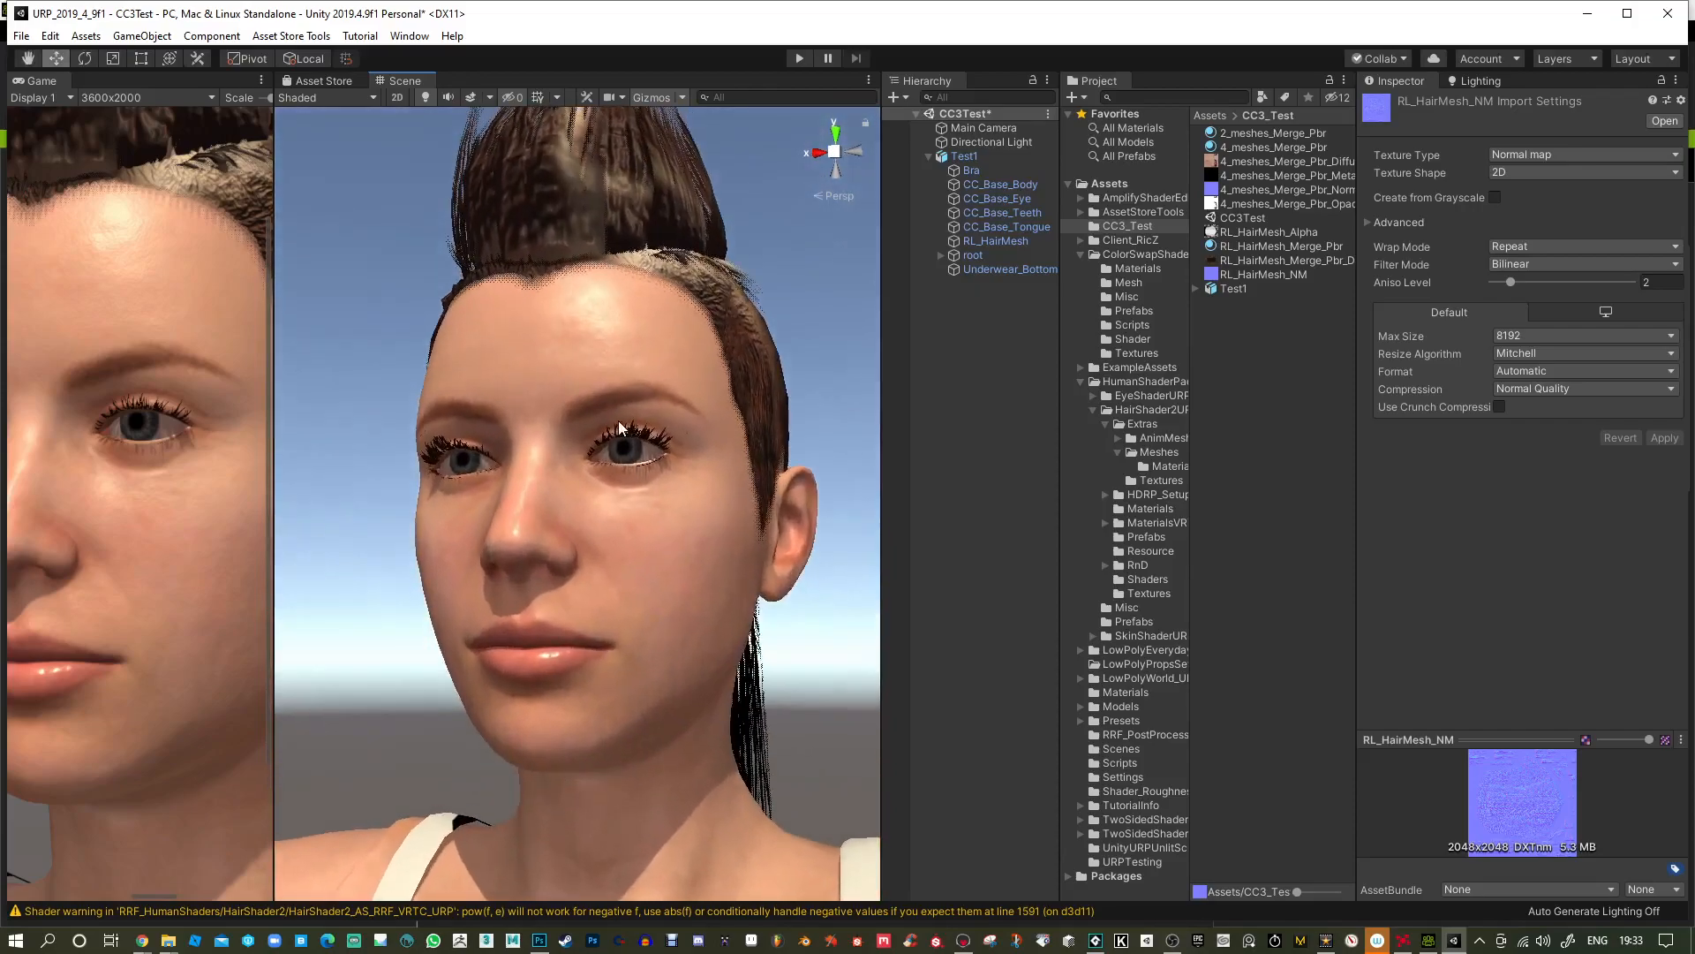
Select the CC_Base_Eye mesh and expand the rig from root through hip, waist and spine down to the children of CC_Base_Spine02.
click(624, 449)
click(940, 255)
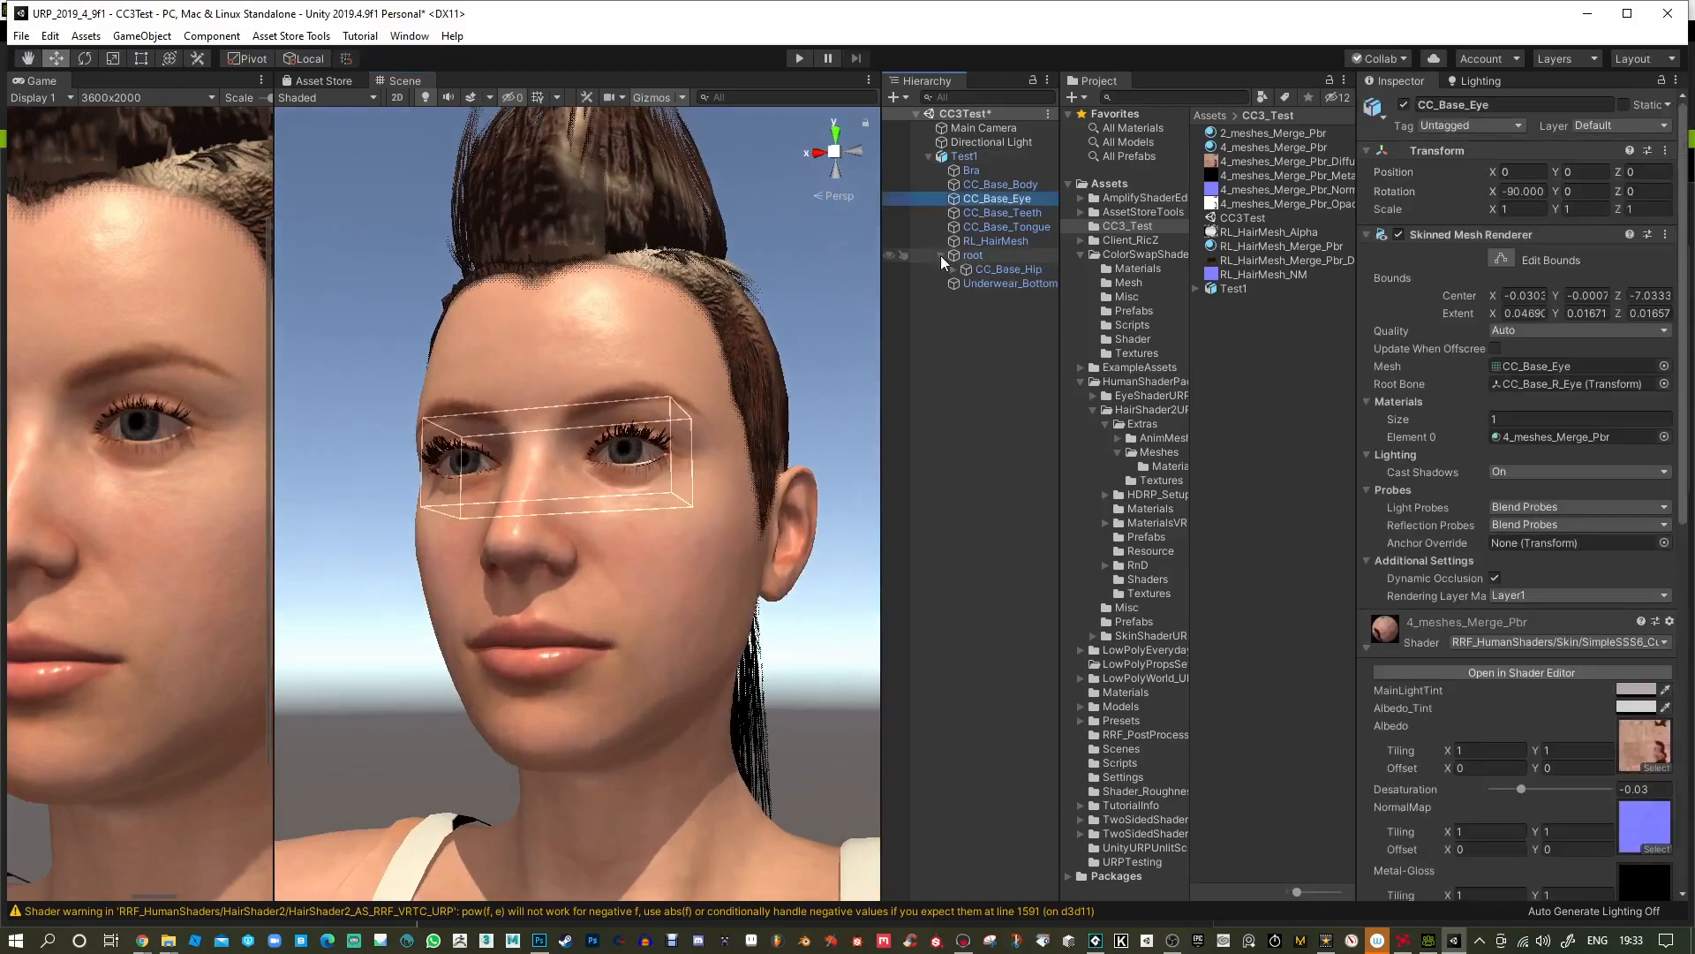
click(952, 270)
click(966, 298)
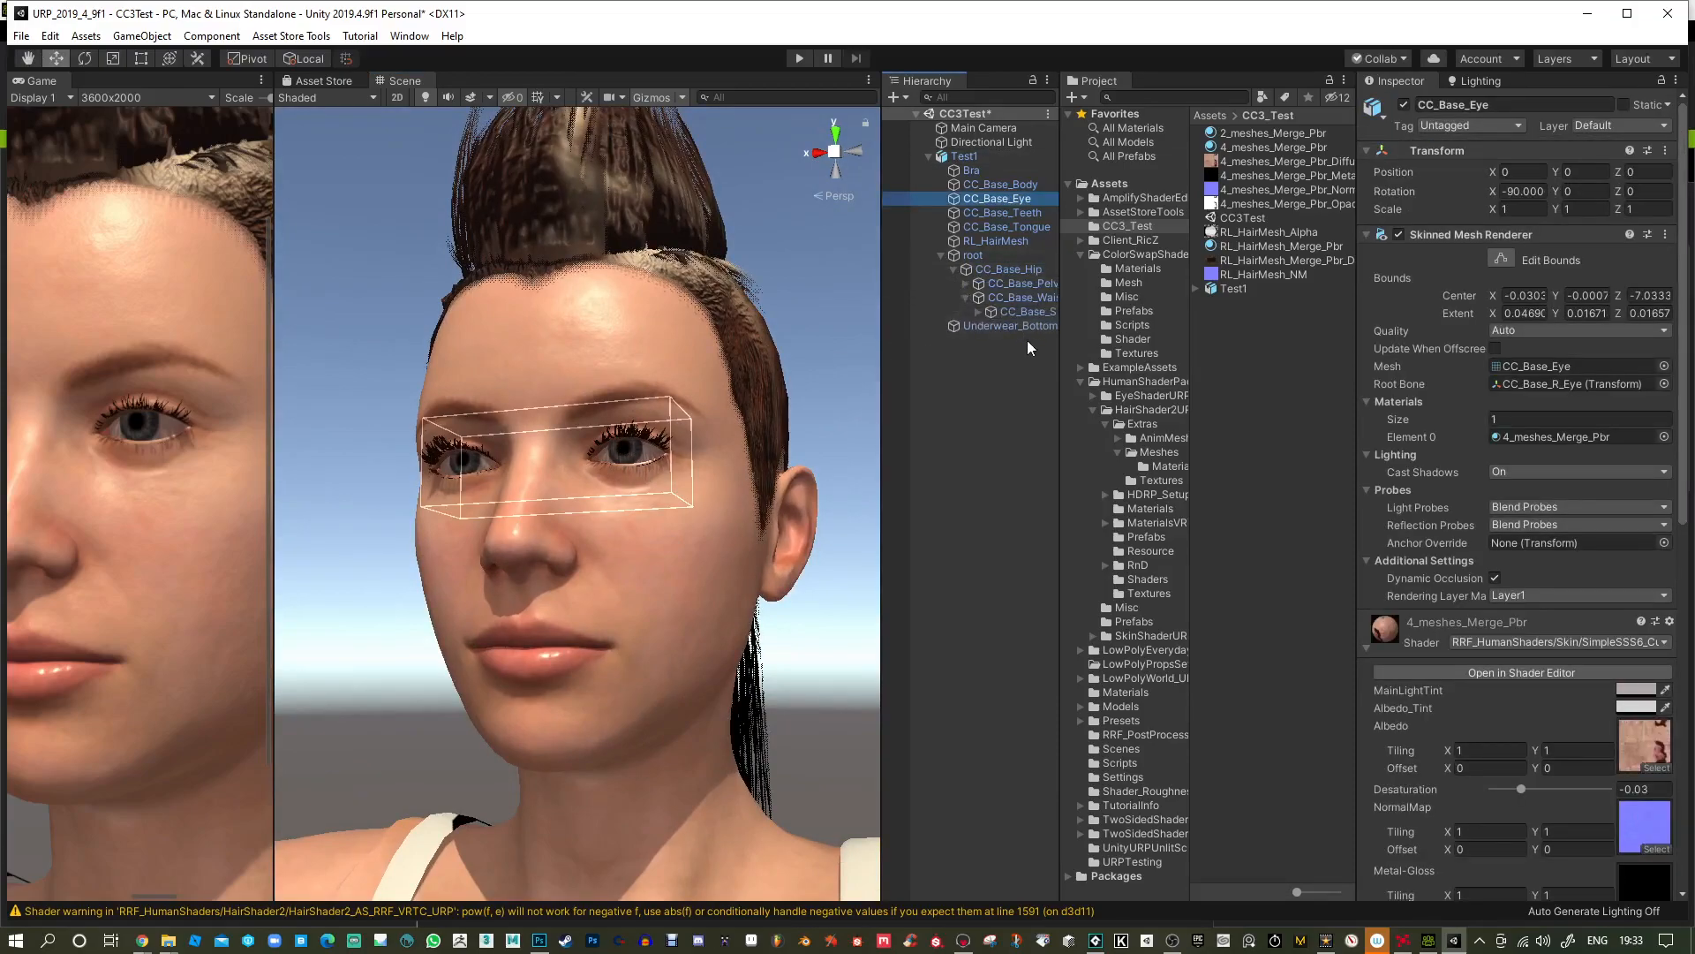
drag(1059, 349, 1301, 348)
click(978, 312)
click(990, 325)
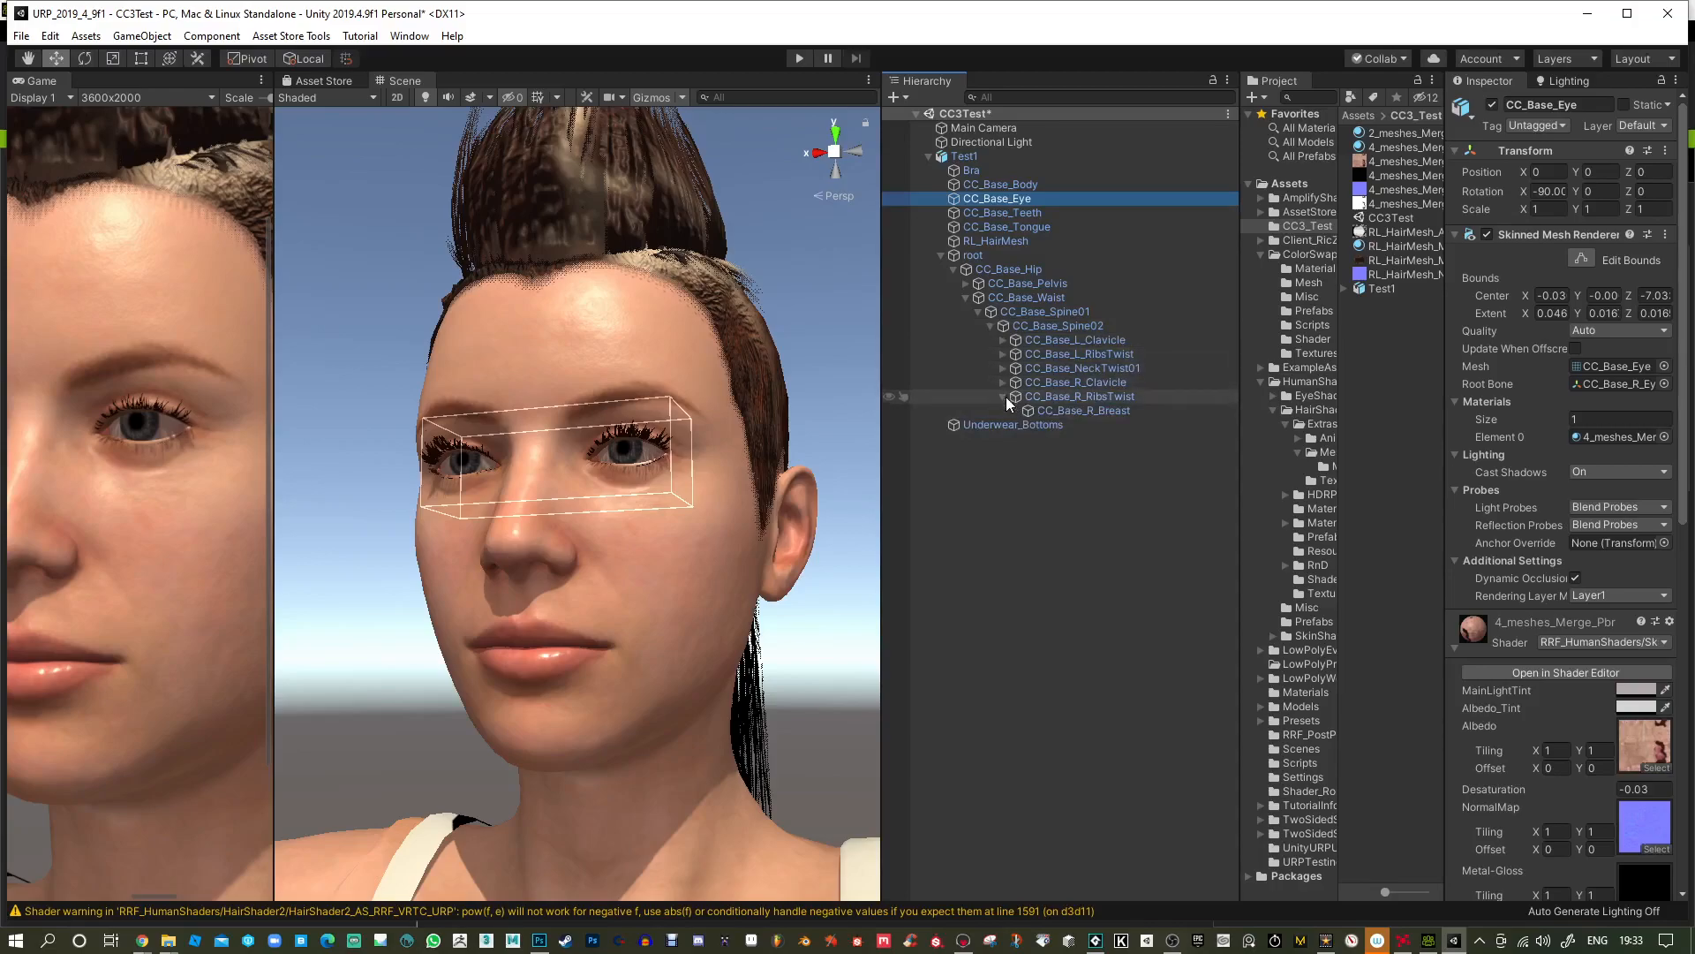
Expand the neck and head bones down to CC_Base_FacialBone's children and select the CC_Base_R_Eye bone.
click(1003, 340)
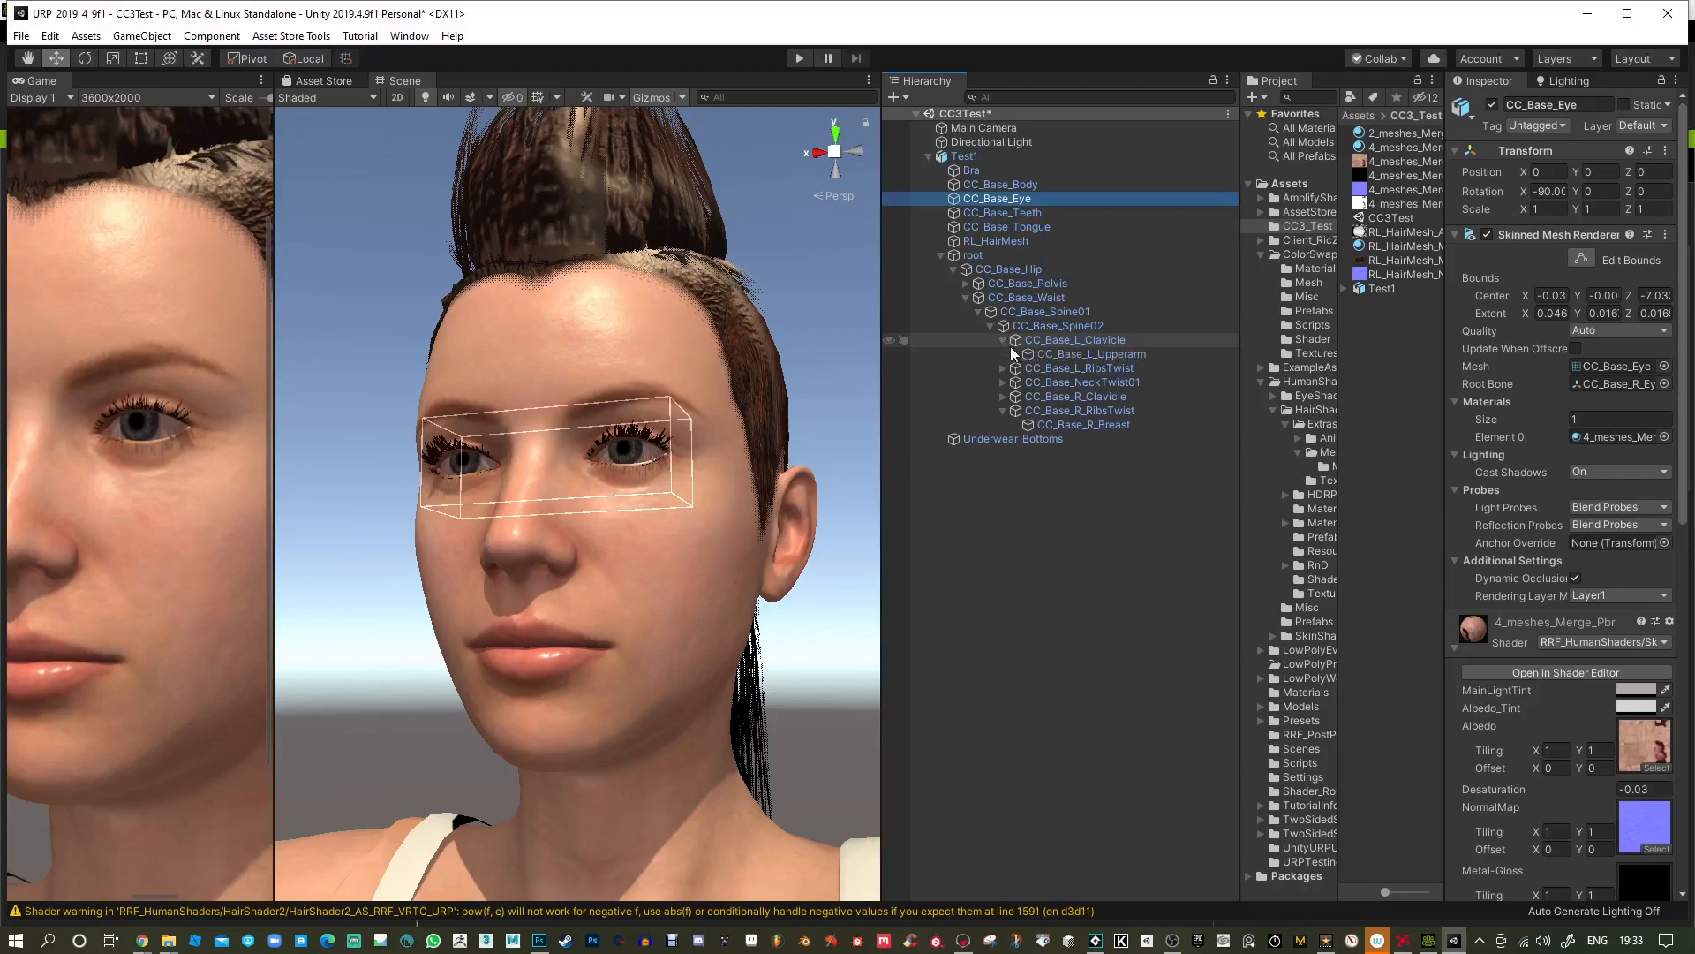
click(1003, 382)
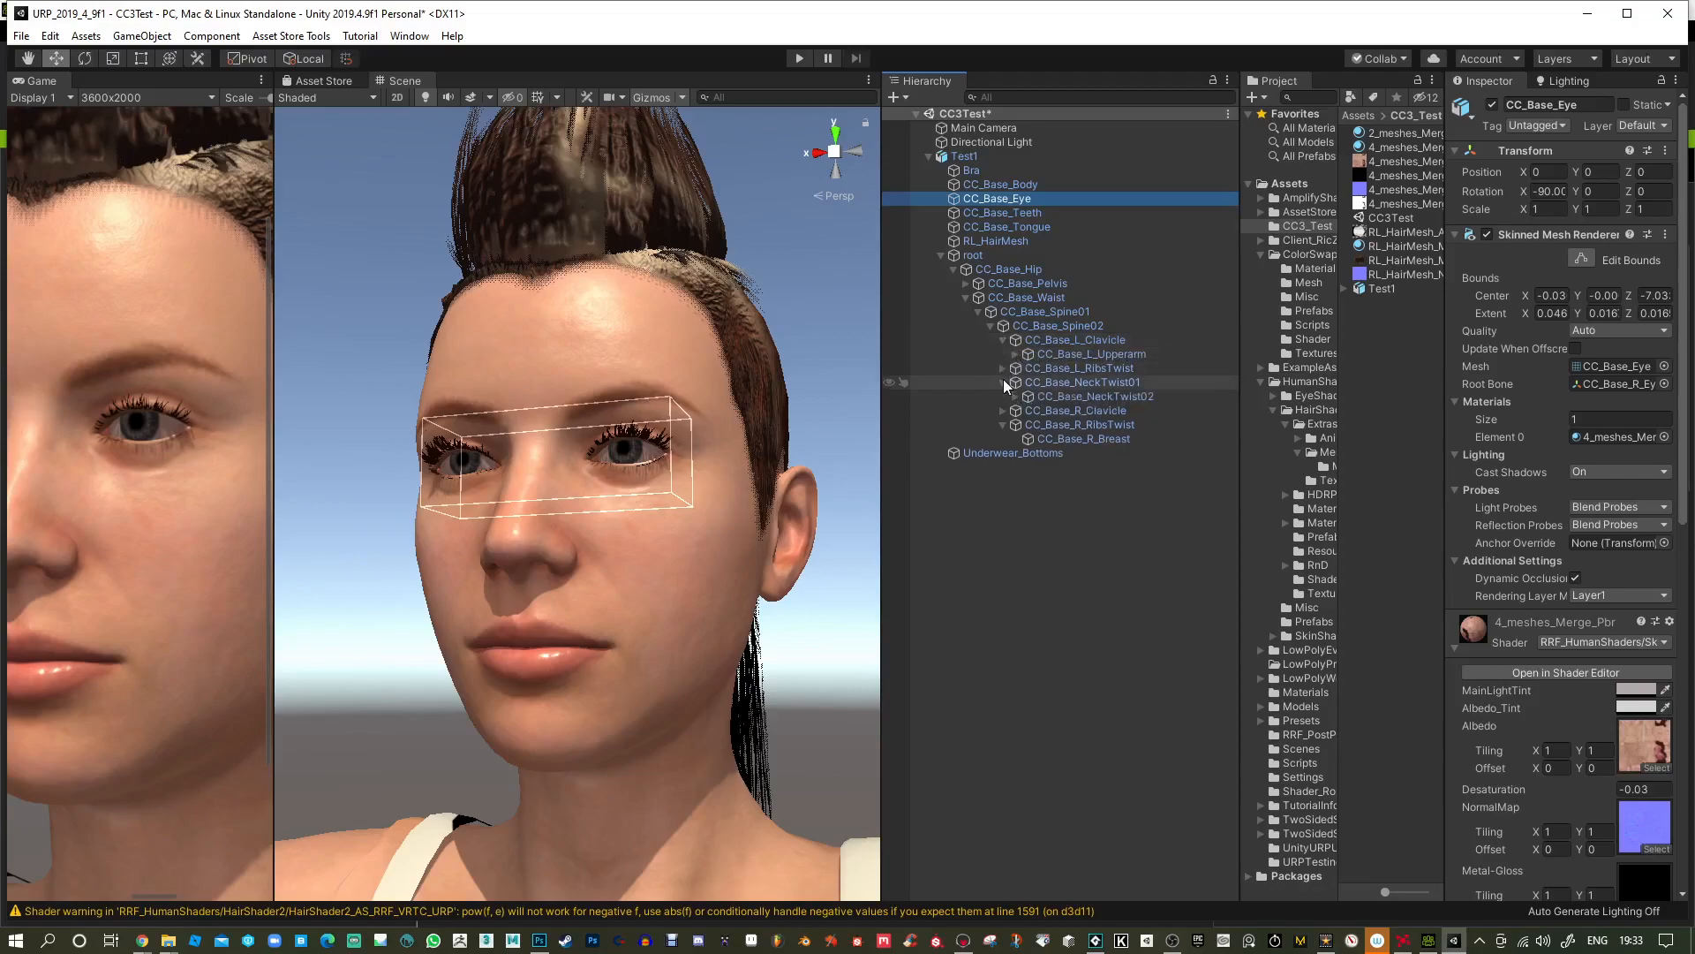
click(1016, 396)
click(1028, 411)
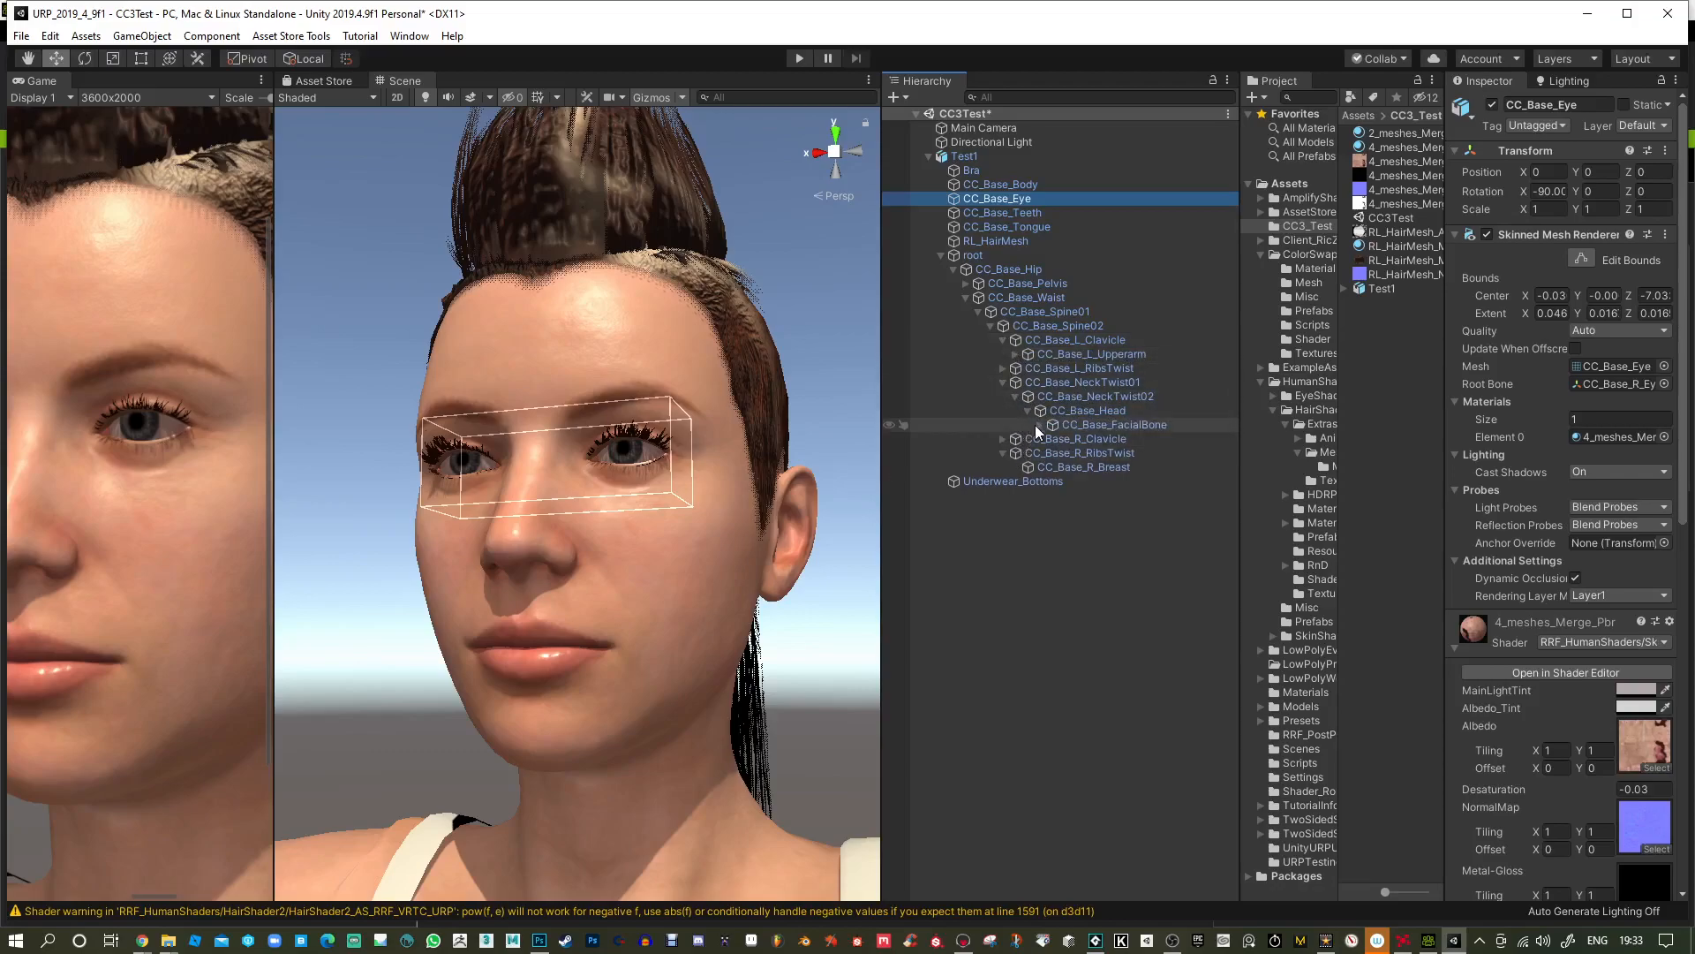
click(1038, 425)
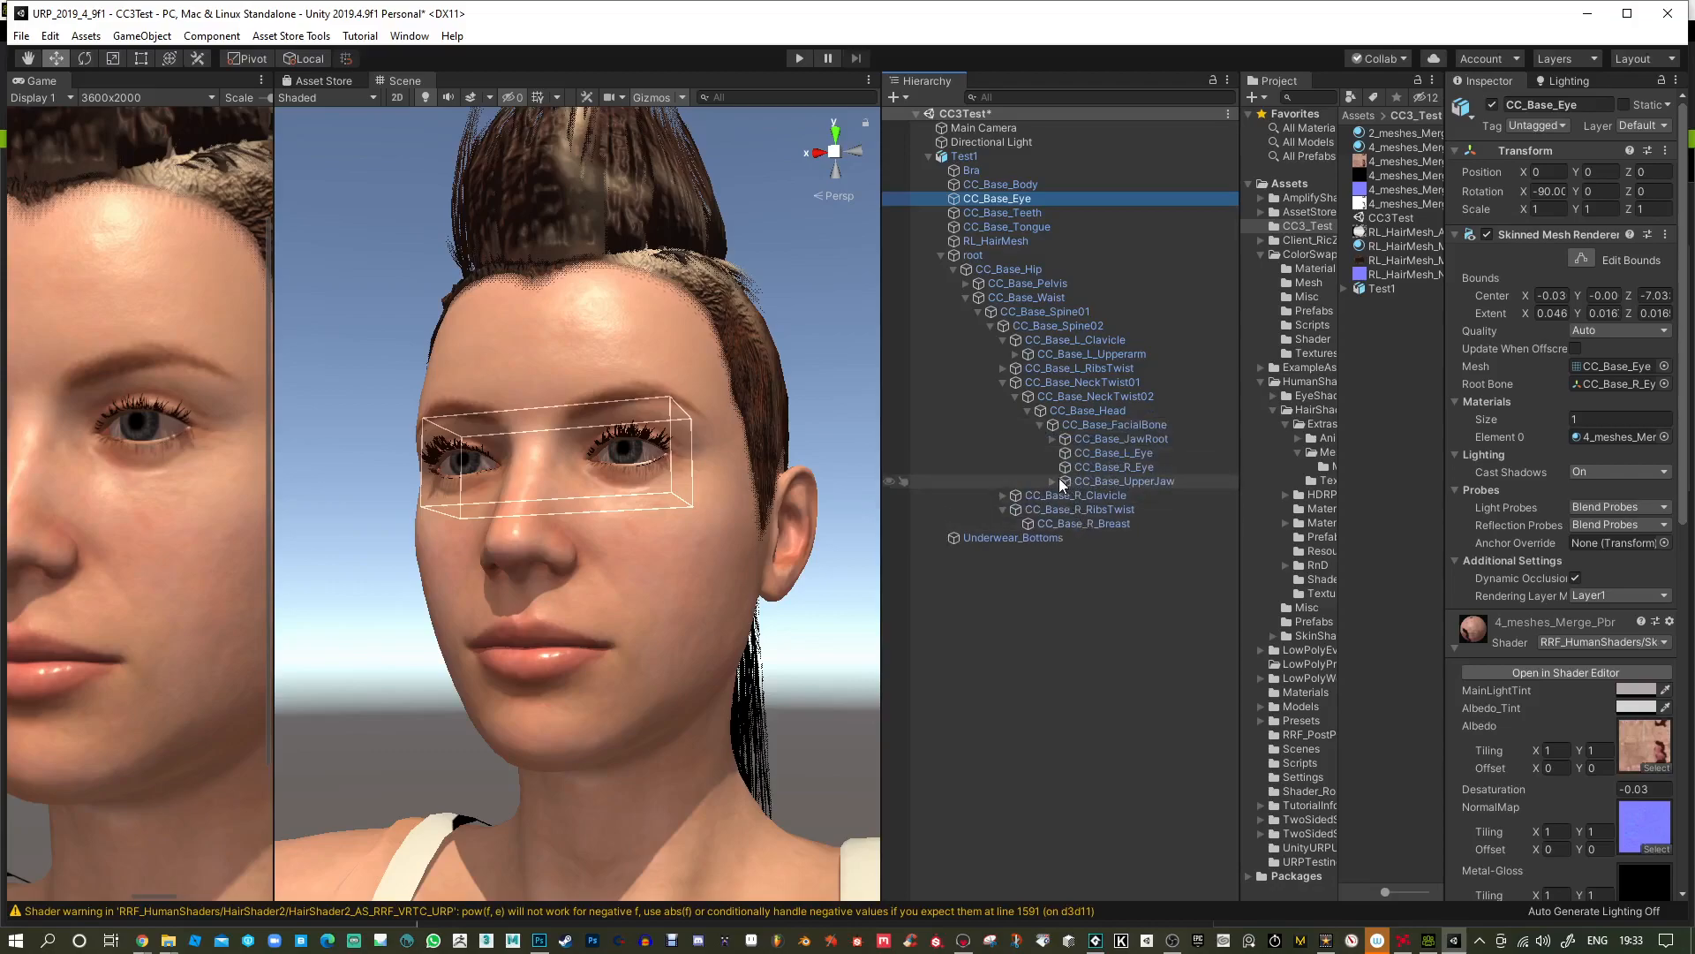
click(1056, 481)
click(1052, 482)
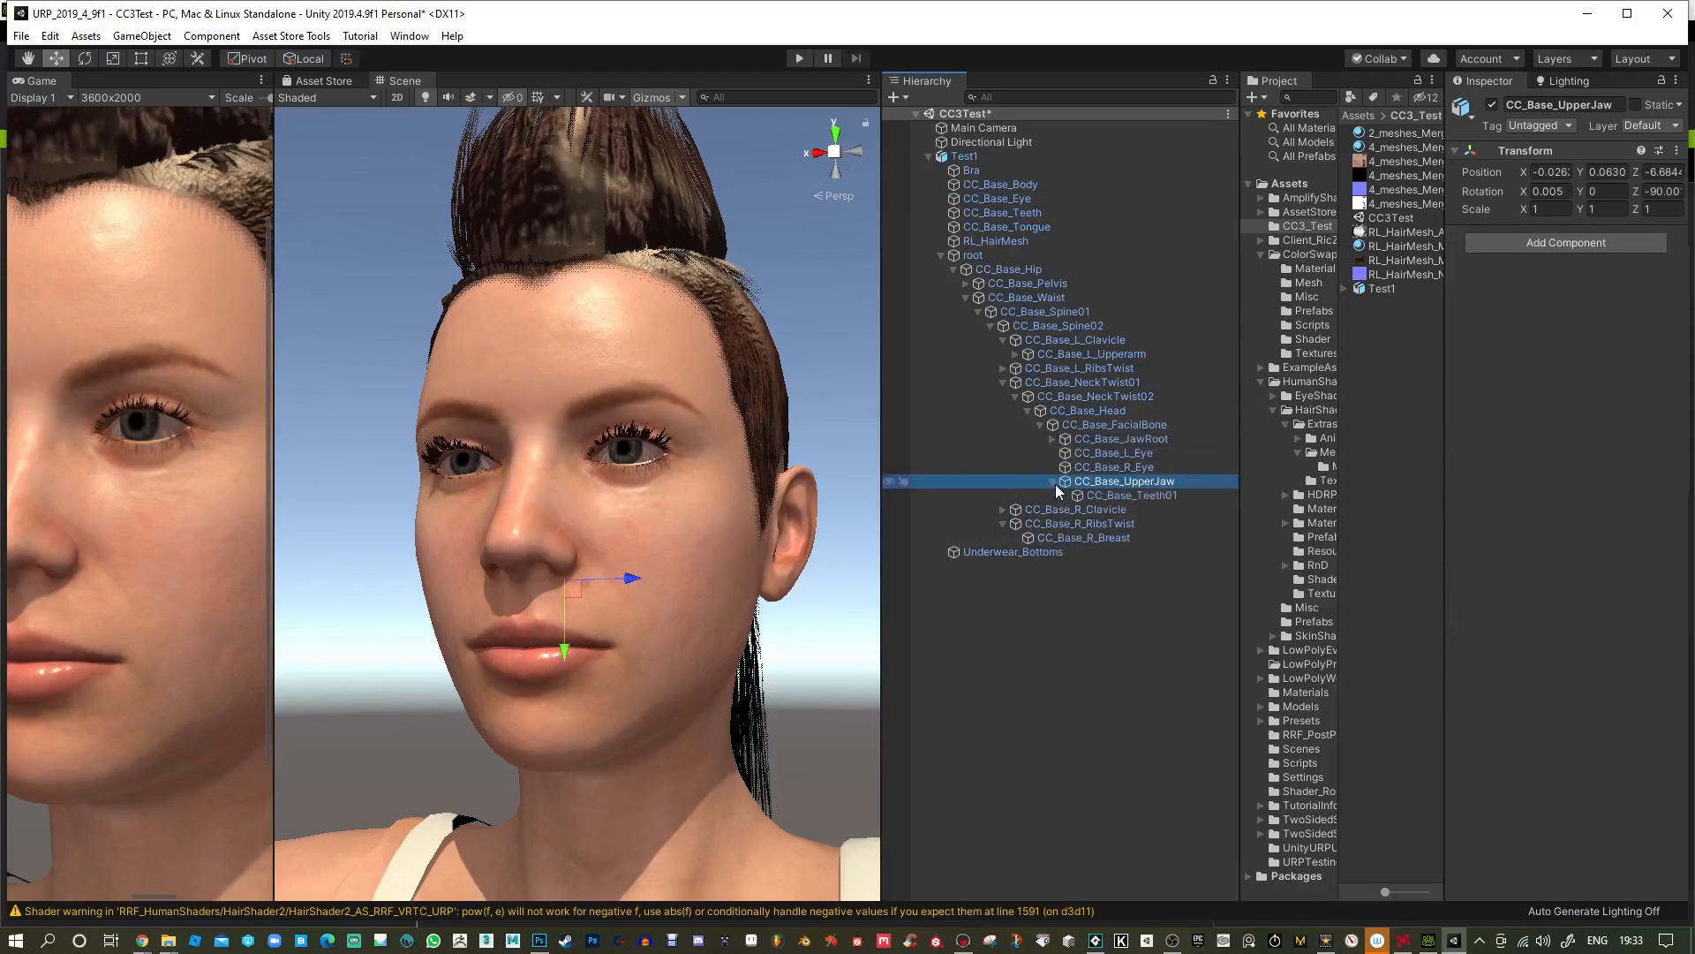
click(1139, 467)
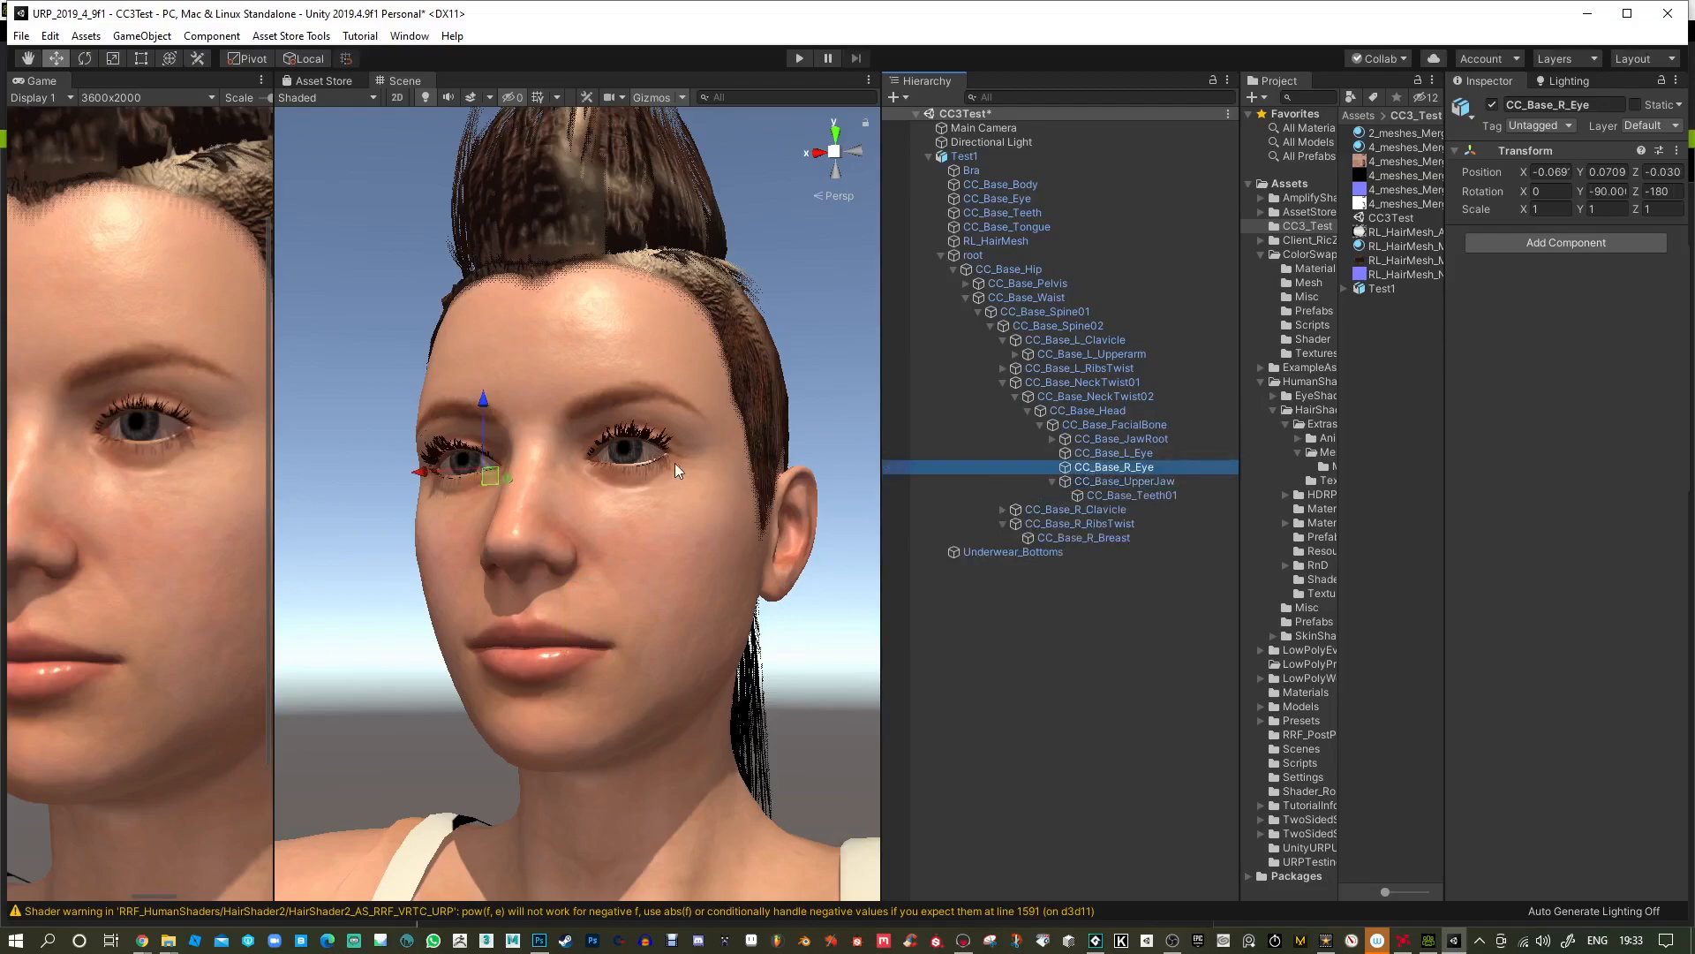
Test the CC_Base_L_Eye and CC_Base_R_Eye bones by deactivating and reactivating them.
ctrl+click(1119, 453)
click(1492, 105)
click(1492, 105)
click(1144, 455)
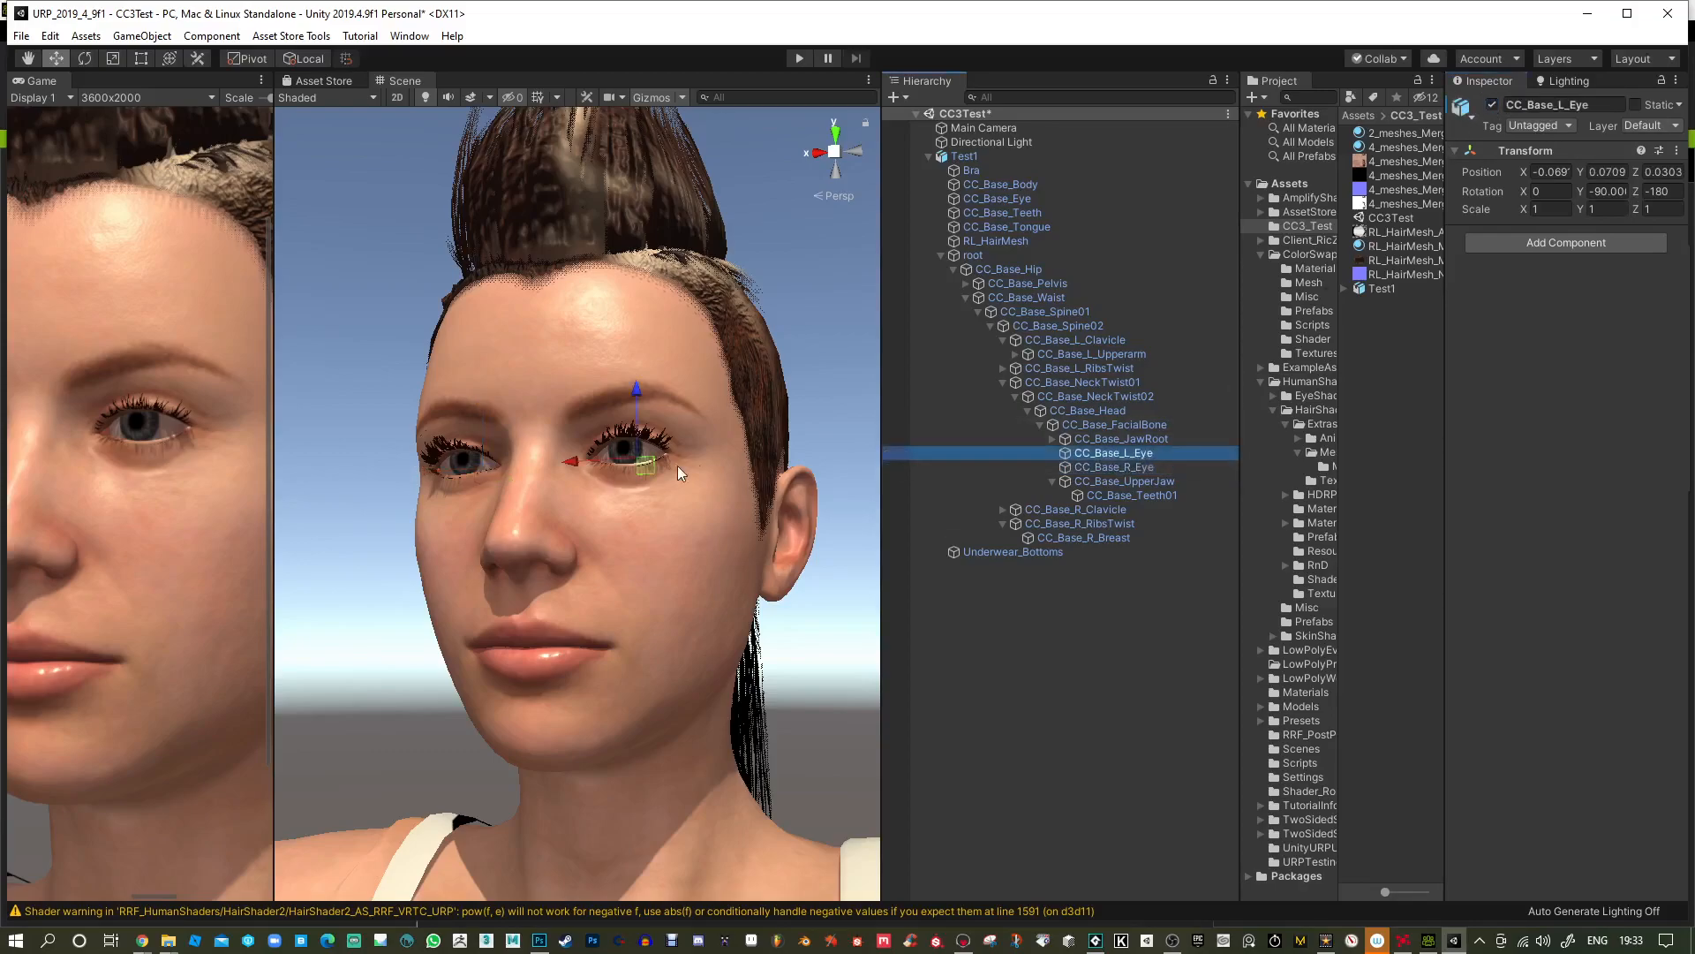
mouse_move(636, 388)
mouse_down()
mouse_move(642, 364)
mouse_move(654, 414)
mouse_up()
ctrl+click(1119, 467)
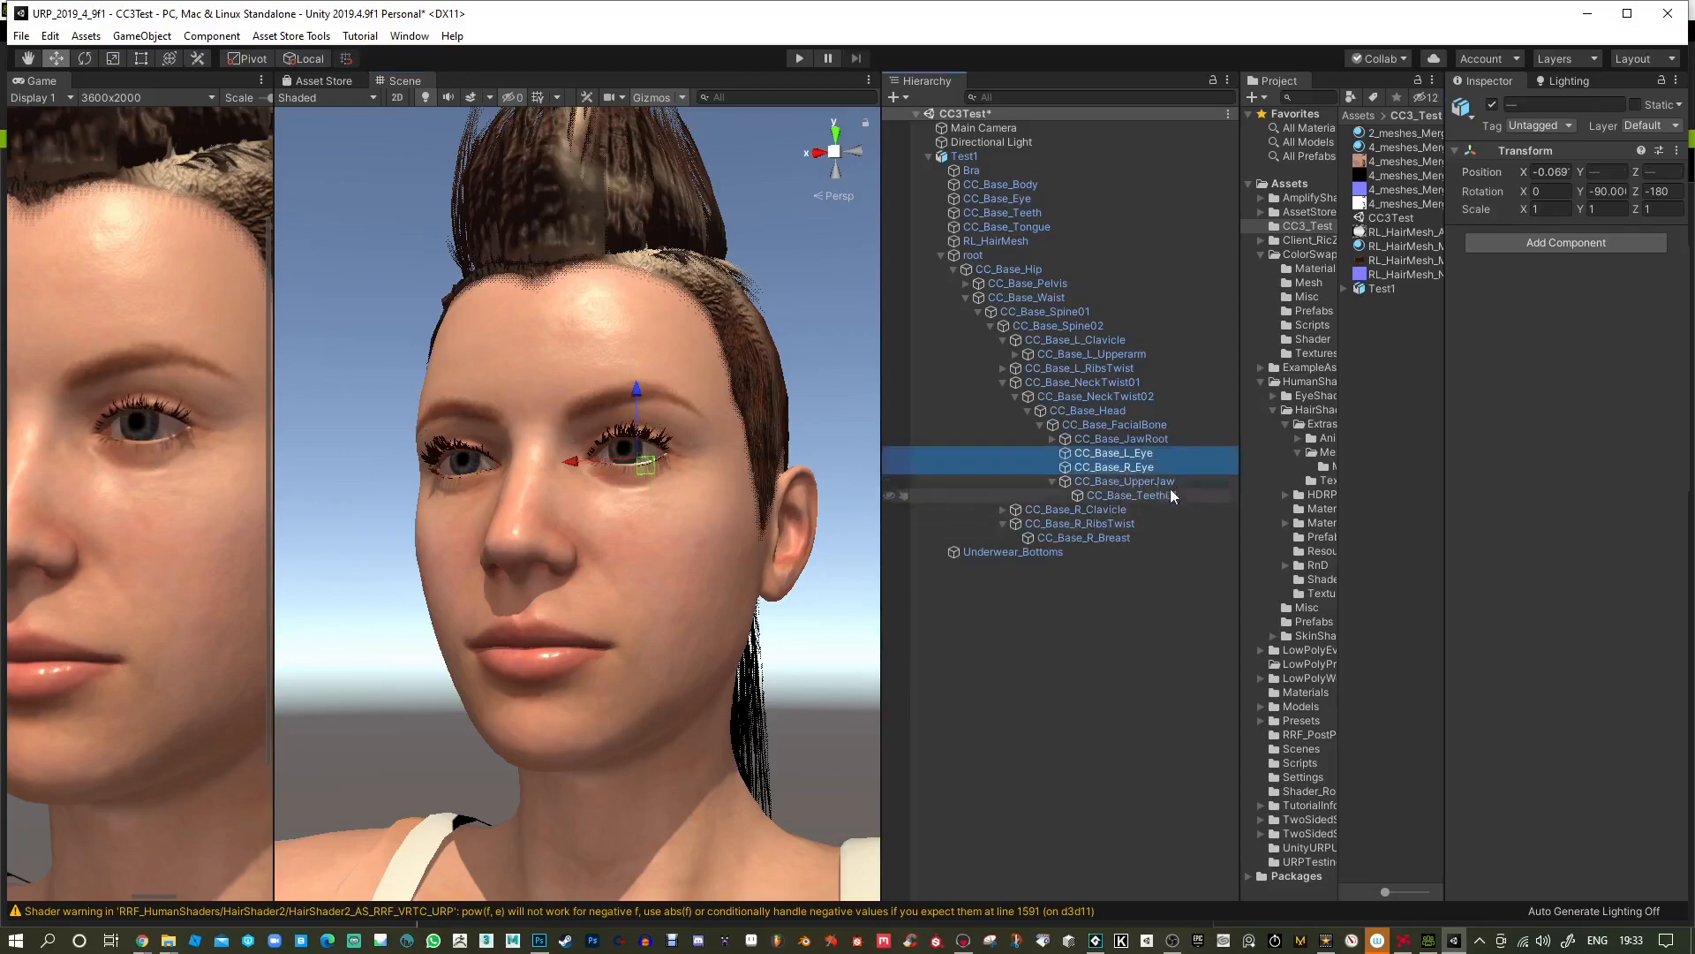
click(1492, 106)
click(1493, 106)
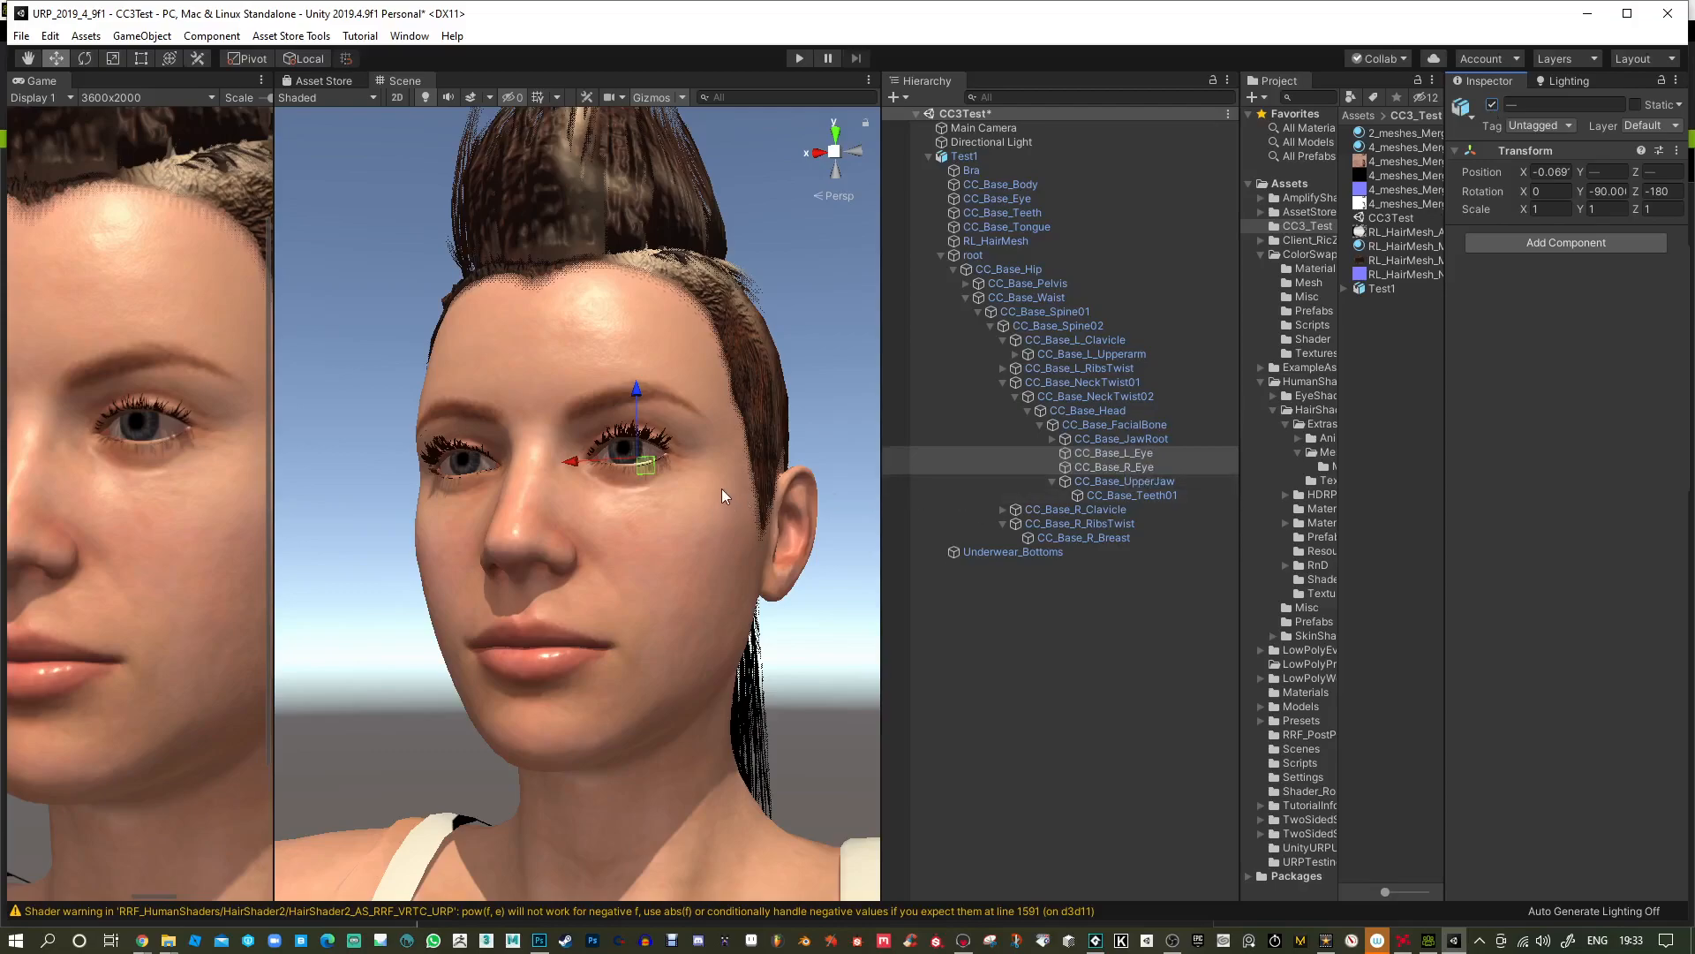
click(1098, 452)
ctrl+click(1101, 466)
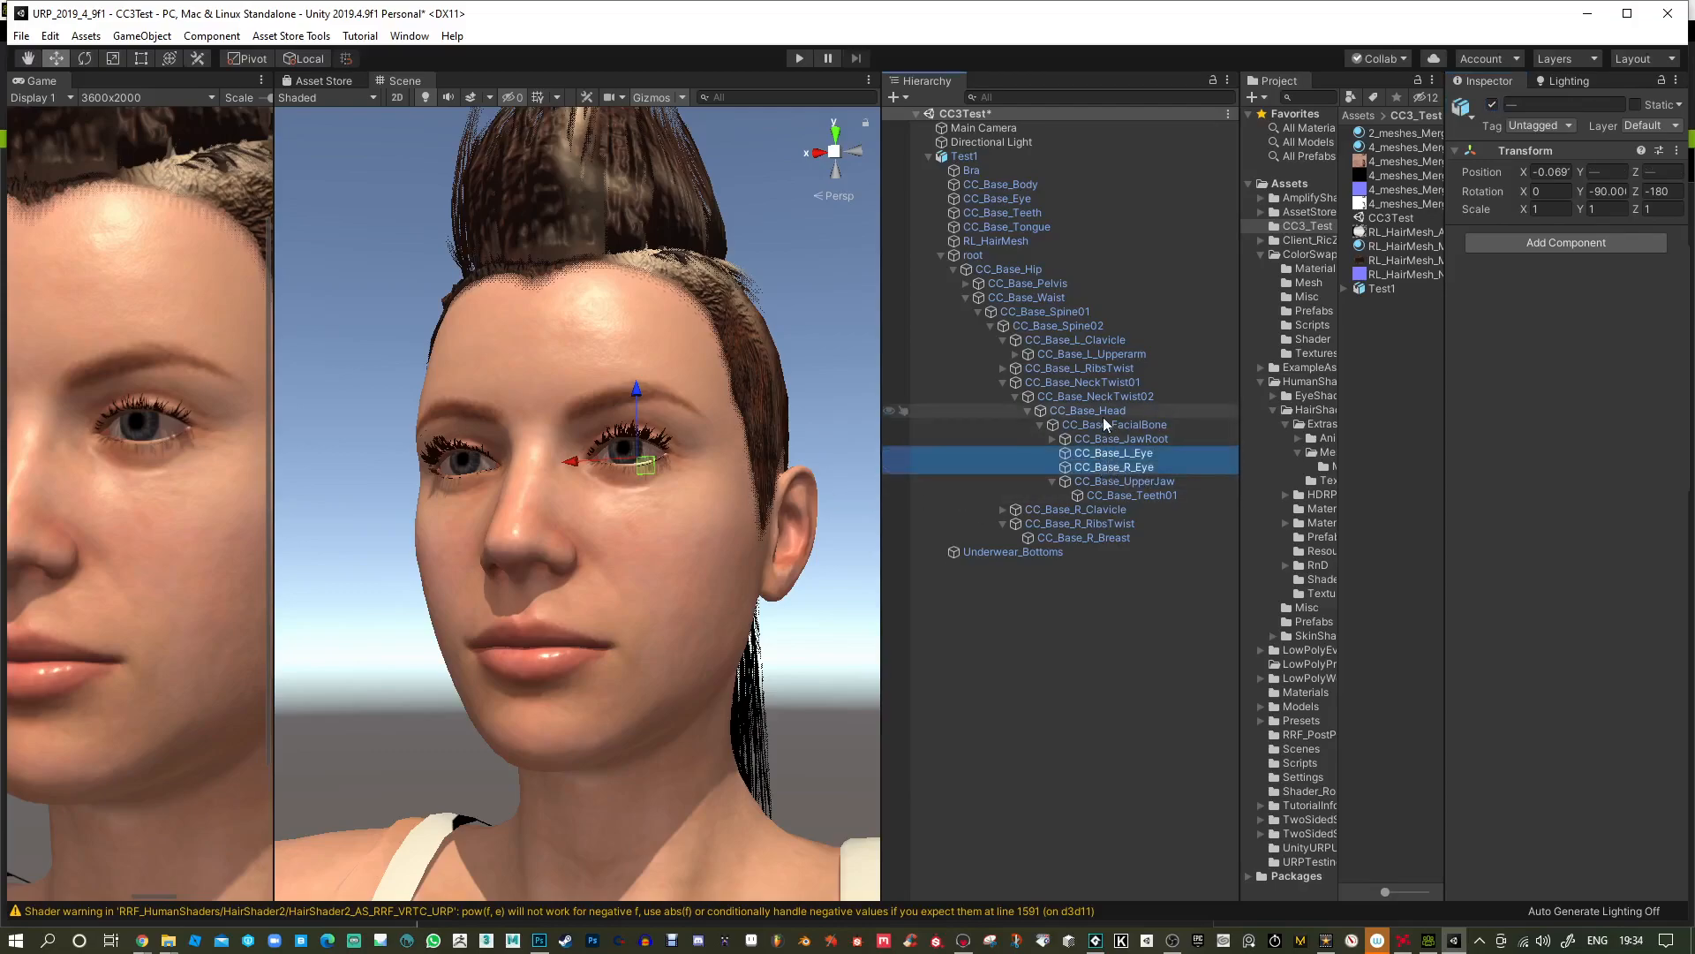
drag(1104, 417, 1104, 417)
click(1000, 507)
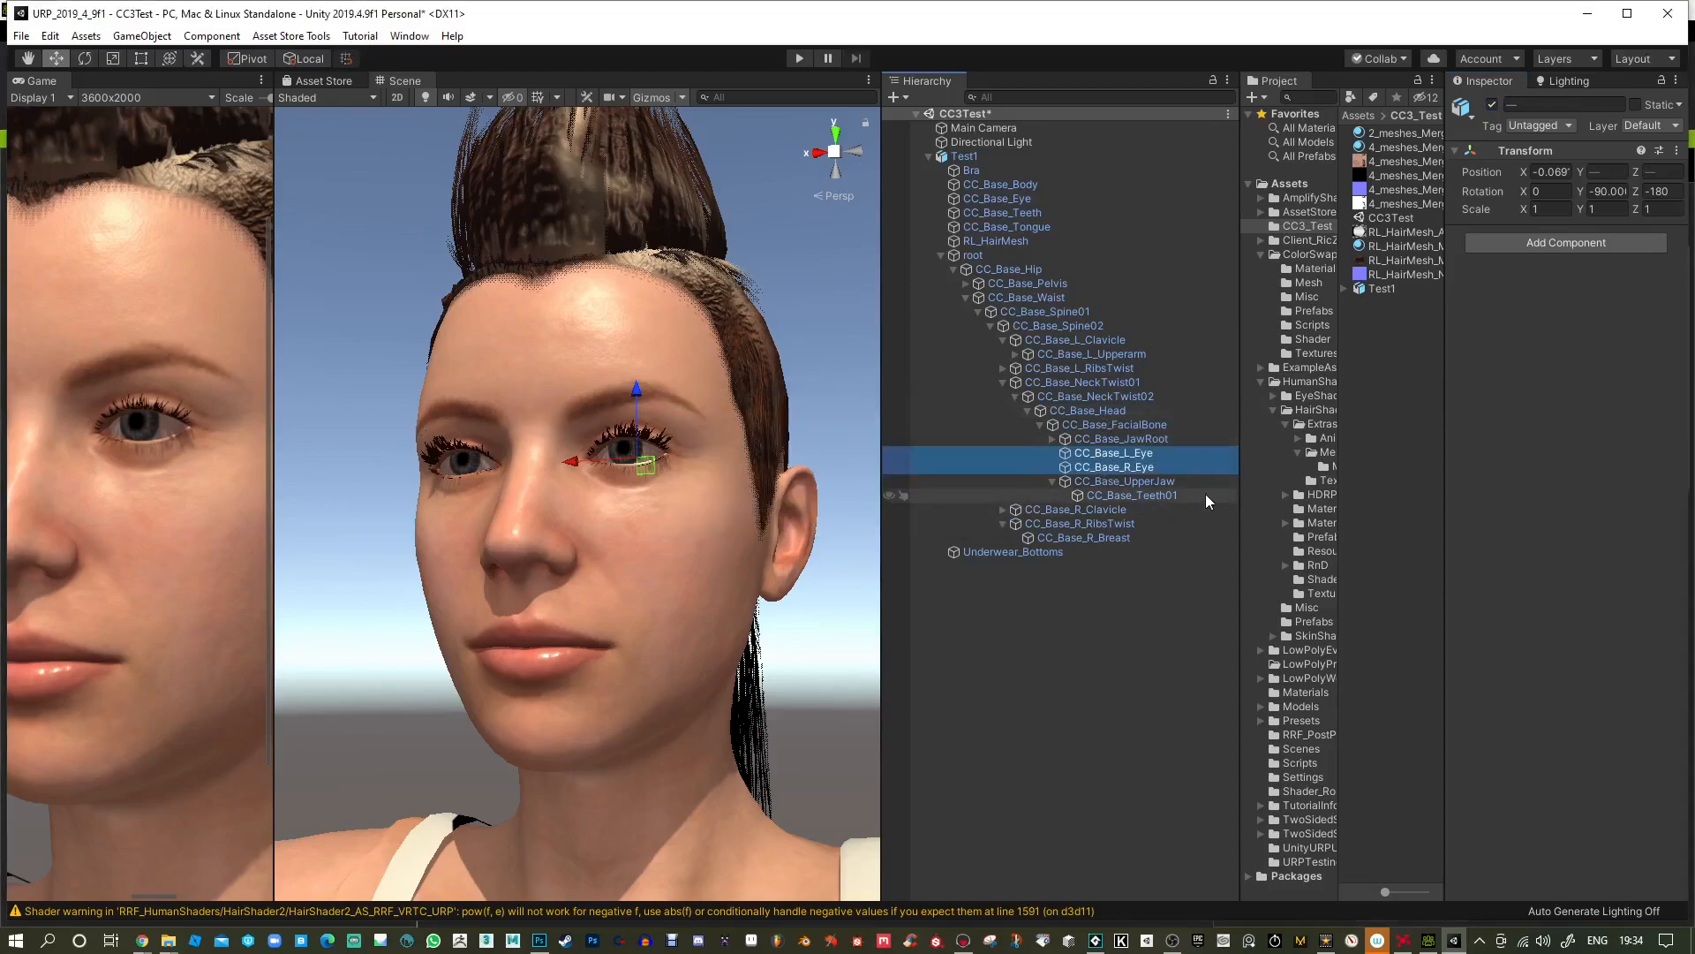
right_click(1153, 457)
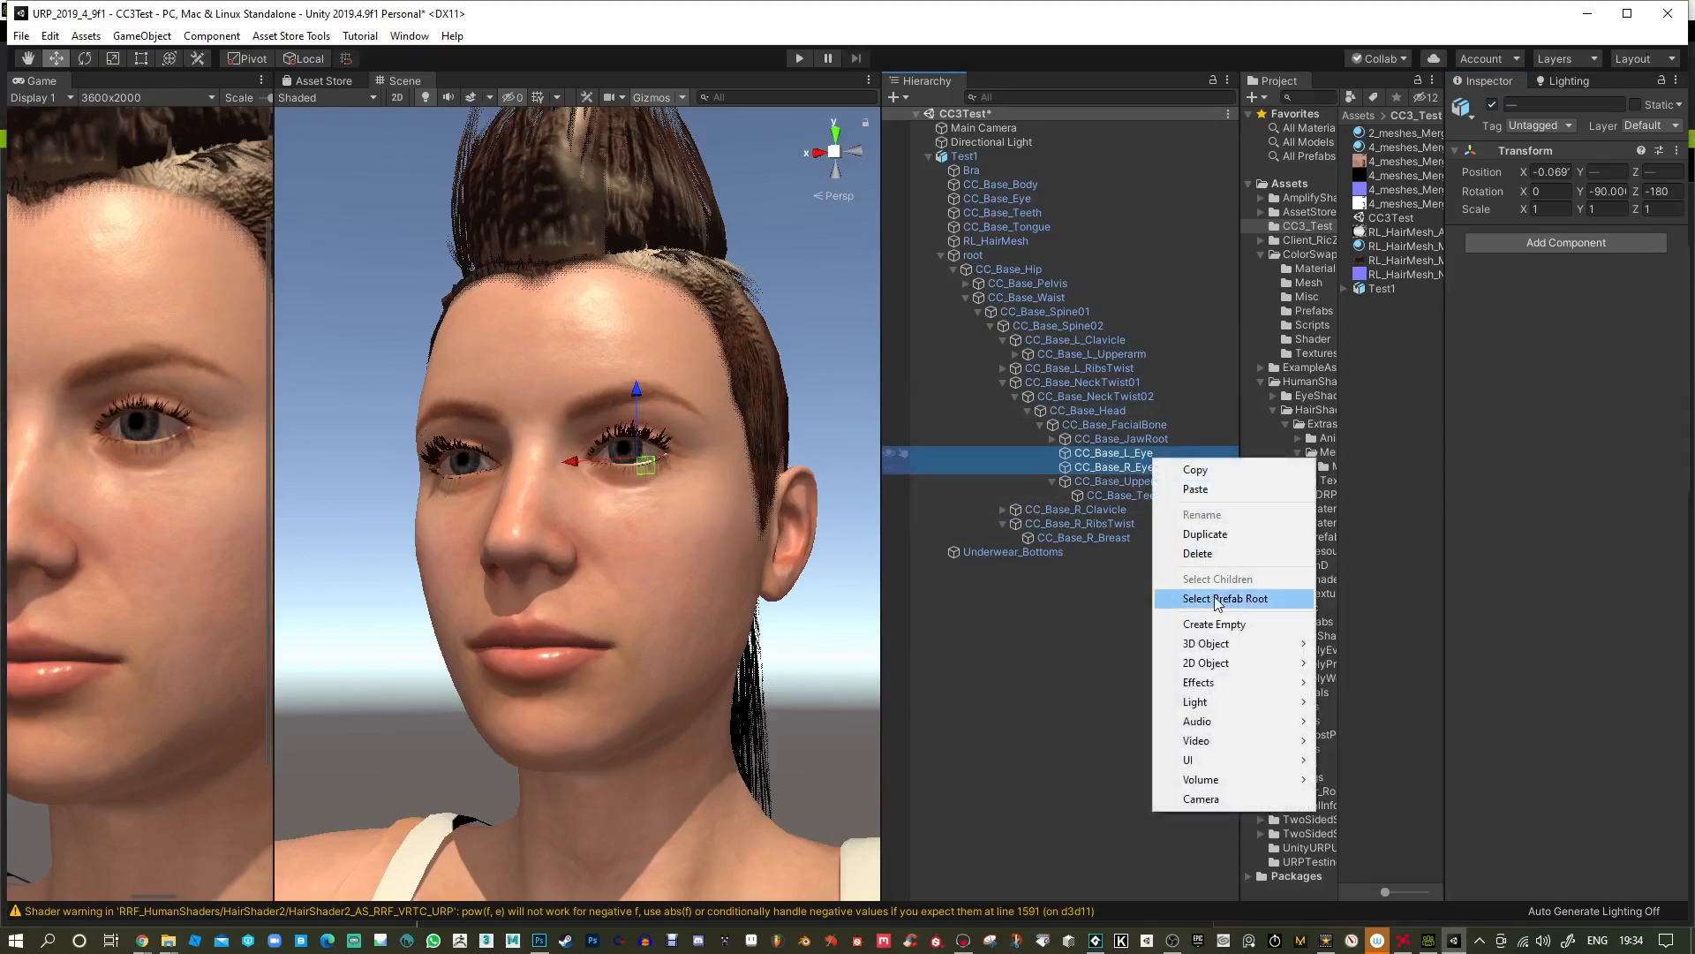
click(971, 251)
right_click(976, 253)
mouse_move(1060, 473)
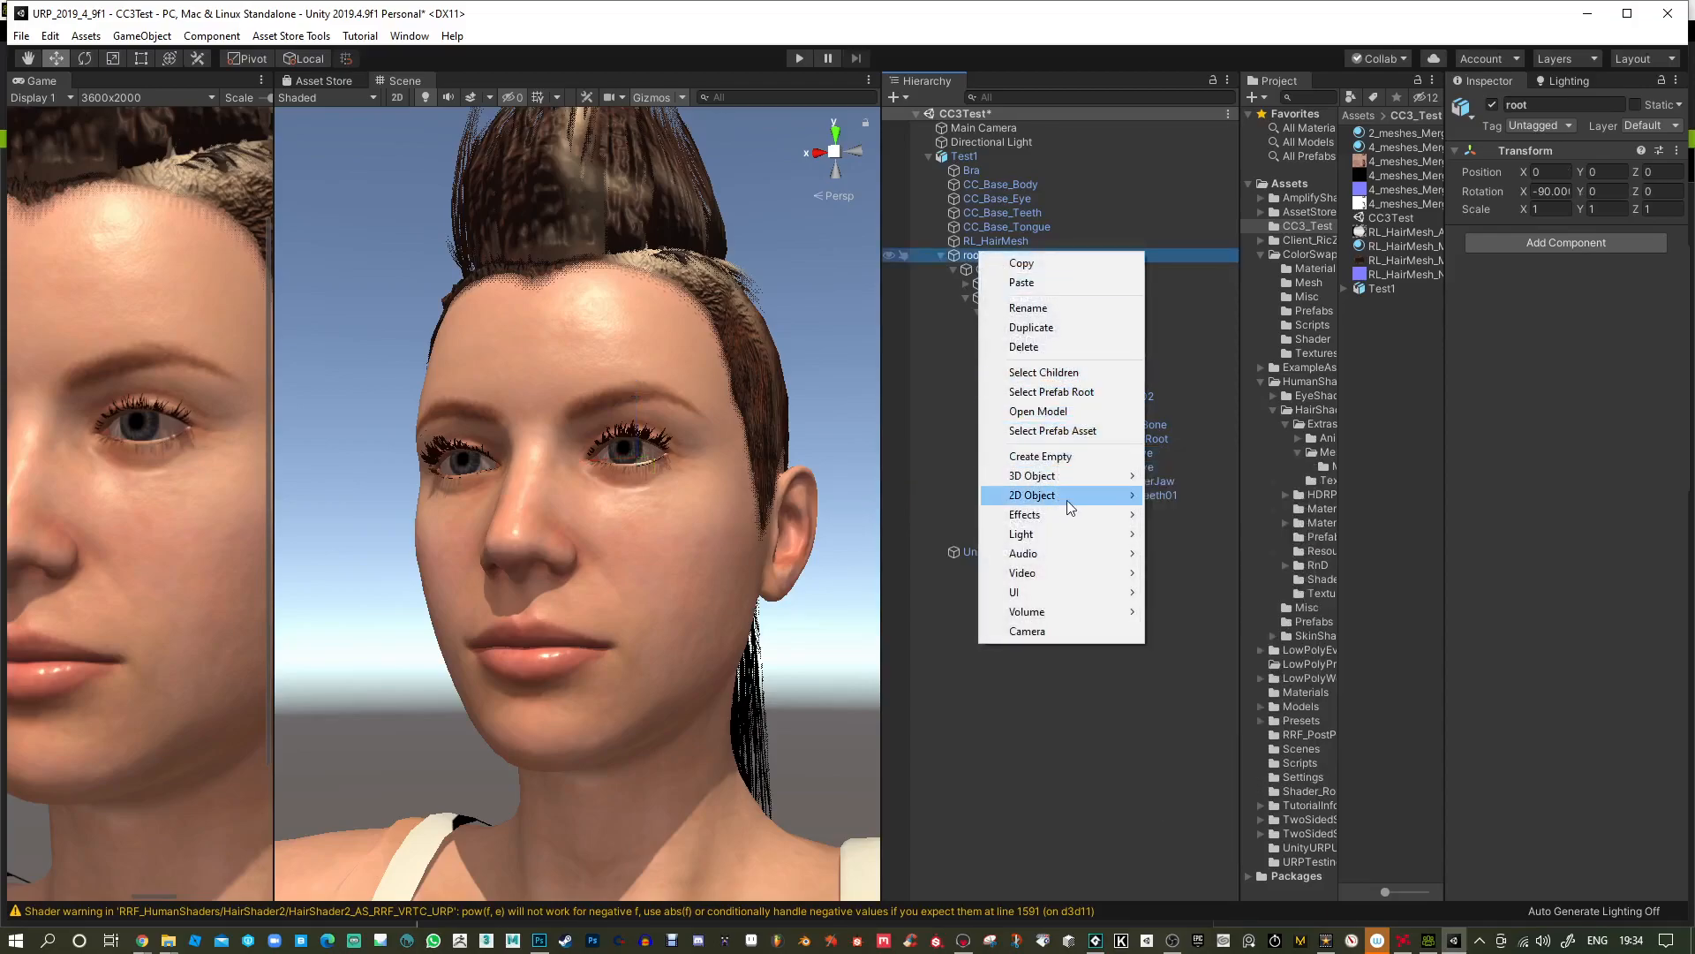
mouse_move(1039, 500)
click(1184, 466)
Select CC_Base_L_Eye and CC_Base_R_Eye together and move them back into the head, clearing the original eyeballs from the sockets.
click(1120, 453)
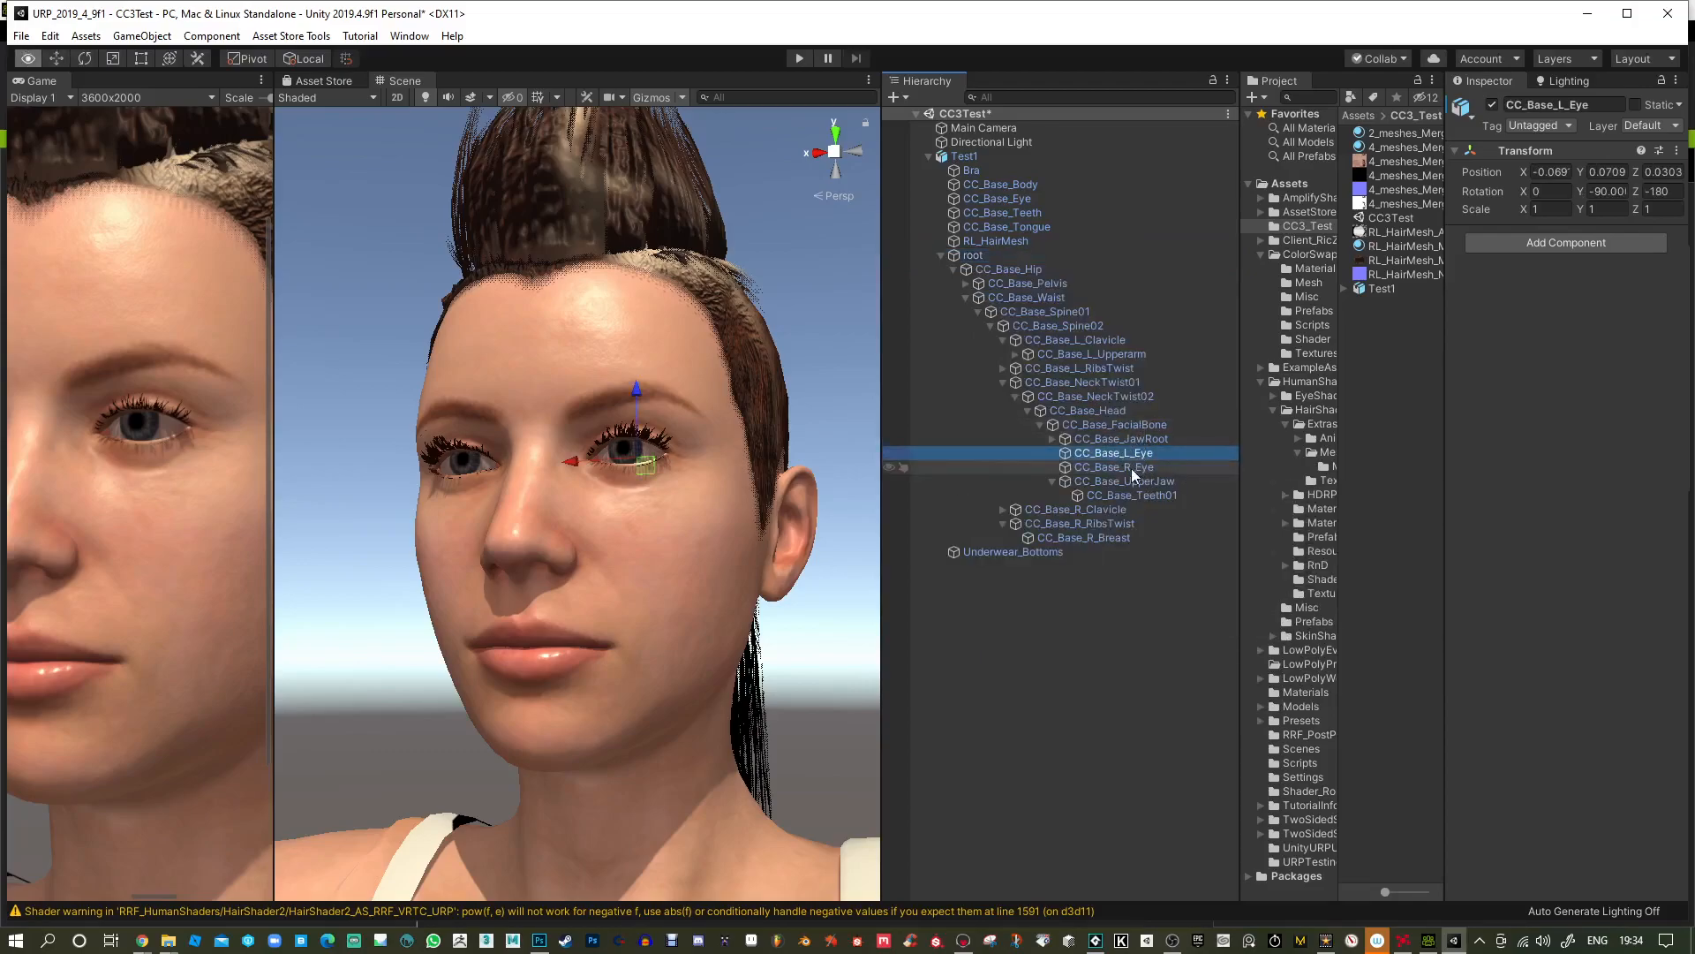
click(1131, 468)
alt+drag(743, 468, 660, 545)
ctrl+click(1107, 454)
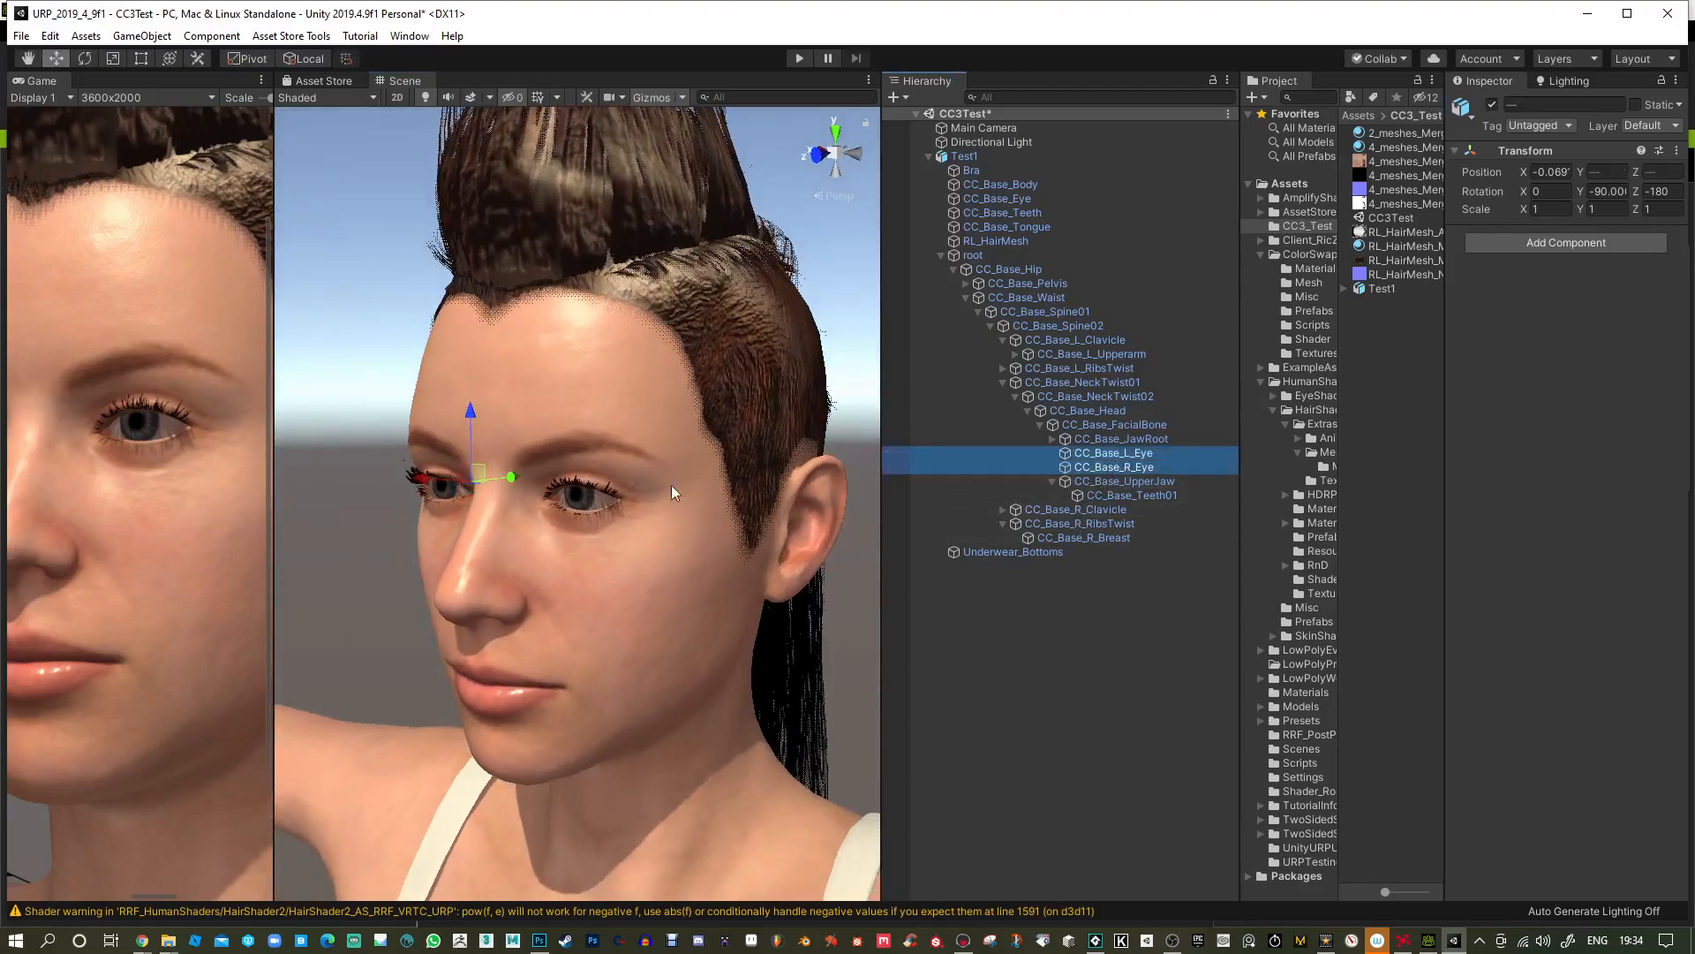
drag(520, 479, 738, 497)
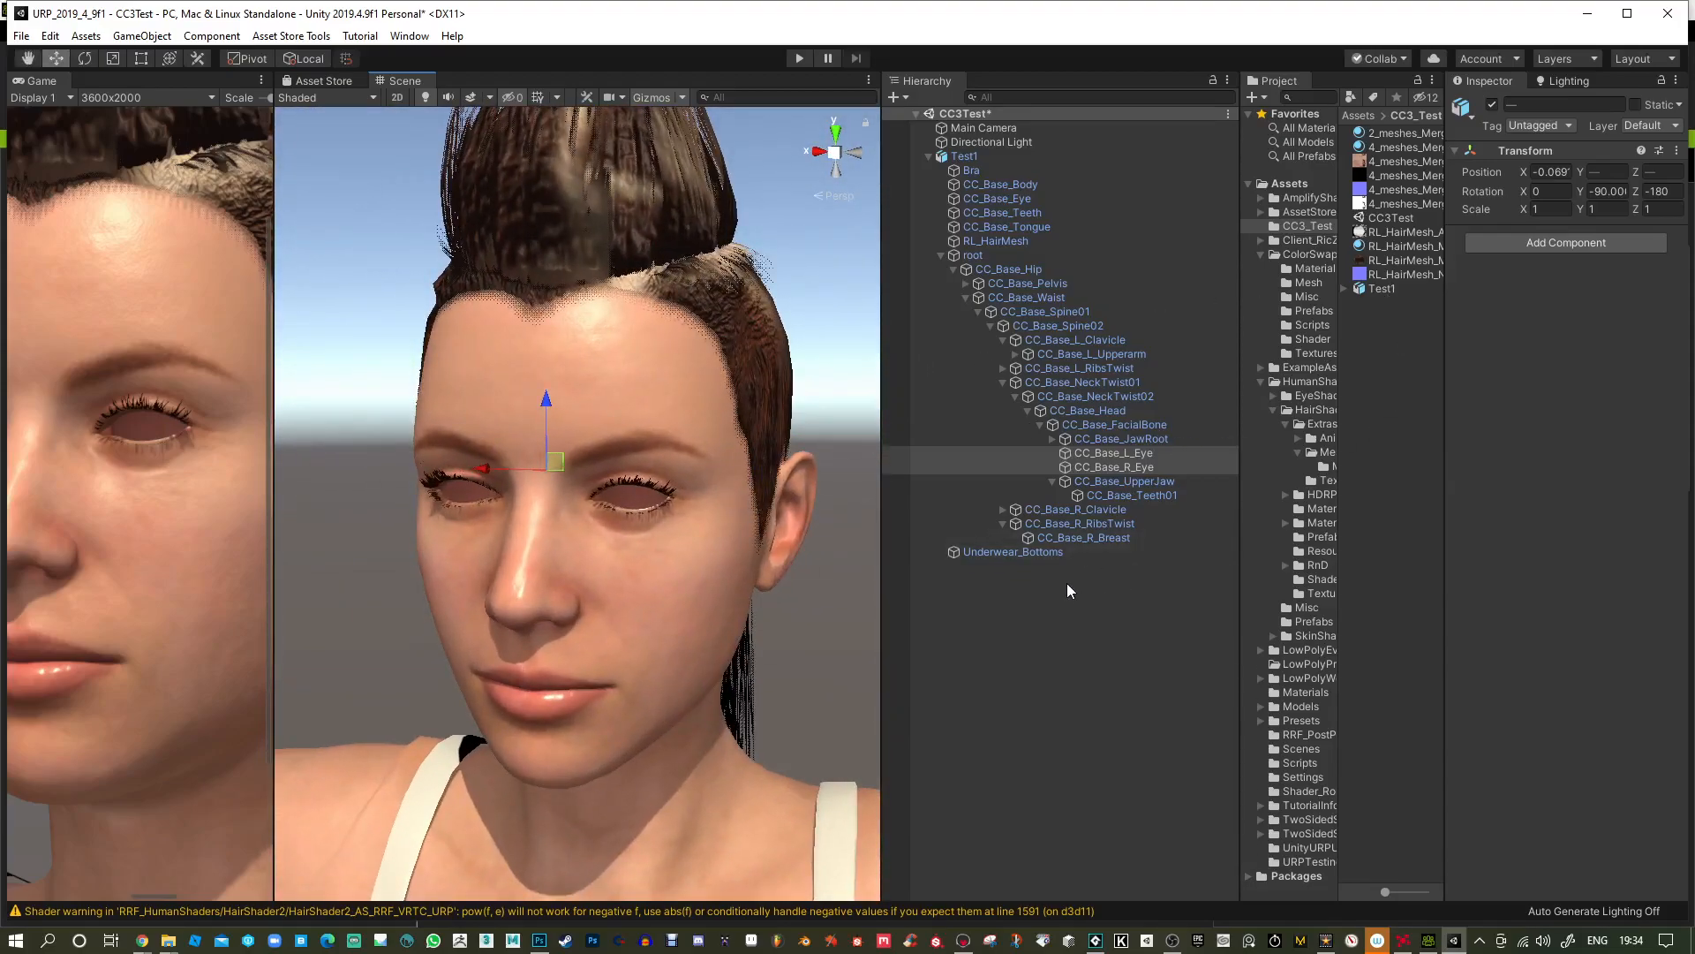
Add the Eye_ES3_CrystalBlue prefab from the eye shader's Prefabs folder as a child of CC_Base_L_Eye.
drag(1241, 471, 1212, 472)
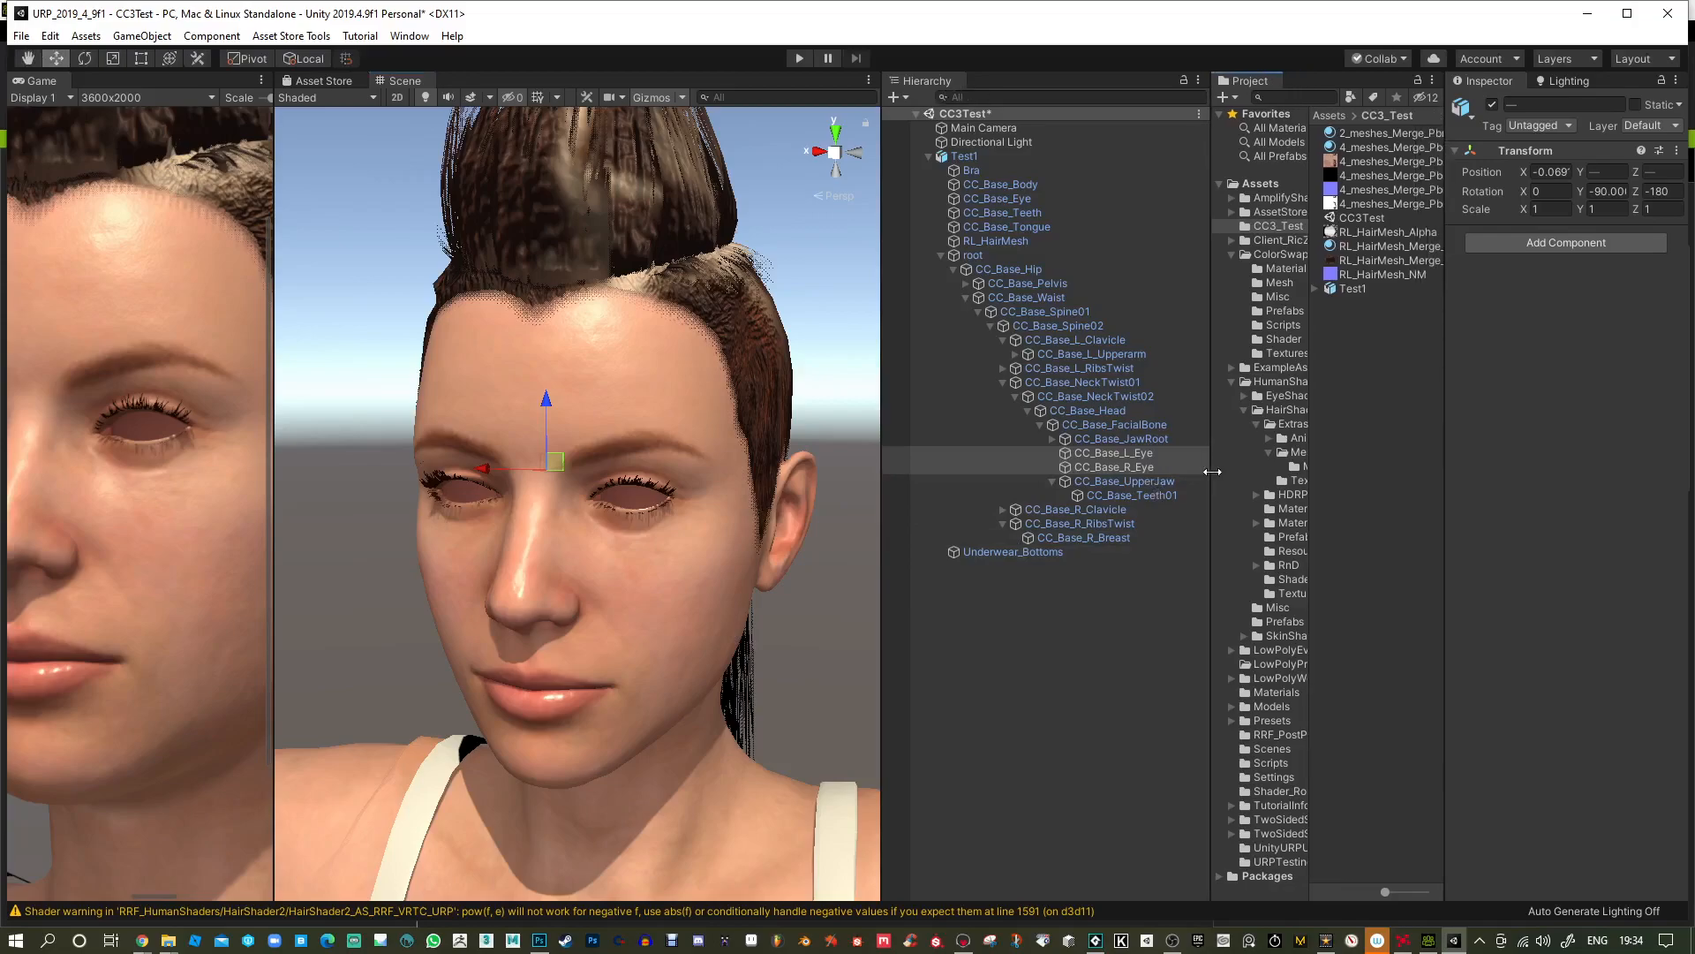
drag(1311, 528, 1339, 531)
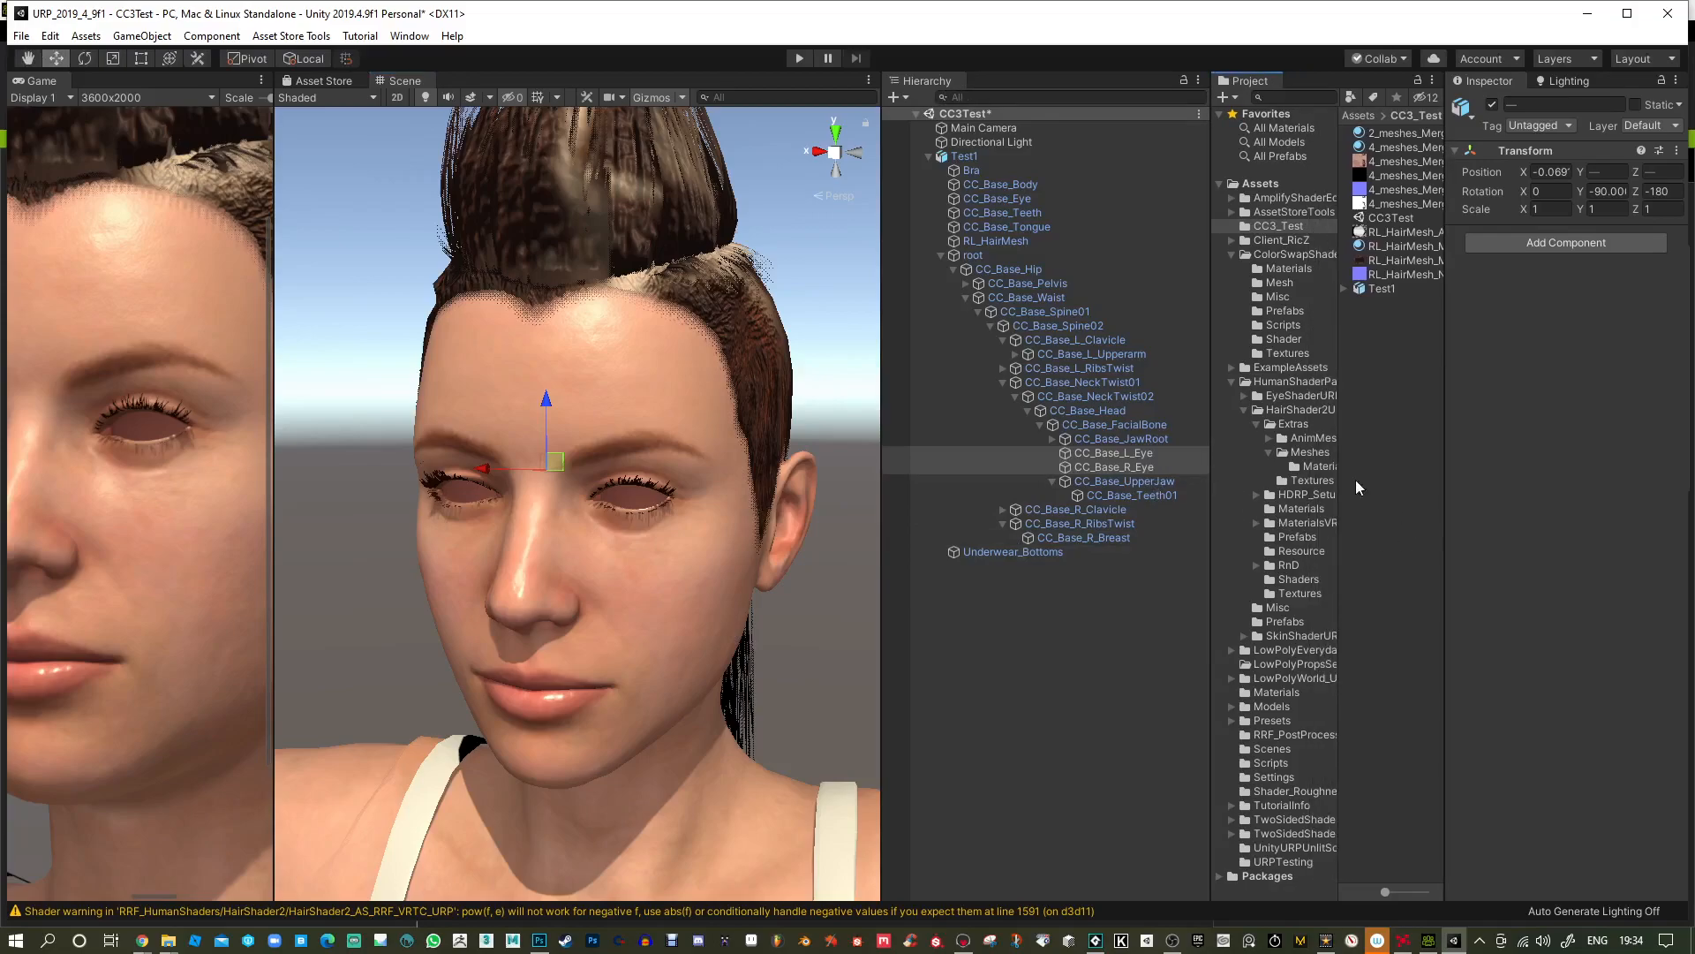
click(1243, 396)
click(1243, 395)
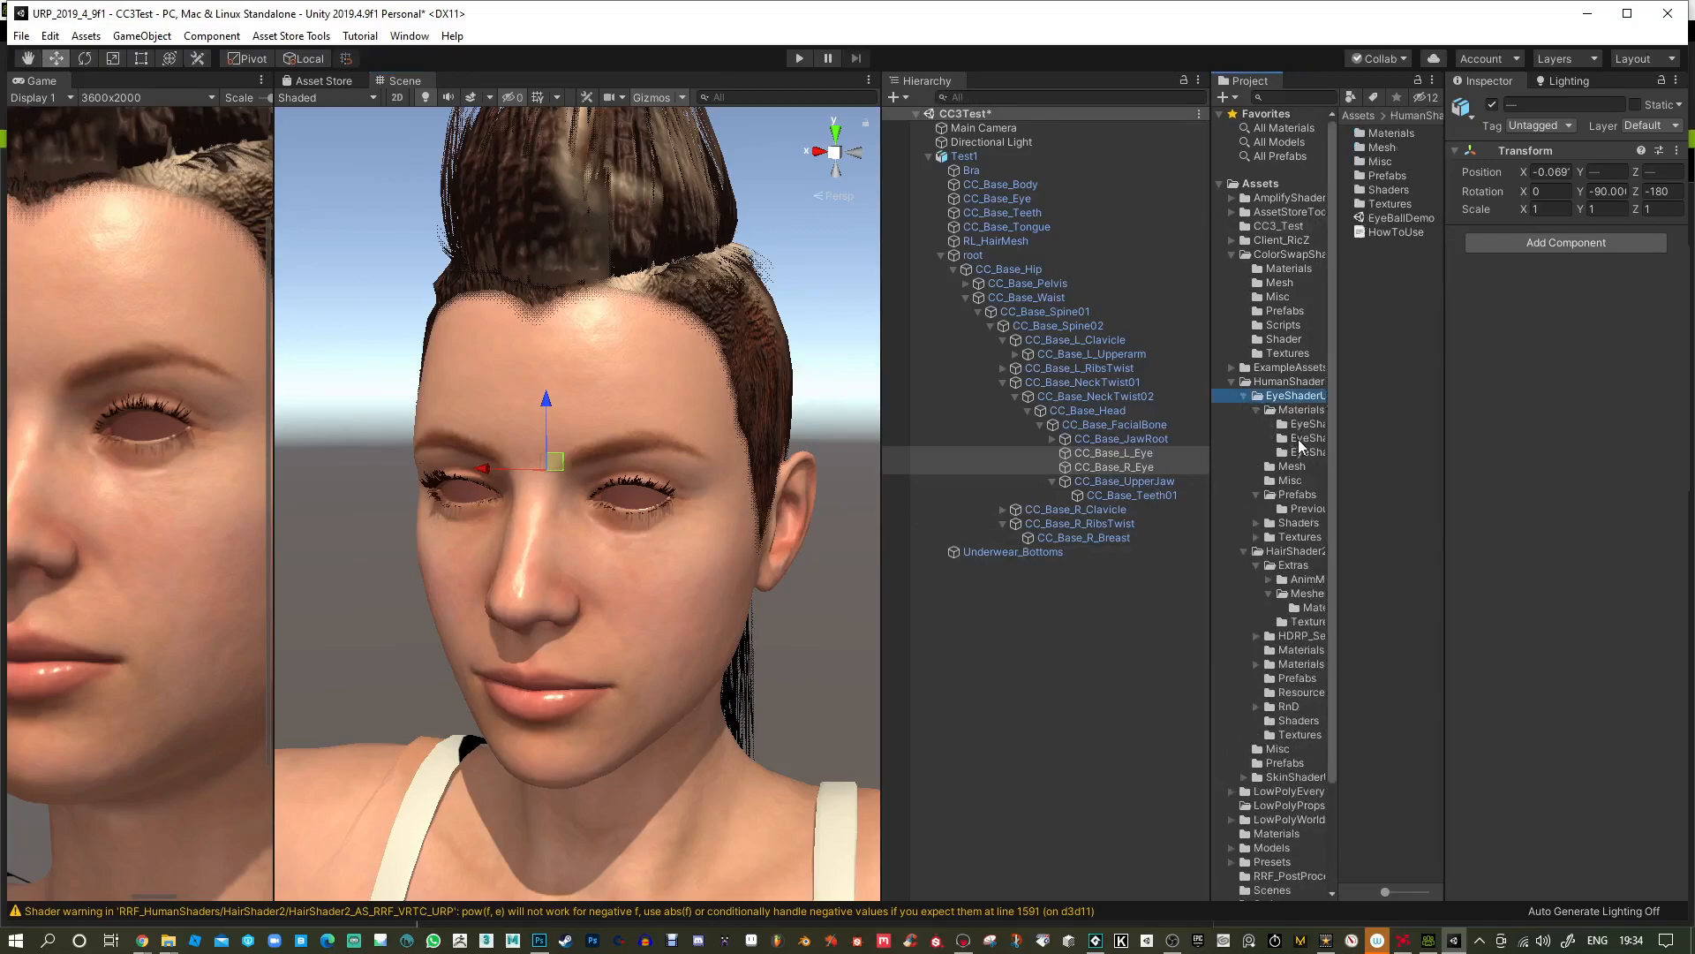
click(1300, 495)
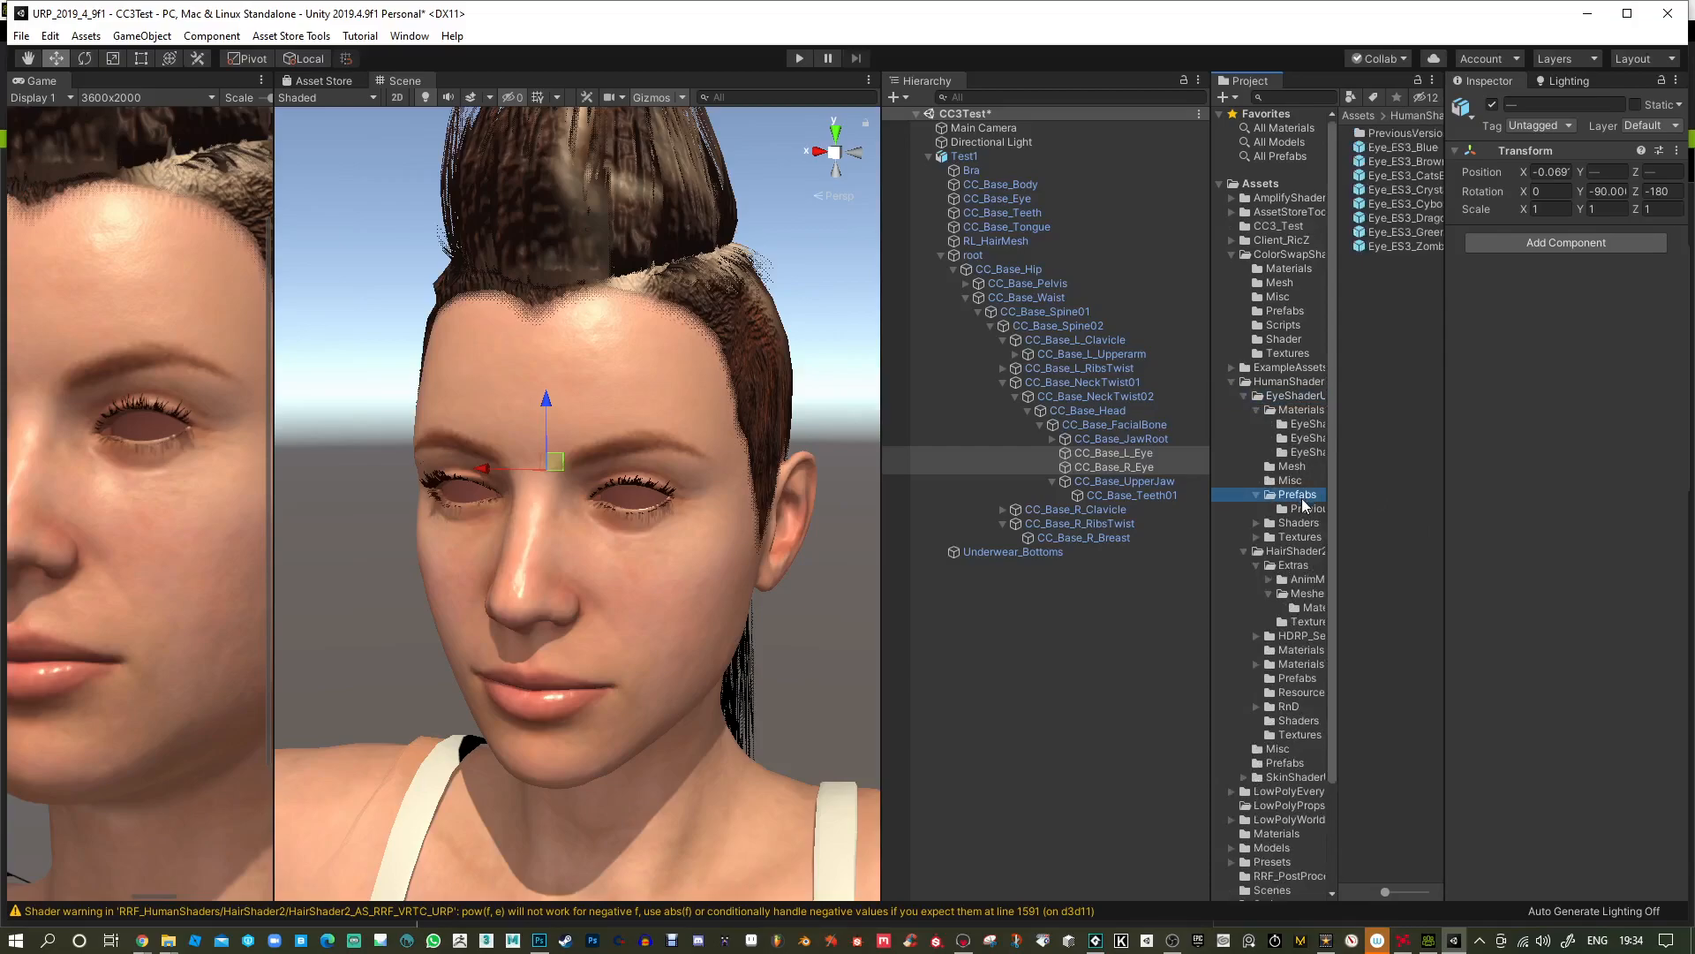
drag(1403, 191, 1111, 458)
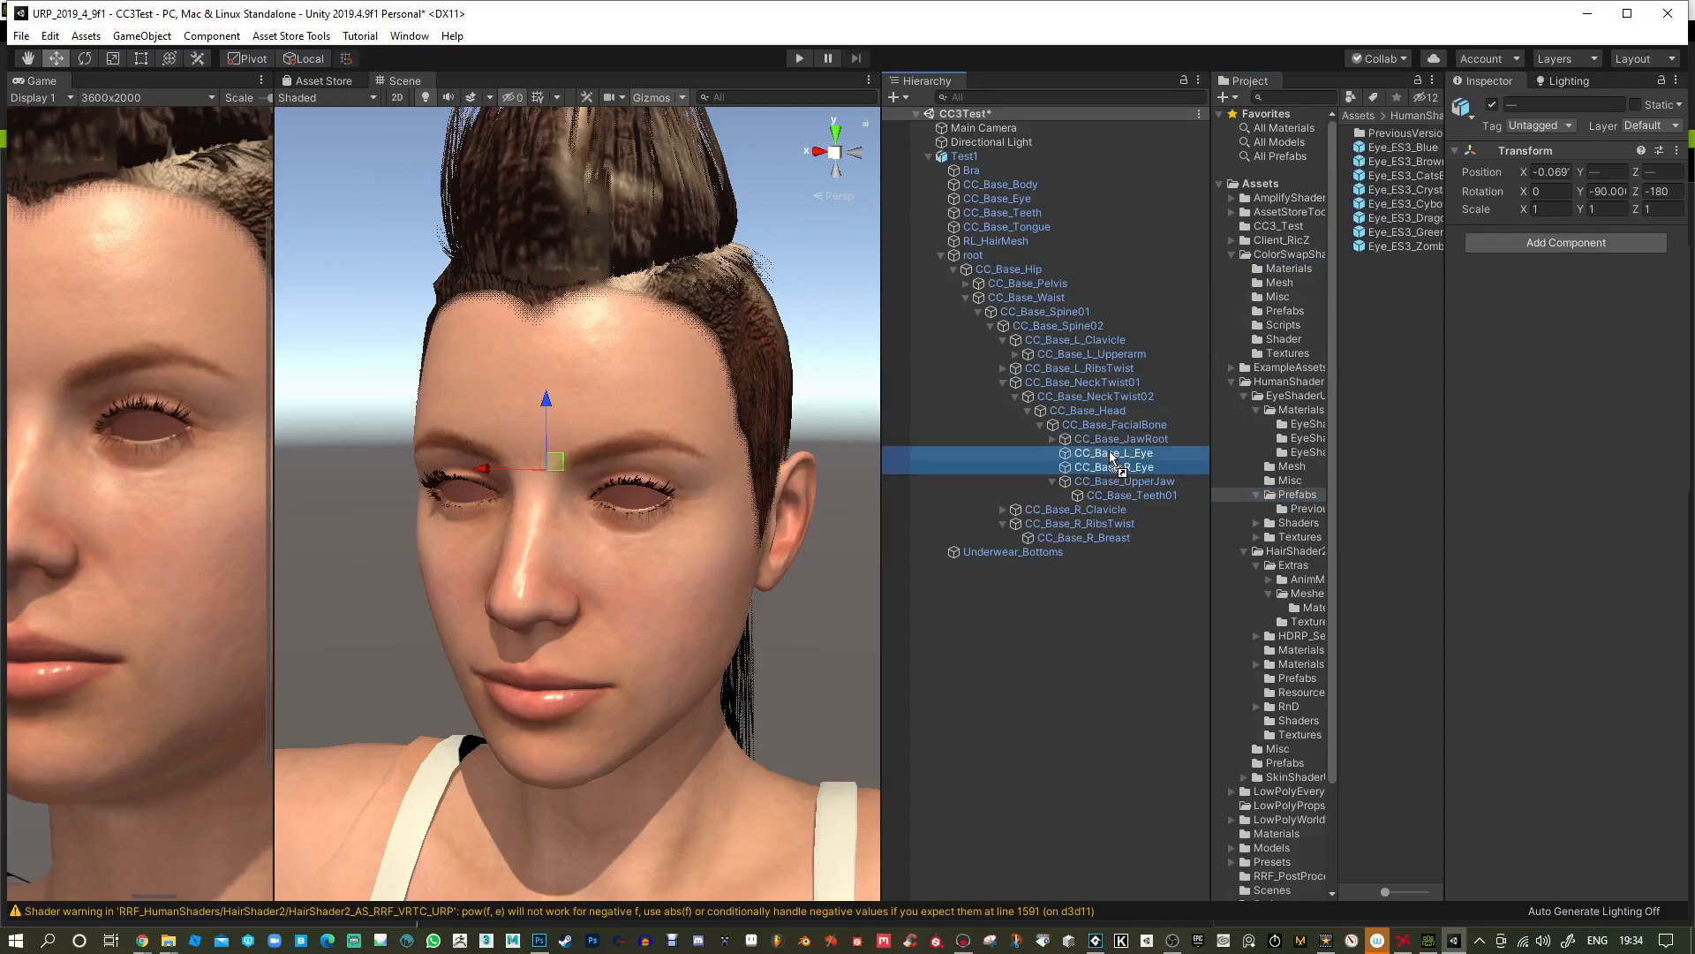
drag(1111, 456, 1105, 453)
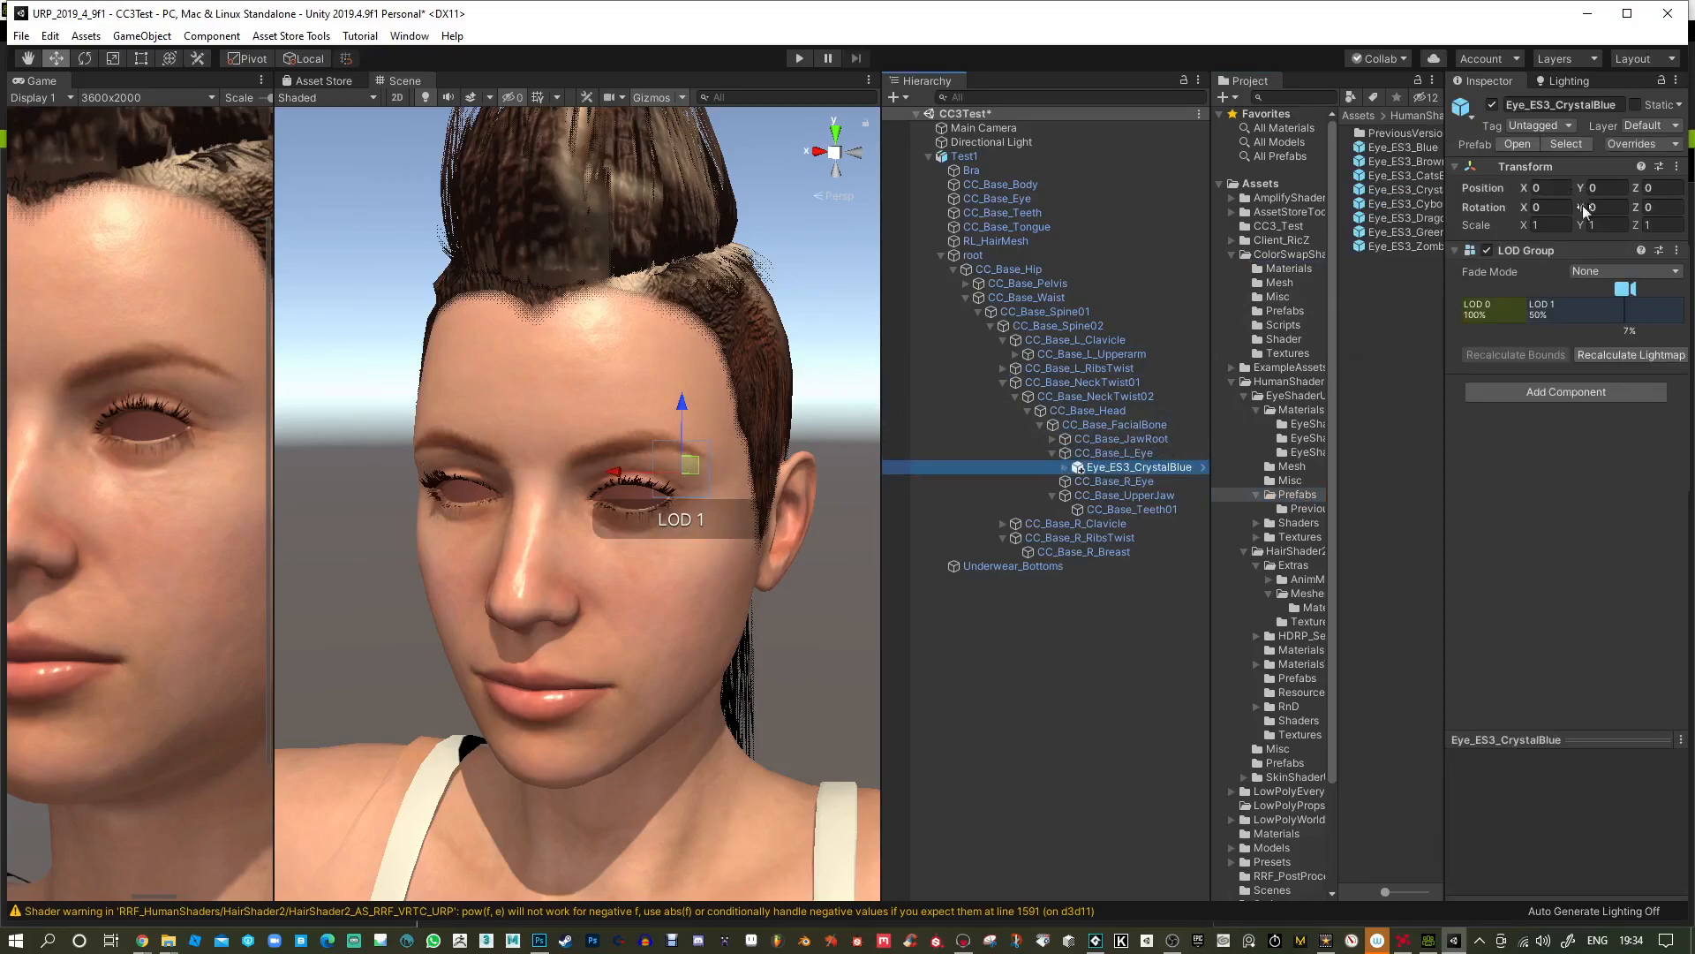
Rotate the Eye_ES3_CrystalBlue eye to face forward, with its rotation set to X 90, Y 0, Z 0.
alt+drag(754, 498, 656, 546)
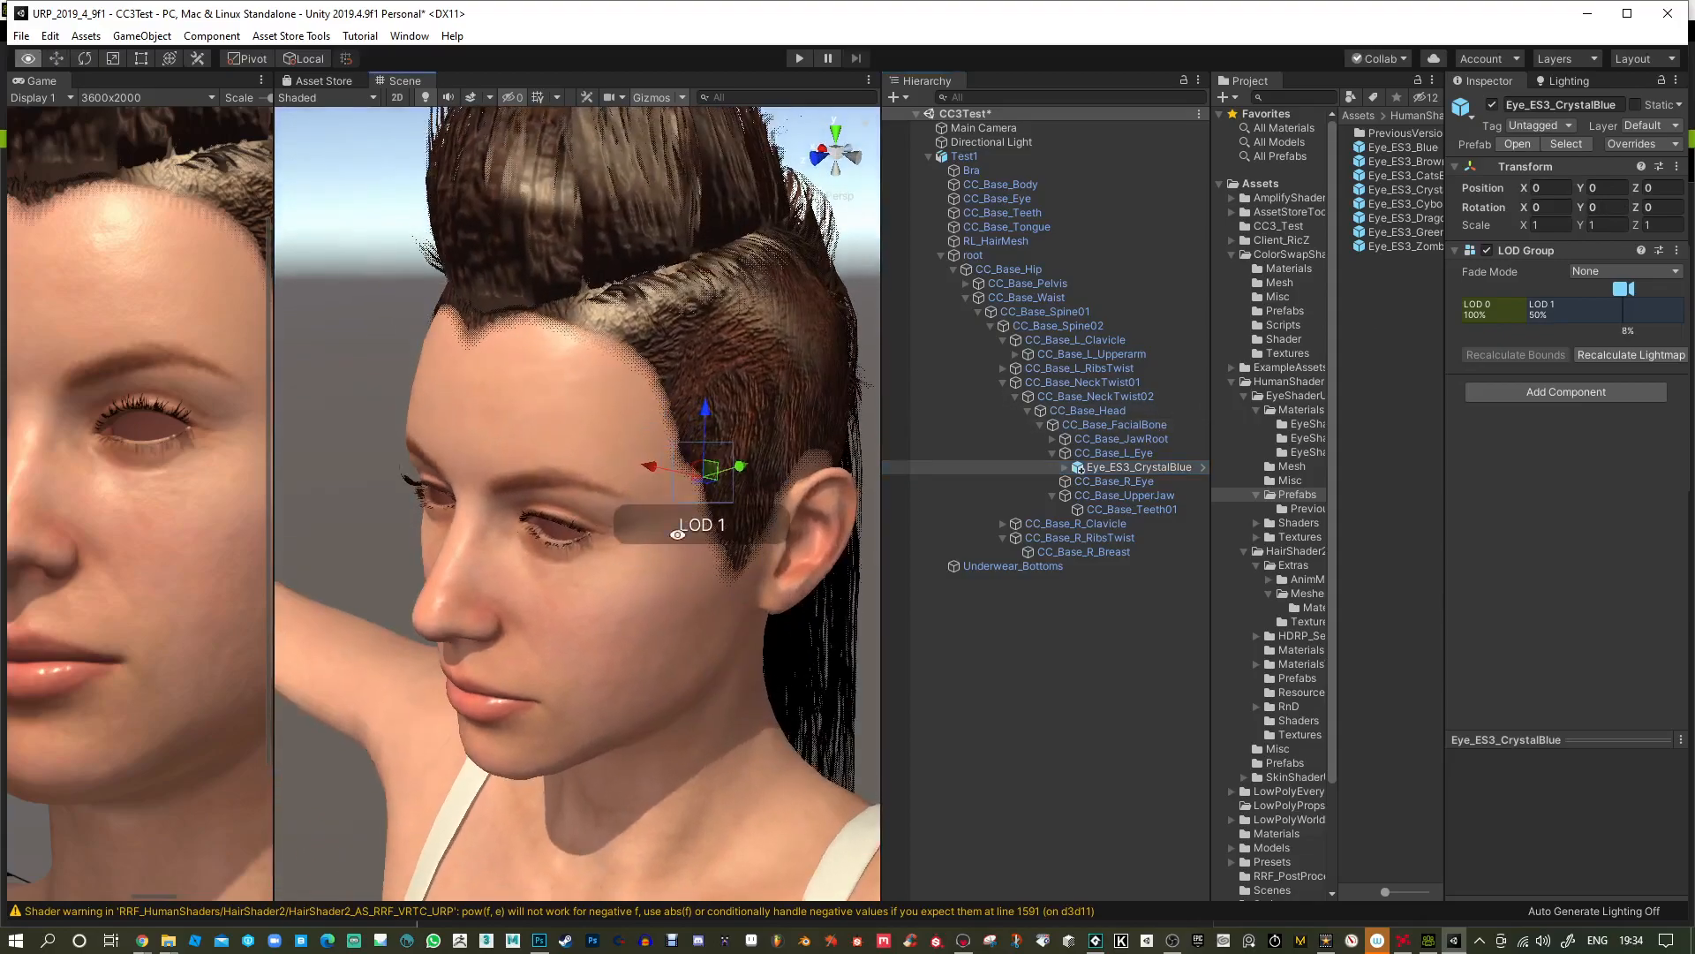
drag(741, 467, 776, 711)
key(e)
drag(629, 462, 615, 504)
alt+drag(729, 582, 775, 559)
click(1541, 207)
text(90)
key(Tab)
text(0)
key(Tab)
text(0)
Move the crystal blue eye forward into the left eye socket, to a Y position of about -0.074.
alt+drag(740, 401, 647, 585)
key(w)
drag(522, 533, 821, 521)
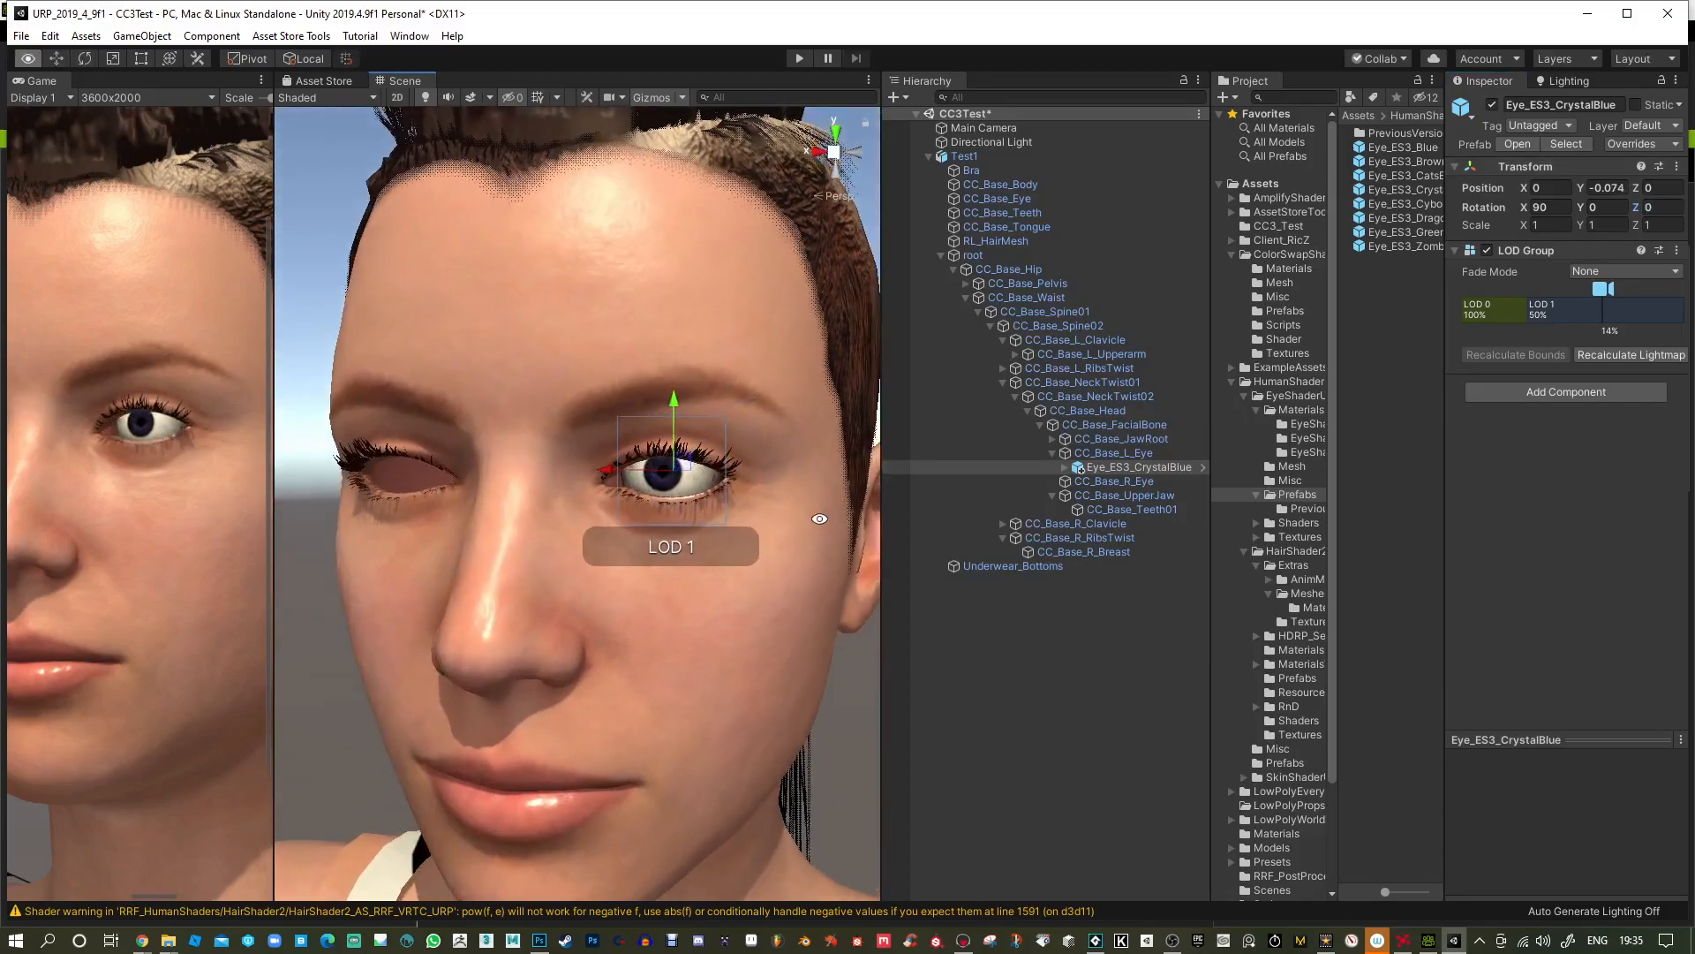
Scale the crystal blue eye uniformly to about 1.16 to fill the socket and inspect its fit from the side.
scroll(822, 520, up, 3)
key(e)
key(r)
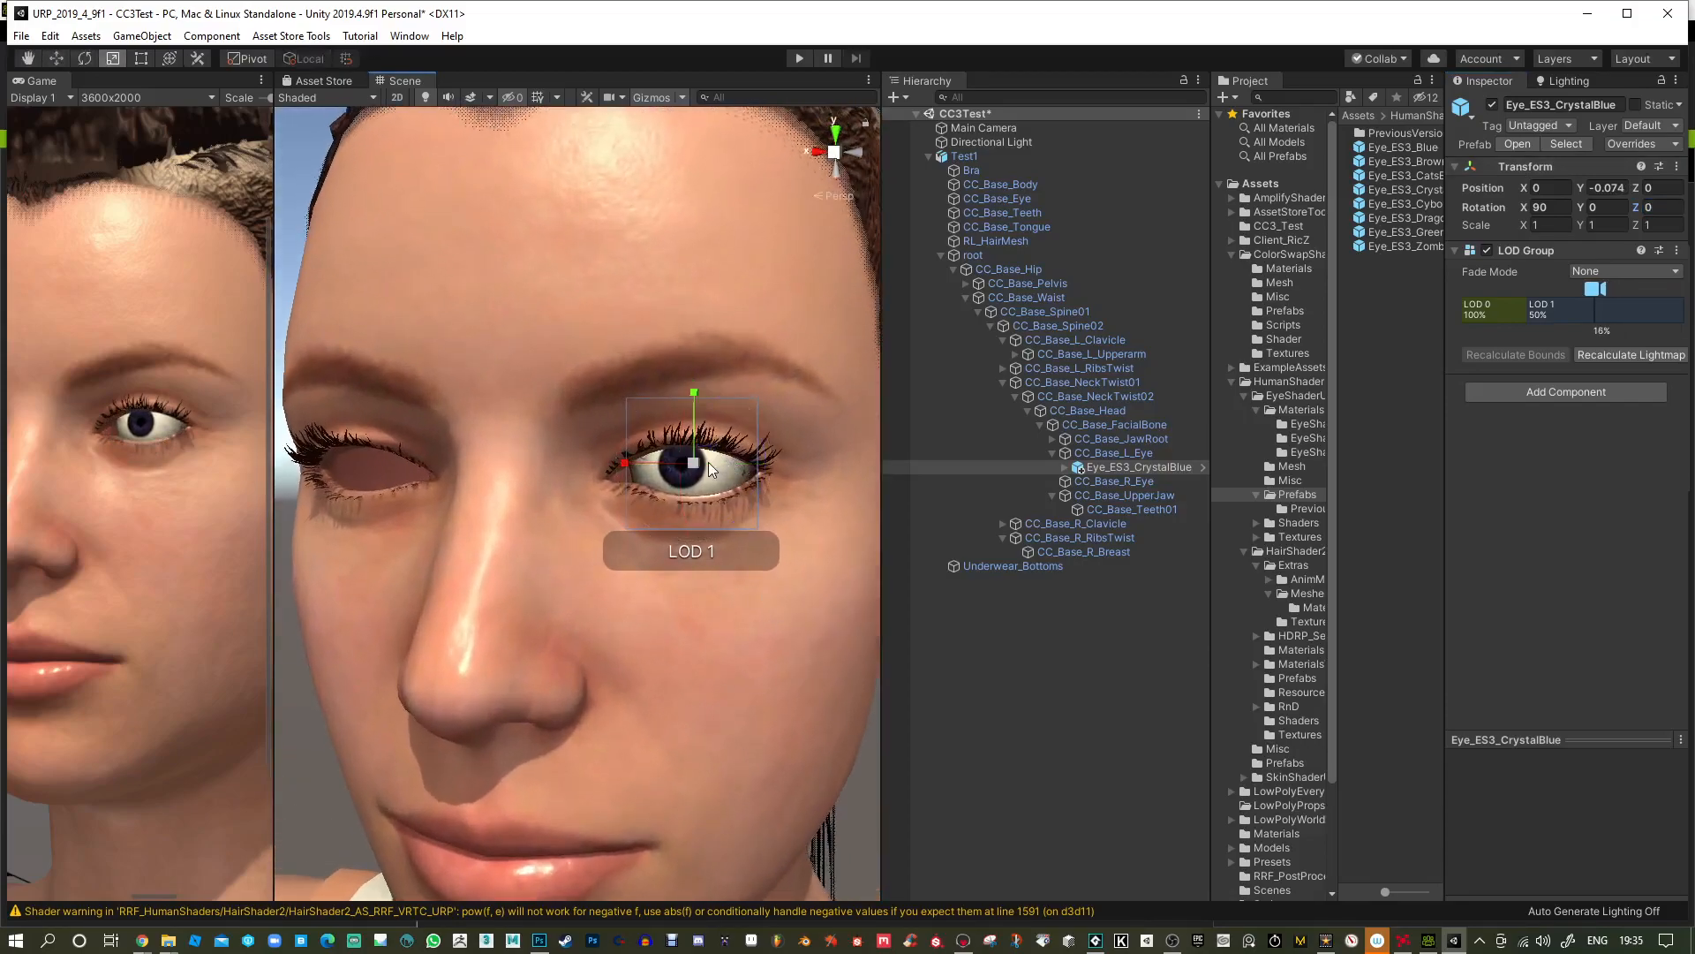
drag(695, 463, 707, 465)
alt+drag(791, 676, 711, 704)
Unpack the Eye_ES3_CrystalBlue prefab and delete its EyeBallSurface_LOD1 child.
click(1065, 468)
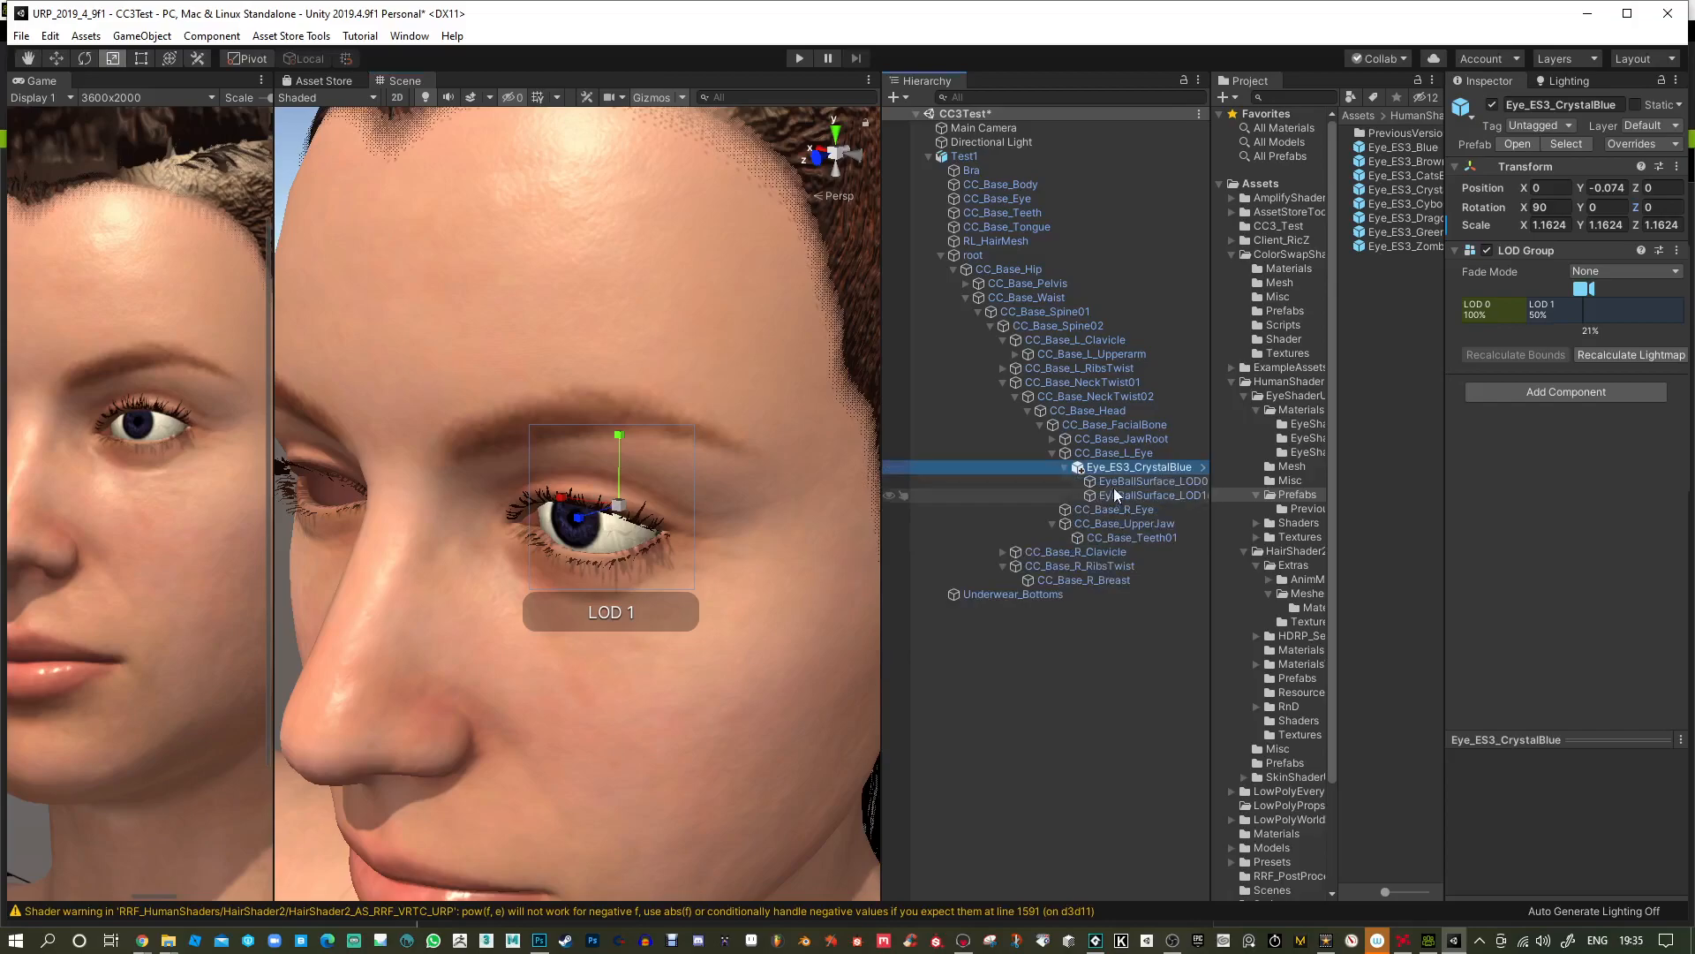
right_click(1121, 473)
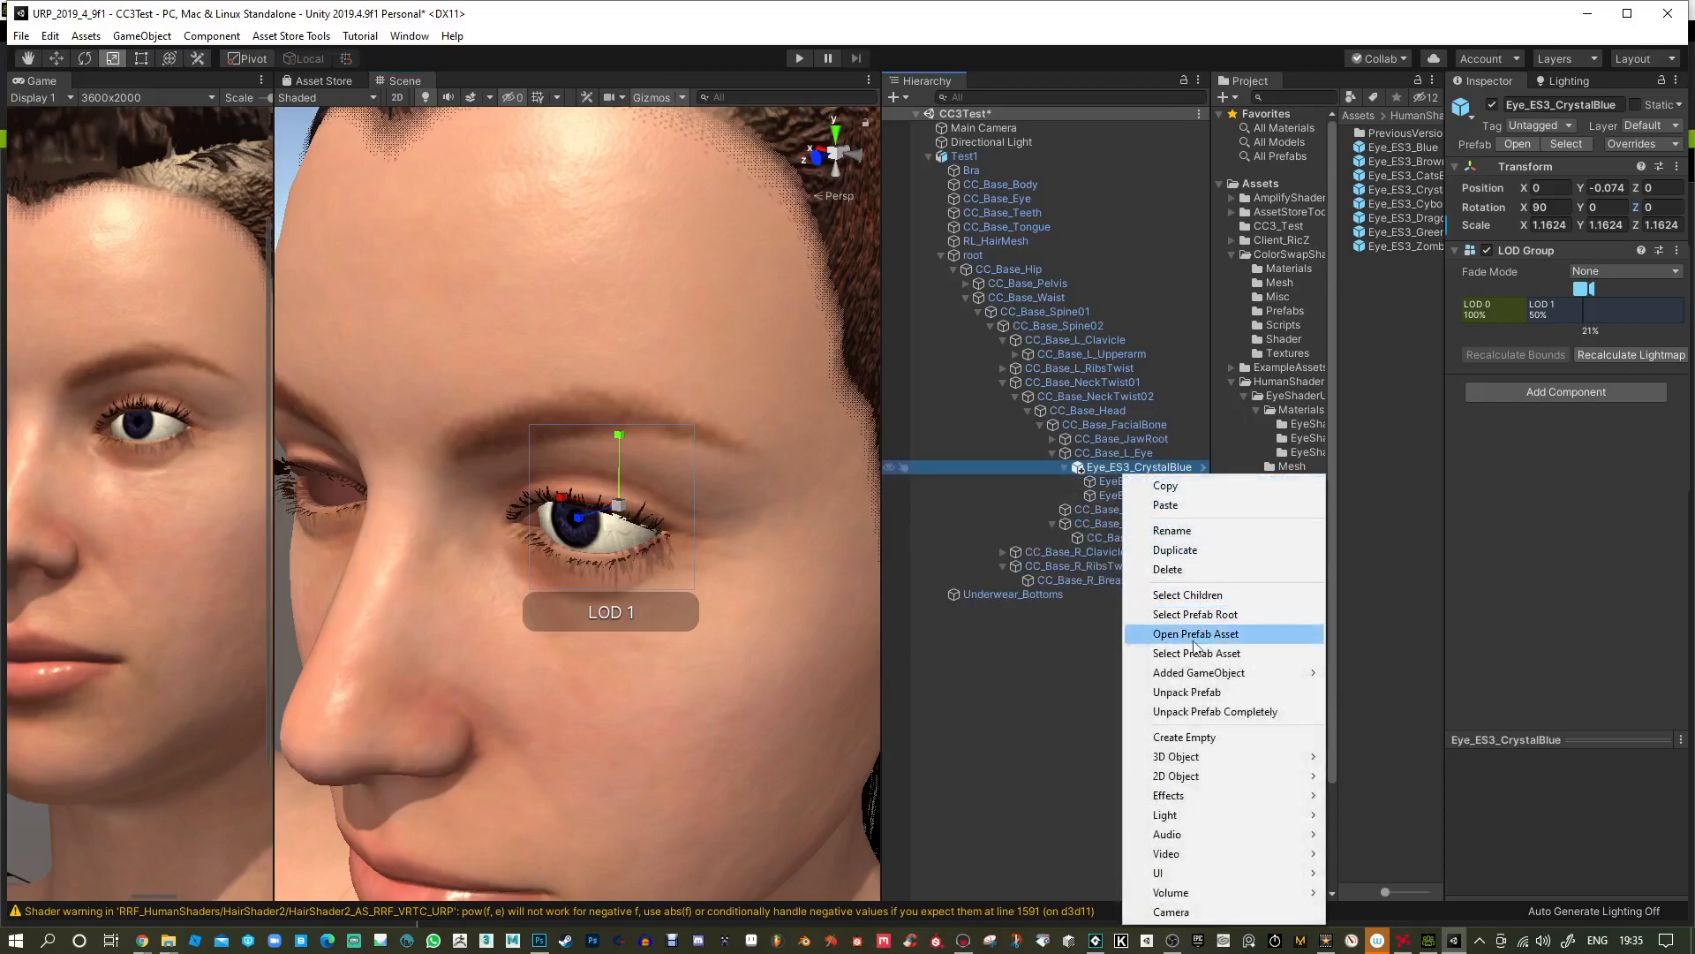
click(1206, 691)
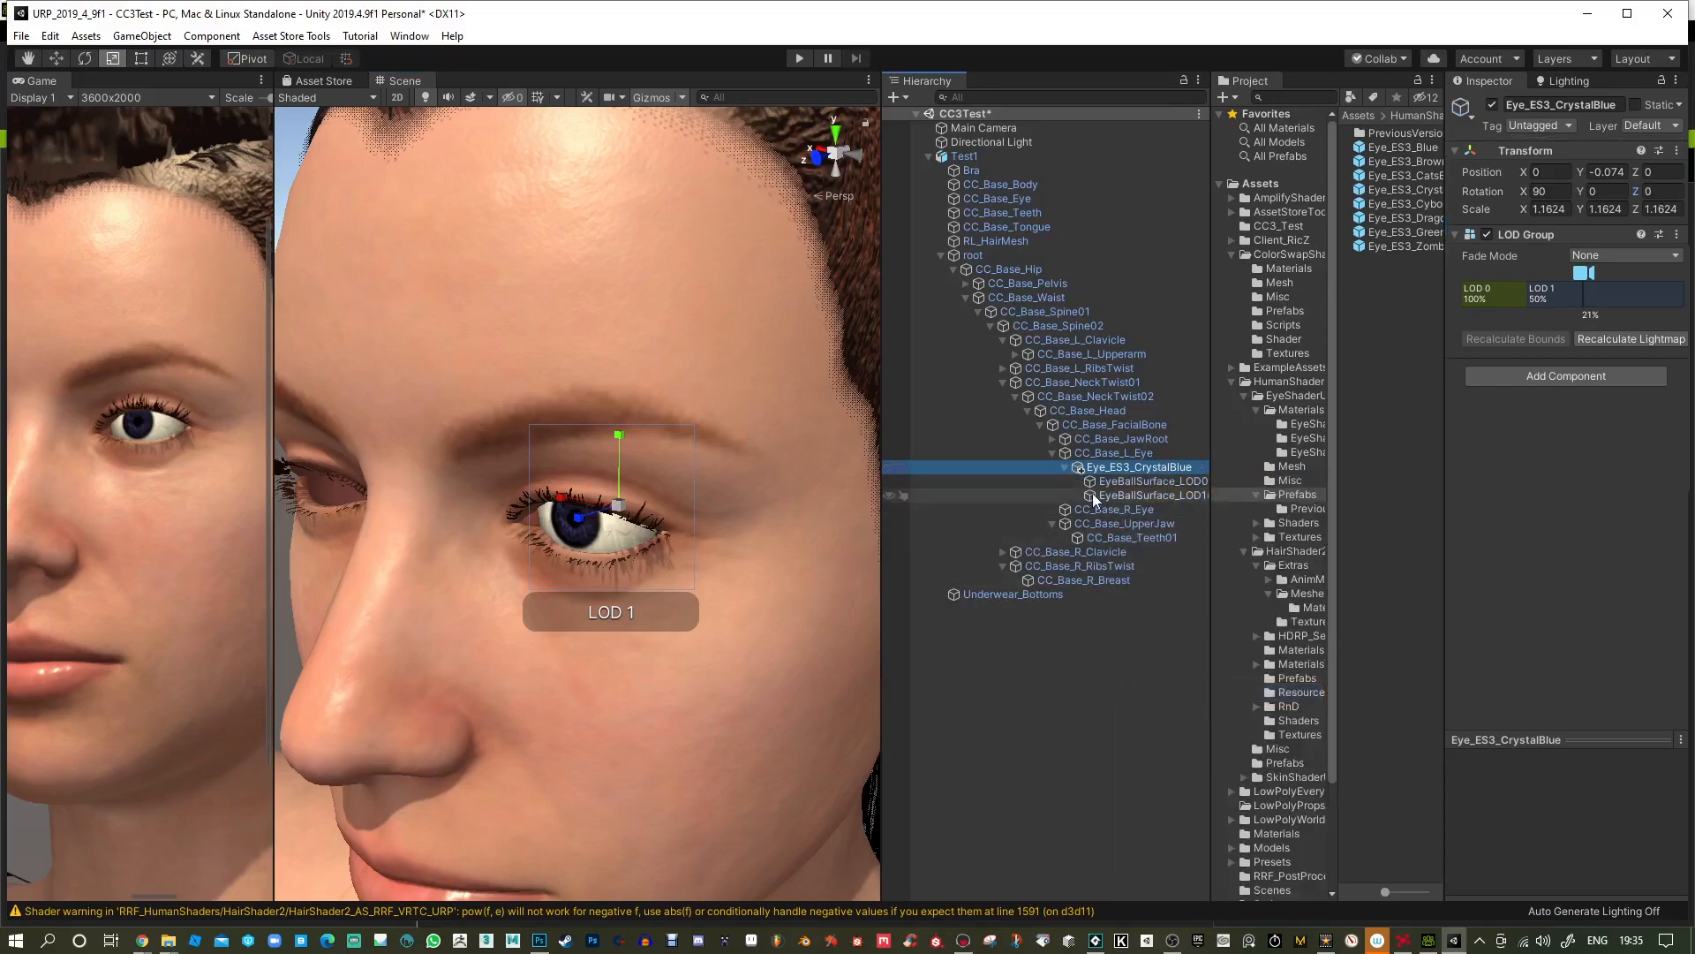
click(1128, 497)
key(Delete)
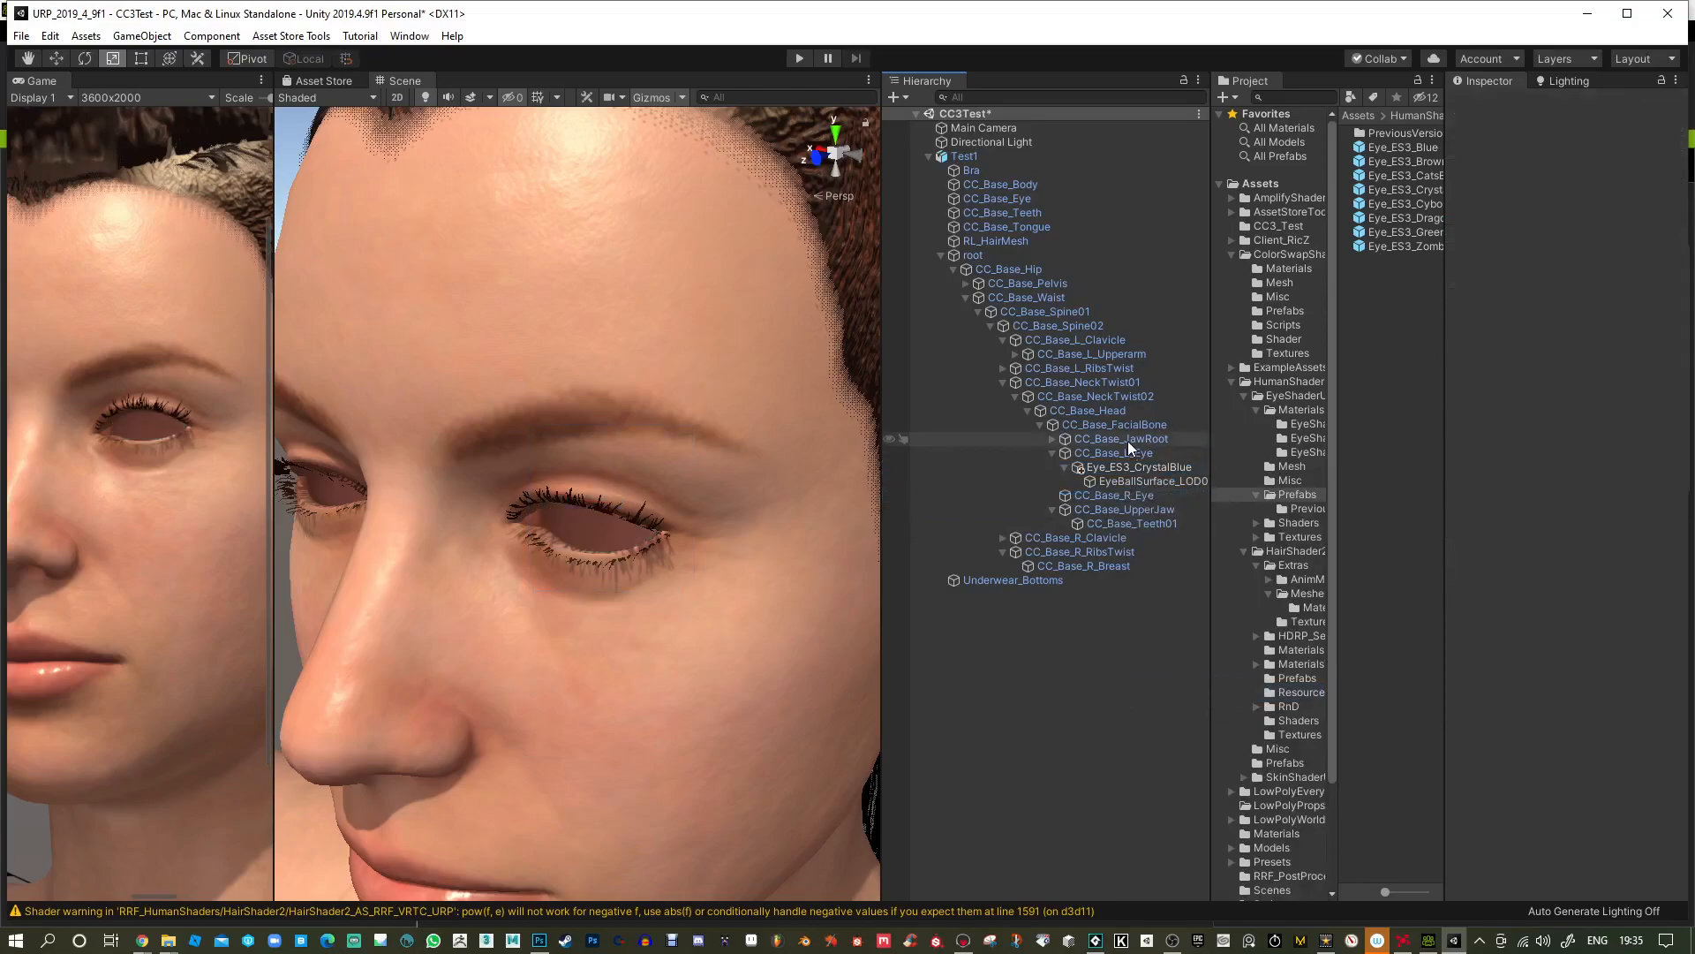
Reparent the EyeBallSurface_LOD0 mesh directly under CC_Base_L_Eye and delete the leftover Eye_ES3_CrystalBlue object.
click(1148, 481)
drag(1152, 481, 1139, 460)
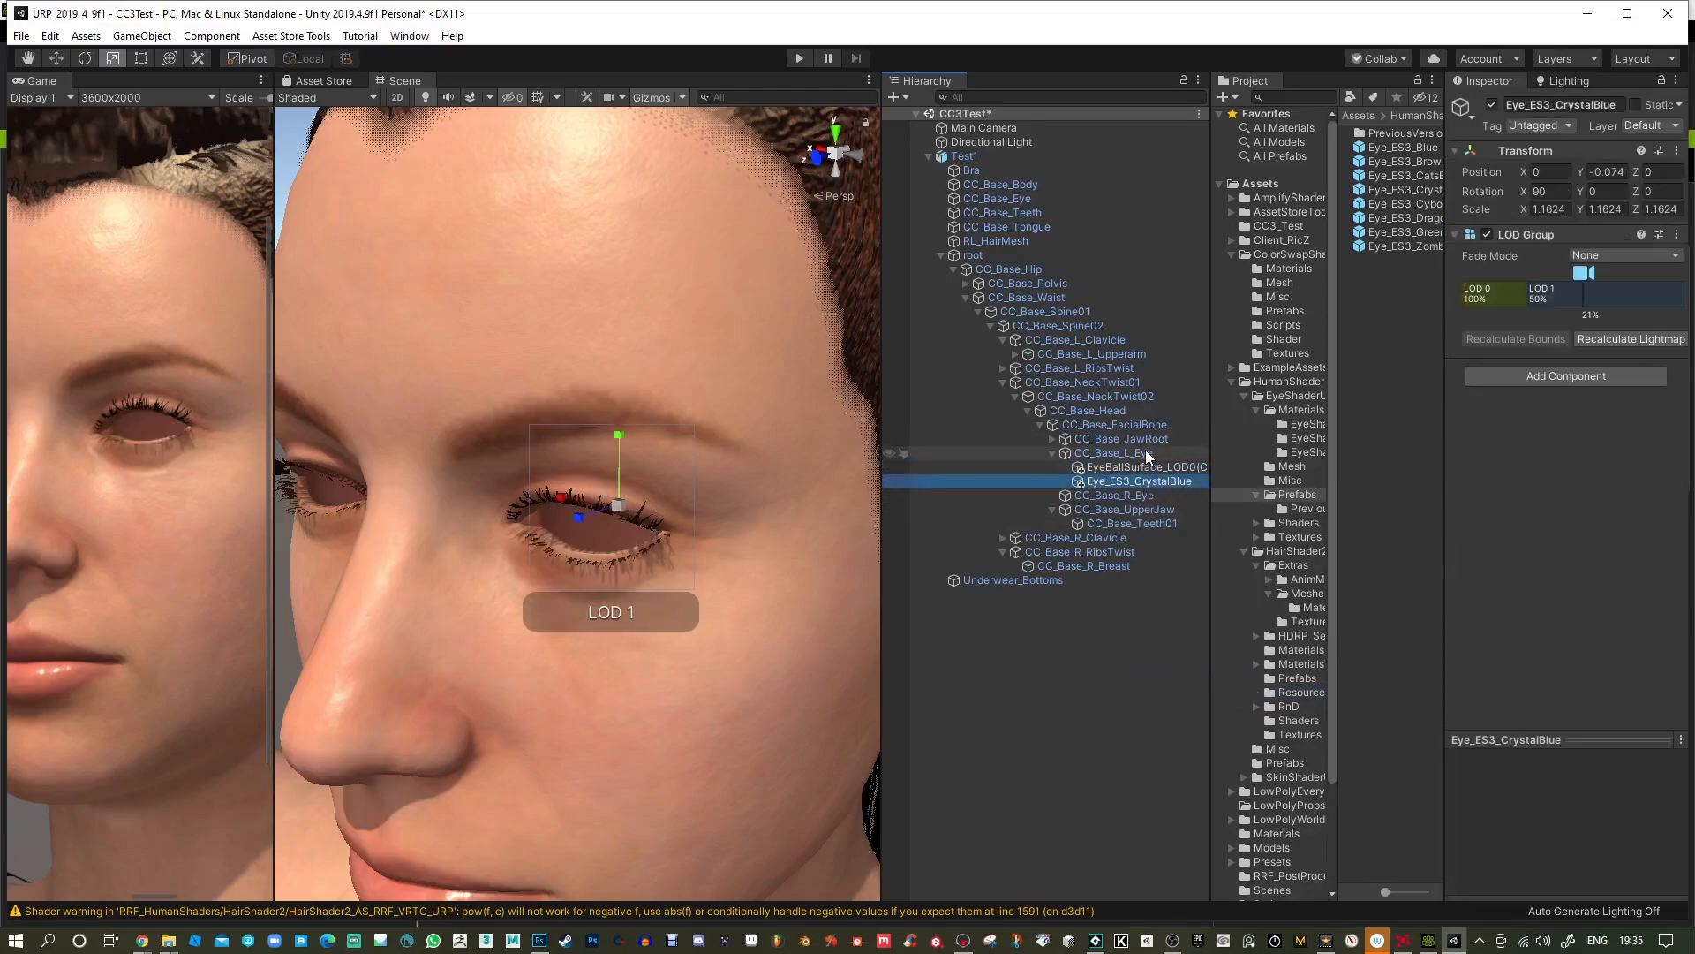
key(Delete)
Fit the EyeBallSurface_LOD0 eyeball to the left socket by scaling it to about 1.20 and nudging its position.
click(1163, 472)
alt+drag(516, 526, 600, 635)
key(r)
key(w)
drag(565, 549, 573, 548)
alt+drag(672, 600, 706, 543)
alt+right_drag(707, 543, 757, 547)
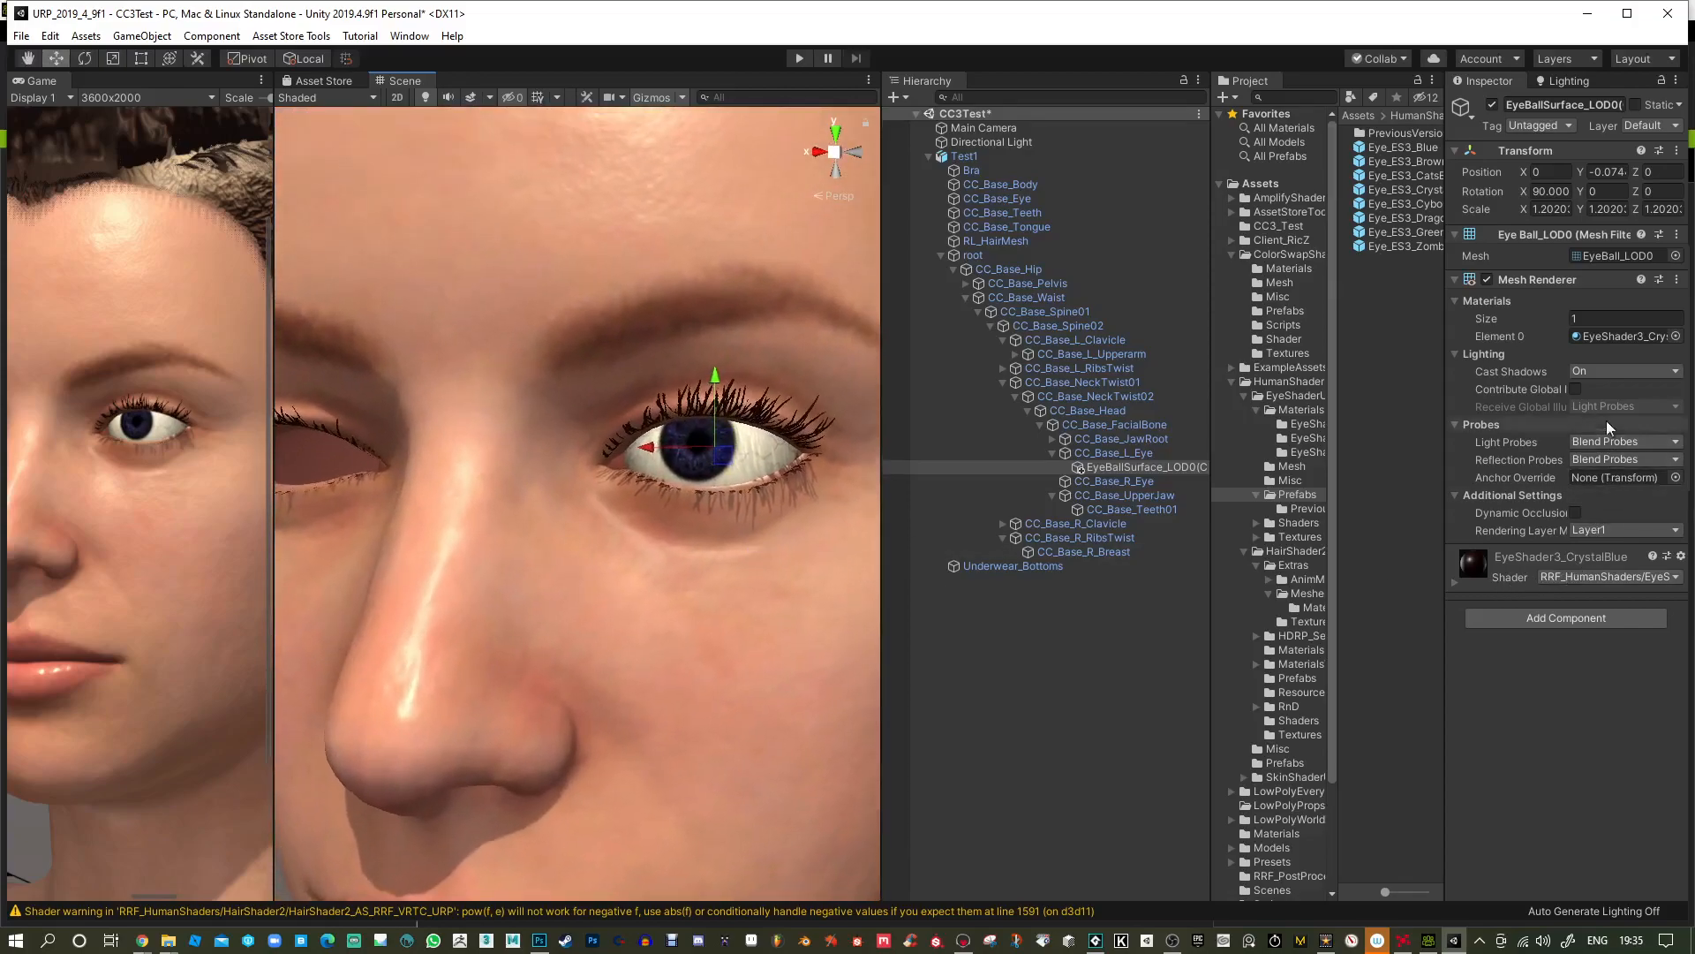
Locate the eyeball's material in the project and assign the EyeShader3_CatsEye material to the left eyeball instead.
click(1621, 335)
click(1395, 164)
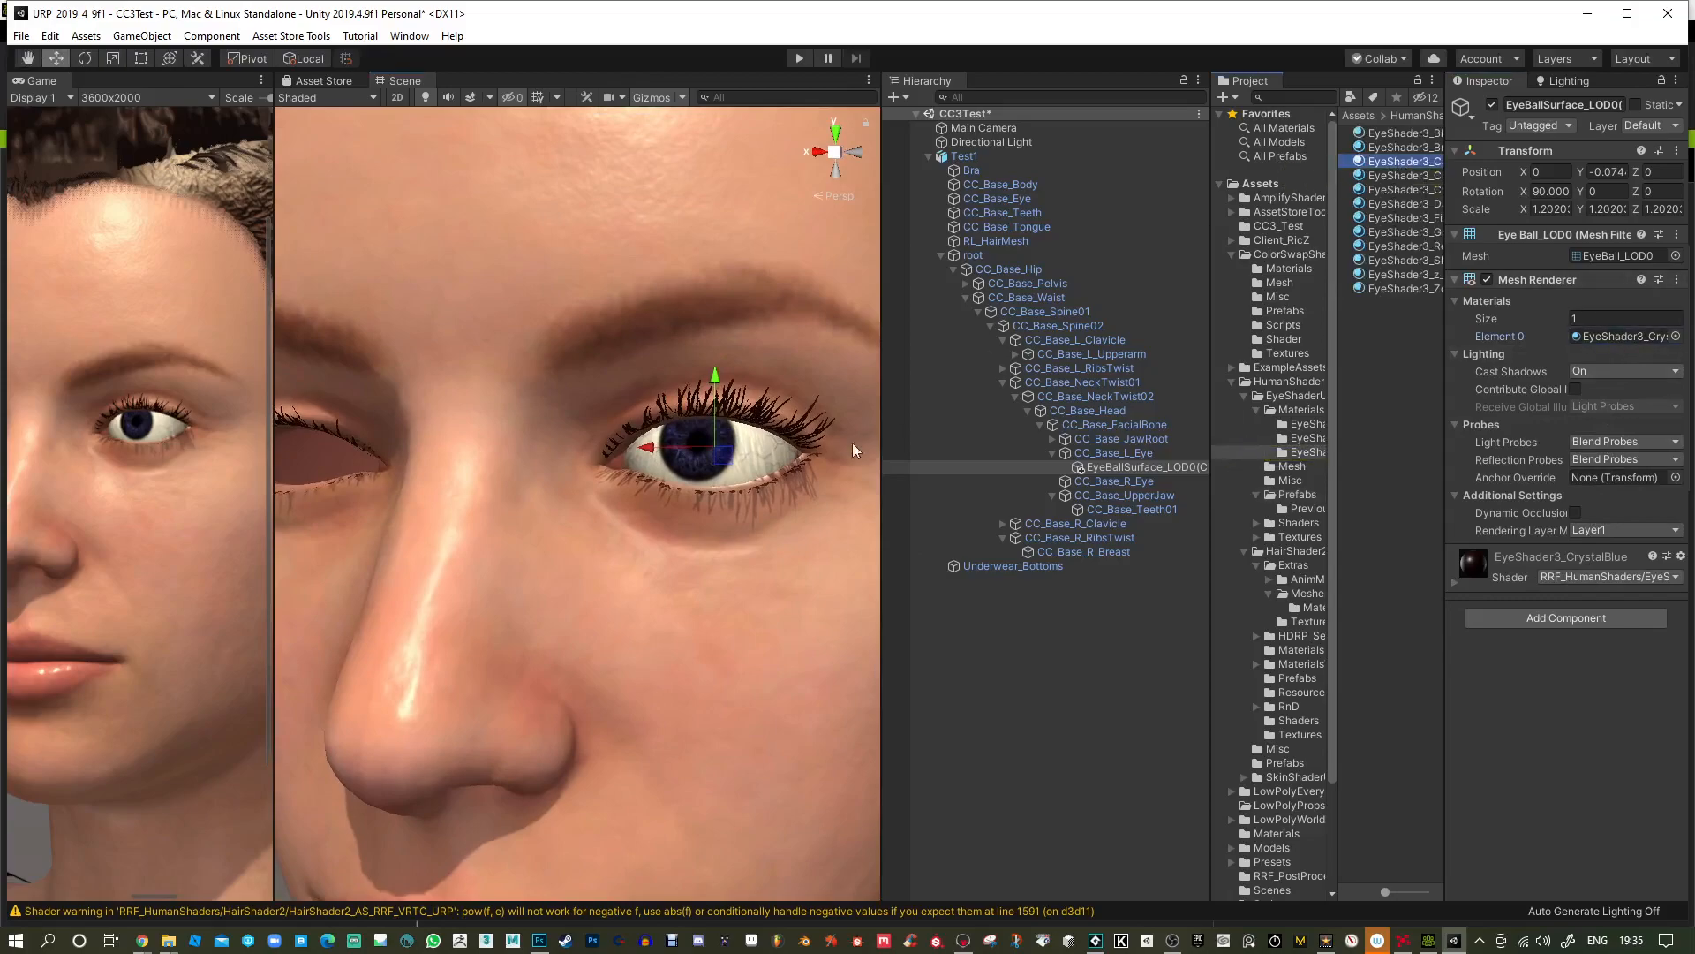
drag(740, 458, 740, 458)
alt+right_drag(705, 603, 760, 609)
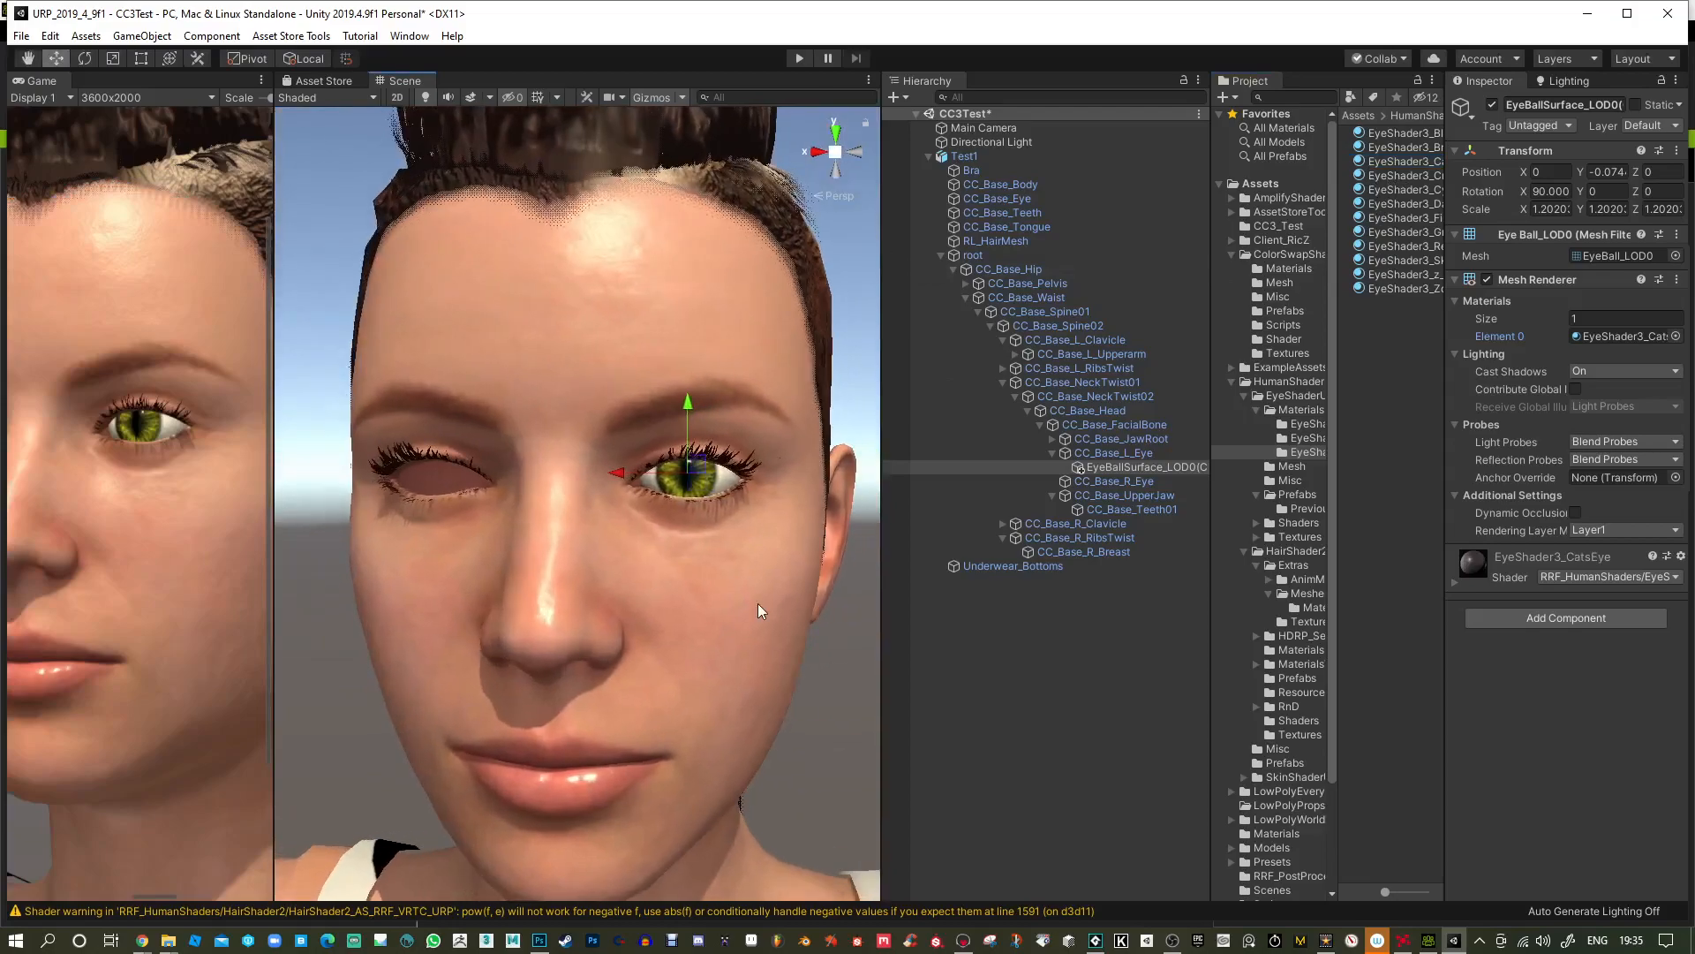
Duplicate the left eyeball, move the copy into the right eye socket and parent it under CC_Base_R_Eye.
key(ctrl+d)
drag(618, 473, 388, 473)
click(1139, 481)
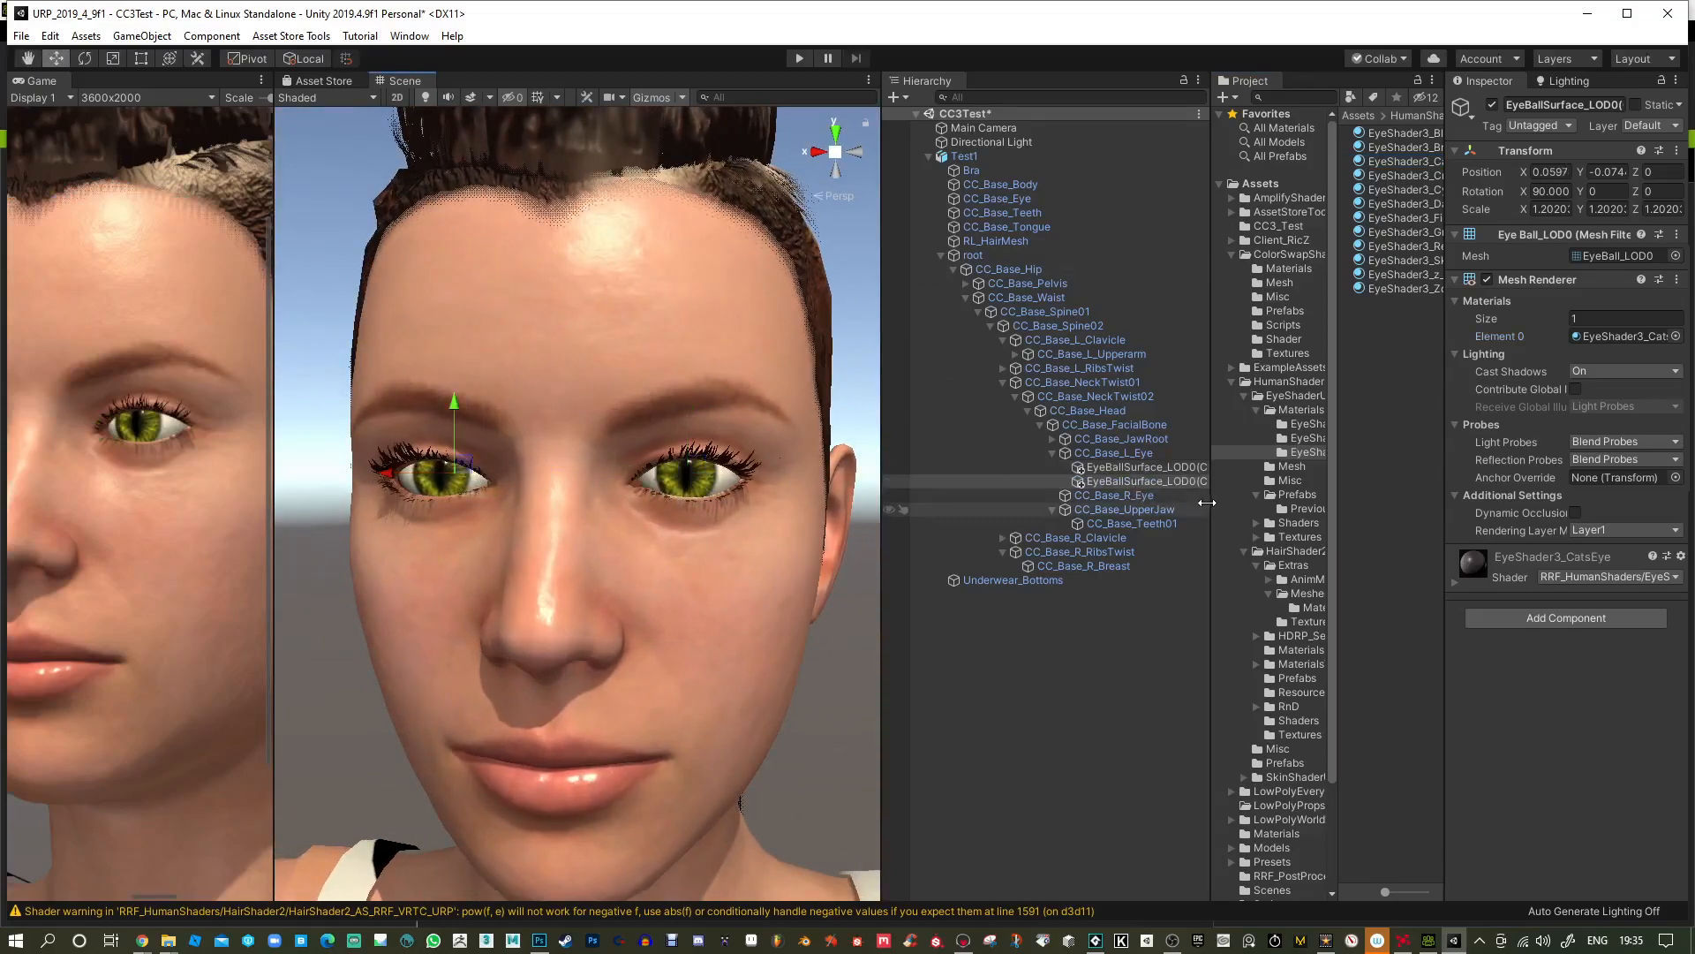
drag(1210, 503, 1263, 504)
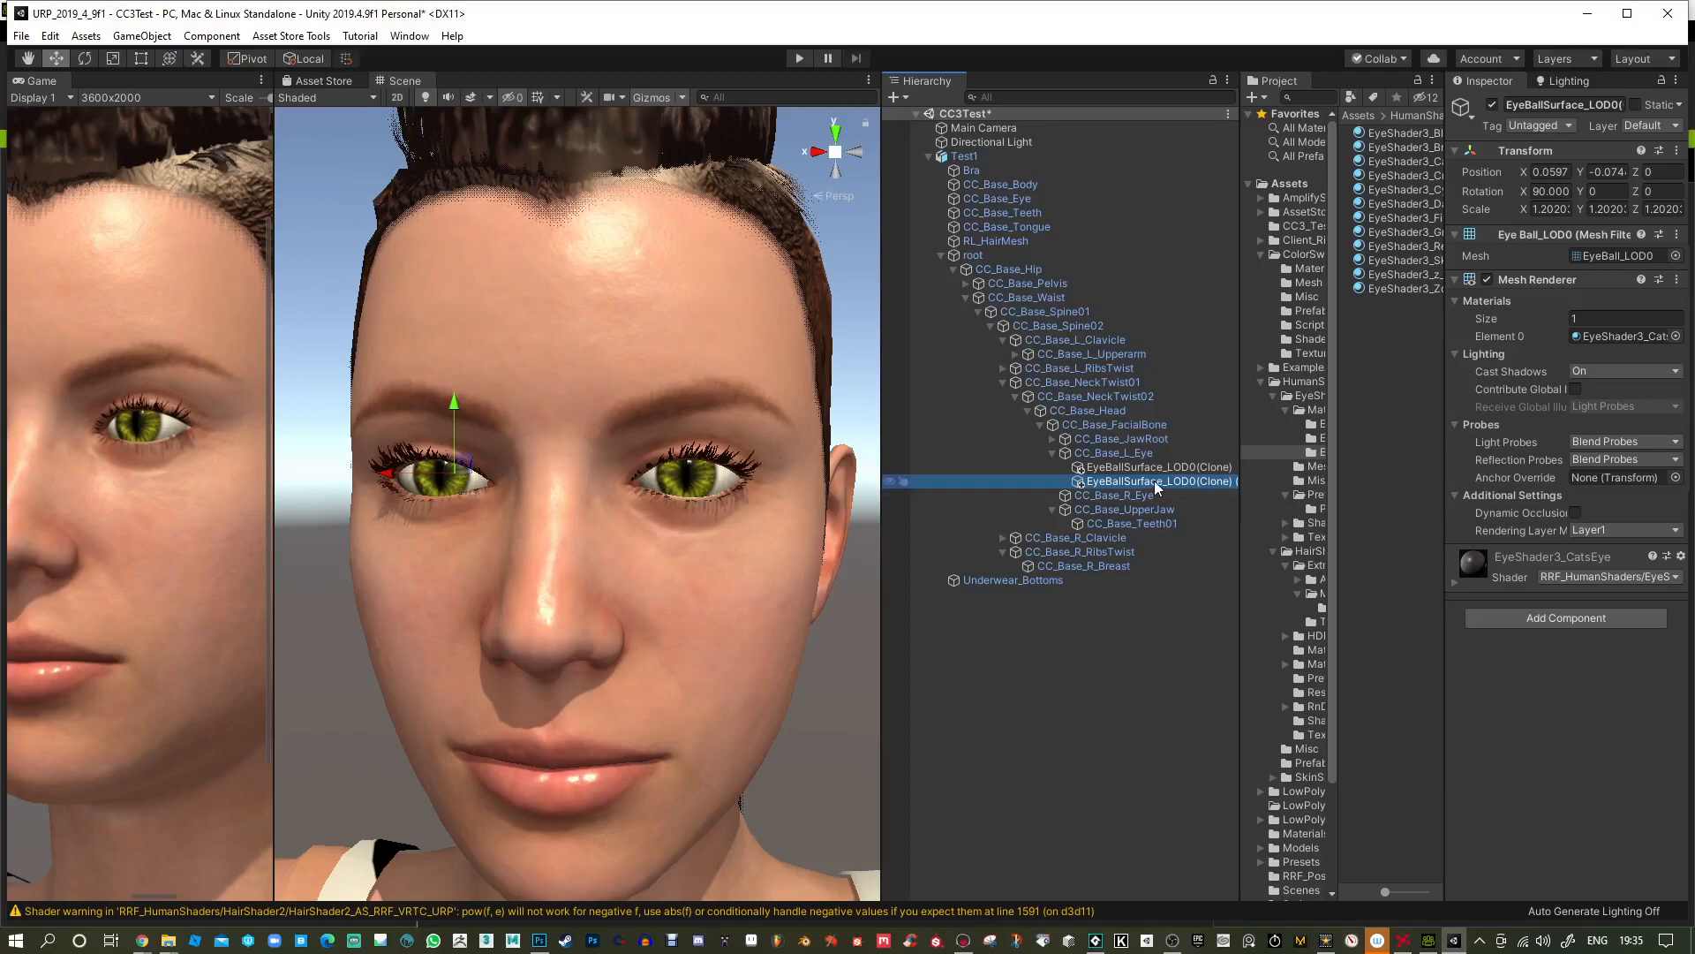
drag(1155, 485, 1135, 495)
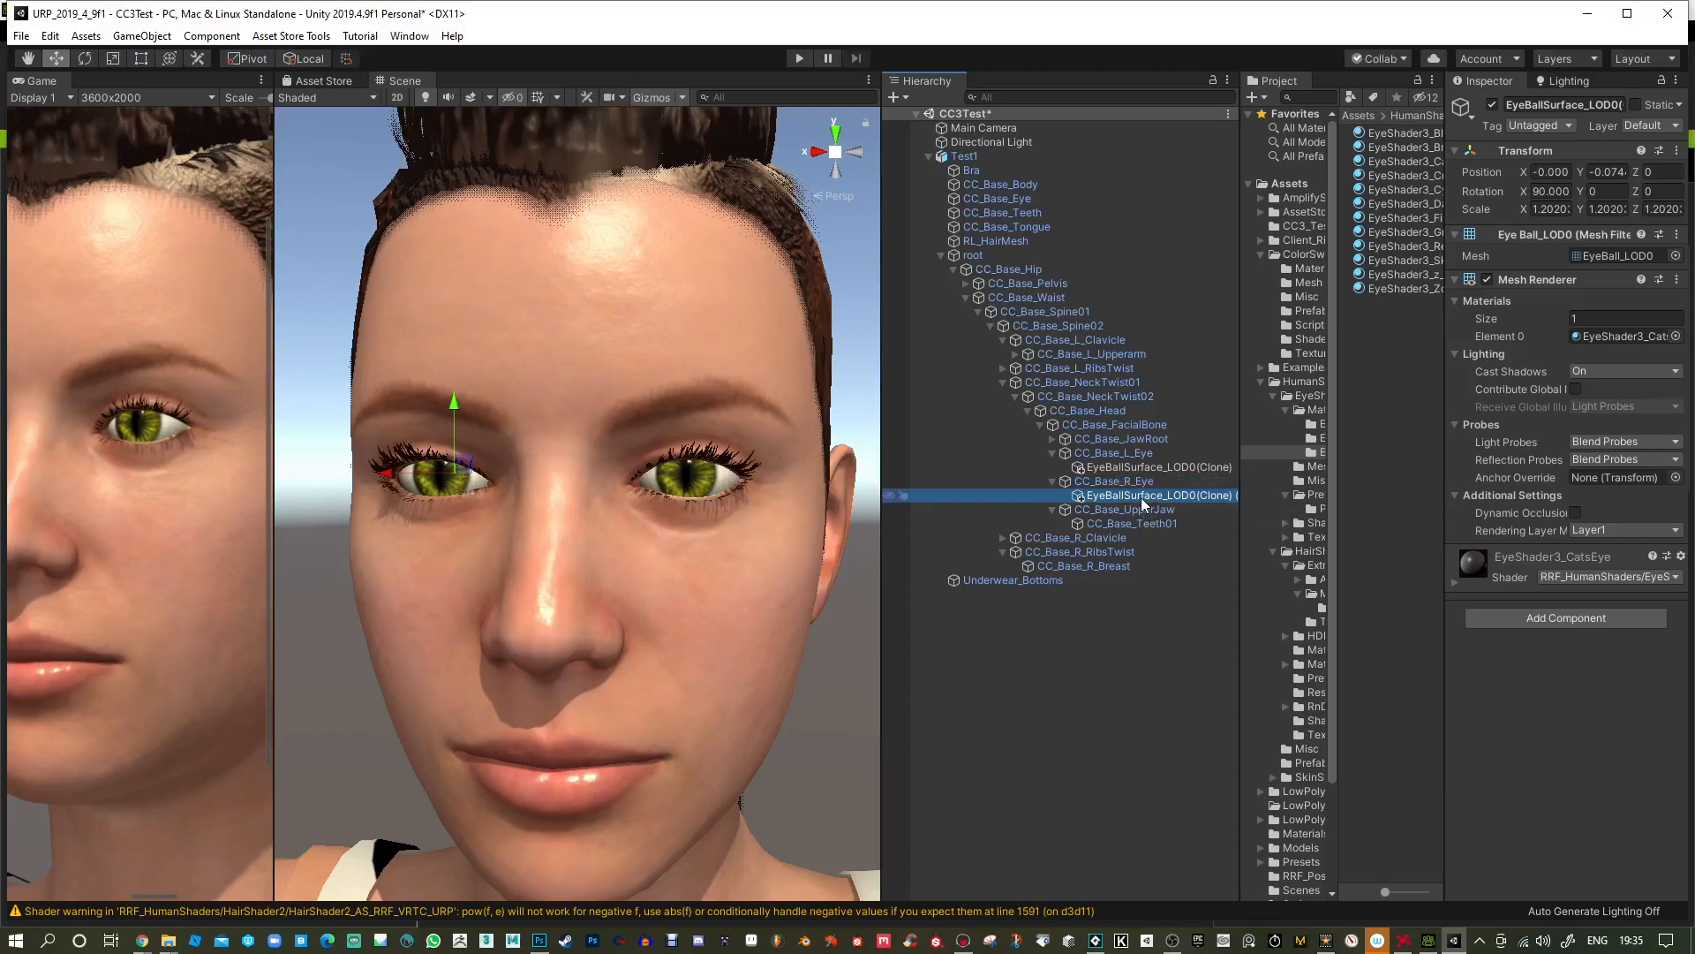
Try the EyeShader3_GreenEye material on the left eyeball.
click(1139, 453)
alt+drag(834, 587, 735, 569)
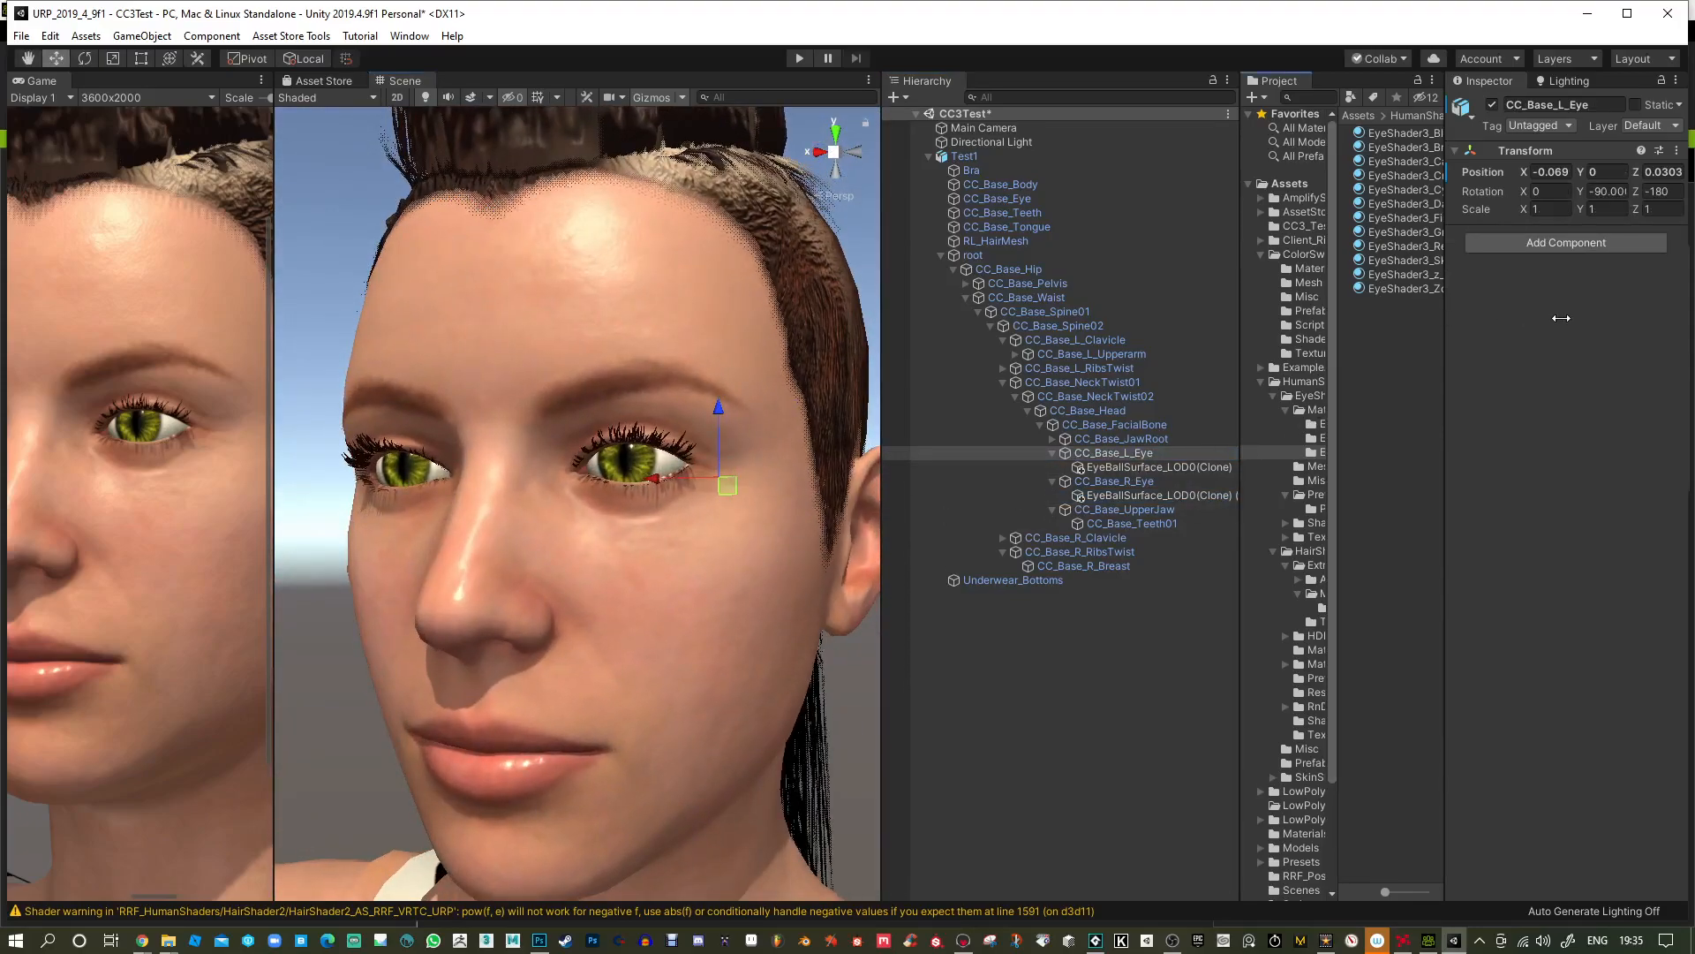
drag(1240, 346, 1157, 350)
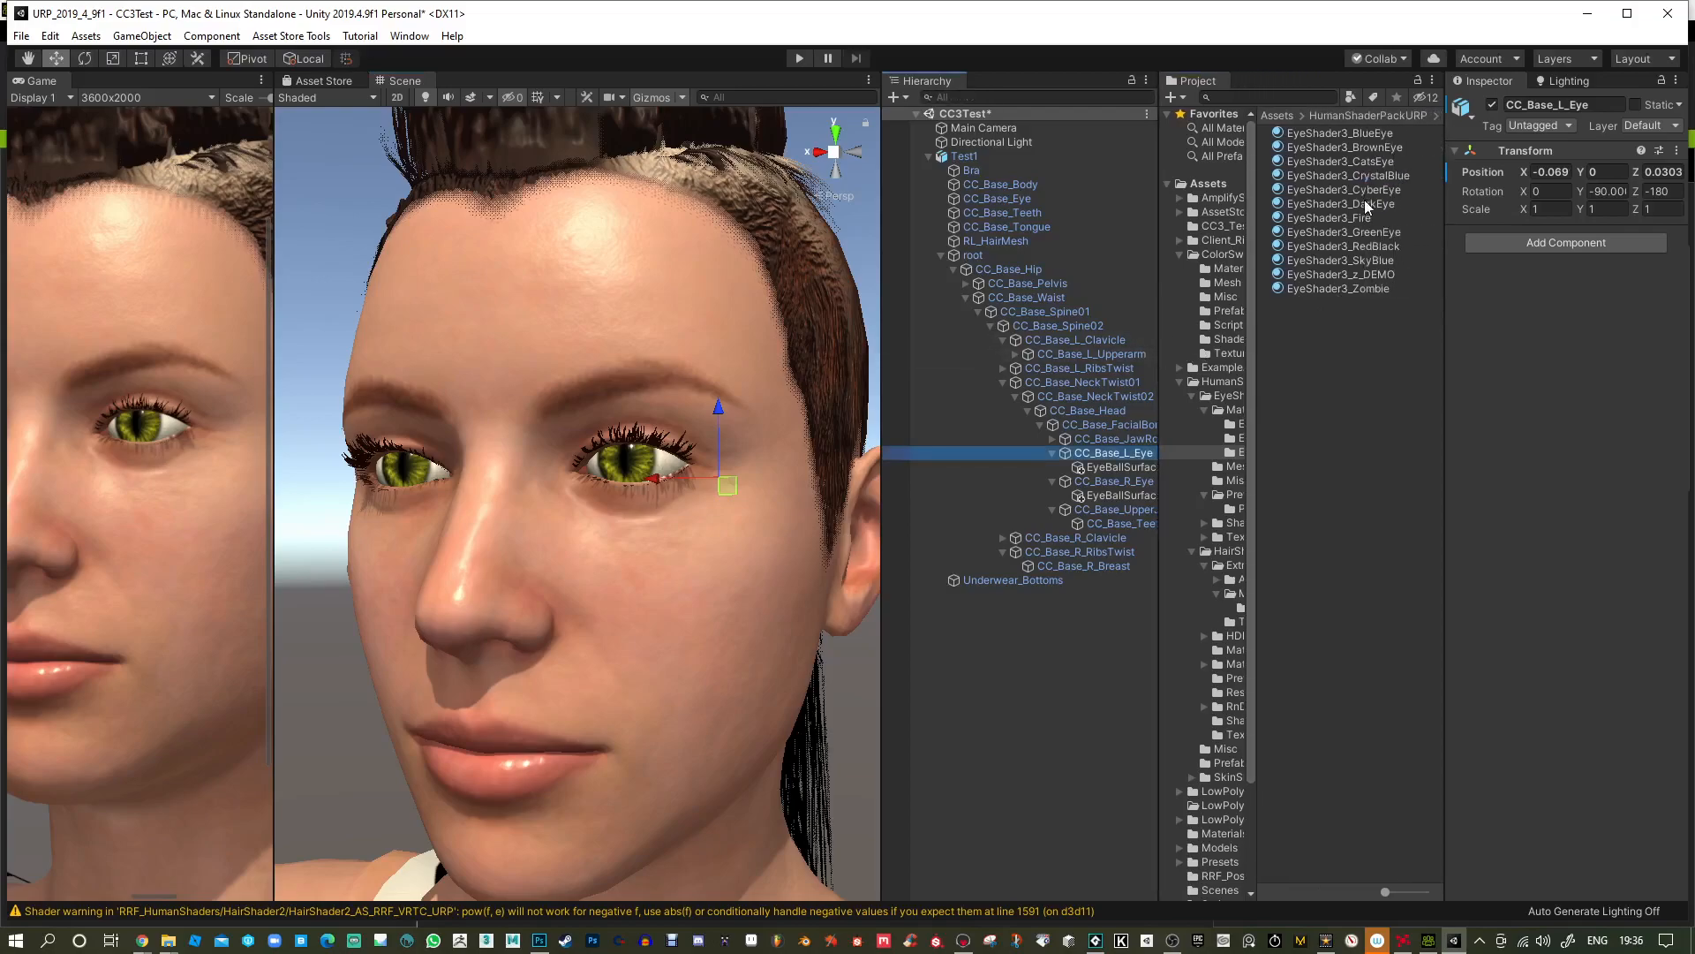
drag(1361, 233, 639, 448)
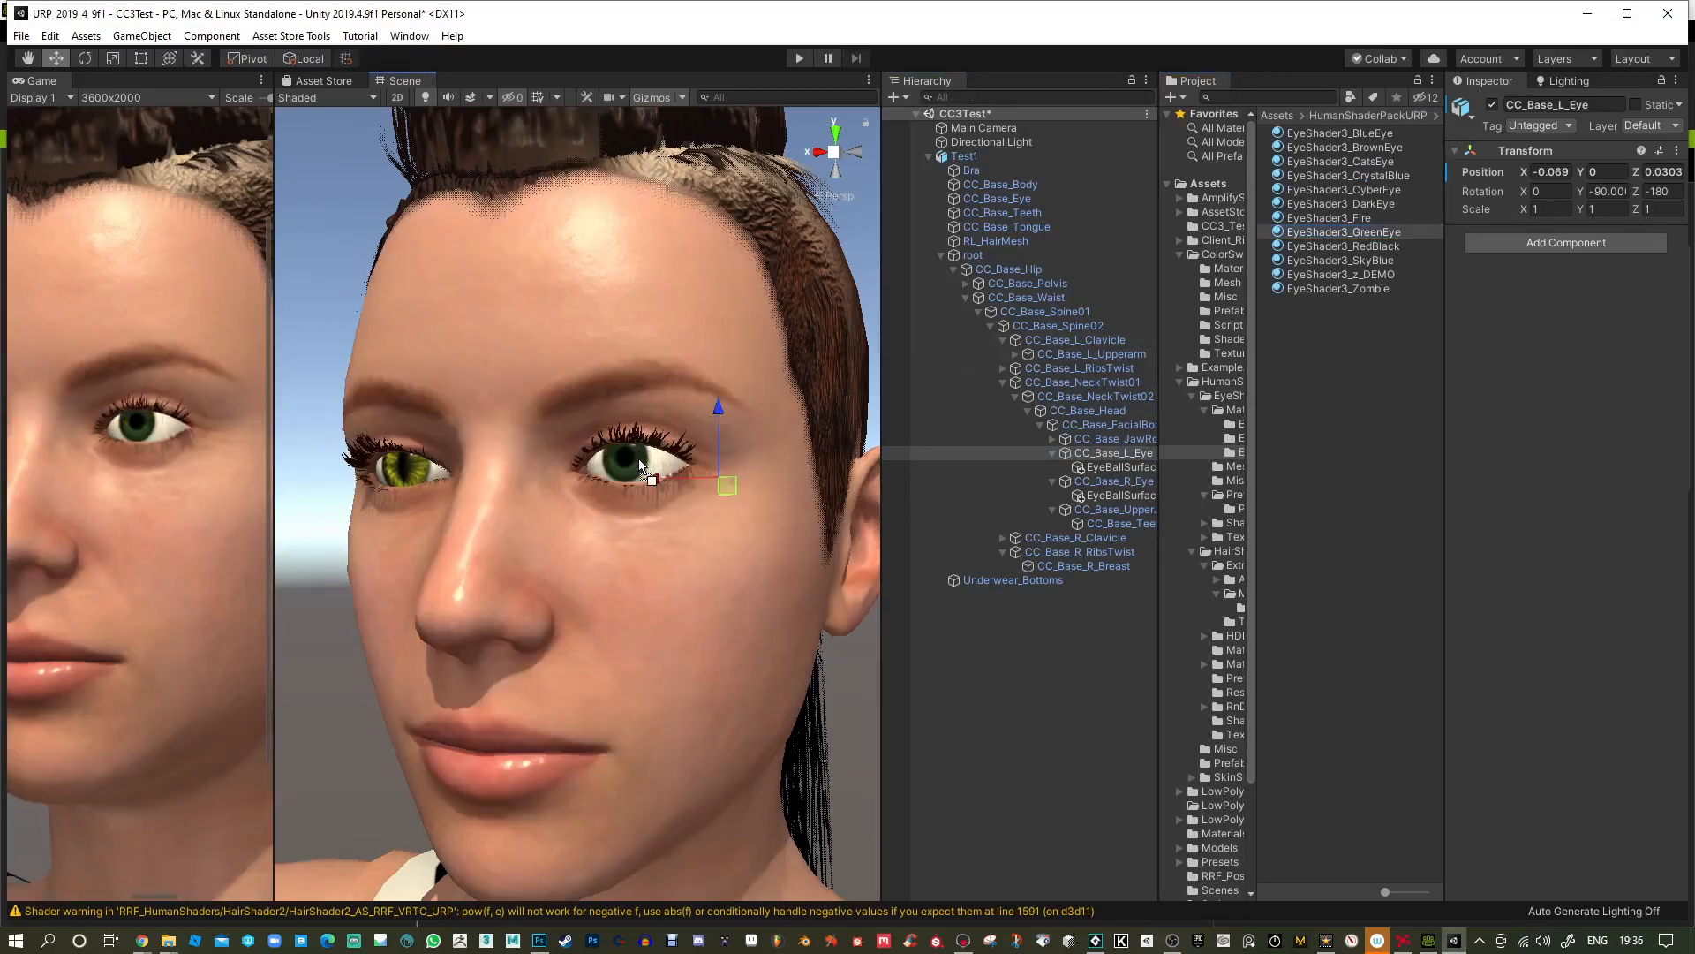
Duplicate the EyeShader3_CrystalBlue material, move the copy to the CC3_Test folder and assign it to both eyeballs.
click(1370, 174)
key(ctrl+d)
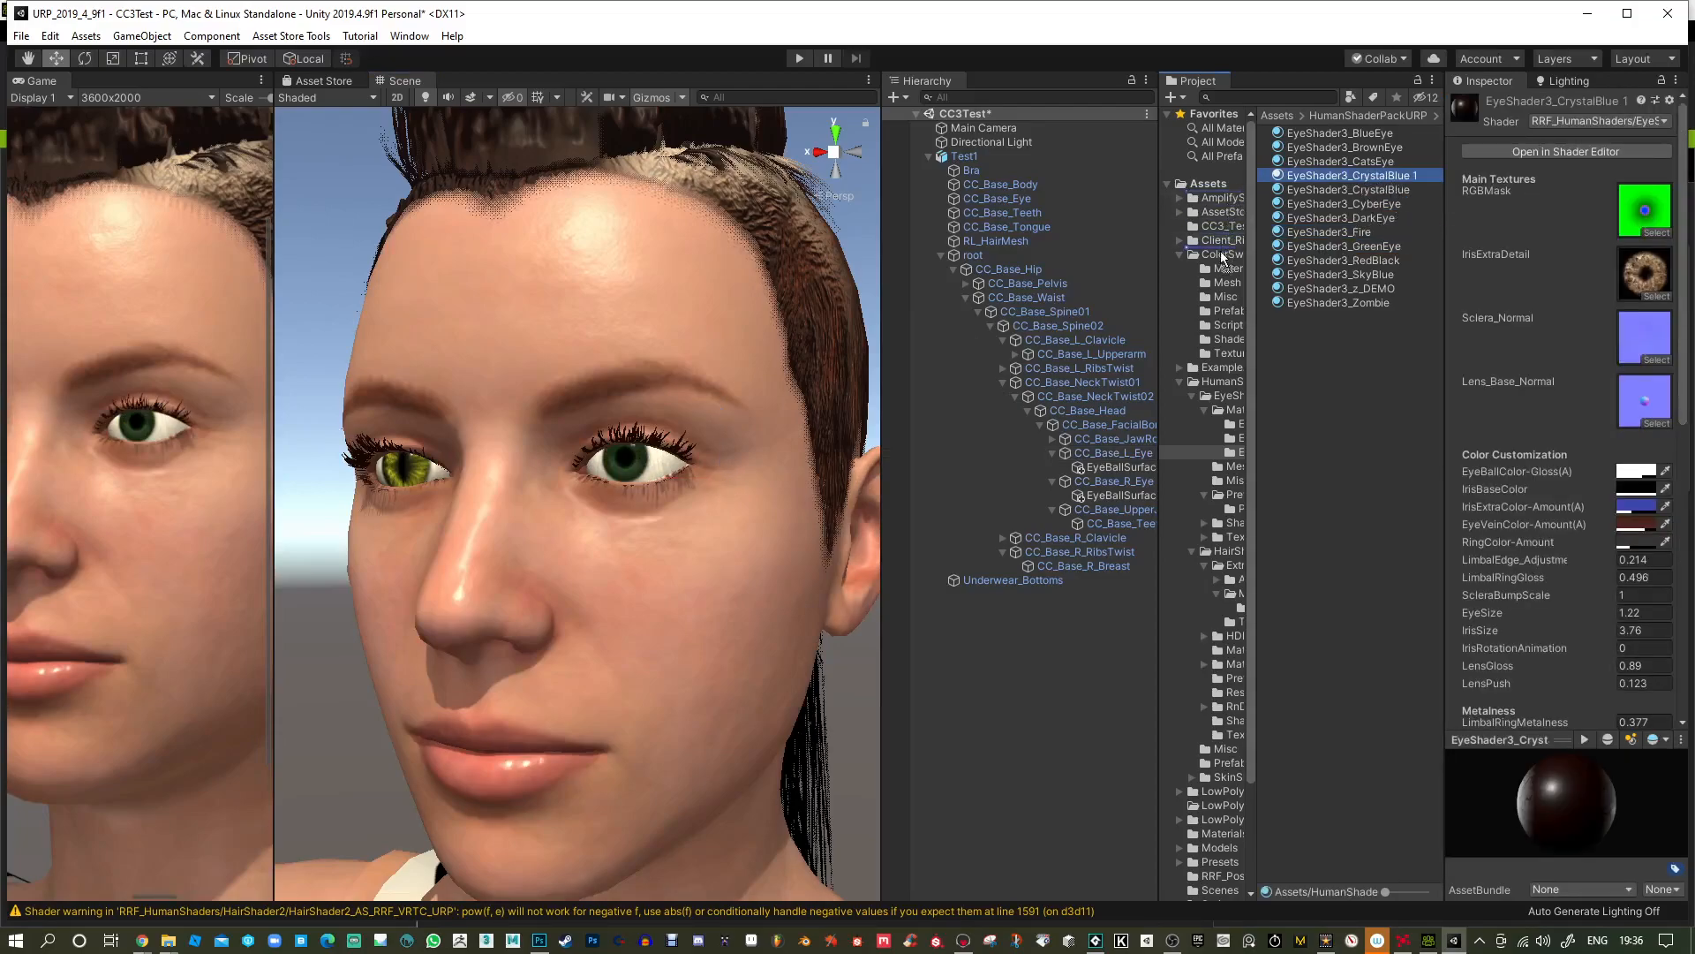
drag(1230, 228, 1230, 228)
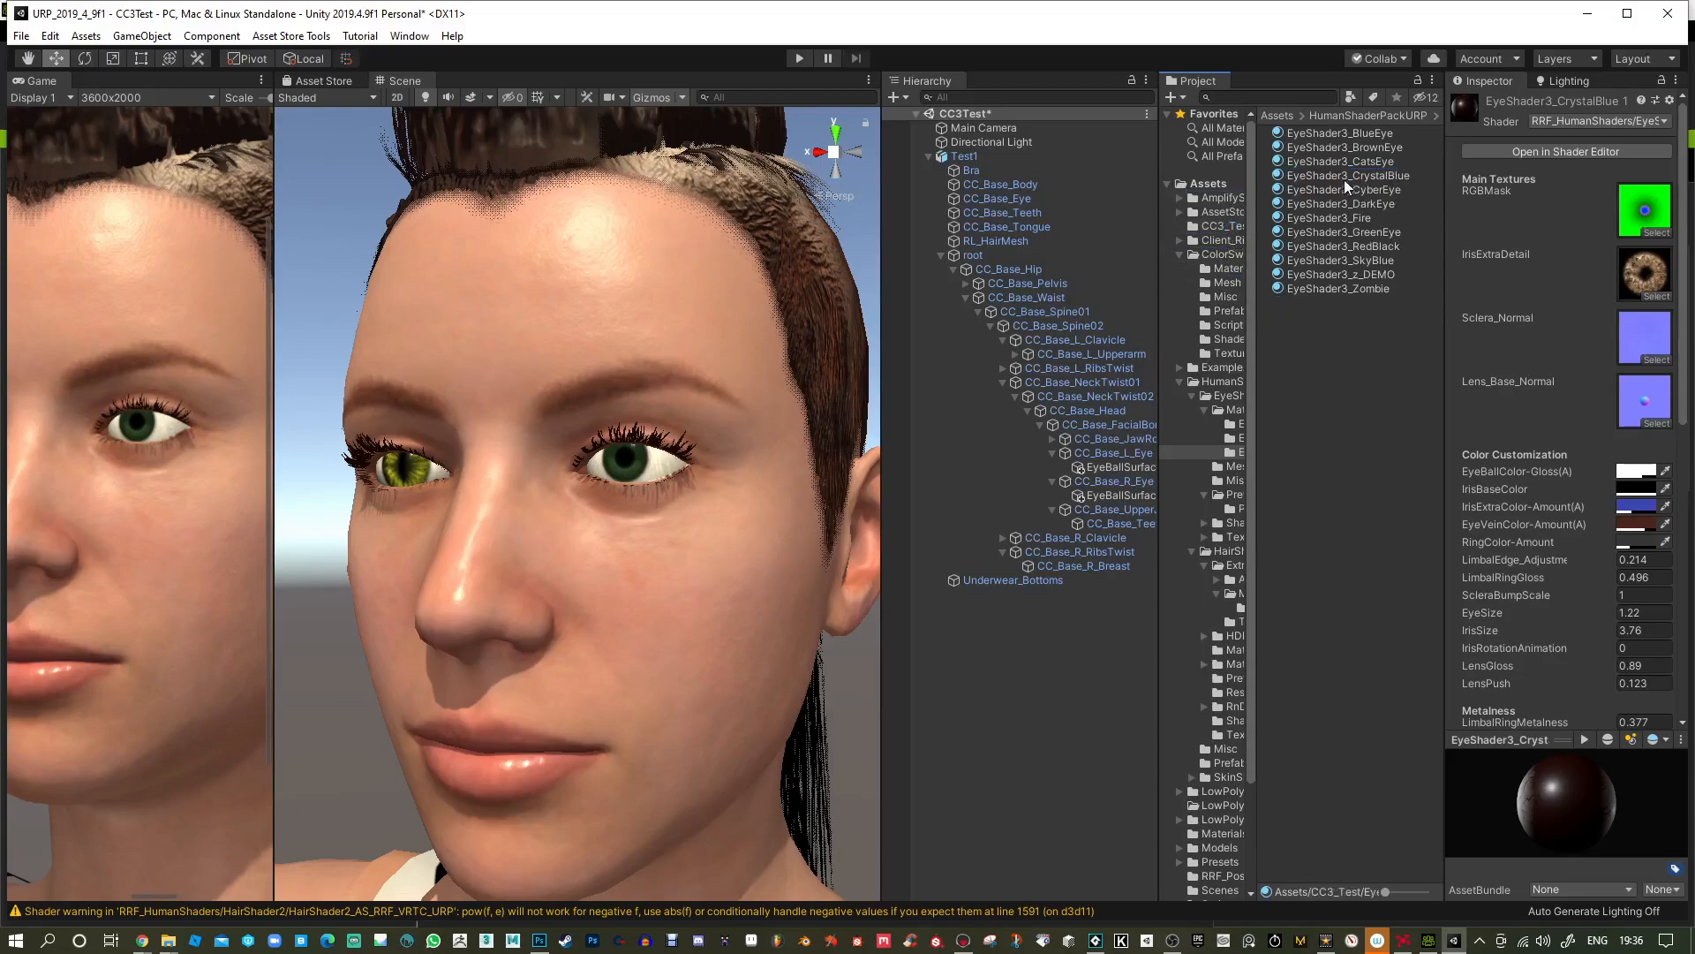
click(1231, 227)
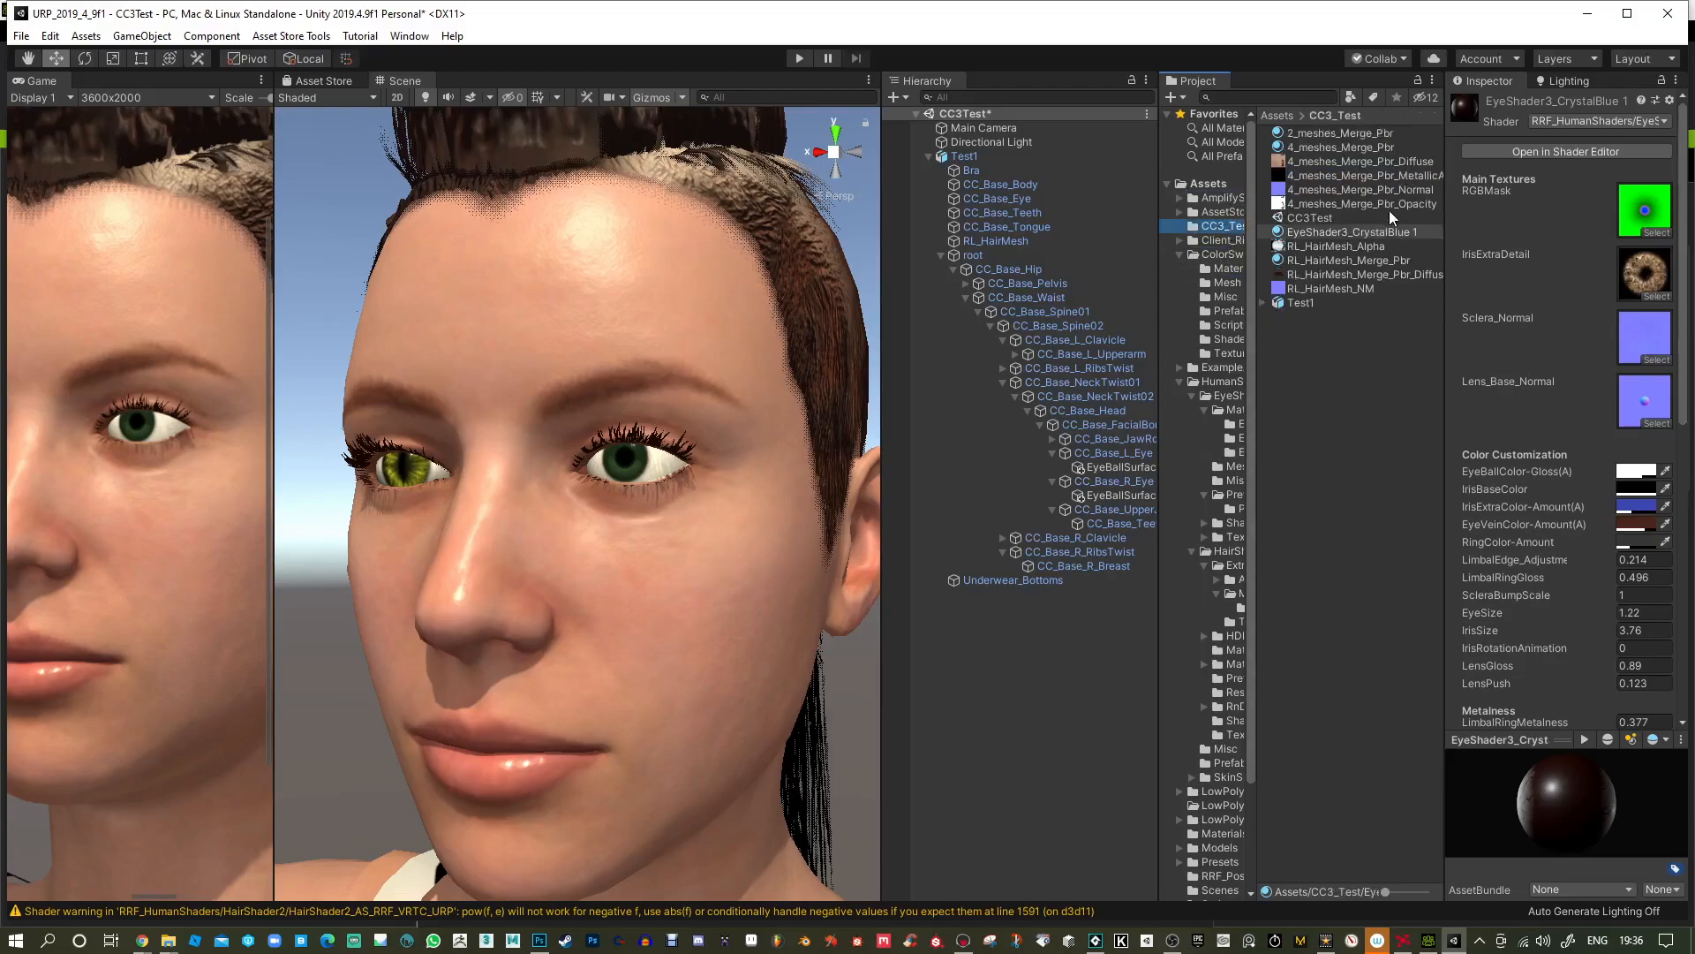
drag(1380, 233, 628, 465)
drag(1383, 234, 415, 474)
Brighten the eye material's IrisExtraColor to 6976F3 and change its IrisBaseColor to a dark navy blue.
click(1636, 506)
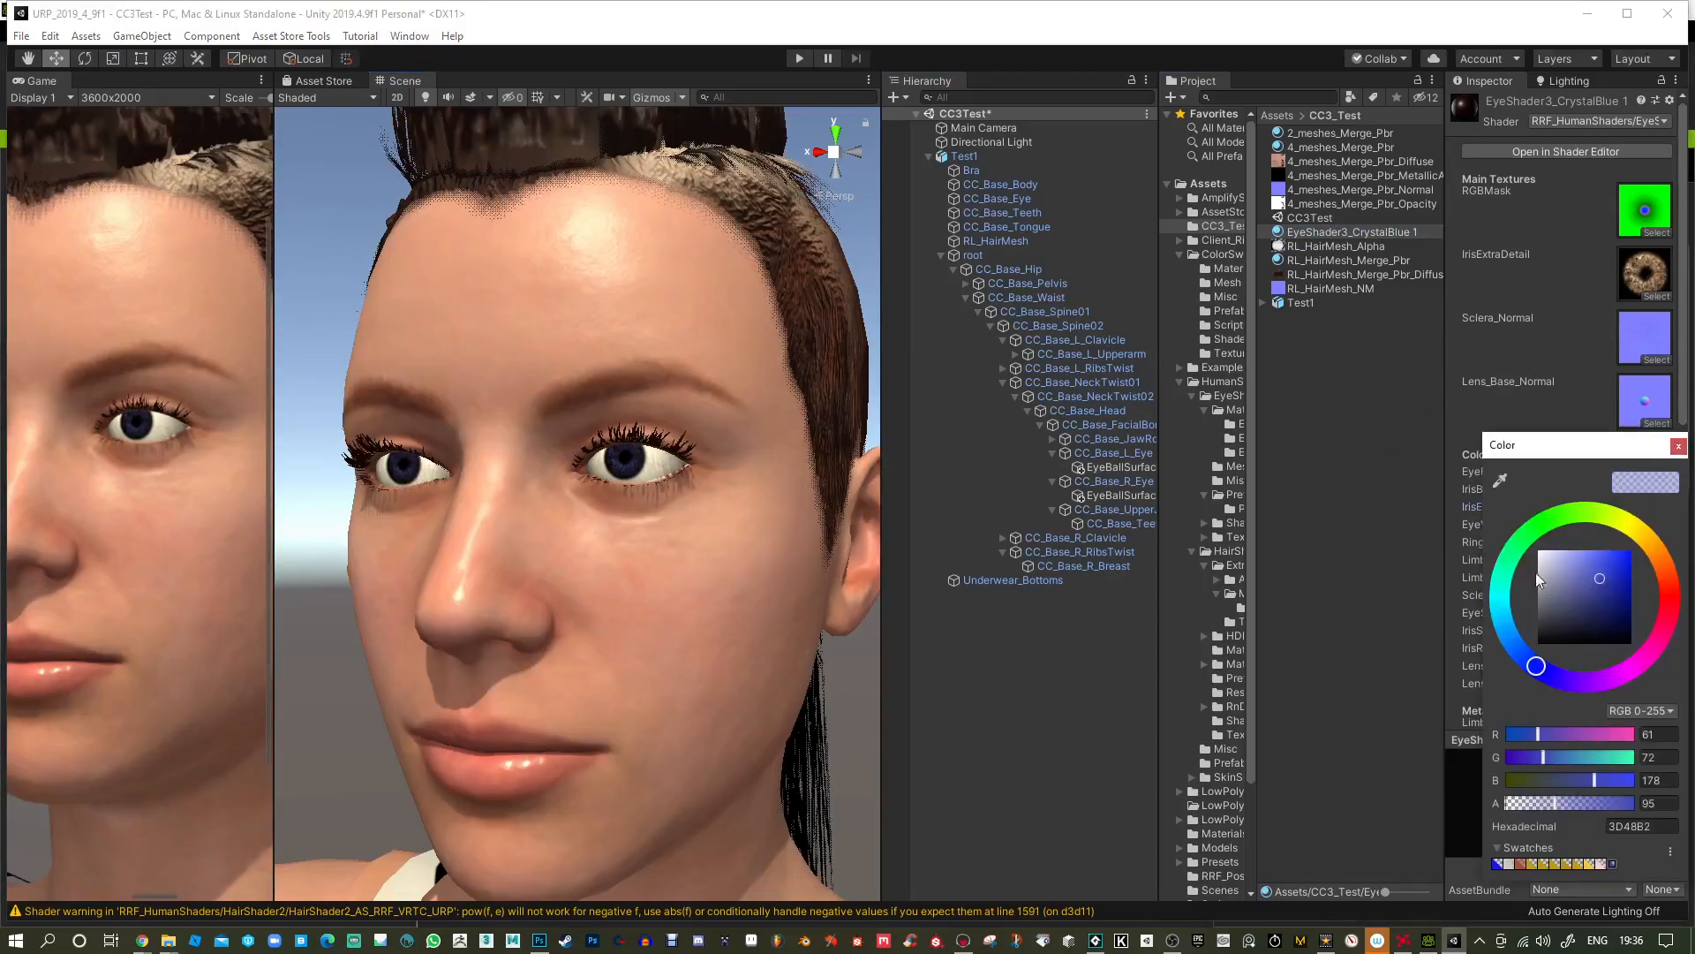
drag(1602, 566, 1591, 561)
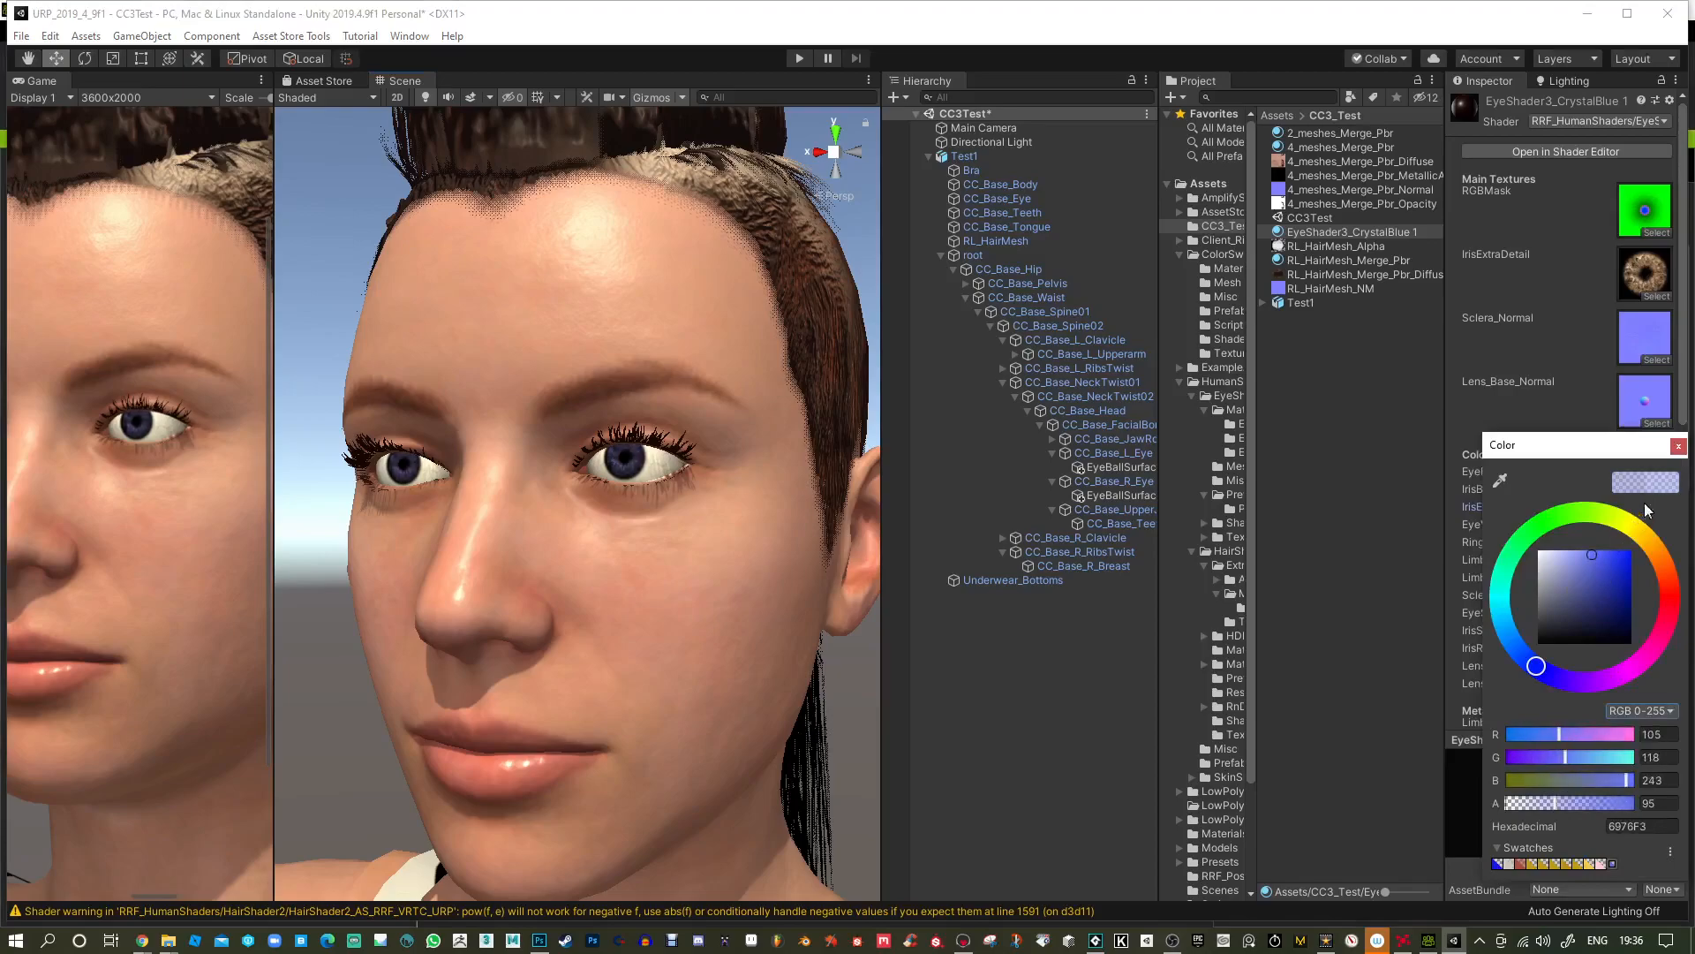
click(1677, 445)
click(1636, 490)
drag(1615, 580, 1611, 627)
drag(1530, 682, 1530, 658)
click(1679, 446)
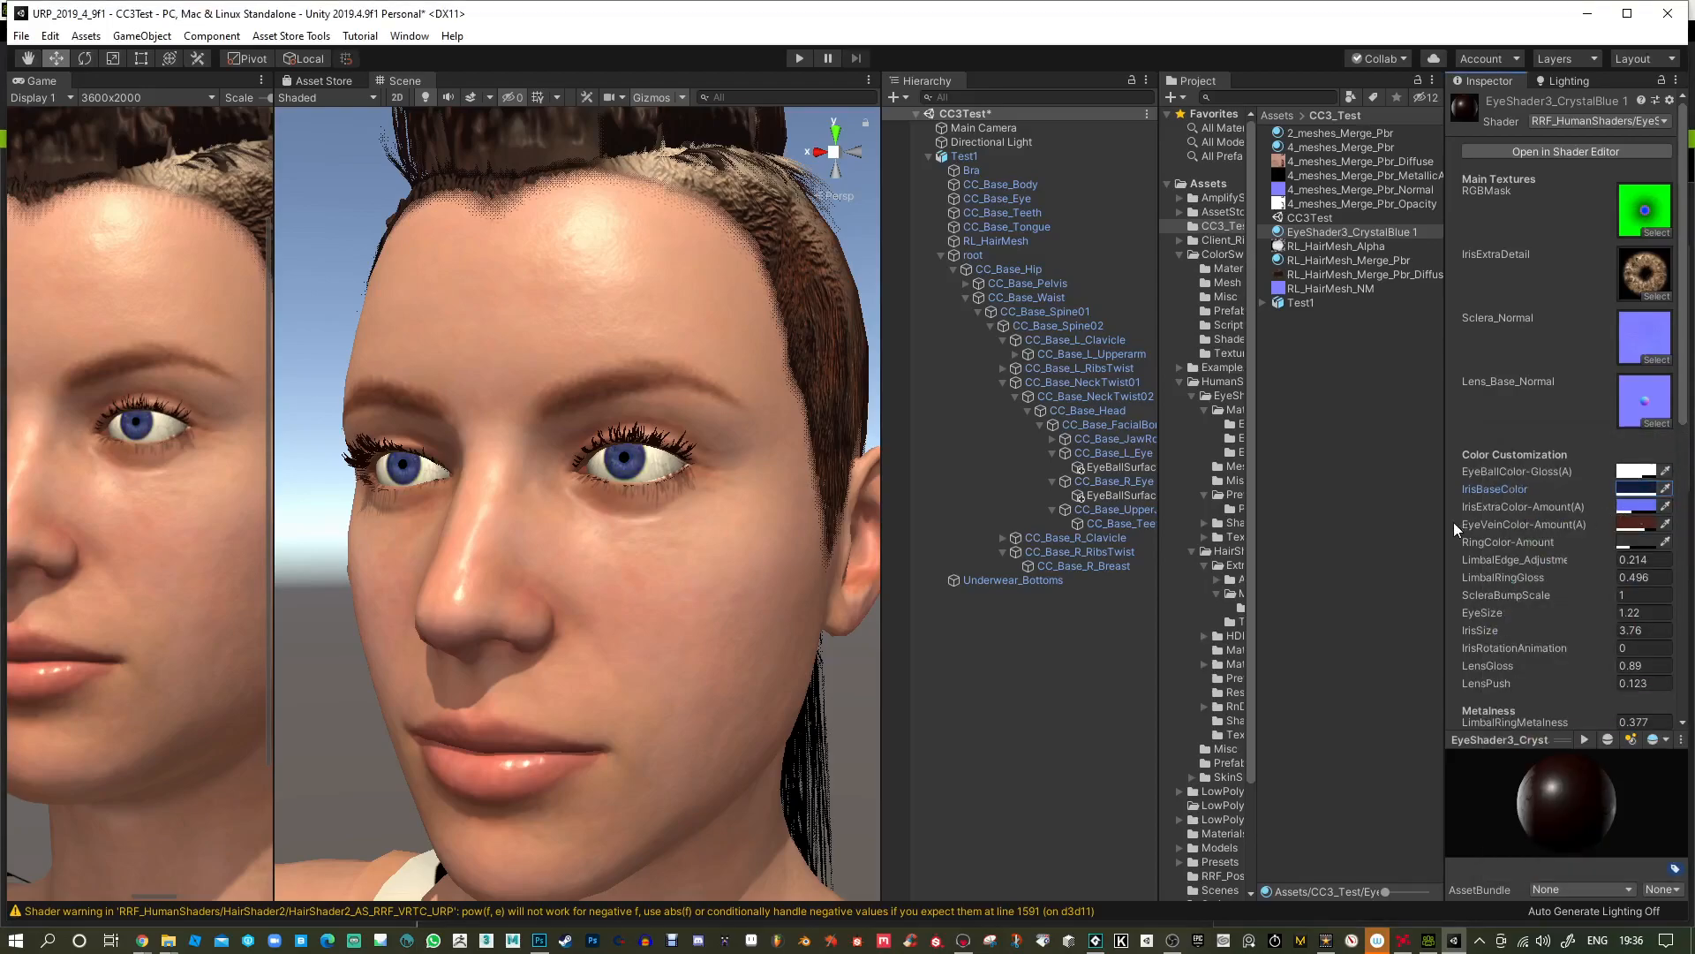
Set LimbalRingMetalness to 0.491, the limbal edge adjustment to 0.286, EyeSize to 0.99, IrisSize to 2.61 and IrisRotationAnimation to -2.3.
drag(1447, 519, 1379, 524)
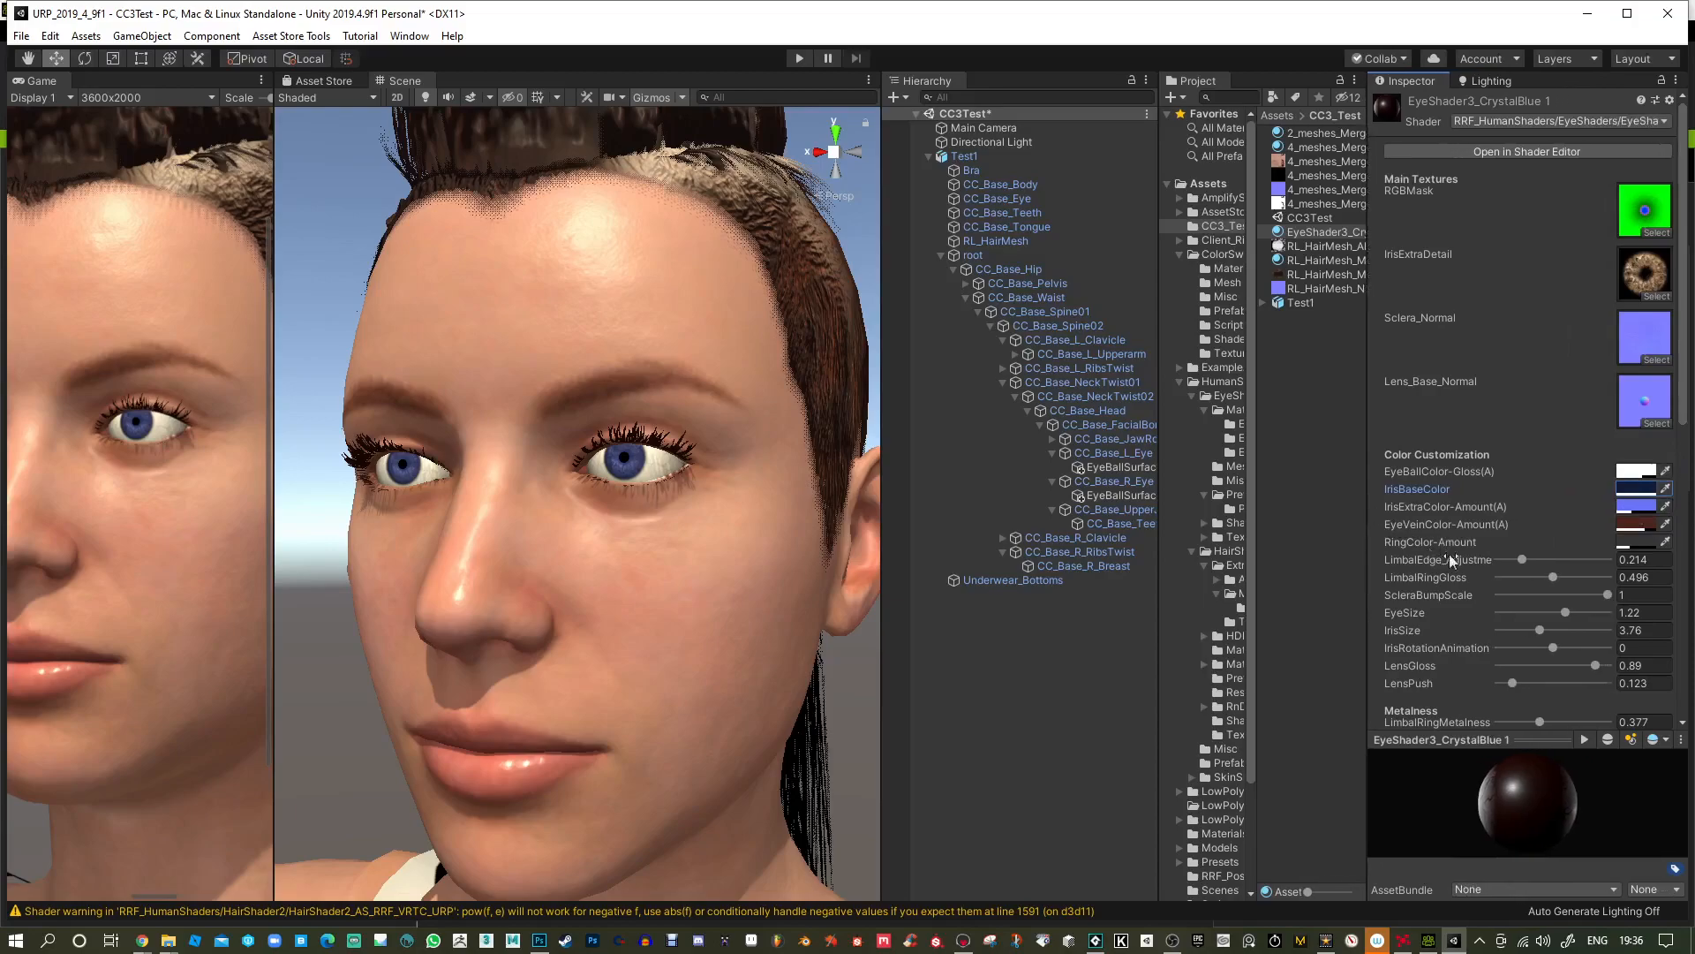
drag(1540, 722, 1553, 722)
drag(1523, 559, 1536, 649)
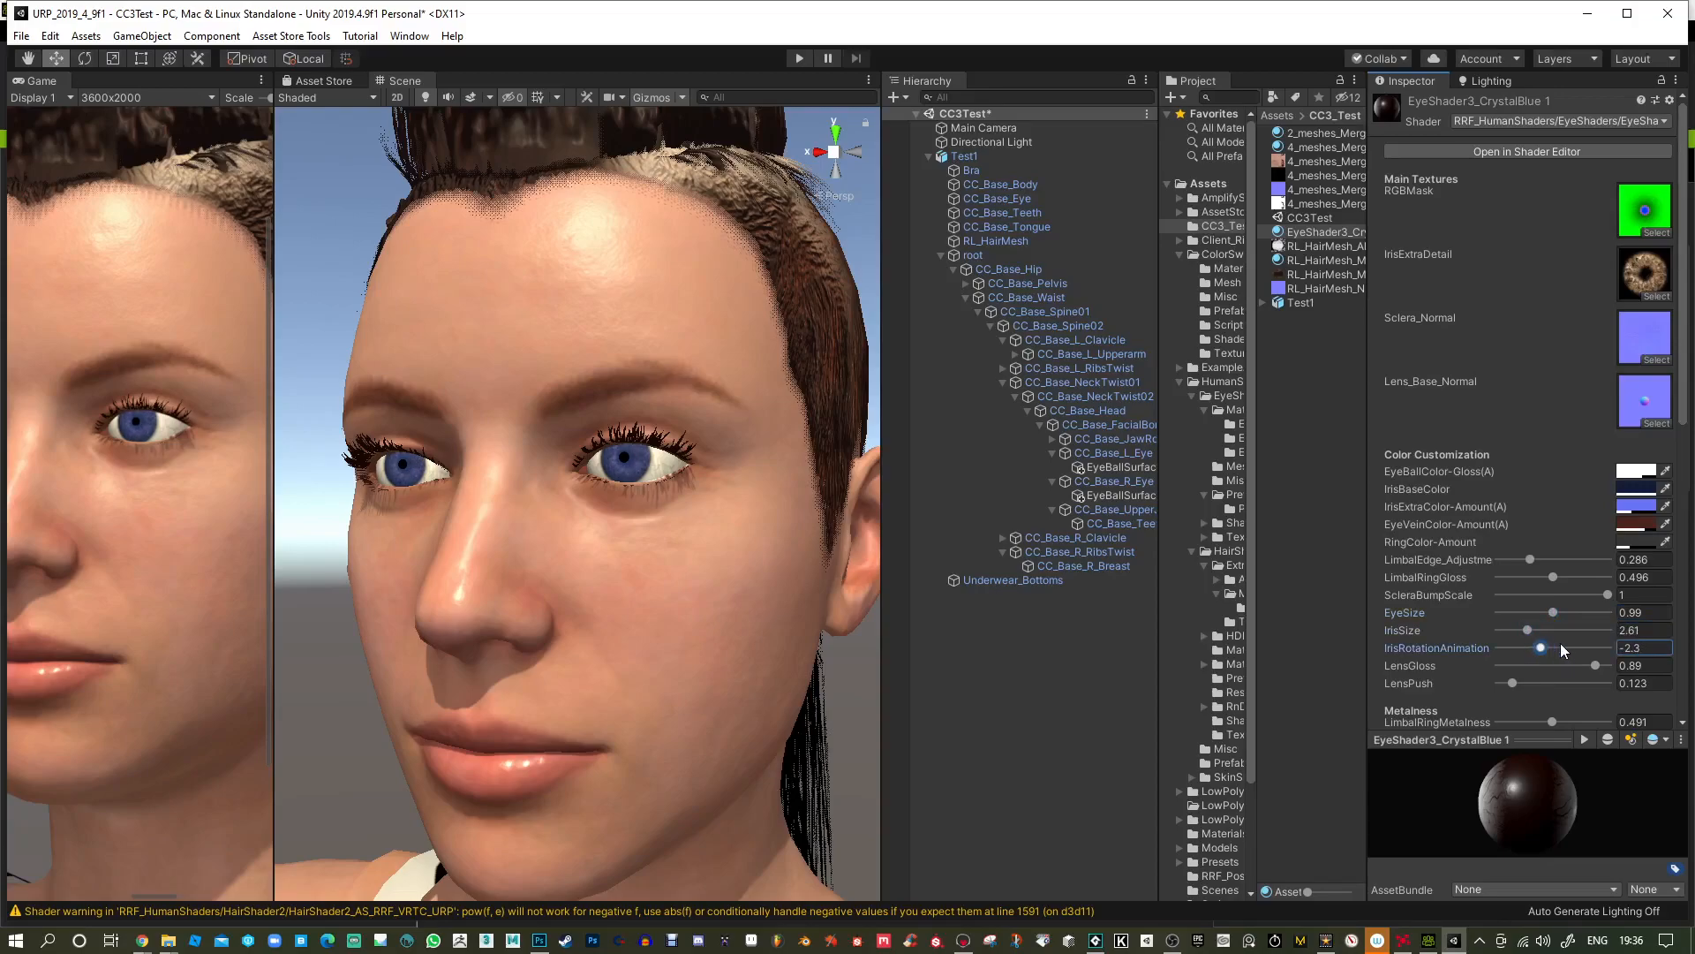
Set the eye material's CausticPower to 2.53, PupilSharpness to 2.1, PupilAutoDilateFactor to 16.4, IrisSize to 2.78 and PupilSize to 89.8.
scroll(1607, 556, down, 6)
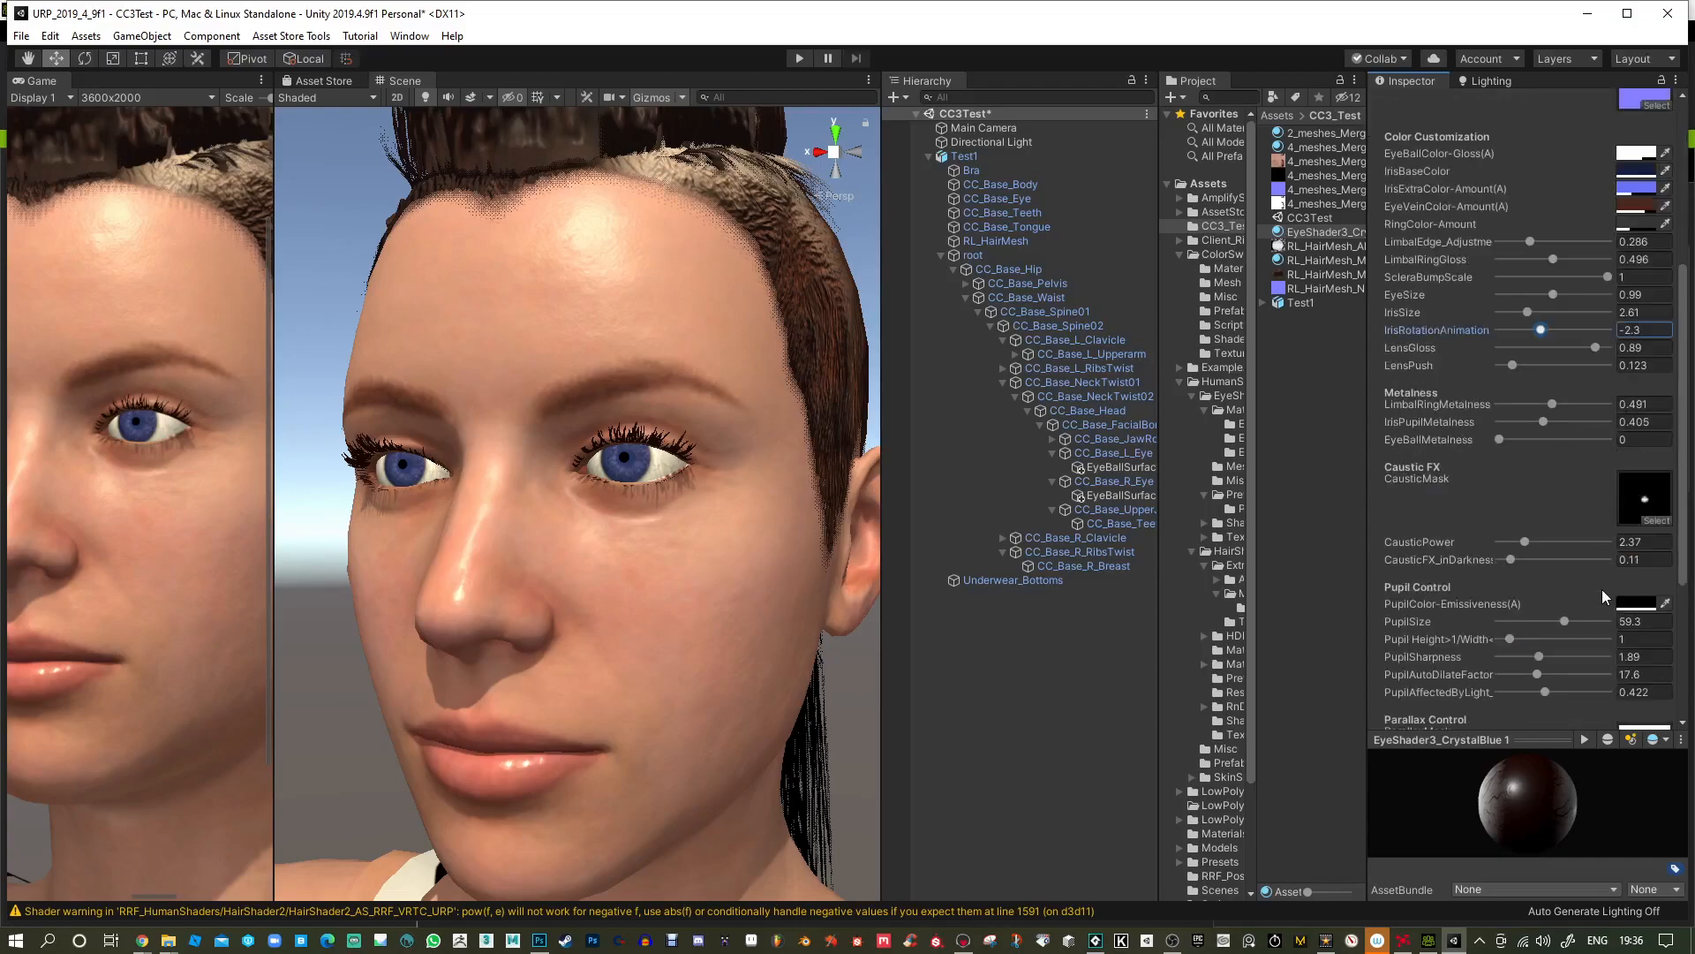
drag(1534, 539, 1529, 538)
drag(1566, 620, 1543, 675)
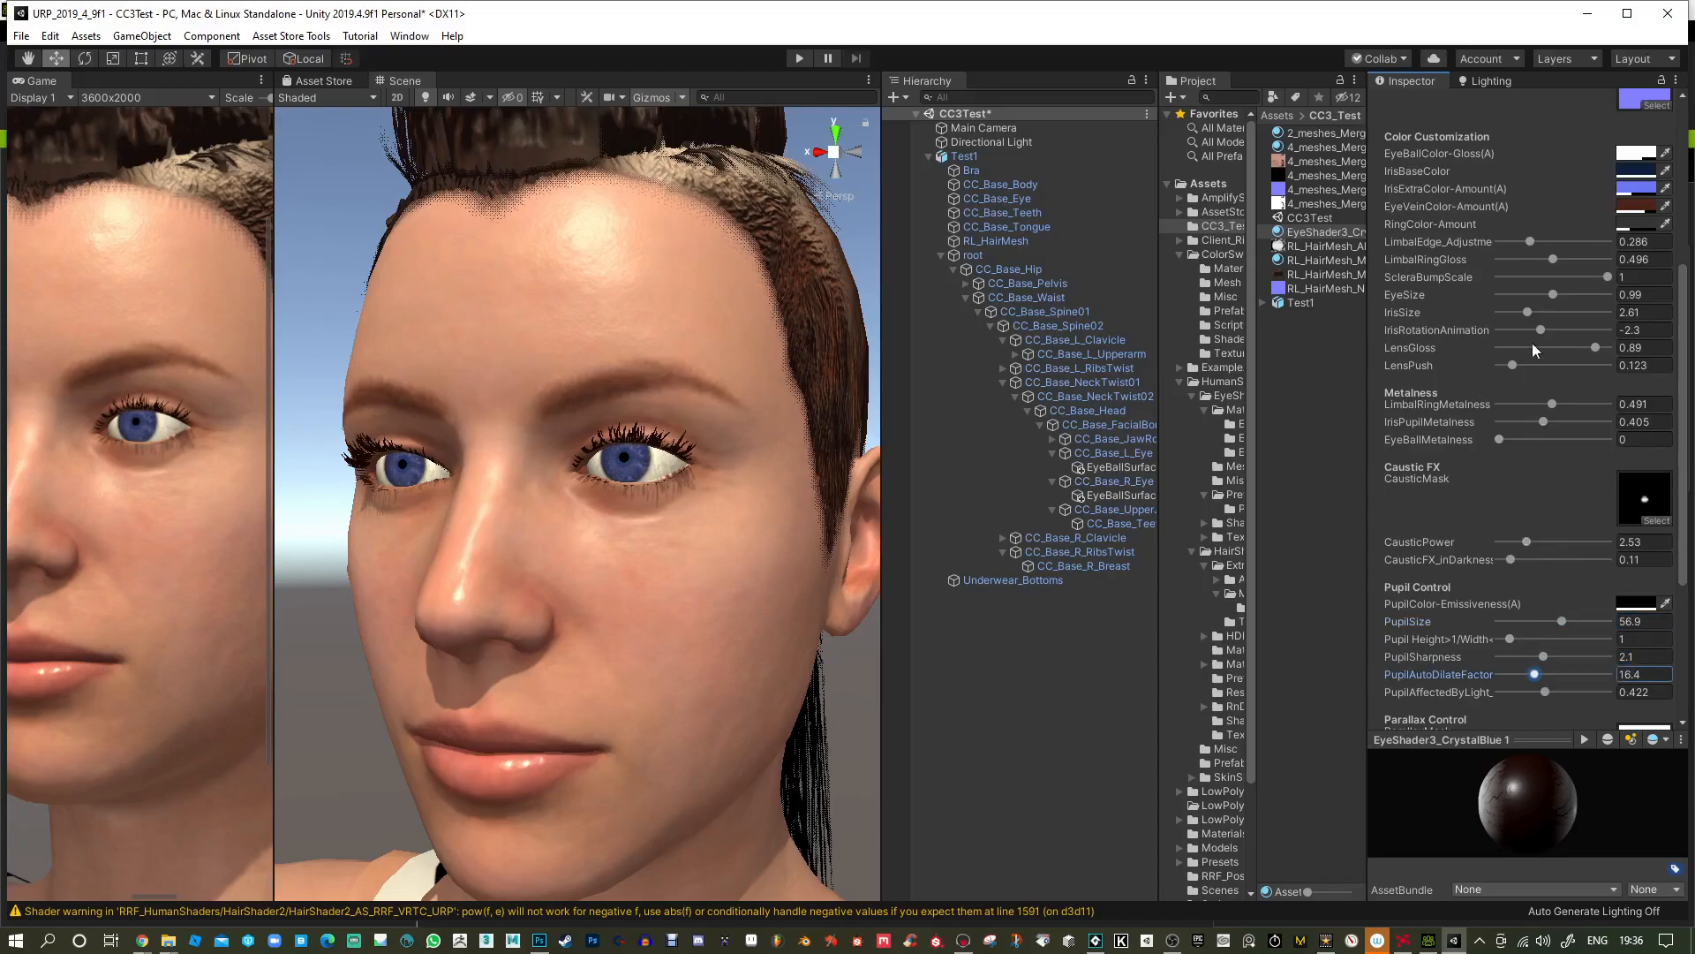
click(1540, 314)
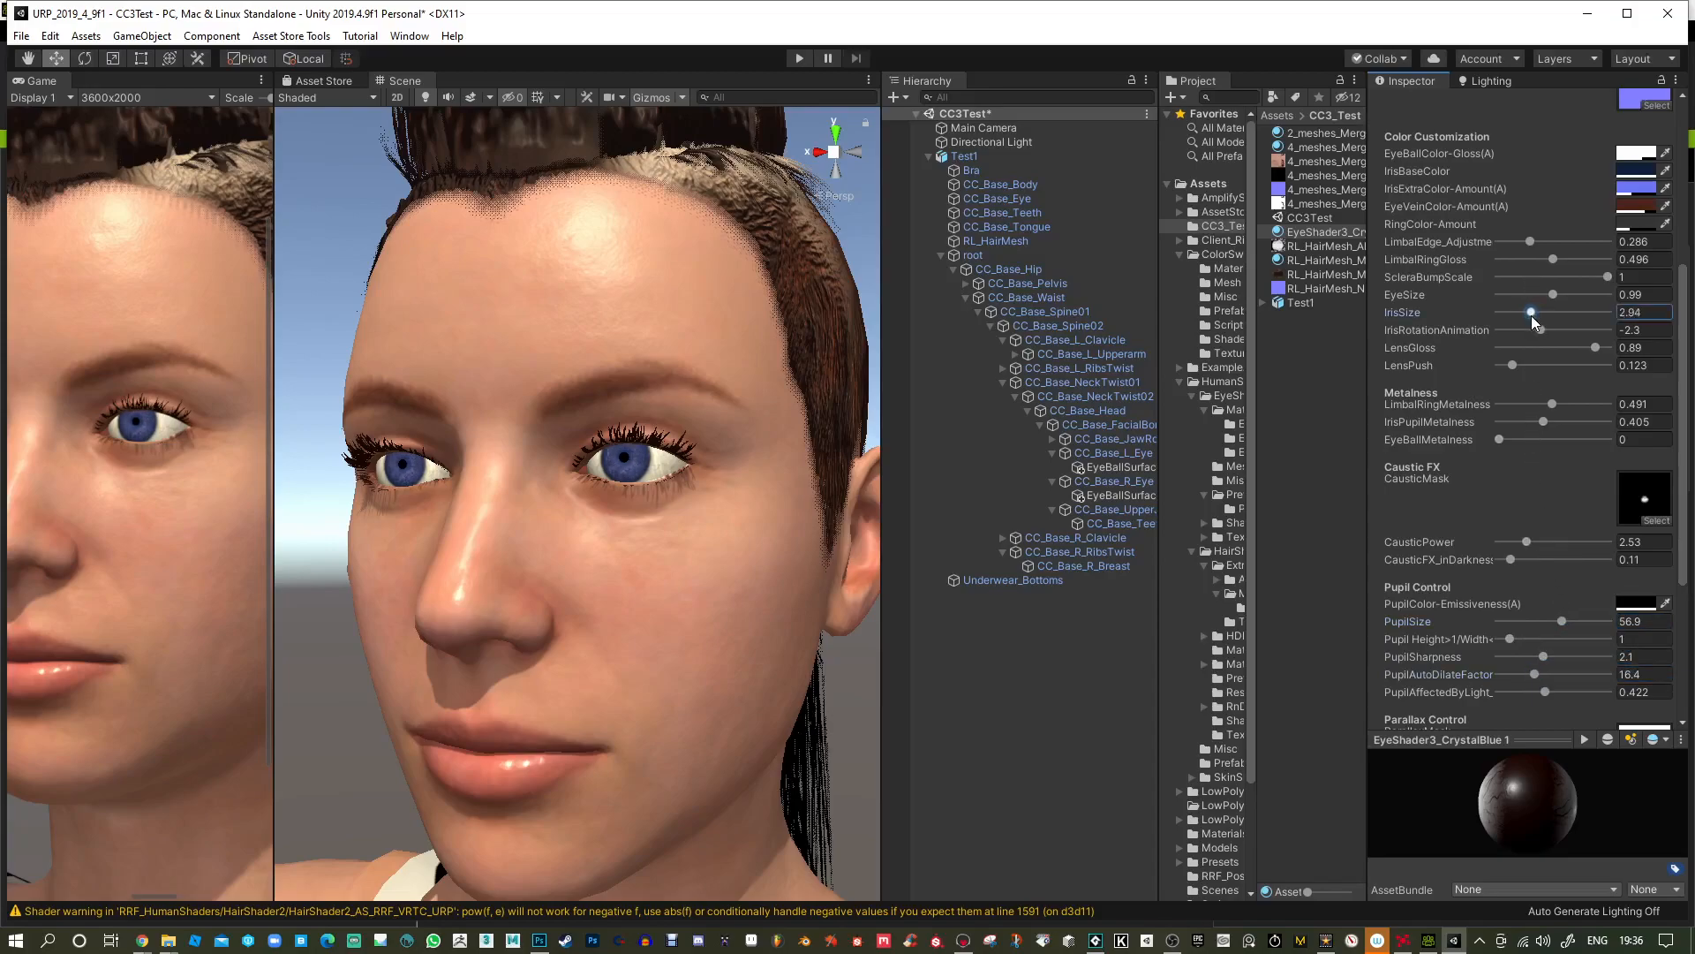
drag(1562, 624, 1598, 620)
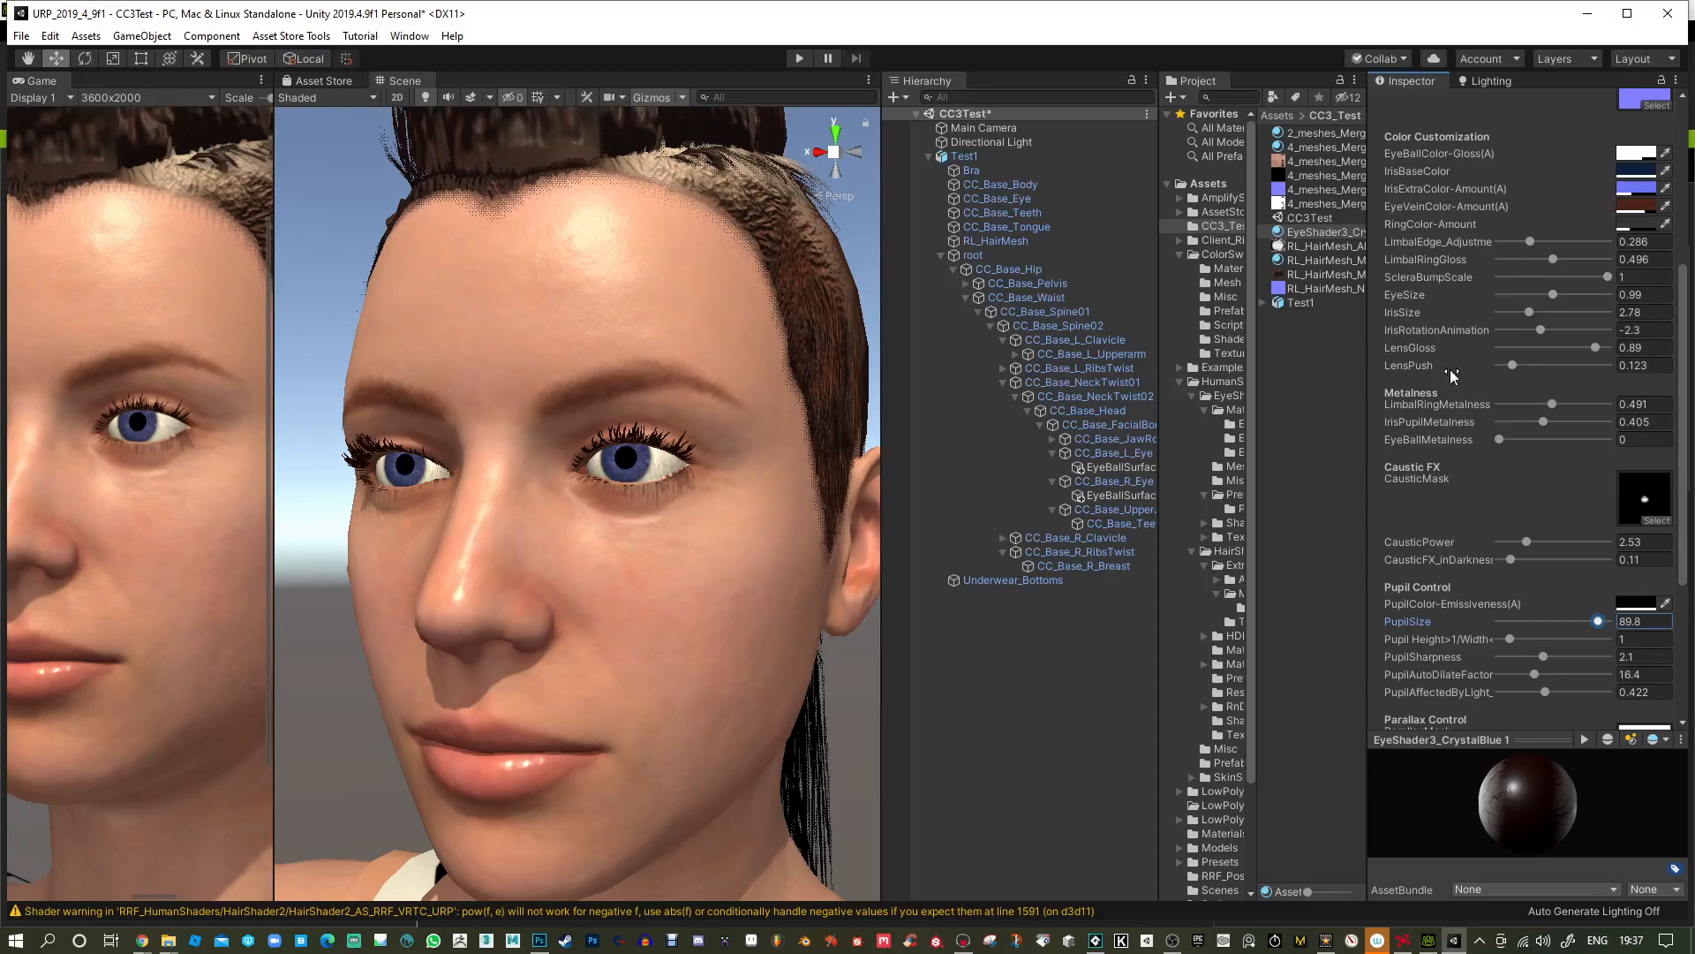
Reset IrisRotationAnimation to 0 and inspect the eyes from a lower angle.
drag(1640, 330, 1482, 324)
text(0)
alt+drag(554, 456, 518, 369)
alt+right_drag(518, 369, 549, 422)
alt+drag(549, 422, 521, 482)
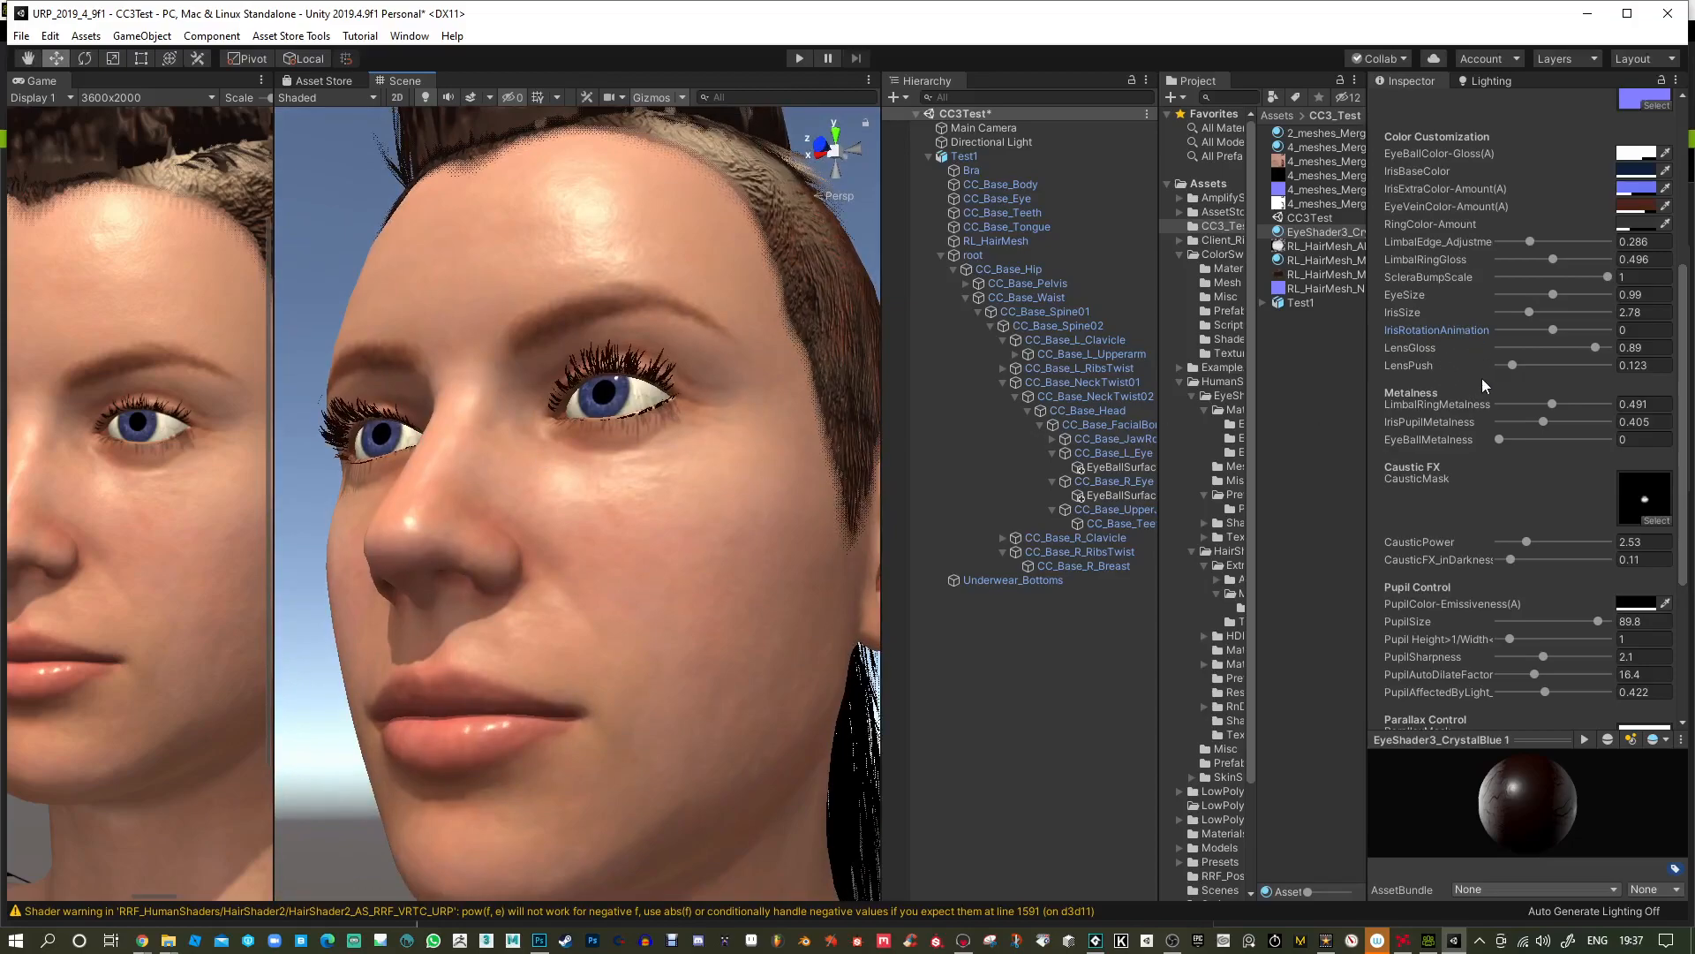
Adjust the eye lens by setting LensPush to 0.724 and LensGloss to 0.797.
drag(1521, 363, 1572, 343)
alt+right_drag(517, 475, 606, 499)
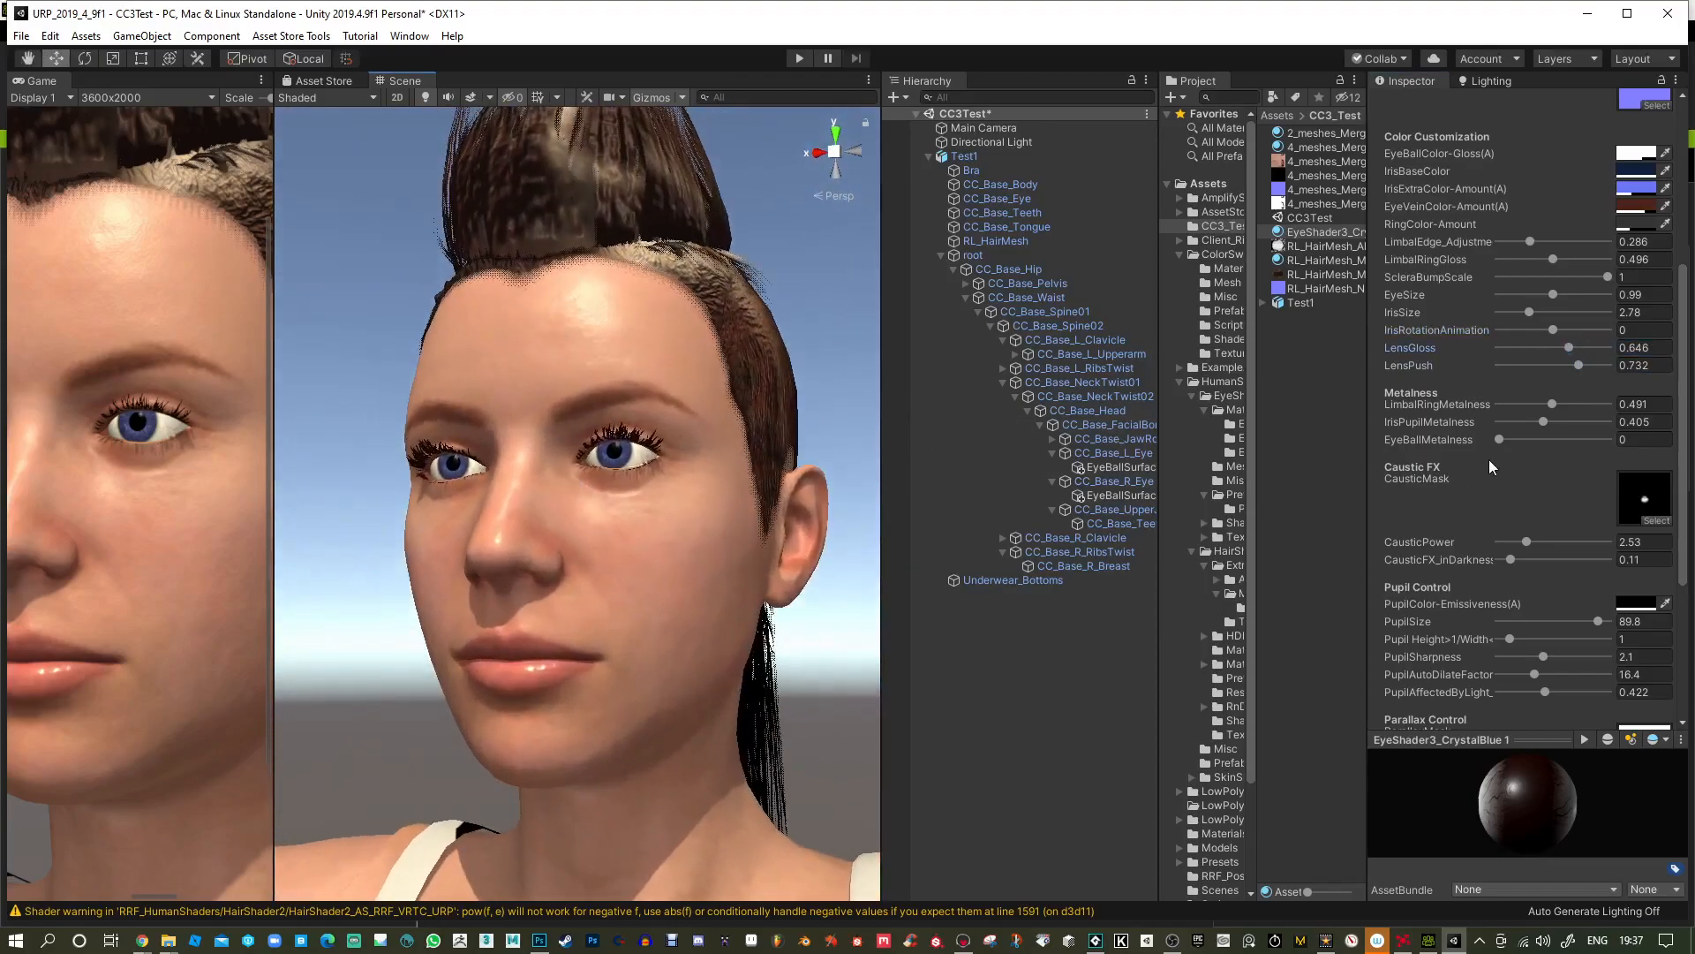
click(1580, 364)
drag(1592, 362, 1578, 364)
click(1580, 348)
Lower the gloss alpha of both variant colours on the RL_HairMesh material, setting VariantColor1's alpha to 25.
alt+drag(843, 503, 712, 557)
mouse_move(712, 556)
alt+right_down()
mouse_move(680, 469)
mouse_move(704, 565)
alt+right_up()
alt+drag(703, 565, 474, 596)
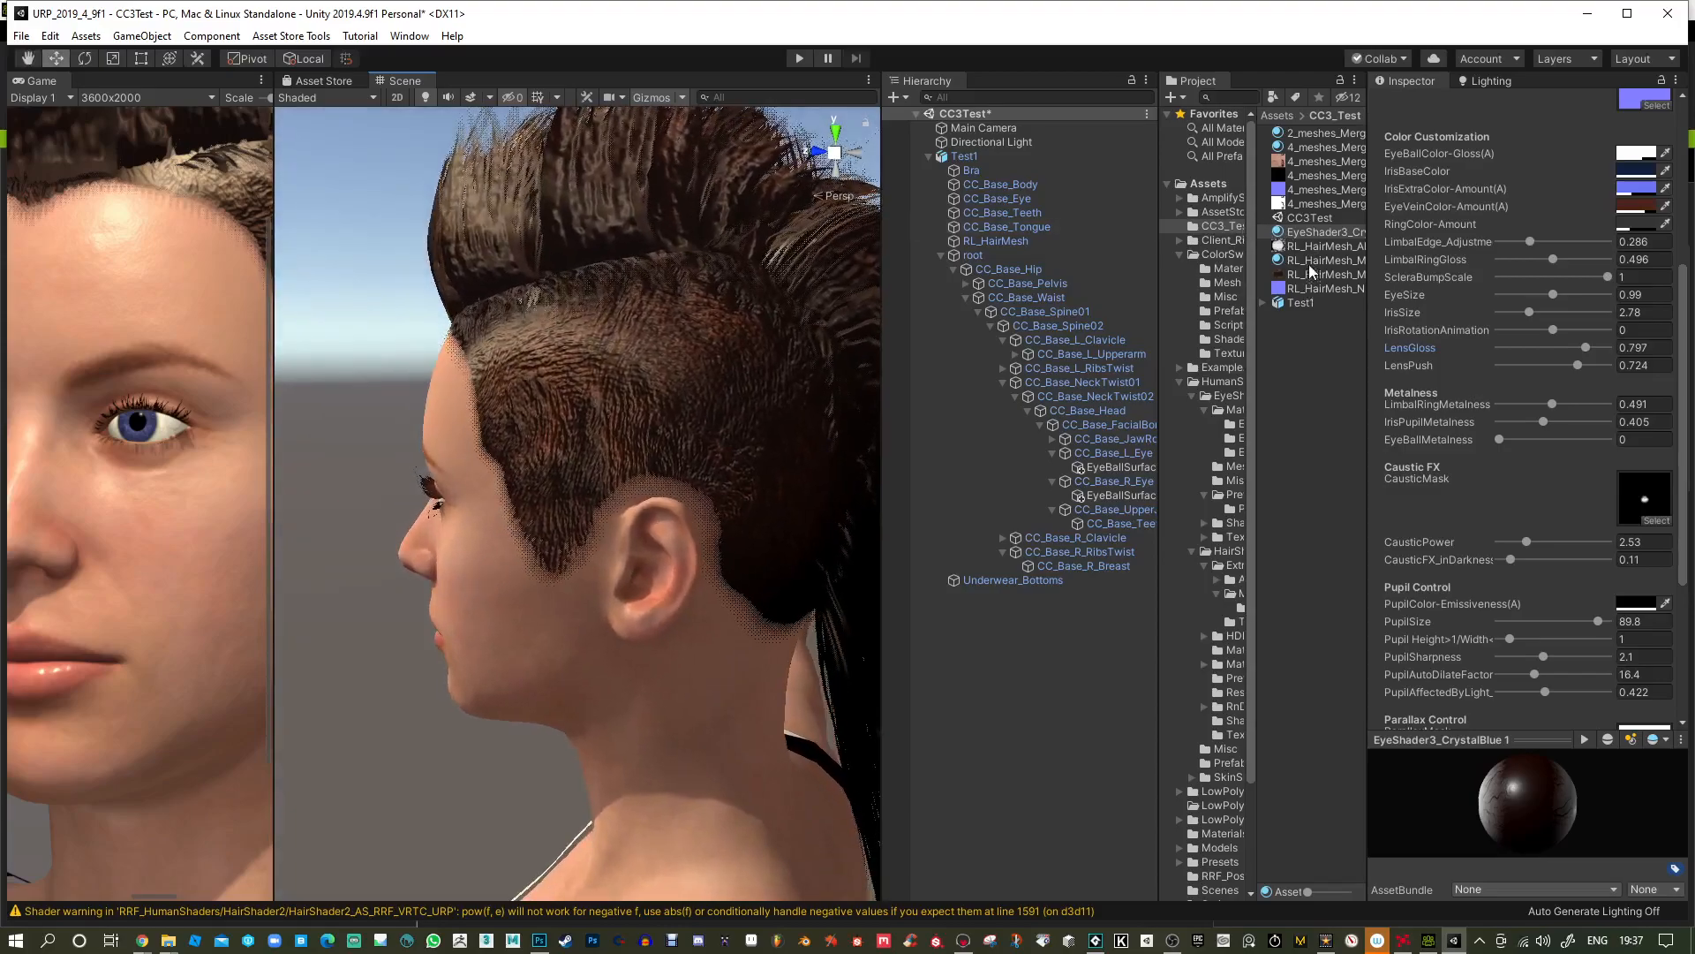
click(681, 146)
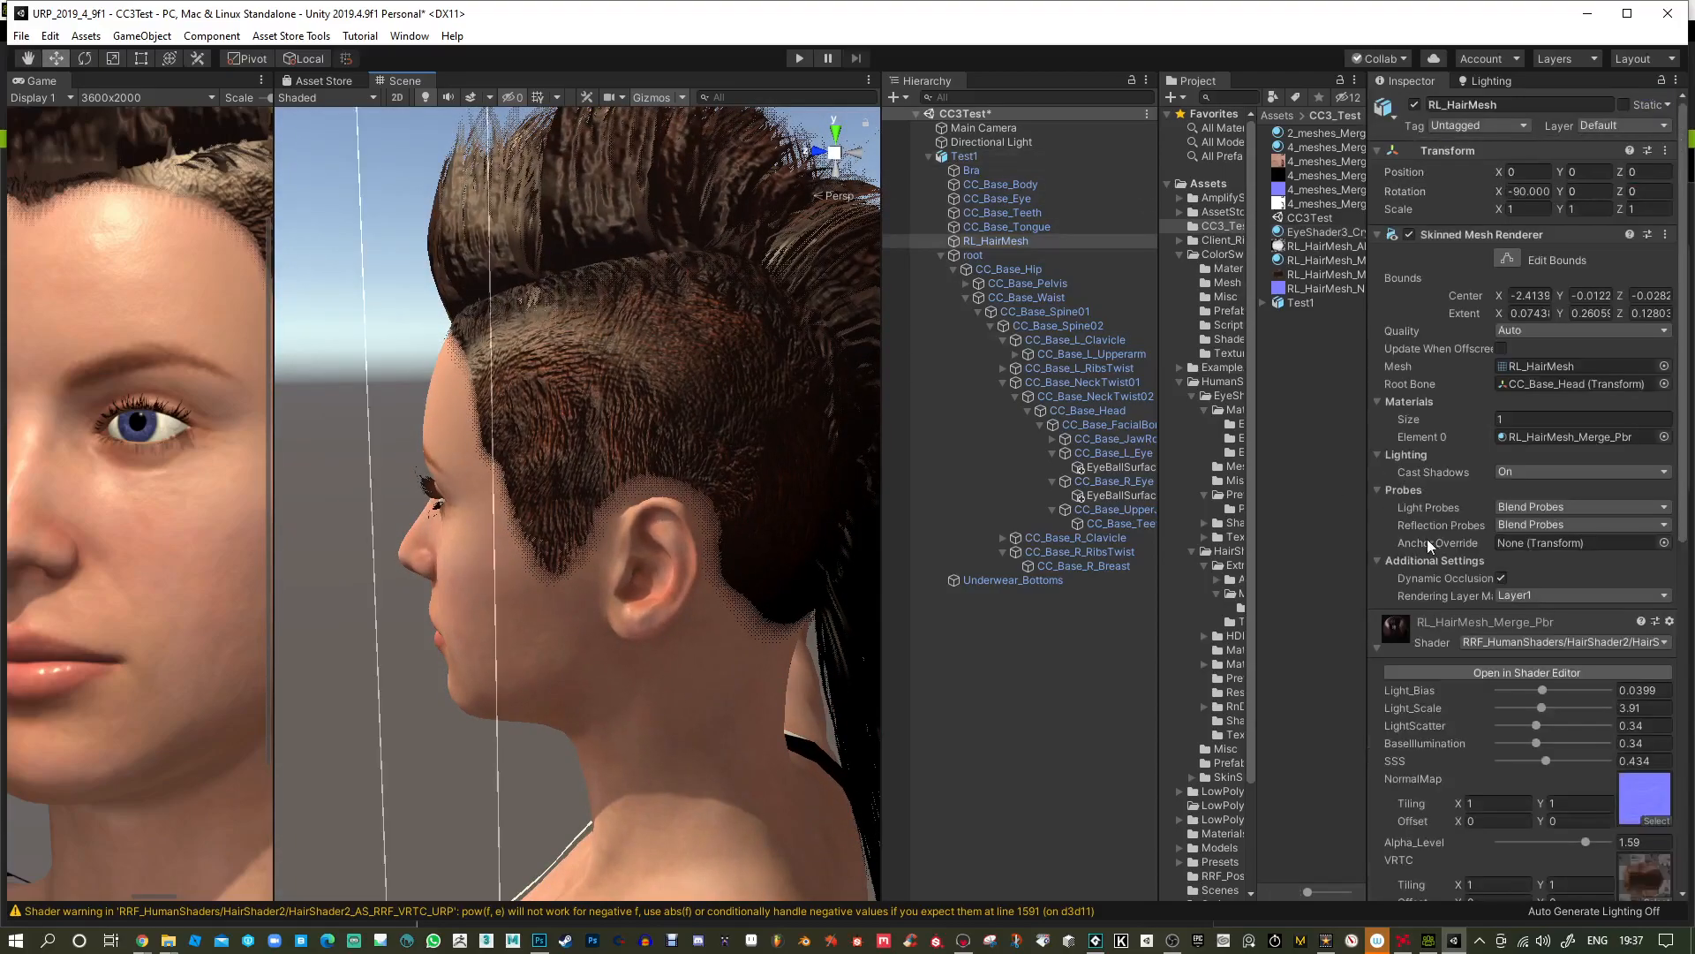
scroll(1448, 556, down, 9)
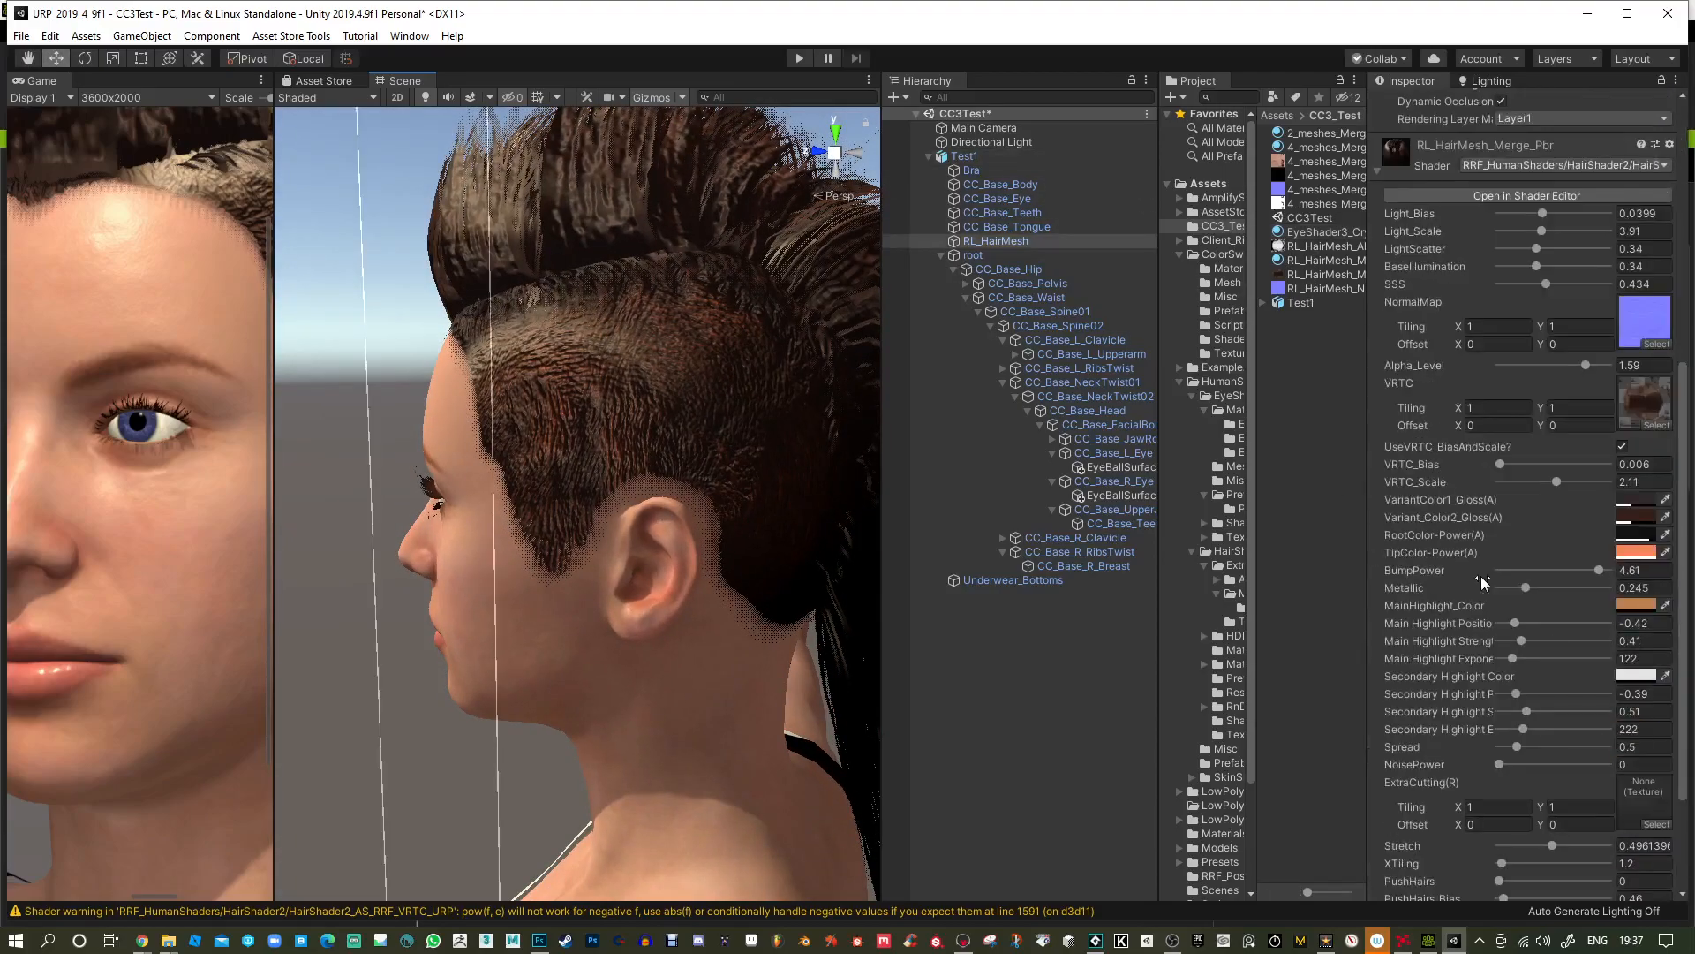
click(1635, 501)
drag(1561, 799, 1518, 802)
drag(1658, 444, 1682, 447)
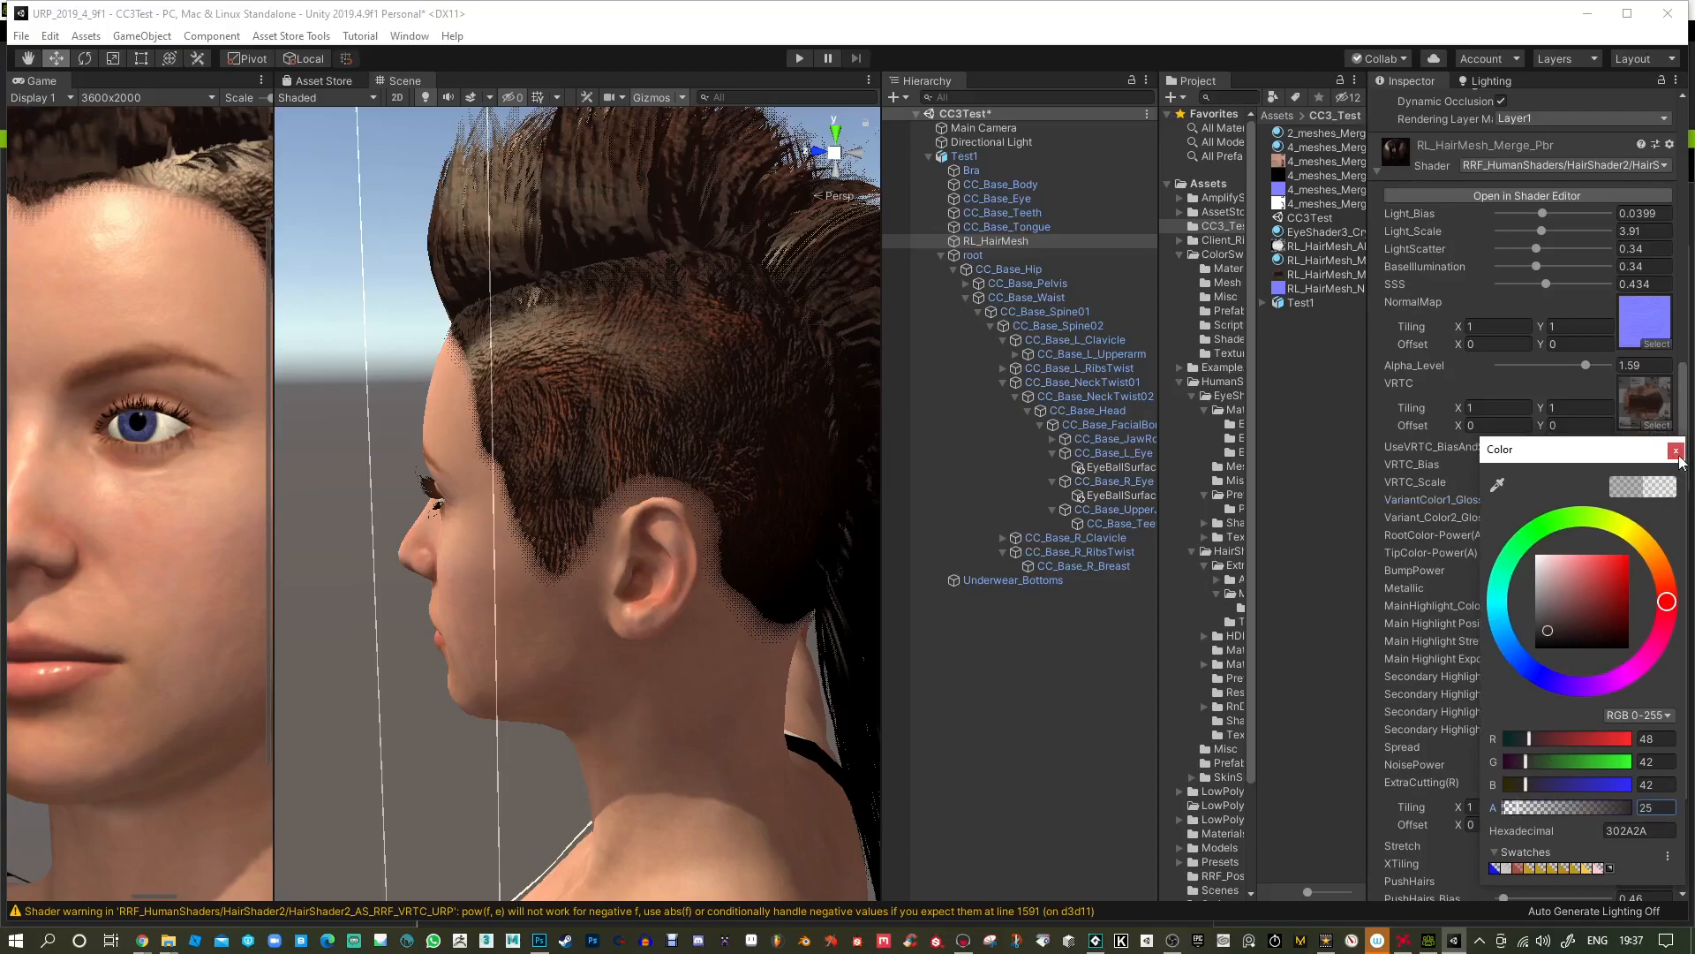
click(1676, 451)
click(1639, 520)
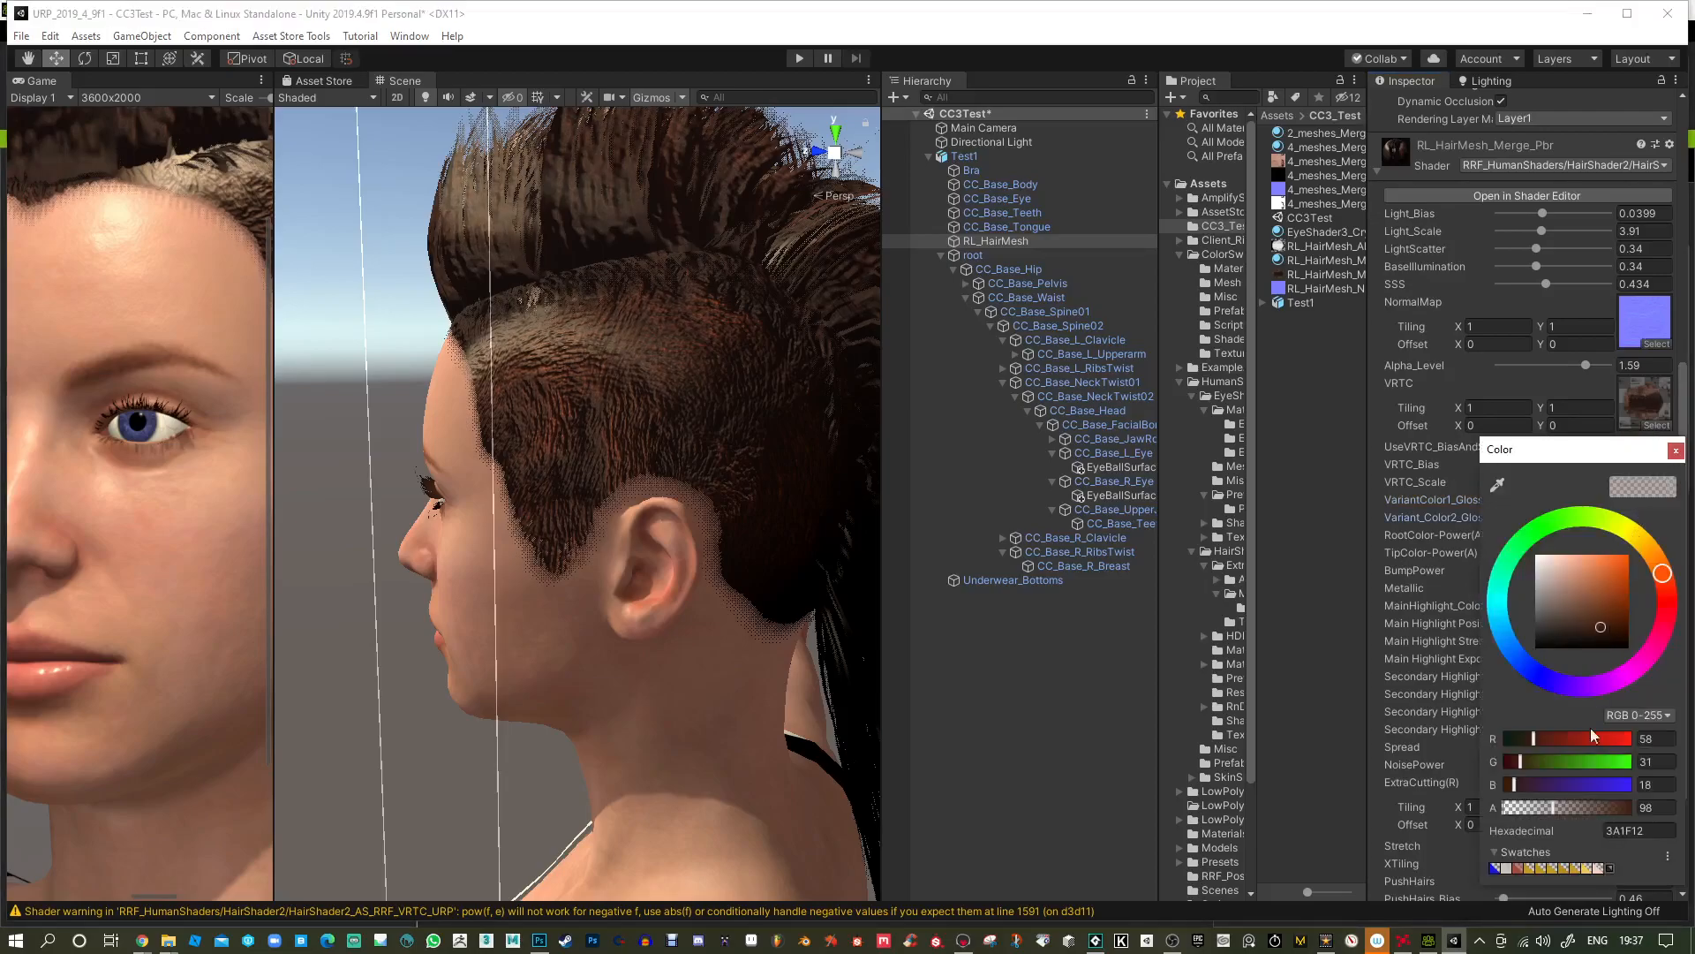
drag(1534, 807, 1508, 805)
click(1675, 451)
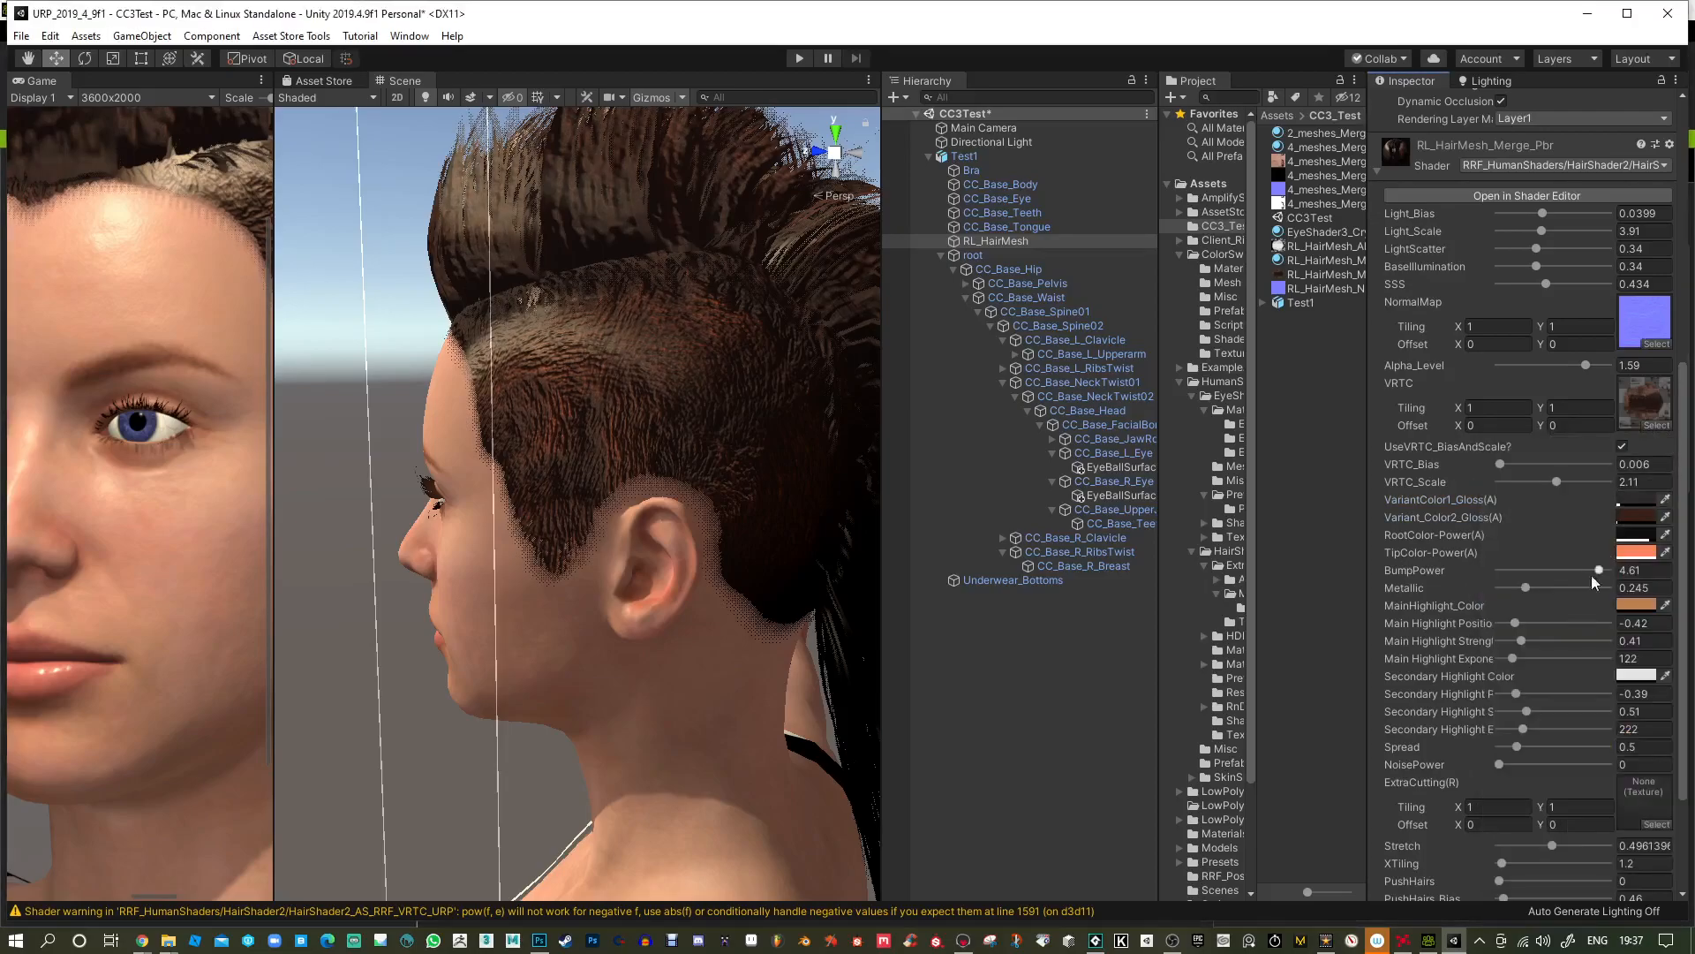
Reduce the hair's Secondary Highlight Strength to 0.16 and Main Highlight Strength to 0.11.
drag(1365, 713, 1254, 714)
click(1455, 712)
drag(1457, 713, 1449, 711)
drag(1455, 641, 1446, 640)
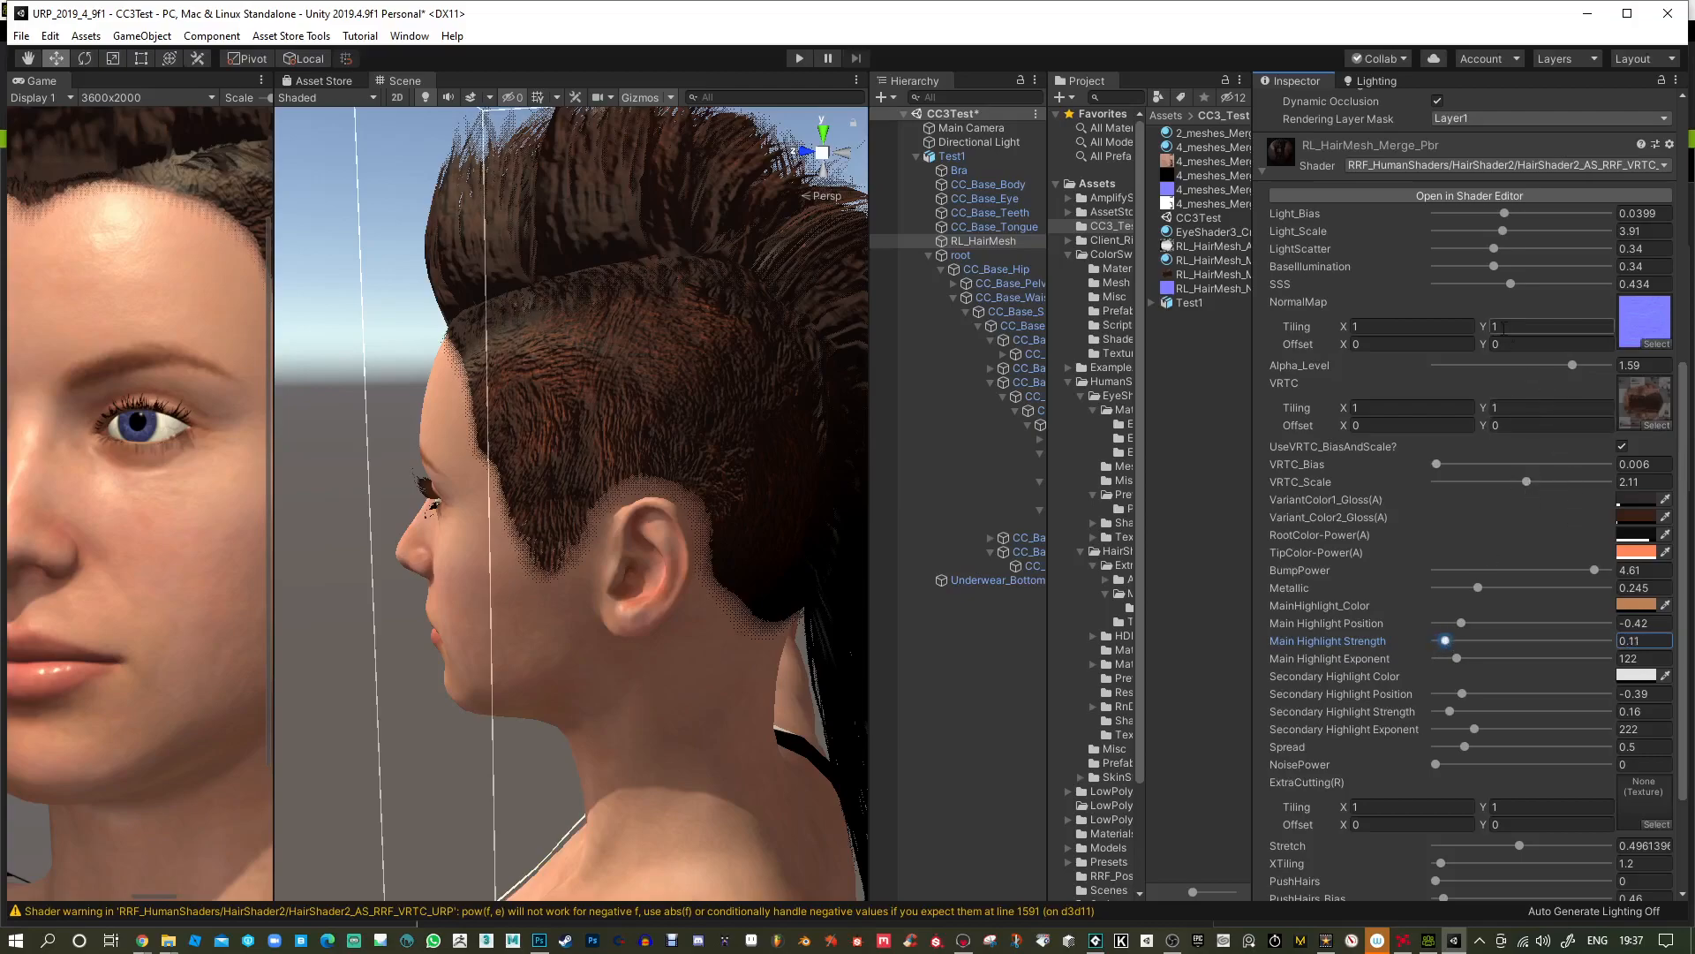
Set the hair material's BumpPower to 1.74 and check the hair from a front three-quarter view.
drag(1589, 572, 1496, 570)
scroll(652, 329, down, 3)
alt+right_drag(652, 329, 643, 354)
alt+drag(643, 354, 703, 293)
alt+right_drag(704, 293, 692, 408)
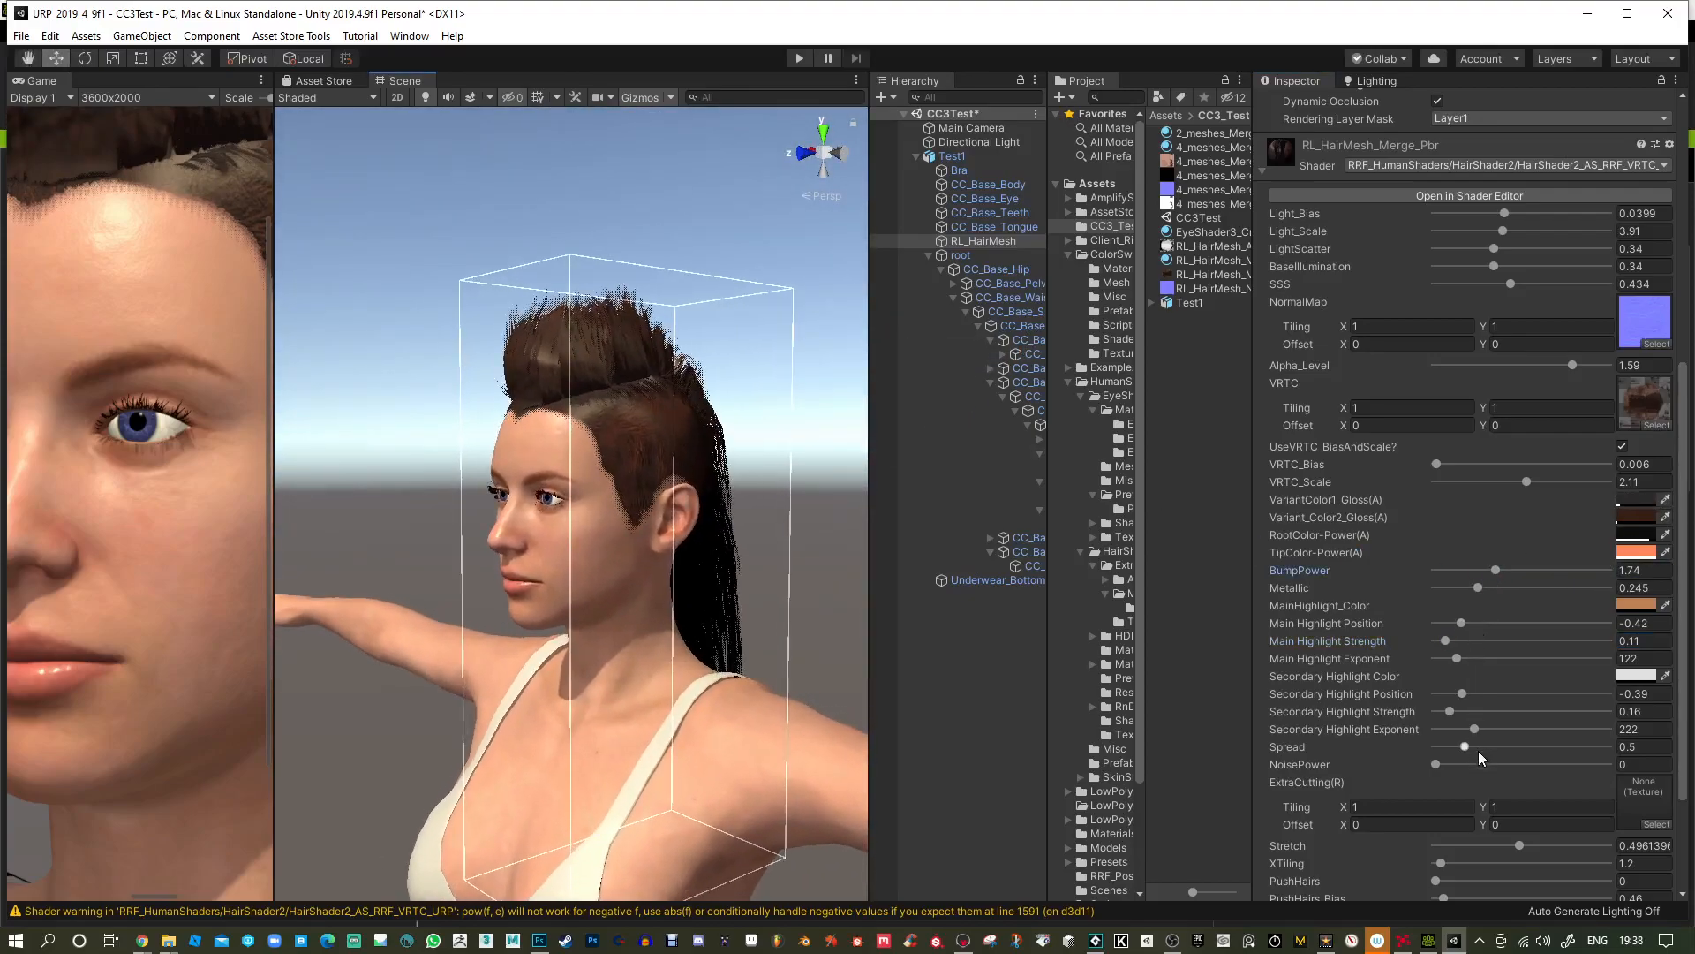
Increase the hair's DitherAmount and set VRTC_Bias to 0.07, VRTC_Scale to 1.41 and Alpha_Level to 2.
scroll(1492, 786, down, 3)
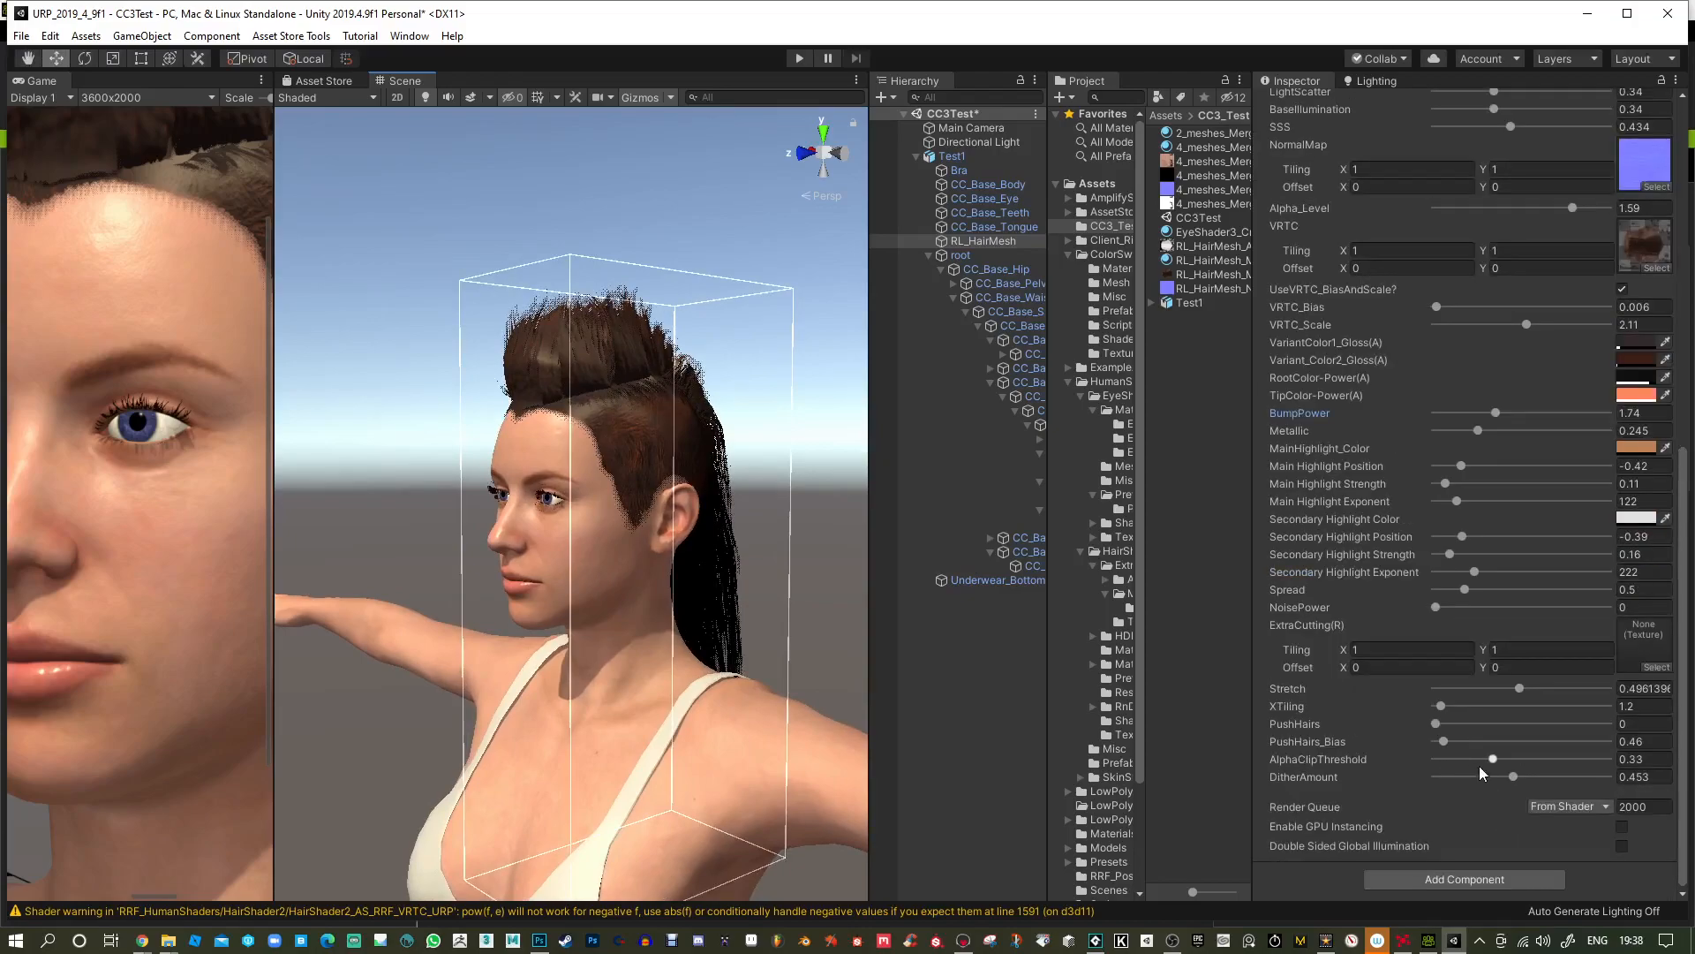
mouse_move(1511, 775)
mouse_down()
mouse_move(1471, 775)
mouse_move(1545, 775)
mouse_move(1461, 758)
mouse_move(1589, 758)
mouse_move(1467, 776)
mouse_move(1532, 777)
mouse_up()
mouse_move(1450, 306)
mouse_down()
mouse_move(1483, 307)
mouse_move(1428, 311)
mouse_move(1581, 326)
mouse_move(1498, 326)
mouse_up()
drag(1561, 204, 1610, 204)
Set the hair's SSS to 0.172, LightScatter to 0.286 and VariantColor1 gloss alpha to 0.
scroll(1558, 236, up, 4)
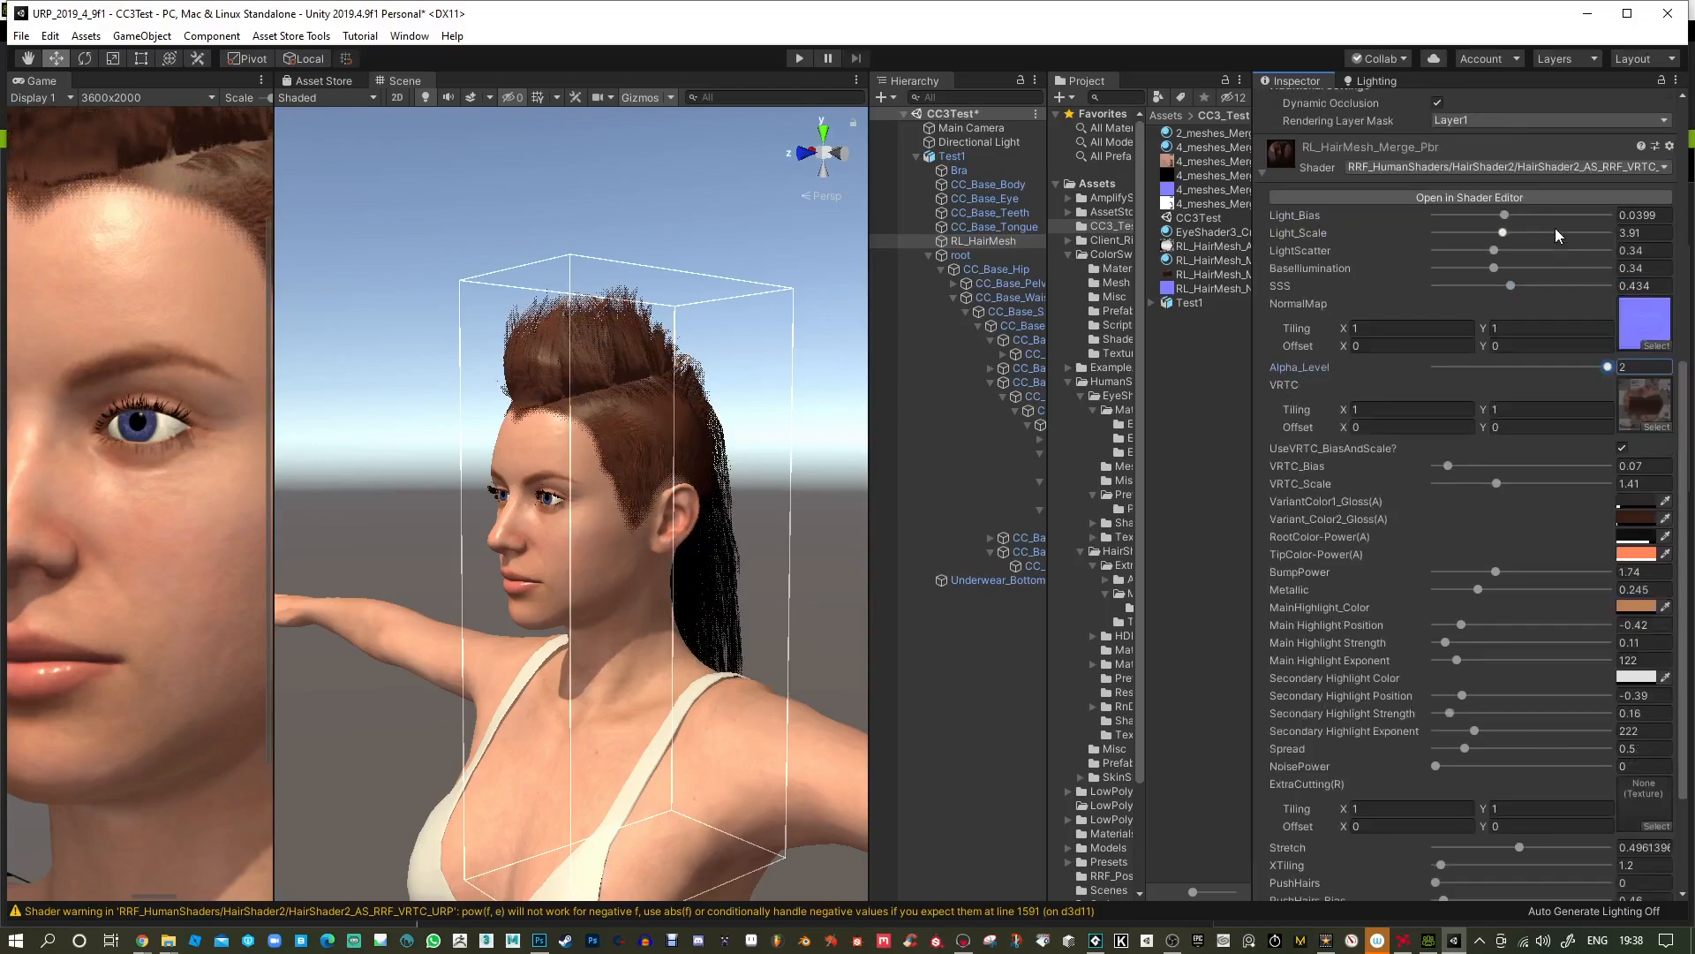
mouse_move(1515, 281)
mouse_down()
mouse_move(1566, 284)
mouse_move(1444, 275)
mouse_move(1485, 250)
mouse_up()
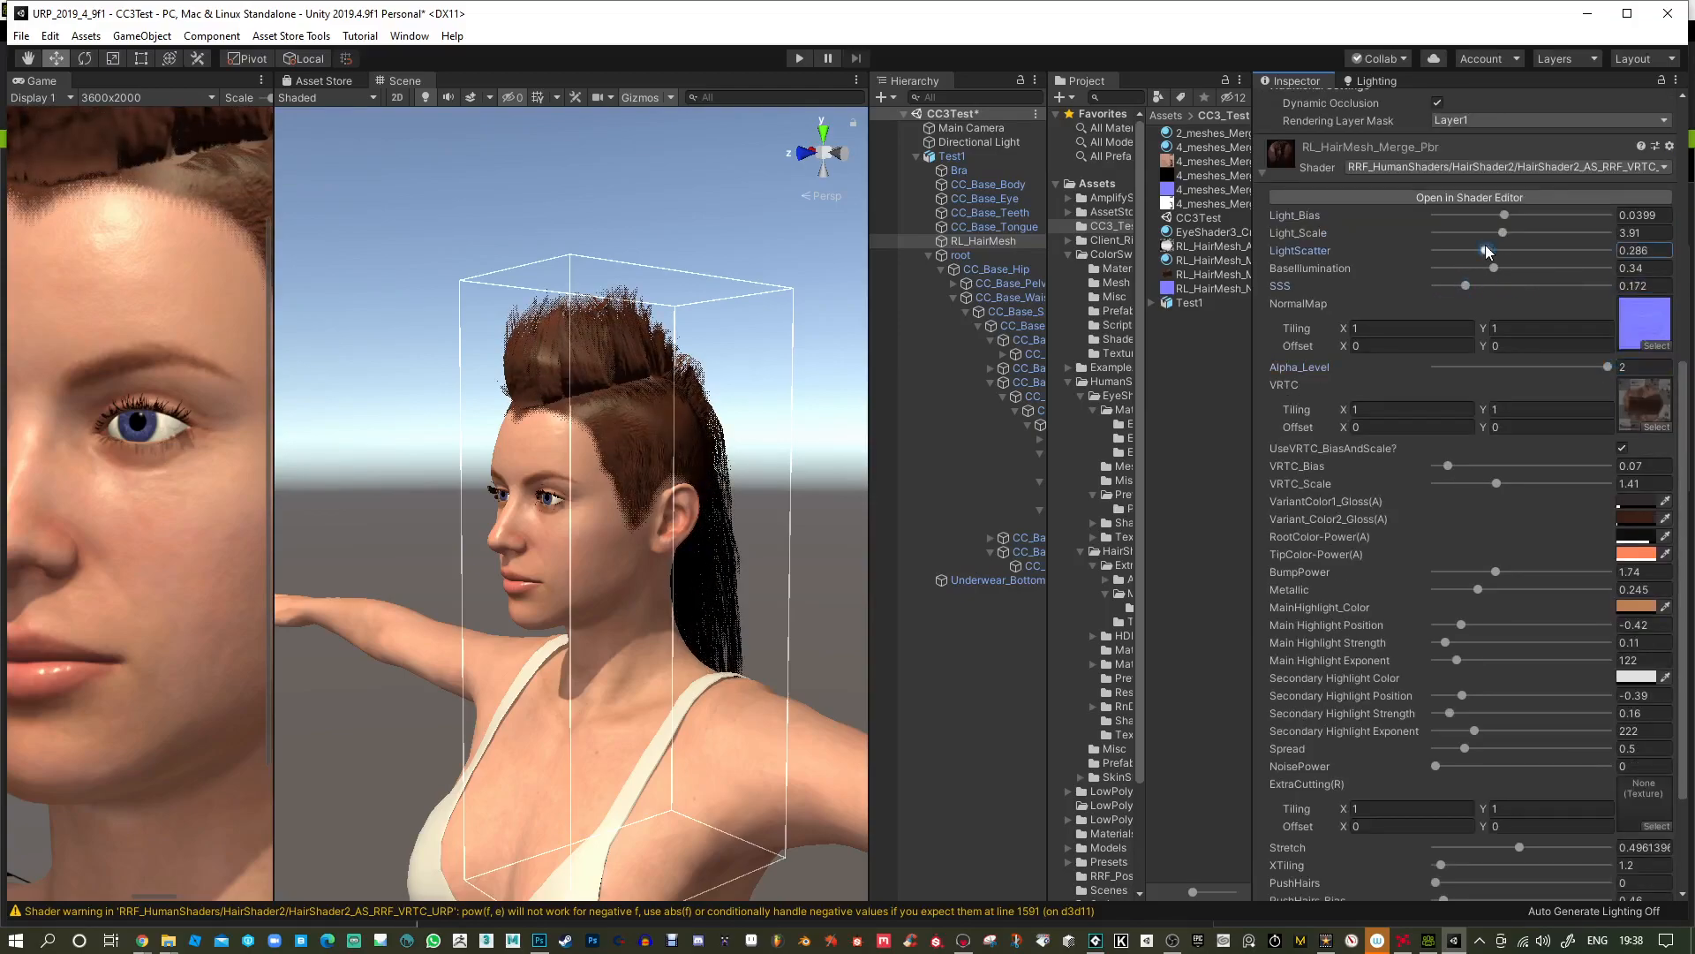
click(1638, 502)
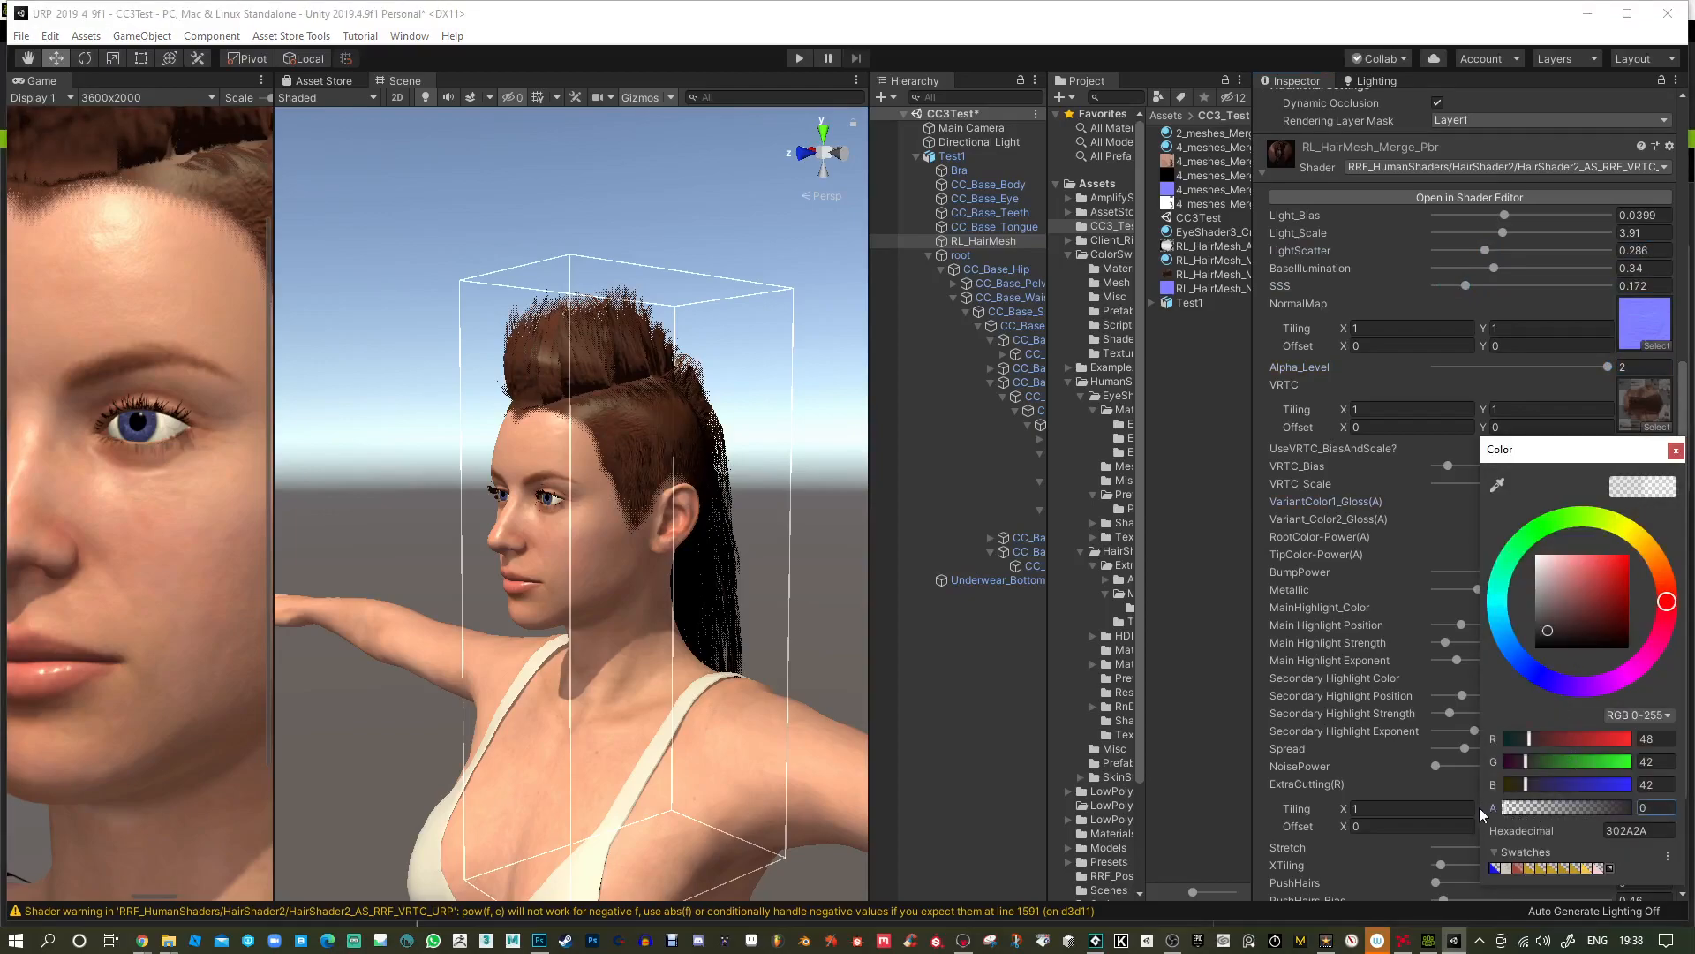
click(1675, 451)
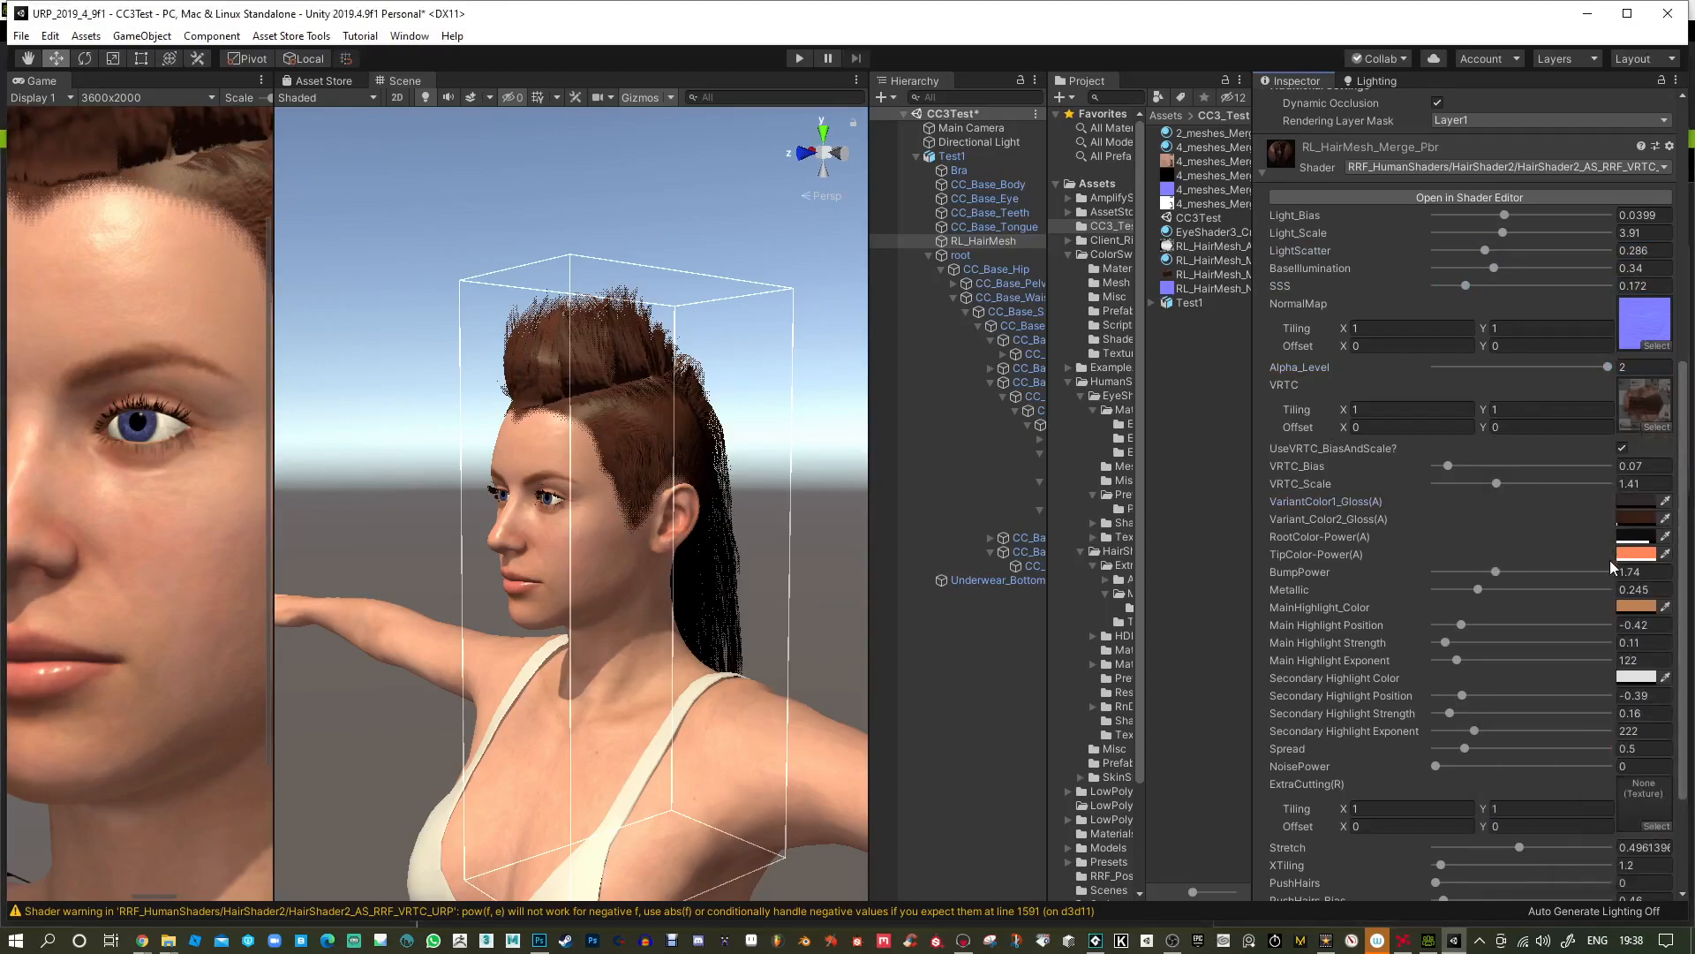
Set the hair's Variant_Color2 gloss alpha and Main Highlight Strength to 0, and reduce Secondary Highlight Strength to about 0.1.
click(1636, 519)
click(1518, 807)
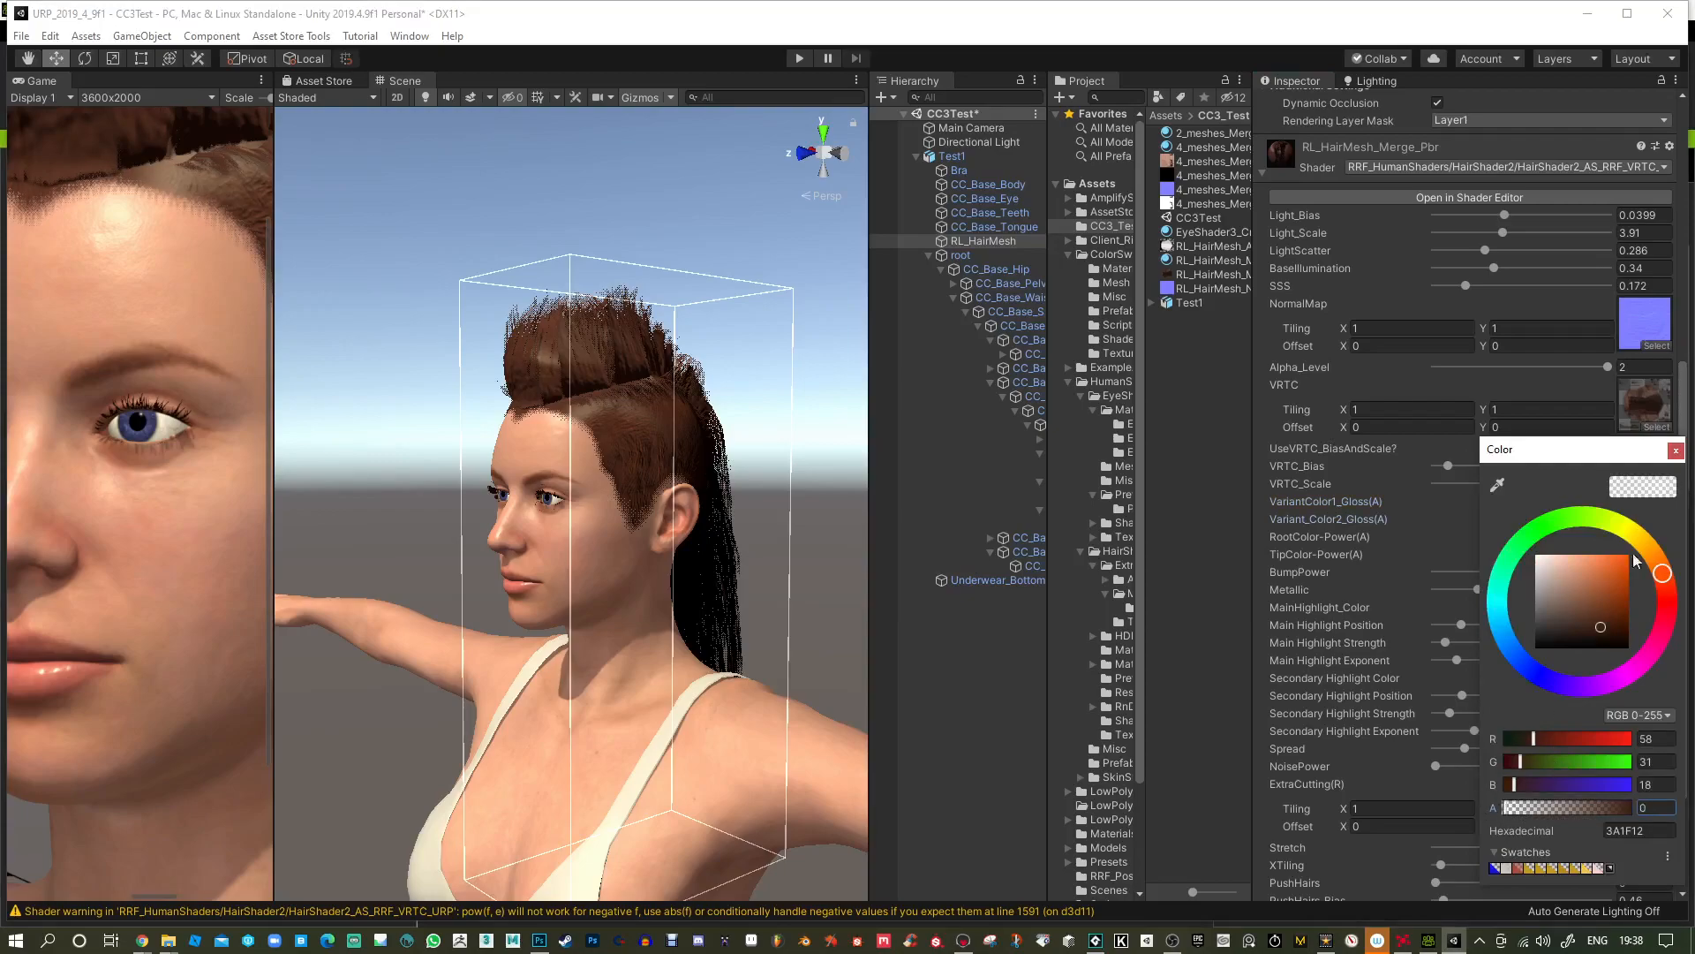
click(1675, 451)
drag(1448, 712, 1443, 715)
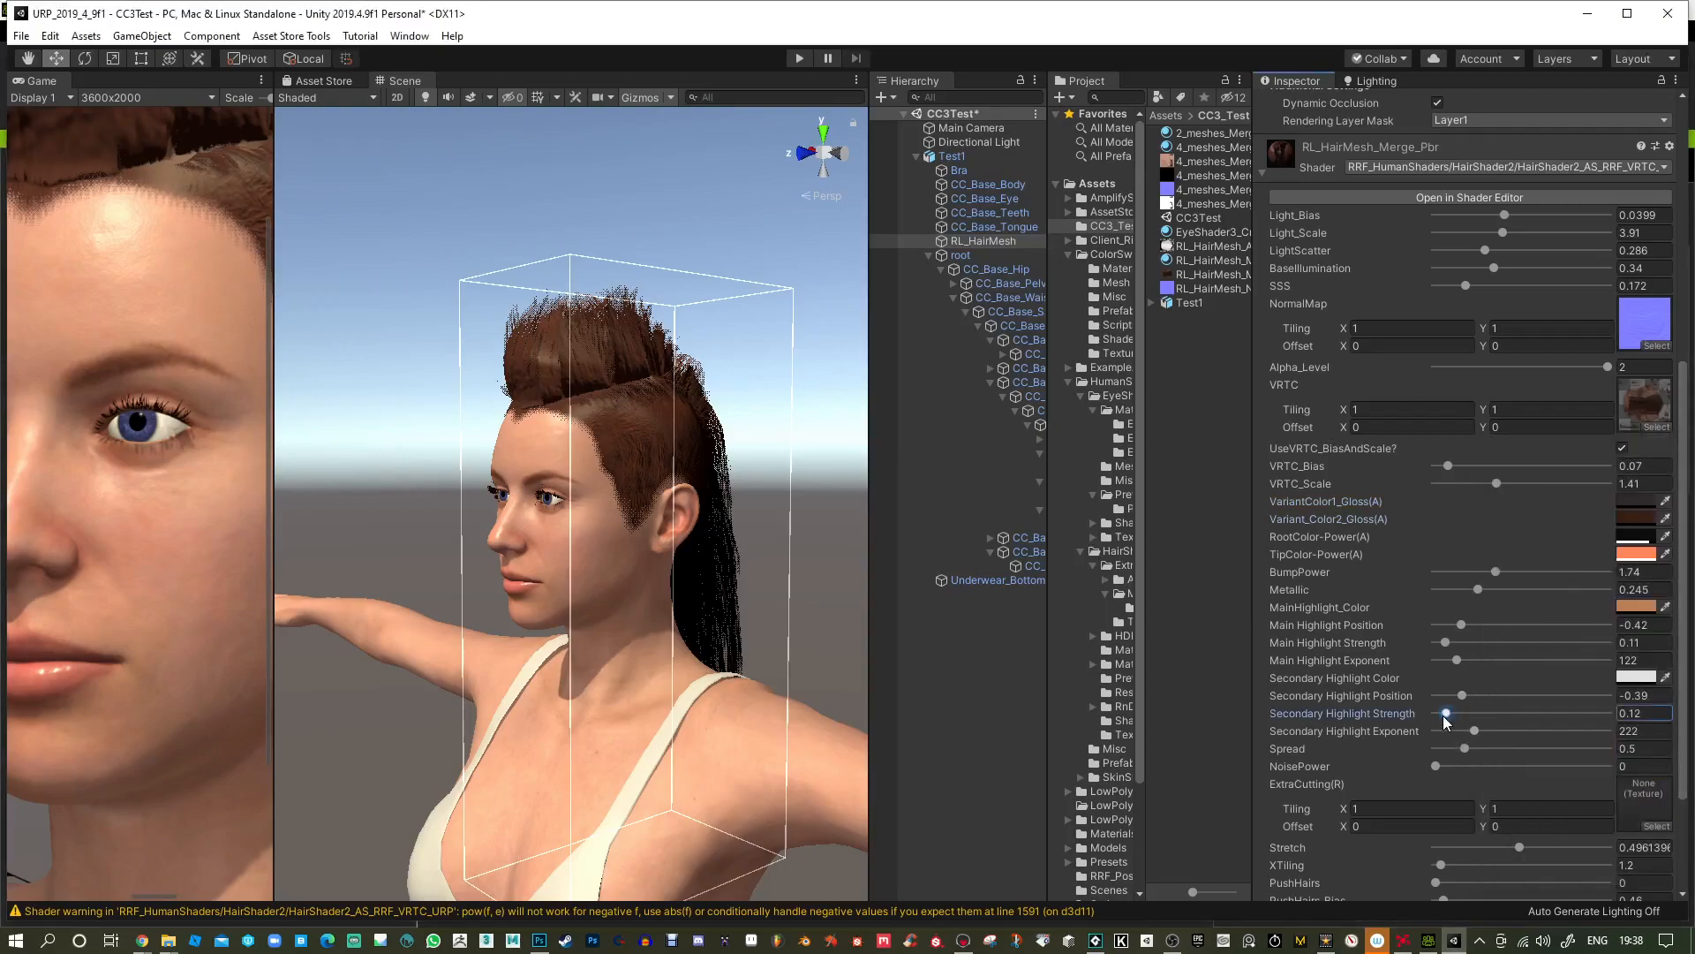
drag(1445, 642, 1426, 649)
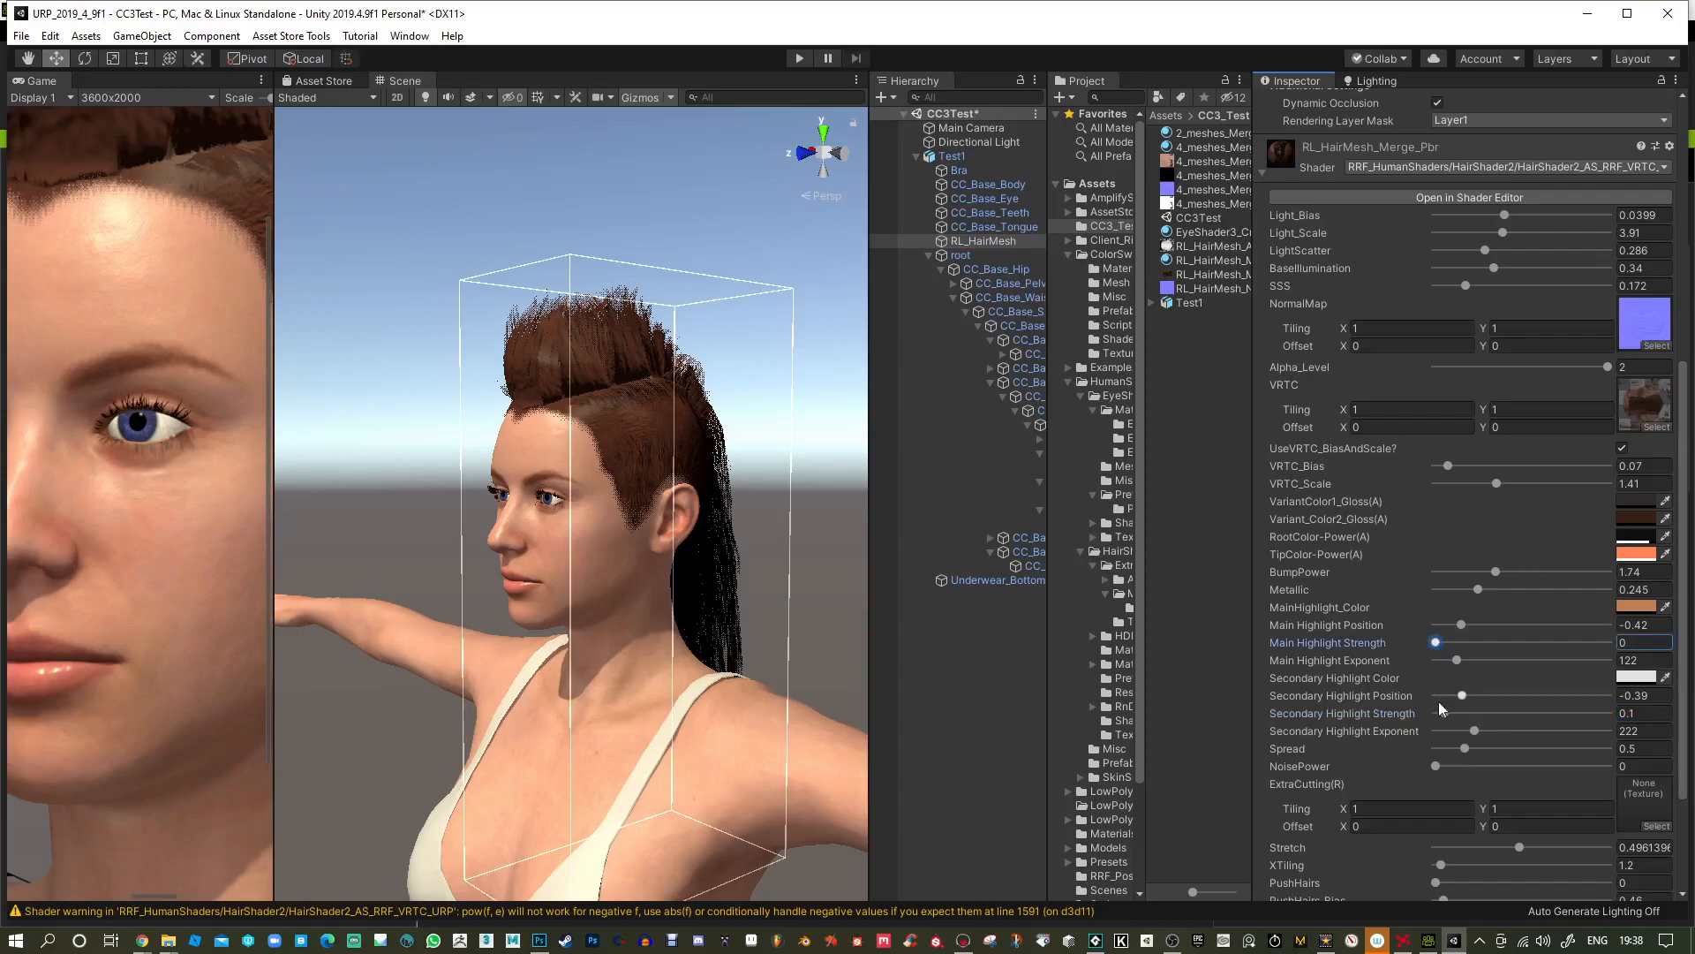
mouse_move(1439, 717)
mouse_down()
mouse_move(1417, 708)
mouse_move(1438, 714)
mouse_up()
Review the Main Camera's projection, rendering and output settings.
alt+drag(733, 549, 801, 485)
alt+right_drag(802, 485, 799, 415)
click(971, 128)
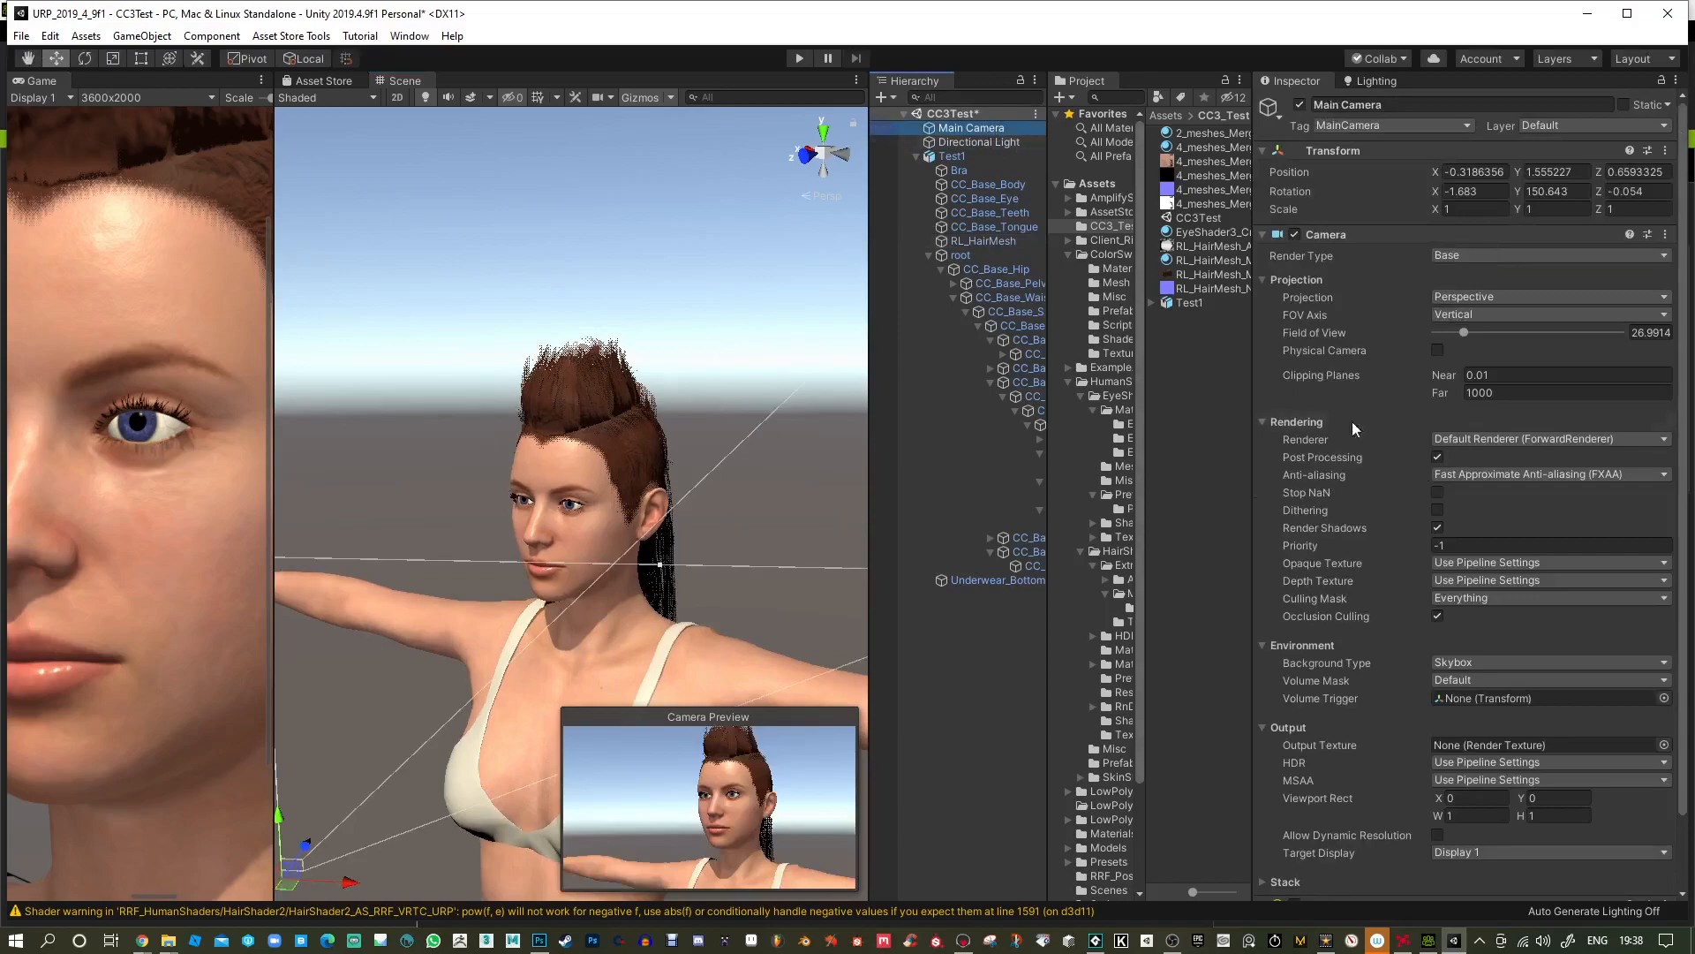
scroll(1471, 477, down, 2)
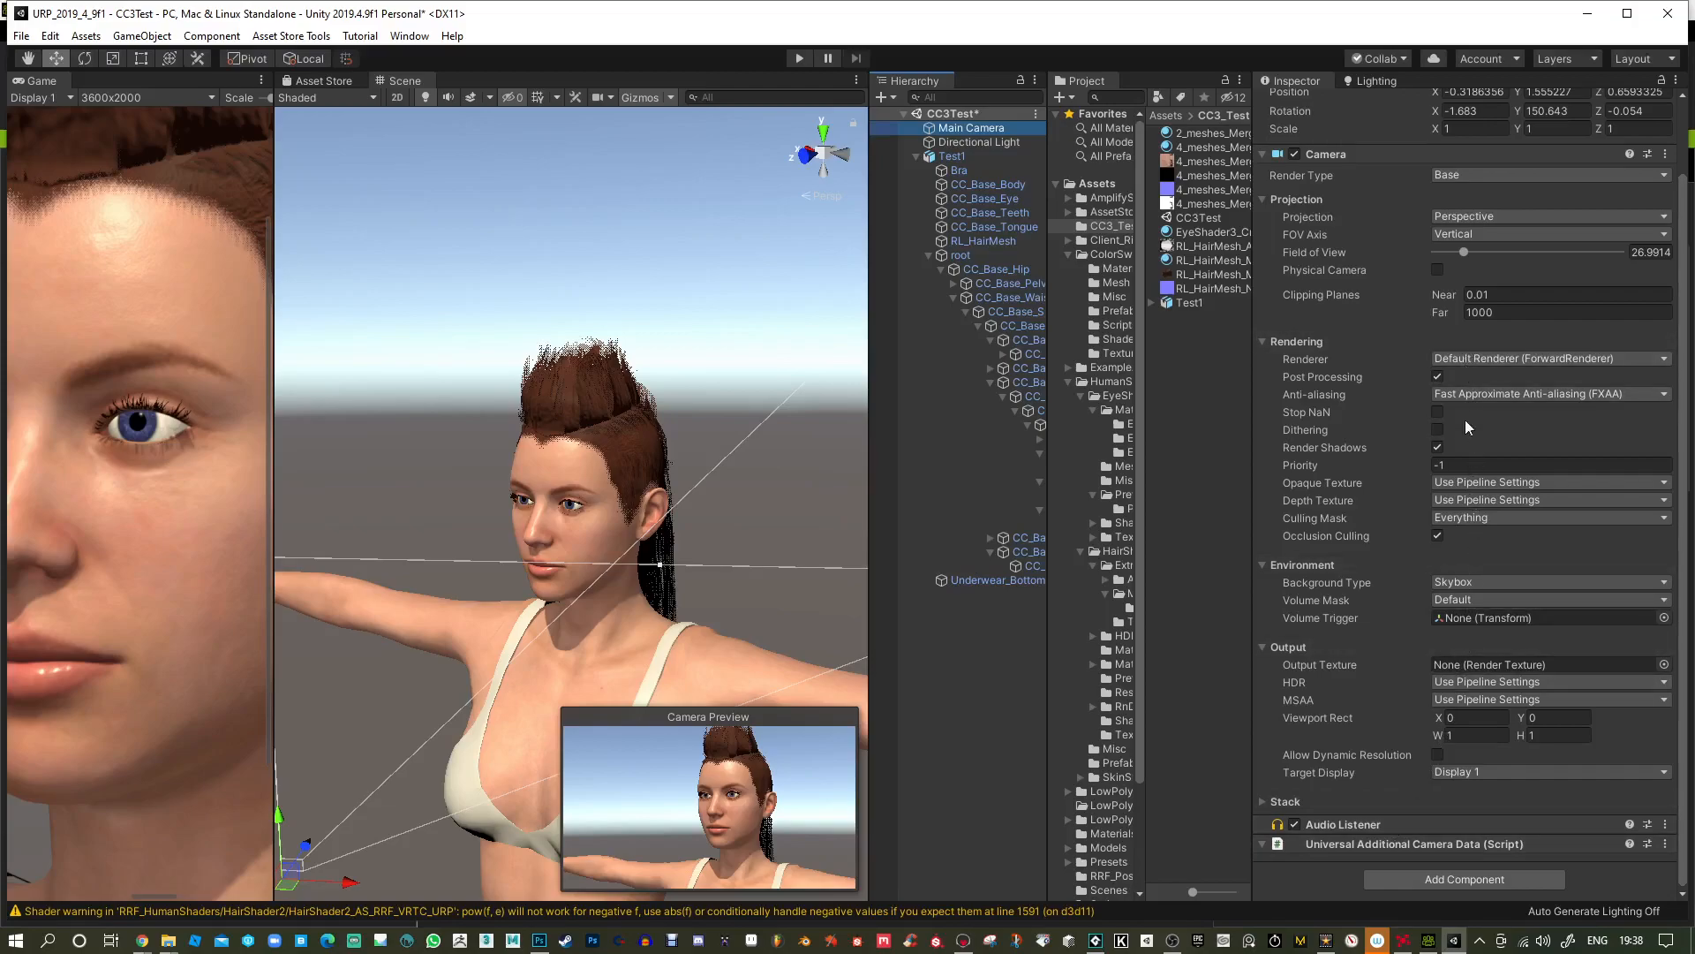
scroll(1455, 652, up, 2)
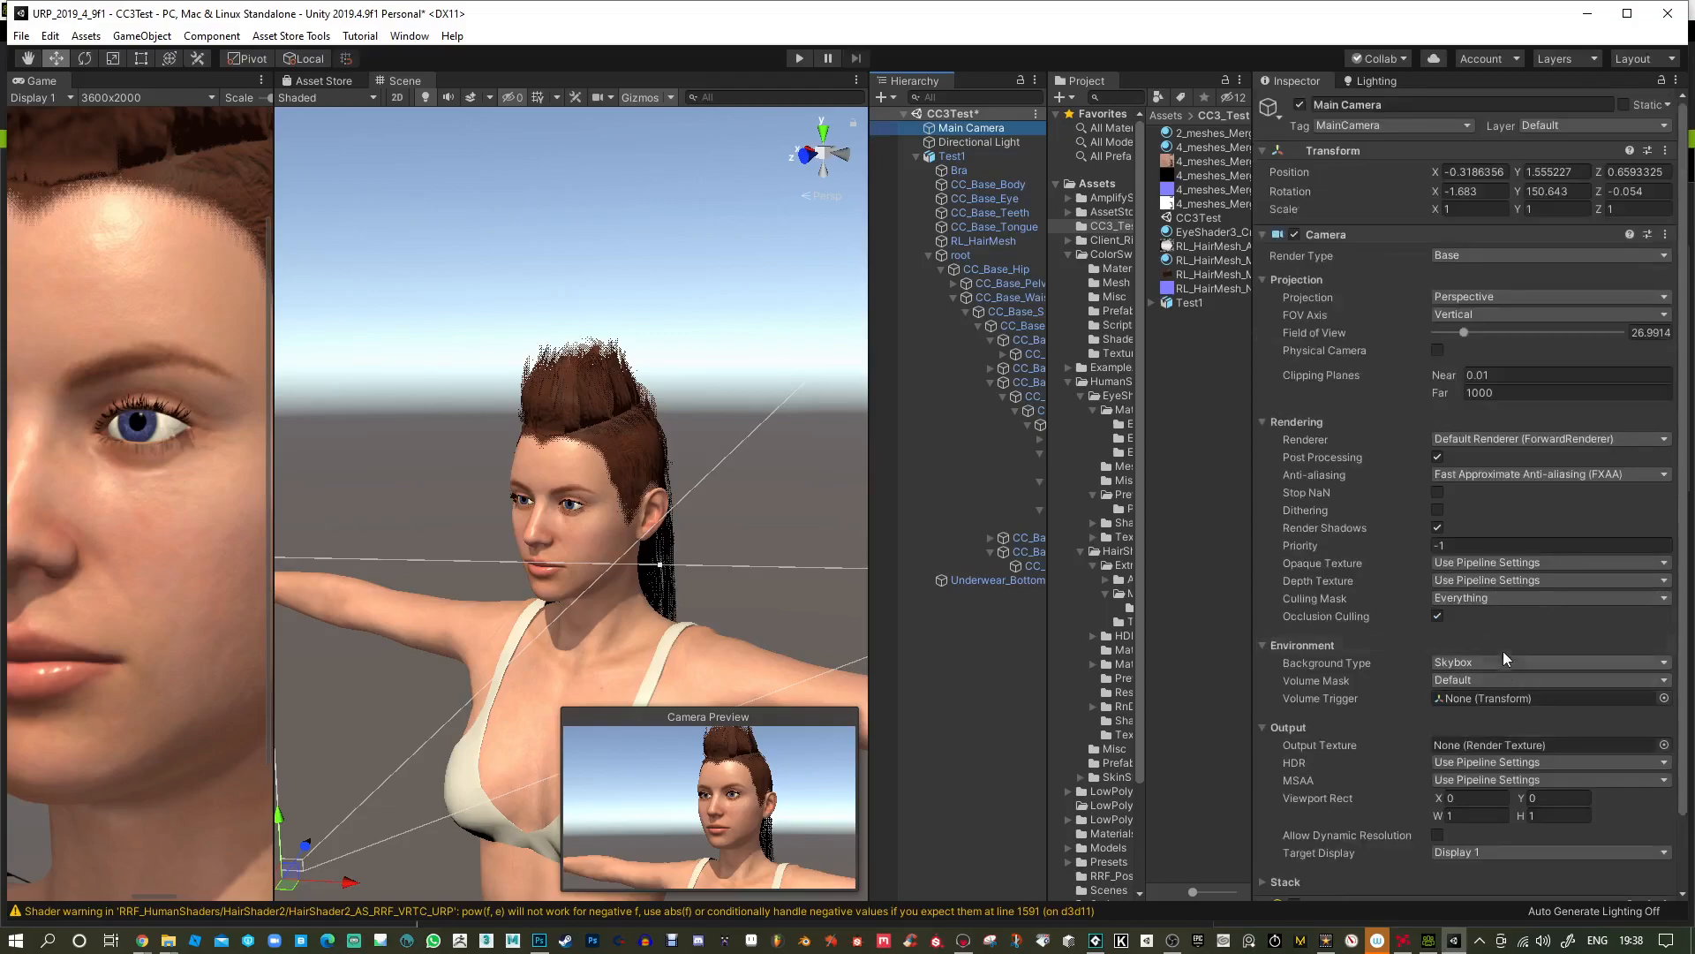
Try a custom shadow bias on the Directional Light, restore Use Pipeline Settings, and set its shadow Near Plane to 0.71.
click(982, 142)
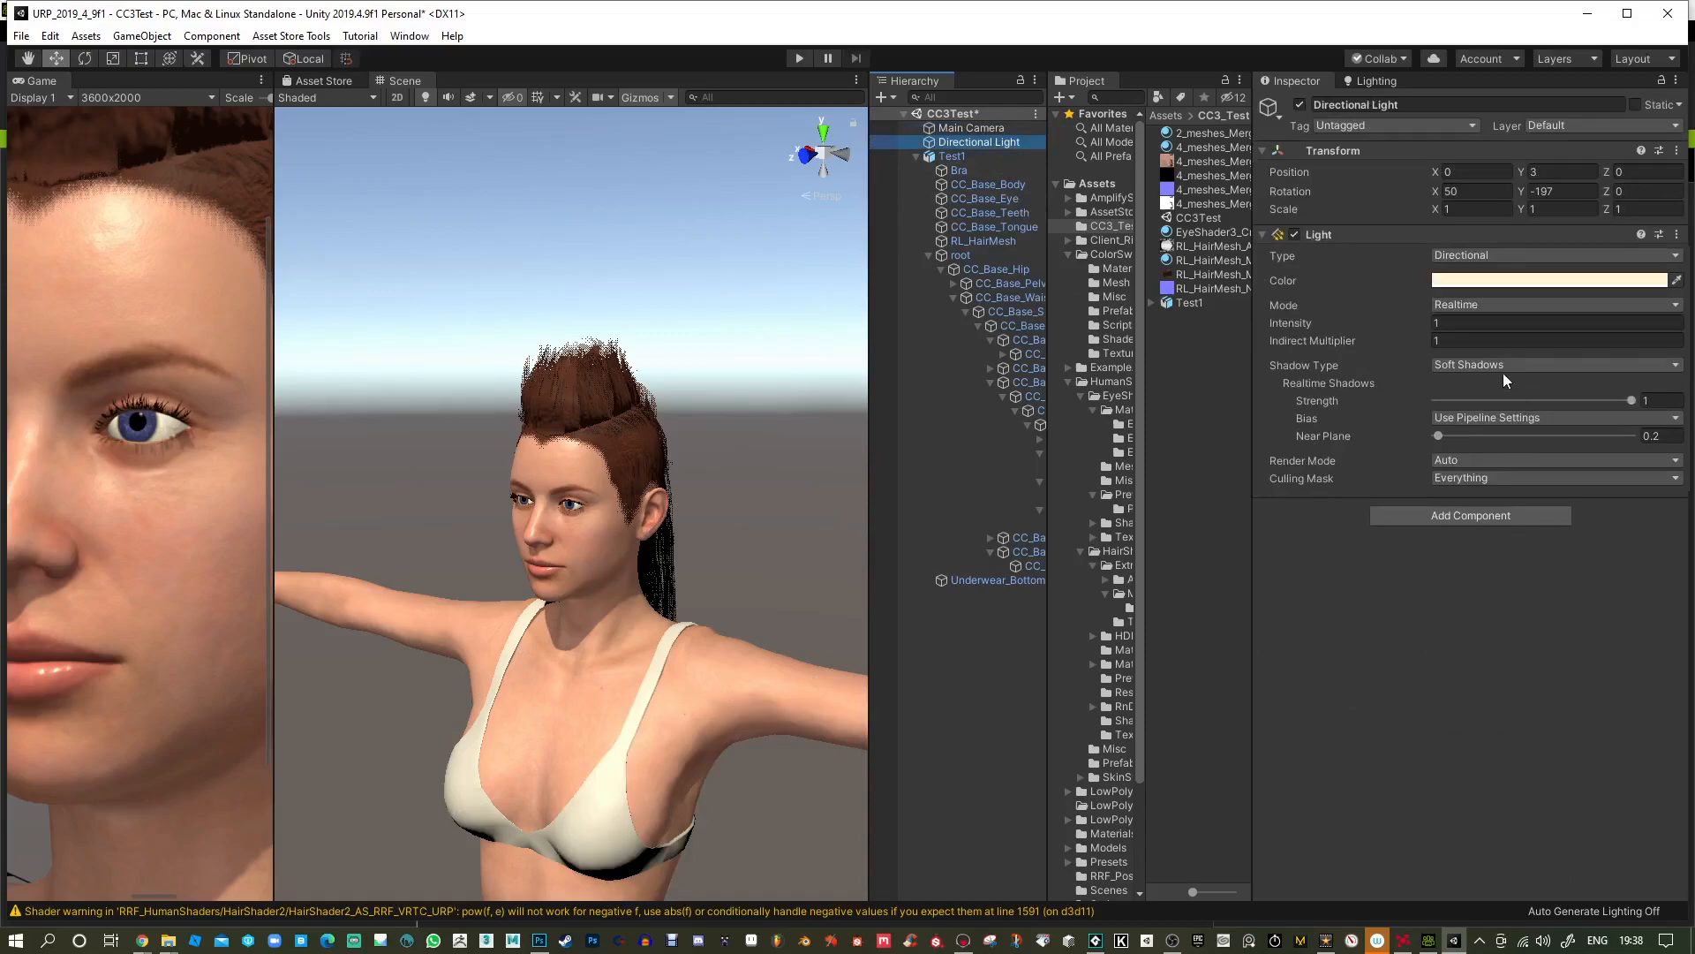
click(1503, 417)
click(1483, 434)
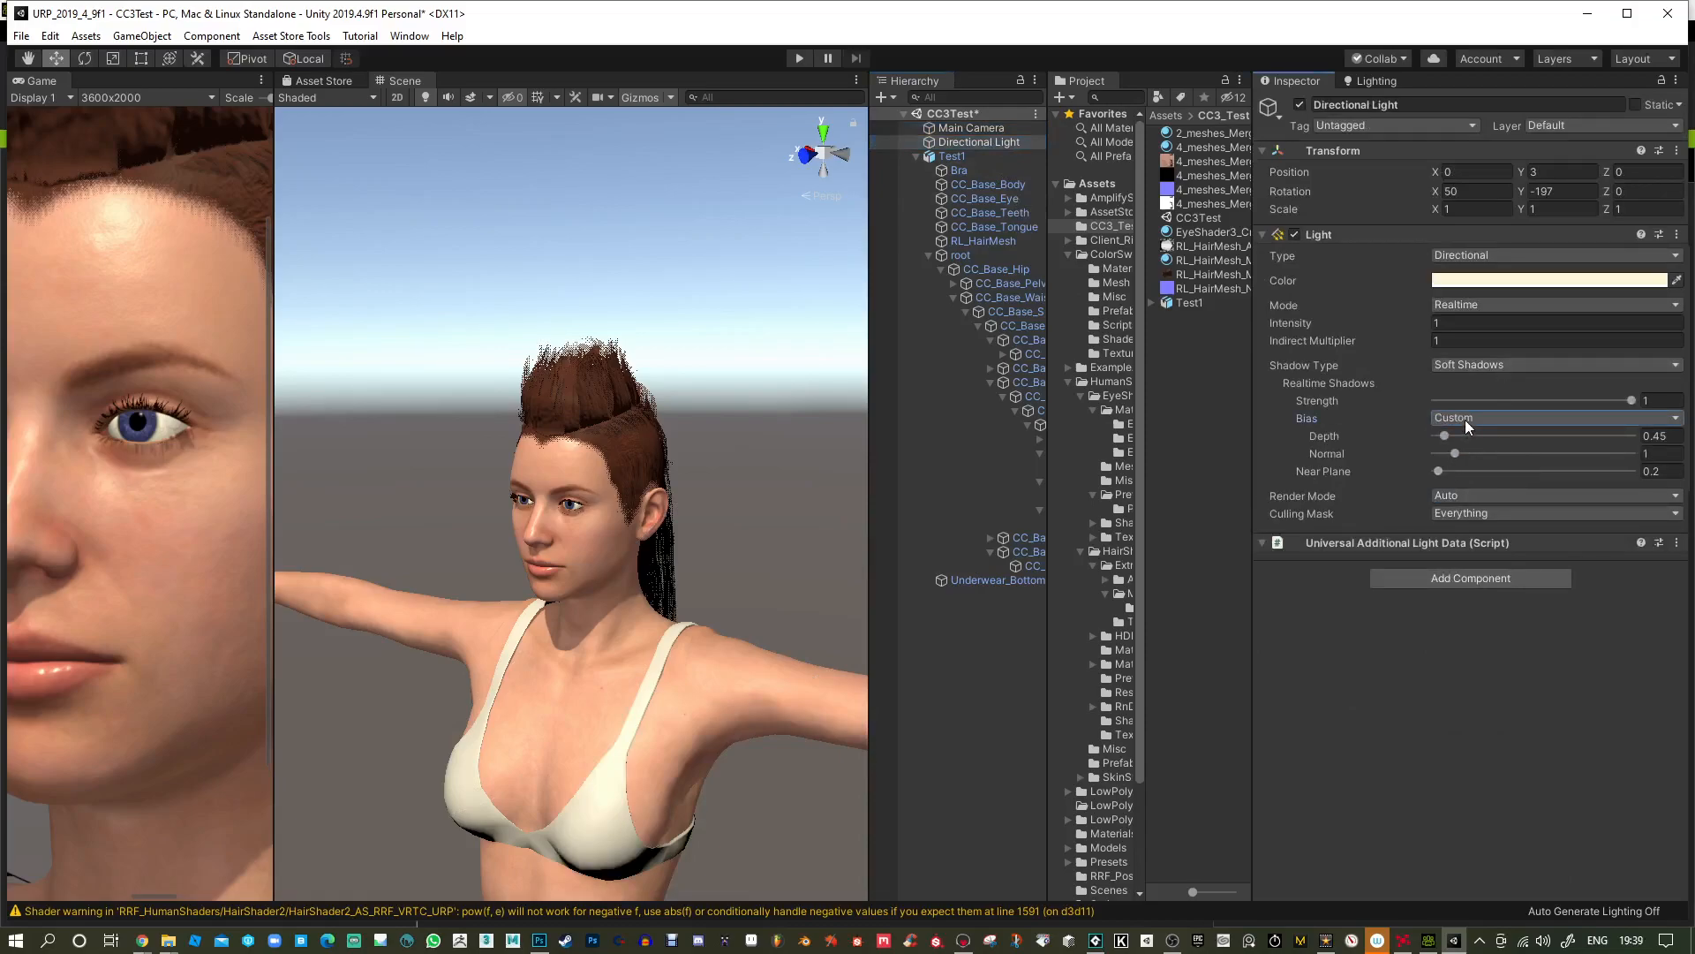
click(1450, 471)
mouse_move(1464, 451)
mouse_down()
mouse_move(1486, 450)
mouse_move(1430, 459)
mouse_move(1446, 454)
mouse_up()
click(1482, 418)
click(1493, 453)
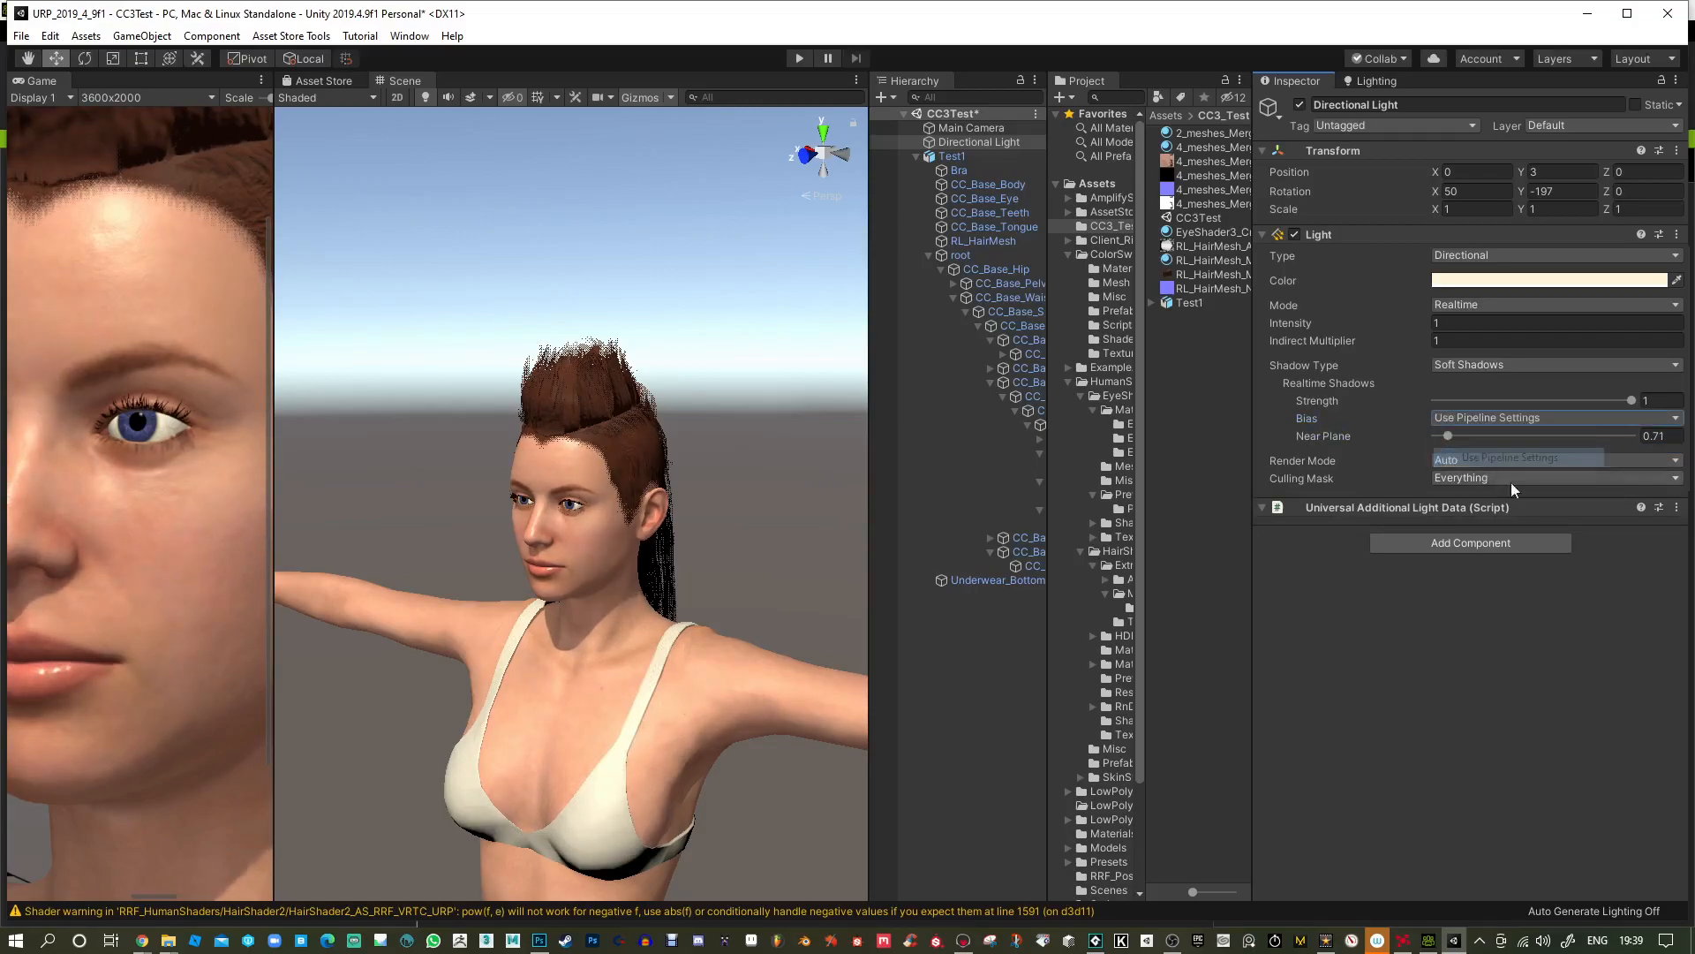
Align the Main Camera with a three-quarter scene view of the character and widen the Game view.
alt+right_drag(796, 322, 790, 442)
alt+drag(789, 442, 776, 398)
click(969, 128)
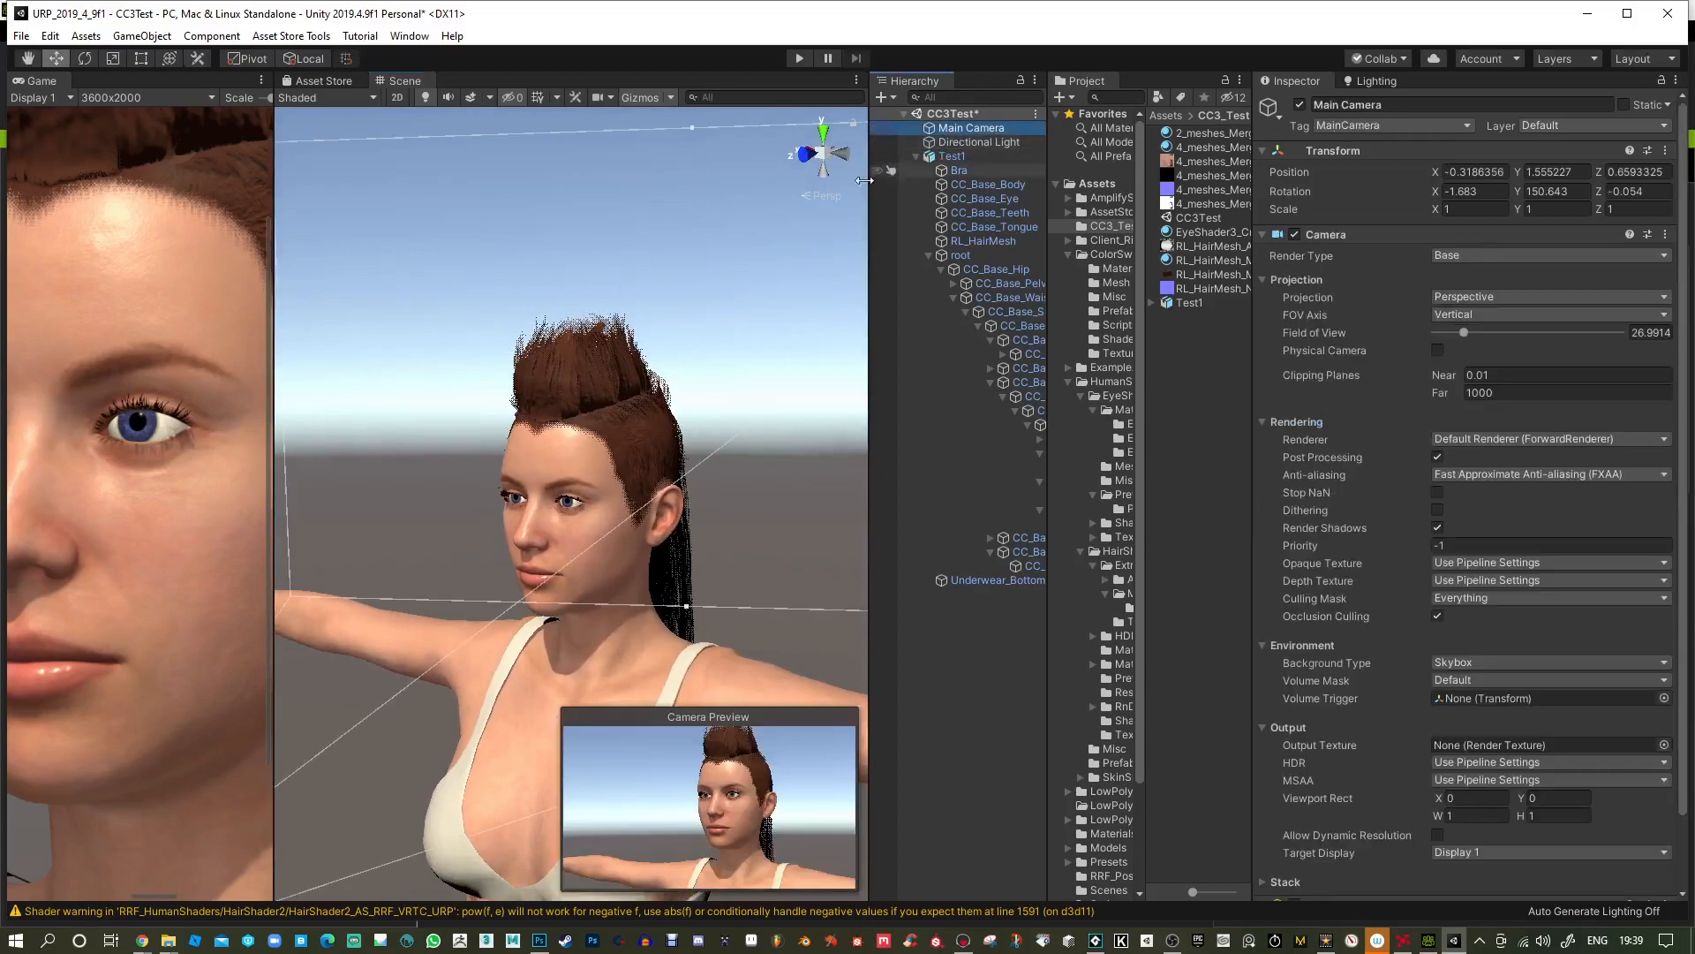
key(f)
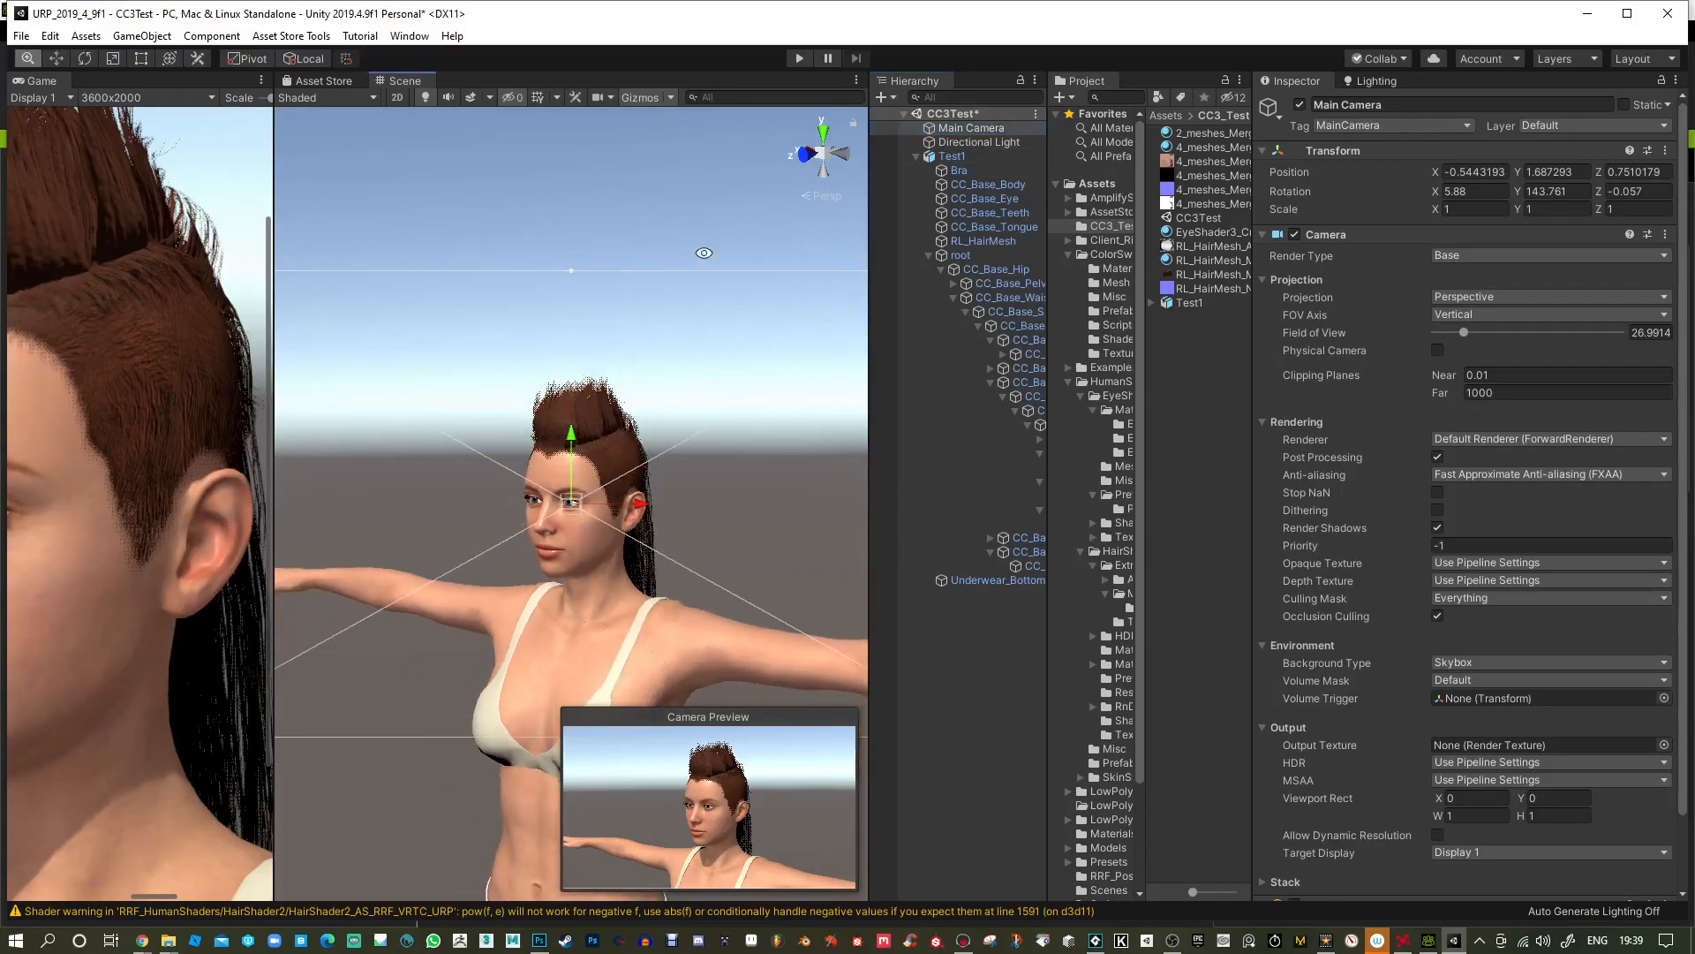
drag(874, 399, 1062, 399)
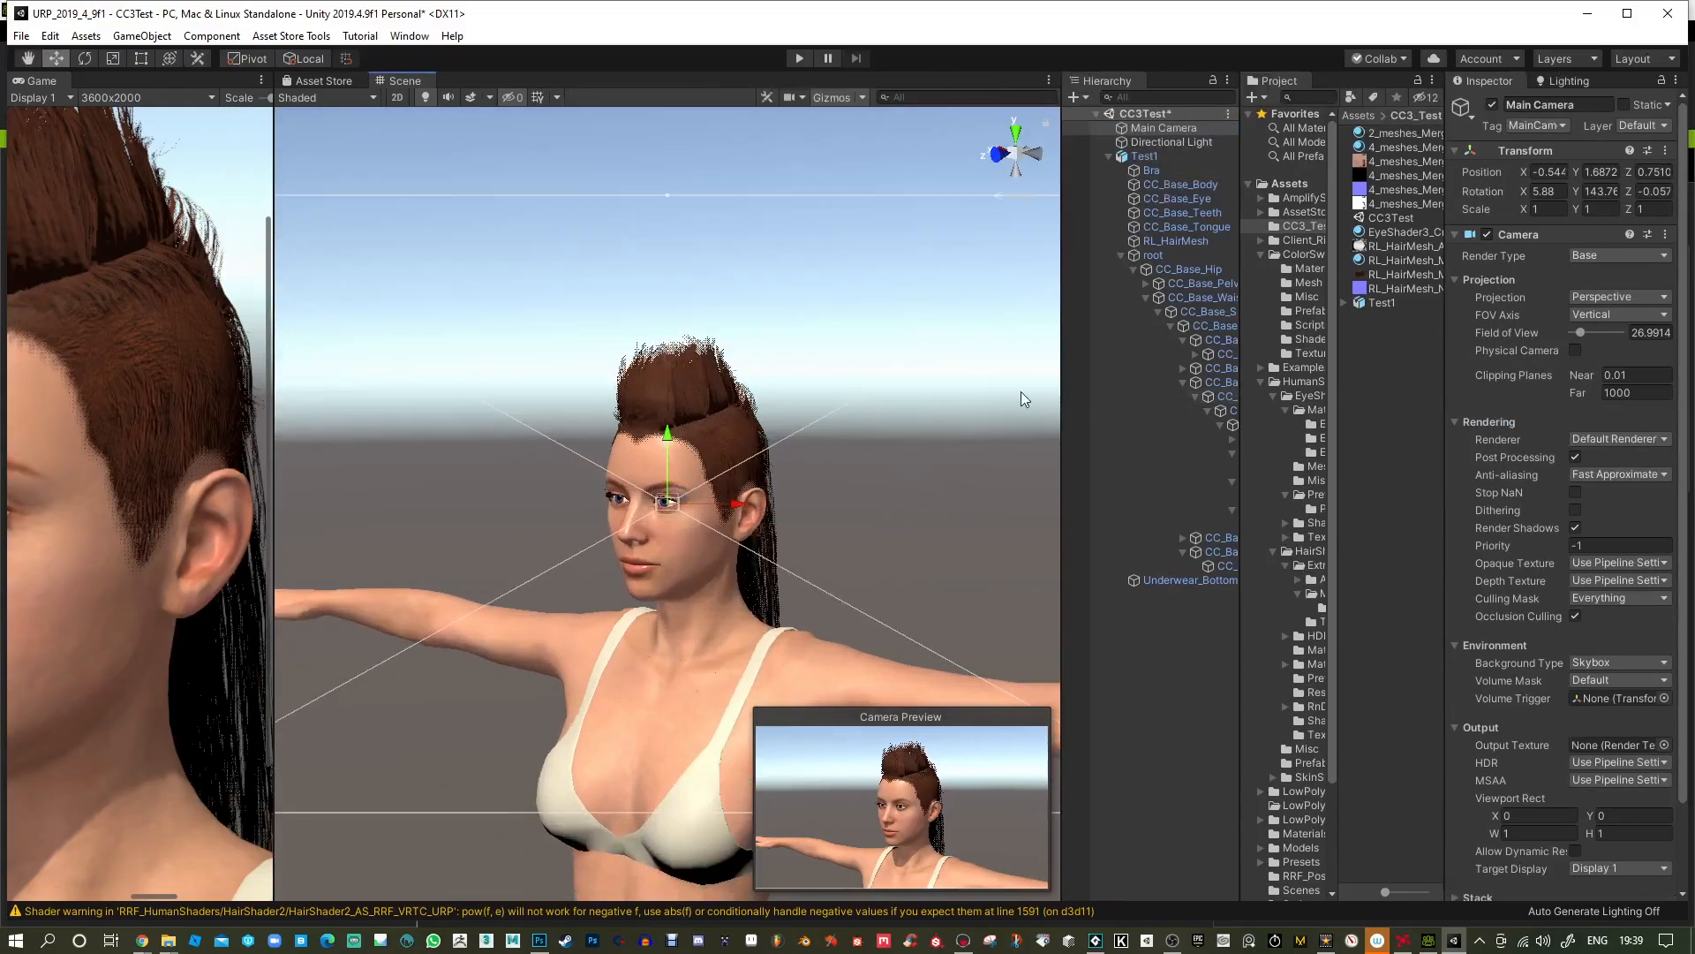
drag(274, 478, 706, 479)
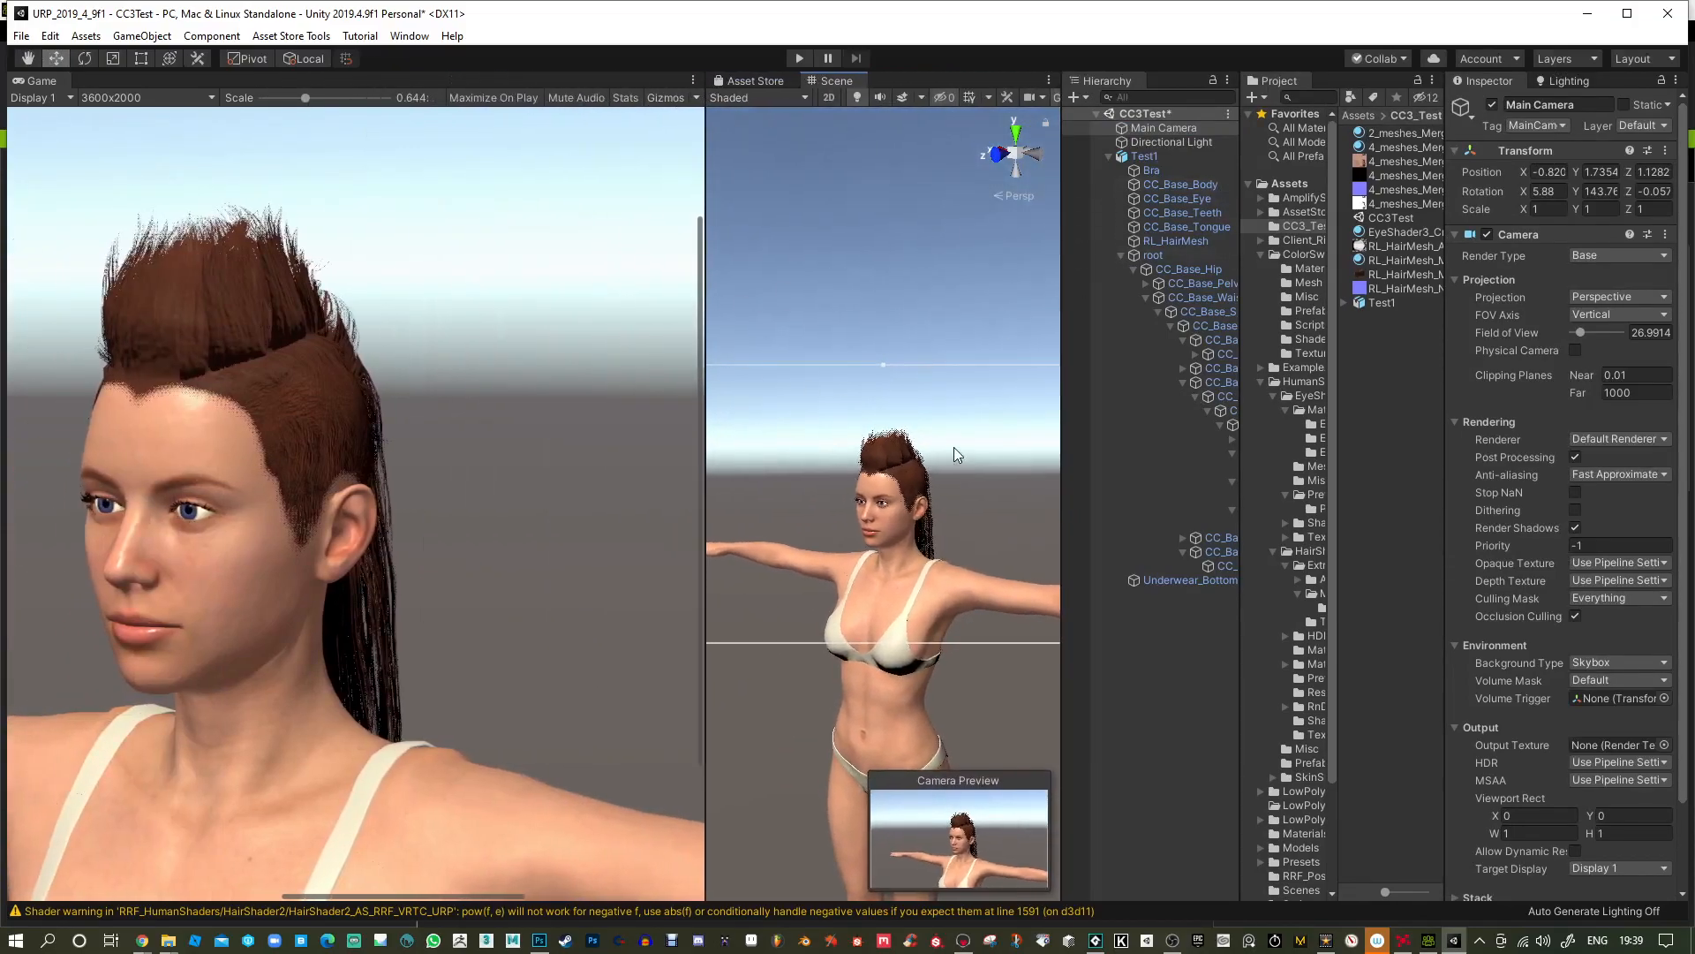
Realign the Main Camera at closer and farther distances, ending on a head-and-shoulders framing of the character.
key(ctrl+shift+f)
alt+right_drag(957, 443, 941, 912)
key(ctrl+shift+f)
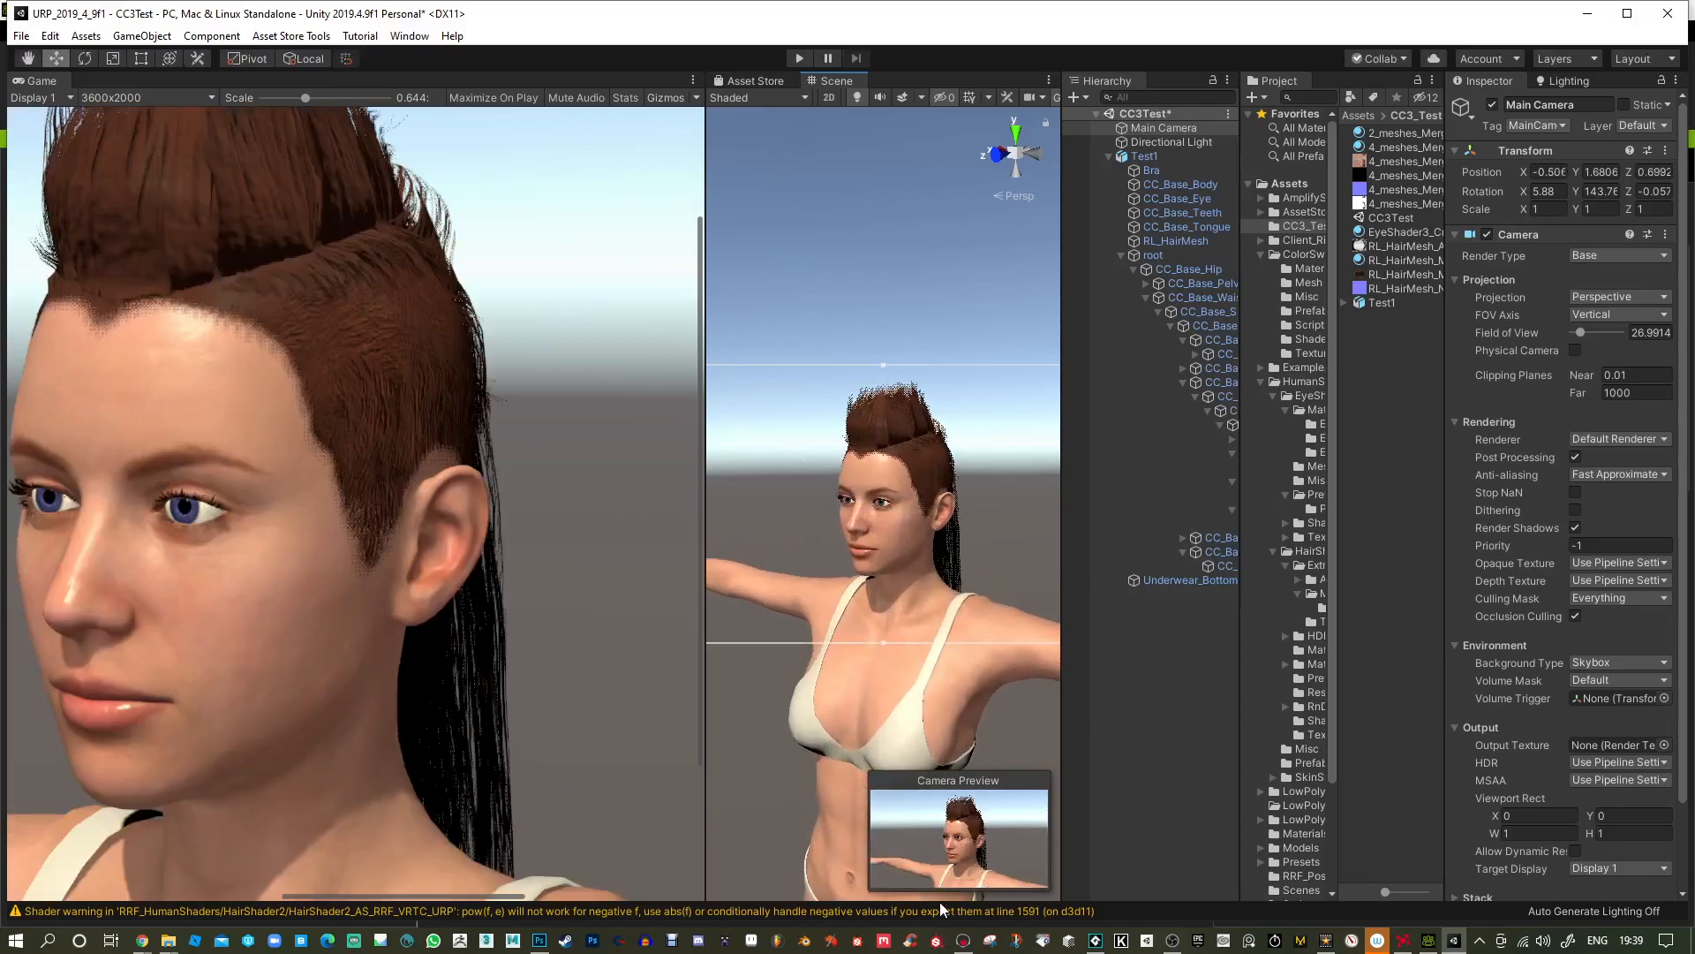
alt+right_drag(911, 789, 912, 440)
key(ctrl+shift+f)
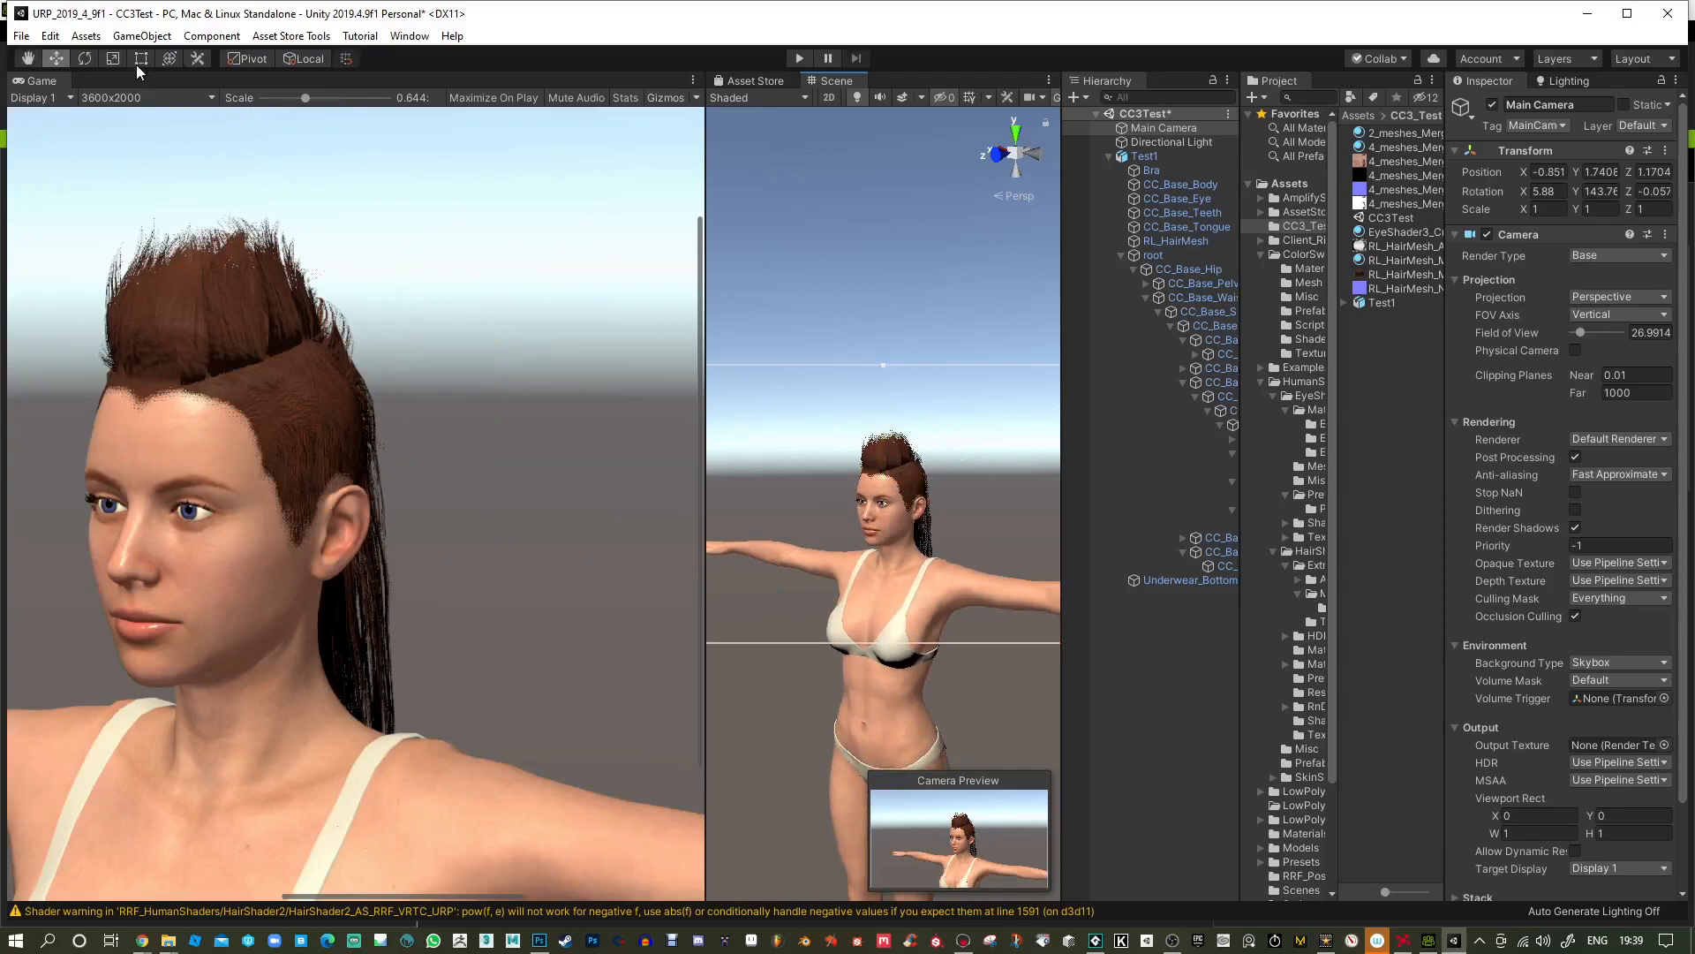
Locate the render pipeline asset assigned in the project's Graphics settings.
click(141, 36)
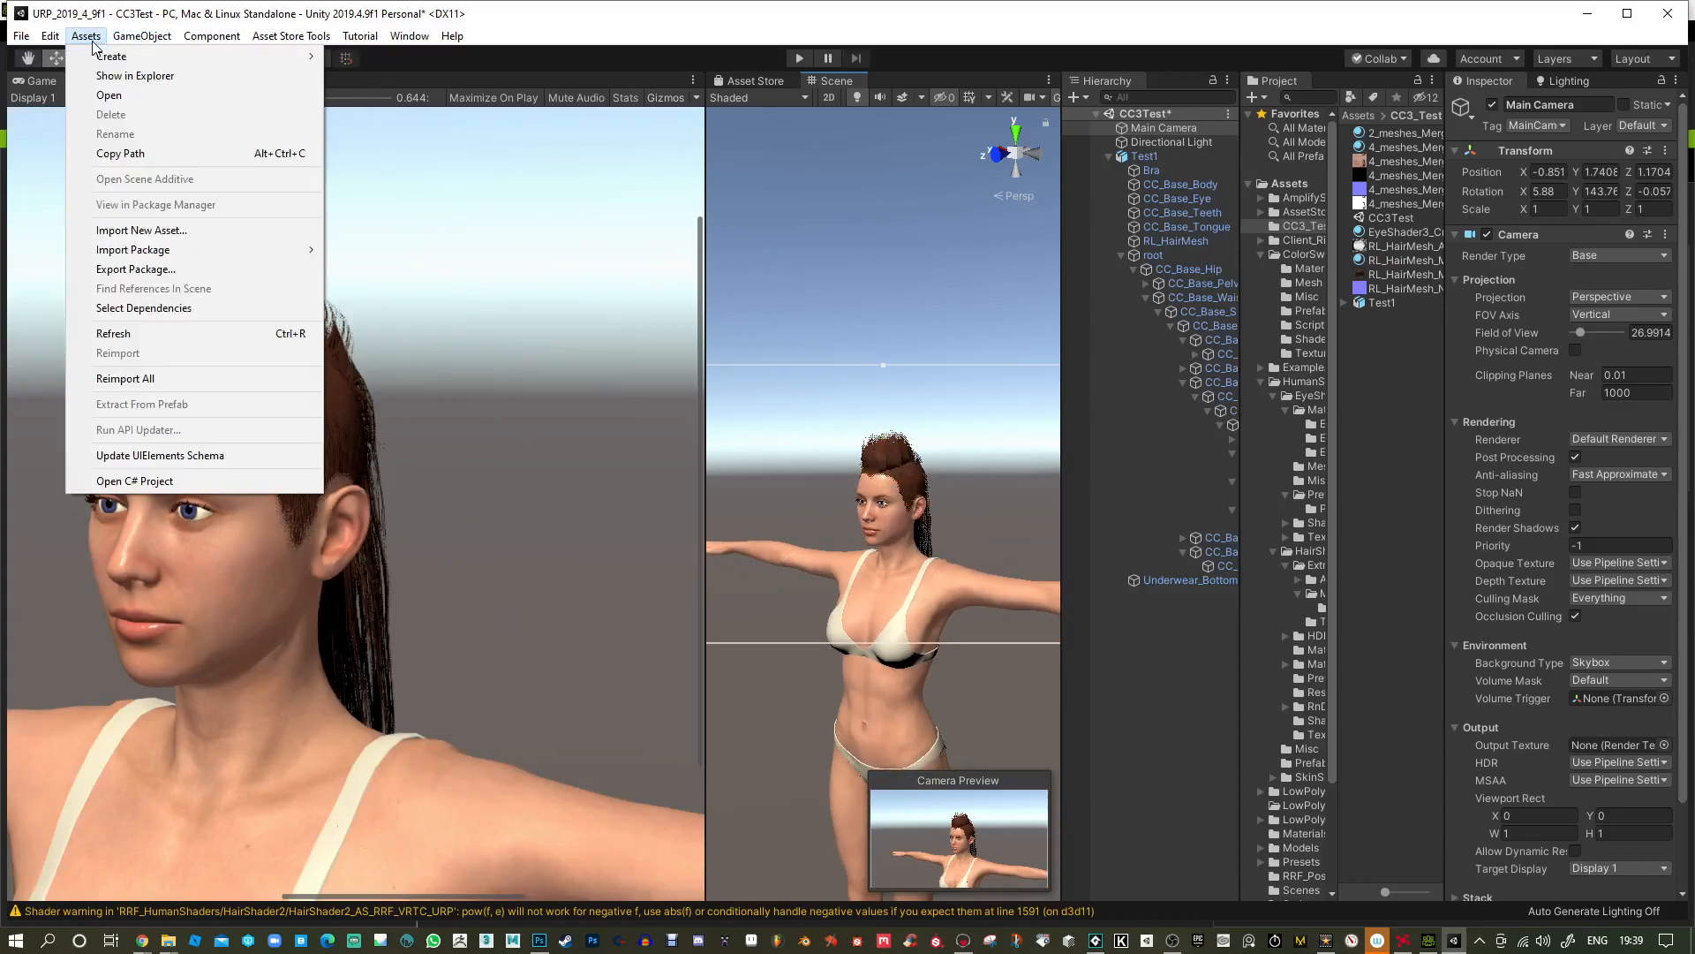
mouse_move(57, 42)
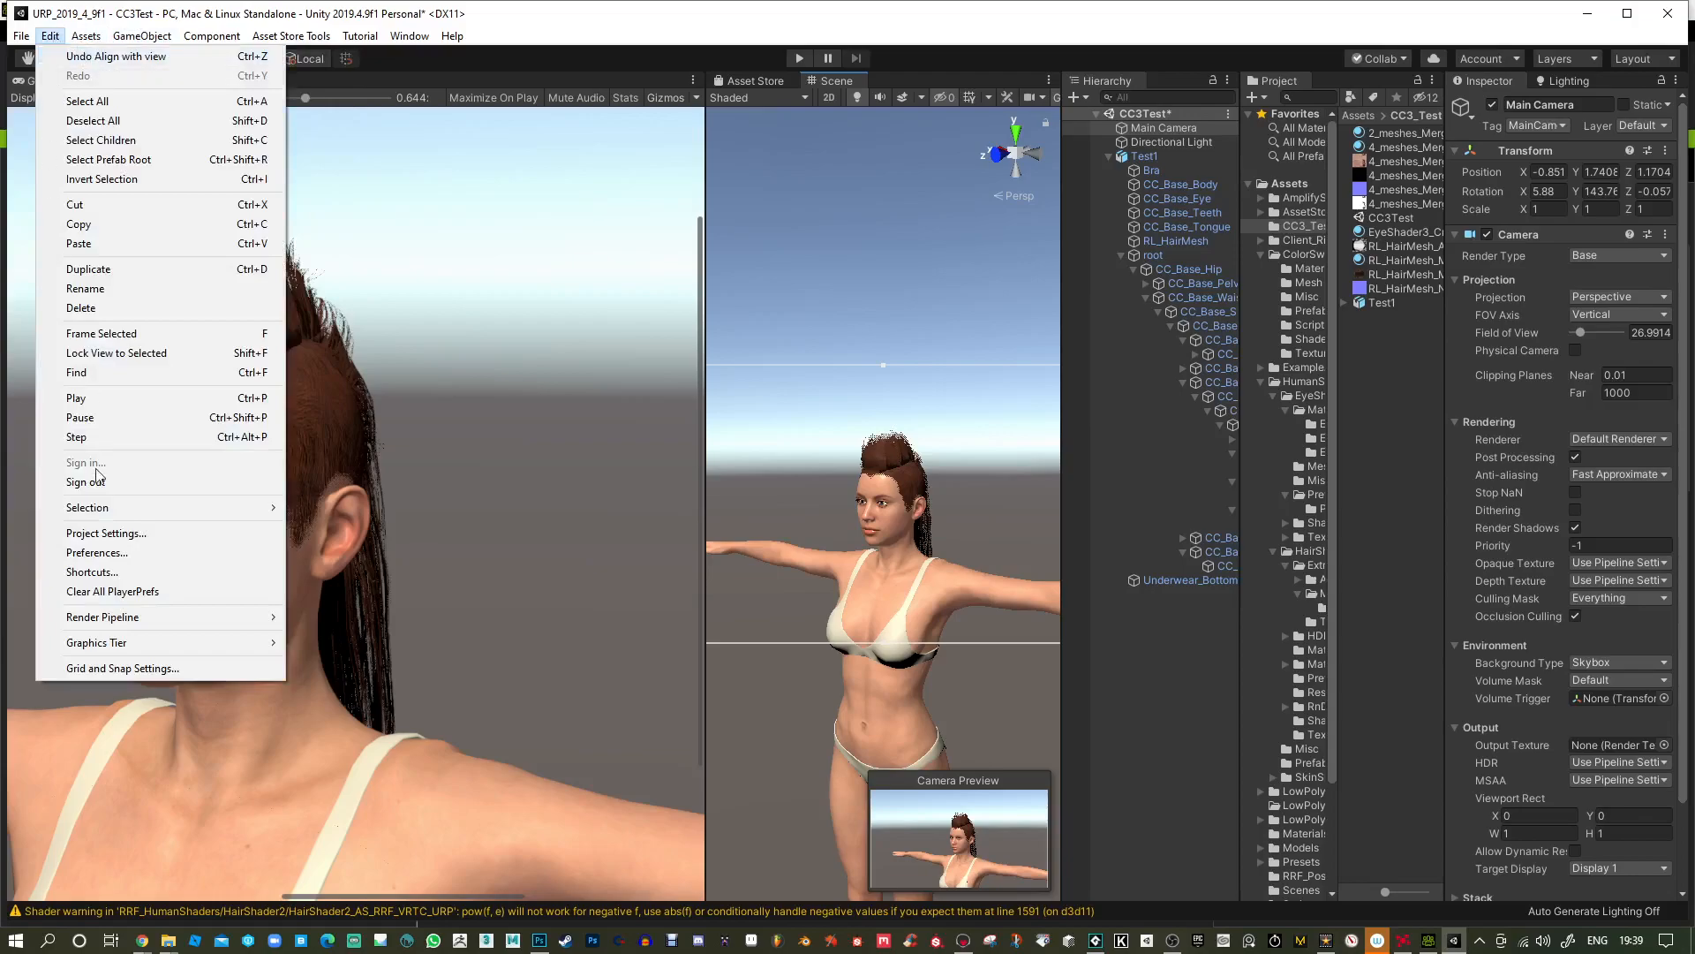
mouse_move(117, 617)
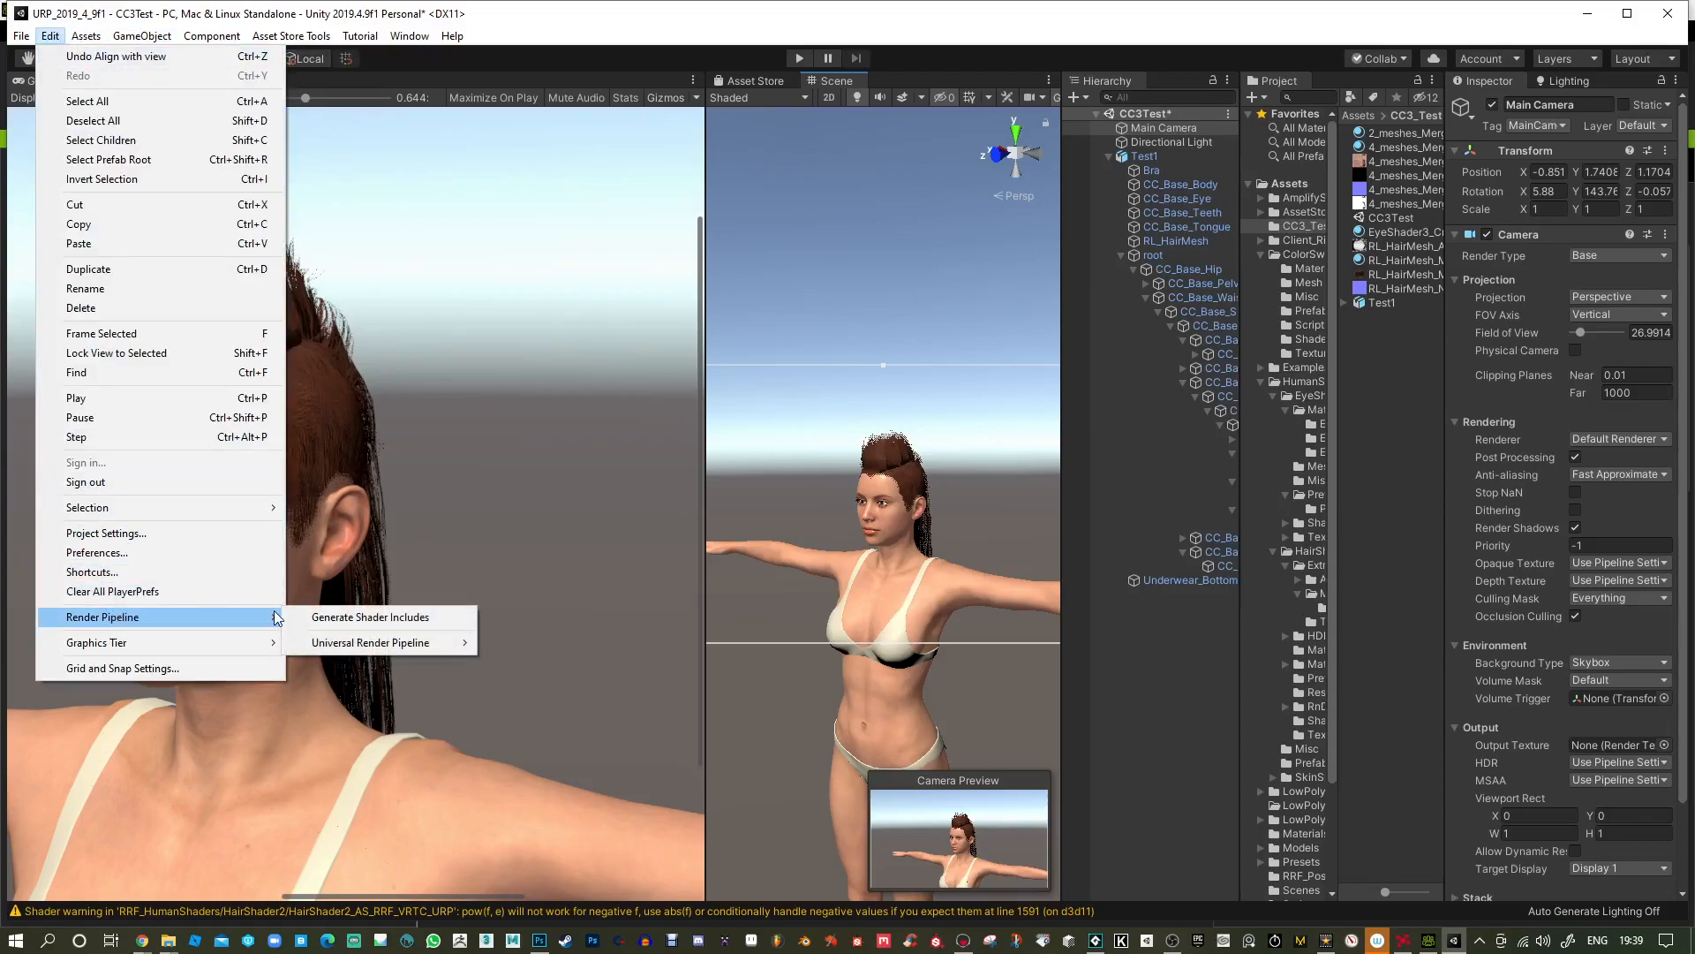
mouse_move(389, 649)
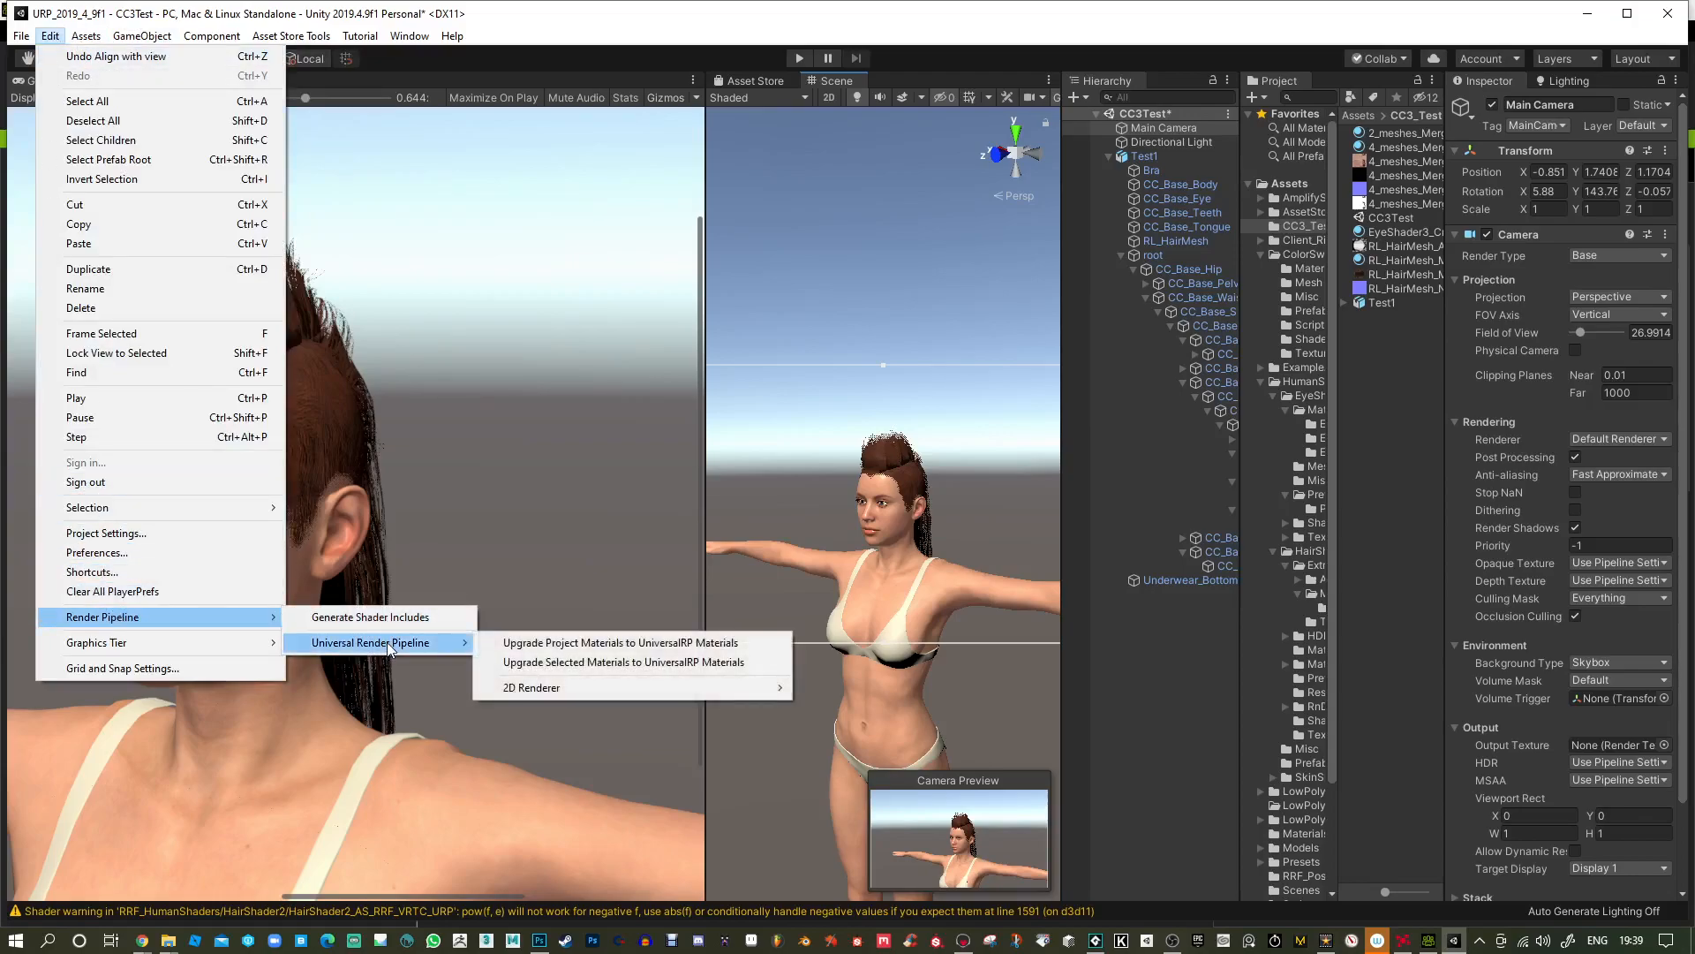
click(168, 538)
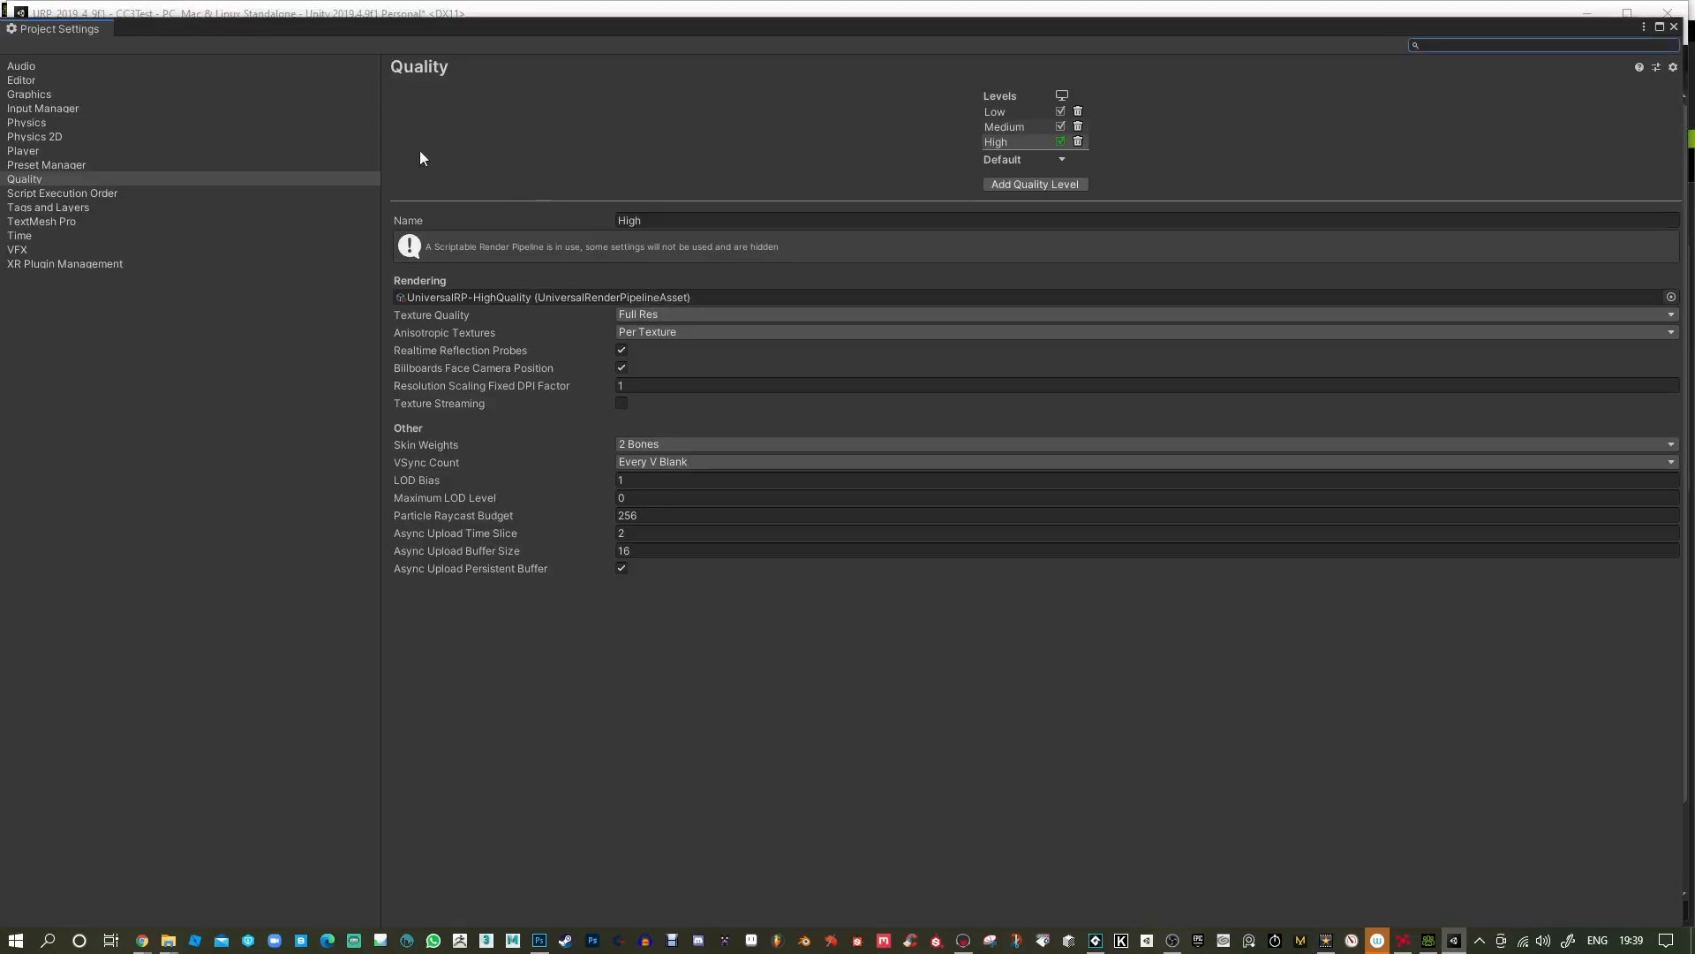
click(25, 96)
click(569, 110)
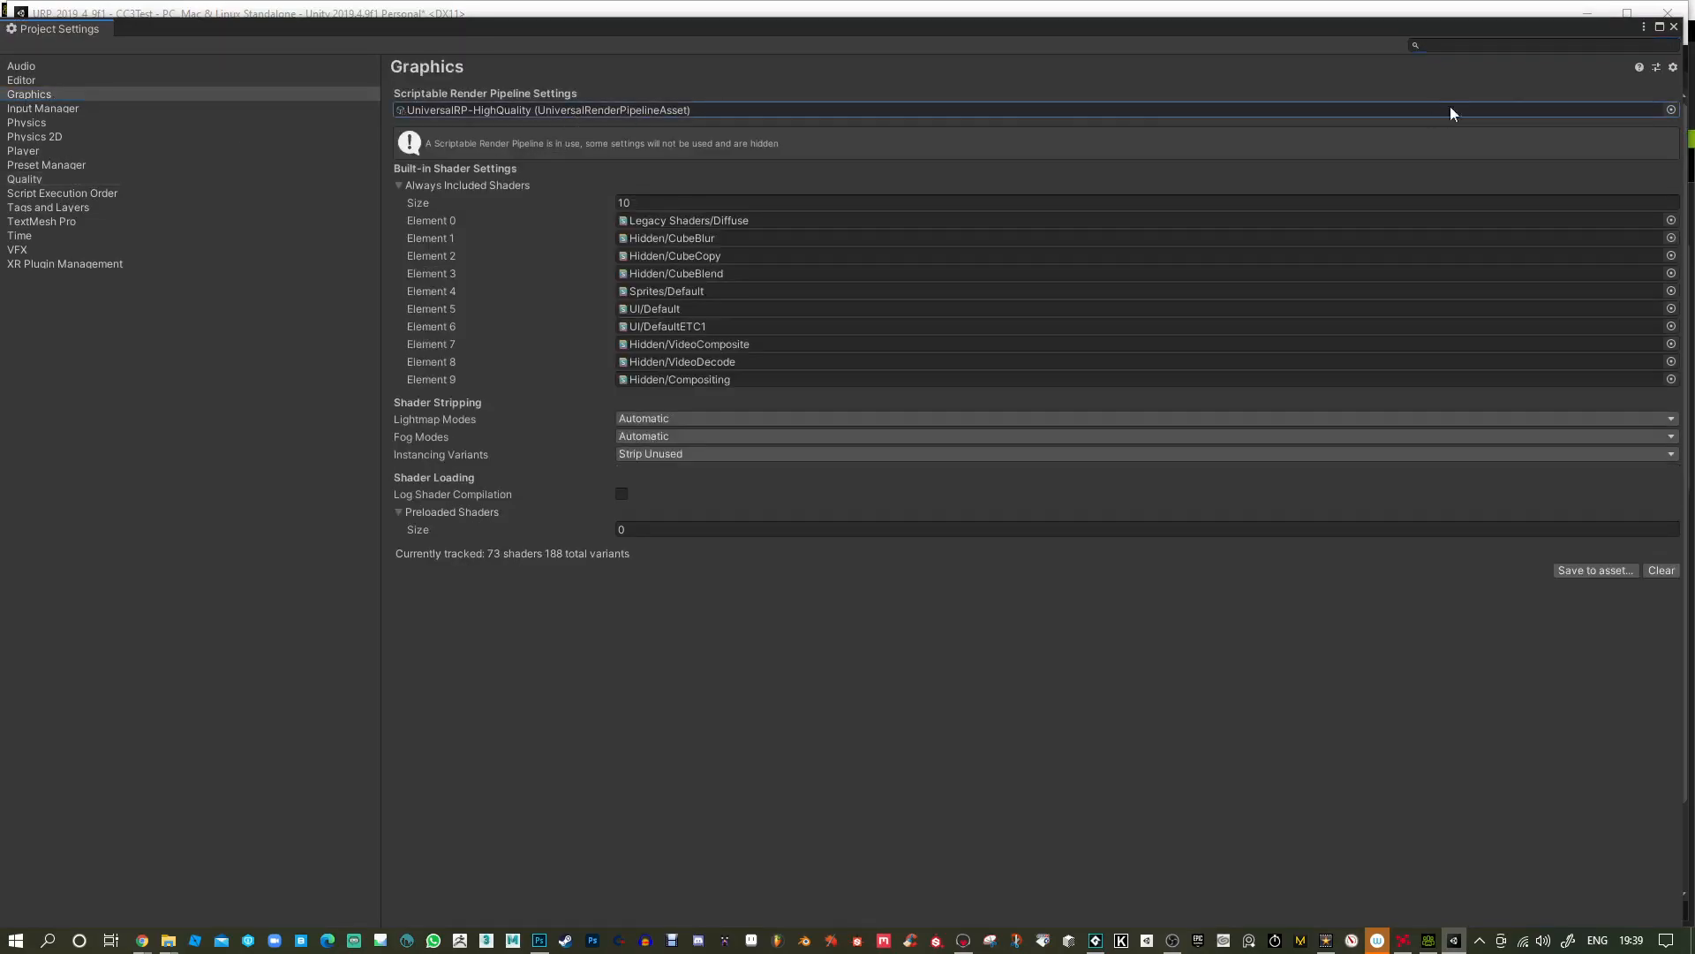
click(1676, 26)
Set the shadow Distance of the UniversalRP-HighQuality asset to 2.1 and adjust its shadow cascade splits.
click(1416, 161)
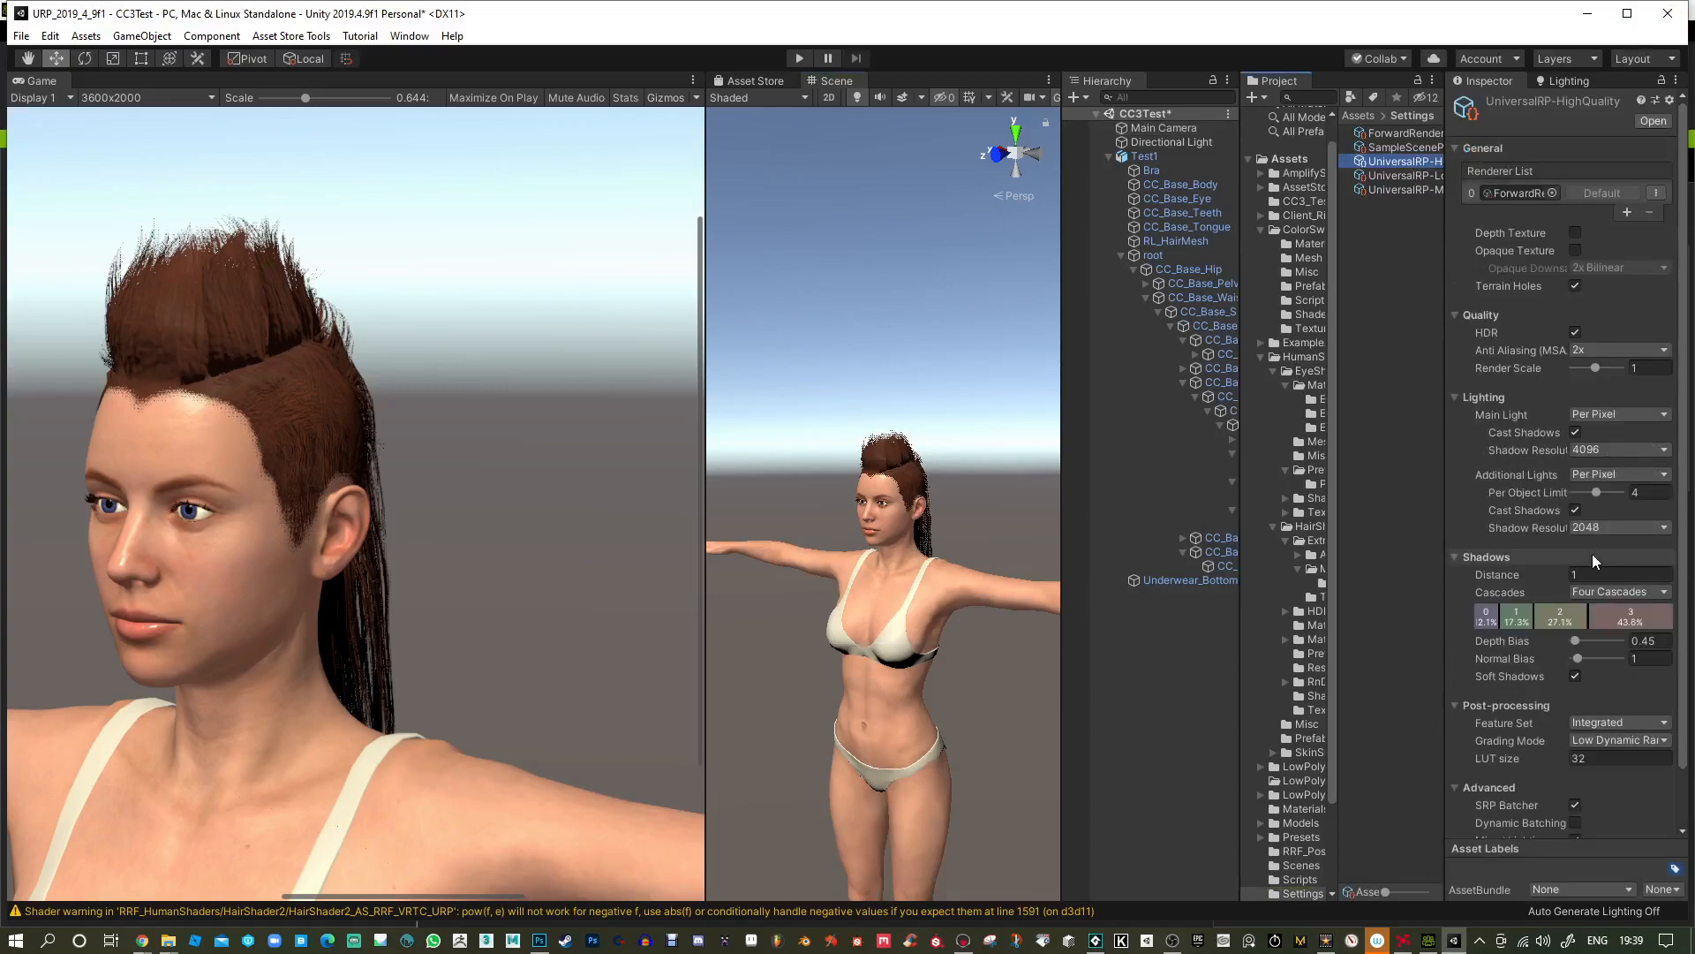
drag(1540, 574, 1597, 585)
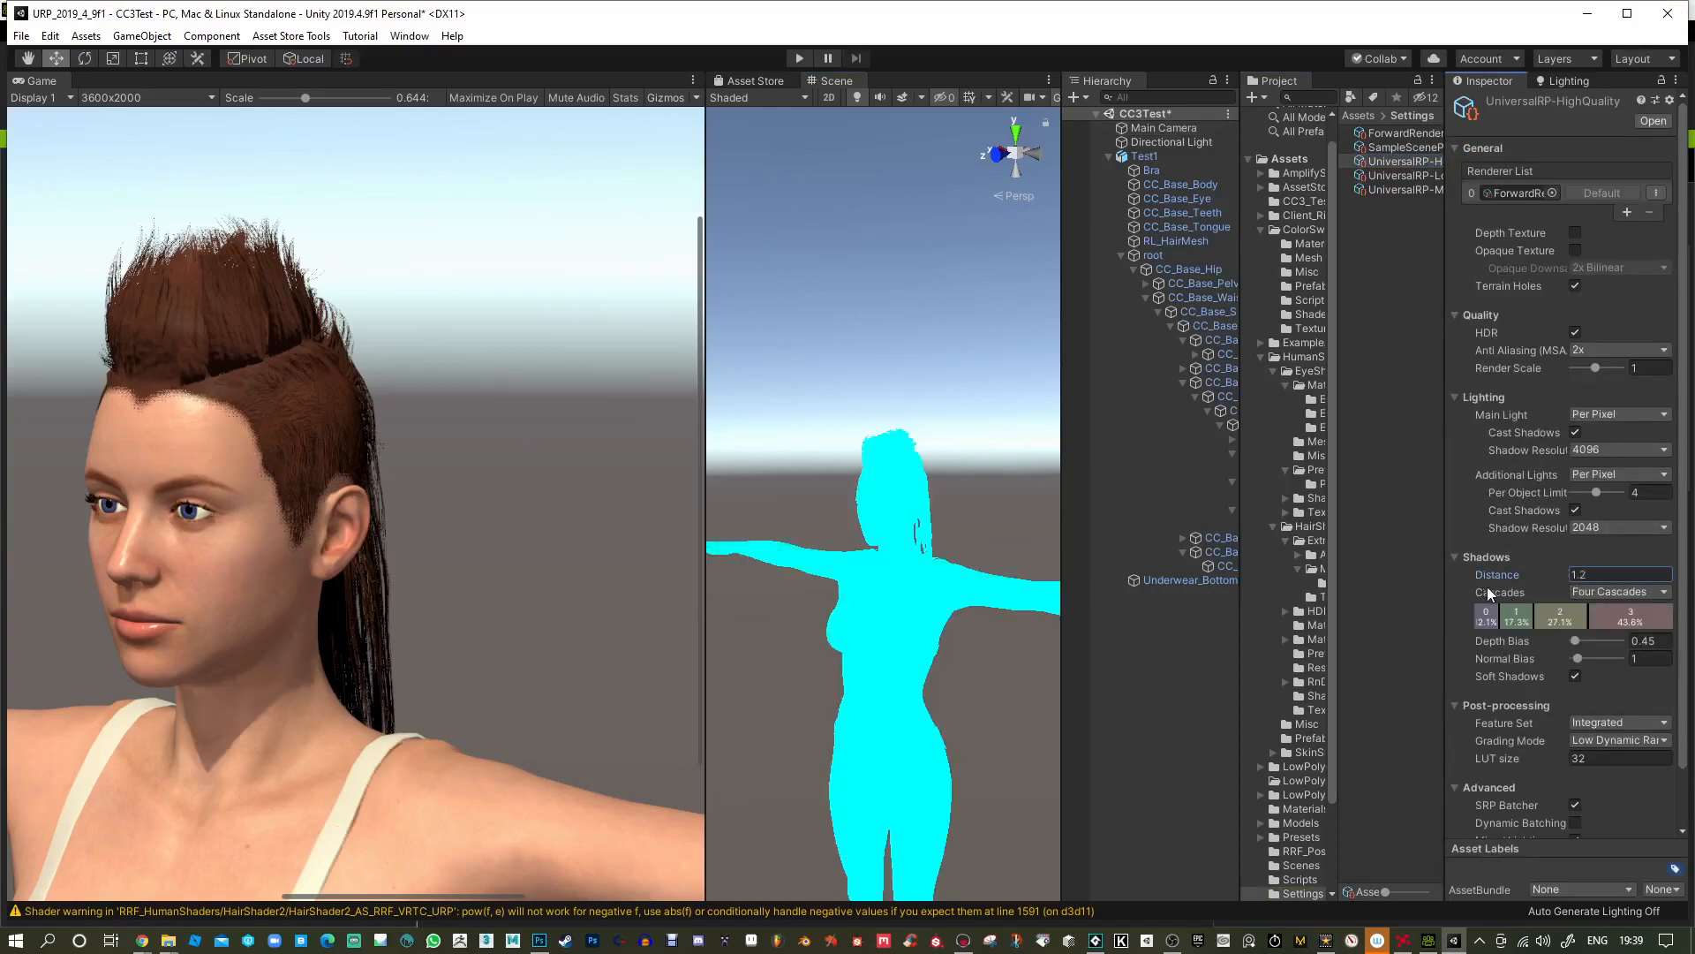
drag(1466, 587, 1463, 585)
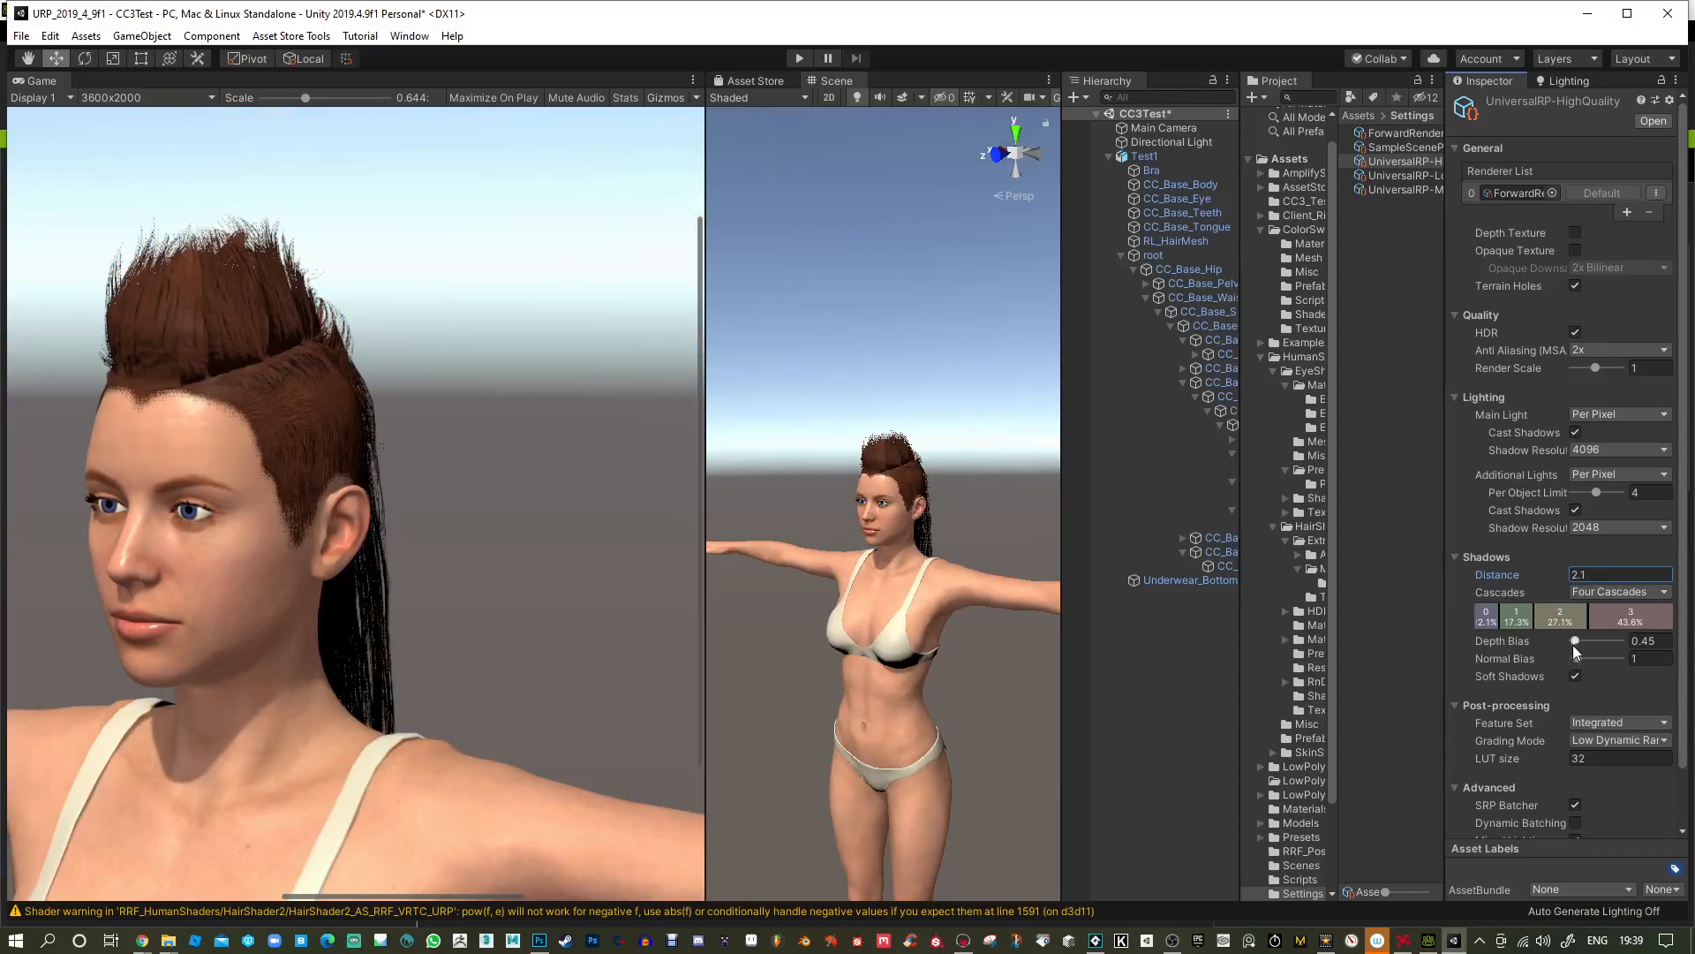
drag(1493, 621, 1621, 618)
Rotate the Test1 character to -60.49 on the Y axis and frame the face in the Game view.
click(1171, 257)
click(1157, 156)
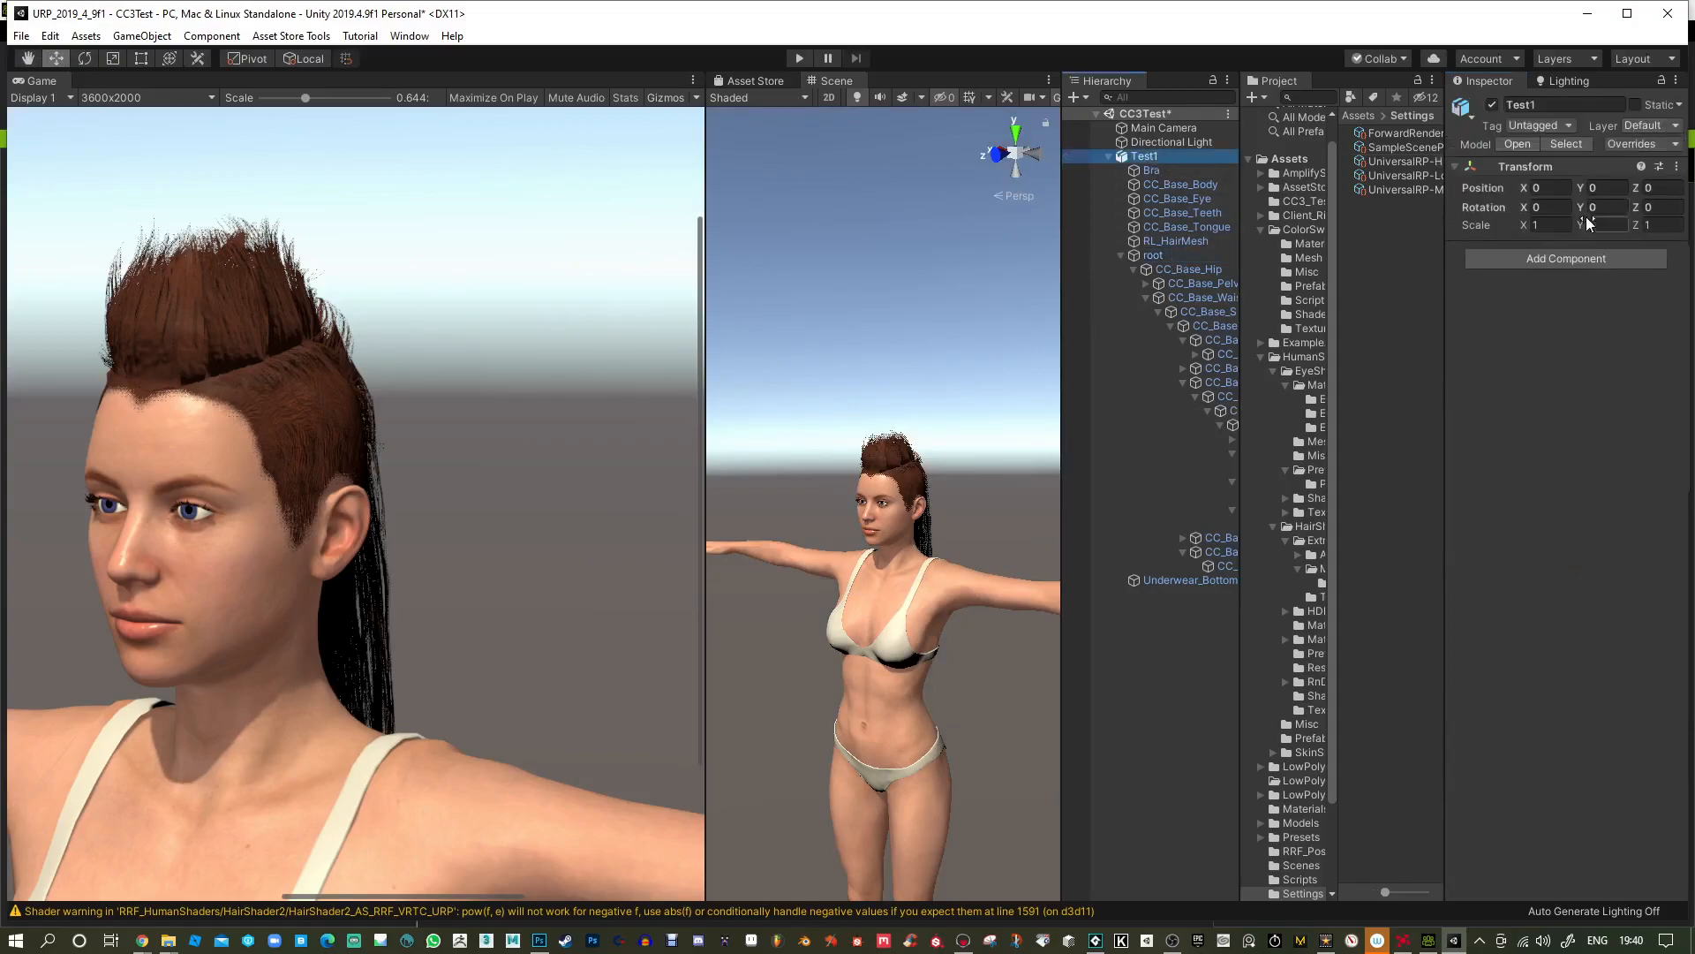
drag(1580, 212, 1495, 443)
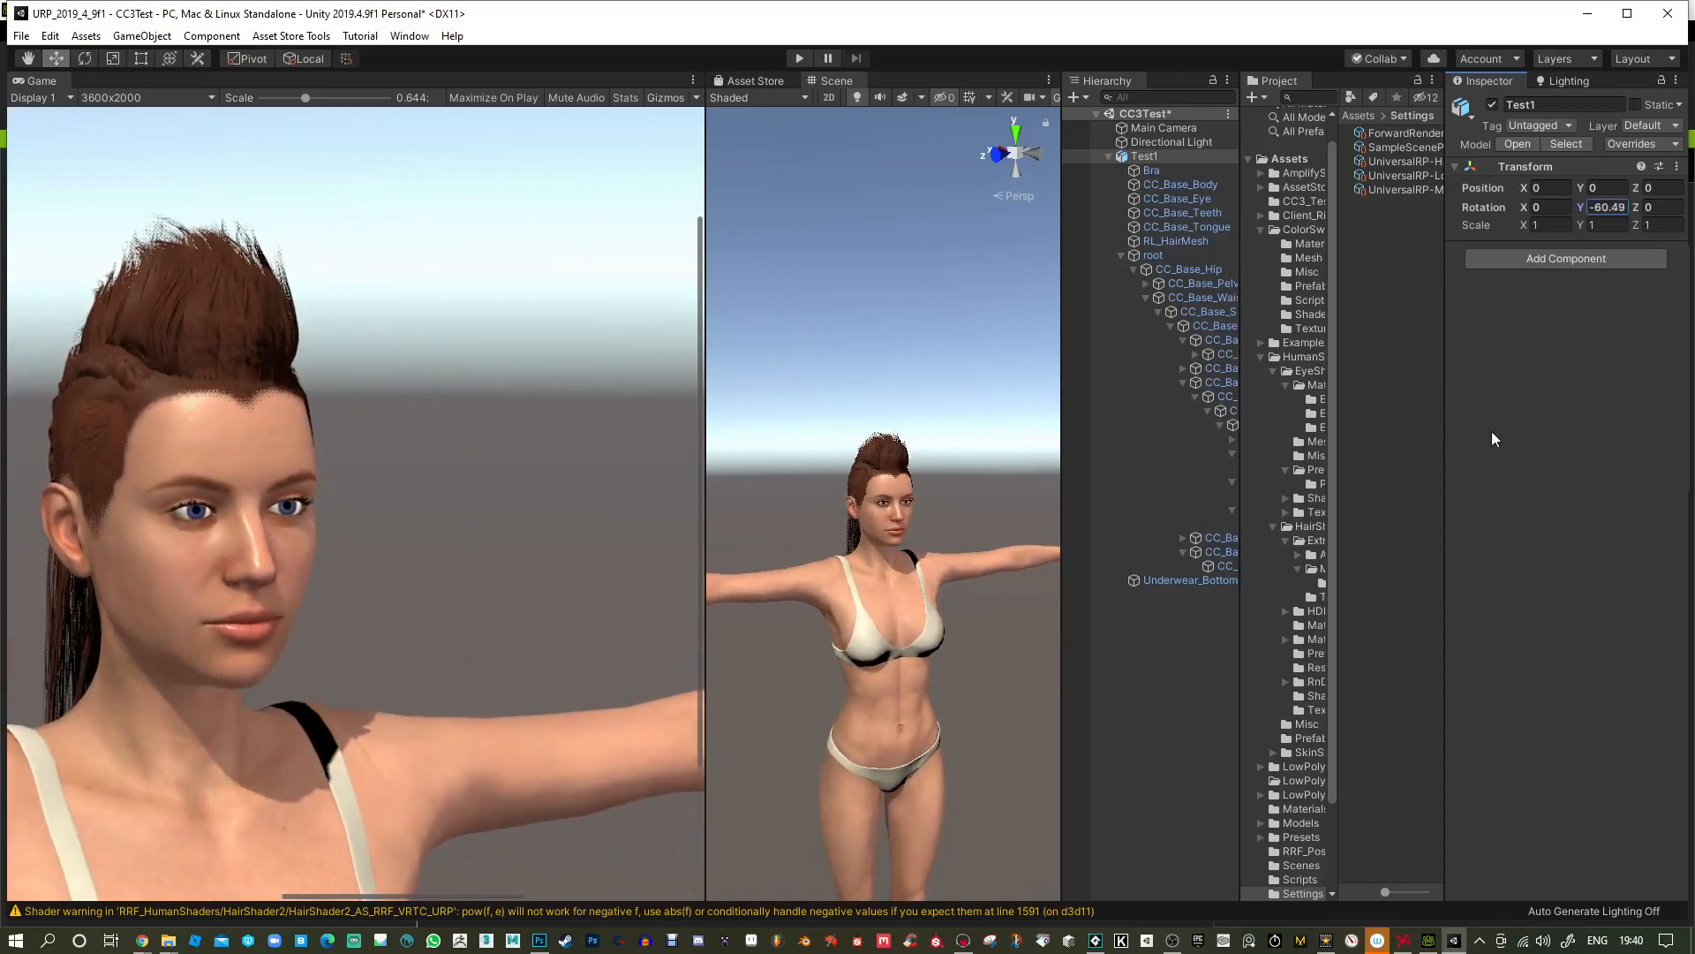
scroll(315, 477, up, 4)
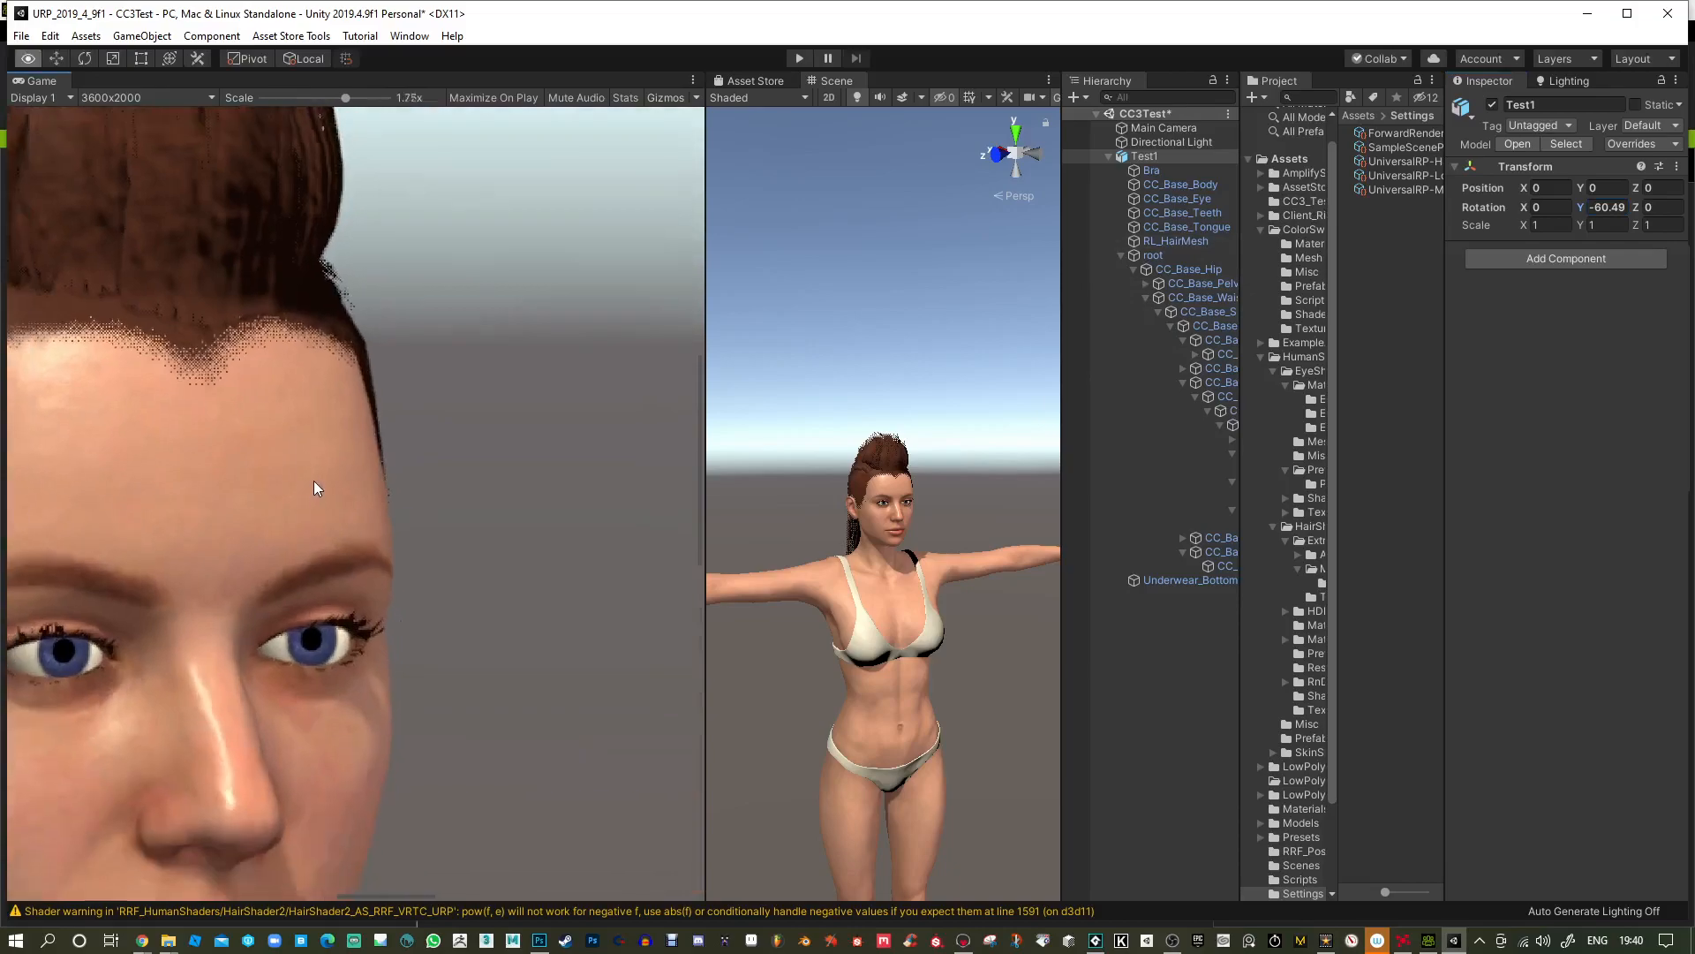
alt+middle_drag(319, 439, 431, 371)
Set the RingColor of the eyeball's EyeShader3_CrystalBlue material to black (000000) with alpha 255.
alt+right_drag(910, 538, 867, 519)
click(866, 508)
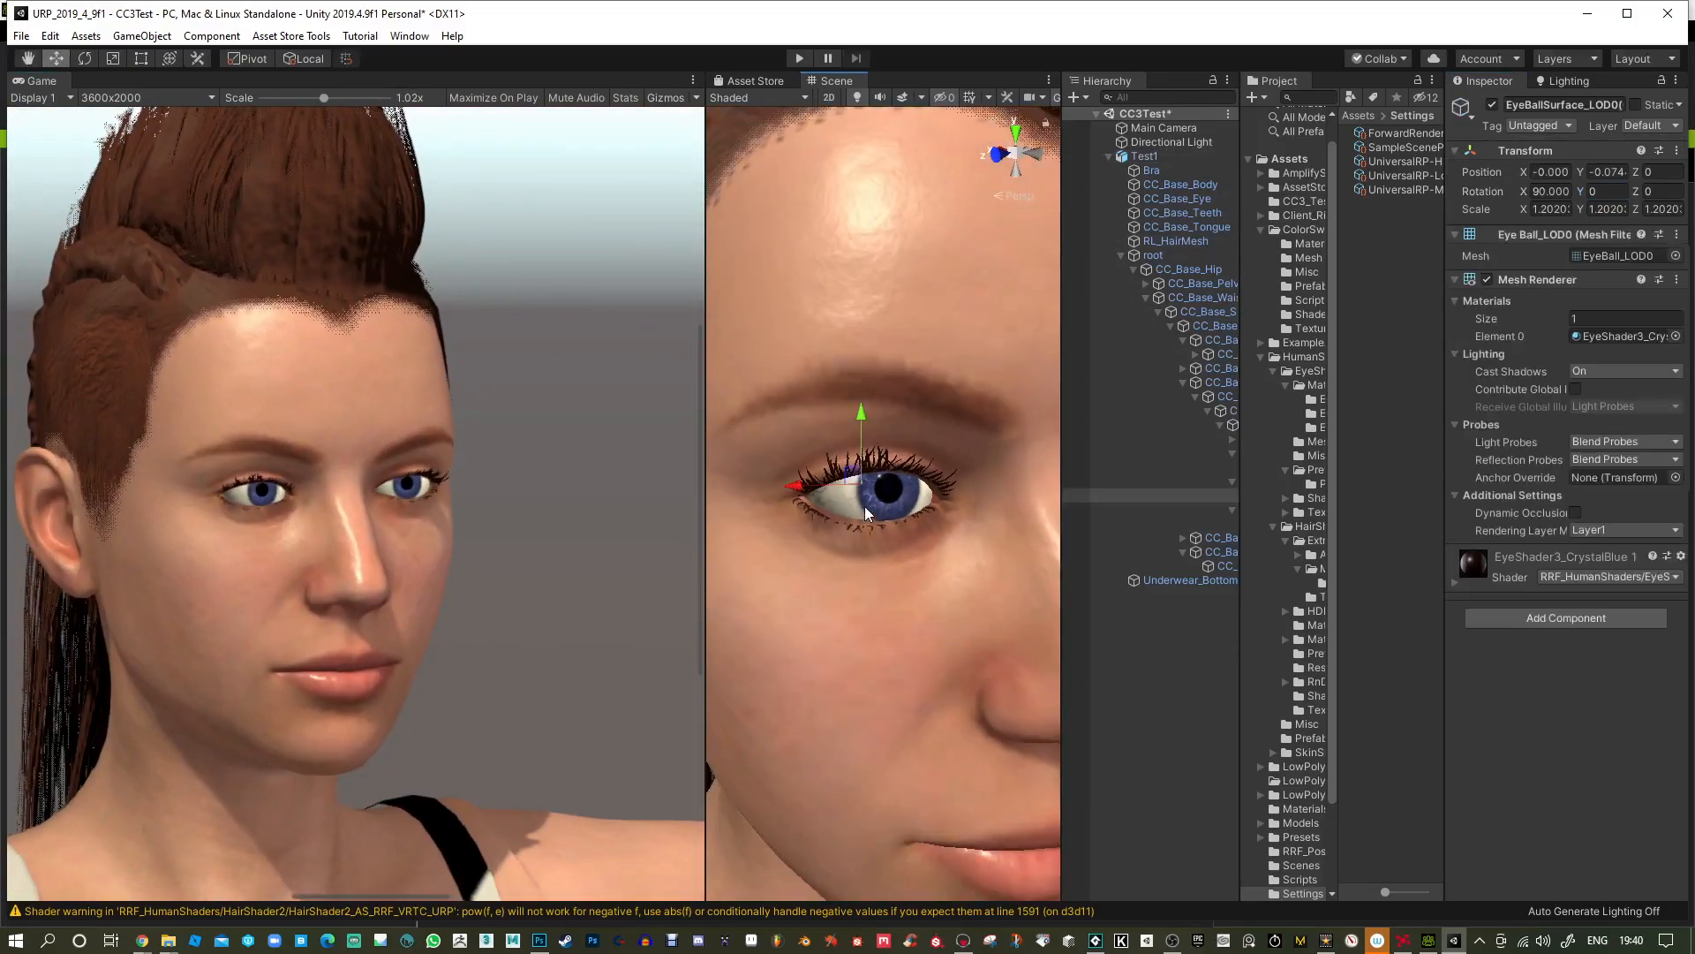
scroll(1488, 627, down, 5)
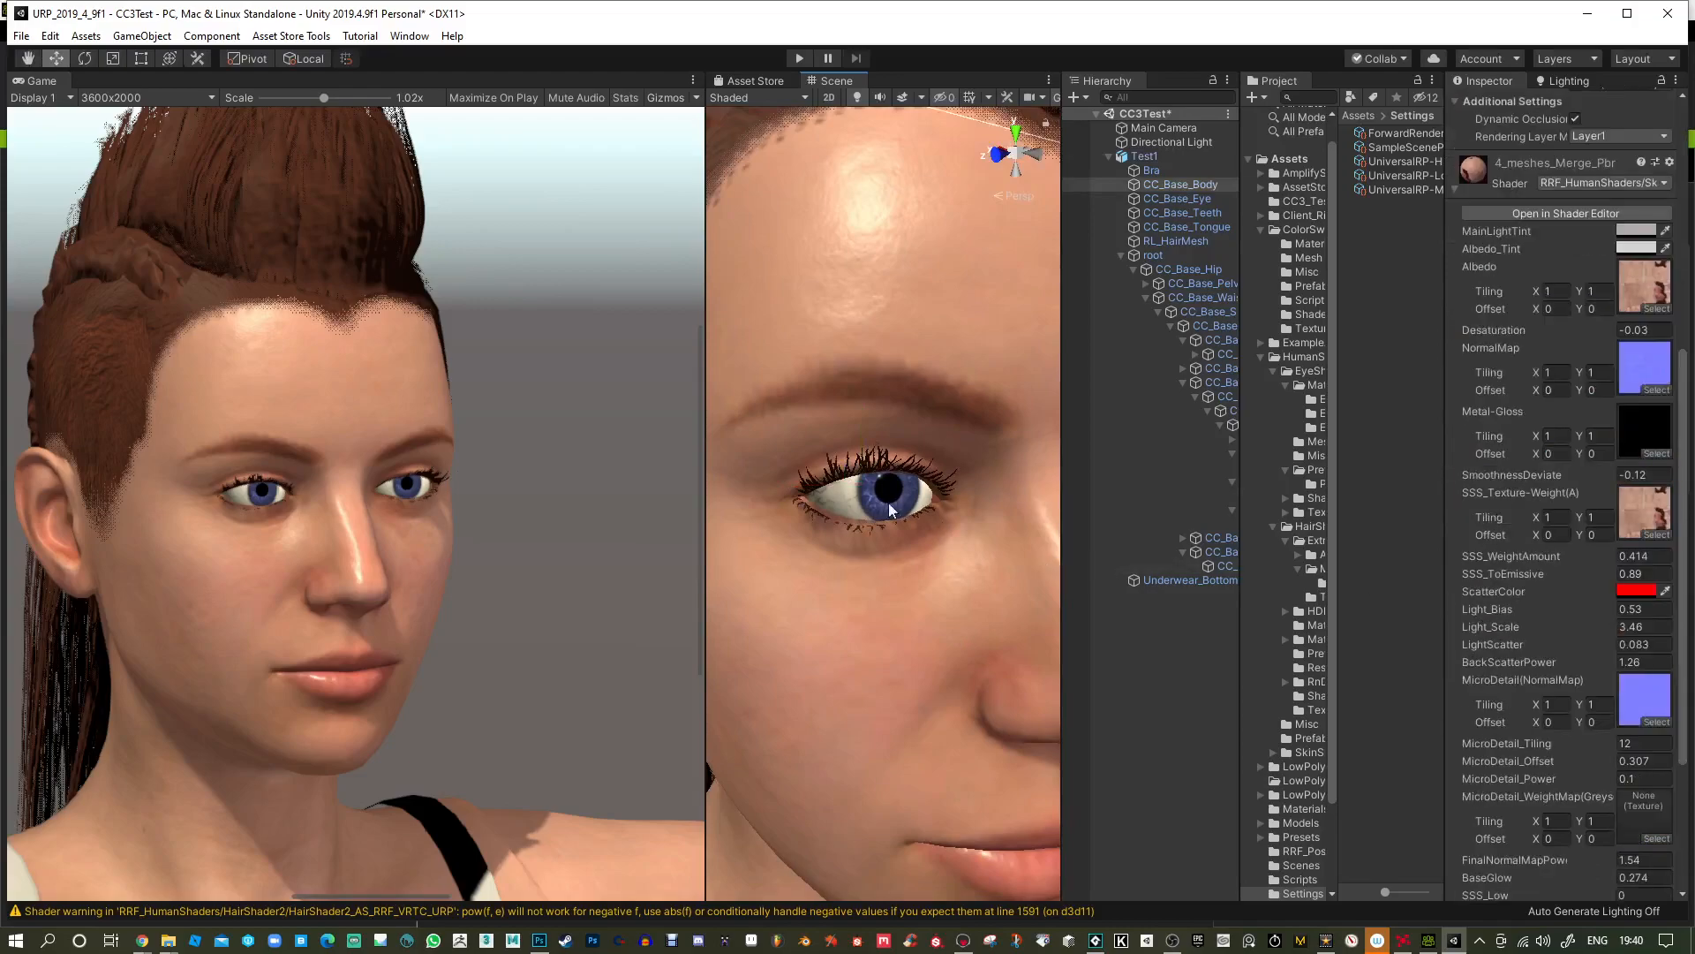
click(855, 494)
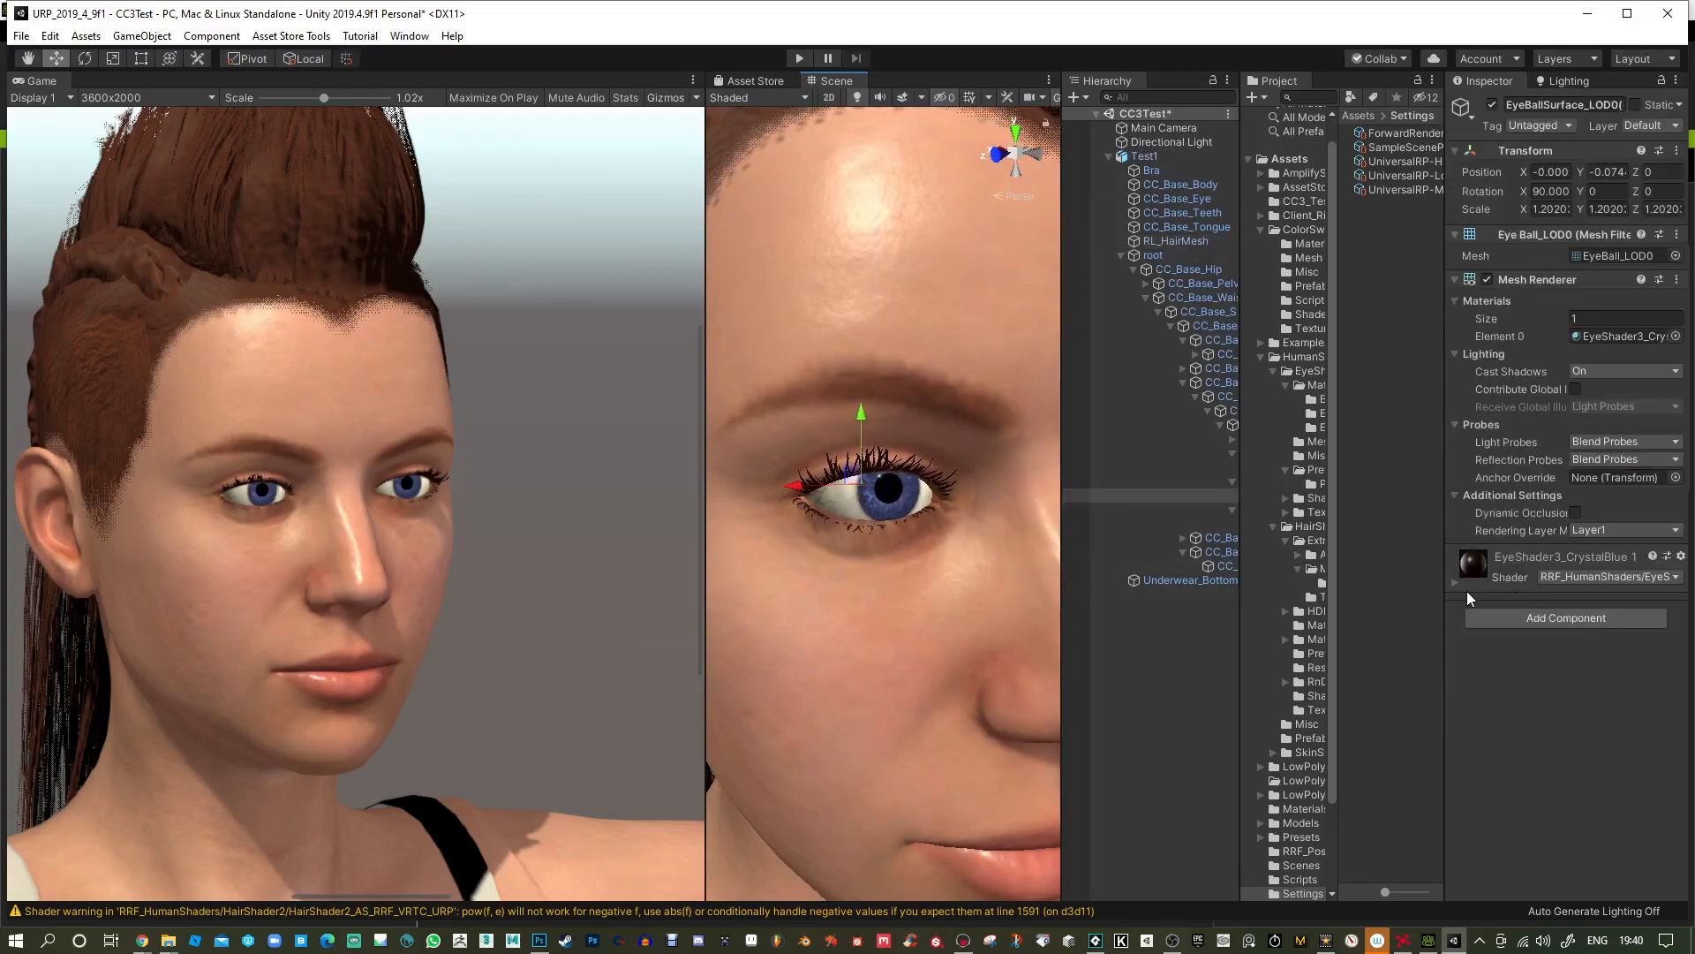
click(1454, 584)
scroll(1544, 625, down, 5)
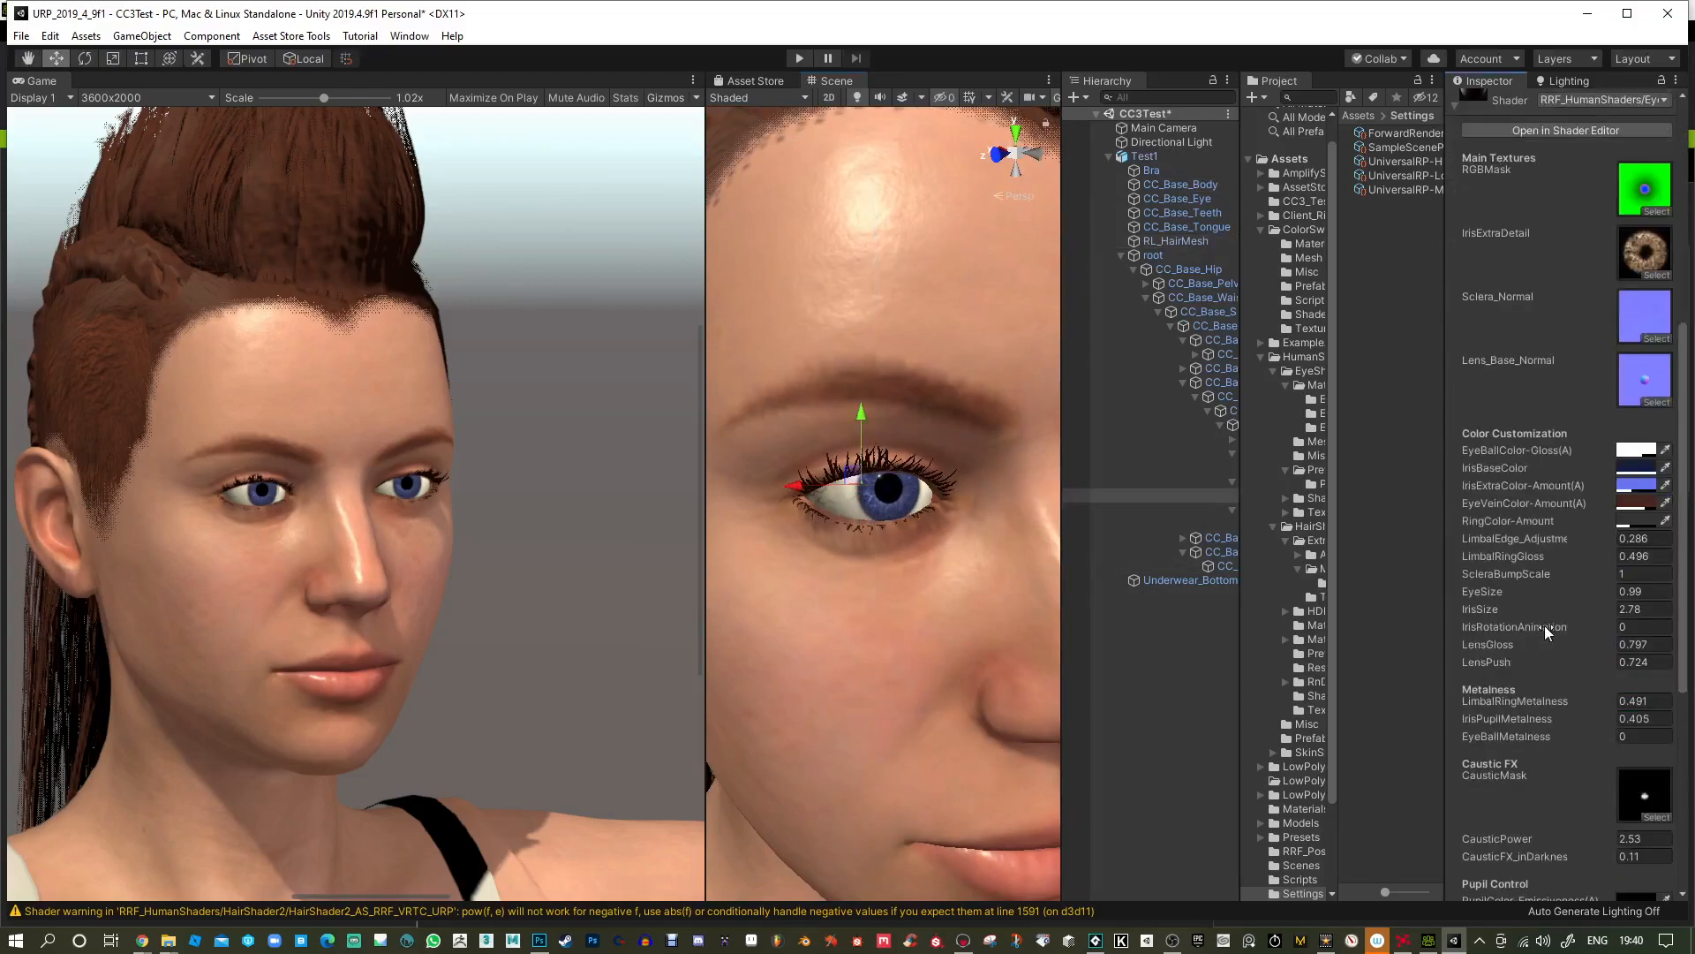
click(1628, 517)
drag(1556, 632, 1536, 650)
drag(1587, 817, 1633, 808)
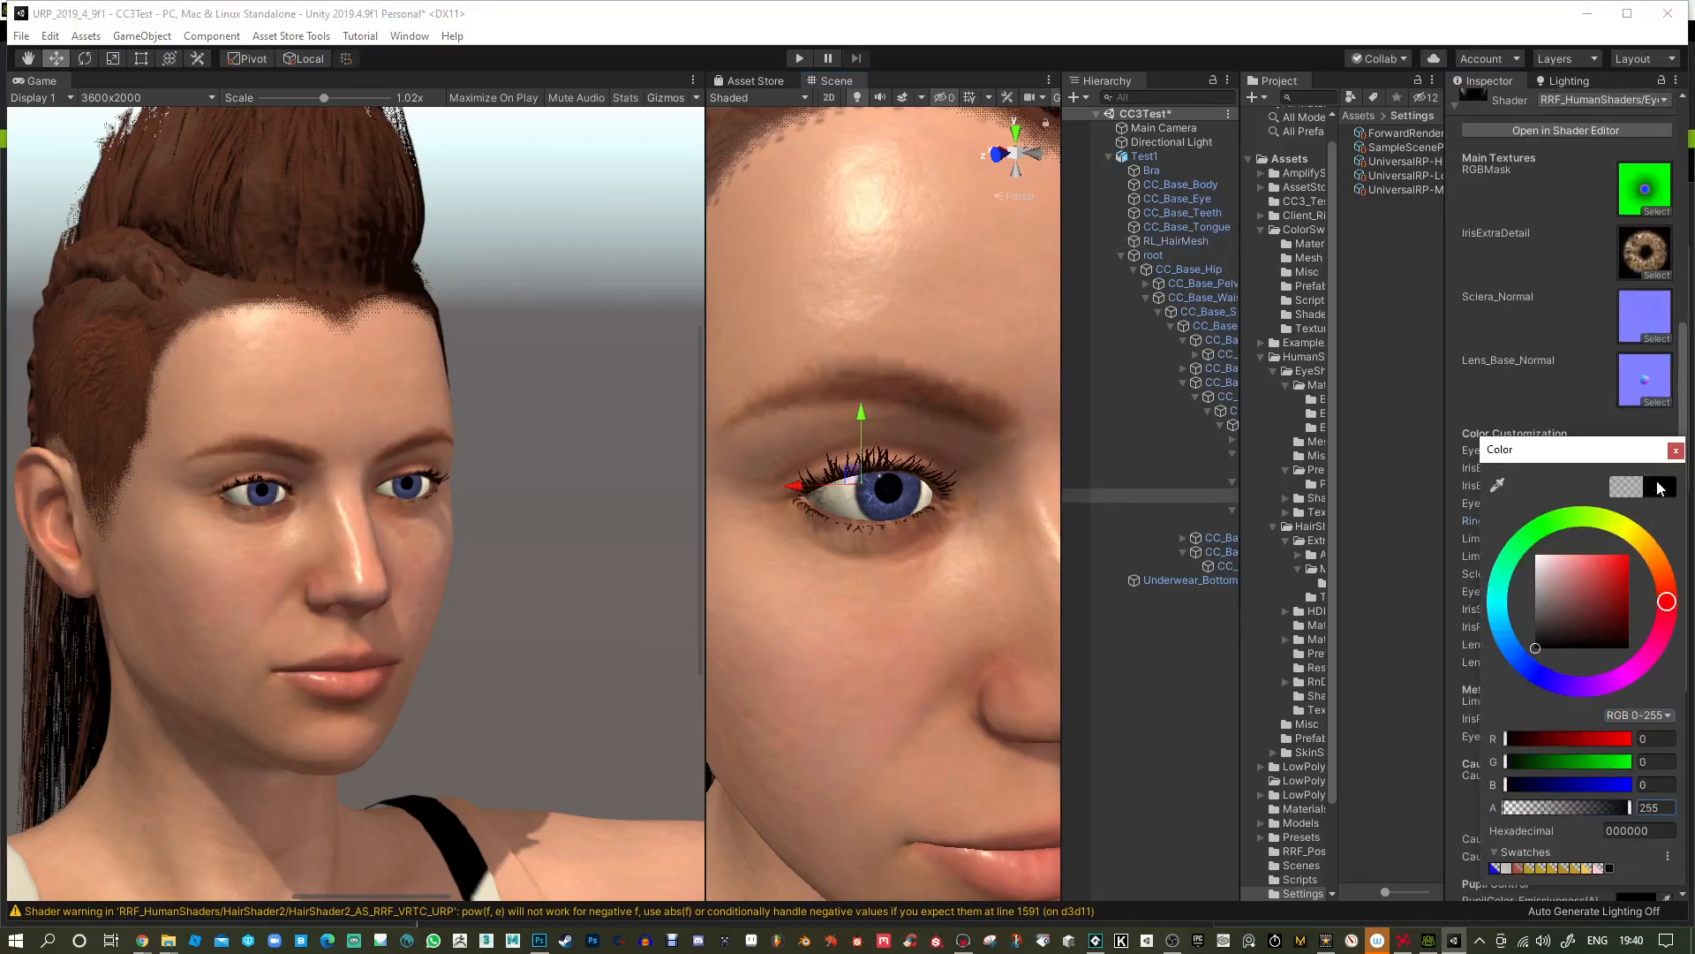
click(1676, 451)
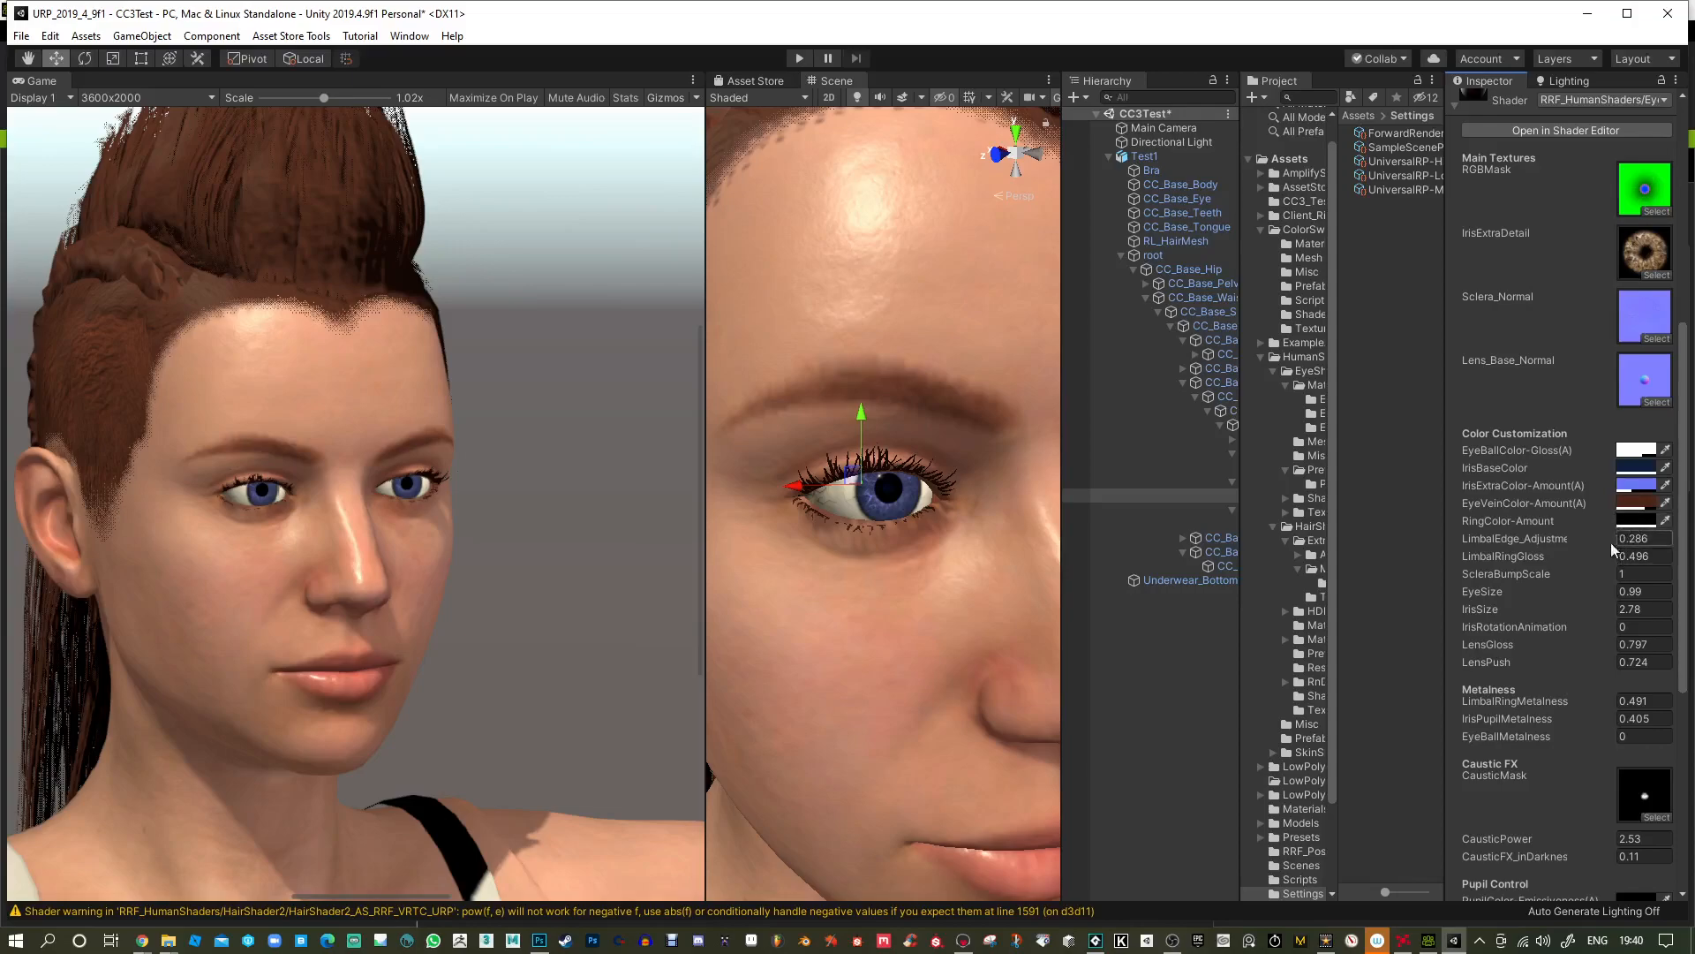
Widen the material settings area, set LimbalEdge_Adjustment to 0.44 and reduce ScleraBumpScale to about 0.89.
drag(1442, 545, 1405, 545)
mouse_move(1554, 540)
mouse_down()
mouse_move(1592, 540)
mouse_move(1566, 538)
mouse_up()
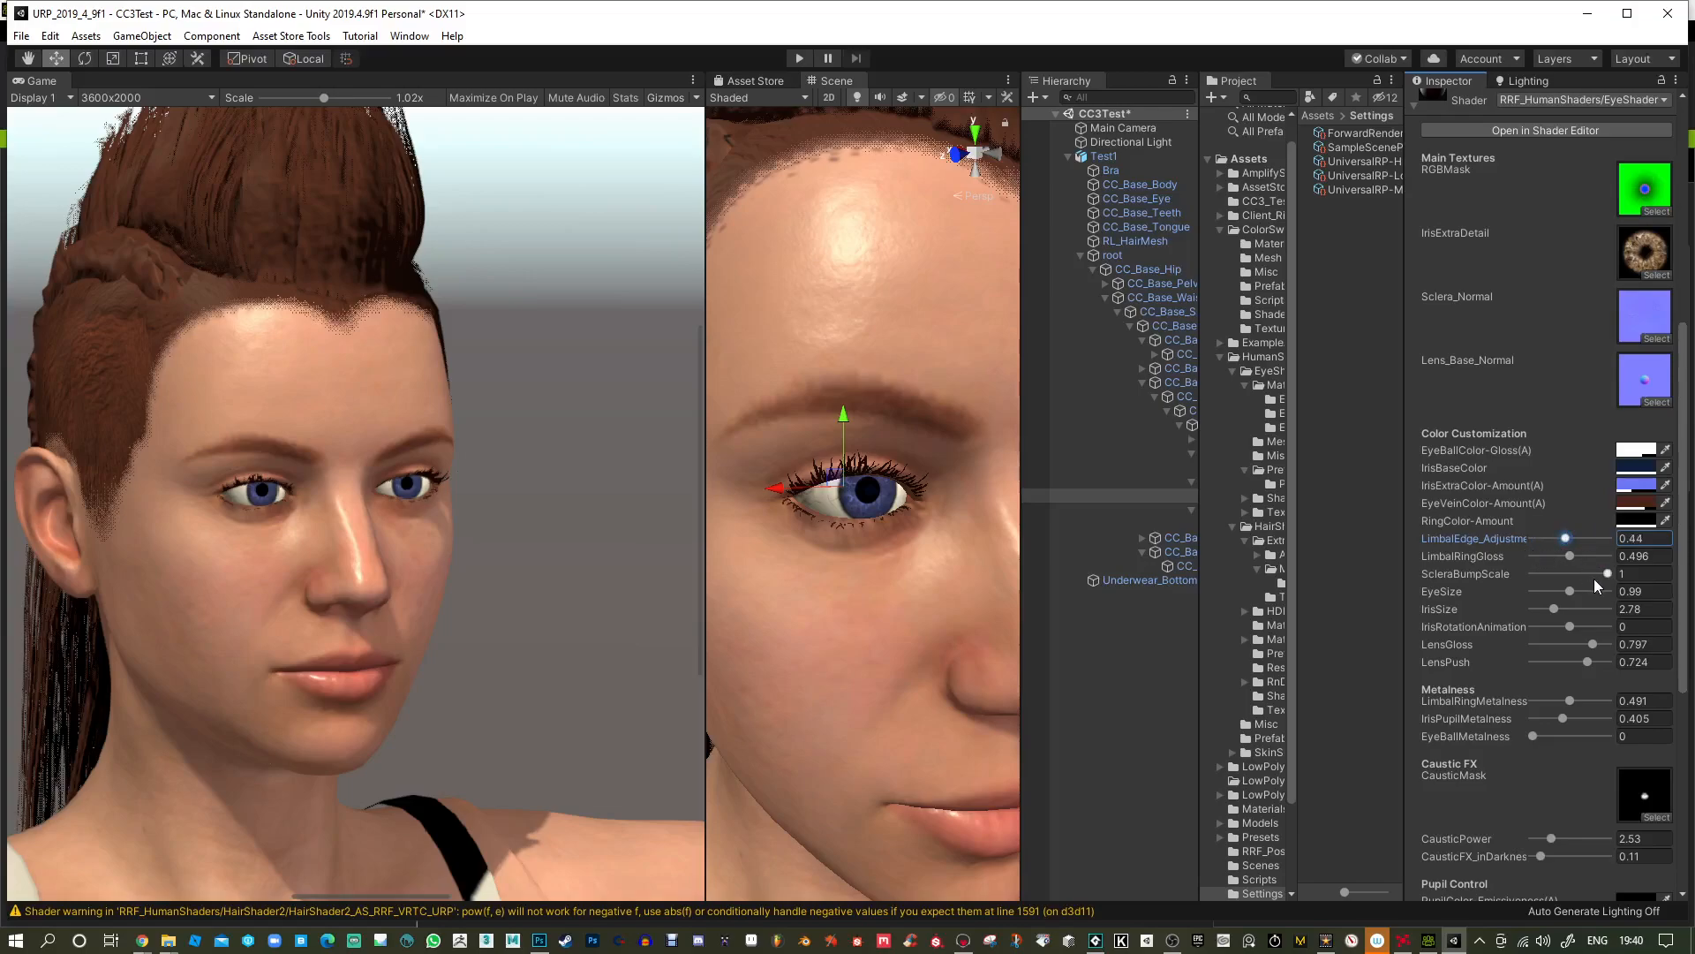
drag(1601, 574, 1598, 574)
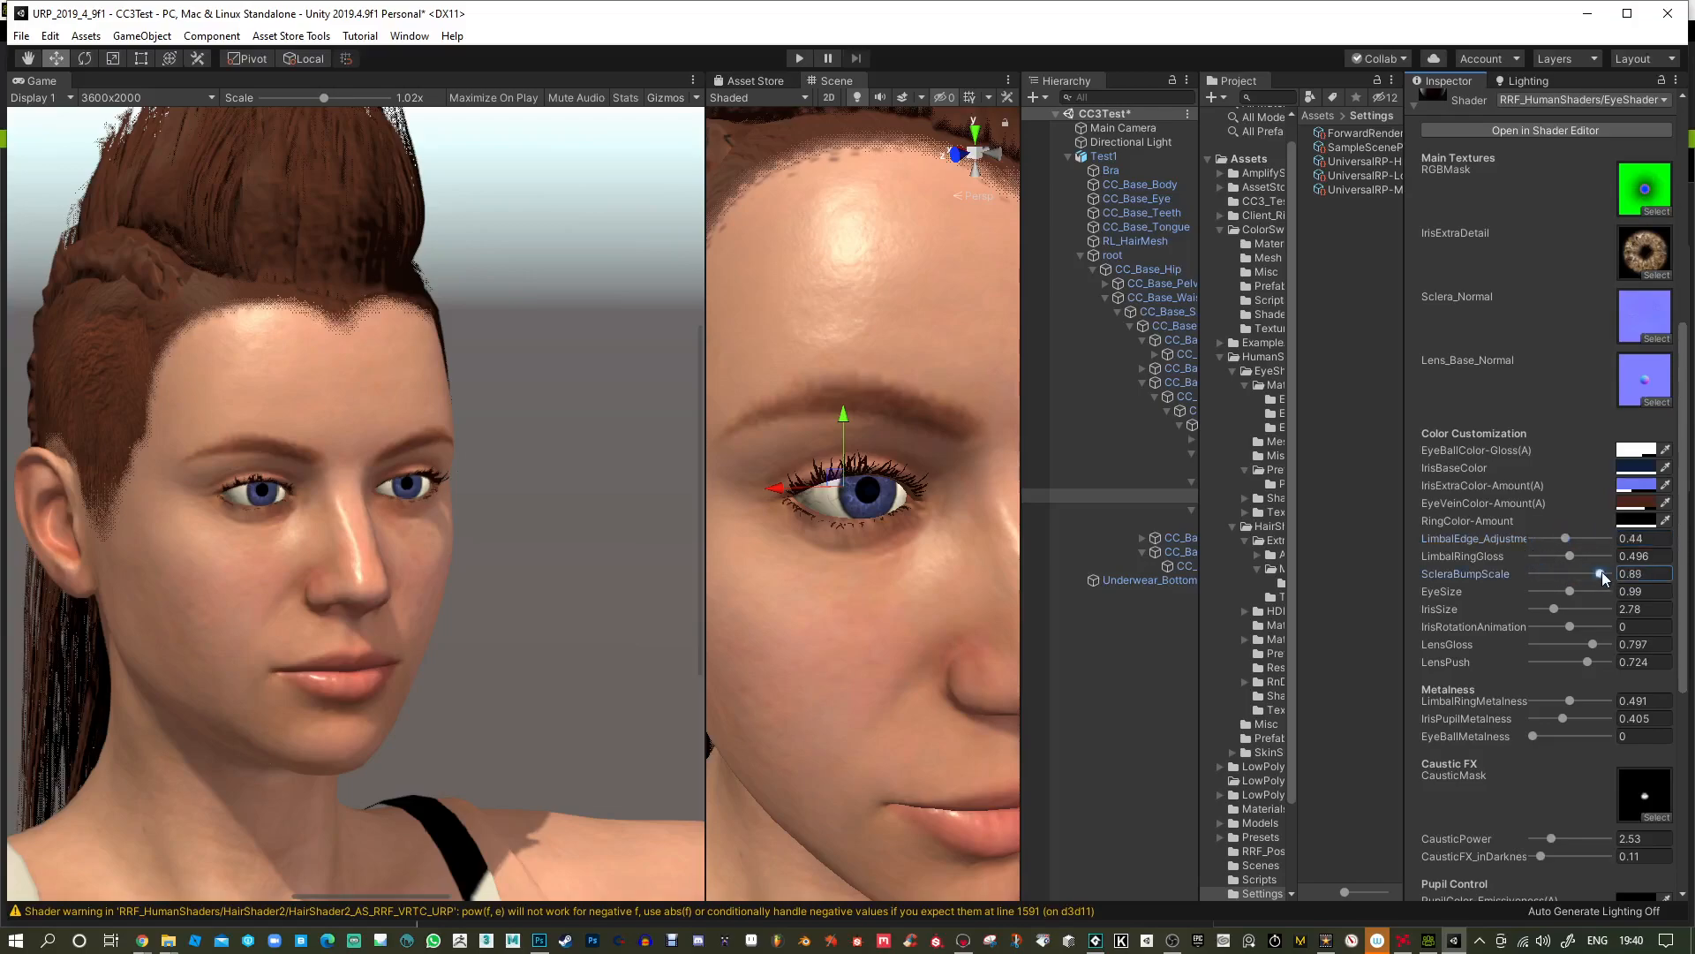
Set EyeVeinColor to a deeper pure red with alpha 255 and ScleraBumpScale to 0.95 on the eye material.
click(1636, 503)
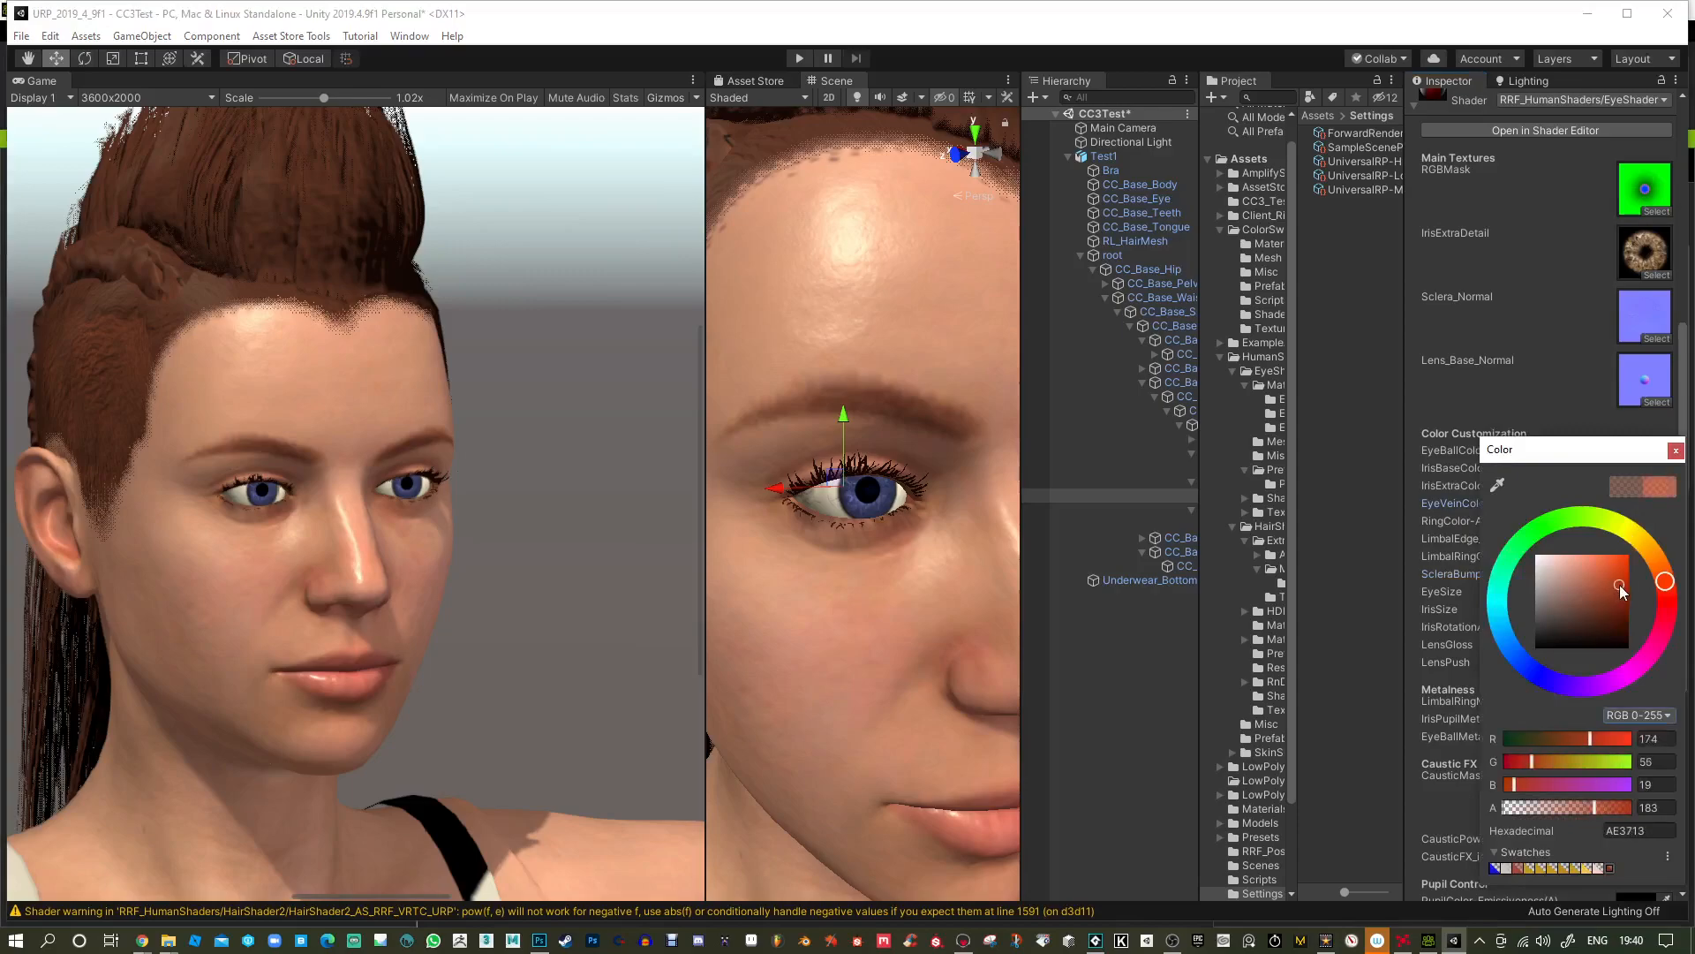
drag(1611, 805, 1637, 812)
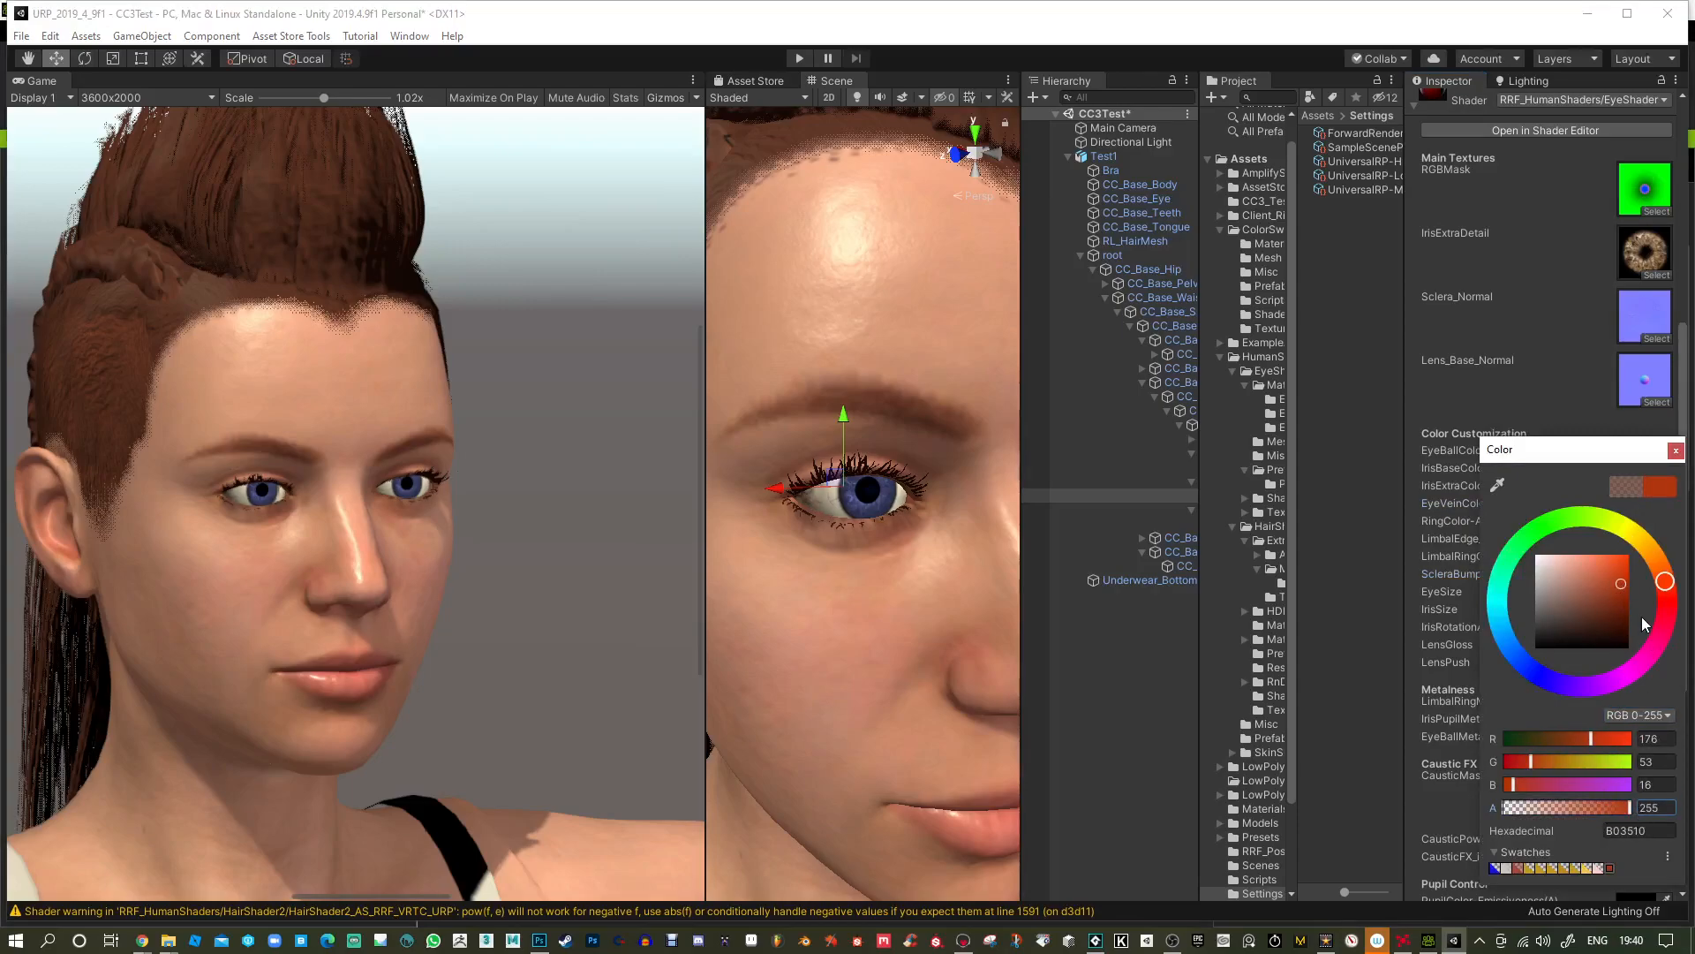
drag(1664, 583, 1670, 609)
click(1675, 451)
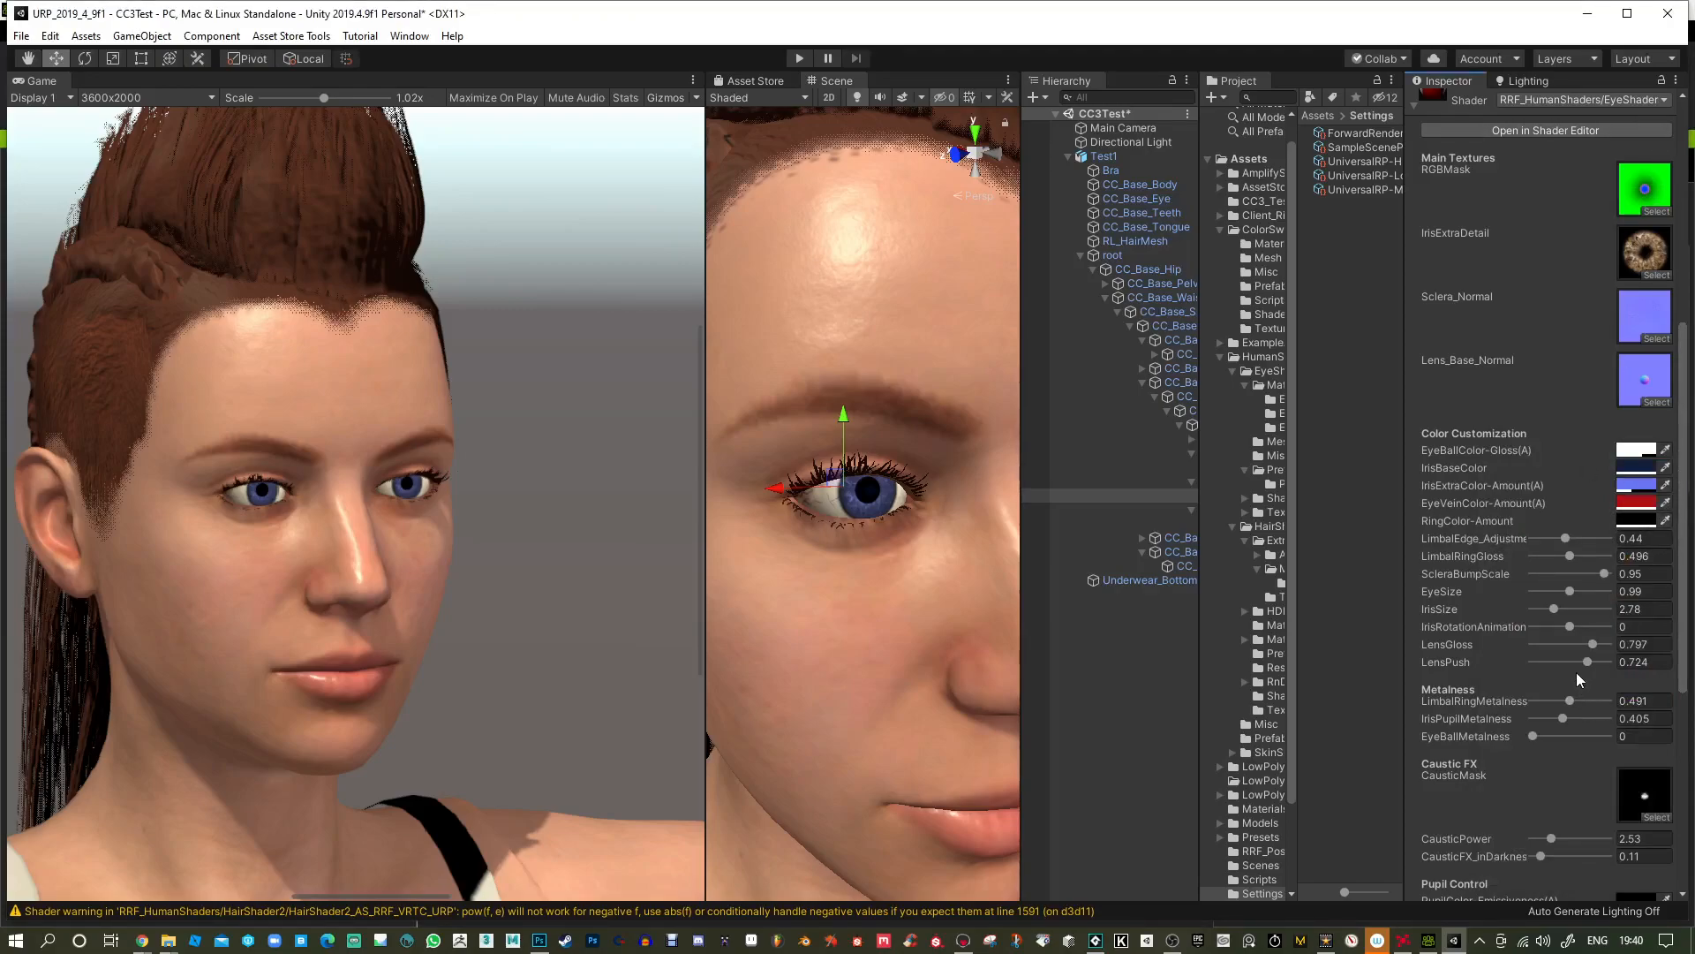
Try alternative eye textures as the eye material's RGBMask and assign the EyeExtrasStrong texture.
click(1657, 203)
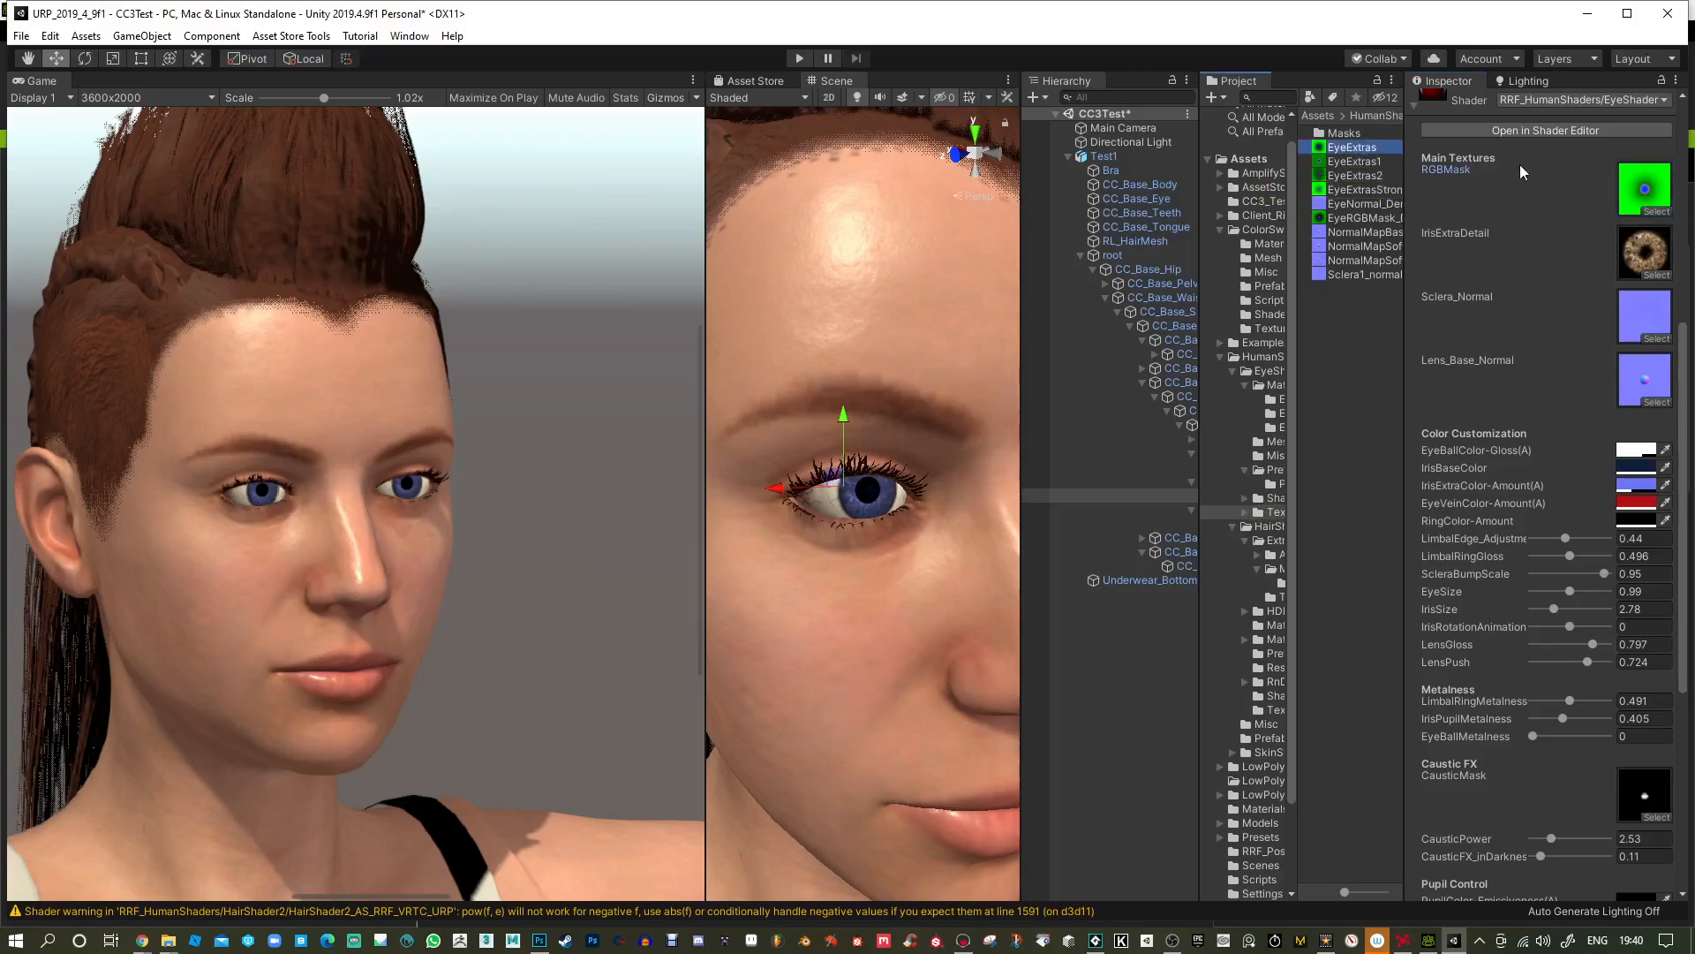
drag(1629, 190, 1638, 187)
drag(1325, 216, 1645, 208)
drag(1348, 190, 1638, 193)
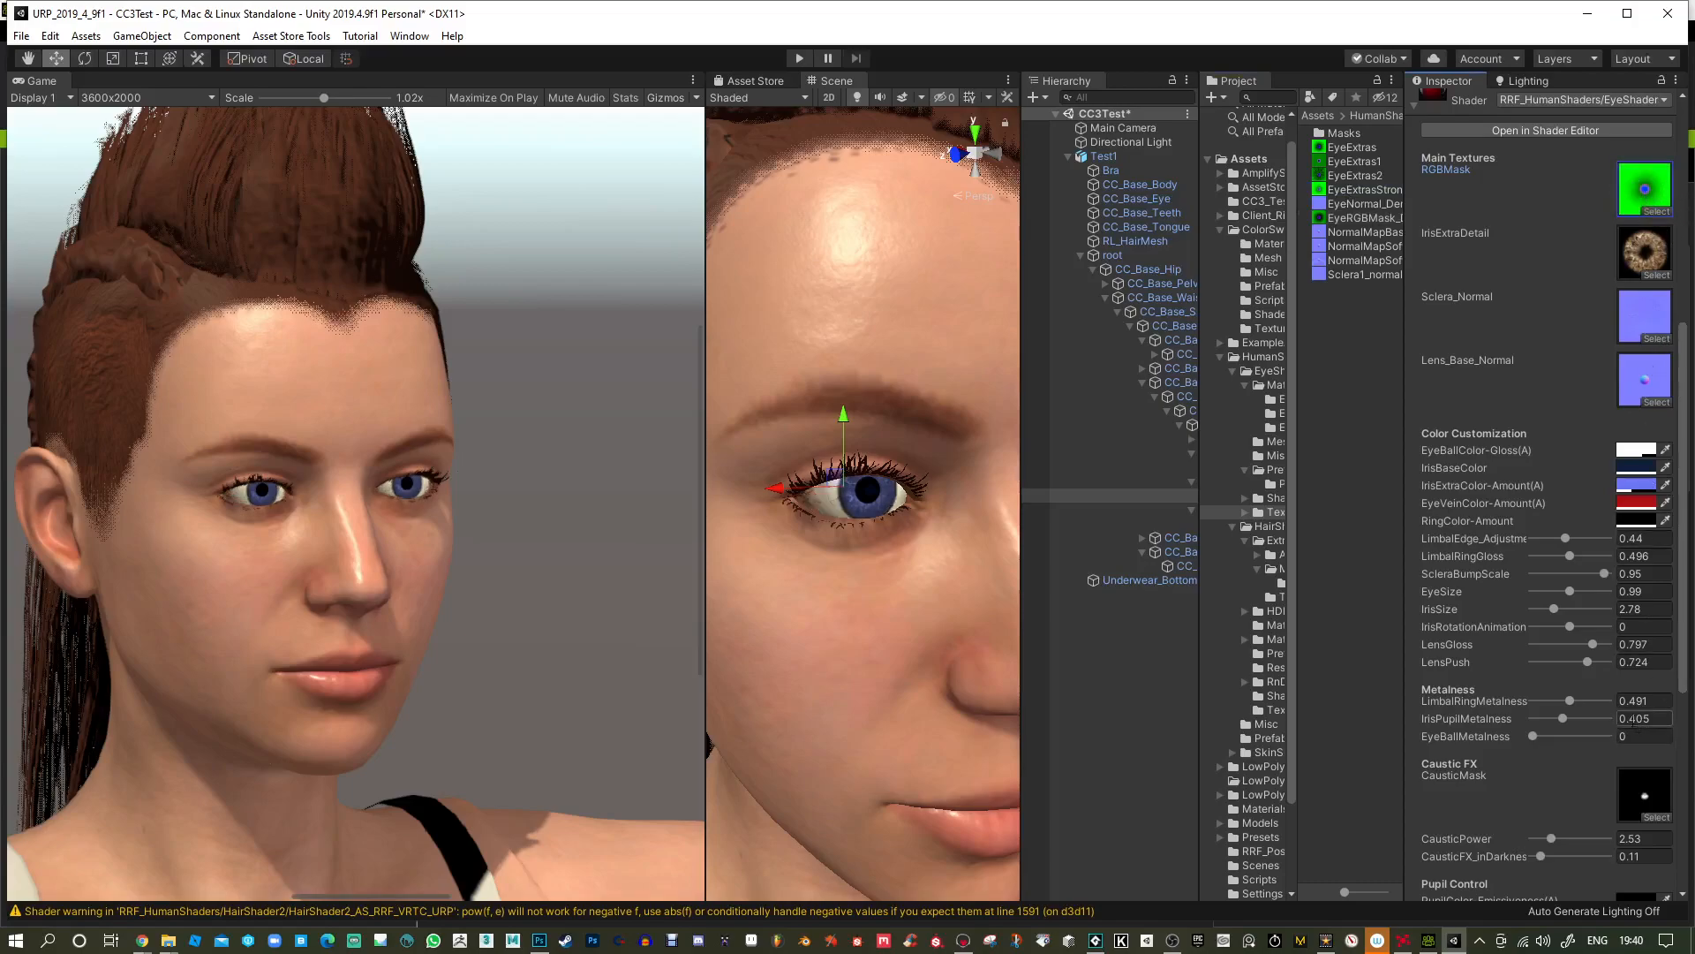
Set IrisPupilMetalness to 0.45, CausticPower to 4.5 and the caustic effect in darkness to 0.74.
click(1565, 719)
scroll(1565, 737, down, 3)
click(1574, 680)
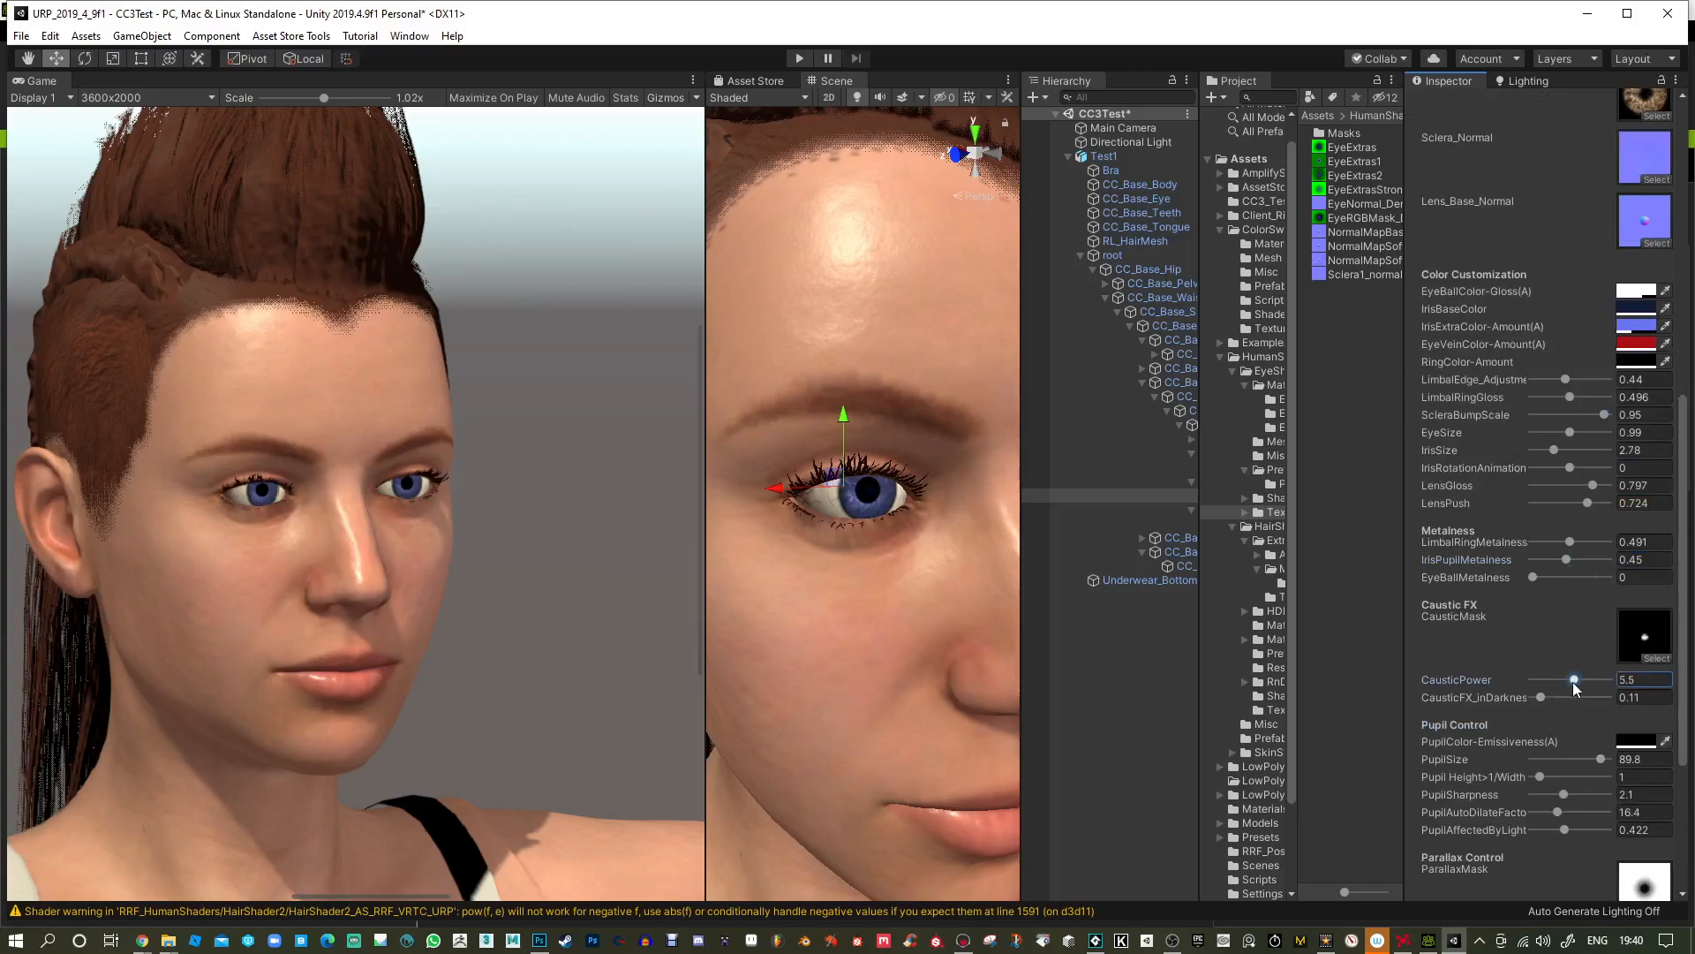
drag(1558, 700, 1594, 699)
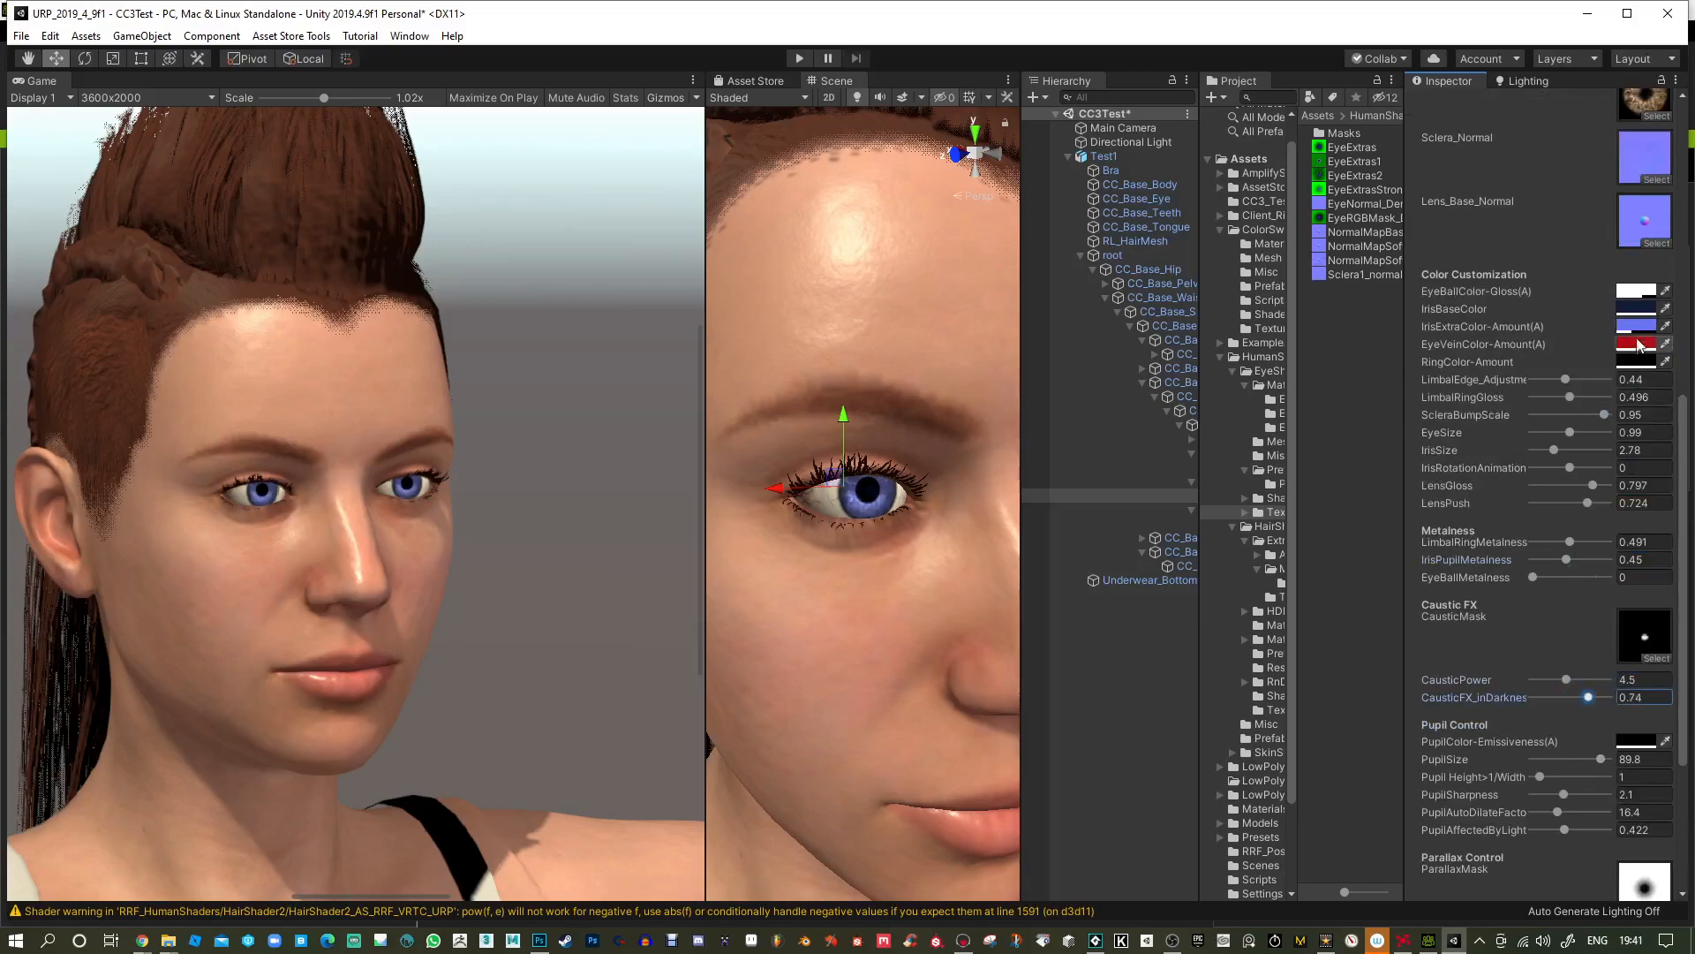
Change the eye material's IrisBaseColor to a nearly black, desaturated tone.
click(1636, 309)
click(1585, 622)
mouse_move(1583, 623)
mouse_down()
mouse_move(1511, 648)
mouse_move(1554, 641)
mouse_up()
click(1569, 641)
click(1674, 450)
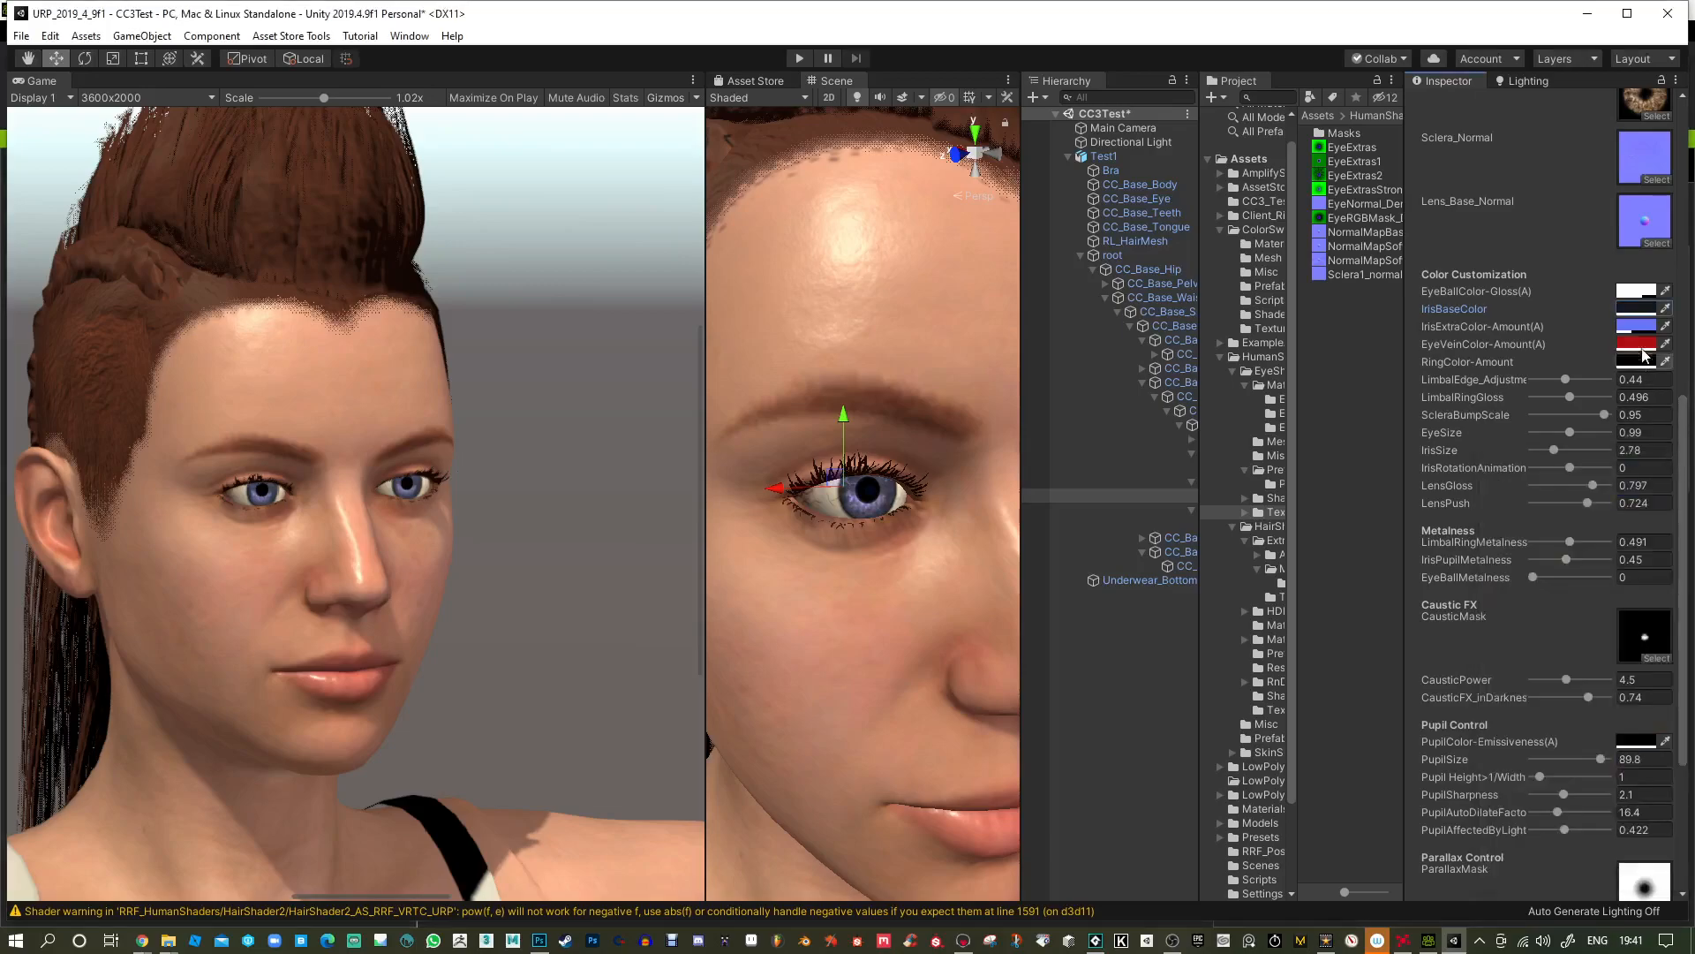
Shift IrisExtraColor to a clearer blue, set EyeBallColor to the pale pink ECD9D9 and EyeBallMetalness to 0.4.
click(1636, 325)
drag(1532, 671, 1519, 658)
mouse_move(1593, 577)
mouse_down()
mouse_move(1602, 565)
mouse_move(1546, 576)
mouse_move(1576, 575)
mouse_move(1544, 562)
mouse_up()
click(1675, 450)
click(1634, 291)
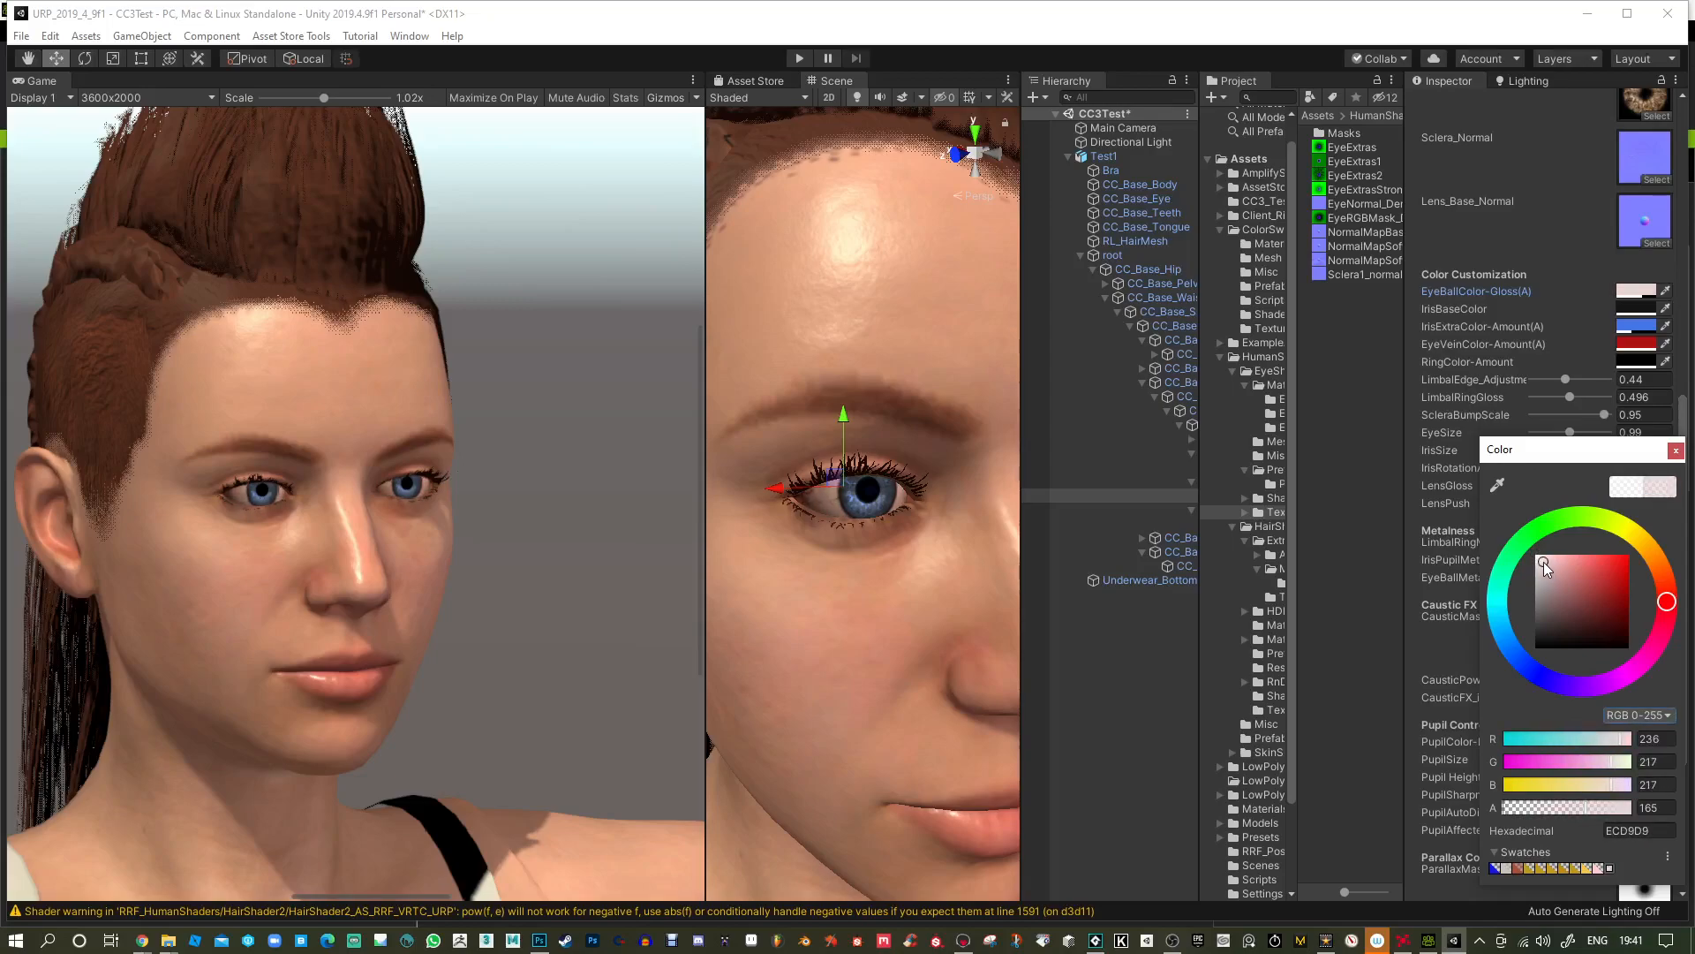
click(1675, 450)
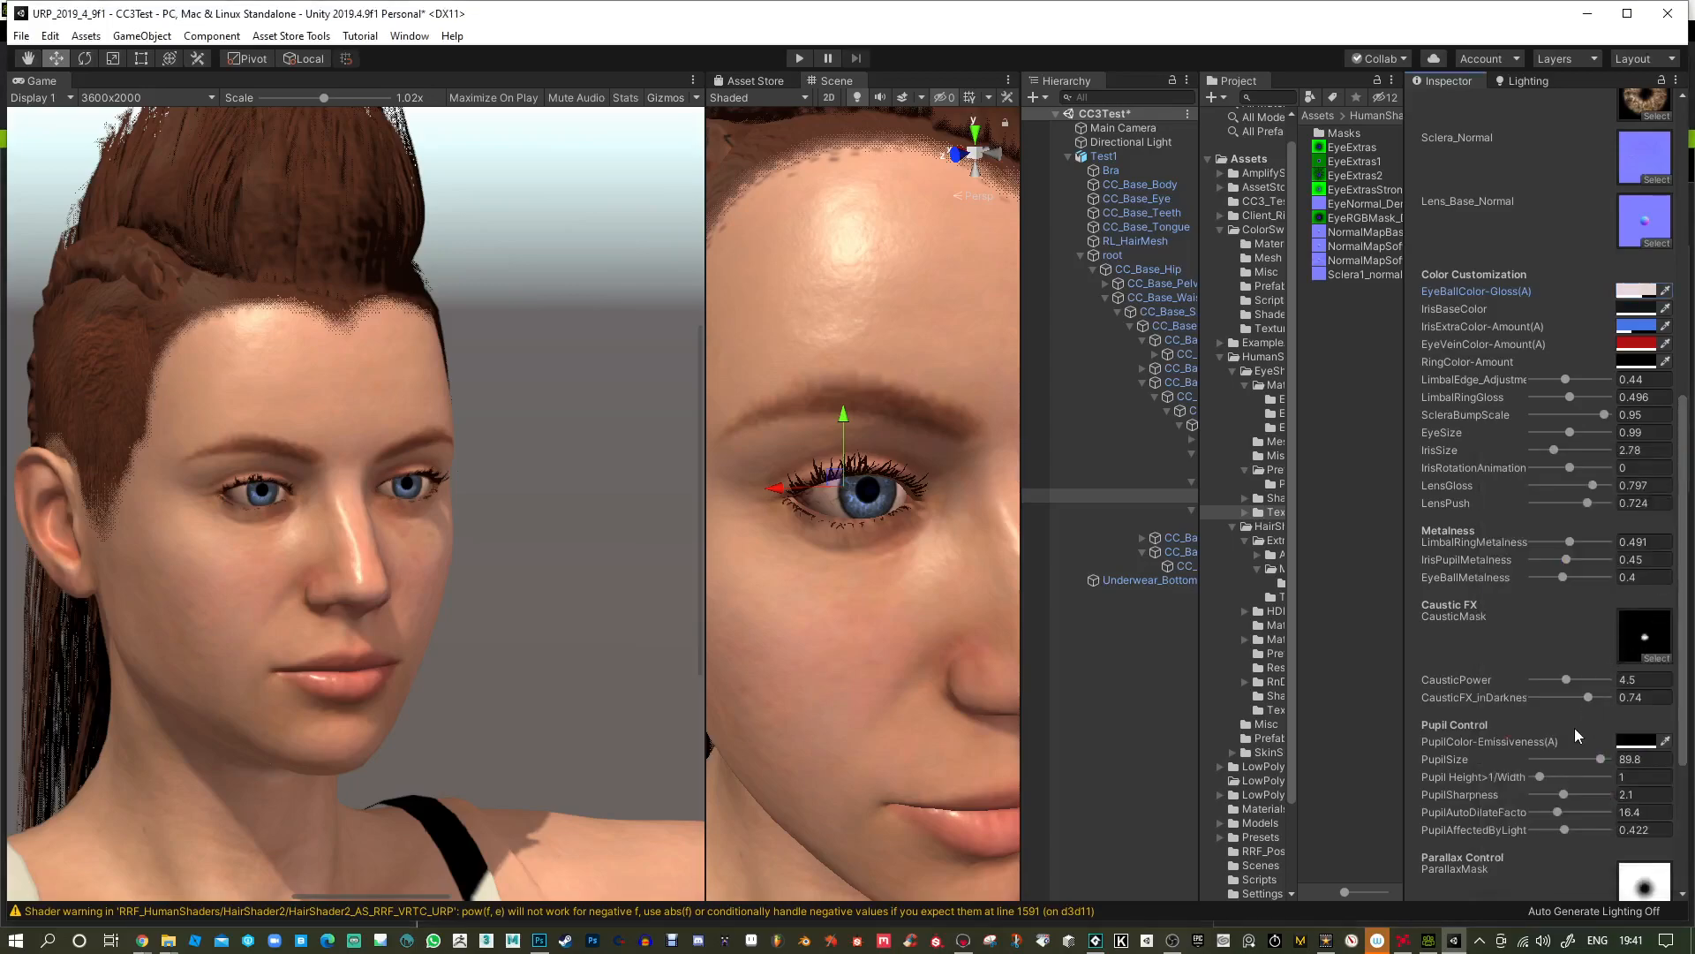
Set CausticPower to 5.2, PupilSize to 91, PupilSharpness to 1.41 and the pupil auto-dilate factor to 14.6.
drag(1568, 678, 1581, 682)
drag(1597, 755, 1558, 811)
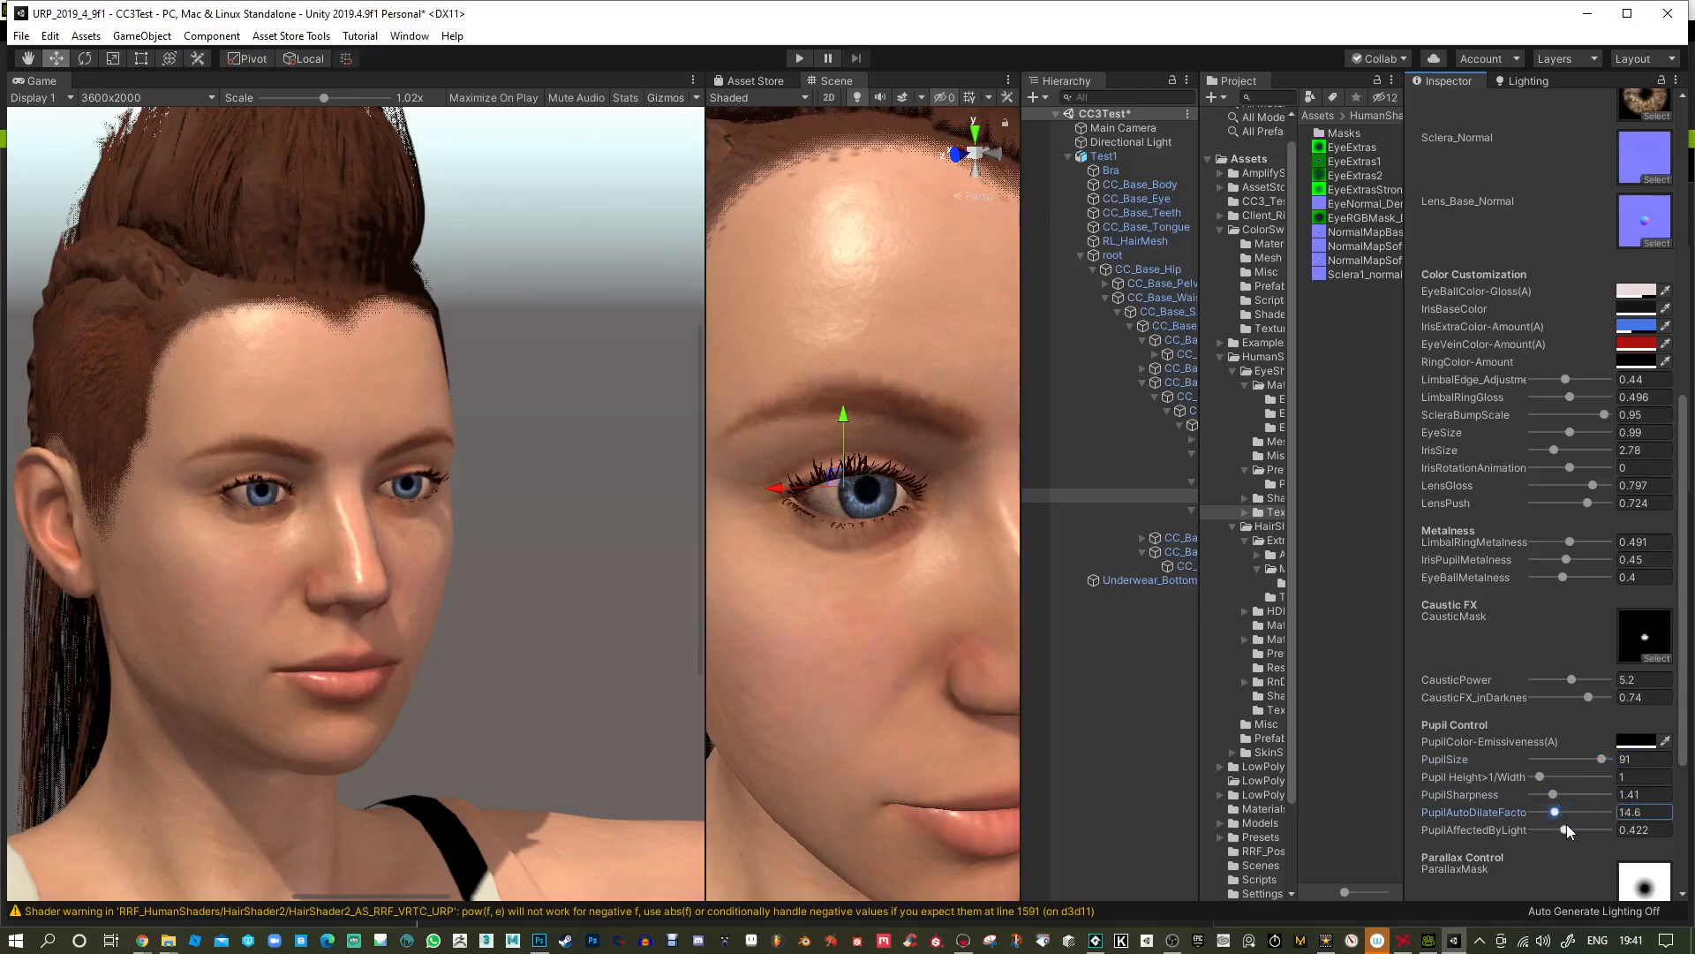
Rotate the Directional Light to 42.6 on X and -296.9 on Y.
click(1161, 141)
drag(1577, 187, 766, 150)
drag(1530, 196, 1286, 129)
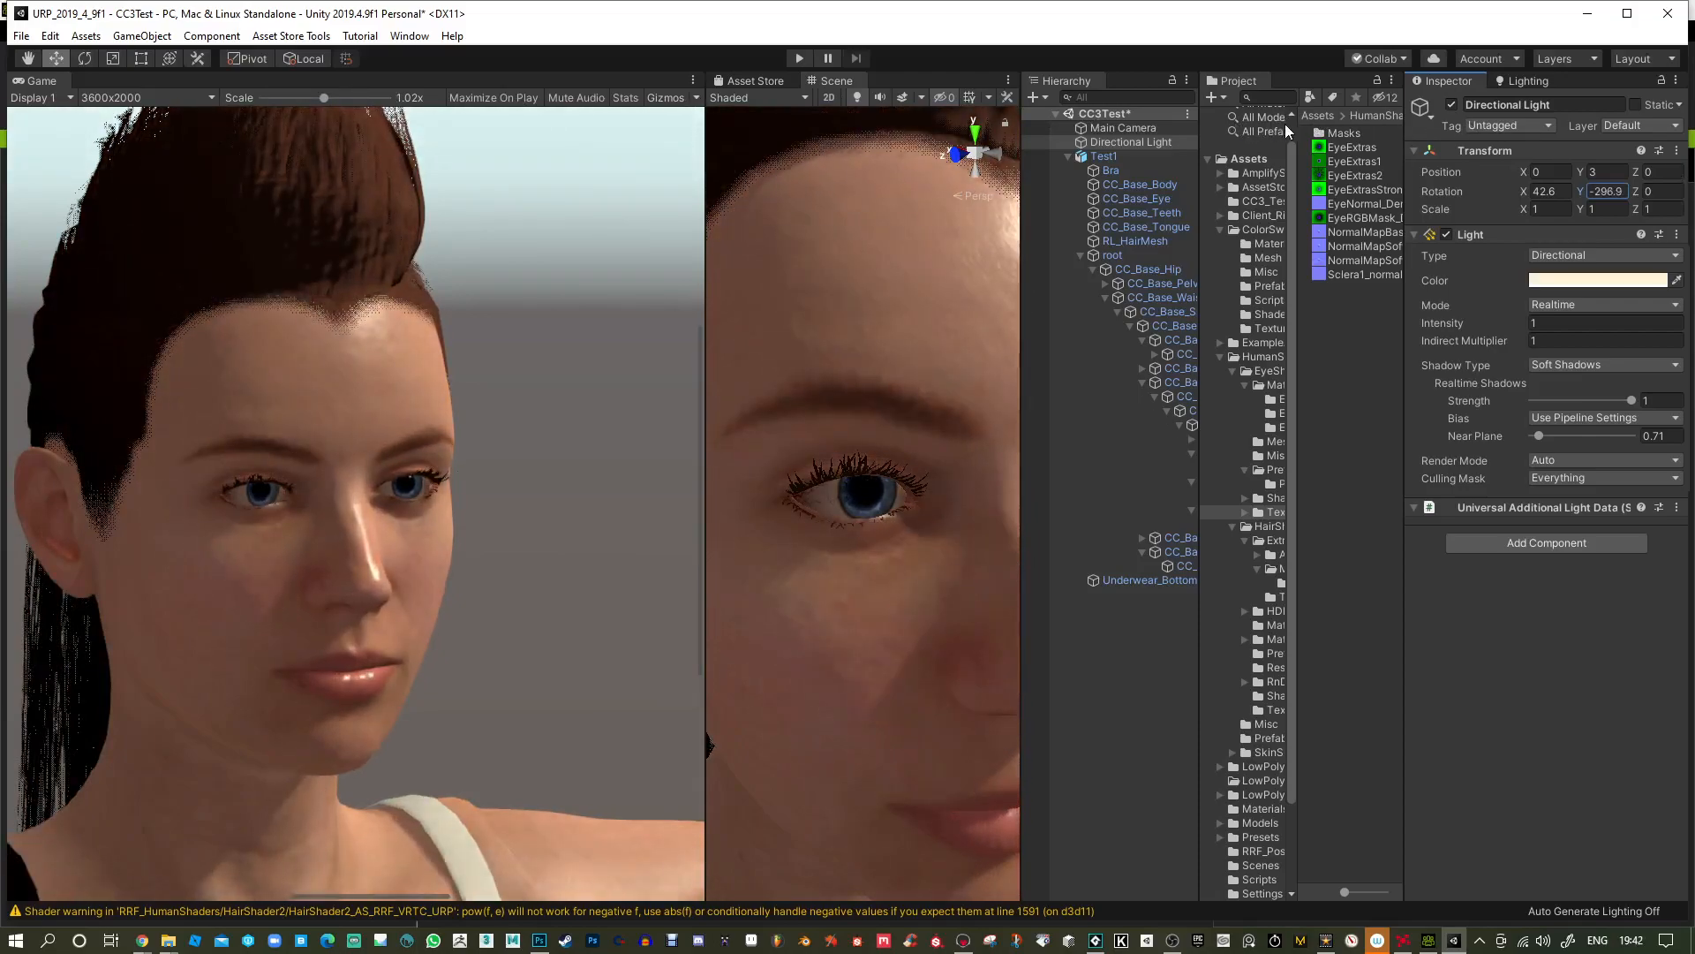
Enlarge the Scene view, select CC_Base_Body, and set its skin material's MicroDetail_Power to 0.69 and MicroDetail_Offset to 0.45.
alt+right_drag(841, 467, 839, 328)
drag(705, 435, 511, 420)
alt+right_drag(707, 447, 709, 411)
alt+drag(709, 411, 826, 500)
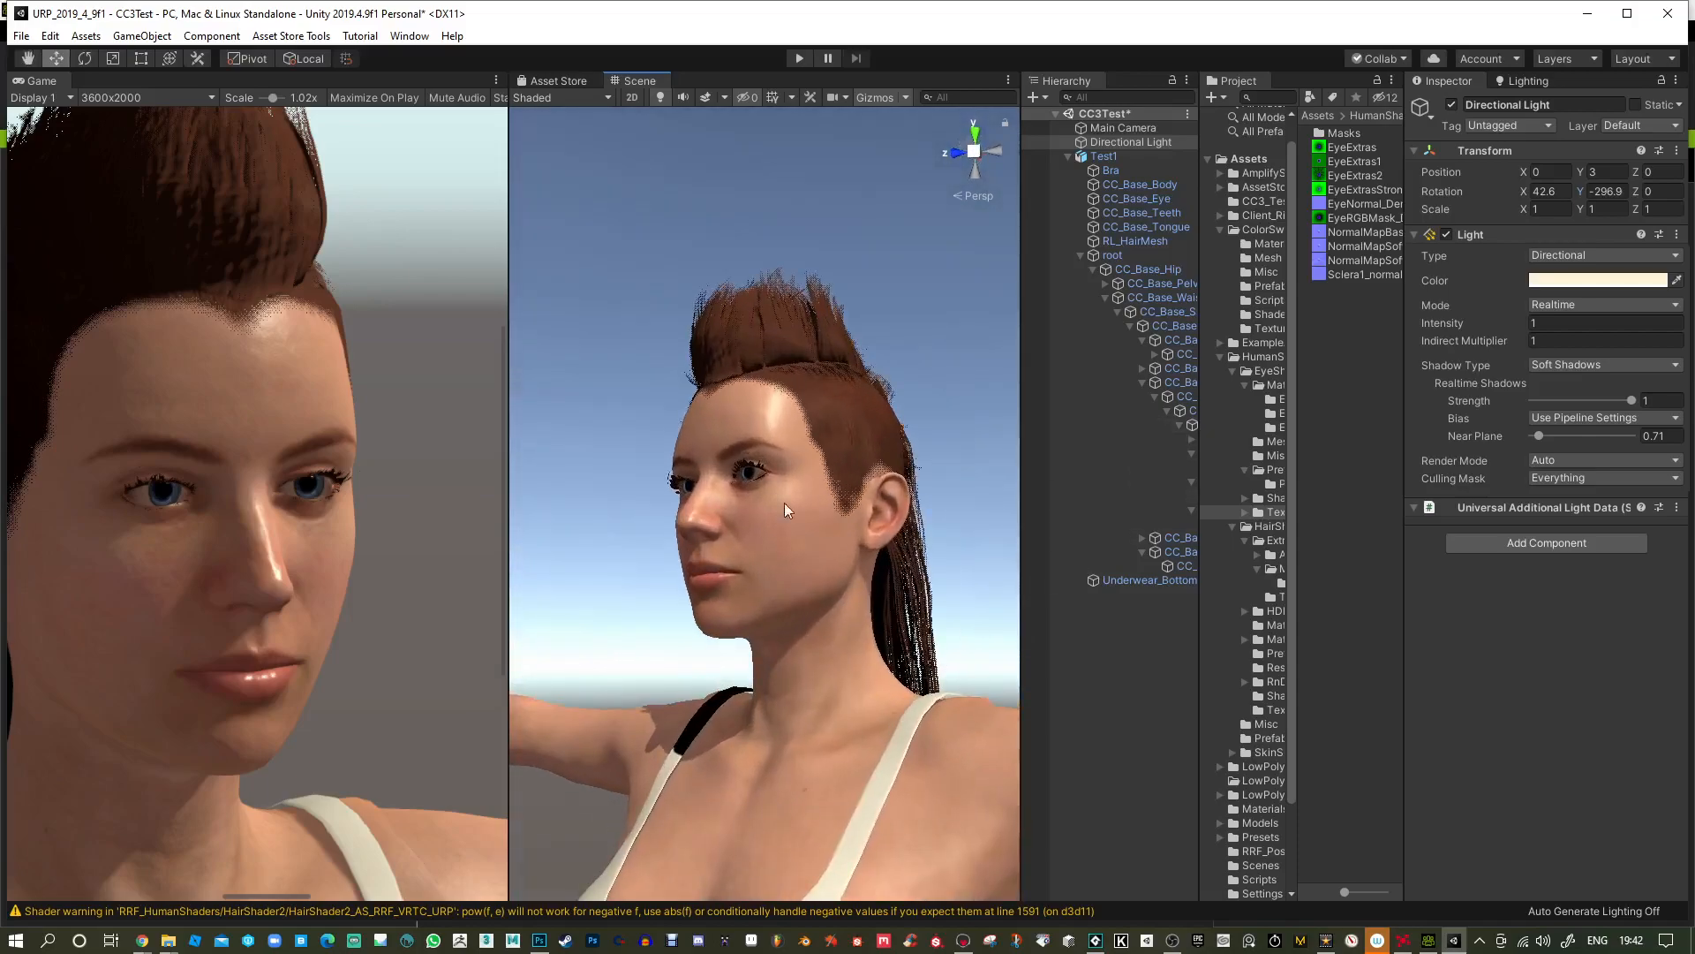
click(736, 426)
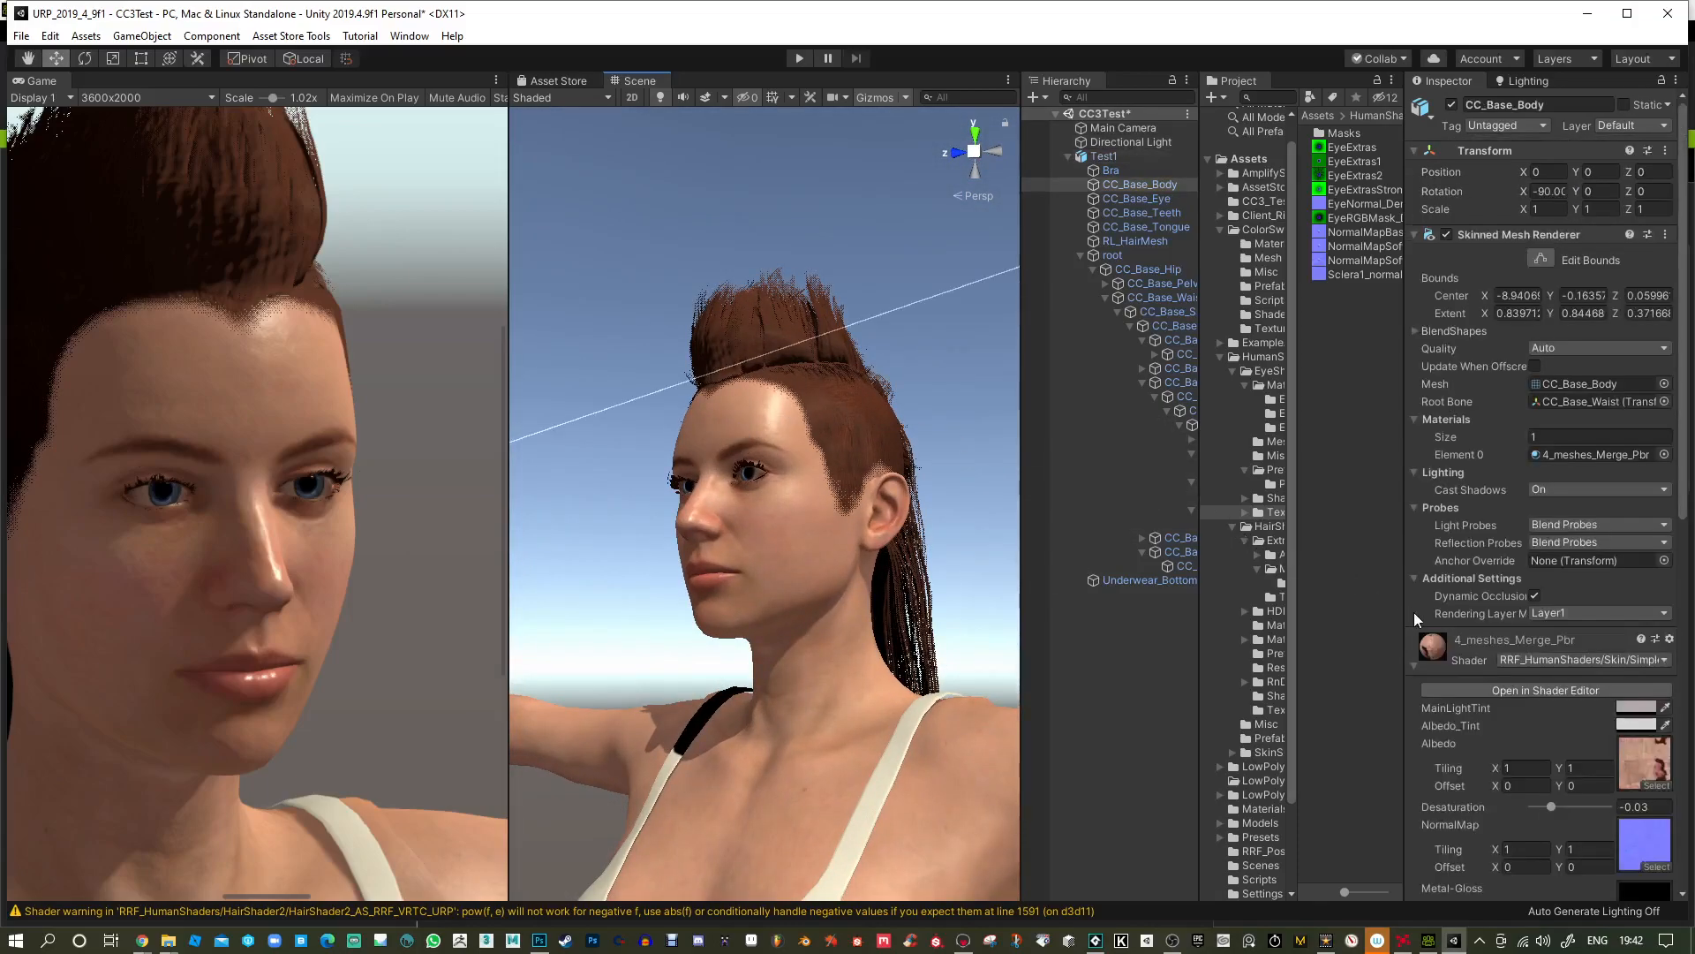
scroll(1412, 614, down, 10)
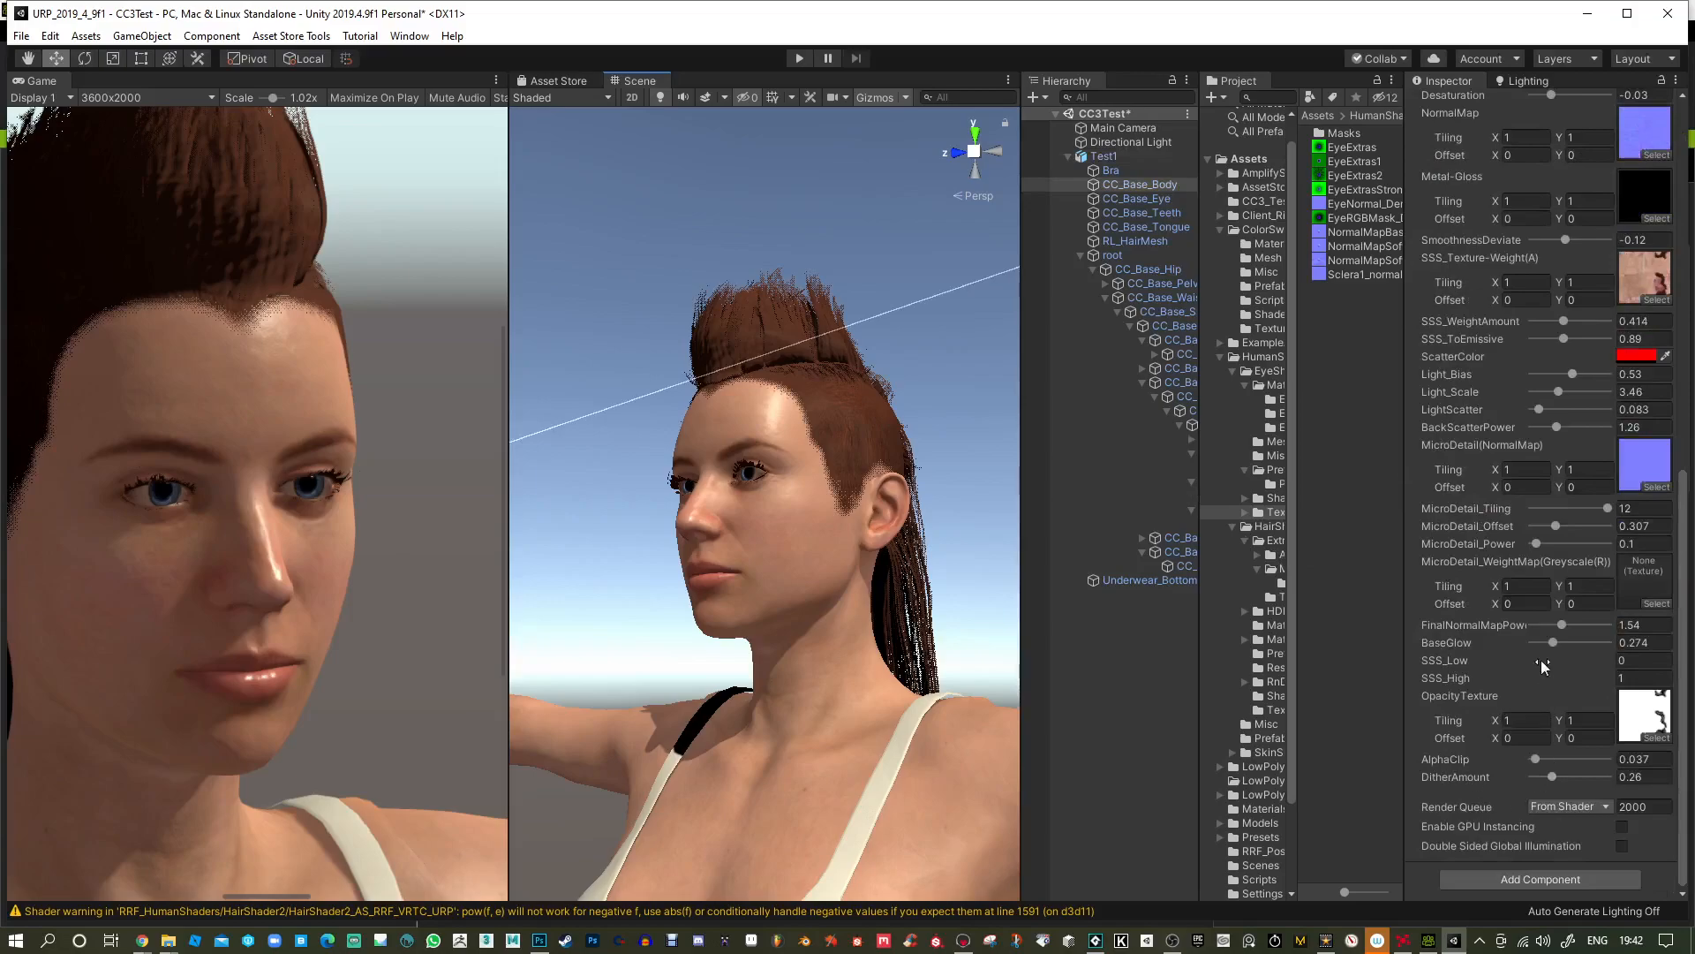
mouse_move(1538, 540)
mouse_down()
mouse_move(1602, 543)
mouse_move(1547, 547)
mouse_move(1566, 526)
mouse_up()
Set the tiling of the skin material's MicroDetail normal map to 5 on both X and Y.
alt+drag(820, 486, 899, 541)
alt+right_drag(880, 497, 855, 724)
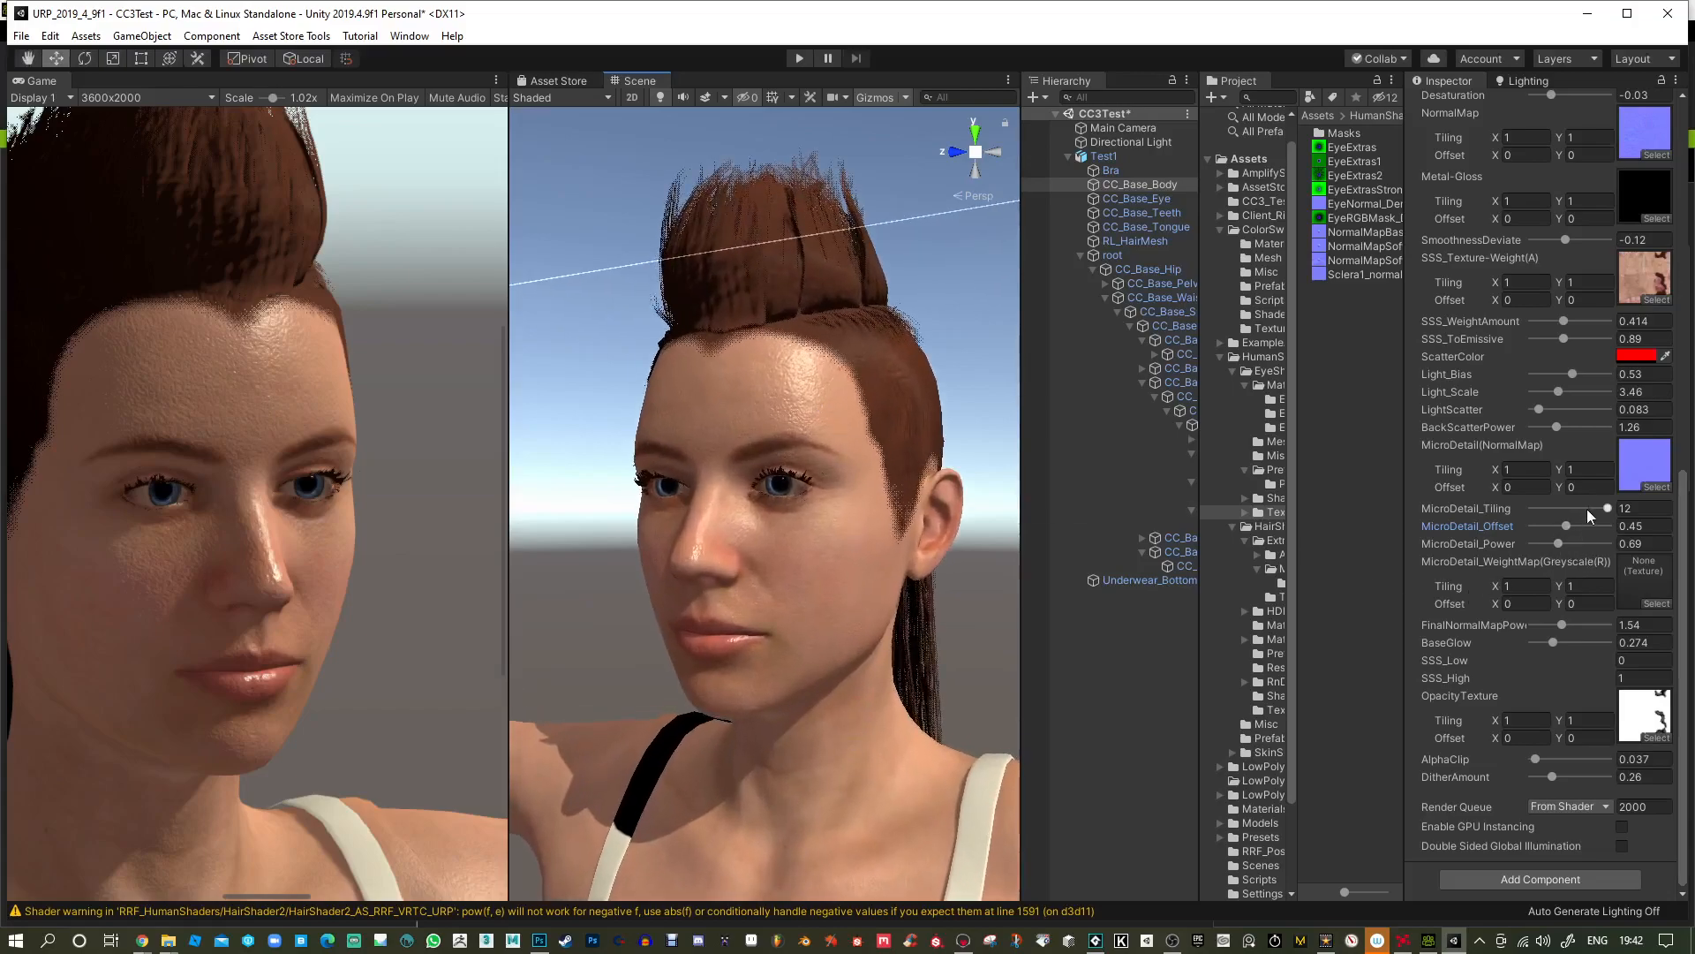
click(1523, 469)
text(5)
key(Tab)
text(5)
key(Return)
Set the skin's Light_Bias to 0.26, Light_Scale to 0.9, LightScatter to 0.26, BackScatterPower to 1.08, SSS_WeightAmount to 0.74, SSS_ToEmissive to 0.79 and MicroDetail_Power to 0.32.
drag(1554, 427, 1551, 373)
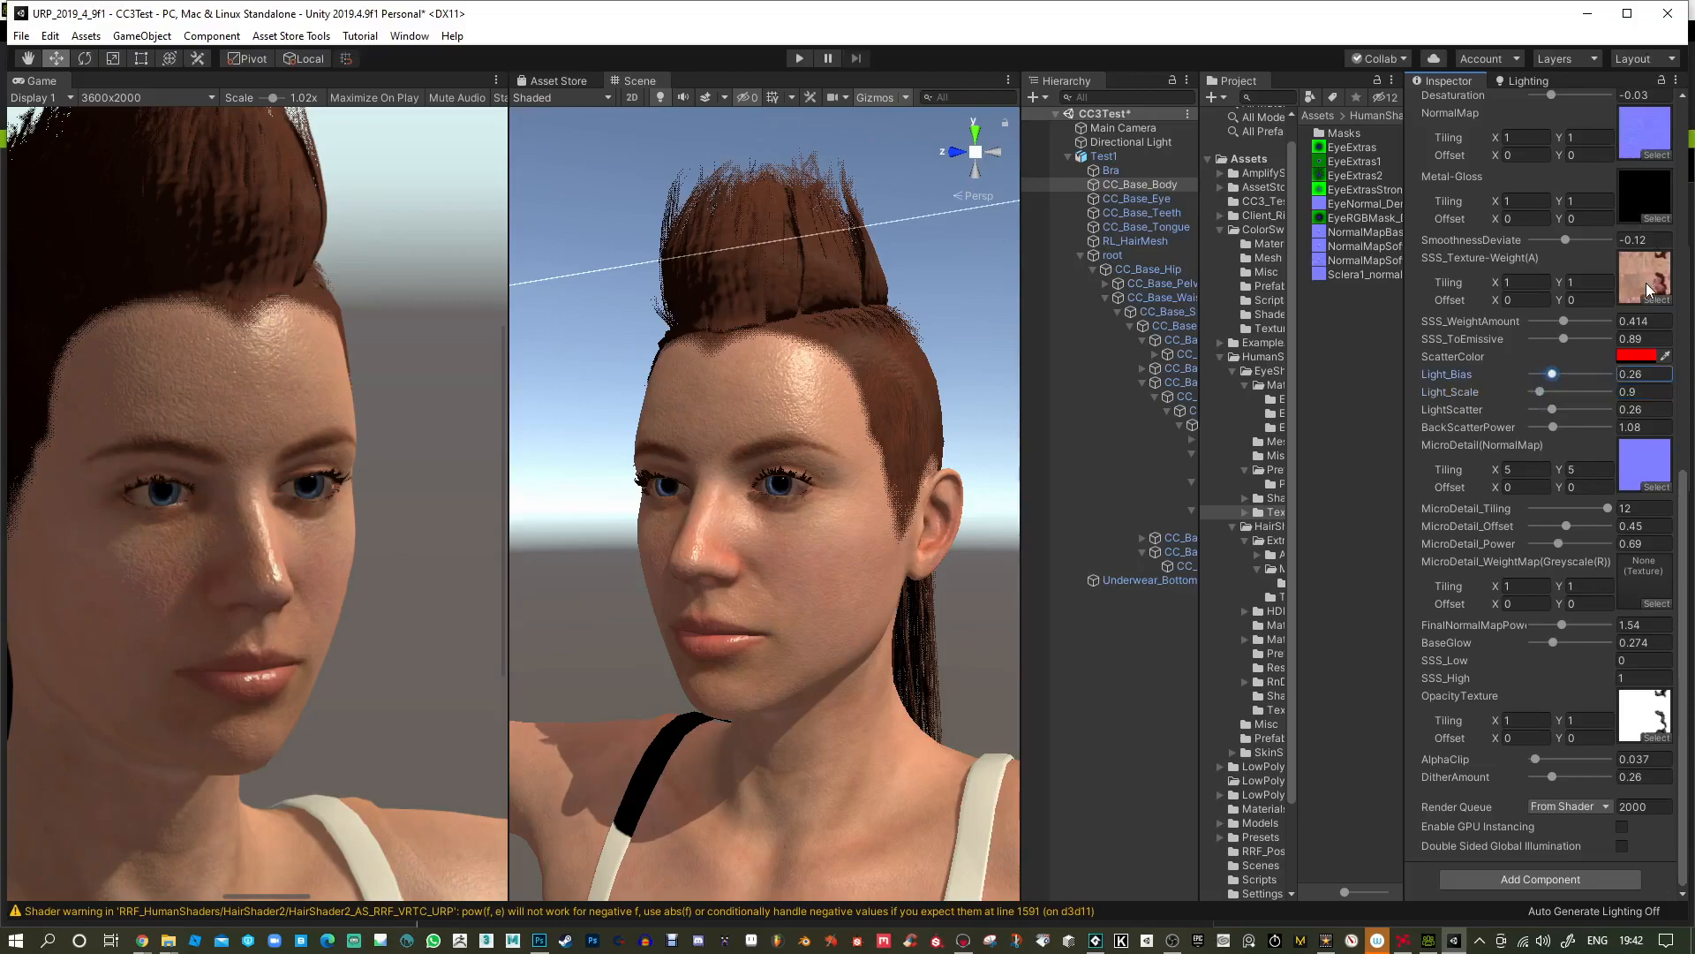
mouse_move(1579, 321)
mouse_down()
mouse_move(1521, 315)
mouse_move(1588, 315)
mouse_move(1522, 334)
mouse_move(1559, 334)
mouse_up()
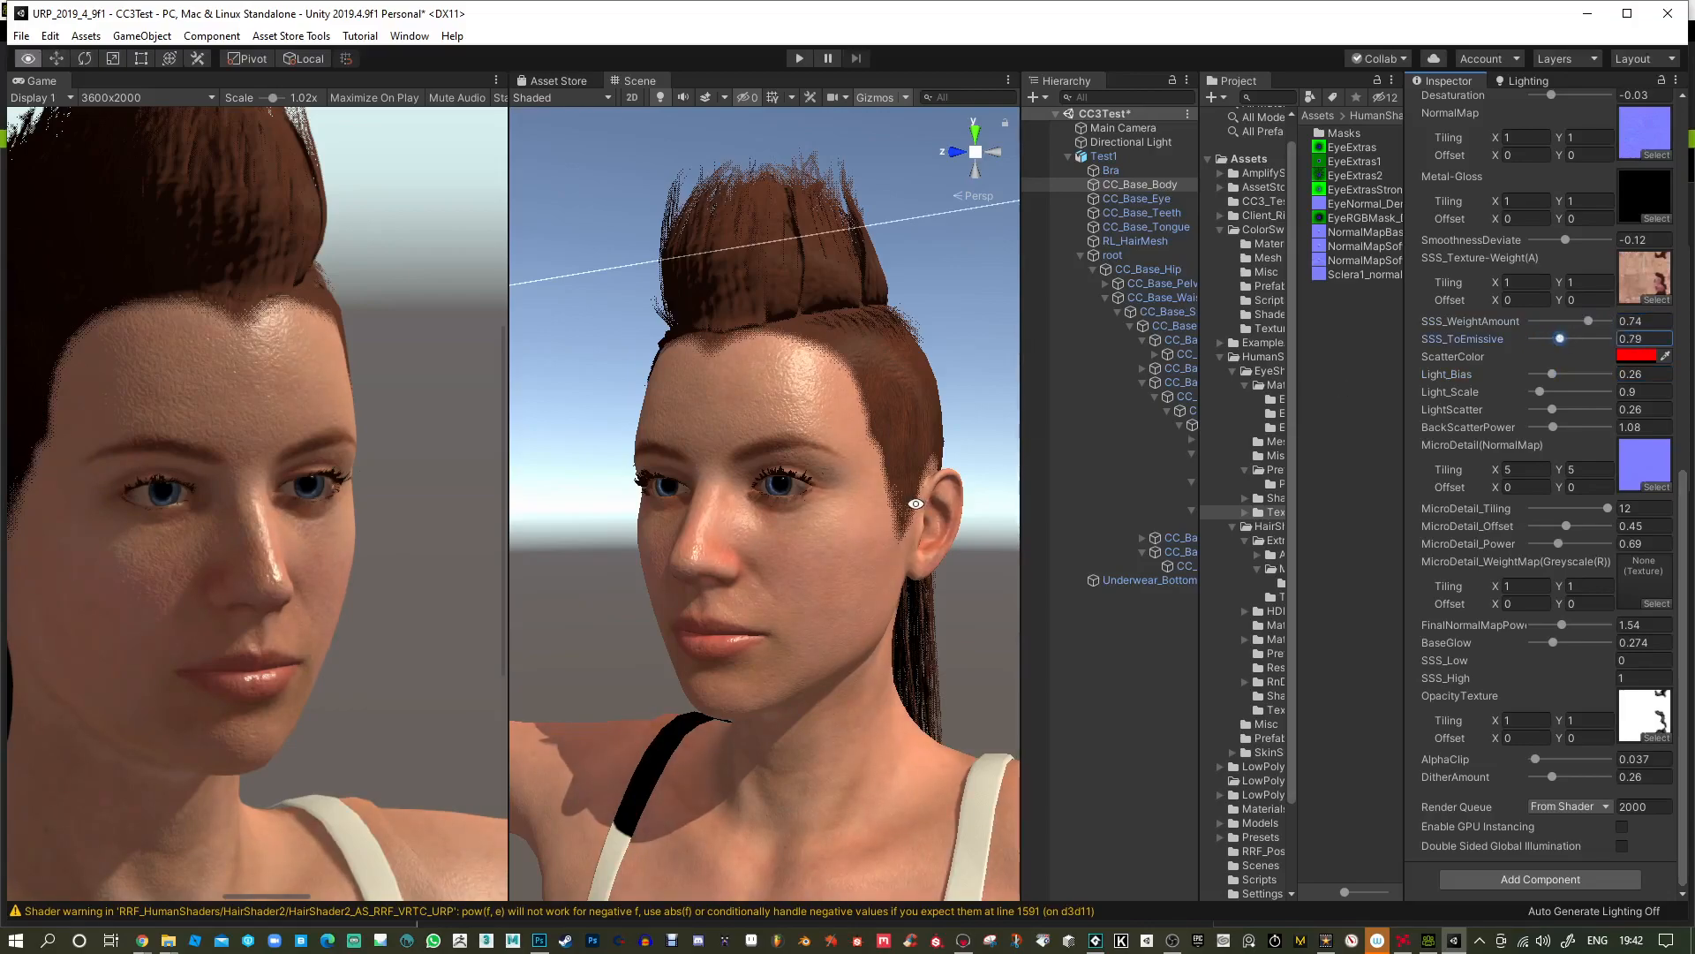
mouse_move(1557, 544)
mouse_down()
mouse_move(1530, 545)
mouse_move(1545, 545)
mouse_up()
Align the Main Camera with a Scene view pulled back to show the character's whole body.
right_drag(764, 504, 767, 532)
key(s)
key(s)
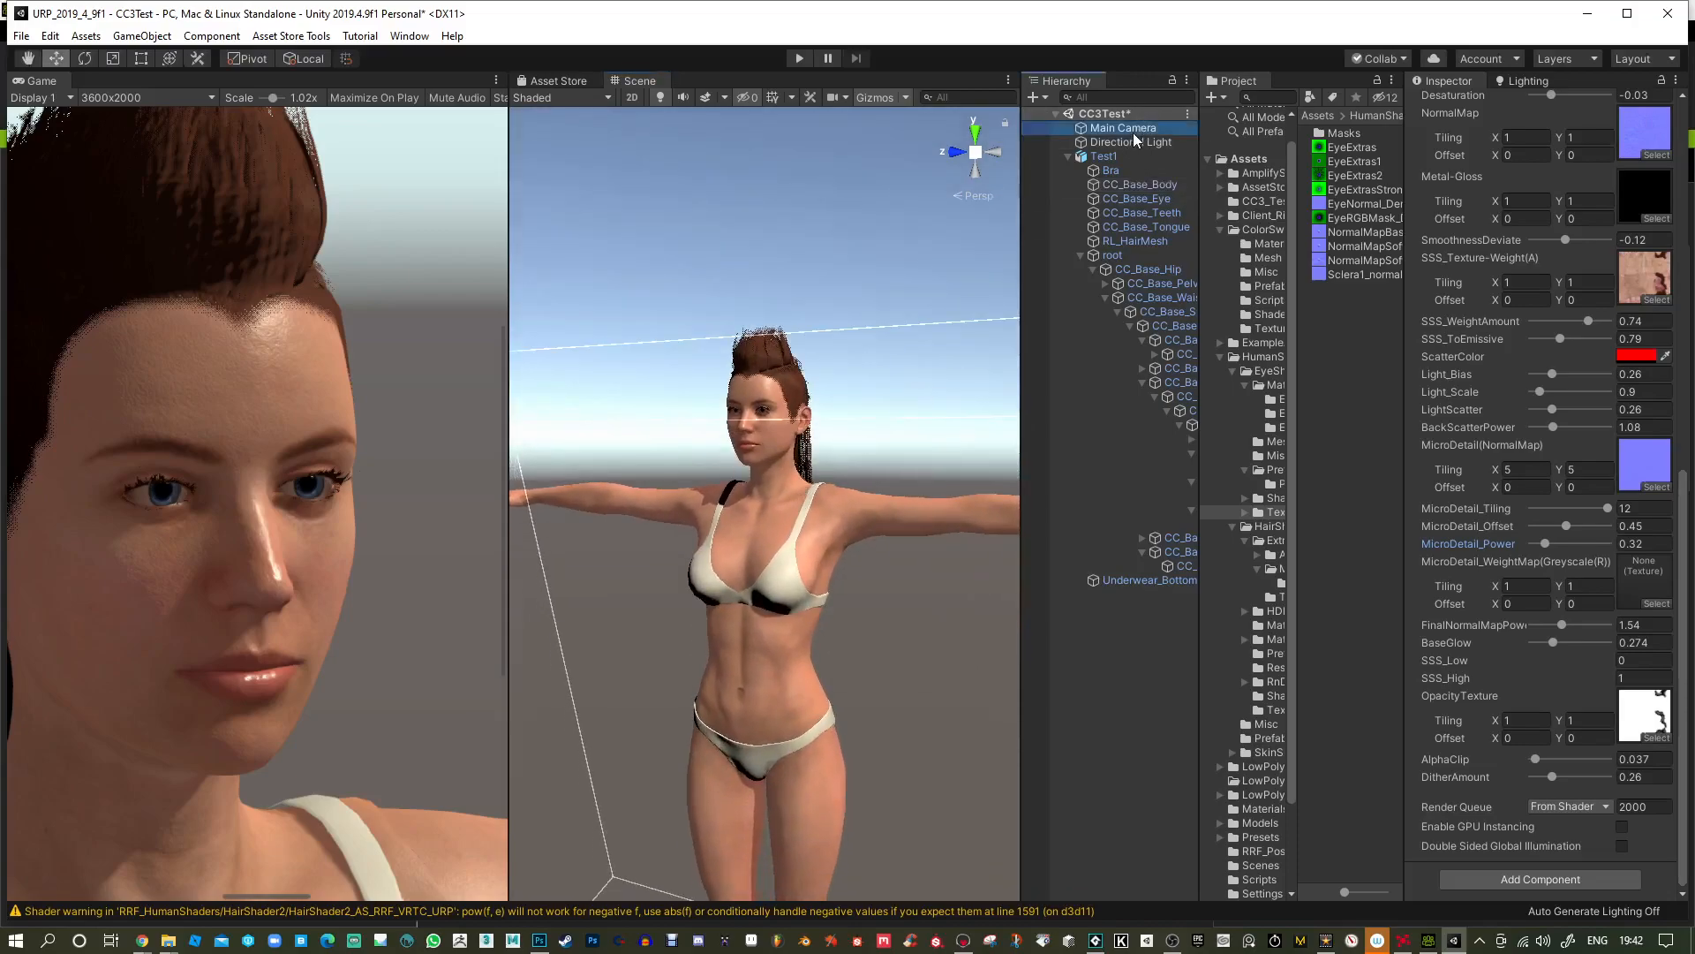
click(1130, 130)
key(ctrl+shift+f)
scroll(861, 371, down, 5)
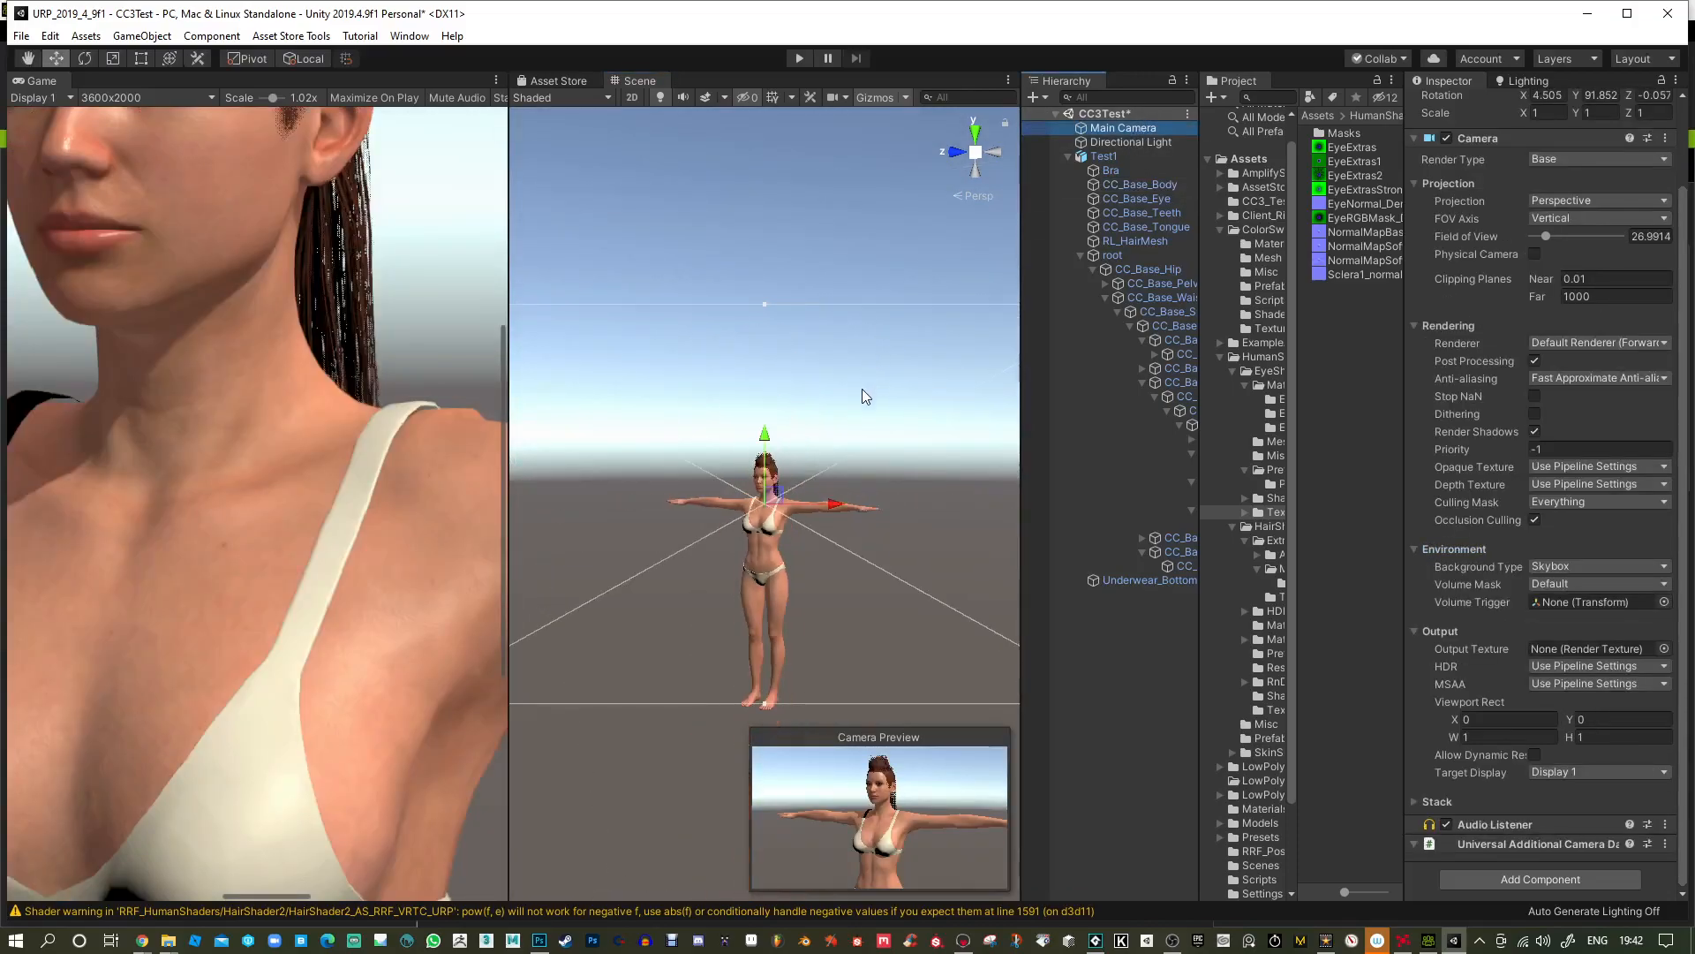
key(ctrl+shift+f)
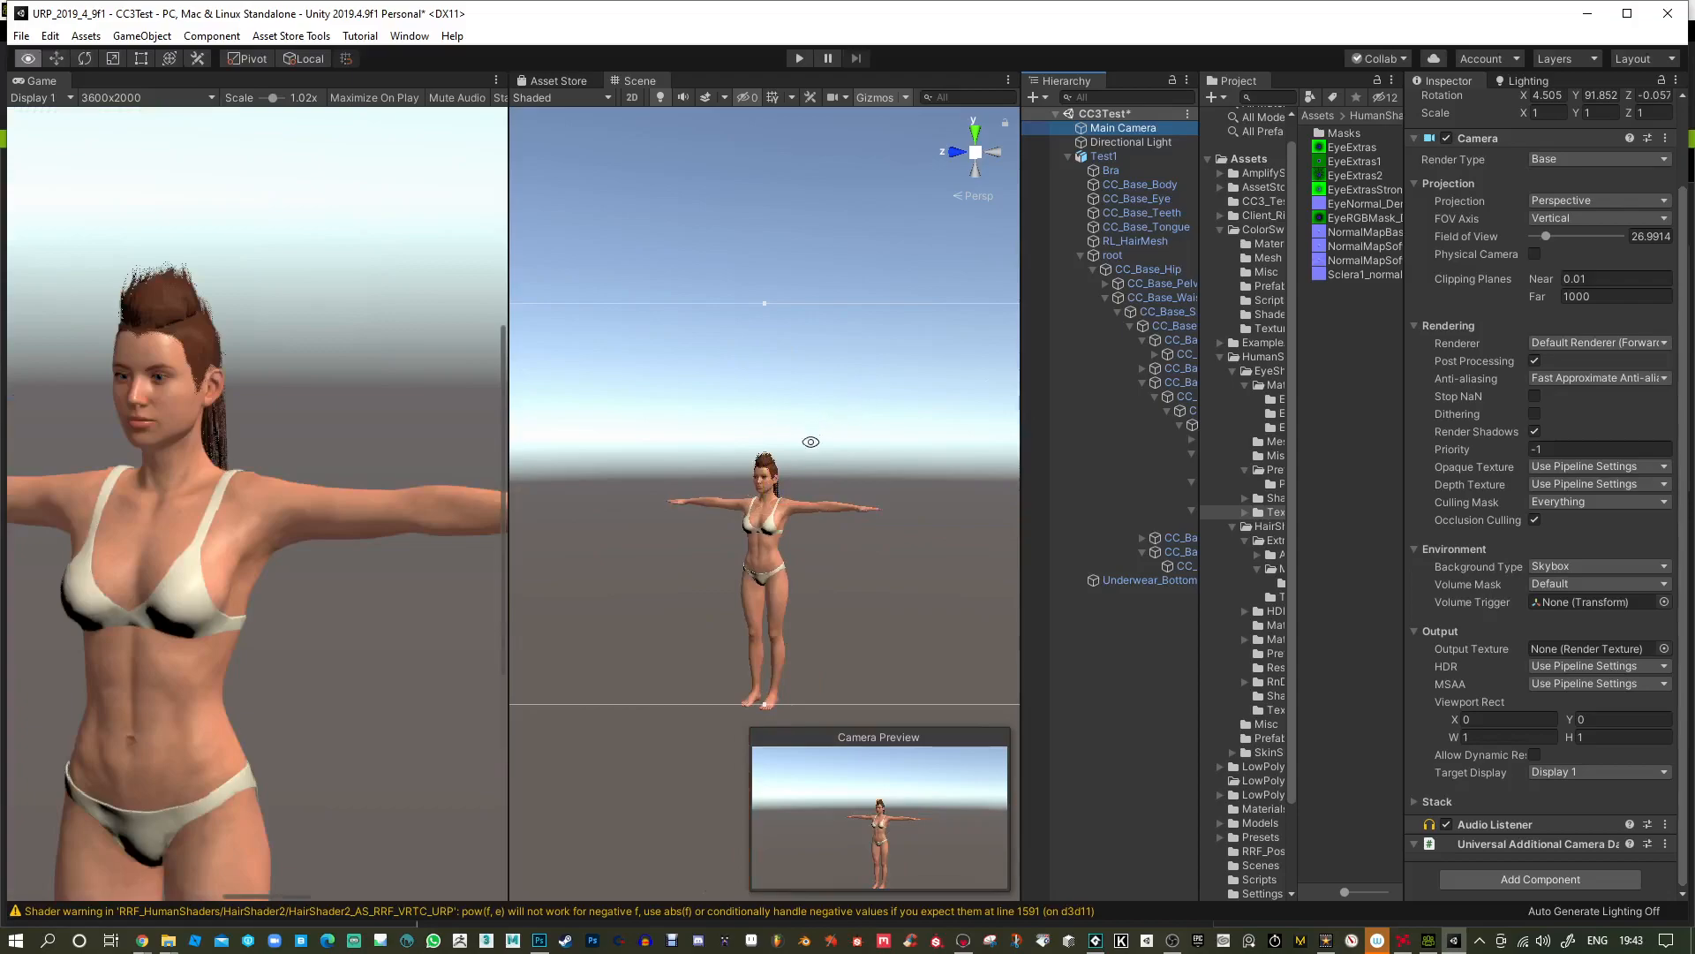
Try the Game view in Free Aspect at 2x scale.
click(210, 98)
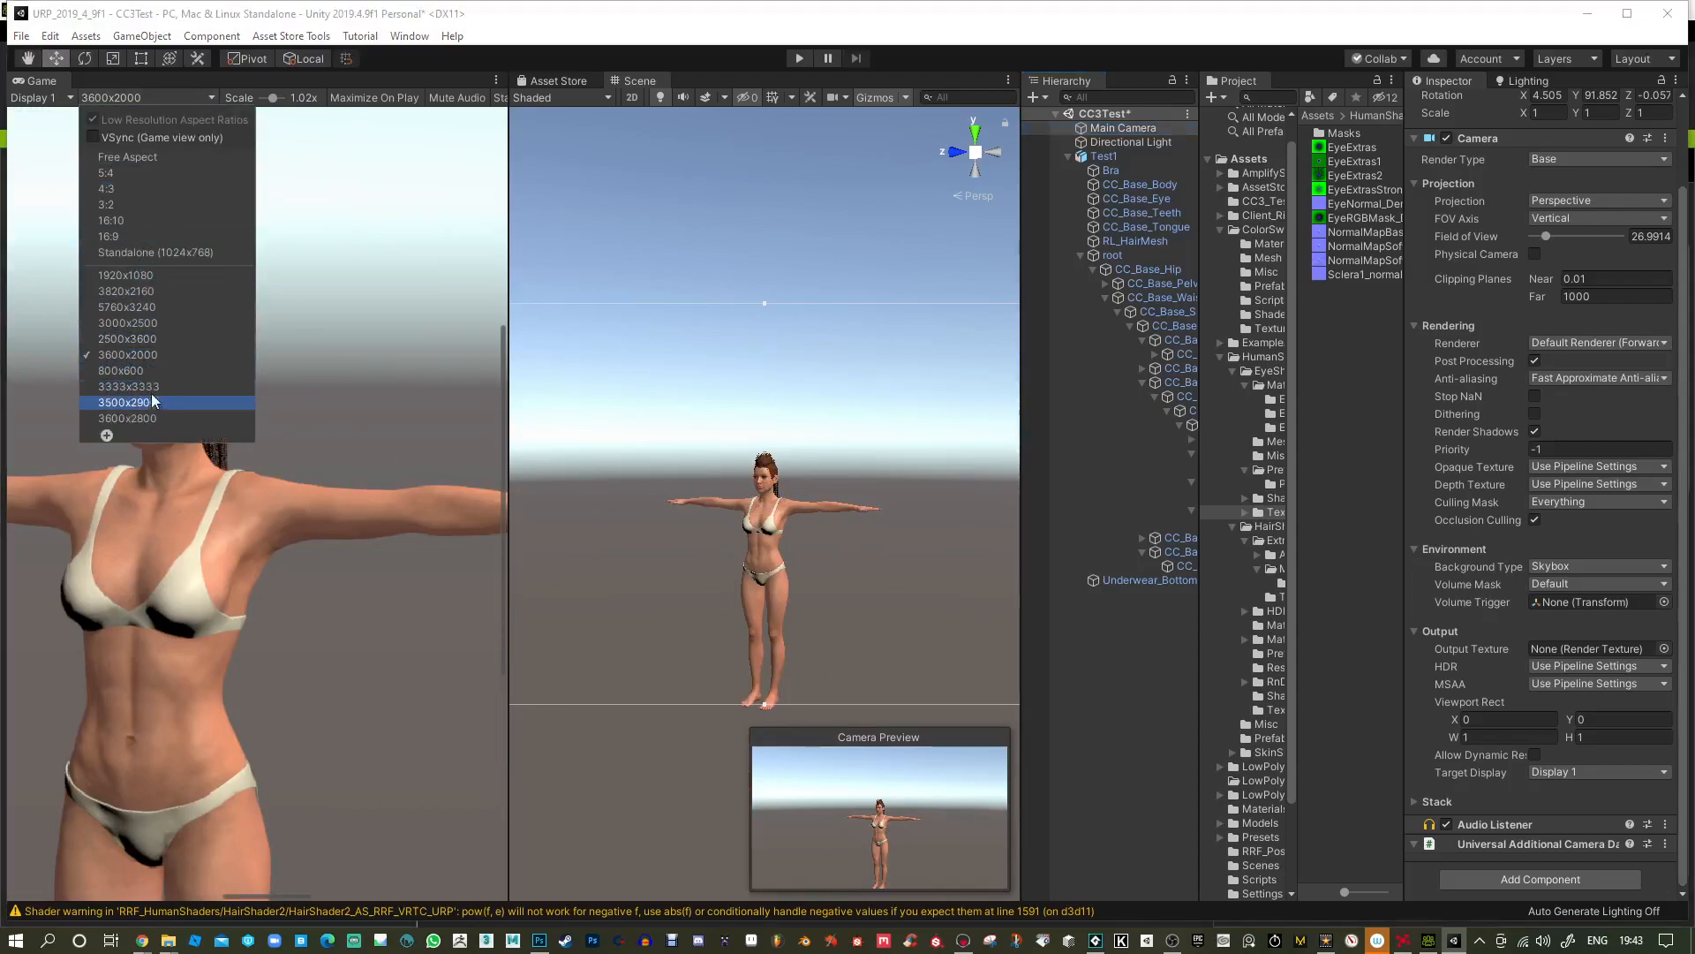
click(437, 269)
click(211, 98)
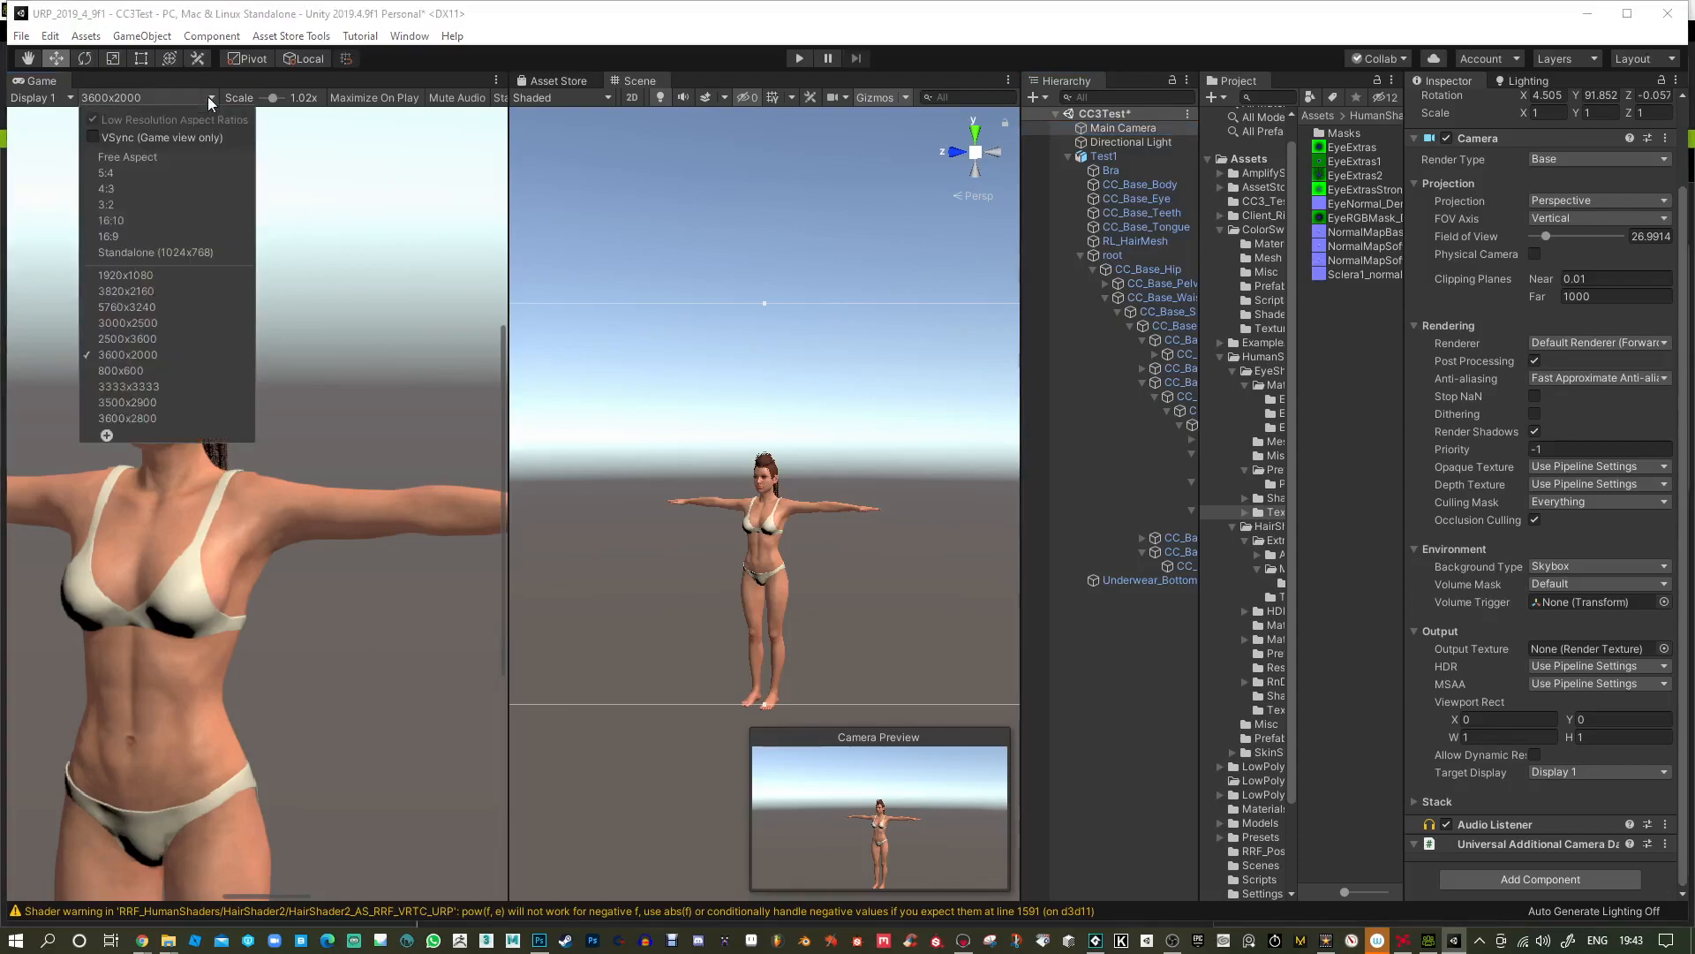
click(157, 161)
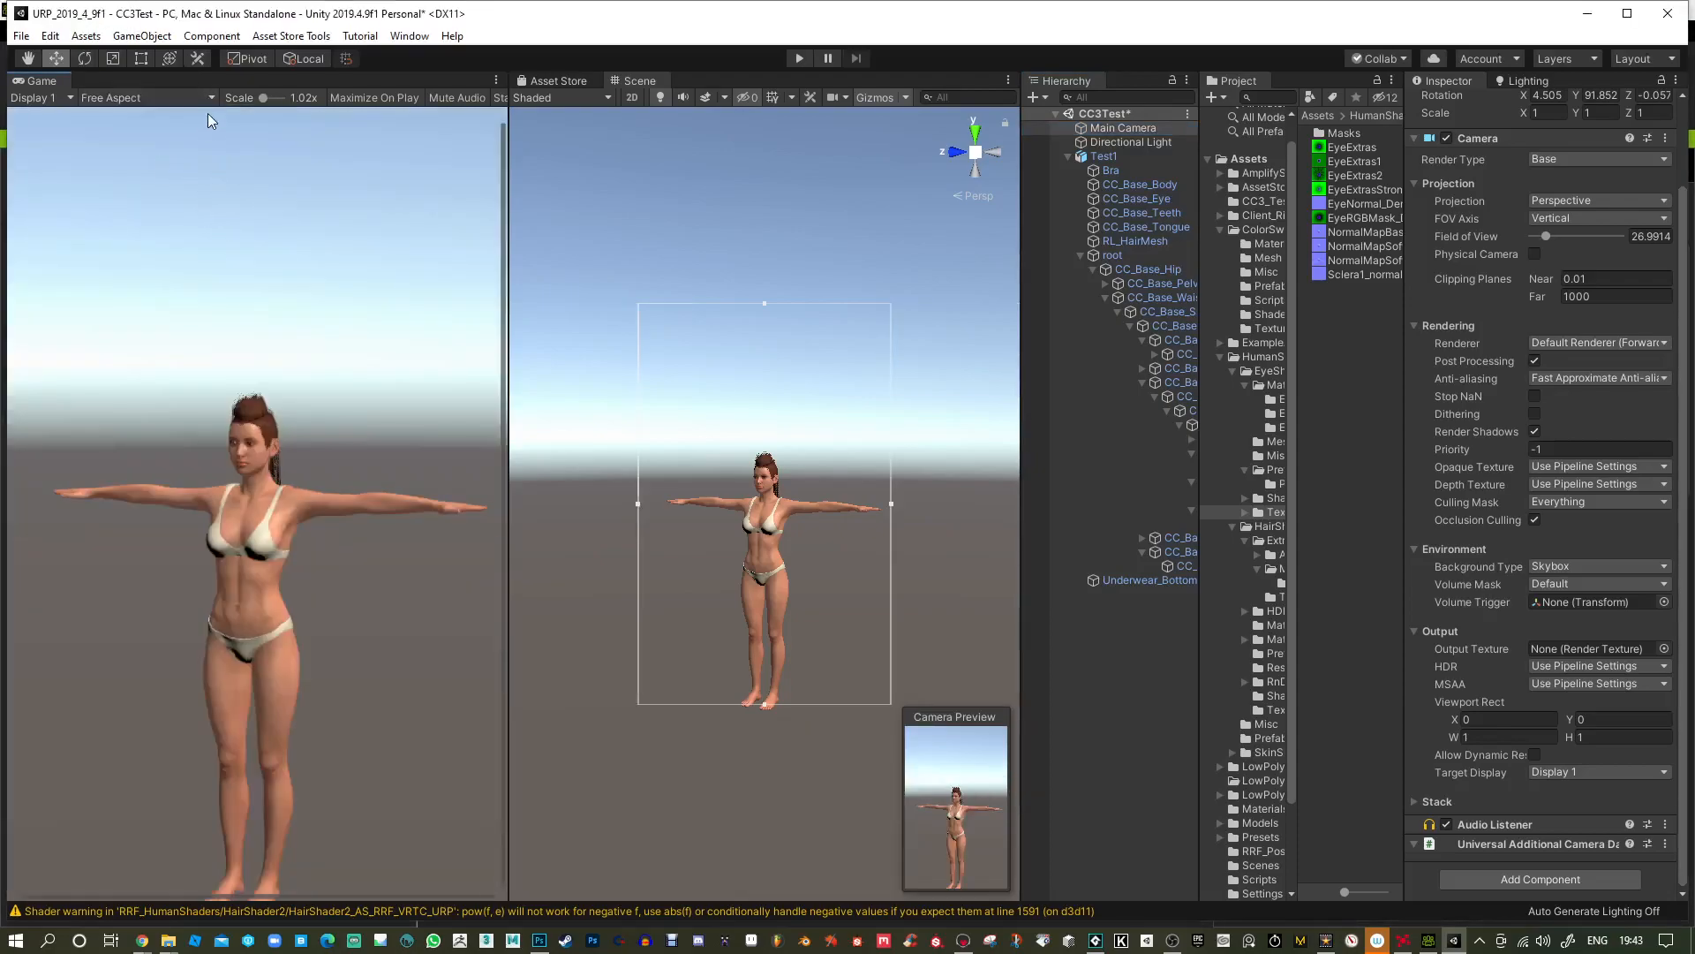
drag(265, 99, 271, 98)
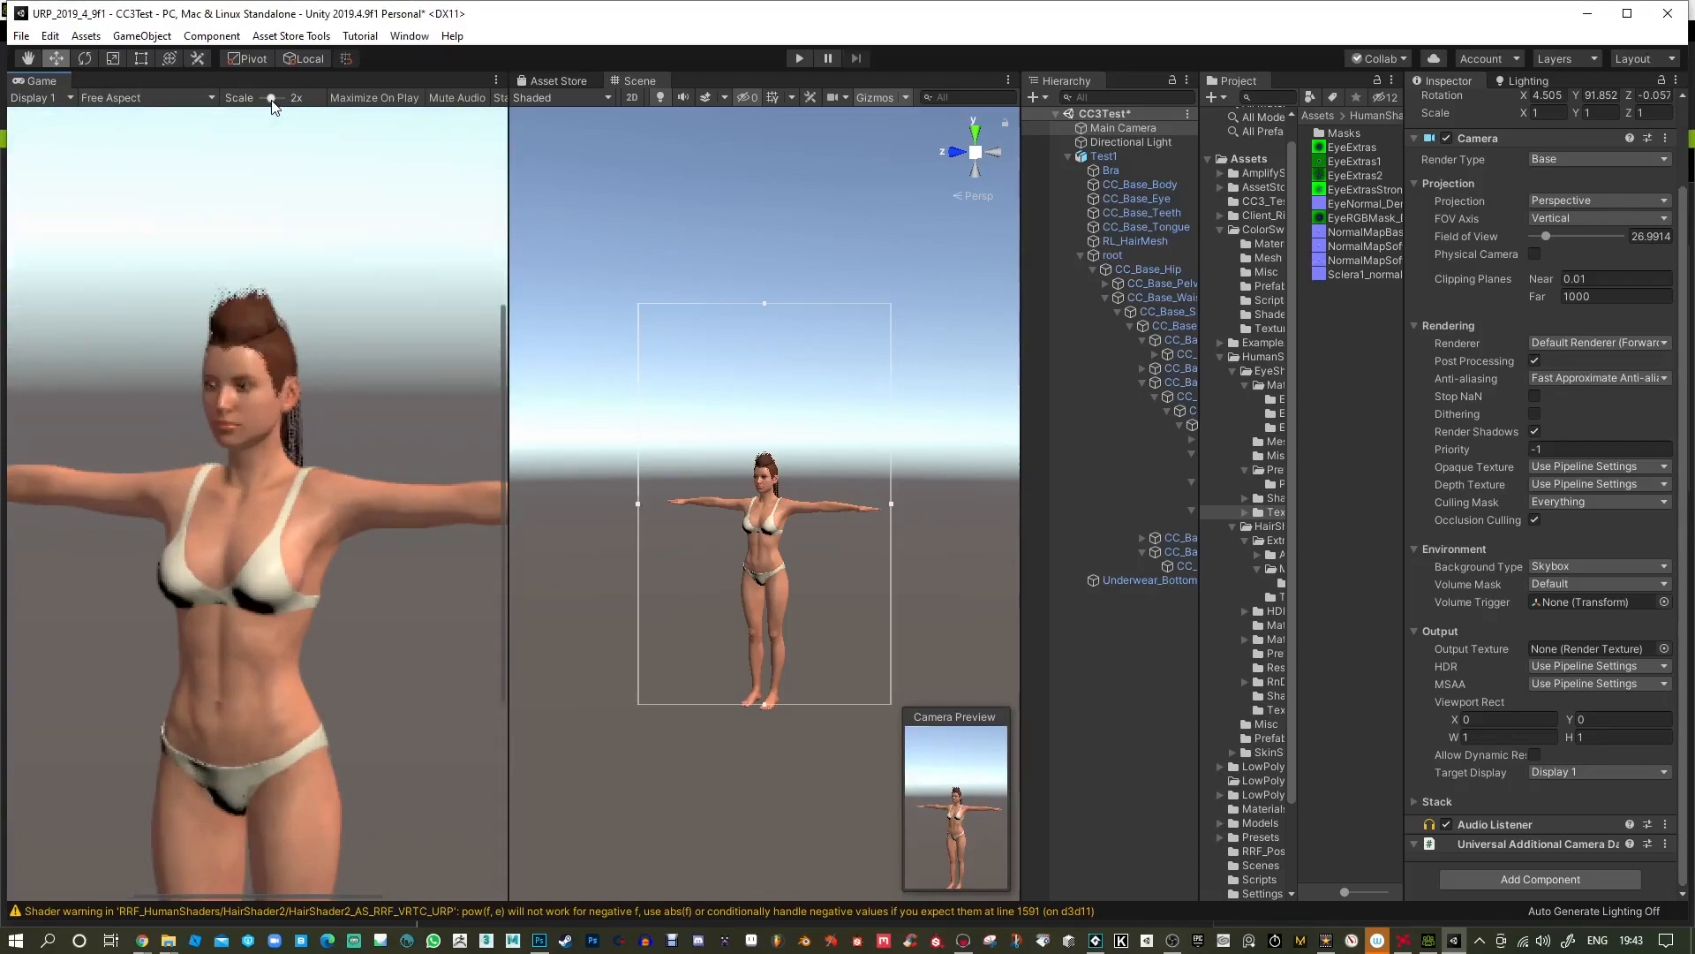
Set the Game view resolution to 5760x3240 and its scale to about 0.7x.
click(210, 98)
click(141, 309)
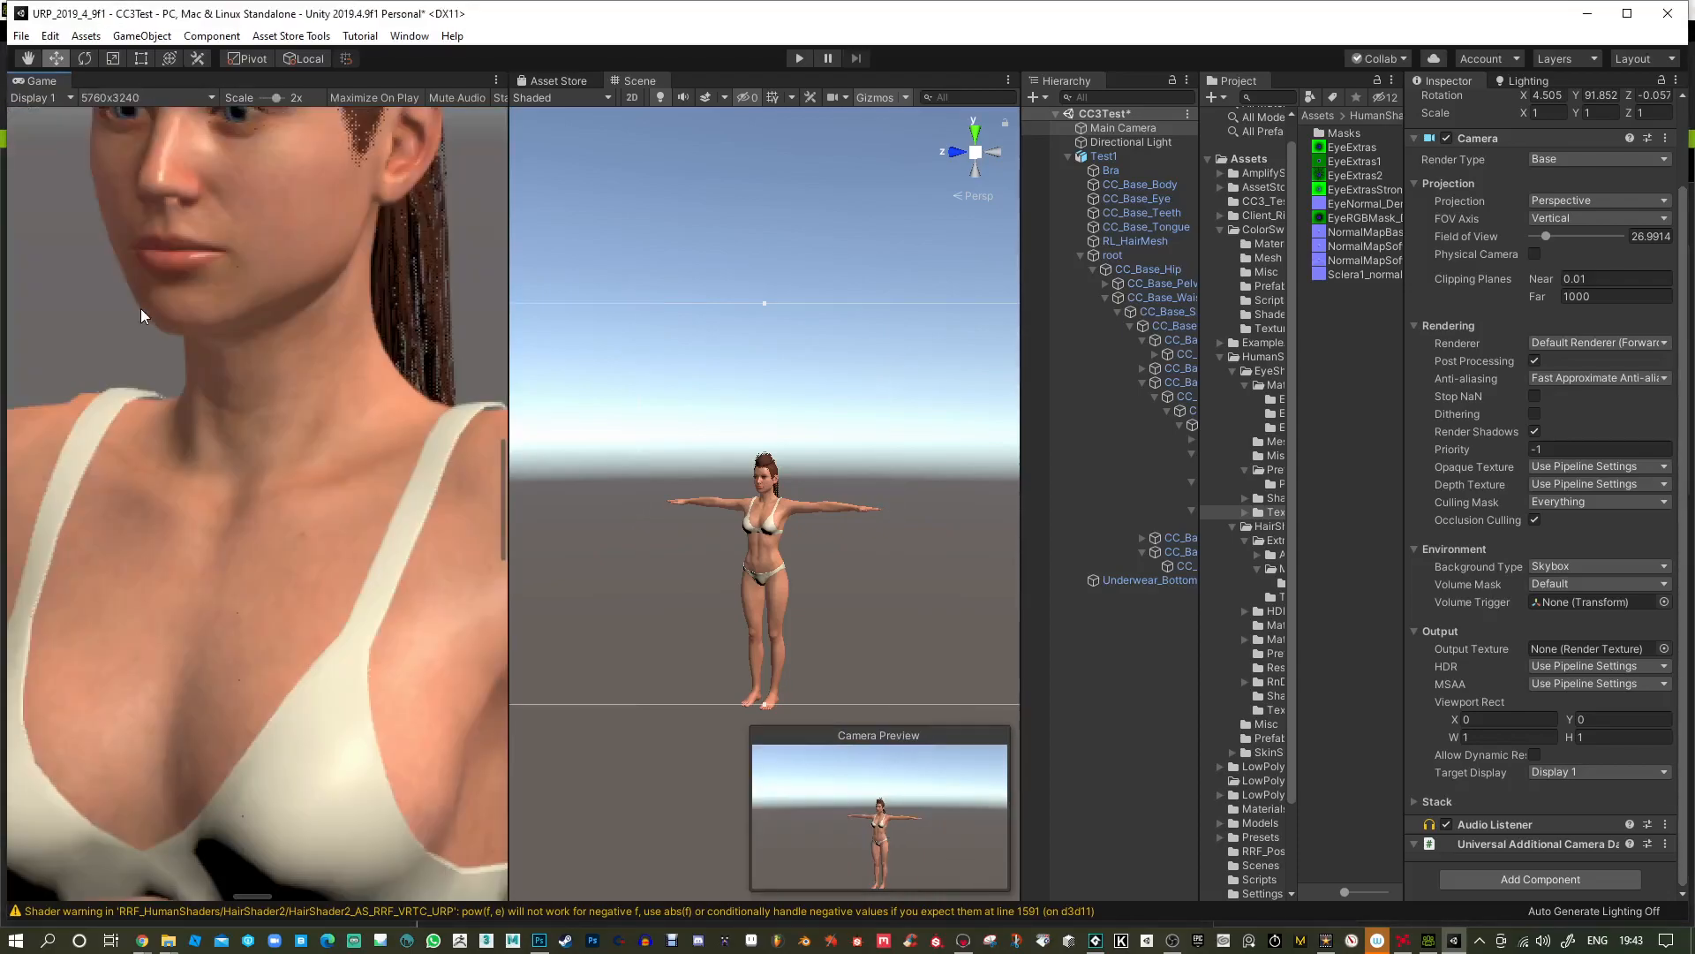
drag(272, 99, 273, 100)
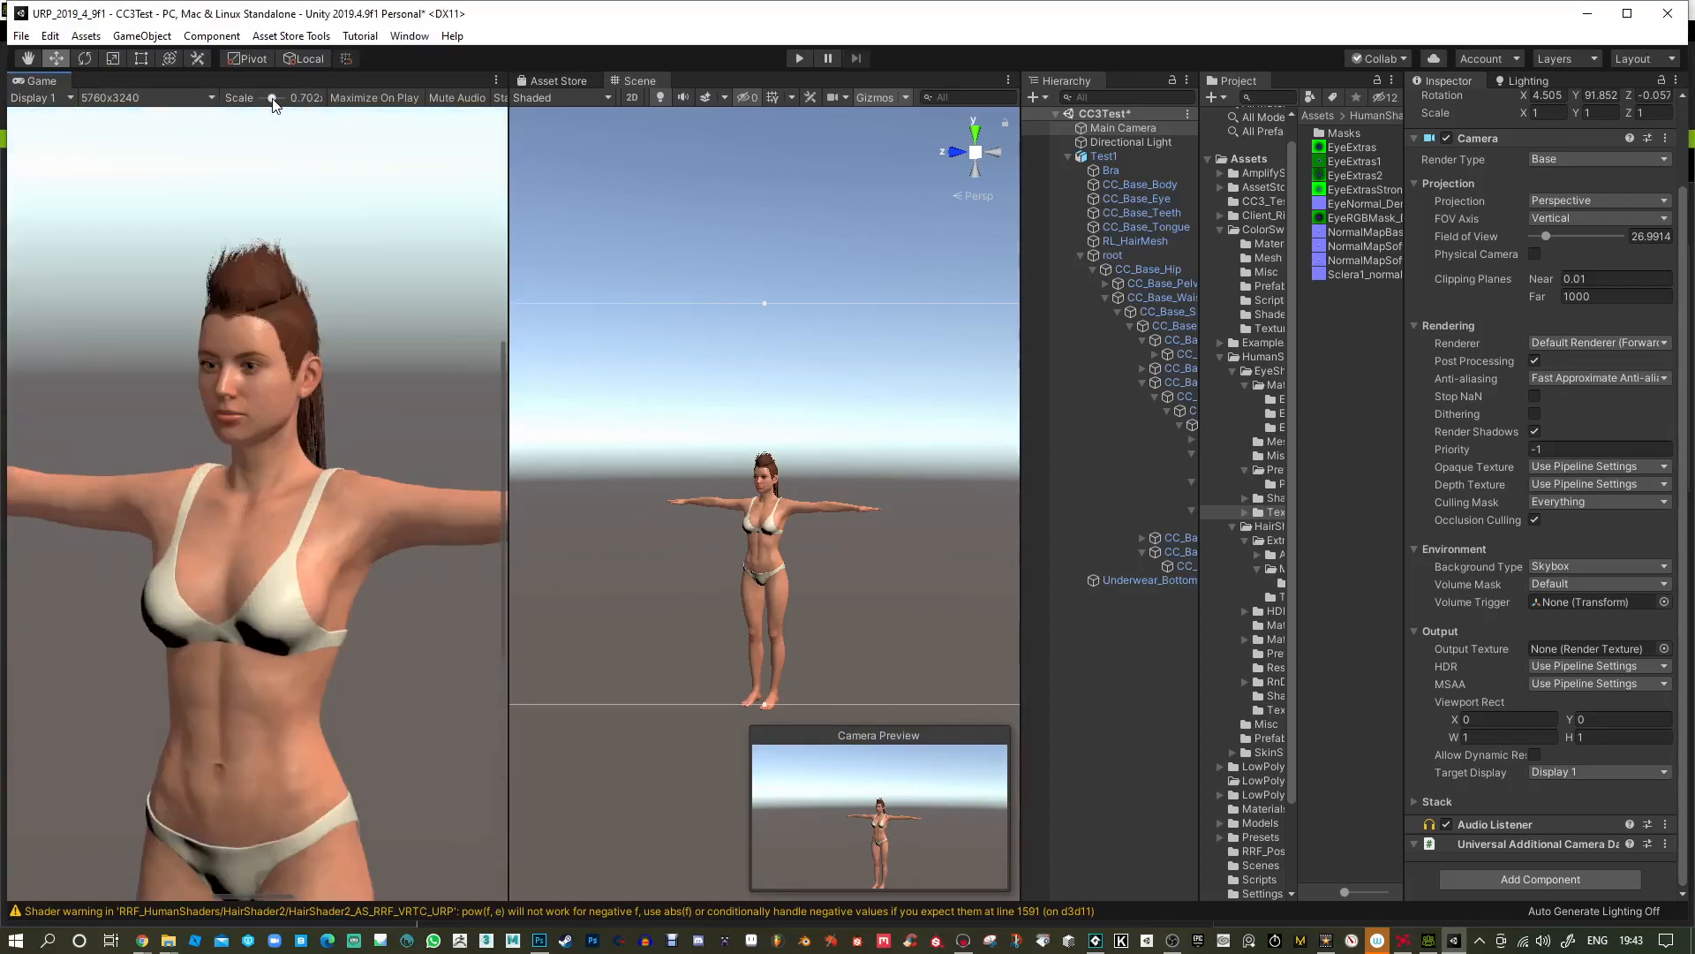
Rotate the Test1 character to -108.2 on the Y axis, then reframe it and narrow the Game view.
click(1134, 254)
click(1104, 156)
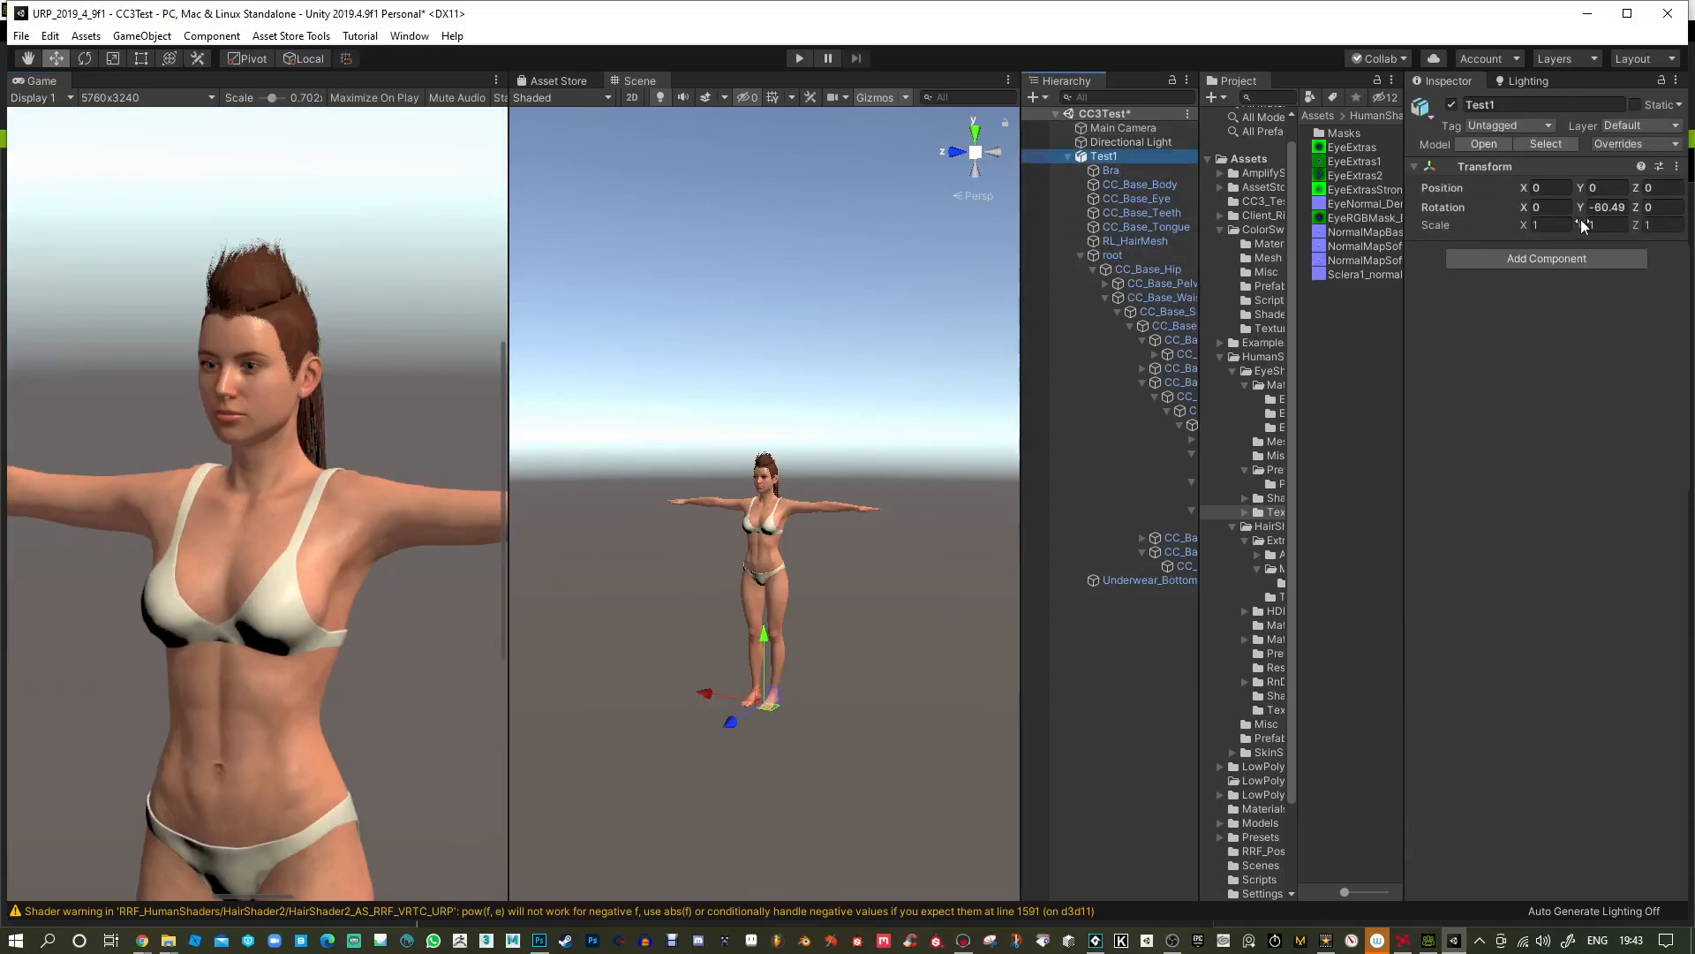
drag(1581, 207, 1483, 287)
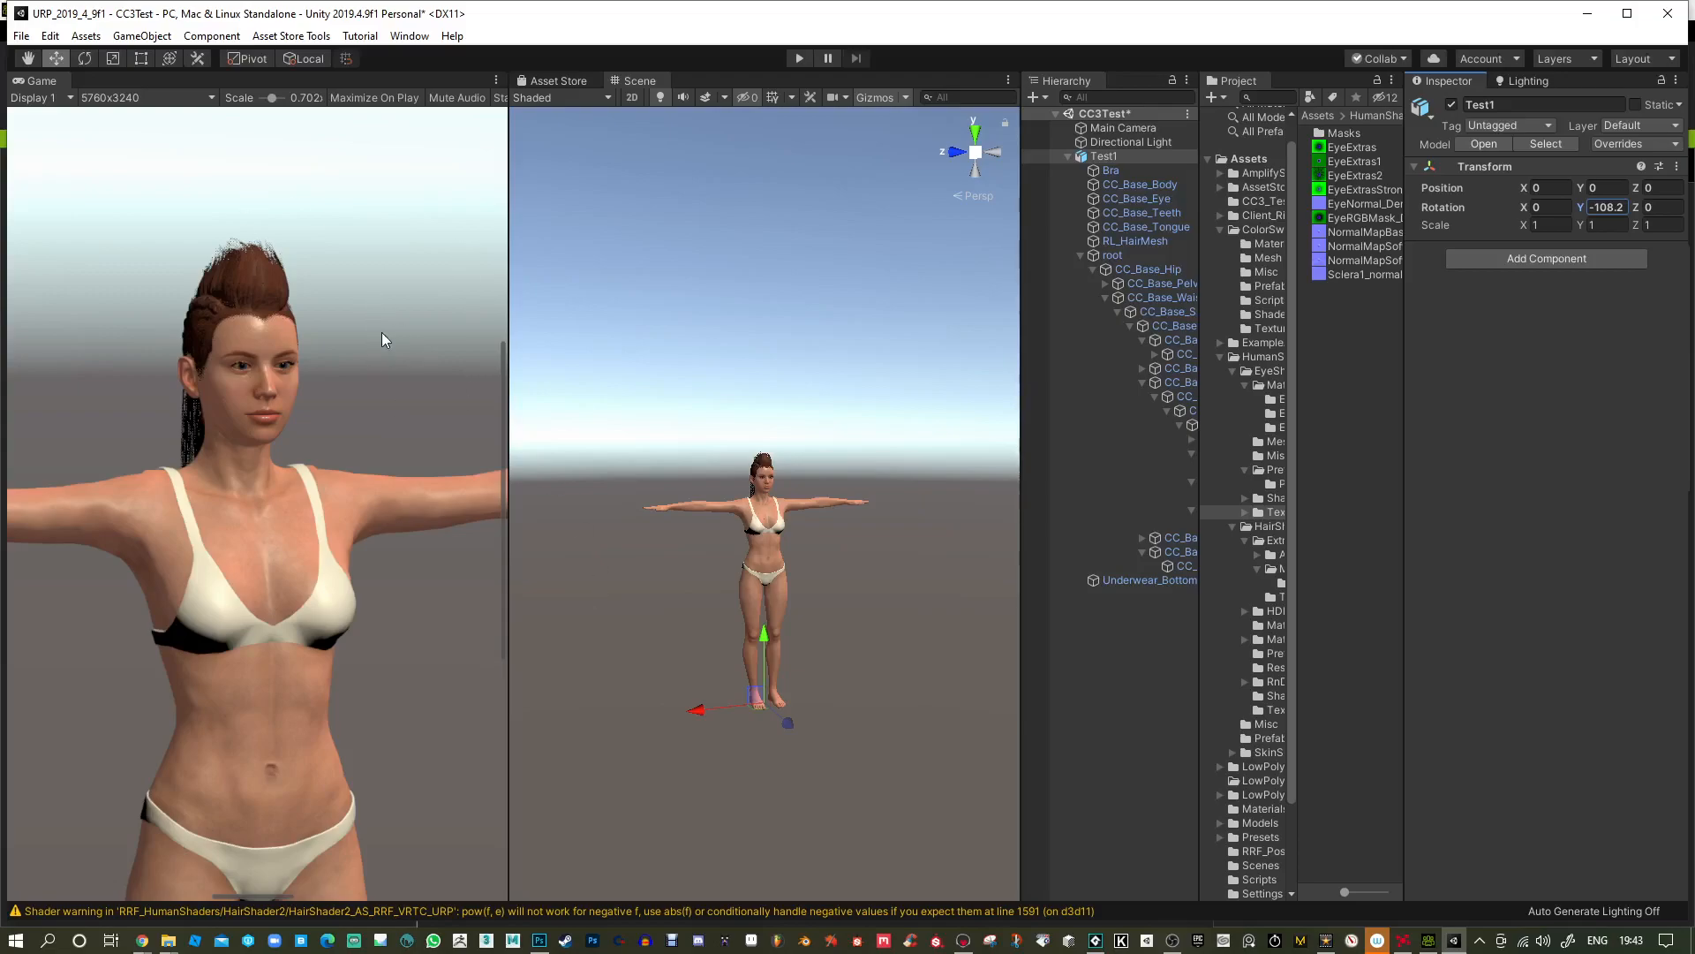
drag(511, 339, 572, 339)
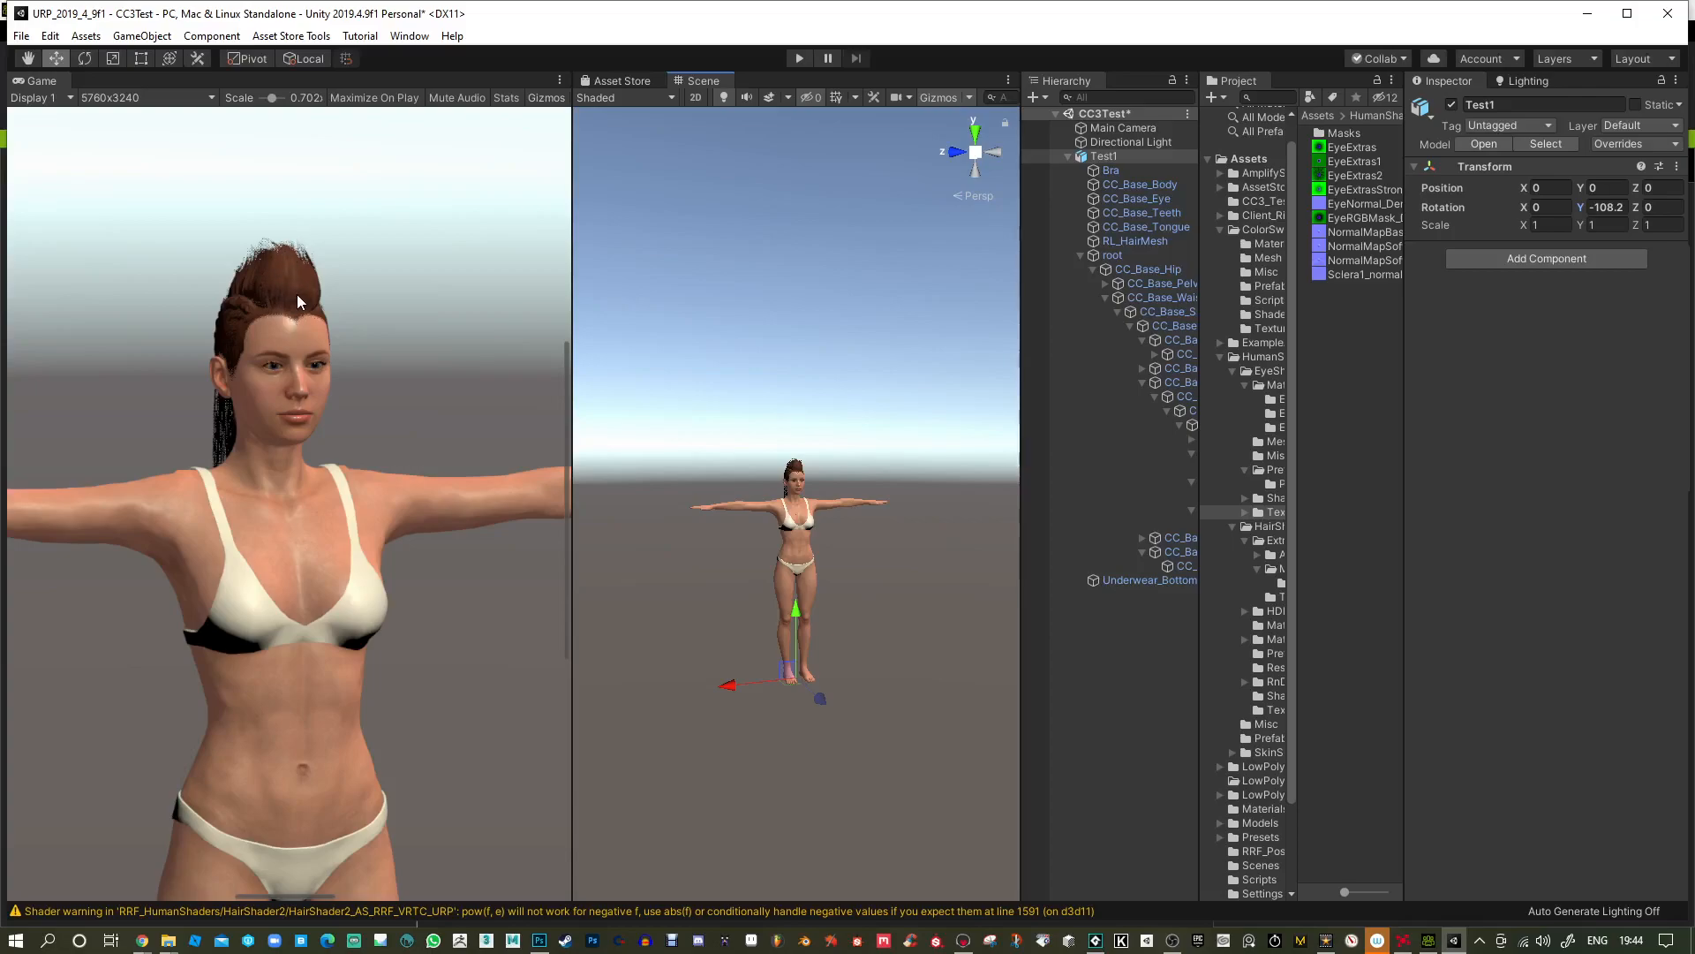
mouse_move(331, 301)
alt+mouse_down()
mouse_move(480, 328)
mouse_move(349, 316)
alt+mouse_up()
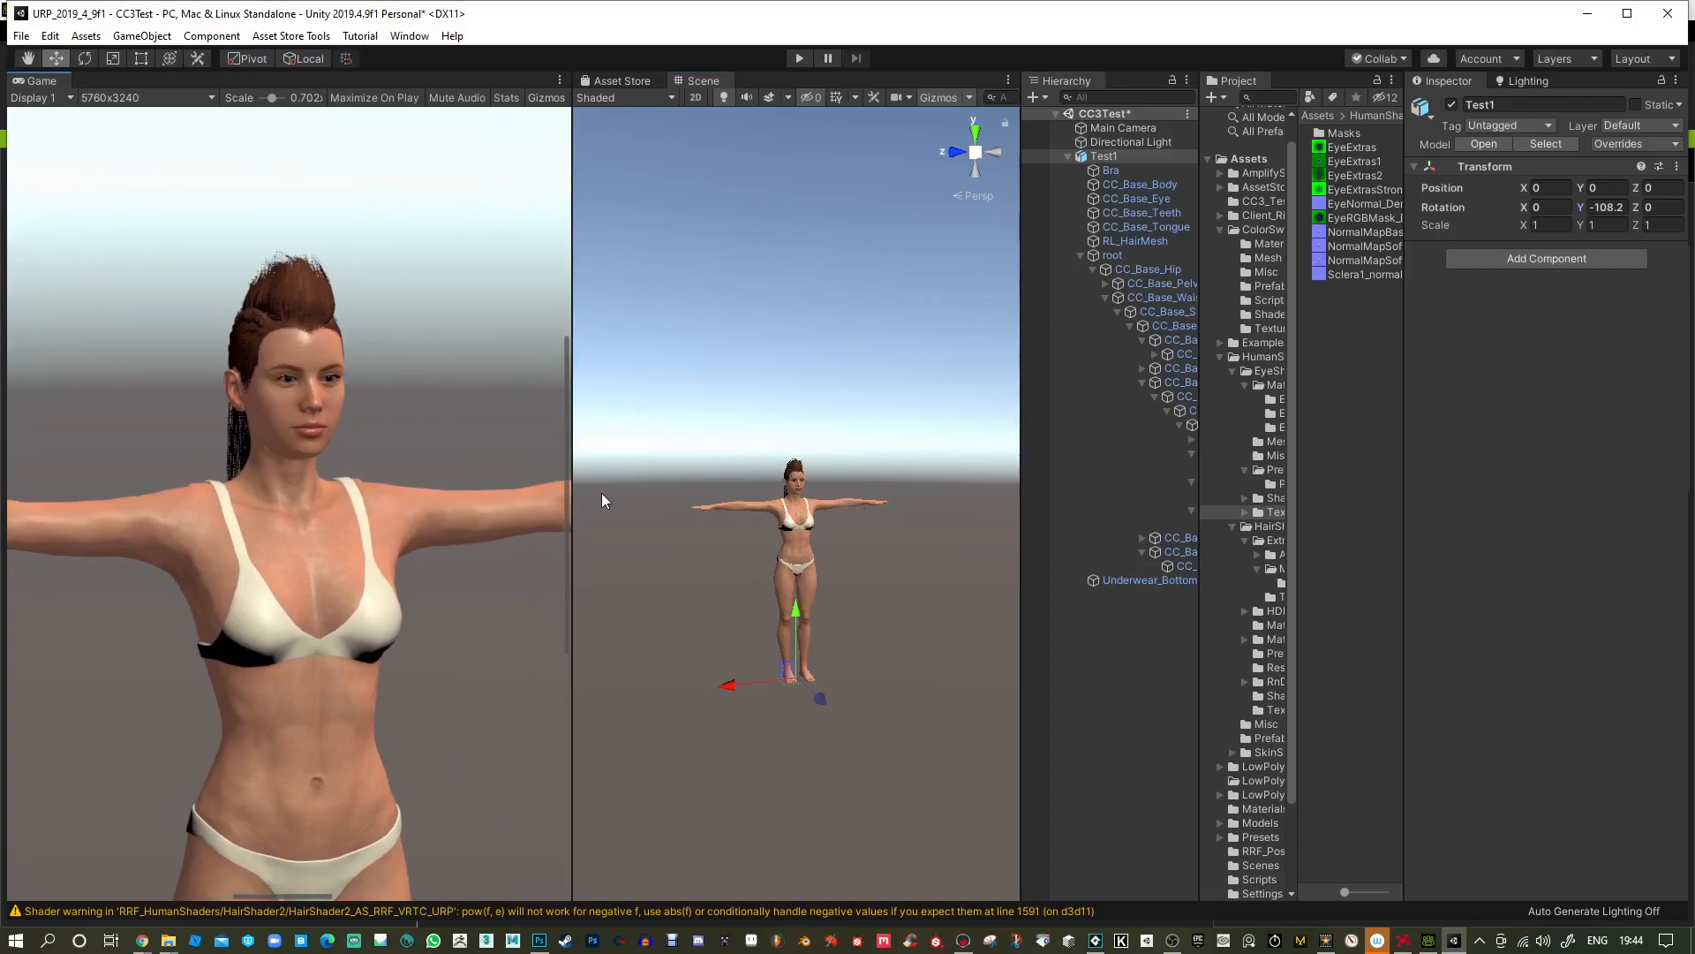
drag(573, 479, 496, 472)
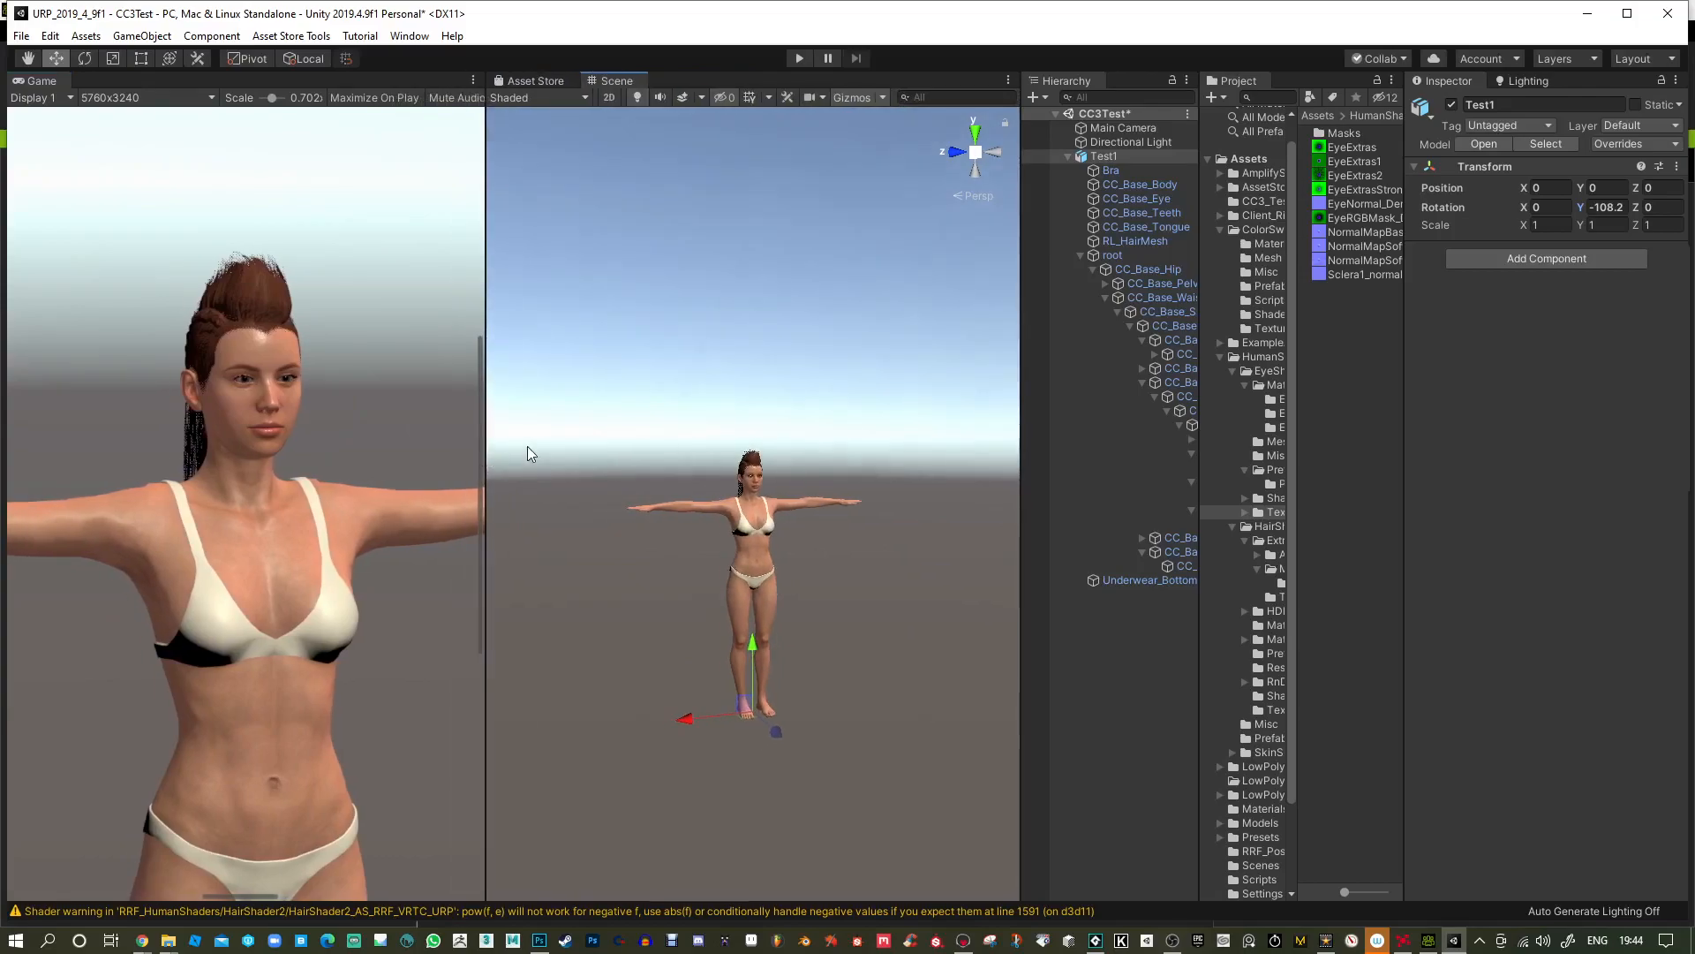